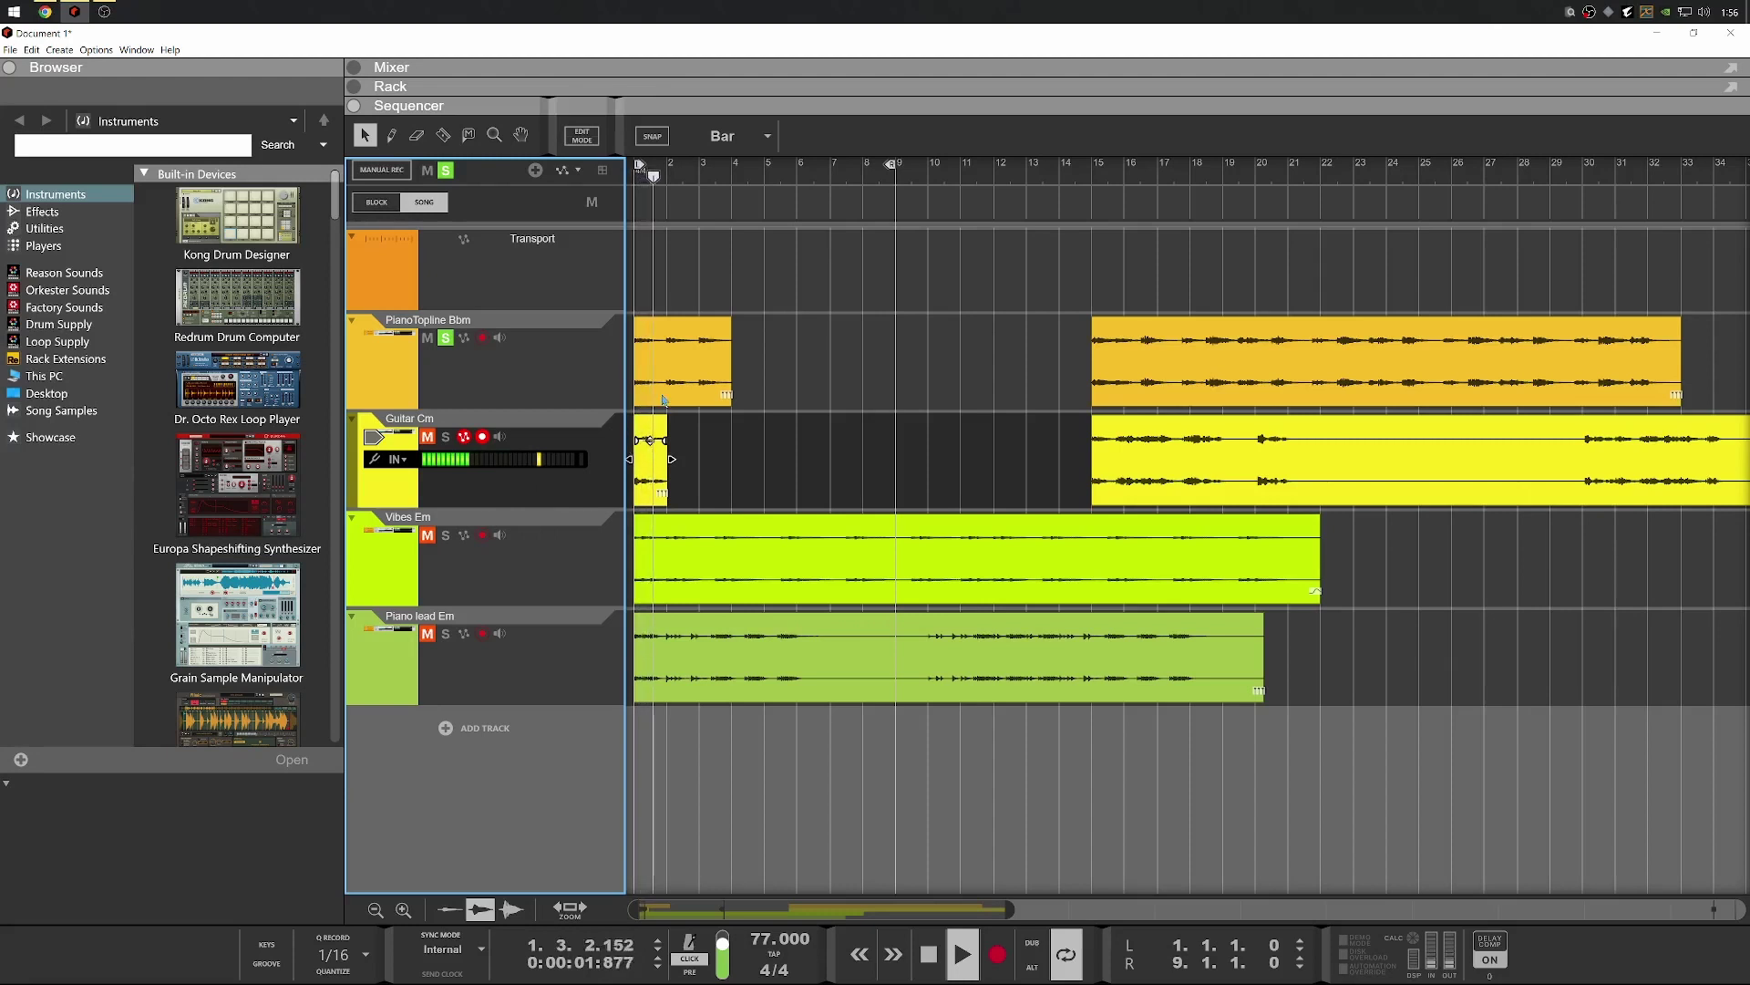
Play the PianoTopline Bbm and Guitar Cm tracks in solo, one after the other, from the start of the song
scroll(673, 402, "up", 1)
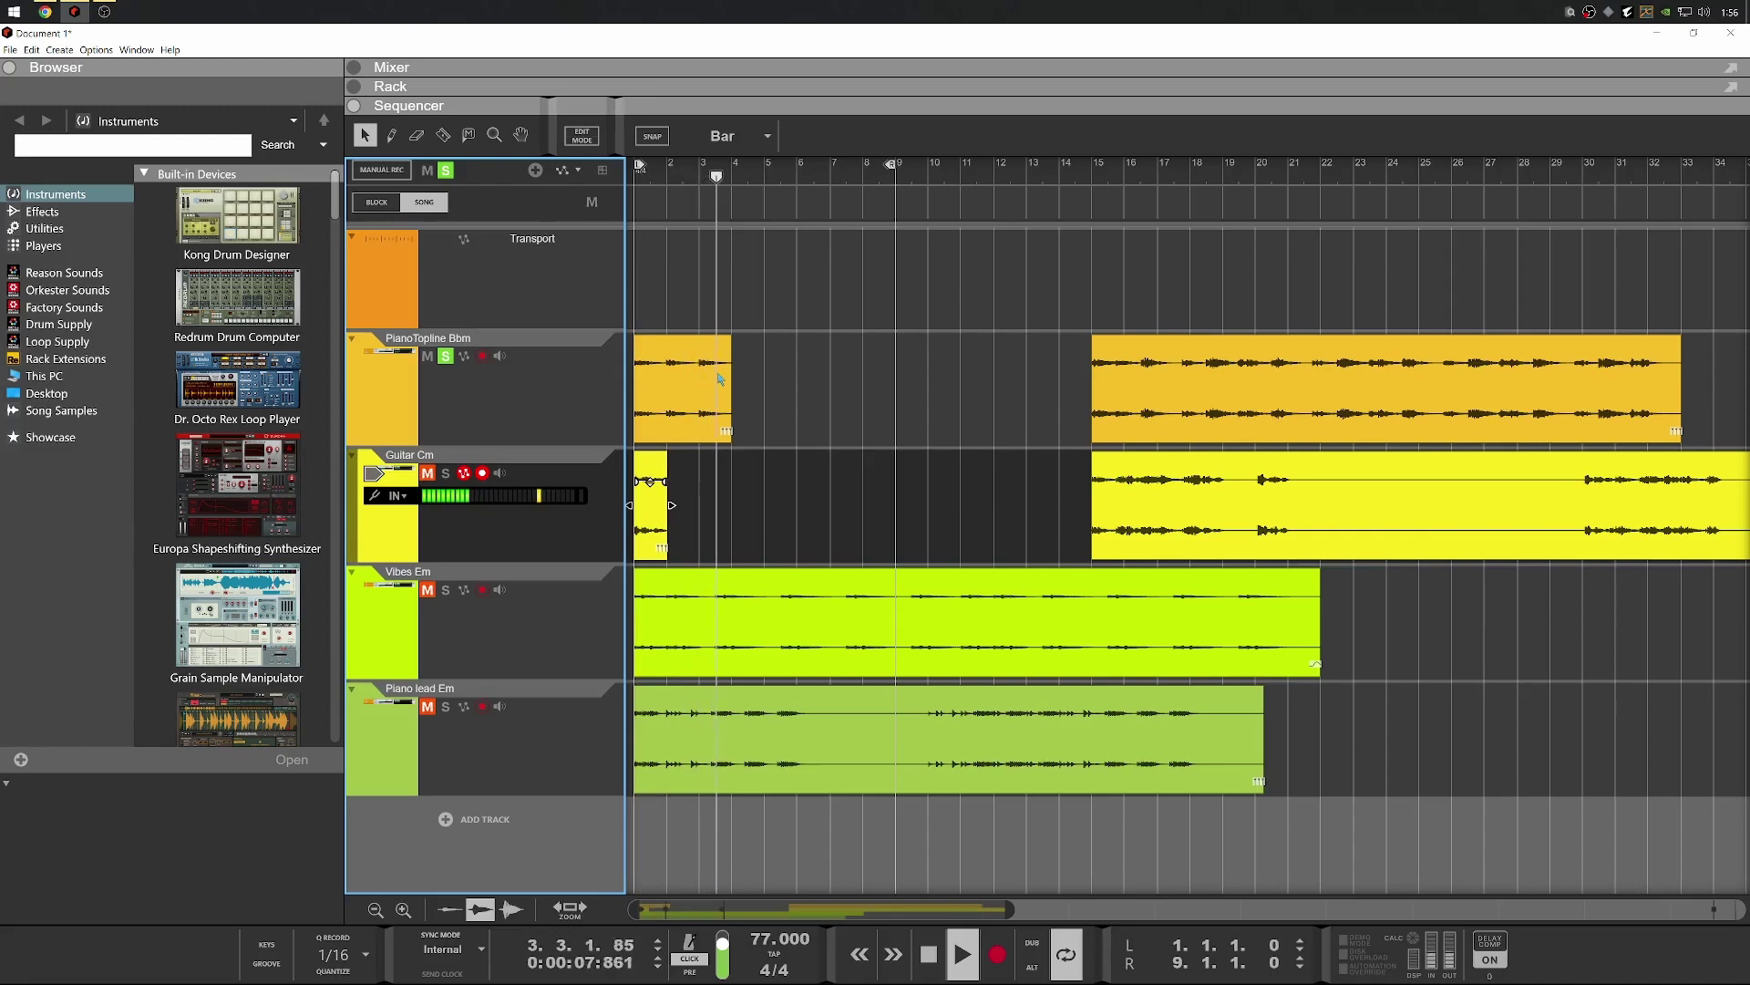
key("space")
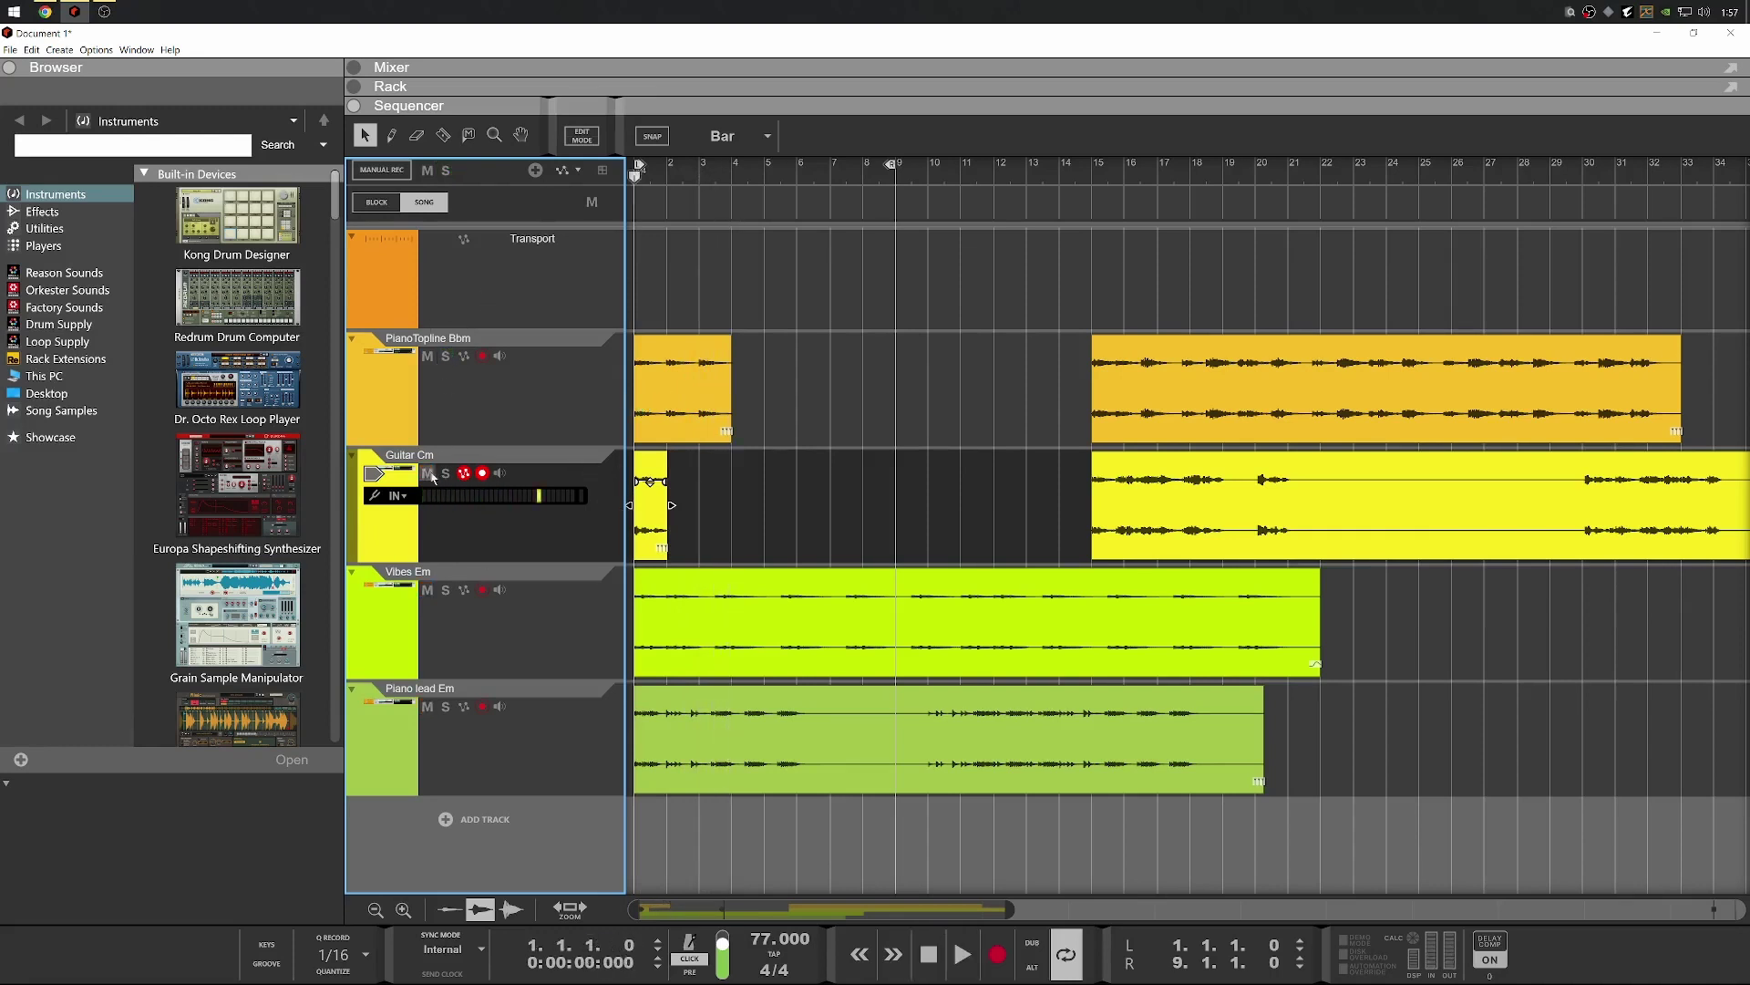
key("space")
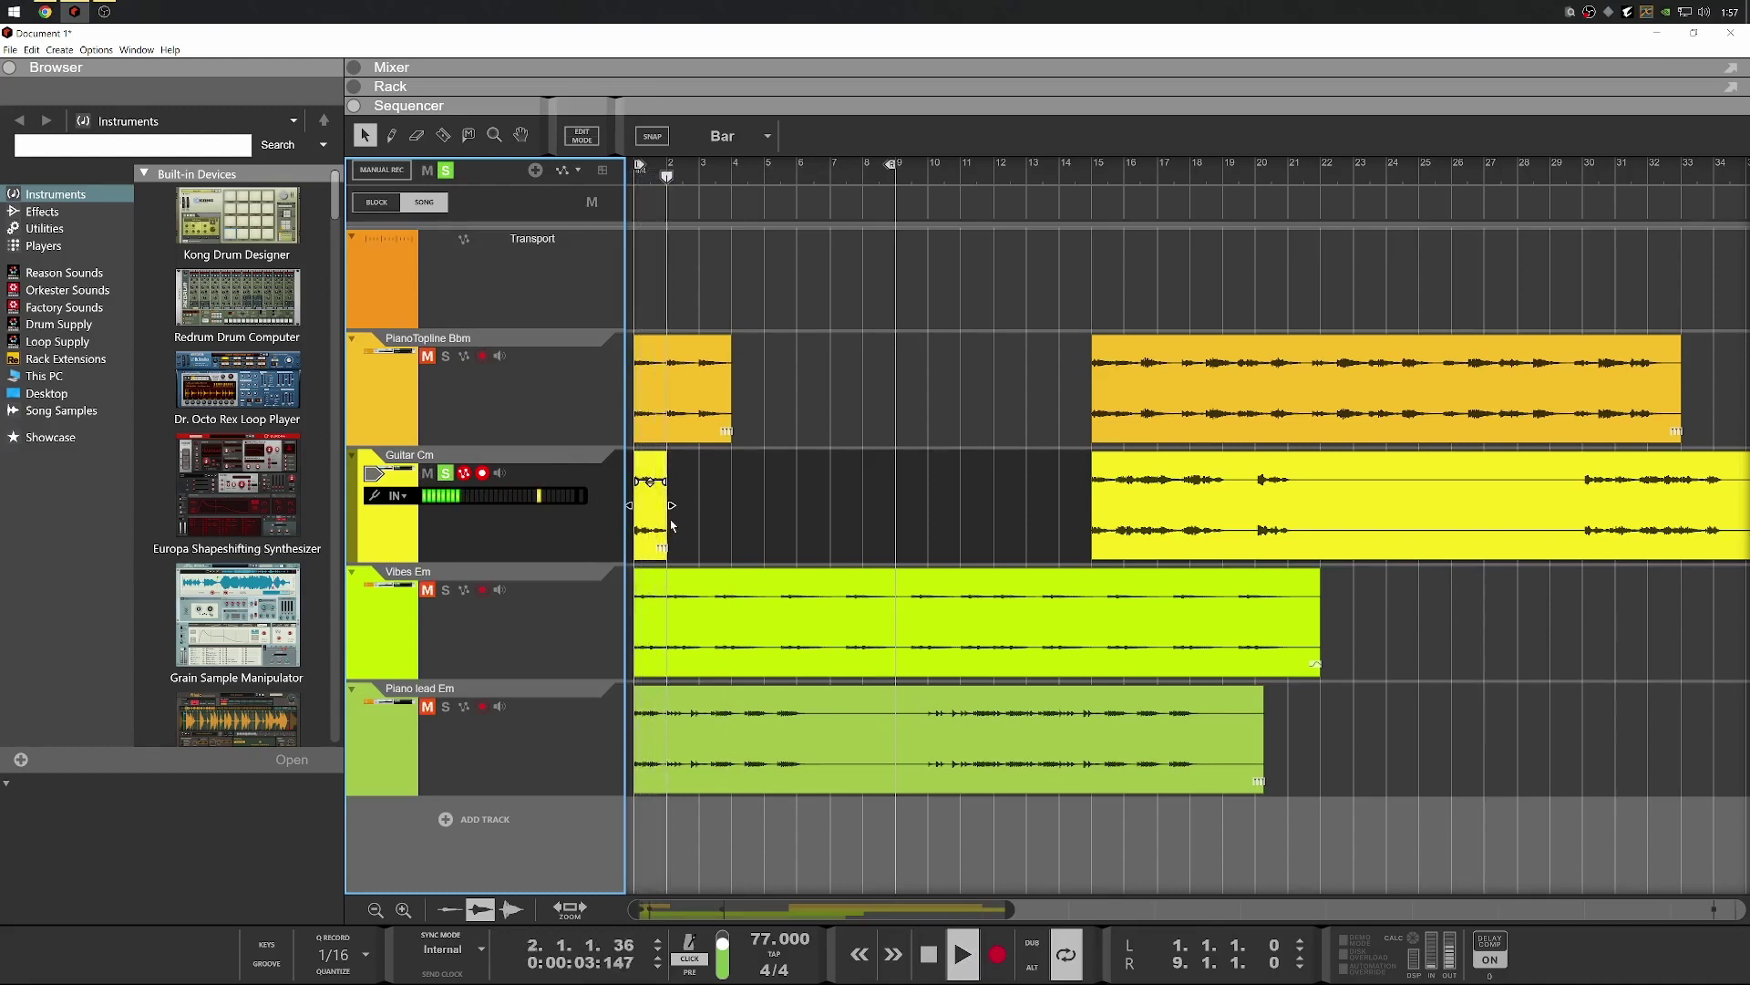
key("space")
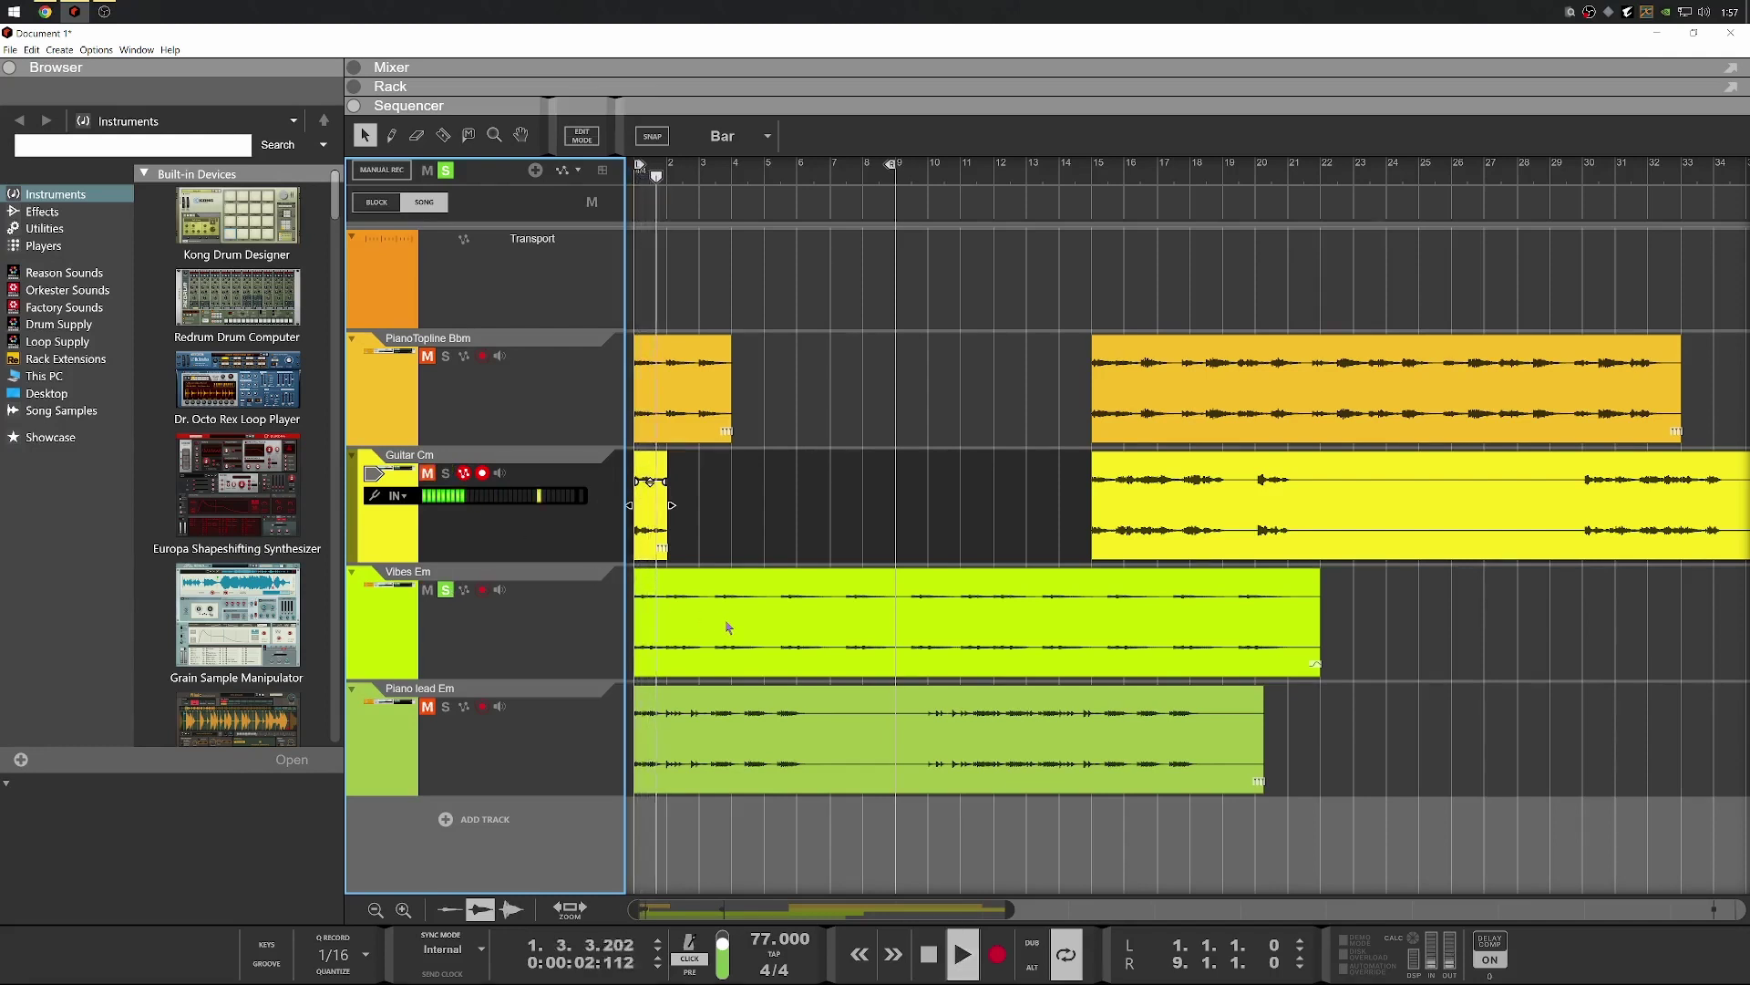
Play the soloed Vibes Em track from the start and change the snap value from Bar to Grid
key("space")
key("space")
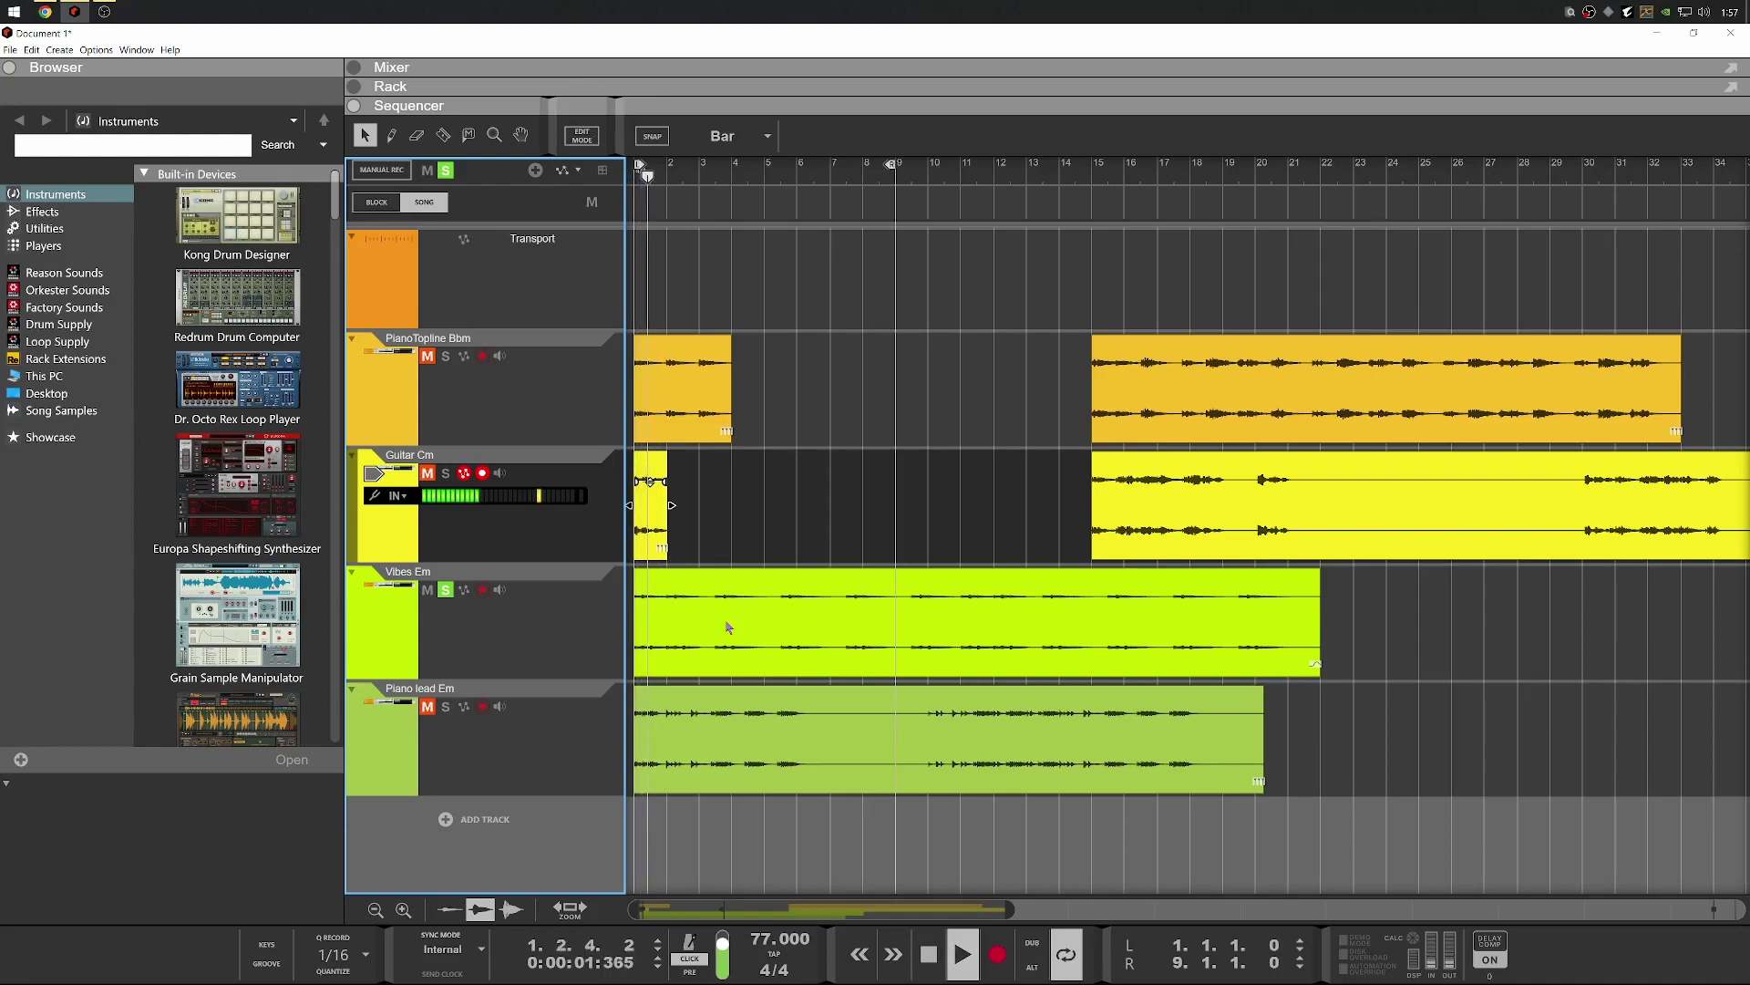
key("space")
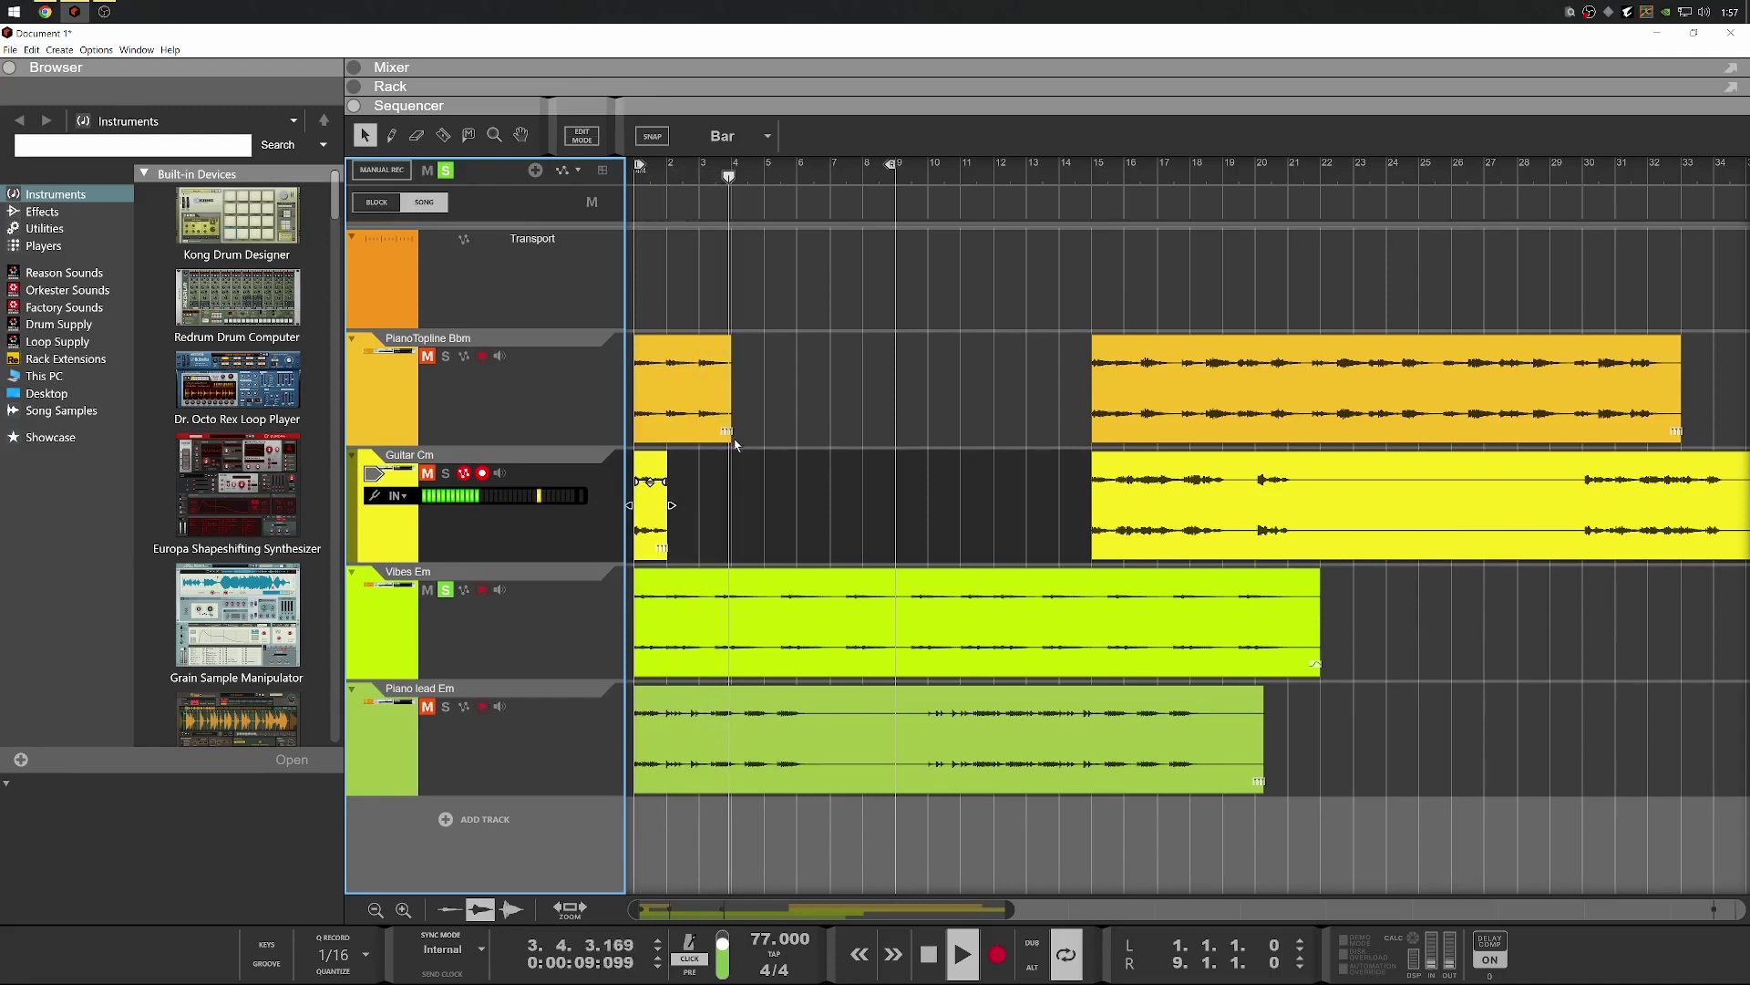
left_click(774, 169)
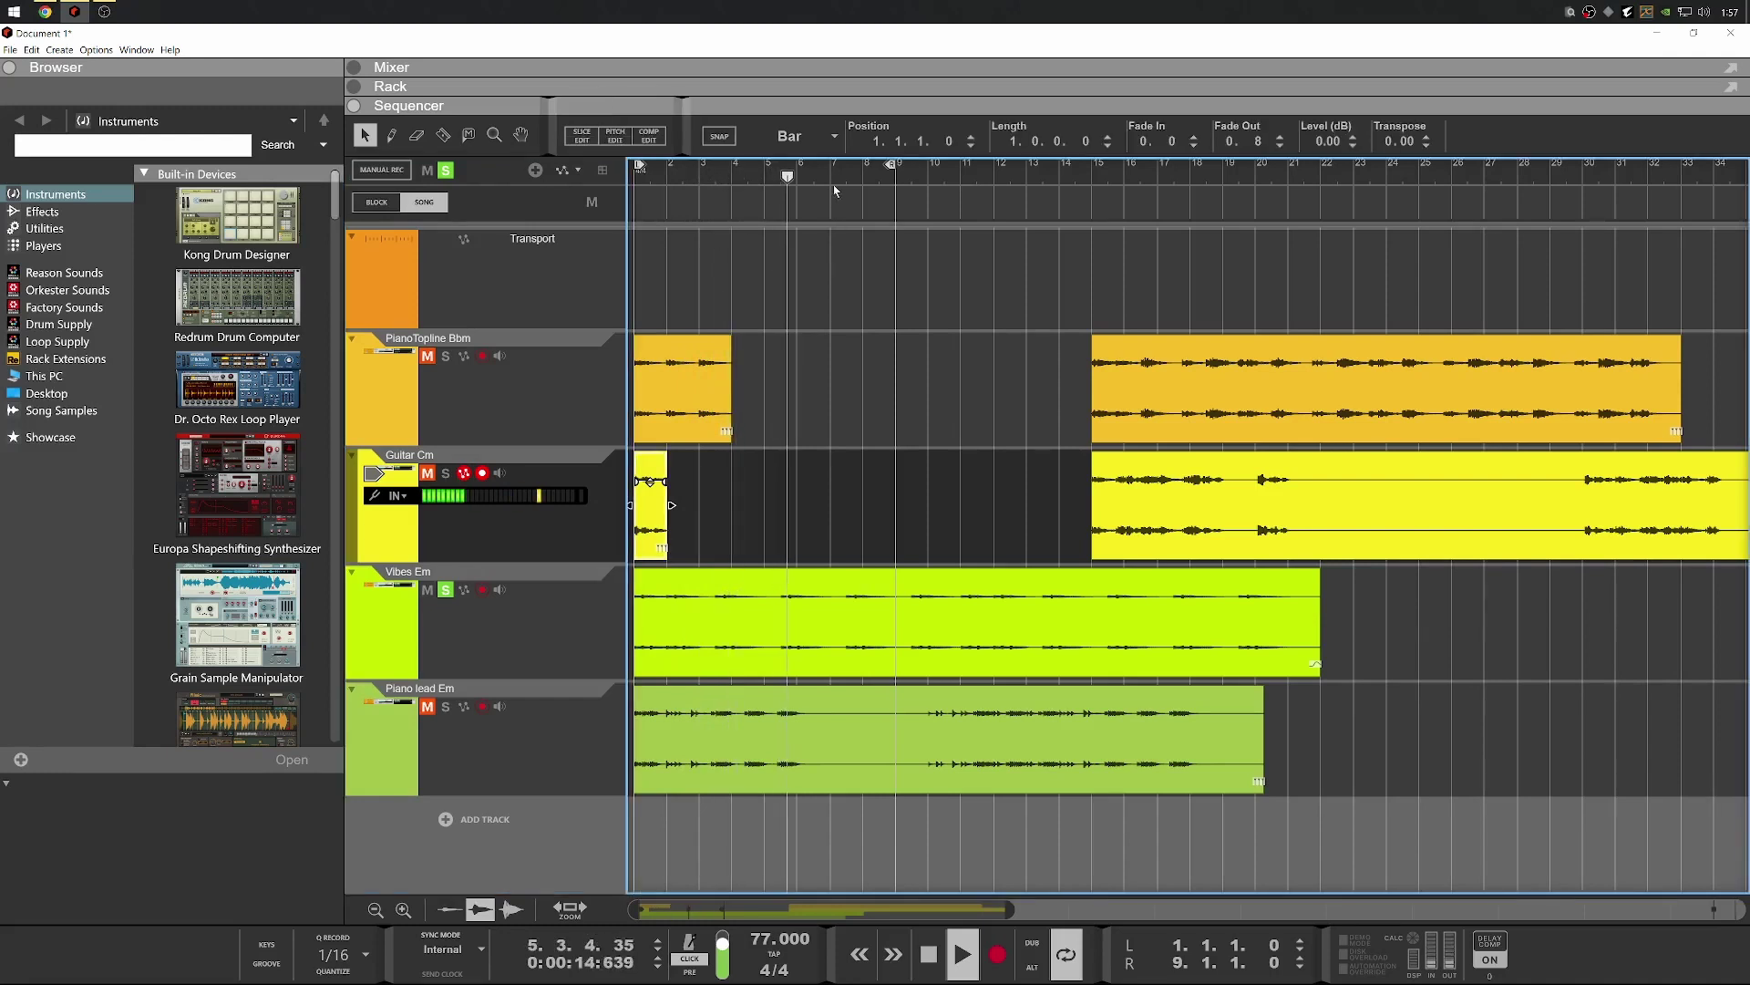
left_click(761, 140)
left_click(771, 167)
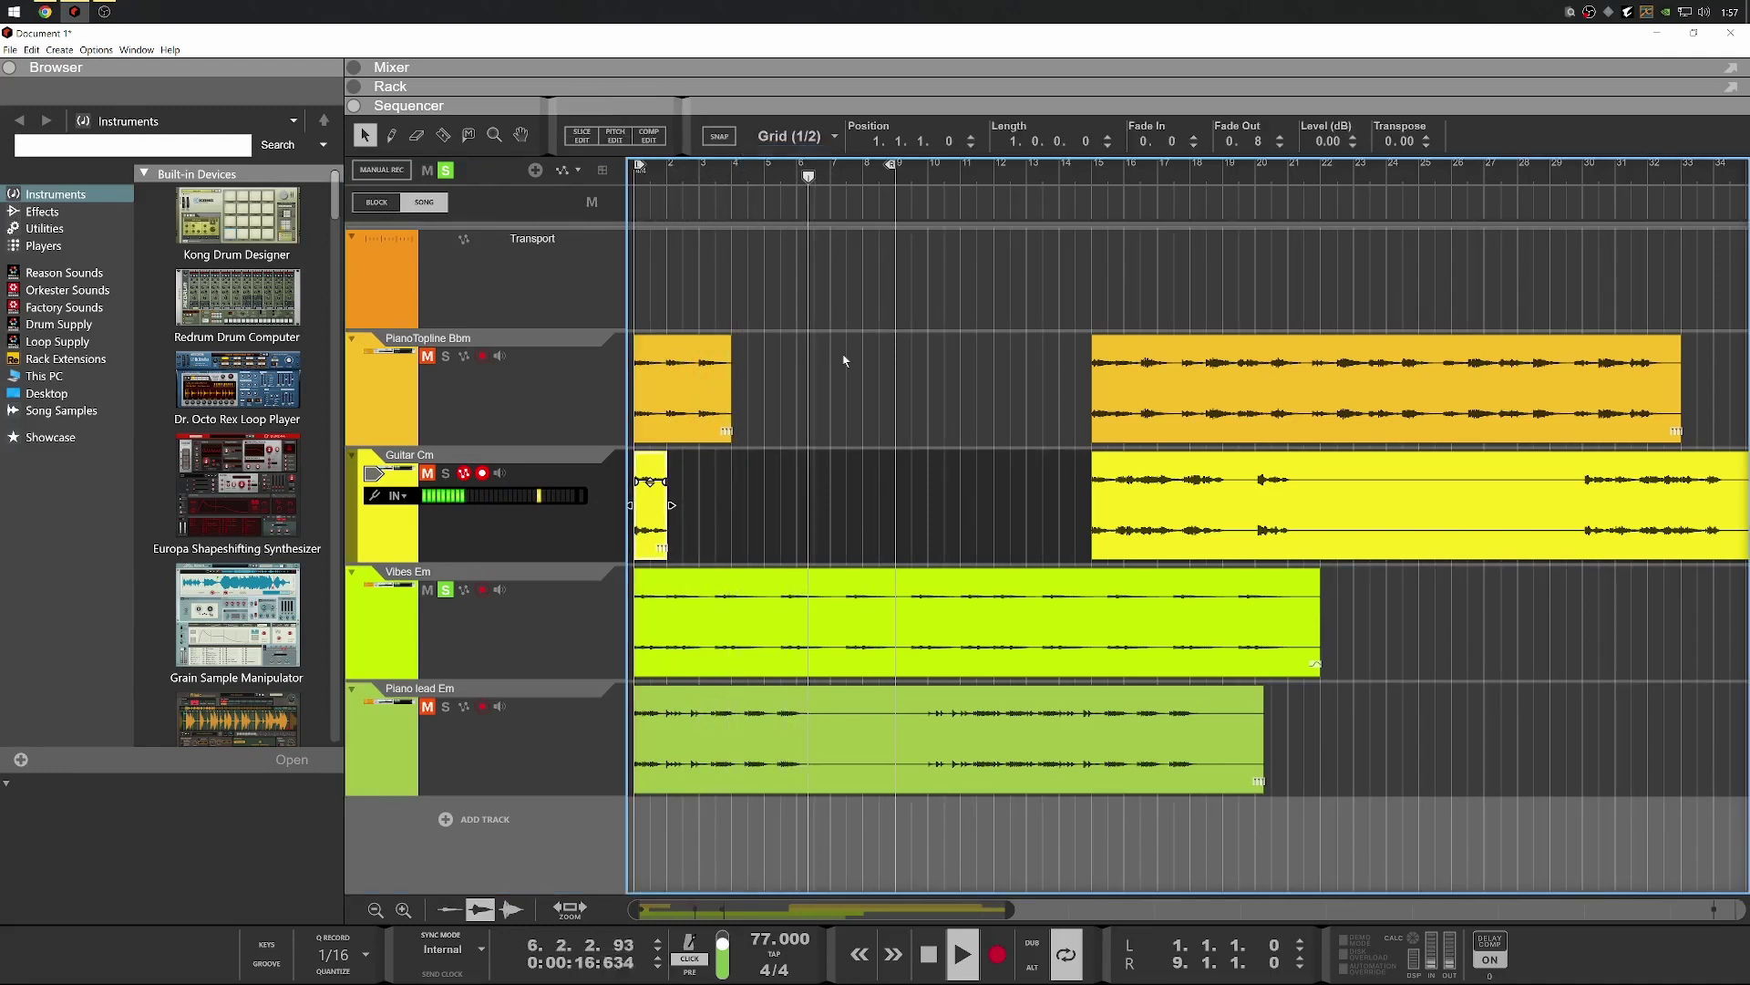
Audition the soloed Vibes Em track from several points between bars 9 and 14, then stop playback
left_click(905, 171)
left_click(959, 173)
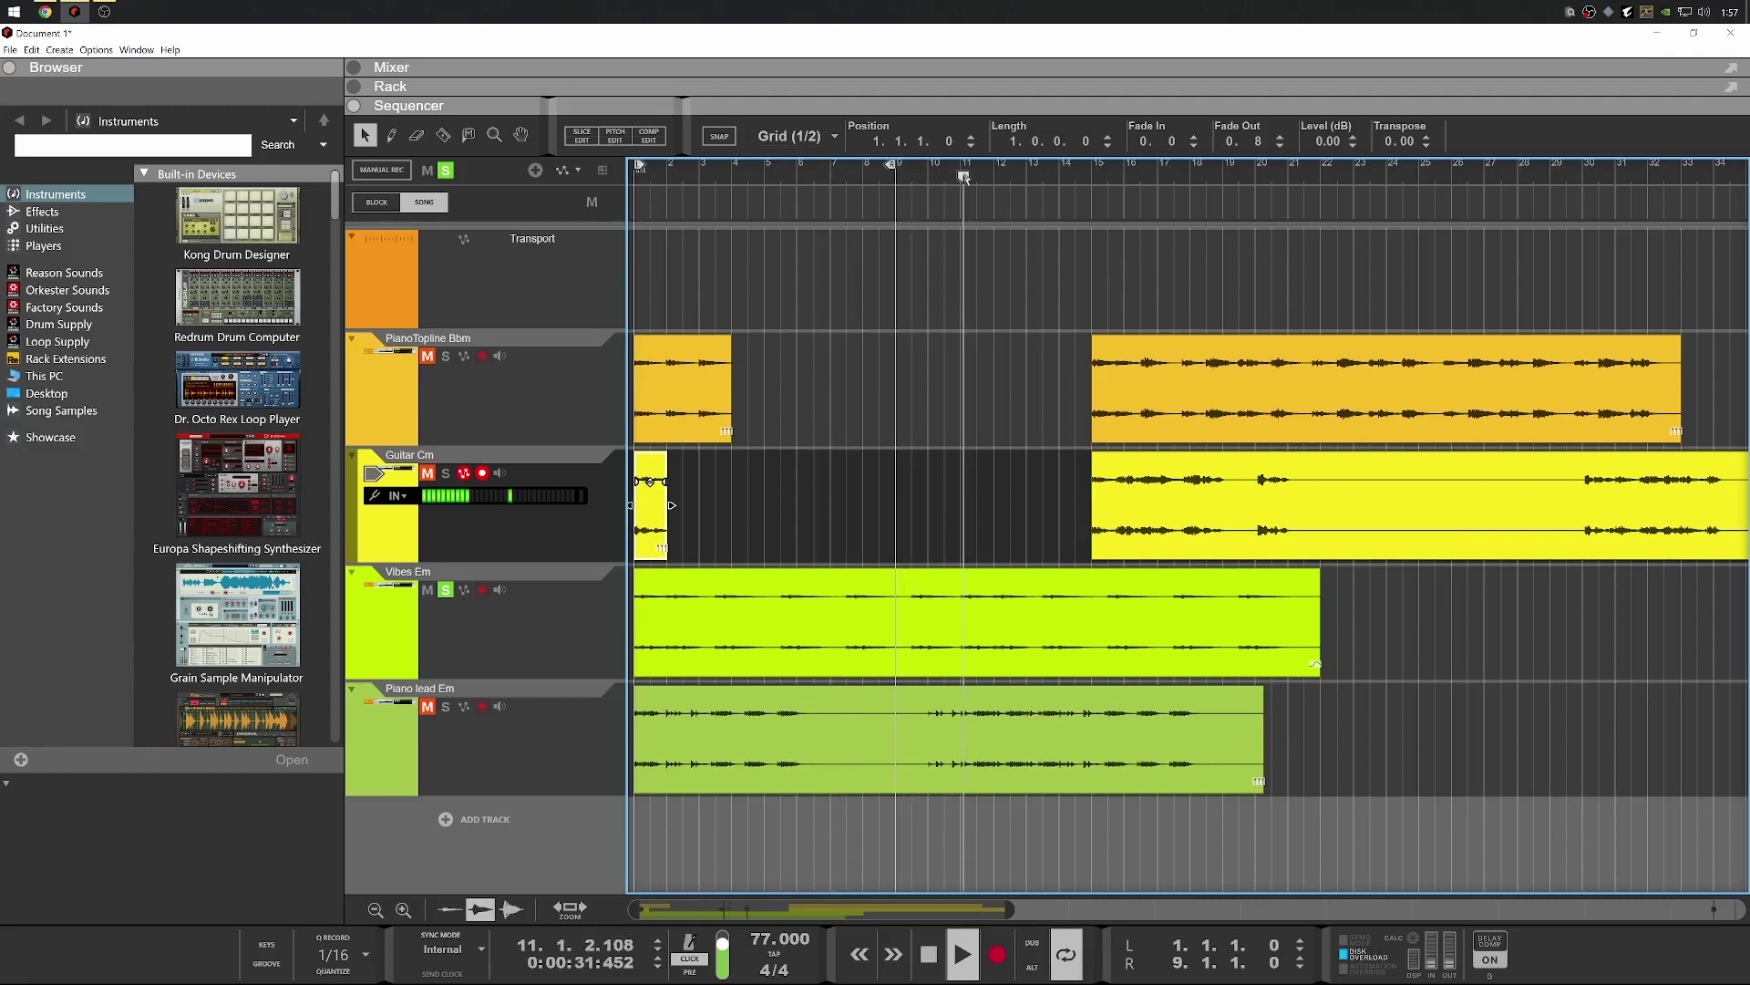
left_click(1036, 184)
left_click(1010, 173)
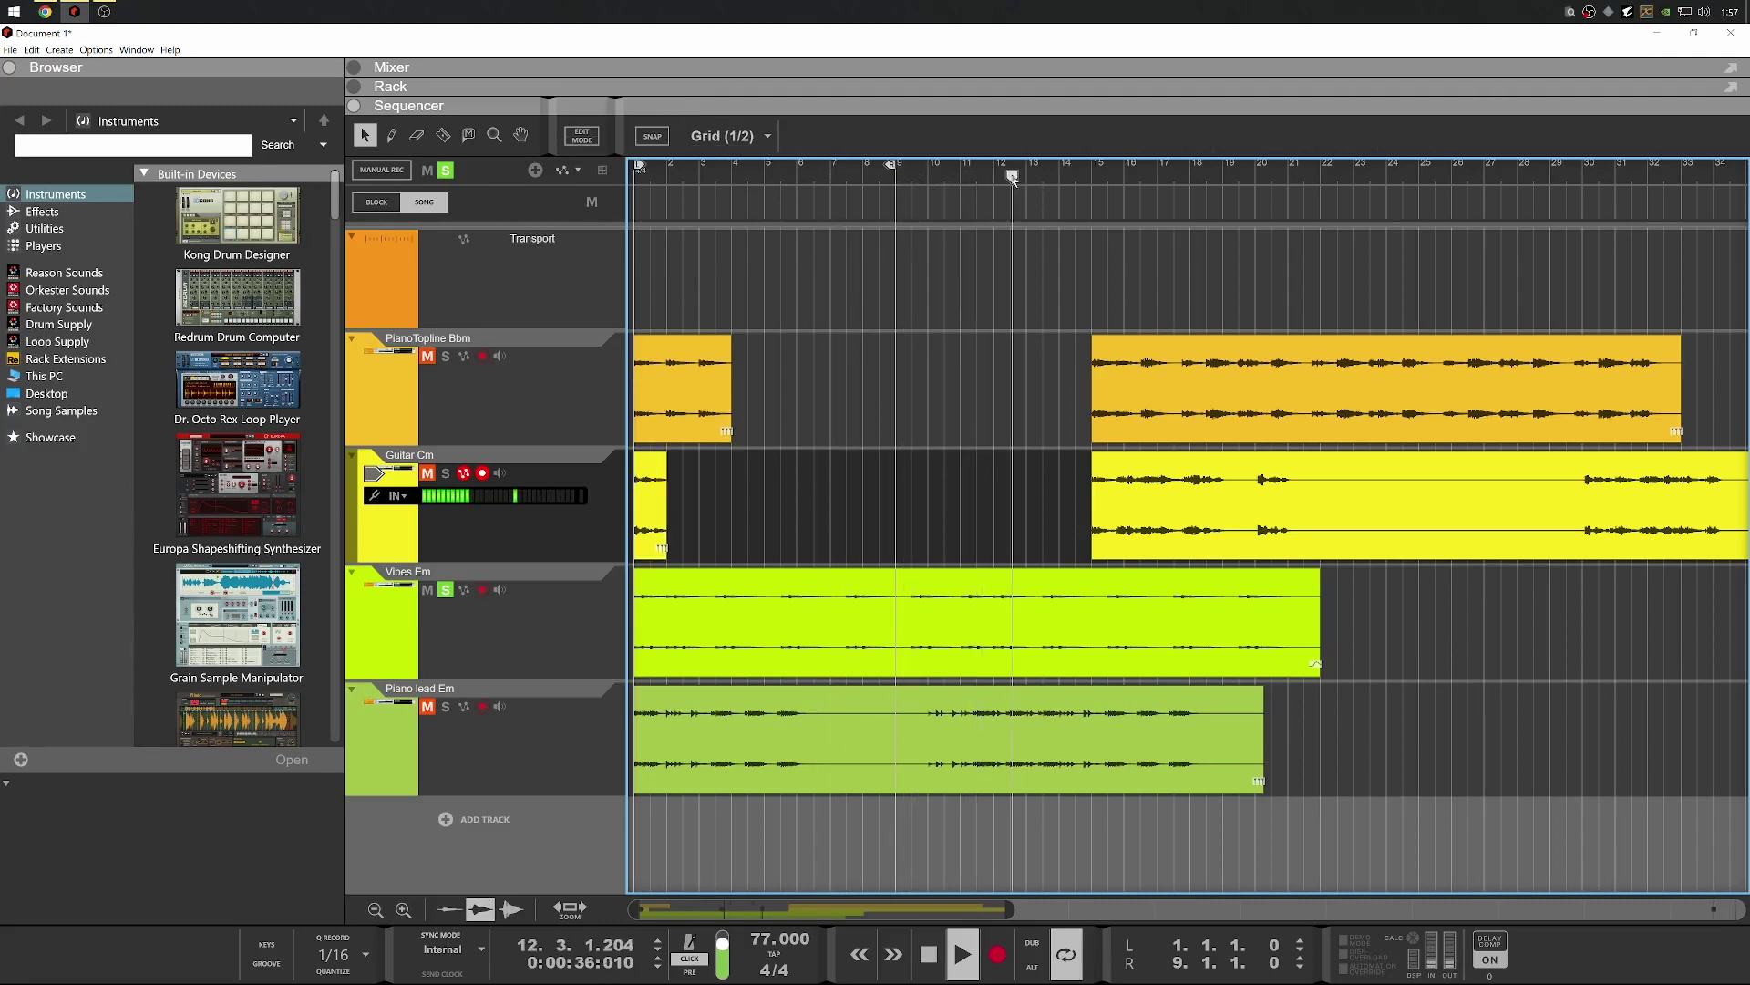
left_click(1077, 176)
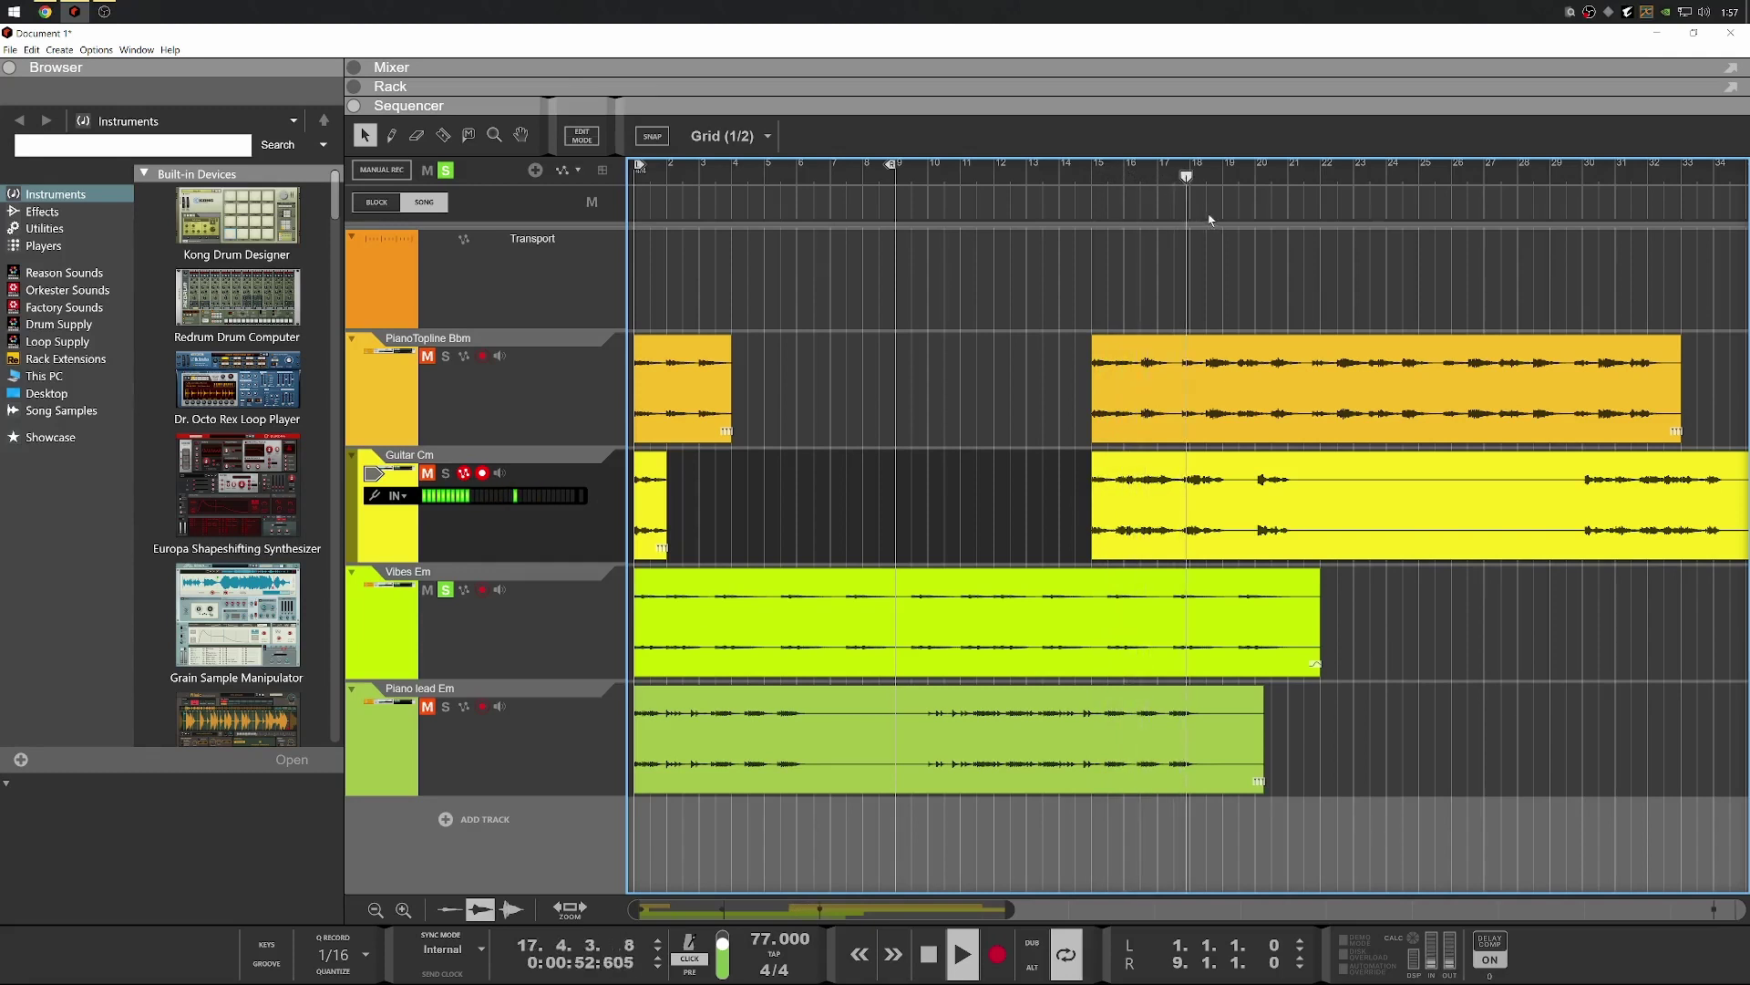
key("space")
Open the Vibes Em clip in slice editing and play its opening notes from bar 1
double_click(771, 609)
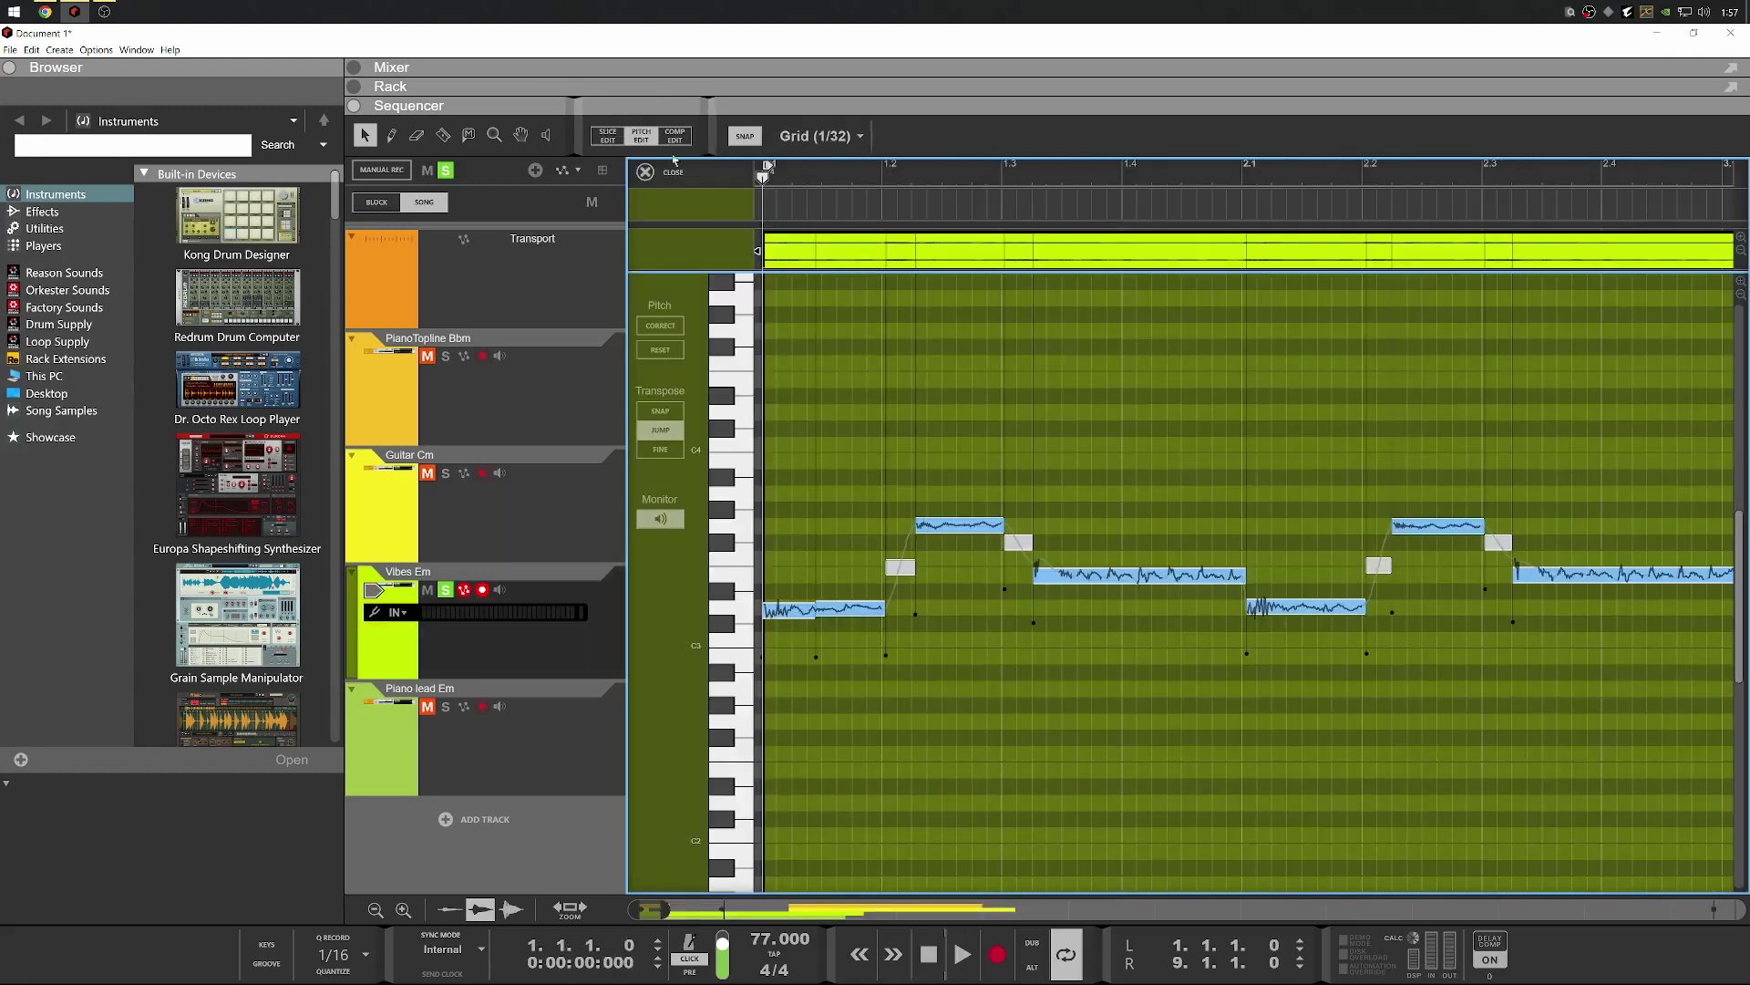
left_click(607, 137)
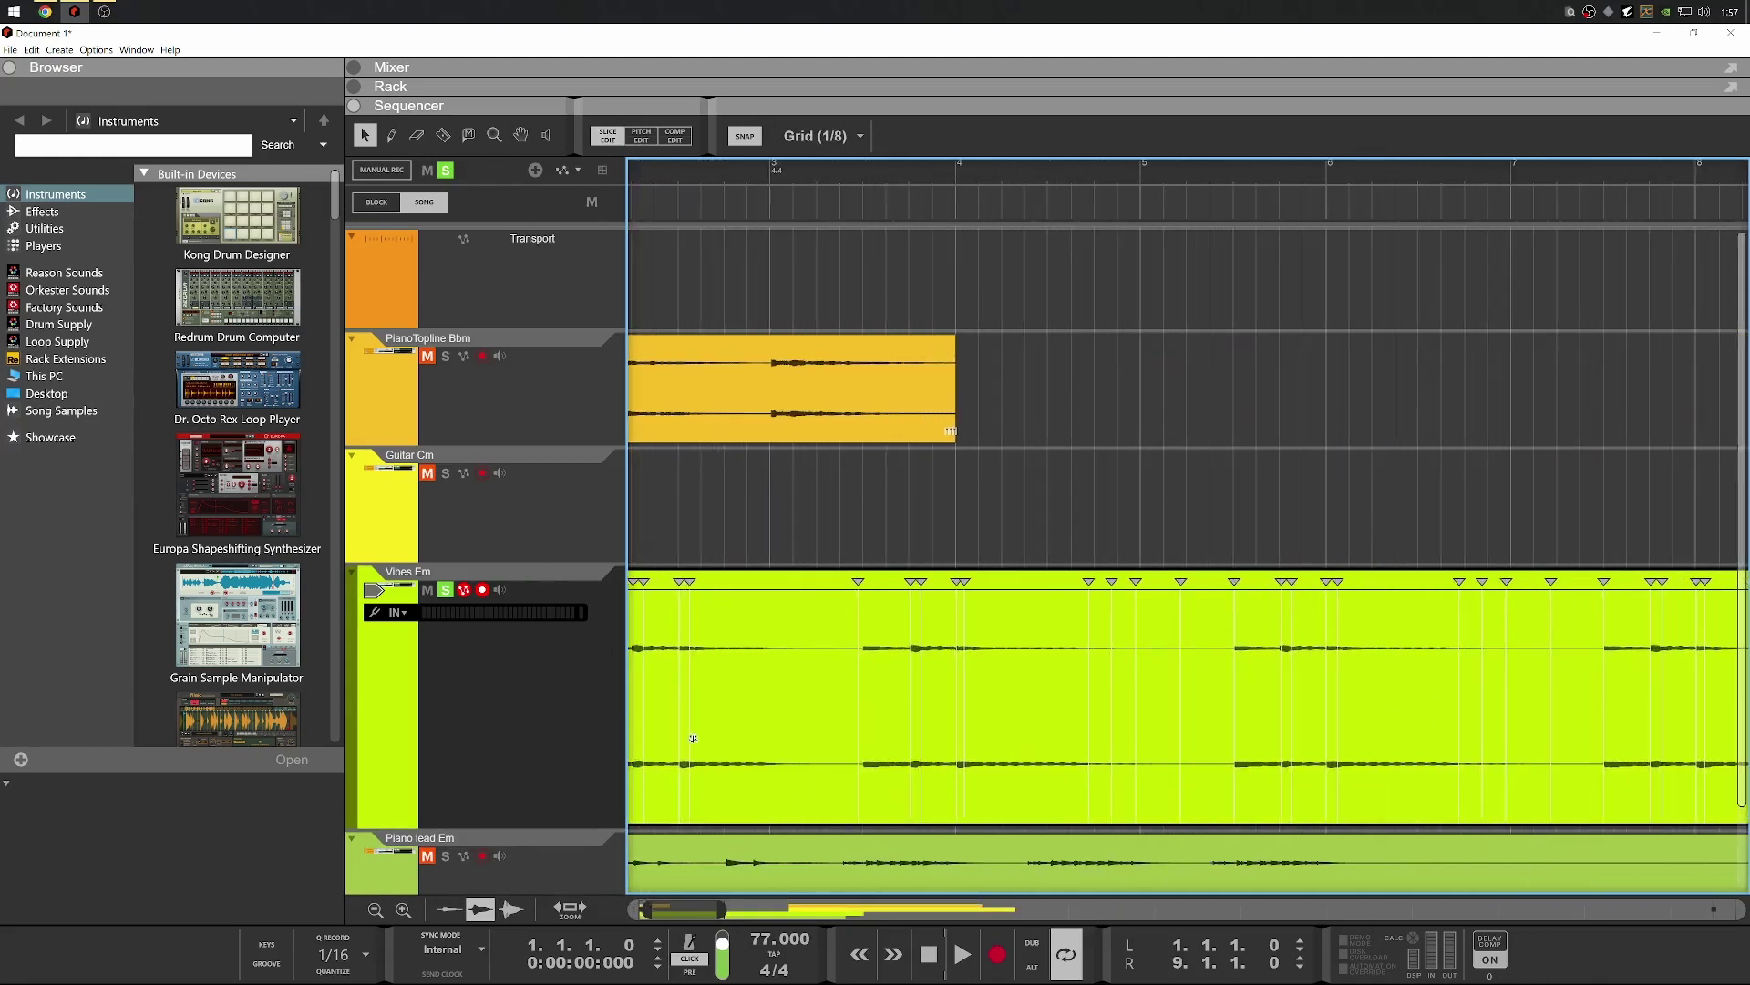
left_click_drag(664, 903, 642, 902)
key("space")
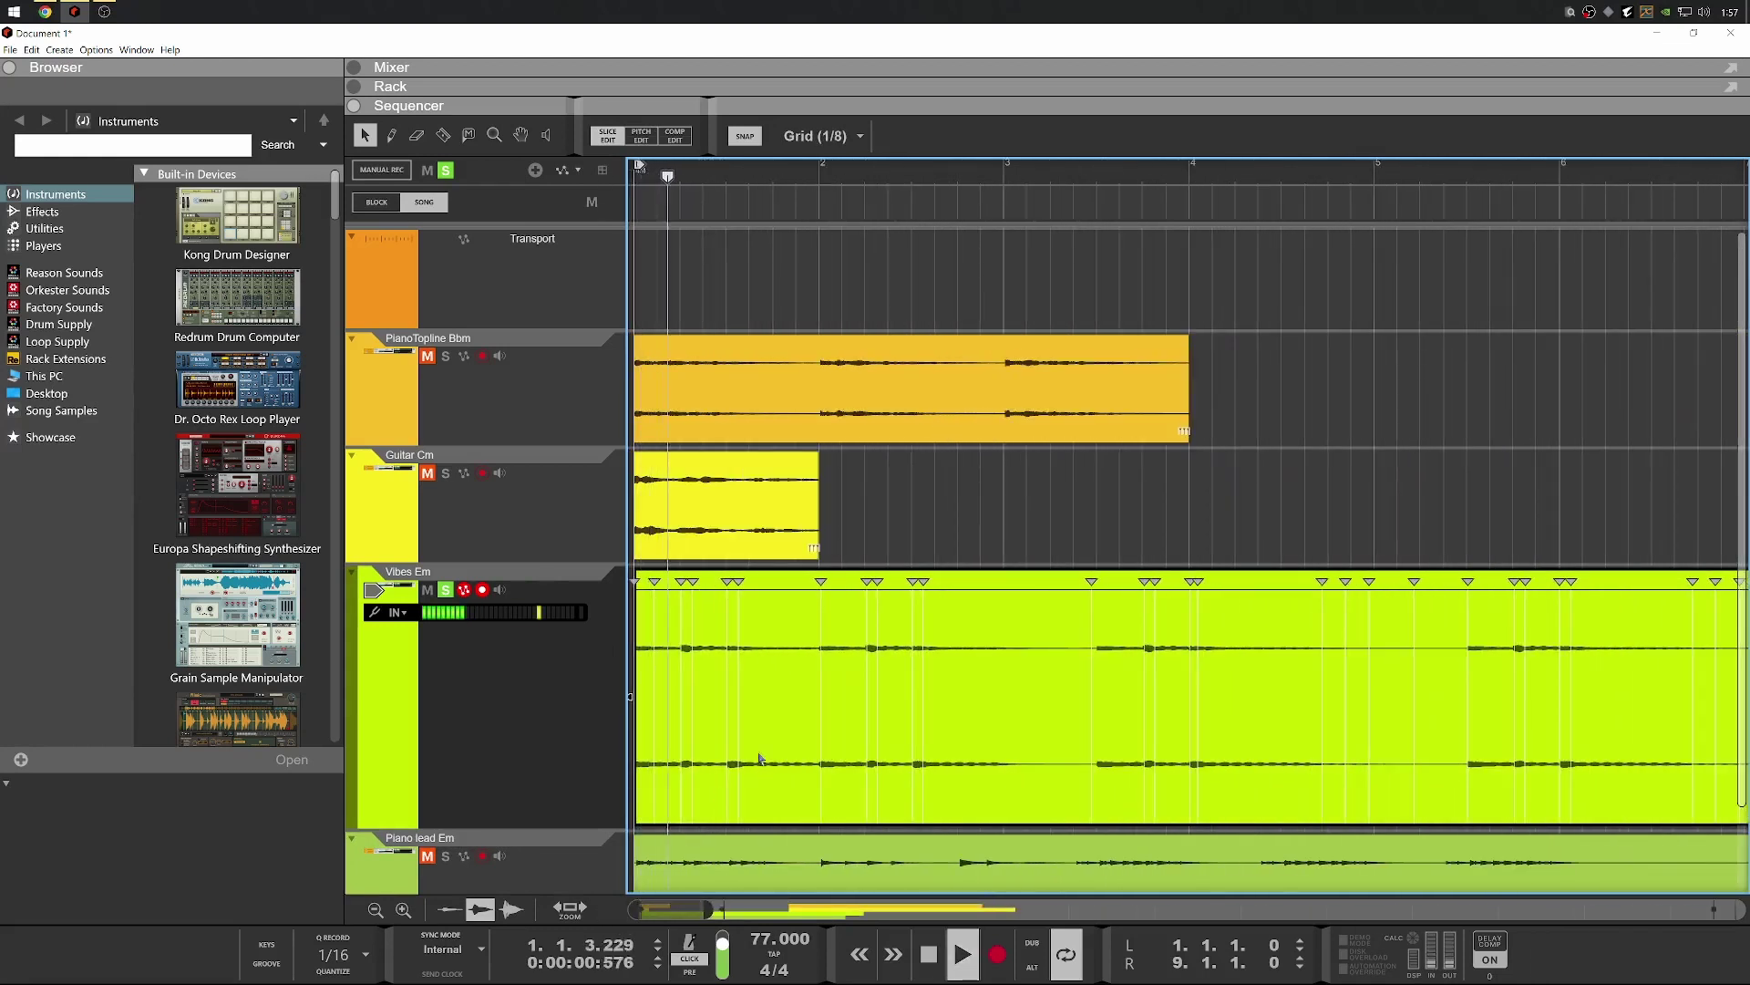
key("space")
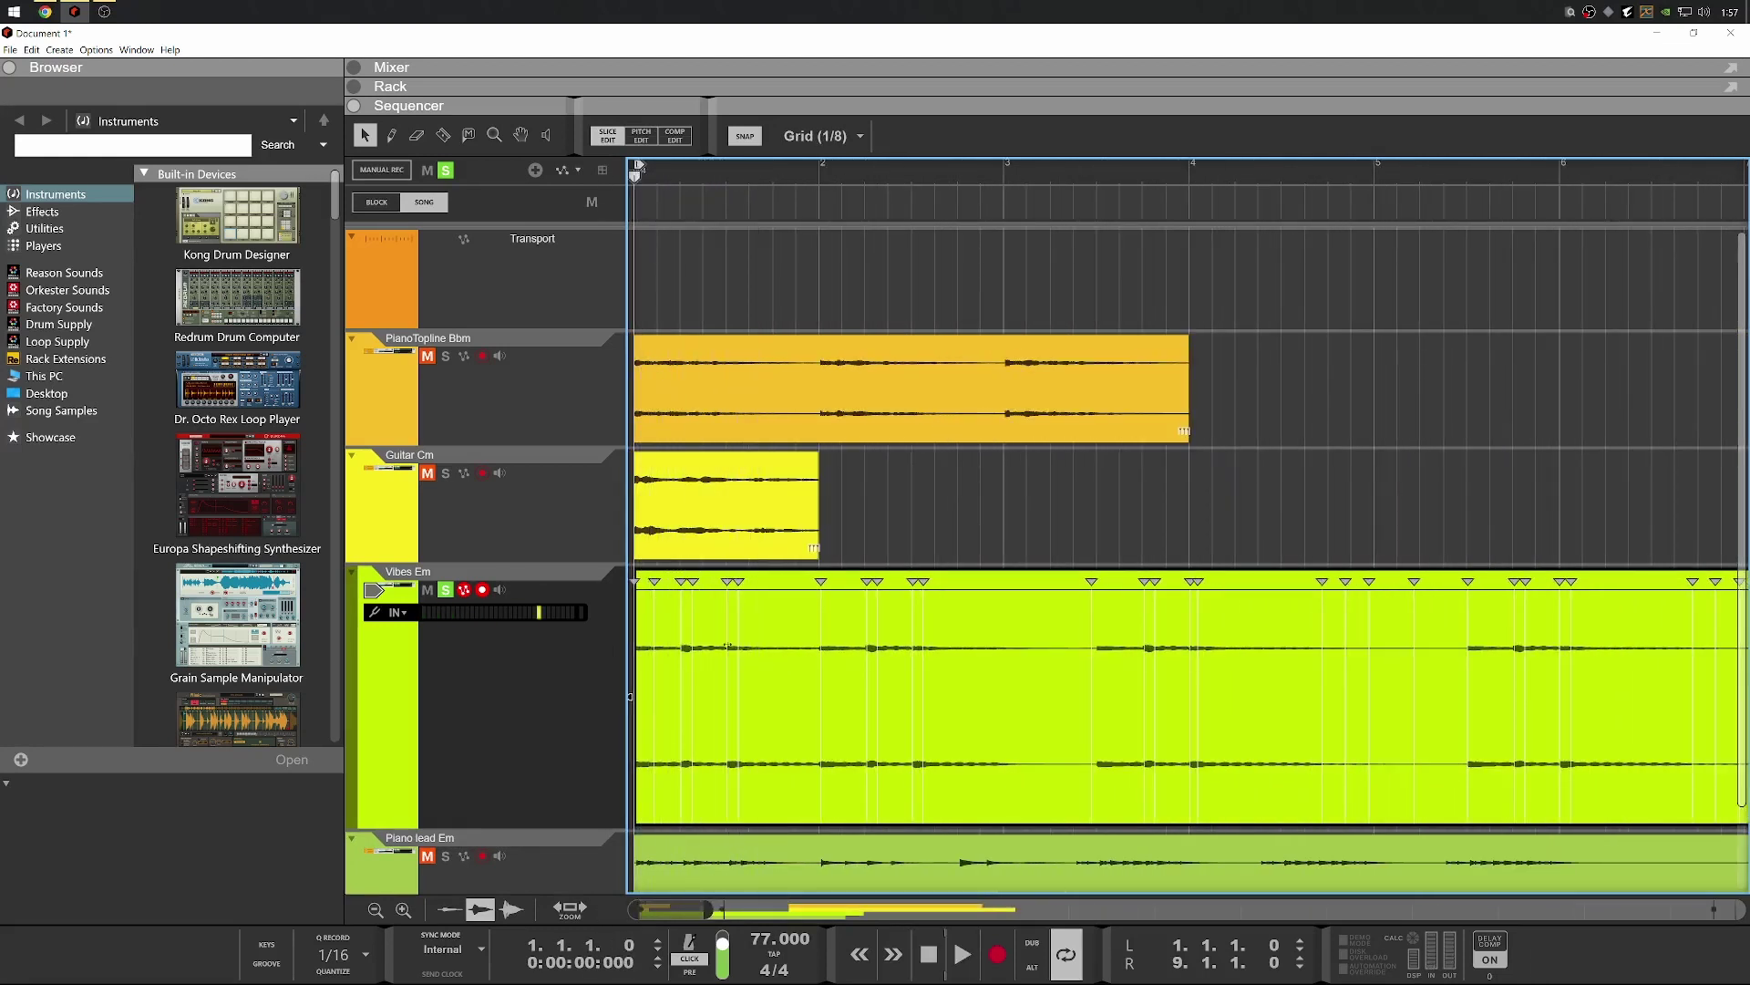
Split the Vibes Em clip two beats in, at bar 1 beat 3, and delete the longer remainder
right_click(727, 645)
left_click(790, 575)
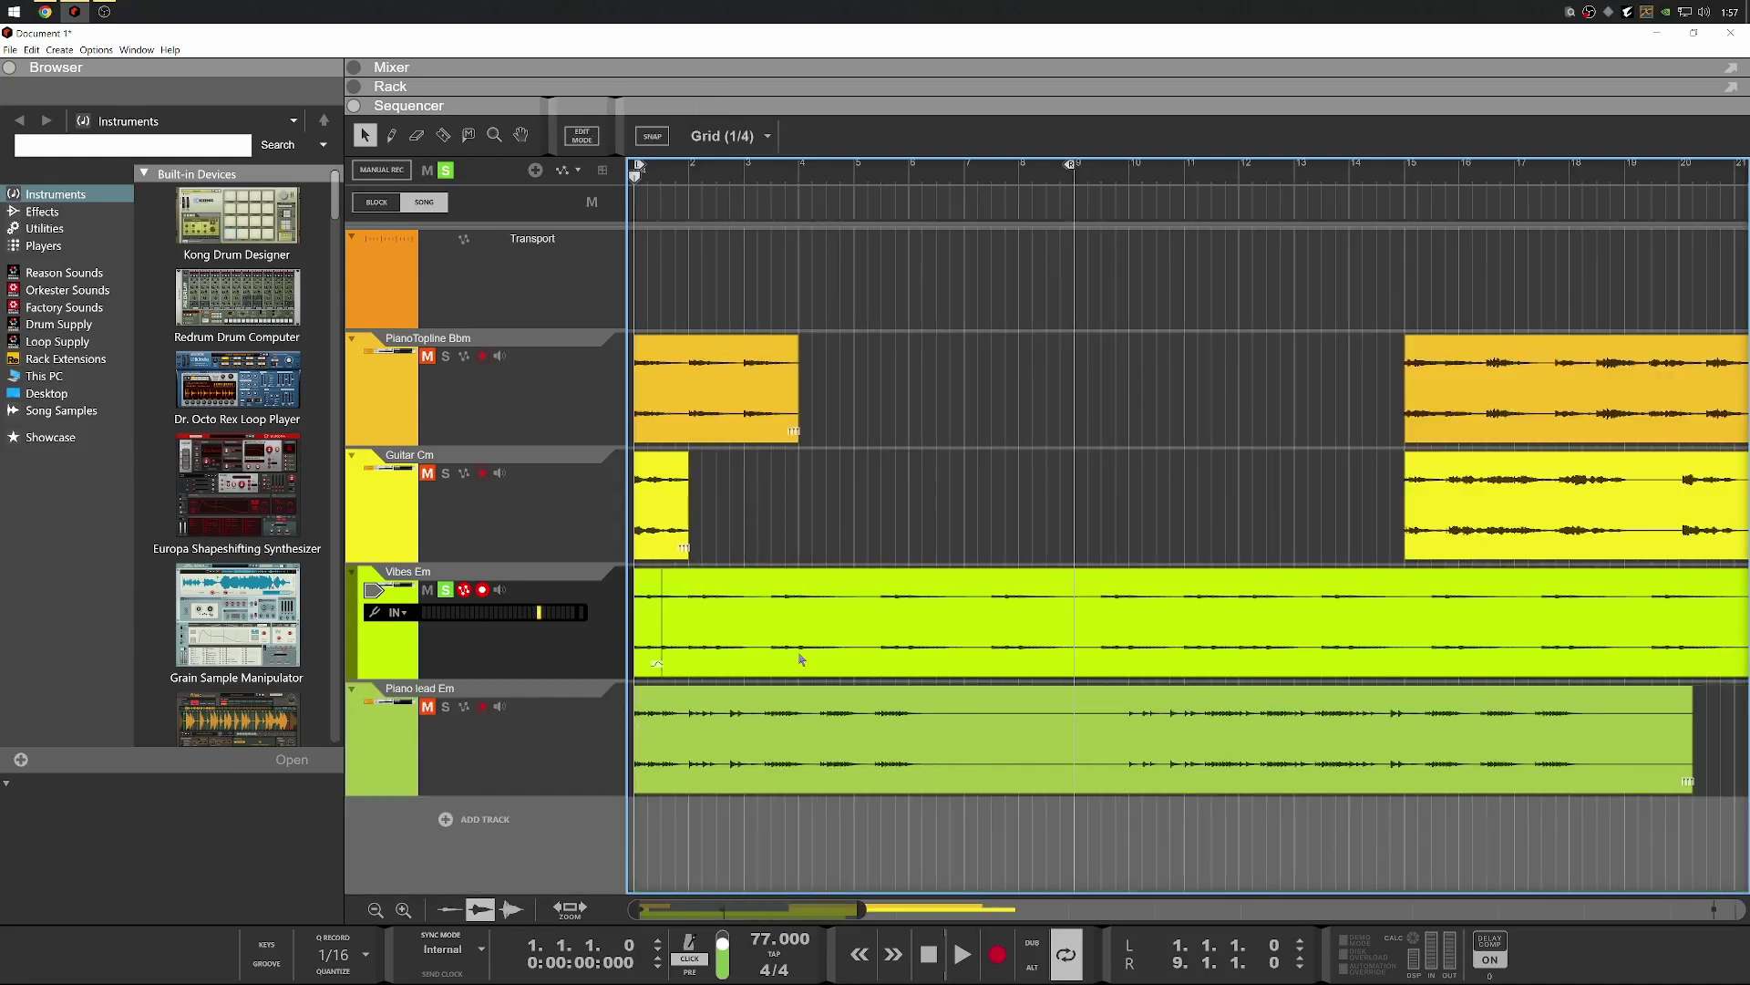
left_click(800, 645)
key("Delete")
Play the shortened Vibes Em clip from the start and try to adjust where it ends
key("space")
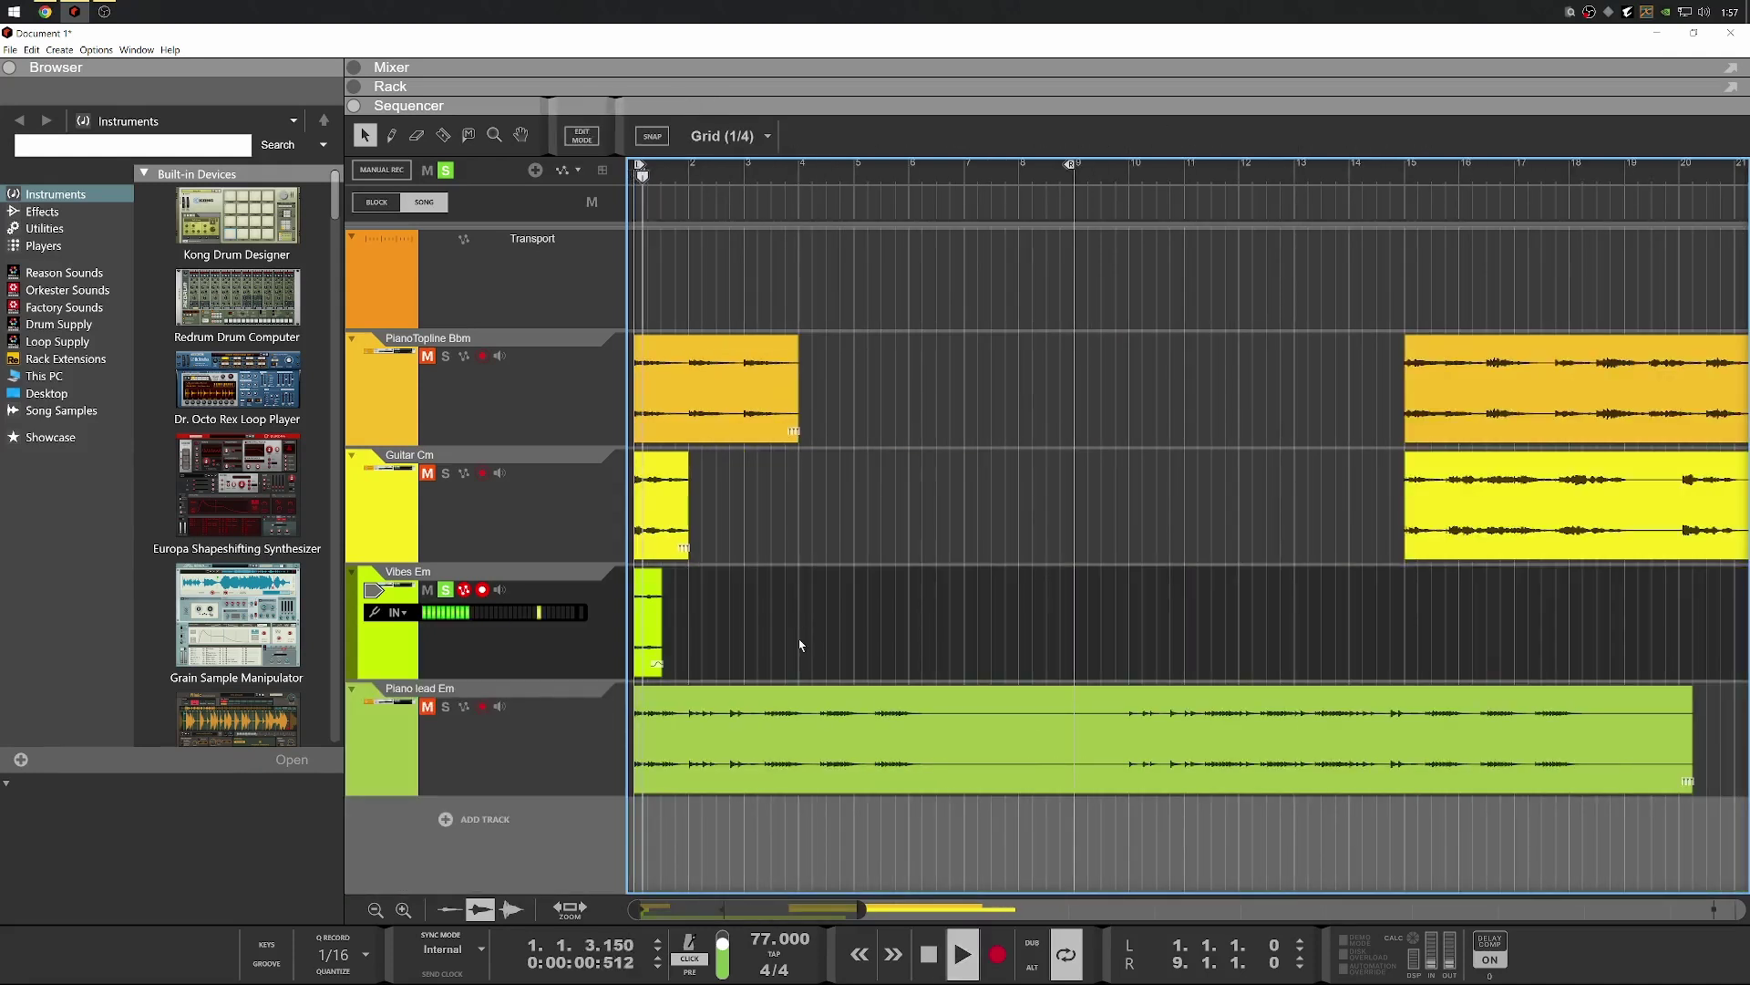
key("space")
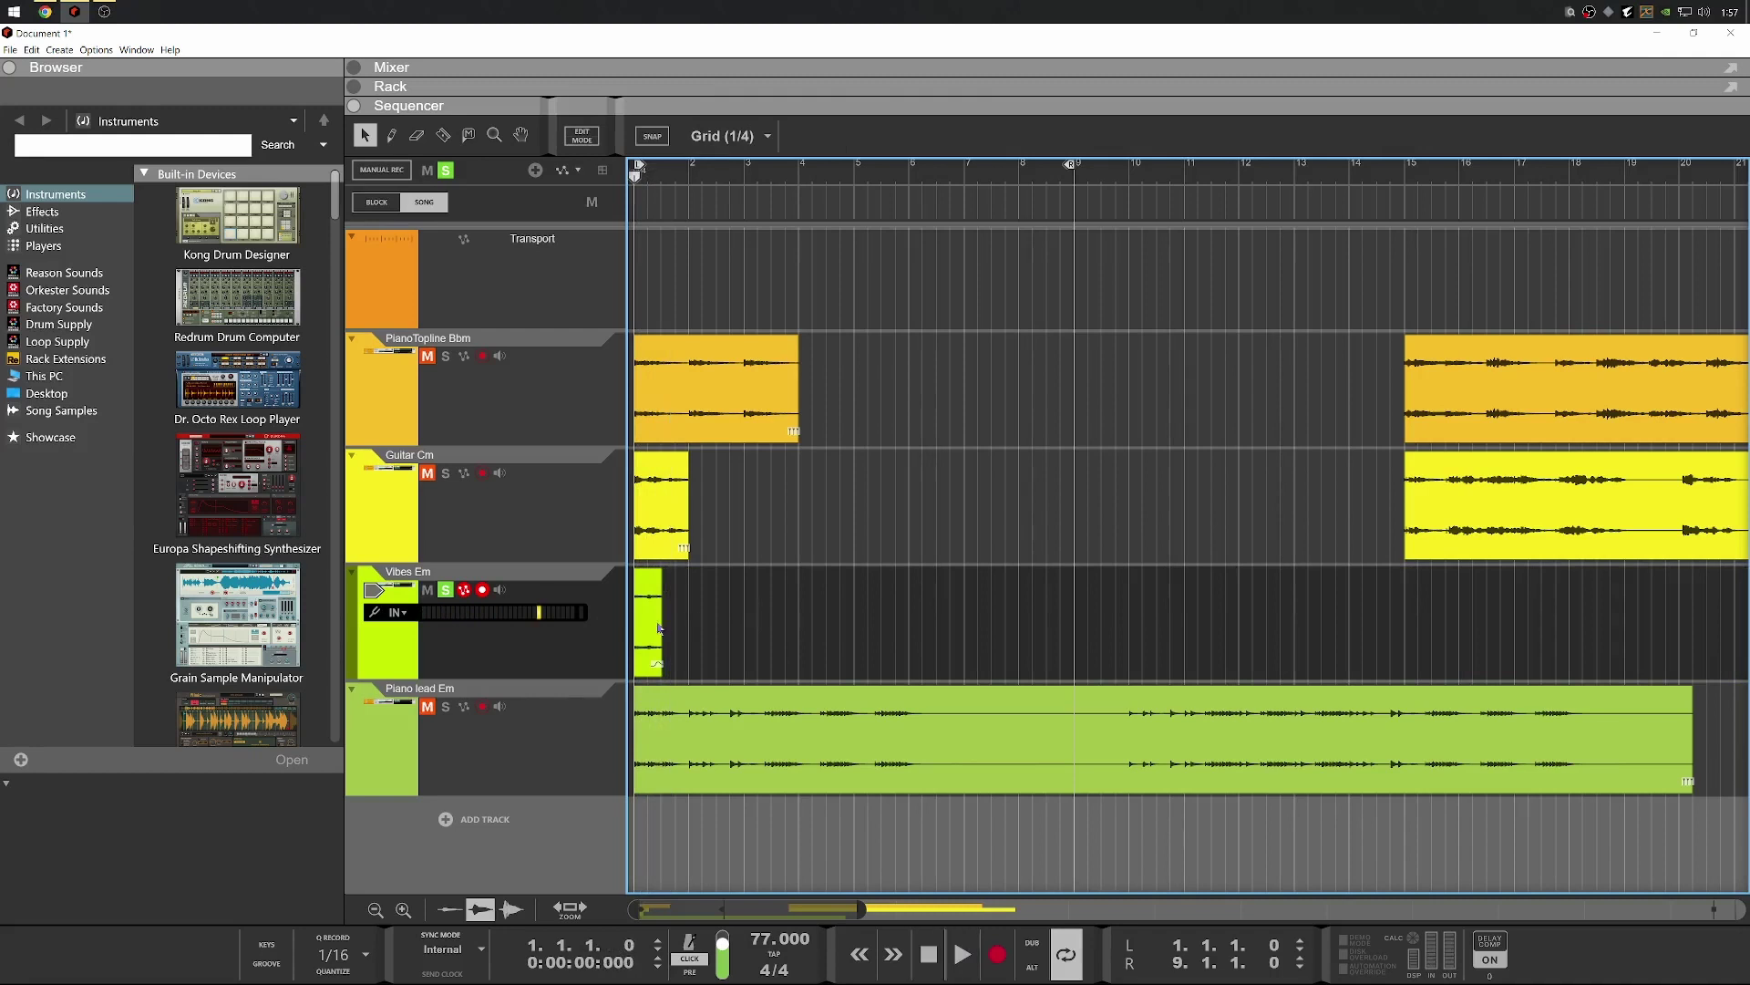
key("space")
key("space")
left_click(659, 627)
mouse_move(663, 627)
left_mouse_down()
mouse_move(690, 629)
mouse_move(666, 628)
left_mouse_up()
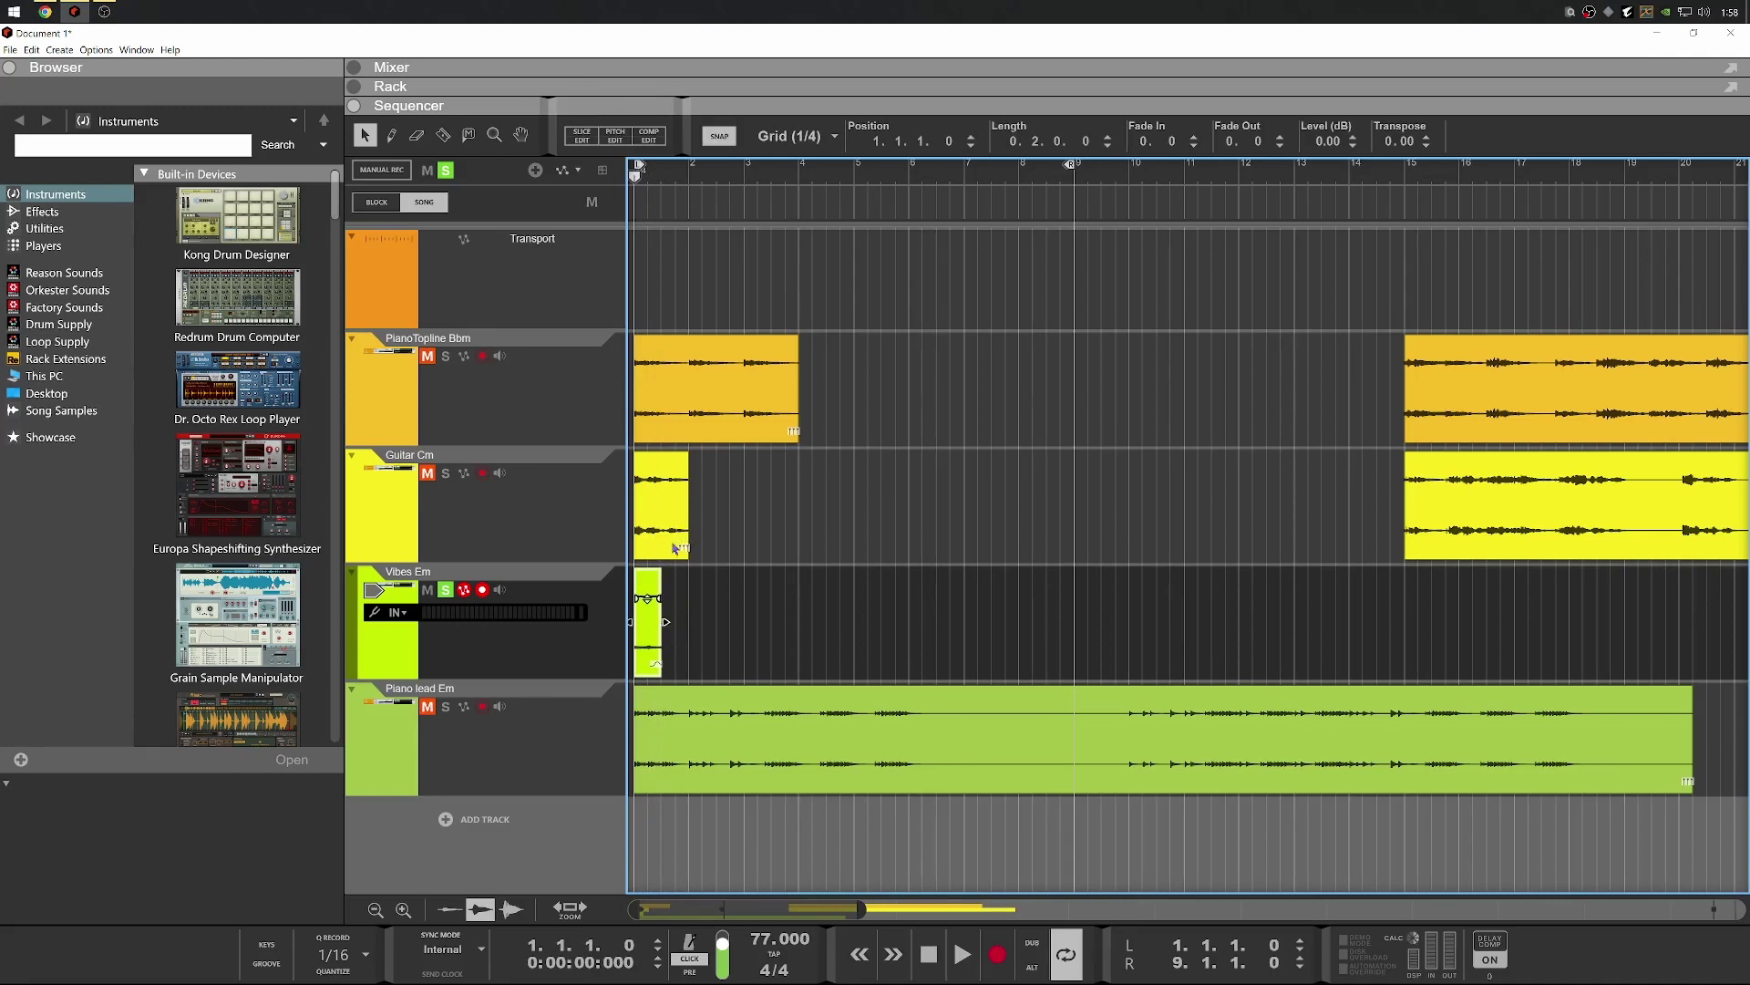
Switch the solo from Vibes Em to Piano lead Em and play that track from the start
scroll(667, 620, "up", 12)
scroll(673, 620, "down", 6)
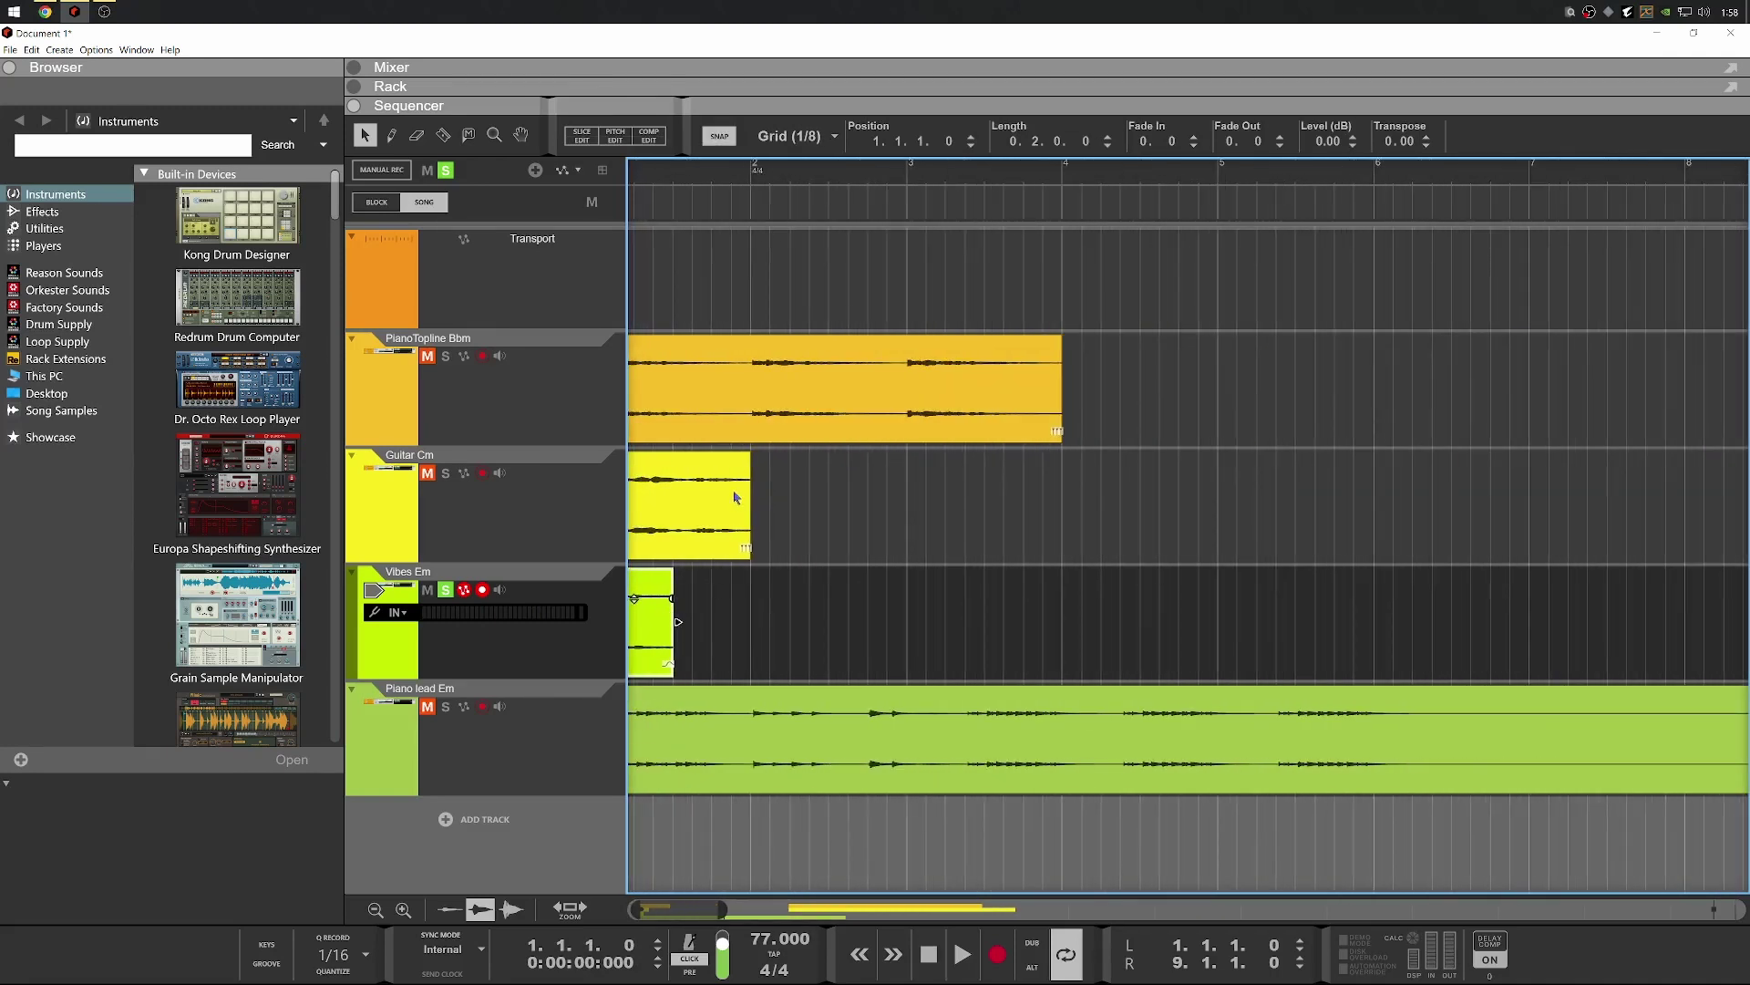
scroll(737, 497, "down", 6)
left_click(445, 590)
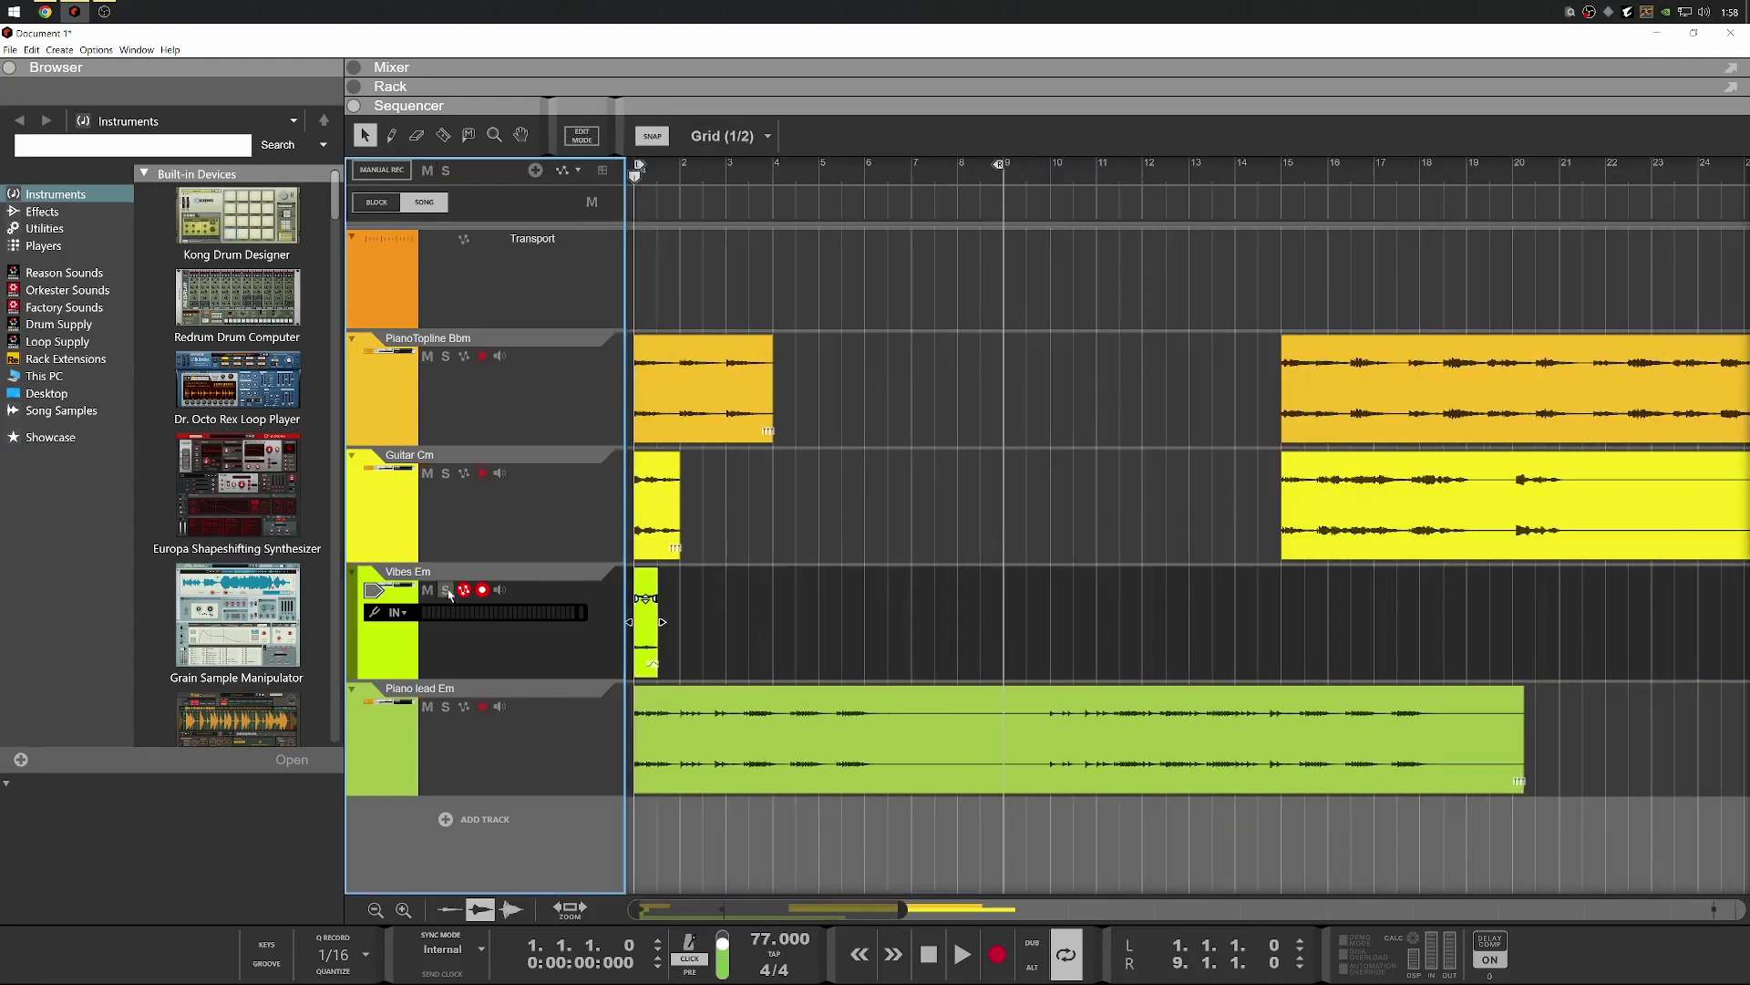
key("space")
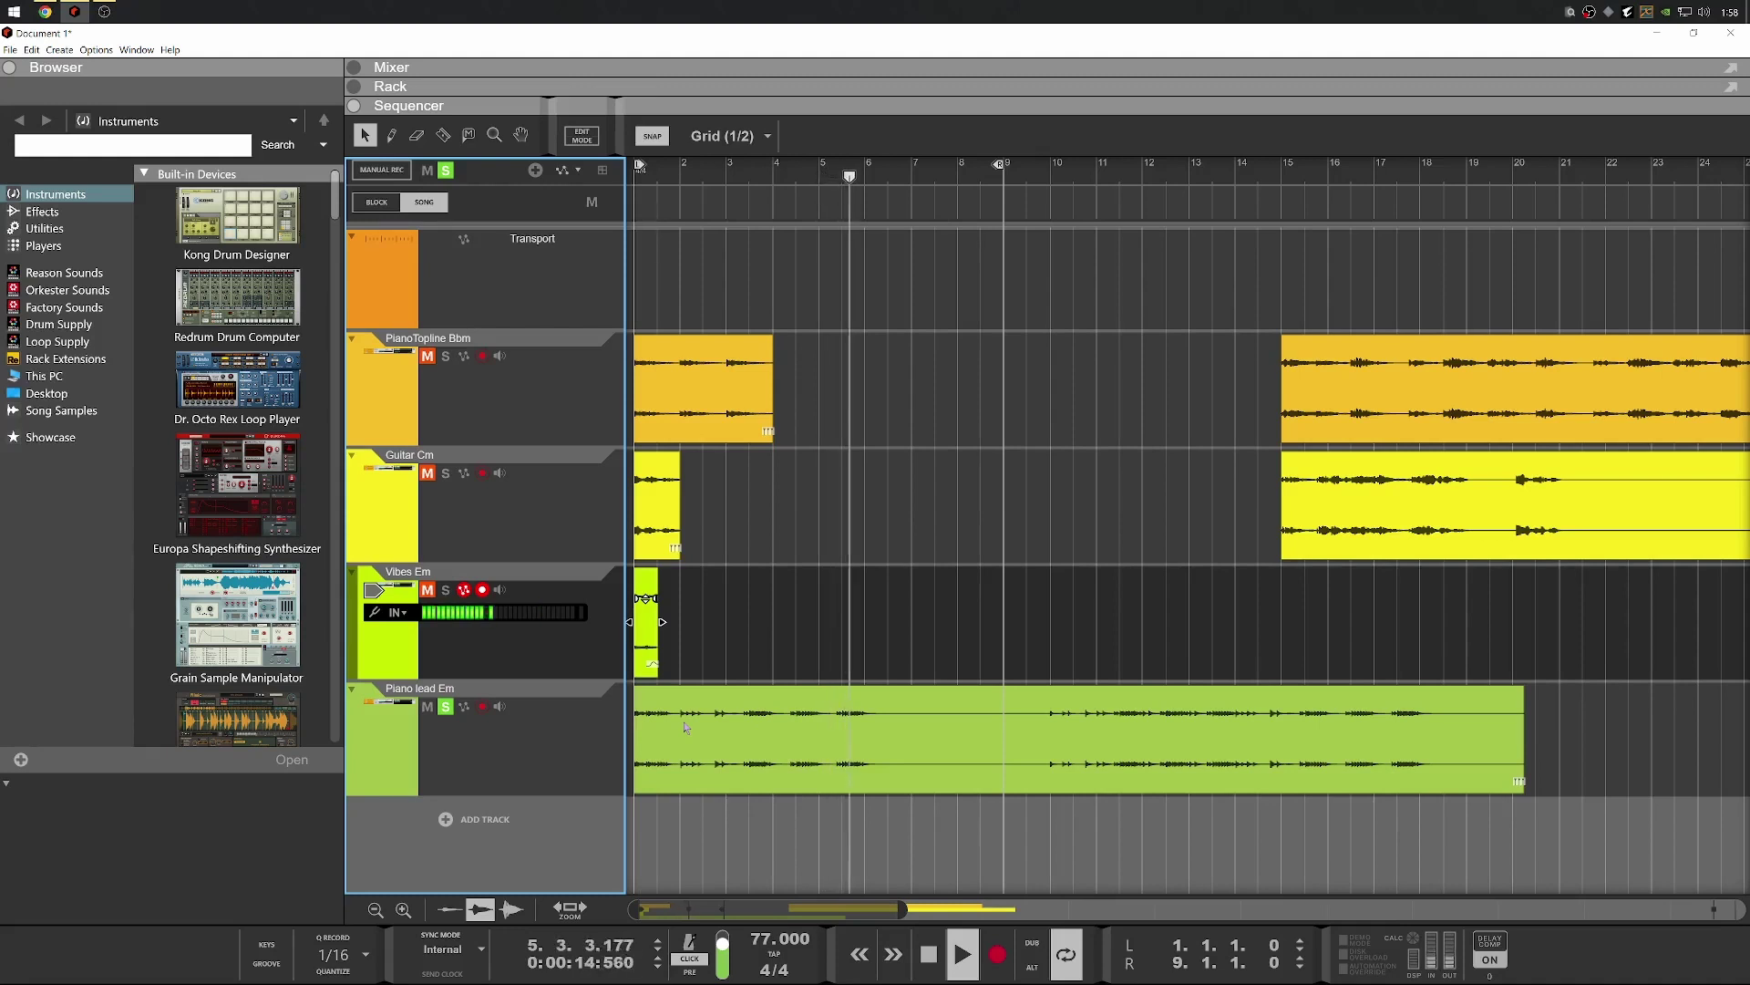
key("space")
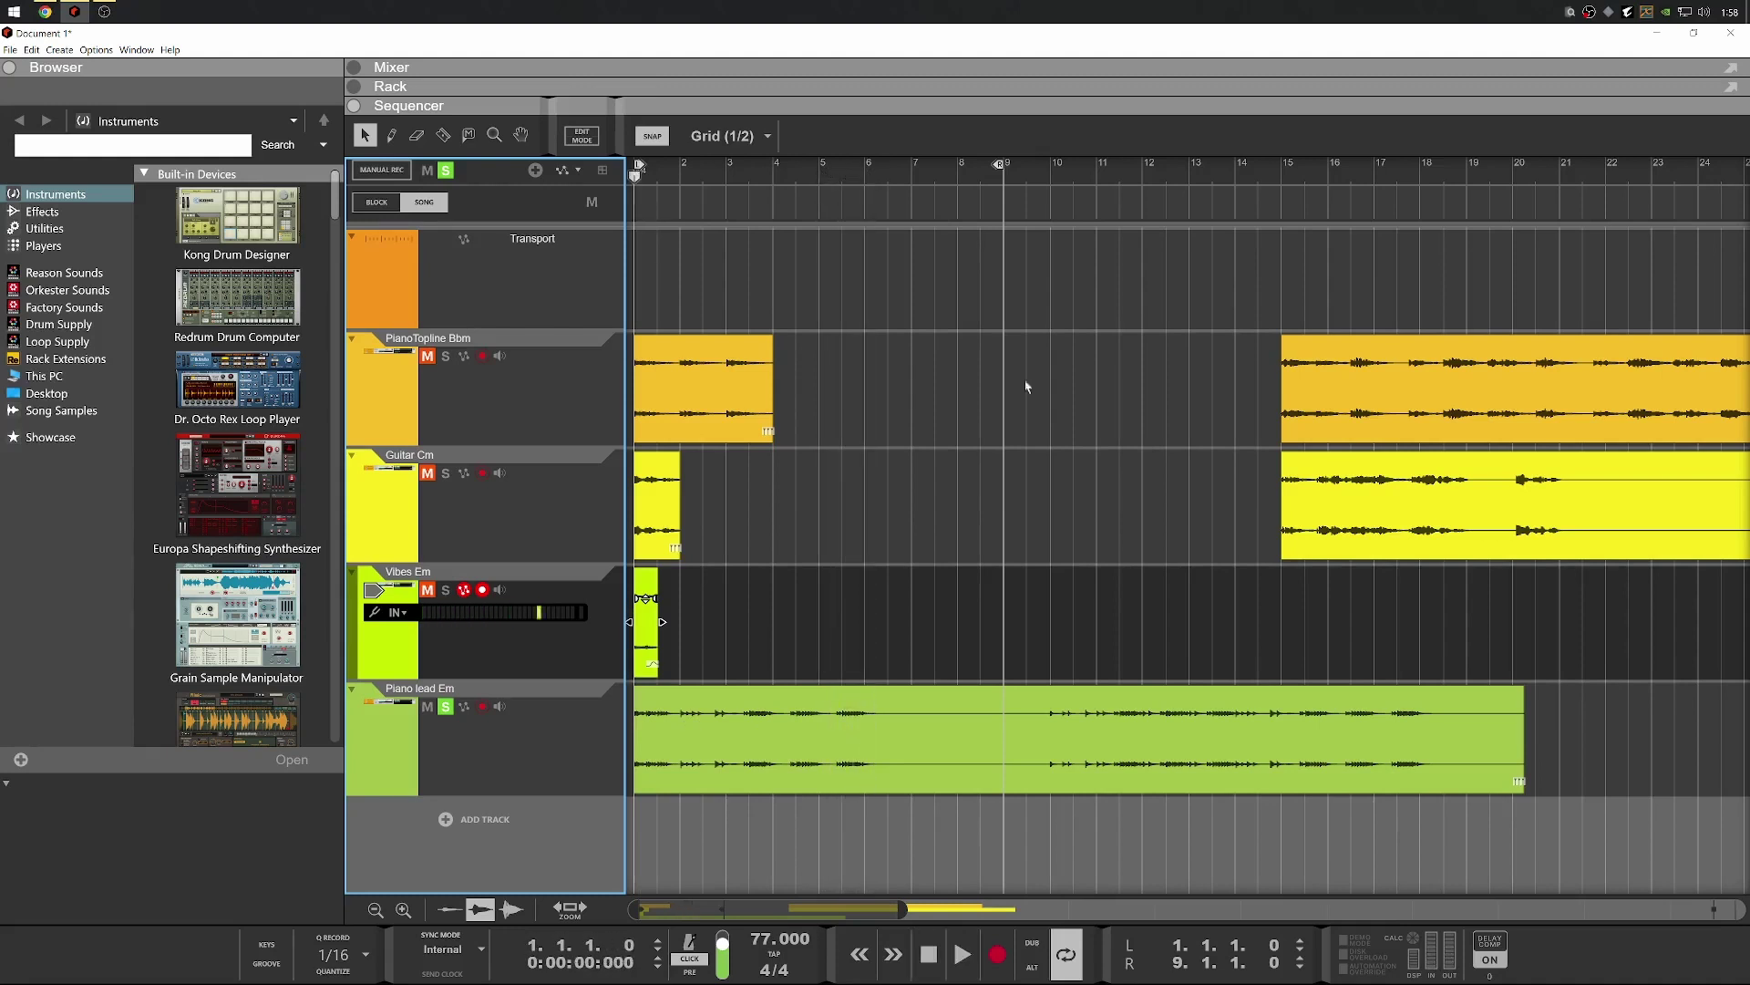
Audition the soloed Piano lead Em track from several positions, including bars 11, 1, 3 and 13, to compare its phrases
left_click(1099, 177)
key("space")
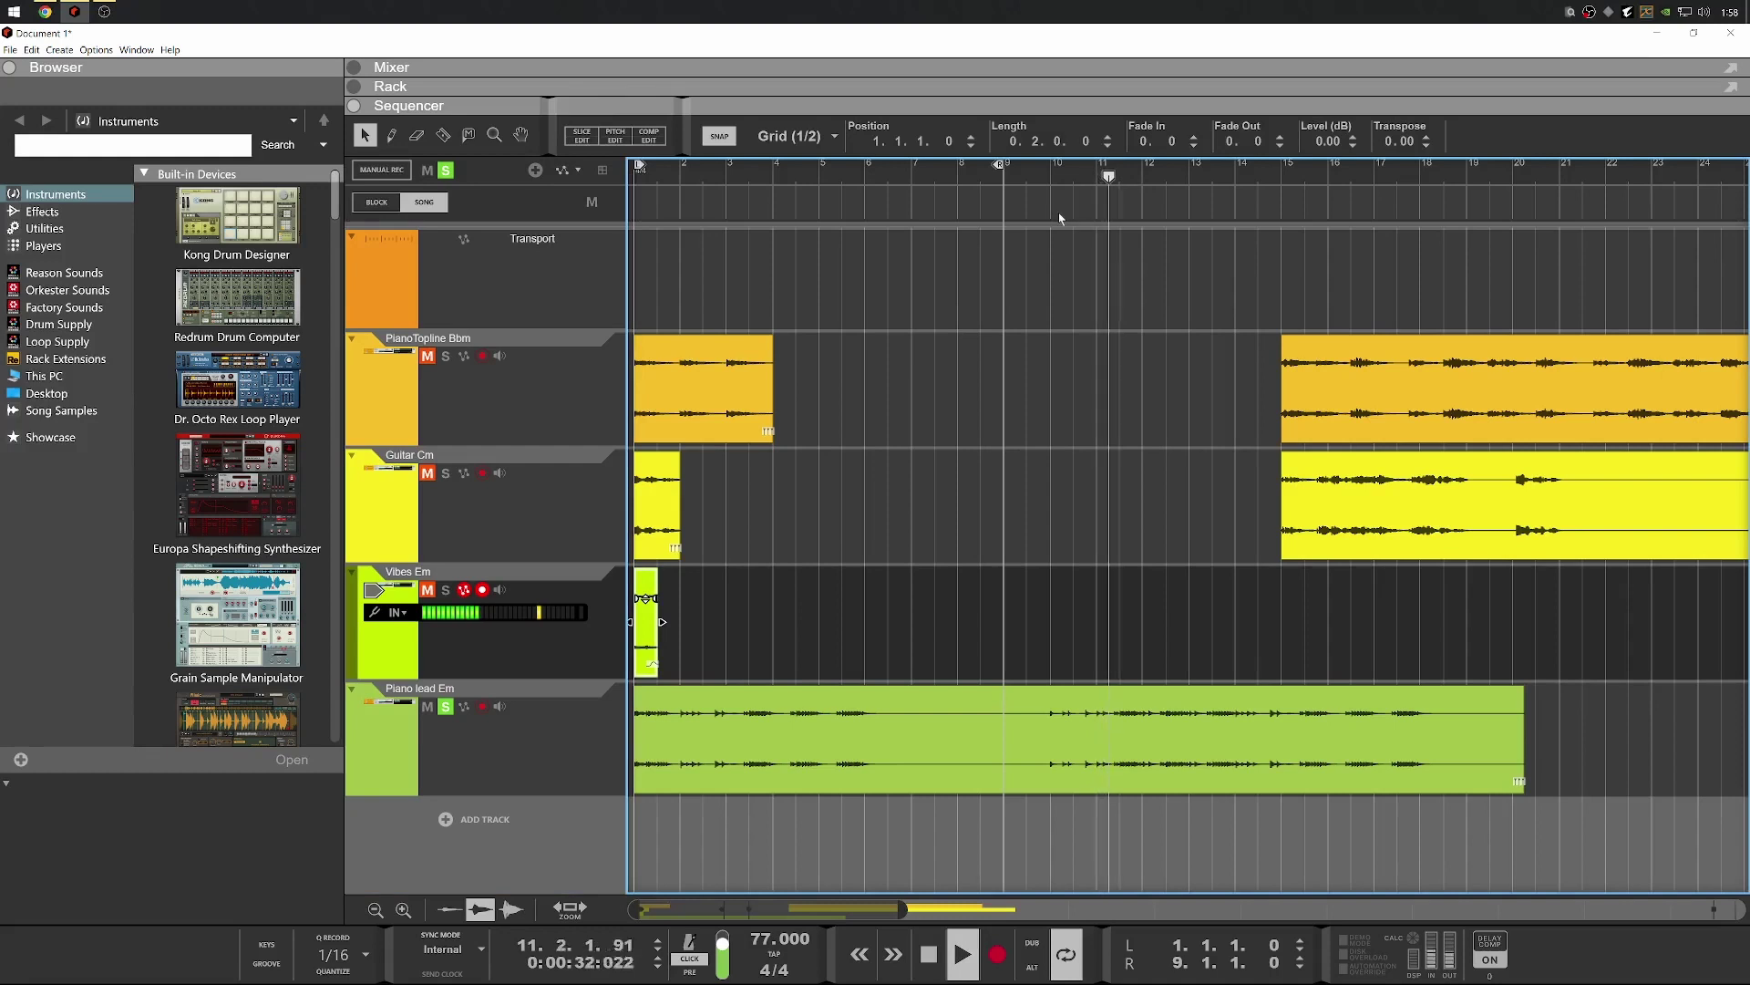
key("space")
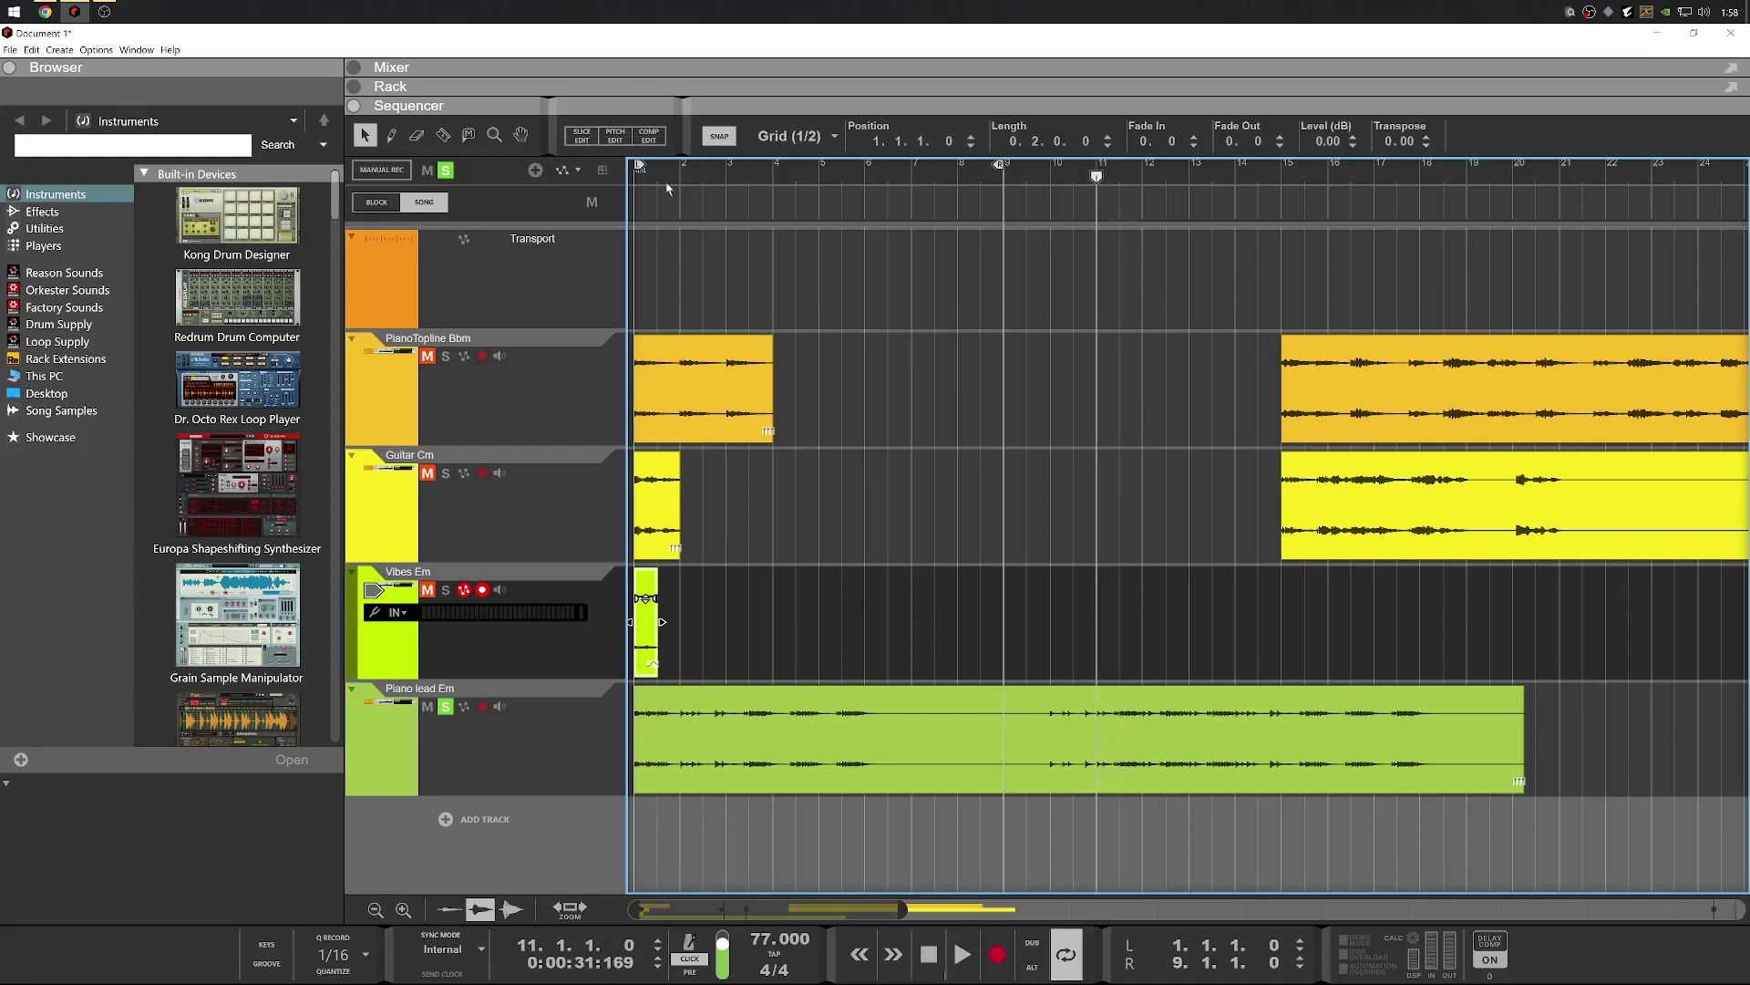
left_click(636, 177)
key("space")
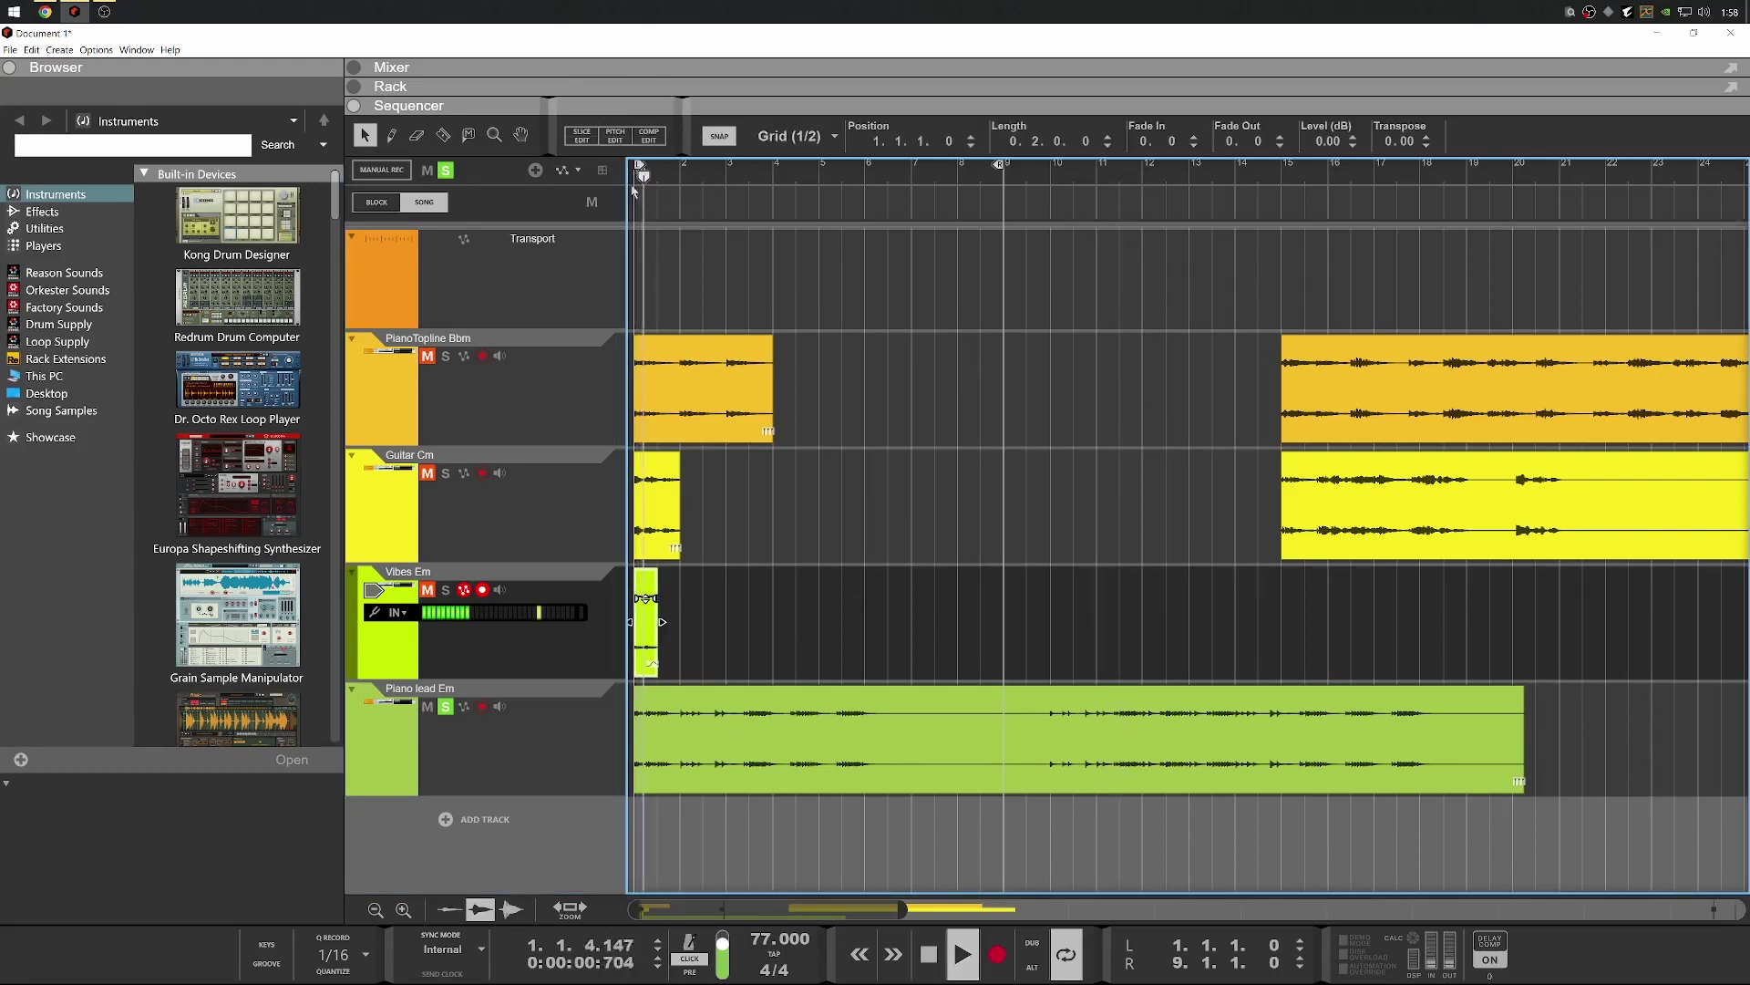
left_click(773, 175)
key("space")
left_click(727, 172)
key("space")
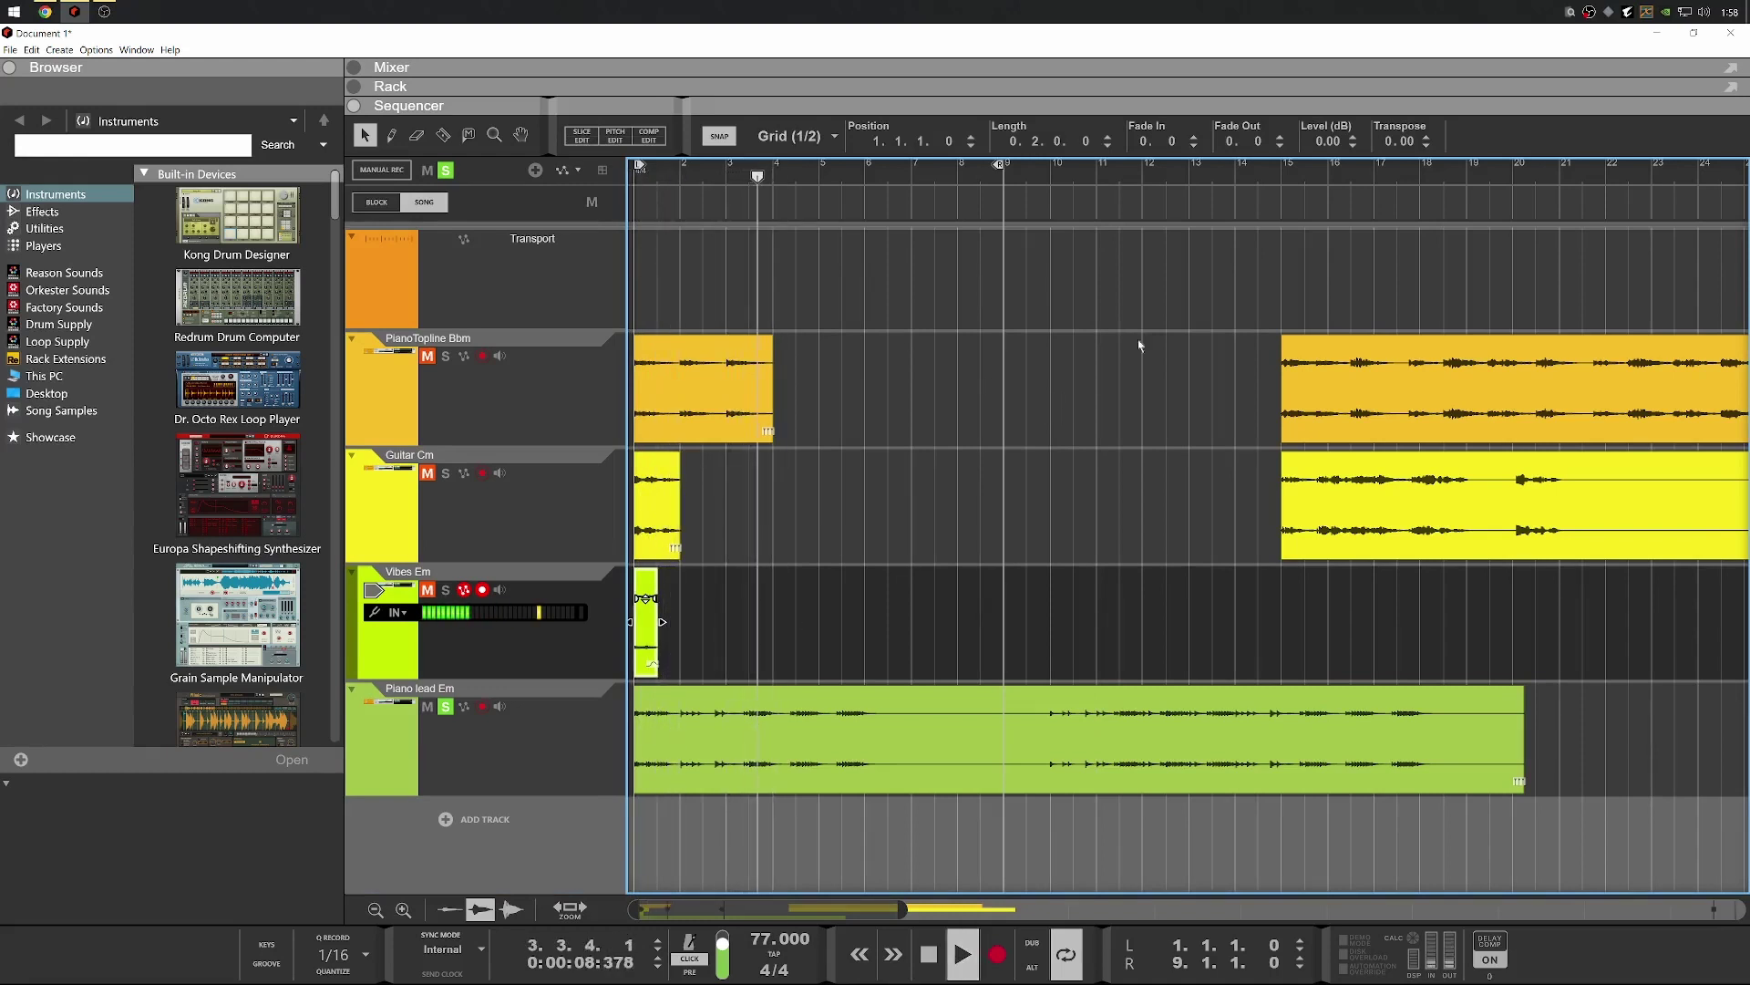
left_click(1188, 175)
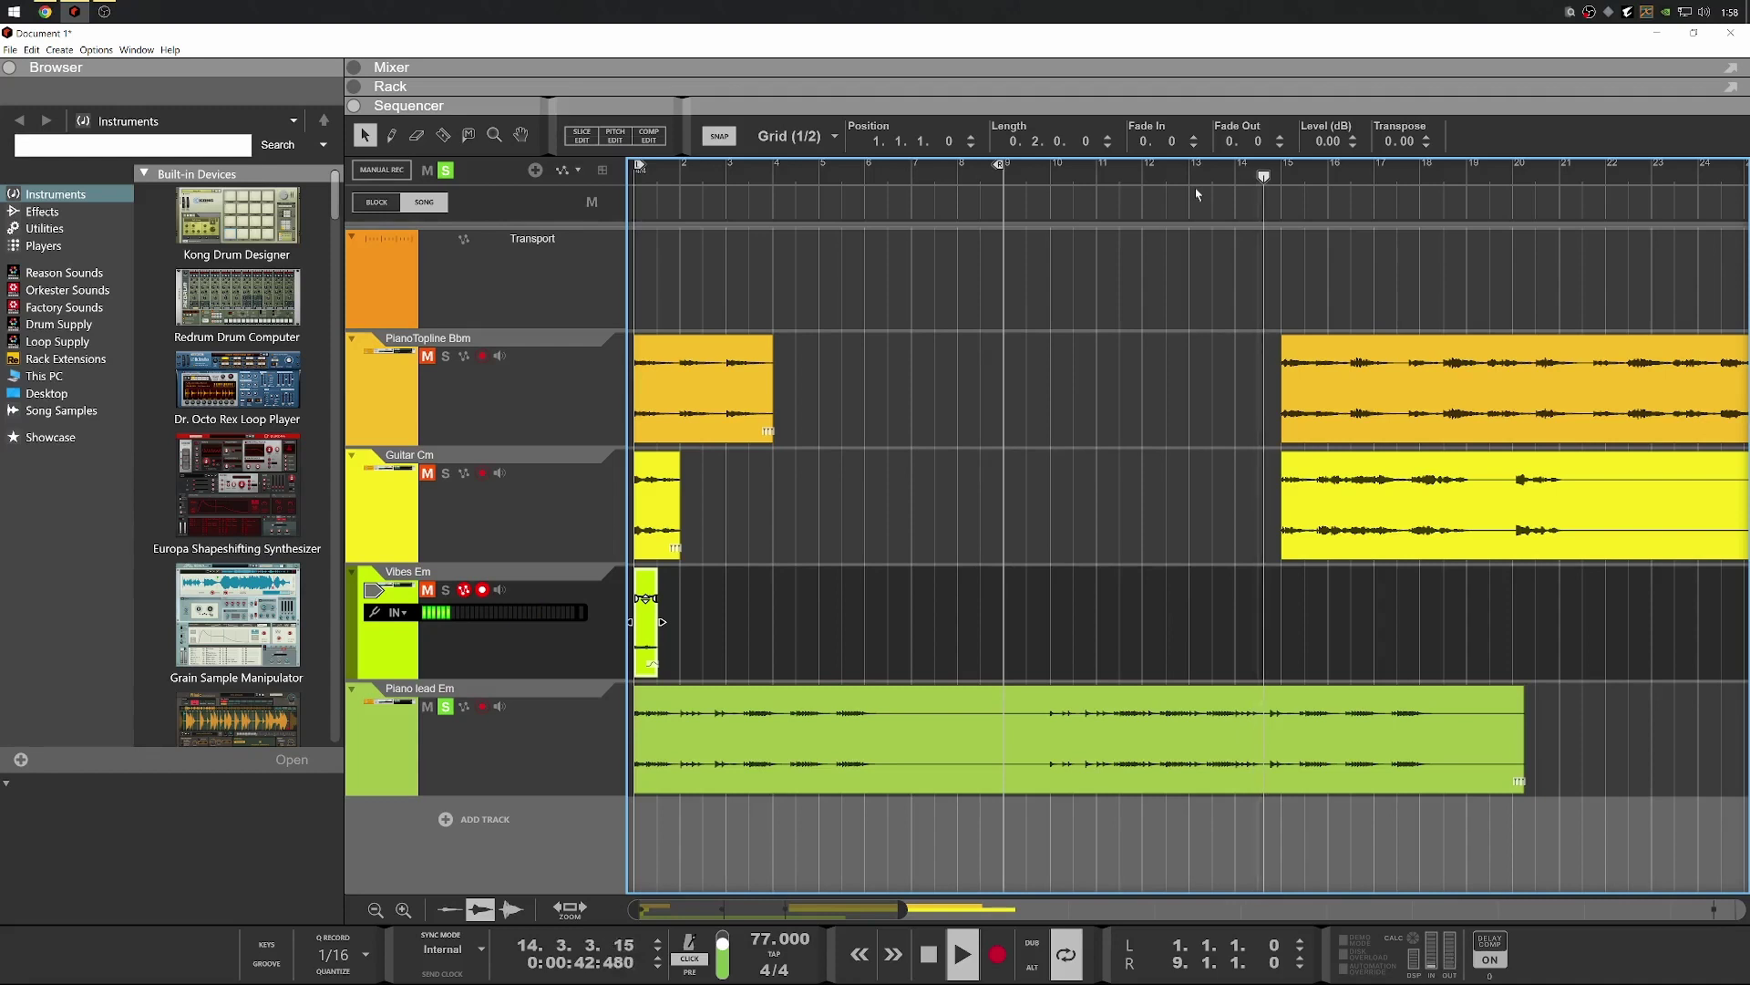
key("space")
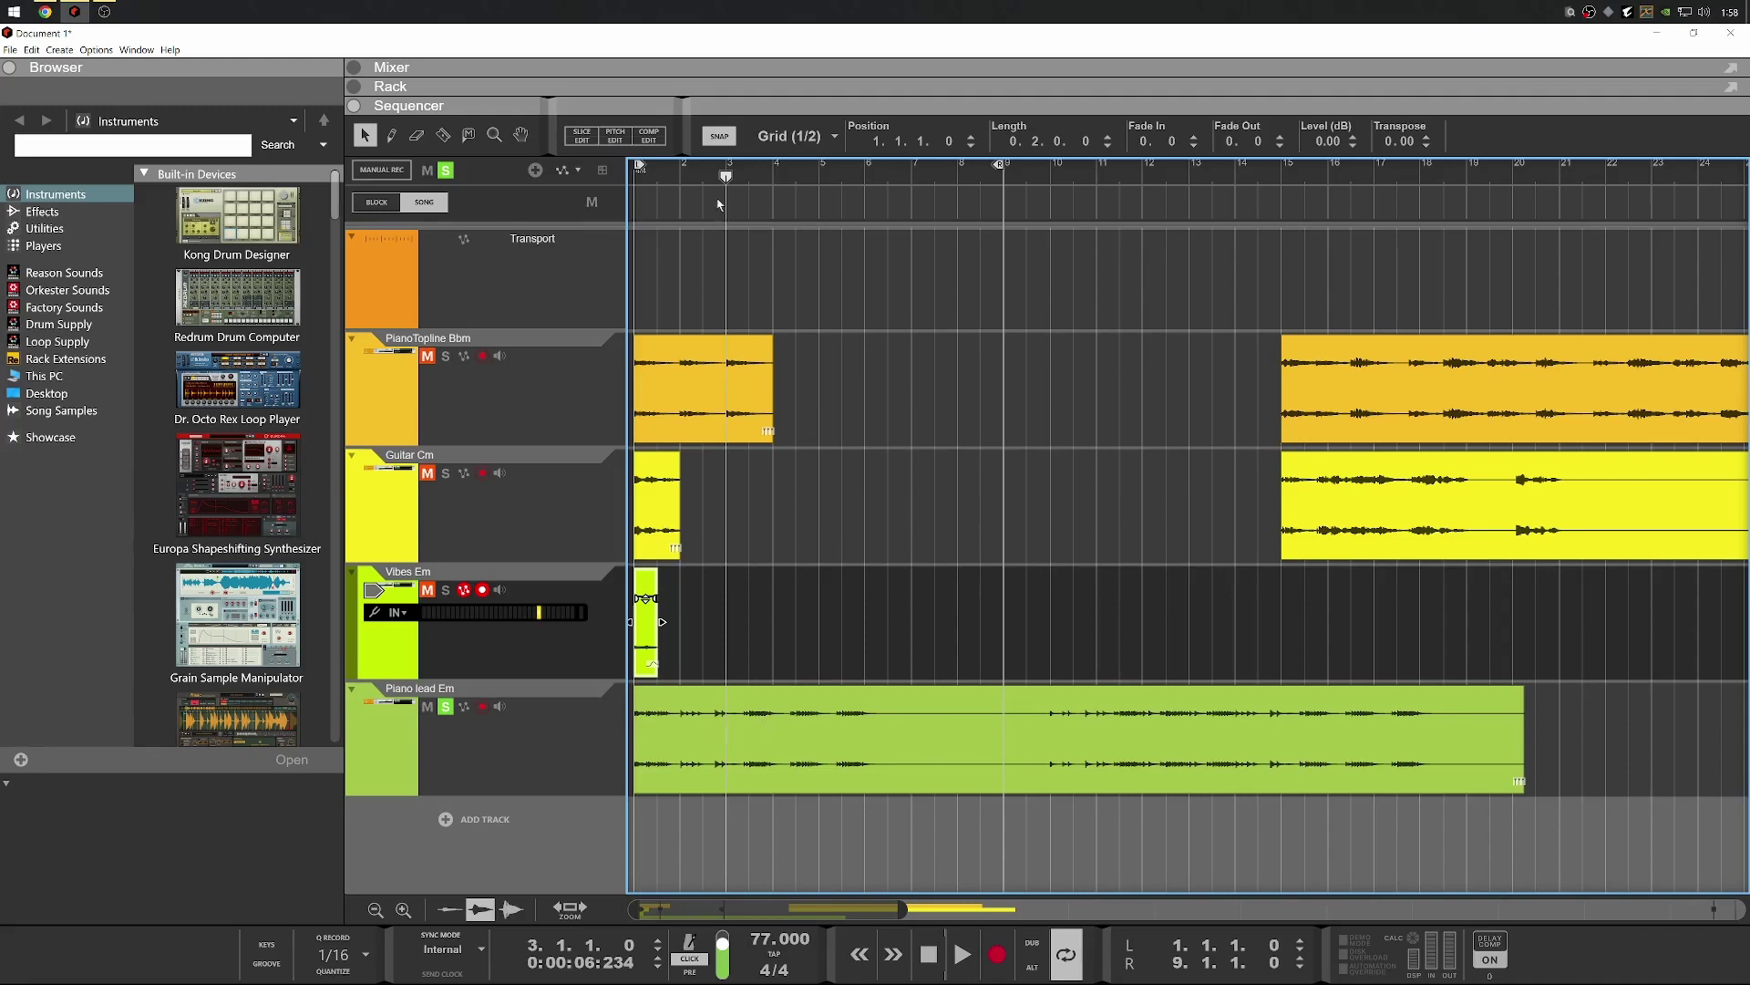
Split the Piano lead Em clip at bar 6 beat 3 and delete everything after the cut
left_click(889, 714, "alt")
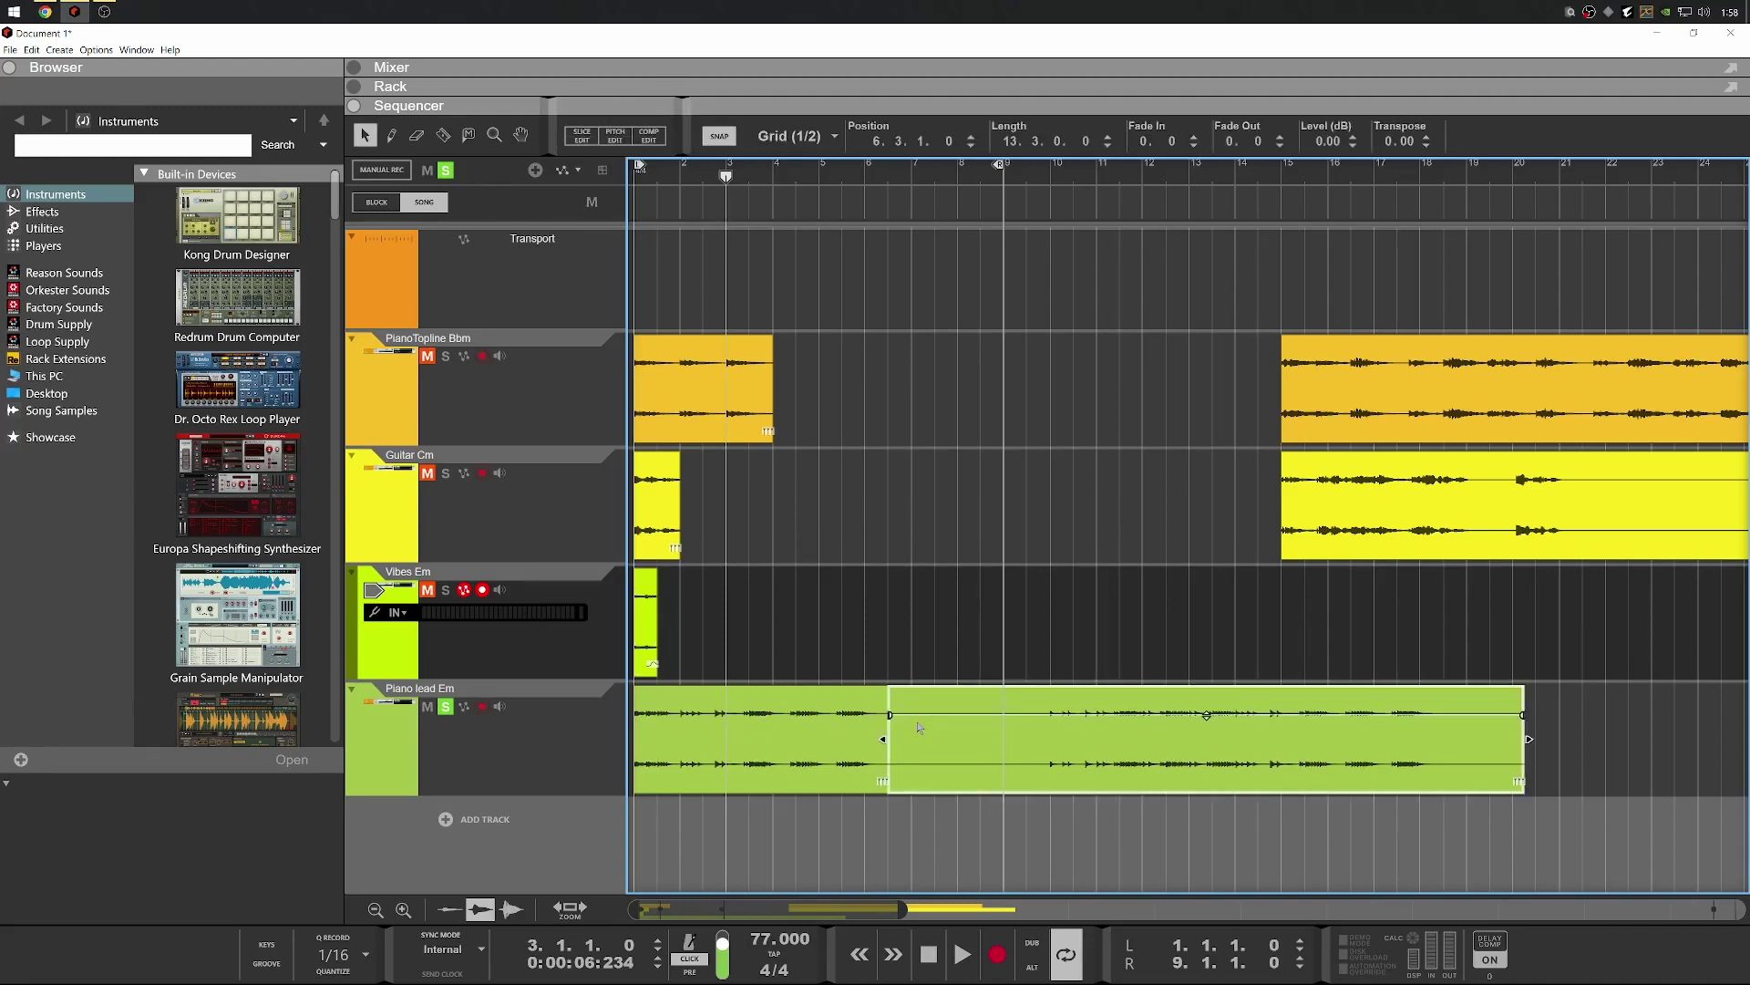
key("Delete")
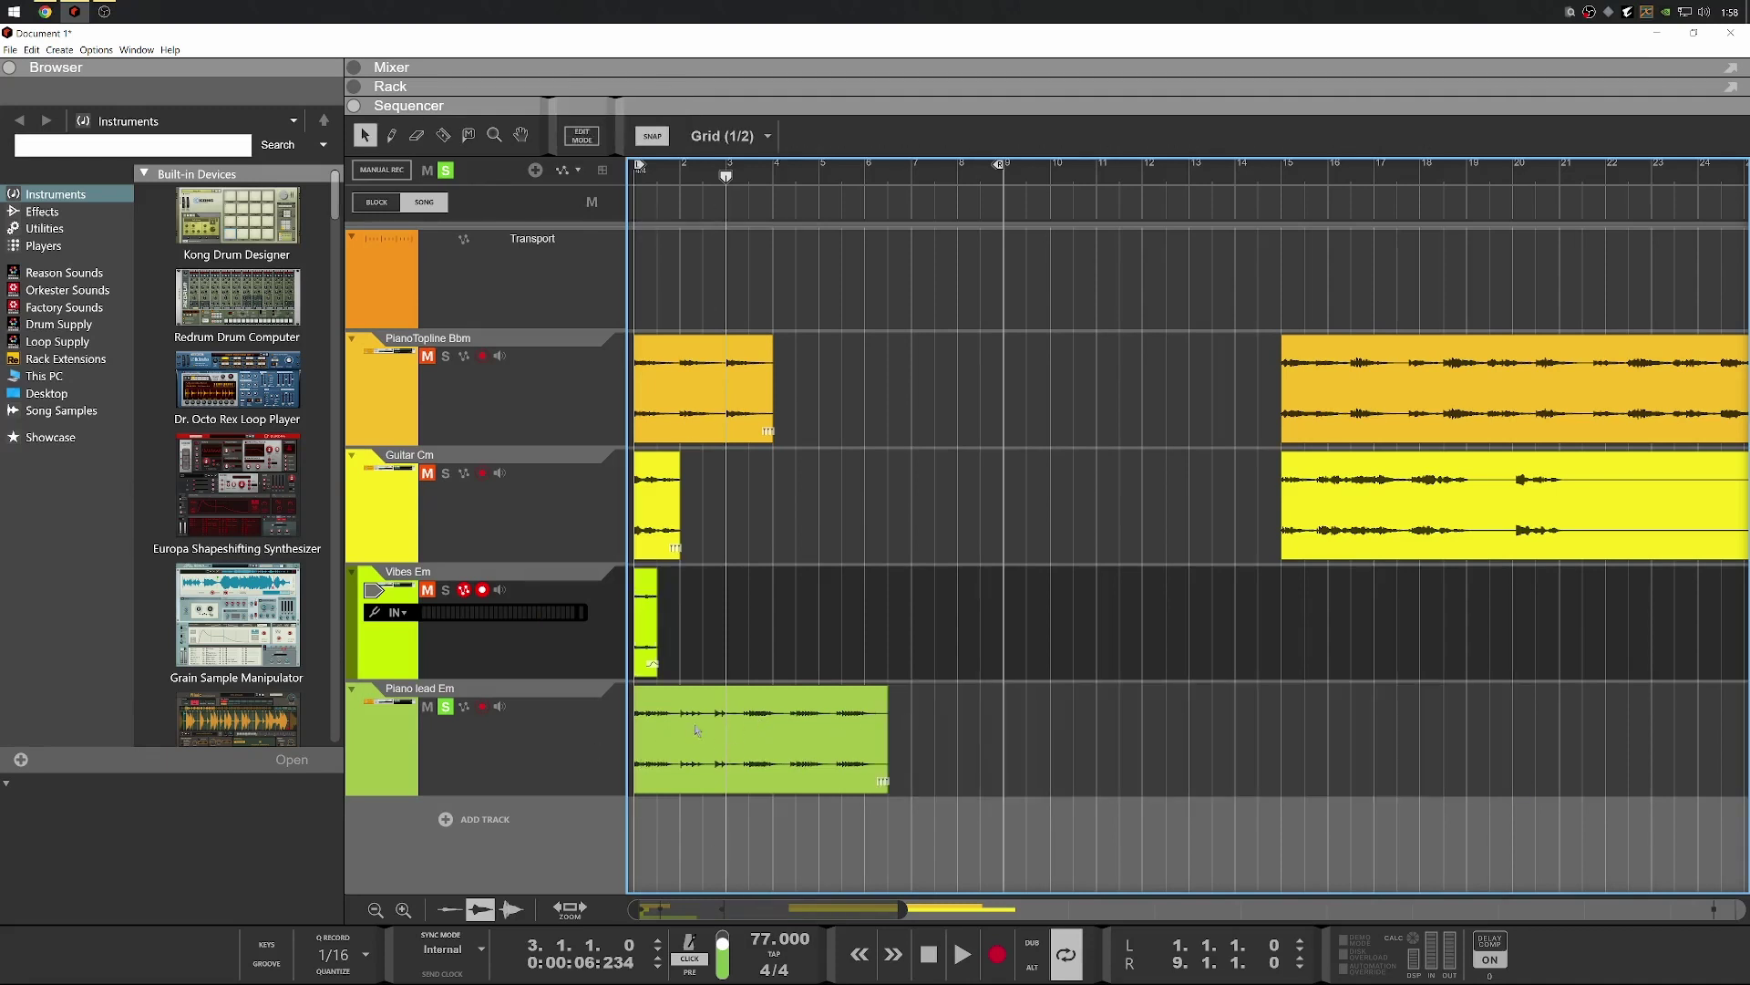
Play Piano lead Em from bar 2 and split its clip at the start of bar 2 with the Razor tool
scroll(697, 729, "up", 3)
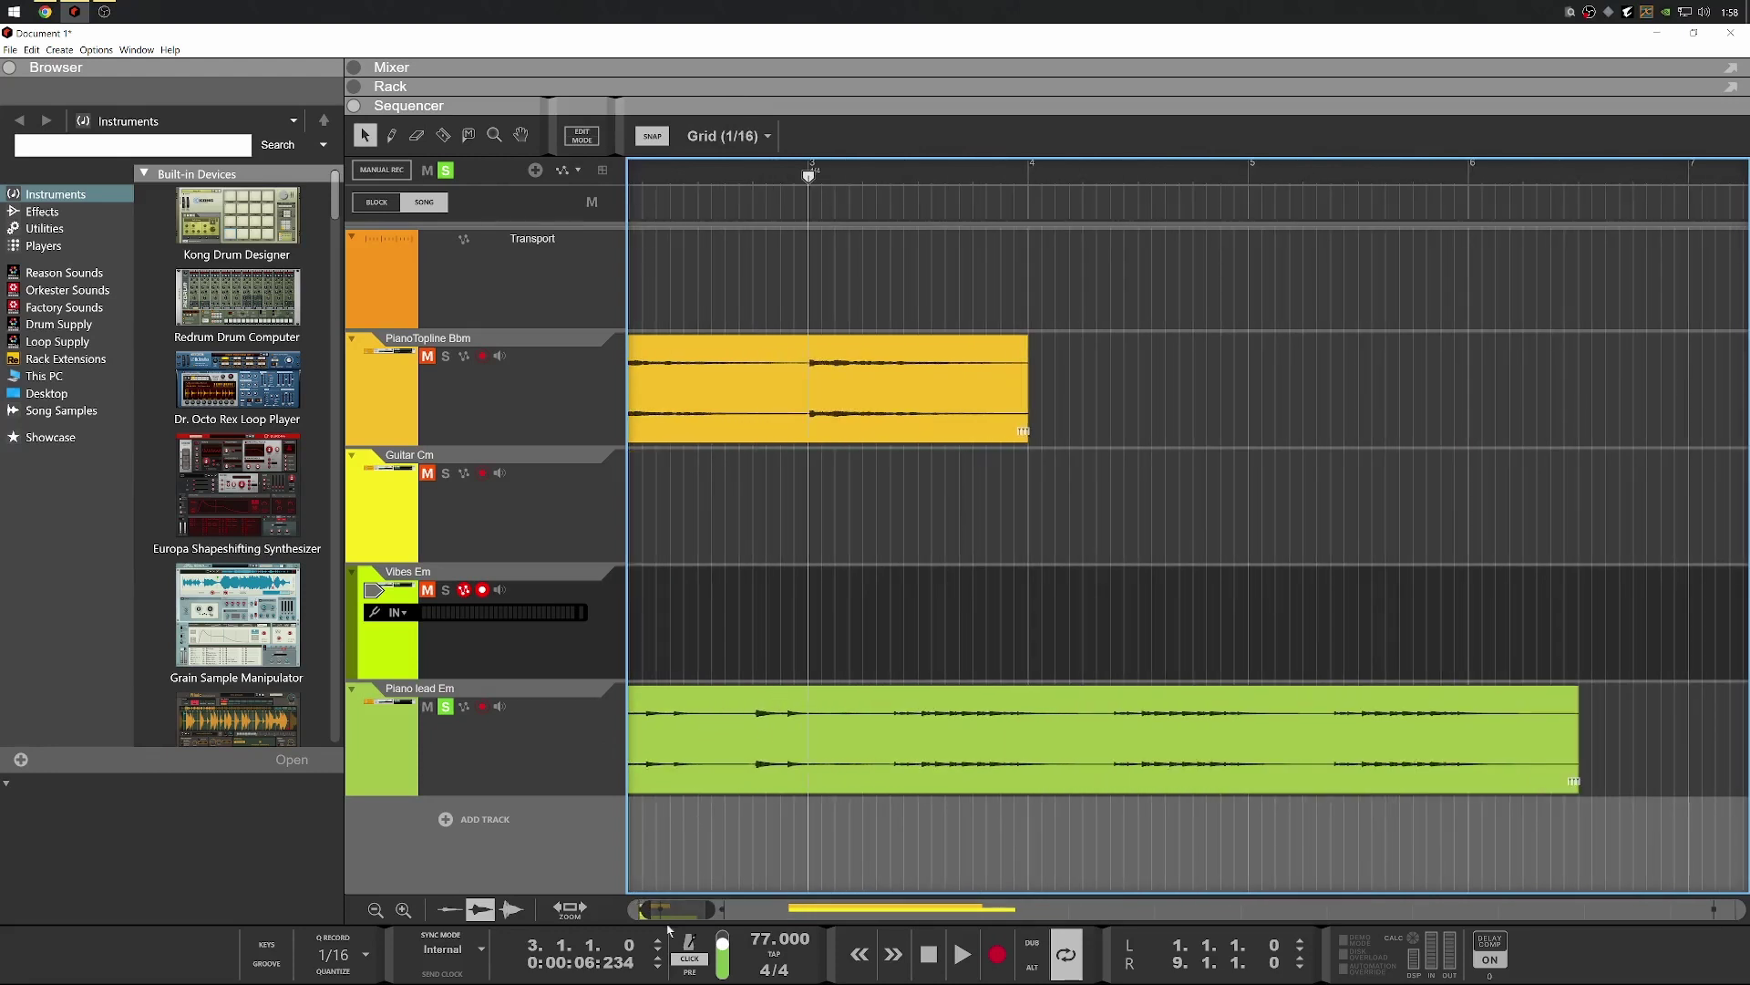
left_click_drag(670, 914, 606, 923)
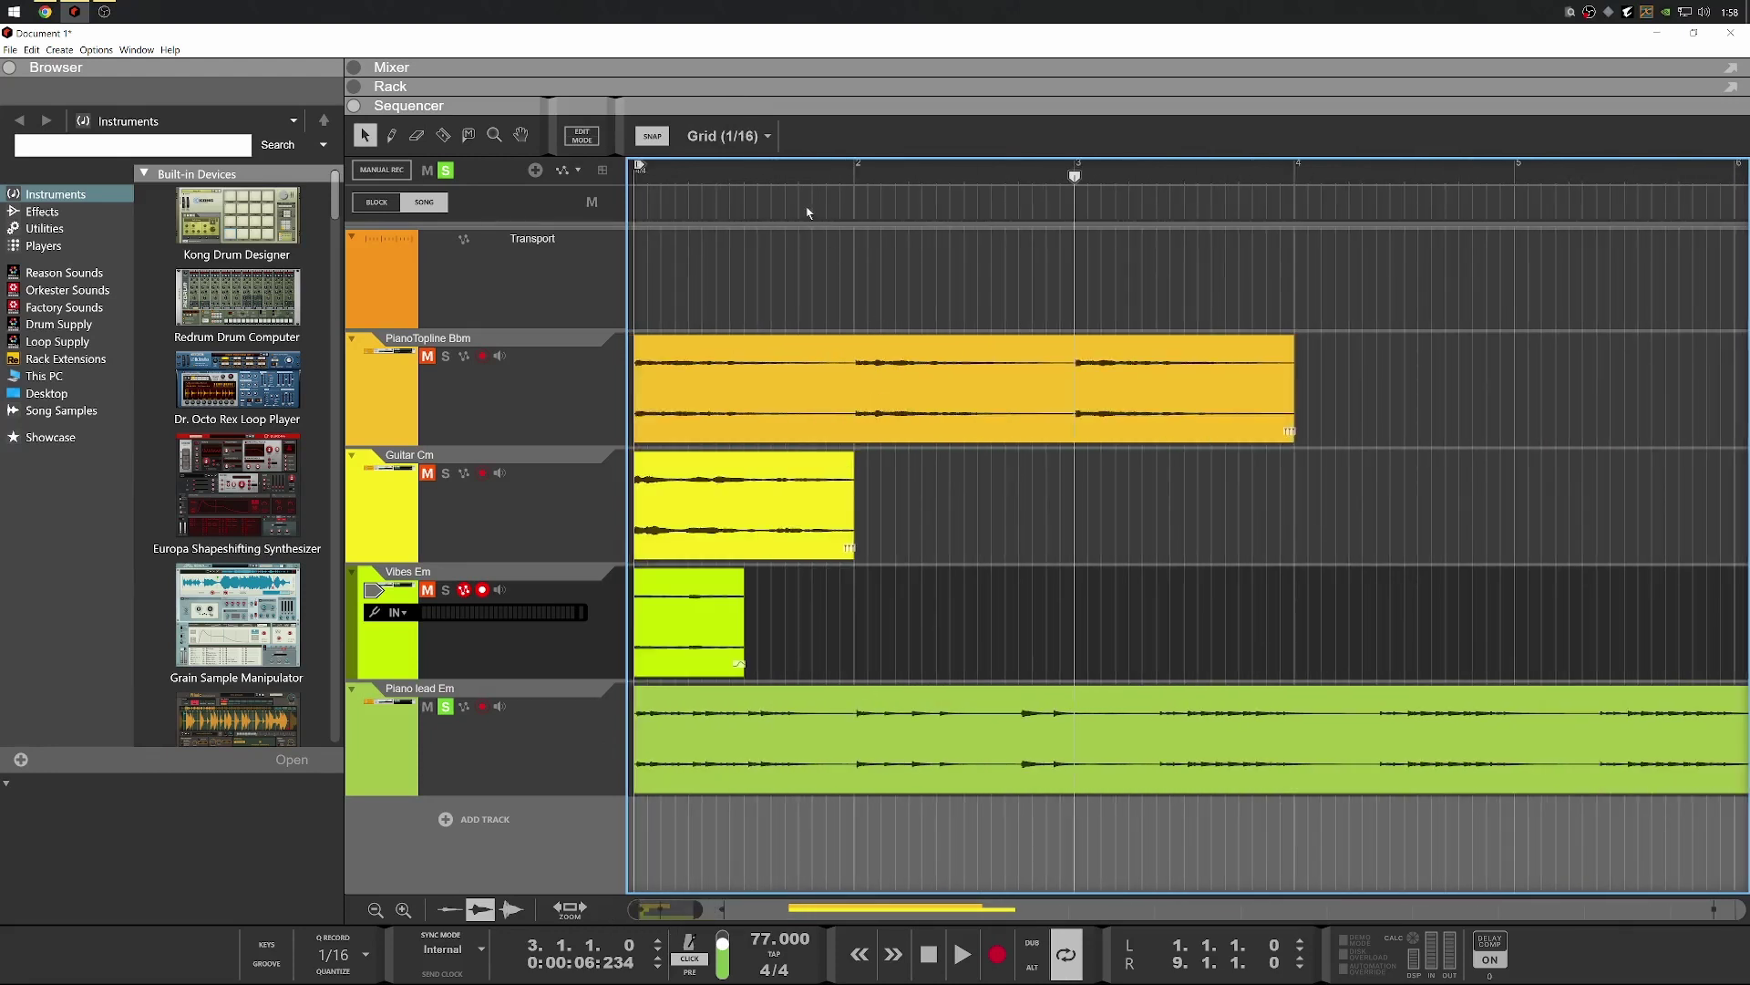
left_click(857, 172)
key("space")
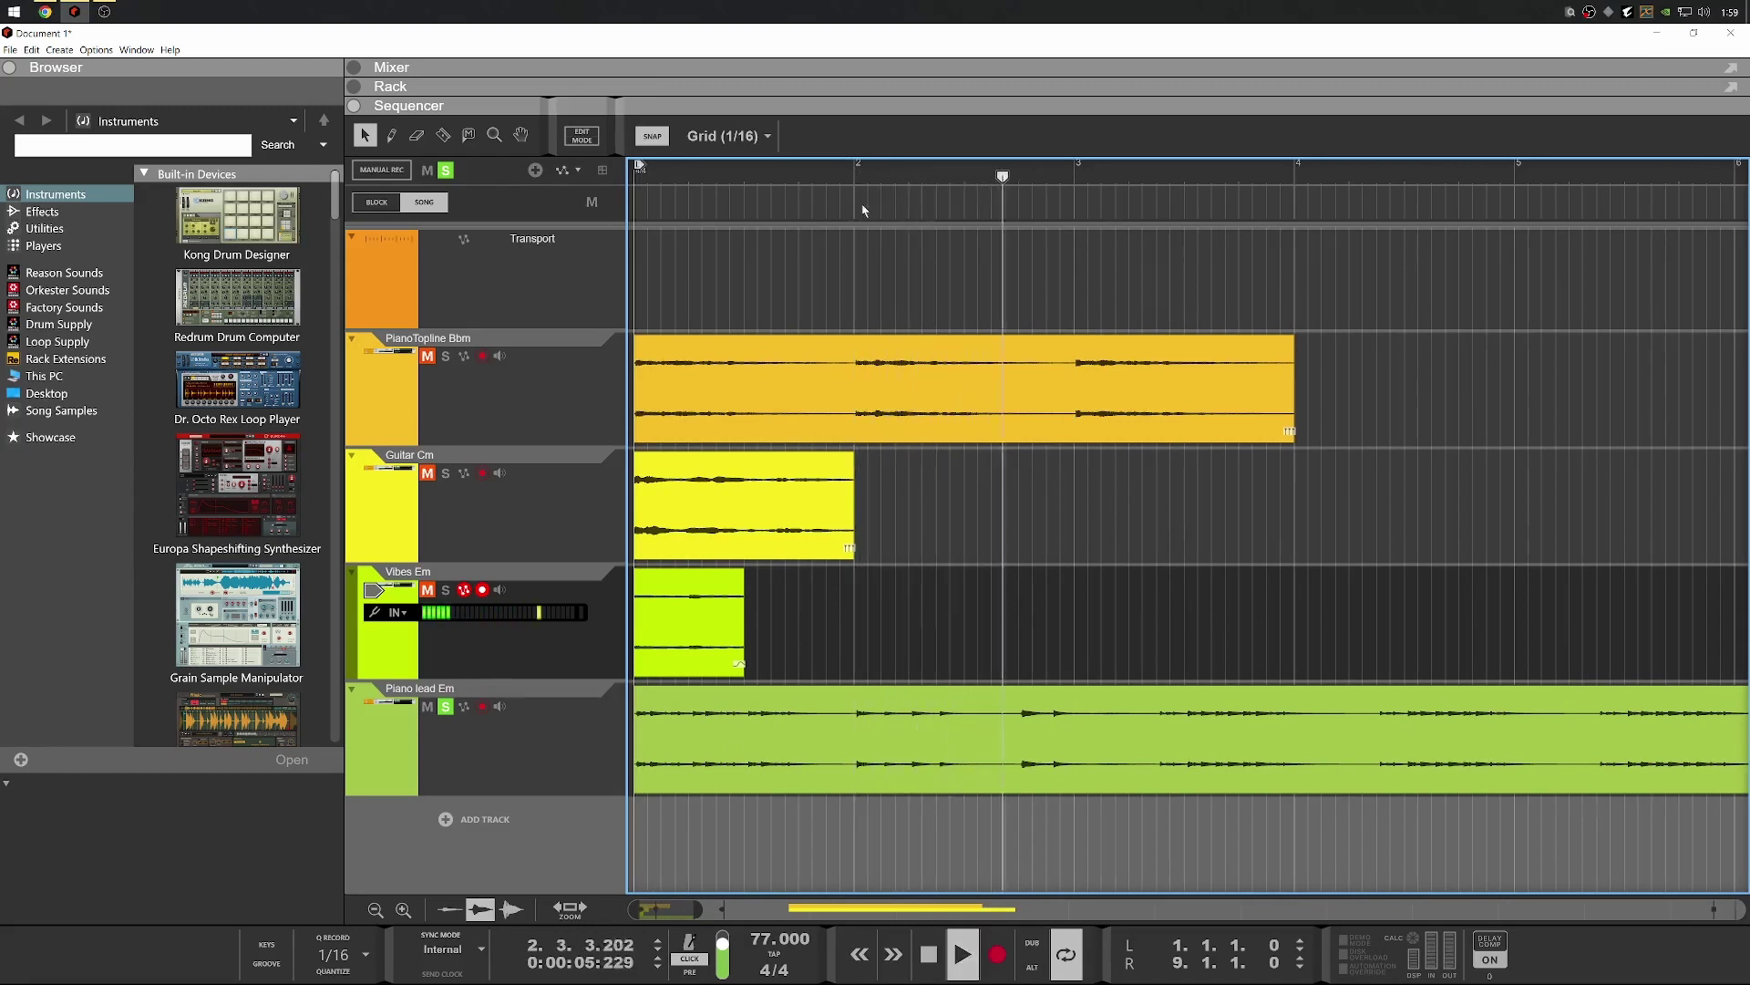
key("space")
key("r")
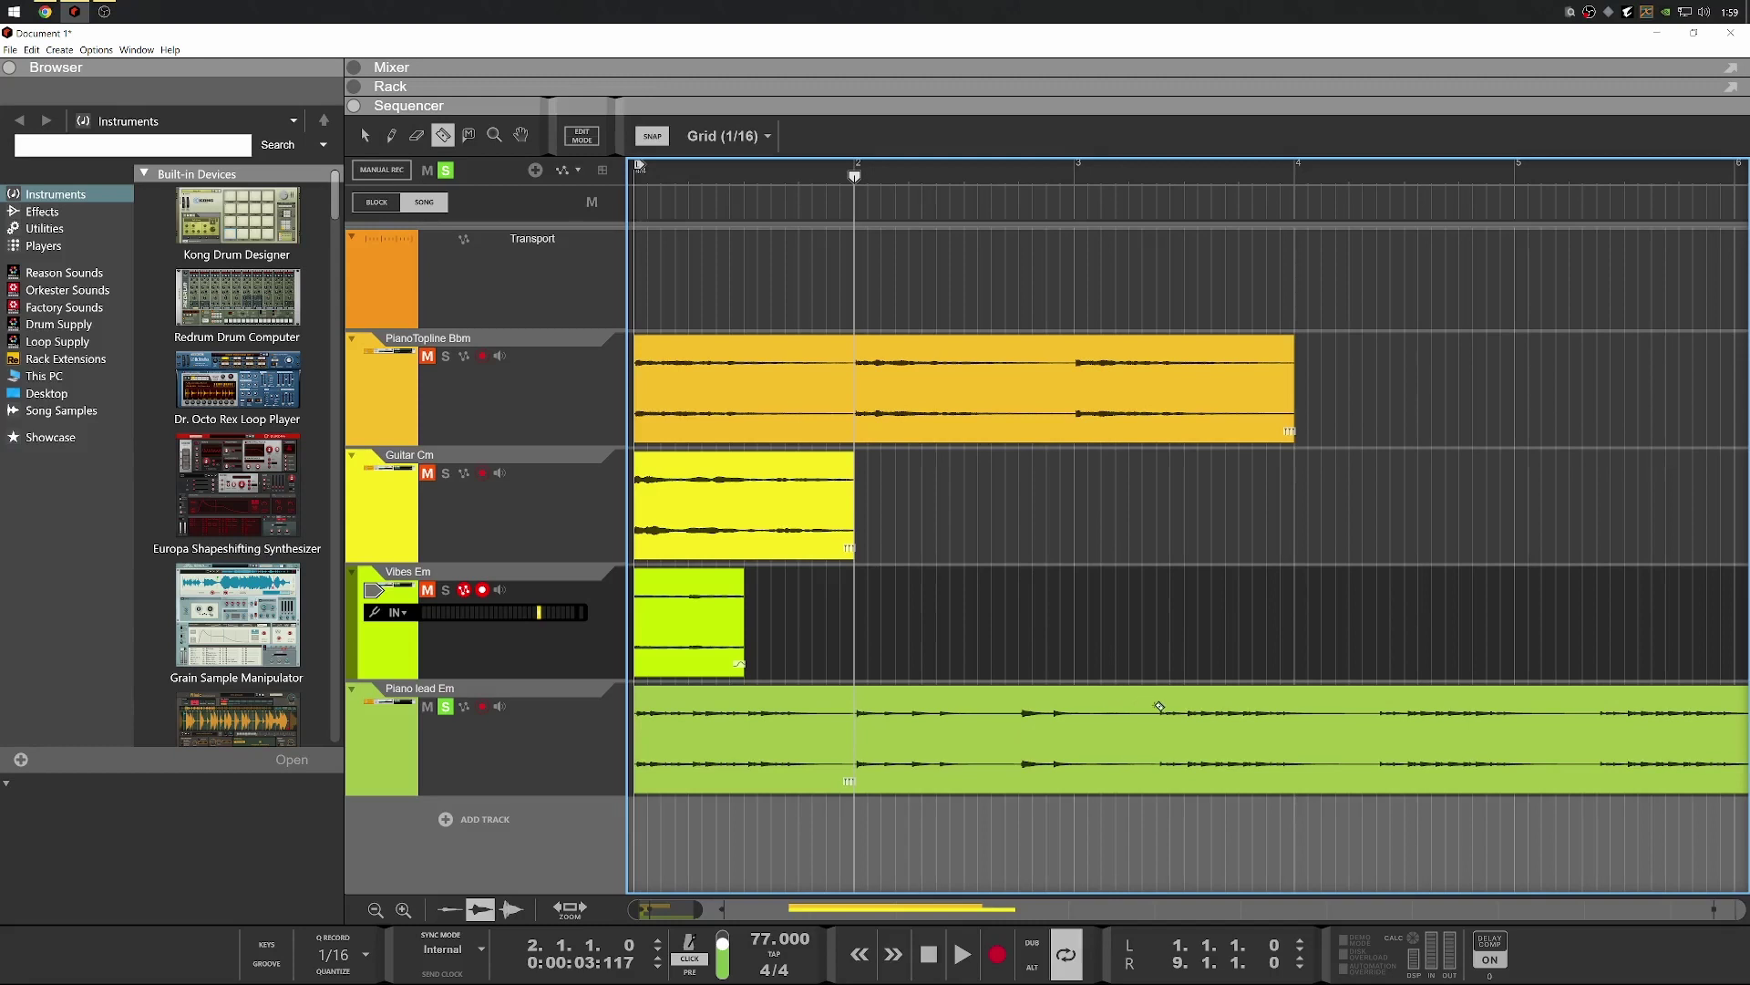
Split the Piano lead Em clip at 3.2.3 and delete the pieces before bar 2 and right after the cut
left_click(1336, 728)
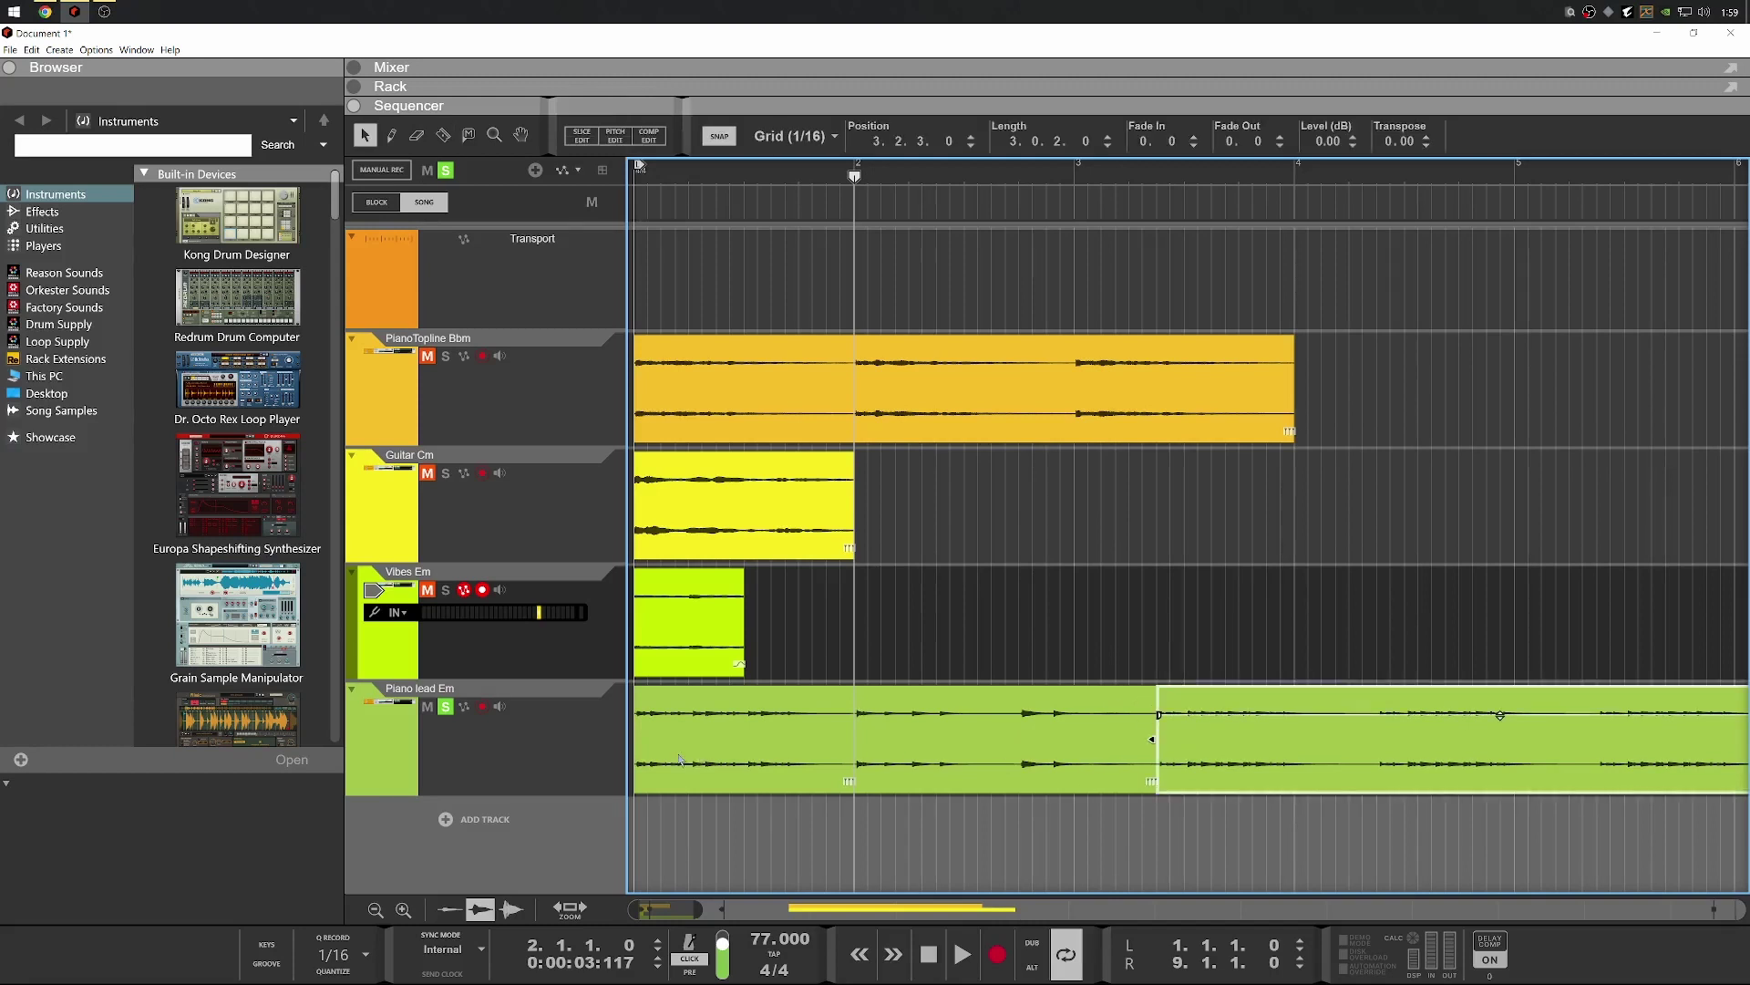
left_click(784, 741, "shift")
scroll(907, 820, "down", 3)
left_click_drag(909, 746, 1670, 746)
left_click(1377, 685)
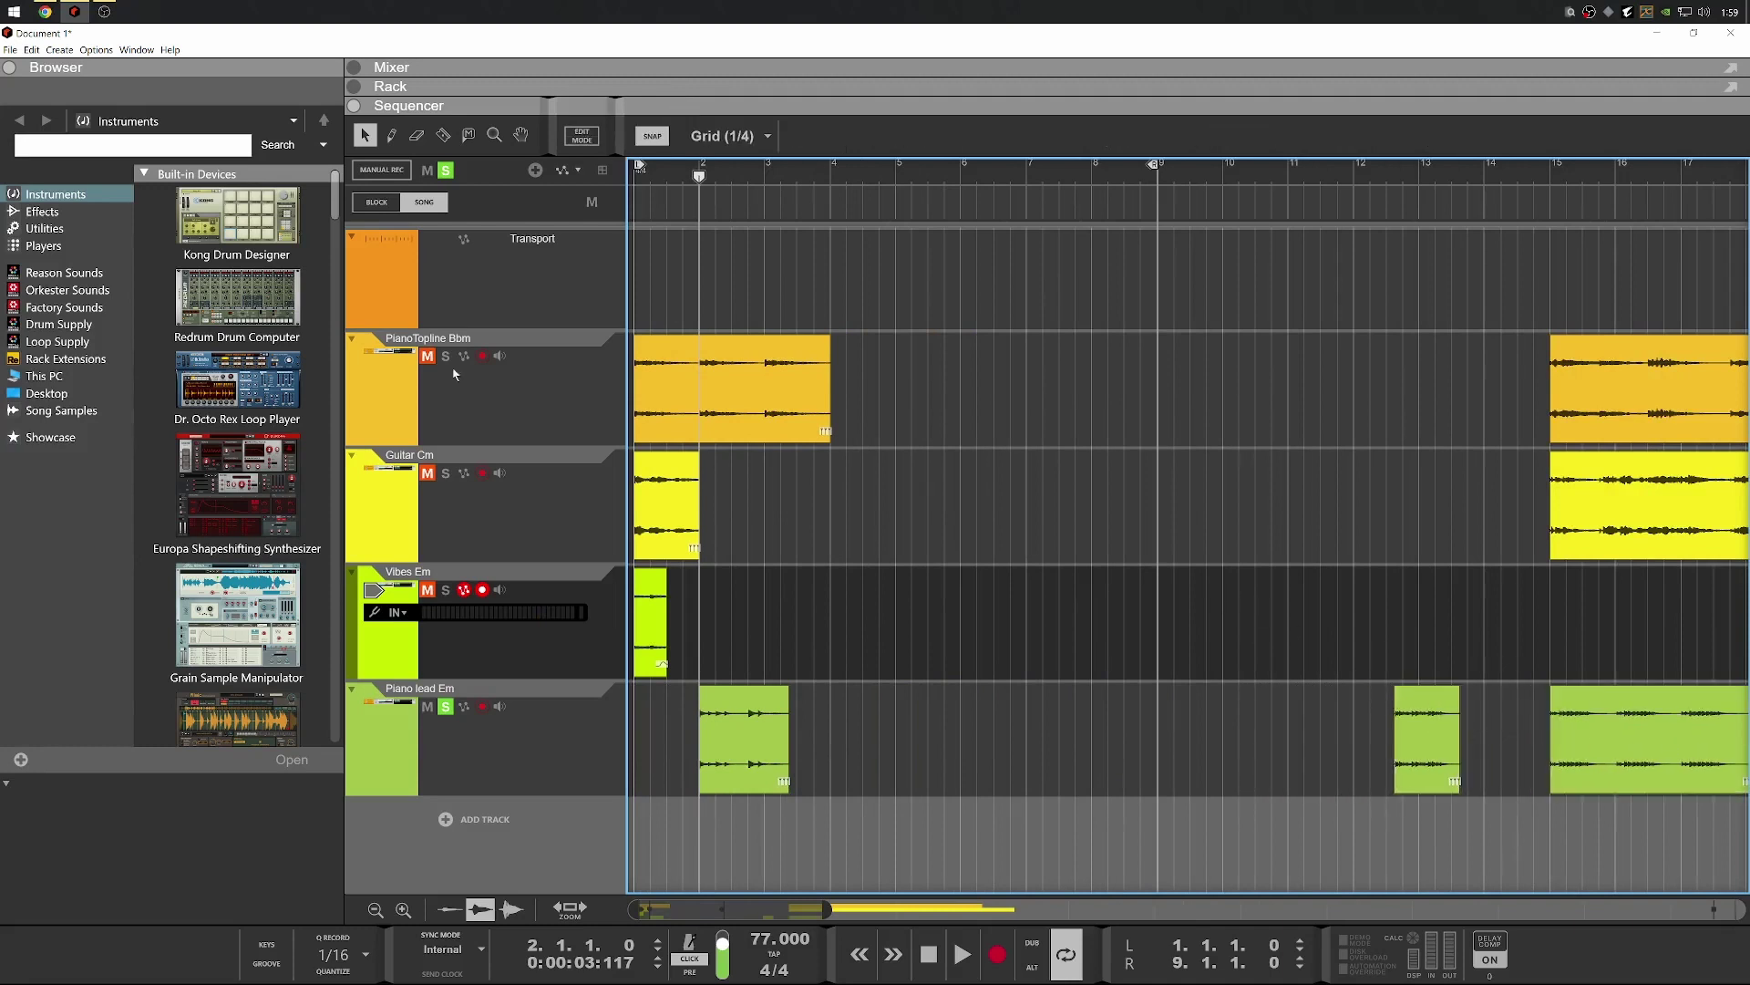
Try transposing the shortened Guitar Cm clip to -2, and reset its transposition to 0
left_click(680, 377)
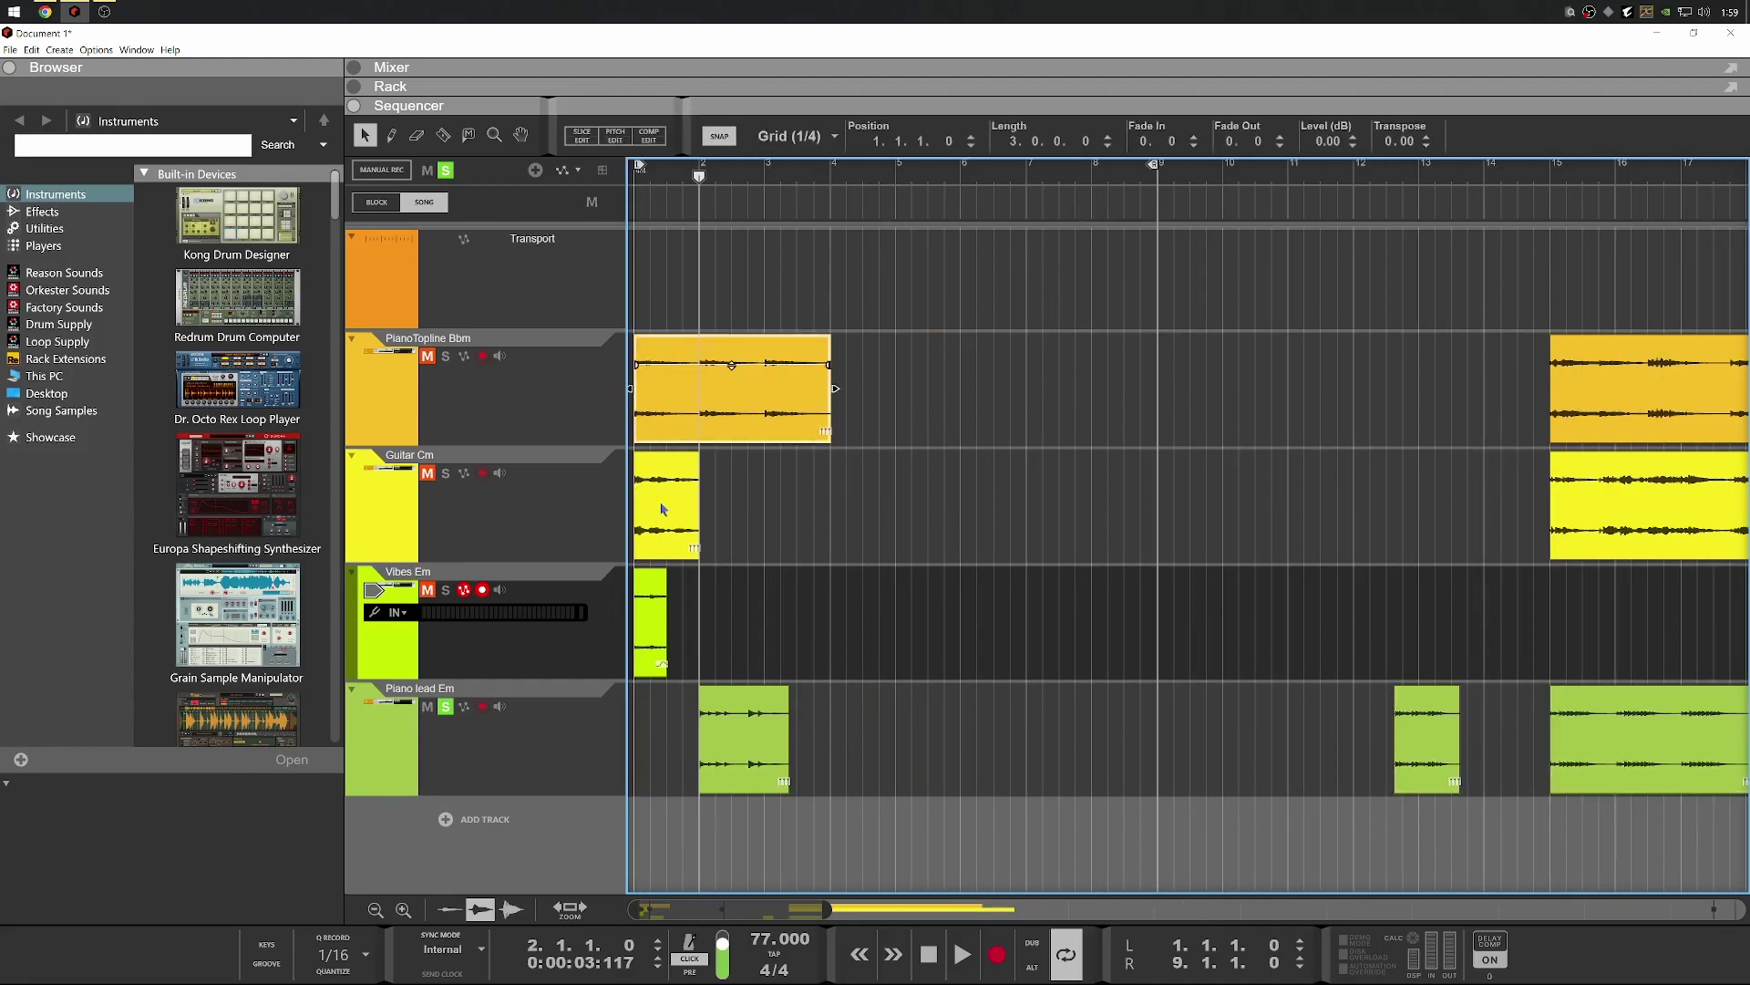
left_click(663, 509)
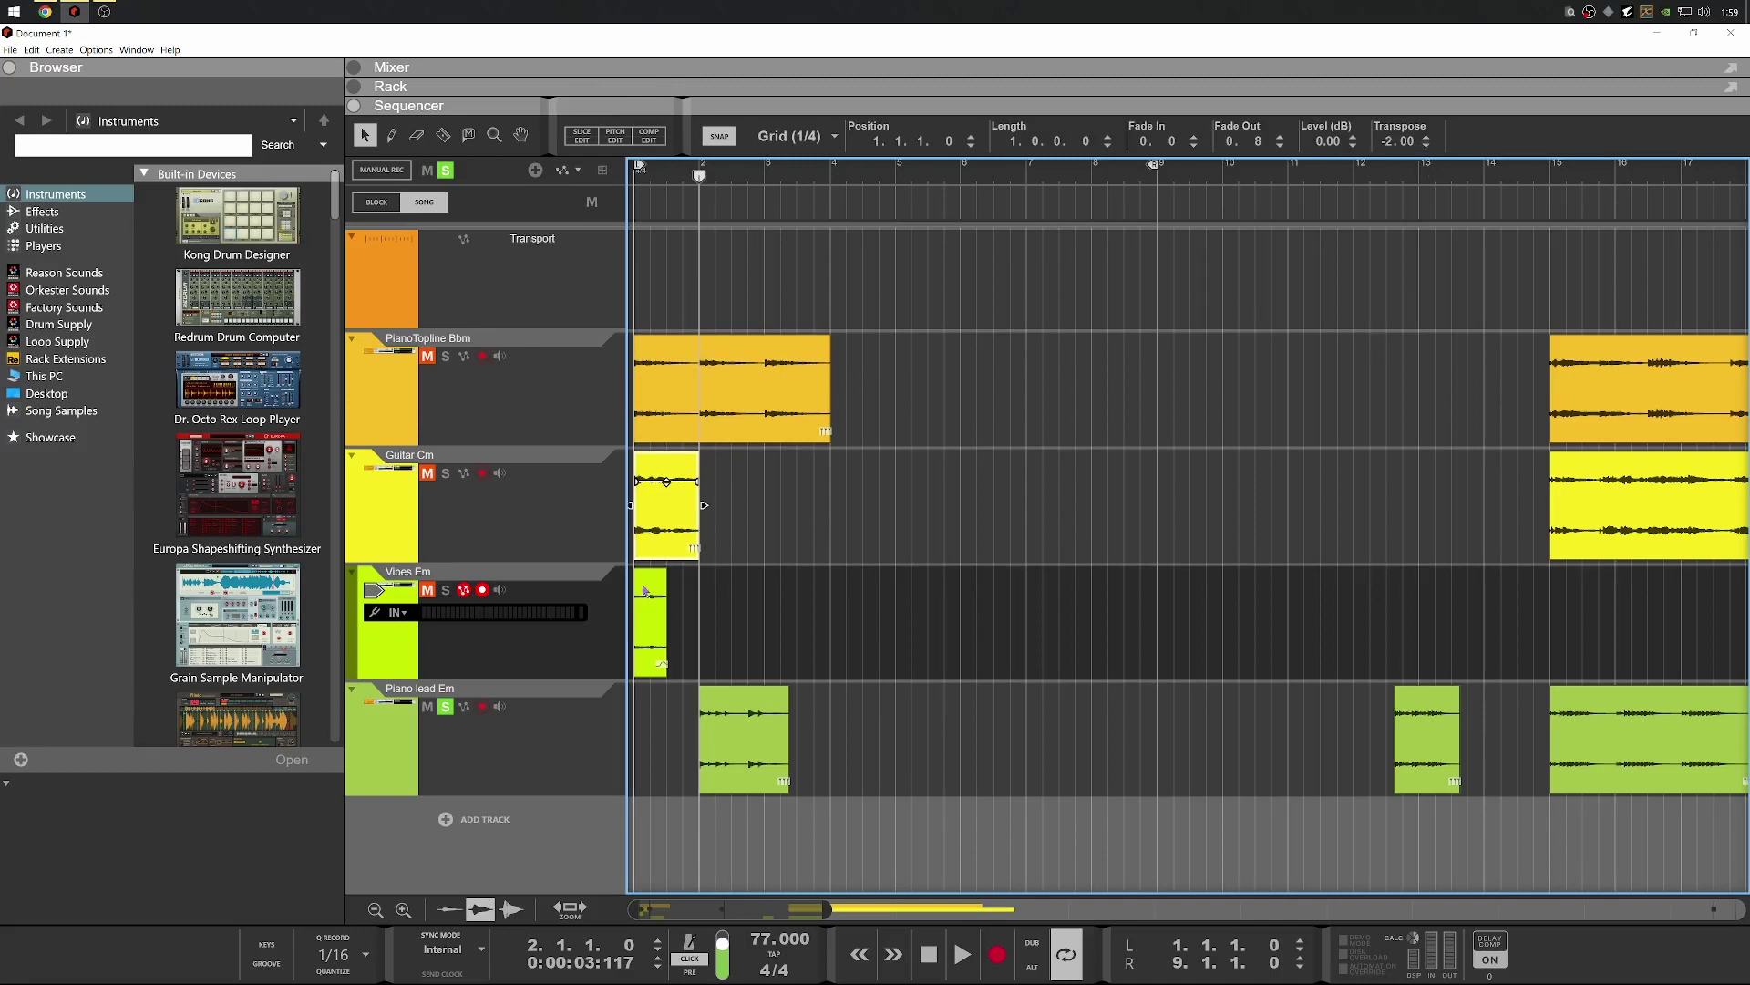
left_click(654, 590)
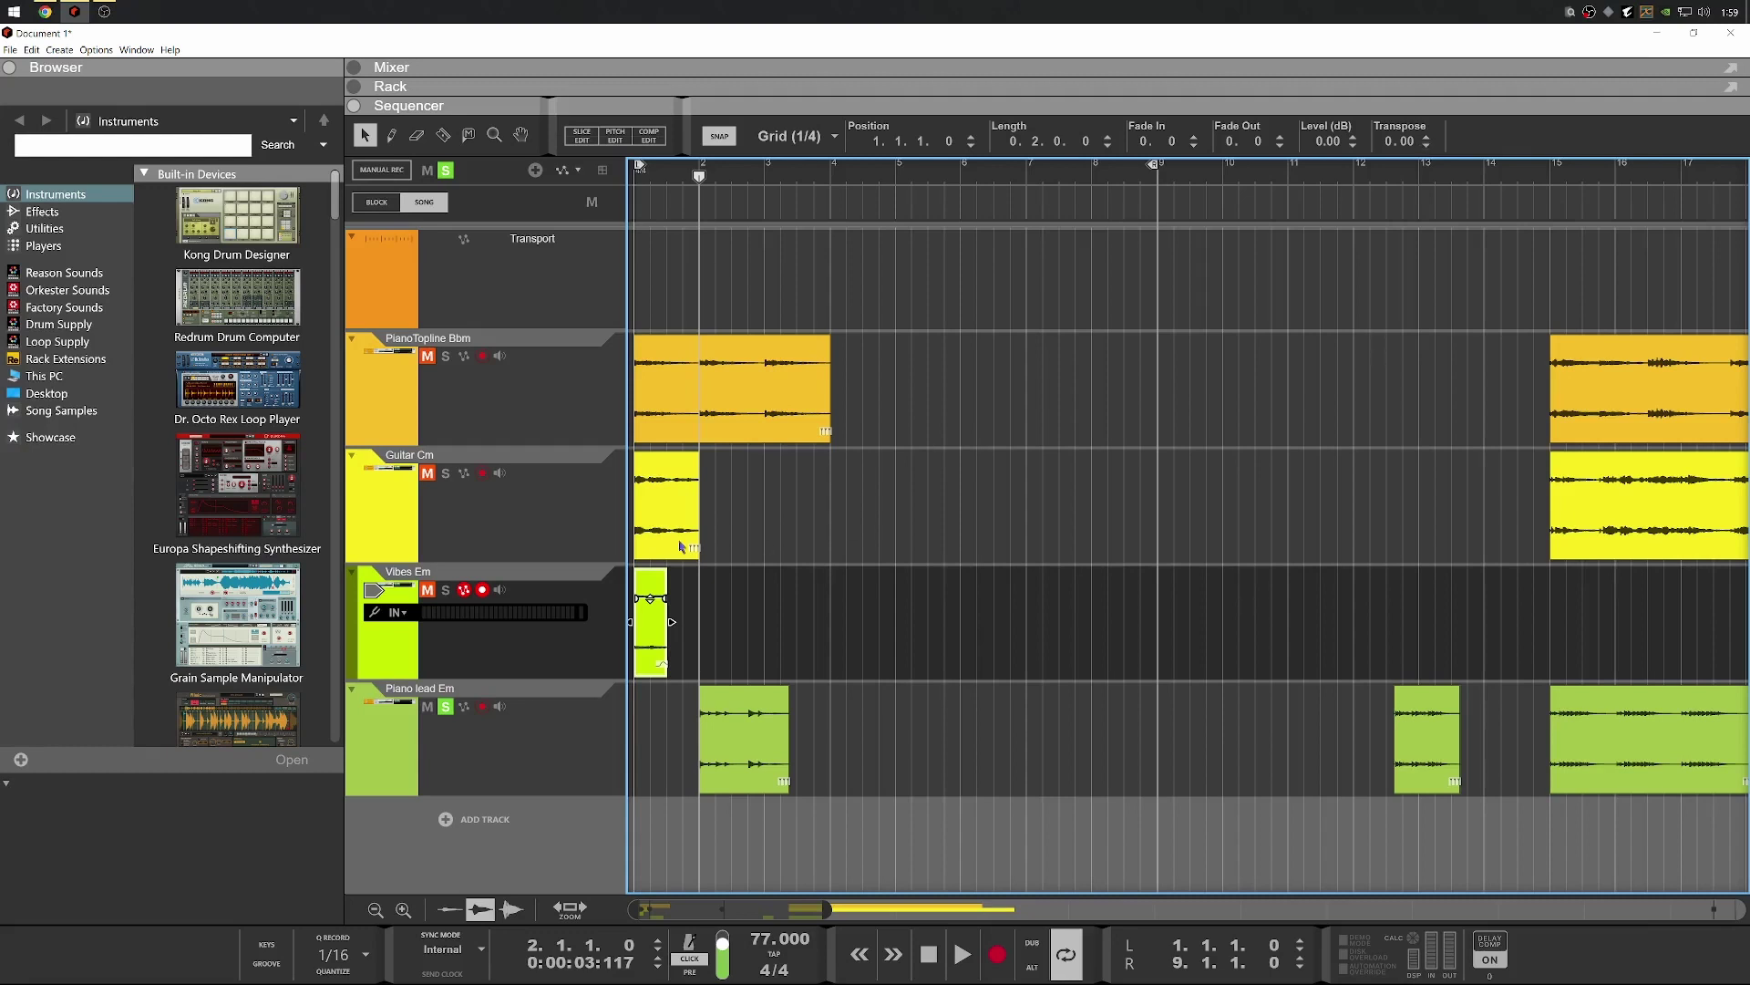
left_click(656, 510)
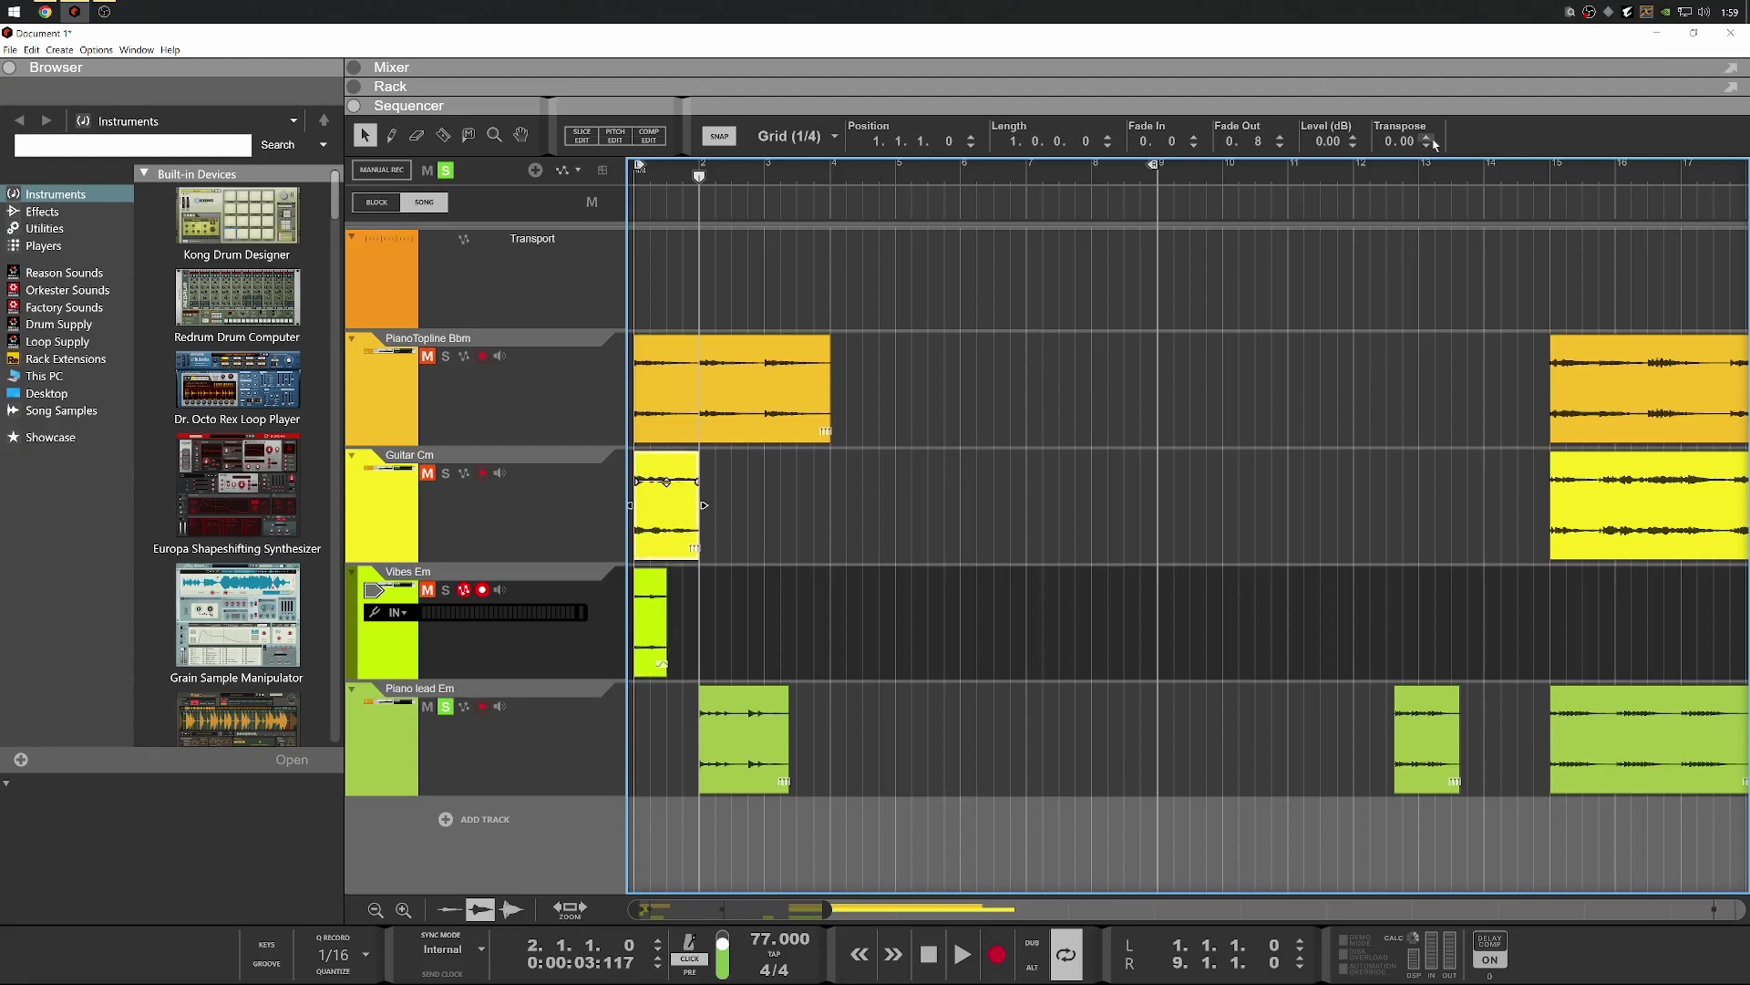
Transpose the short PianoTopline Bbm clip to 2 and the short Vibes Em and Piano lead Em clips to -4
left_click(790, 394)
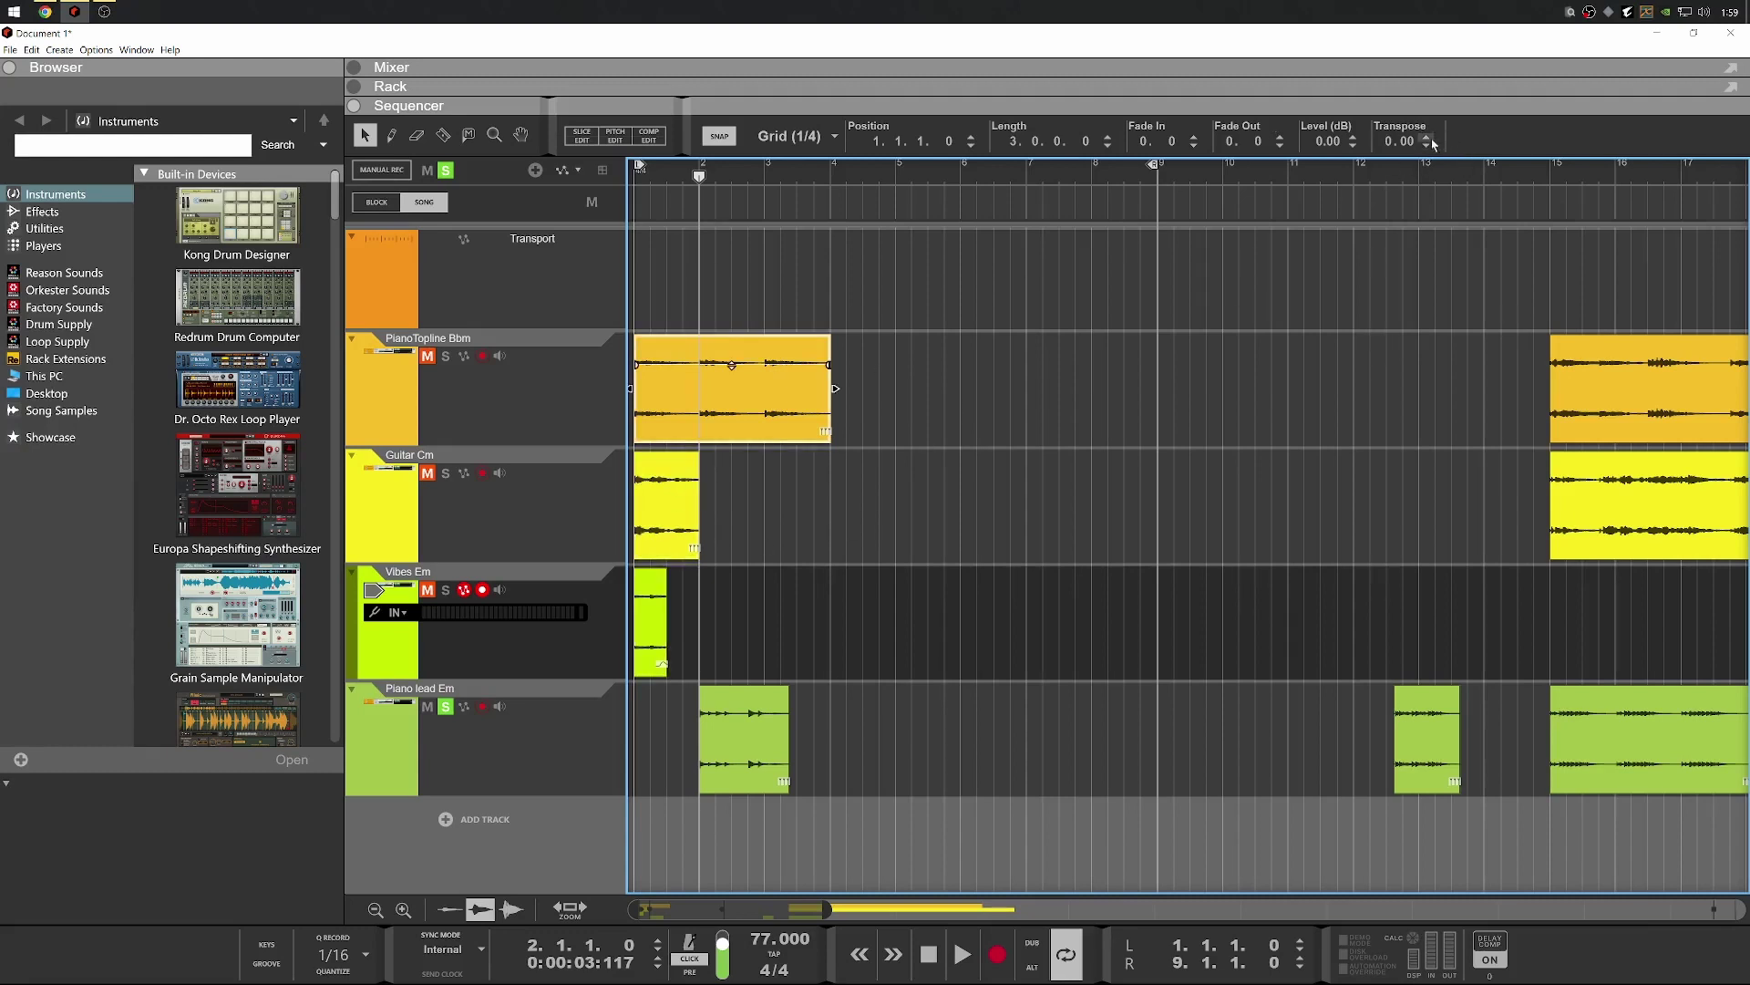
left_click(660, 584)
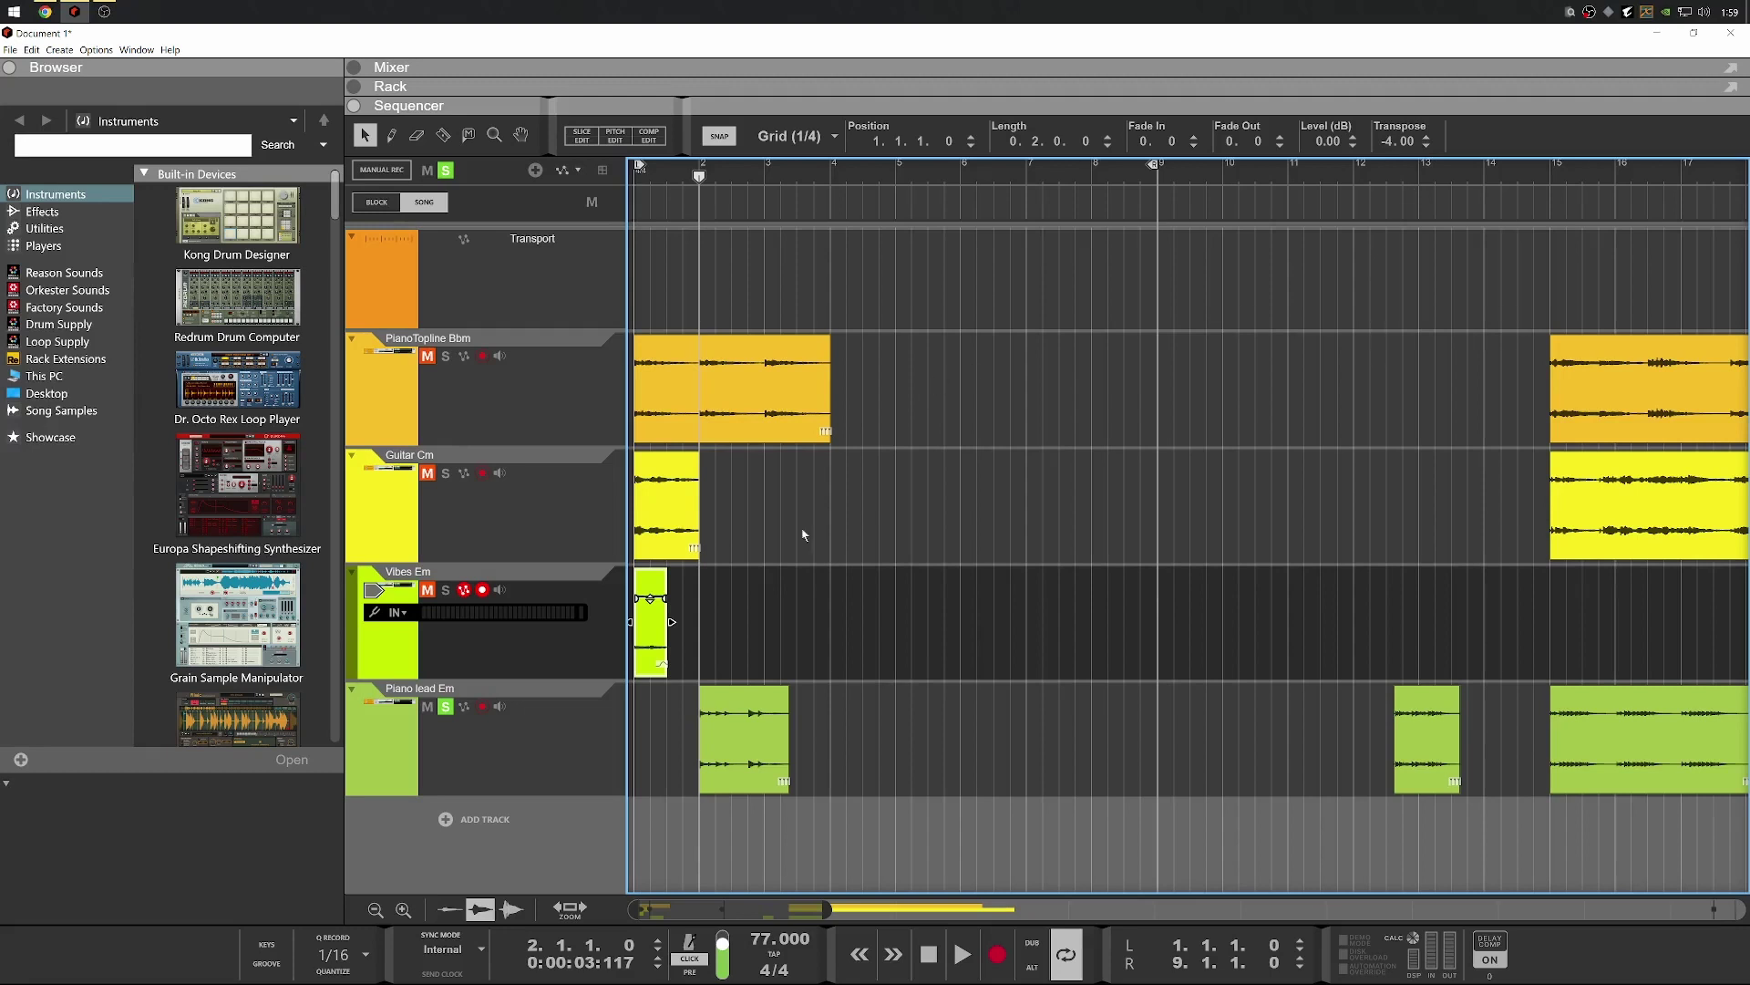
left_click(754, 724)
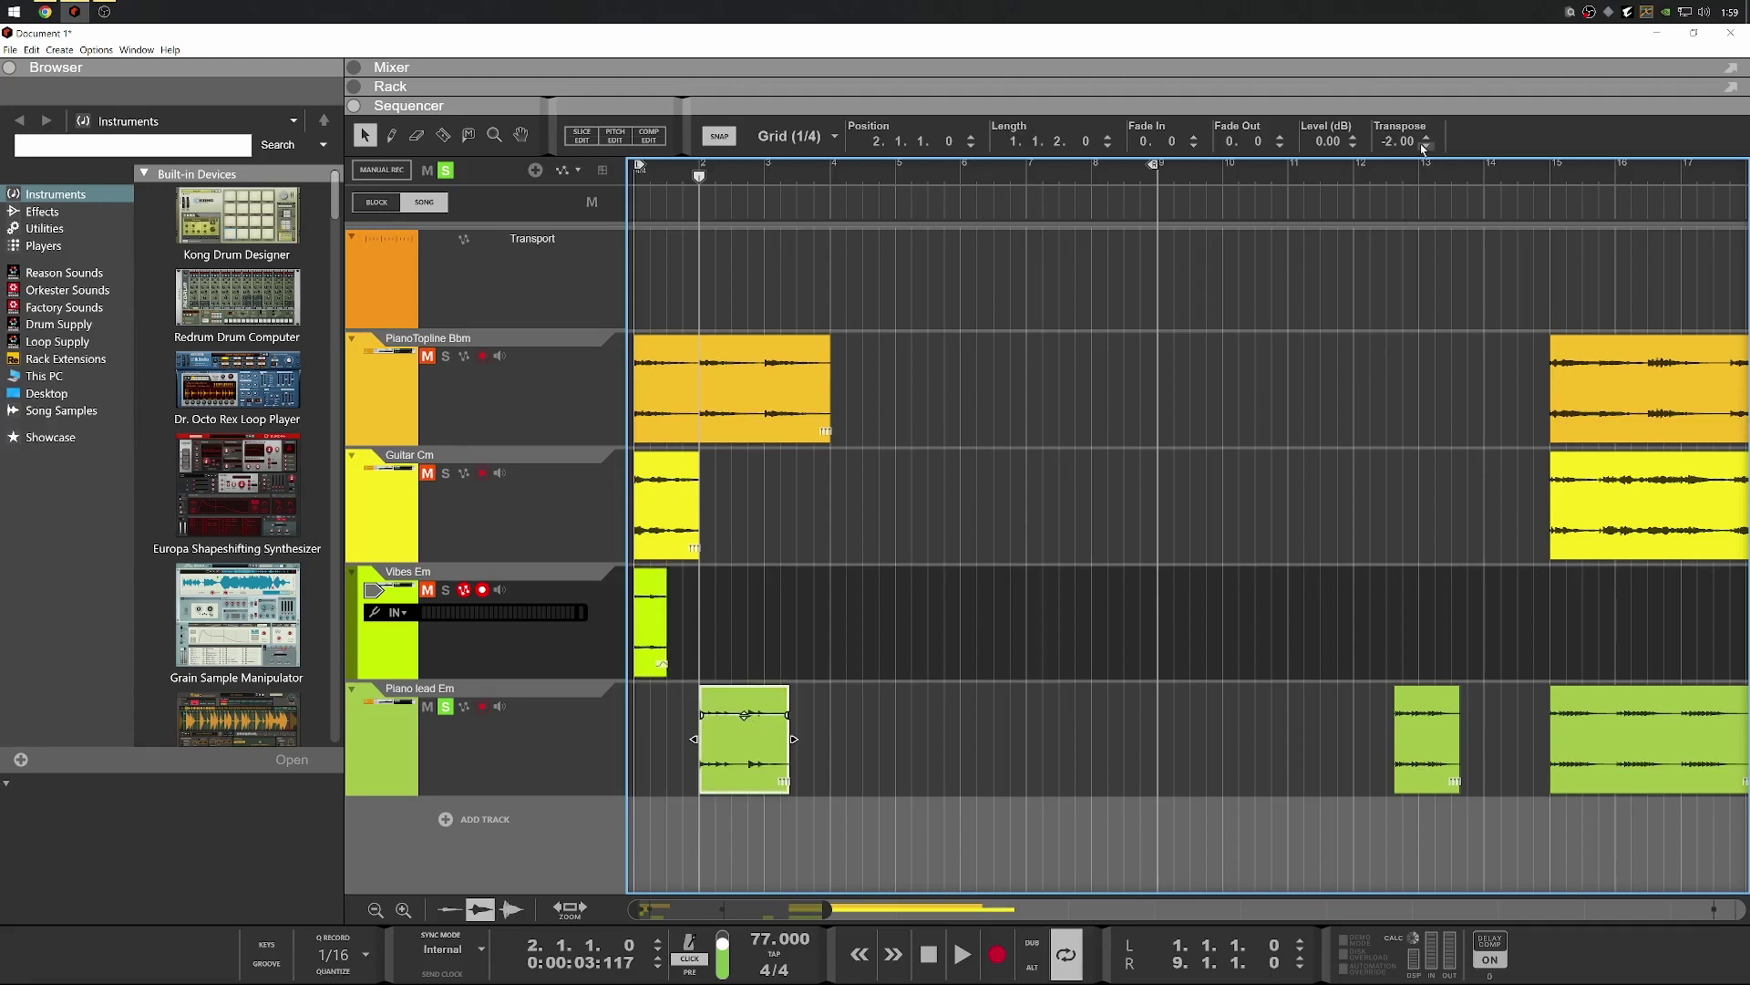
Clear all track solos and play the transposed samples together from bar 1
left_click(639, 182)
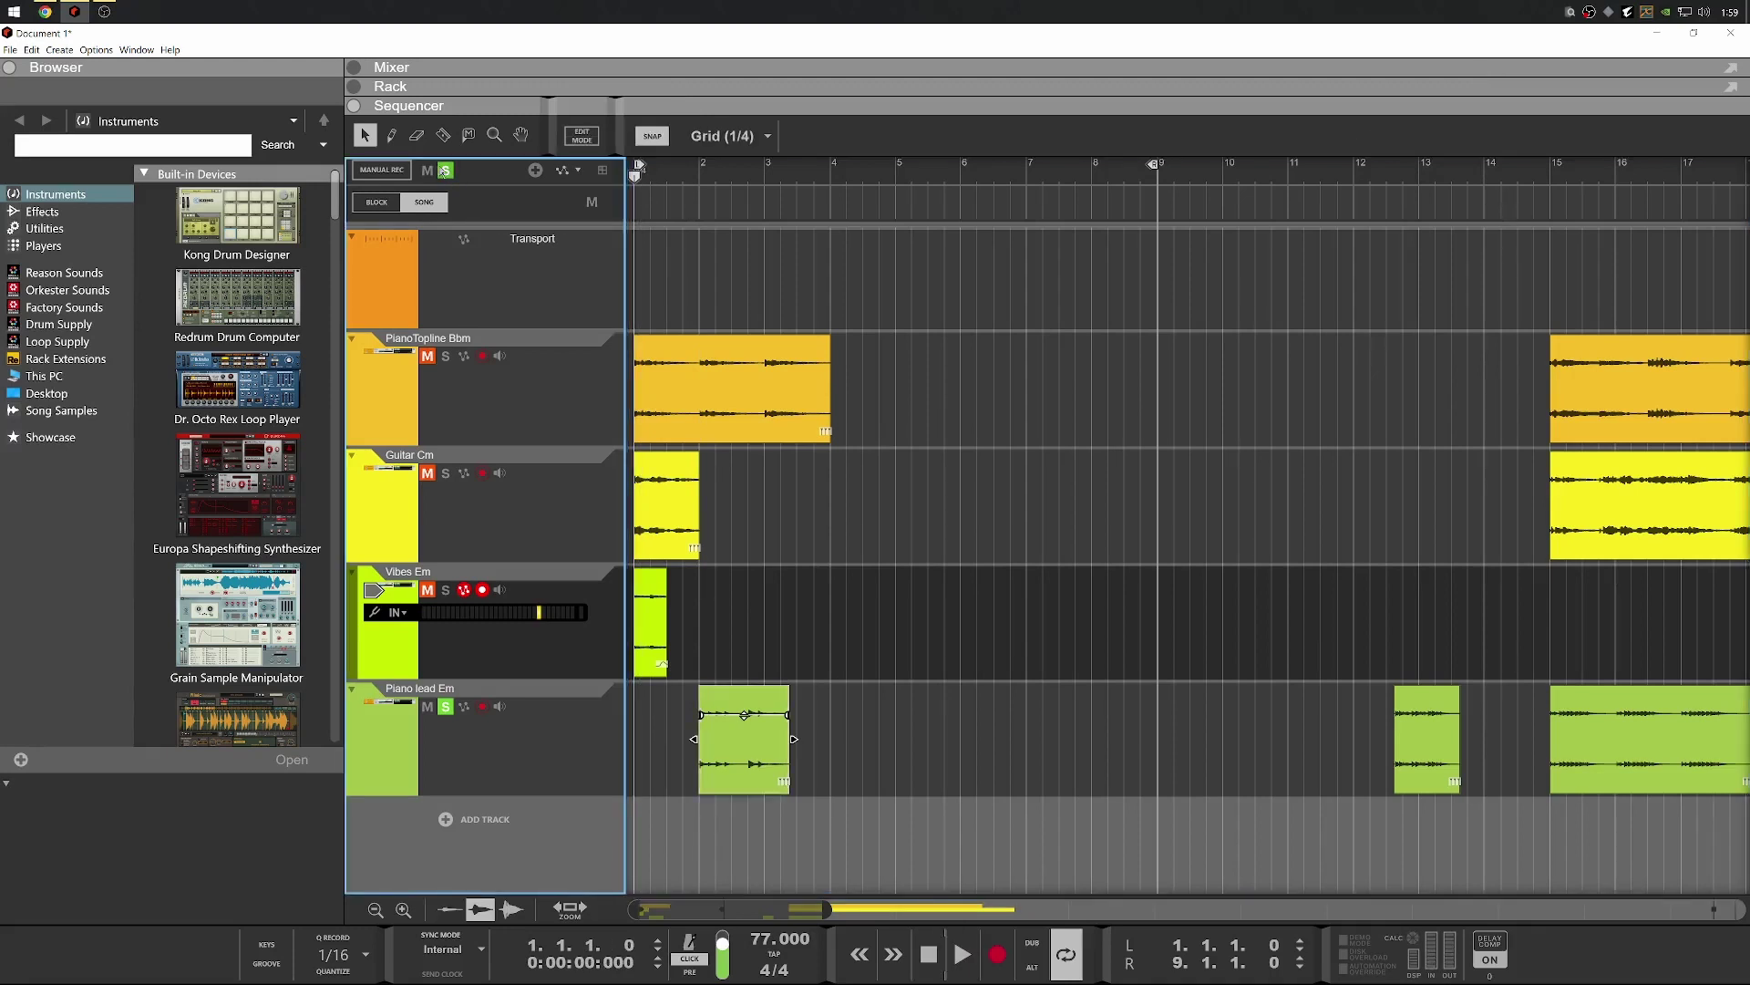
left_click(445, 171)
key("space")
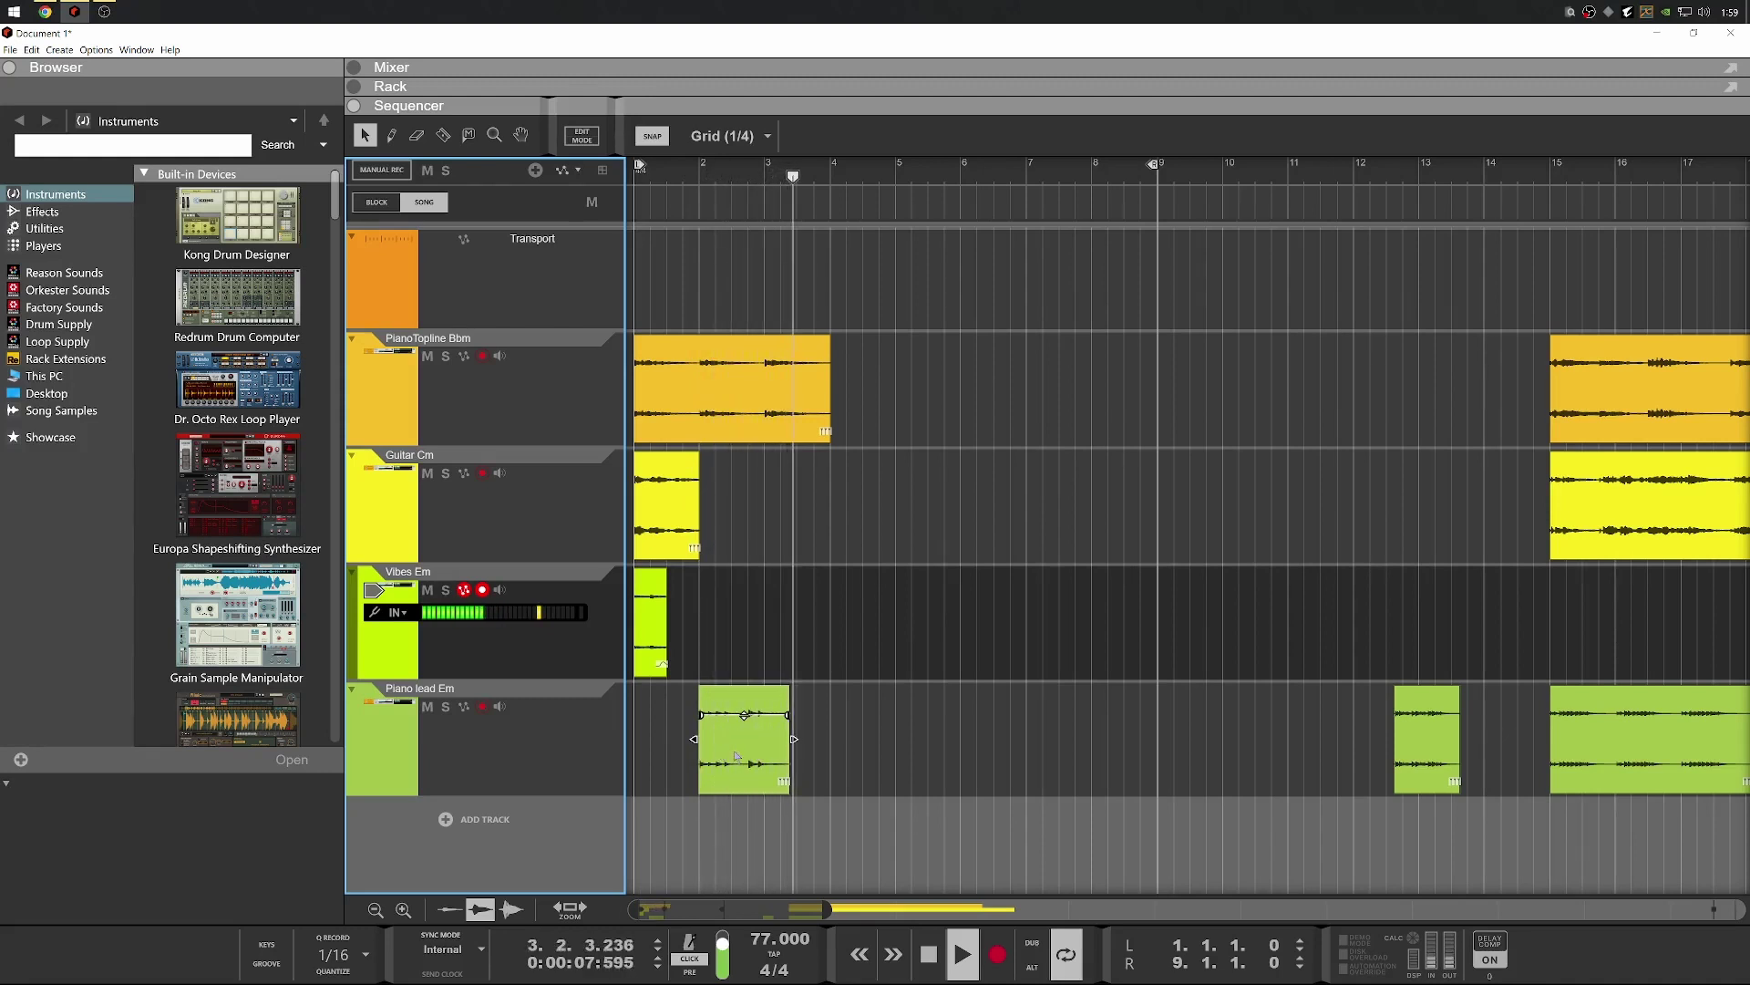
key("space")
Move the short Piano lead Em clip from bar 2 to start at bar 1
left_click_drag(738, 755, 672, 727)
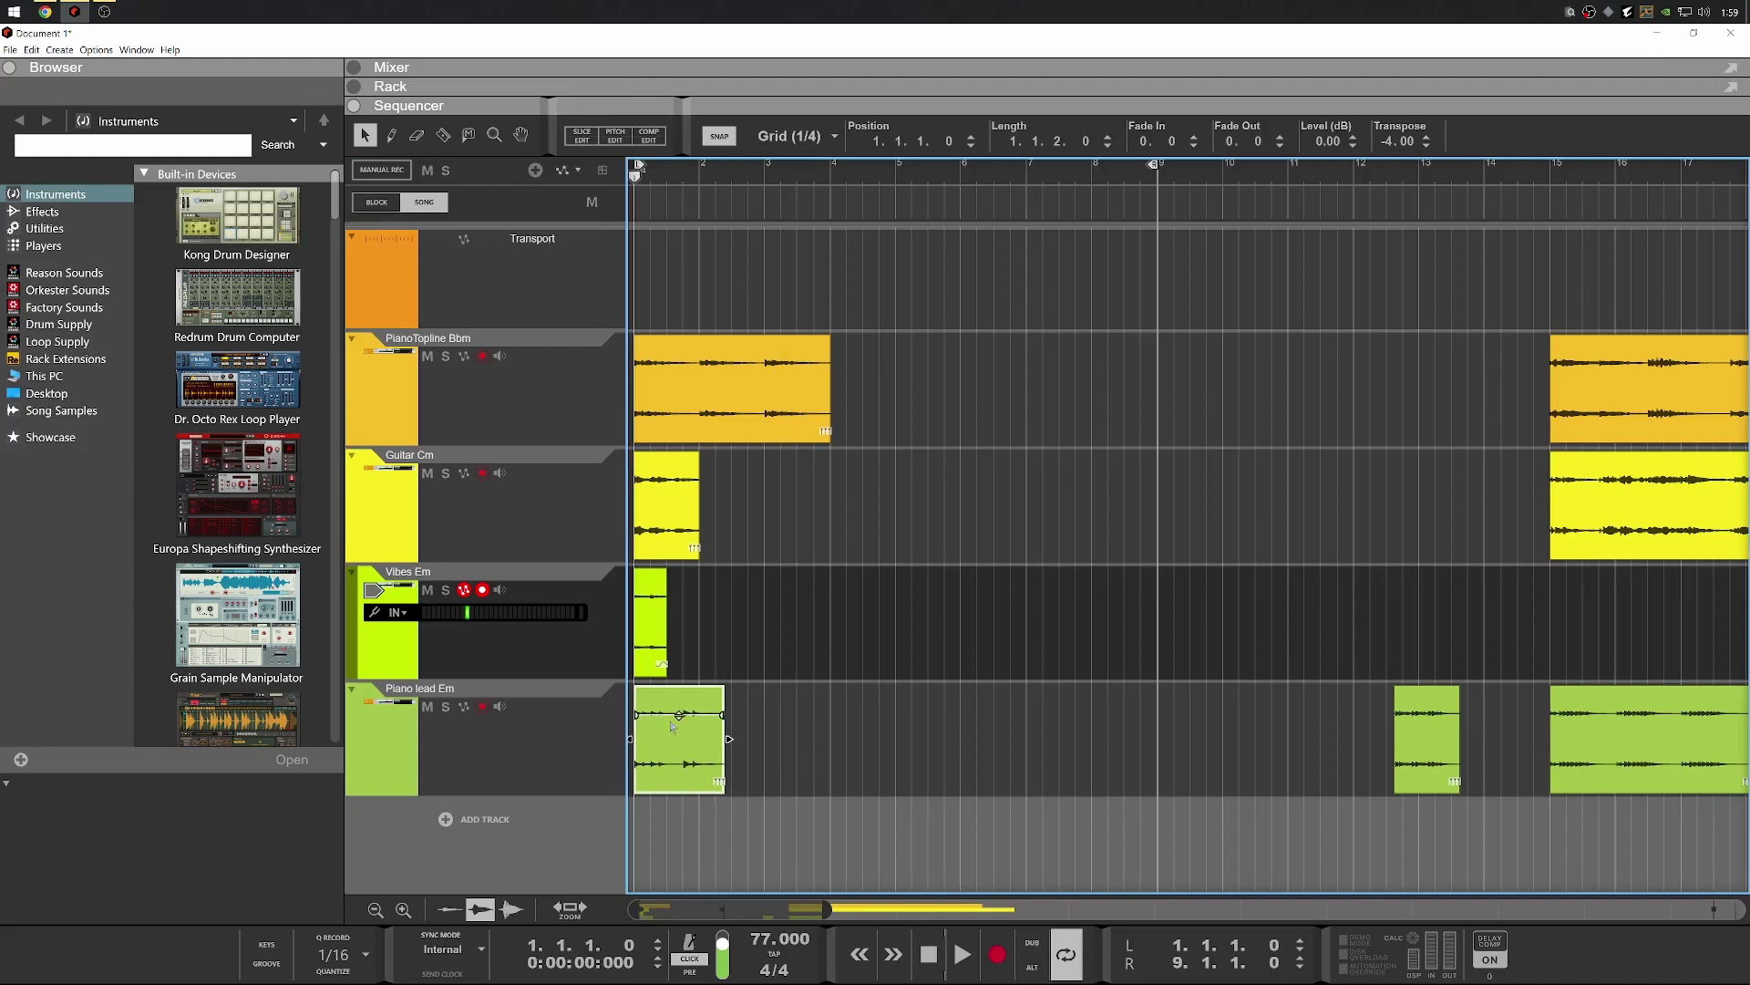
scroll(737, 362, "up", 2)
scroll(686, 562, "down", 2)
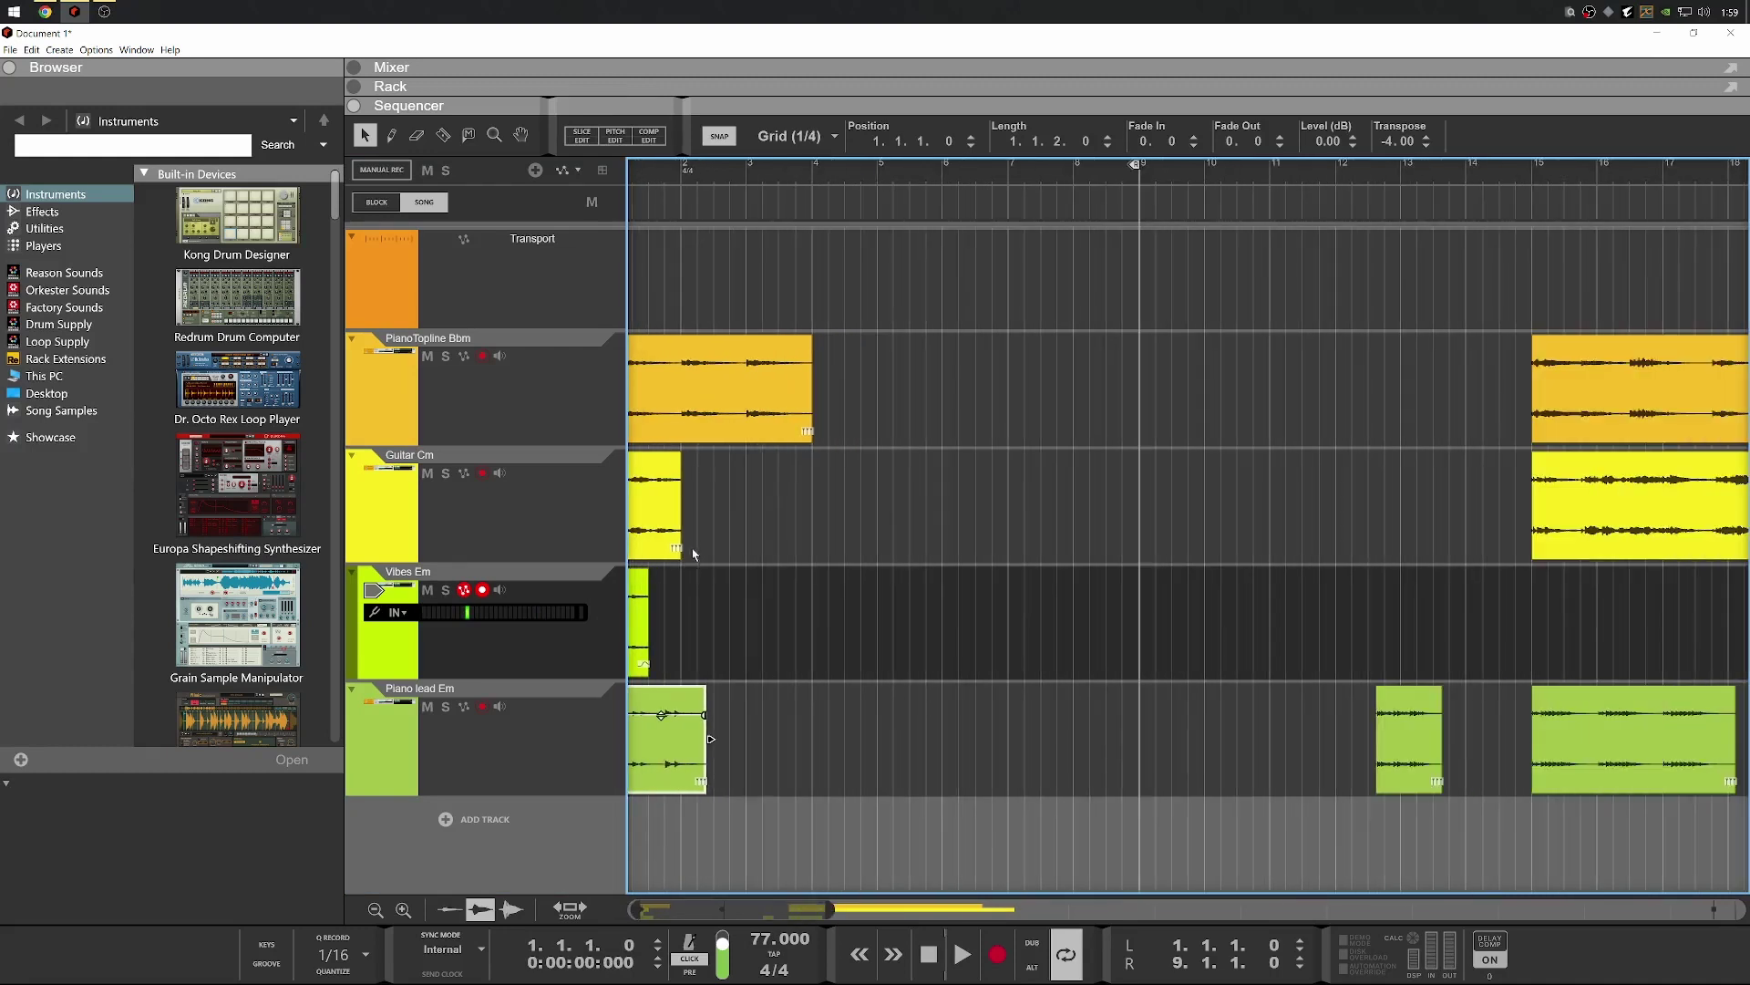
left_click(666, 545)
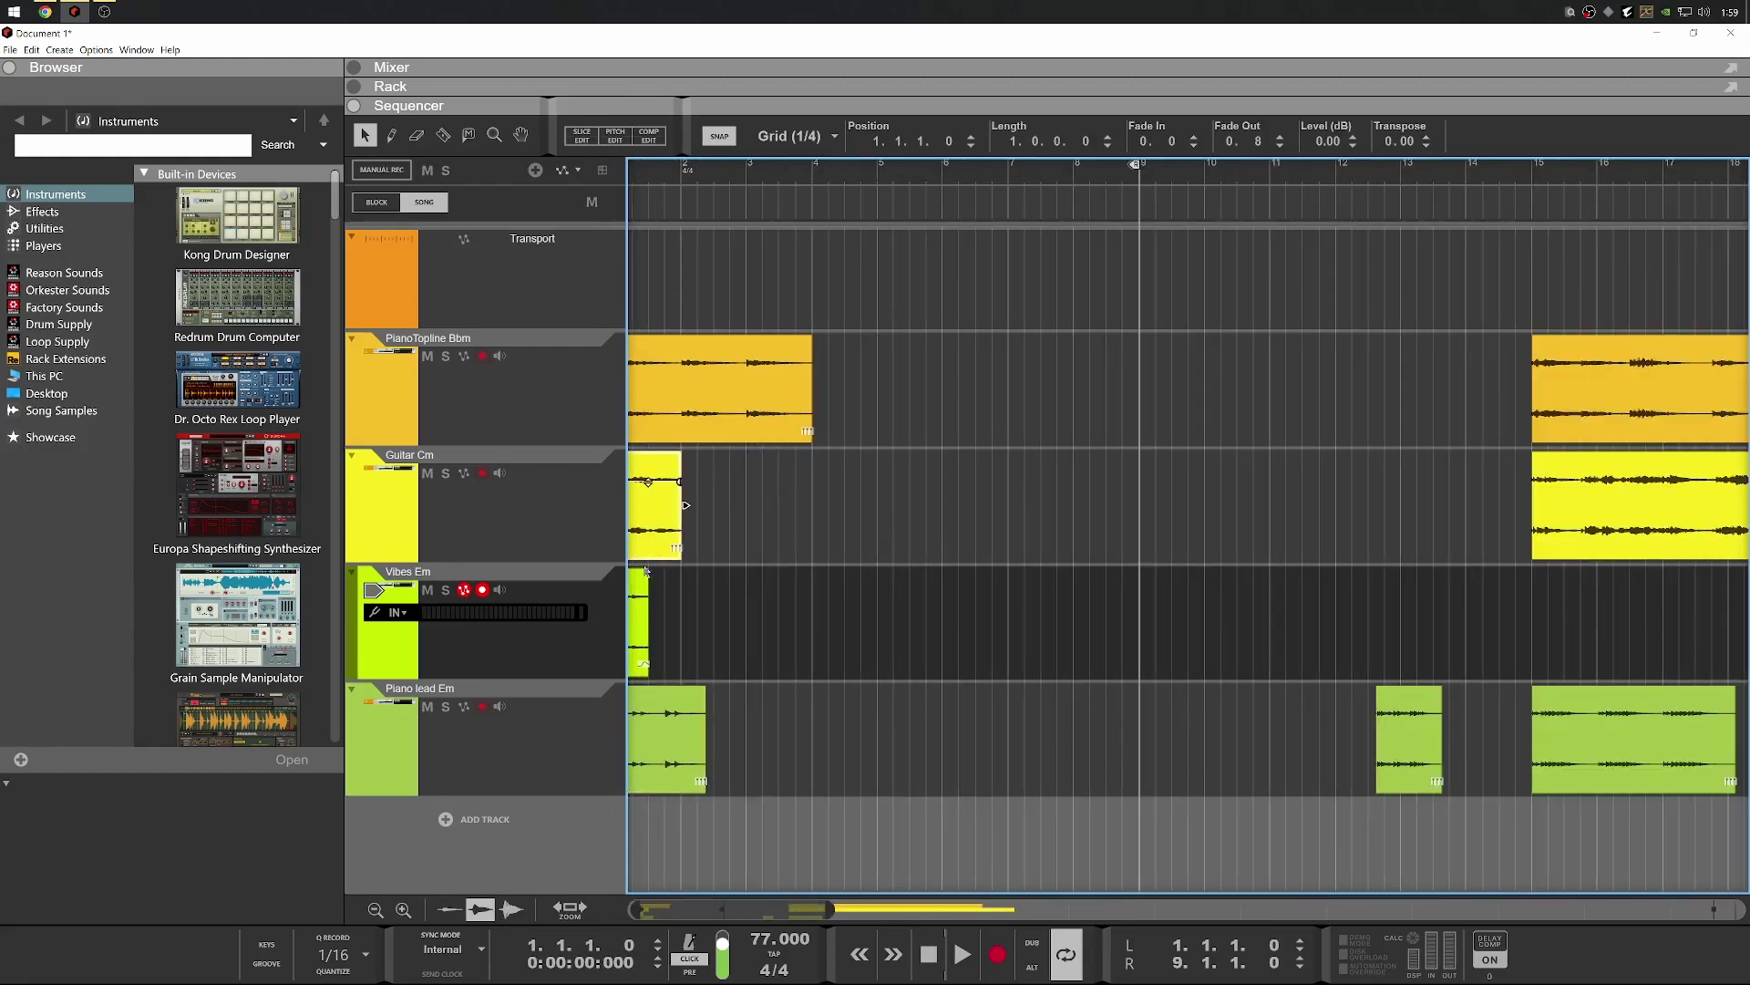
left_click_drag(716, 909, 700, 909)
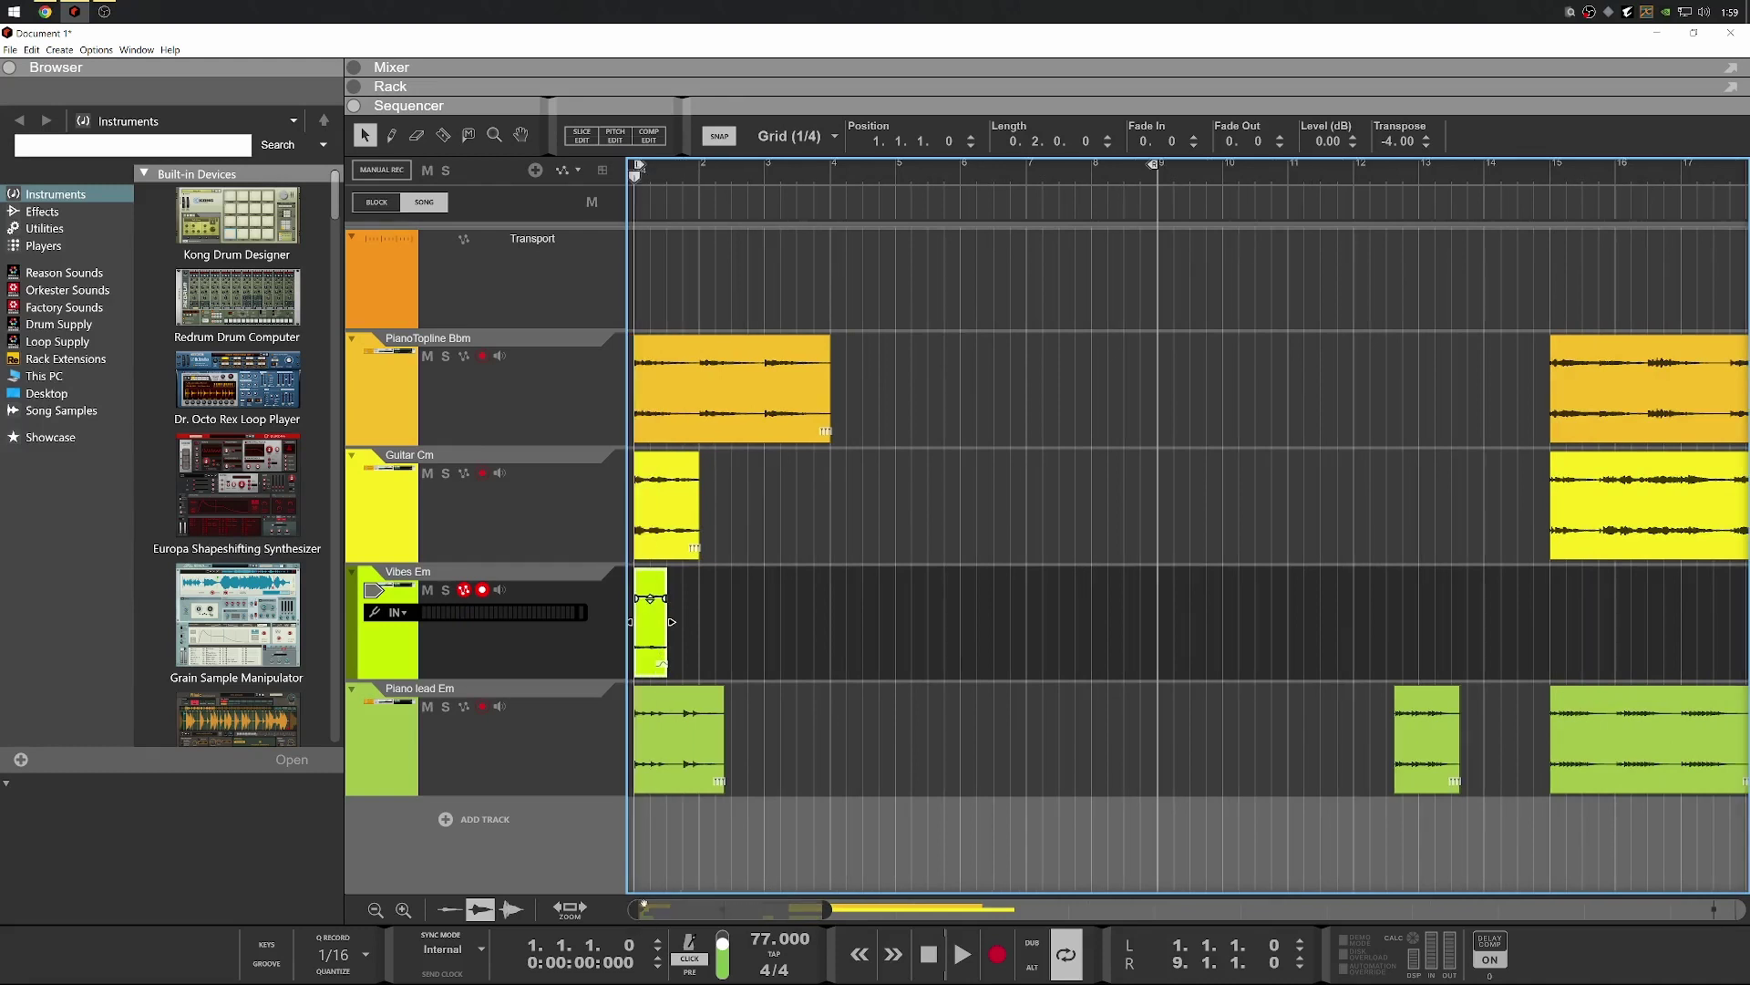
Move the short Vibes Em clip onto the PianoTopline Bbm track at bar 4 and play that track soloed
left_click_drag(649, 619, 823, 386)
left_click(446, 357)
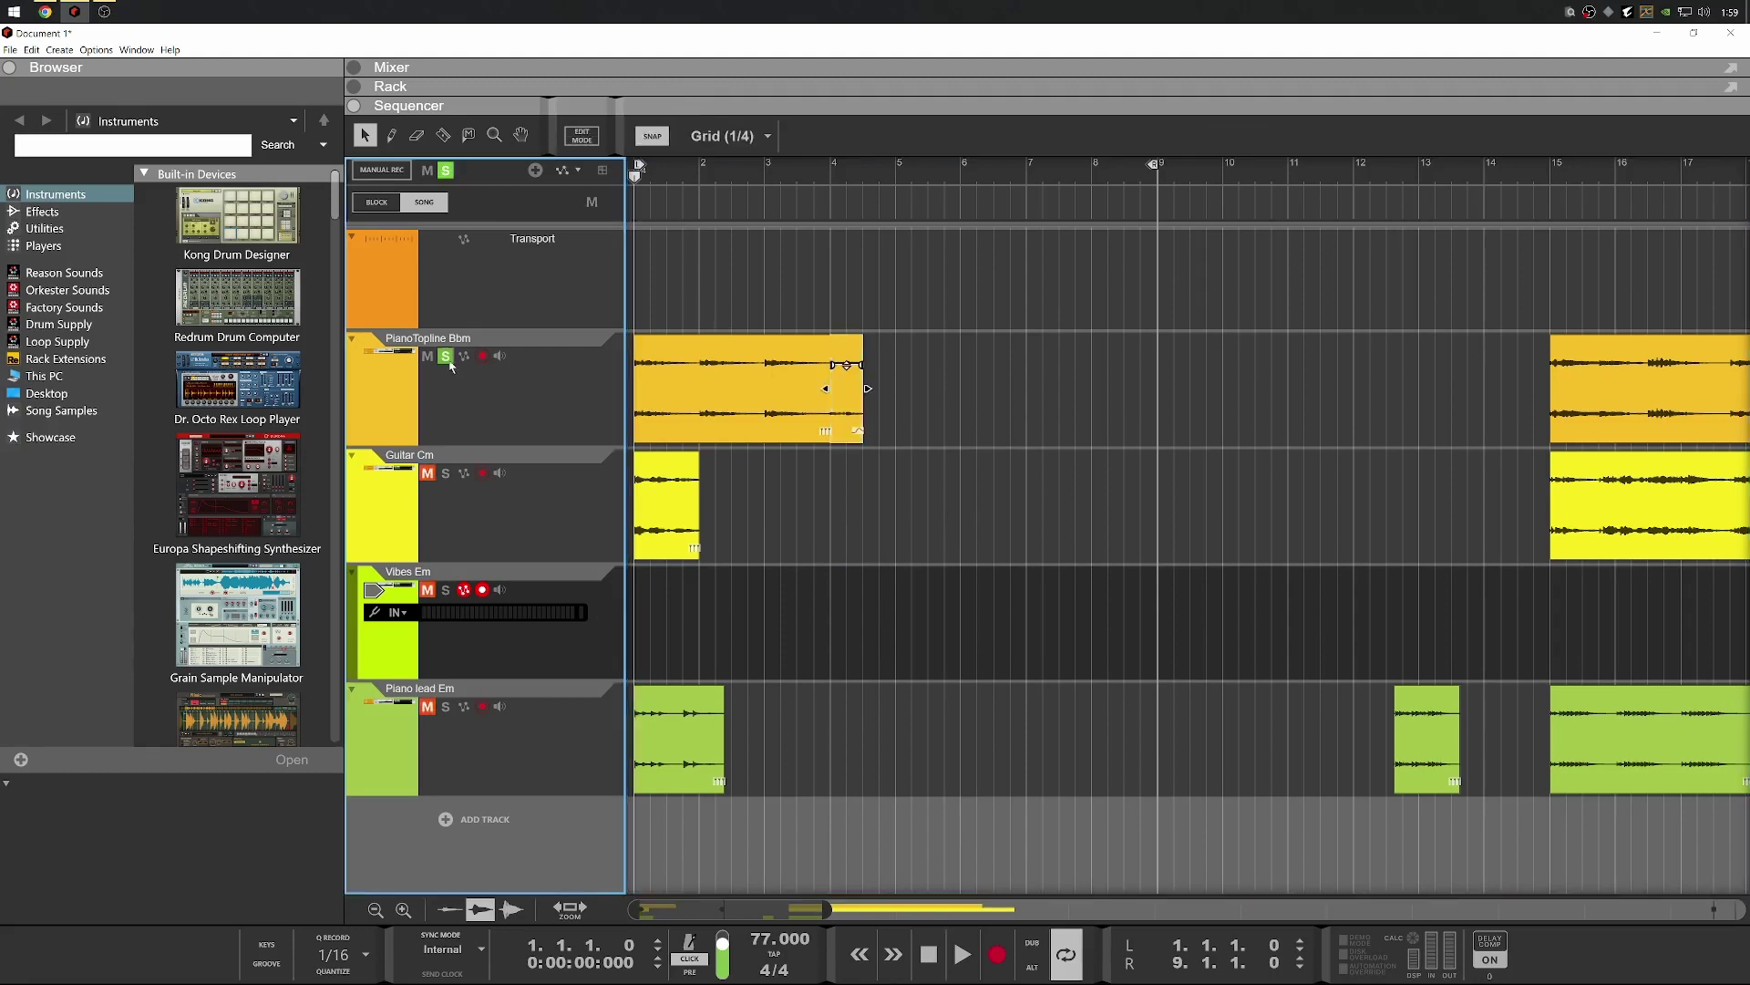
key("space")
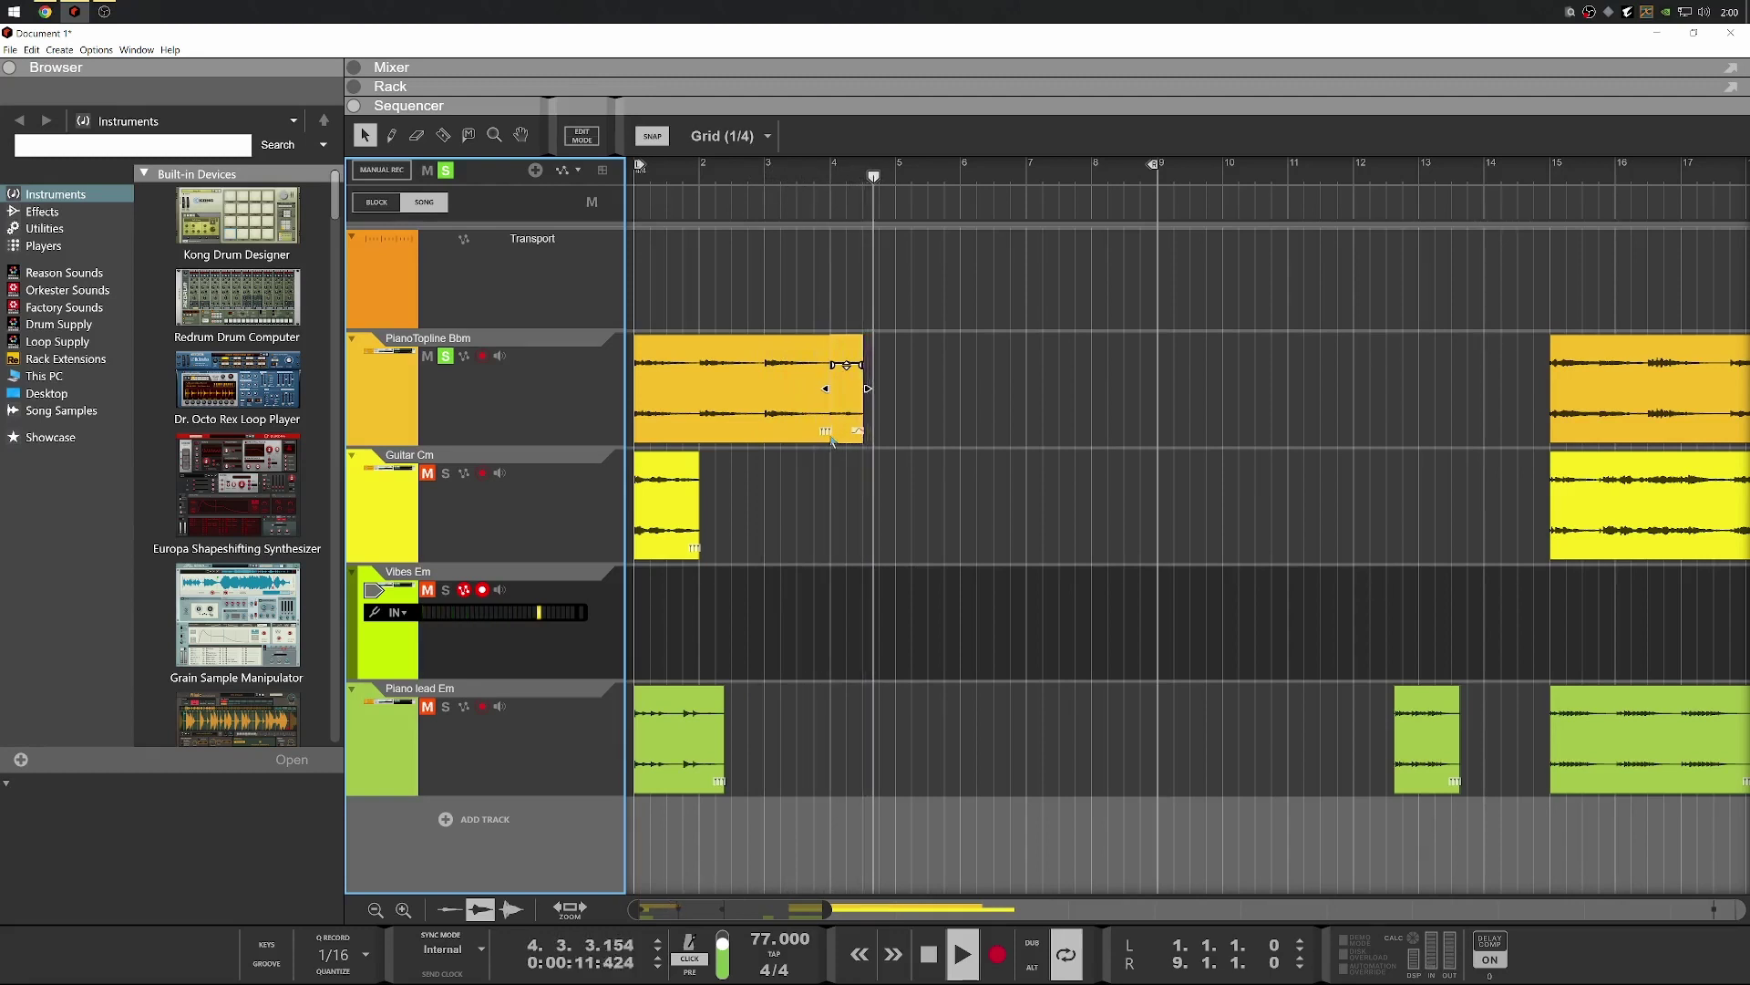
key("space")
Shift the vibes clip on the PianoTopline Bbm track to start at bar 4 beat 3
left_click_drag(857, 390, 881, 390)
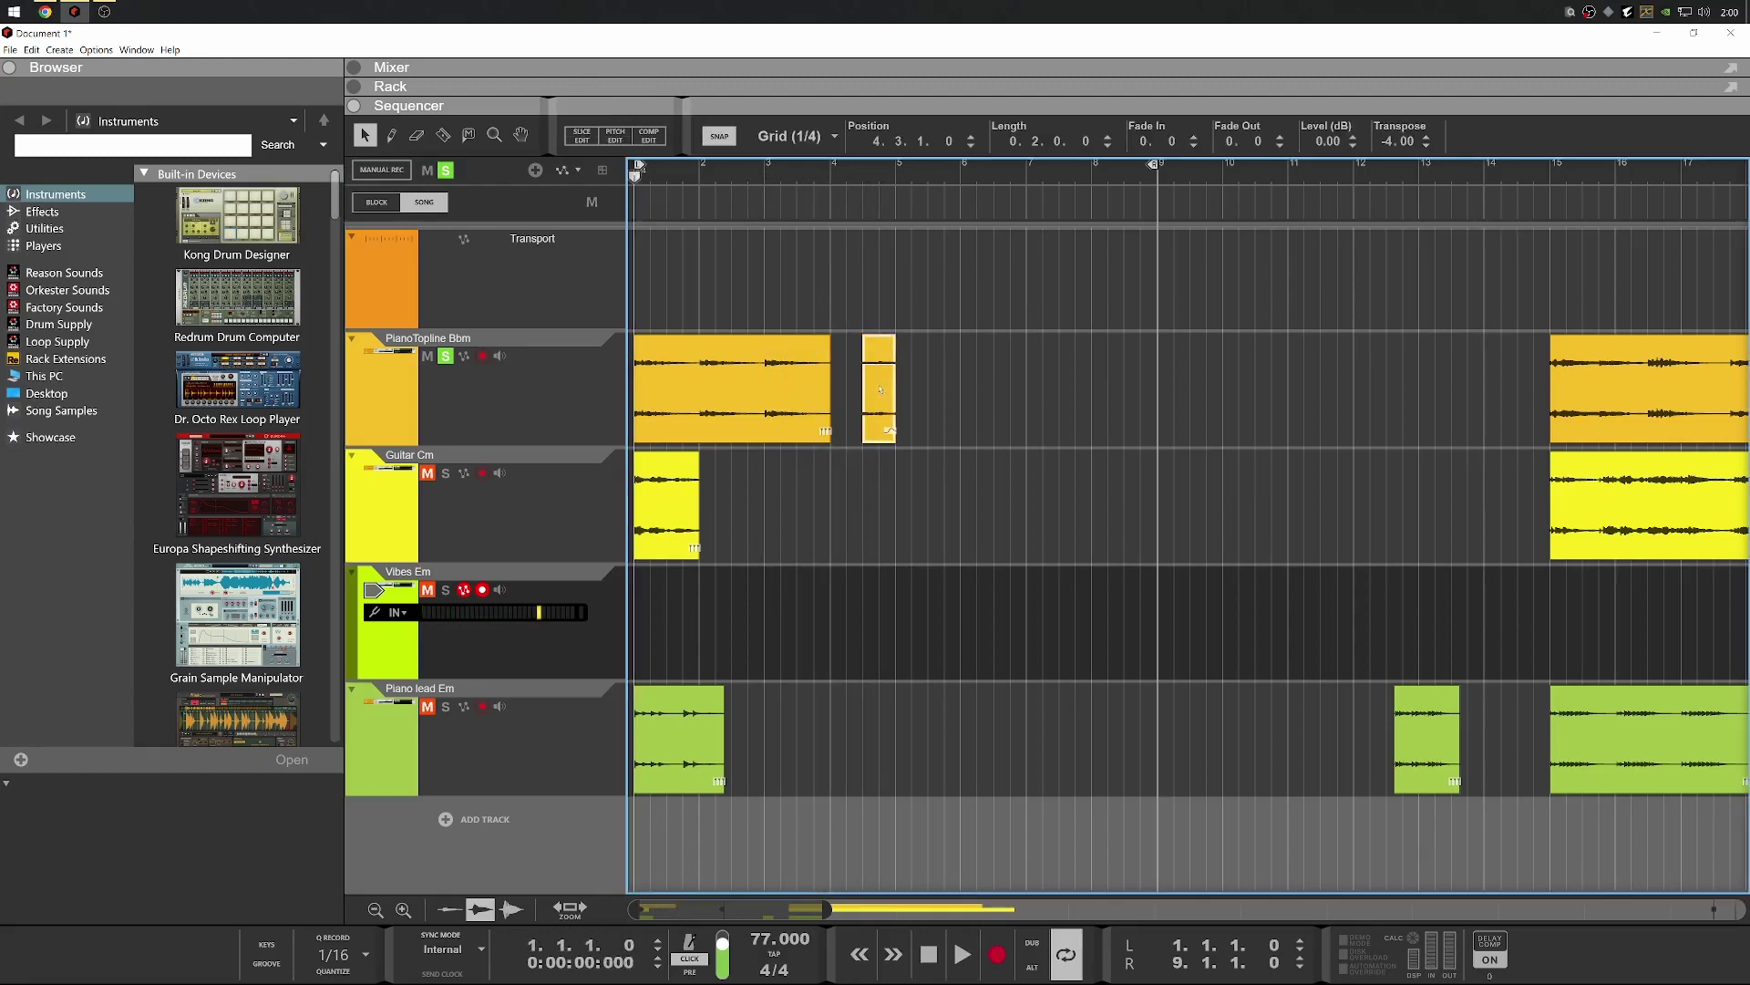
left_click(830, 407)
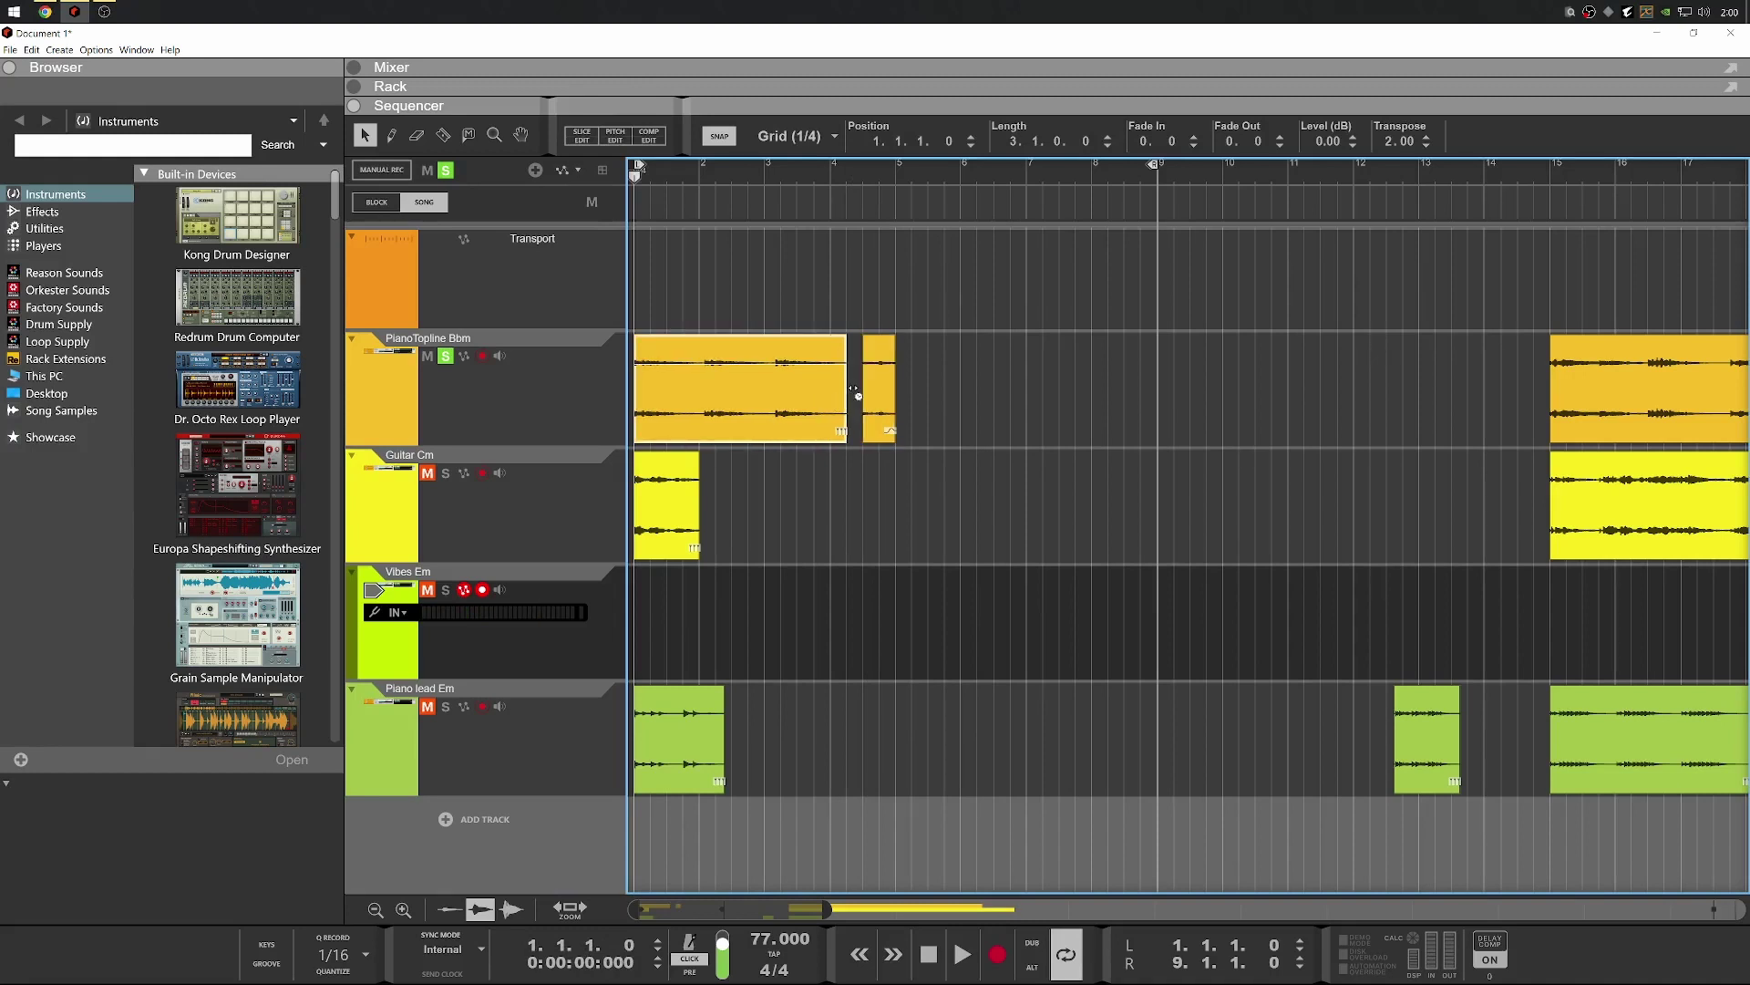
key("ctrl+z")
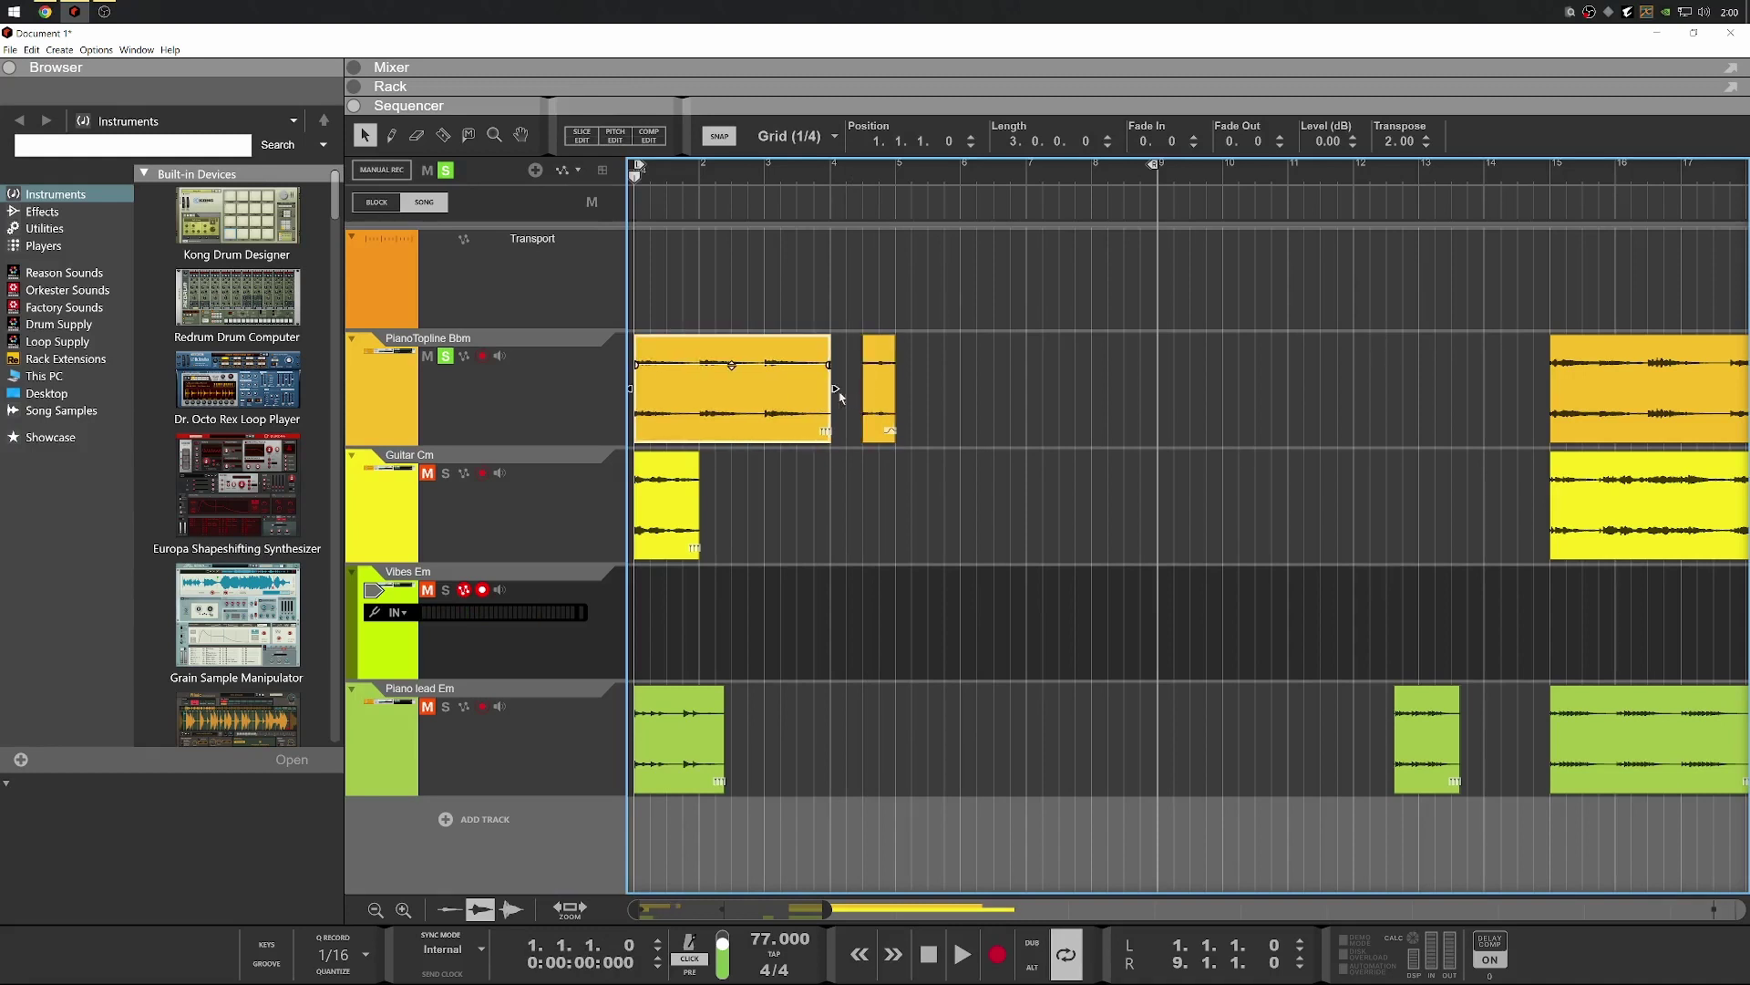
Split the PianoTopline Bbm clip at bar 3, lengthen its second part to bar 4 beat 3 and start playback
left_click(768, 354)
left_click(821, 386)
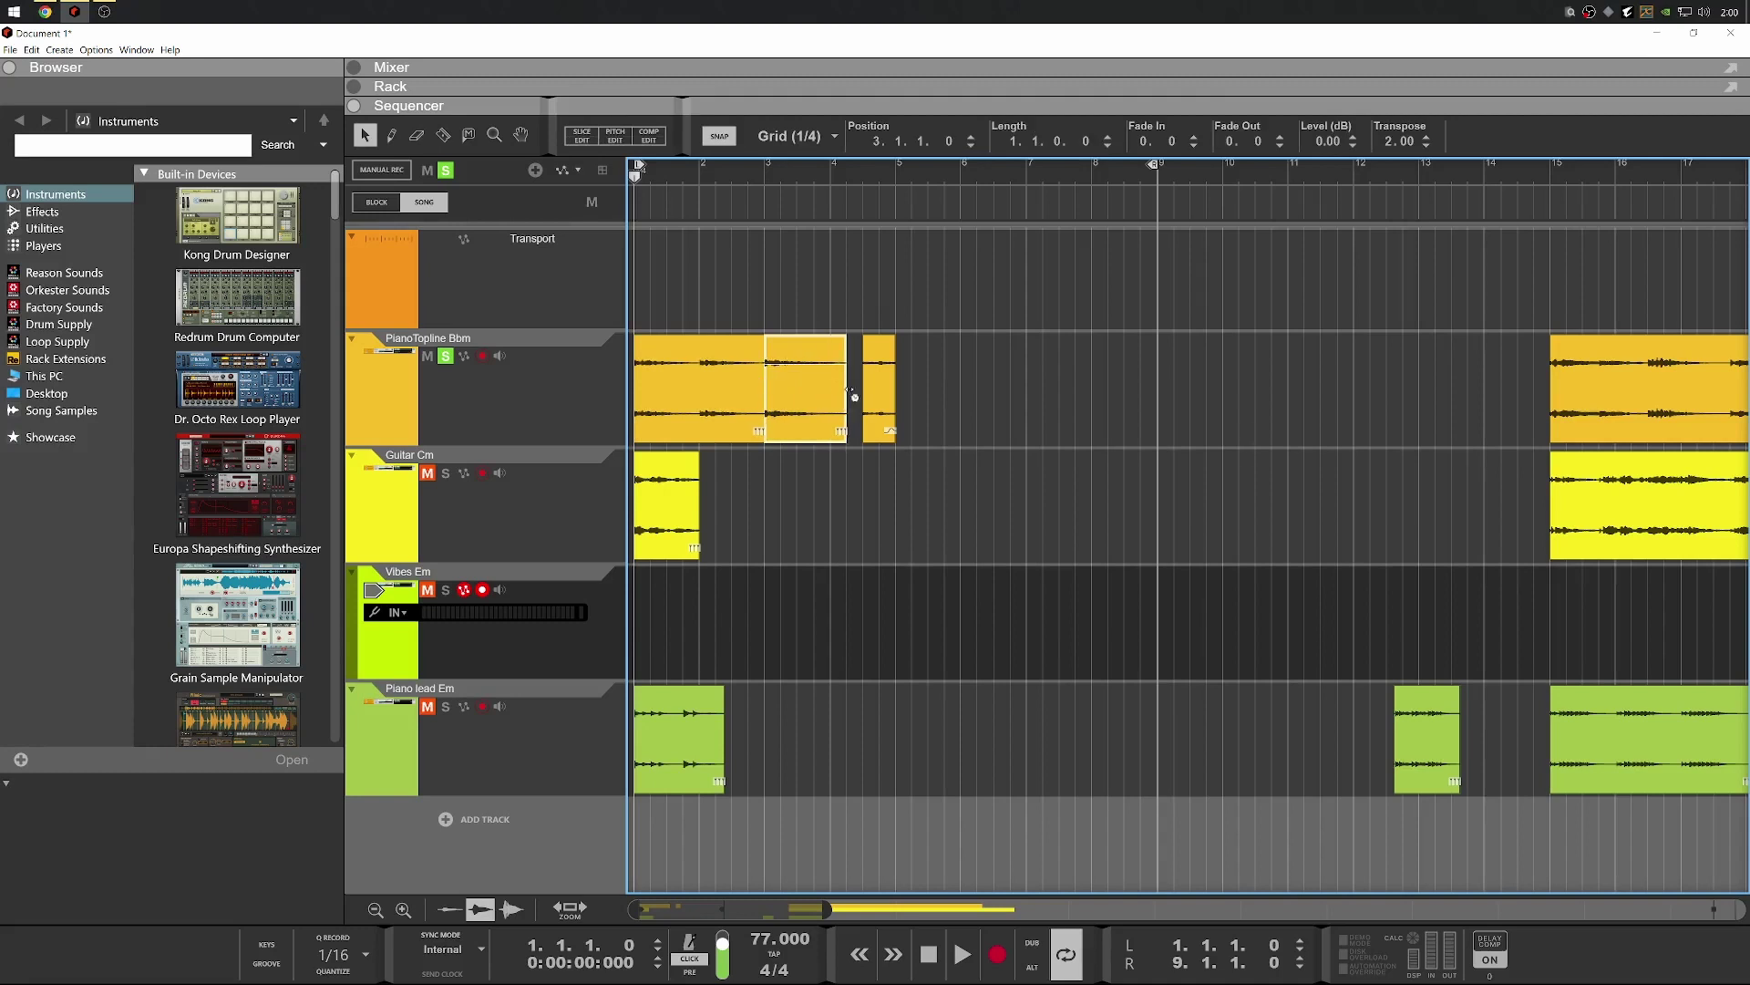
key("space")
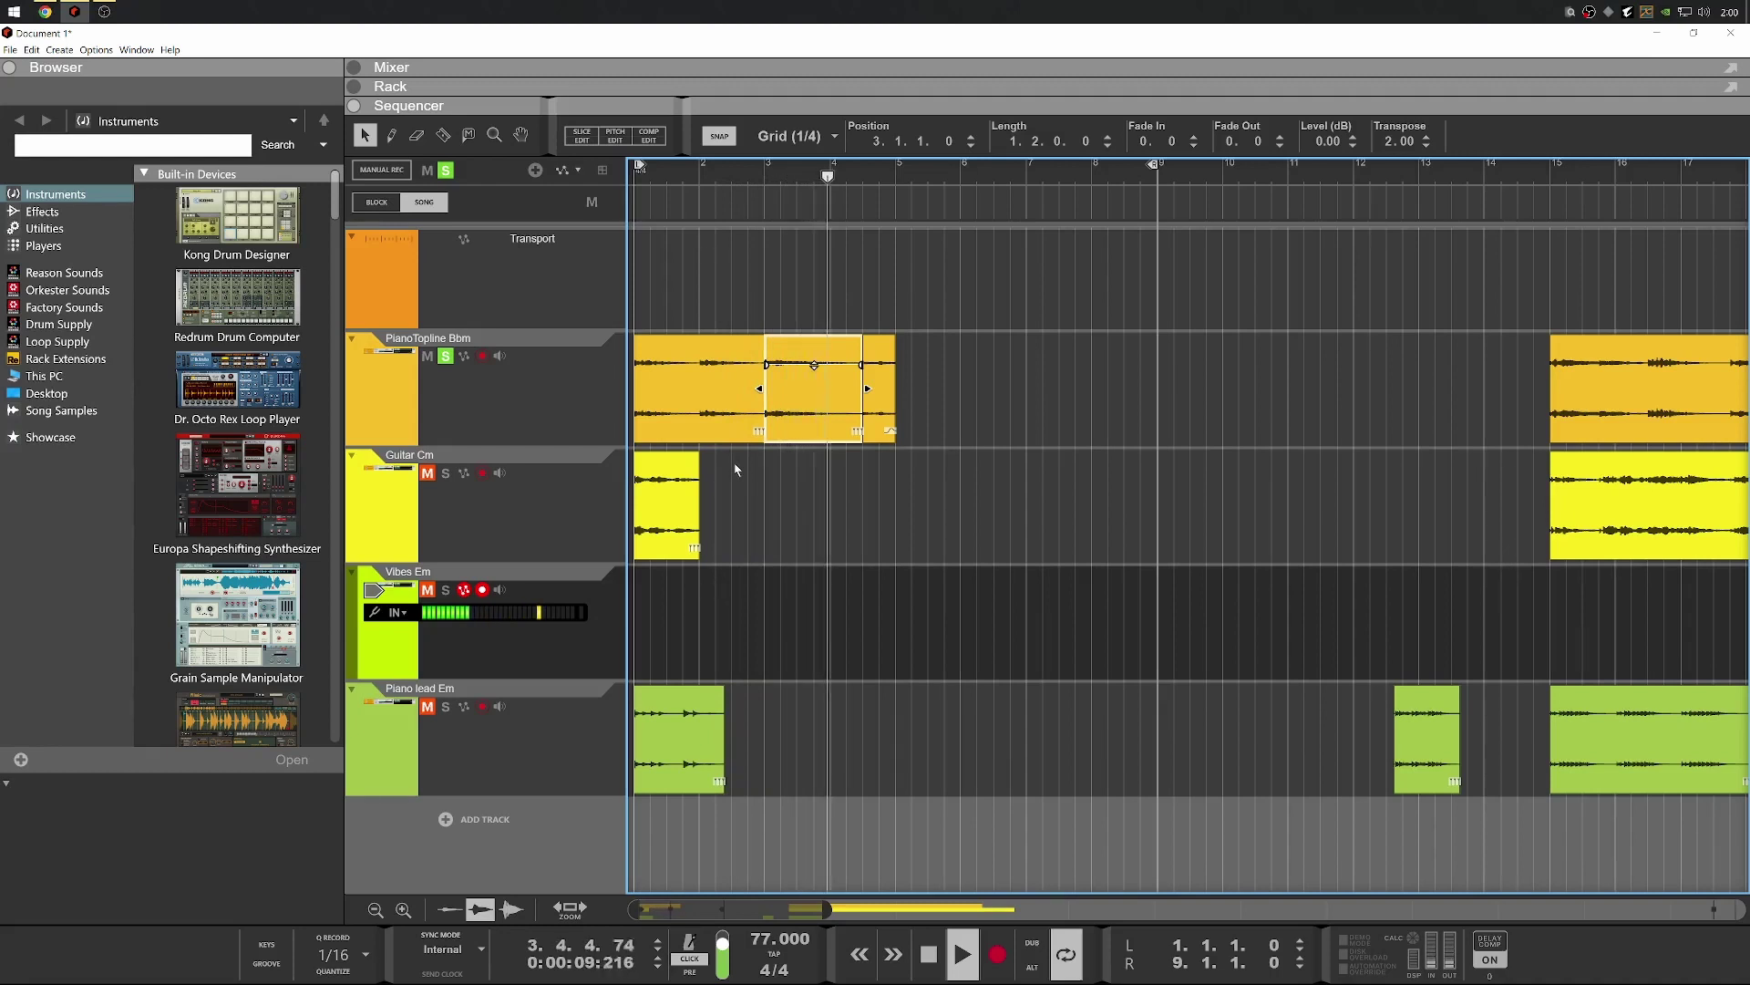
Set the right loop locator to bar 5 and audition the looped clips on the PianoTopline Bbm track
left_click(894, 168, "alt")
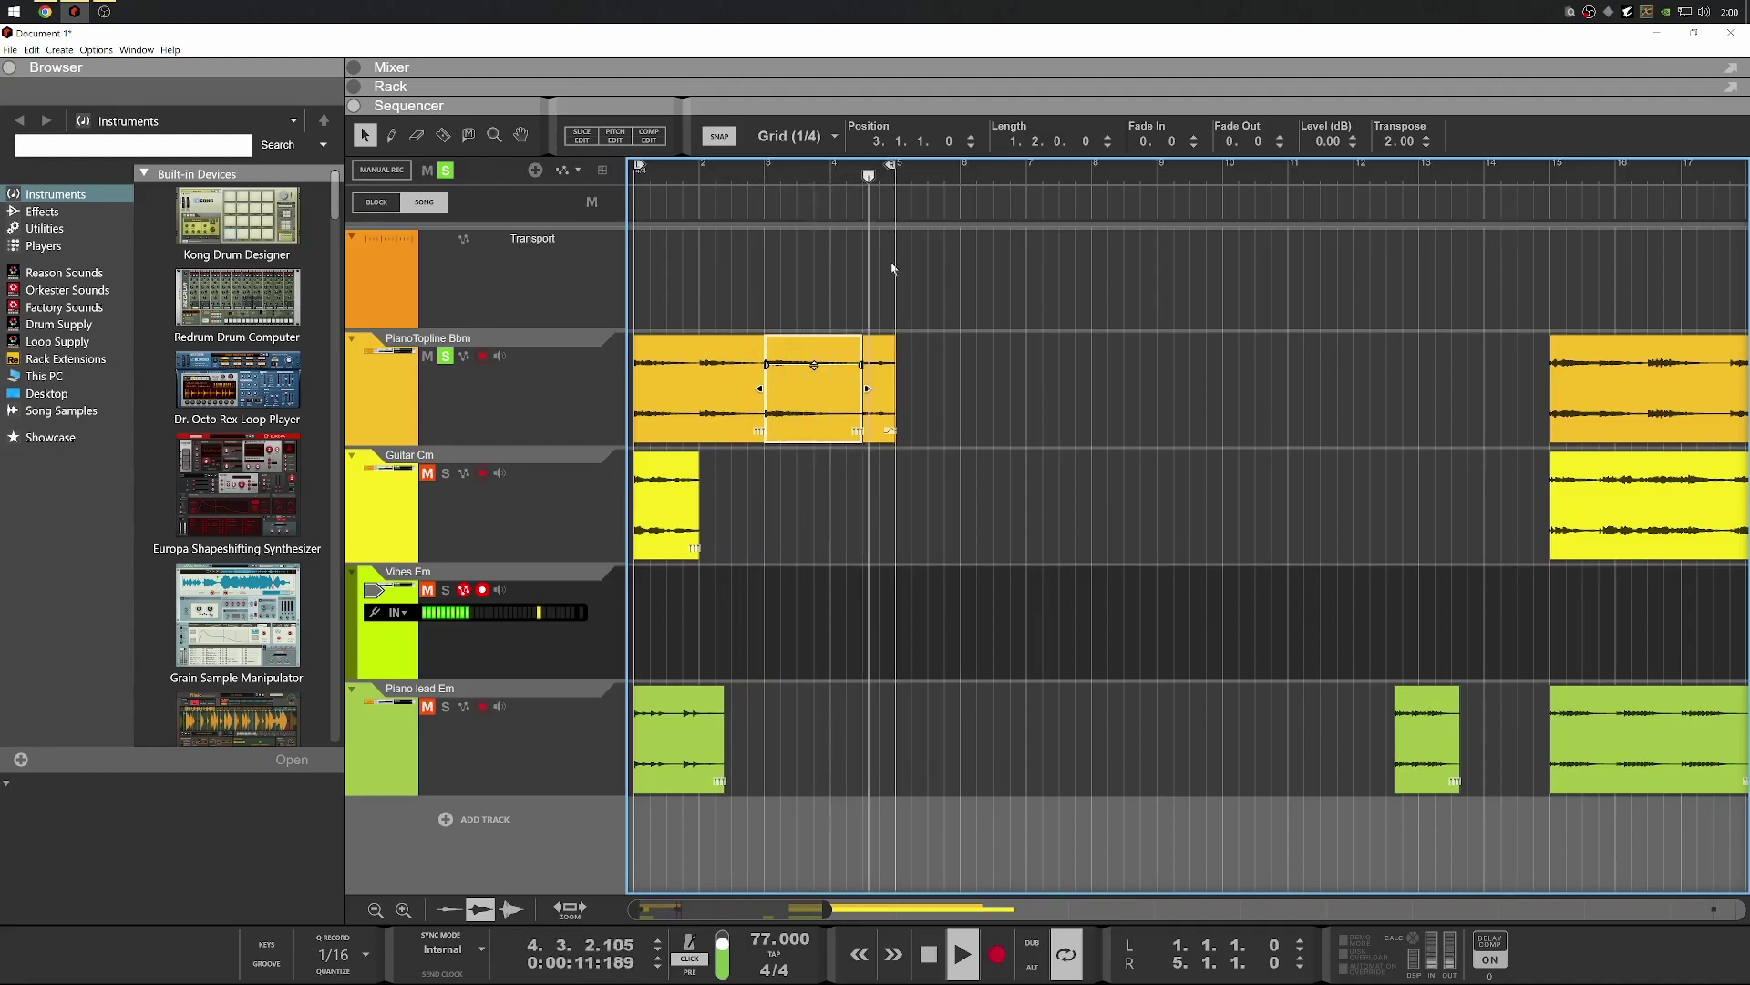
left_click(880, 406)
left_click(814, 404)
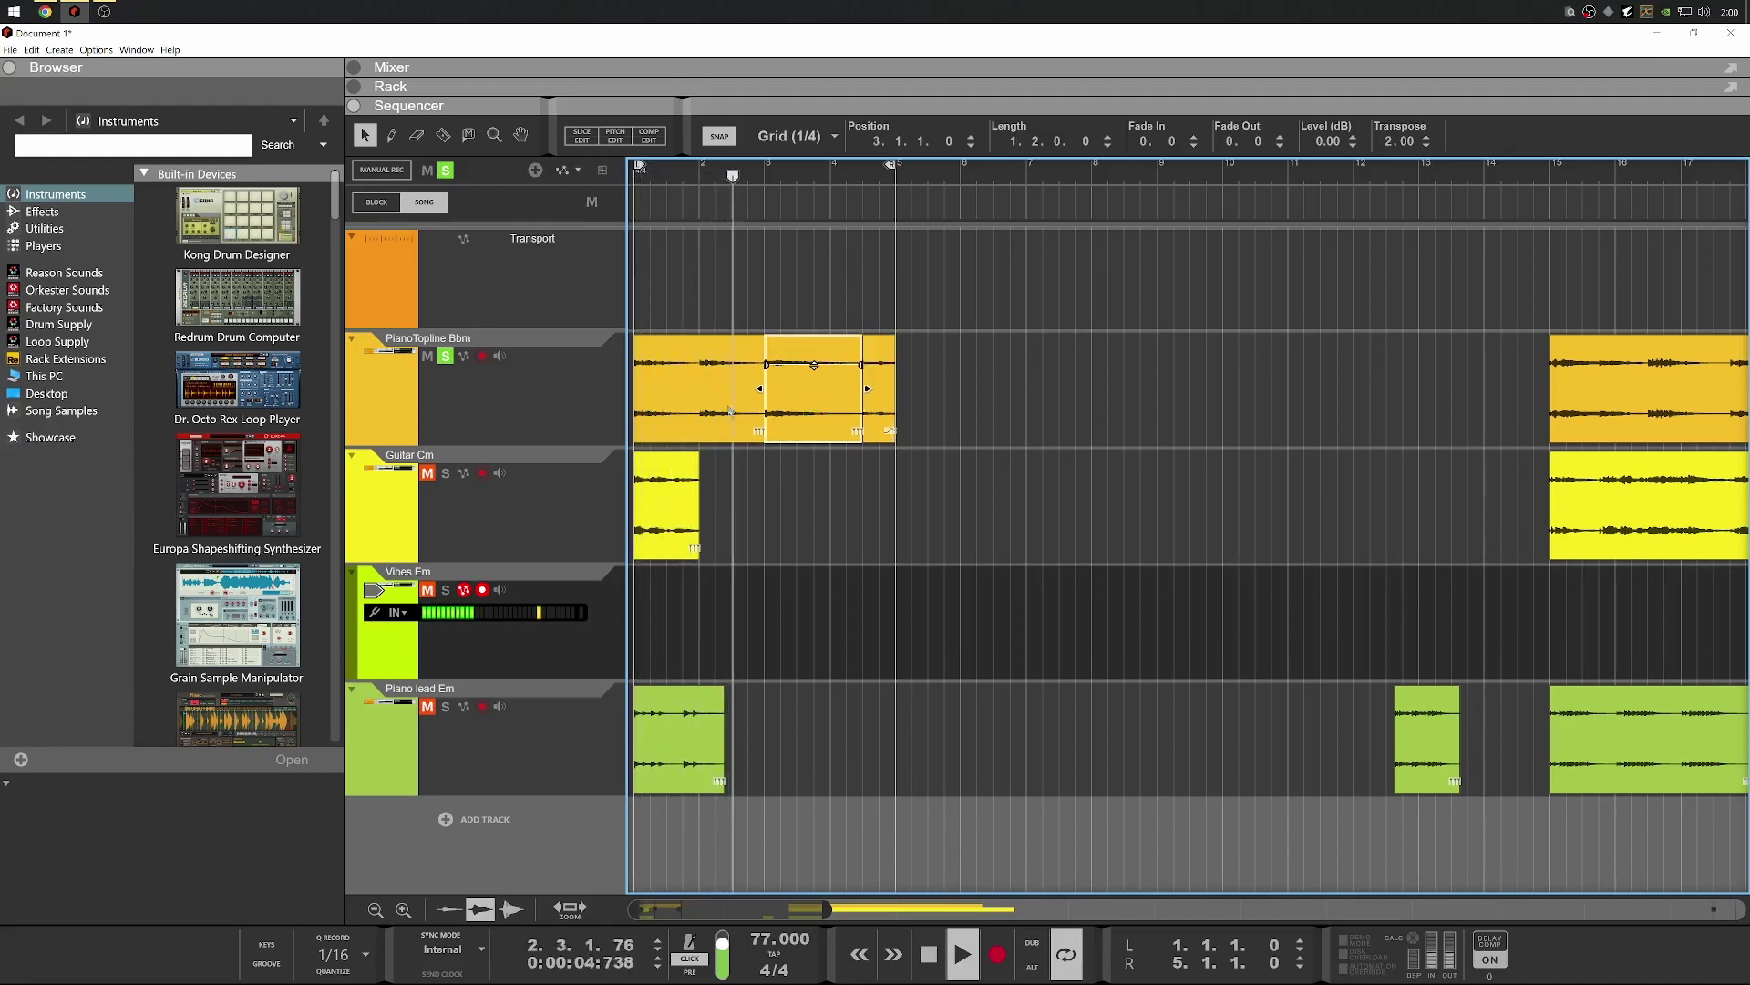
key("space")
left_click(676, 408)
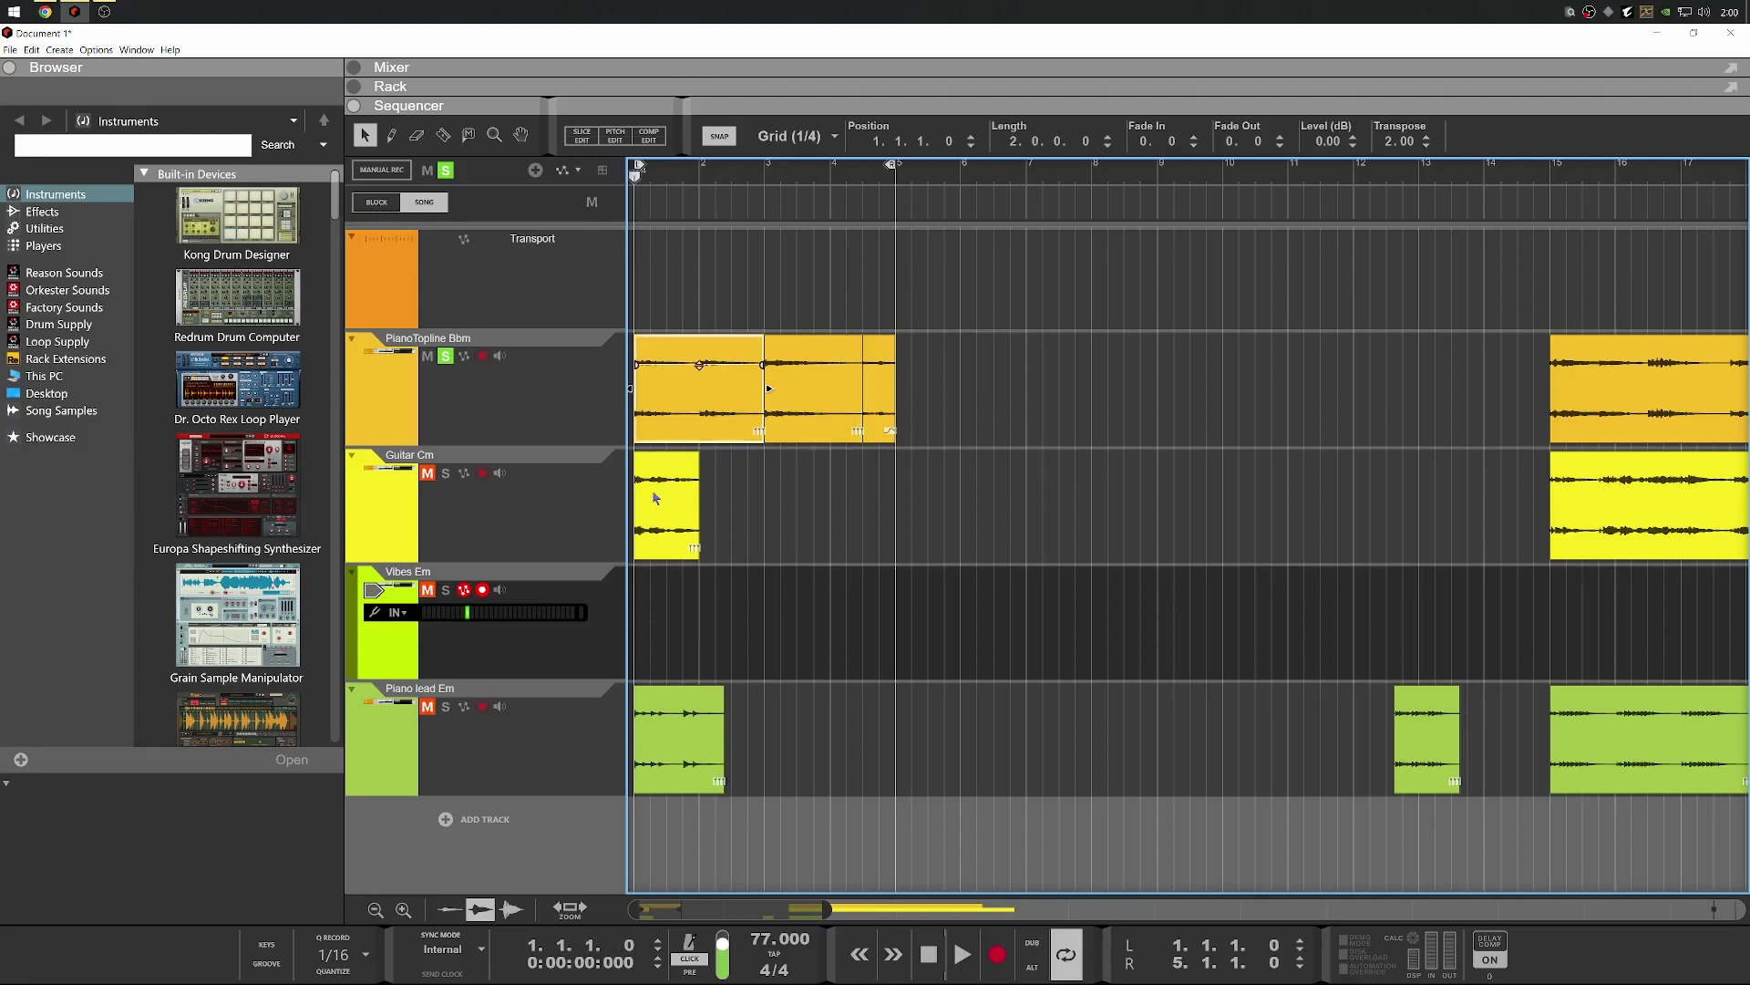
left_click(870, 390)
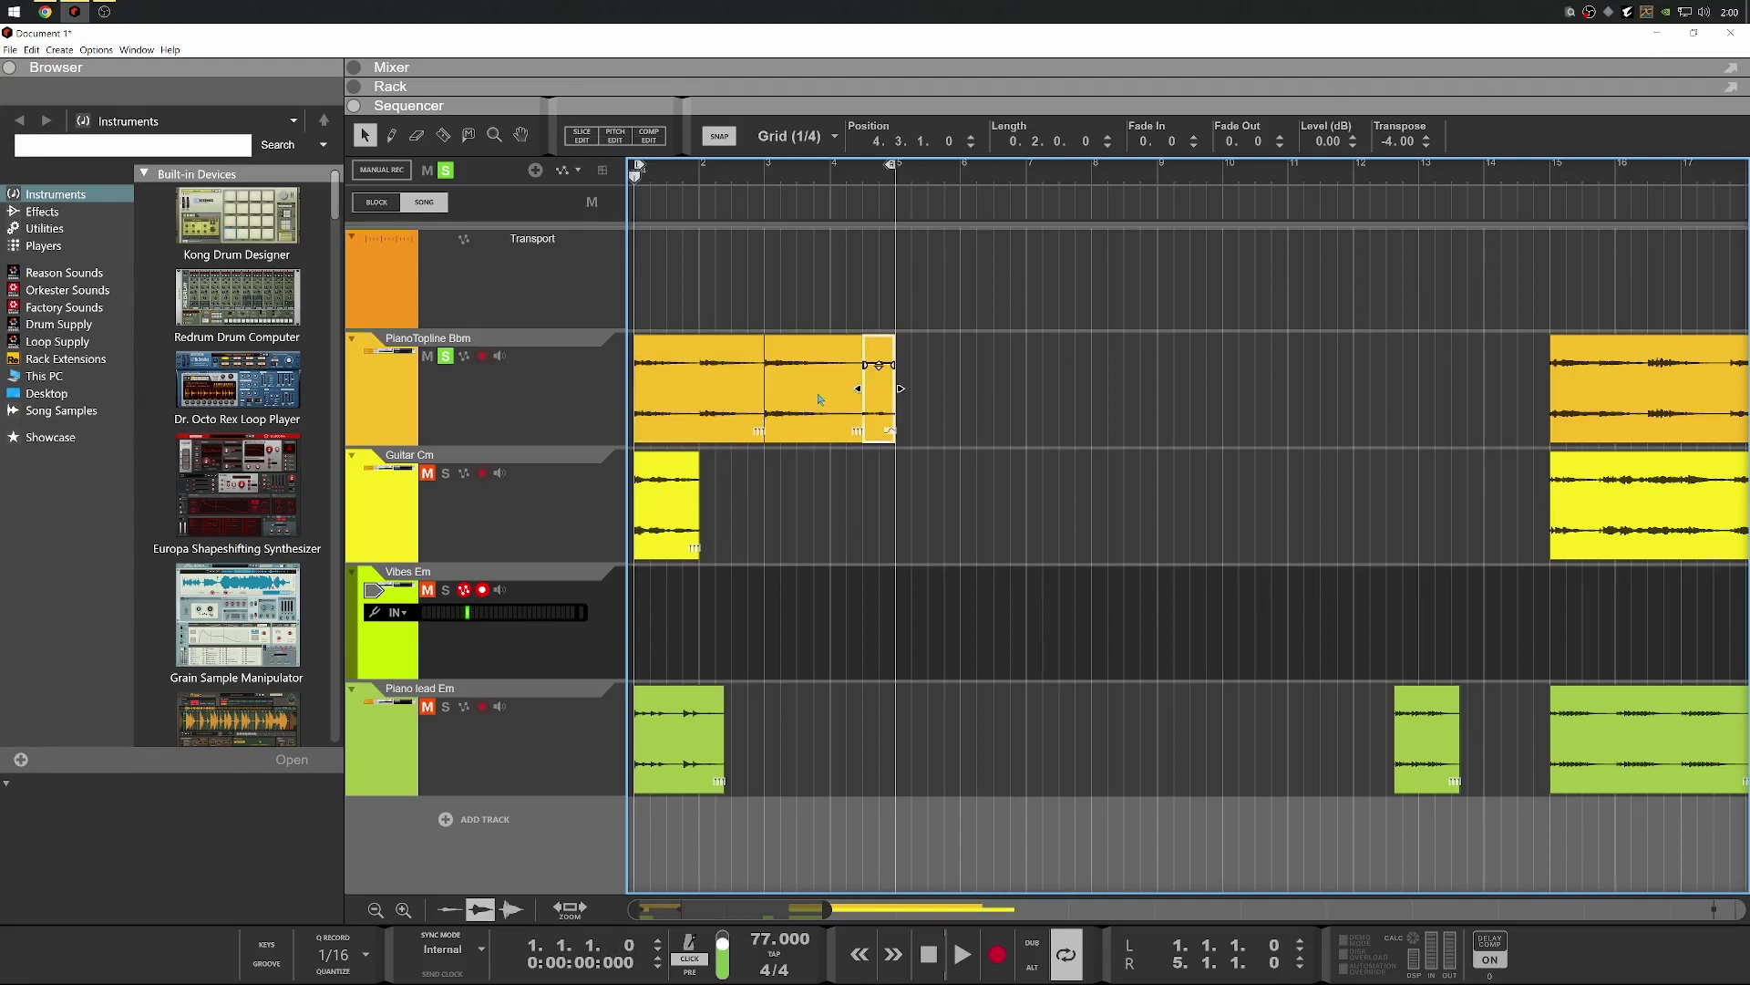
left_click(702, 407)
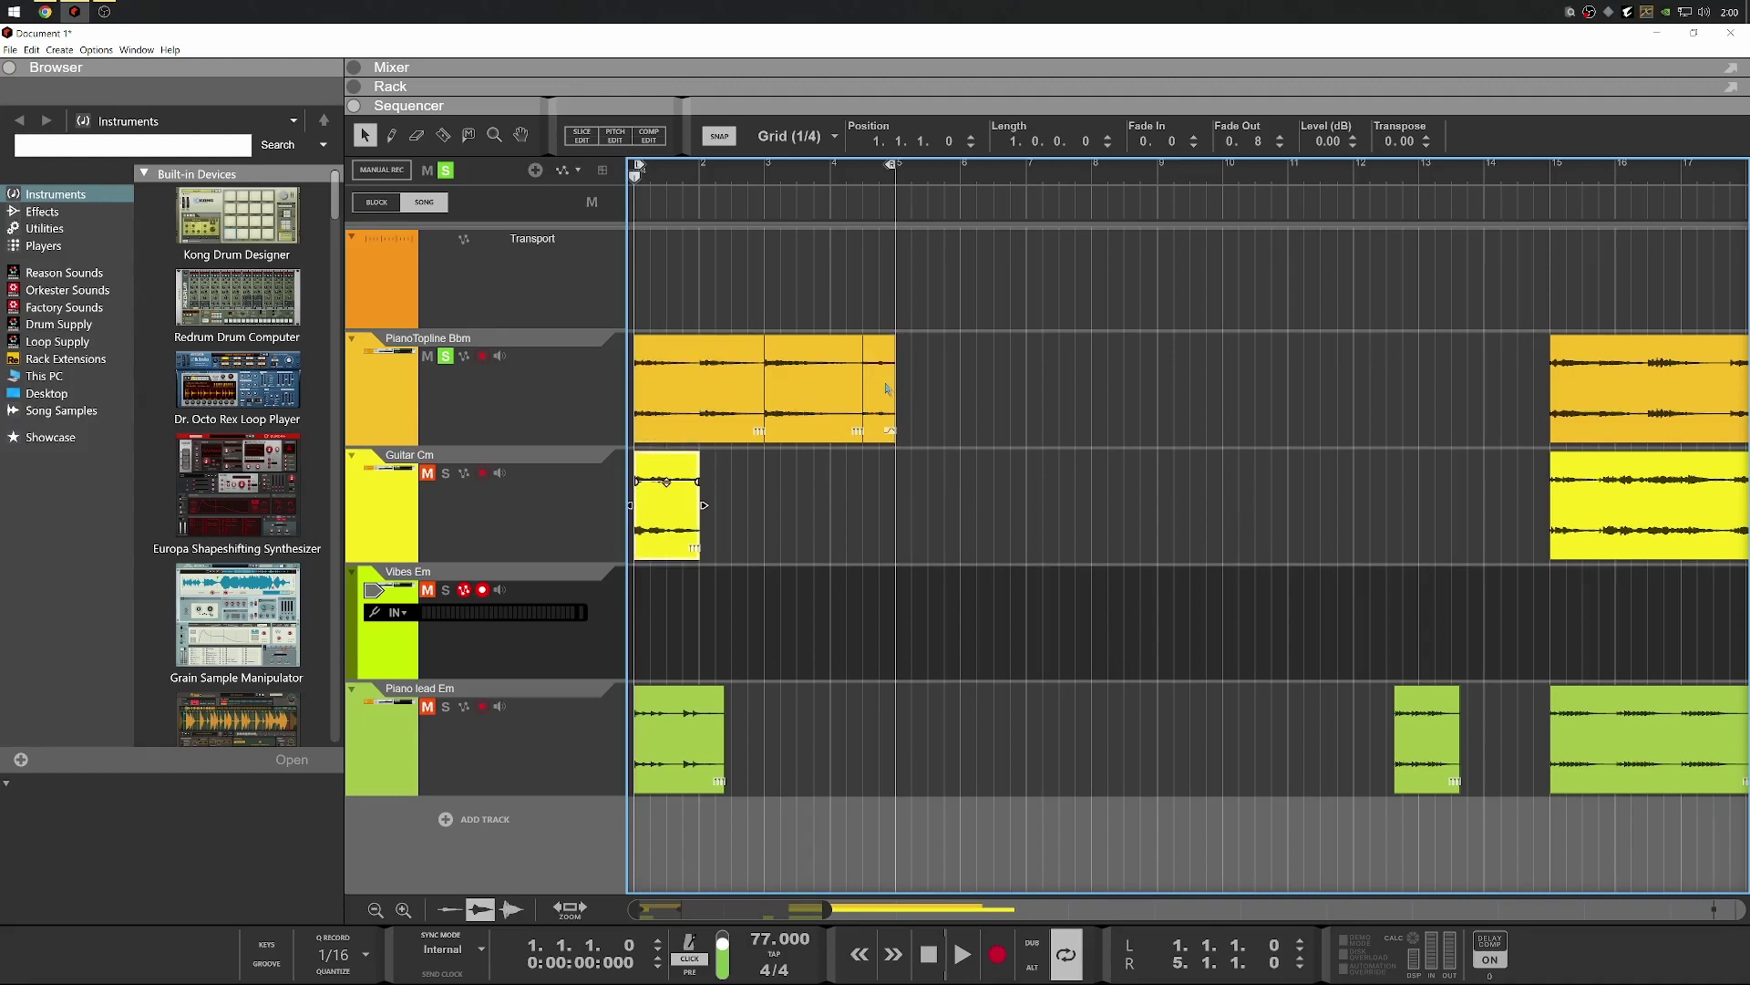
Solo Guitar Cm alongside PianoTopline Bbm, and move the guitar clip to bar 1 beat 3 to hear them together
left_click(448, 473)
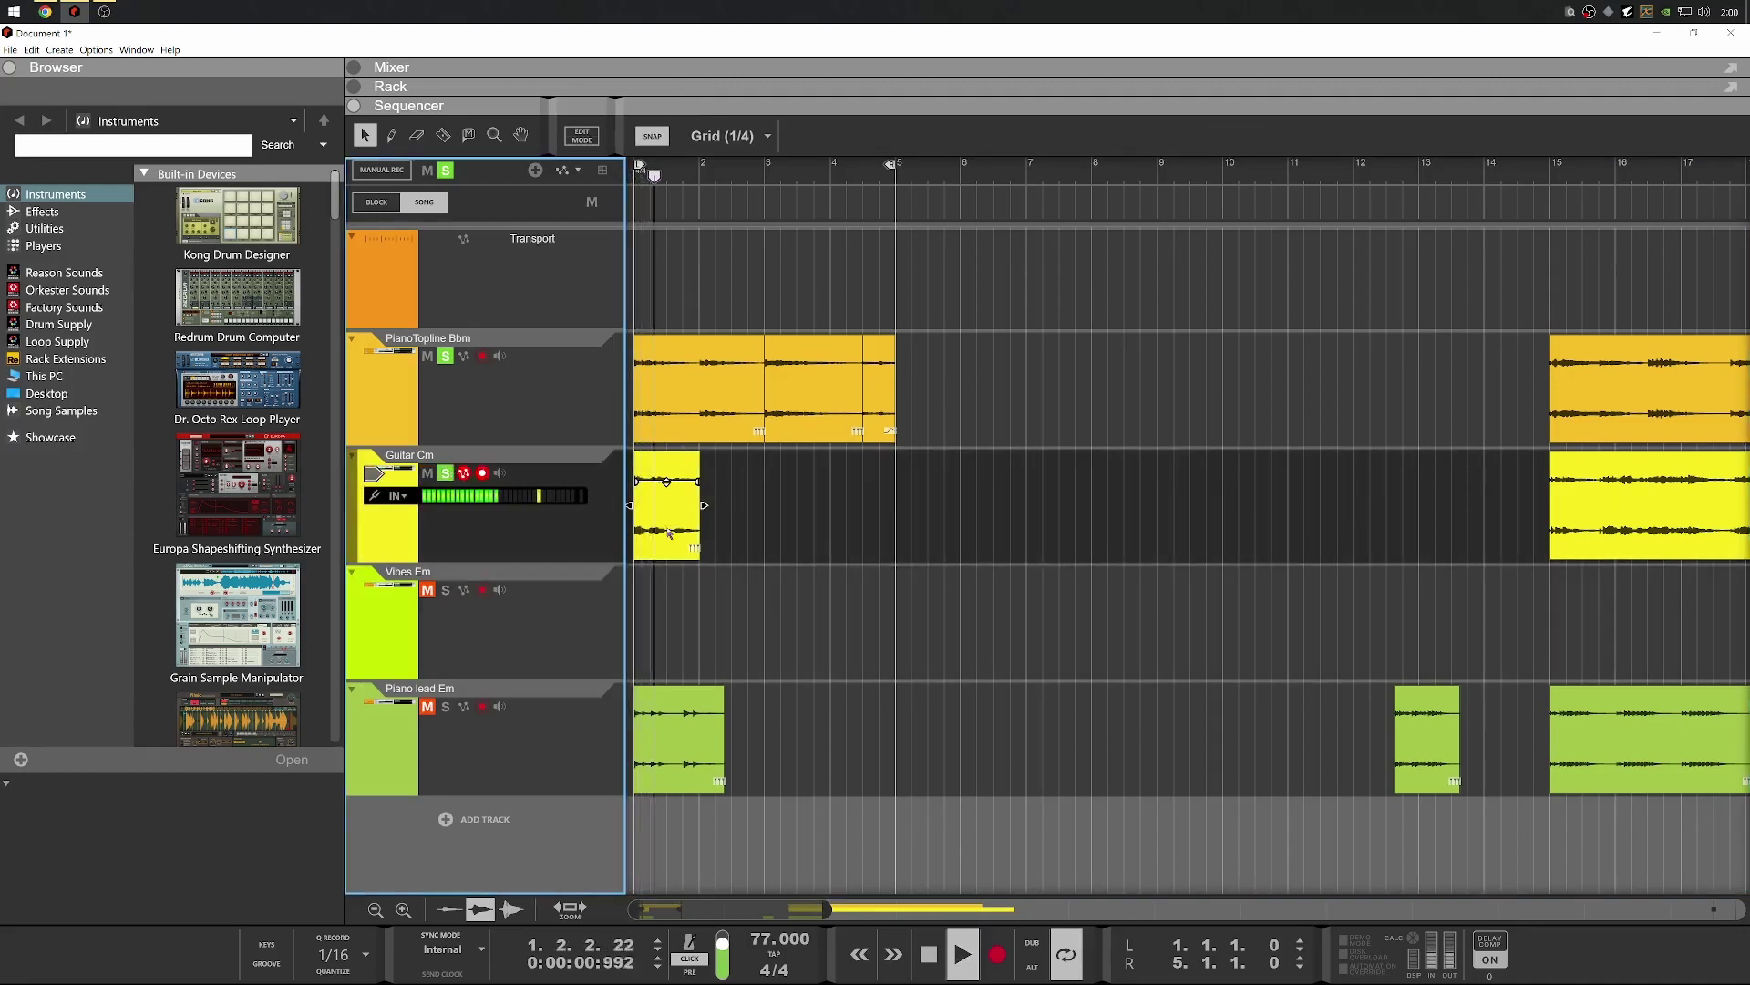
left_click_drag(669, 526, 702, 526)
key("space")
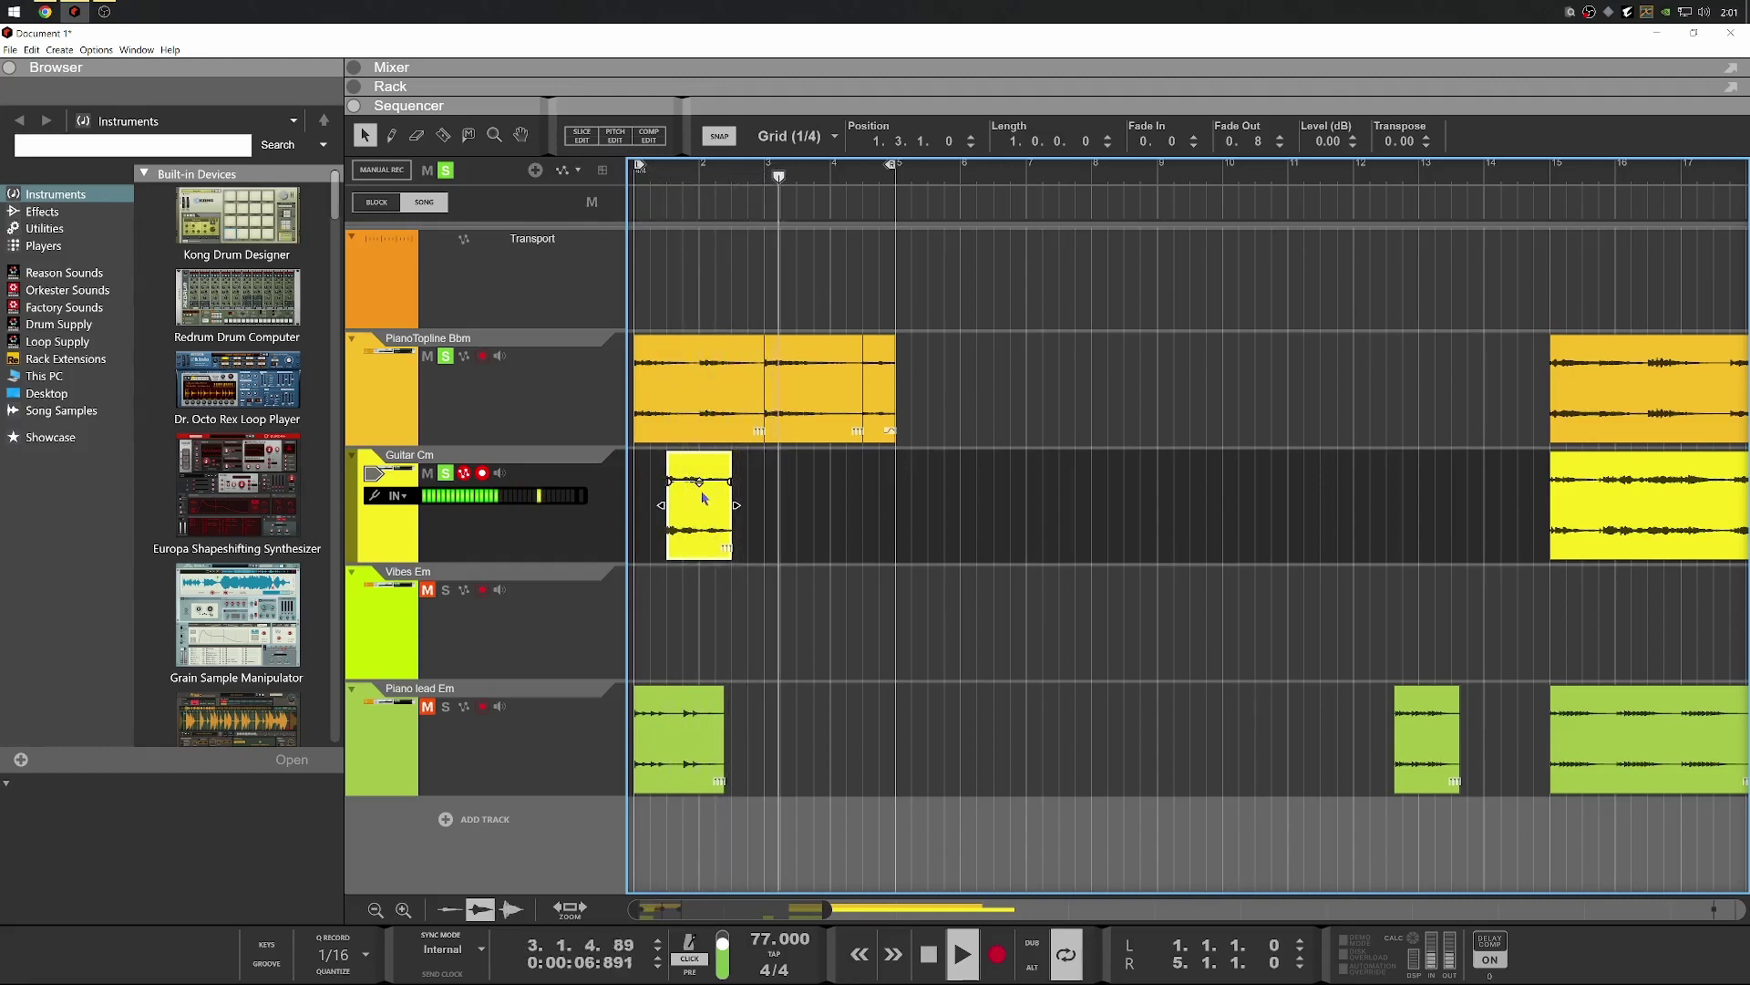
key("space")
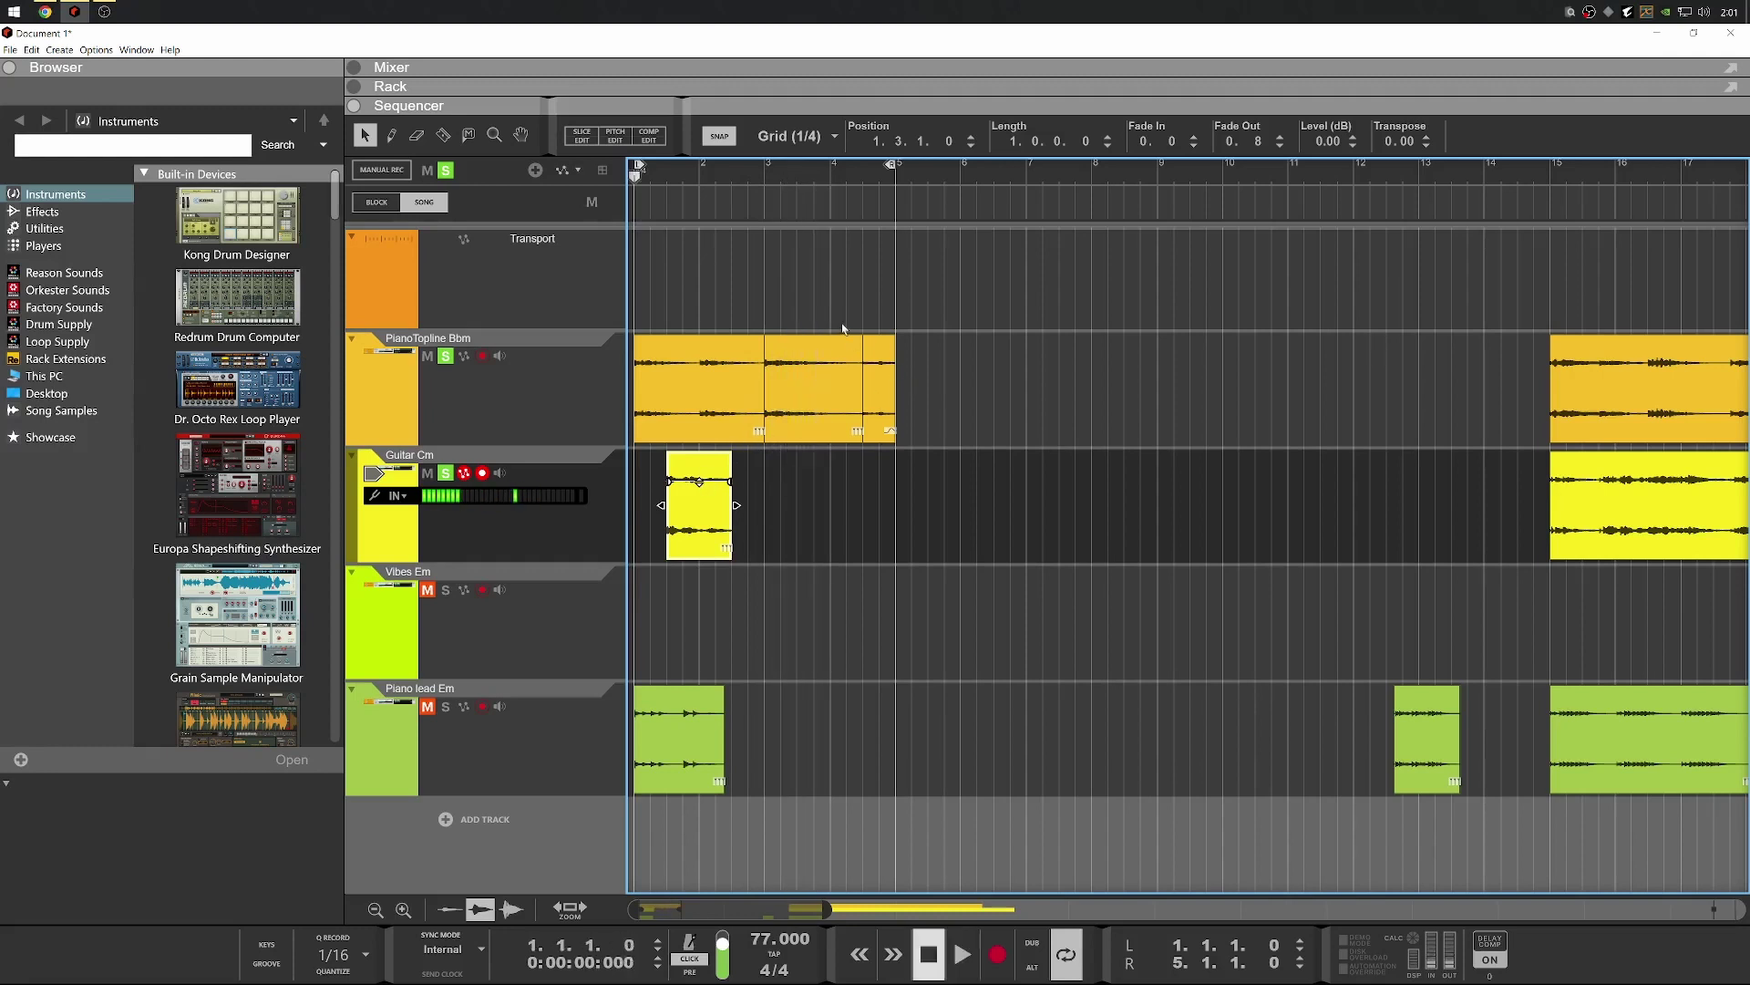
Set the transposition of the PianoTopline Bbm clip starting at bar 3 to 1 and play the loop
left_click_drag(855, 229, 793, 414)
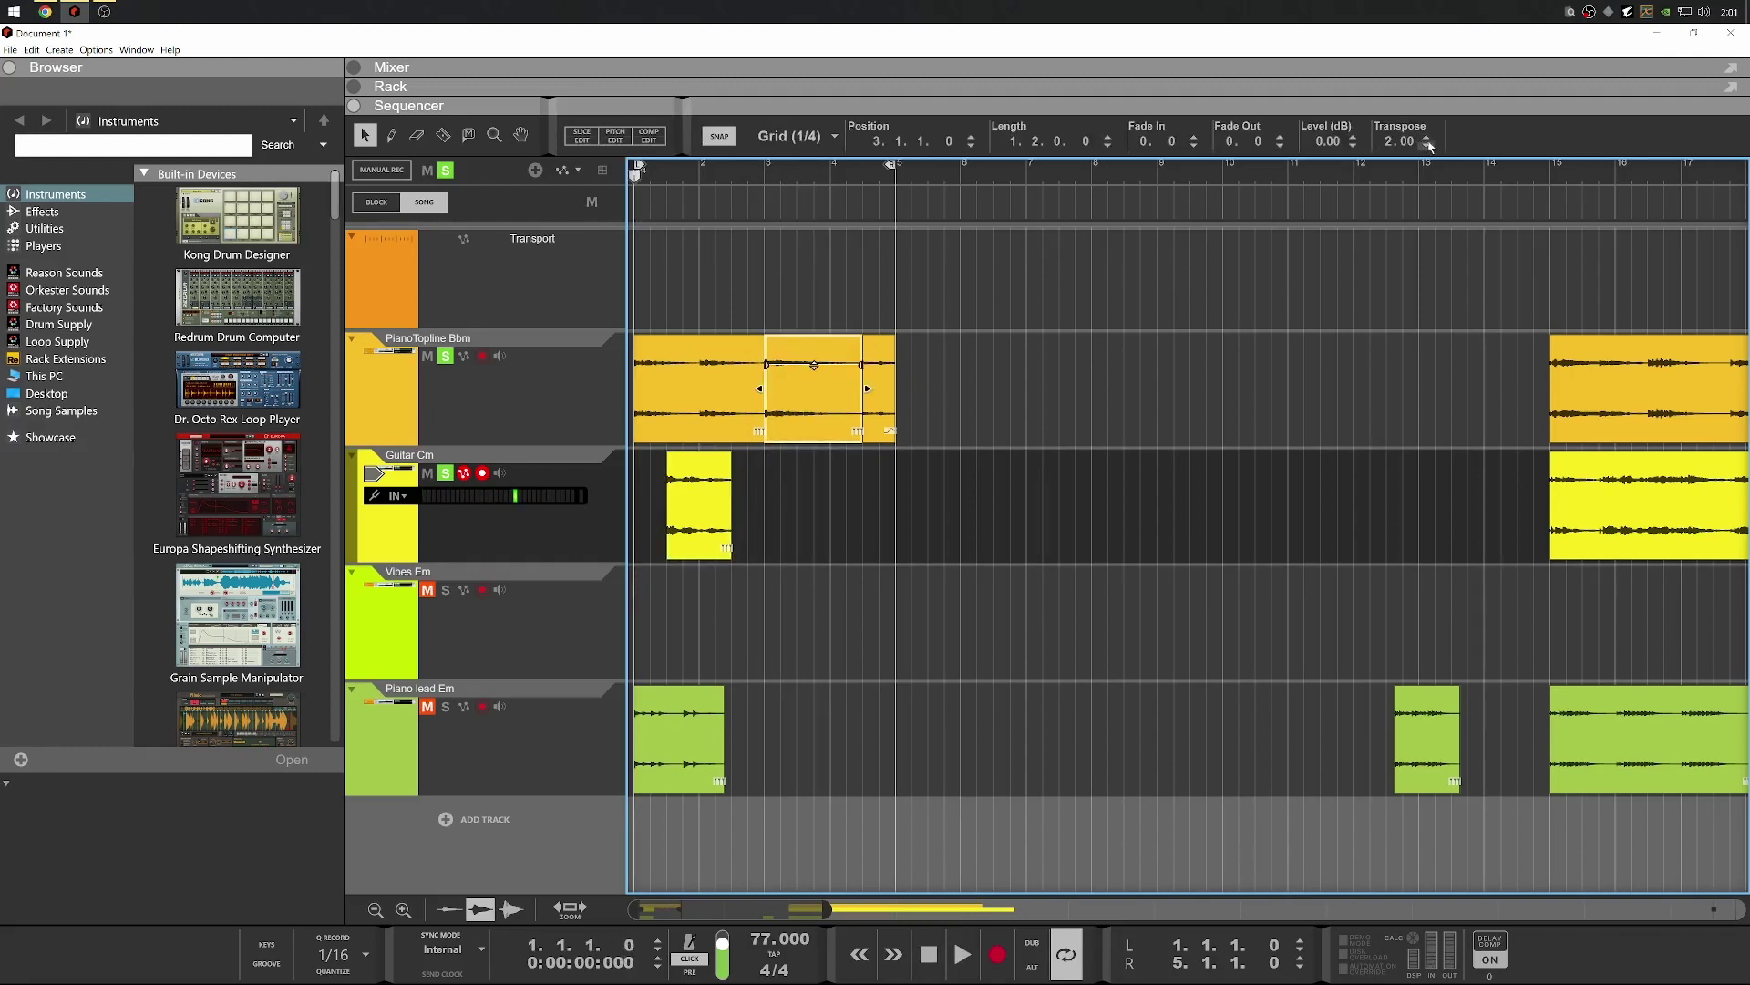
key("space")
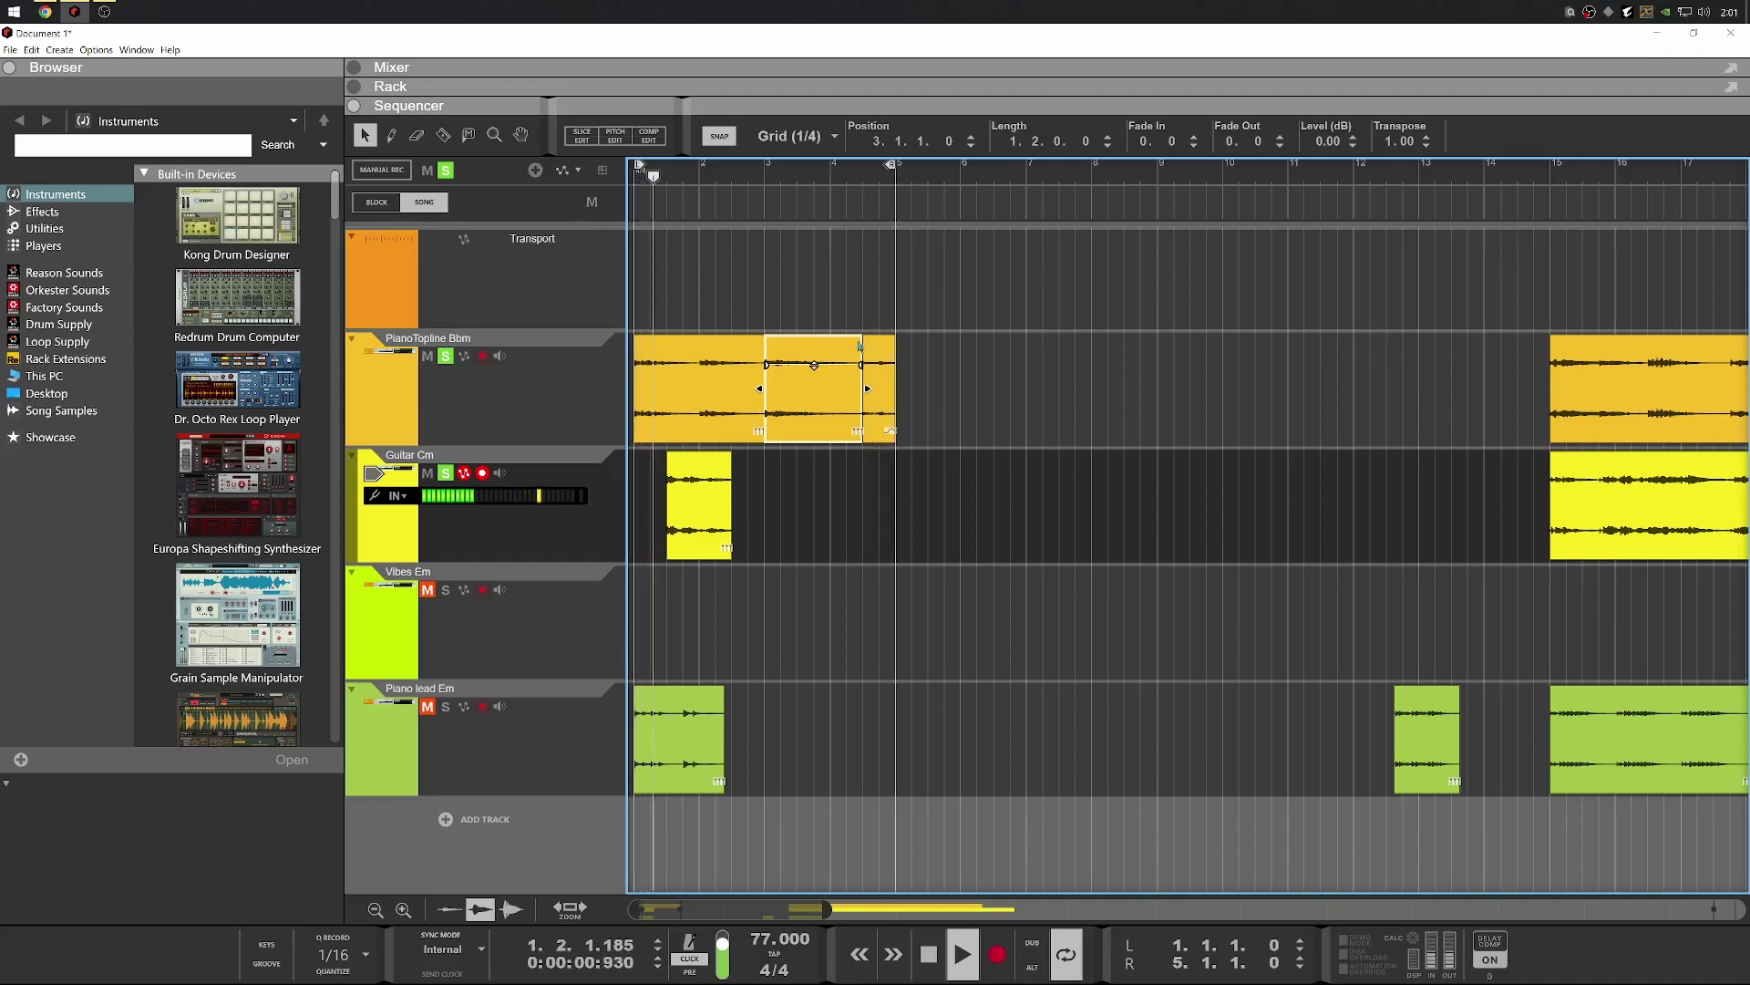
key("space")
Split the vibes clip on the PianoTopline Bbm track at bar 4 beat 4, transpose its second half to -3 and play the loop
left_click(874, 376)
scroll(874, 376, "up", 3)
scroll(876, 376, "up", 2)
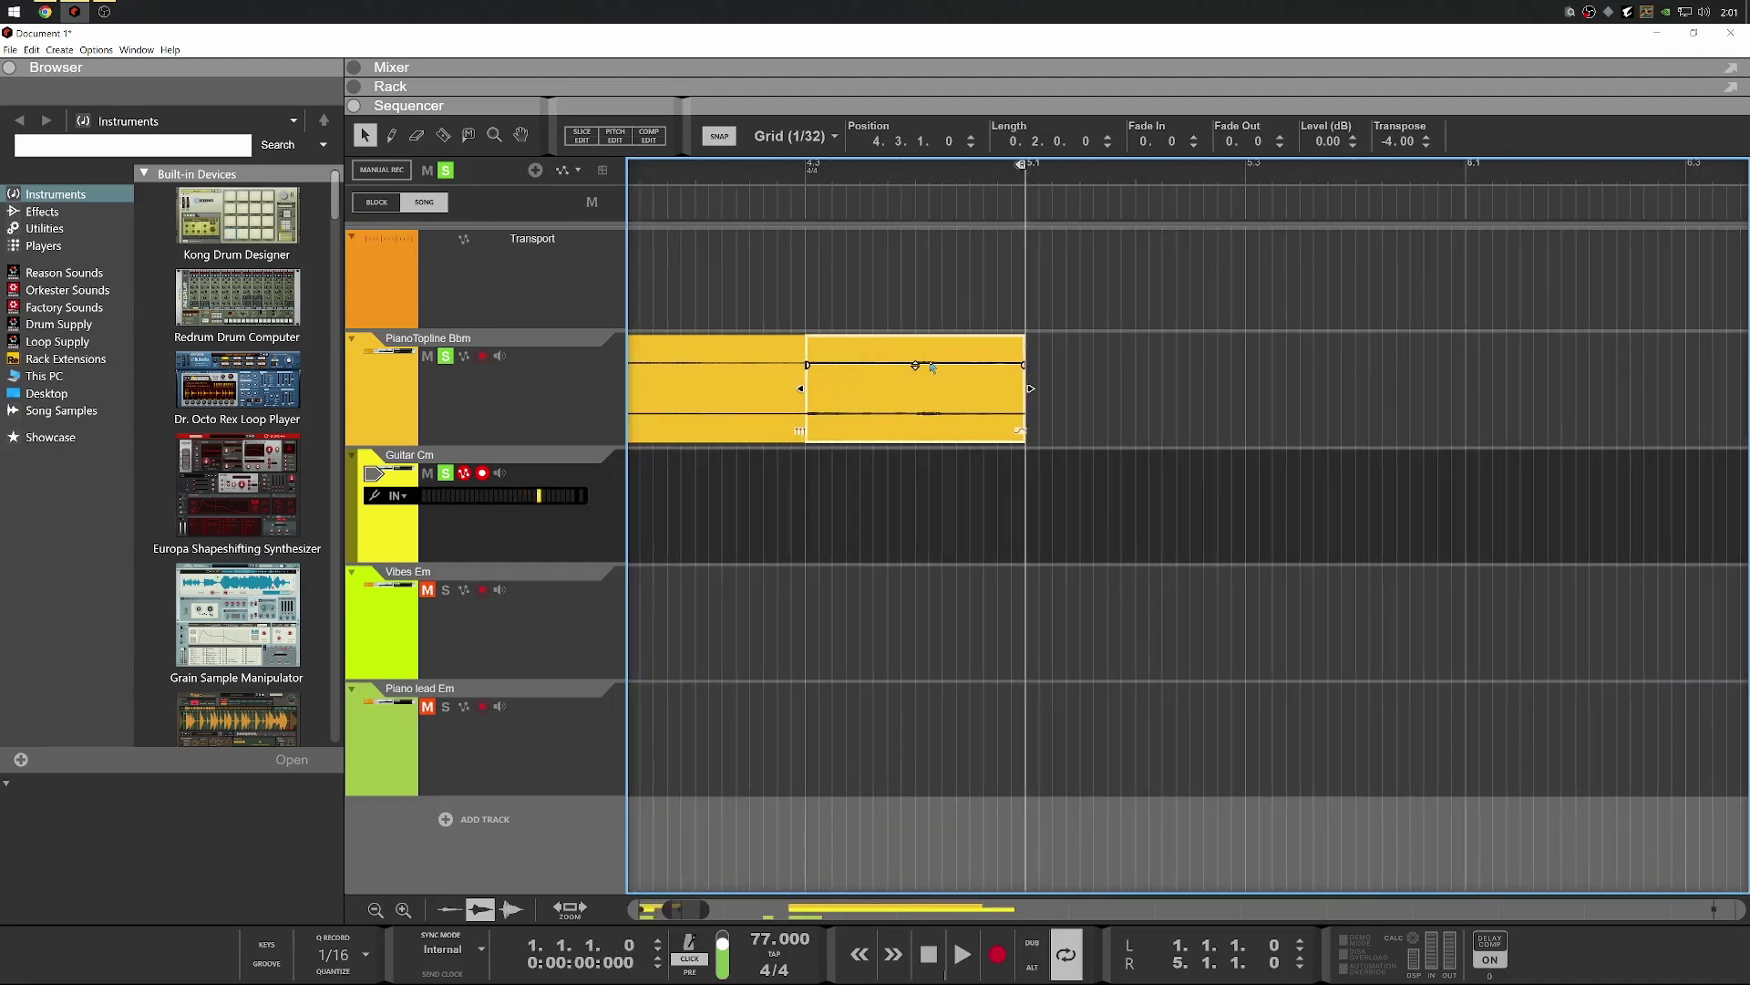
left_click(915, 358)
key("q")
scroll(915, 358, "down", 2)
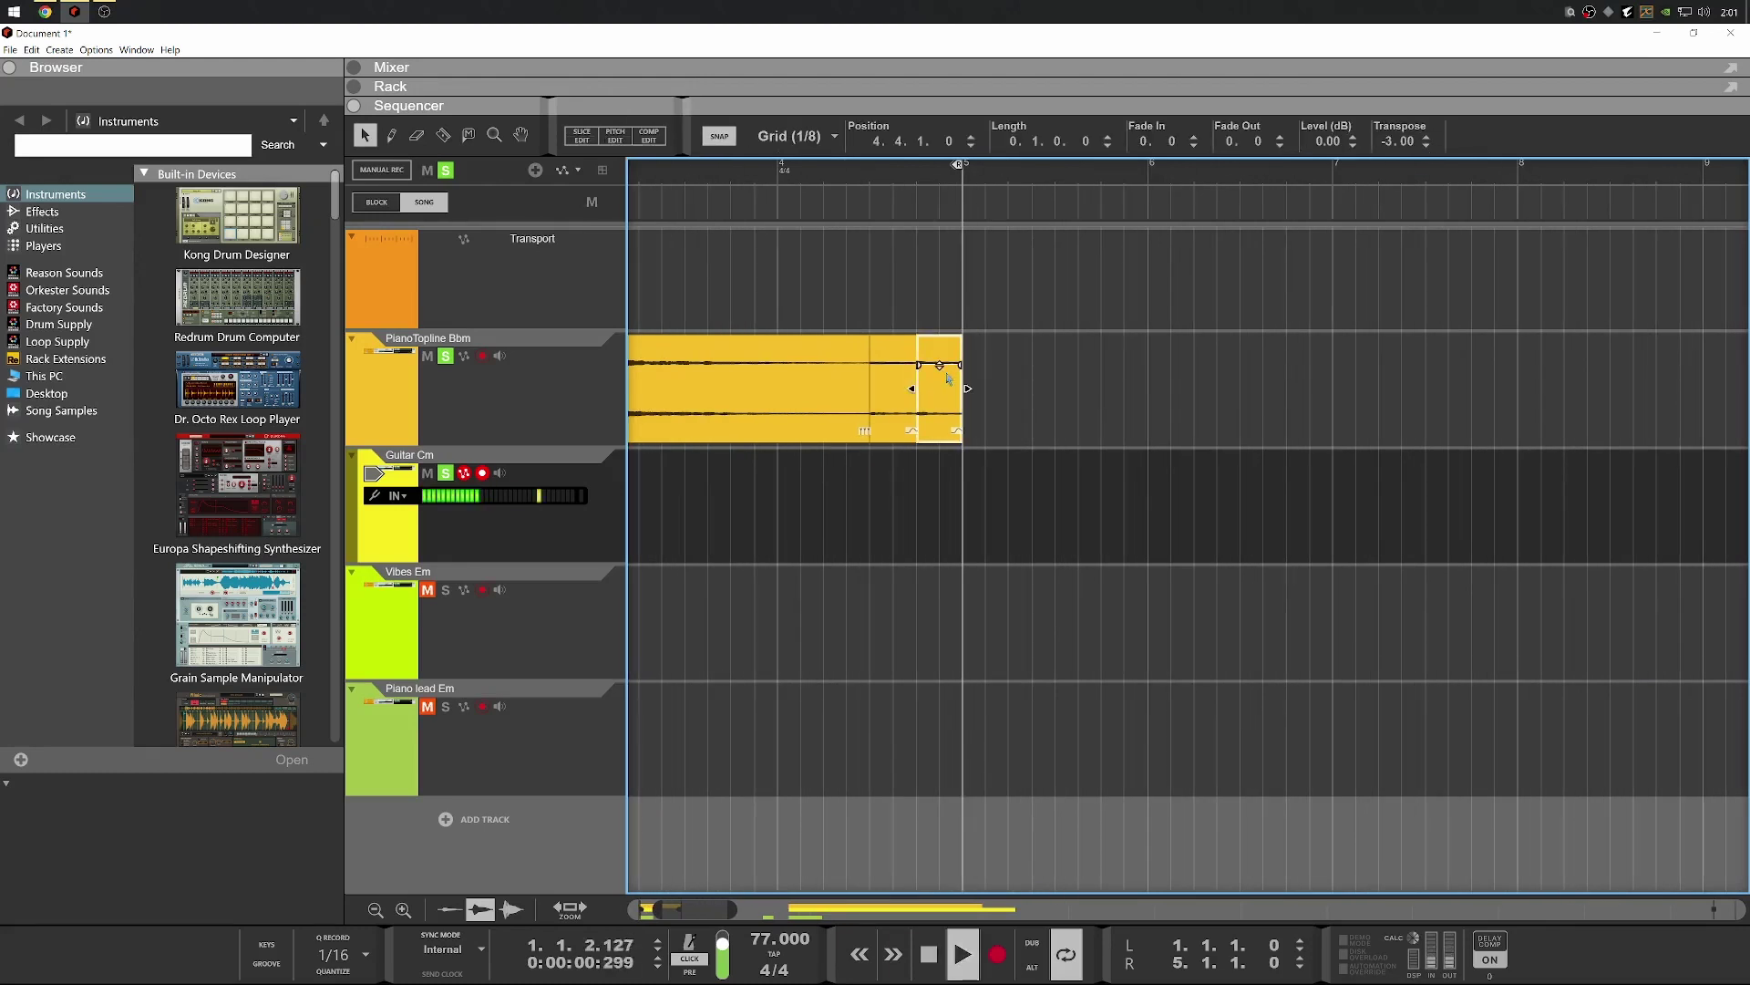
scroll(948, 376, "down", 2)
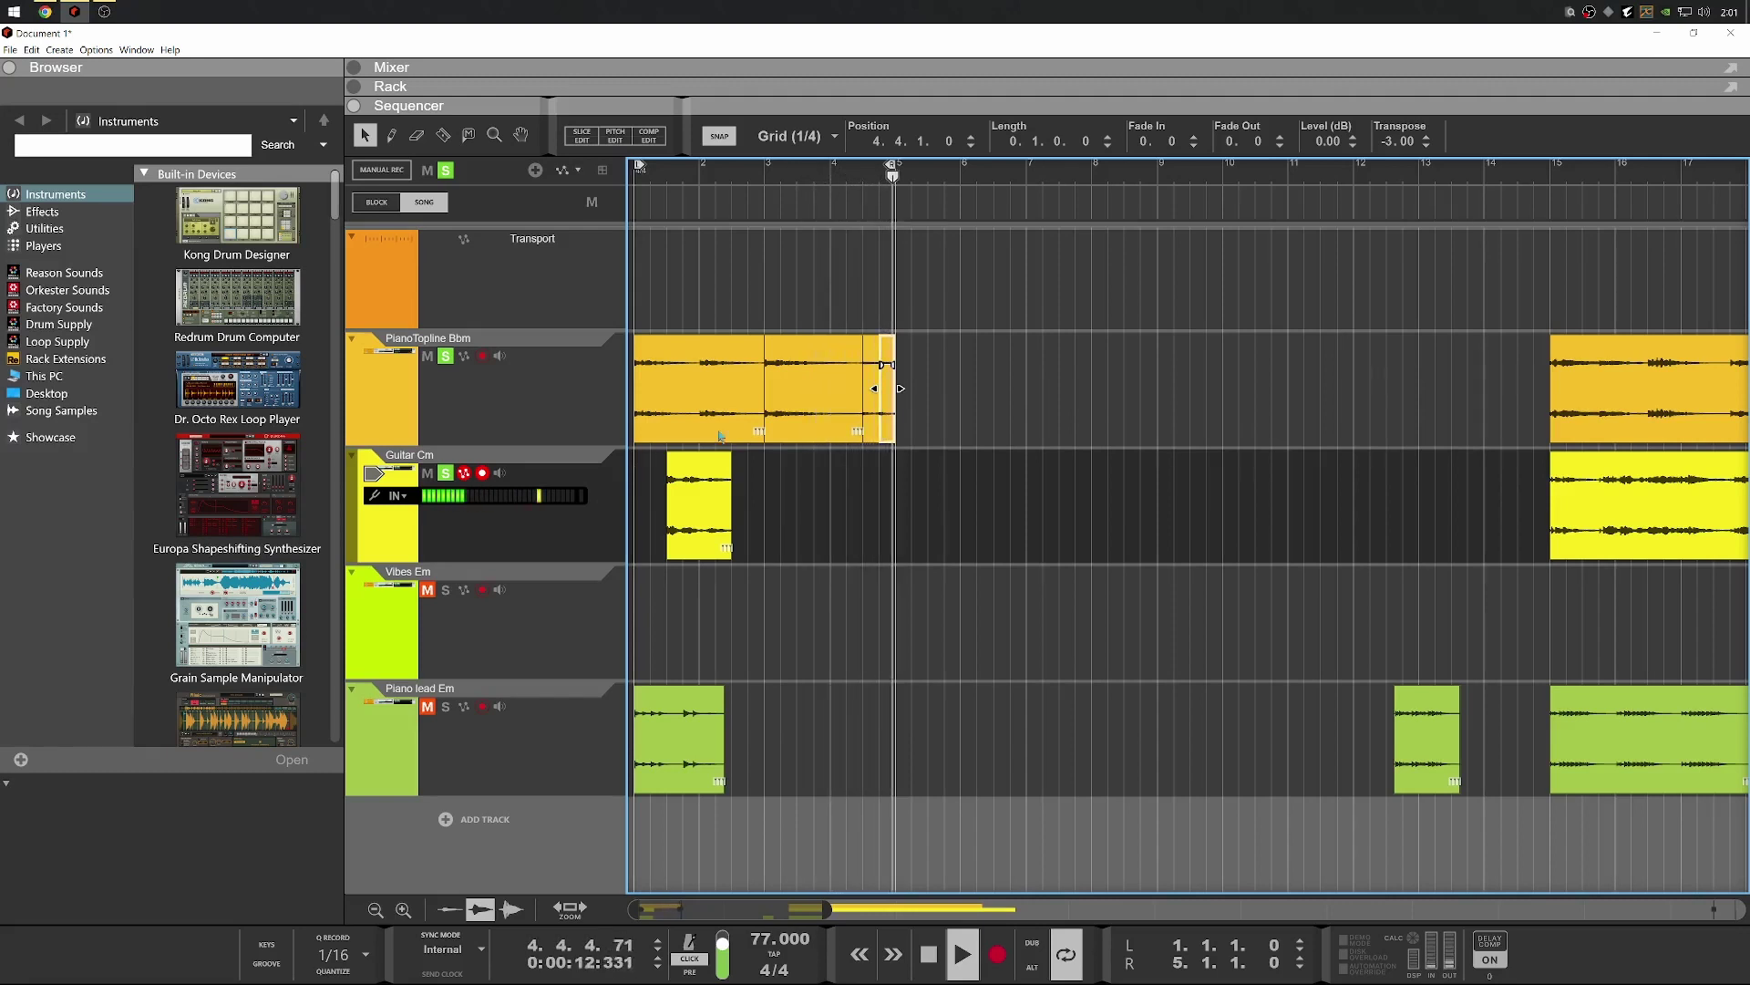
Stop playback and delete the empty Vibes Em track together with its device
key("space")
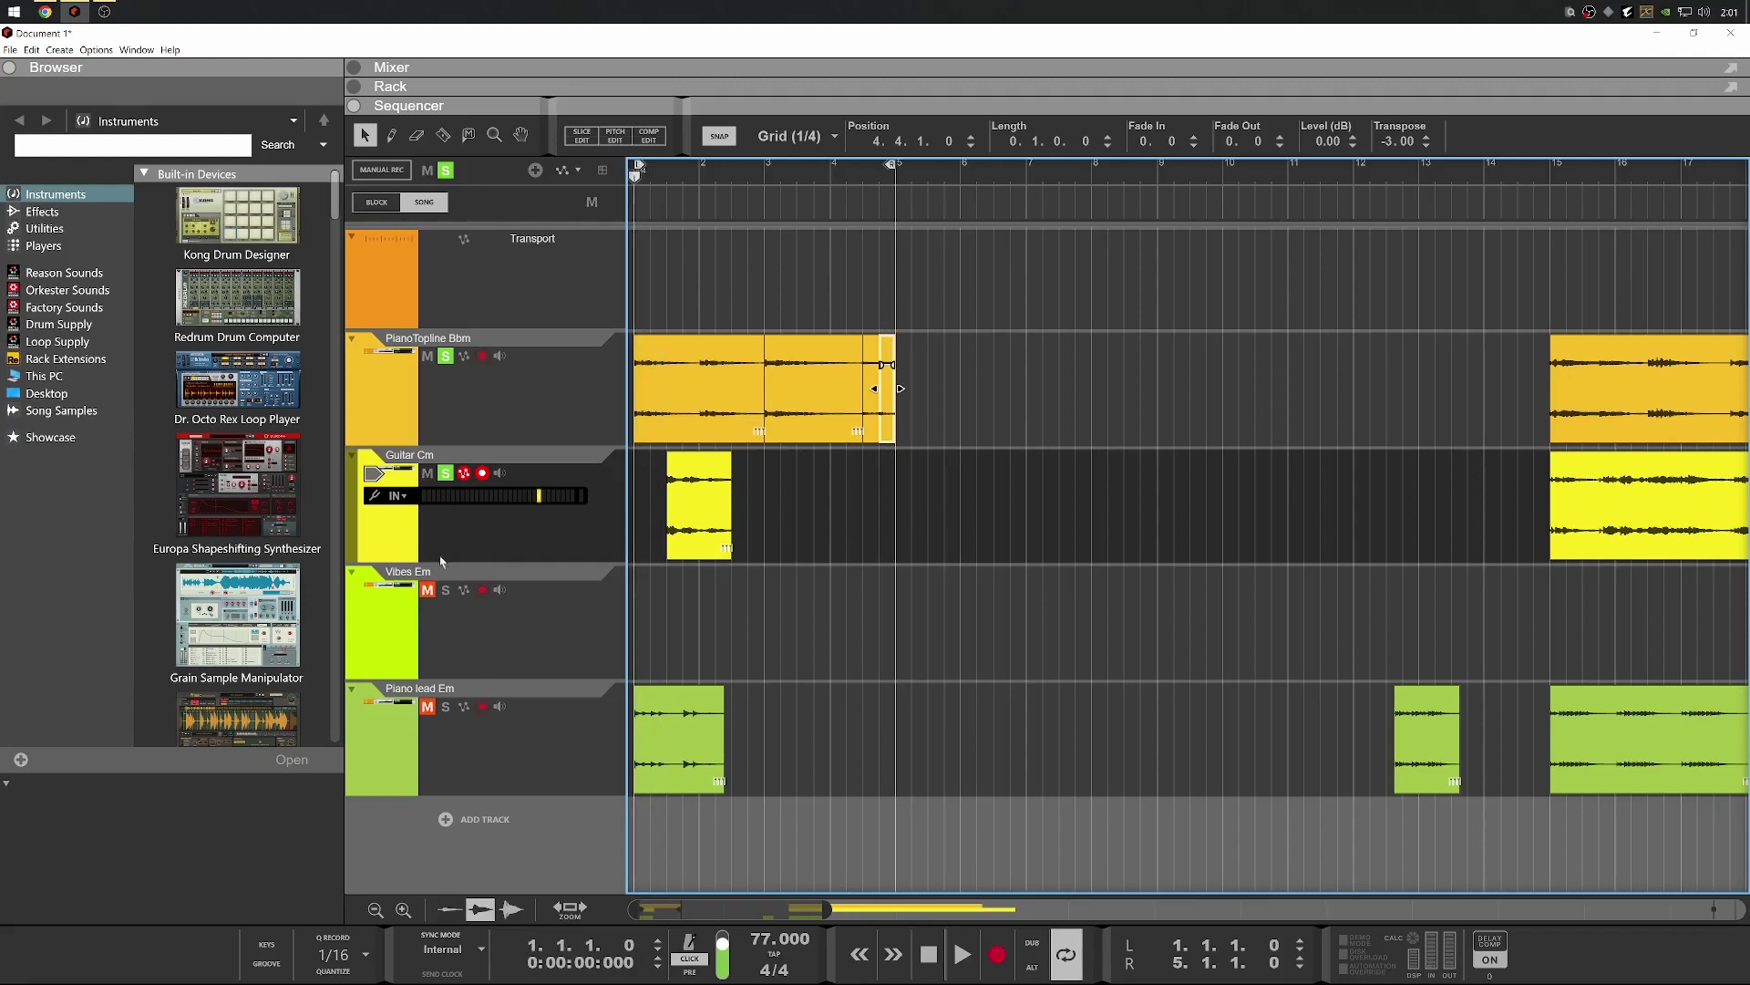
scroll(1003, 682, "down", 4)
scroll(641, 669, "up", 6)
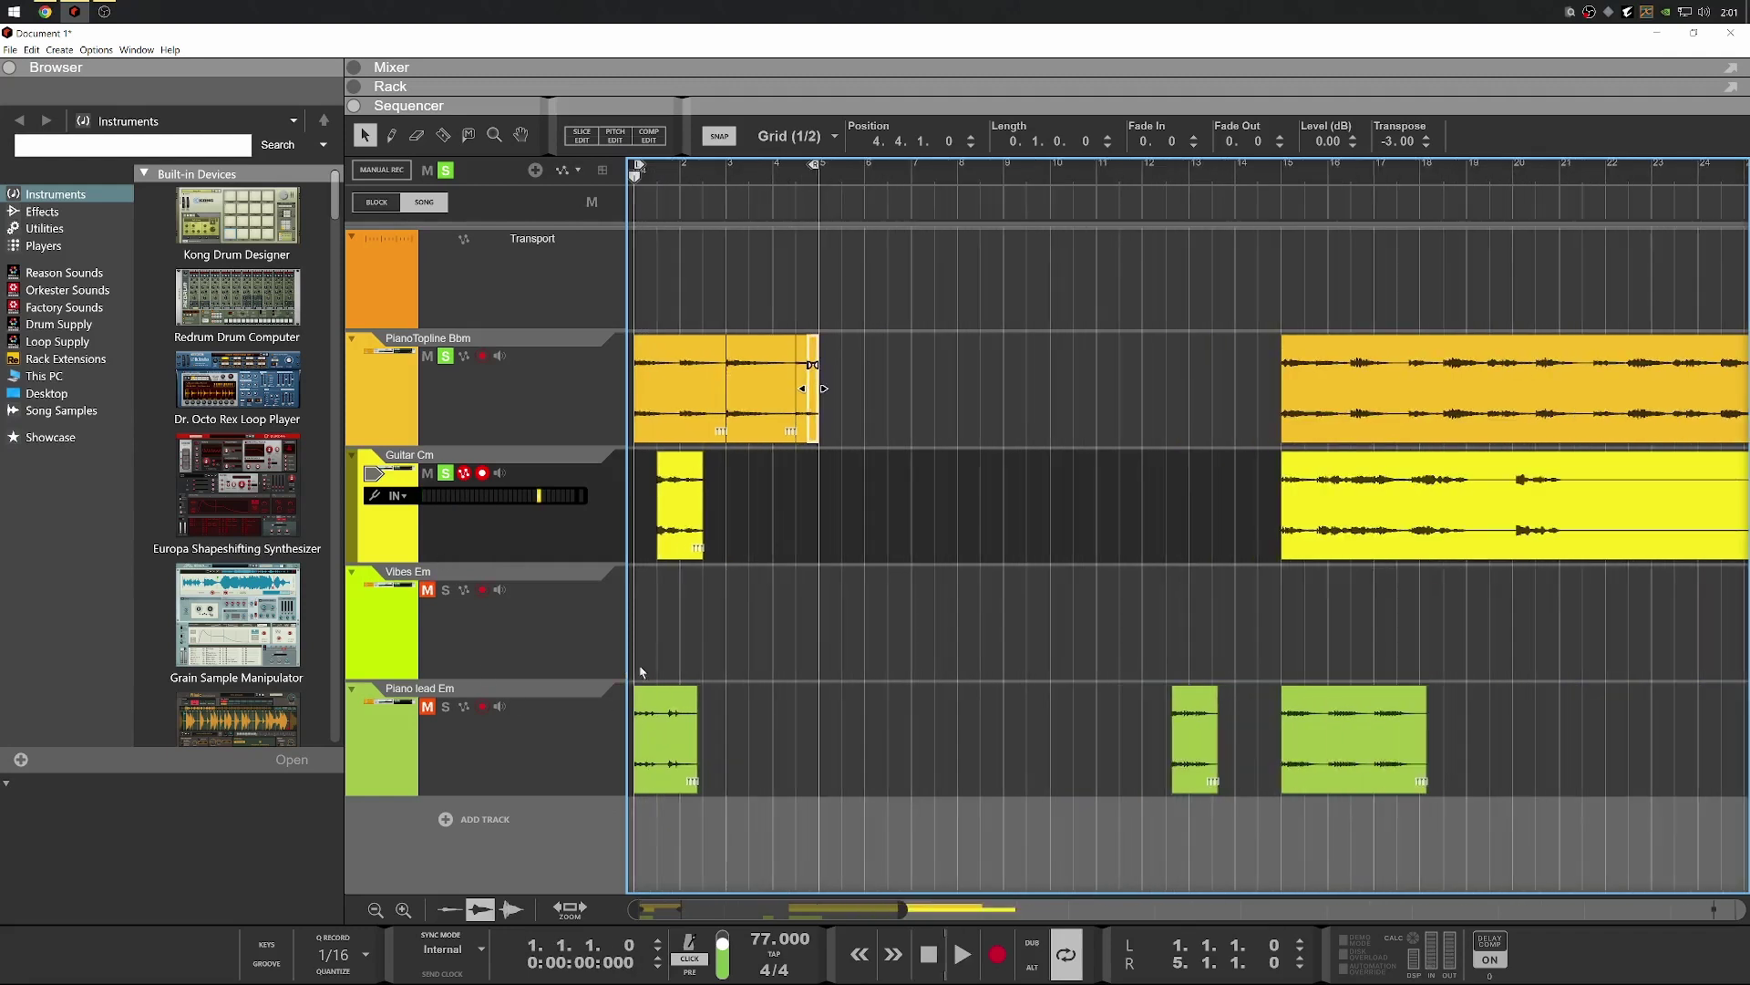
left_click(524, 665)
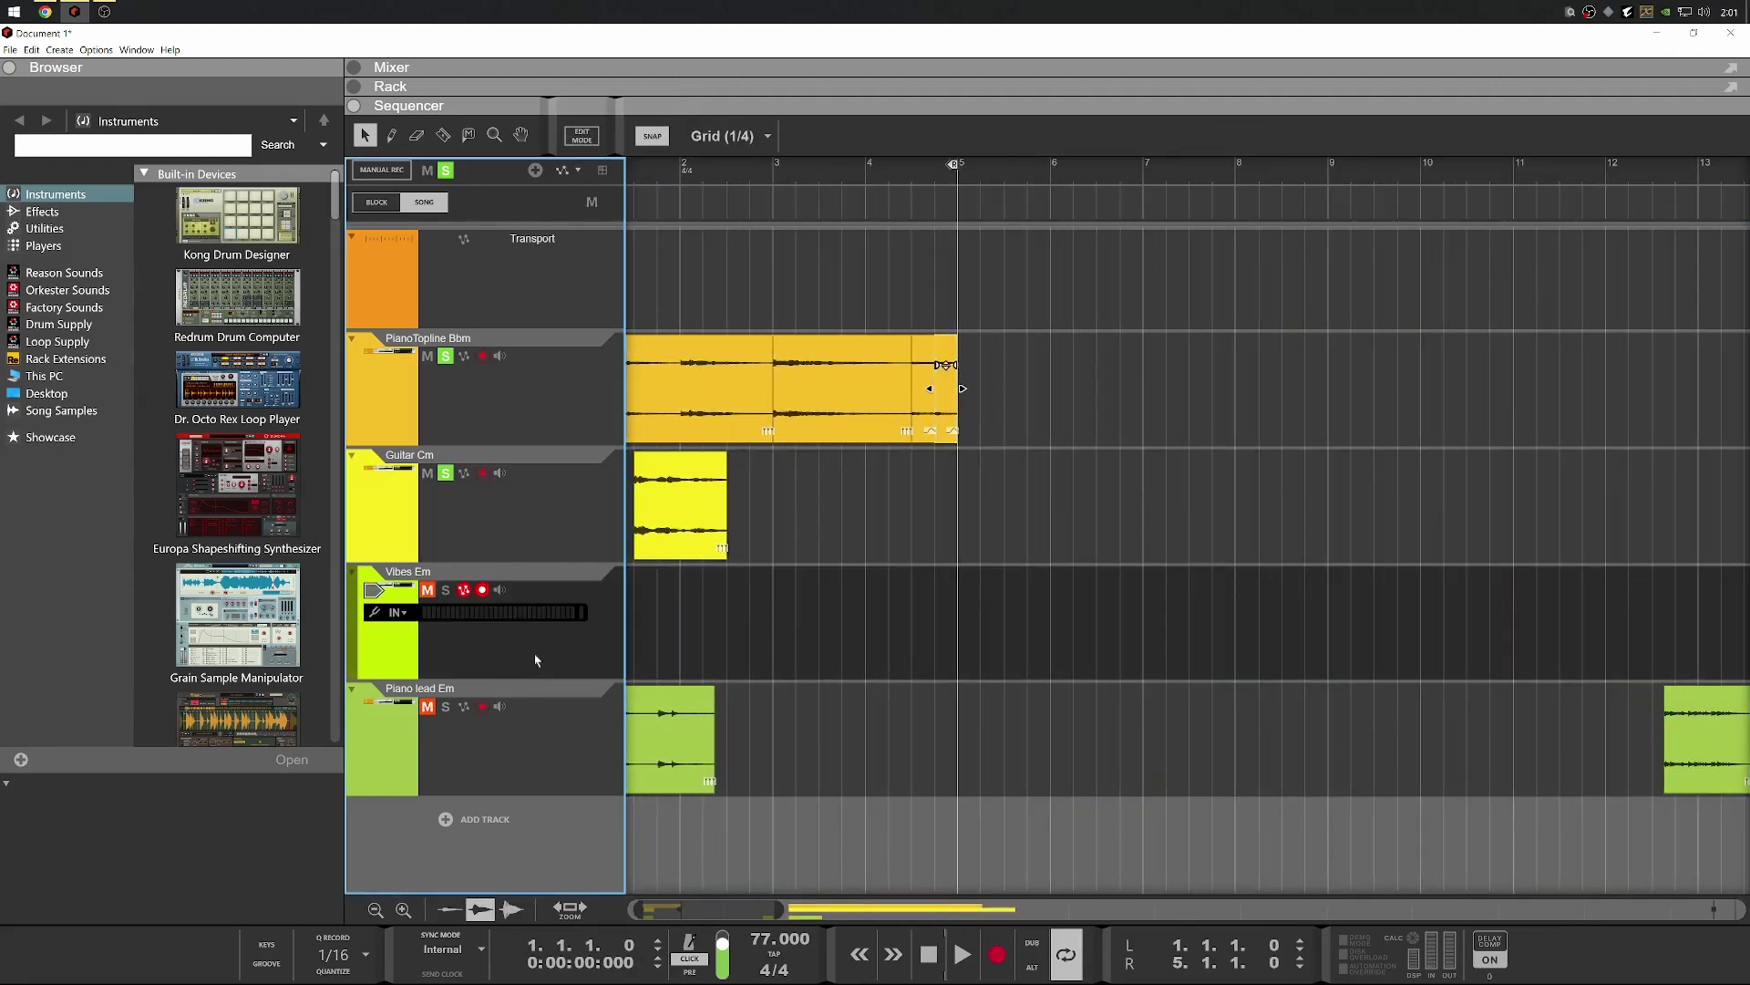
scroll(874, 611, "down", 5)
key("Delete")
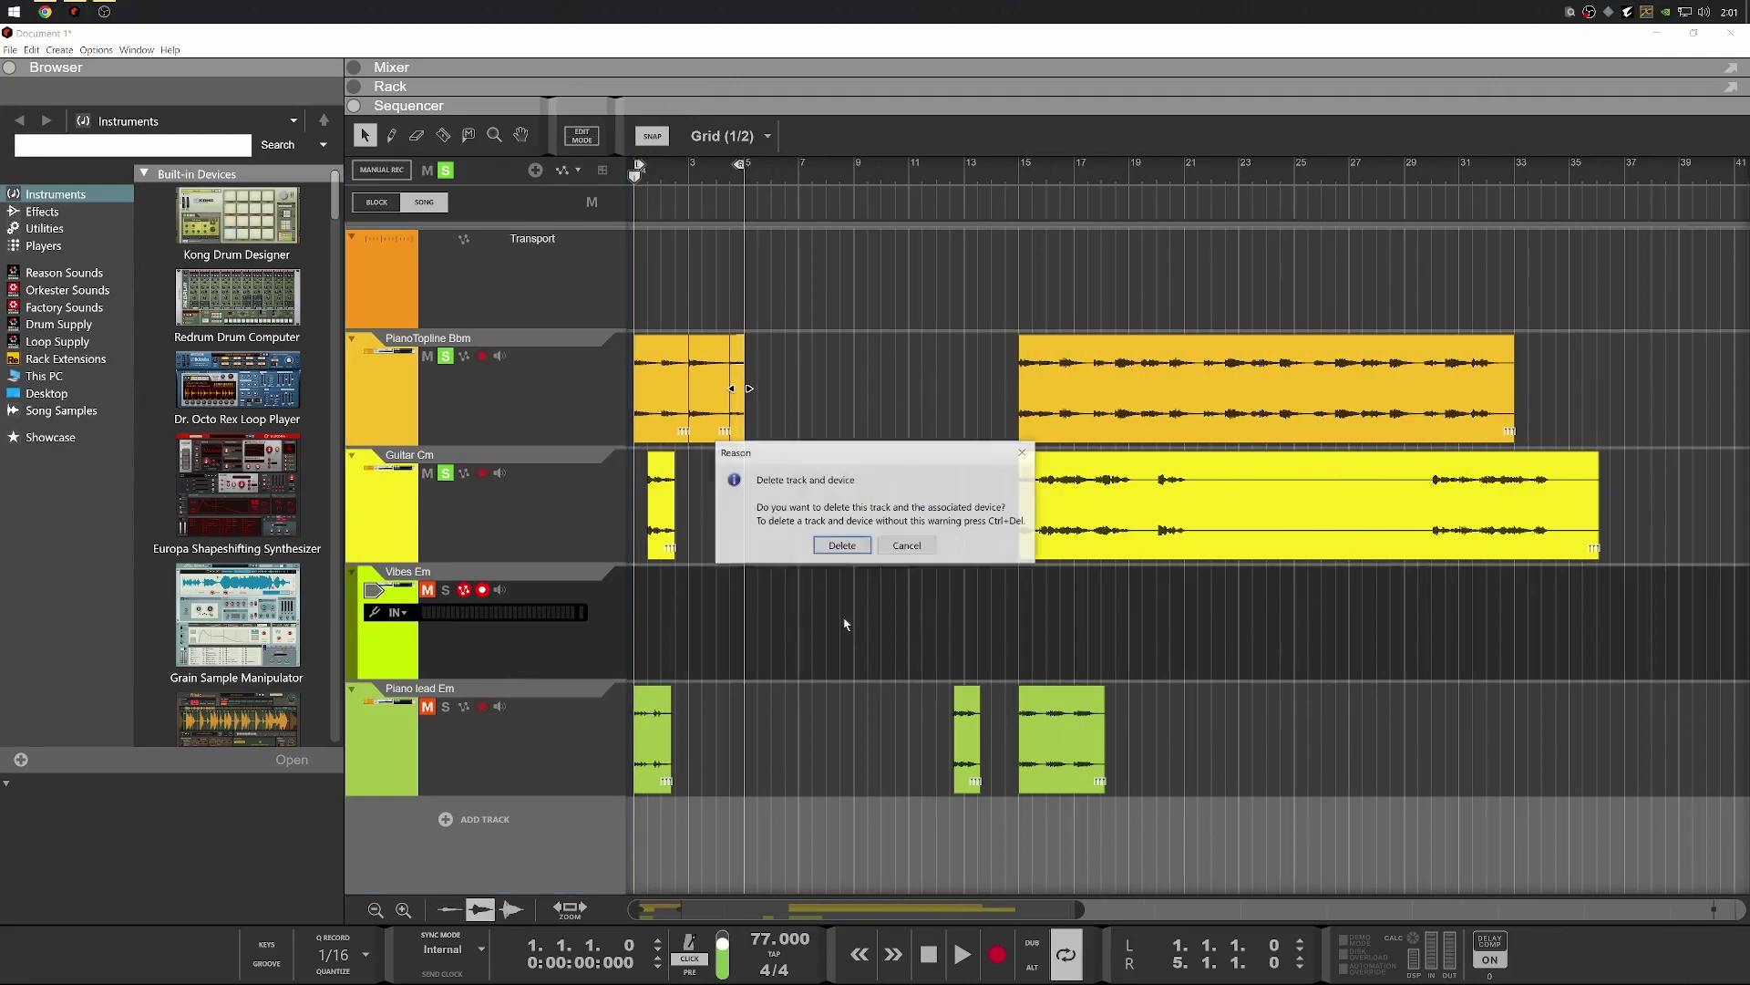
key("Return")
scroll(760, 889, "up", 4)
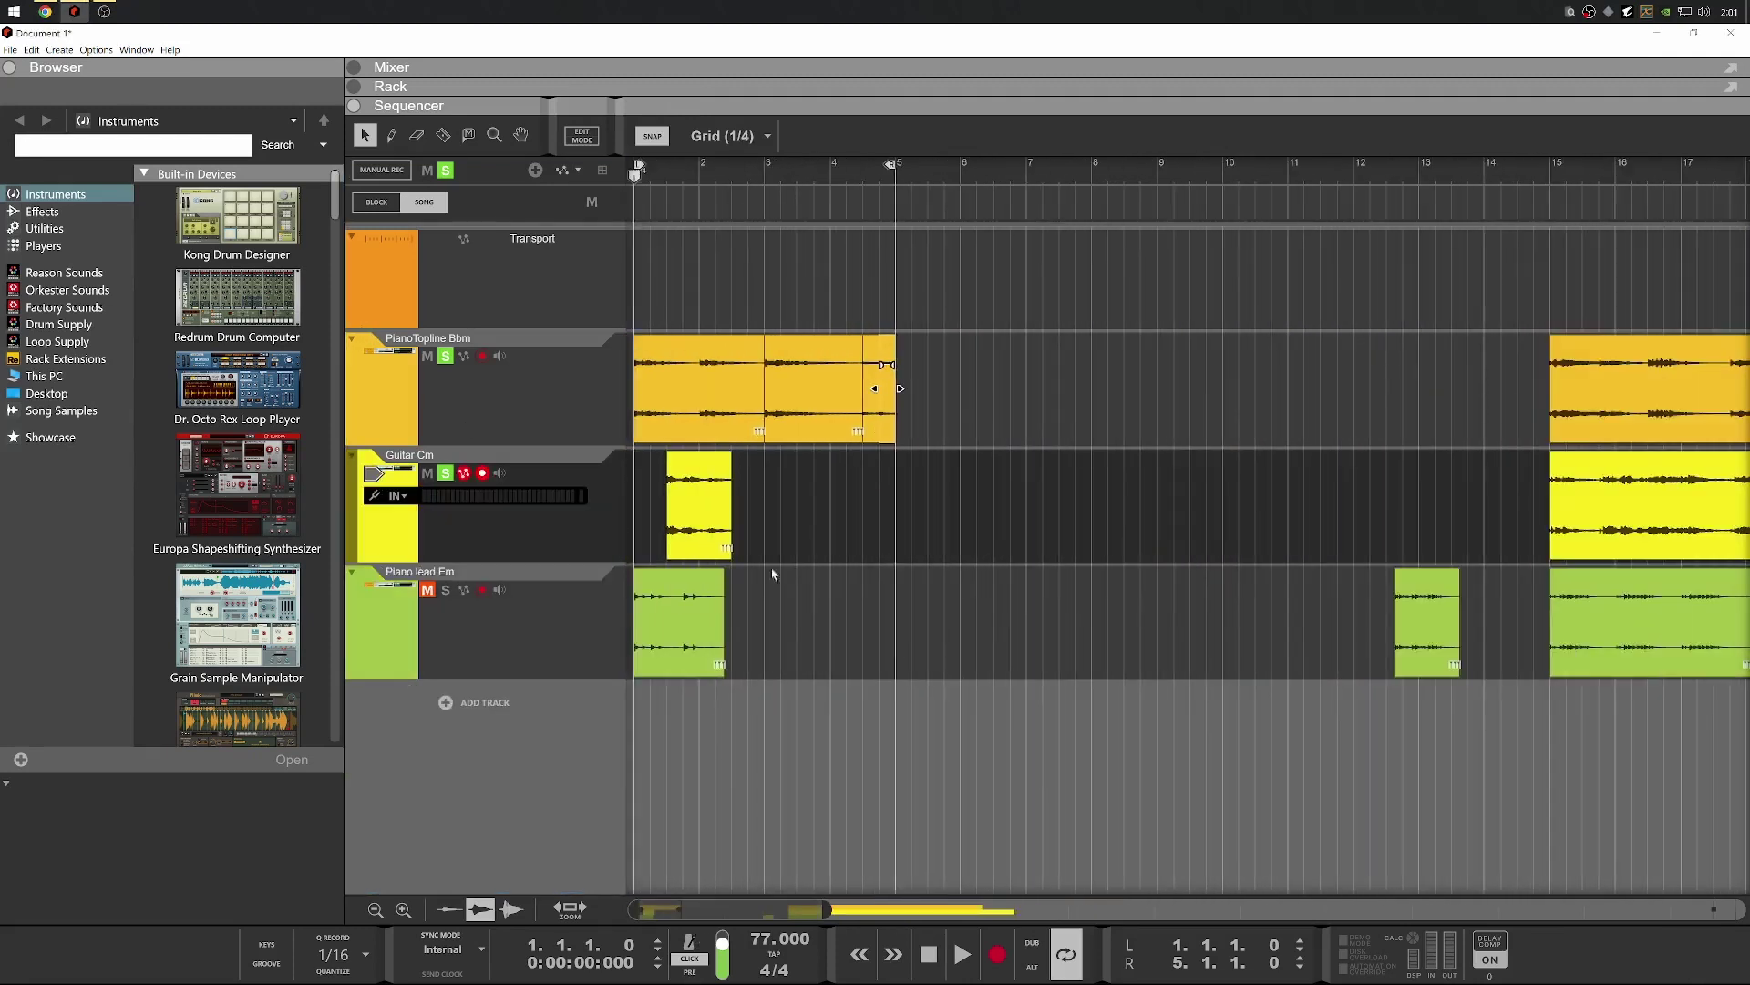
Select the PianoTopline Bbm clips in bars 1 to 4 and play the loop to audition them
left_click_drag(974, 333, 643, 410)
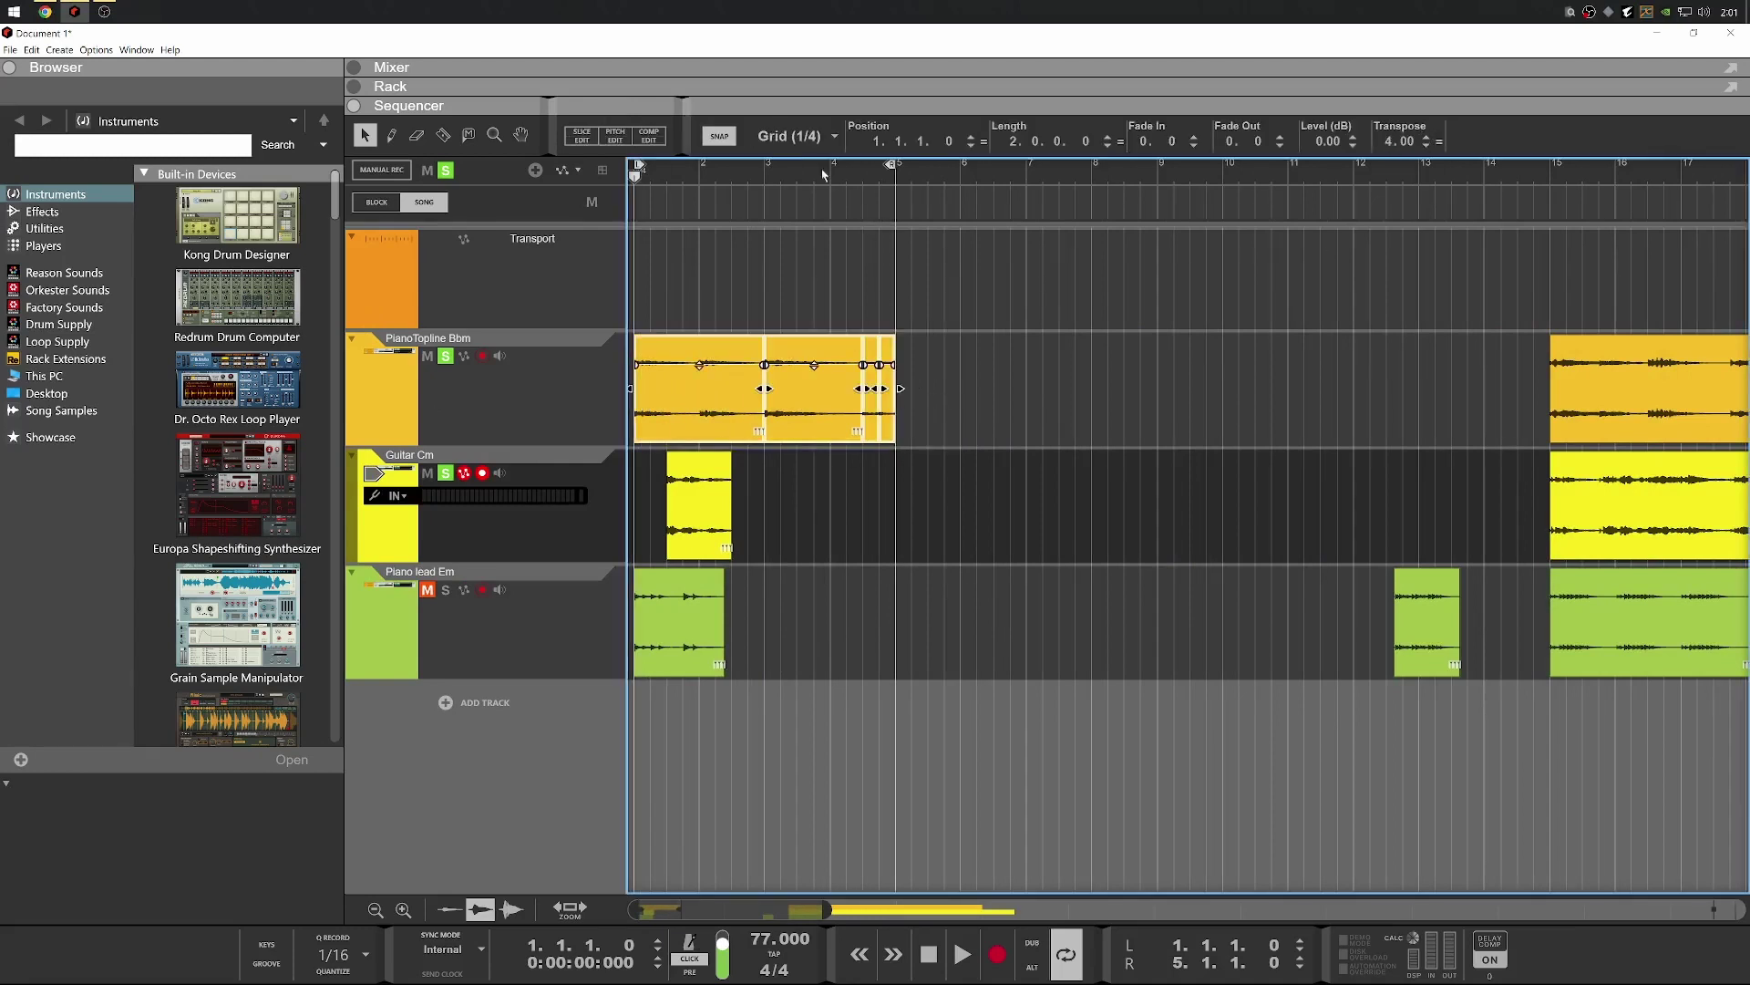
key("space")
key("space")
left_click(759, 172)
key("space")
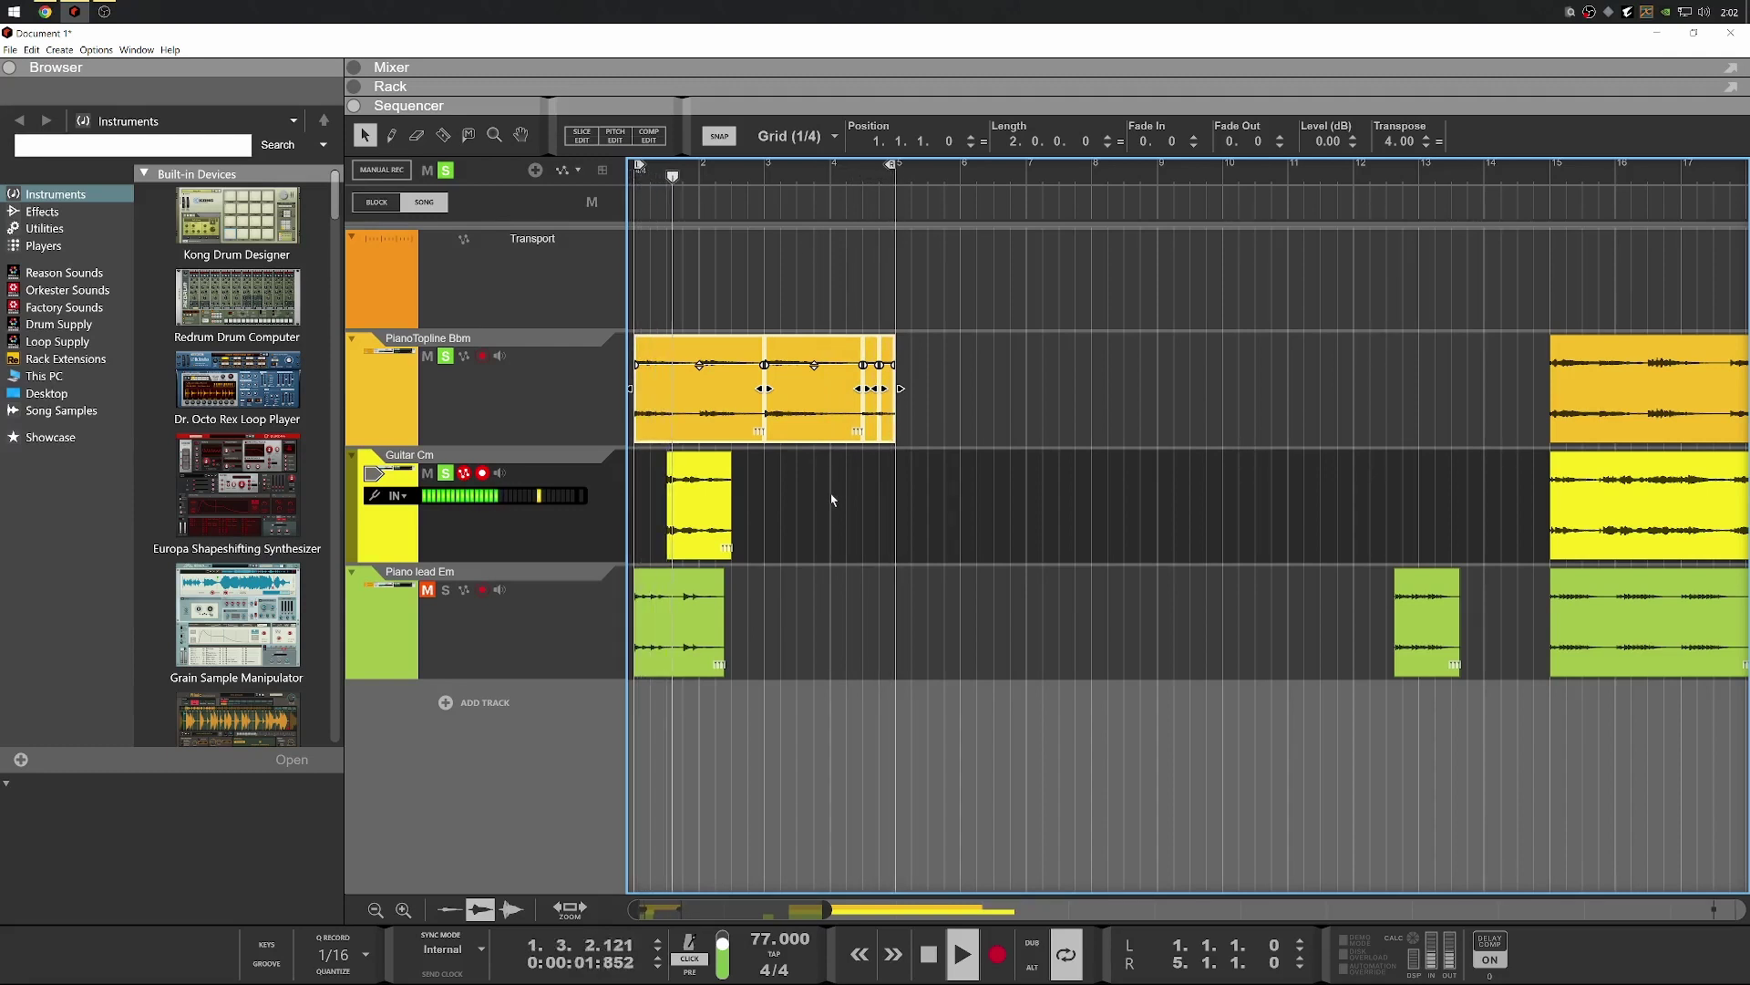
key("space")
Set the transposition of the Guitar Cm clip at bar 1 beat 3 to 2 and of the first Piano lead Em clip to -2
left_click_drag(810, 513, 707, 492)
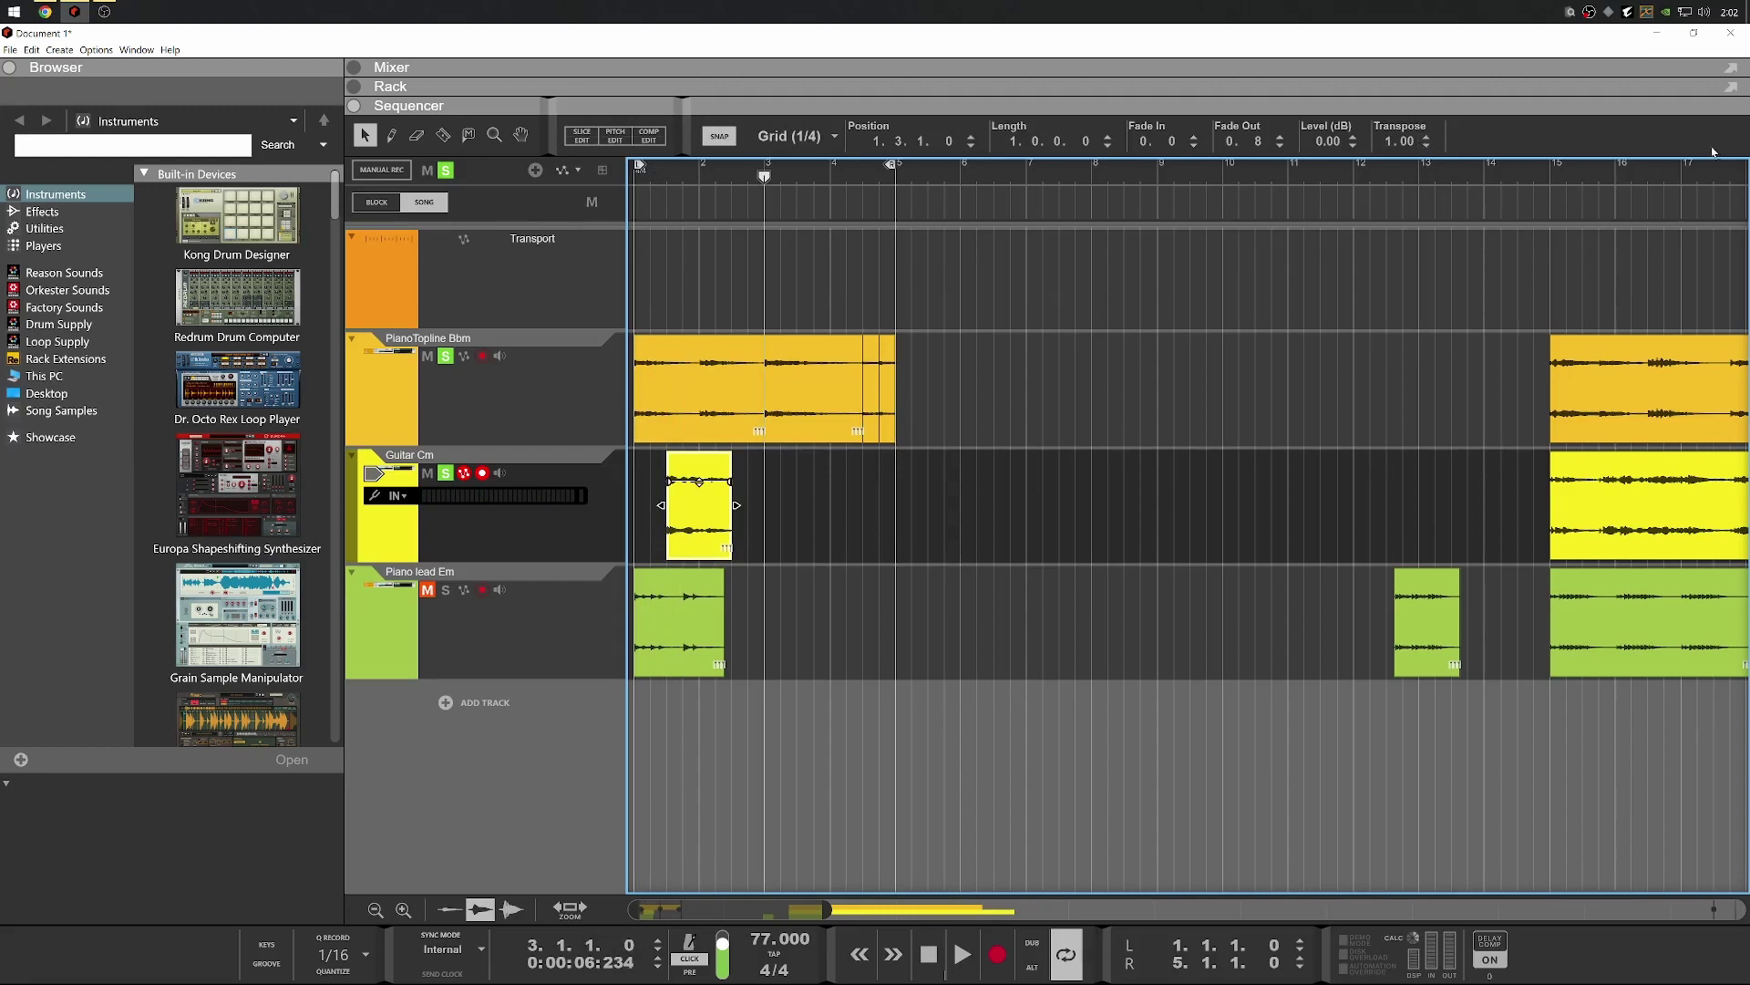
left_click(649, 624)
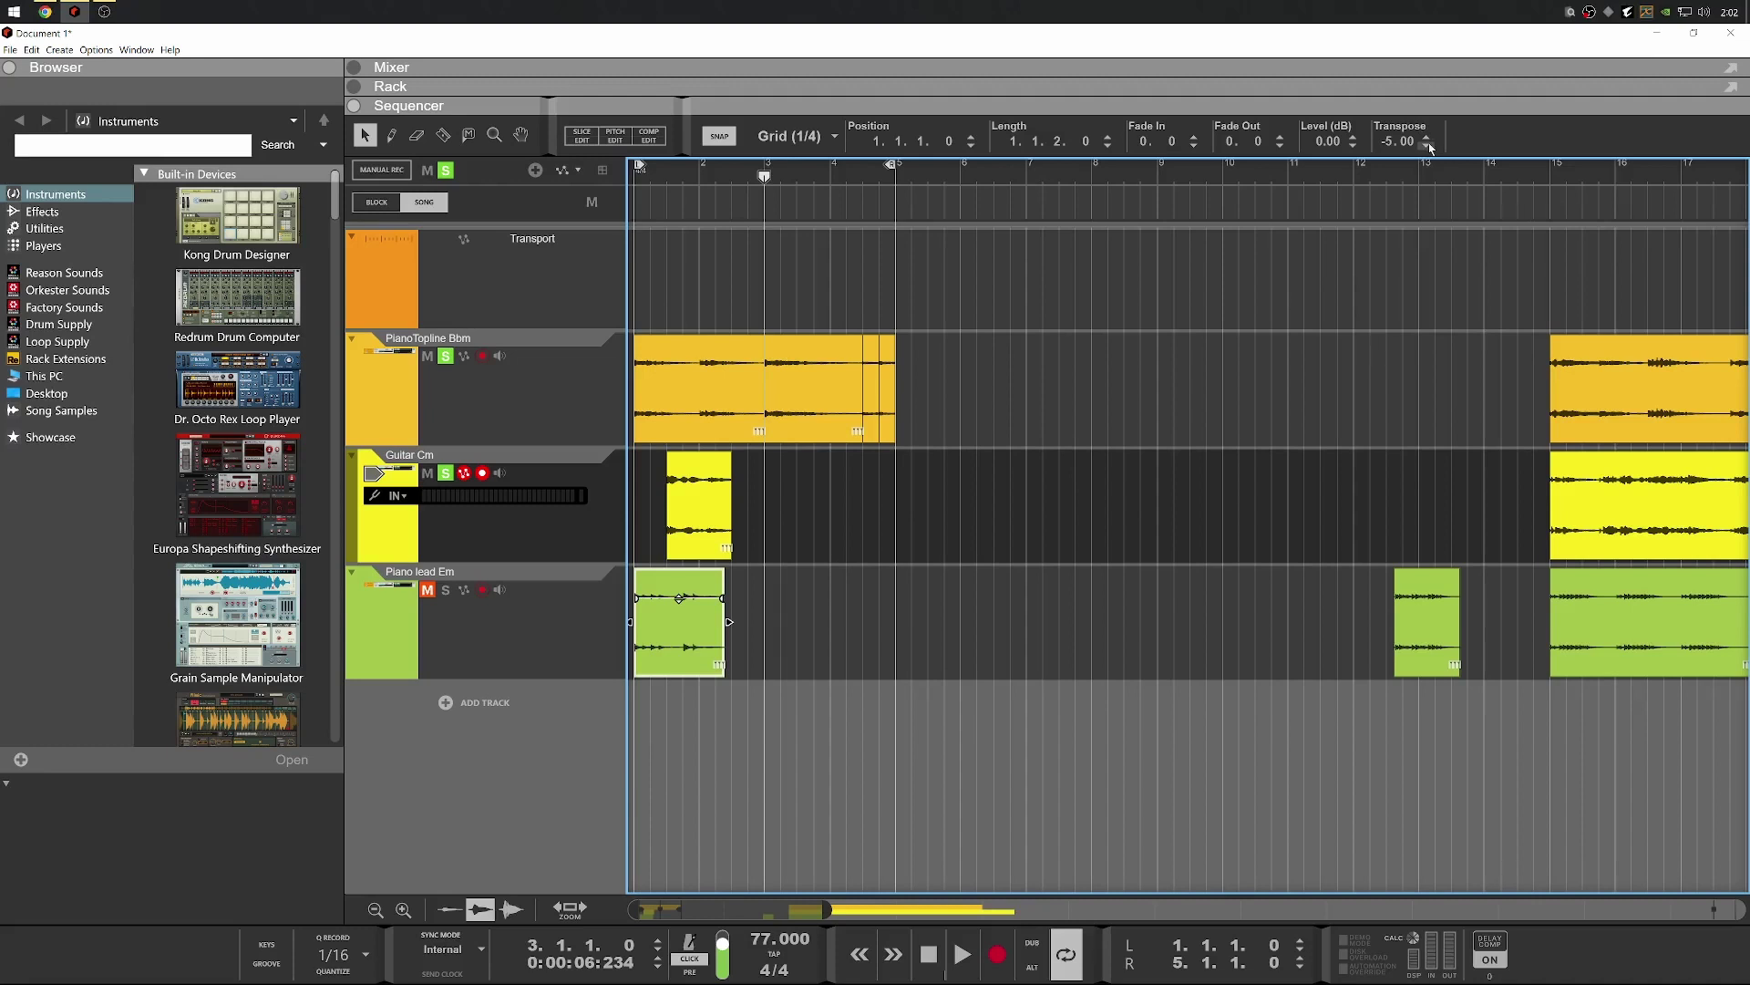
left_click(648, 179)
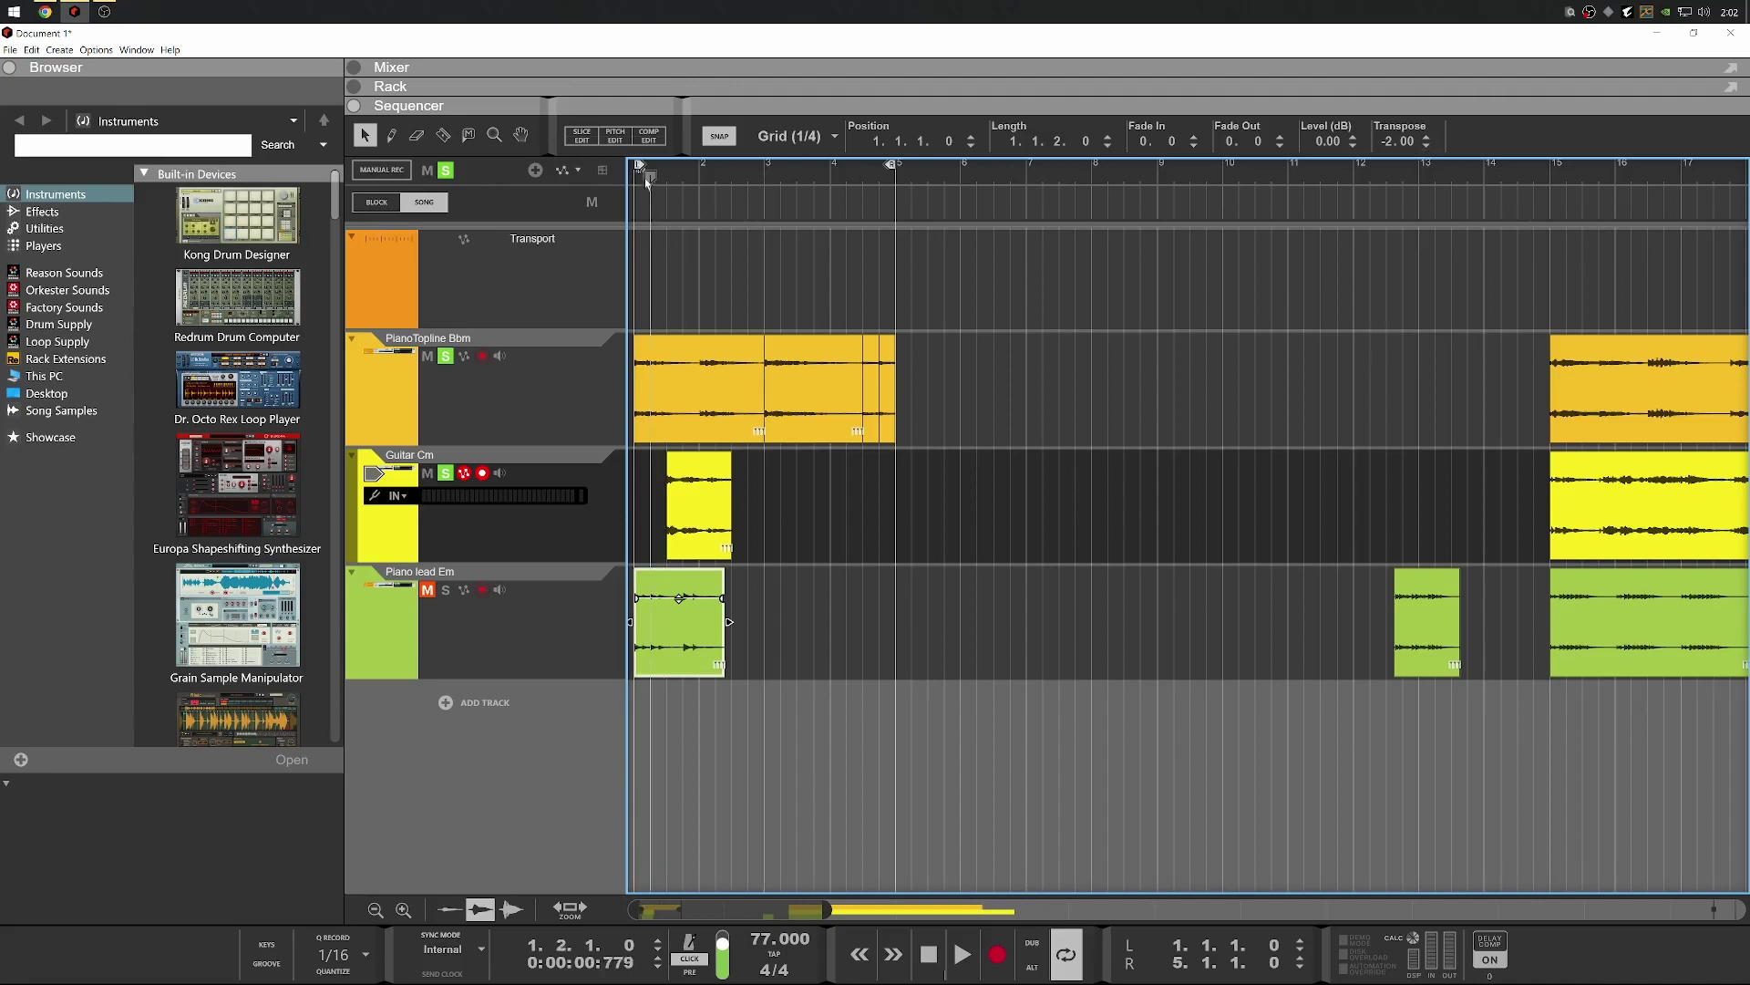
Lower the level of the guitar clip at bar 1 beat 3 to -5.30 dB and extend its end to bar 3
left_click(712, 483)
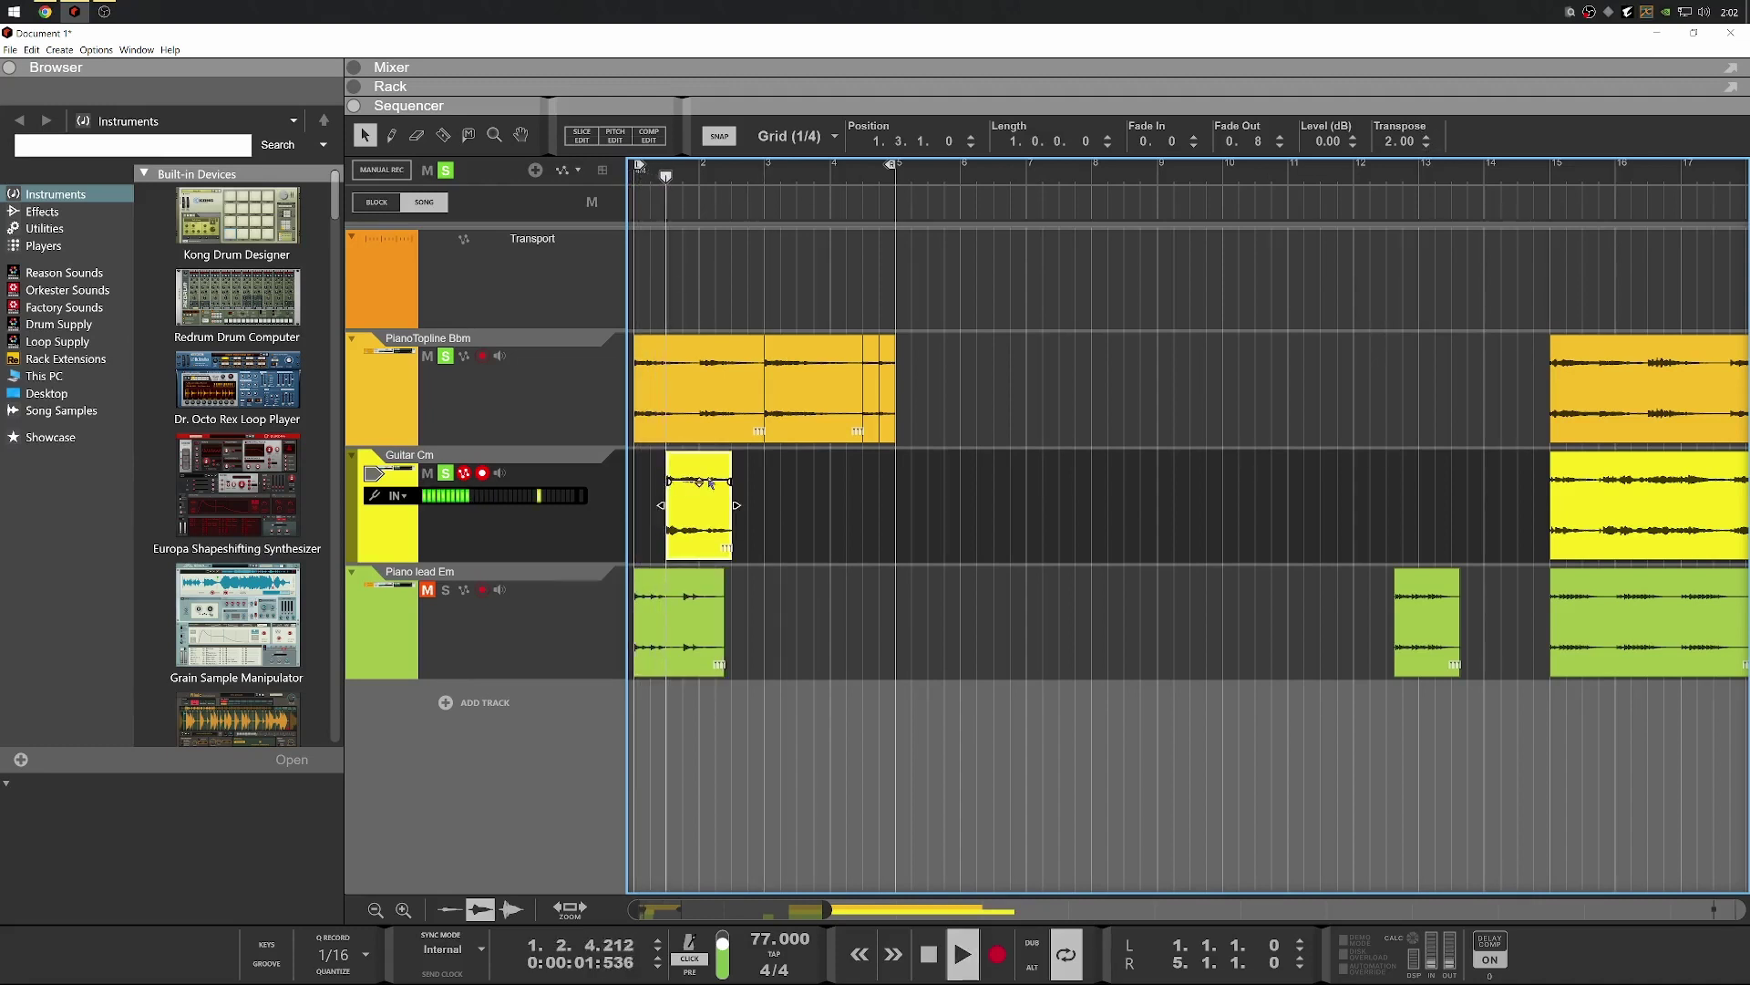
left_click_drag(696, 507, 697, 512)
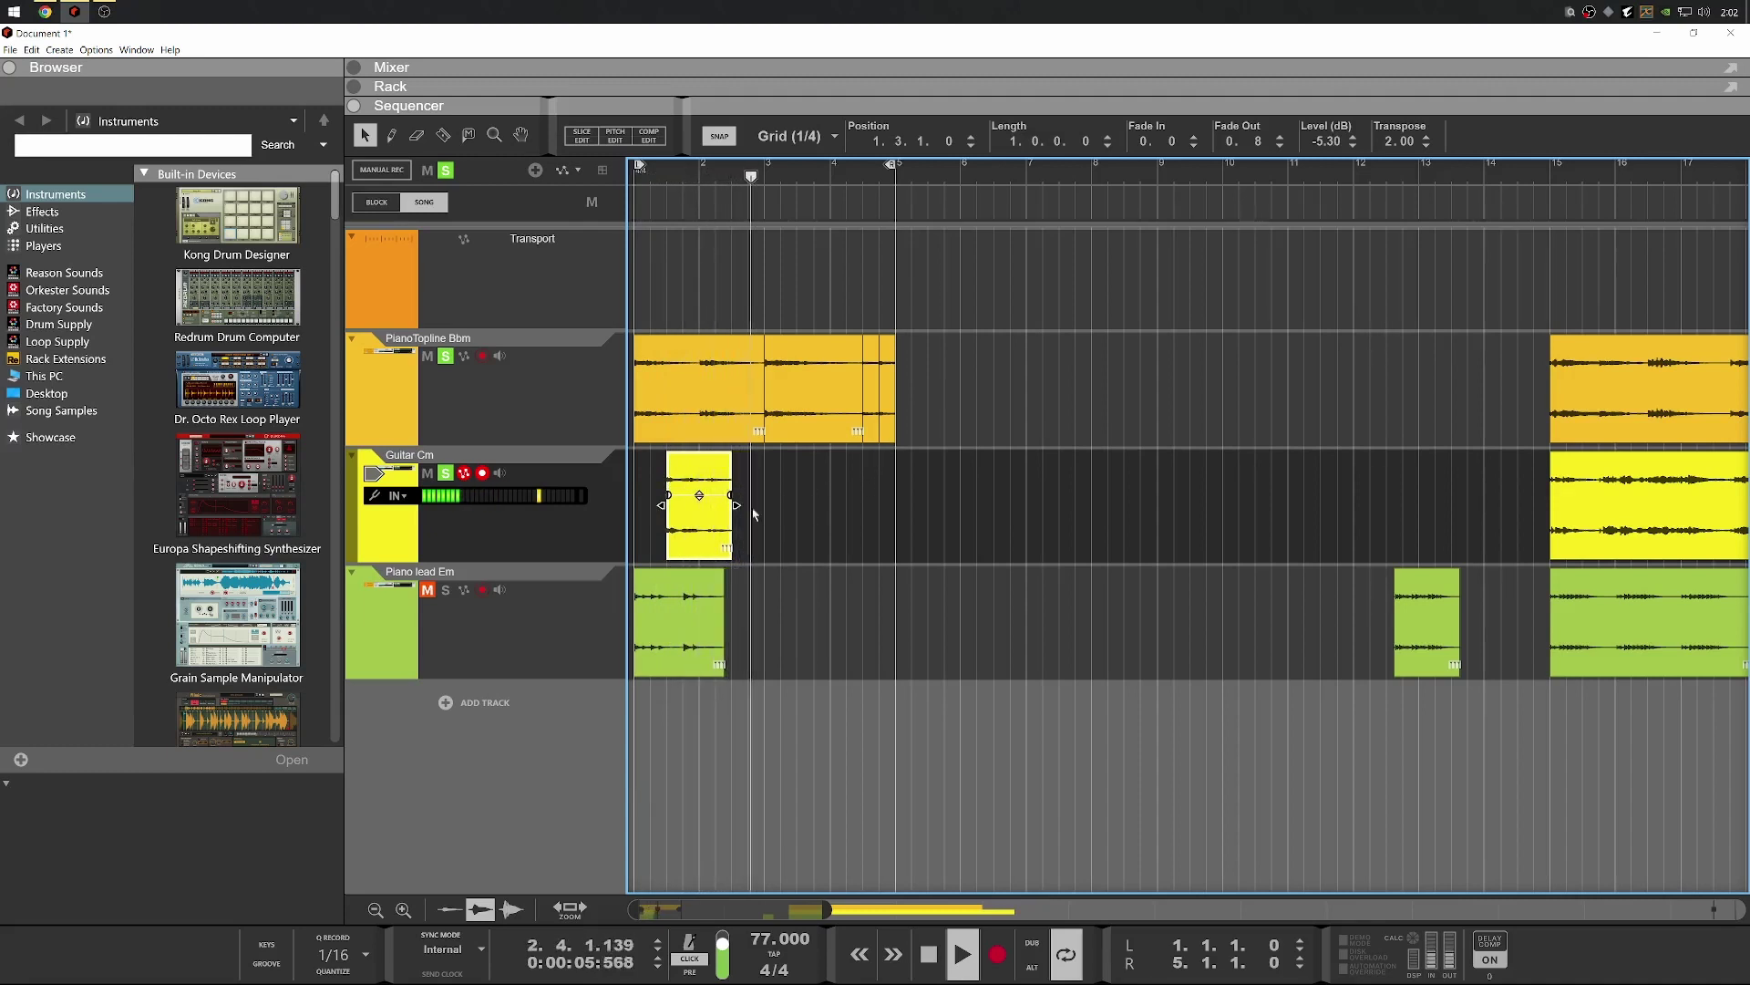
key("space")
left_click_drag(738, 505, 768, 505)
key("space")
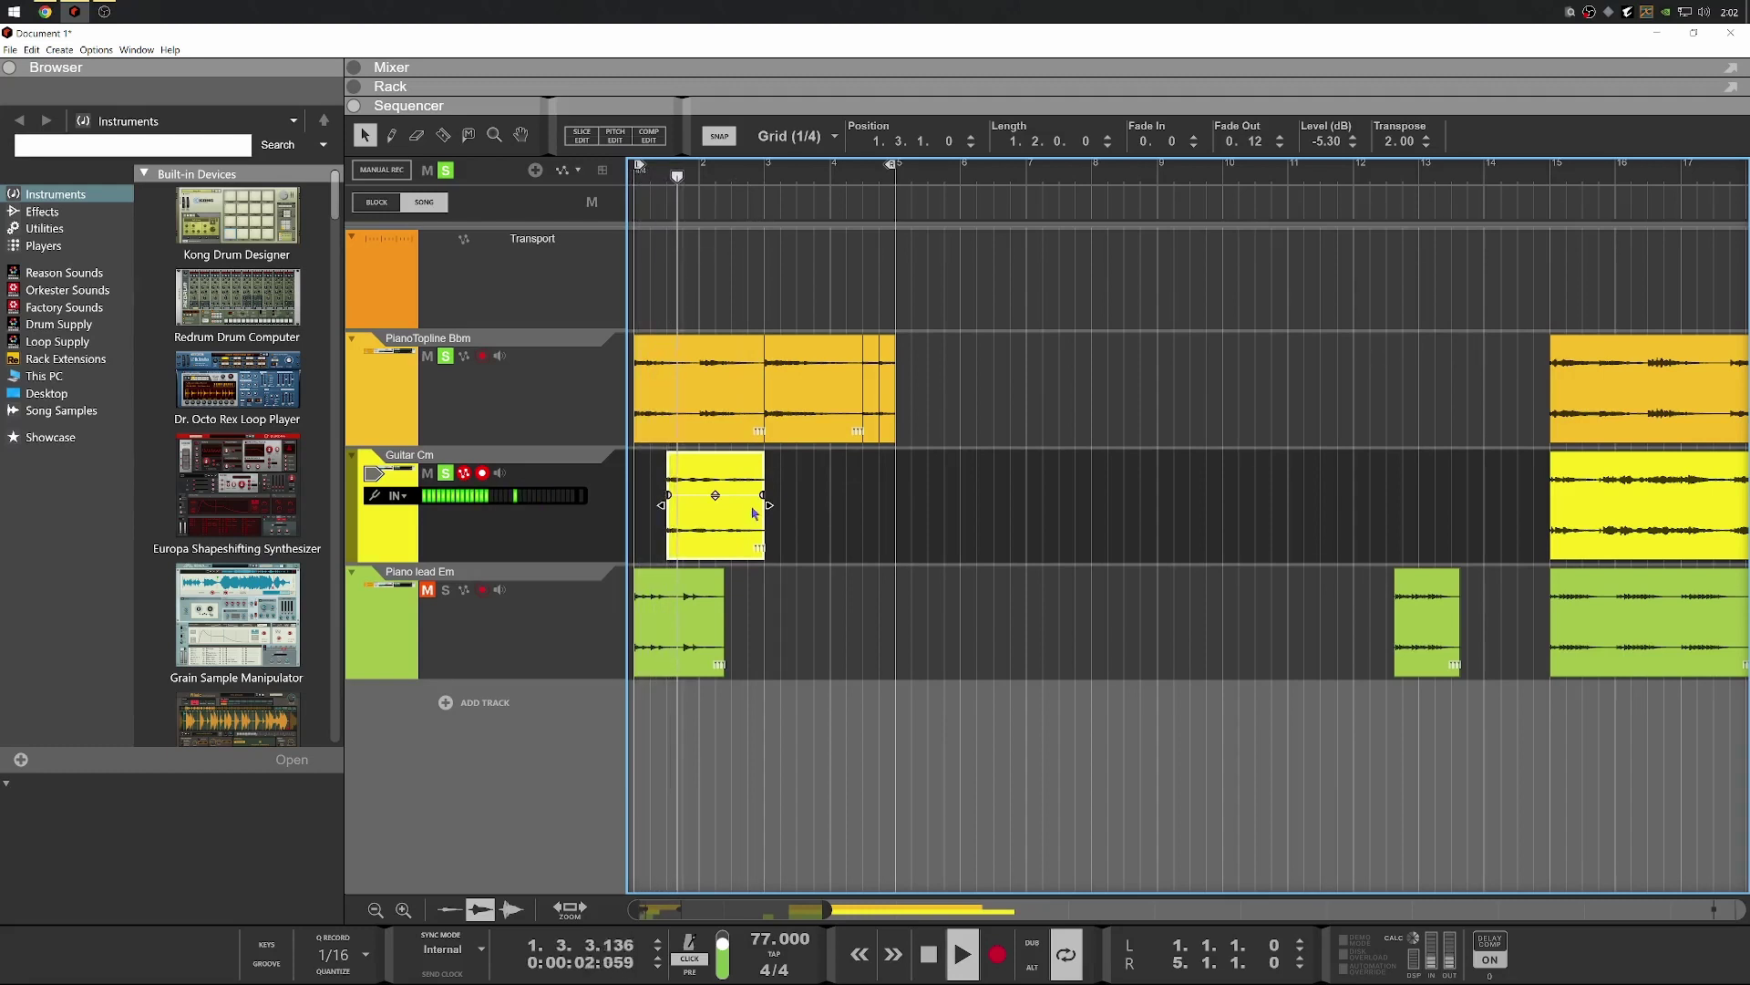
Copy the guitar clip to bar 3 beat 3 and set the copy's transposition to 1 while the loop plays
left_click_drag(715, 528, 847, 529)
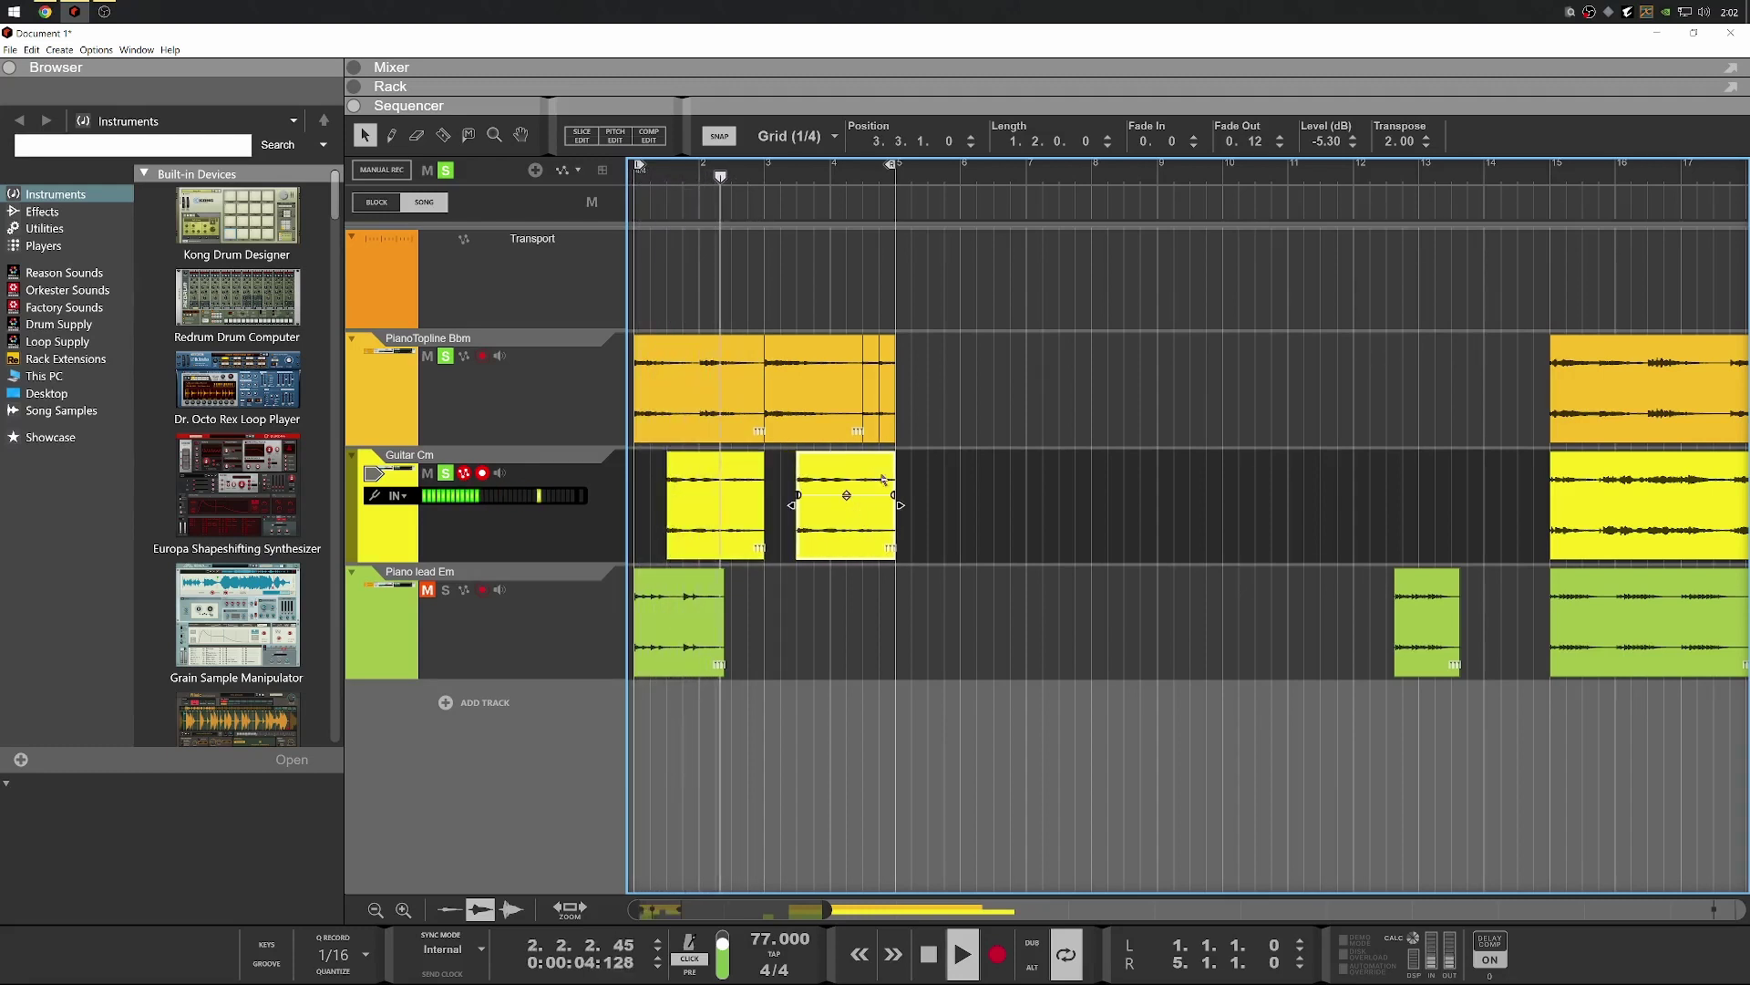
left_click(1427, 145)
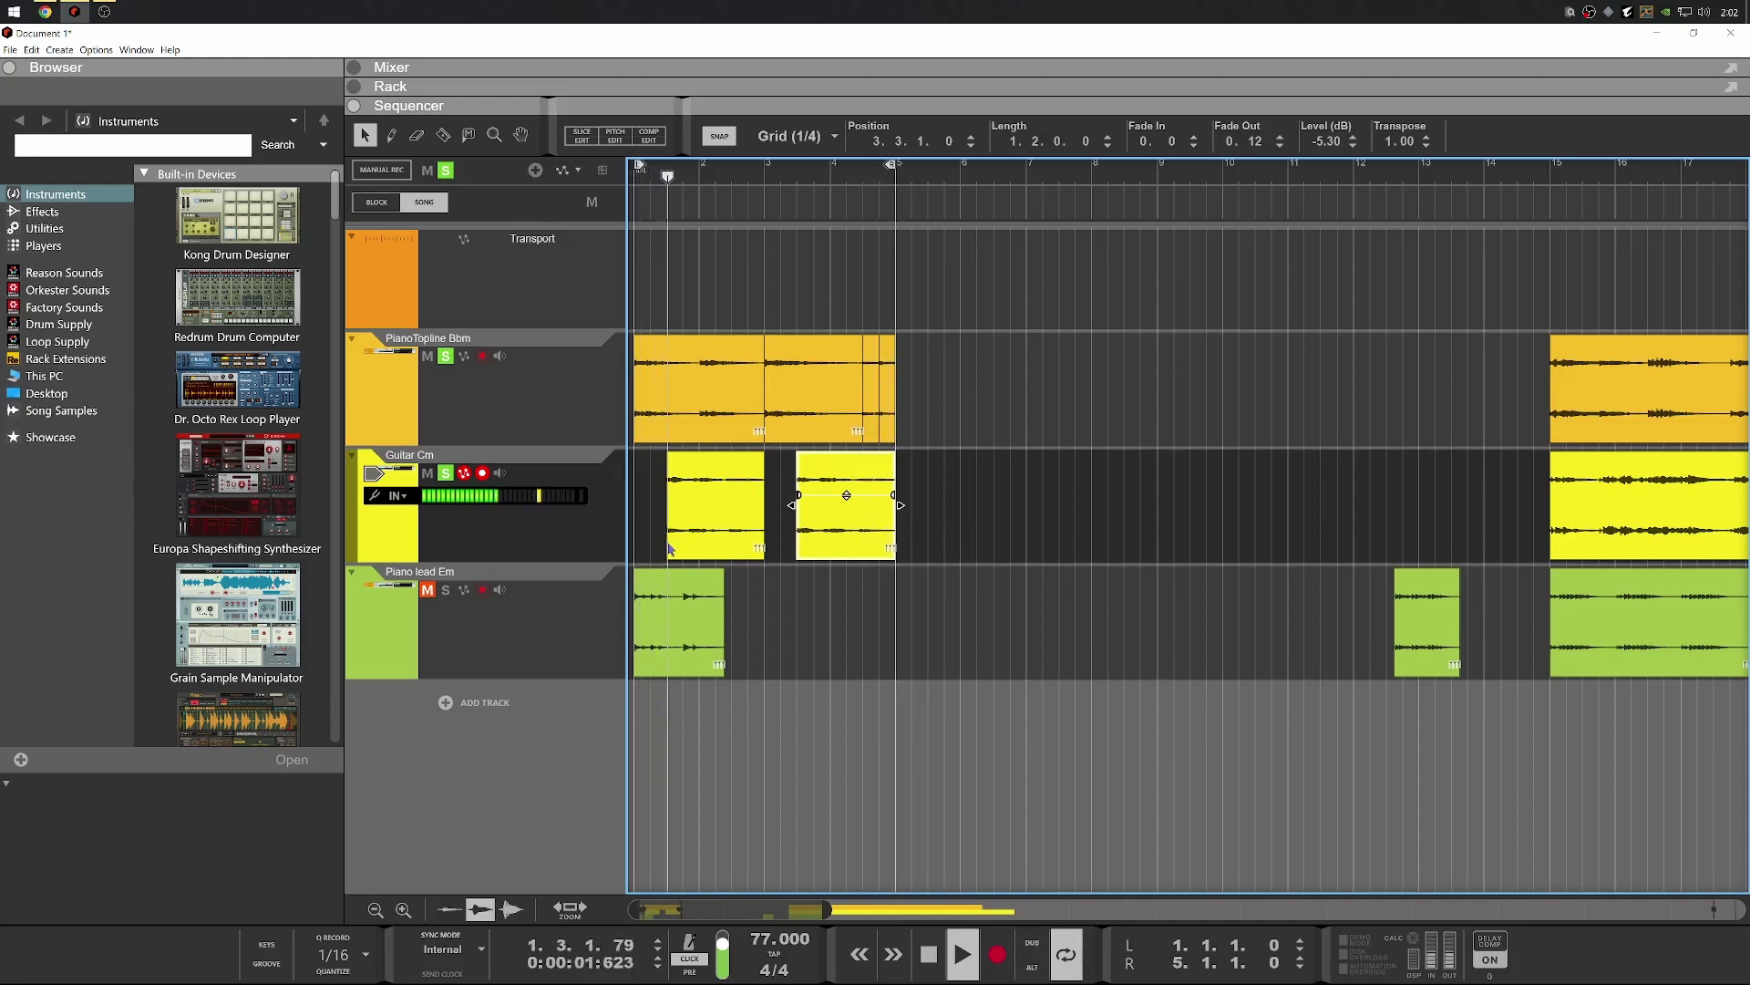
key("space")
Solo the Piano lead Em track with the other tracks and move its first clip to bar 2
left_click(646, 614)
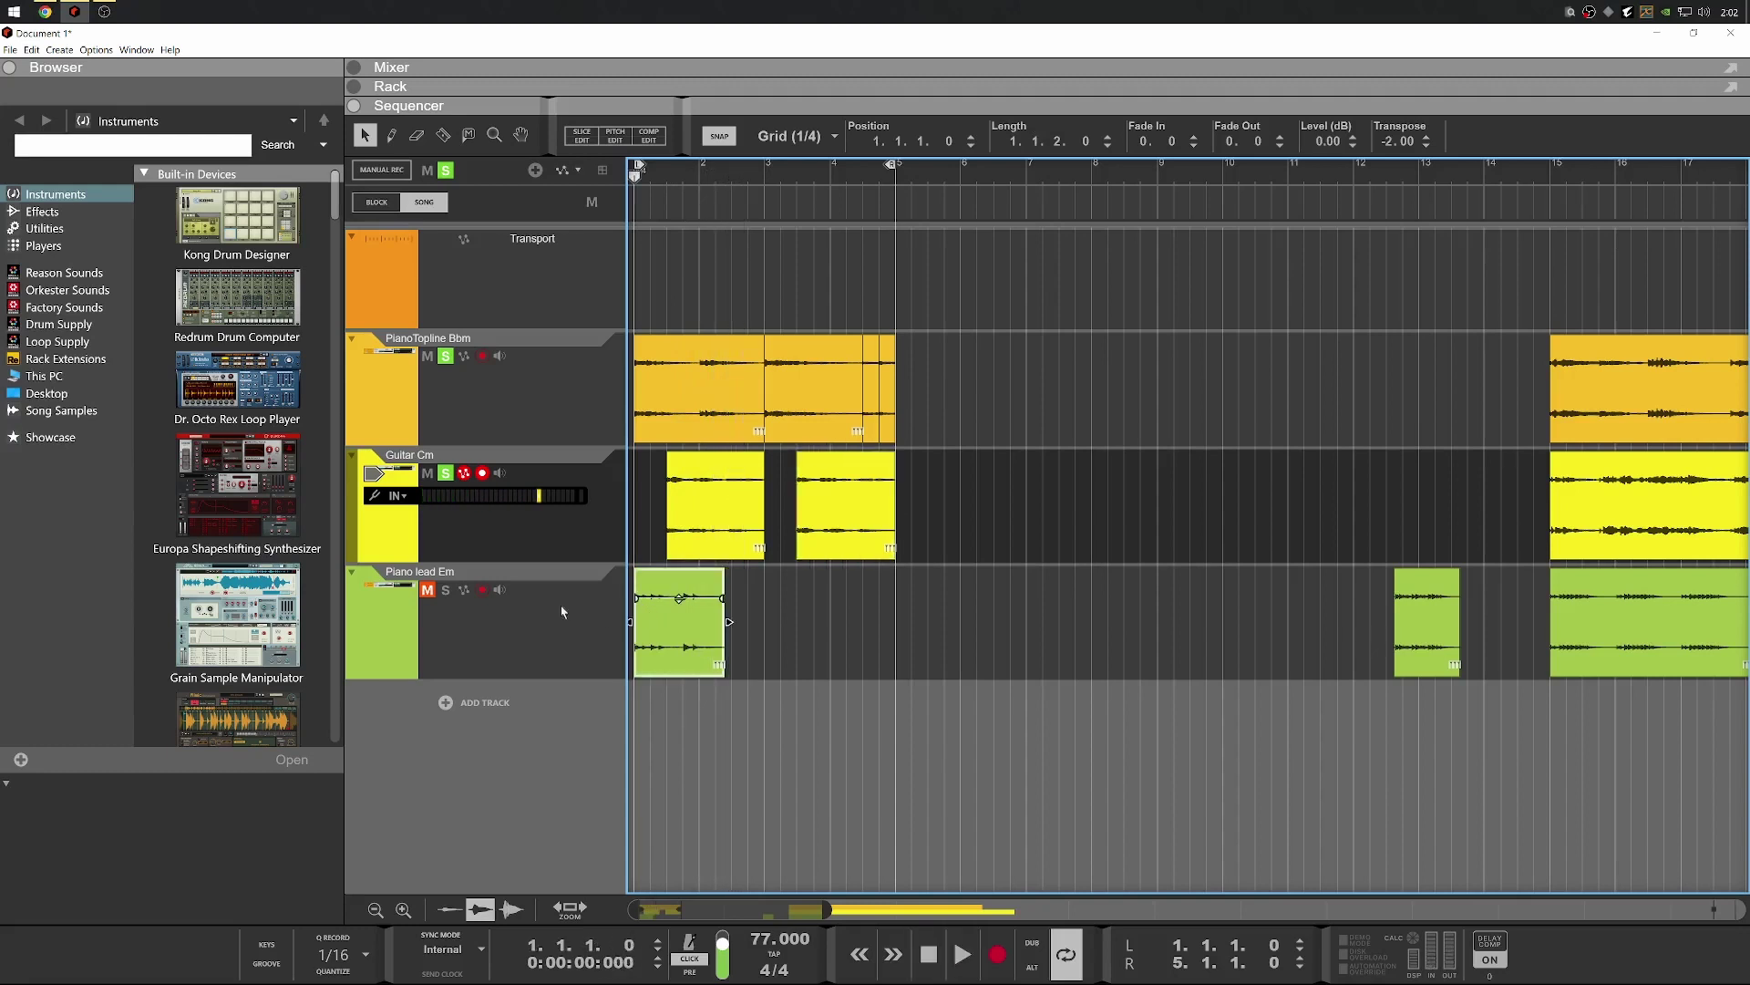
left_click(428, 590)
key("space")
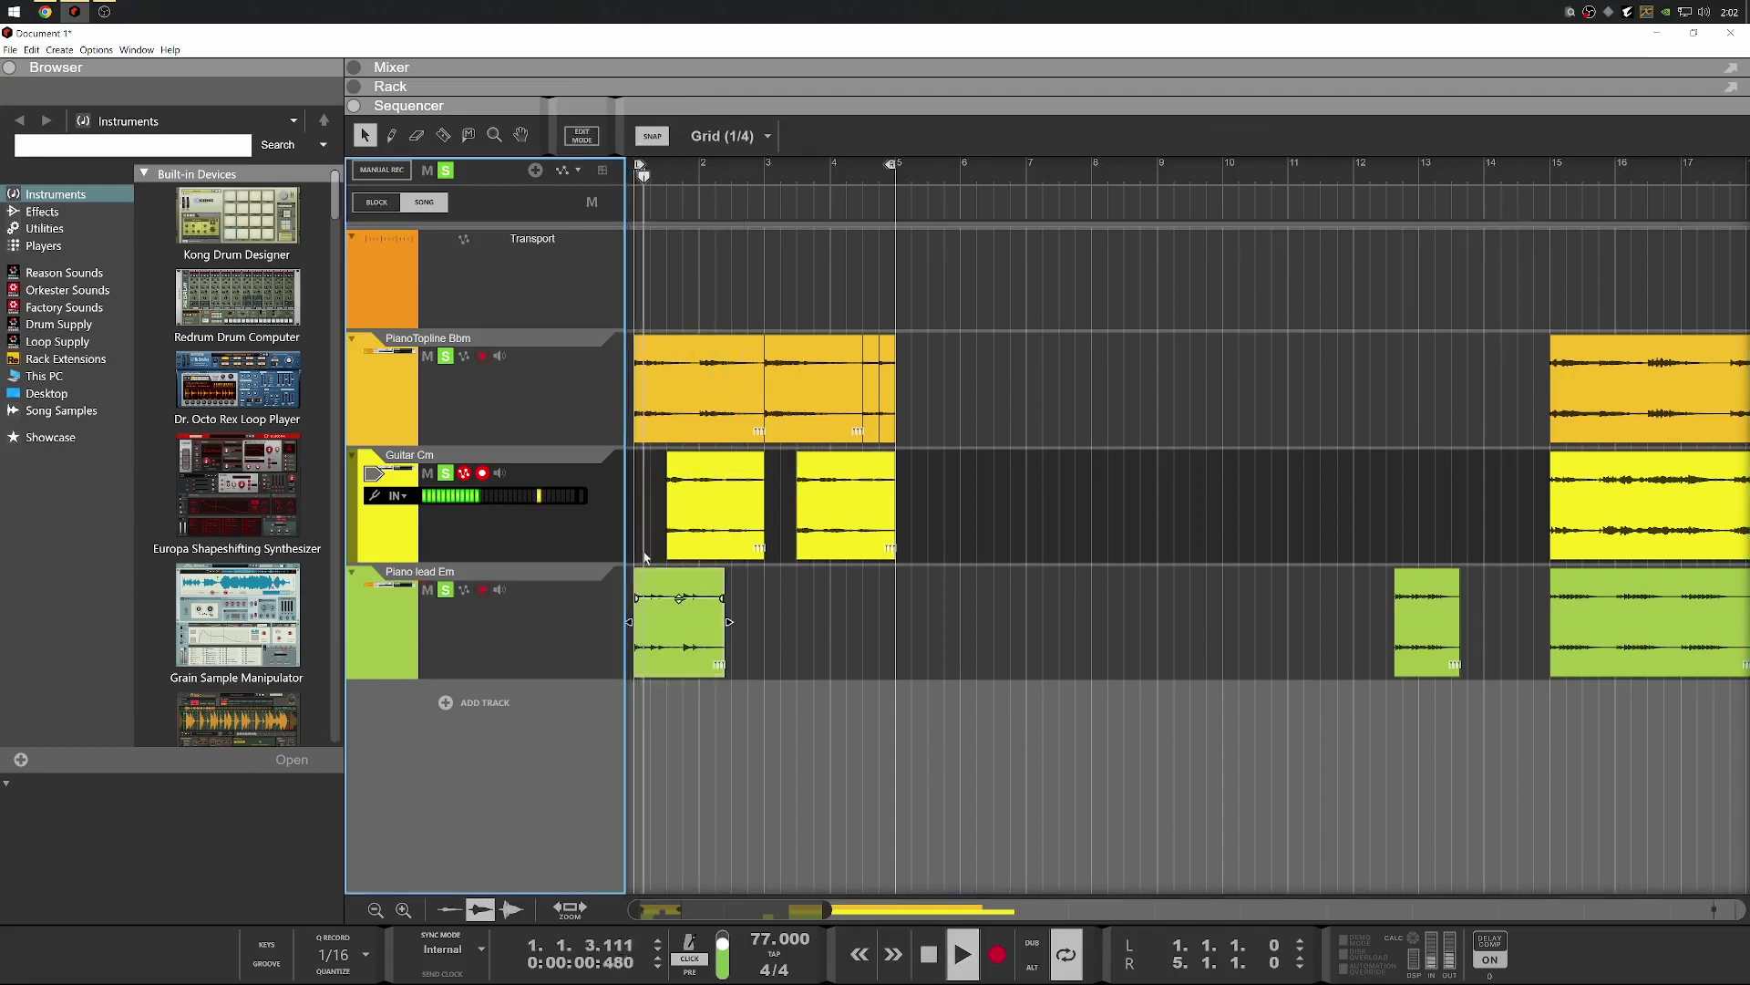
key("space")
left_click(672, 642)
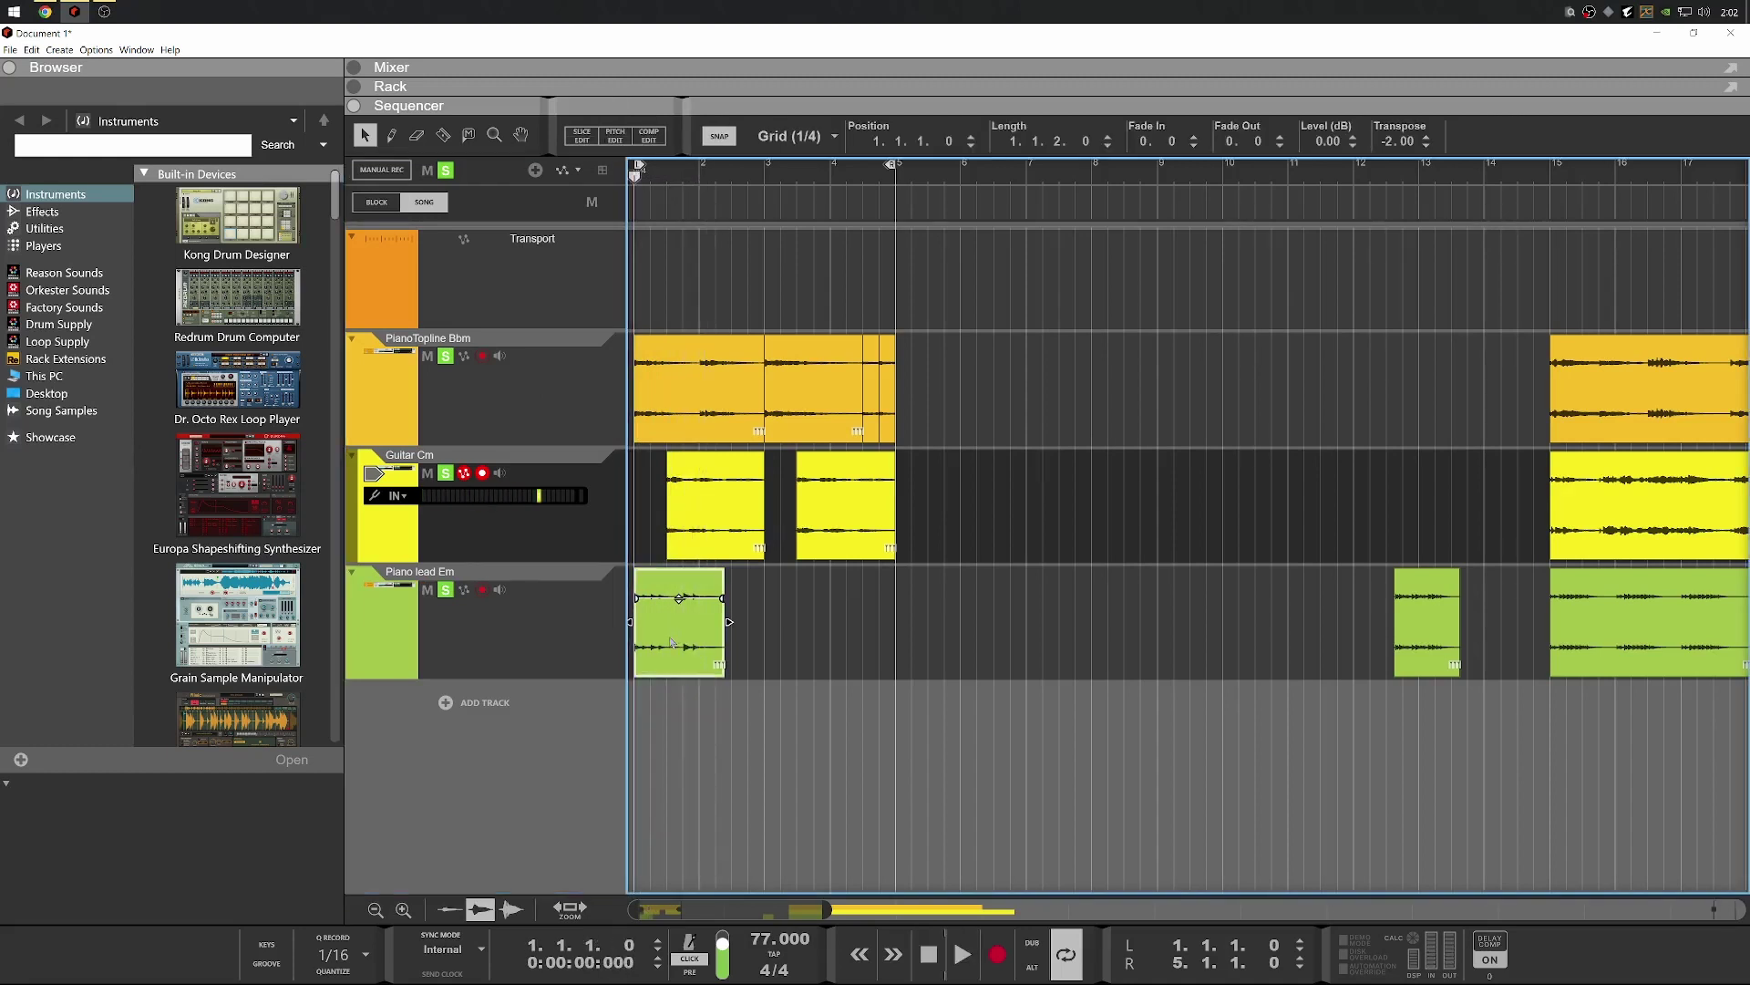
left_click_drag(677, 640, 744, 642)
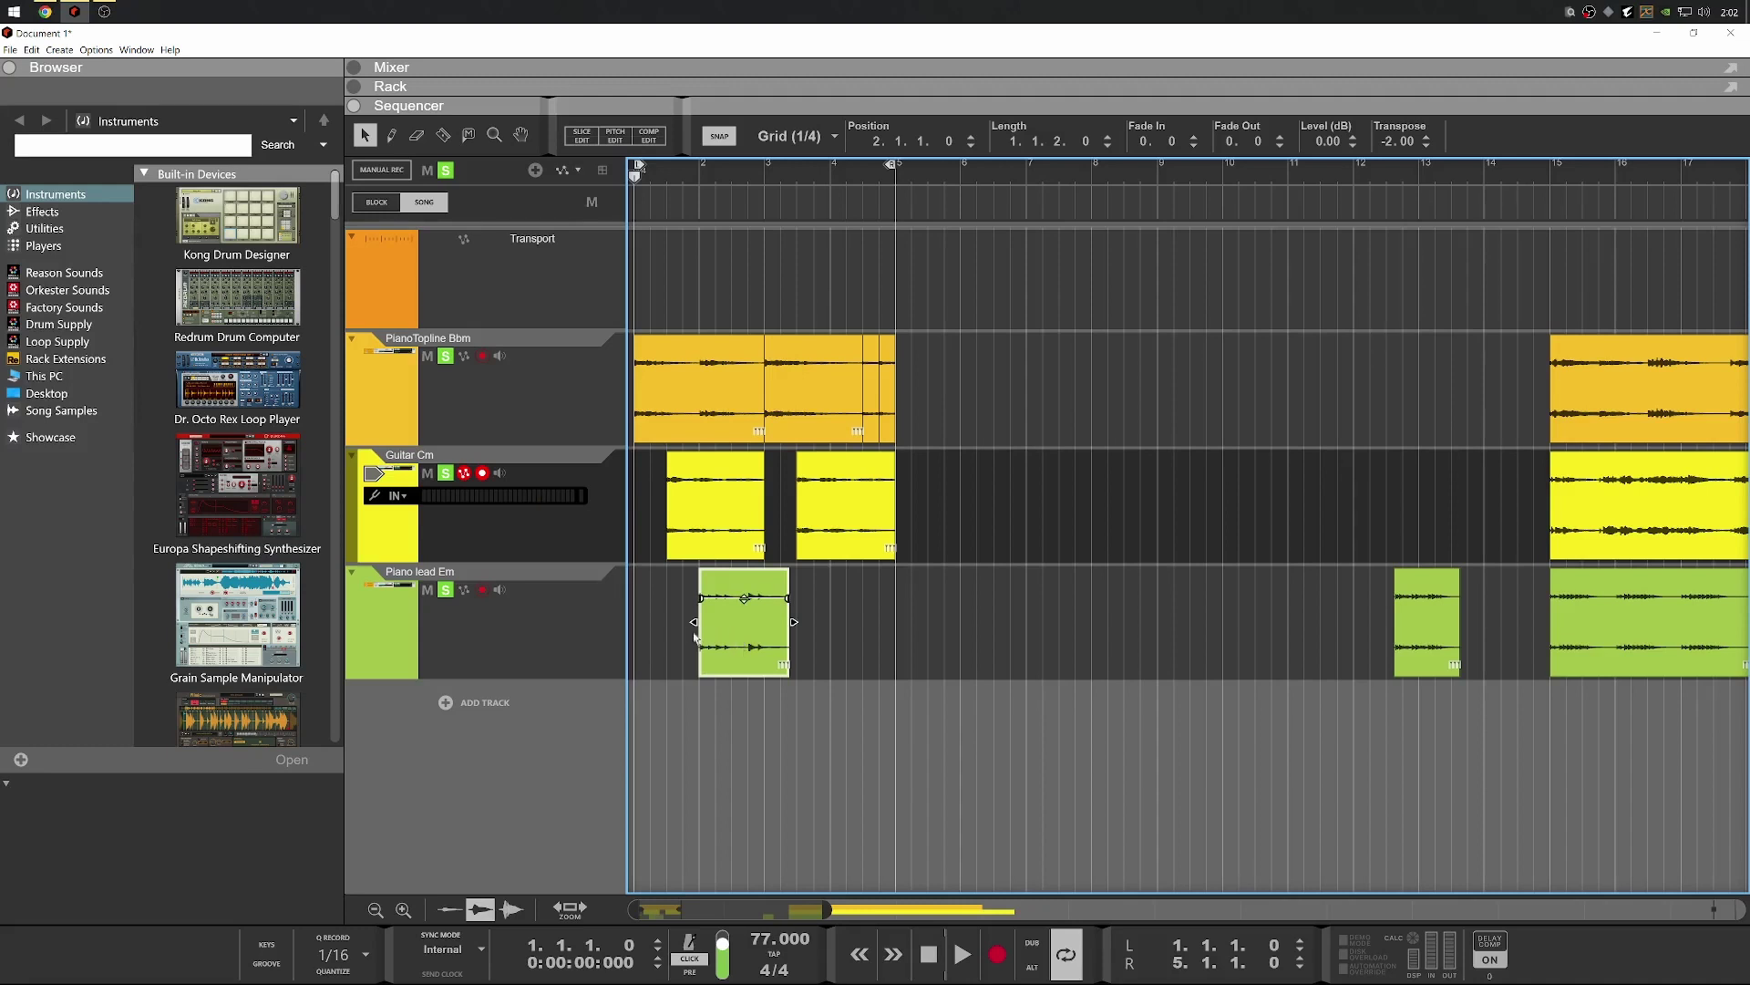
Split the Piano lead Em clip at bar 2 beat 4 and move its first part out of the loop to bar 7
left_click(747, 589)
key("q")
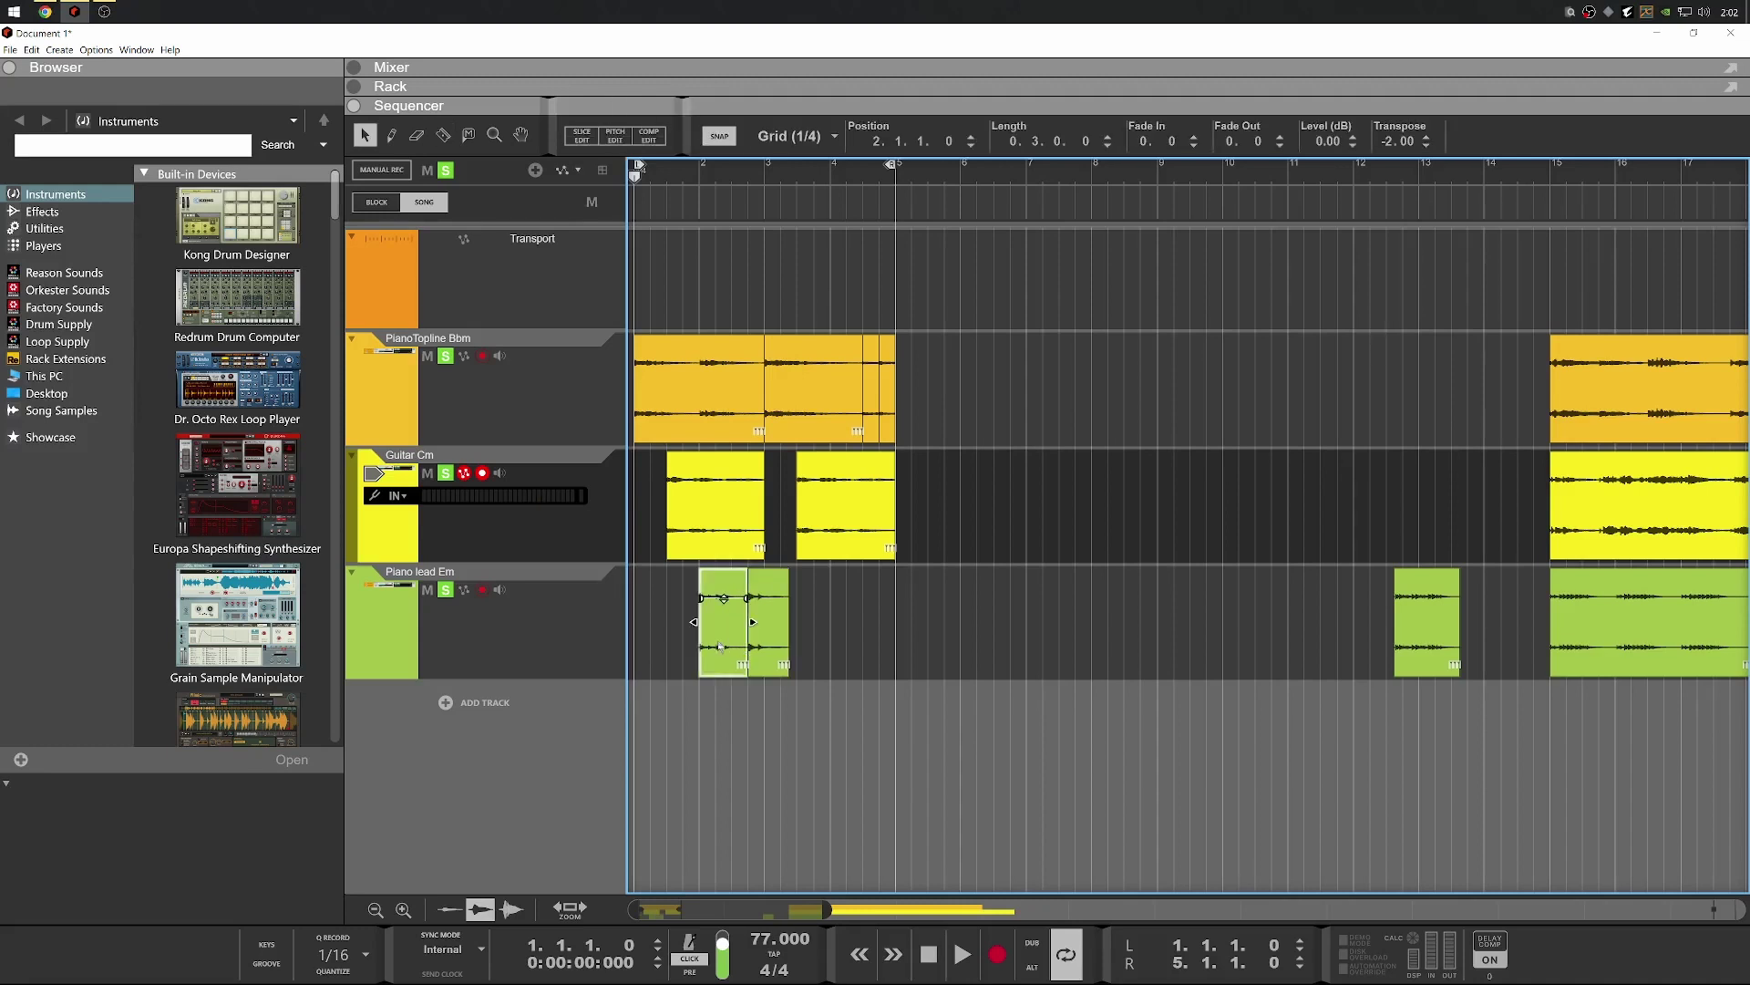
left_click_drag(722, 620, 1051, 620)
Play the loop and set the transposition of the Piano lead Em clip at bar 2 beat 4 to -1
key("space")
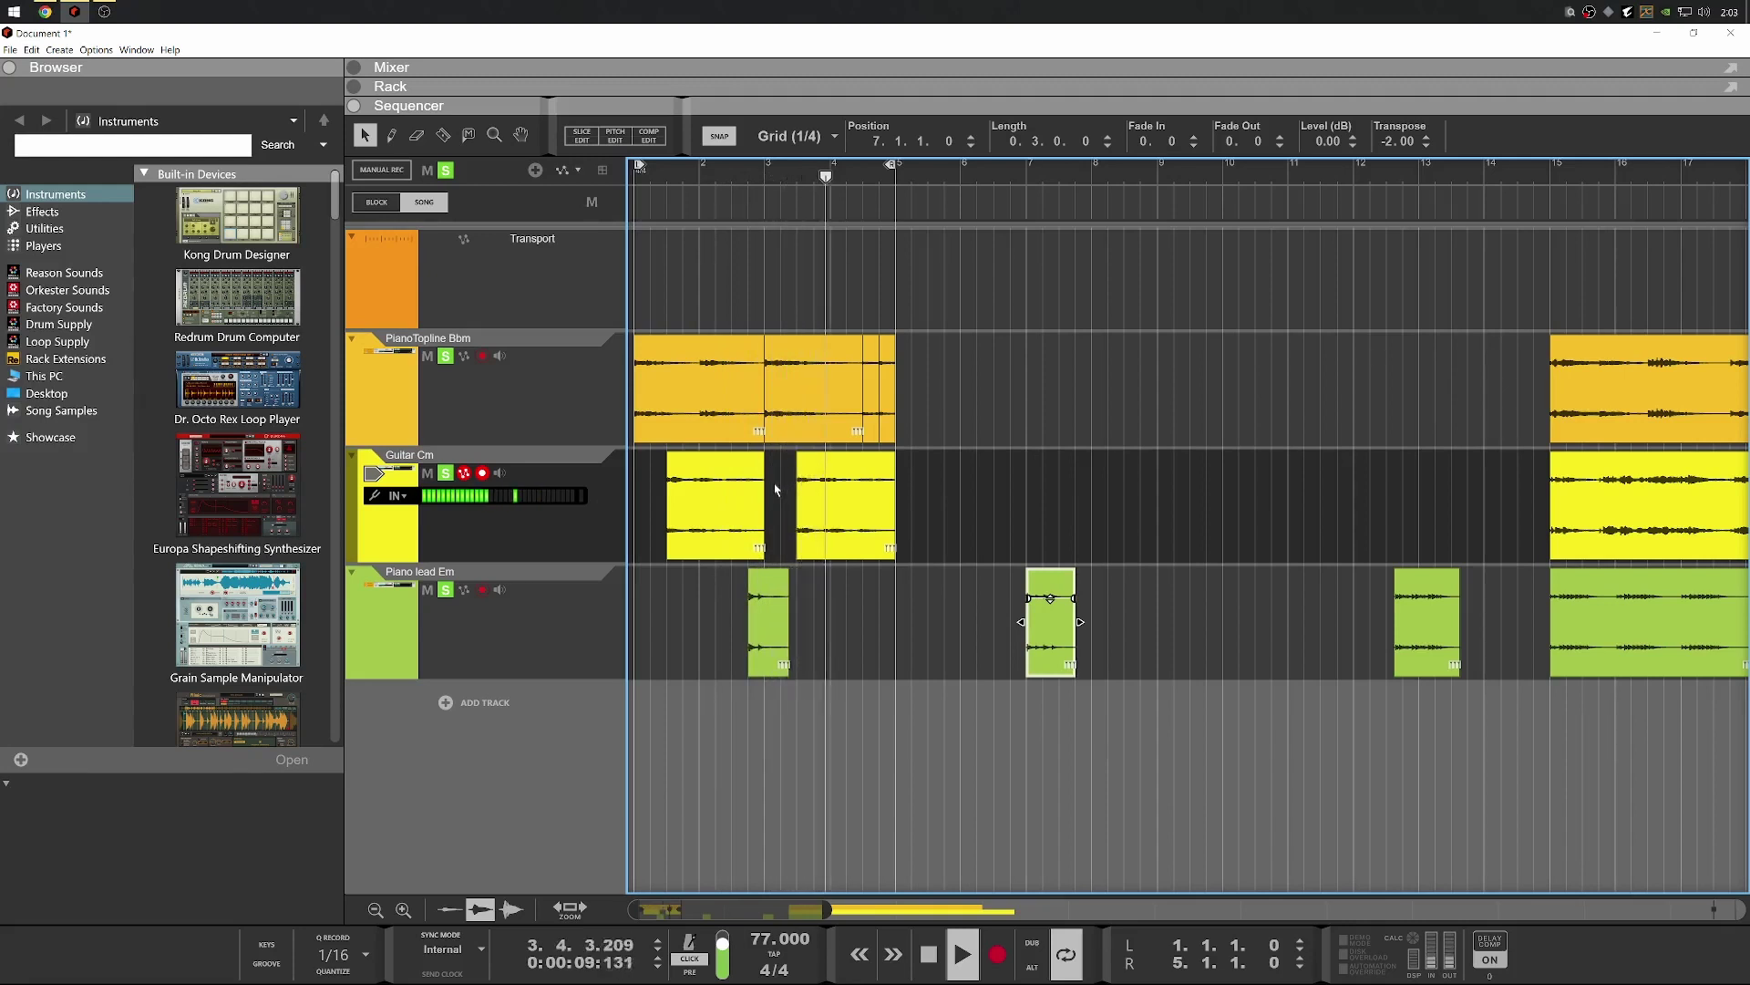
left_click(768, 624)
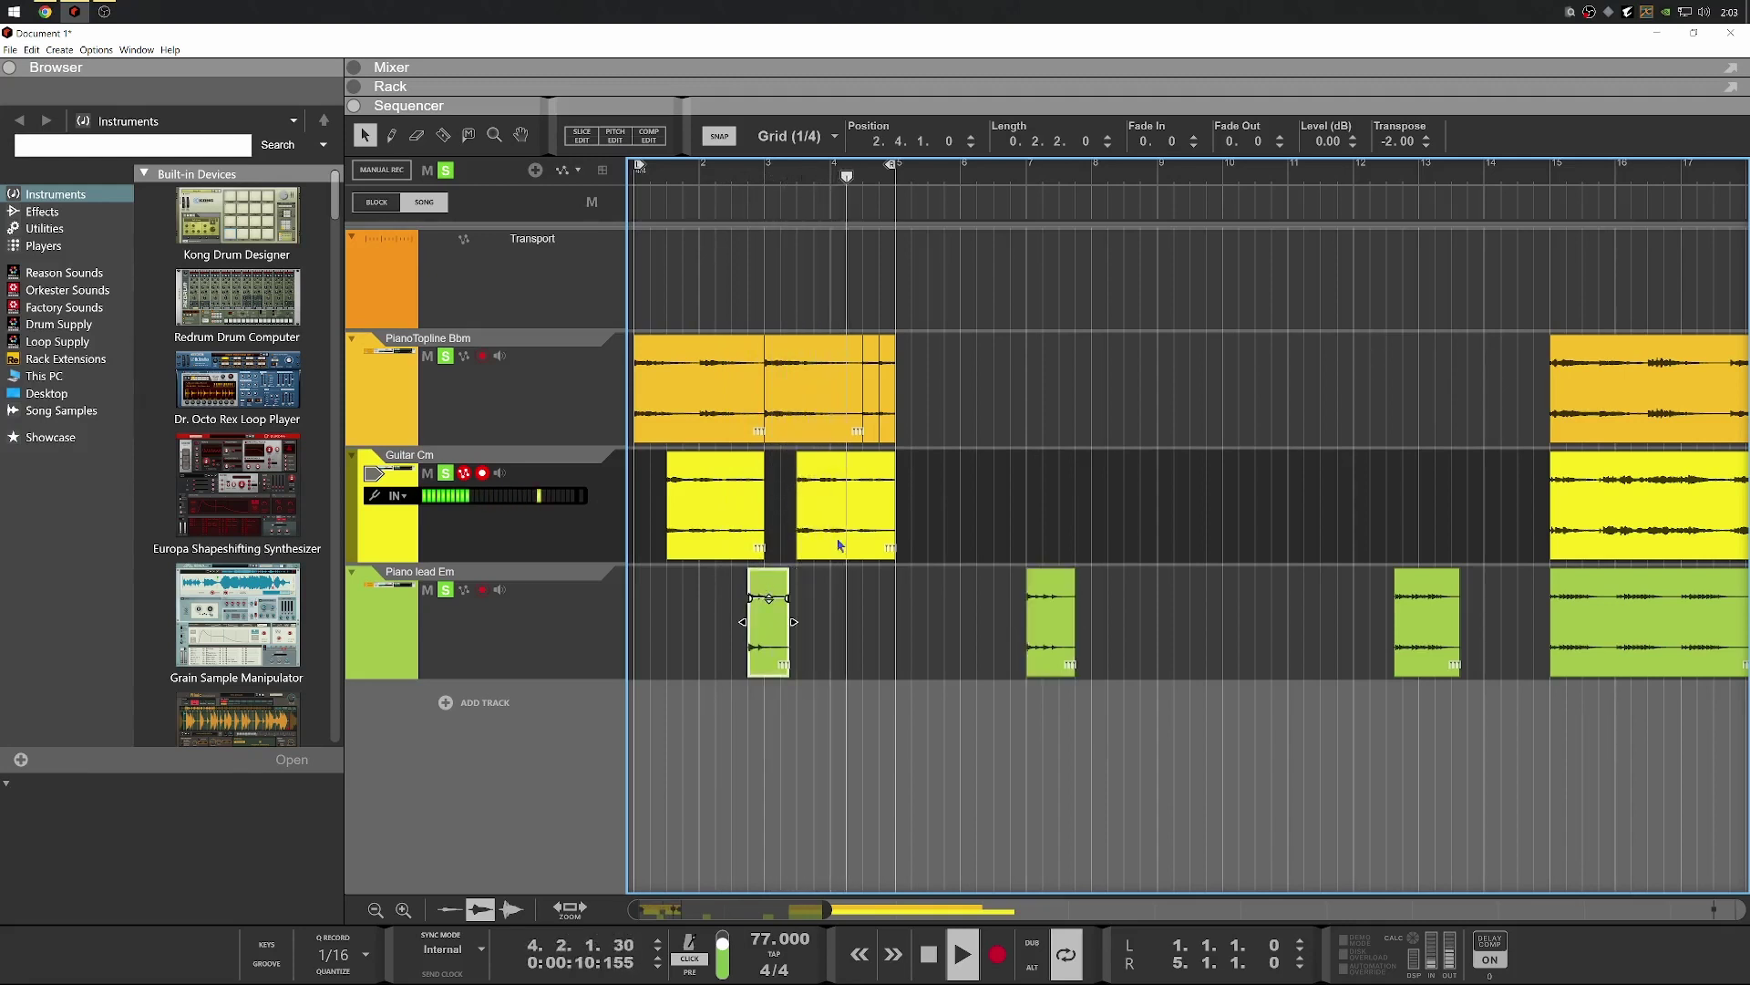
left_click(1426, 136)
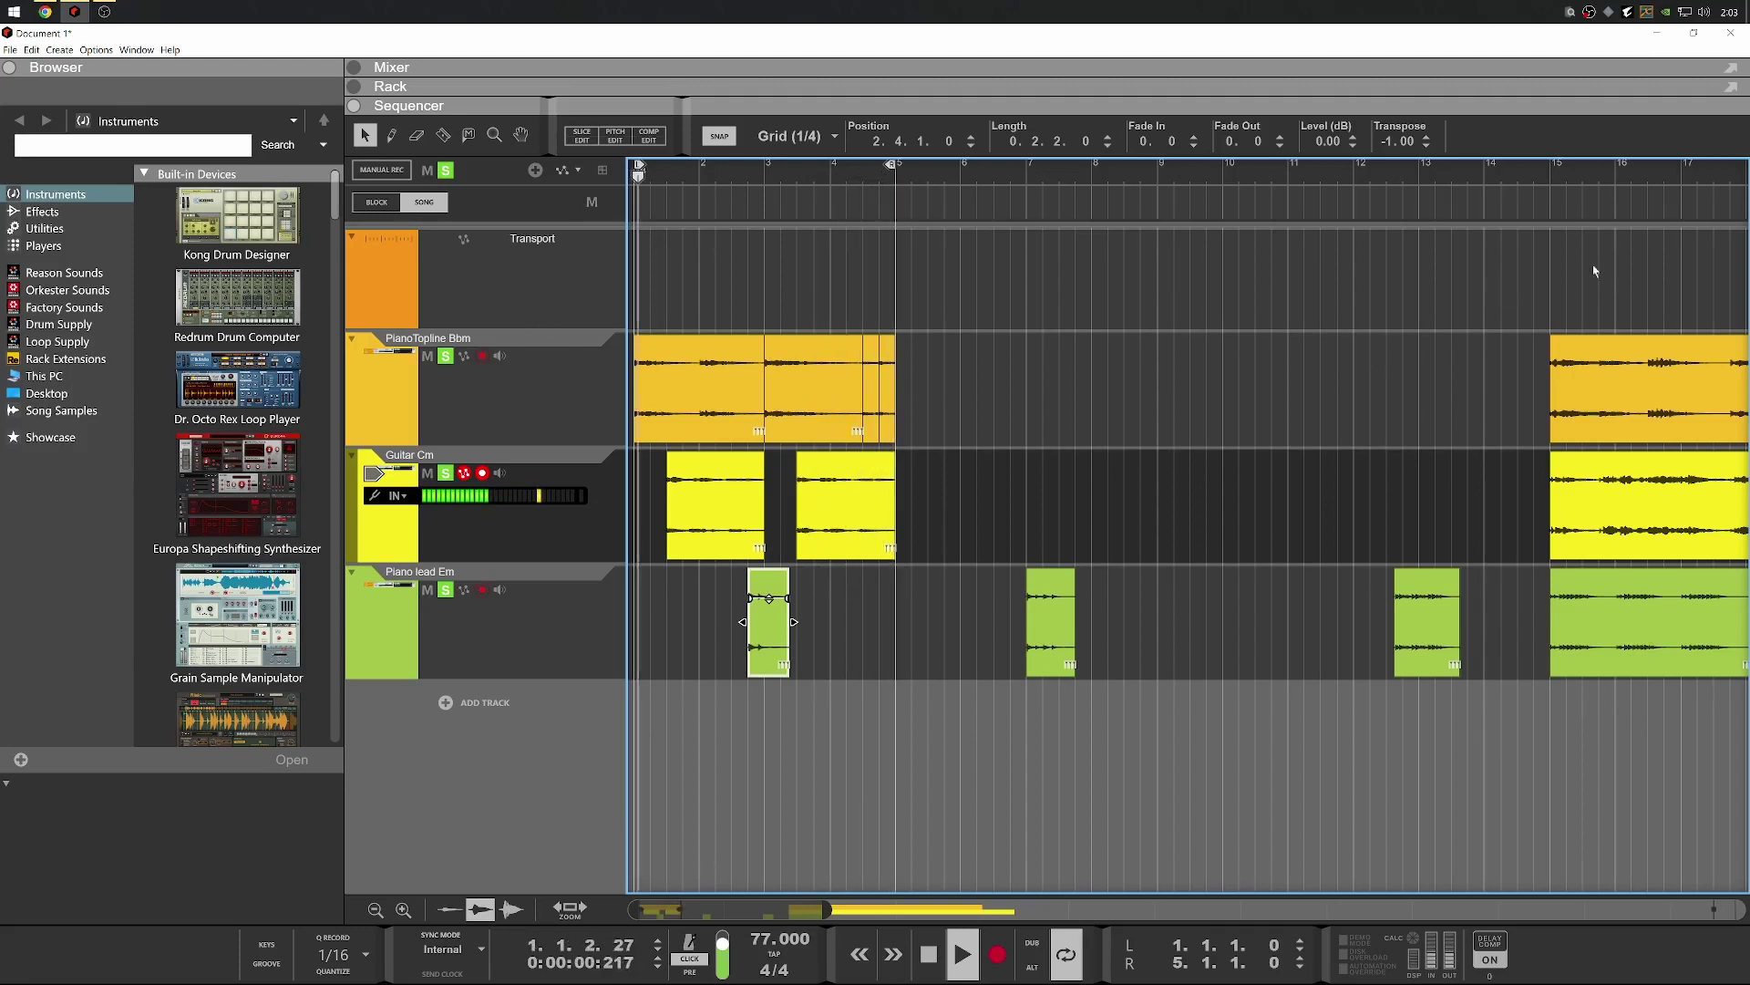
key("space")
Take Guitar Cm out of solo and briefly play the long PianoTopline Bbm clip from bar 18 beat 3
scroll(926, 465, "down", 2)
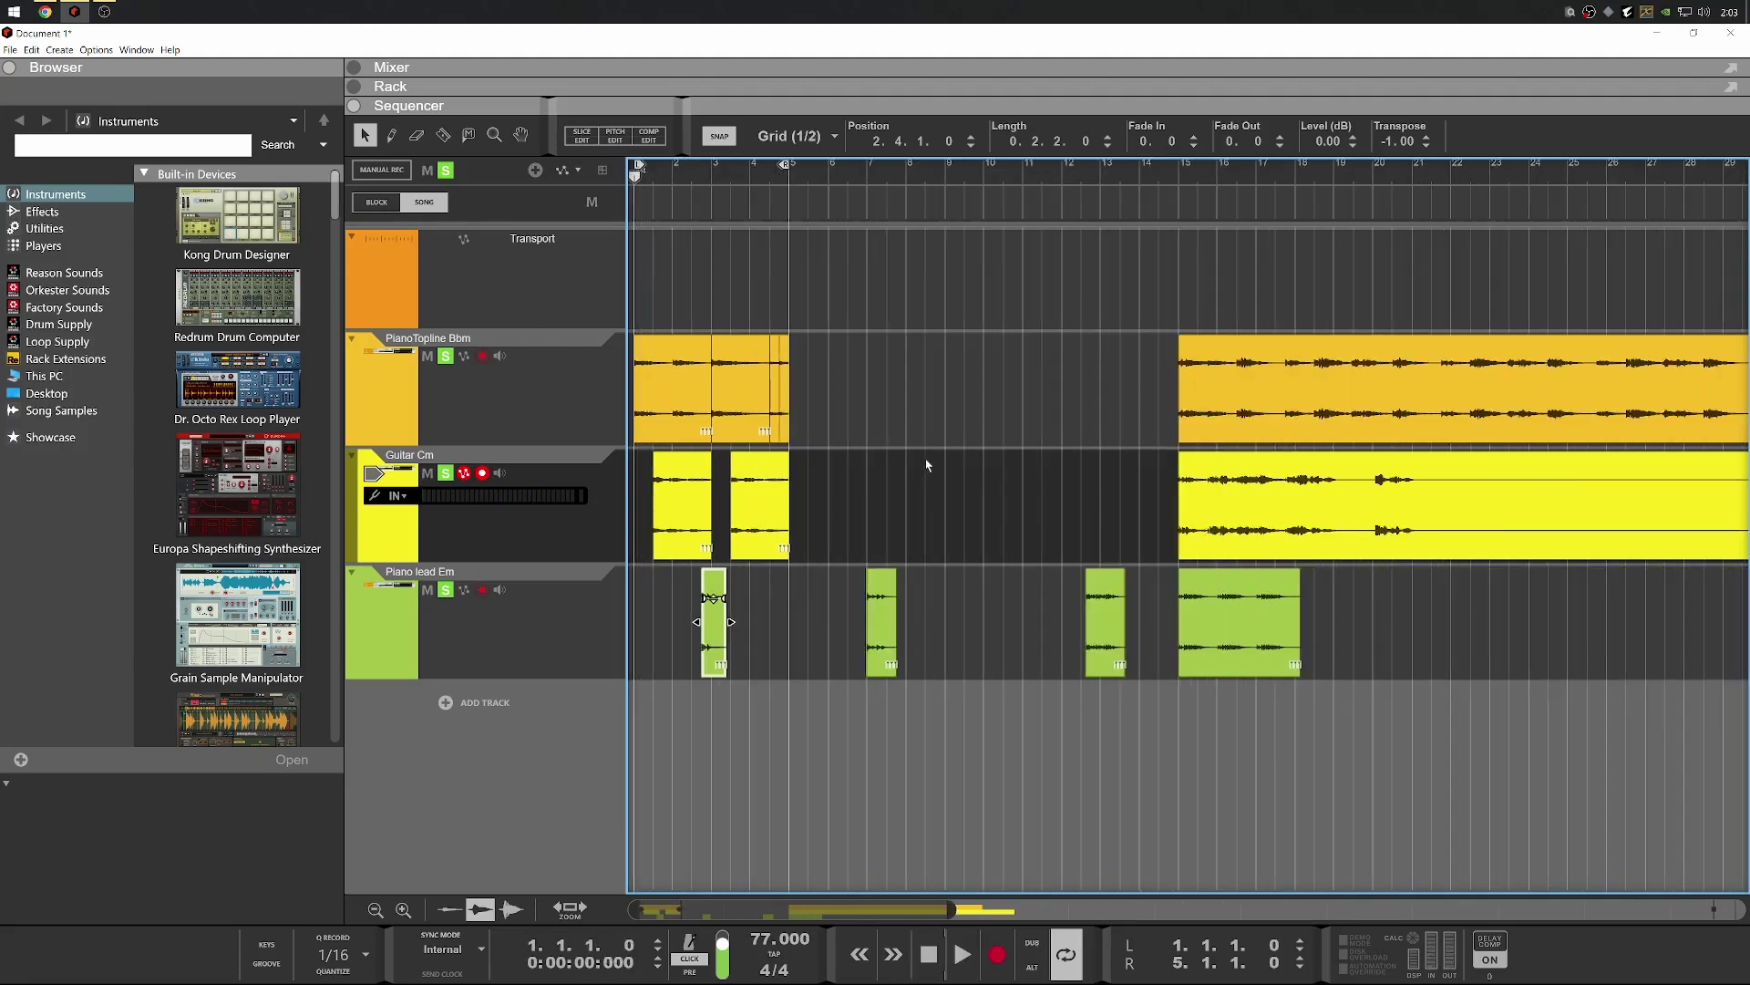
left_click(1321, 192)
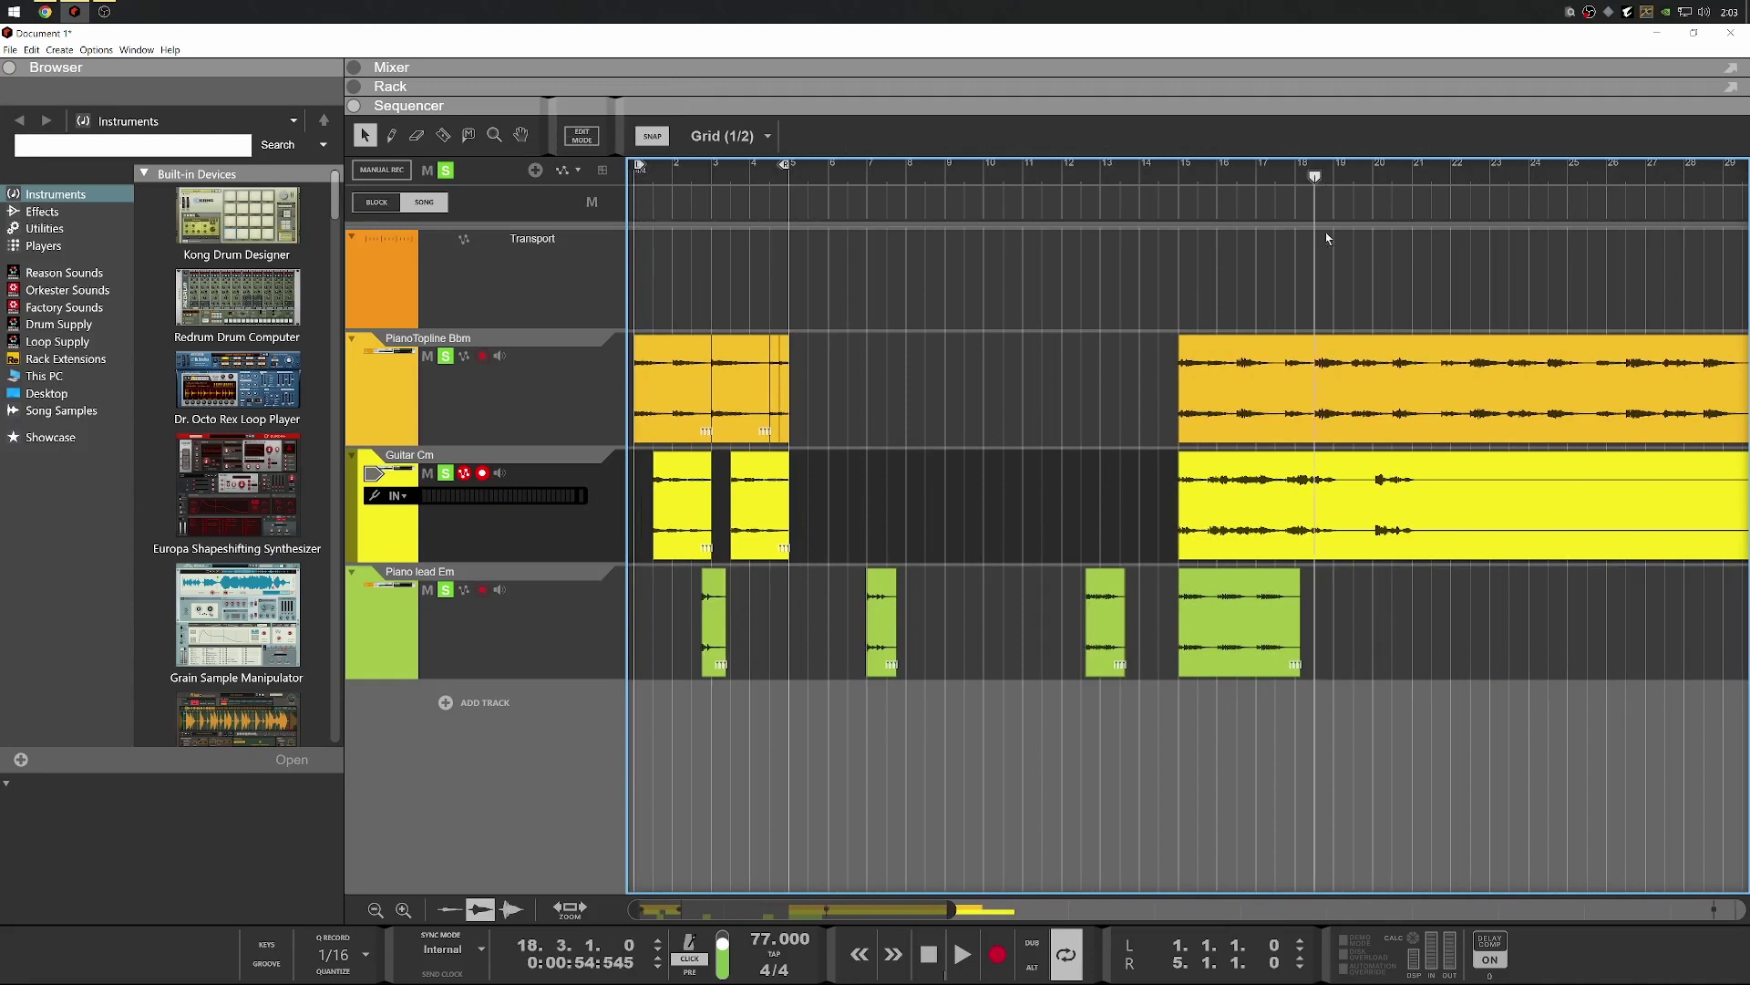
left_click(445, 473)
key("space")
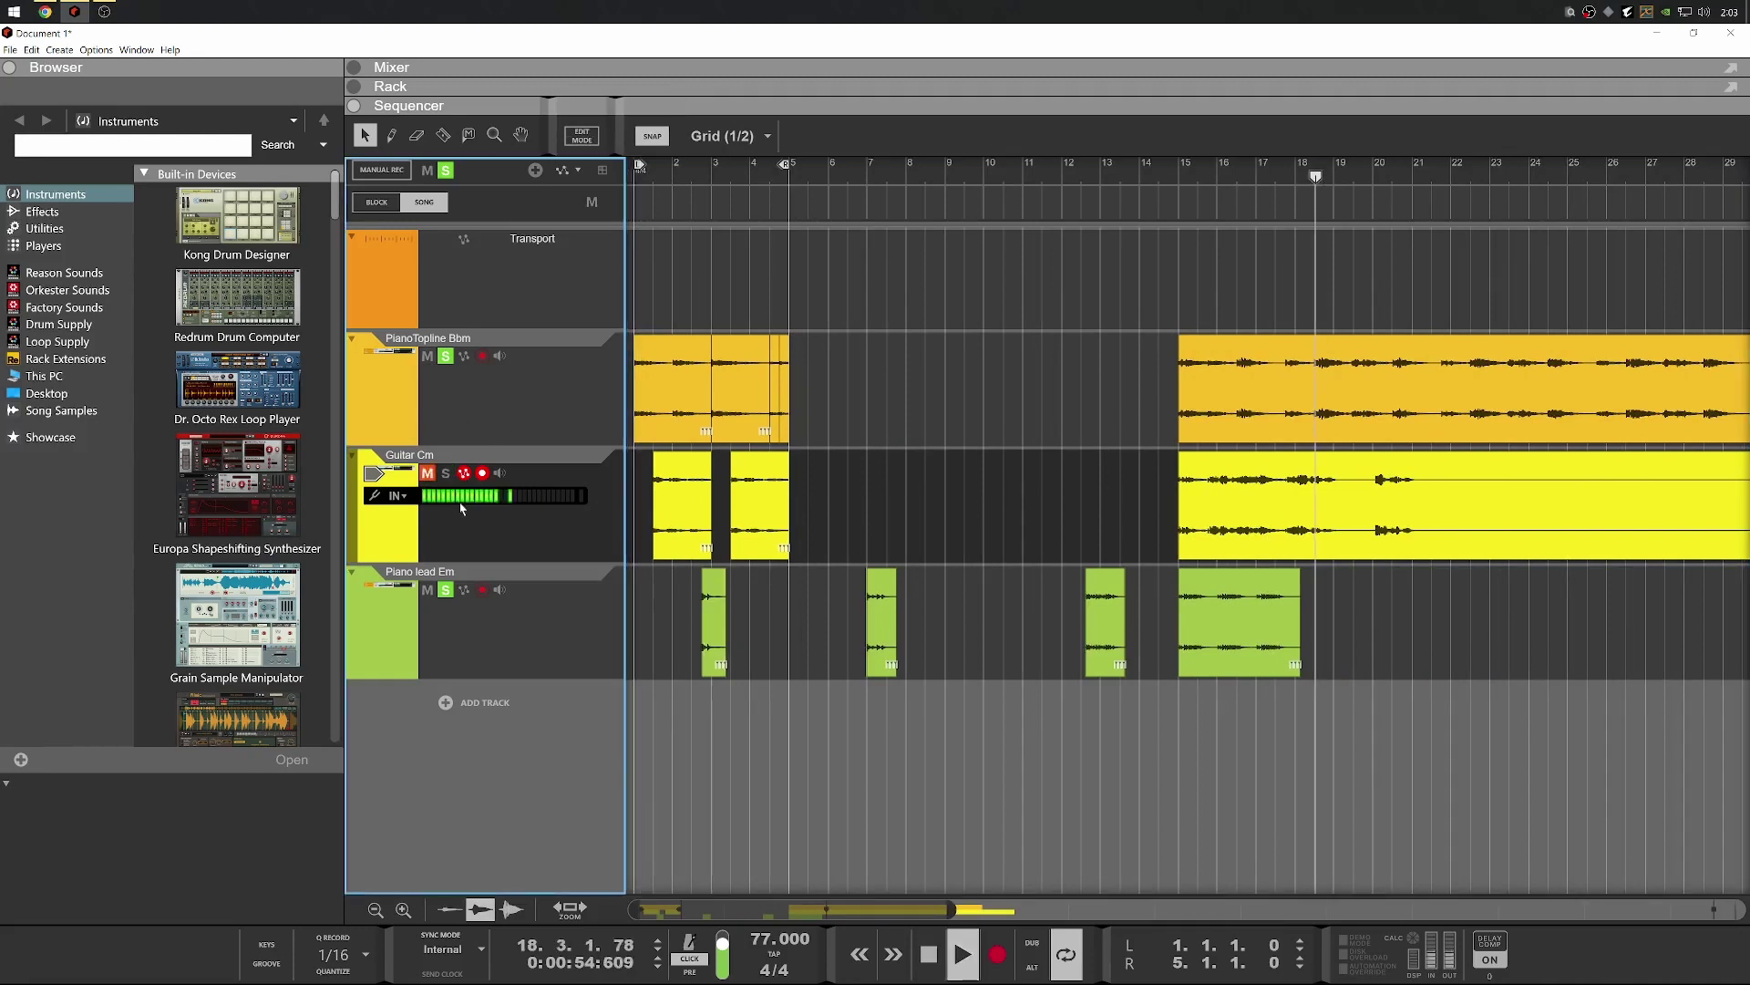
key("space")
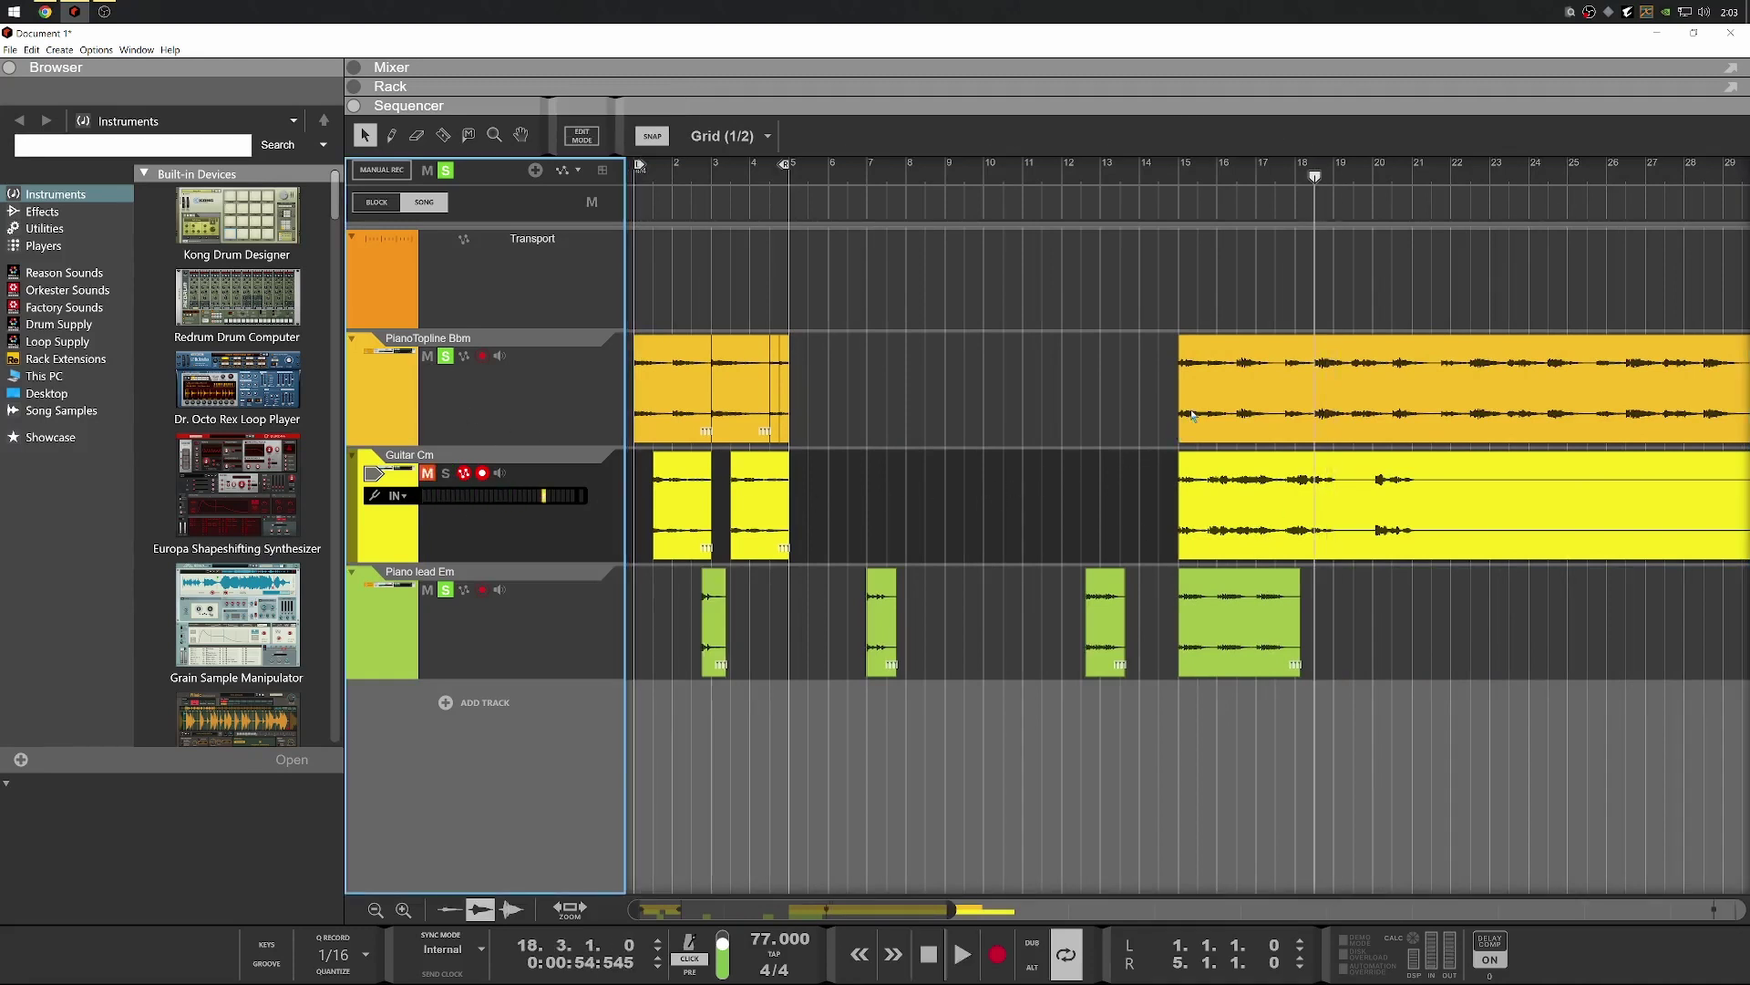
Audition the long PianoTopline Bbm clip at several points between bars 16 and 30 to find another usable phrase
key("space")
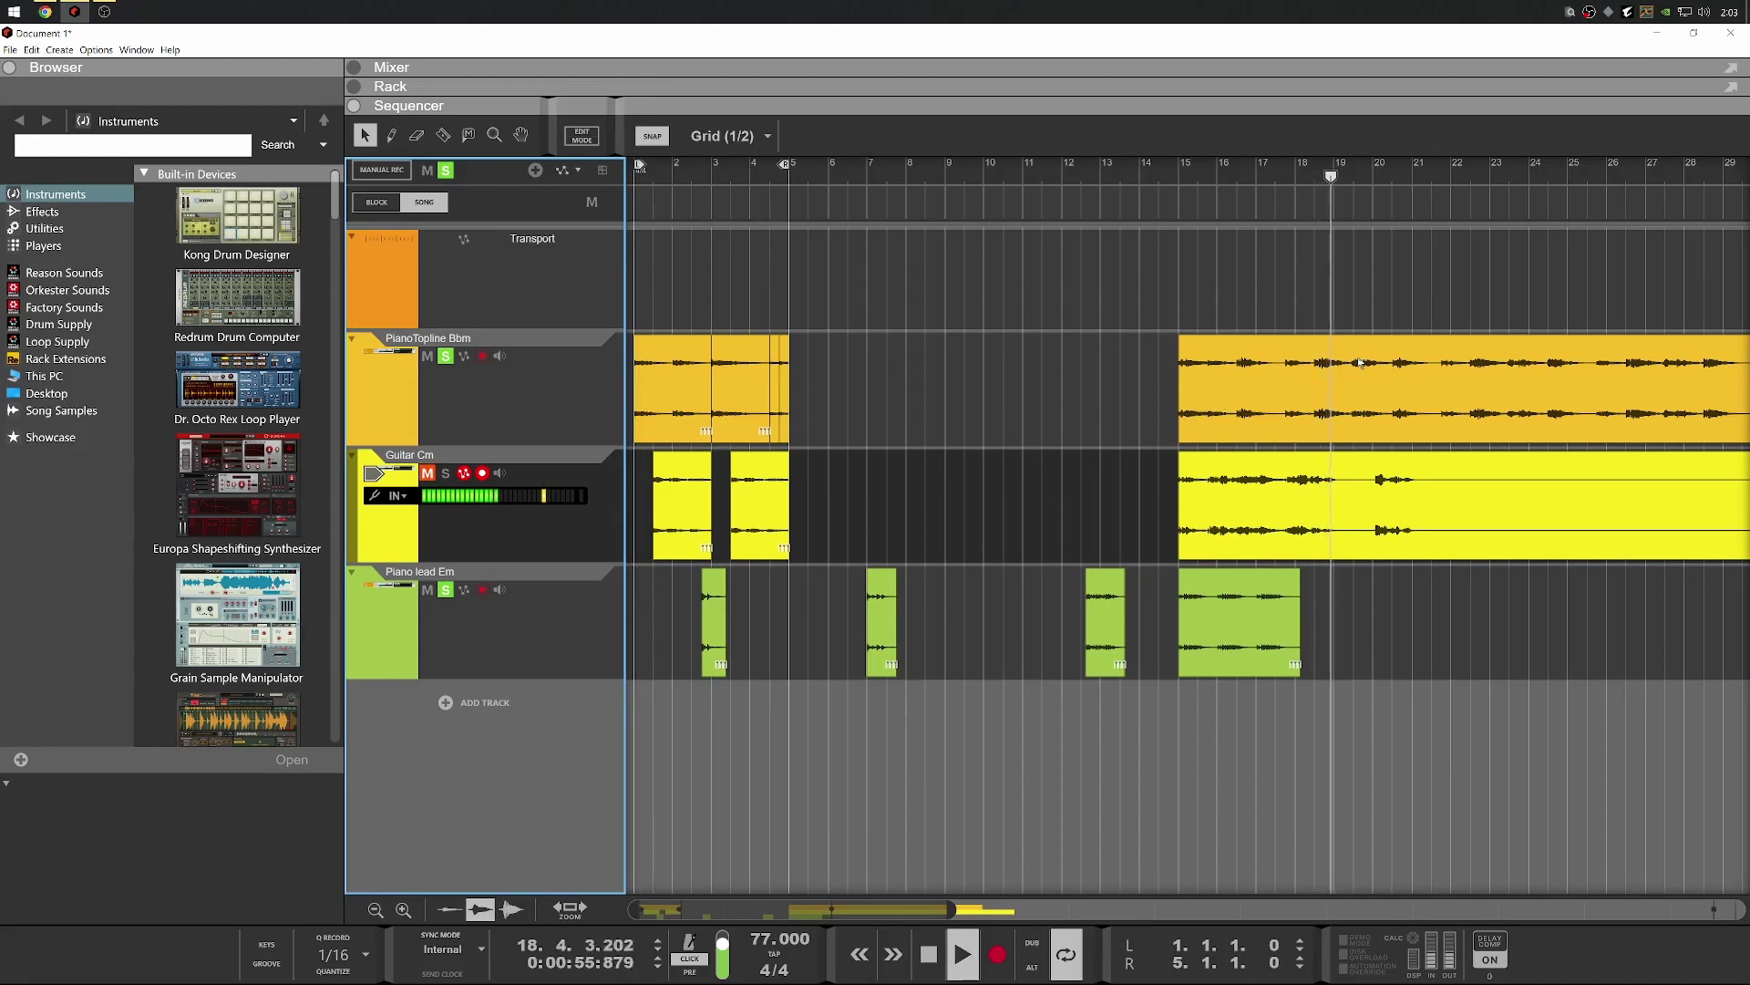
left_click(1292, 177)
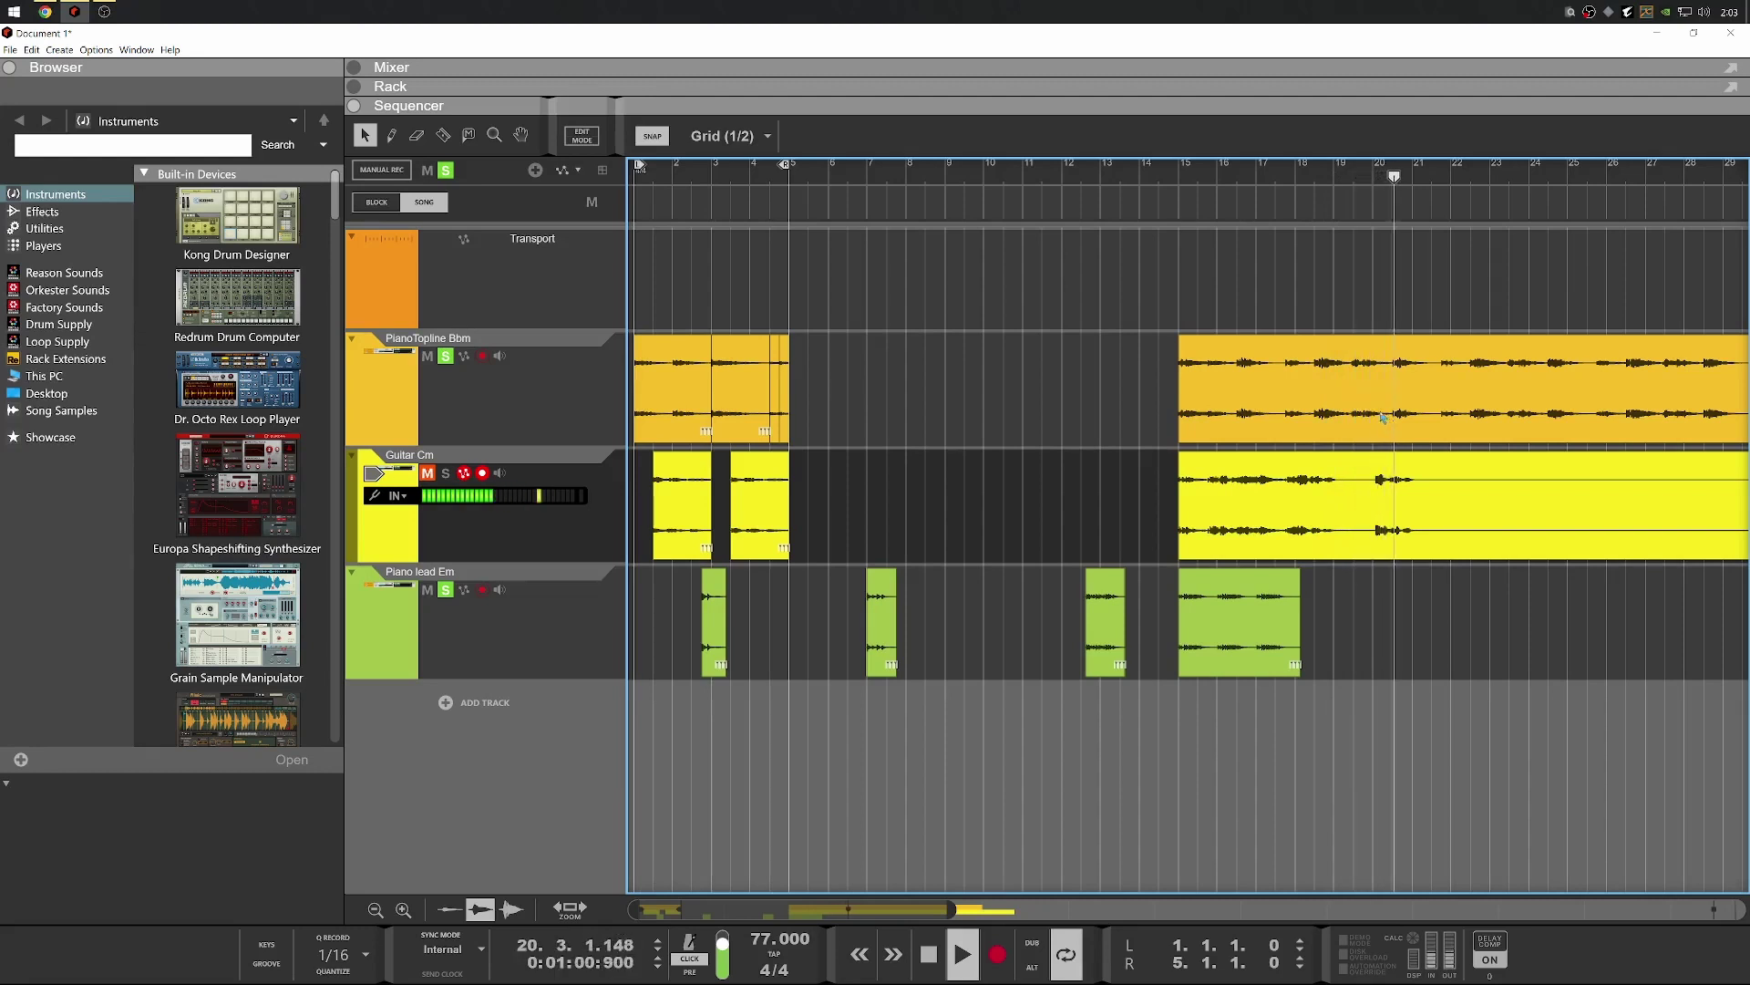
scroll(1645, 473, "up", 3)
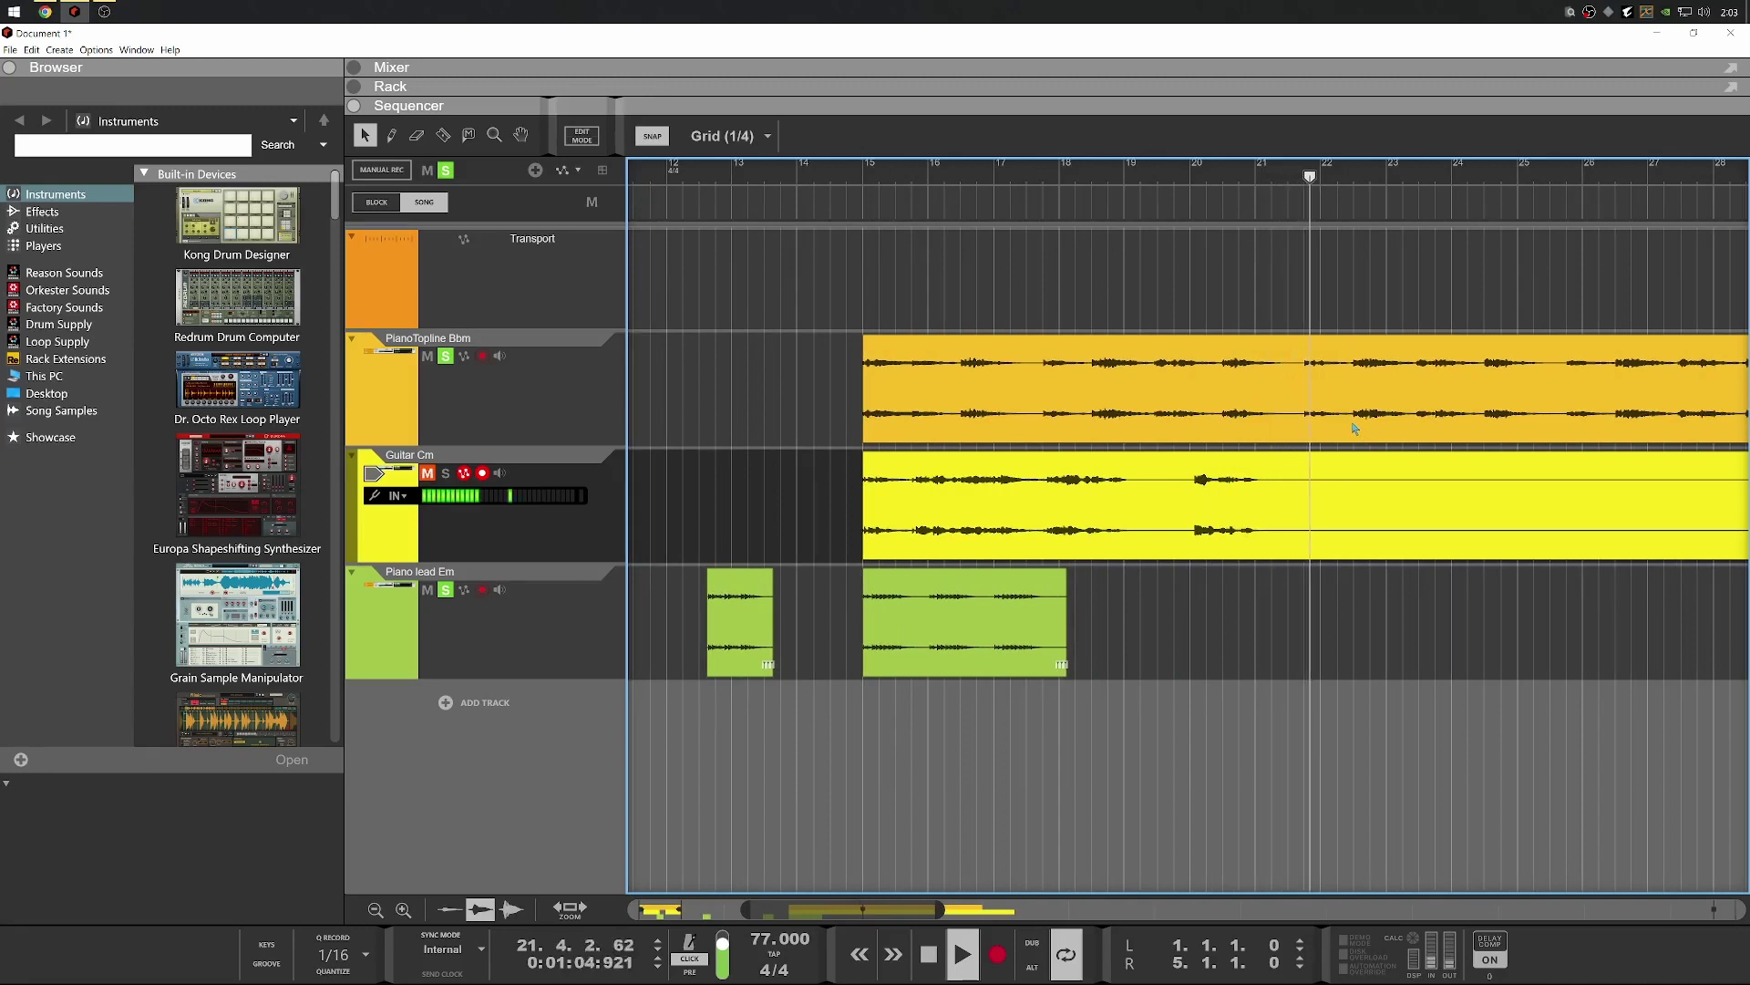
scroll(1353, 426, "down", 2)
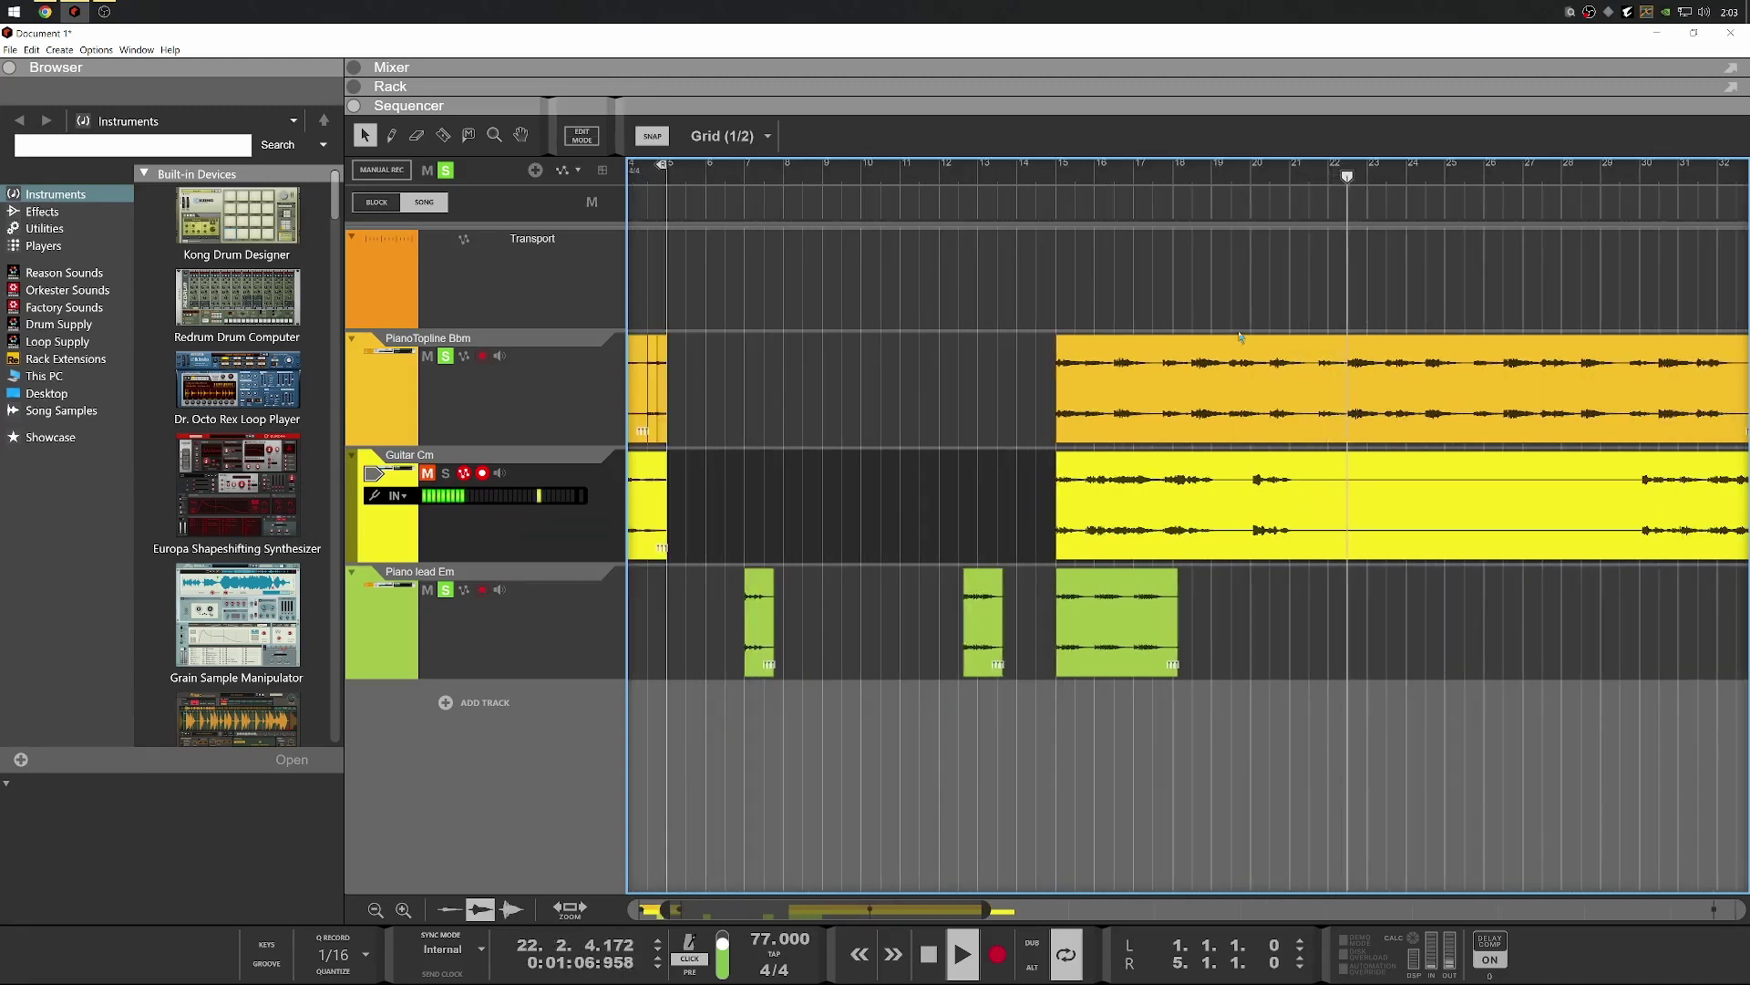
left_click(1434, 177)
left_click(1492, 179)
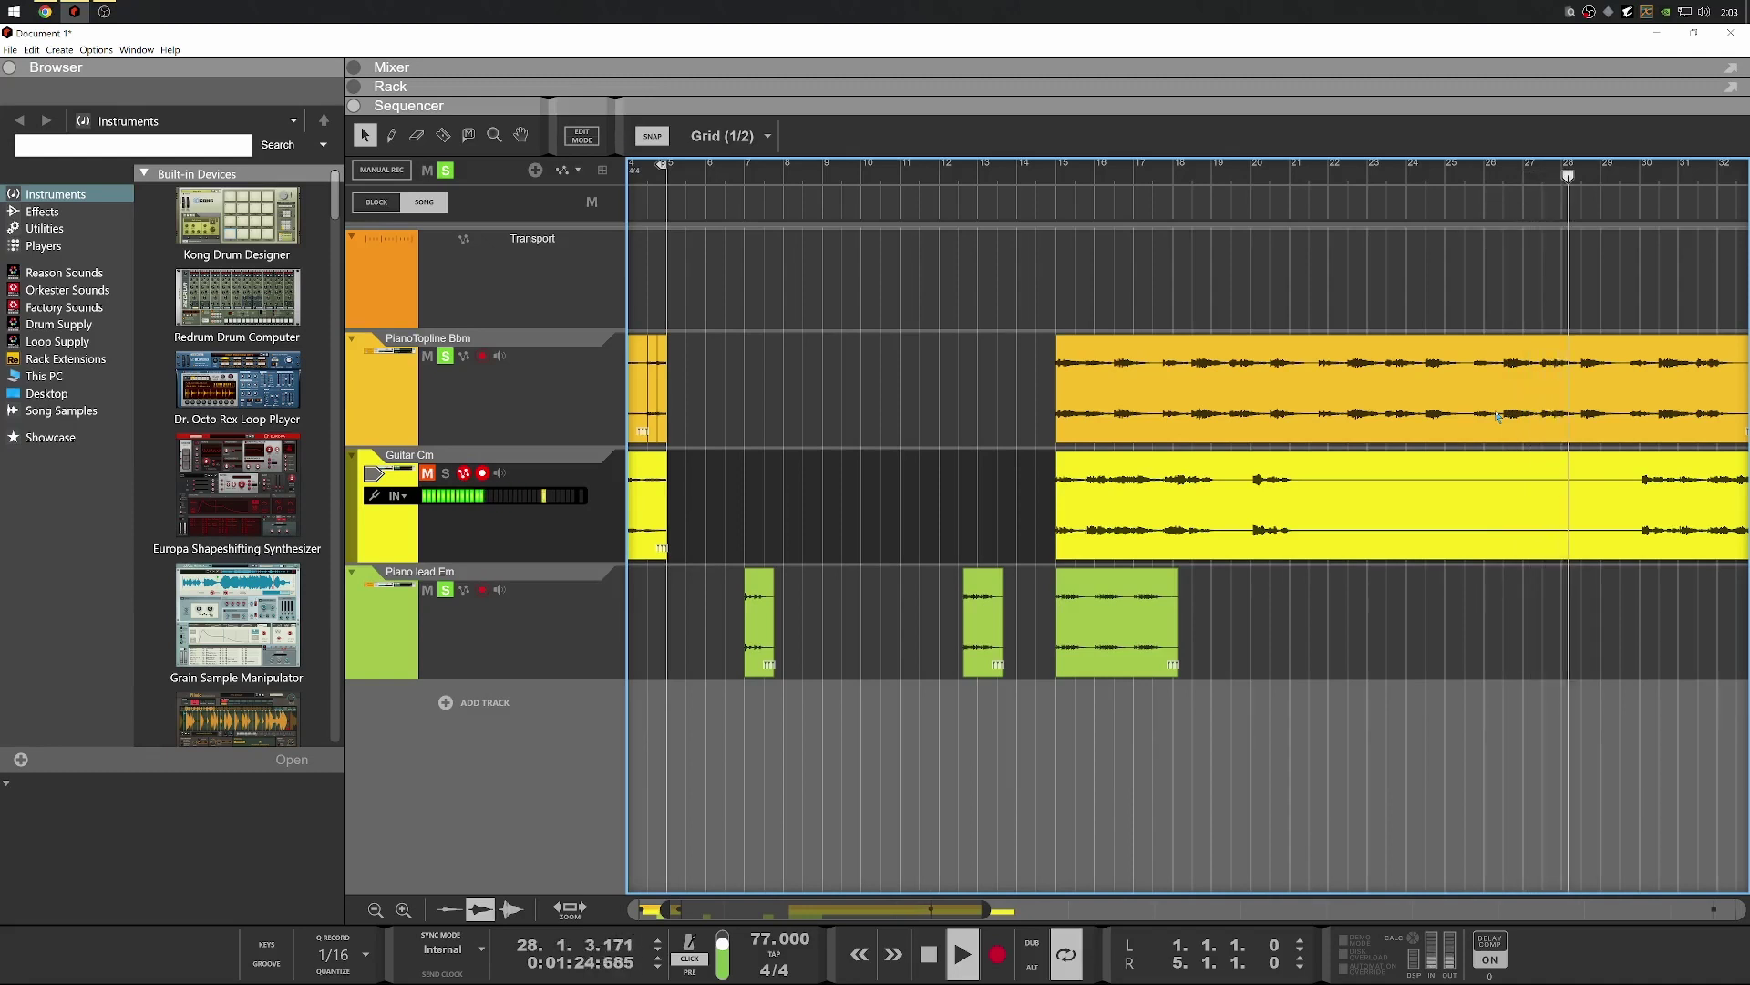
scroll(1498, 417, "down", 2)
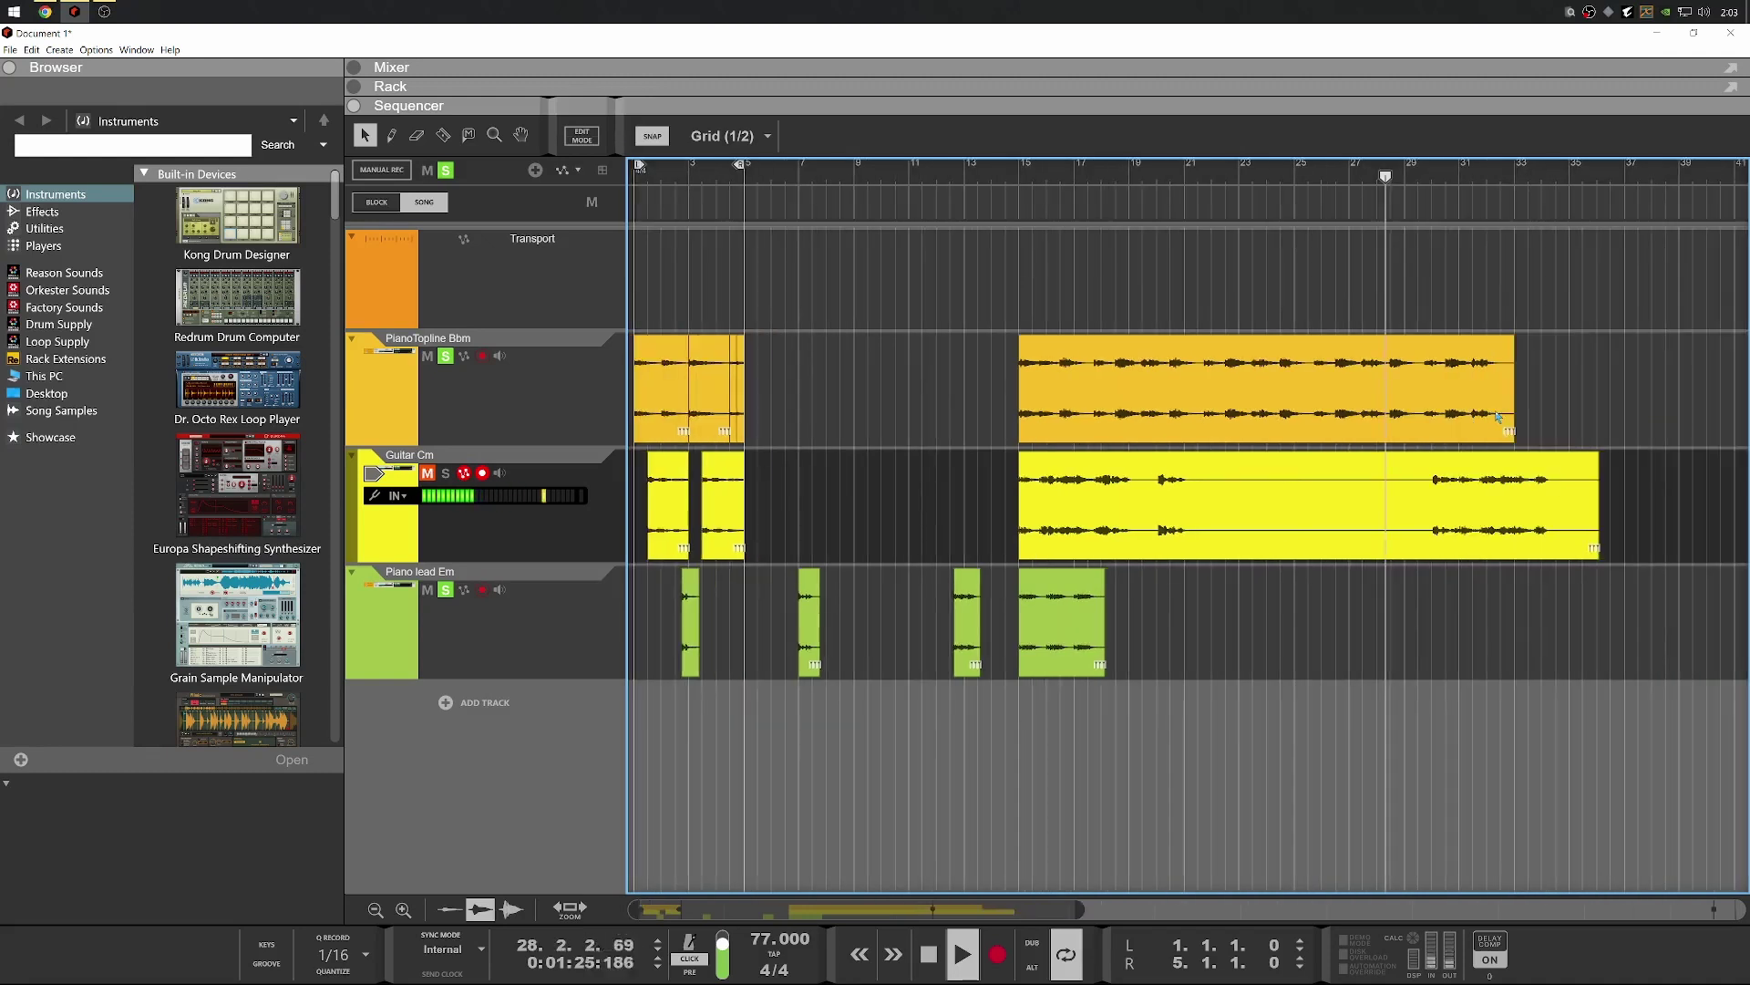
left_click(1436, 180)
key("space")
Split the long PianoTopline Bbm clip at bar 18 beat 3, at the start of the chosen phrase
scroll(1136, 379, "up", 5)
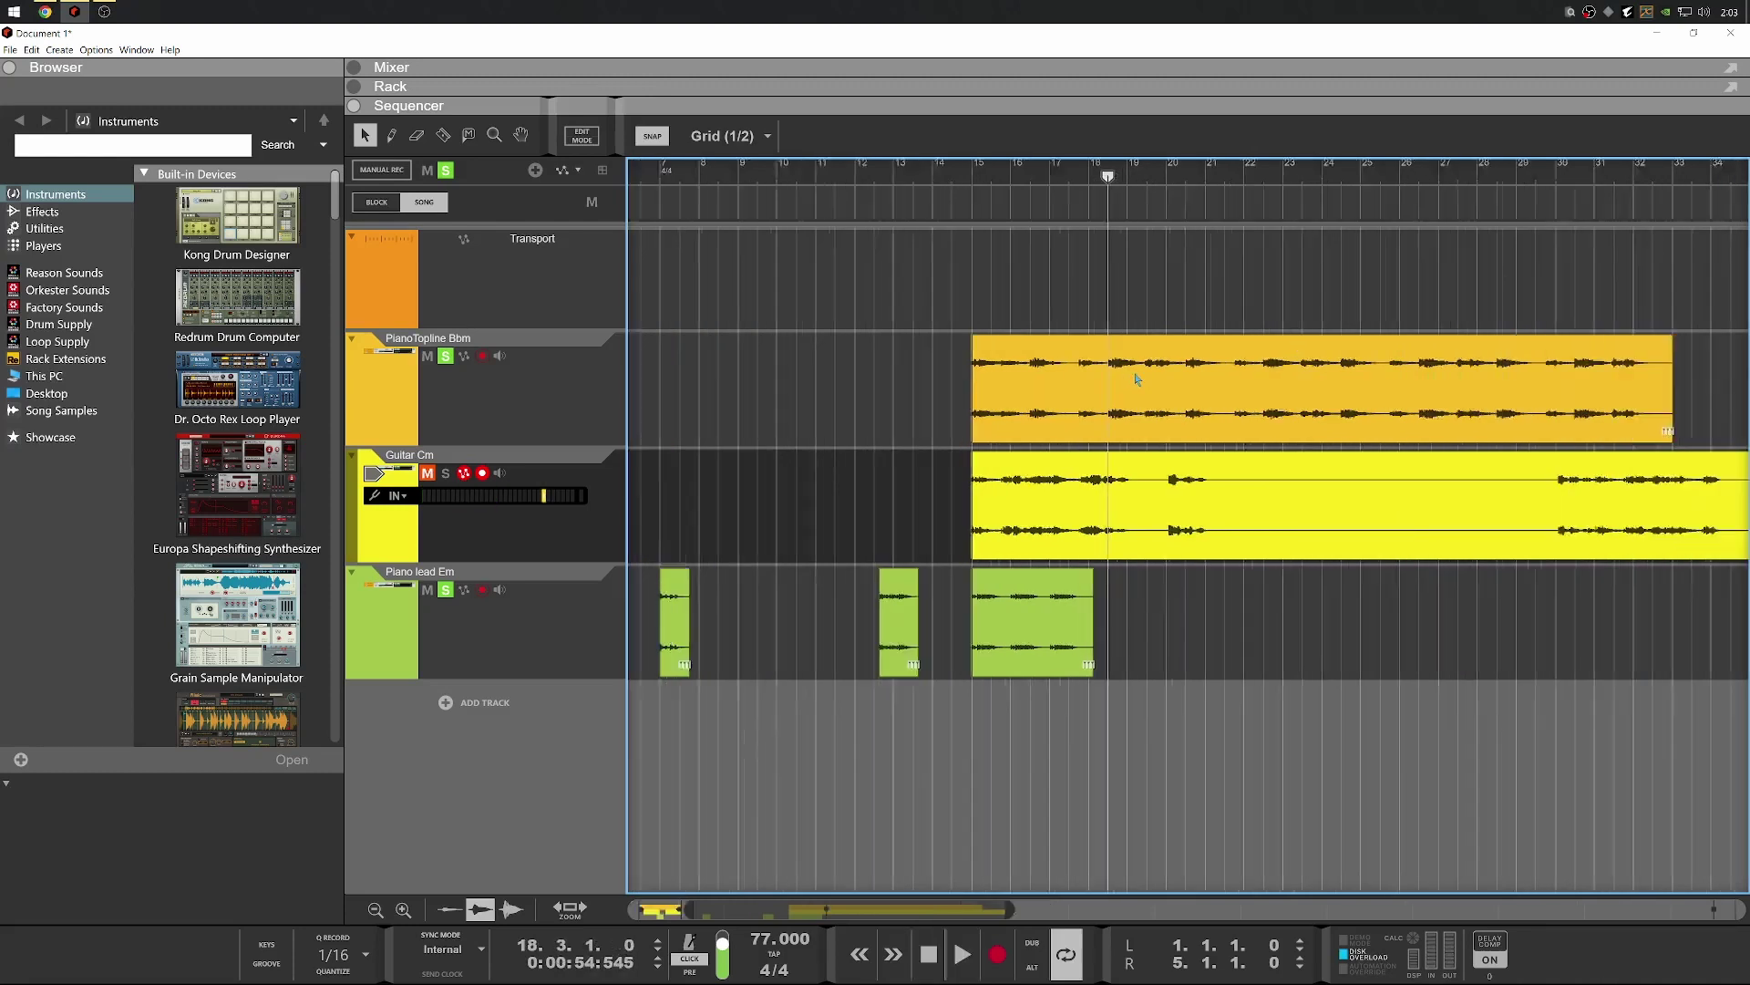
key("space")
scroll(1119, 385, "up", 2)
key("space")
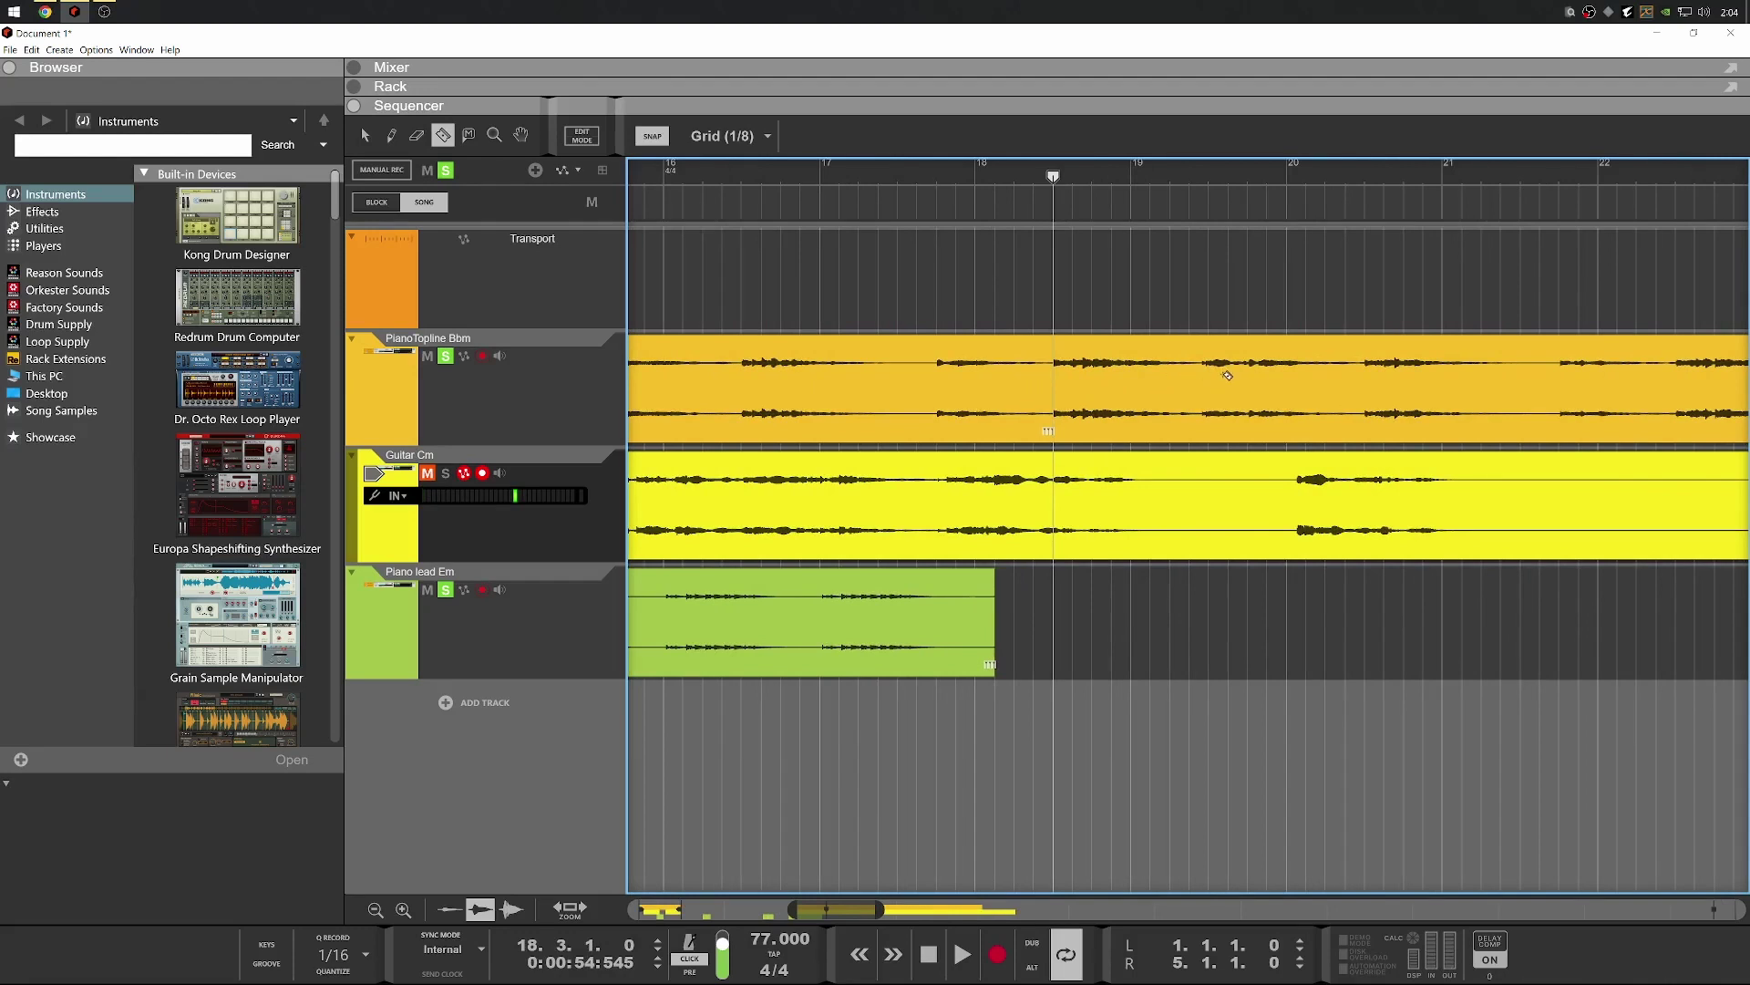
Isolate the PianoTopline Bbm phrase from bar 18 beat 3 at length 0.3.2.0 with a fade-out of 2, and audition it
left_click(1176, 378)
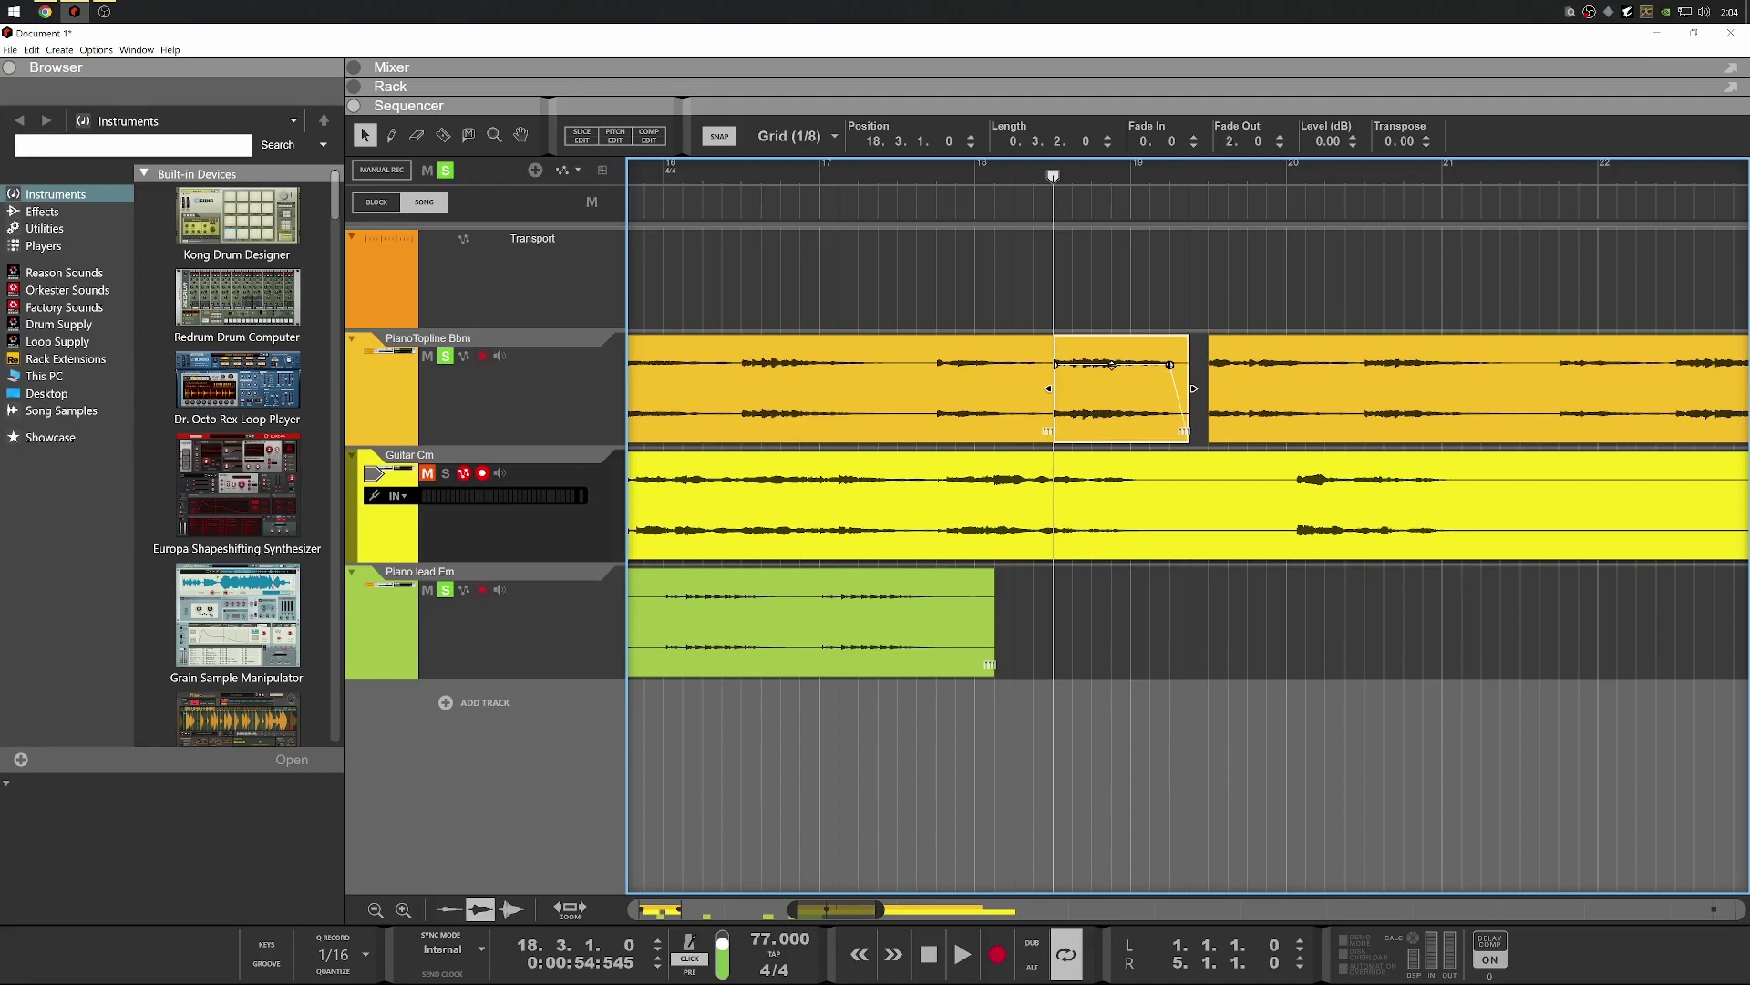
key("space")
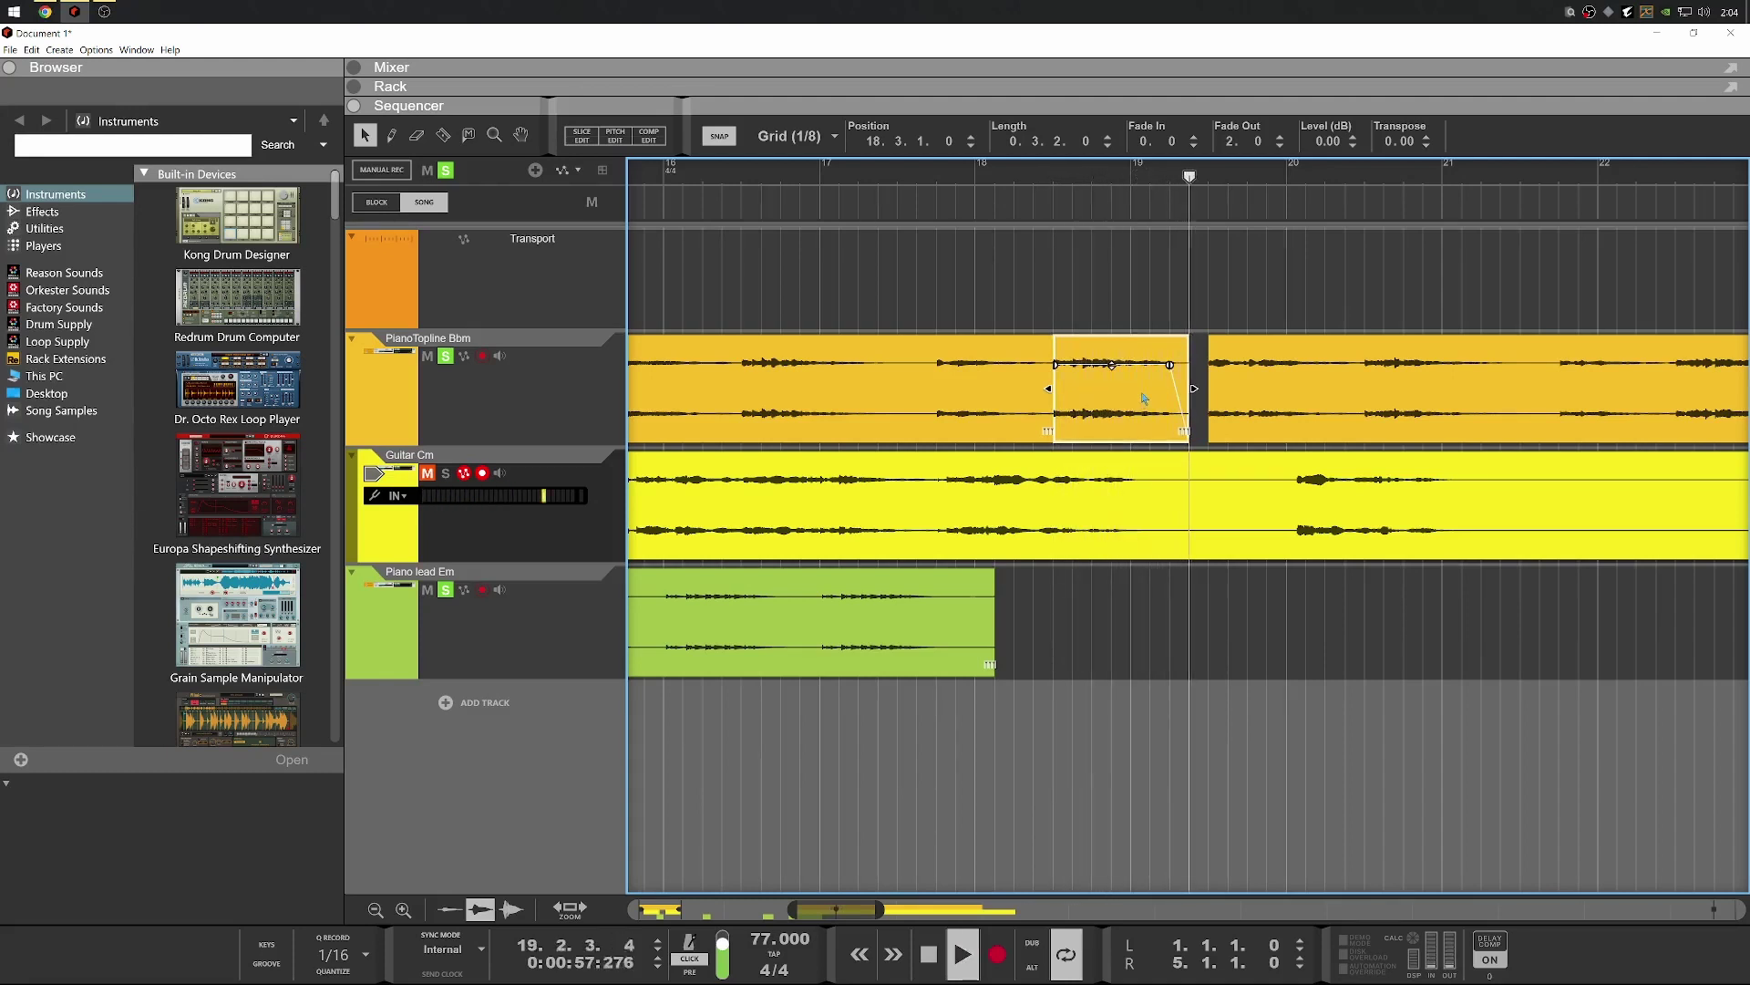
key("space")
key("space")
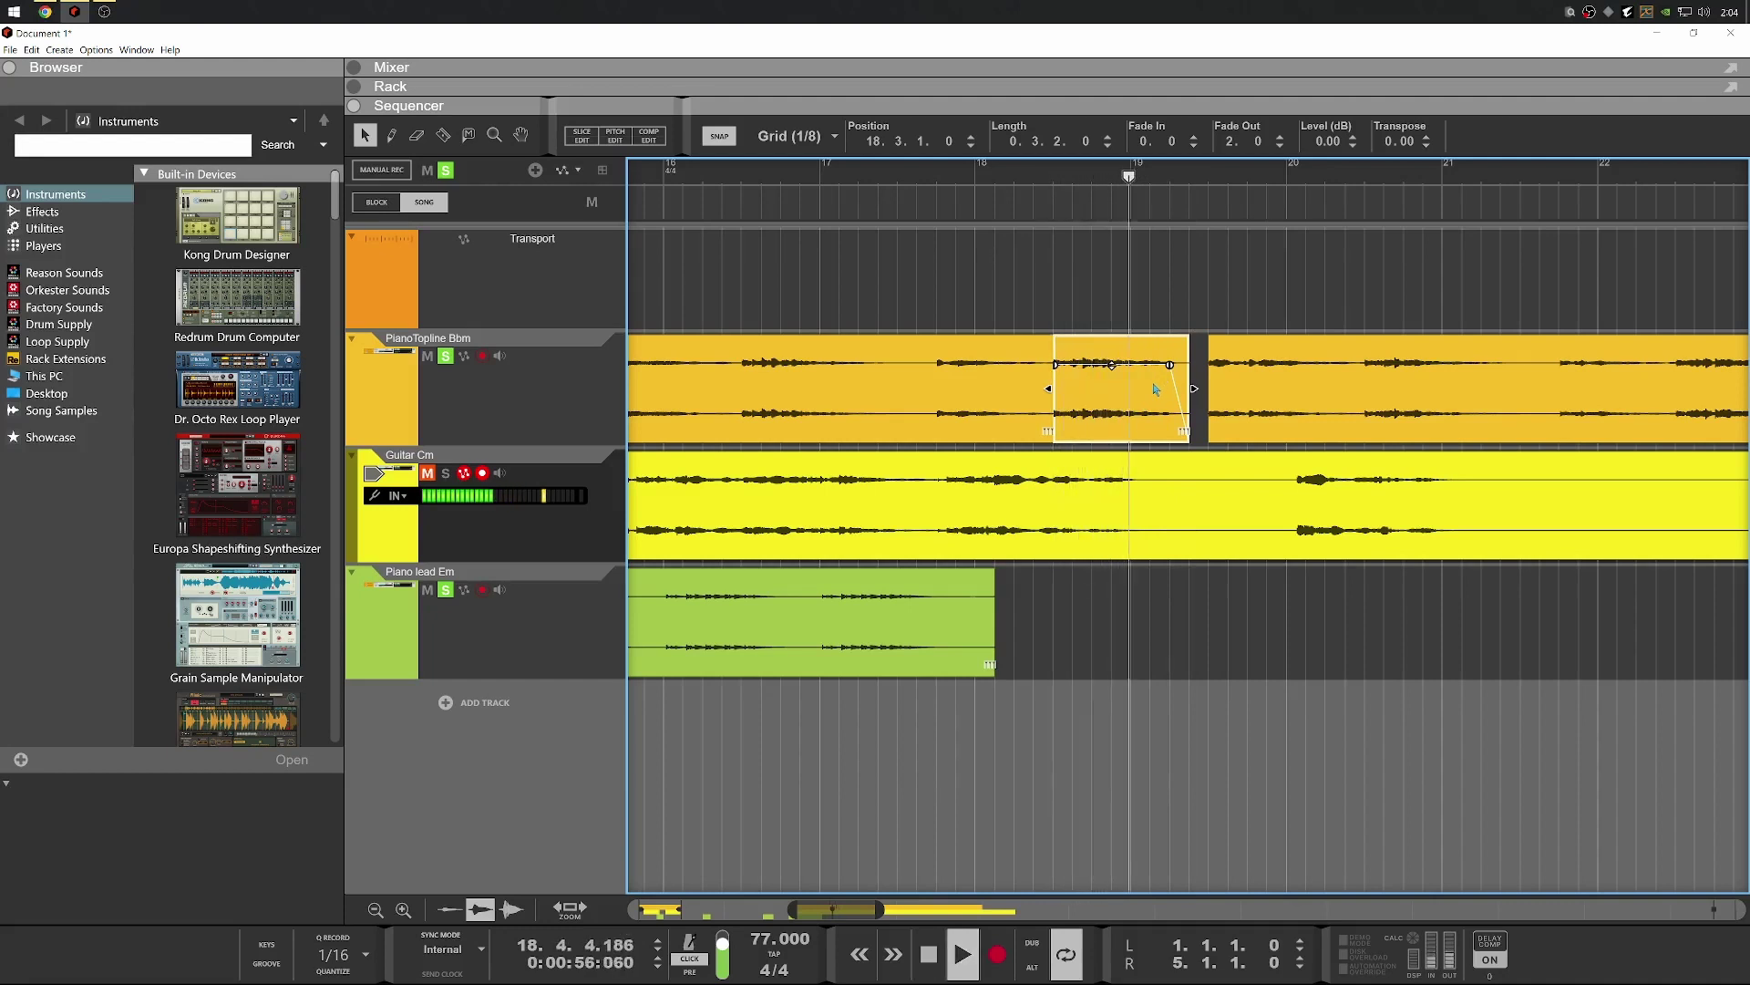
key("space")
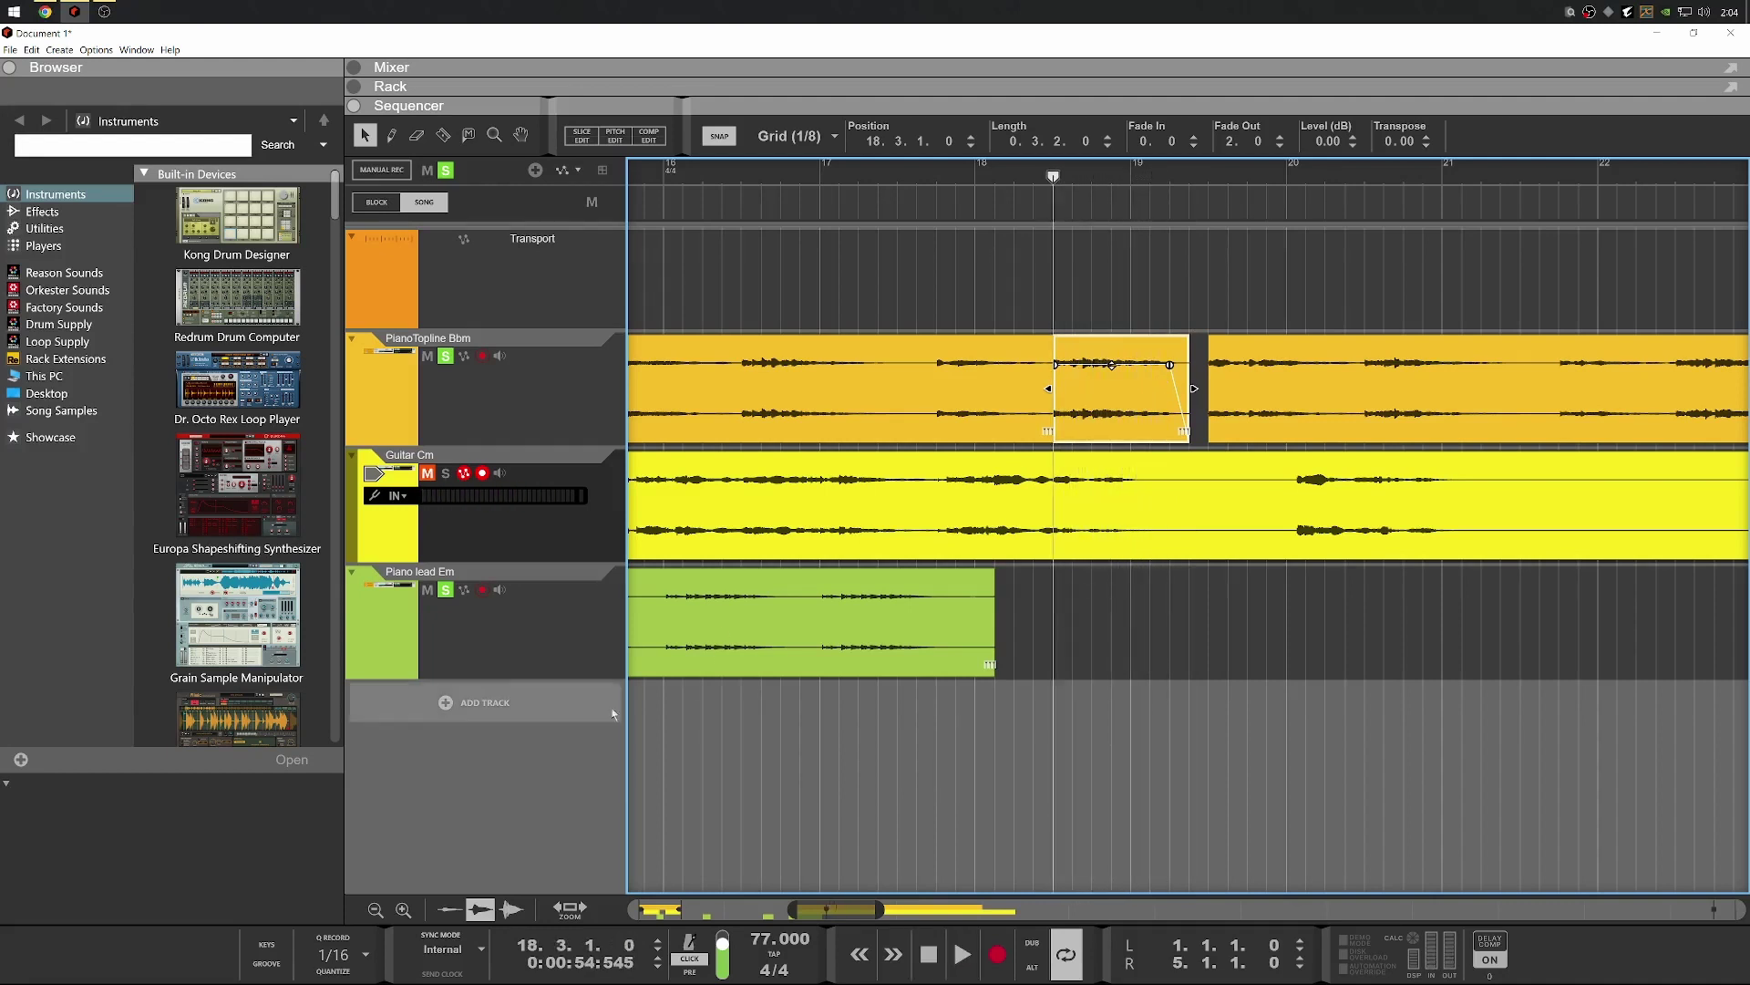
Create a new audio track and move the isolated piano phrase onto it at the start of bar 1
left_click(472, 702)
left_click(531, 706)
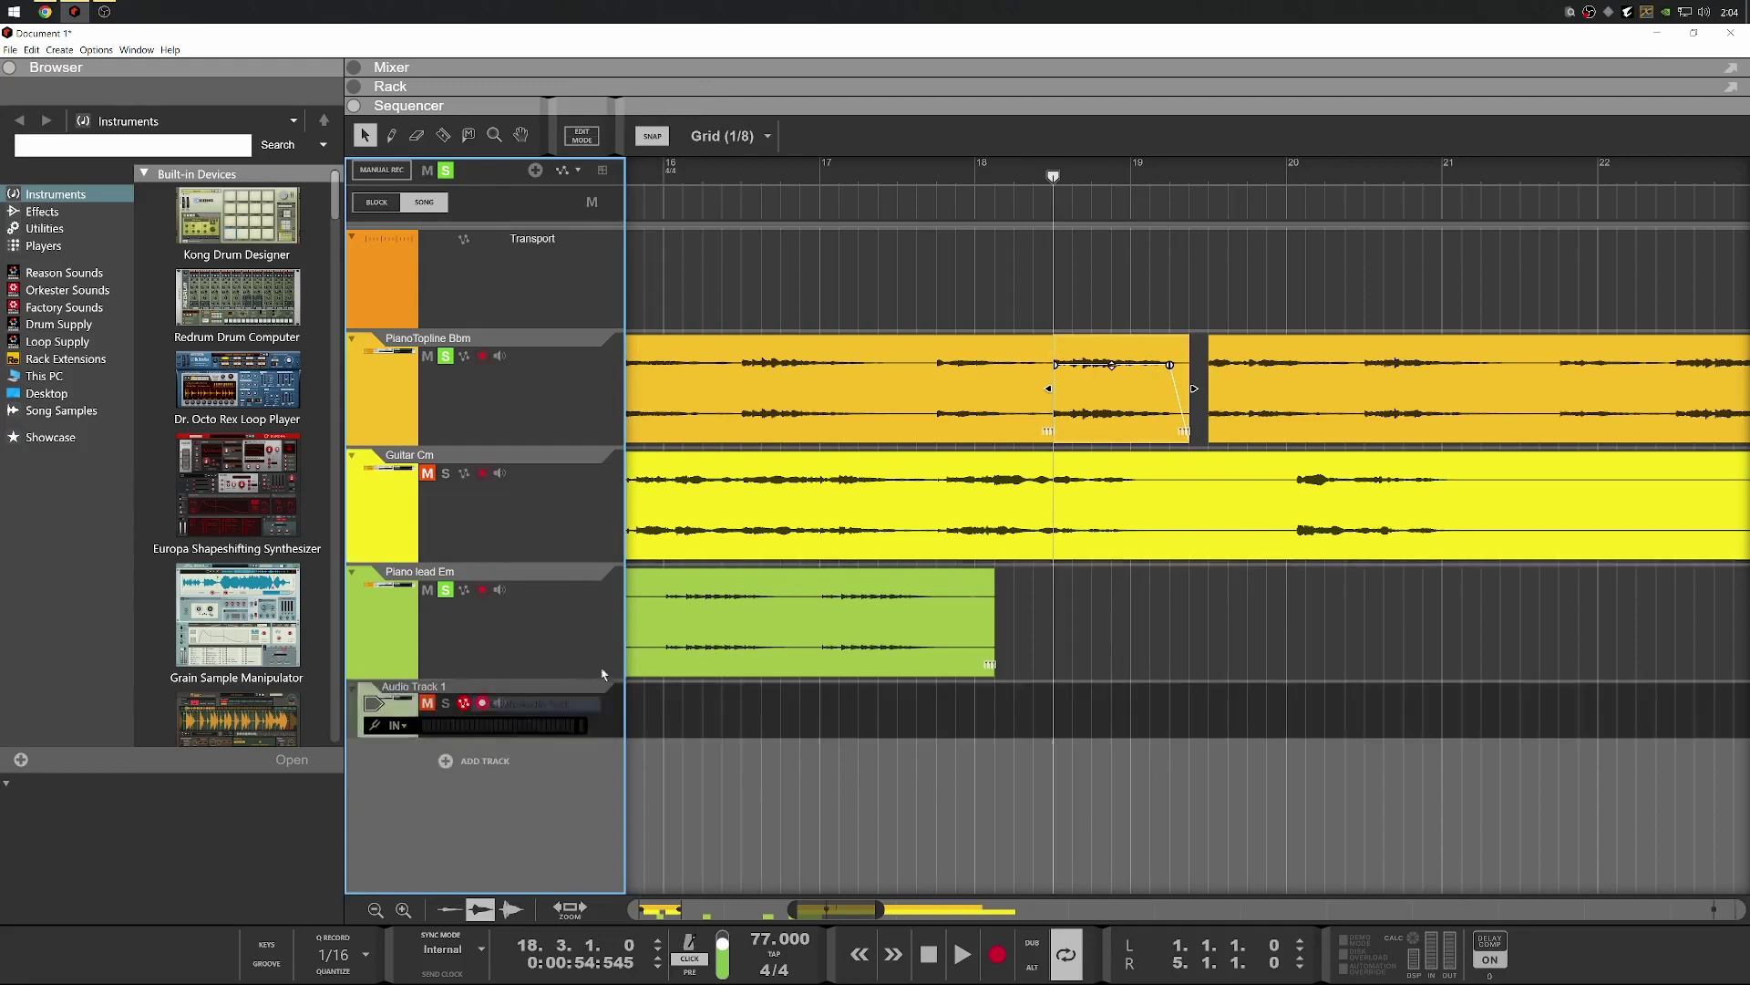
left_click_drag(566, 834, 387, 774)
scroll(389, 776, "left", 10)
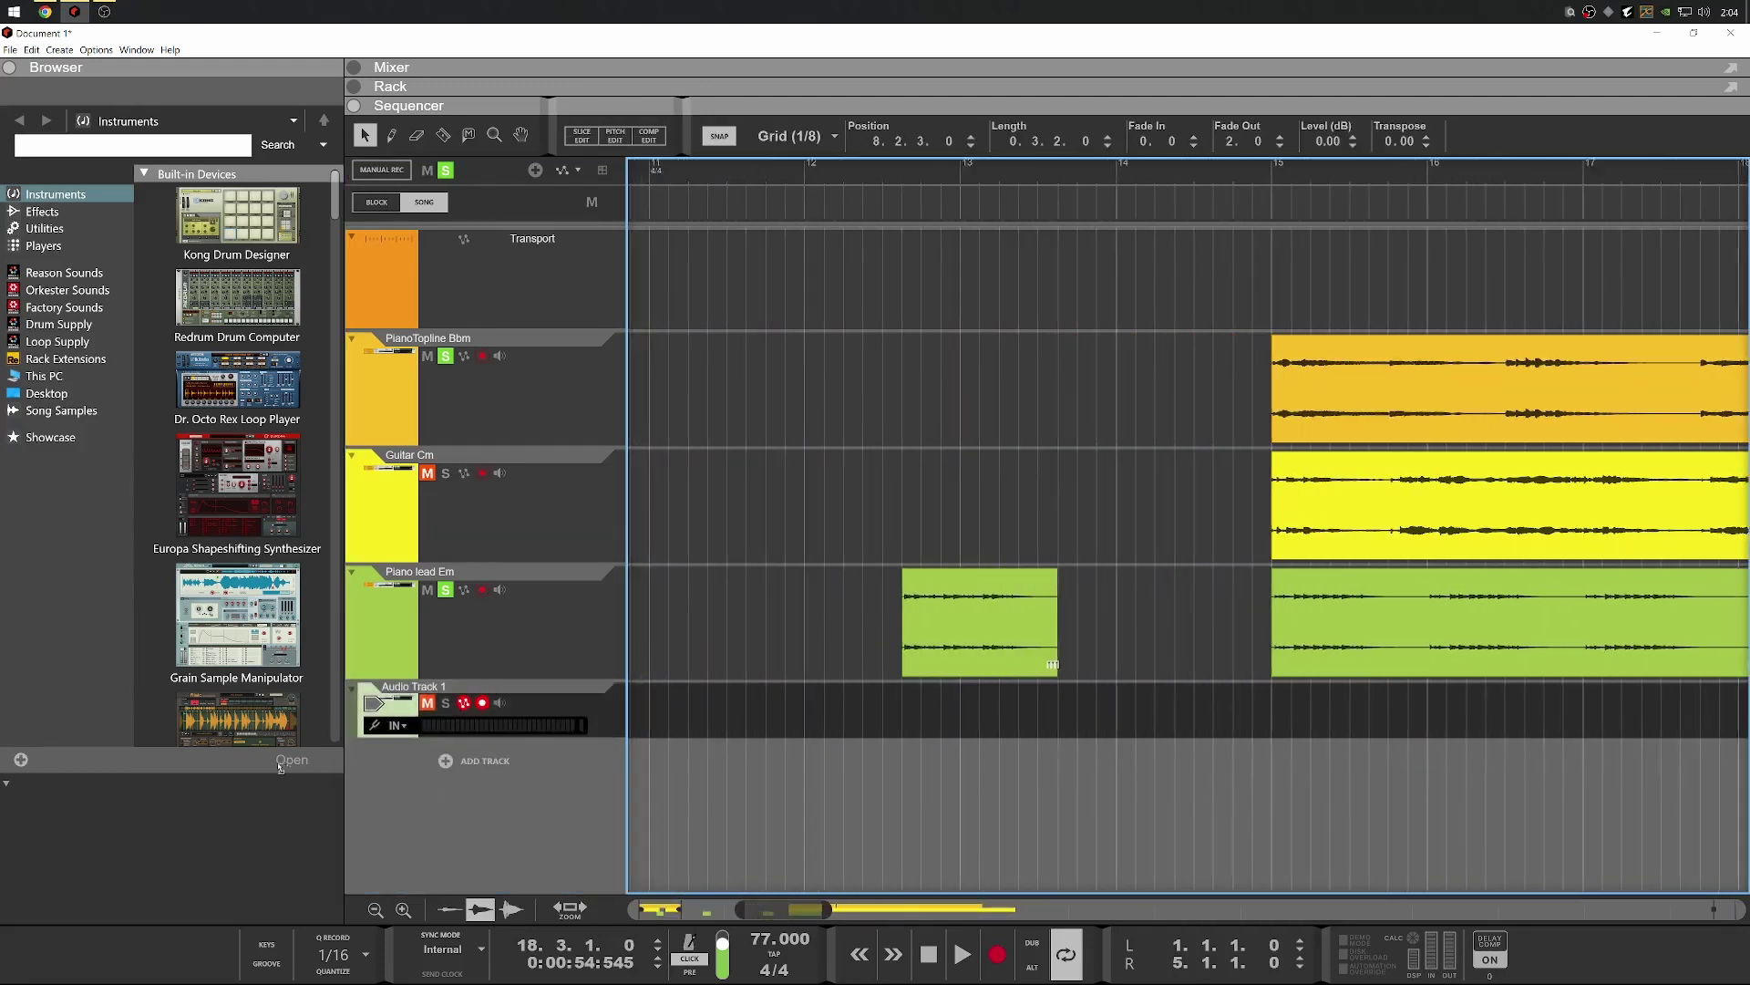
left_click_drag(243, 765, 244, 765)
scroll(1022, 678, "down", 3)
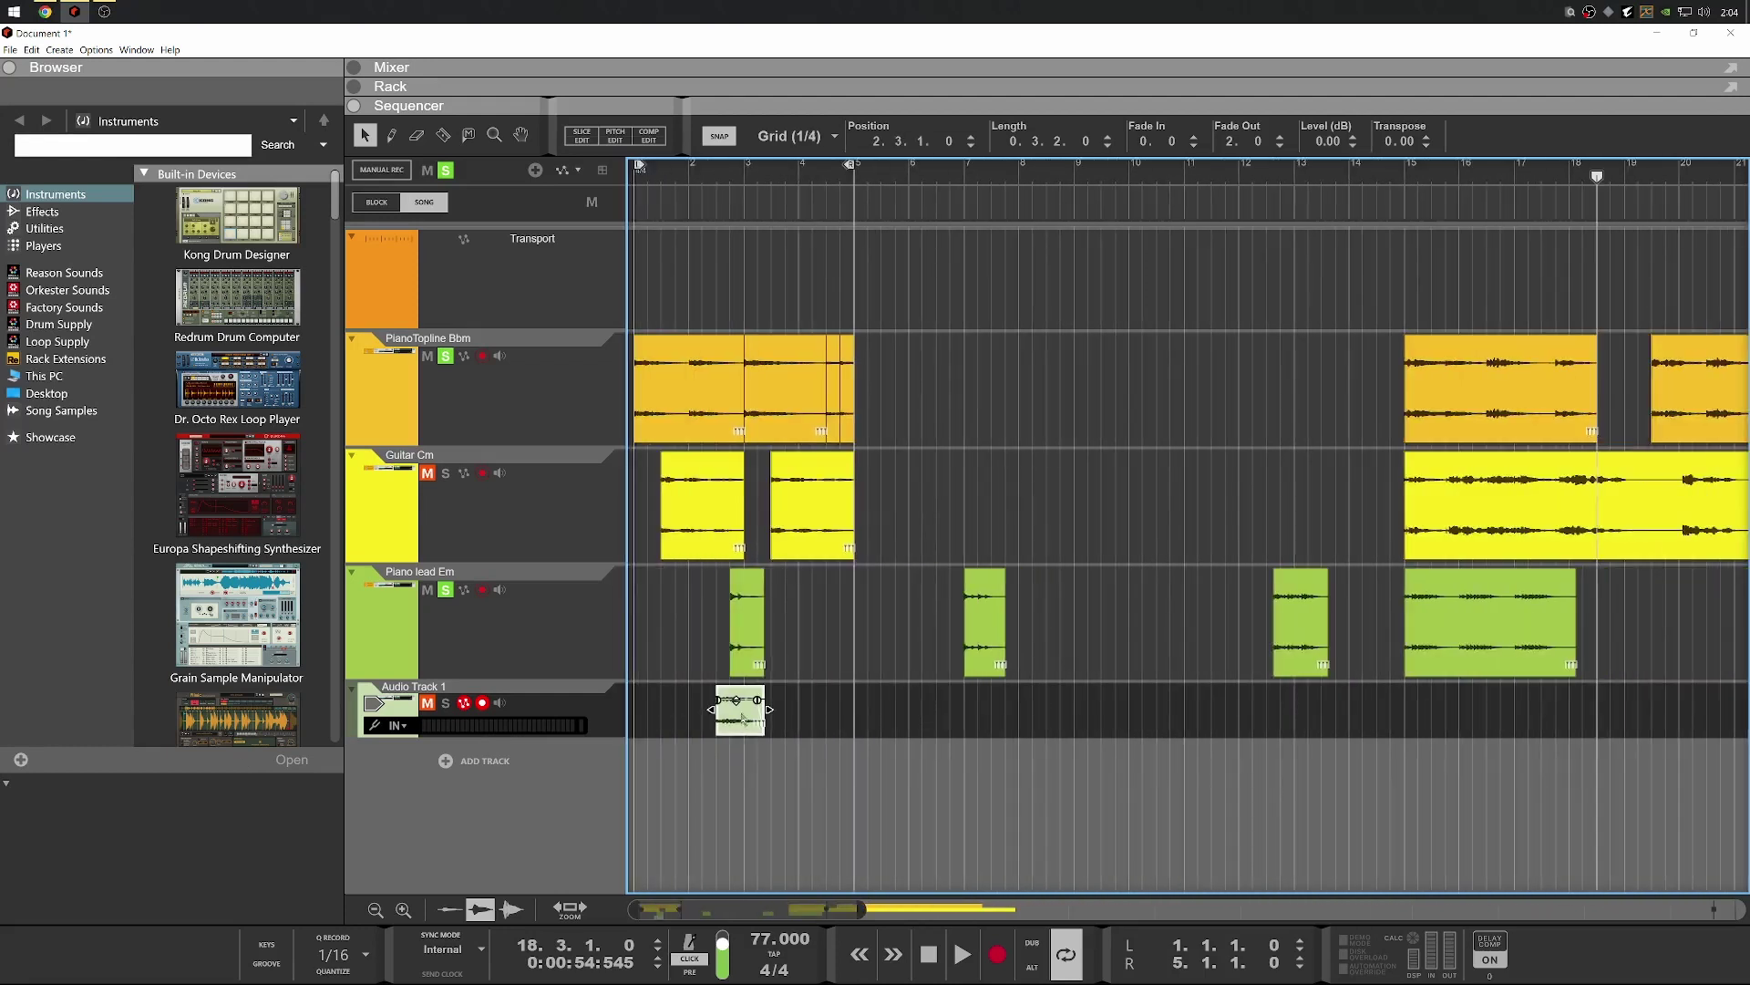
left_click_drag(743, 717, 674, 733)
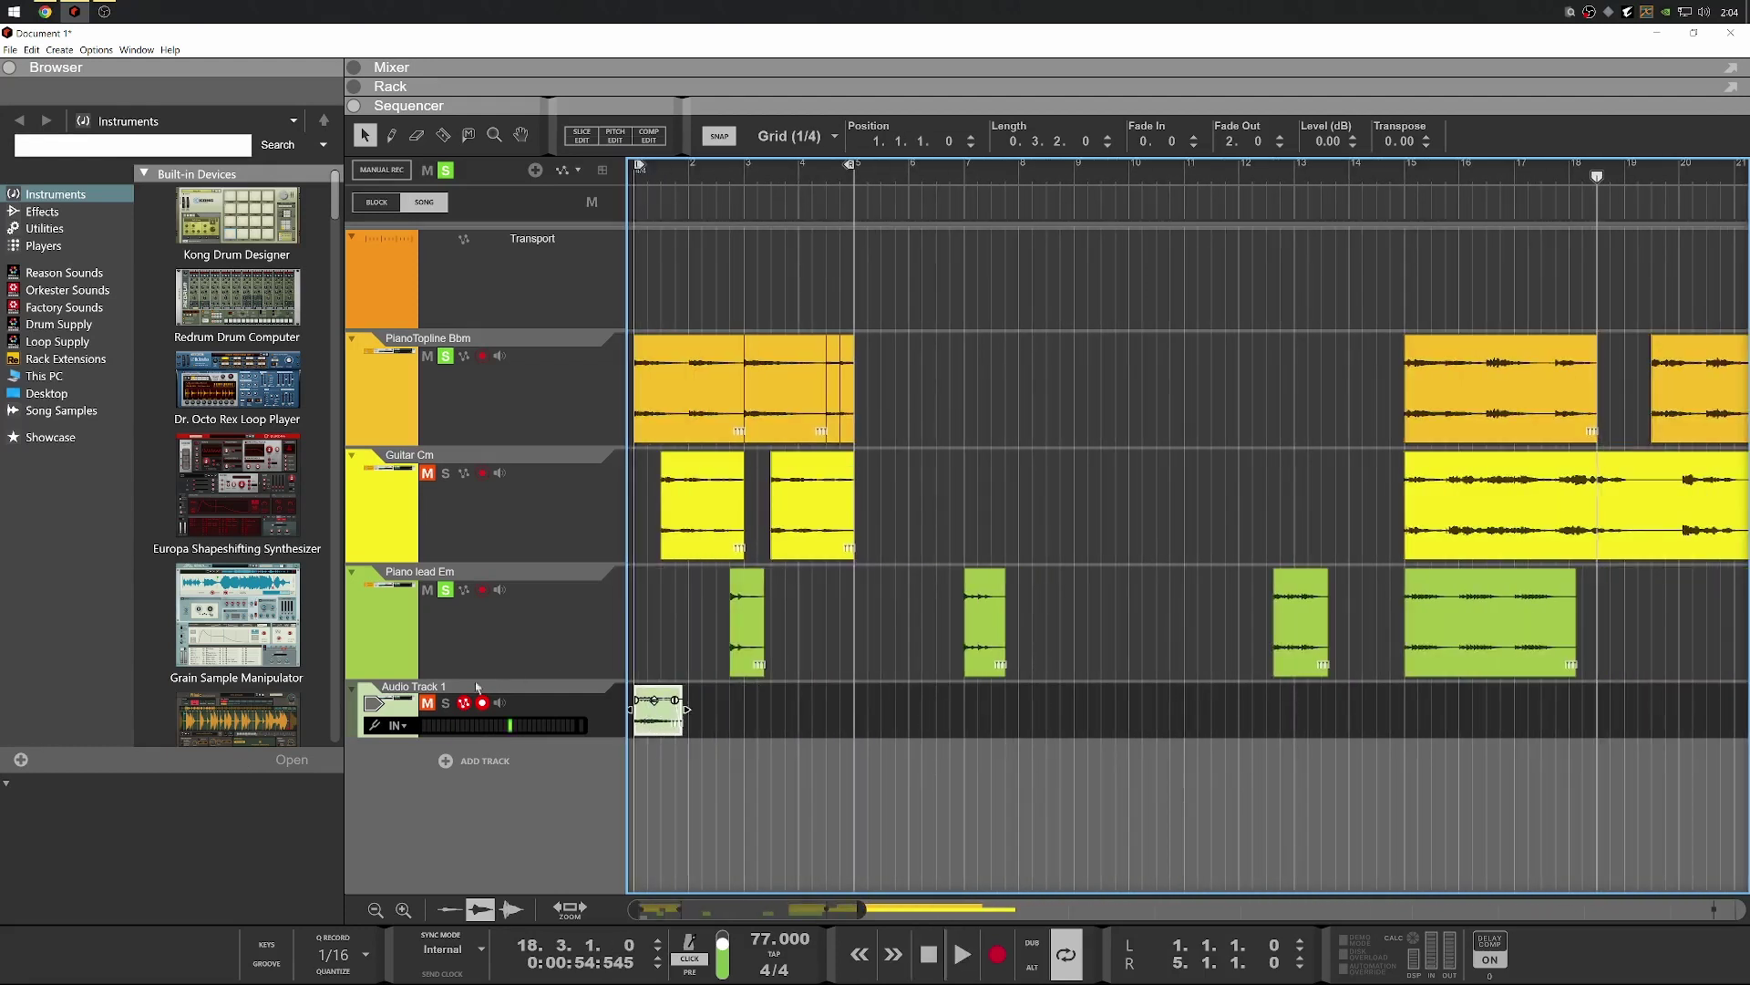
Take all tracks out of solo and play the loop from the start of bar 1
left_click(446, 170)
left_click(637, 179)
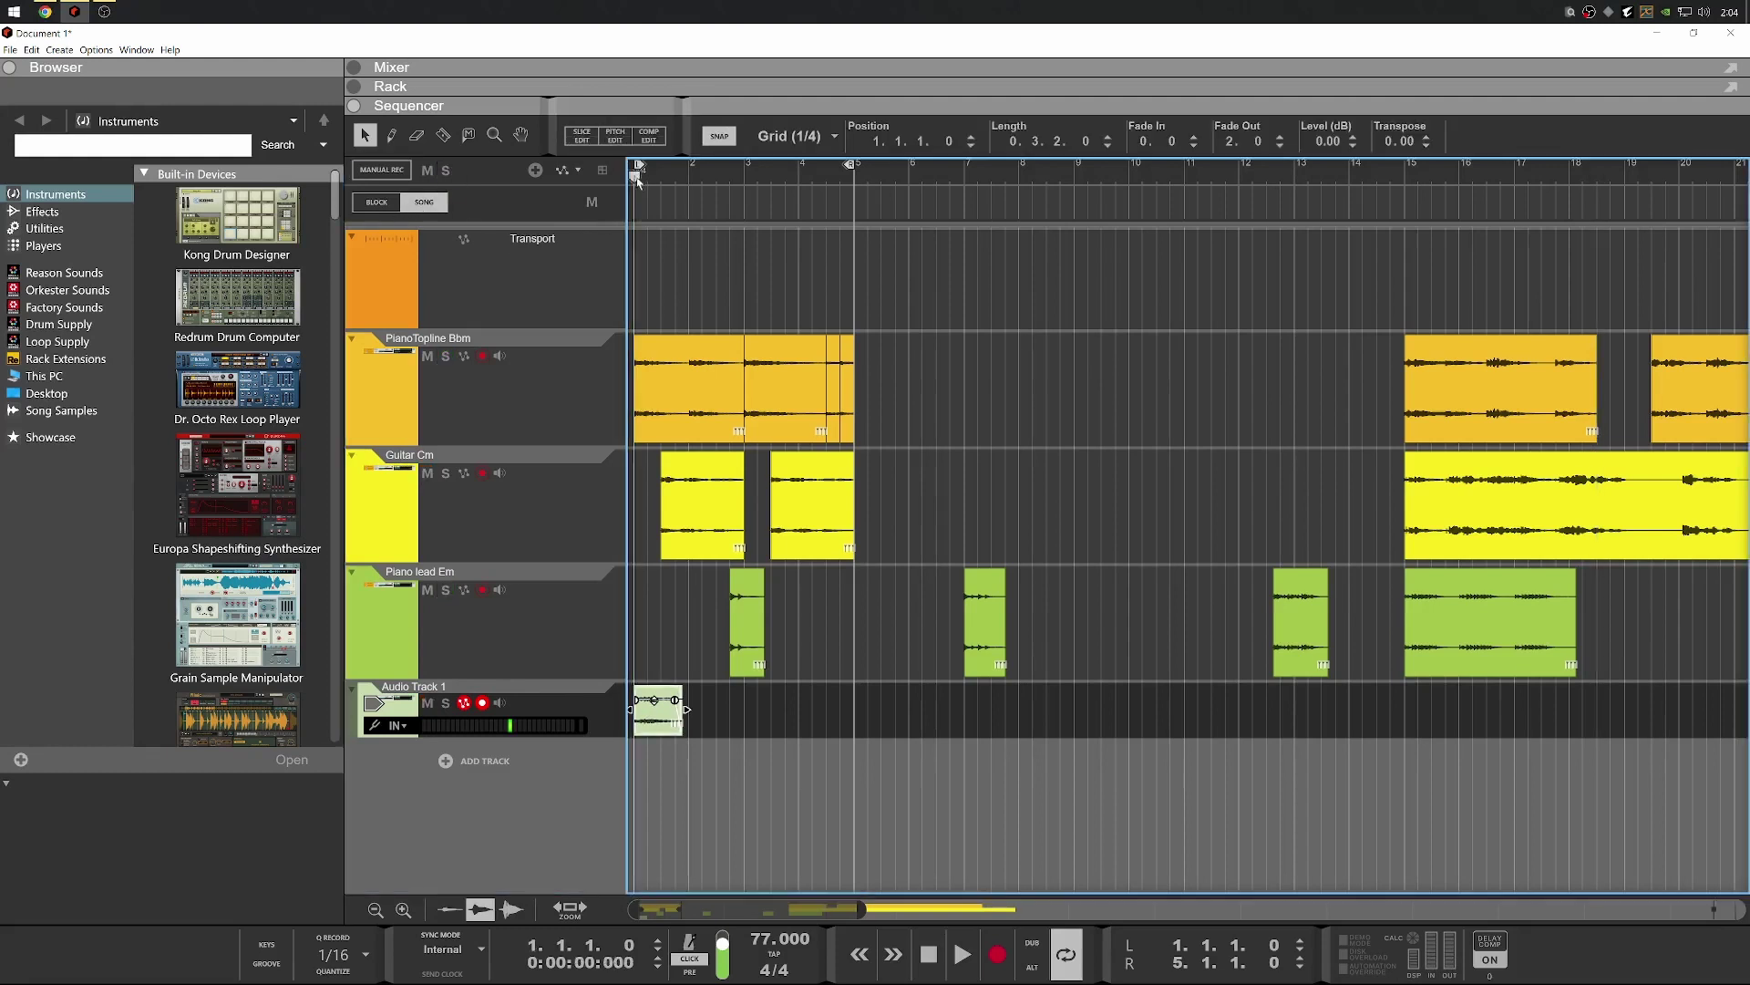
key("space")
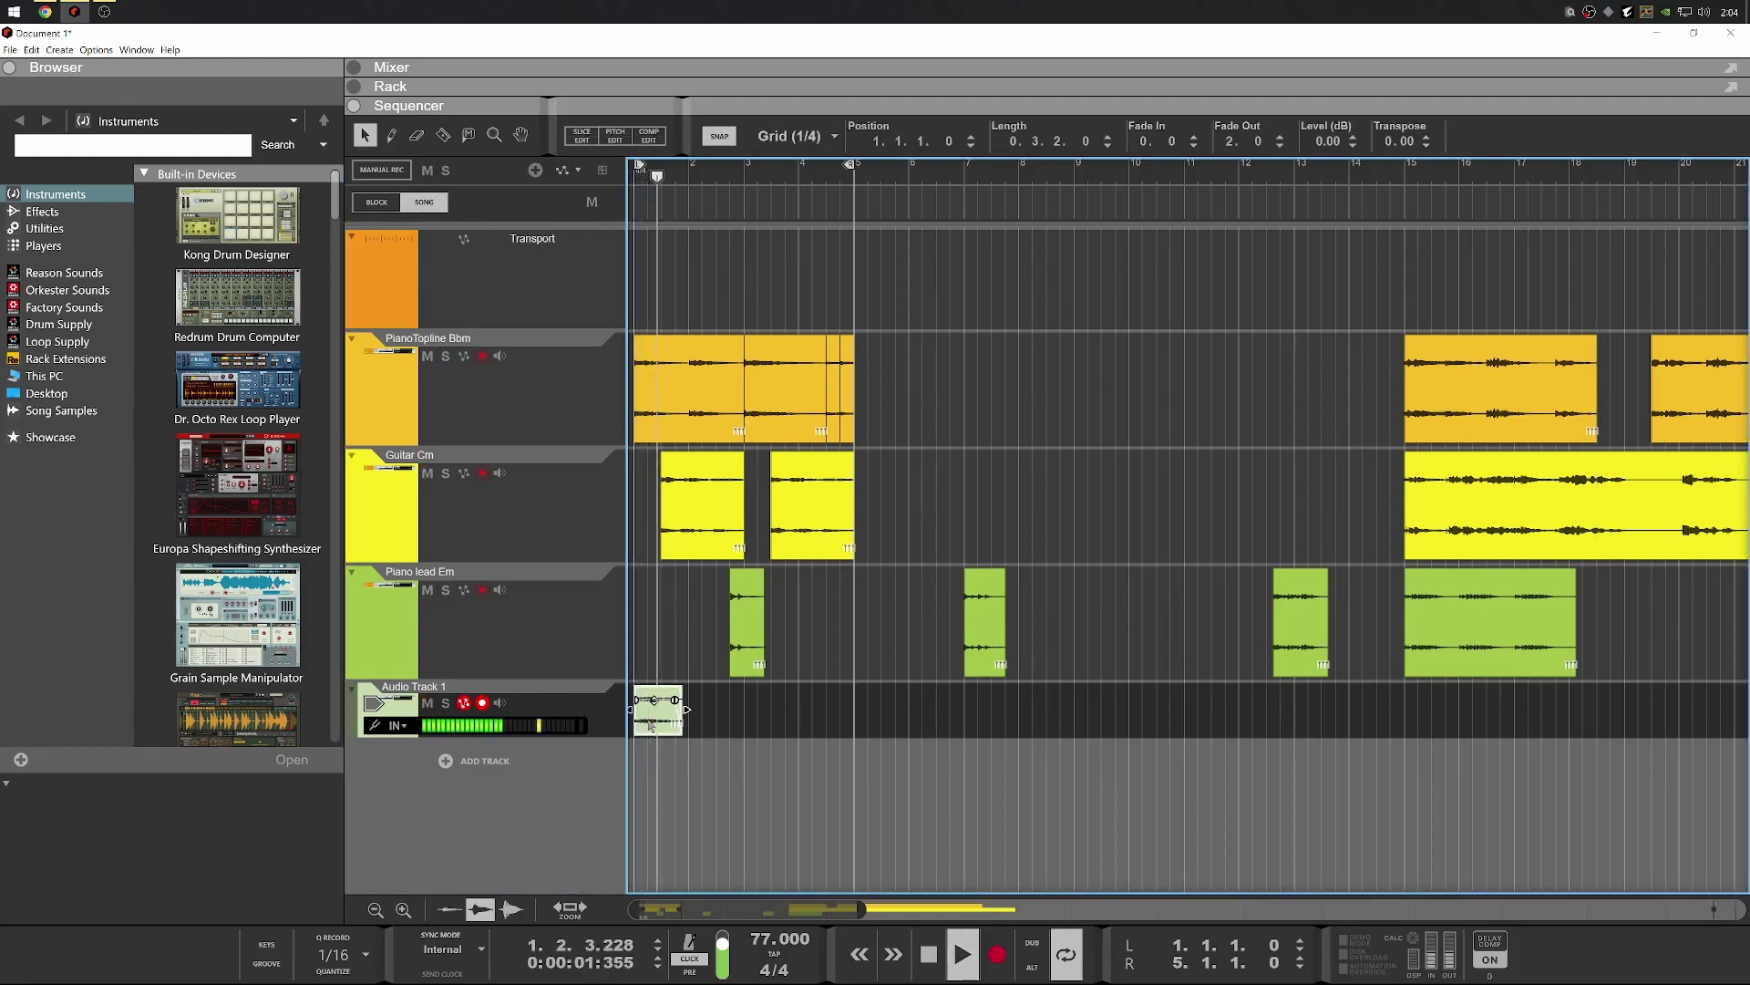
Try the Audio Track 1 phrase at bar 1 beat 4 and at the start of bar 2, listening to the loop
left_click_drag(657, 725, 715, 728)
key("space")
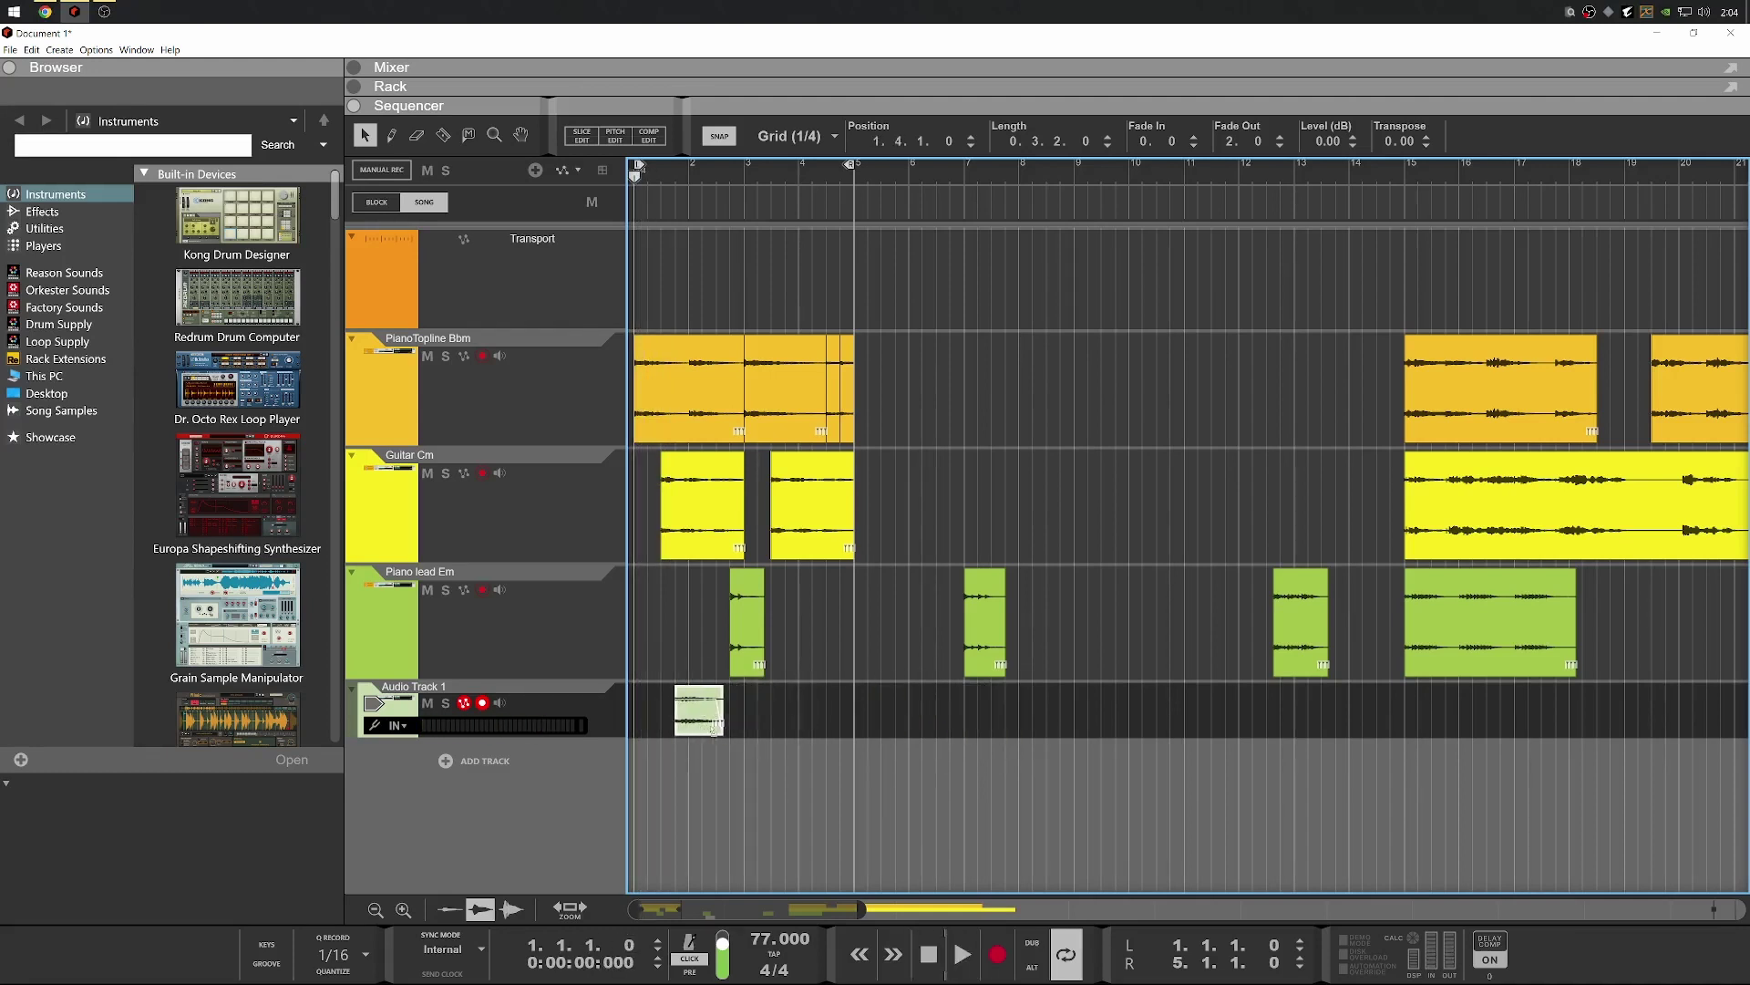
key("space")
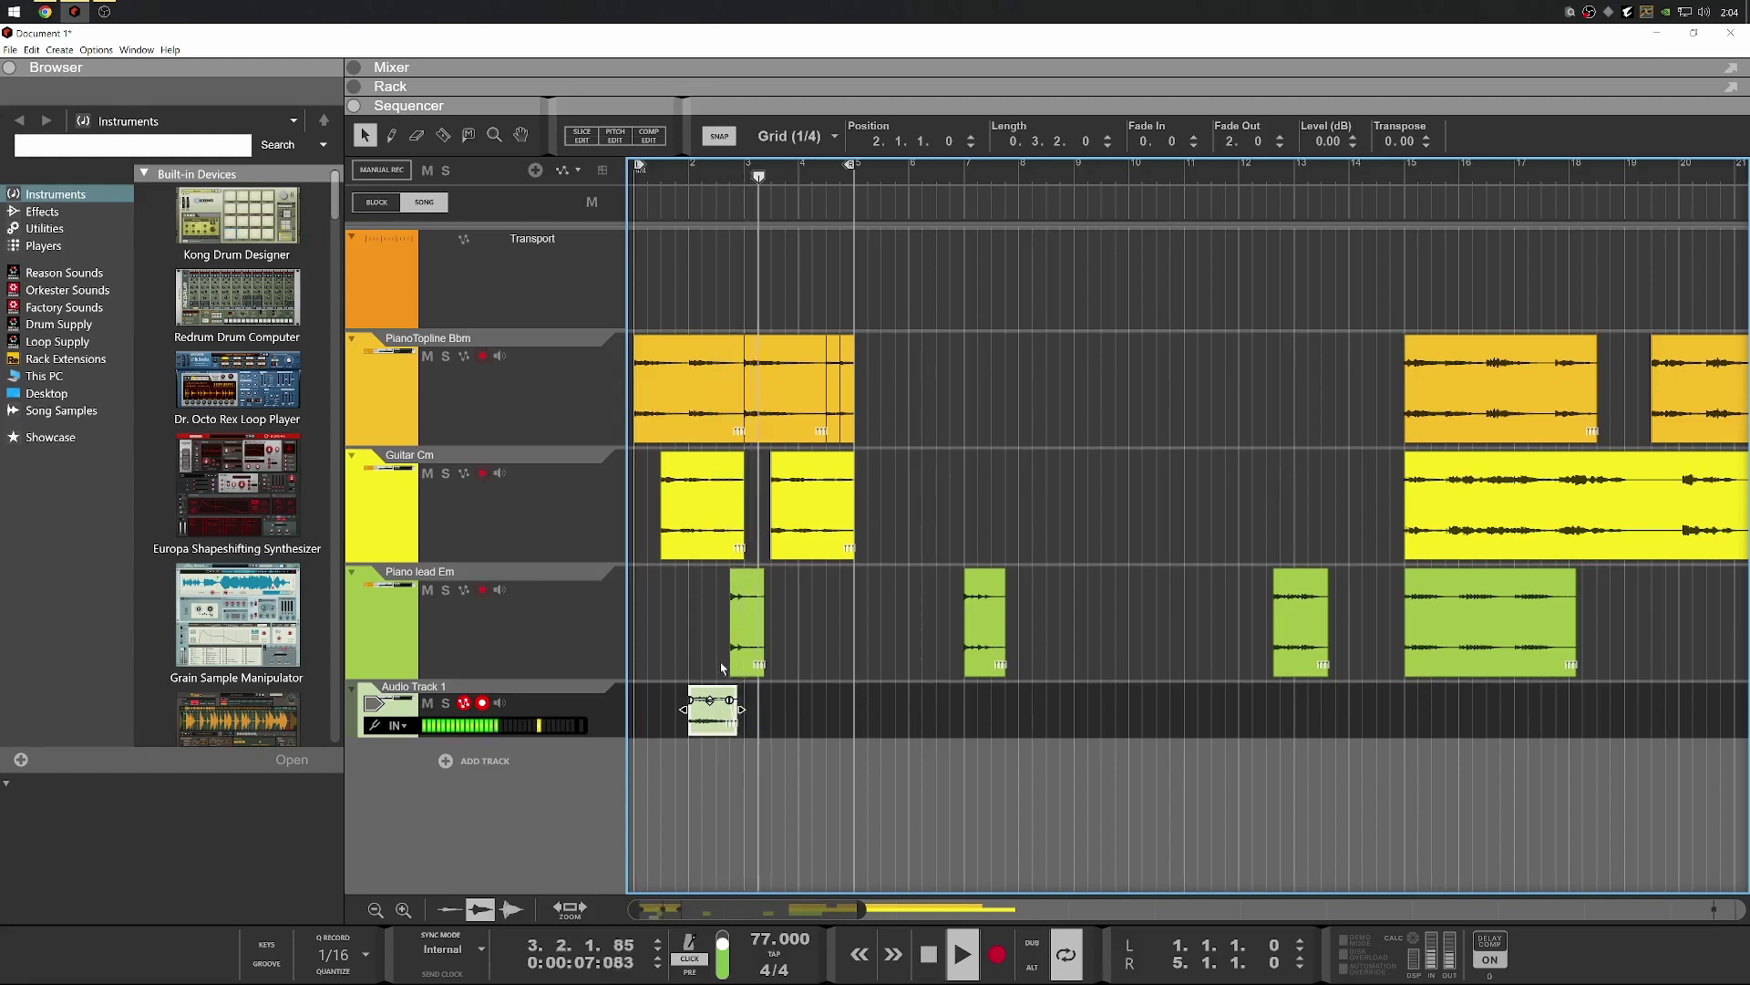
key("space")
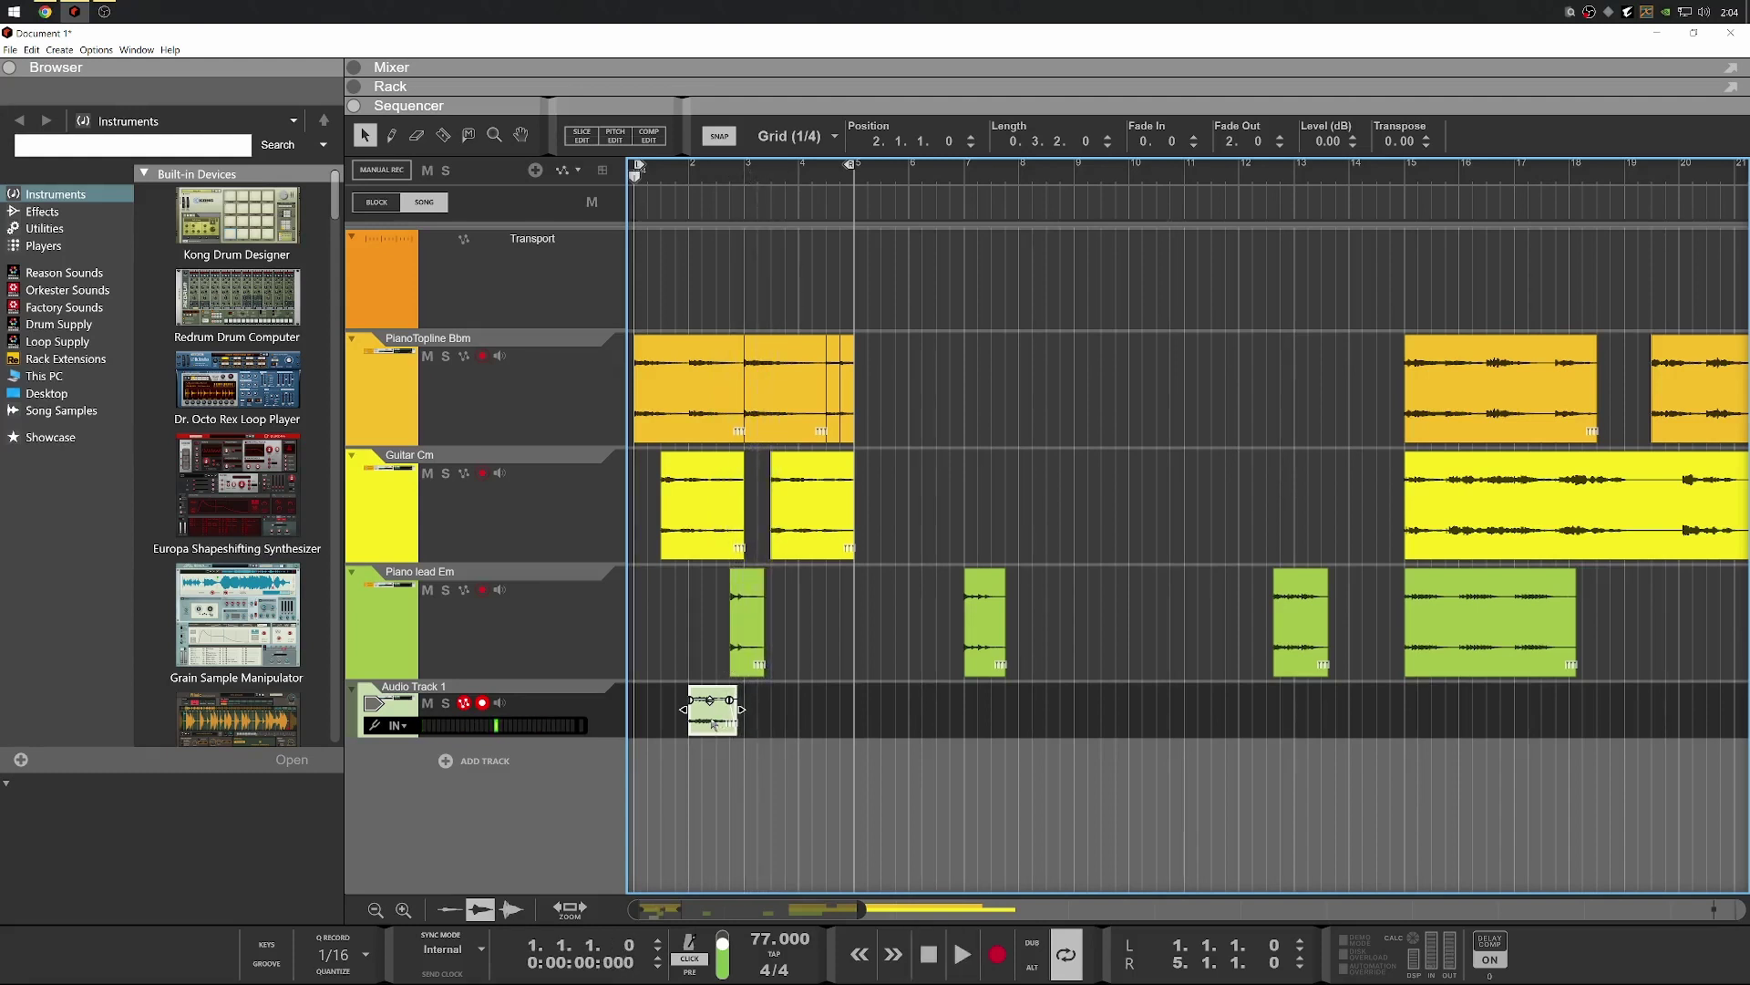
Copy the Audio Track 1 phrase to the start of bar 4, transpose the copy by -1 and play the loop
left_click_drag(713, 723, 832, 729)
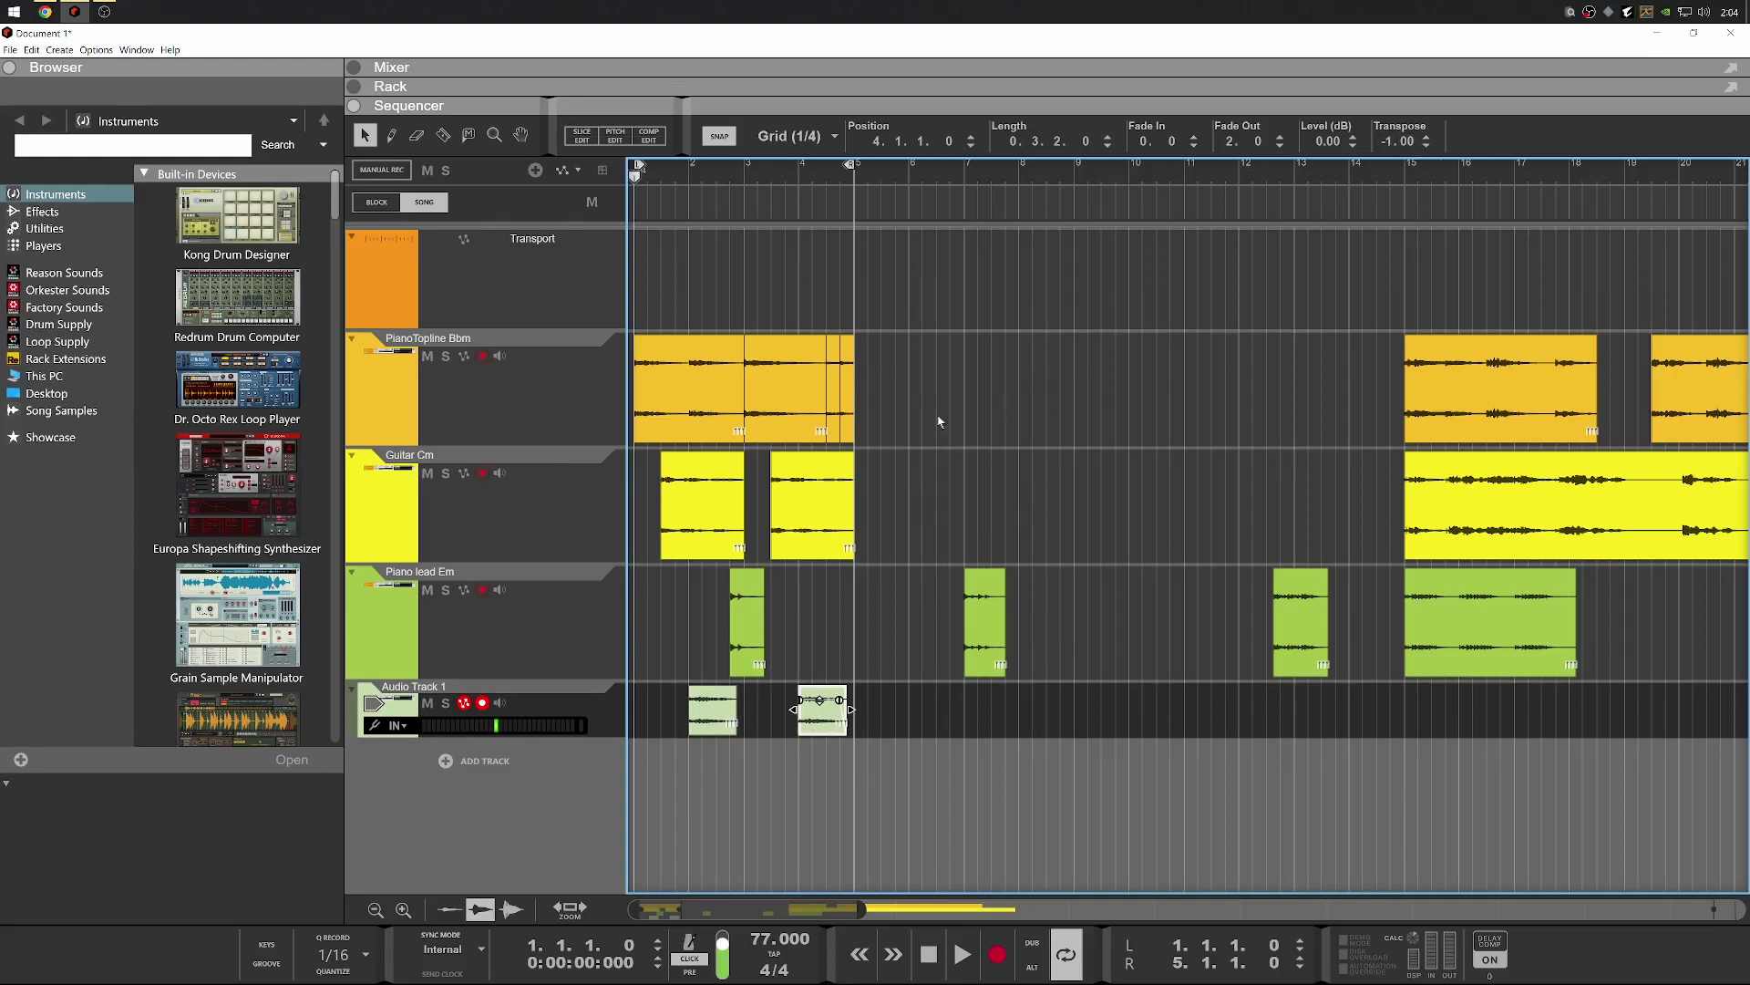
key("space")
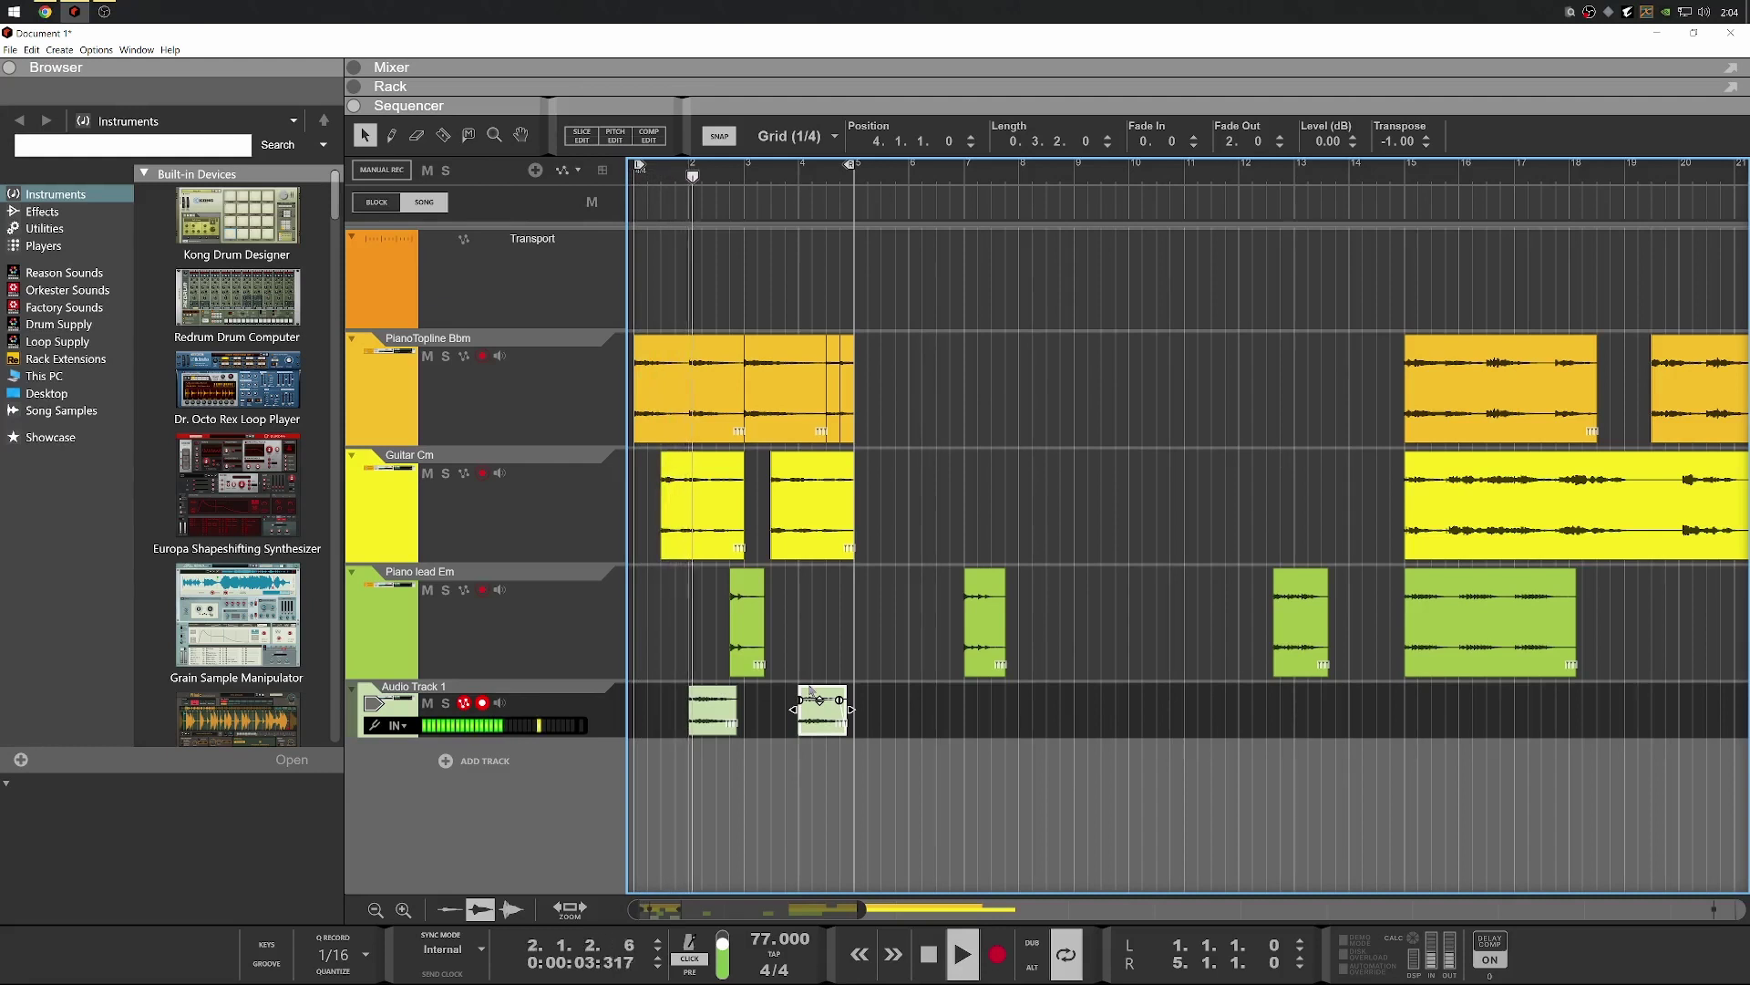
key("space")
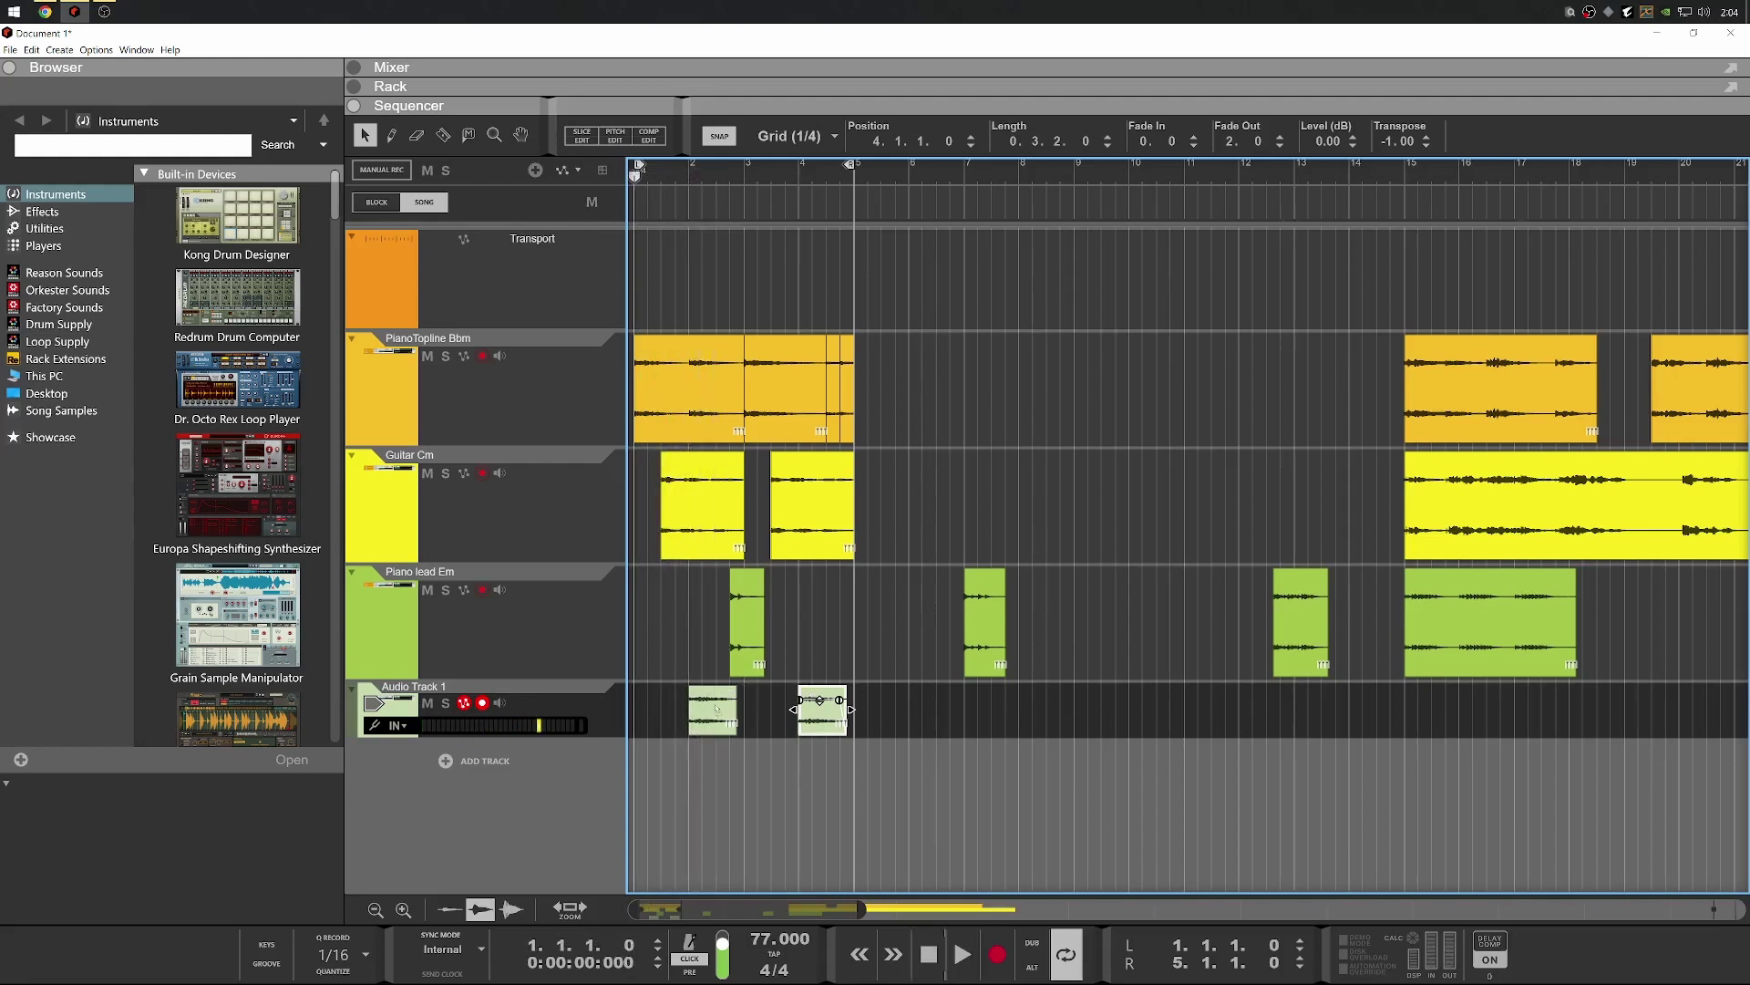
Try the first Audio Track 1 phrase at bar 2 beat 3 and listen to it against the loop
left_click_drag(716, 707, 744, 707)
key("space")
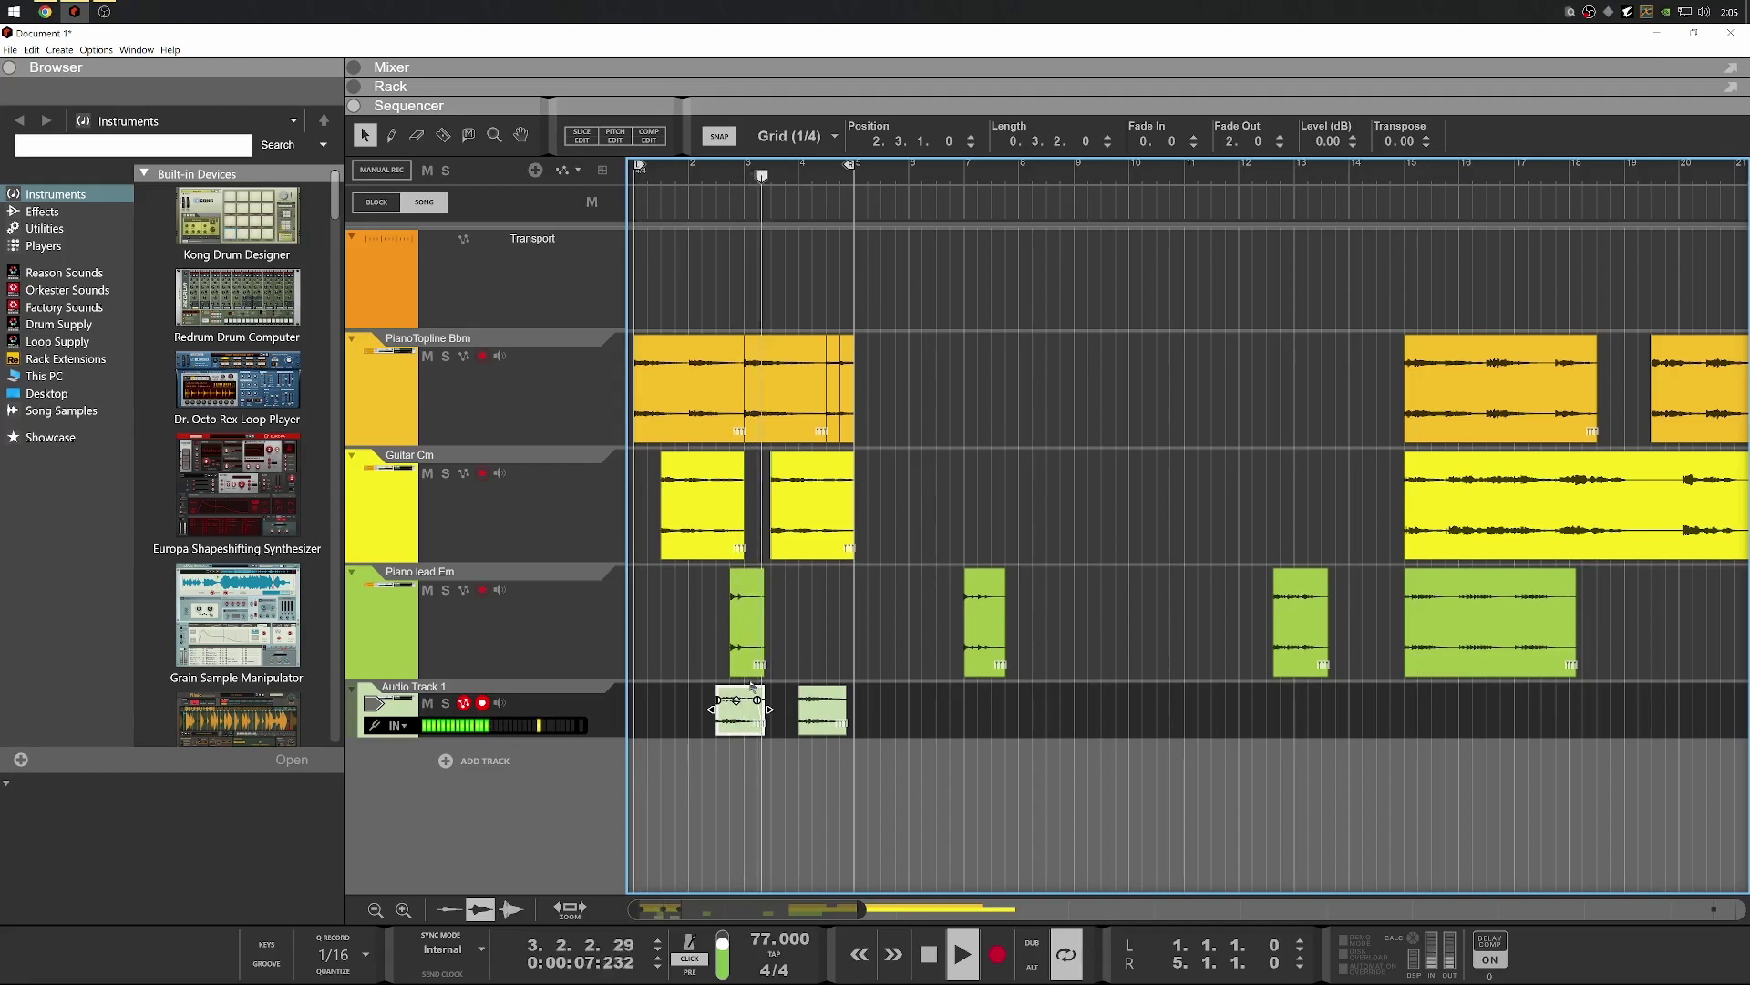
left_click(820, 709)
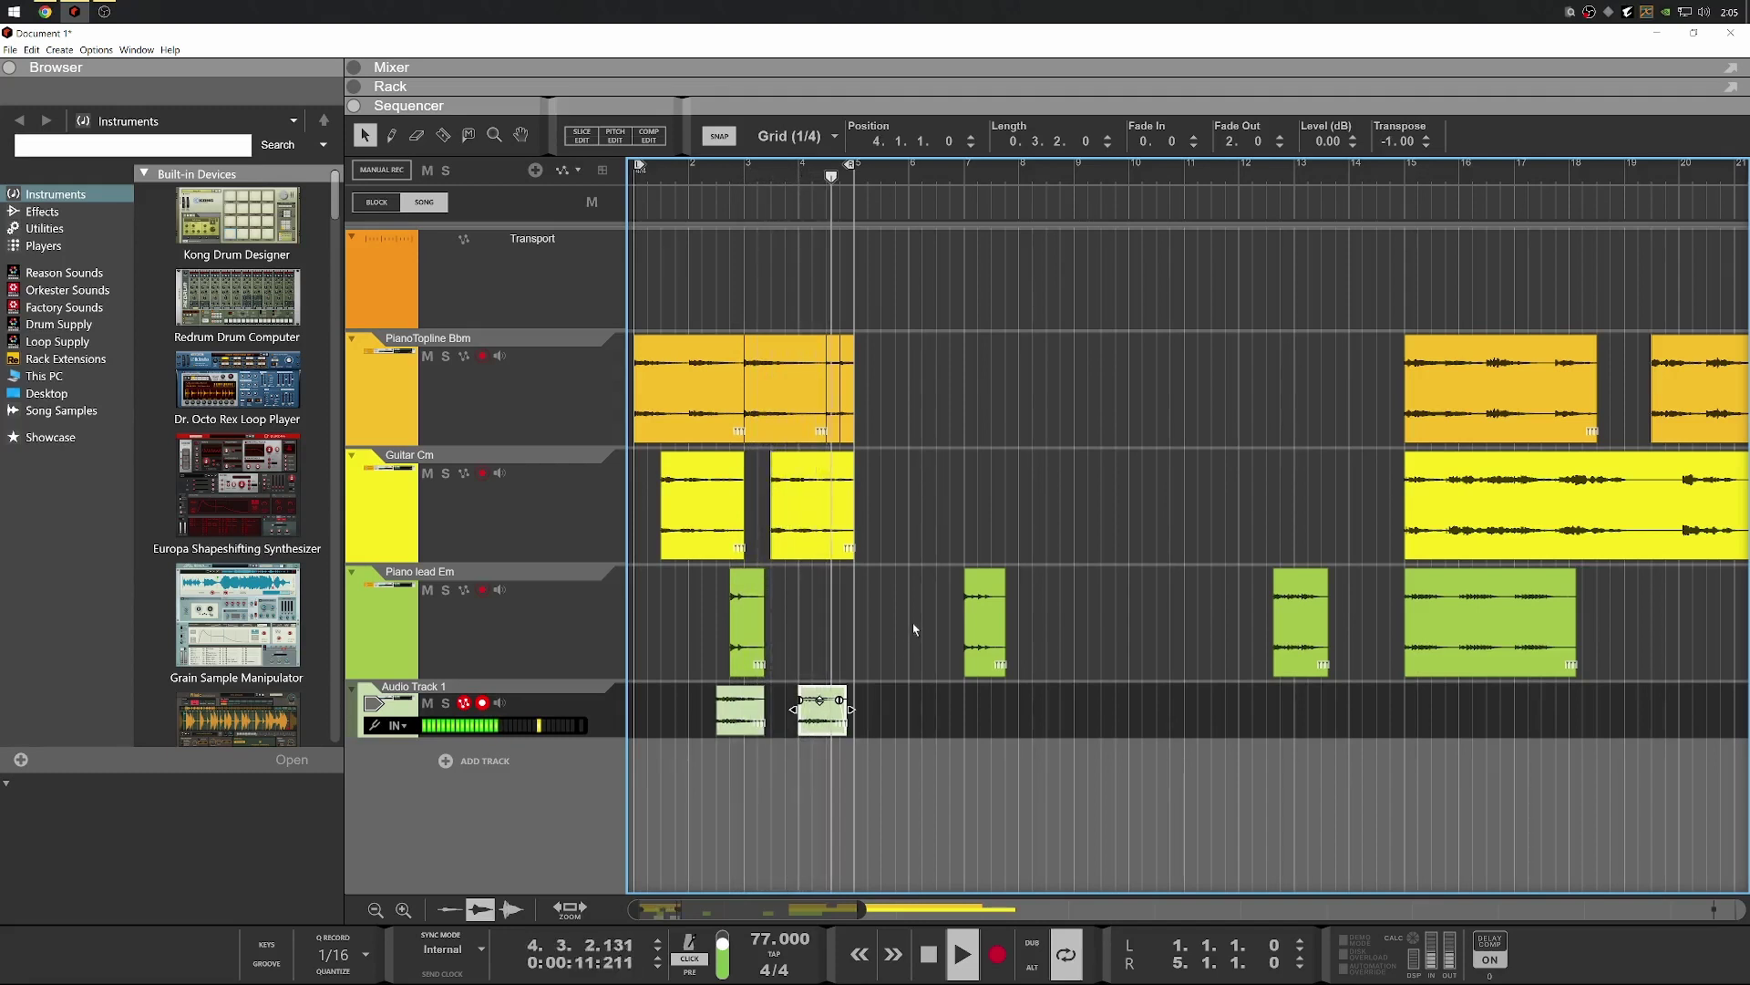
key("space")
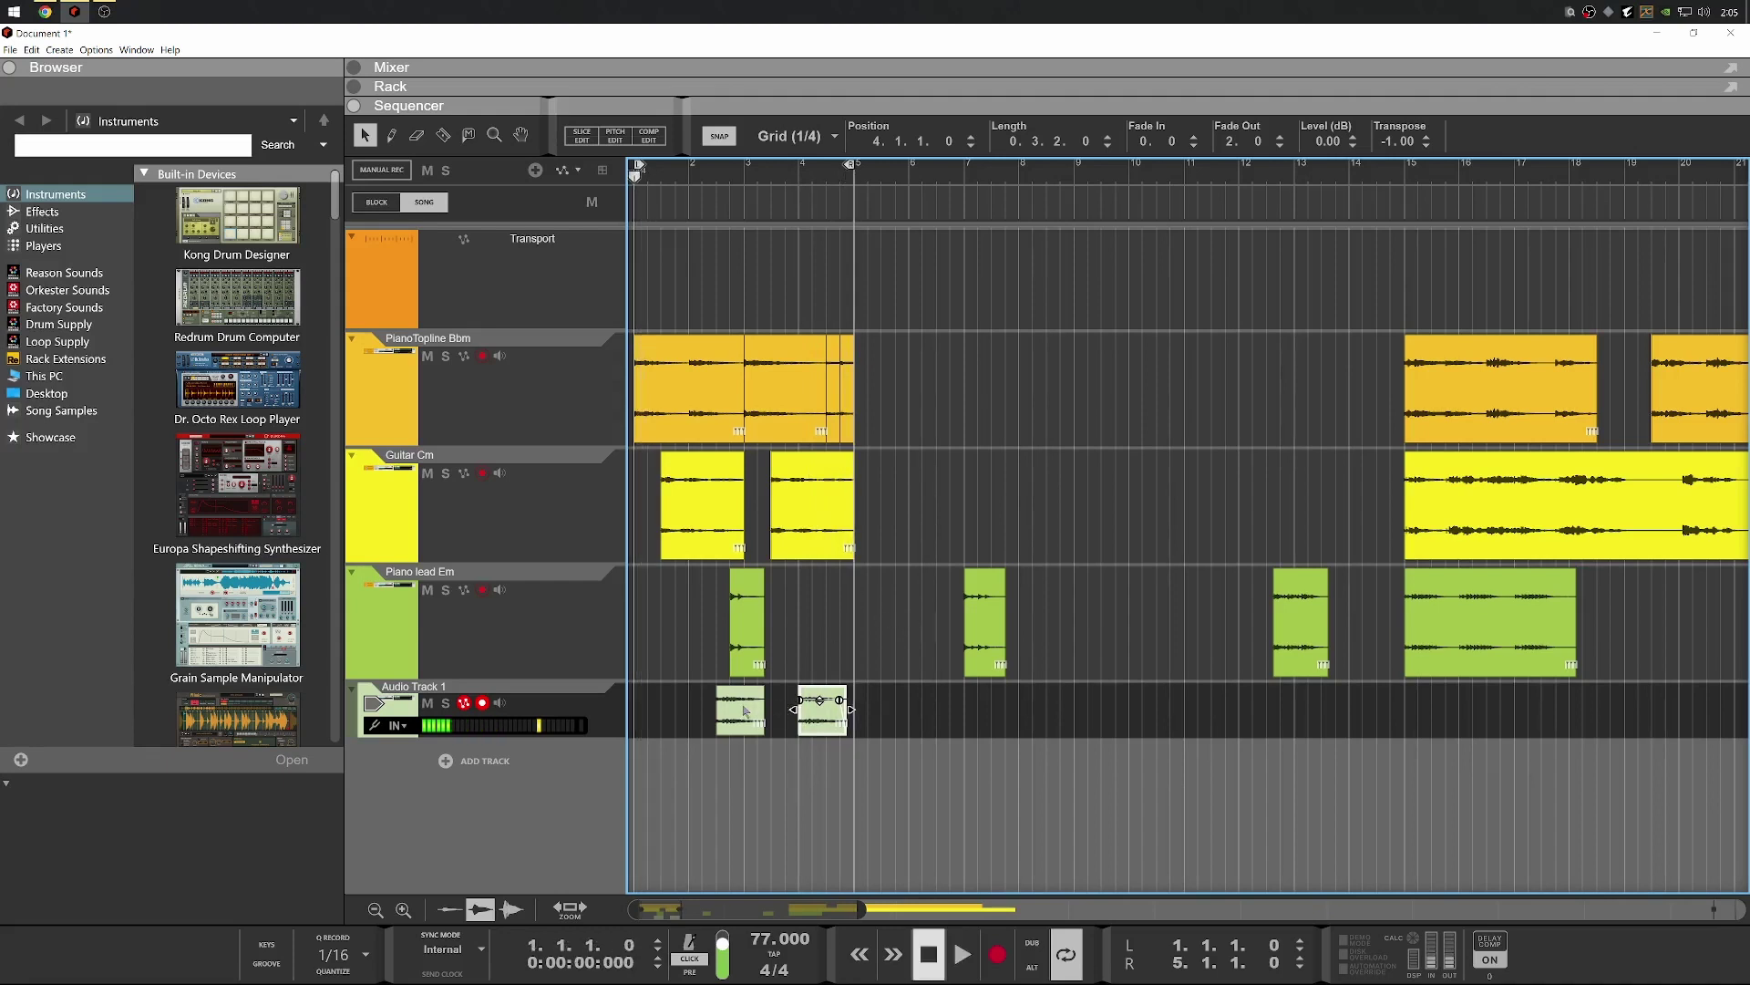
Move the first Audio Track 1 phrase to the start of bar 1, mute PianoTopline Bbm and briefly play the loop
scroll(724, 727, "up", 2)
scroll(719, 727, "up", 2)
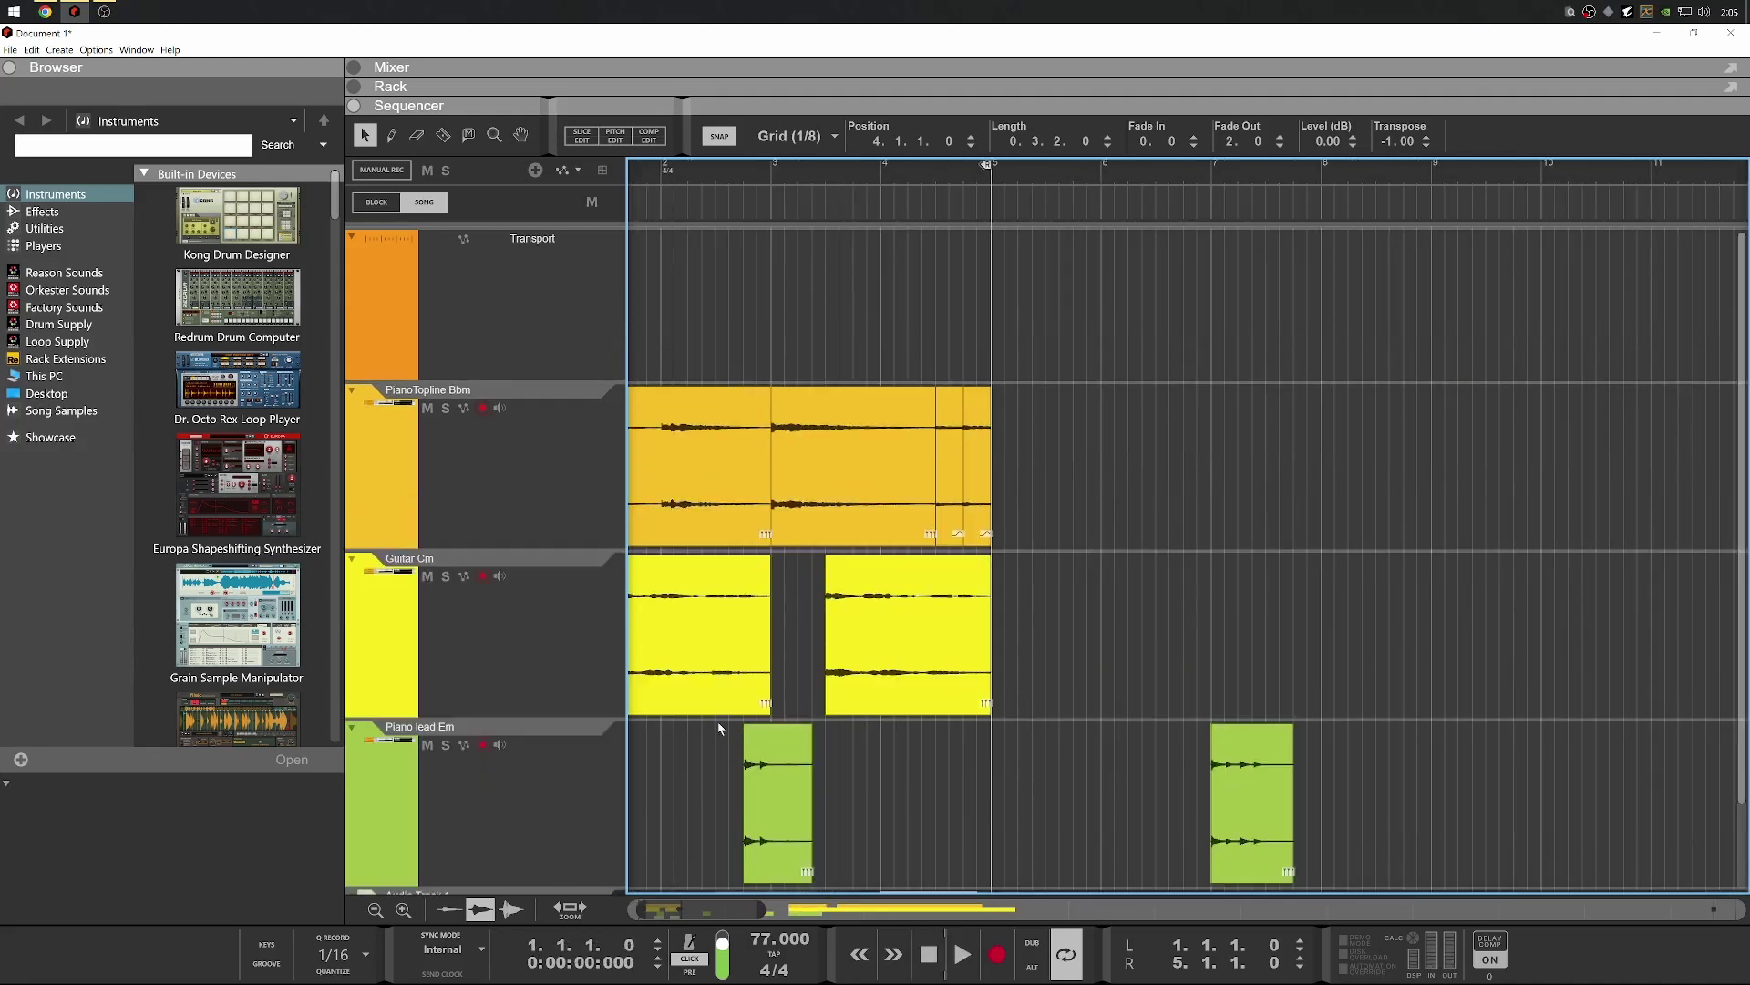
scroll(720, 726, "down", 2)
left_click_drag(758, 824, 511, 839)
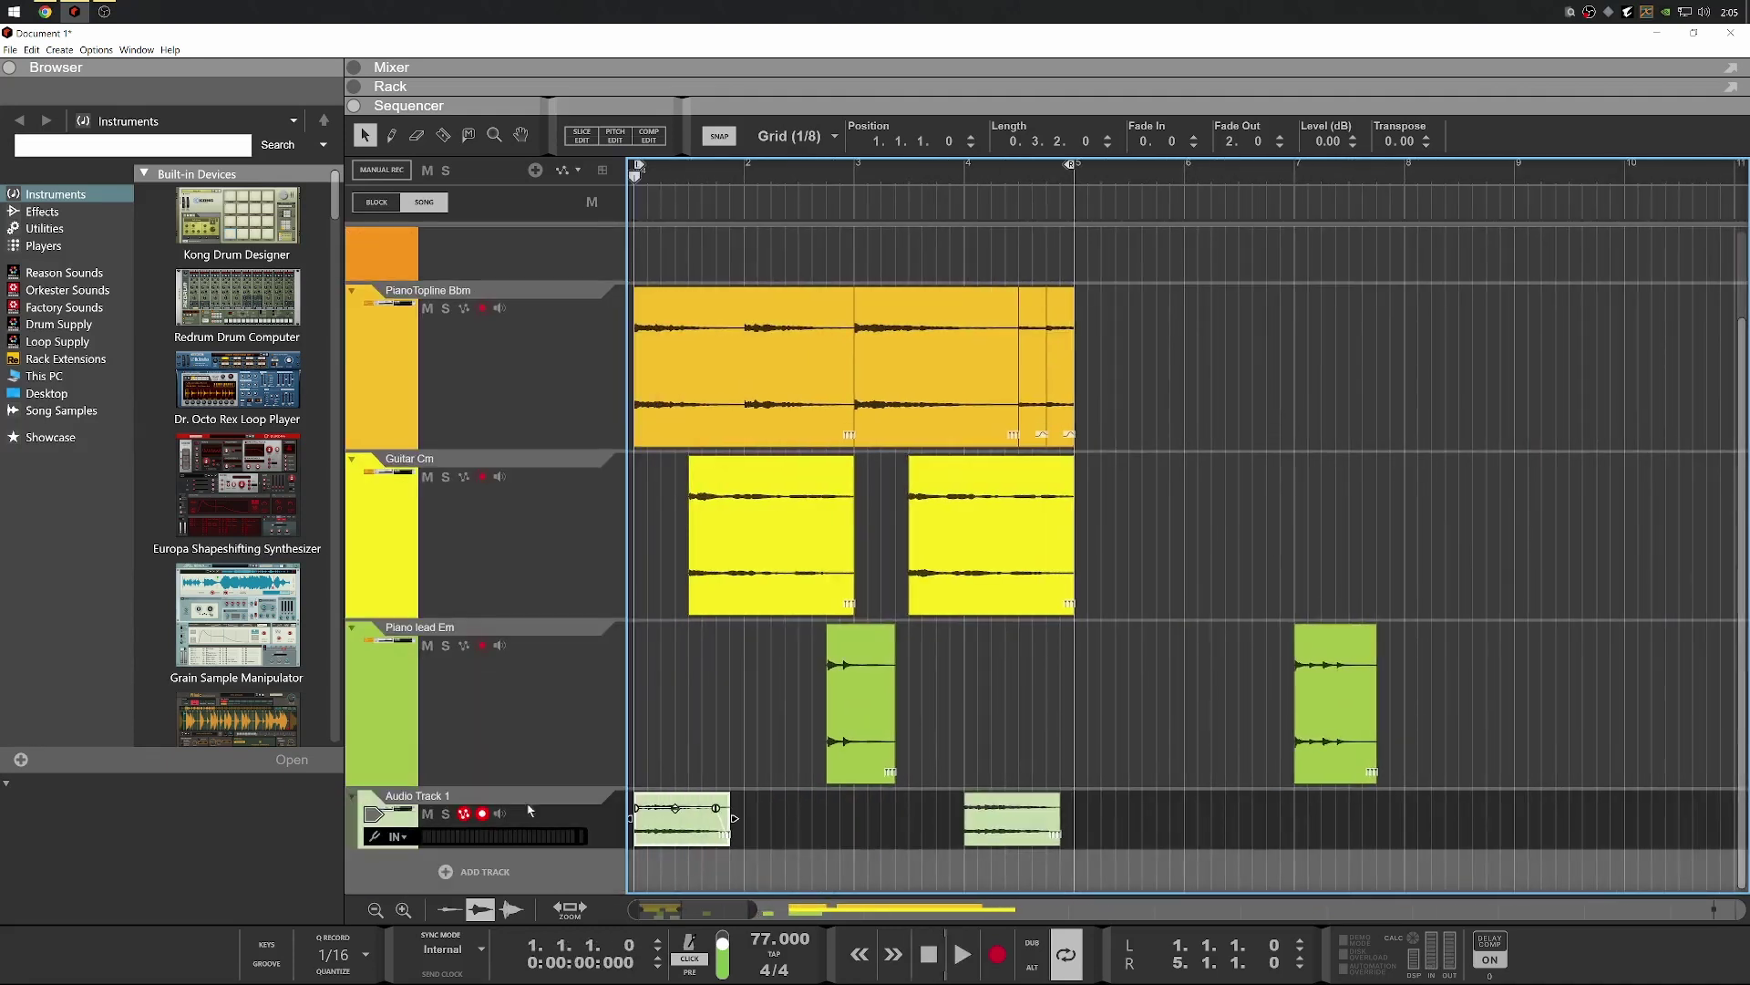
left_click(428, 309)
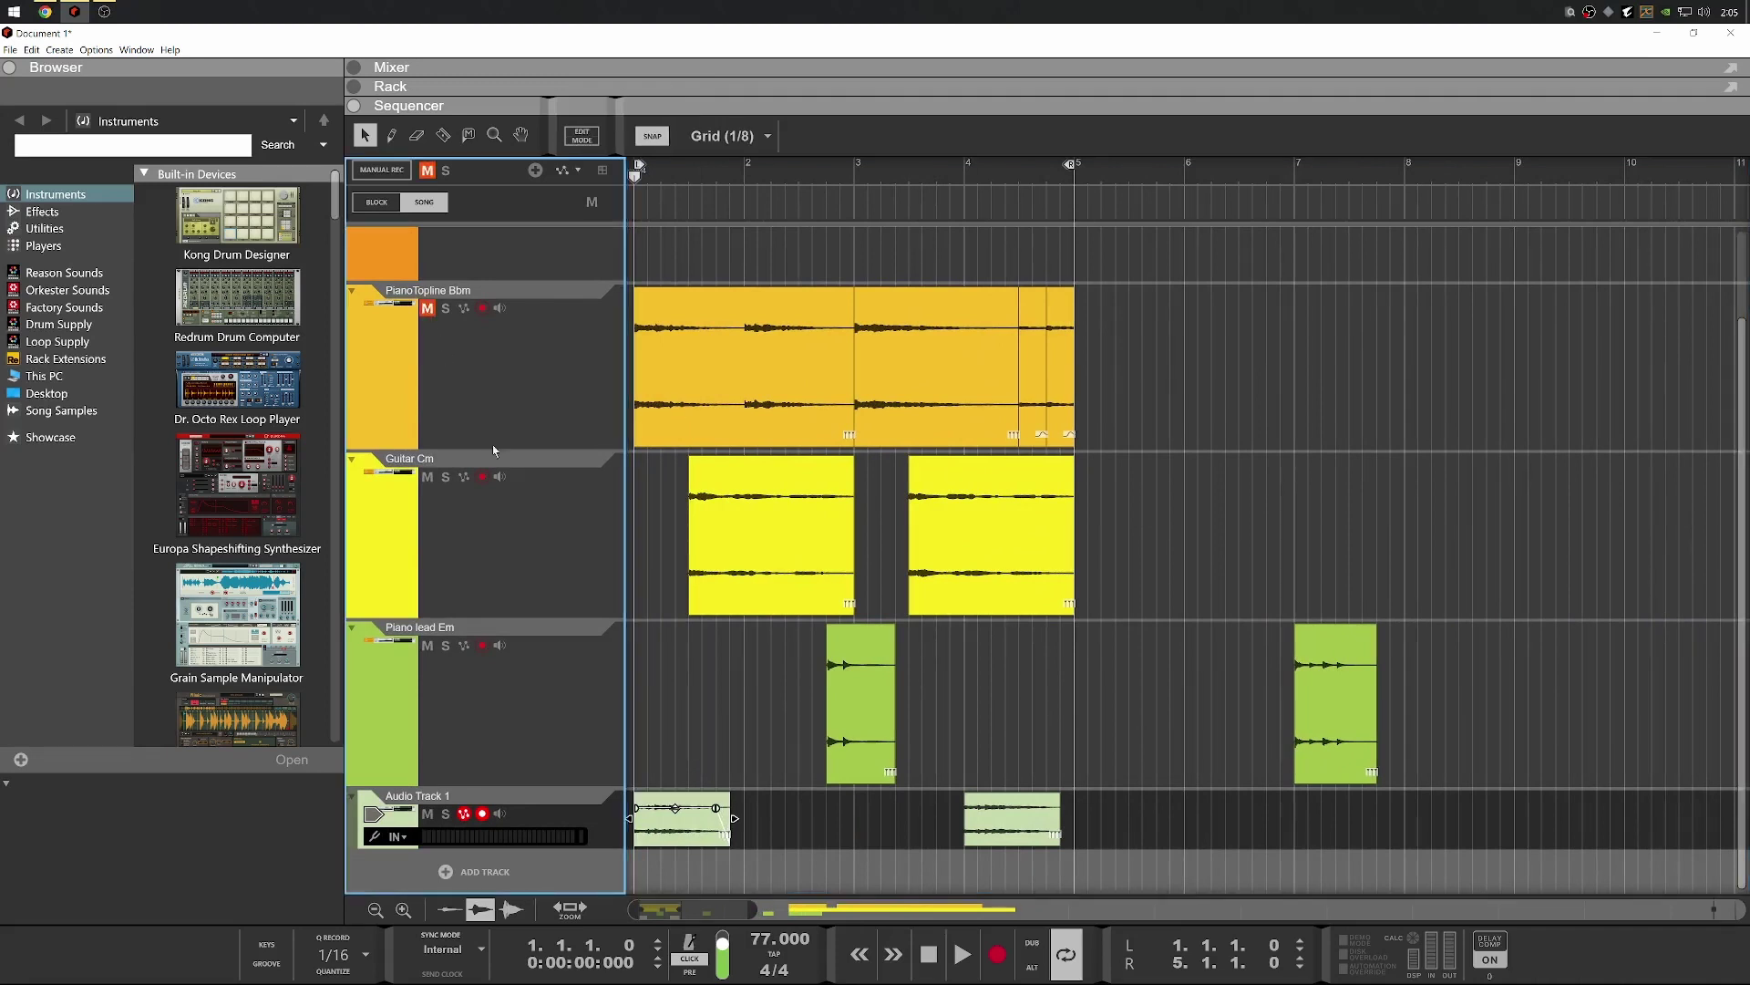
key("space")
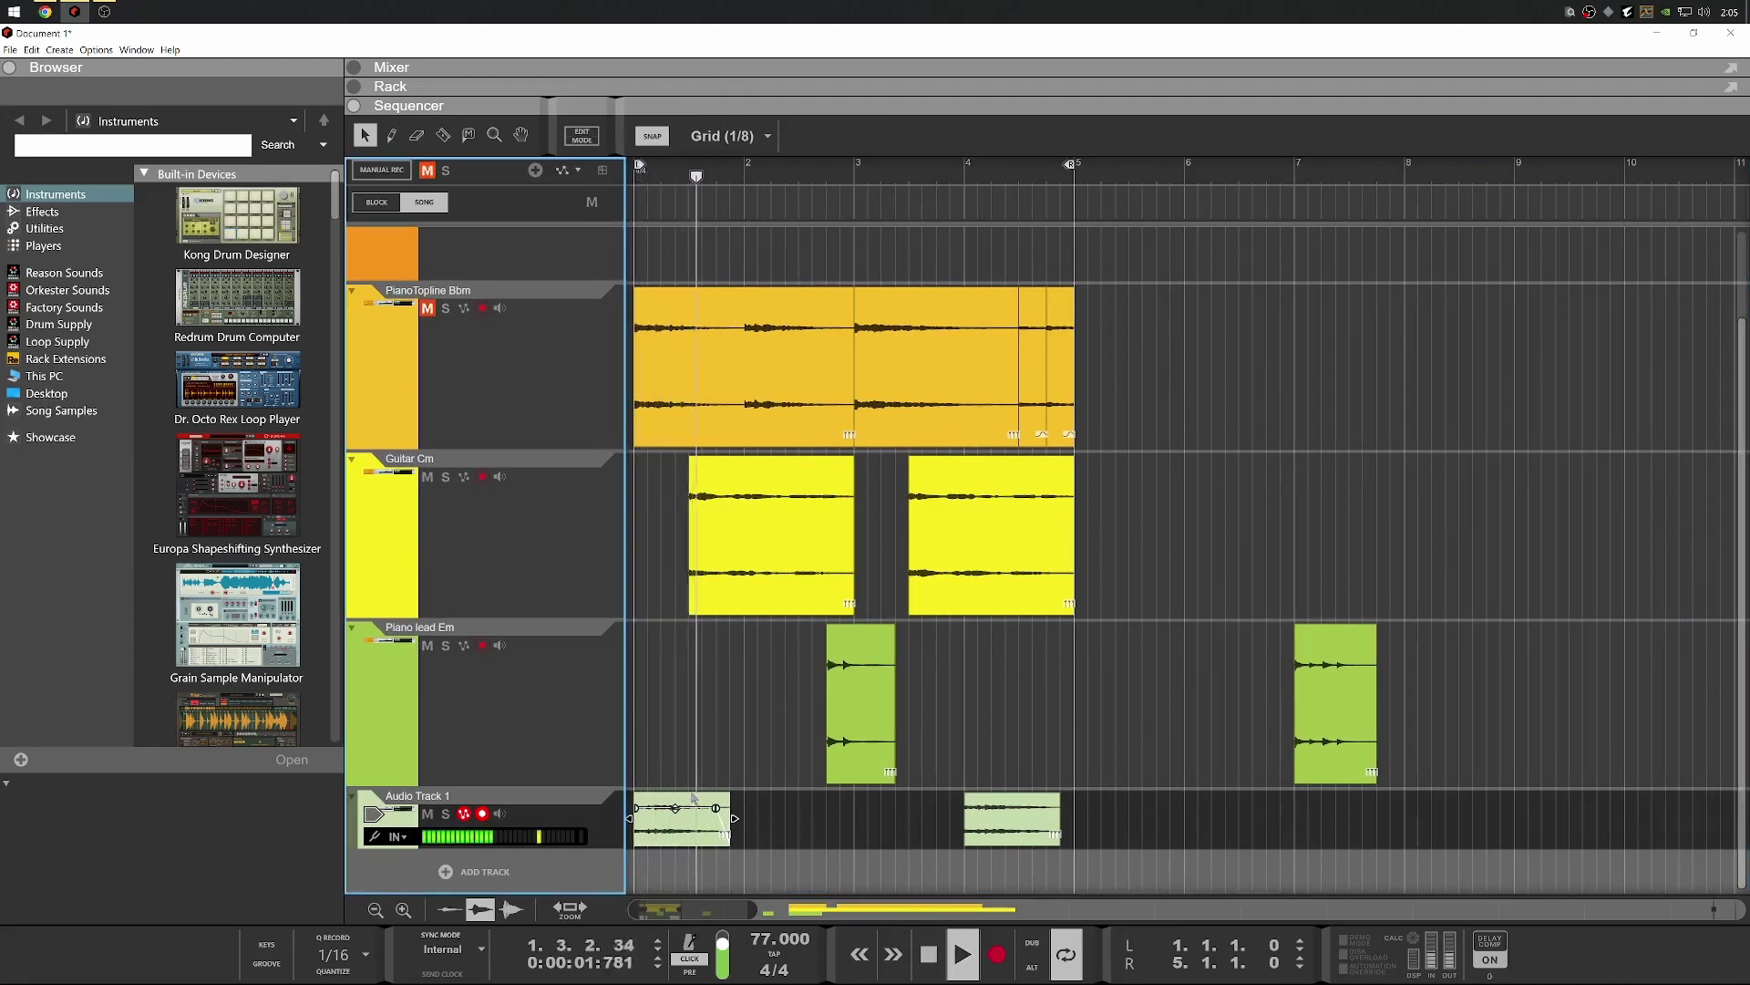
key("space")
Try the first Audio Track 1 clip at one bar long with a duplicate in bar 2, and undo the changes
left_click(712, 830)
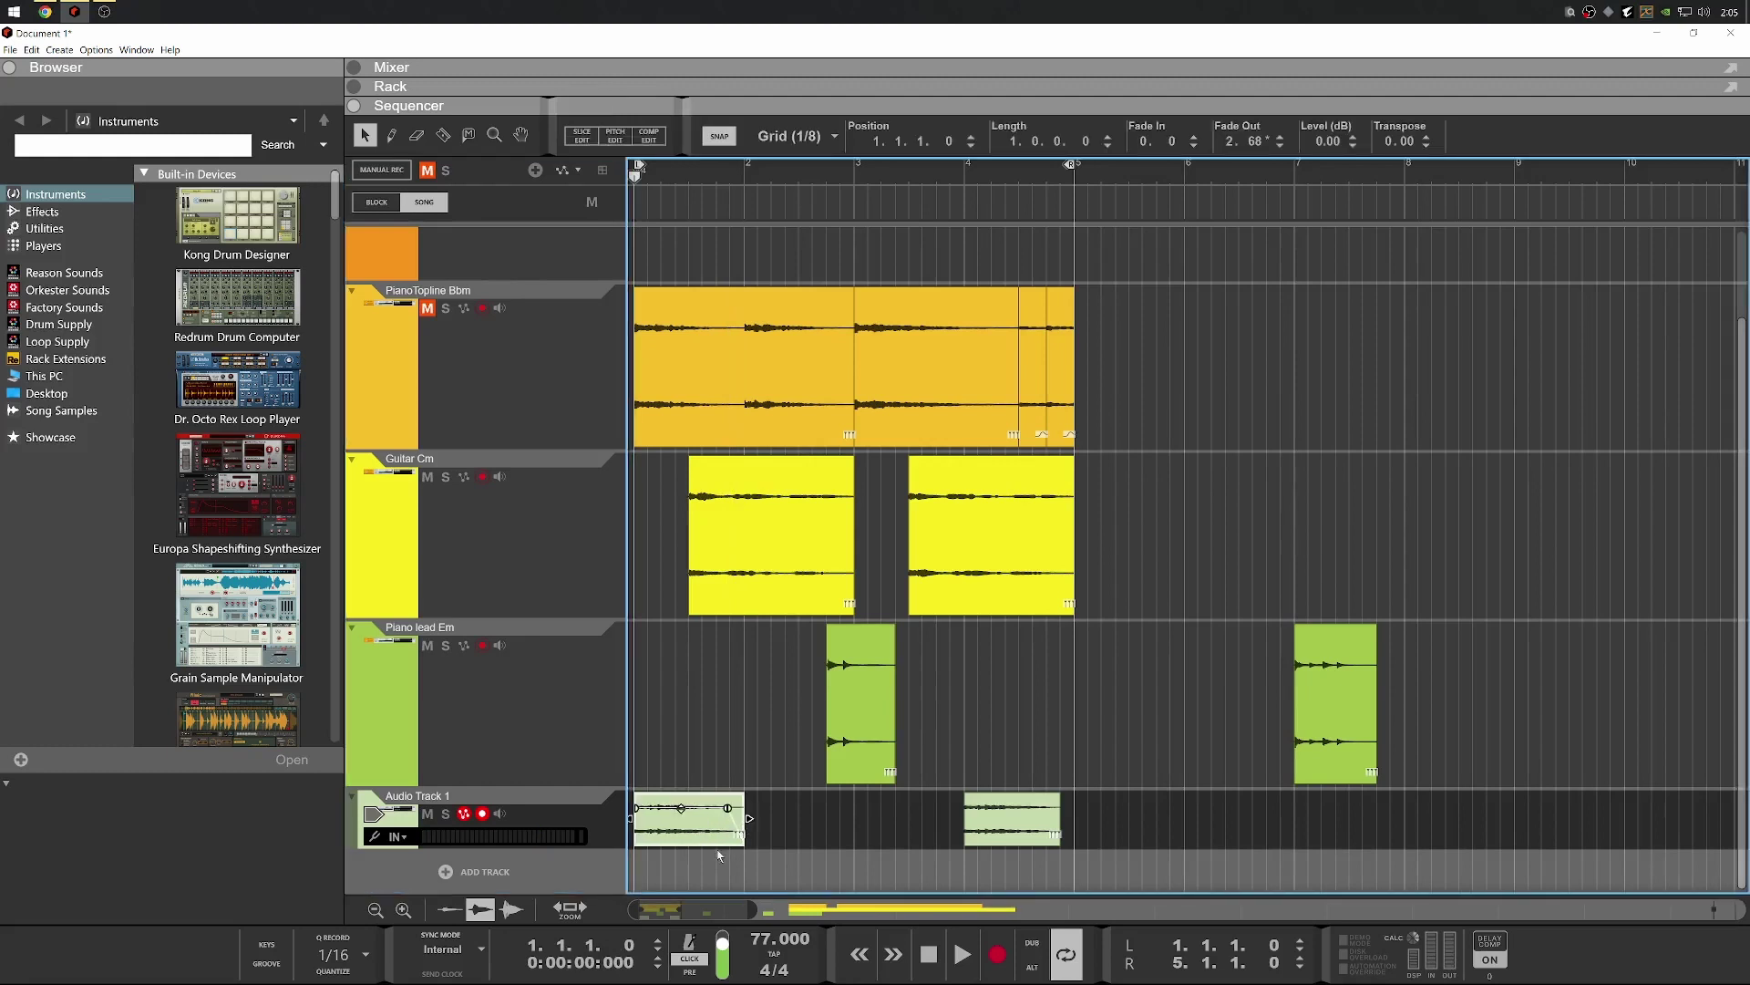
key("ctrl+d")
key("space")
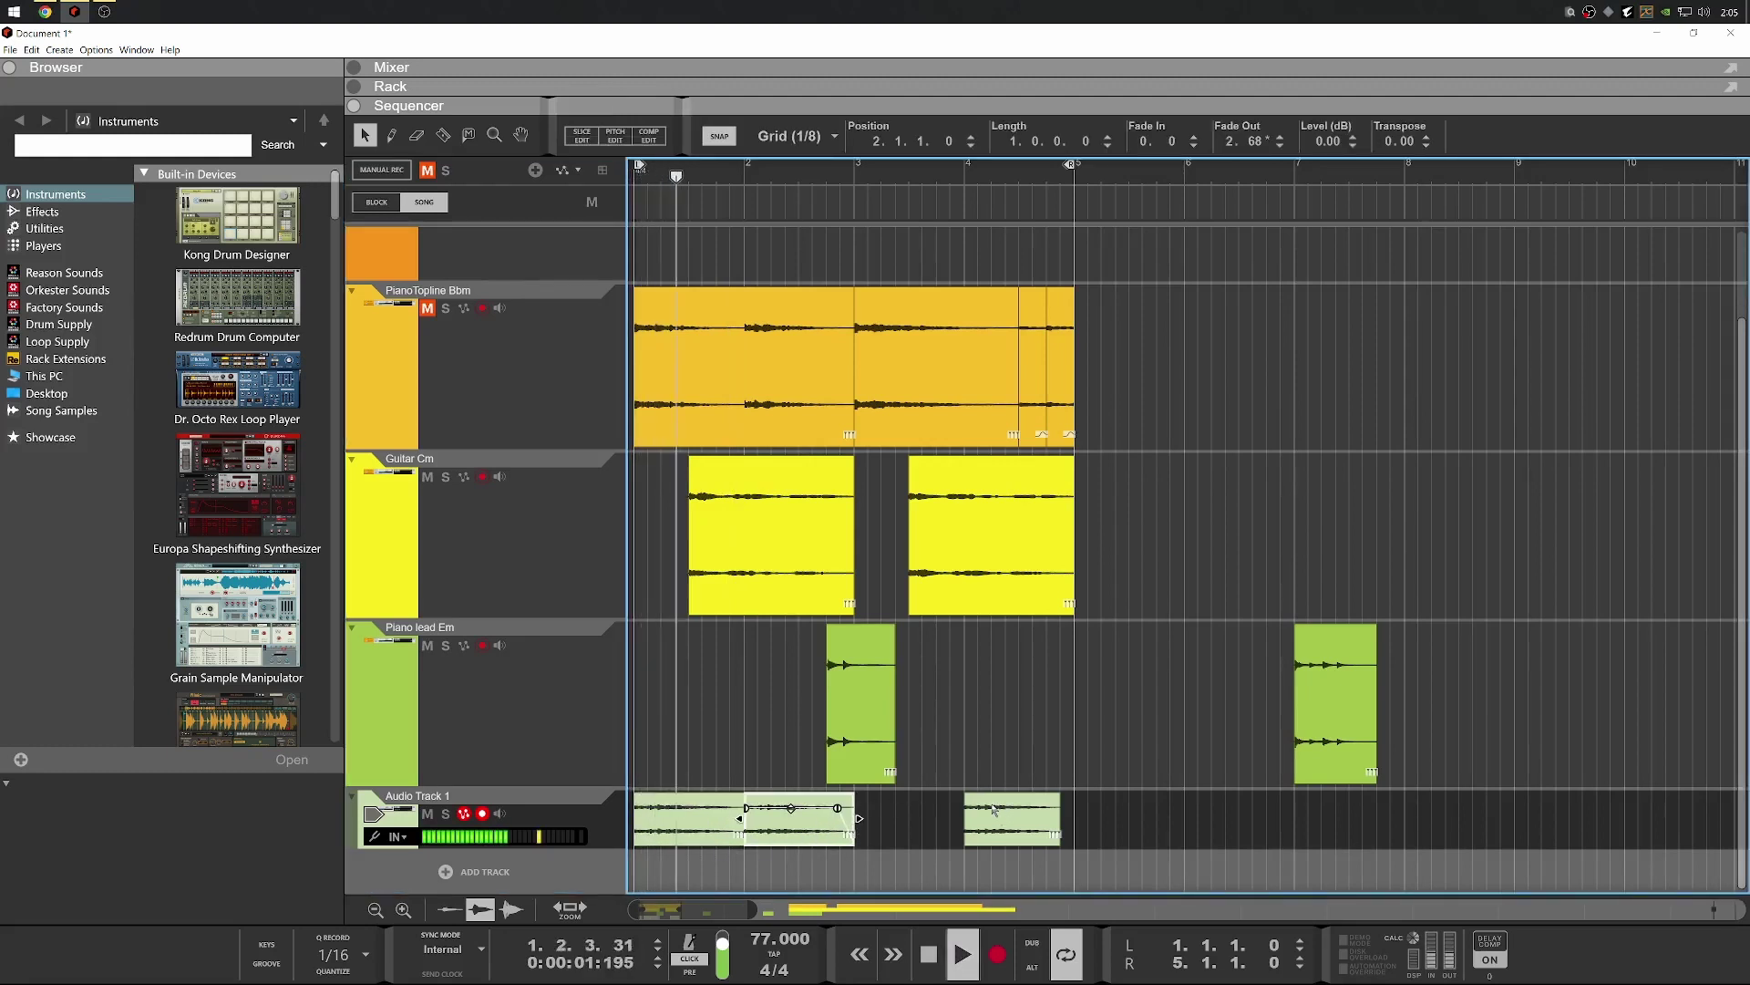
key("space")
key("ctrl+z")
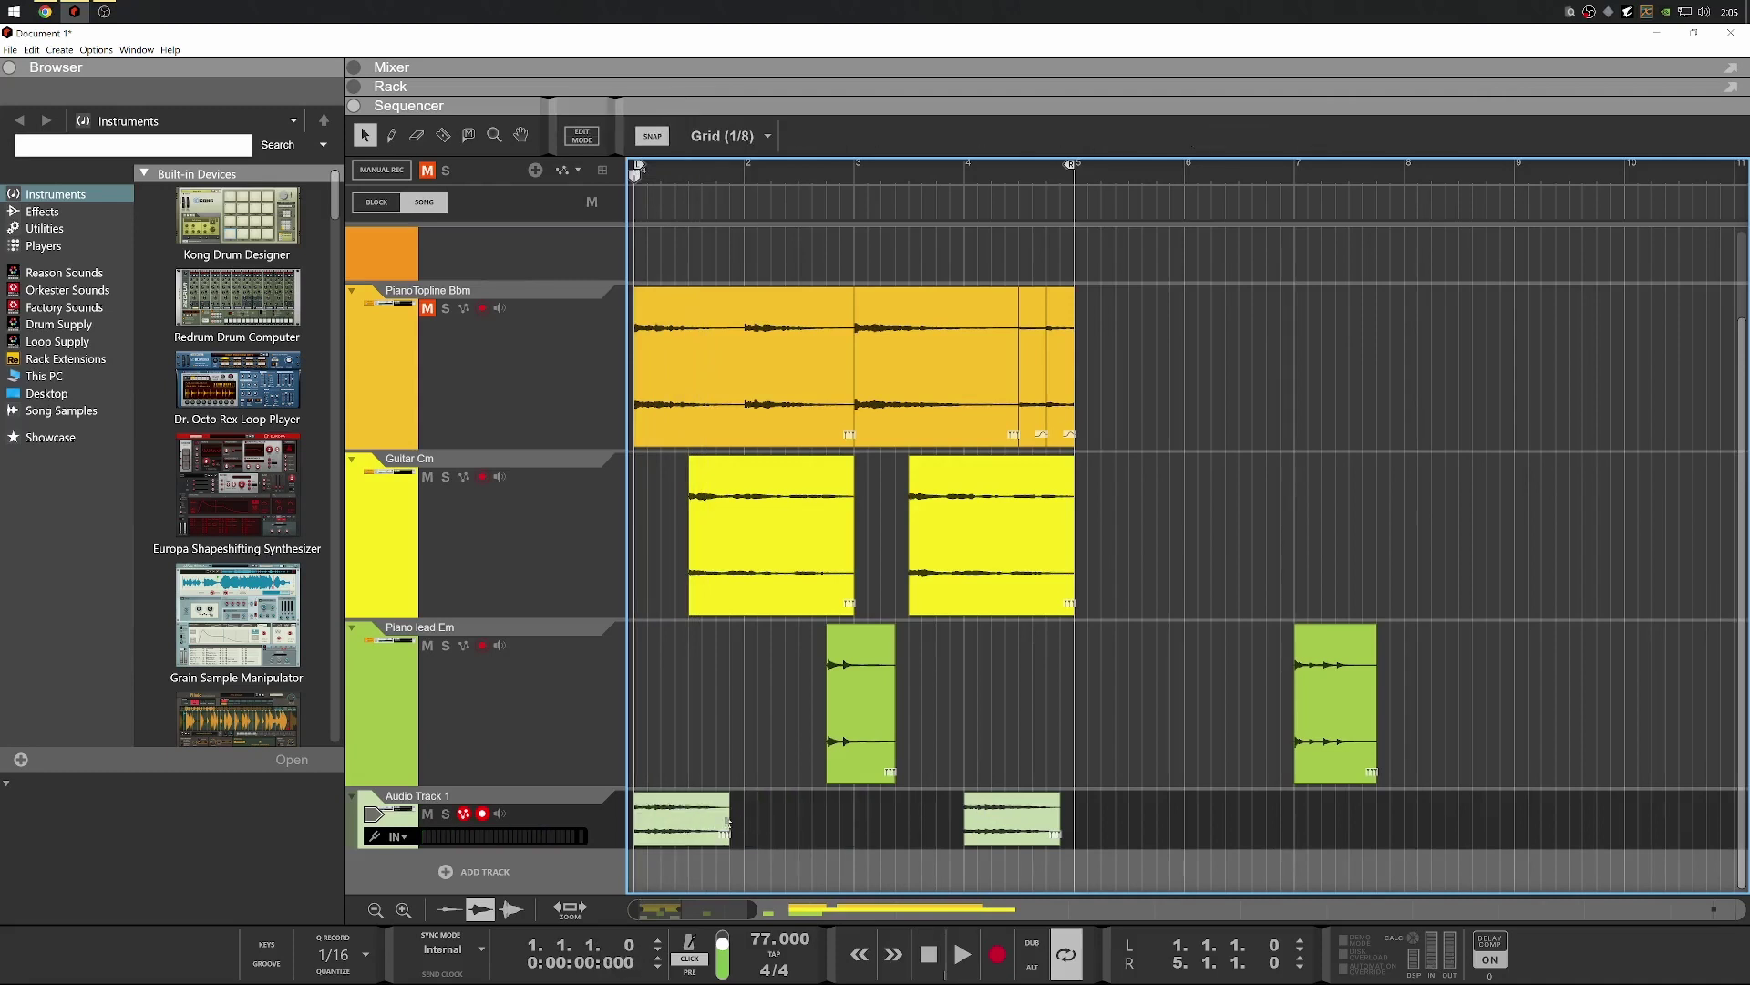
Lengthen the first Audio Track 1 clip to one full bar and duplicate it into bar 2
key("space")
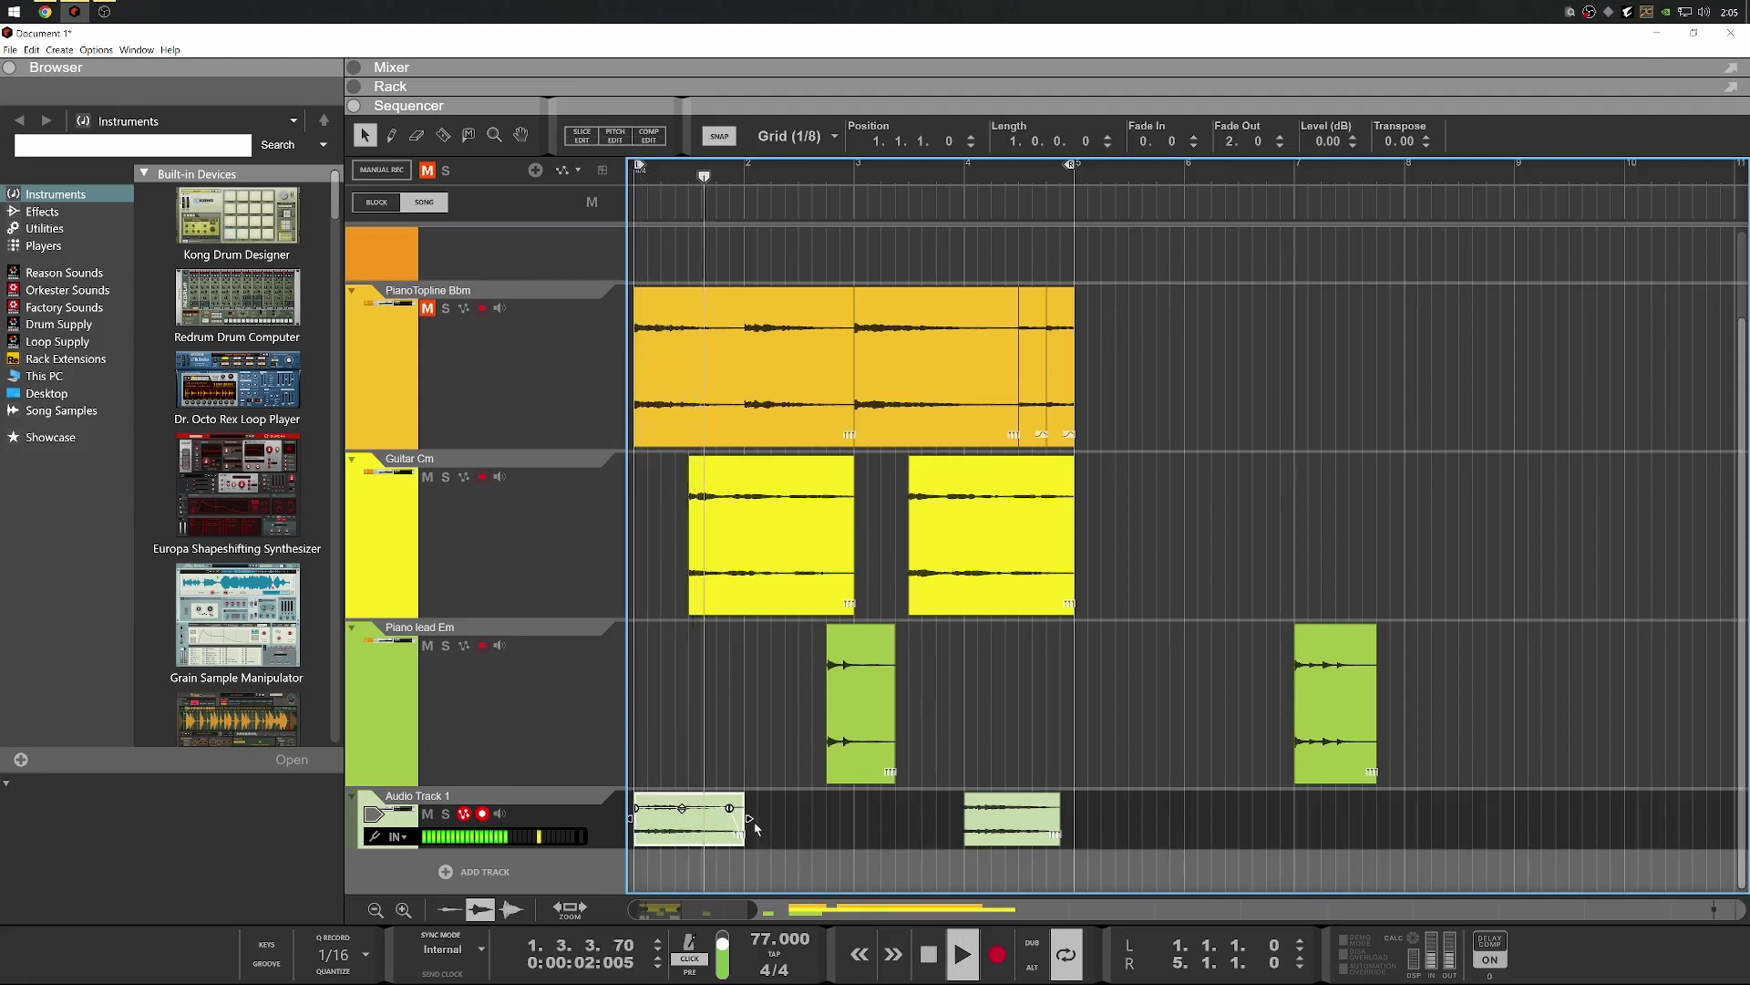
key("space")
key("ctrl+d")
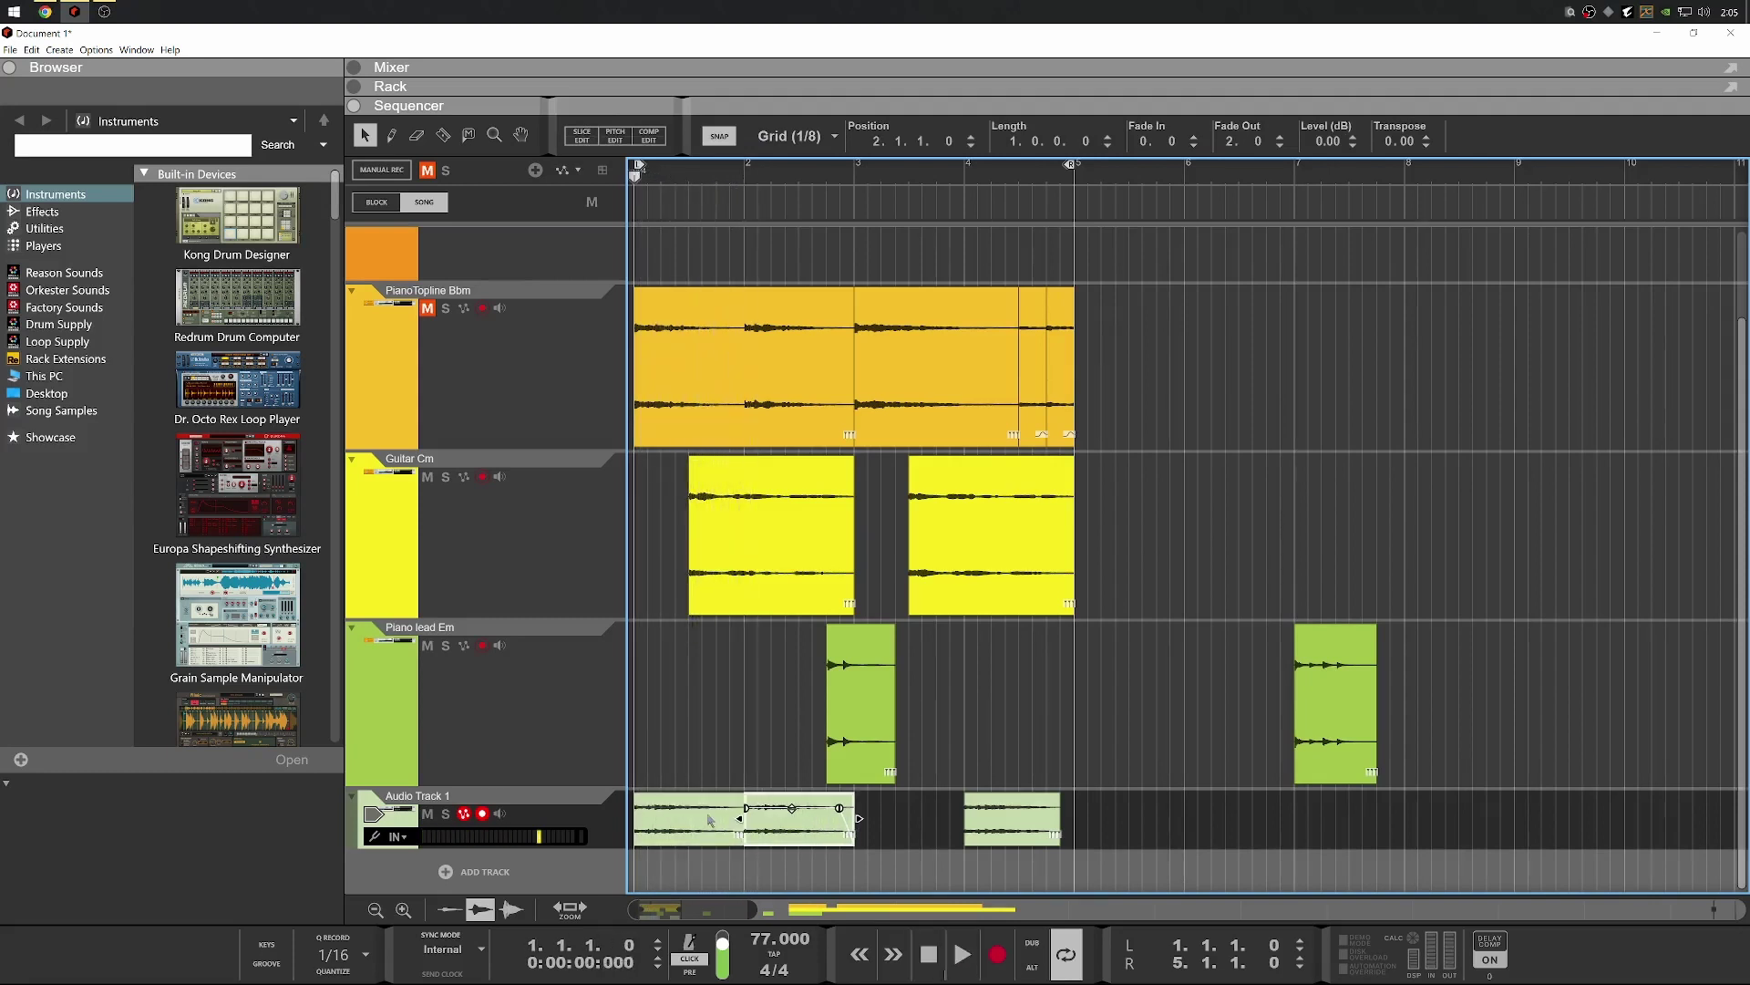
Move the transposed Audio Track 1 clip to bar 3 at one bar long, and duplicate it into bar 4 shortened to two beats
left_click_drag(993, 827, 898, 826)
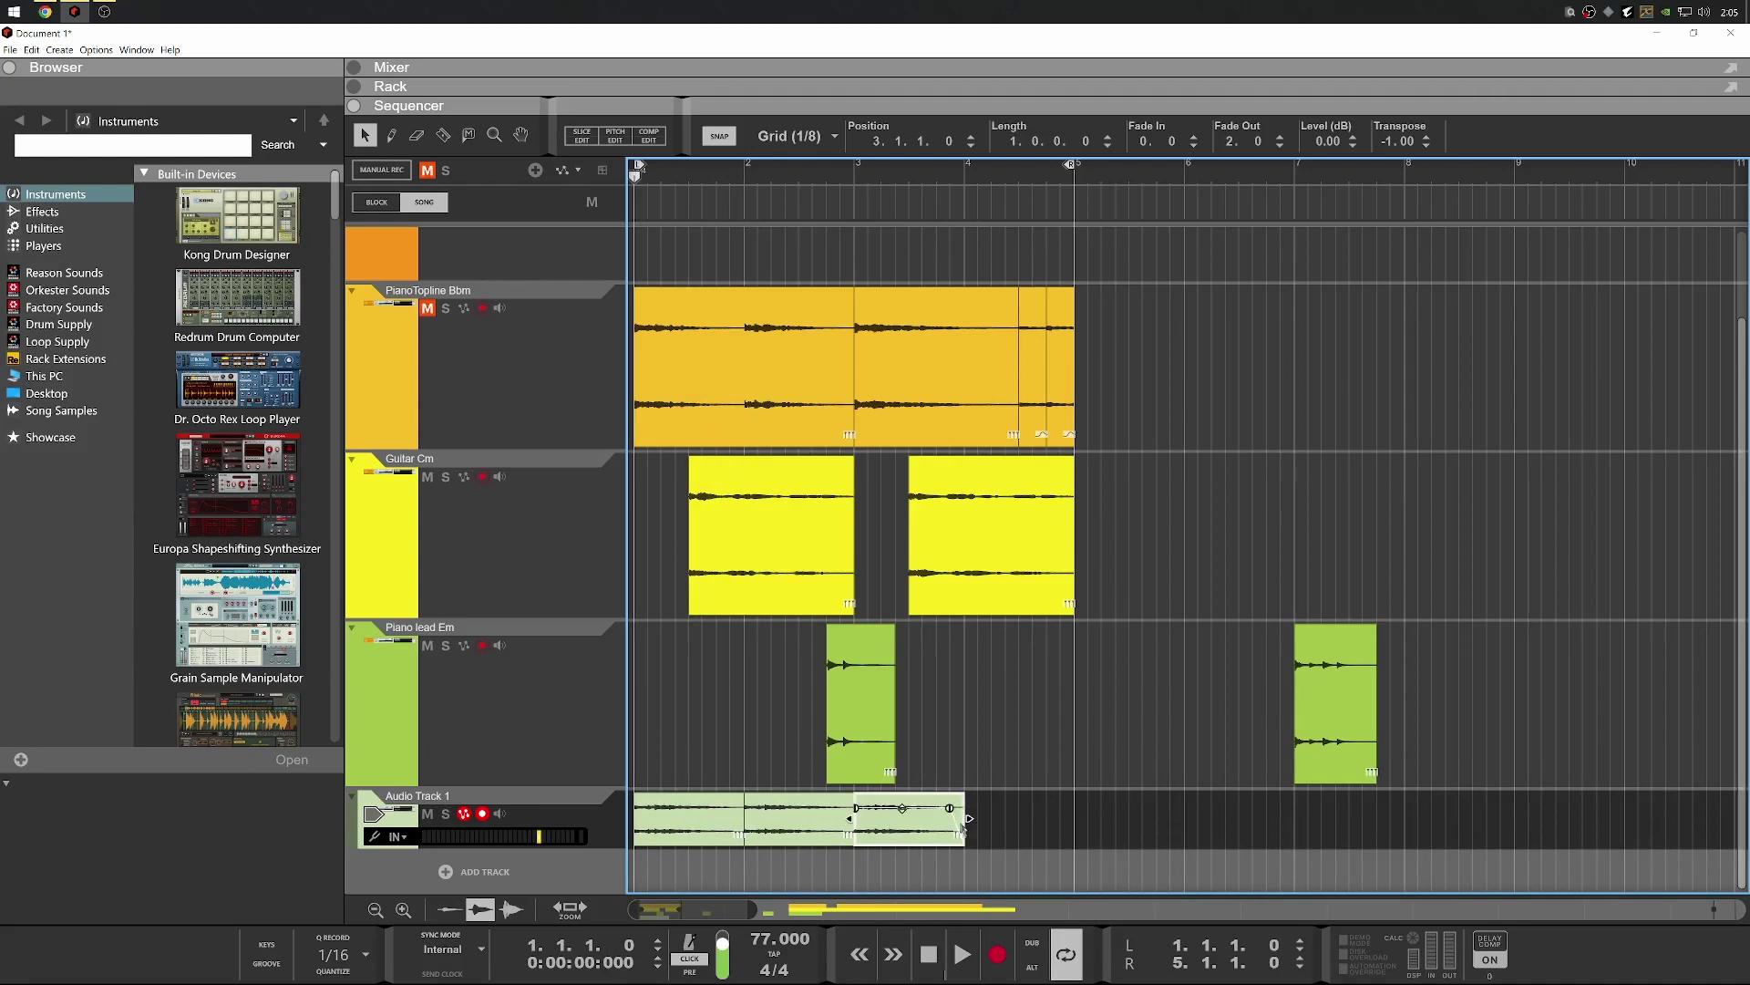
key("ctrl+d")
left_click_drag(1066, 823, 1026, 831)
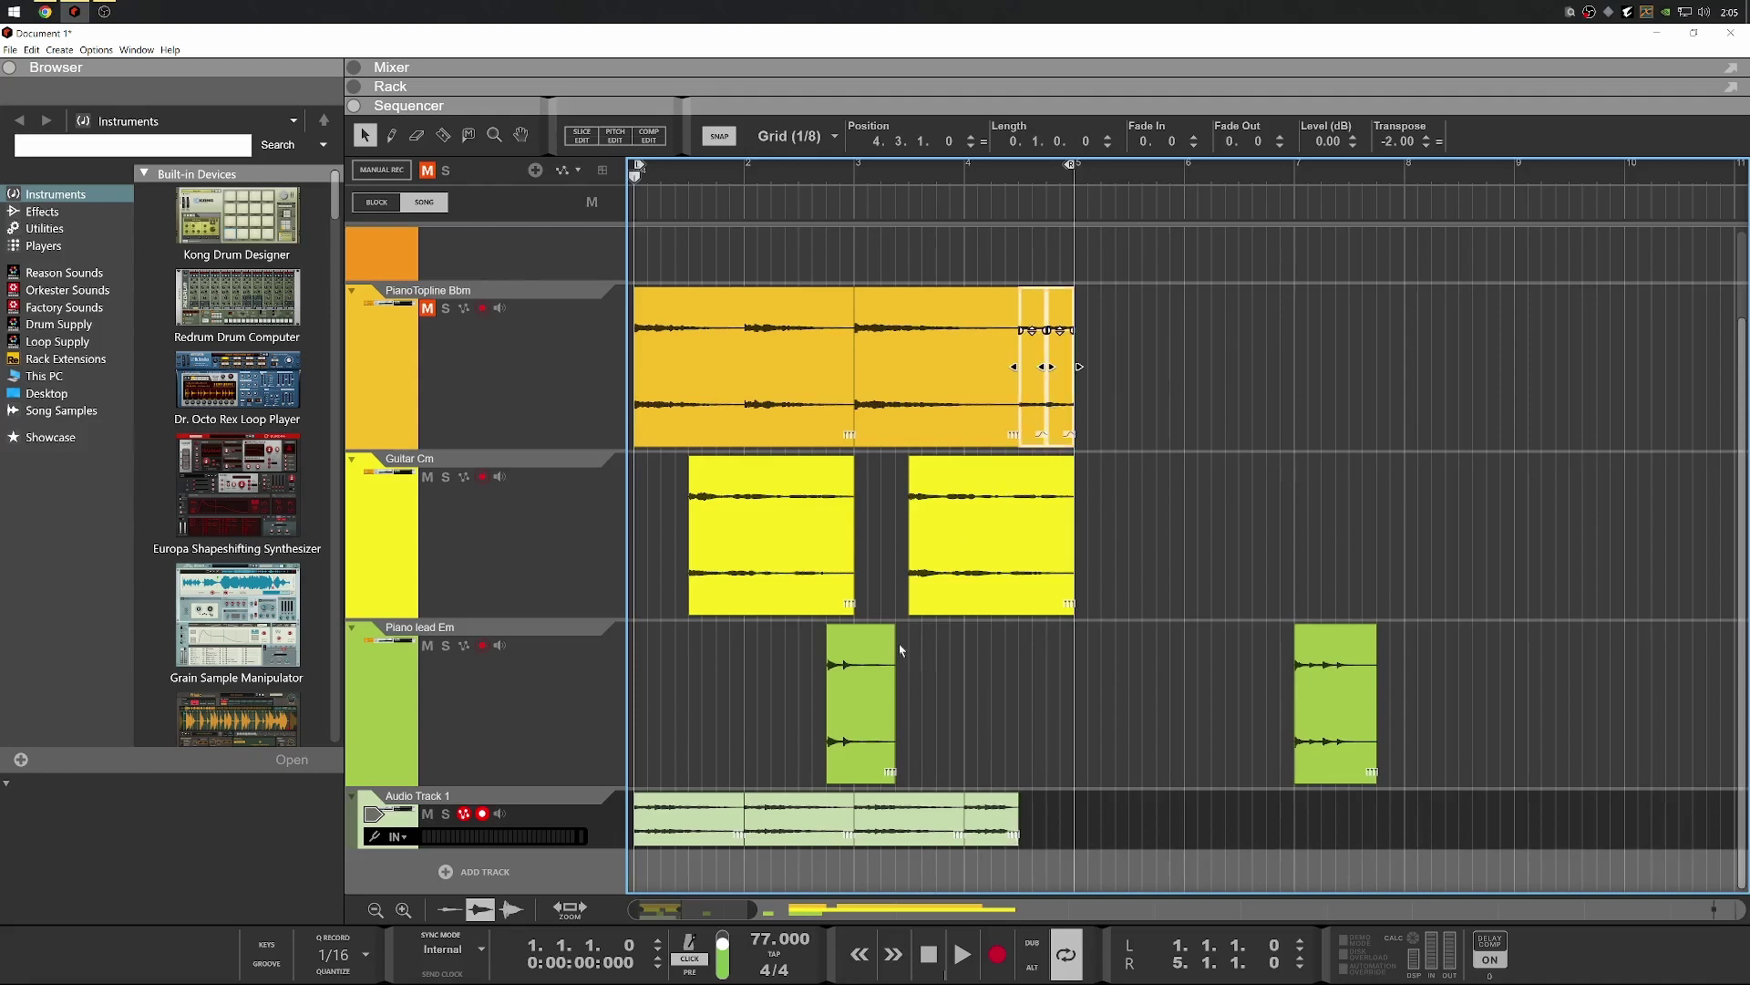
left_click(875, 675)
left_click_drag(861, 702, 1083, 696)
key("Delete")
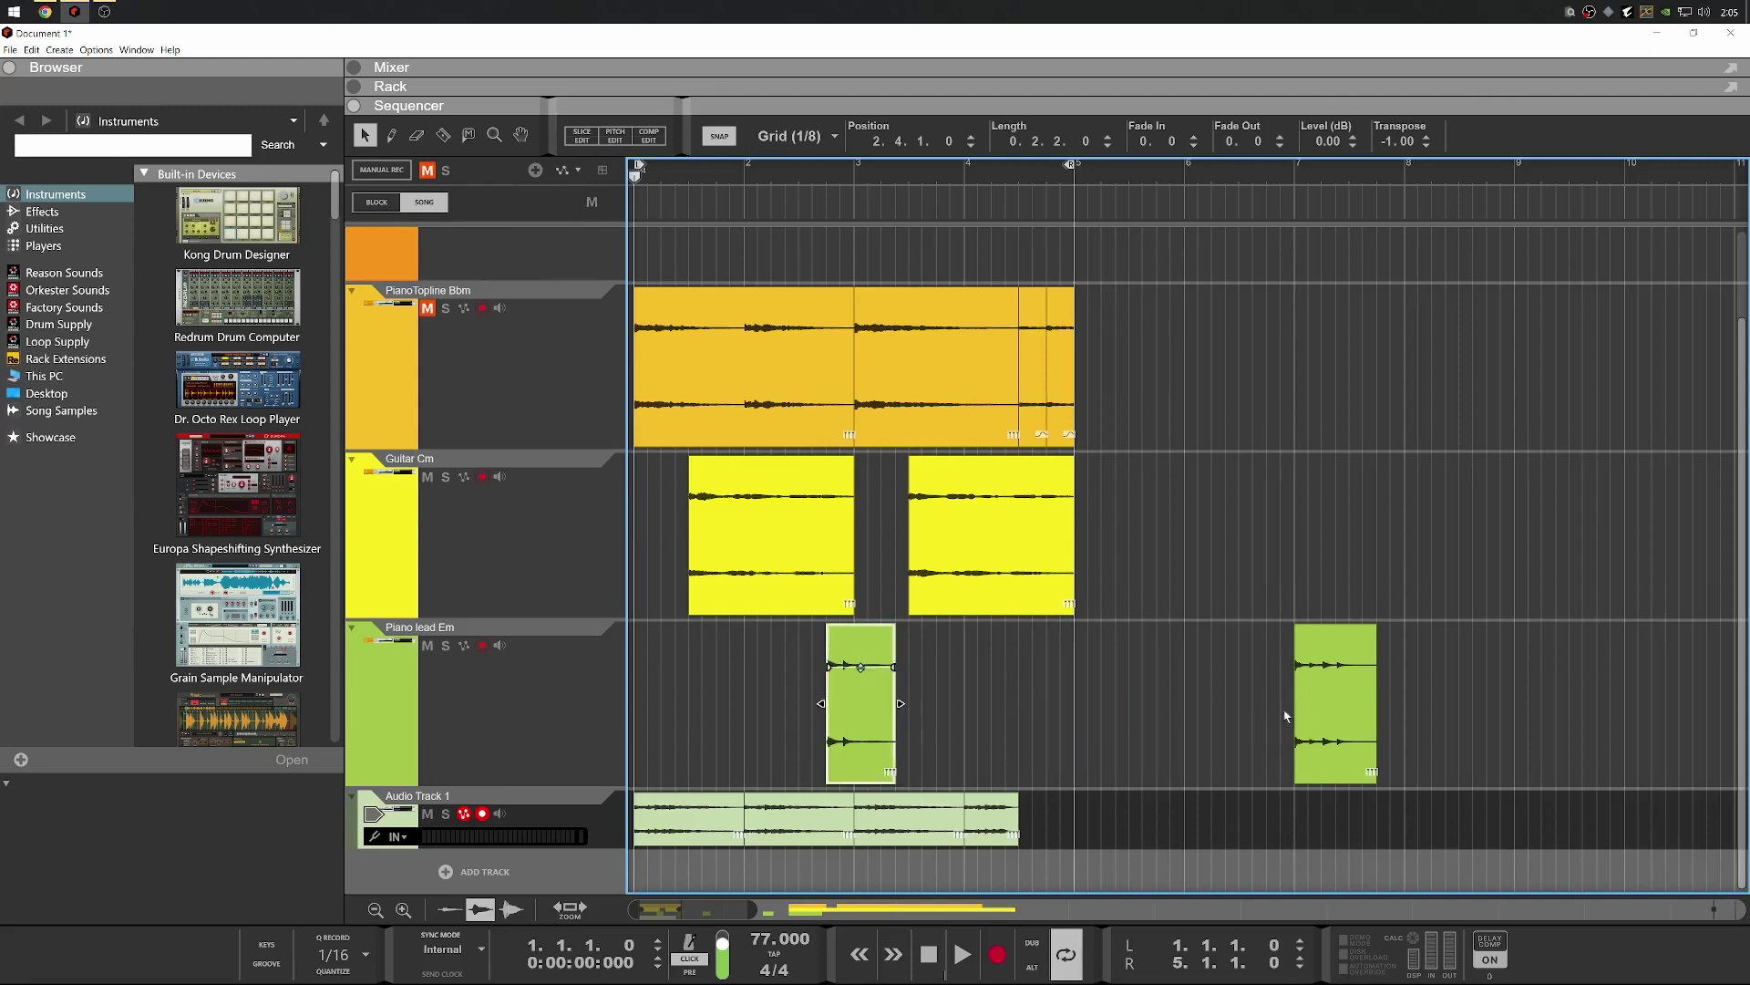
Move the Piano lead Em clip from bar 7 to bar 4 beat 3 and play the loop
left_click_drag(1325, 718, 1051, 721)
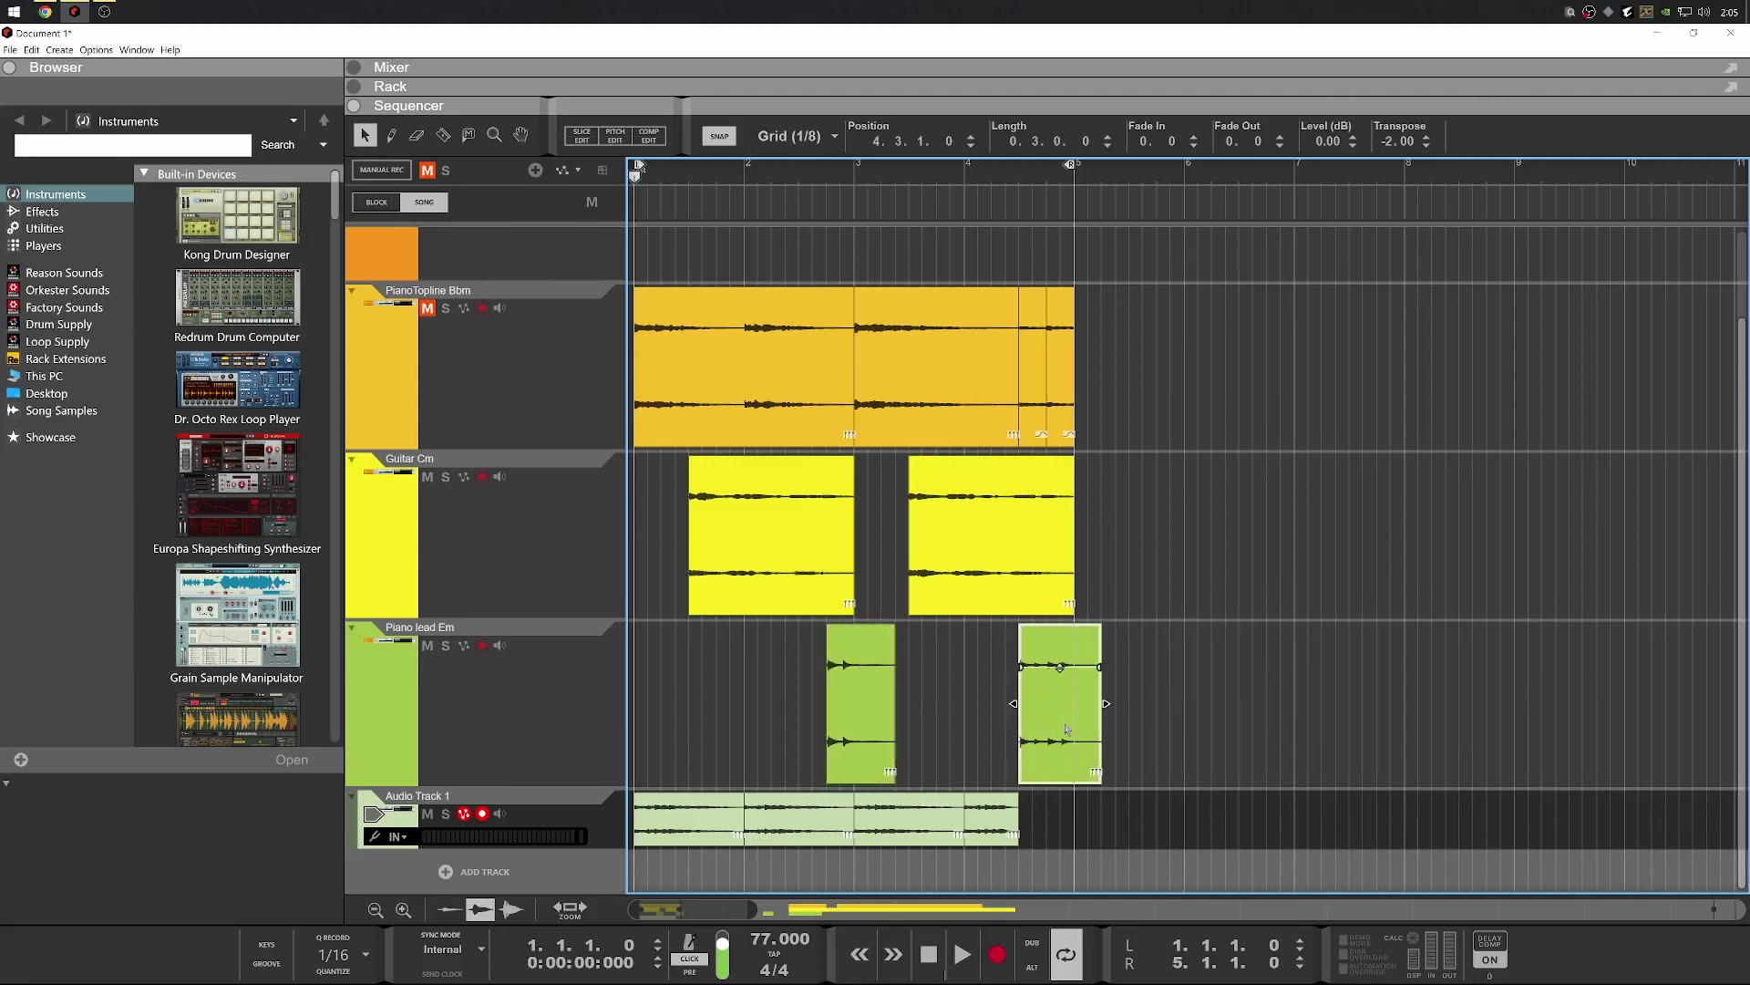
key("space")
scroll(911, 670, "down", 2)
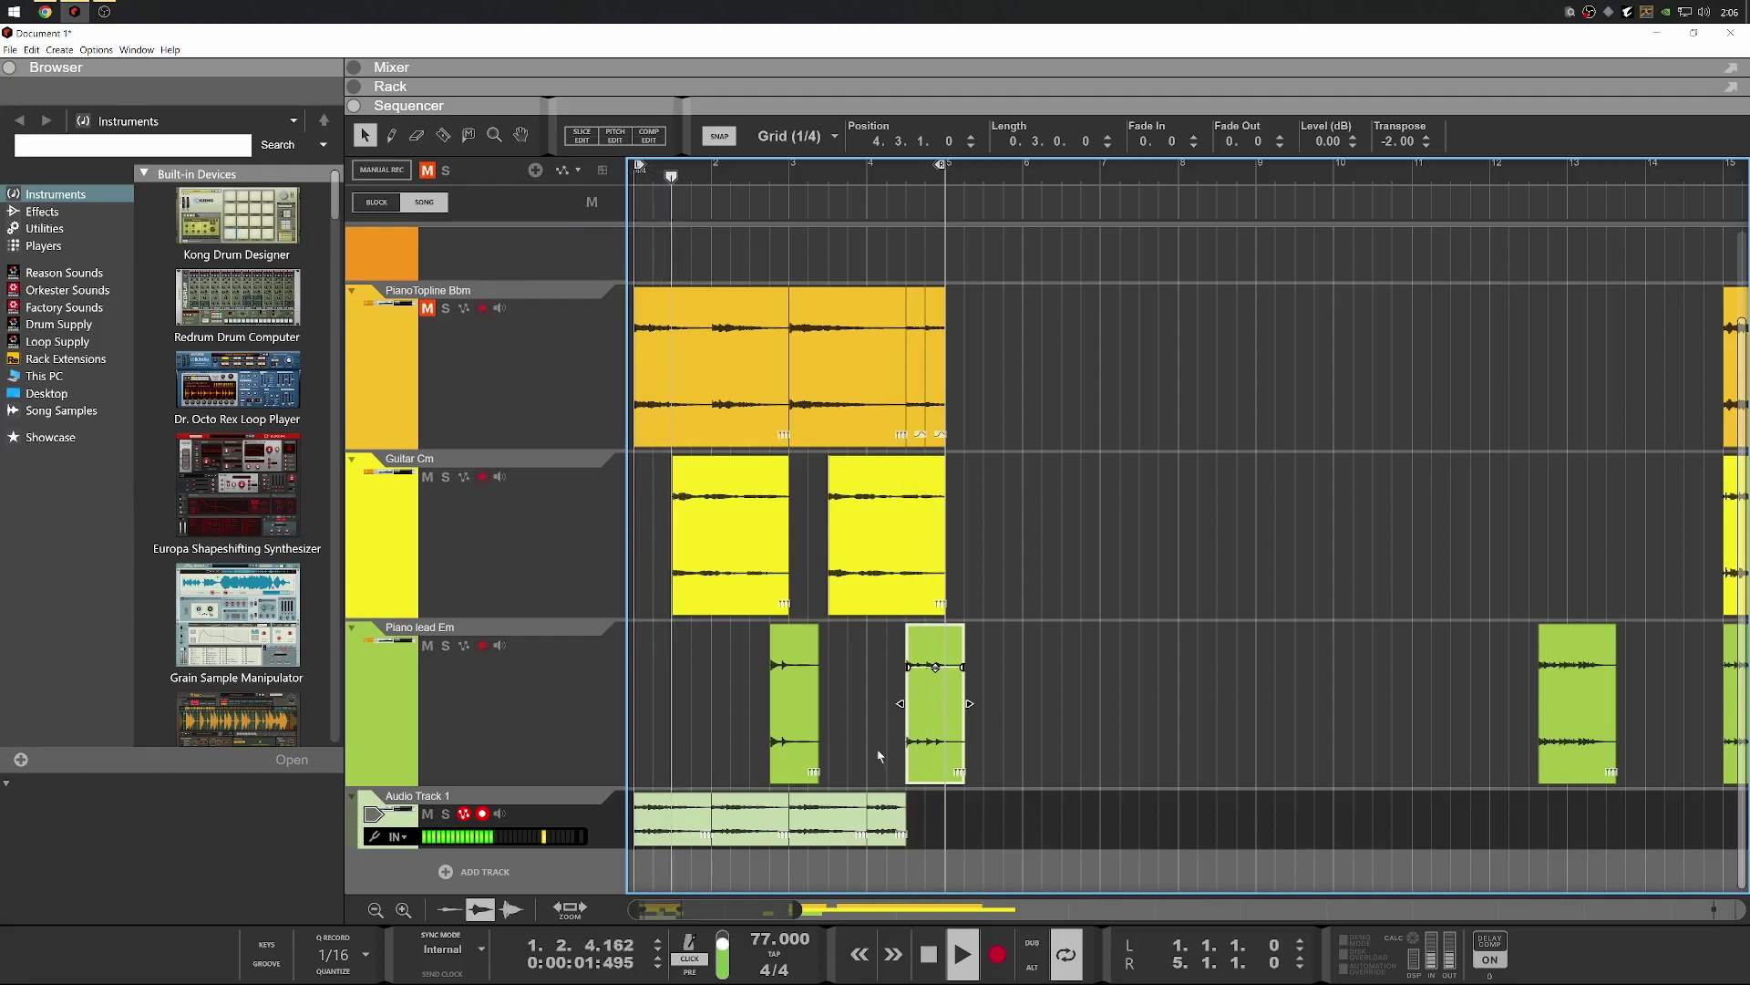
key("space")
Lengthen the last Audio Track 1 clip to fill bar 4 and play the loop
left_click(901, 823)
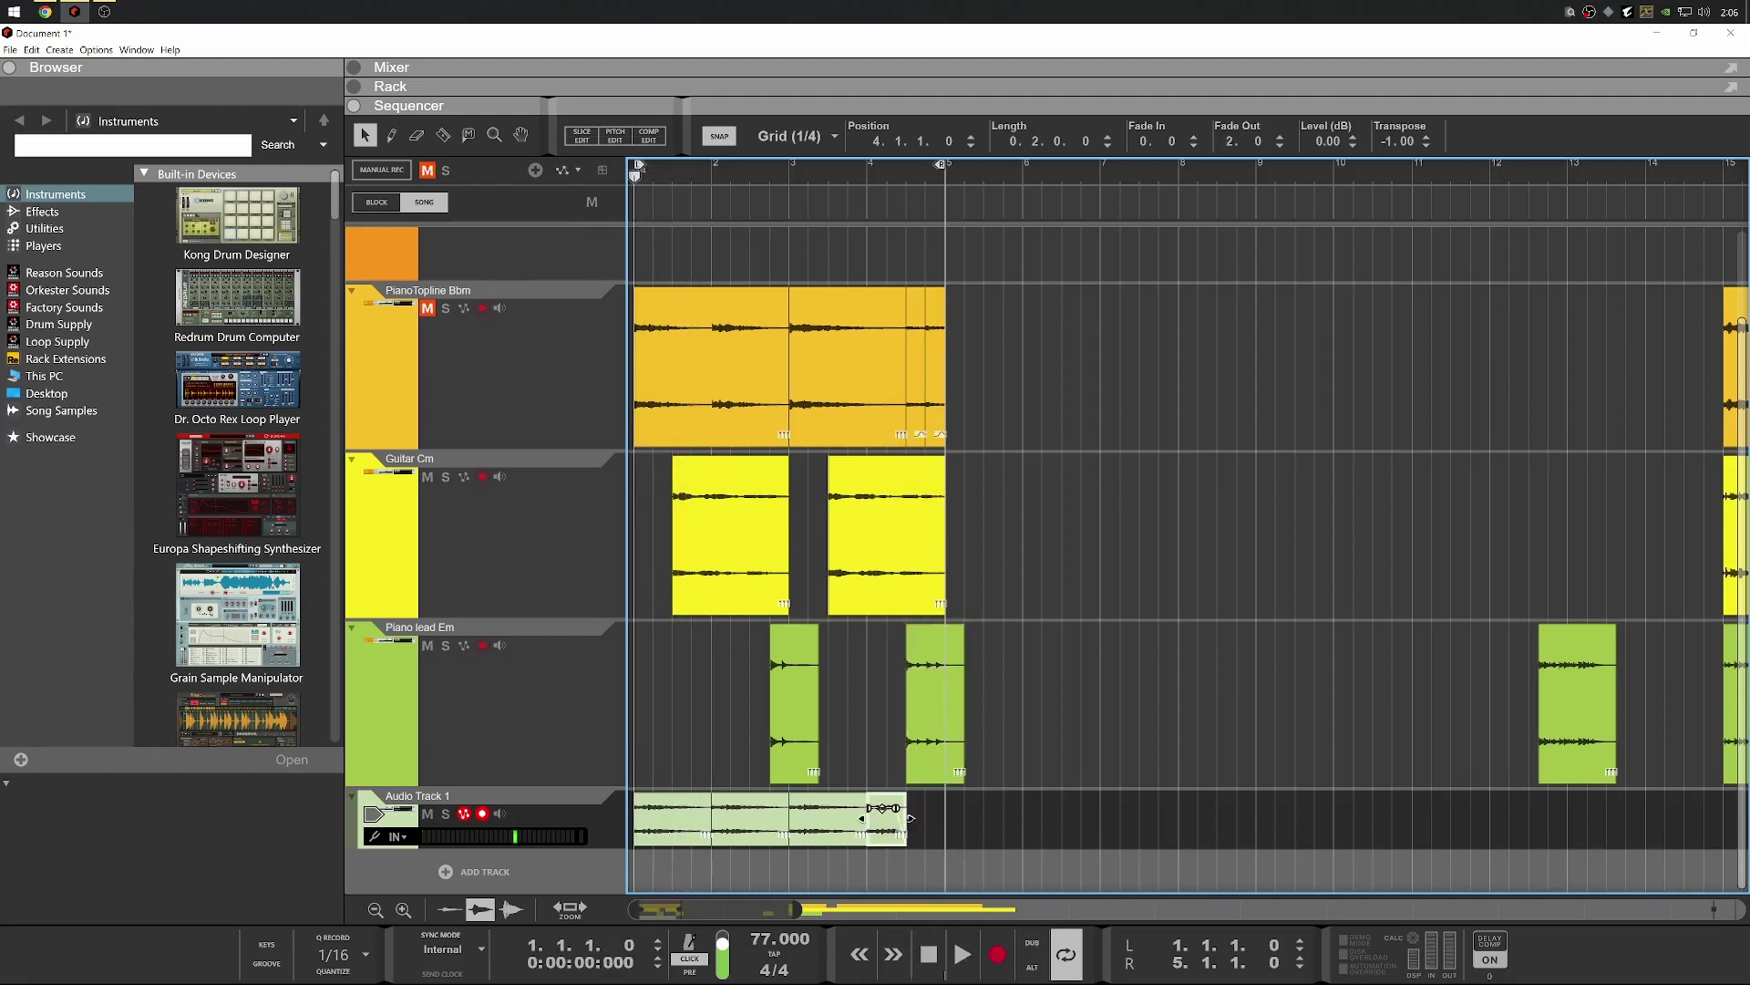
key("space")
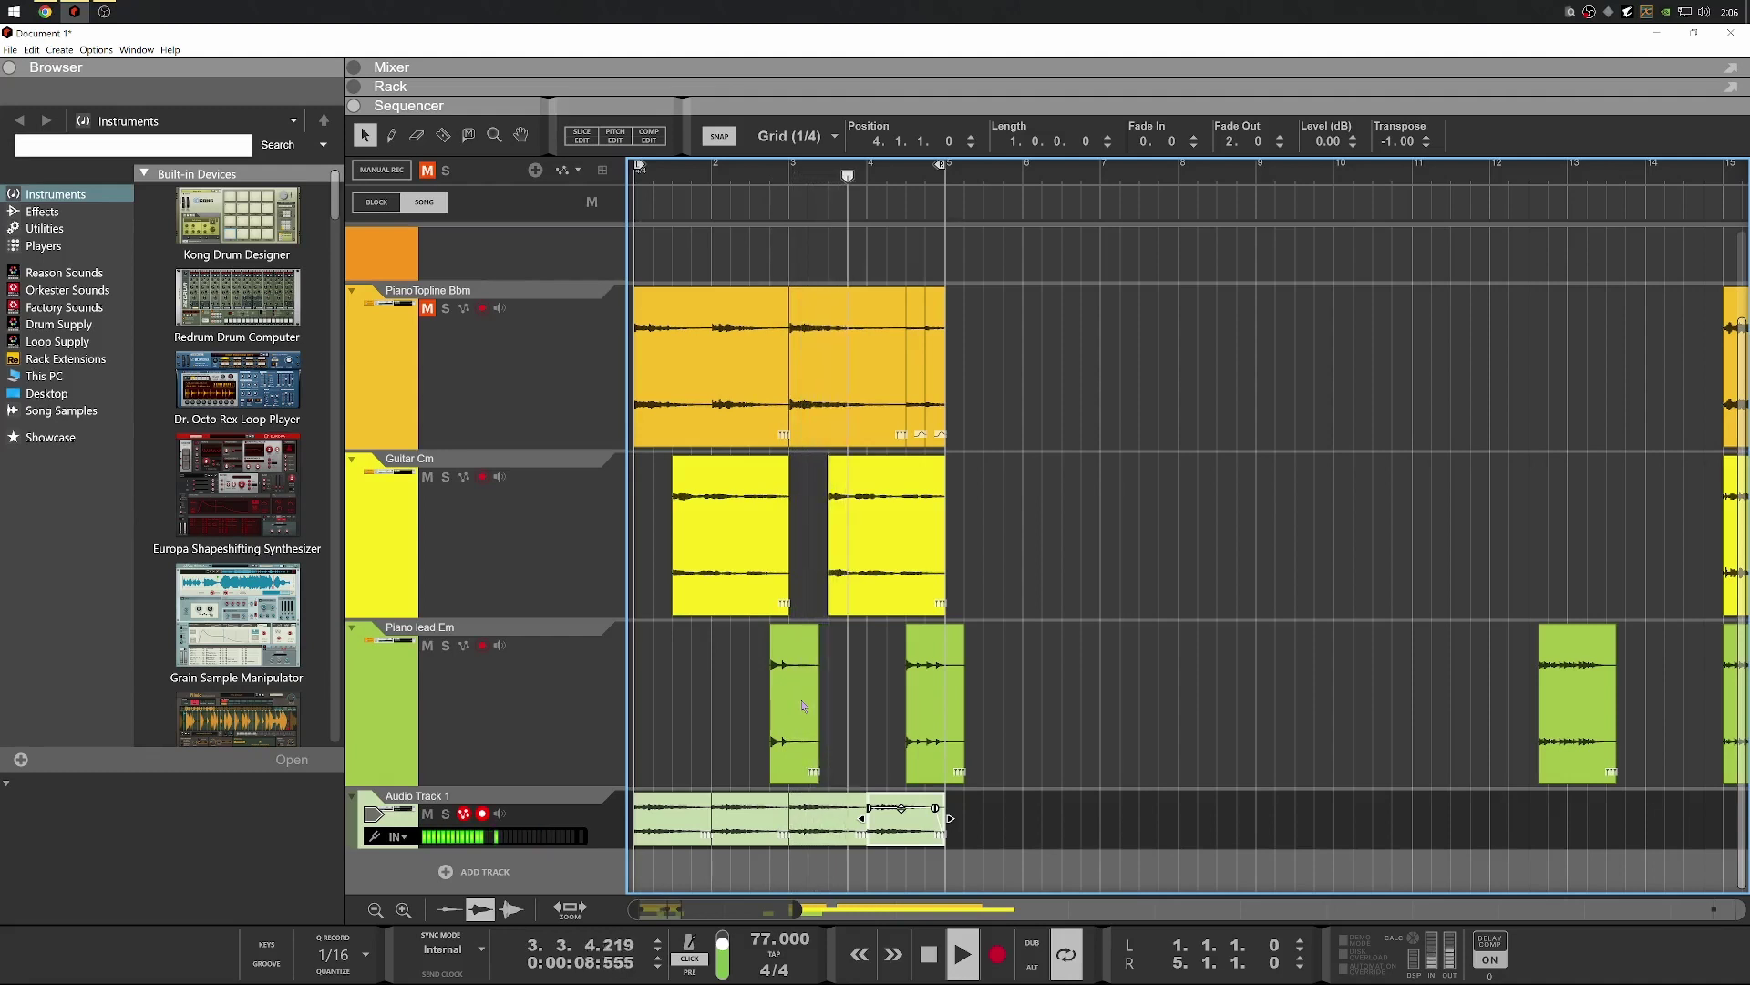
Set the transpose of the Piano lead Em clip at bar 4 beat 3 to -1 and replay the loop
left_click(904, 741)
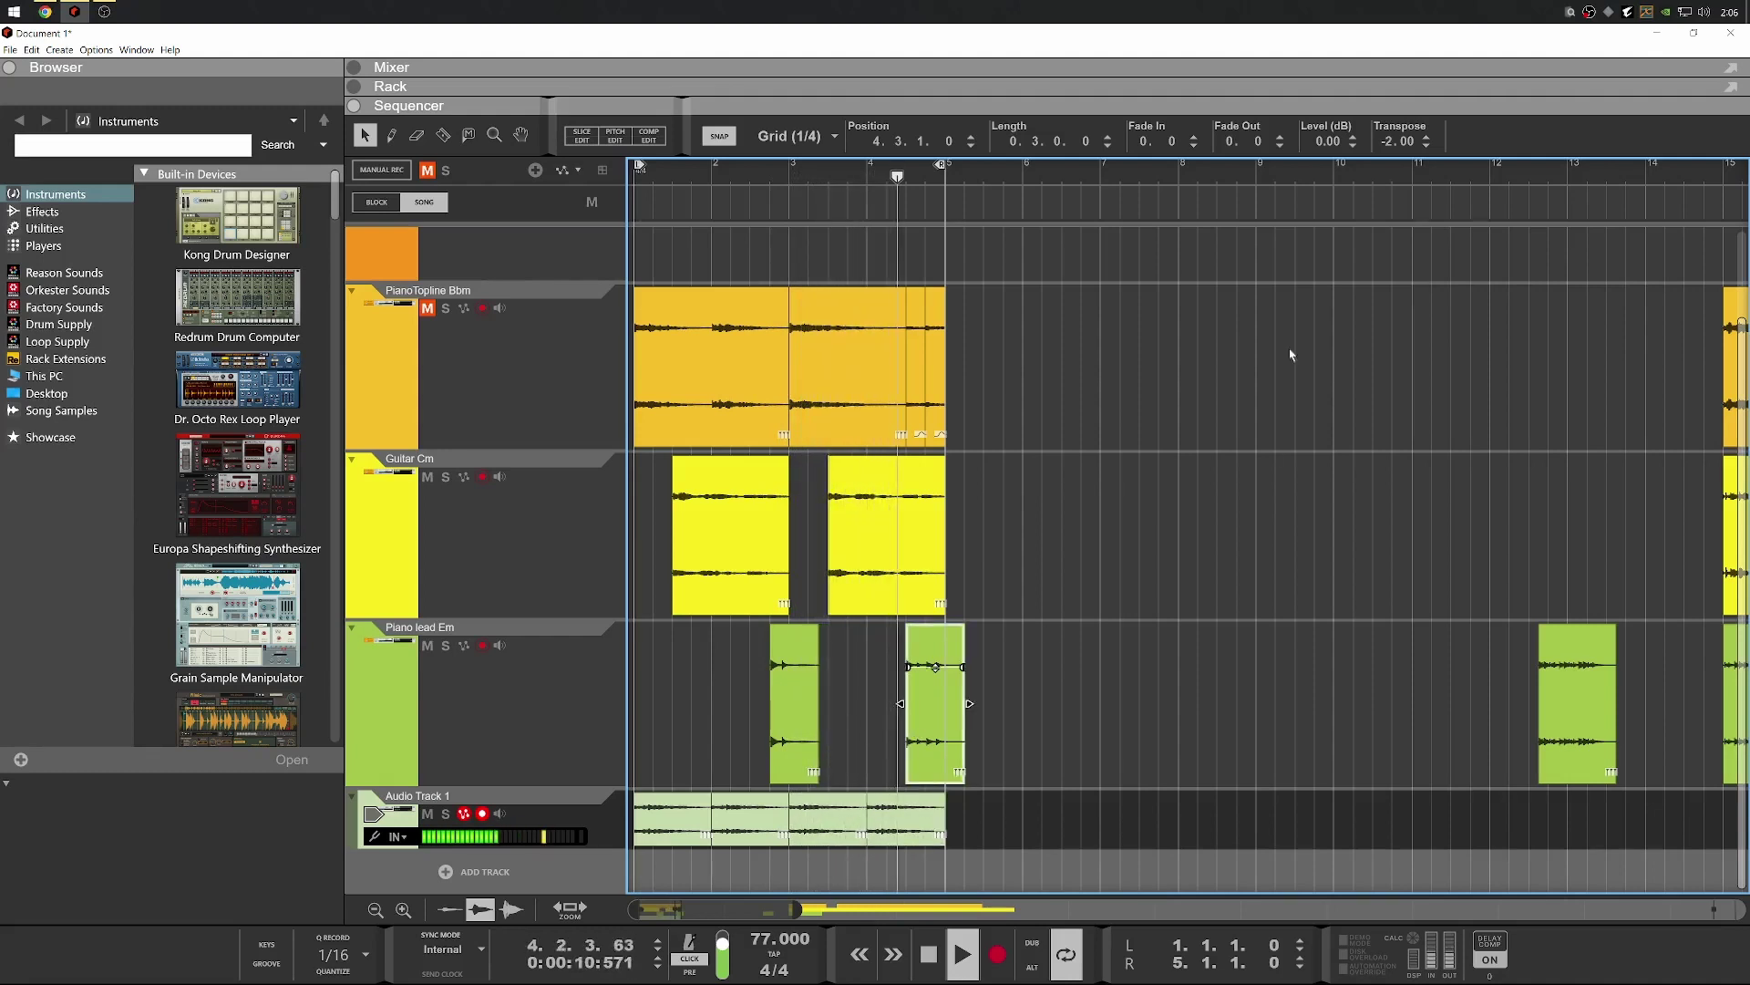
key("space")
key("space")
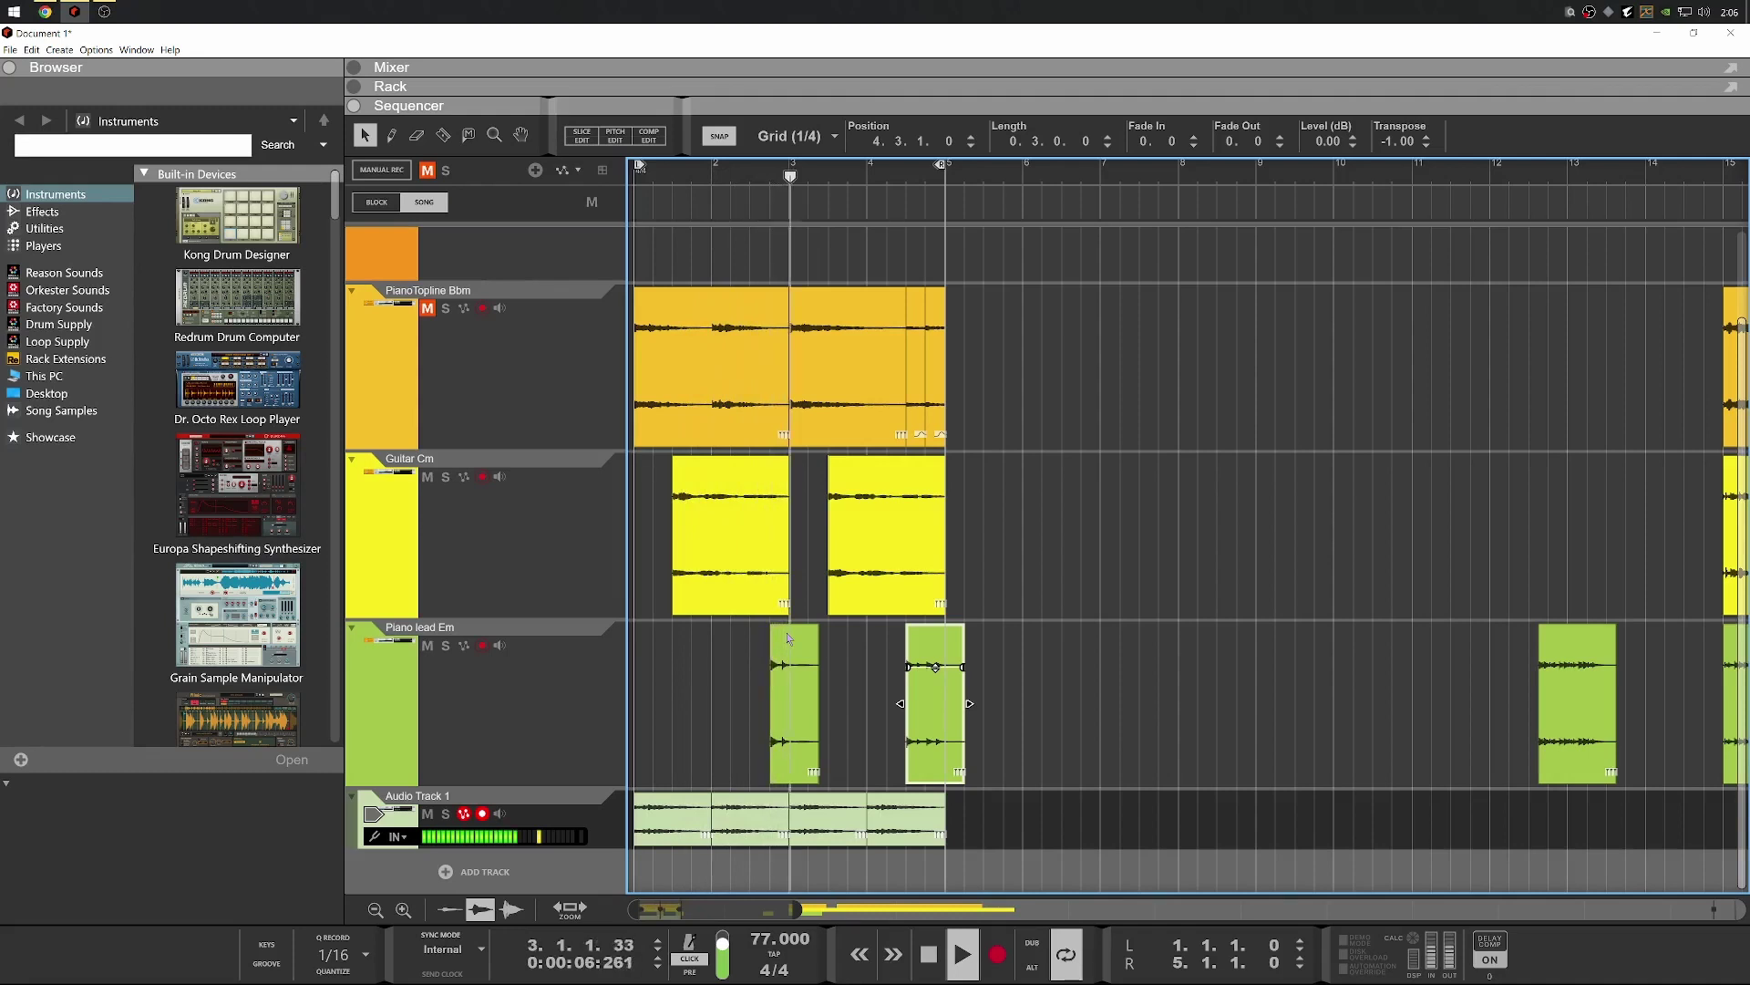
Delete all leftover clips from bar 12 onward on PianoTopline Bbm, Guitar Cm and Piano lead Em, and stop playback
scroll(1087, 551, "down", 6)
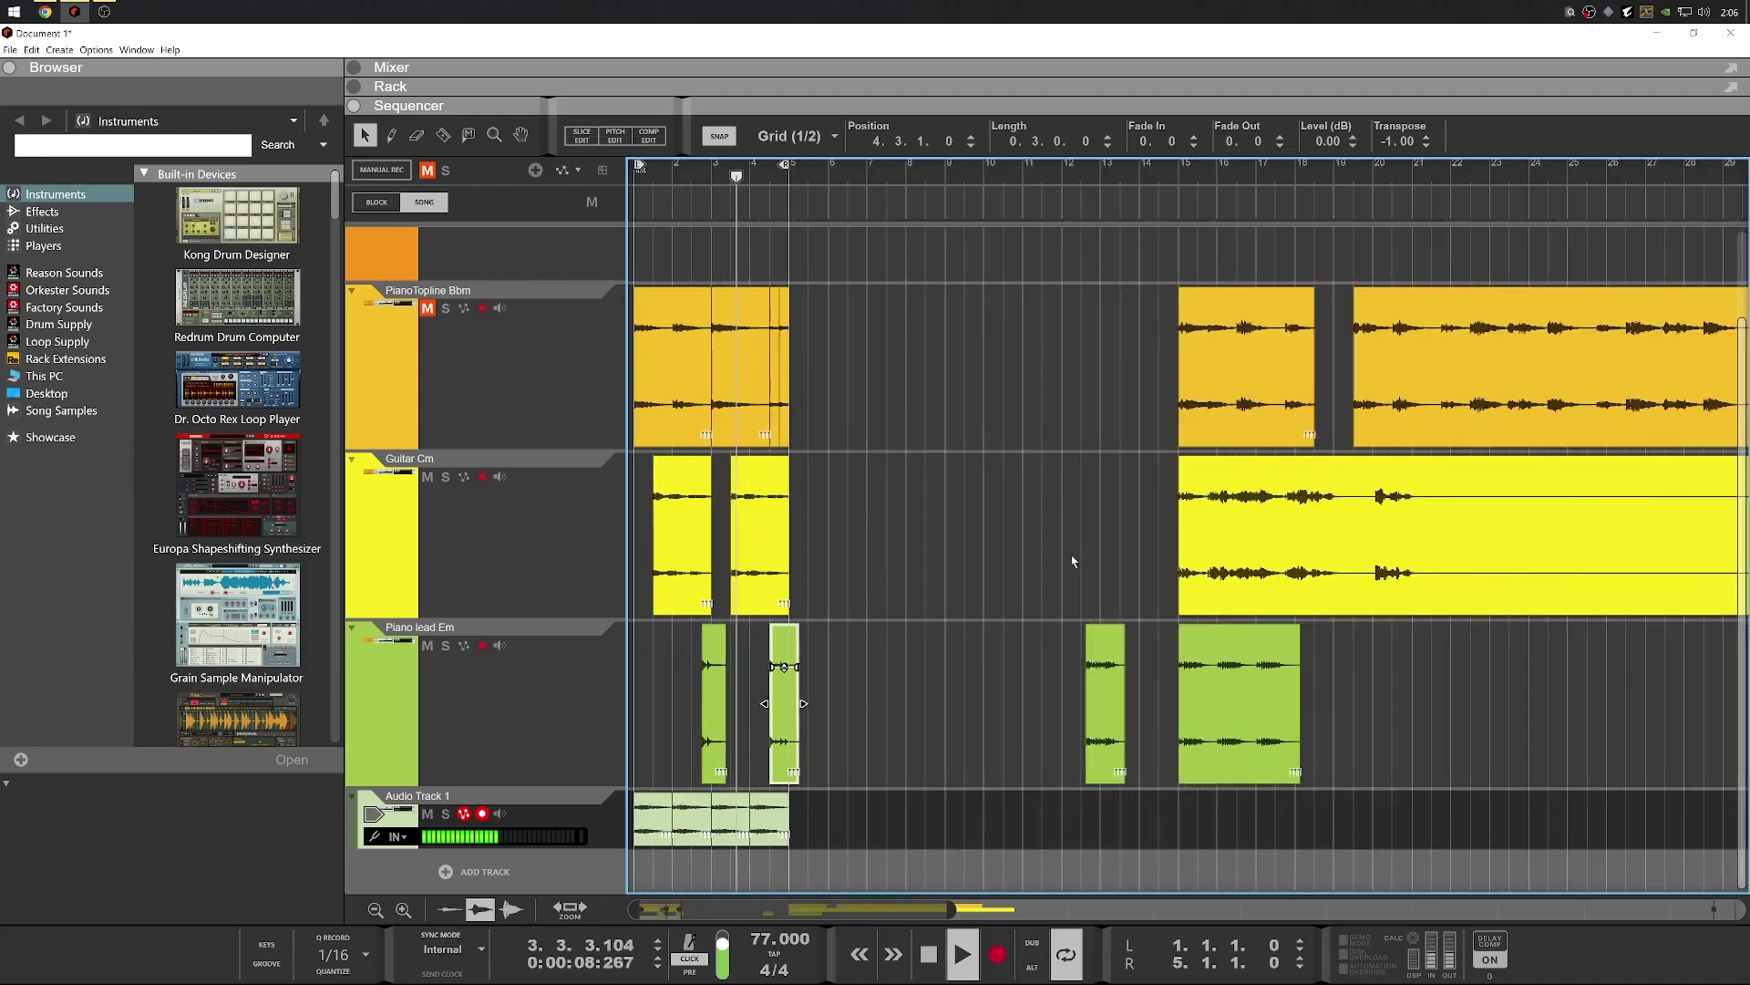
scroll(1074, 537, "down", 1)
left_click_drag(1542, 284, 853, 809)
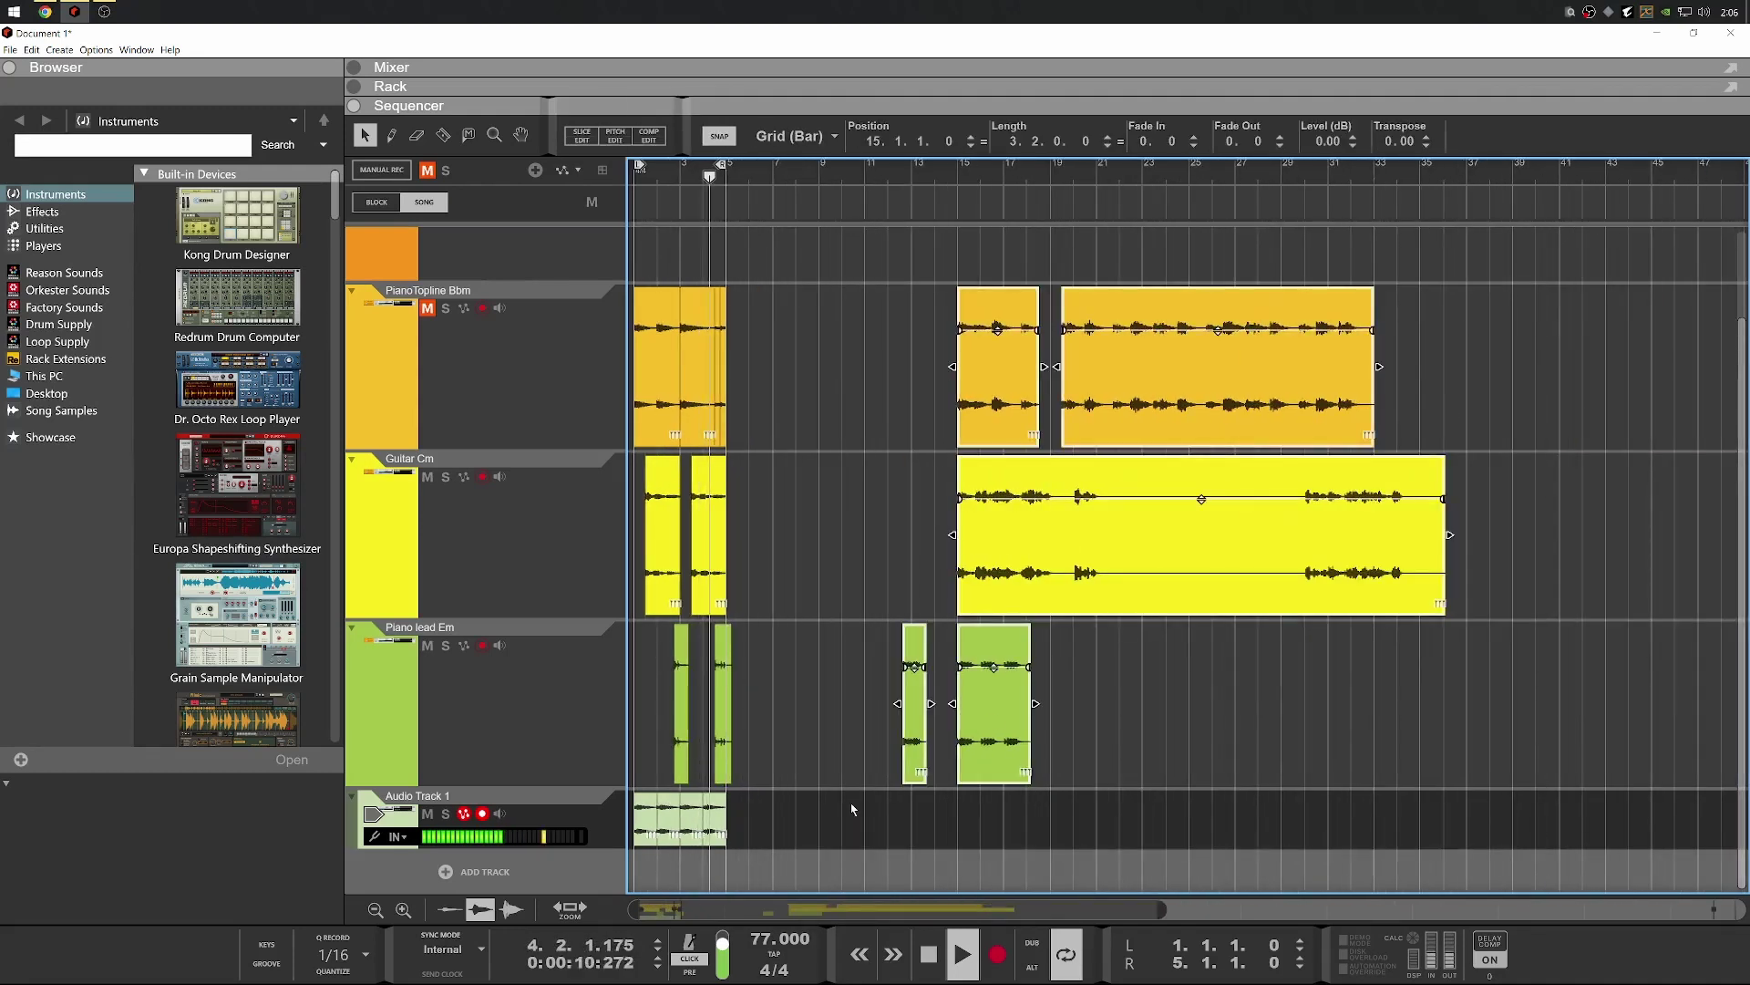
key("Delete")
scroll(748, 604, "up", 2)
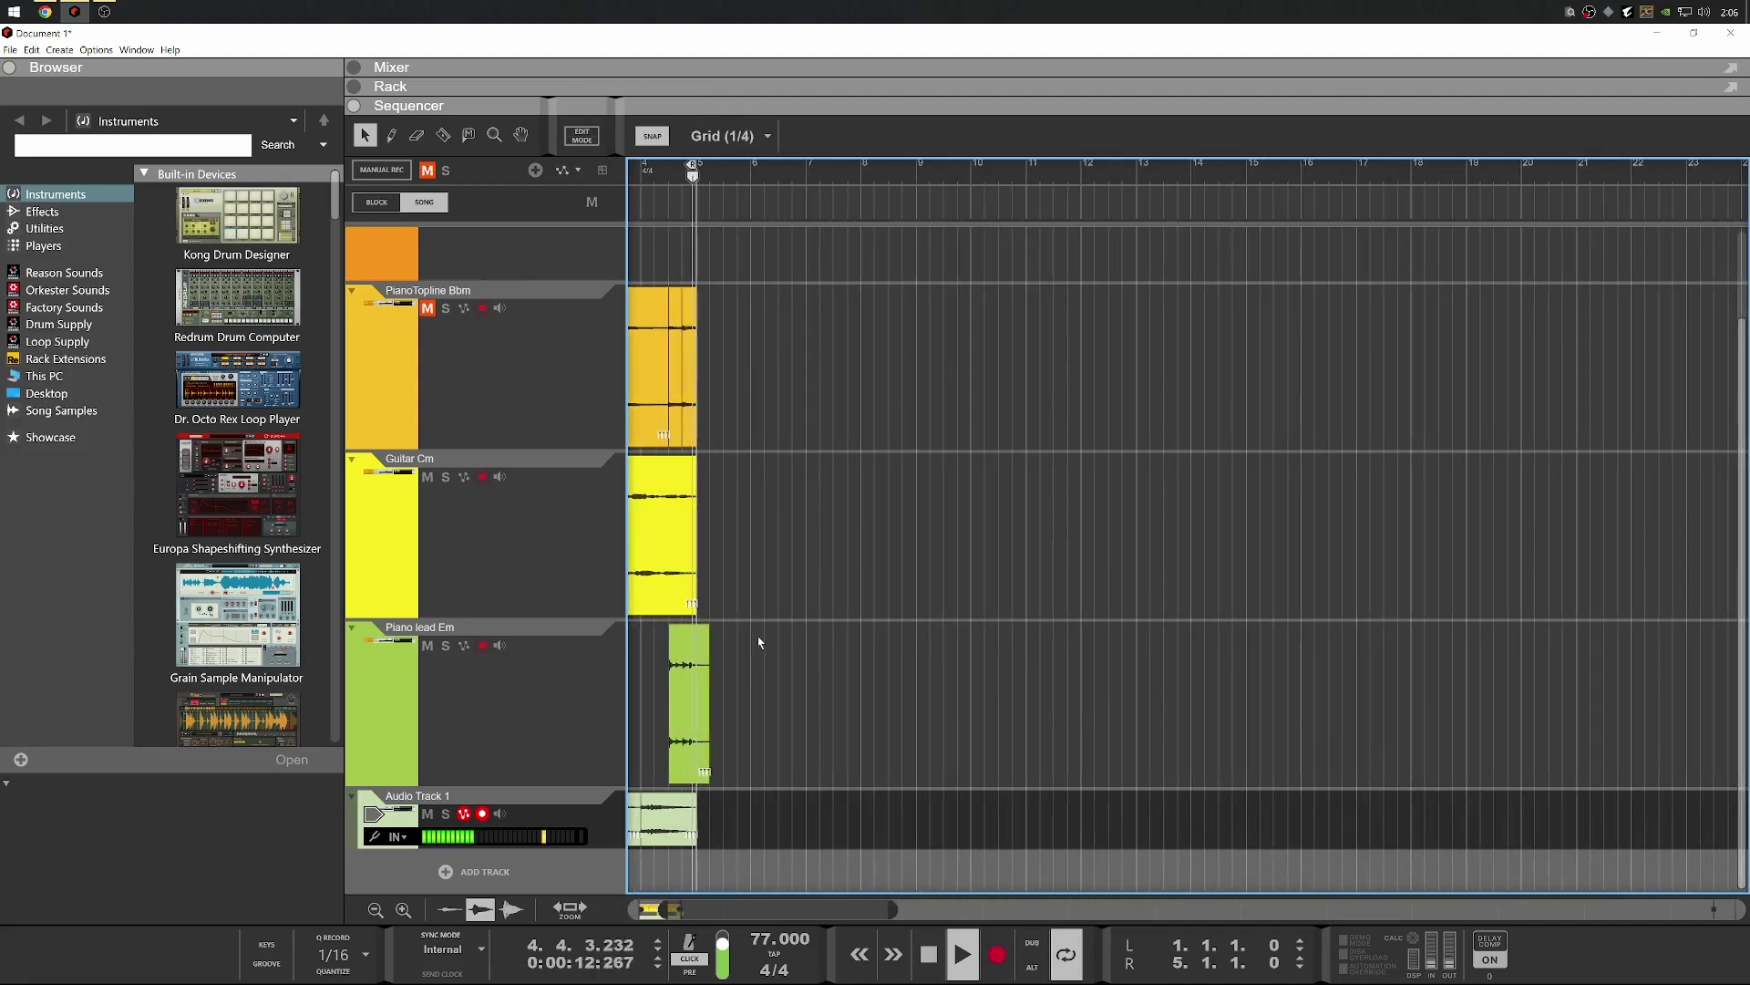
key("space")
Cut the last Piano lead Em clip at bar 5 and remove the part extending past the loop end
left_click_drag(725, 915, 649, 912)
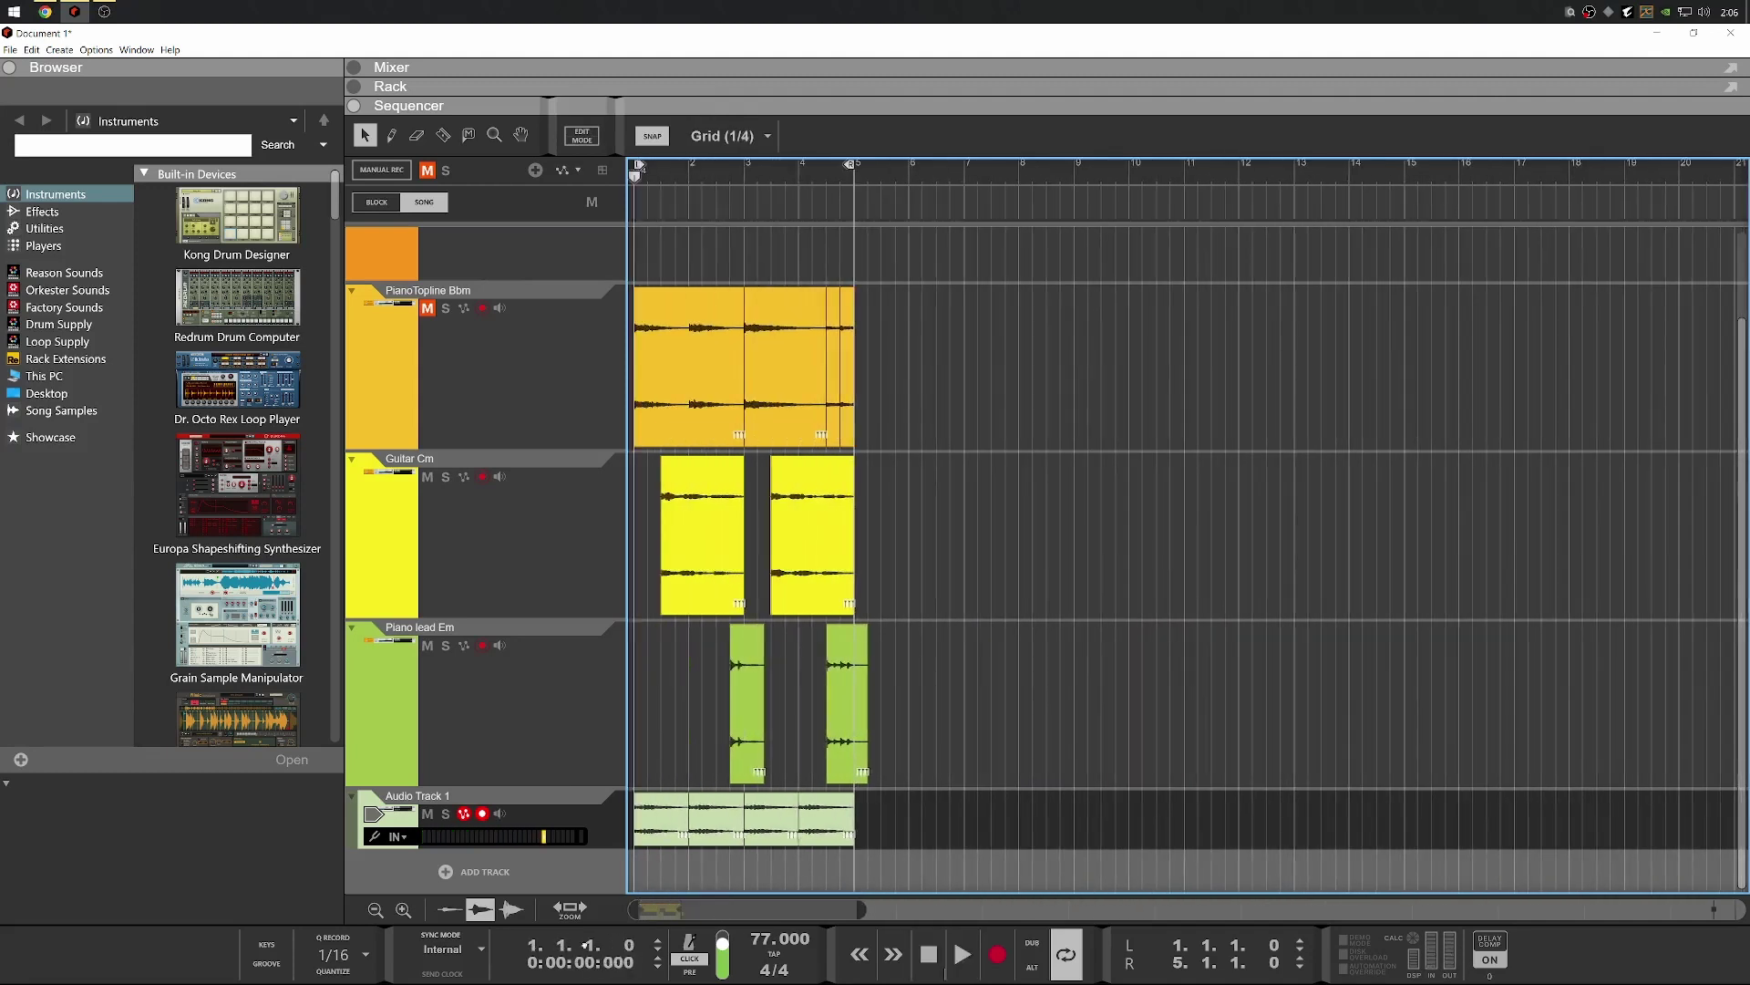
scroll(835, 437, "down", 1)
left_click_drag(930, 382, 933, 767)
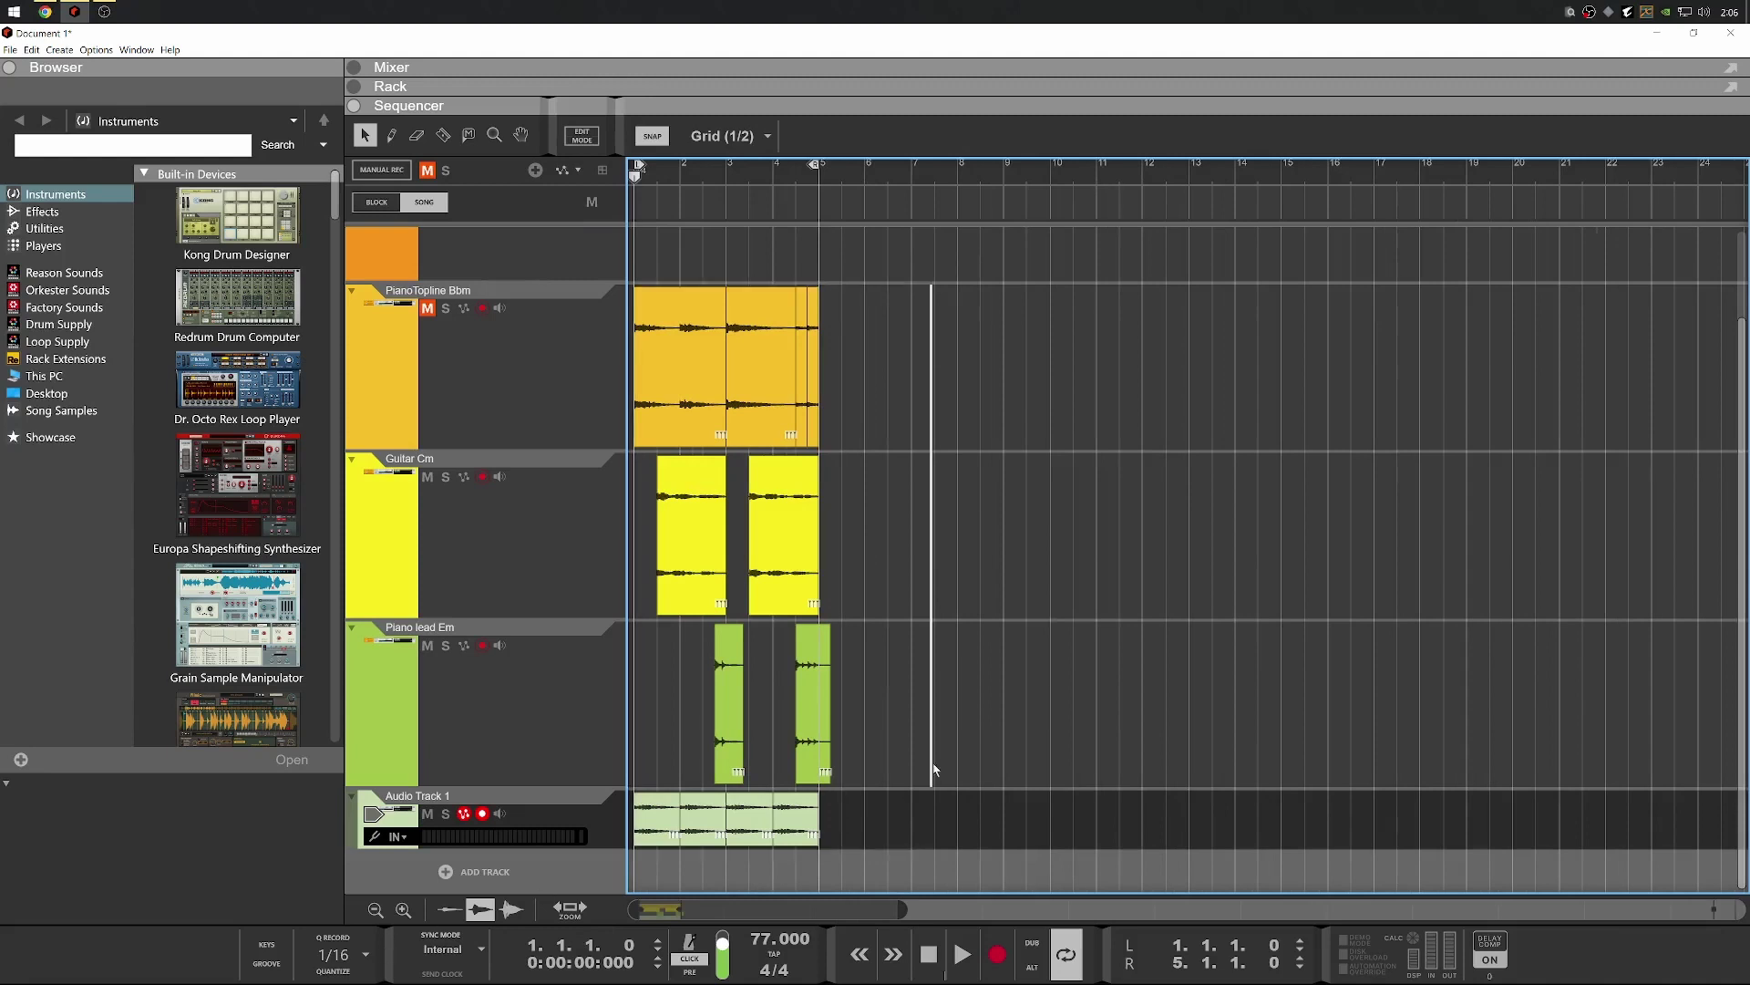
scroll(914, 729, "up", 1)
key("r")
left_click_drag(943, 383, 782, 898)
left_click(826, 865)
scroll(1040, 520, "down", 2)
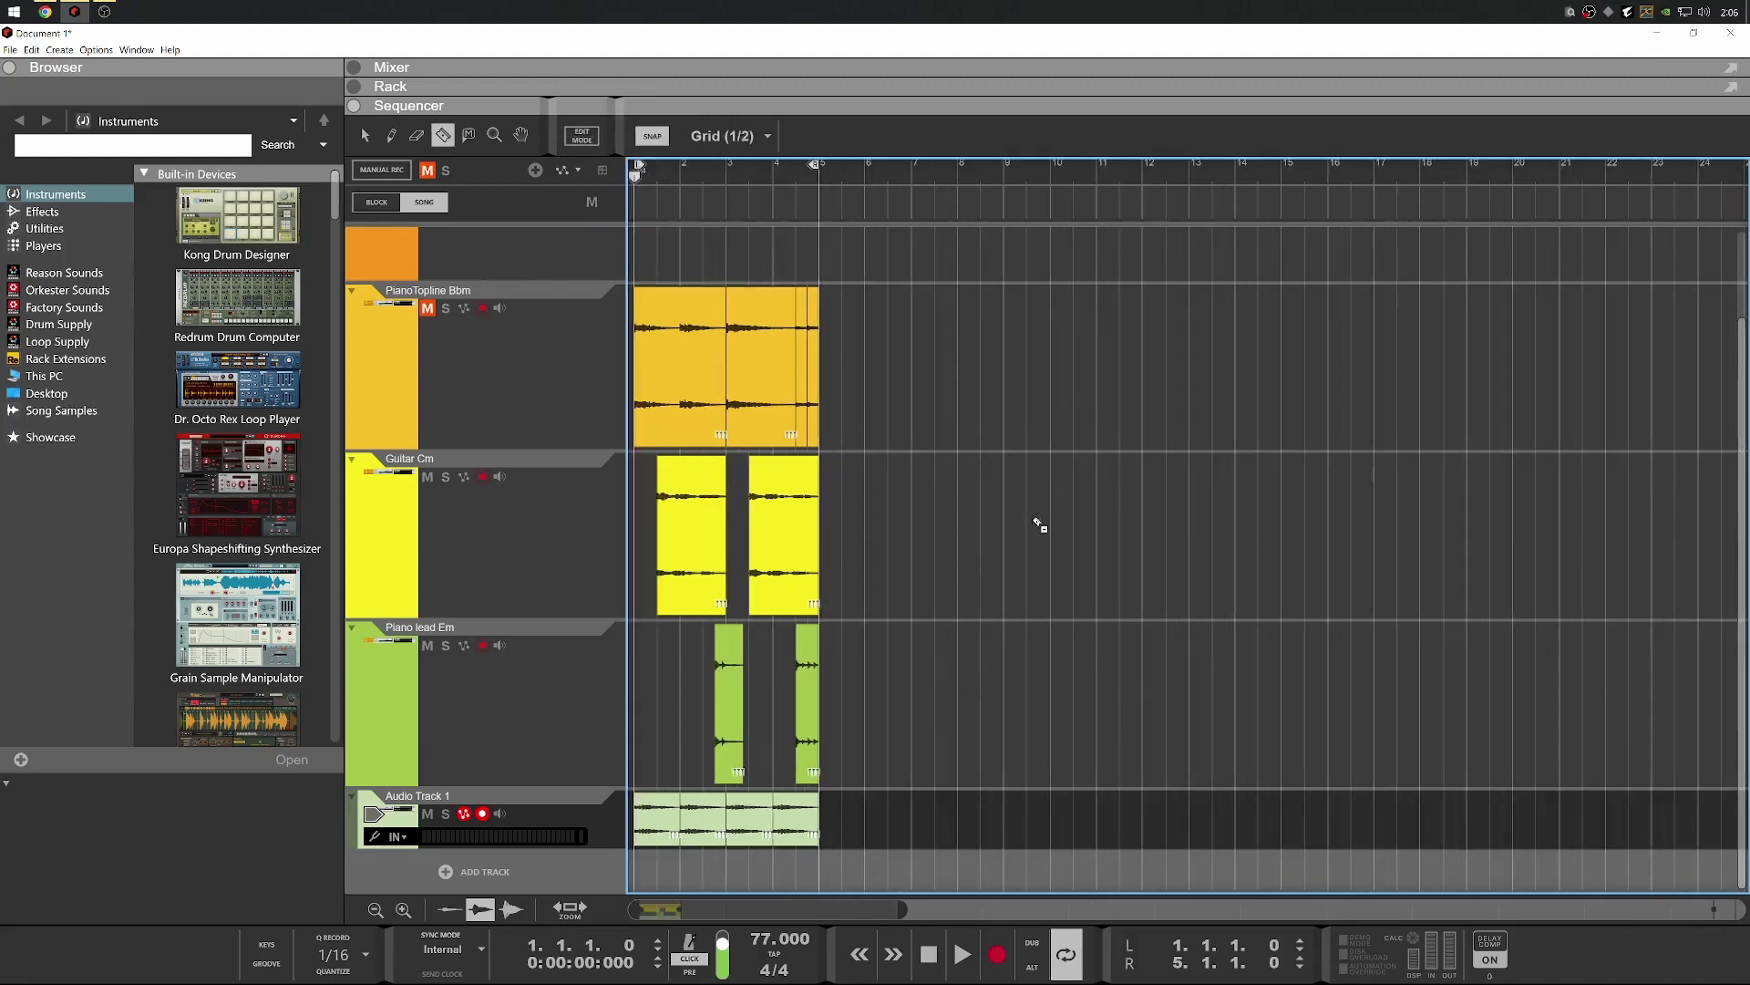
Duplicate the first four bars of the PianoTopline Bbm, Guitar Cm and Piano lead Em clips into bars 5 to 8
scroll(761, 636, "down", 2)
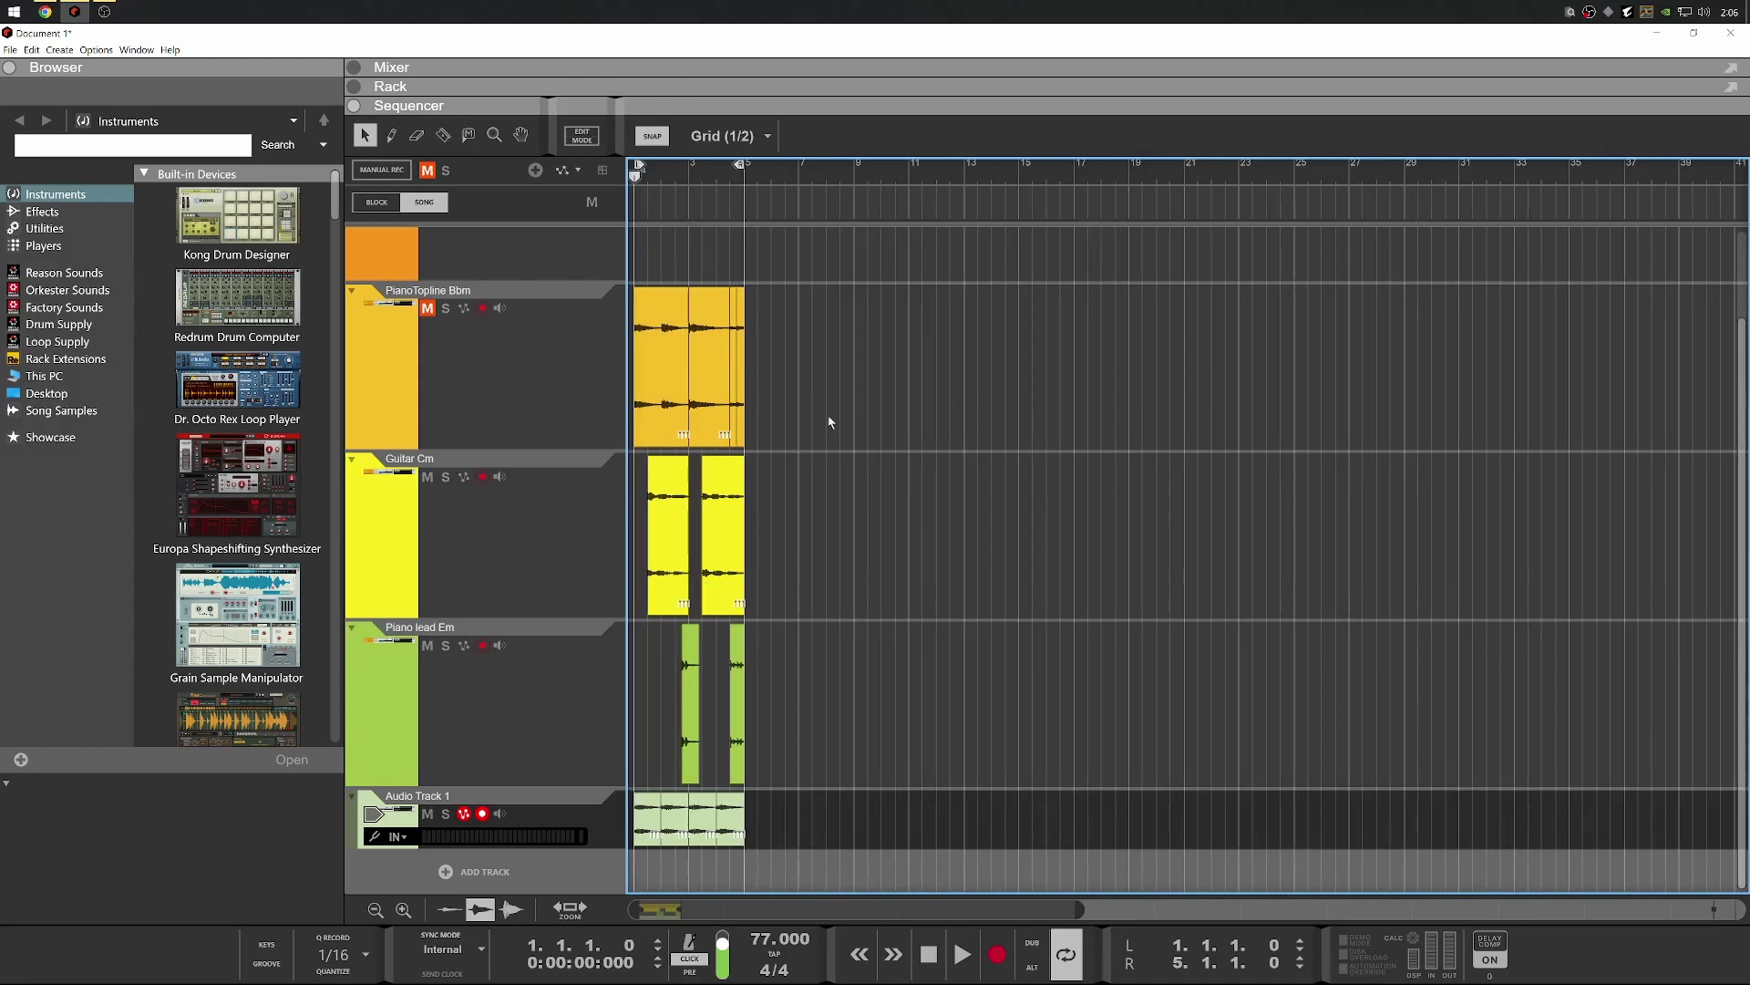
left_click_drag(868, 421, 553, 768)
left_click_drag(600, 771, 588, 661)
left_click_drag(608, 753, 609, 753)
key("ctrl+d")
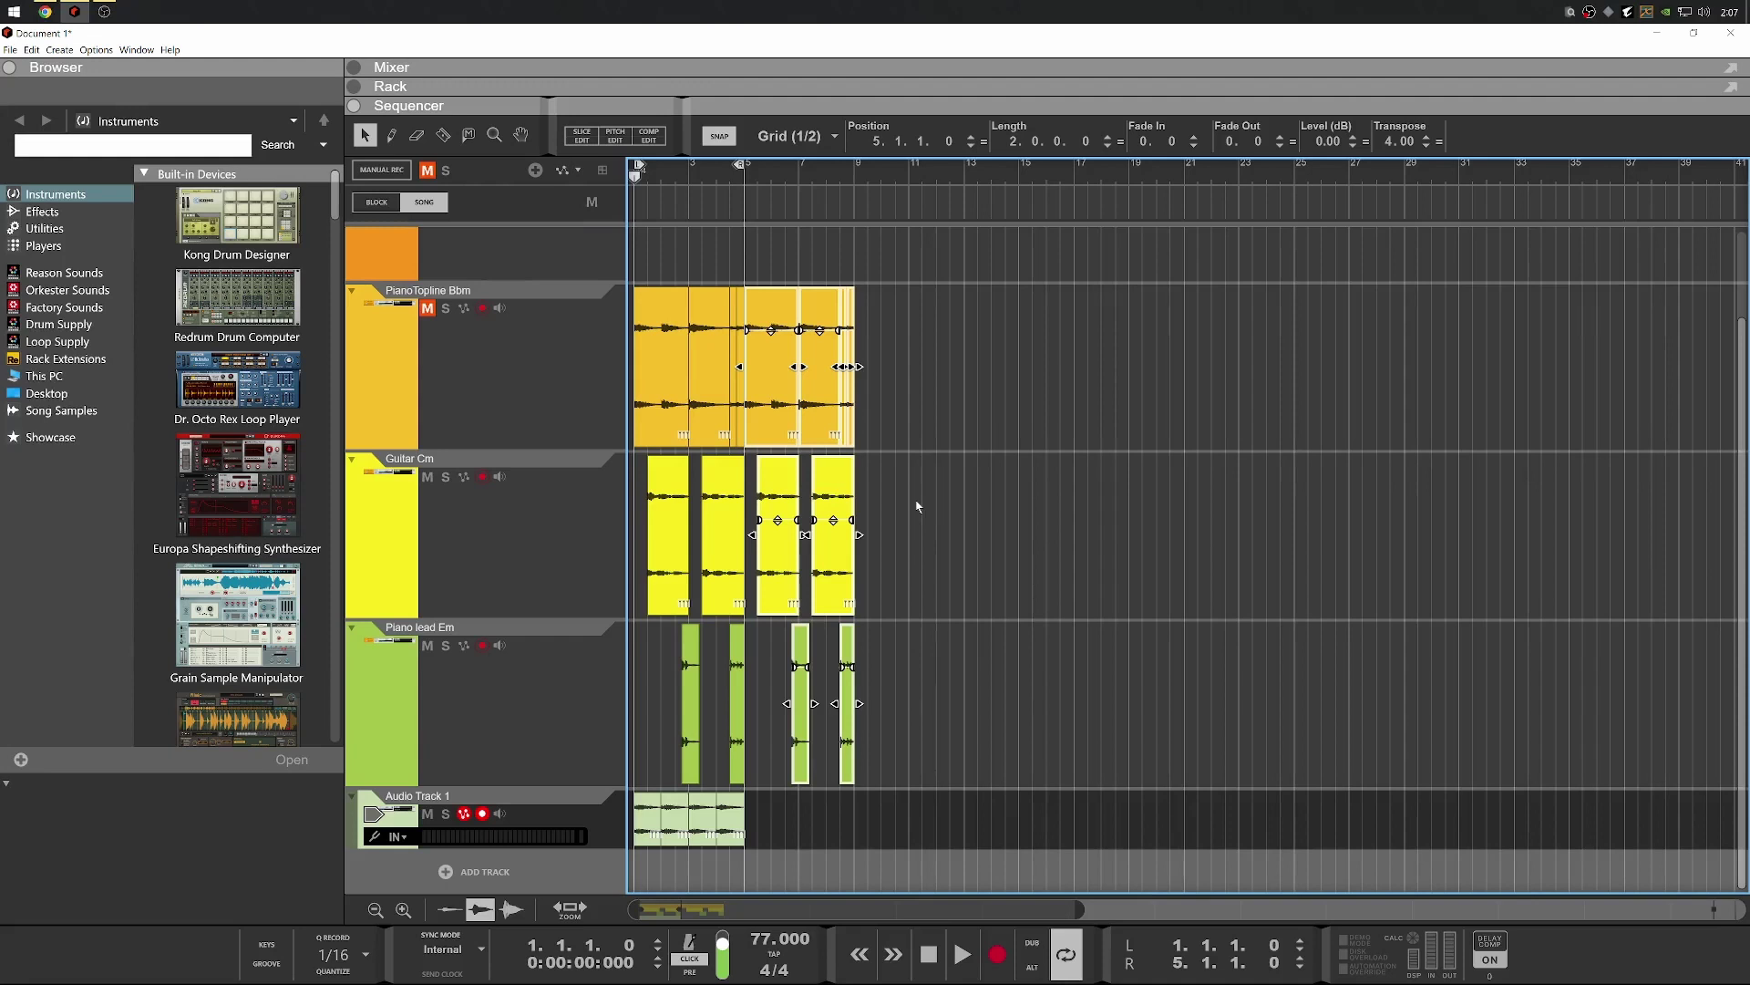
Move the four Audio Track 1 clips to PianoTopline Bbm at bar 9, and duplicate all Guitar Cm and Piano lead Em clips from bar 9
left_click_drag(785, 794, 881, 376)
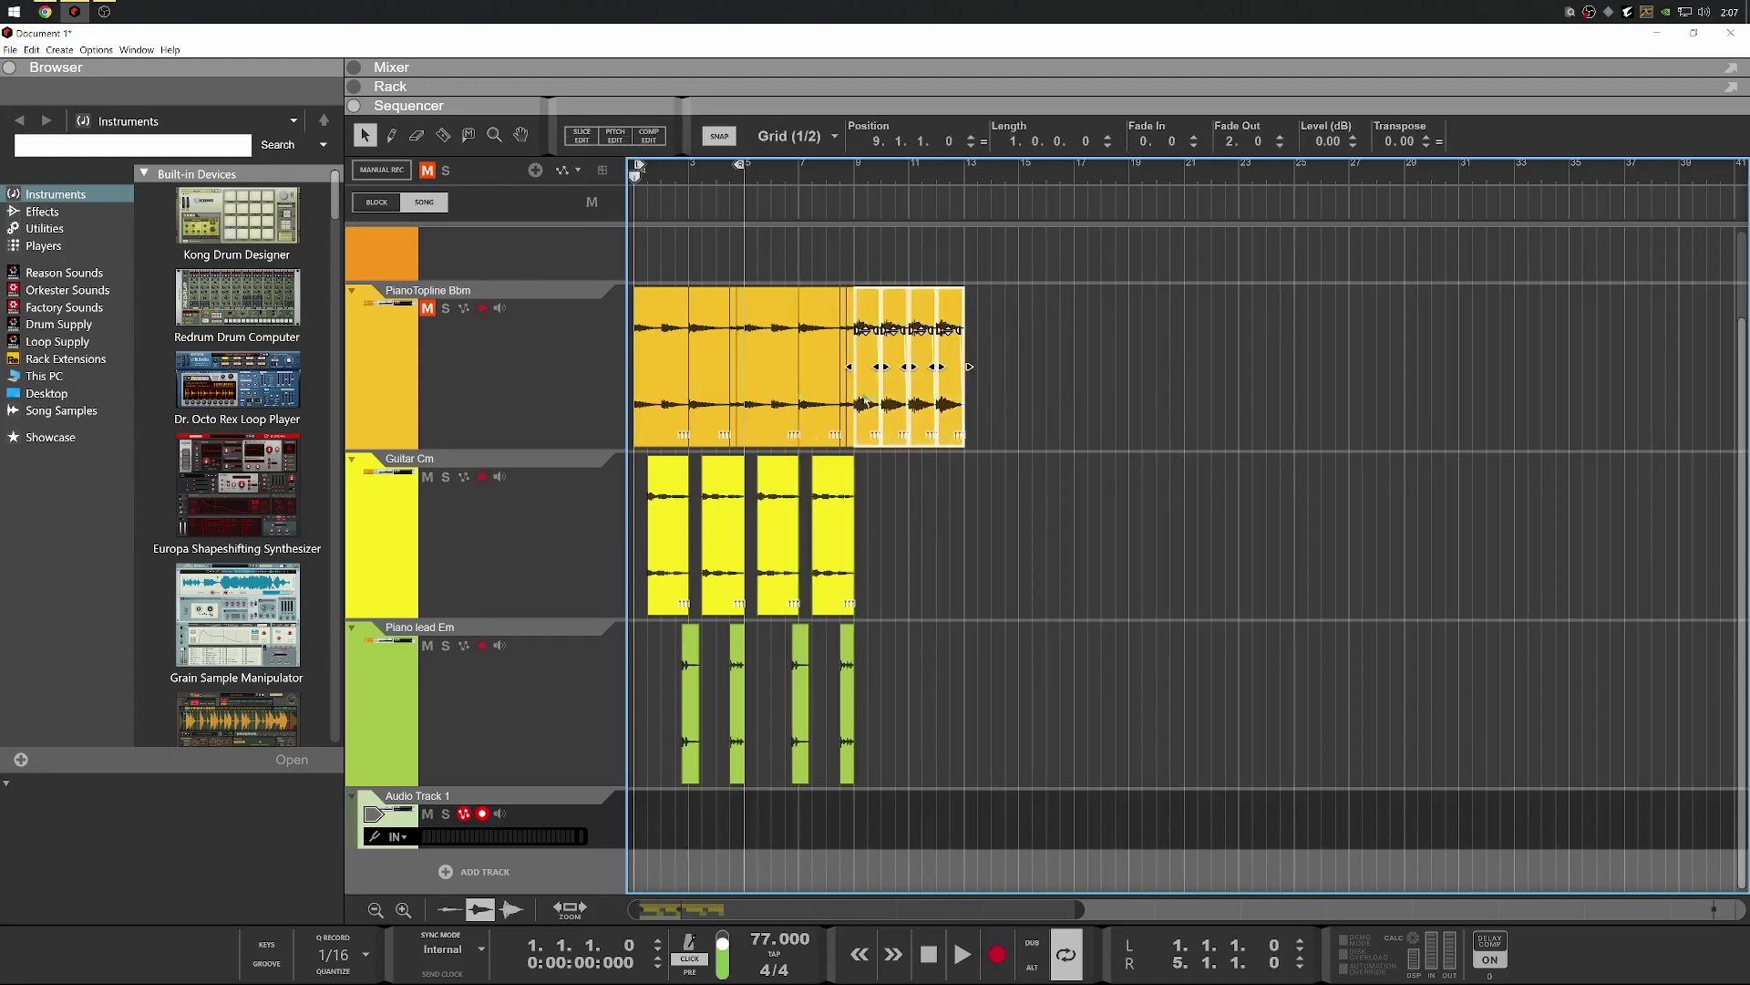
left_click_drag(941, 463, 604, 789)
key("ctrl+d")
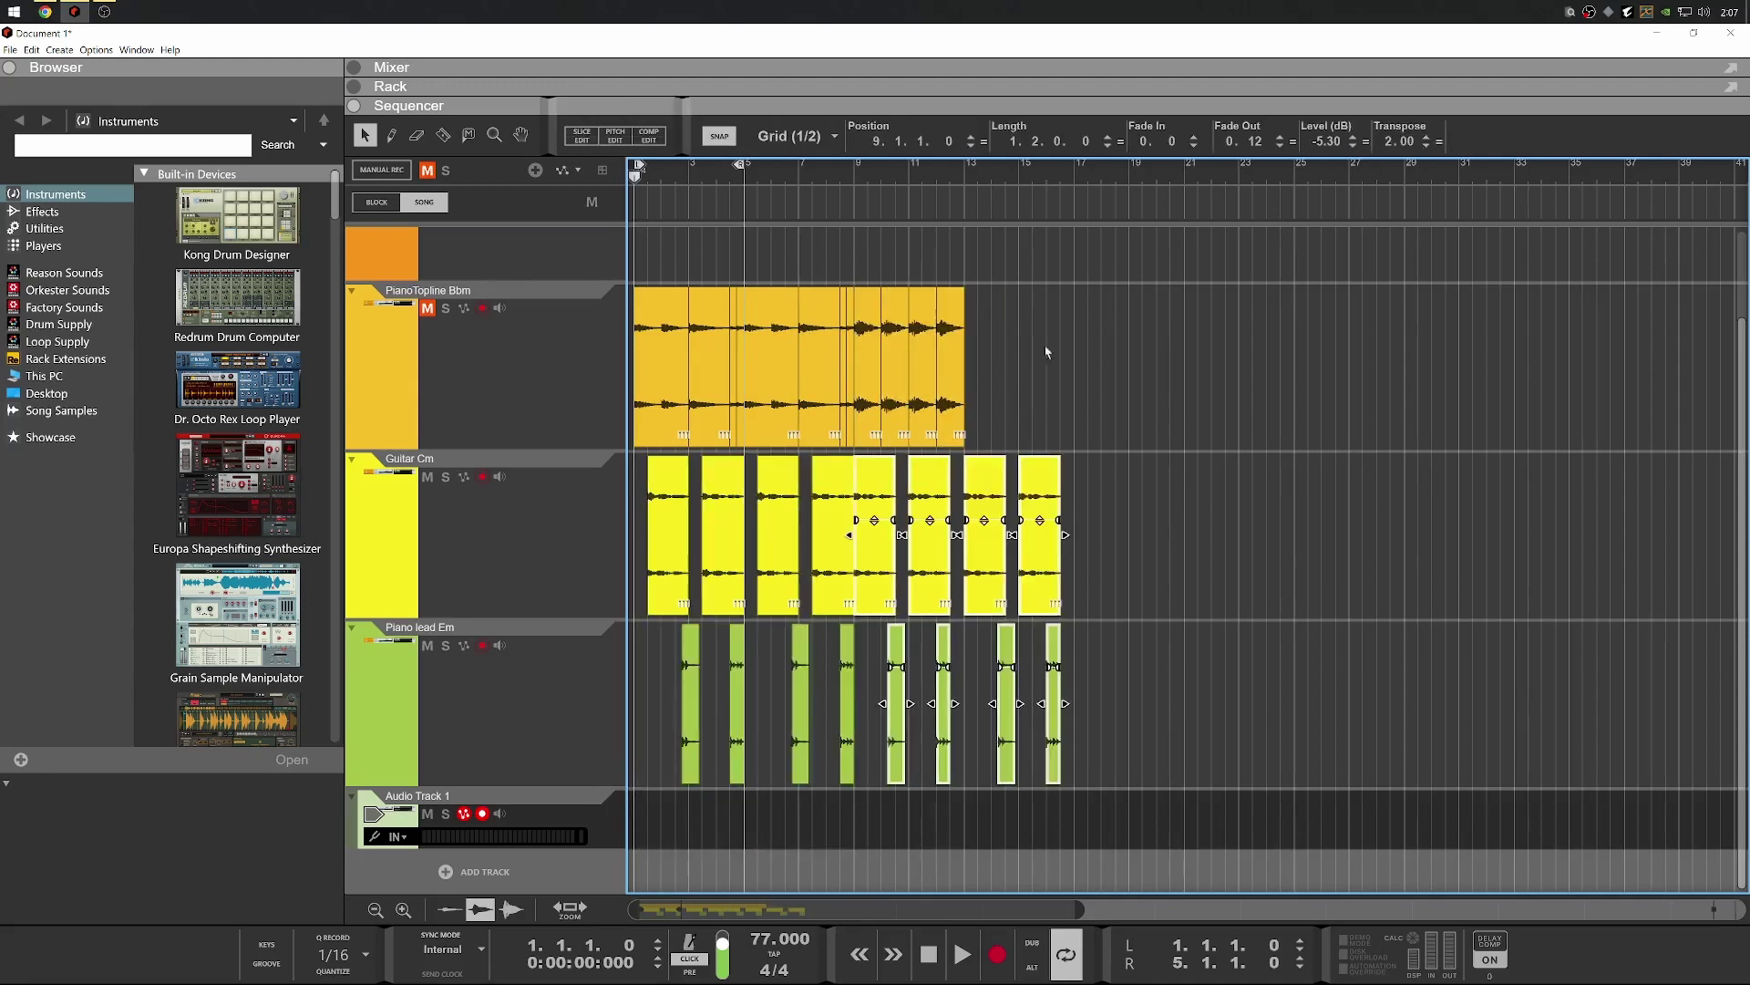
Duplicate the four one-bar PianoTopline Bbm clips into bars 13 to 16, and shift the copied Guitar Cm and Piano lead Em clips two beats later
left_click(864, 428)
key("ctrl+d")
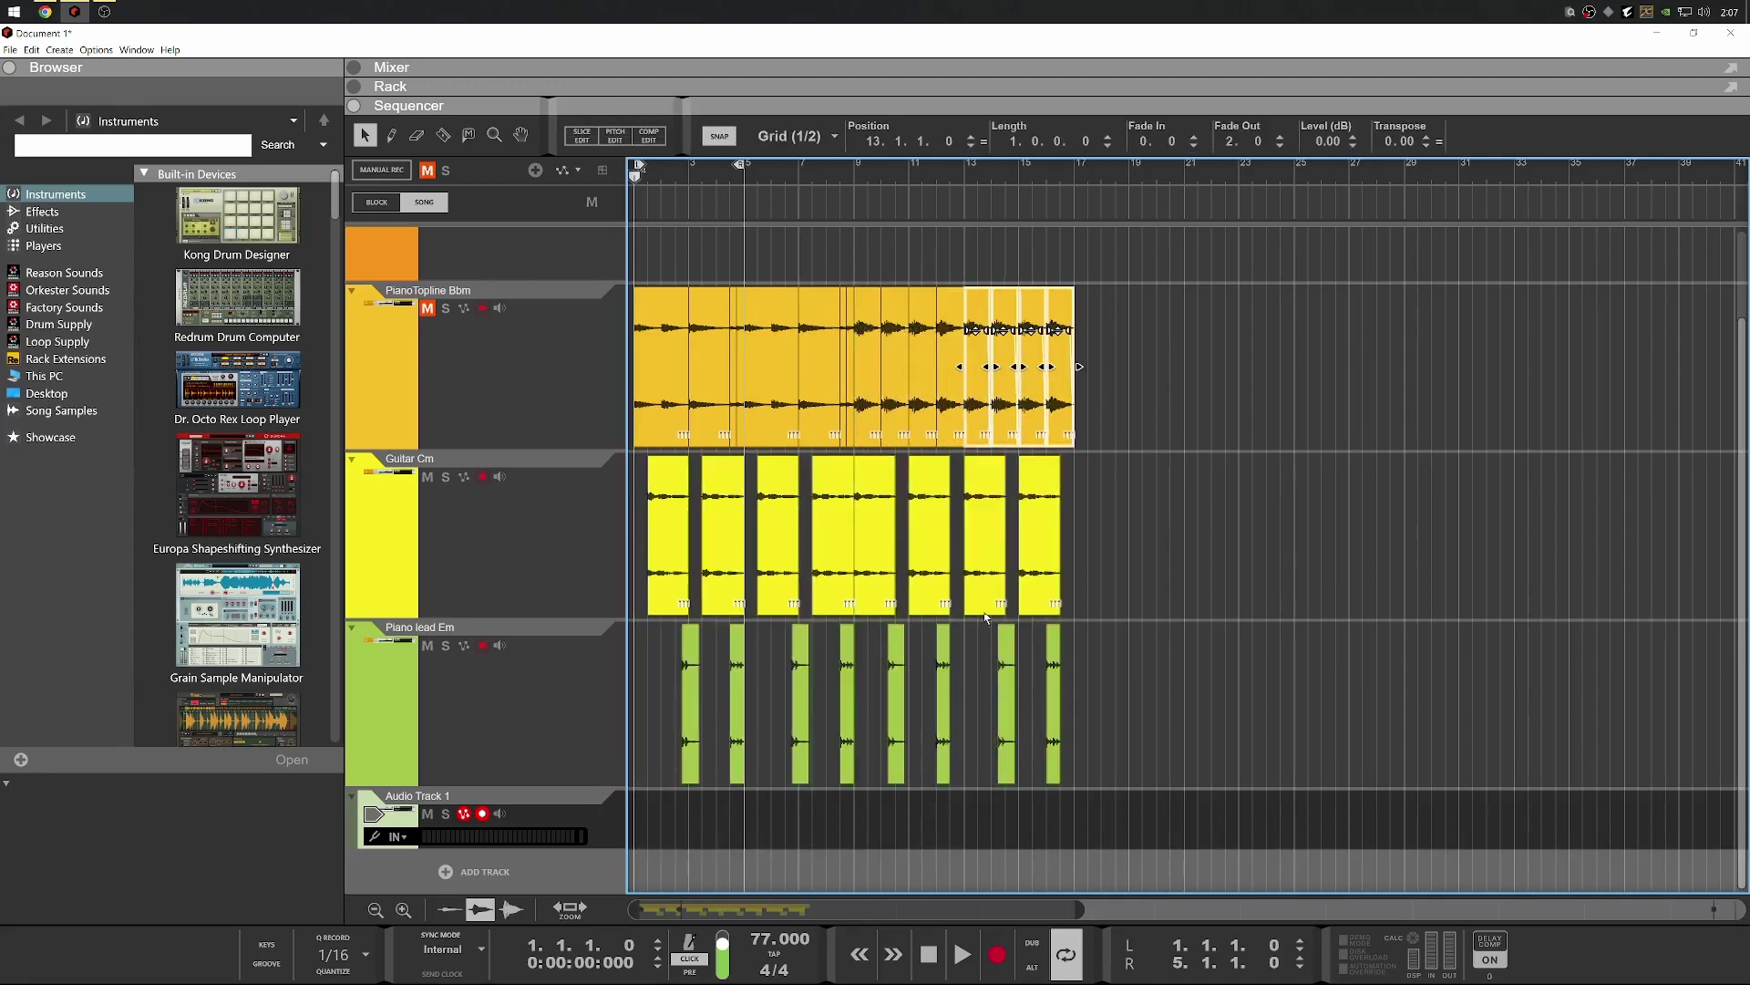
scroll(985, 617, "up", 2)
scroll(1001, 561, "down", 4)
scroll(896, 420, "up", 2)
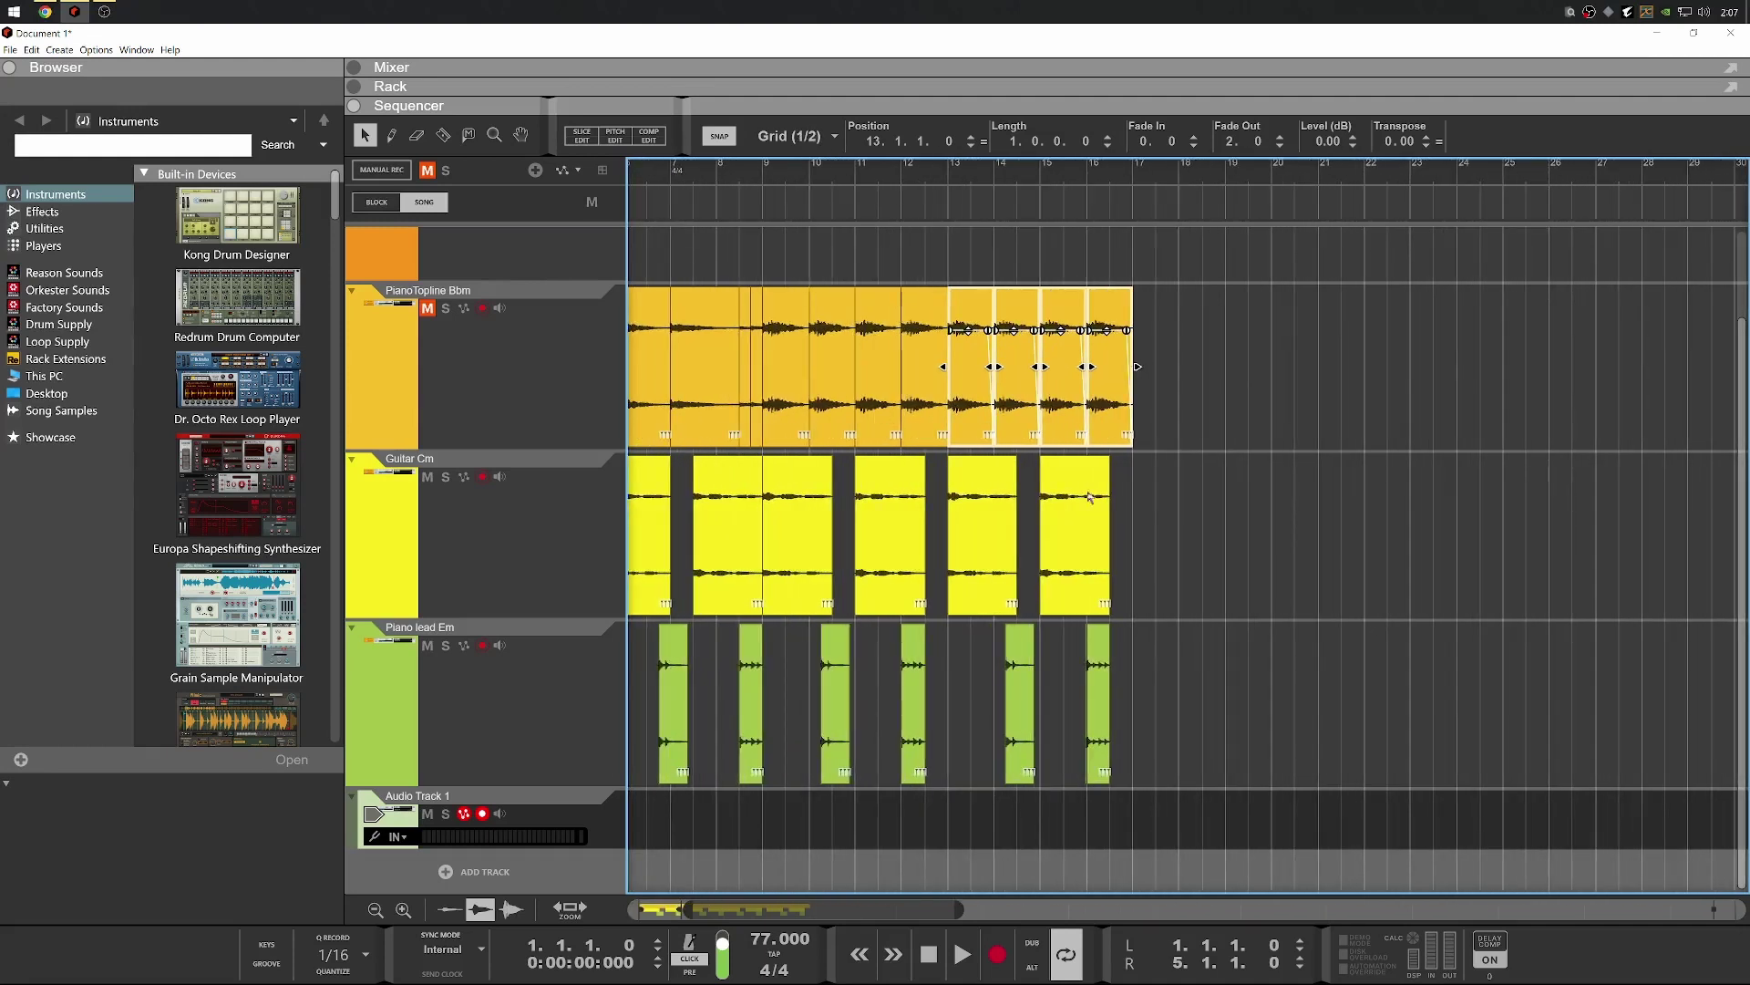
scroll(1057, 541, "down", 2)
left_click_drag(1139, 456, 883, 726)
left_click_drag(1034, 562, 1046, 566)
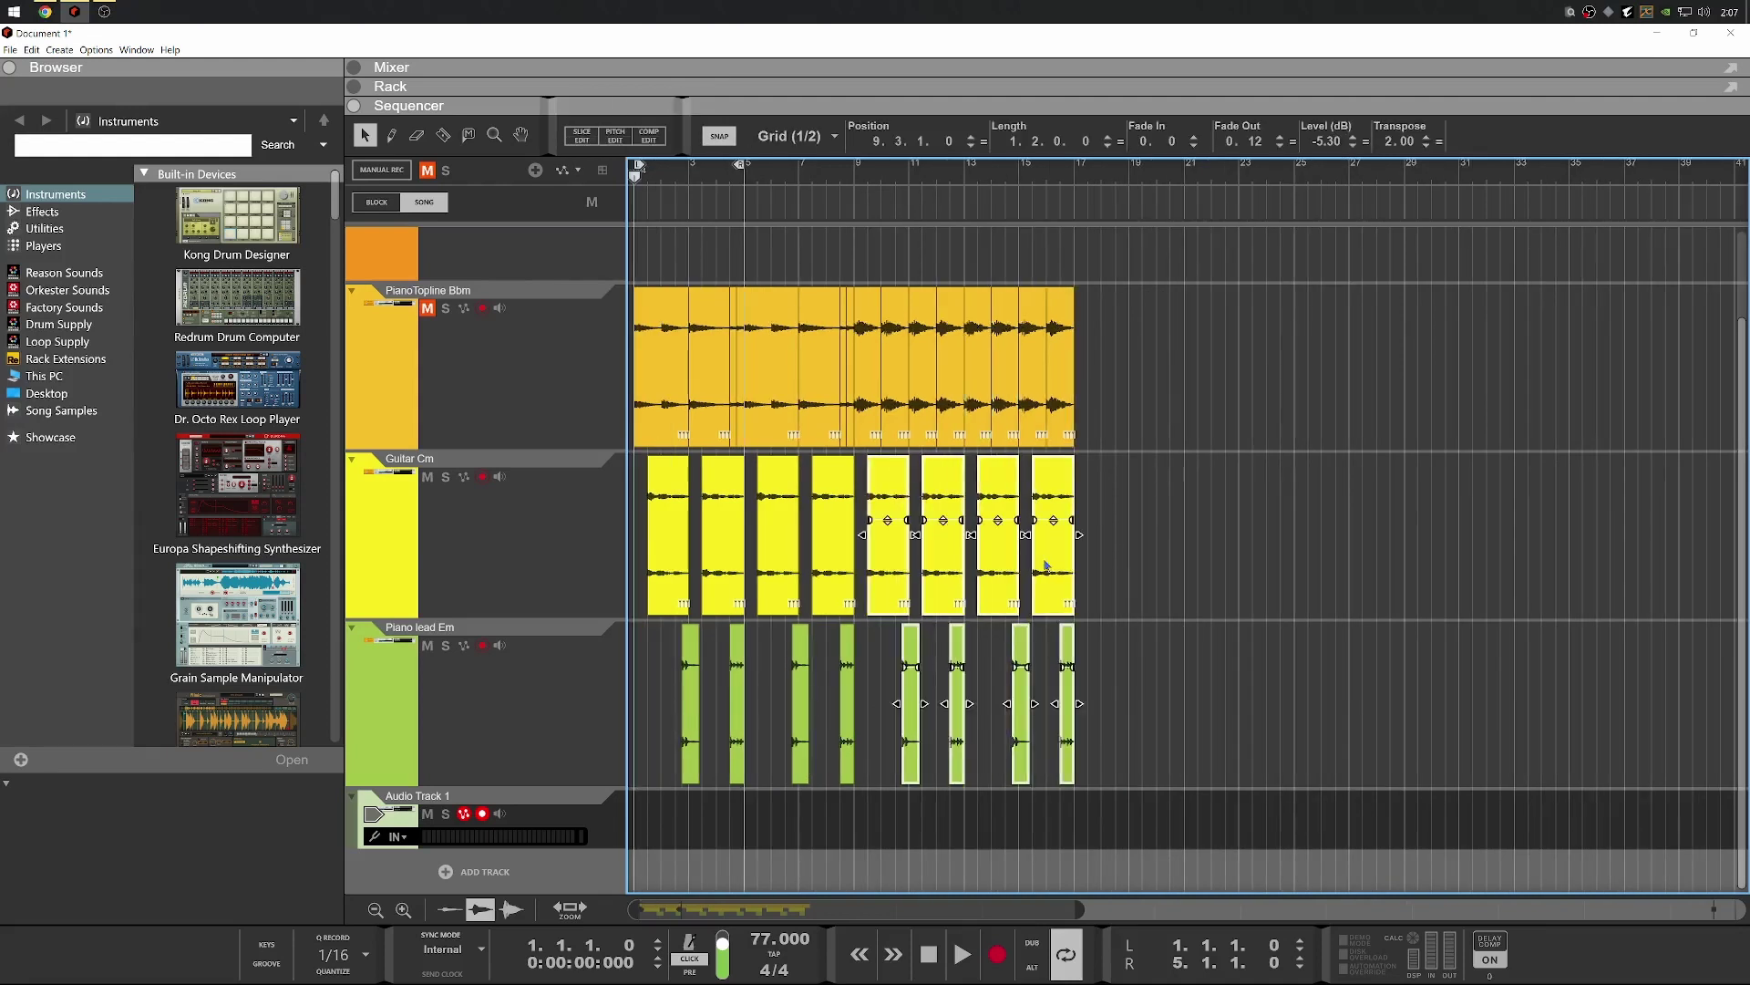
Clear all track mutes and, during playback, delete the emptied Audio Track 1 together with its device
scroll(736, 517, "up", 1)
scroll(736, 517, "down", 3)
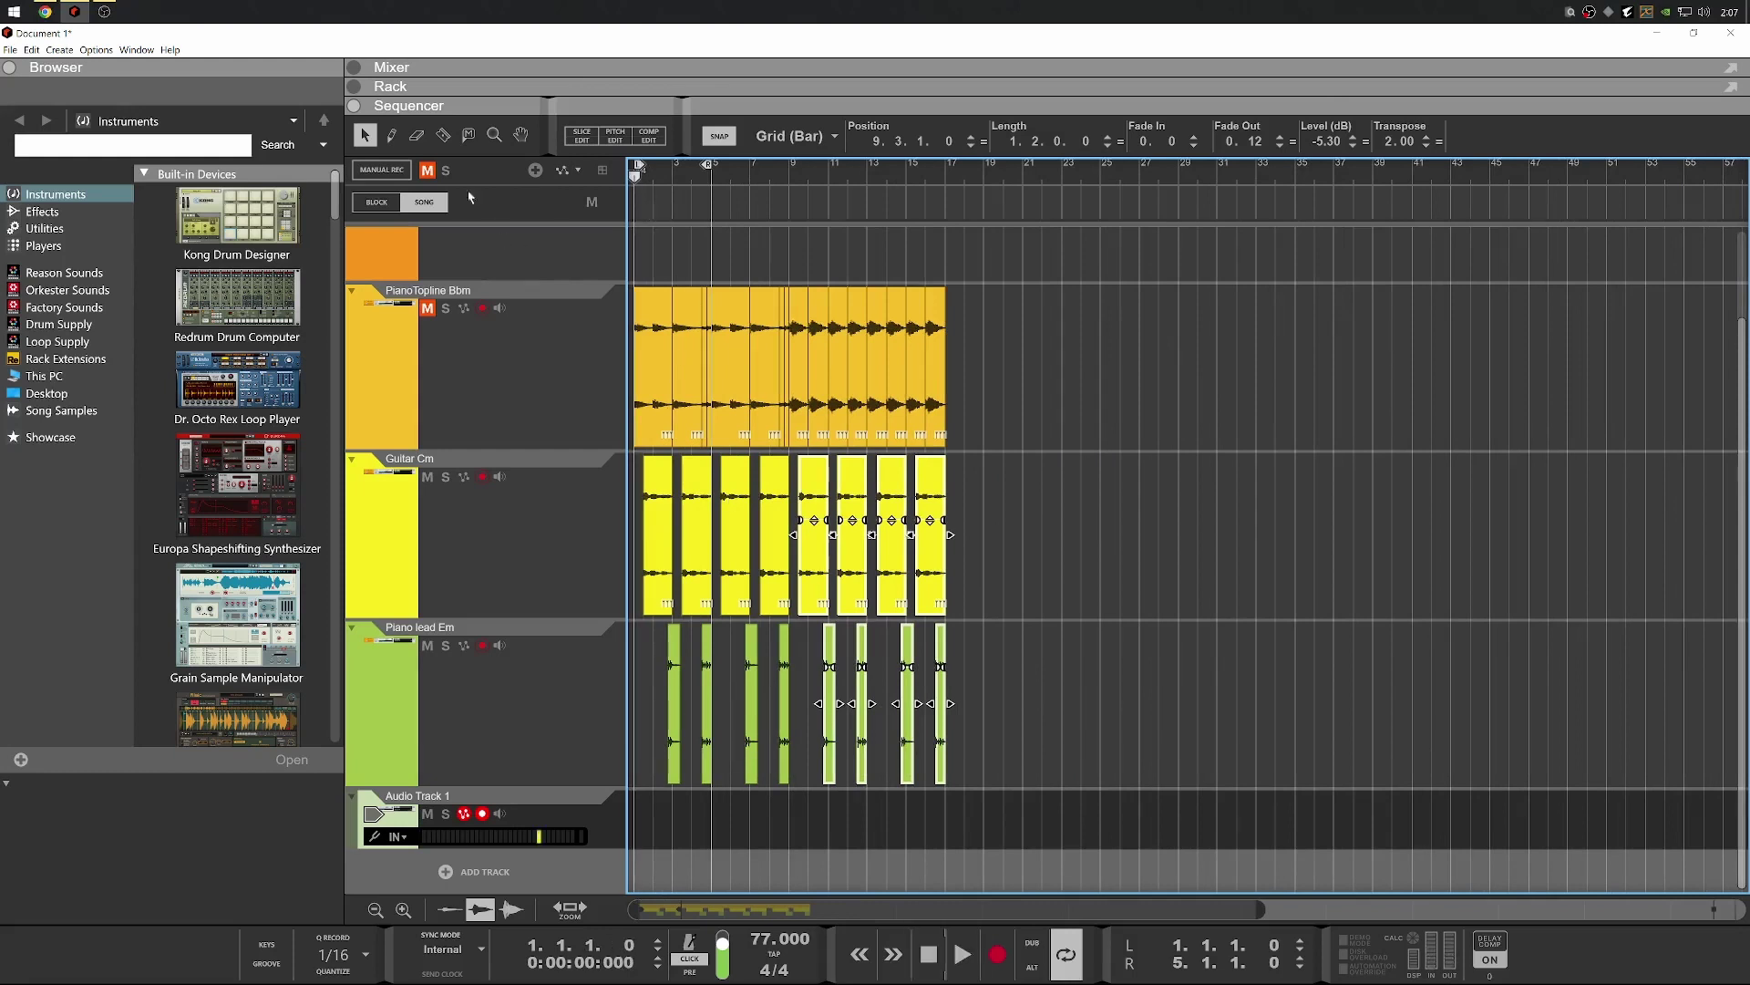
left_click(428, 170)
key("space")
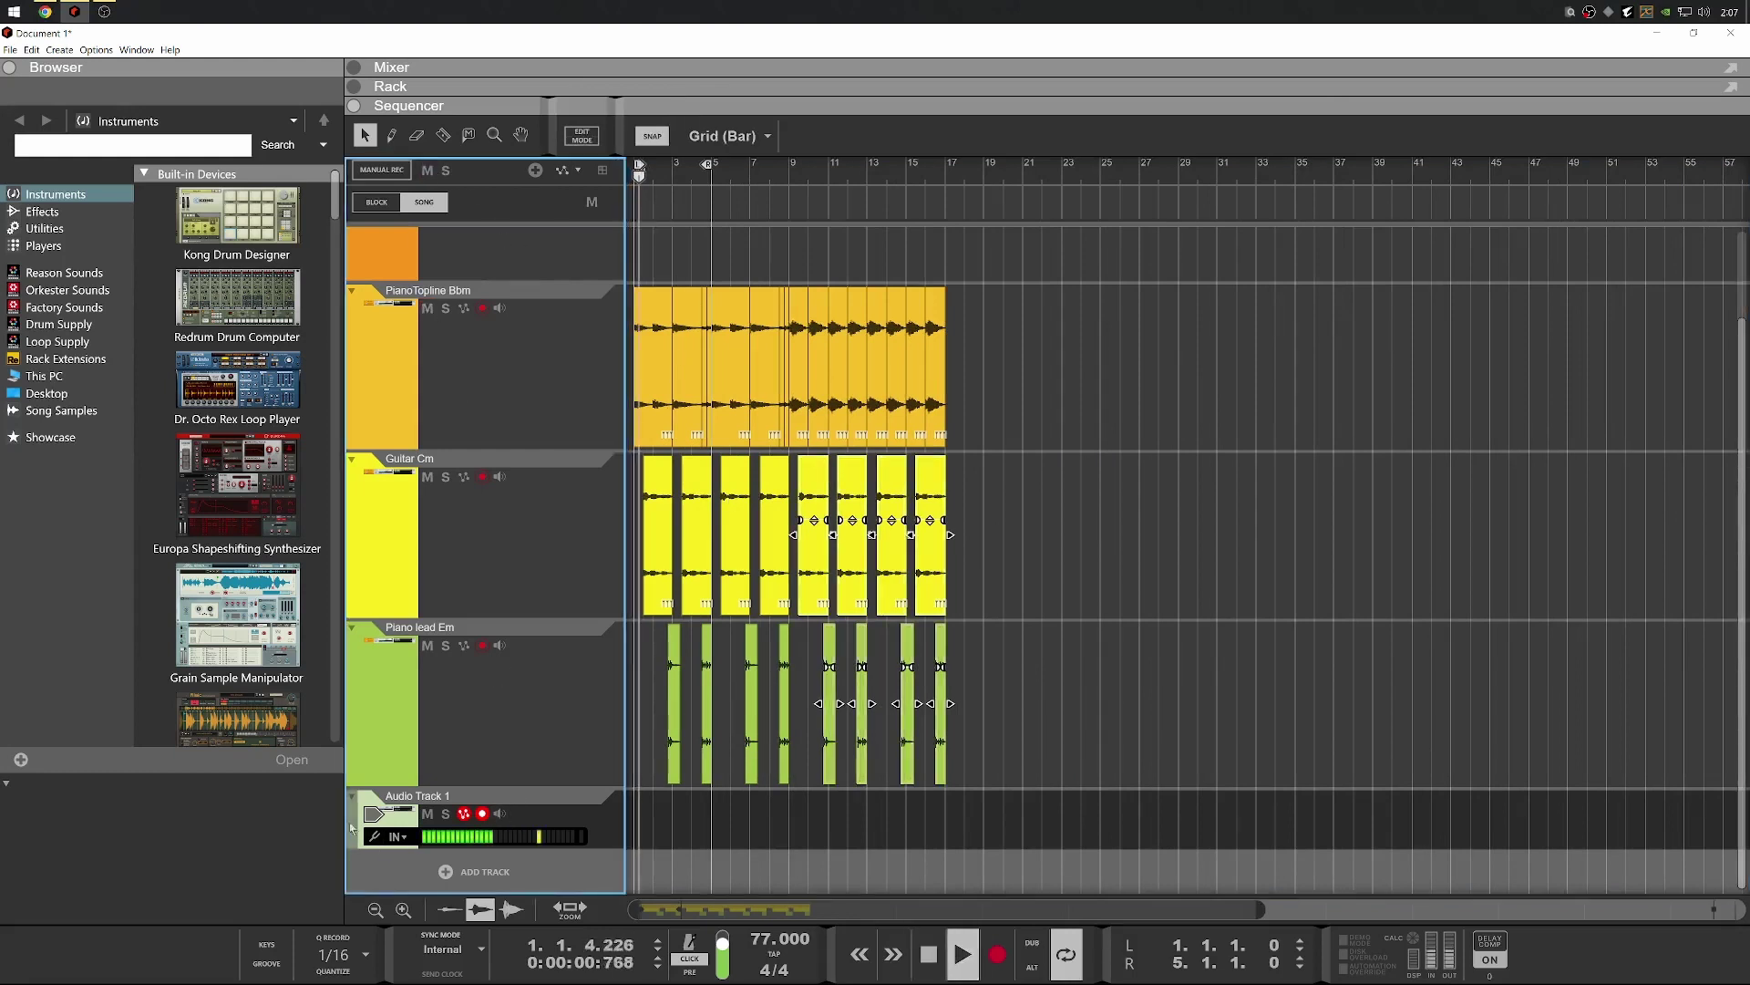
key("Delete")
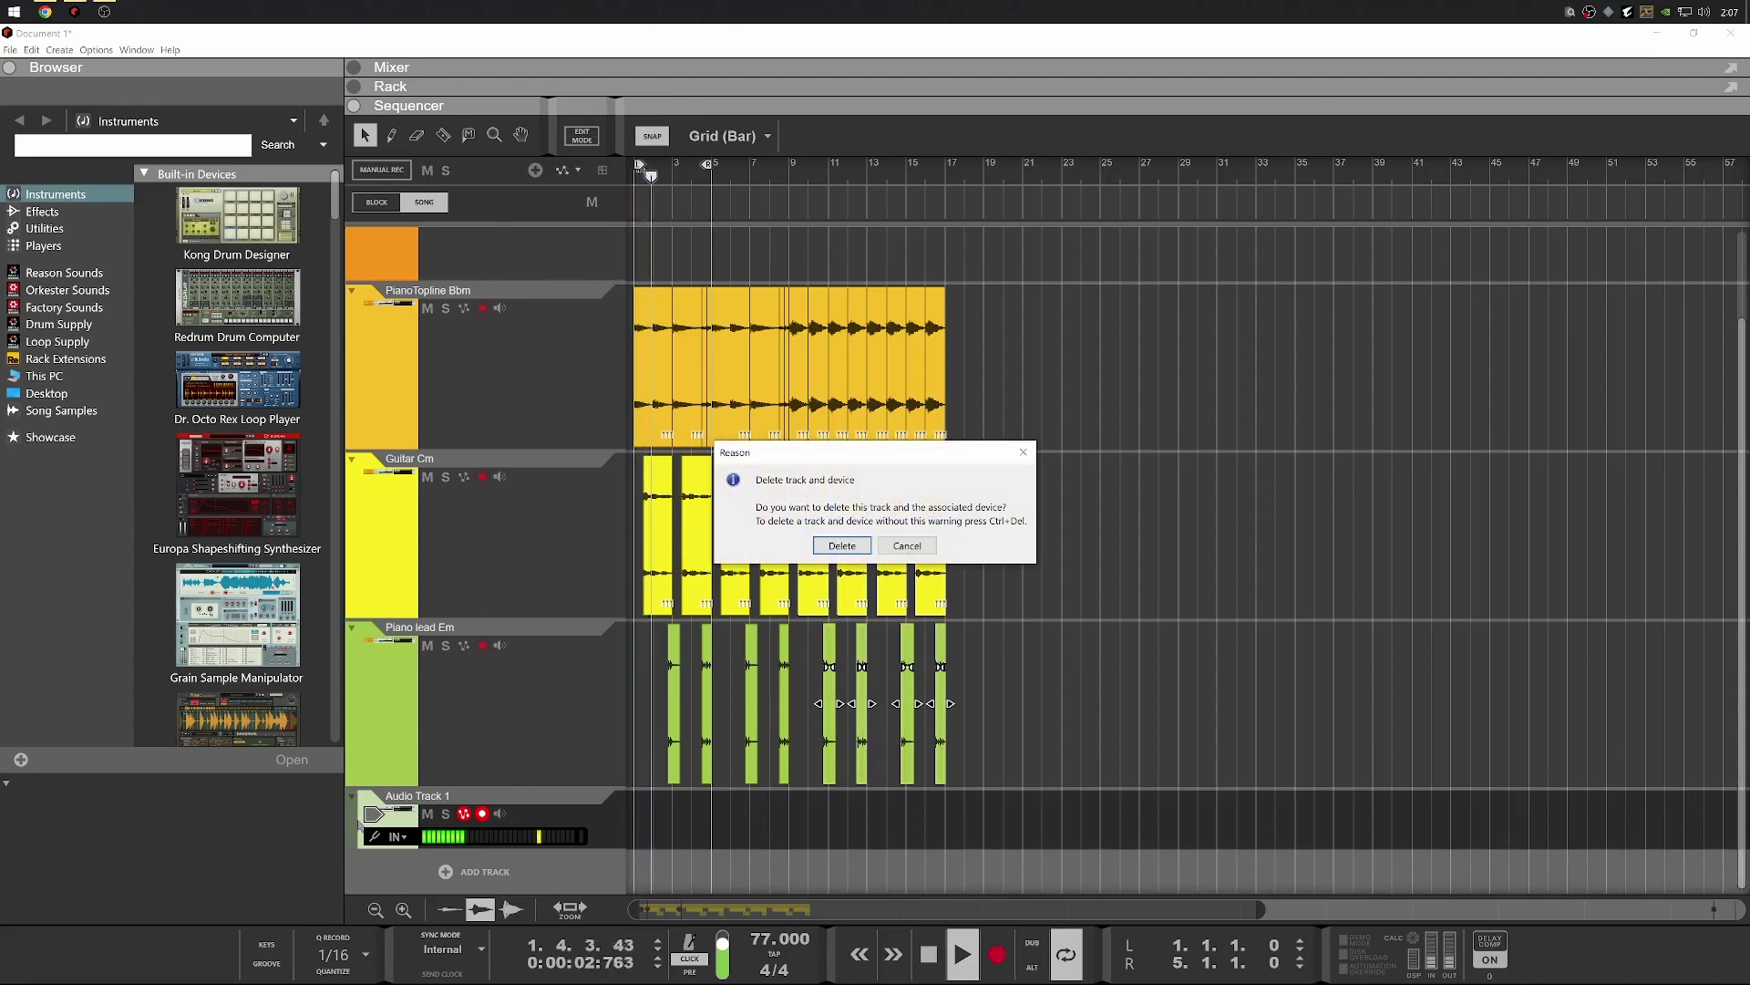
key("Return")
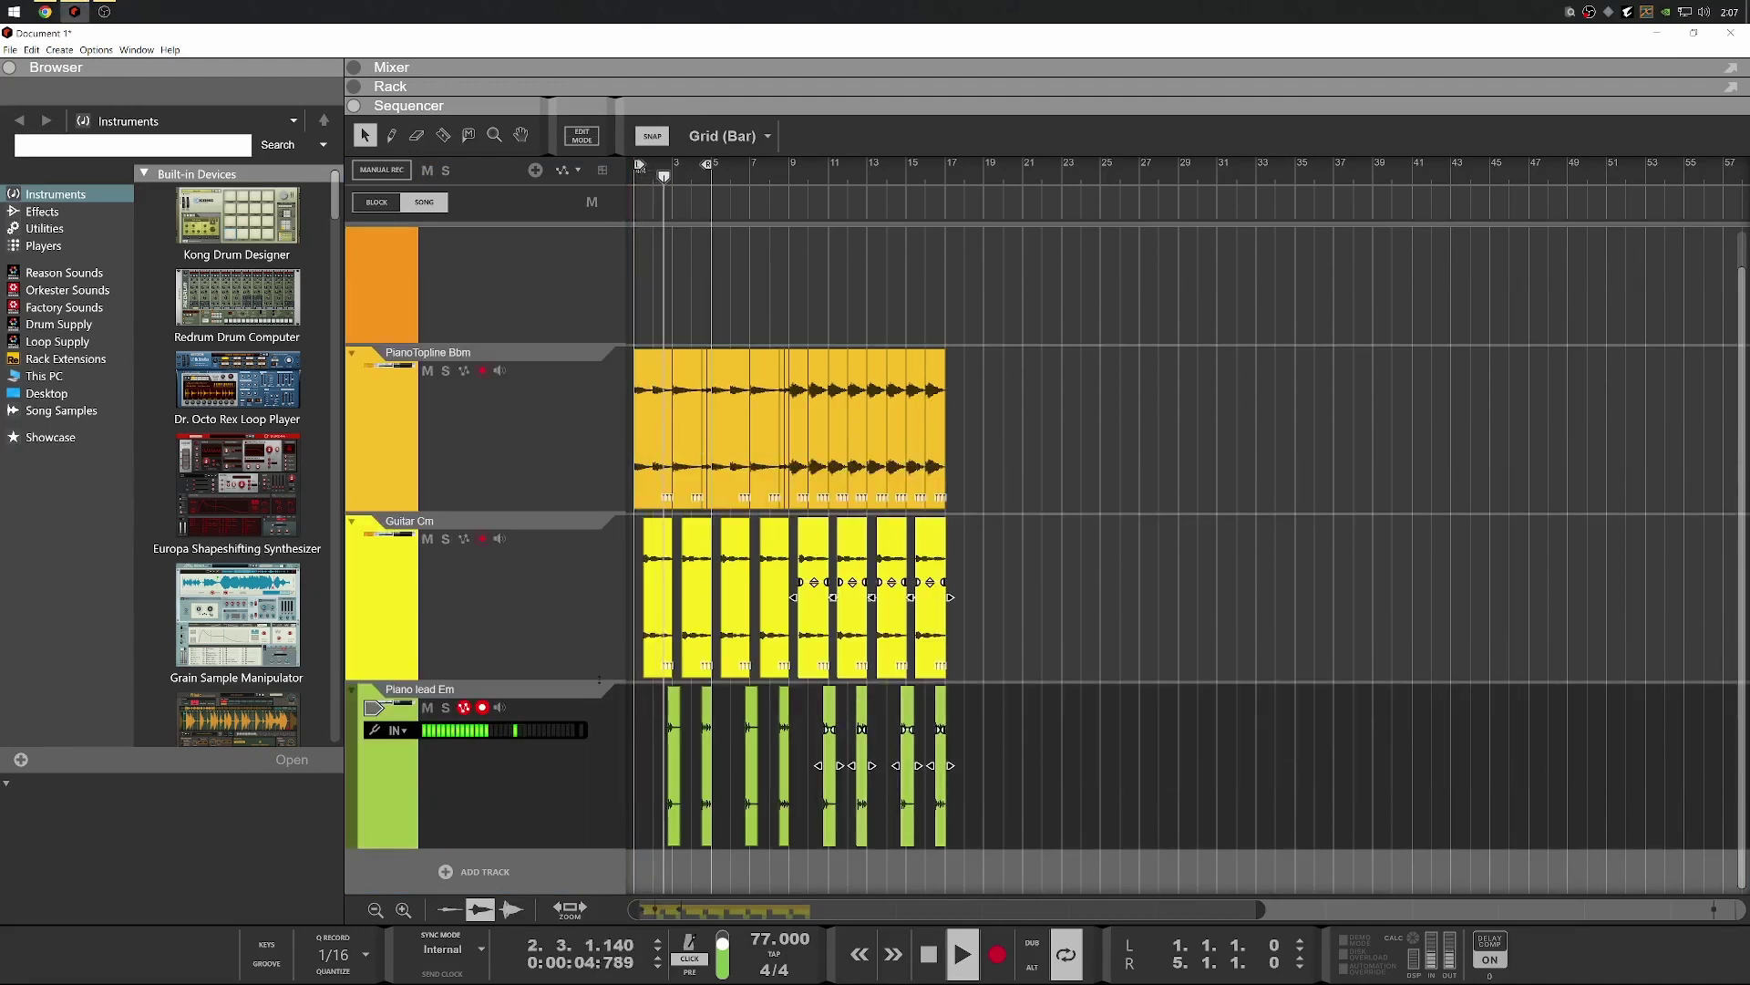
Delete the Piano lead Em clip at bar 4 beat 3
scroll(721, 819, "up", 5)
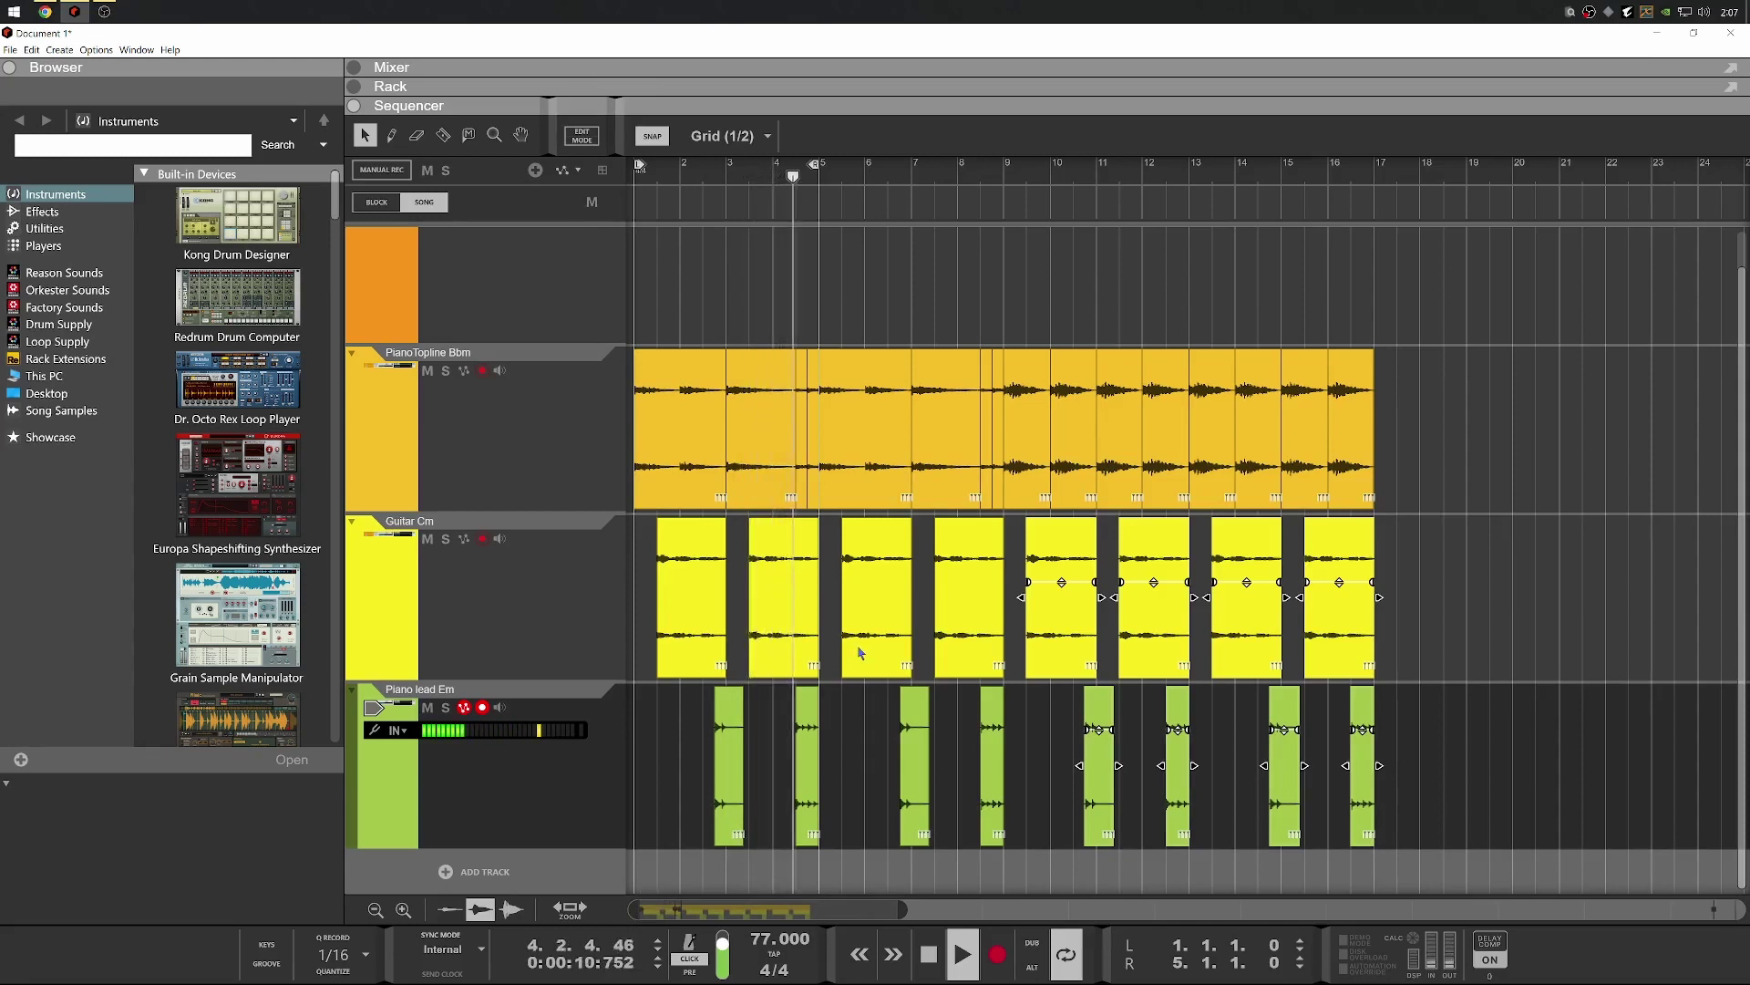
left_click(807, 756)
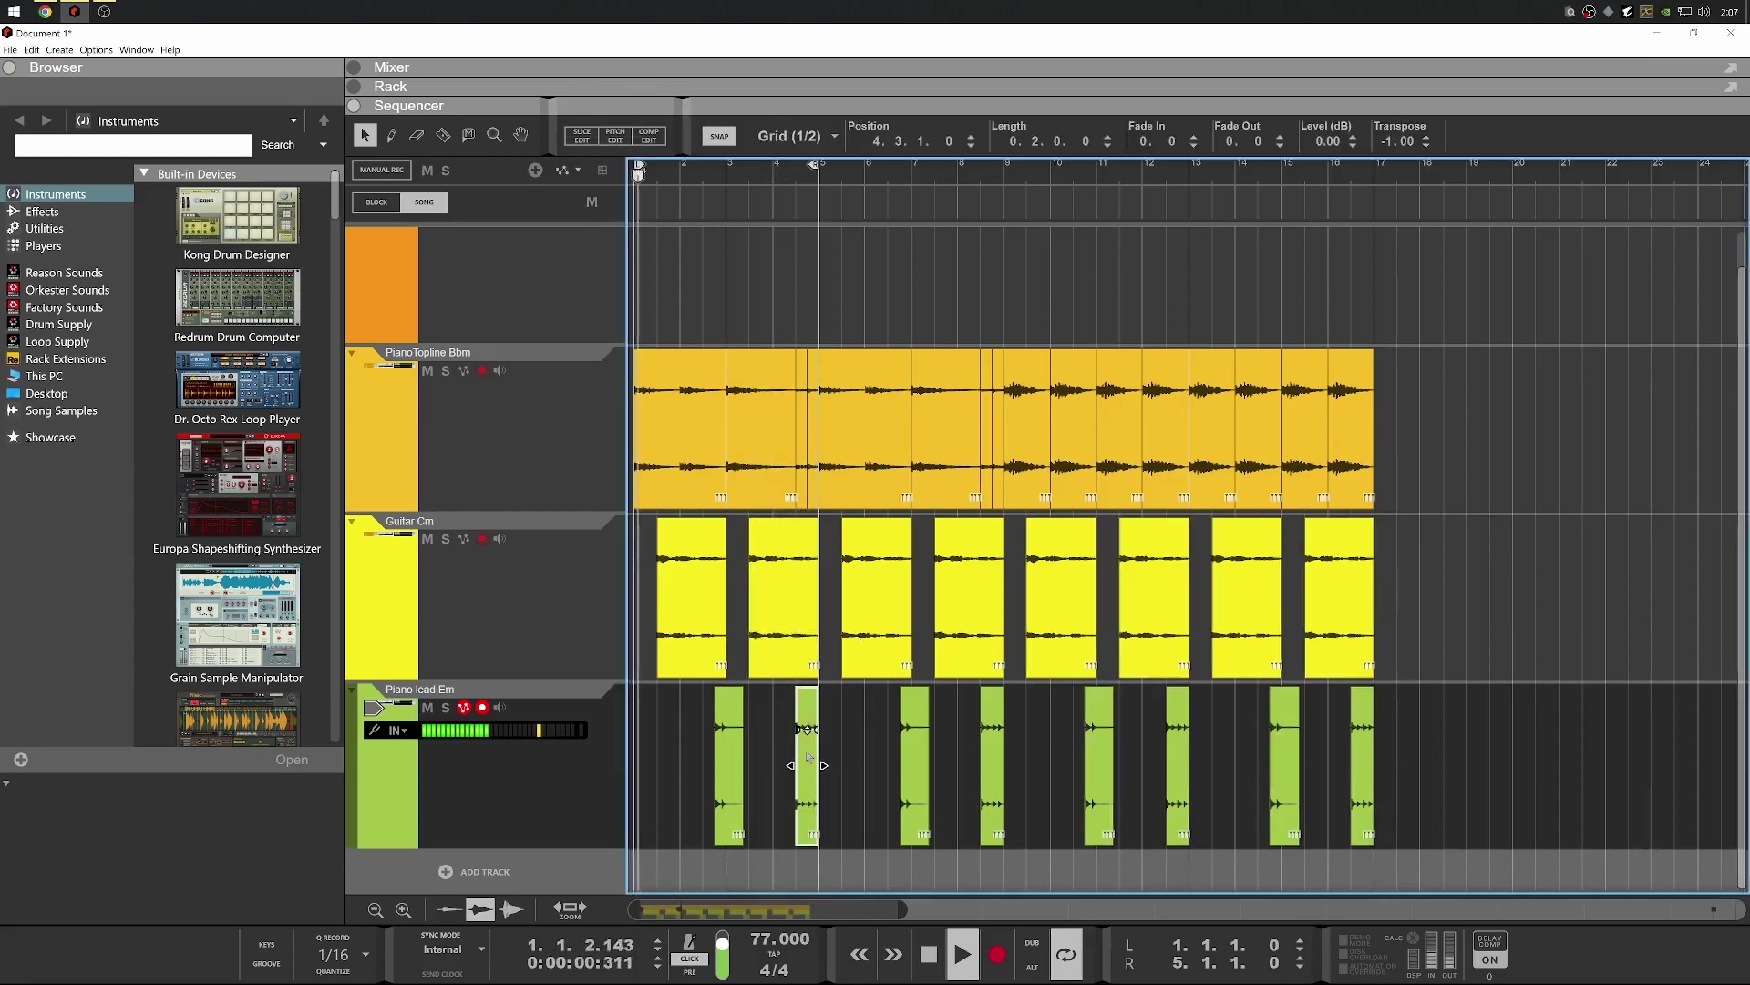
key("Delete")
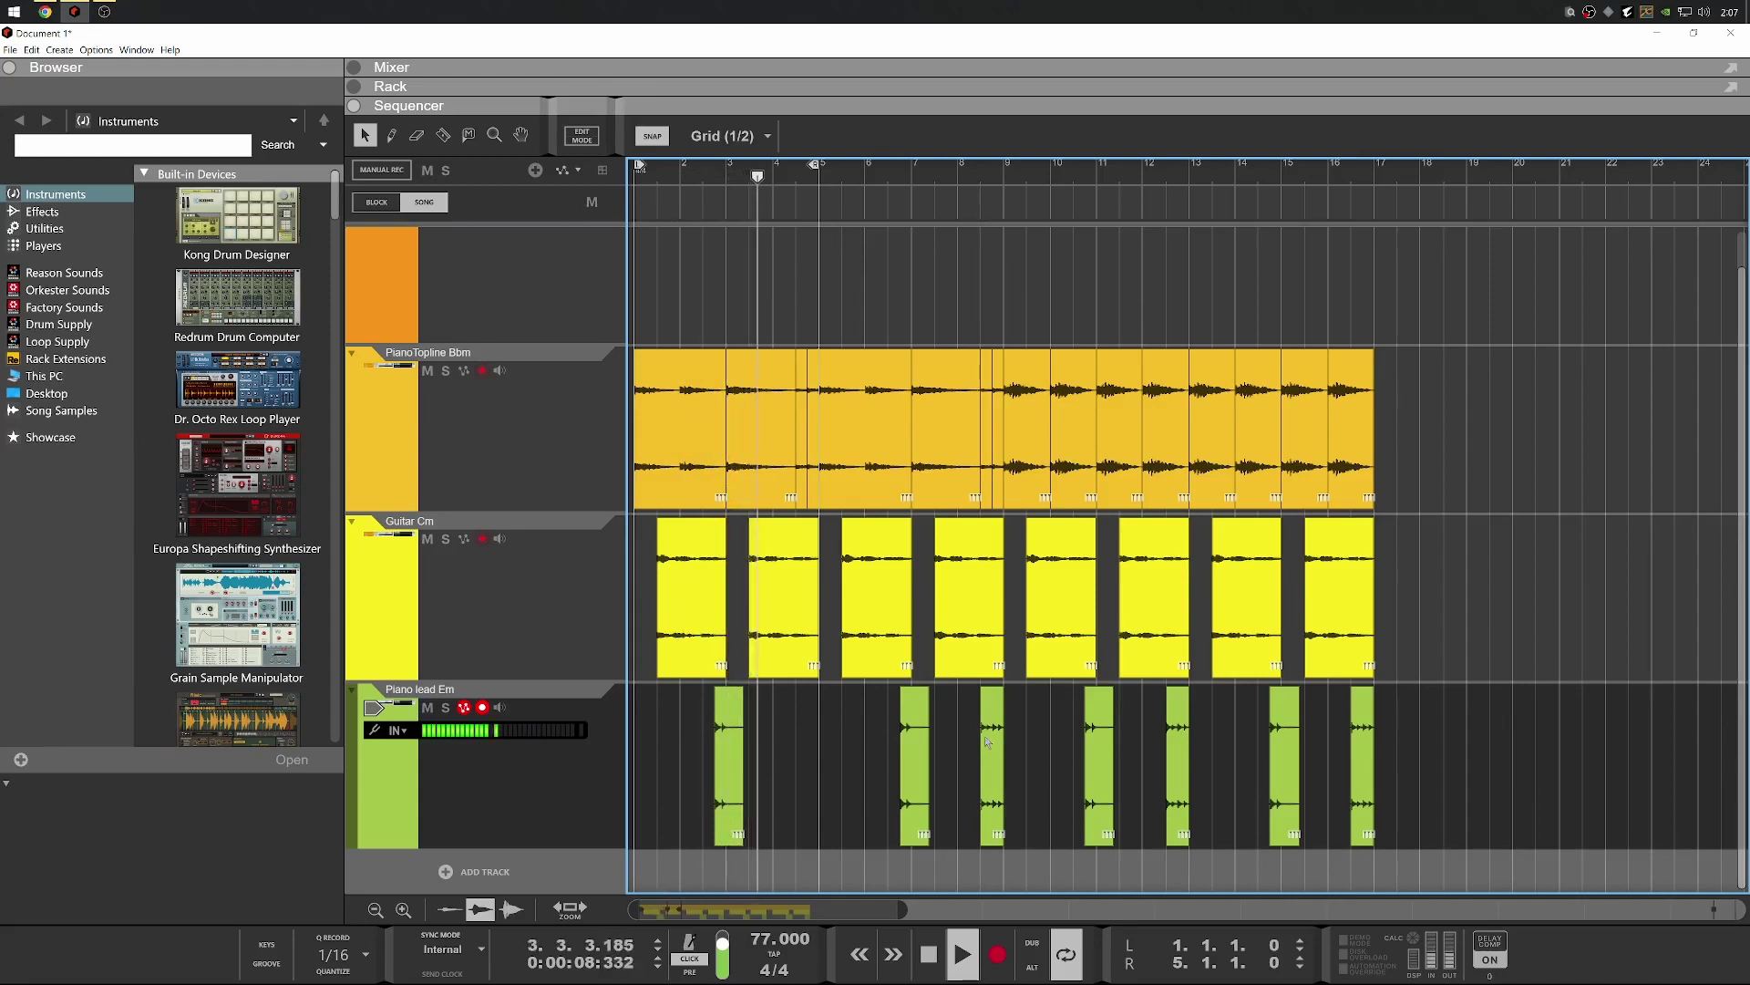
Extend the loop end to bar 17, listen through the full arrangement and stop playback
left_click(987, 741)
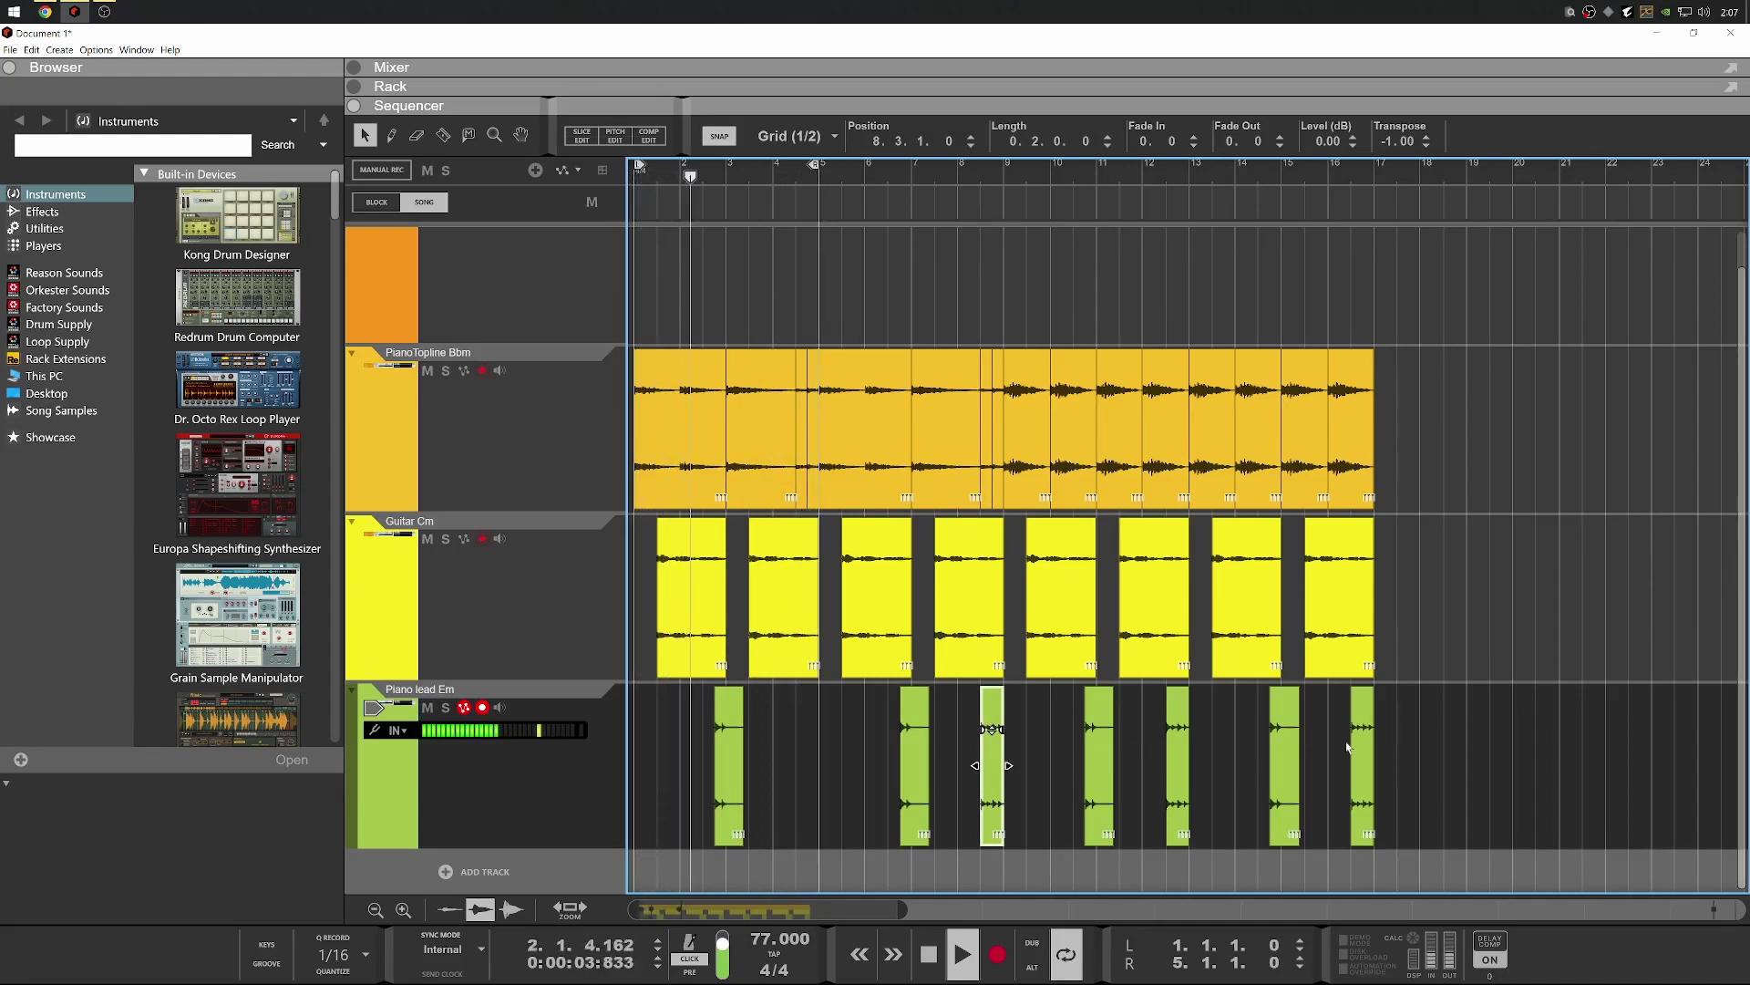
left_click(1374, 168, "alt")
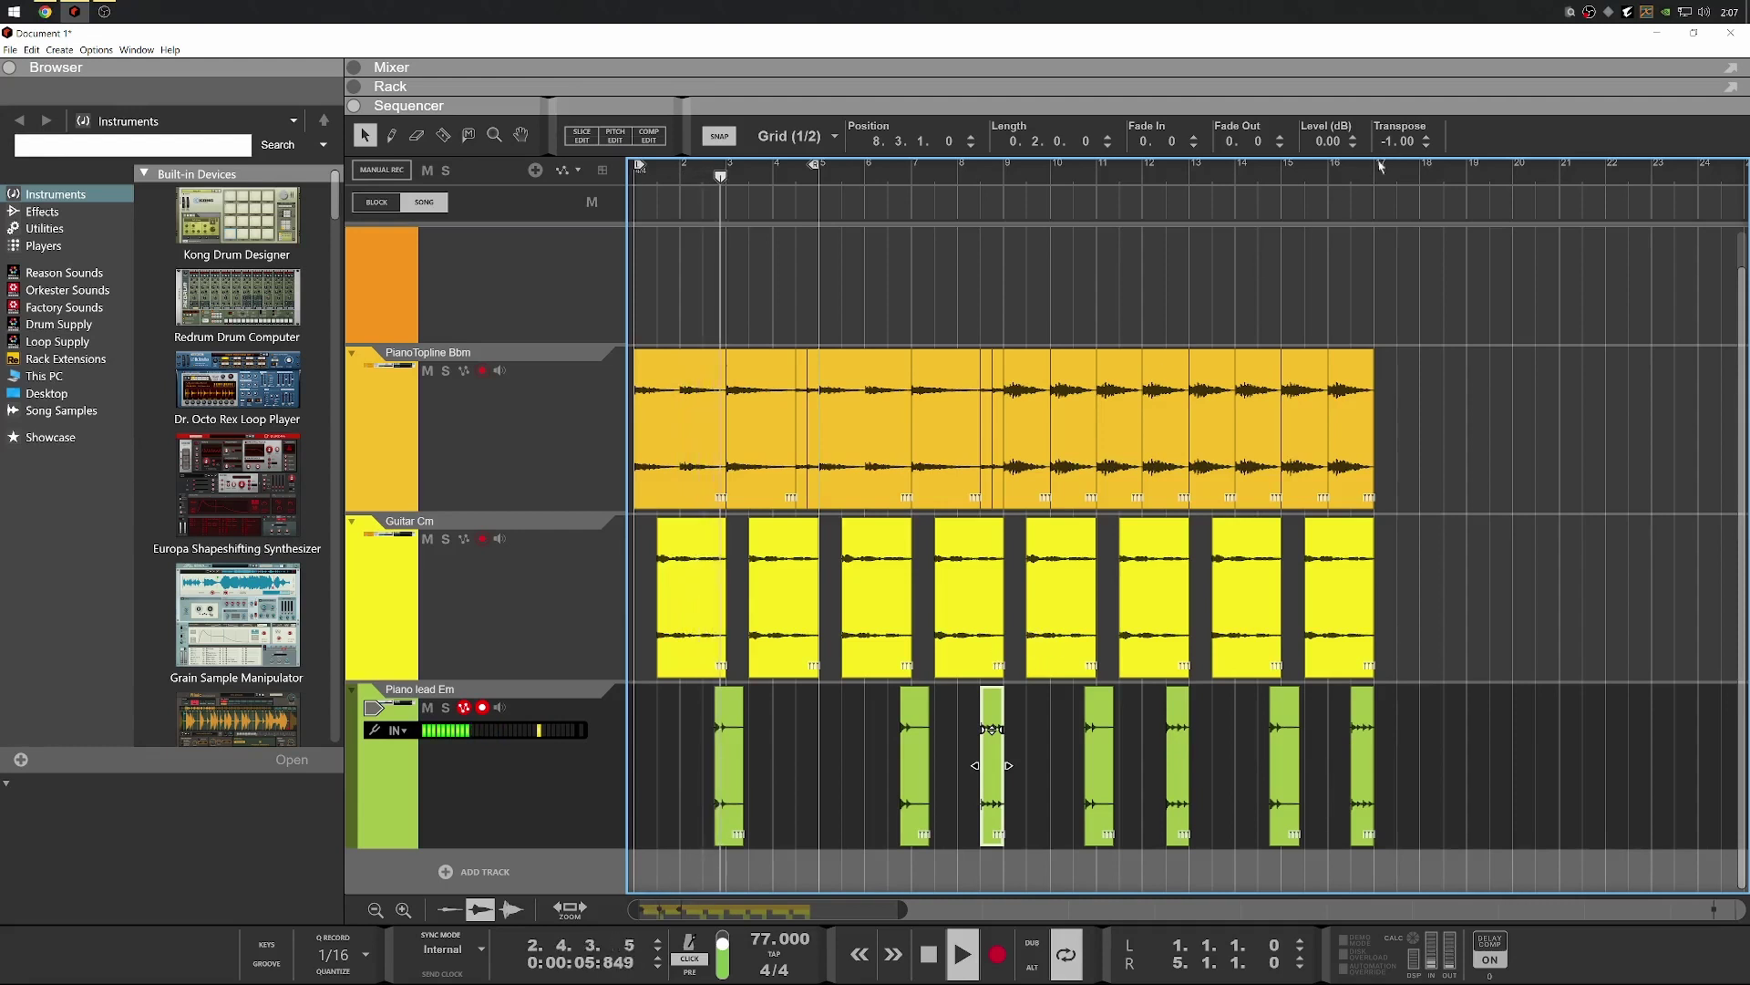
scroll(915, 479, "up", 1)
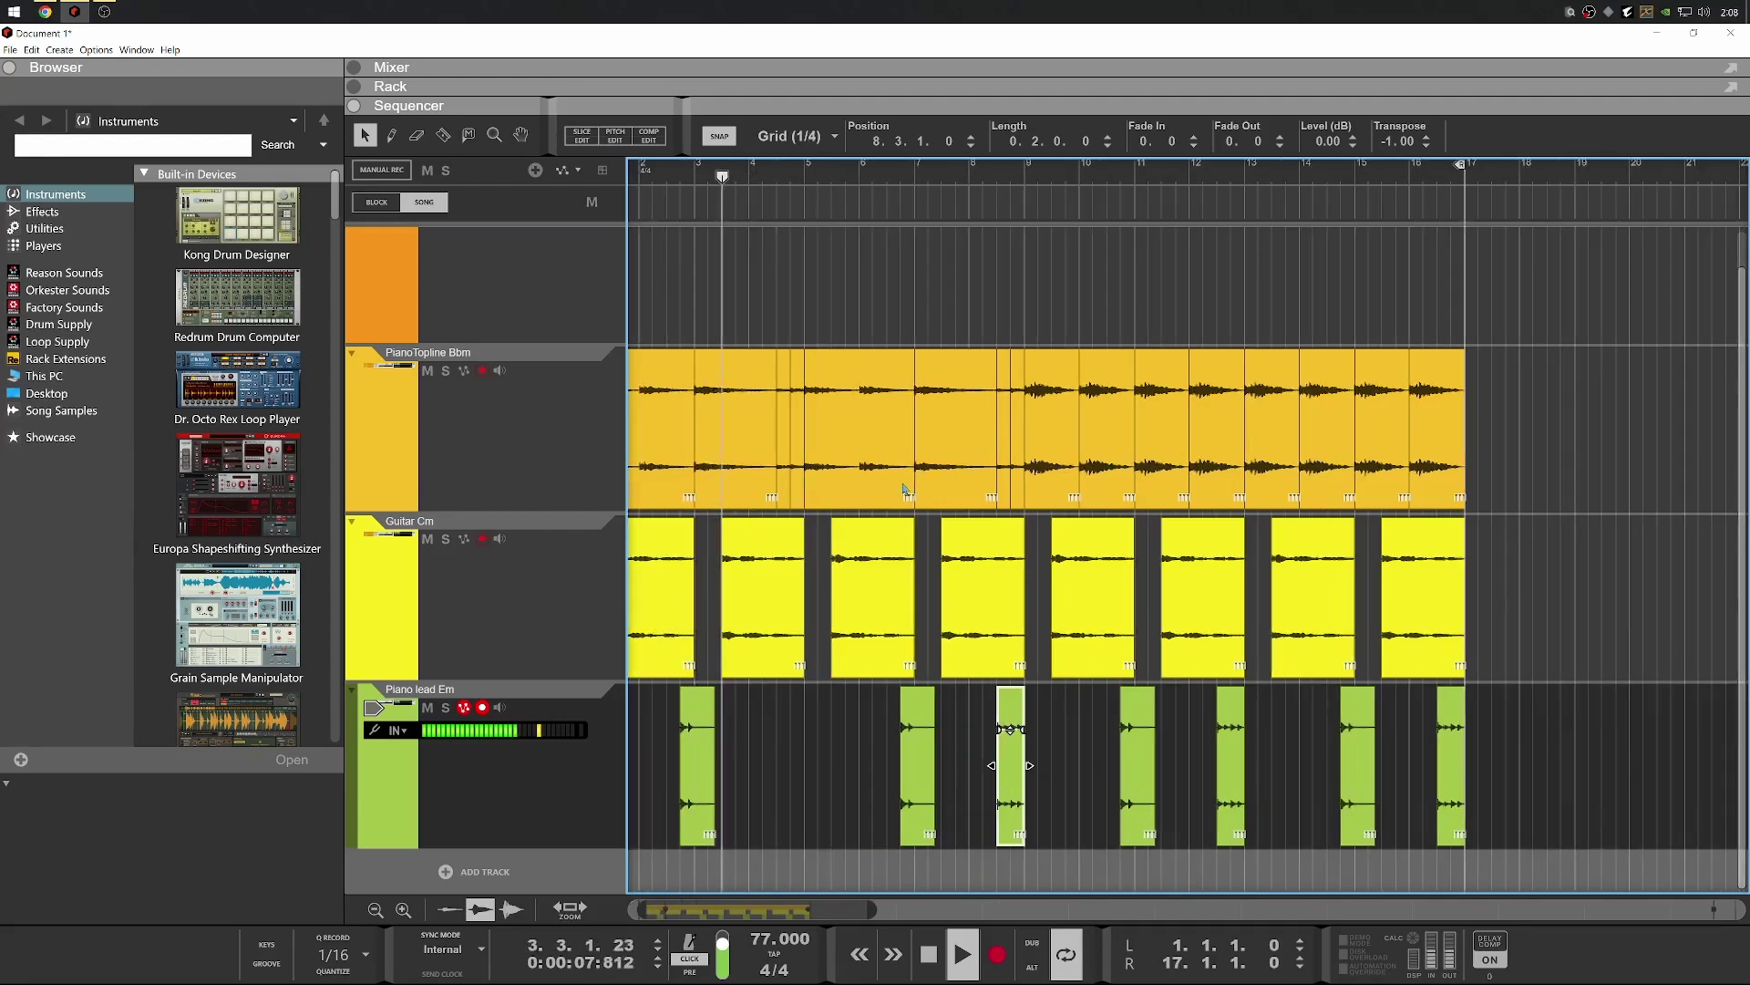
scroll(915, 479, "down", 2)
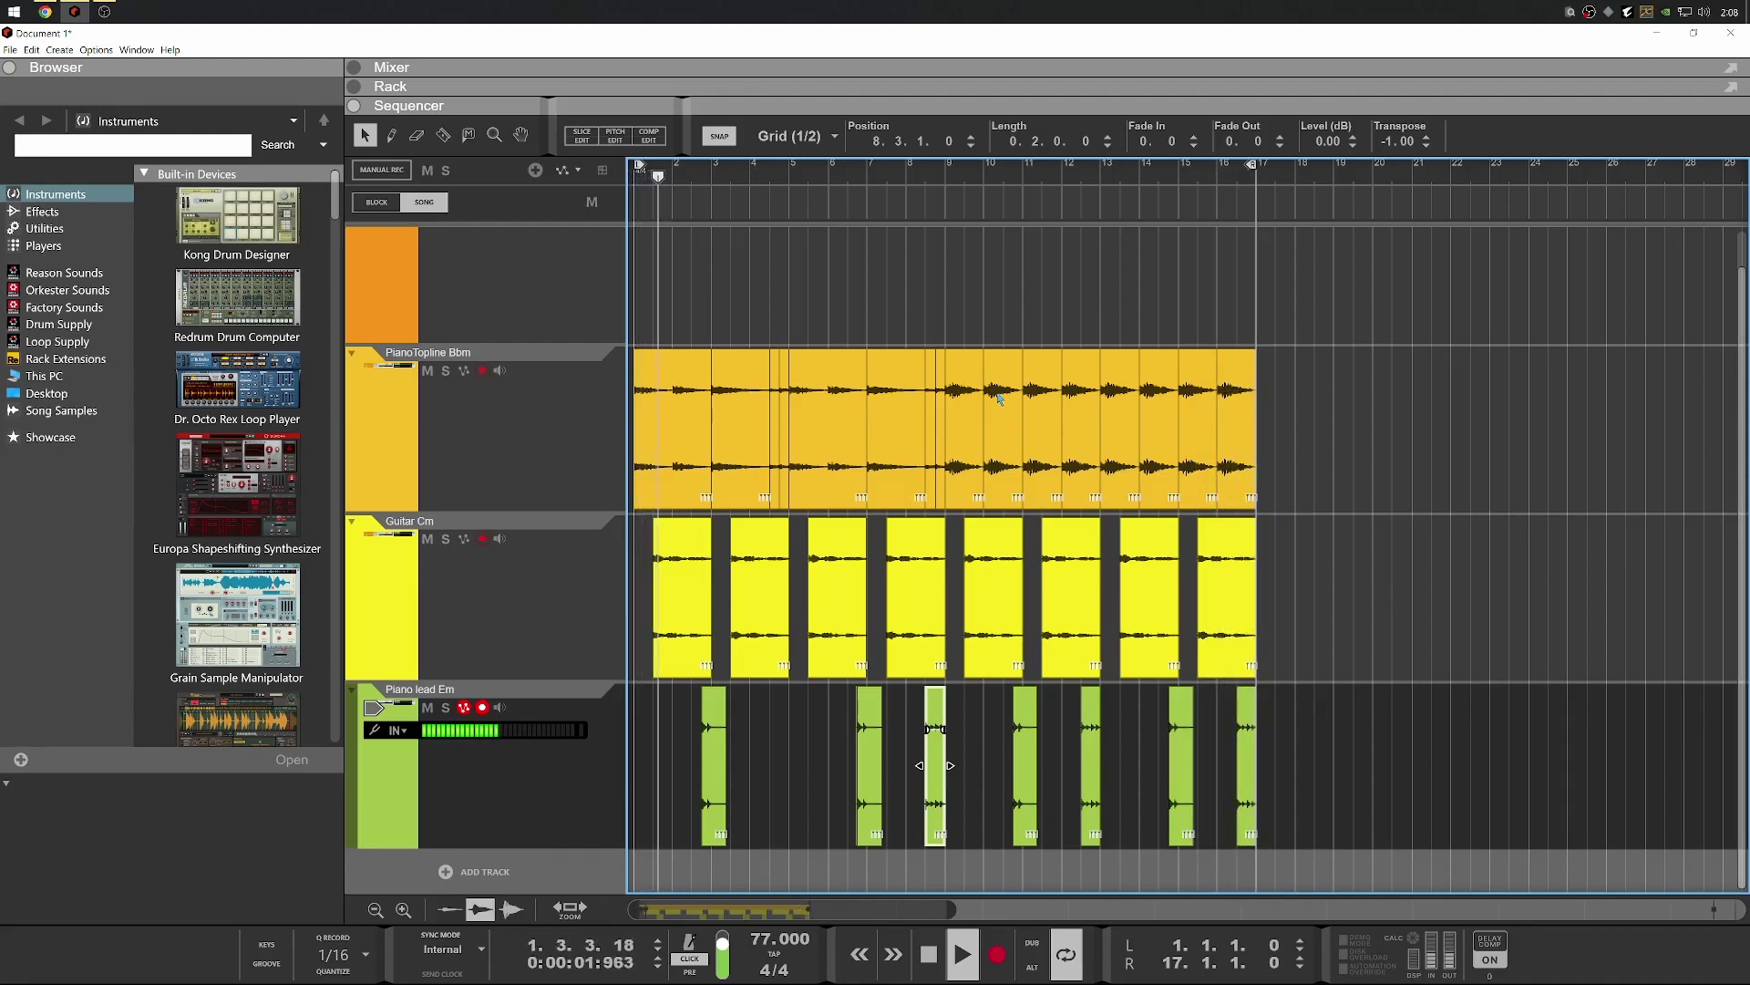
key("space")
scroll(1050, 435, "down", 2)
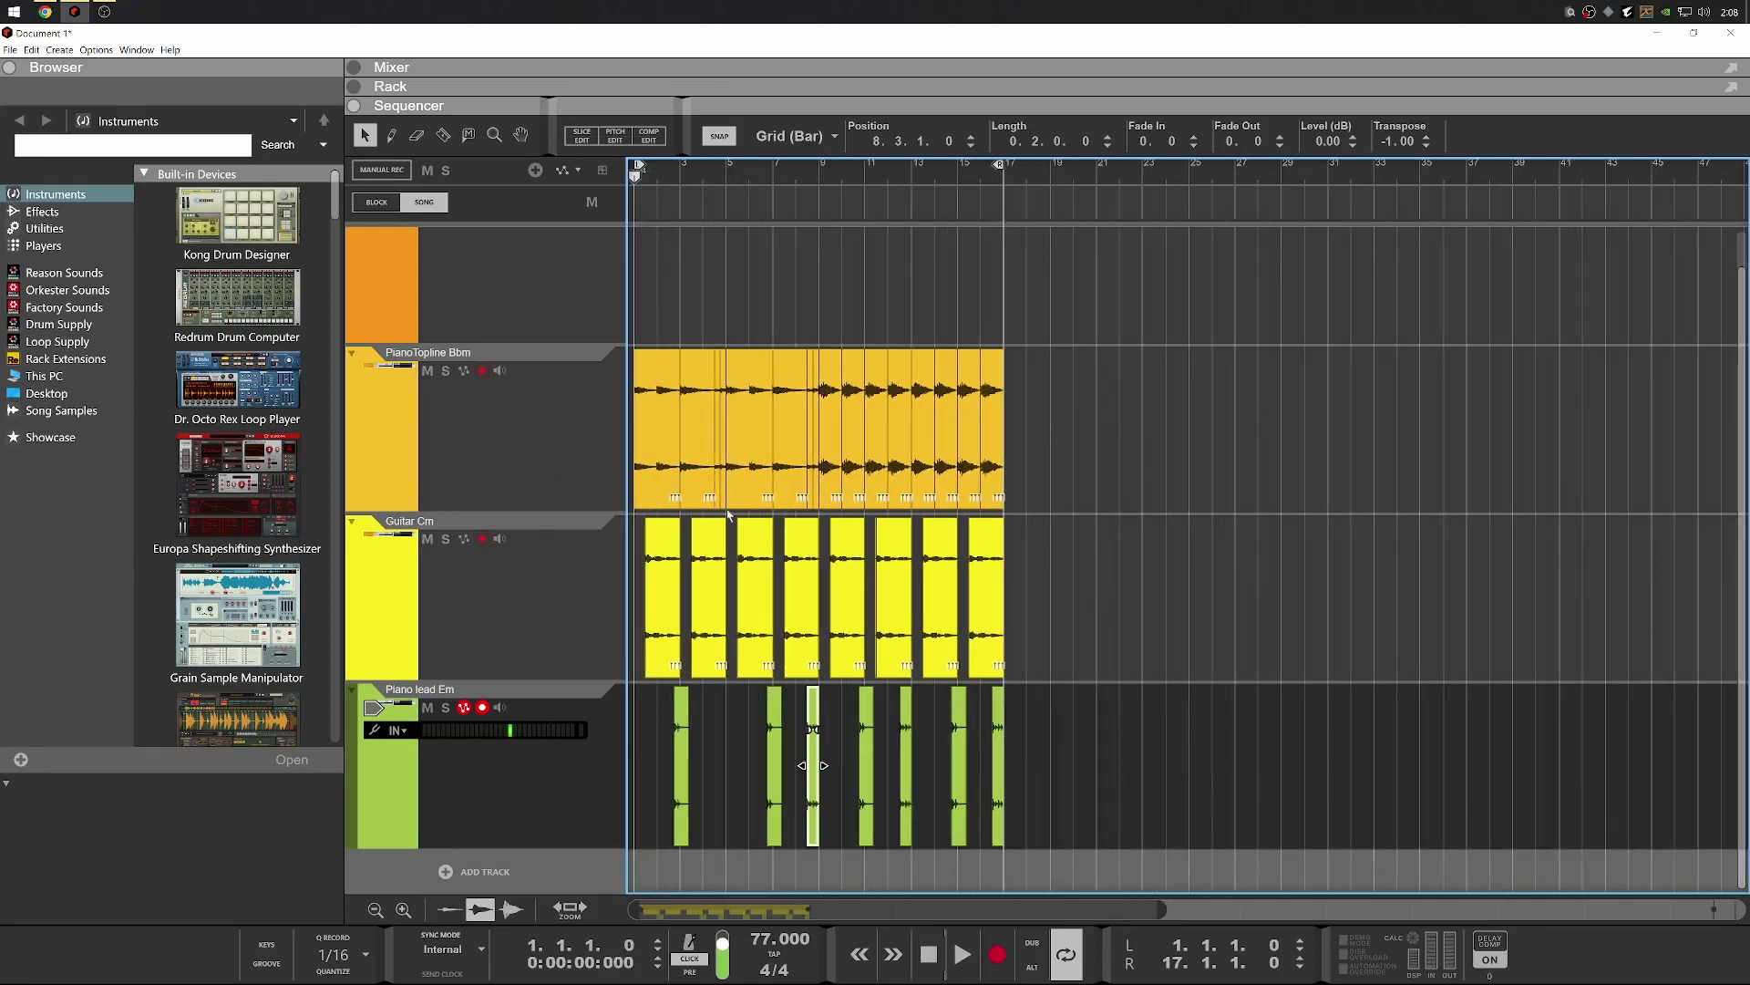
scroll(727, 513, "up", 3)
scroll(919, 440, "down", 3)
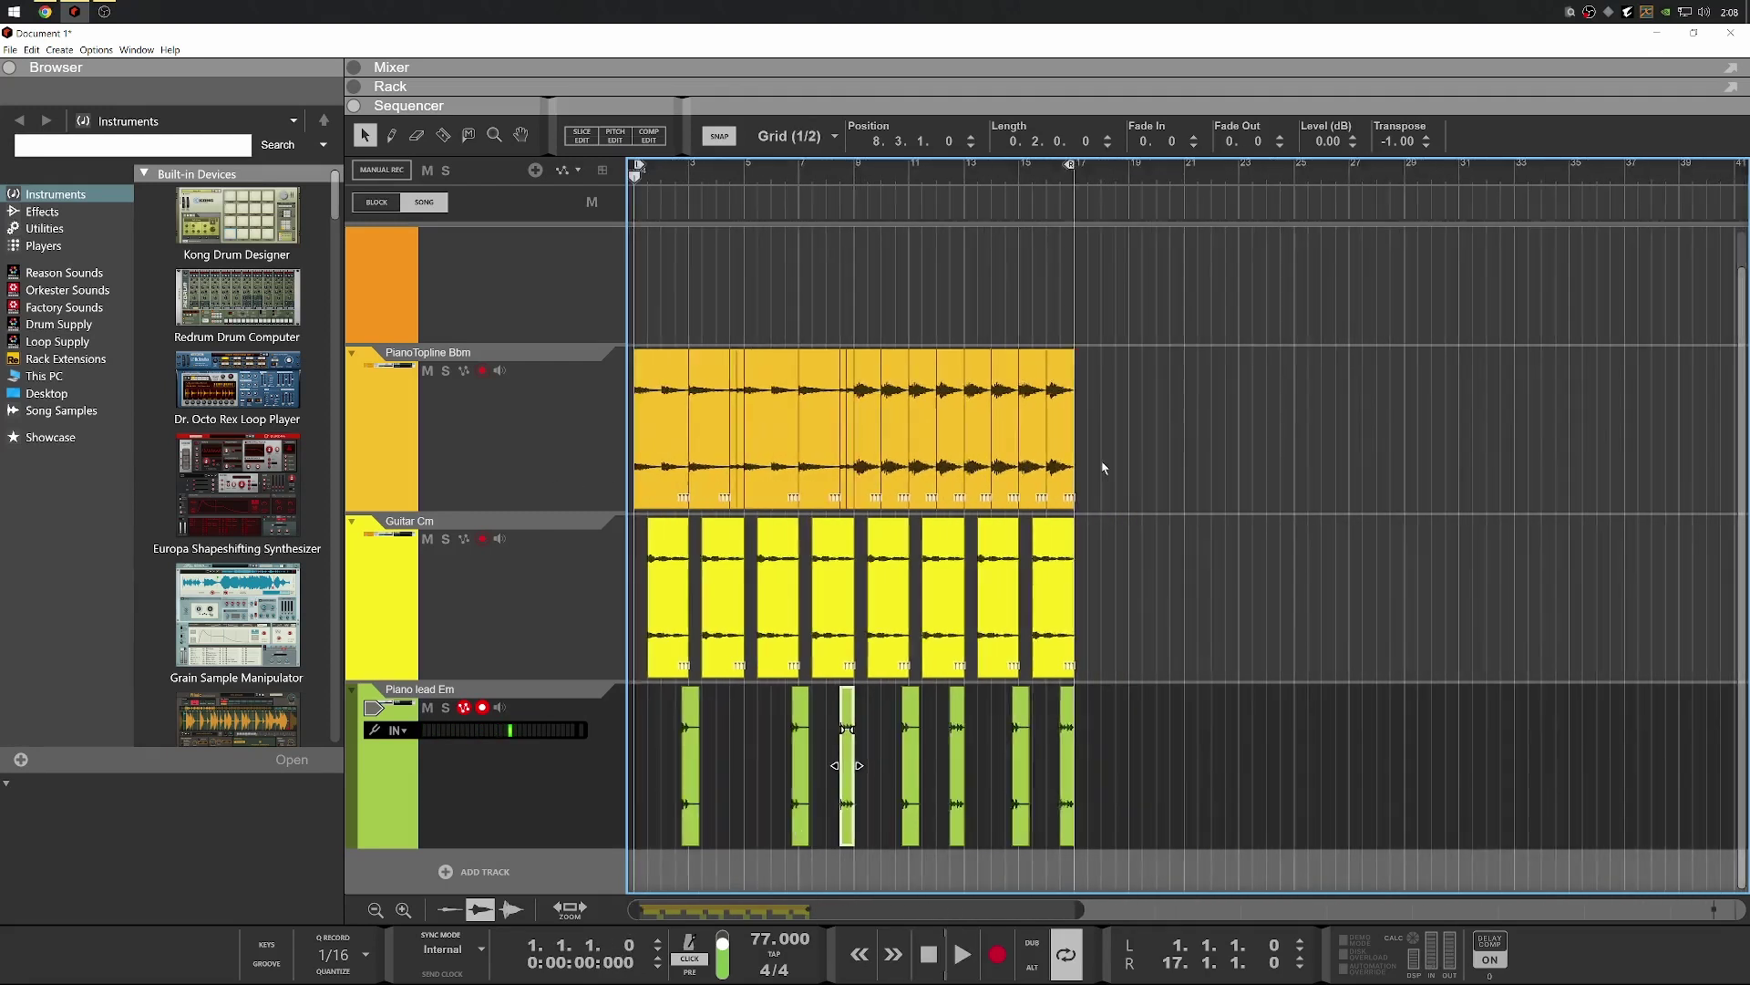
scroll(695, 593, "up", 2)
scroll(800, 579, "down", 1)
scroll(795, 581, "down", 1)
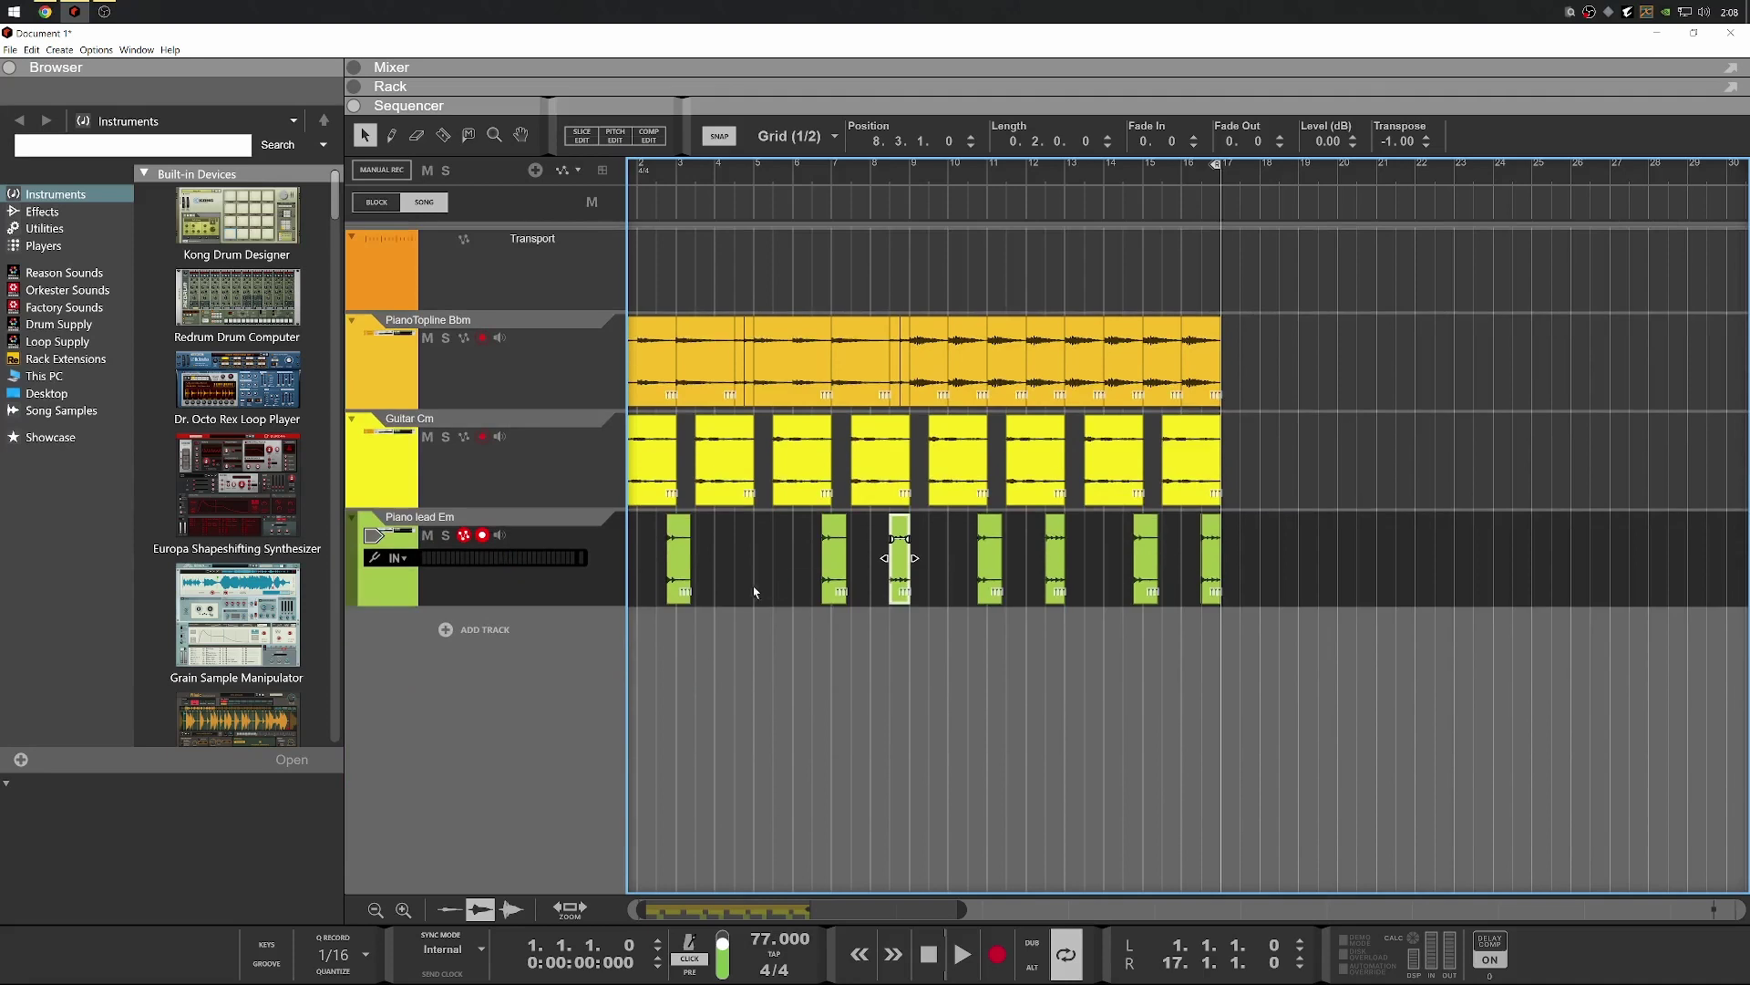
scroll(751, 587, "up", 2)
scroll(750, 590, "down", 5)
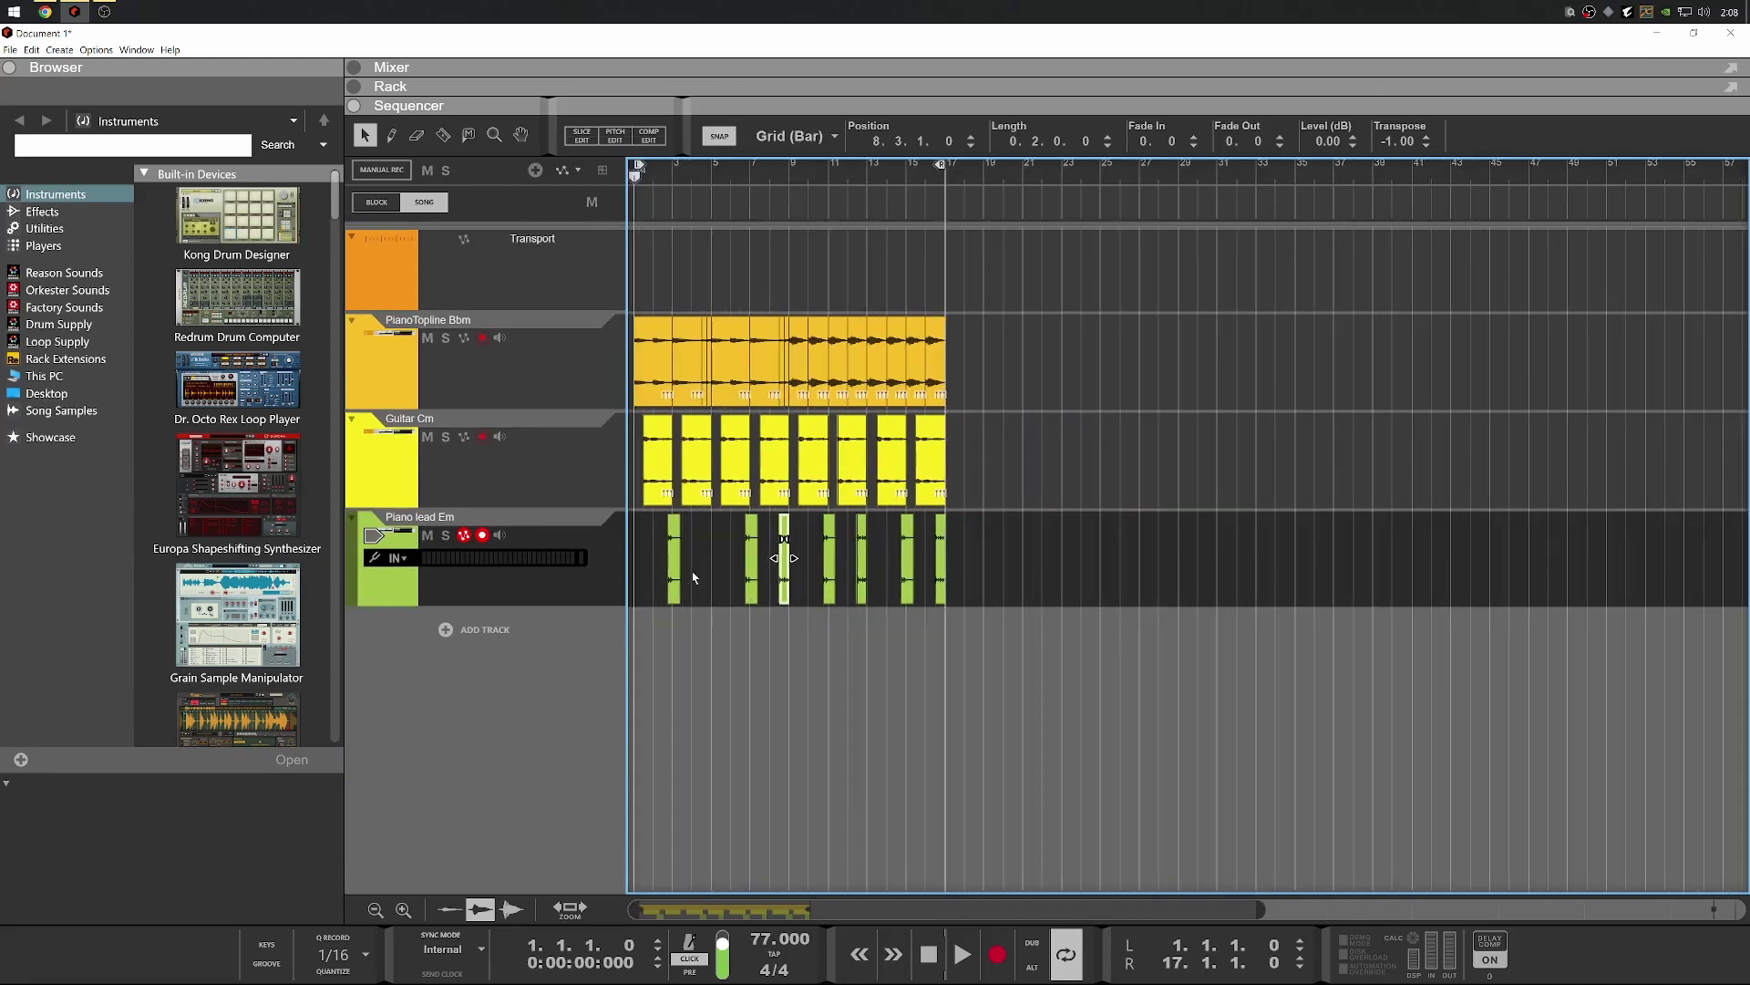
scroll(692, 577, "up", 1)
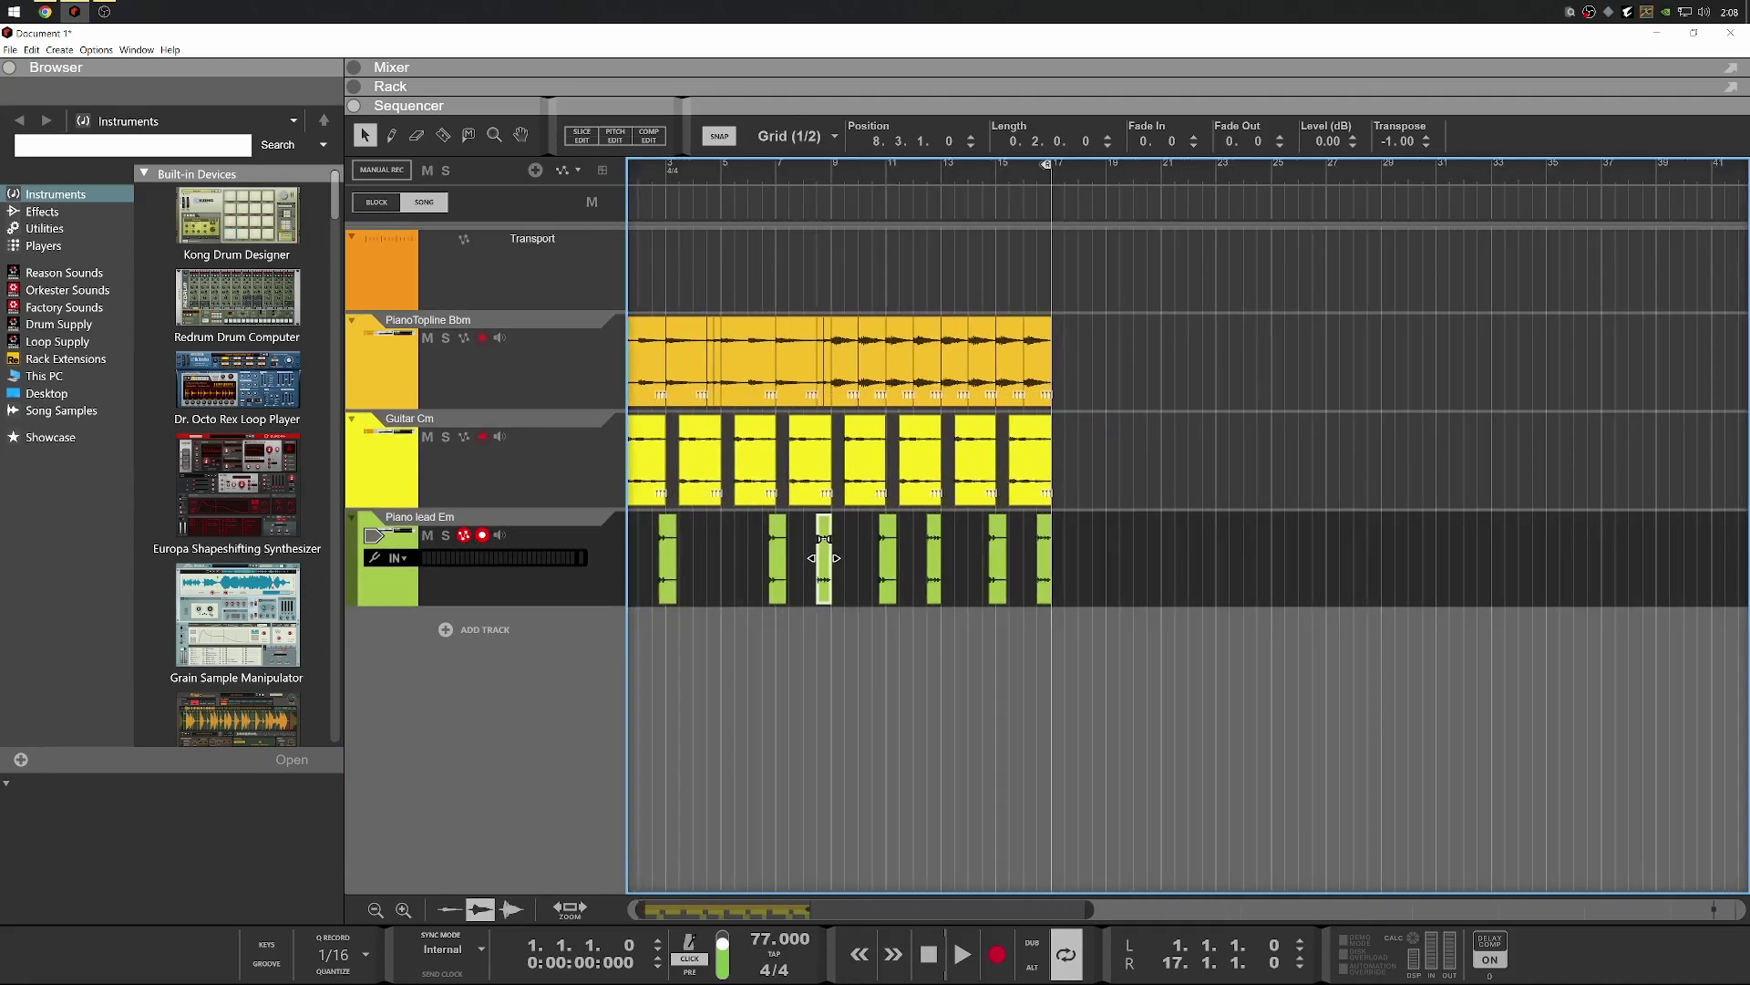
Import the Bass audio file from File Explorer onto a new track starting at bar 1
key("alt+Tab")
key("alt+Tab")
key("alt+Tab")
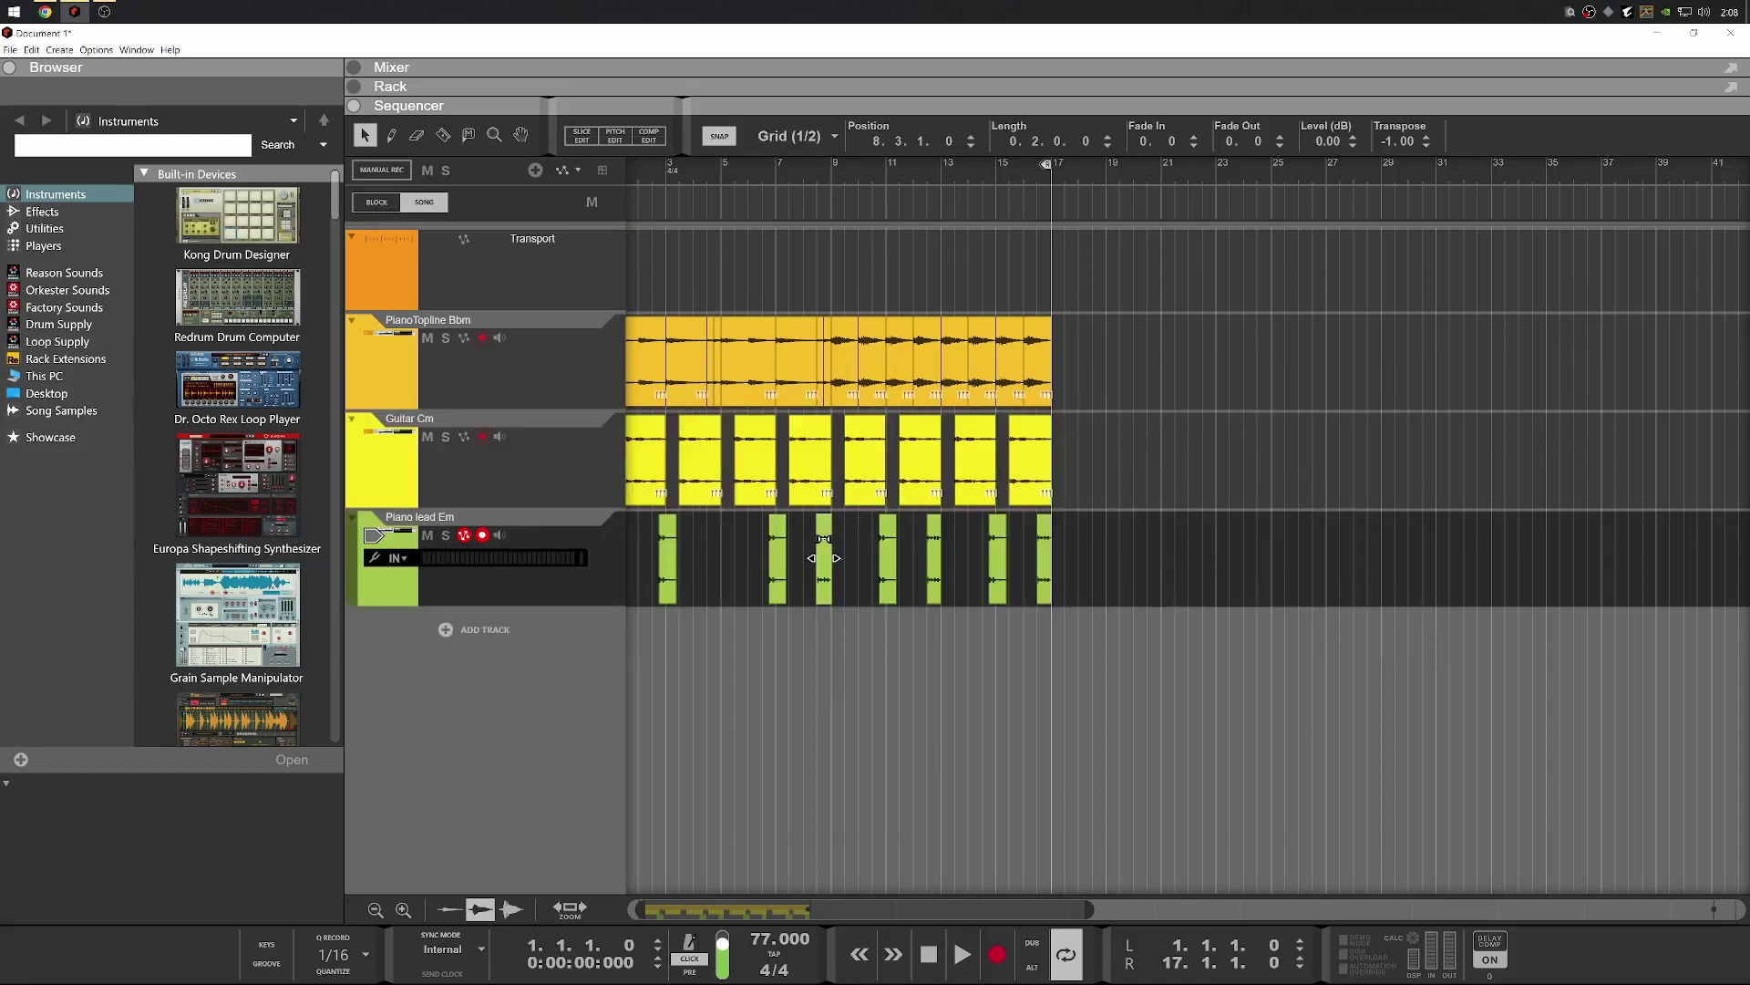
key("super+e")
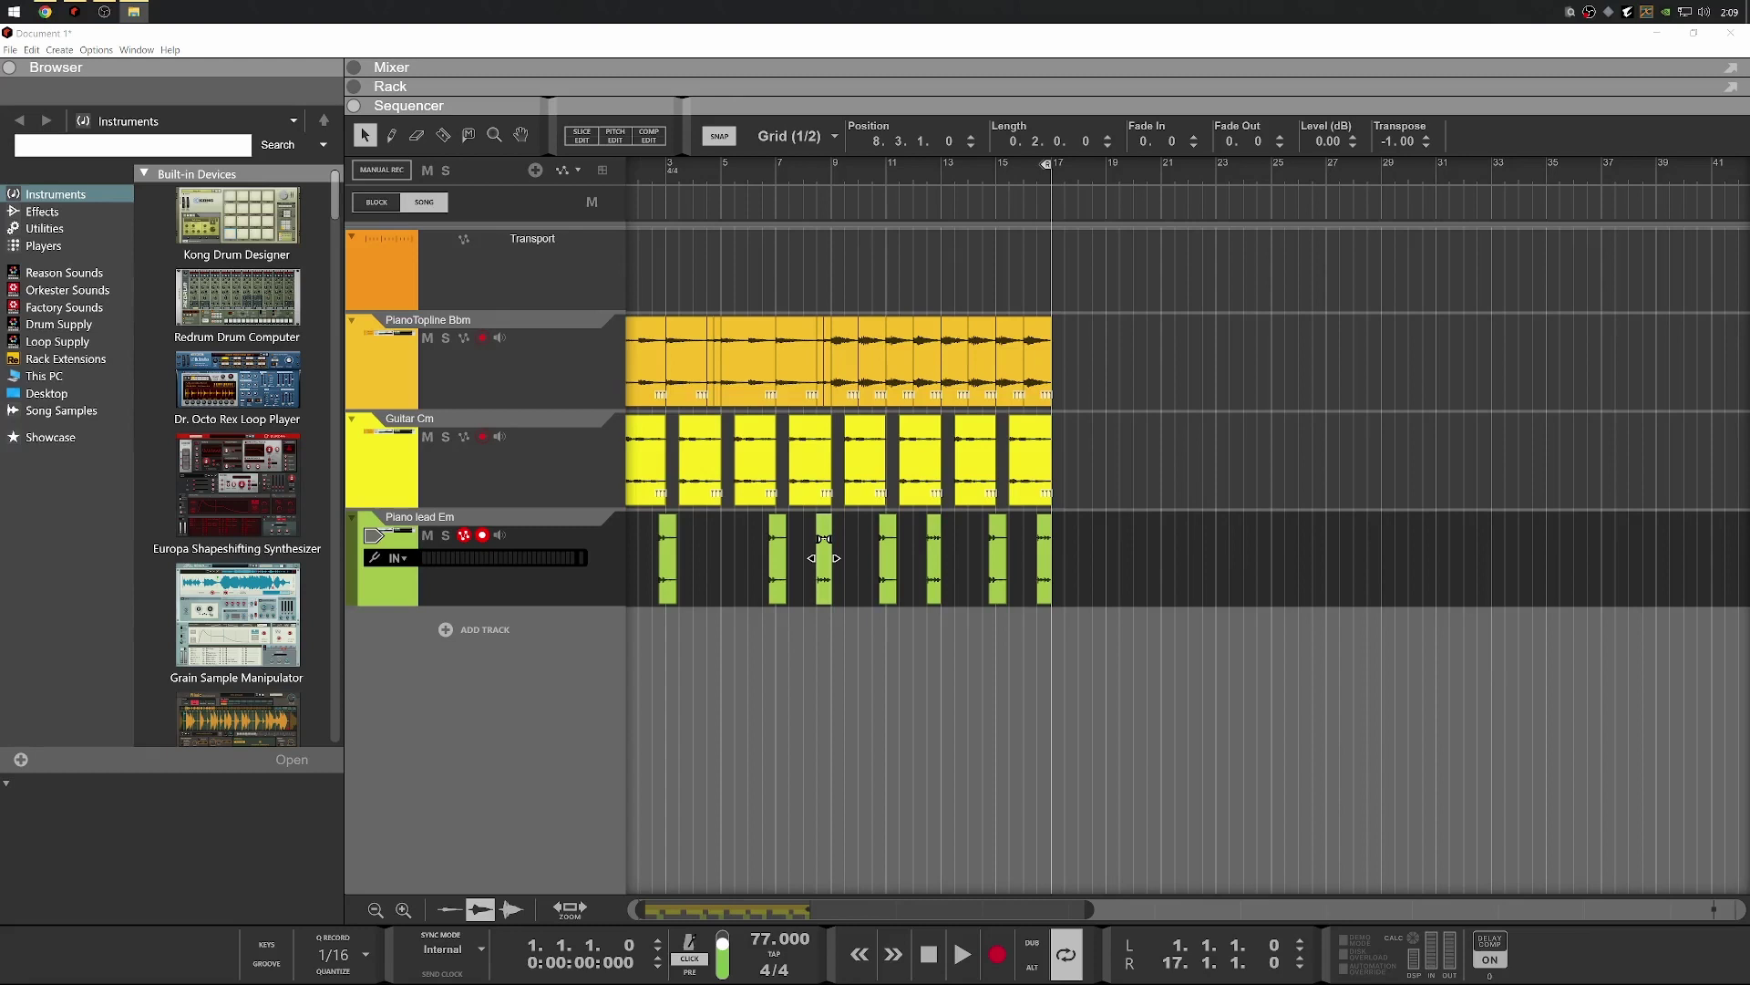
mouse_move(664, 674)
left_mouse_down()
mouse_move(571, 691)
mouse_move(640, 664)
left_mouse_up()
key("z")
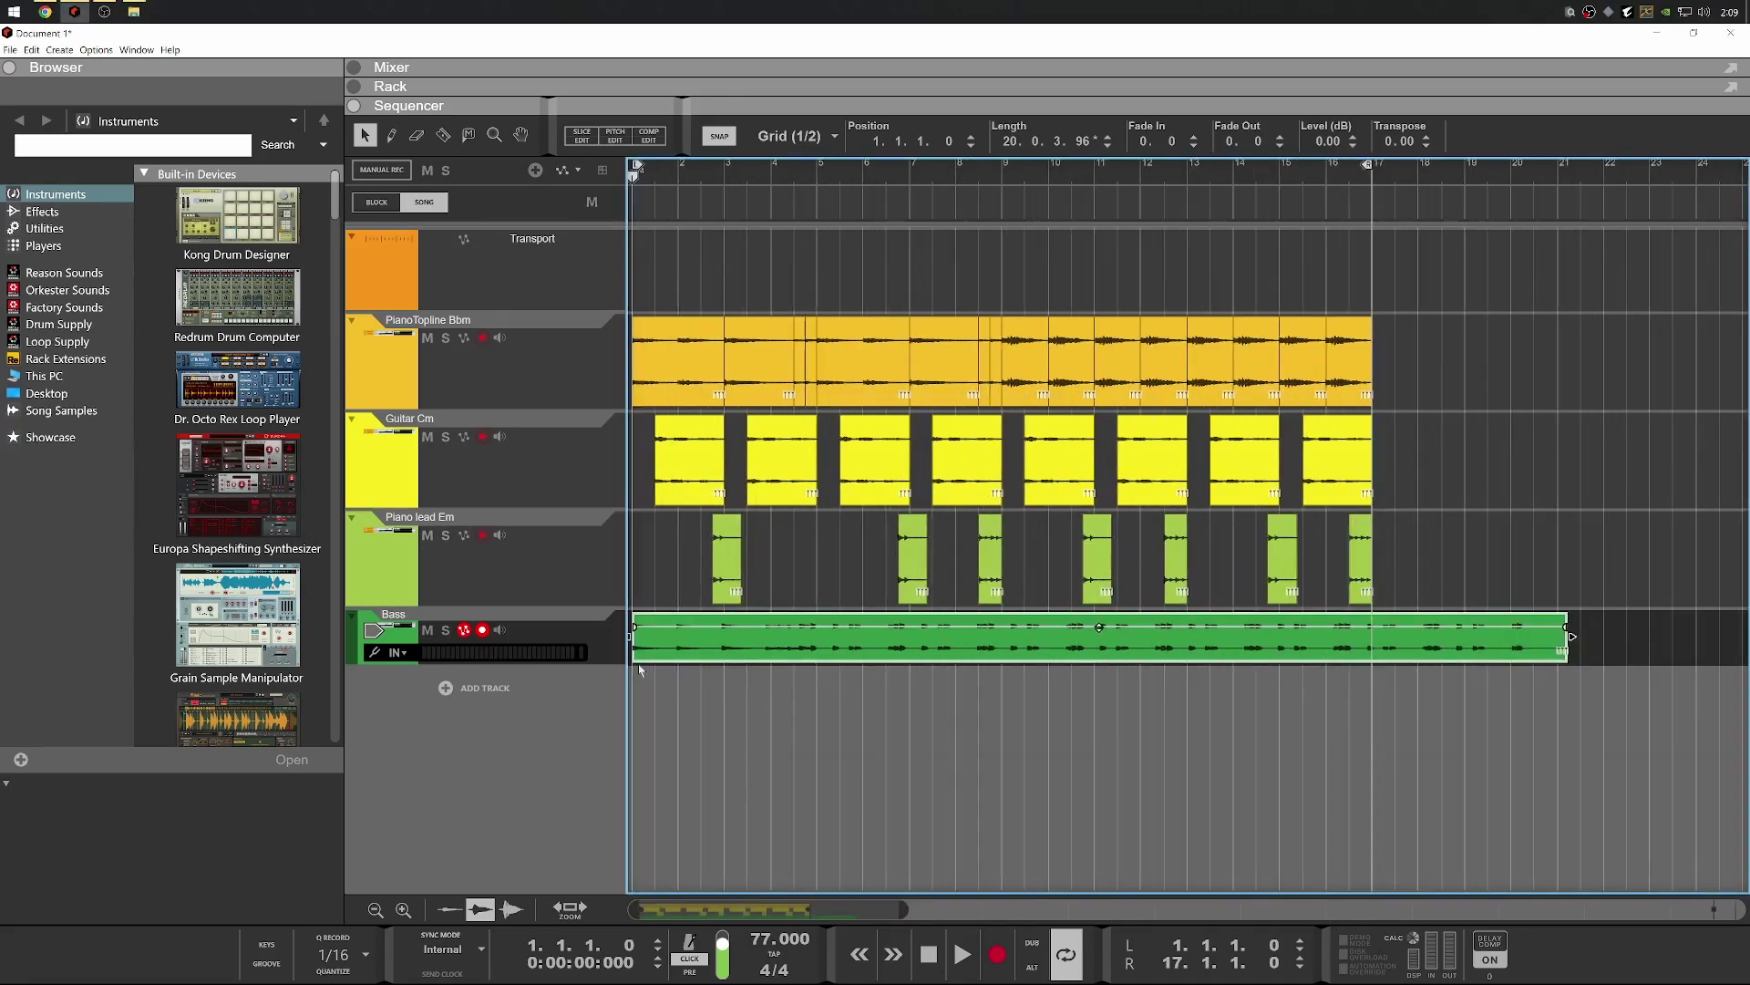
scroll(663, 654, "down", 2)
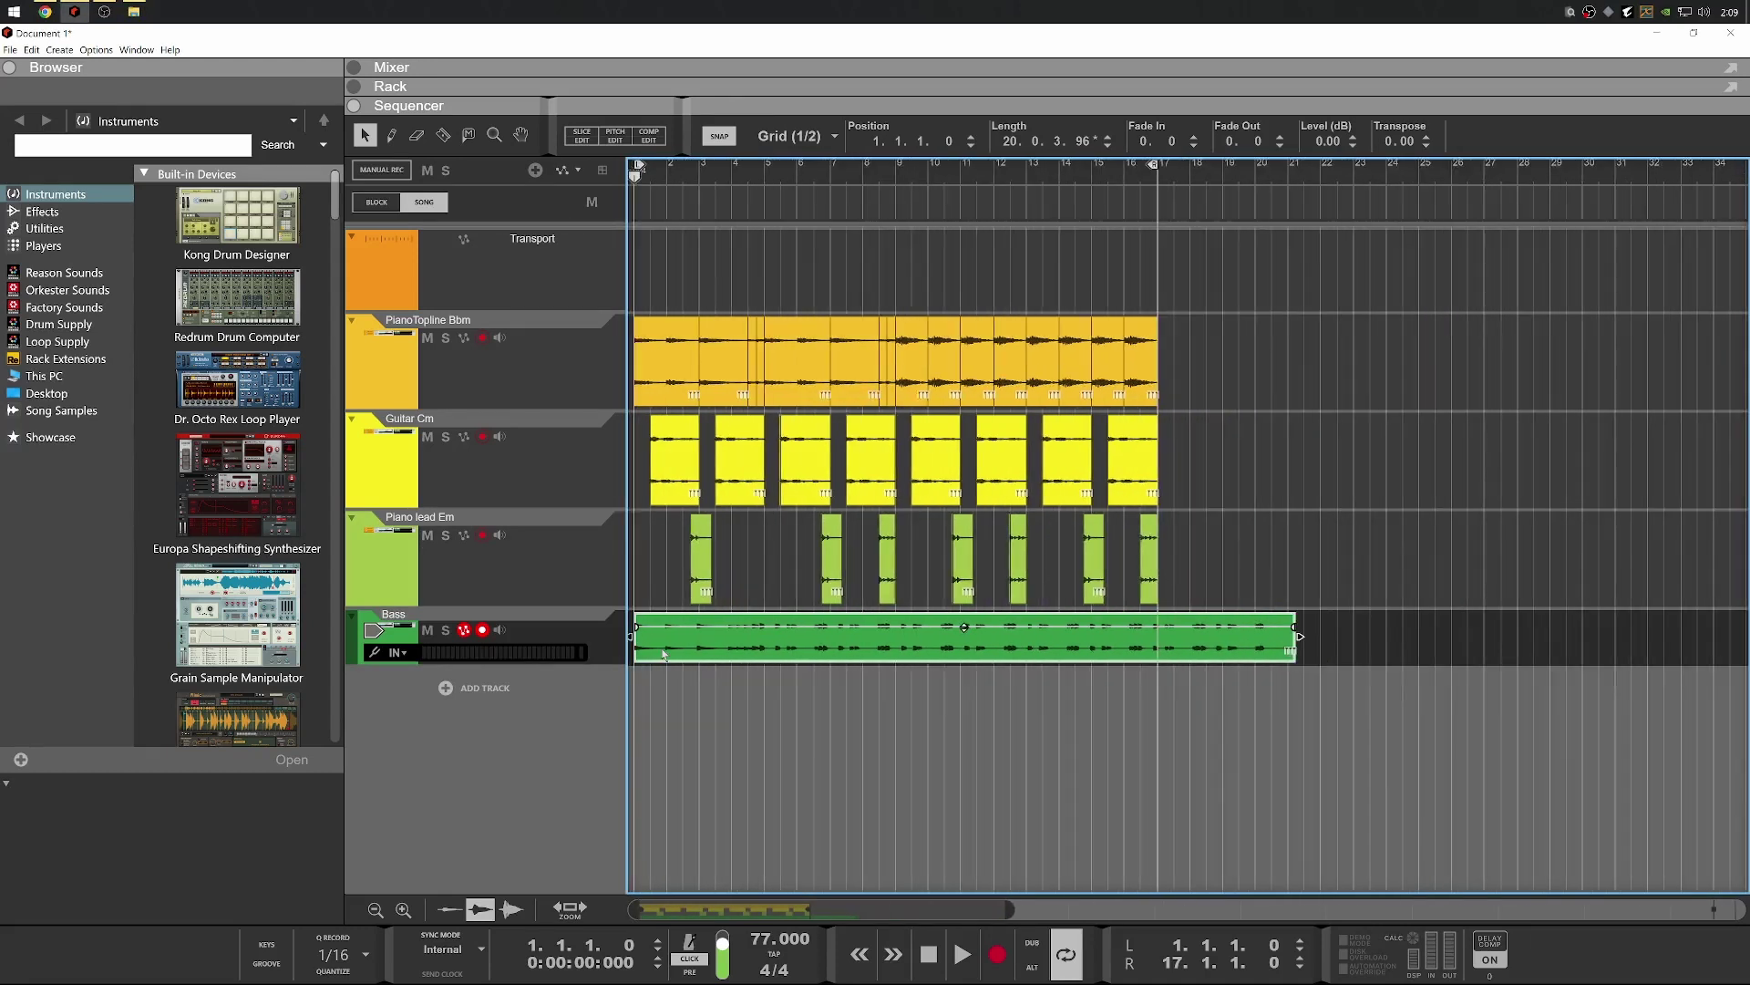
Undo the Bass audio import and set the song tempo to 80 BPM
key("ctrl+z")
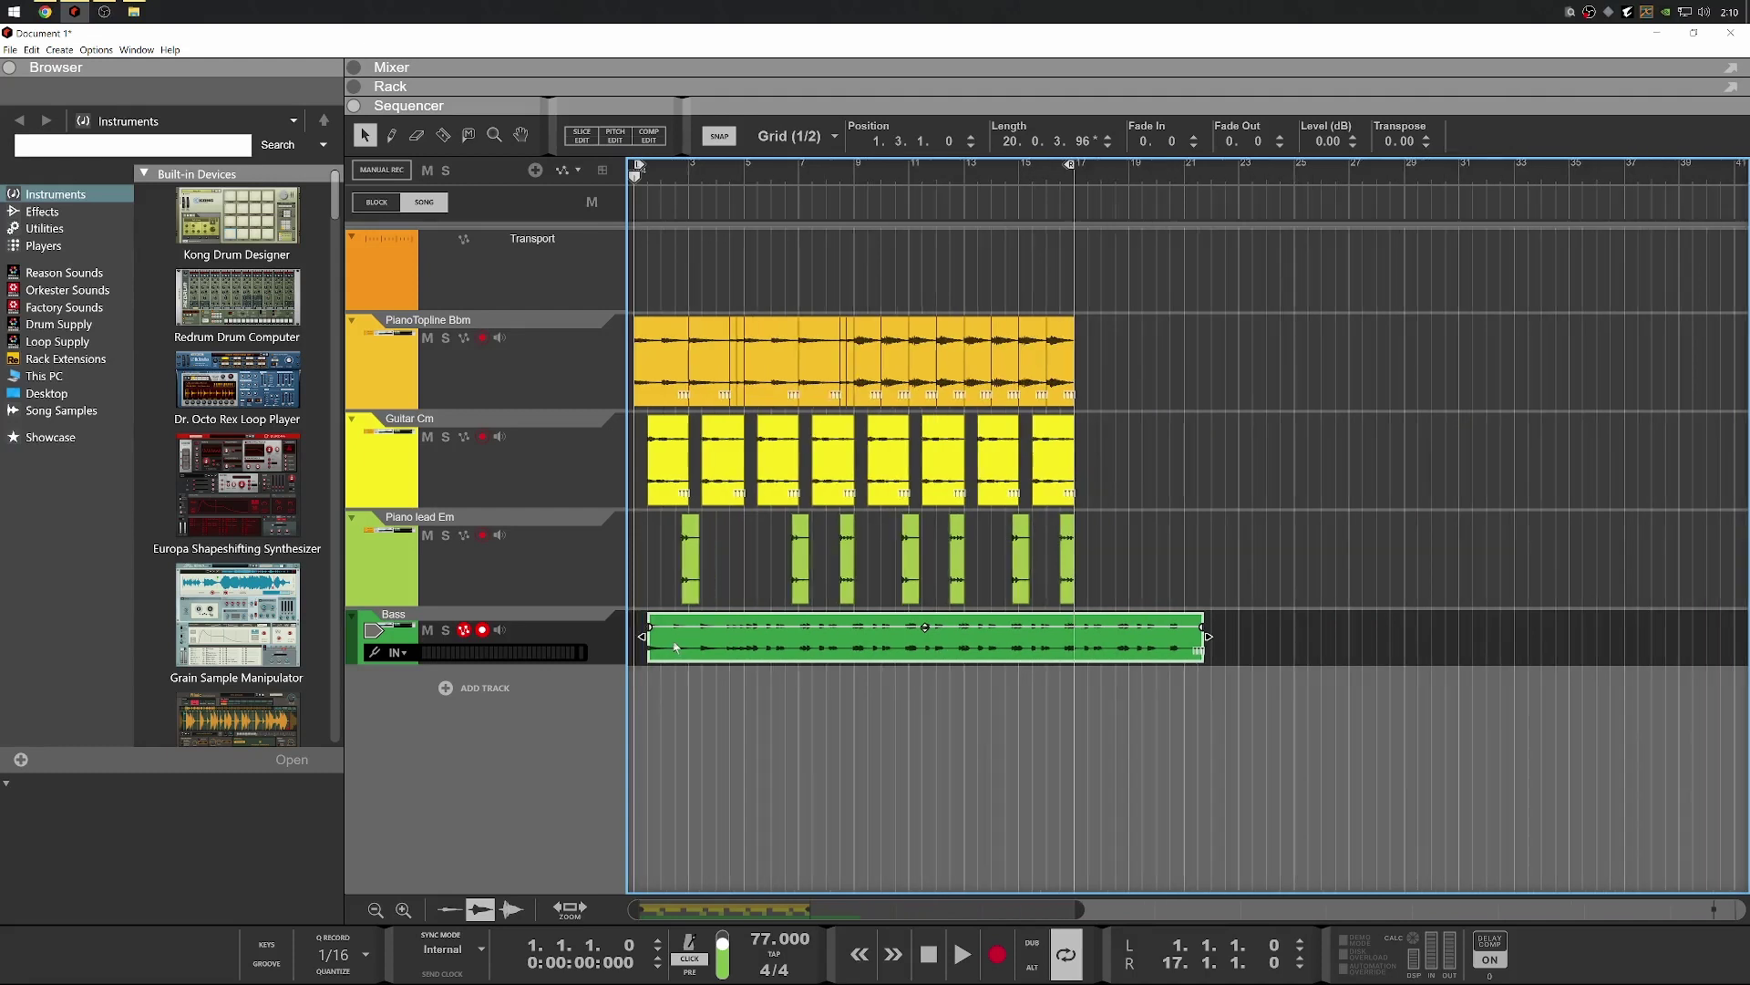
key("ctrl+z")
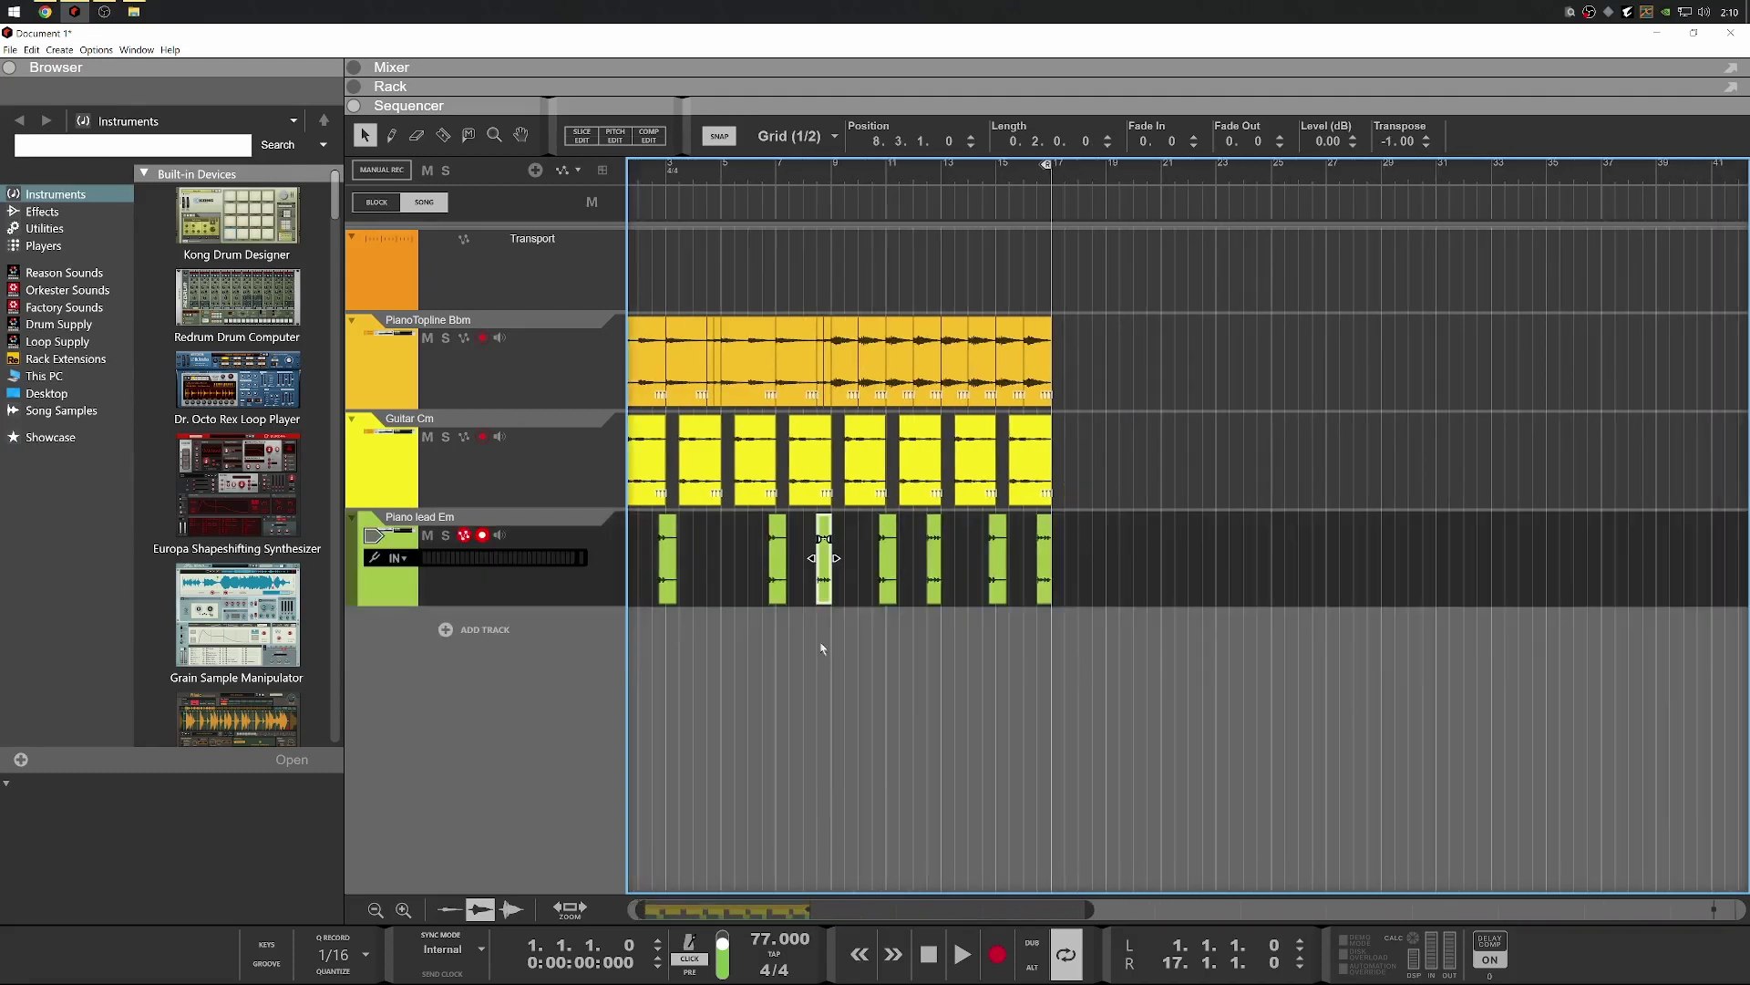
left_click(757, 939)
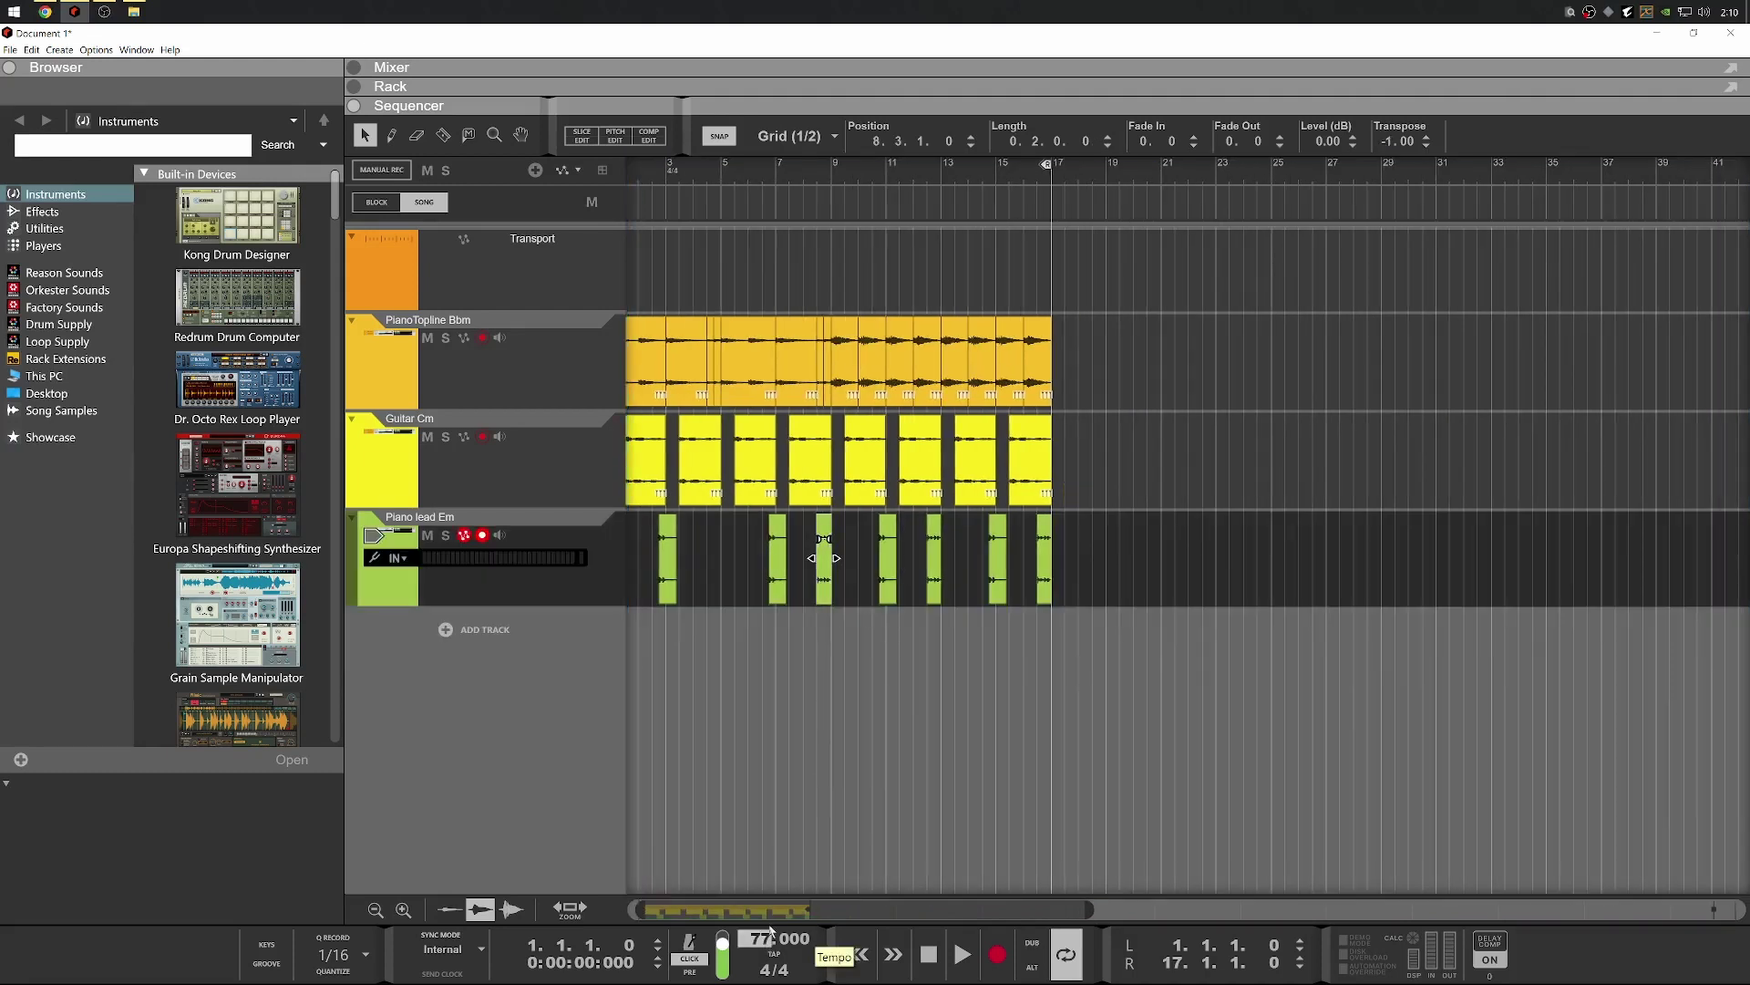
type("80")
key("Return")
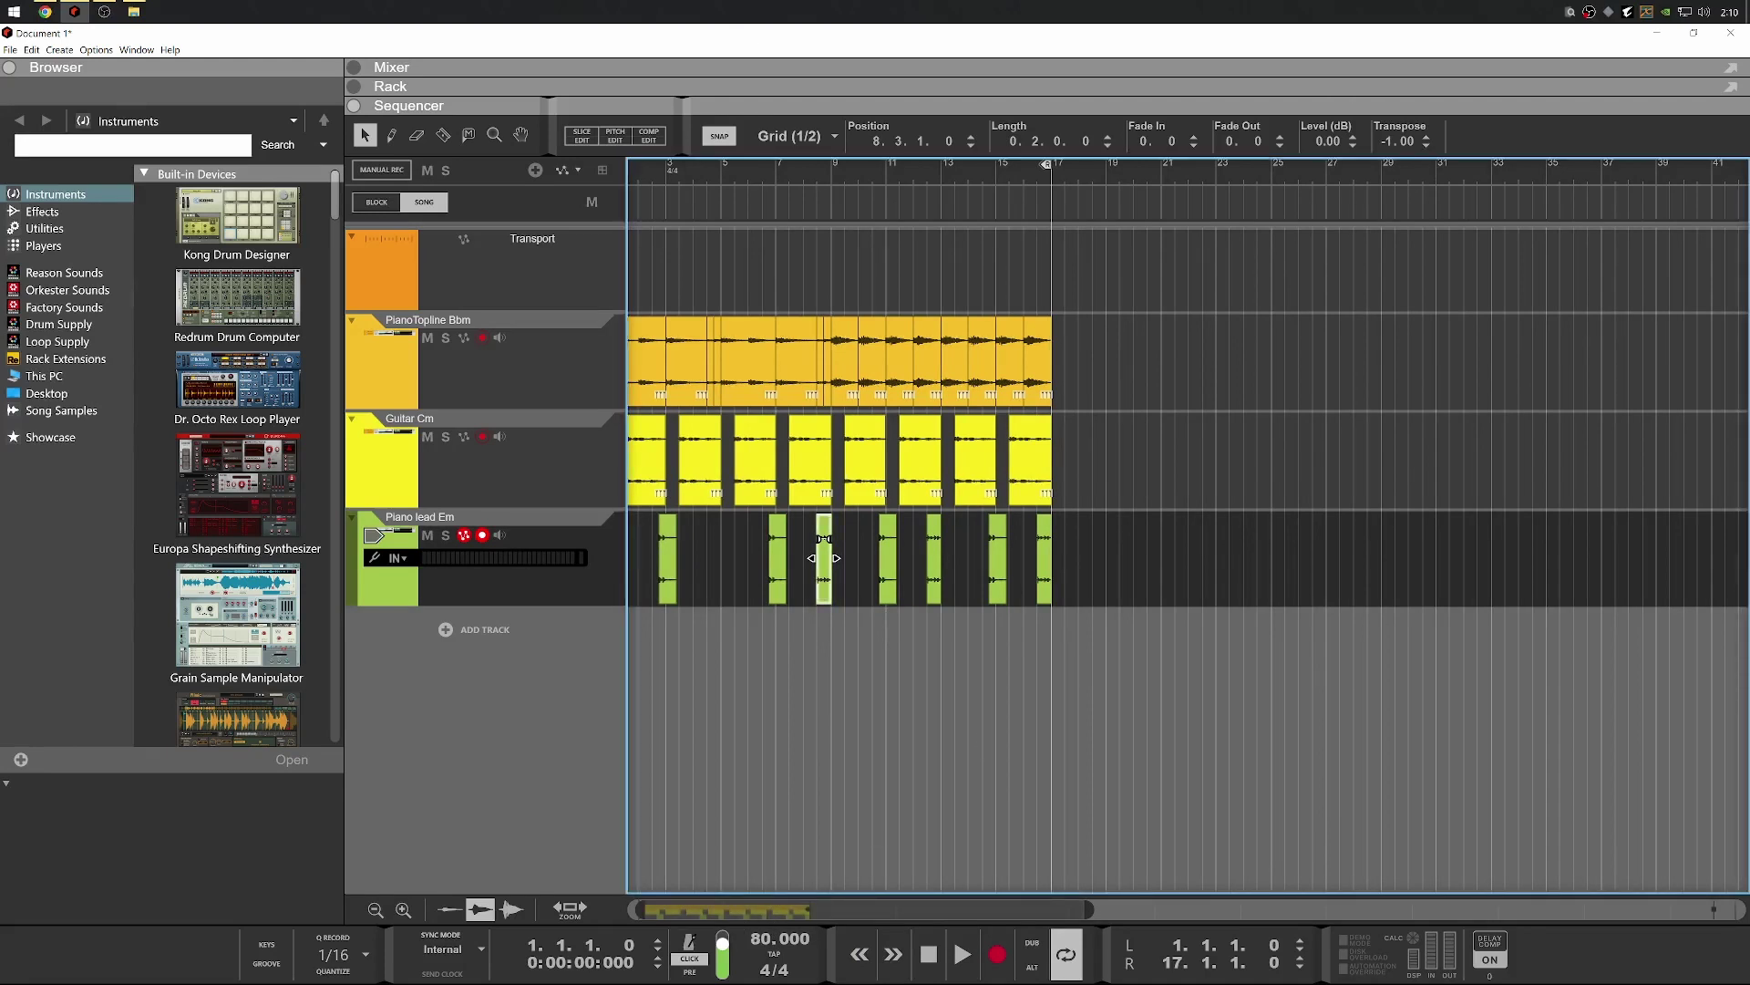
Import the Bass audio file again onto a new track at bar 1 and briefly play its opening
mouse_move(732, 677)
left_mouse_down()
mouse_move(621, 688)
mouse_move(637, 676)
left_mouse_up()
left_click_drag(693, 654, 693, 654)
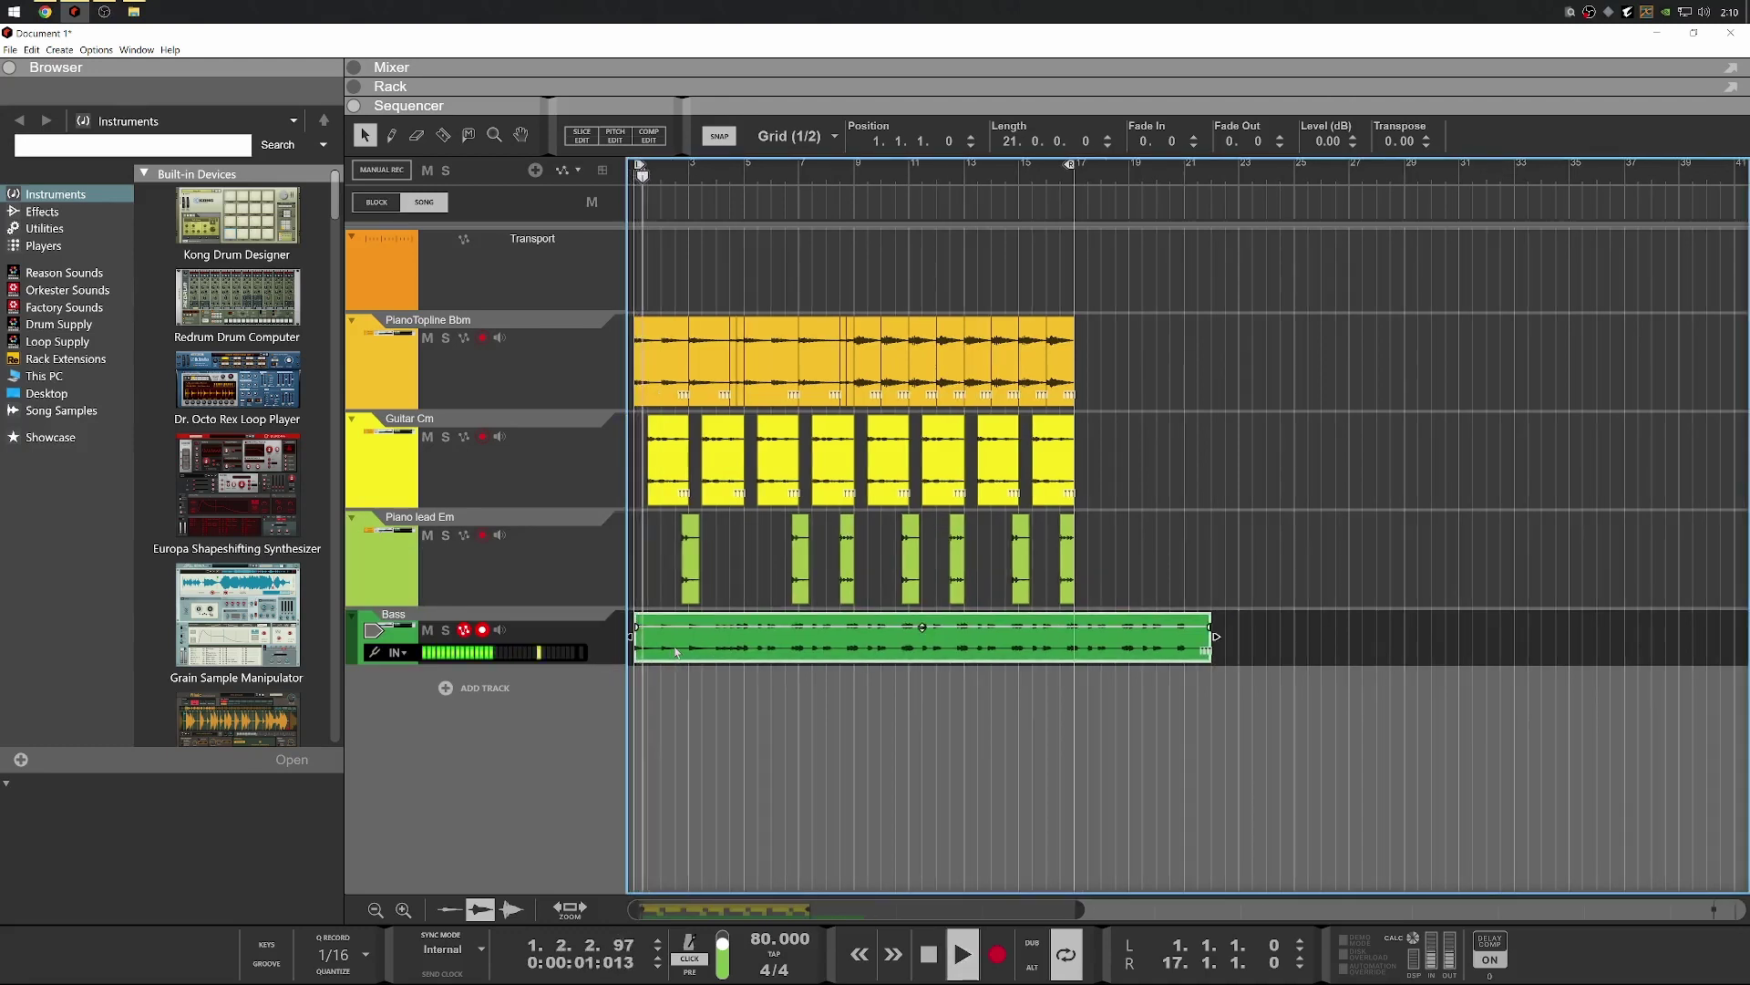
key("space")
Transpose the whole Bass clip by 4 semitones and listen to its first bars against the melody
left_click(637, 394)
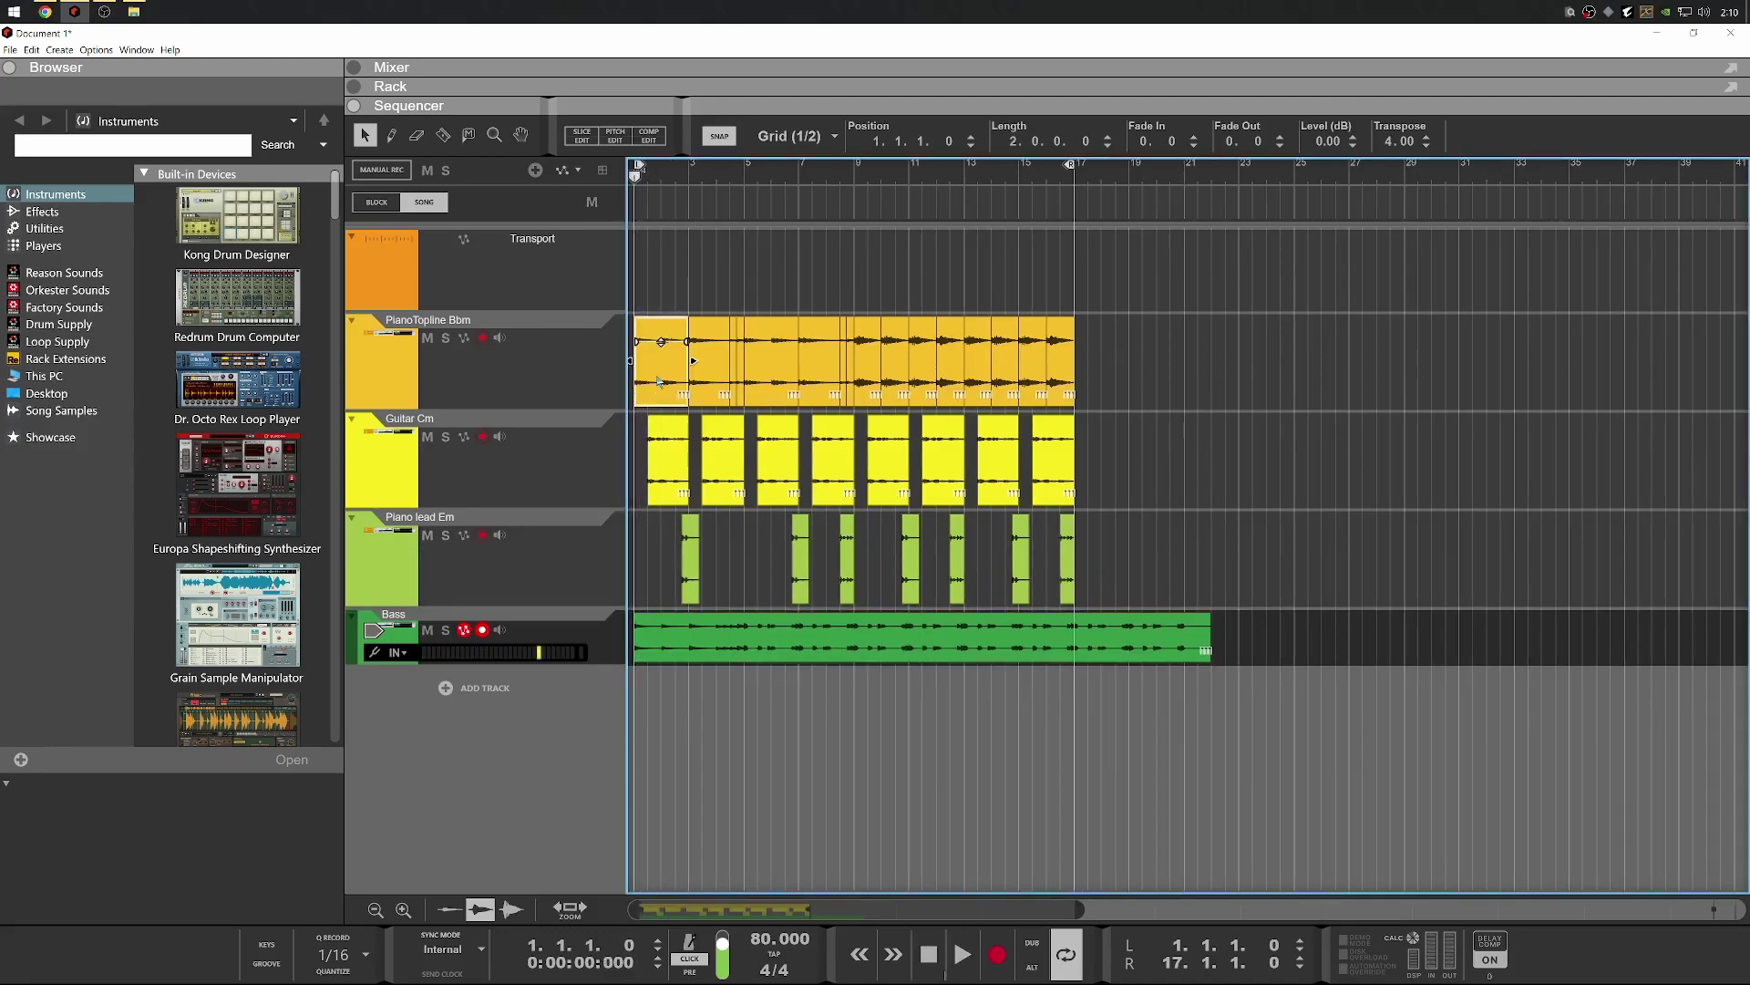
left_click(716, 635)
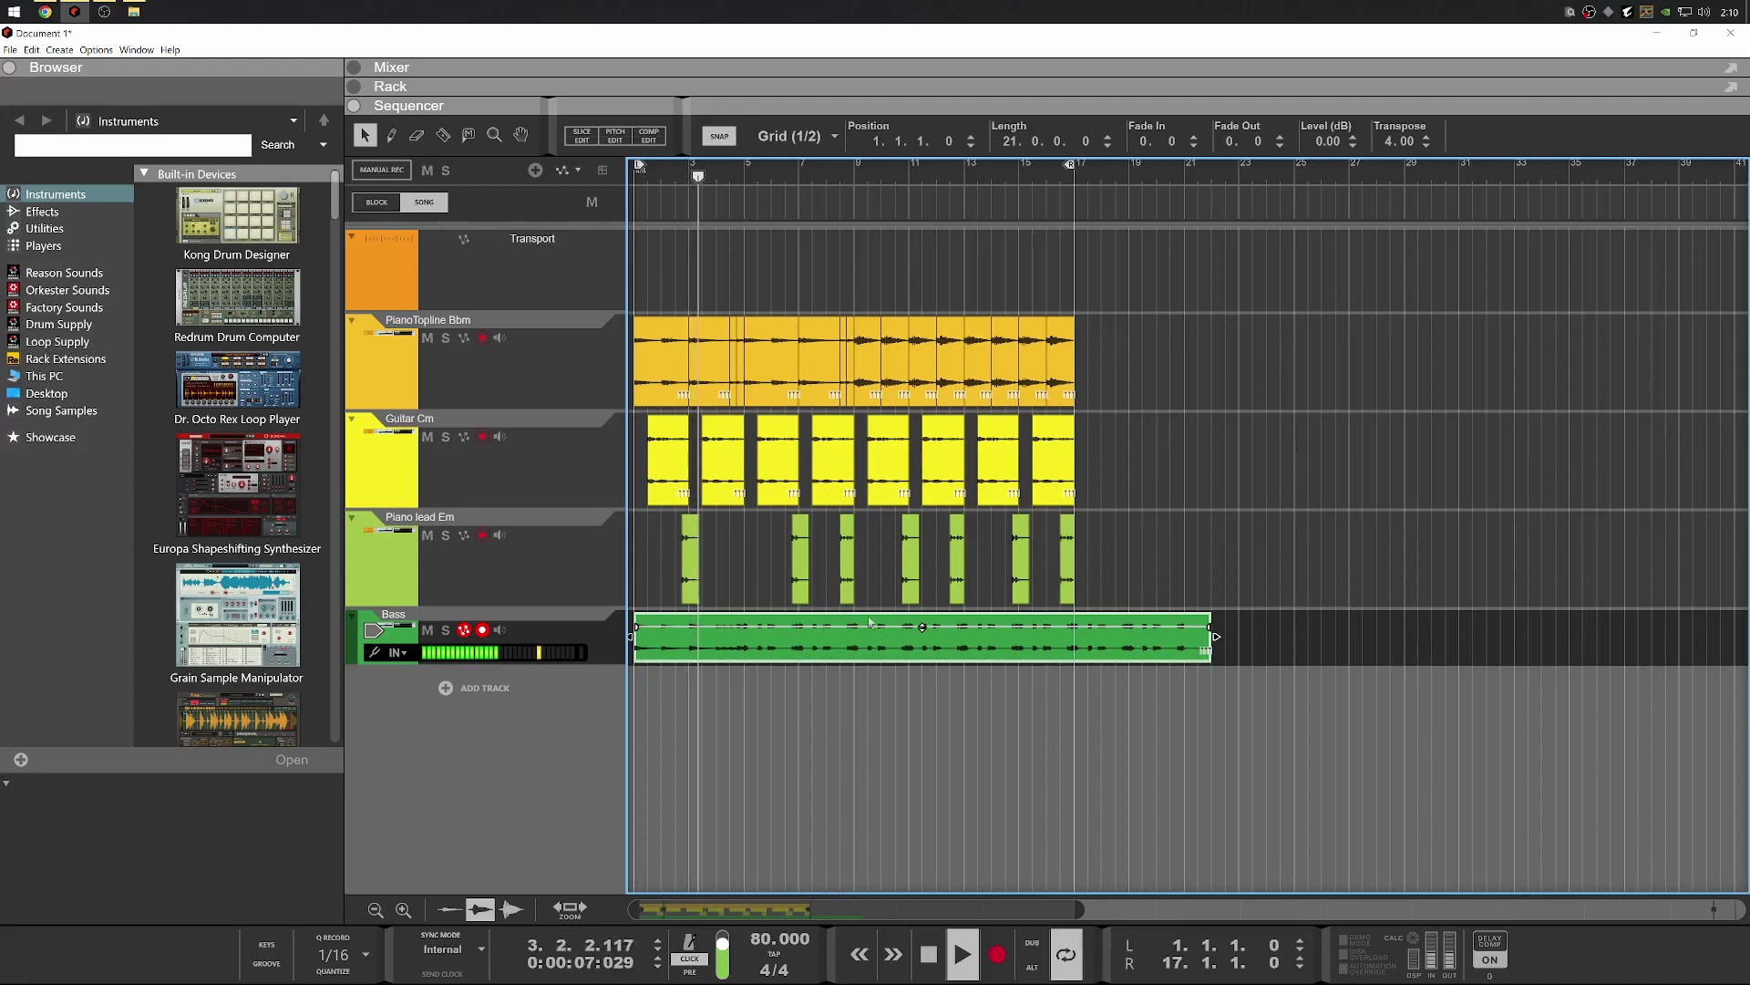
key("space")
scroll(675, 665, "up", 2)
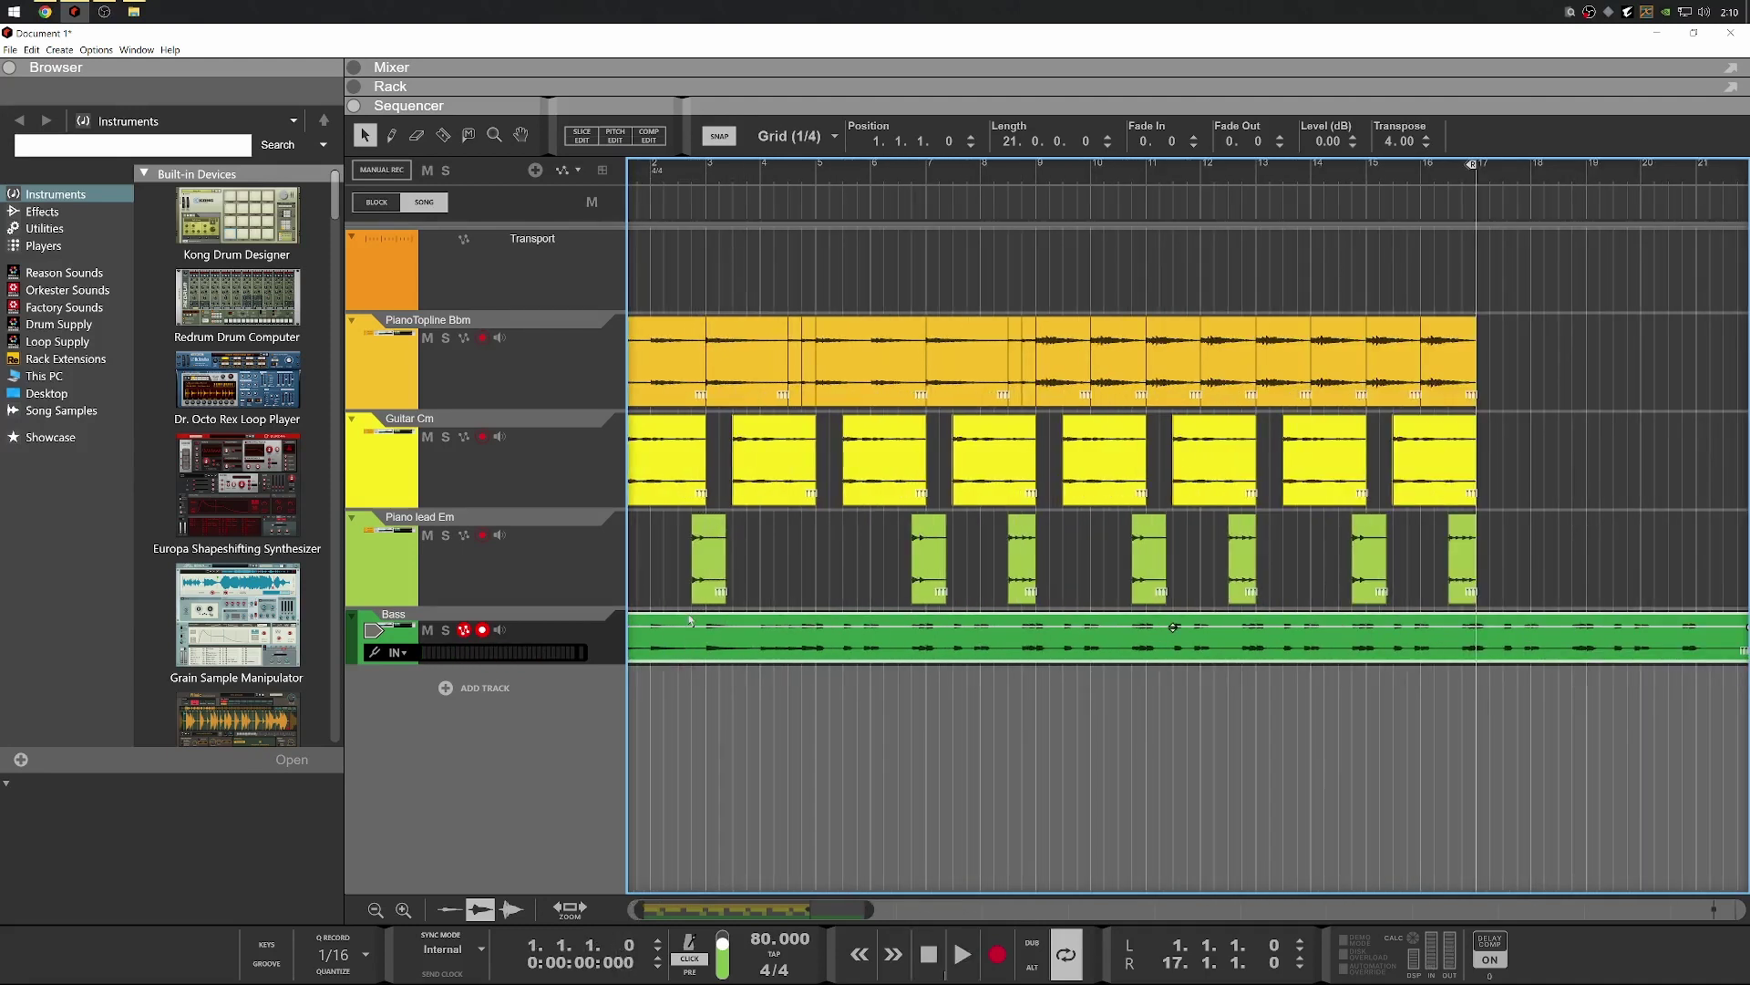
scroll(730, 628, "down", 2)
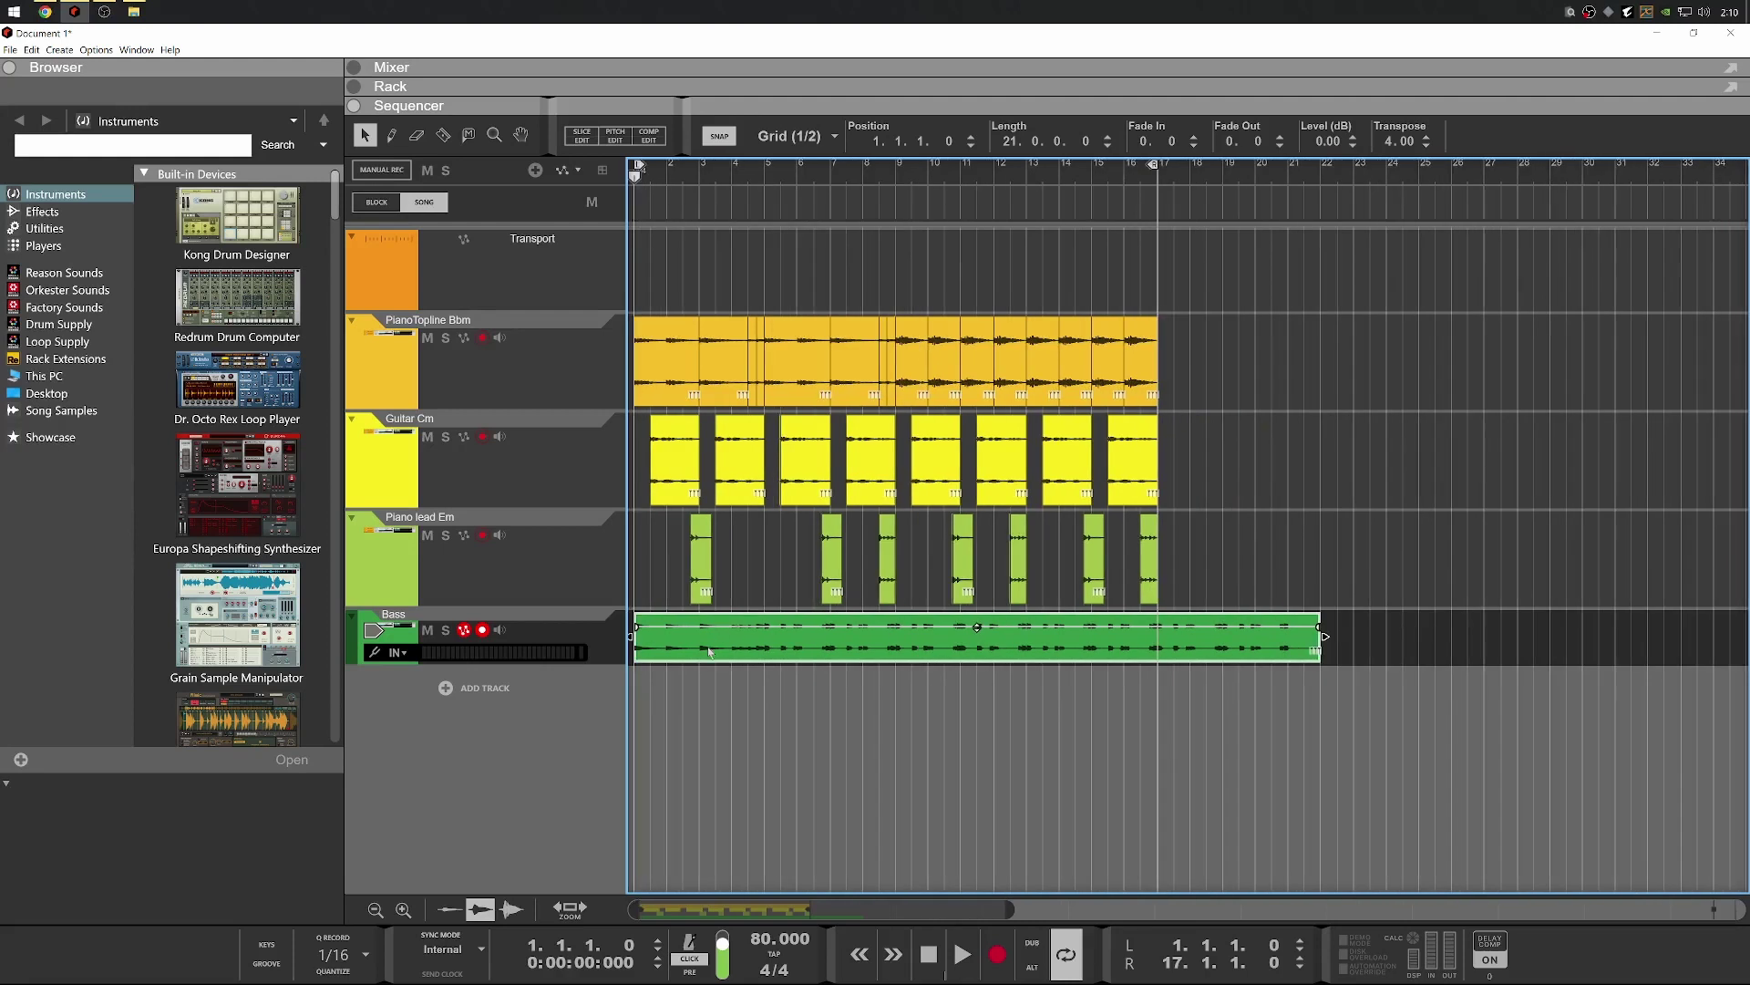
scroll(709, 650, "up", 1)
scroll(709, 650, "down", 1)
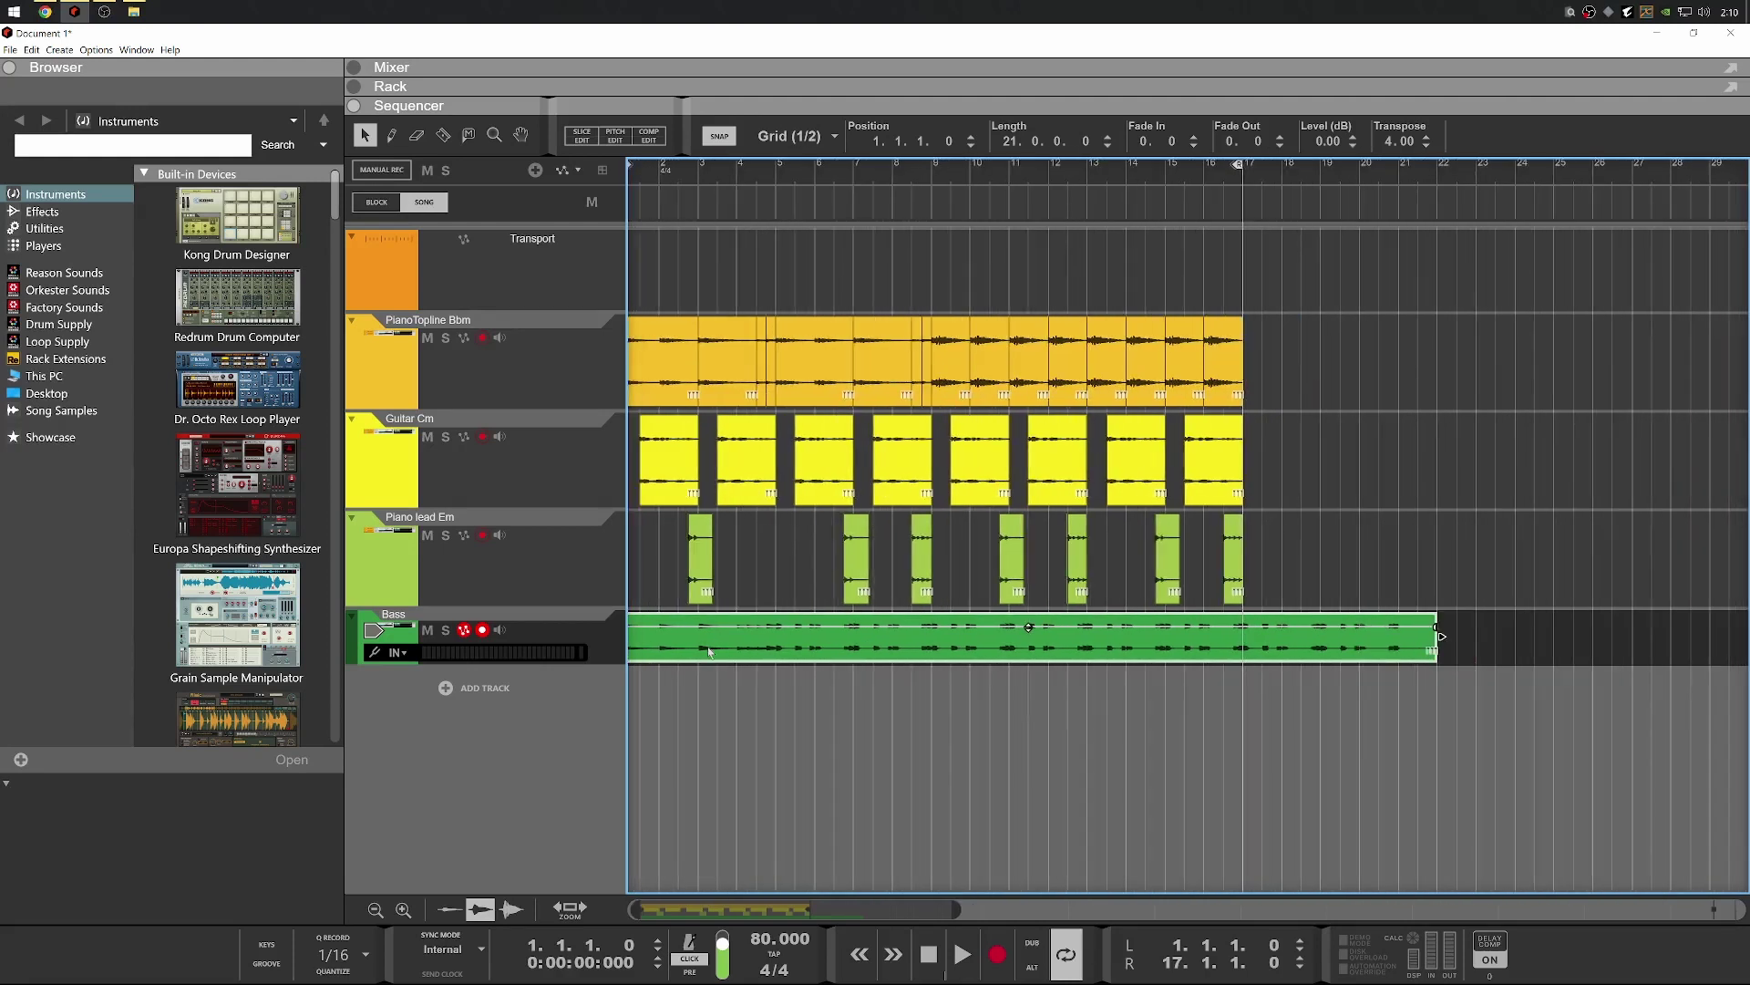
key("space")
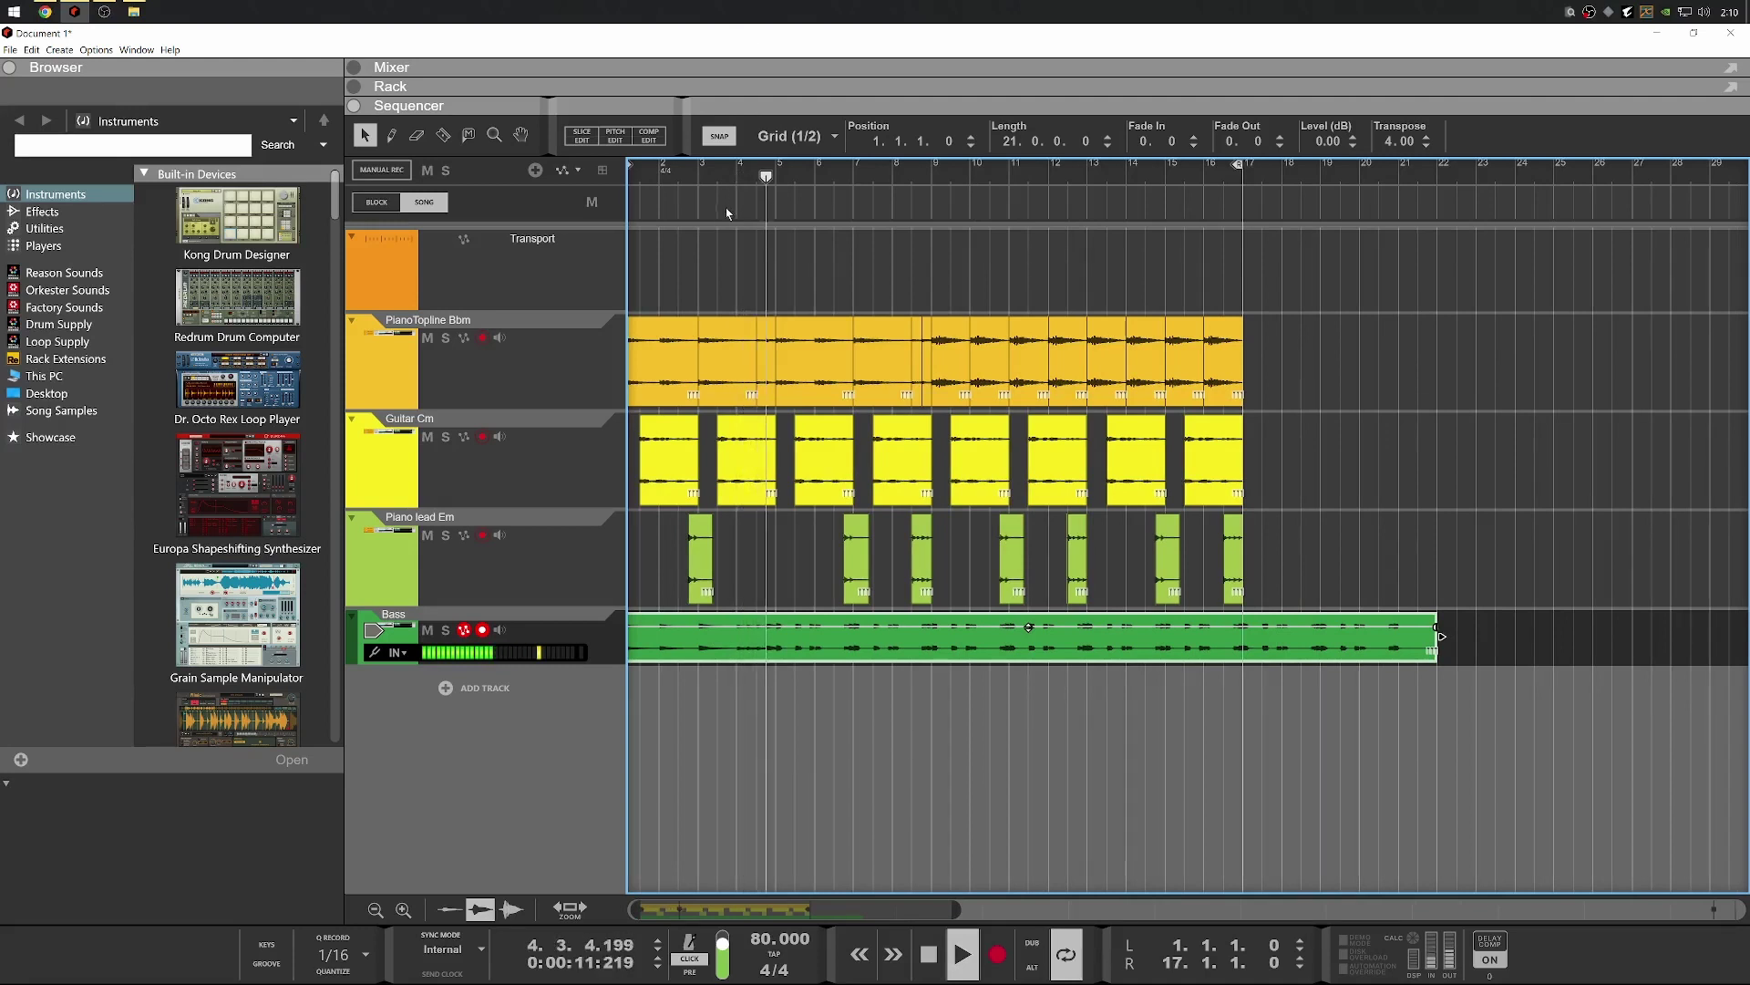
key("space")
key("space")
key("space")
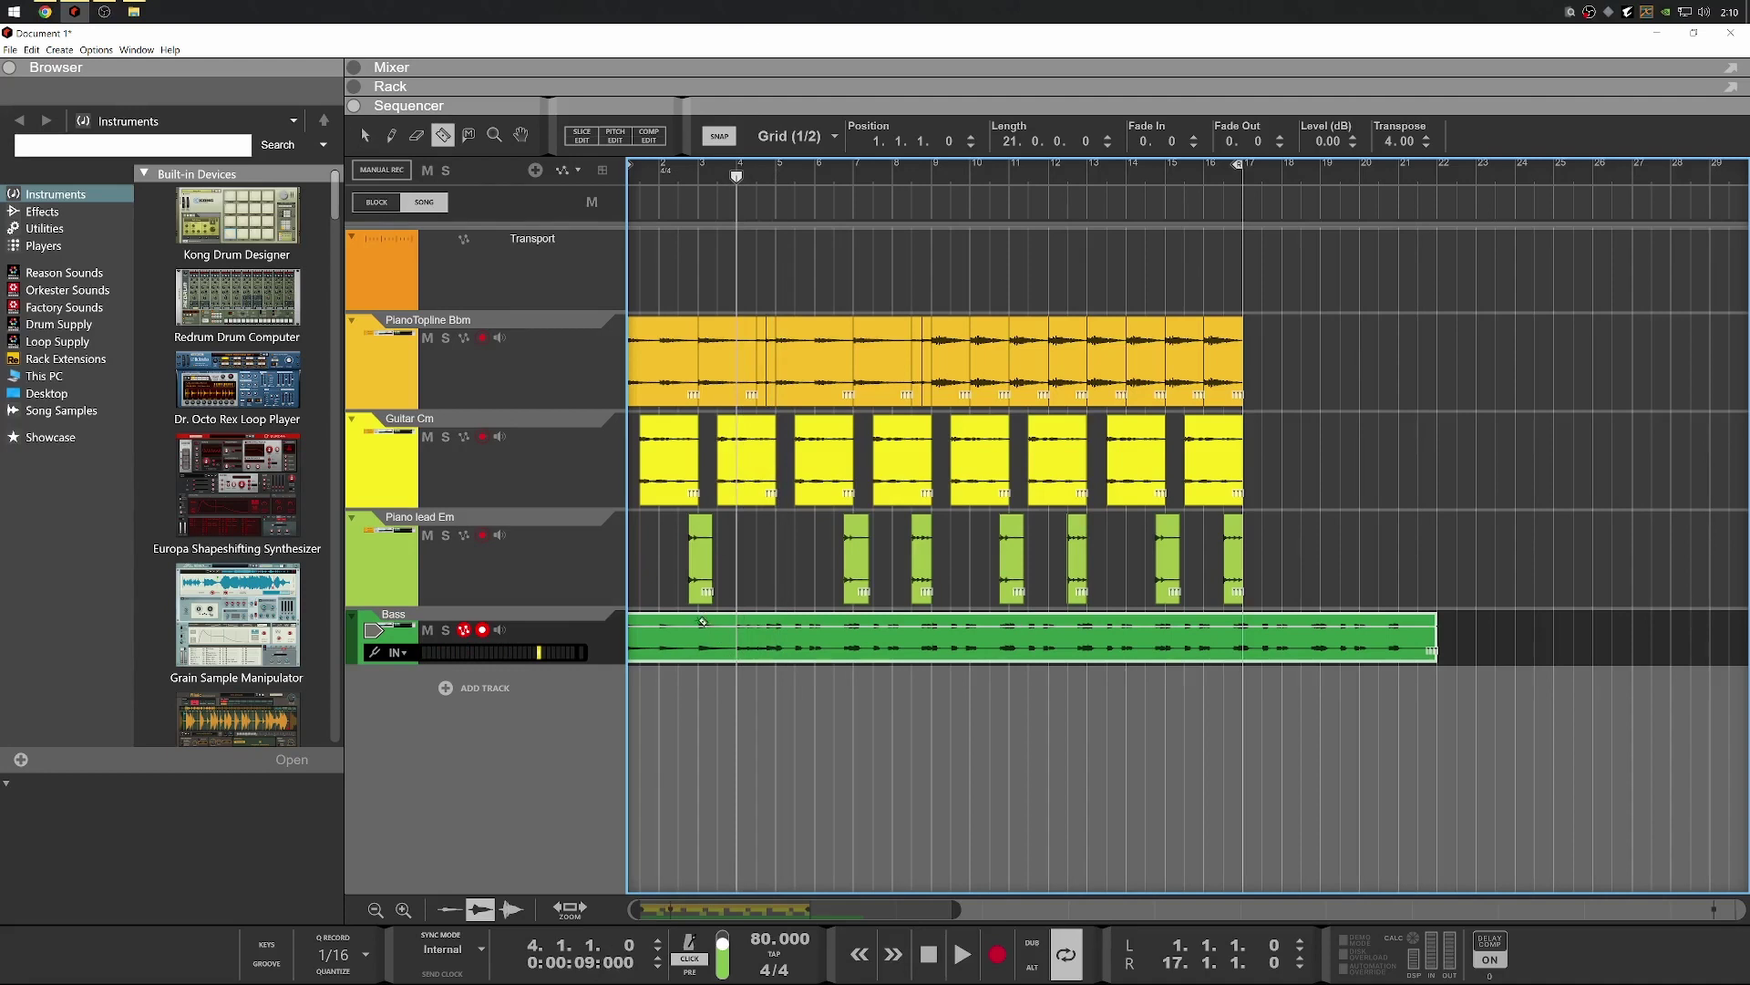
Split the Bass clip at bars 3 and 5 and transpose the piece between them to 3 semitones
left_click_drag(774, 625, 770, 631)
key("q")
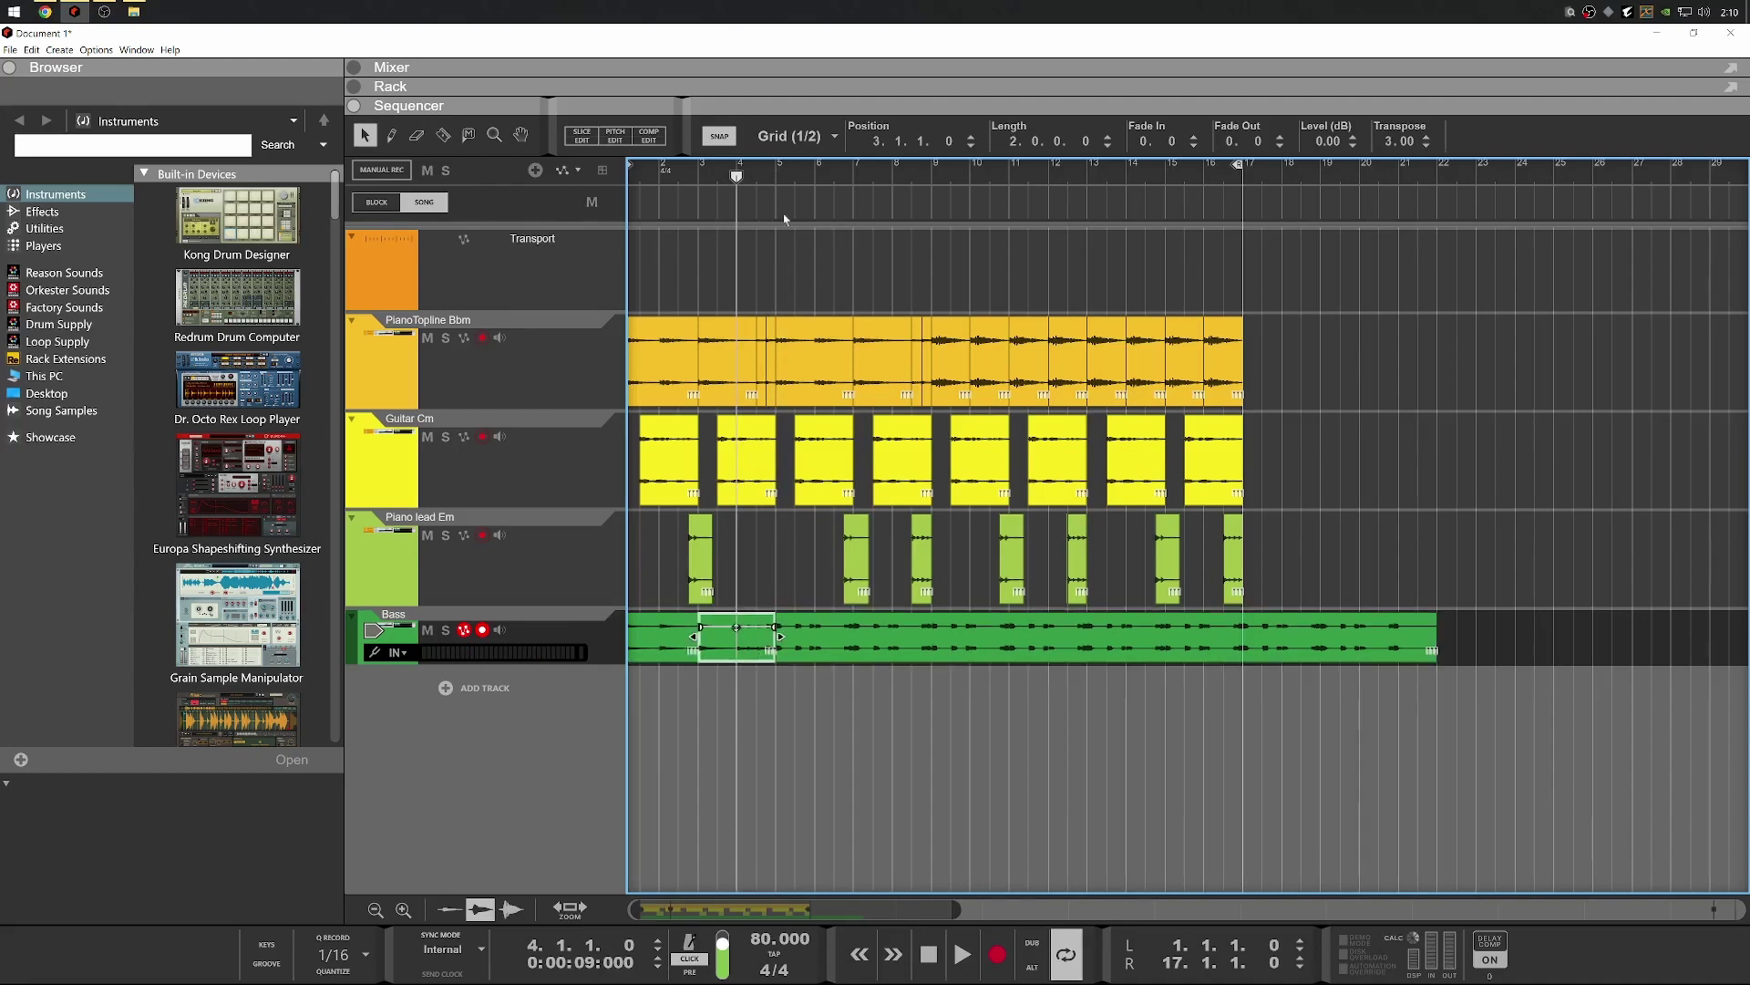
Set the loop end to bar 5 and play the looped section from the song start
key("Home")
left_click_drag(757, 175, 794, 177)
key("space")
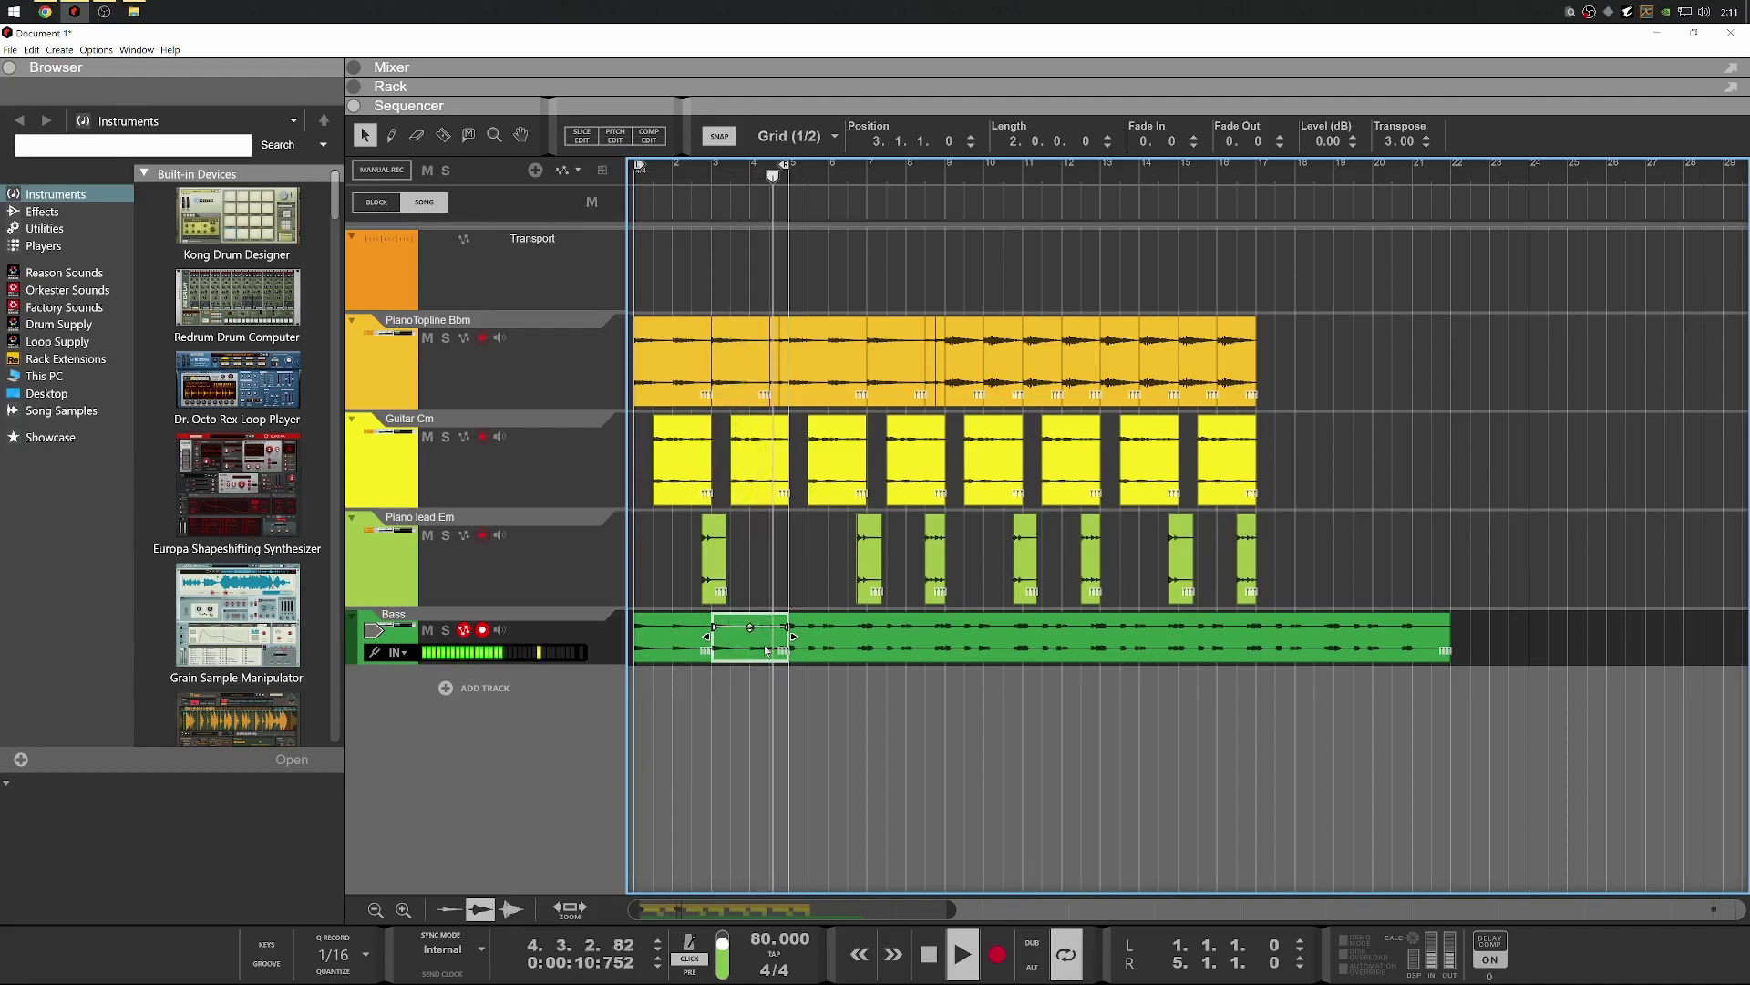
Move the remaining Bass clip to bar 14 beat 3 and copy the first two Bass clips to bar 5
left_click_drag(872, 620, 1240, 618)
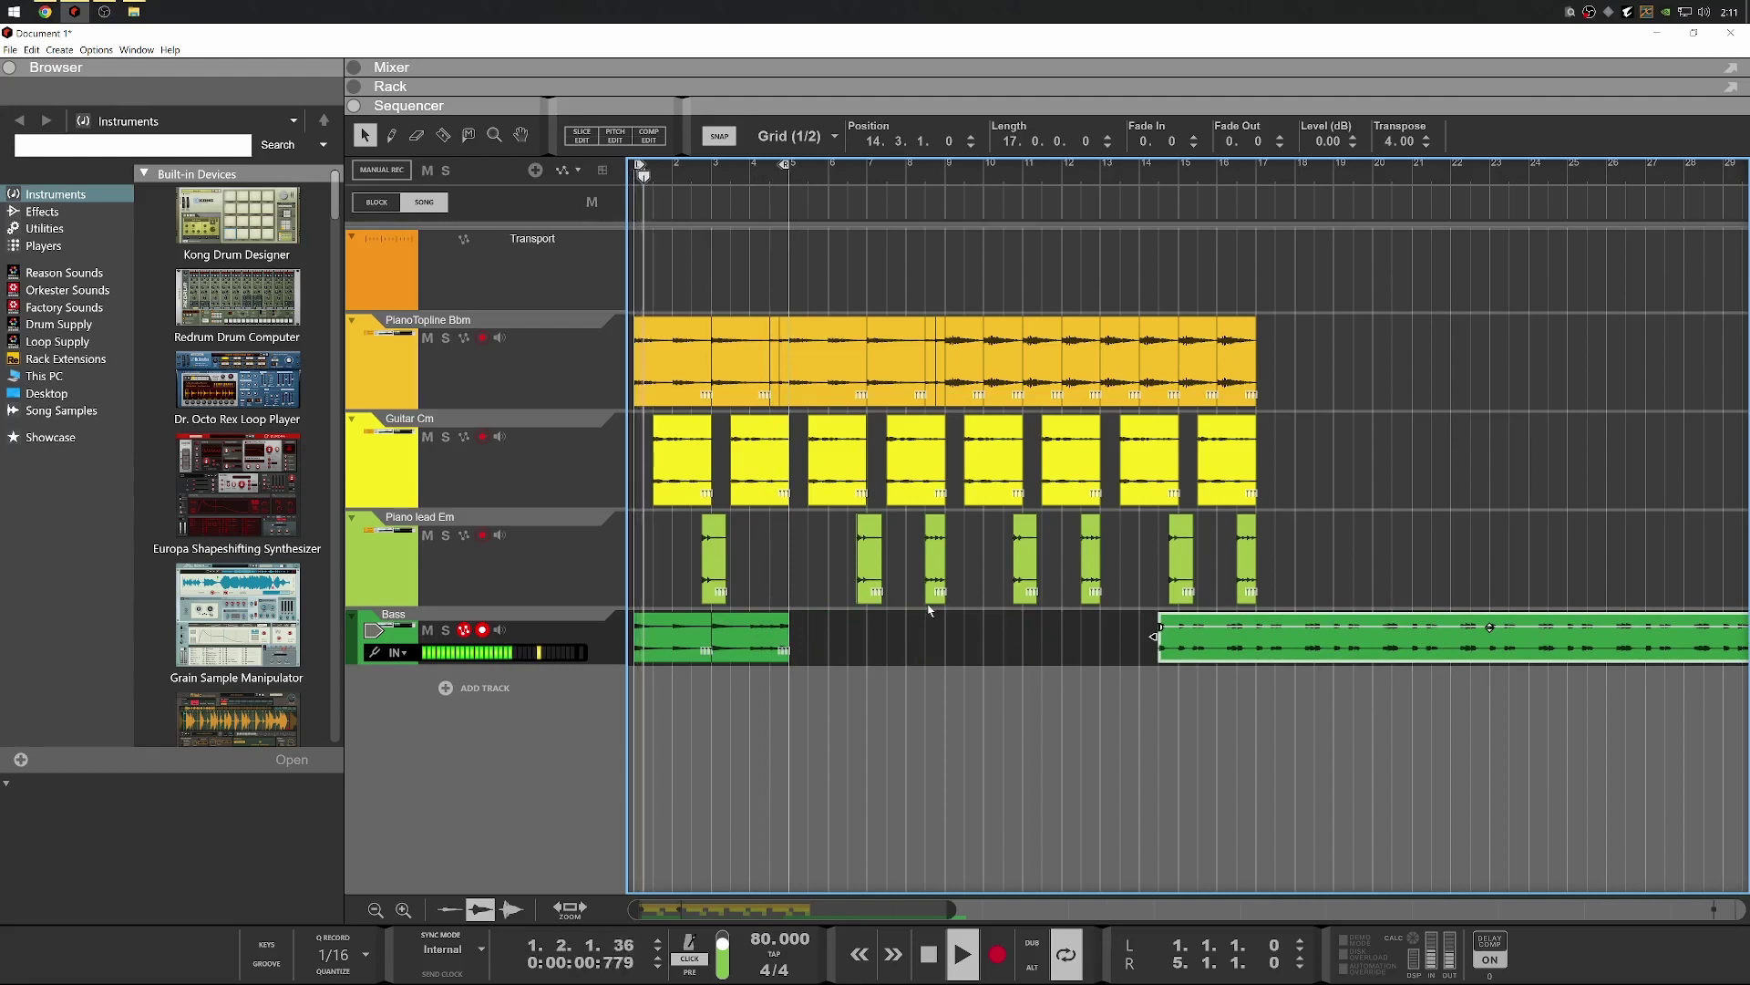
key("space")
mouse_move(839, 621)
left_mouse_down()
mouse_move(657, 650)
mouse_move(844, 649)
mouse_move(828, 649)
left_mouse_up()
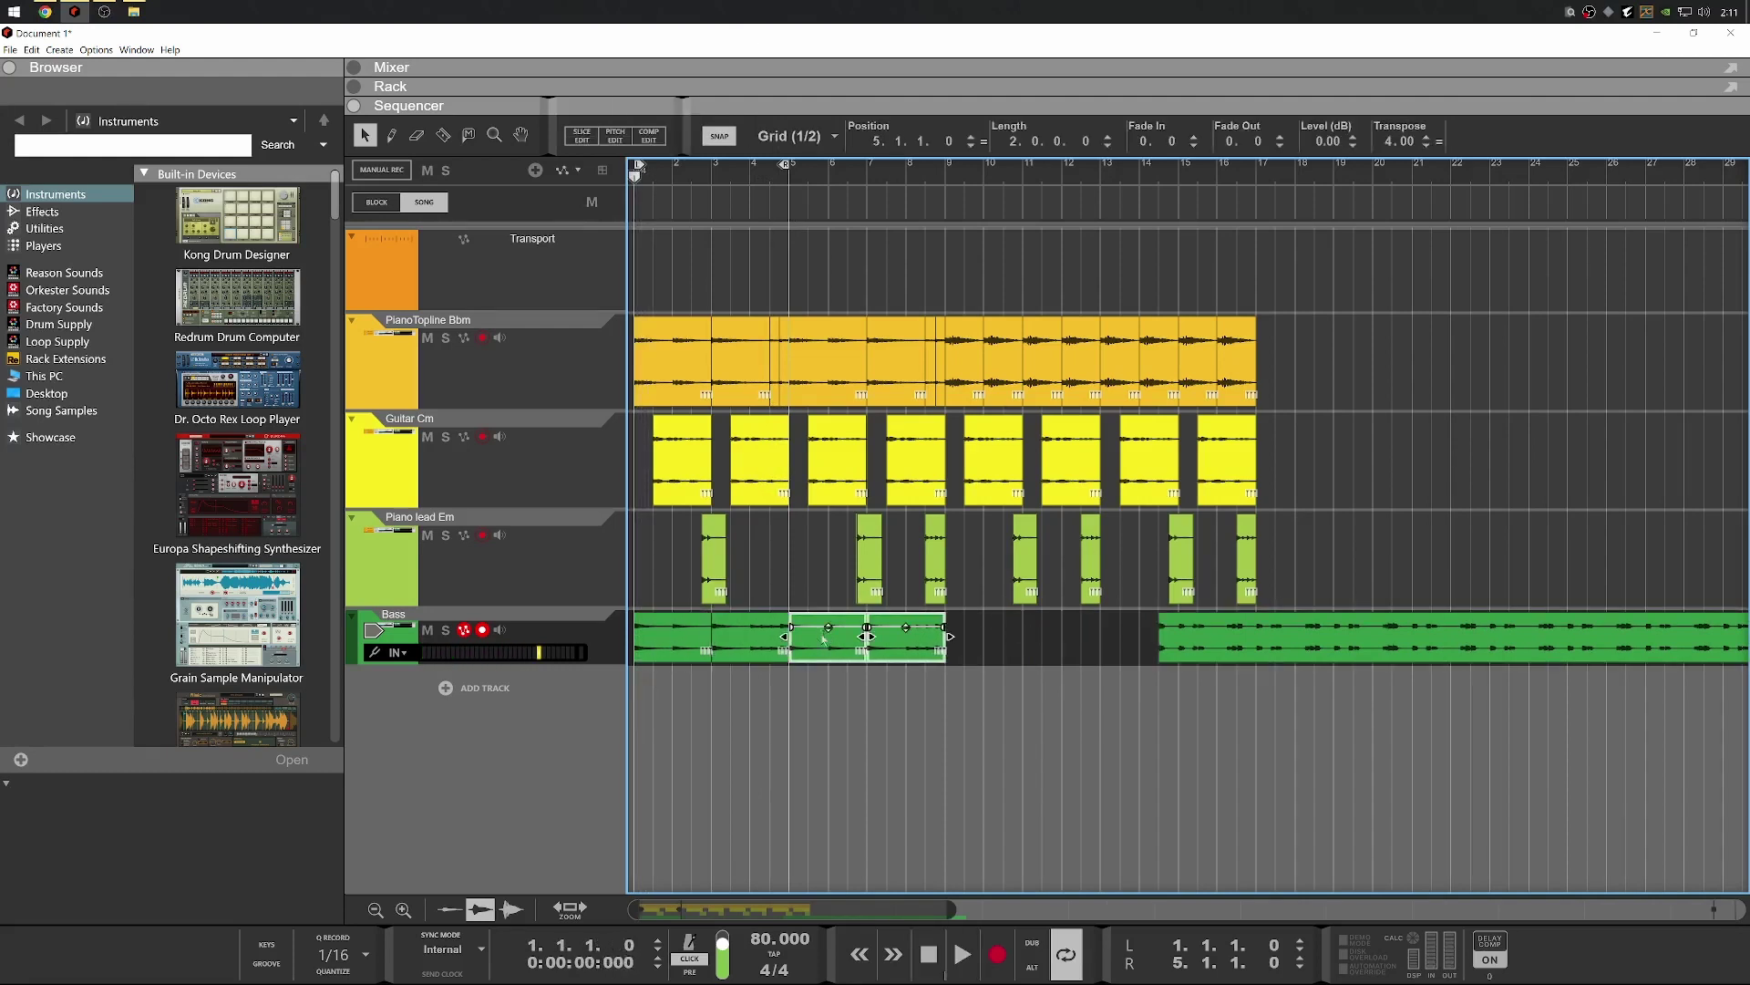
left_click(768, 673)
Split the Bass clip between bars 3 and 5 at bar 4, replacing its second half with a copy of the first
left_click(746, 633)
key("r")
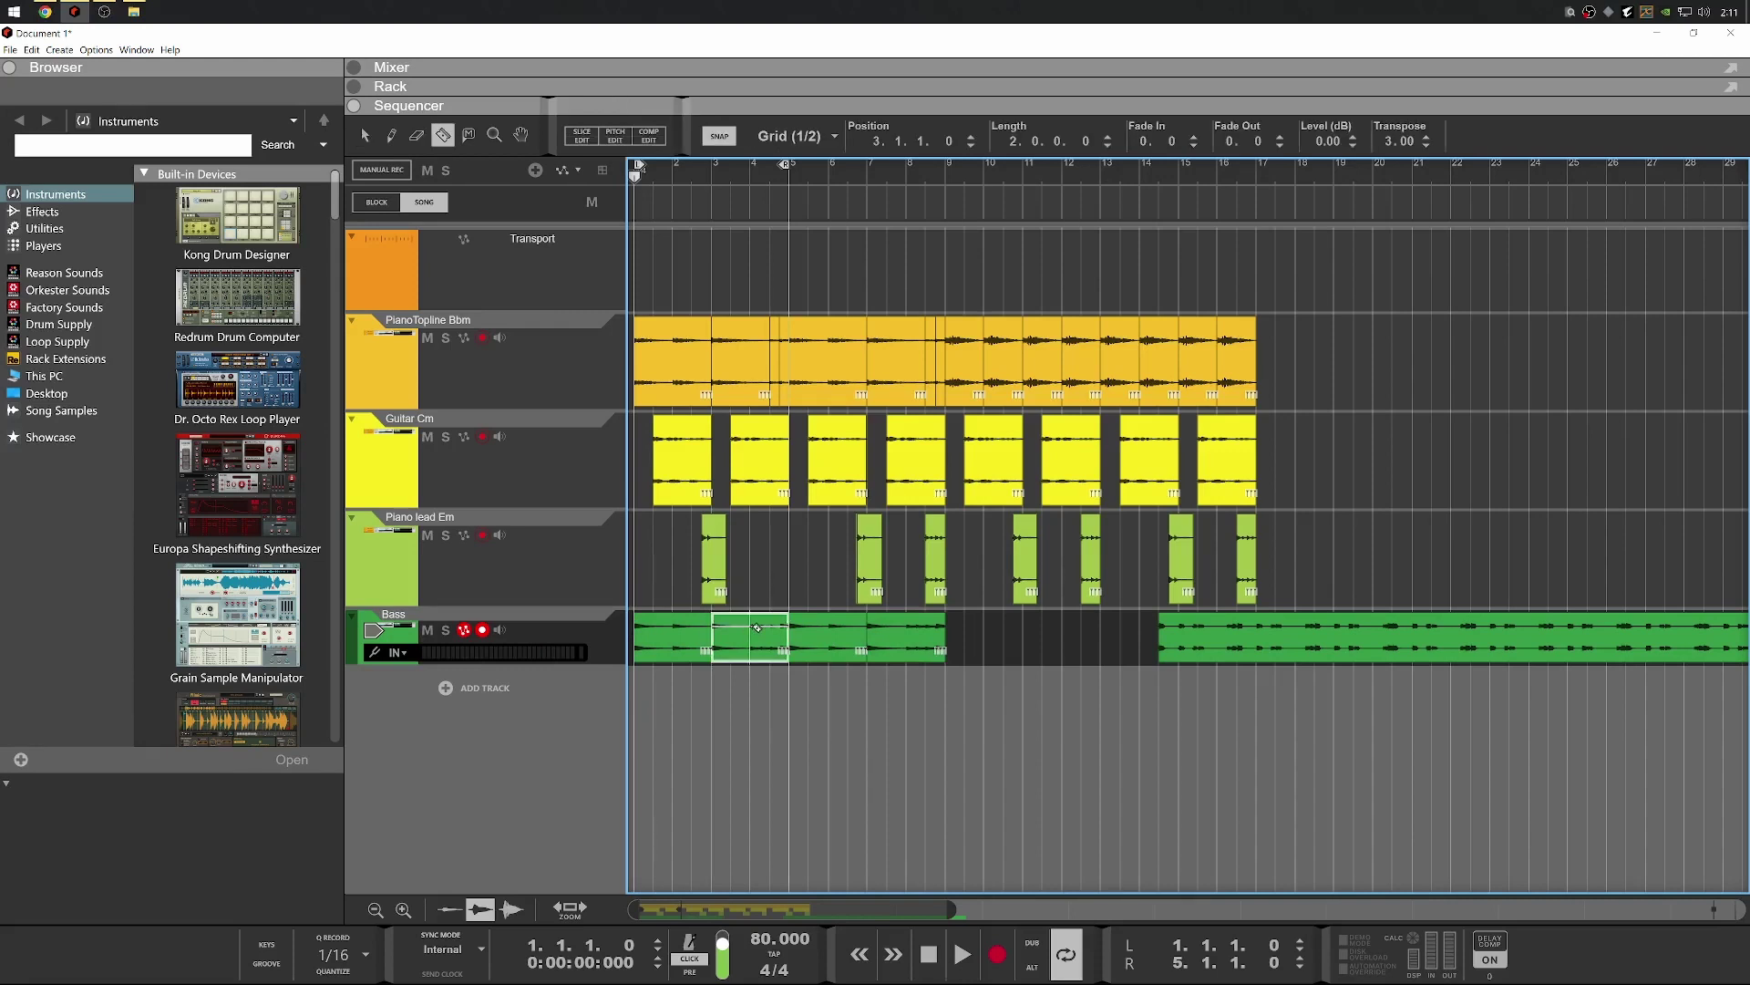
left_click(756, 628)
key("q")
left_click(767, 634)
key("Delete")
left_click(742, 638)
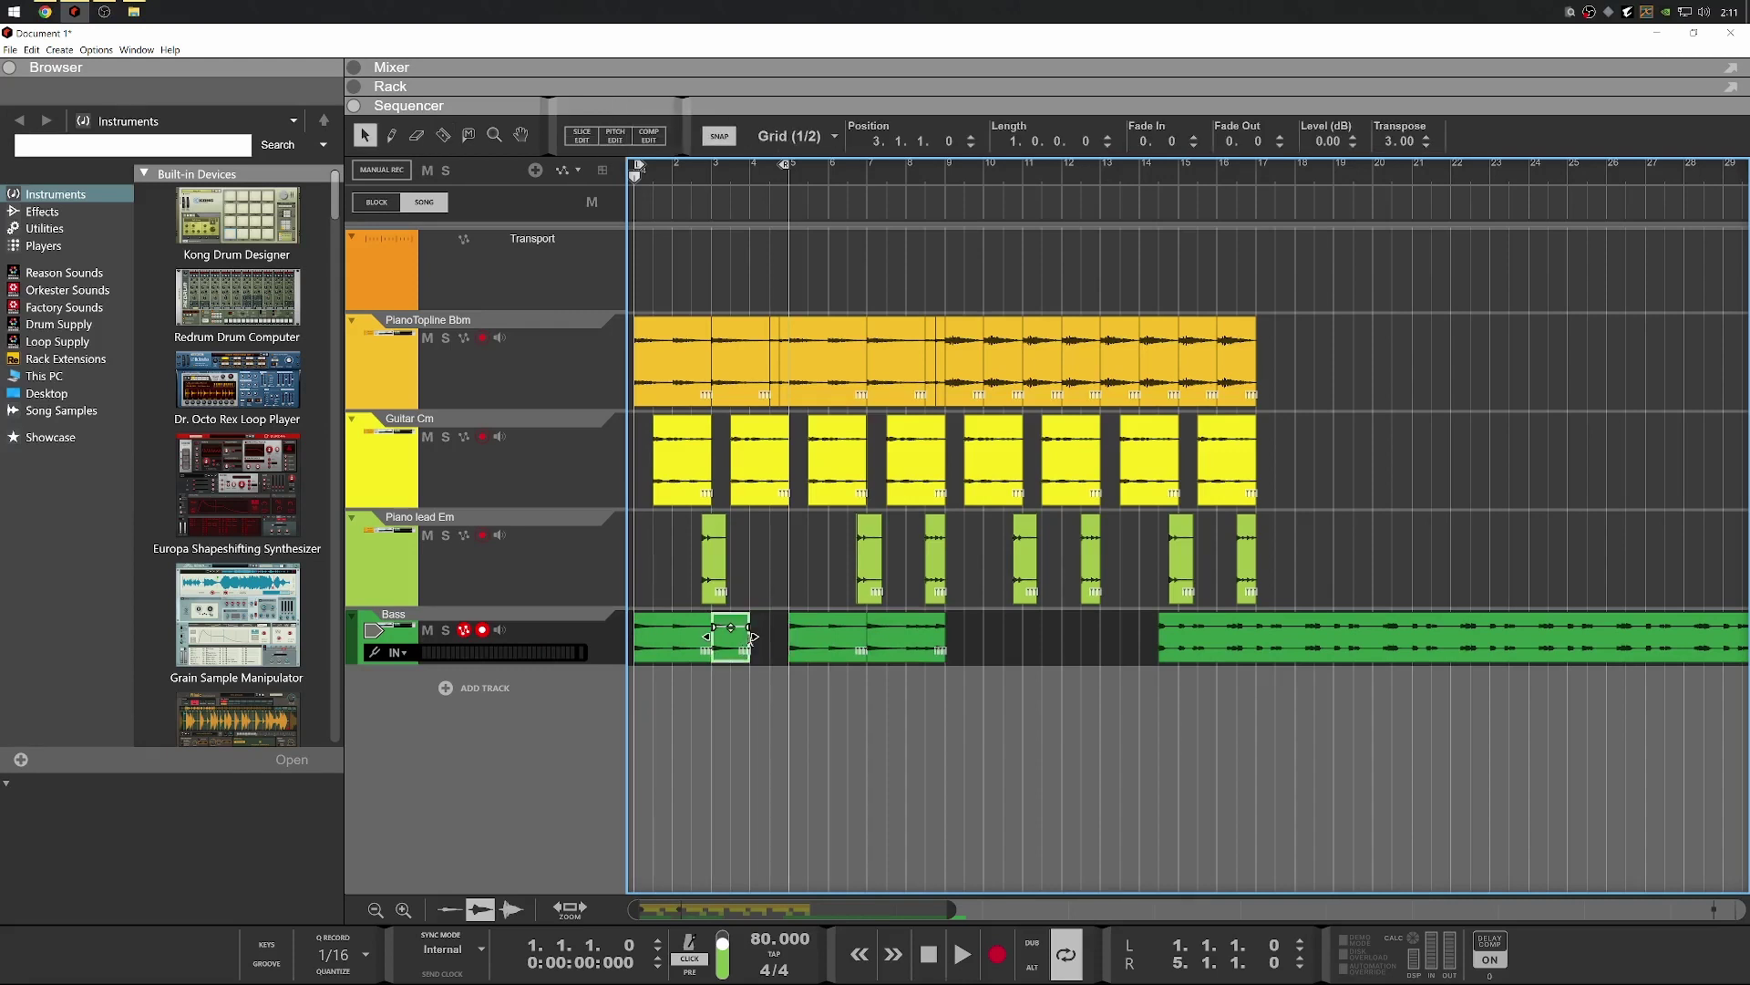
left_click_drag(747, 638, 785, 638)
Extend the loop end to bar 9 and listen to the eight-bar section with the rearranged bass
left_click(948, 165, "alt")
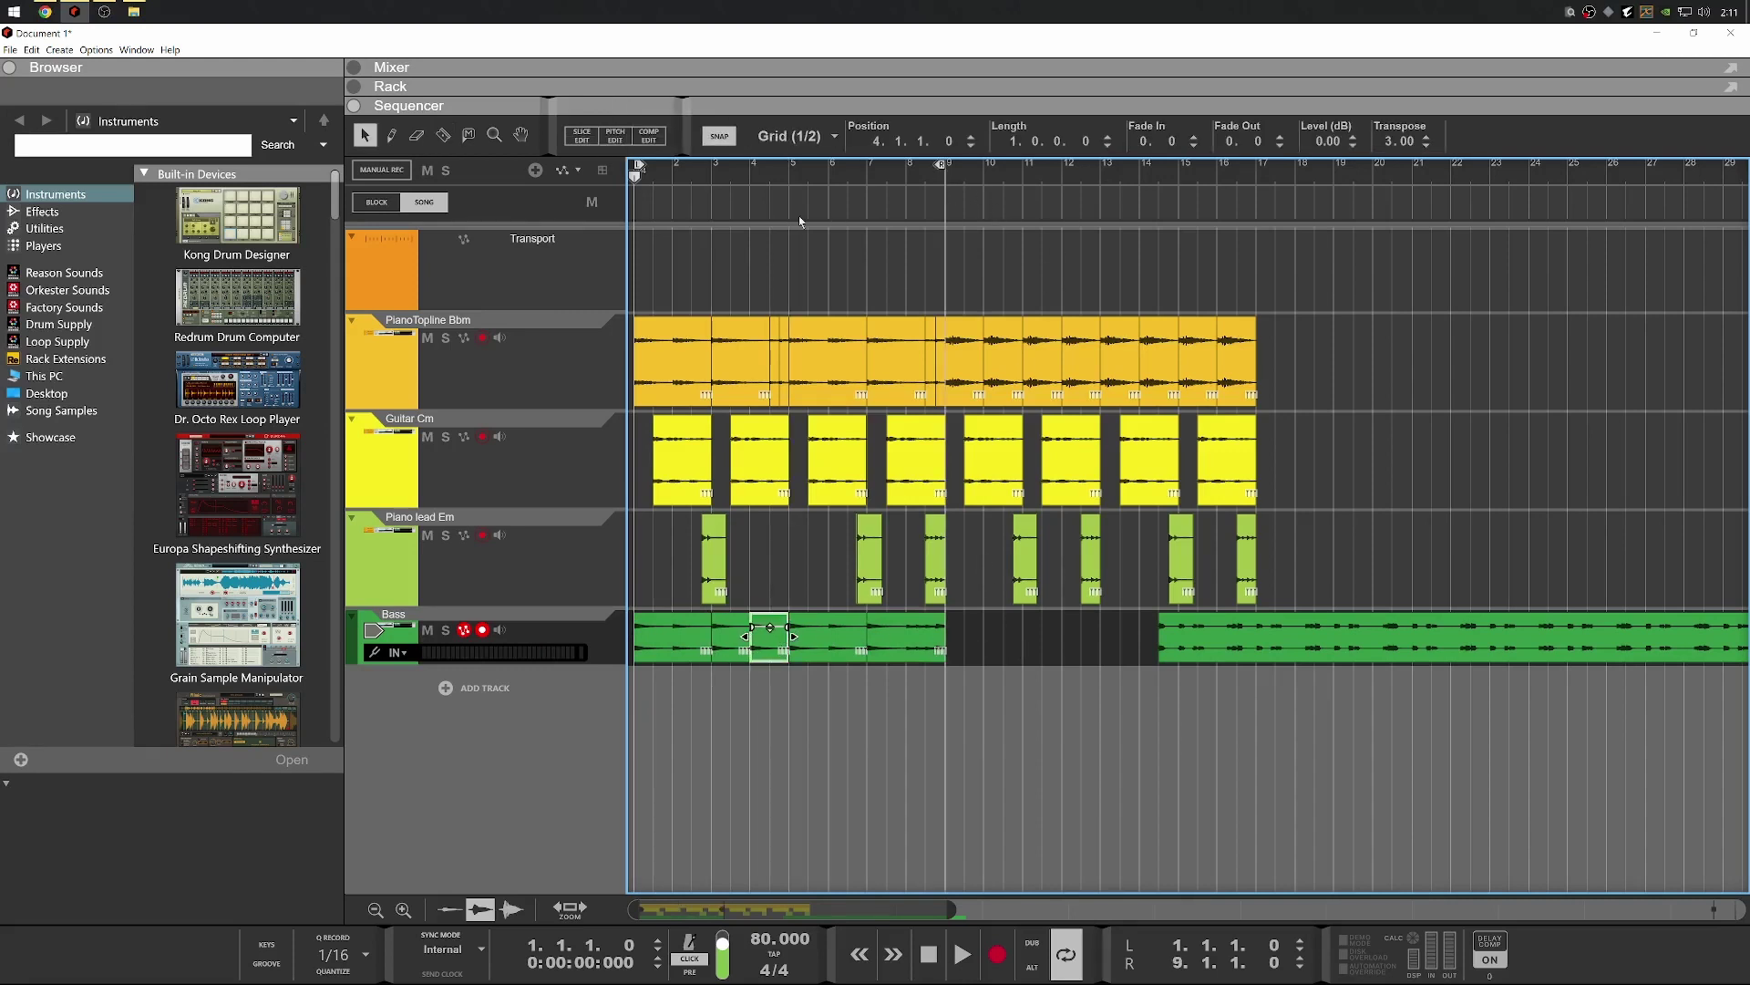
key("space")
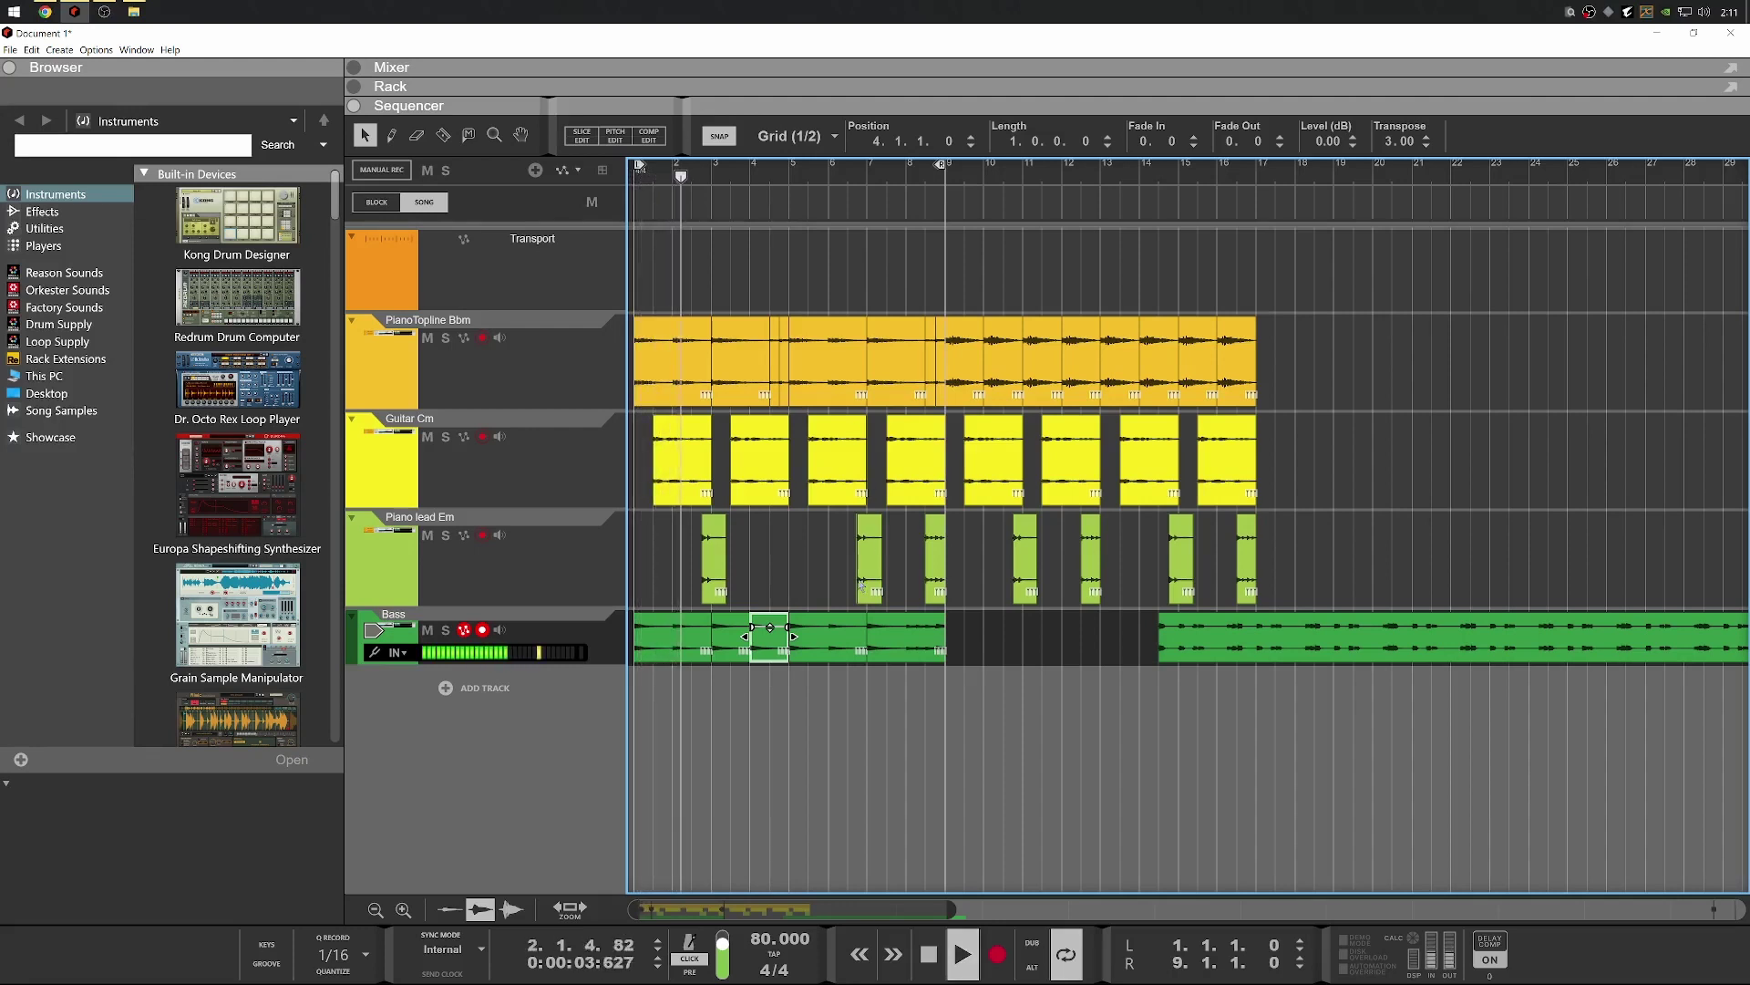
scroll(866, 609, "up", 1)
scroll(866, 609, "up", 1)
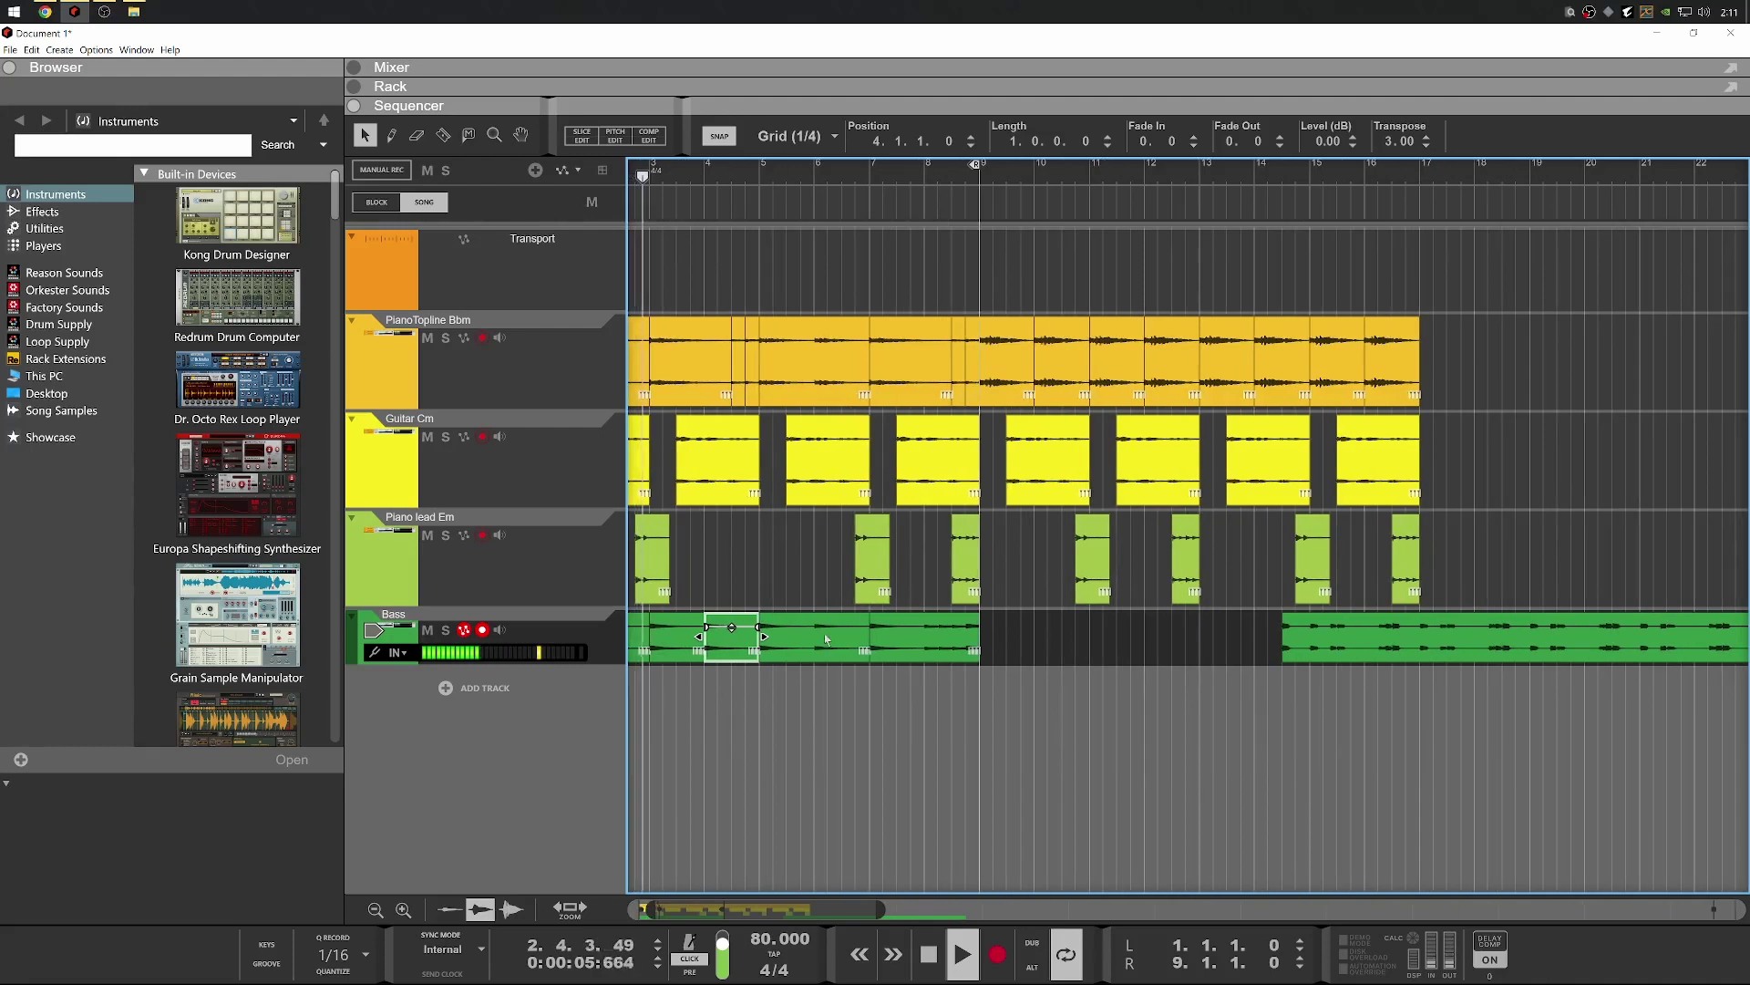
scroll(847, 622, "up", 2)
scroll(775, 661, "down", 3)
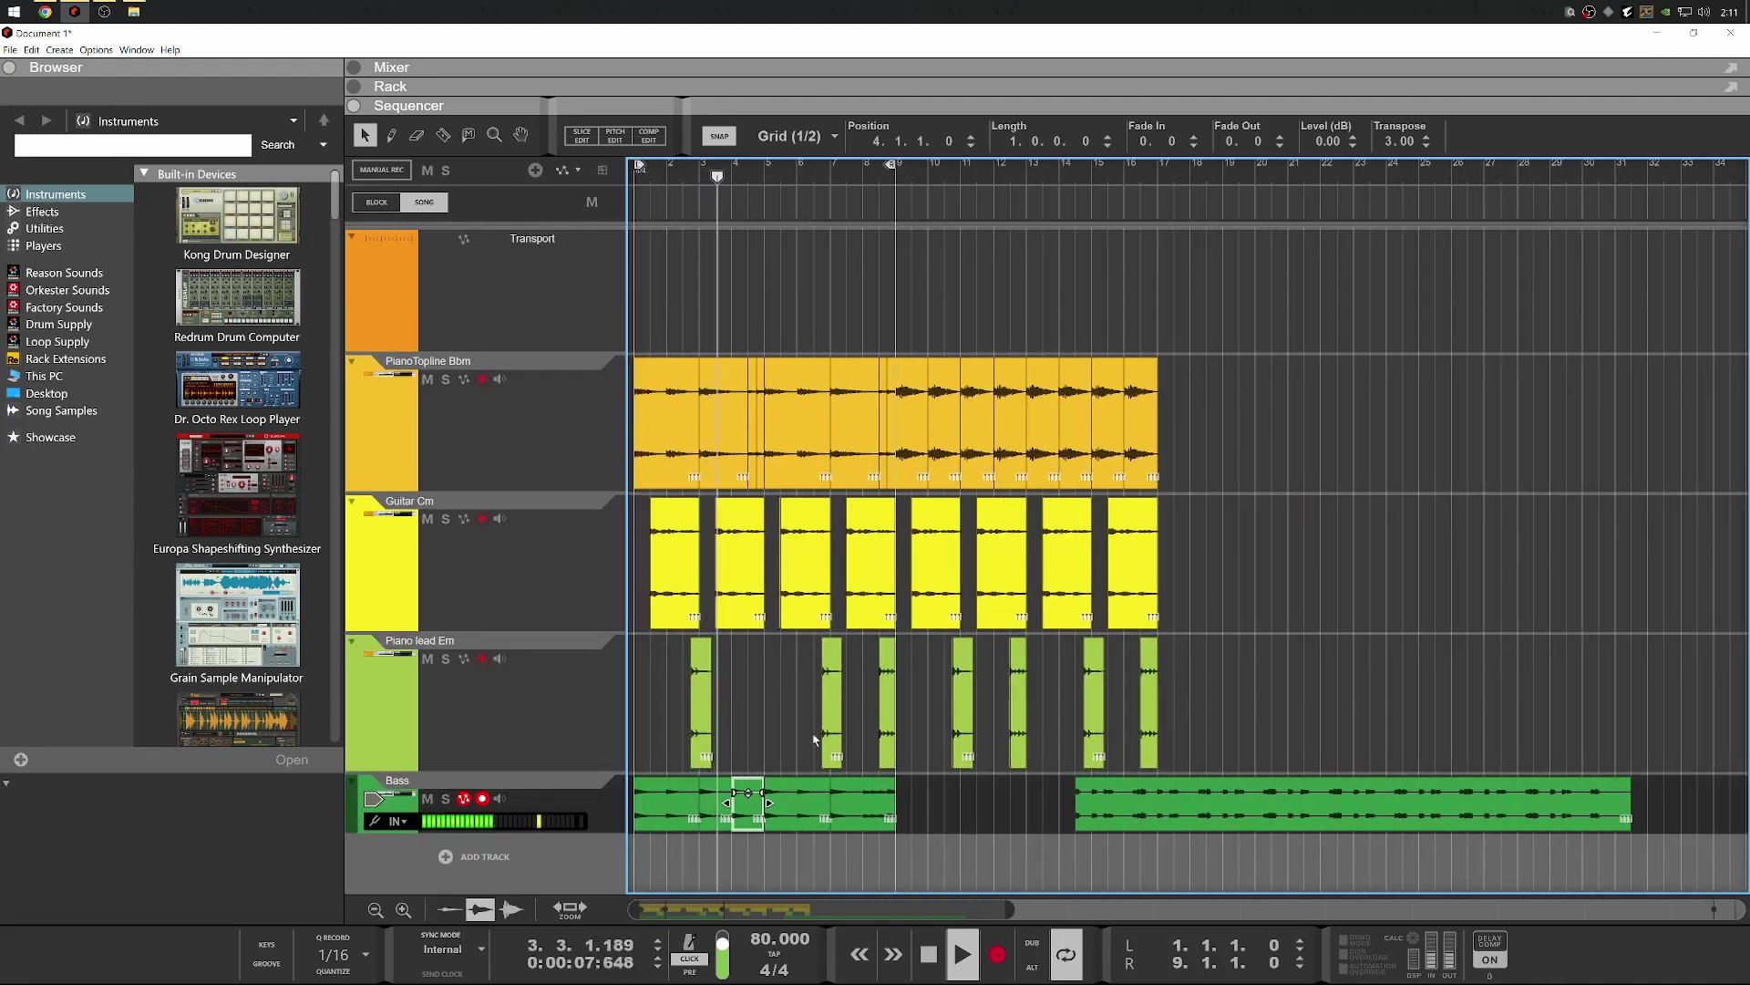
Move the long remaining Bass clip to bar 17 beat 3 and stop playback
left_click_drag(1235, 818, 1334, 817)
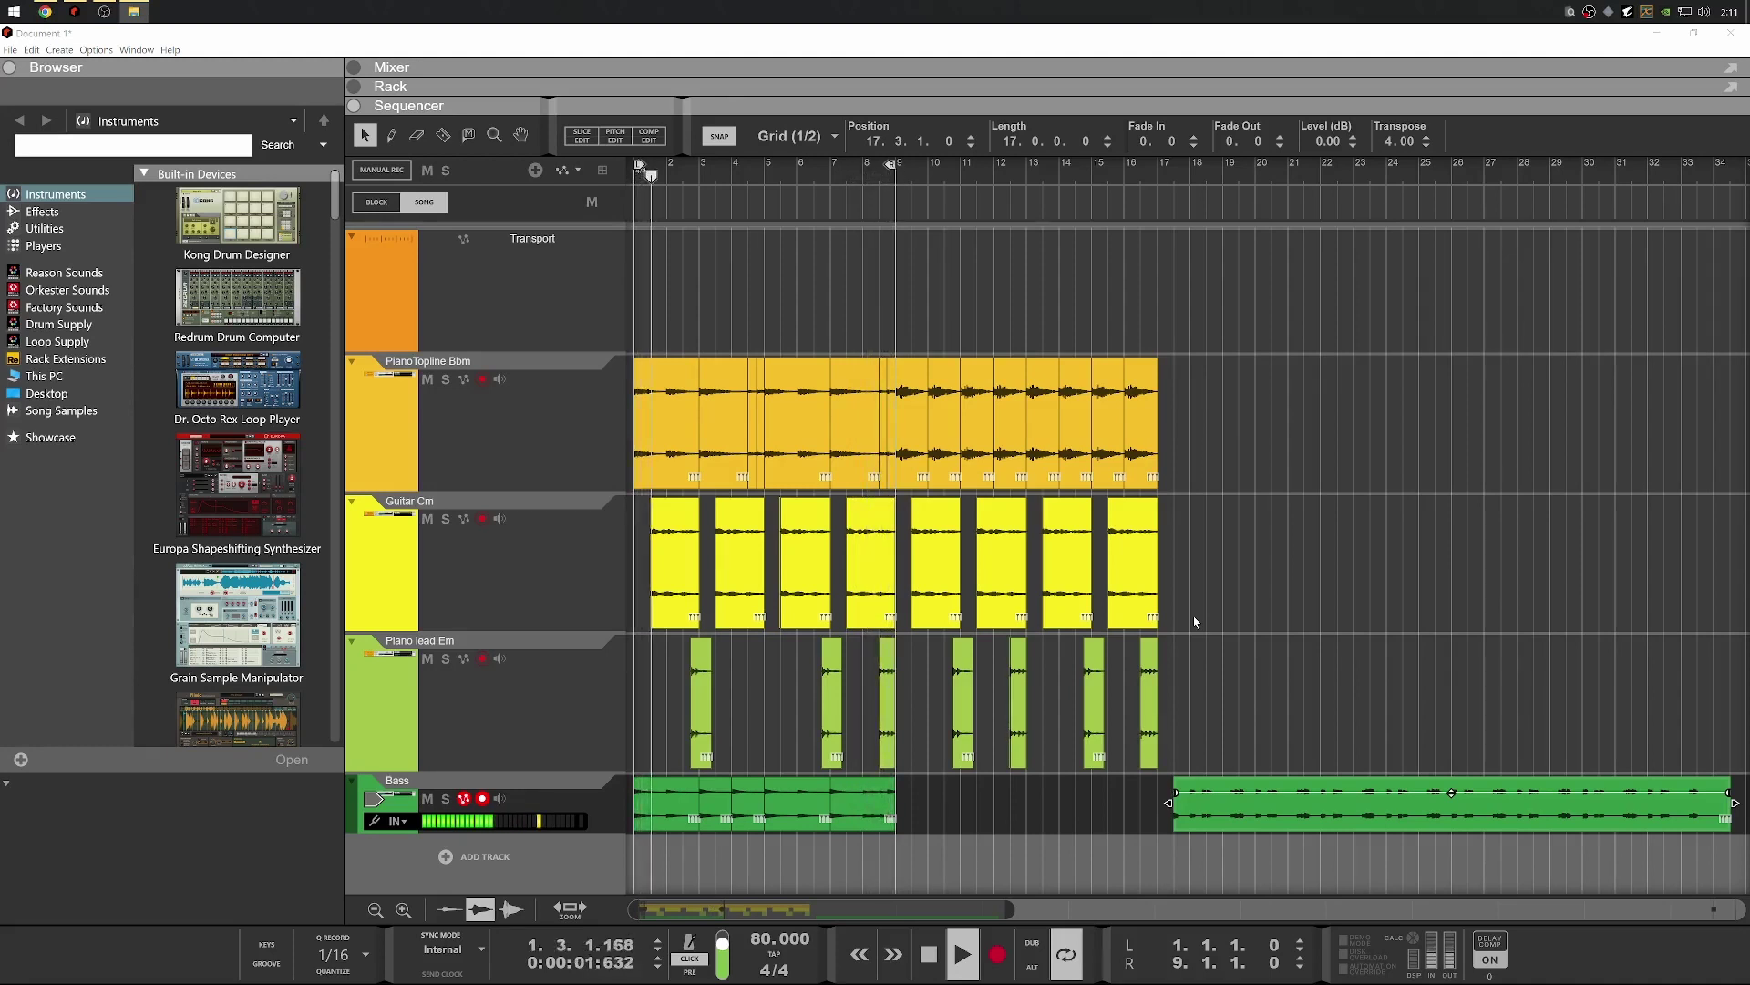
left_click(1250, 449)
key("space")
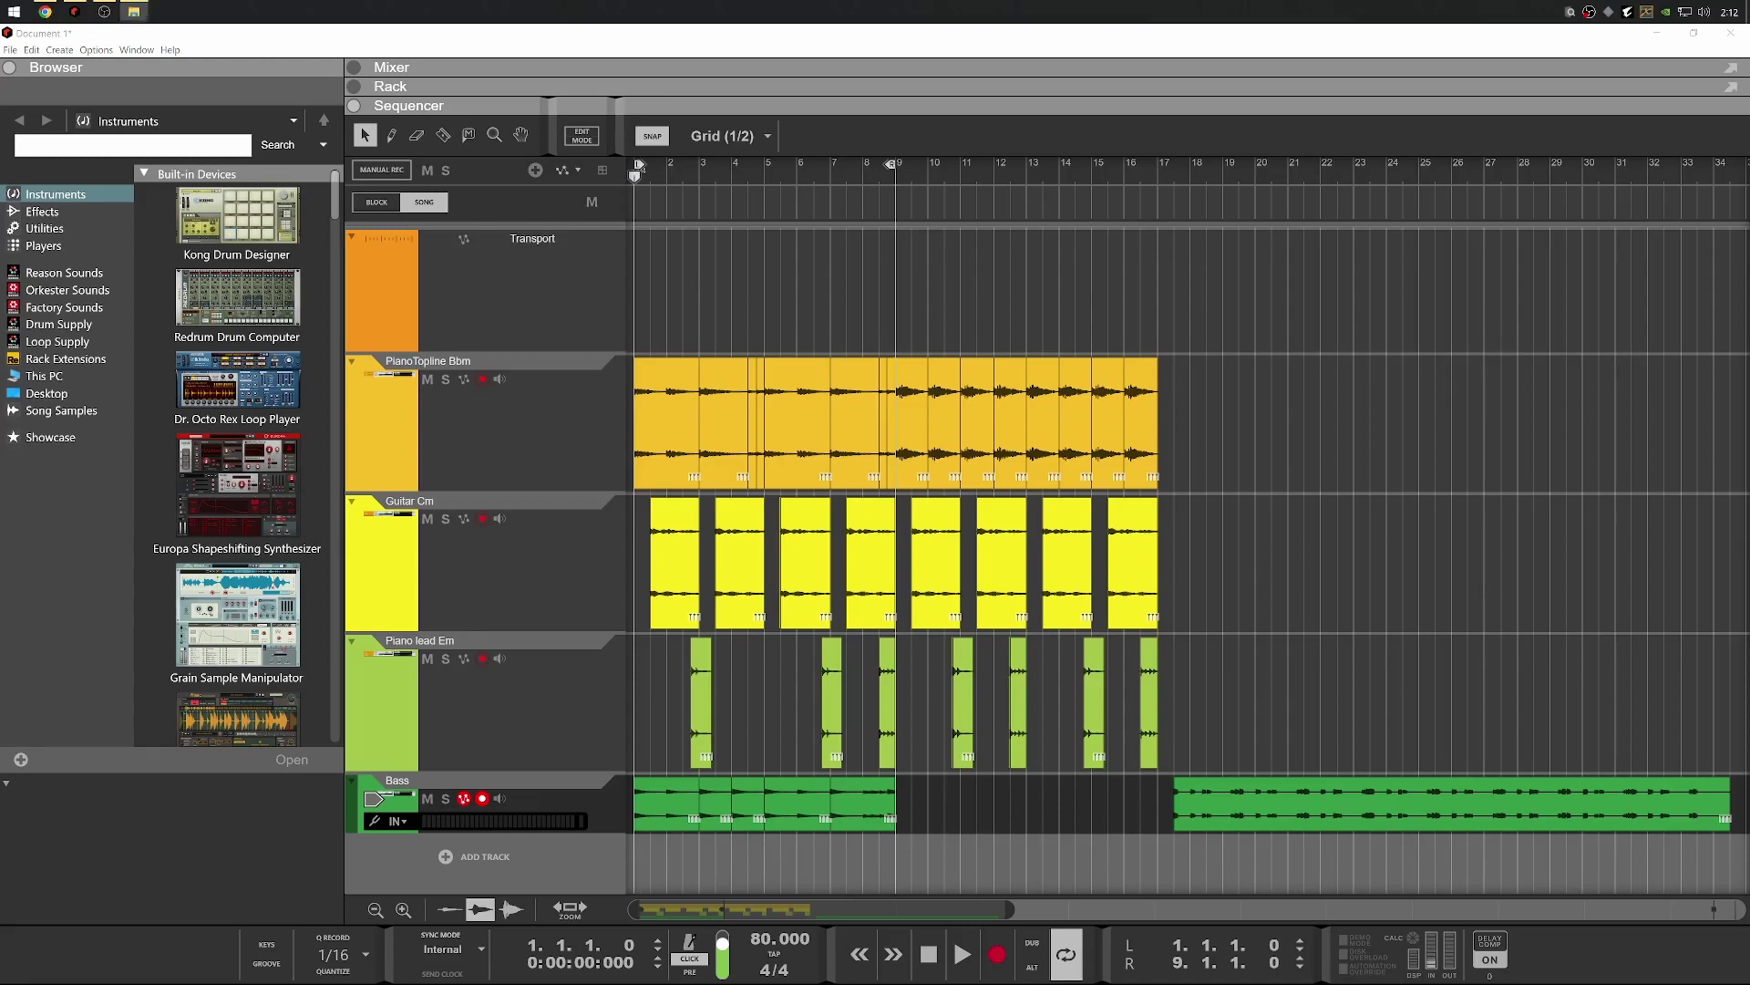
Listen to the spare Bass clip from bar 18, then stop playback
scroll(884, 772, "down", 1)
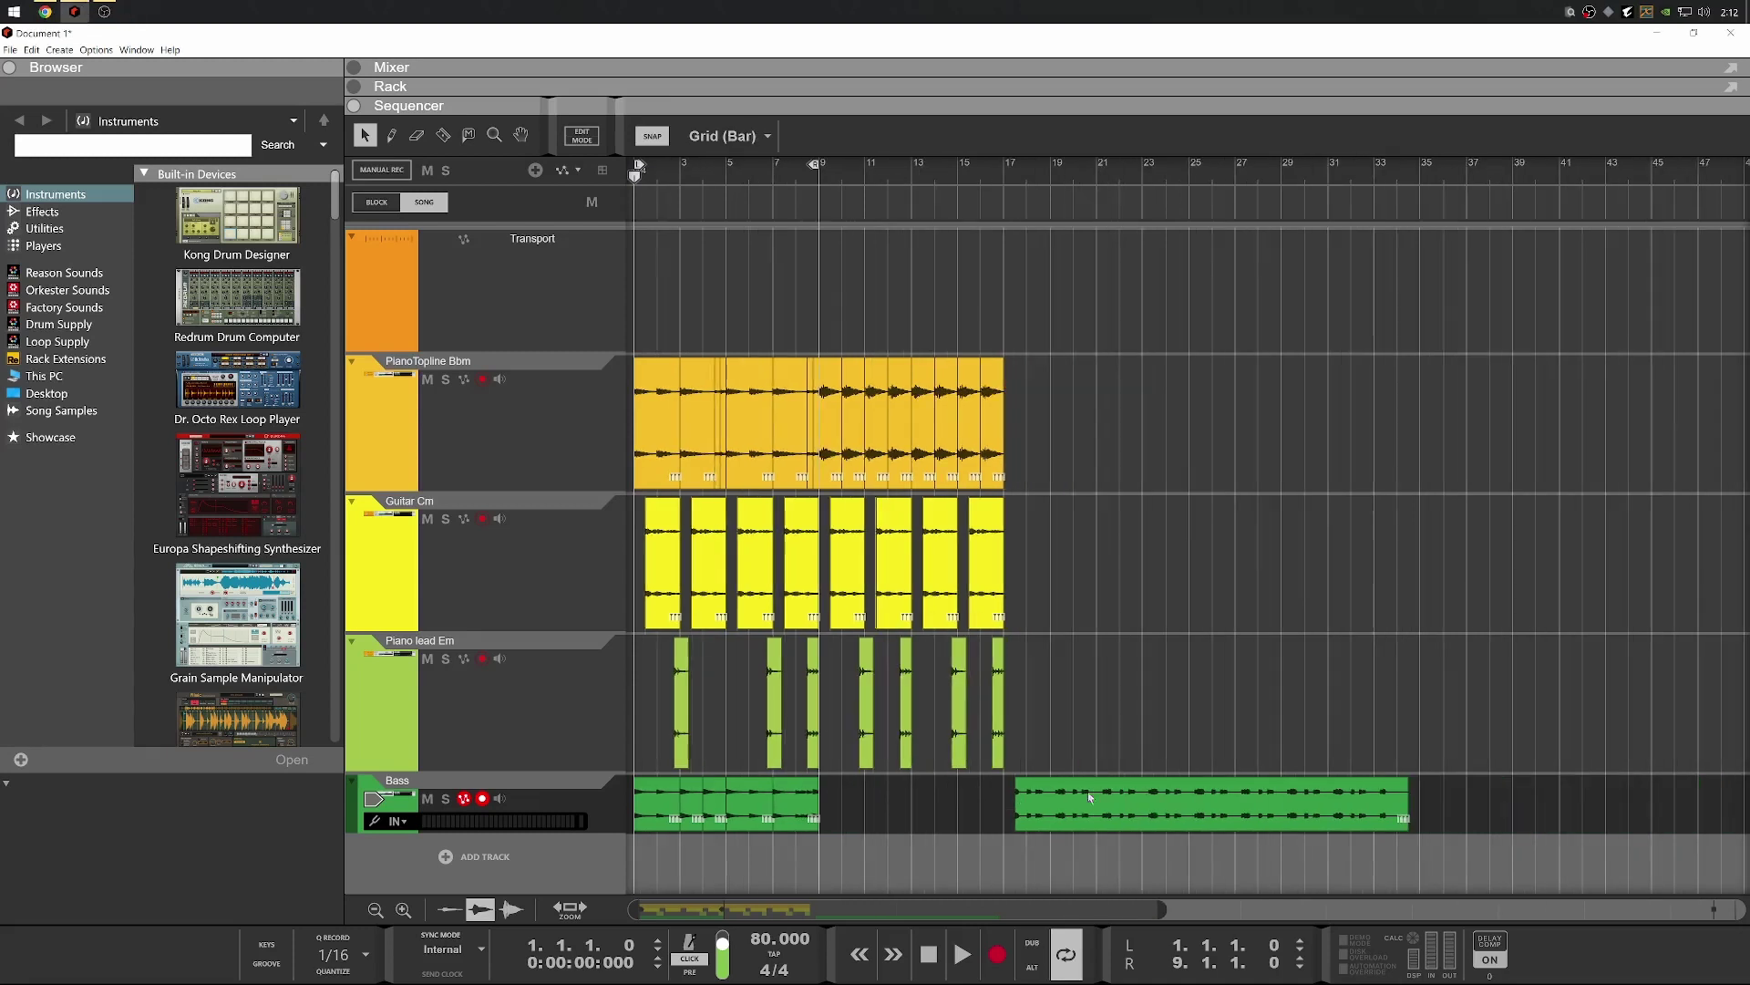
left_click(1028, 173)
key("space")
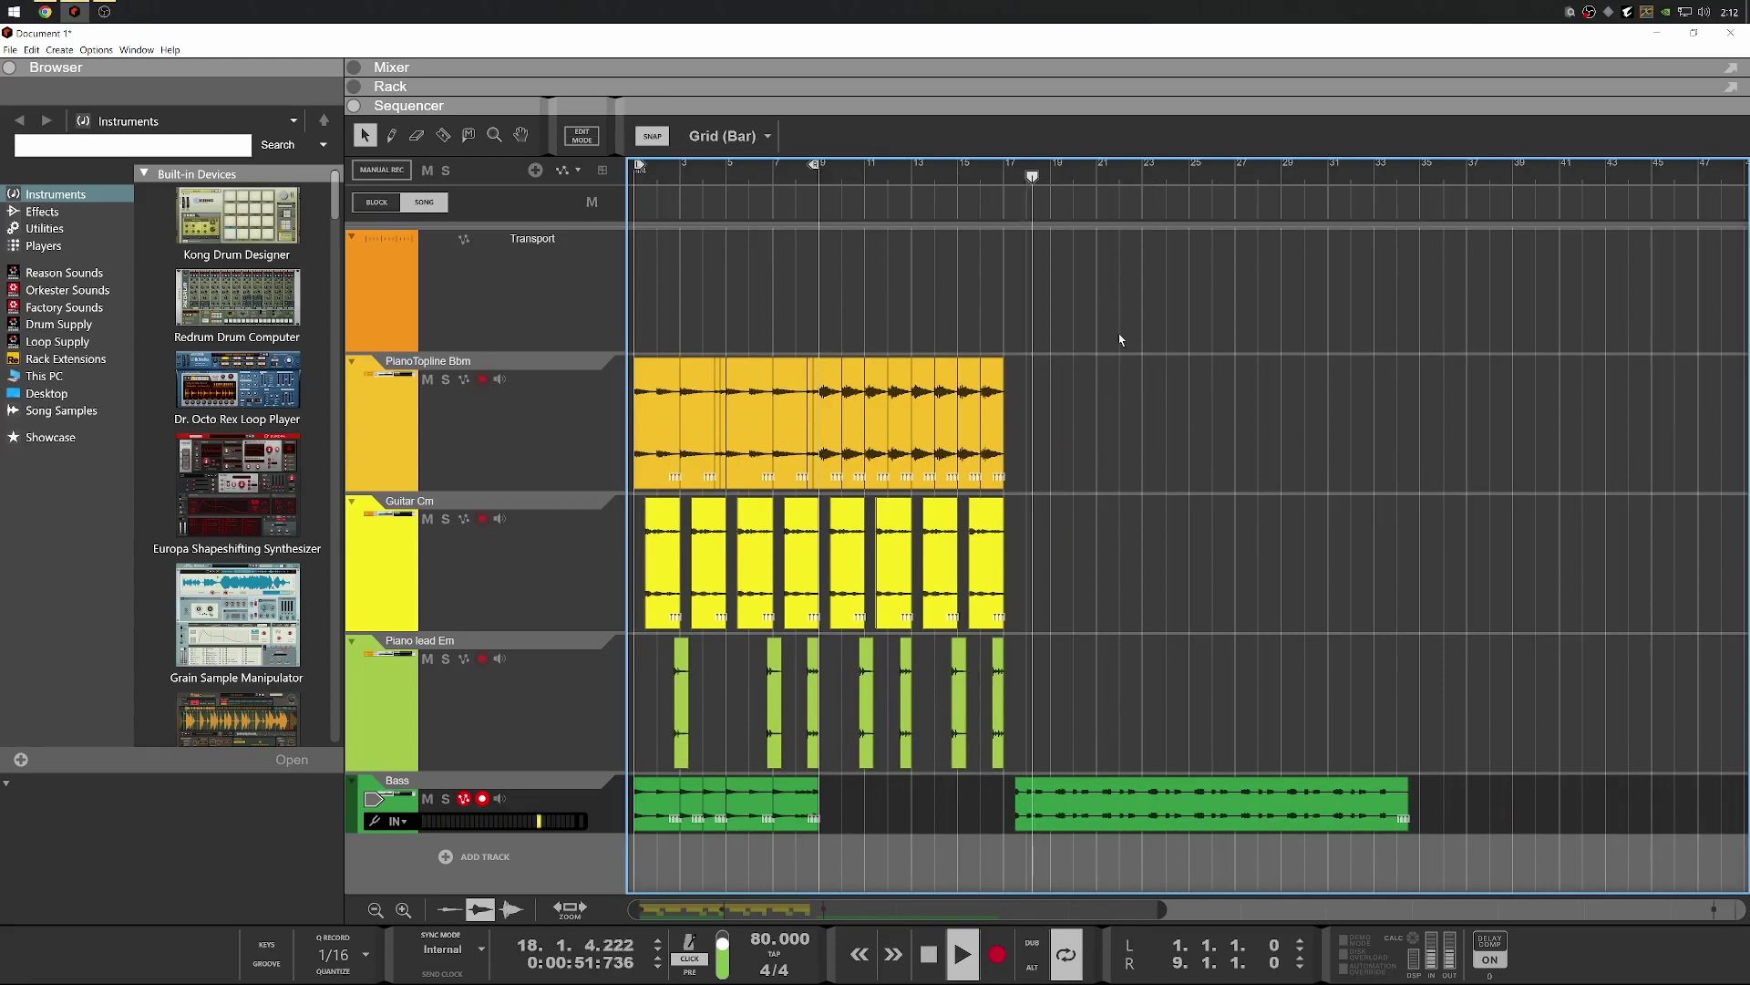
key("space")
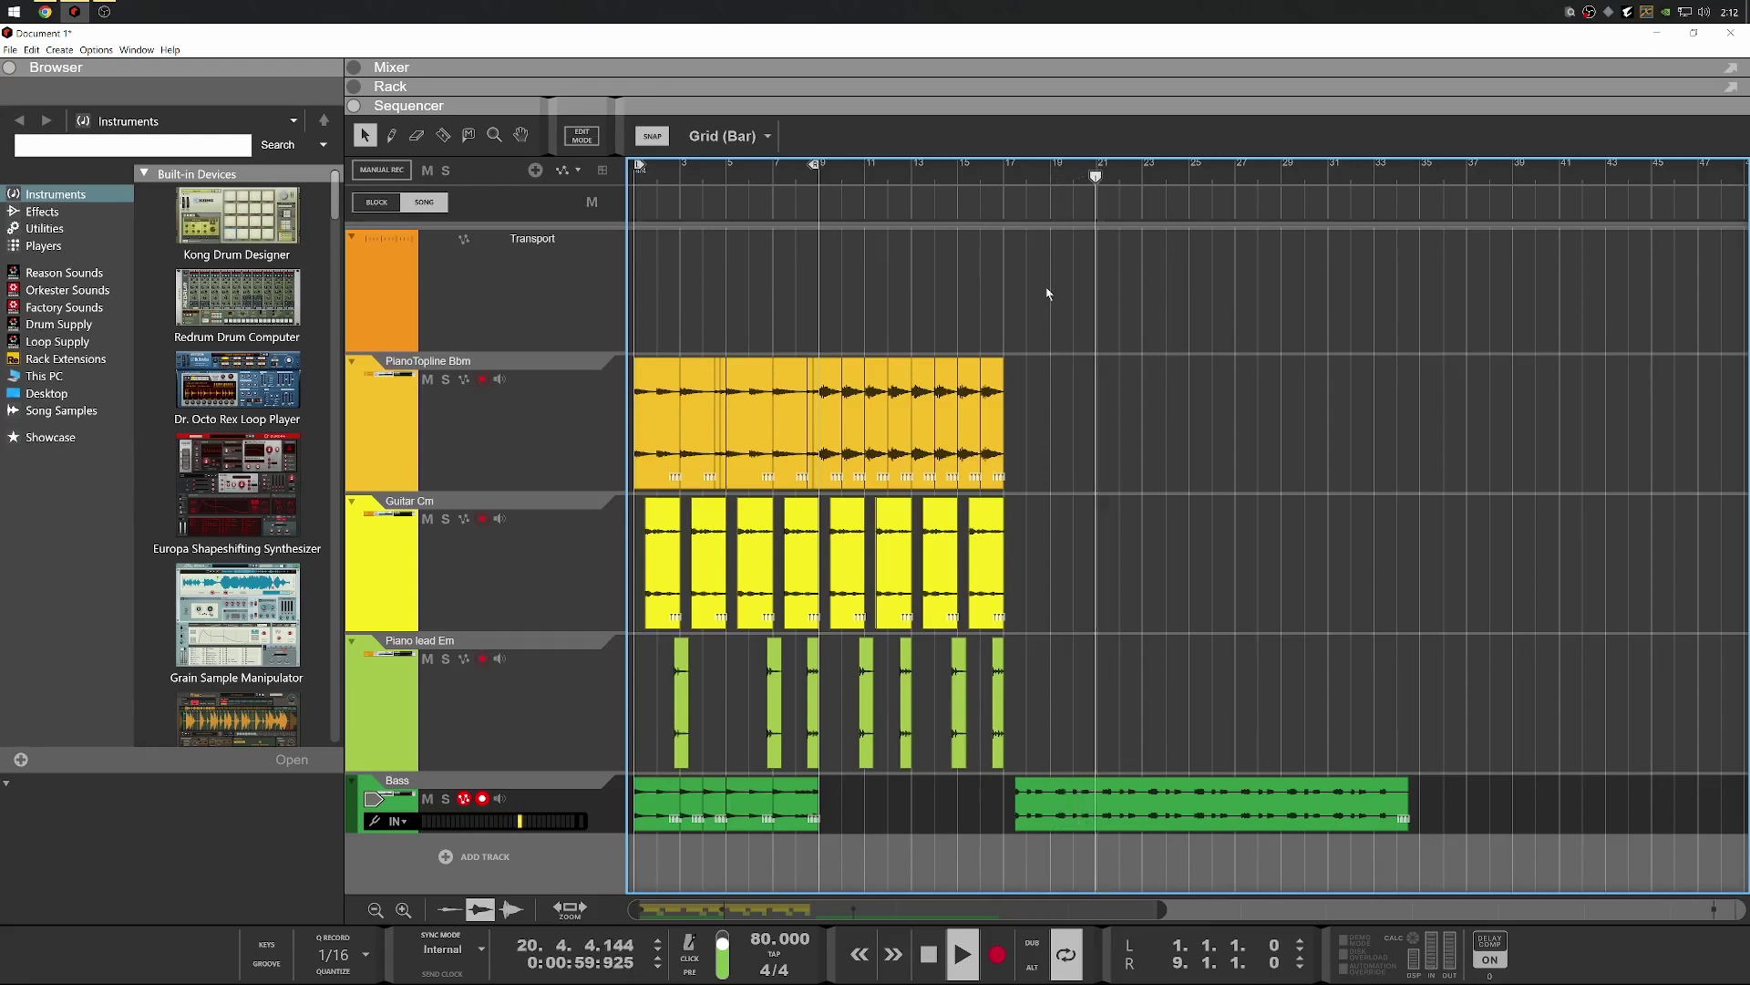
key("space")
Open the spare Bass clip at bar 17 beat 3 for slice editing
scroll(1125, 873, "up", 10)
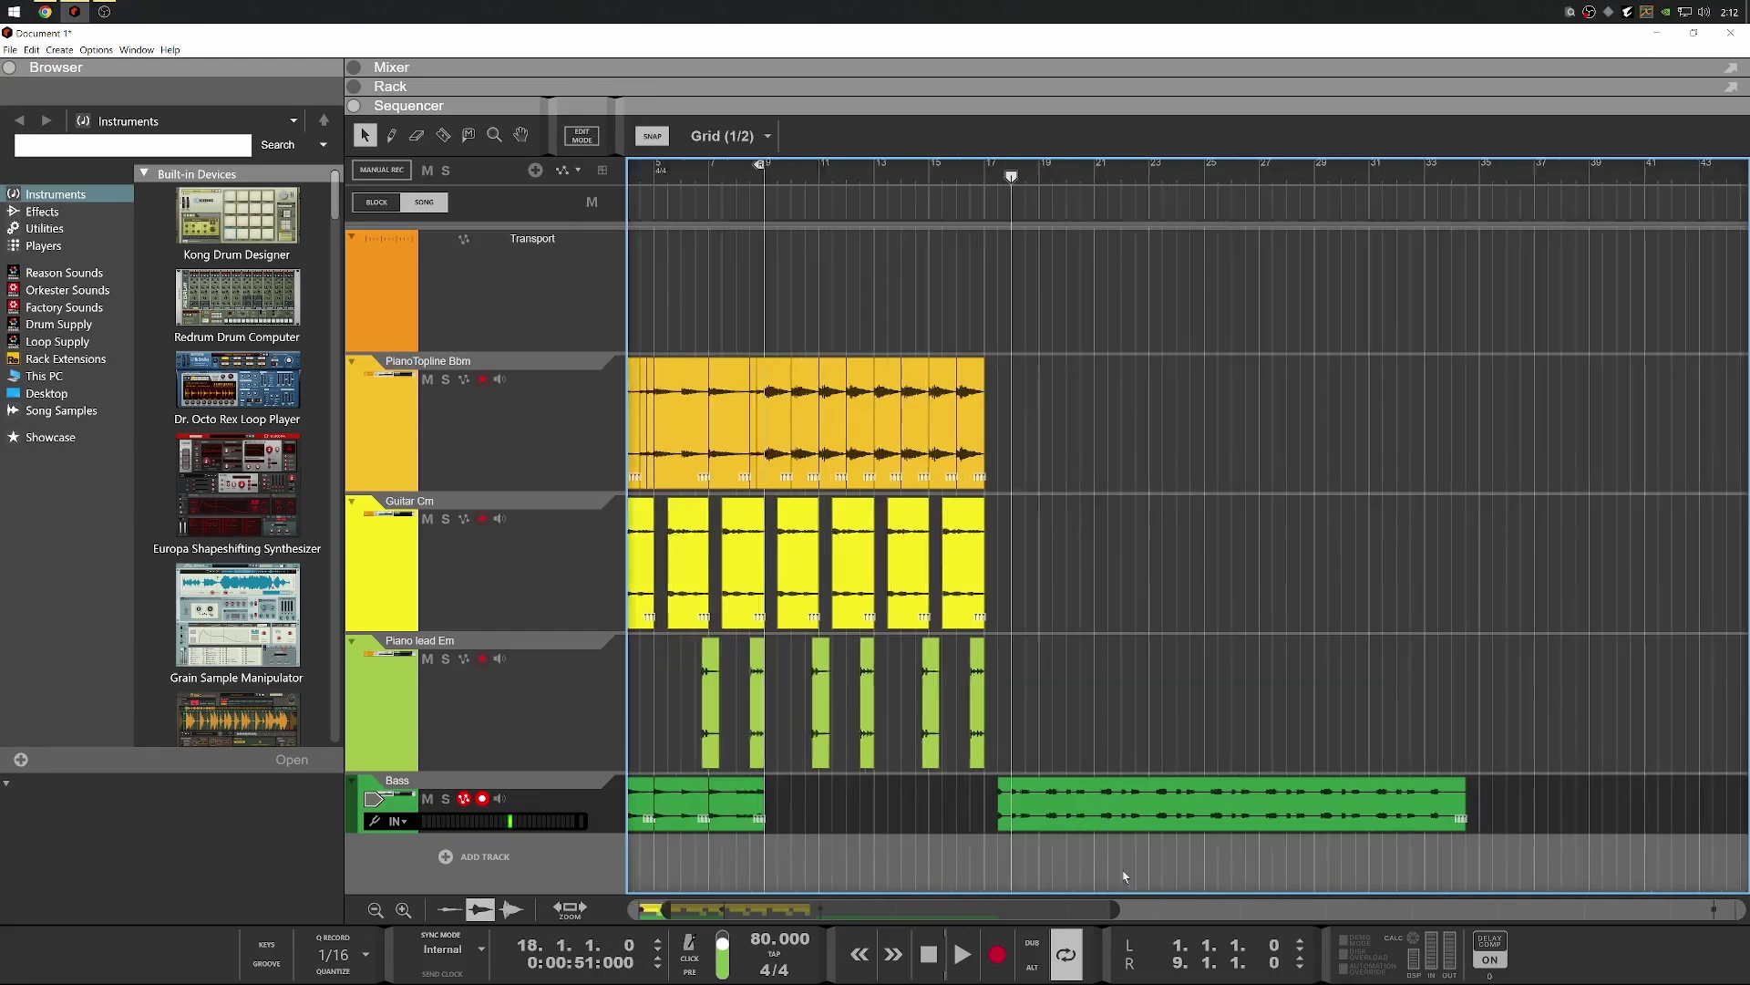
scroll(1138, 831, "up", 3)
left_click(1204, 784, "alt")
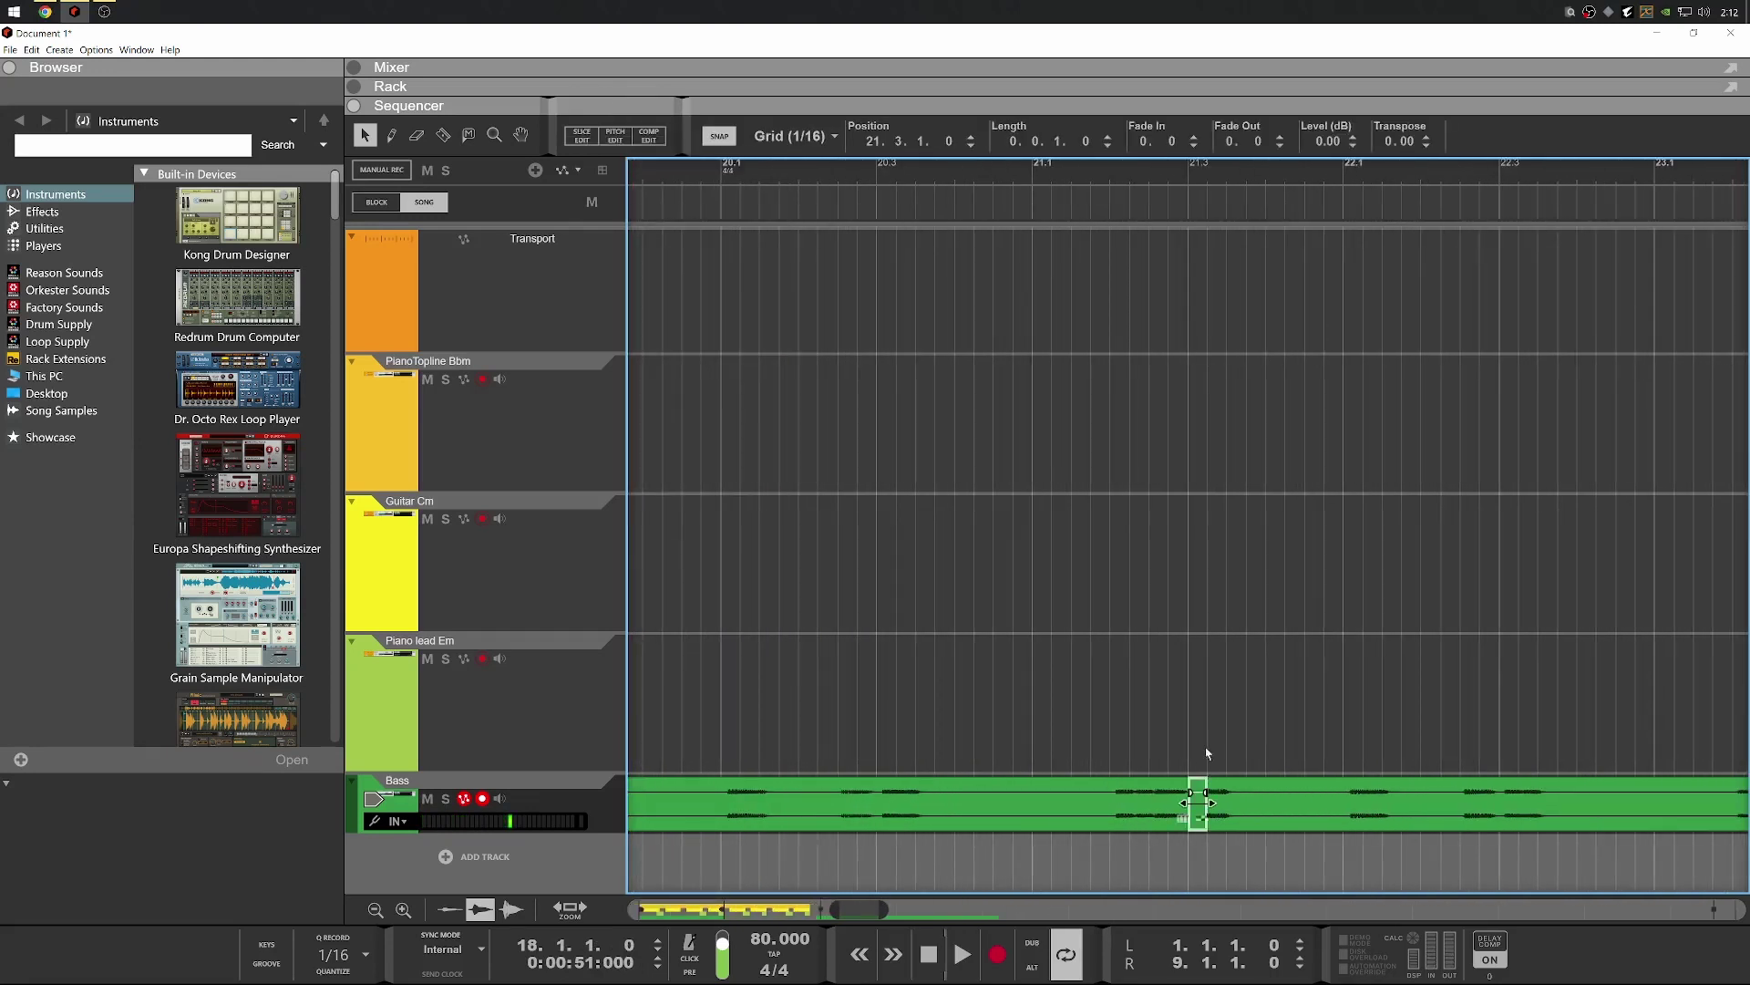
left_click(1202, 762)
double_click(1178, 795)
scroll(1187, 796, "left", 5)
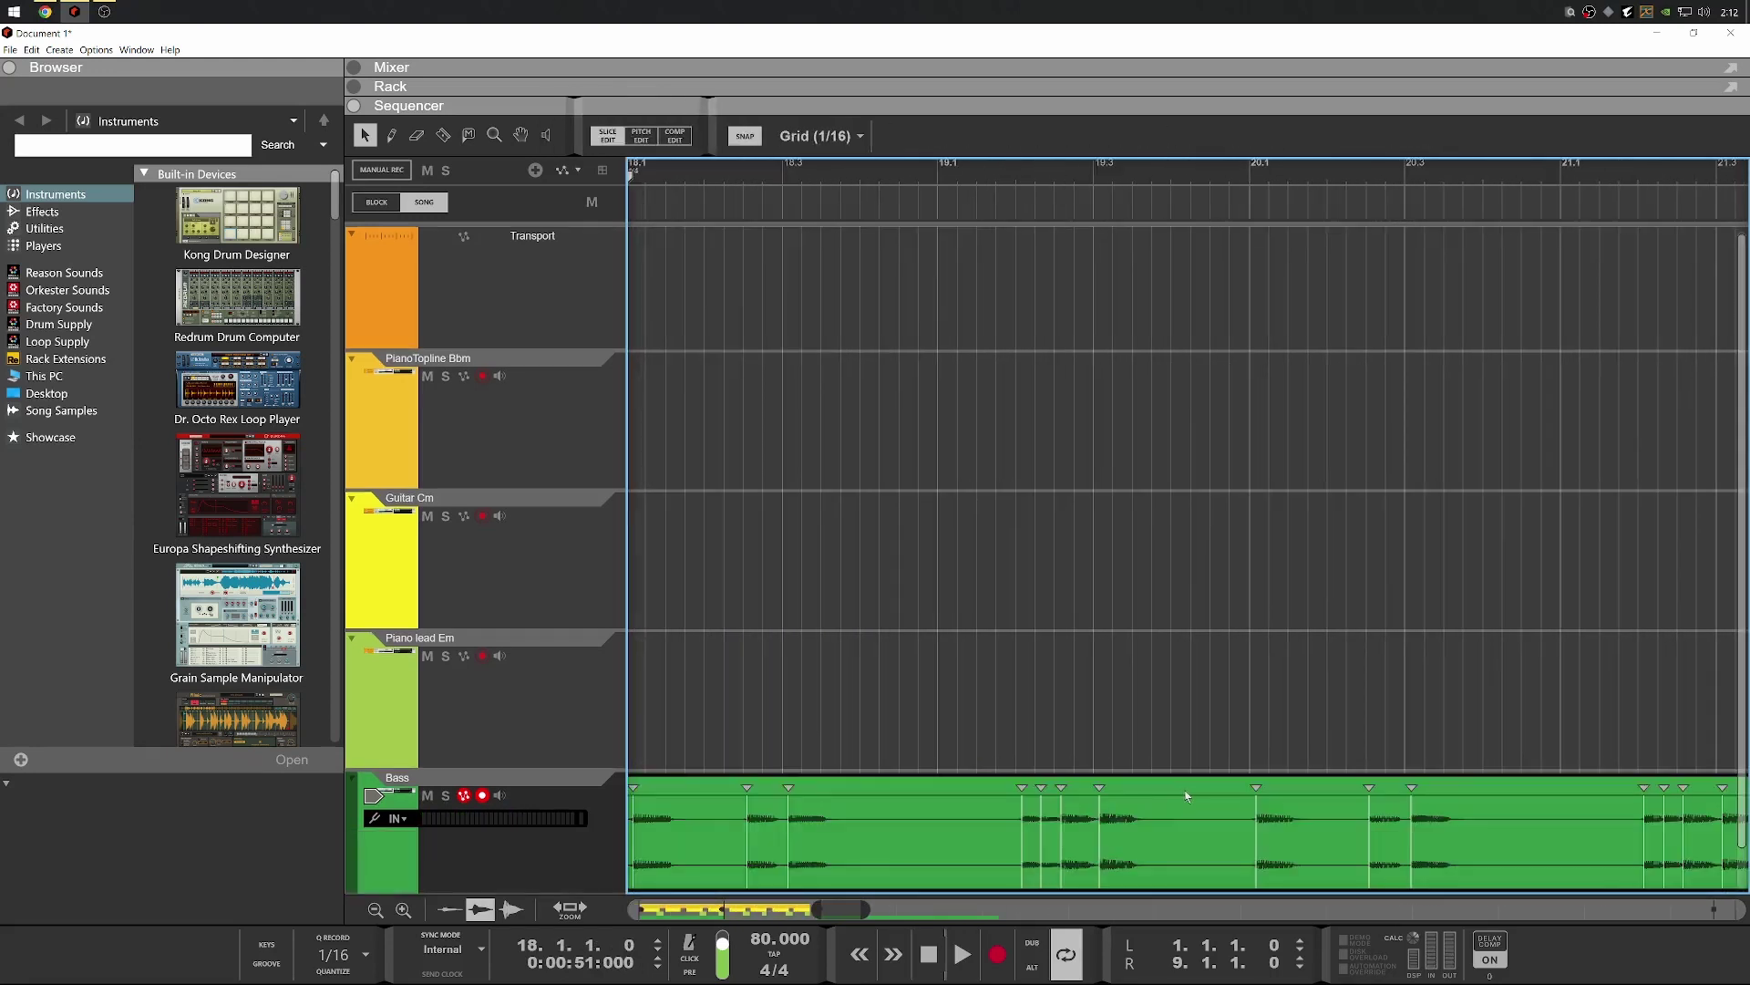
scroll(1048, 747, "down", 3)
key("h")
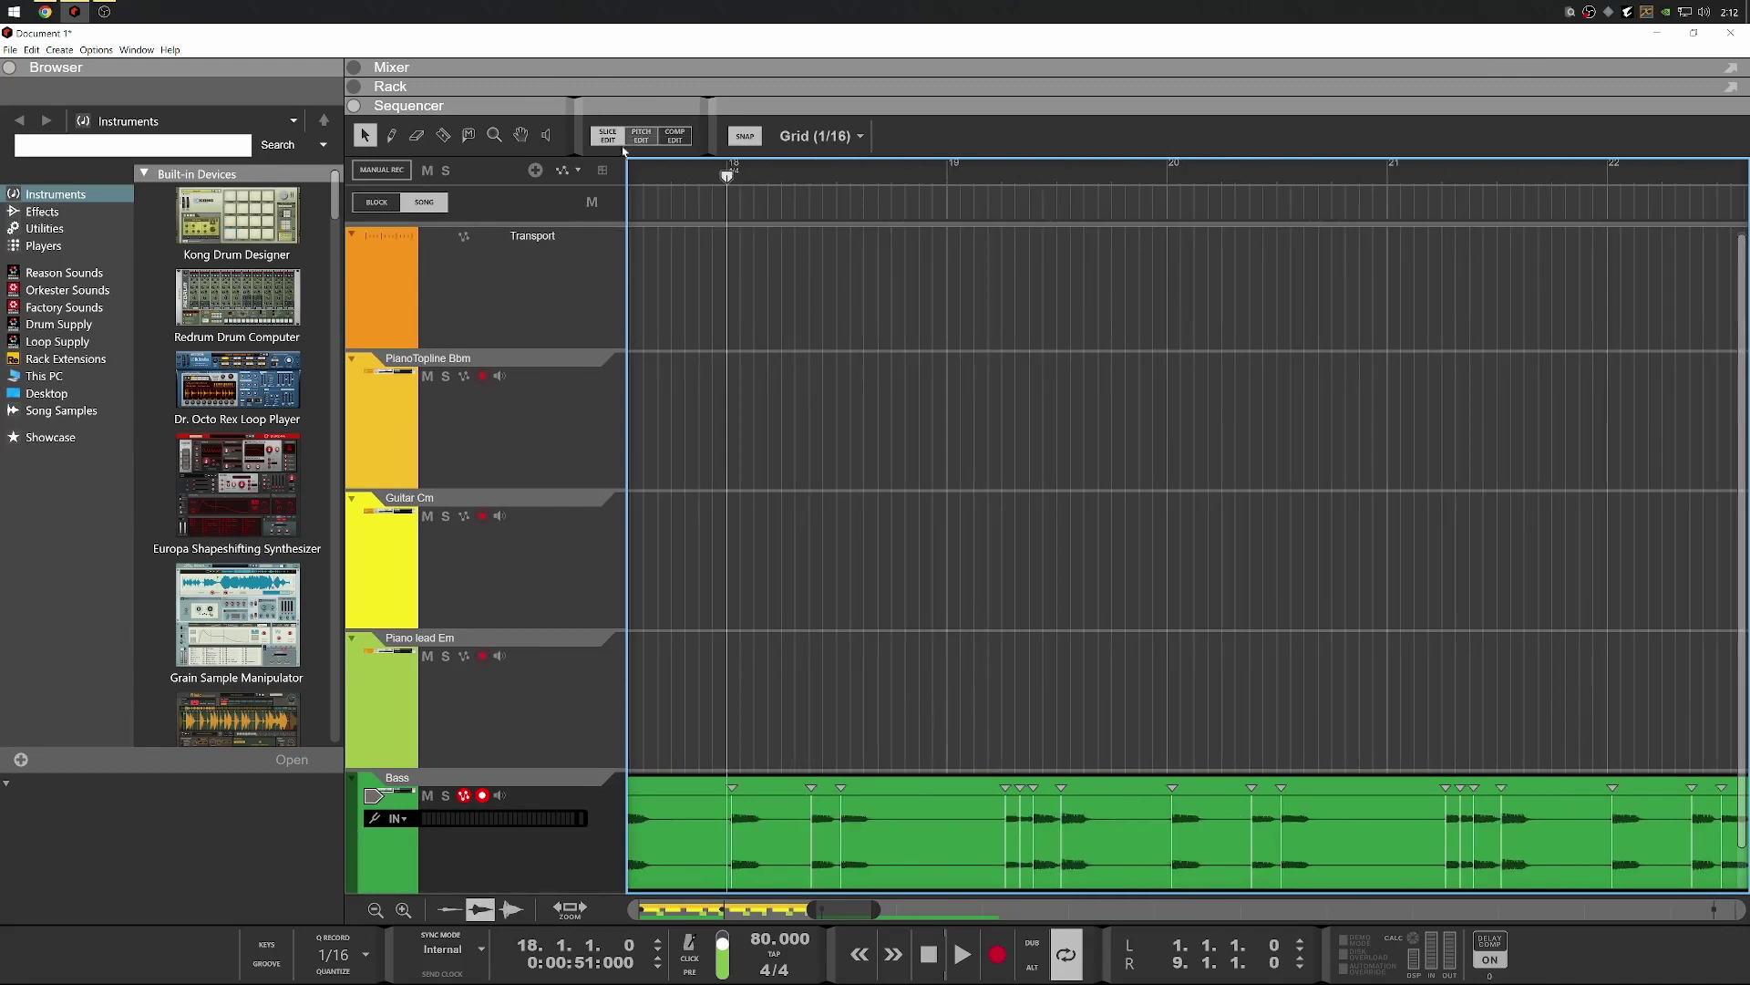
key("g")
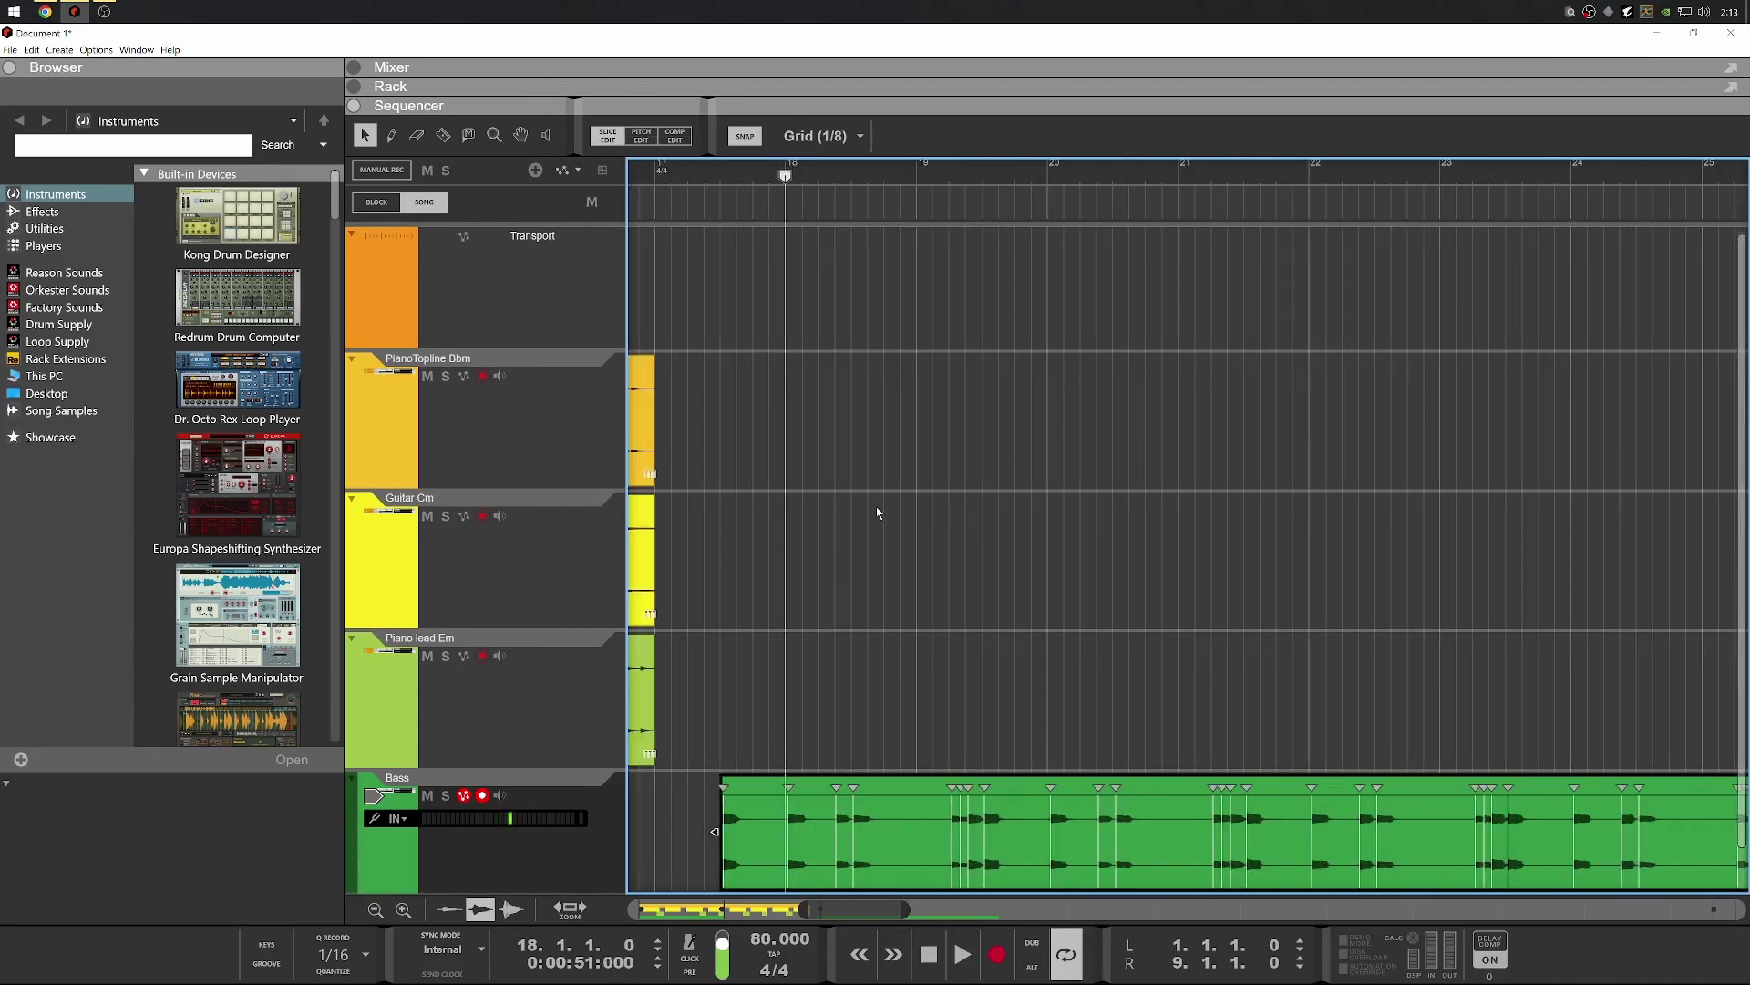
Listen to the spare Bass clip from bar 17 beat 3, then stop playback
left_click(696, 172)
key("space")
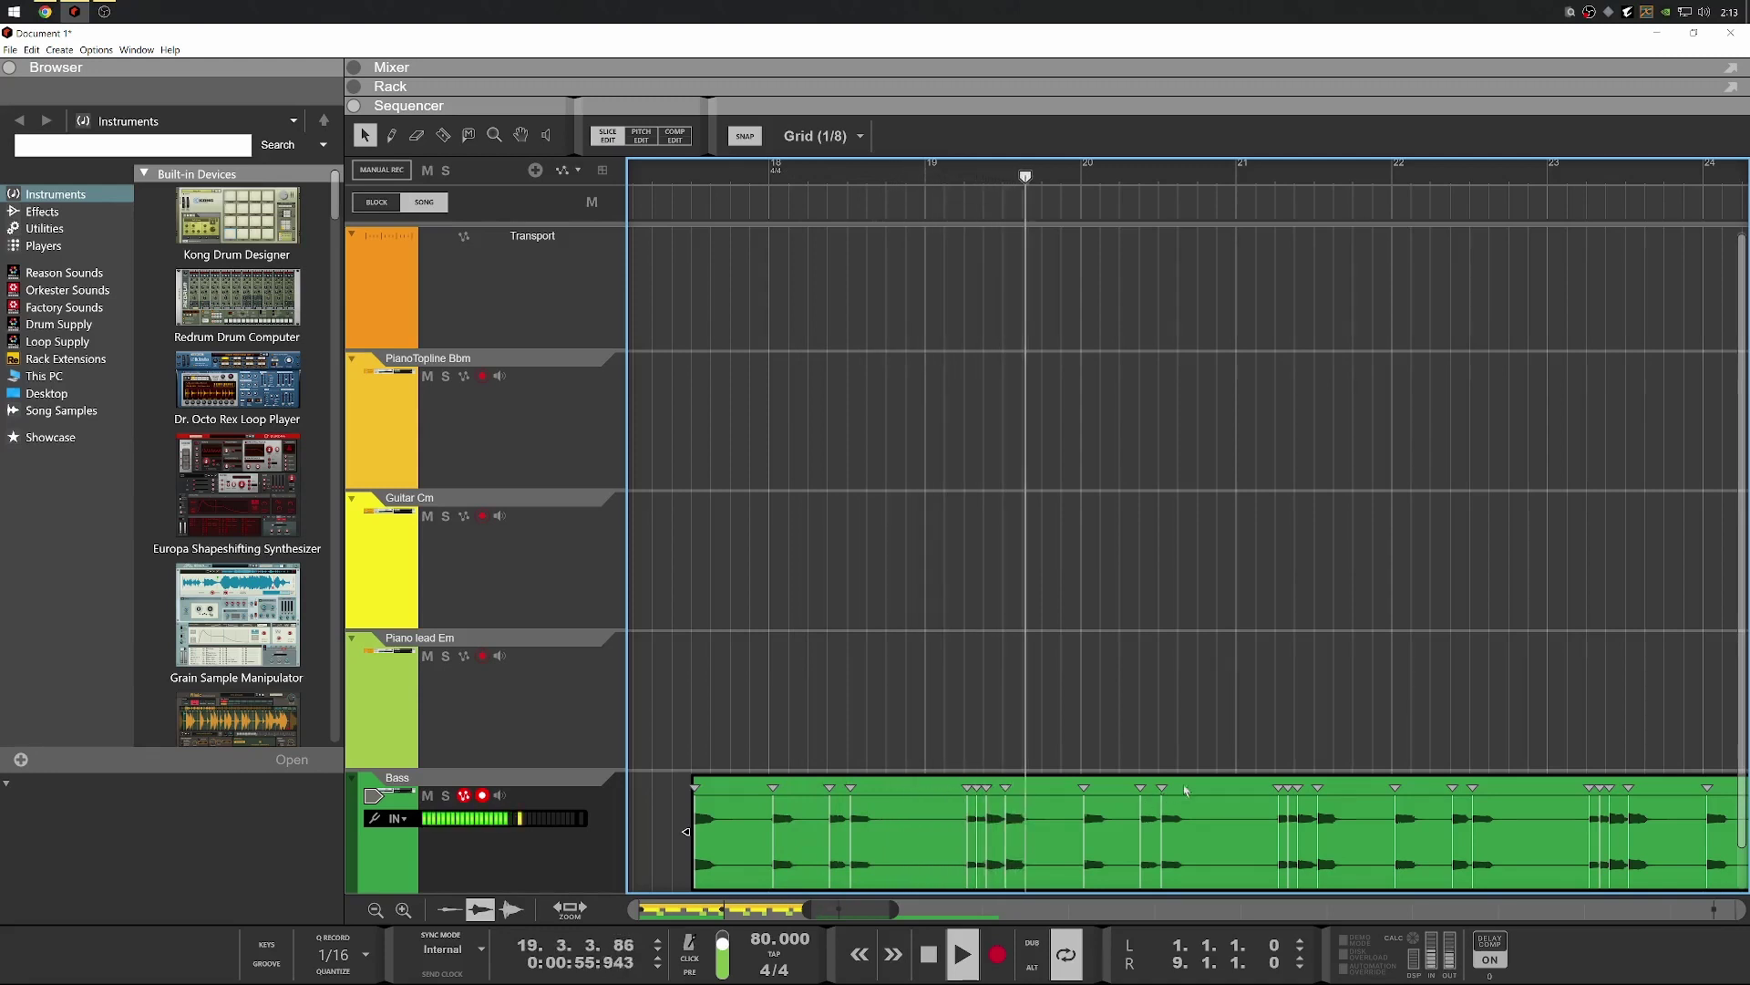
key("space")
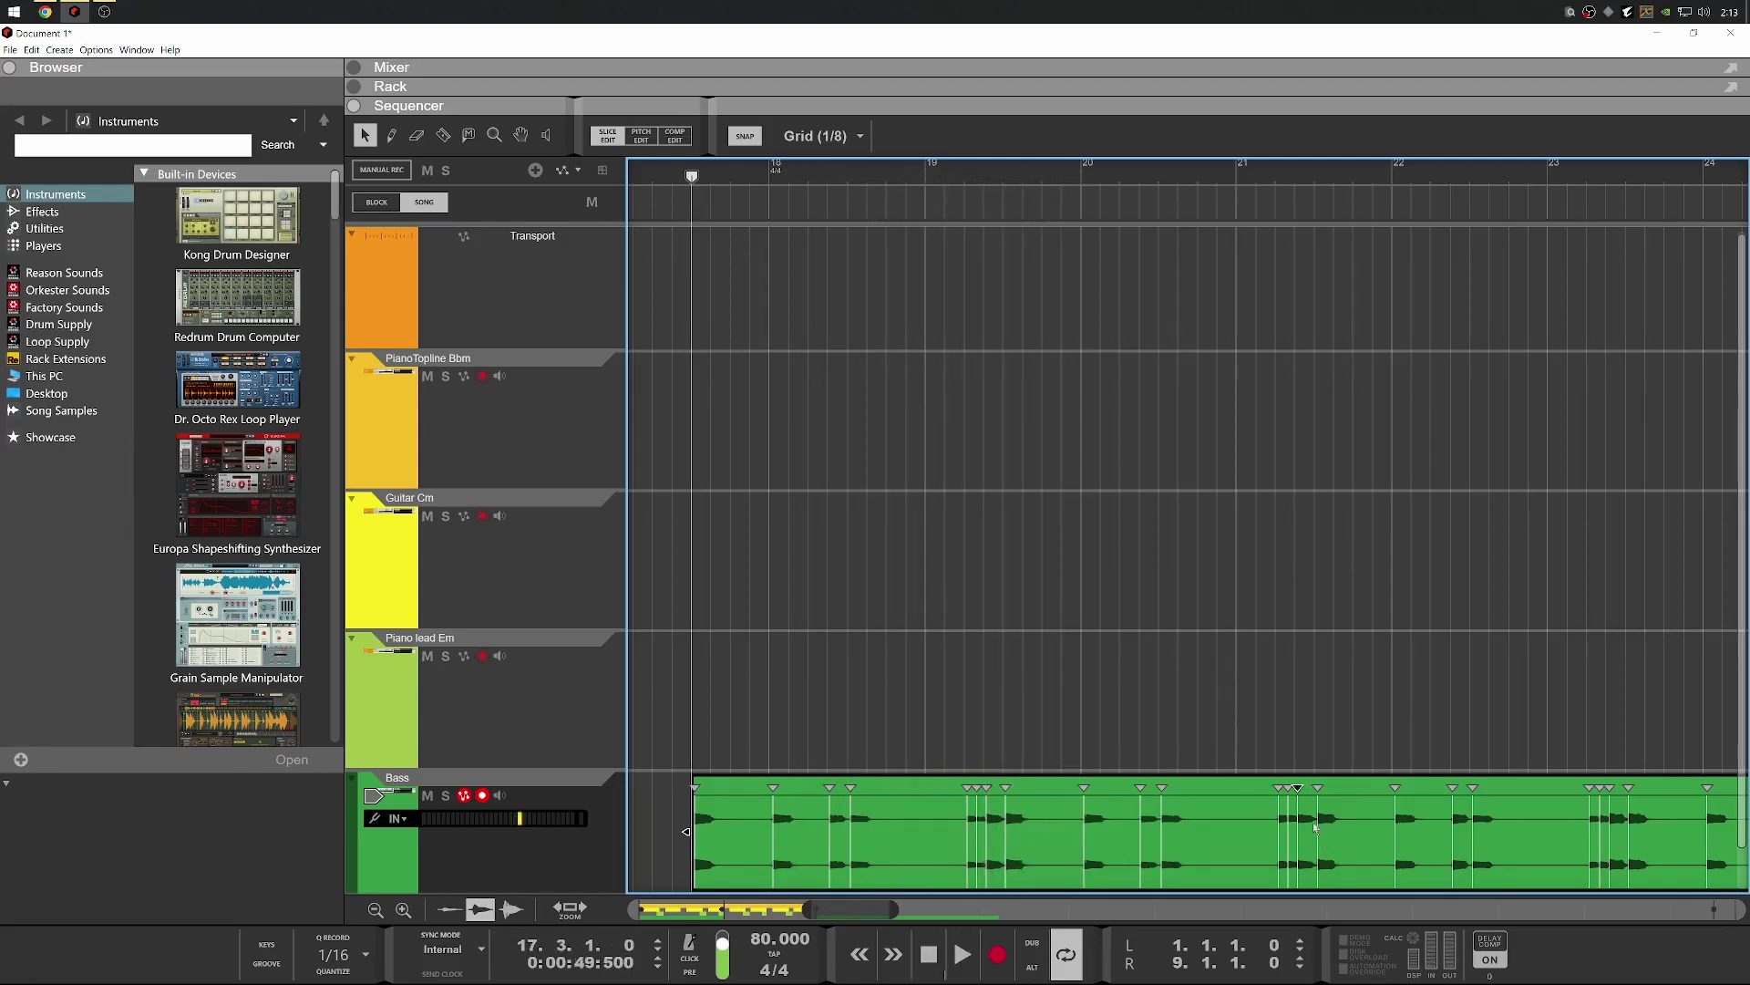
Split the spare Bass clip at the slice on bar 21 beat 3 and delete everything after it
right_click(1321, 820)
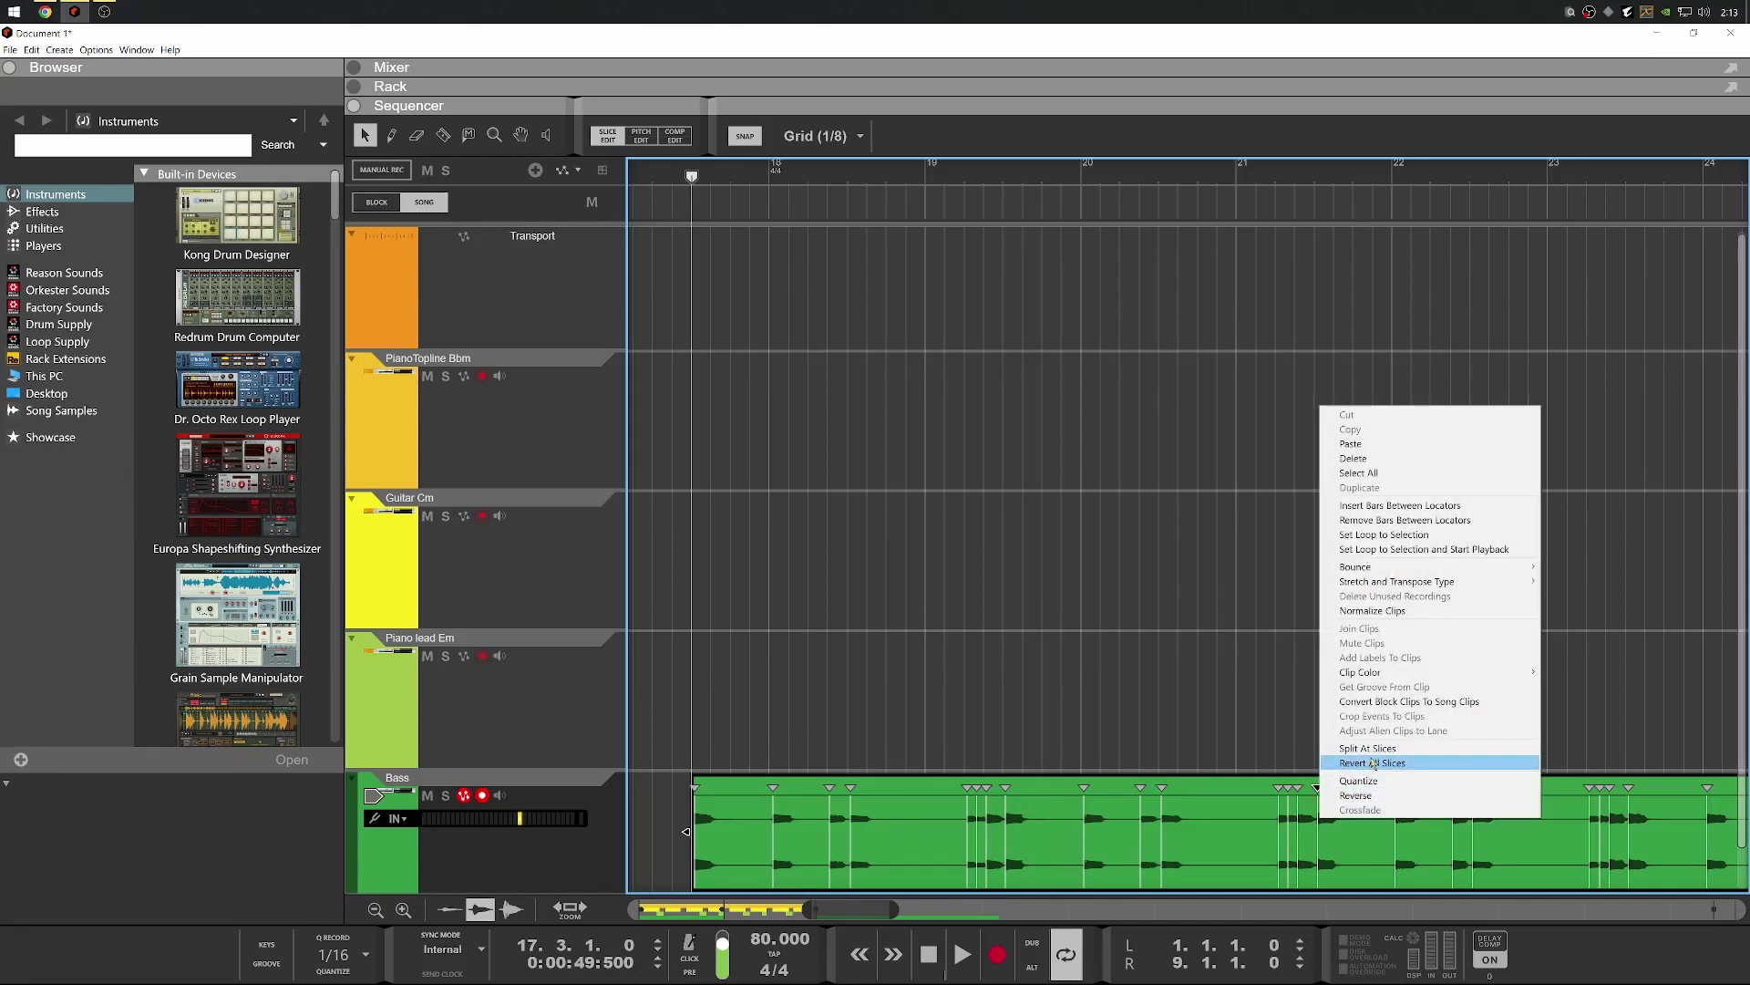
left_click(1373, 763)
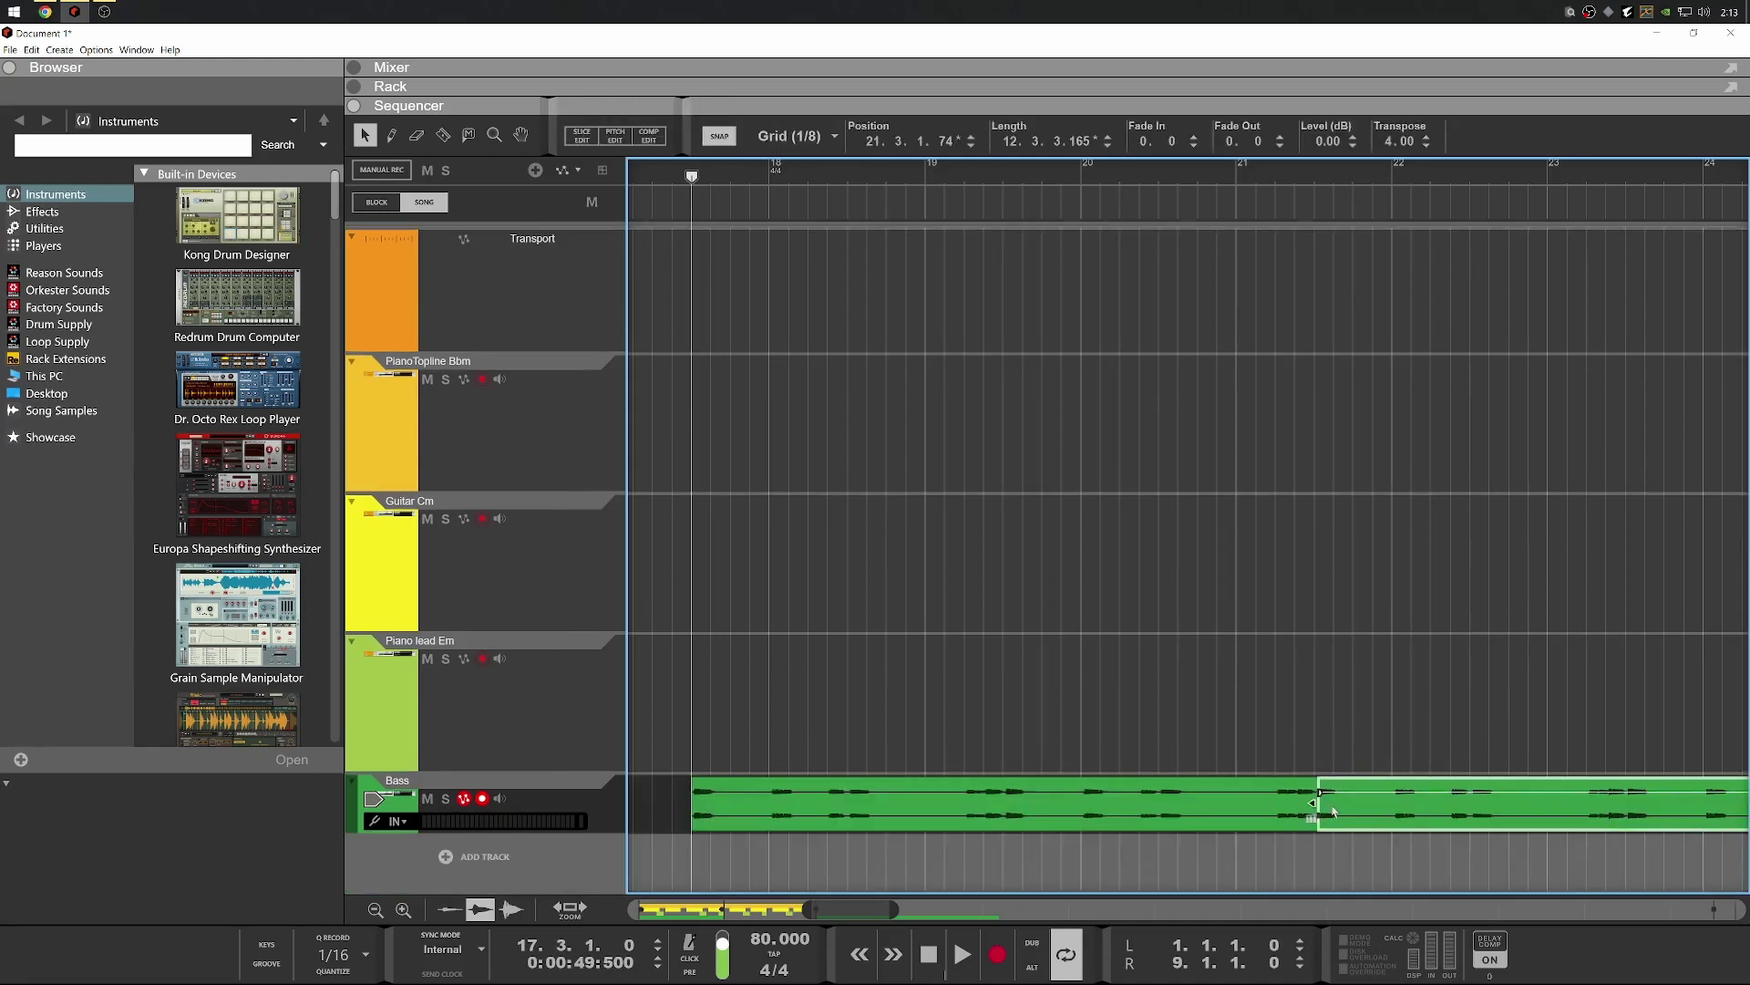
key("Delete")
scroll(1152, 708, "down", 8)
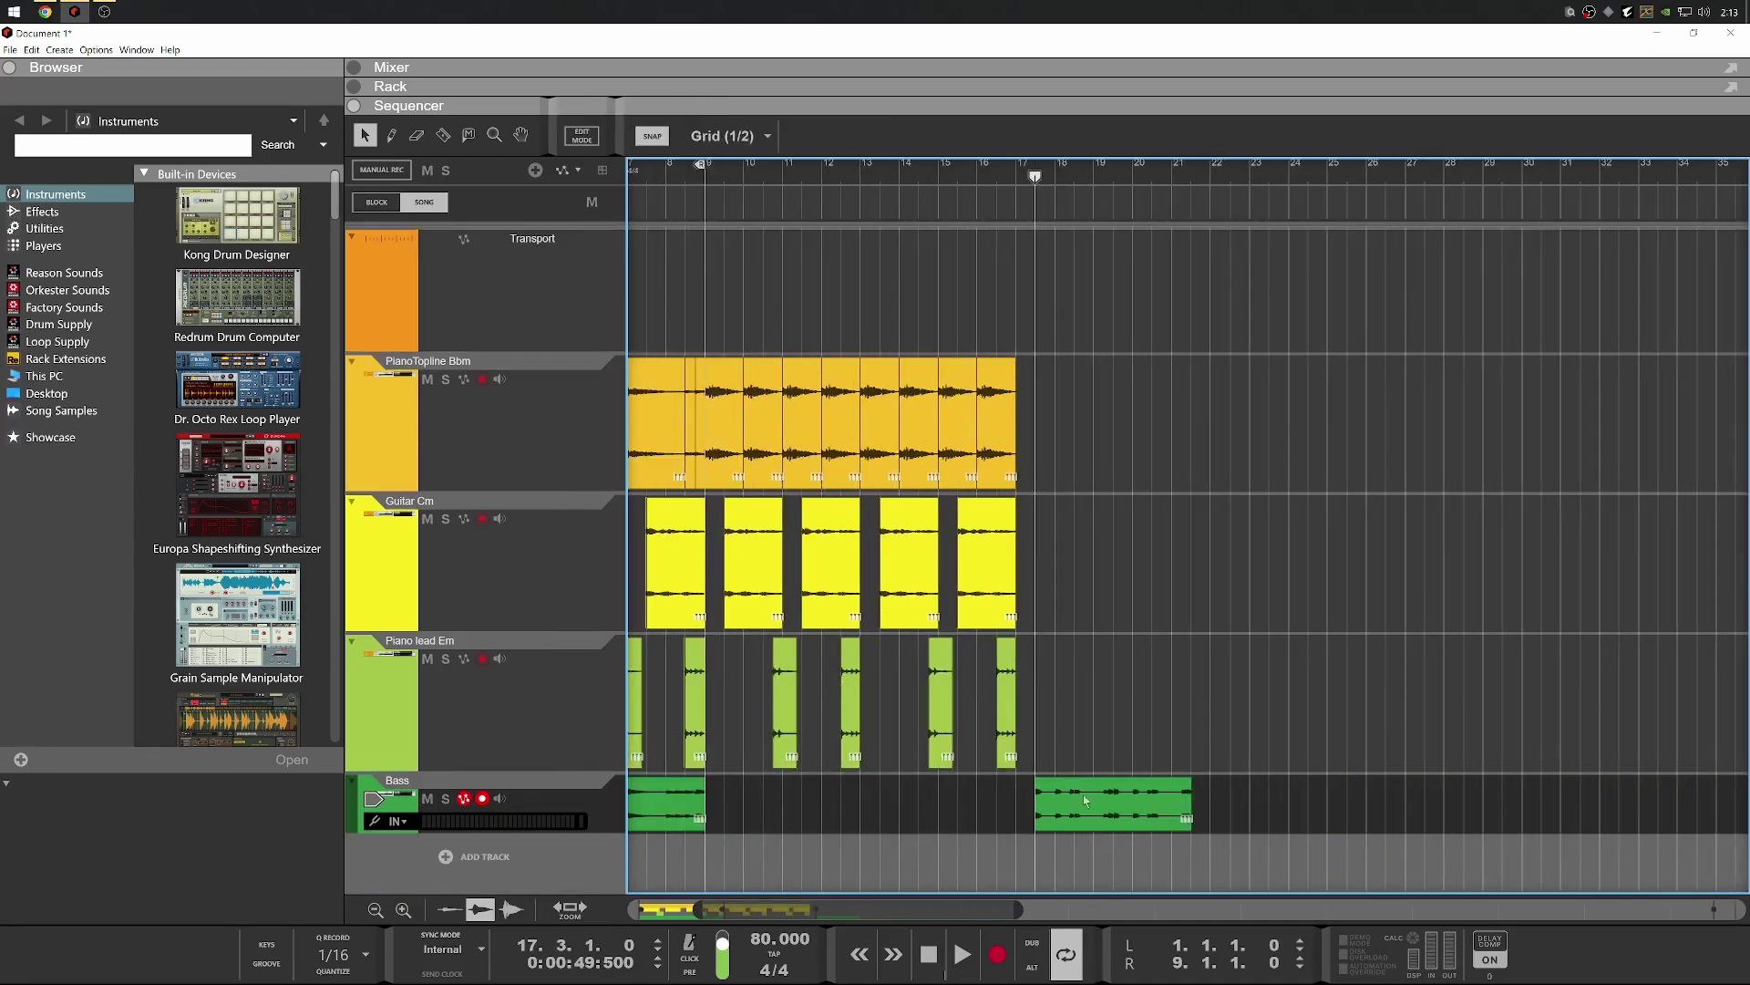
Move the four-bar Bass clip from bar 17 beat 3 to bar 9 and duplicate it at bar 13
left_click_drag(1058, 808, 765, 854)
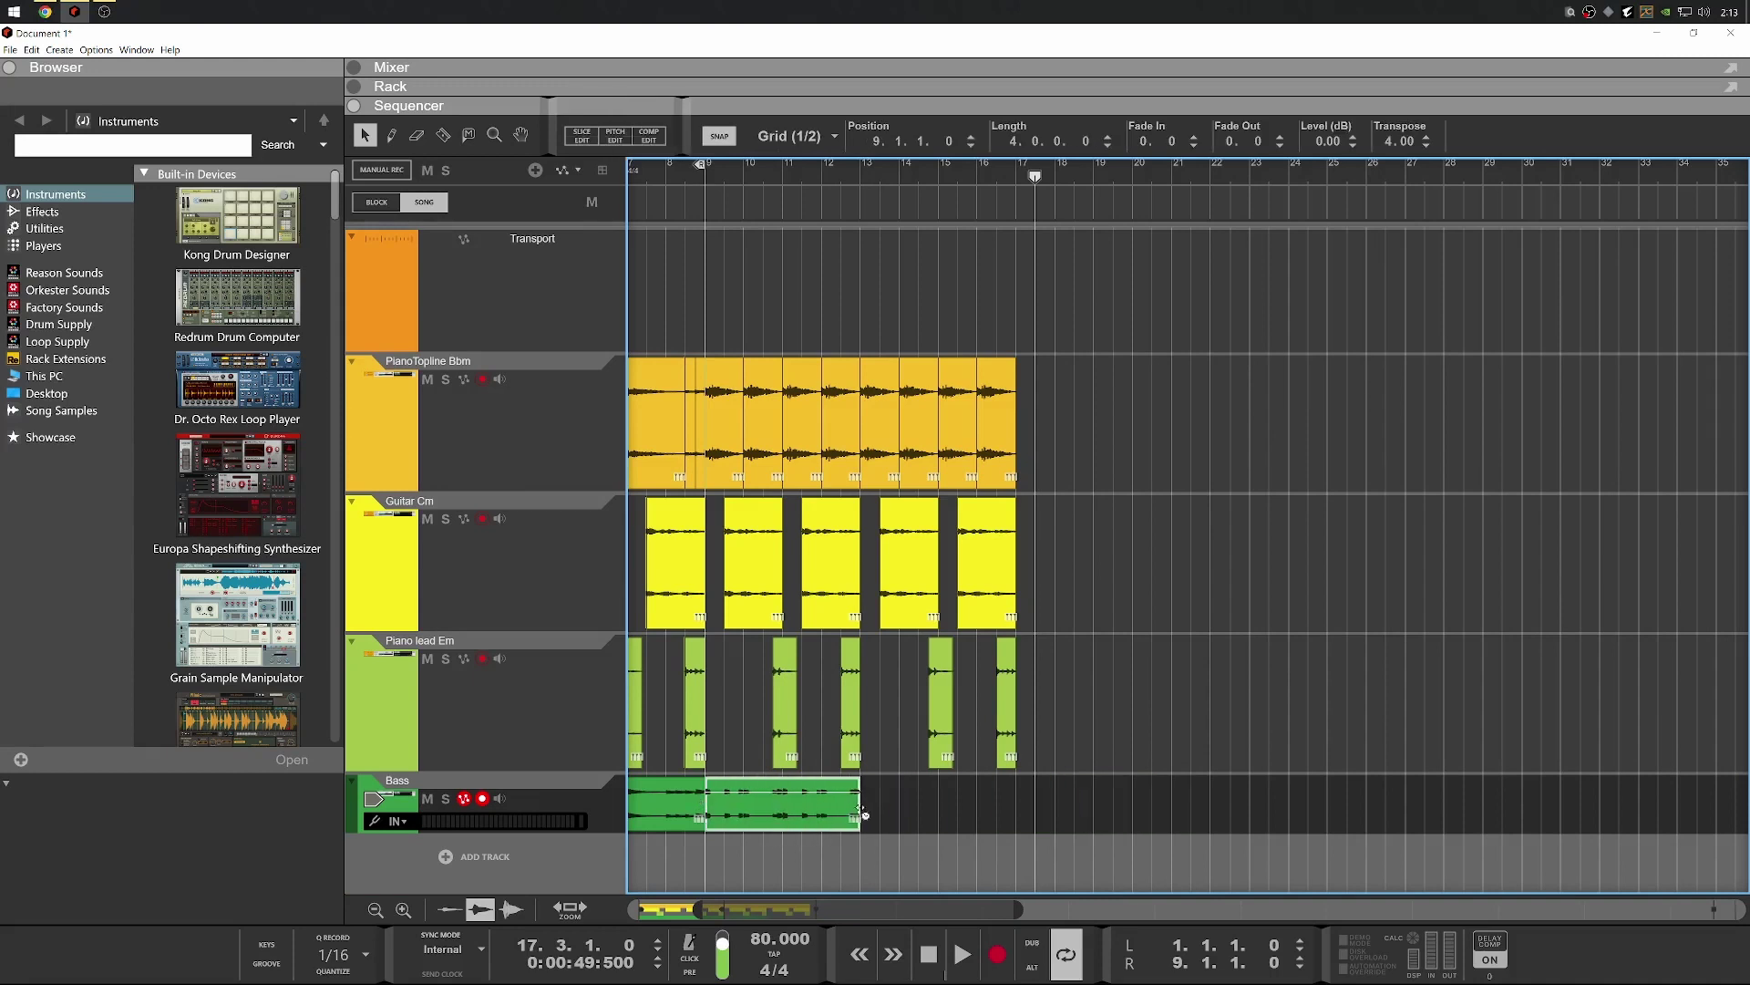
key("ctrl+d")
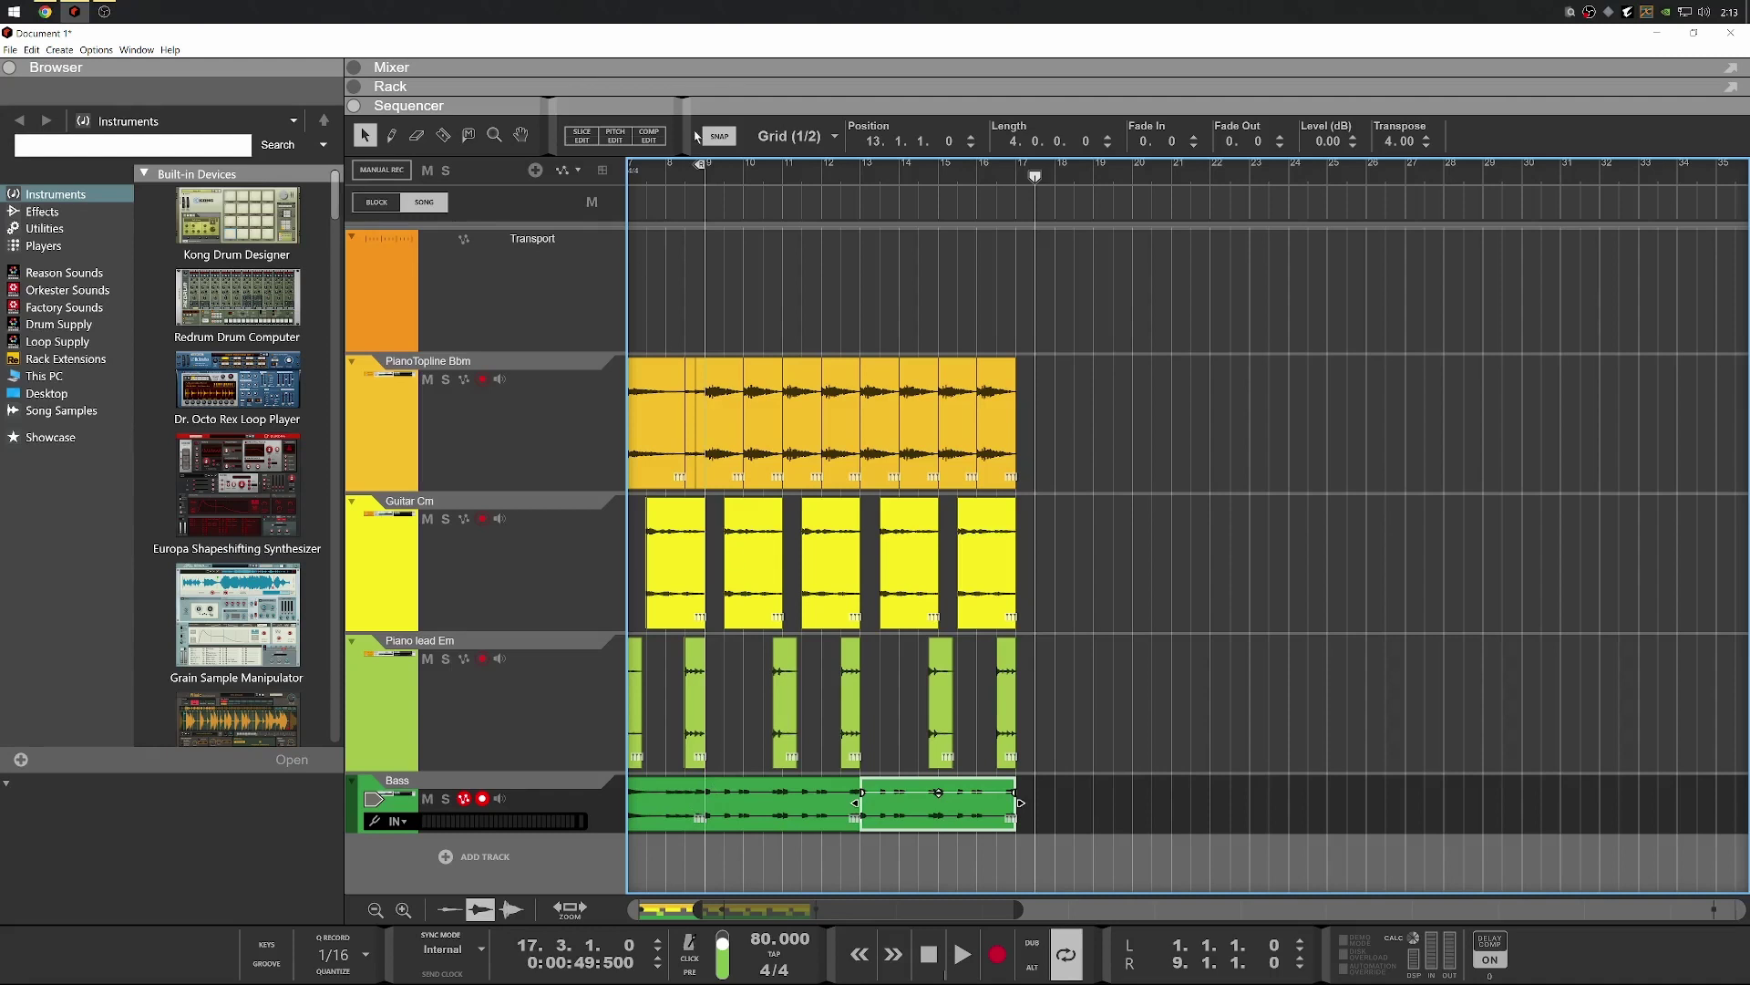
key("space")
key("space")
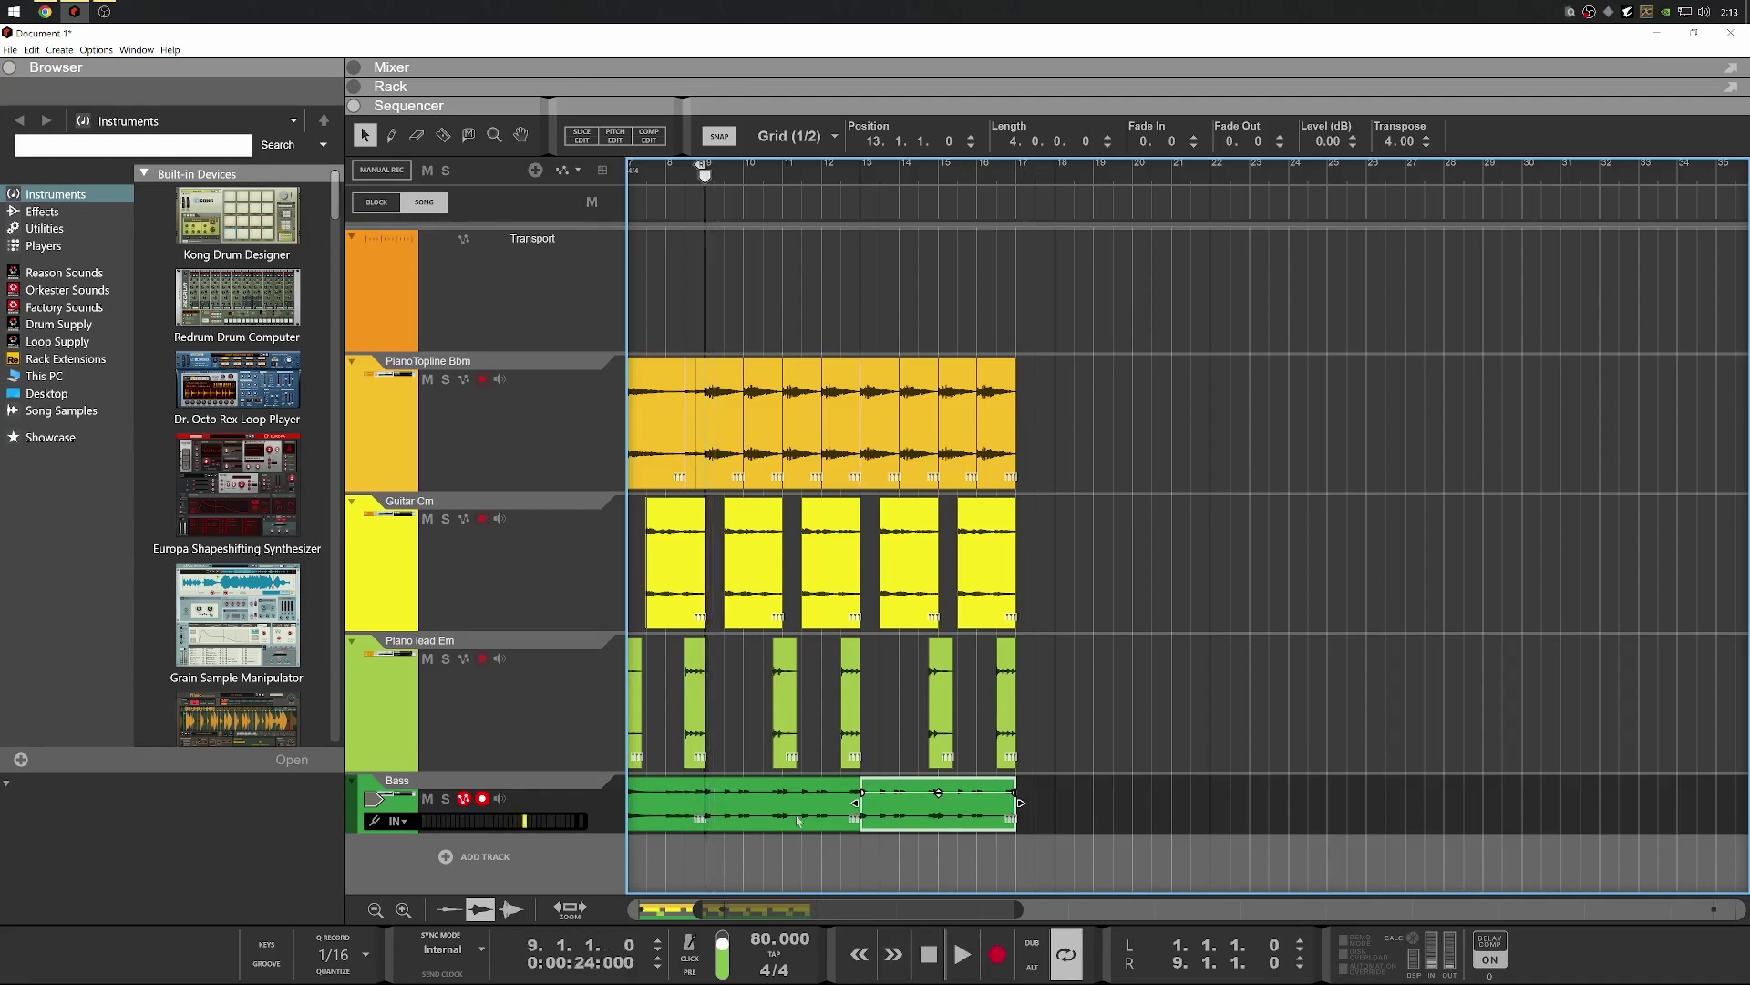
Select the Bass clip at bar 9 and listen to the section from there, then stop playback
left_click(824, 804)
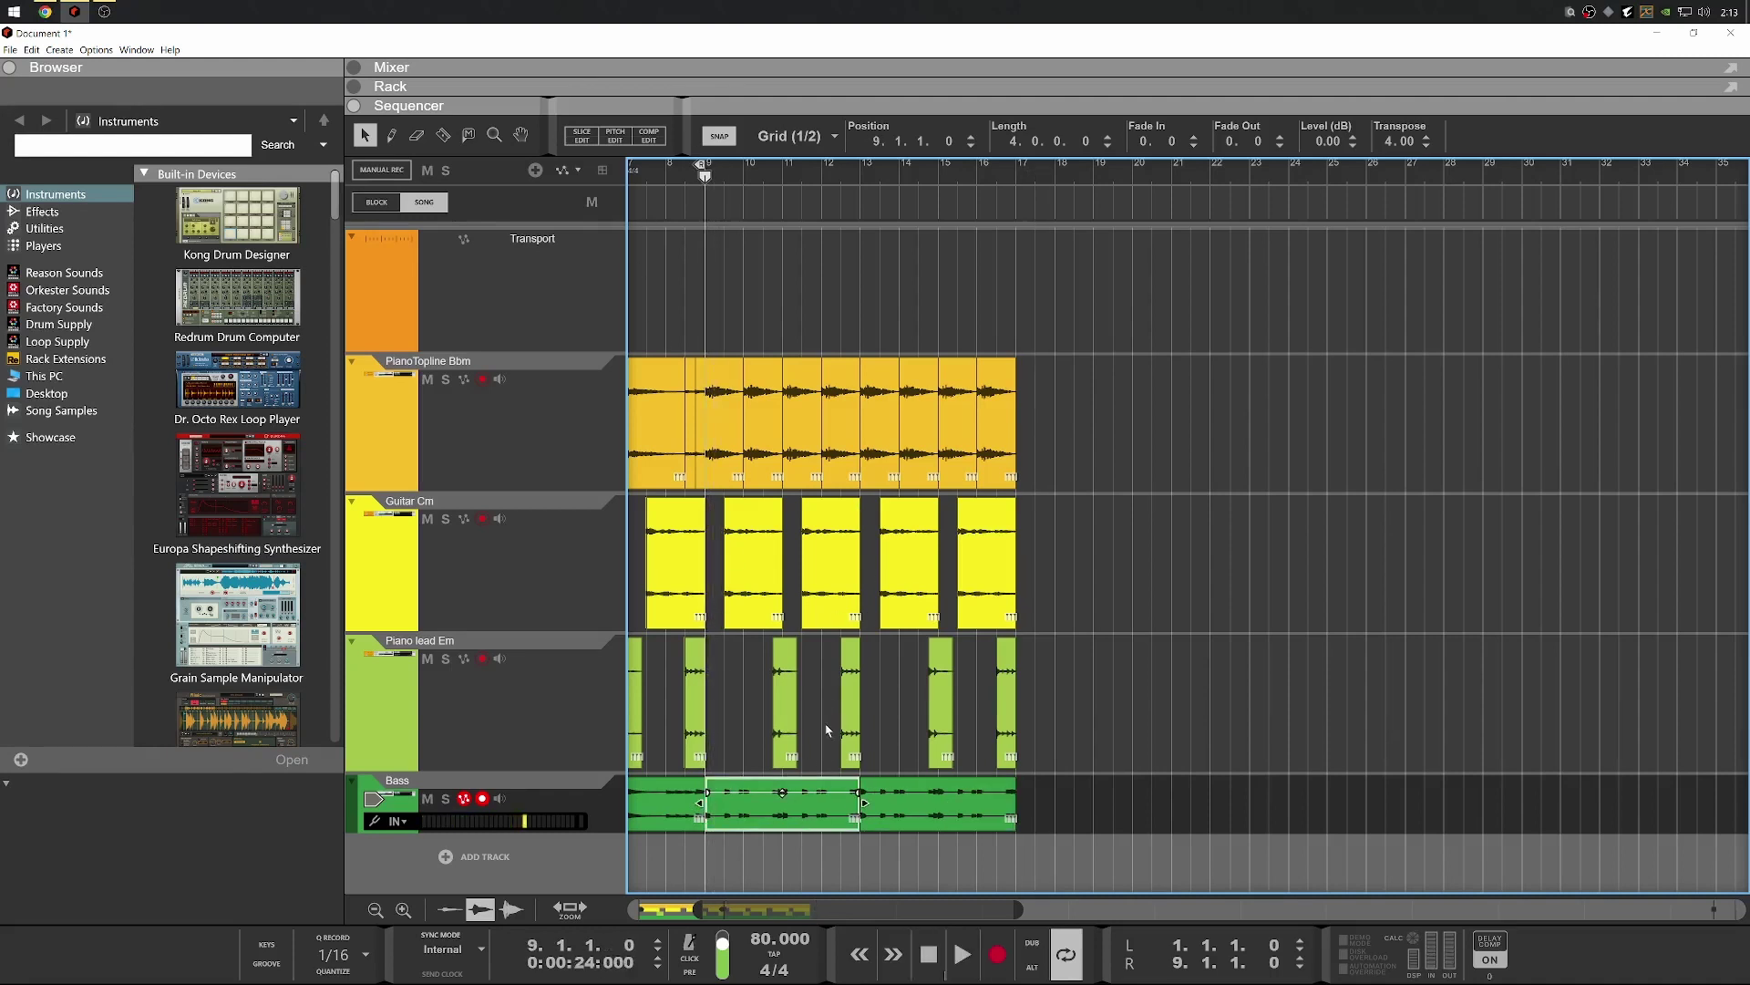
key("space")
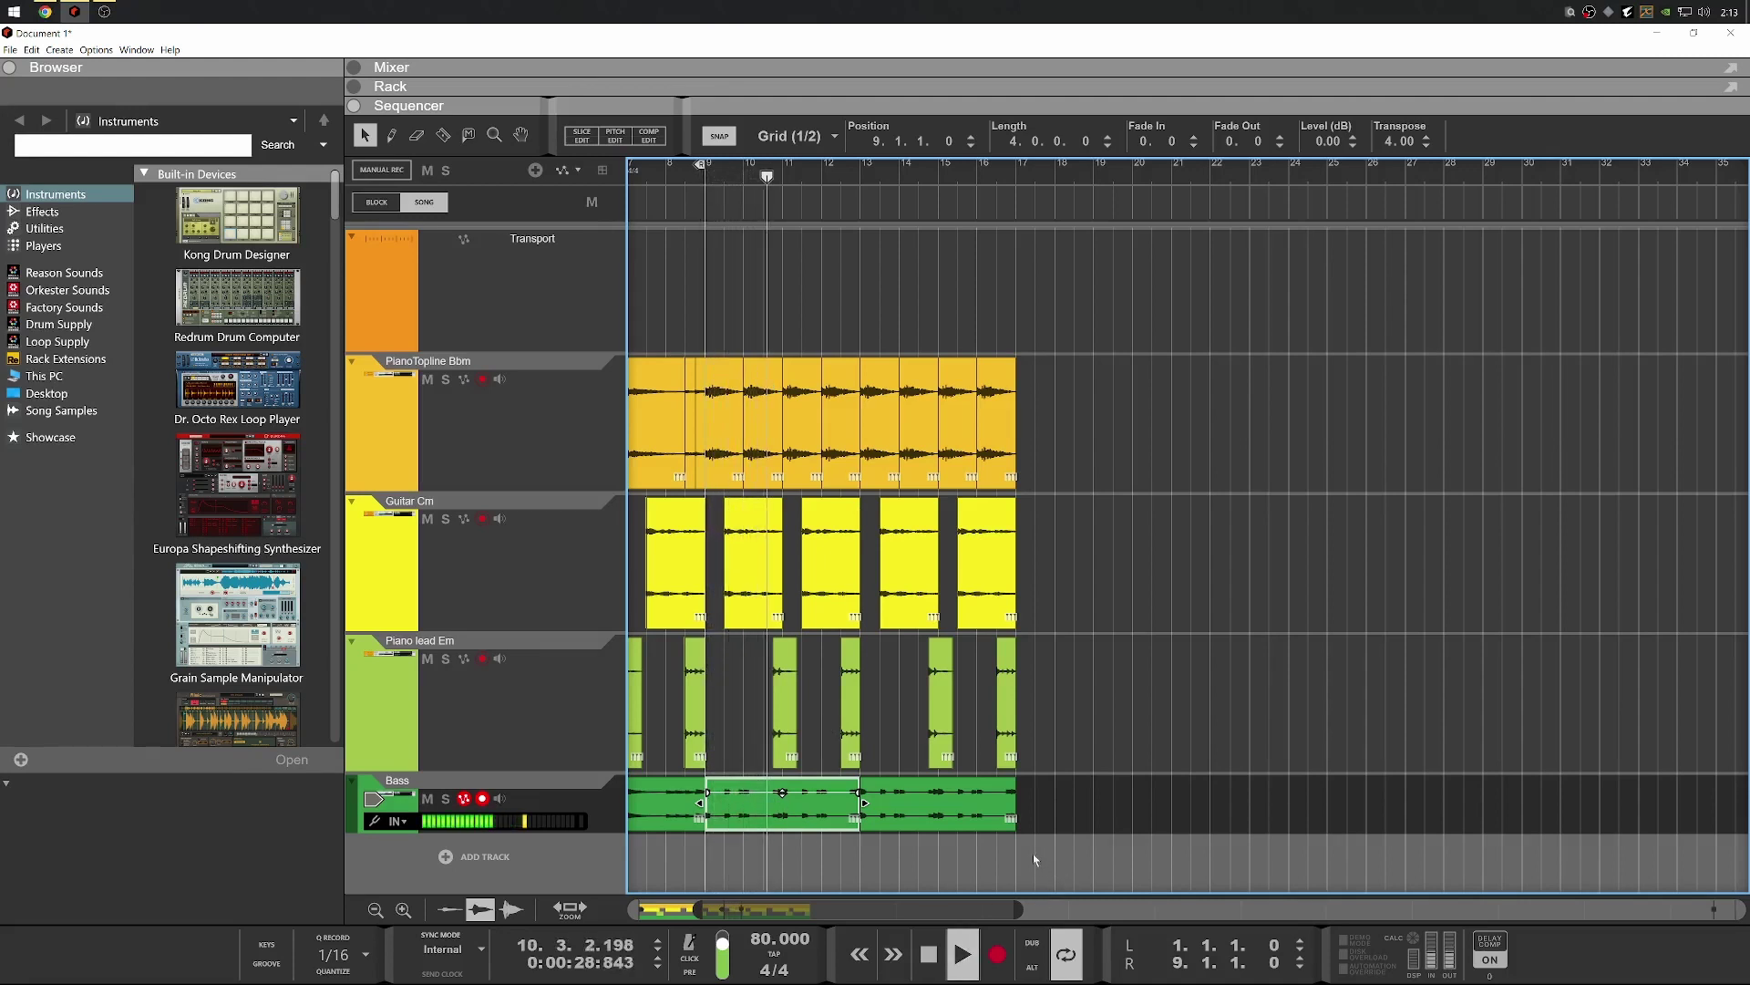
key("space")
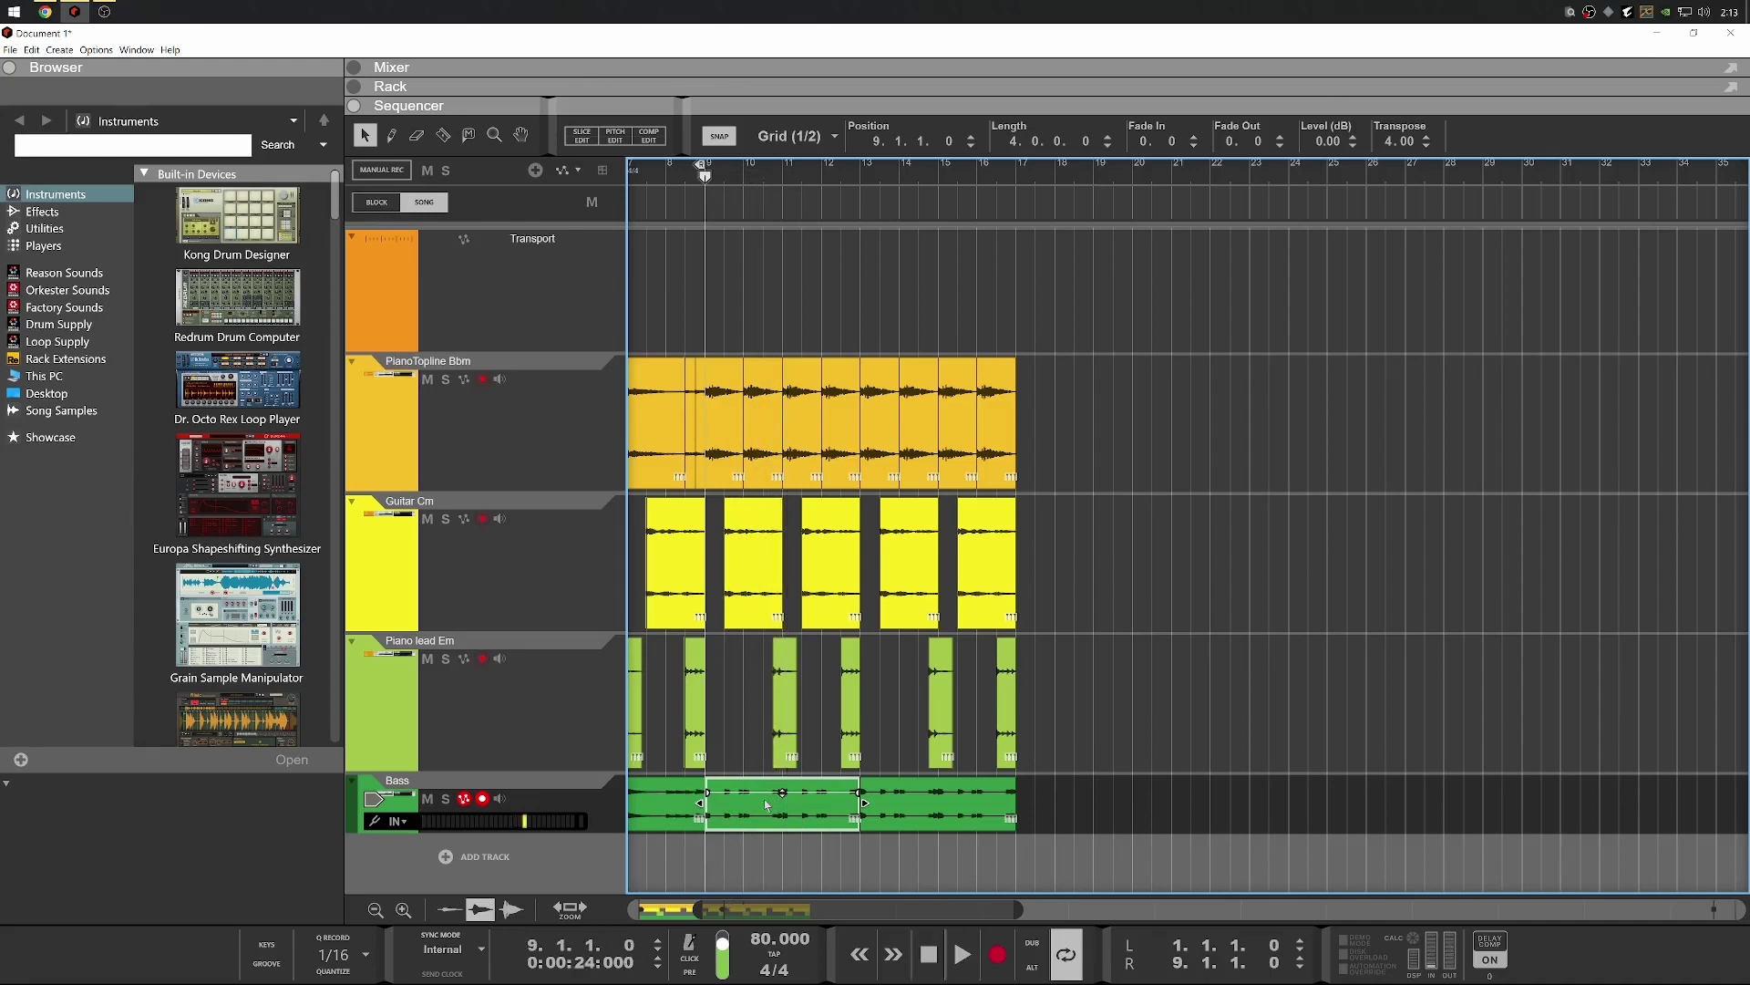
Split the two four-bar Bass clips at bars 11 and 15, and set the transpose of each second half to 3.00
left_click(785, 795)
key("q")
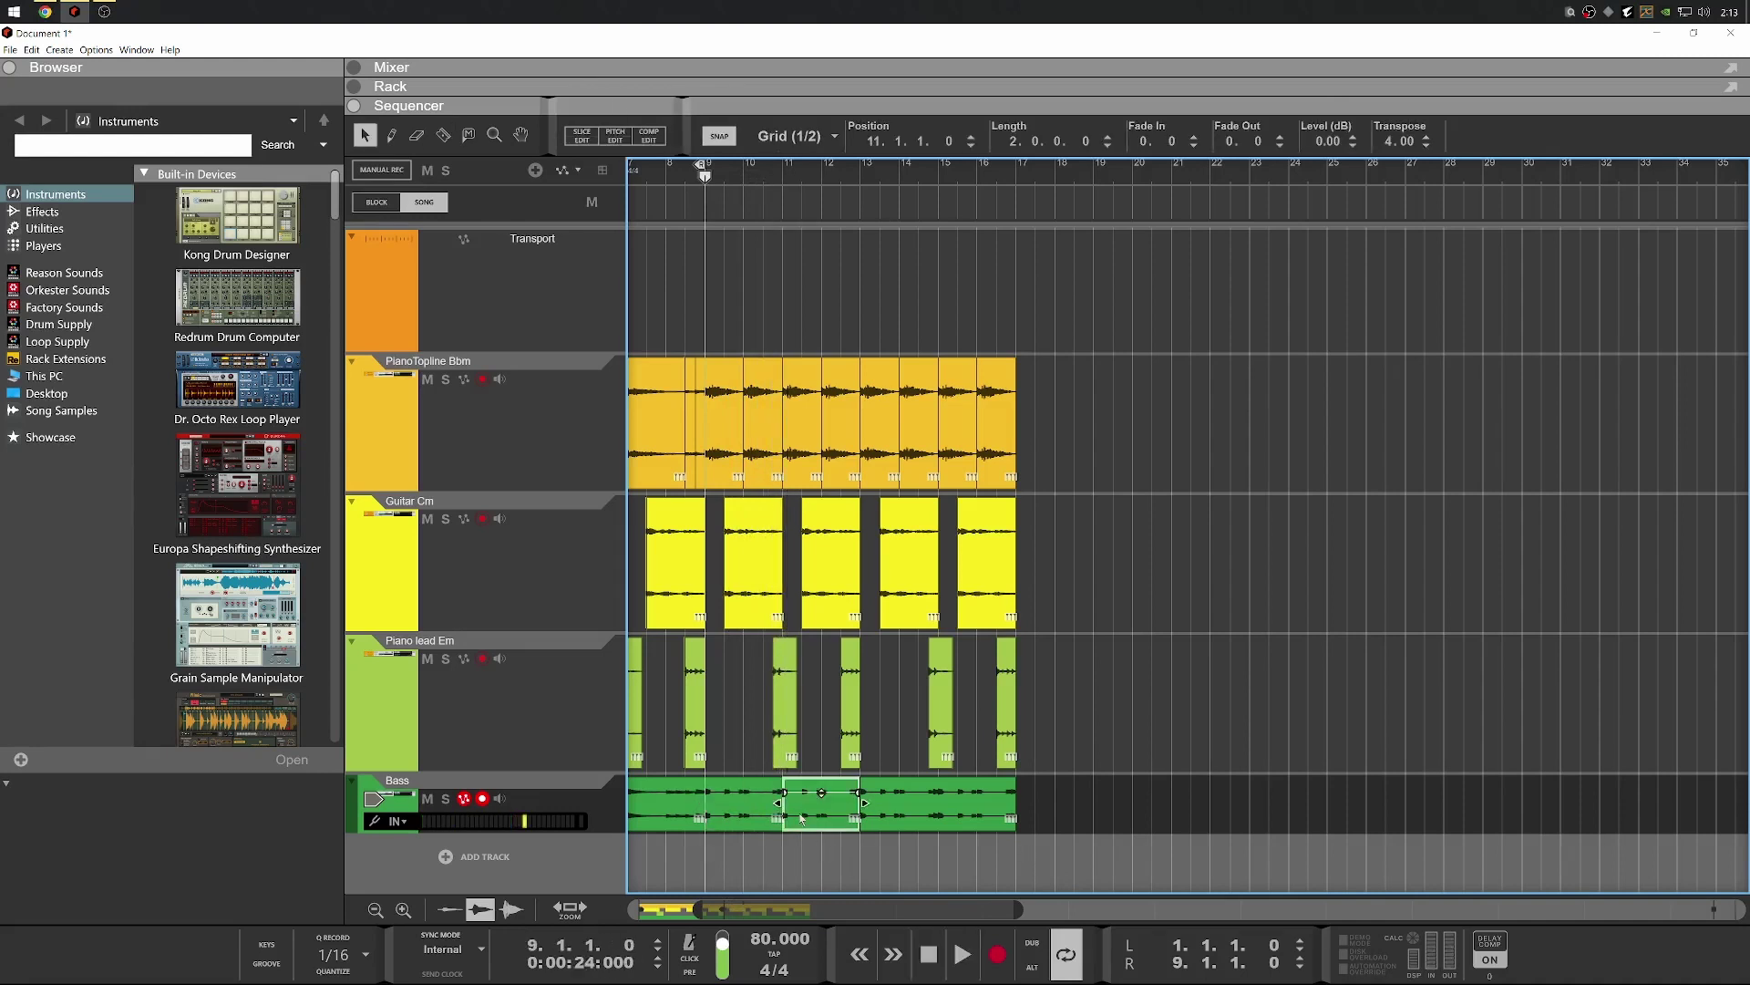
left_click(945, 807)
key("r")
left_click(940, 811)
key("q")
left_click(964, 796)
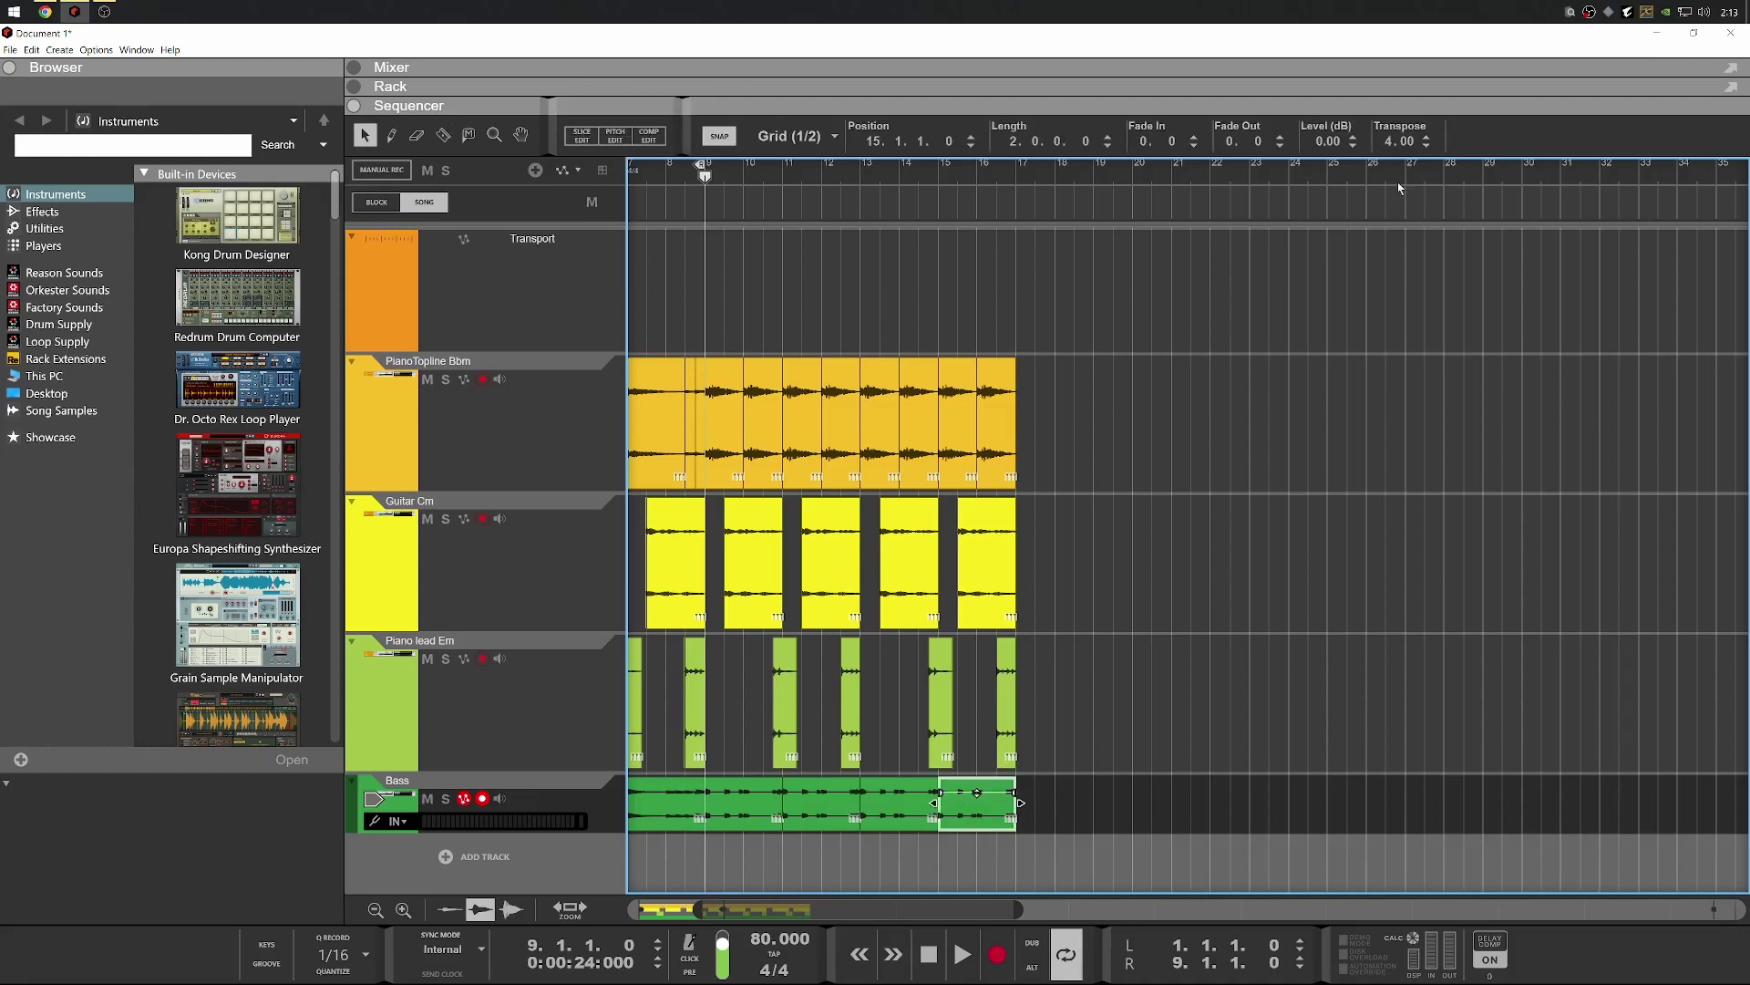
left_click(1426, 145)
Listen to the section from bar 9, checking the Bass clip at bar 5 for comparison, then stop playback
key("space")
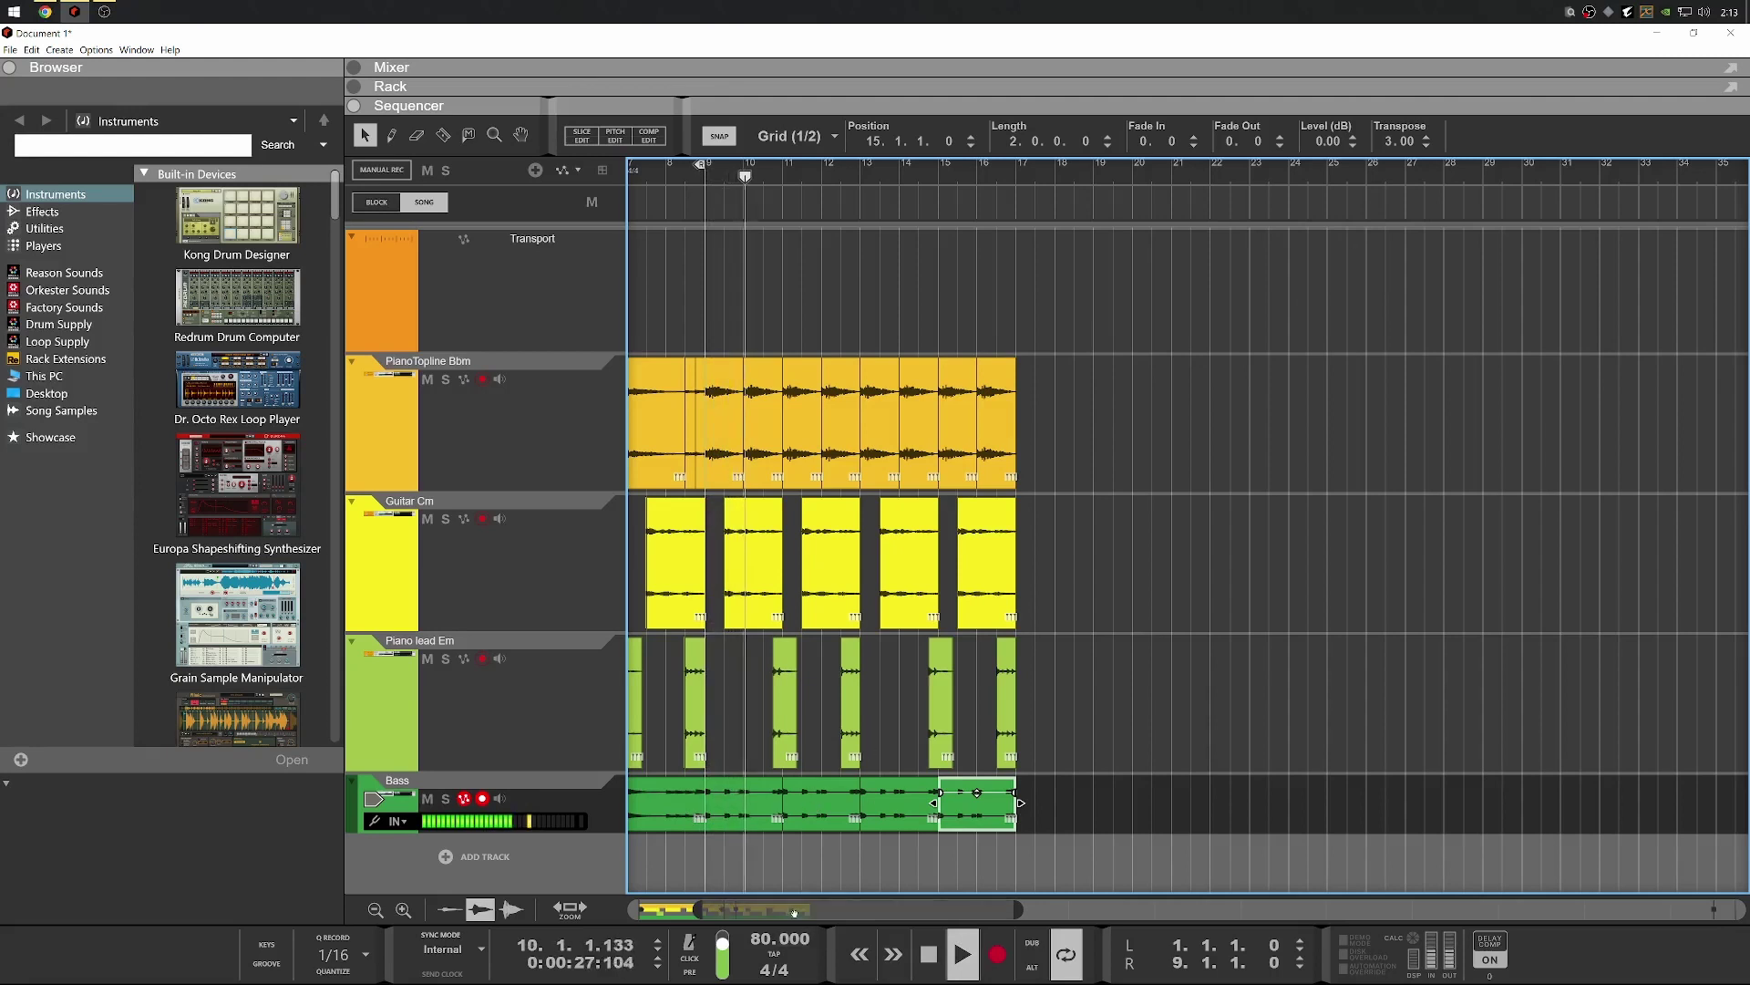
left_click_drag(801, 911, 736, 928)
left_click(816, 825)
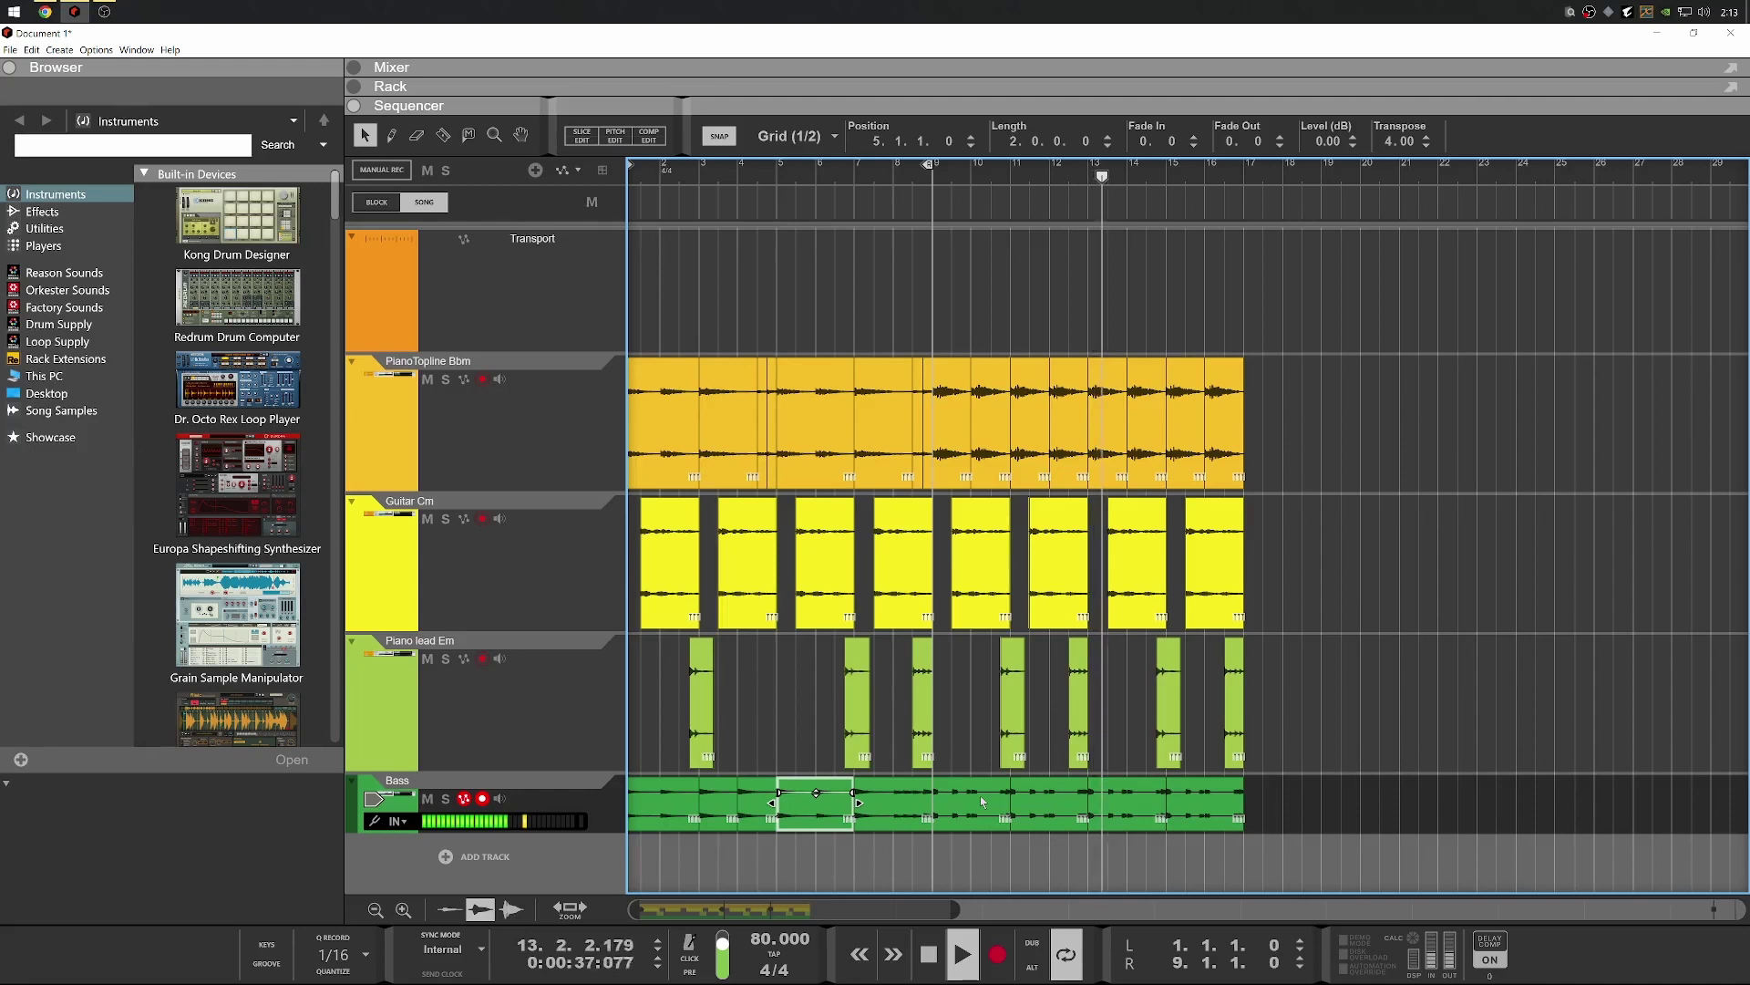
left_click(929, 954)
Try lowering the four Bass clips from bar 9 until the first is at 2.00, raise it to 3.00, and listen
left_click_drag(1355, 830, 930, 780)
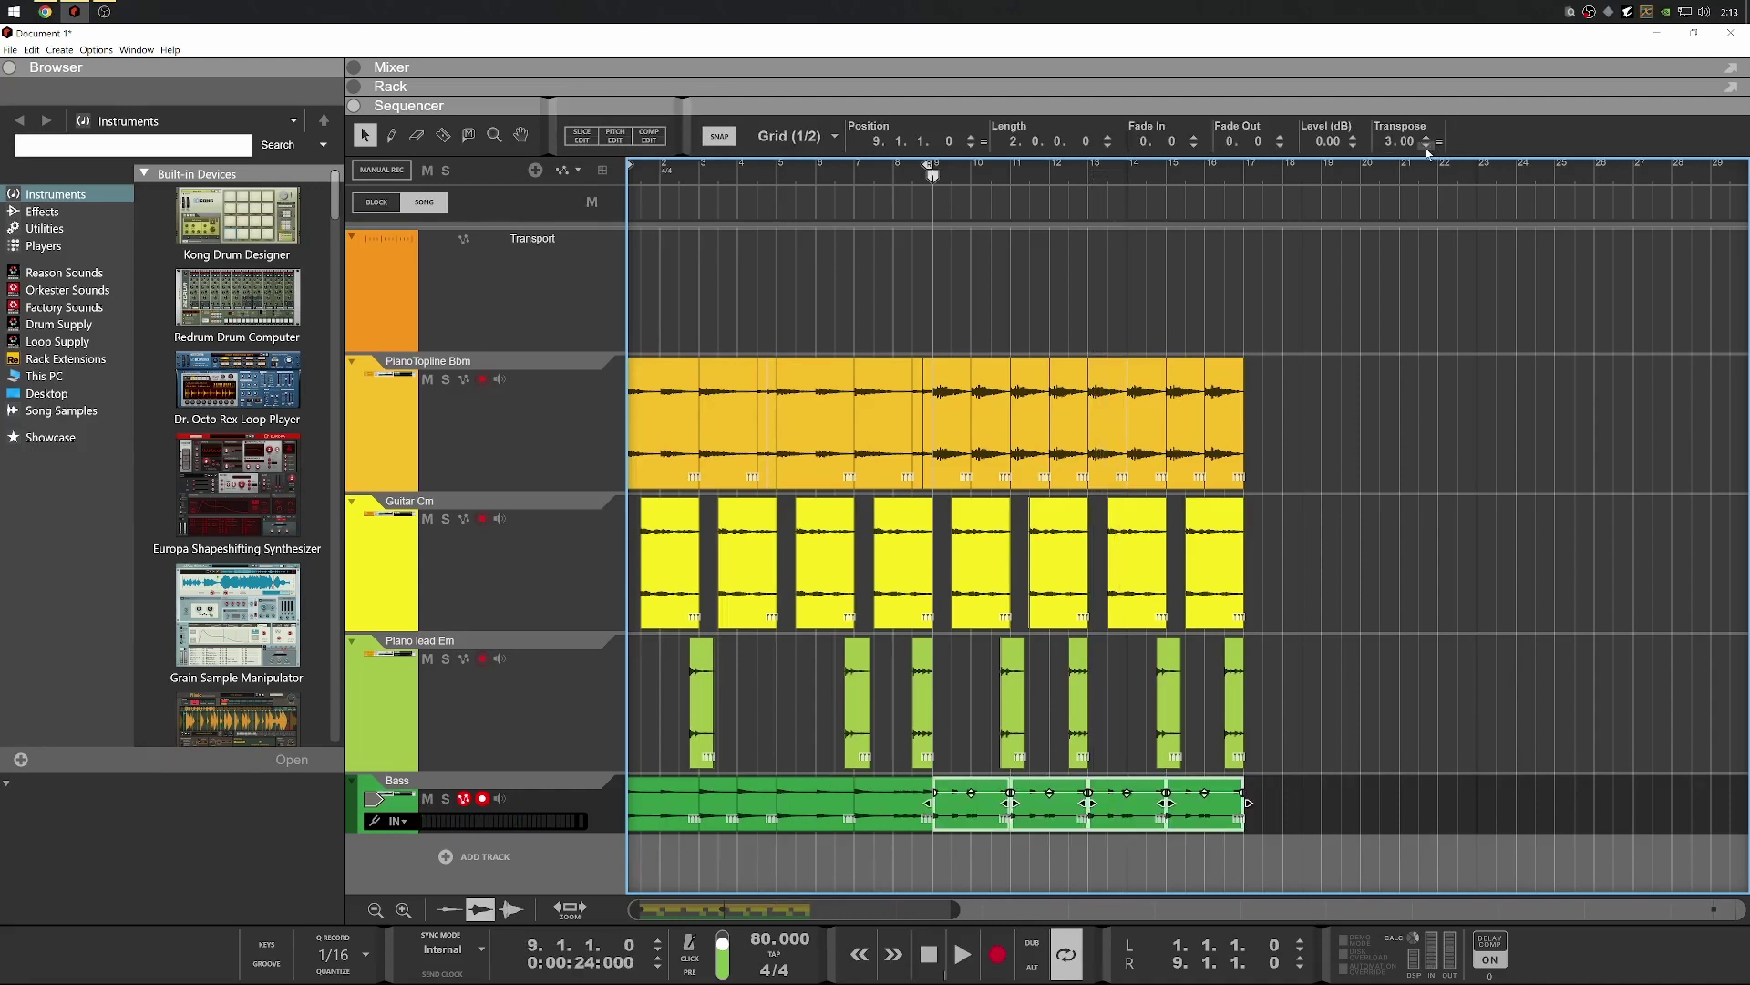
key("space")
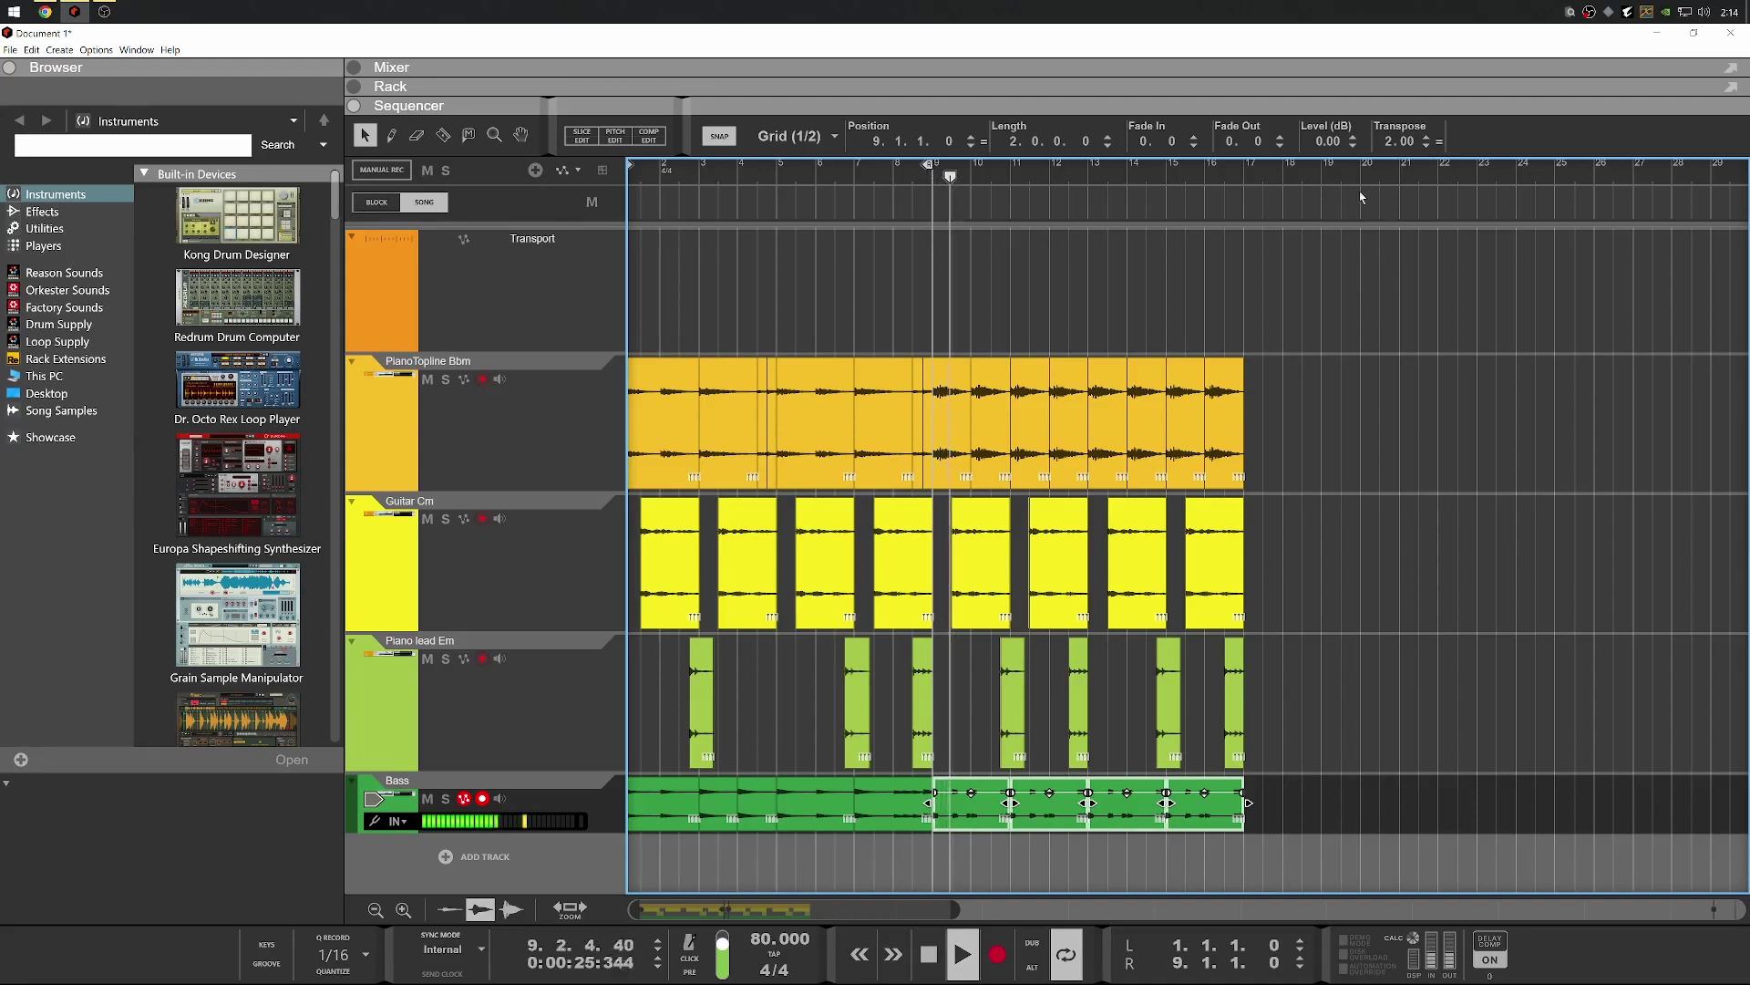
key("space")
left_click(1427, 138)
key("space")
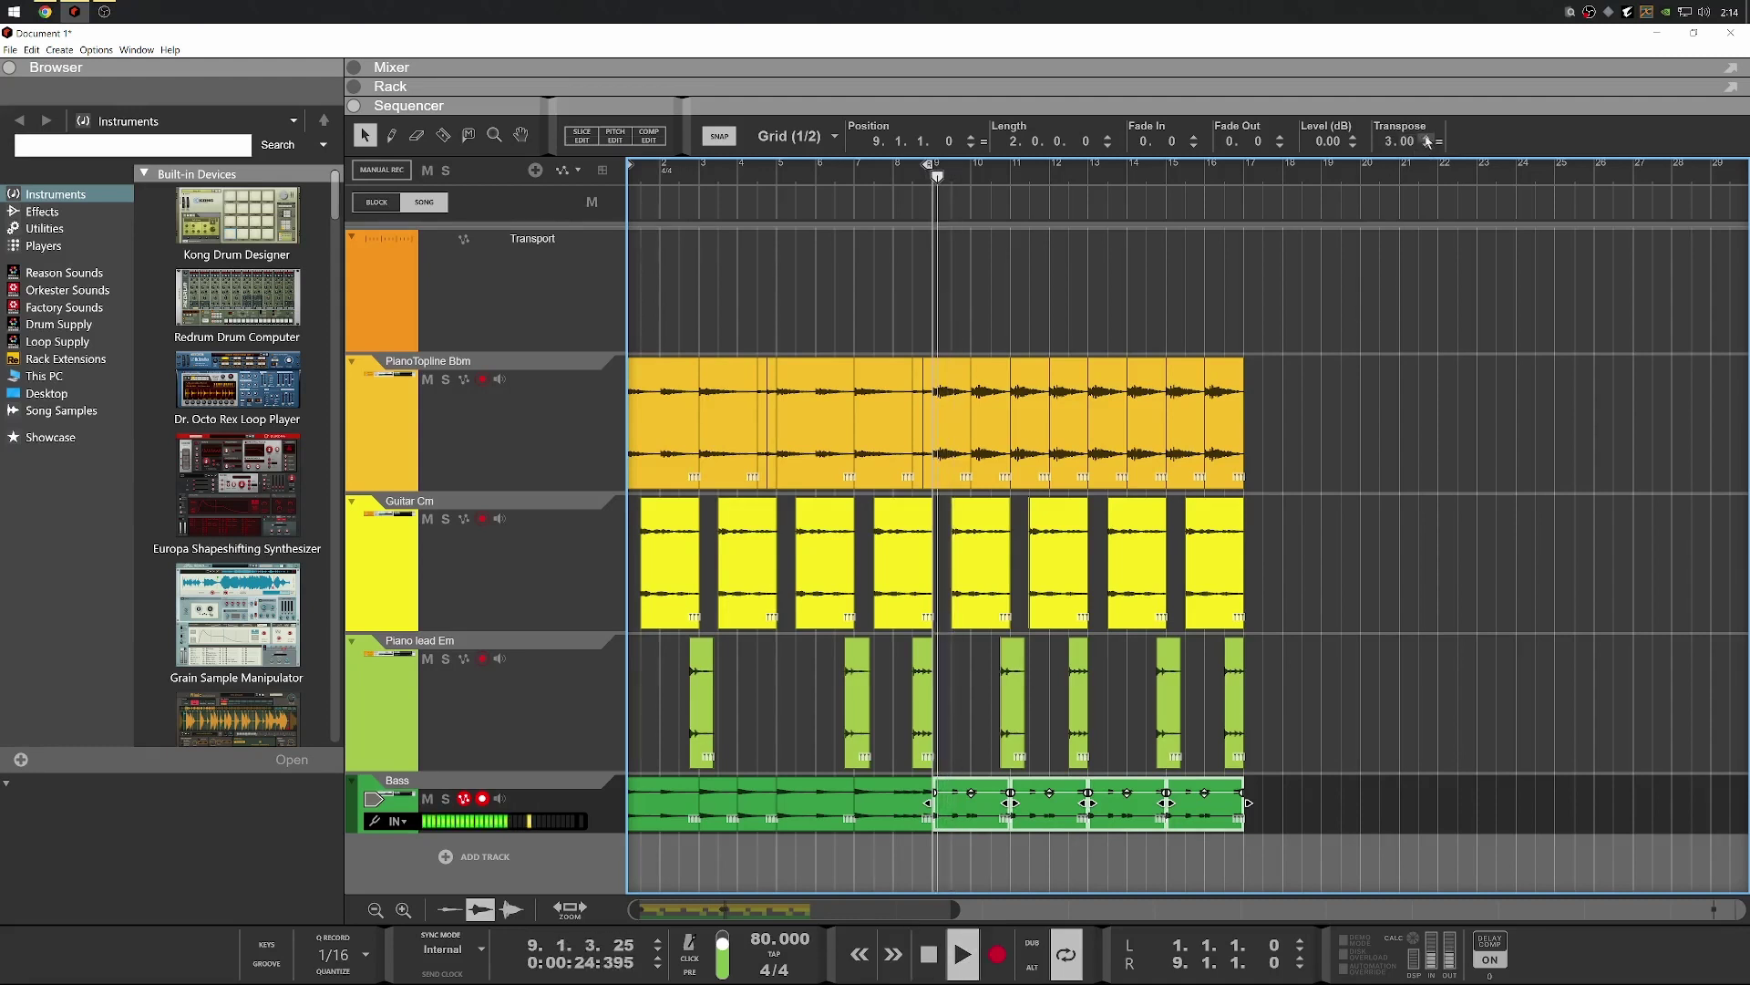
key("space")
Transpose the eight PianoTopline Bbm clips from bar 9 up four semitones, the first to 4.00, and start playback
left_click(963, 406)
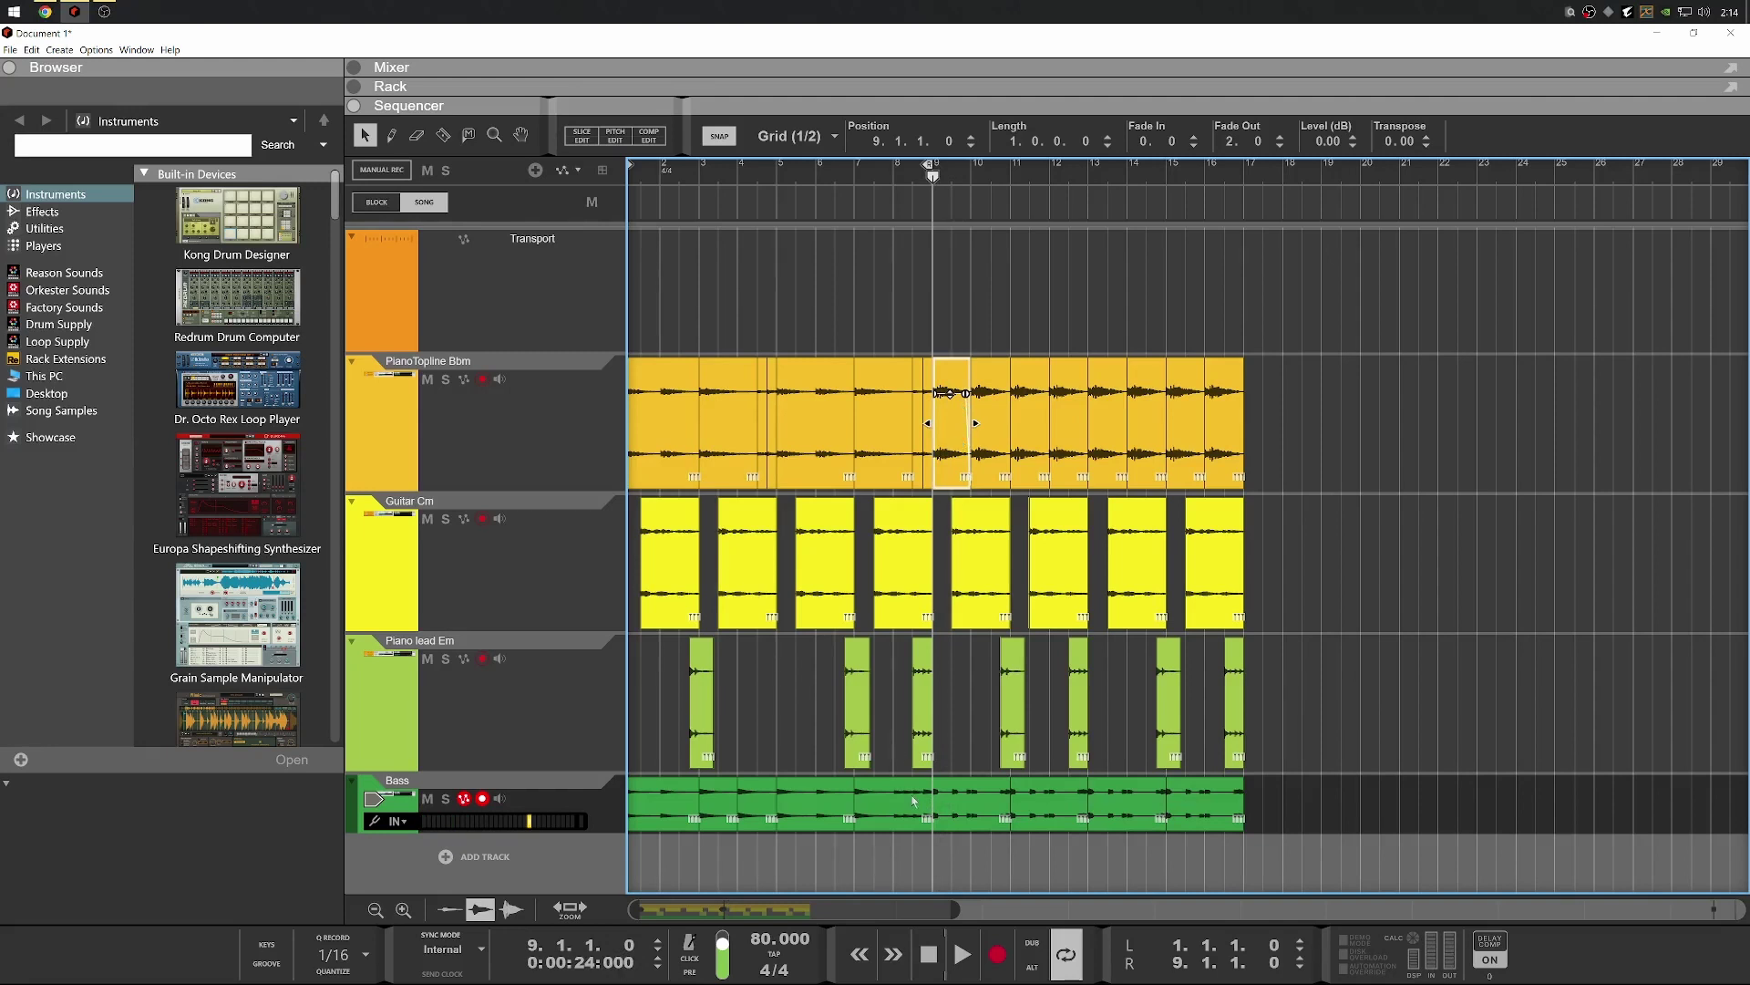
scroll(1008, 503, "down", 2)
left_click(682, 455)
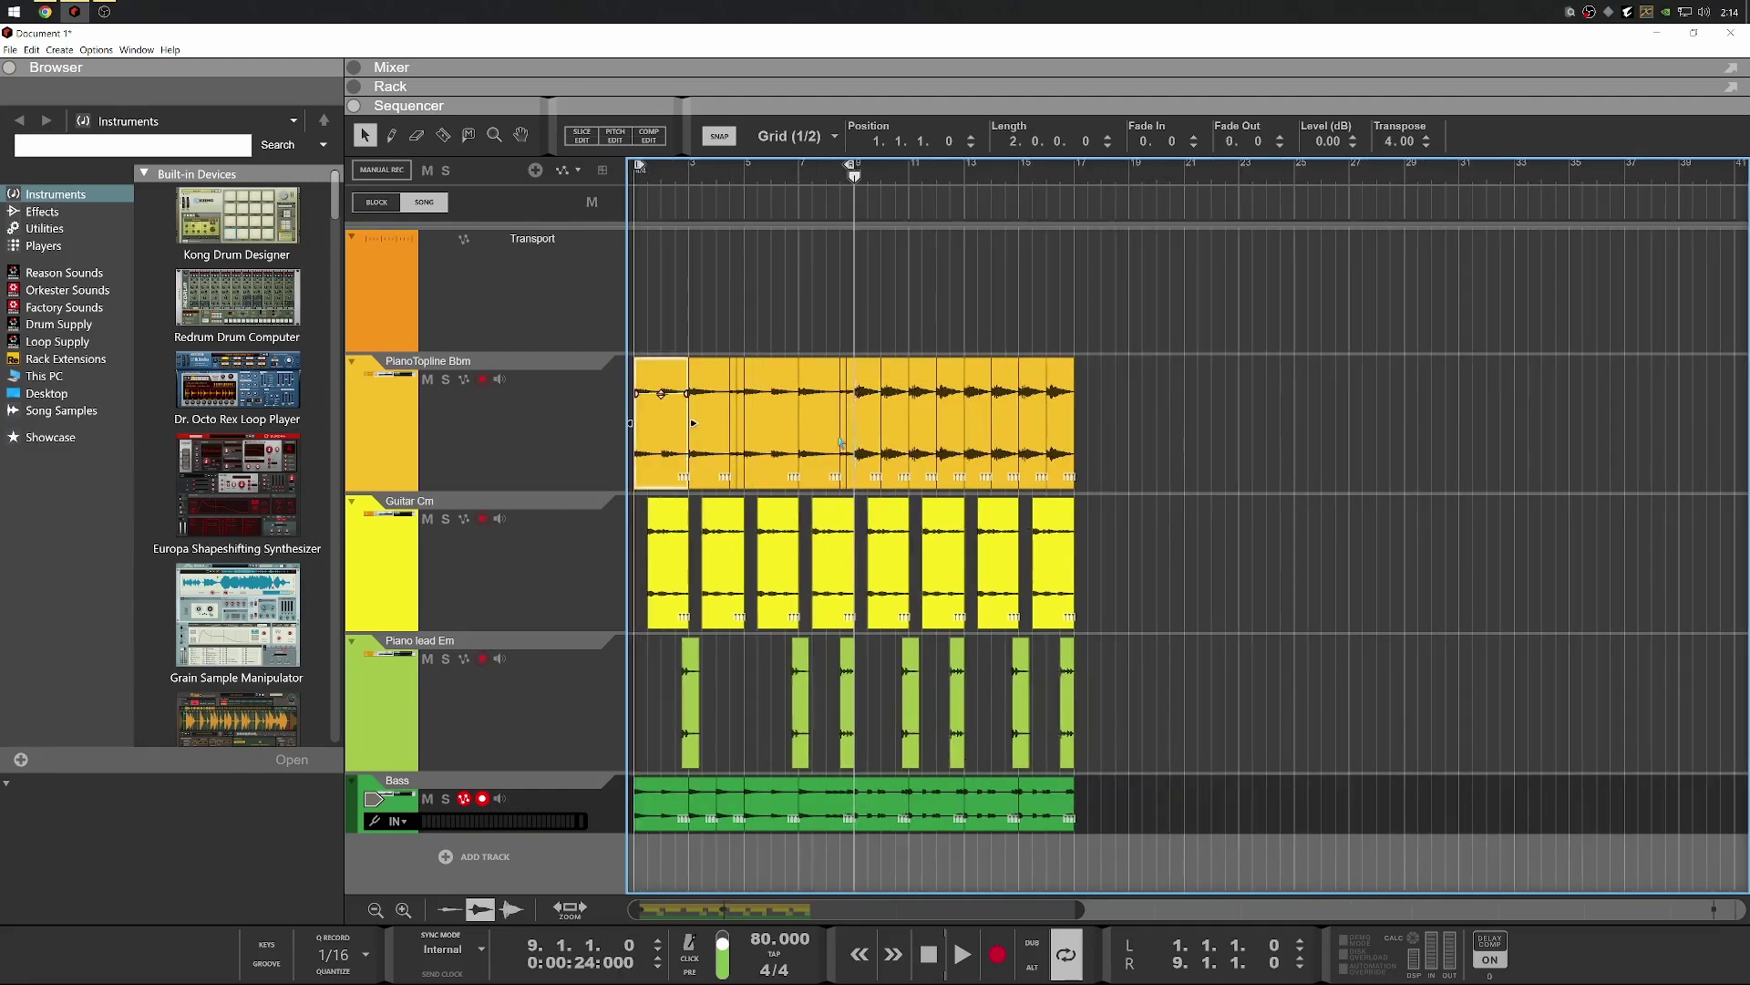
left_click(862, 445)
left_click_drag(1082, 419, 912, 423)
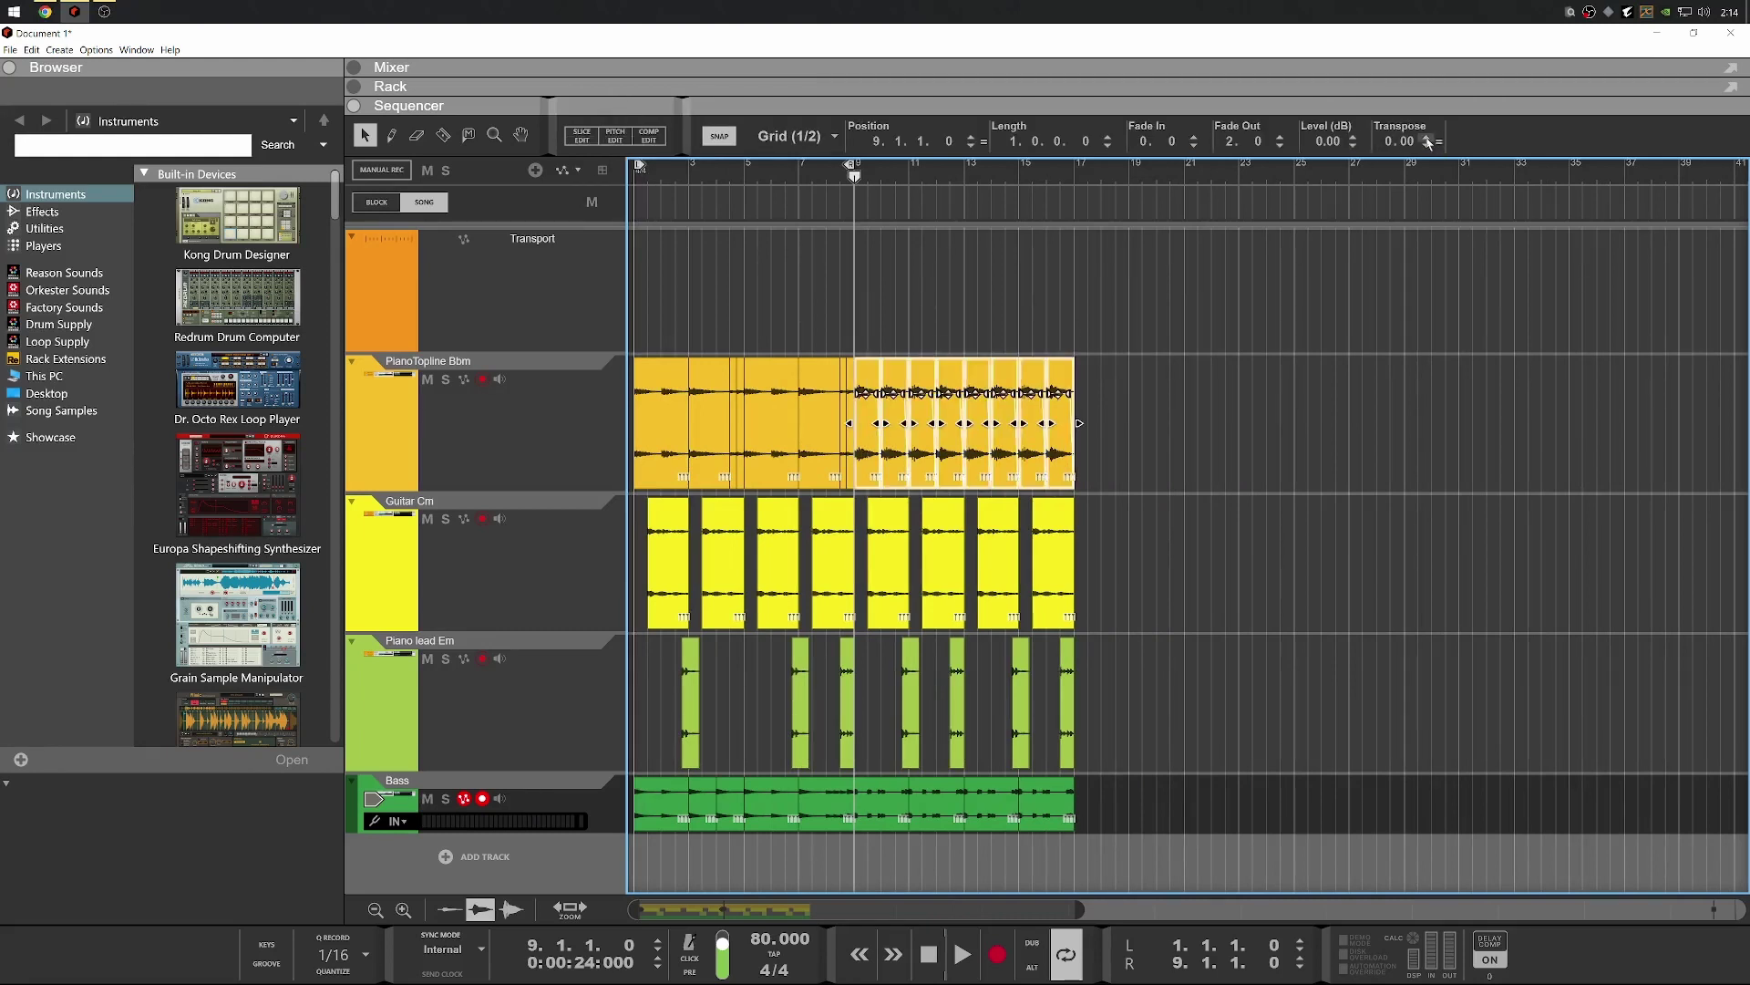
left_click(1113, 415)
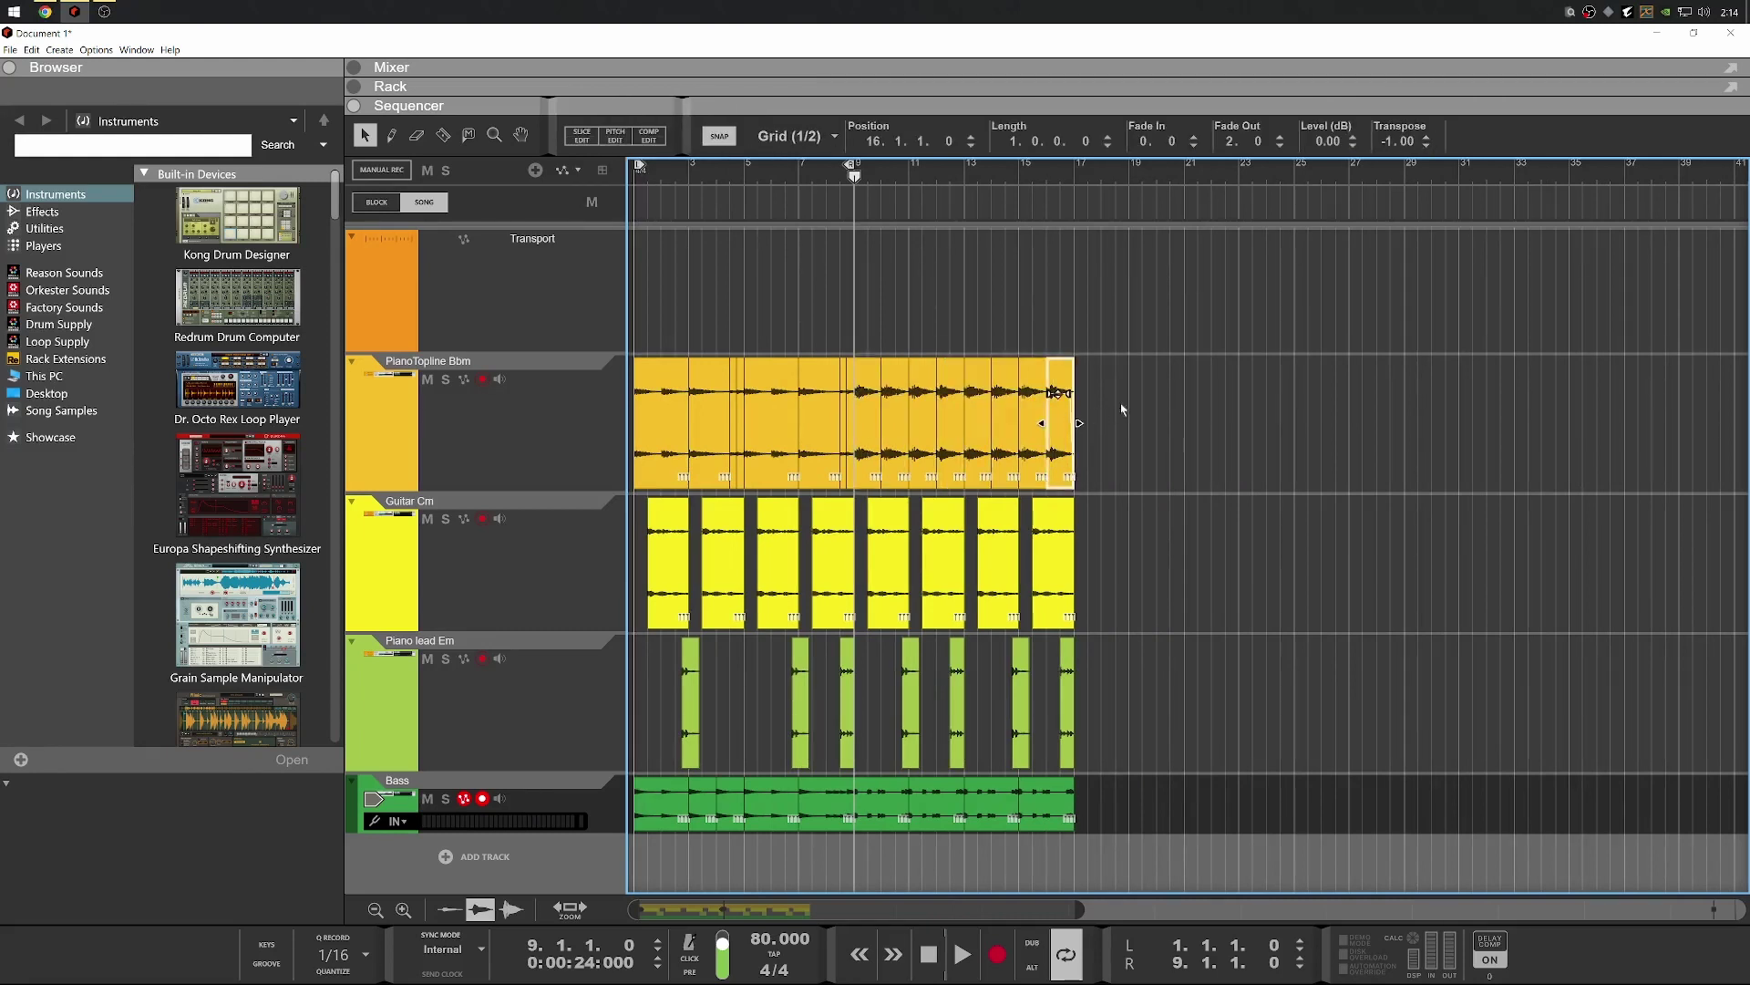
left_click_drag(1123, 410, 870, 415)
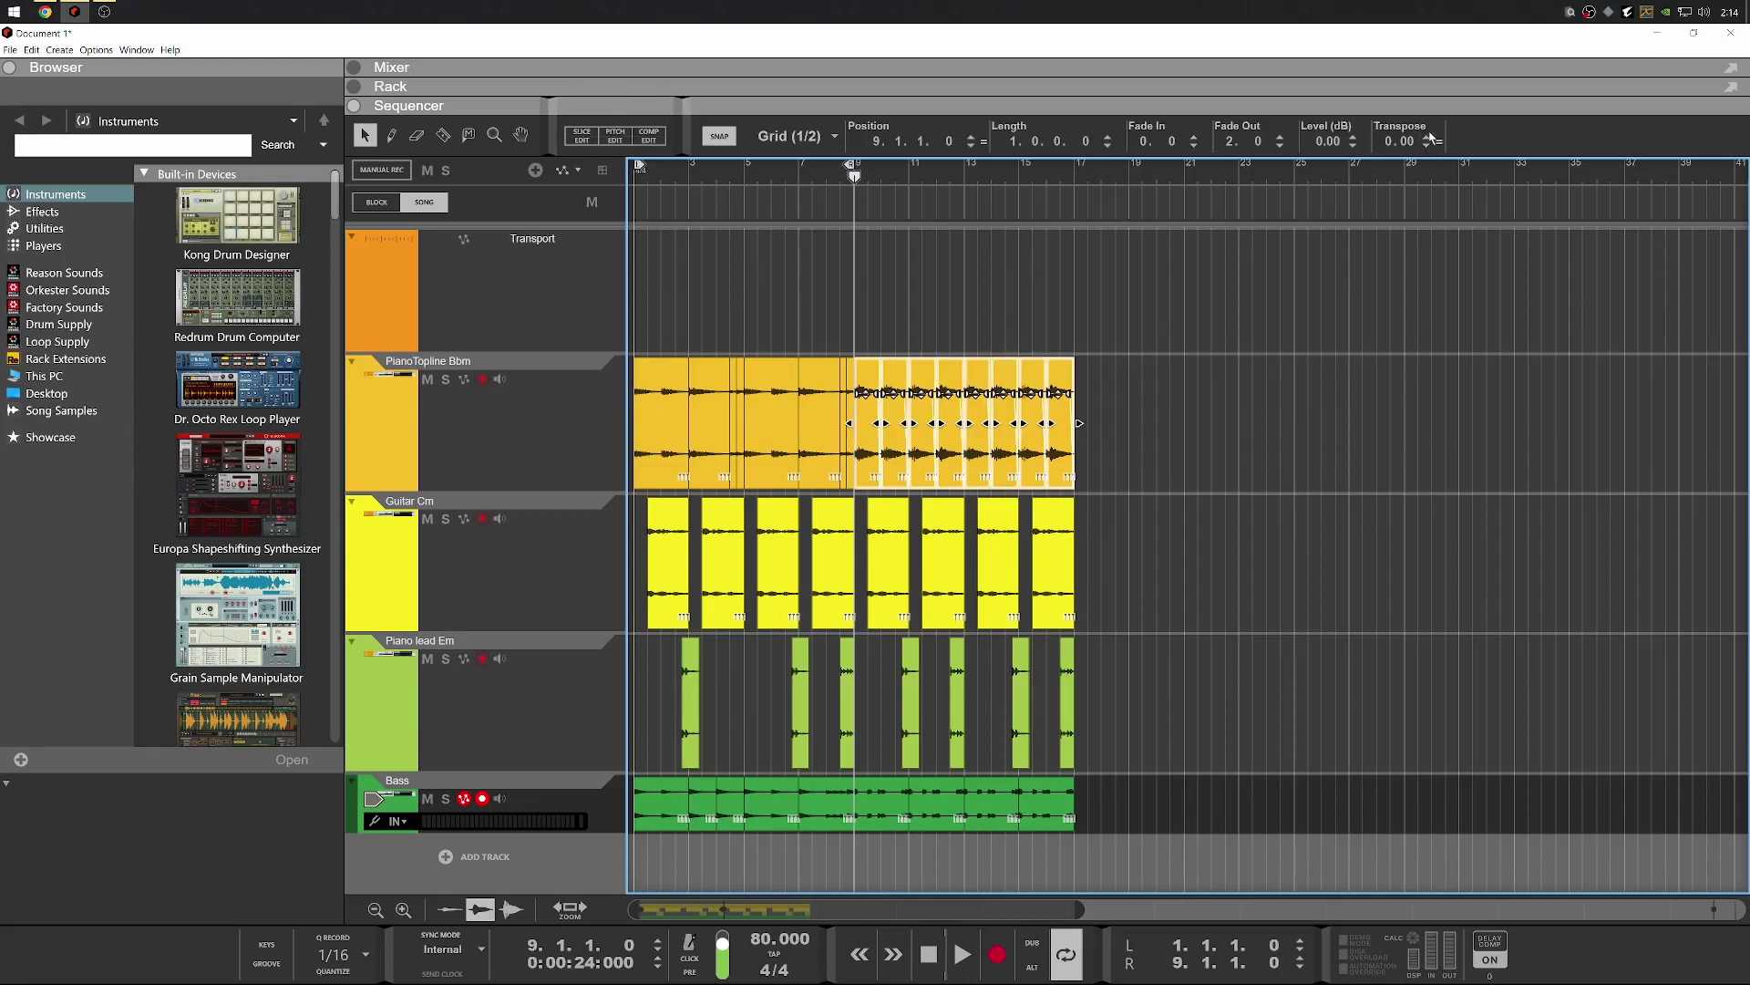
key("space")
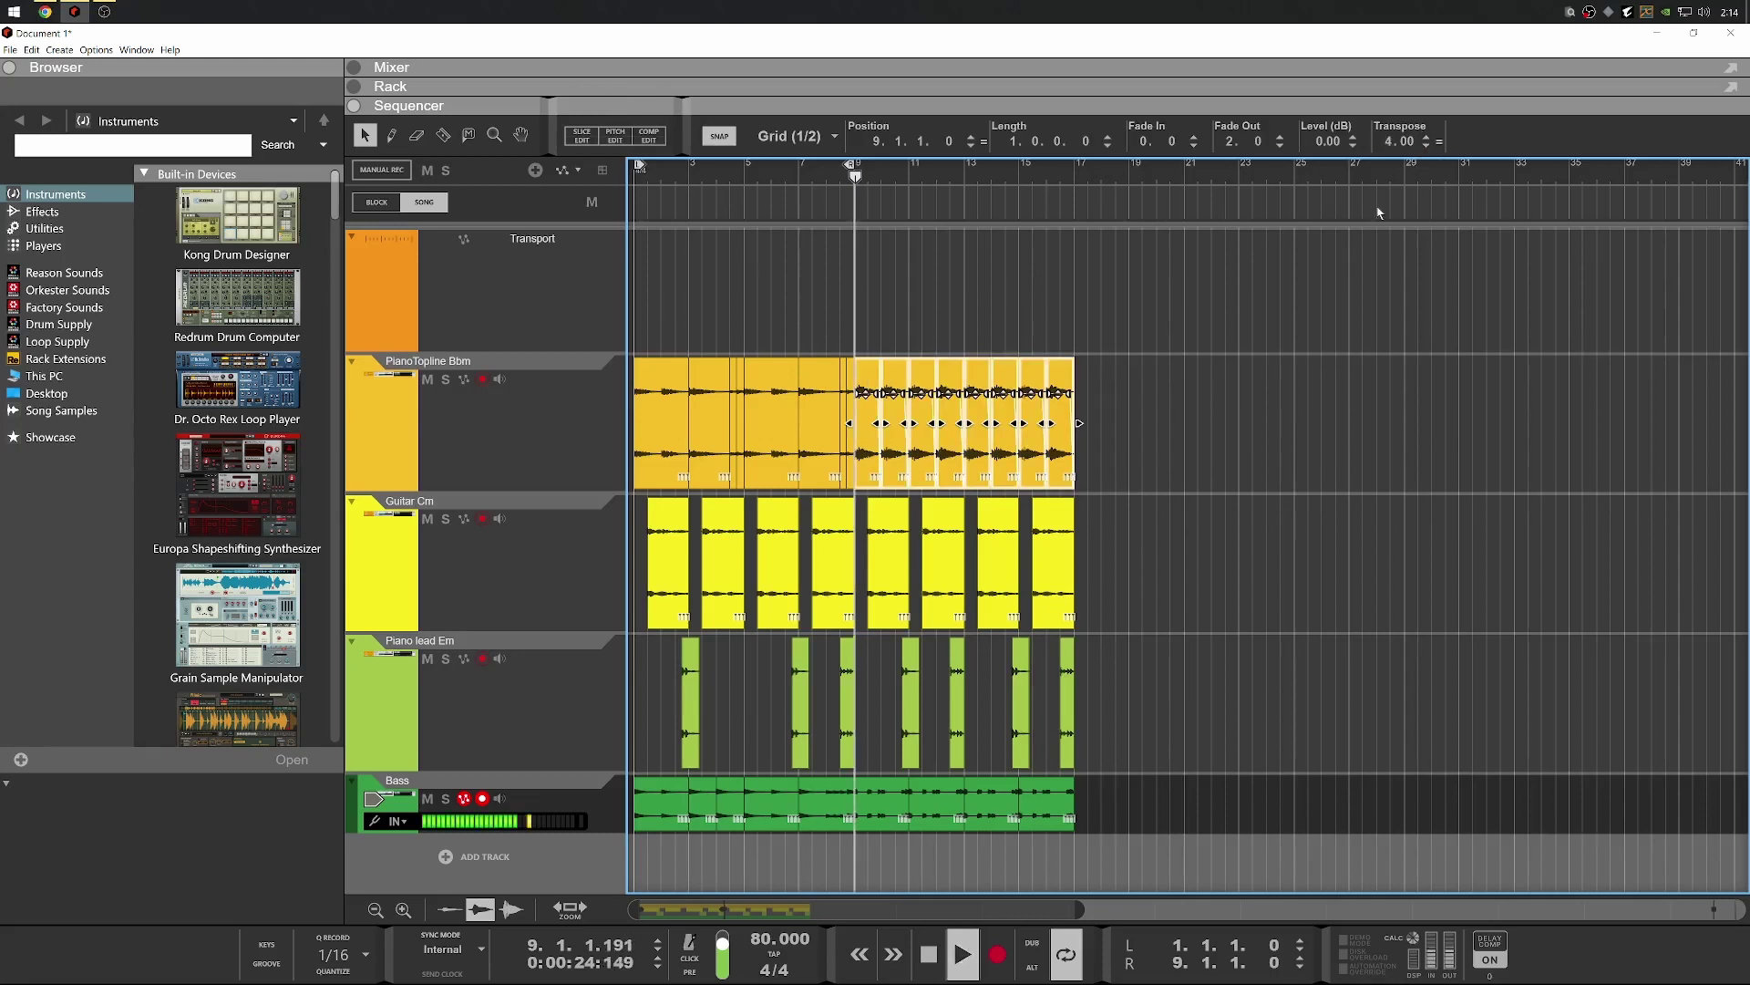
Extend the loop end to bar 17 with looping on, listen briefly, and stop playback
left_click(835, 194)
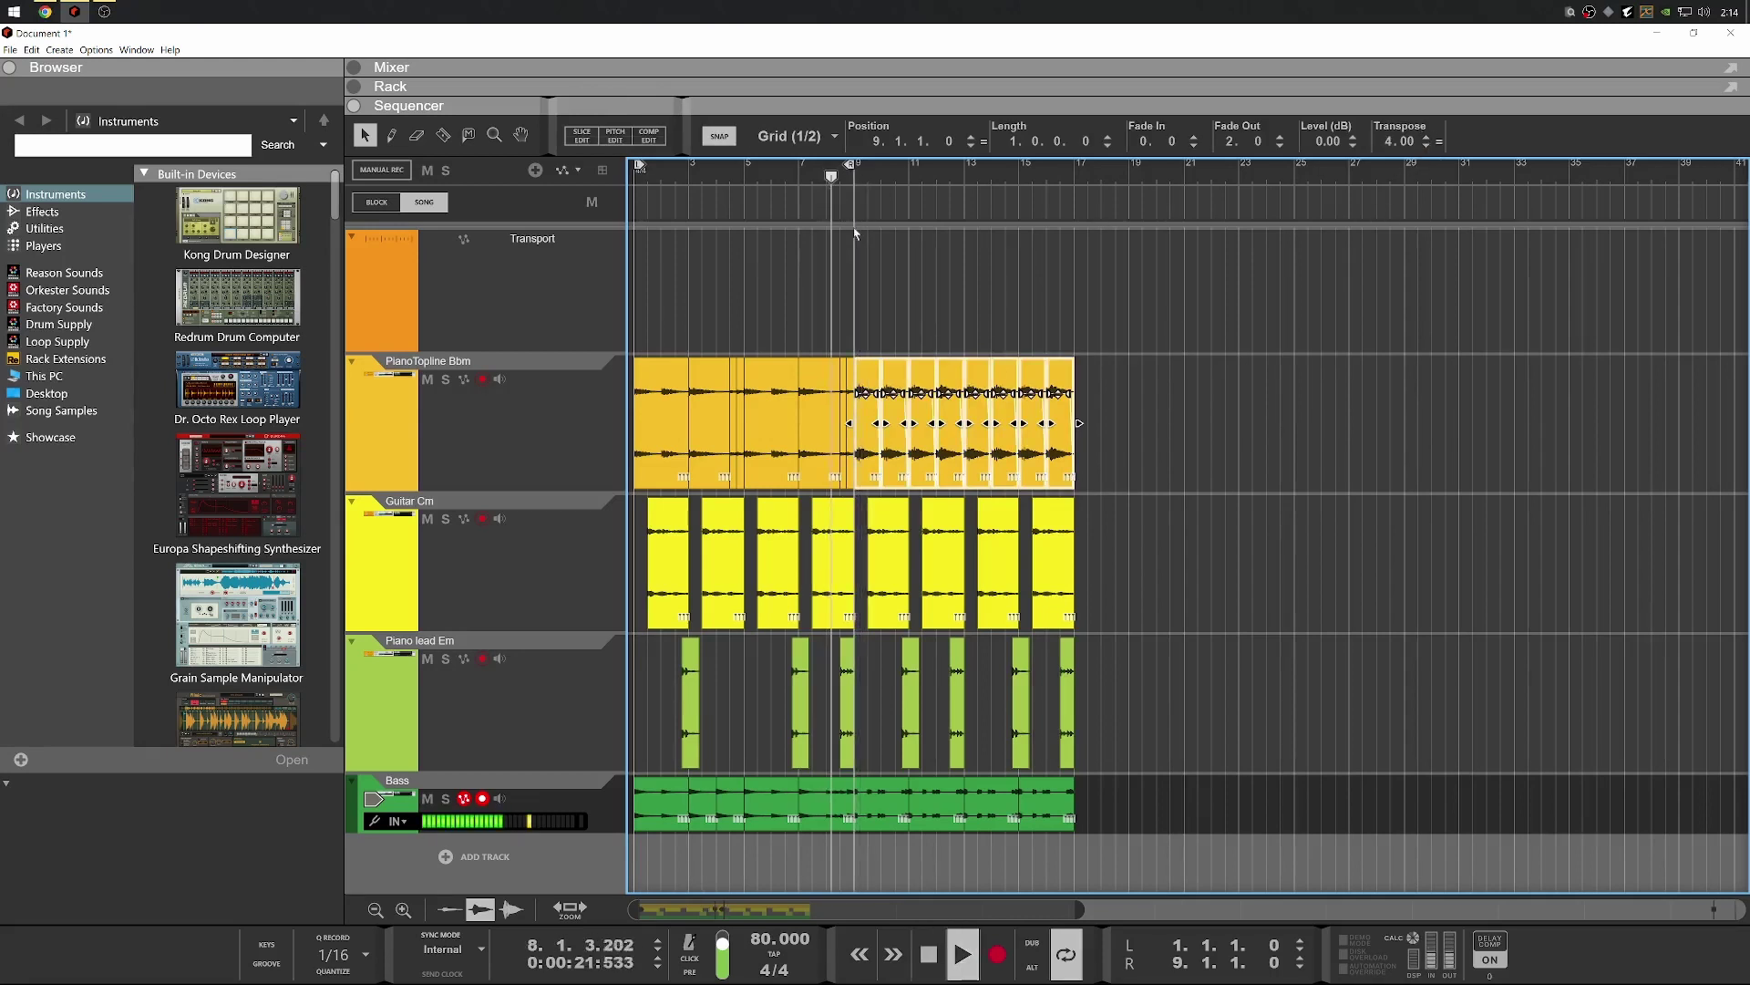
left_click(1063, 952)
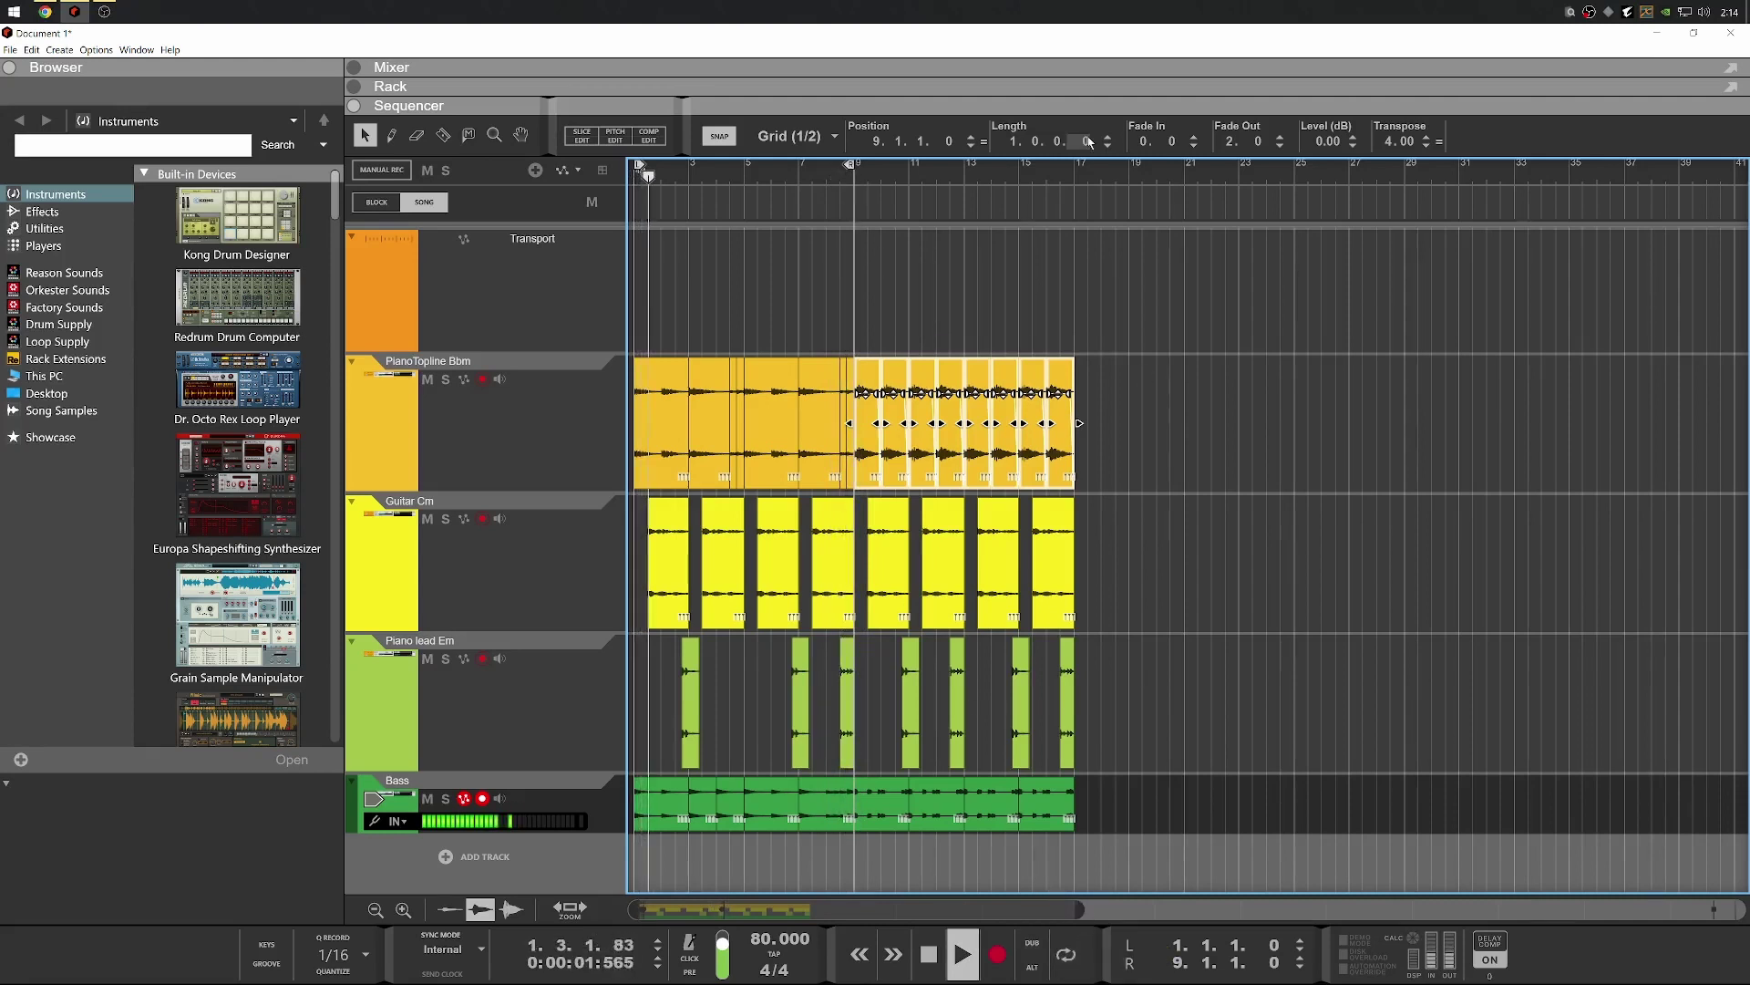
left_click(1053, 963)
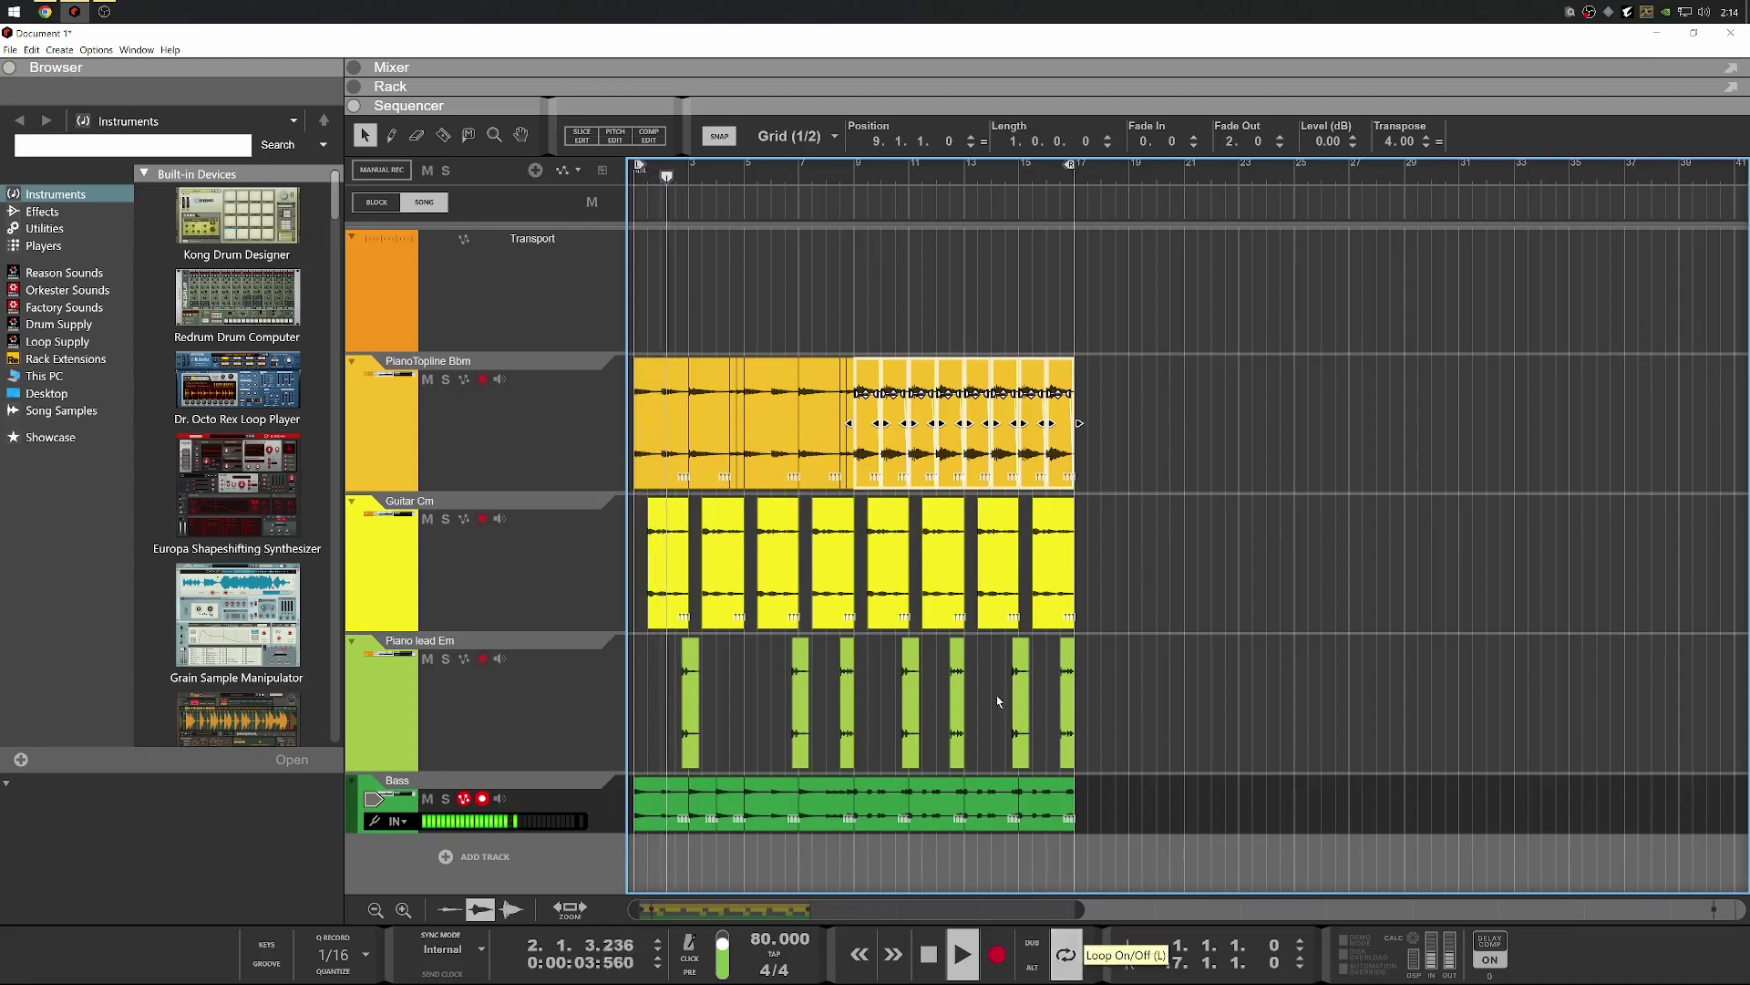
key("space")
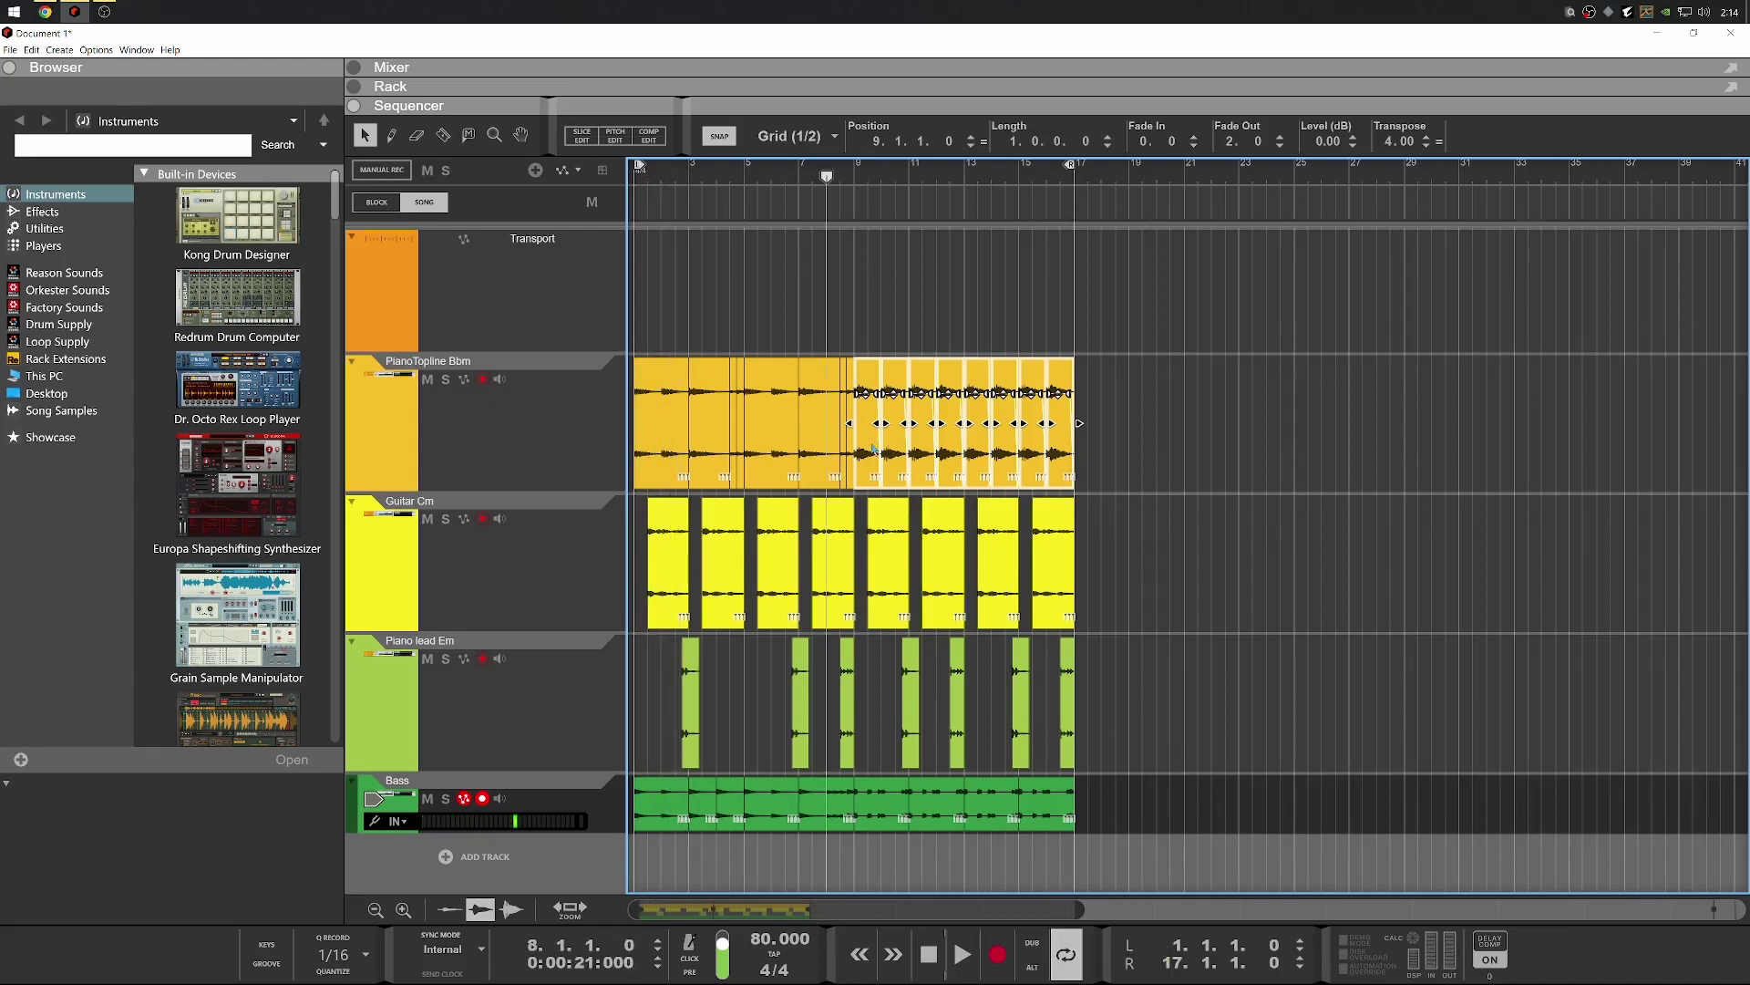
Play from bar 8 and raise the four Bass clips from bar 9 one semitone, the first to 4.00
key("space")
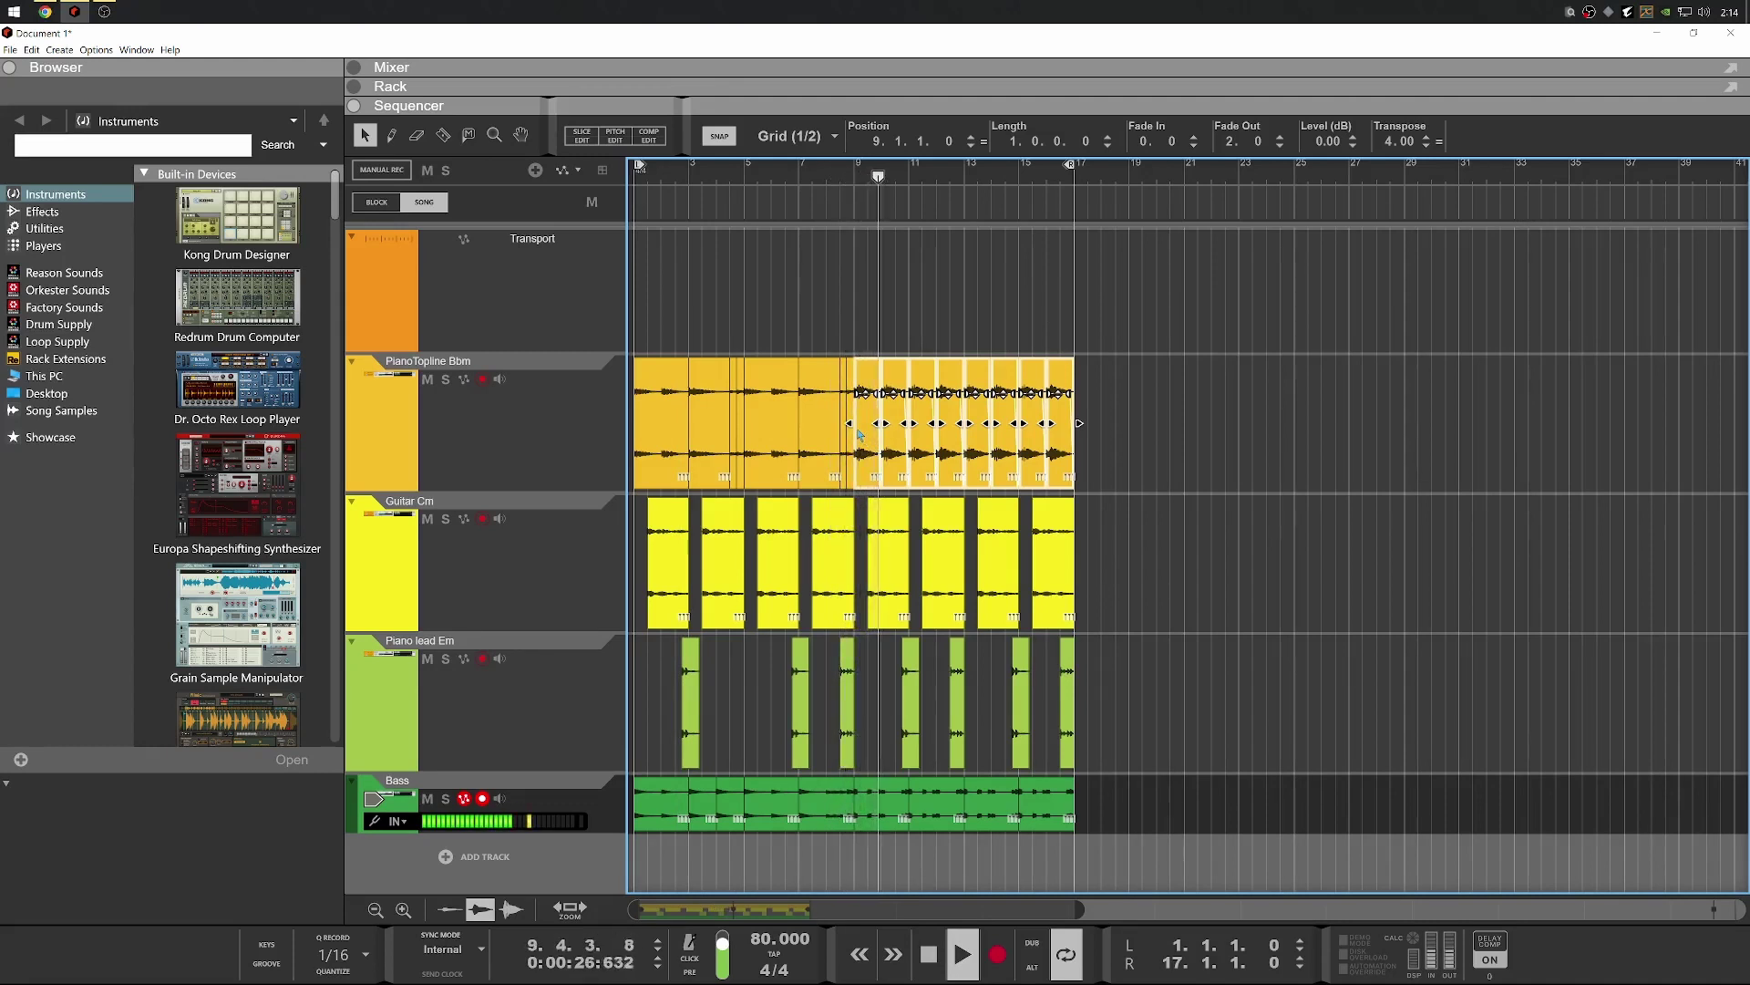
left_click_drag(1092, 813, 870, 800)
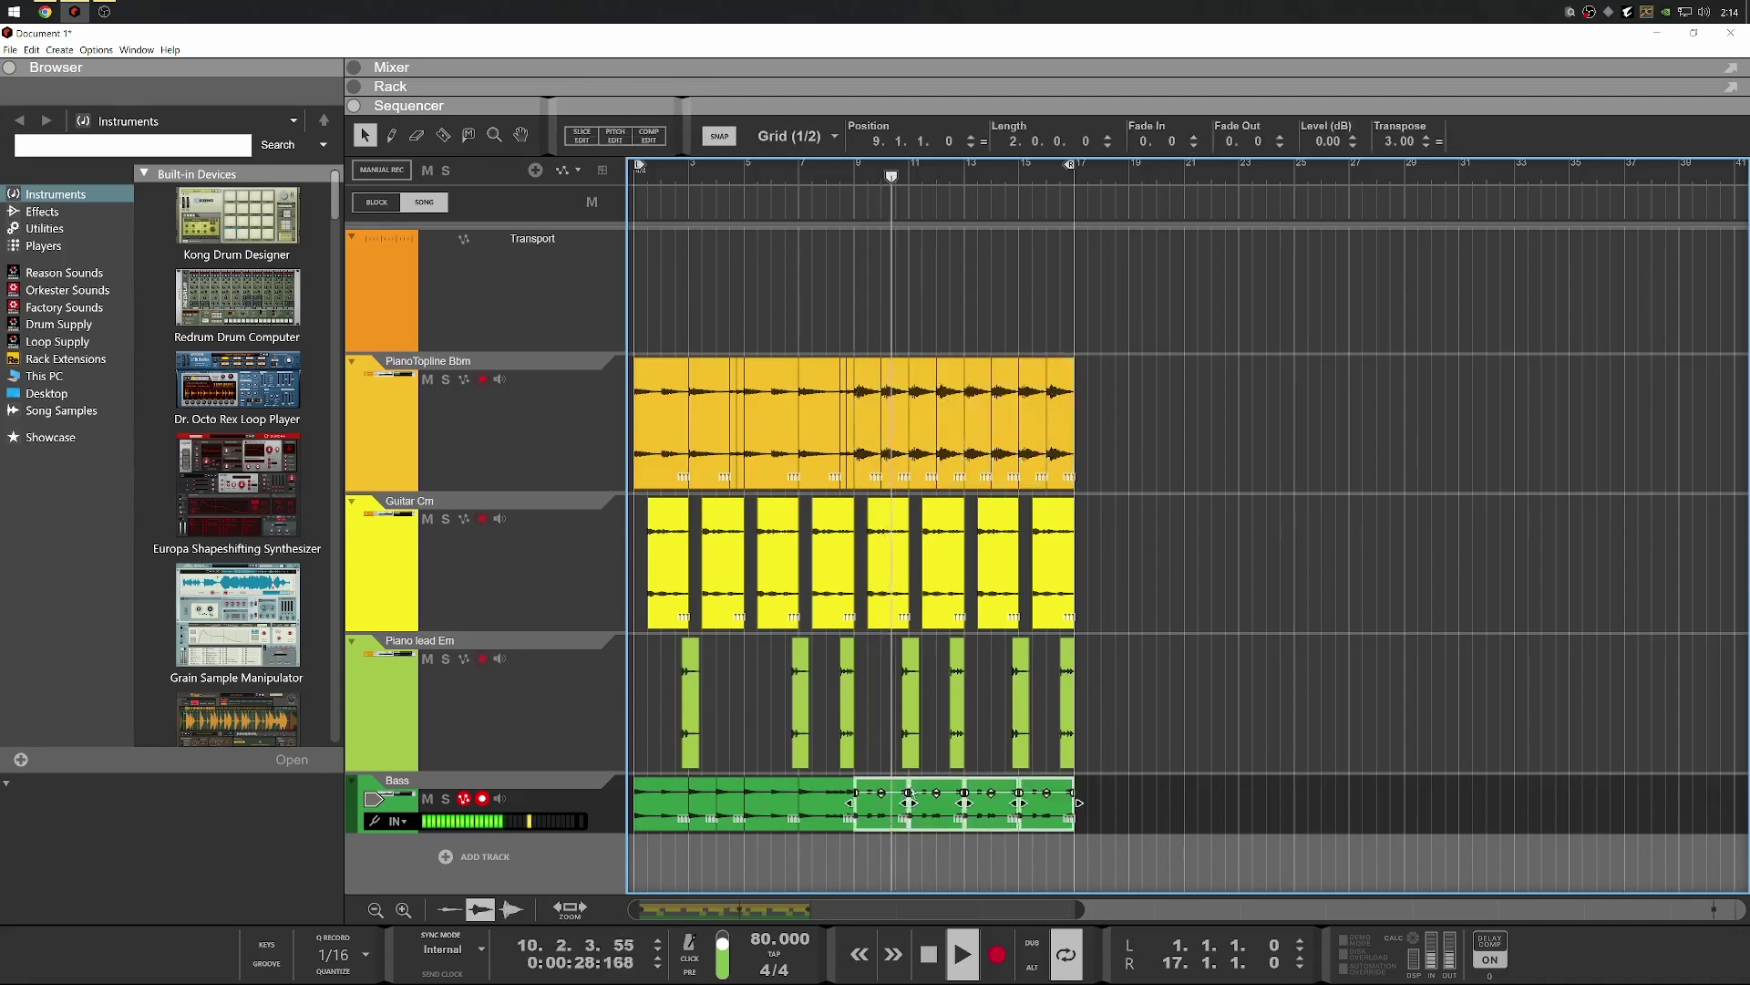
left_click(1427, 137)
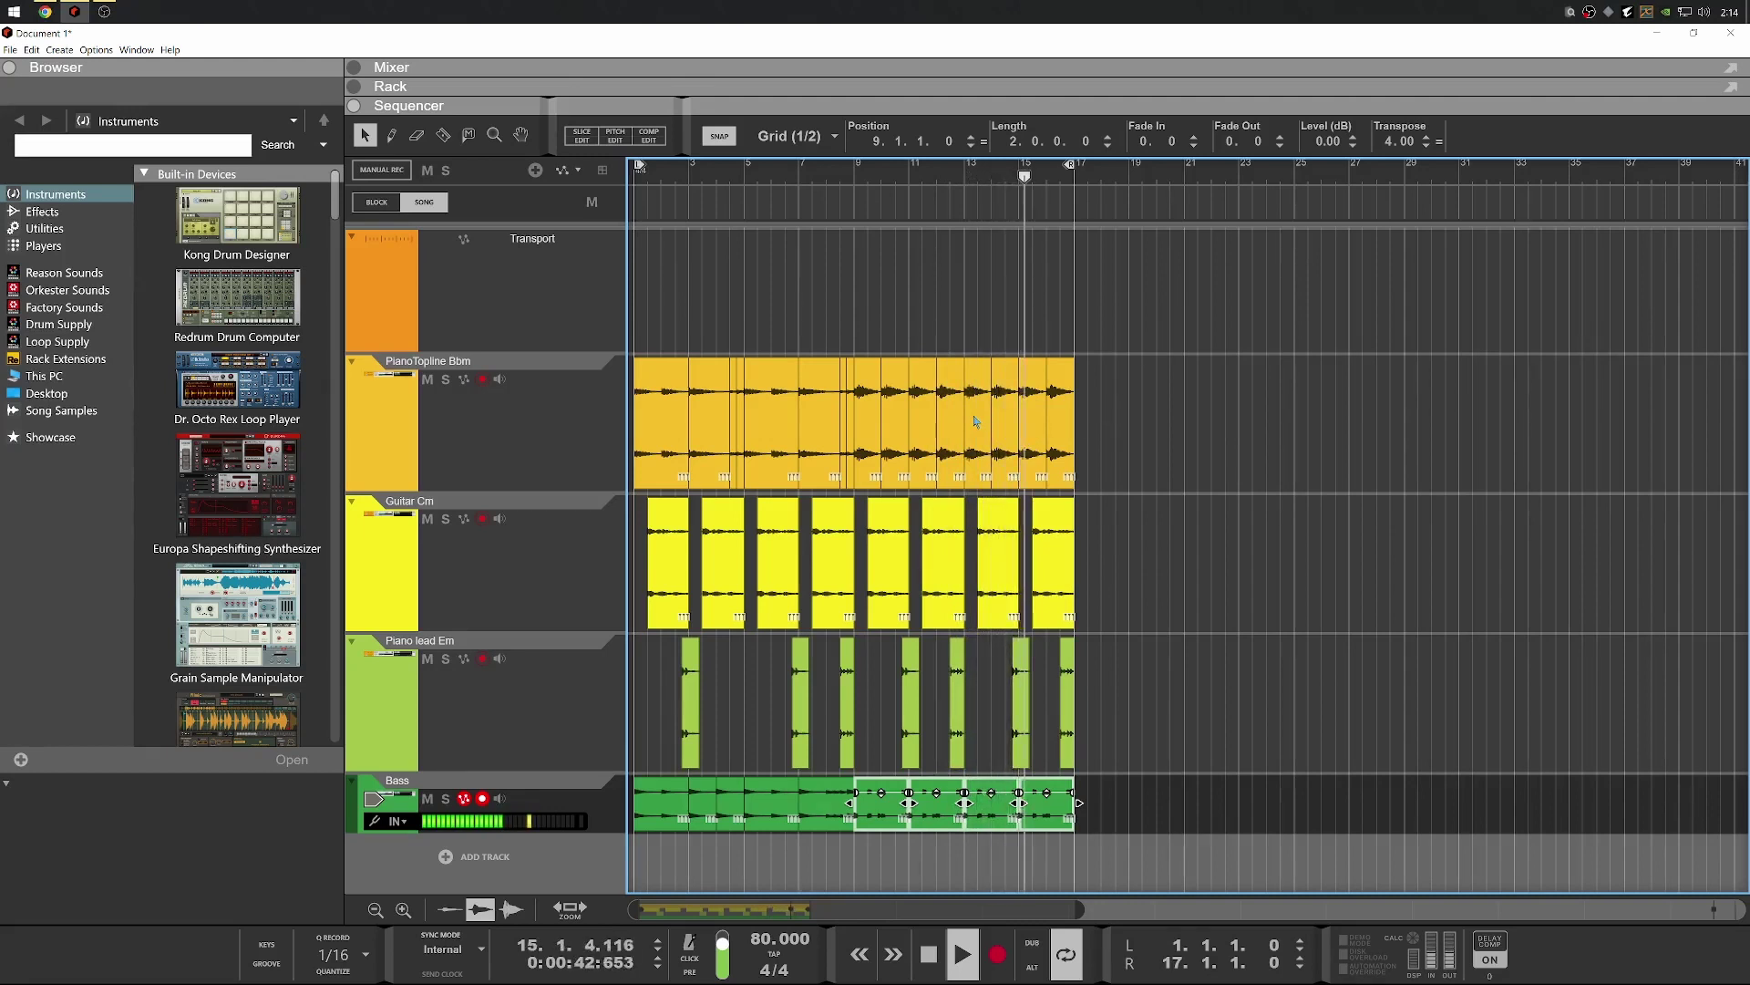
Check the transpose settings of the last Piano lead Em clips and the Guitar Cm clips from bar 9 during playback
left_click_drag(1185, 693, 1007, 720)
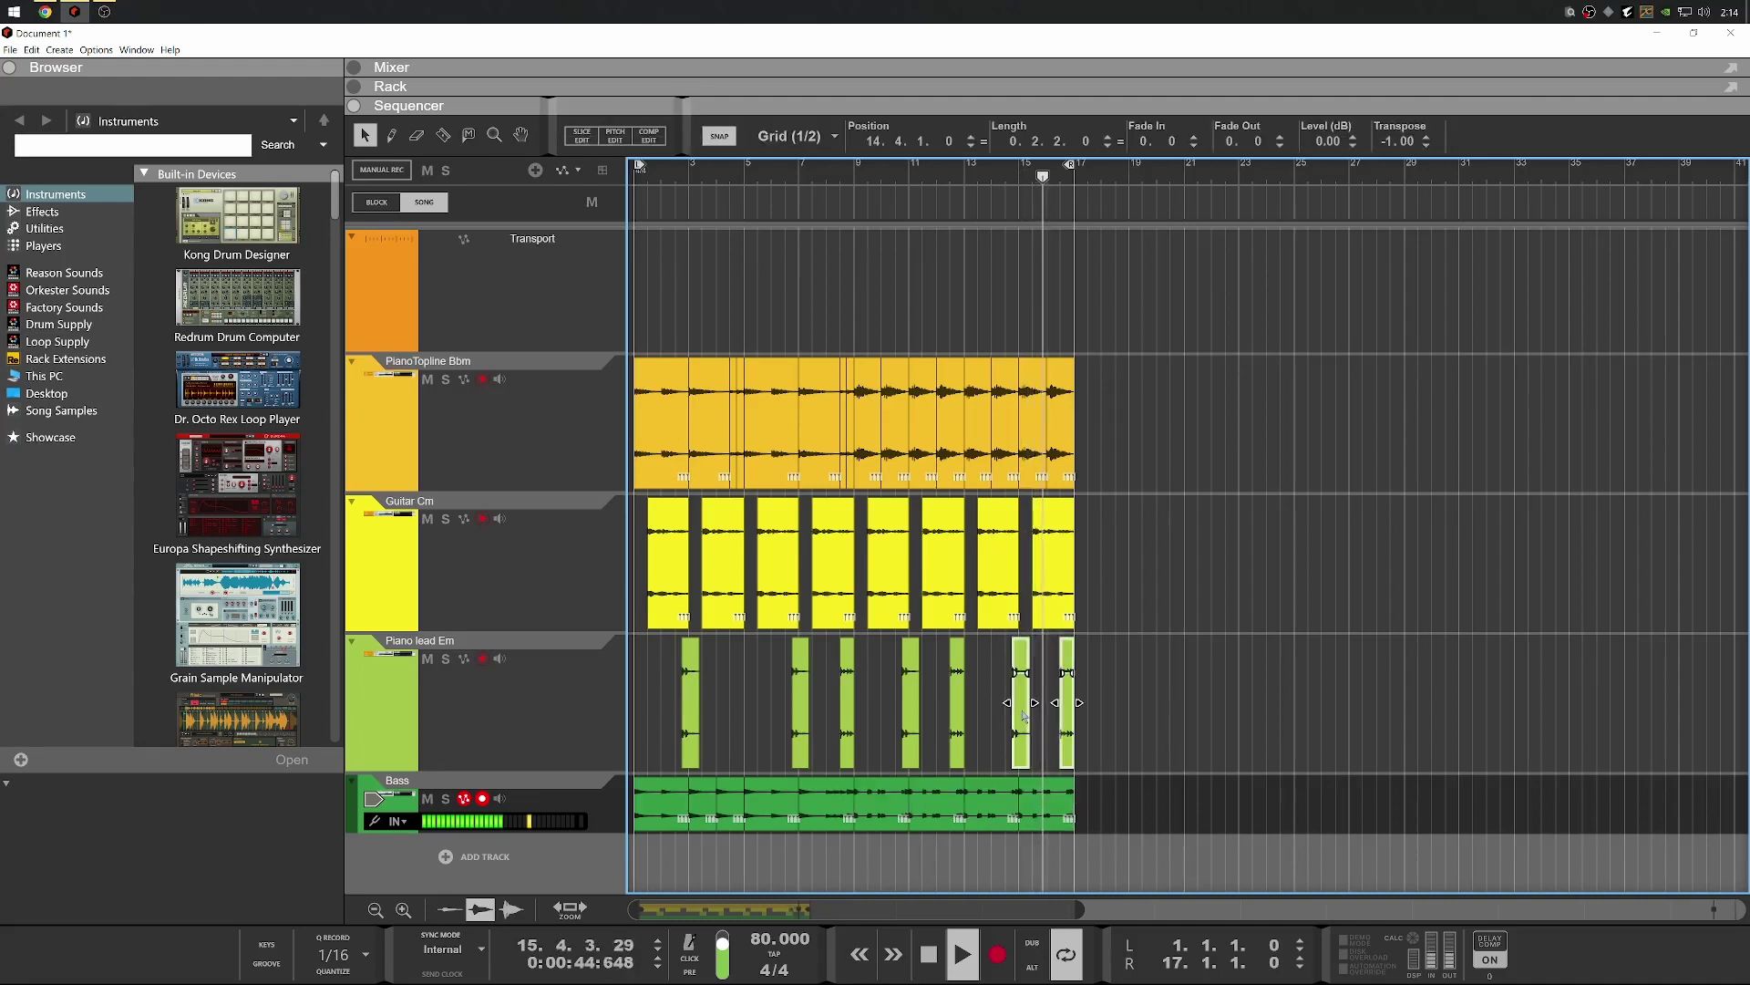
left_click_drag(1111, 560, 999, 608)
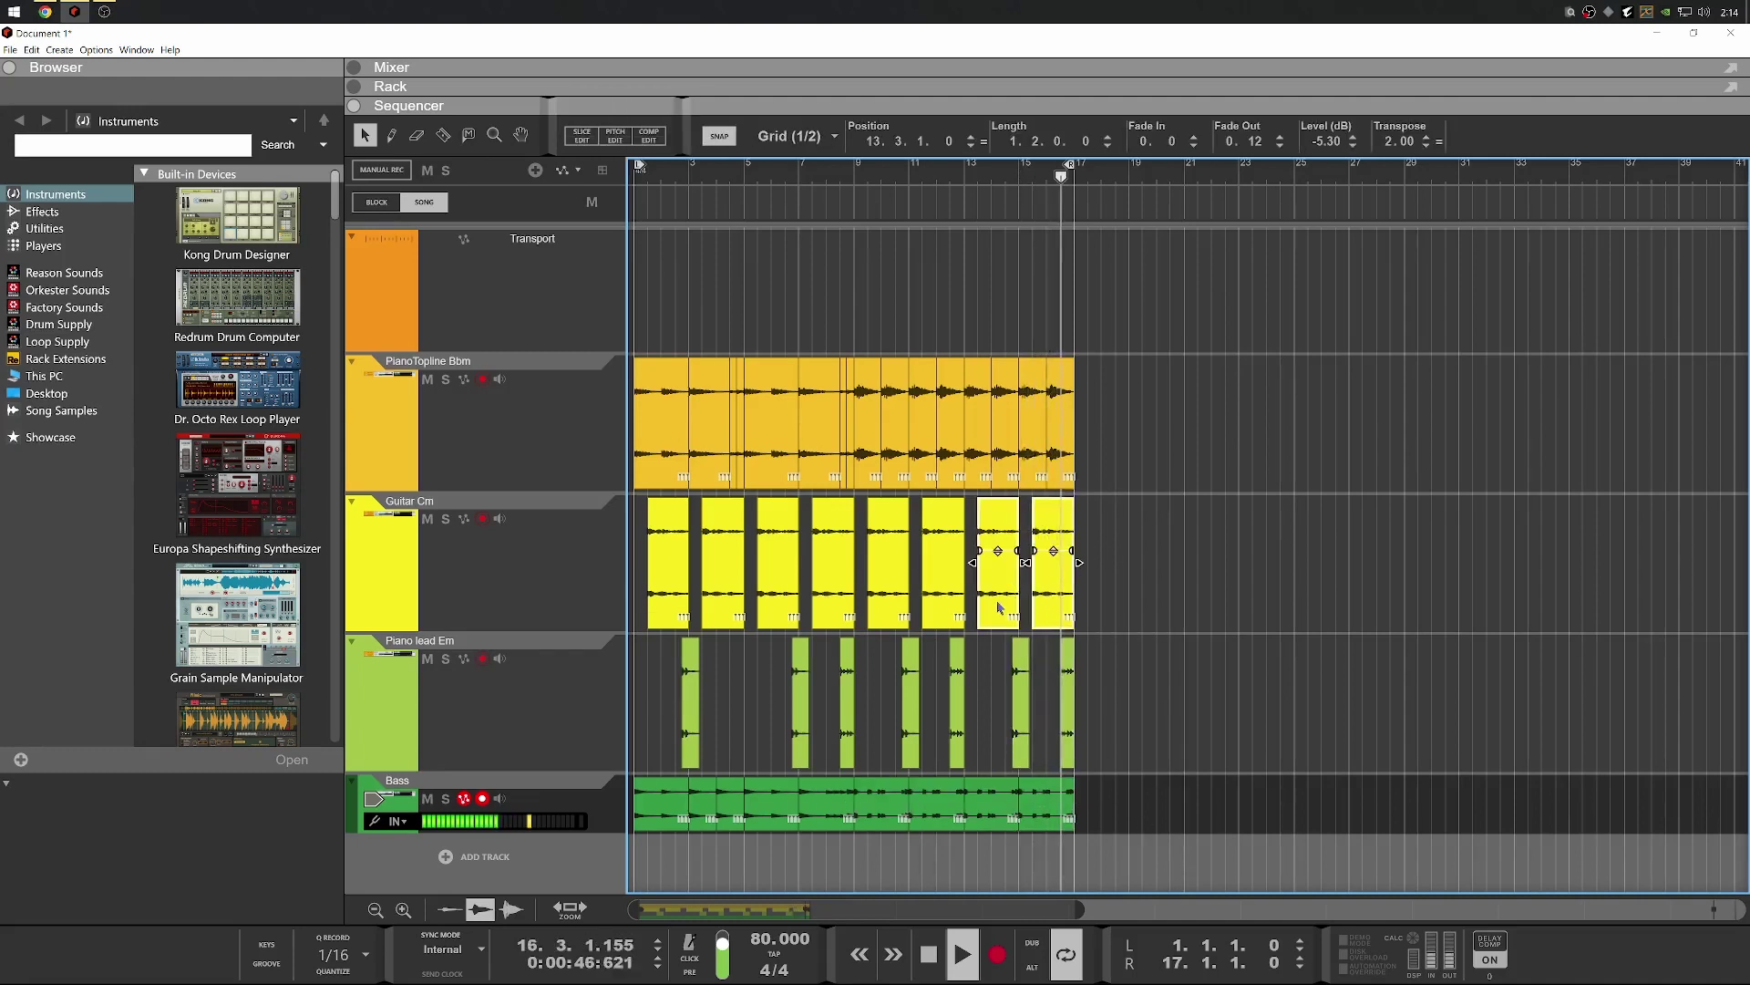
left_click(941, 573)
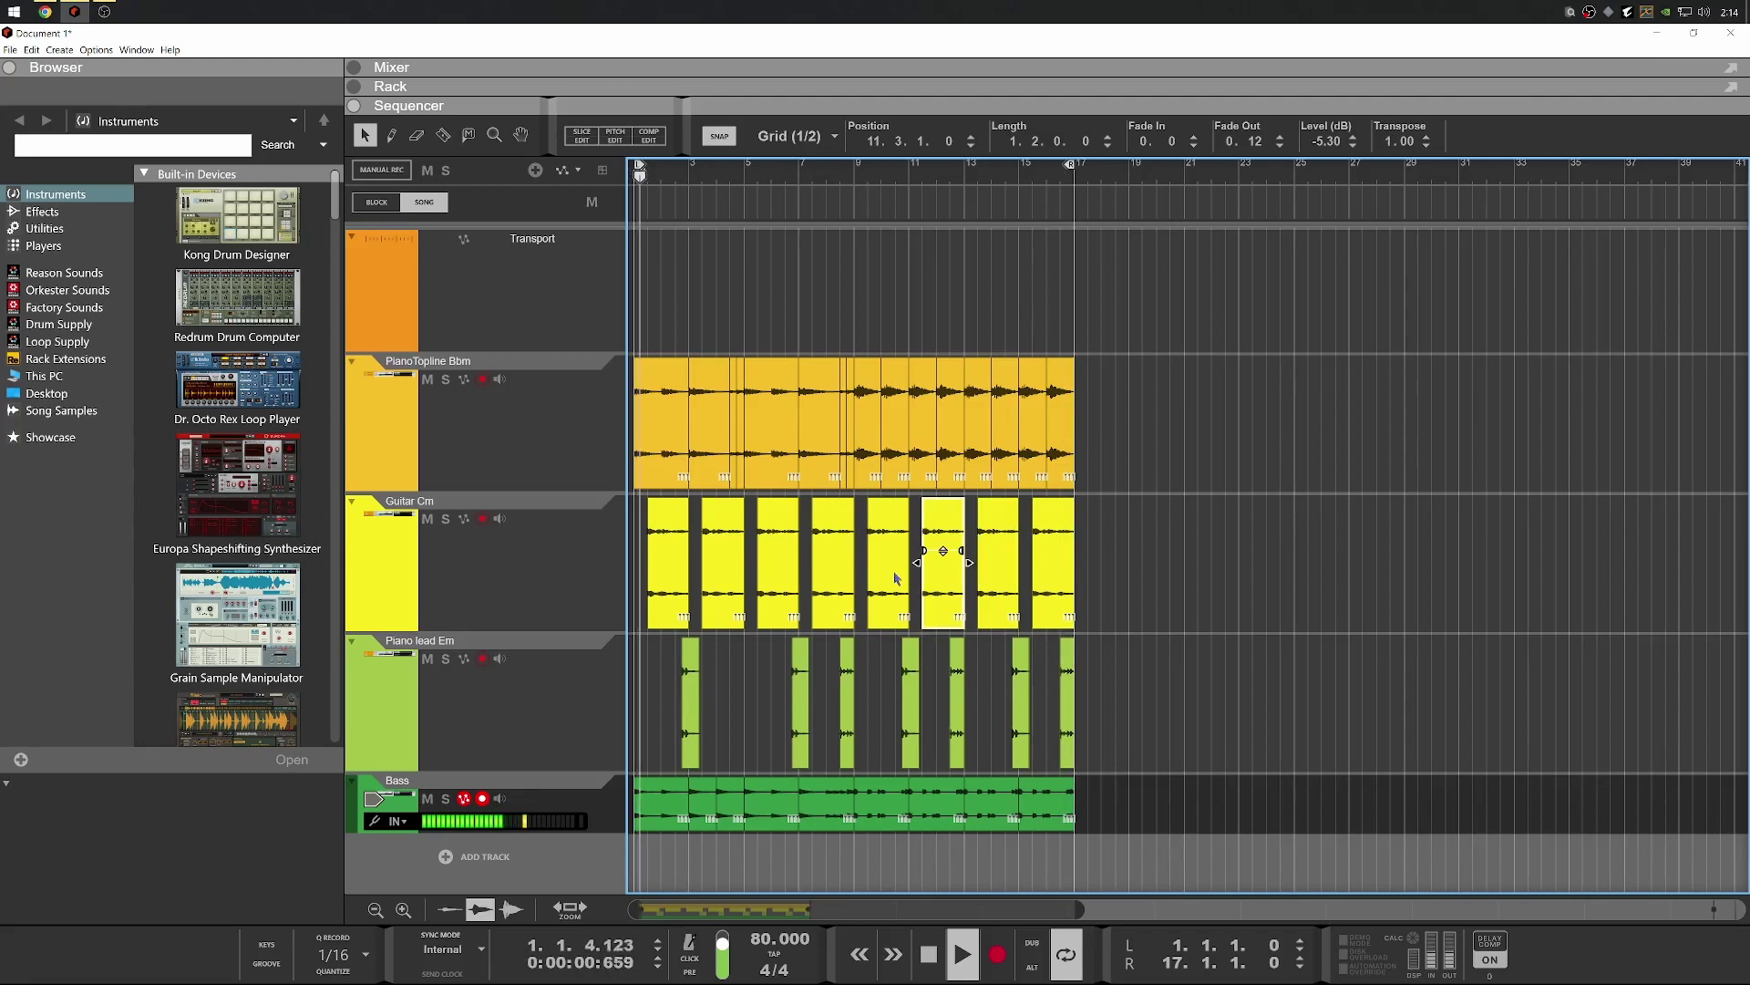
left_click(897, 577)
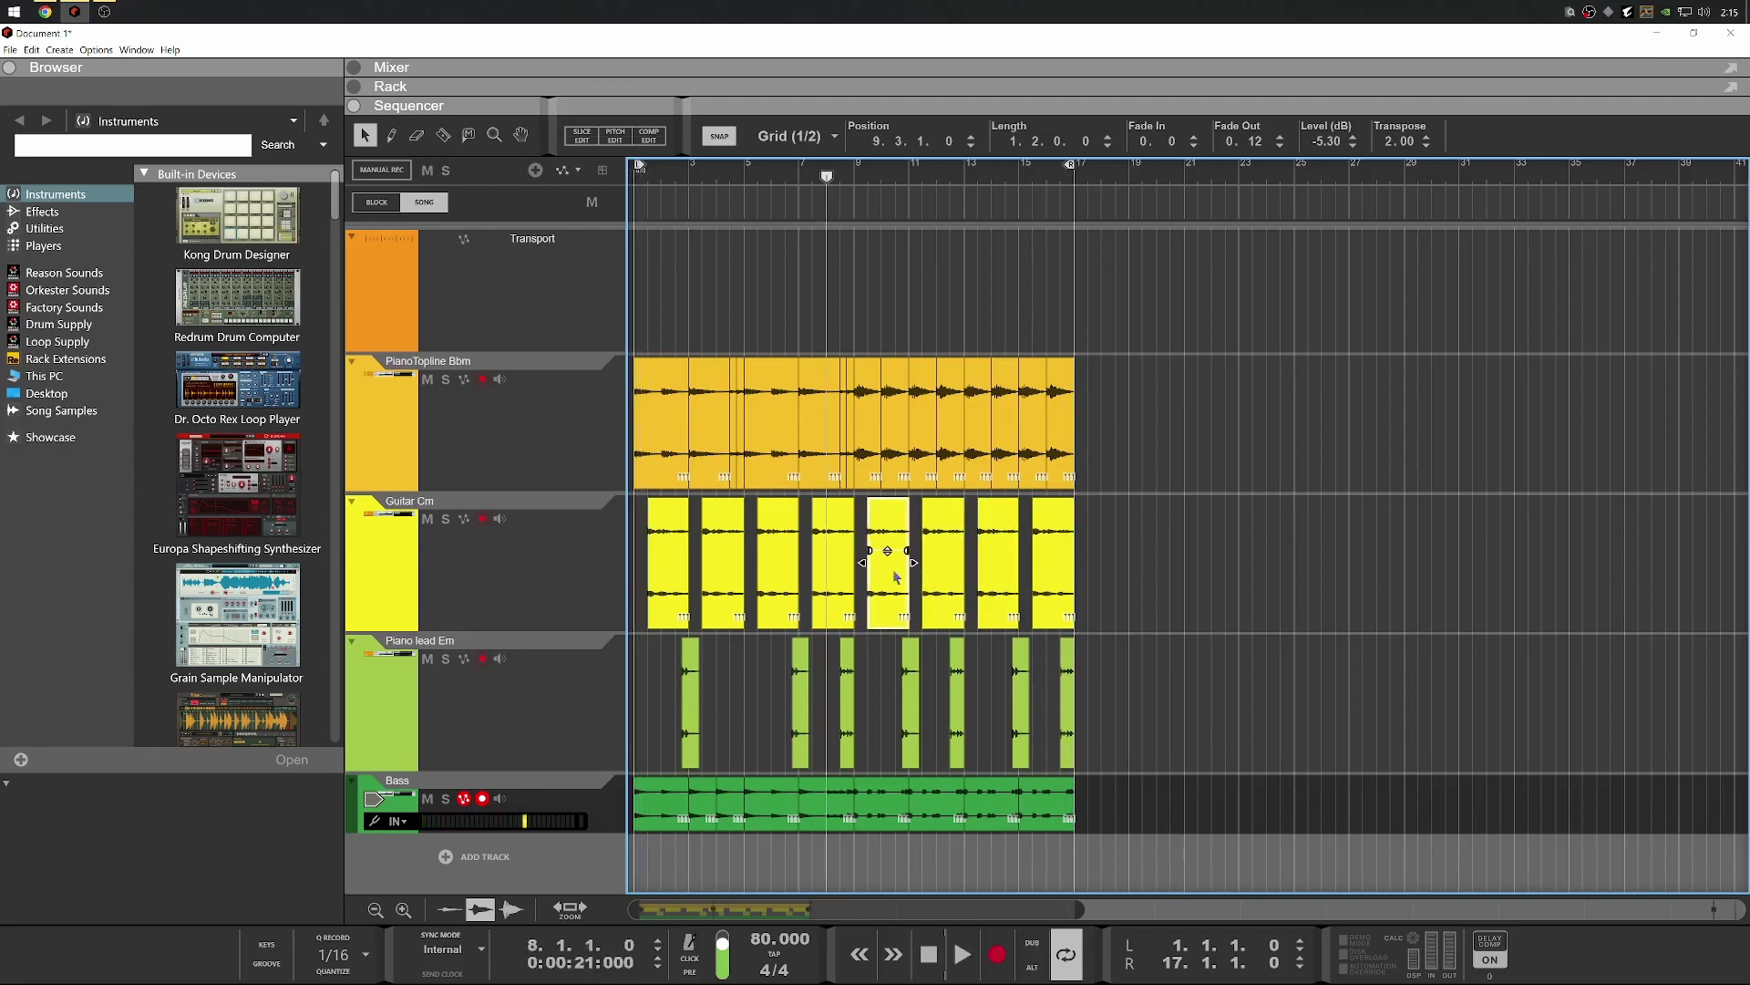
Compare the transpose settings of the Guitar Cm clips in bars 9 to 13 and listen from bar 8
left_click(938, 576)
left_click(1000, 576)
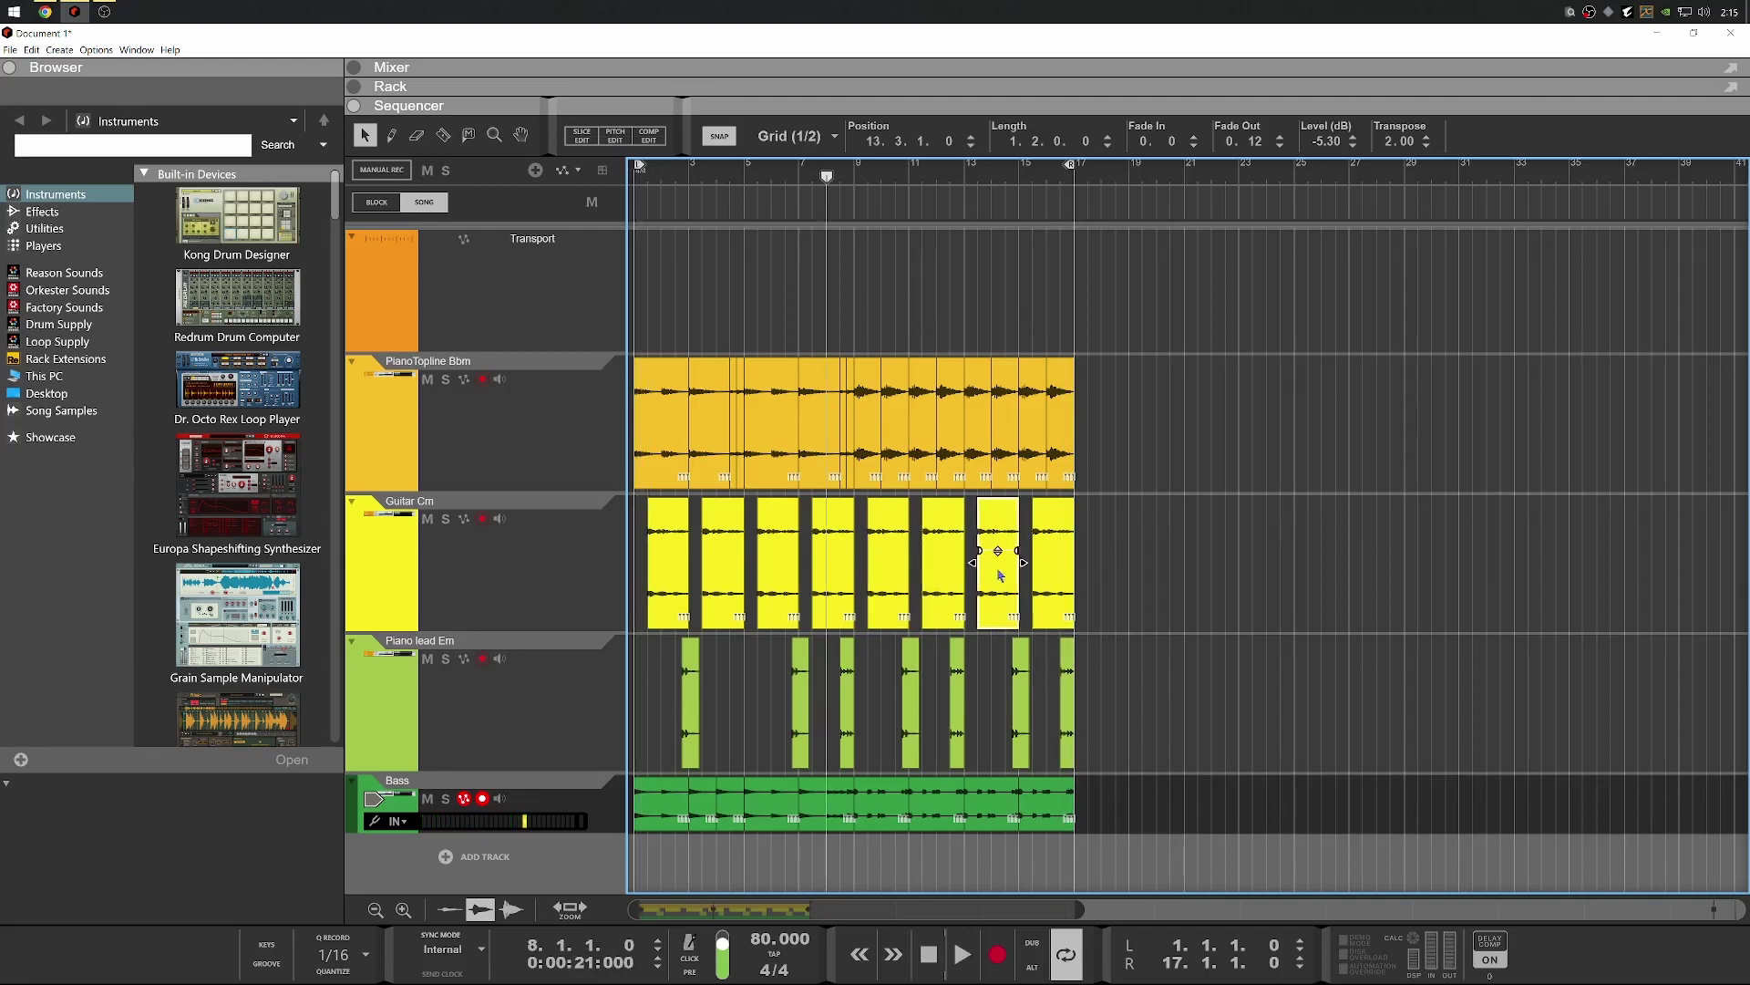
left_click(886, 588)
key("space")
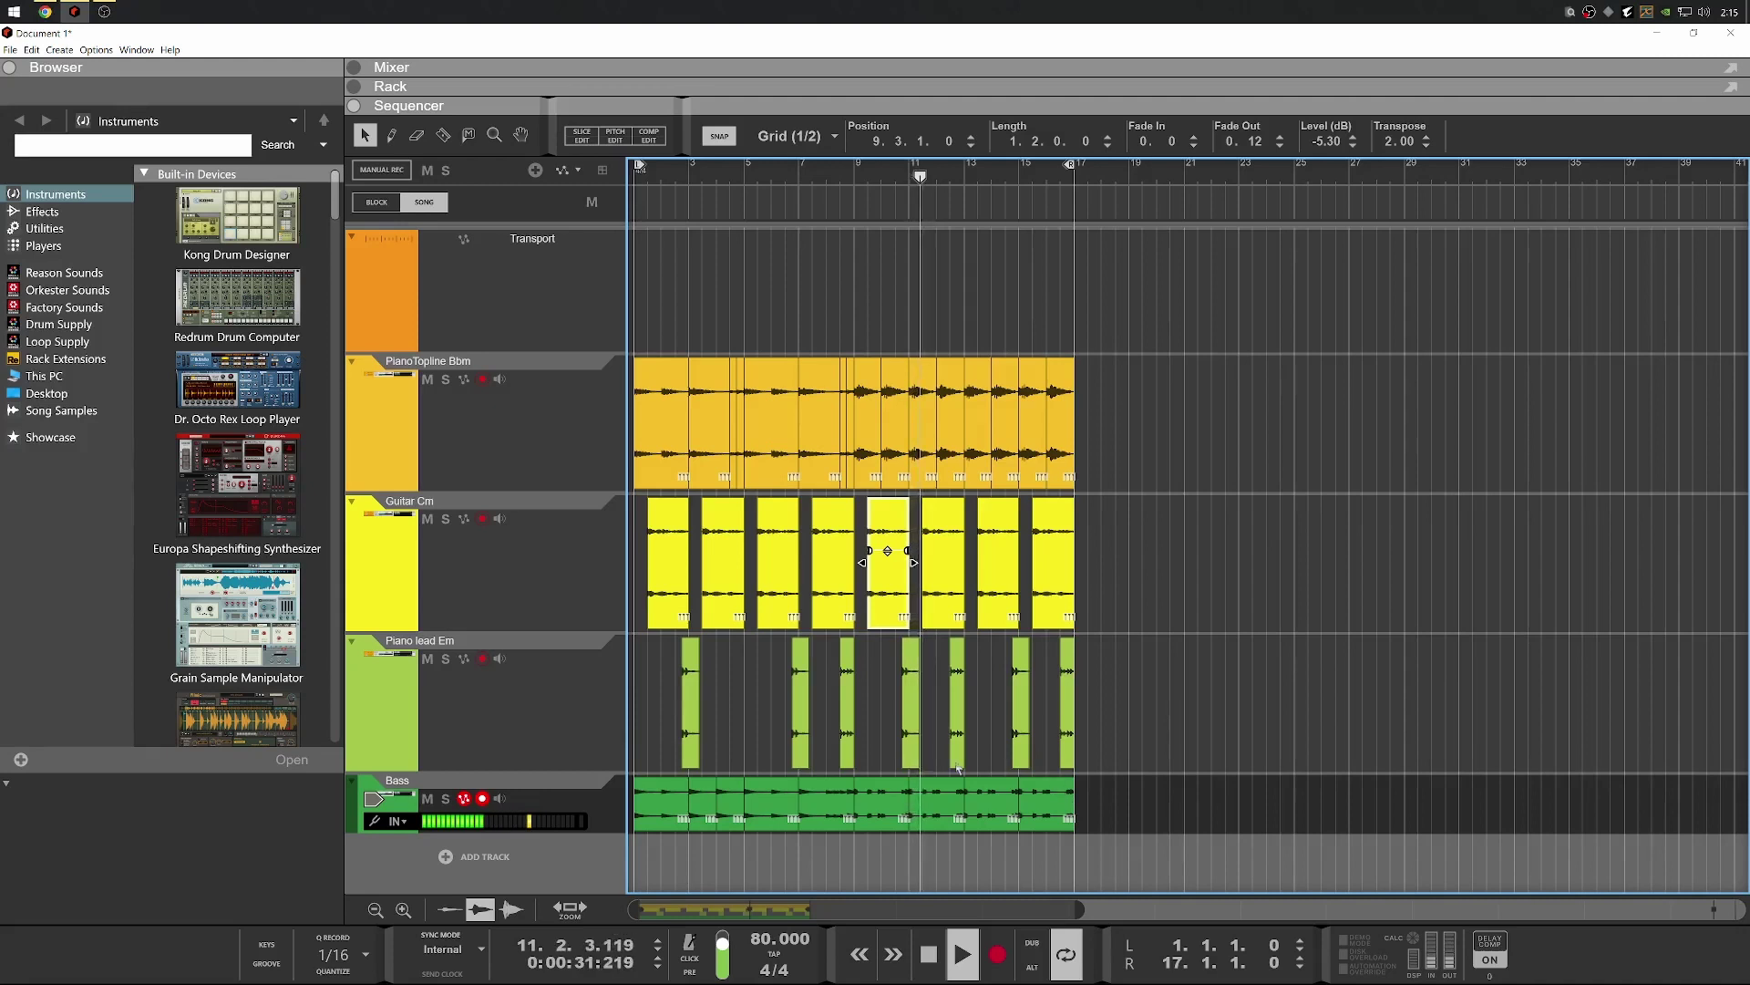
key("space")
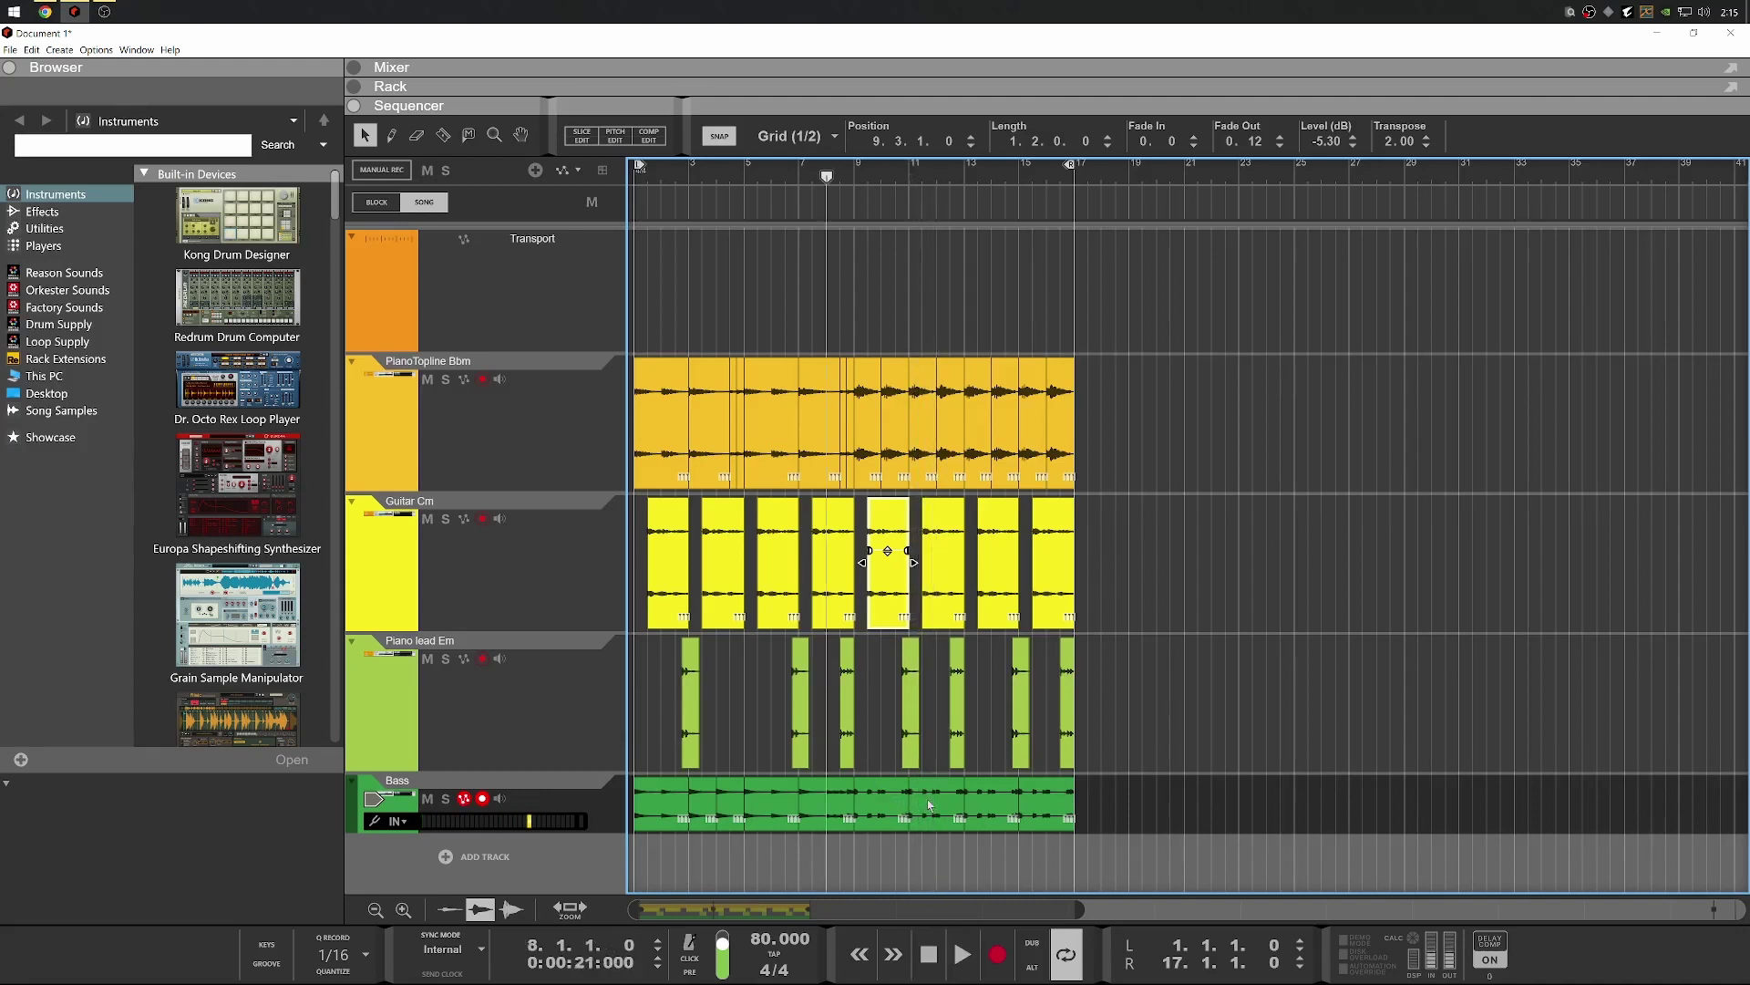
Replace the two-bar Bass clip at bar 11 with a copy of the two one-bar Bass clips from bar 3, and listen from bar 8
left_click(929, 805)
key("Delete")
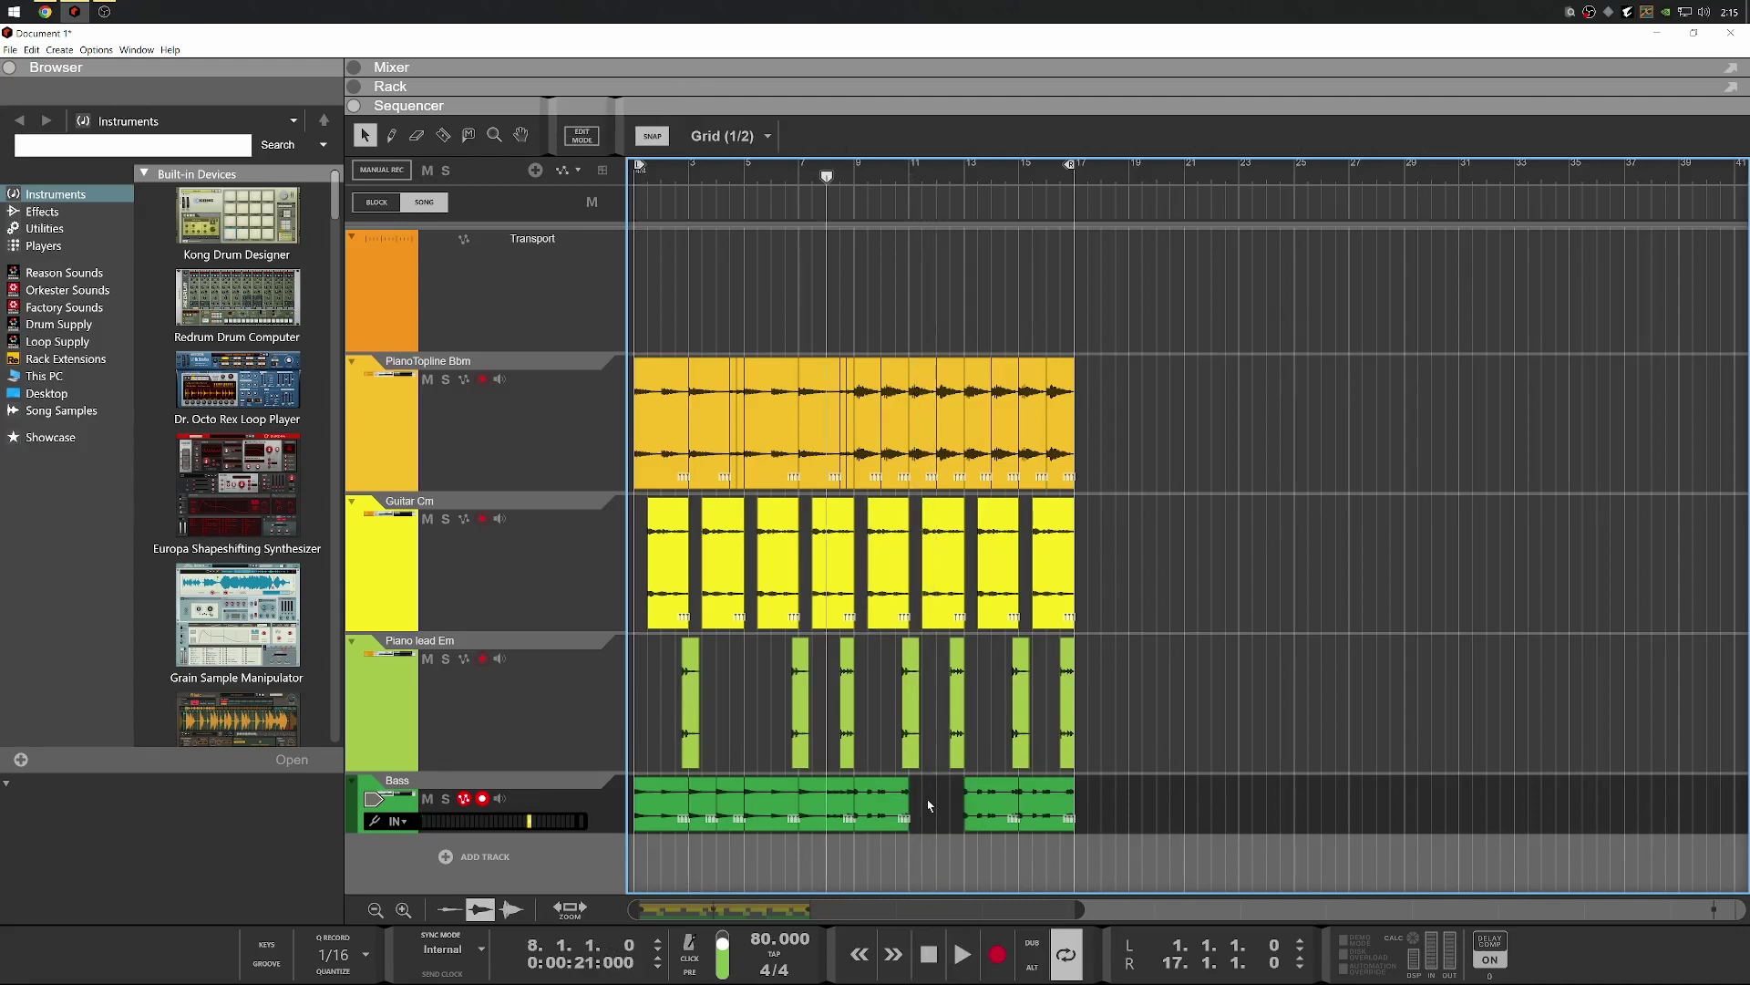
left_click(709, 799)
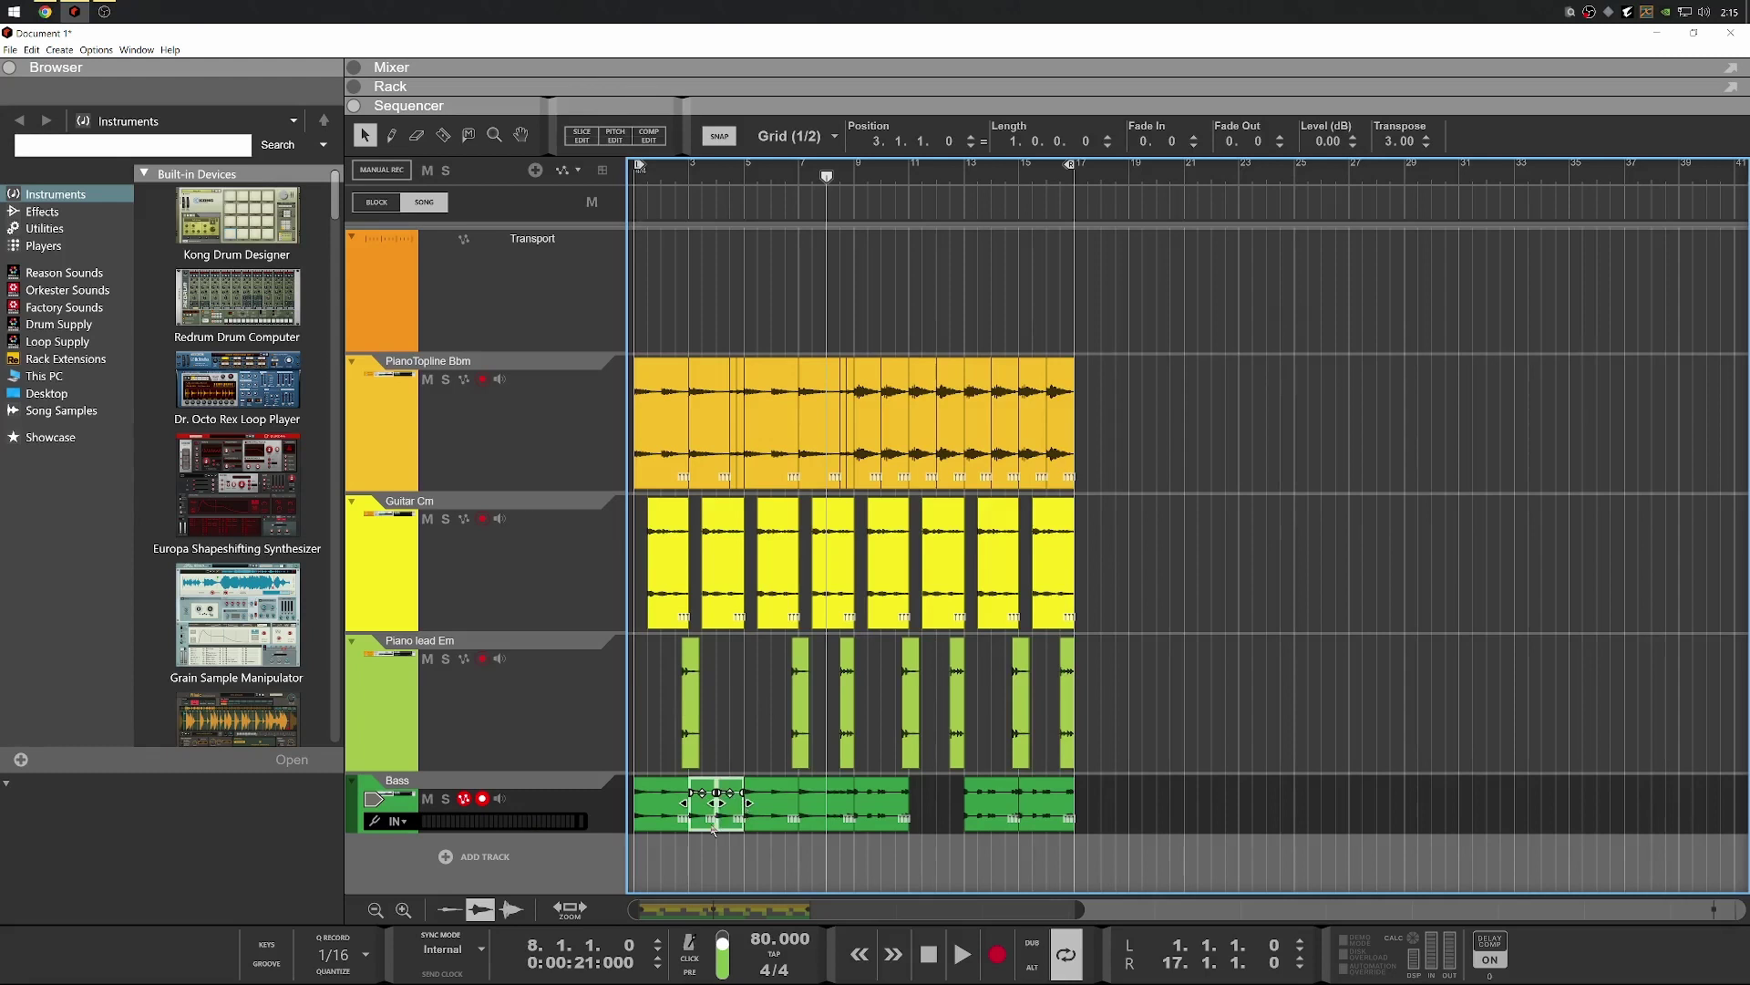
left_click_drag(713, 827, 935, 816)
key("space")
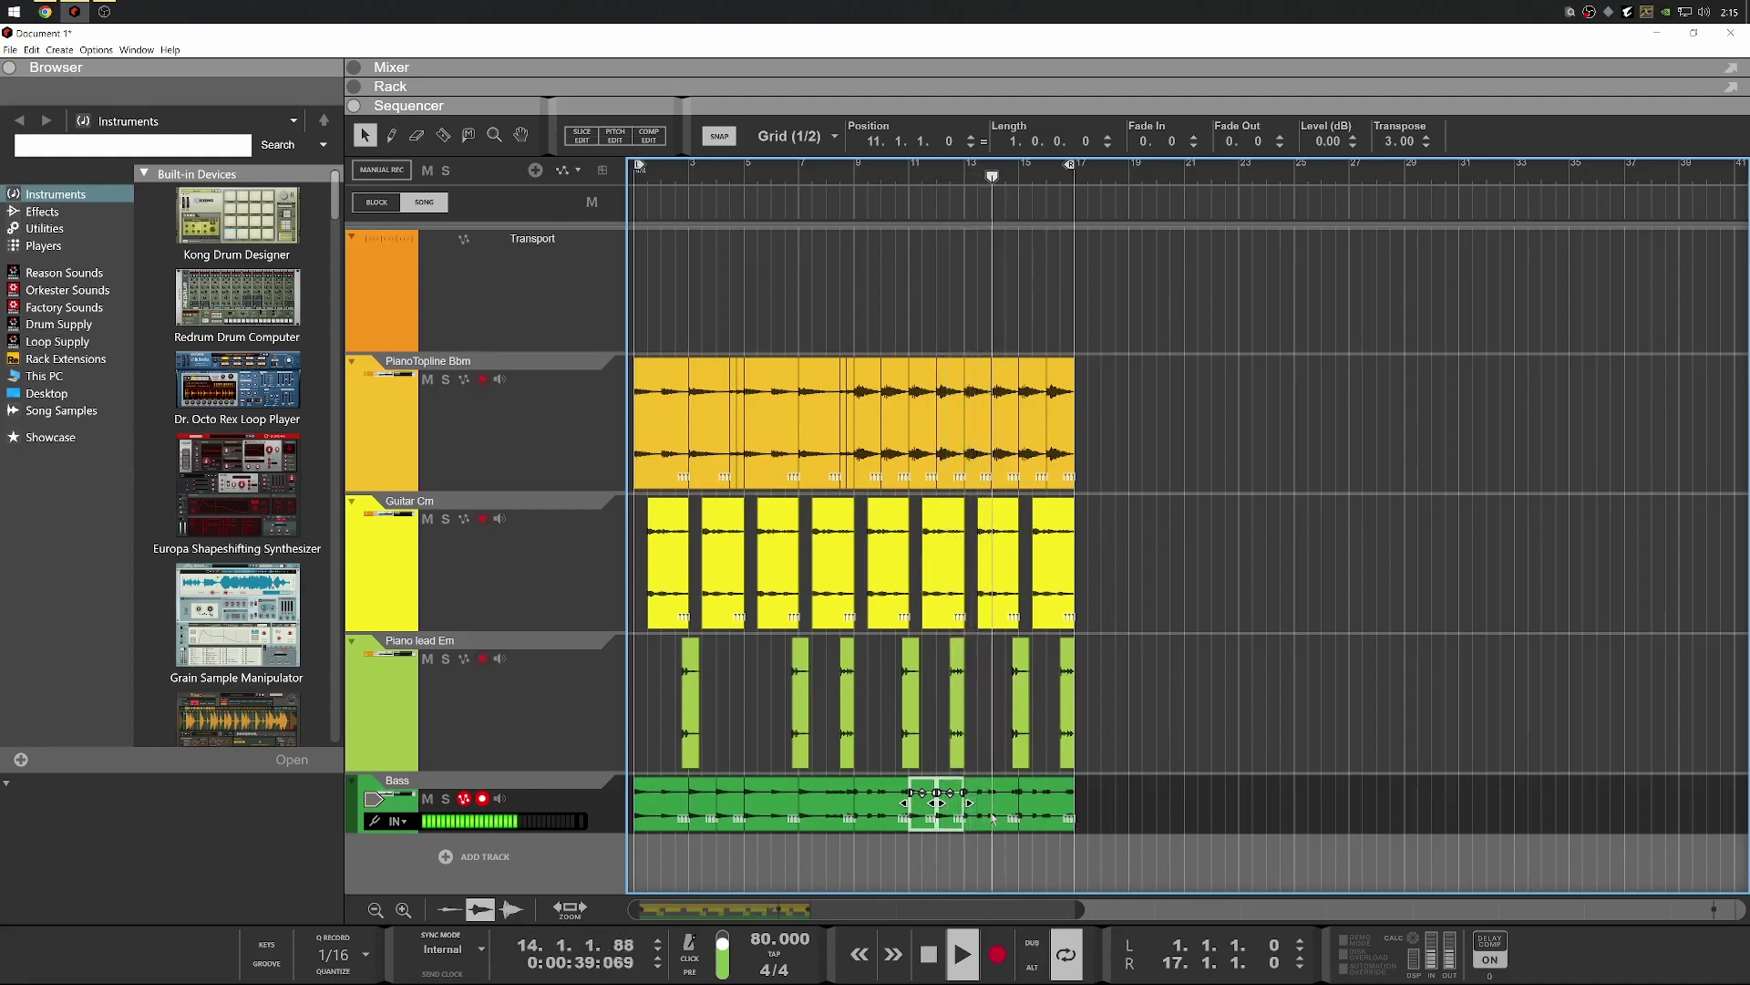
left_click(1047, 801)
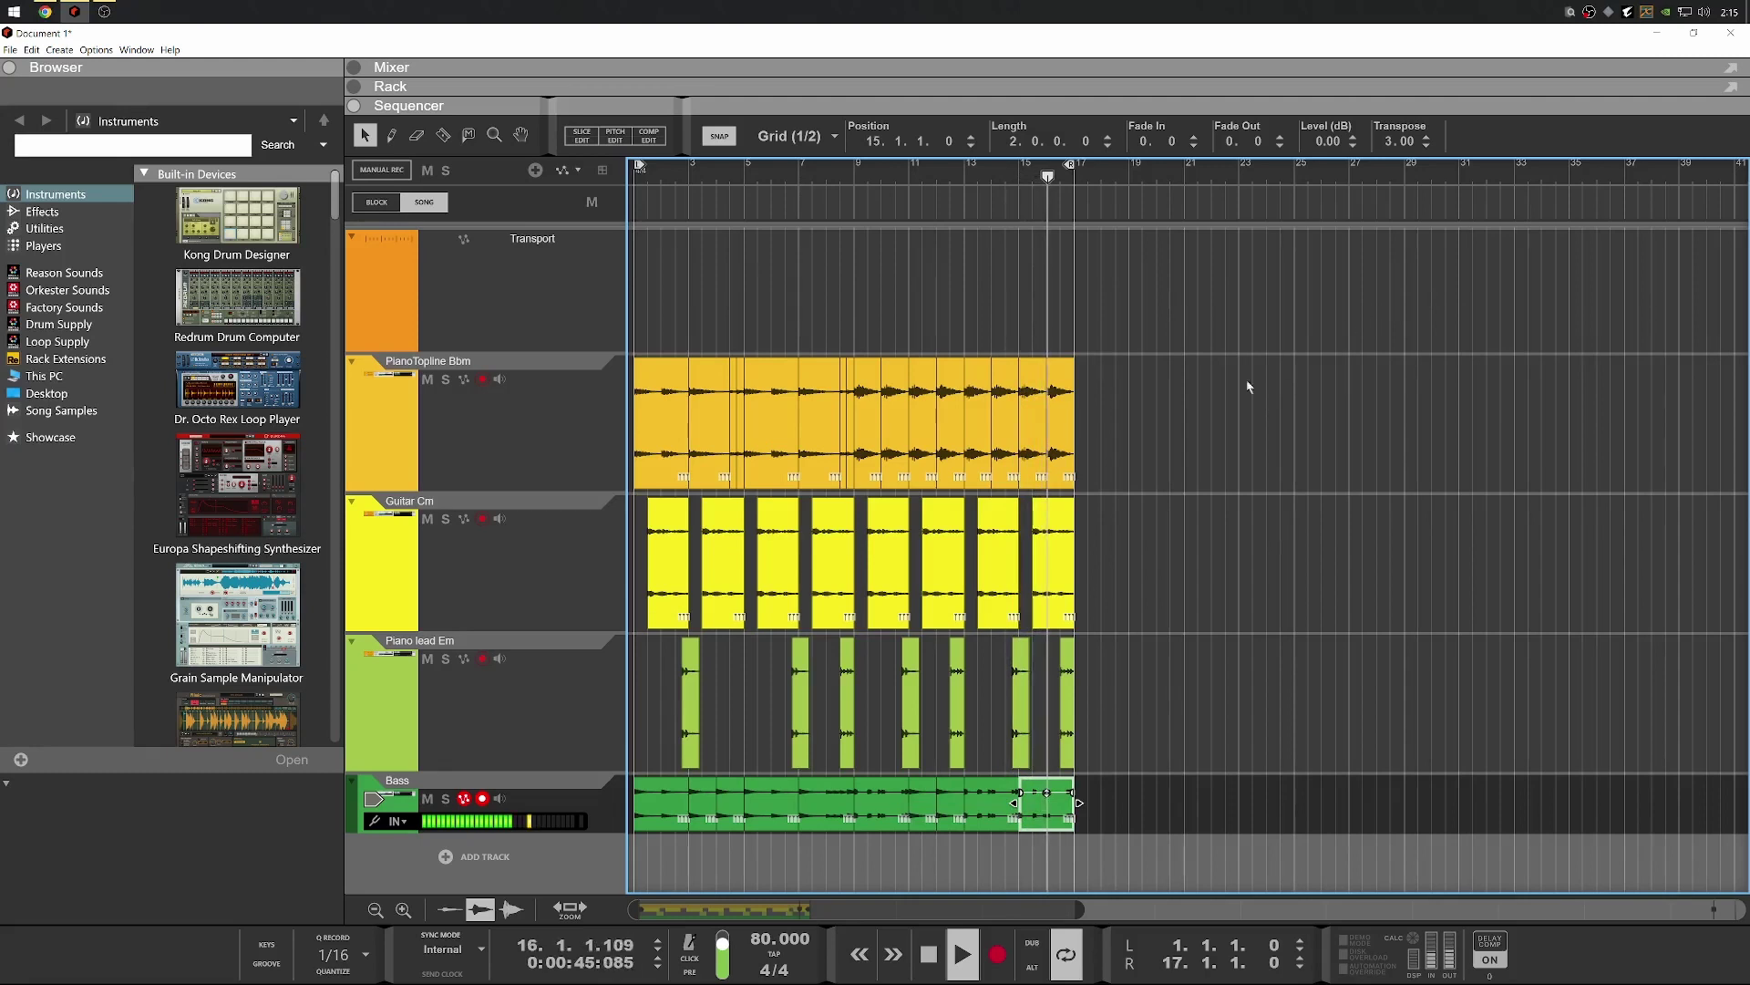
key("space")
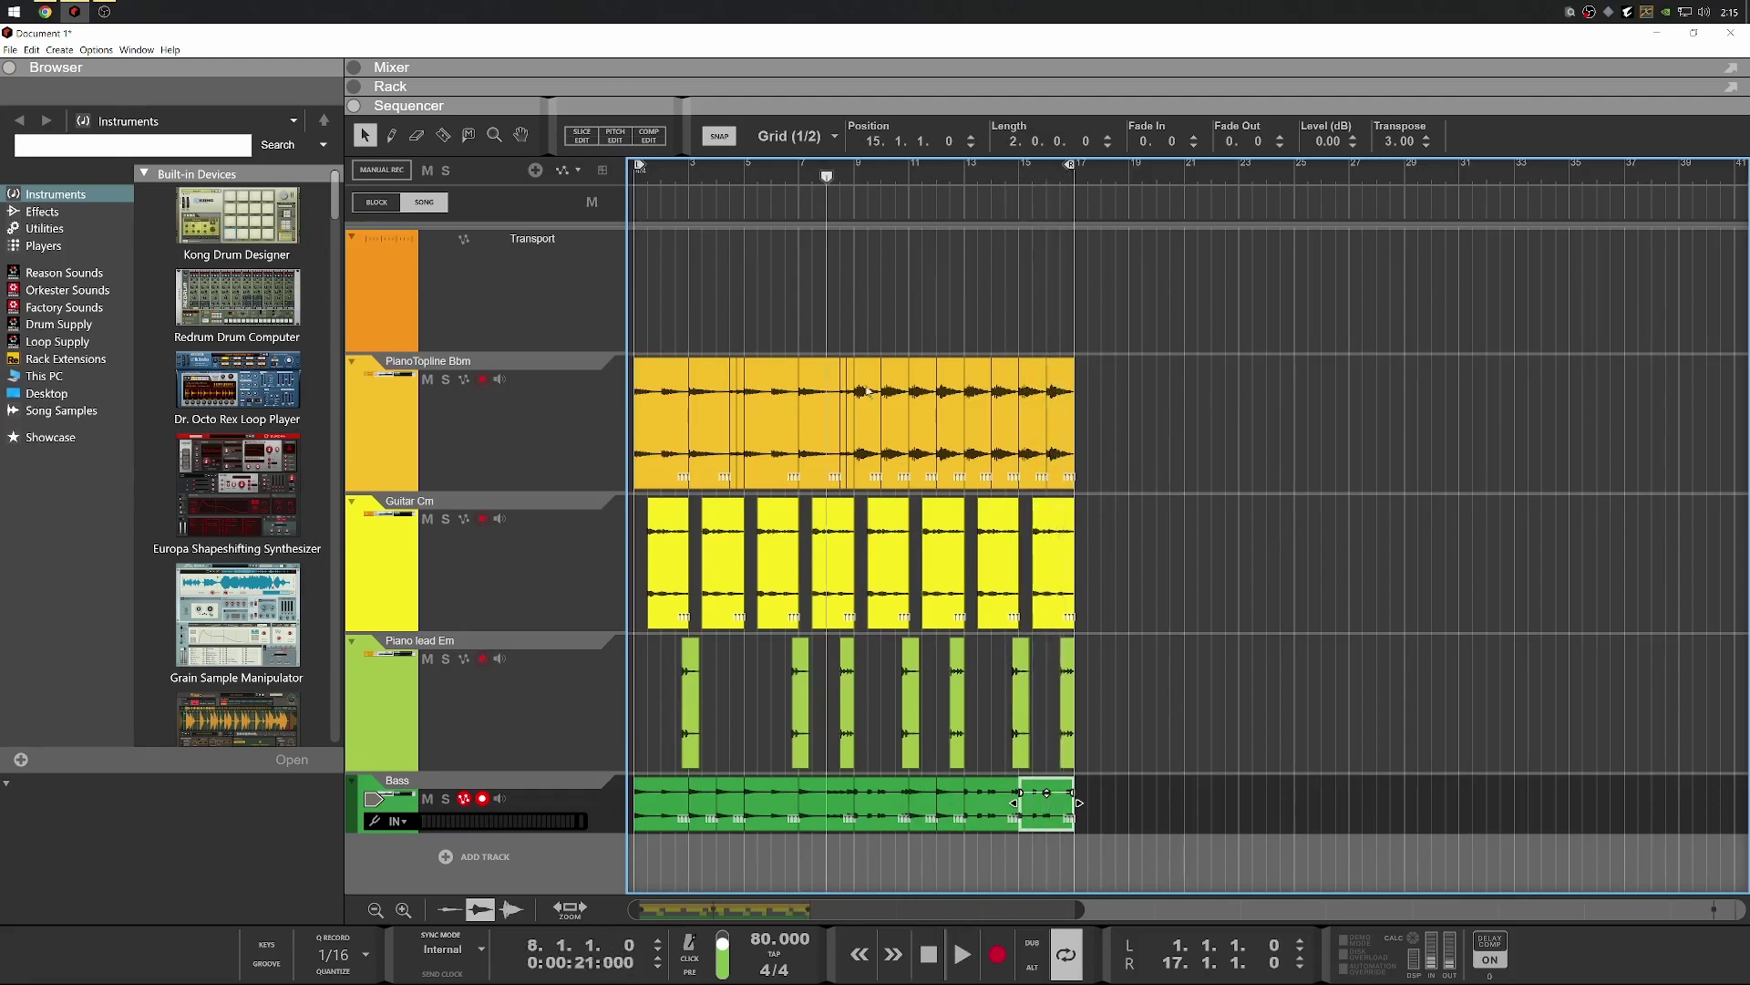
Solo the PianoTopline Bbm track, return to the start of the song, and listen to its opening bars
left_click(446, 379)
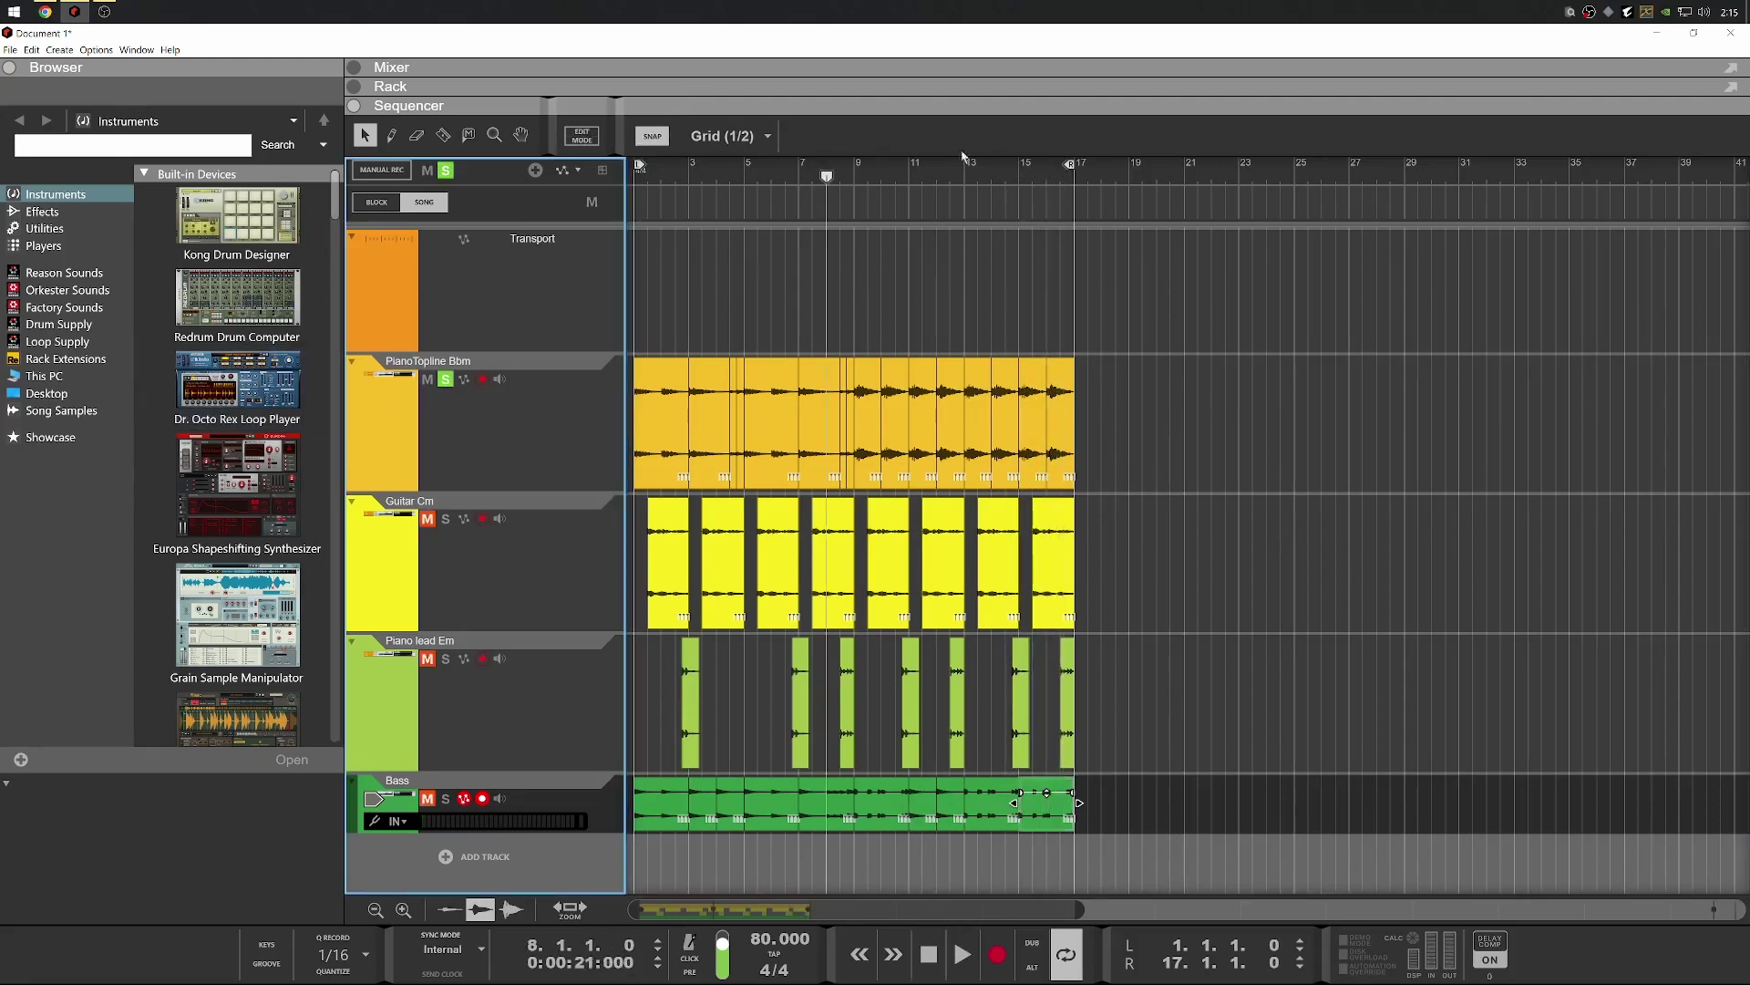
left_click(928, 953)
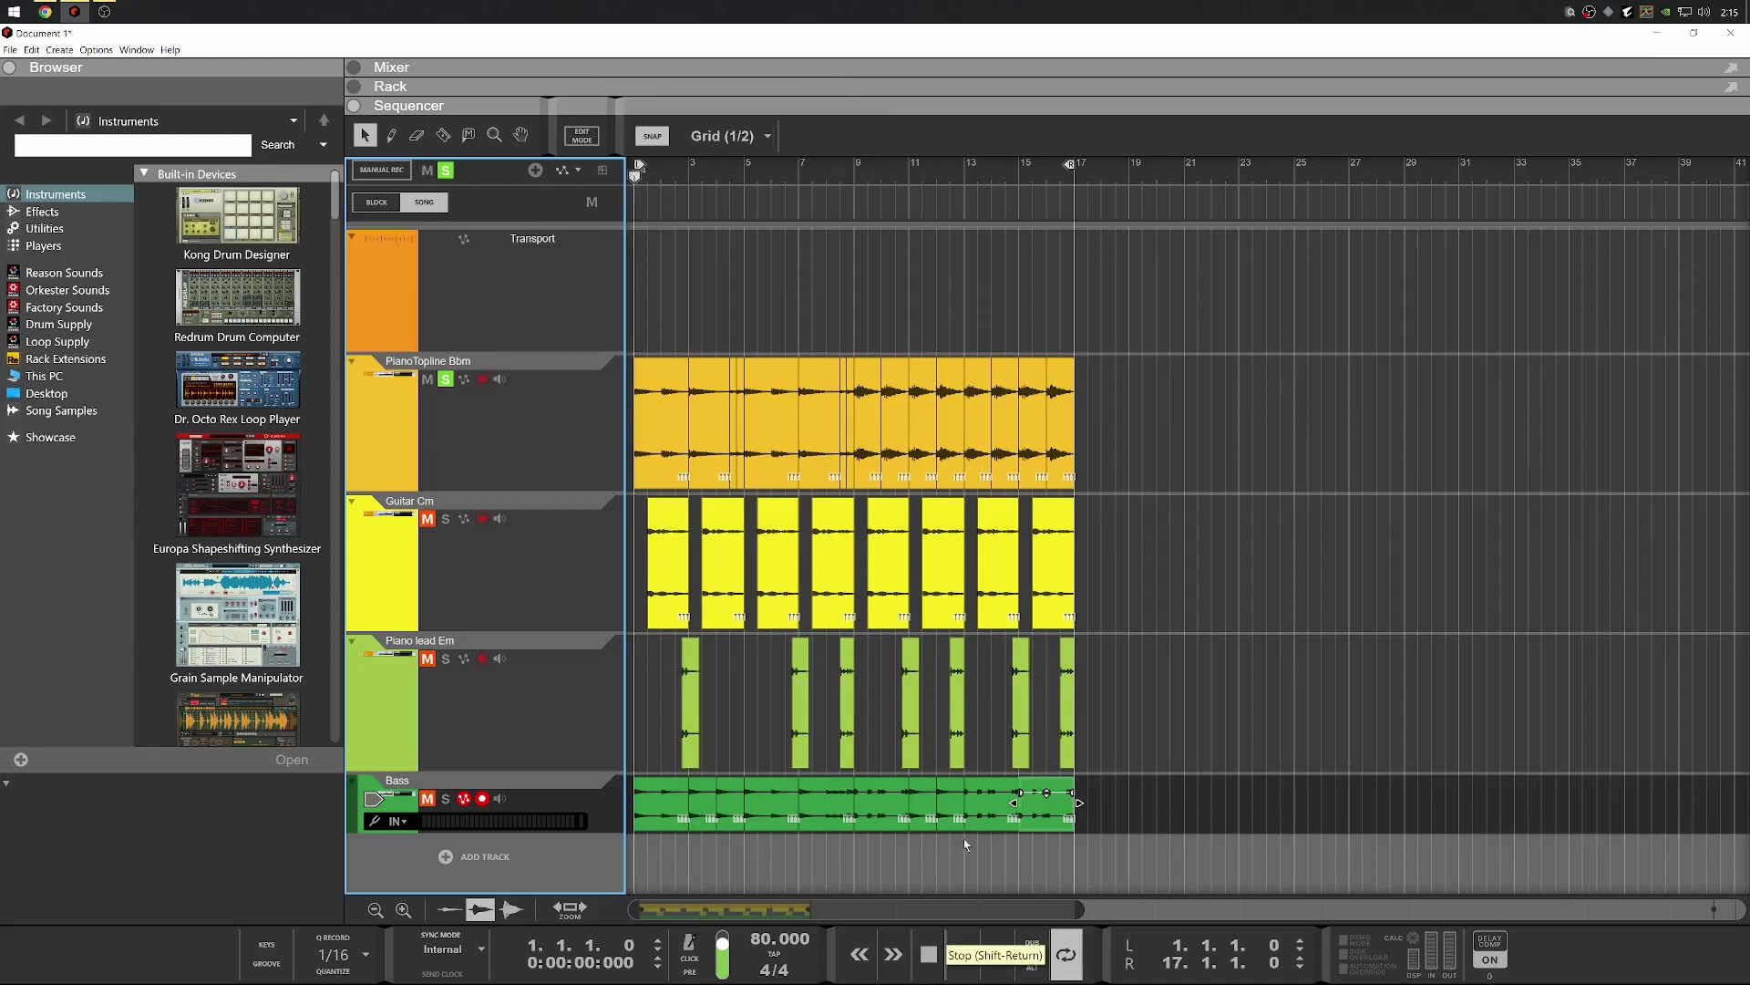
key("space")
scroll(679, 463, "down", 1)
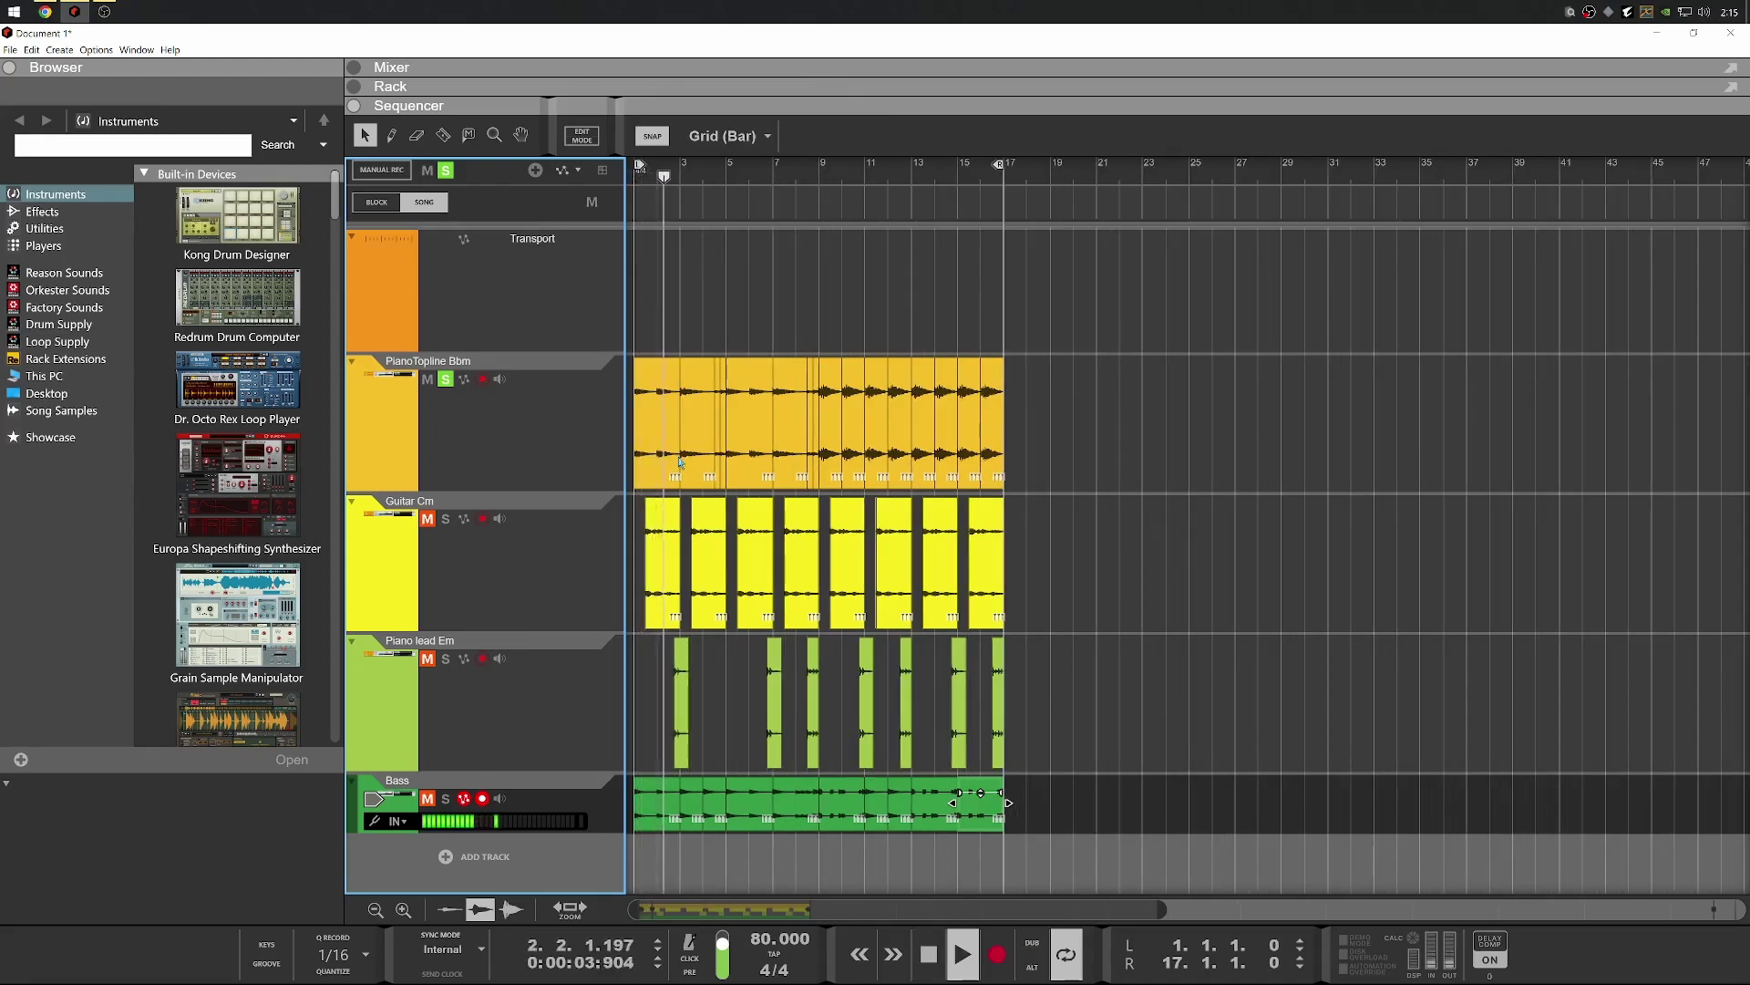
key("space")
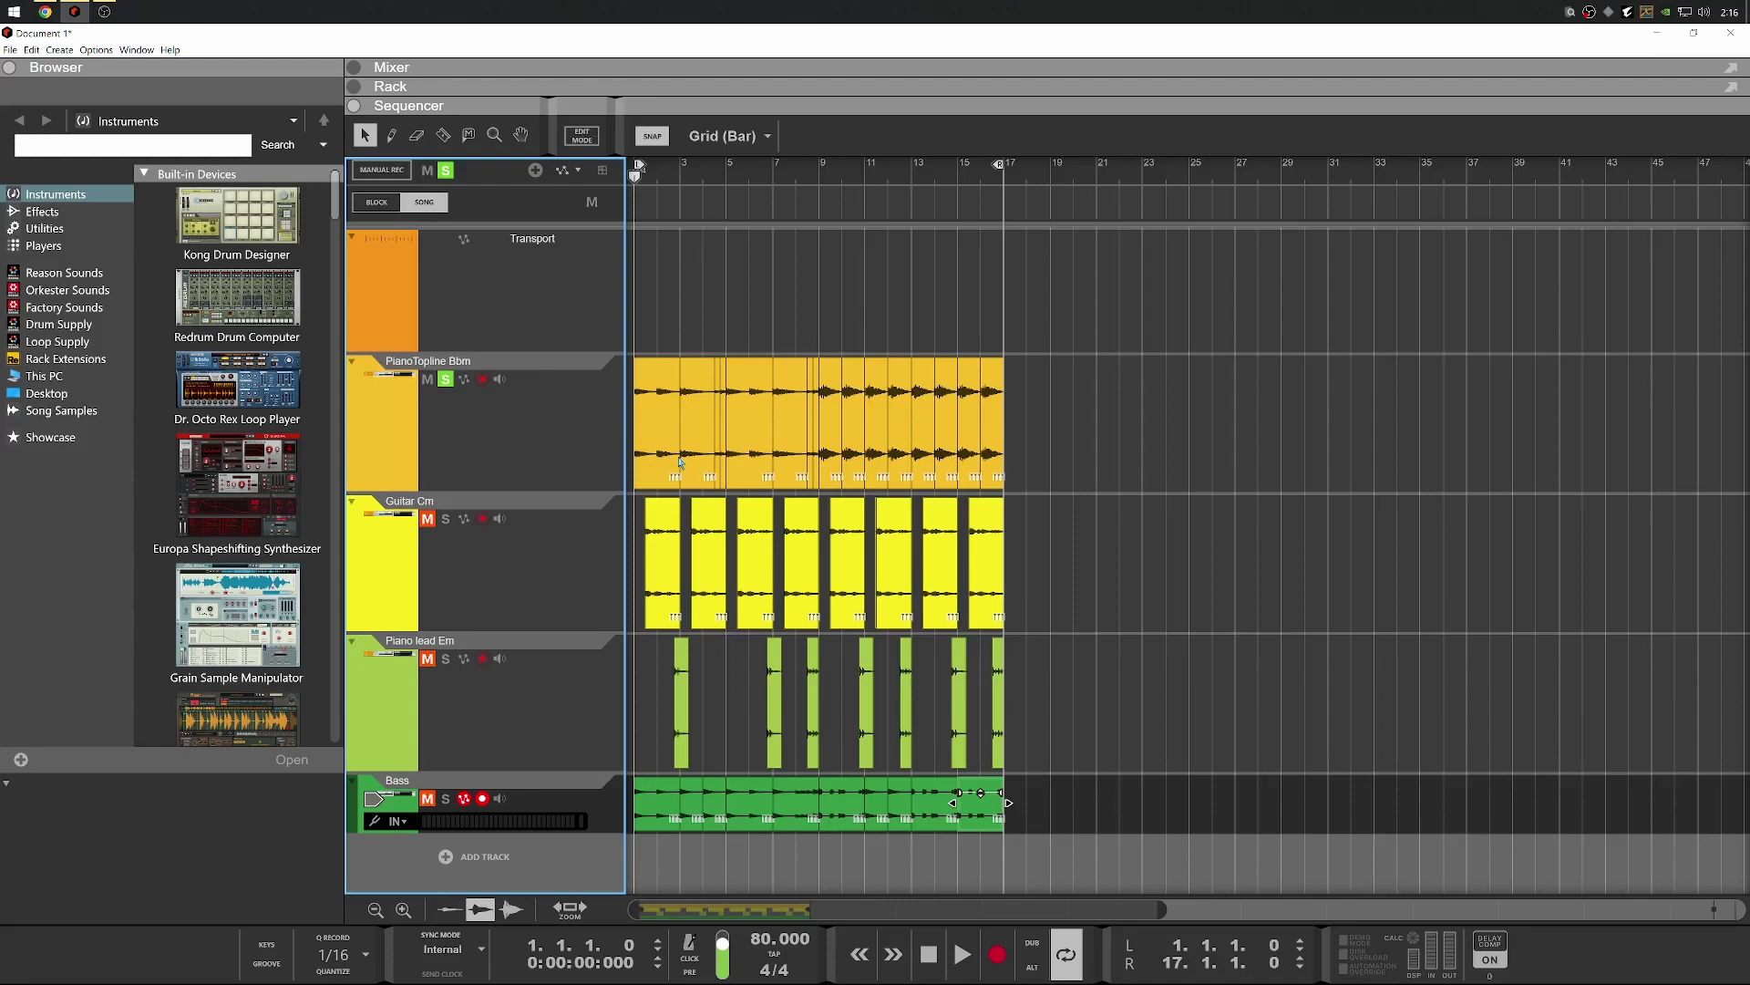
Listen from the start of the song and place a two-bar copy of the last PianoTopline Bbm clip at bar 22
key("space")
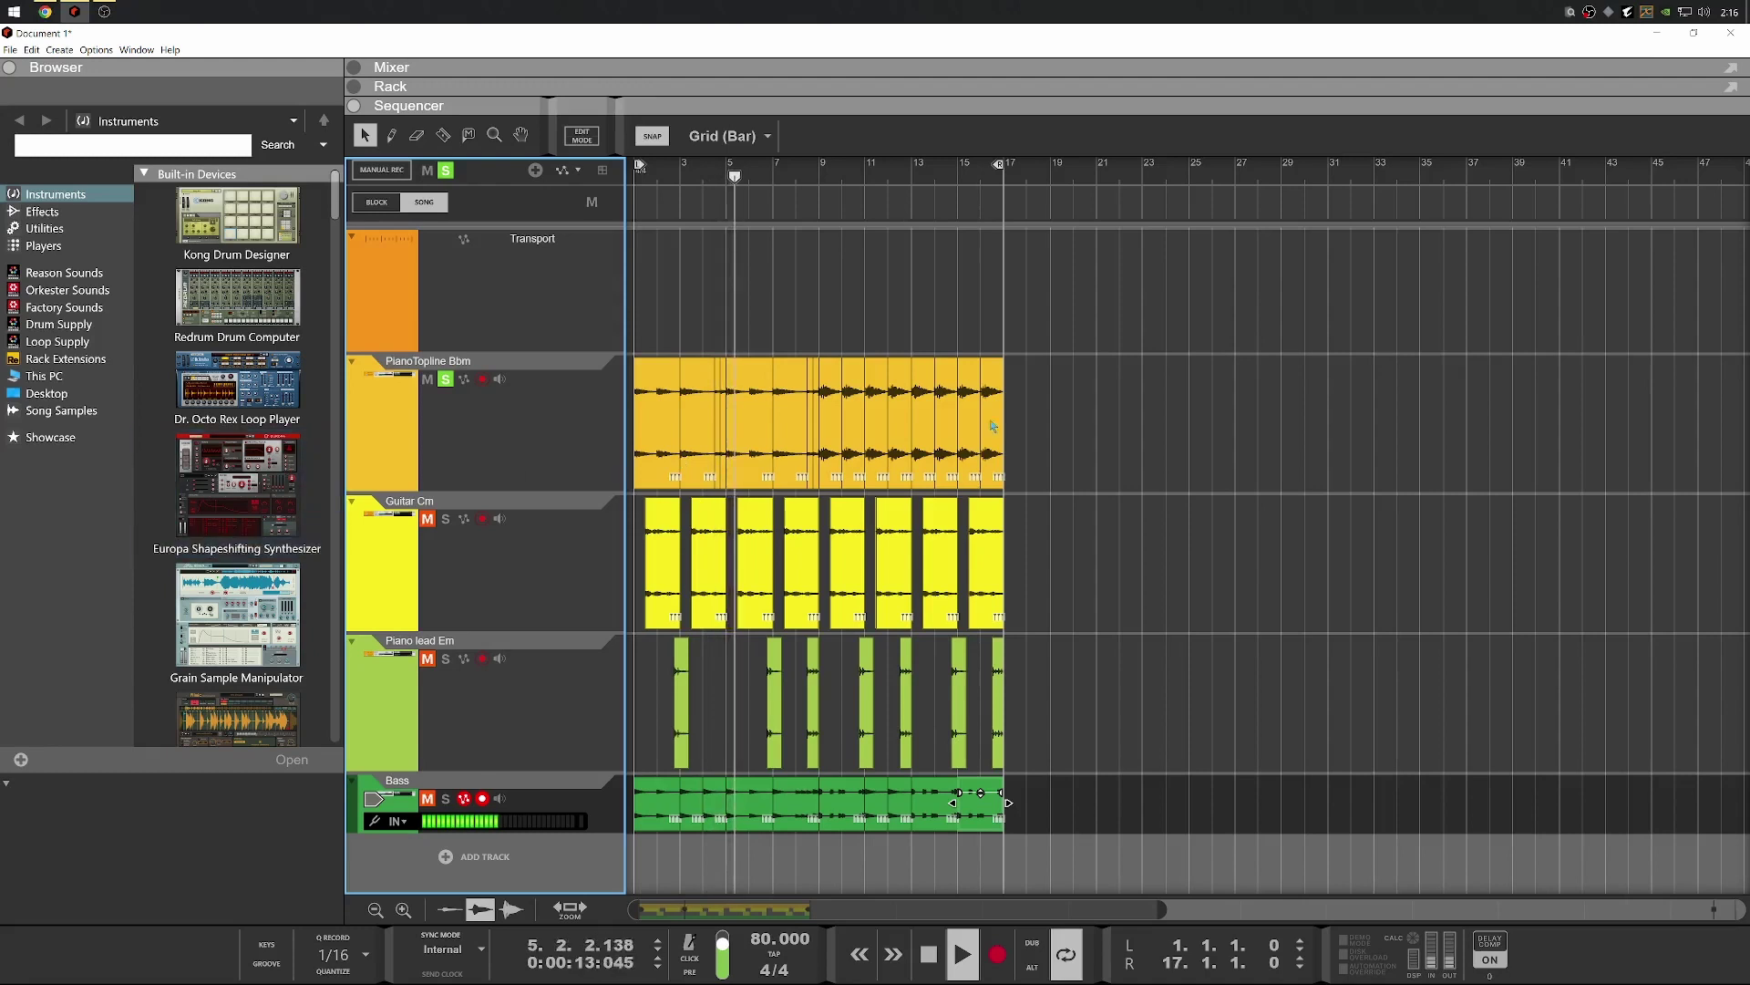
left_click(991, 426)
left_click_drag(992, 426, 1118, 428)
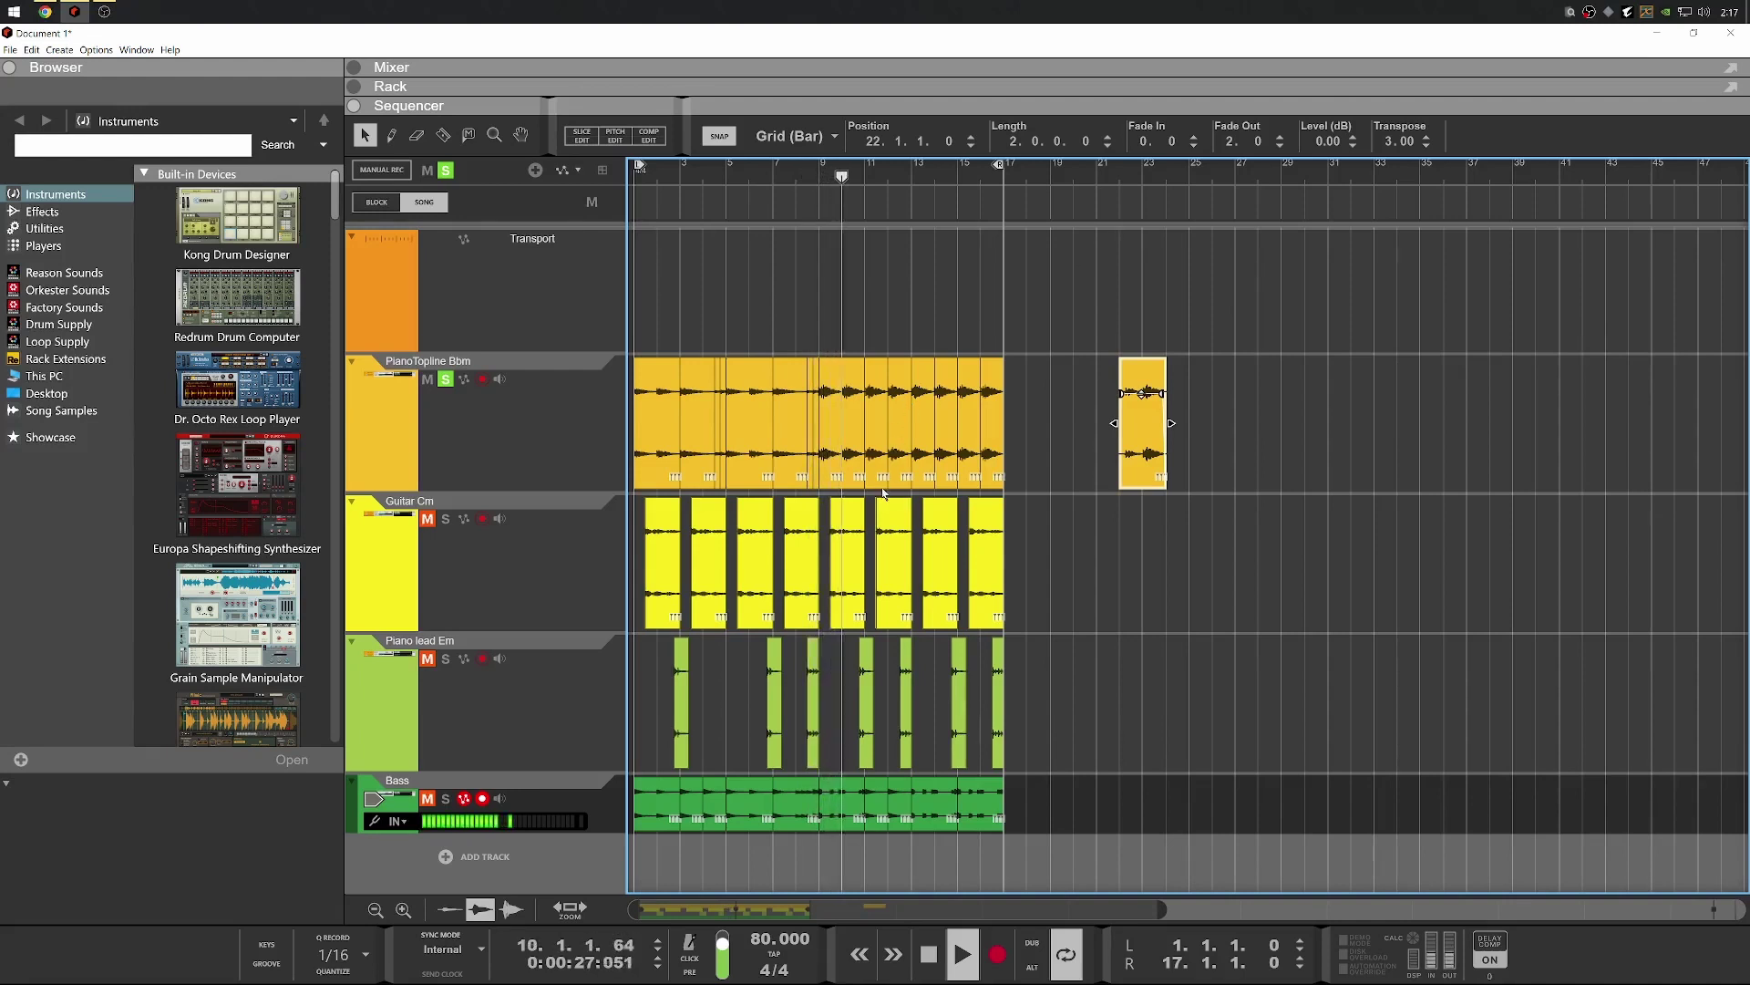
key("space")
Create a new audio track and move the PianoTopline Bbm clips of bars 9 to 16 onto it at the same position
left_click_drag(1028, 429, 835, 418)
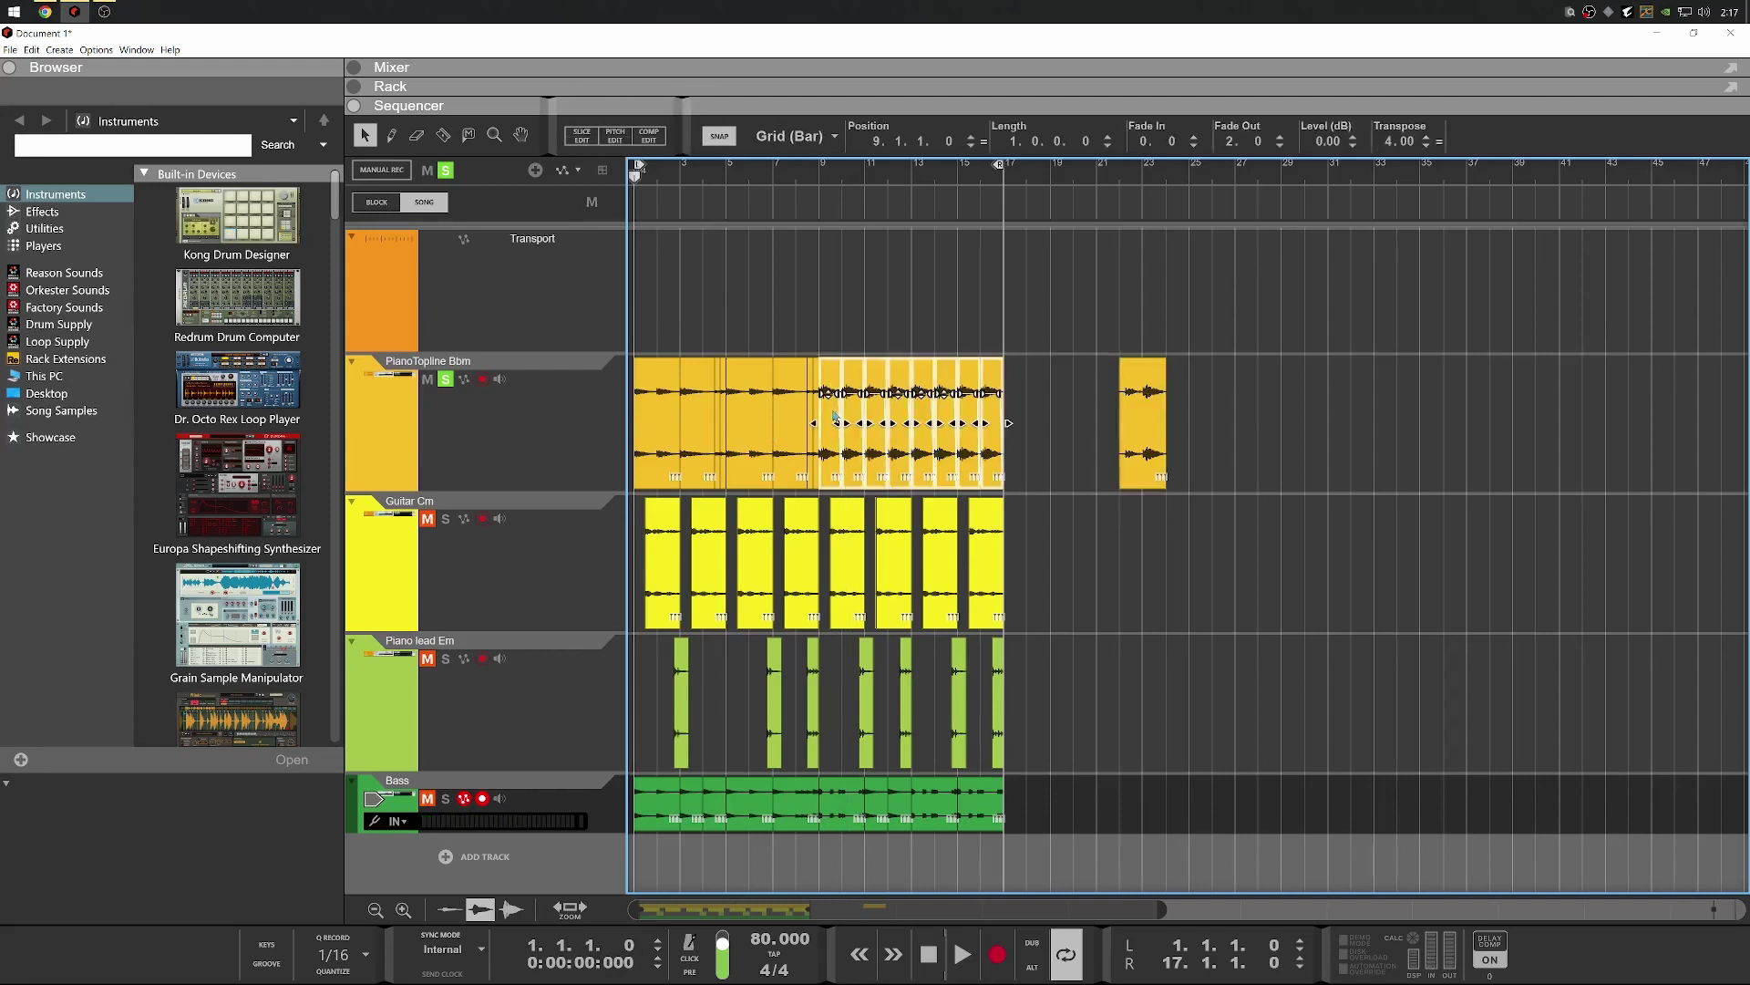
left_click(474, 856)
left_click(483, 872)
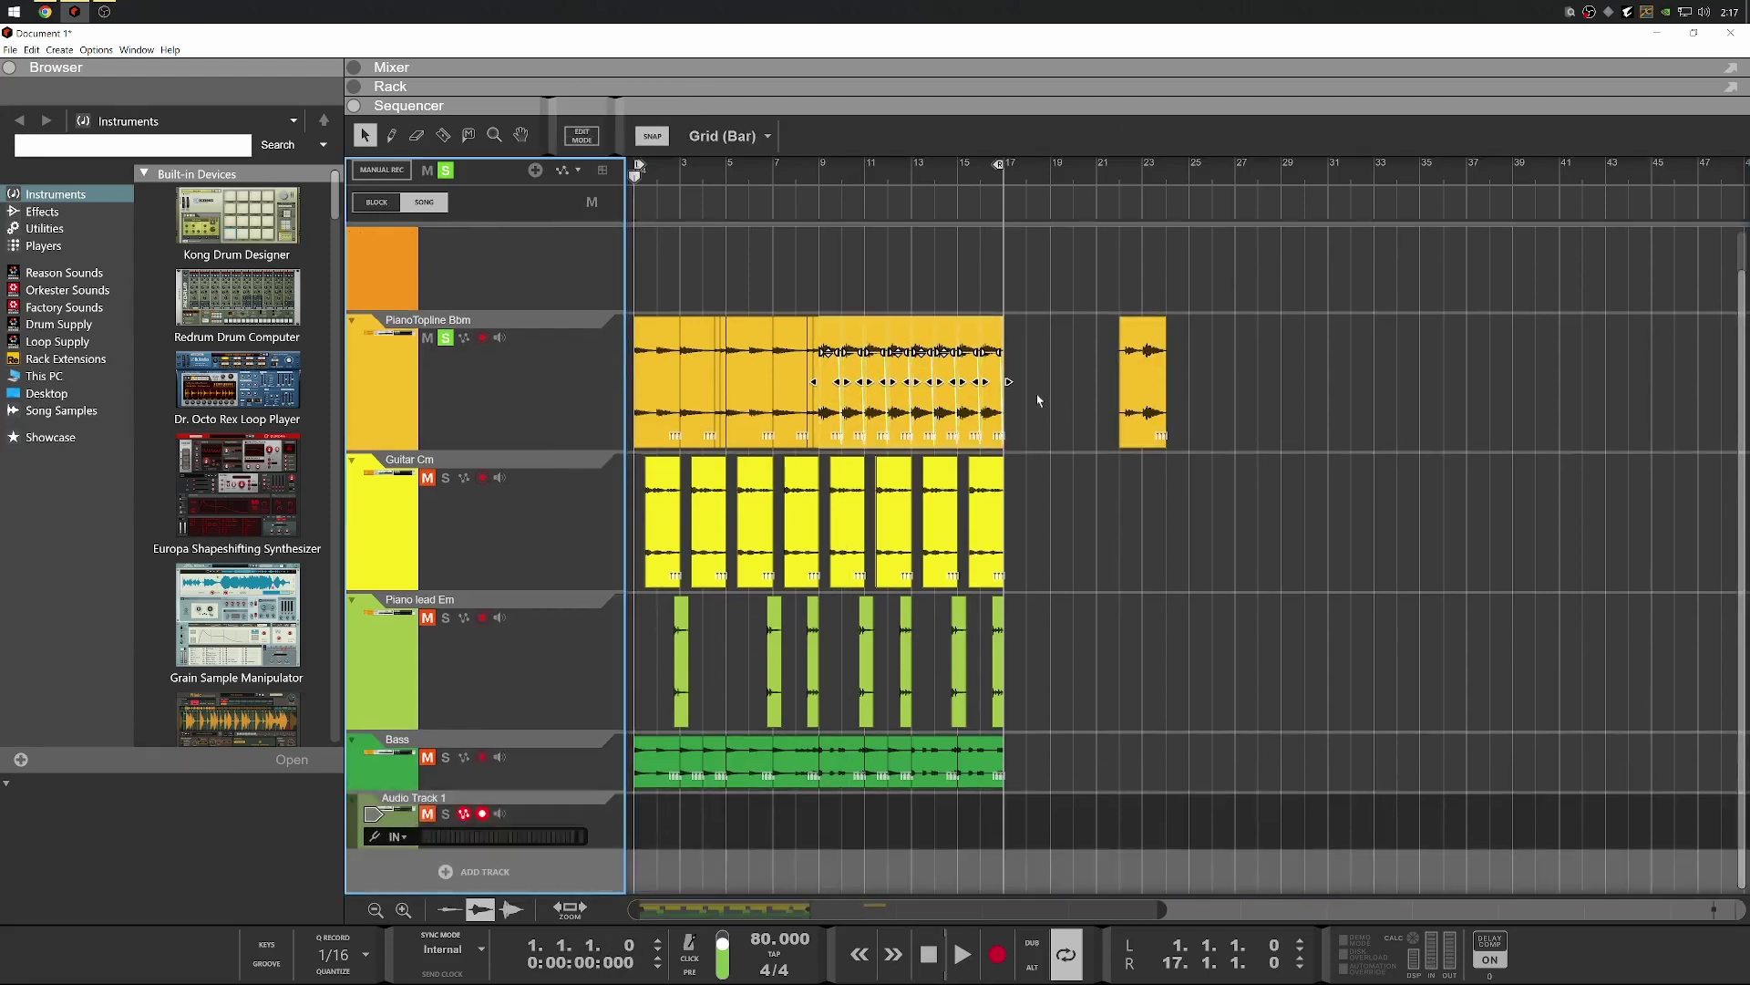
left_click(827, 389)
left_click_drag(814, 382, 791, 382)
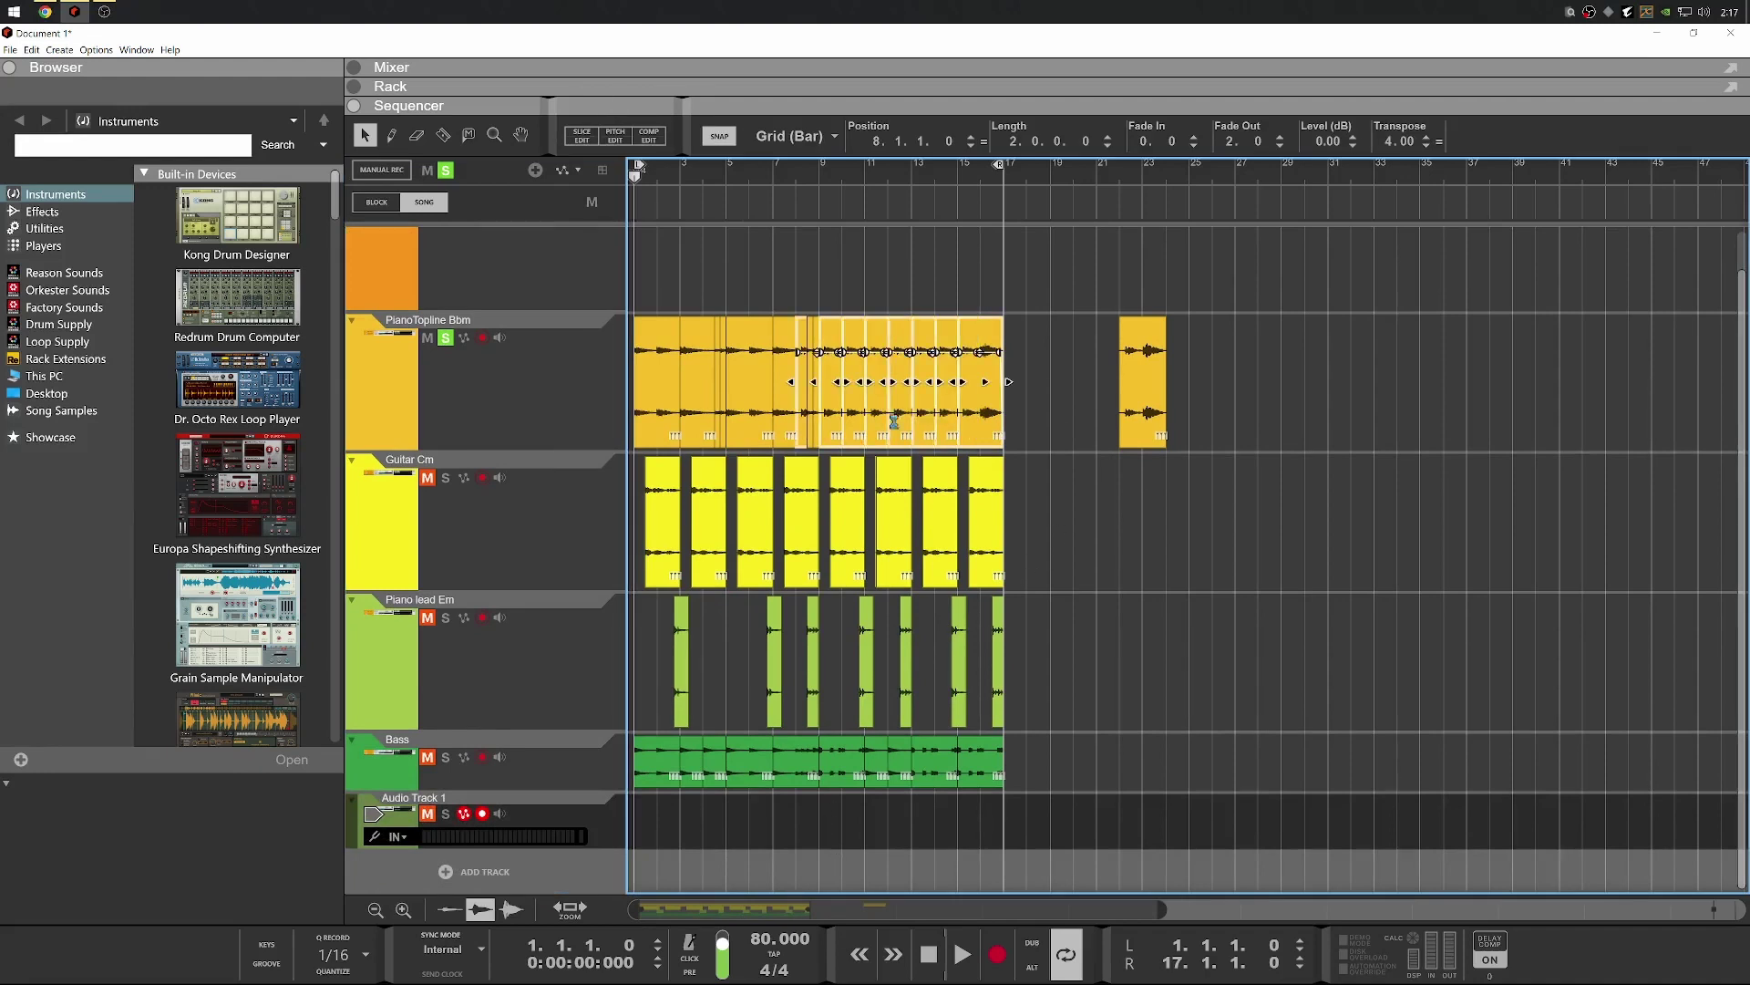
left_click_drag(894, 421, 894, 825)
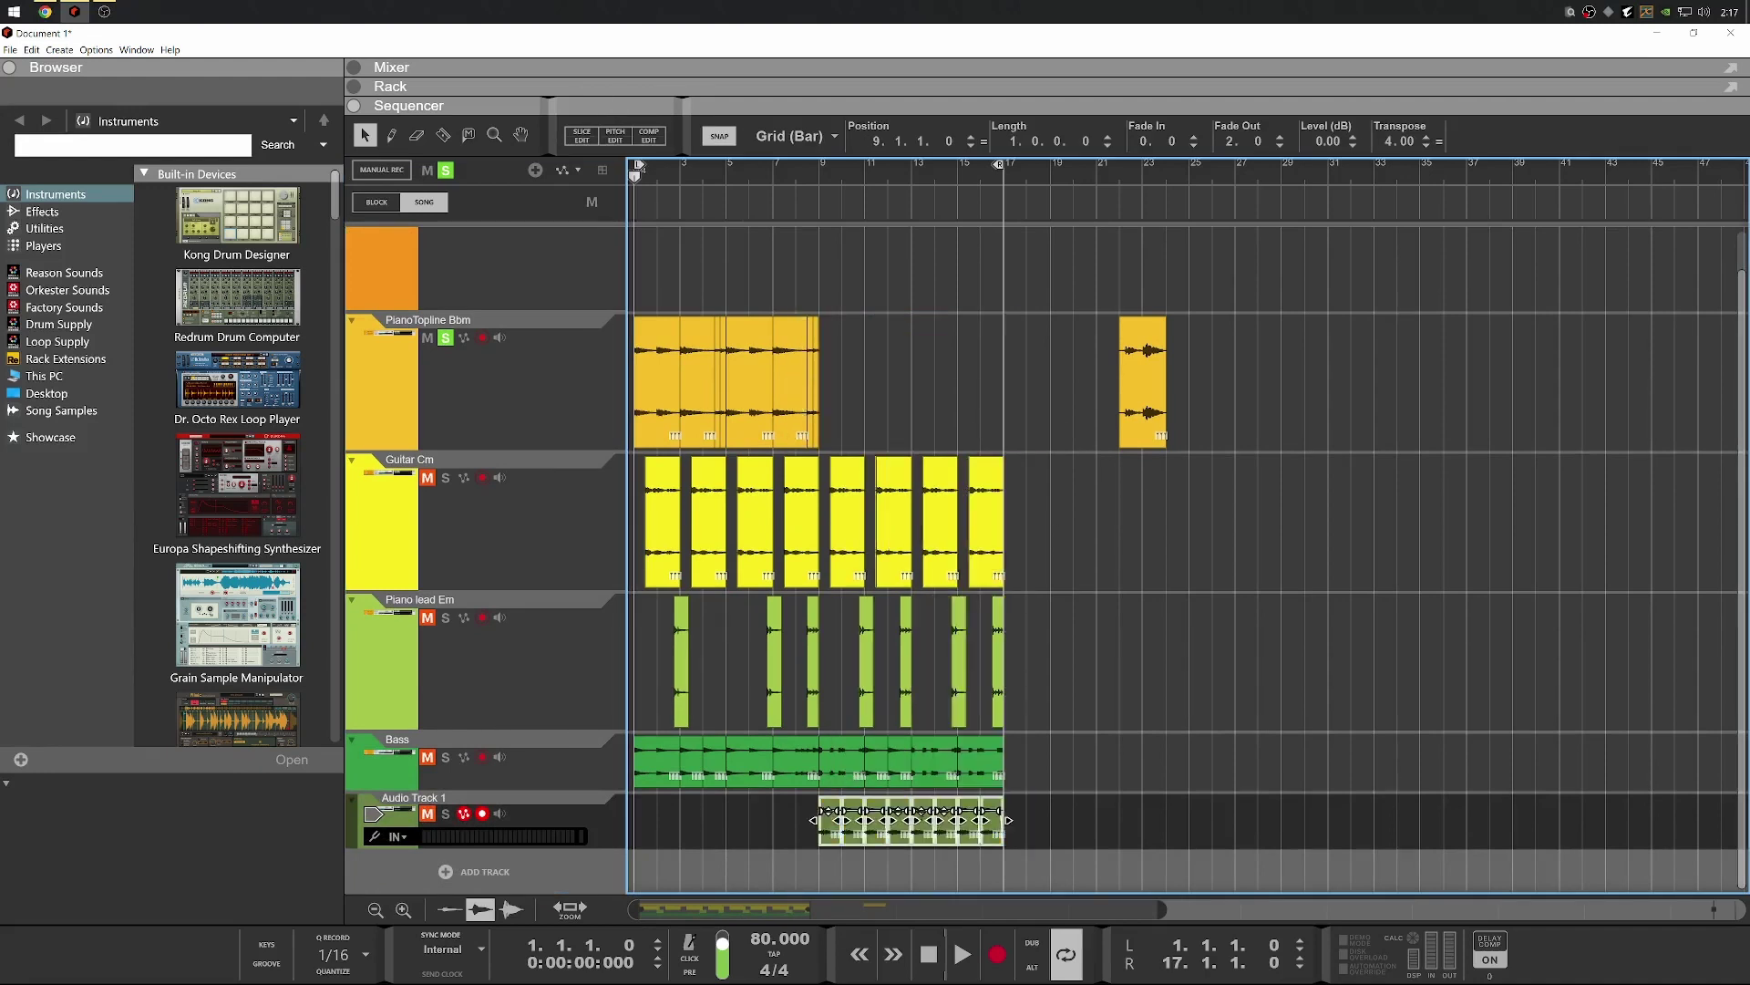
Duplicate the first eight bars of PianoTopline Bbm clips into bars 9 to 16 of the same track
left_click_drag(839, 375, 651, 396)
key("ctrl+d")
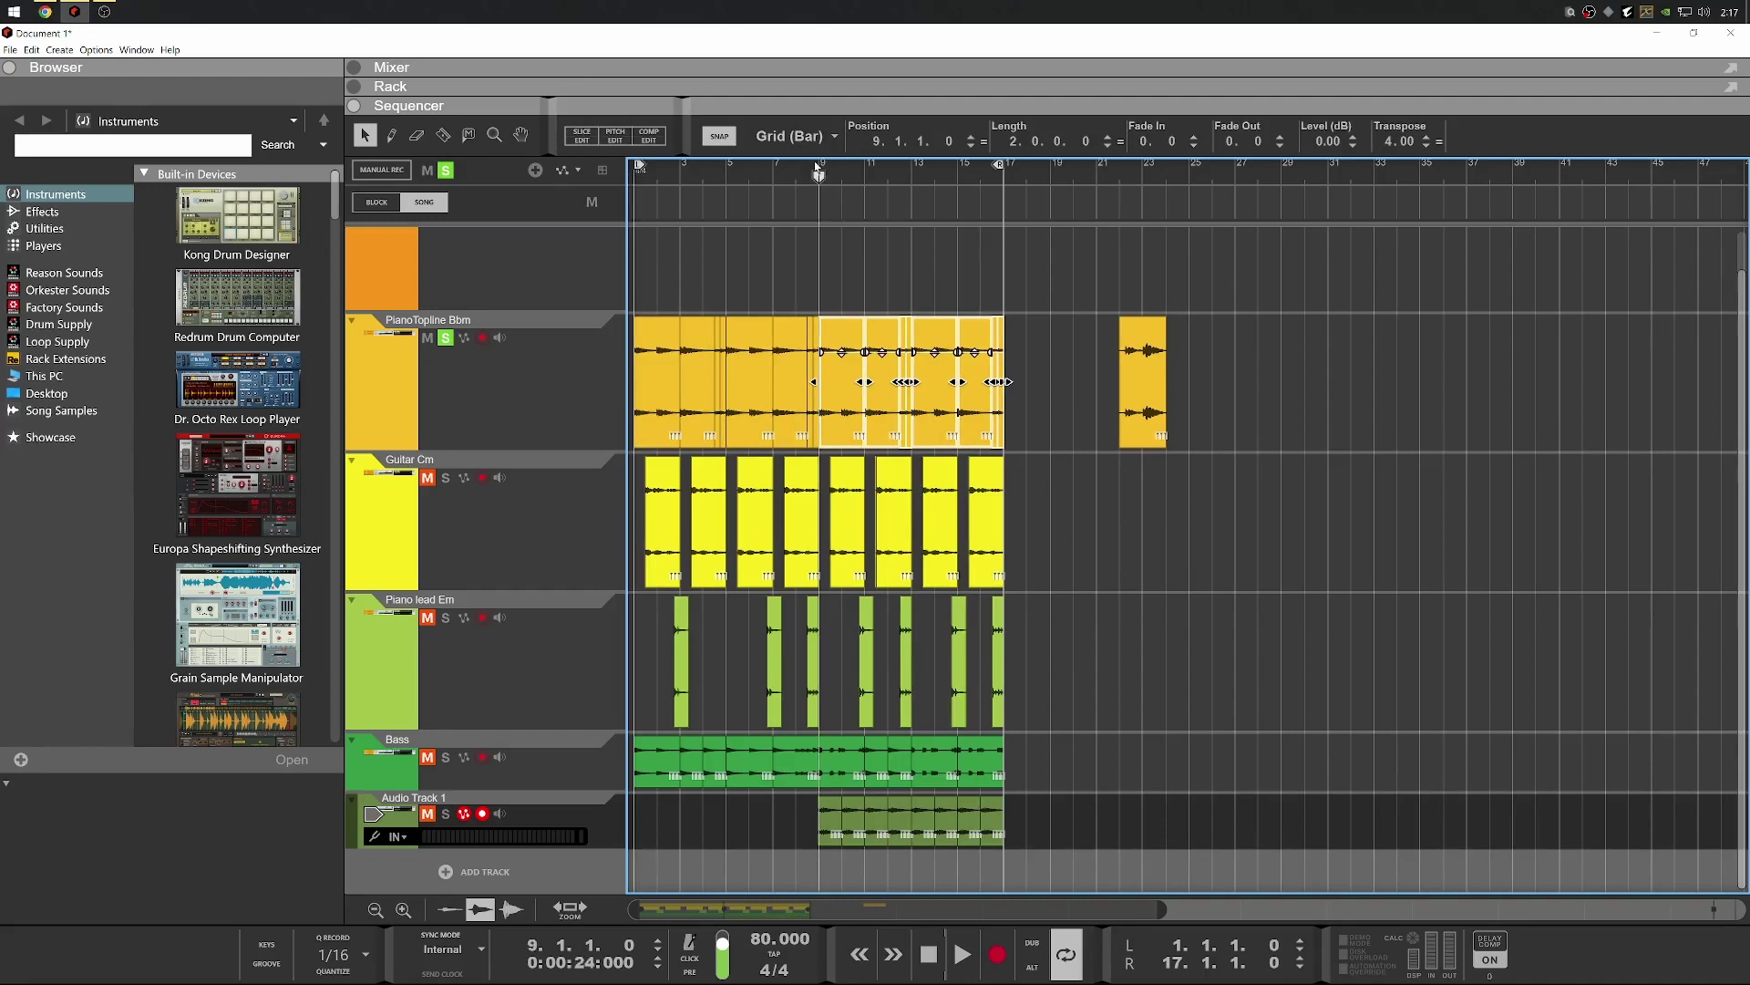
key("space")
Solo Audio Track 1 together with PianoTopline Bbm and listen to both from bar 9
key("space")
left_click(445, 813)
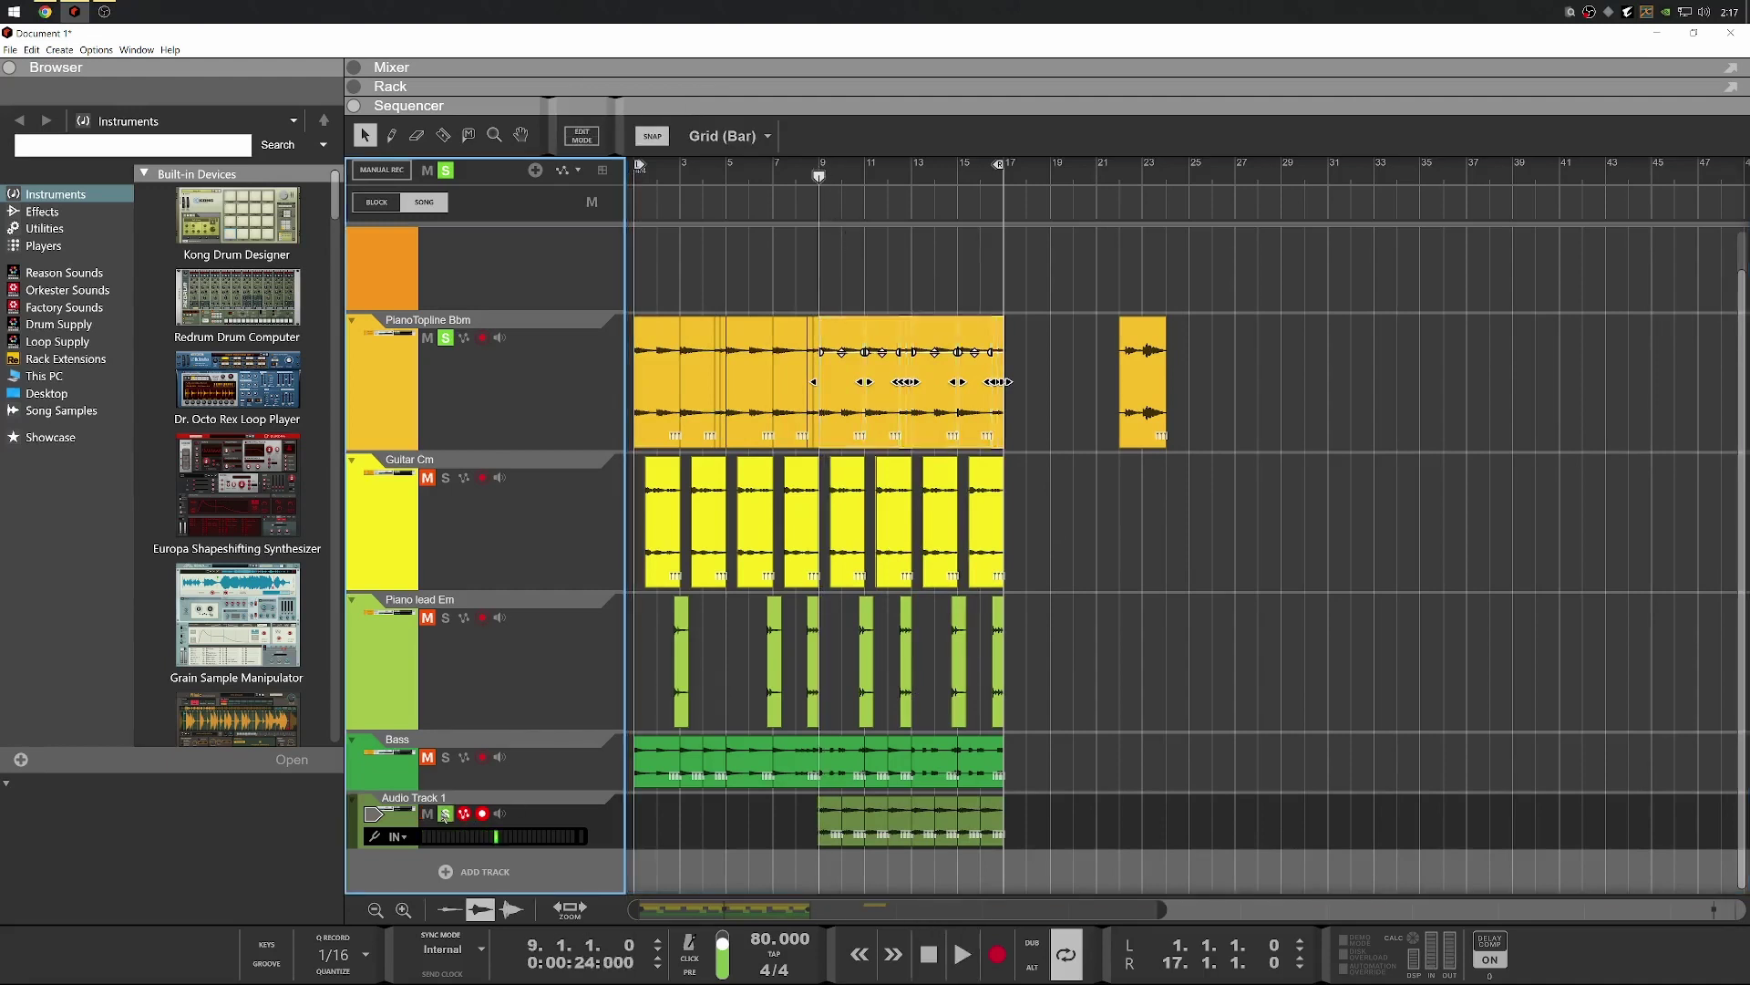
key("space")
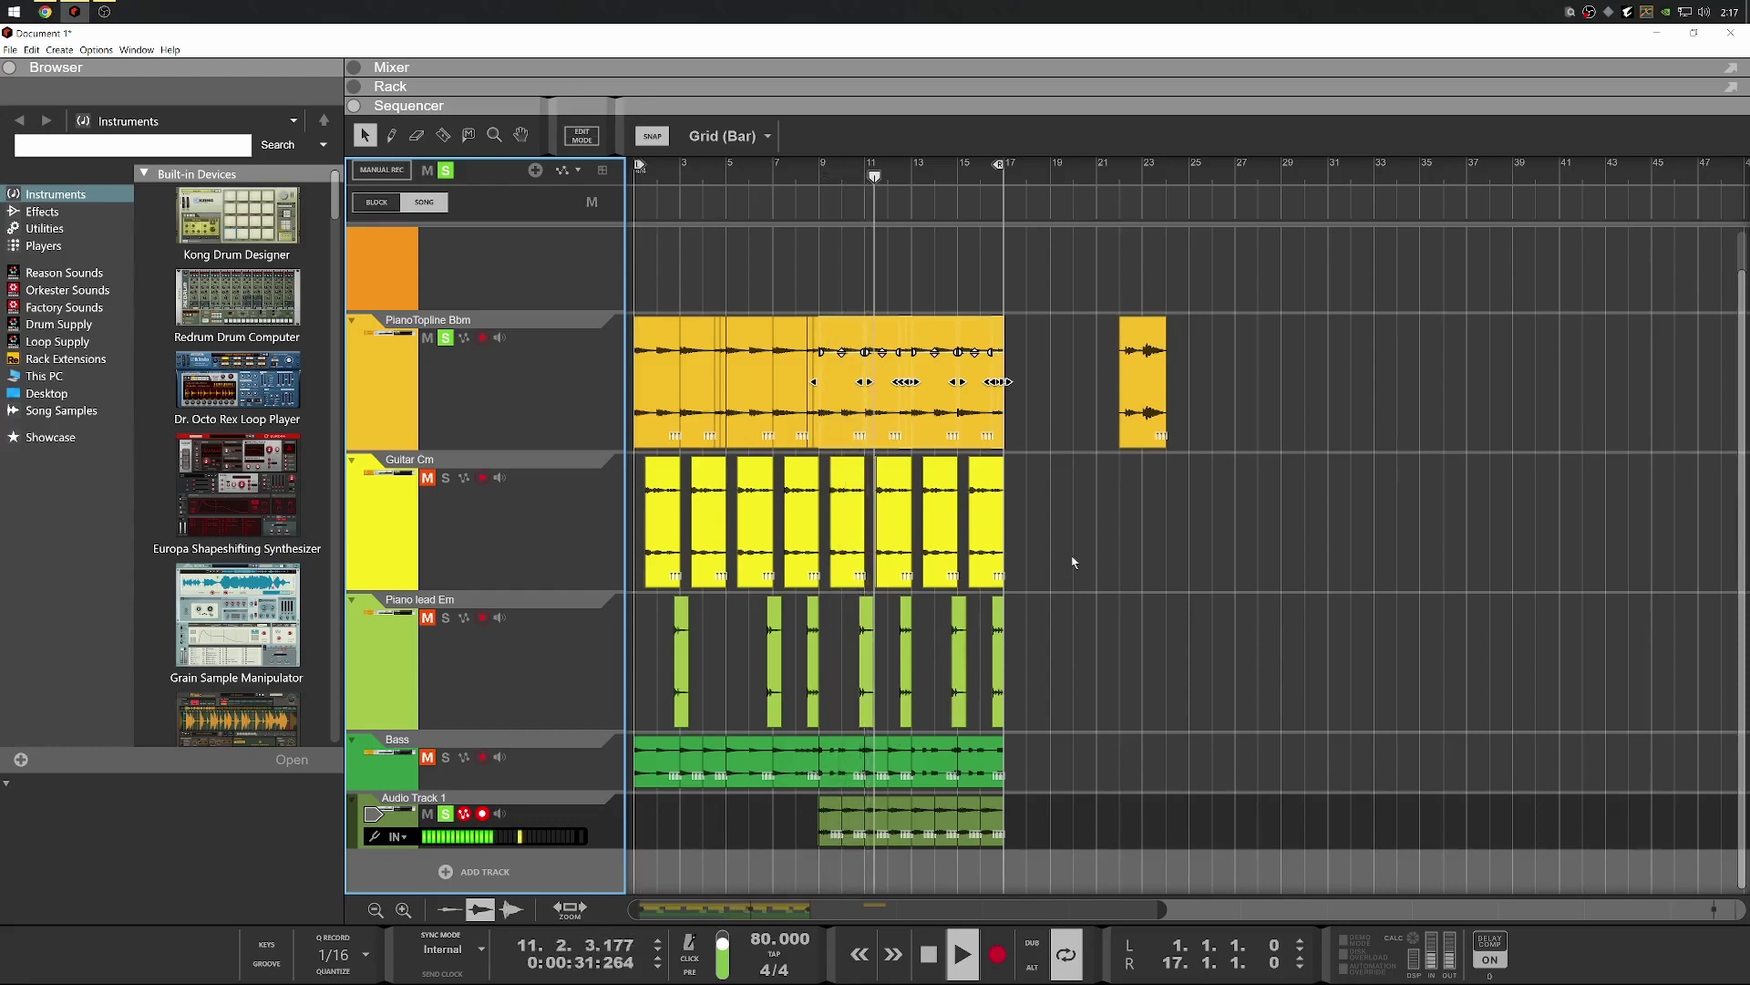
key("space")
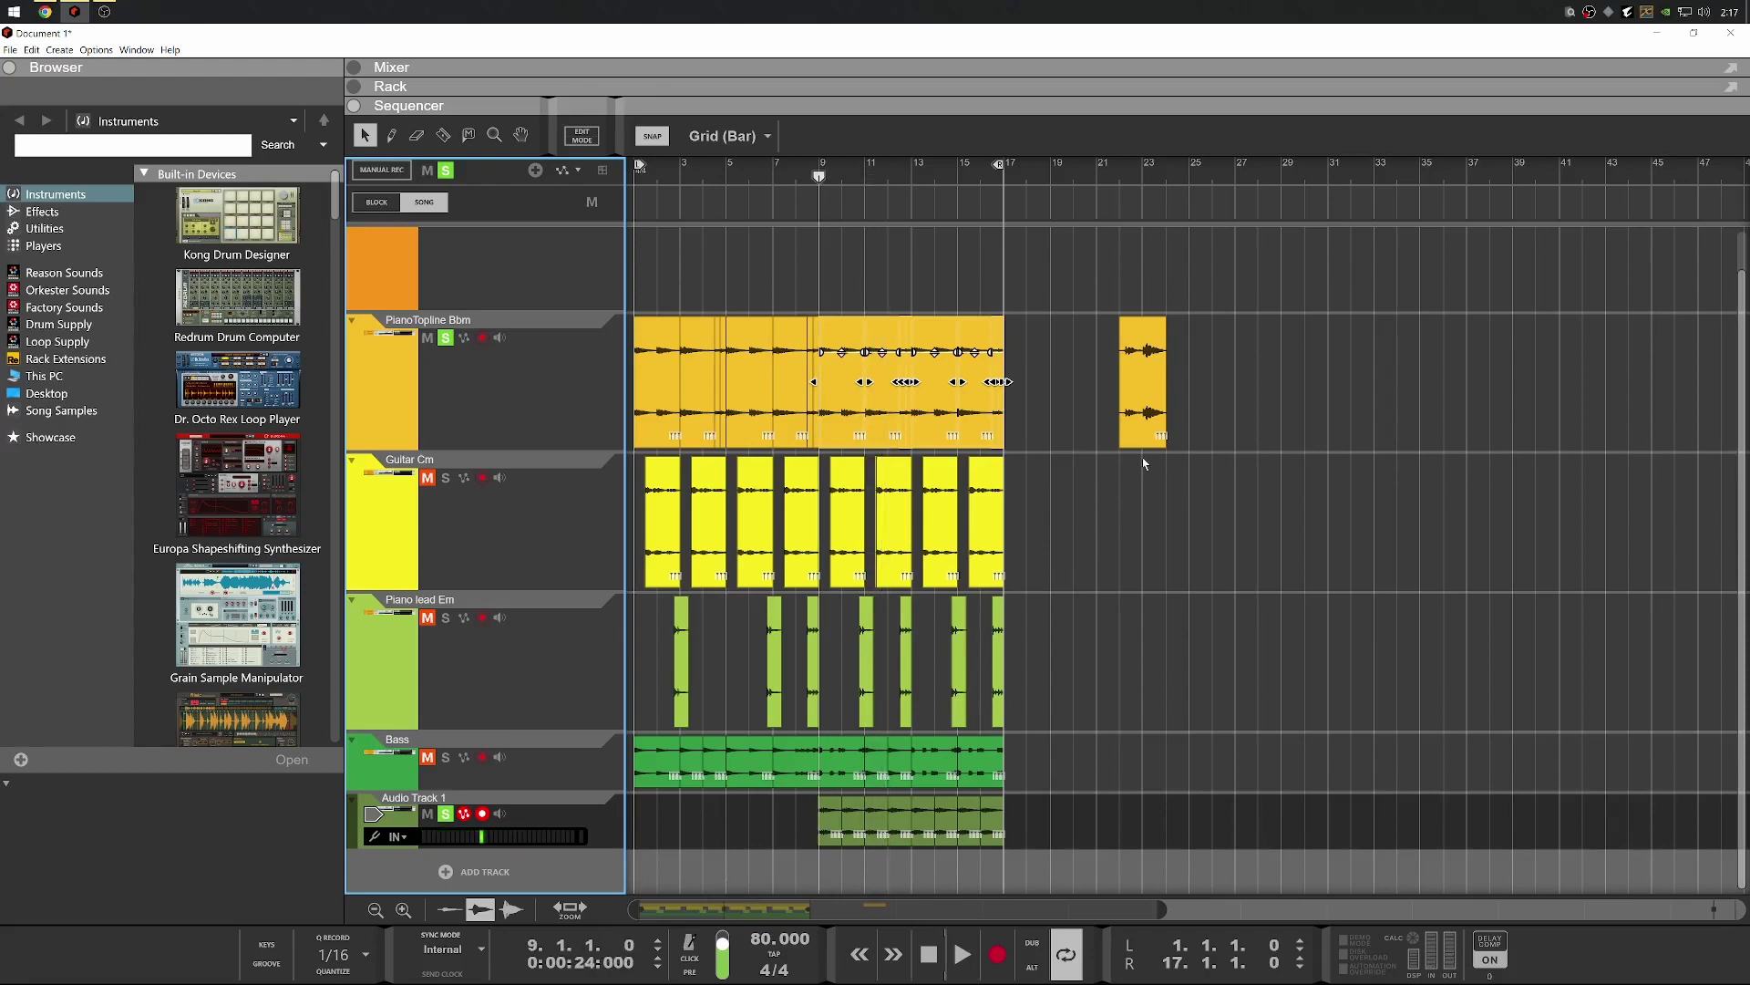
Listen to the spare clip at bar 22, split it at bar 23, and move its first half to bar 18 beat 3
left_click(1119, 175)
key("space")
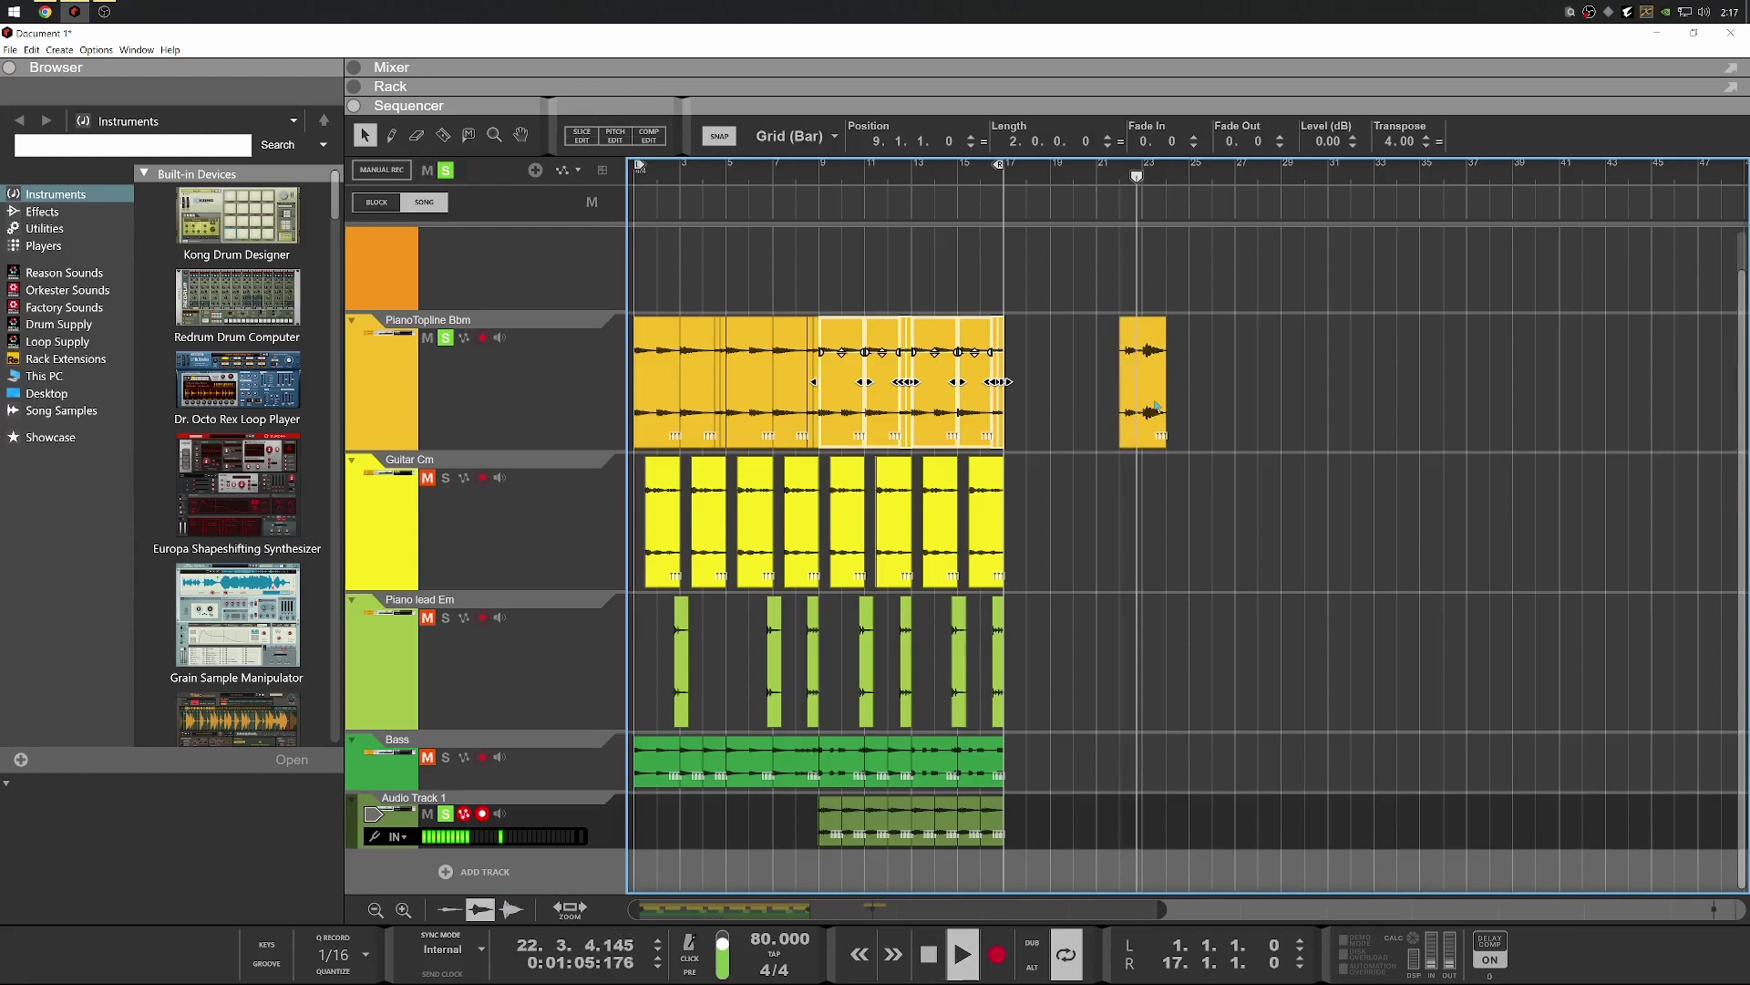
key("space")
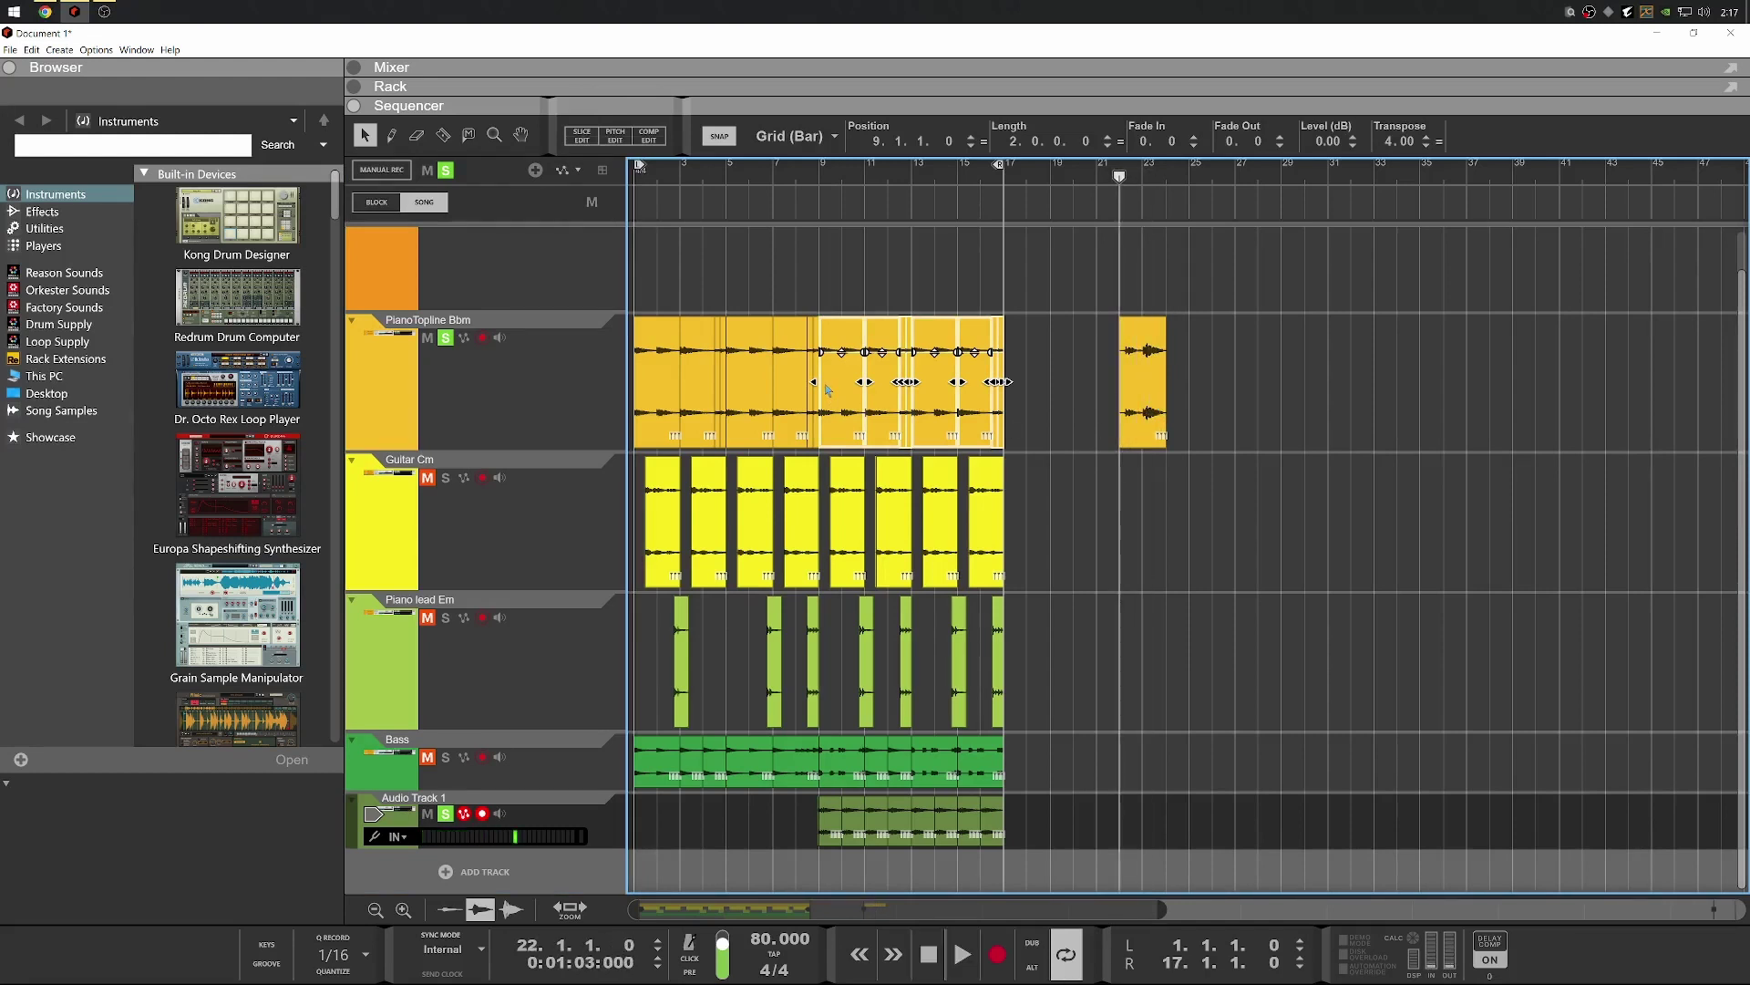
scroll(857, 439, "up", 4)
scroll(830, 431, "down", 3)
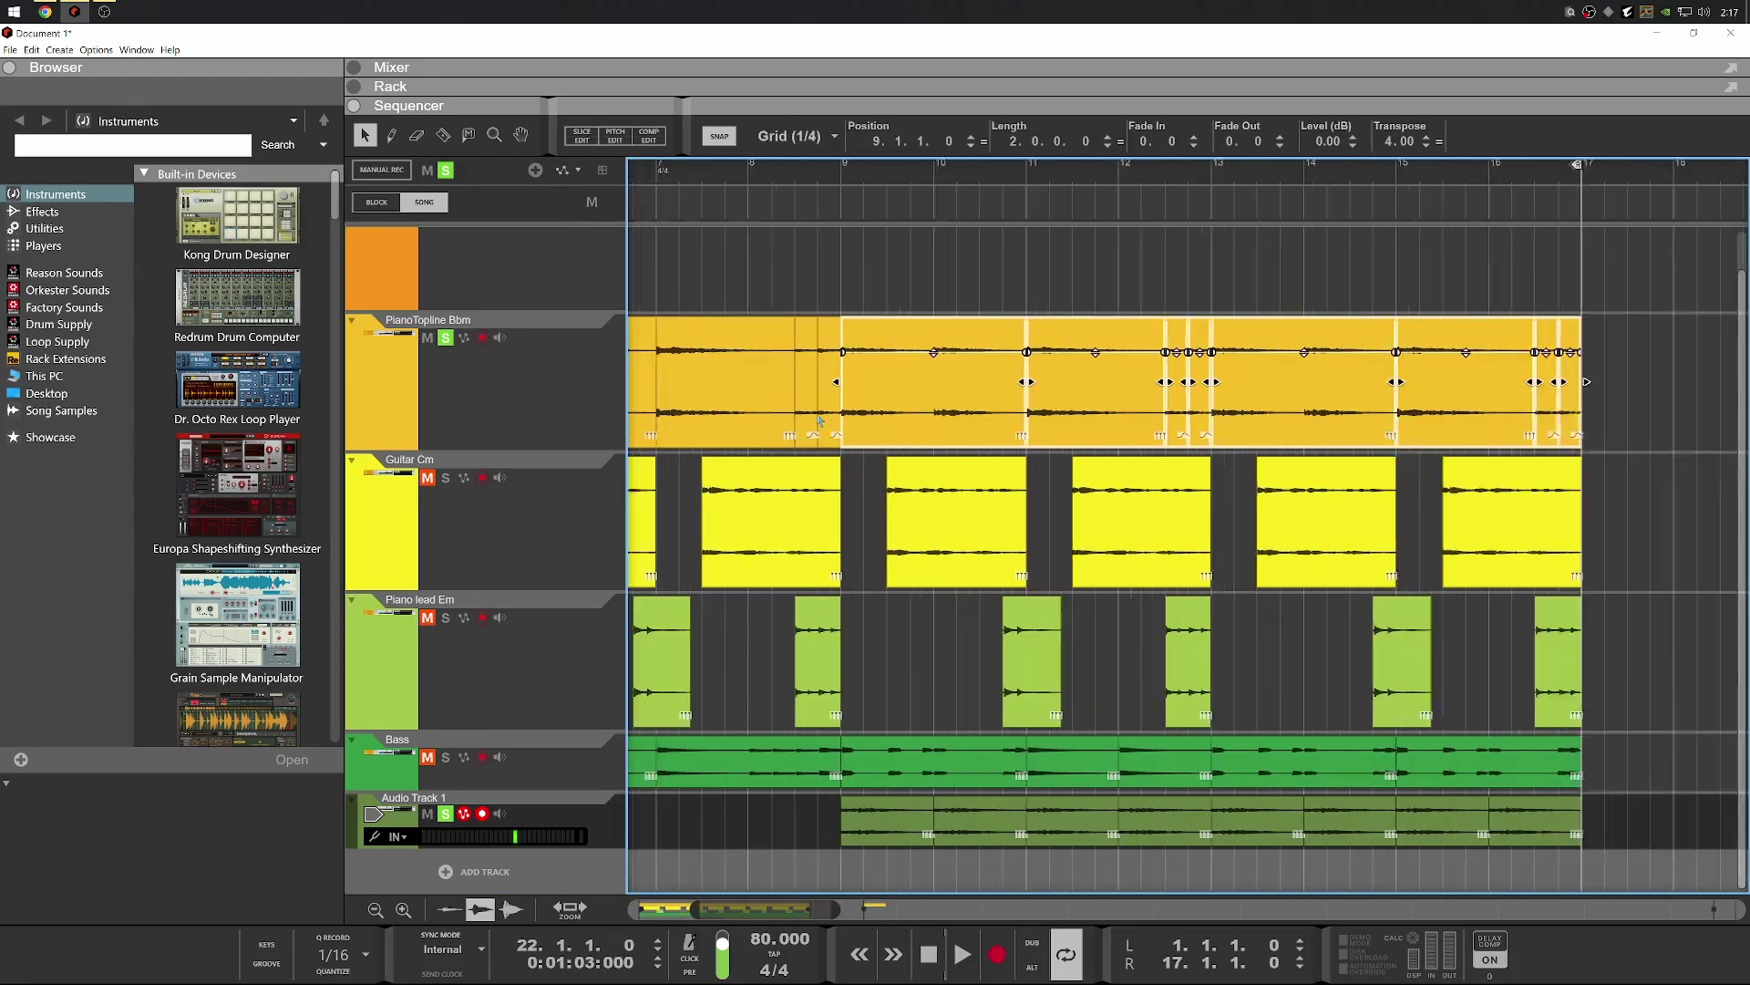
left_click(1555, 392)
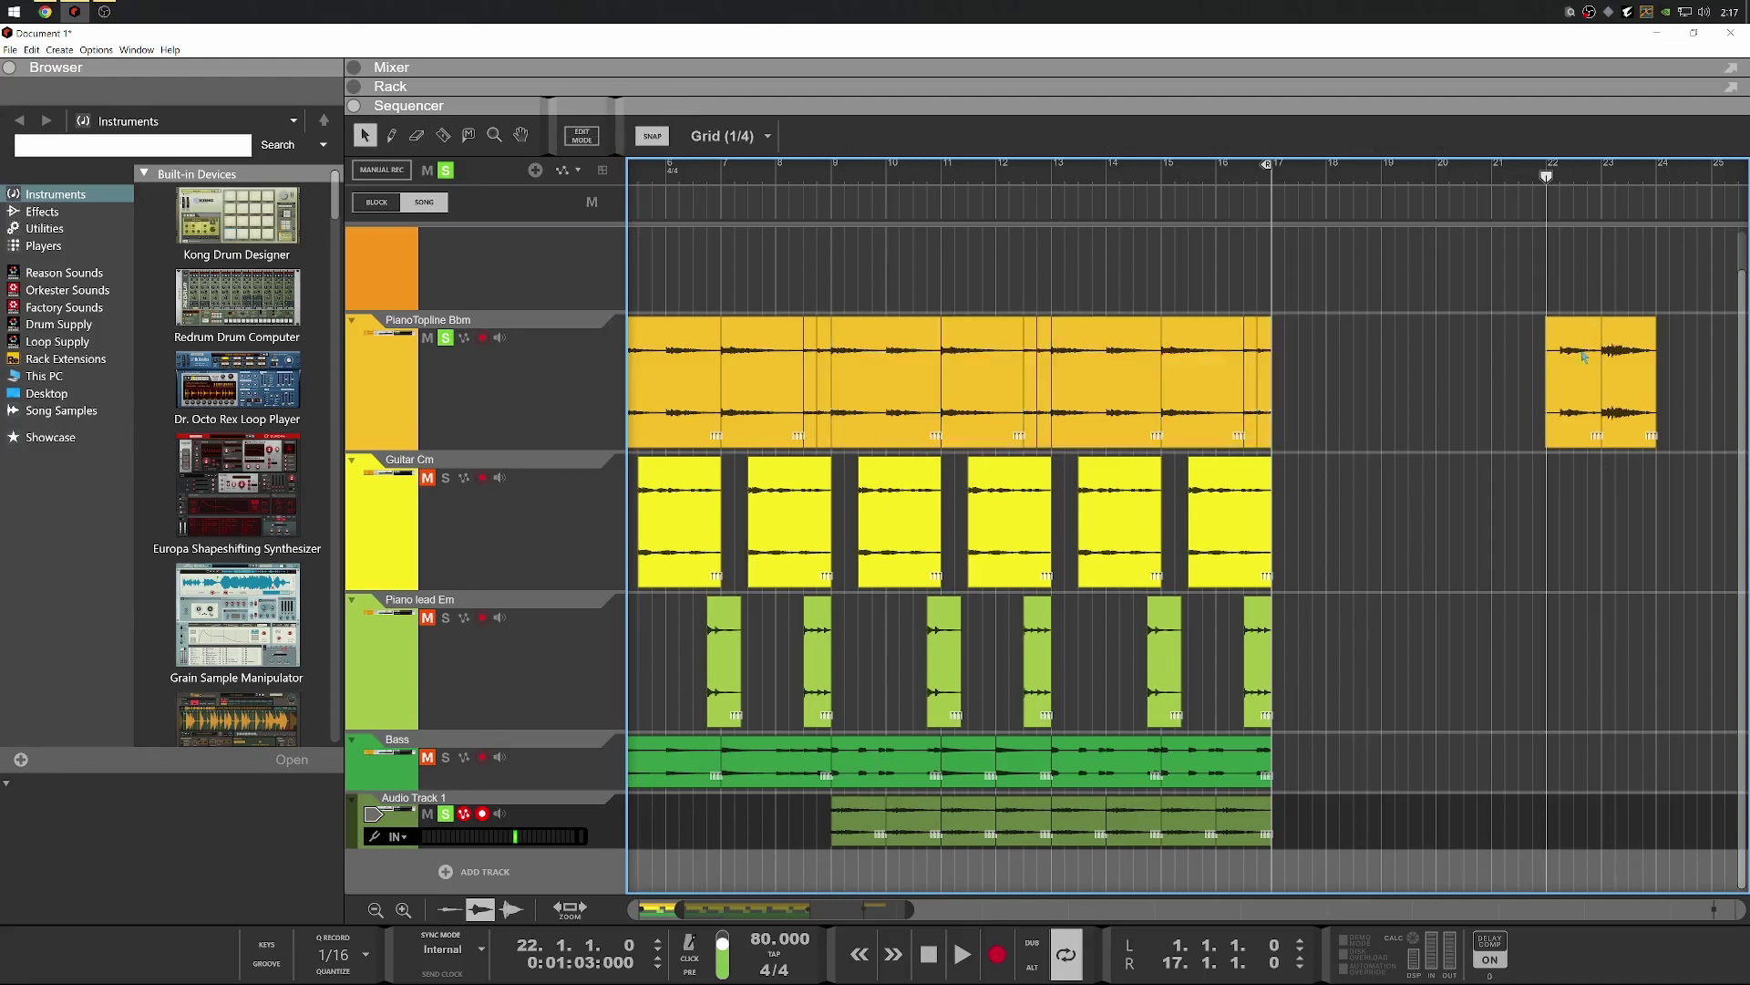
left_click_drag(1562, 415, 1375, 410)
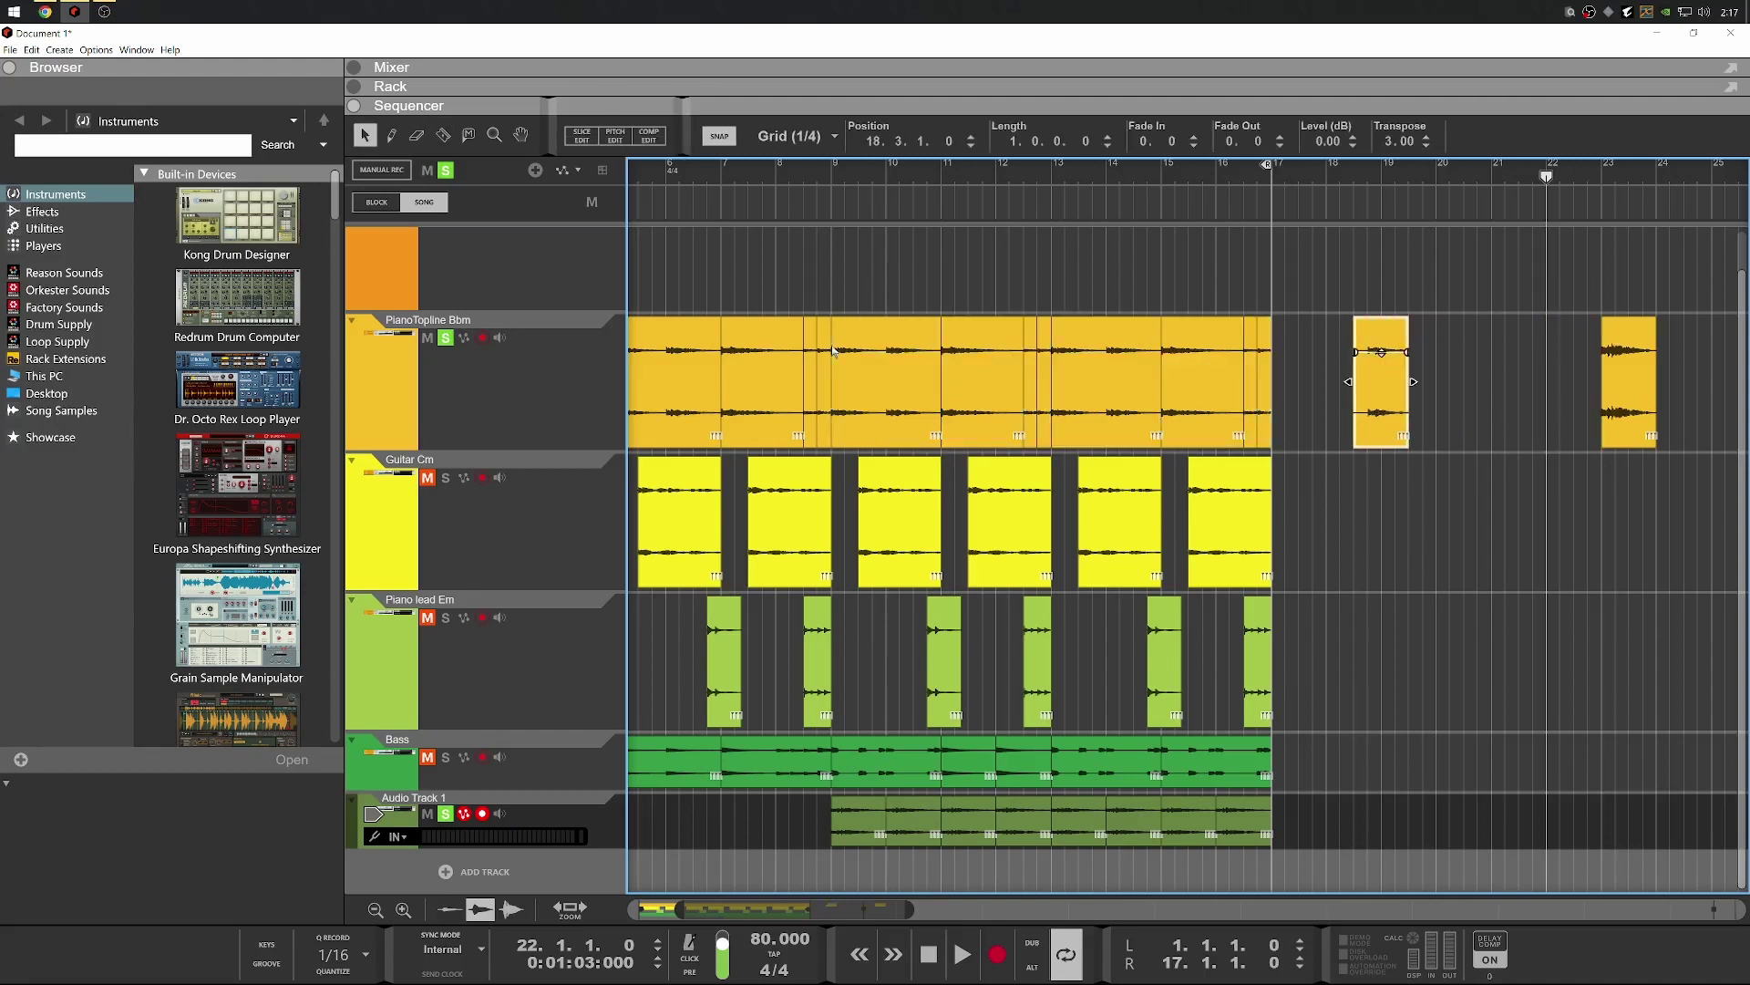
Replace the two short PianoTopline Bbm clips ending bar 8 with the separated one-bar clip, and listen from bar 6 beat 4
scroll(833, 349, "up", 3)
key("Delete")
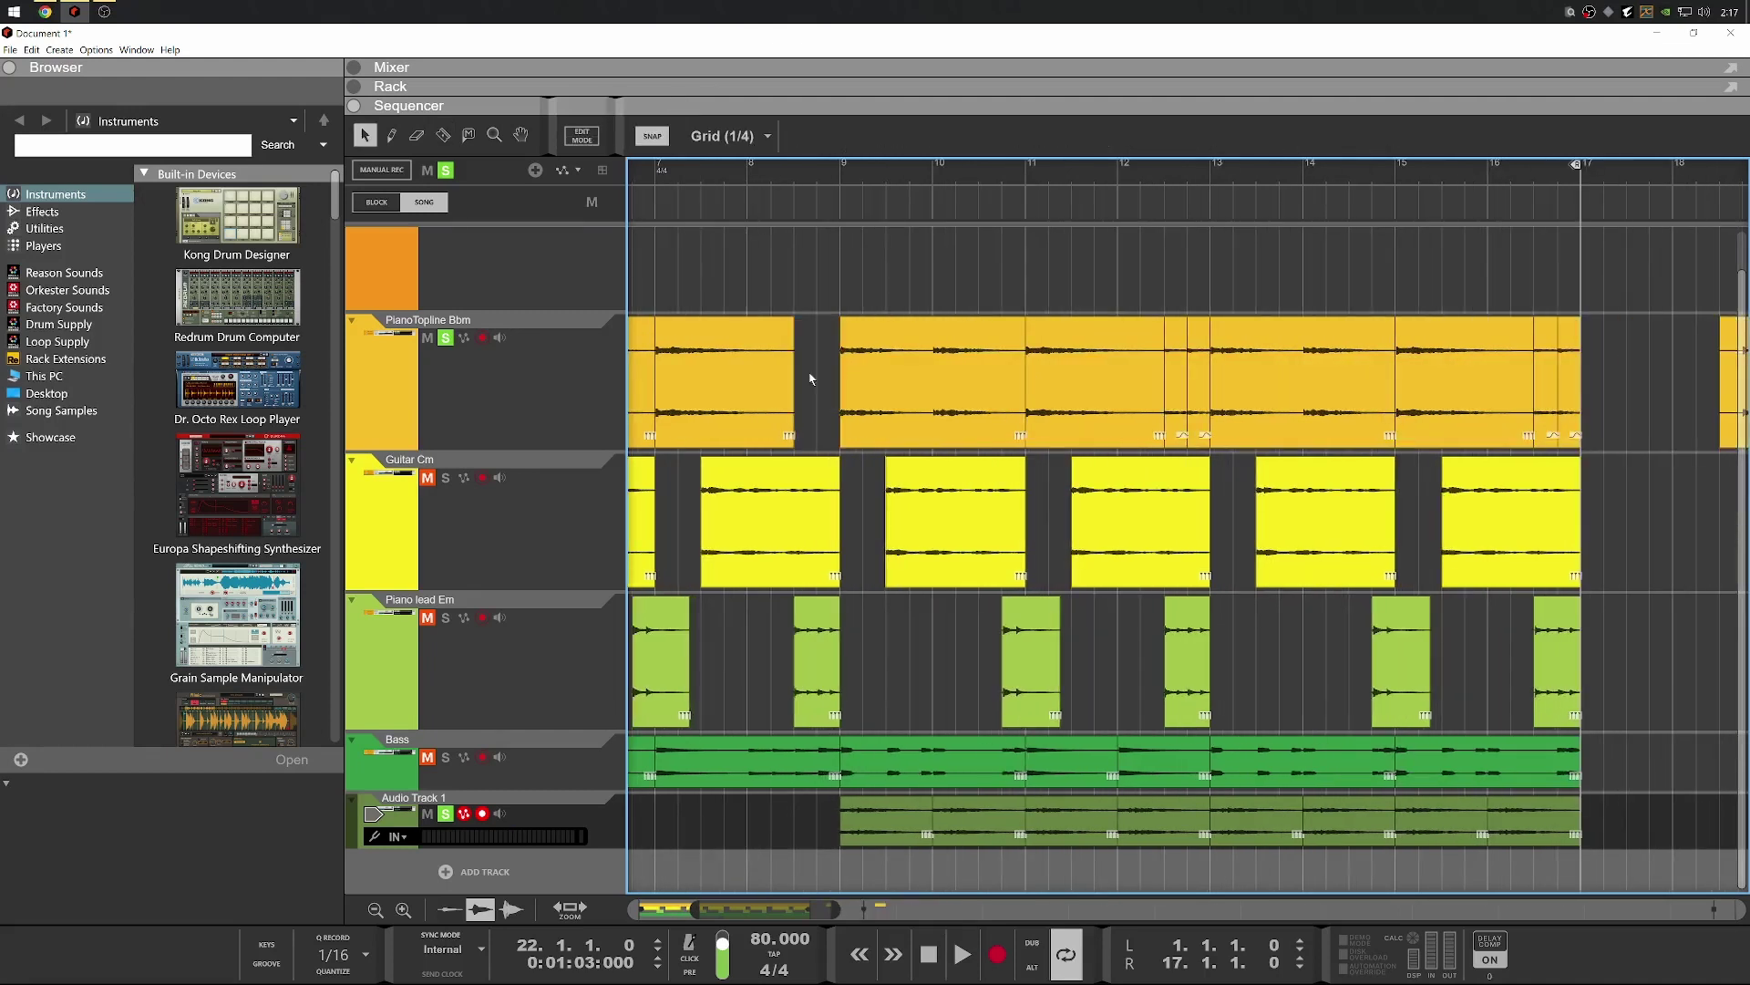
scroll(763, 645, "down", 2)
left_click_drag(1494, 420, 797, 363)
left_click(672, 176)
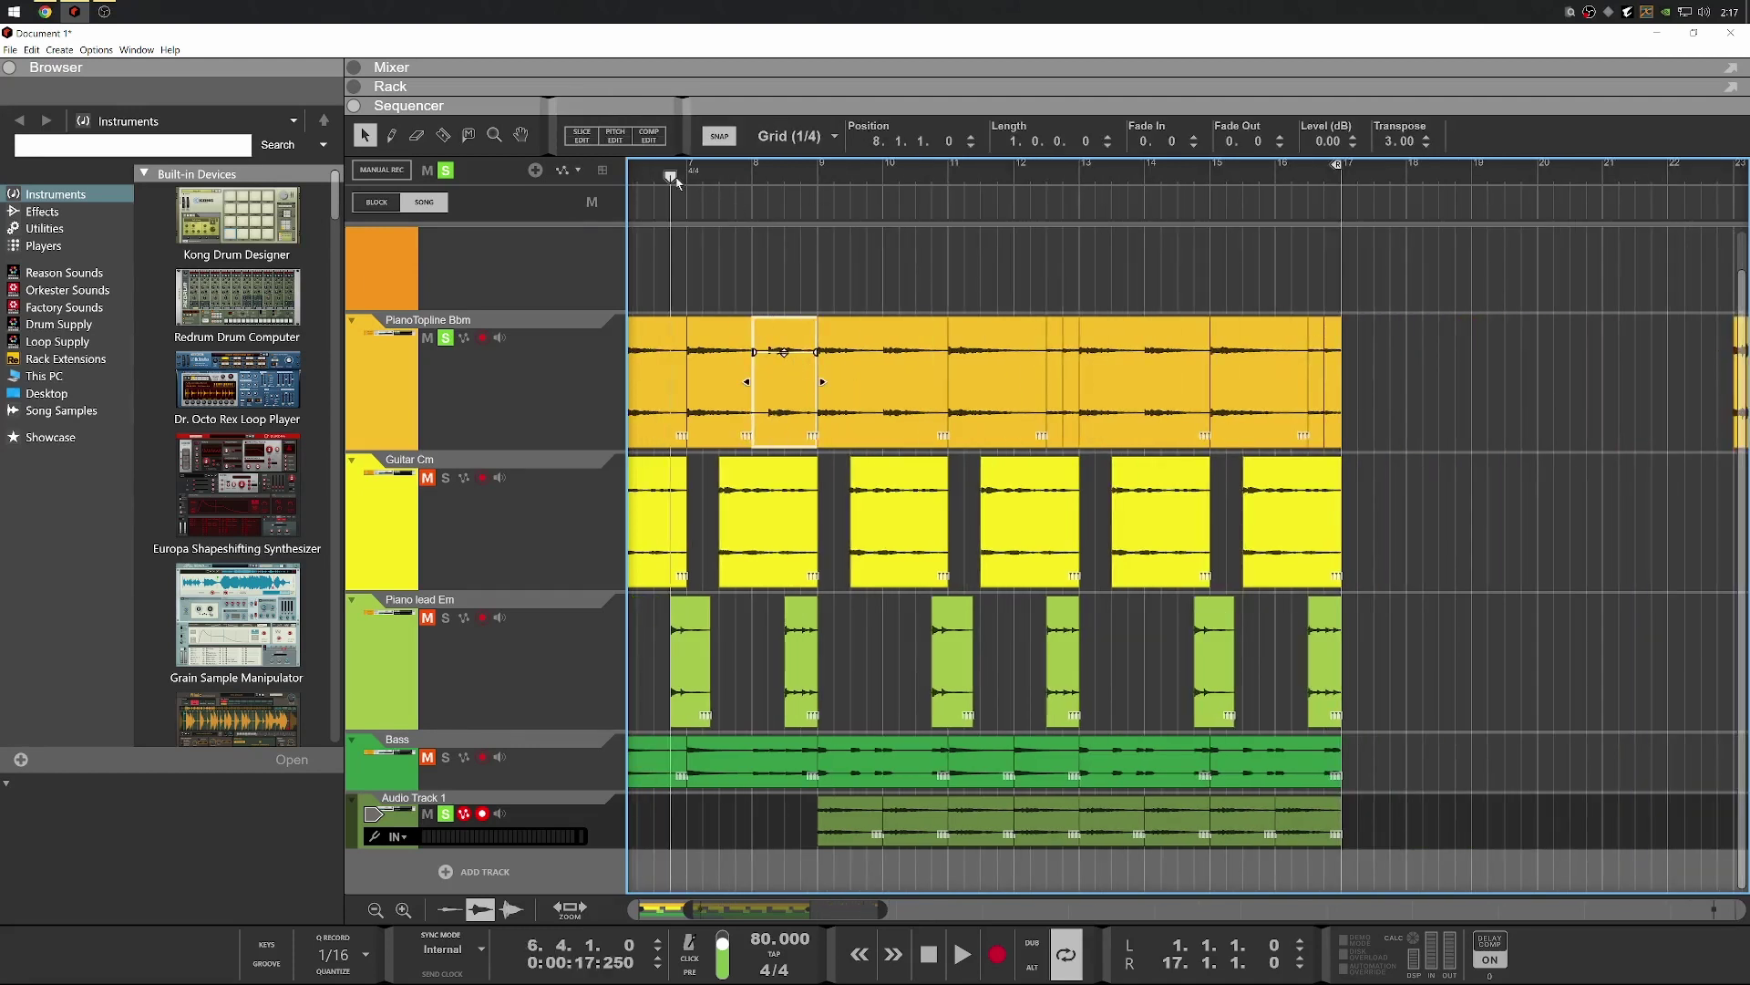
key("space")
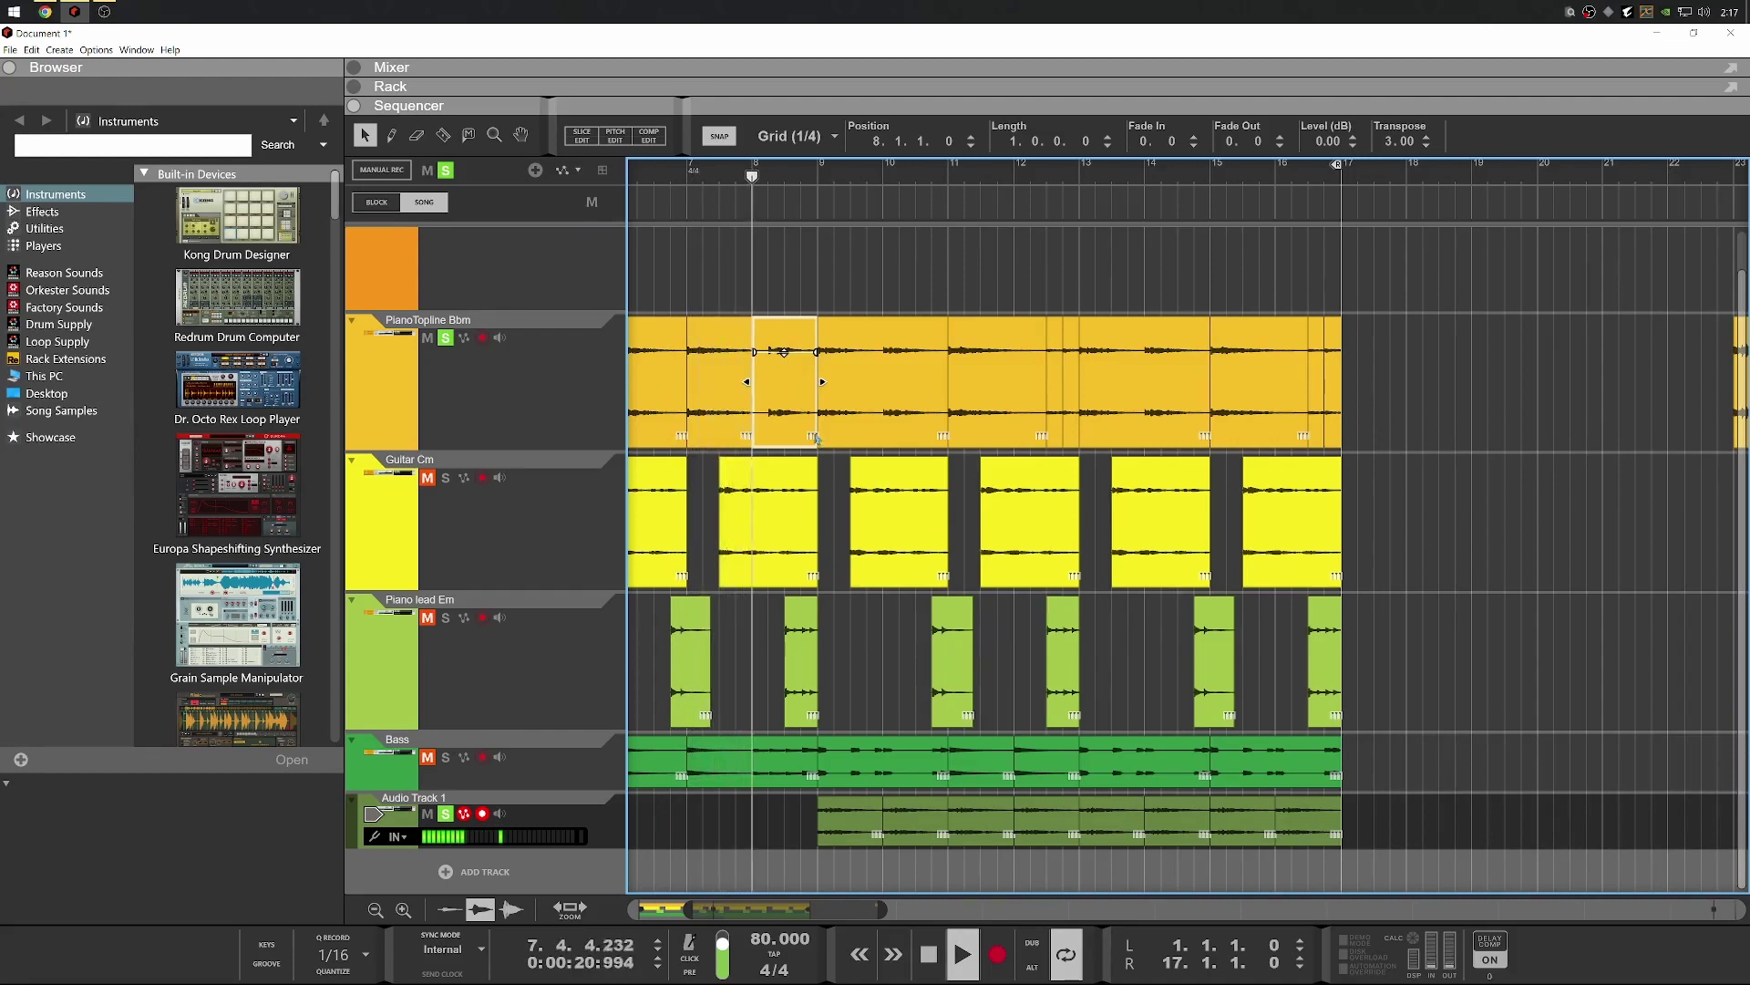
key("space")
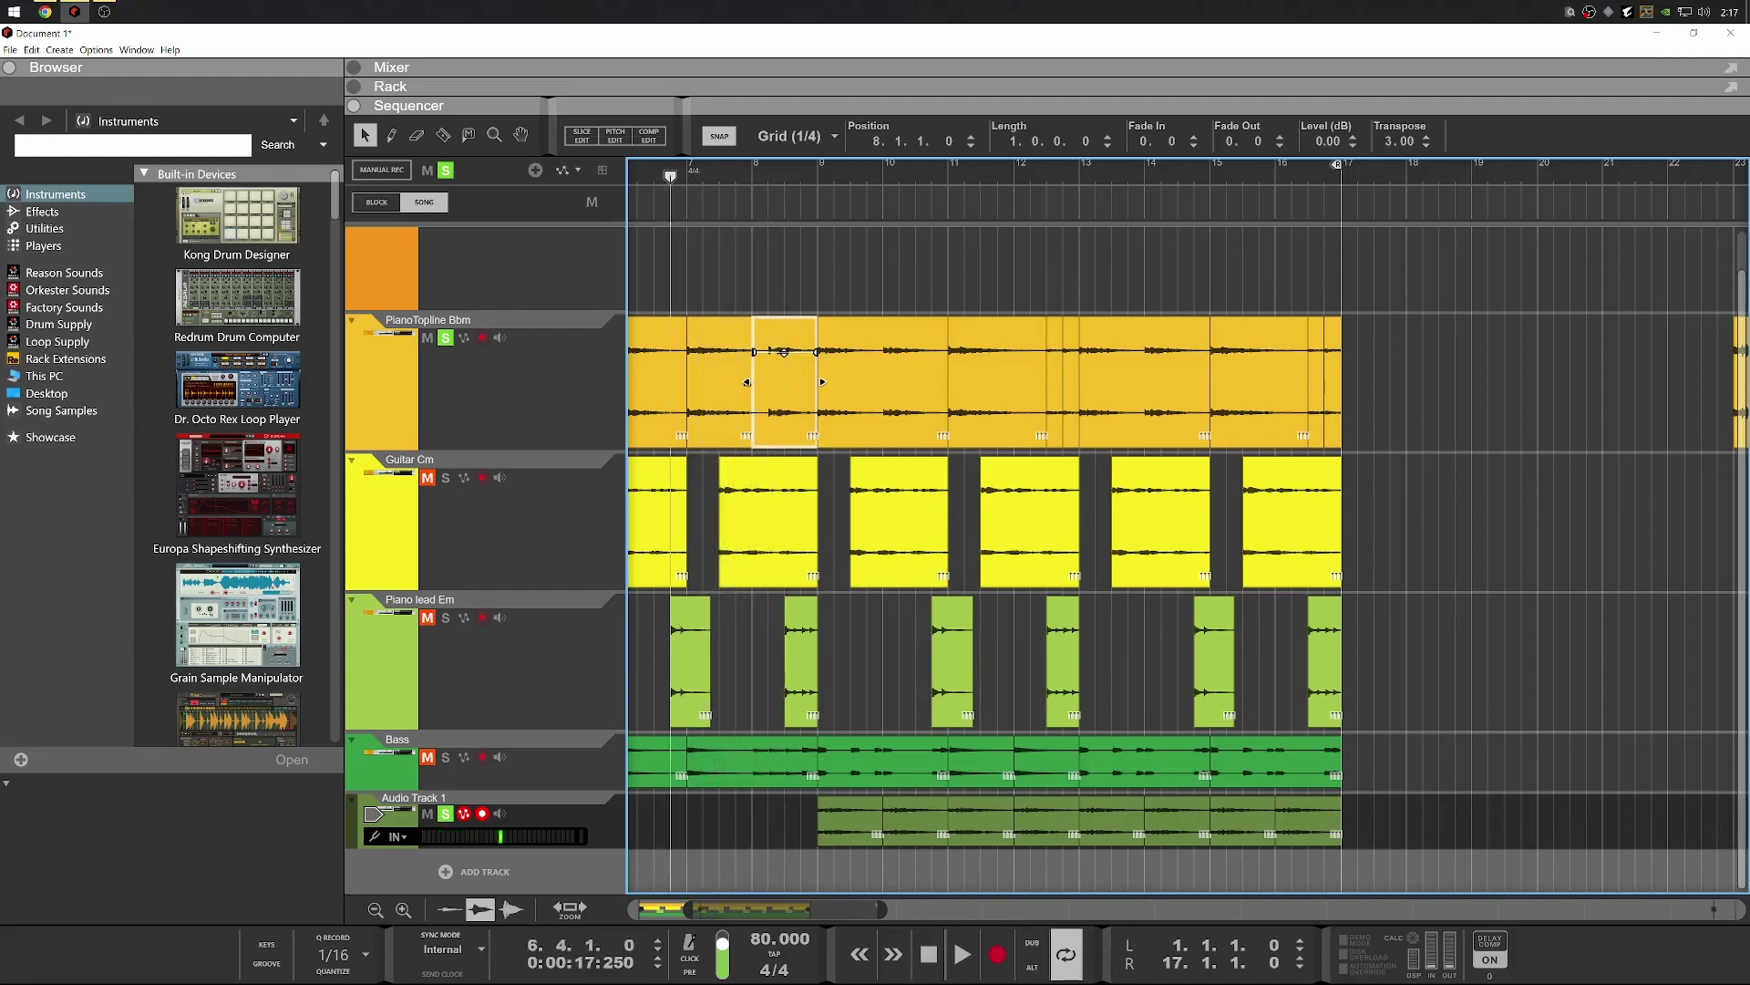
Trim the start of the one-bar clip to bar 8 beat 2 during playback, and move it onto Audio Track 1
key("space")
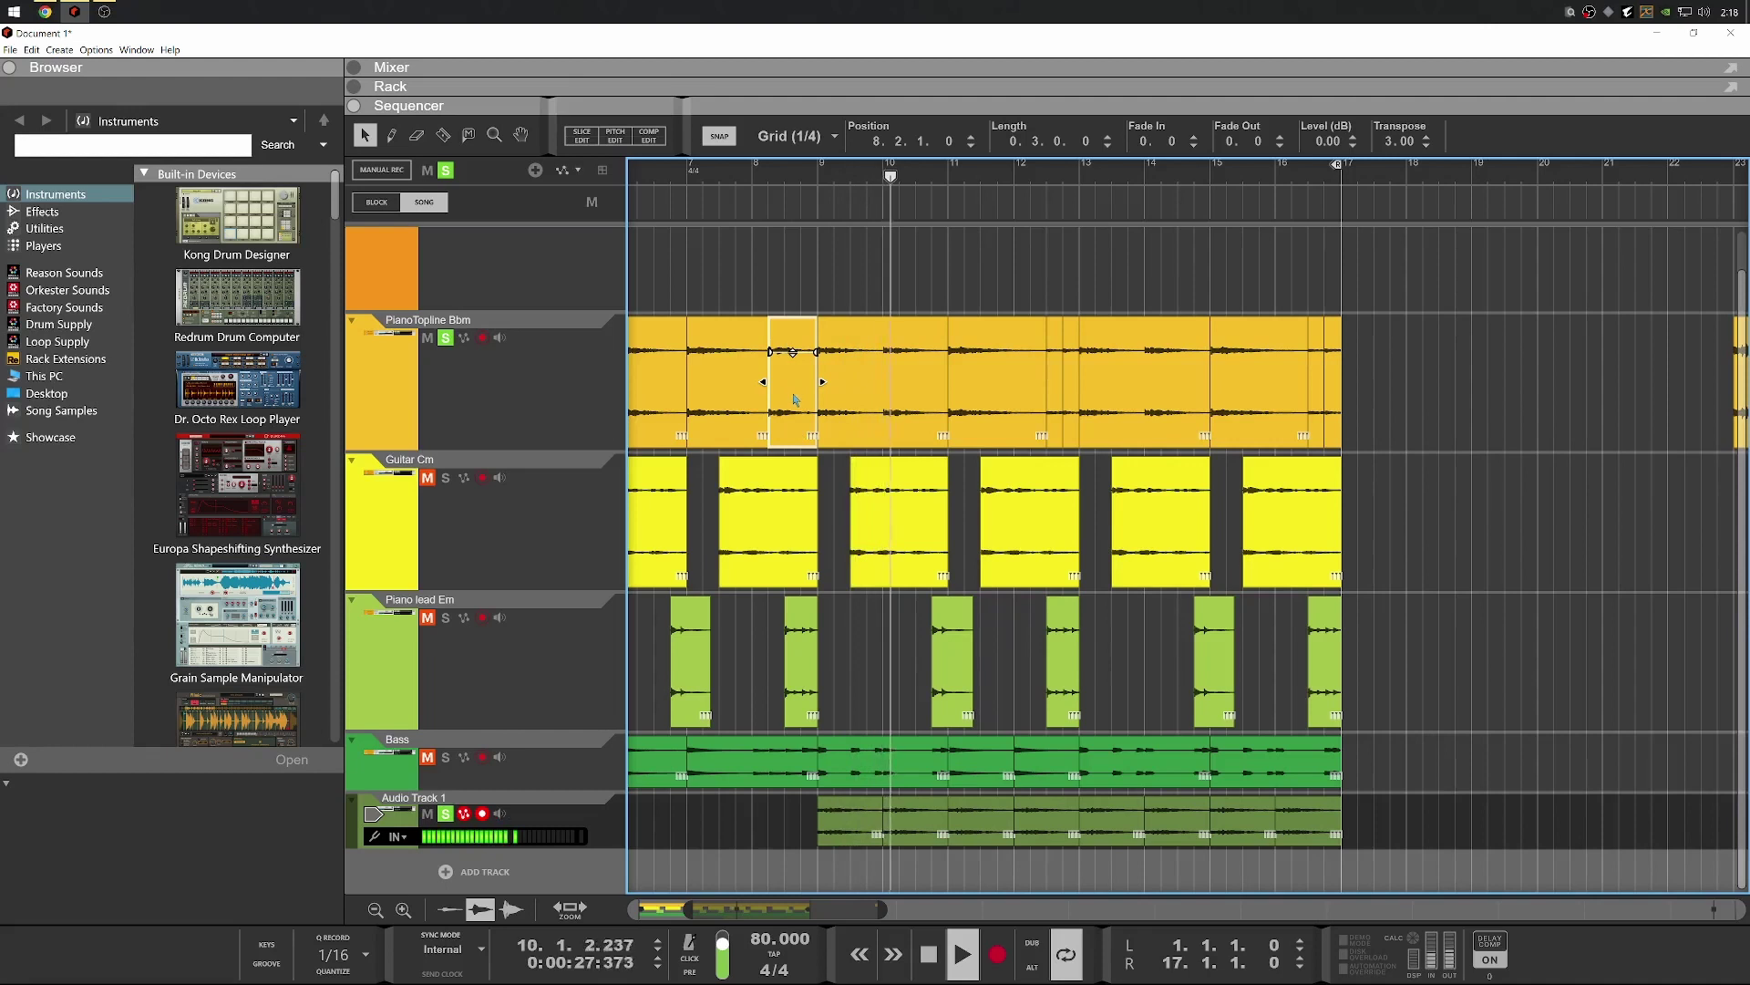
key("space")
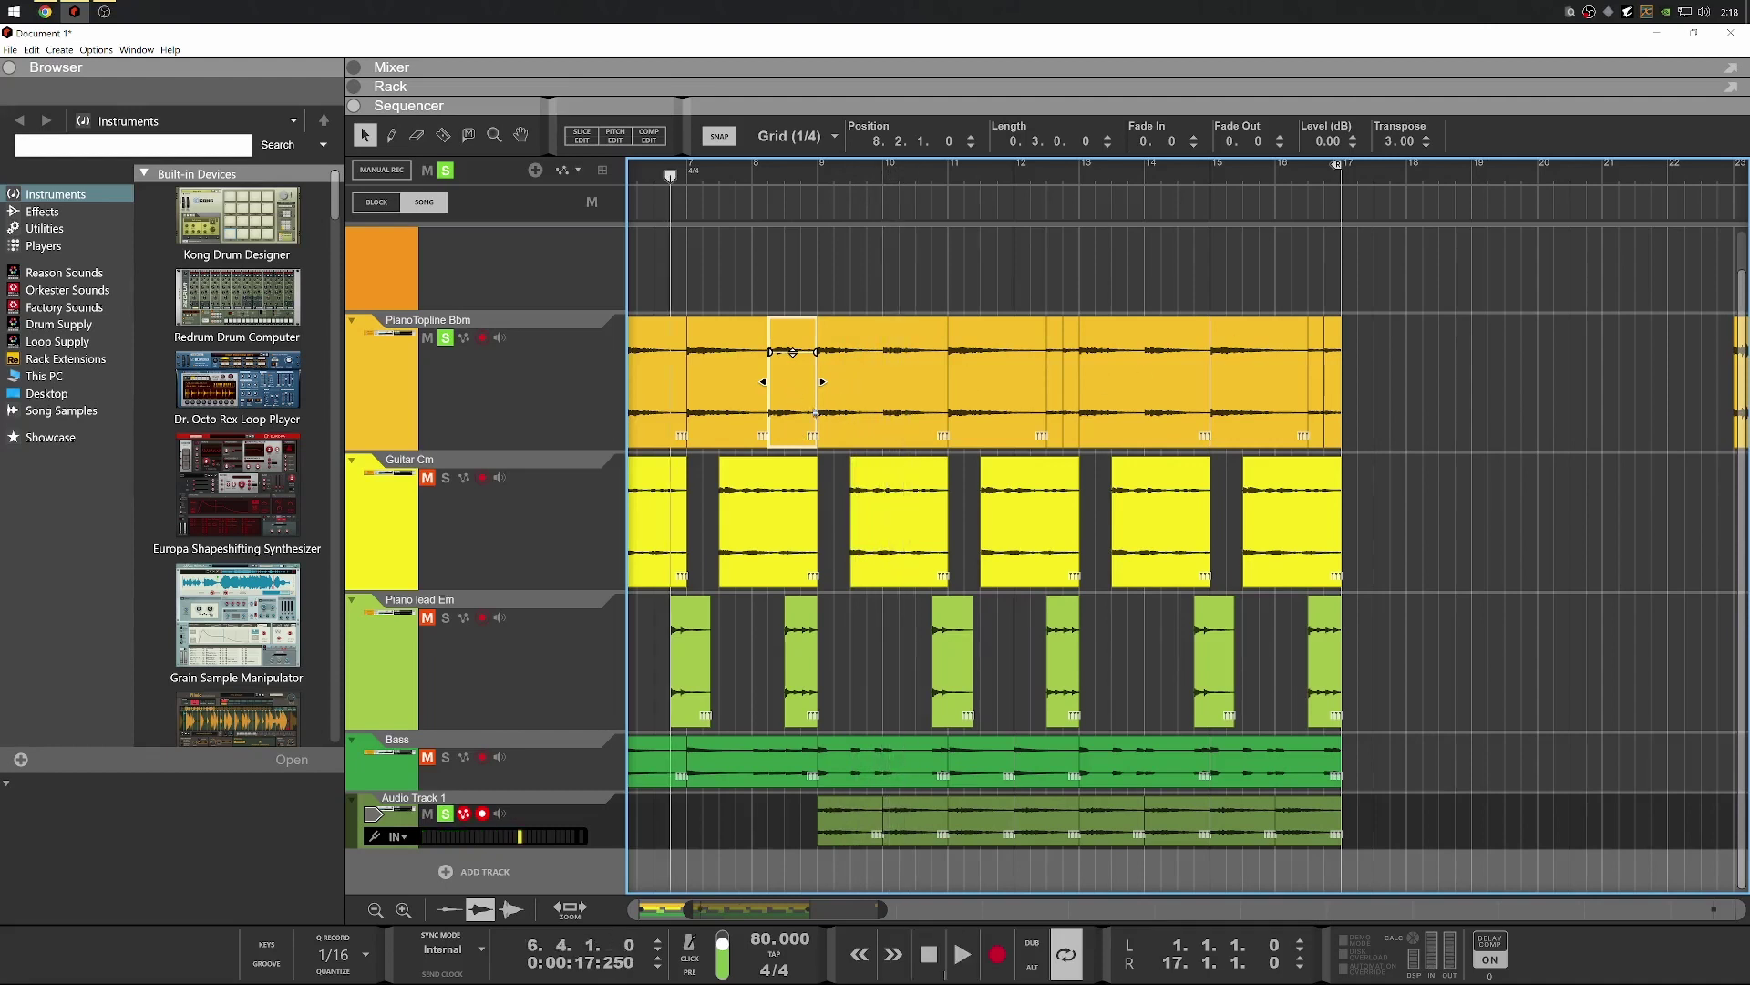
left_click_drag(806, 401, 810, 807)
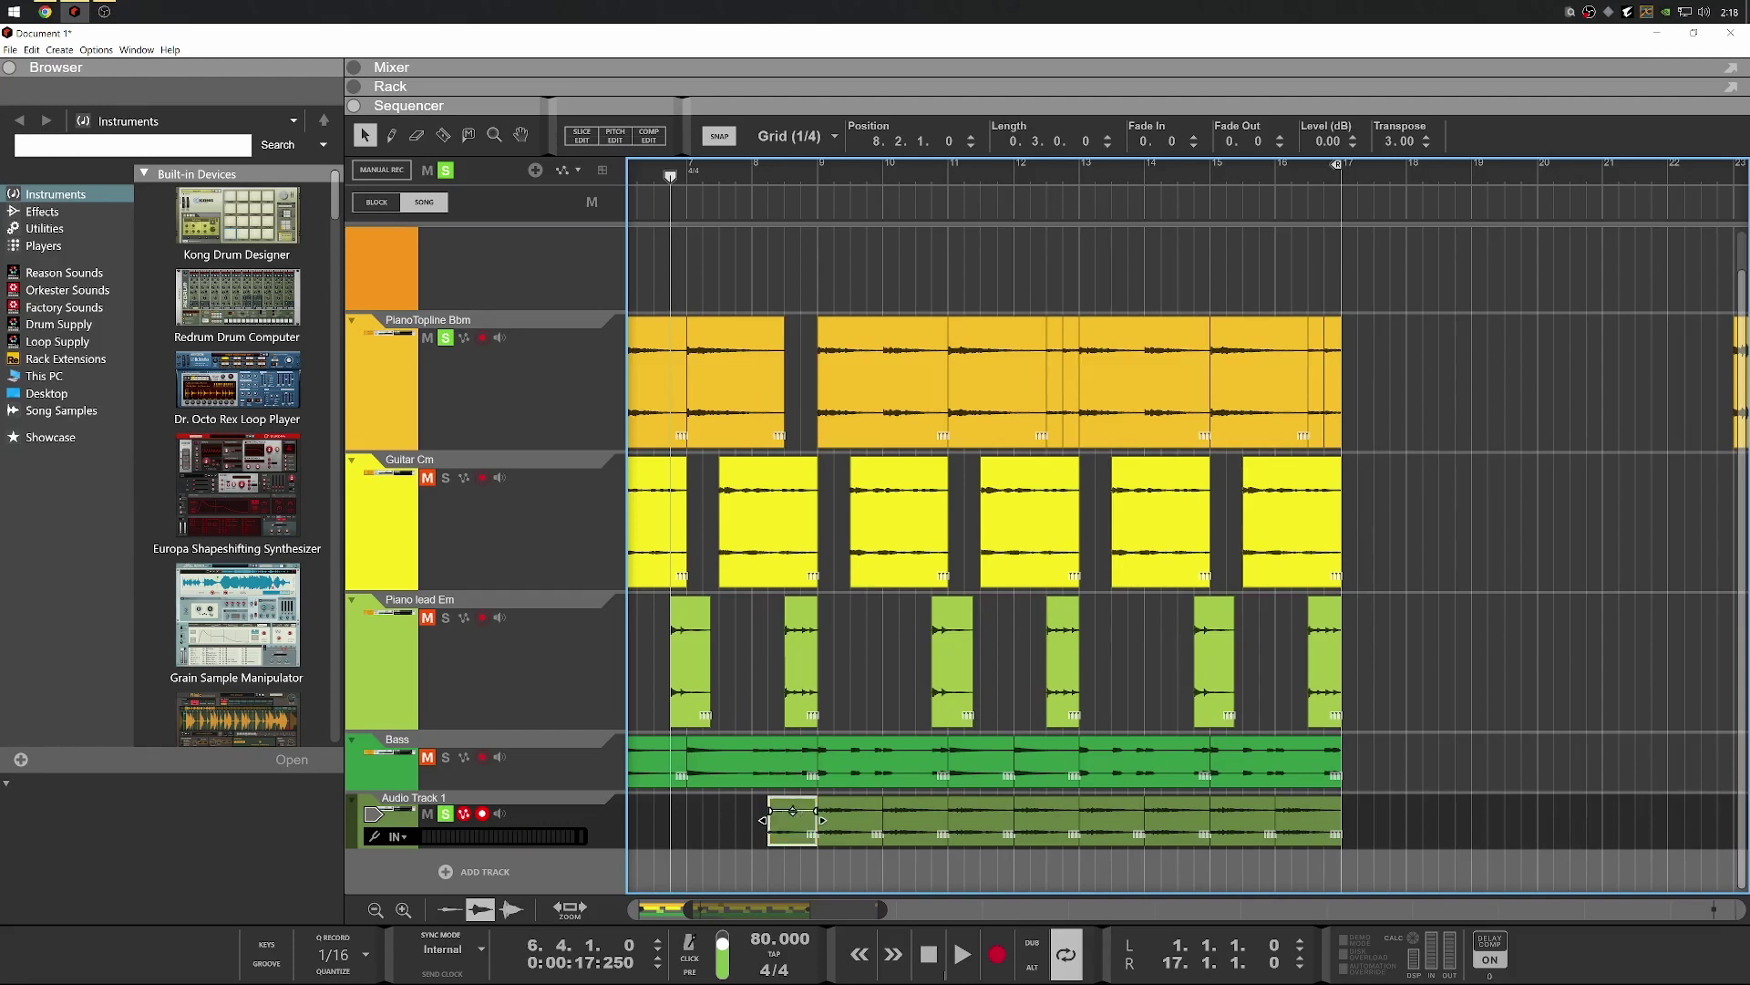
scroll(793, 811, "up", 3, "ctrl")
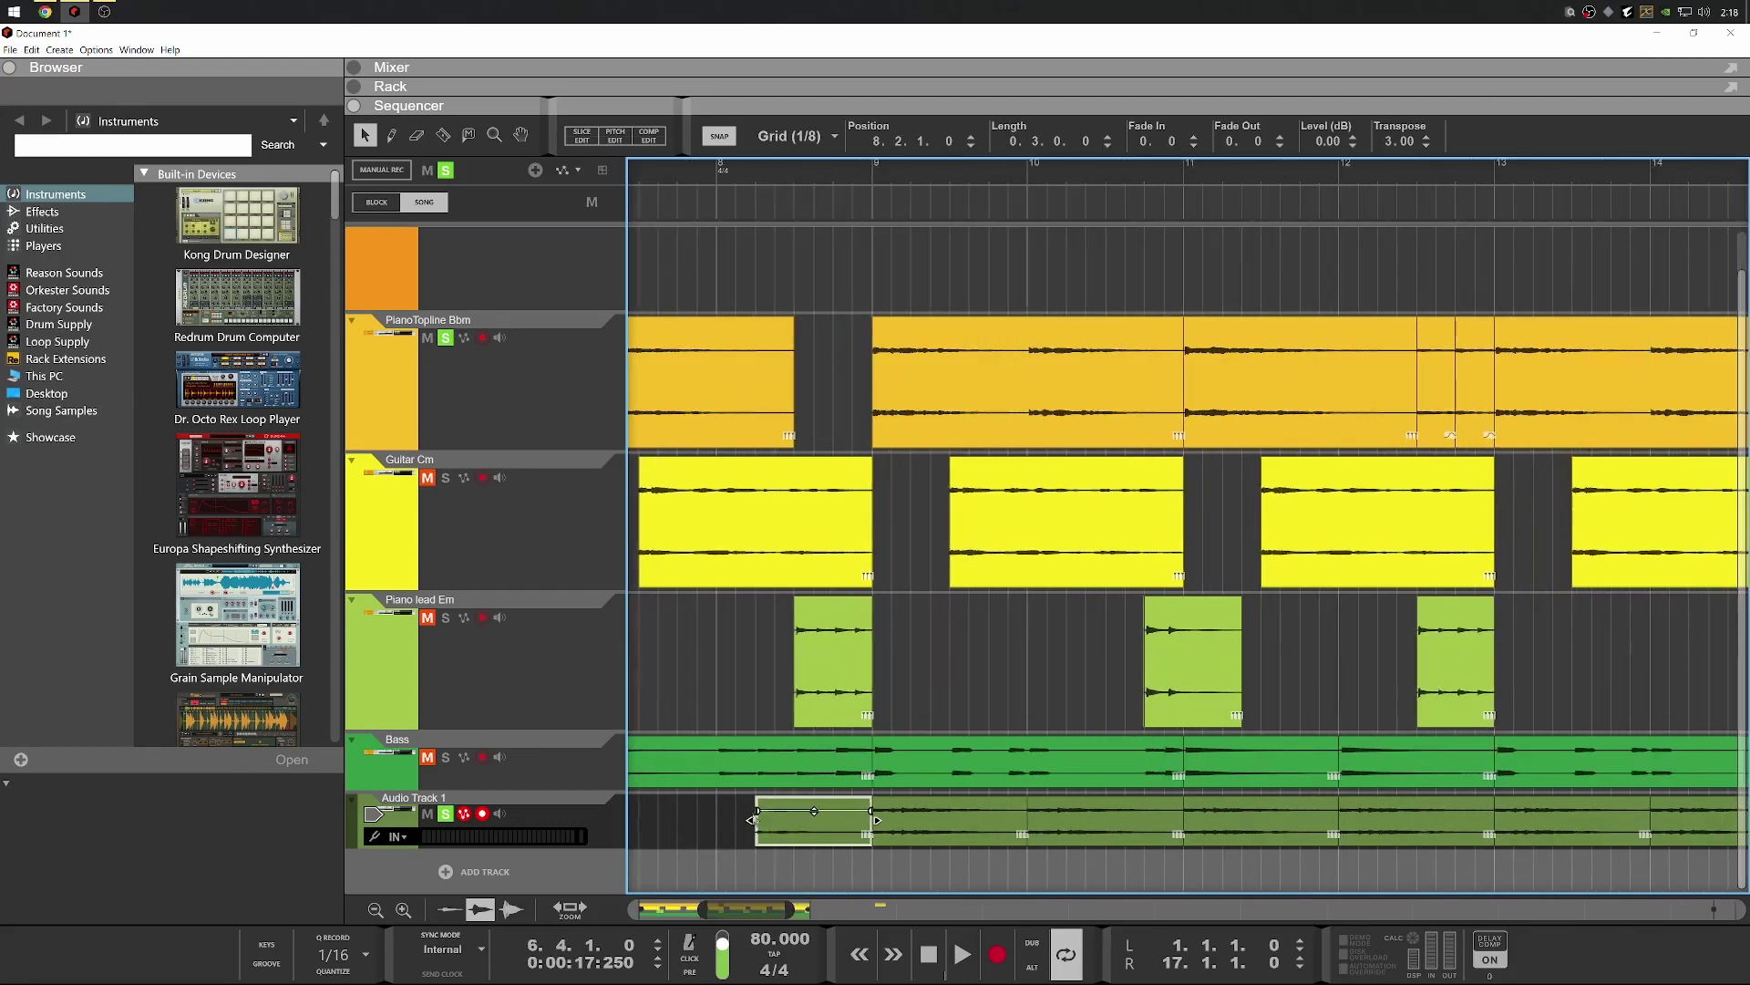
Try starting the first Audio Track 1 clip at bar 8 beat 3 with the PianoTopline Bbm clip at bar 7 extended to two bars
left_click(748, 822)
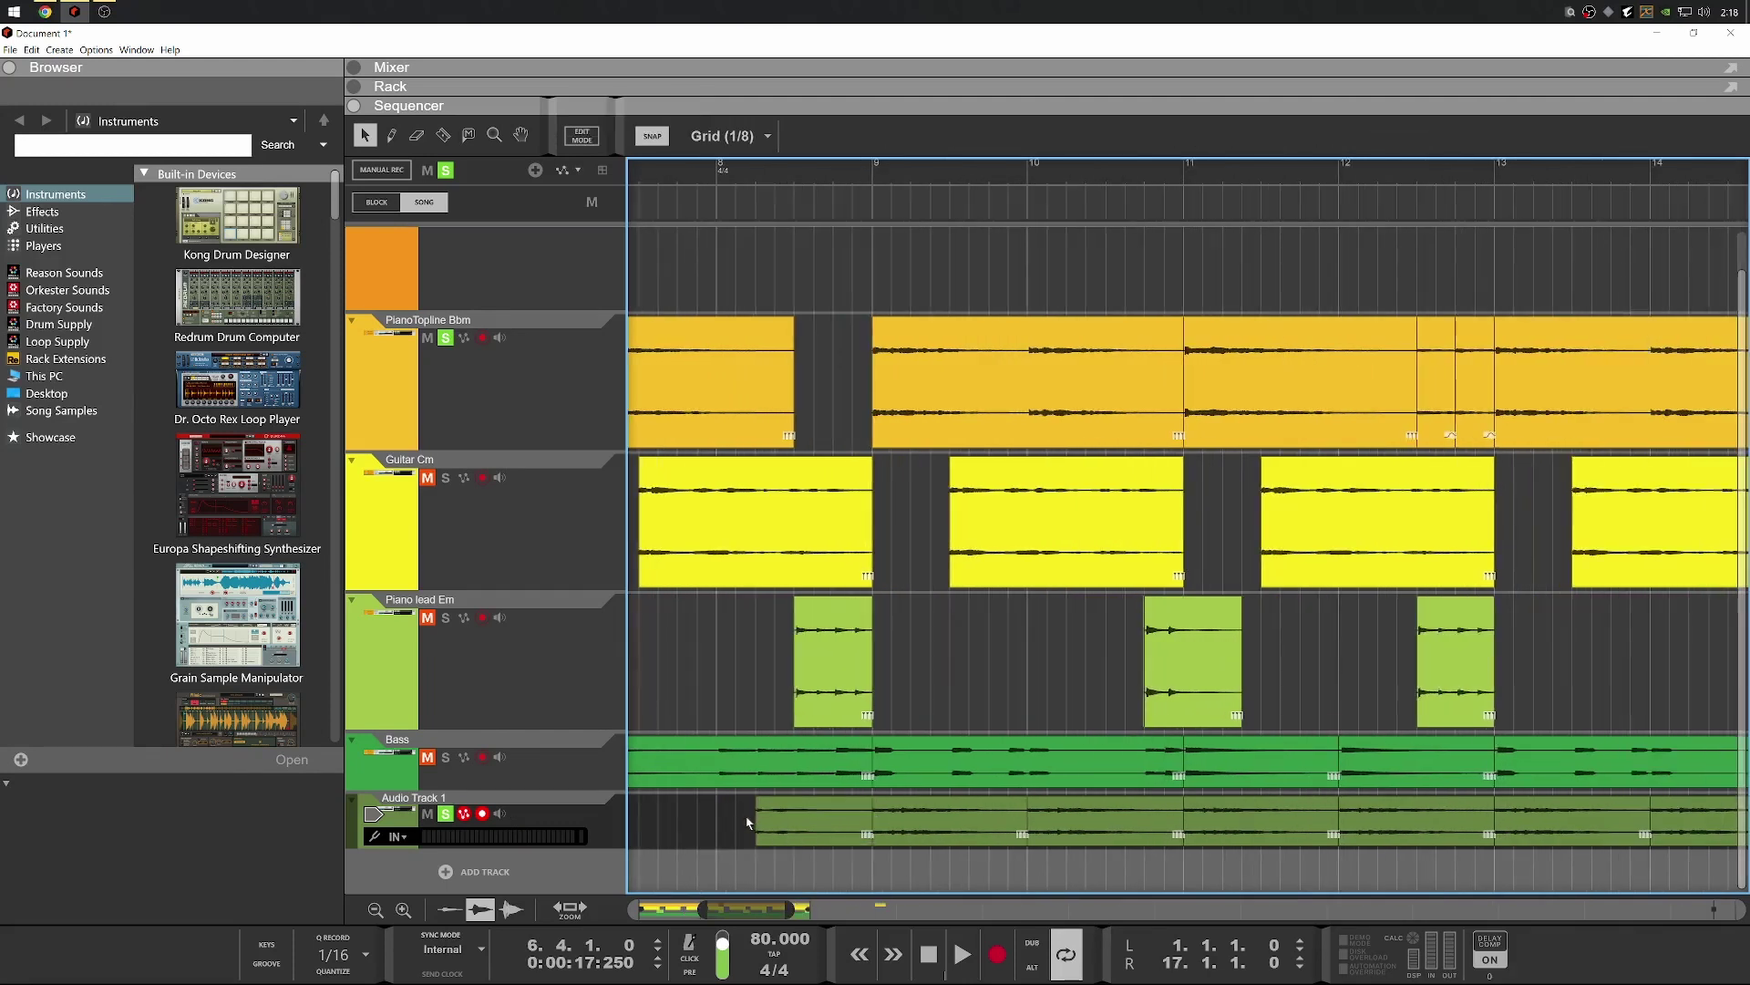
left_click(778, 844)
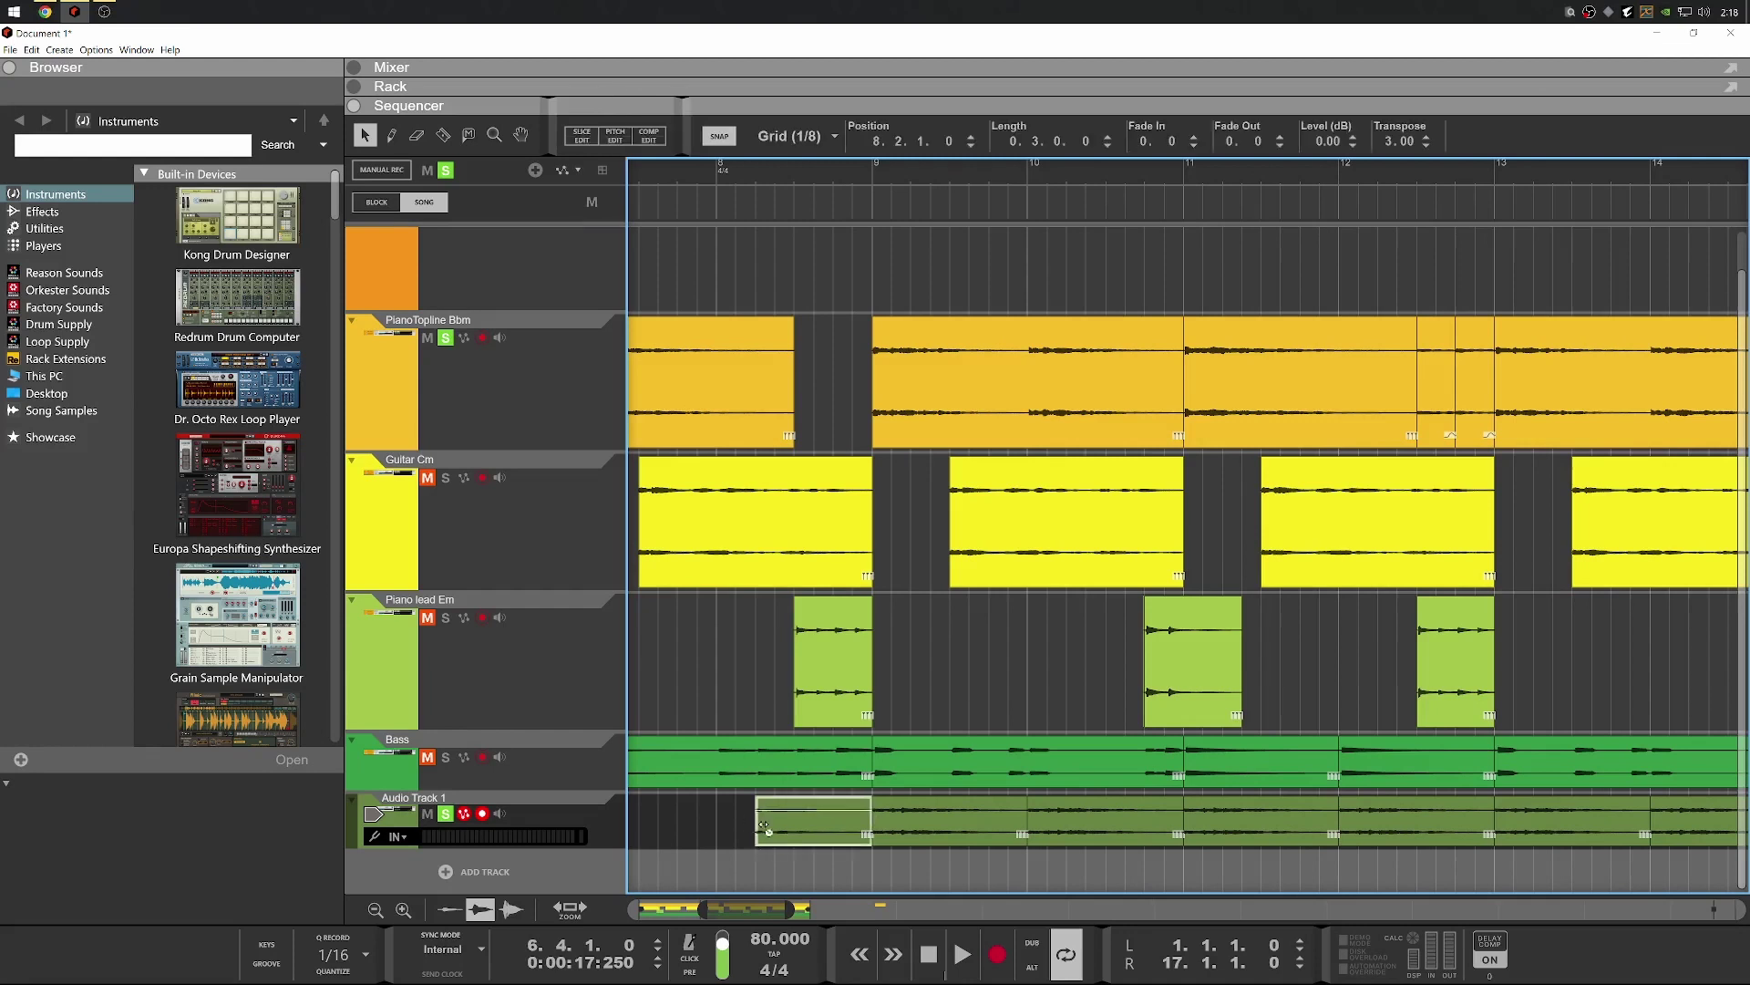
left_click(790, 383)
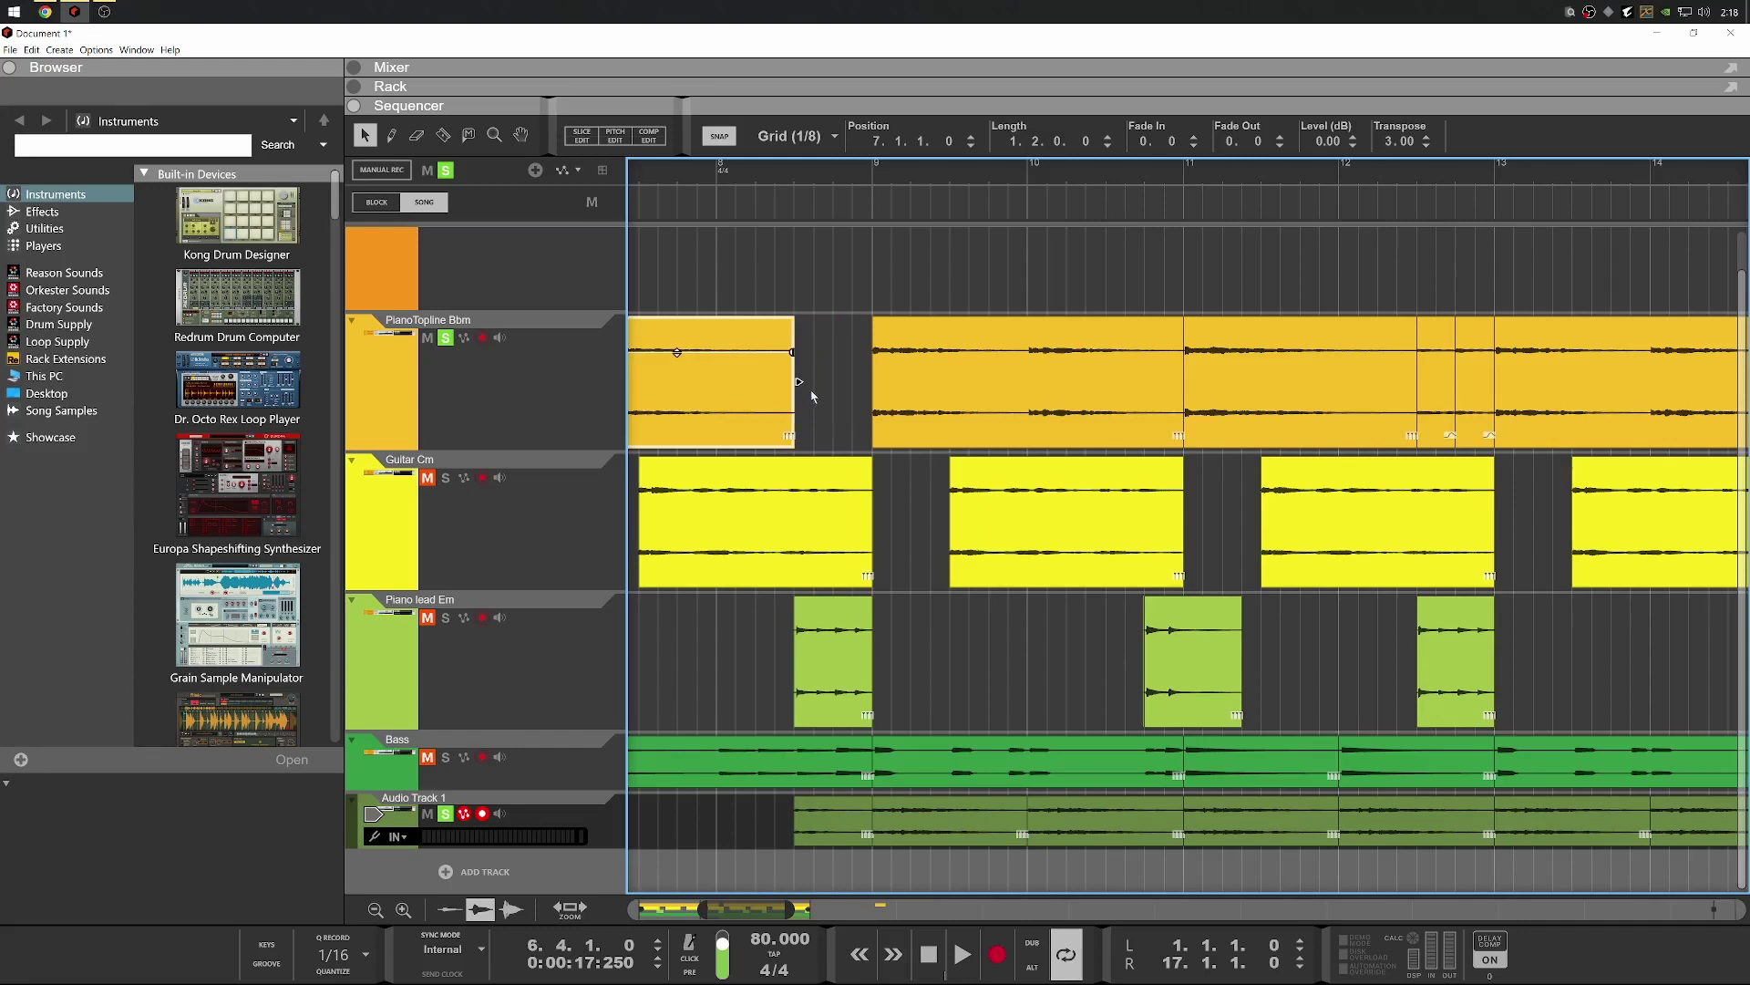
left_click_drag(800, 386, 859, 387)
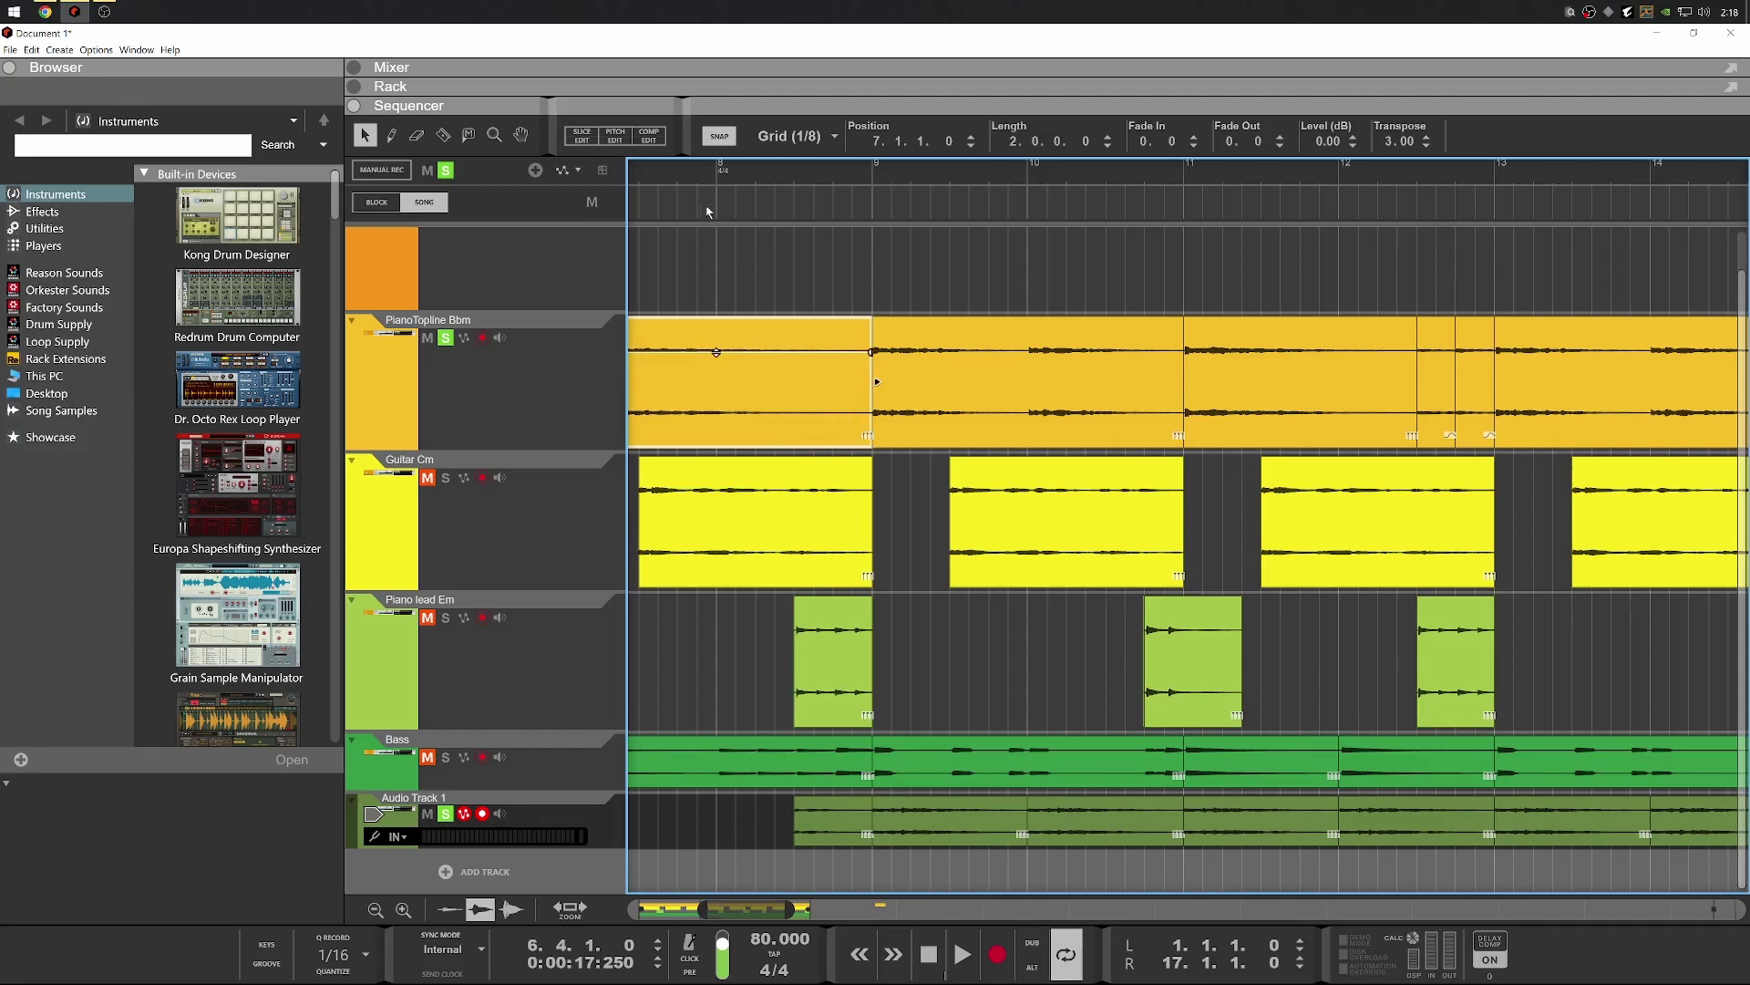
key("space")
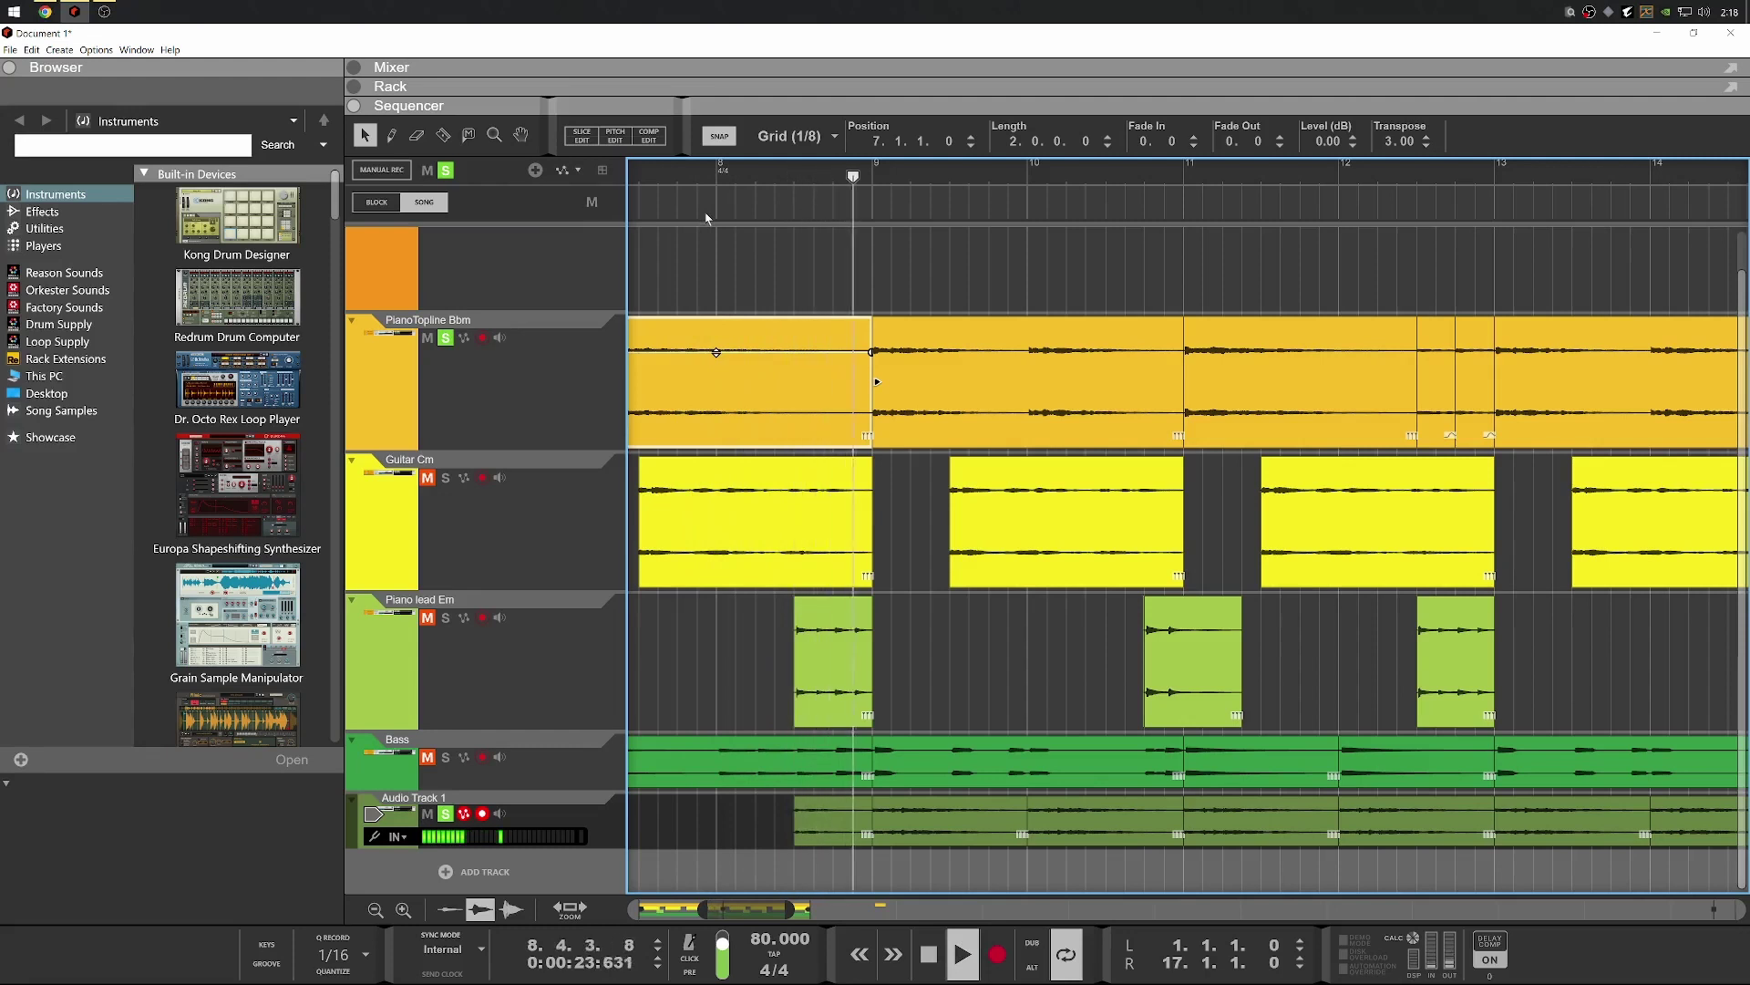
scroll(851, 439, "down", 6)
left_click(739, 172)
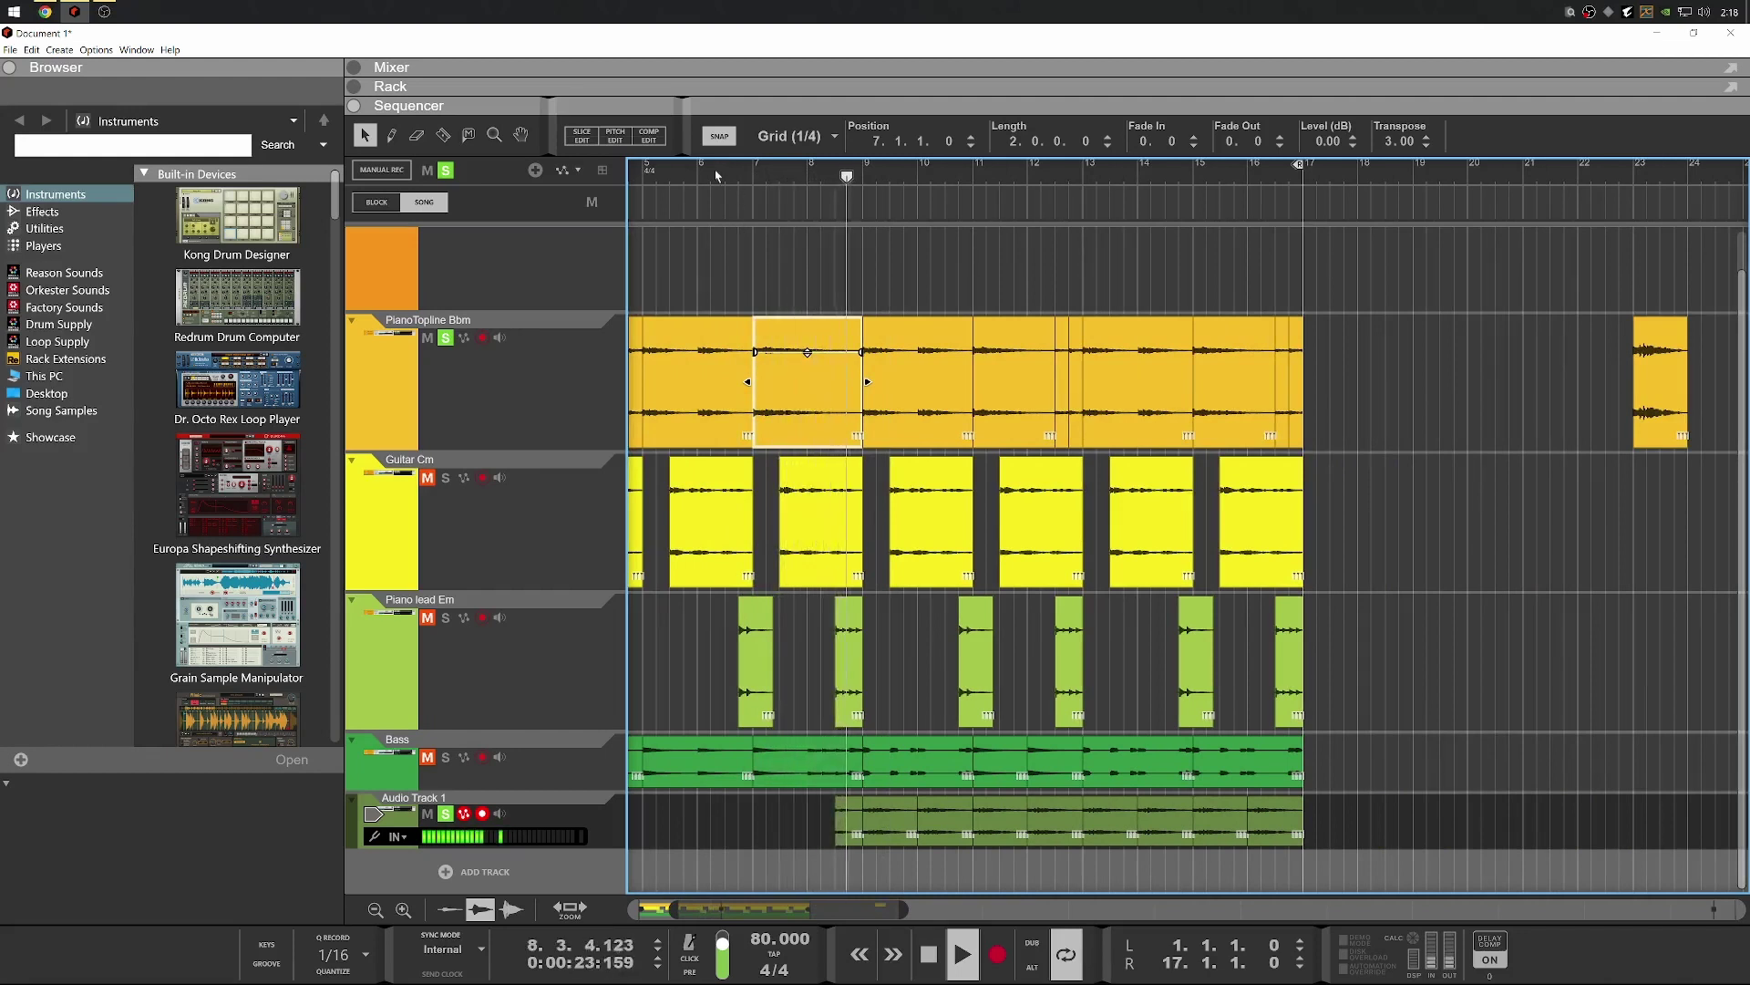
key("space")
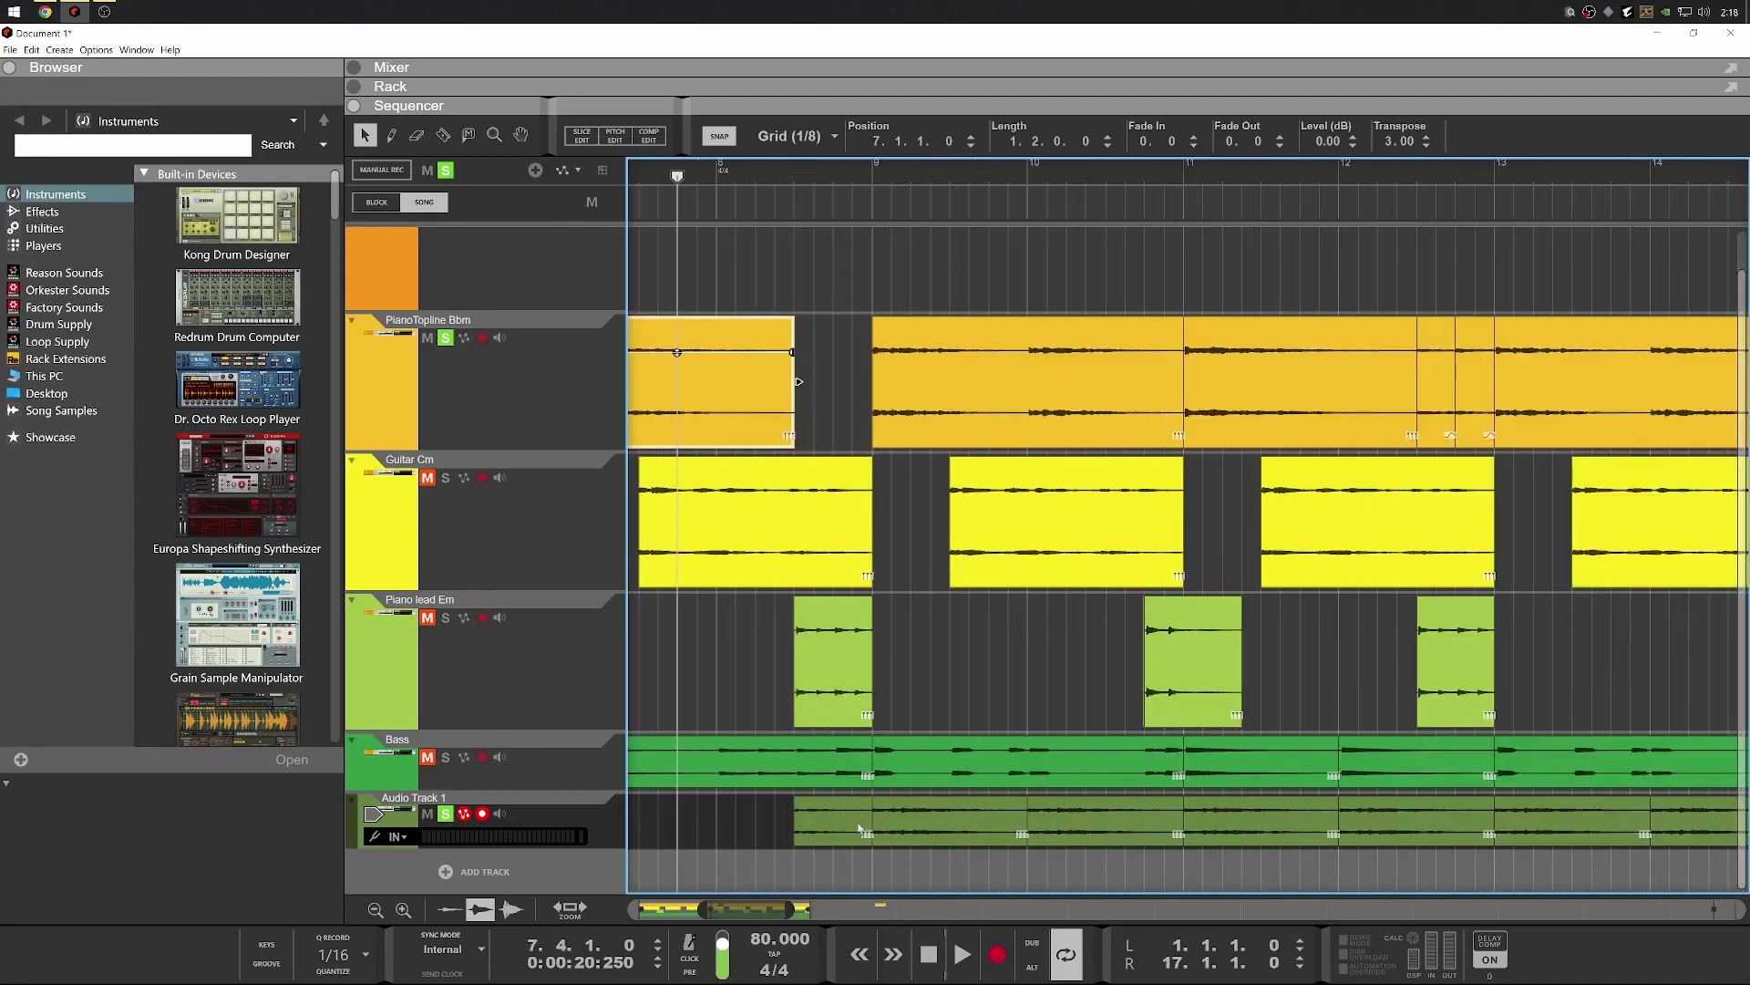
Restore the first Audio Track 1 clip's start to bar 8 beat 2, extend the bar 7 PianoTopline Bbm clip to two bars, and listen
scroll(859, 827, "down", 3)
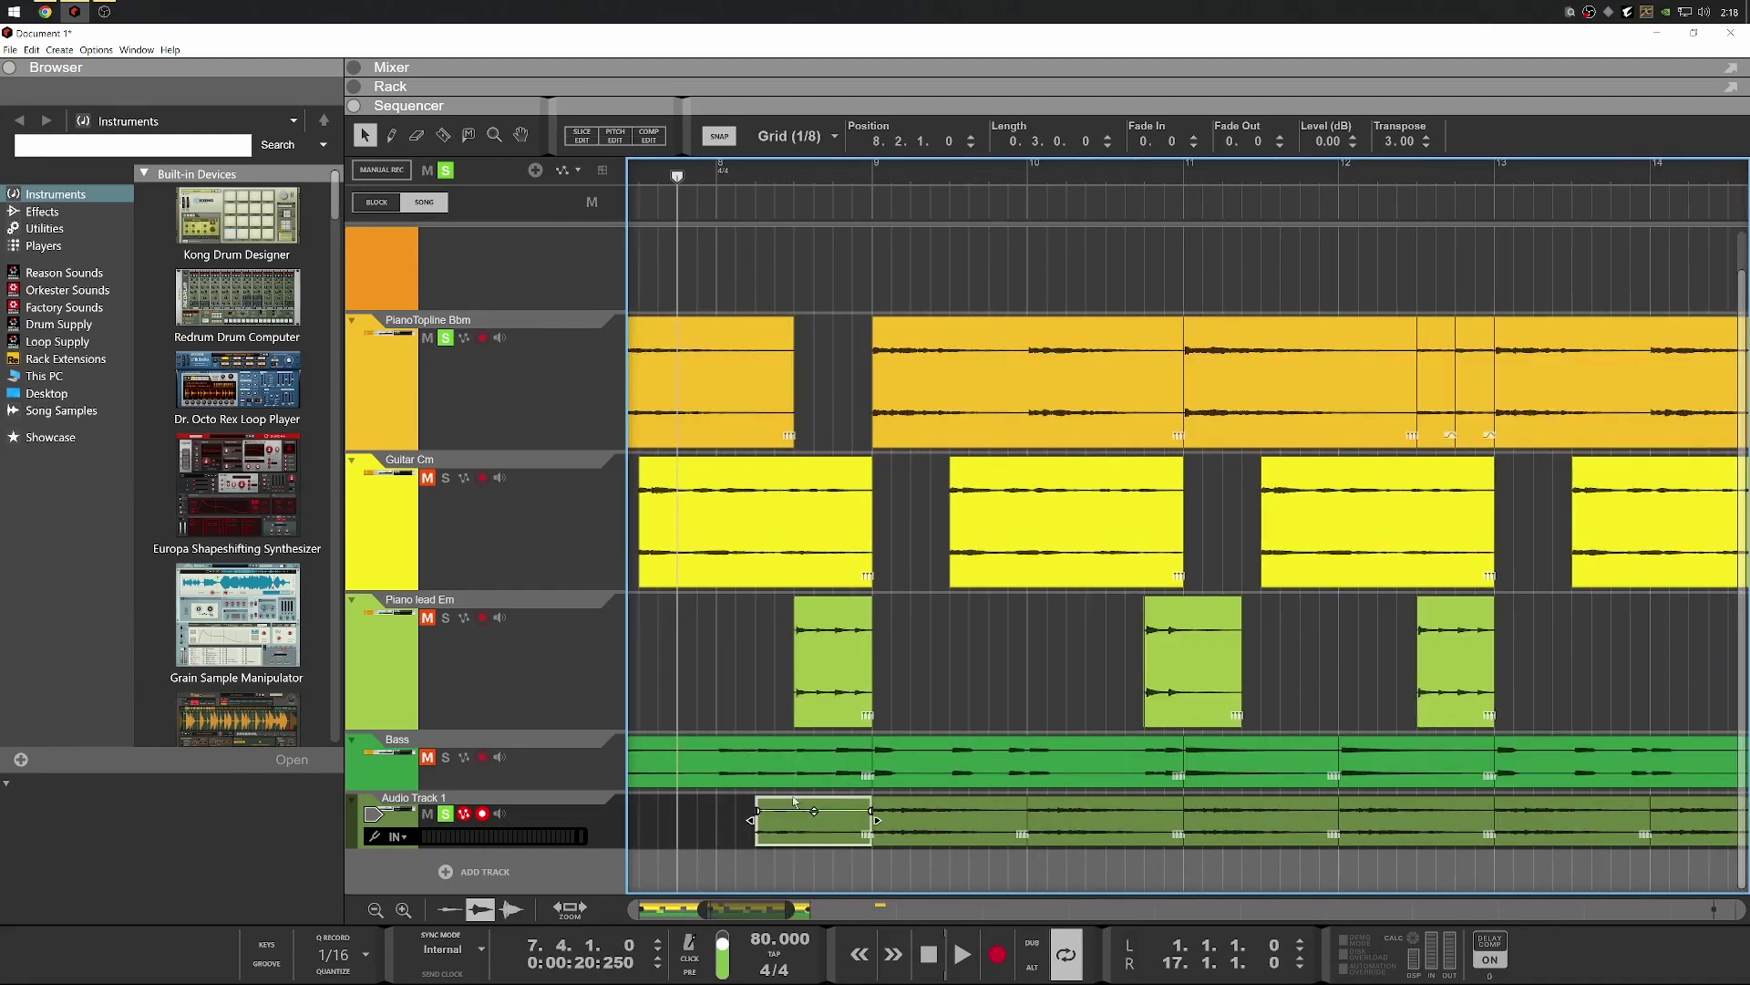
scroll(796, 803, "down", 3)
left_click(752, 437)
left_click_drag(812, 388, 823, 386)
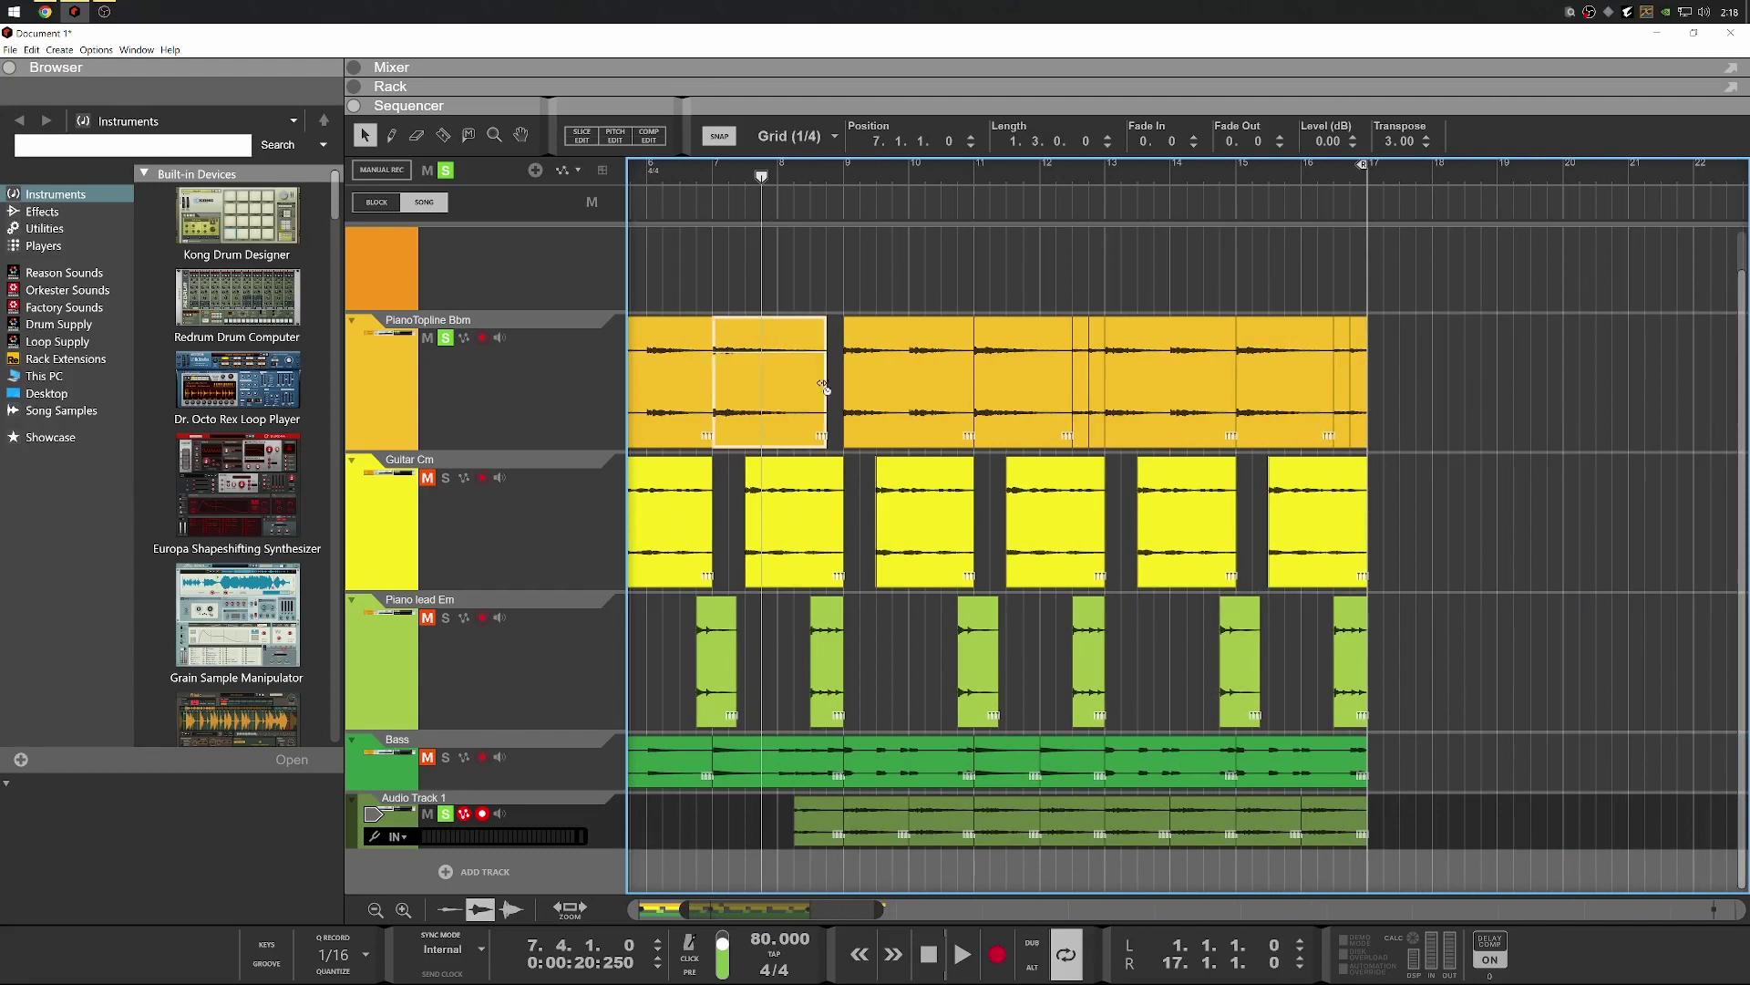
key("space")
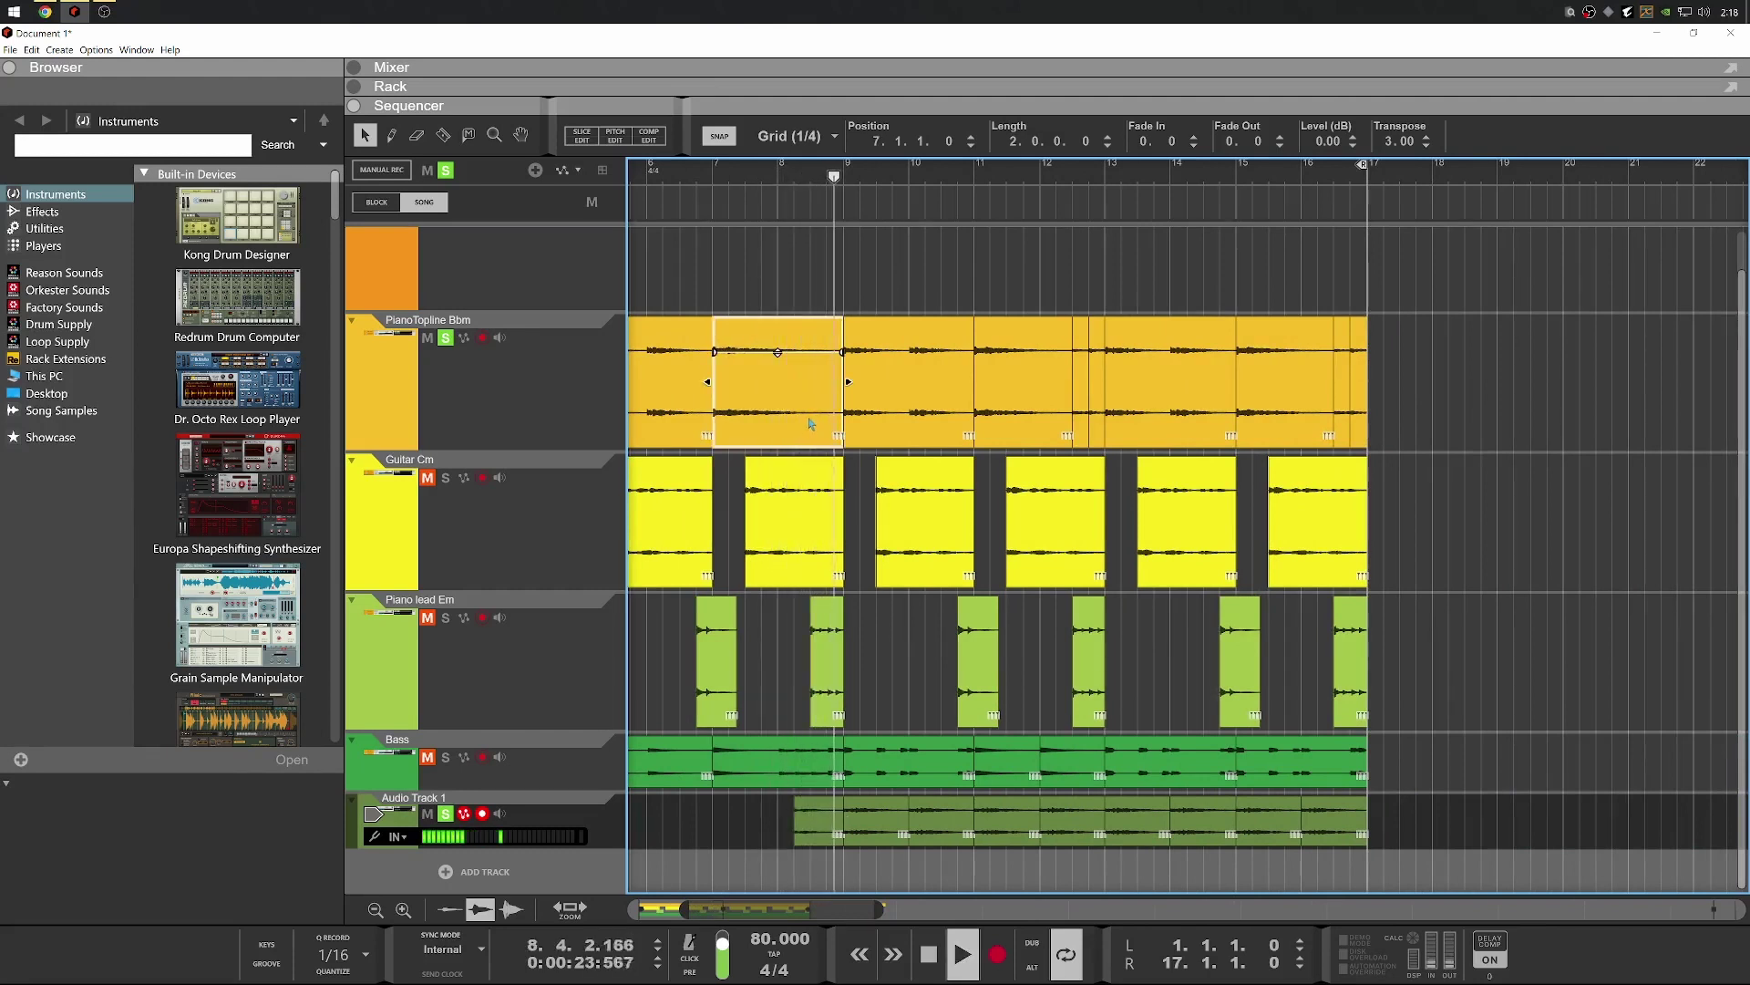
scroll(908, 490, "down", 2)
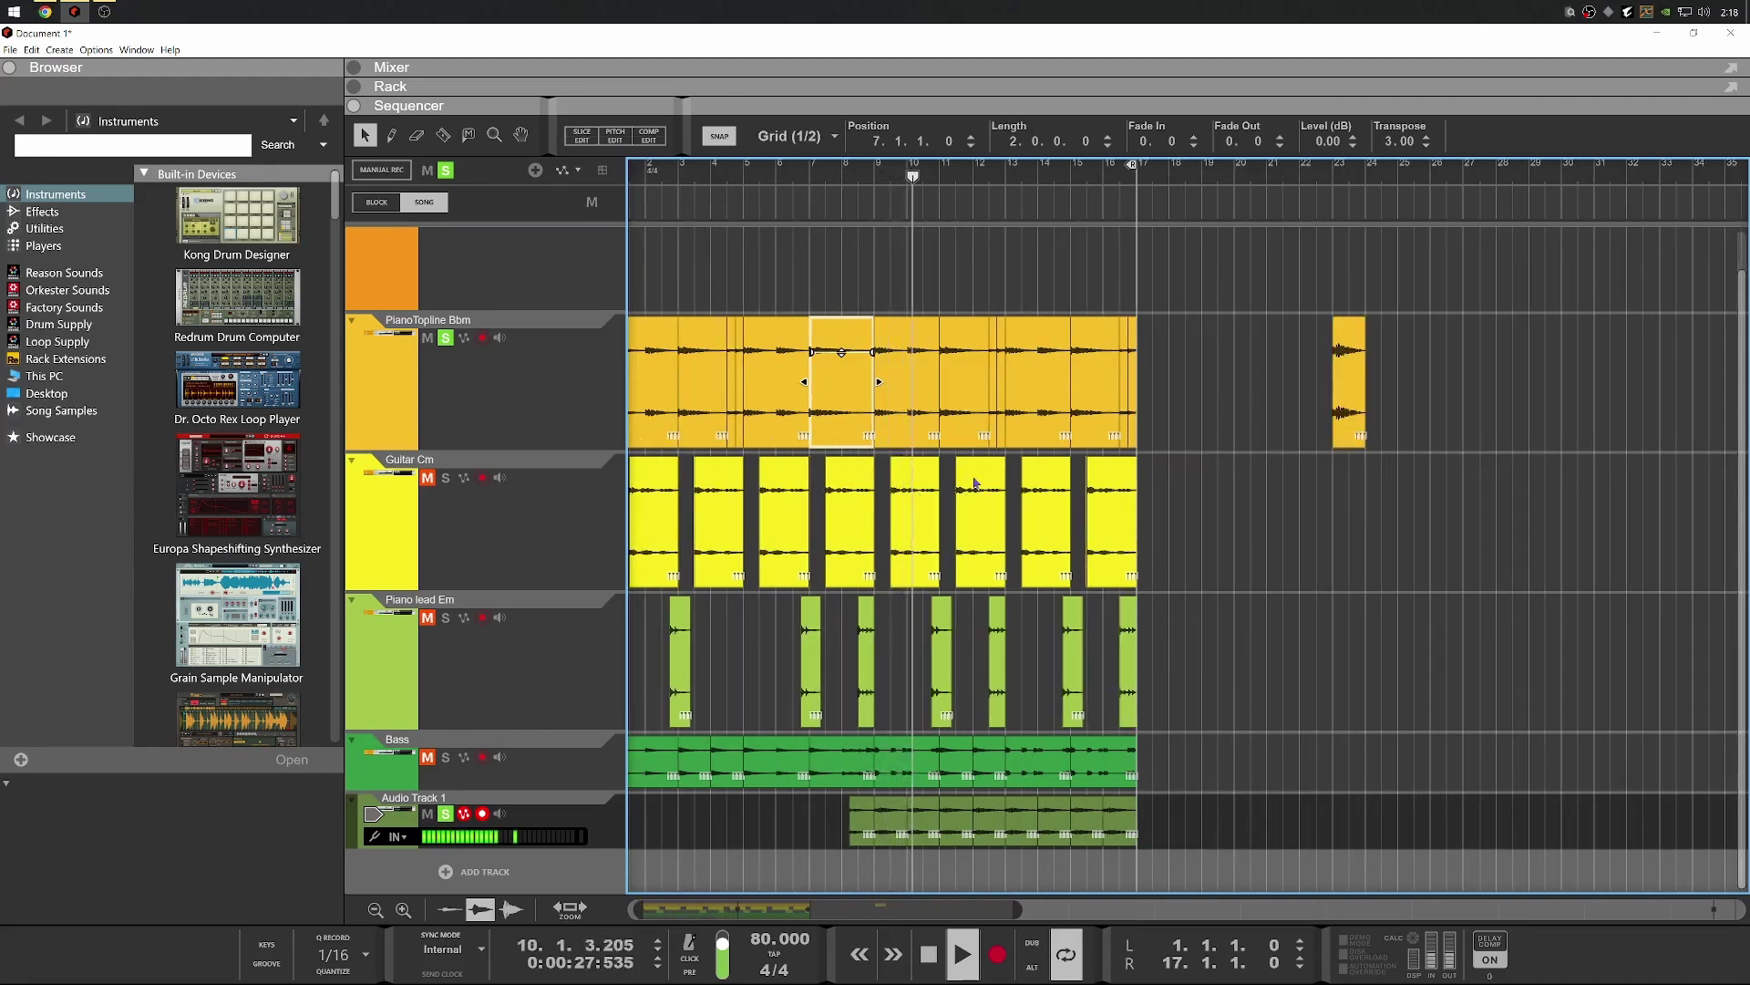
scroll(976, 483, "up", 2)
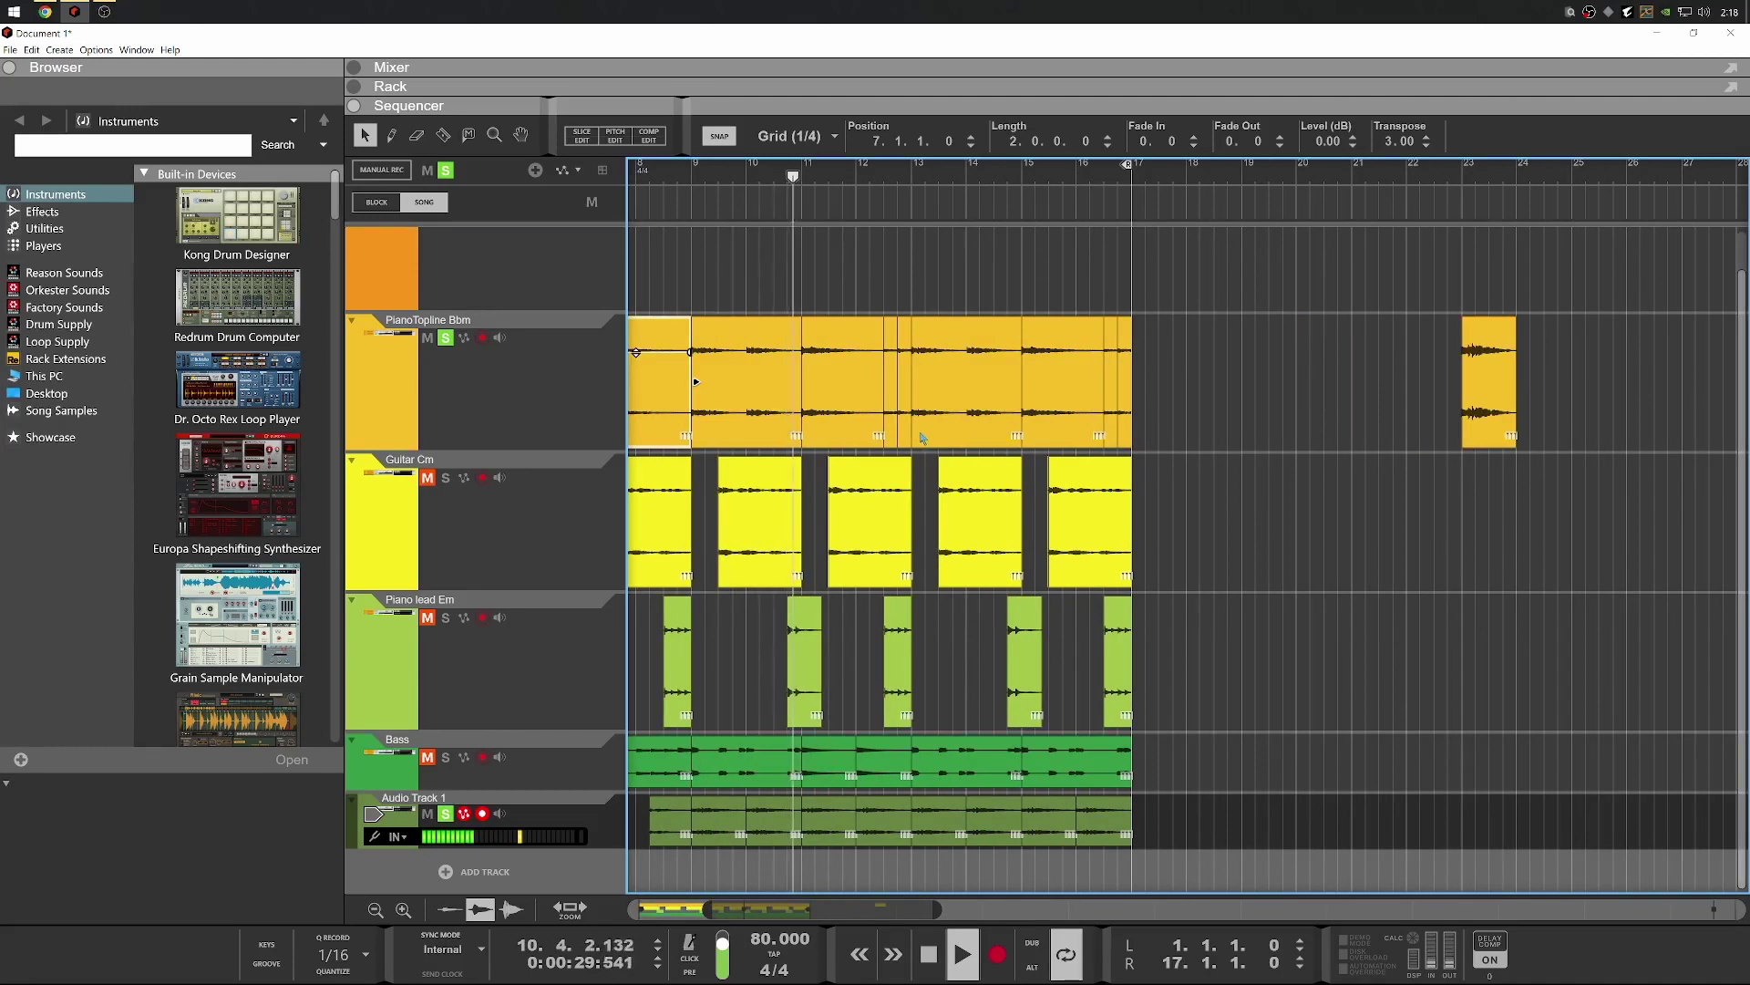
Select the short PianoTopline Bbm clips ending bar 12, stop playback, and add a second audio track
left_click(904, 419)
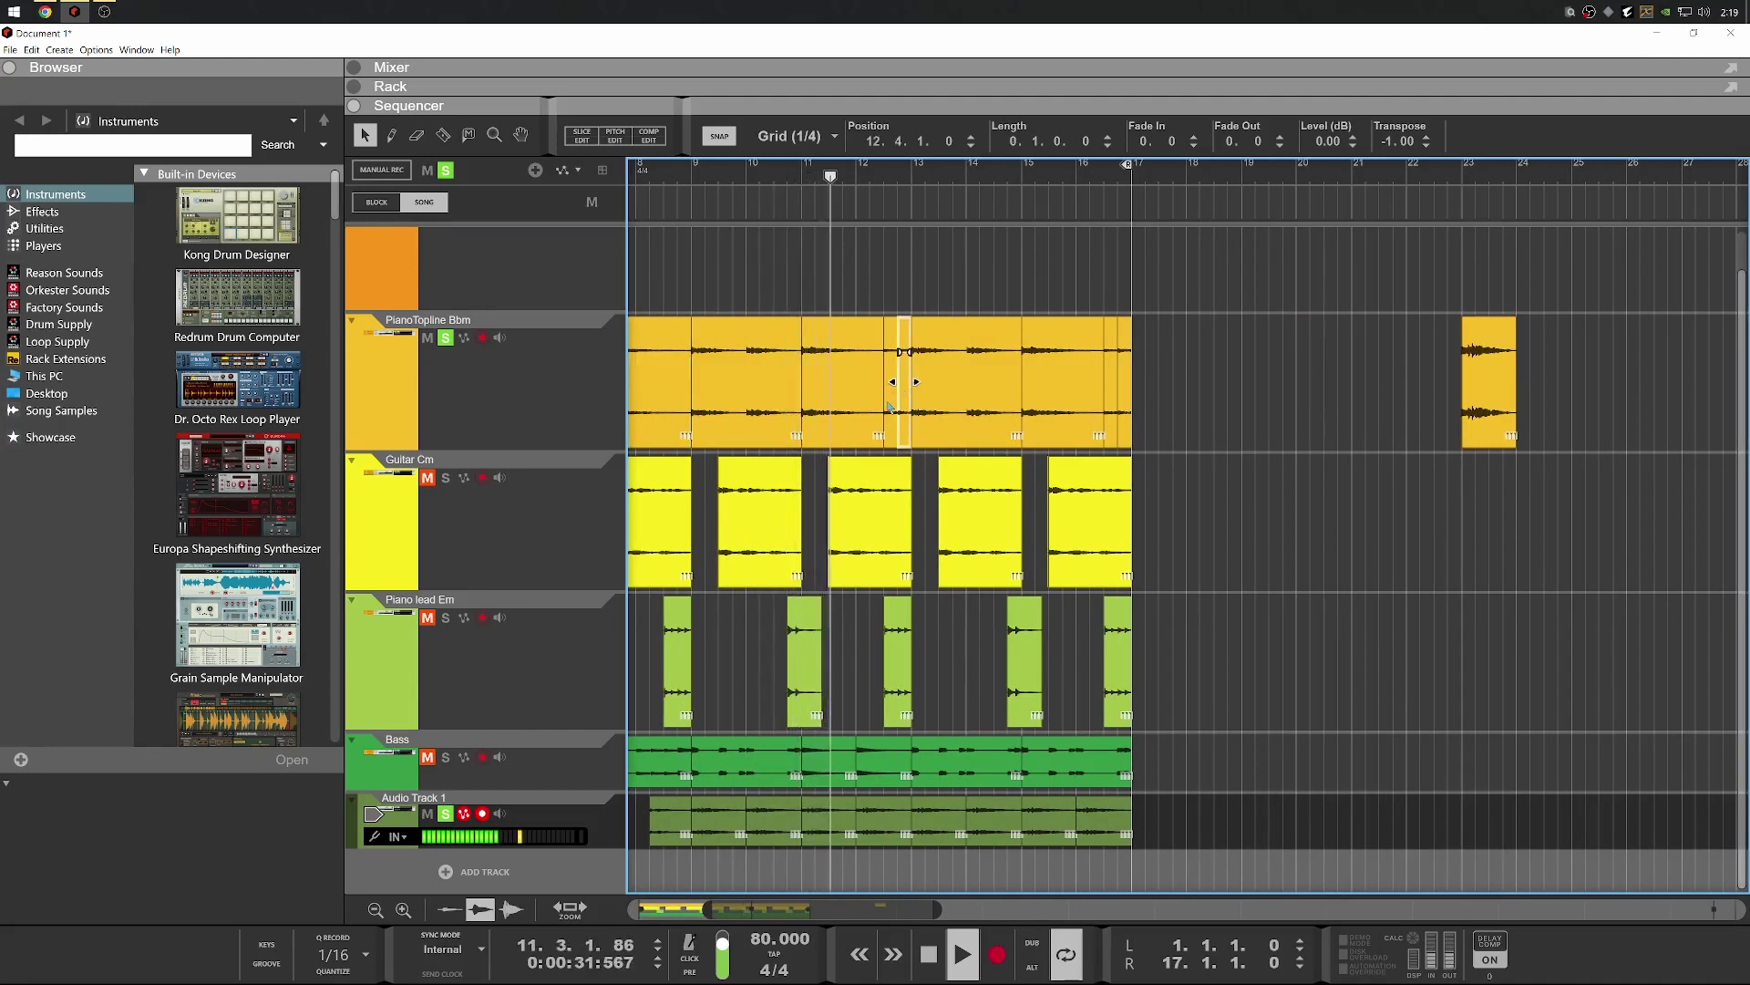
left_click(891, 407, "shift")
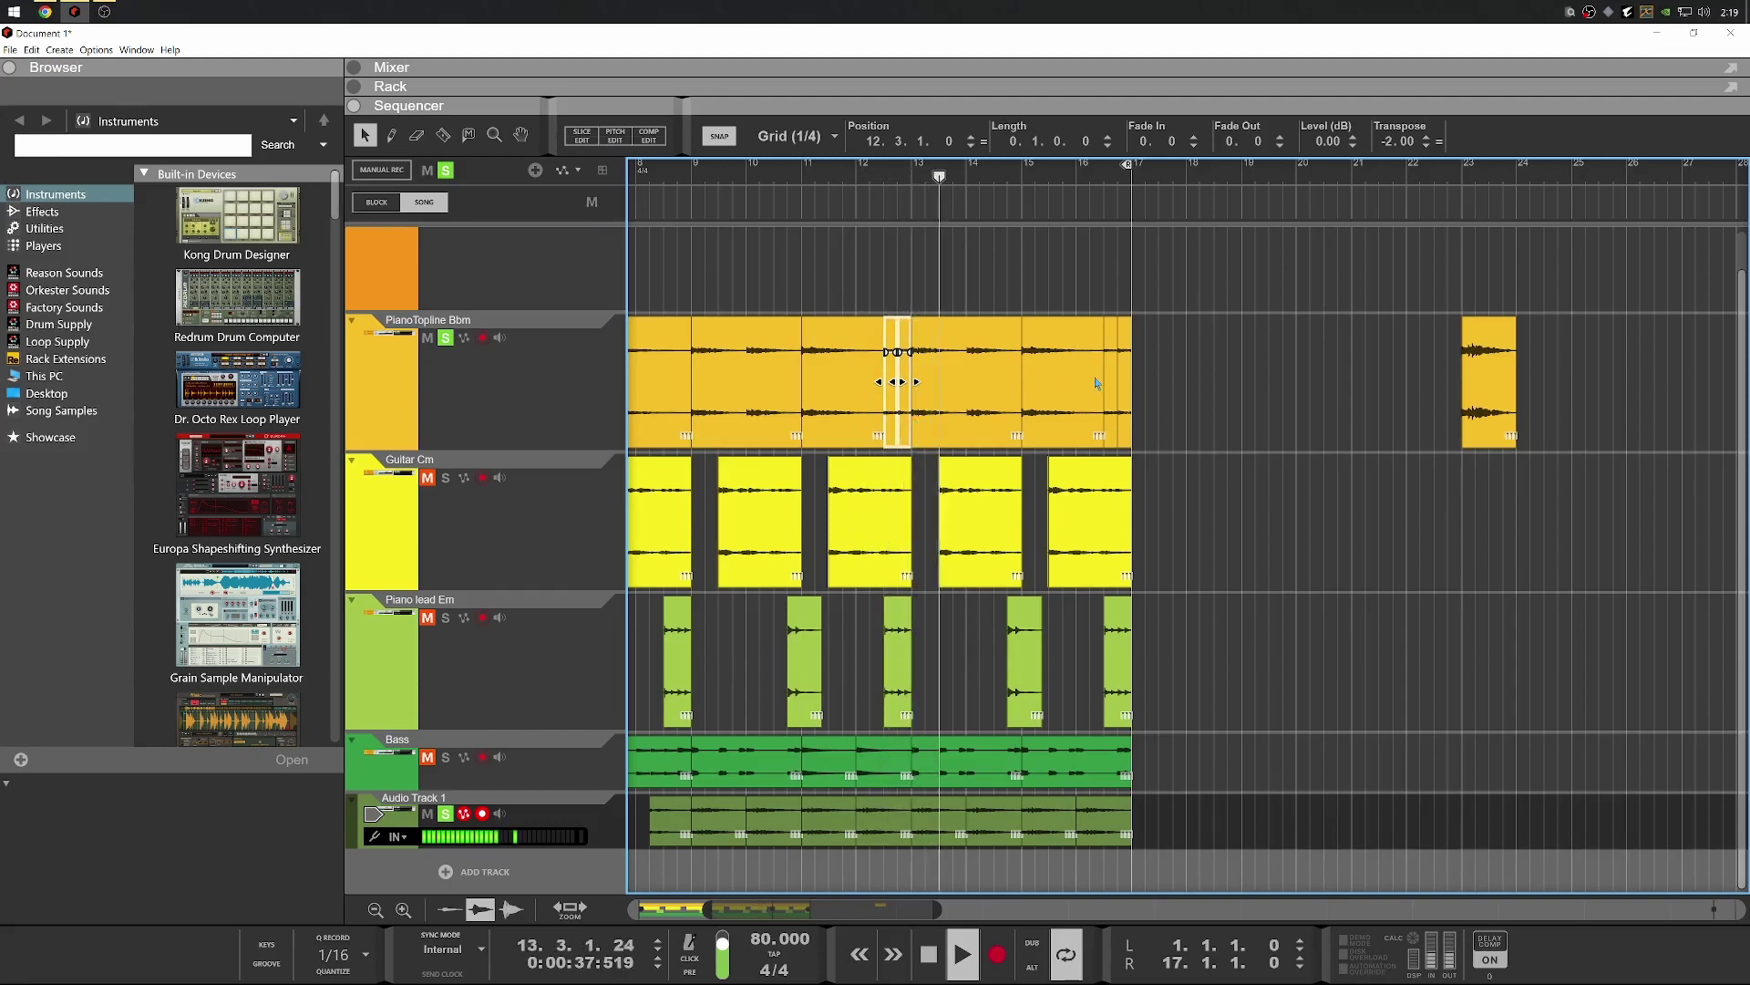
key("space")
left_click(453, 873)
left_click(470, 886)
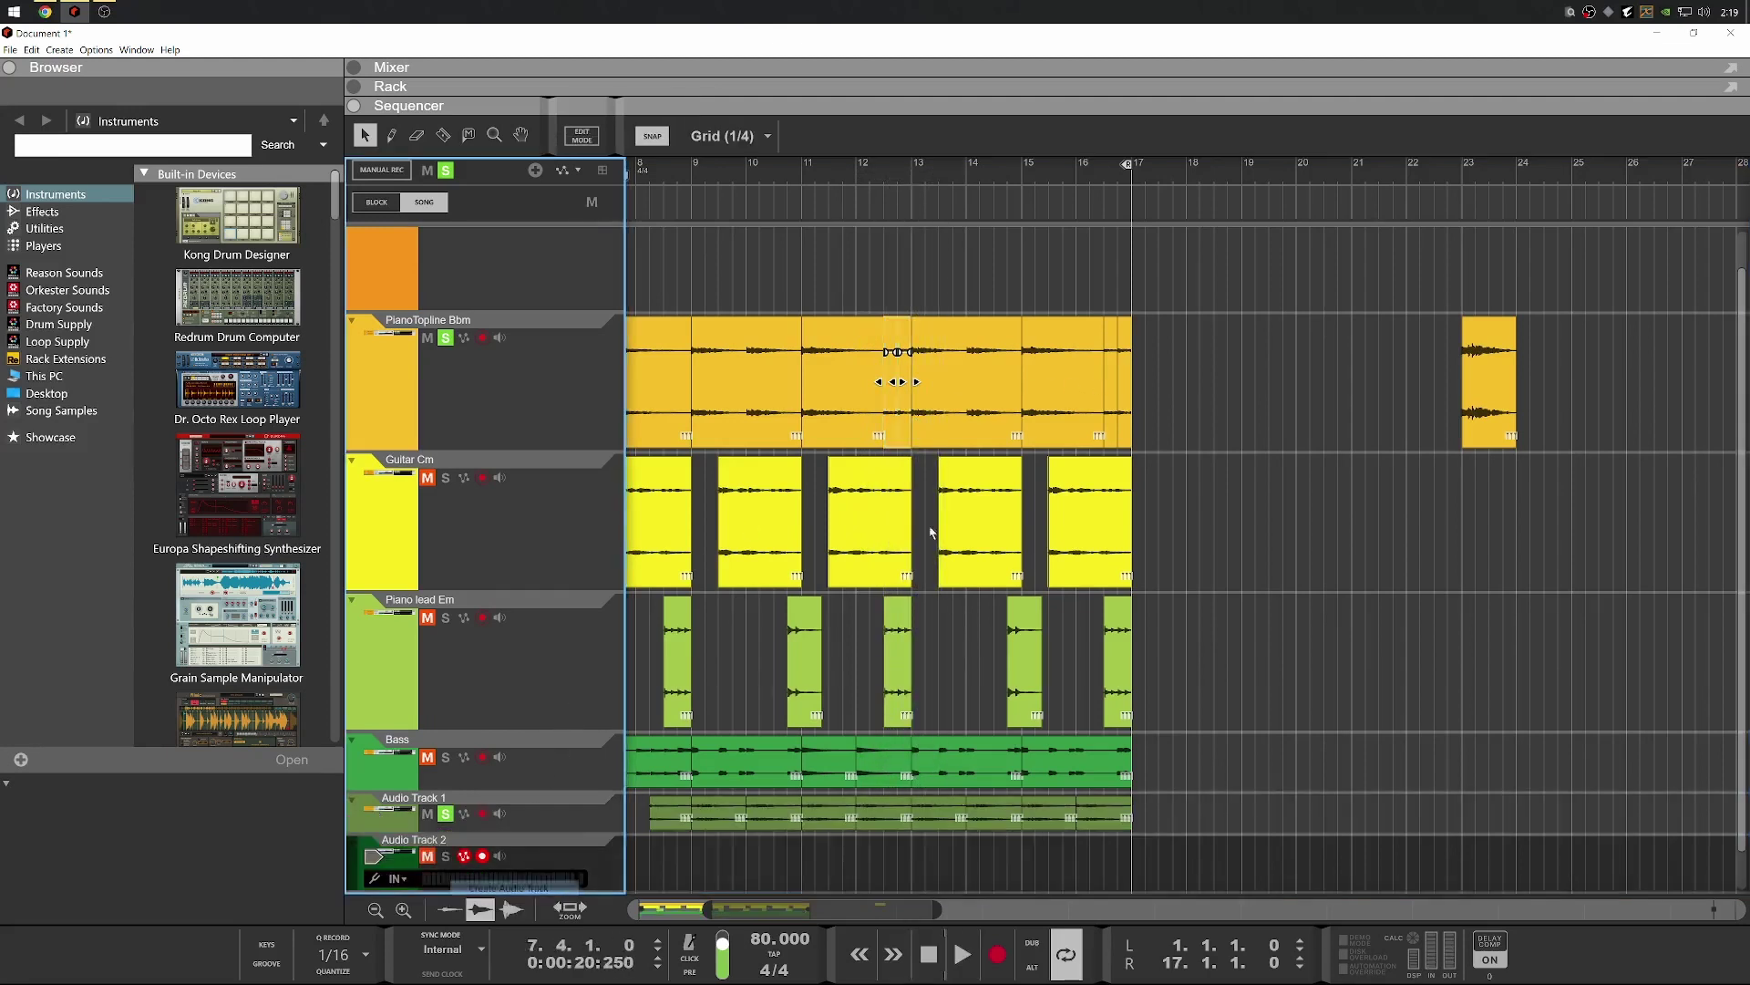
Move the short PianoTopline Bbm clips on beats 3 and 4 of bars 4, 12 and 16 onto Audio Track 2, keeping their timing
scroll(929, 532, "down", 5)
scroll(750, 379, "down", 1)
scroll(717, 371, "up", 3)
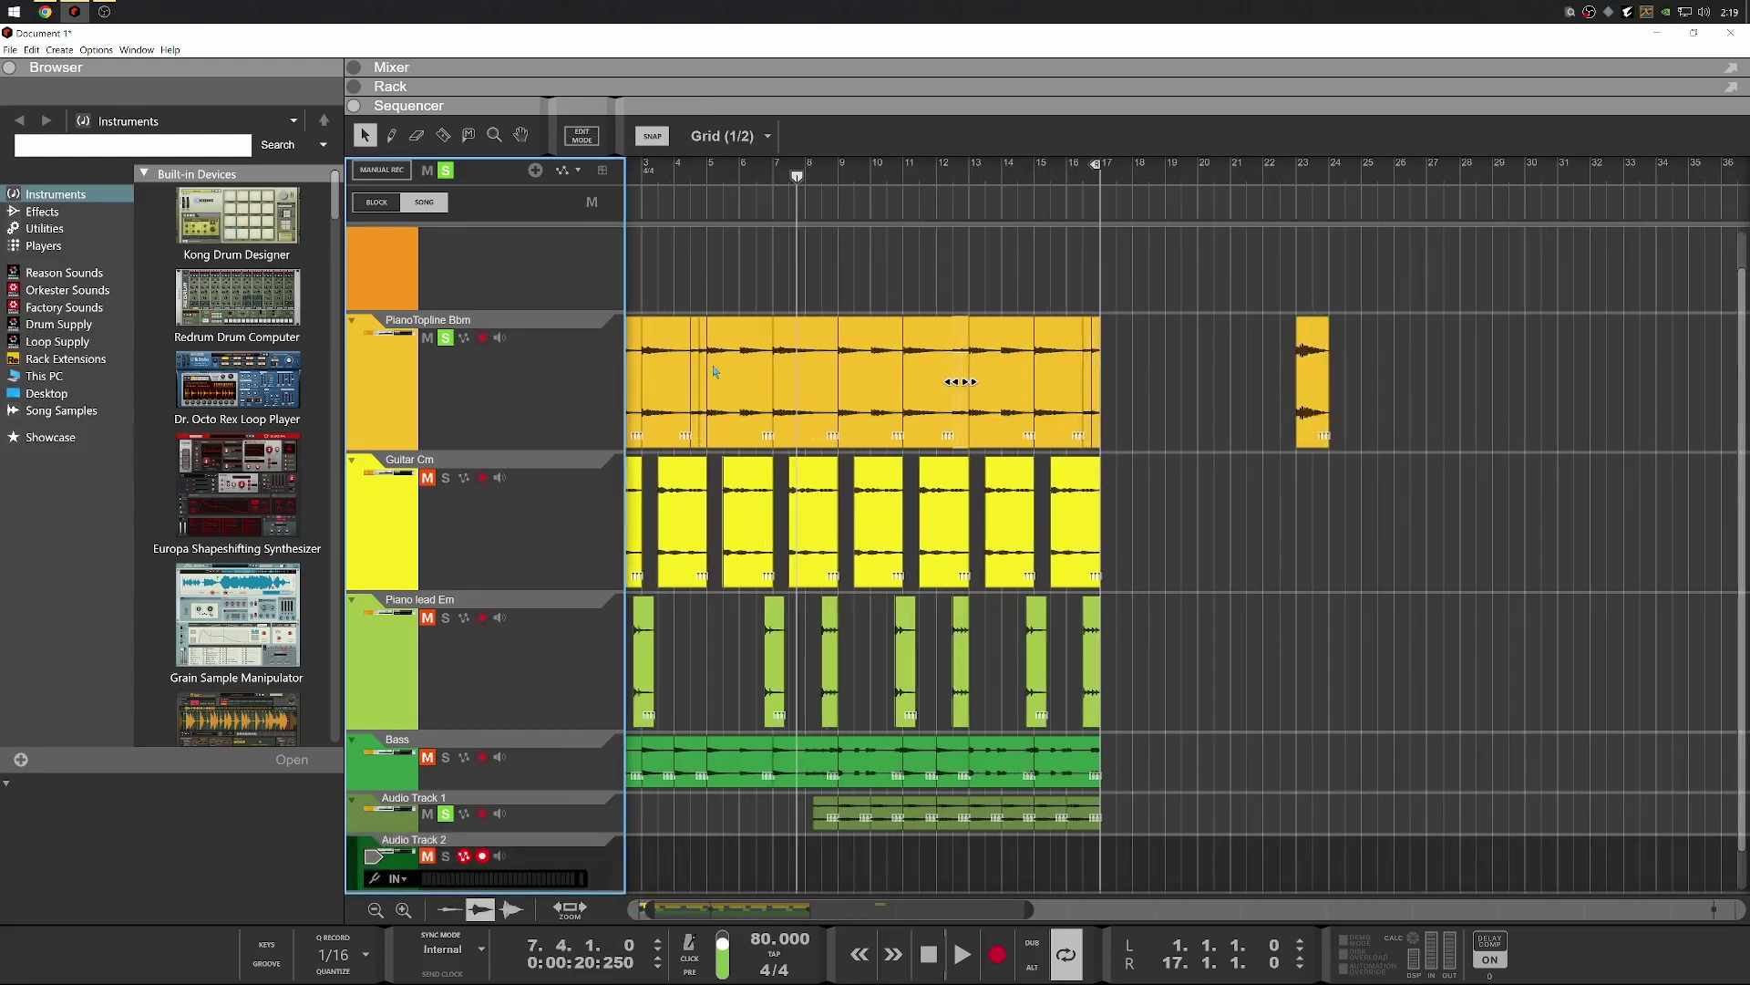
left_click(698, 370)
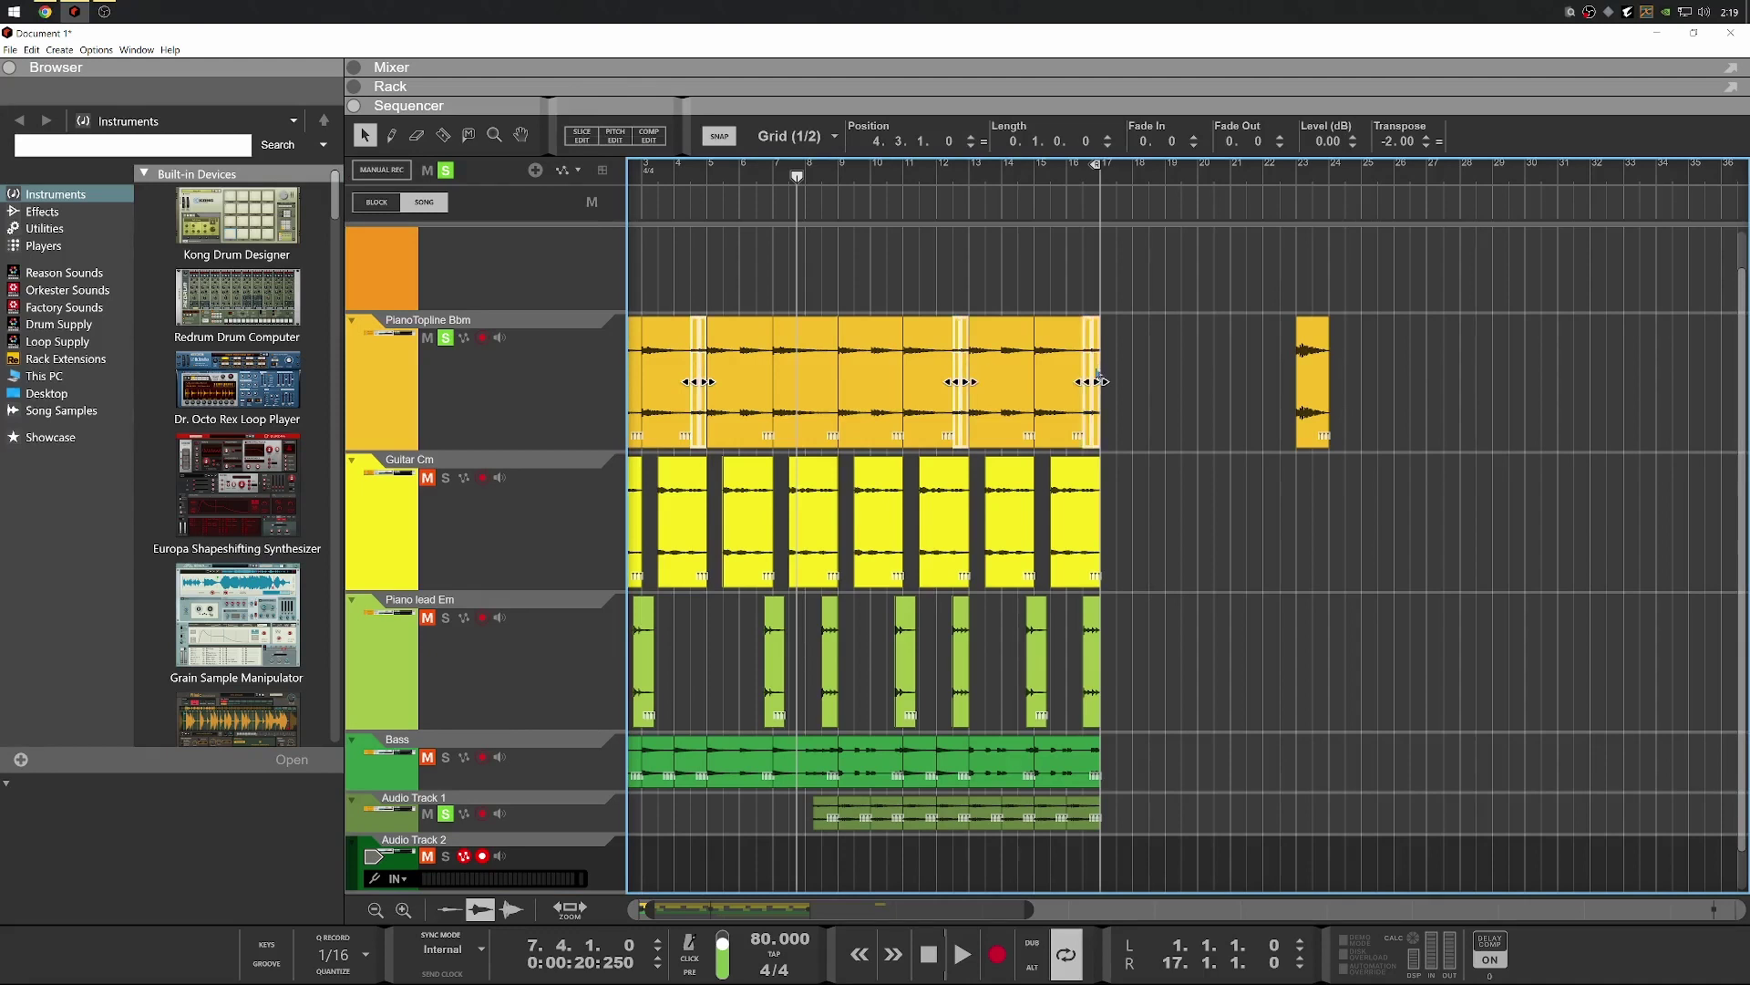
scroll(1075, 406, "down", 1)
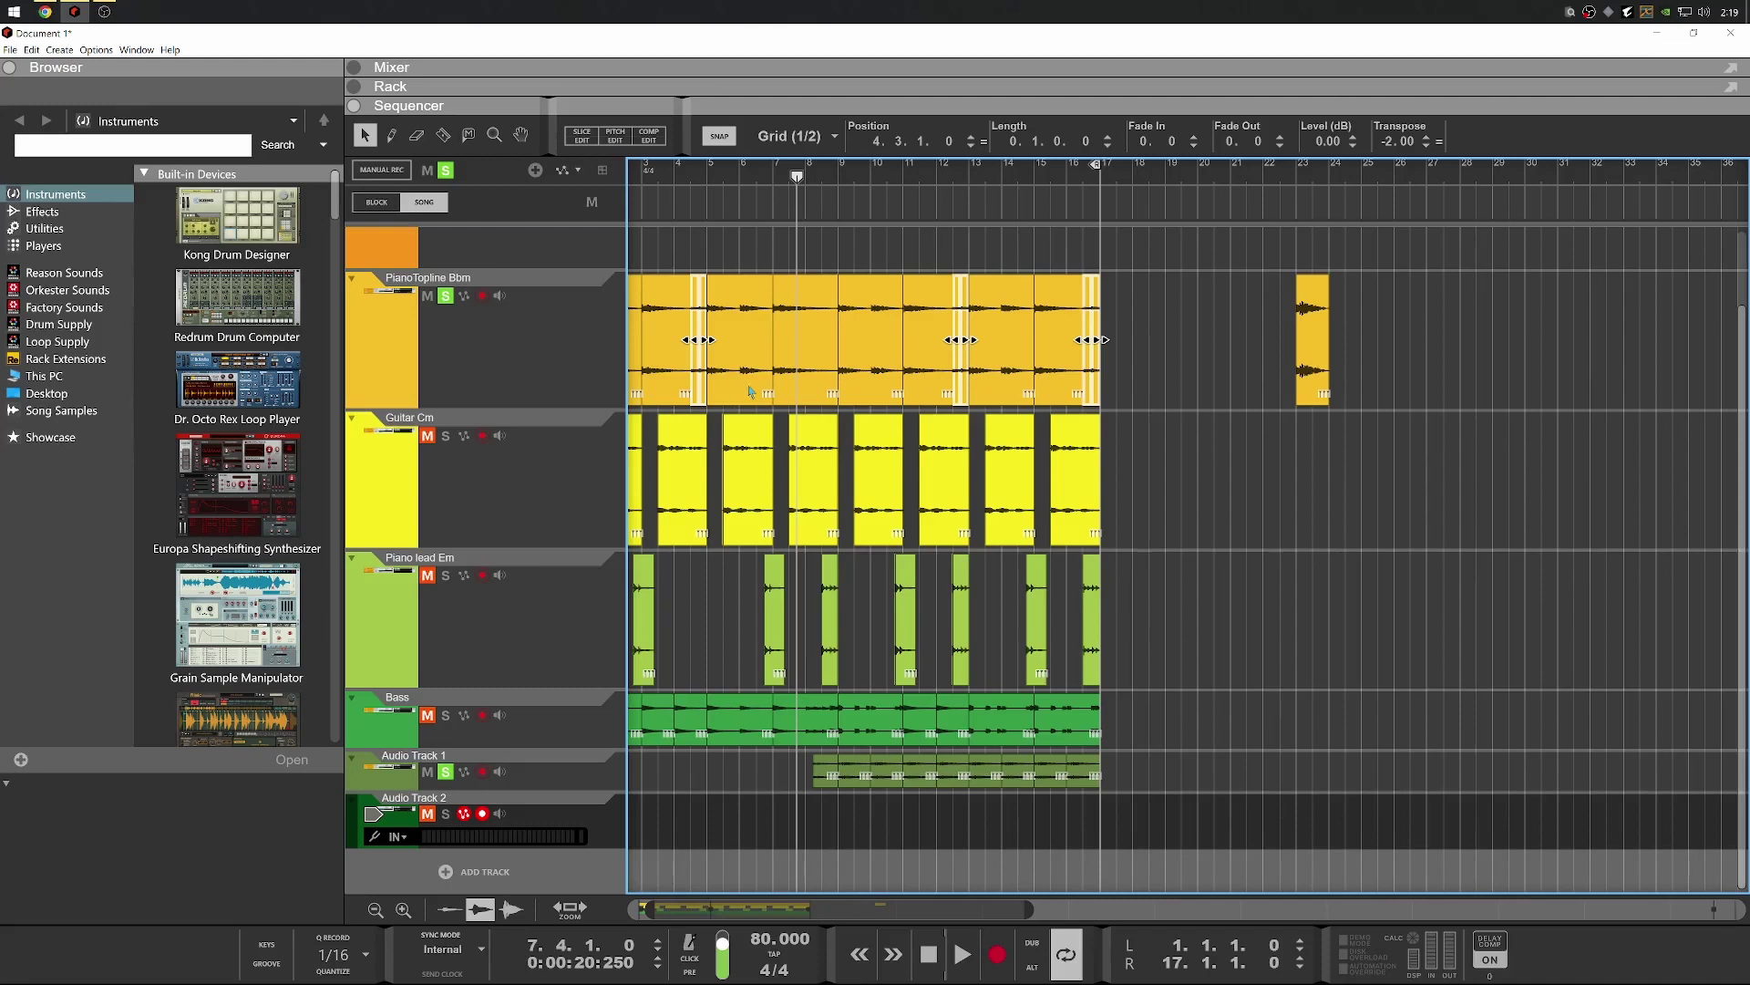
left_click_drag(969, 385, 950, 813)
scroll(1012, 807, "up", 6)
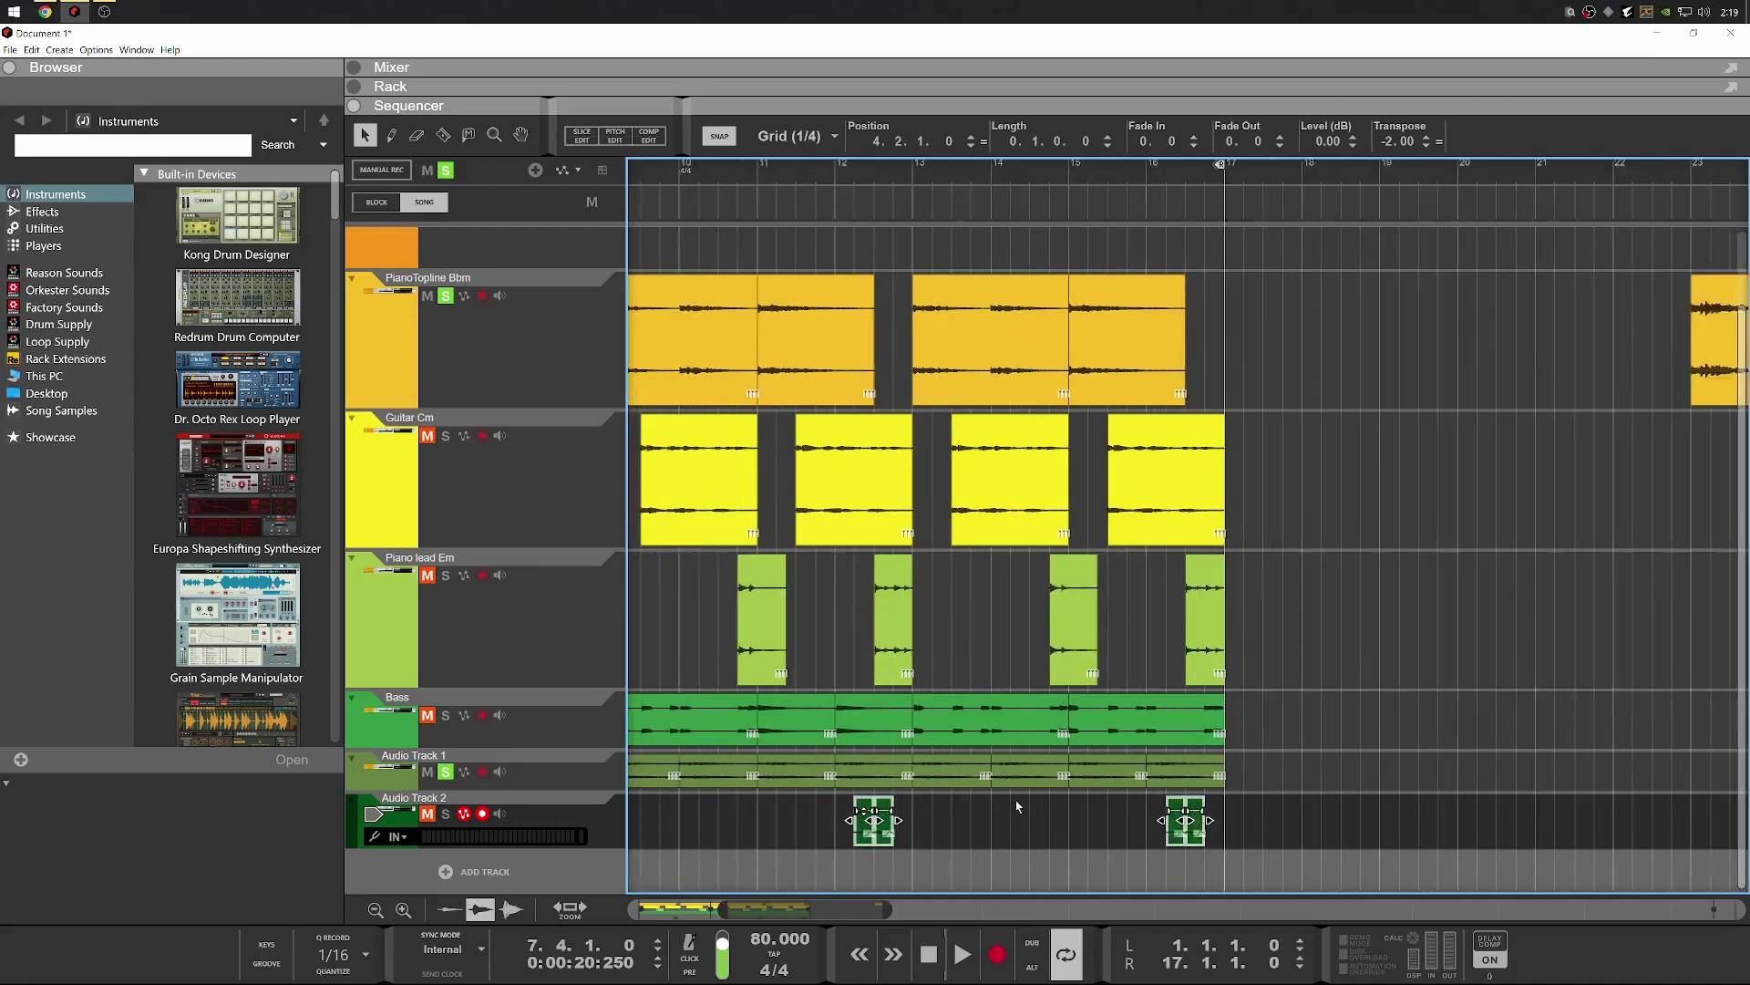
scroll(1230, 847, "down", 4)
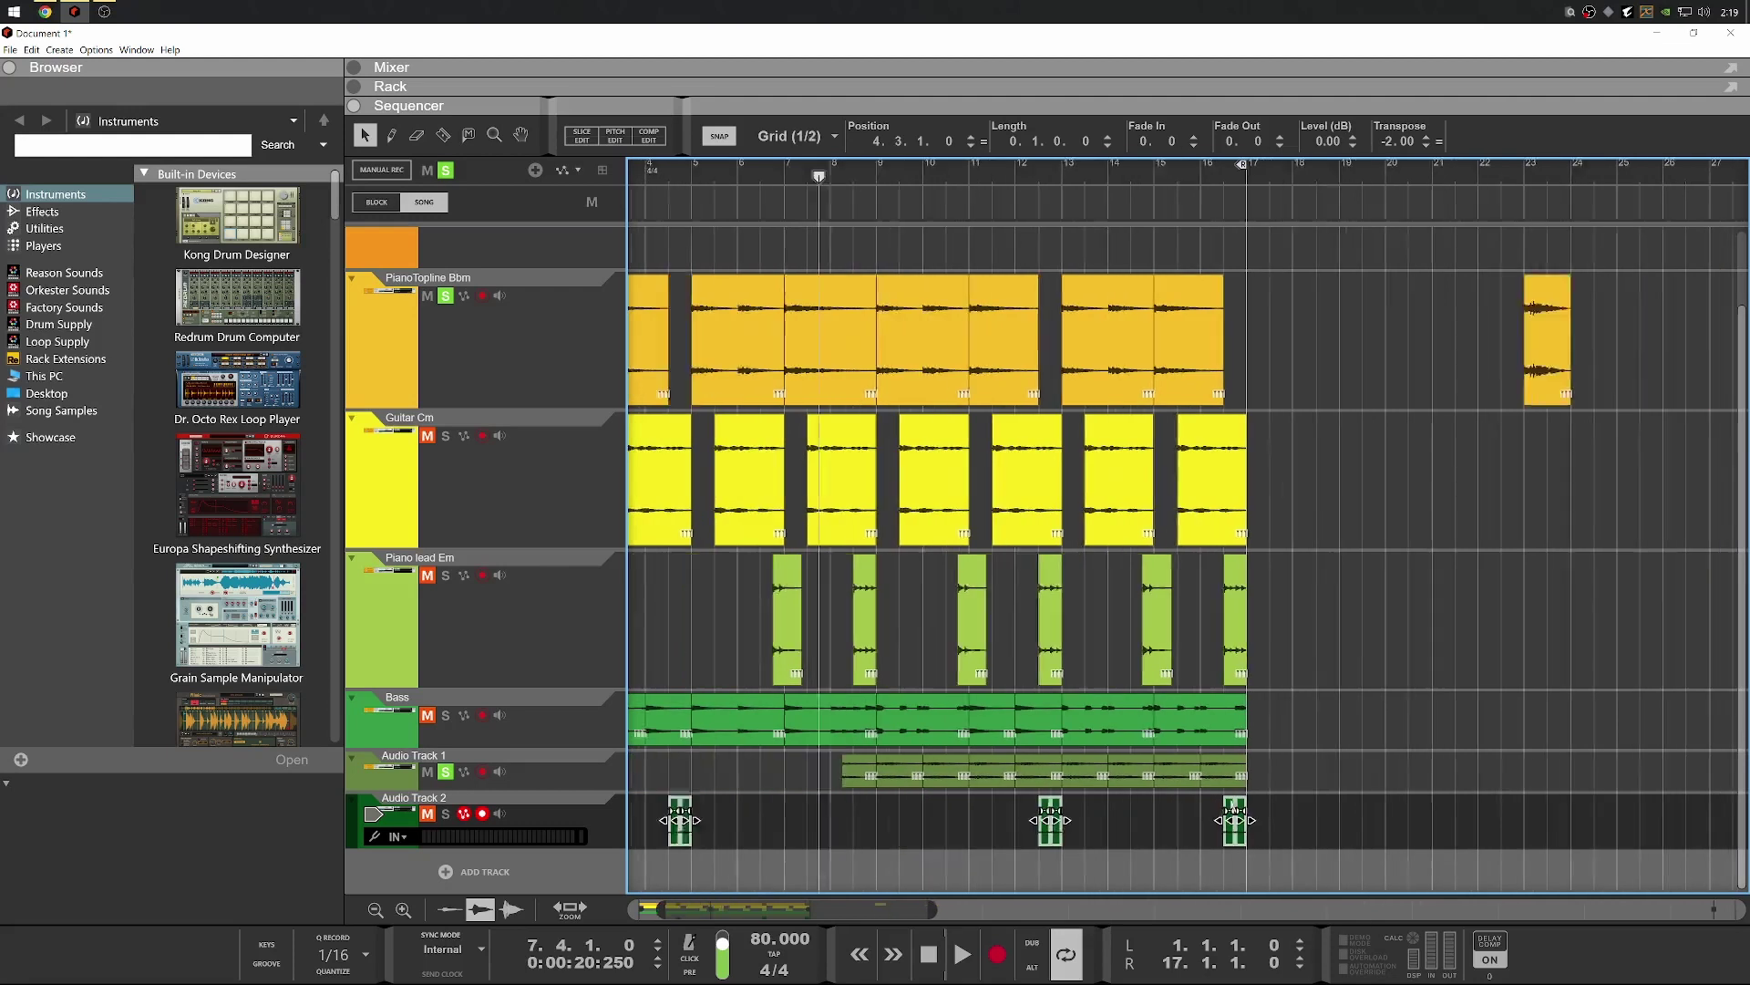
Extend the PianoTopline Bbm clips at bars 3, 11 and 15 to two bars each, filling the gaps
left_click(755, 347)
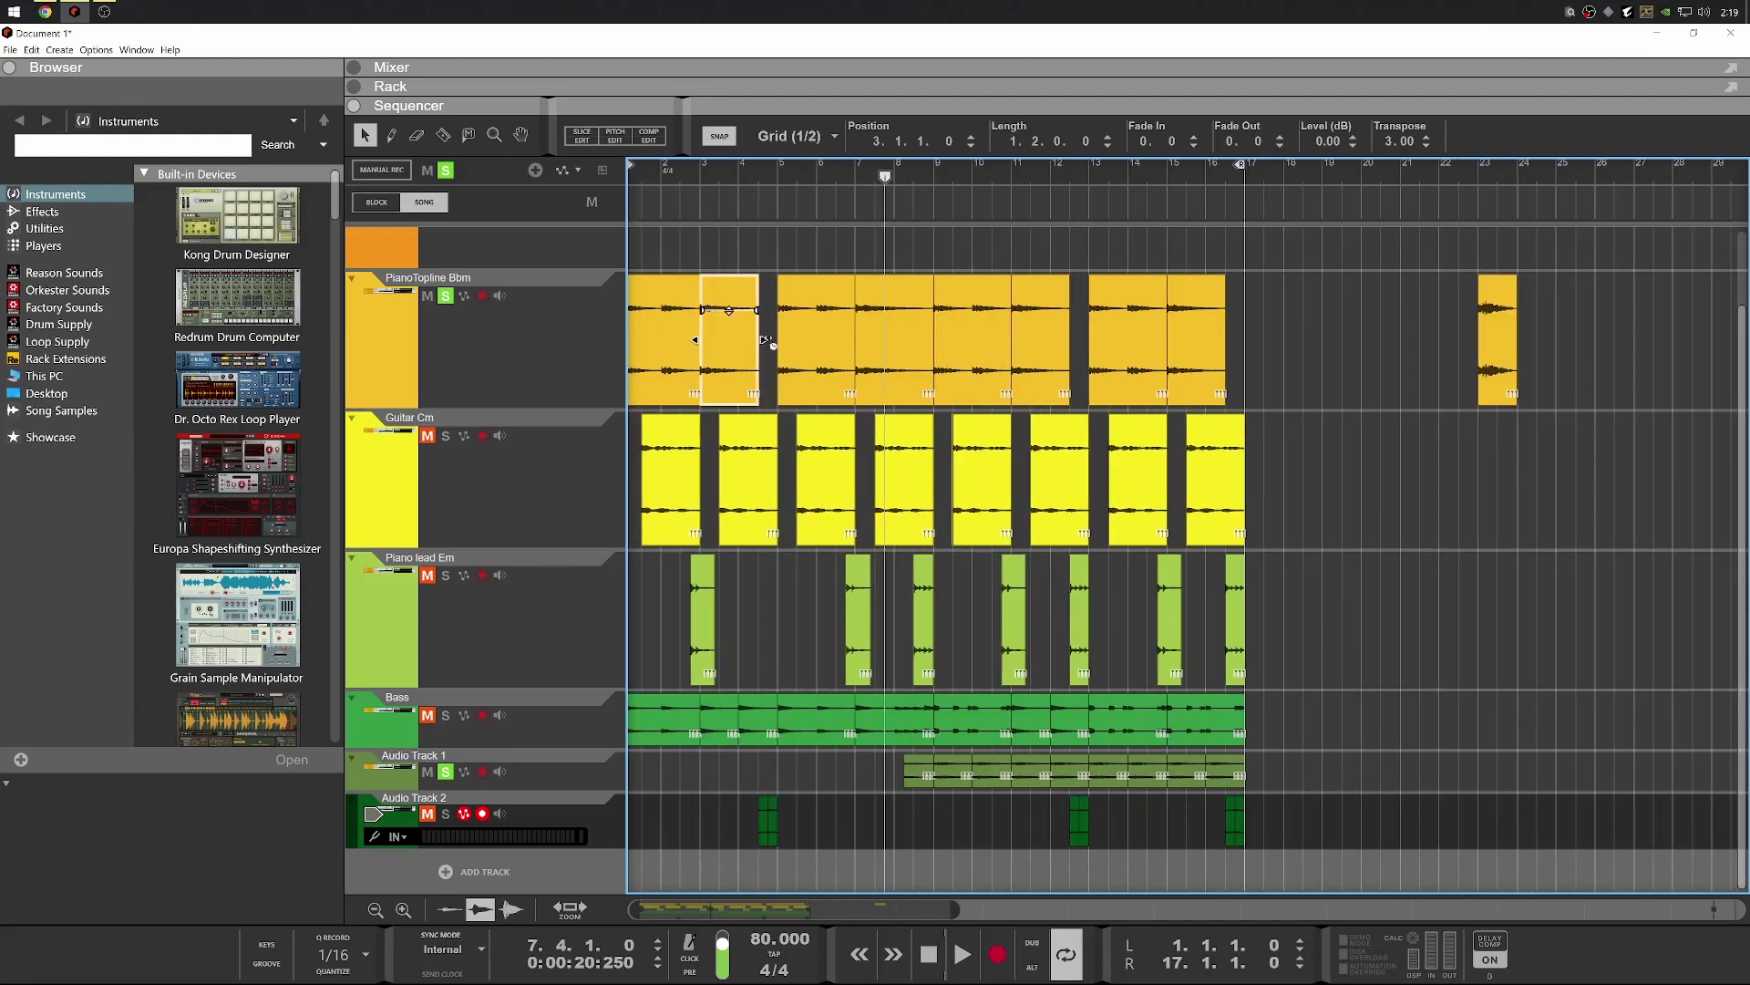
left_click_drag(763, 341, 775, 340)
left_click(1036, 345)
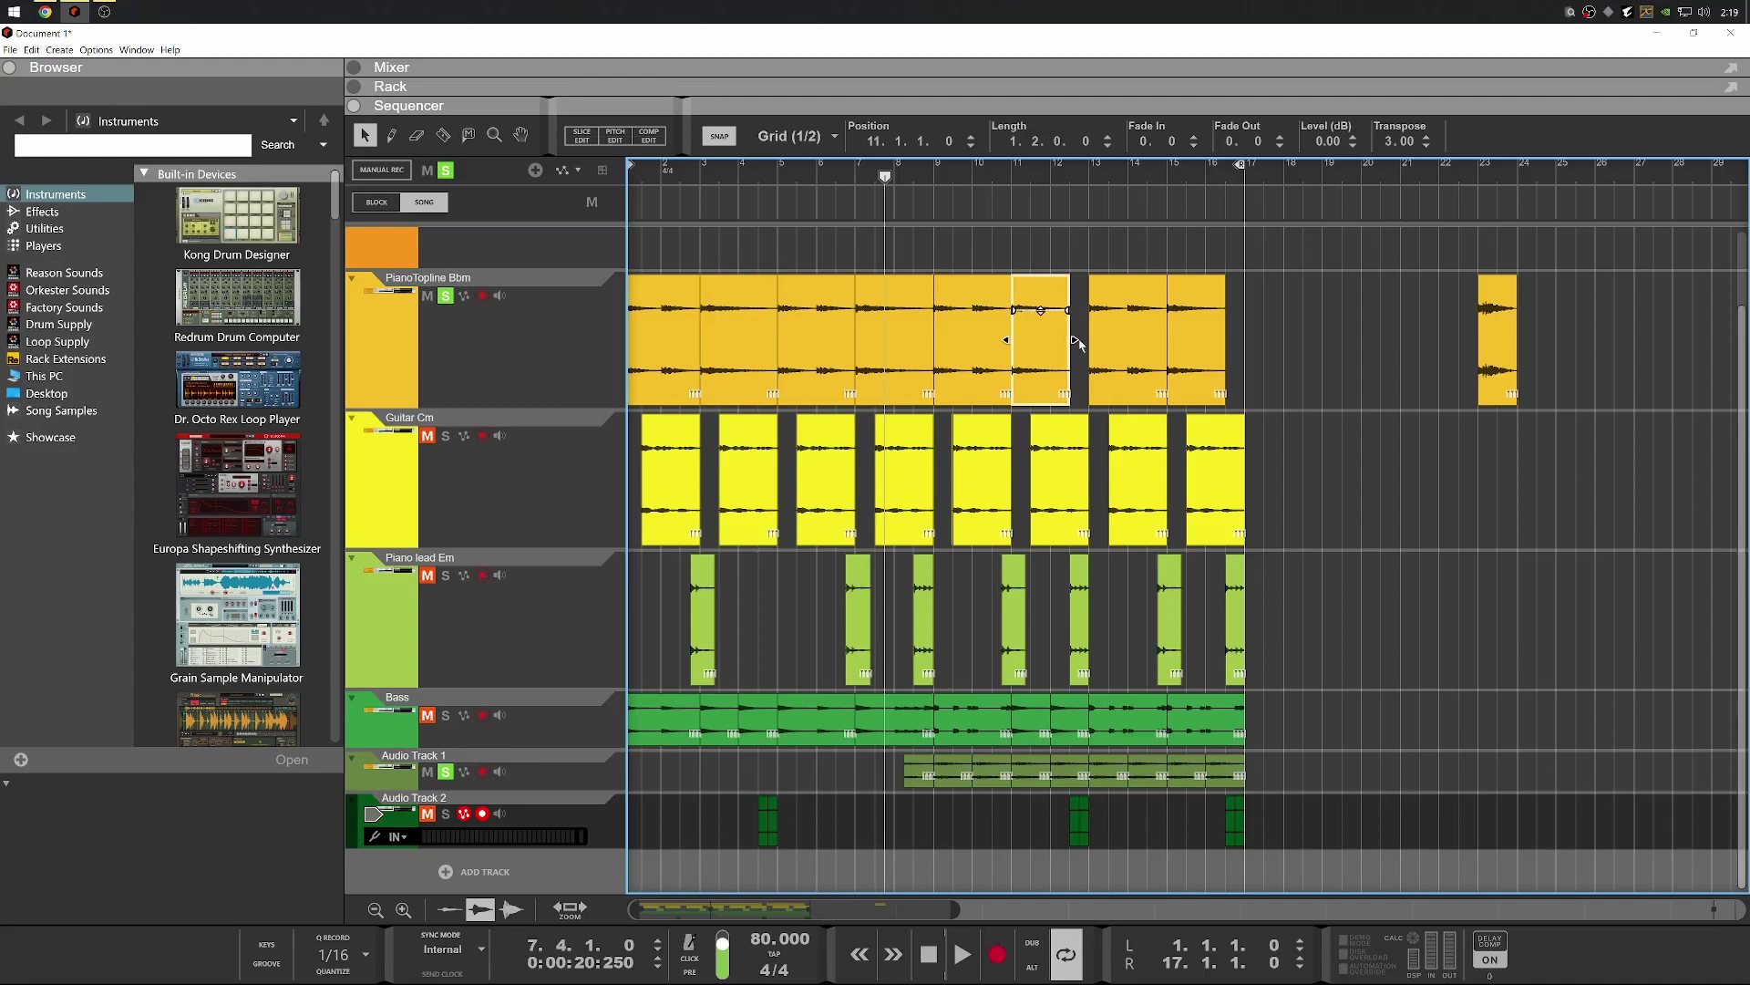
left_click_drag(1075, 341, 1091, 343)
left_click(1205, 334)
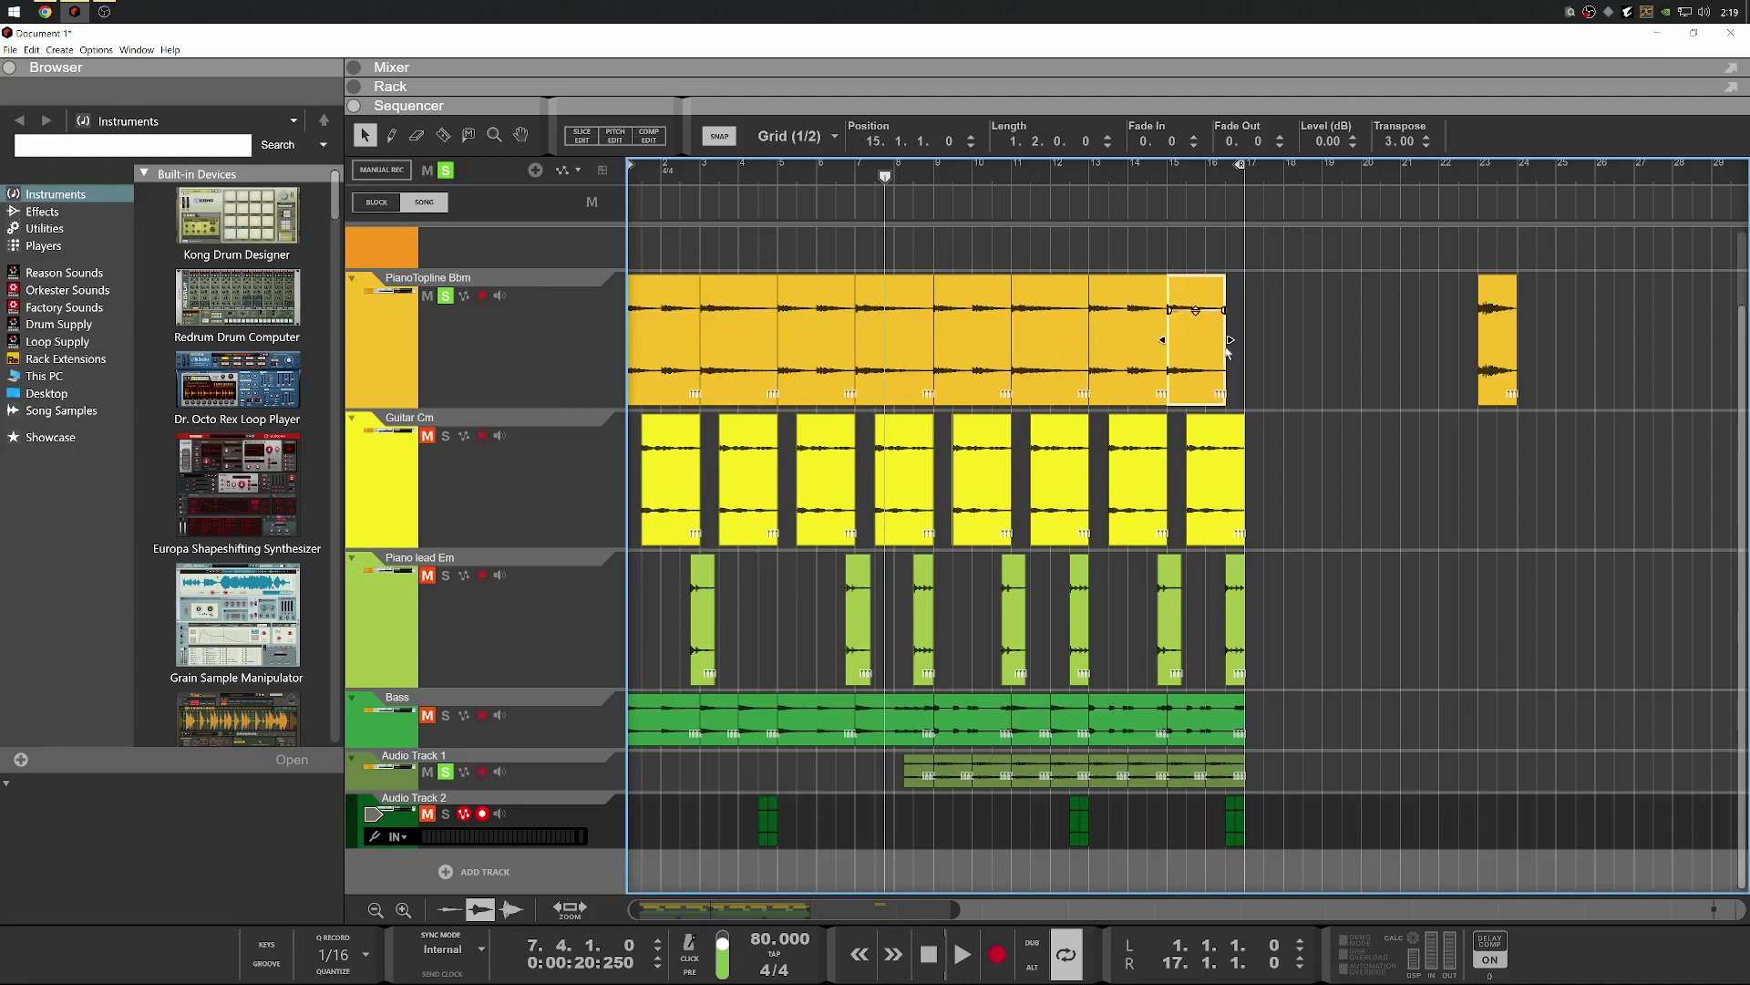
Play the arrangement from bar 3 and solo Audio Track 2 together with the other soloed tracks
key("space")
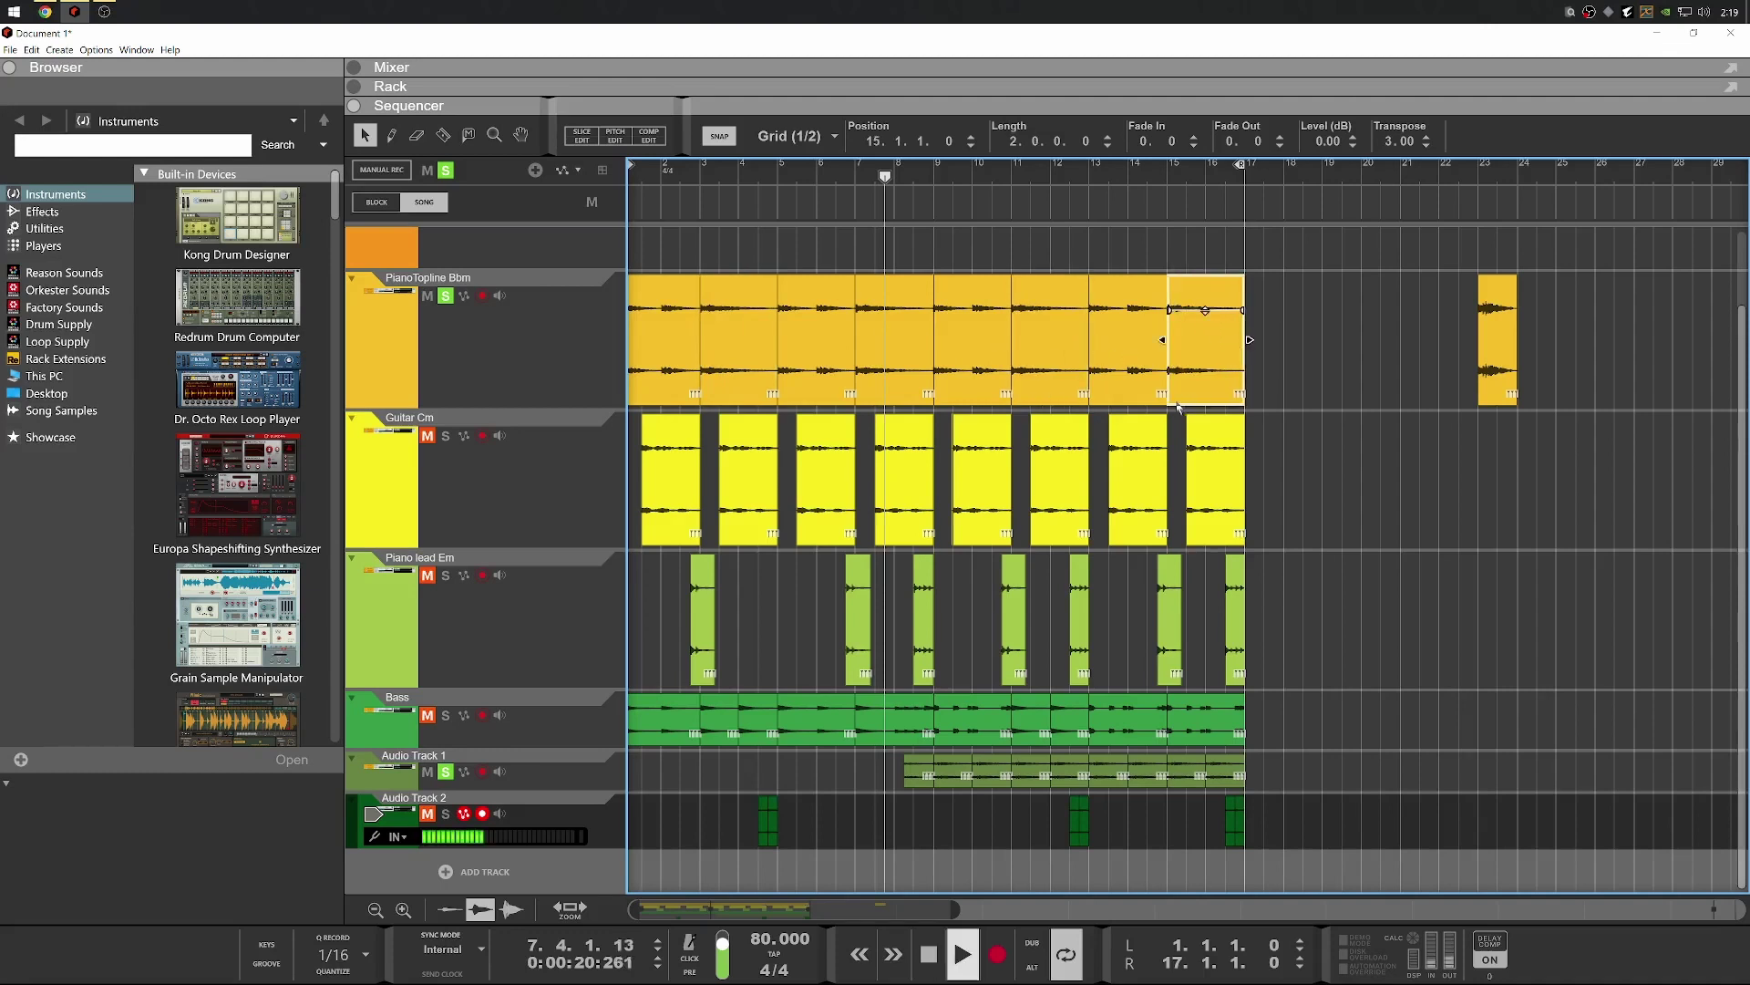
key("space")
left_click(739, 175)
key("space")
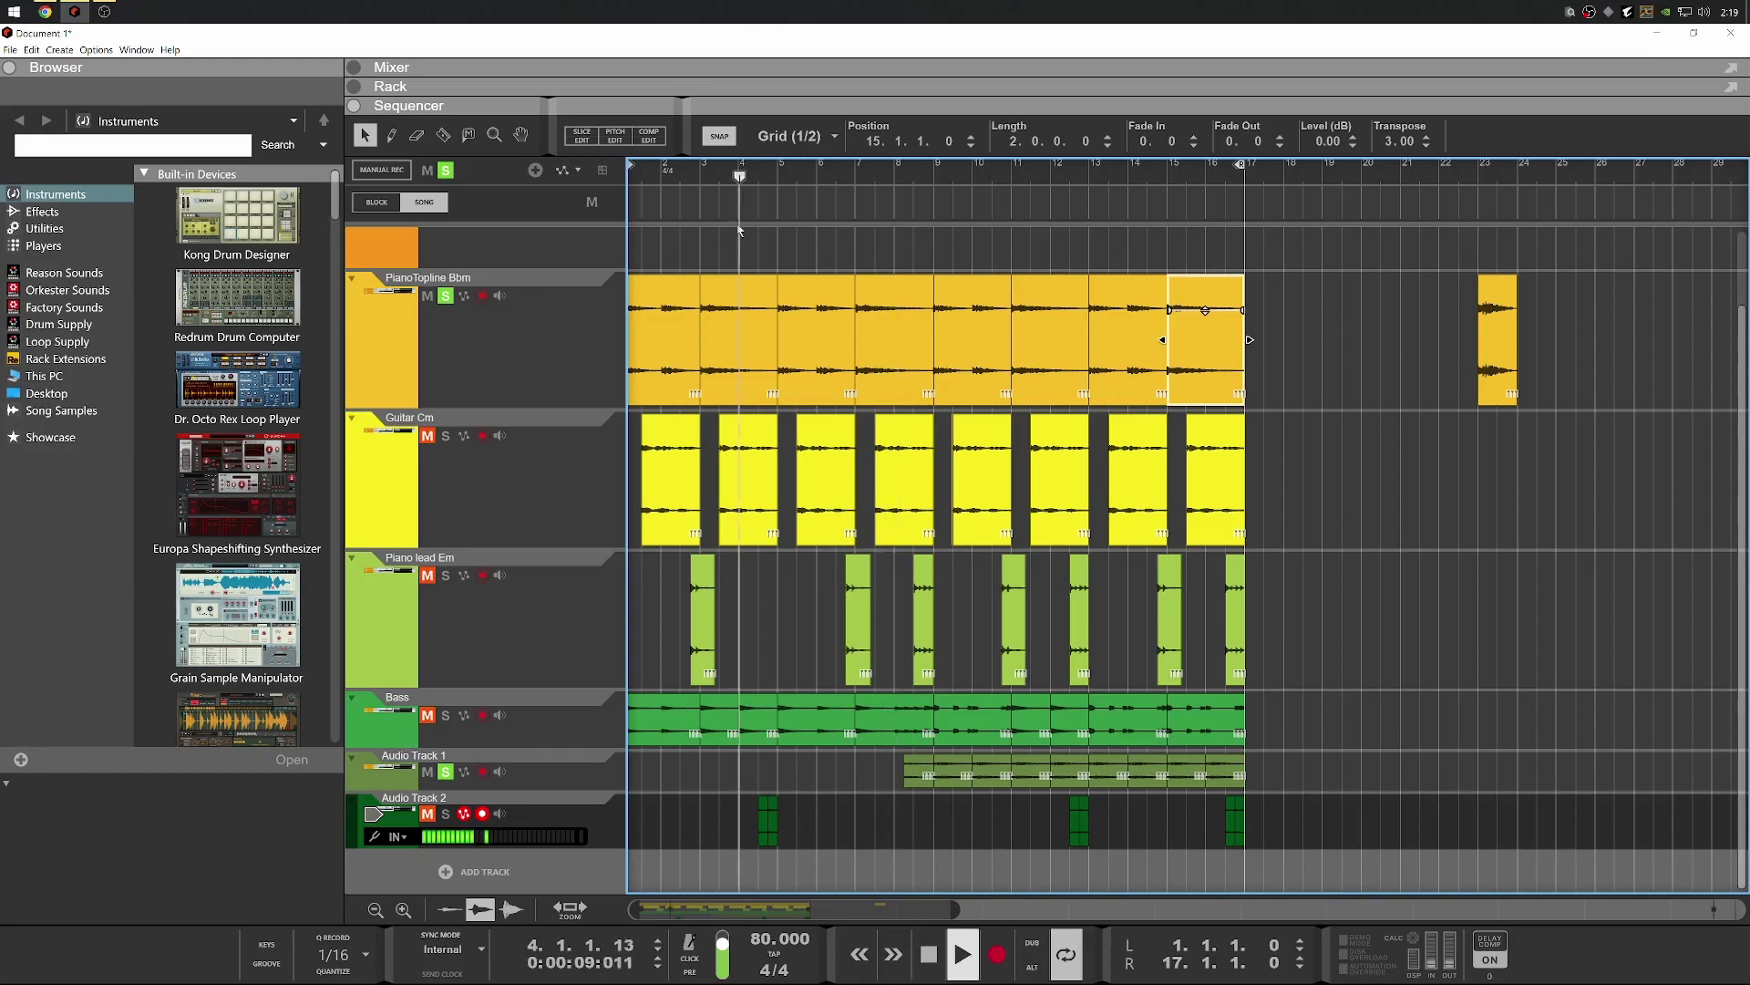
key("space")
left_click(704, 174)
key("space")
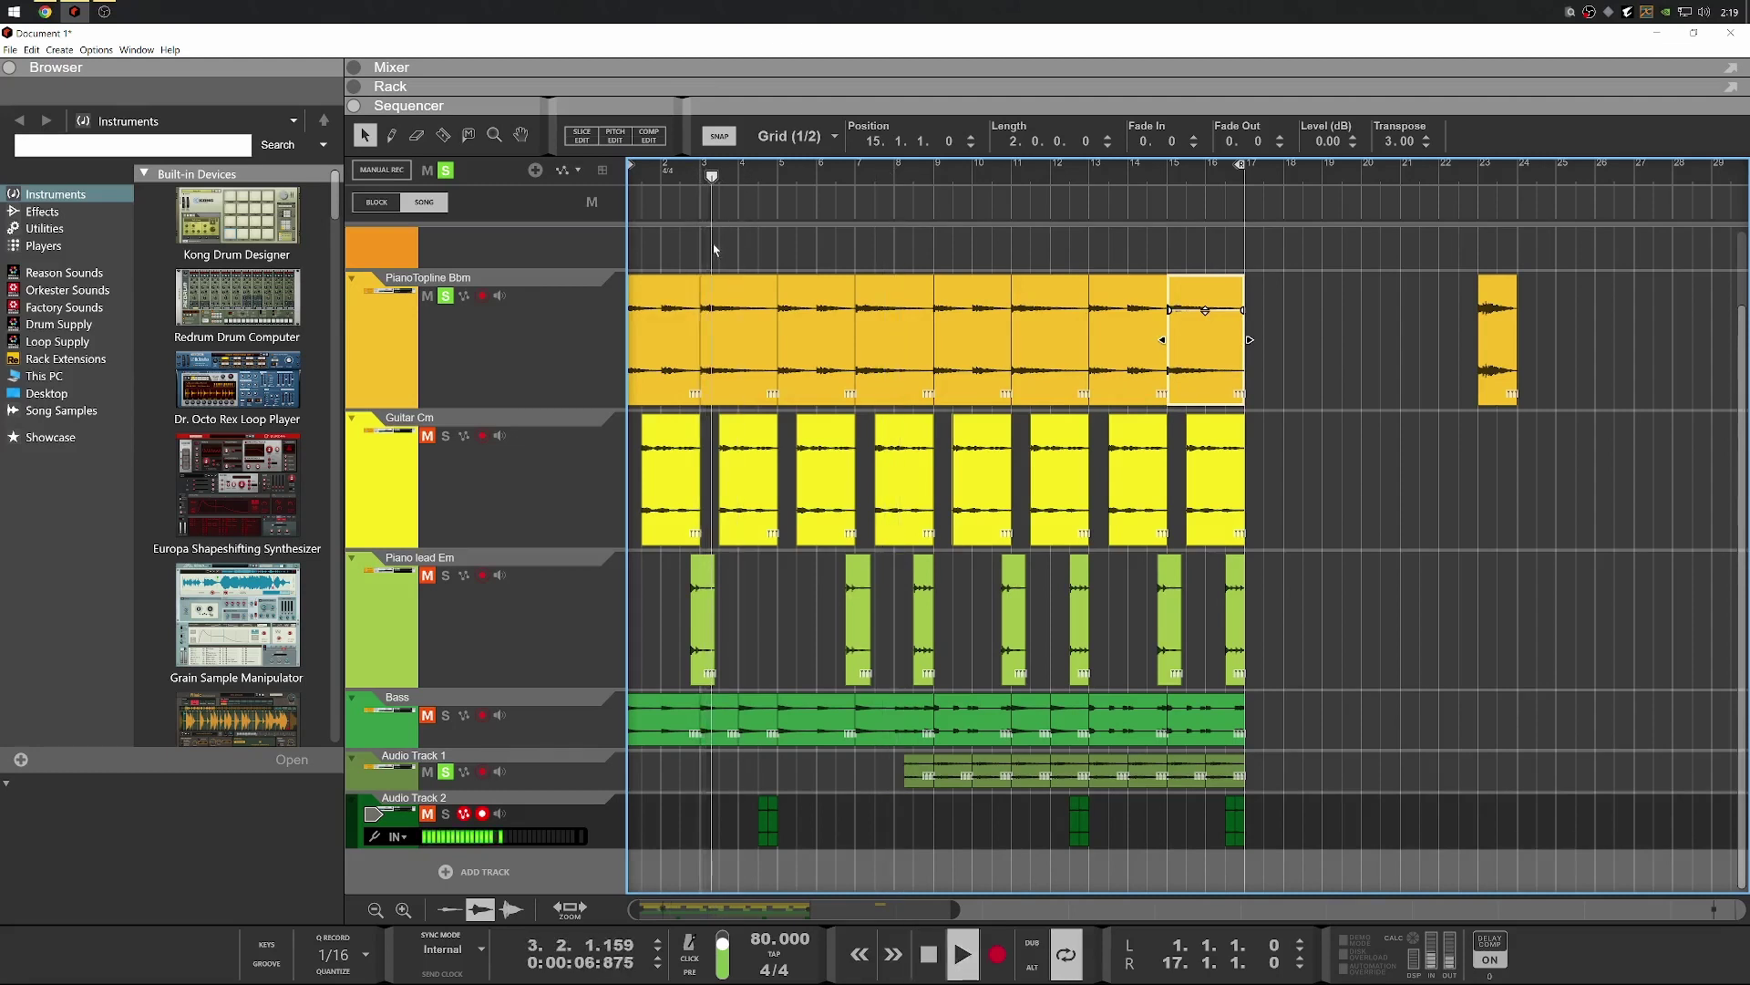
left_click(447, 814)
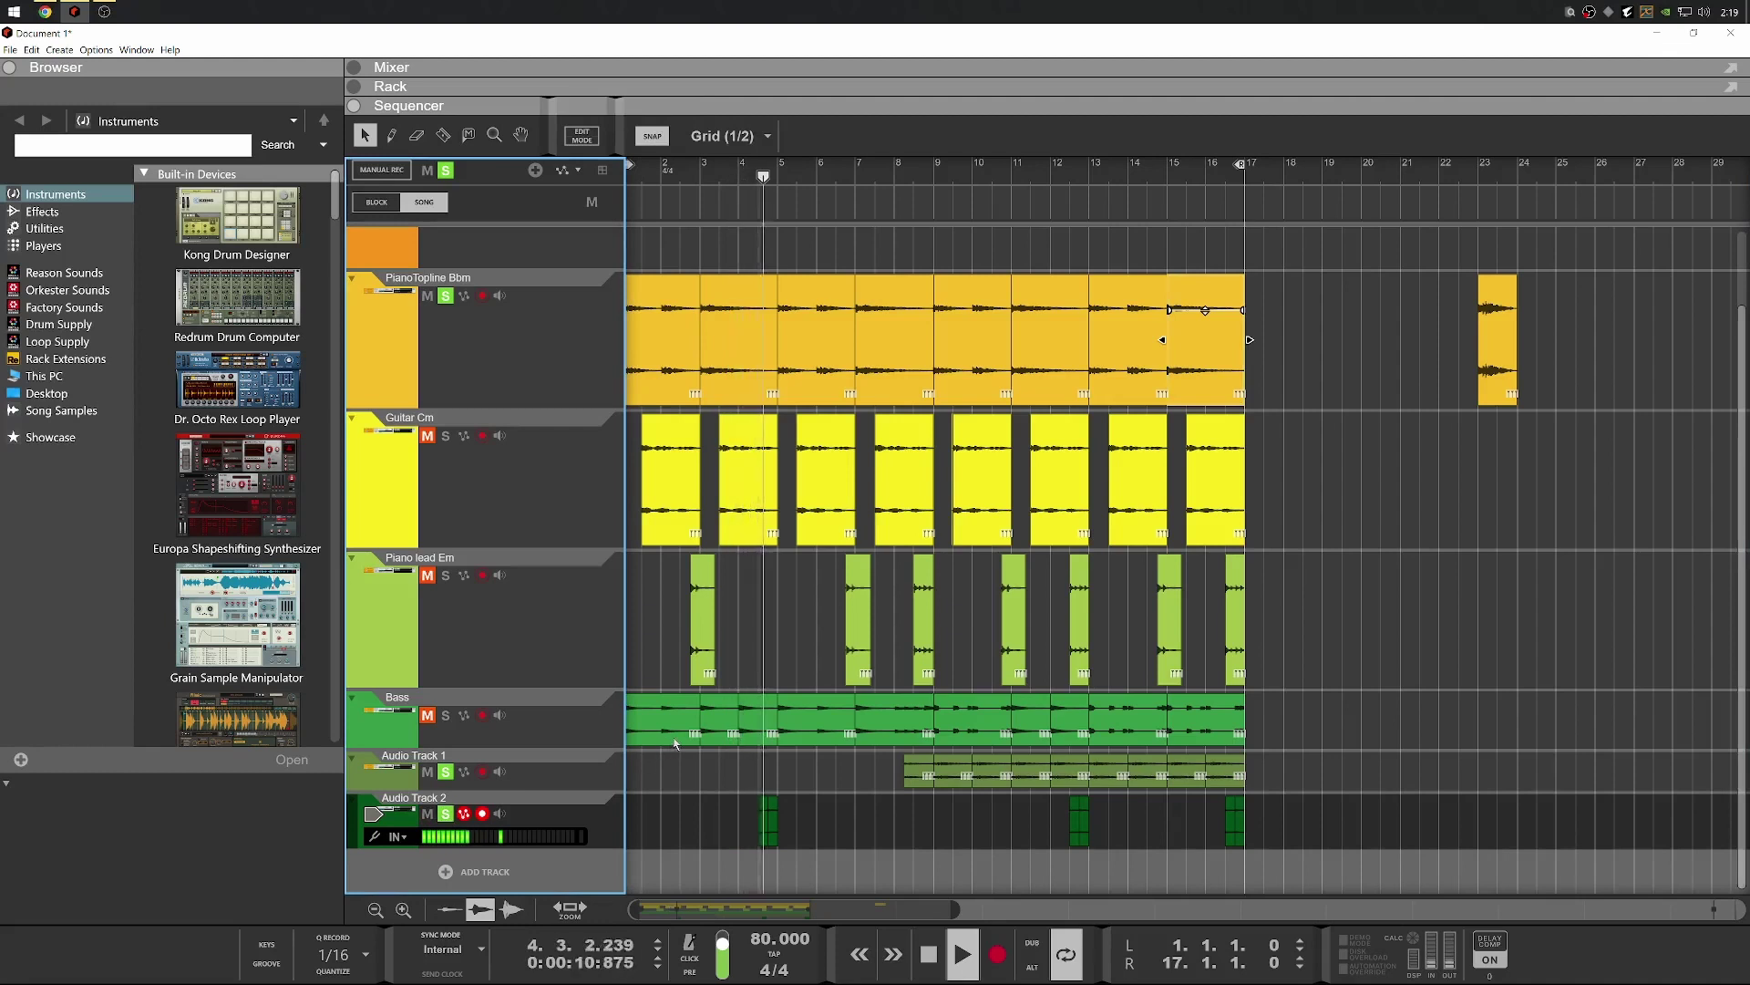
key("space")
Try a transposition of 0 on the Audio Track 2 clip at bar 4 beat 4, and listen from bar 3
left_click(773, 826)
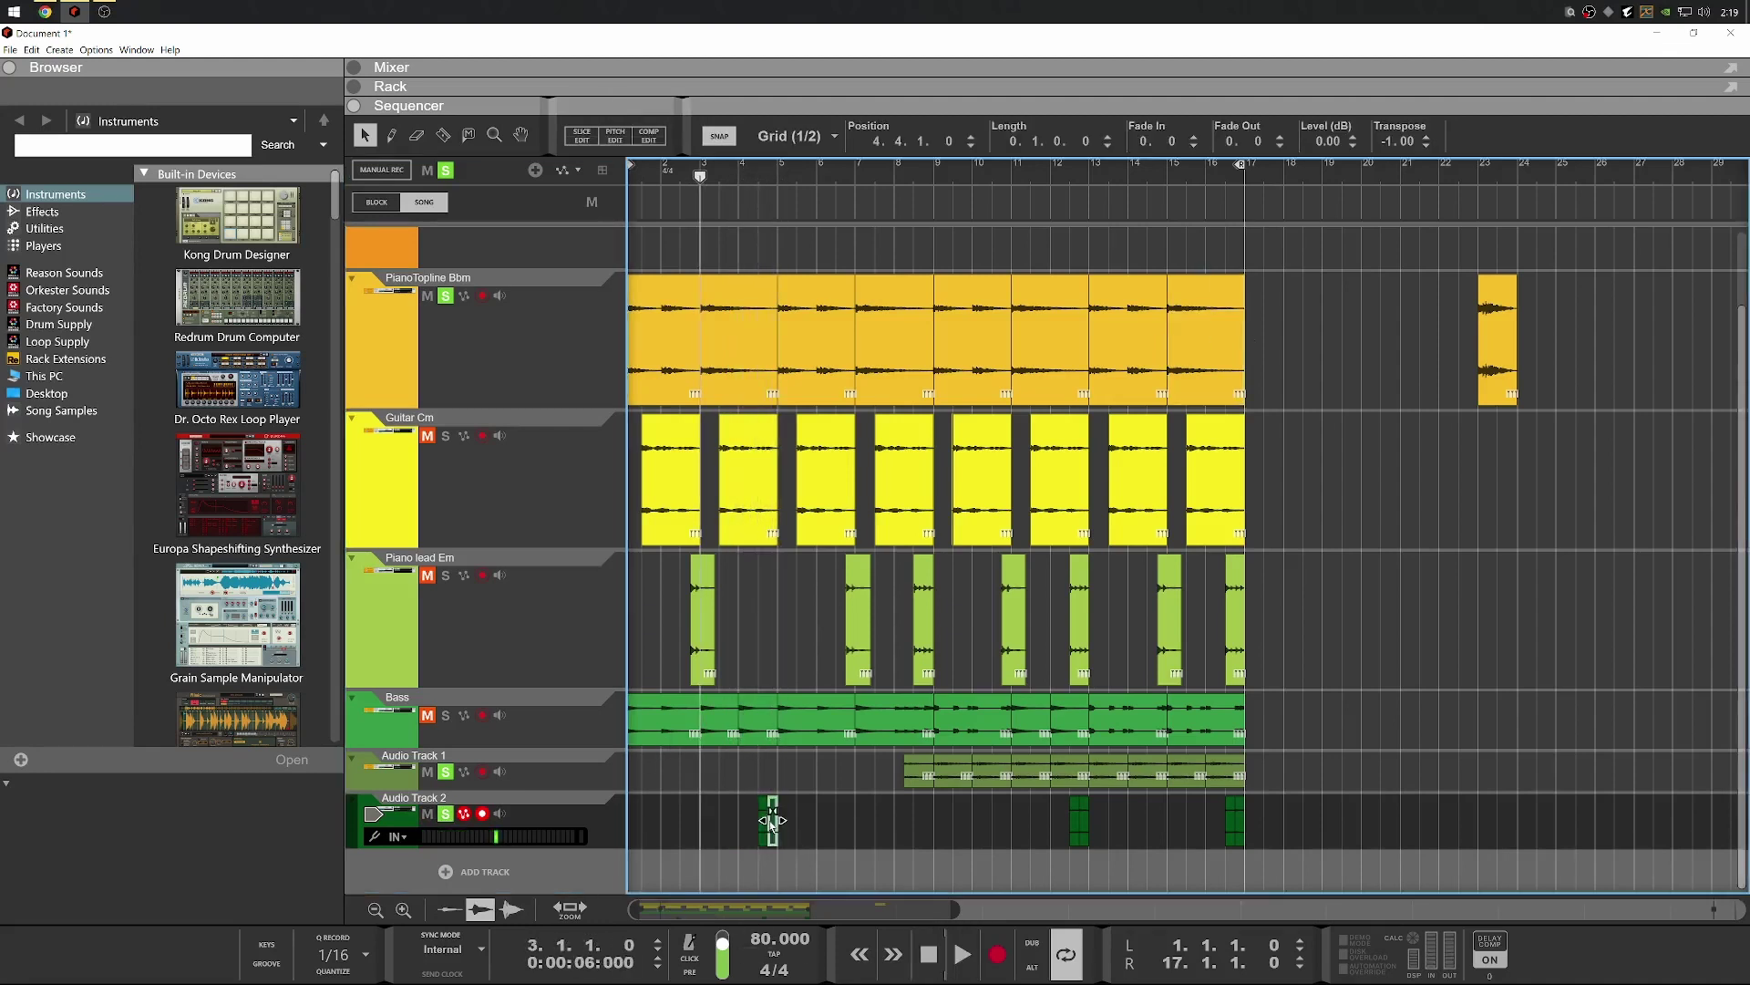
scroll(758, 844, "up", 2)
scroll(864, 743, "down", 2)
scroll(865, 743, "up", 2)
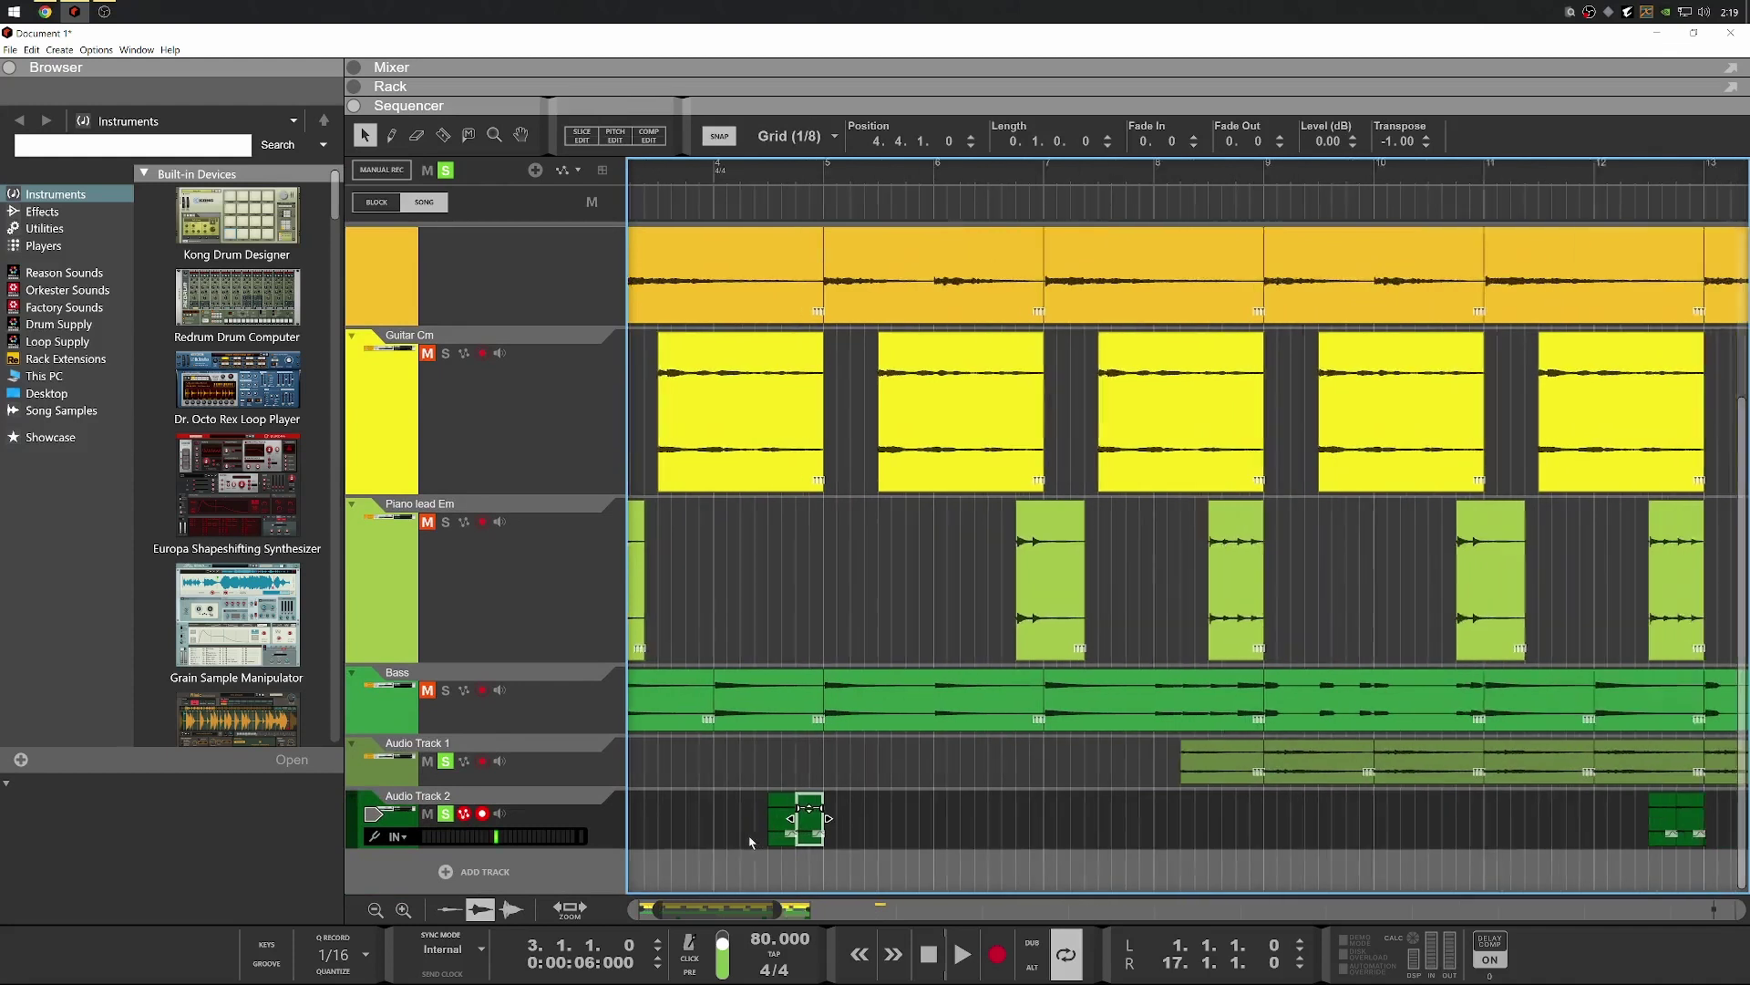
key("space")
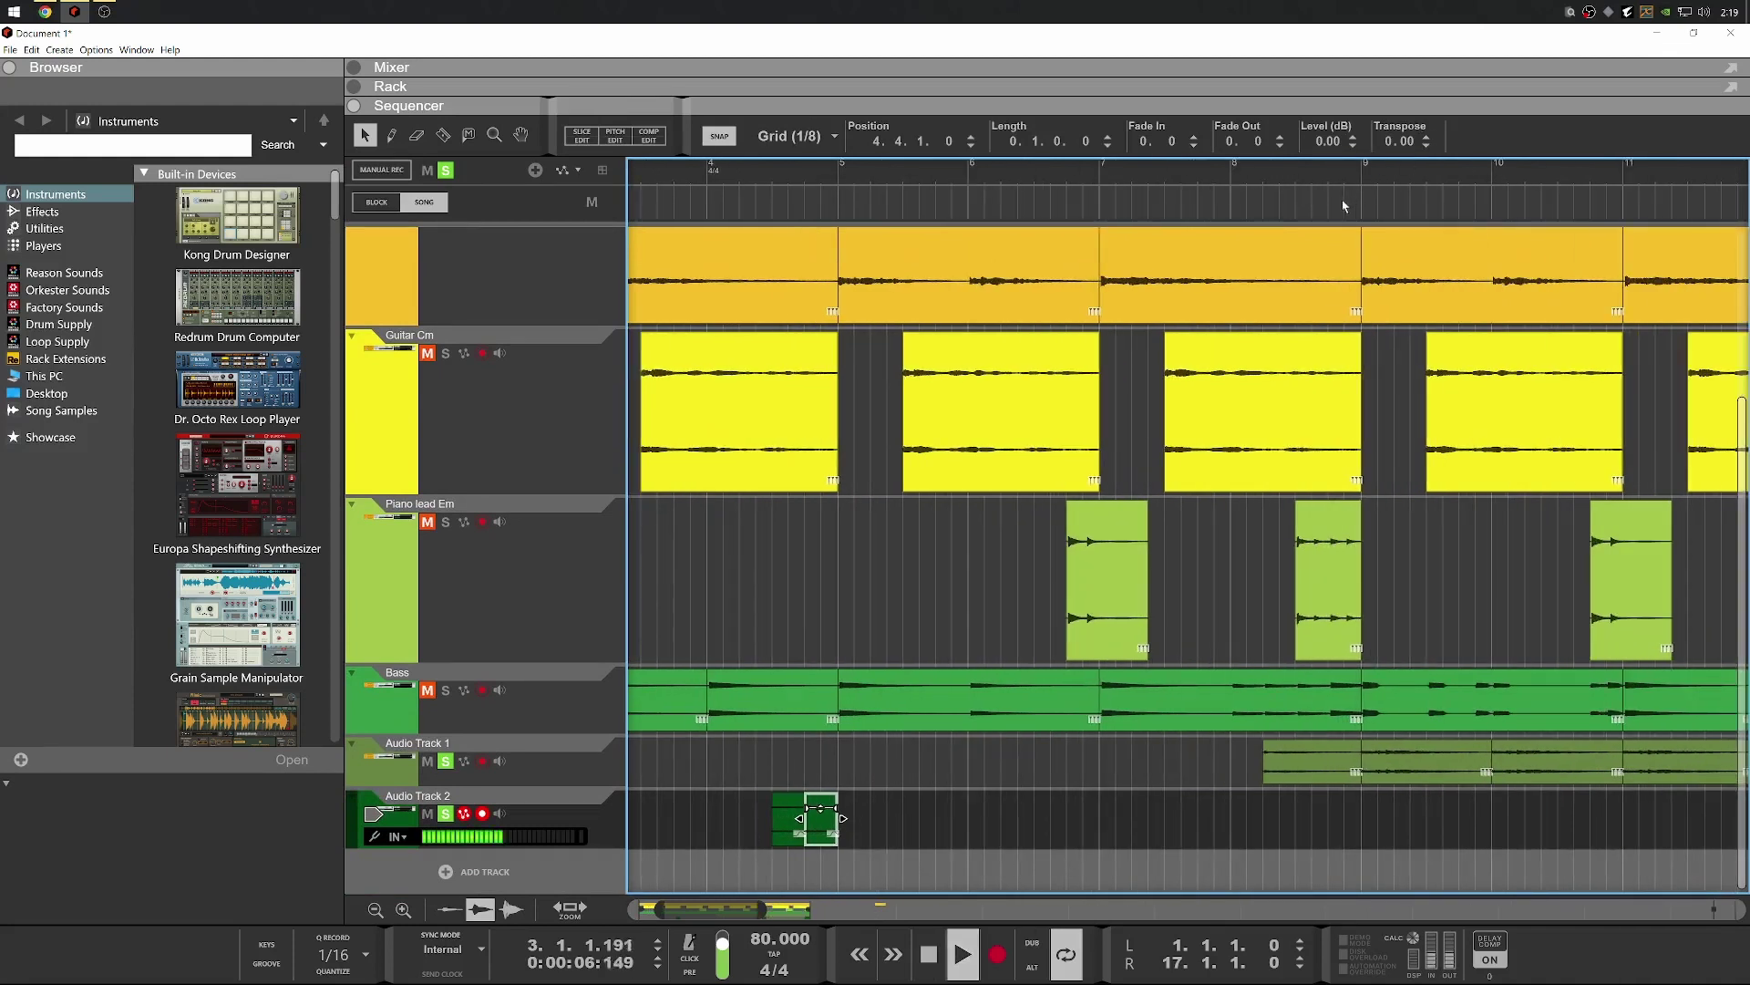
scroll(1007, 547, "down", 4)
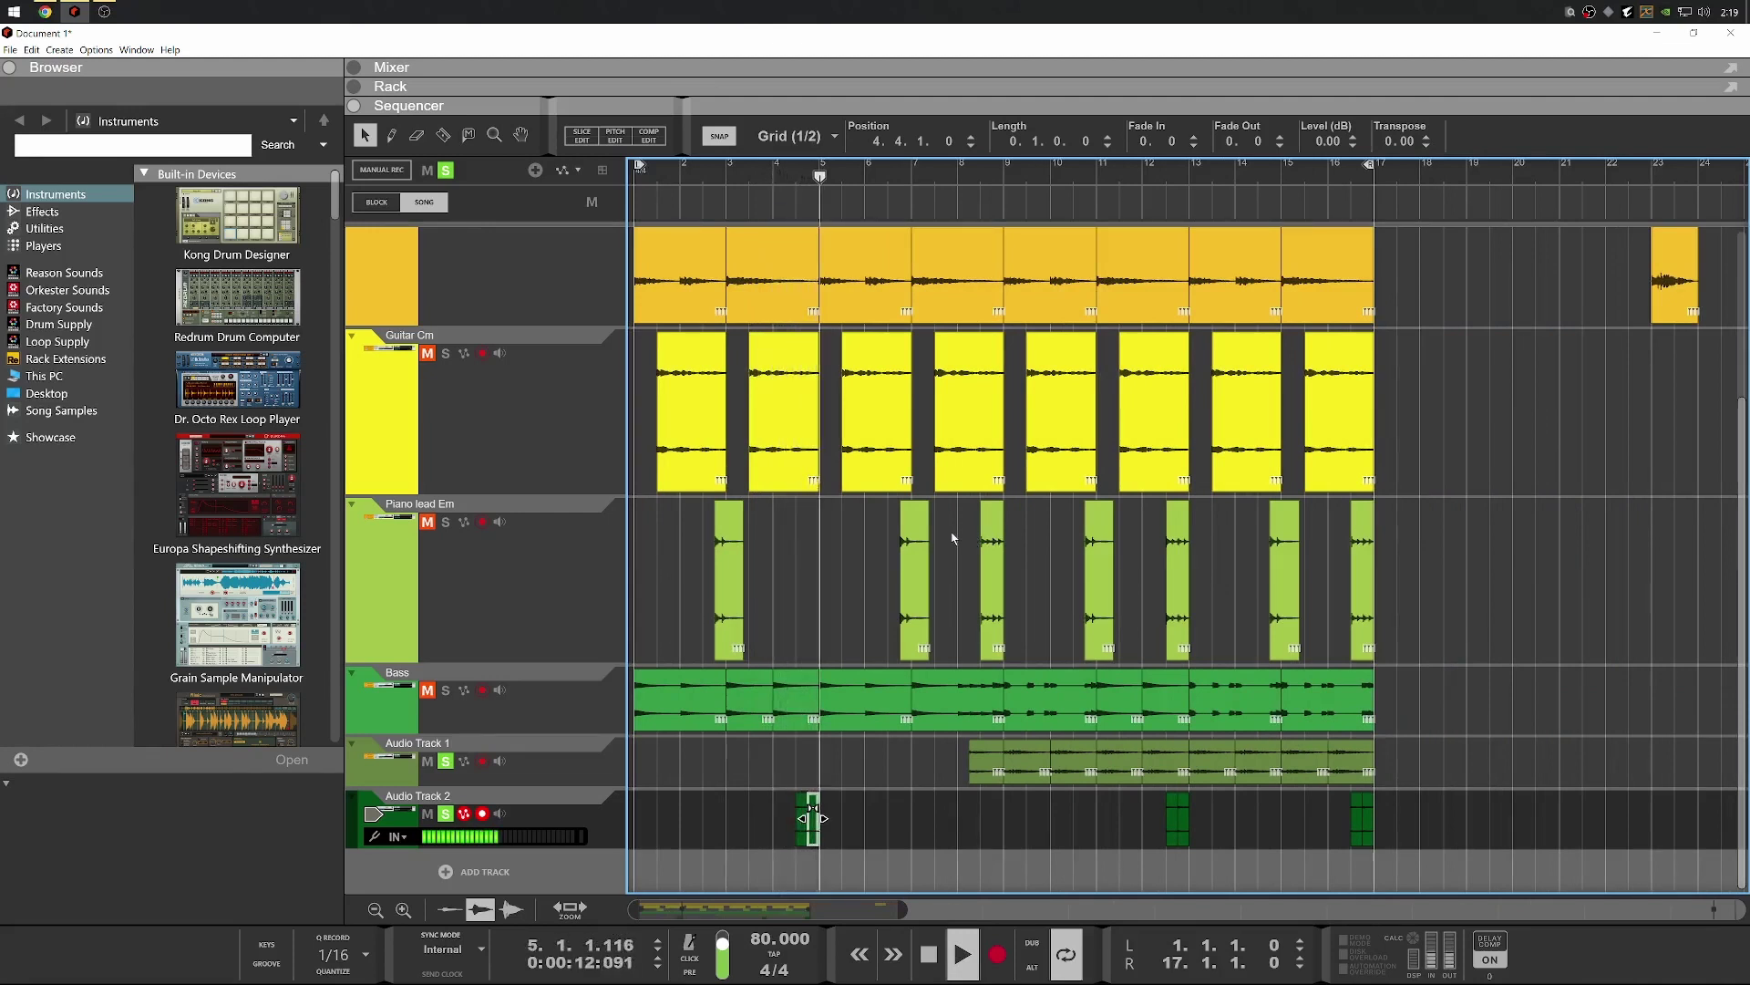
key("space")
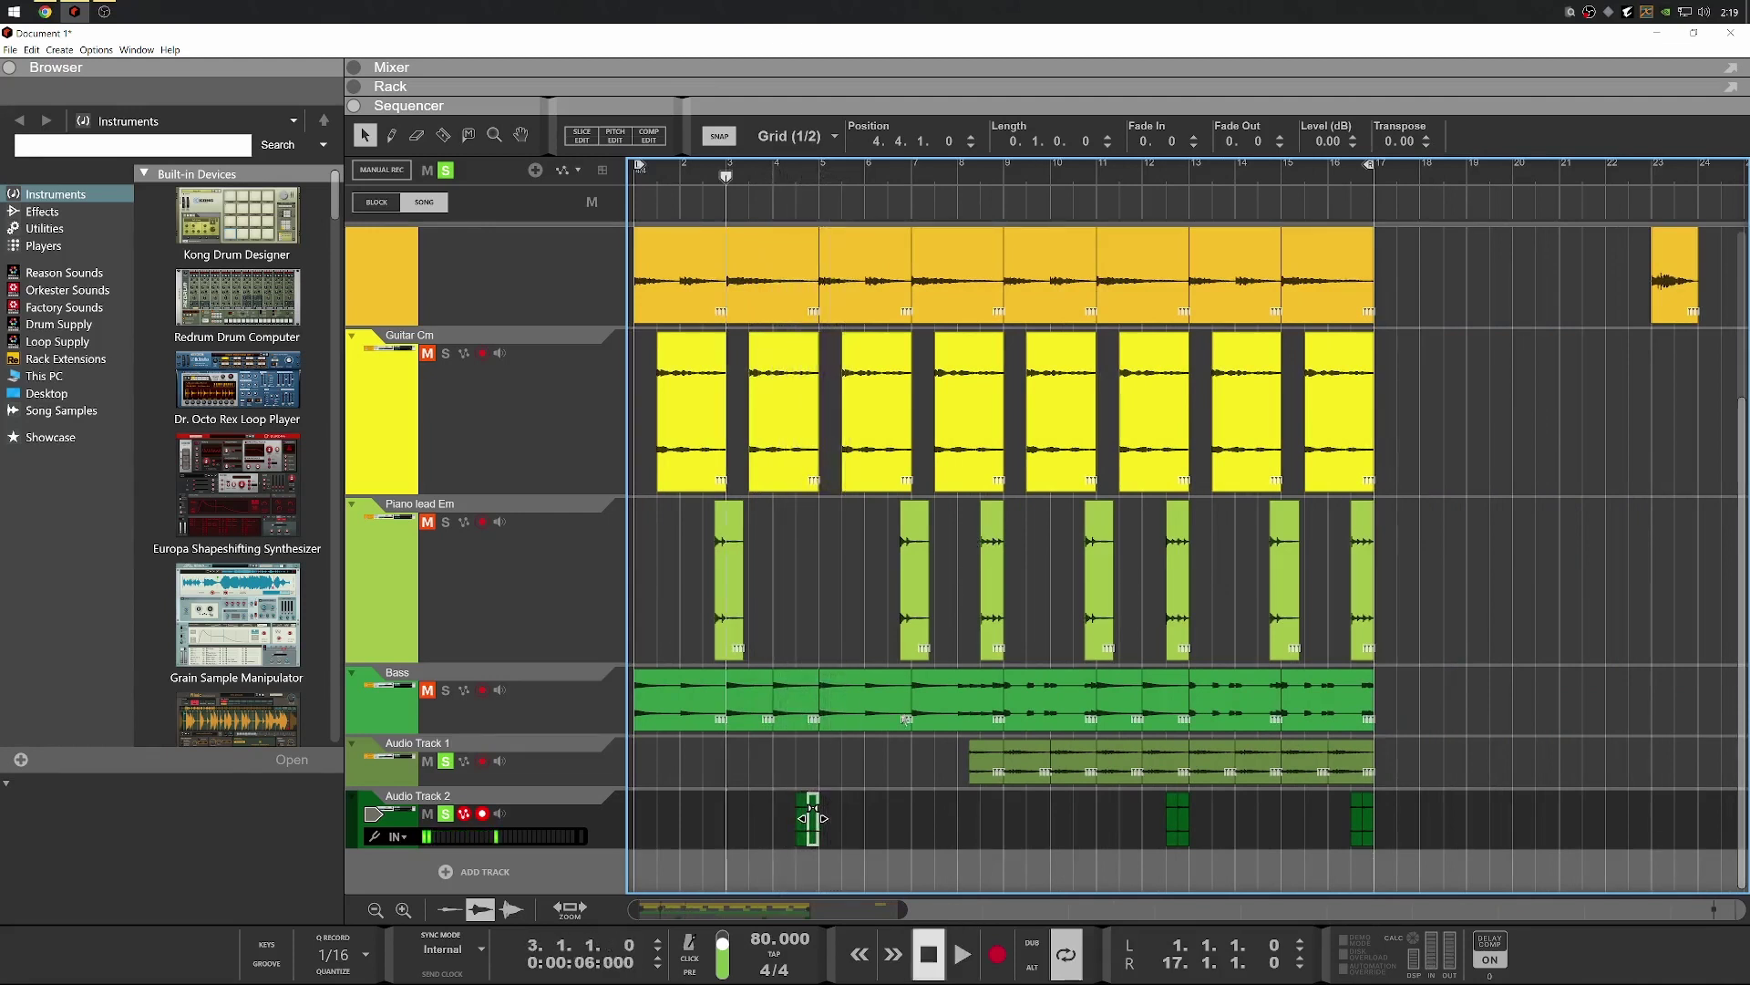
Listen again from bar 3, and return the transposition of the clip at bar 4 beat 4 to -1
key("space")
scroll(823, 828, "up", 3)
scroll(788, 825, "up", 2)
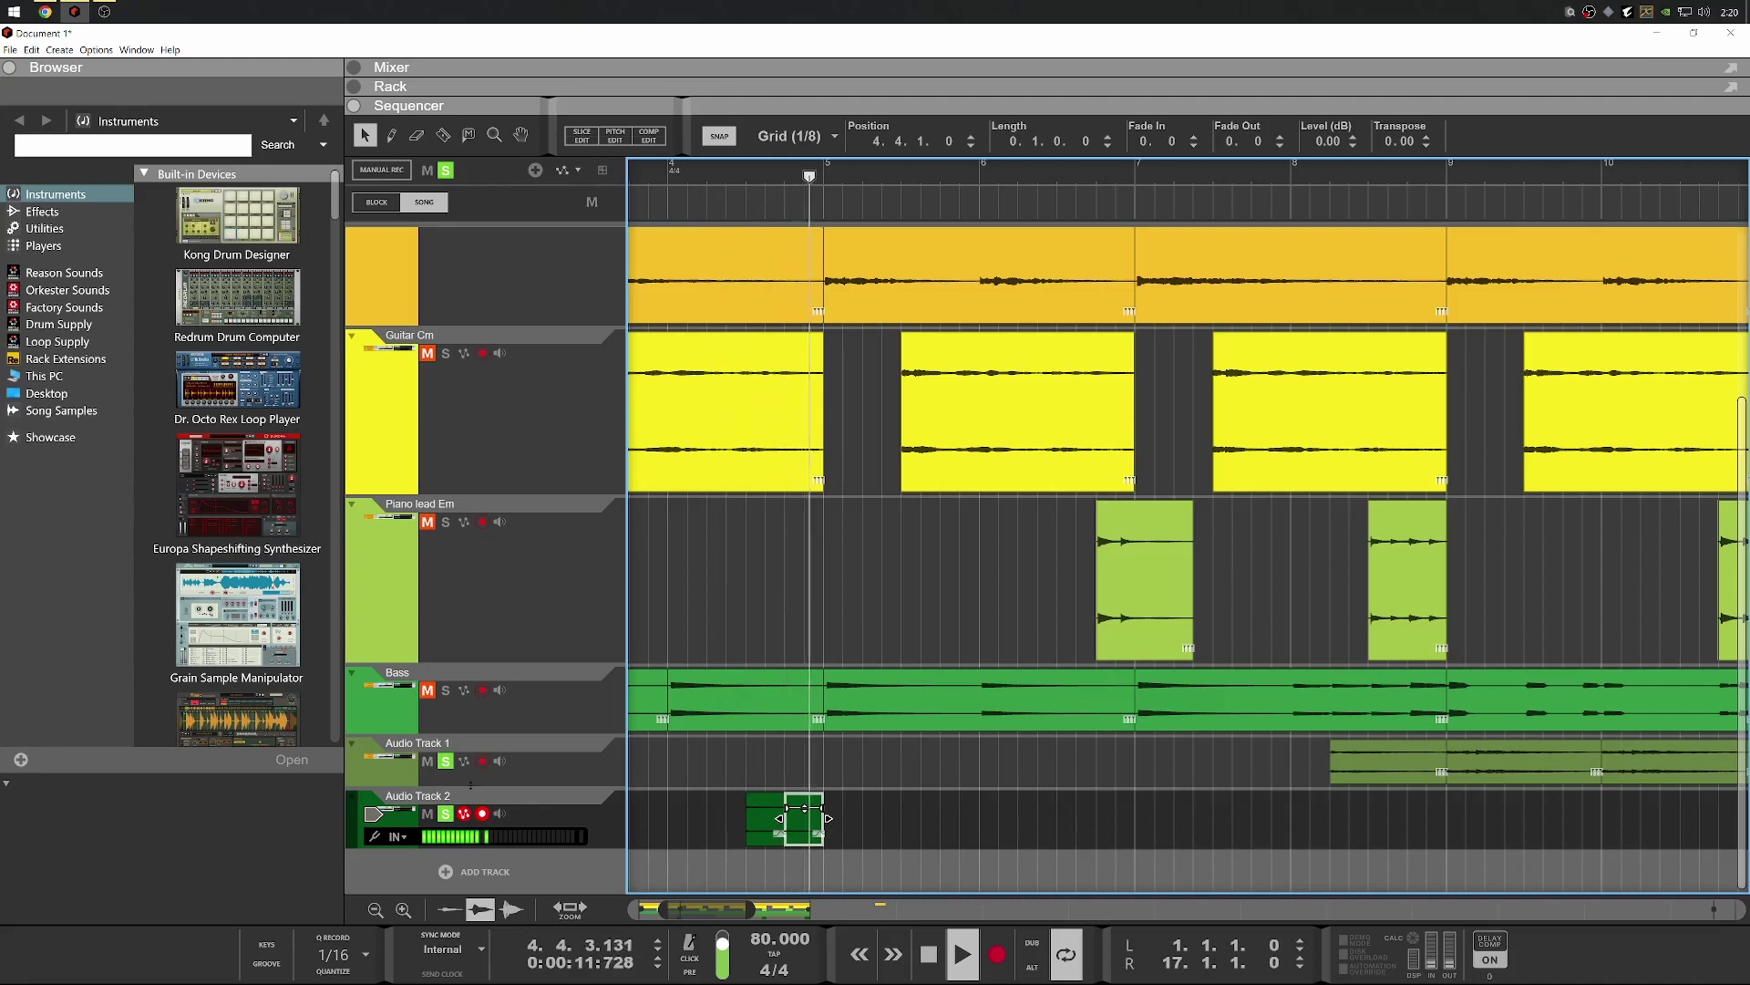
key("space")
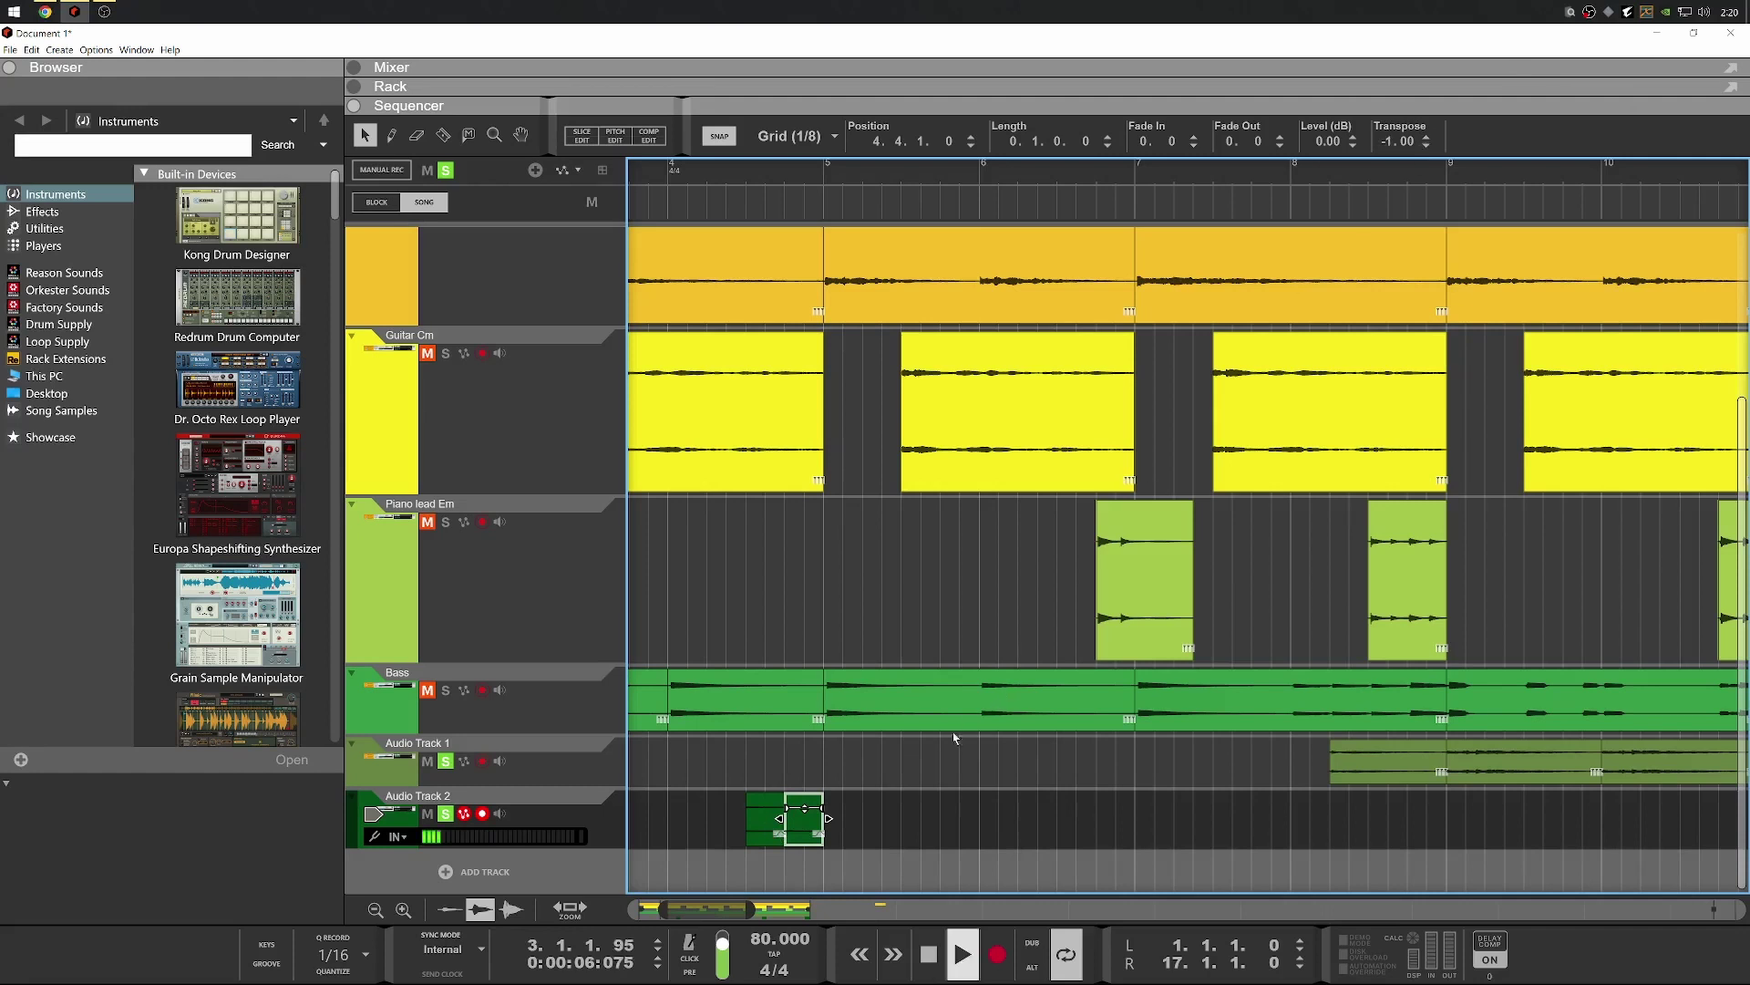
Check the transposition of the short Audio Track 2 clips in bars 4, 12 and 16
scroll(880, 793, "down", 4)
left_click_drag(1289, 846, 999, 793)
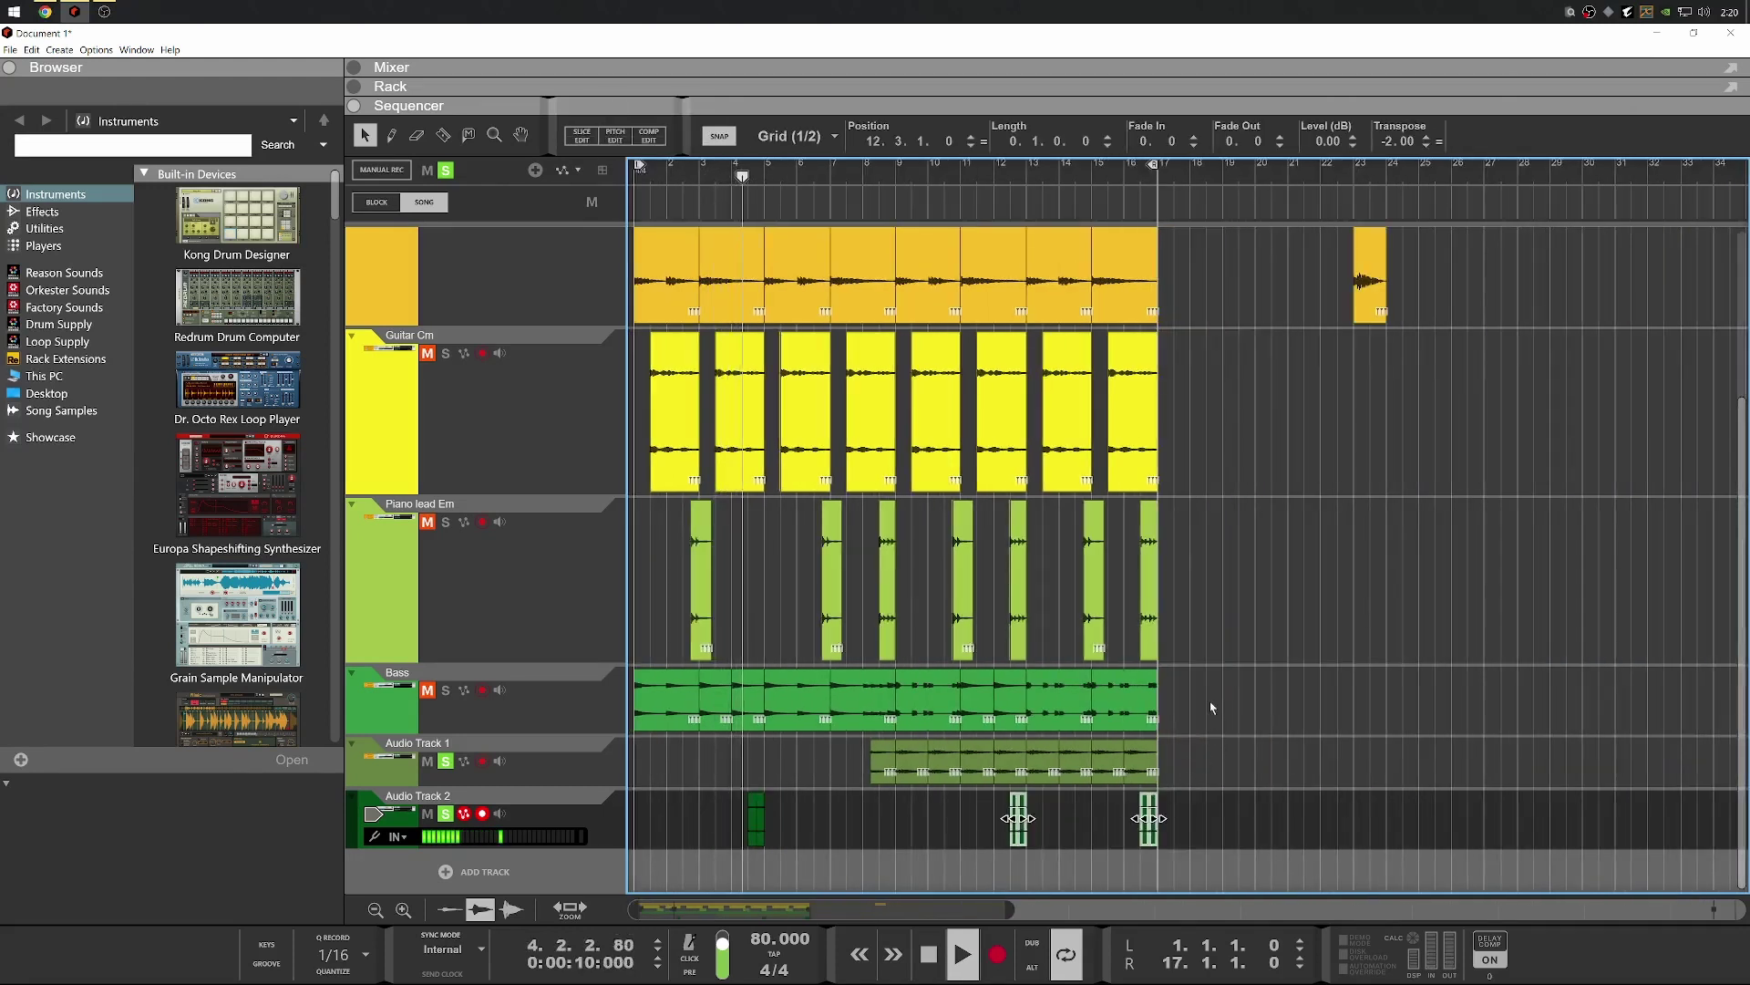
key("space")
left_click(756, 818)
left_click(773, 826)
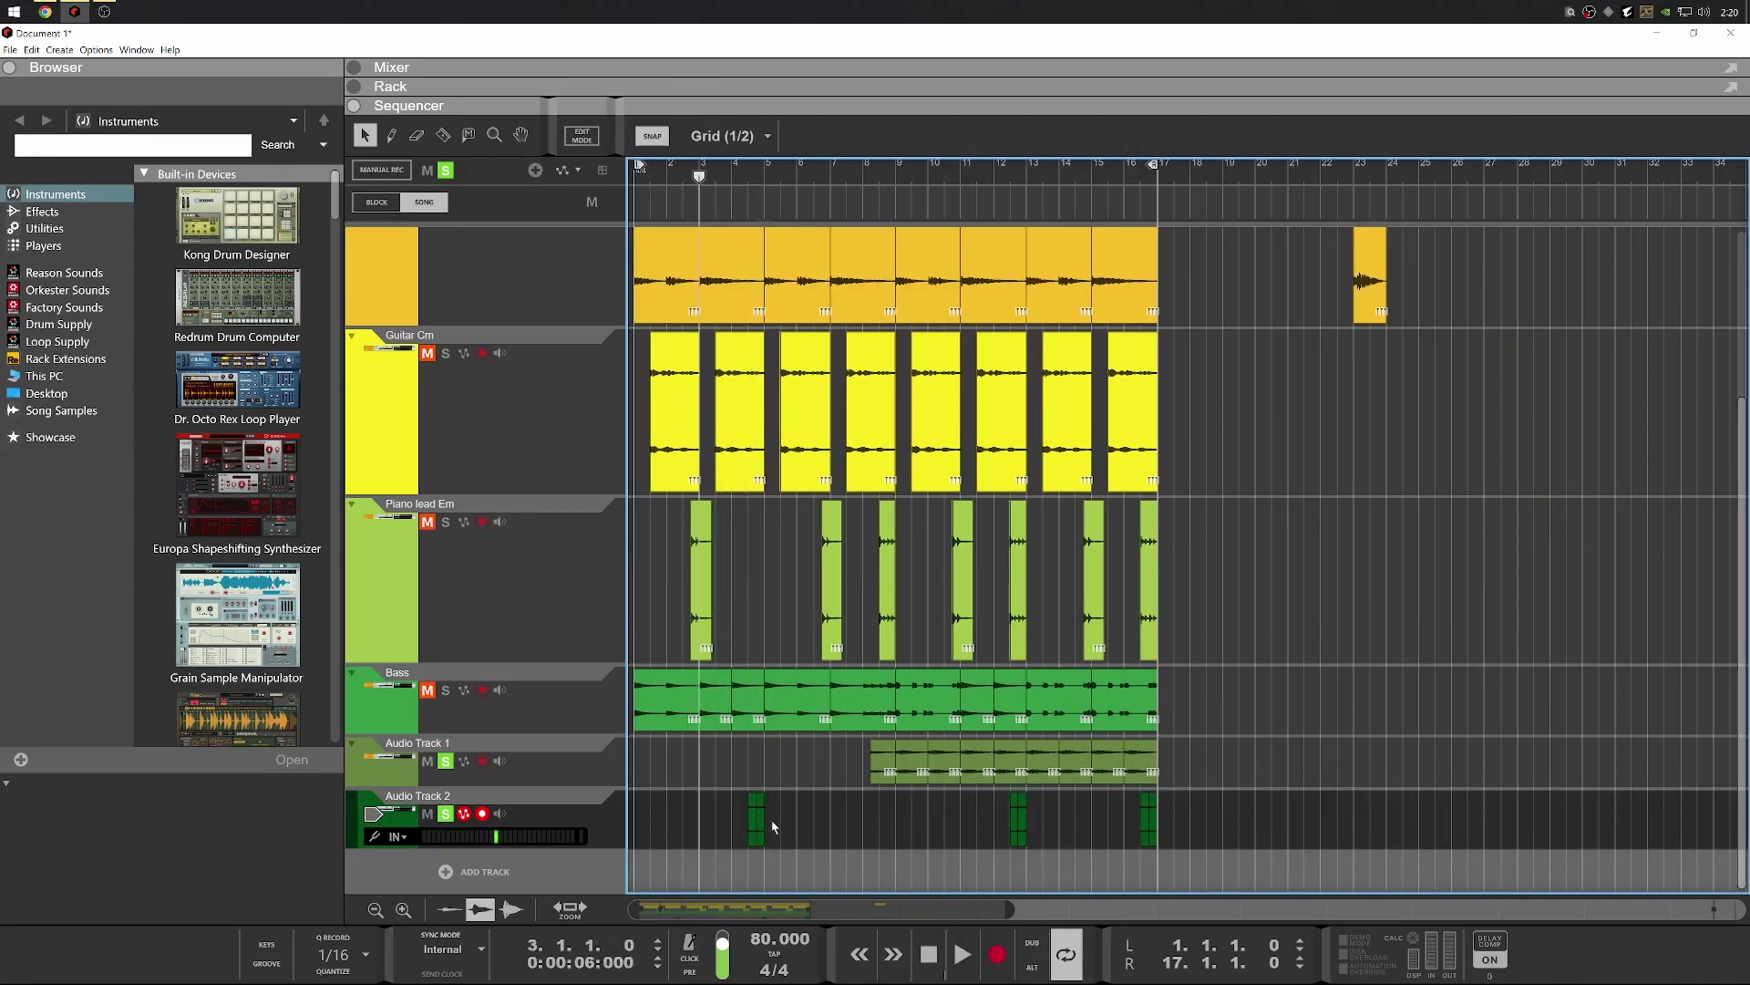
left_click(760, 821)
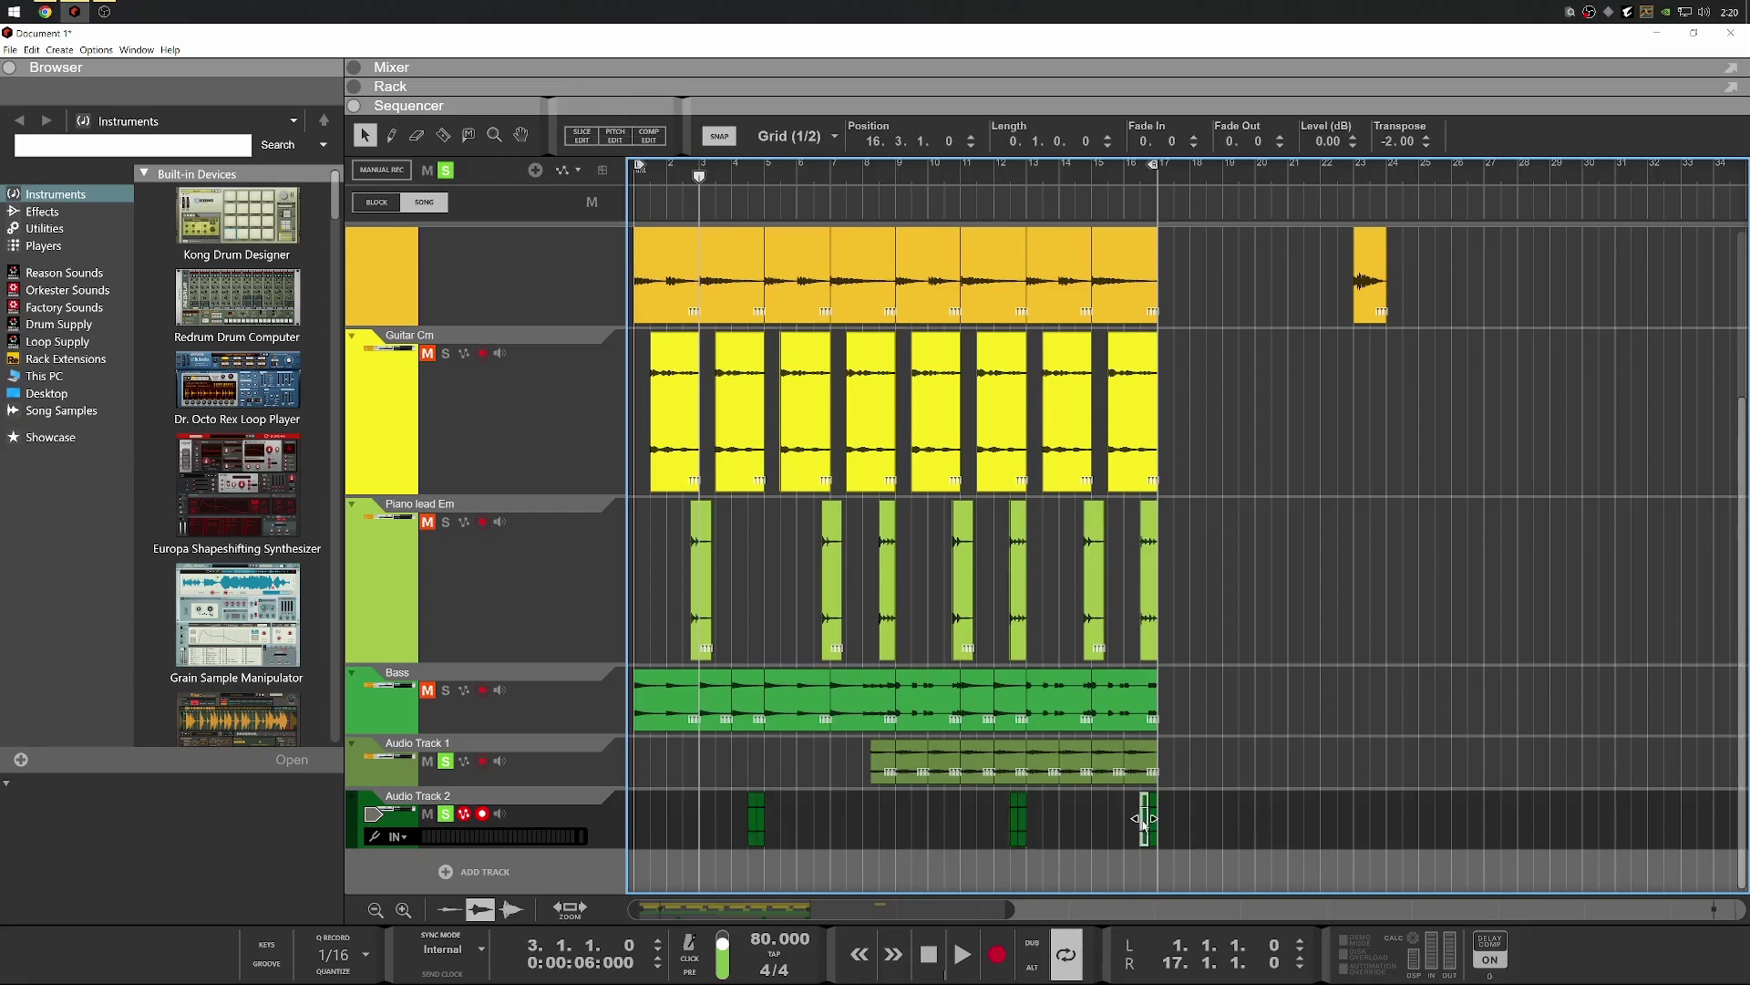
Delete the leftover PianoTopline Bbm clip at bar 23 while the song plays from bar 3
key("space")
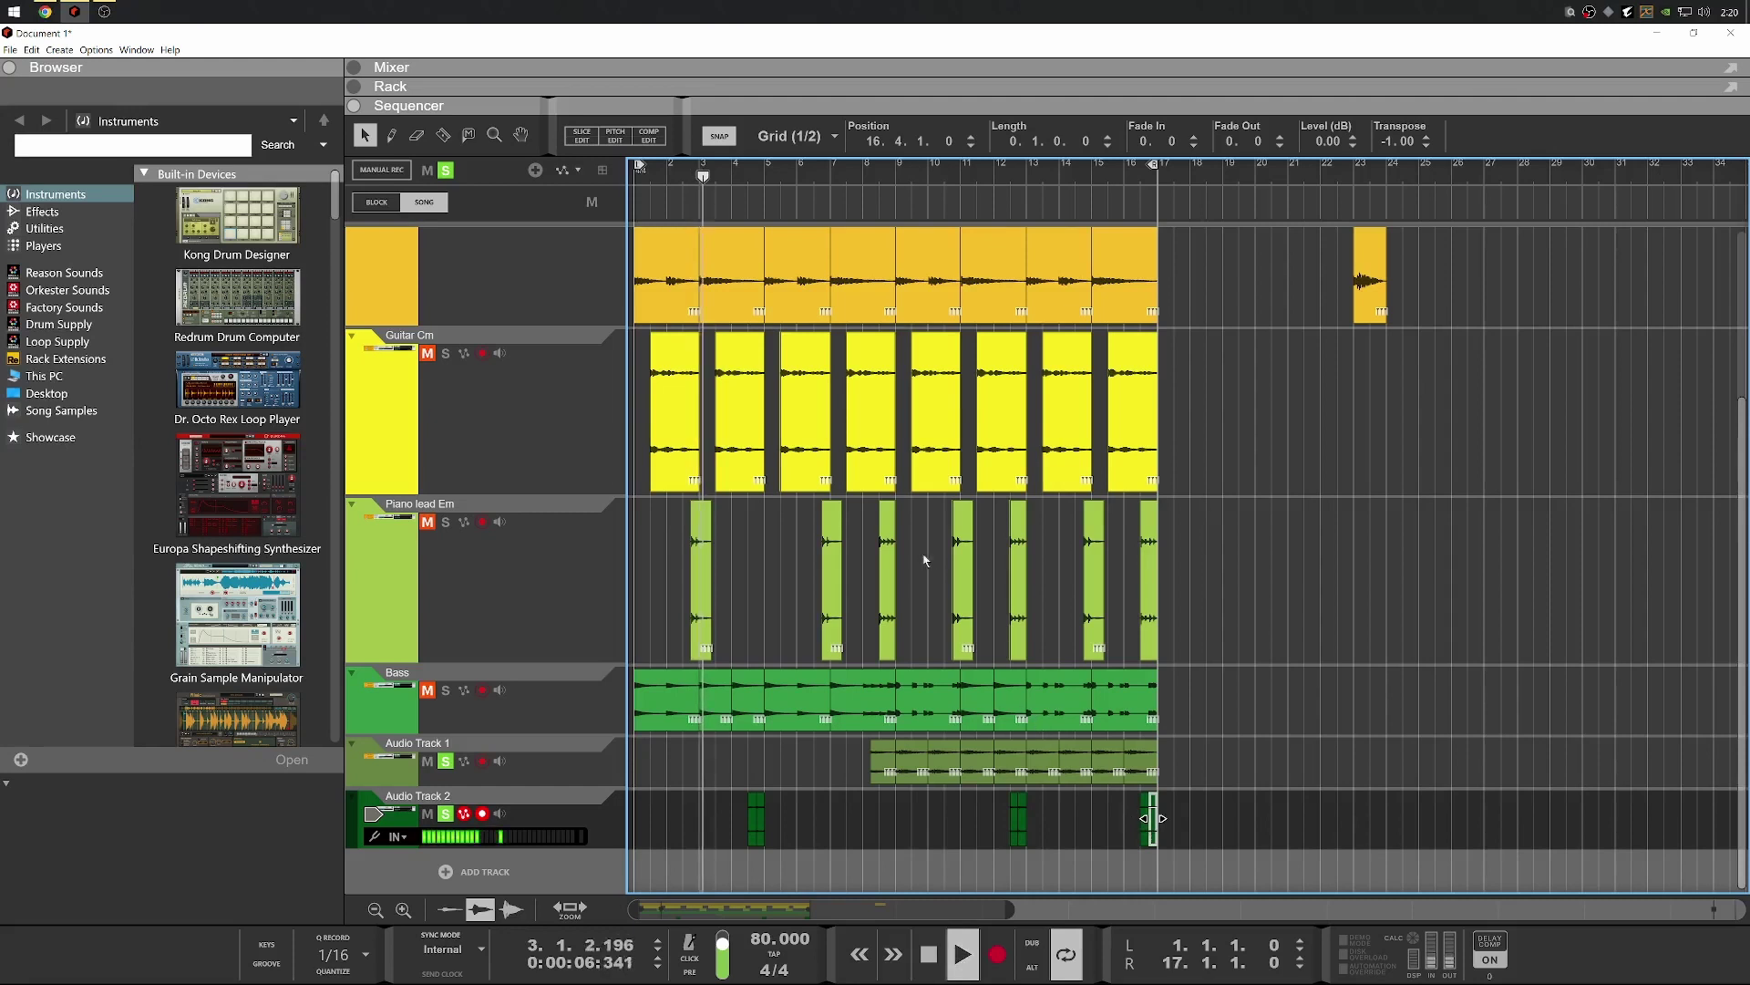
scroll(1074, 703, "down", 2)
scroll(1074, 288, "up", 3)
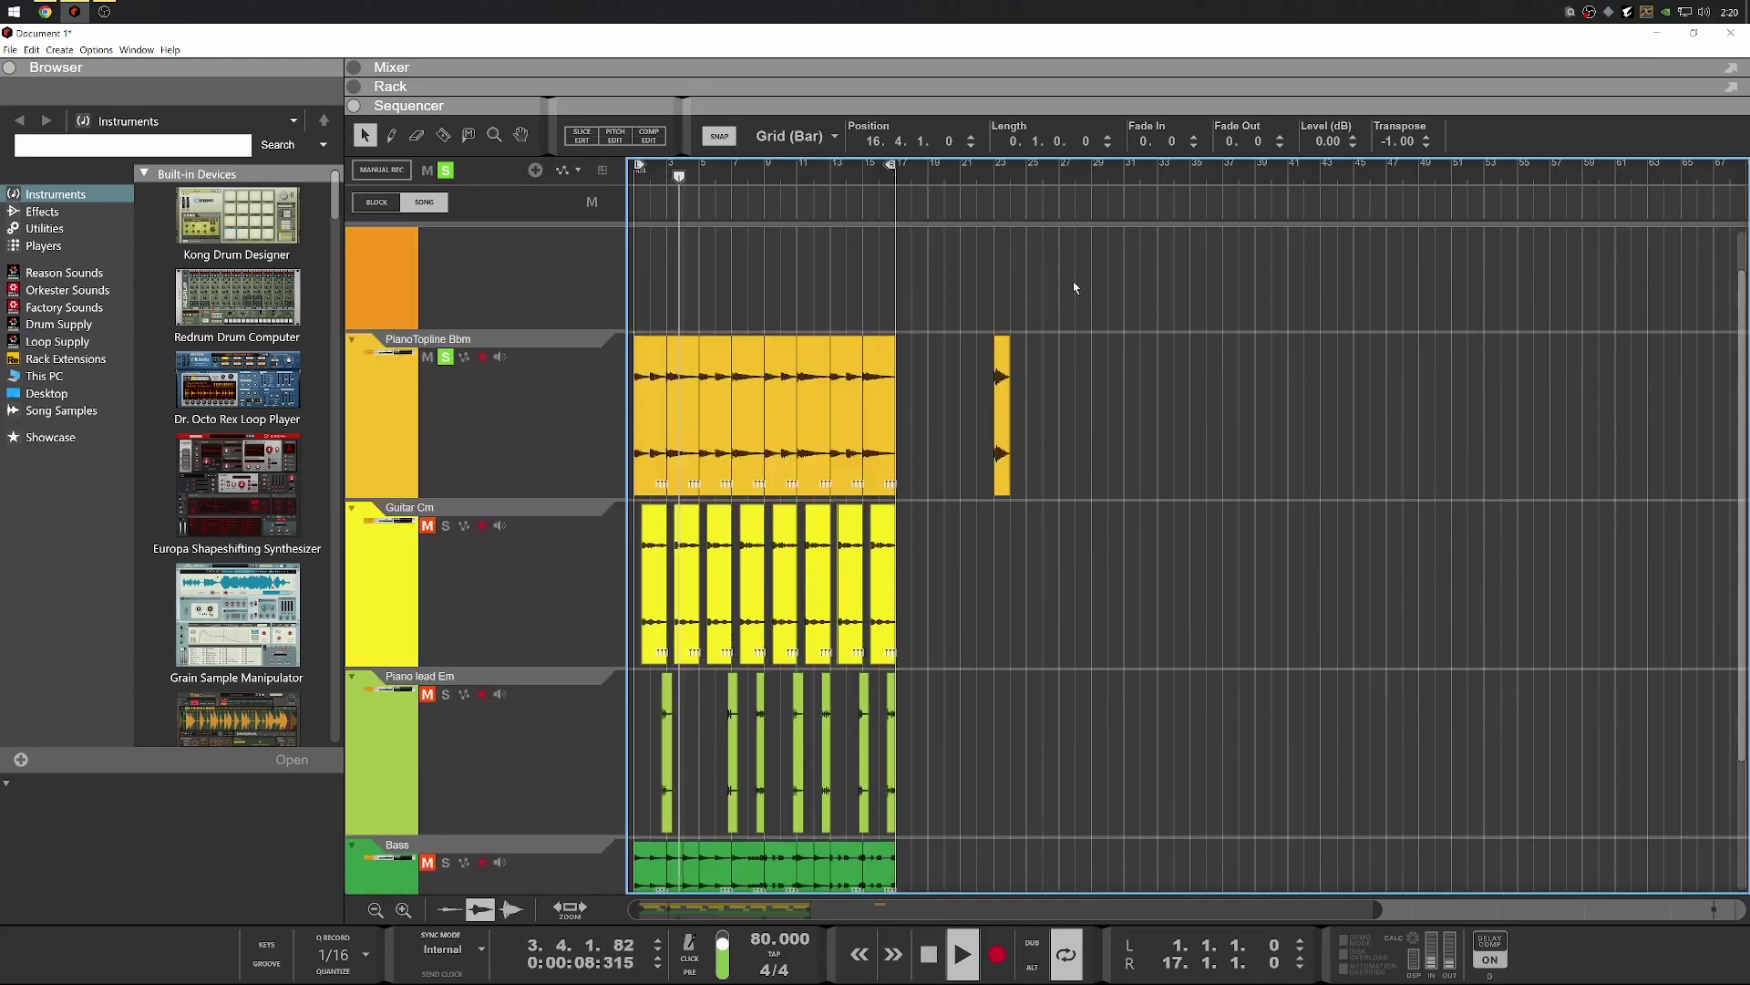
key("Delete")
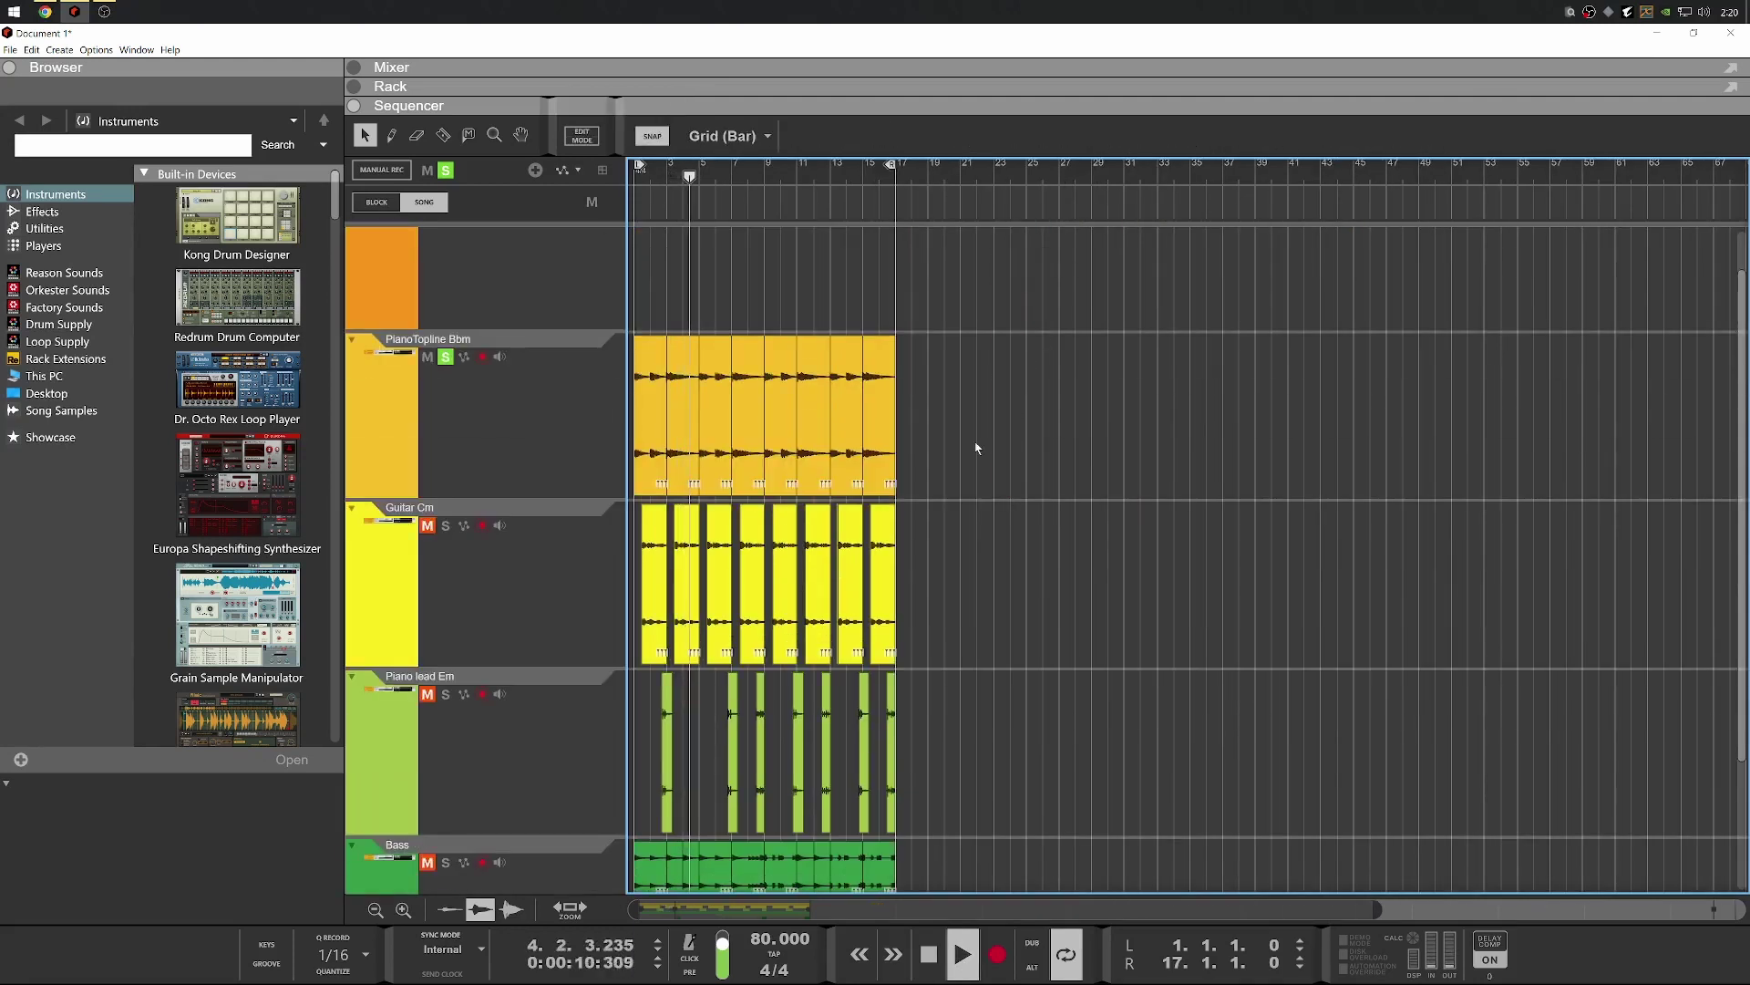
Listen to the soloed tracks from bar 8, where the Audio Track 1 part enters
scroll(925, 544, "down", 3)
scroll(746, 681, "up", 3)
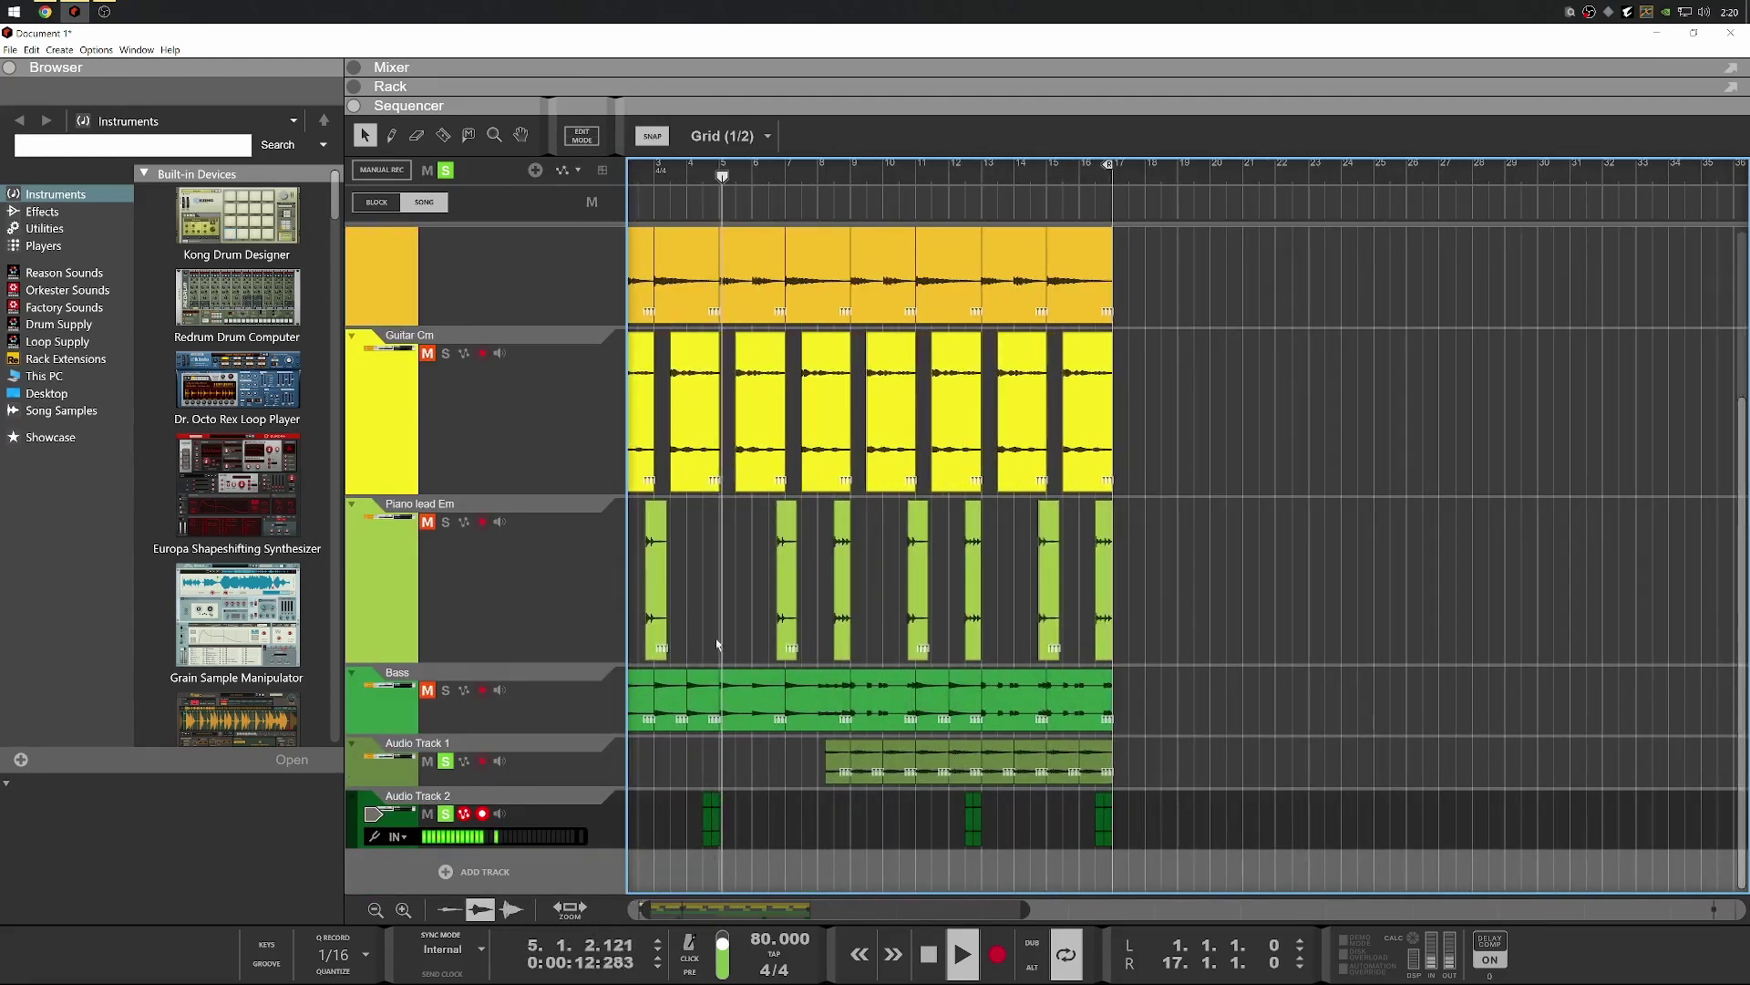
left_click(834, 179)
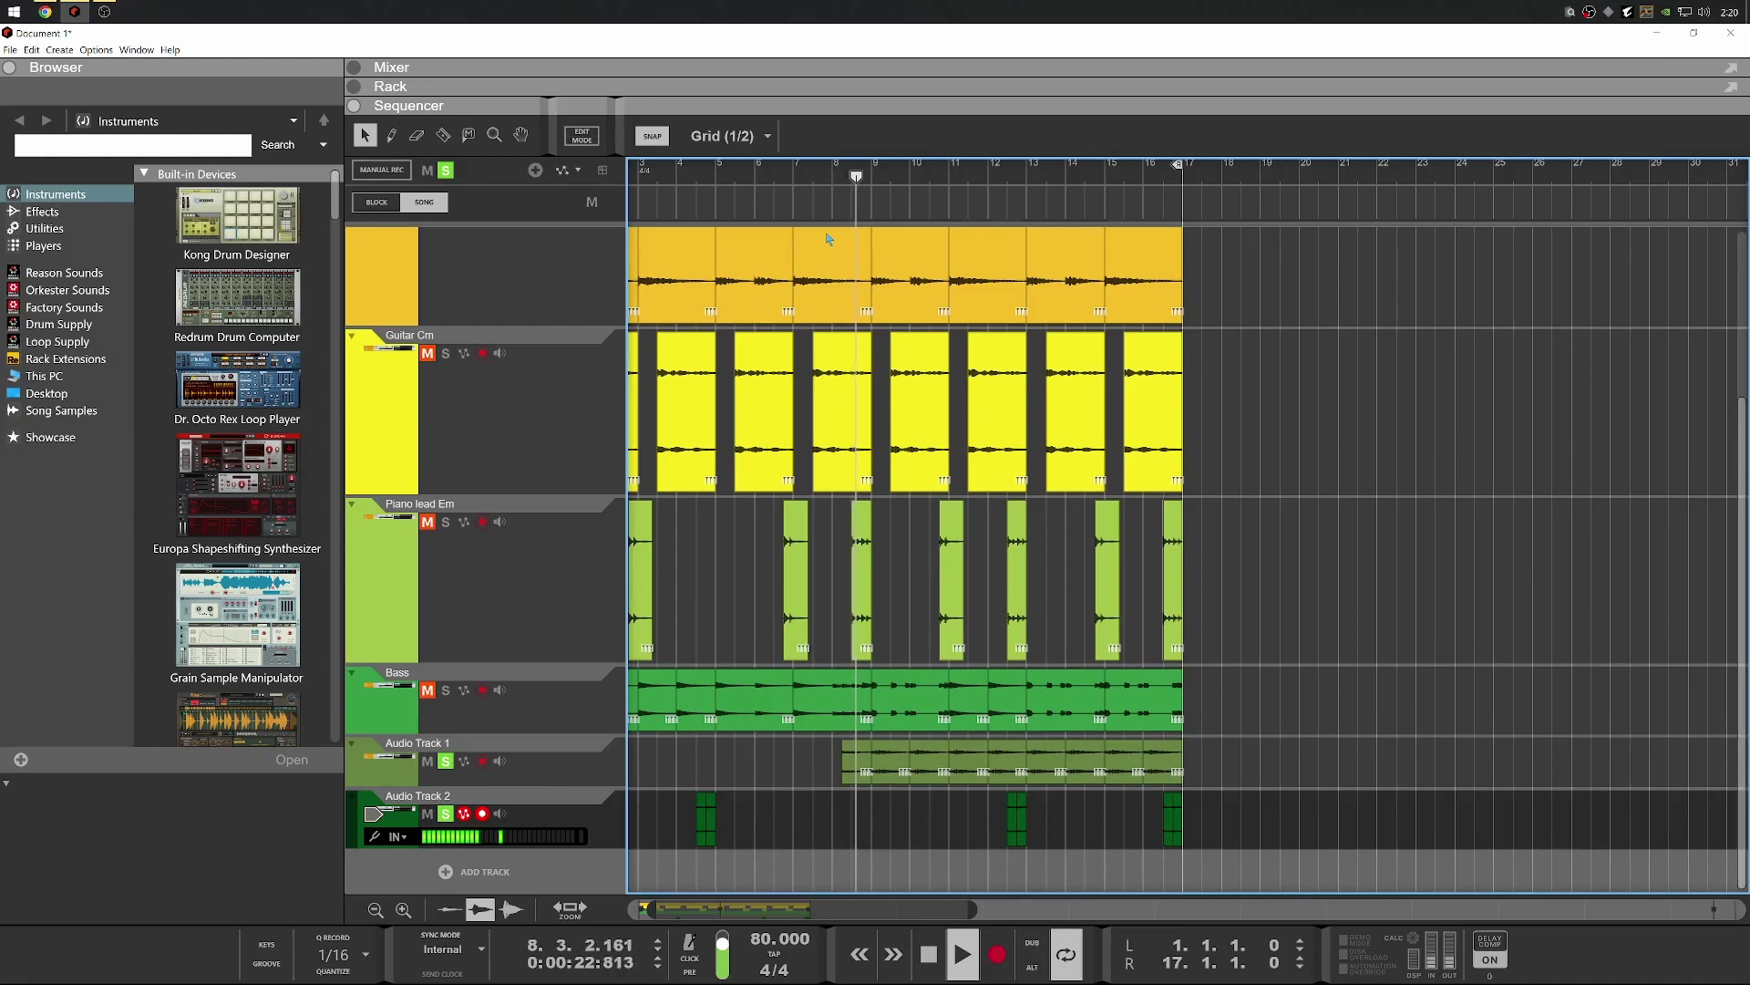
key("space")
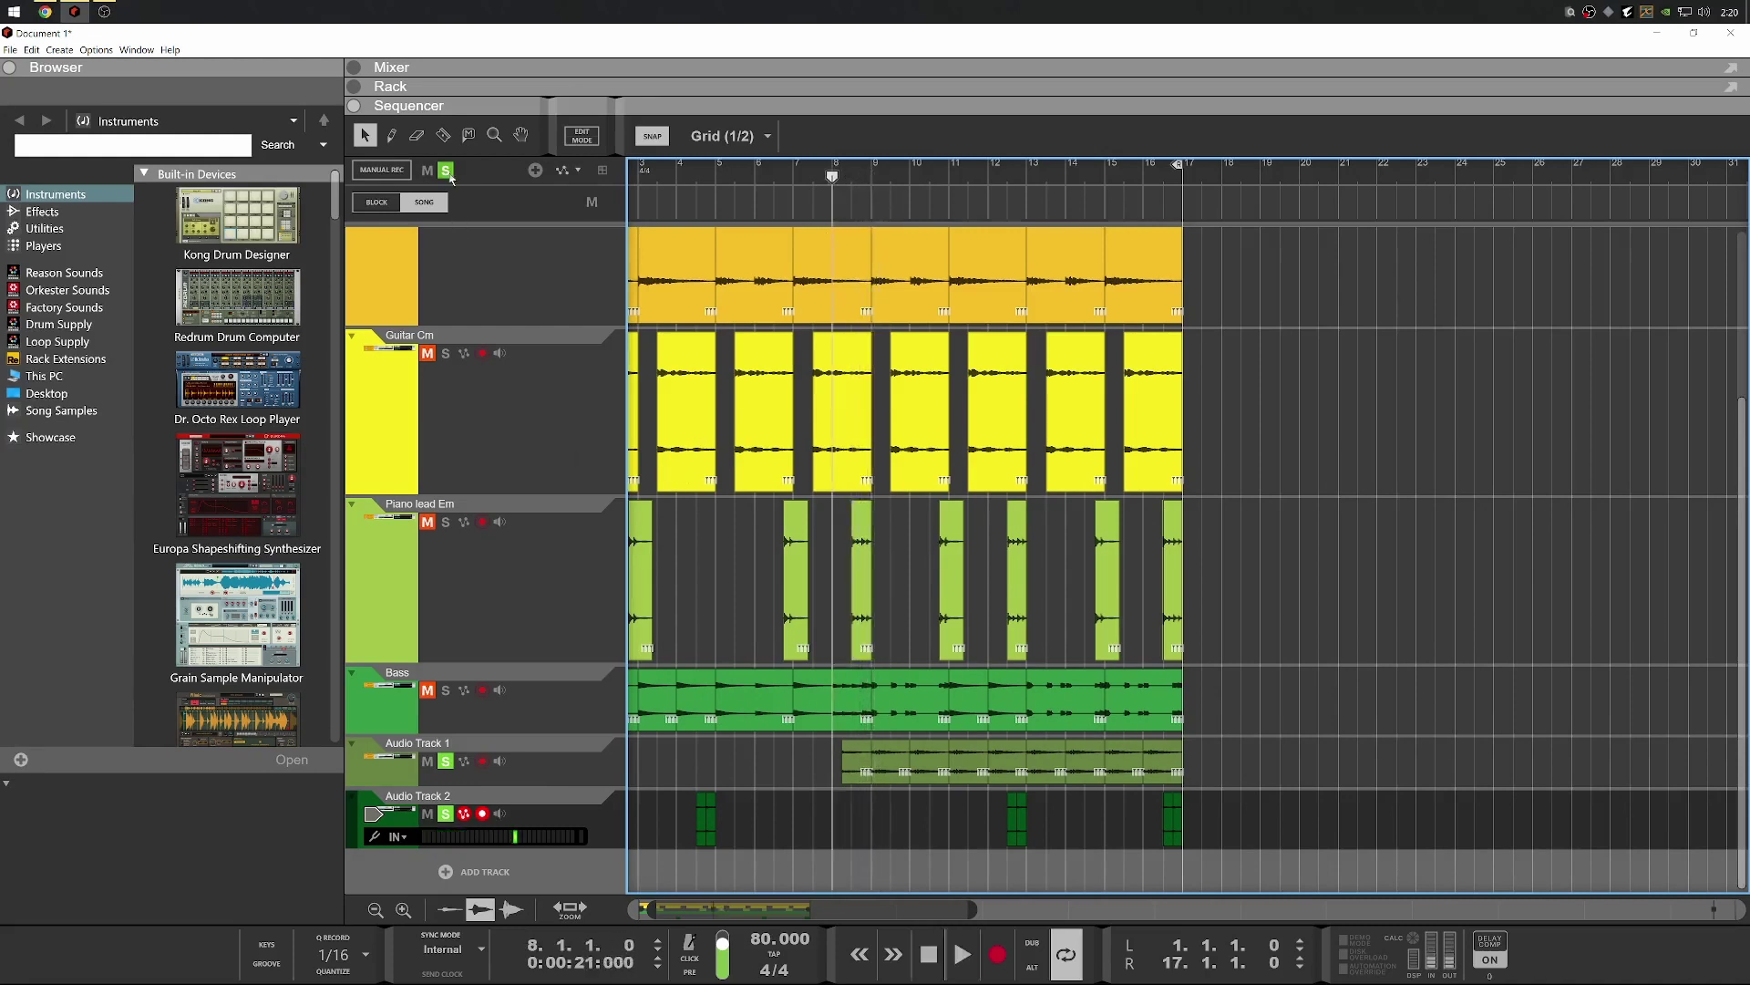
Clear the solo on all tracks and listen to the full arrangement from bar 8
left_click(446, 171)
key("space")
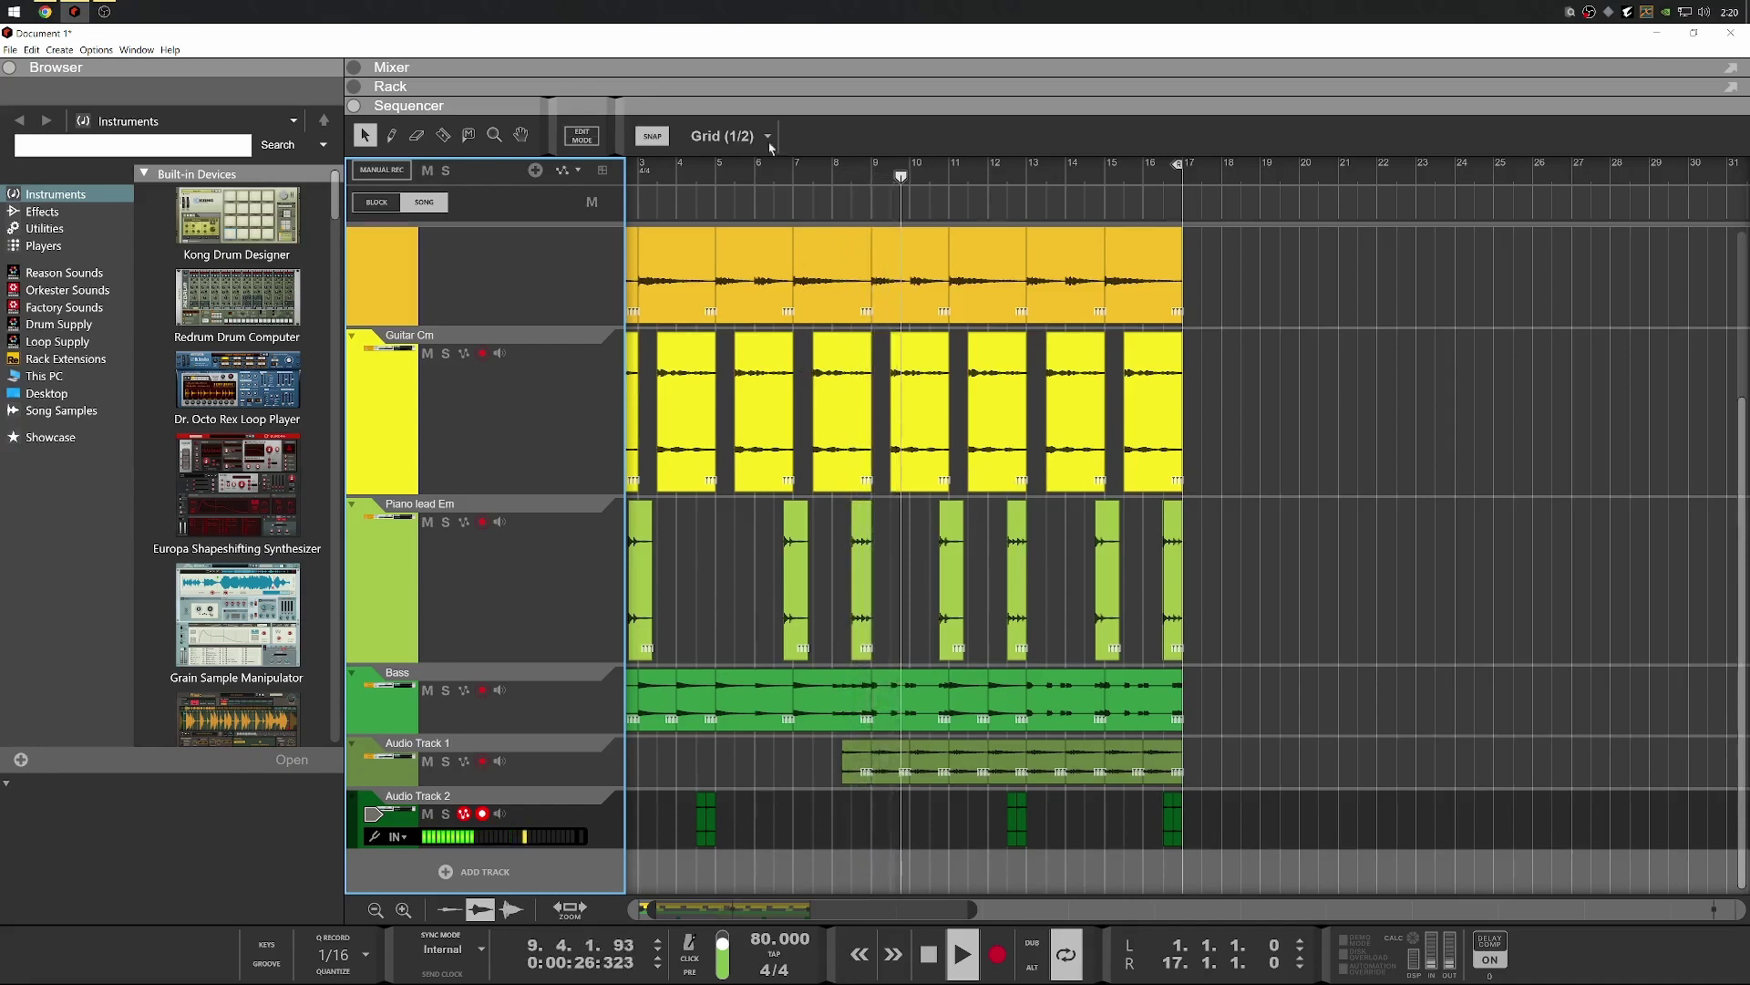
key("space")
key("space")
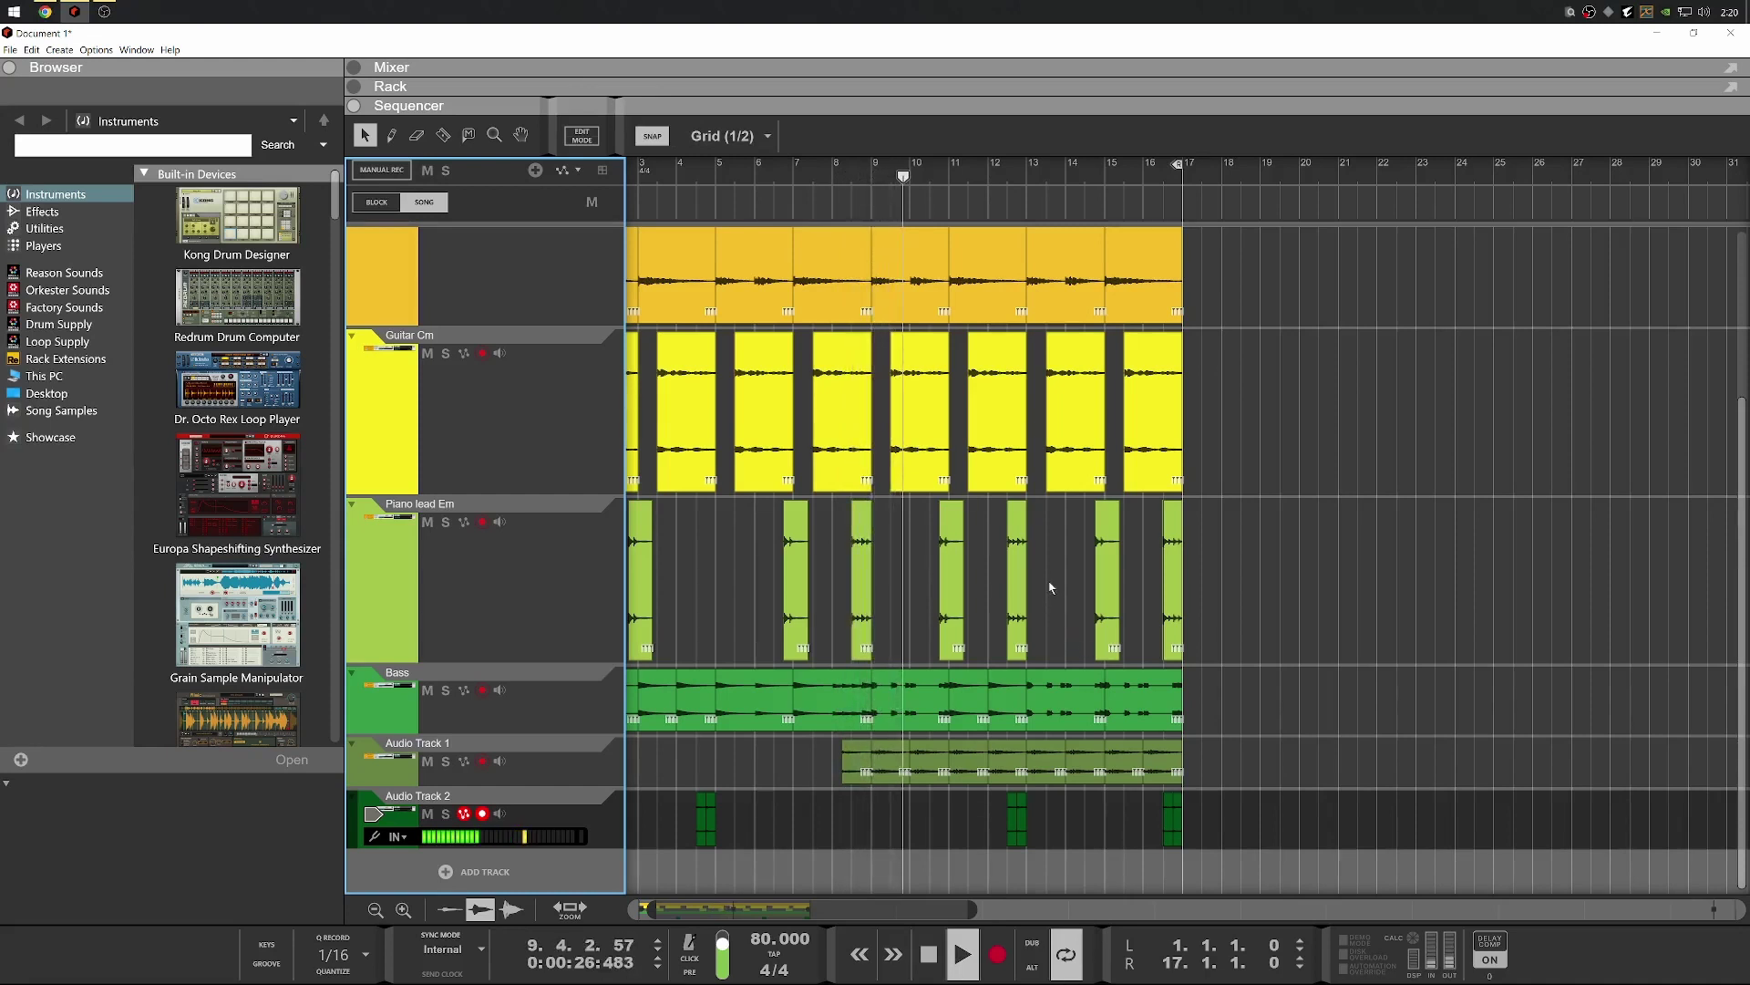
Delete the last Bass clip, starting at bar 15
scroll(1050, 588, "down", 1)
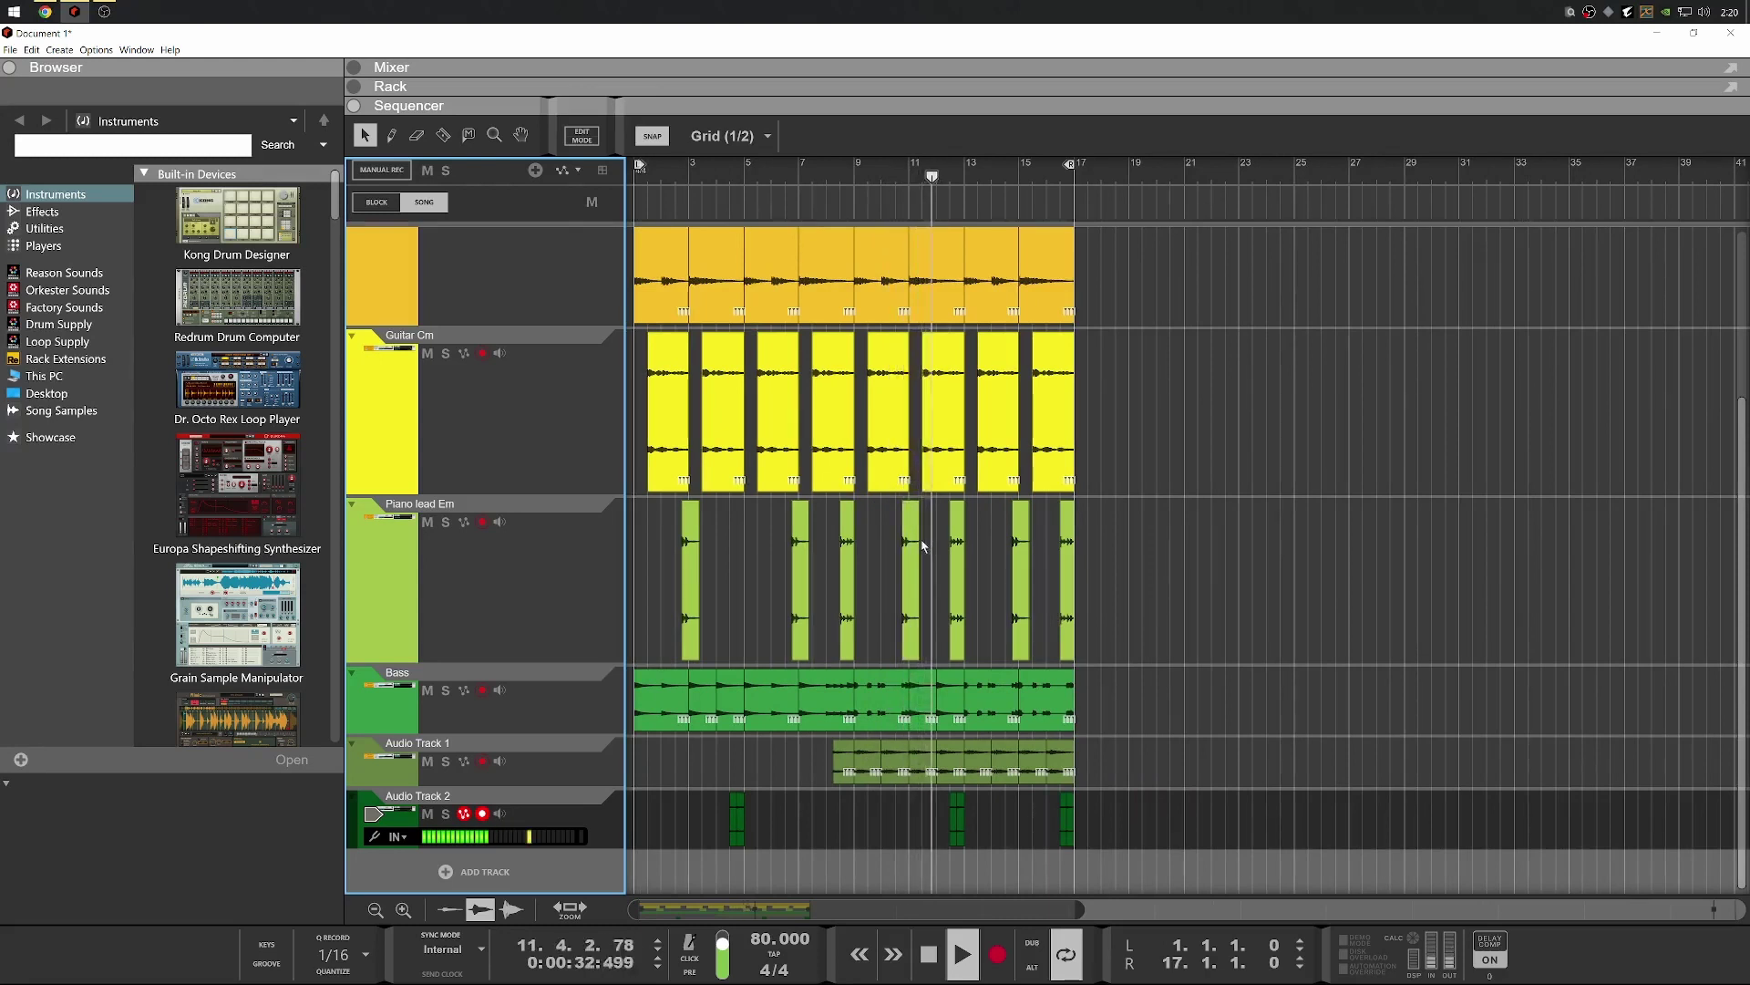
left_click(1037, 684)
key("Delete")
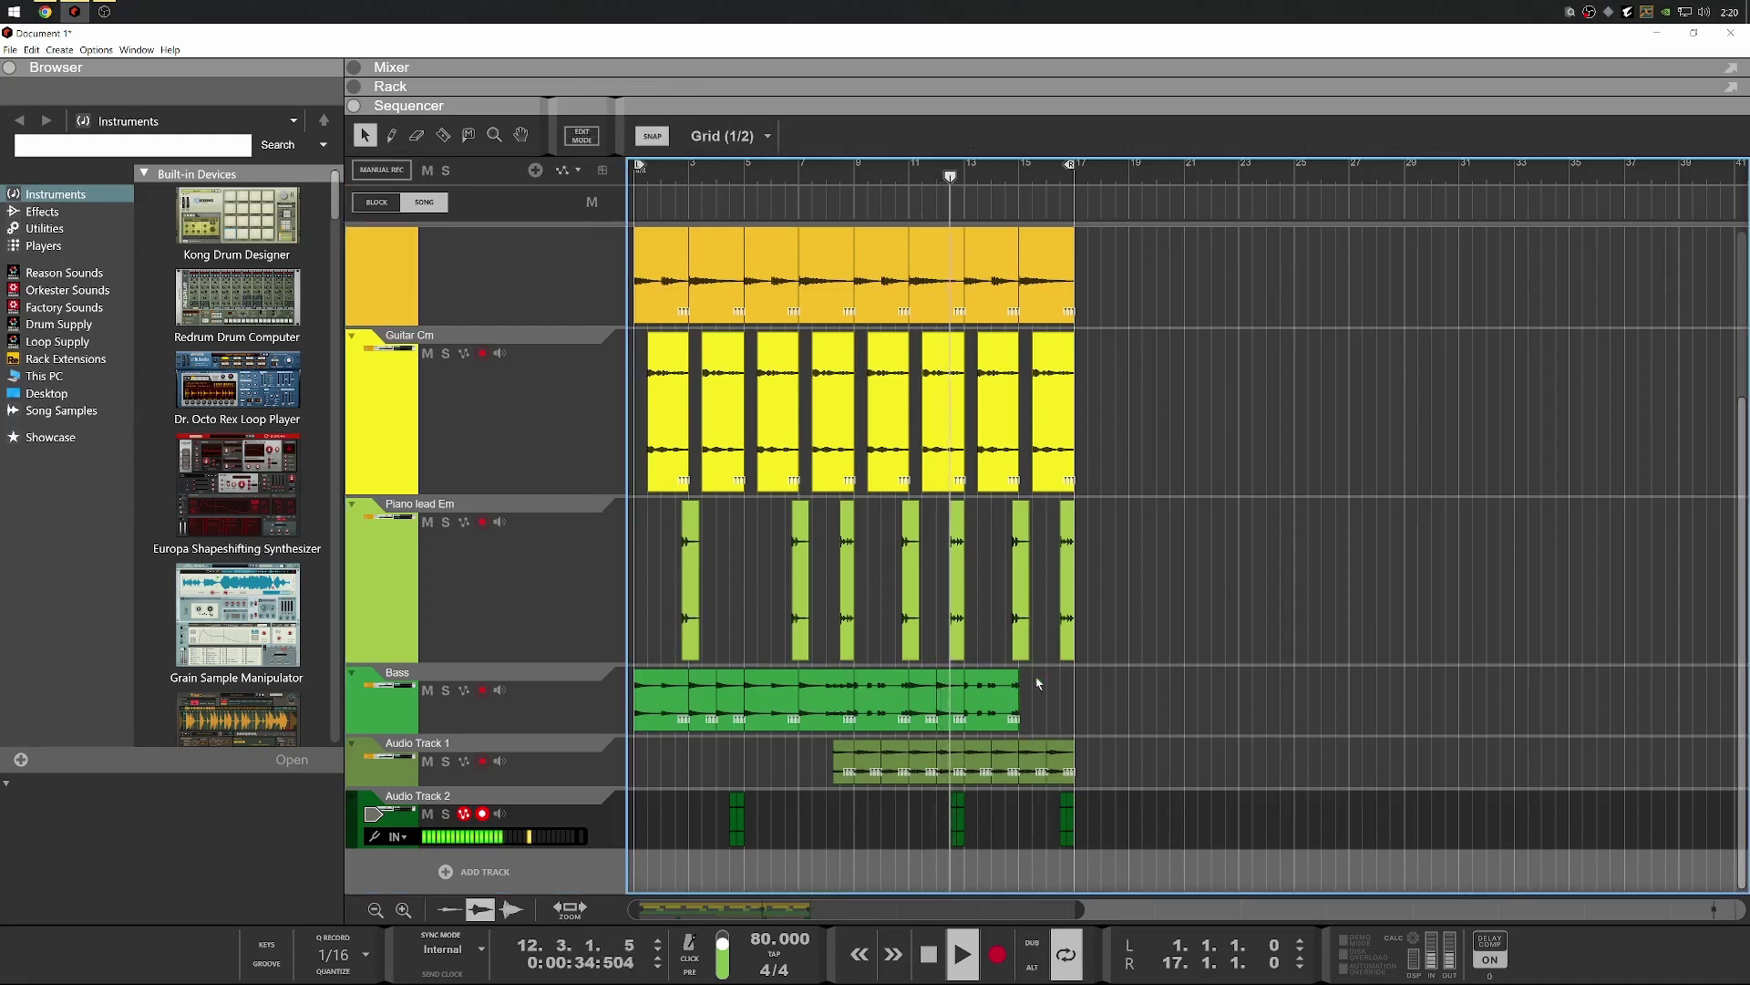
Copy the two one-bar Bass clips at bars 11 and 12 to bar 15
left_click(922, 679)
left_click(950, 702, "shift")
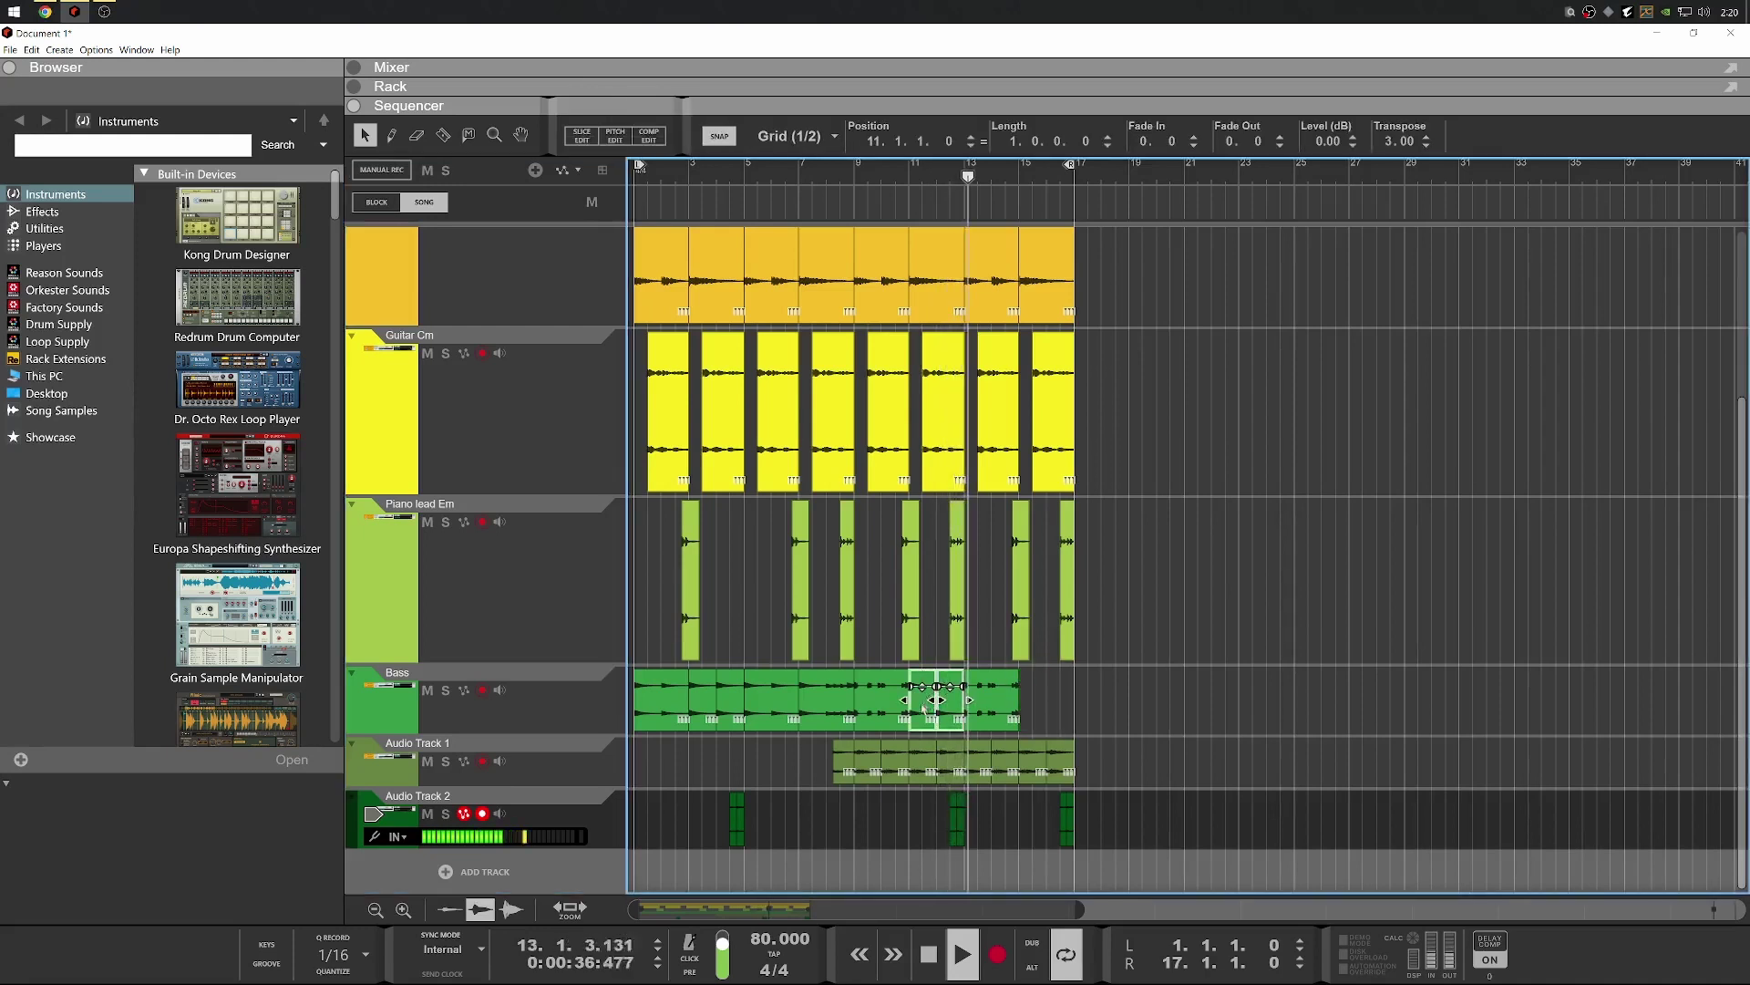
left_click_drag(922, 711, 1032, 724)
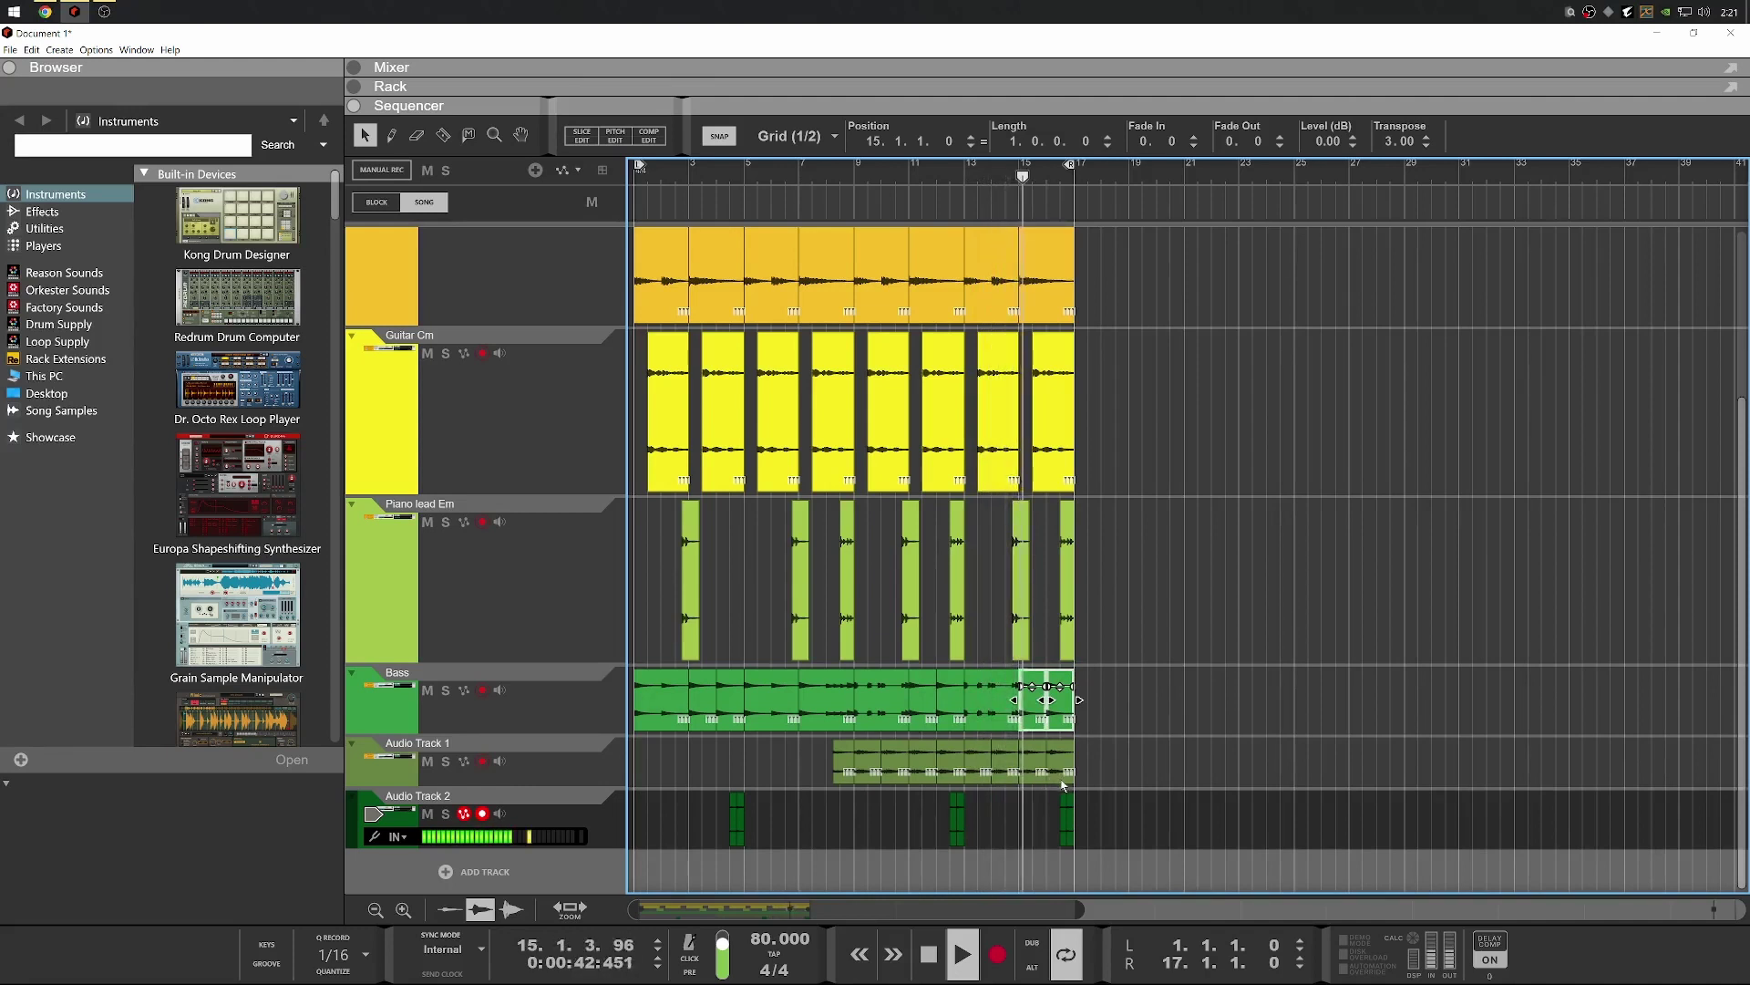
Undo the copied Bass clips and the deletion of the two-bar Bass clip at bar 15
key("space")
key("ctrl+z")
key("ctrl+z")
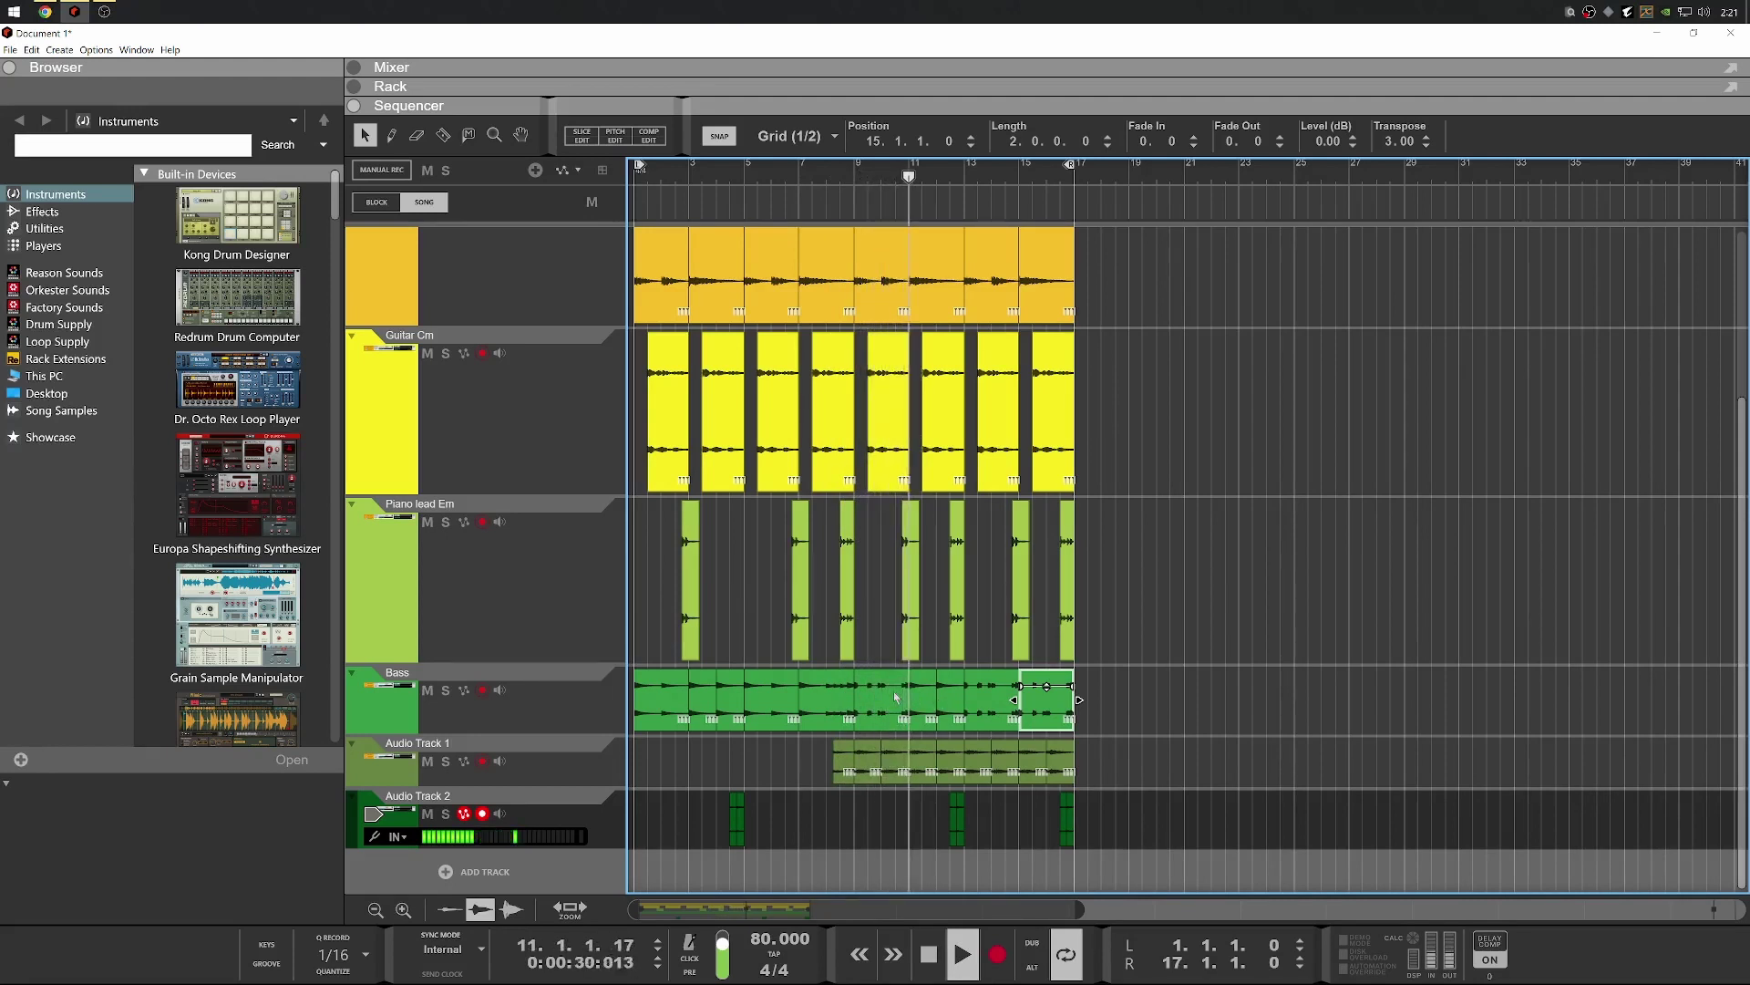
Replace the two-bar Bass clip at bar 9 with copies of the one-bar Bass clips at bars 11 and 12
left_click(896, 697)
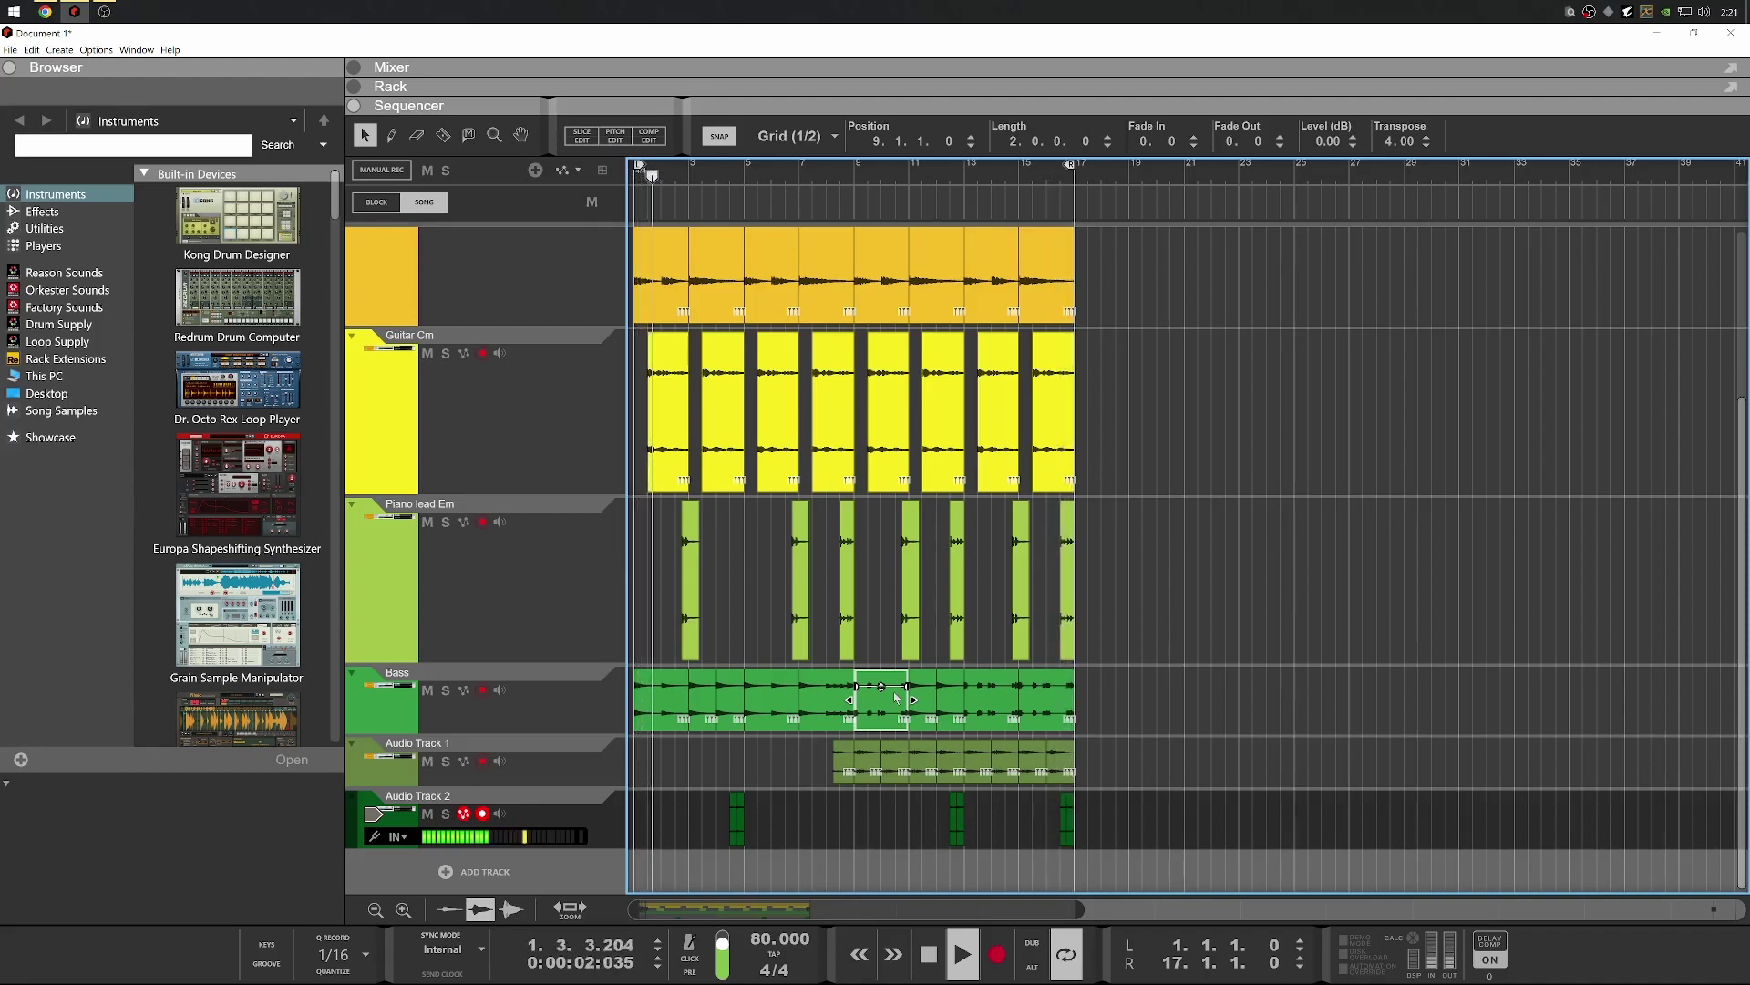
key("space")
scroll(794, 720, "up", 3)
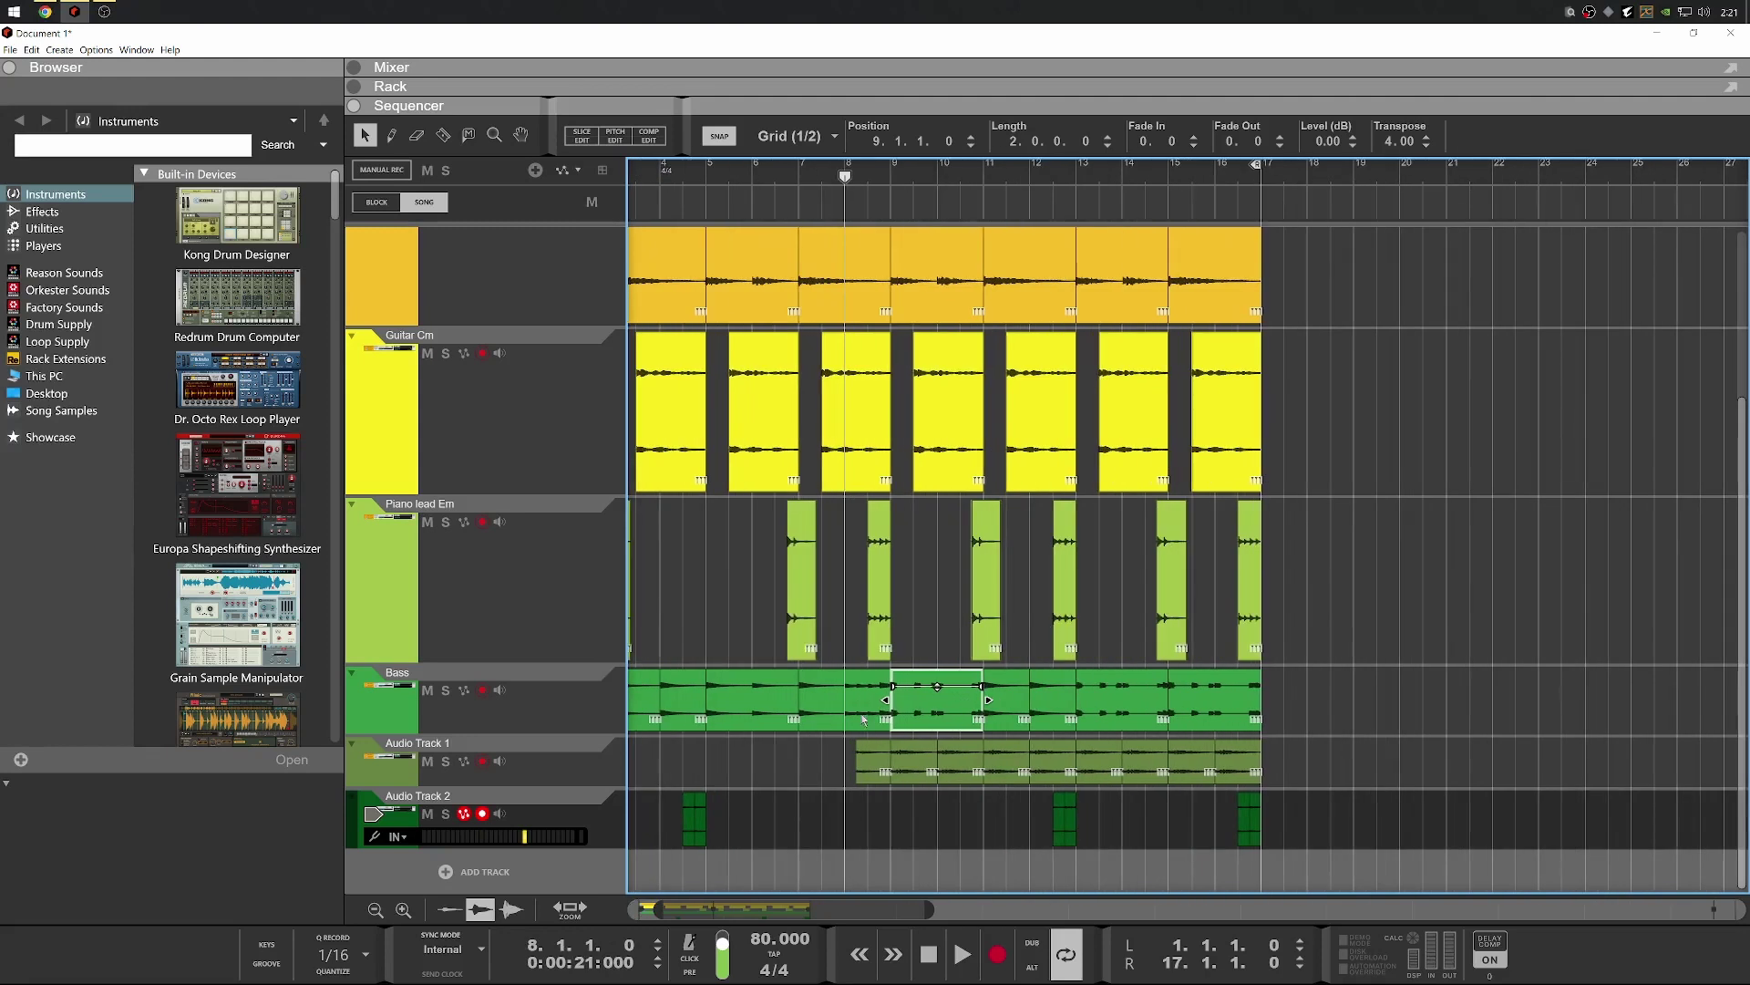
key("Delete")
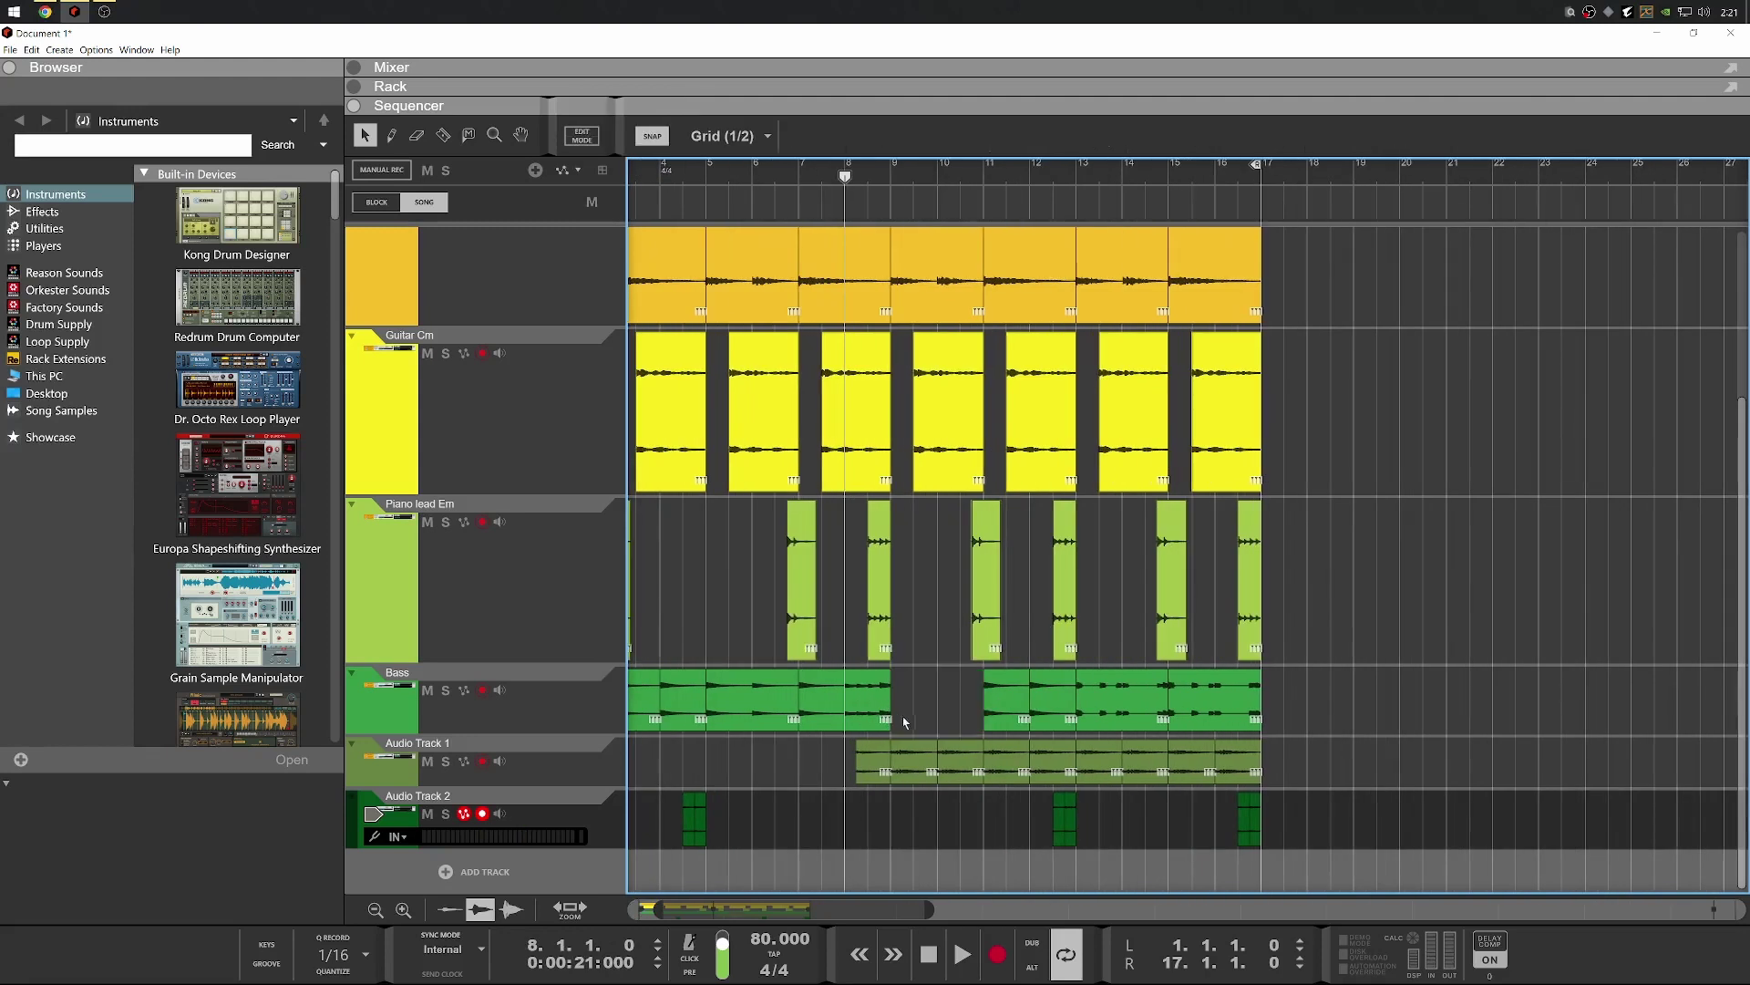
left_click(994, 696)
left_click_drag(1023, 708, 921, 718)
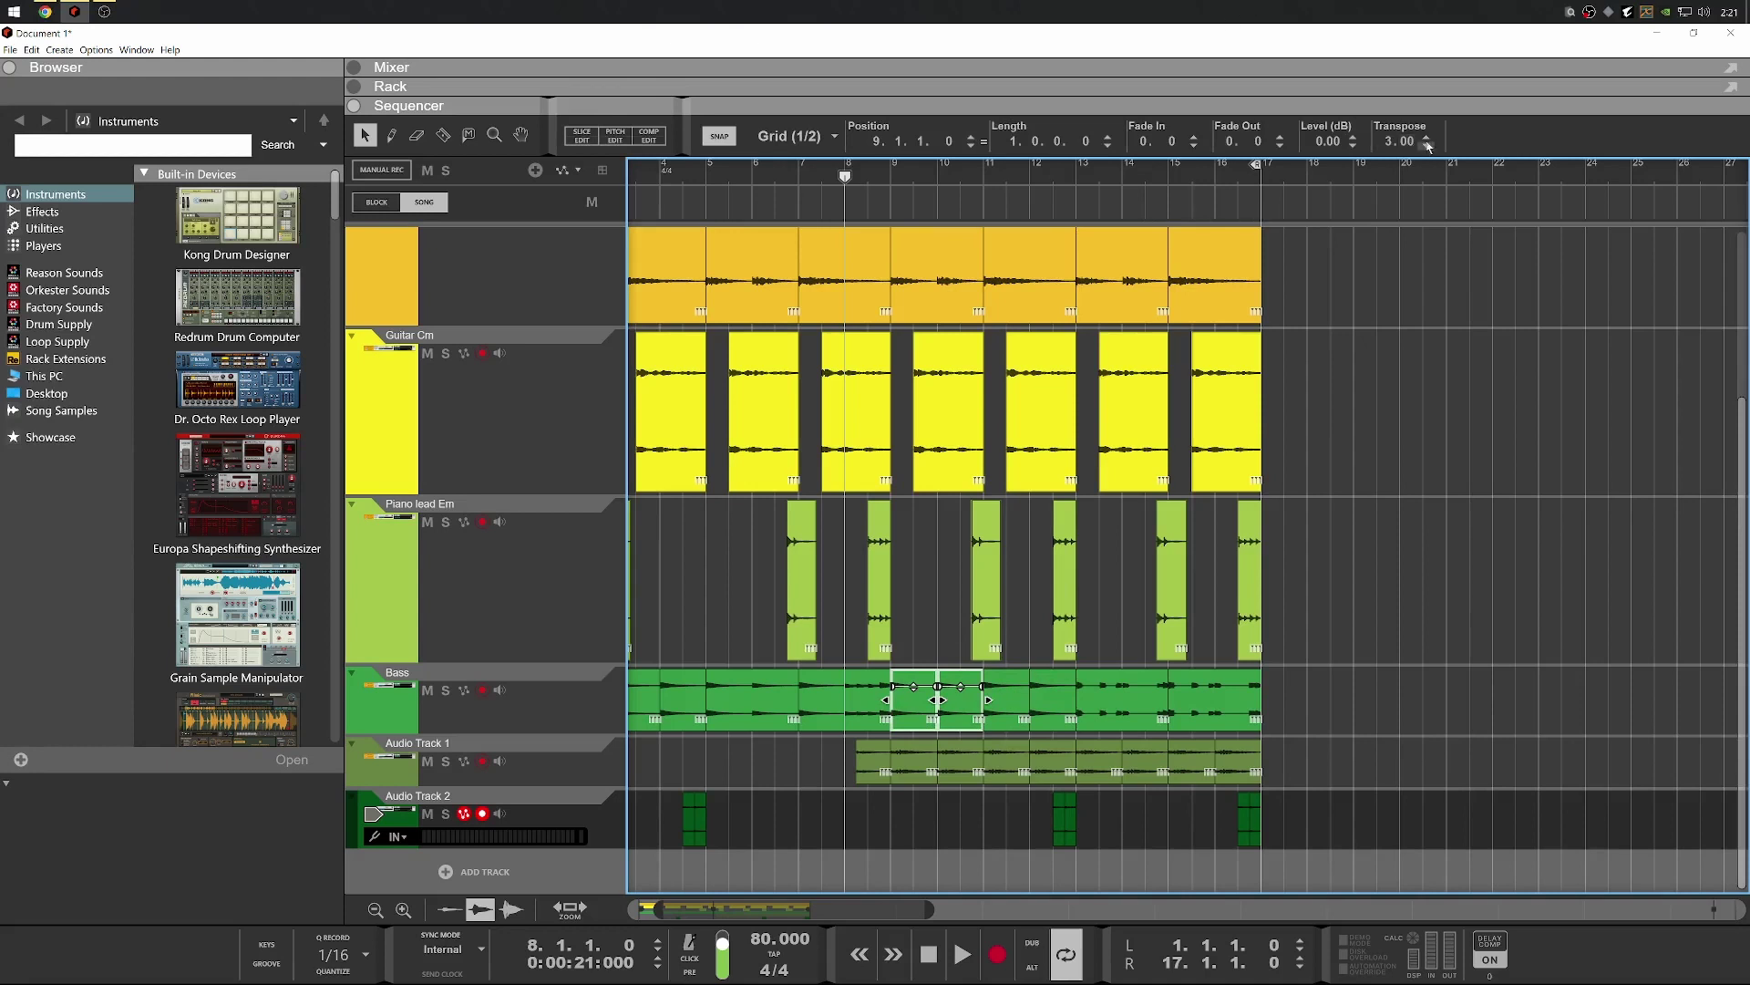
Replace the two-bar Bass clip at bar 13 with copies of the one-bar Bass clips at bars 9 and 10
left_click(1111, 700)
key("Delete")
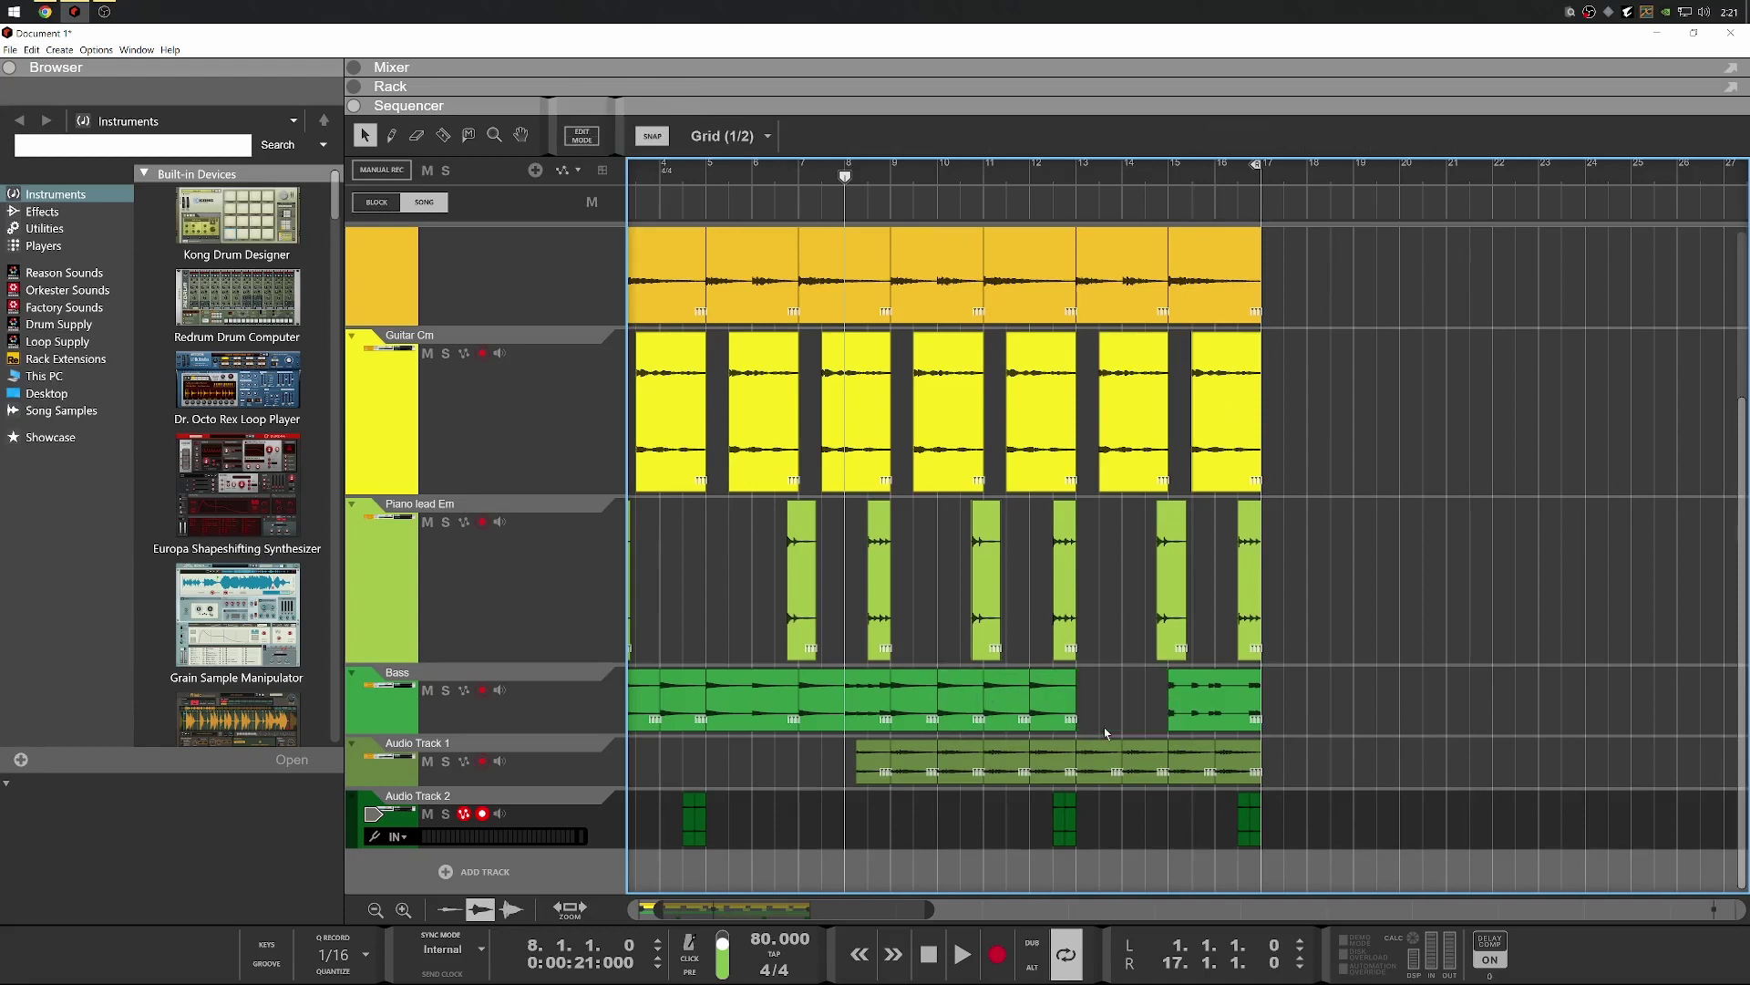
left_click(929, 691)
left_click_drag(980, 705, 1119, 704)
Listen to the rearranged bass line in the full arrangement from bar 8
key("space")
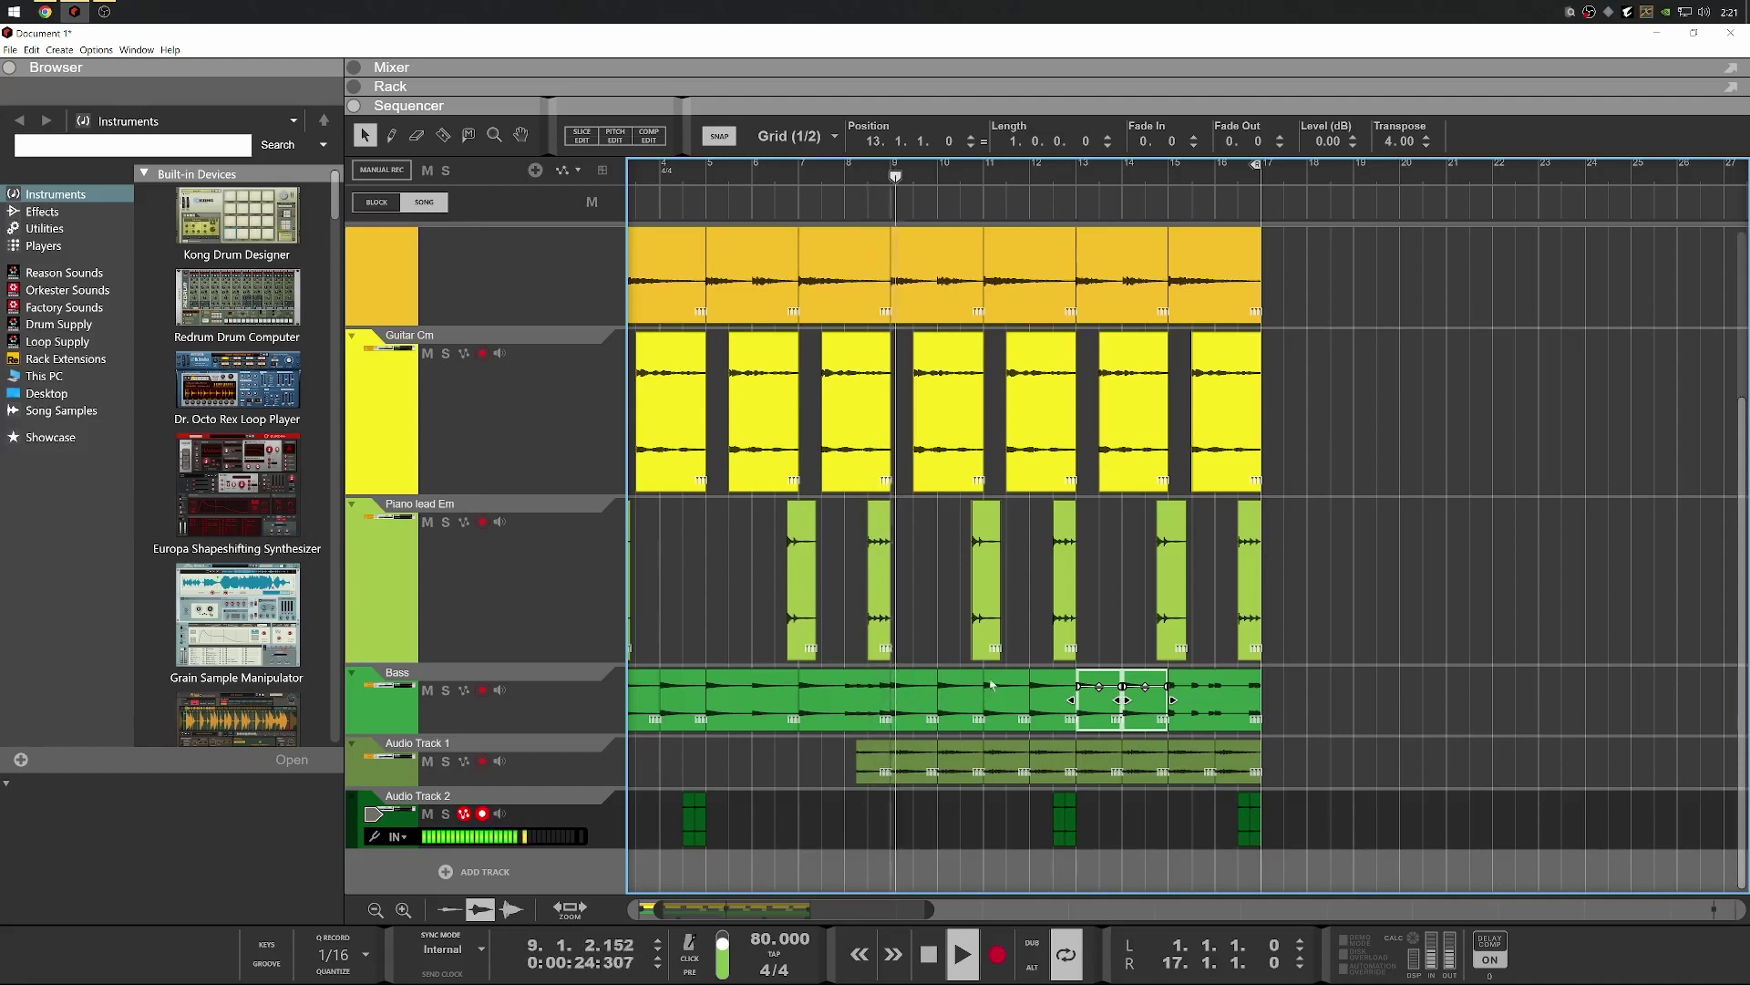
scroll(912, 684, "down", 2)
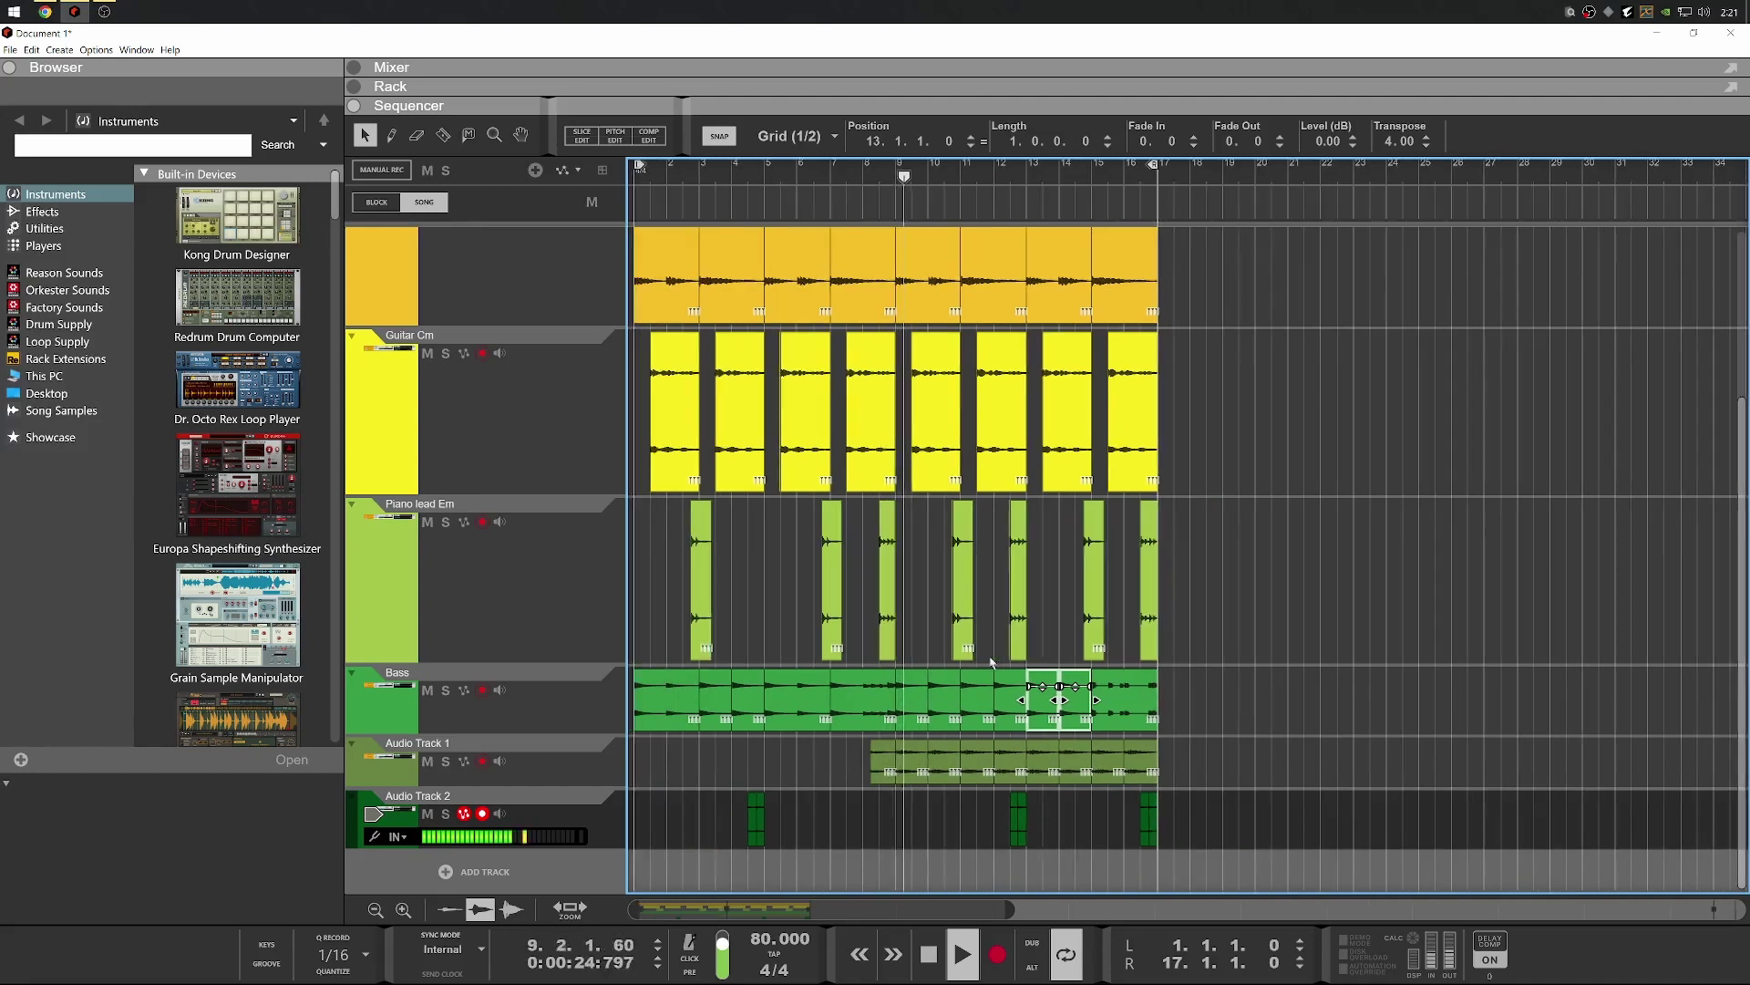
left_click(866, 702)
scroll(1085, 634, "down", 1)
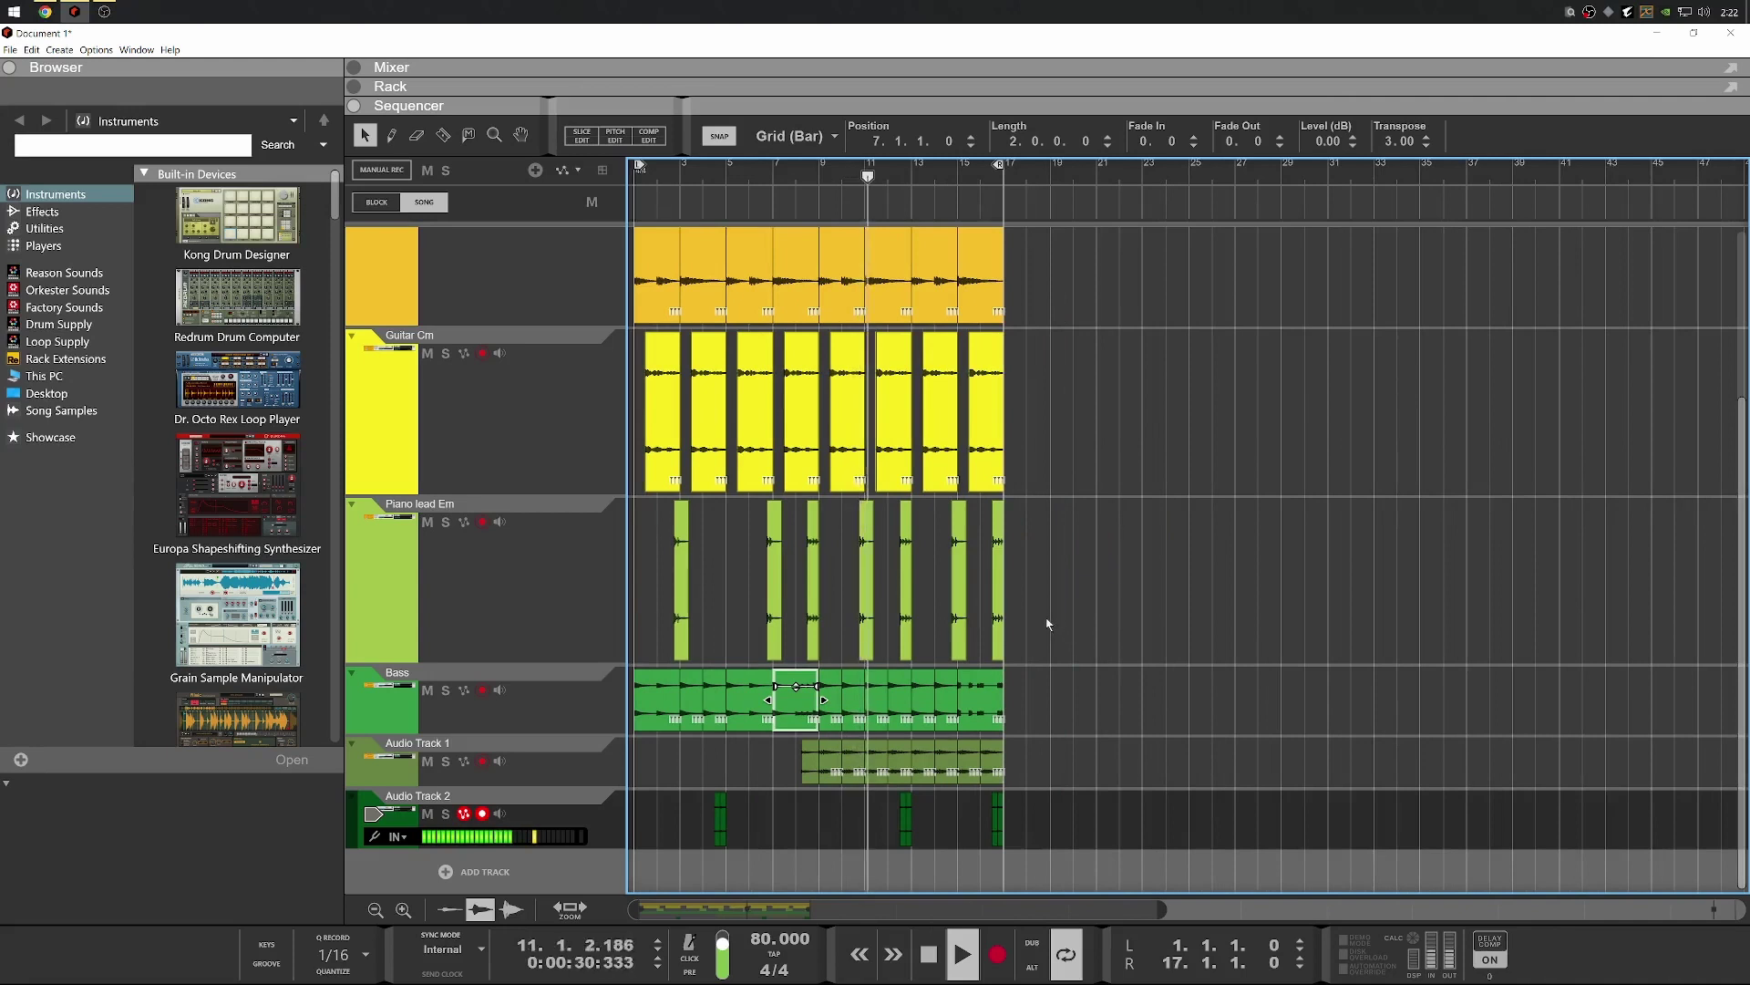
scroll(1048, 625, "down", 1)
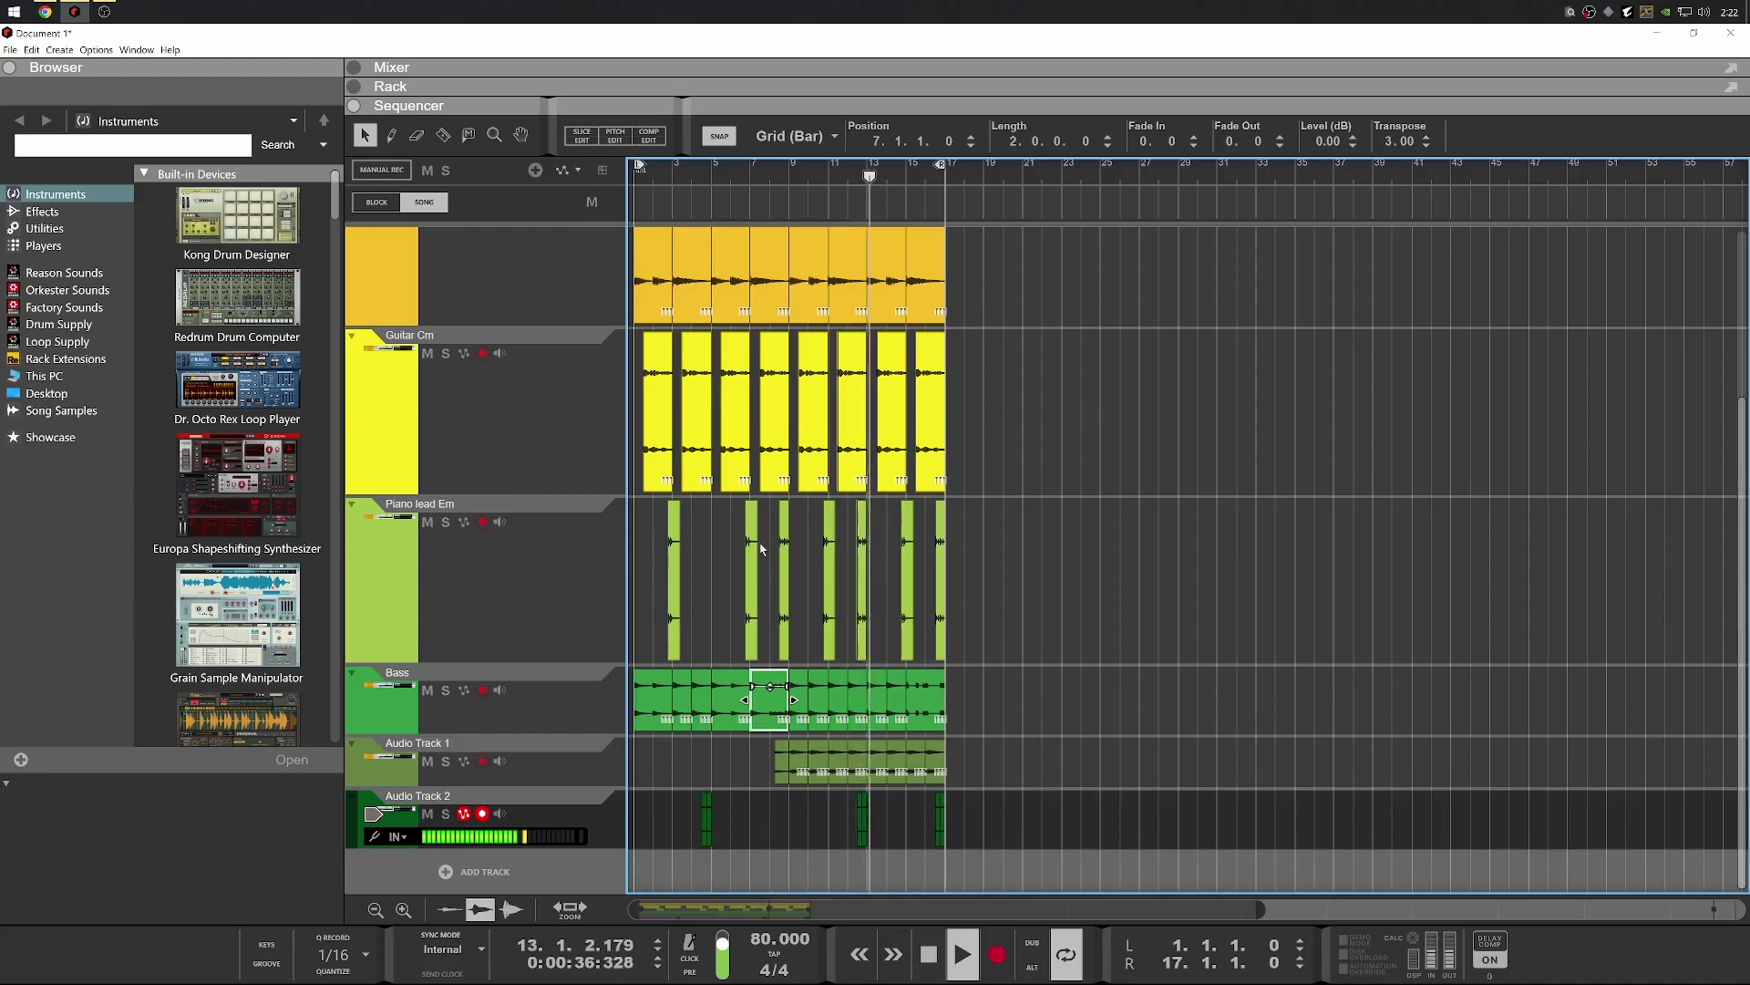
left_click_drag(992, 695, 510, 682)
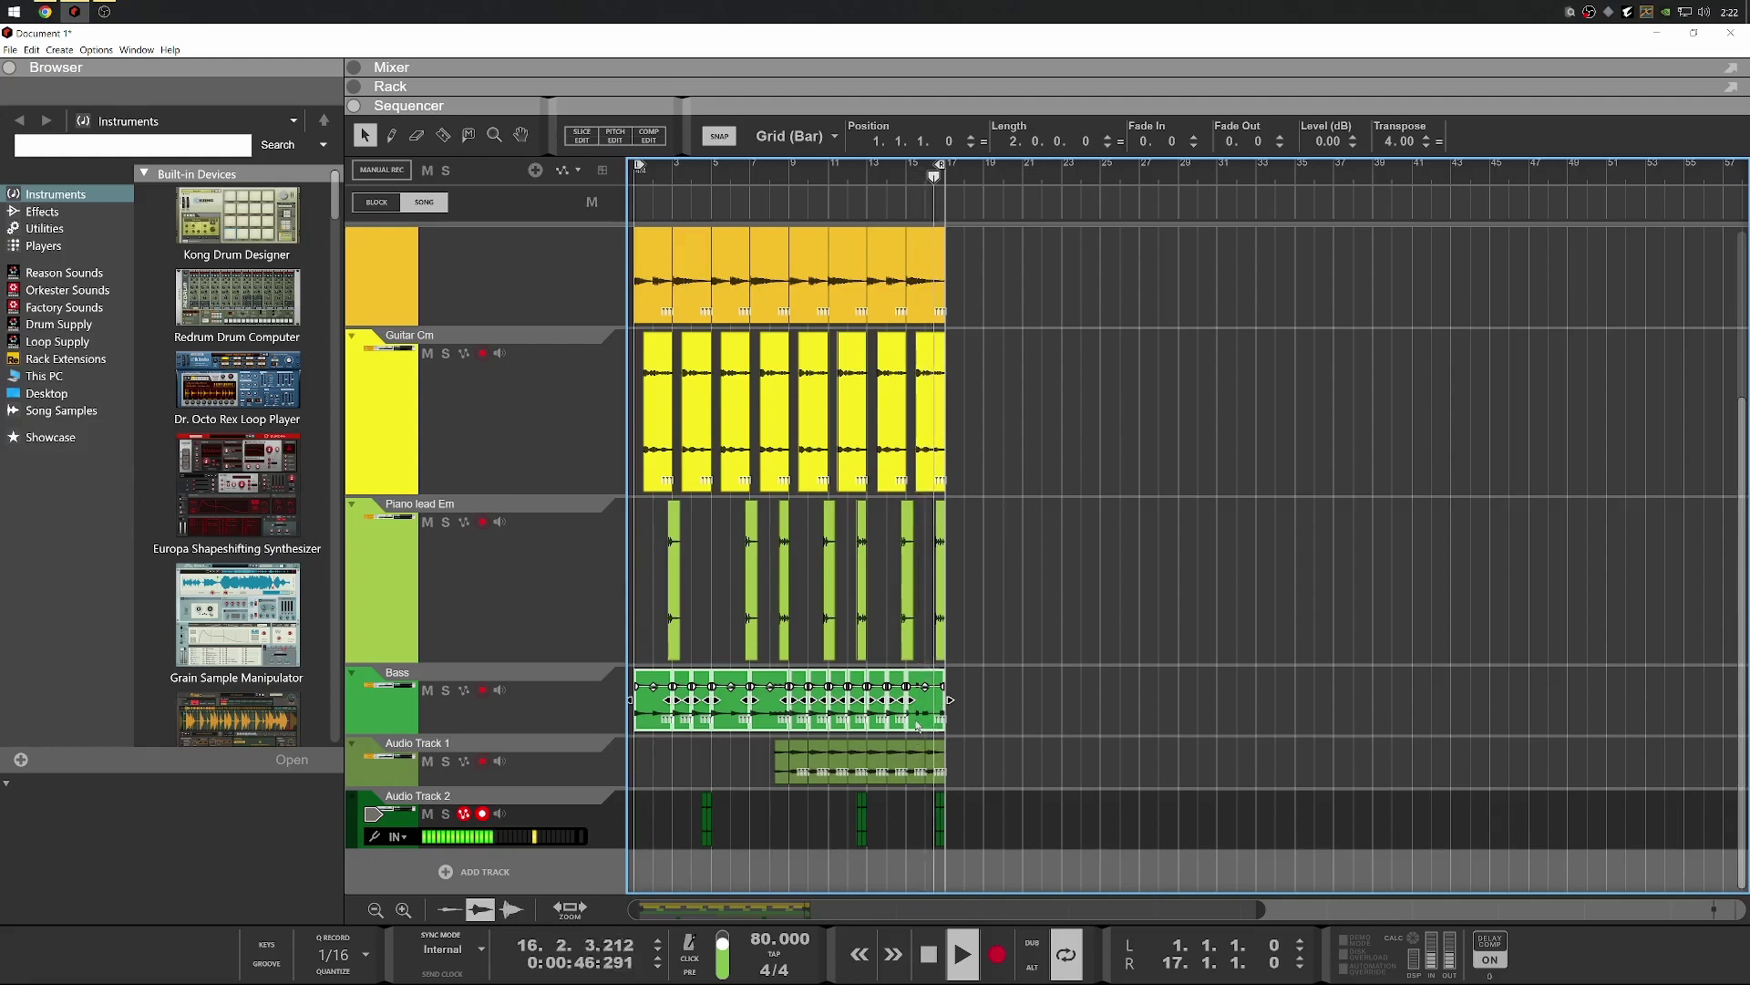
key("space")
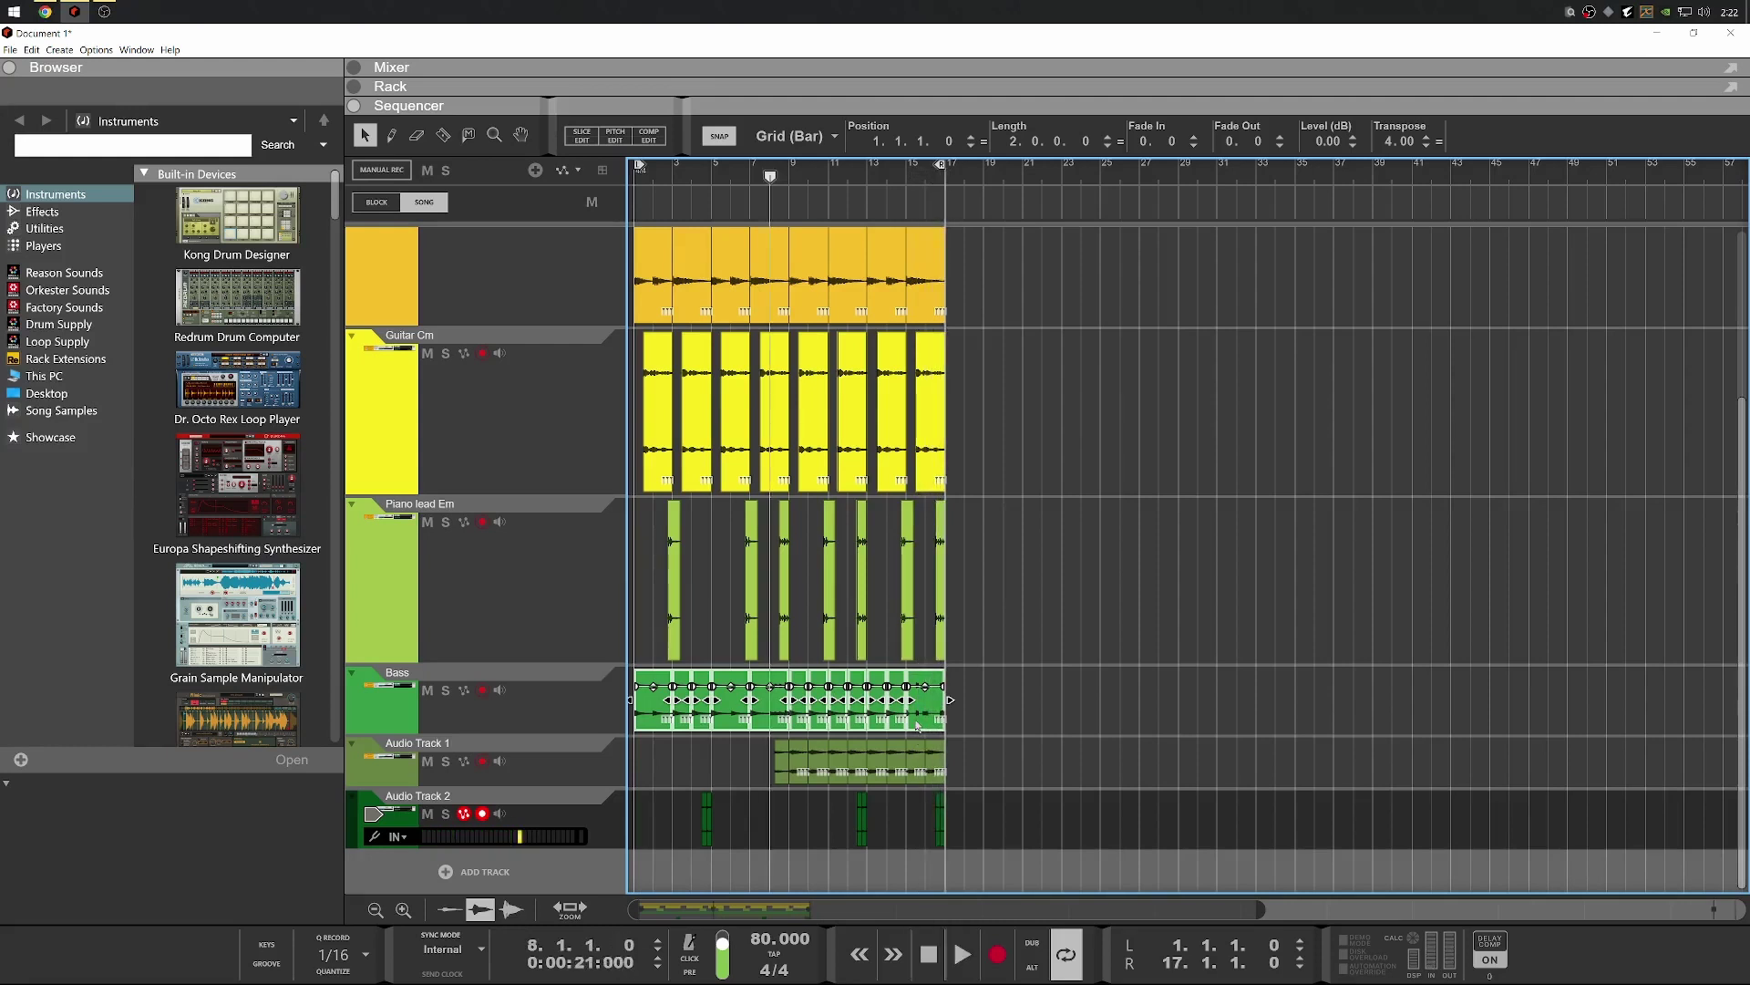
Split the last Bass clip at bar 16 beat 3 and replace the part before it with copies of the clips at bars 11 and 12
scroll(916, 726, "up", 3)
left_click(945, 716)
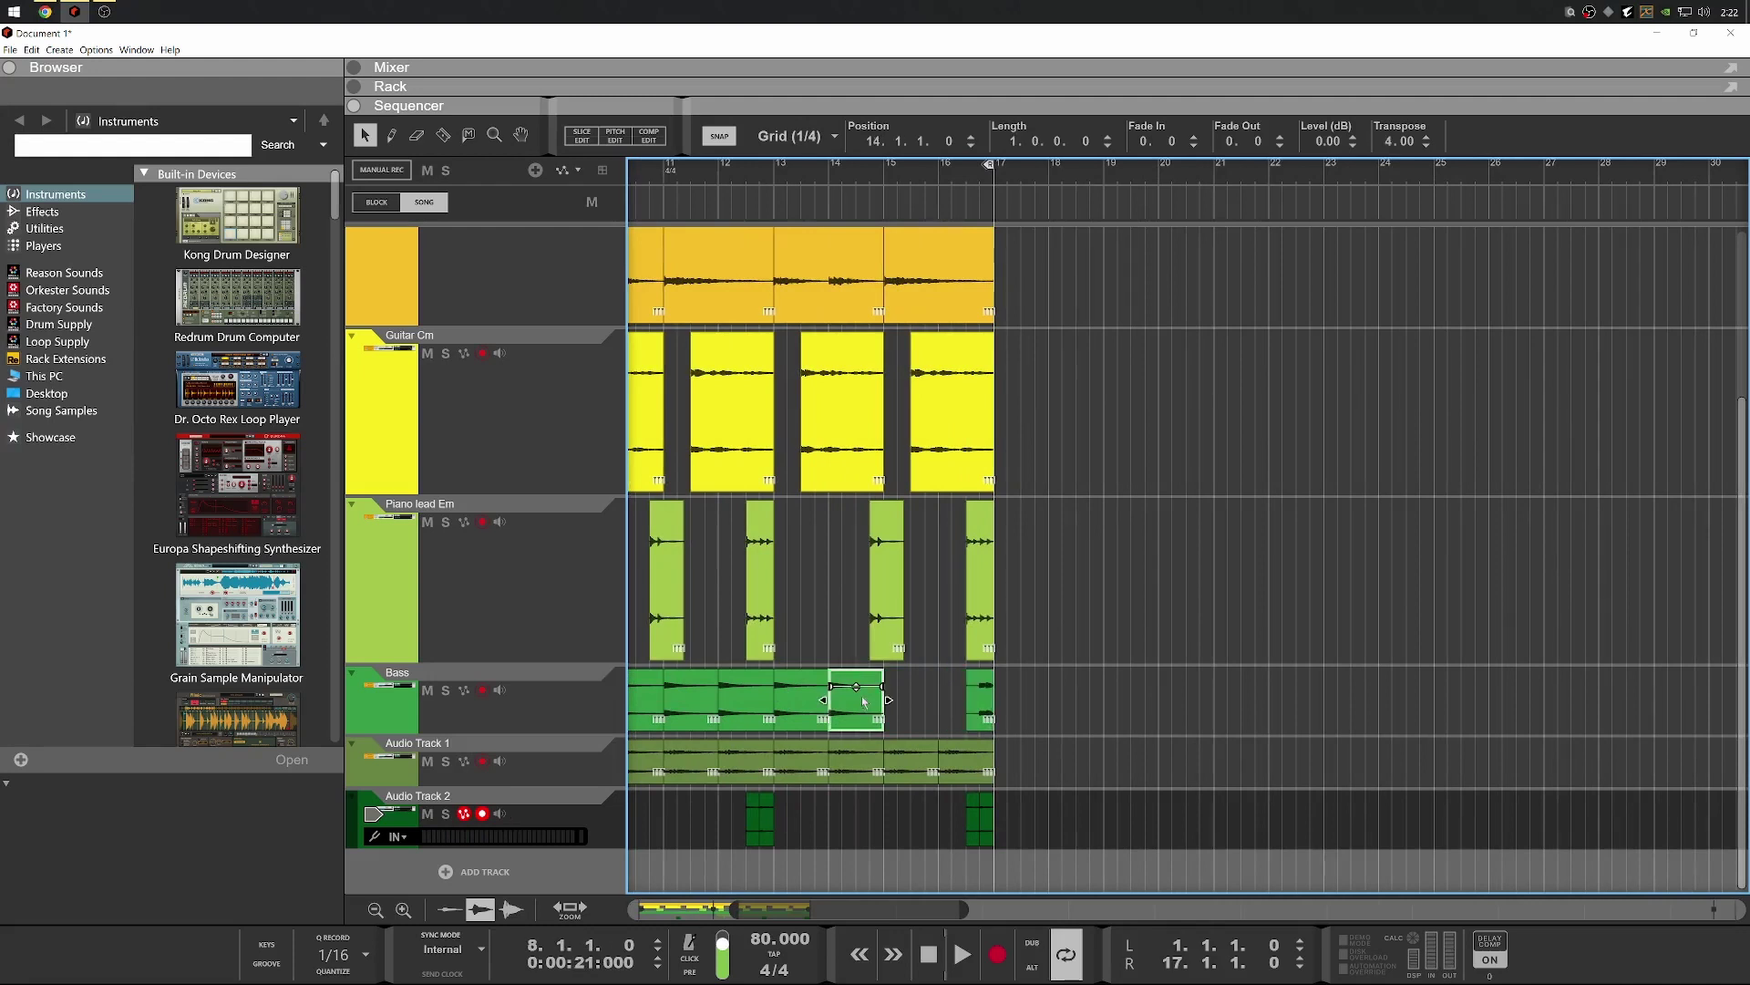
left_click(734, 702)
left_click_drag(698, 706, 915, 702)
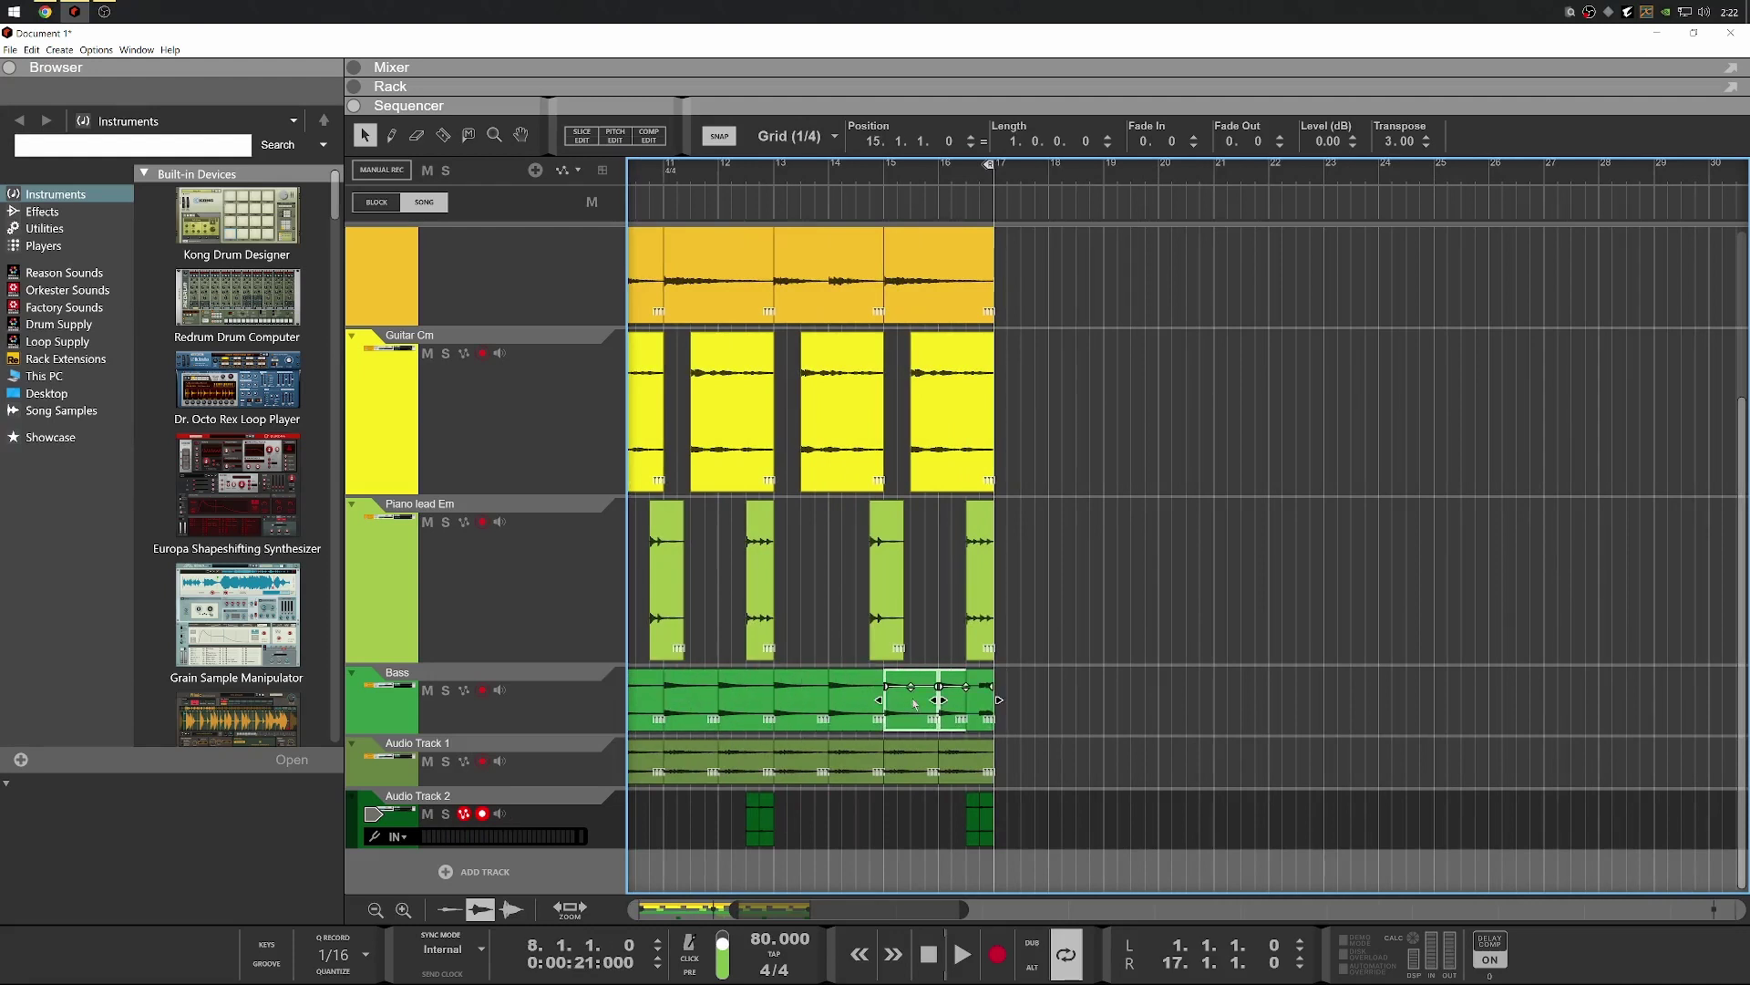
Trim the start of the last Bass clip to bar 16 beat 4 while playing from bar 15
left_click(895, 179)
key("space")
scroll(968, 564, "down", 1)
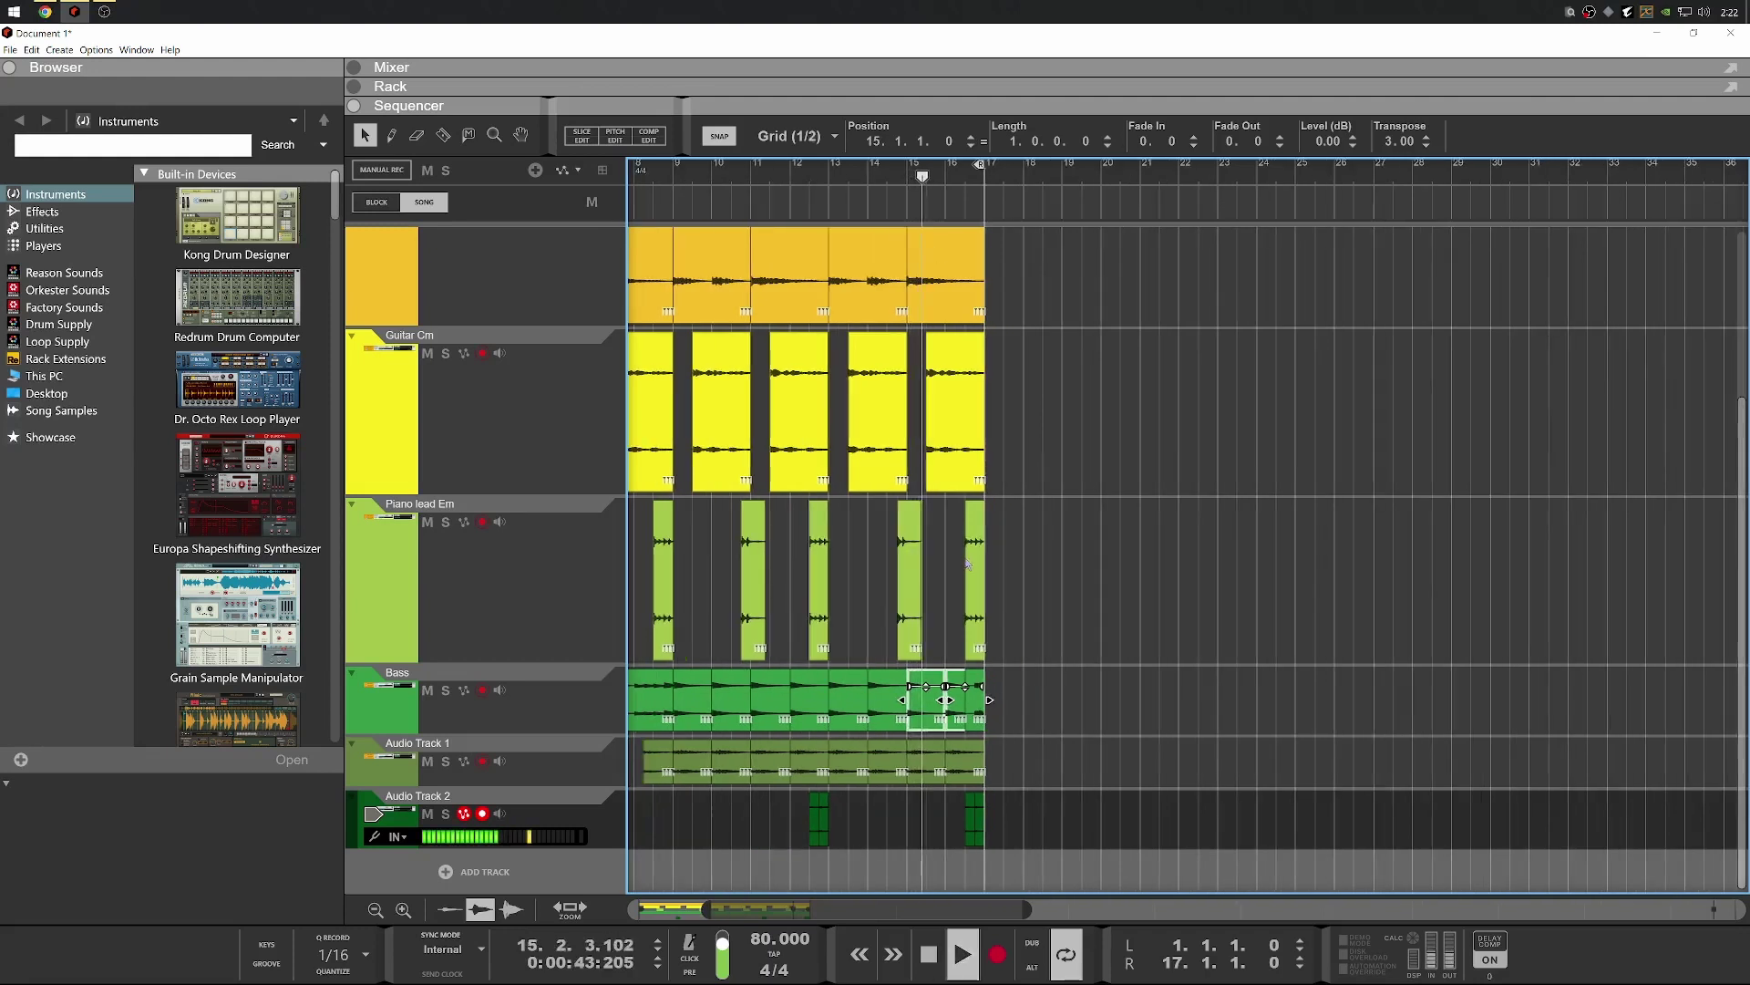
scroll(976, 706, "up", 3)
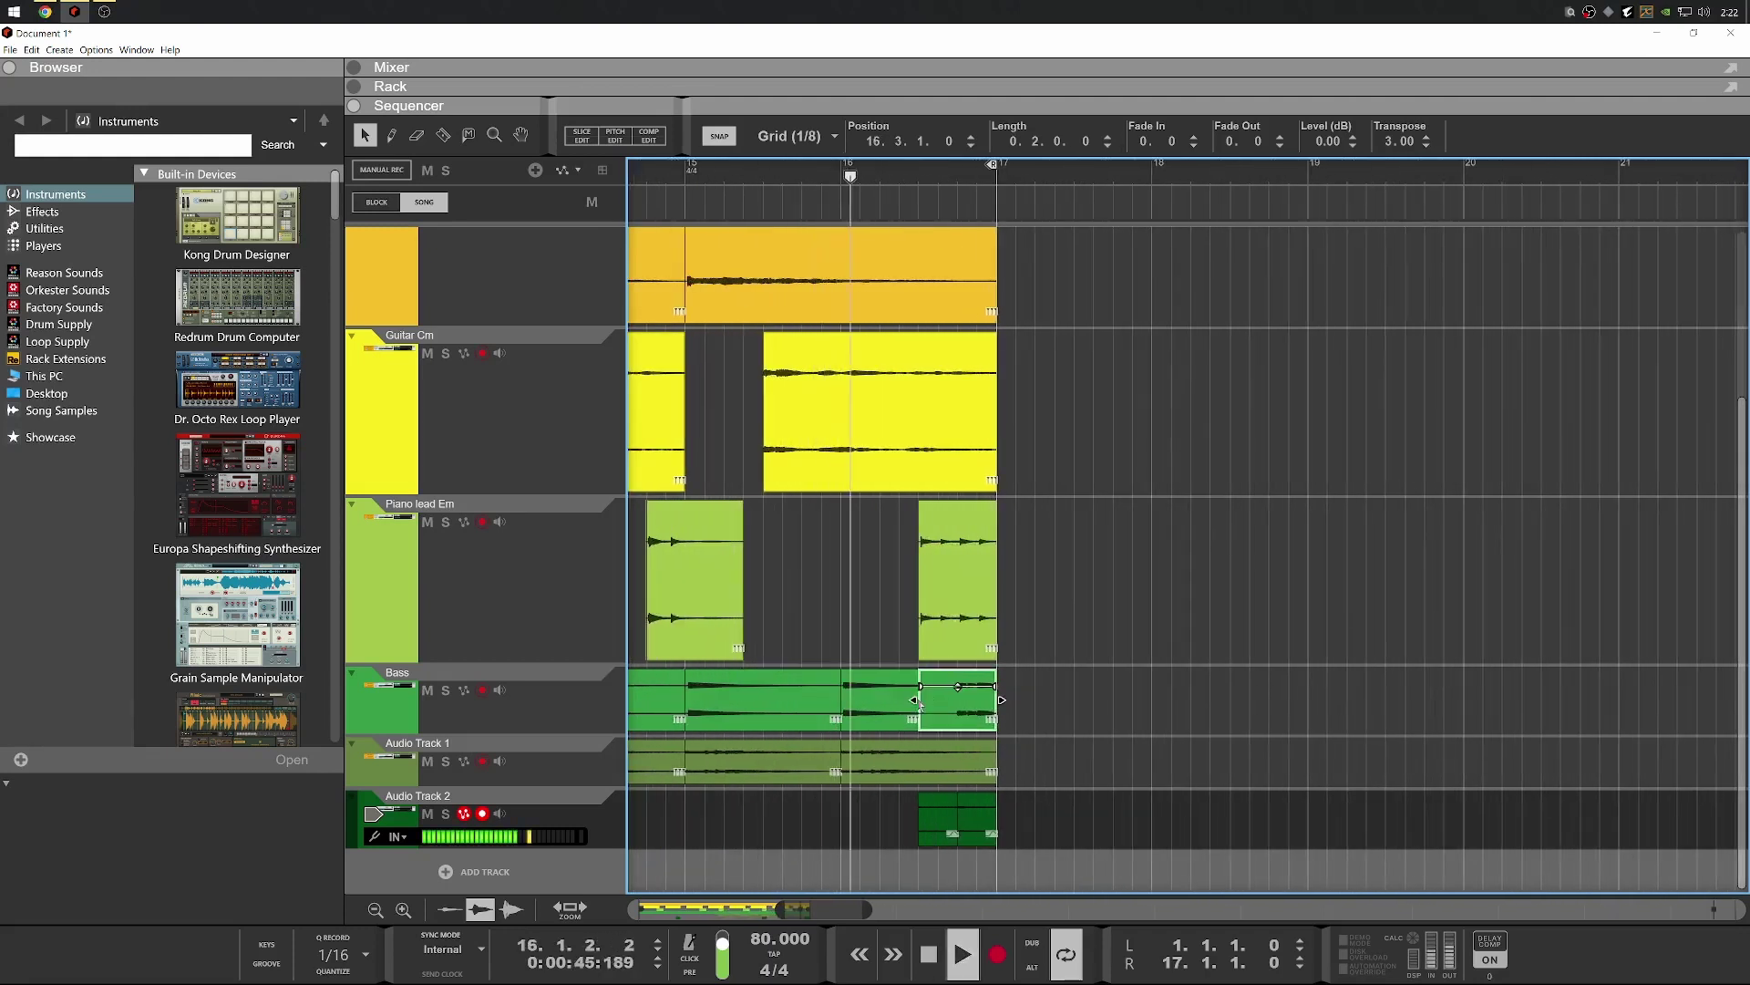
left_click_drag(919, 702, 954, 700)
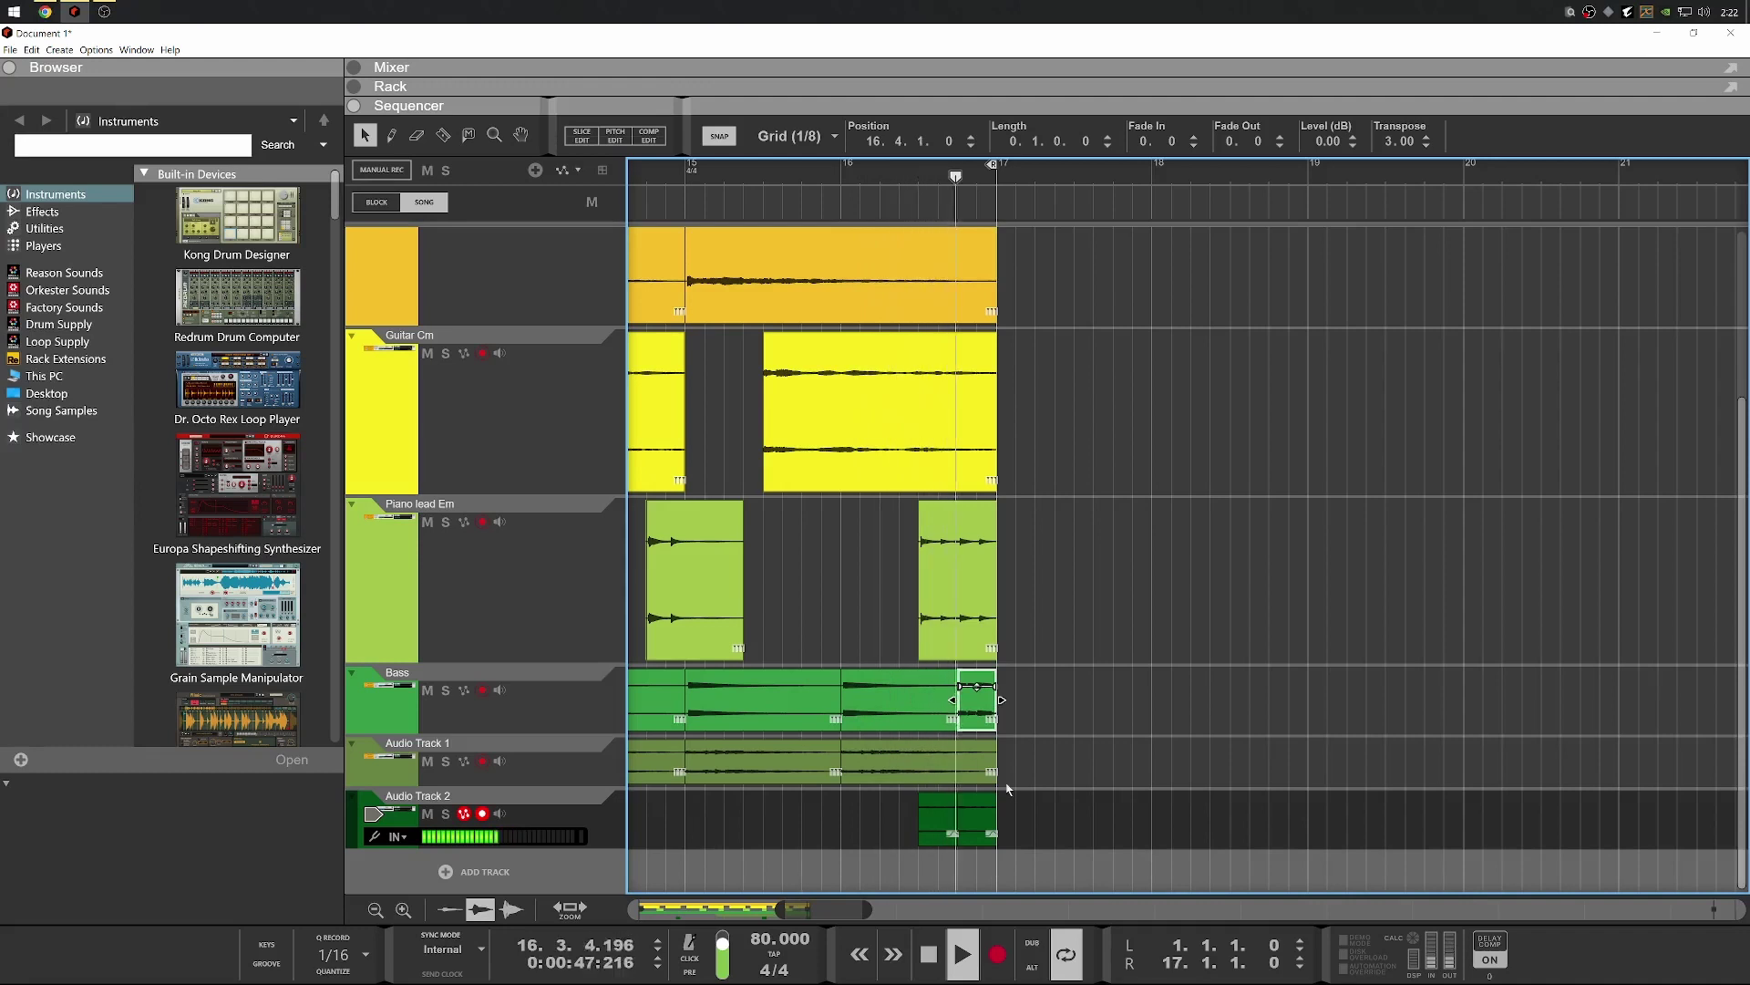
Split the two-bar Bass clip that starts at bar 7 at bar 8 and transpose its second half to 4.00
scroll(1053, 700, "down", 2)
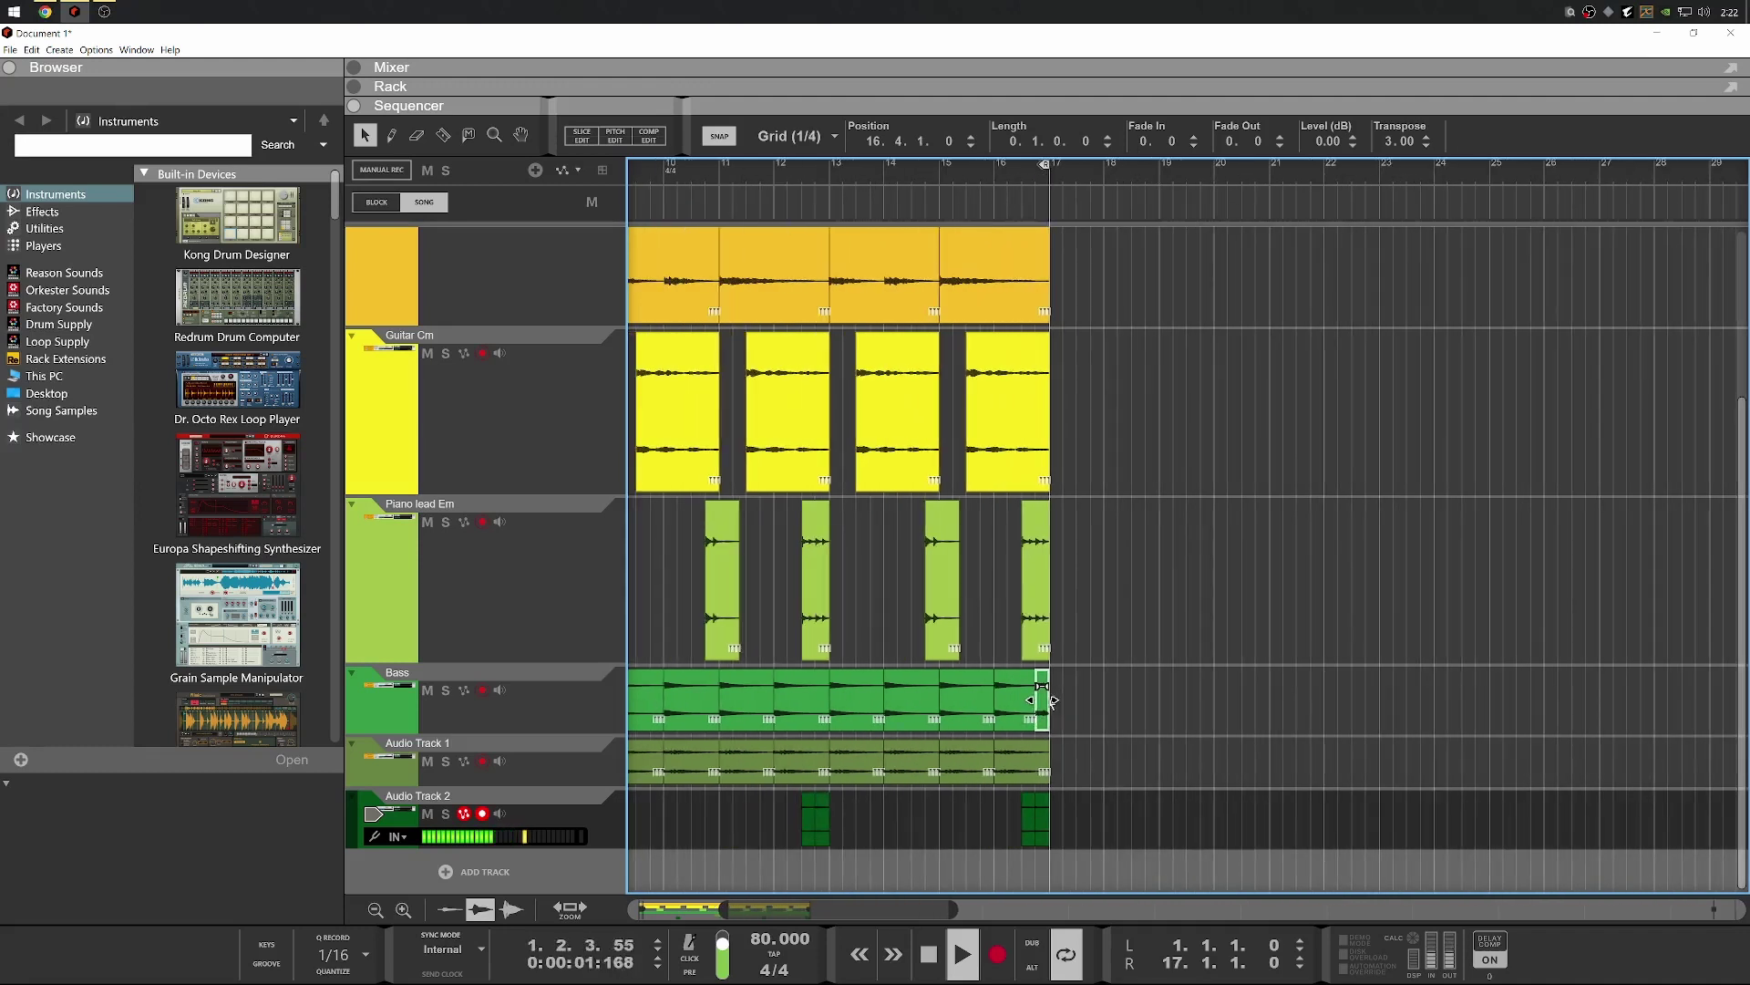
scroll(1048, 700, "down", 1)
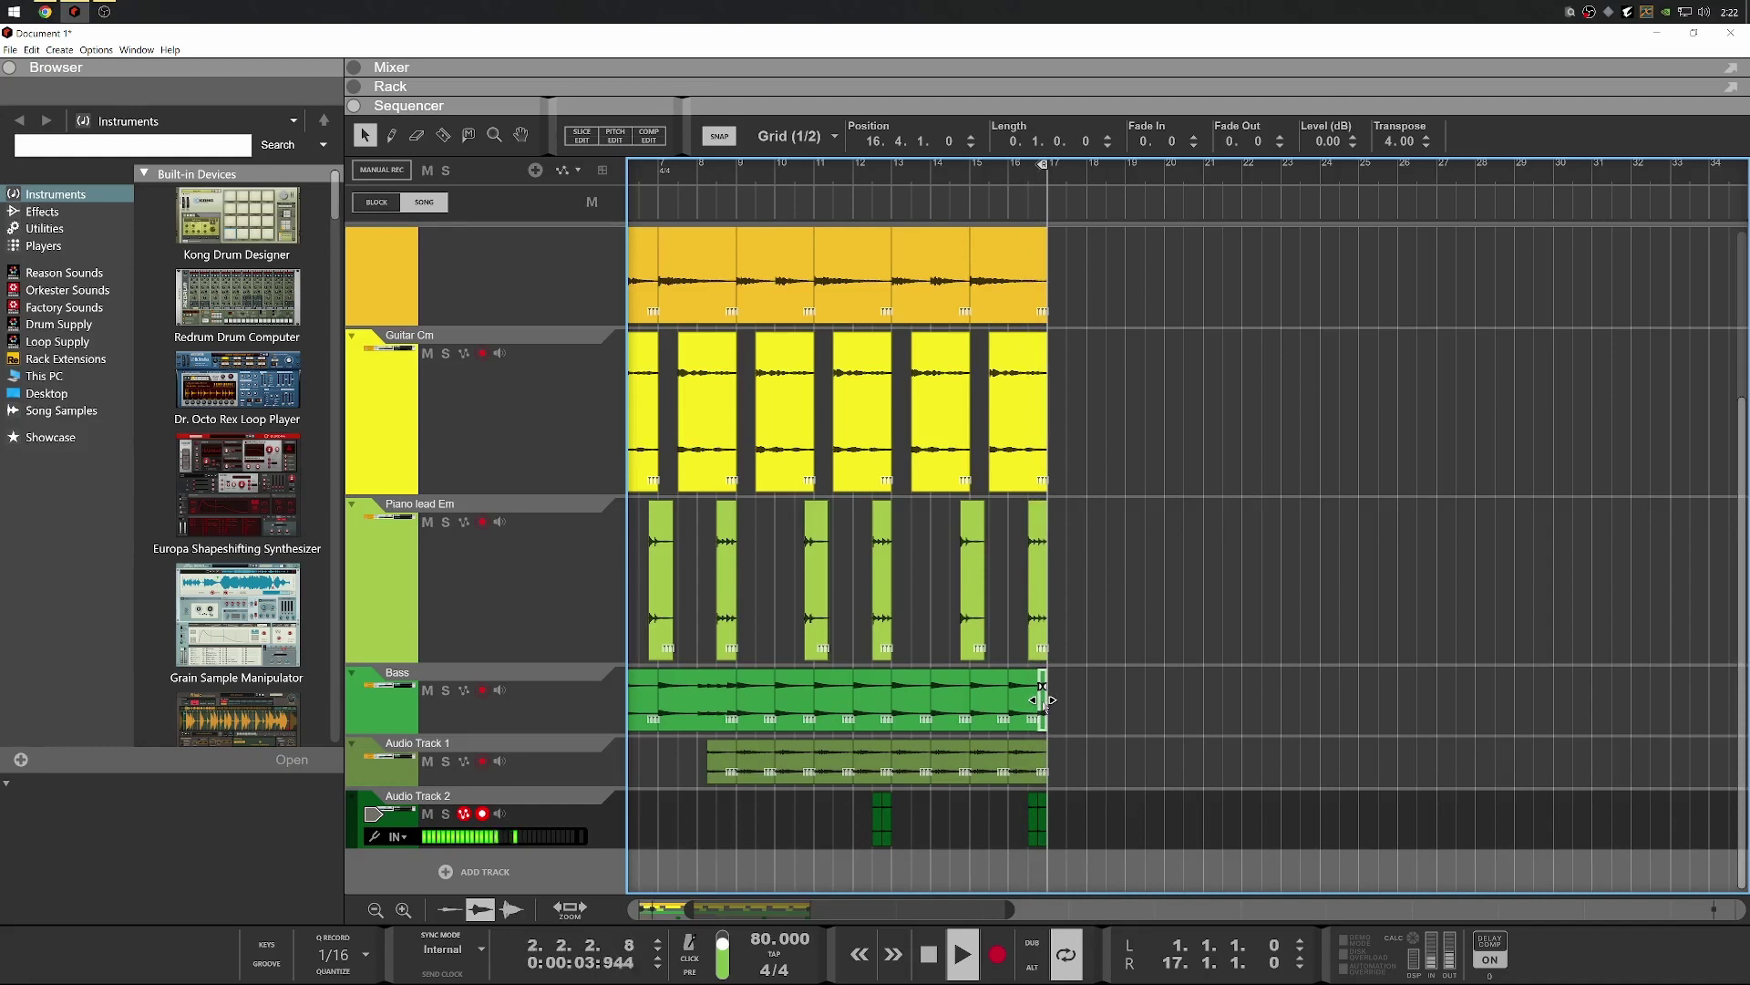
scroll(834, 688, "down", 1)
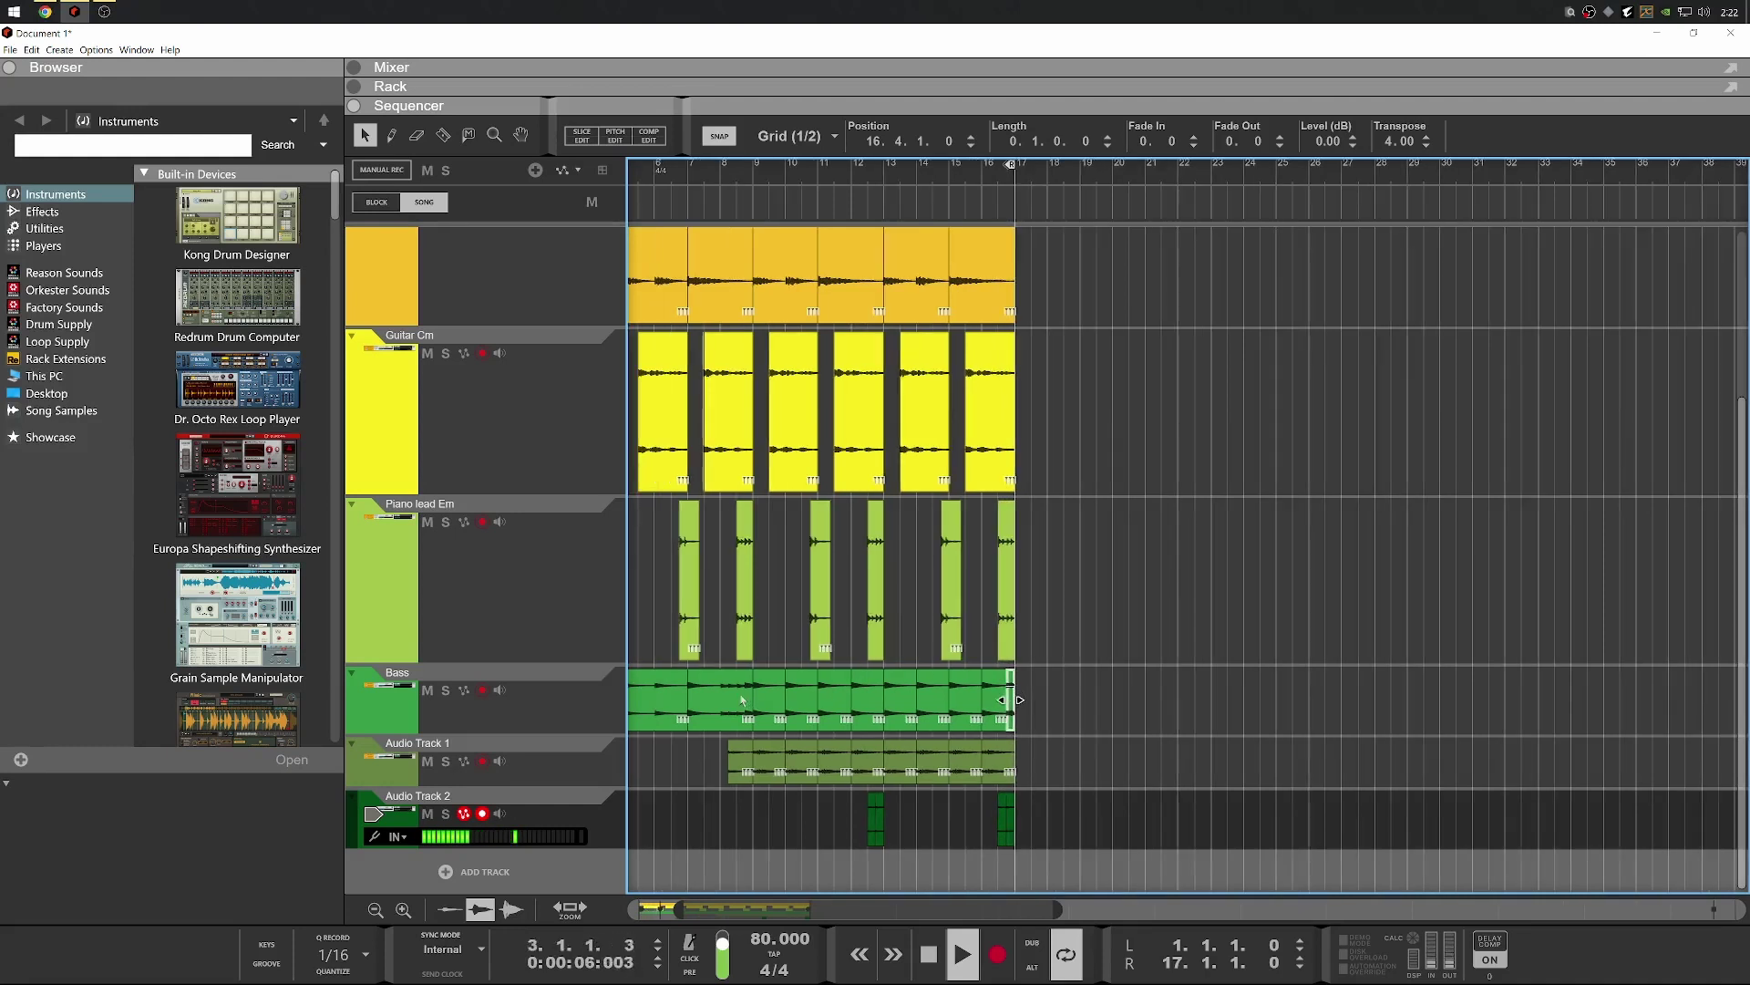
scroll(710, 706, "up", 5)
left_click(762, 682)
key("q")
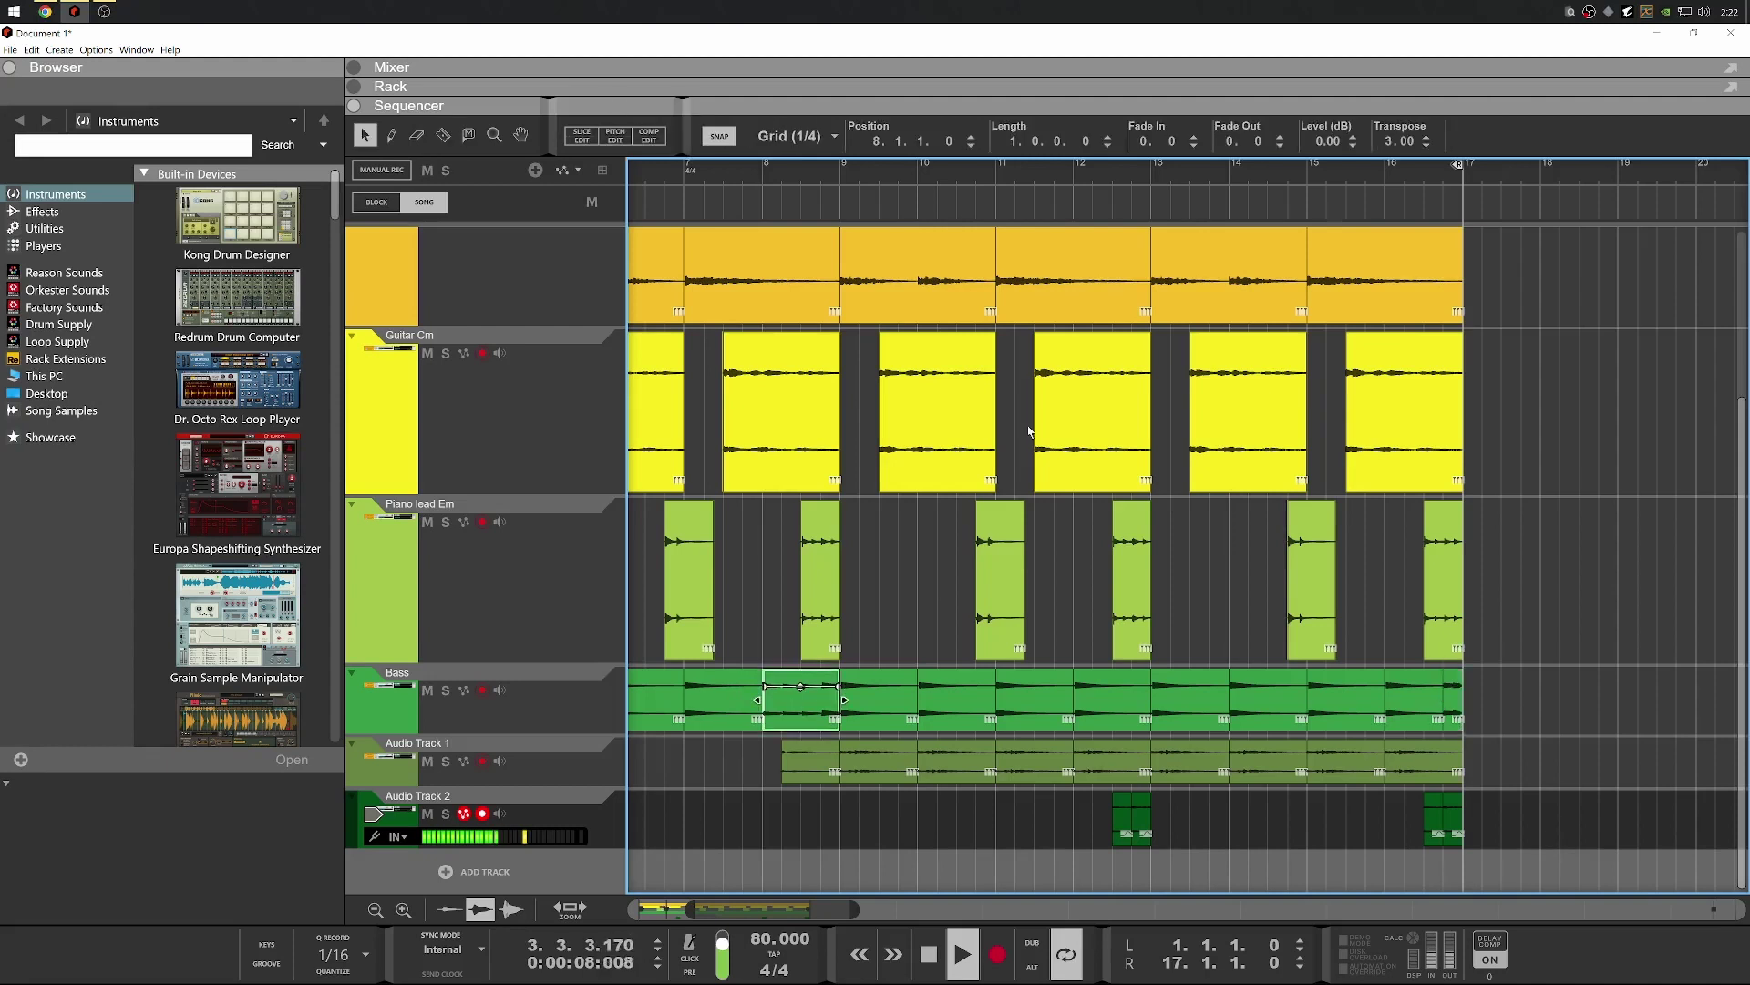
Play the arrangement from bar 8 to check the transposed Bass clip
scroll(1051, 456, "down", 2)
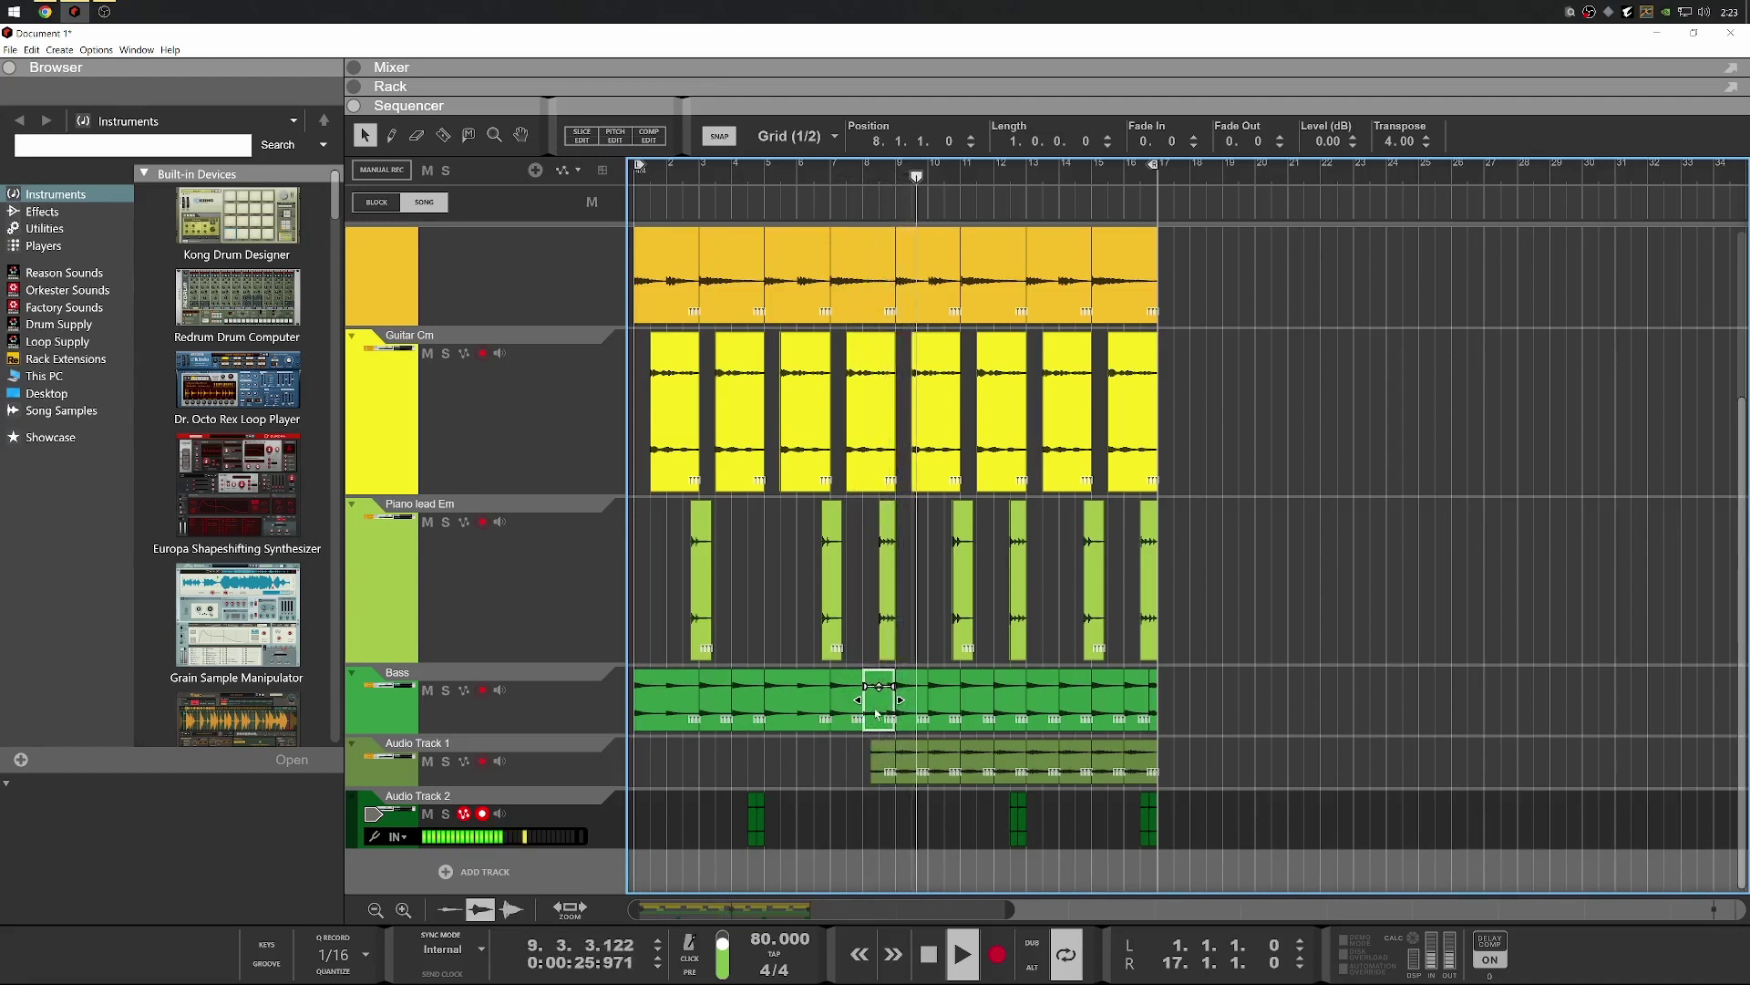
key("space")
left_click(869, 176)
key("space")
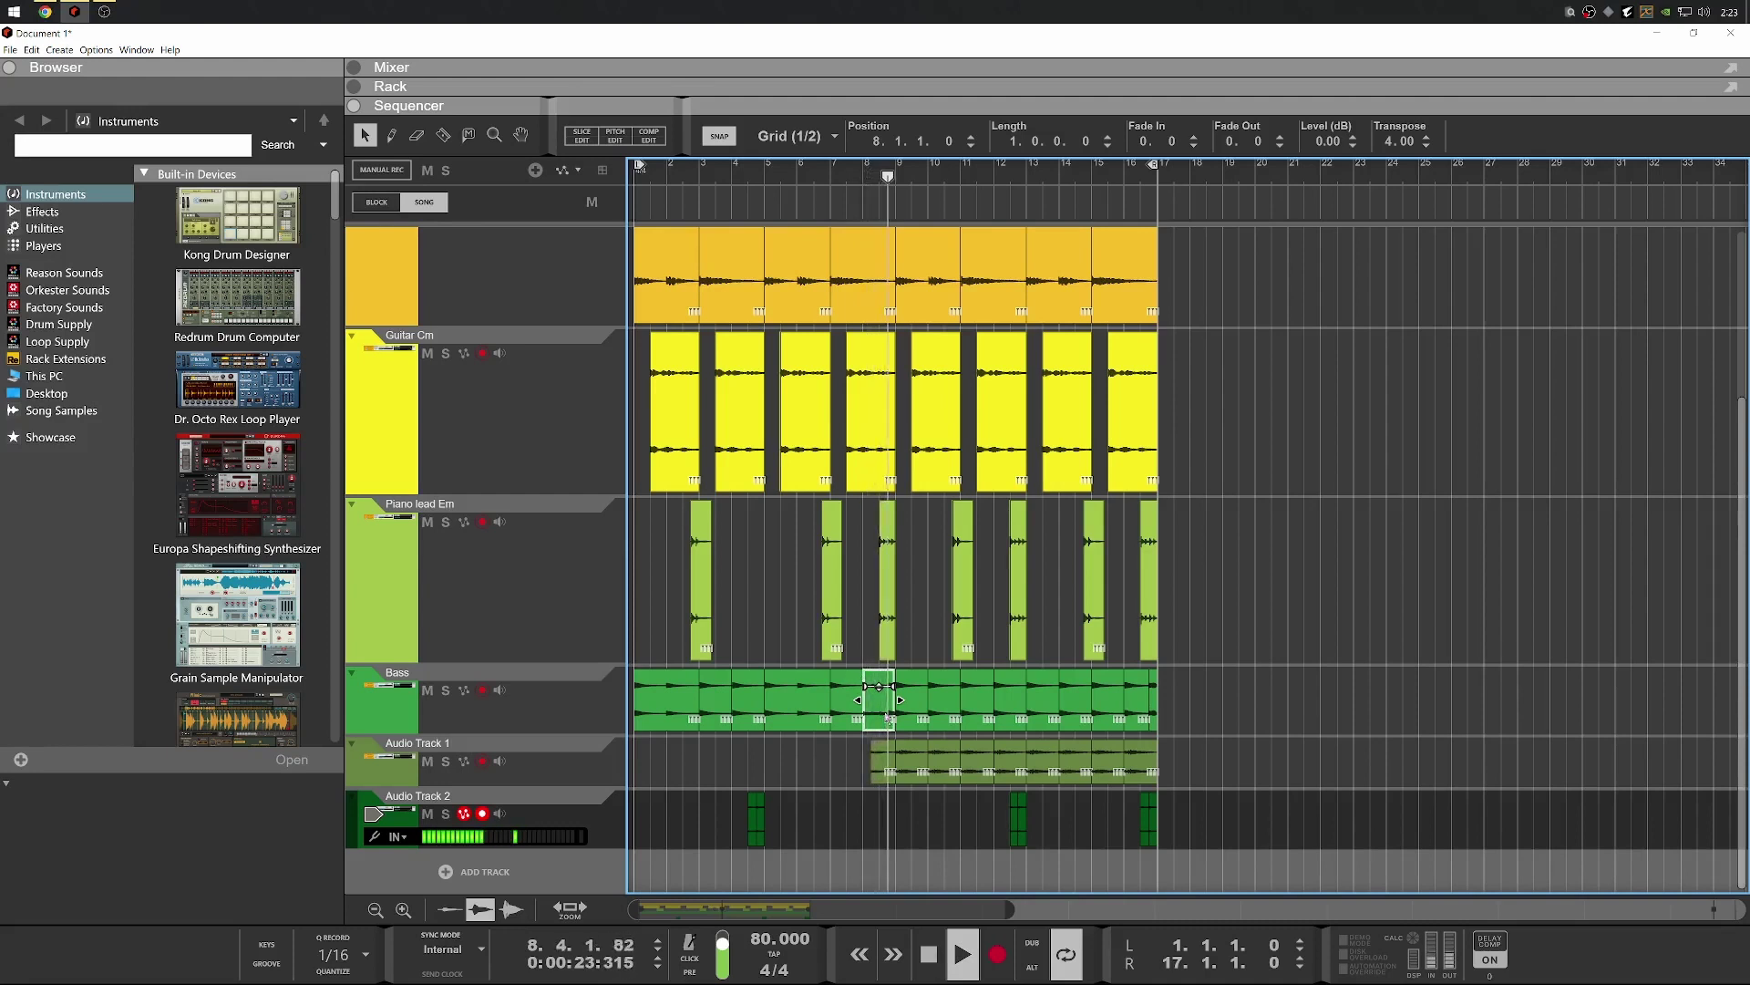
key("space")
Split the one-bar Bass clip at bar 8 on beat 4 and transpose the one-beat piece to 3.00
scroll(903, 724, "up", 2)
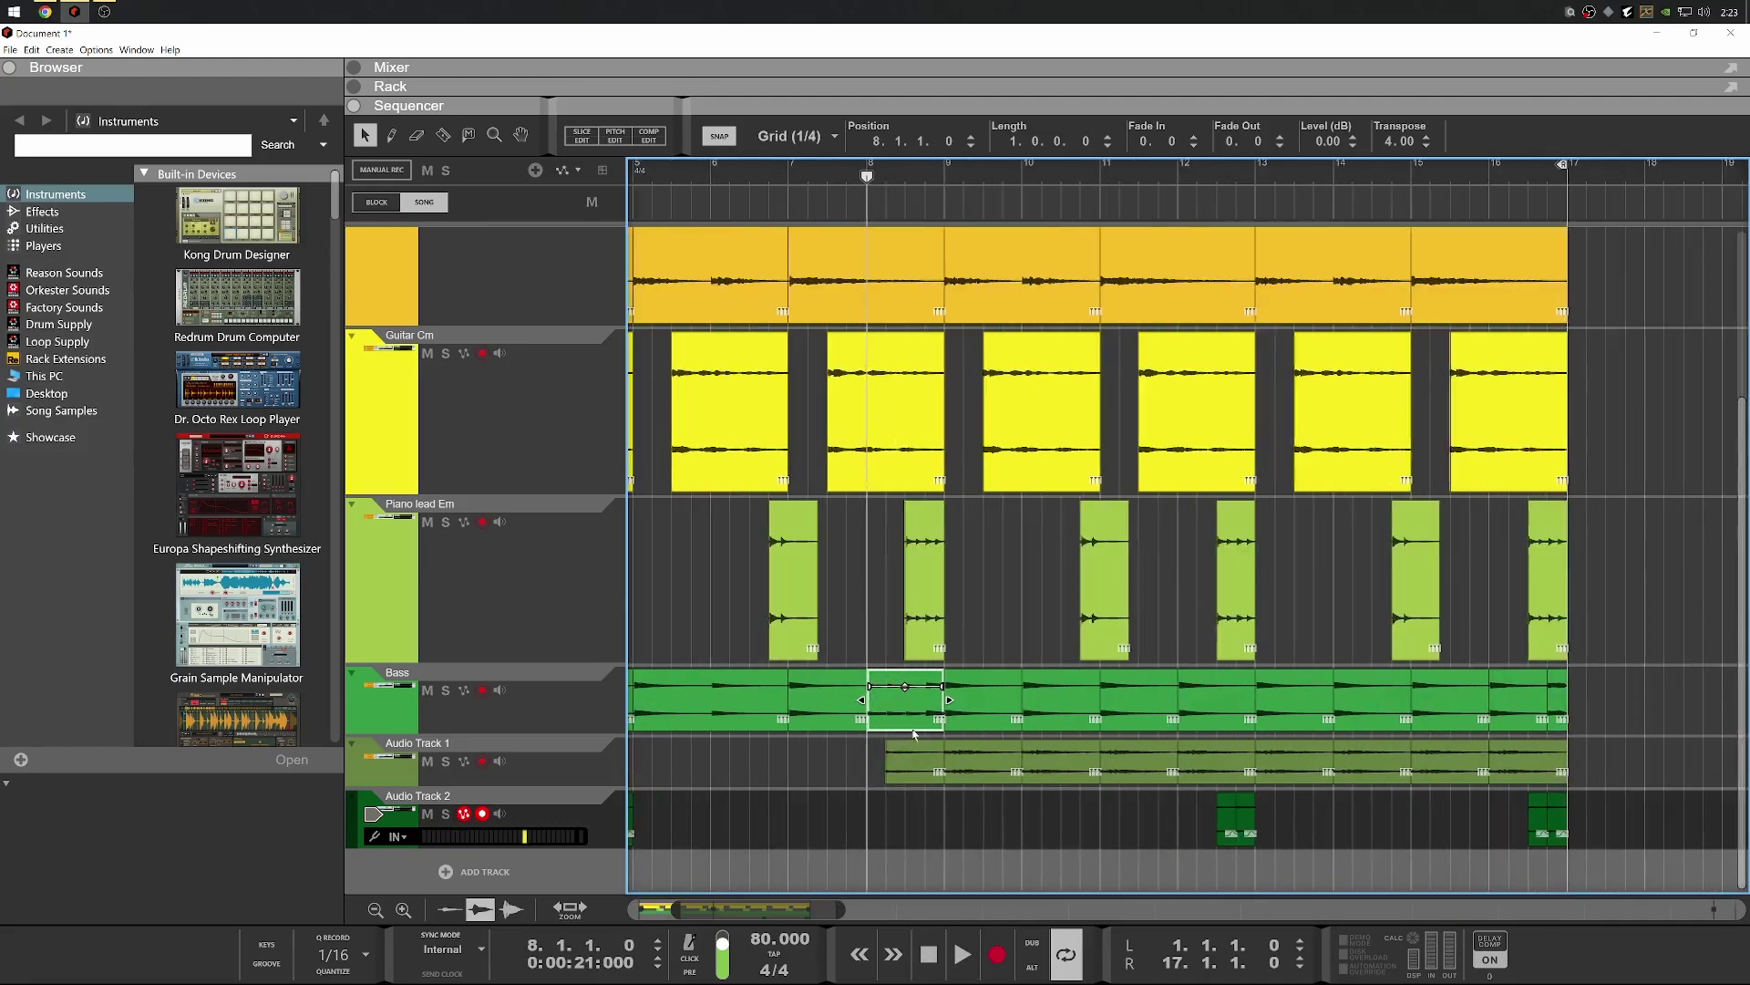
scroll(947, 802, "up", 3)
scroll(916, 866, "down", 3)
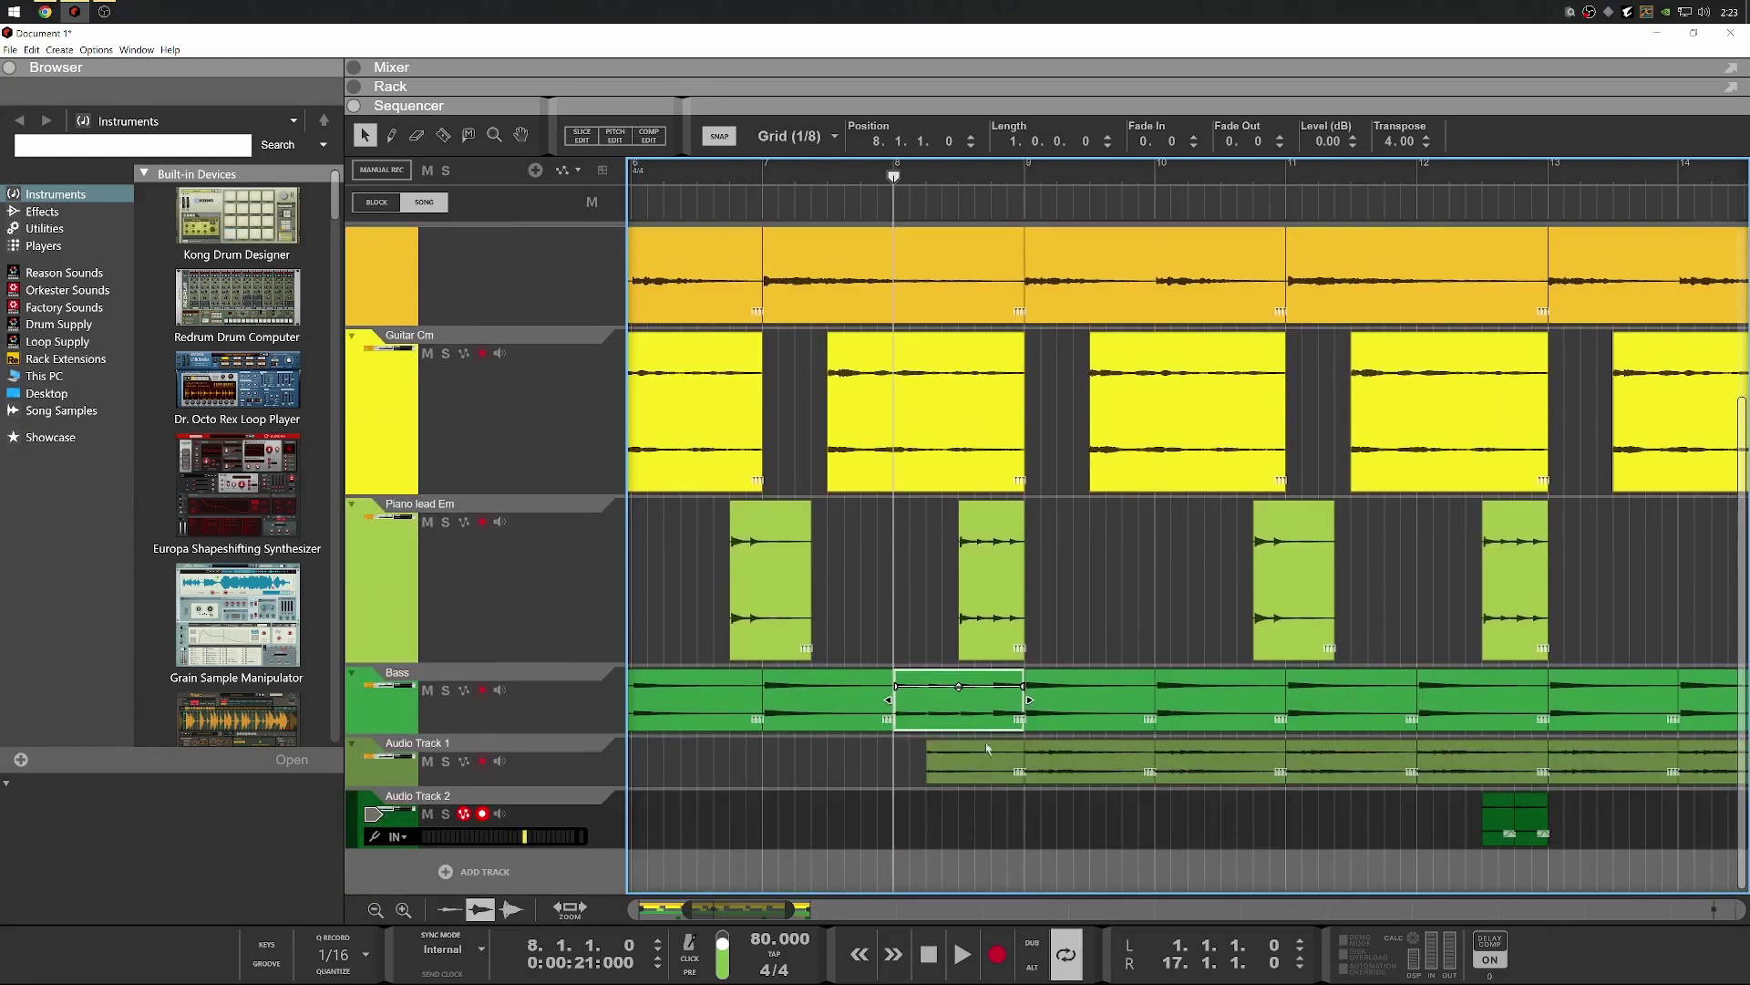
key("r")
left_click(992, 701)
key("q")
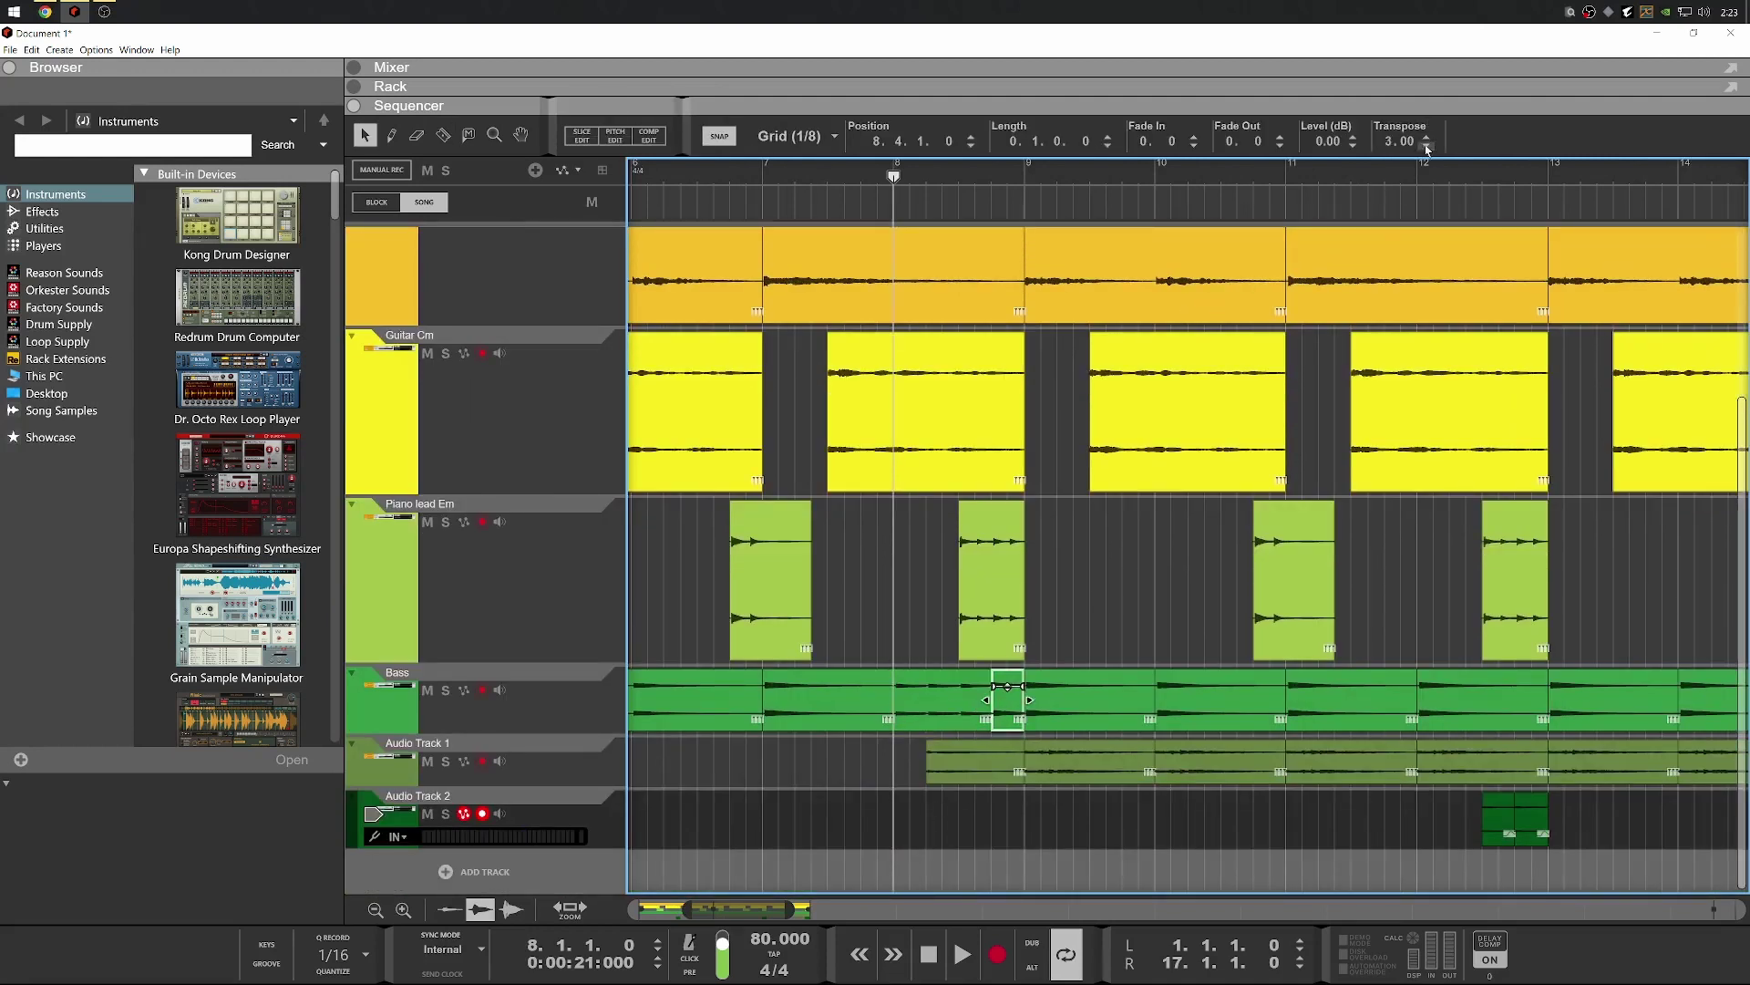
Transpose the three-beat Bass piece at bar 8 to 3.00 and the beat 4 piece to 1.00, playing back each change from bar 8
left_click(913, 697)
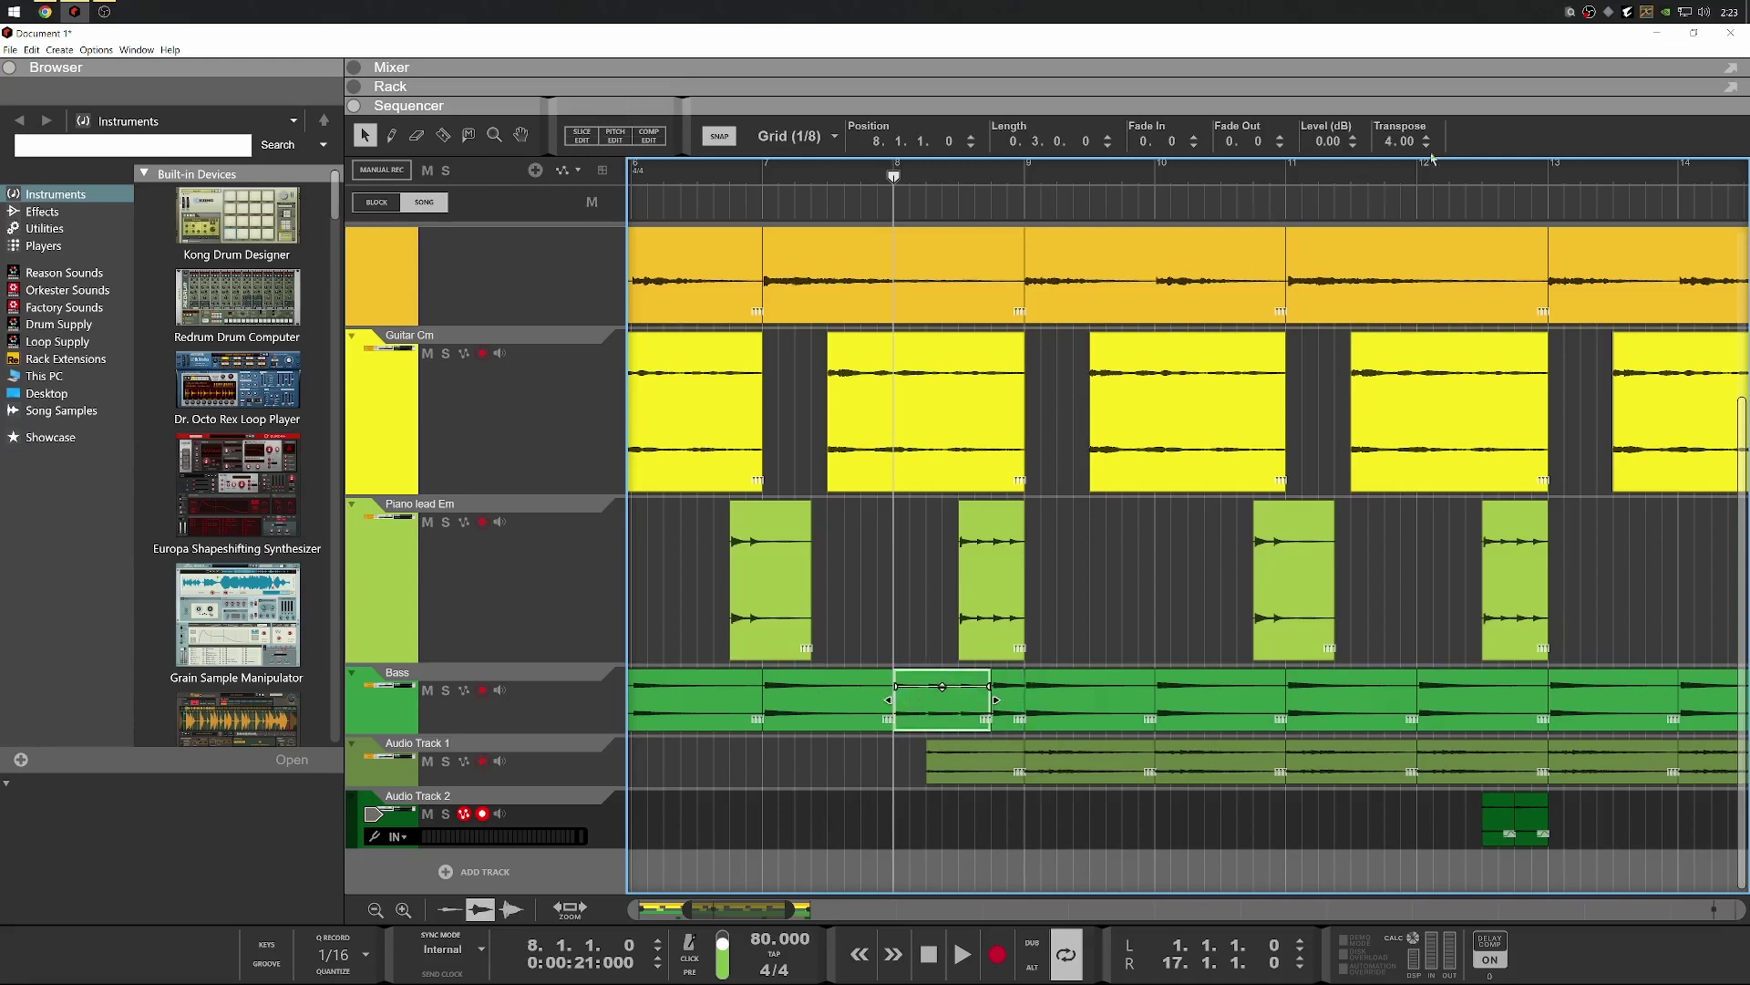
key("space")
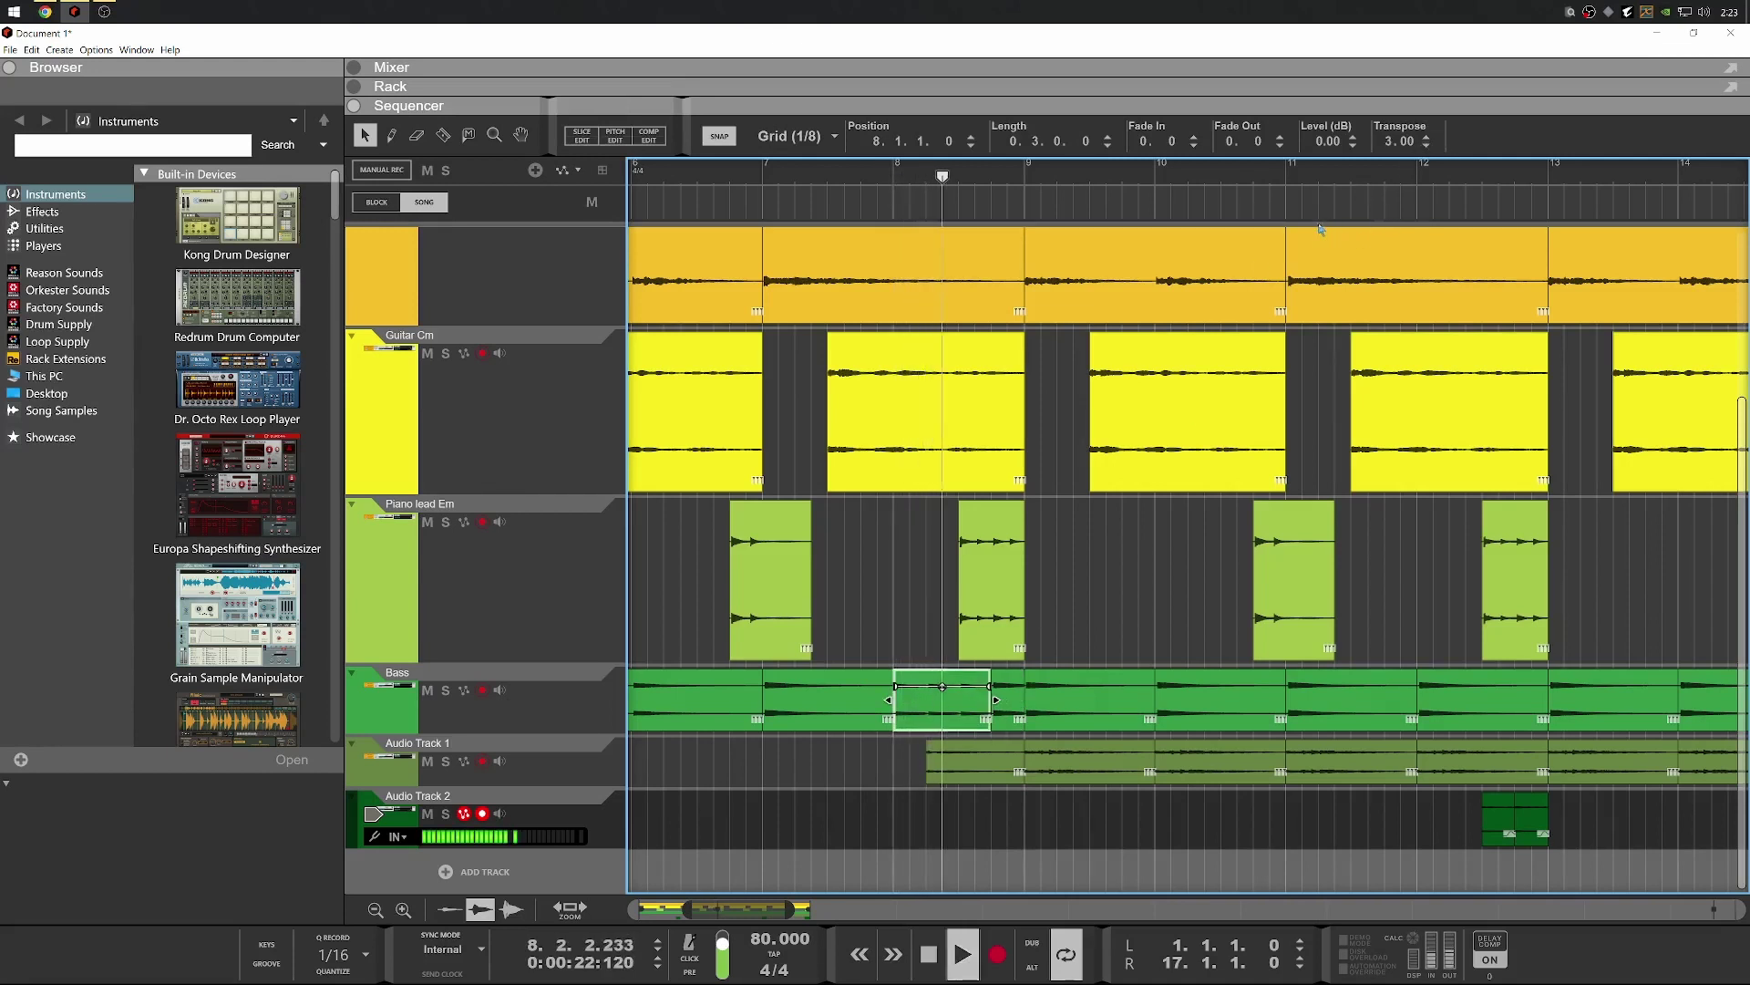
key("space")
left_click(1010, 704)
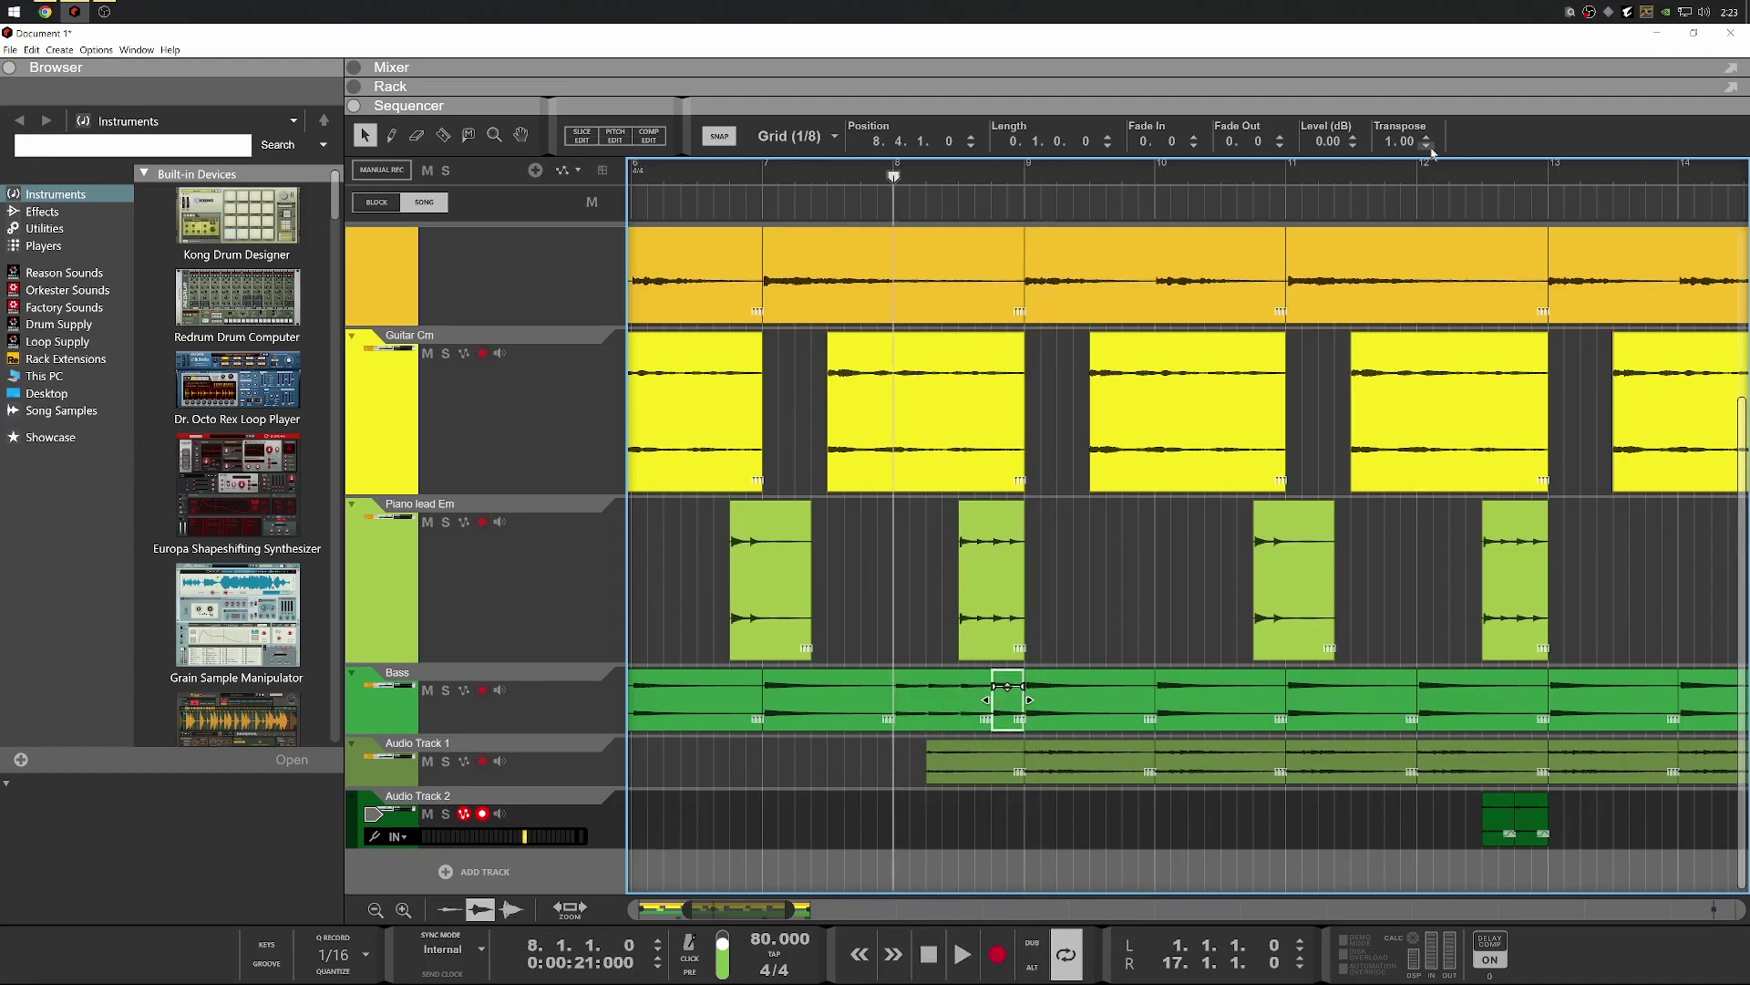
key("space")
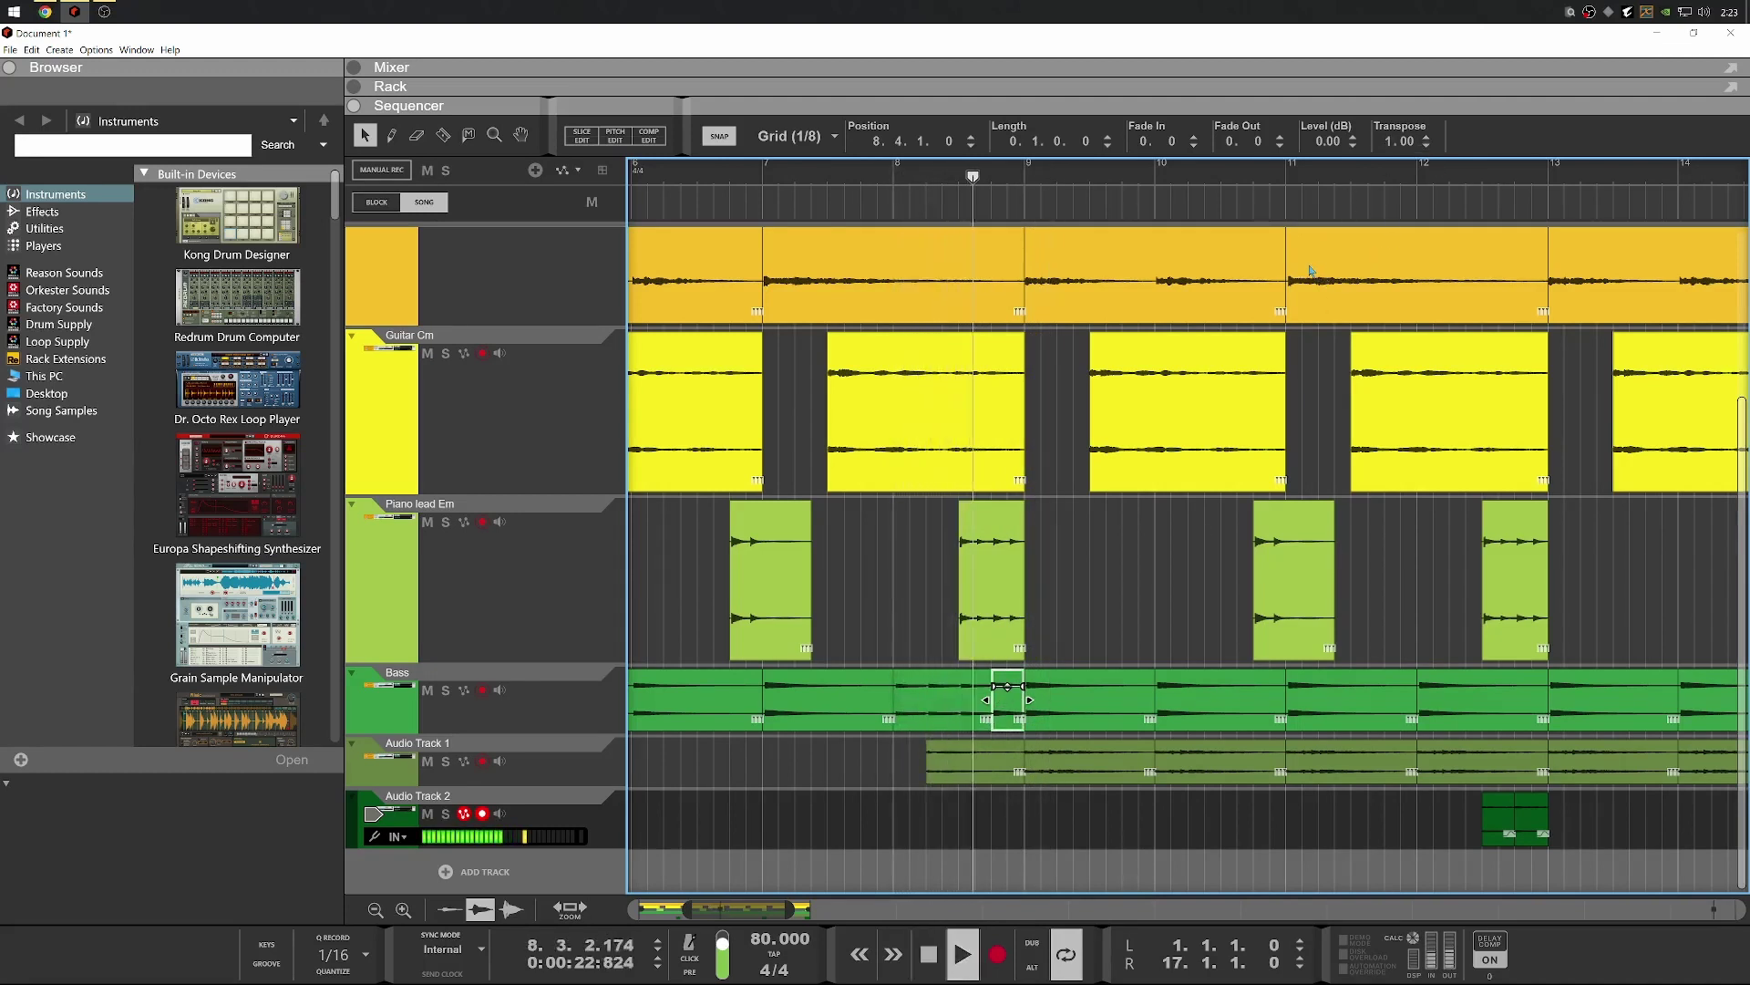
Try transposing the one-beat Bass piece at bar 16 beat 4 to 1.00 and -1.00, playing back each change
scroll(1308, 273, "down", 5)
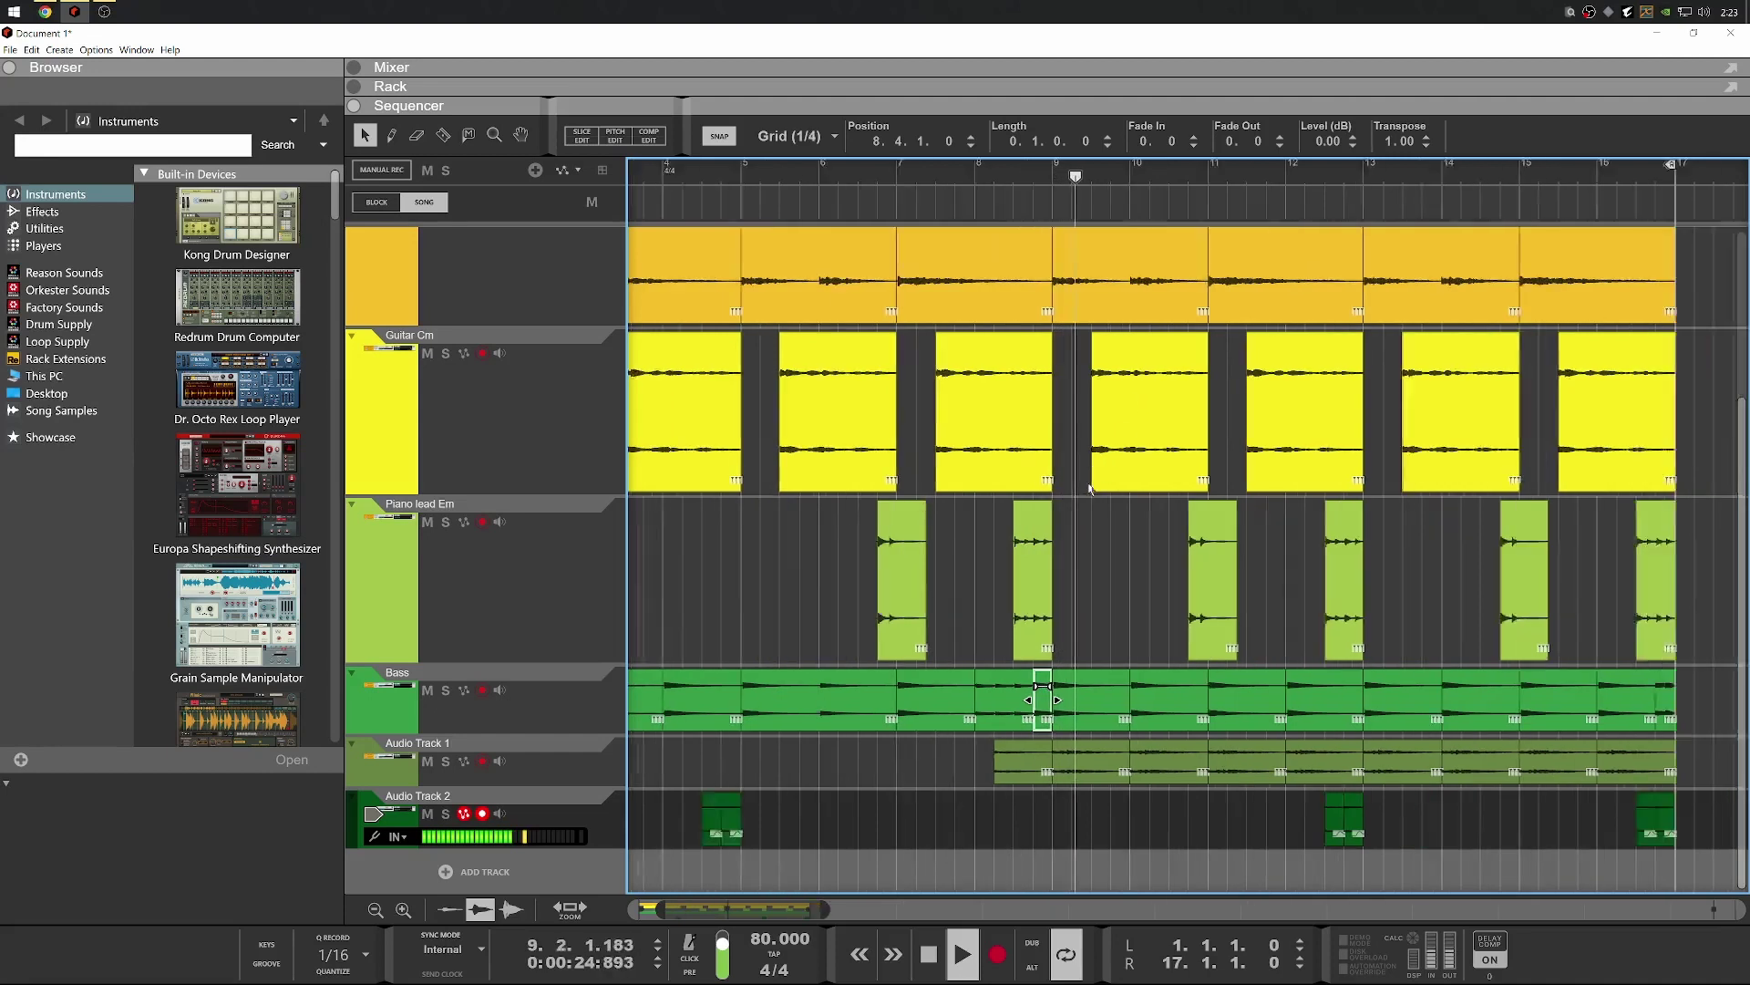
left_click(1495, 693)
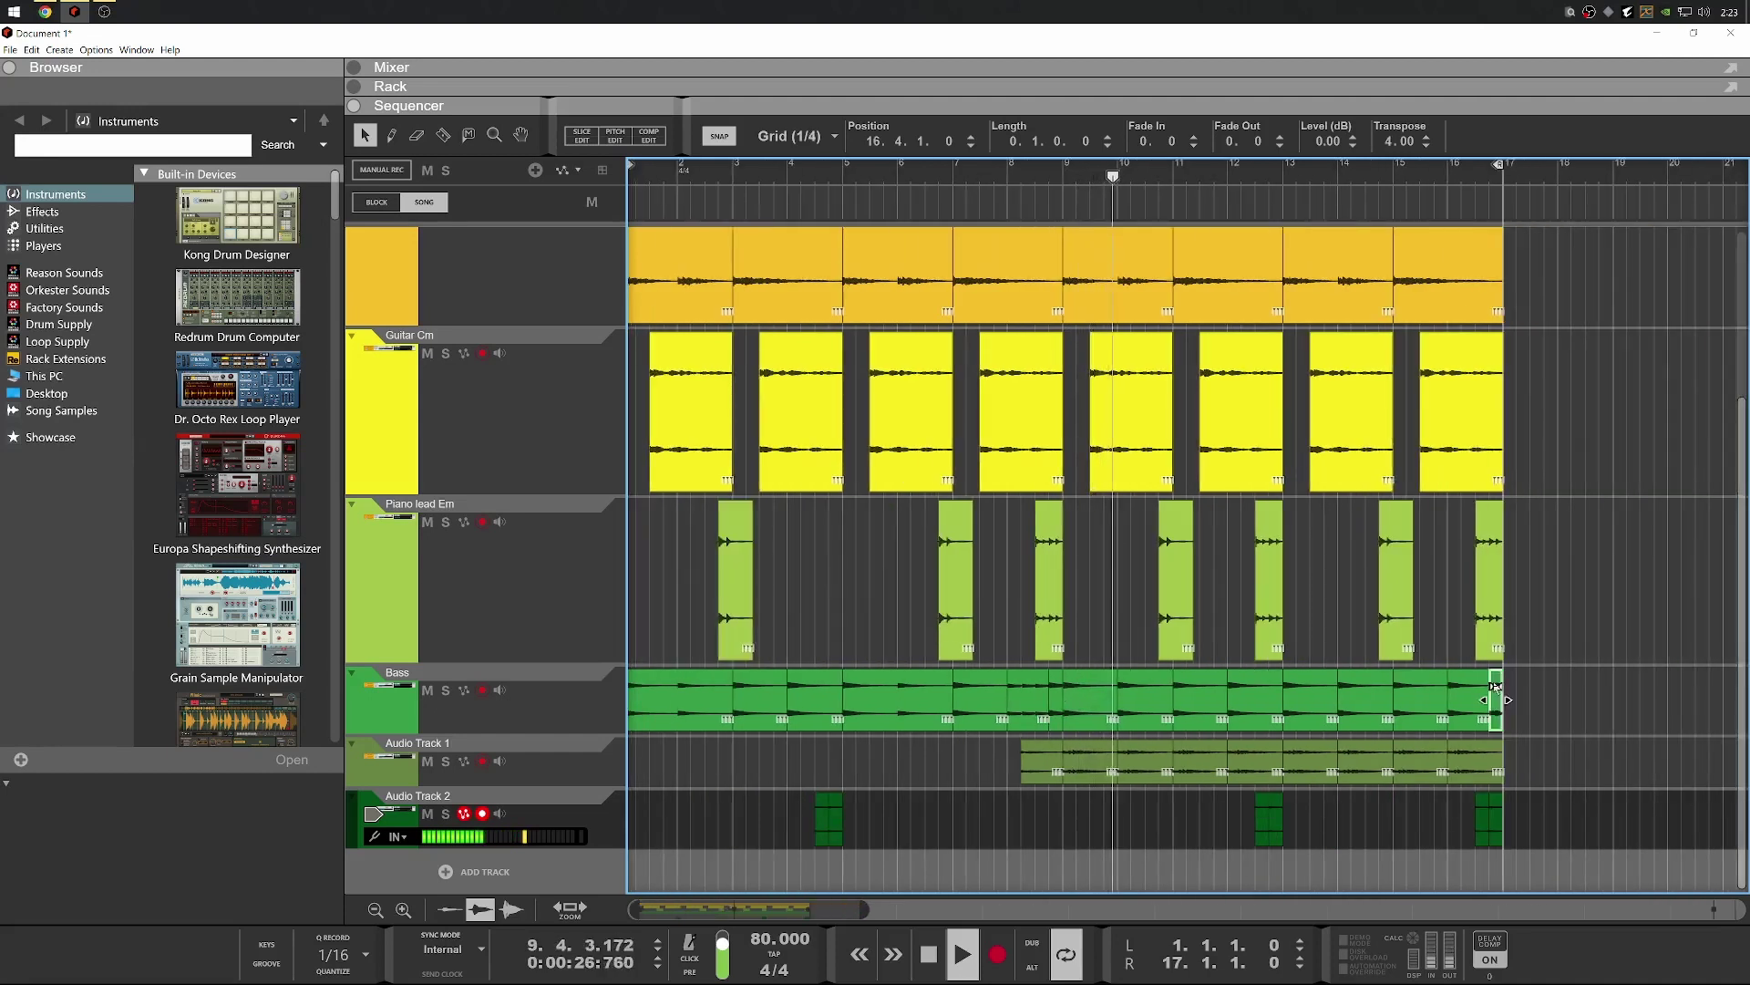
left_click(1428, 145)
left_click(1427, 146)
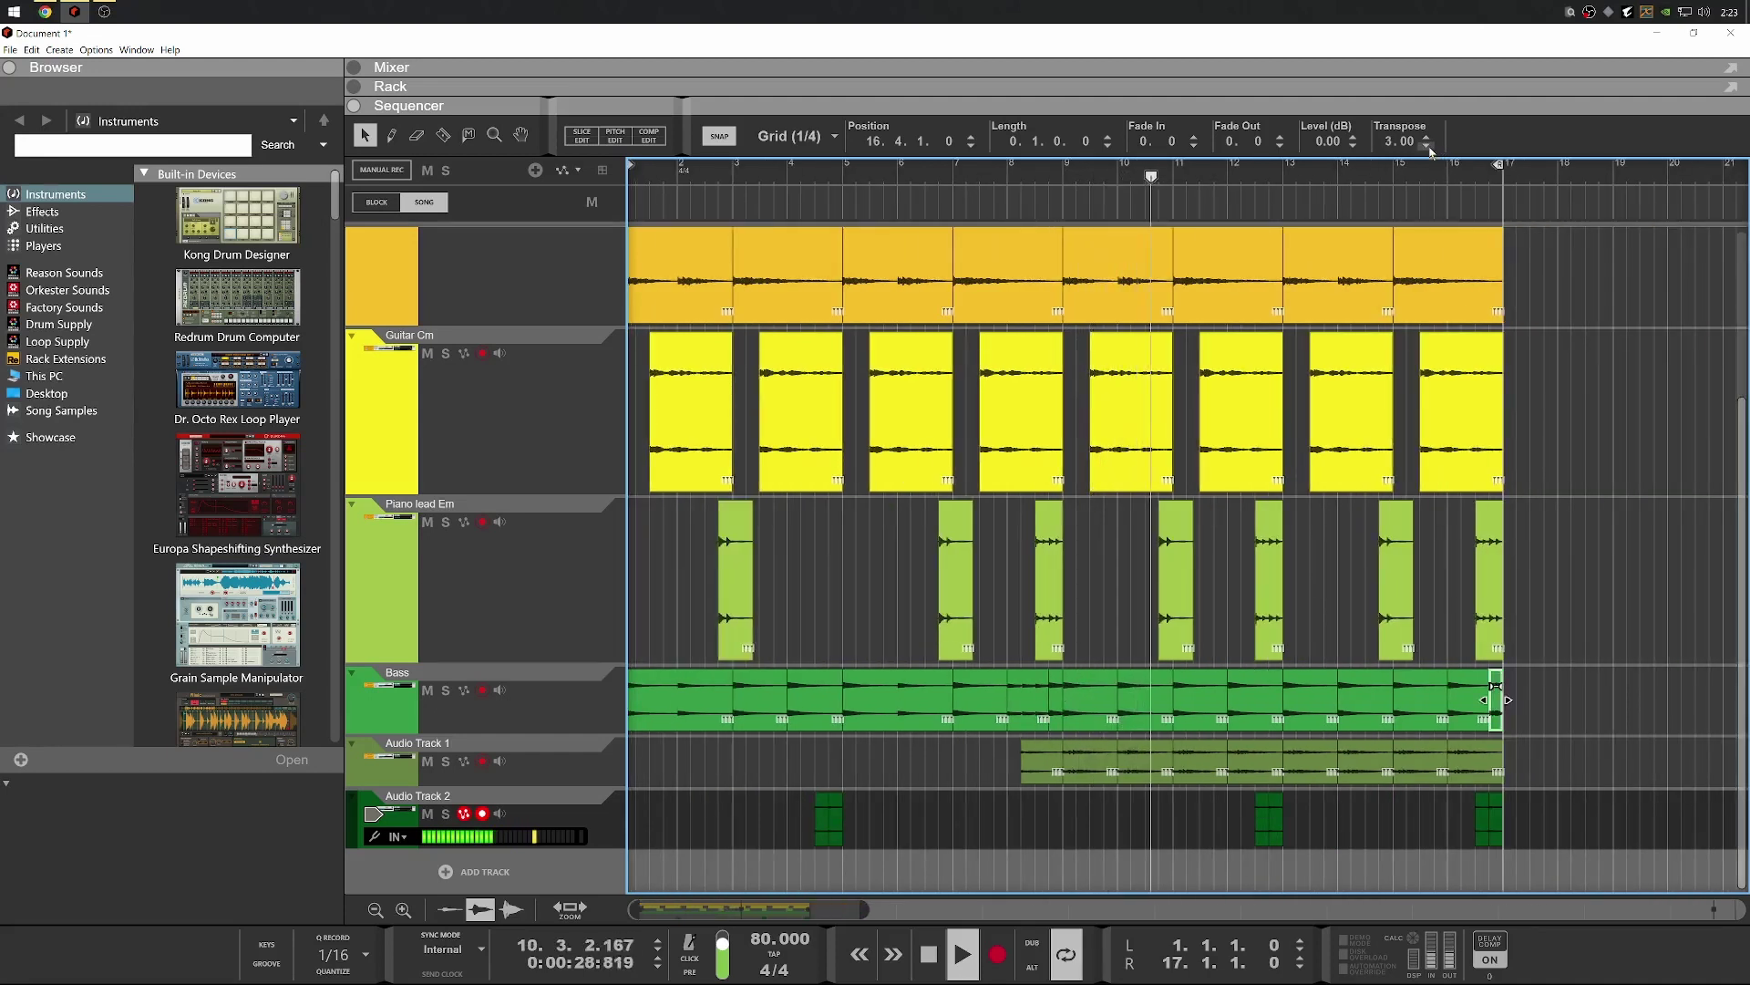
left_click(1447, 174)
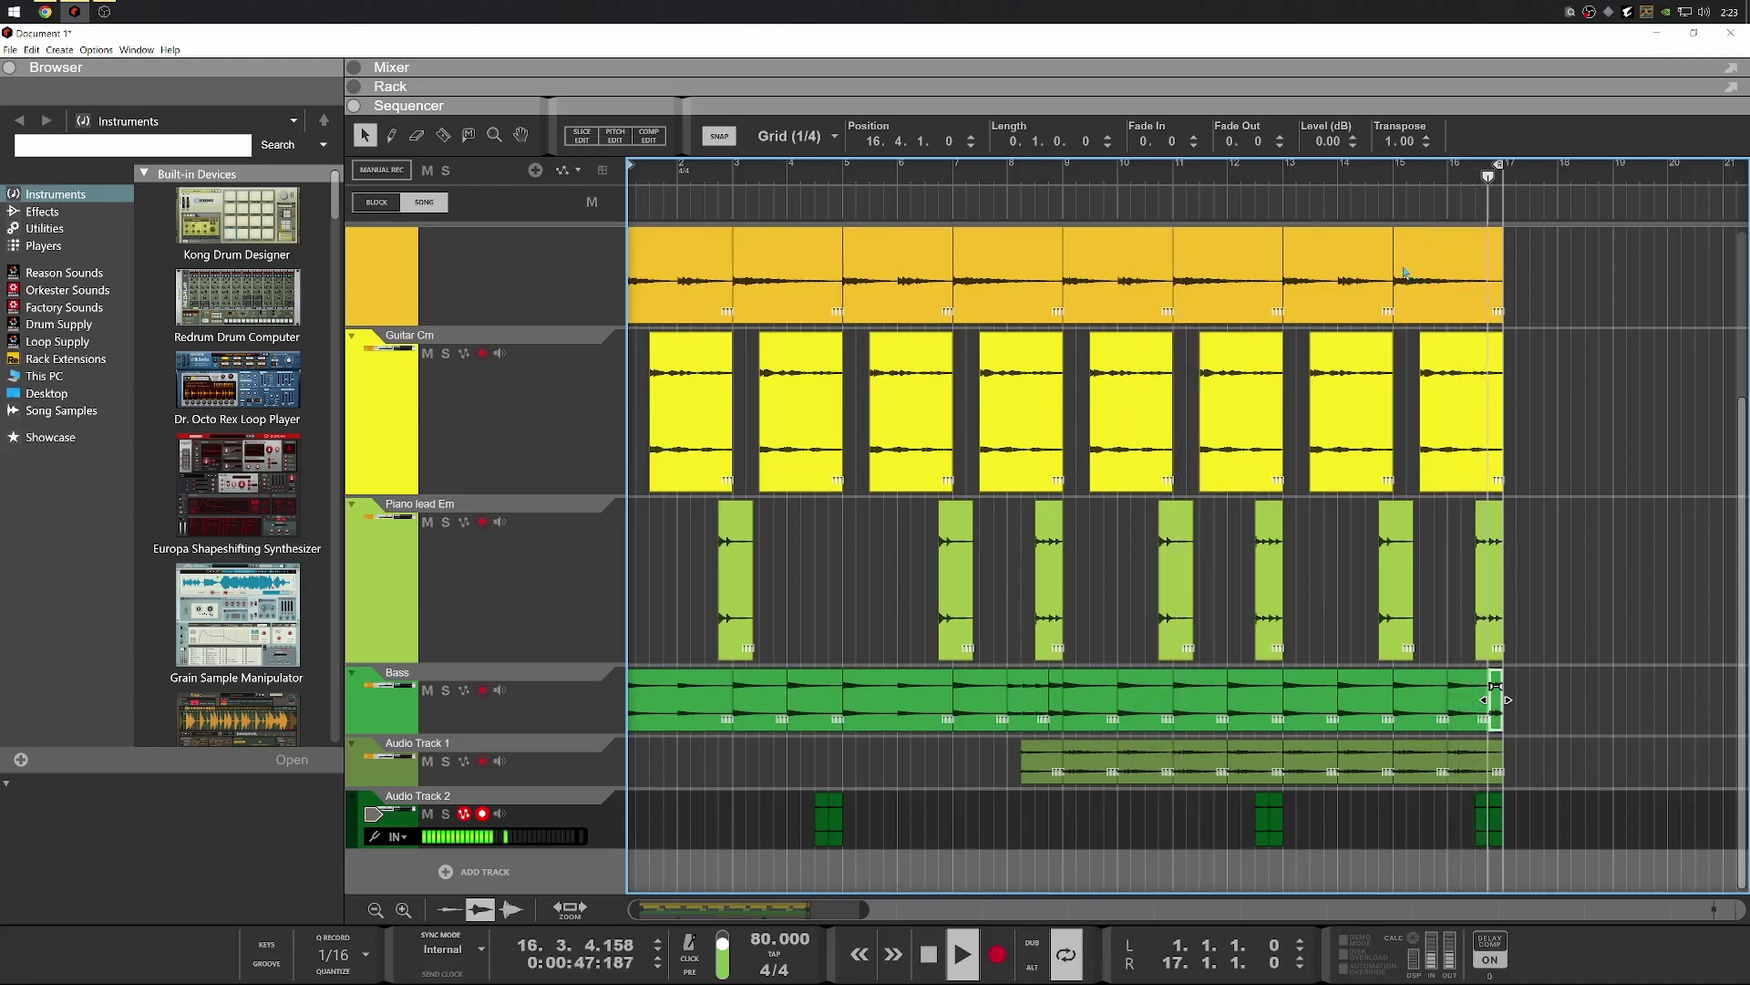
scroll(1586, 693, "up", 2)
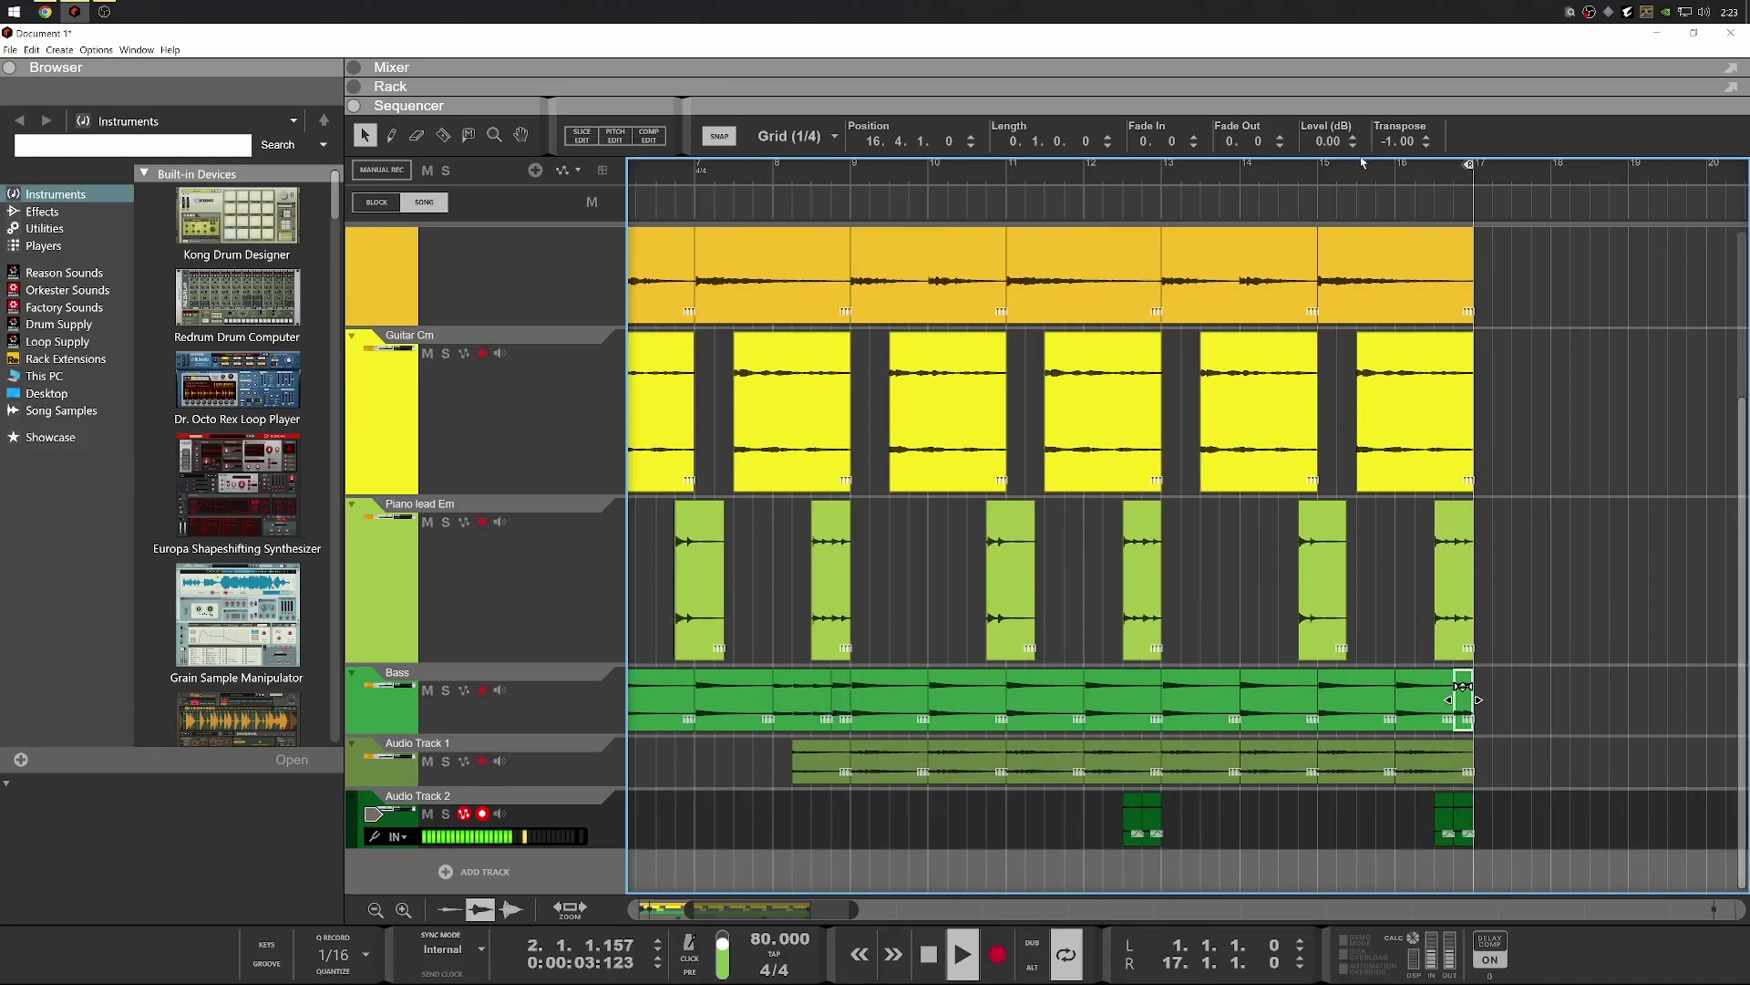
left_click(1311, 176)
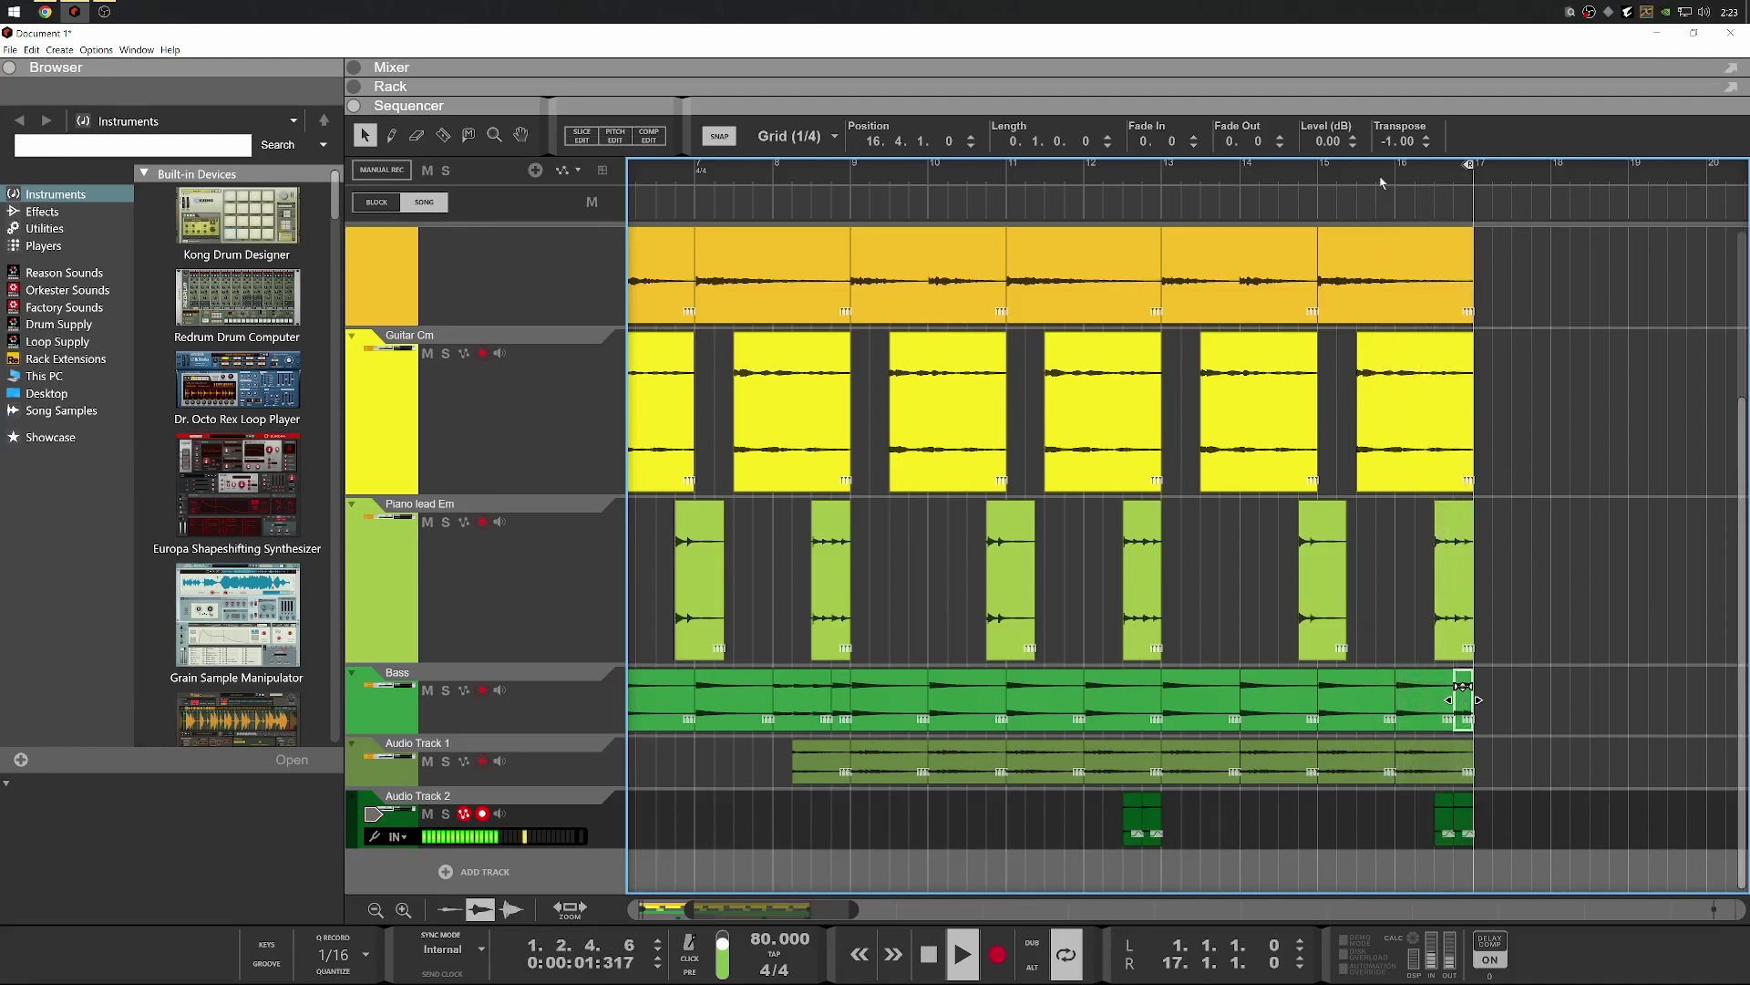
key("space")
Try the beat 4 Bass piece at bar 16 transposed to -3.00, playing from bar 15 beat 2
left_click(1338, 174)
key("space")
key("space")
key("space")
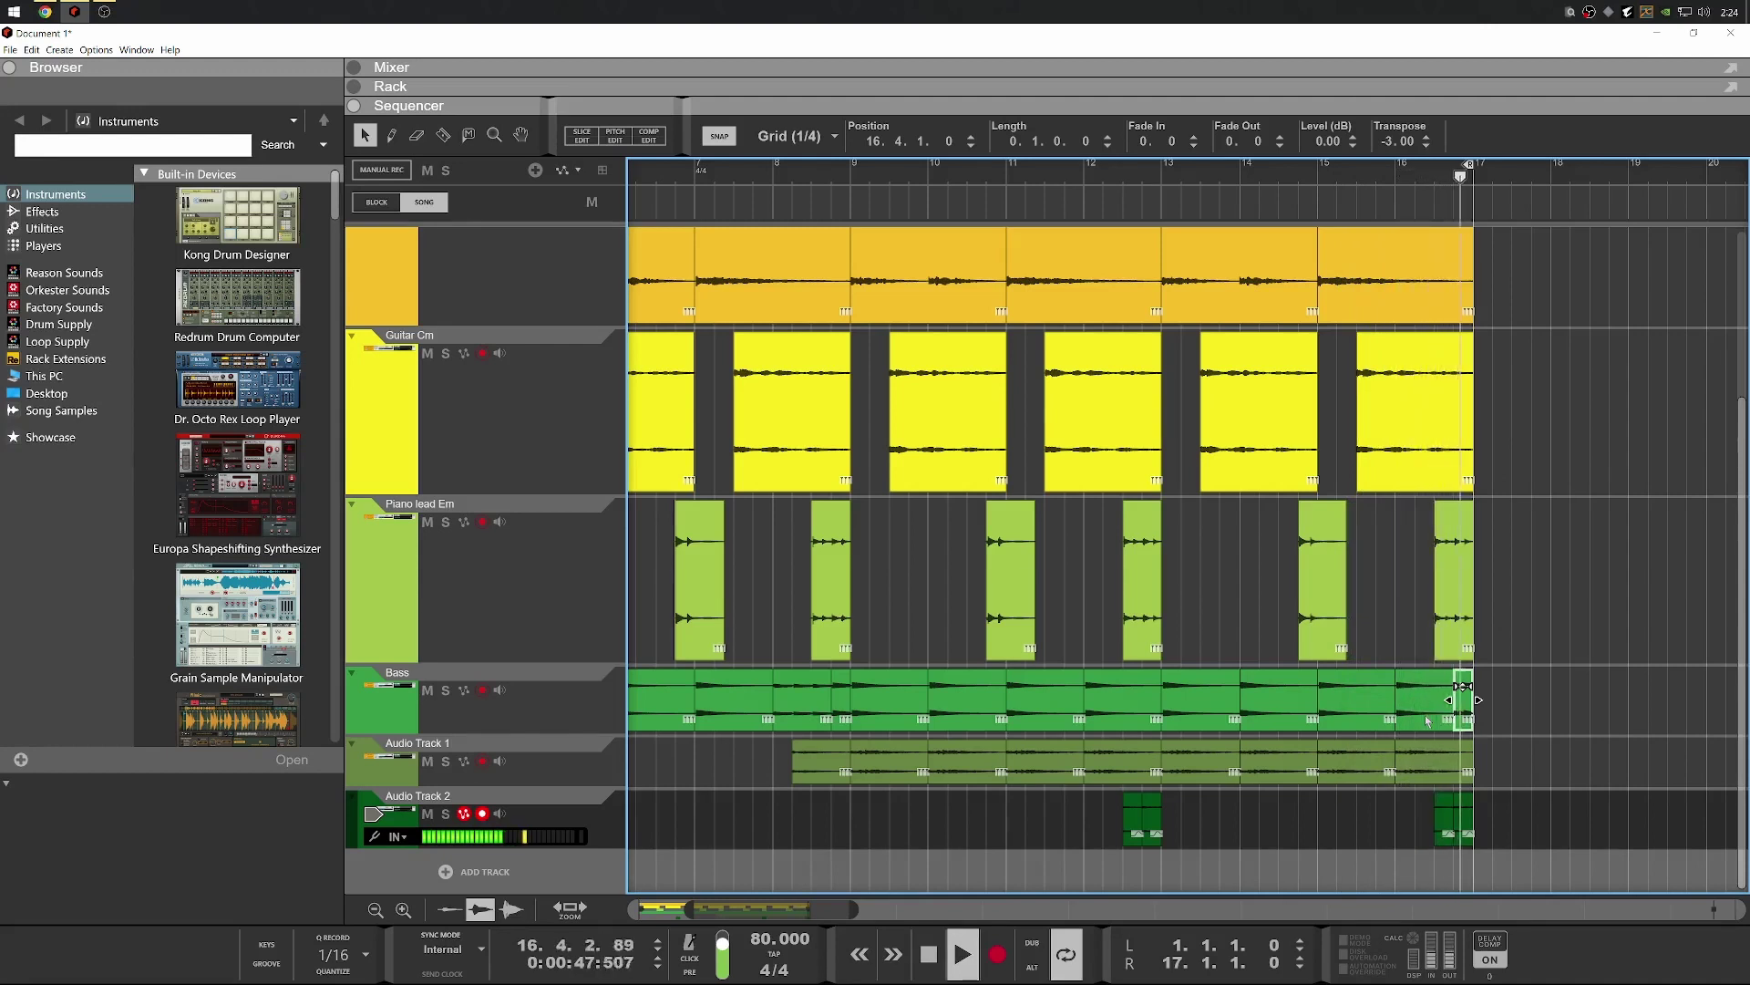
key("space")
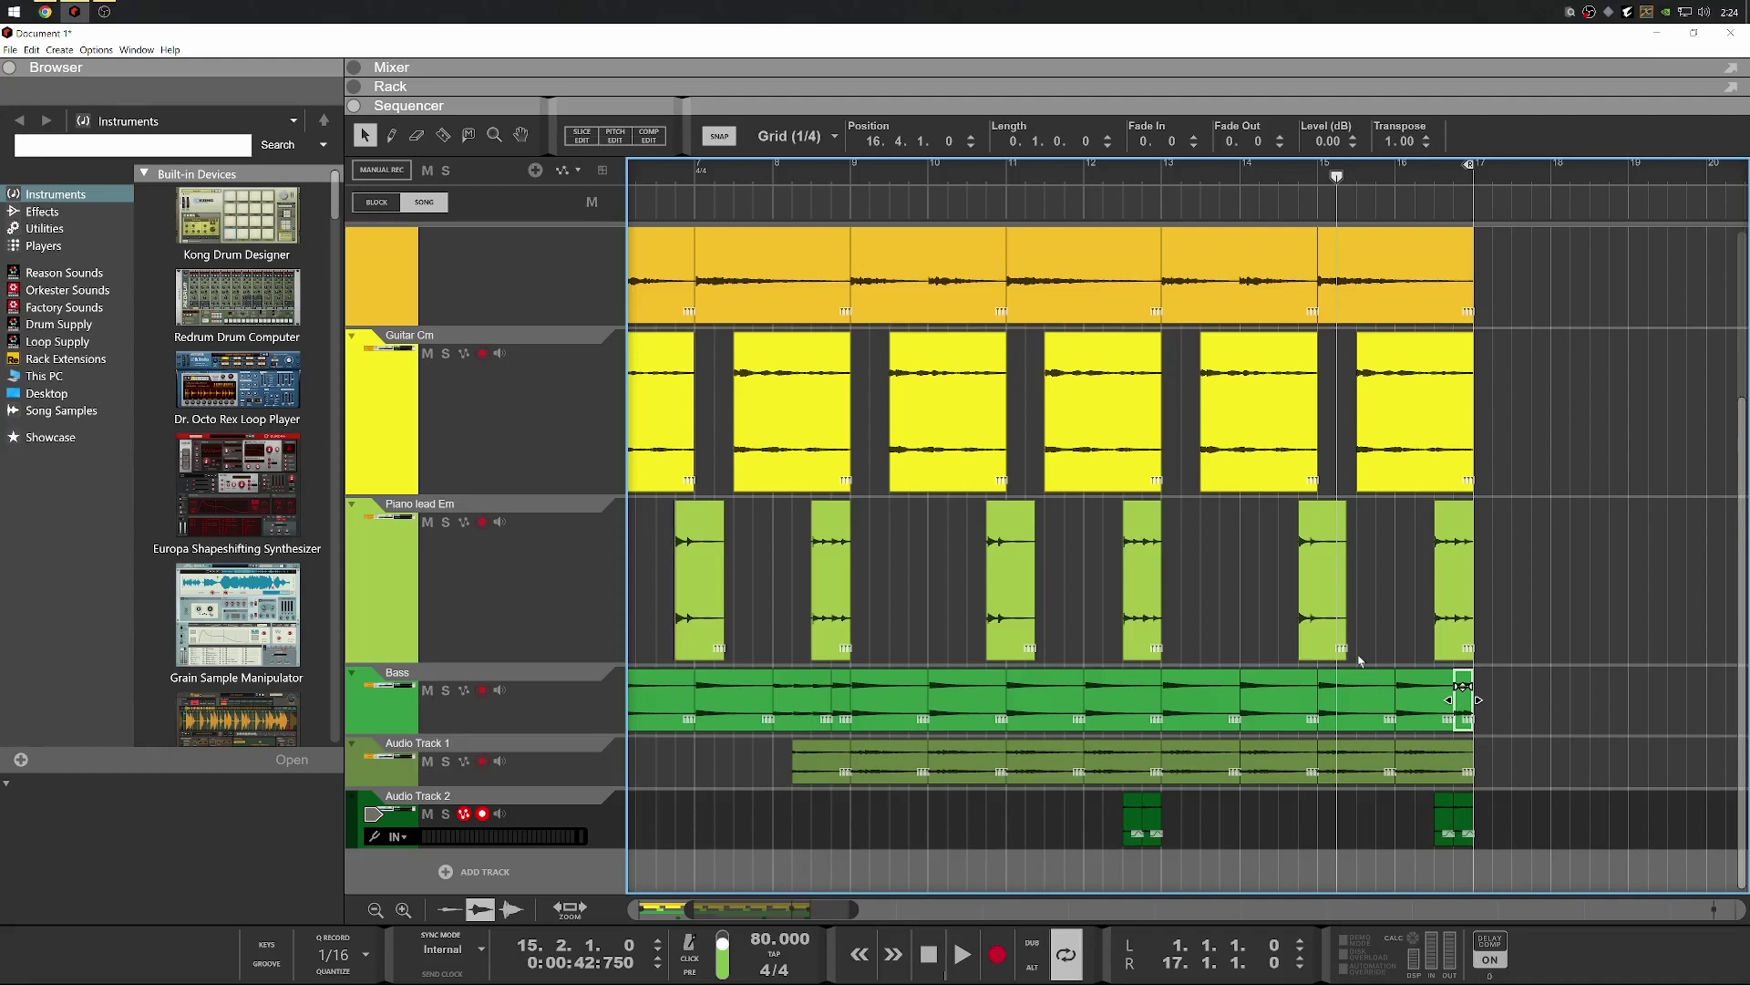
Reselect the last one-beat Bass piece and try it transposed to 2.00 and 1.00, playing back each version
left_click(1406, 690)
left_click(1465, 708)
scroll(1465, 709, "down", 4)
scroll(841, 706, "up", 3)
scroll(1529, 672, "up", 1)
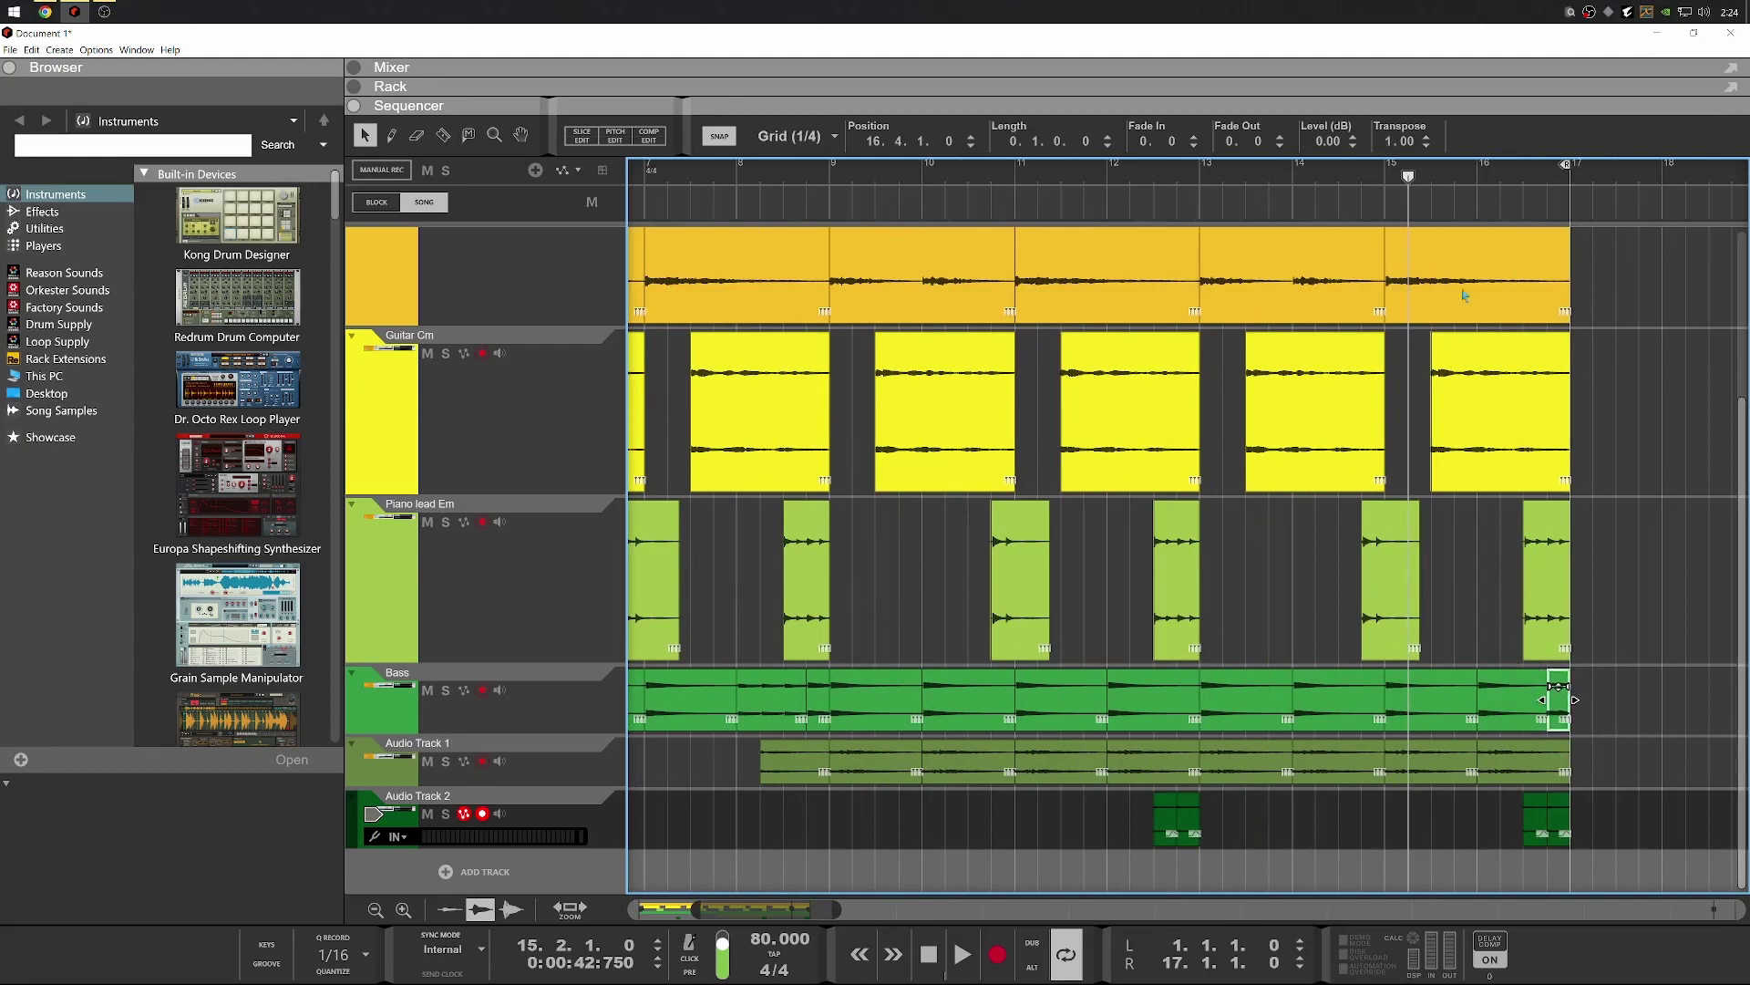
key("space")
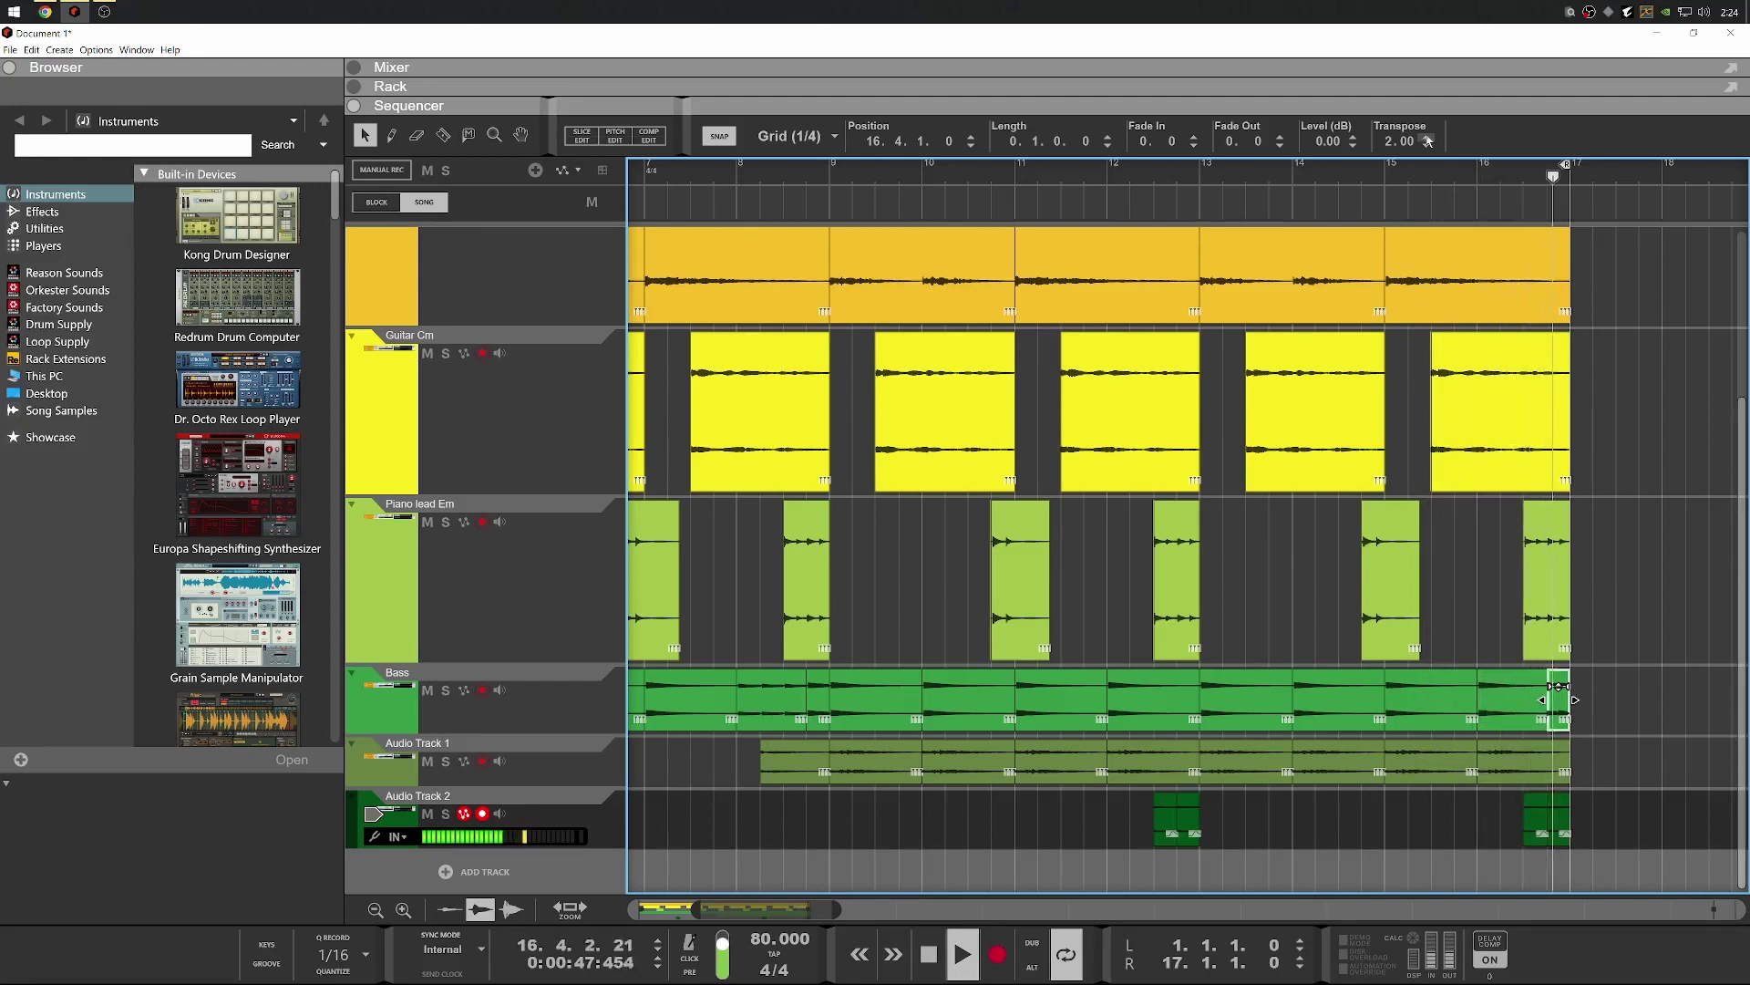
left_click(1428, 146)
key("space")
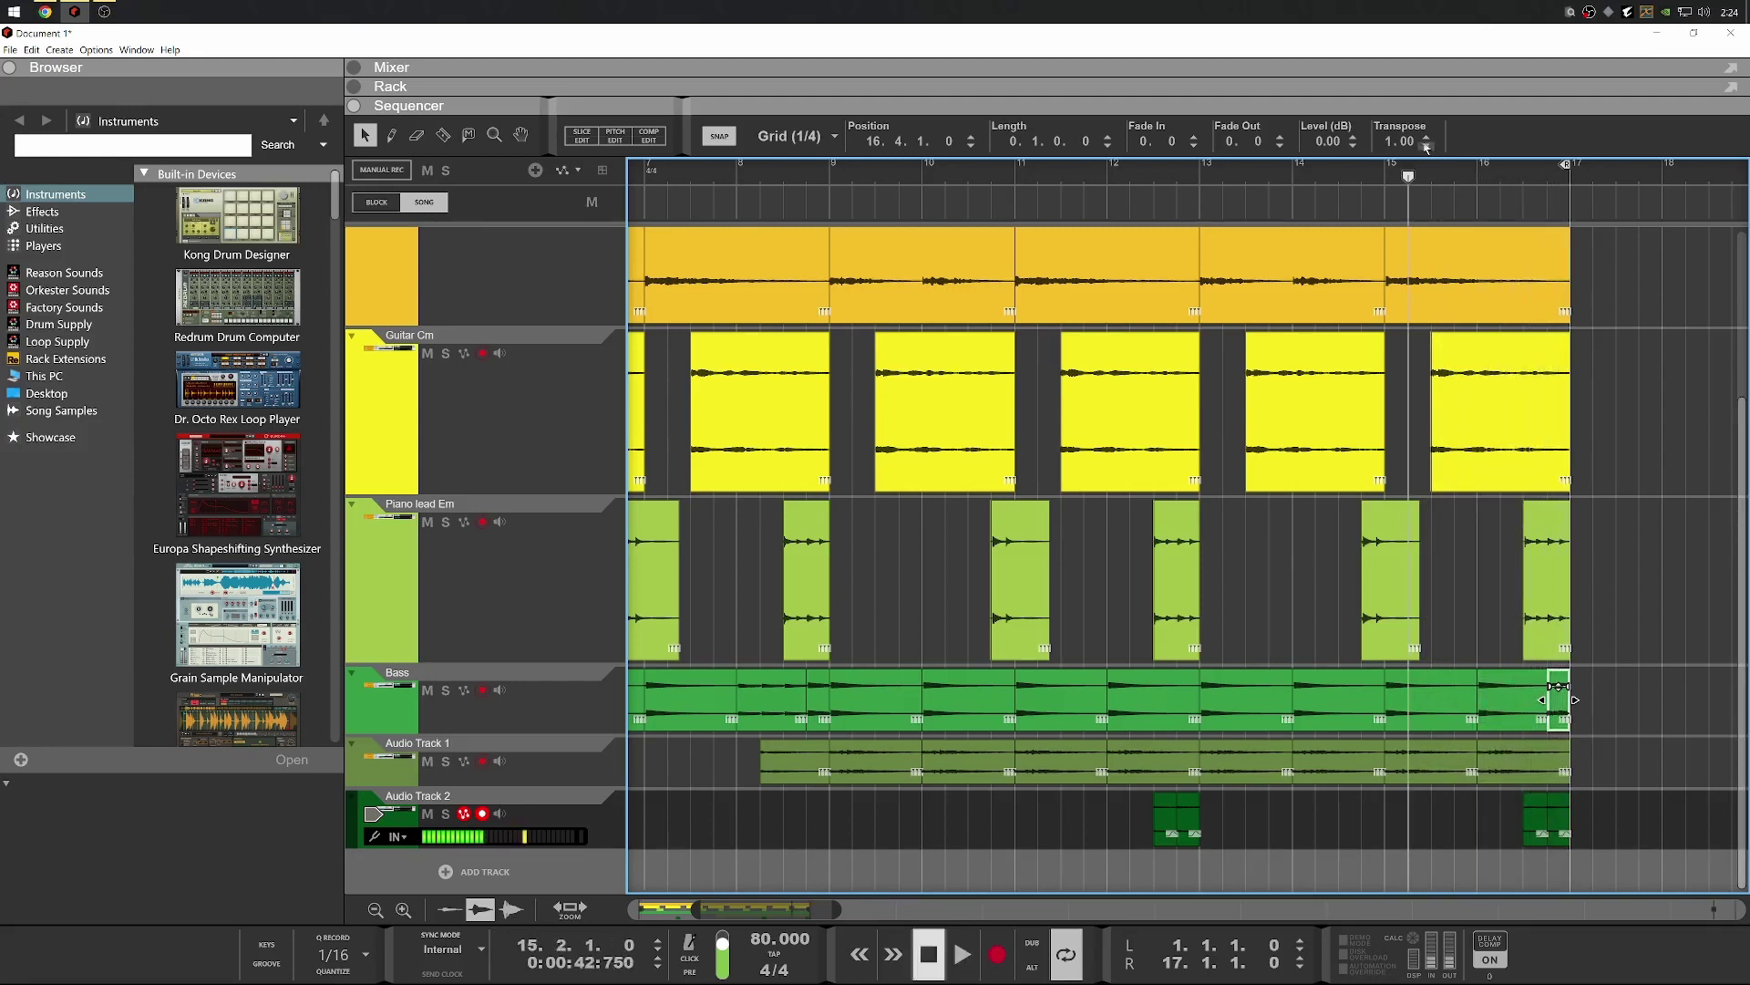
key("space")
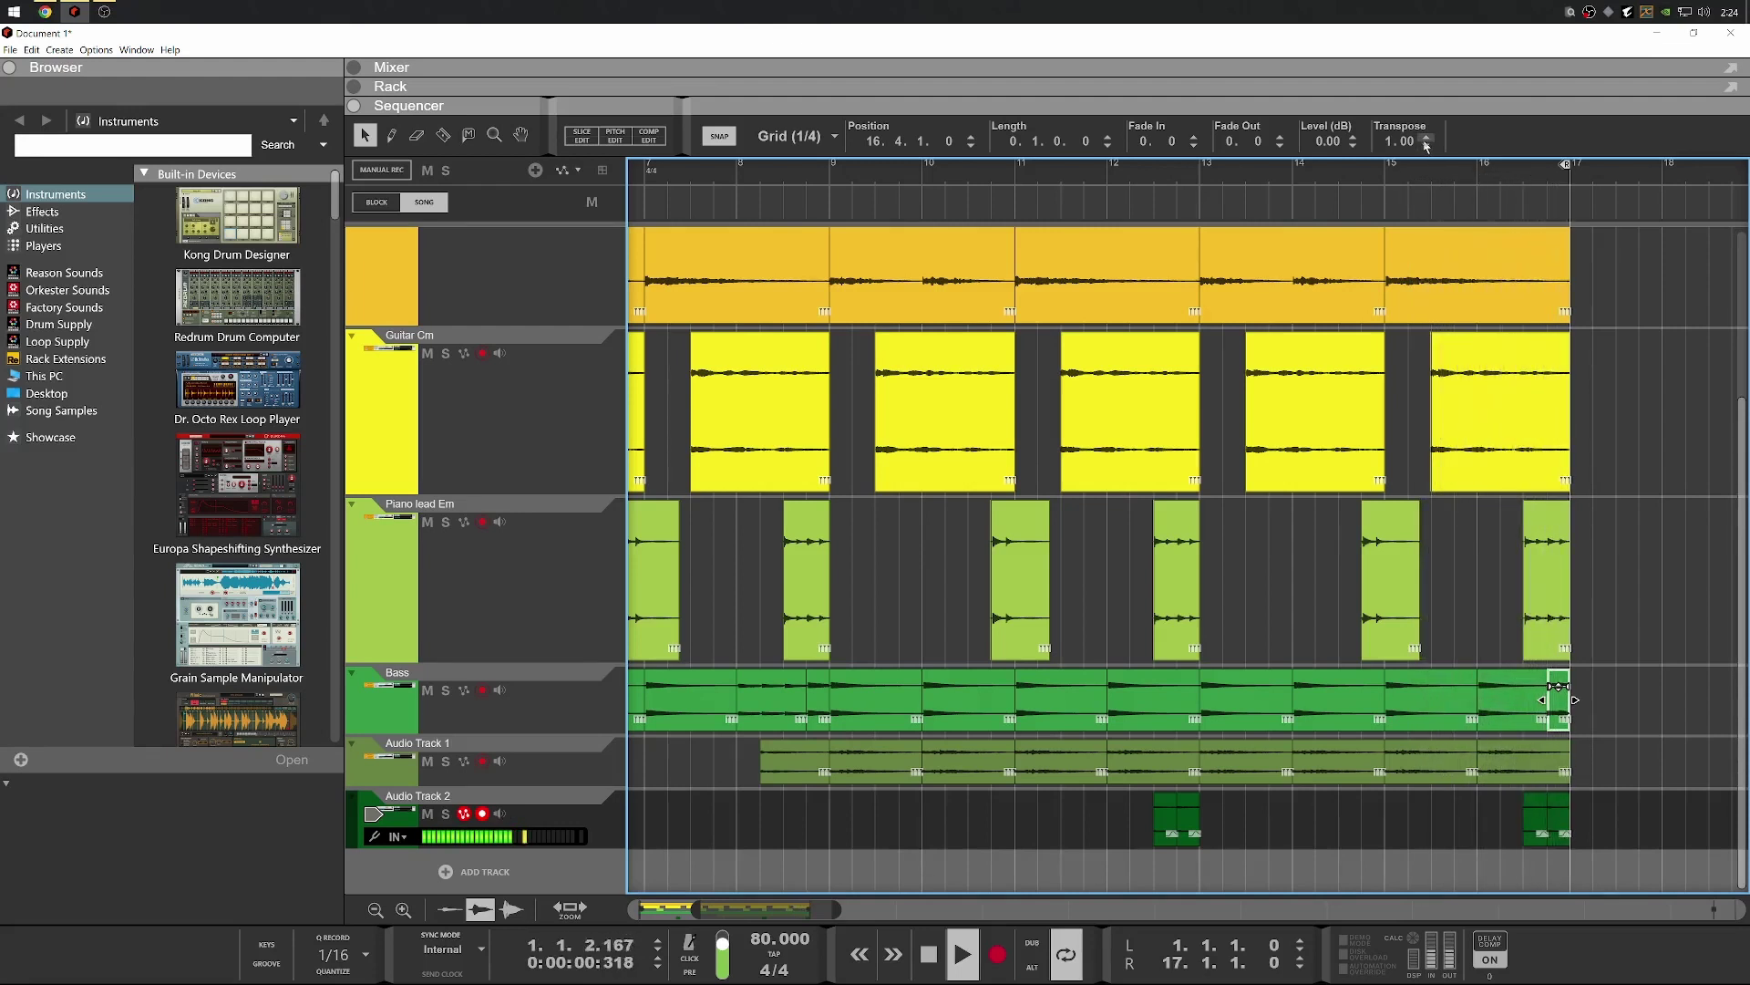
Set the transposition of the last one-beat Bass piece to 3.00 and play it from bar 15 beat 2
left_click(1426, 137)
key("space")
key("space")
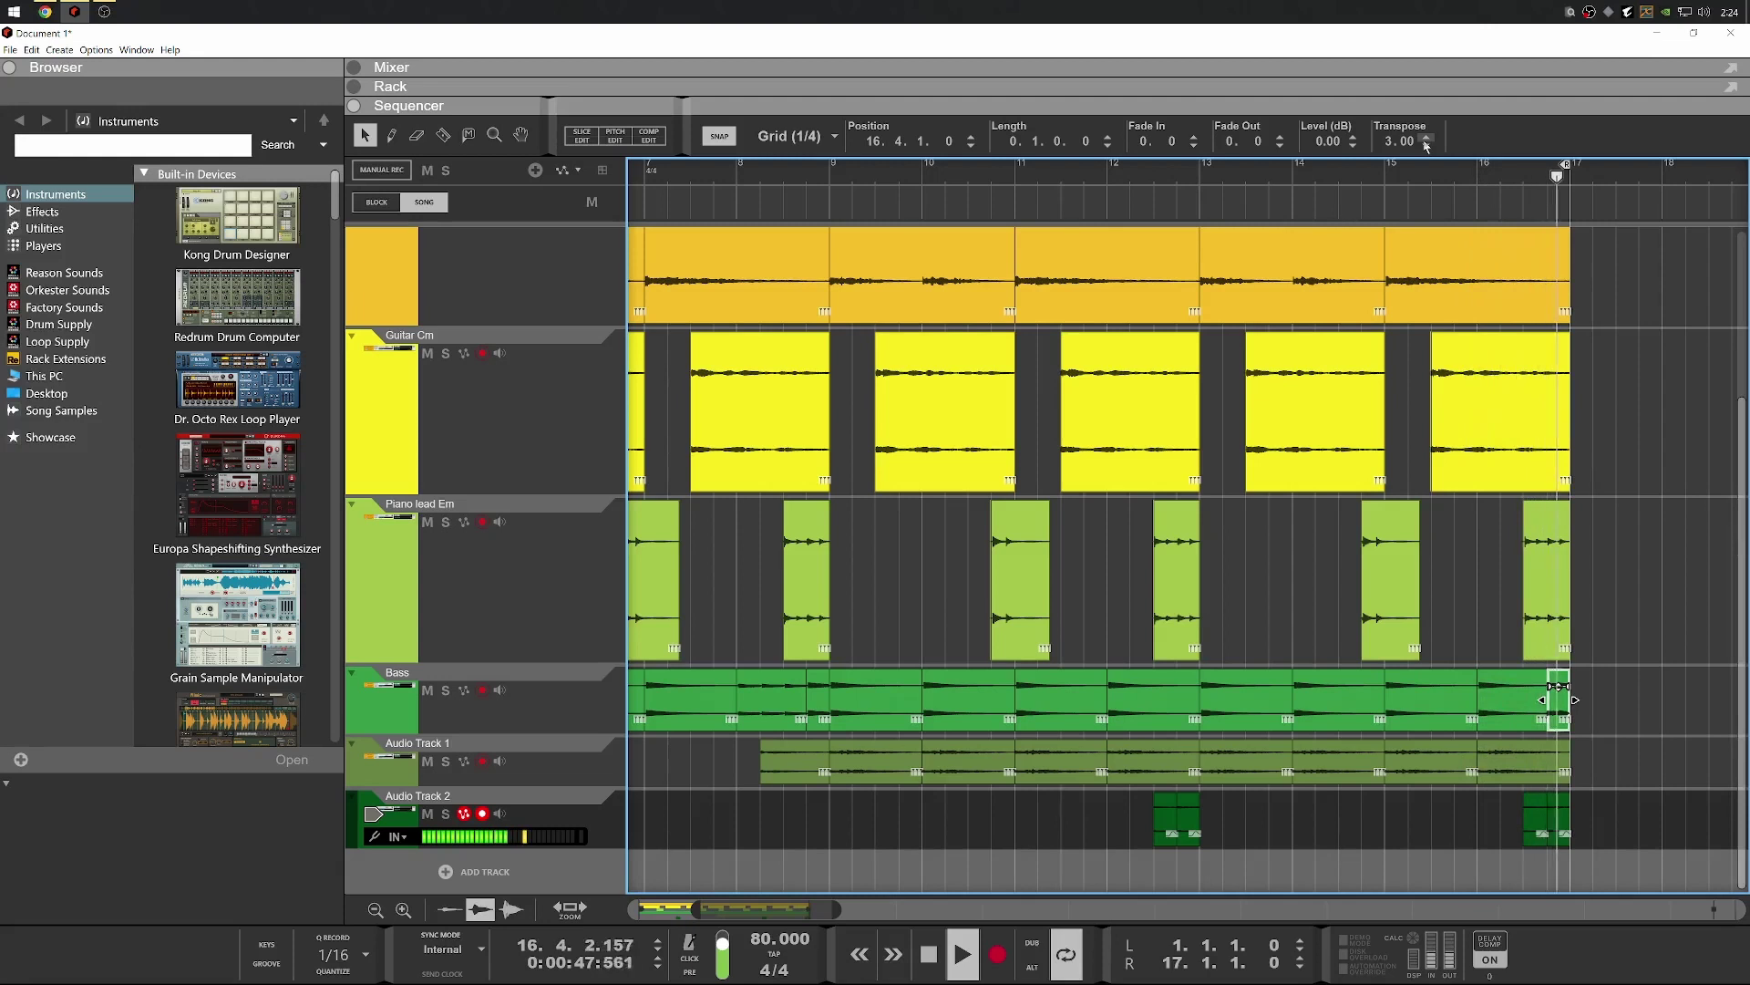
Extend the last one-beat Bass piece past the loop end to a length of 0.1.1.30 and split it at bar 17
scroll(1541, 699, "up", 6)
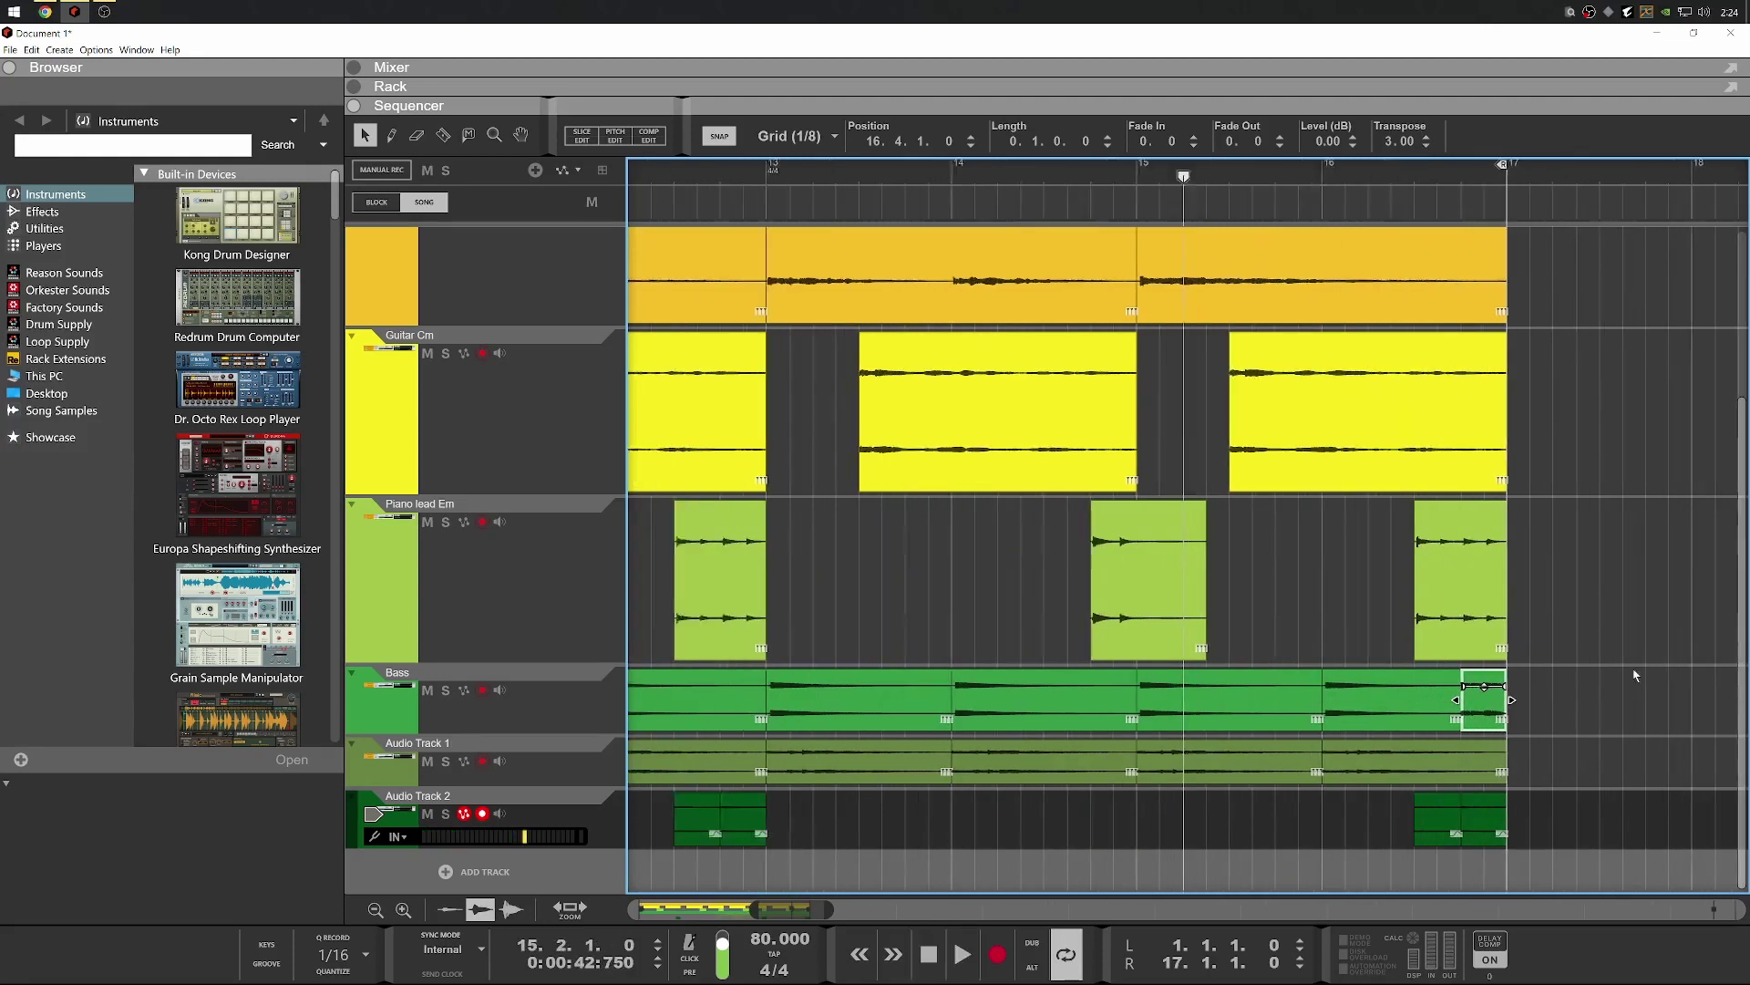
scroll(1539, 698, "up", 2)
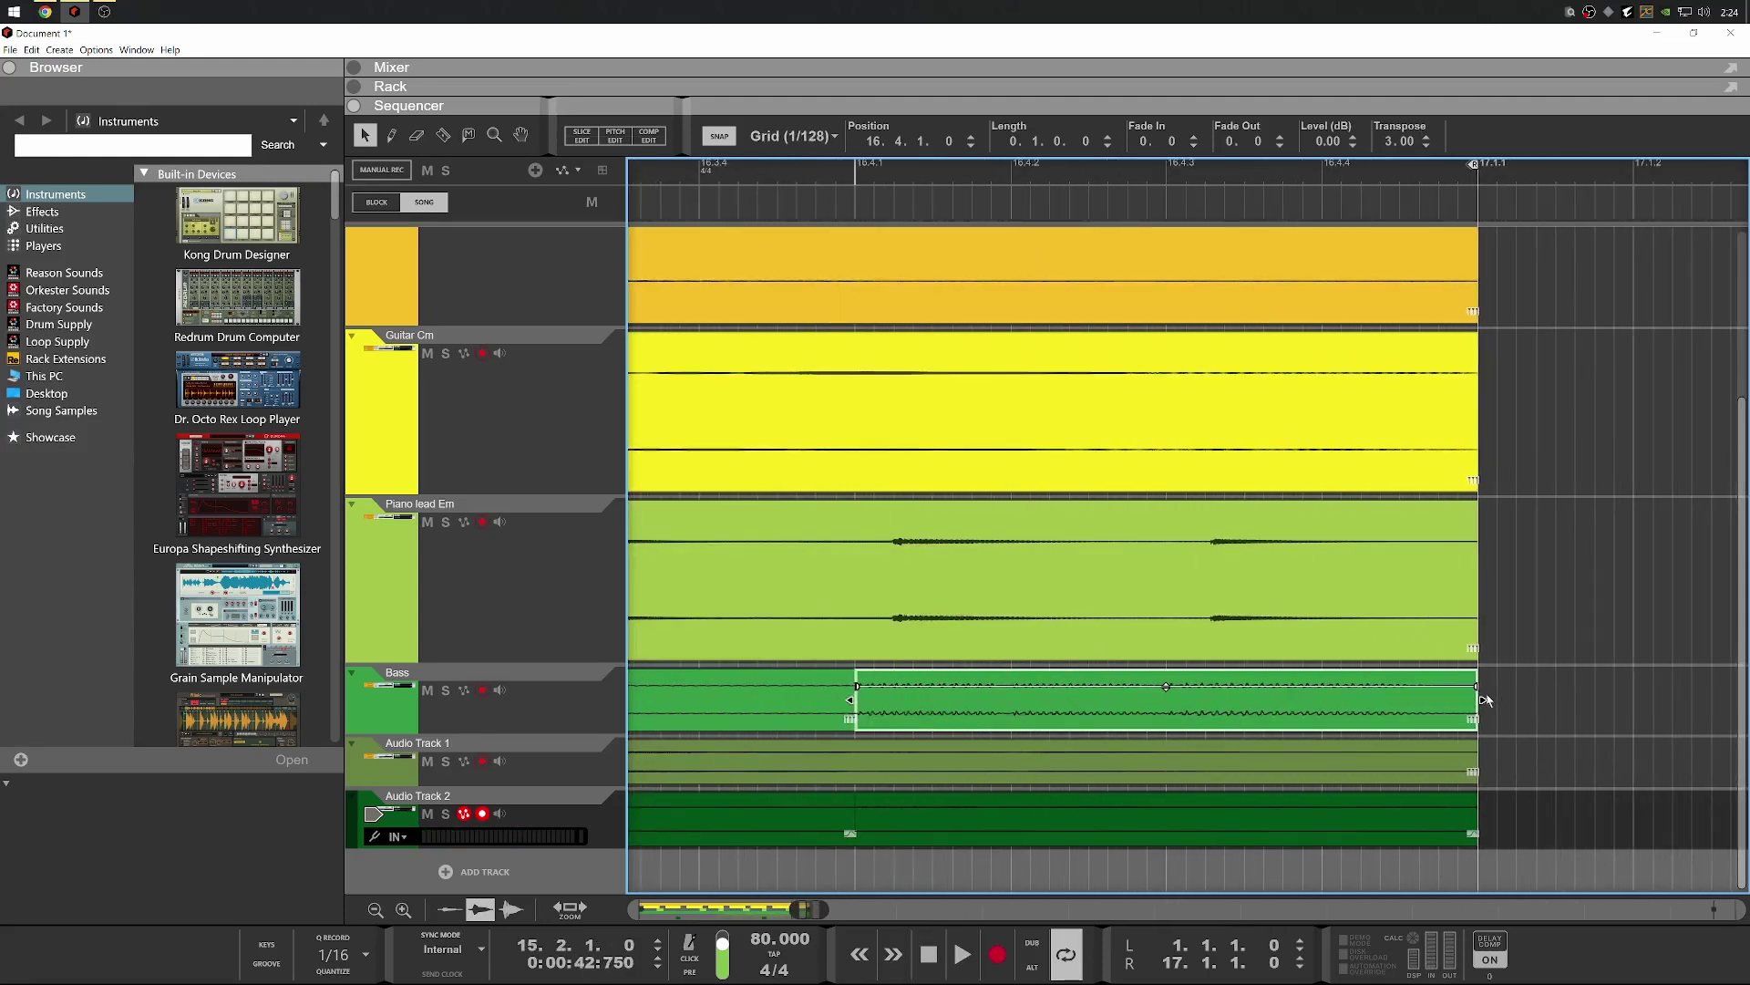
left_click_drag(1483, 699, 1653, 700)
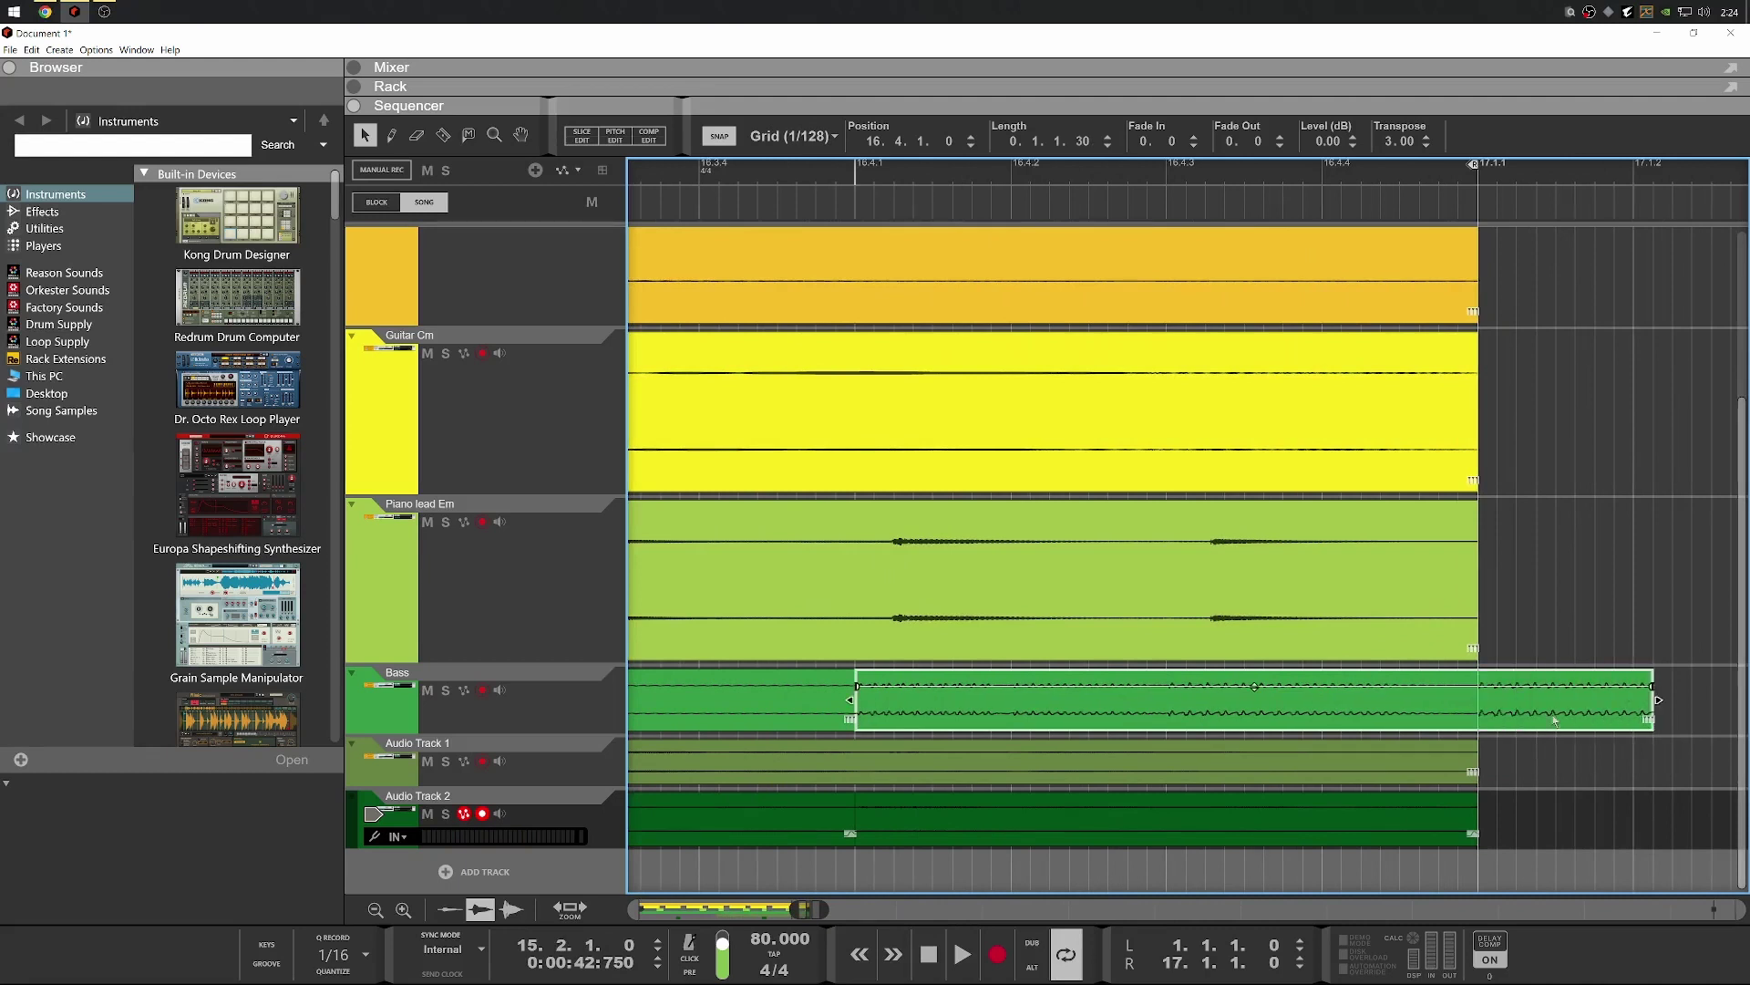
double_click(1465, 720)
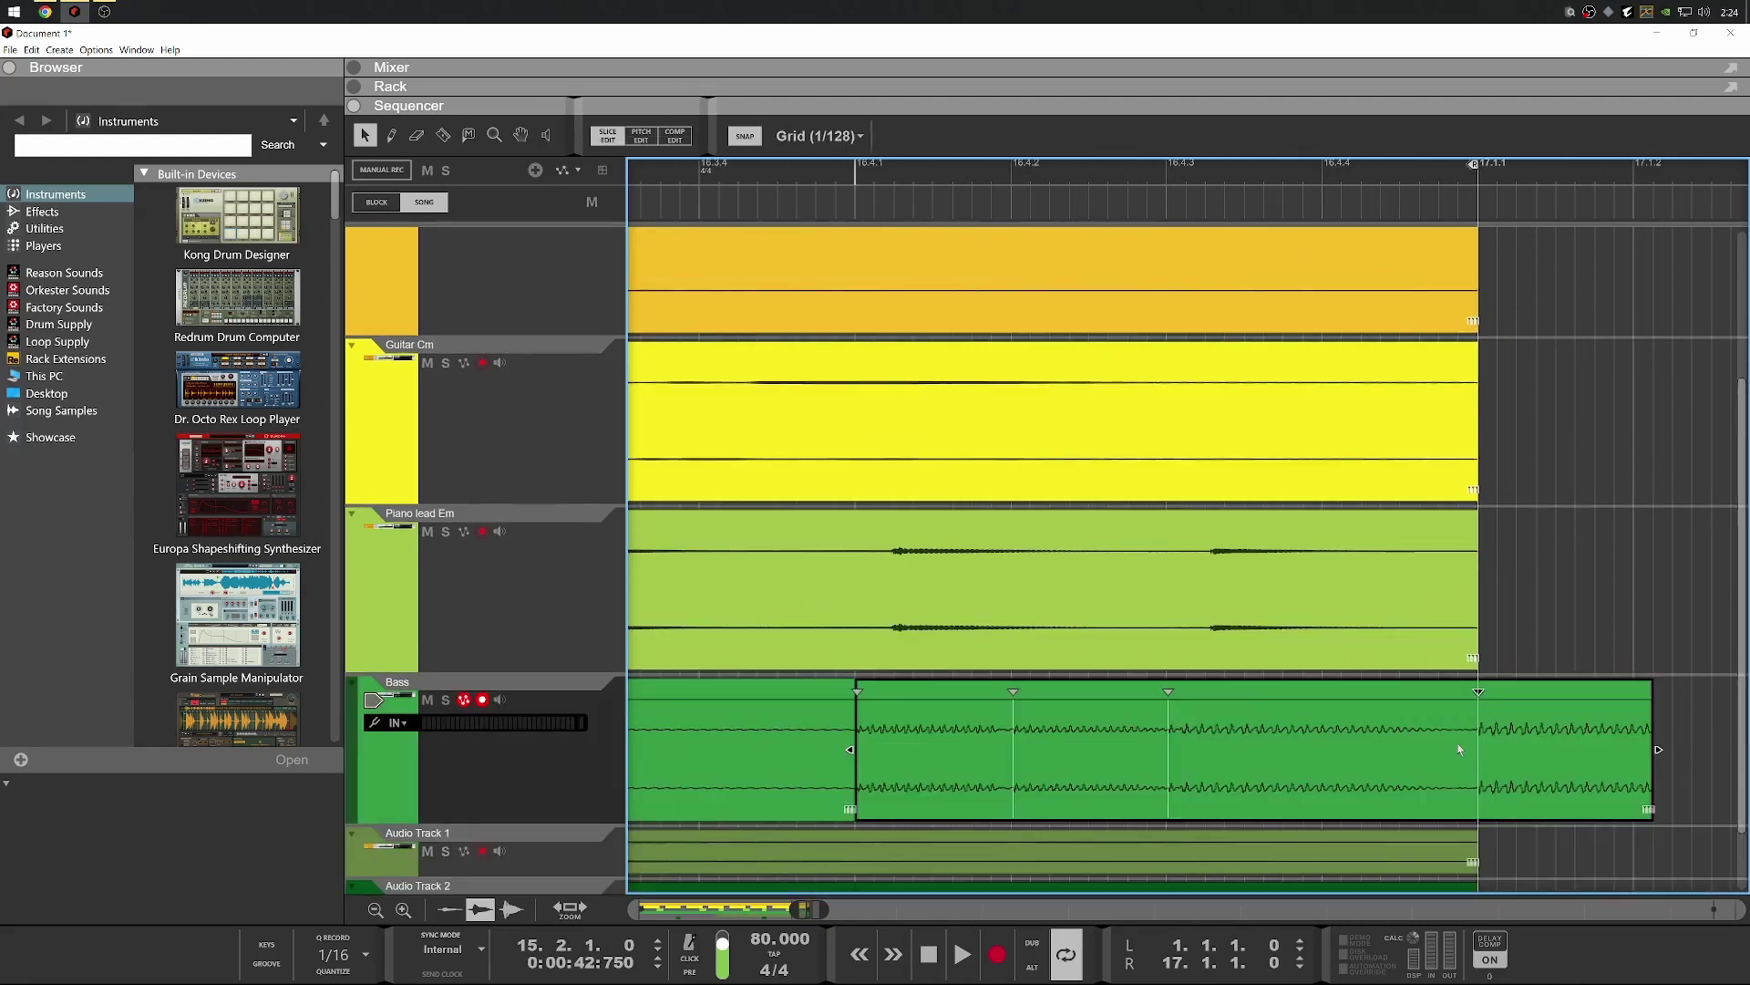
right_click(1459, 749)
left_click(1485, 673)
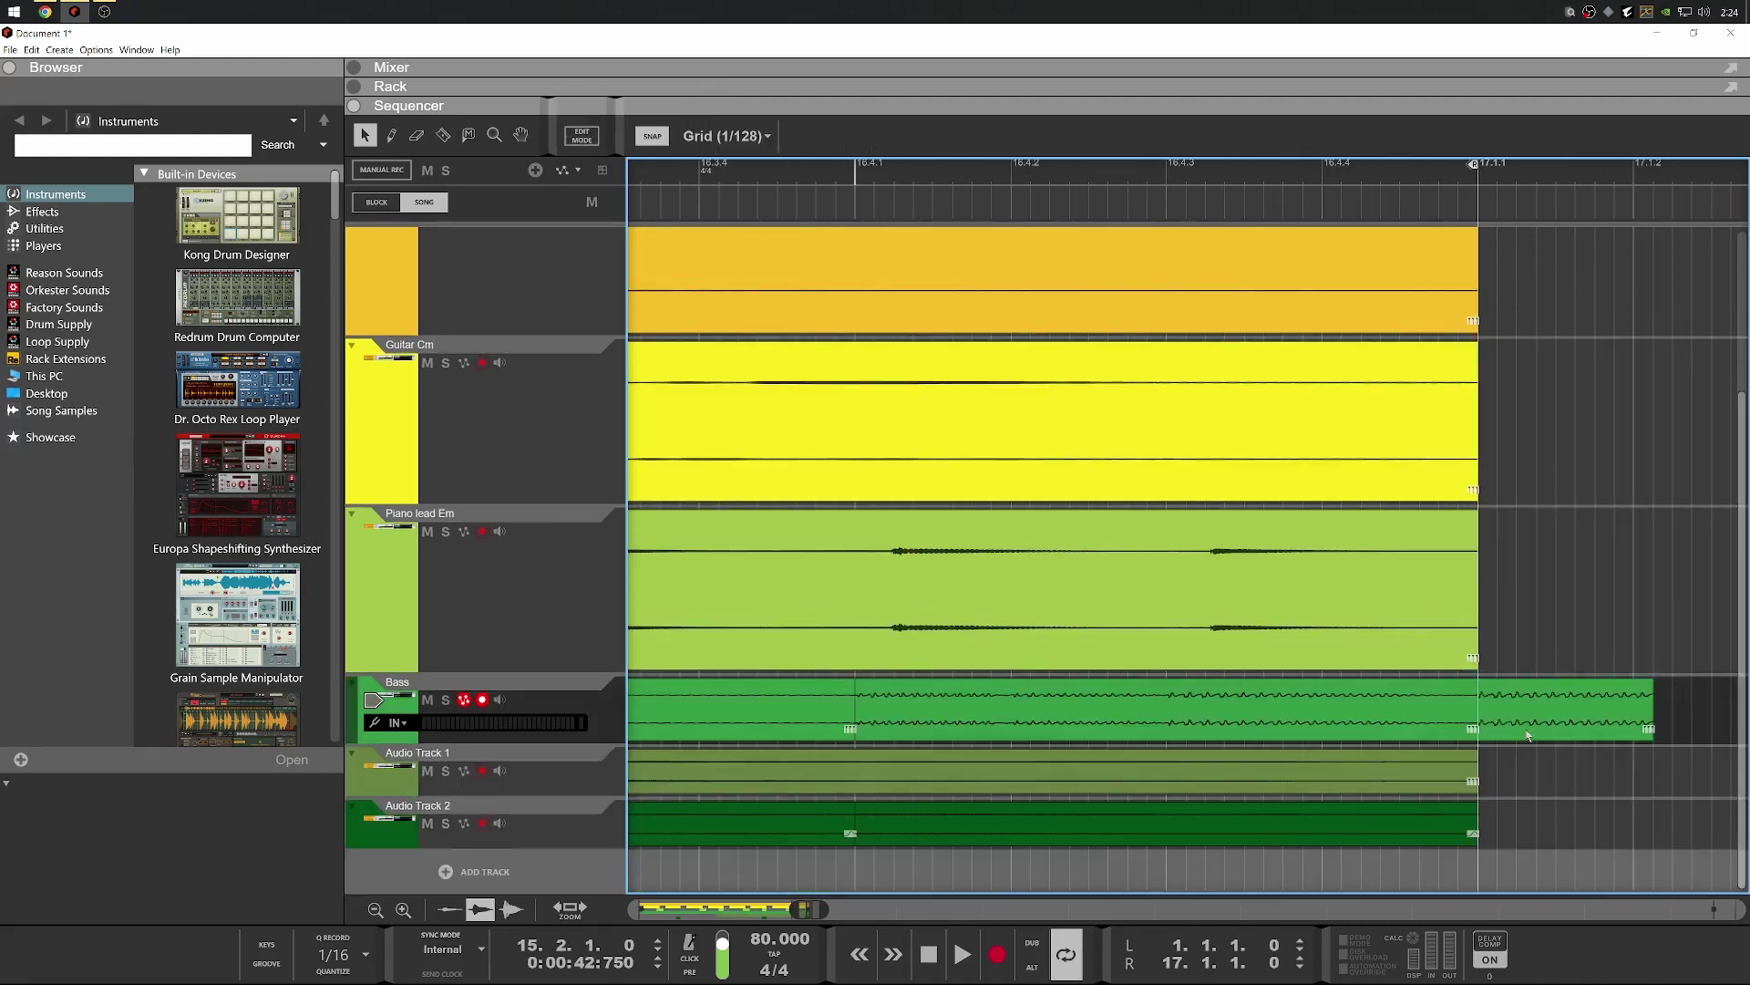
Delete the Bass overhang after bar 17 and set the remaining one-beat piece's fade out to 0.5
left_click(1529, 735)
key("Delete")
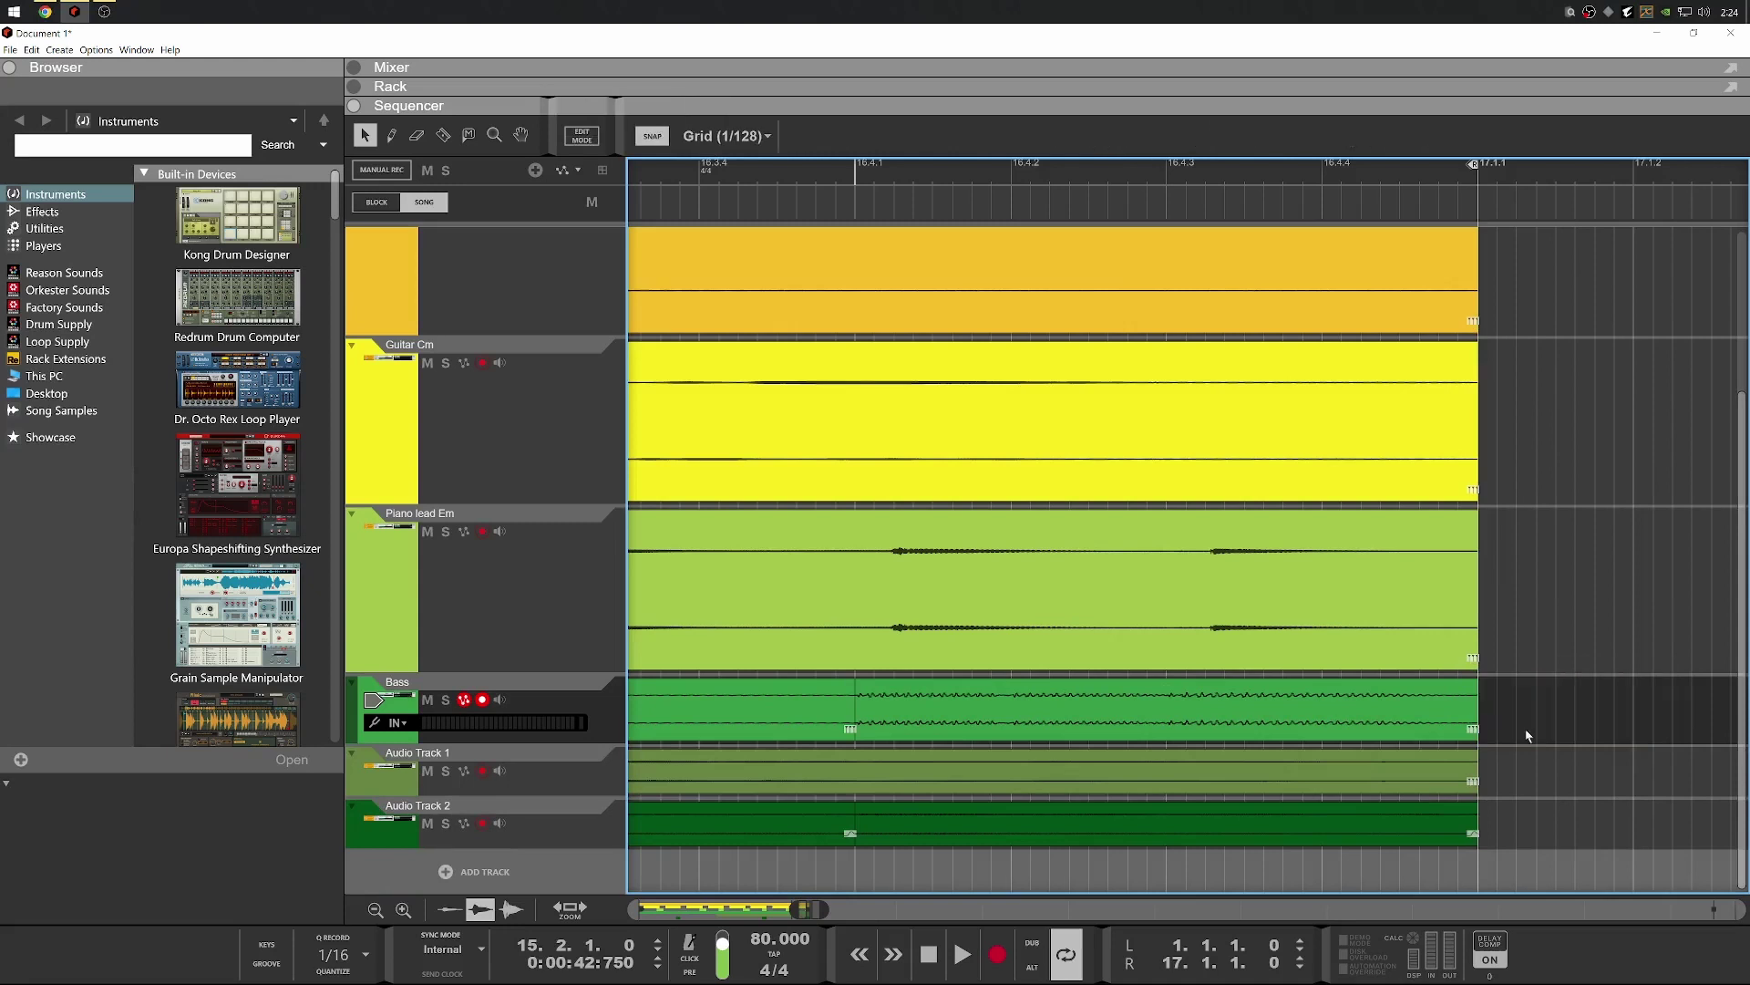
left_click(1181, 700)
left_click_drag(1260, 144, 1254, 132)
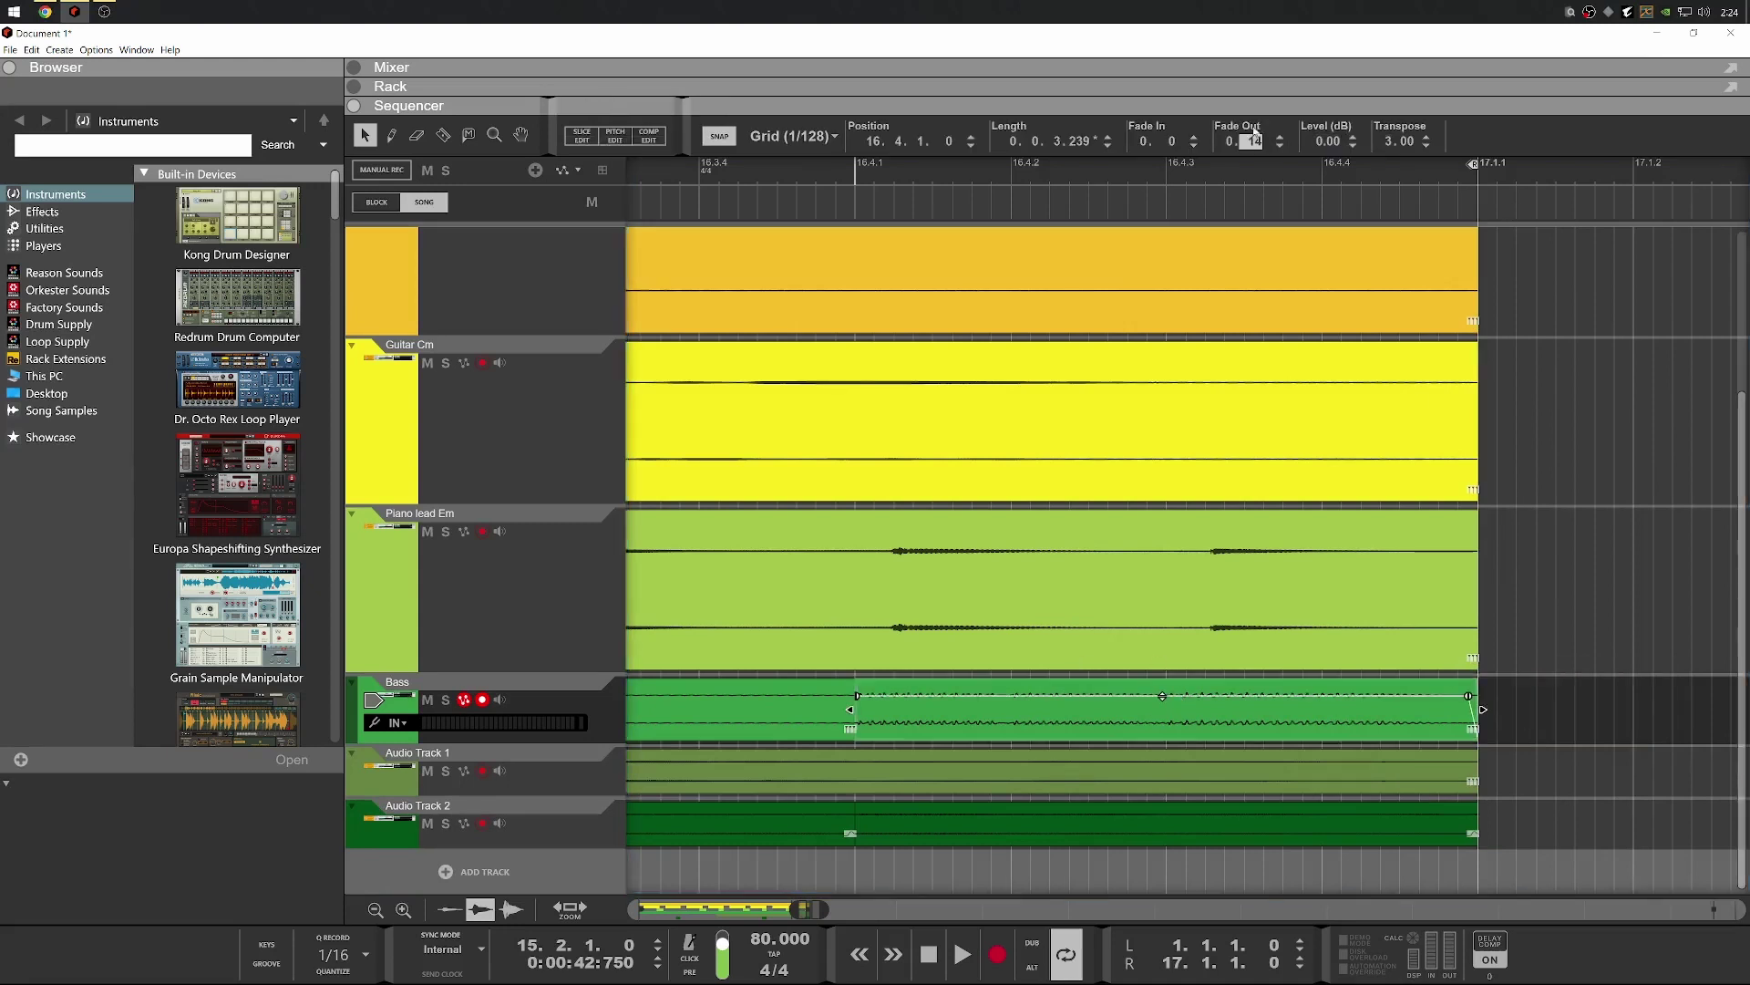
Play the arrangement from bar 15 beat 2 across the loop point to check the end of the Bass line
key("space")
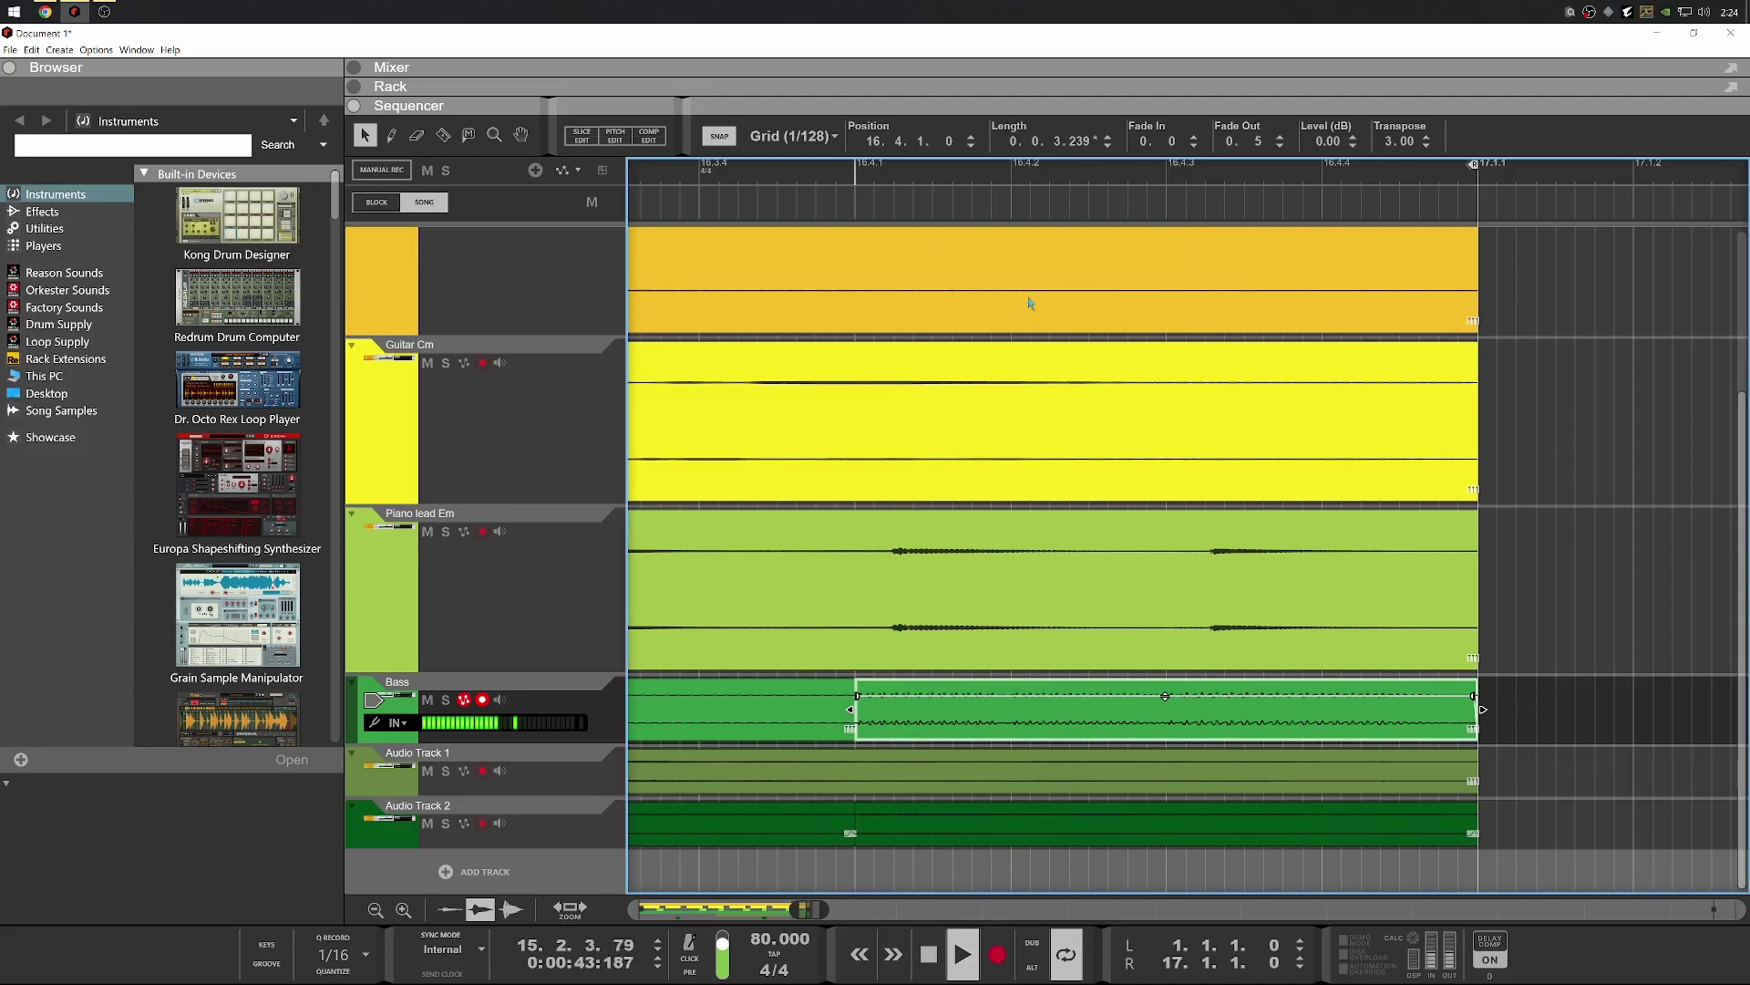
scroll(1039, 446, "down", 3)
scroll(1048, 461, "down", 2)
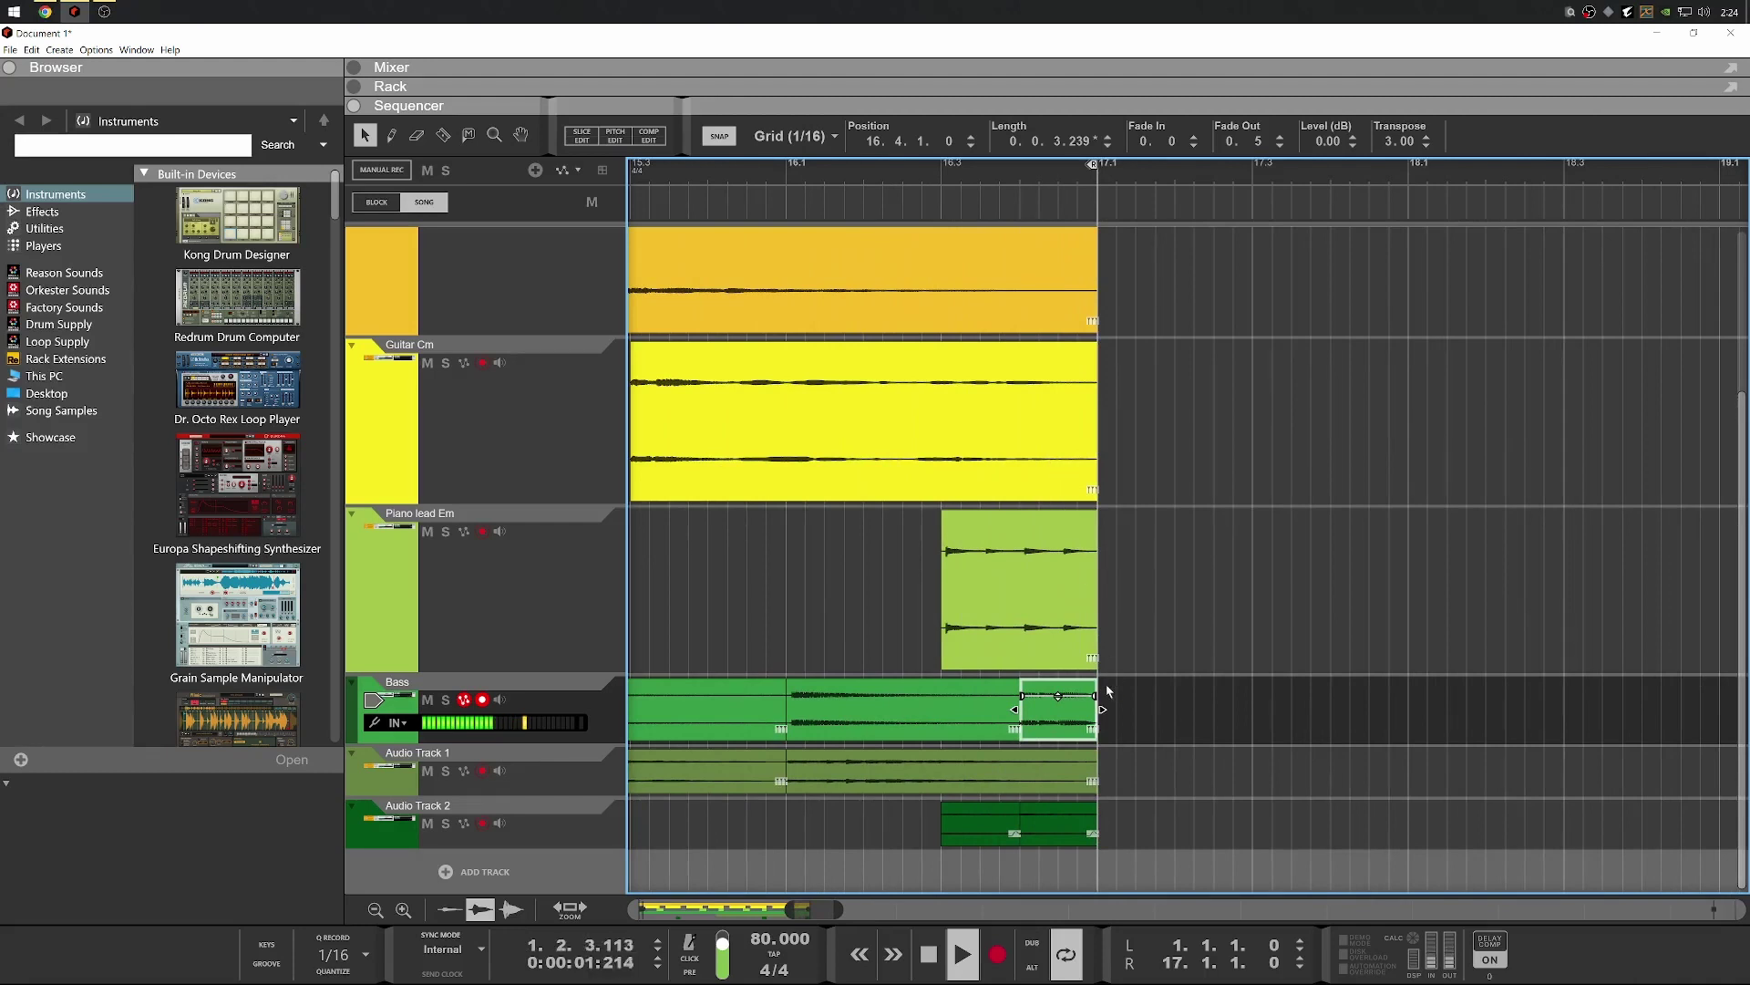
scroll(1154, 620, "down", 2)
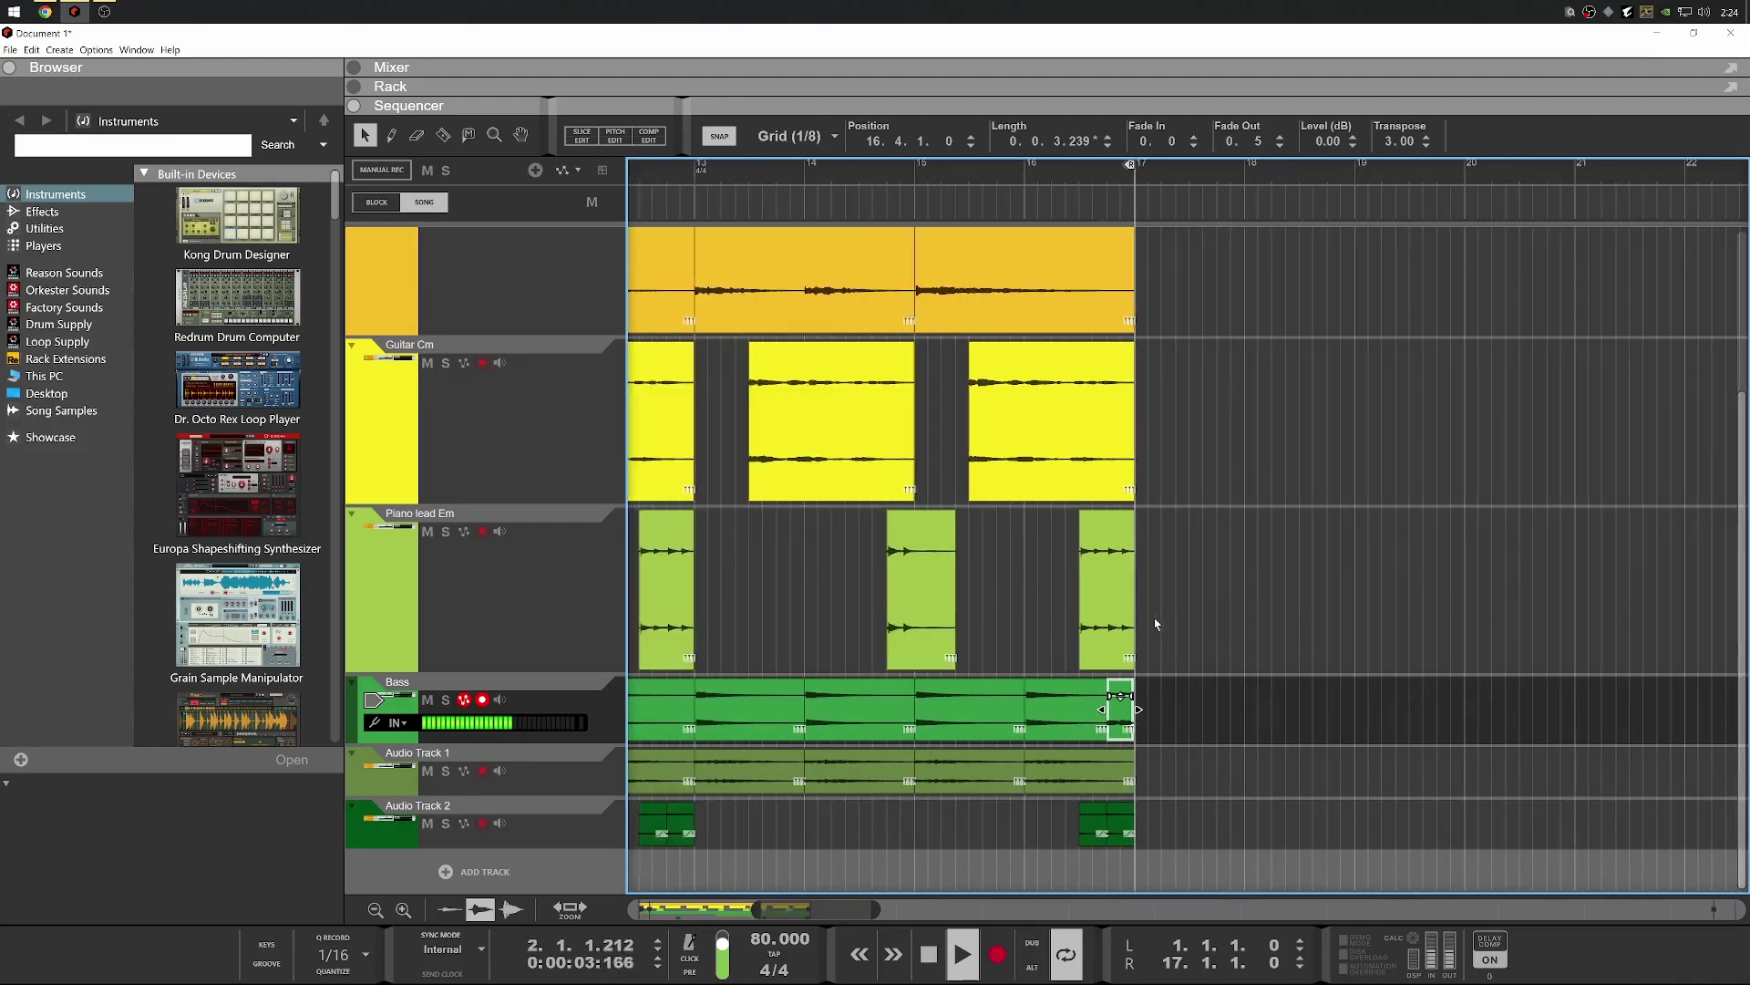
scroll(939, 652, "down", 3)
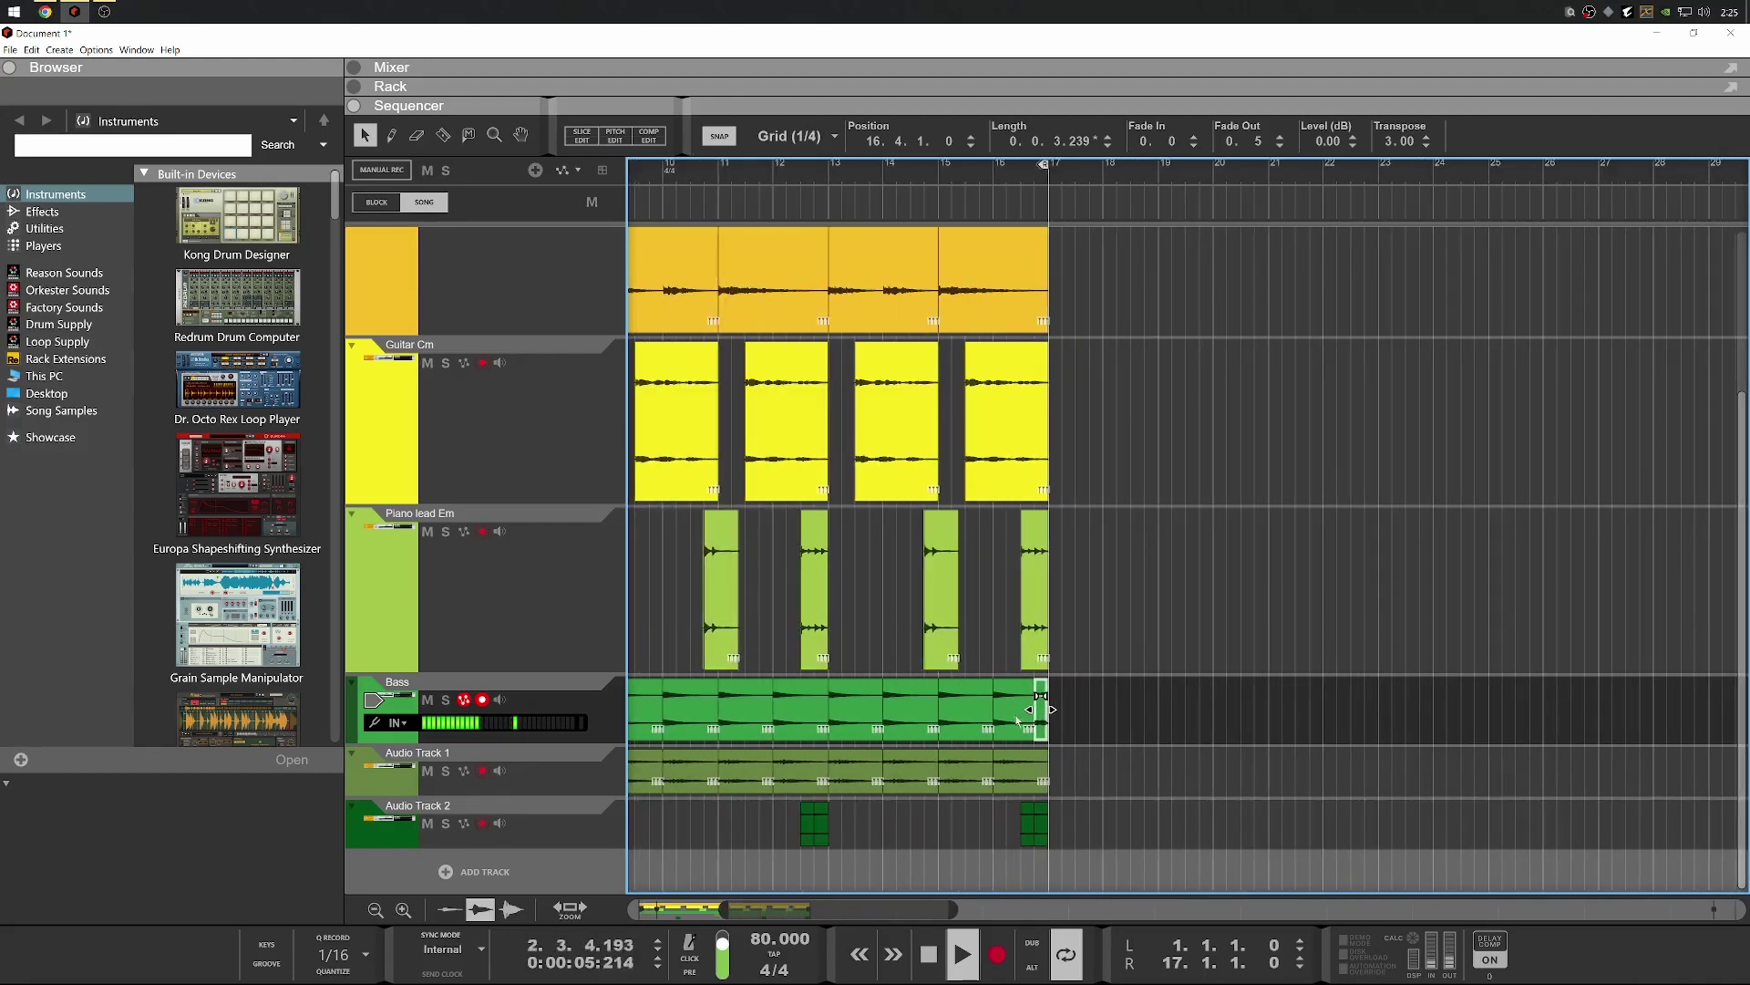
scroll(673, 700, "down", 3)
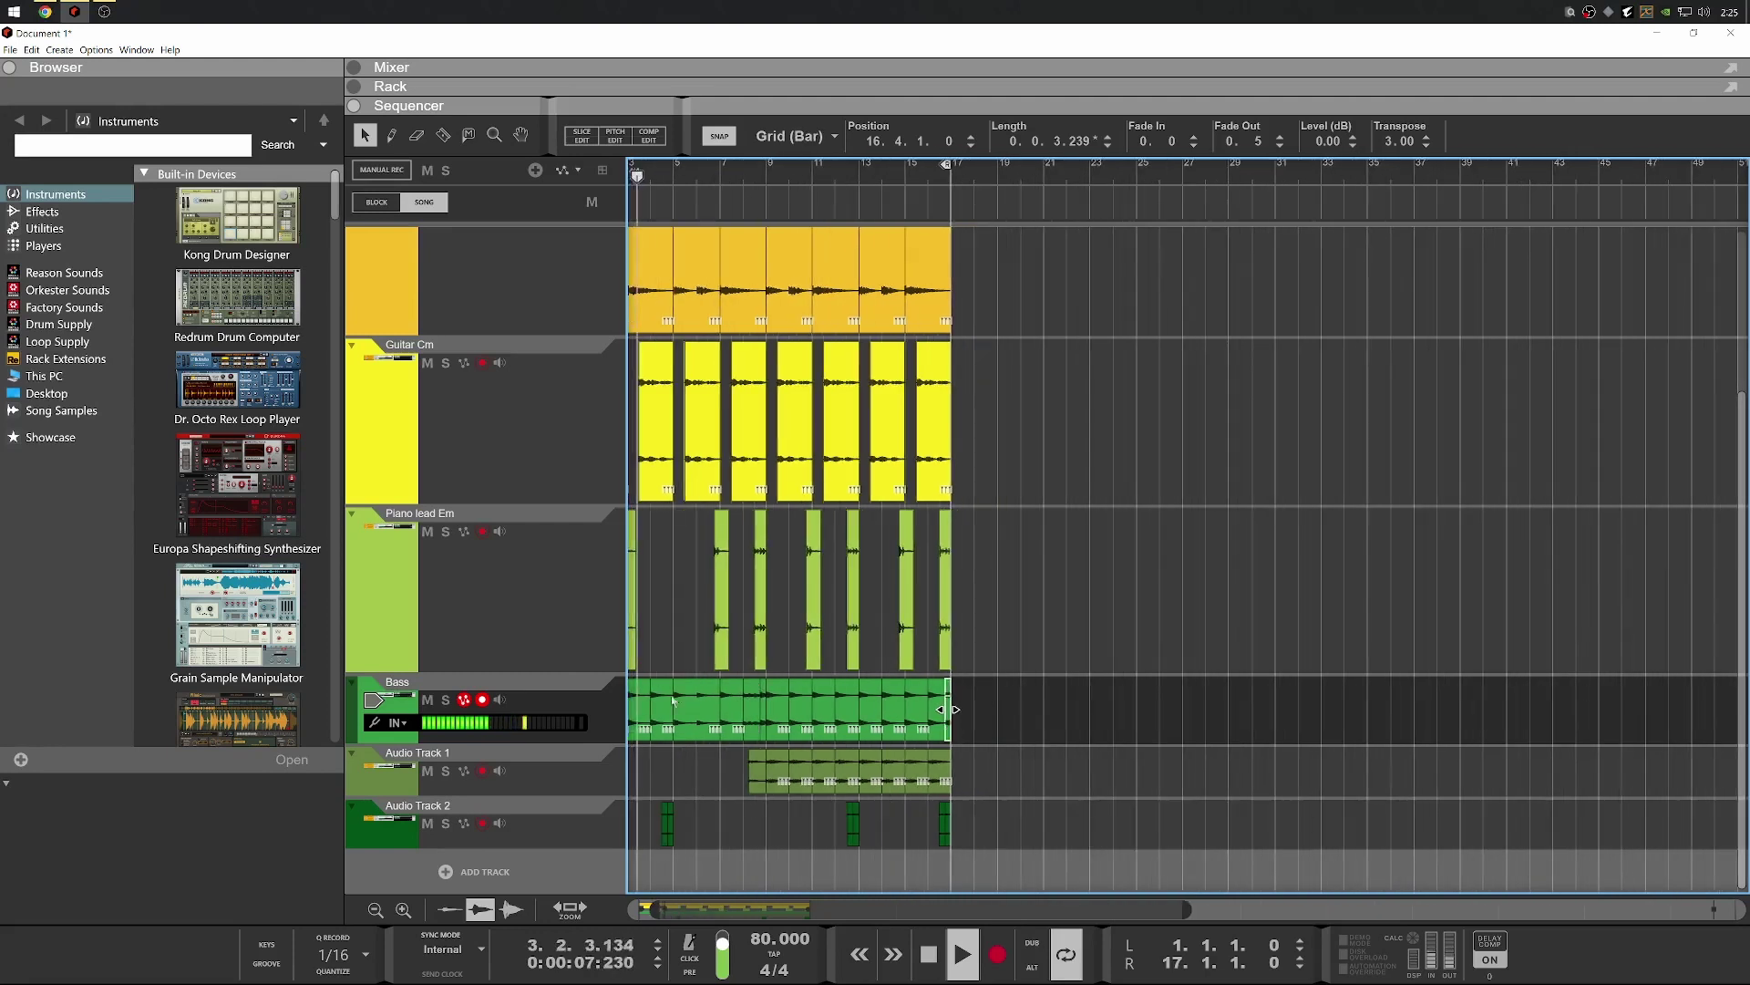
scroll(673, 700, "up", 3)
scroll(711, 704, "down", 1)
key("space")
Set the transposition of the two-bar Bass clips at bars 1 and 5 to -8.00
left_click_drag(1128, 713, 629, 712)
left_click(1249, 631)
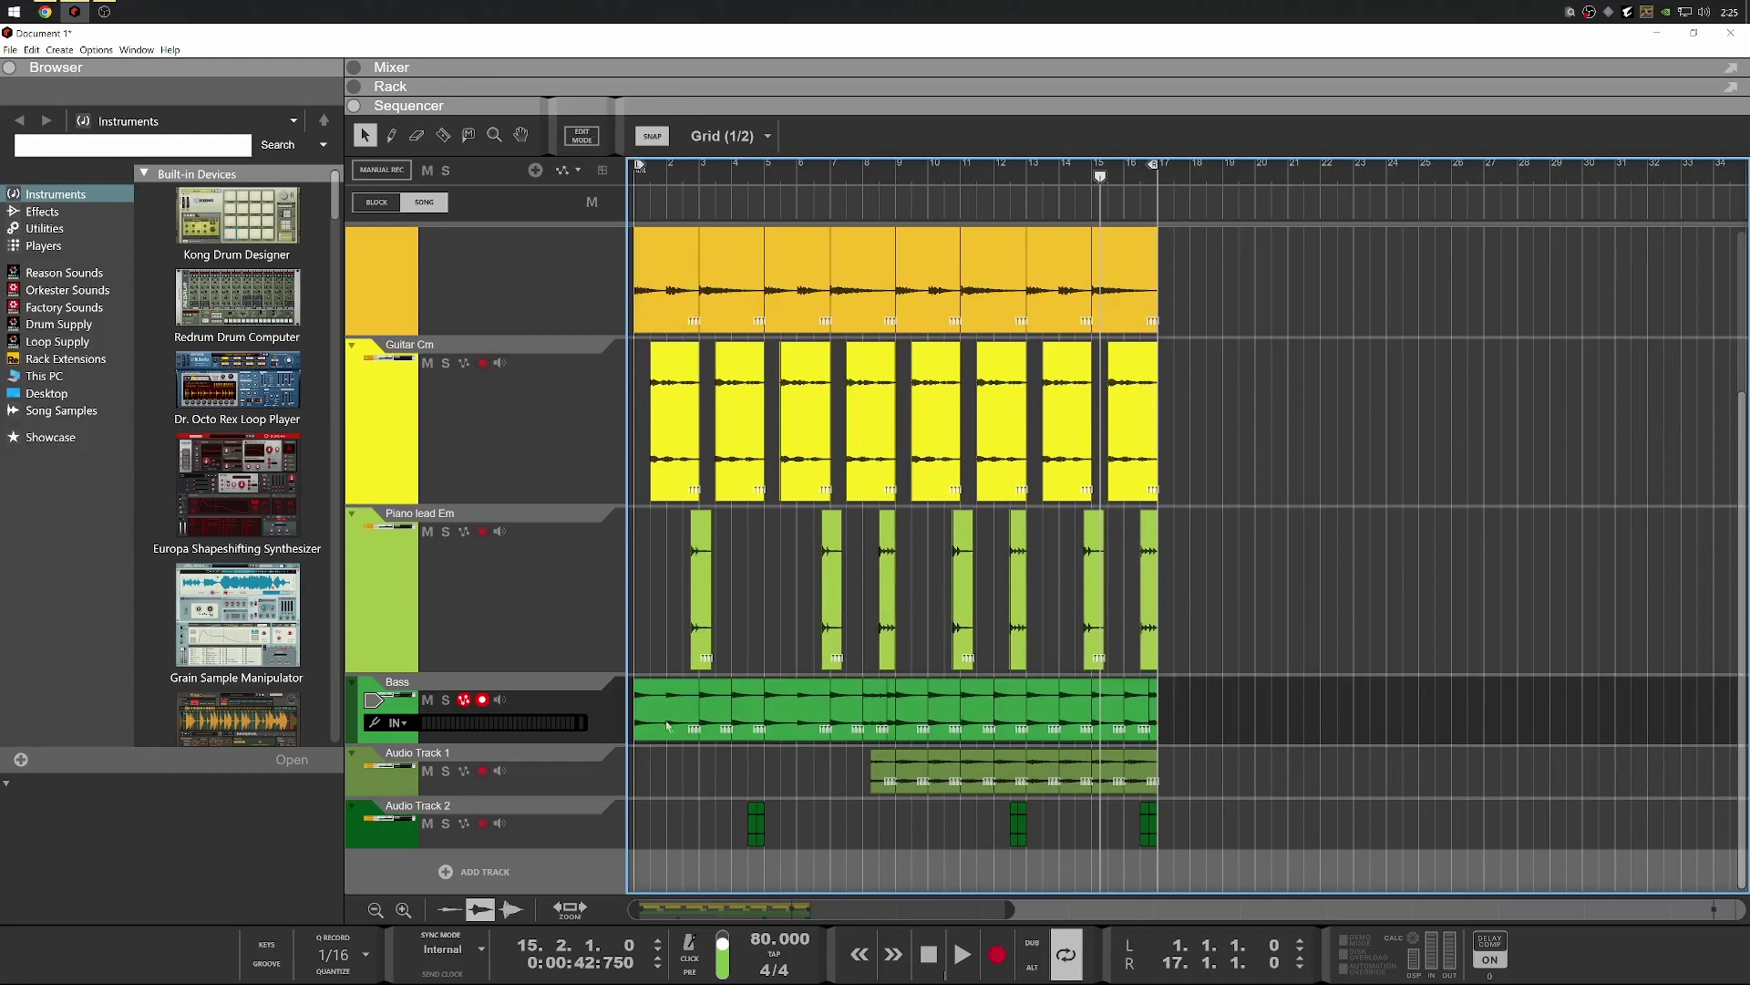
left_click(680, 718)
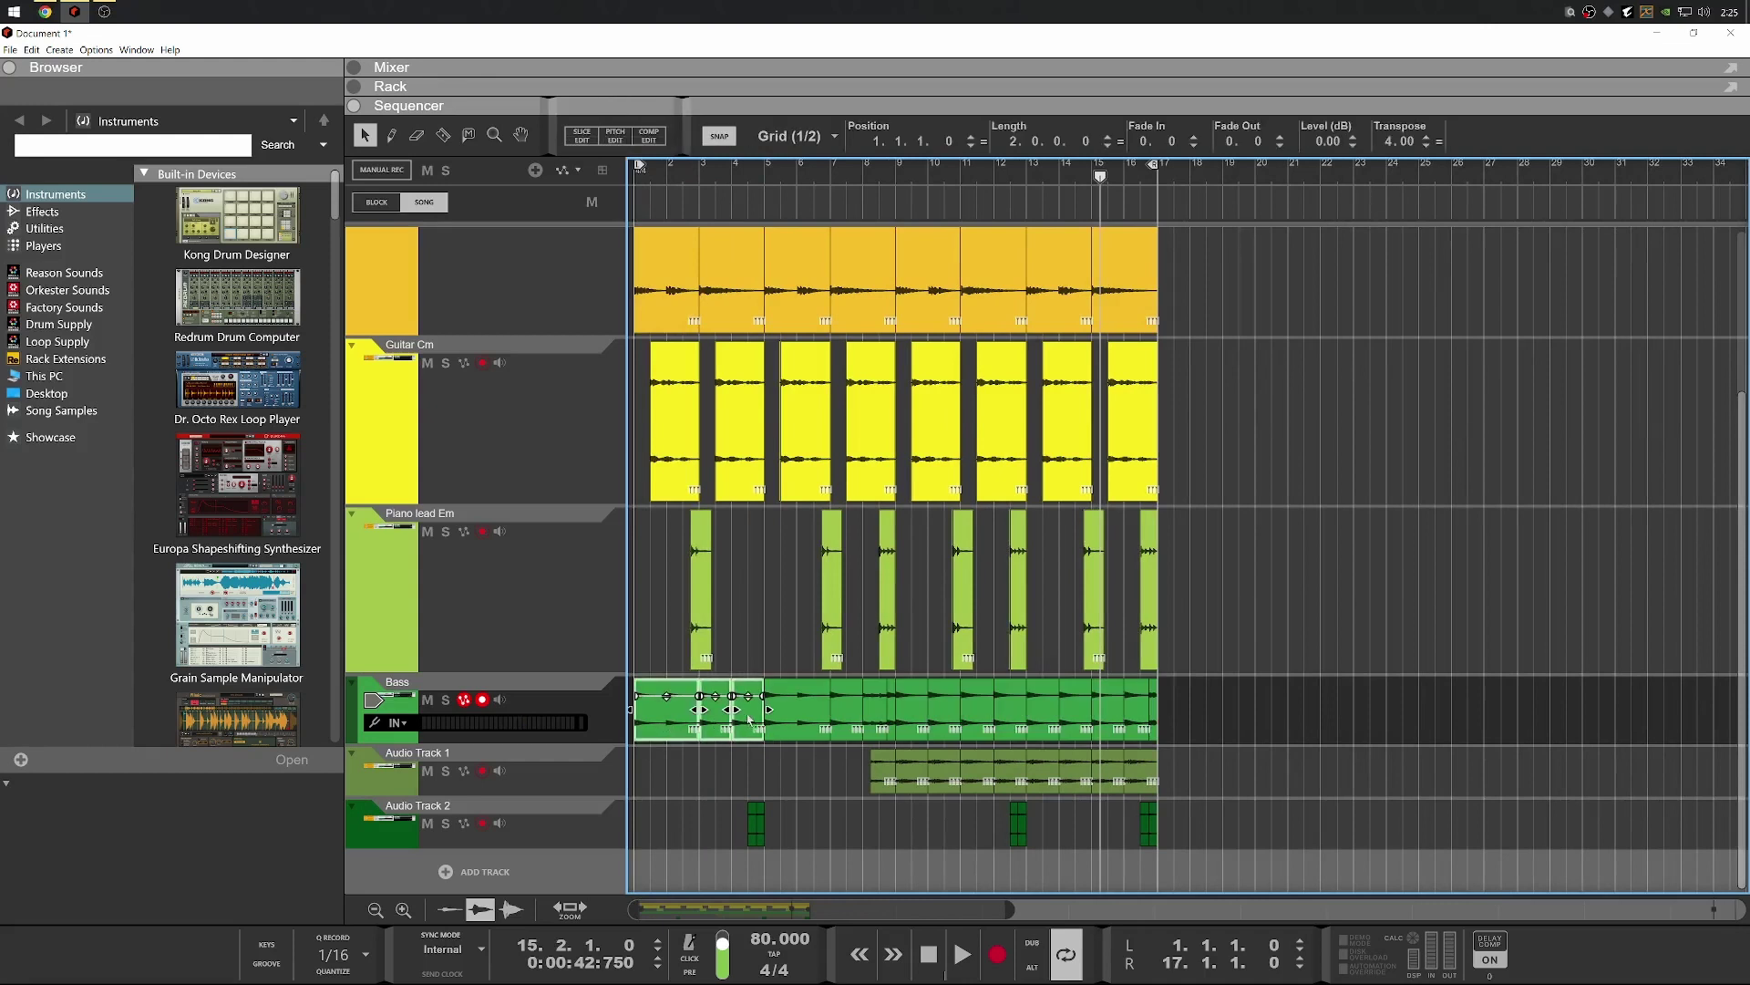
left_click(755, 770)
left_click(738, 729)
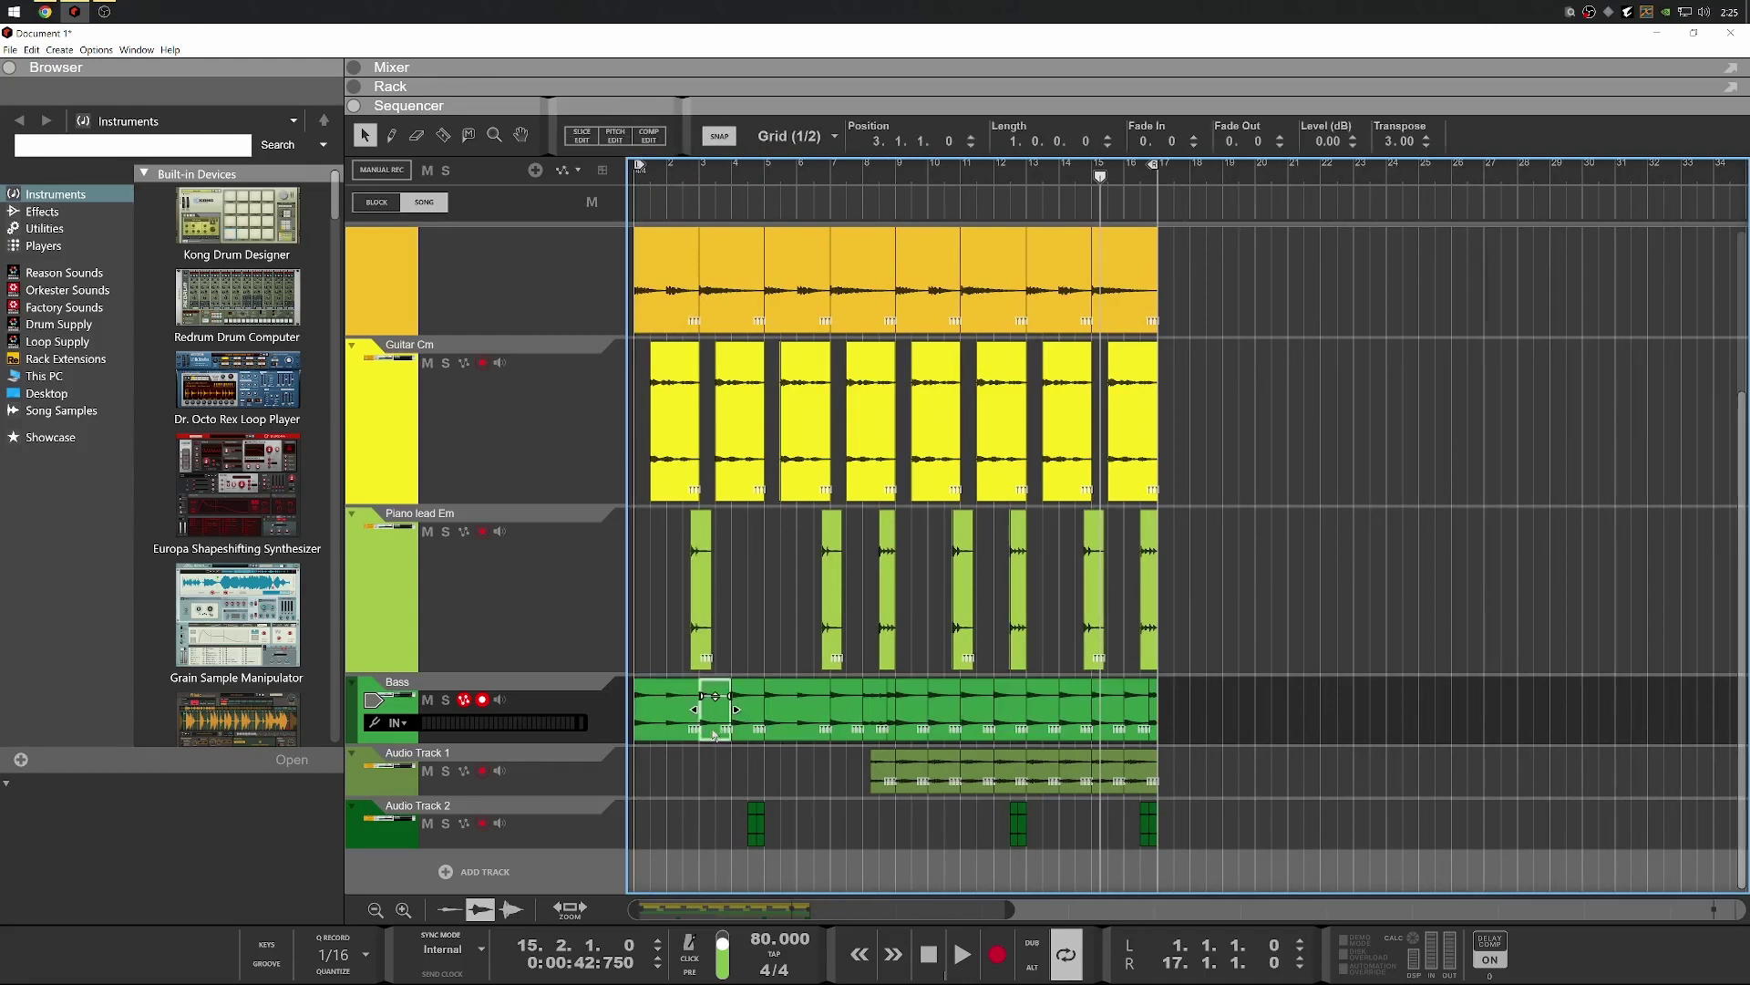
left_click(786, 730)
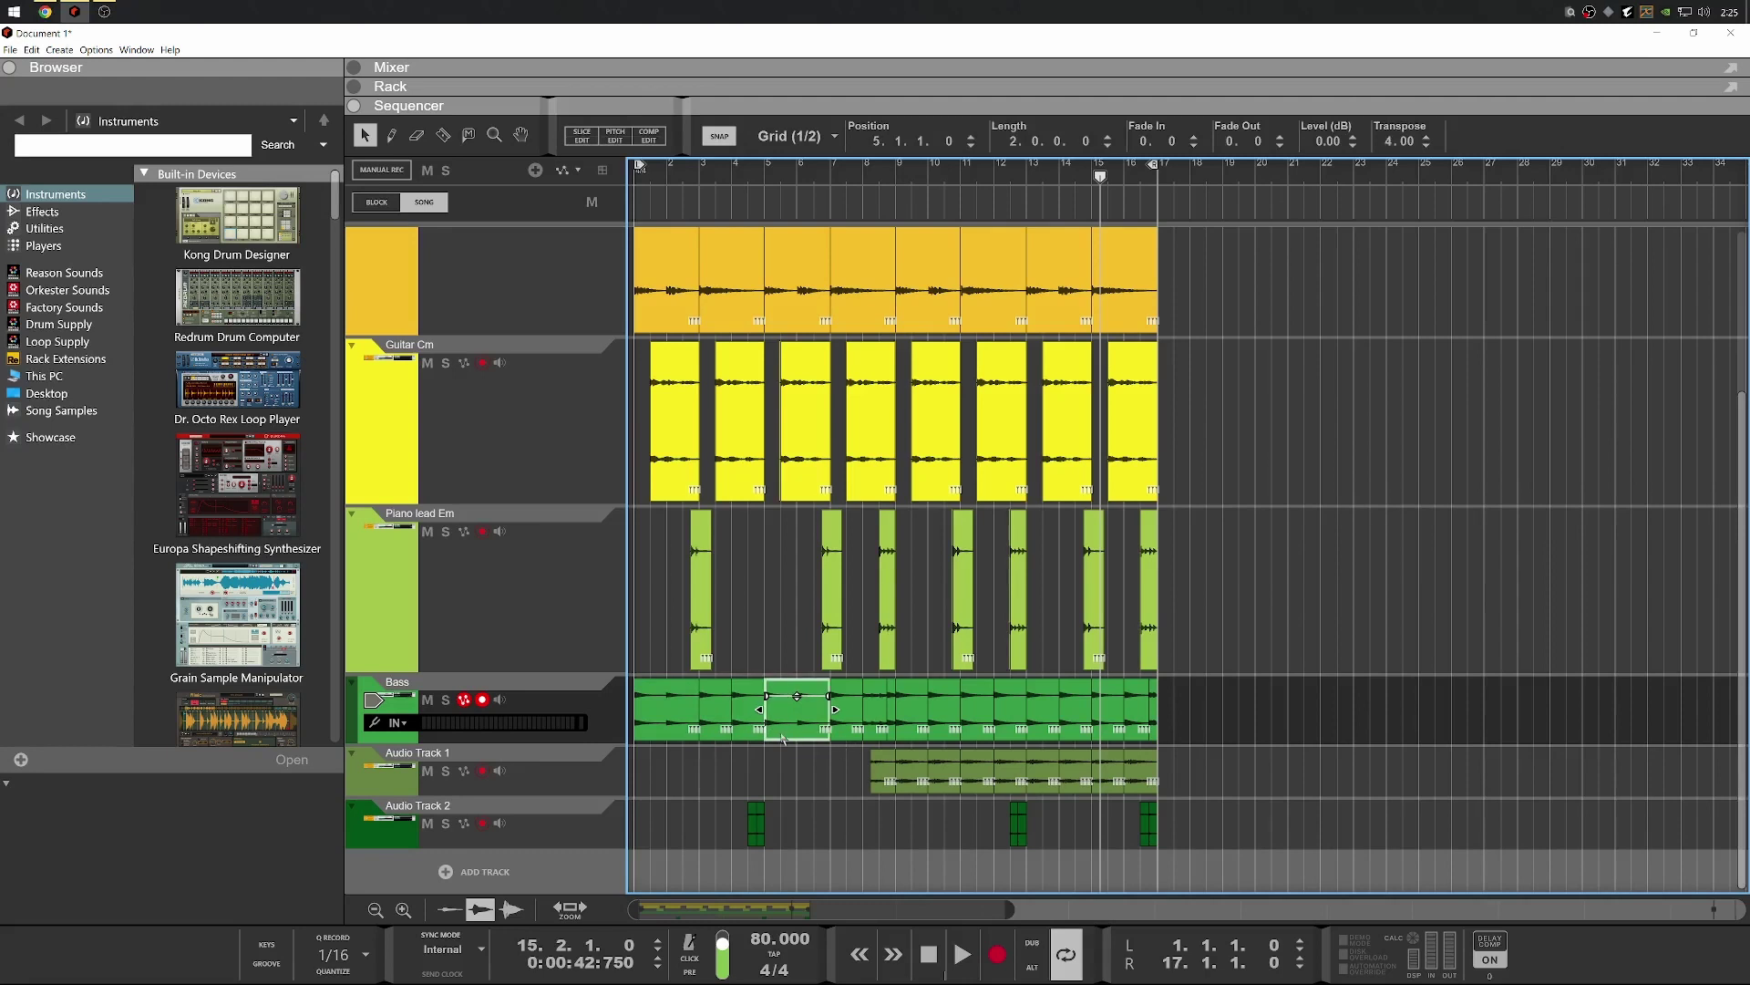
left_click(681, 724, "shift")
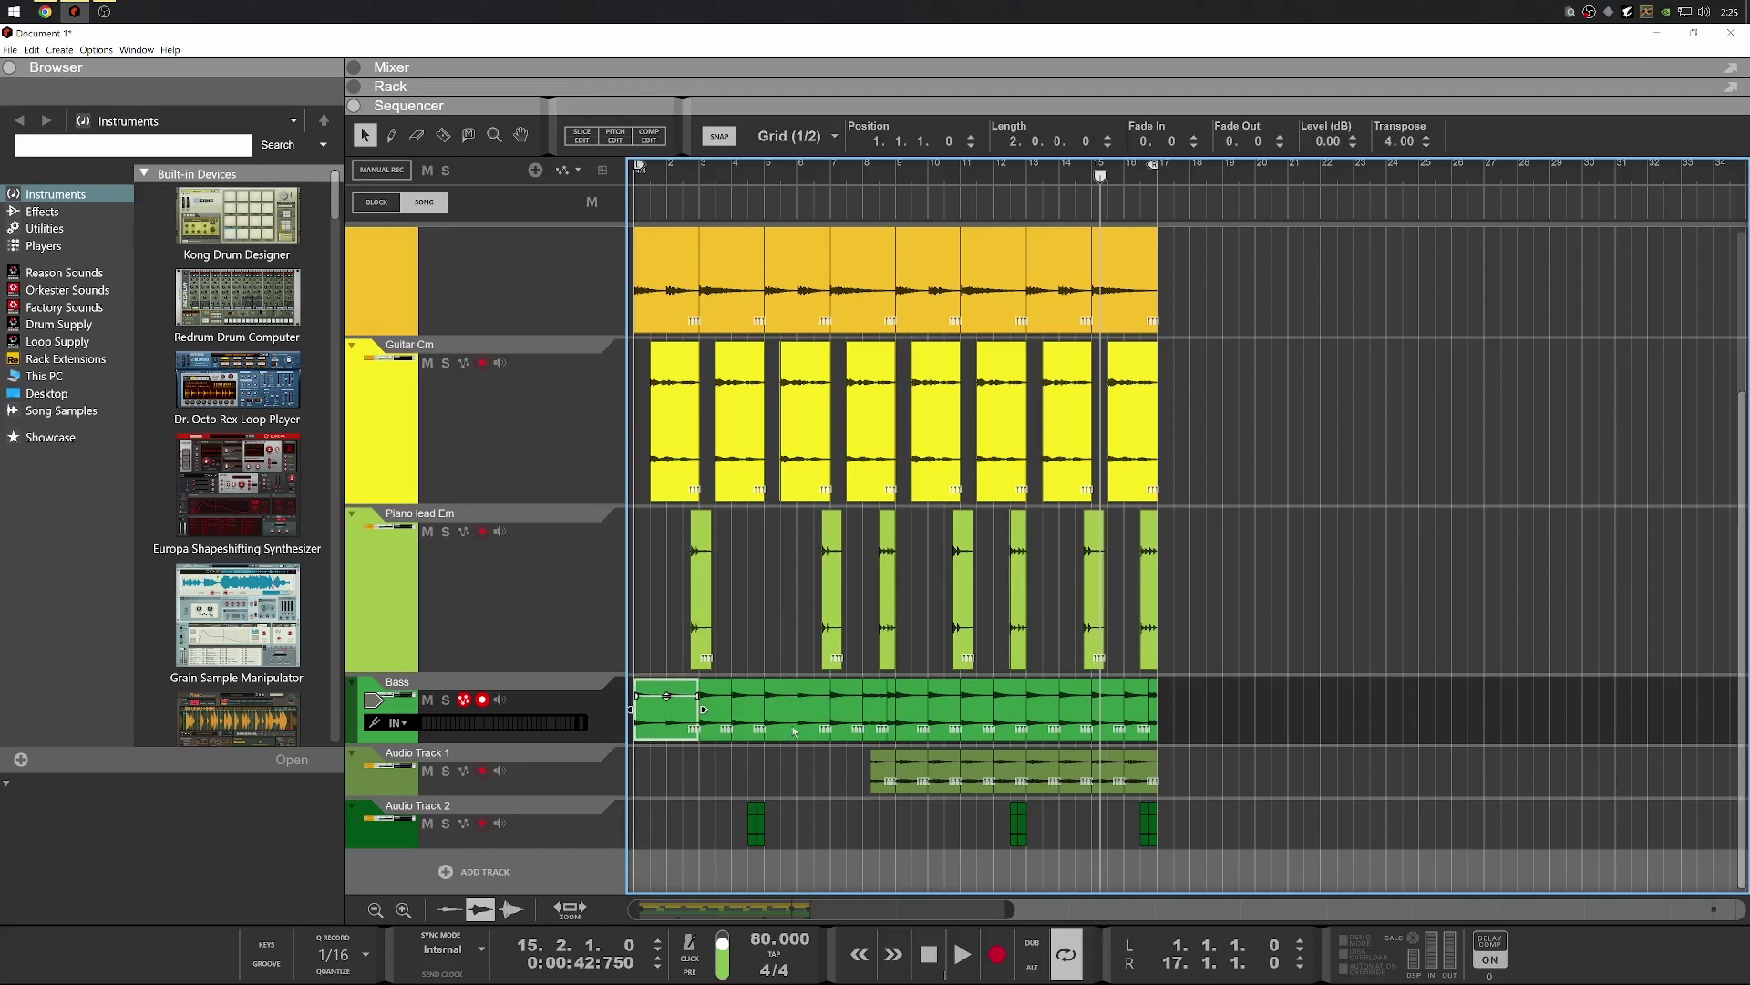
double_click(1396, 143)
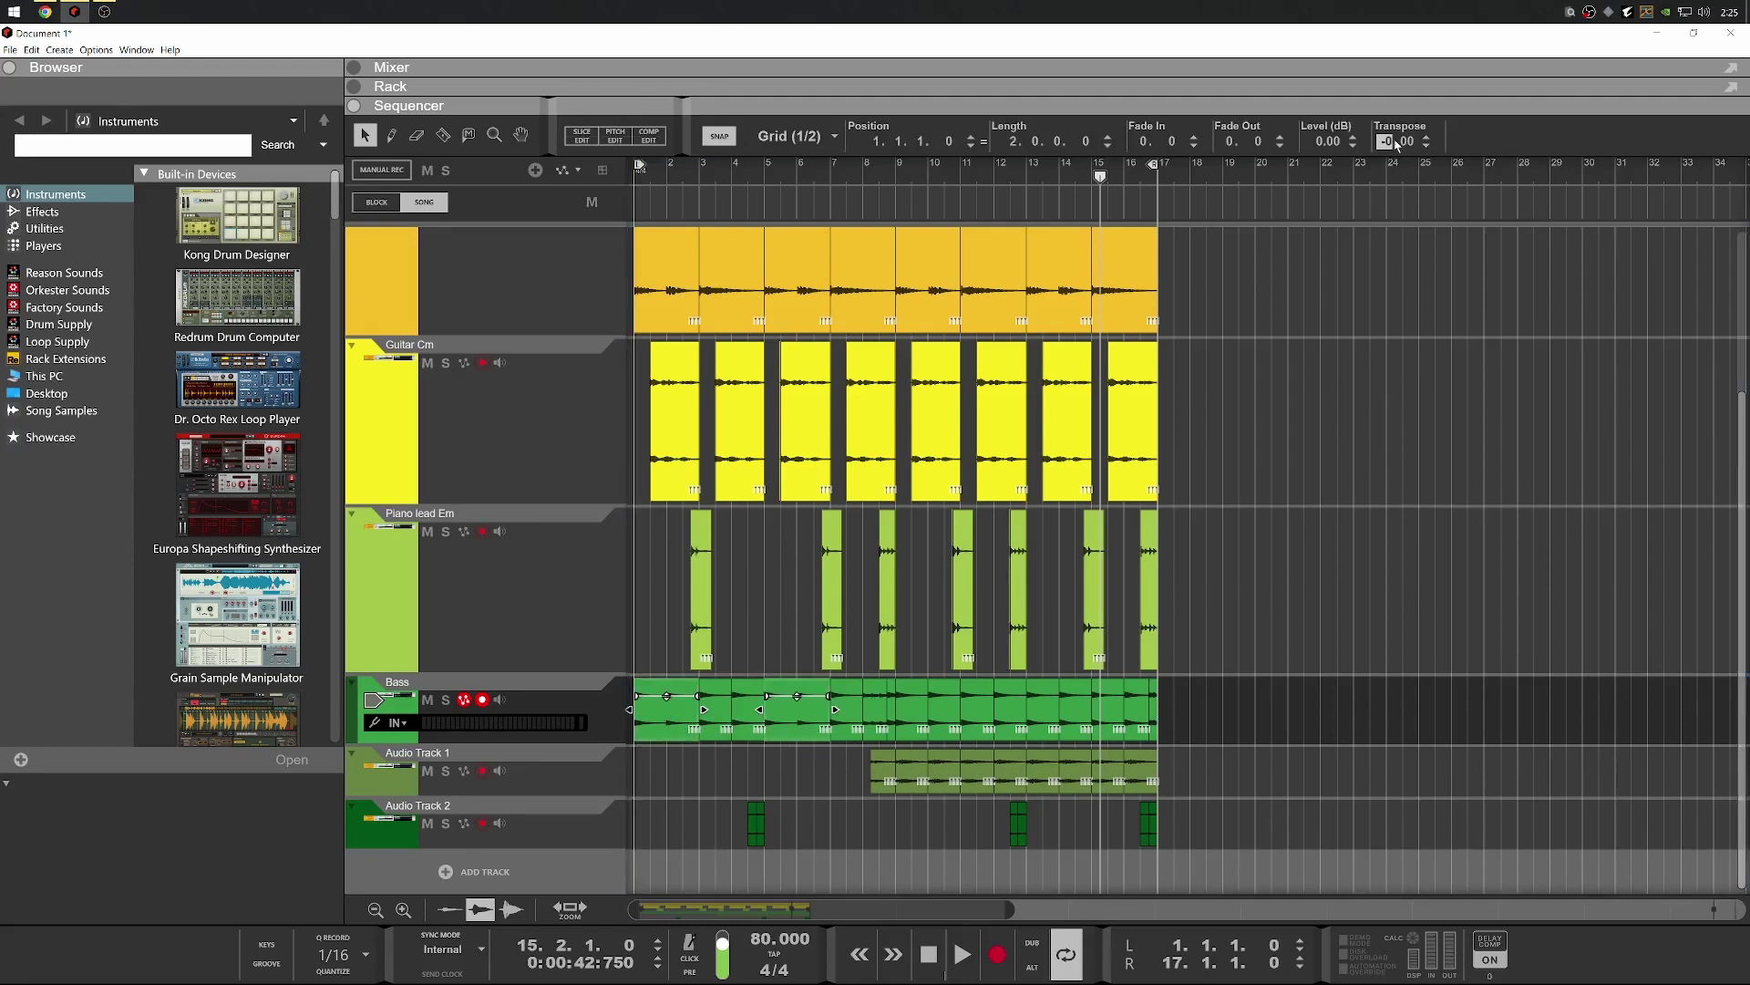
type("-8")
key("Return")
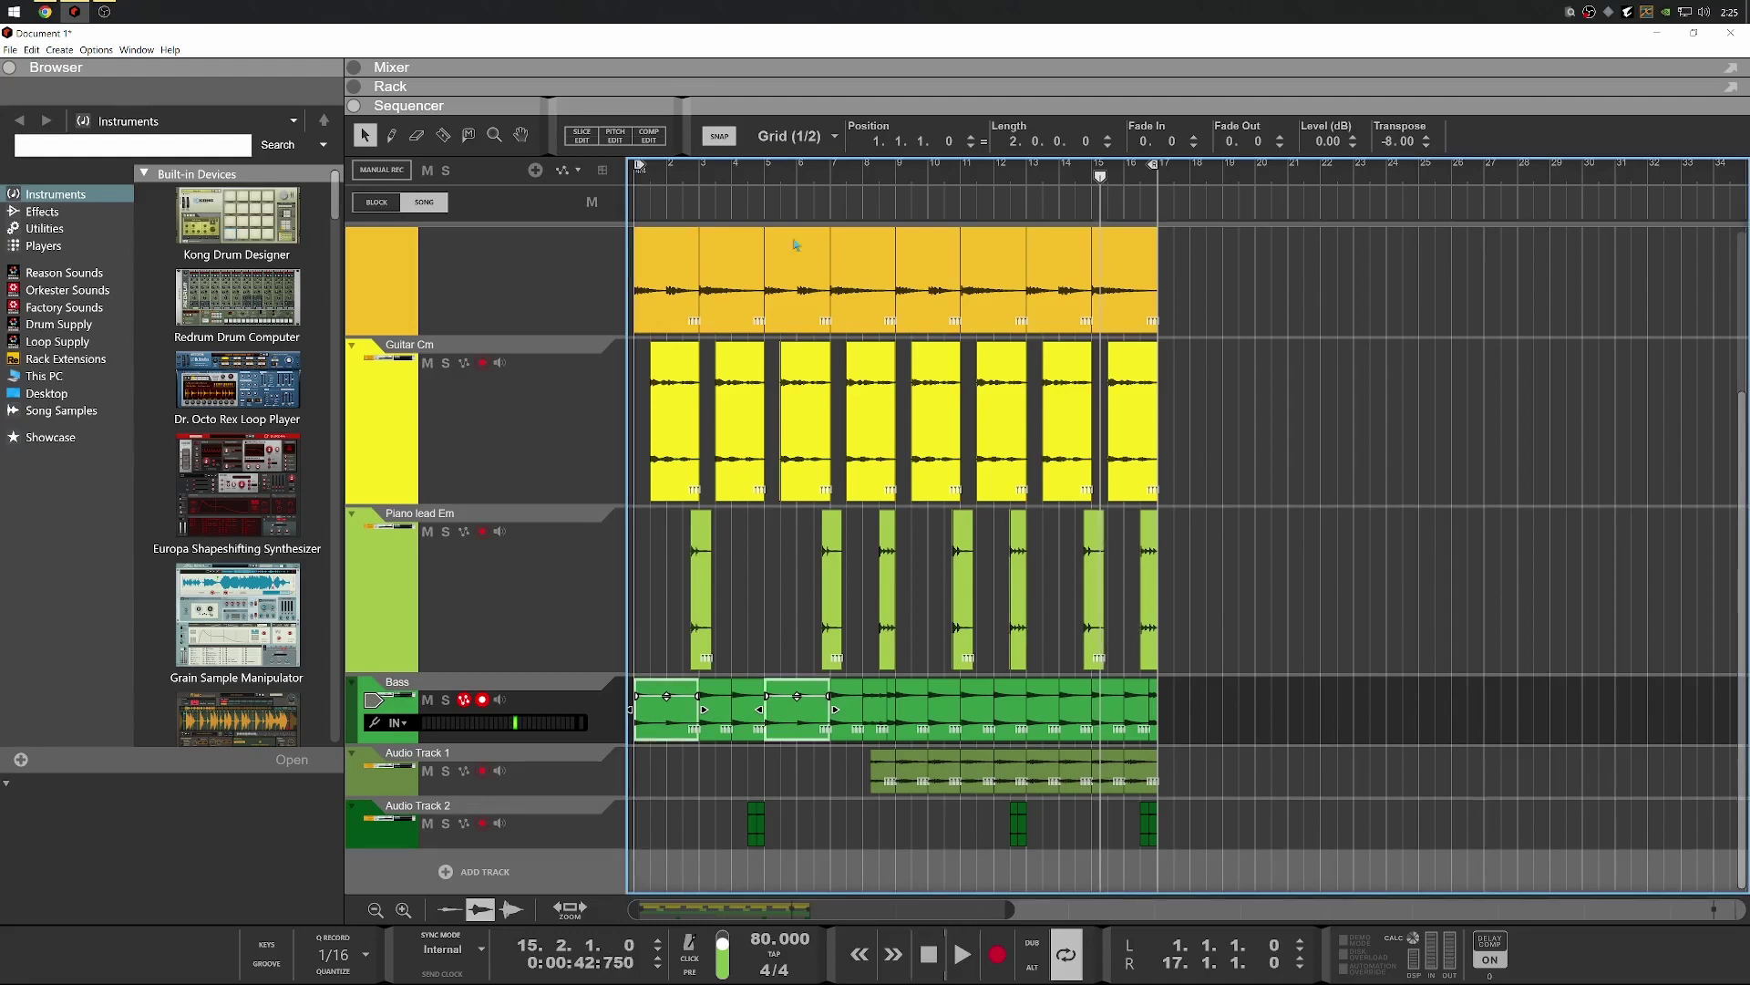
Play the arrangement from bar 1 to check the lowered Bass clip
left_click(636, 177)
key("space")
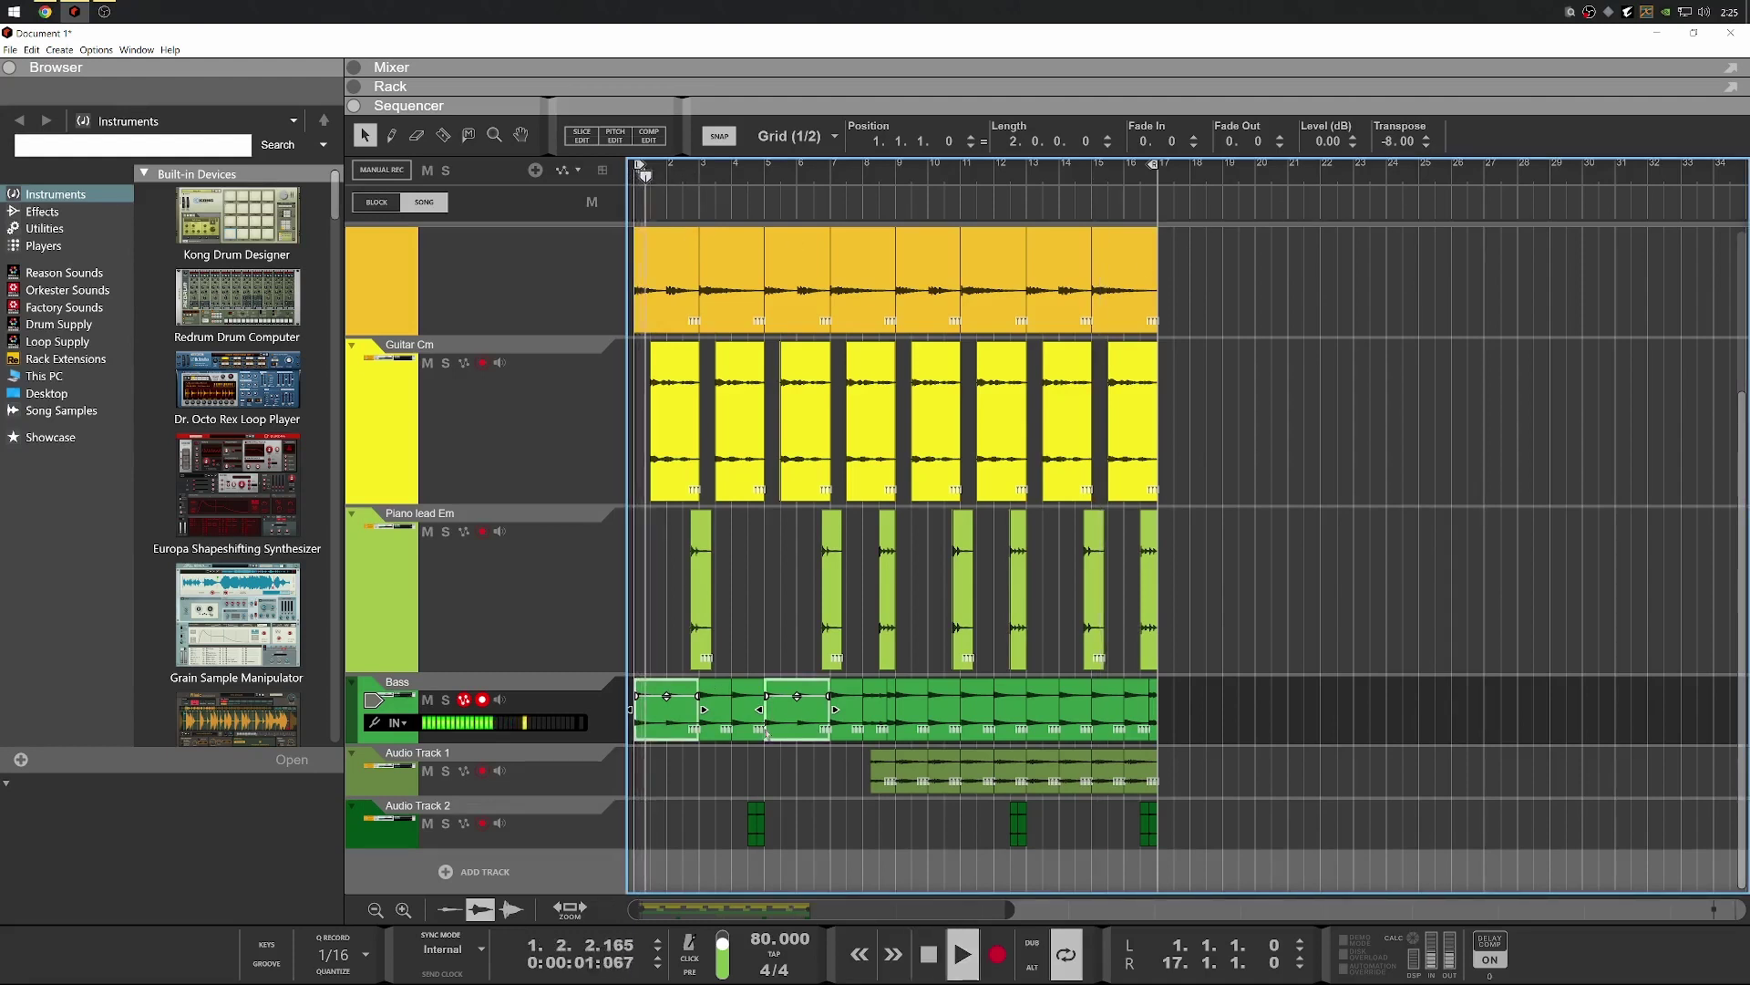
key("space")
Lower the transposition of the Bass clips at bars 3, 4 and 7 together with the three-beat piece at bar 8
left_click(847, 717)
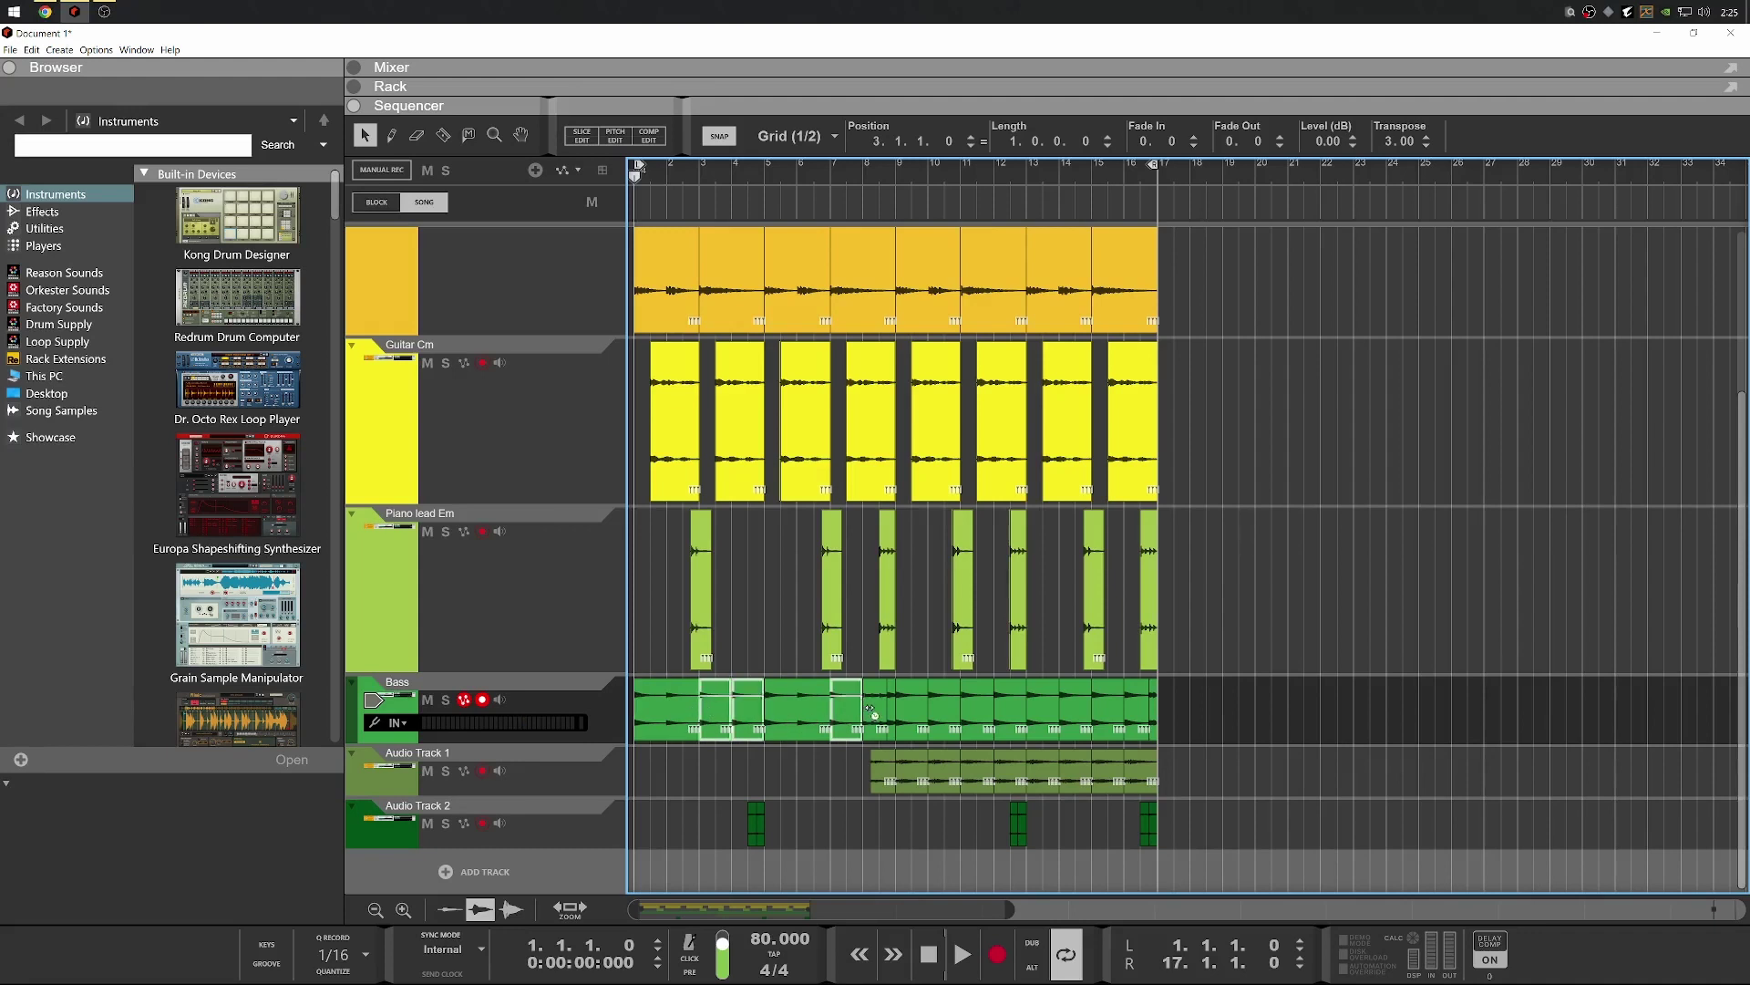
left_click(1388, 142)
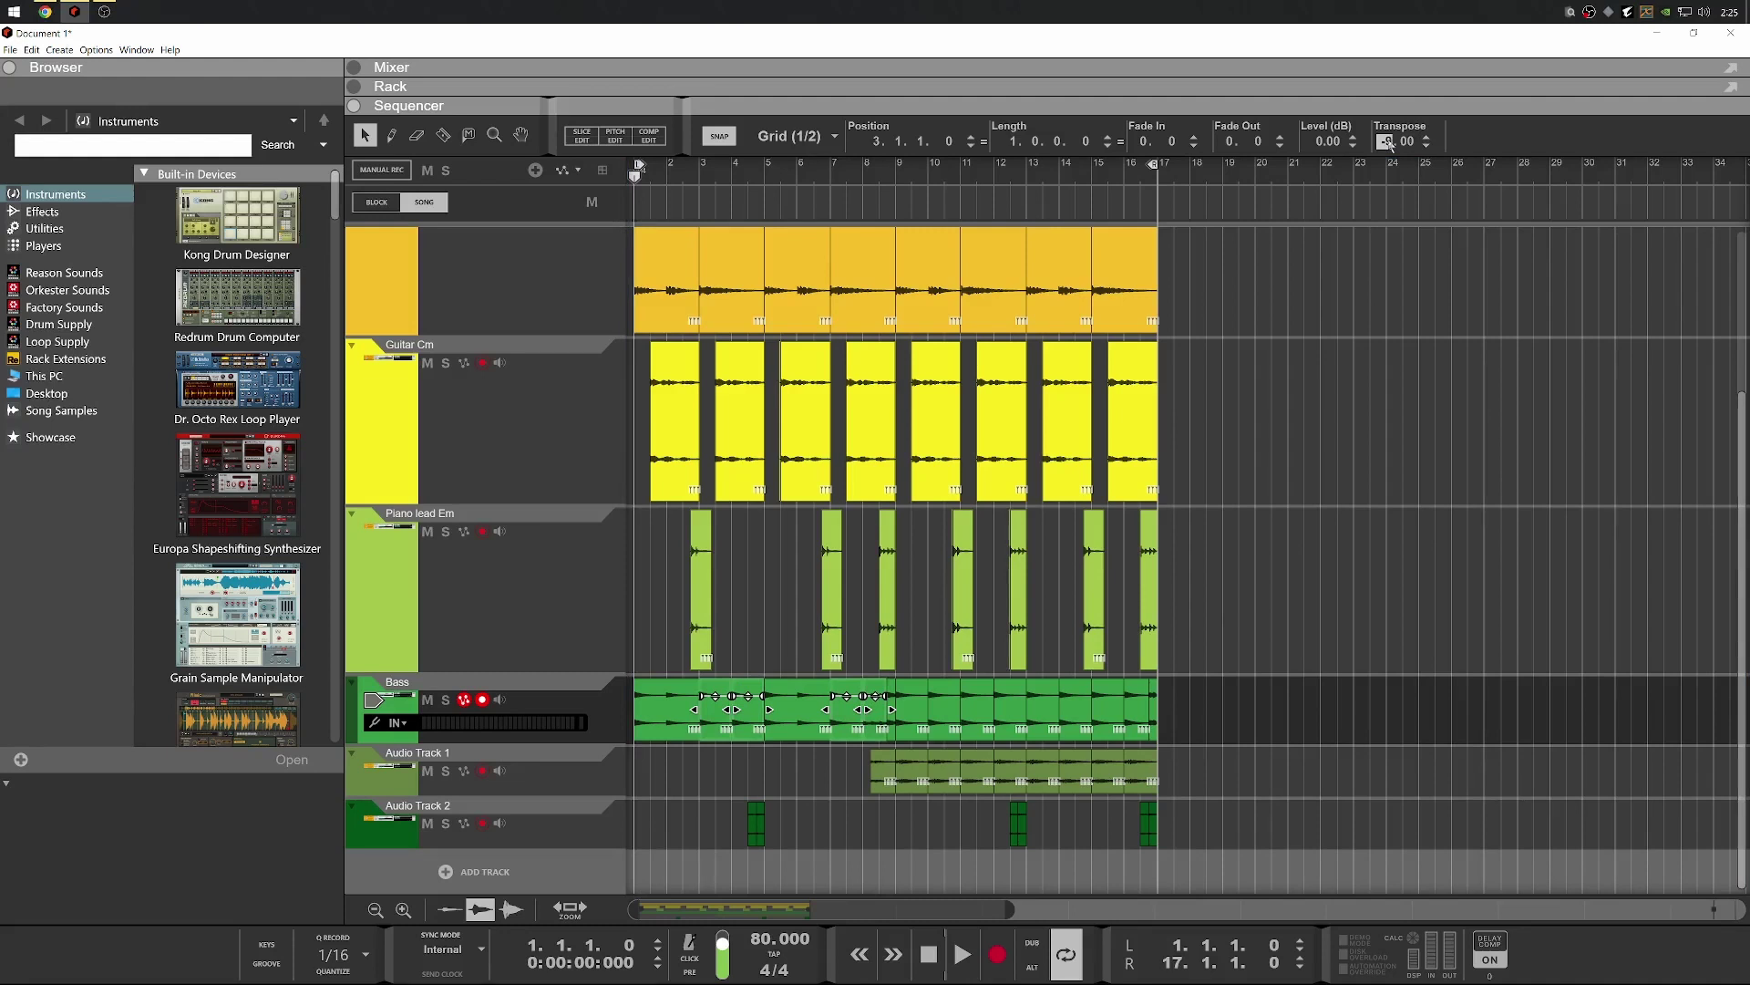
key("Return")
left_click(791, 702)
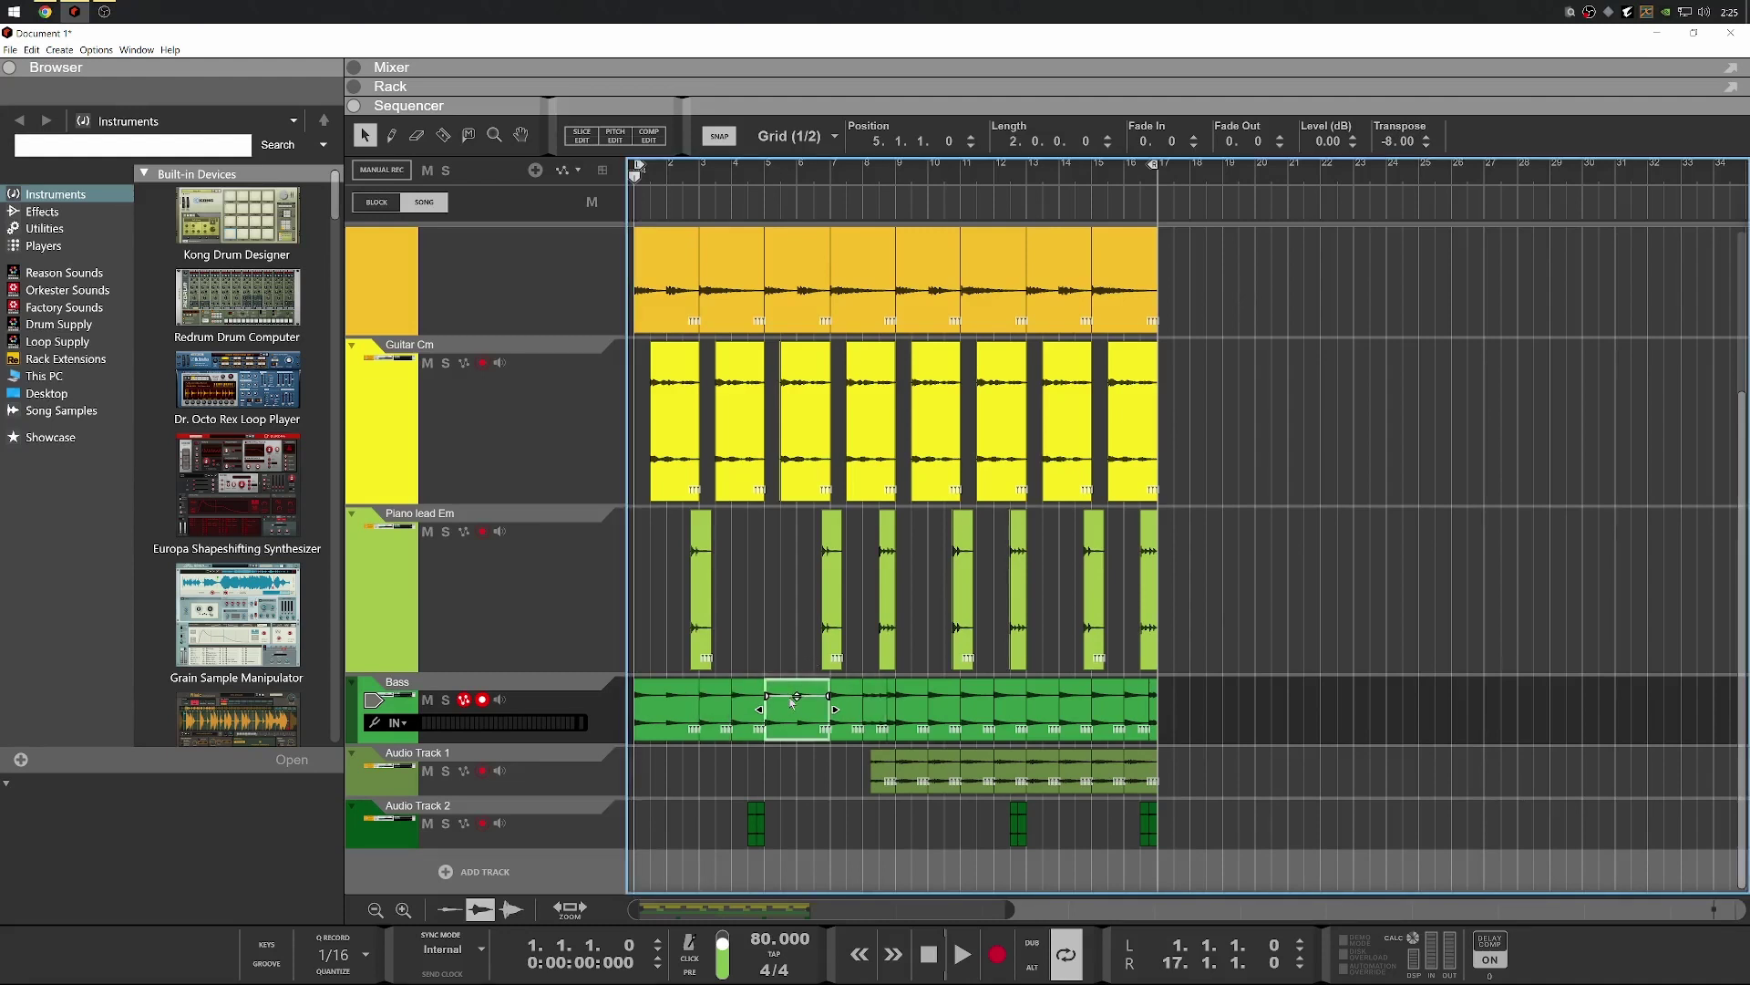
Set the transposition of the one-beat Bass piece at bar 8 beat 4 to -11.00
left_click(908, 693)
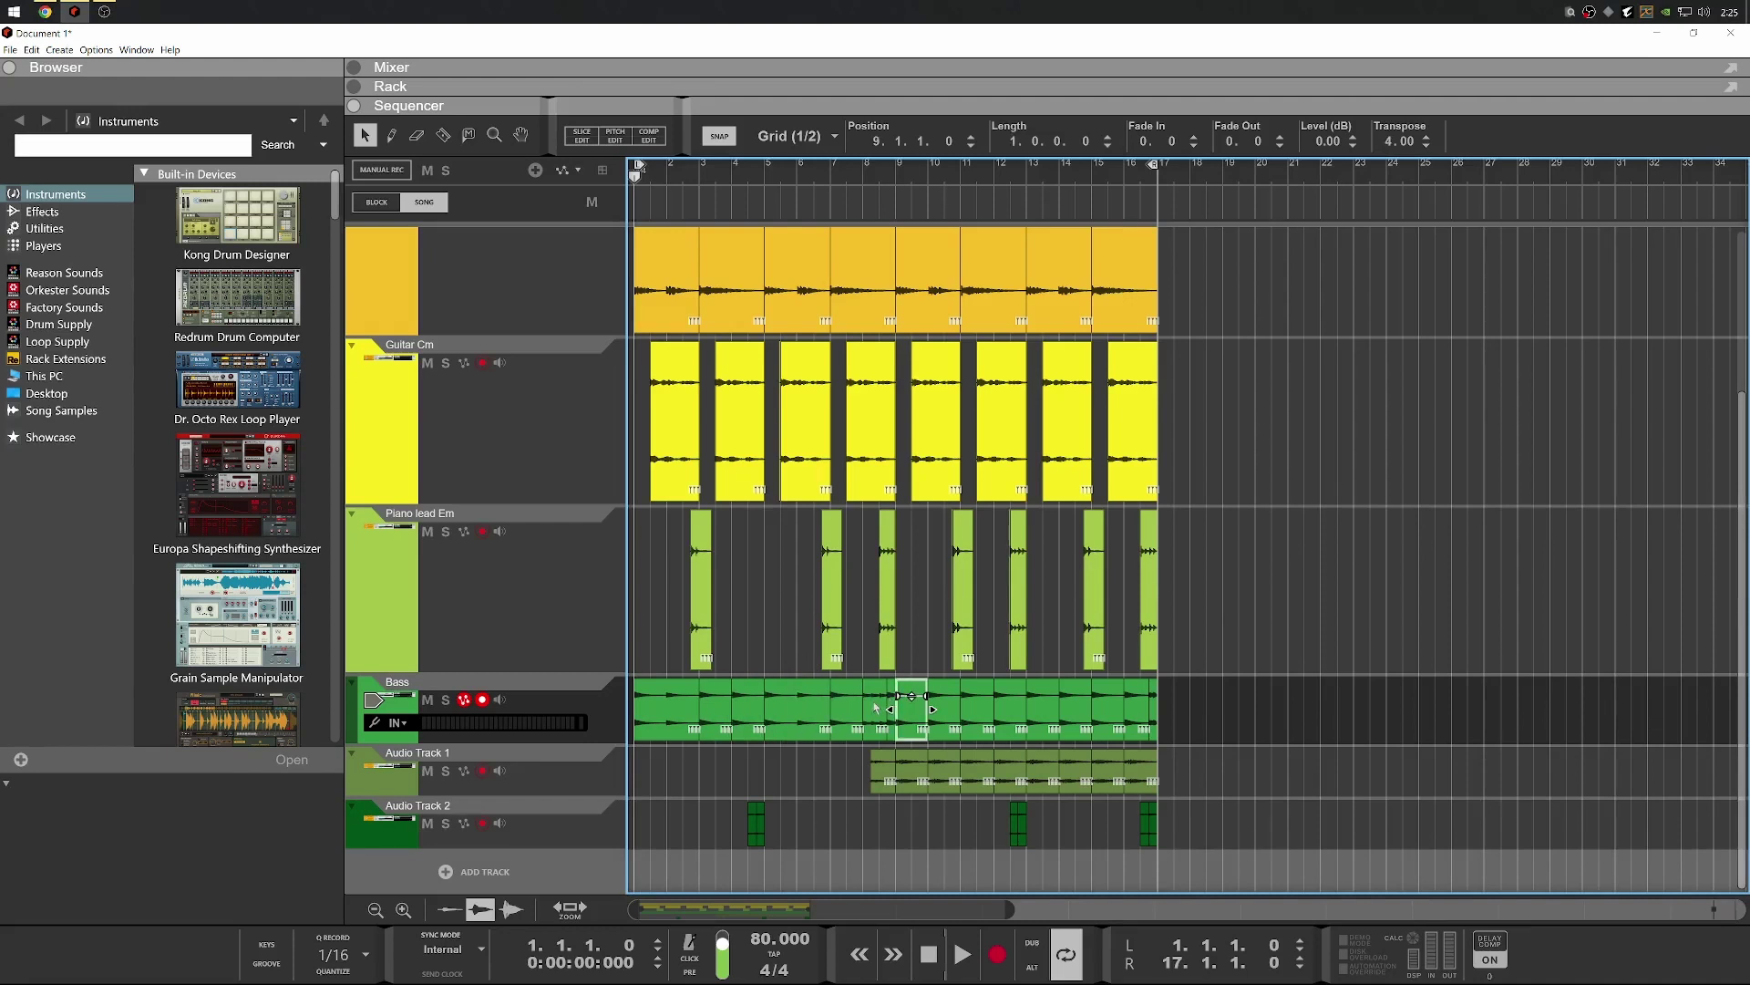
left_click(876, 709)
left_click(891, 708)
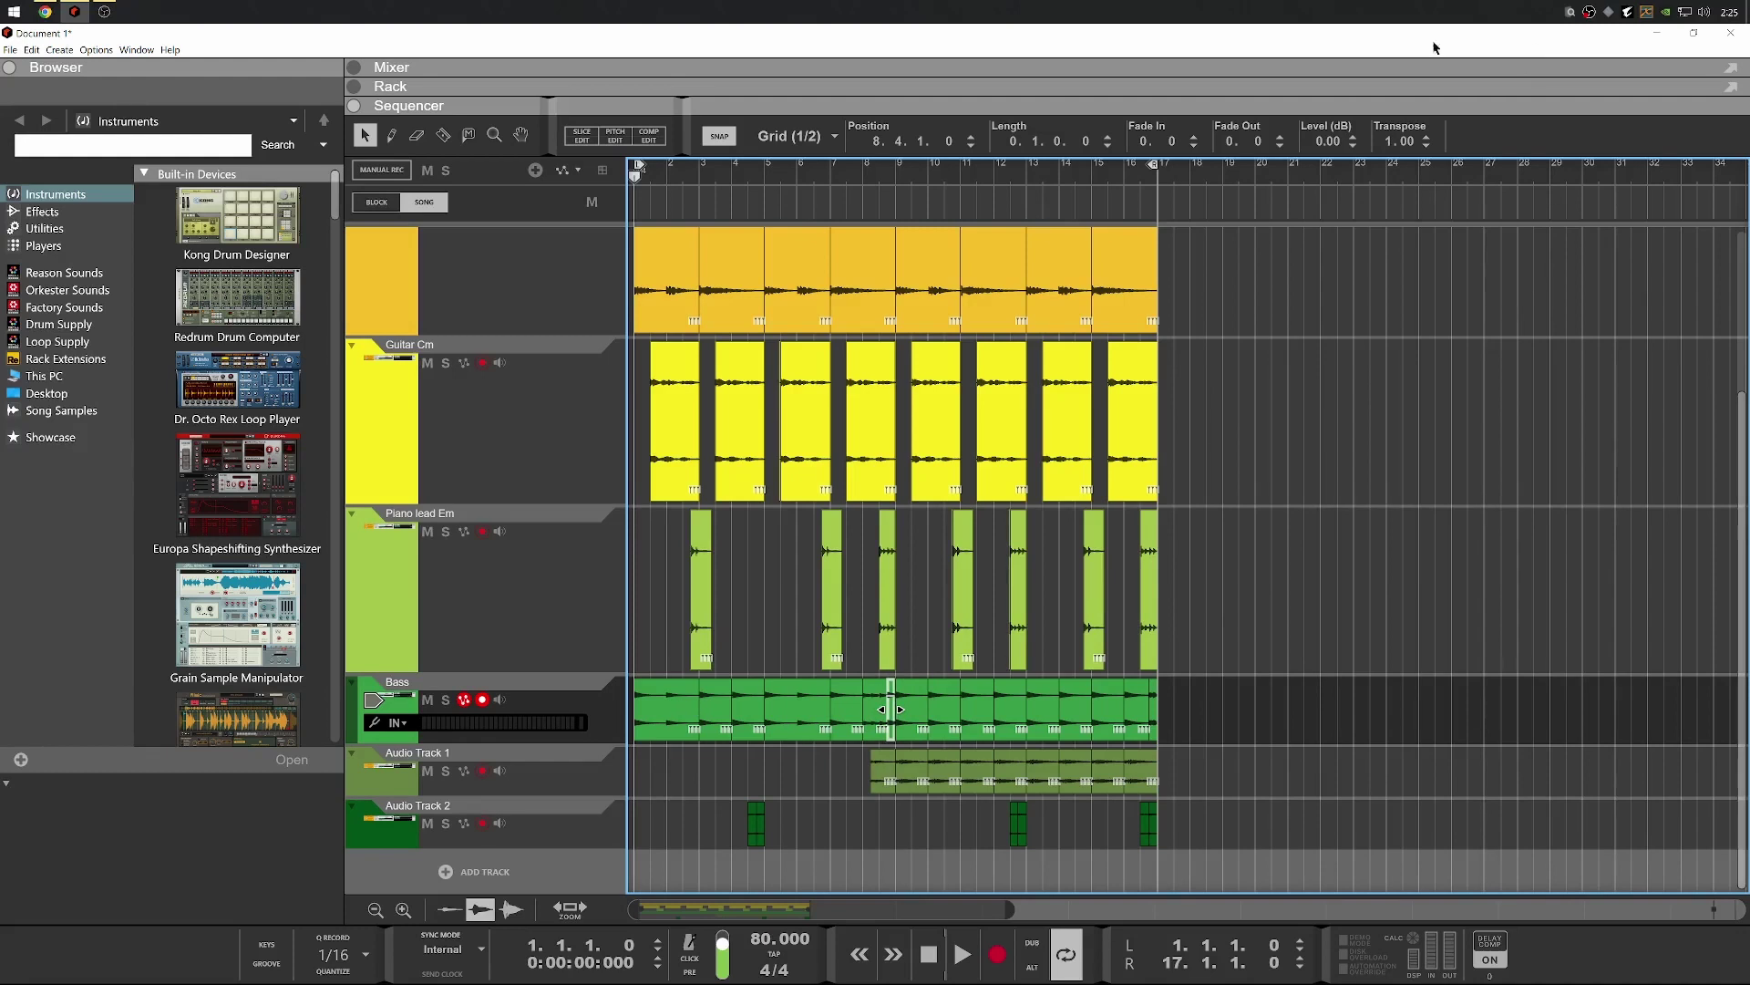
double_click(1387, 141)
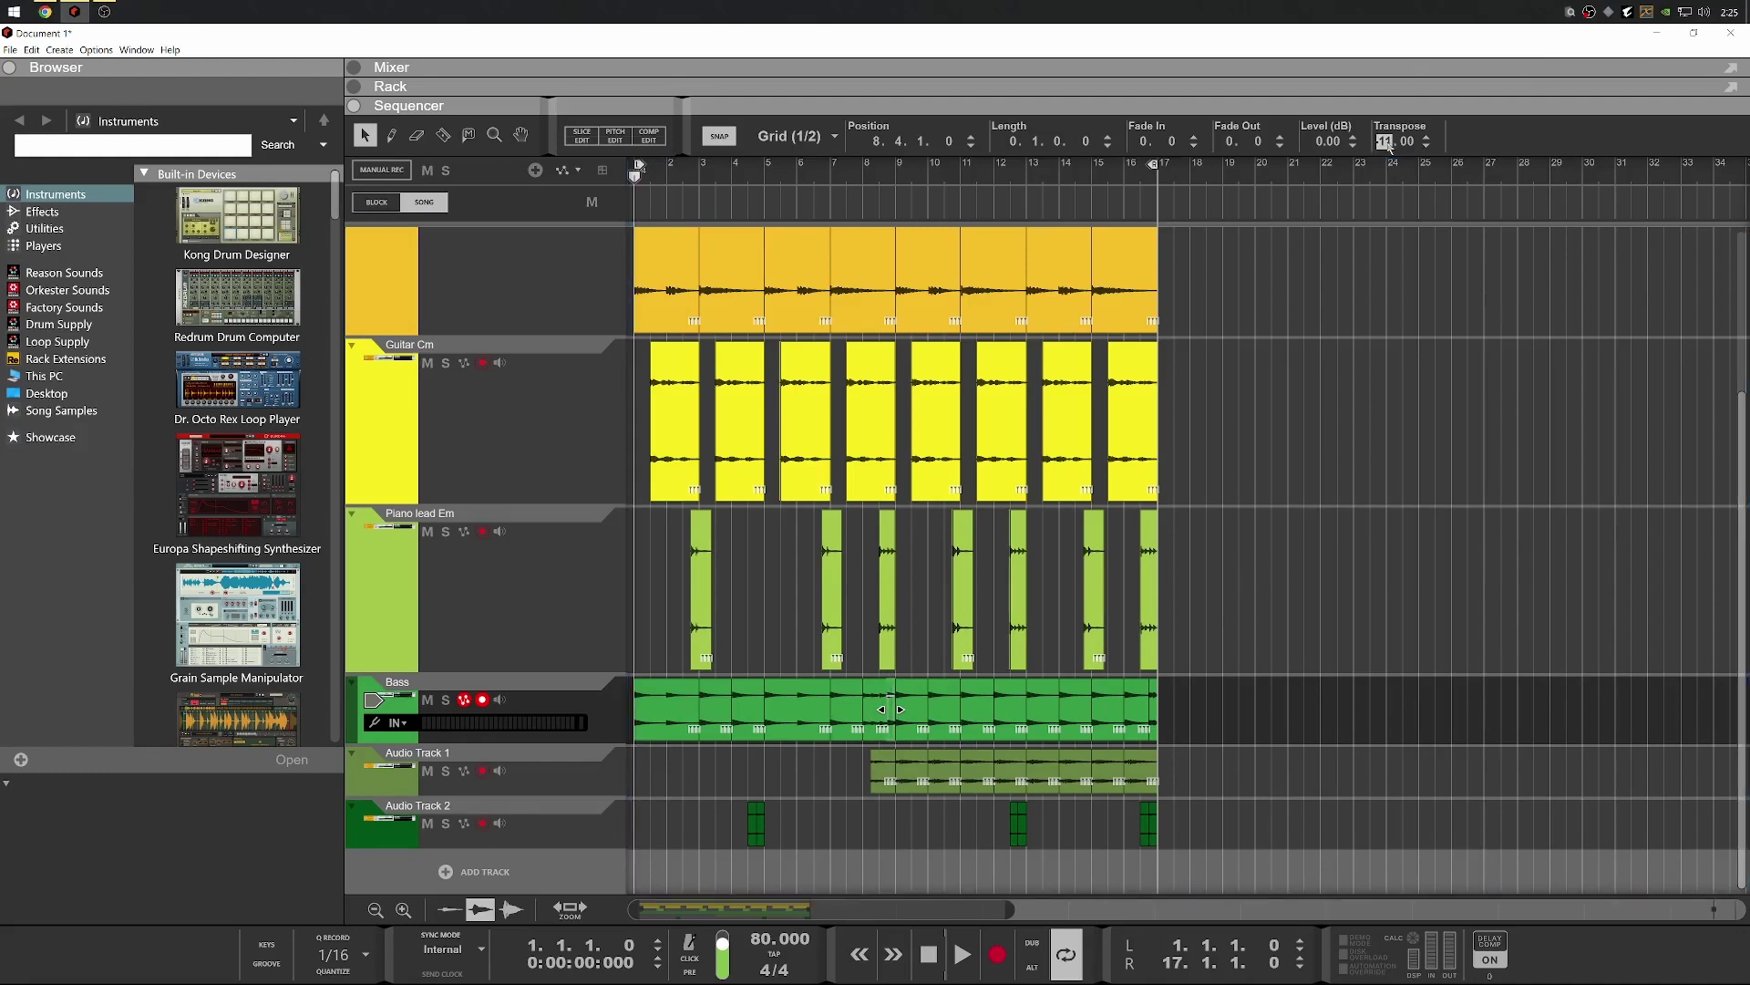
key("Return")
Set the transposition of the one-bar Bass clips at bars 9, 10, 13 and 14 to -8.00
left_click(911, 698)
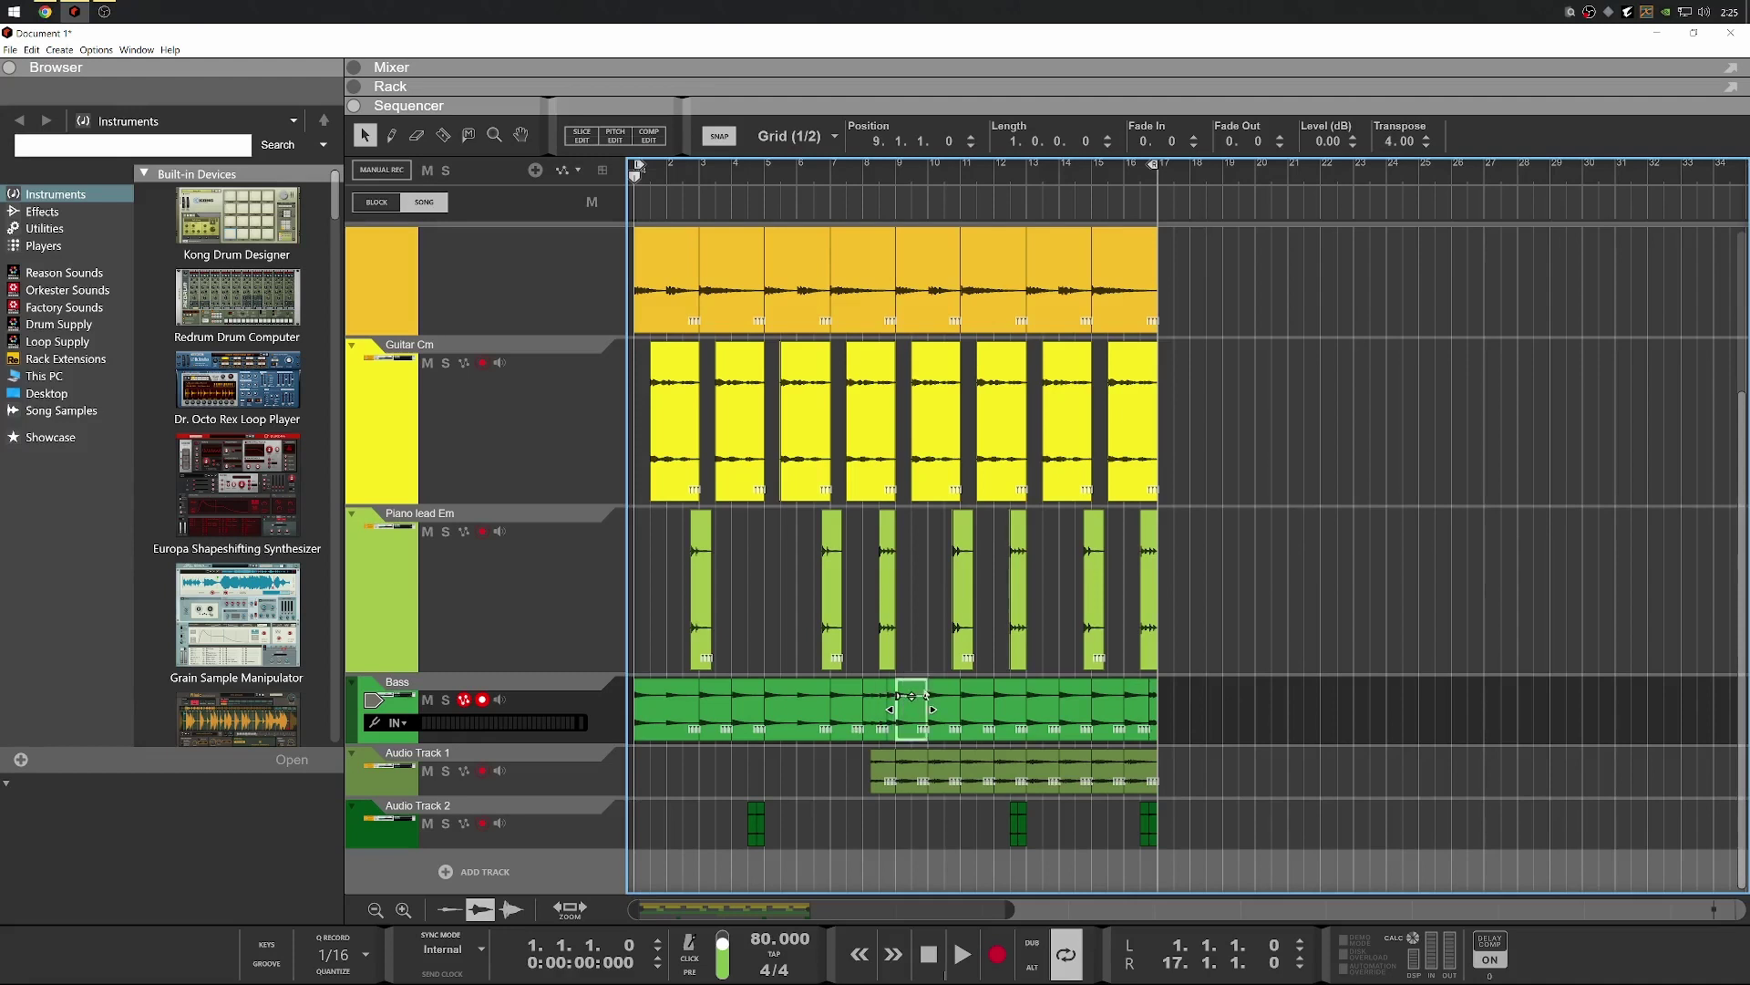
left_click(1038, 700, "shift")
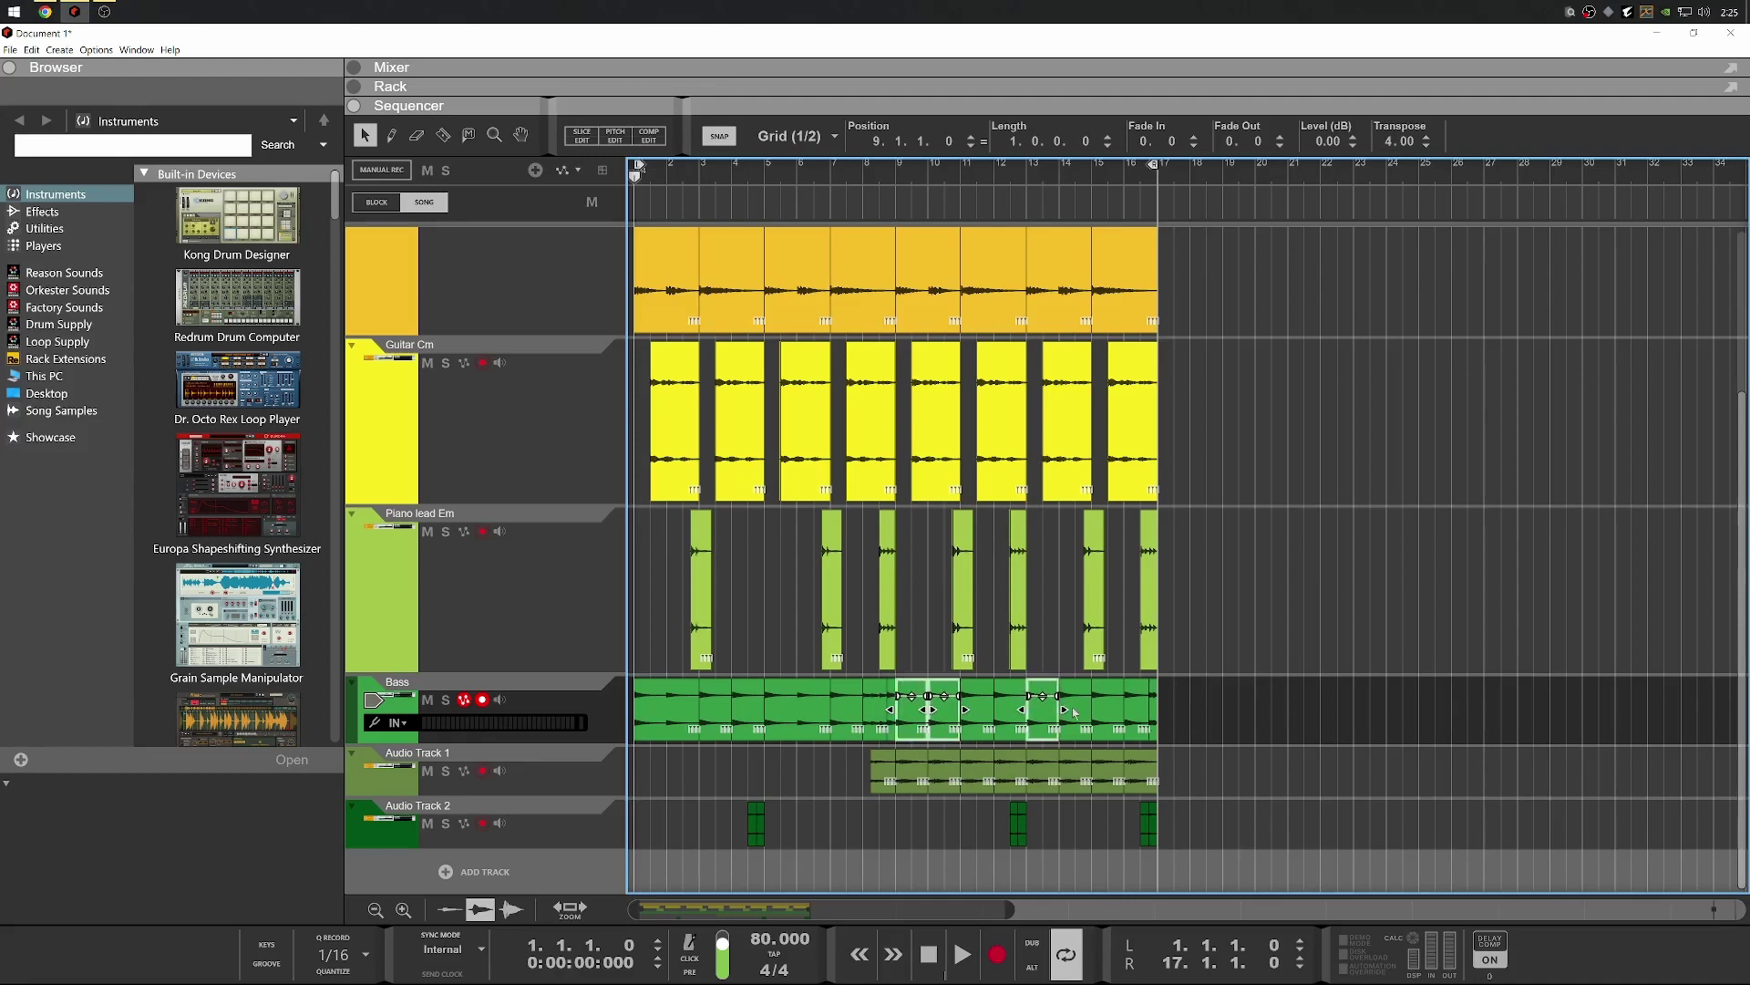
double_click(1393, 144)
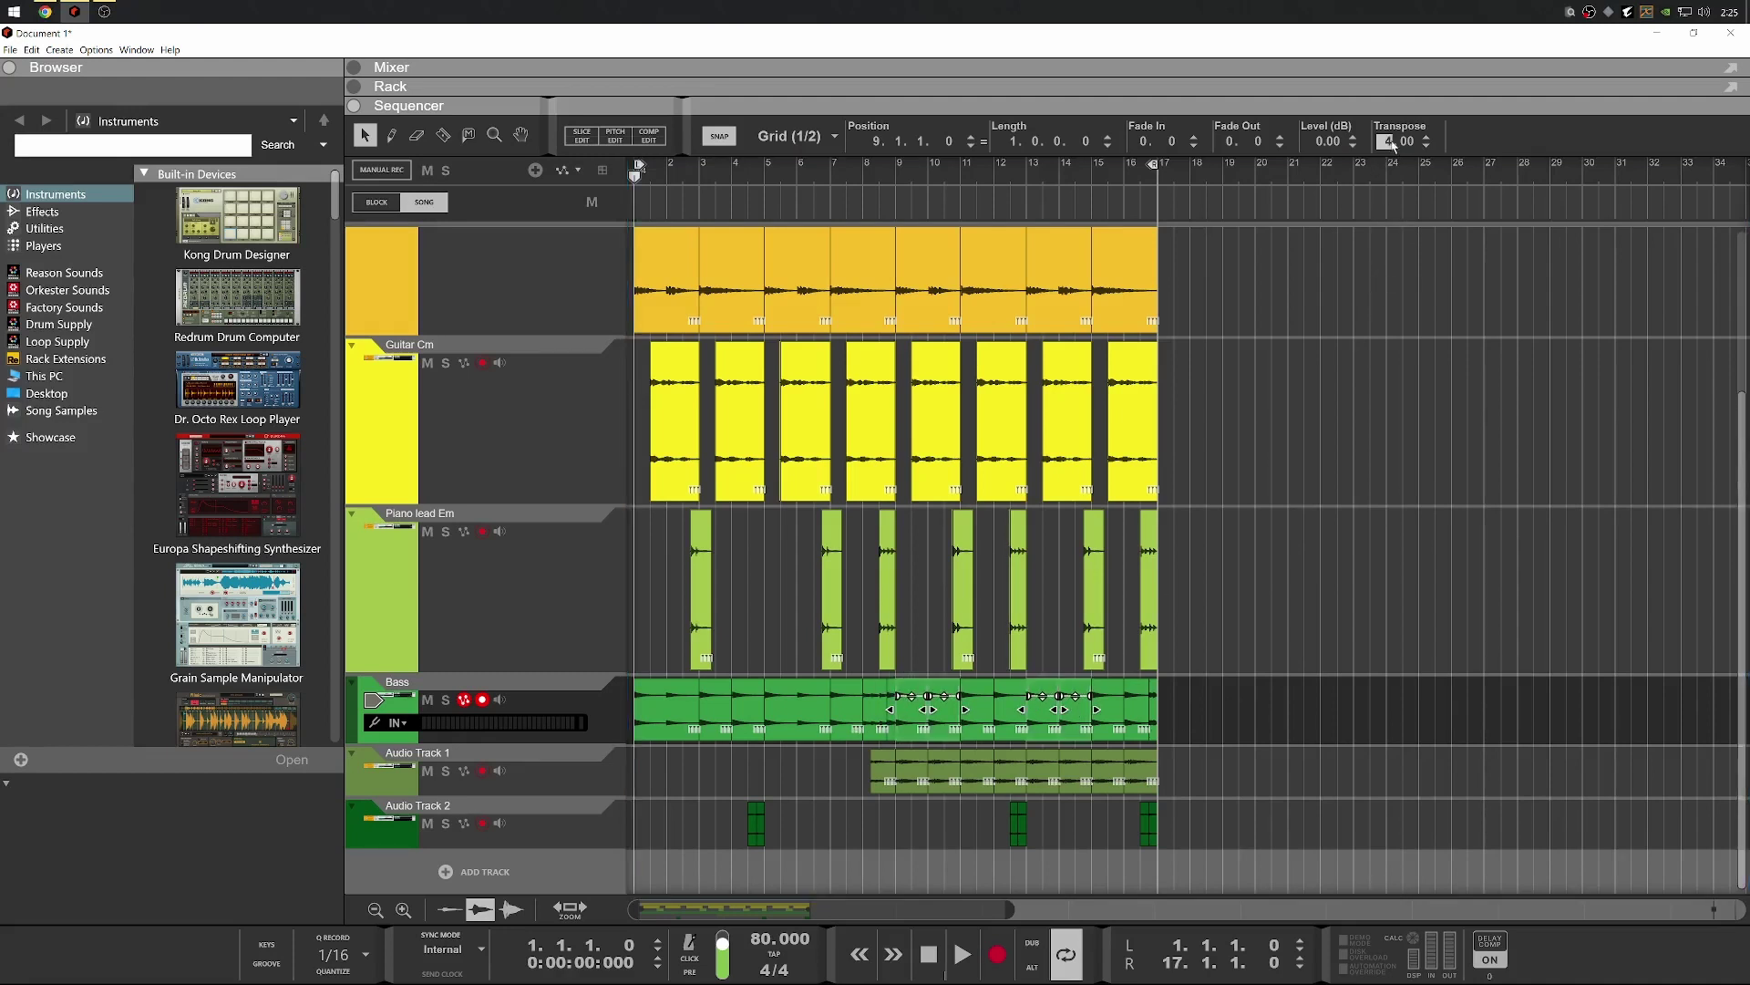
key("Return")
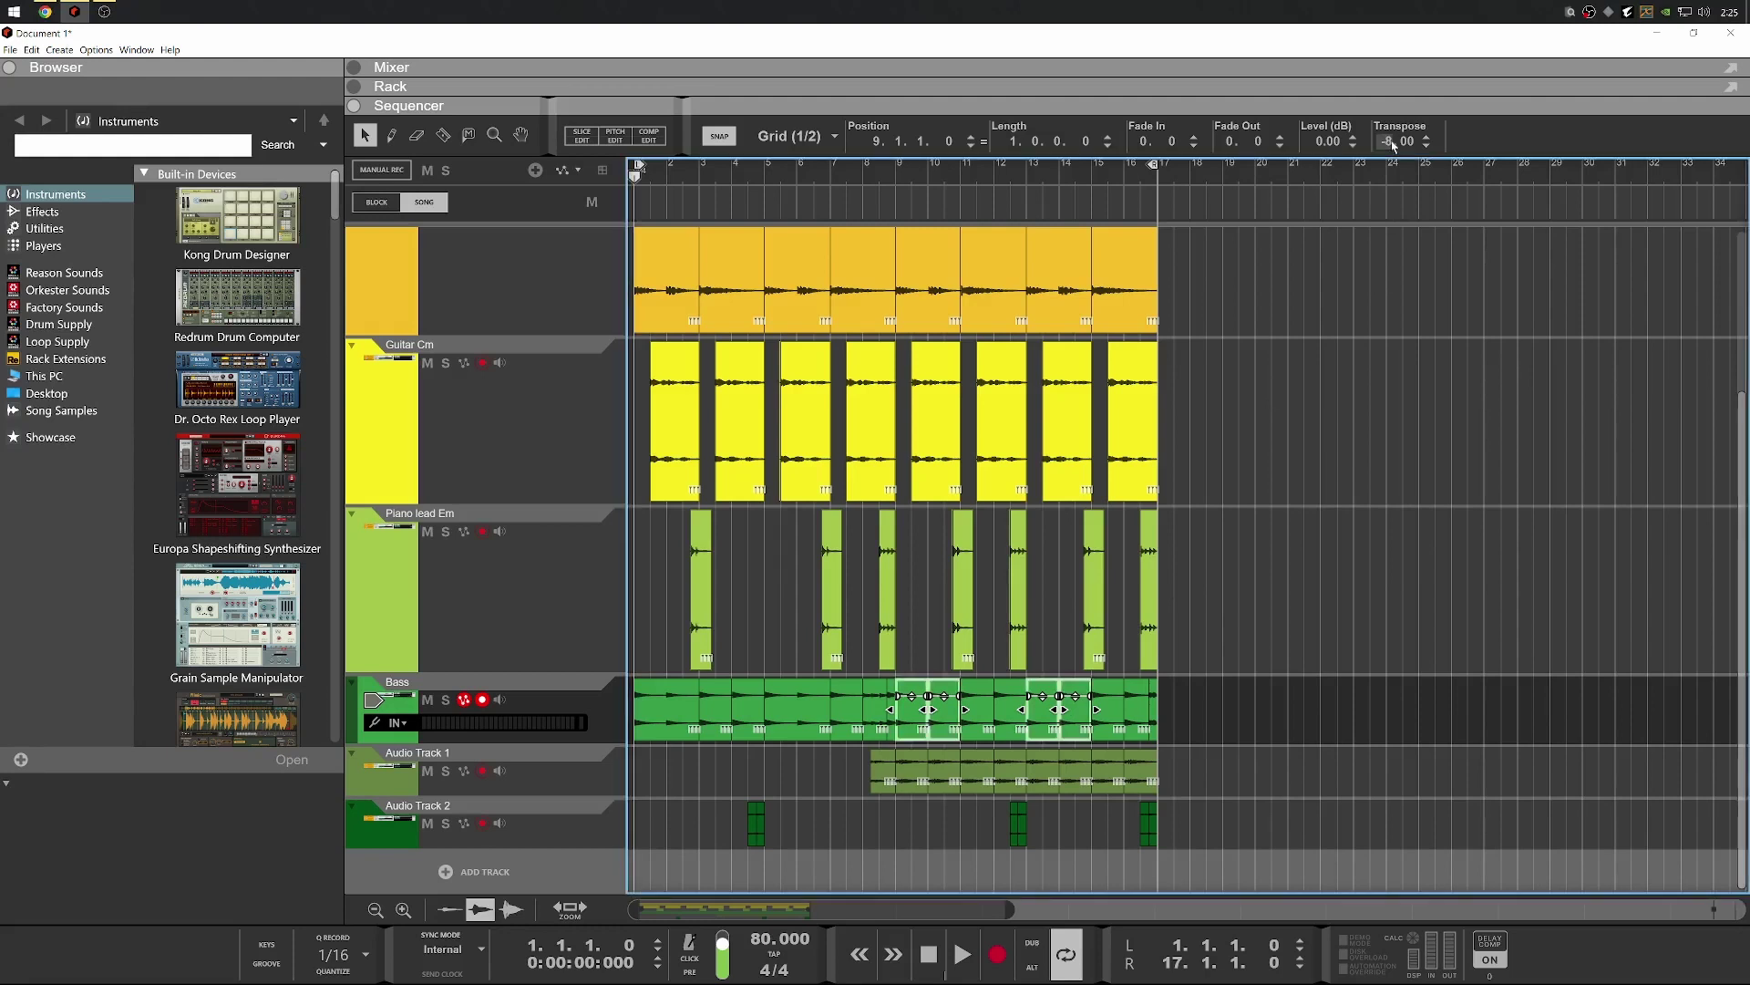
Set the transposition of the Bass clips at bars 11, 12, 15 and 16 to -9.00
left_click(1116, 708)
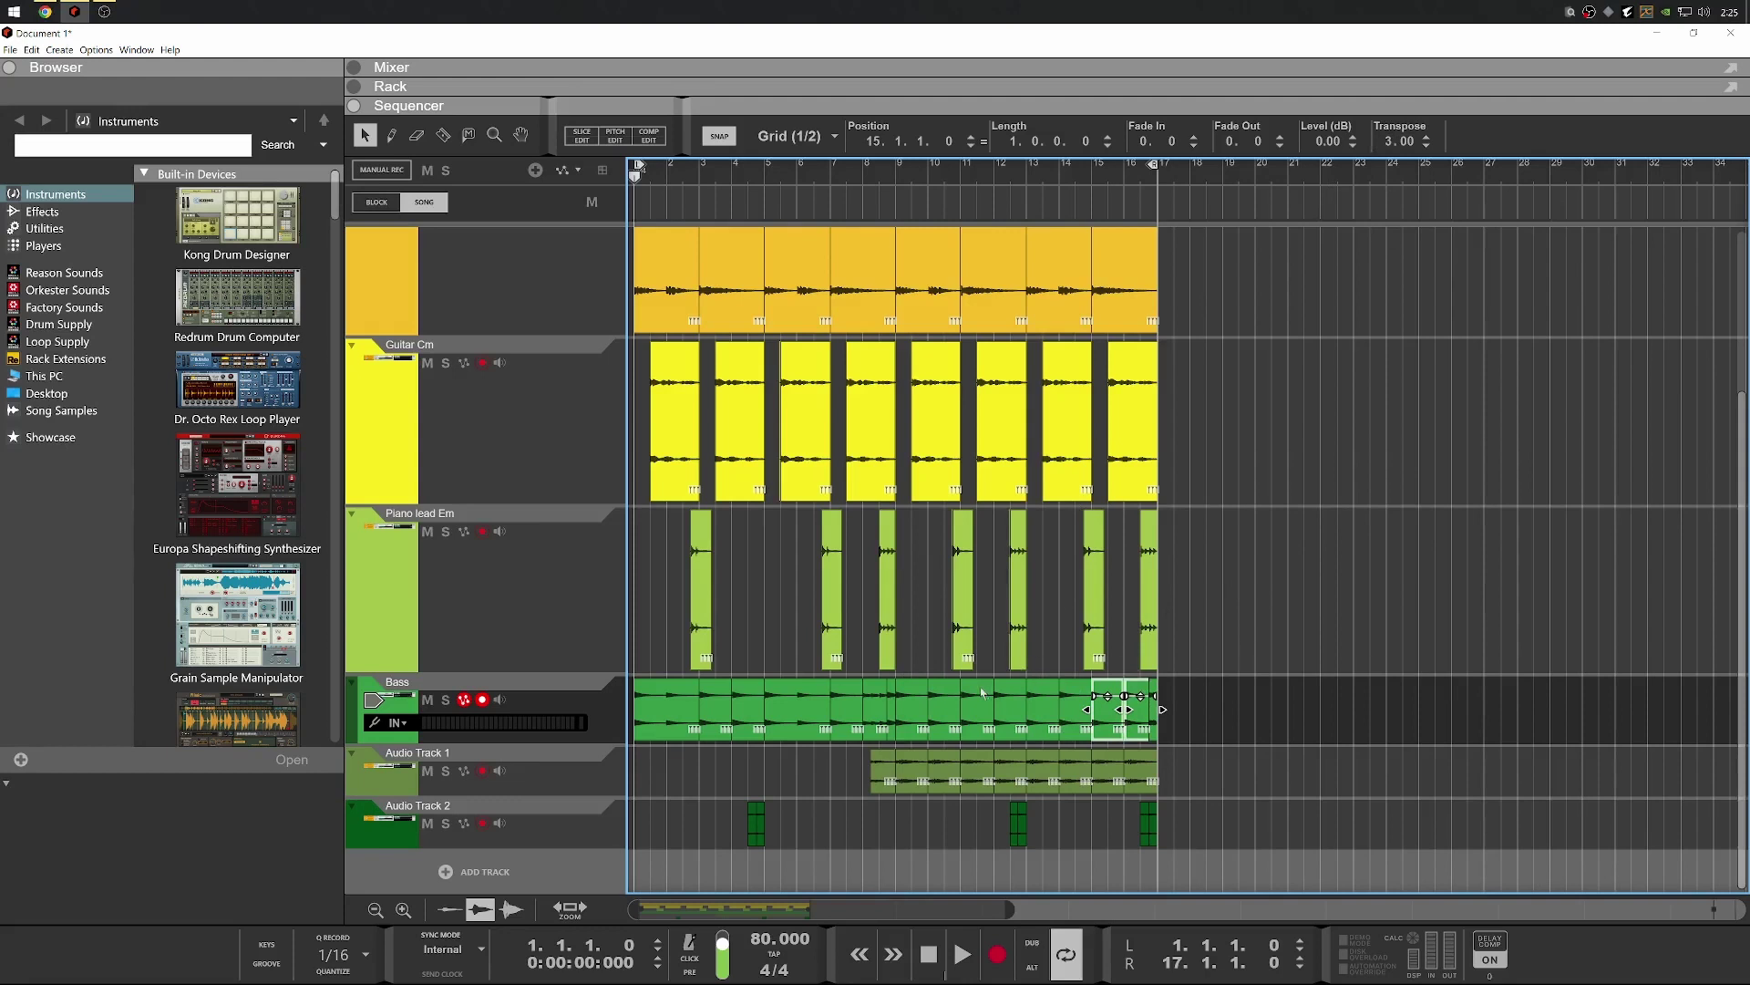
double_click(1386, 143)
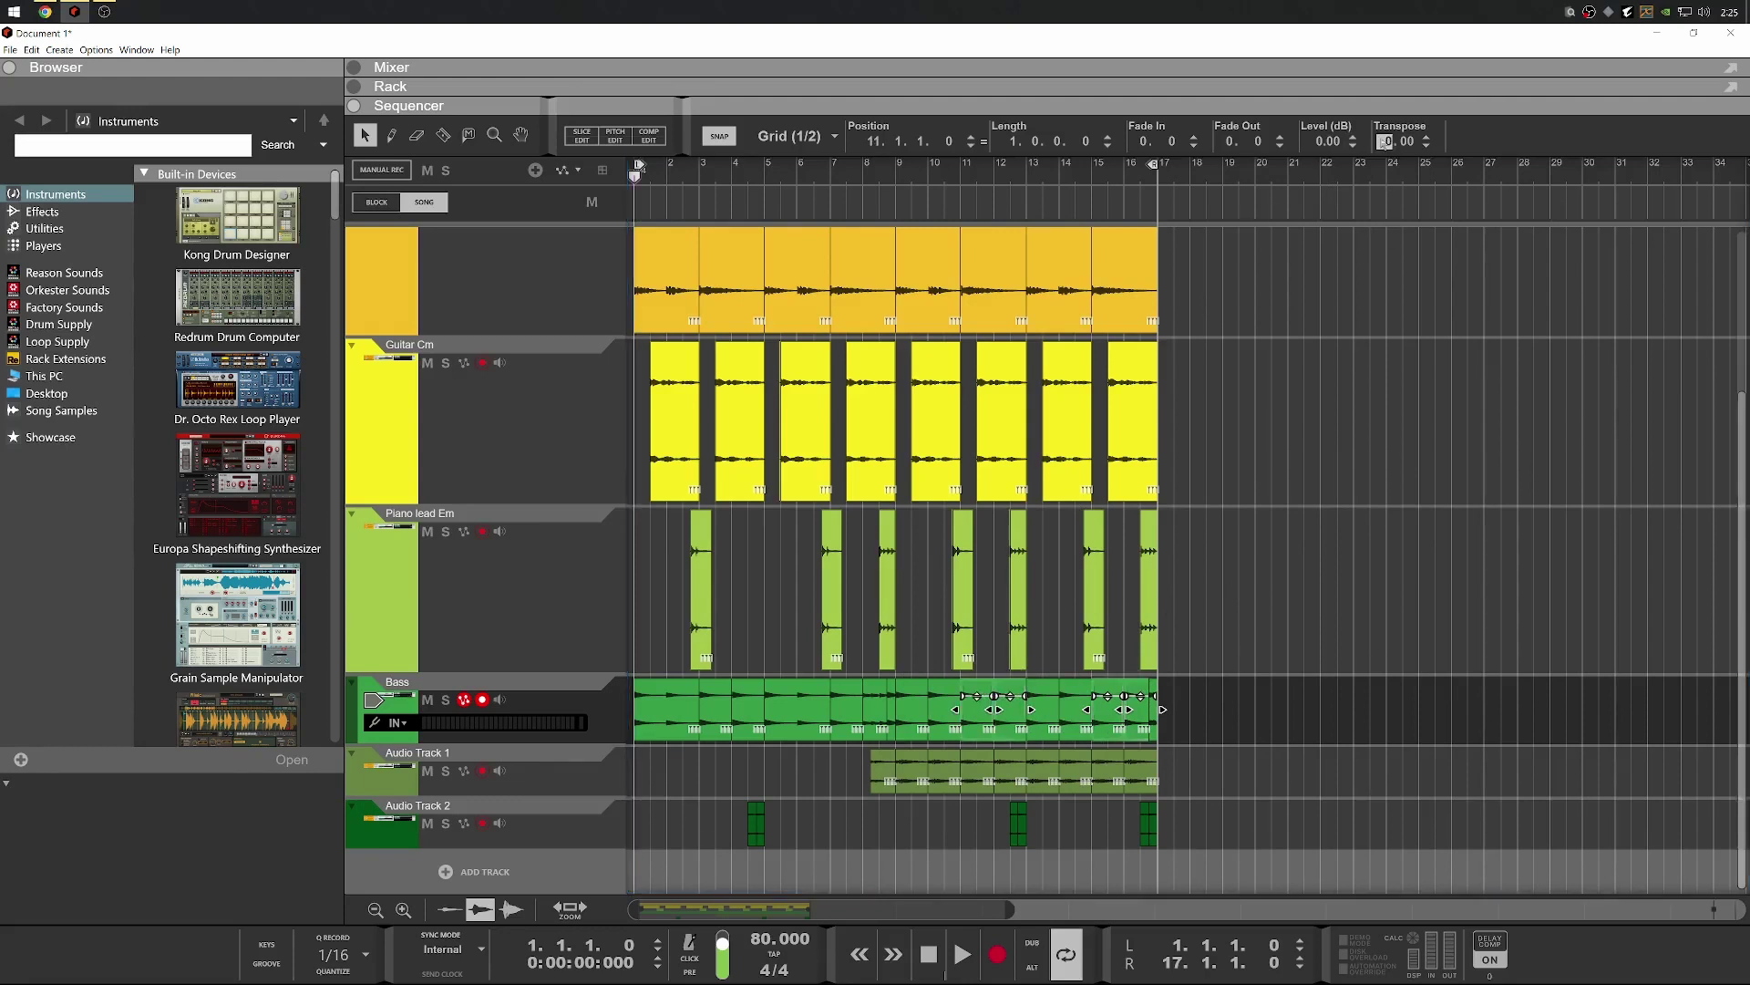
key("Return")
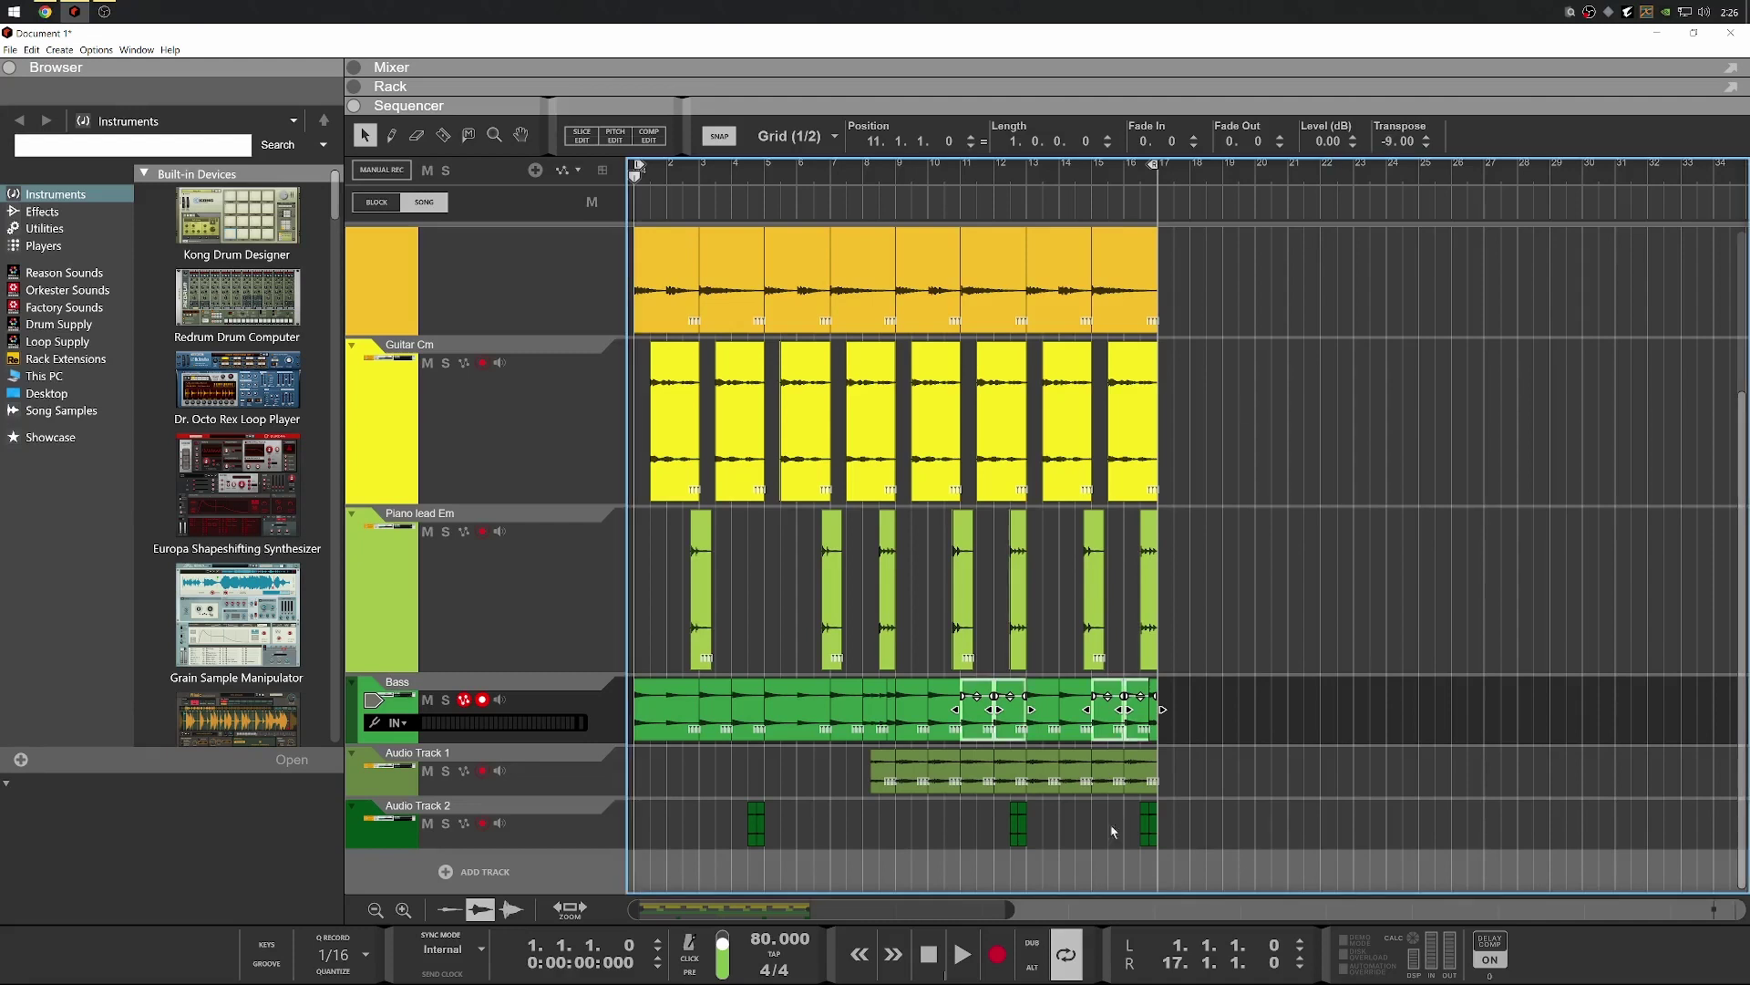
Set the transposition of the short final Bass piece at bar 16 beat 4 to -9.00
left_click(1160, 720)
left_click(1151, 711)
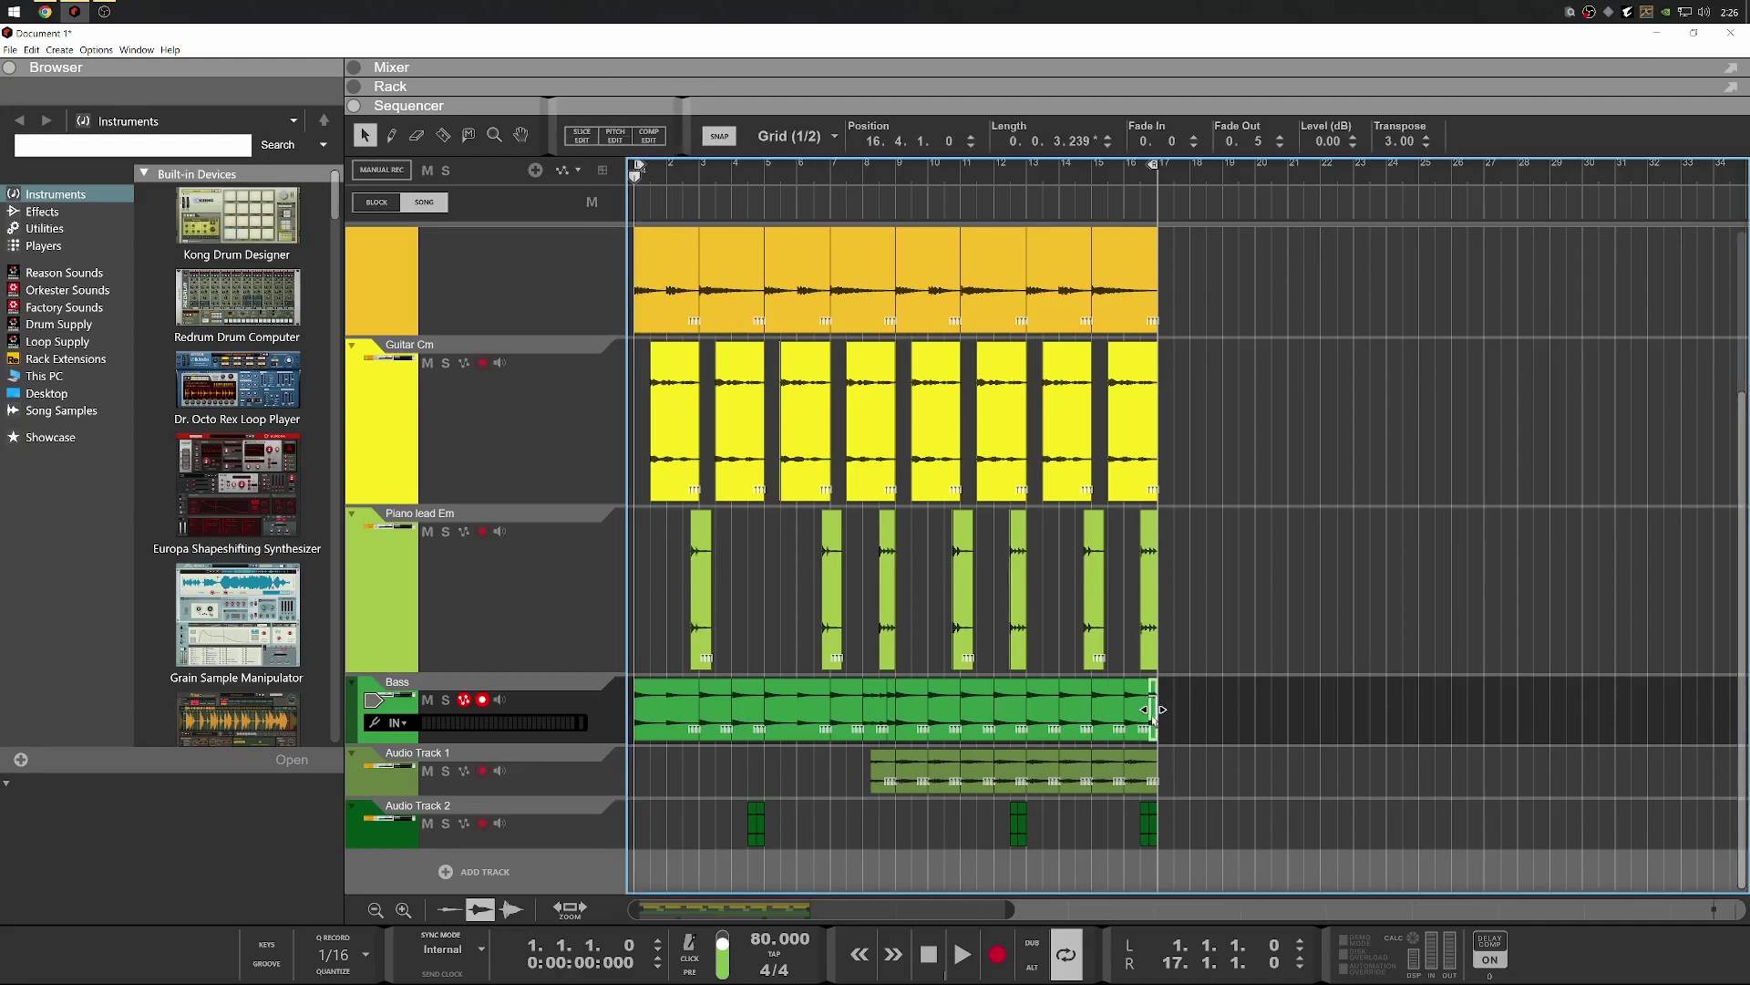
double_click(1380, 151)
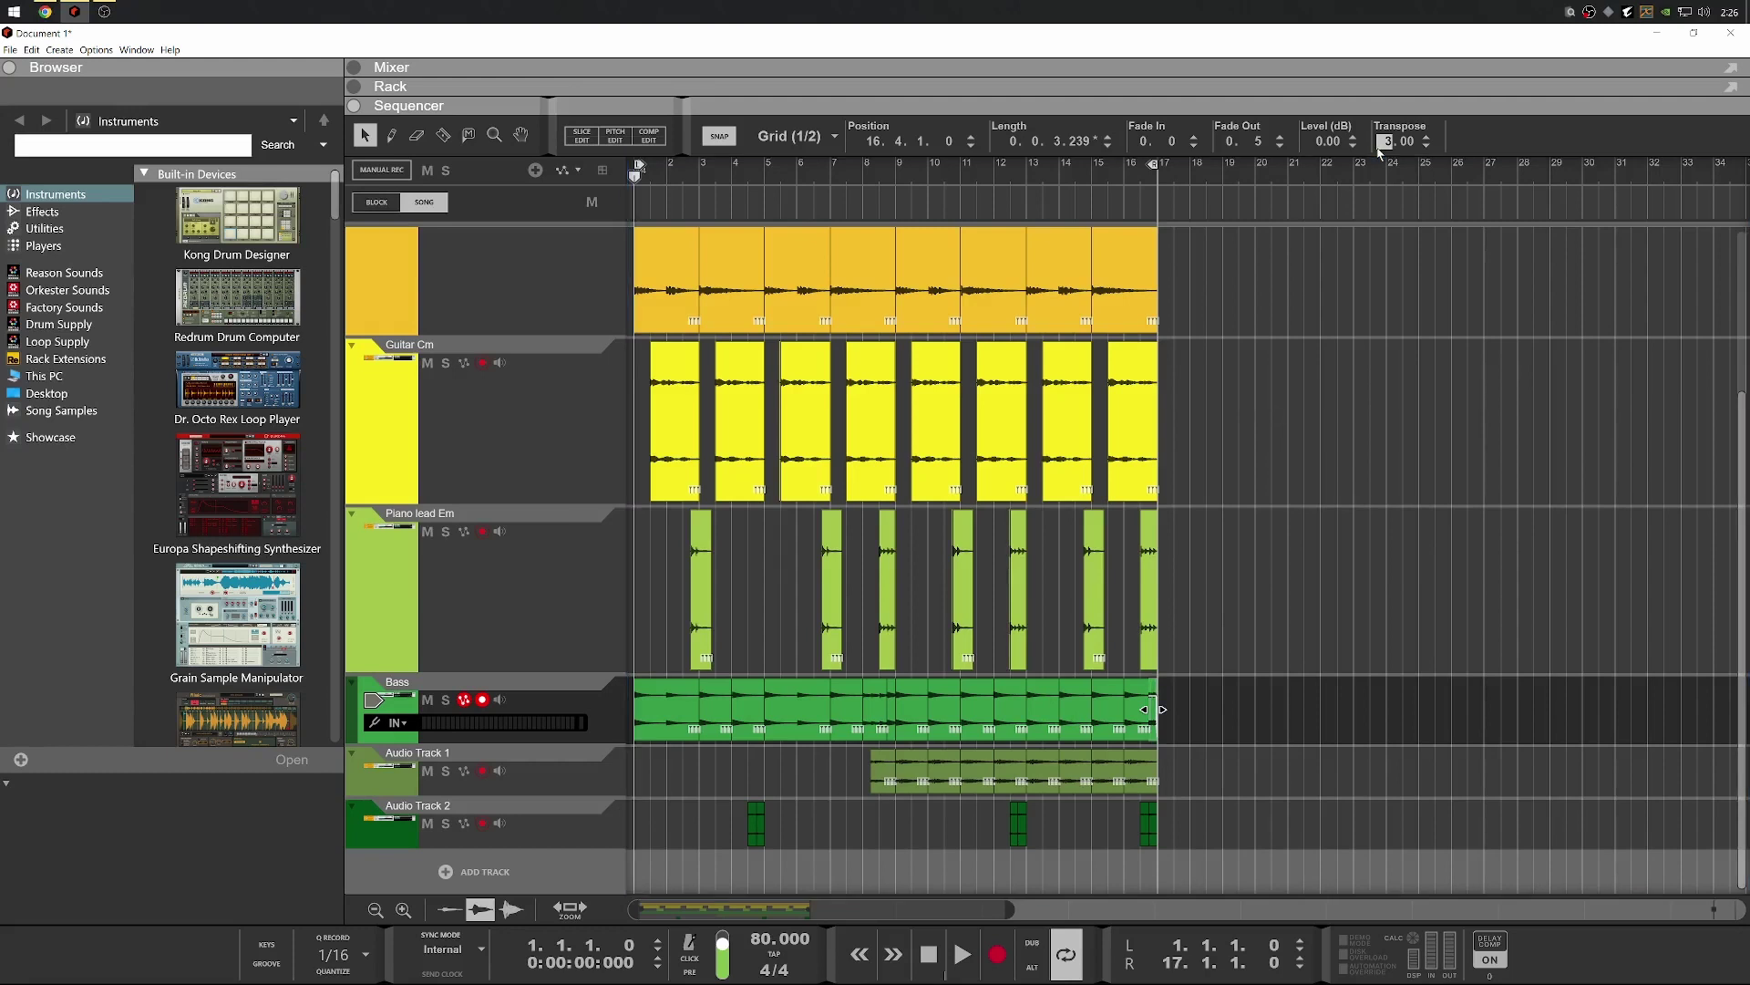
type("-9")
key("Return")
Play the arrangement from bar 1 to check the lowered Bass line and show the device rack
key("space")
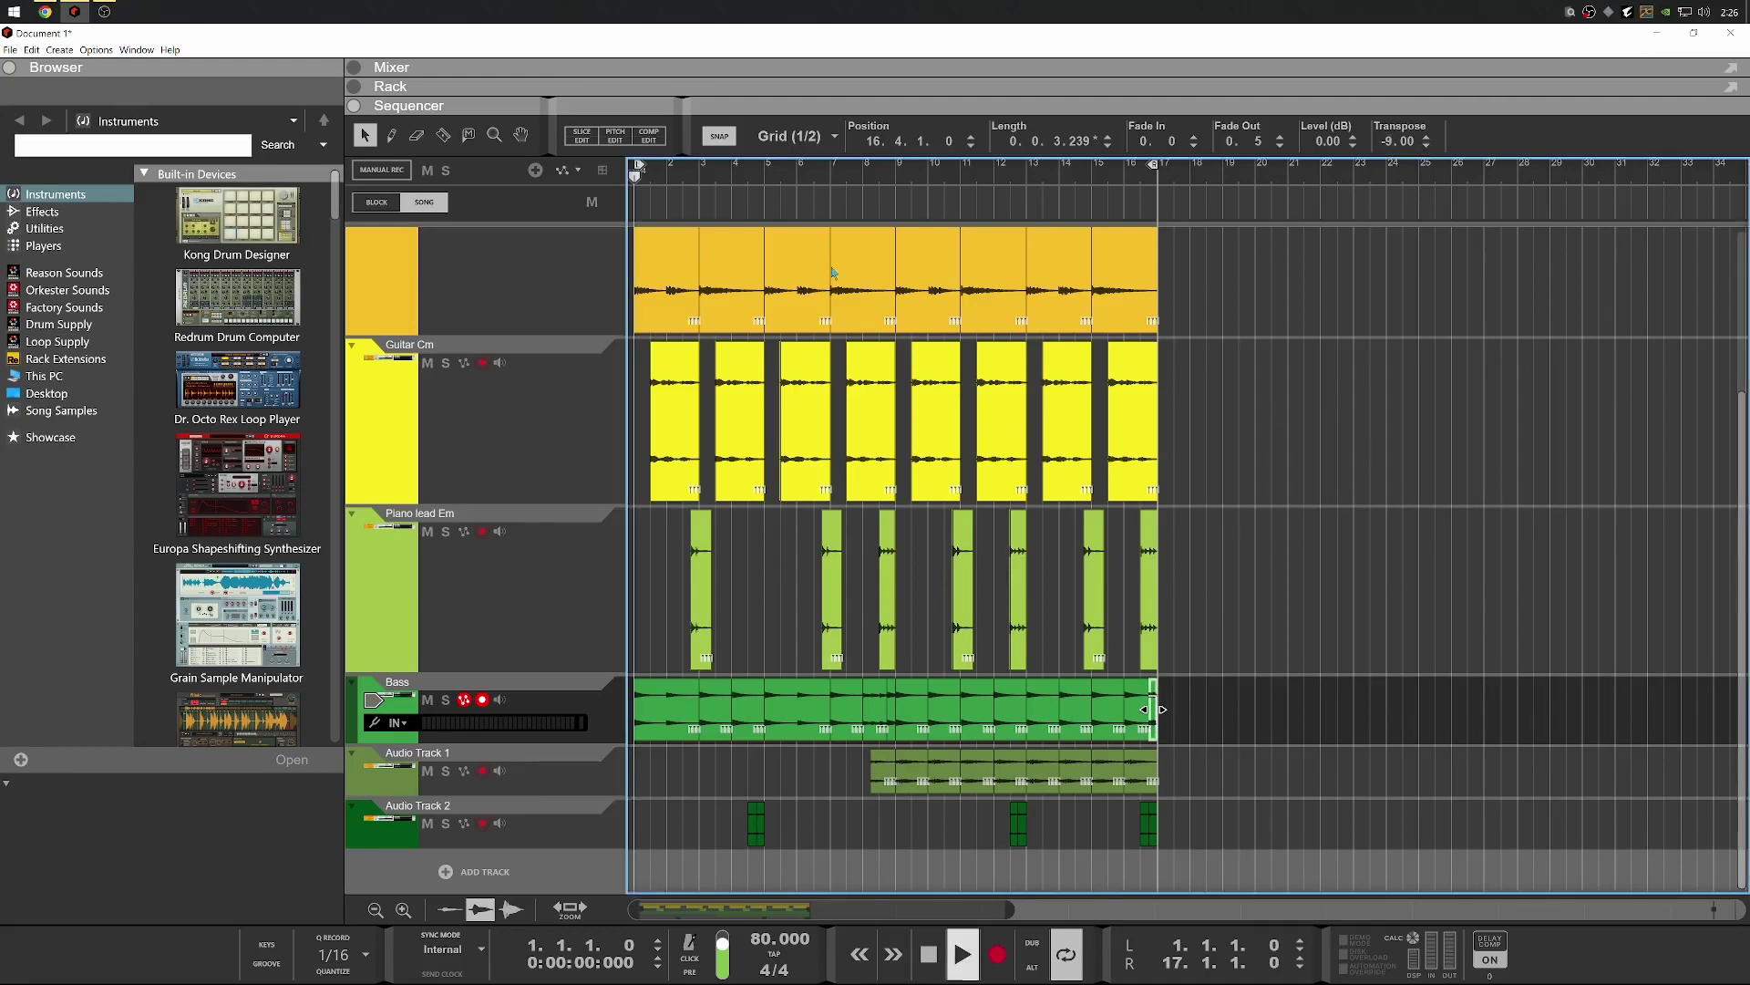
scroll(814, 613, "down", 1)
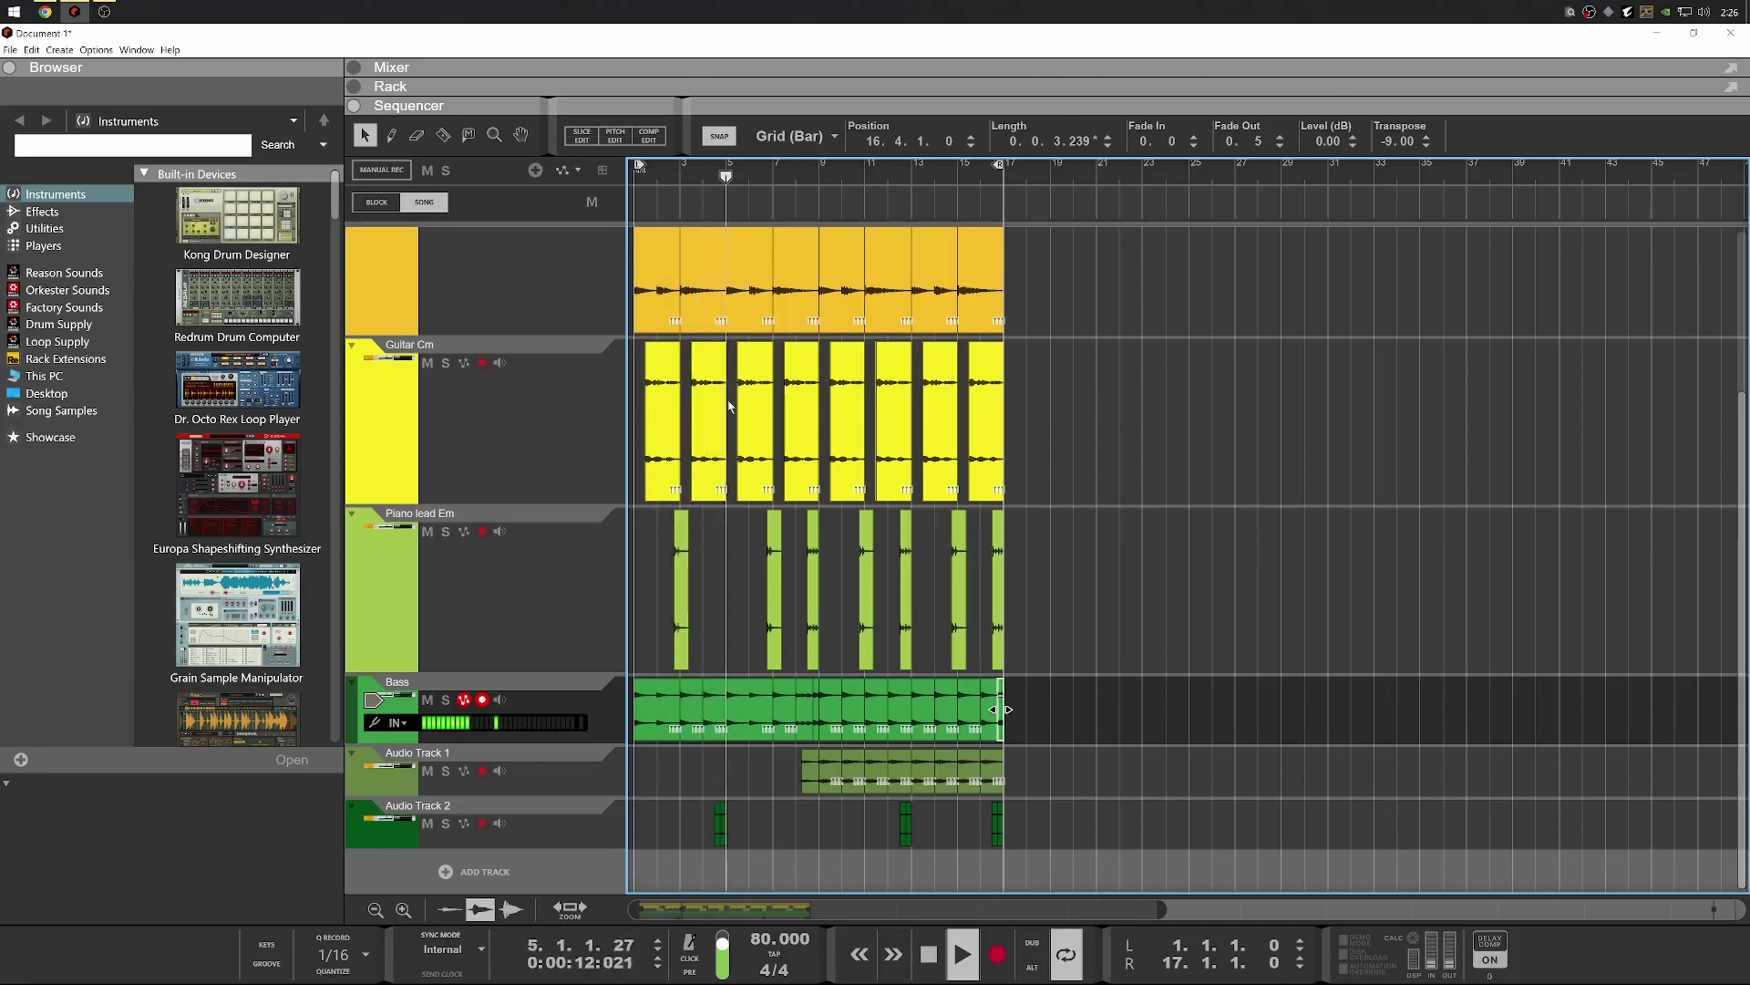
scroll(784, 474, "up", 3)
scroll(784, 474, "down", 3)
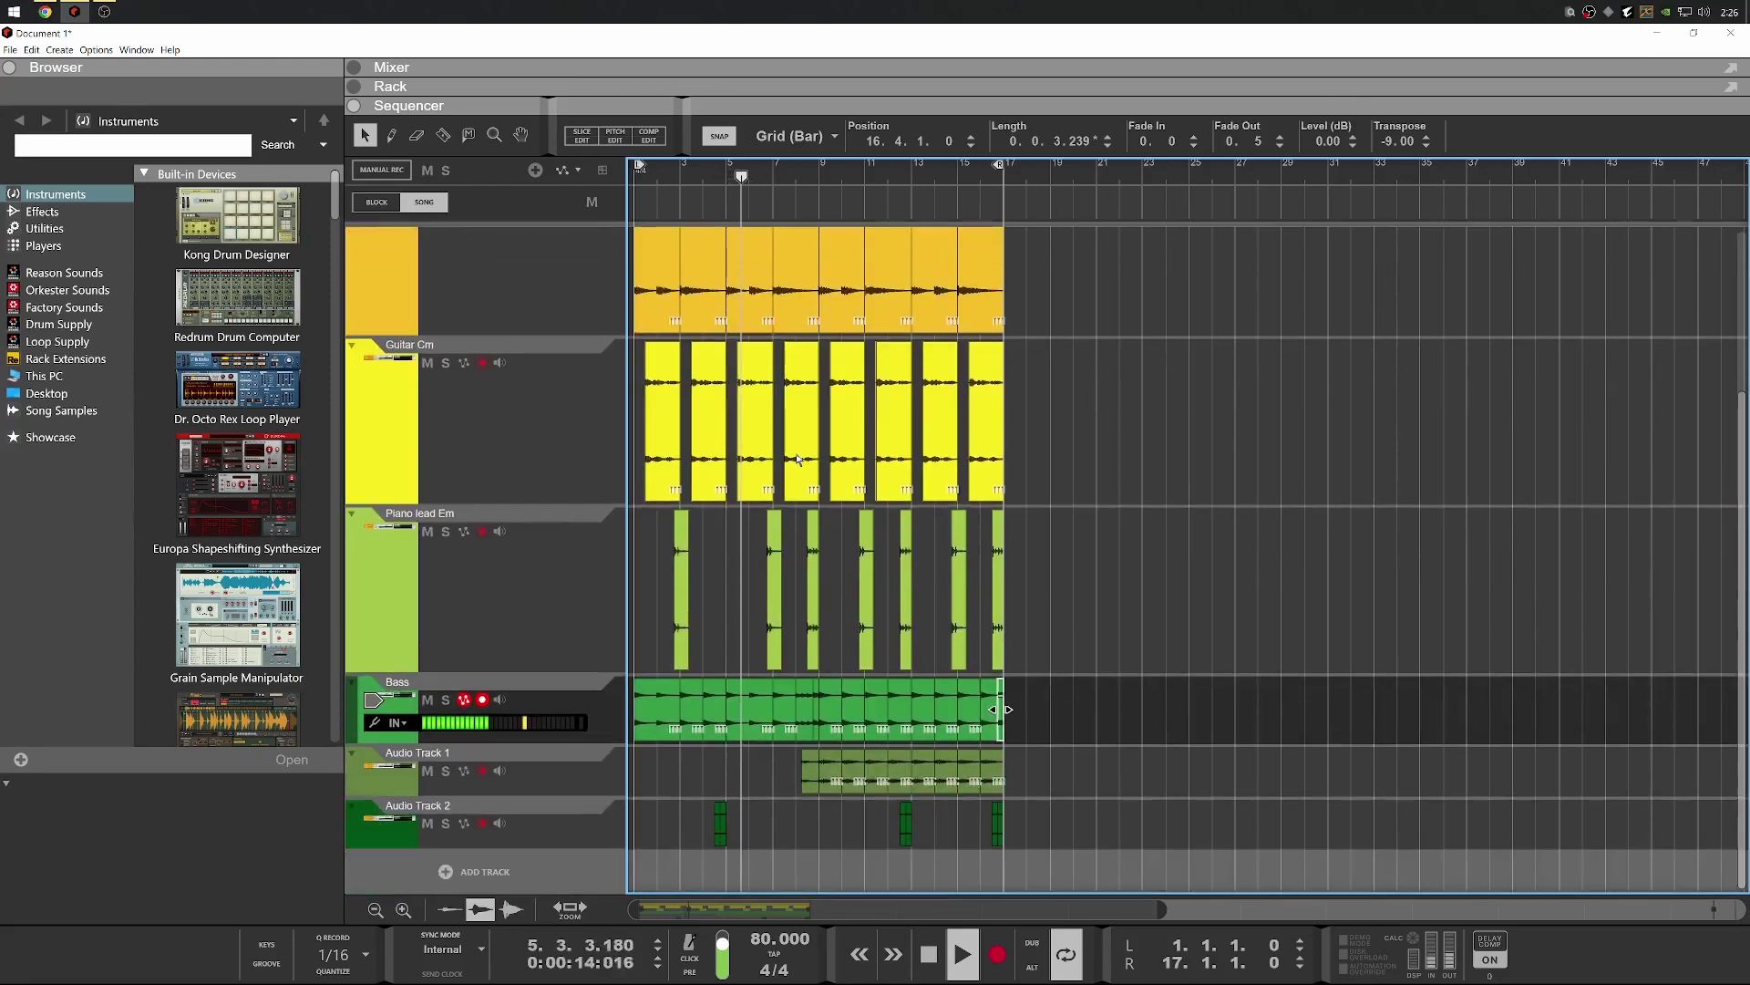
scroll(798, 459, "up", 2)
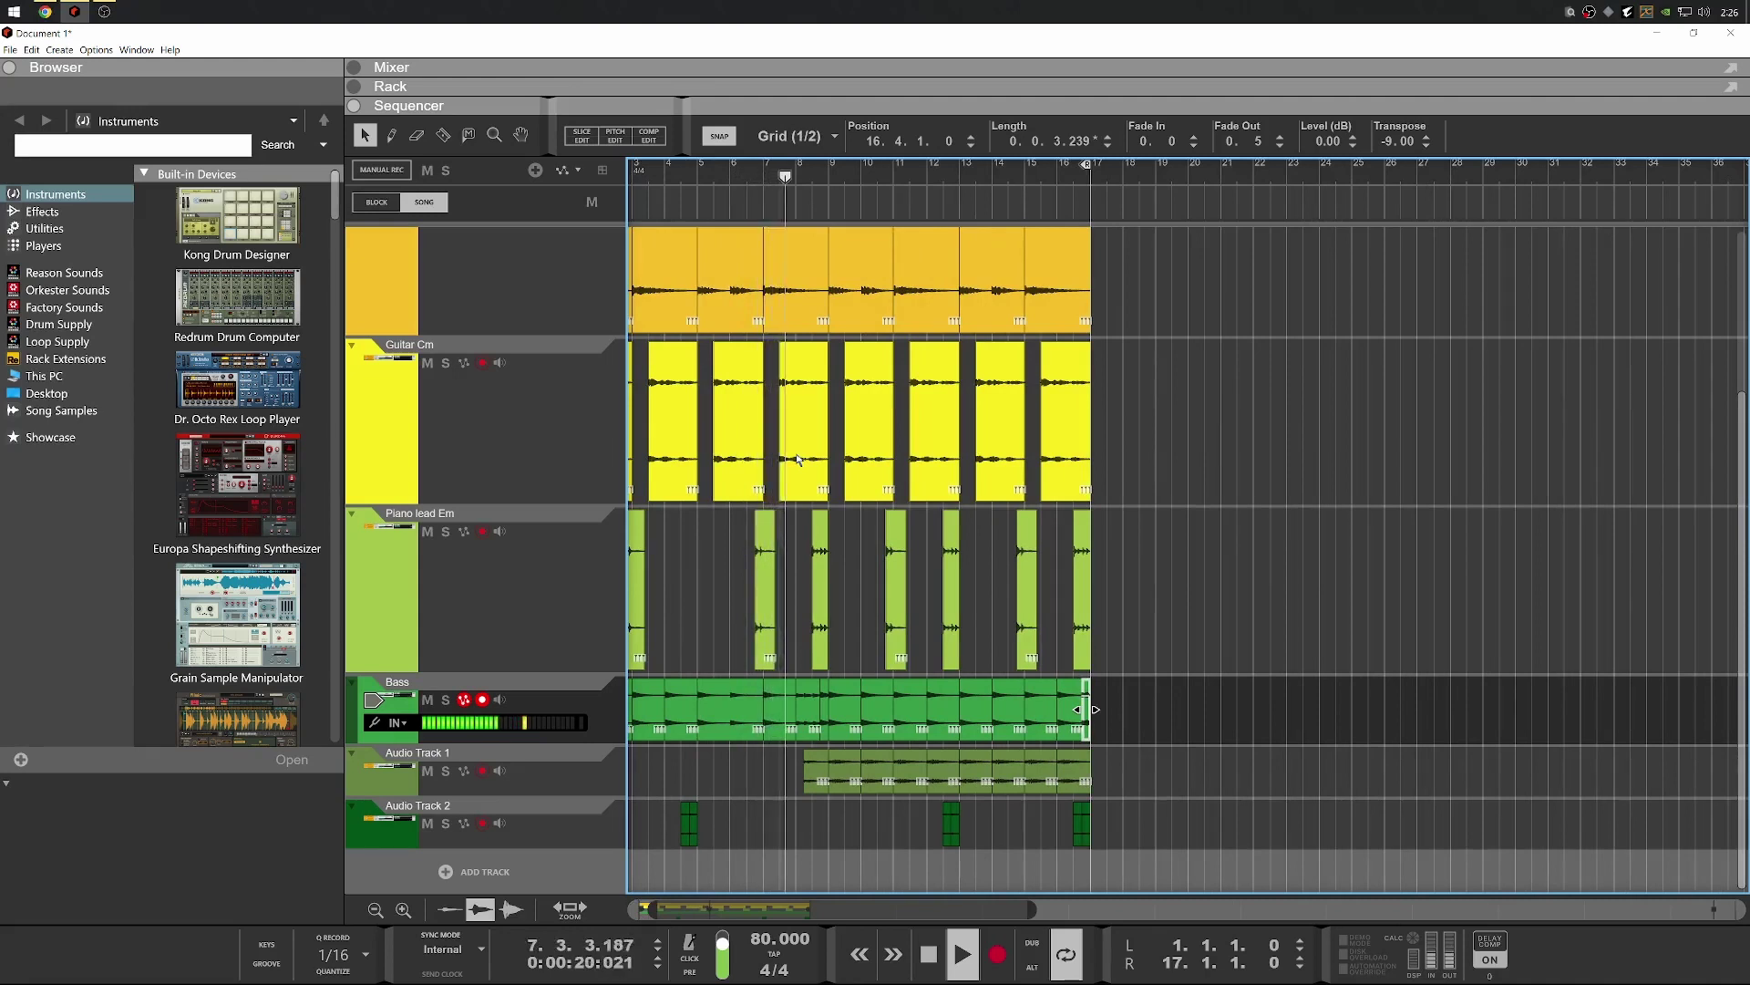
key("F6")
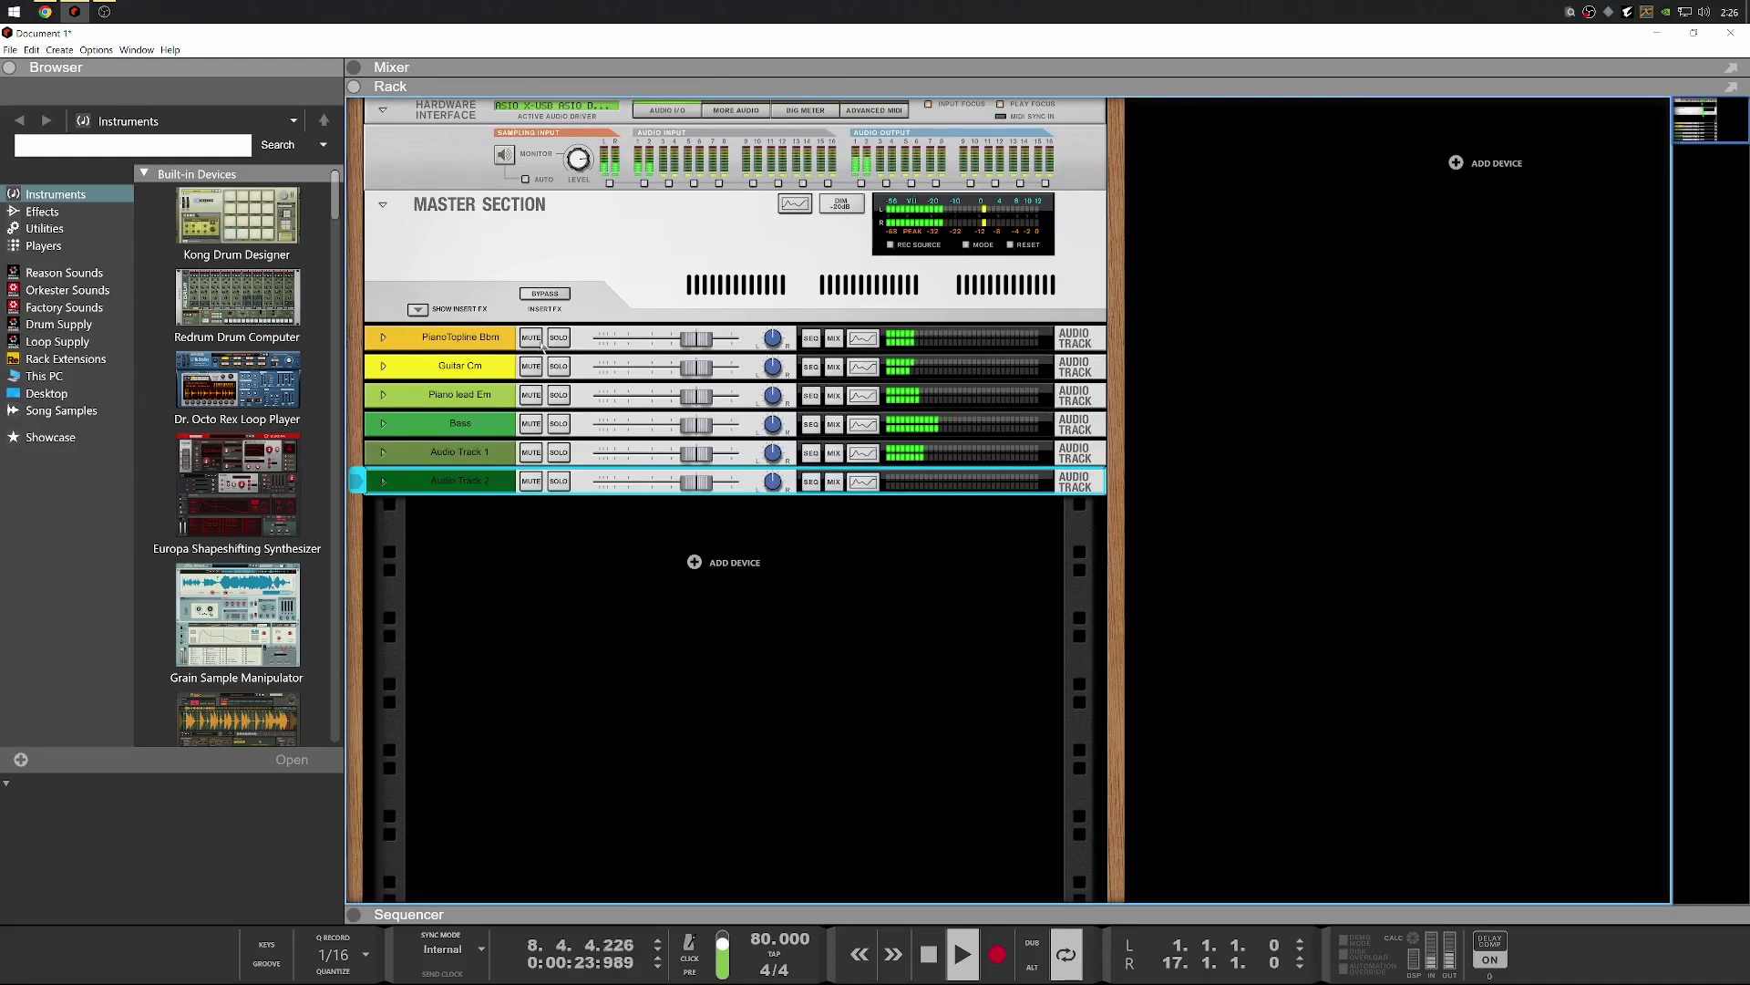
key("space")
key("space")
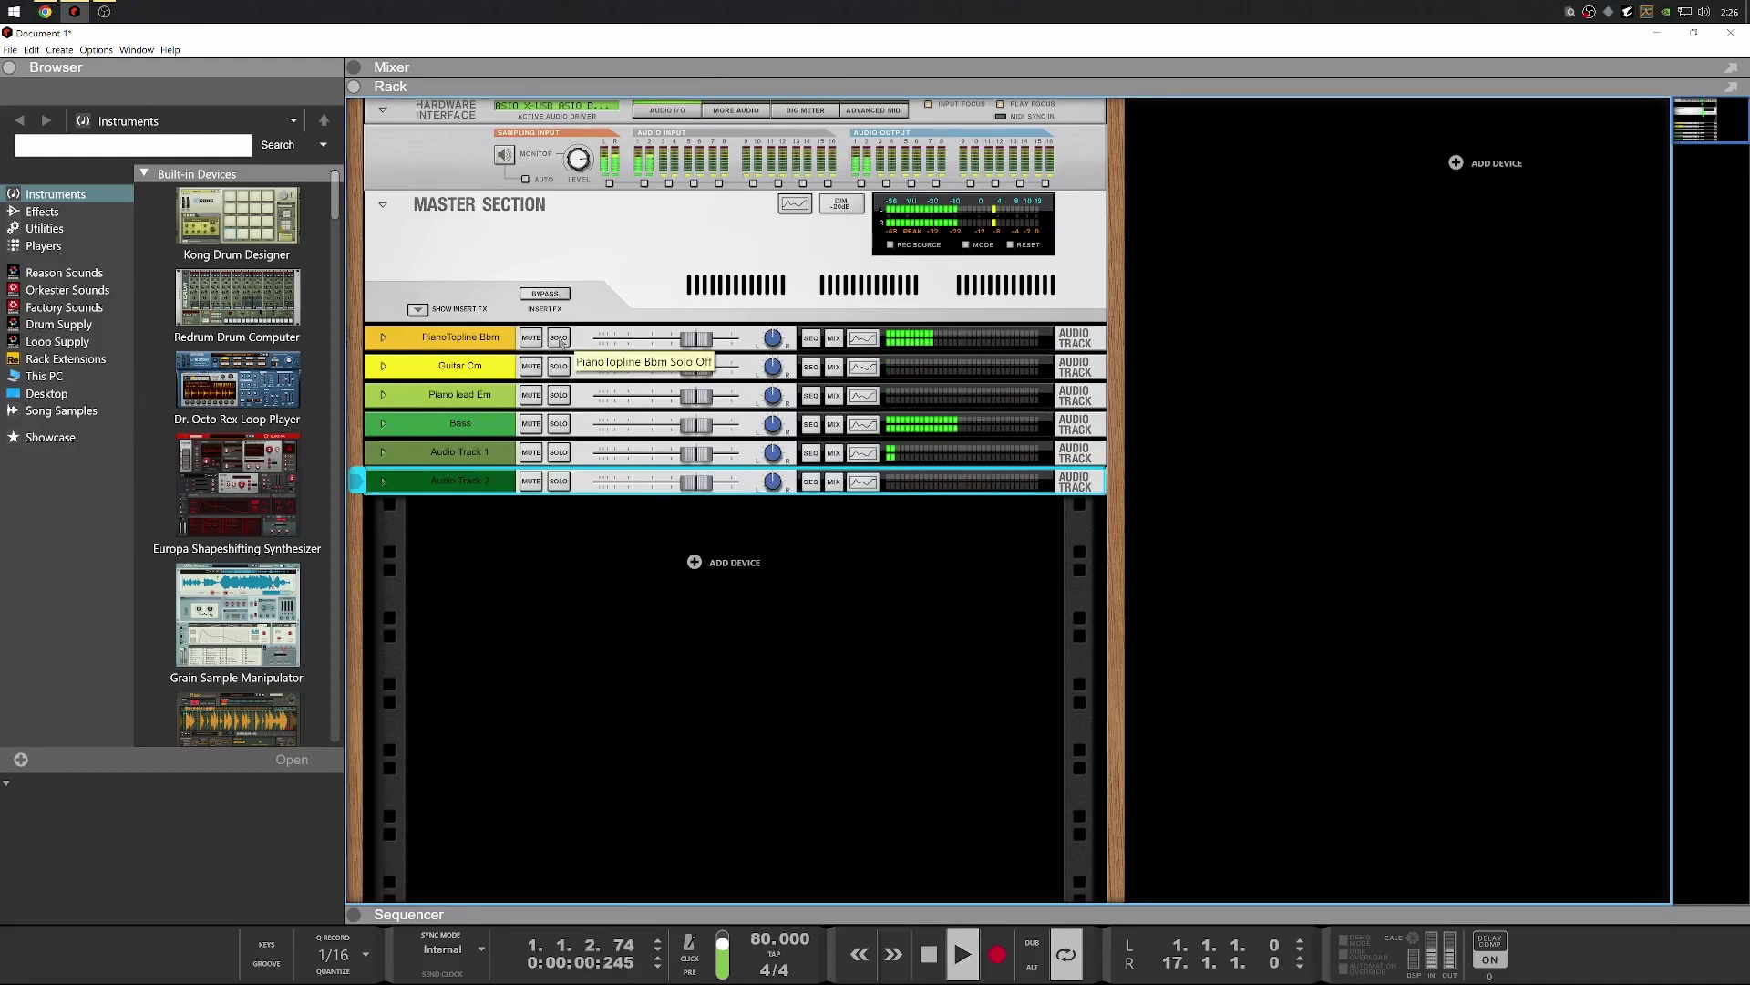
key("space")
Solo the PianoTopline Bbm track in the rack, play it and unfold its insert effects area
left_click(559, 338)
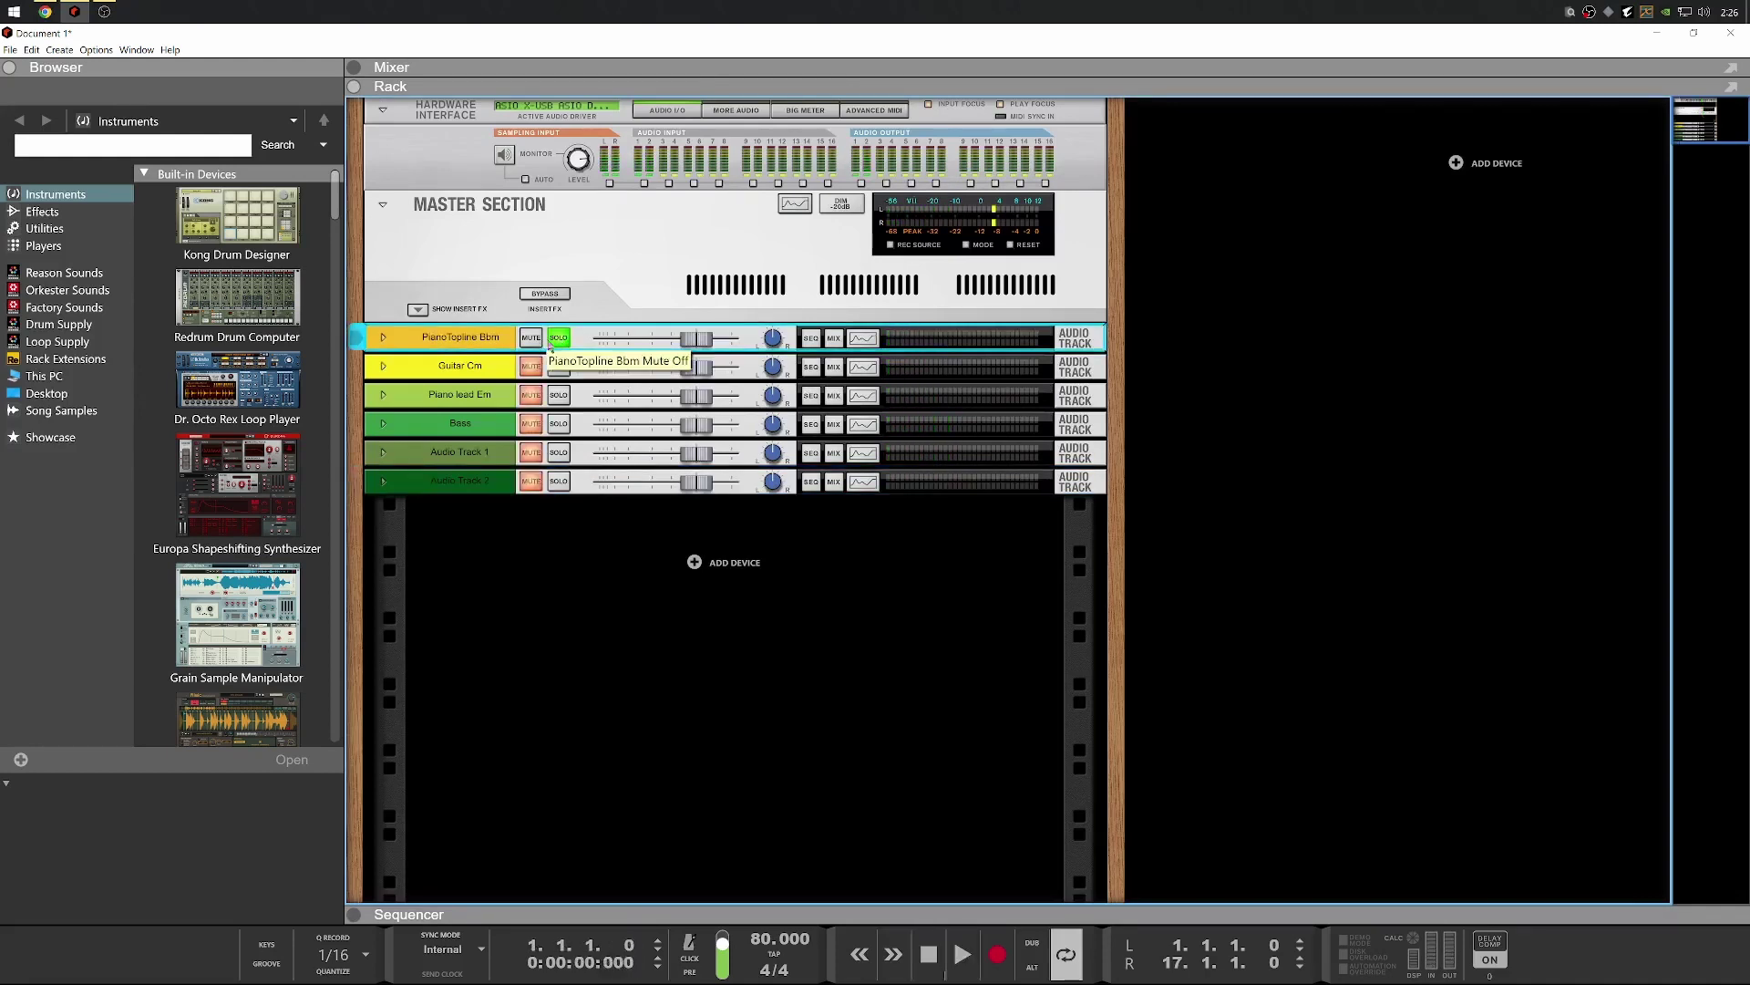
key("space")
left_click(382, 339)
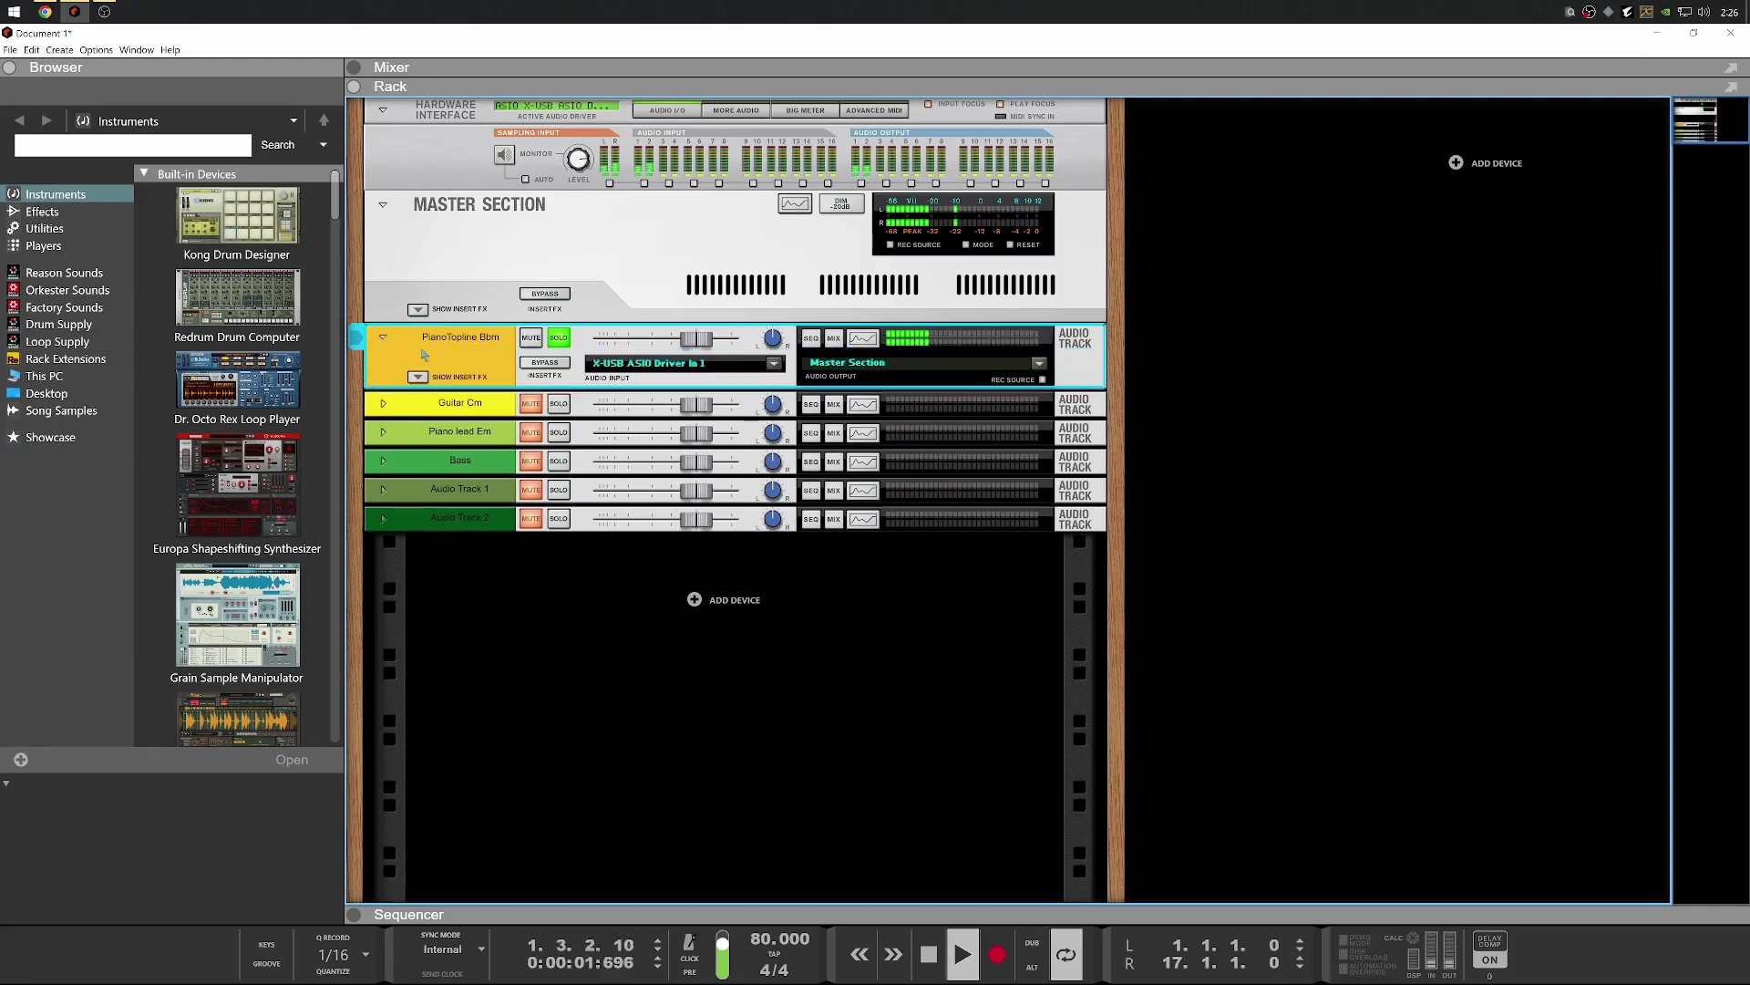
left_click(417, 377)
right_click(479, 434)
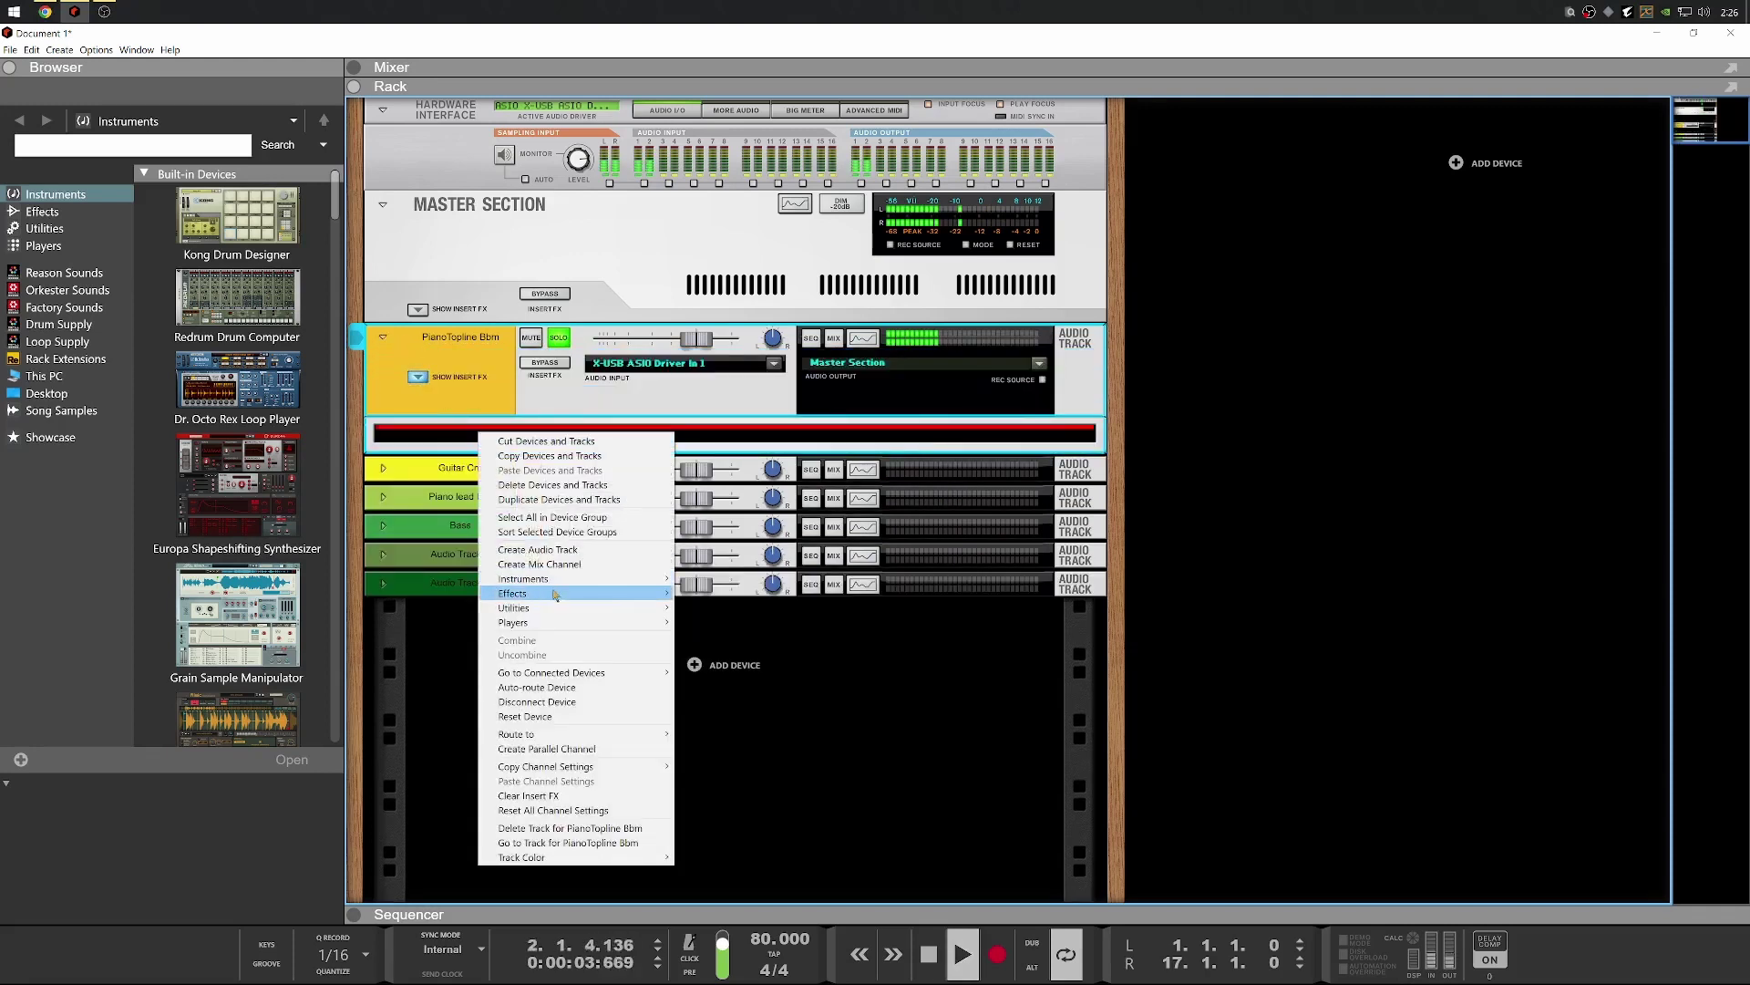
mouse_move(528, 593)
left_click(992, 882)
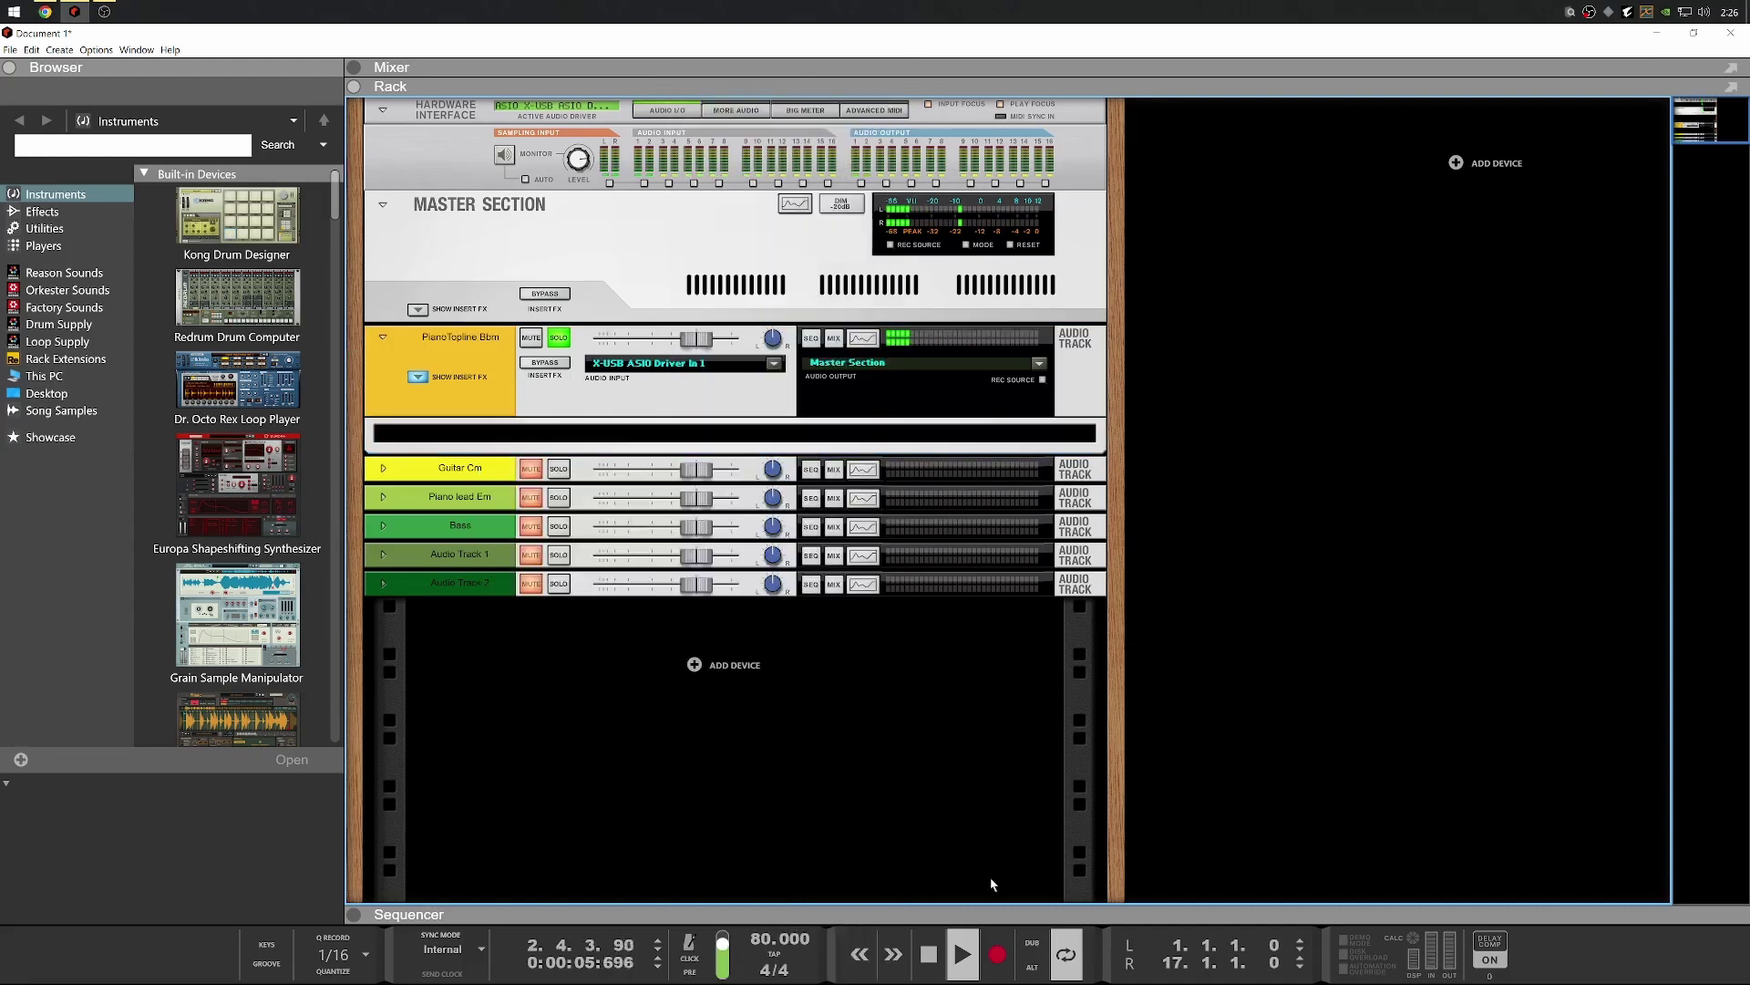
Lower the transposition of all PianoTopline Bbm clips together, with the first clip at -8.00, and check individual clips
key("F7")
key("space")
scroll(882, 777, "up", 3)
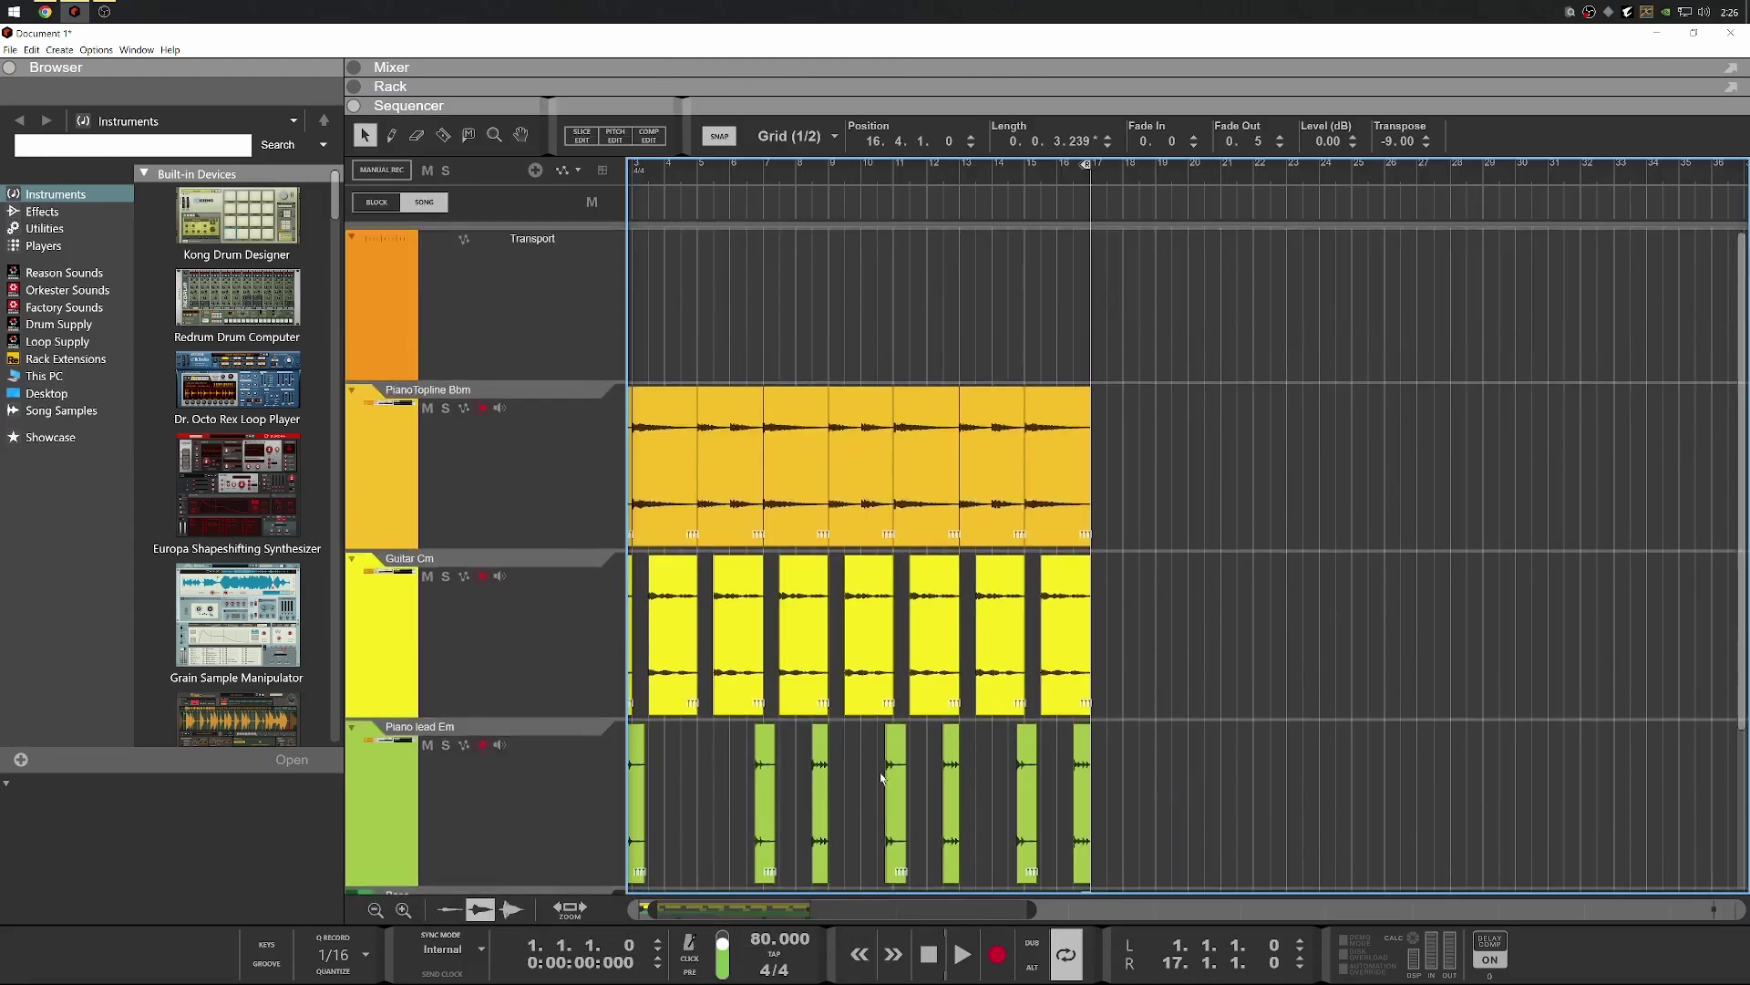
left_click_drag(1217, 442, 374, 471)
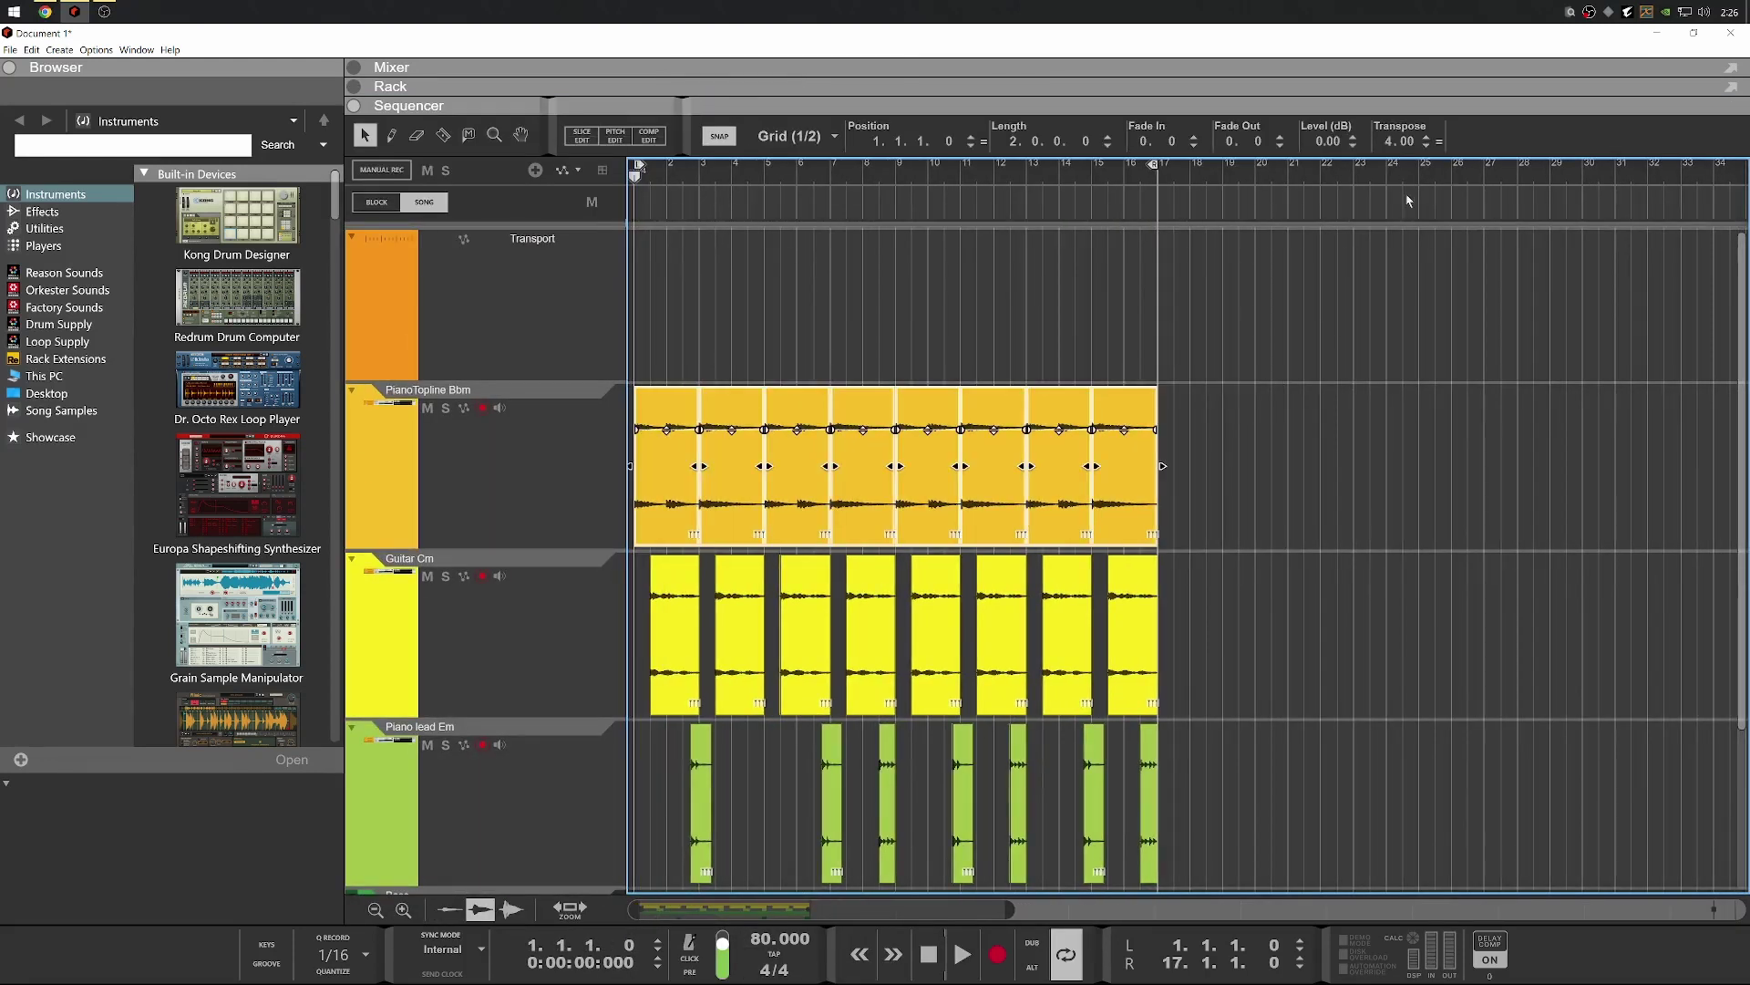
left_click(1386, 145)
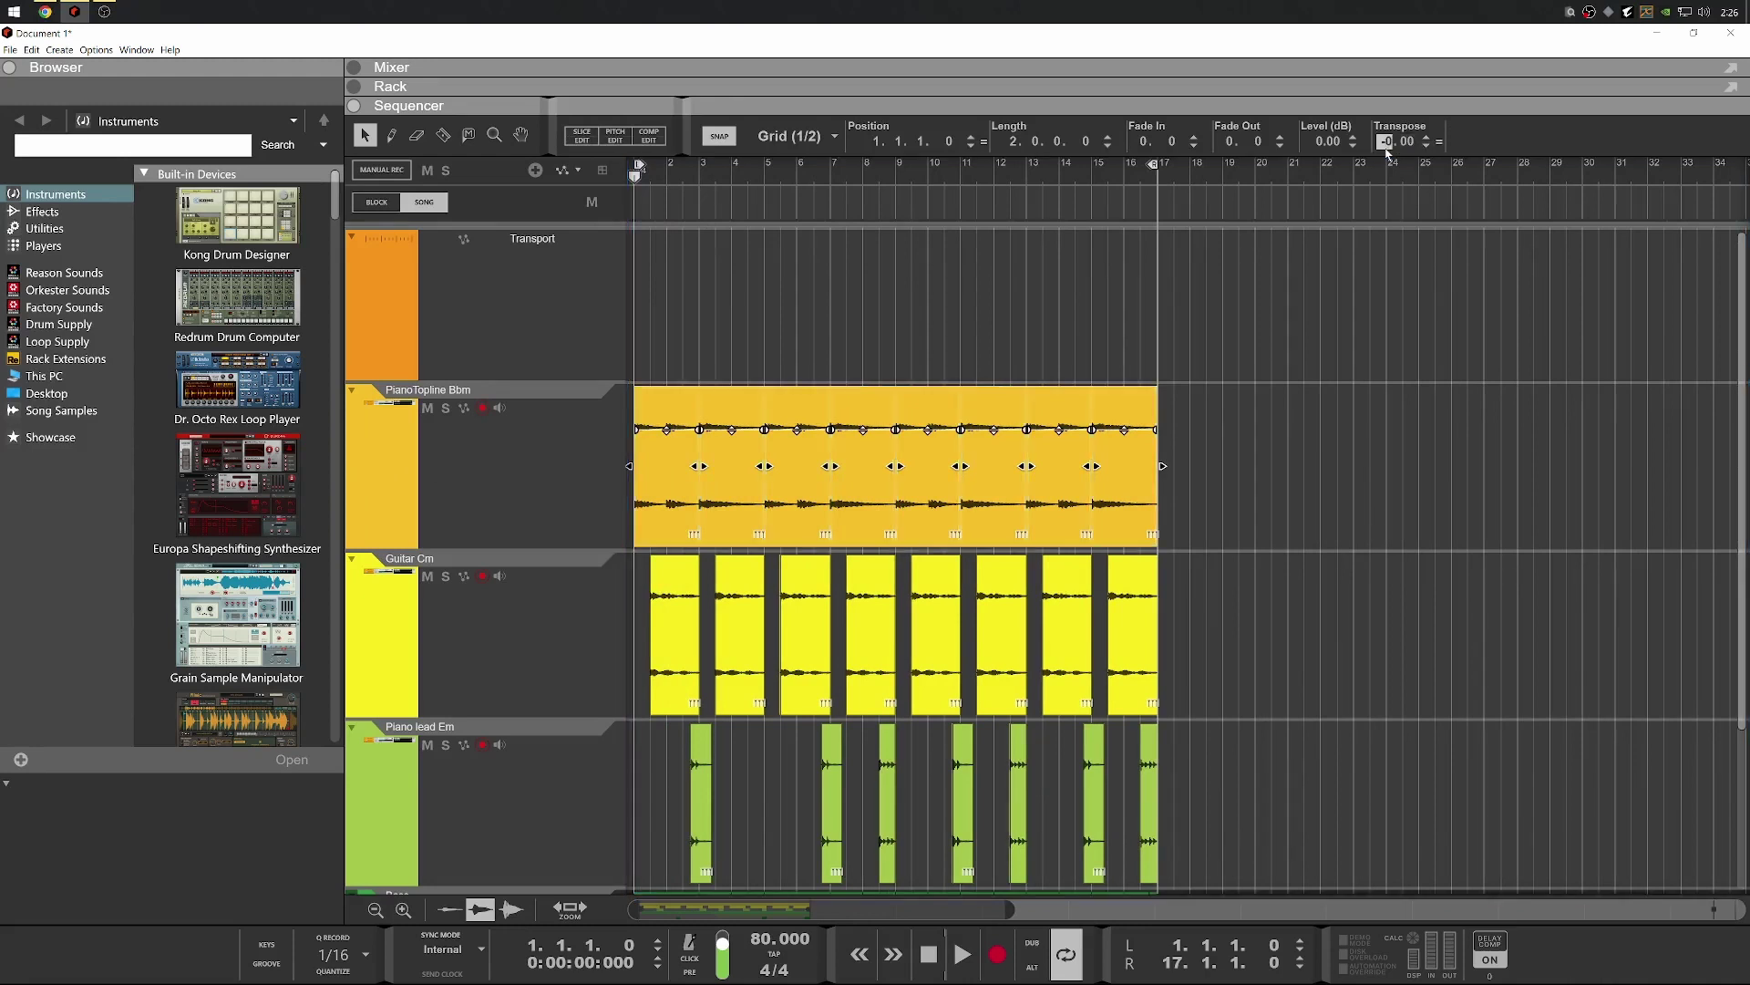
key("Return")
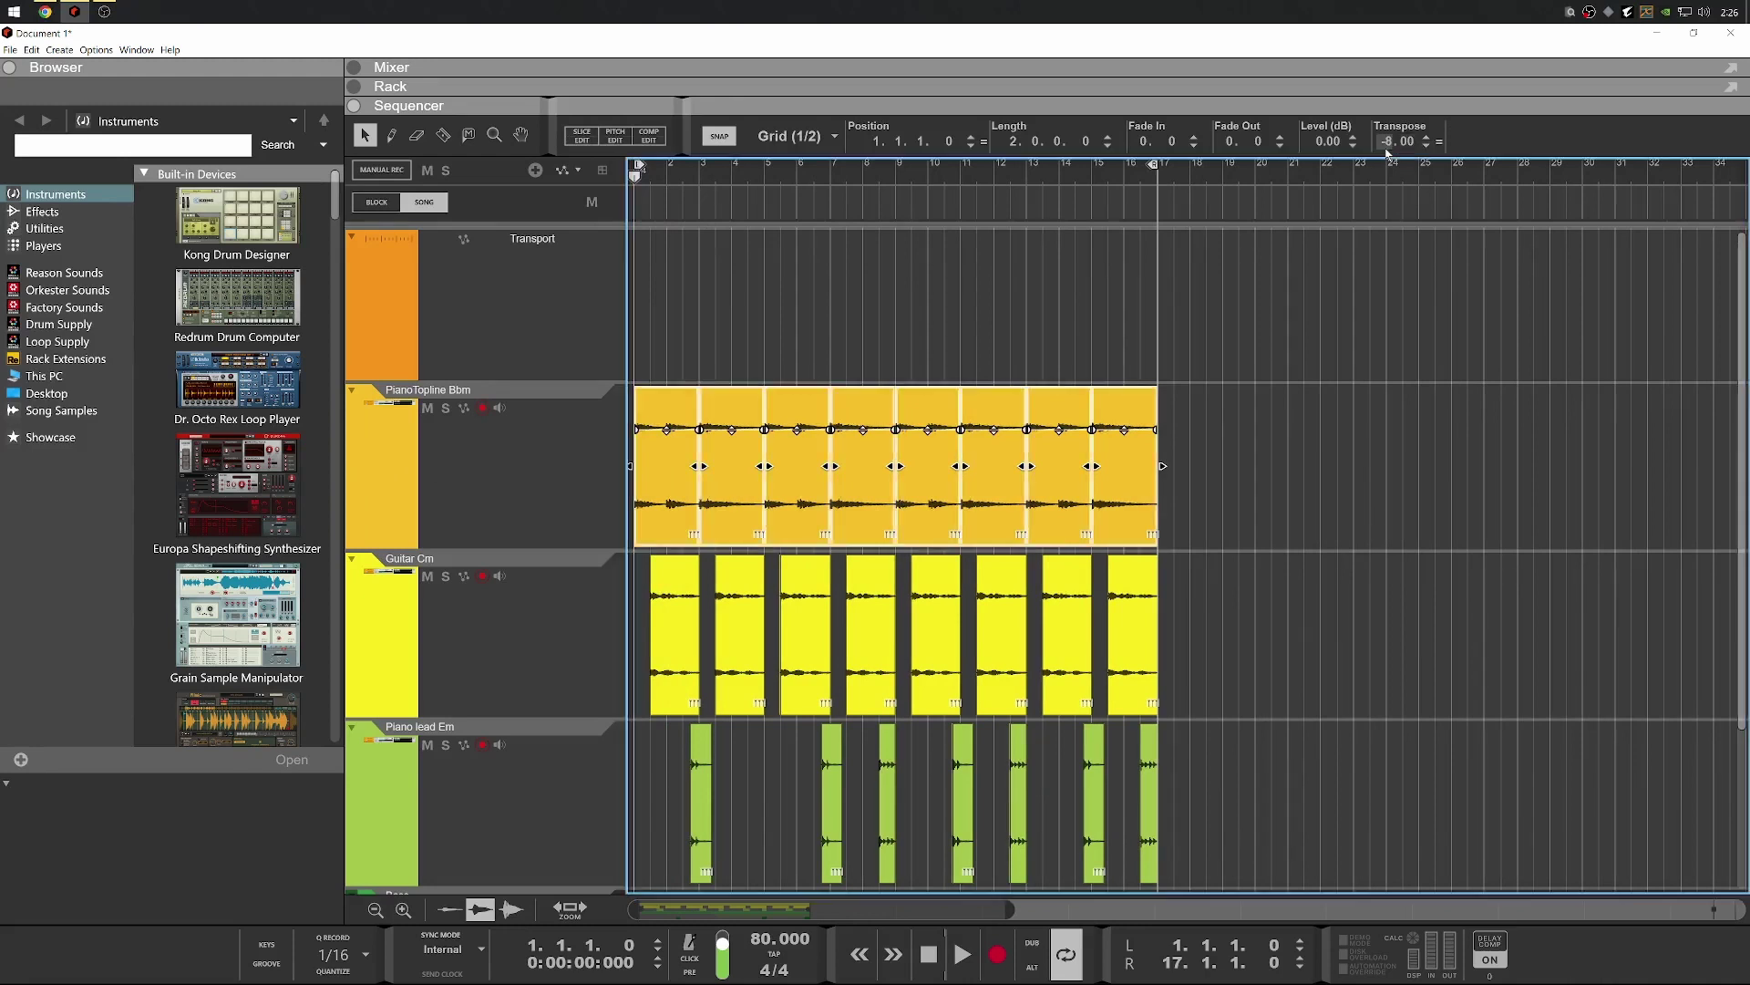
left_click(890, 313)
left_click(726, 422)
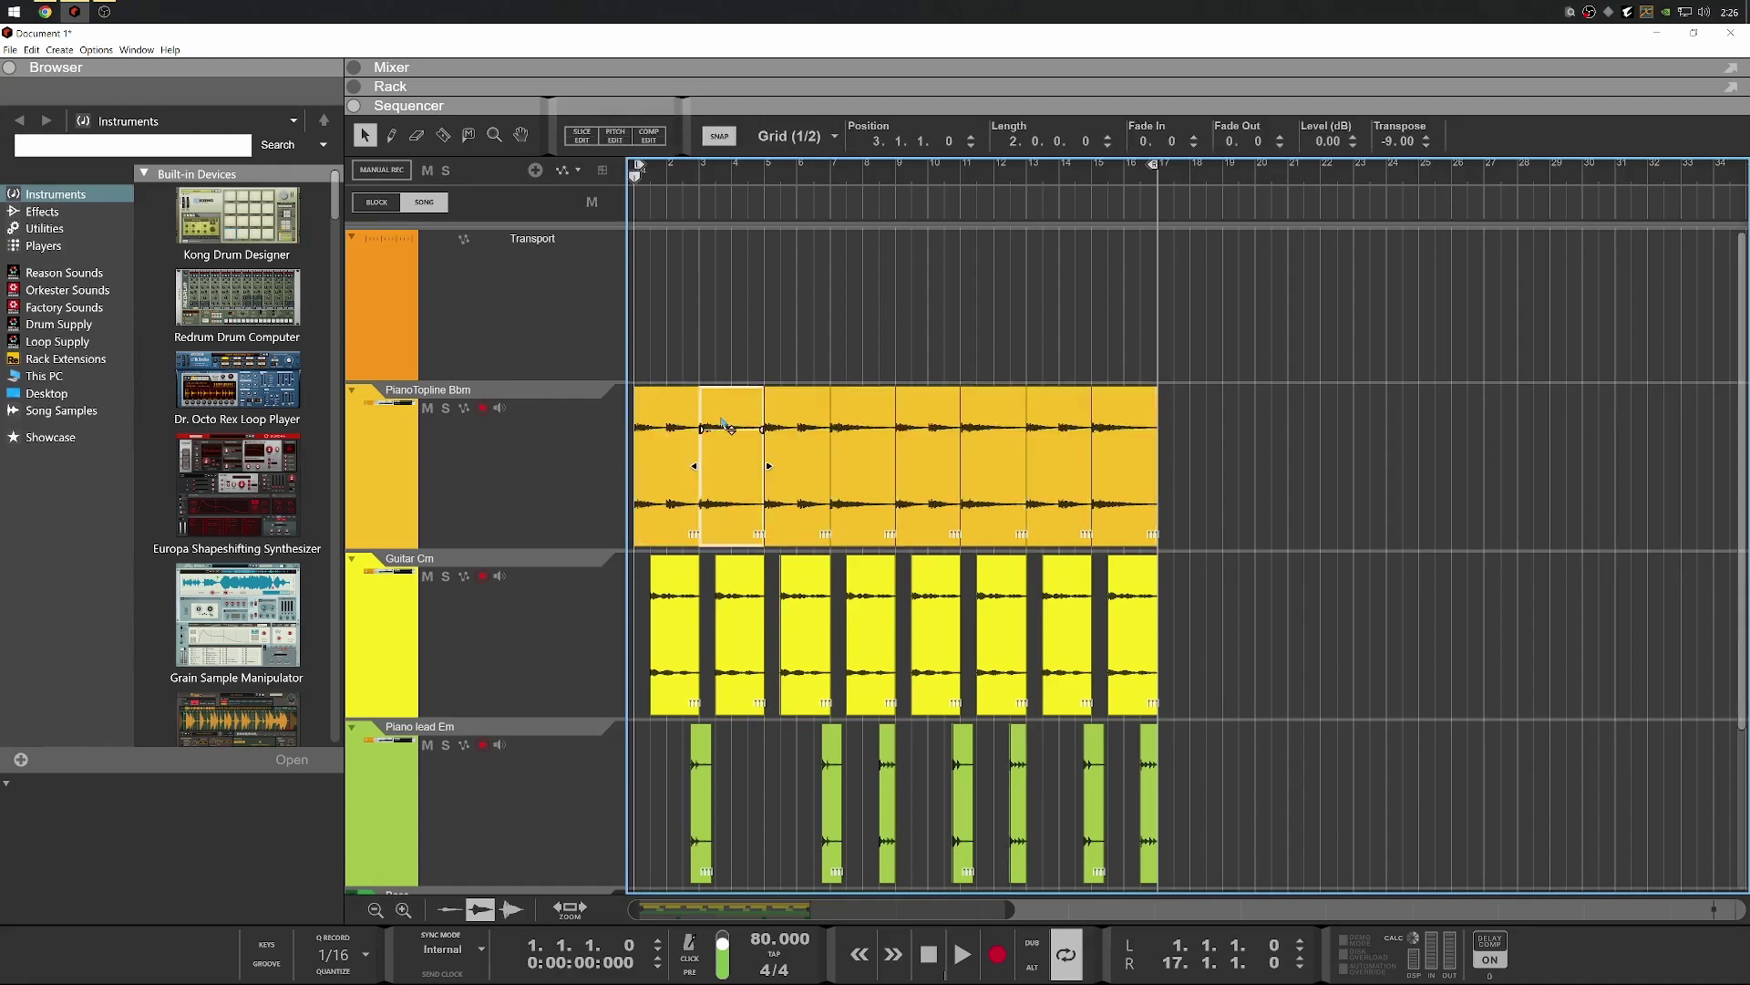
left_click(679, 438)
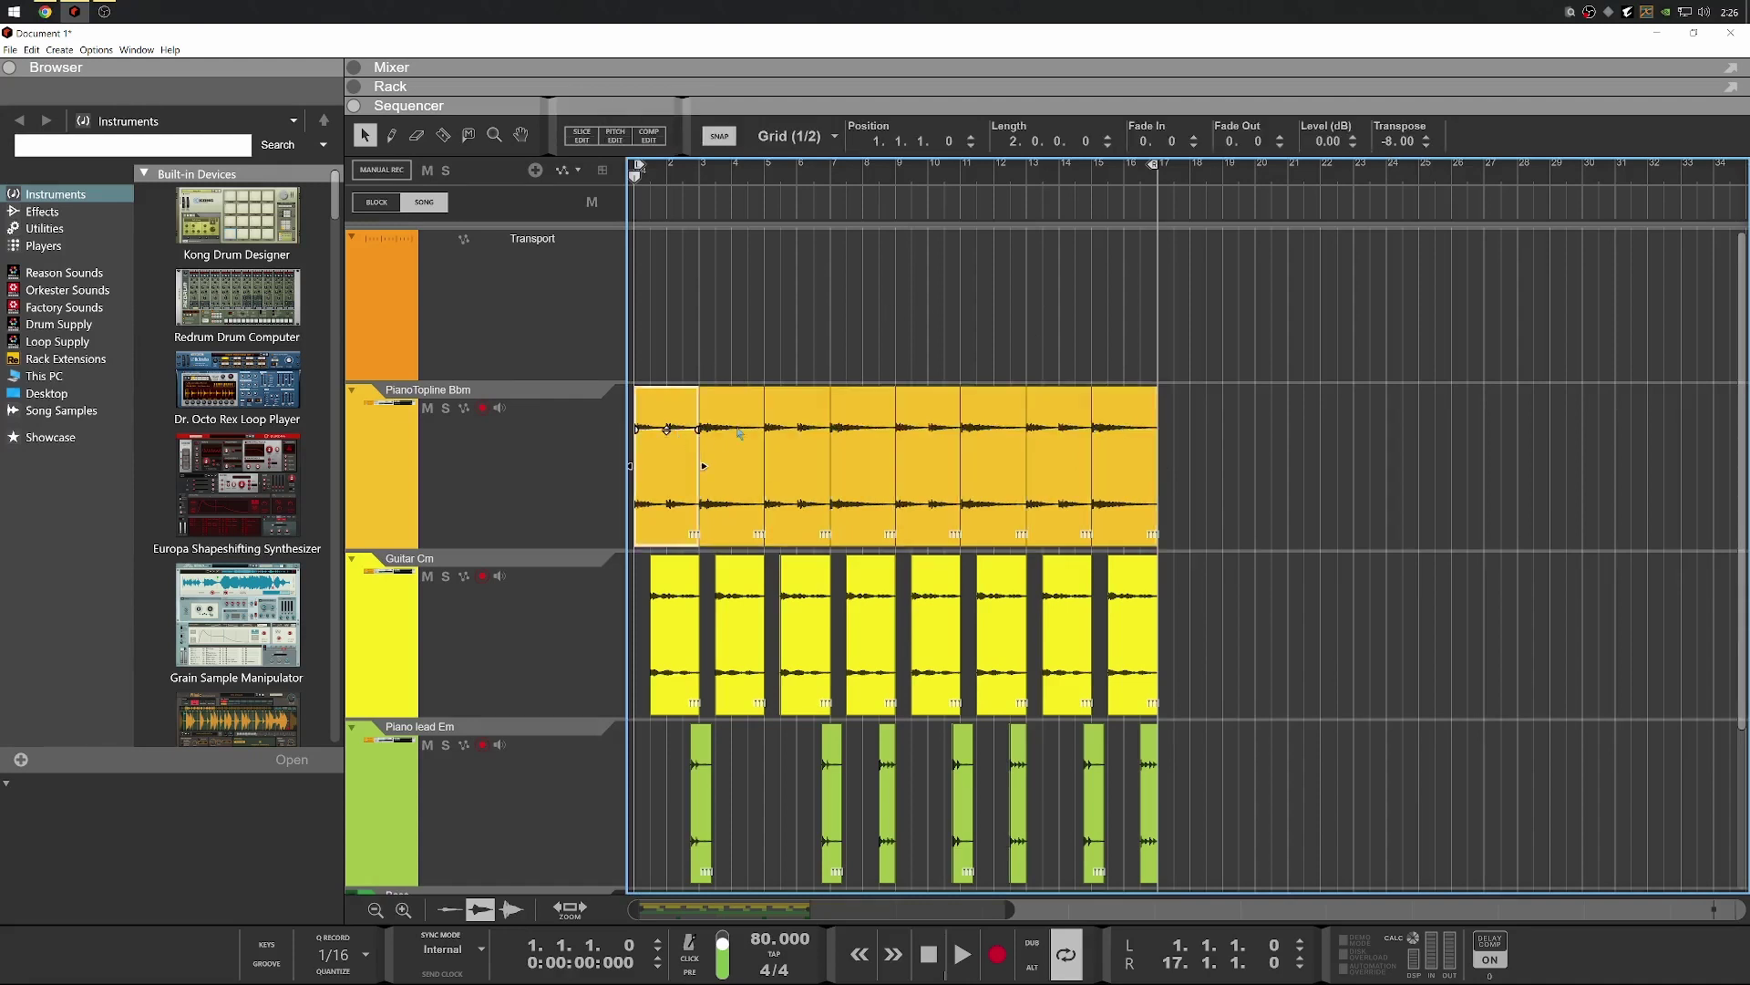
left_click(823, 433)
left_click(896, 438)
Lower the transposition of all Guitar Cm clips together, with the first clip at -10.00
left_click_drag(1231, 602, 643, 639)
left_click(1386, 146)
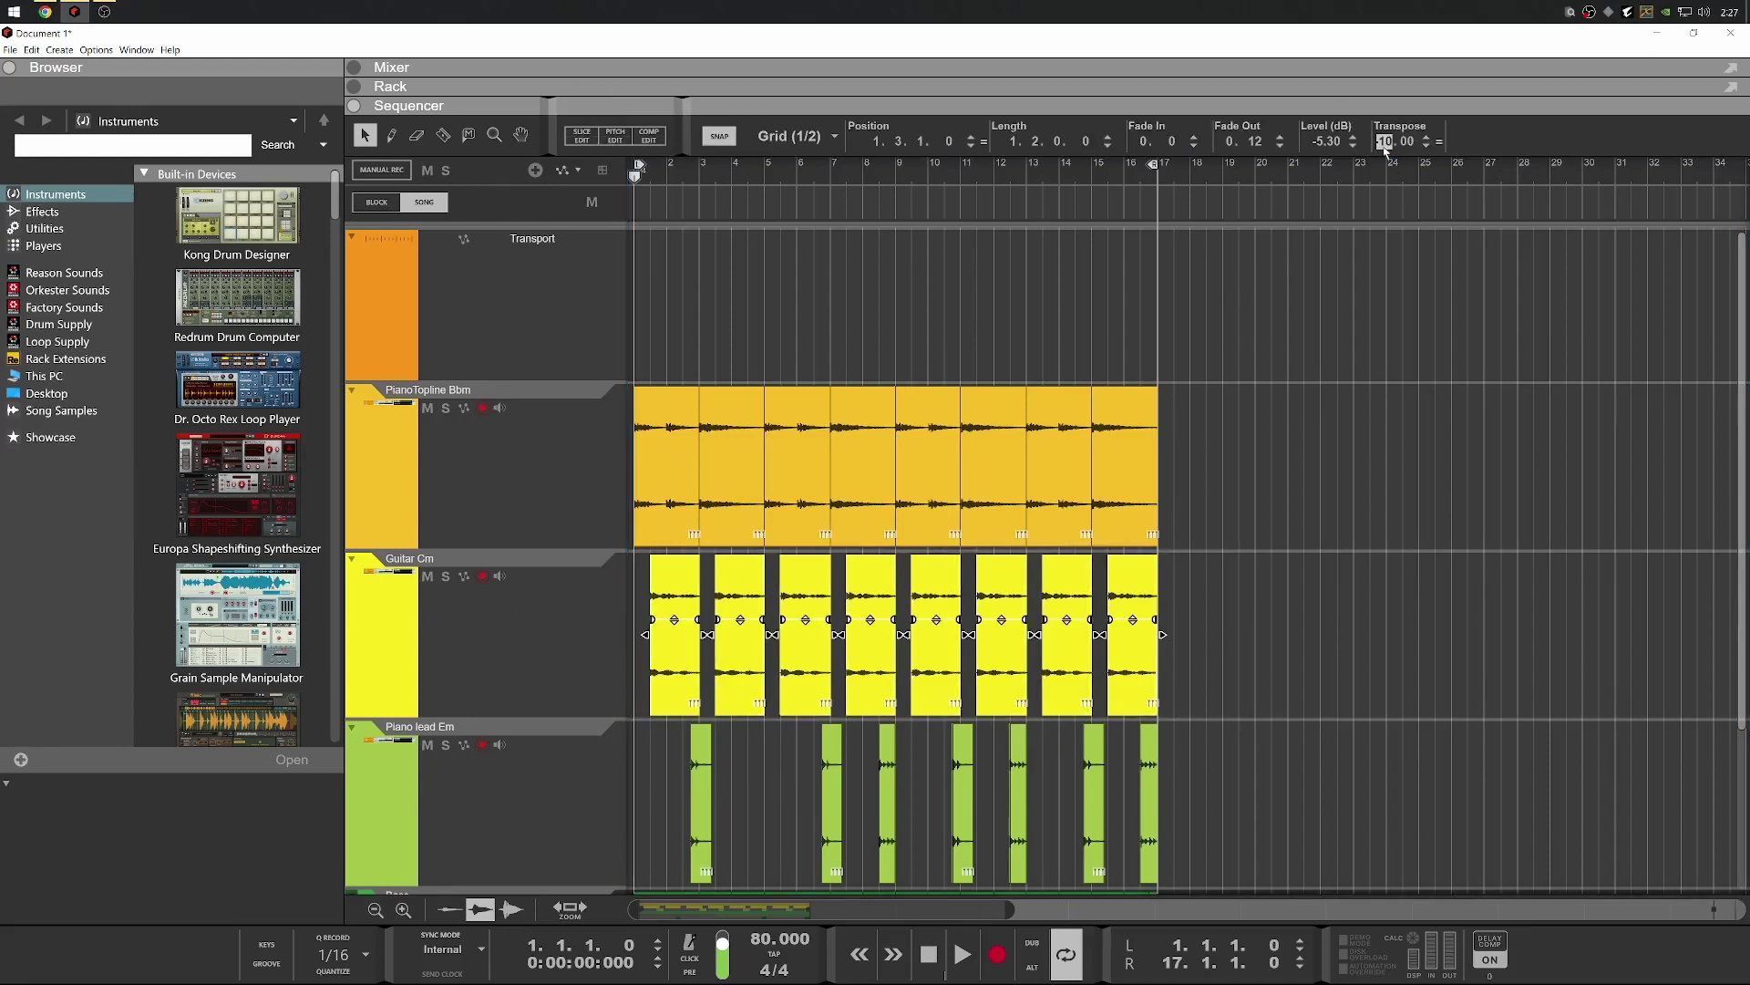
key("Return")
Turn off the solo on the PianoTopline Bbm track and play the arrangement from bar 1 to check the lowered parts
key("space")
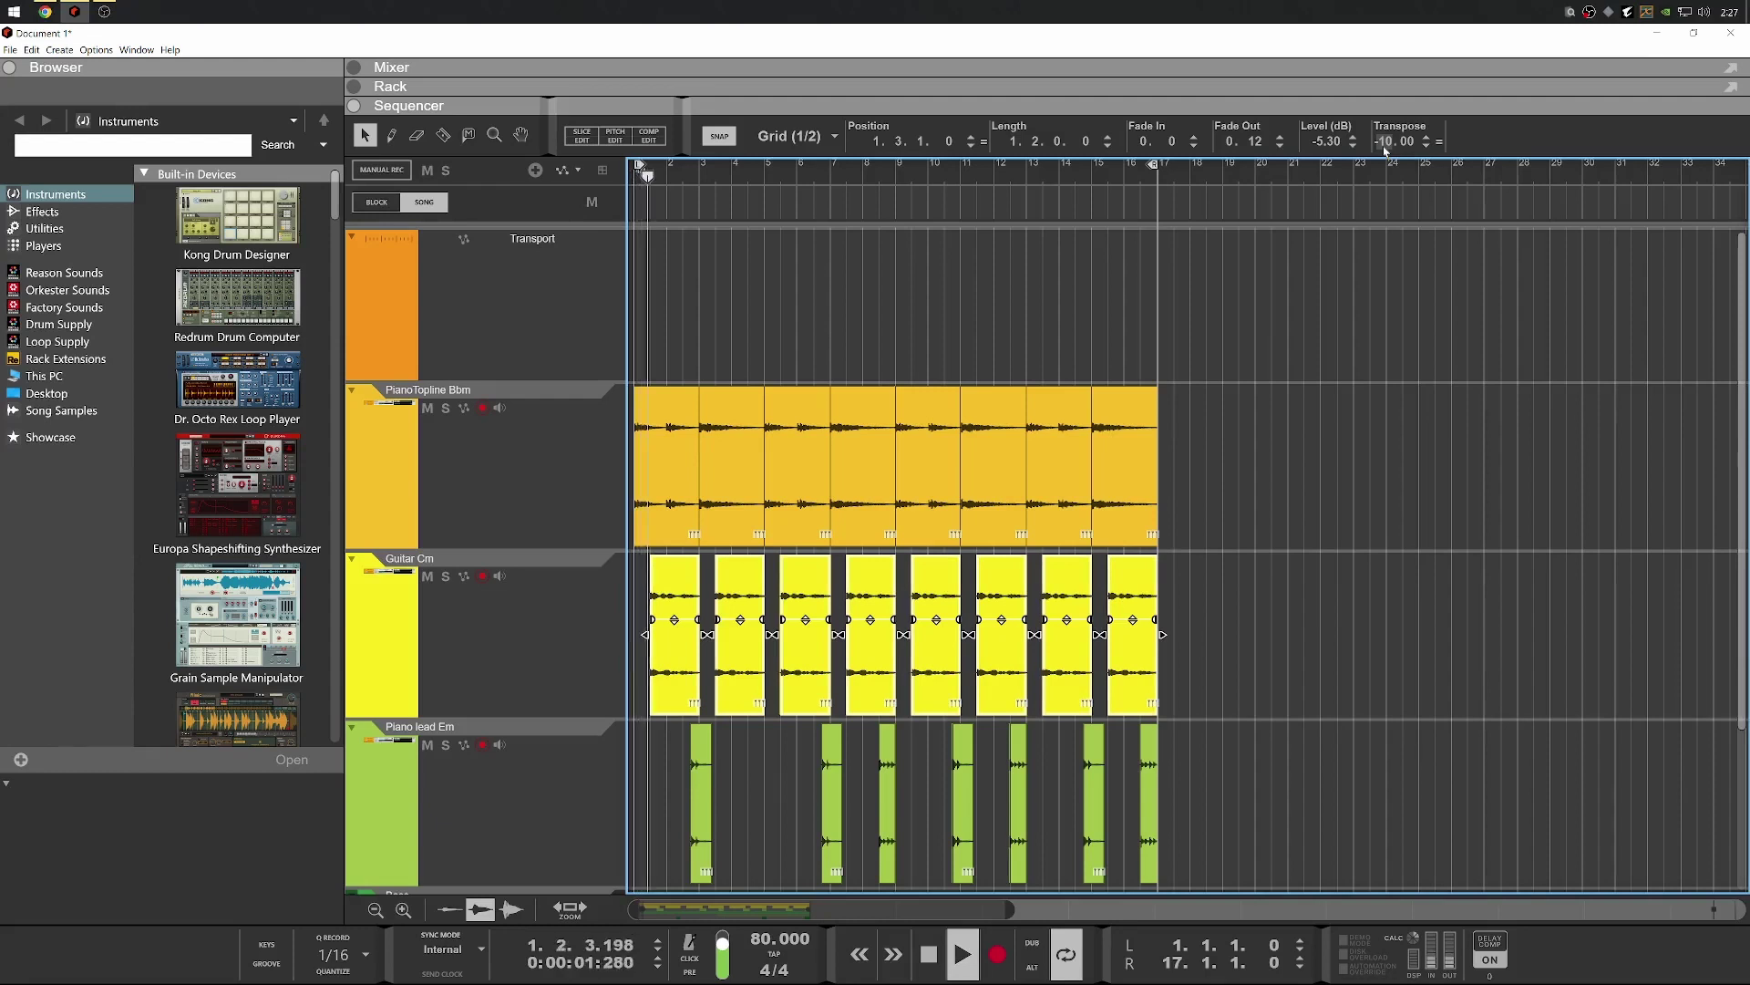
key("space")
key("space")
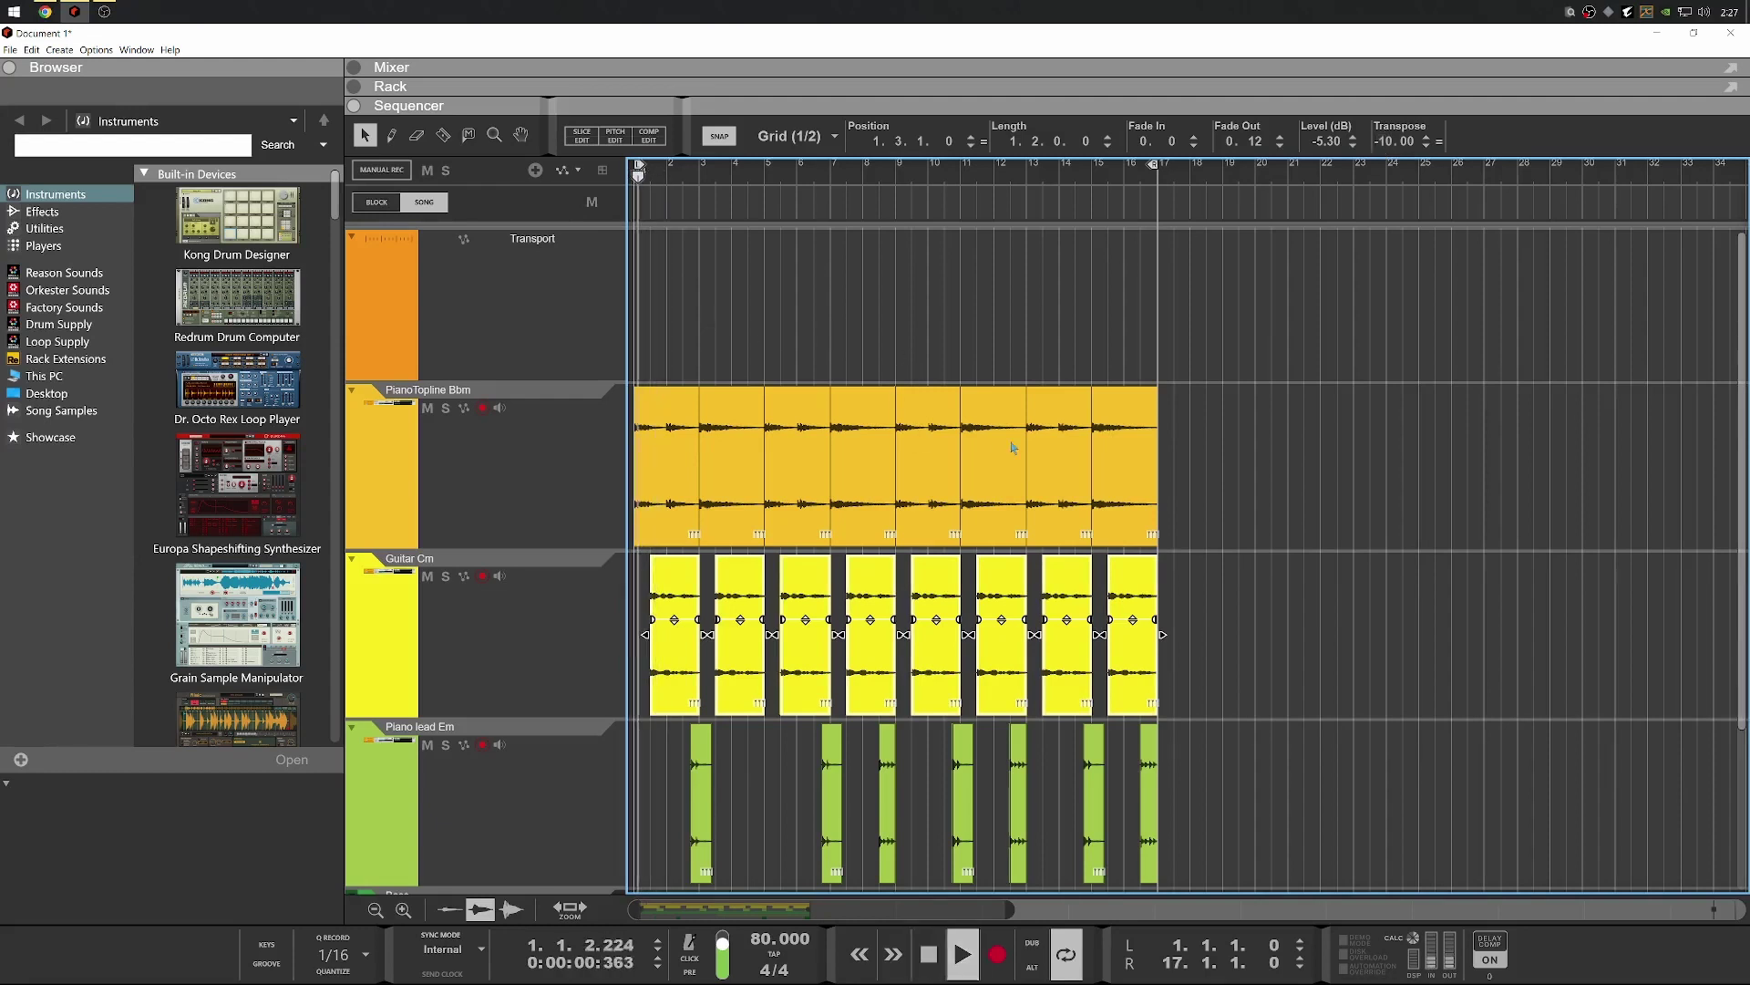
left_click(1219, 390)
scroll(1150, 439, "down", 3)
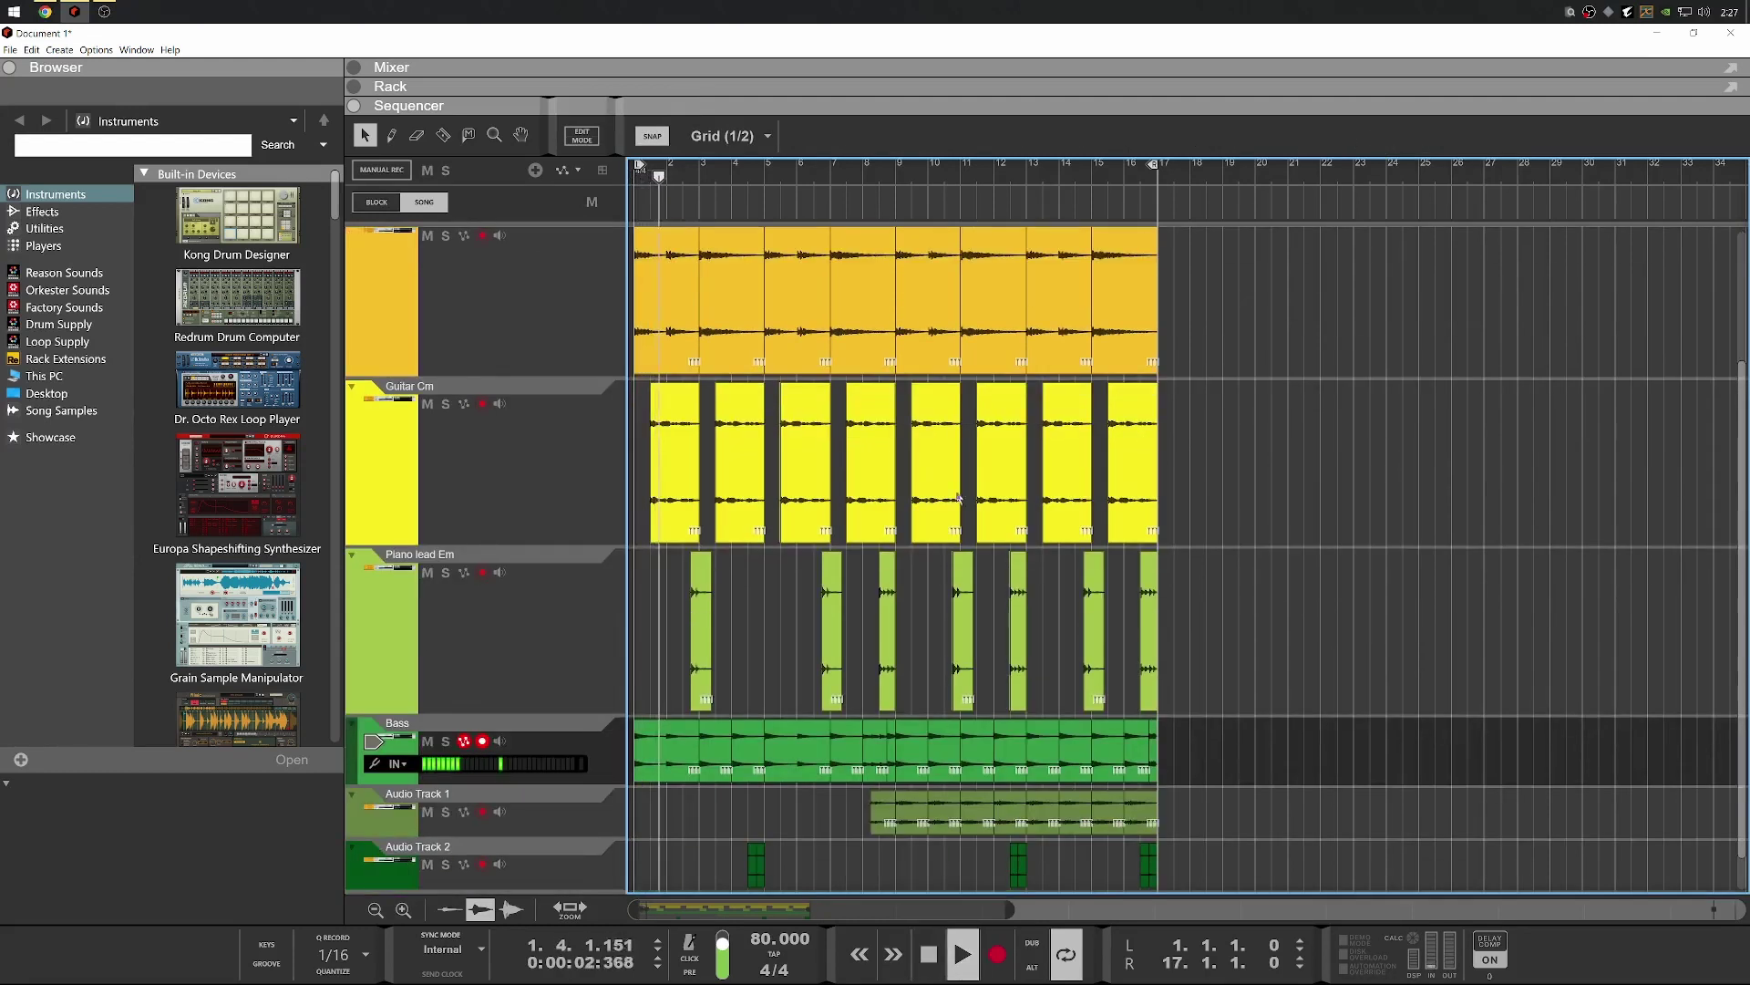
key("space")
left_click(987, 87)
left_click(577, 331)
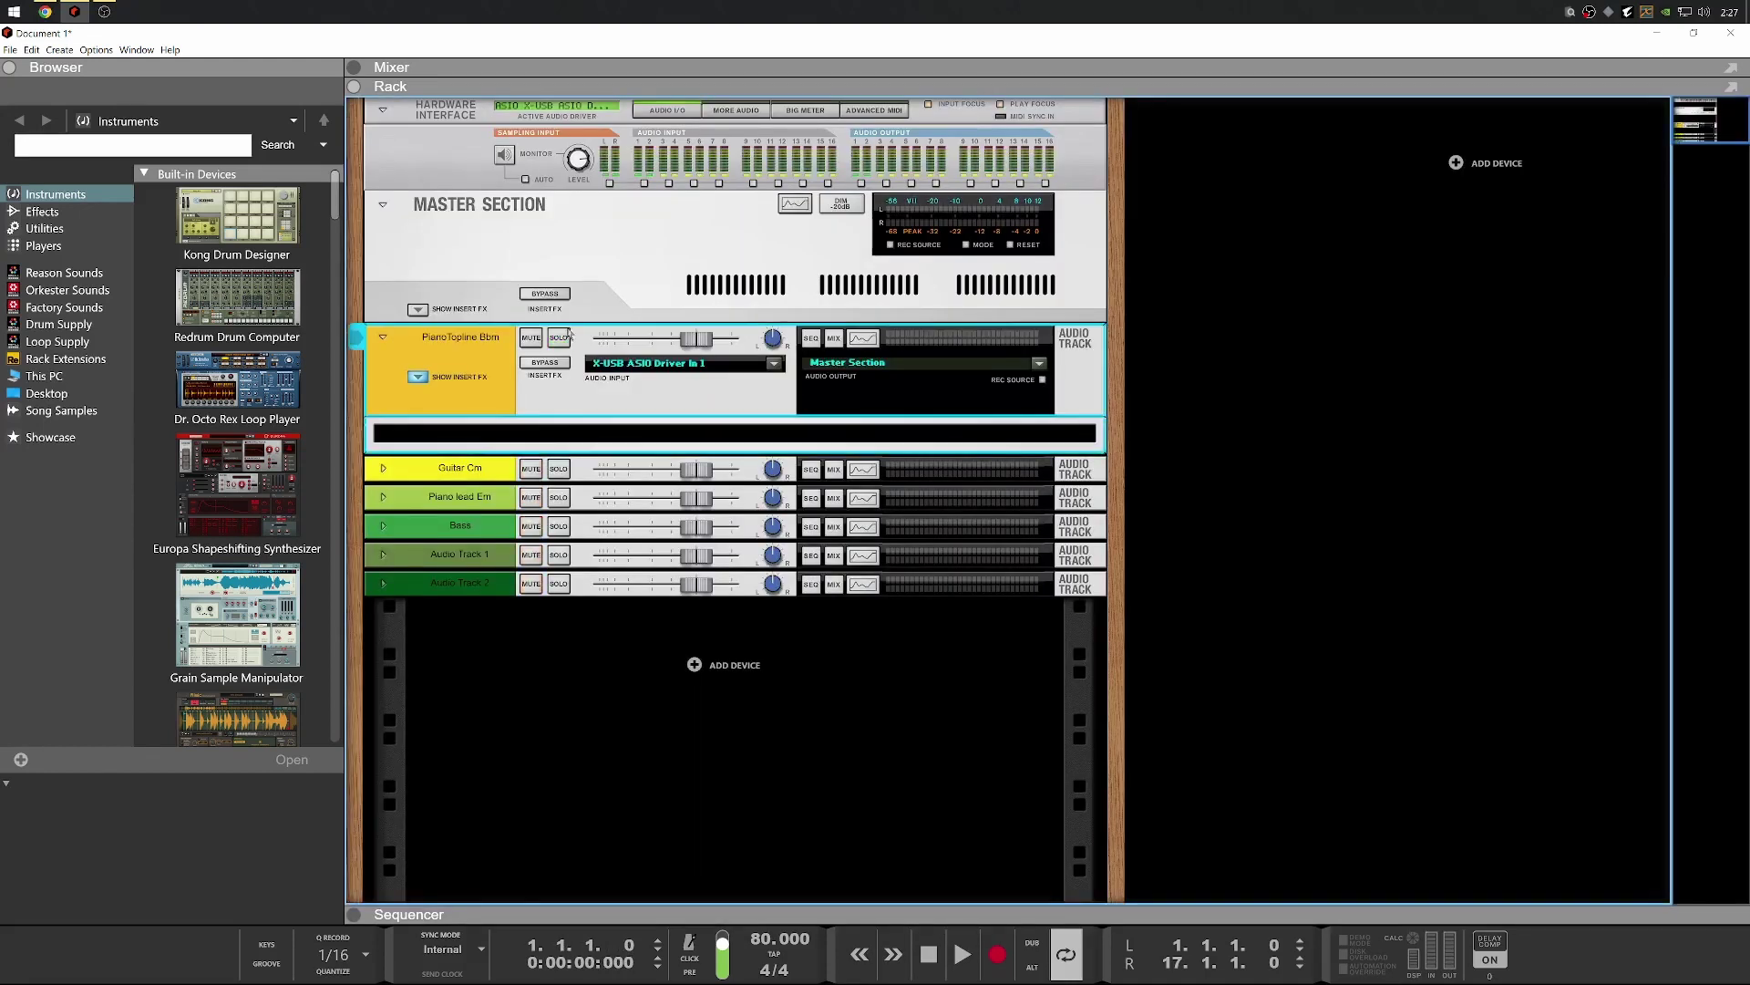
key("space")
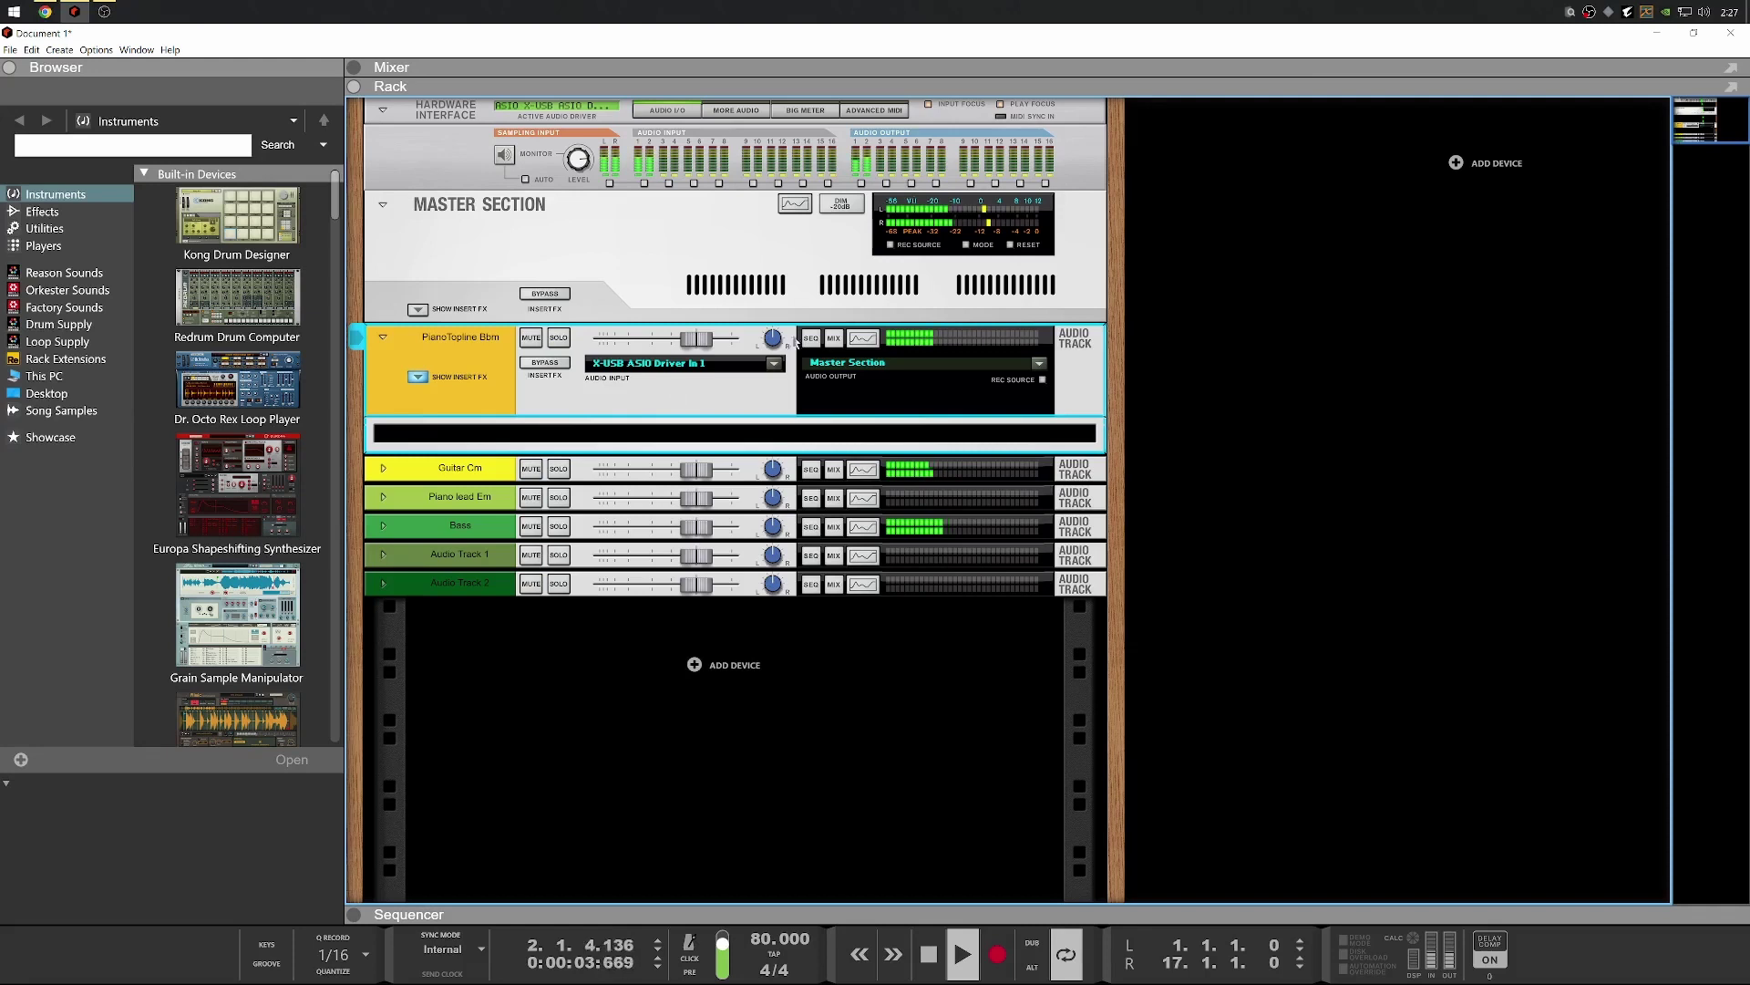
left_click(857, 914)
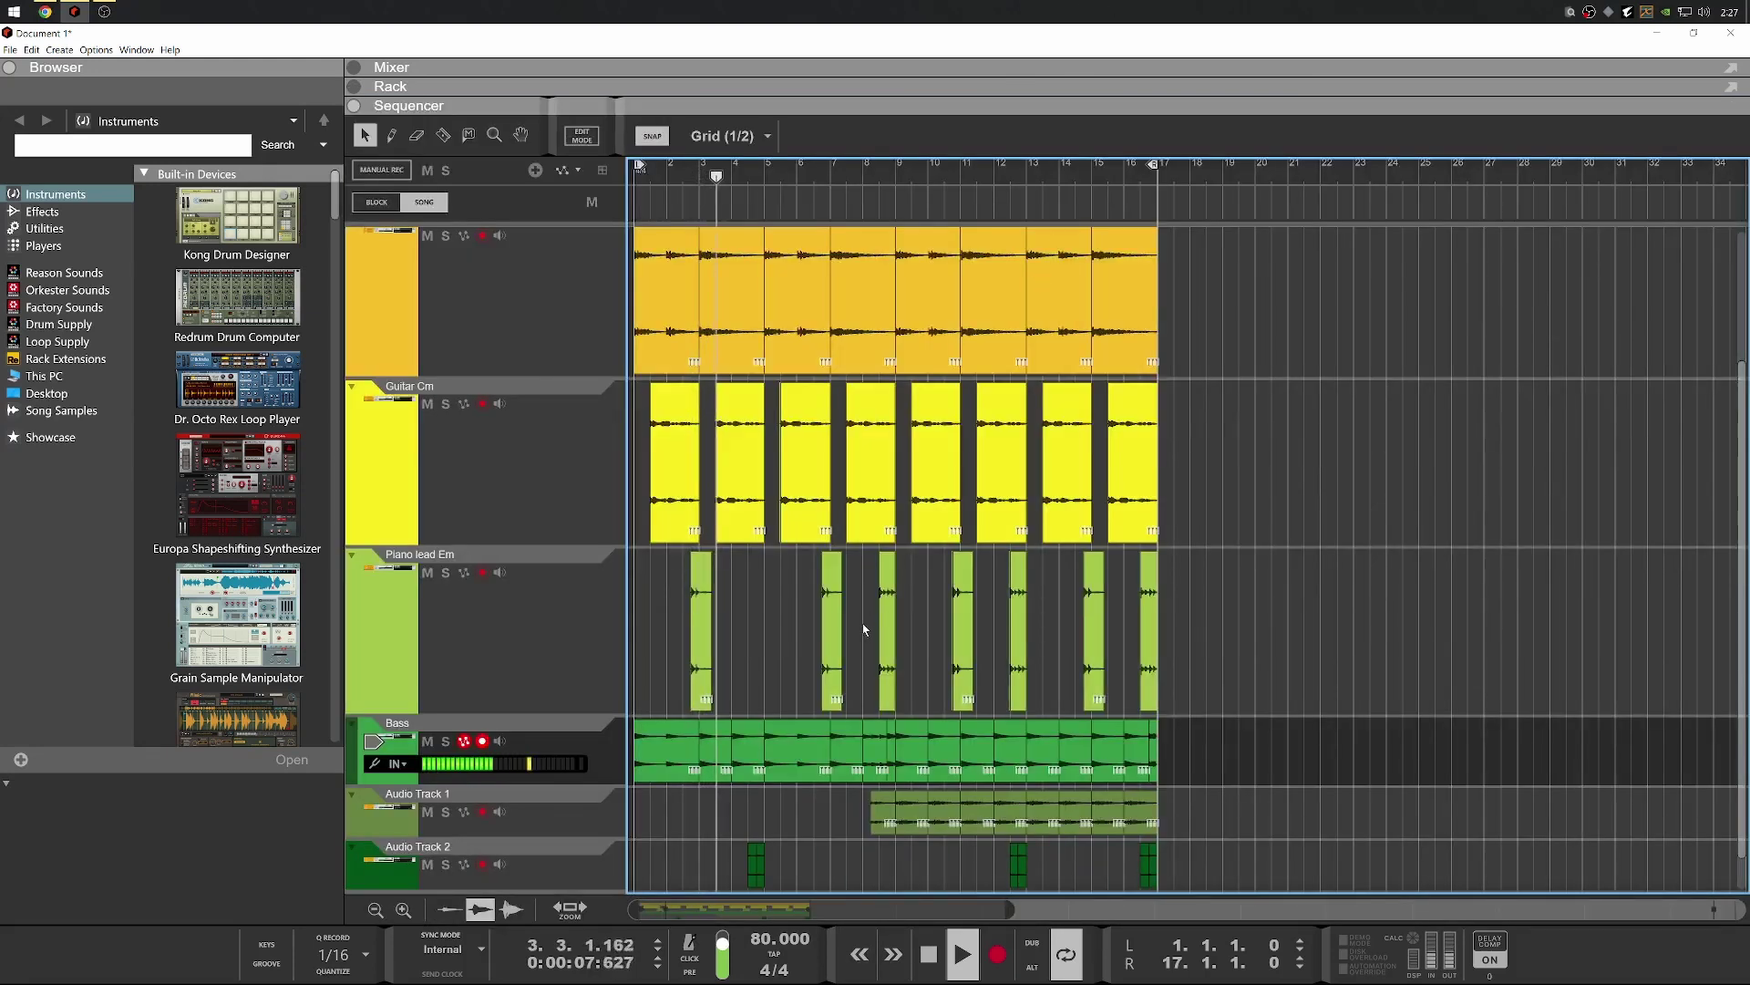
Stop playback and set the fade-out of all PianoTopline Bbm clips to 0.8
scroll(879, 615, "up", 2)
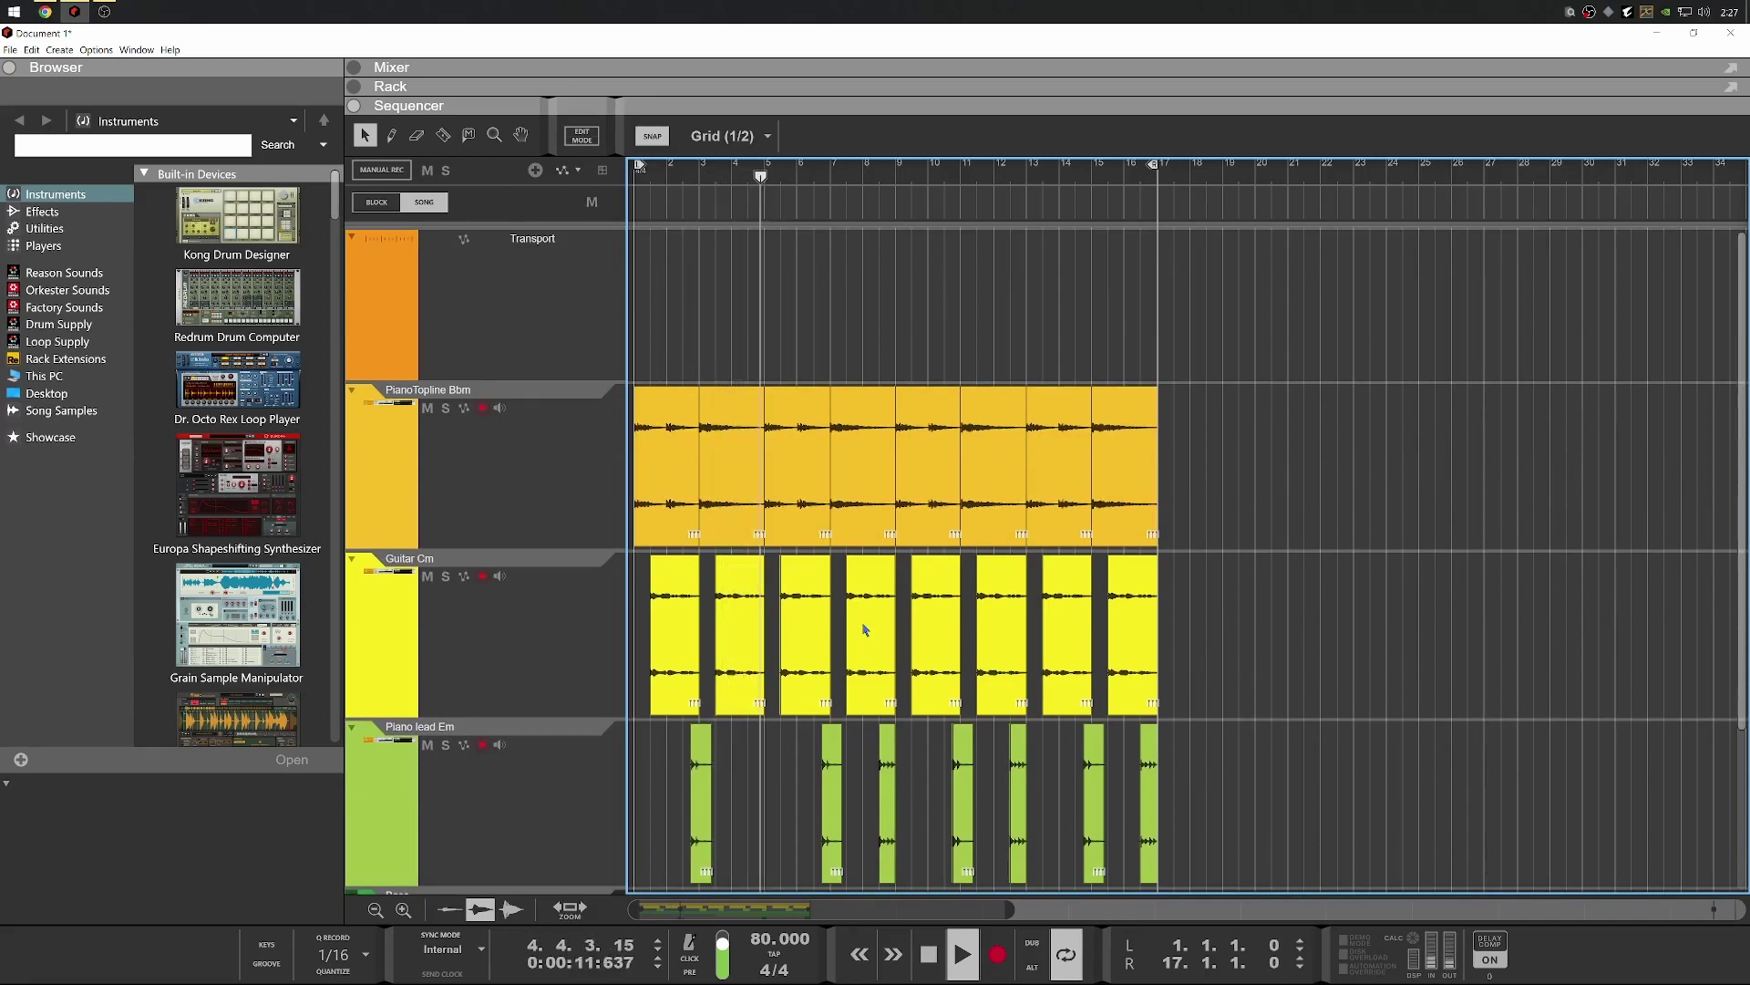
scroll(864, 622, "down", 1)
scroll(862, 618, "down", 1)
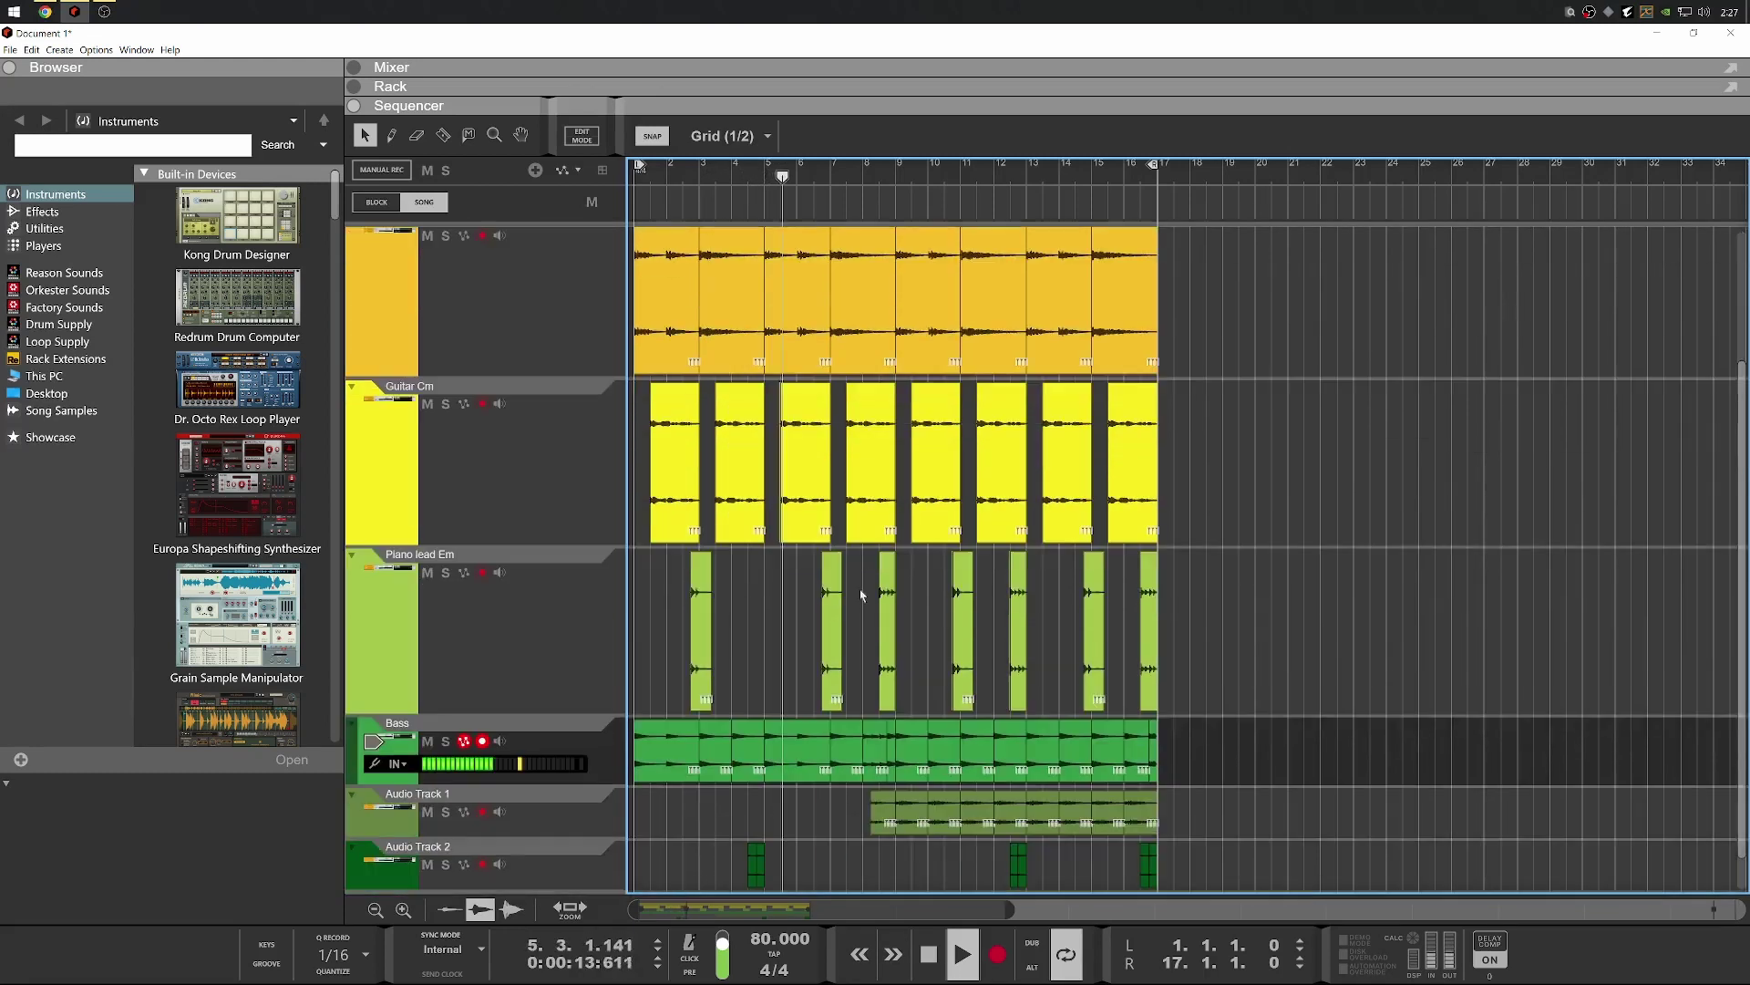
left_click(802, 461)
key("space")
left_click_drag(1237, 271, 646, 292)
double_click(1257, 141)
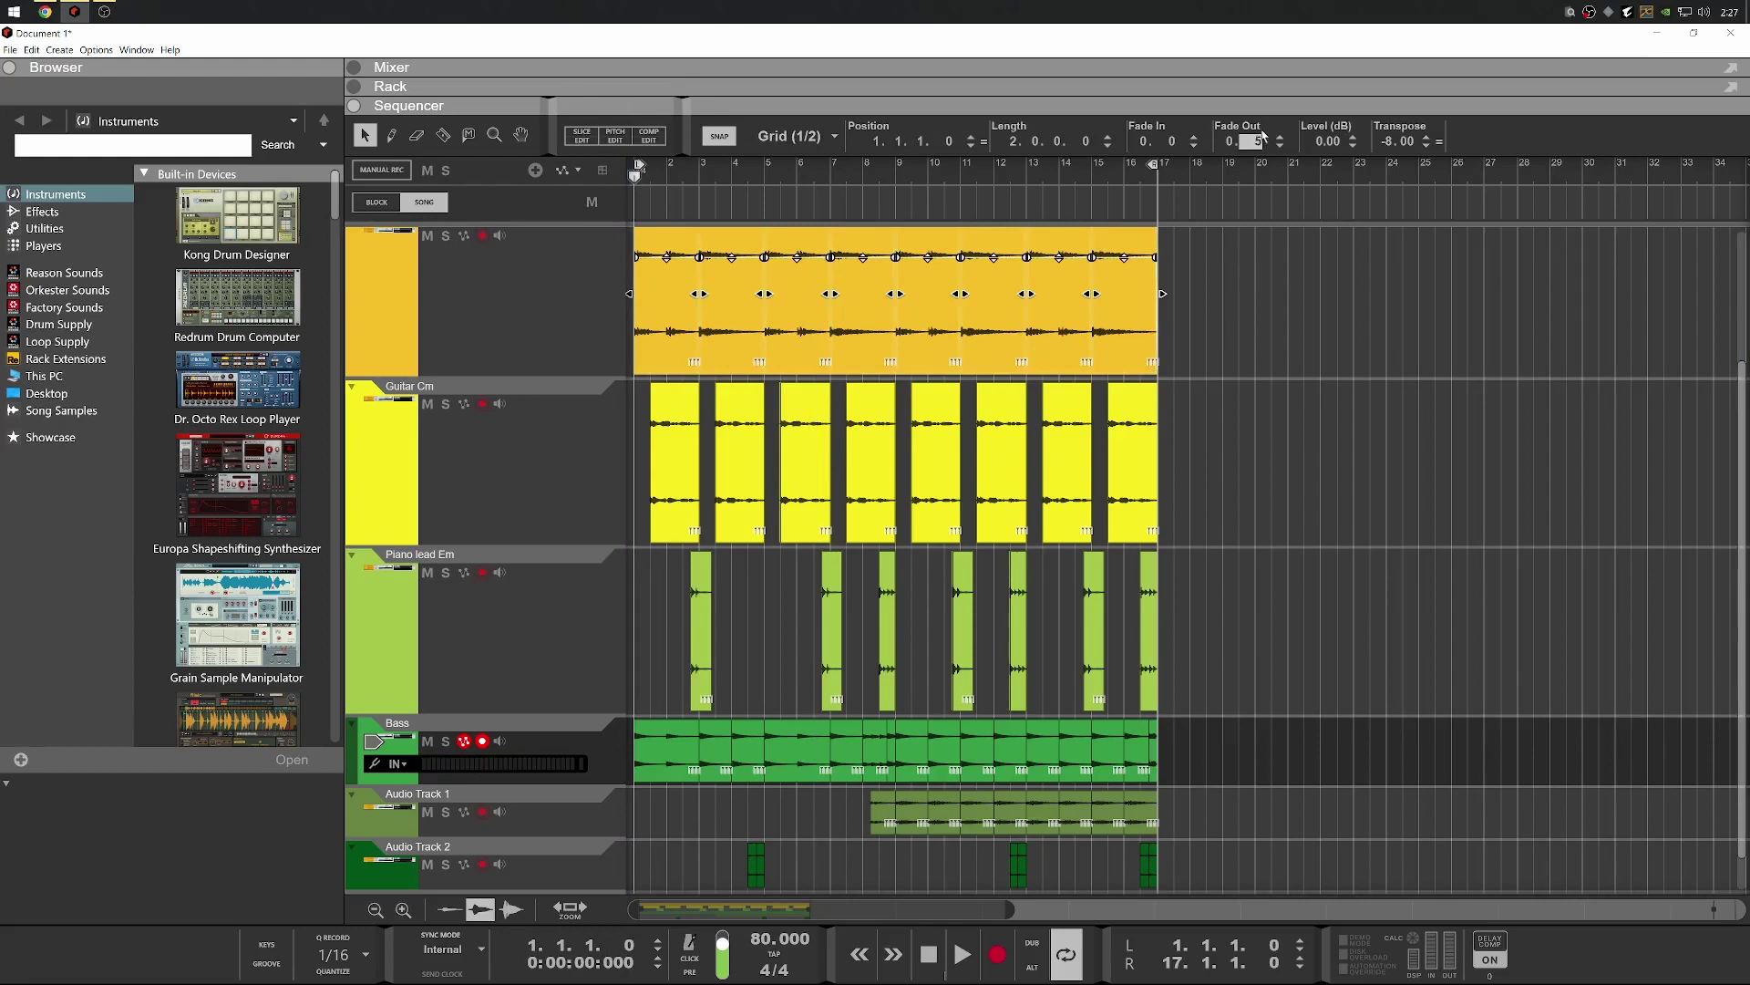
key("Return")
Set the fade-out of all Piano lead Em clips to 0.8
left_click_drag(1183, 618, 647, 625)
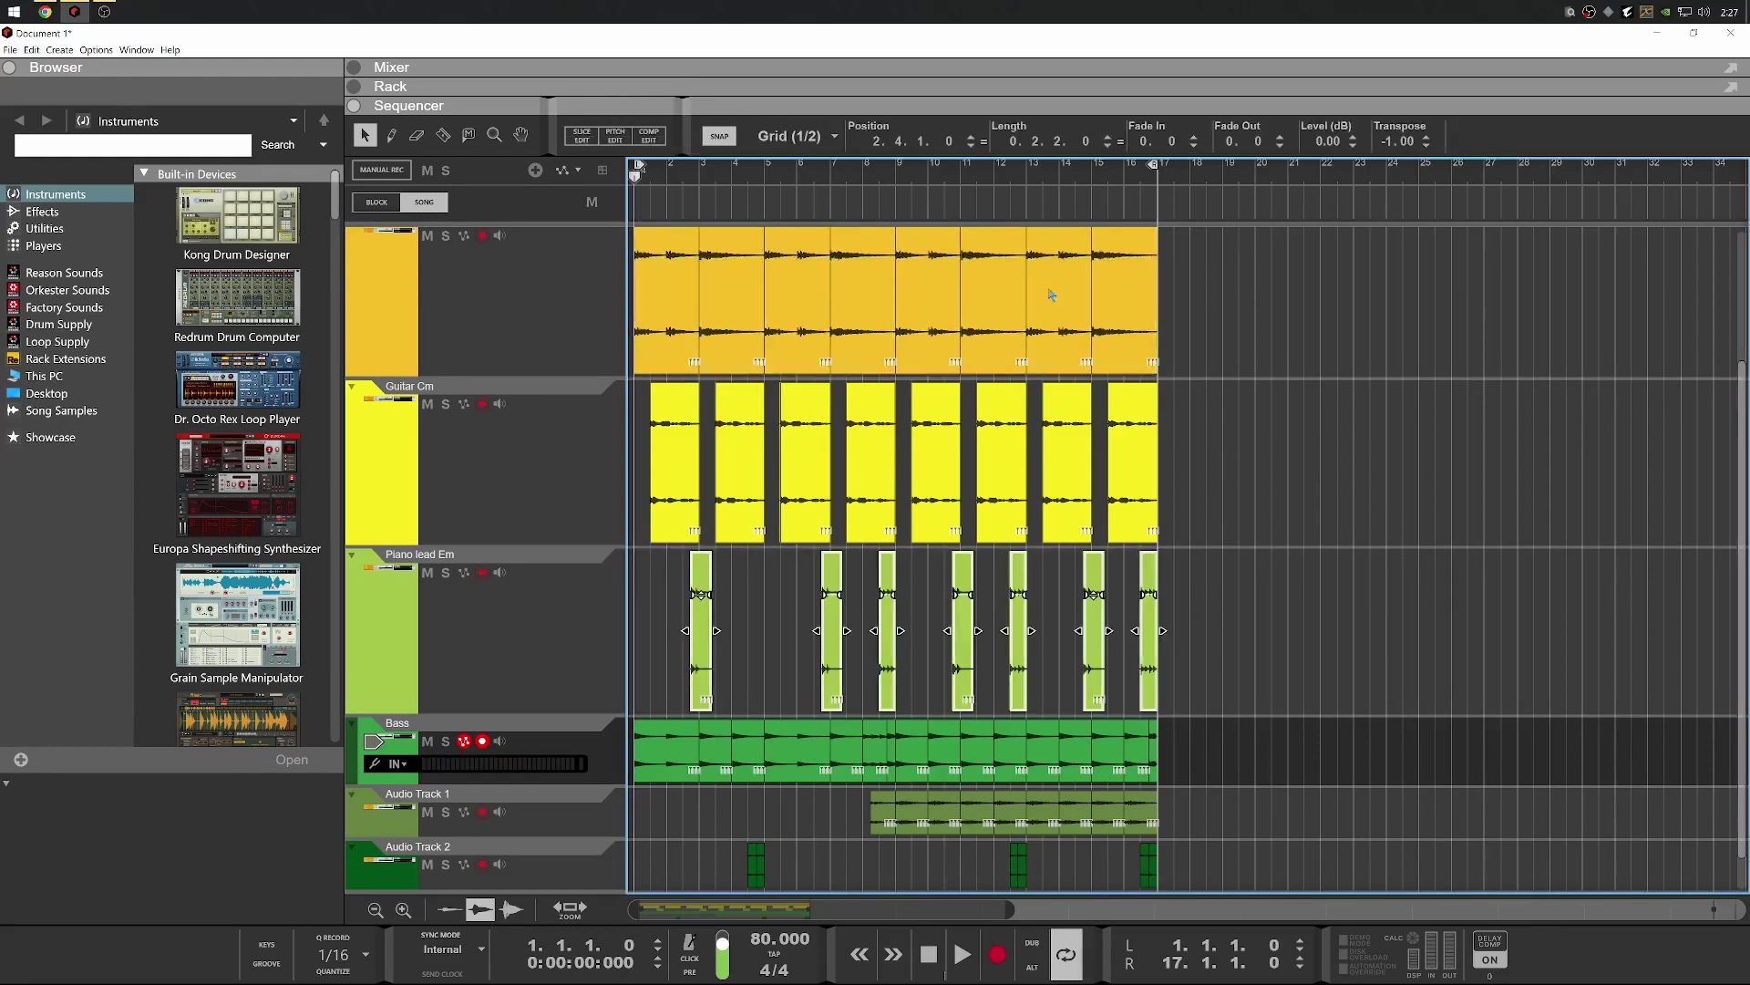
double_click(1257, 142)
type("8")
key("Return")
Give the three Audio Track 2 clips a short fade-out, the first clip alone and the other two together
left_click(756, 864)
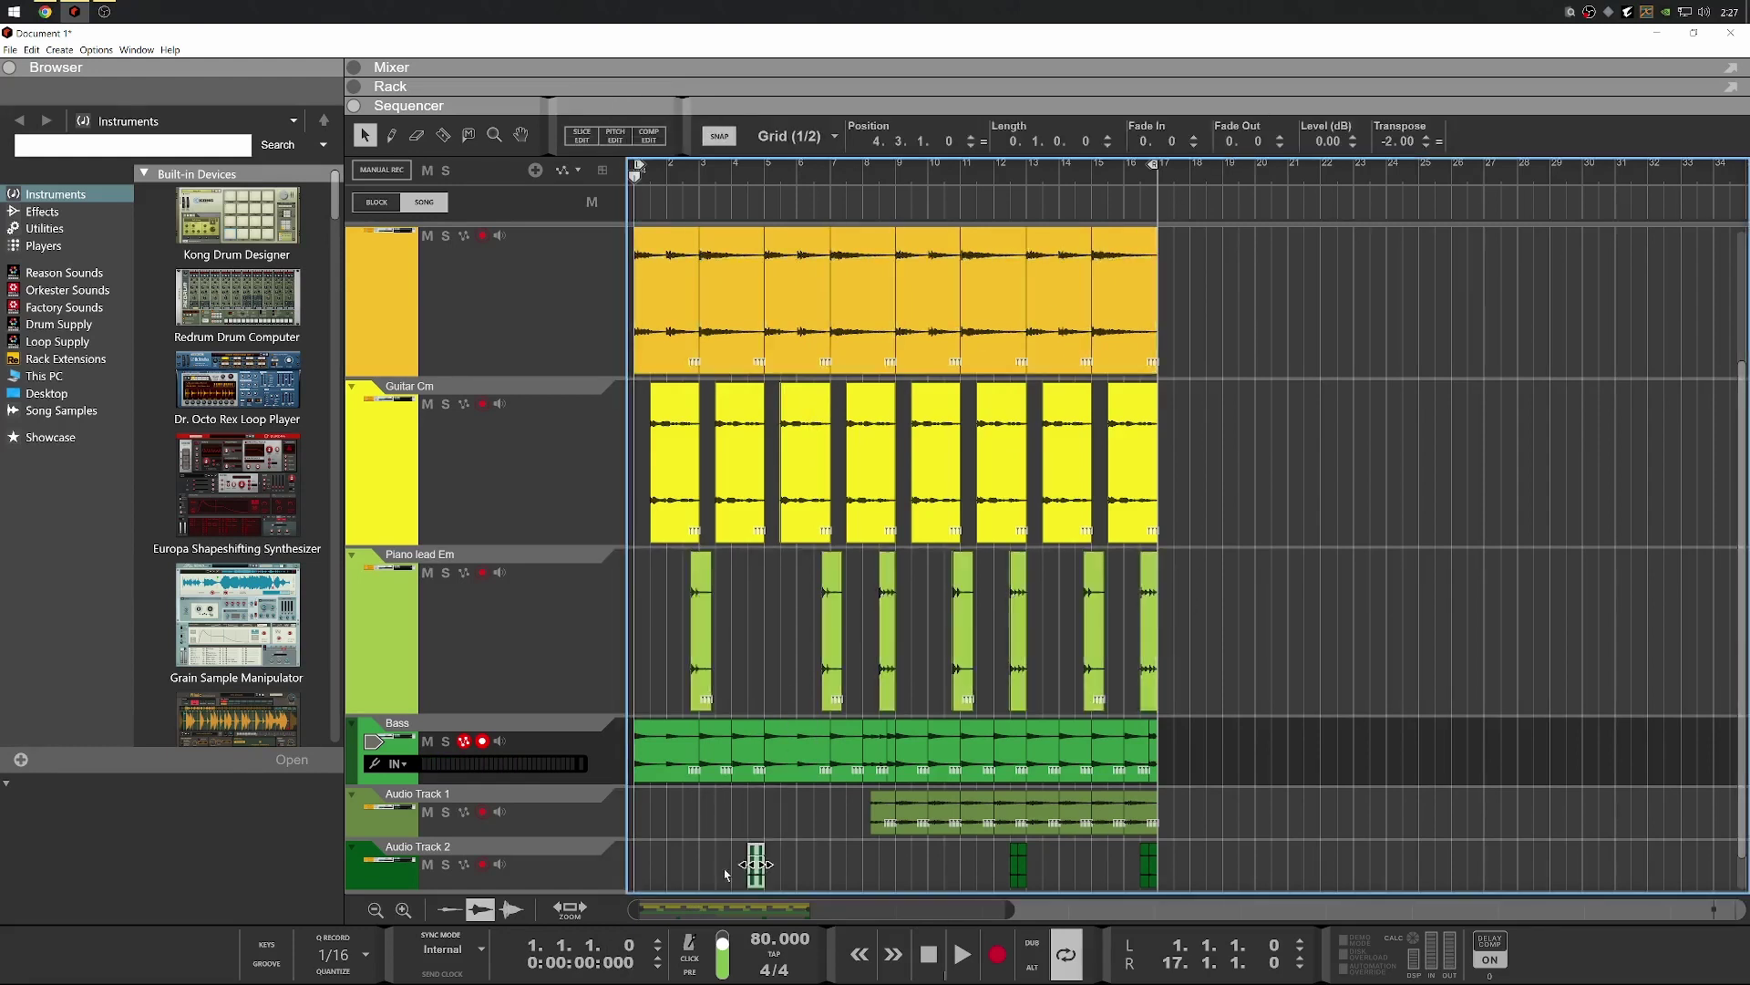
double_click(1263, 141)
type("3")
key("Return")
left_click_drag(1197, 879, 924, 865)
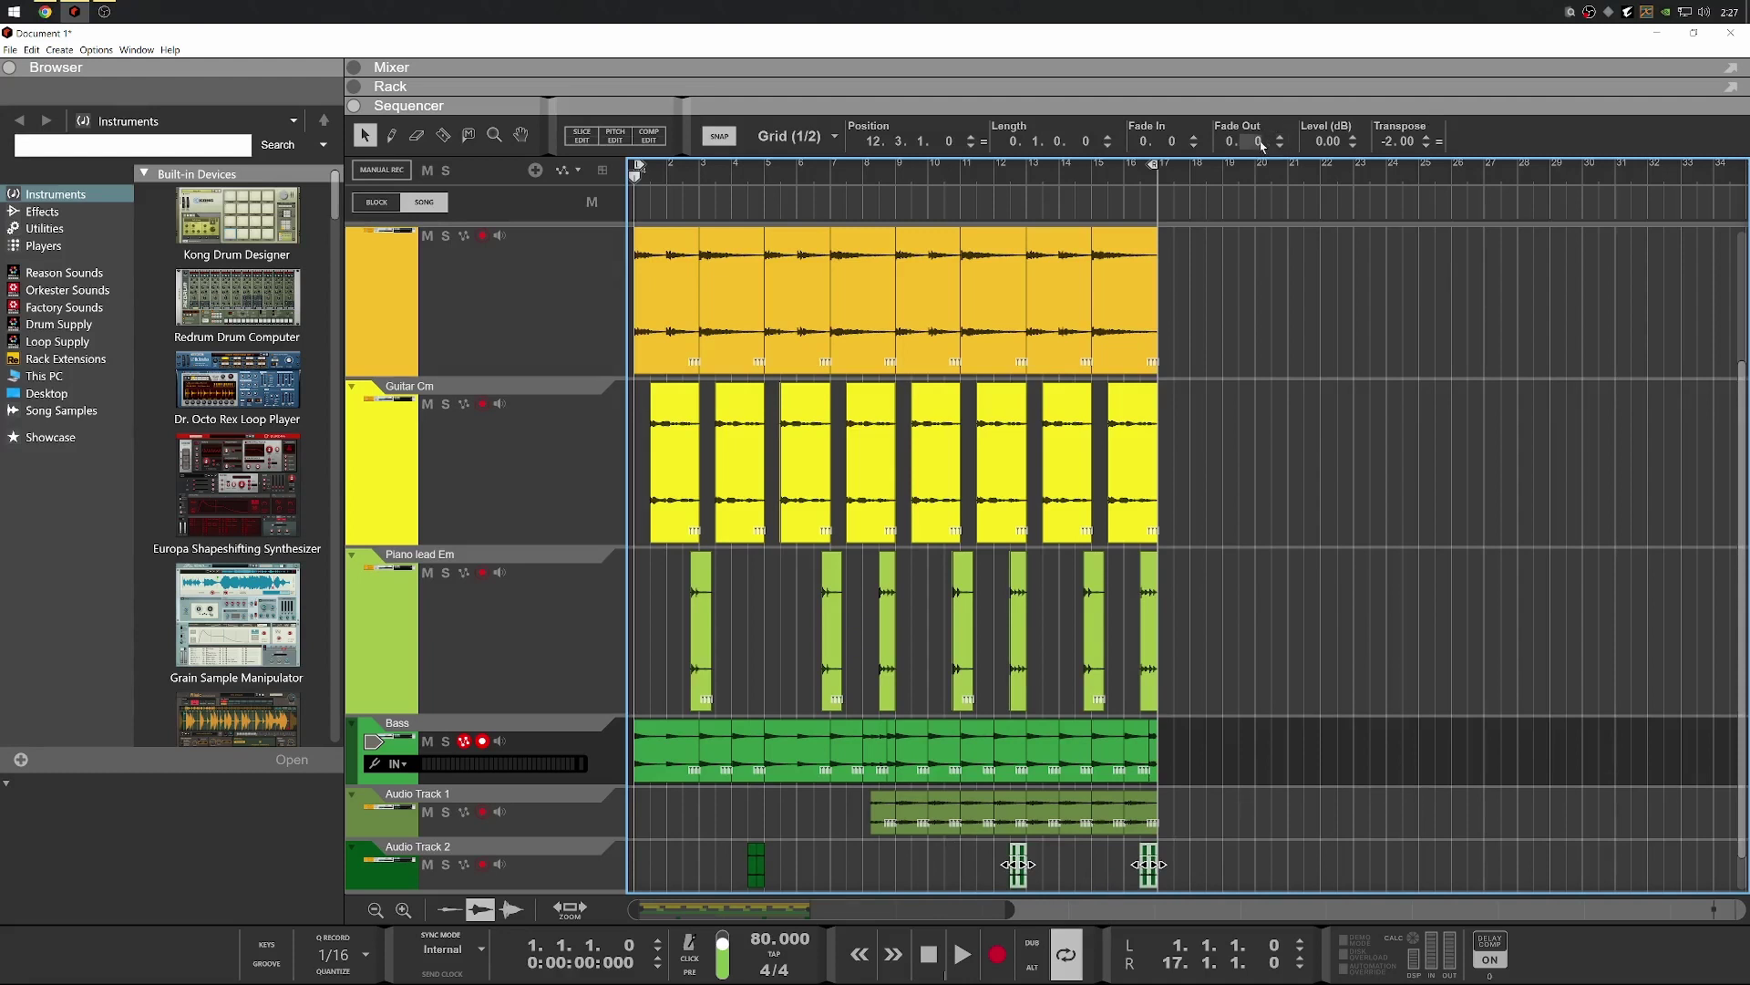
left_click_drag(1261, 142, 1264, 136)
key("Return")
Apply a short fade-out to all Audio Track 1 clips together and deselect them
left_click_drag(1210, 811, 827, 811)
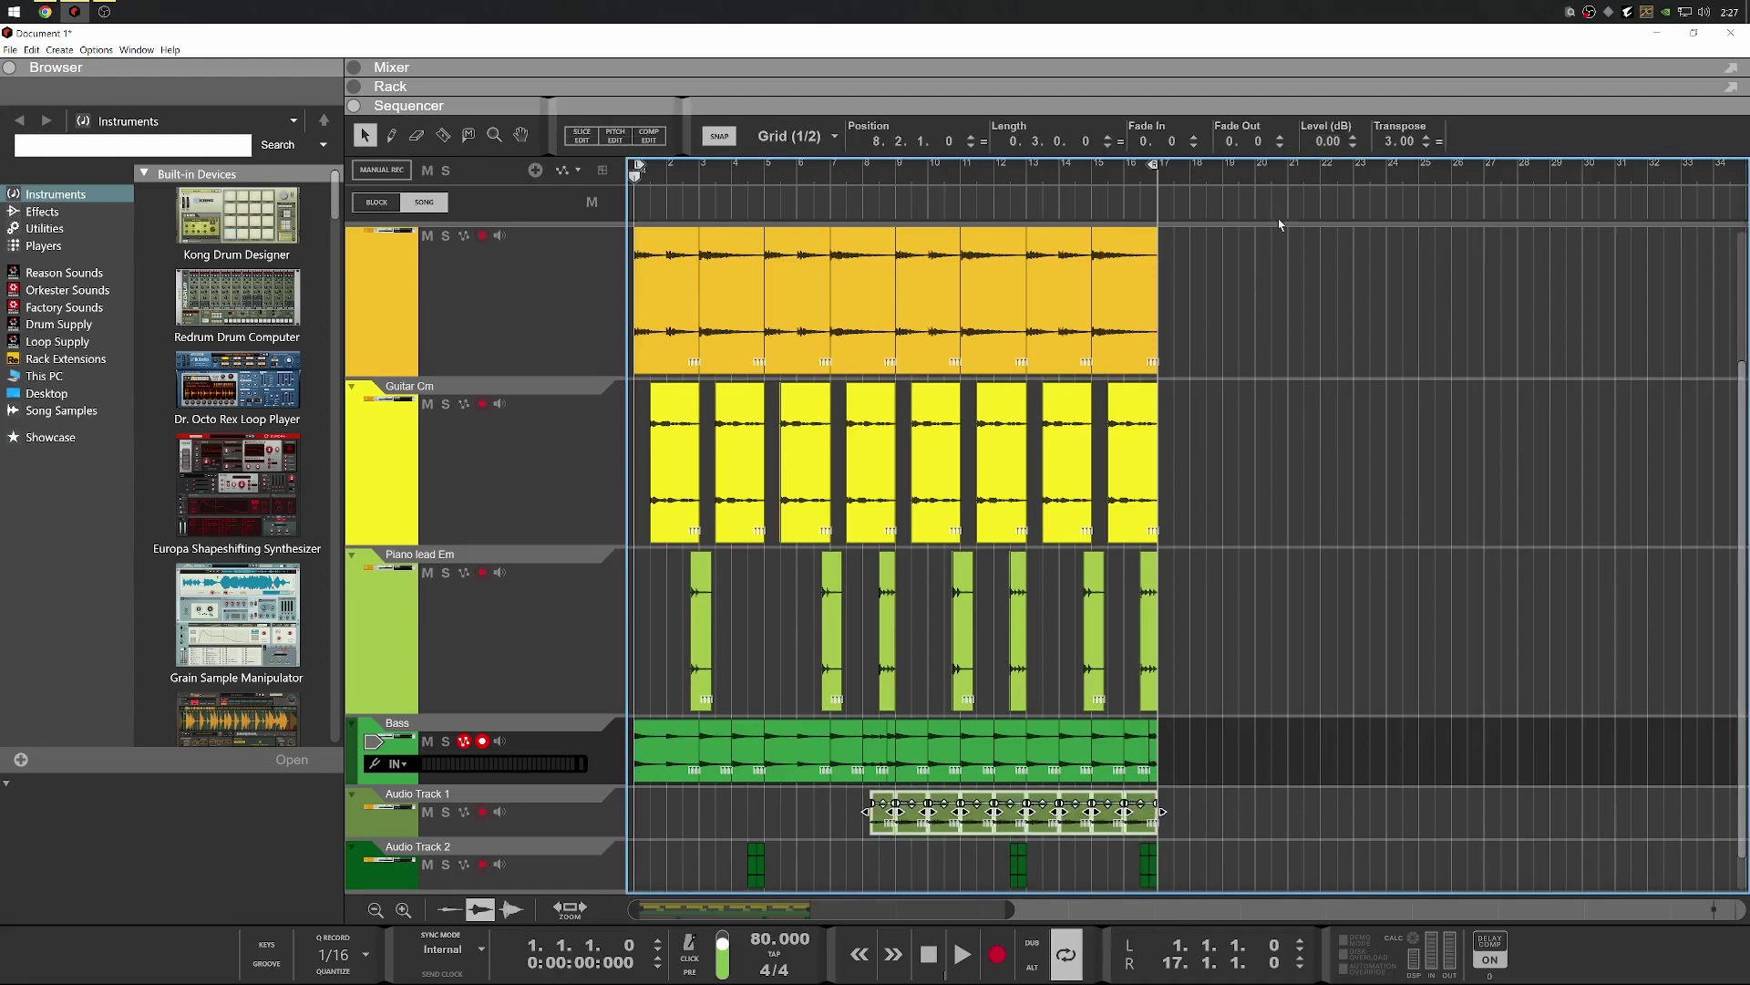
double_click(1258, 142)
type("5")
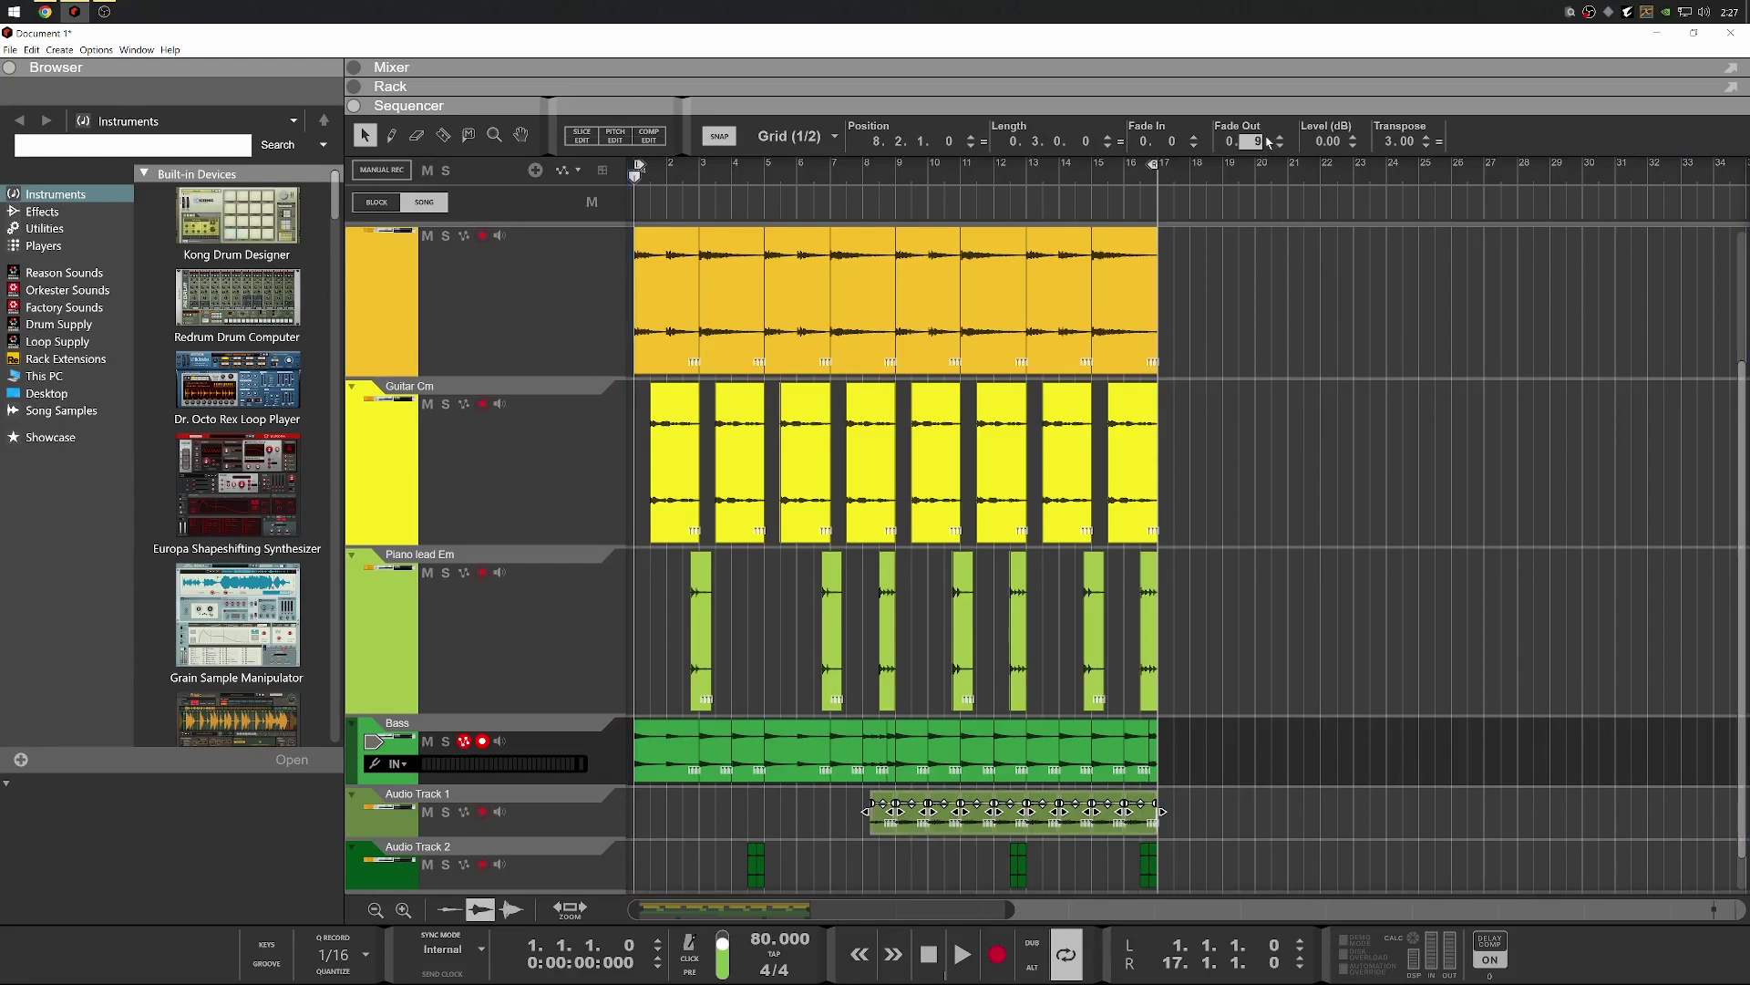
key("Return")
left_click(1264, 569)
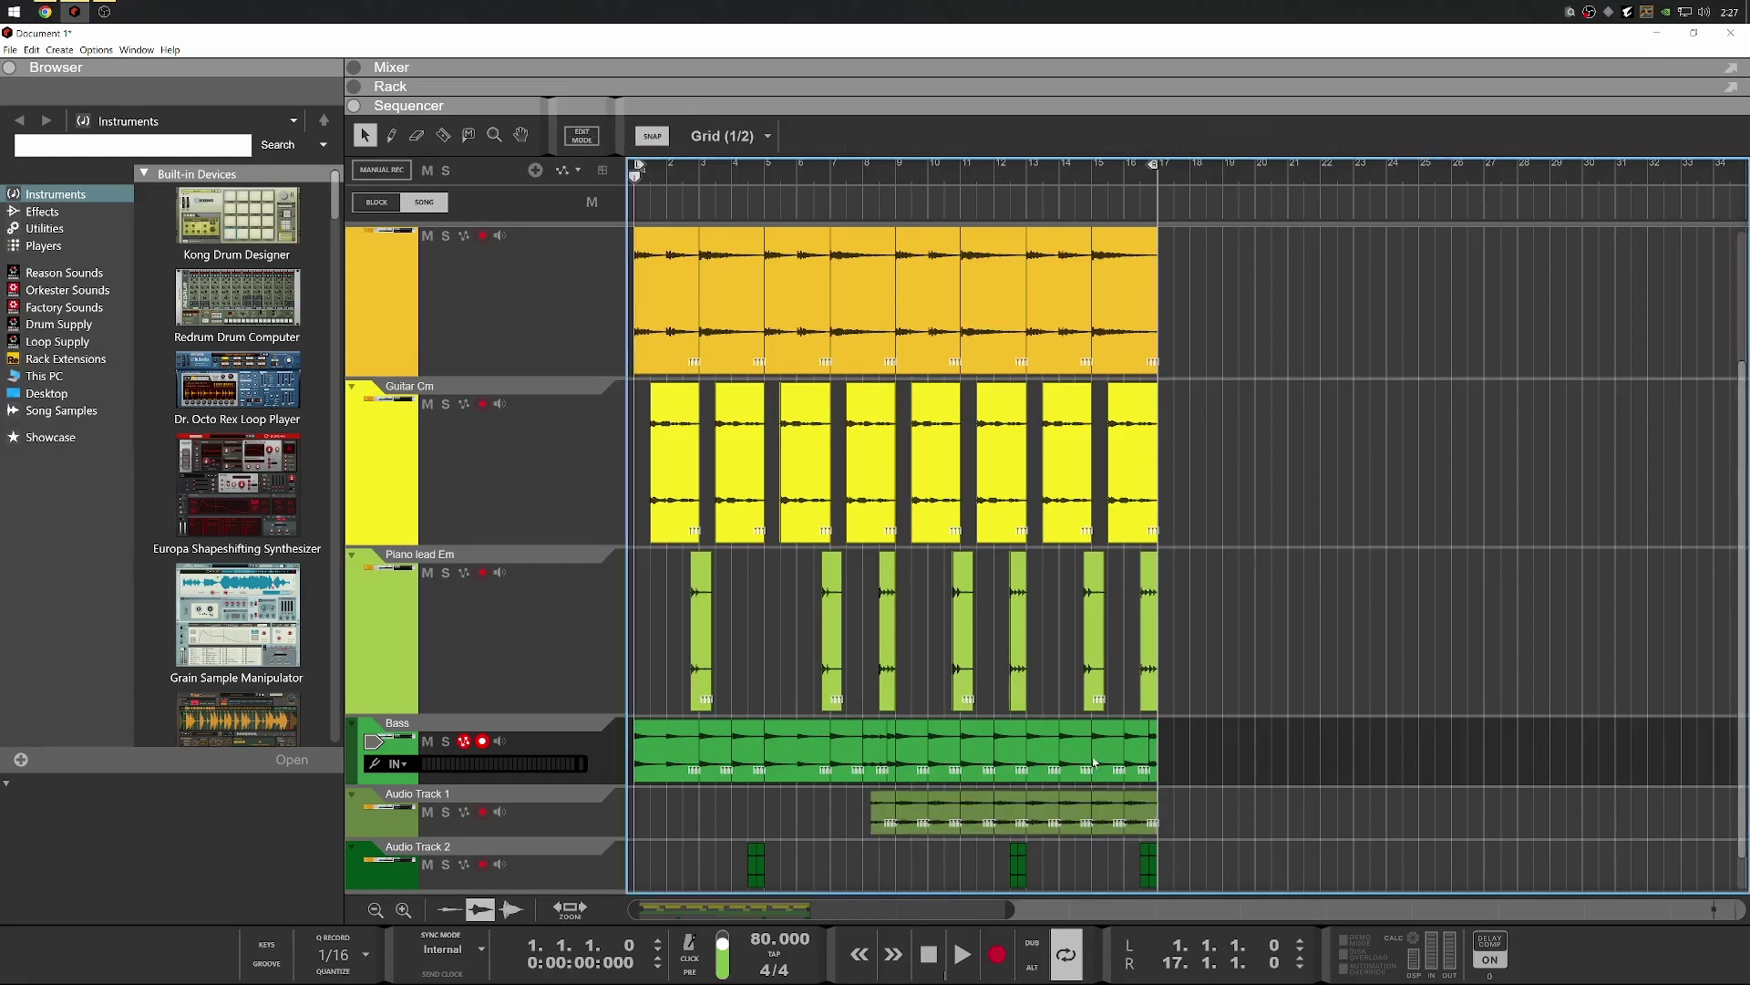
Apply a short fade-out to all clips on the Bass track
left_click_drag(1207, 783, 632, 719)
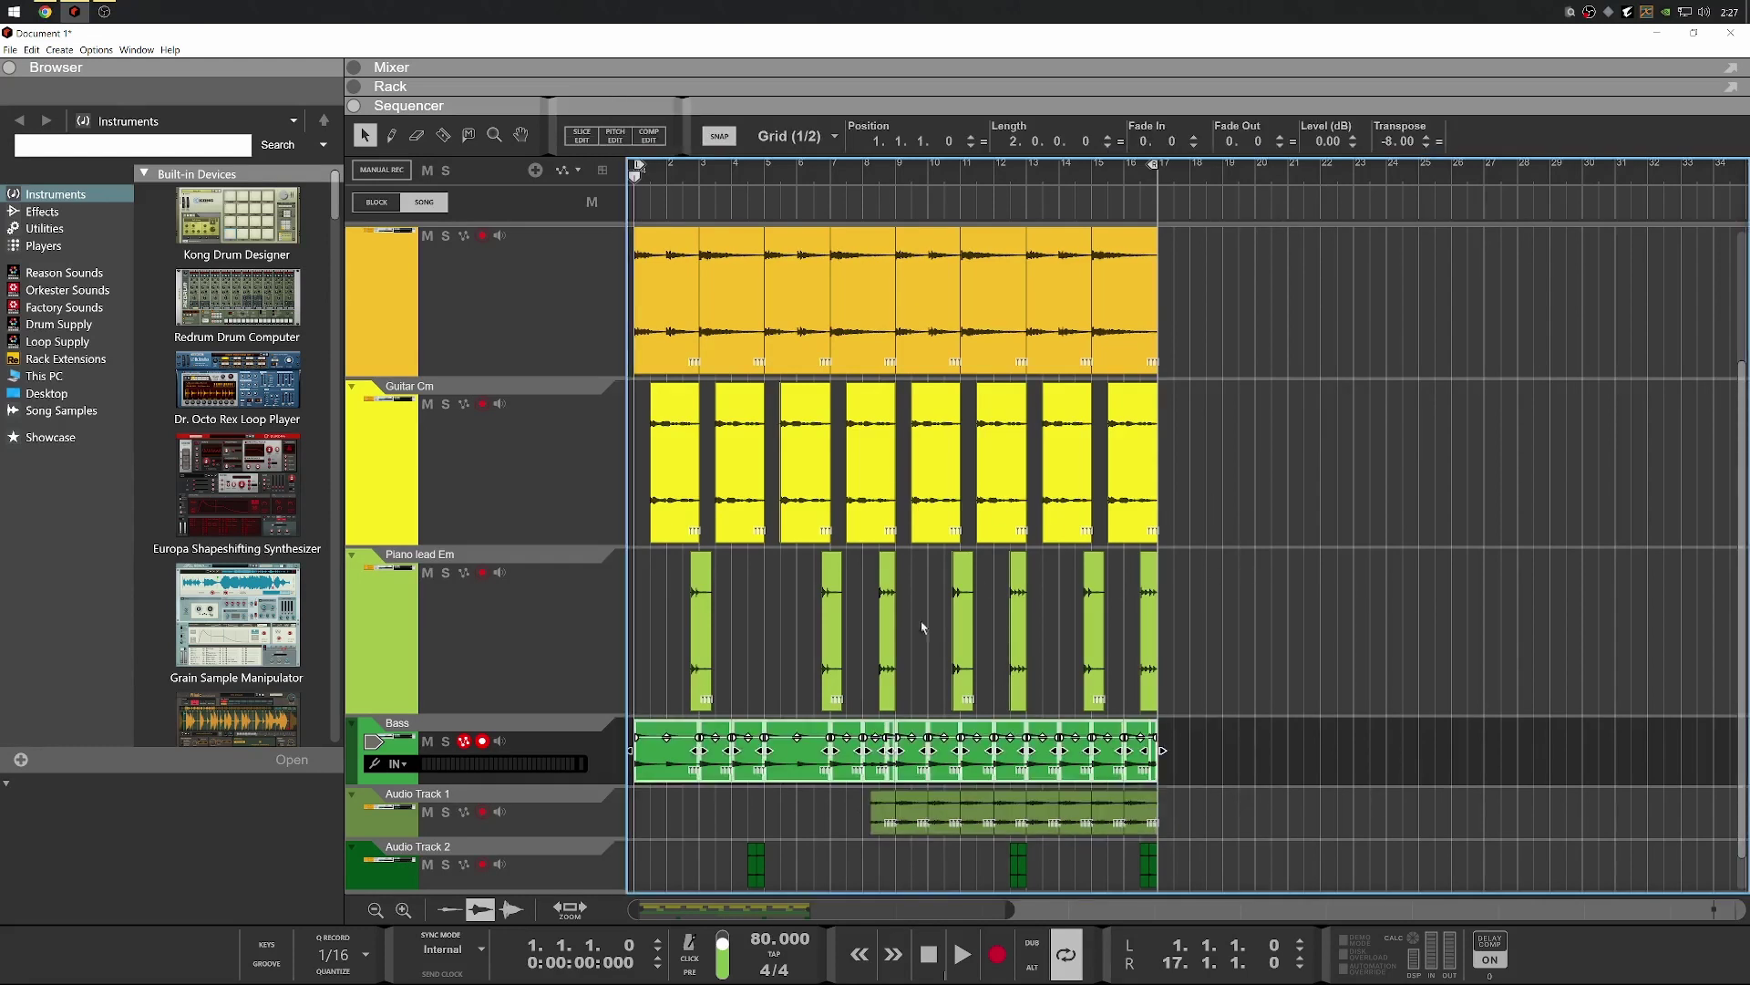
double_click(1265, 146)
type("2")
left_click(1280, 139)
left_click(1280, 139)
Check the fade-outs of the Piano lead Em, Guitar Cm and PianoTopline Bbm clips and play the arrangement from bar 1
left_click_drag(1313, 650, 598, 652)
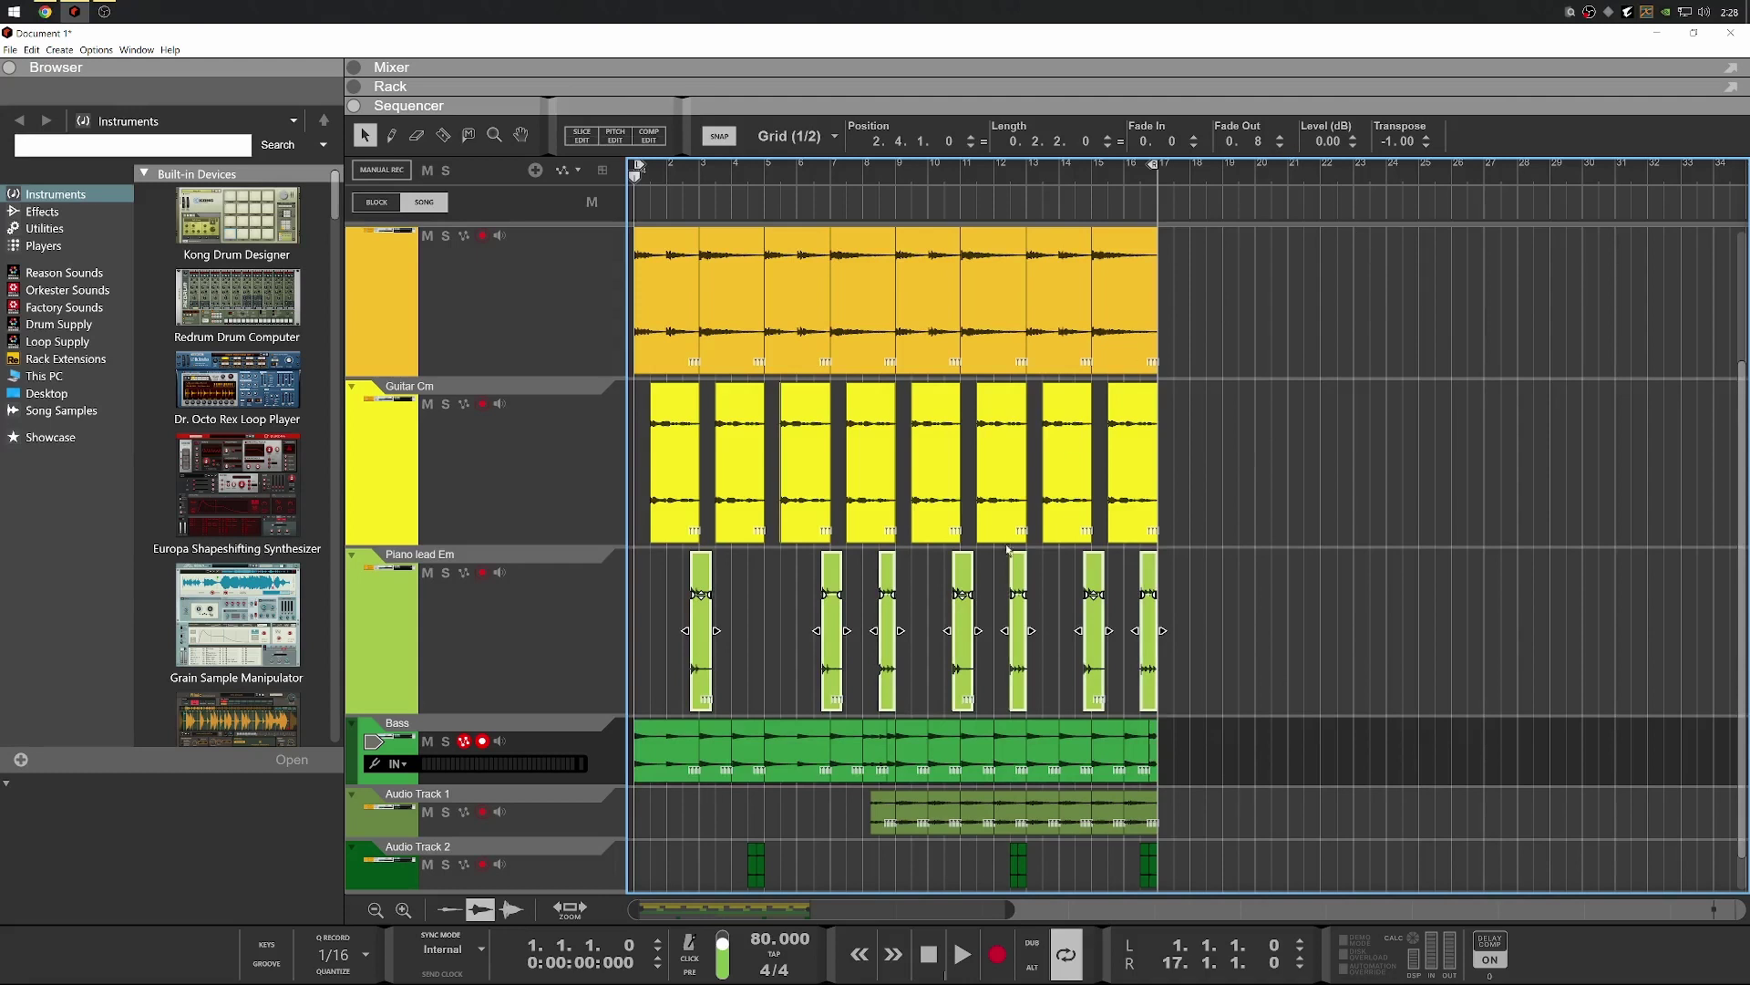
left_click_drag(1180, 506, 432, 529)
left_click_drag(1191, 291, 382, 337)
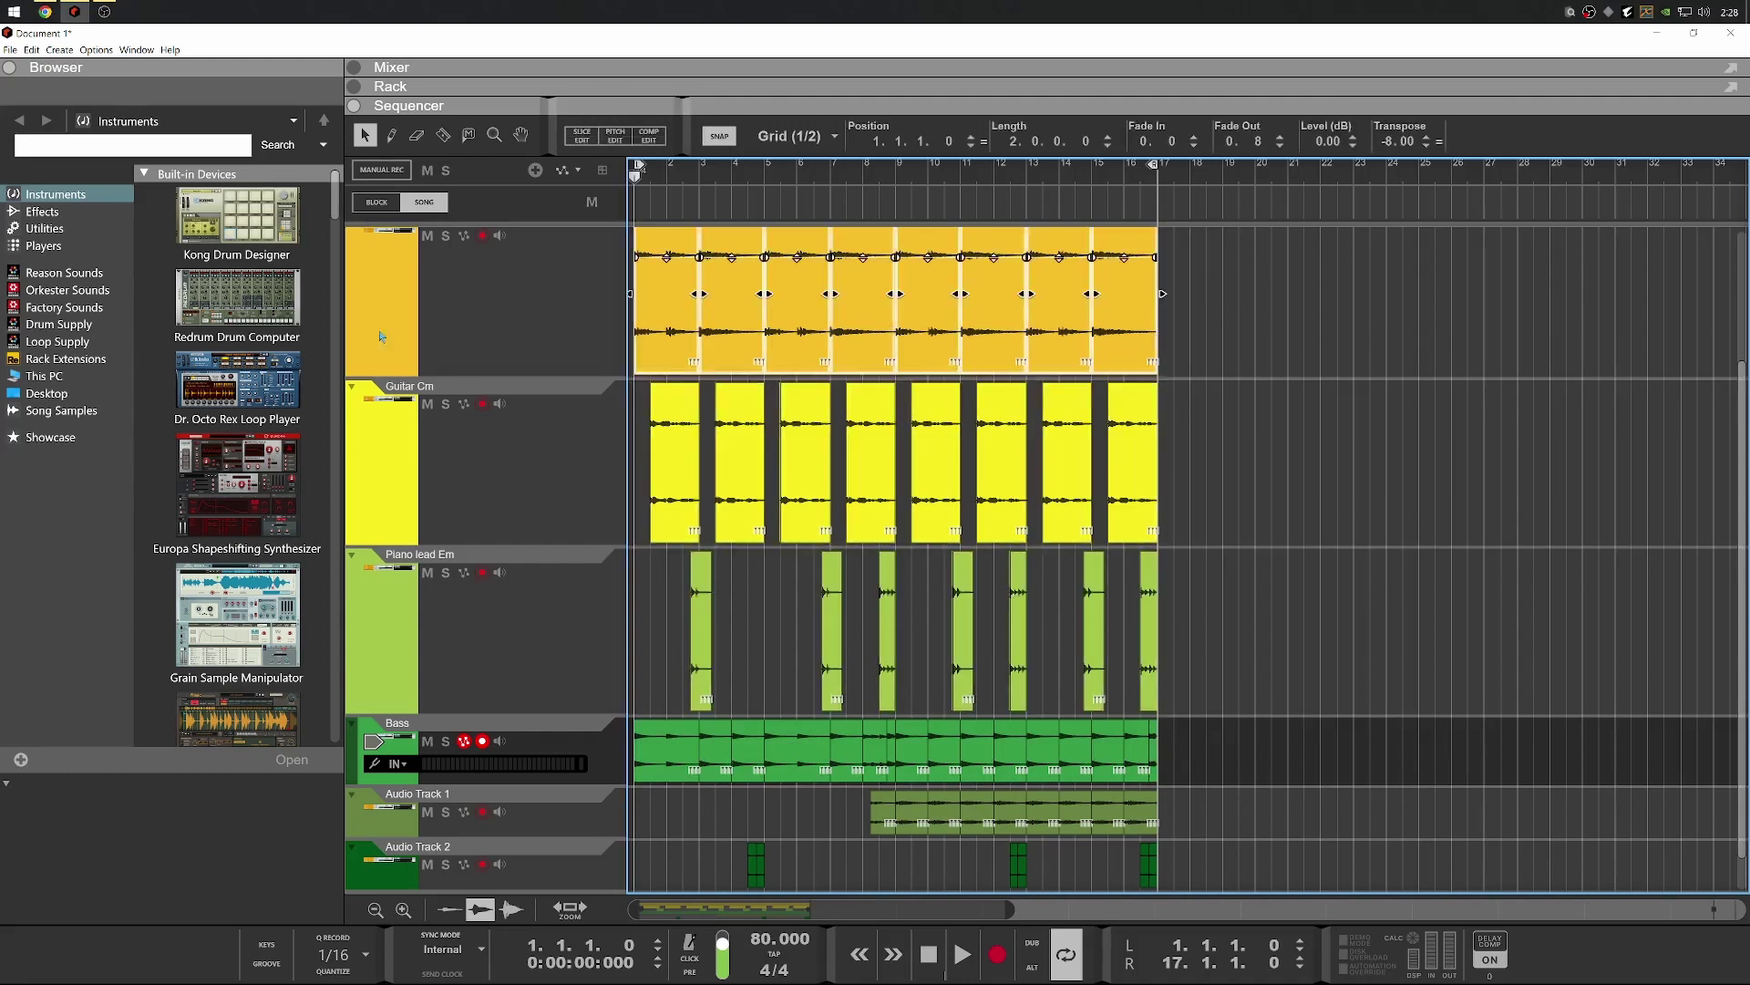
key("space")
scroll(734, 637, "up", 1)
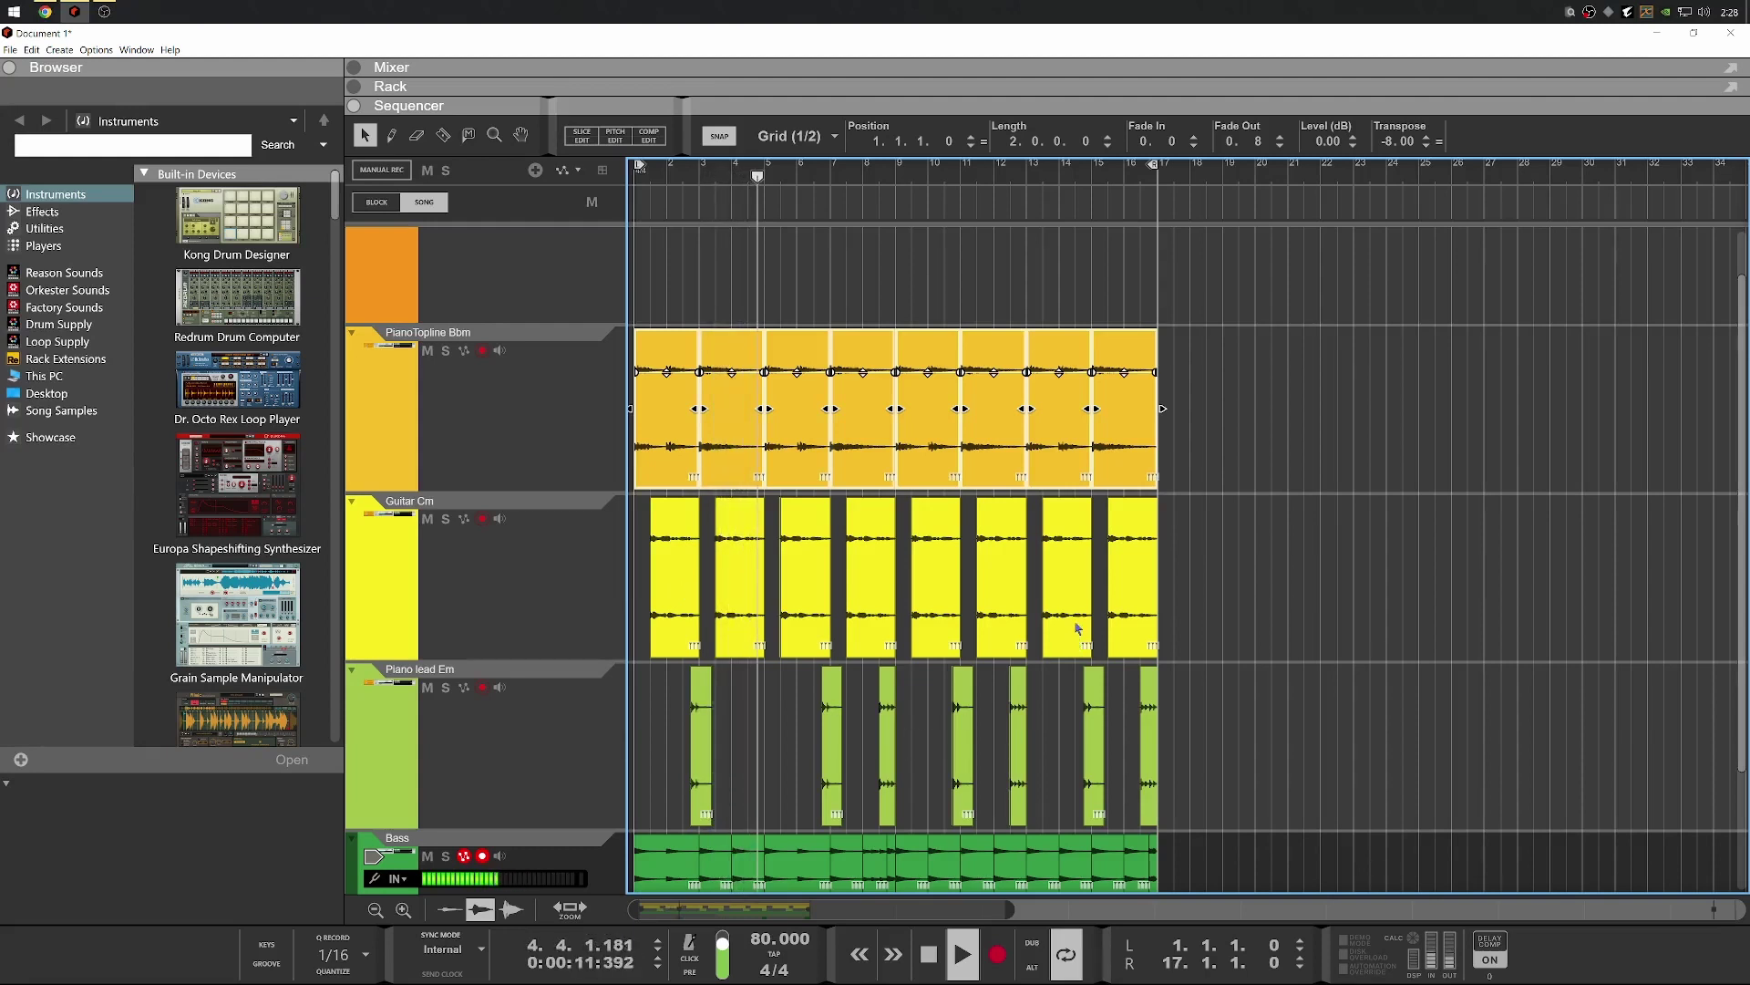
Stop playback, set the song tempo to 77 BPM and play from bar 1 again
key("space")
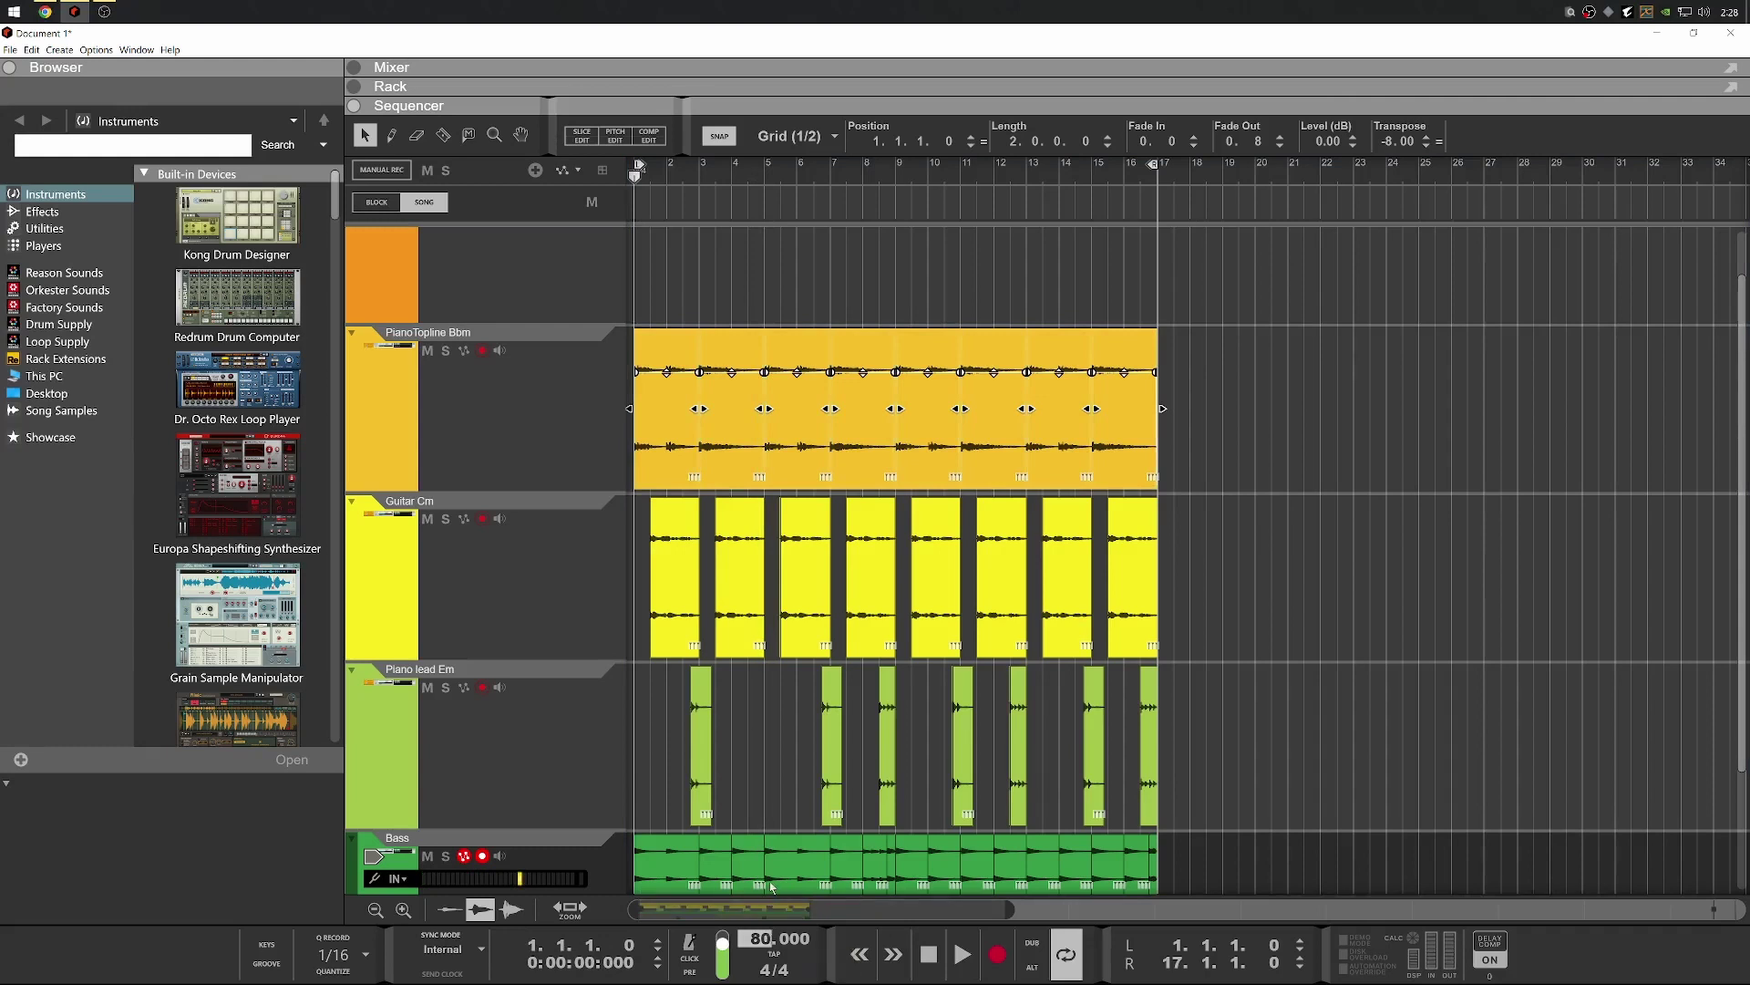
key("Return")
key("space")
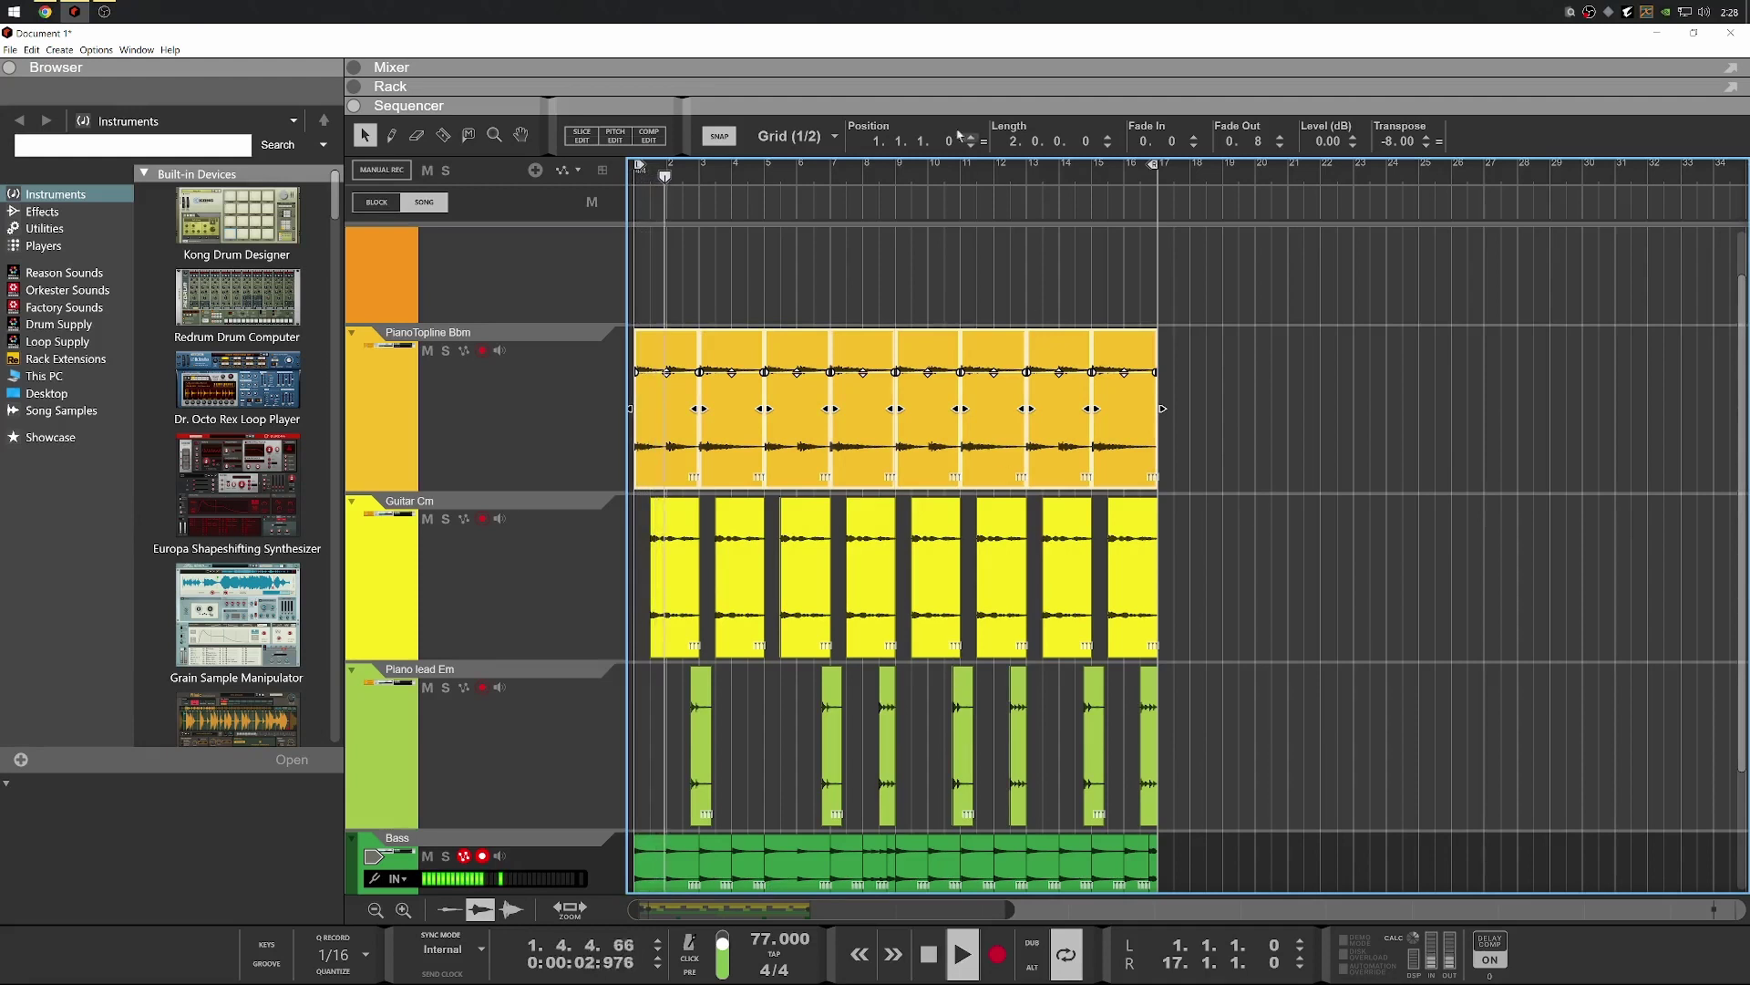
Add a Synapse DR-1 Deep Reverb as a send effect on the Master Section in the rack
key("F6")
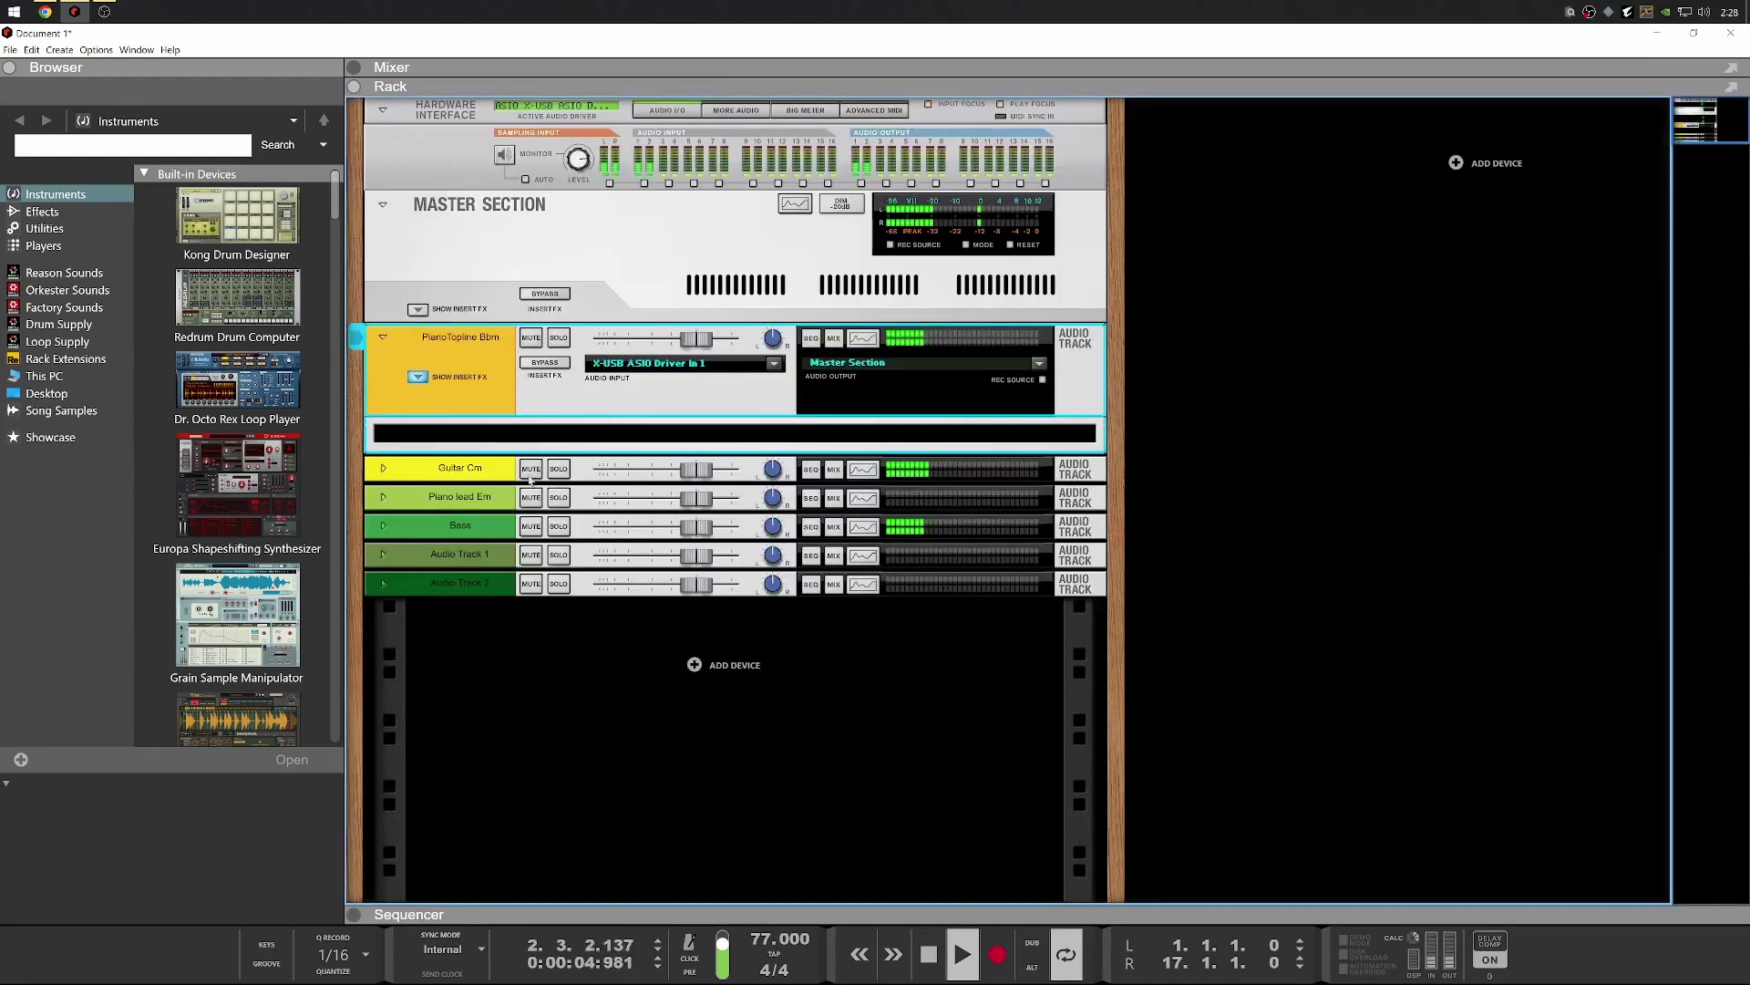
right_click(476, 298)
mouse_move(547, 457)
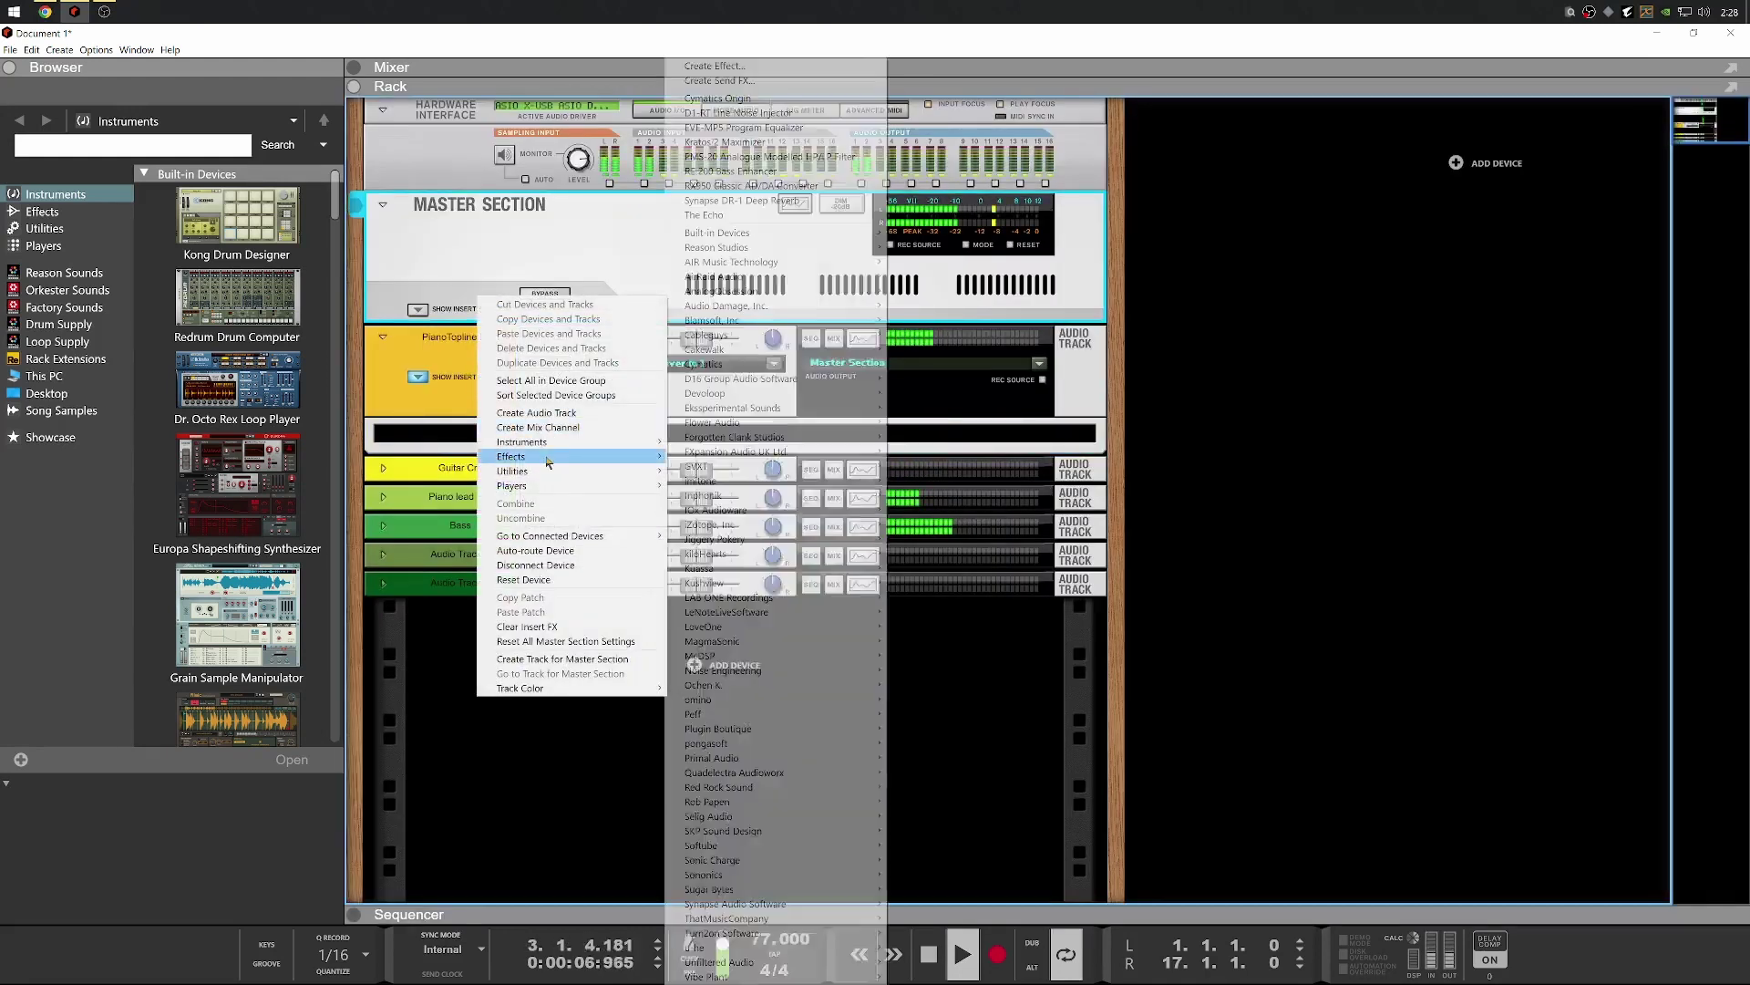
left_click(806, 200)
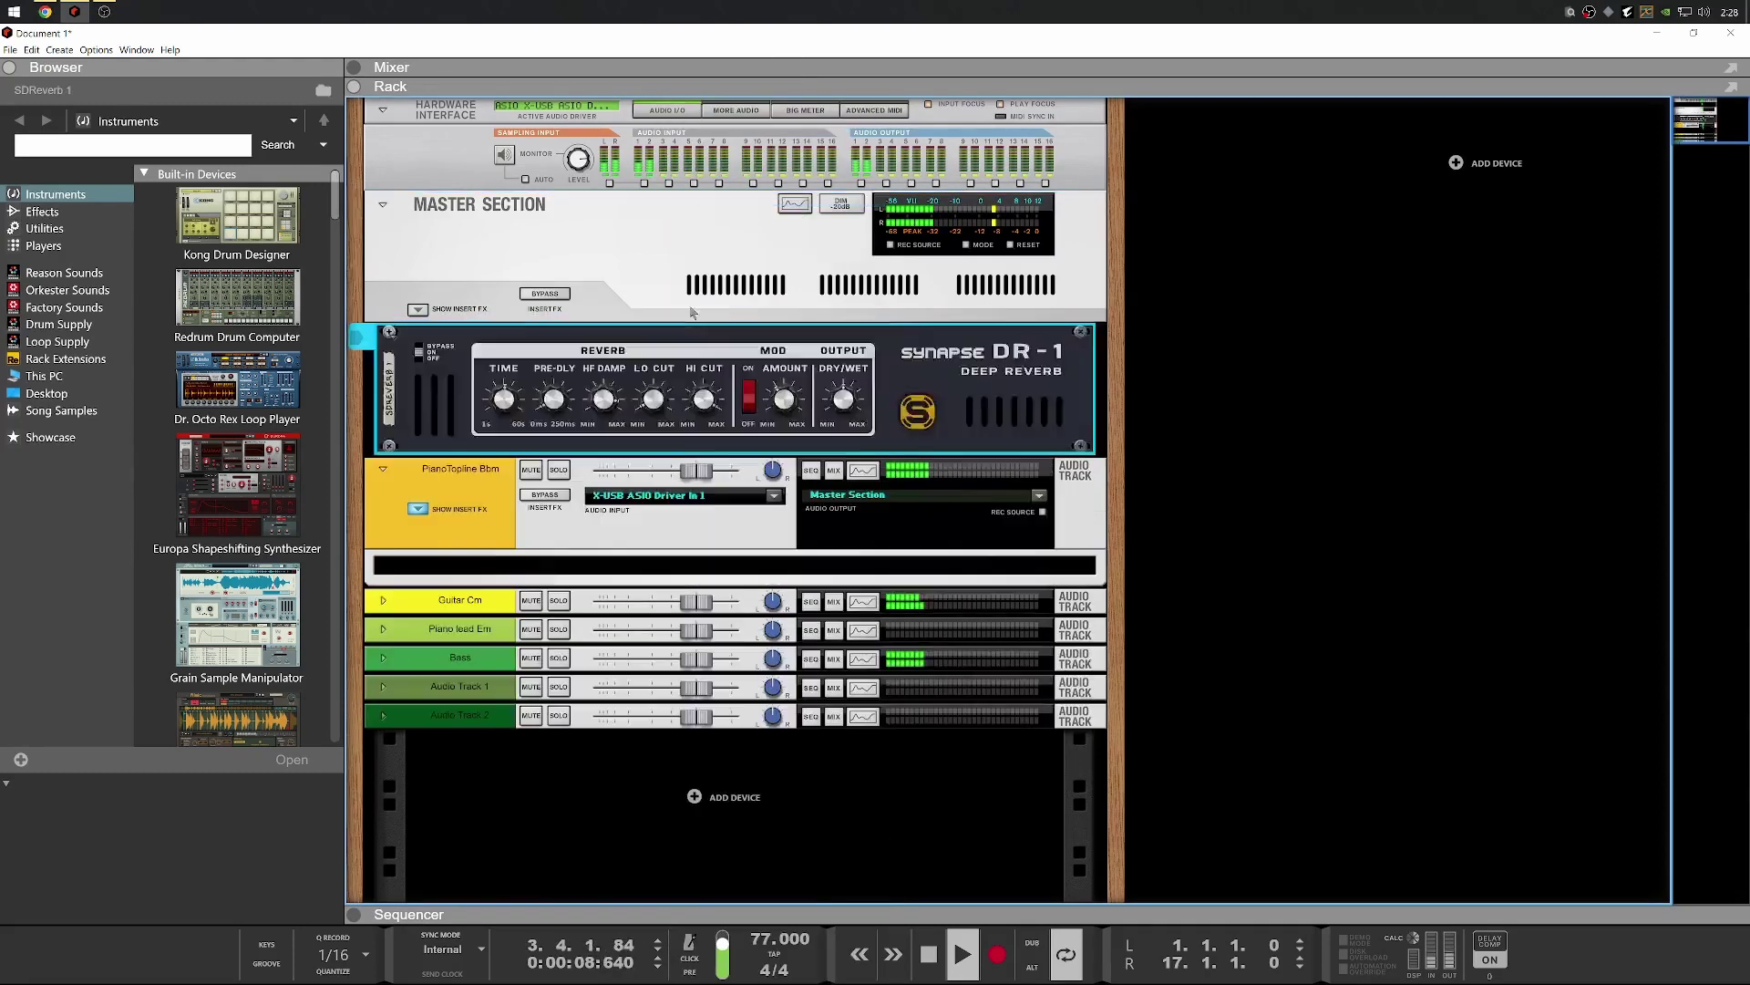
Solo the PianoTopline Bbm channel in the mixer, enable its FX send 1 and raise the send level to about -9.67 dB
left_click(981, 71)
left_click(1193, 635)
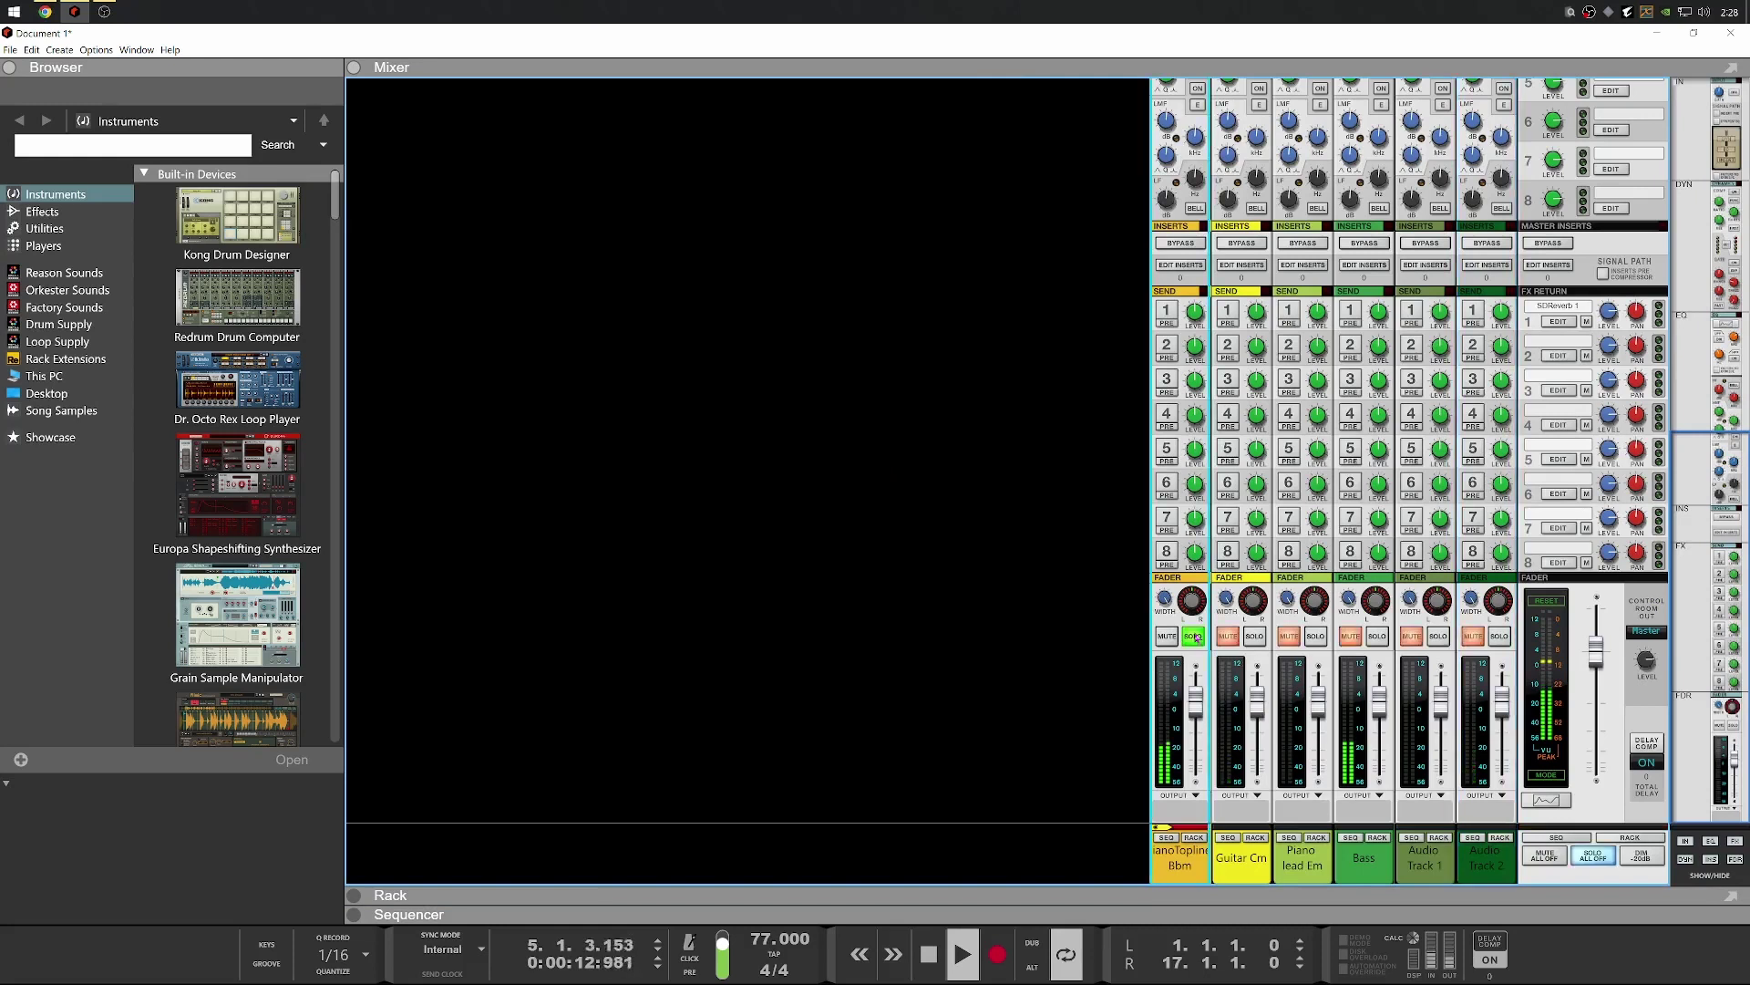
left_click(1168, 312)
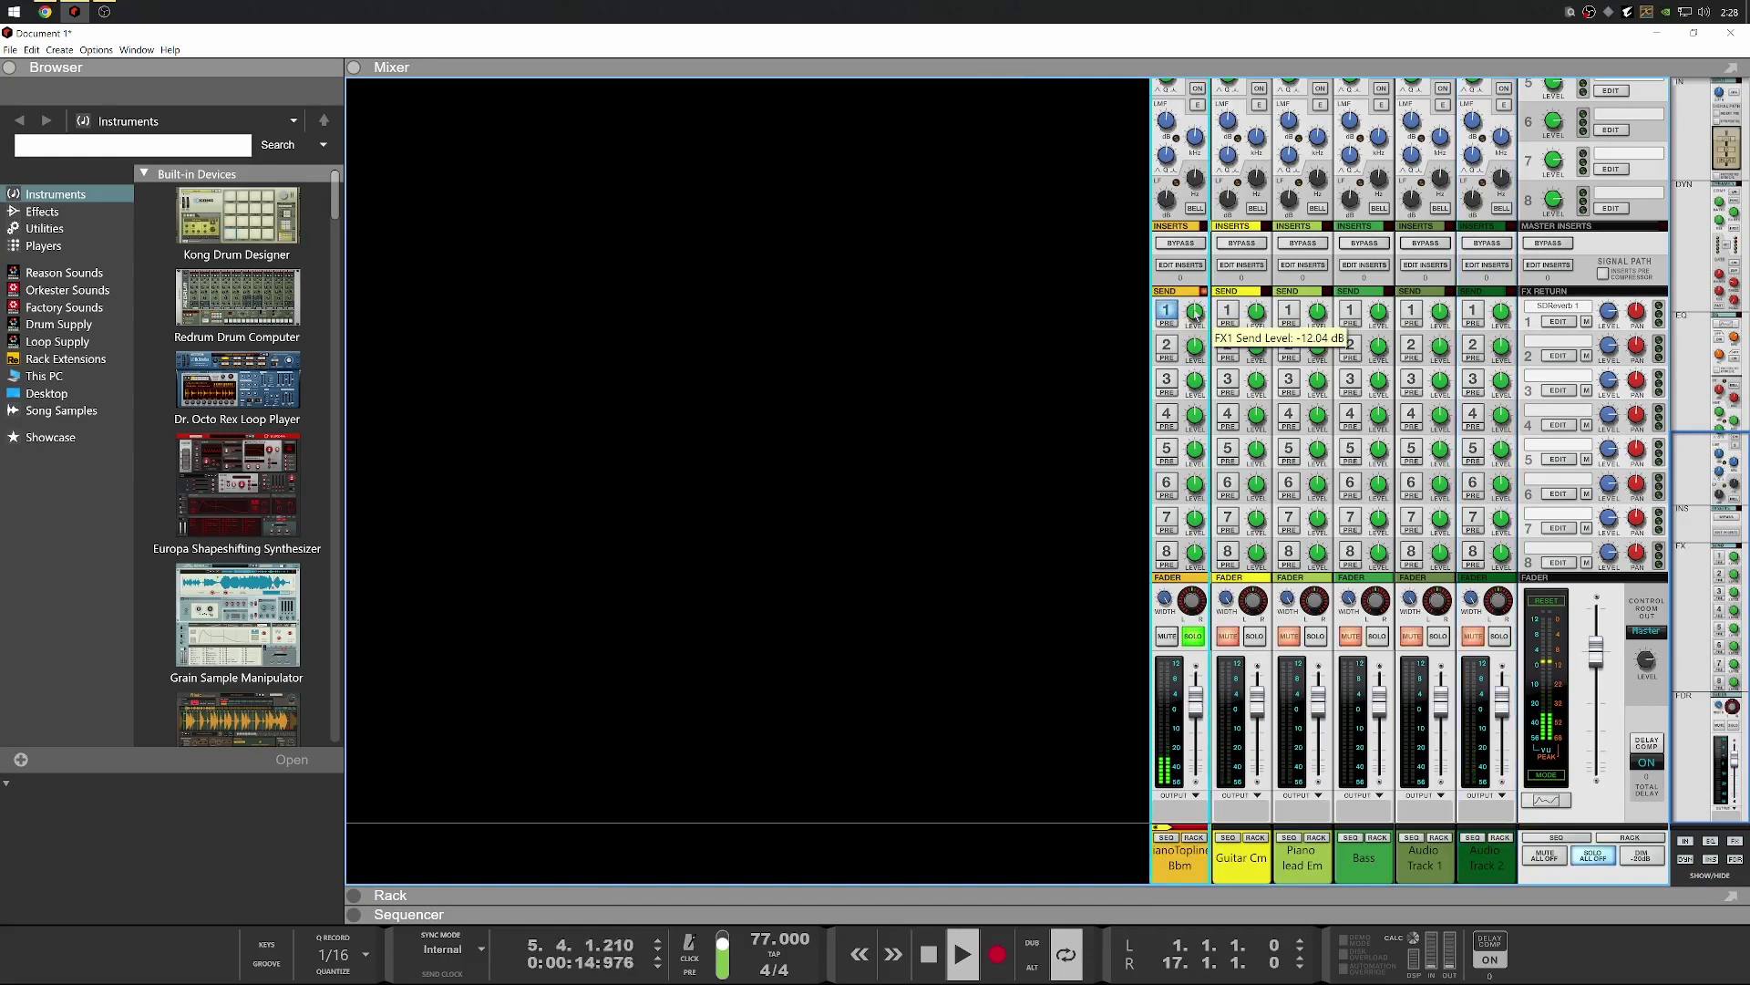
left_click_drag(1203, 298, 1209, 291)
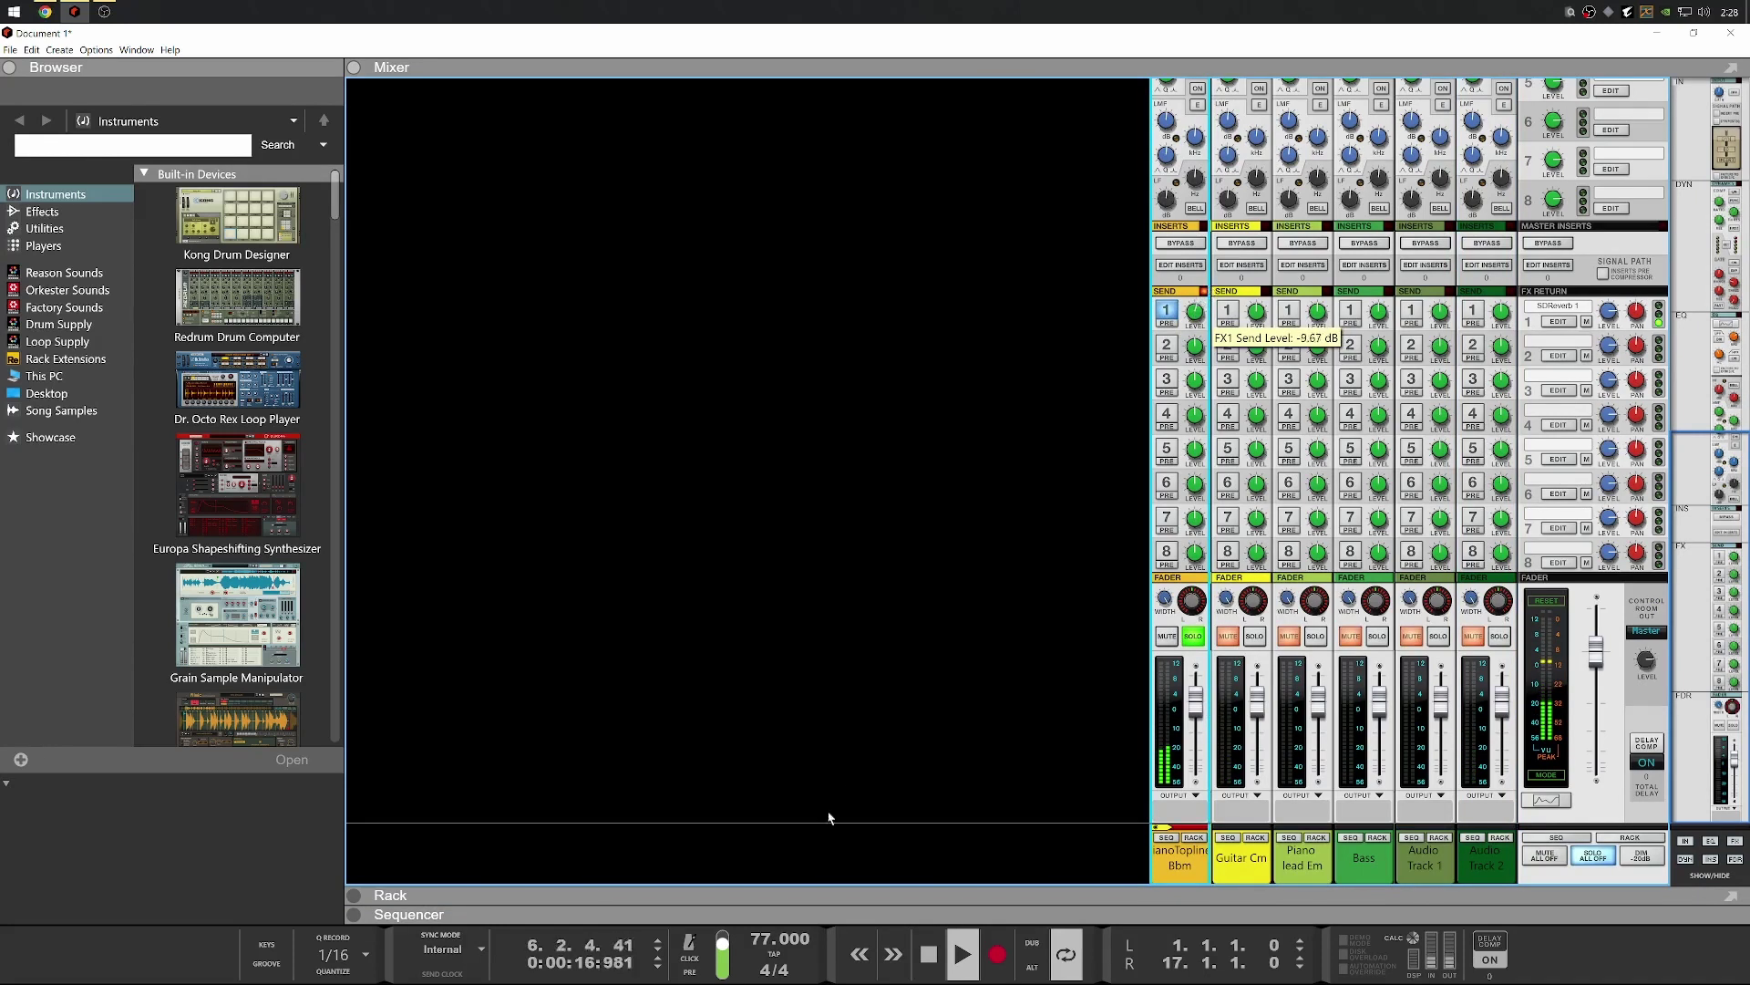
Check the DR-1 reverb's settings in the rack, then return to the mixer and stop playback
double_click(811, 895)
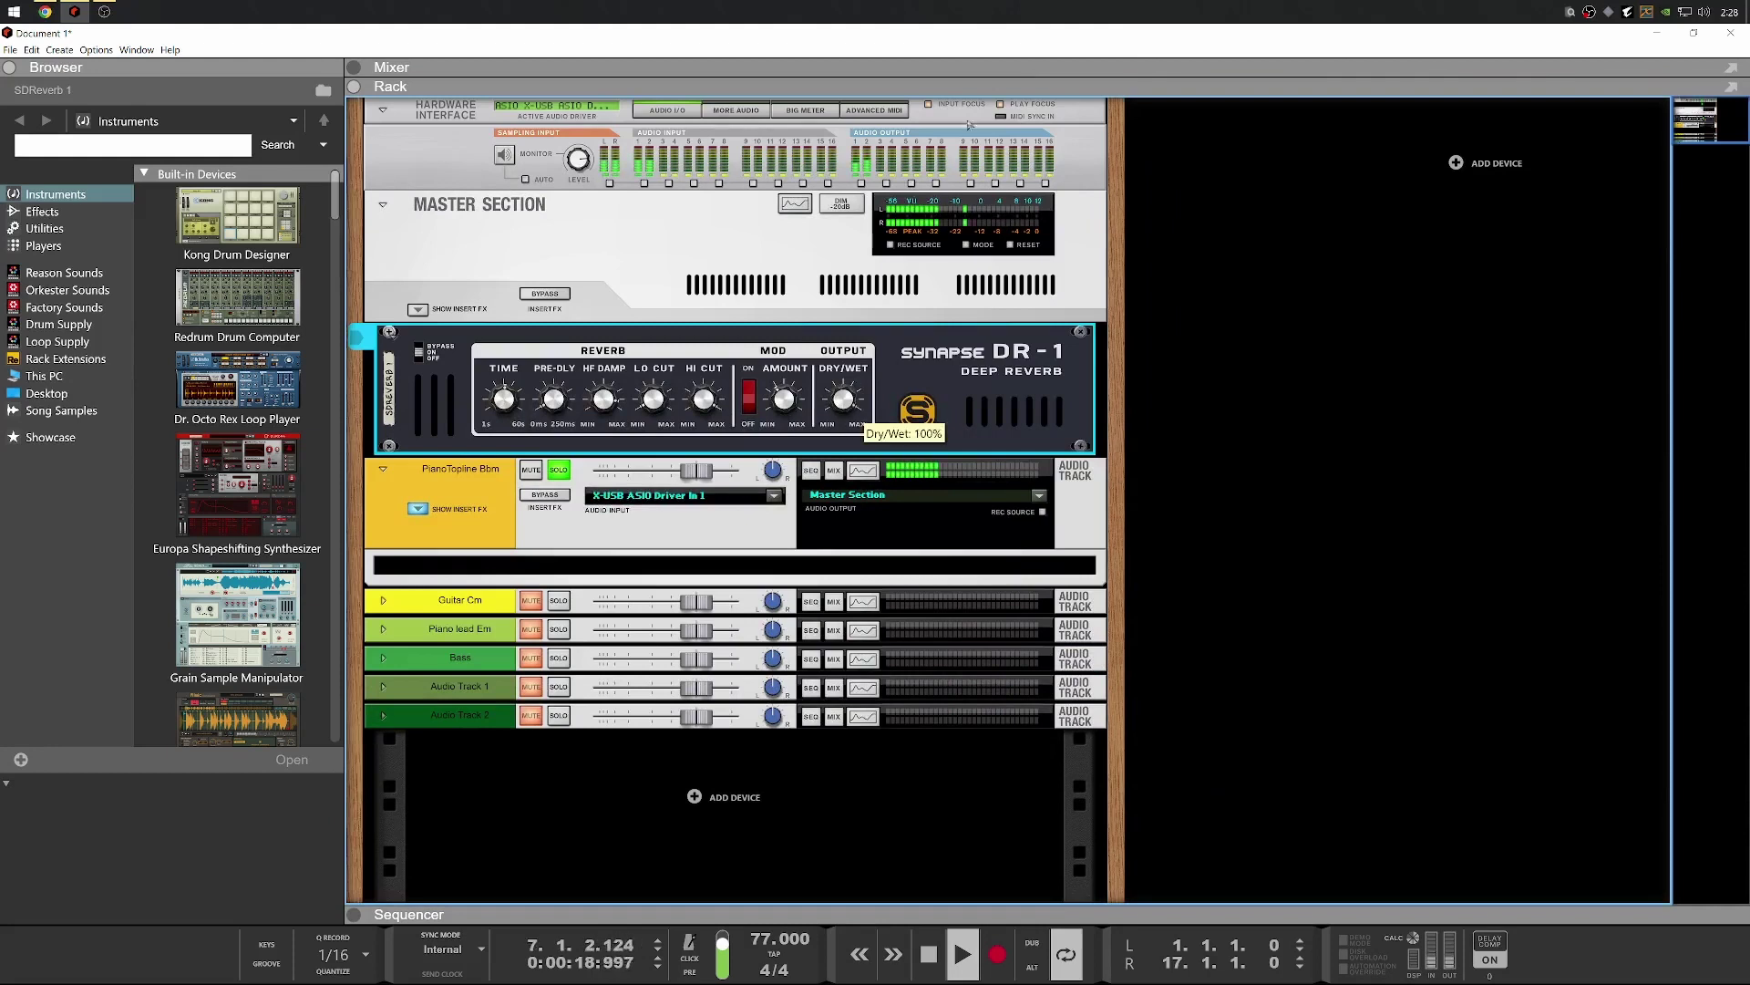
key("Tab")
key("Tab")
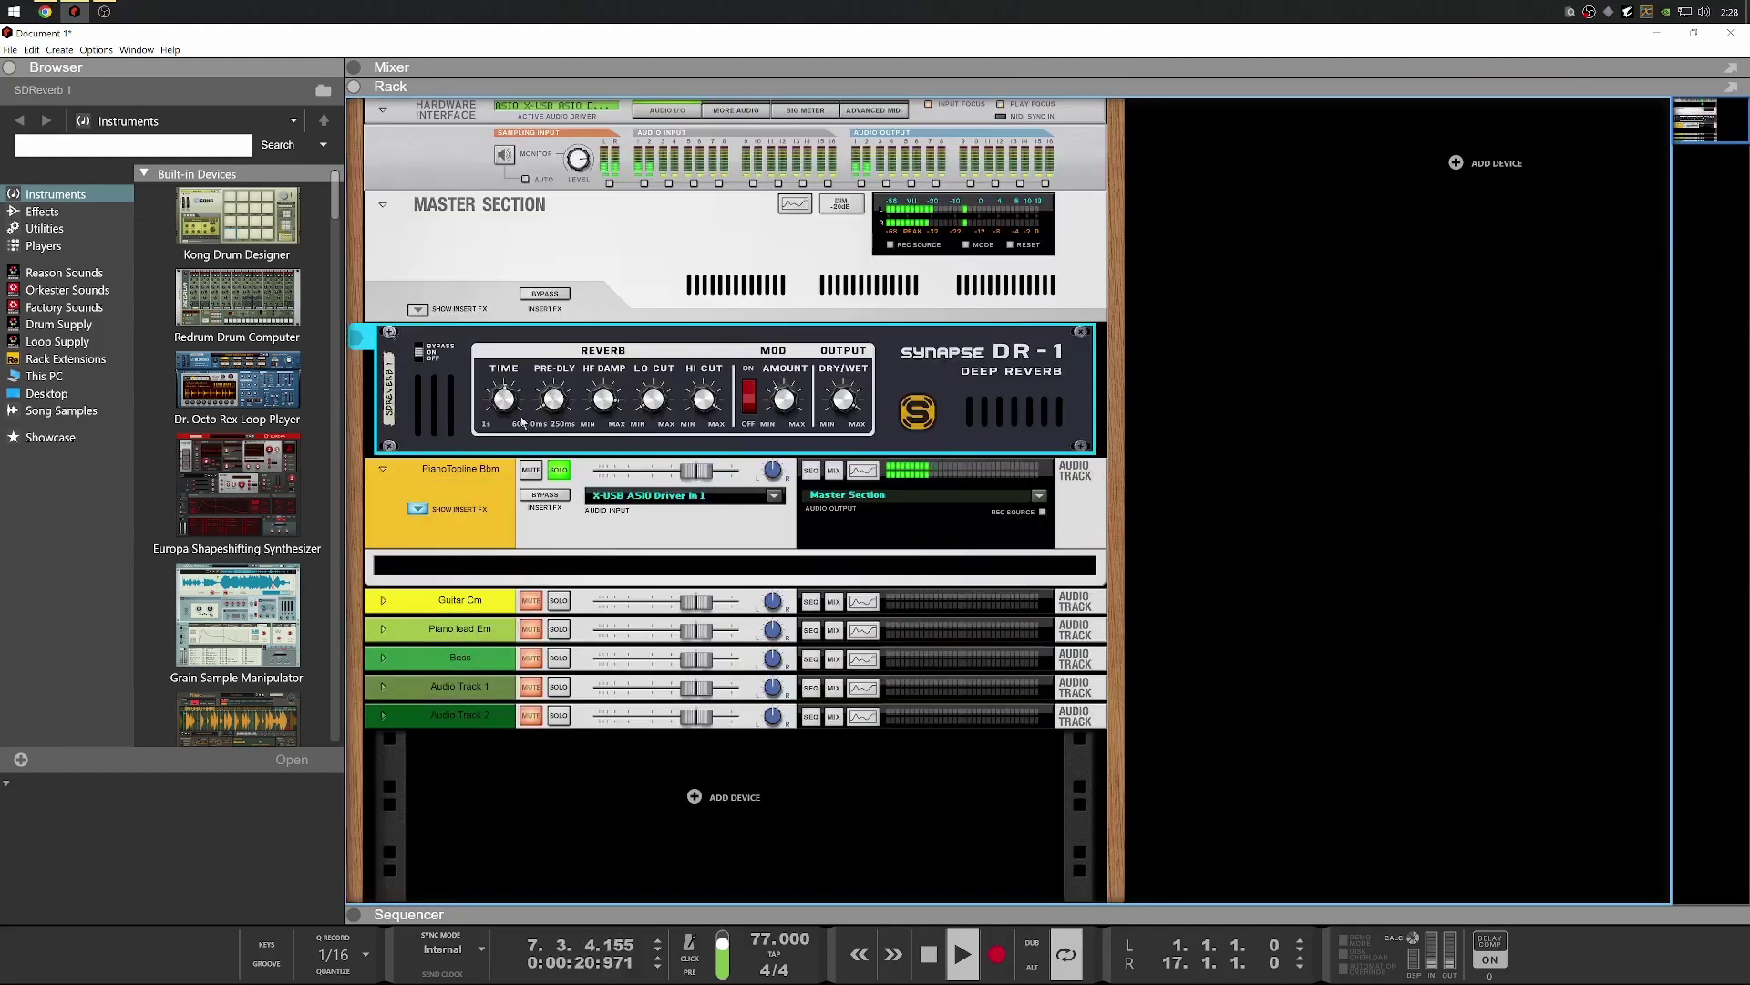
mouse_move(507, 395)
key("F5")
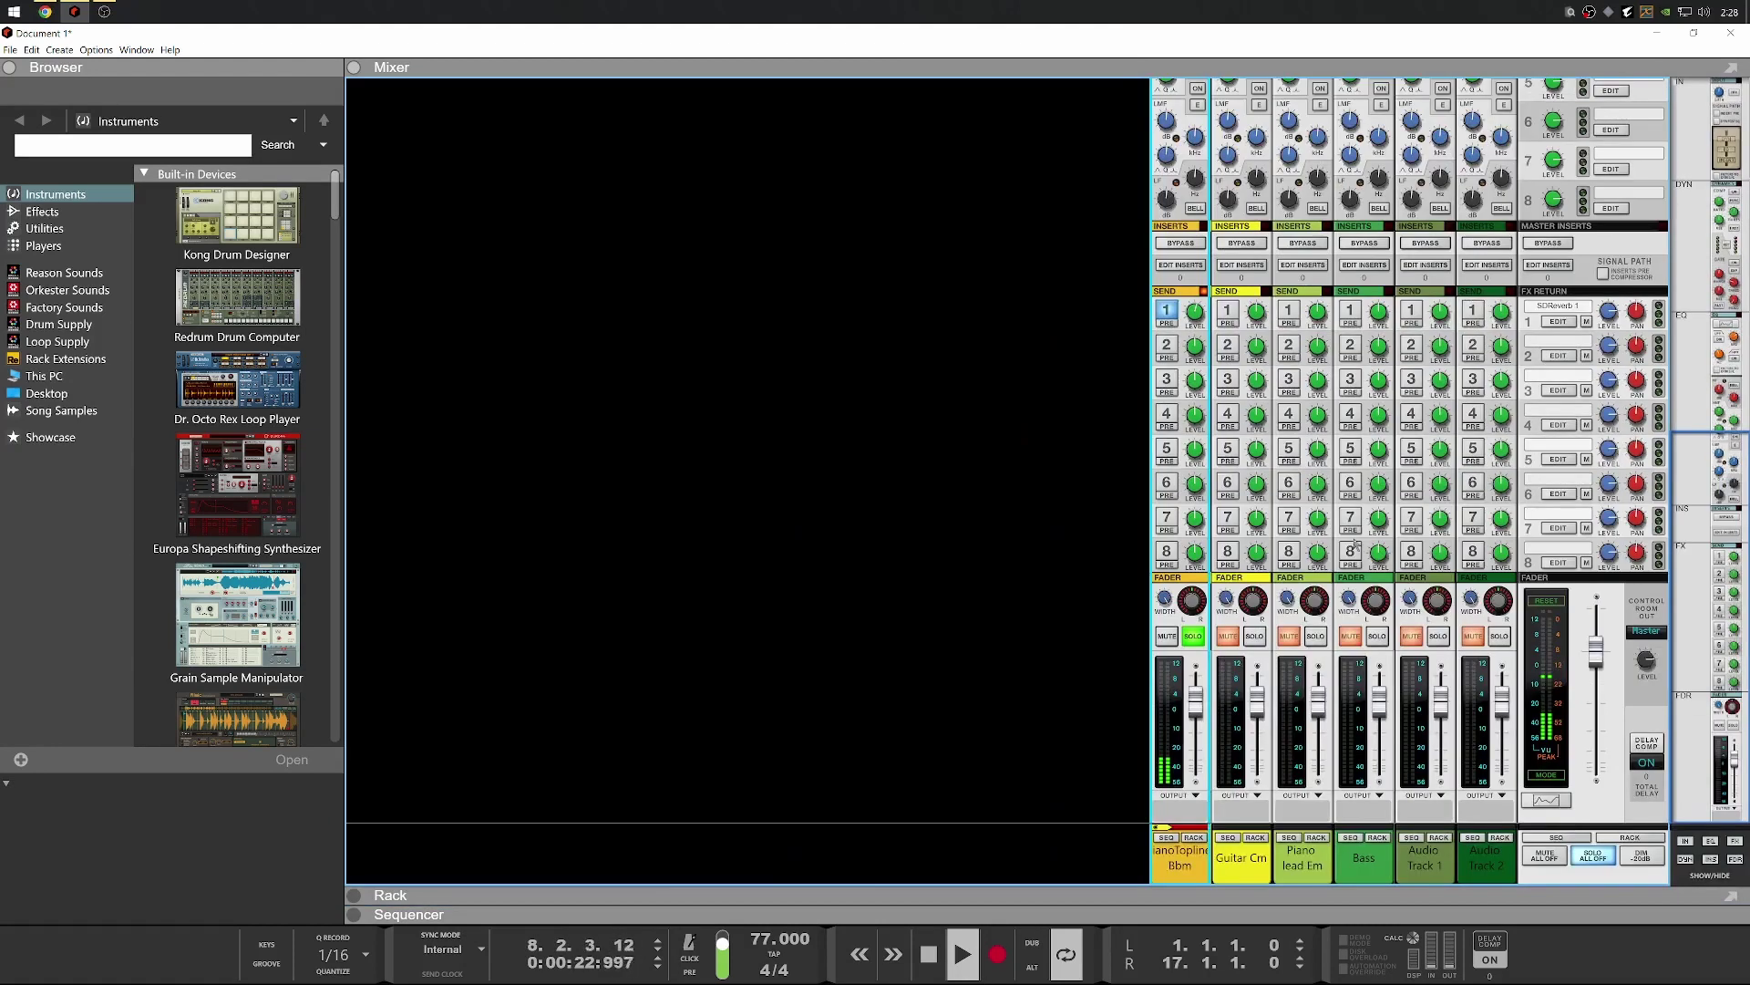
key("space")
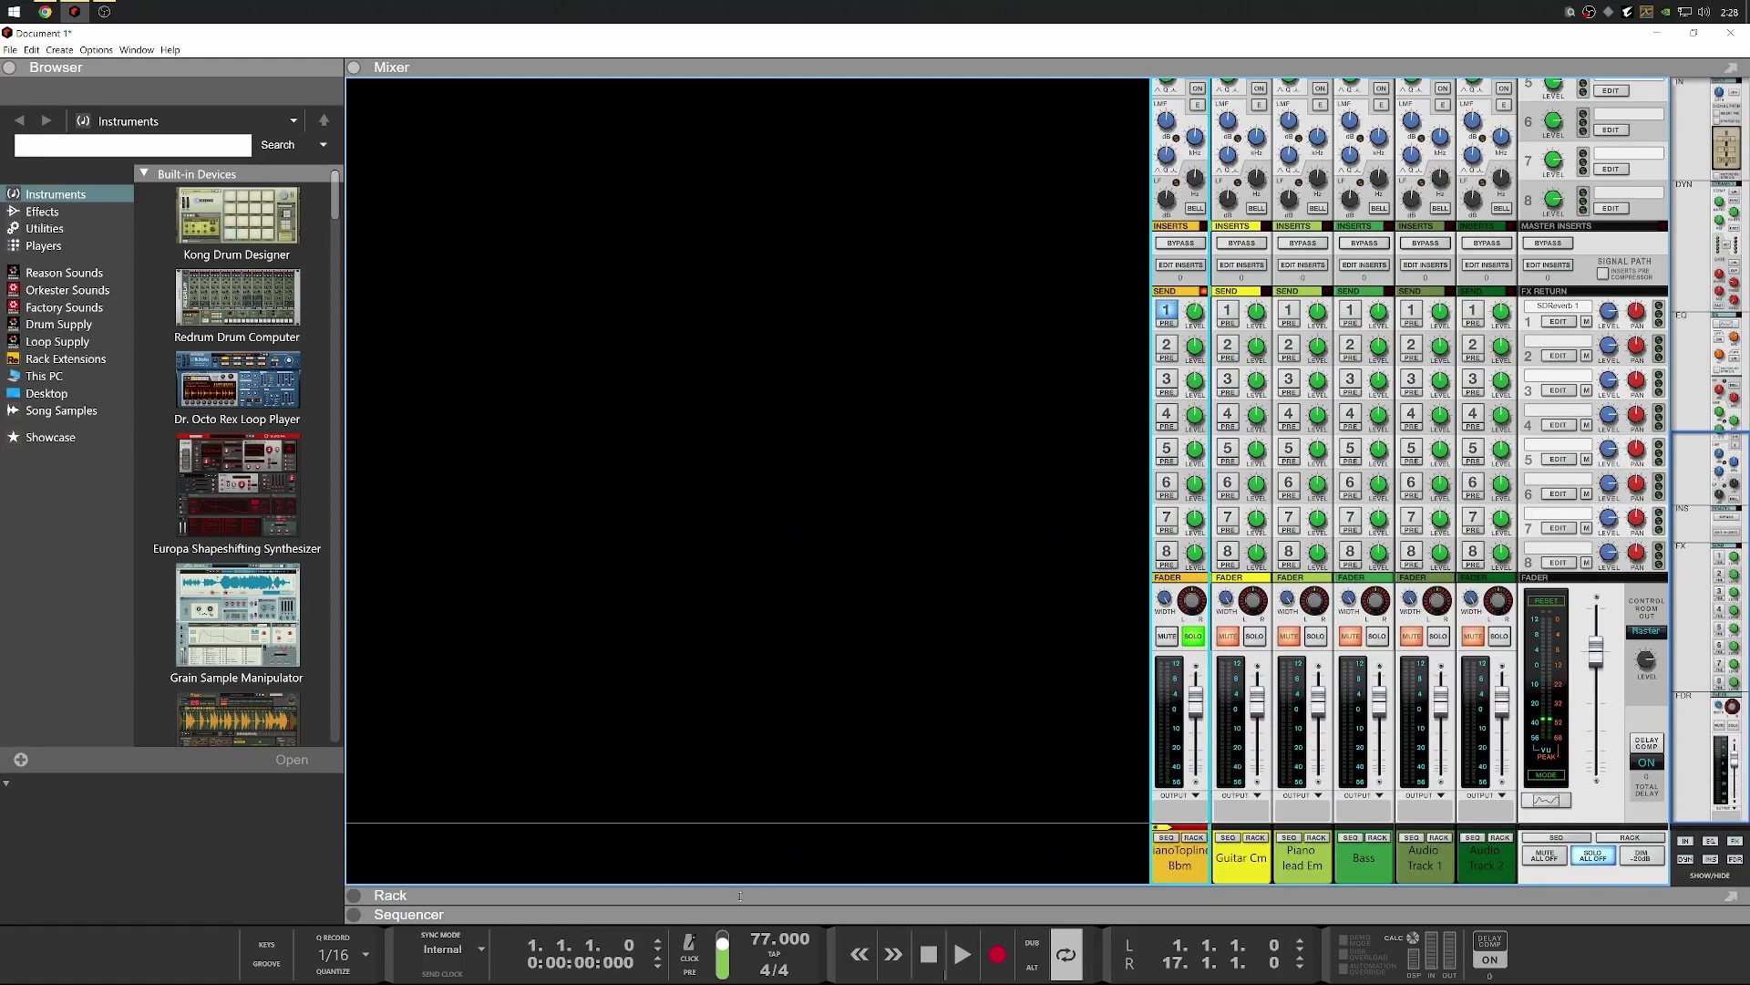
Add The Echo as a second send effect on the Master Section in the rack
left_click(739, 896)
right_click(620, 248)
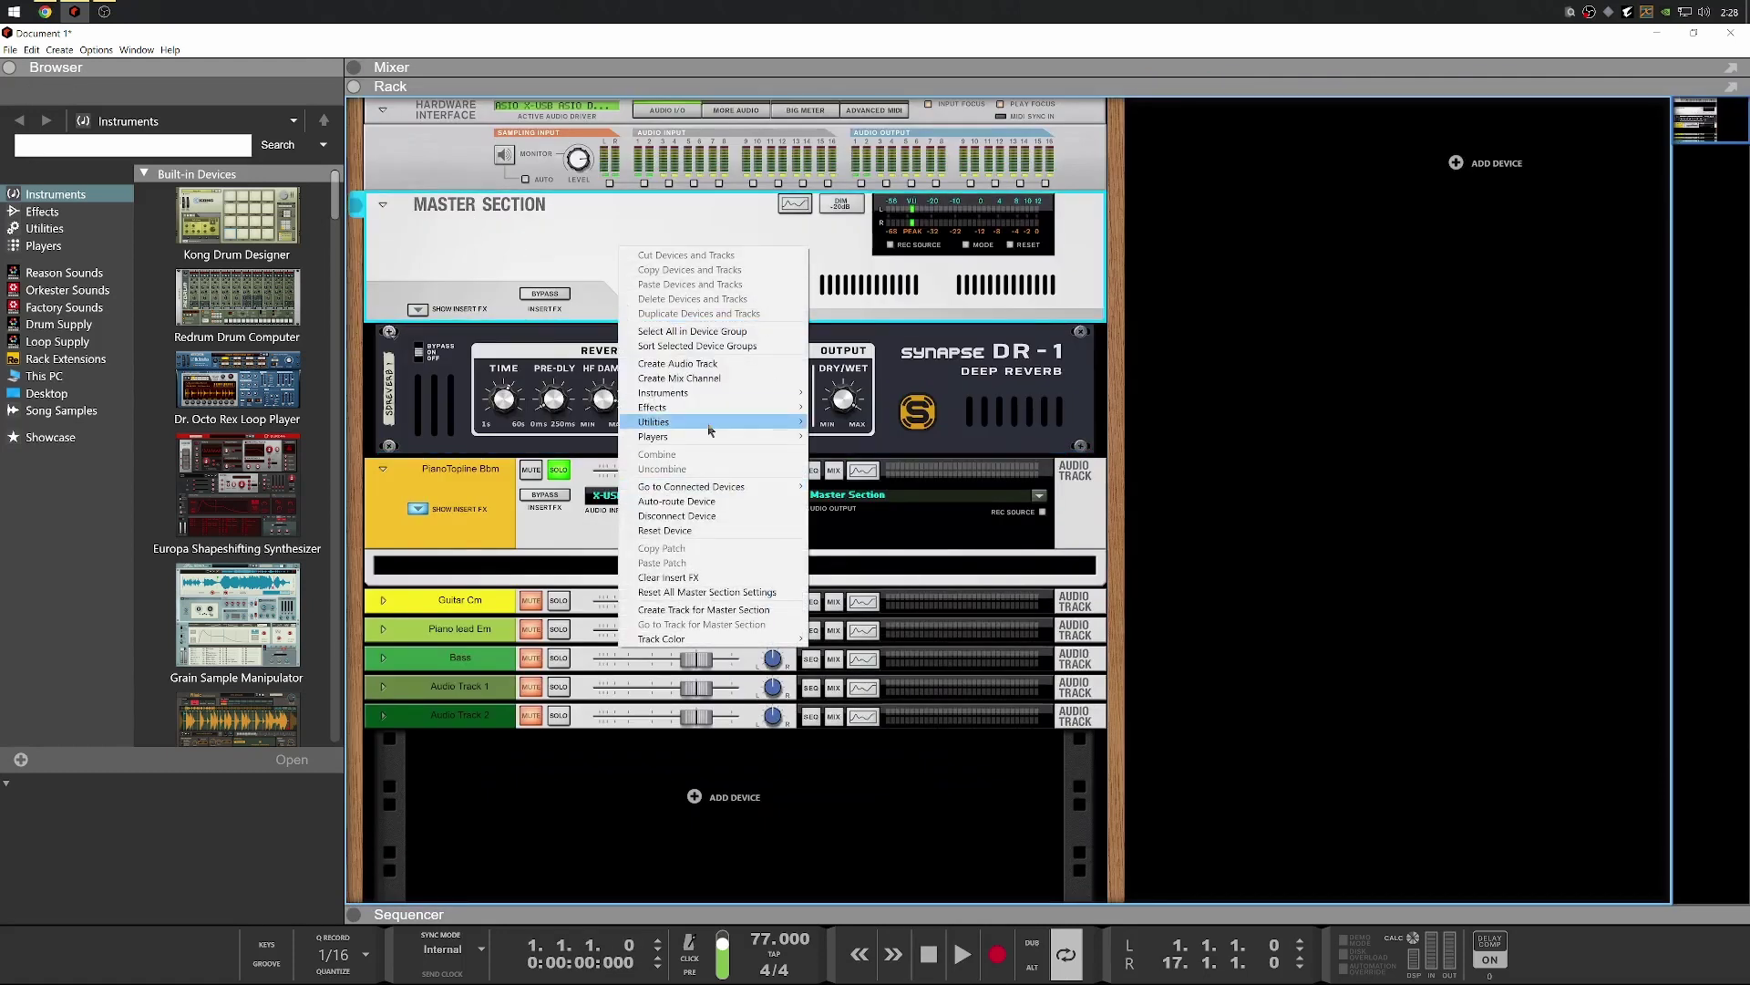
mouse_move(707, 408)
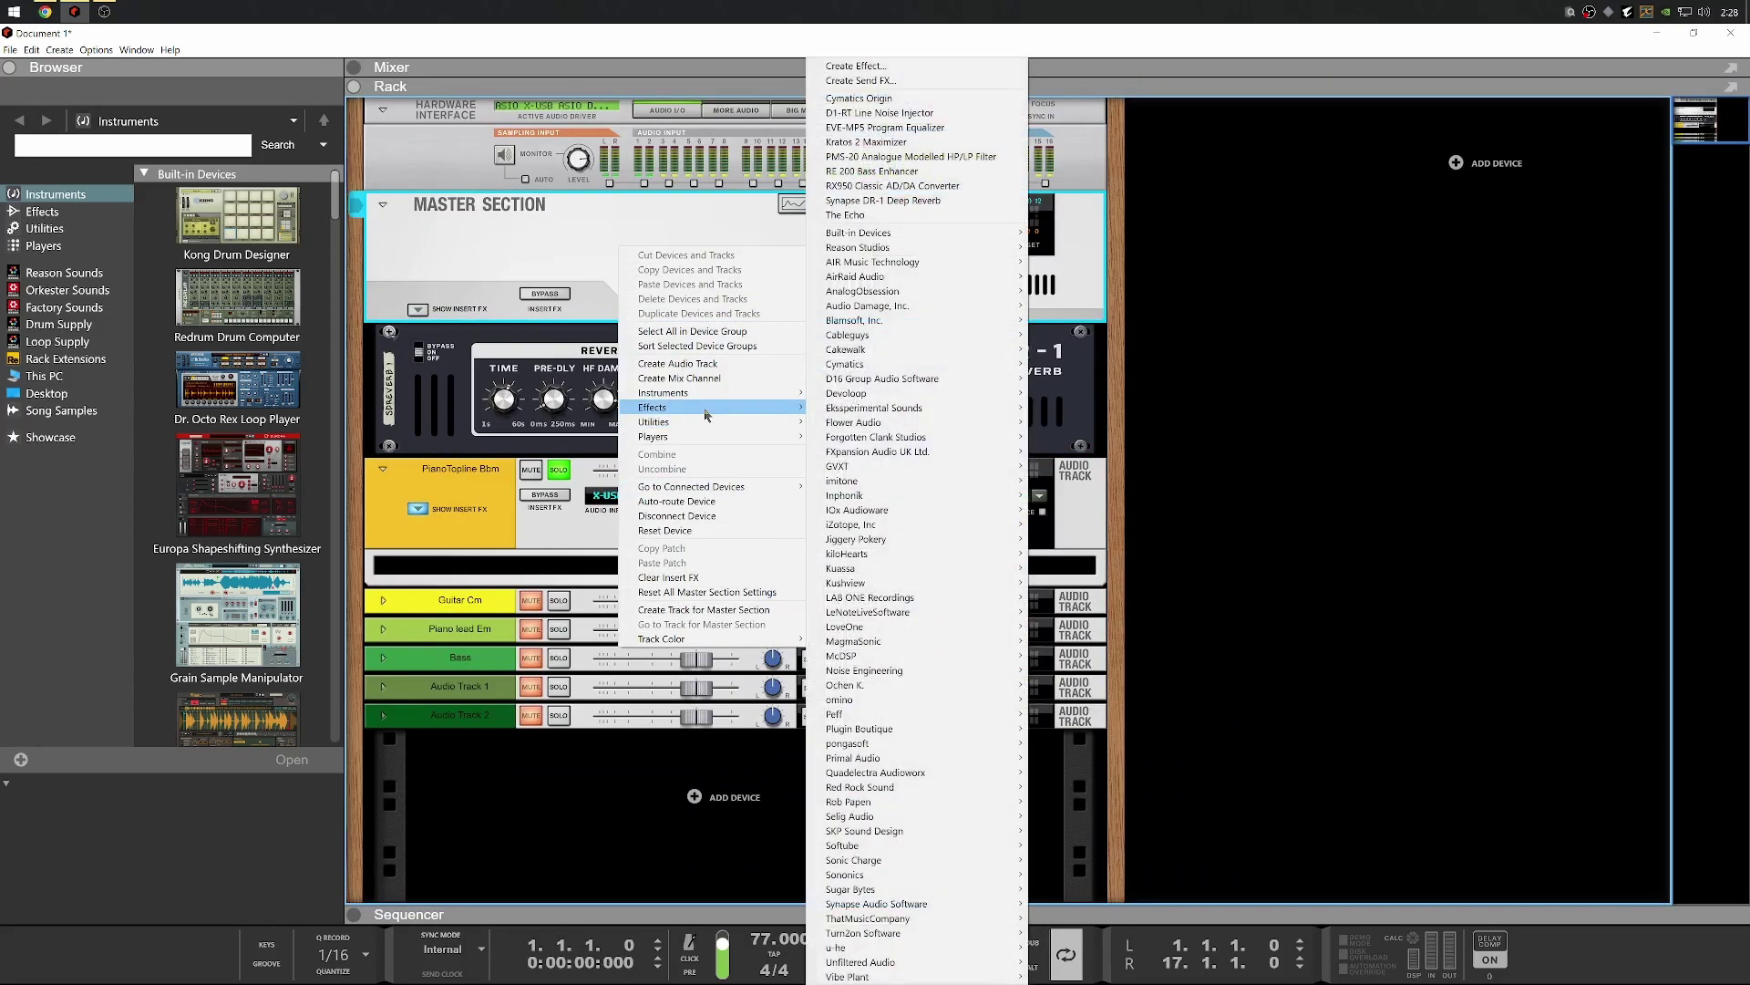
left_click(914, 215)
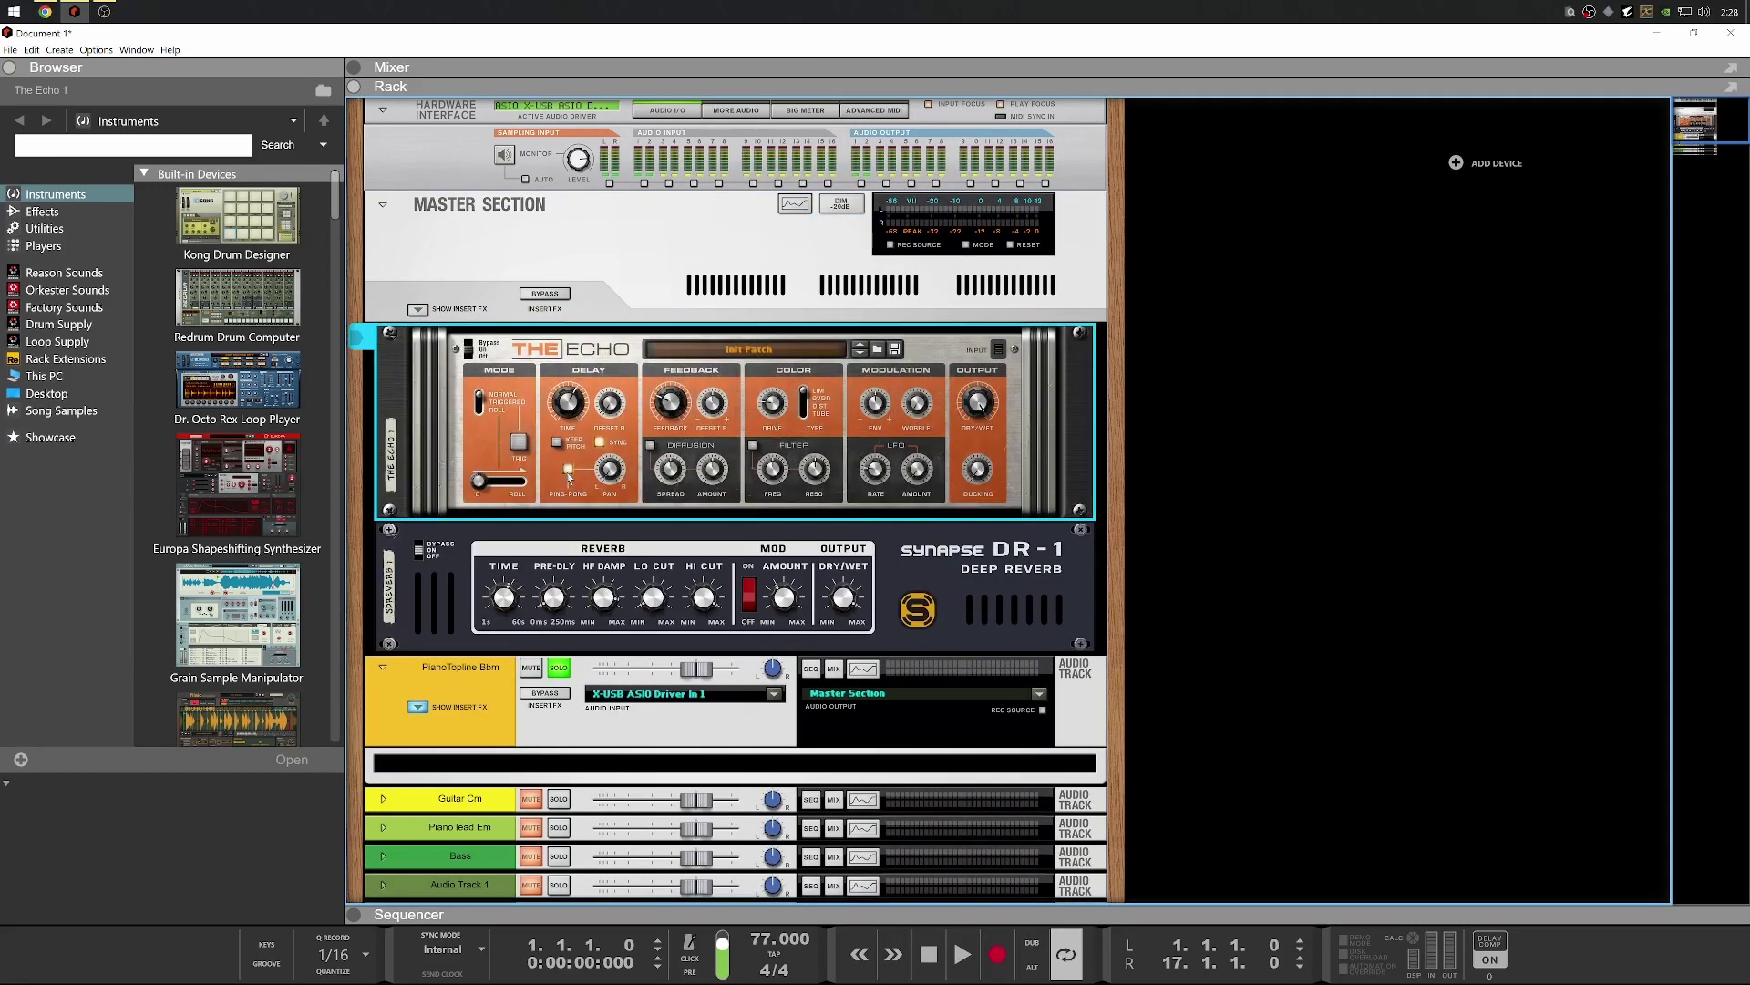
Enable ping-pong on The Echo, adjust its feedback, and switch its filter on and back off
left_click(568, 468)
left_click_drag(679, 399, 683, 392)
left_click(753, 445)
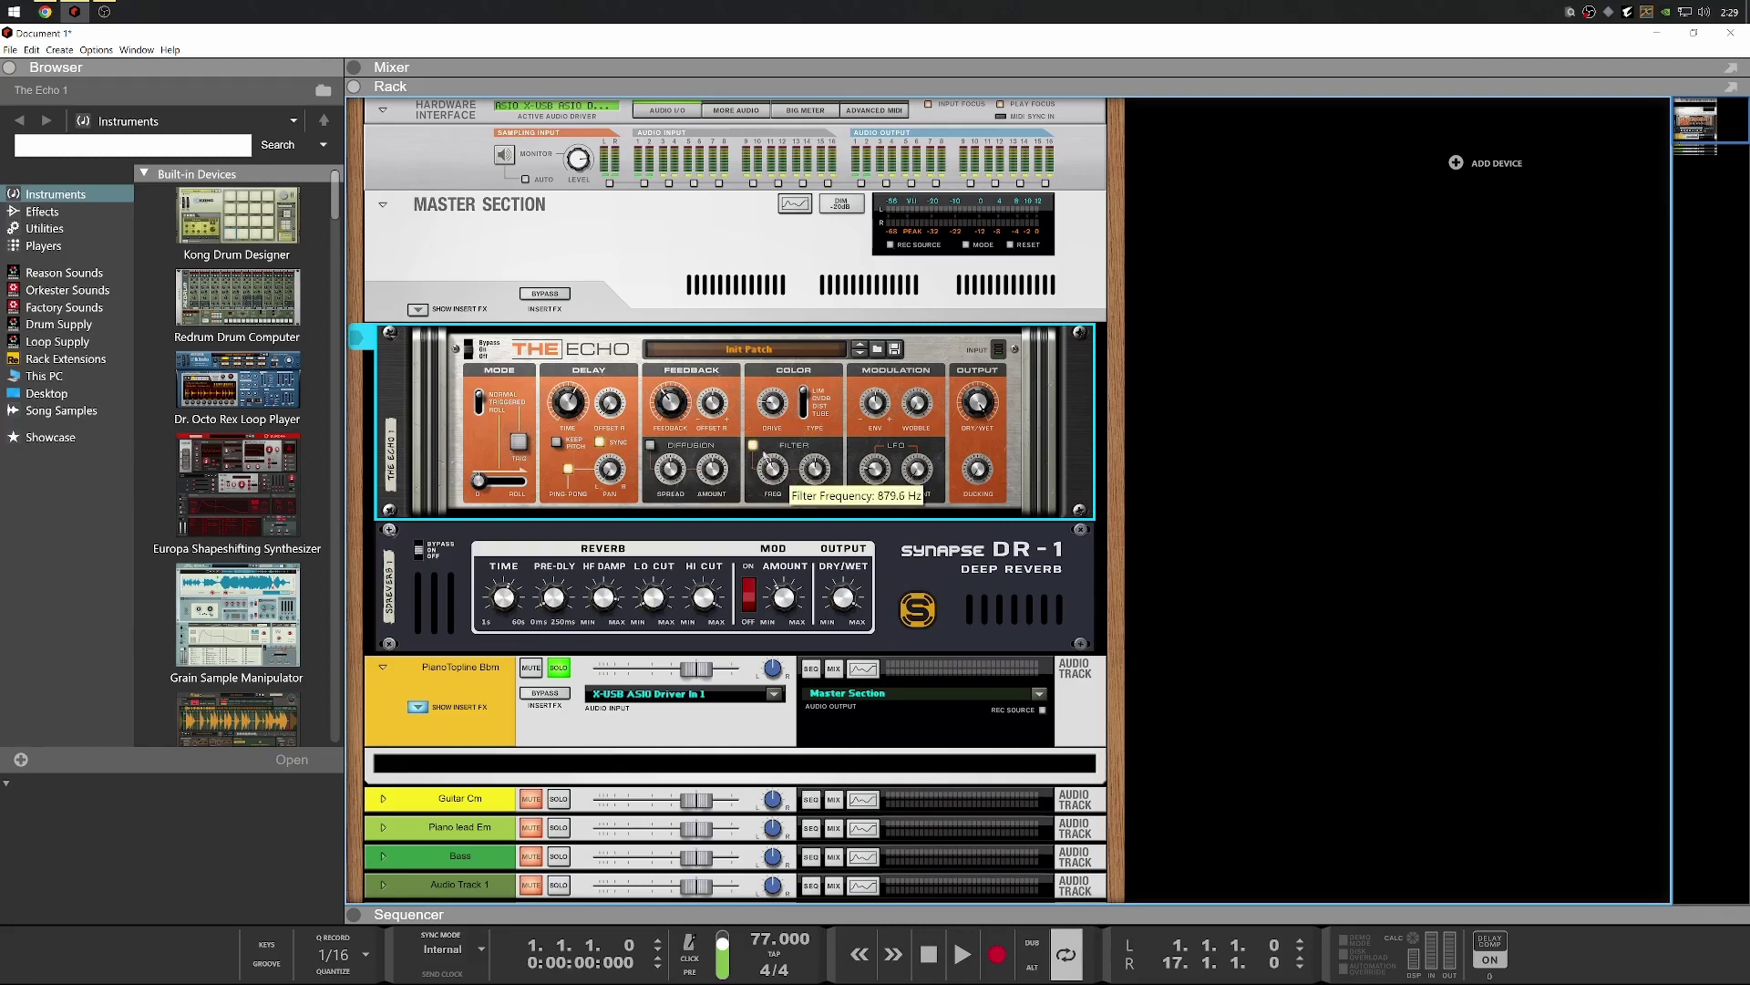
left_click(753, 444)
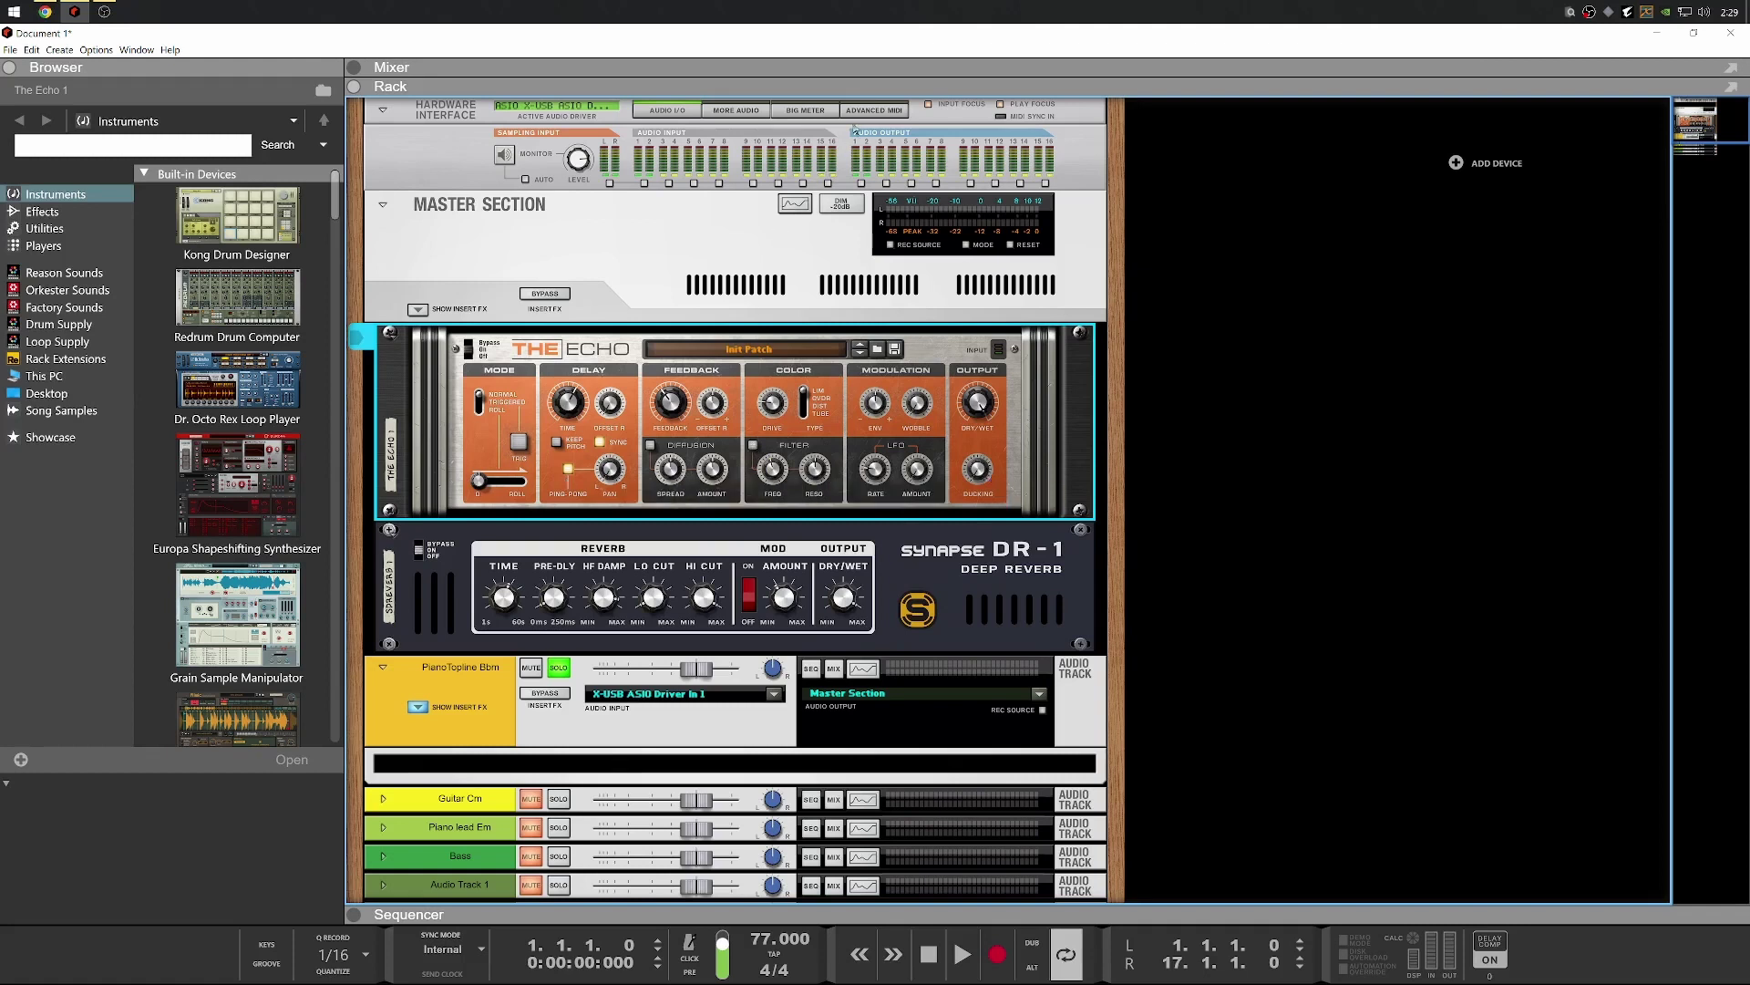
Move the solo from the PianoTopline Bbm channel to the Guitar Cm channel in the mixer and start playback
left_click(930, 67)
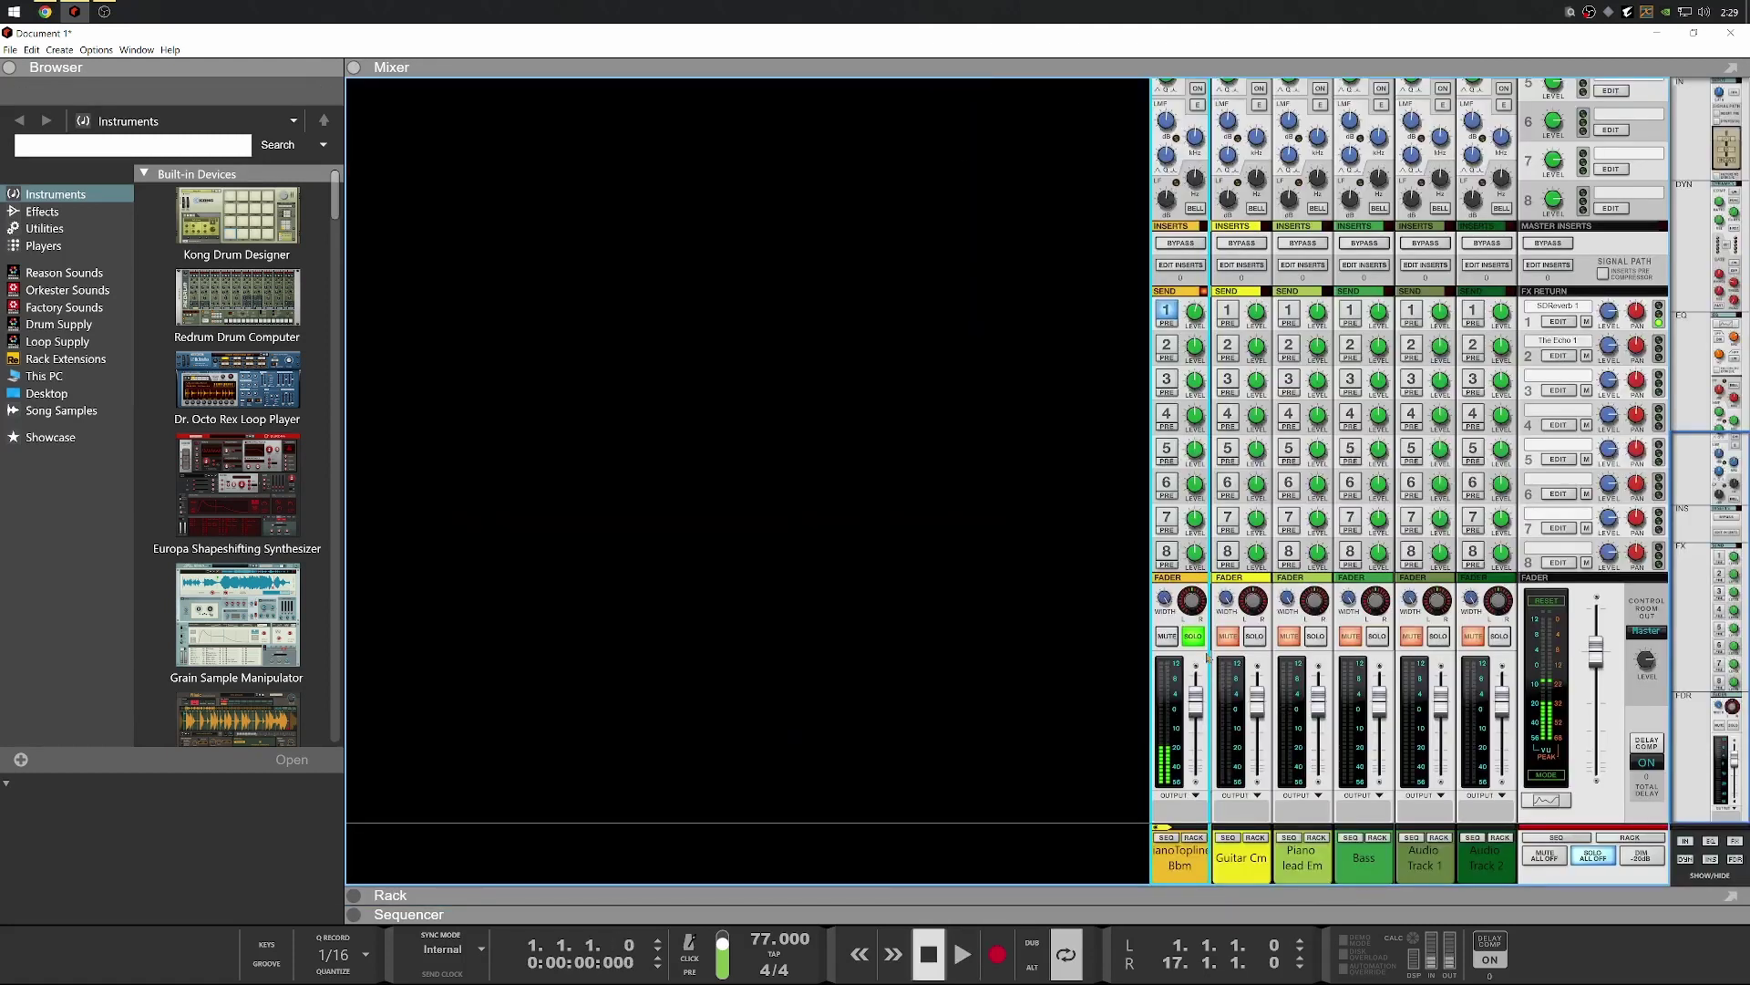
left_click(1196, 636)
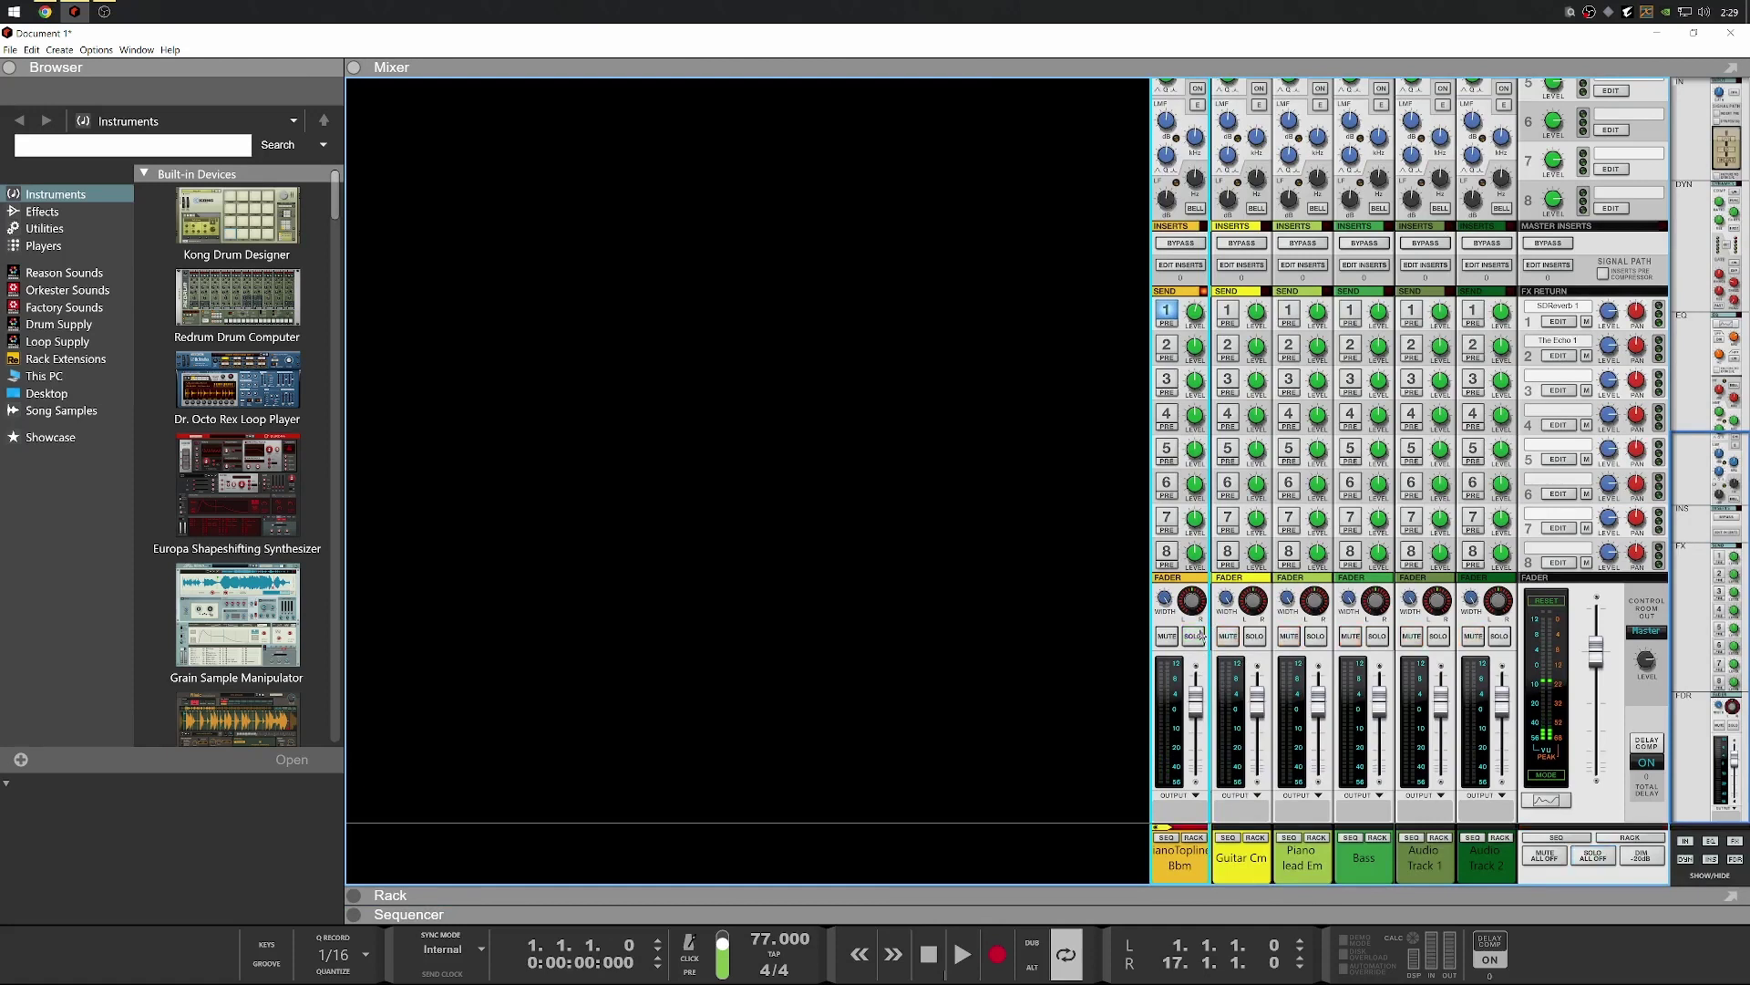
left_click(1255, 636)
key("space")
Enable FX sends 1 and 2 on the Guitar Cm channel, adjust the send 1 level, and replay the part
left_click(1227, 310)
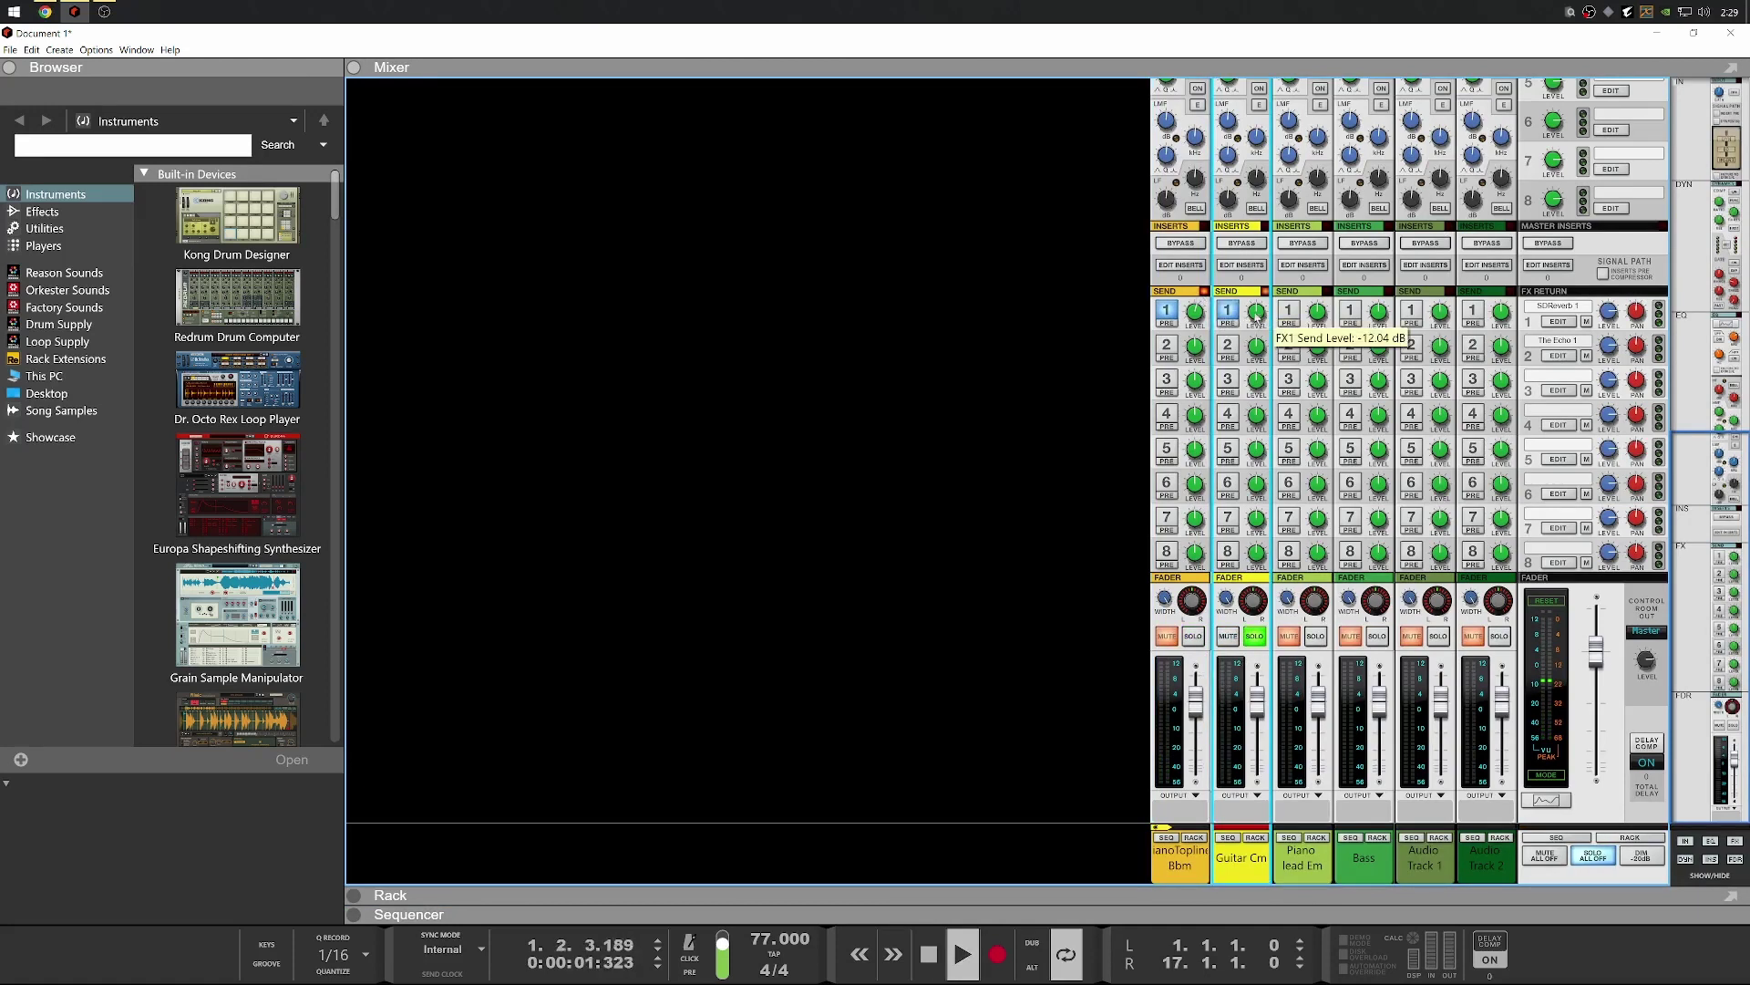
mouse_move(1257, 315)
left_mouse_down()
mouse_move(1273, 282)
mouse_move(1250, 292)
mouse_move(1258, 317)
left_mouse_up()
key("space")
left_click(1228, 347)
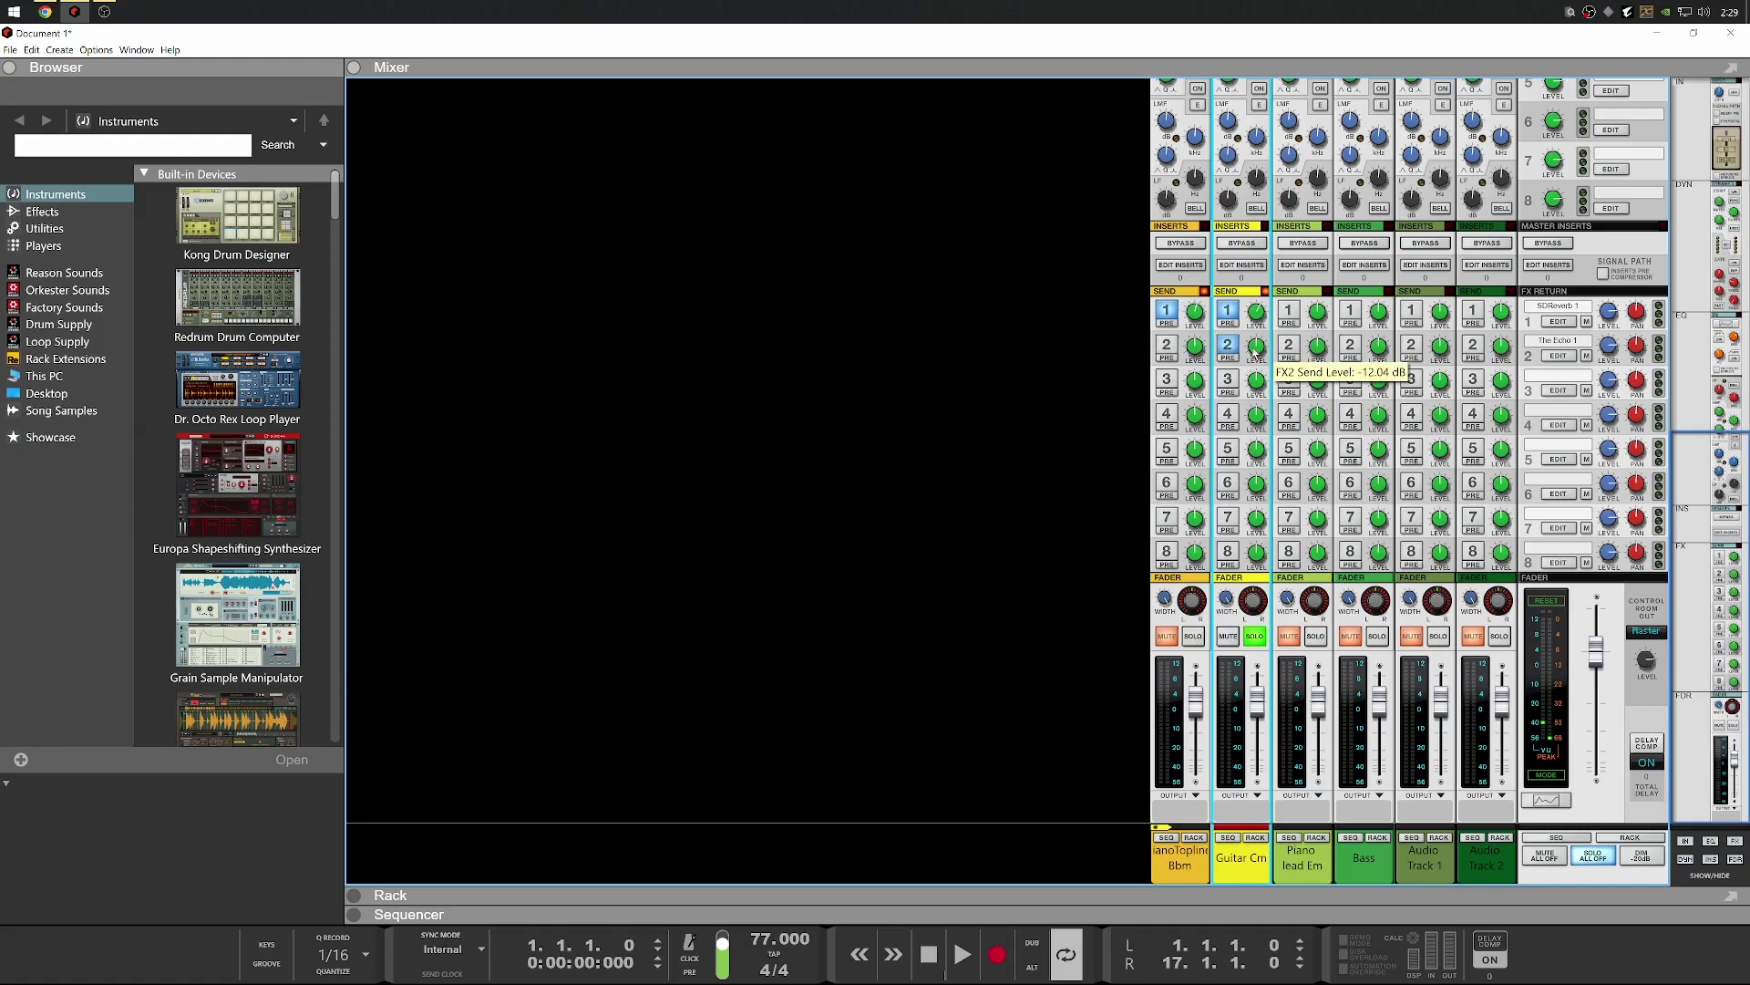
key("space")
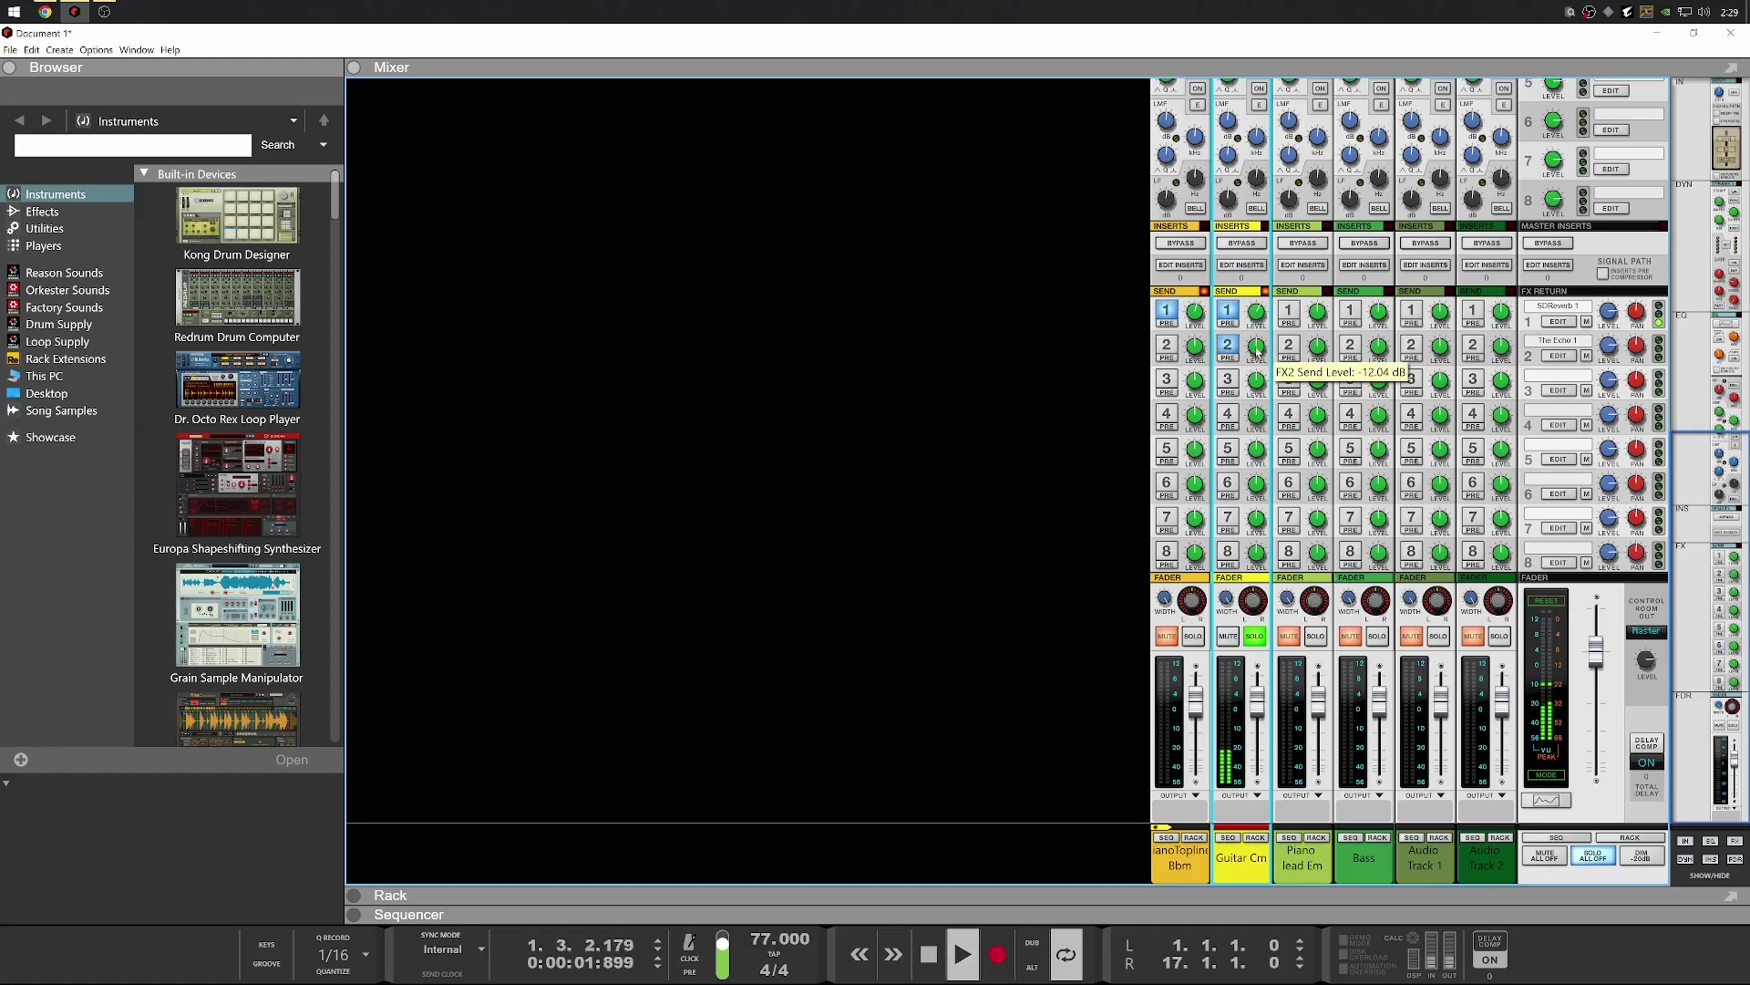
Set the Guitar Cm channel's FX send 1 level to -7.50 dB and stop playback
left_click_drag(1258, 353, 1258, 325)
key("space")
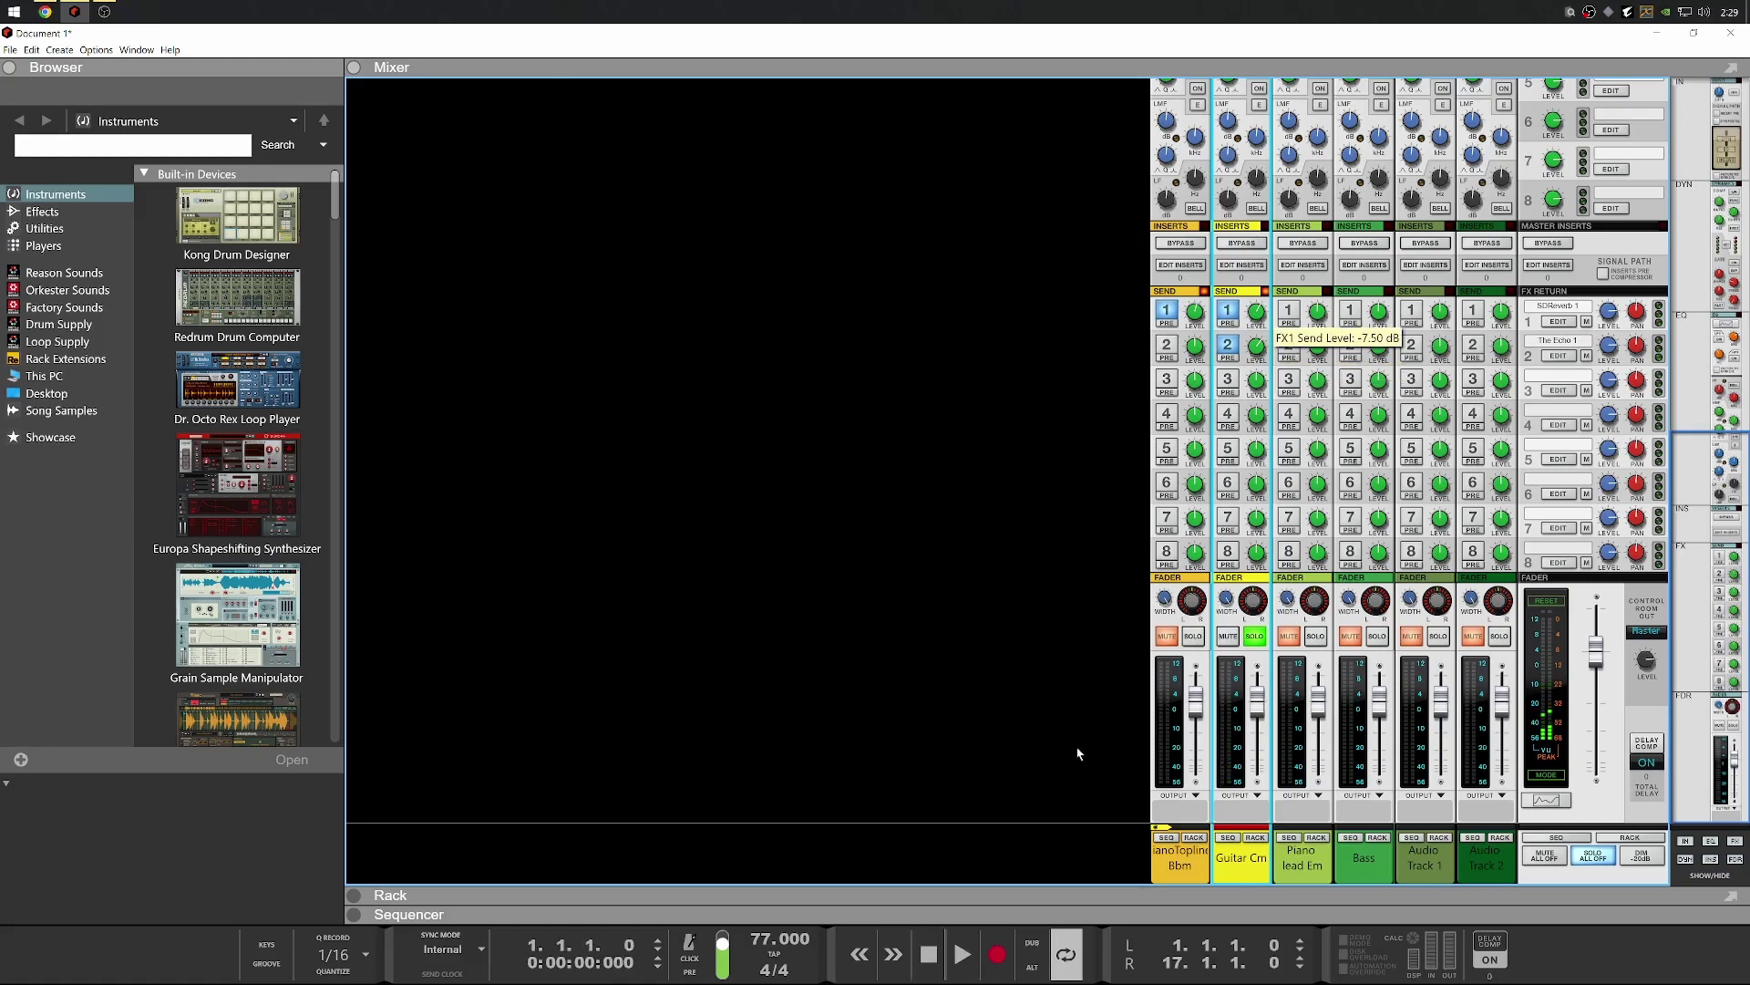
Examine the rear cabling of the send effects in the rack while replaying the guitar part, and return to the mixer
key("F6")
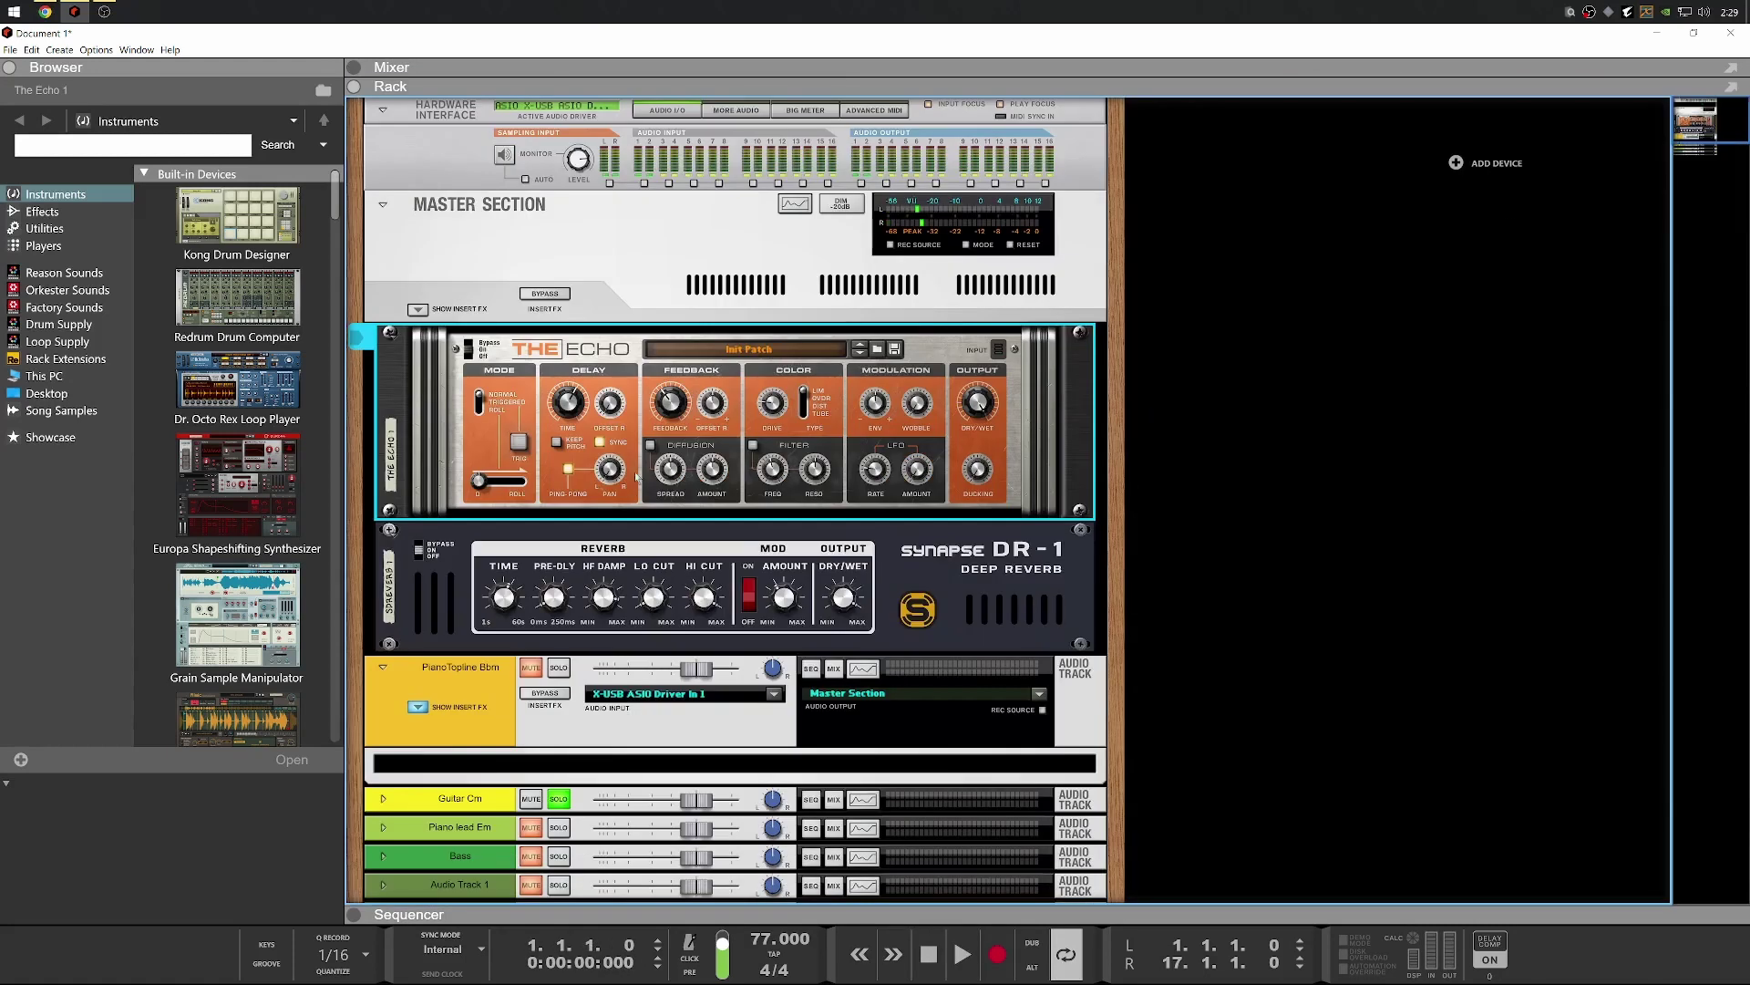
key("space")
key("Tab")
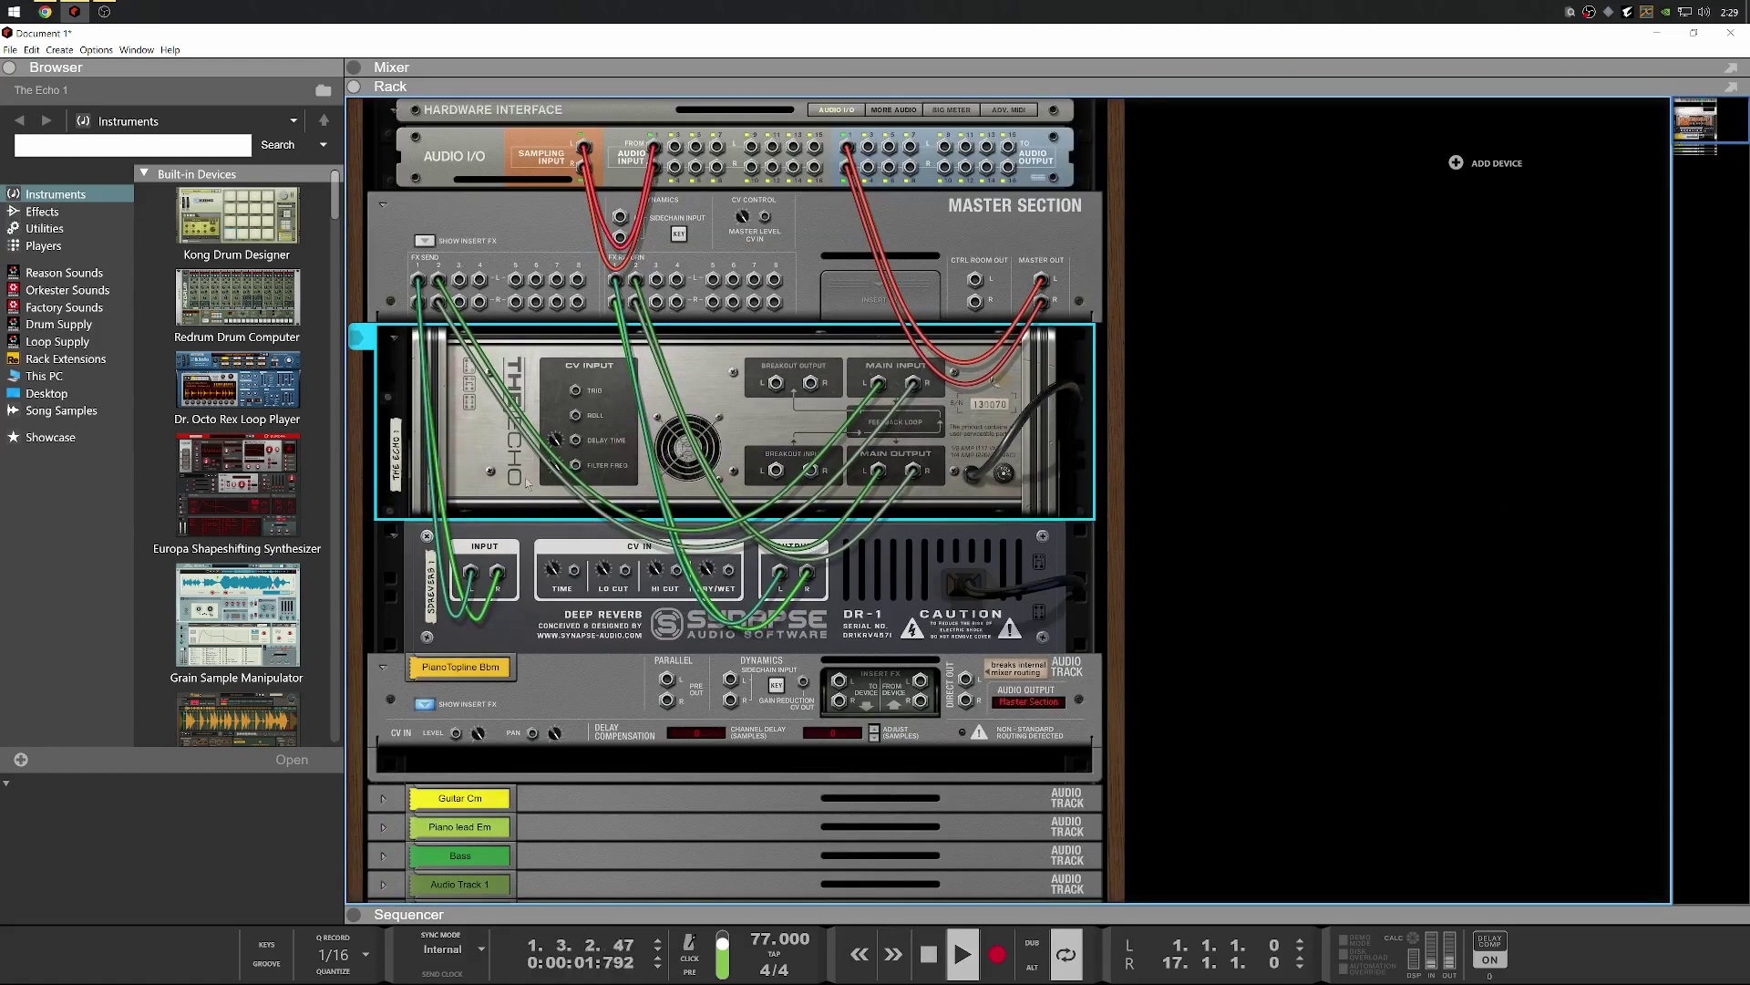
key("space")
key("space")
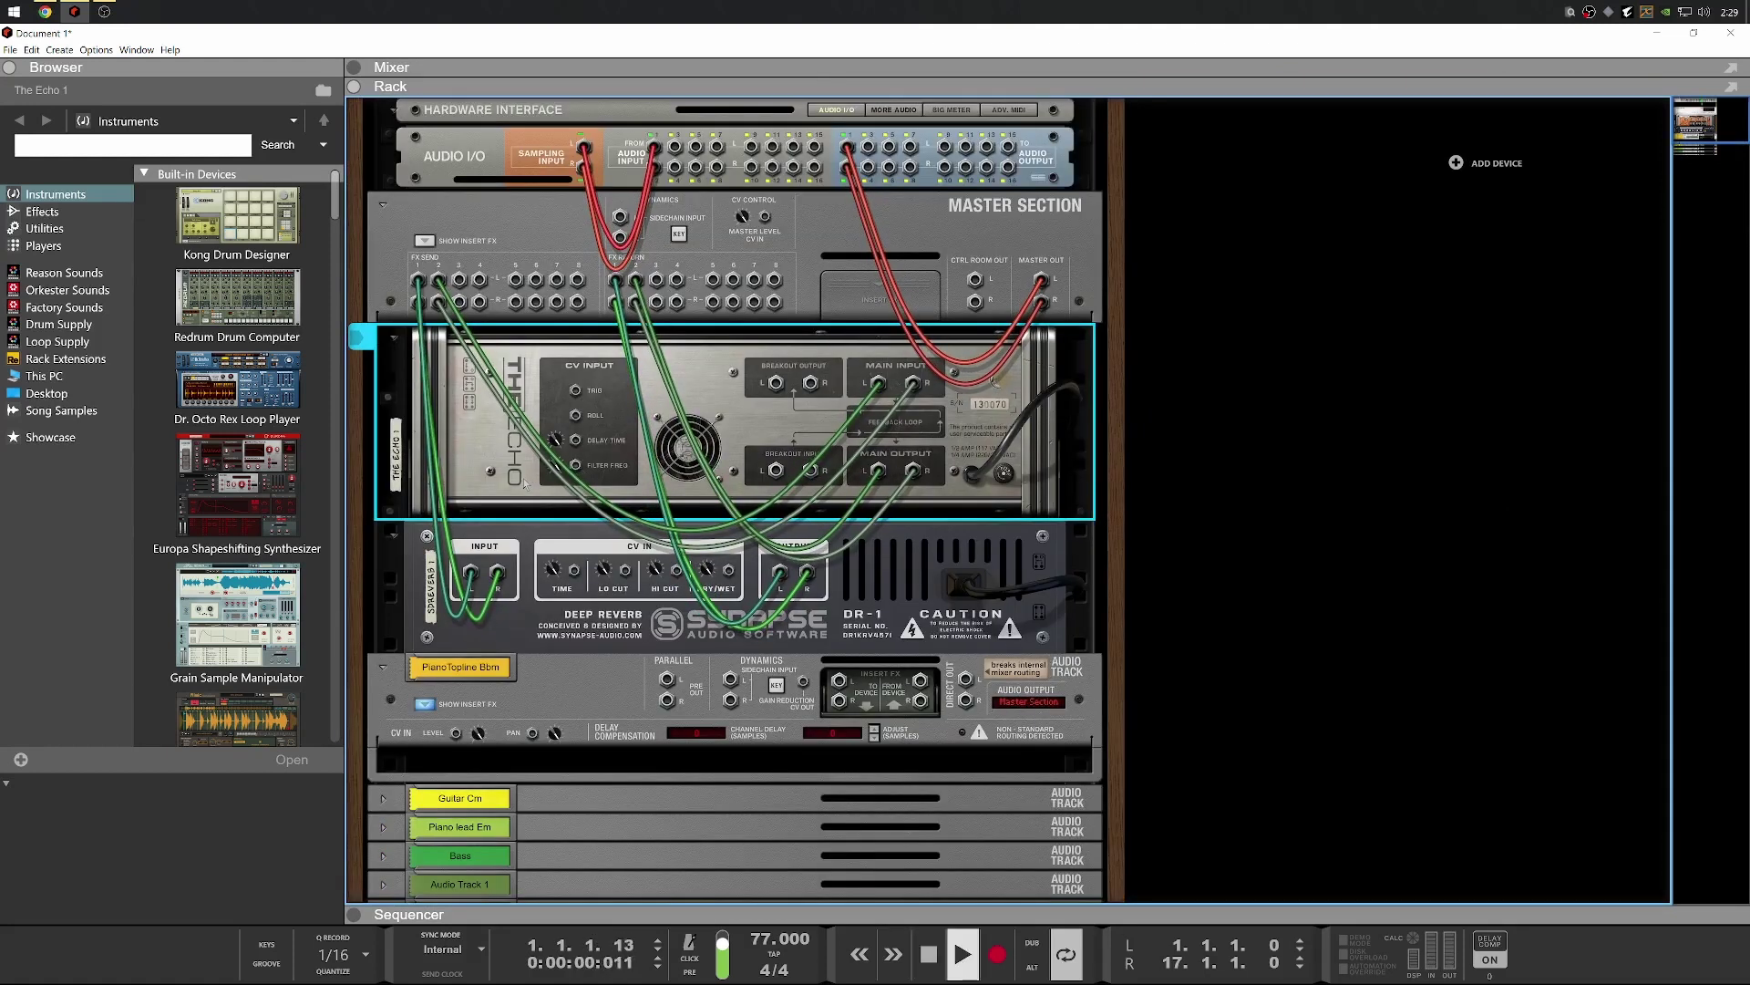
left_click(864, 72)
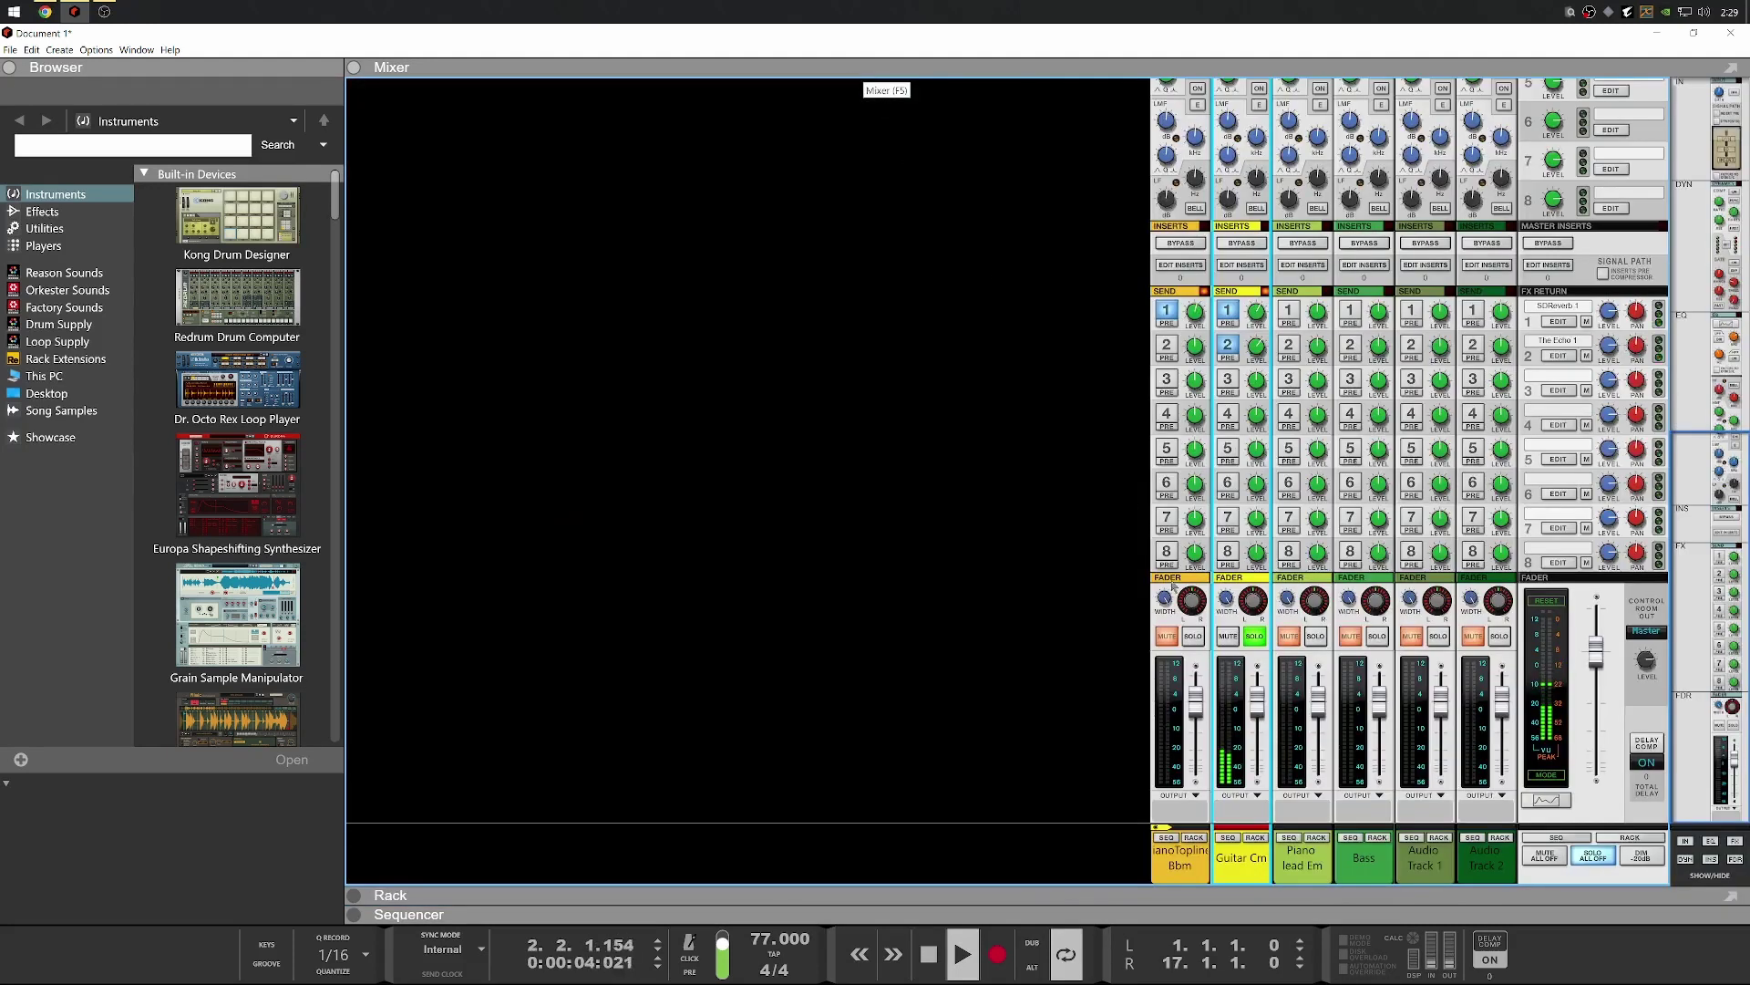
key("space")
Move the solo to the Piano lead Em channel, enable its FX send 1 and set the send level to about -7.85 dB during playback
left_click(1254, 635)
left_click(1316, 635)
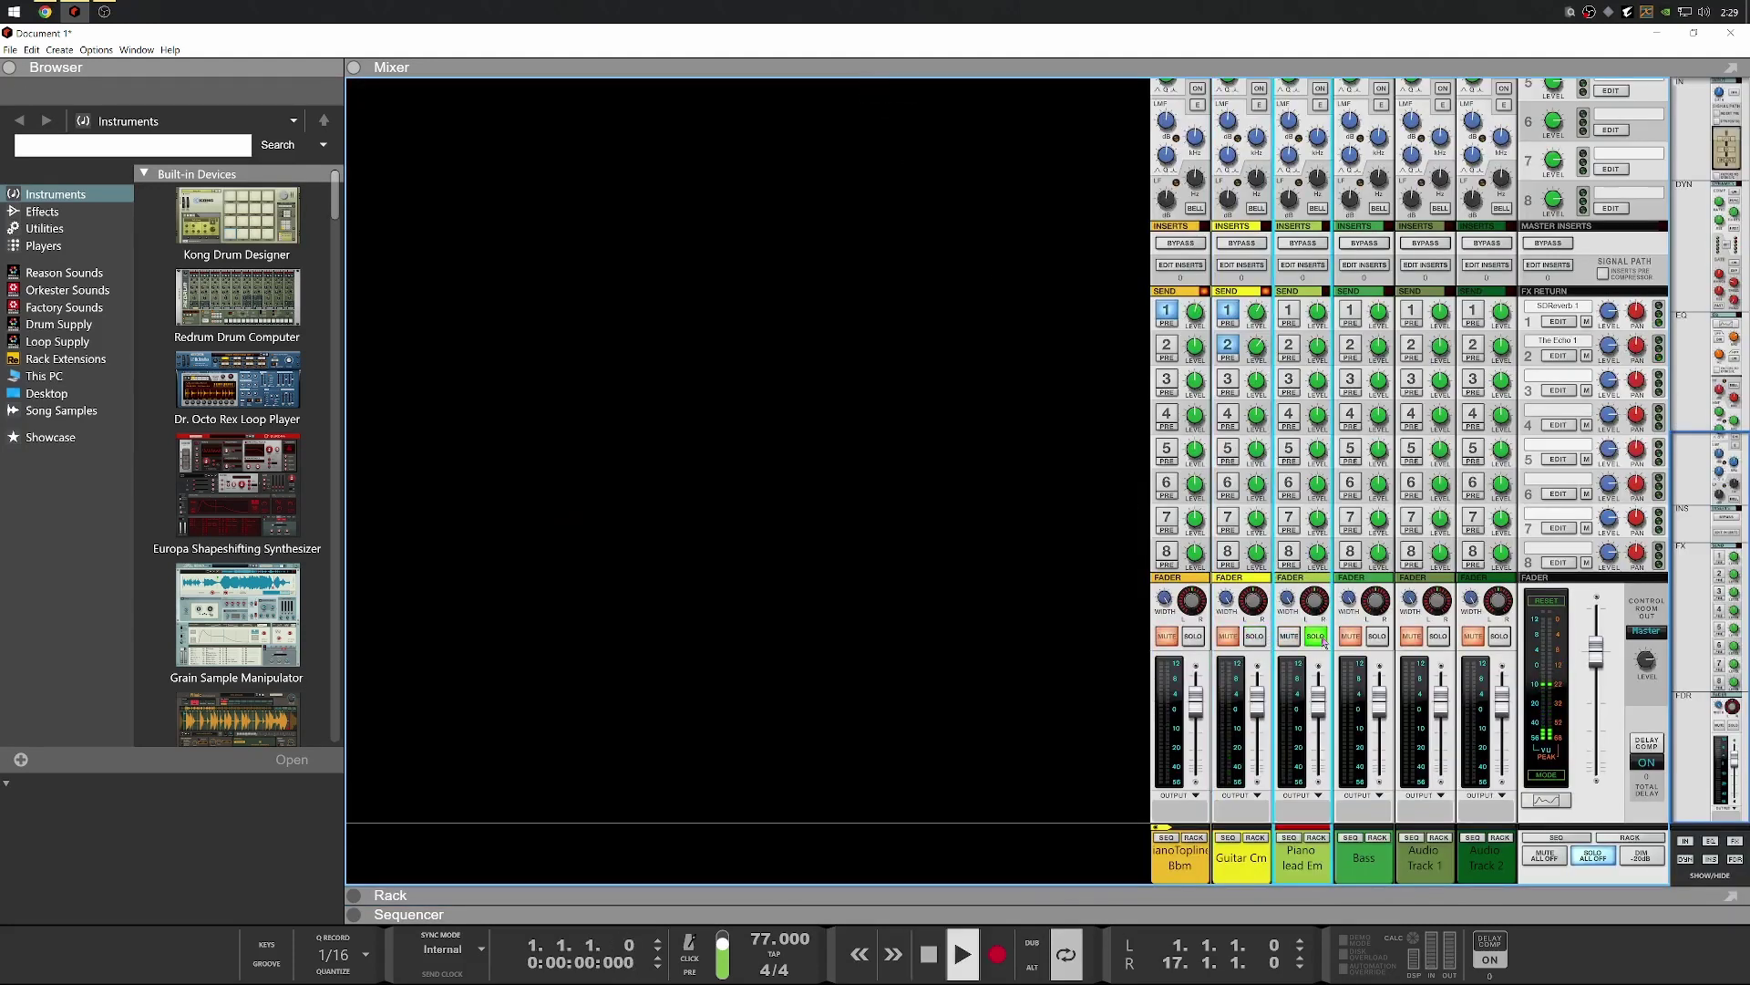
key("space")
left_click(1289, 311)
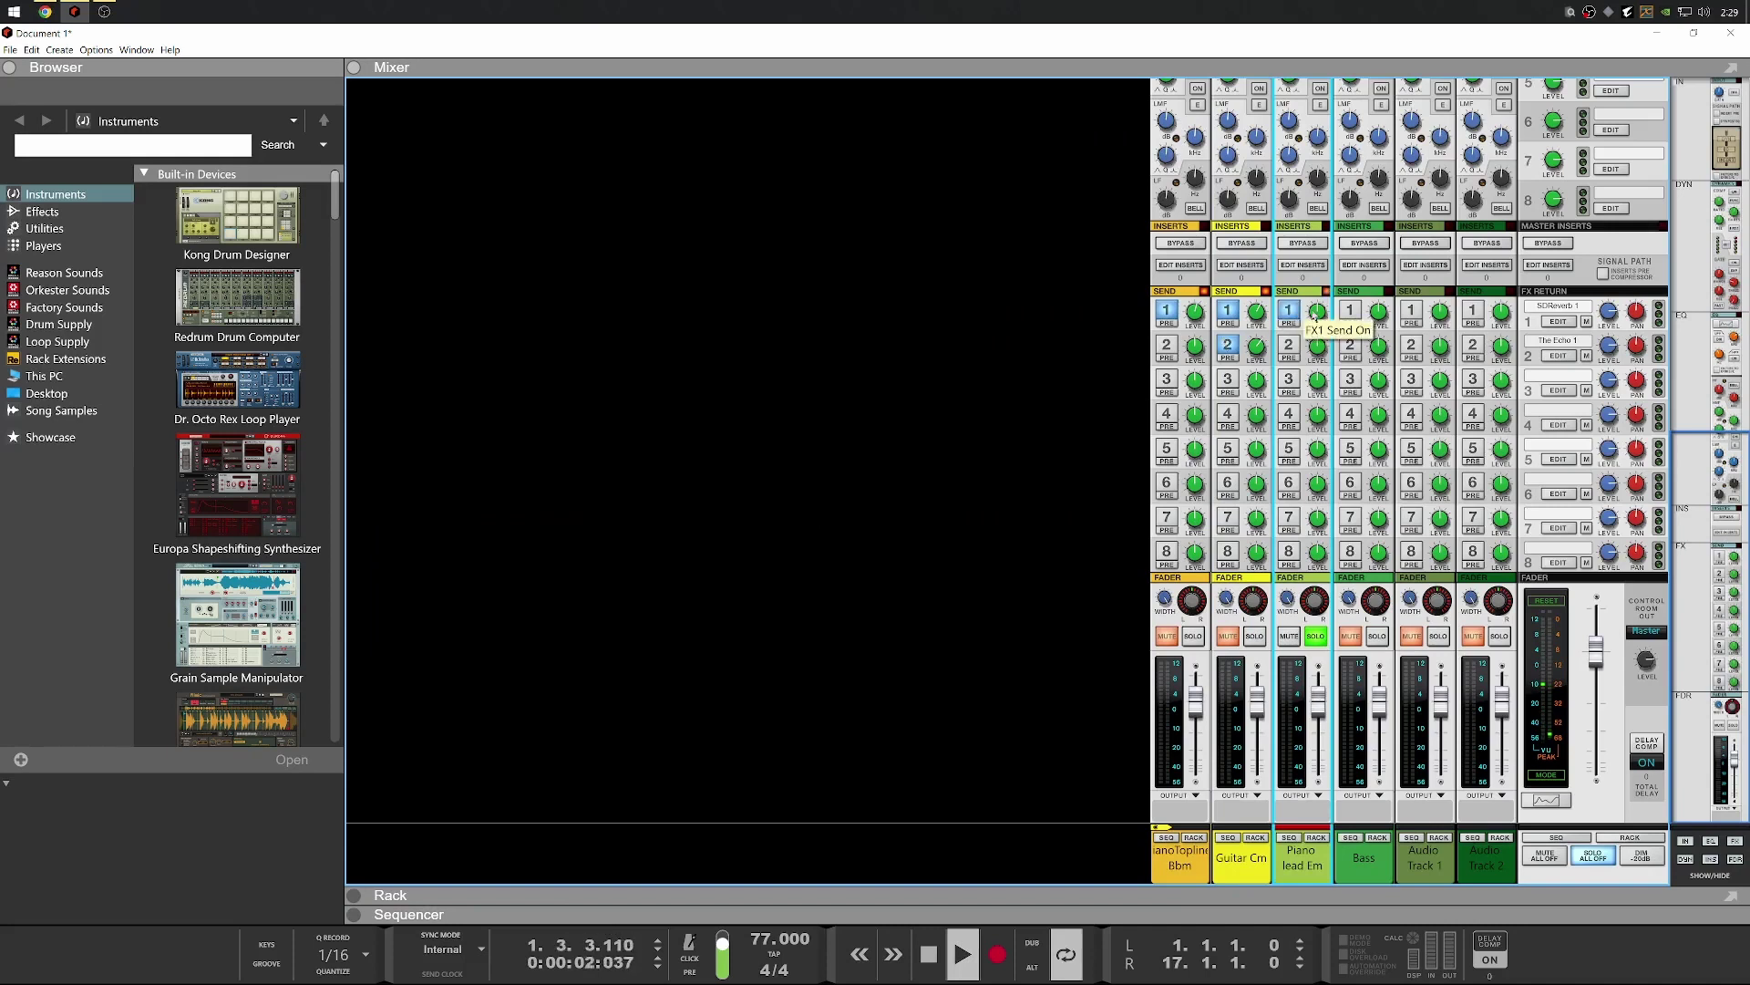
left_click_drag(1314, 342, 1322, 301)
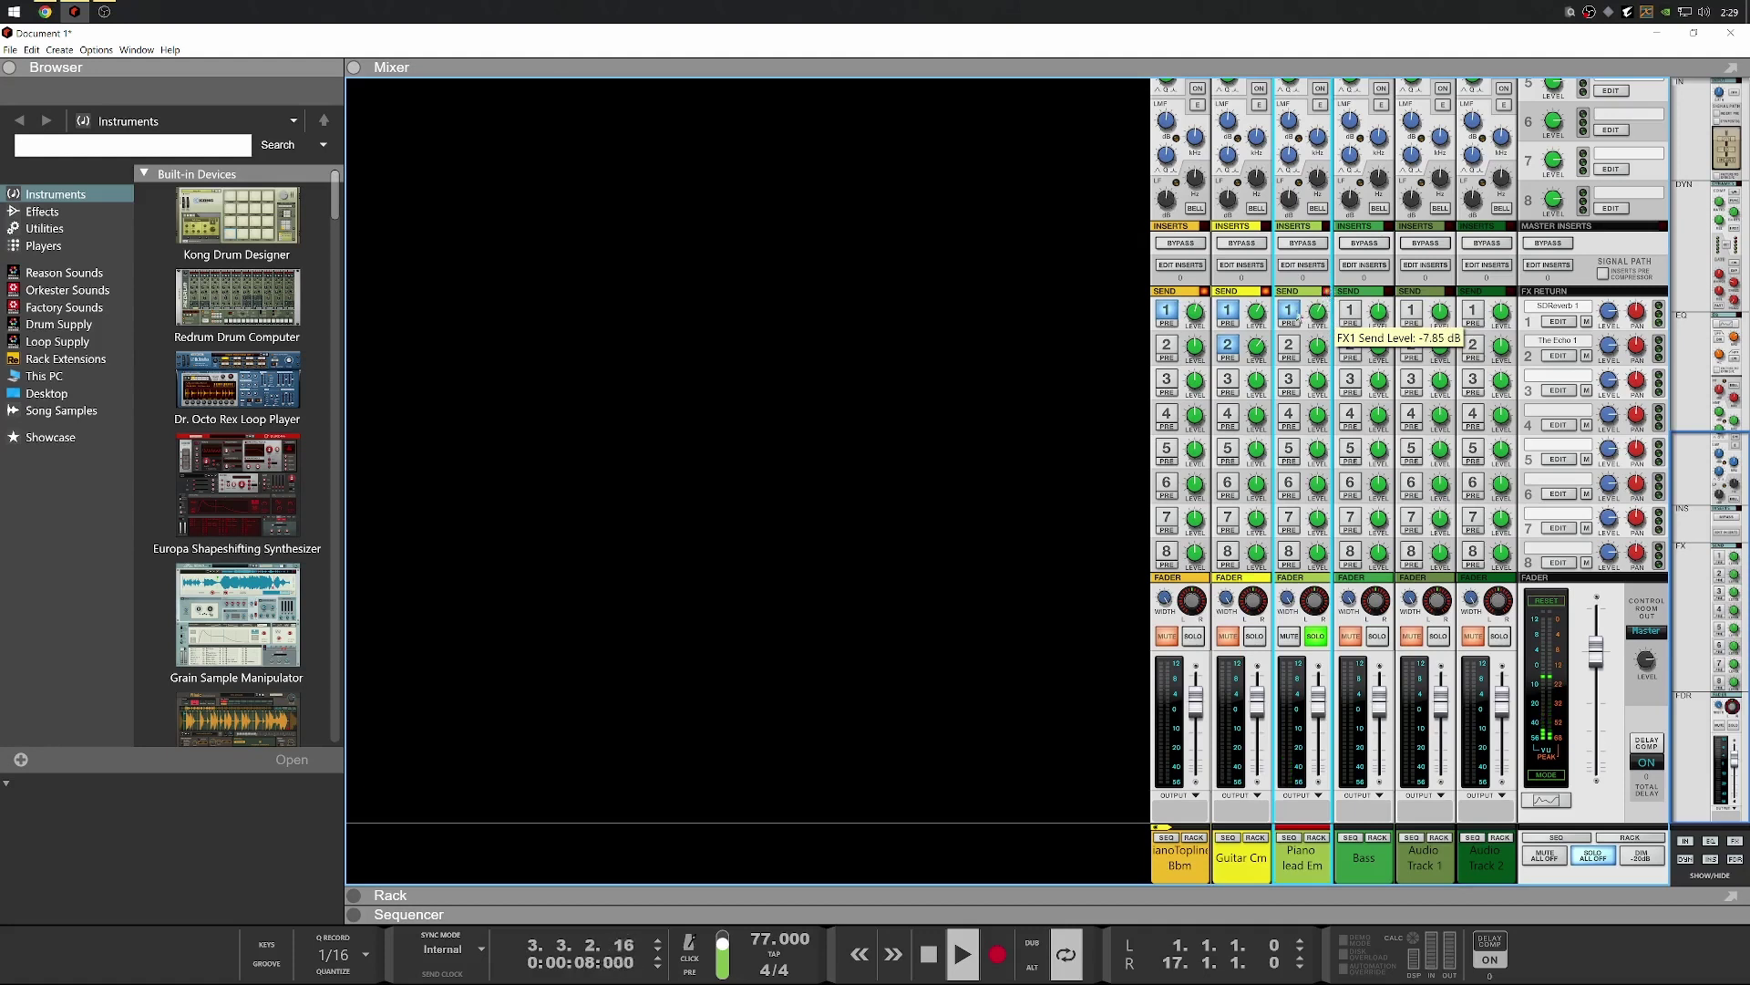
key("space")
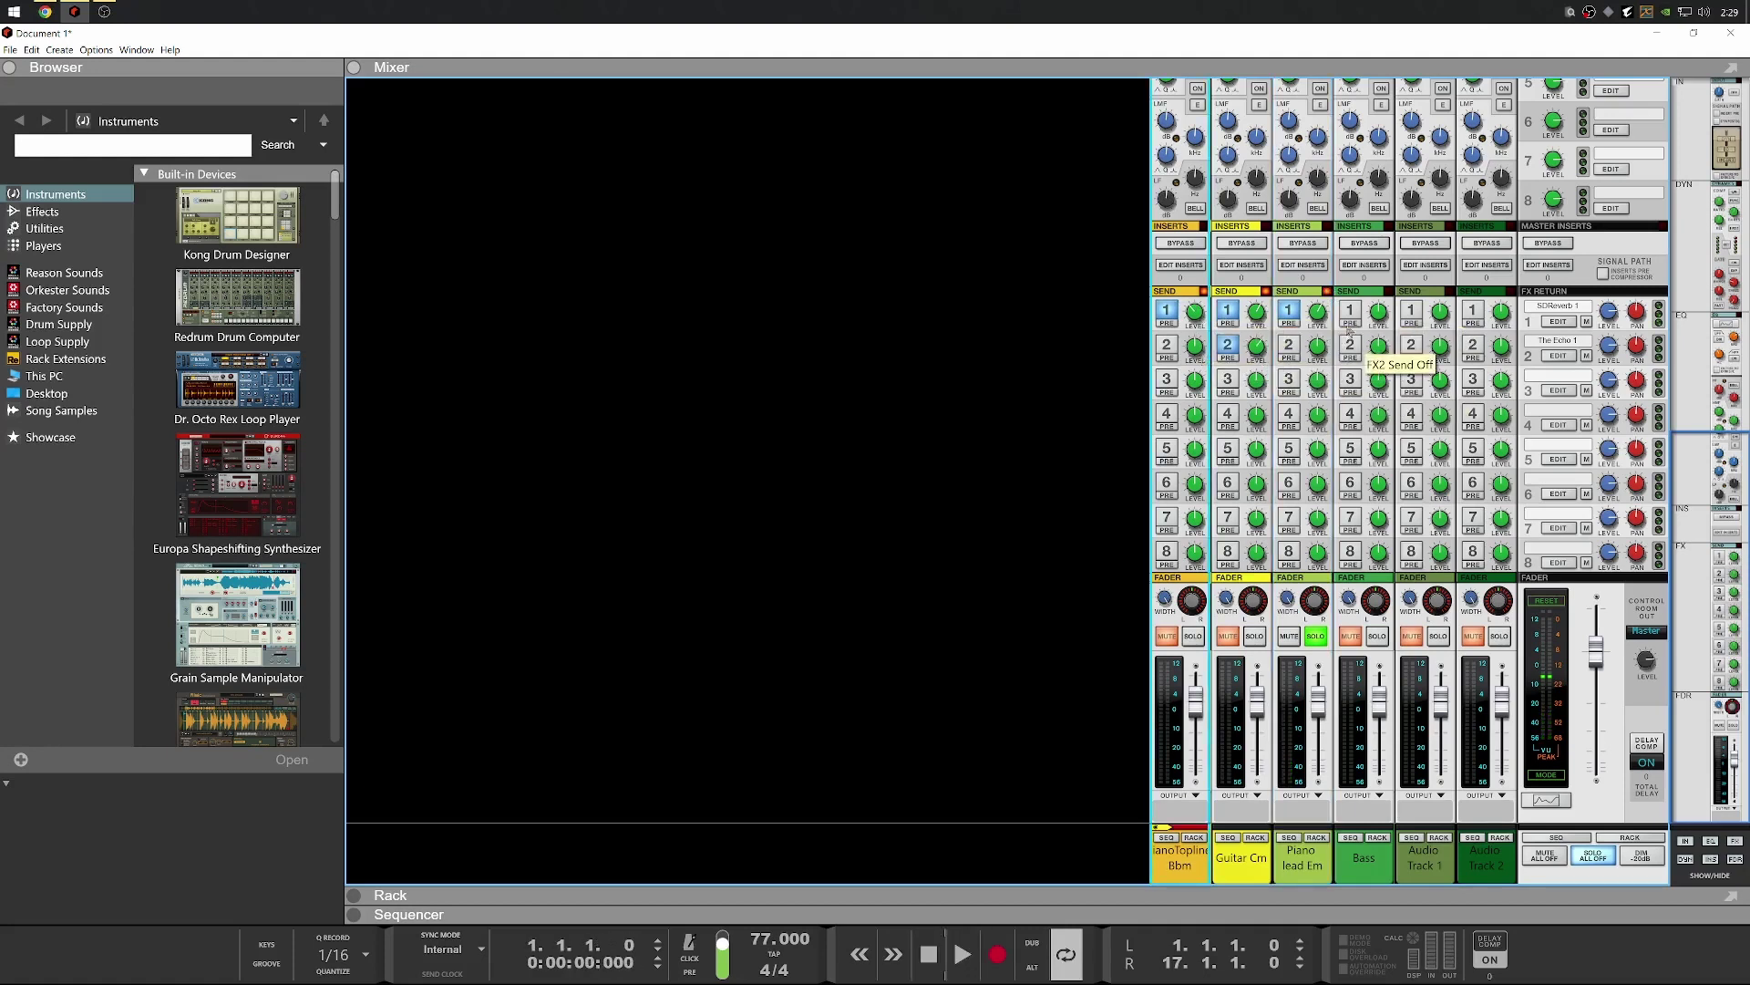
Enable FX send 2 on Piano lead Em at about -23.23 dB and replay the part with the sequencer opened below the mixer
left_click(1288, 347)
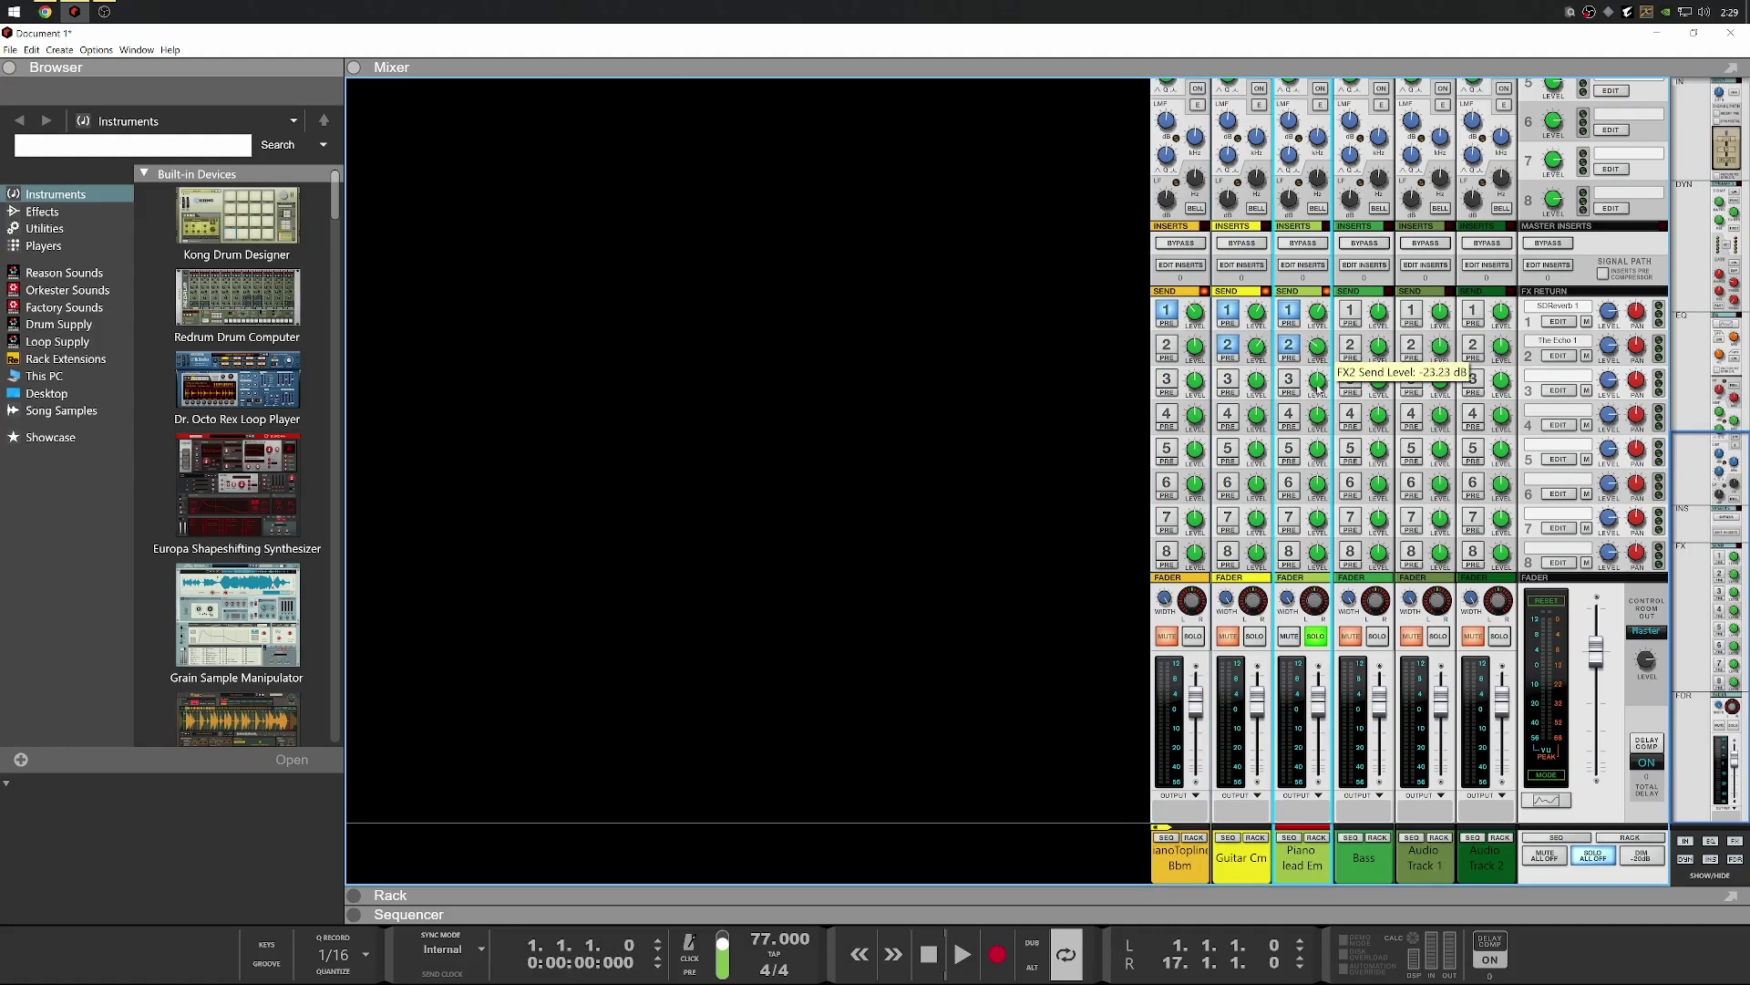
key("space")
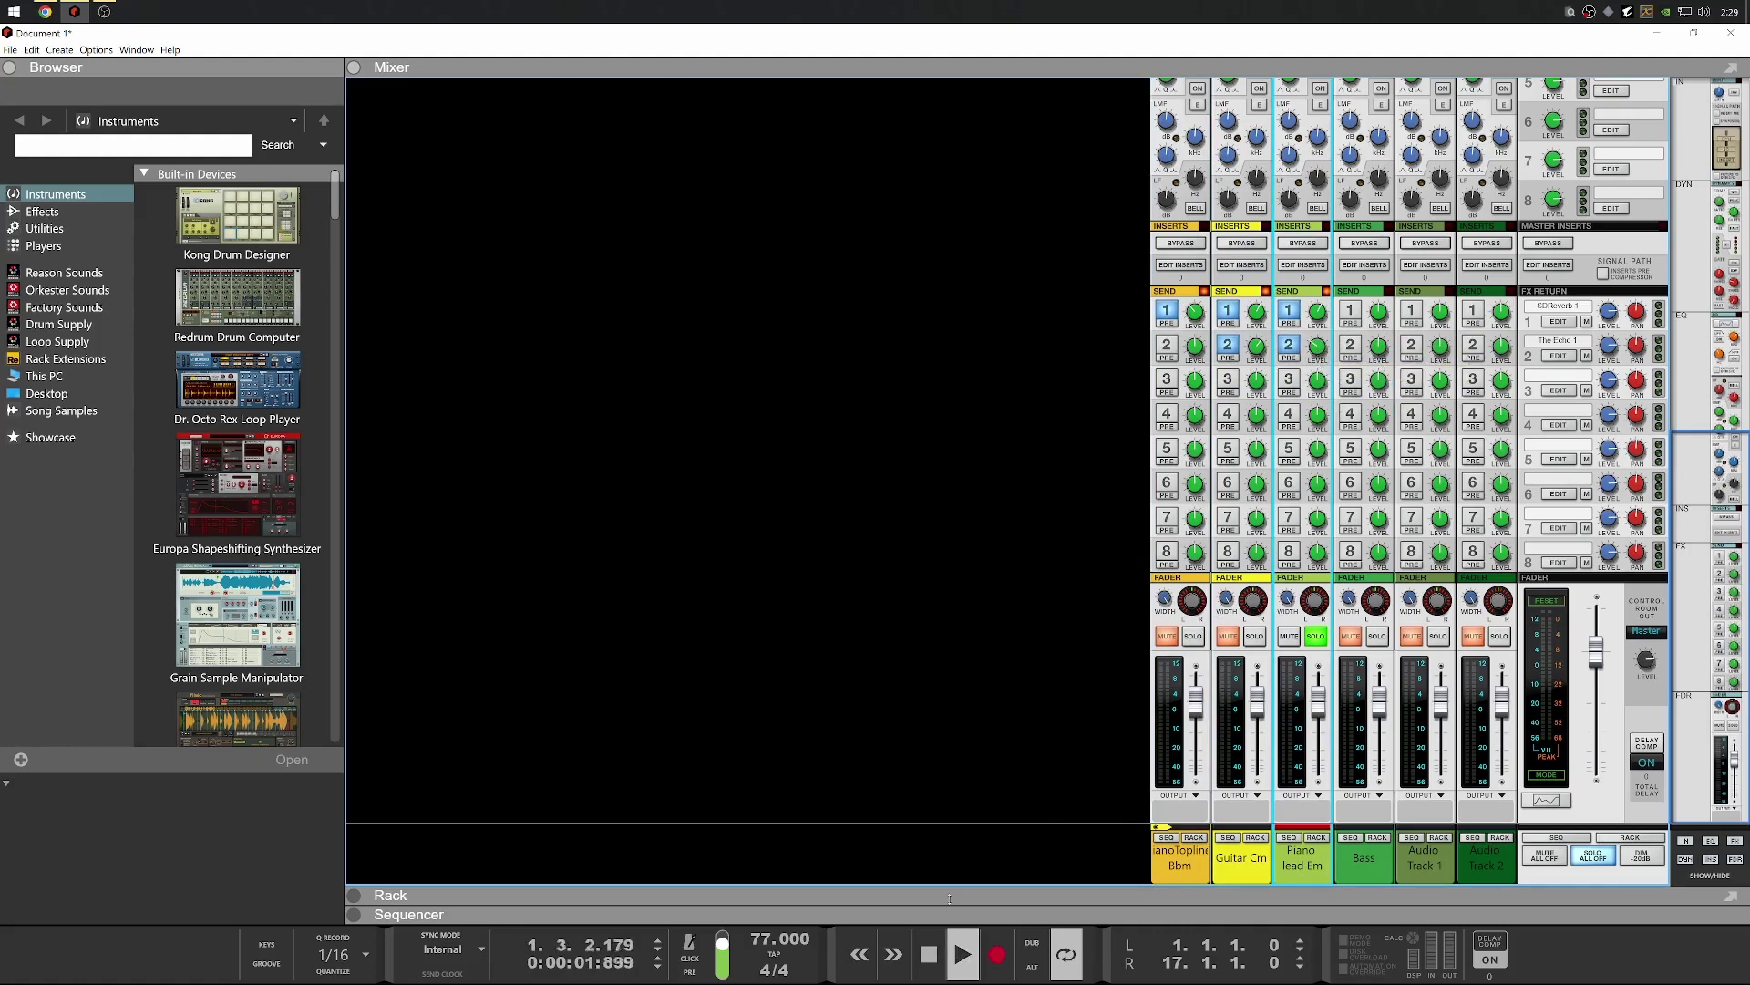
left_click_drag(950, 901, 953, 532)
scroll(864, 737, "down", 3)
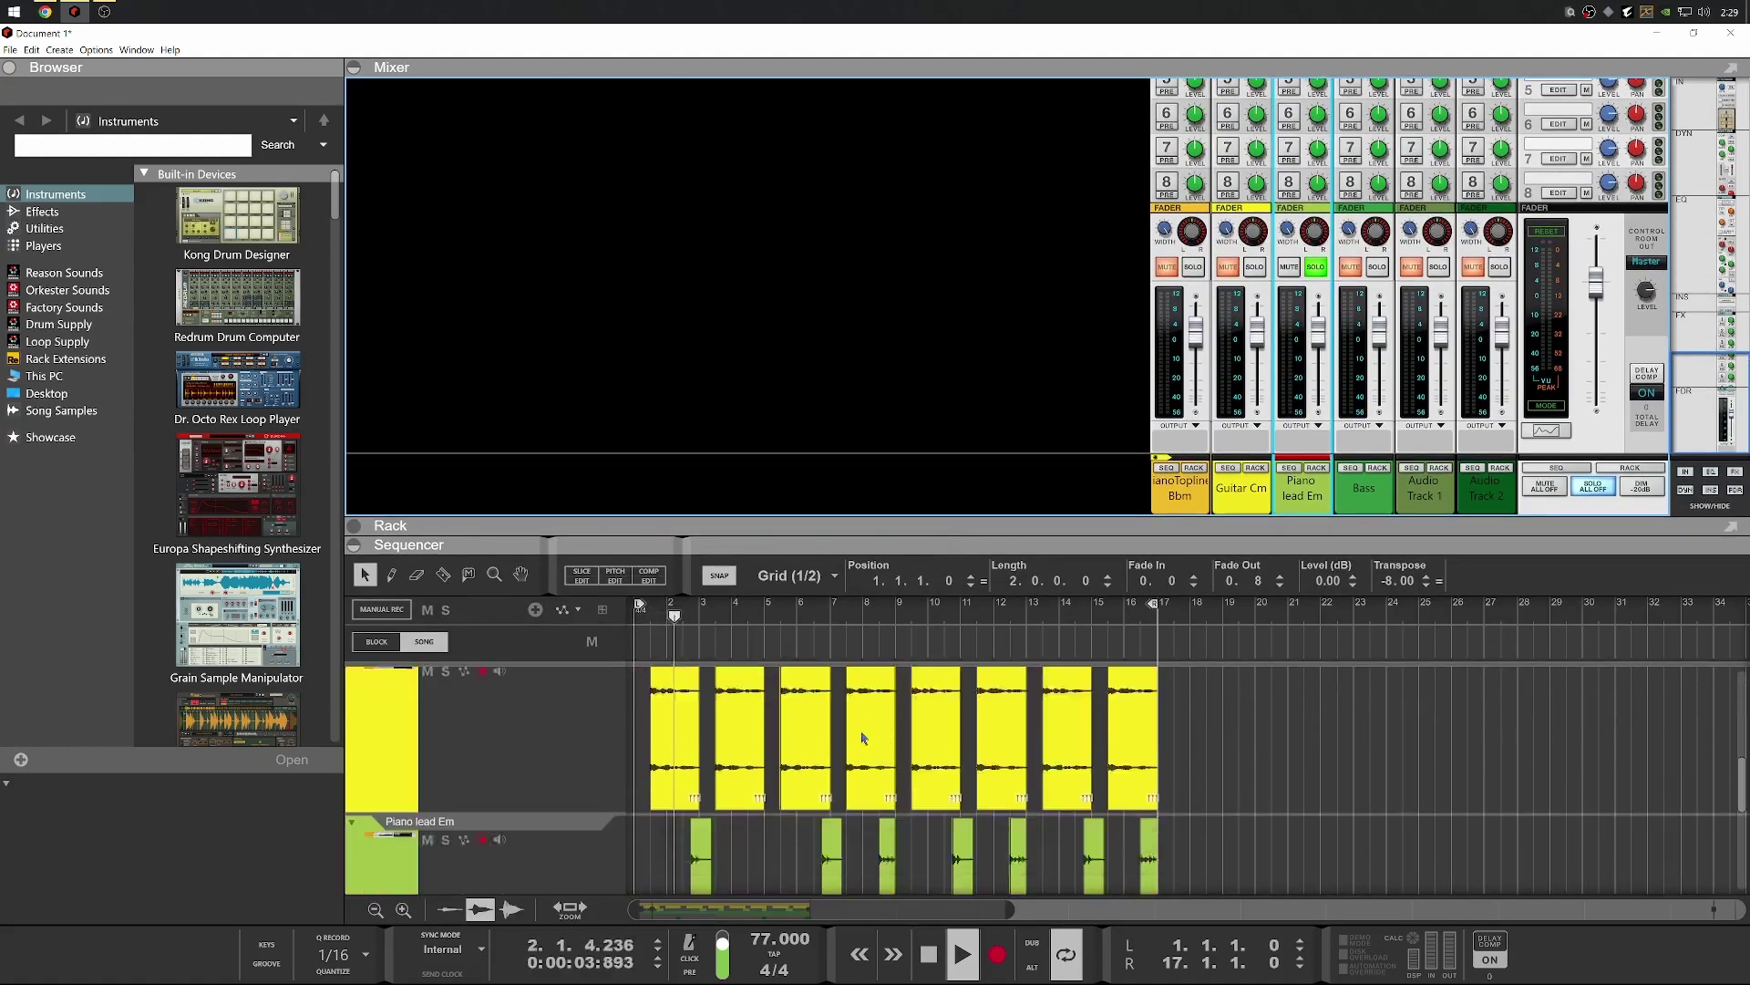
scroll(863, 737, "down", 1)
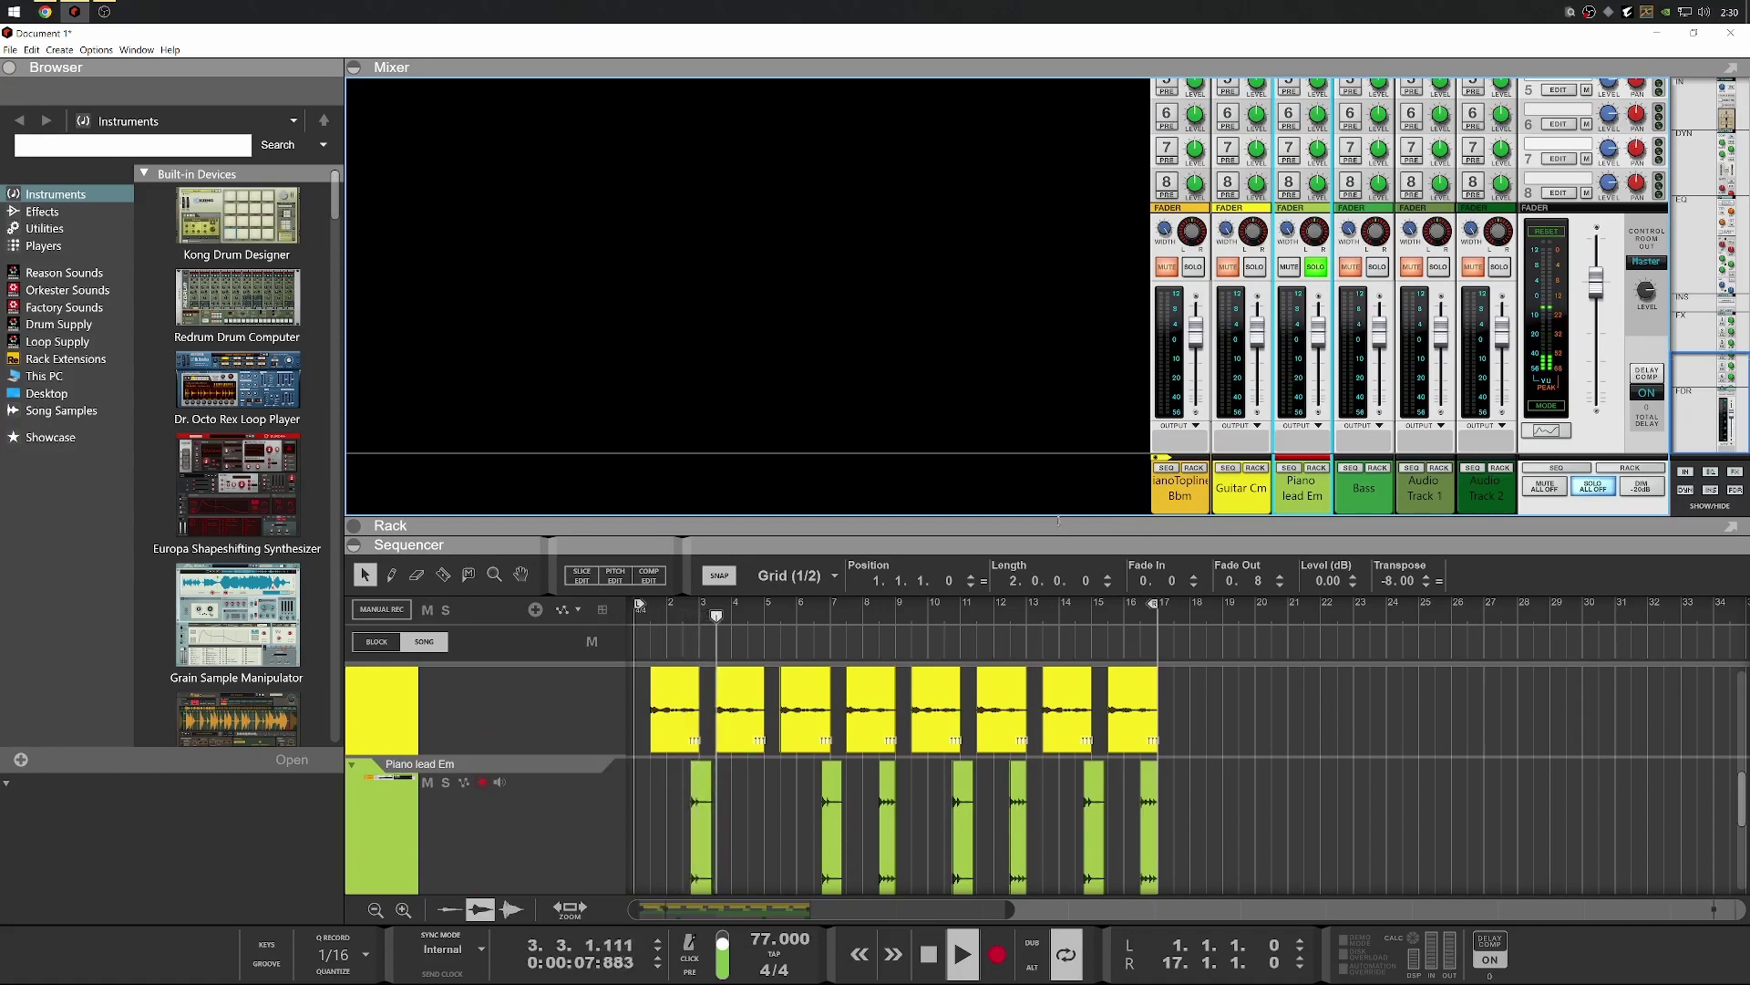
key("space")
scroll(1280, 398, "up", 4)
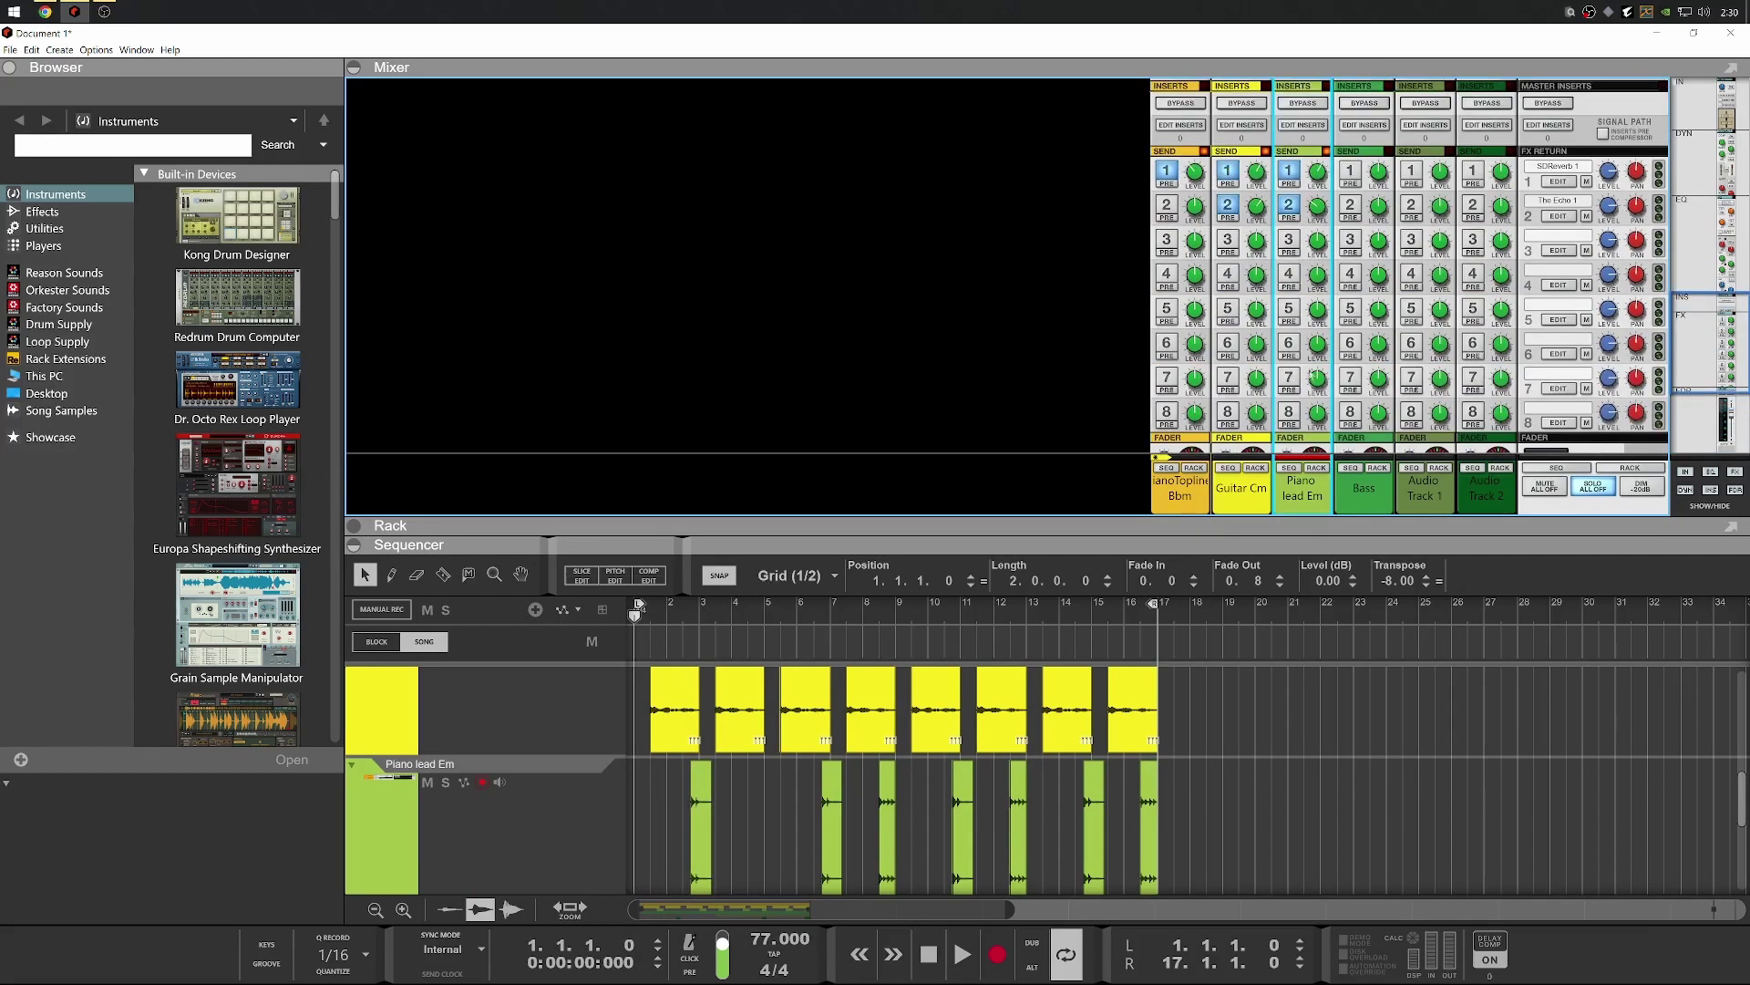
Turn off the Piano lead Em solo and move the Bass channel in front of PianoTopline Bbm in the mixer
scroll(1319, 210, "down", 4)
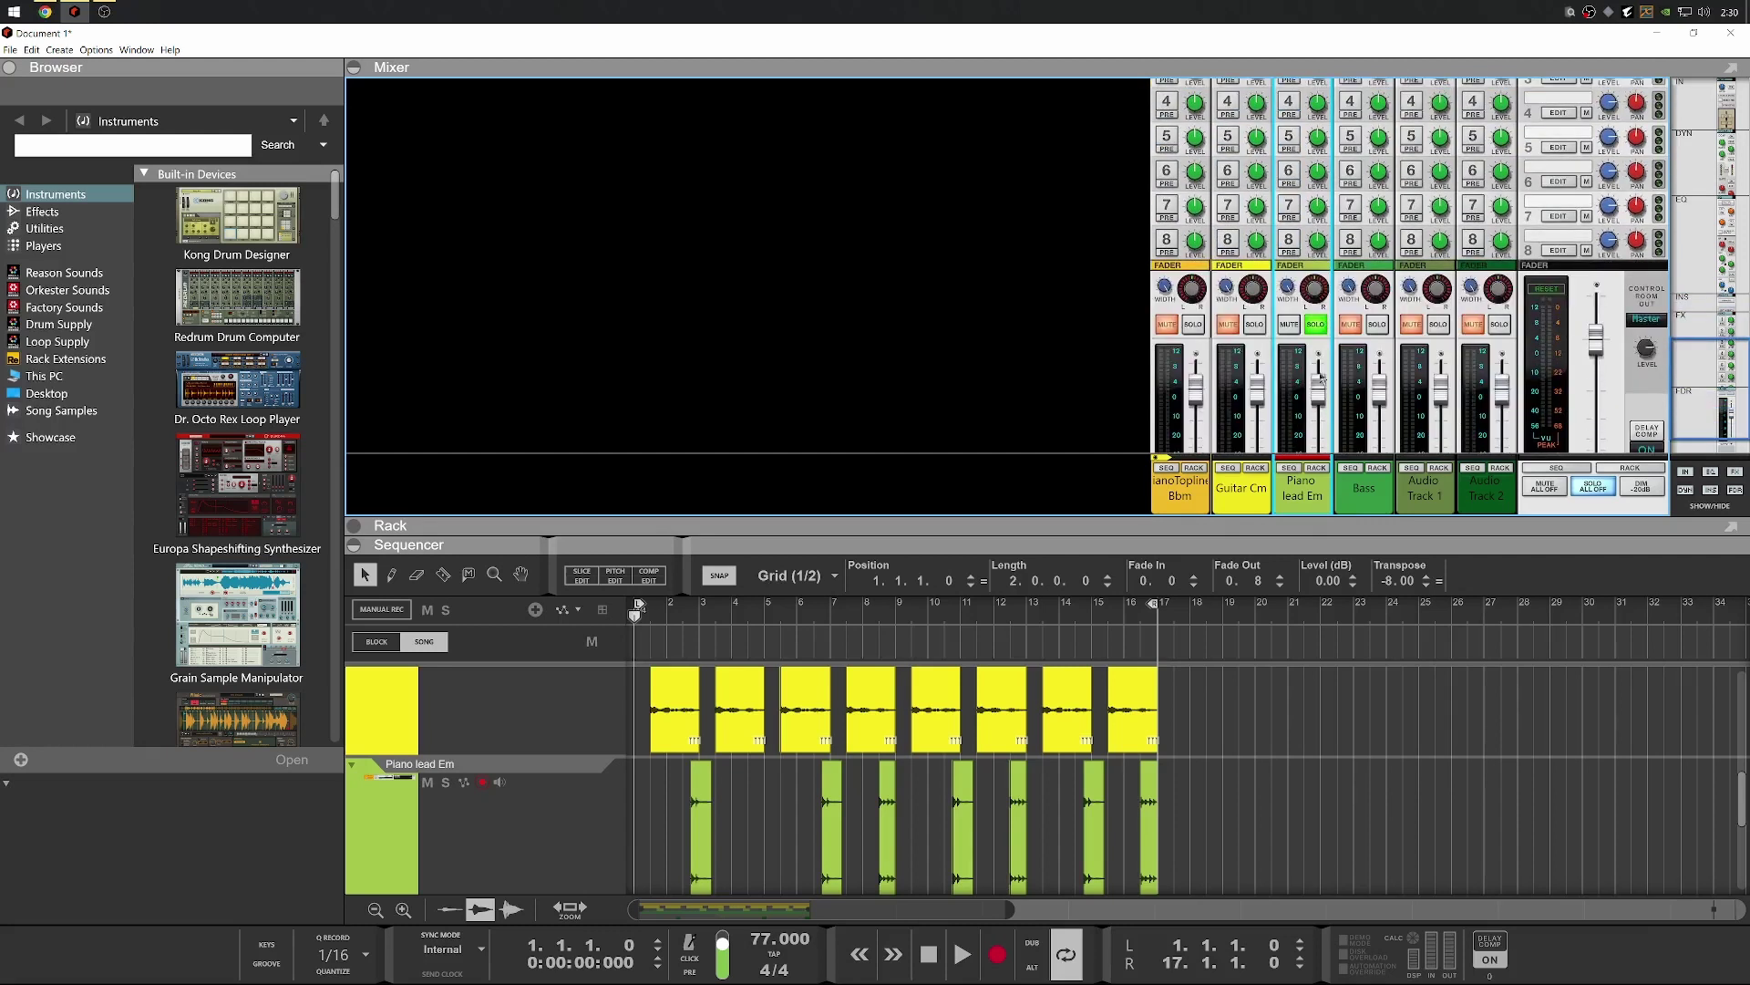
left_click(1315, 328)
left_click_drag(1359, 497, 1162, 494)
scroll(1416, 492, "up", 1)
Solo Audio Track 1 and play the song from bar 8
left_click(1439, 382)
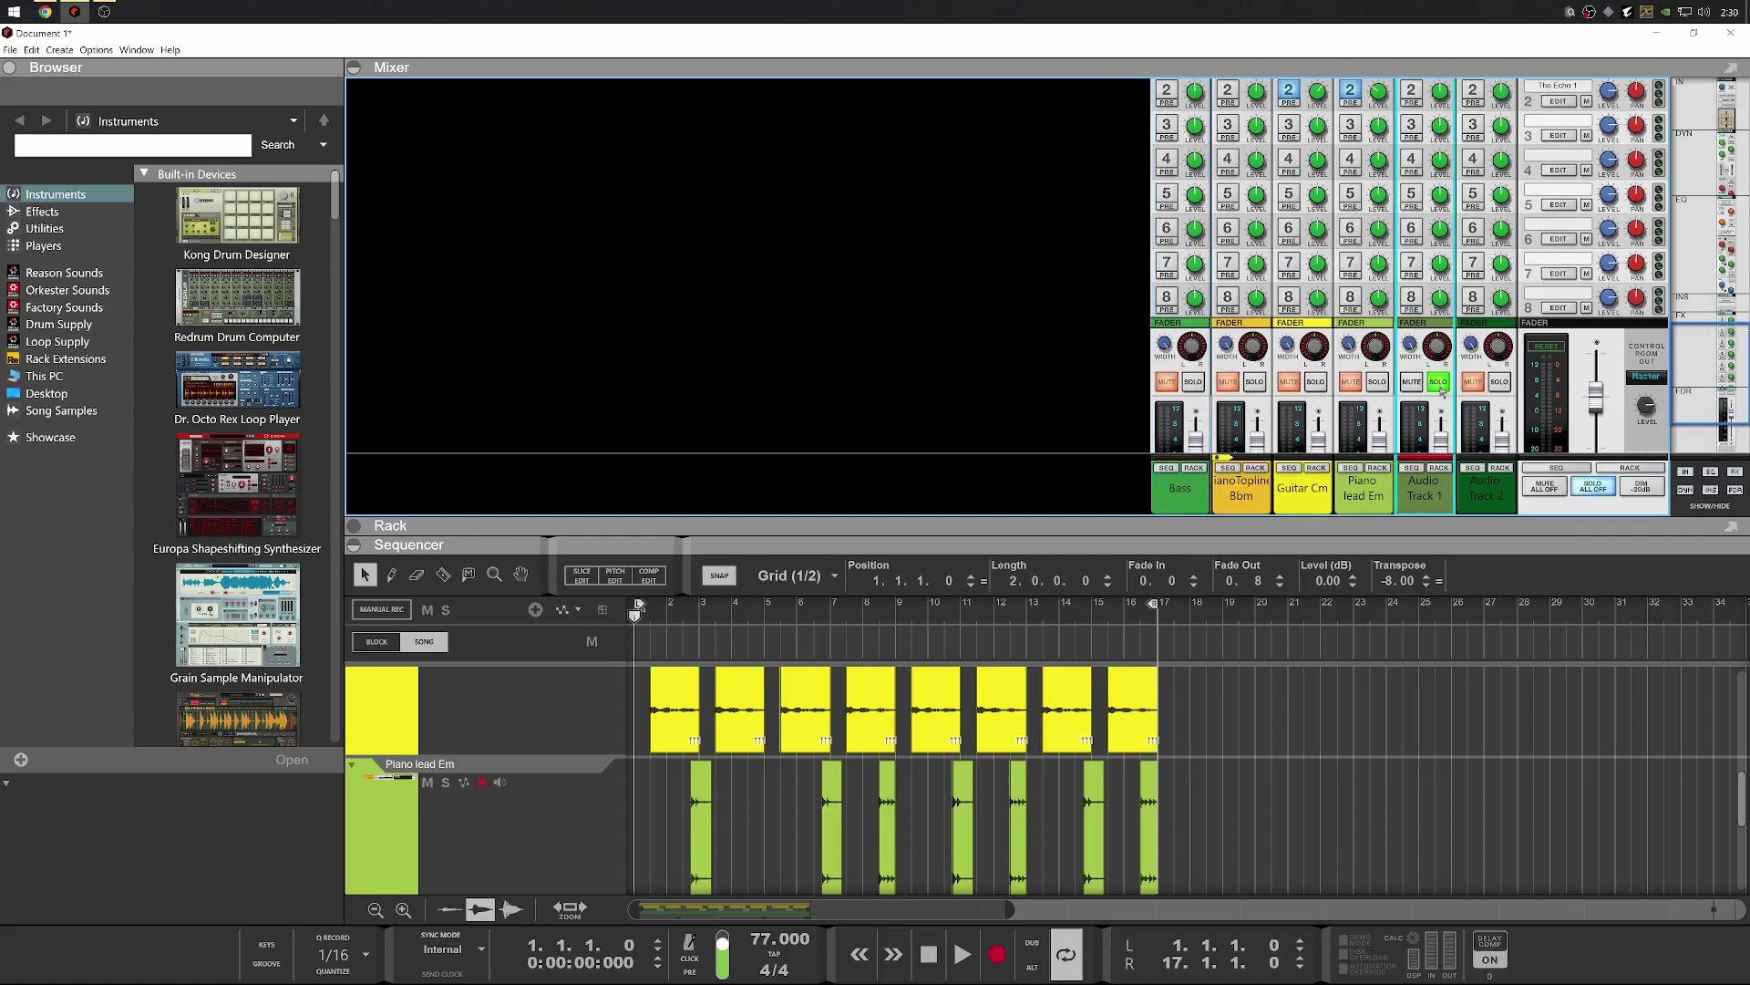
scroll(1441, 319, "up", 5)
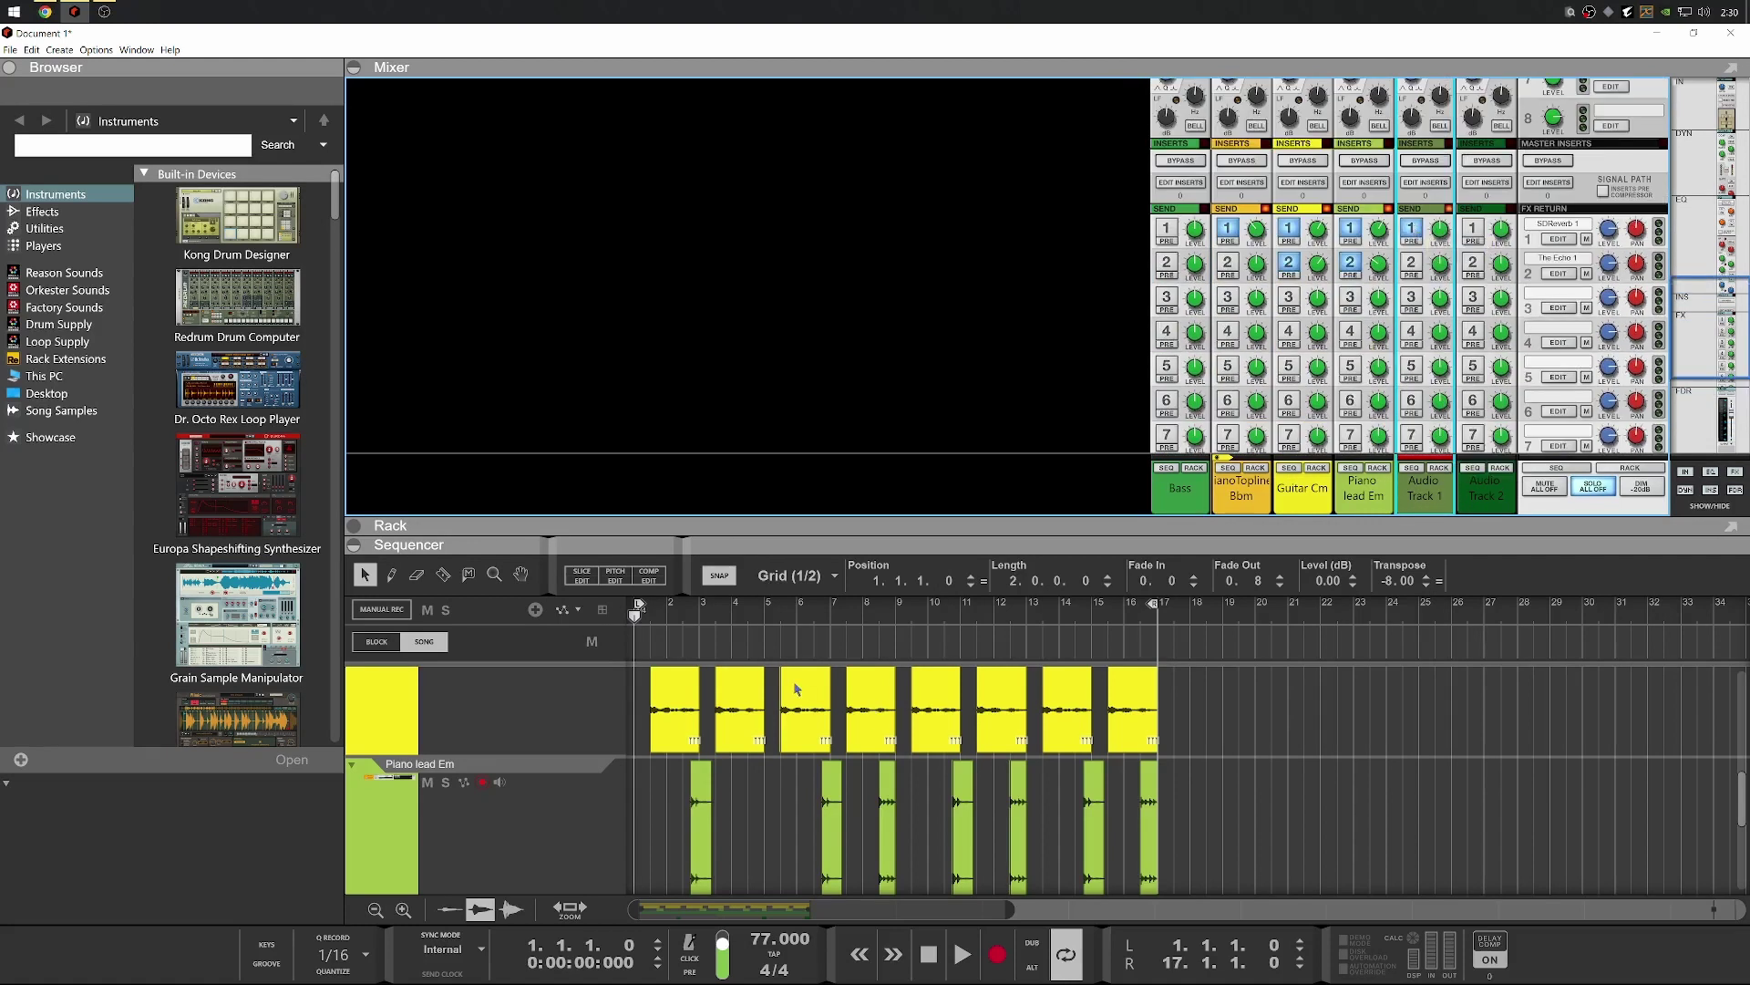
scroll(796, 690, "down", 4)
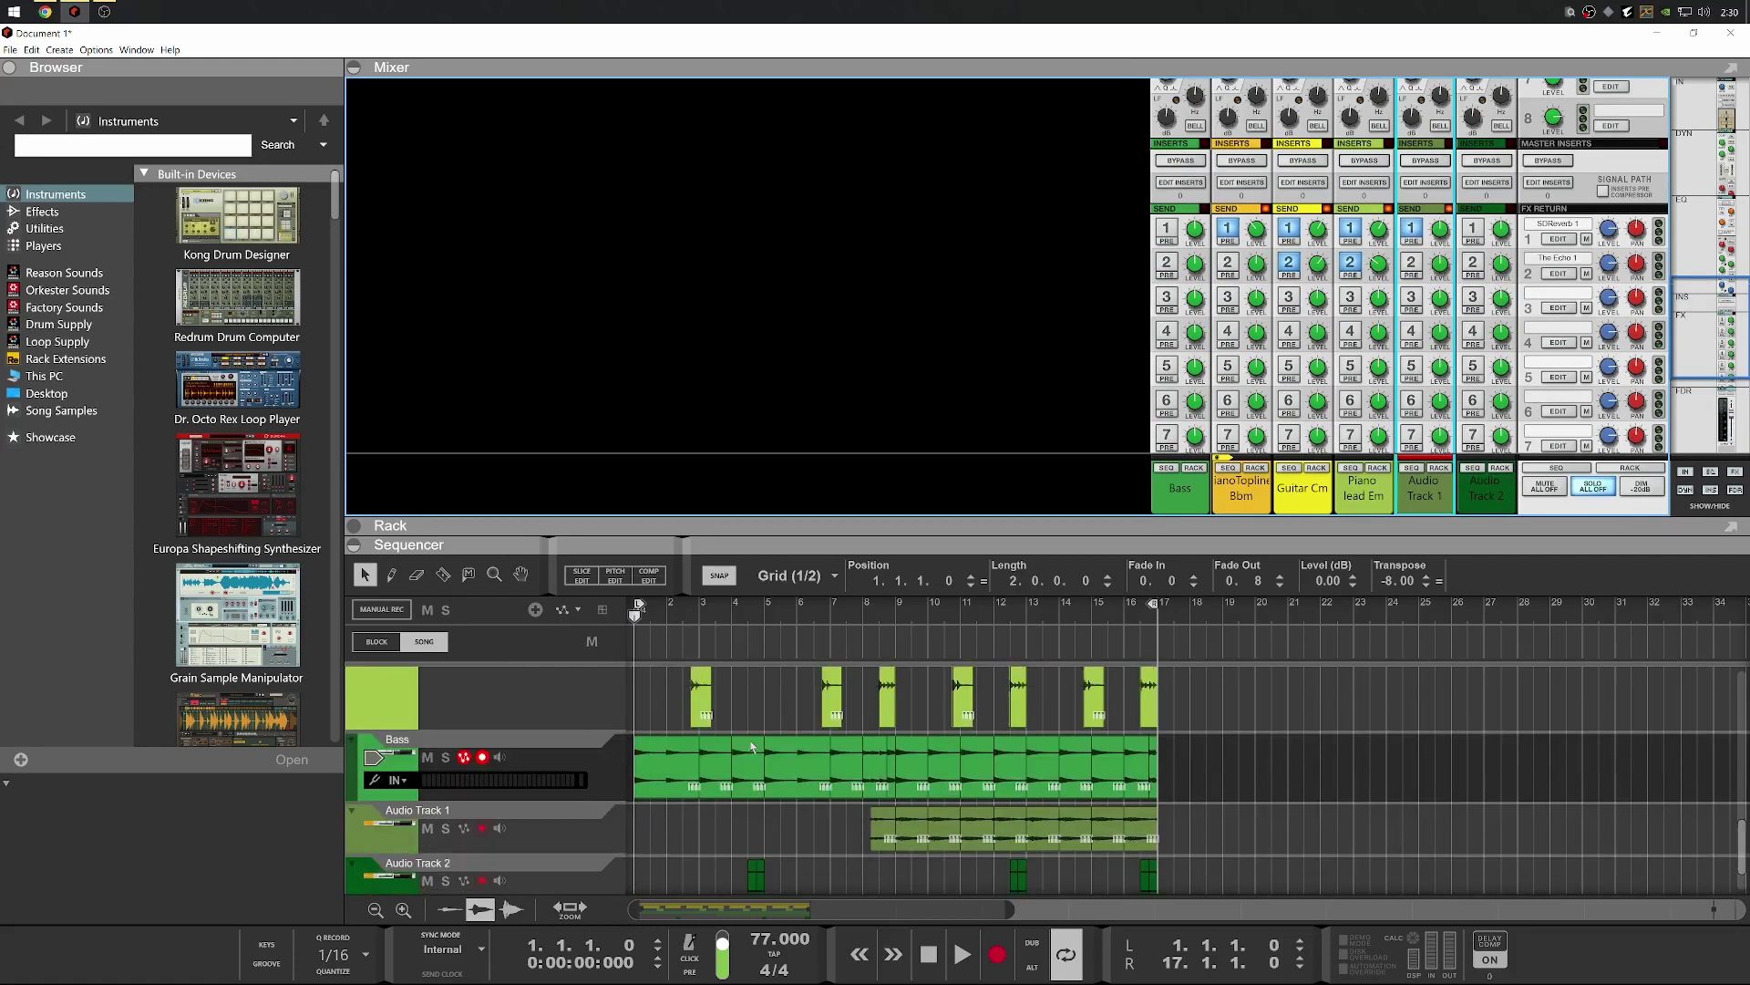
left_click(879, 609)
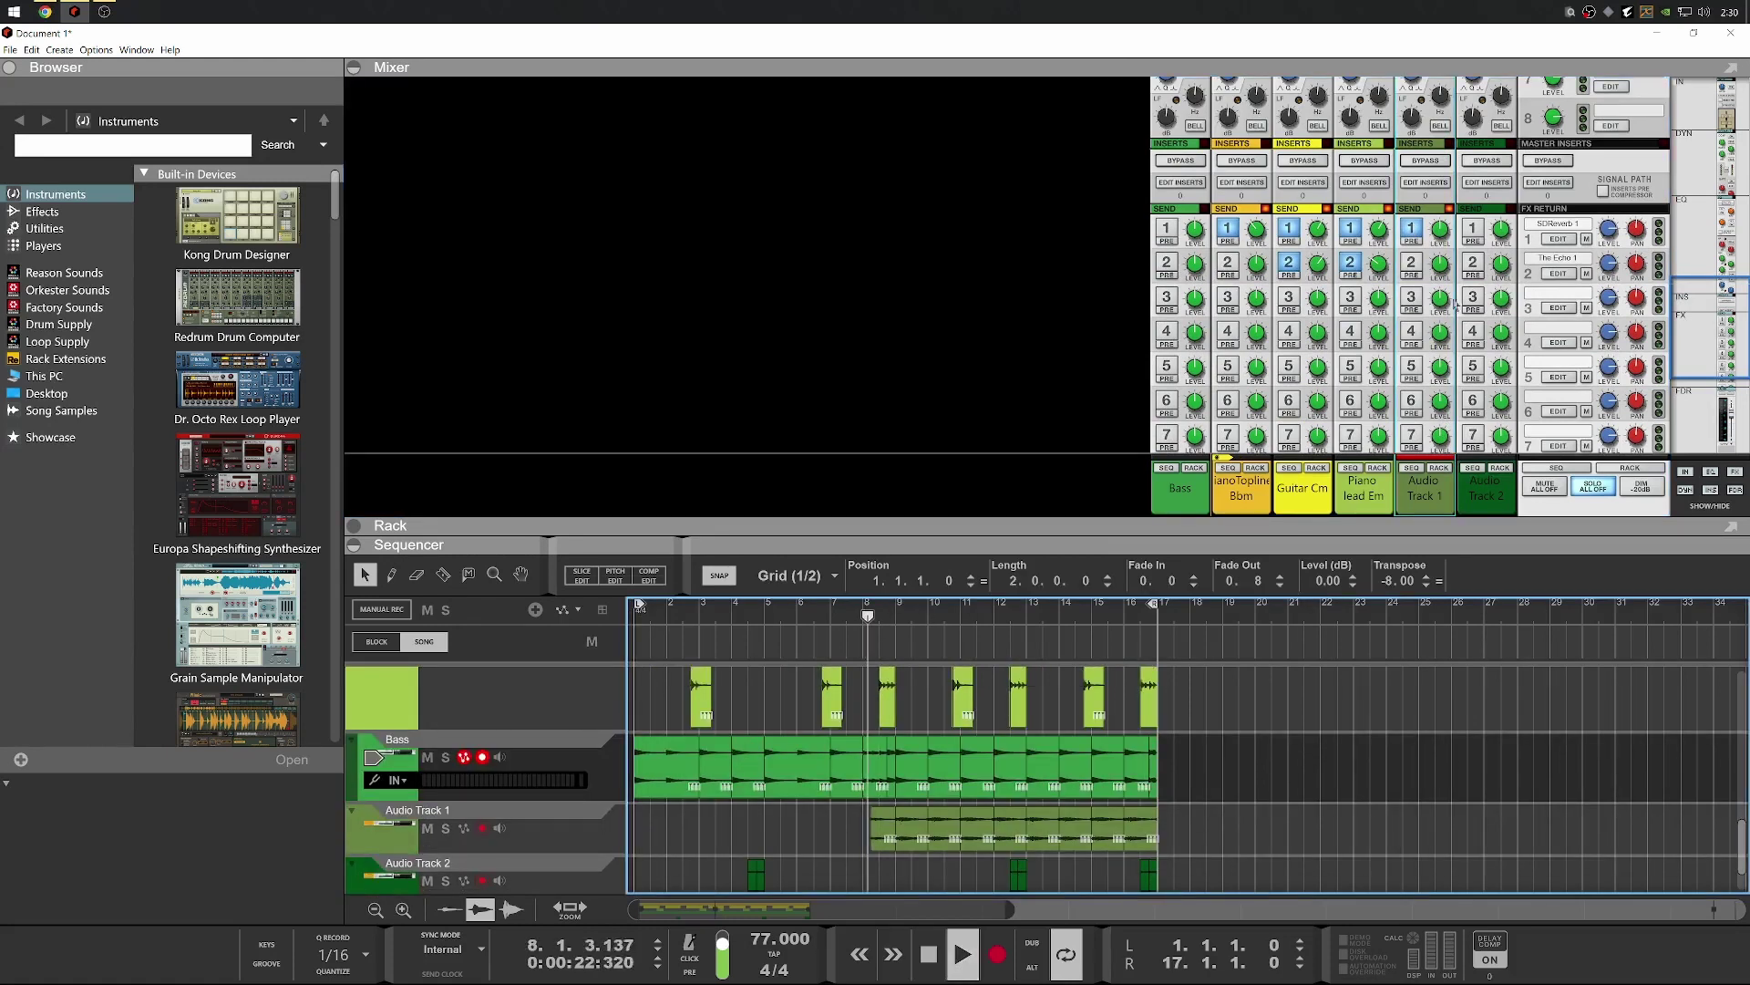
Try FX sends 1 and 2 on Audio Track 1 at different levels during playback, and switch both sends off again
left_click_drag(1440, 230, 1433, 269)
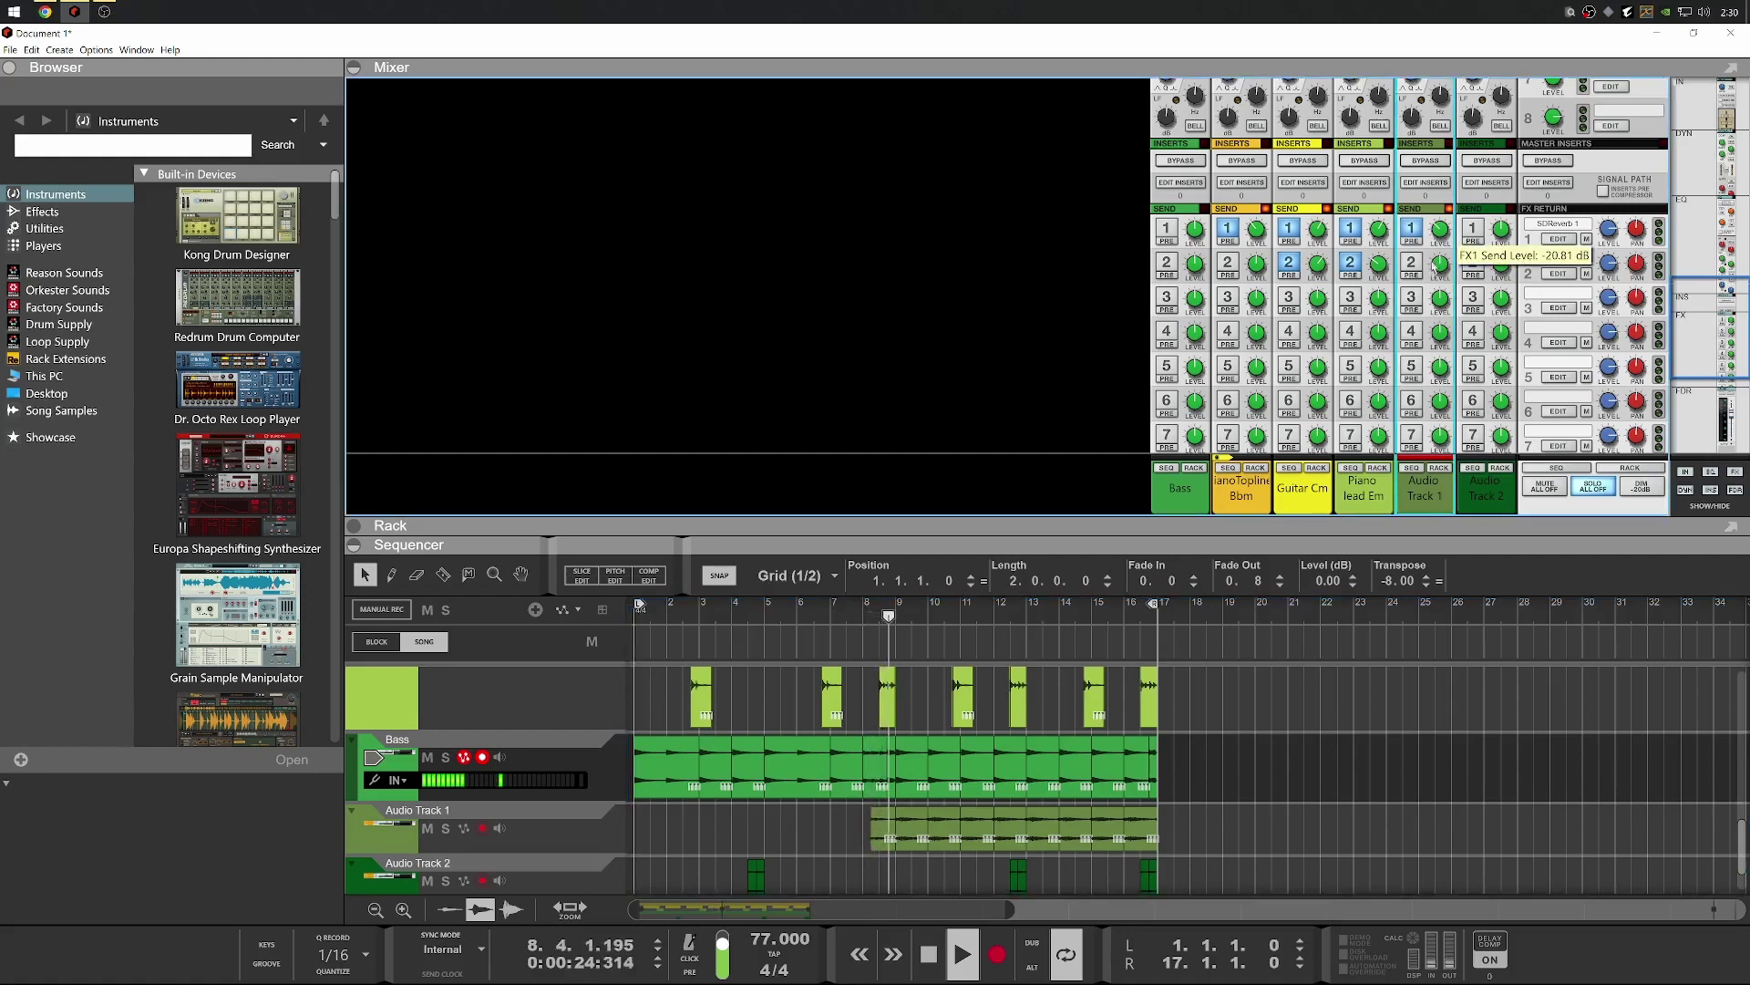
left_click(1410, 232)
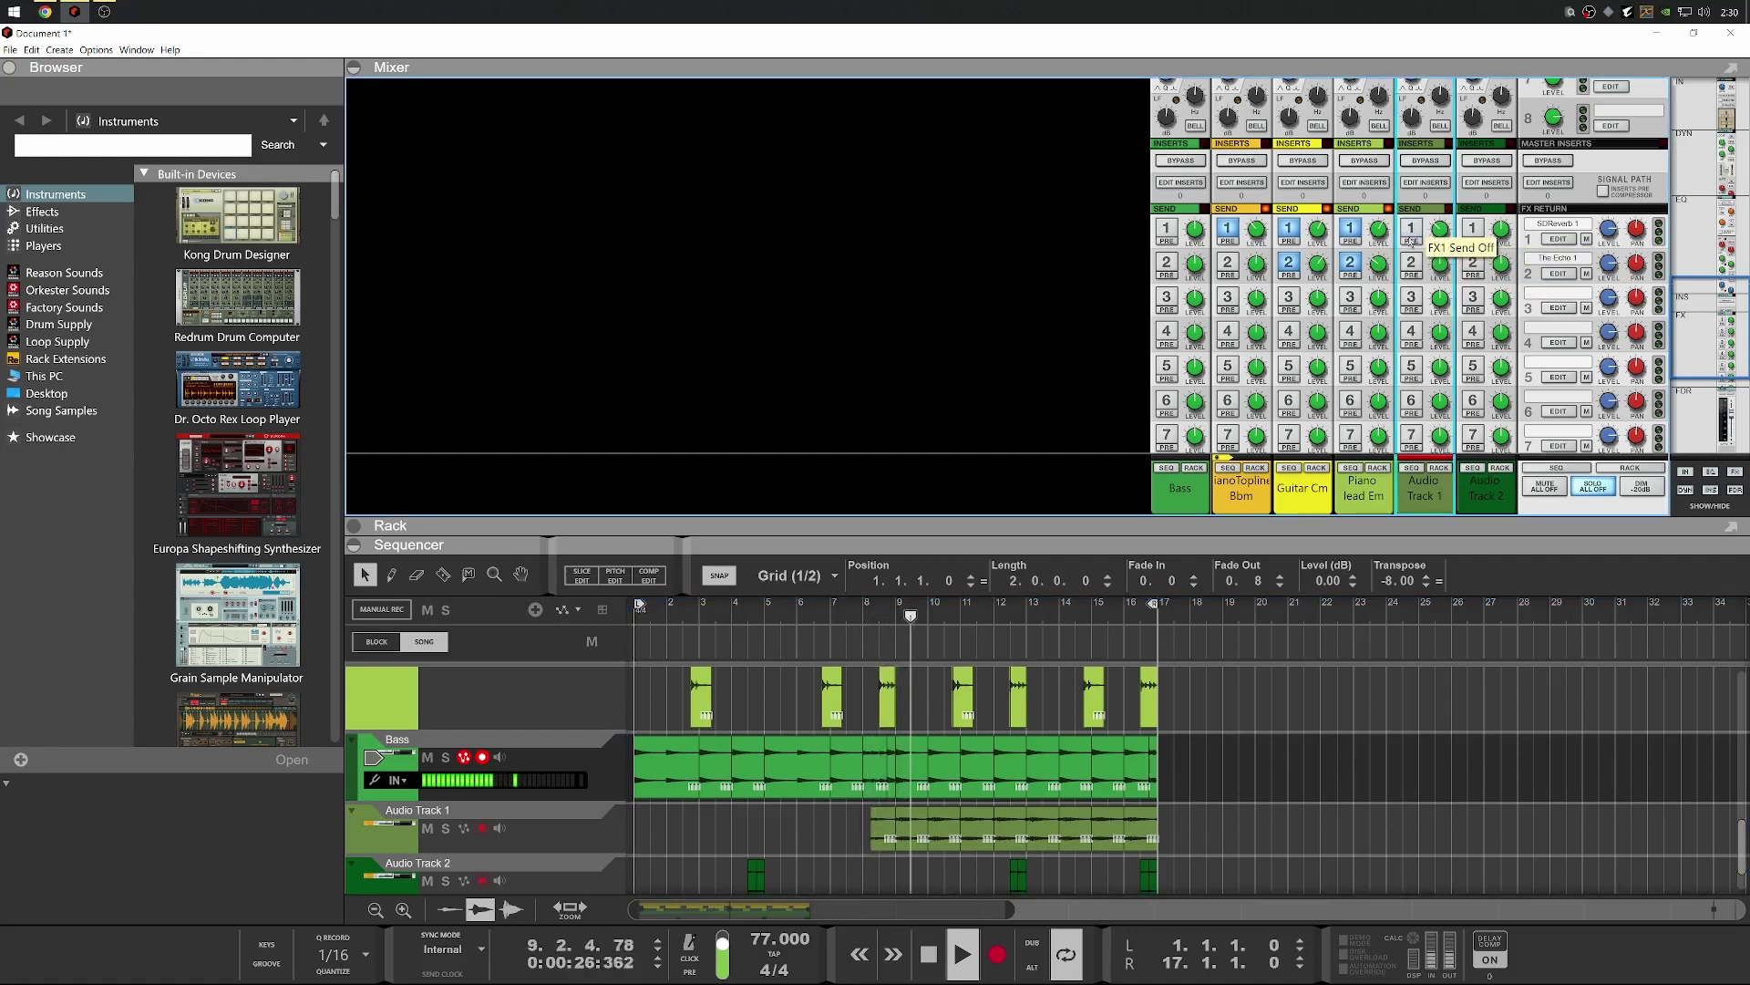
left_click(1410, 231)
left_click(1410, 264)
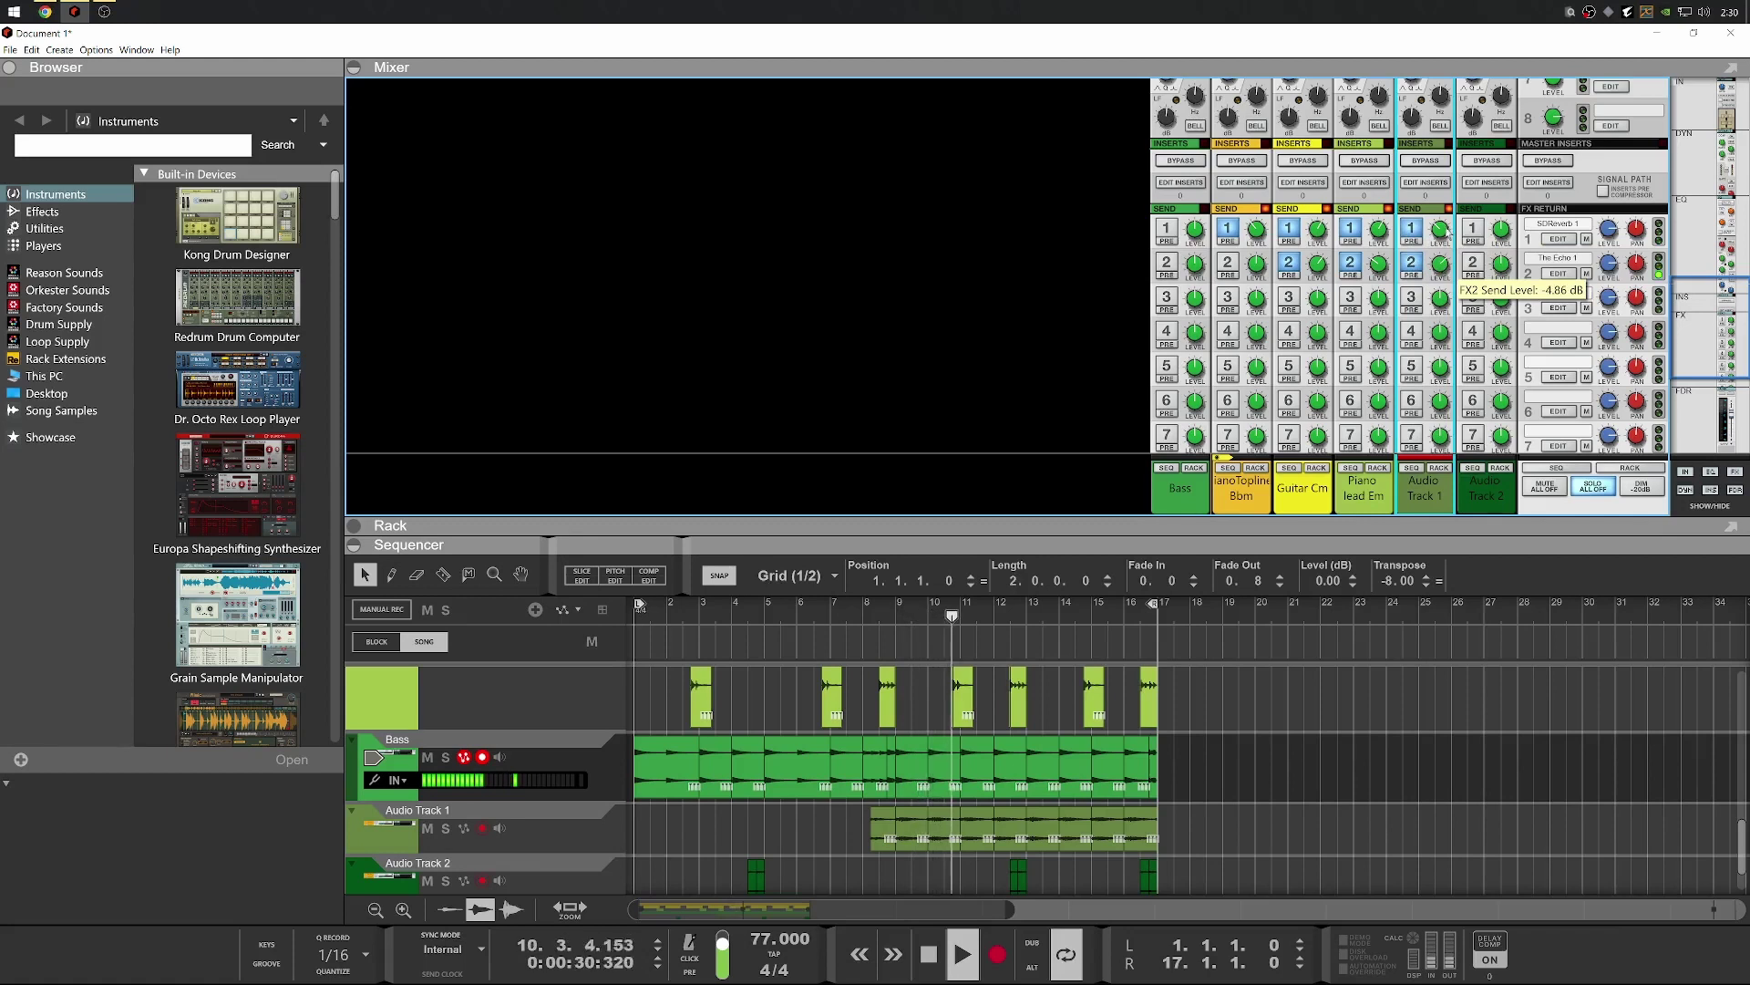
left_click_drag(1447, 229, 1414, 319)
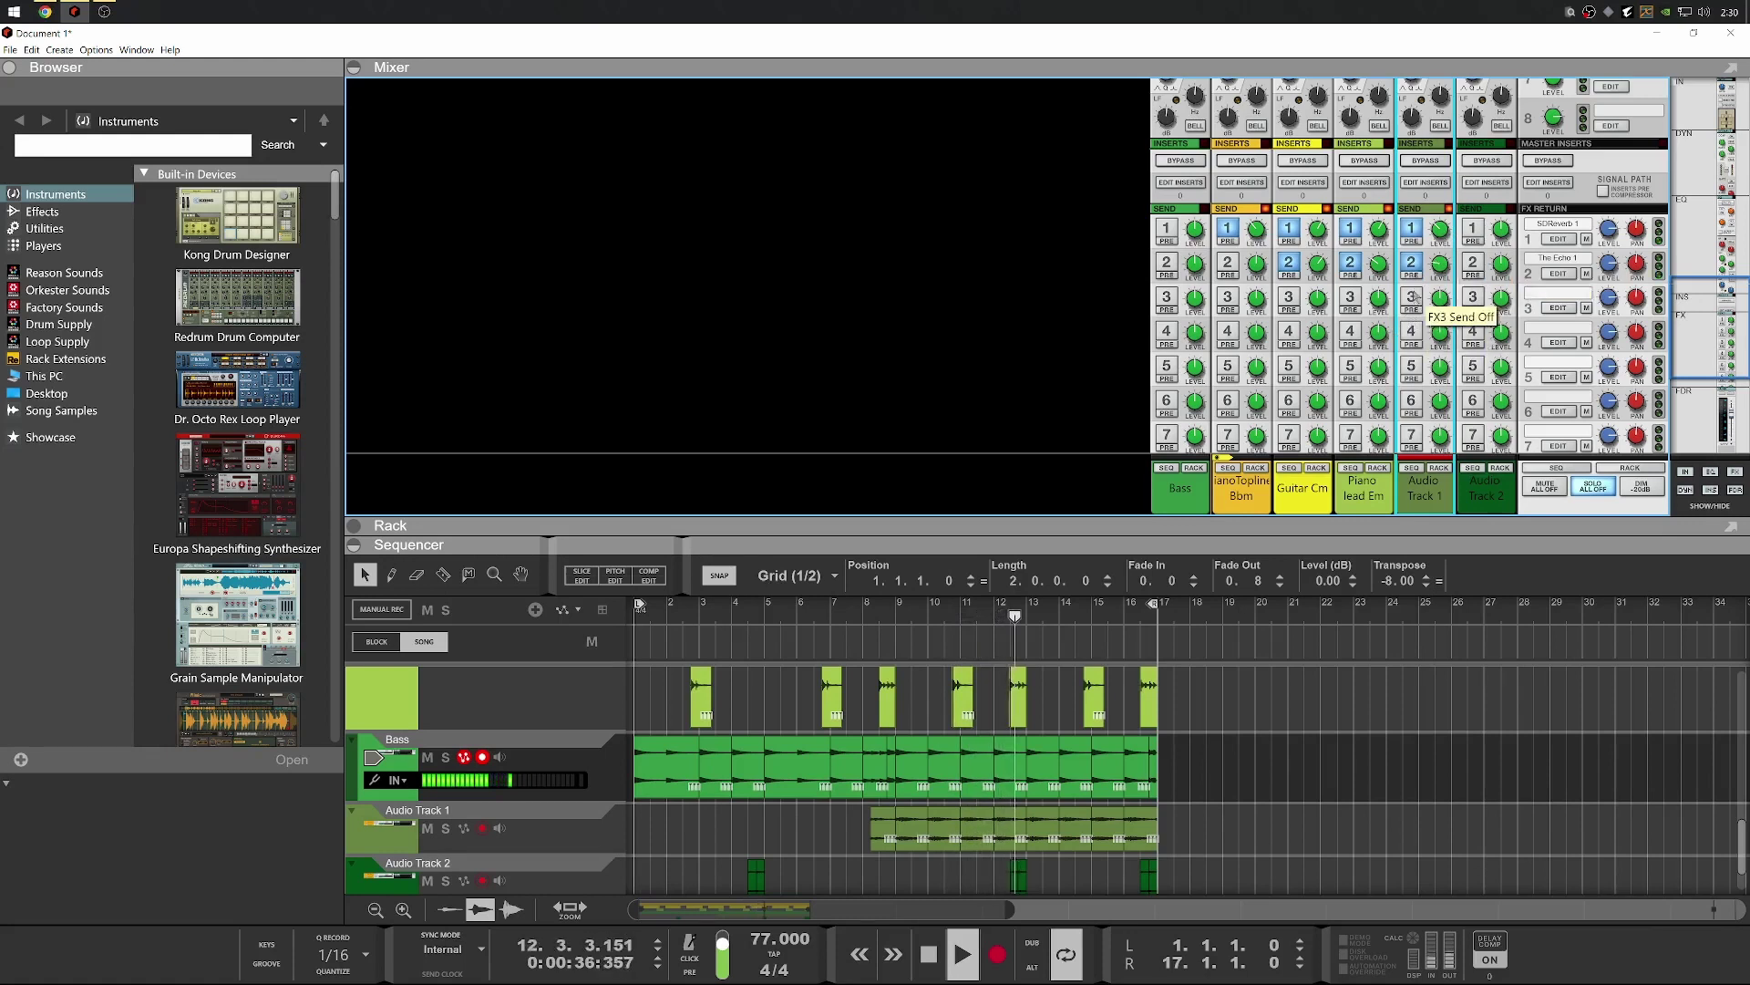
left_click(1411, 267)
left_click(1412, 239)
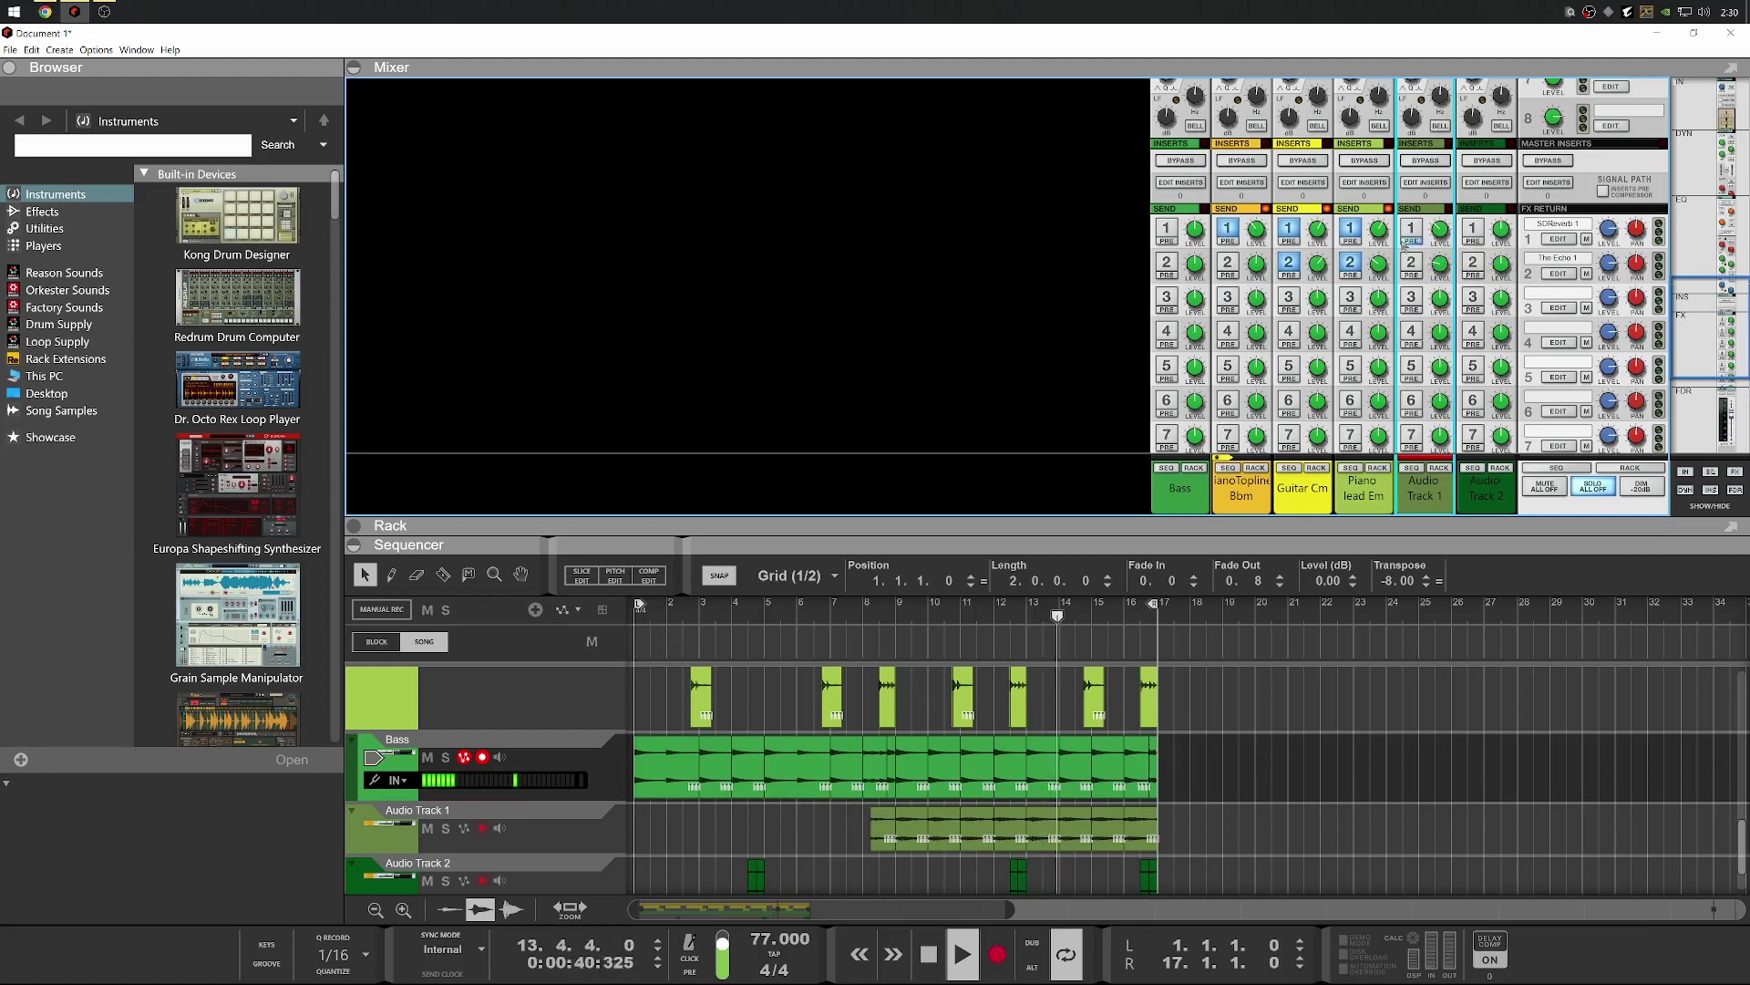
left_click(1411, 230)
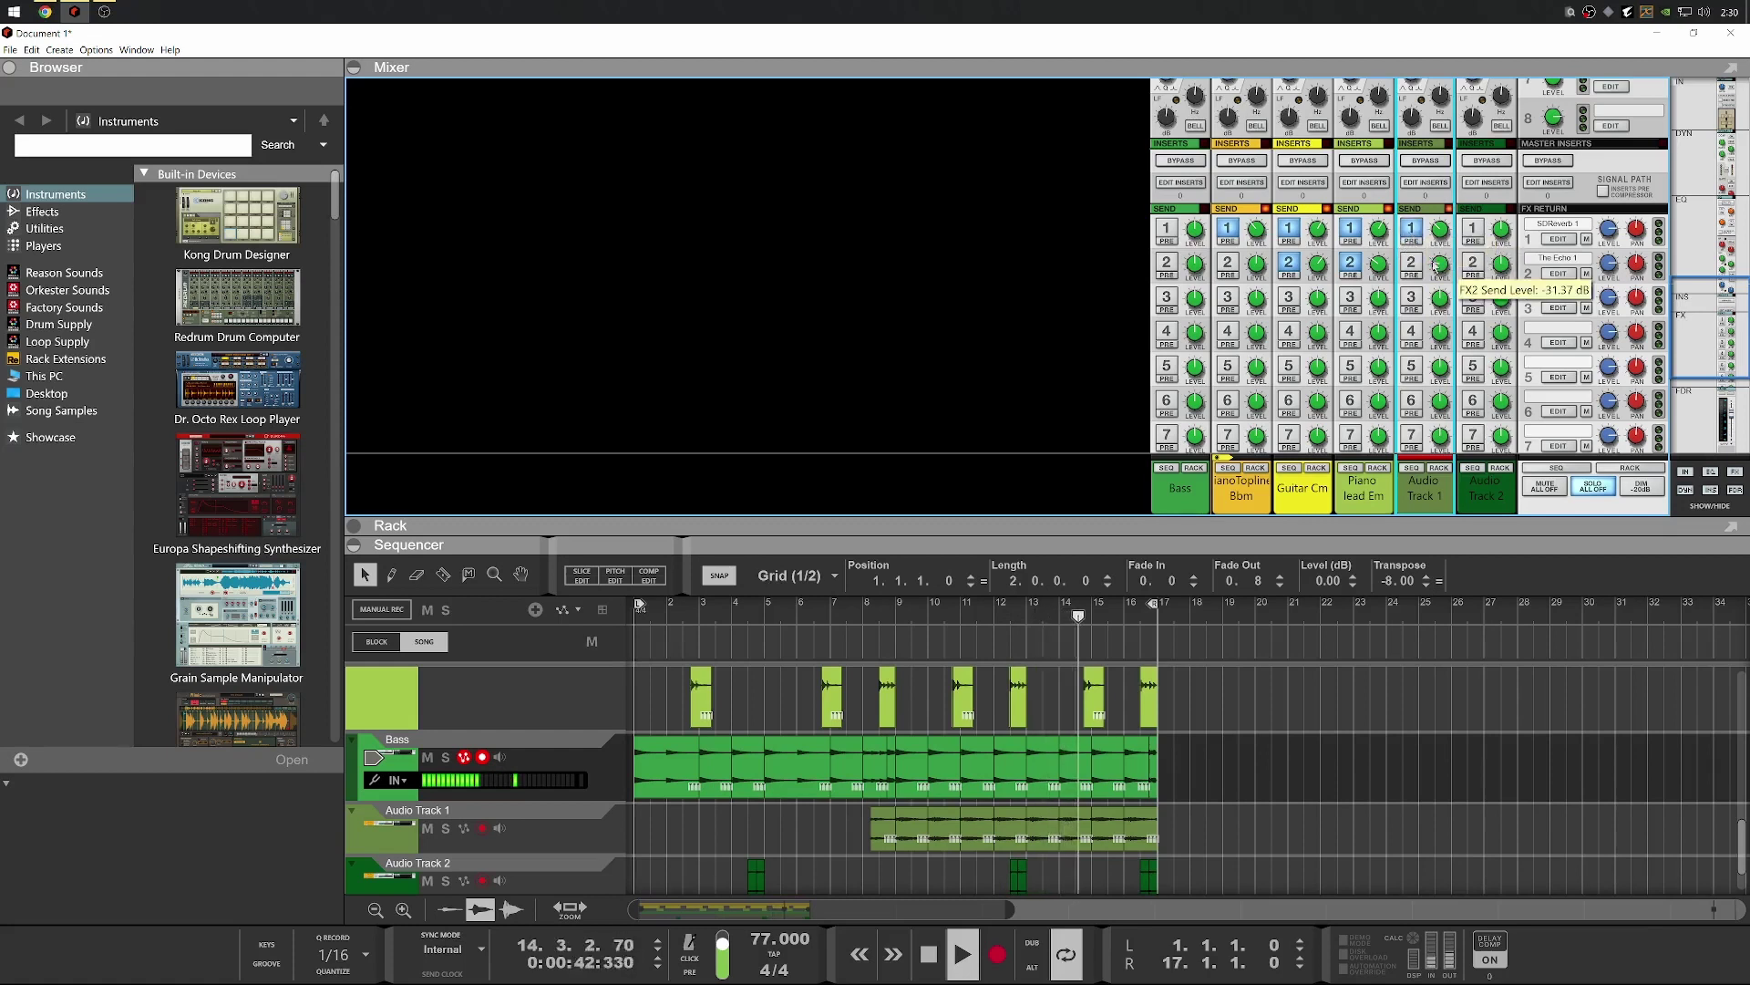
left_click(1412, 229)
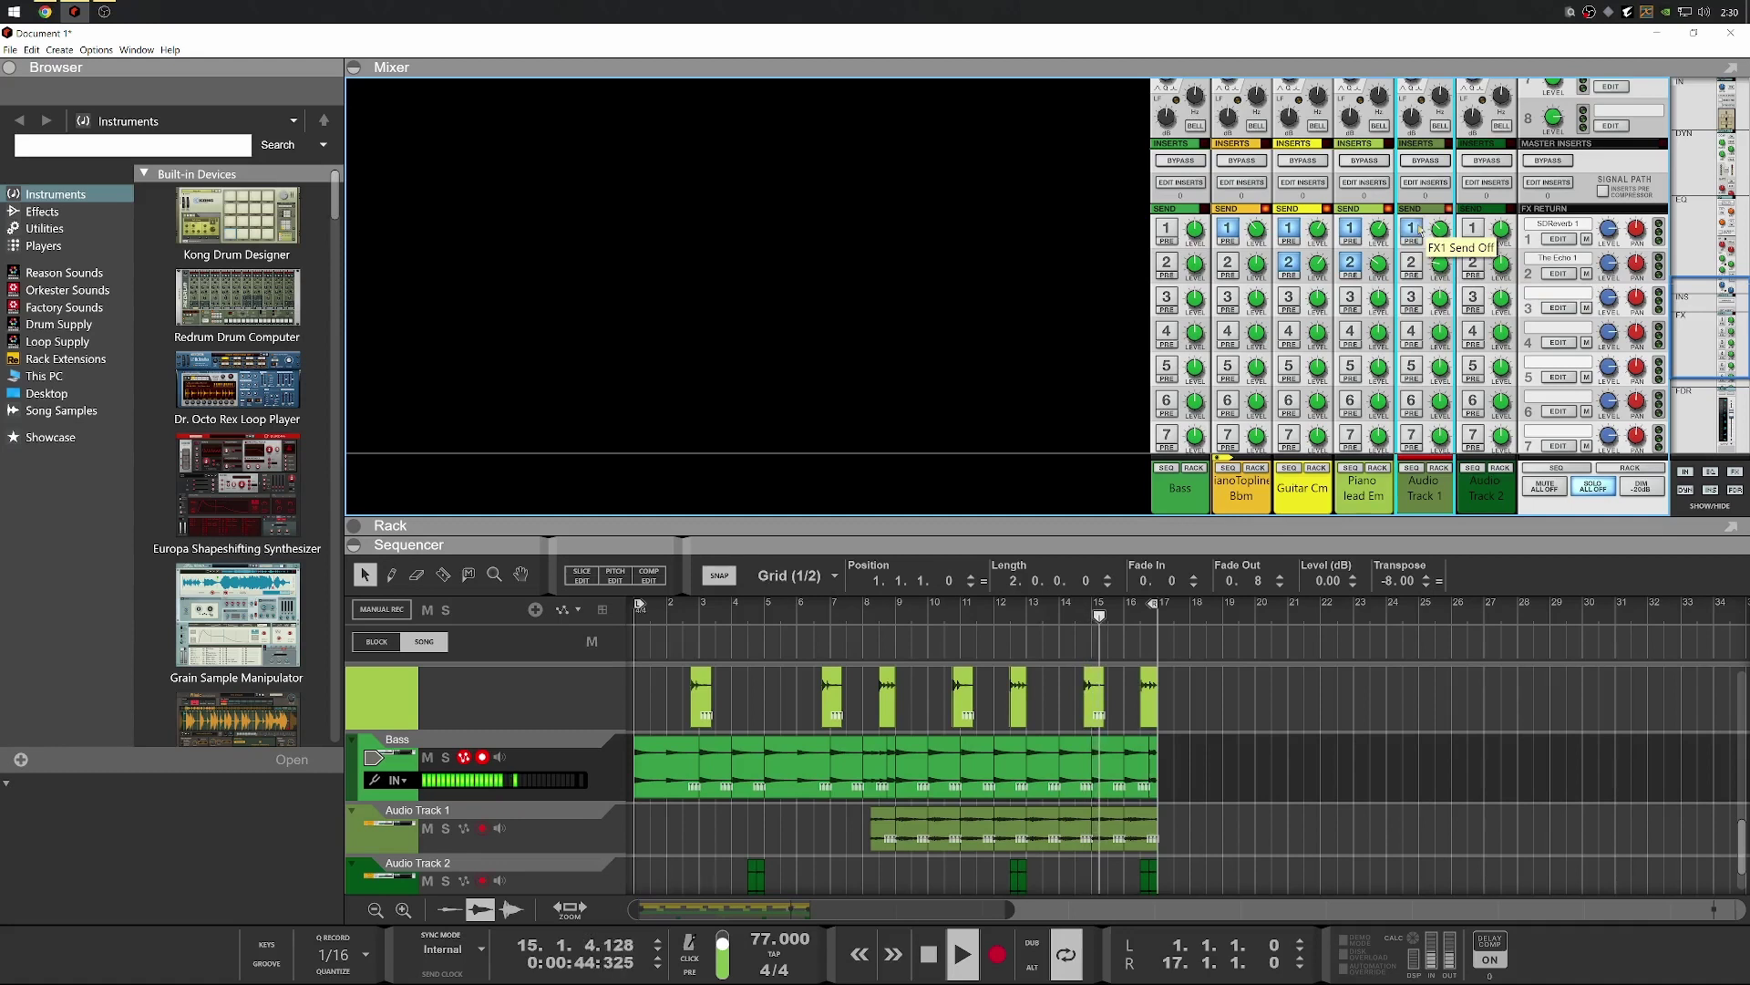
left_click(1412, 229)
key("space")
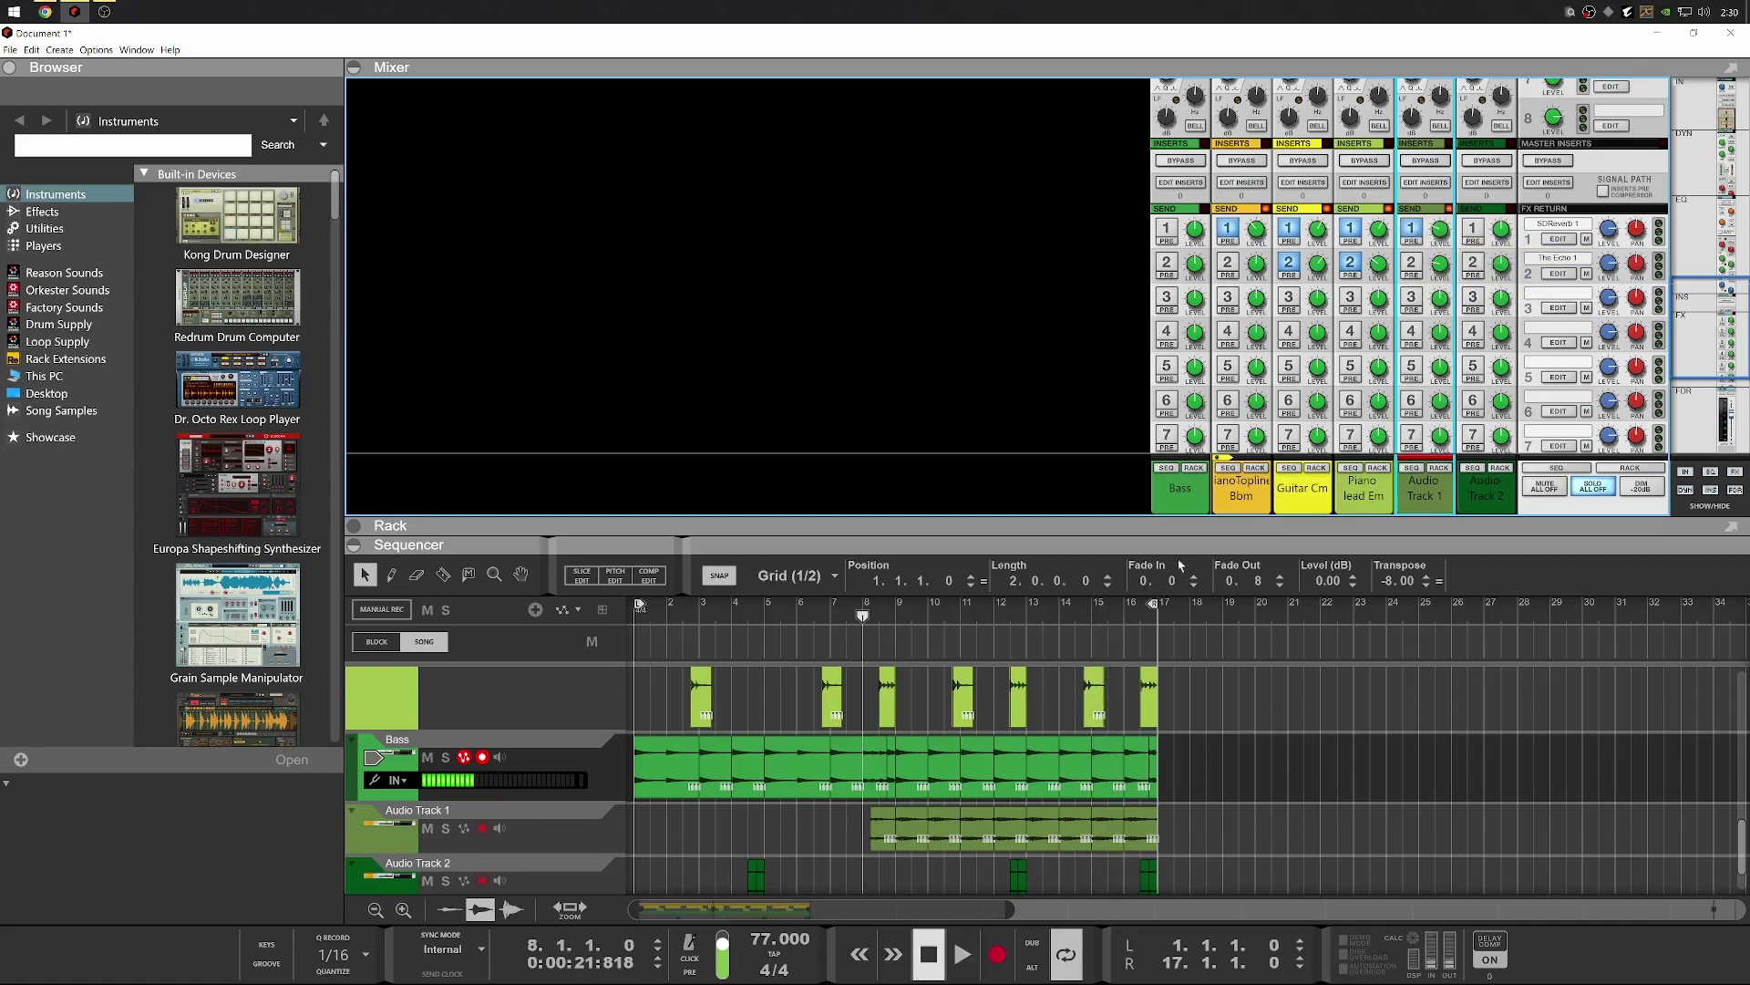
Move the Bass audio track below Audio Track 2 in the rack
key("F6")
key("F7")
key("Tab")
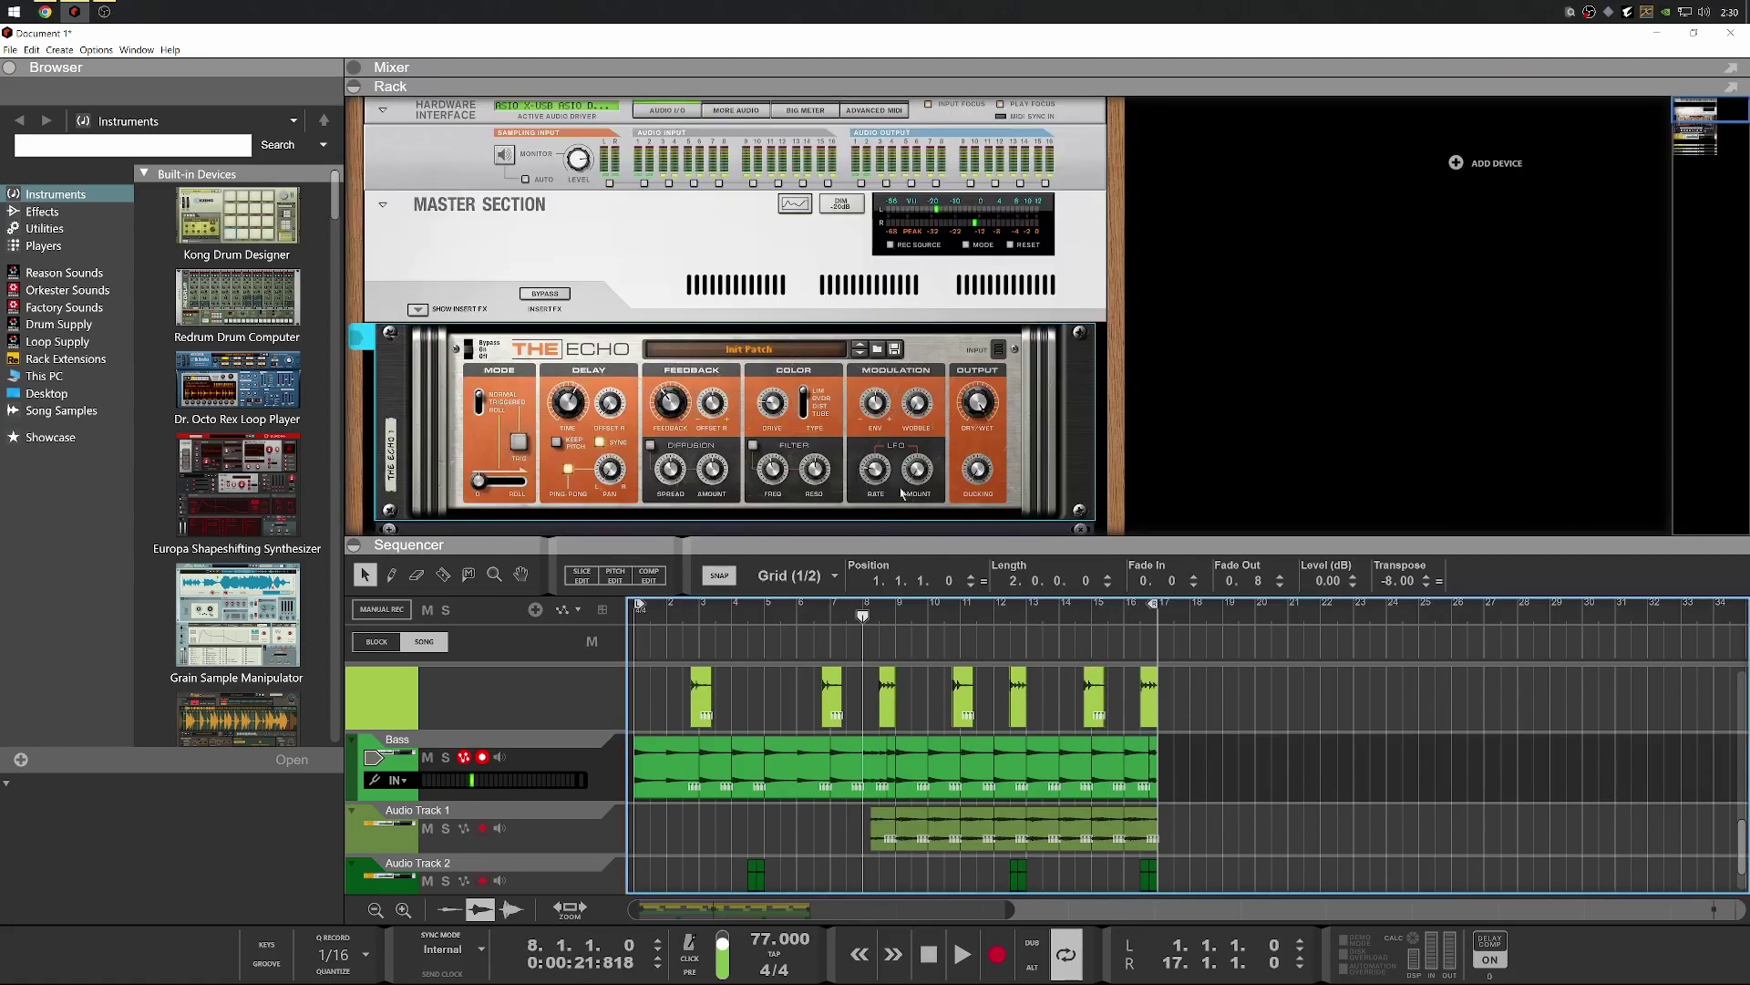
key("F6")
scroll(565, 505, "down", 2)
scroll(534, 492, "up", 1)
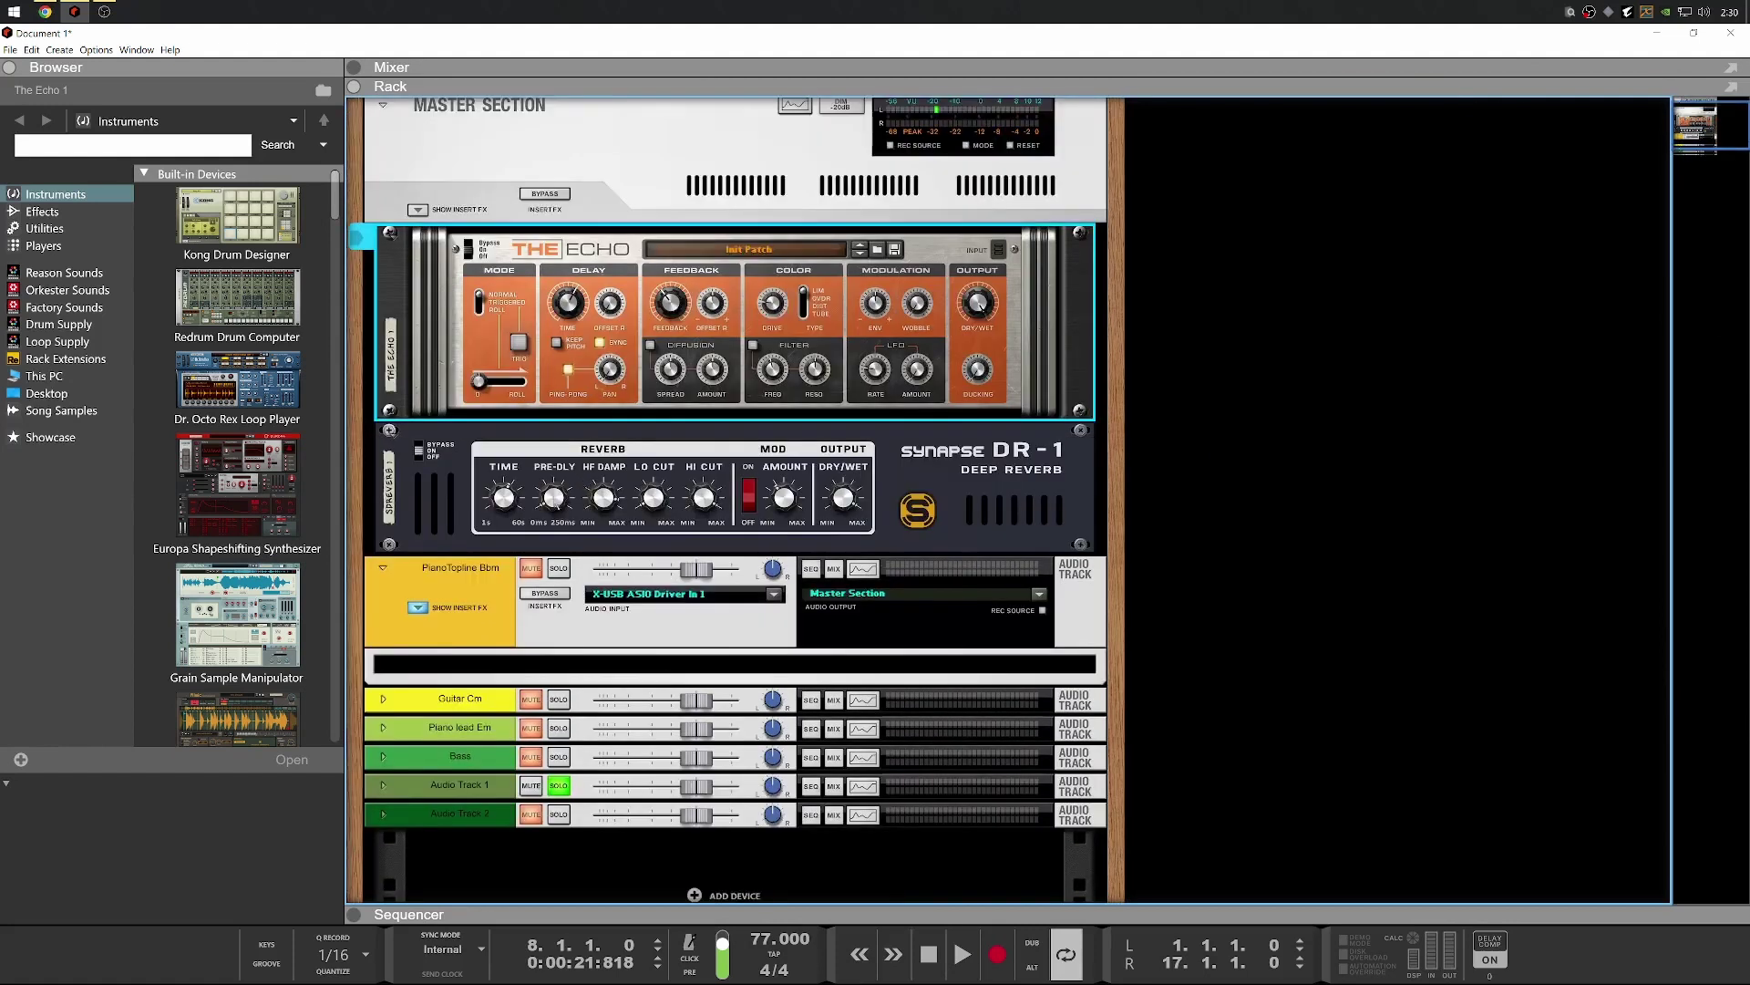
scroll(533, 493, "down", 1)
left_click(560, 465)
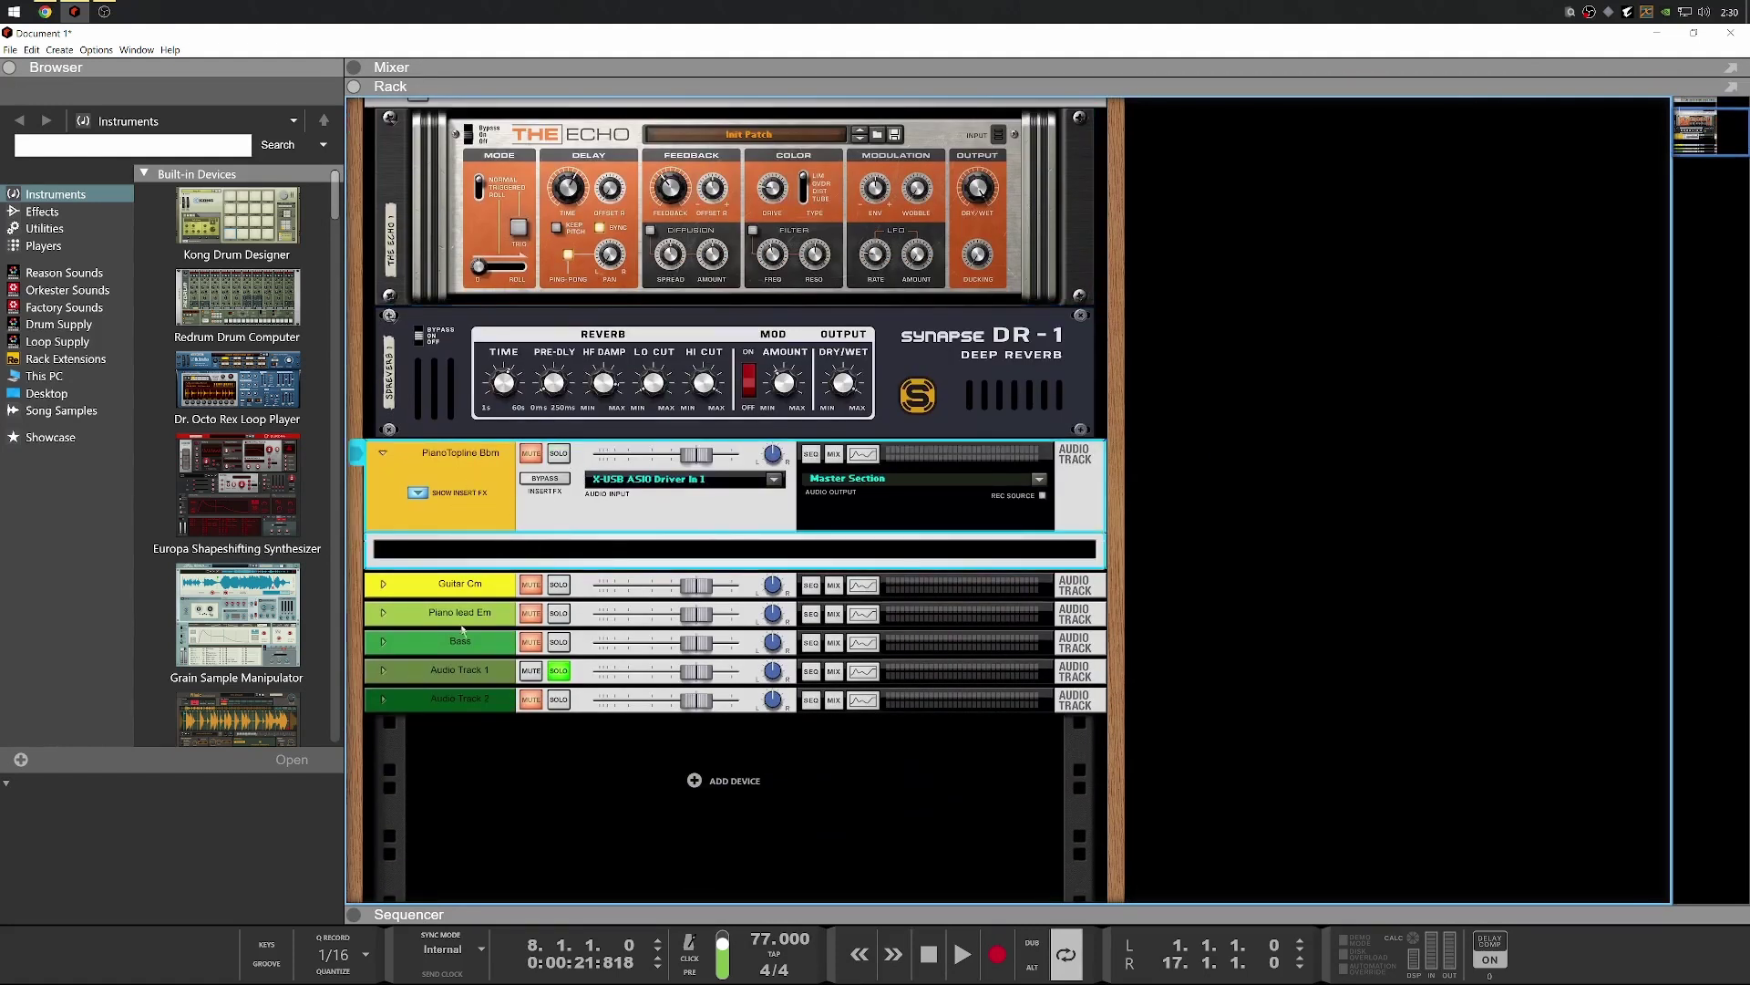
left_click_drag(461, 639, 454, 822)
Route the PianoTopline Bbm, Guitar Cm, Piano lead Em, Audio Track 1 and Audio Track 2 devices together to a new bus
left_click(466, 512)
left_click(470, 589, "shift")
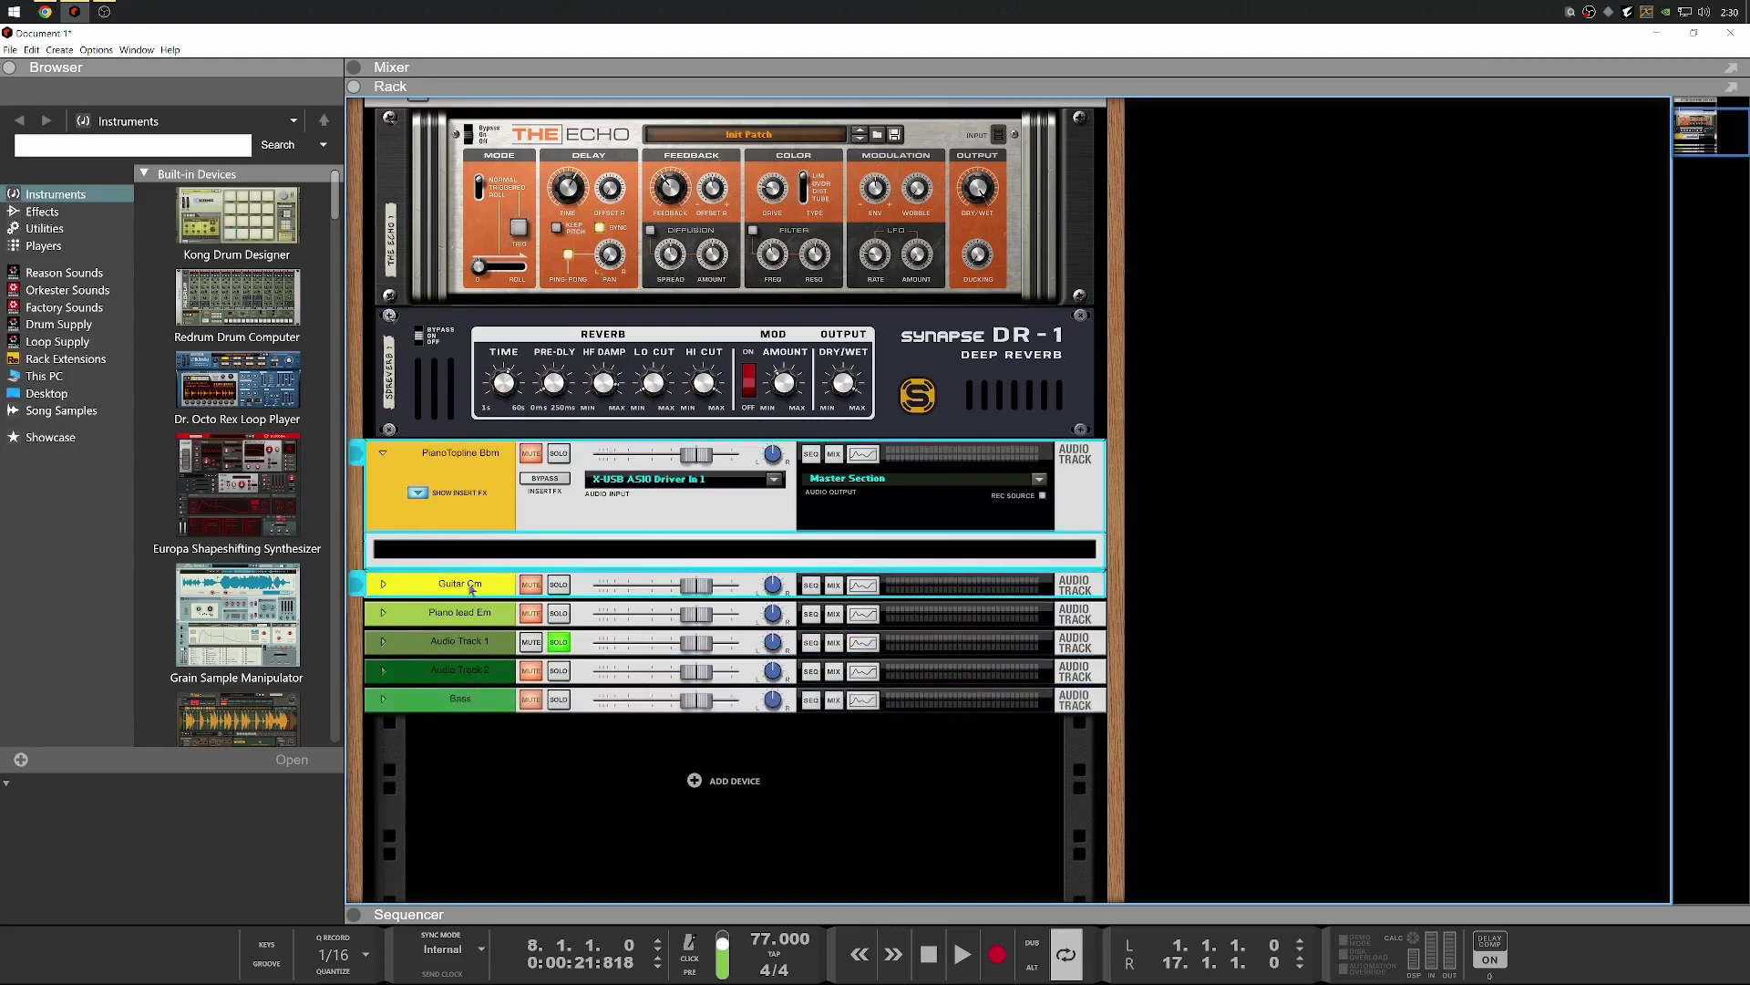
left_click(471, 613, "shift")
left_click(471, 643, "shift")
left_click(472, 671, "shift")
right_click(472, 480)
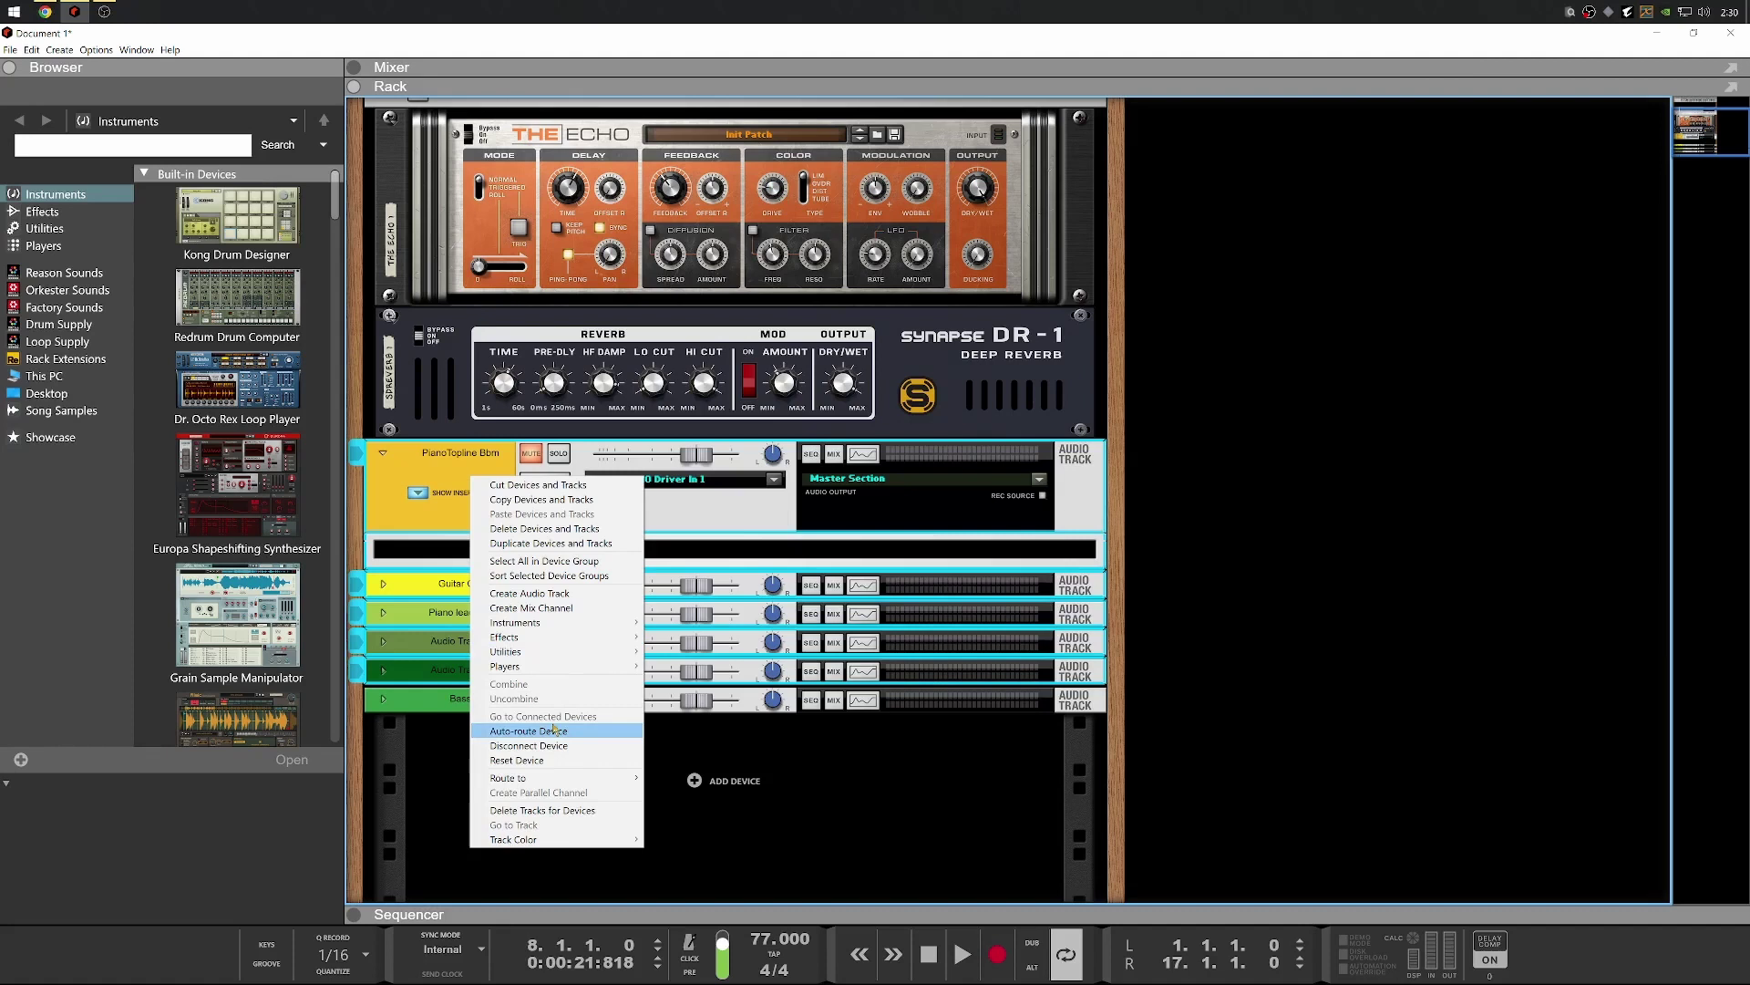
mouse_move(551, 777)
left_click(697, 778)
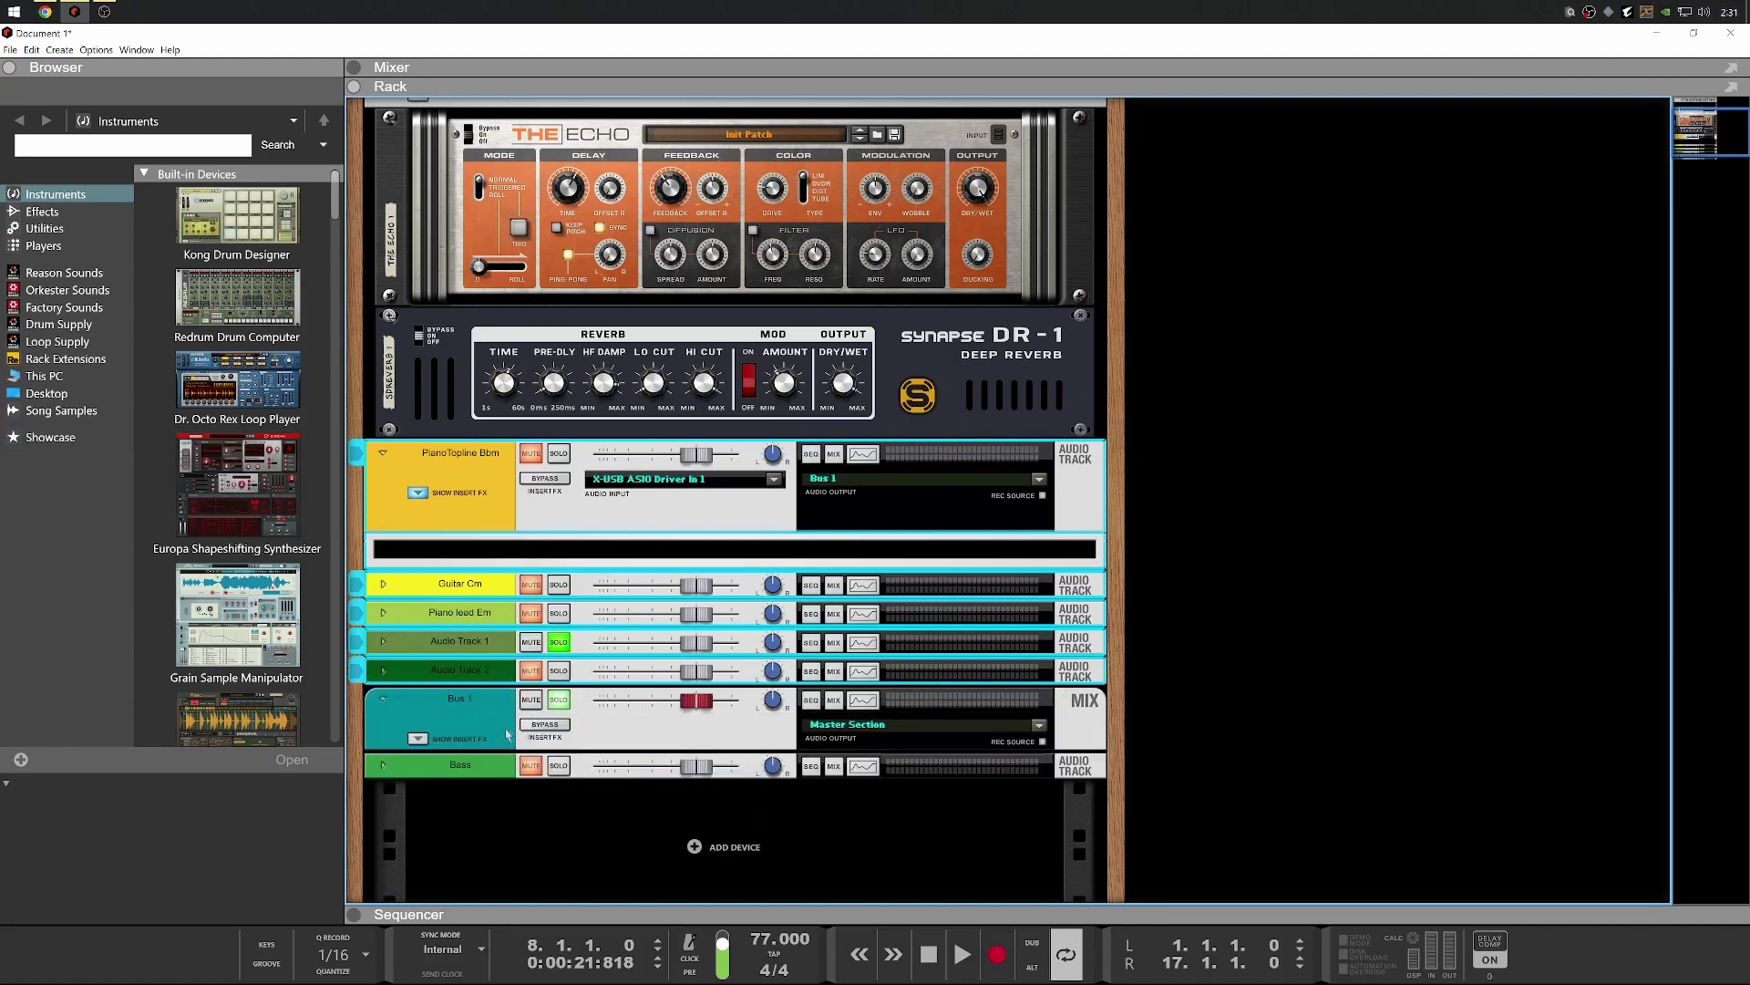
Show the insert effects area of Bus 1 and move the solo from Audio Track 1 to Bus 1
left_click(418, 739)
left_click(558, 642)
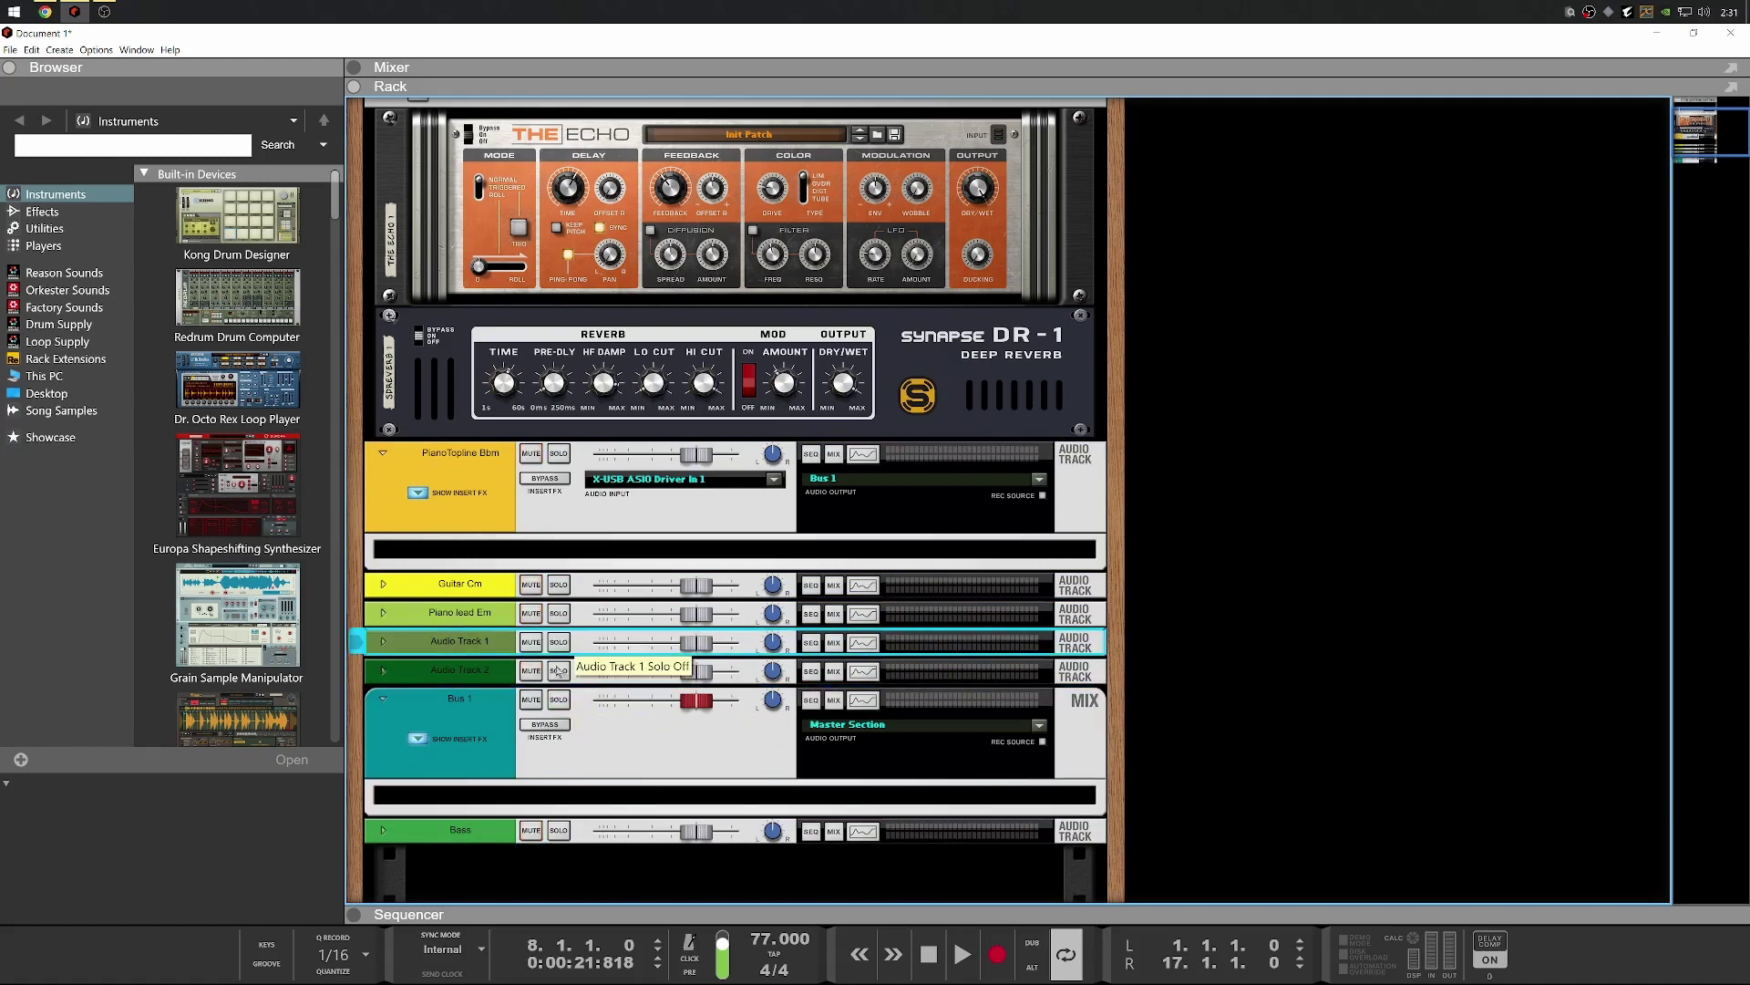
left_click(558, 699)
right_click(506, 800)
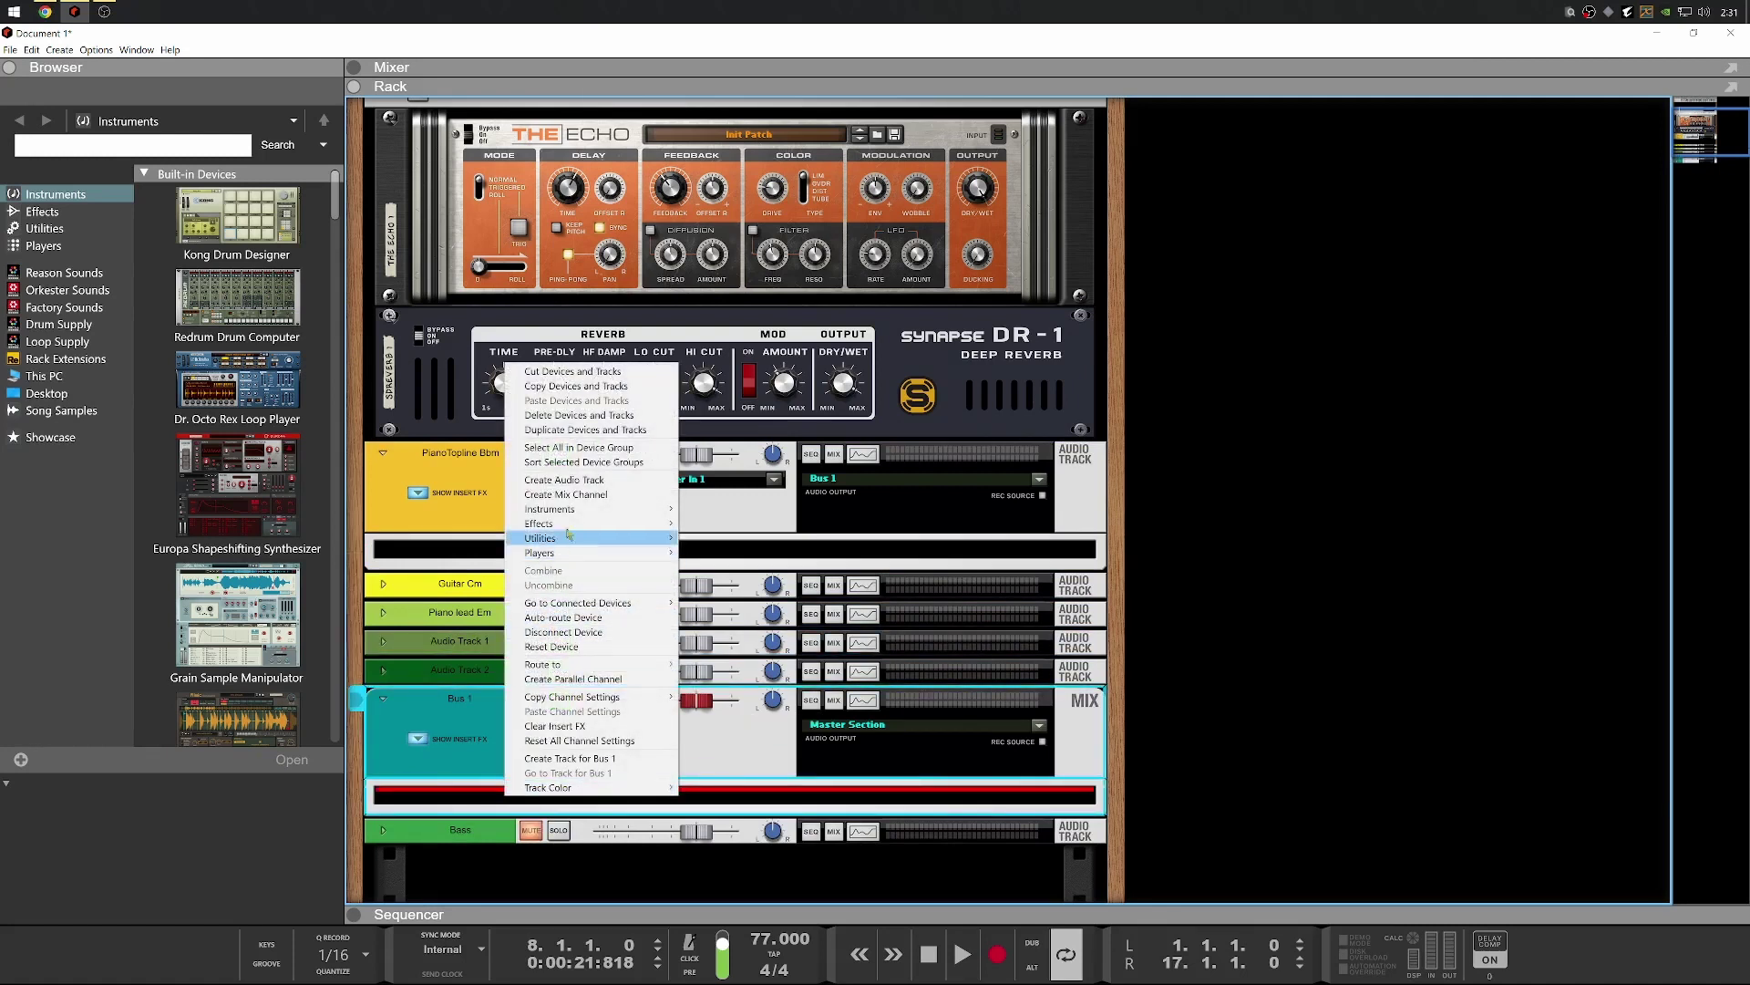
mouse_move(570, 525)
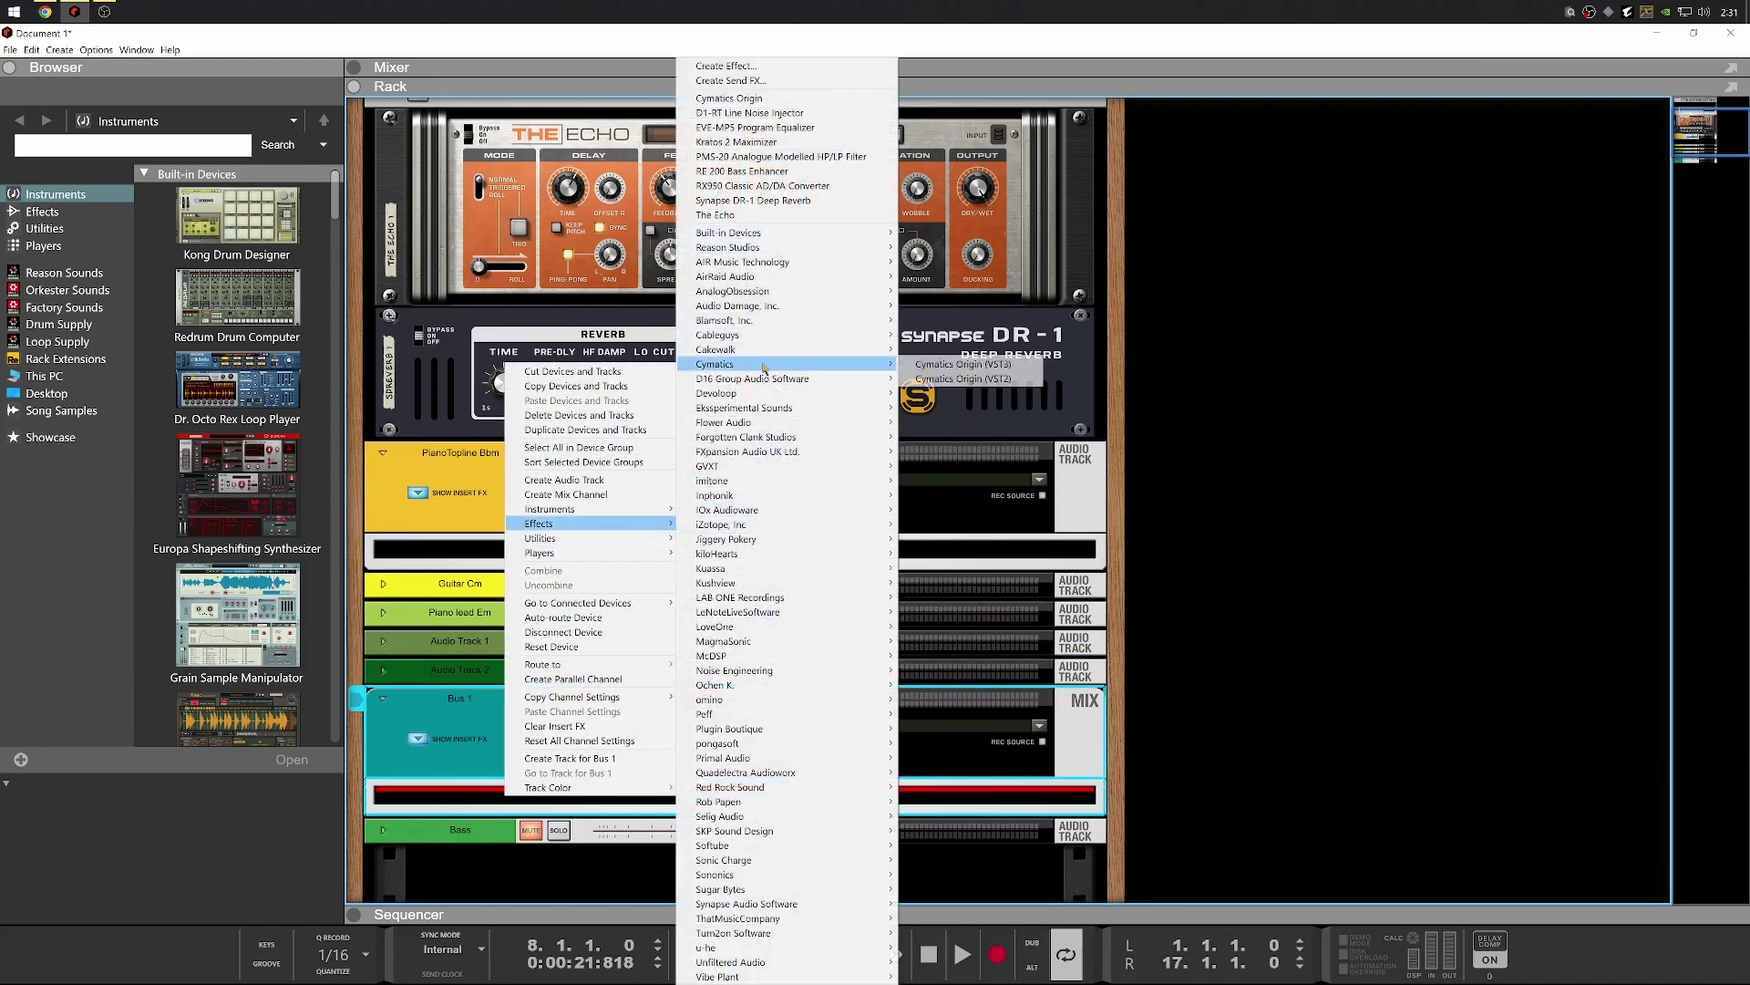
left_click(905, 373)
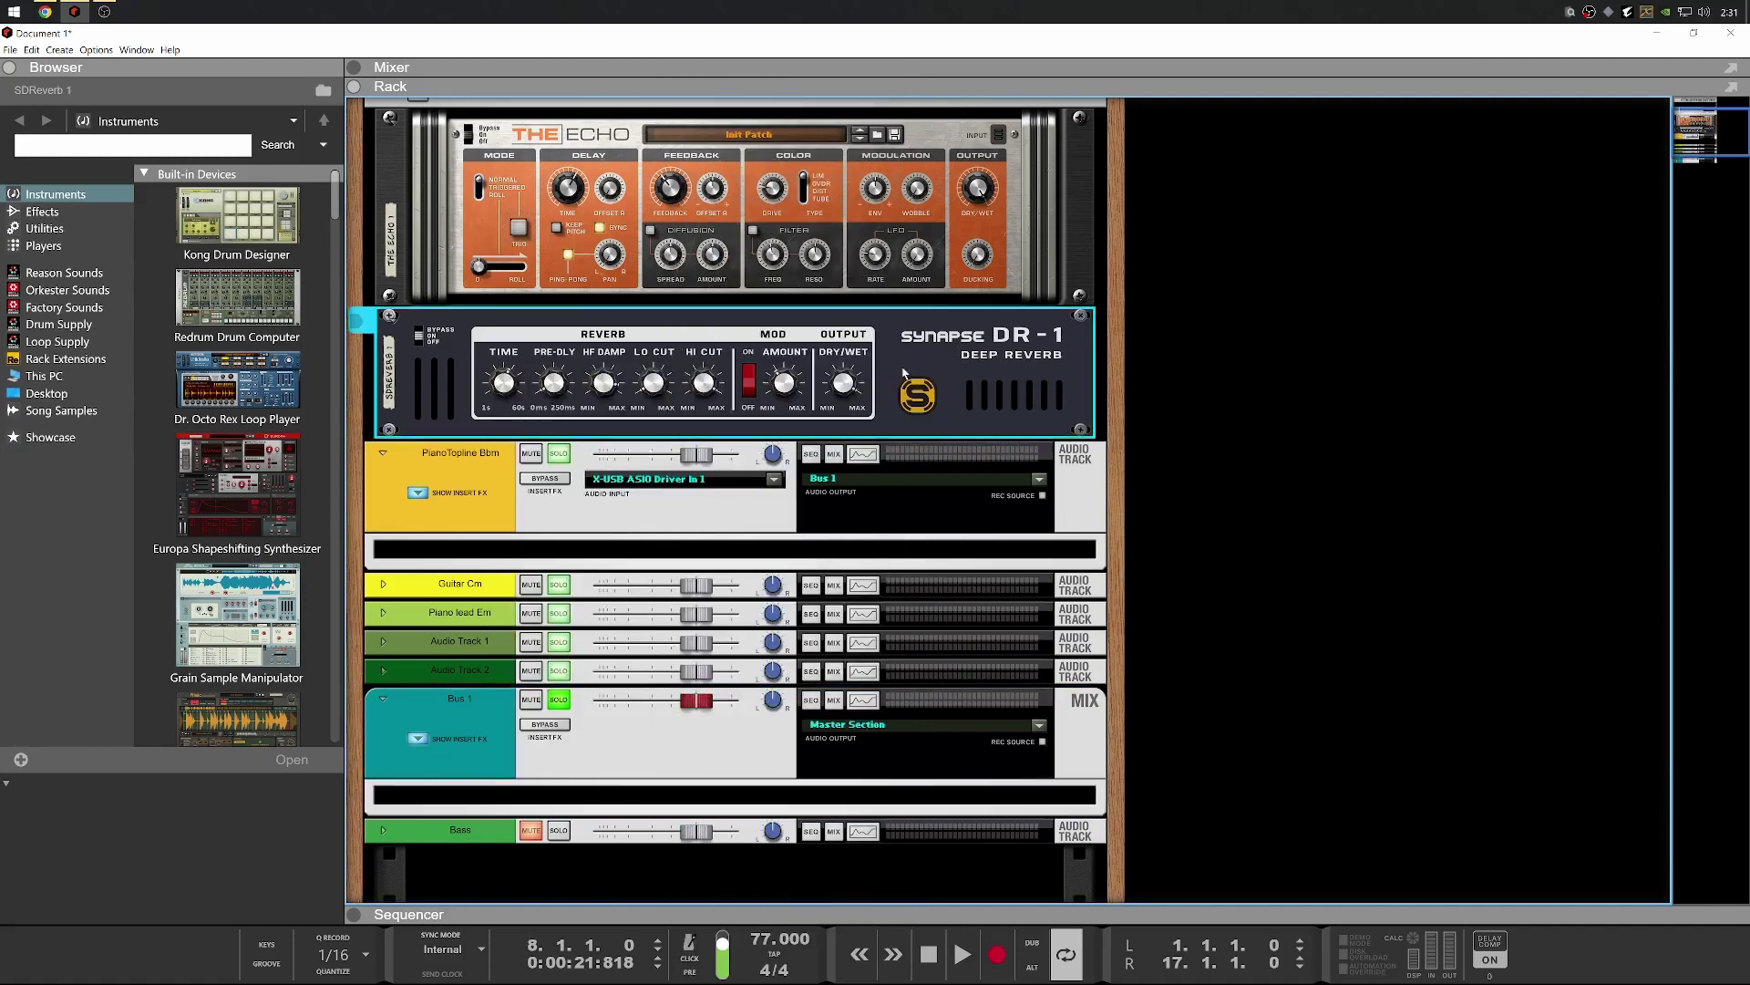
Add Cymatics Origin as an insert effect on Bus 1 and start playback
right_click(513, 798)
mouse_move(583, 519)
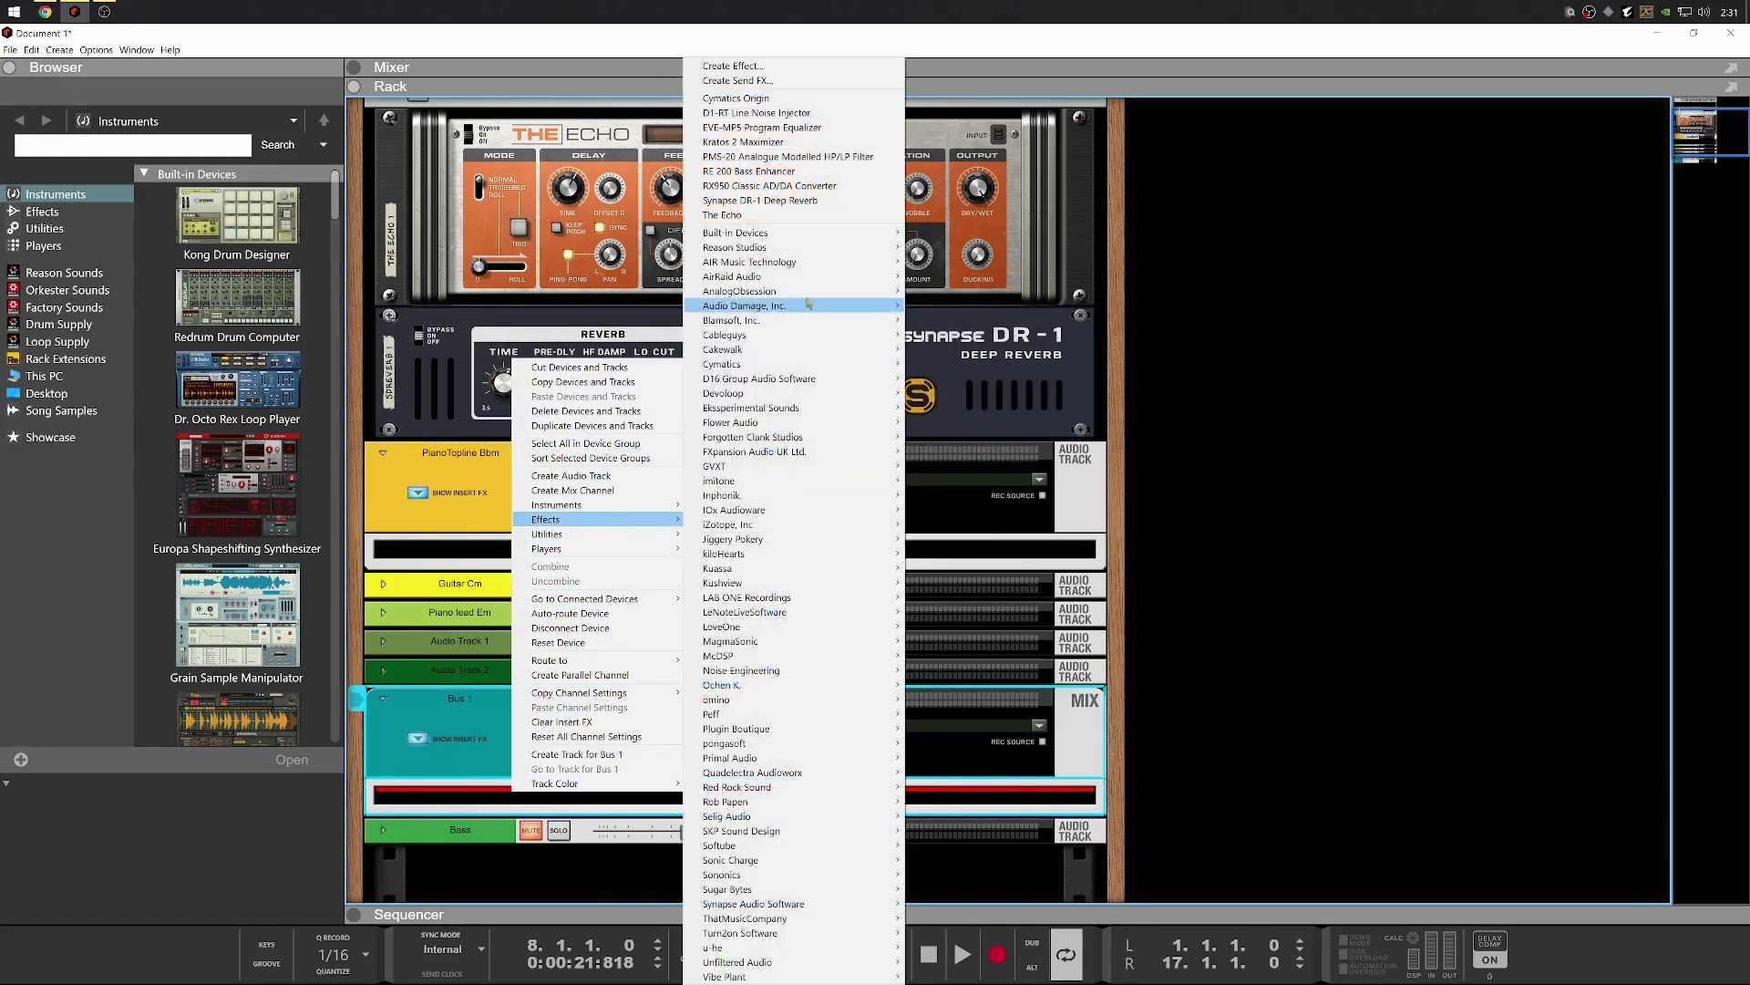
left_click(791, 99)
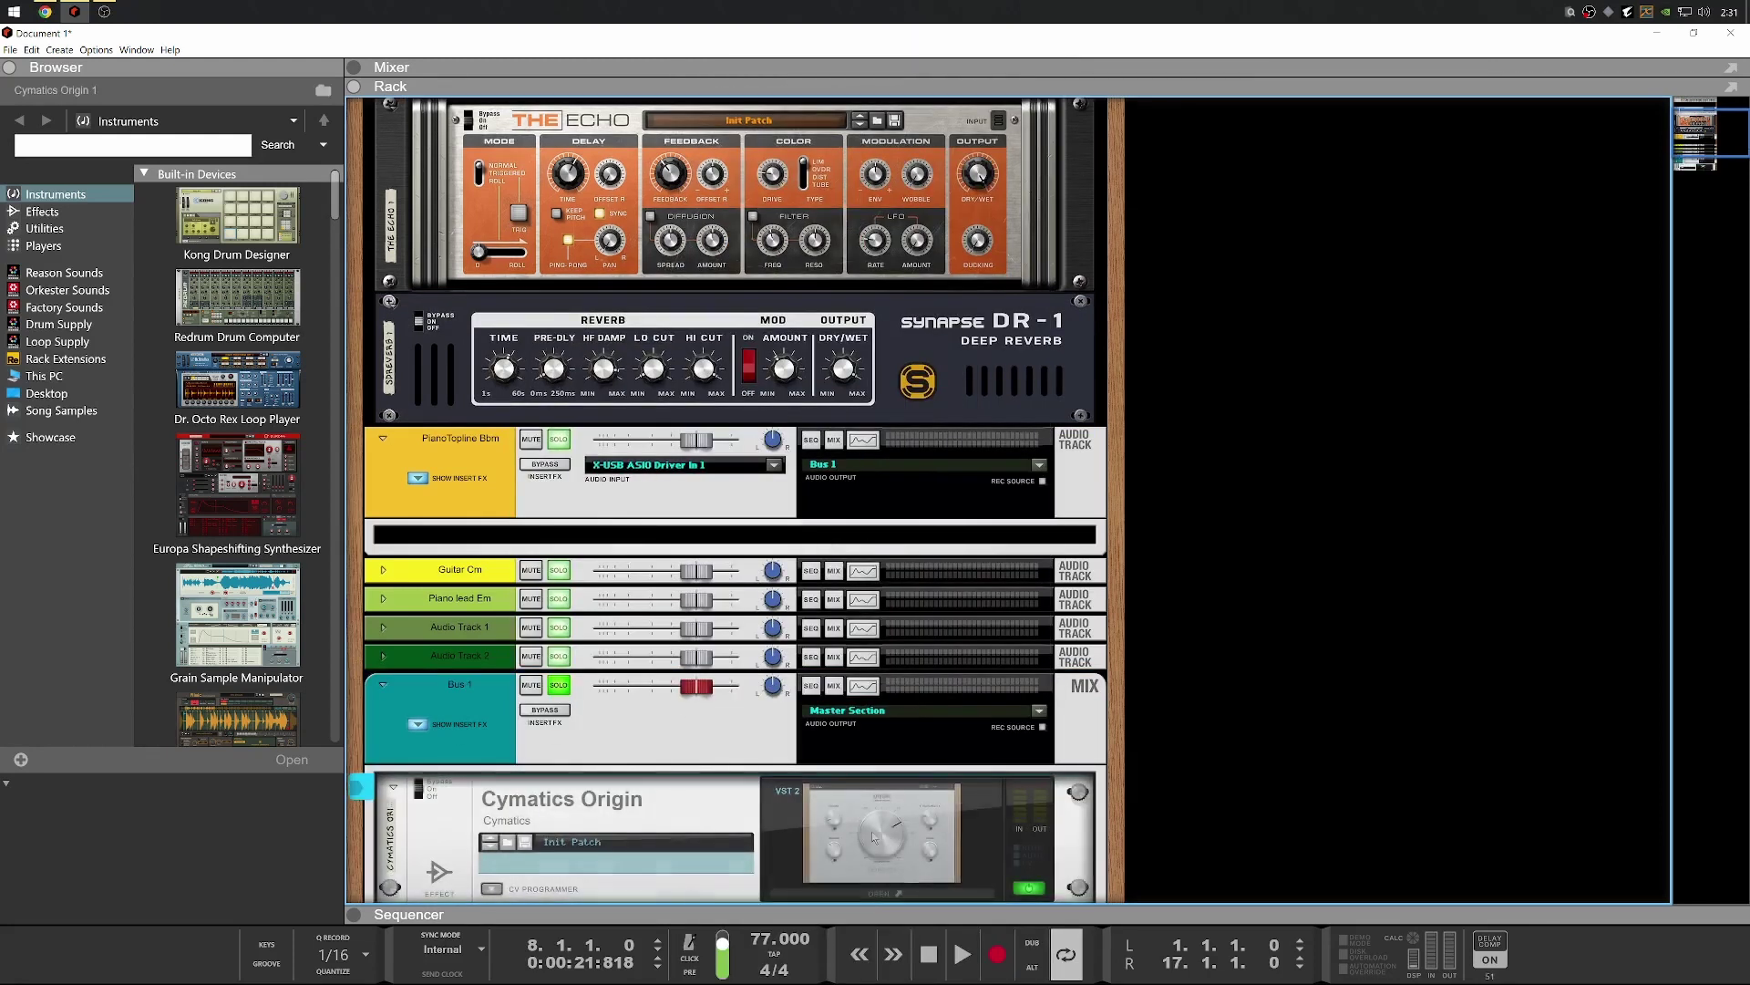
key("space")
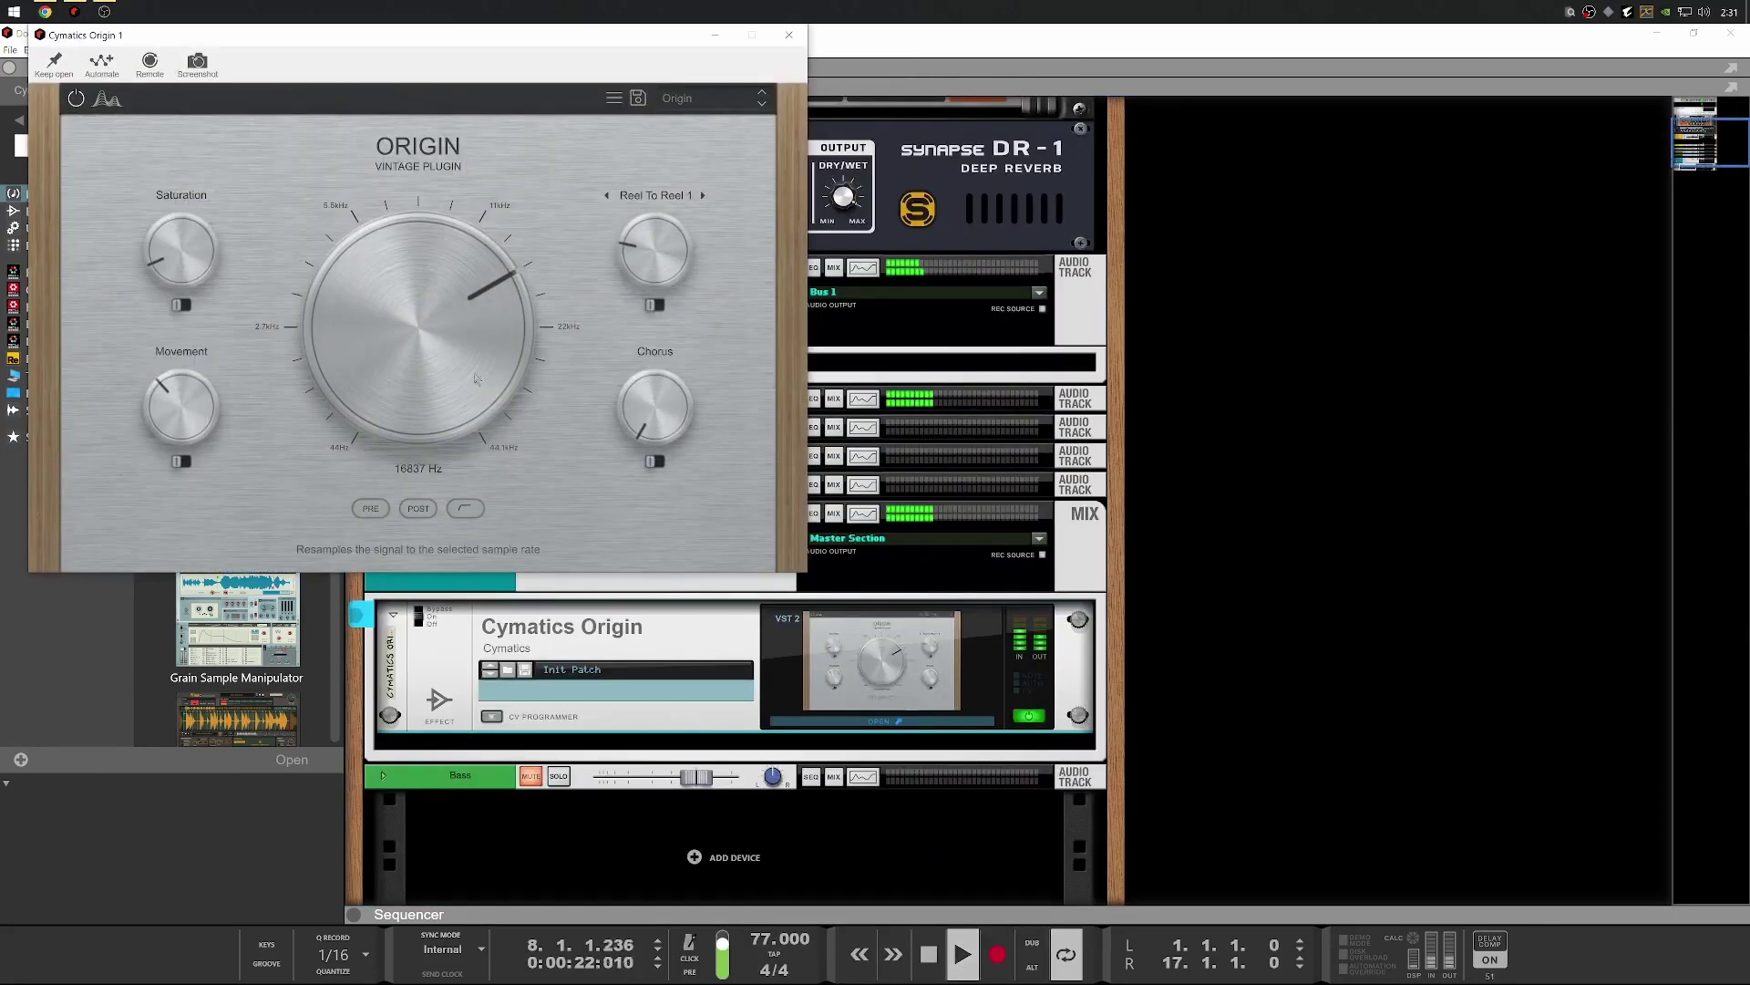
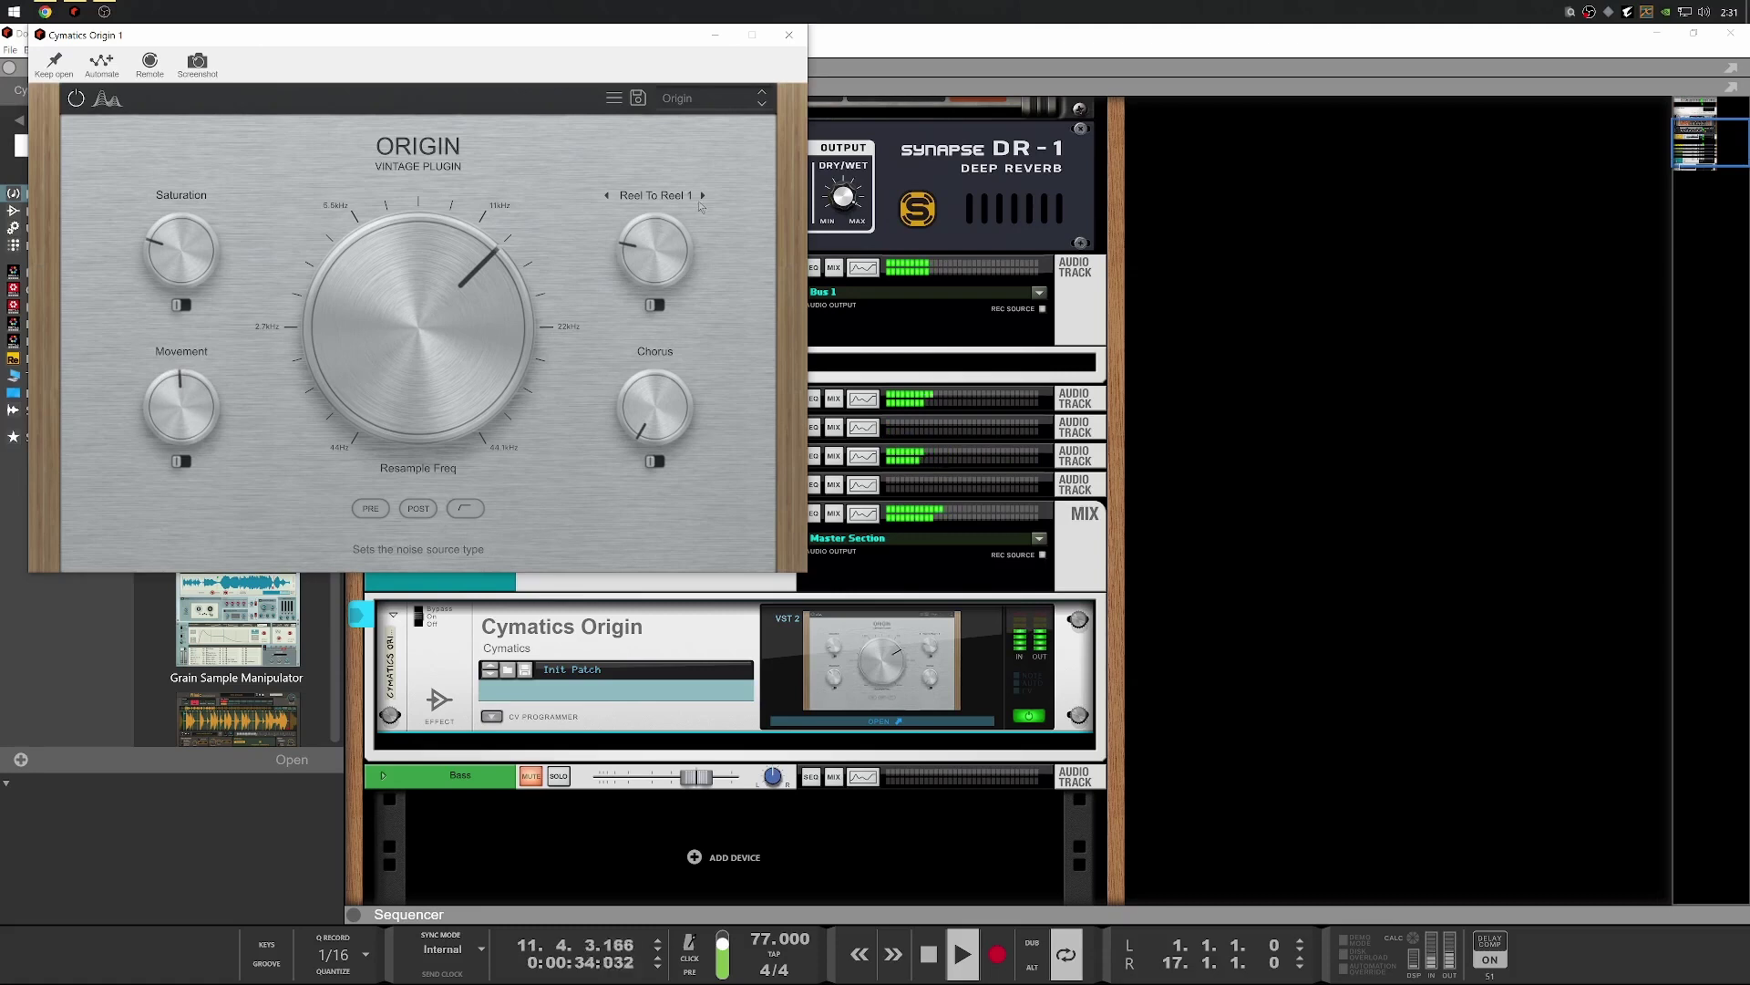
Set Cymatics Origin's noise type to Vinyl 3, raise its noise amount, adjust Resample Freq to 13317 Hz, and close the plugin window
left_click(701, 206)
left_click(683, 405)
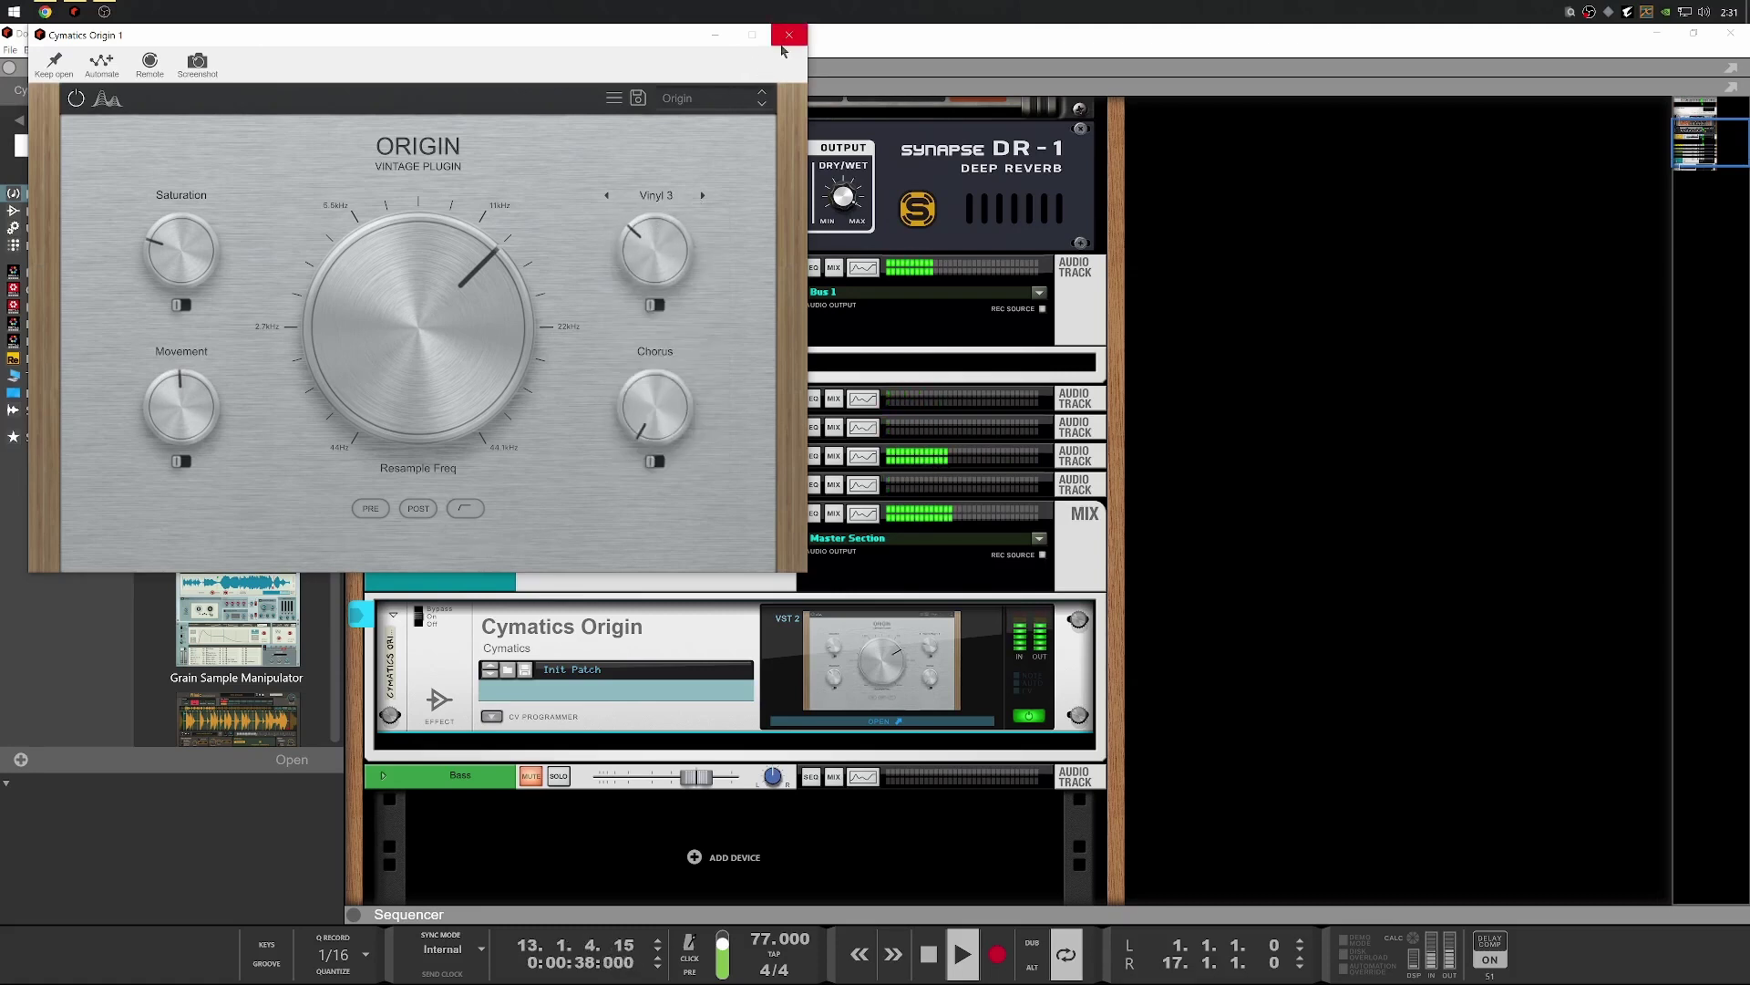
left_click_drag(413, 279, 412, 289)
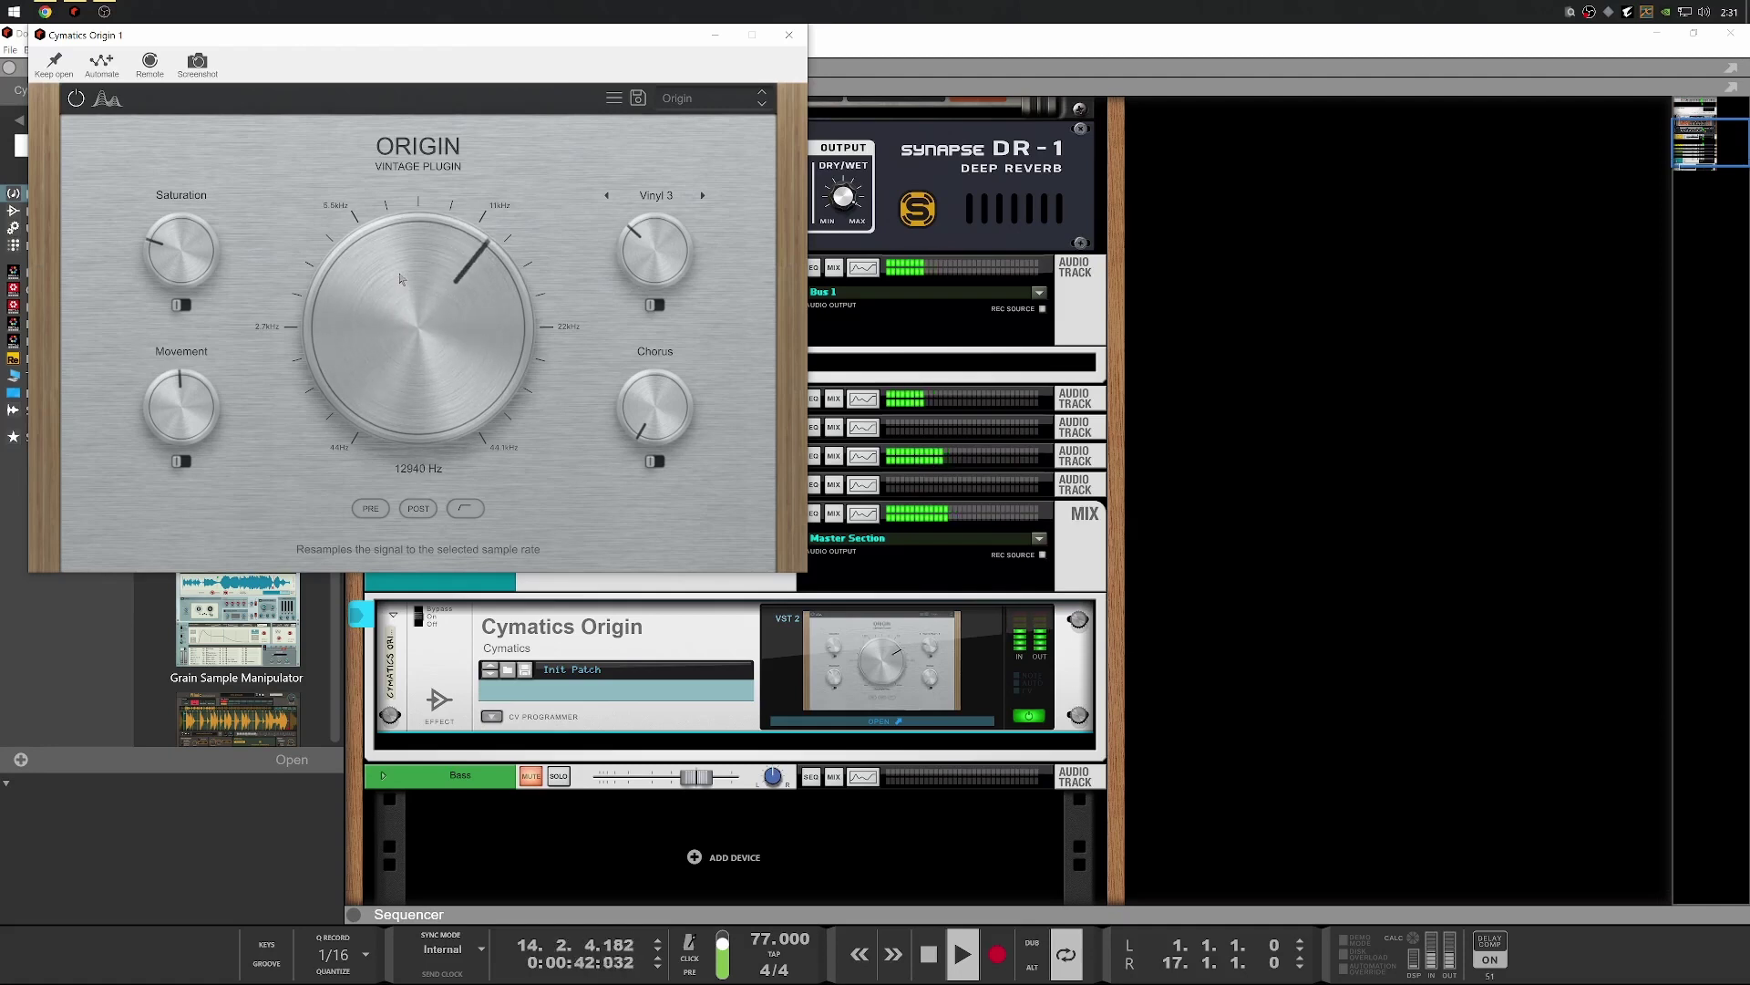
left_click_drag(394, 267, 408, 254)
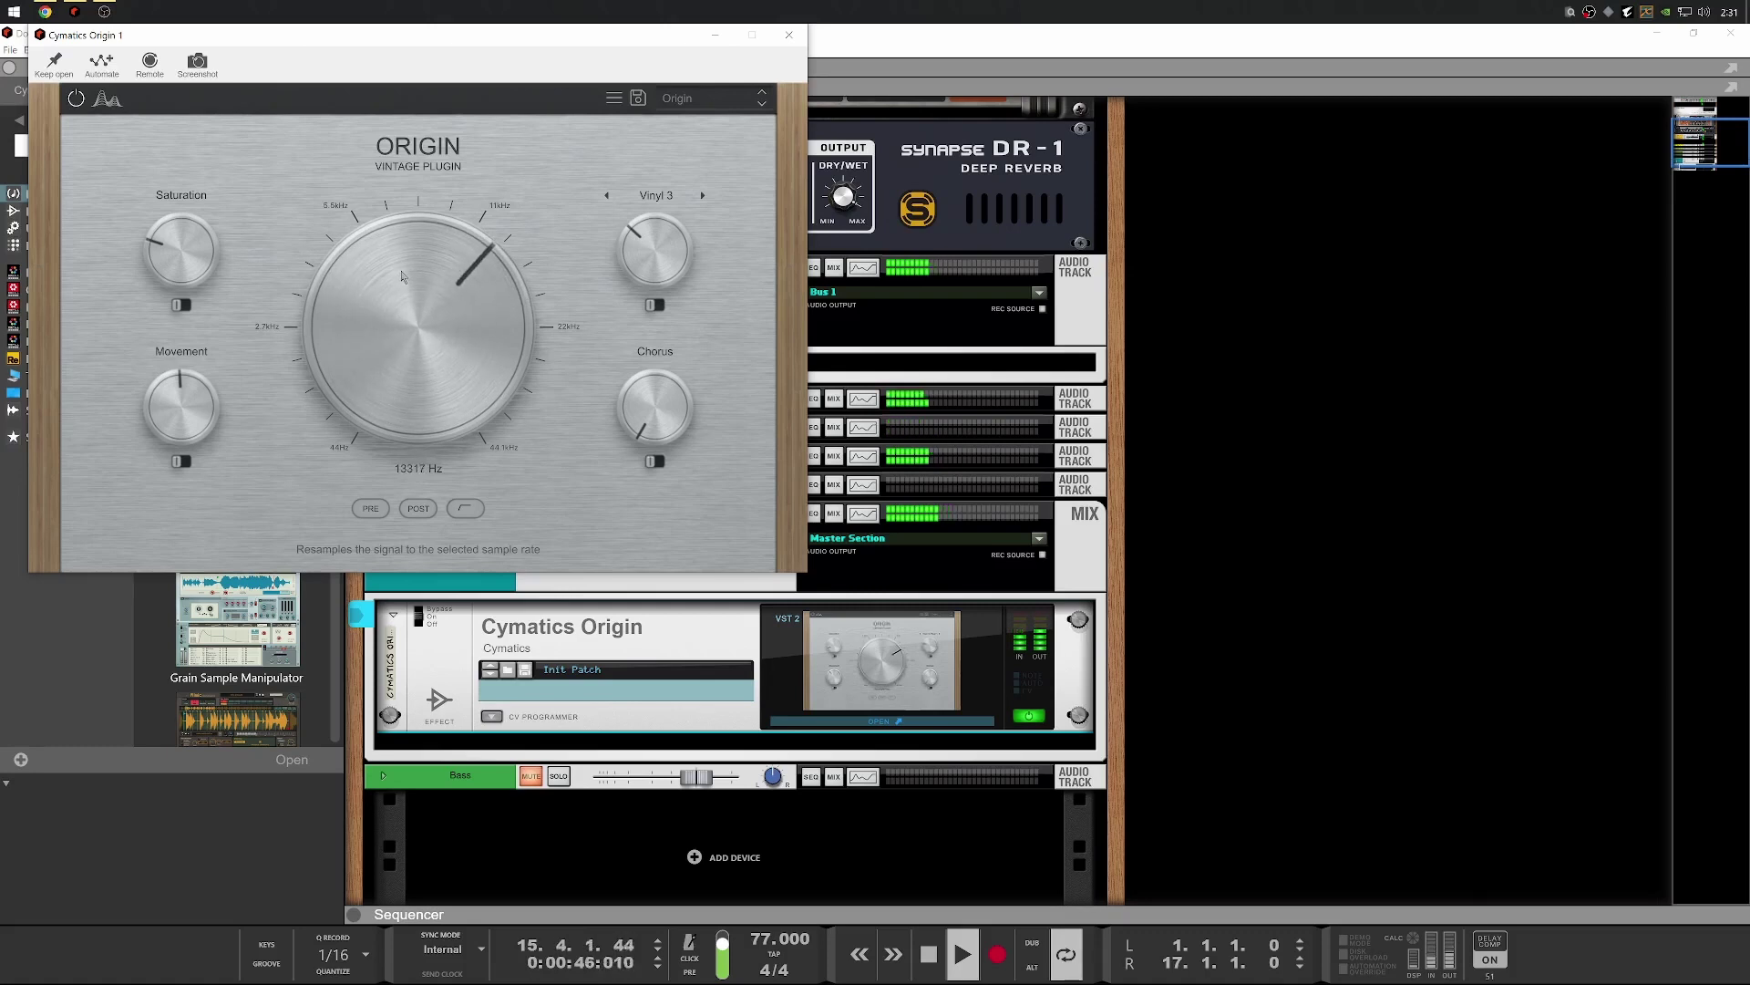
left_click(788, 37)
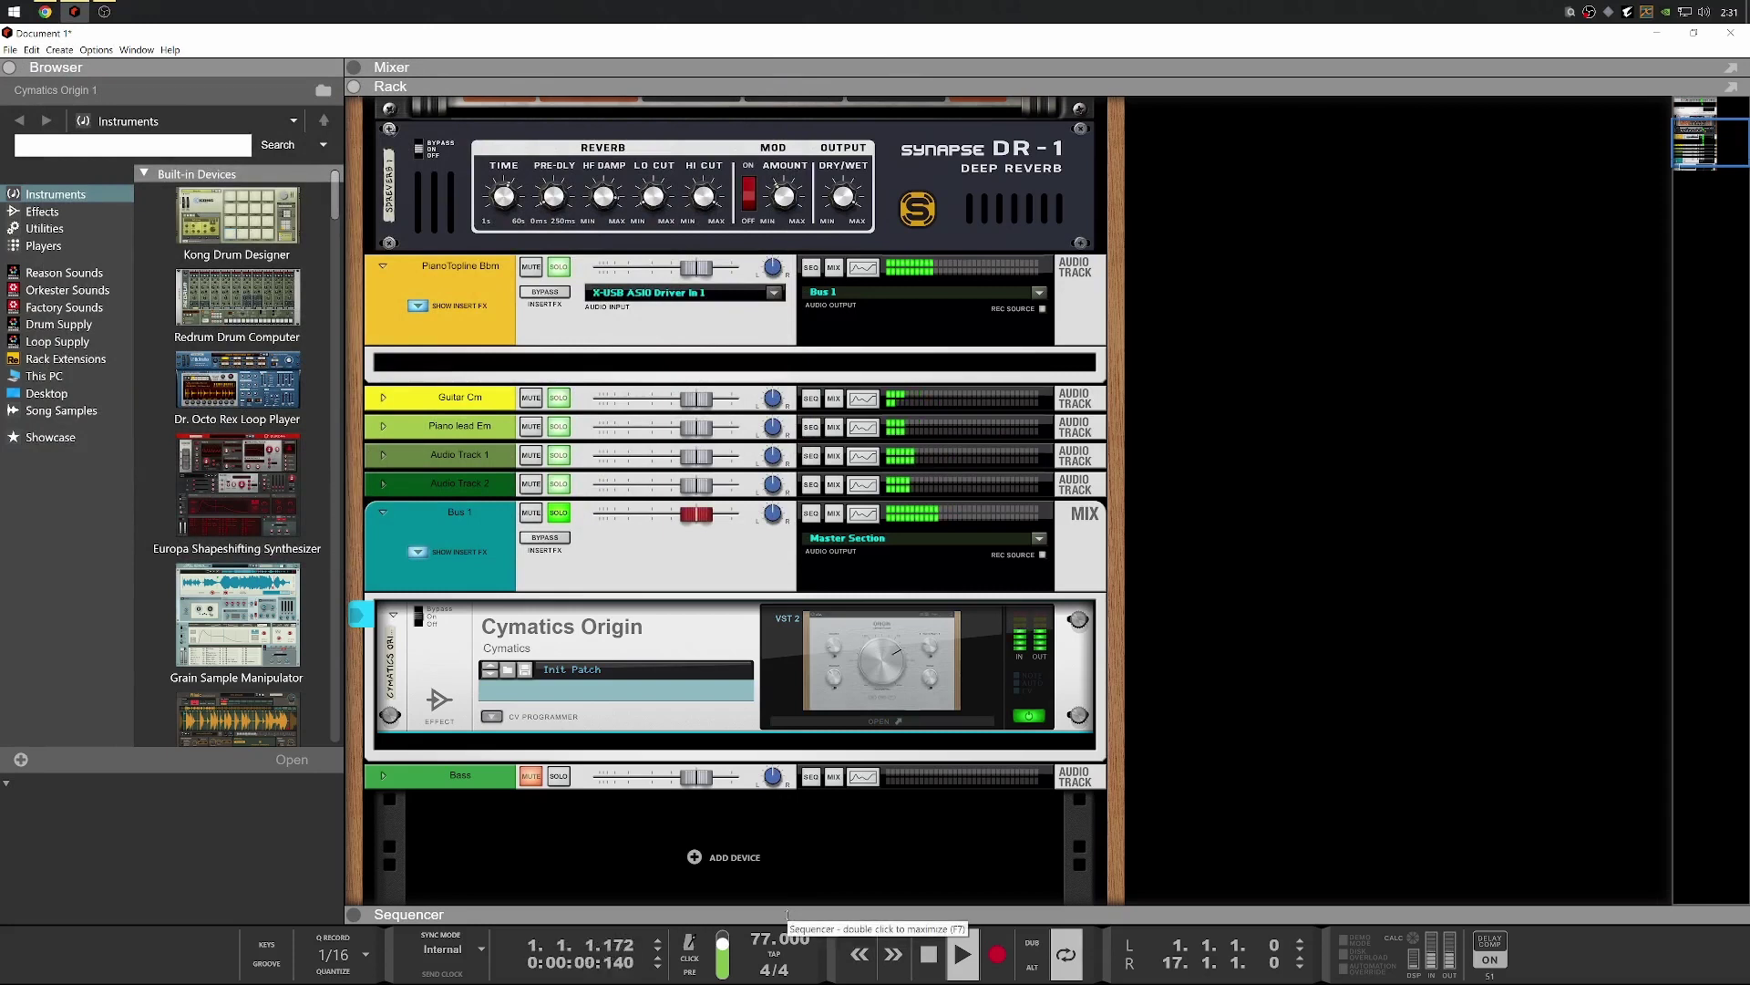
Stop playback, show the full sequencer, and transpose all the Audio Track 1 clips from bar 8 onward to -9
key("space")
left_click_drag(787, 914, 848, 98)
left_click_drag(1202, 832, 974, 781)
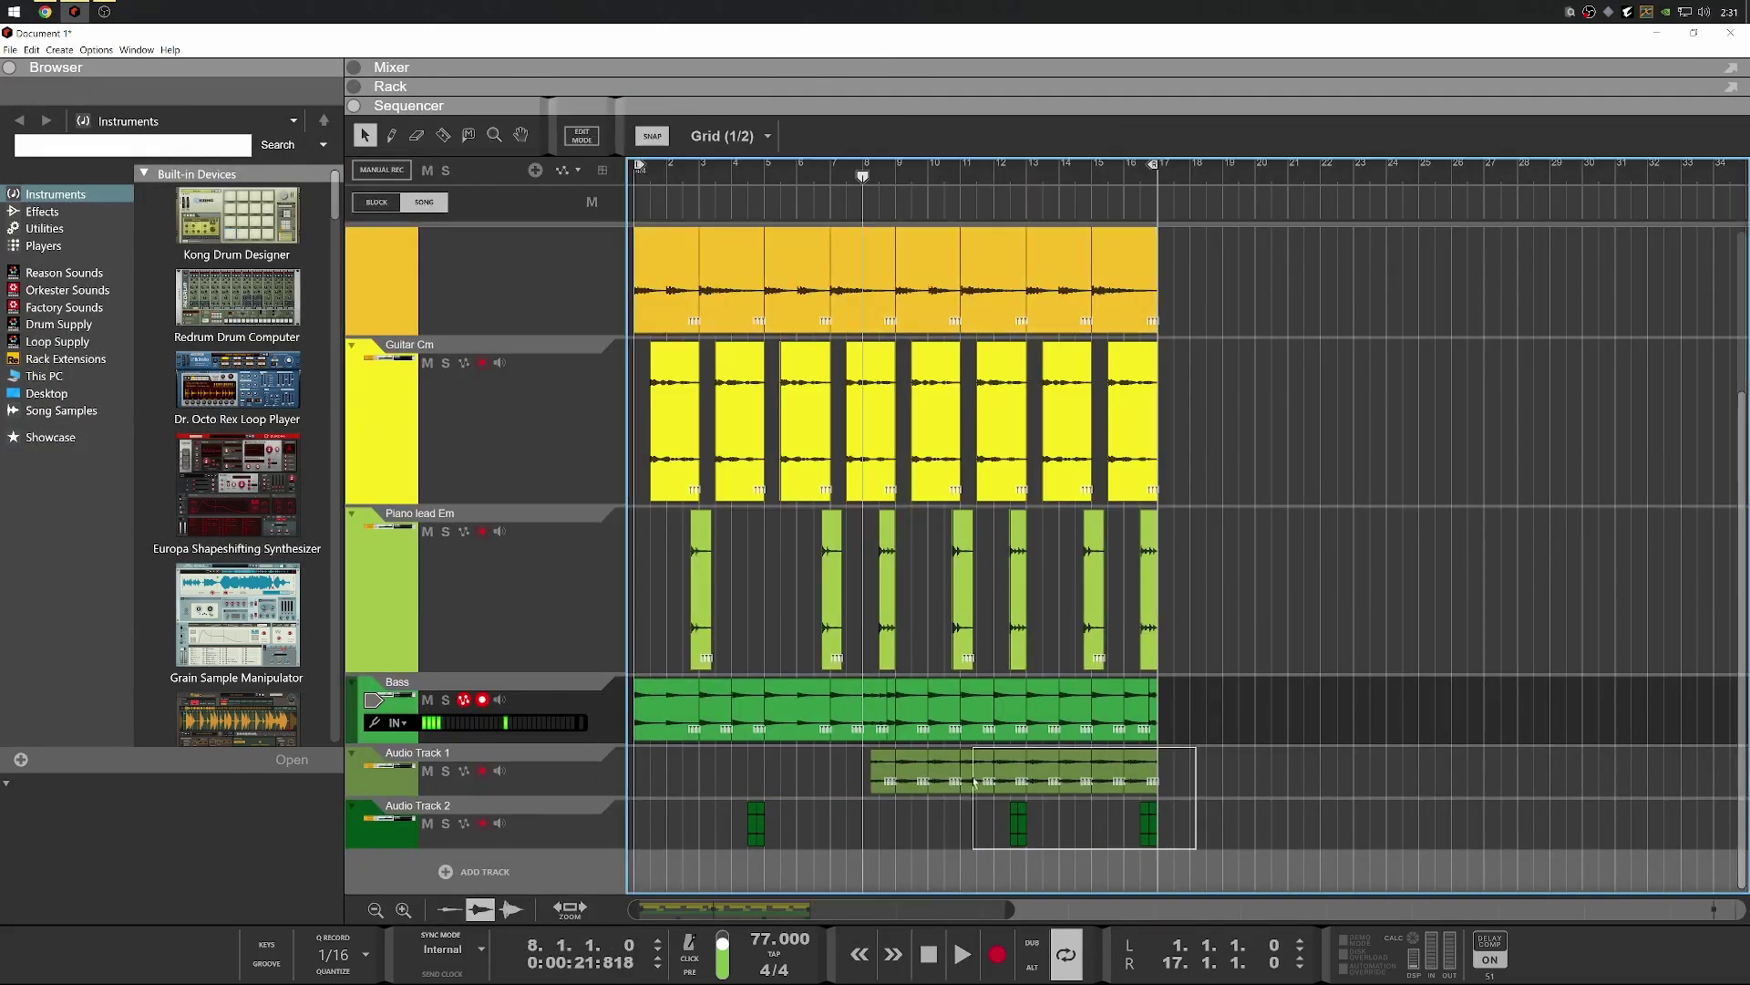
left_click_drag(1238, 814, 910, 723)
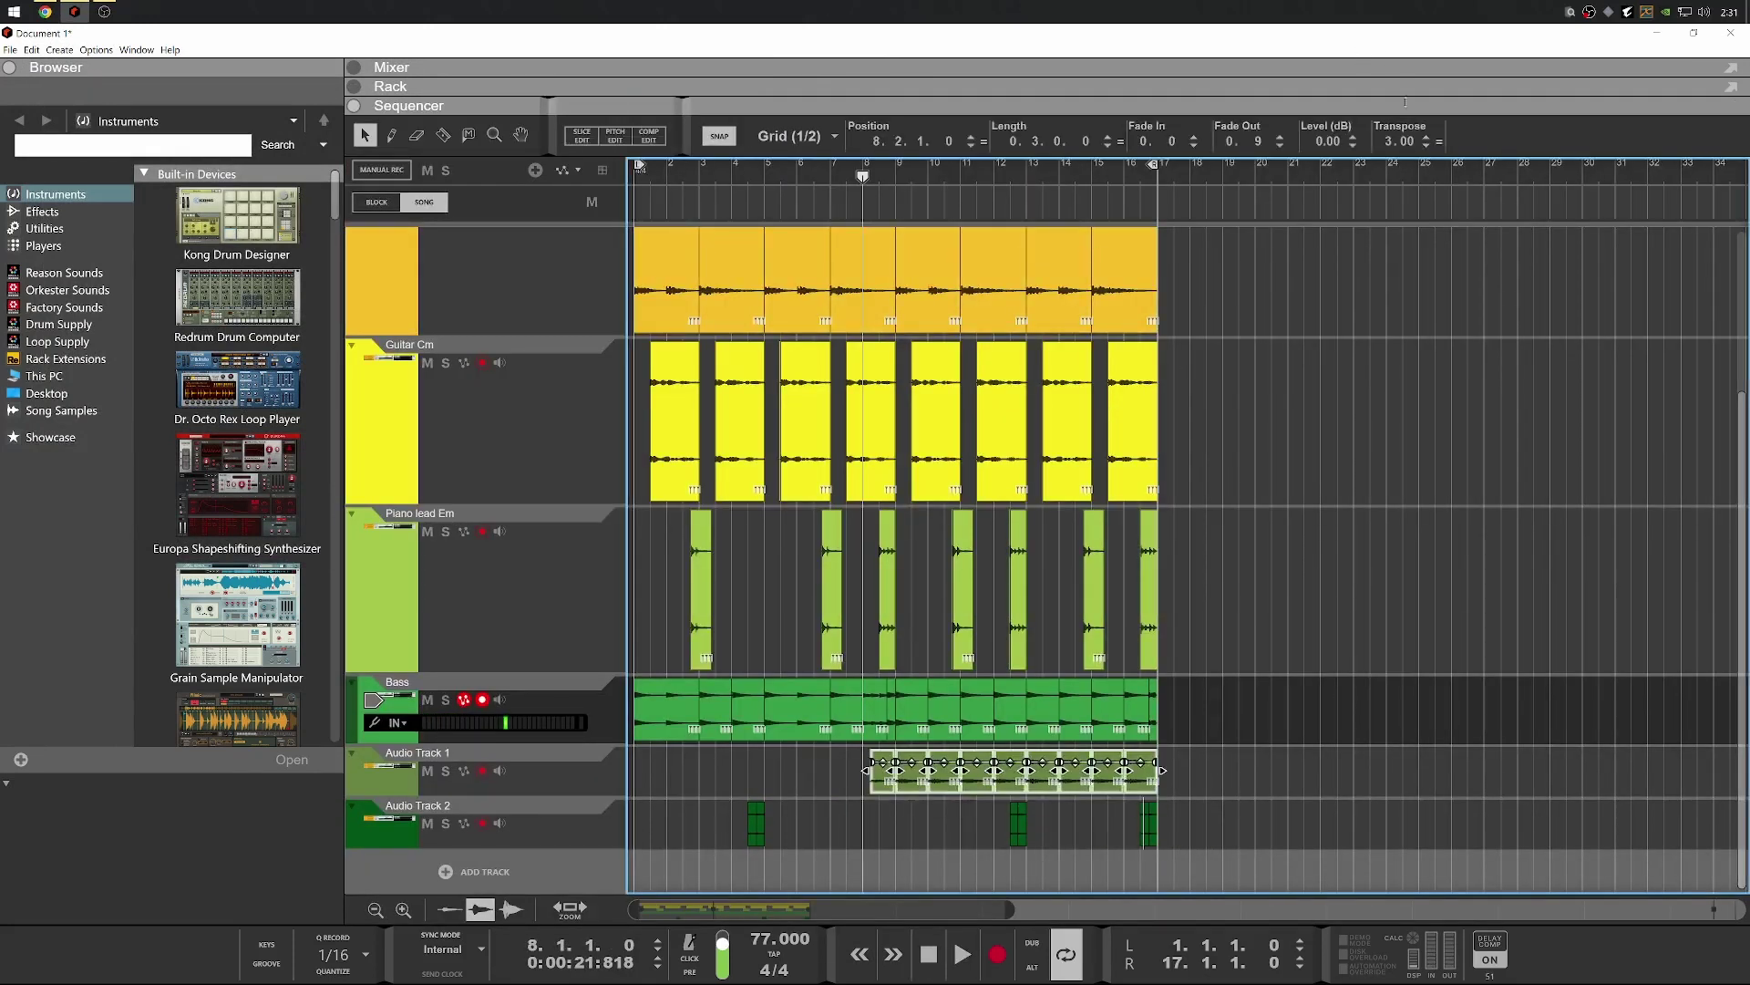
double_click(1387, 143)
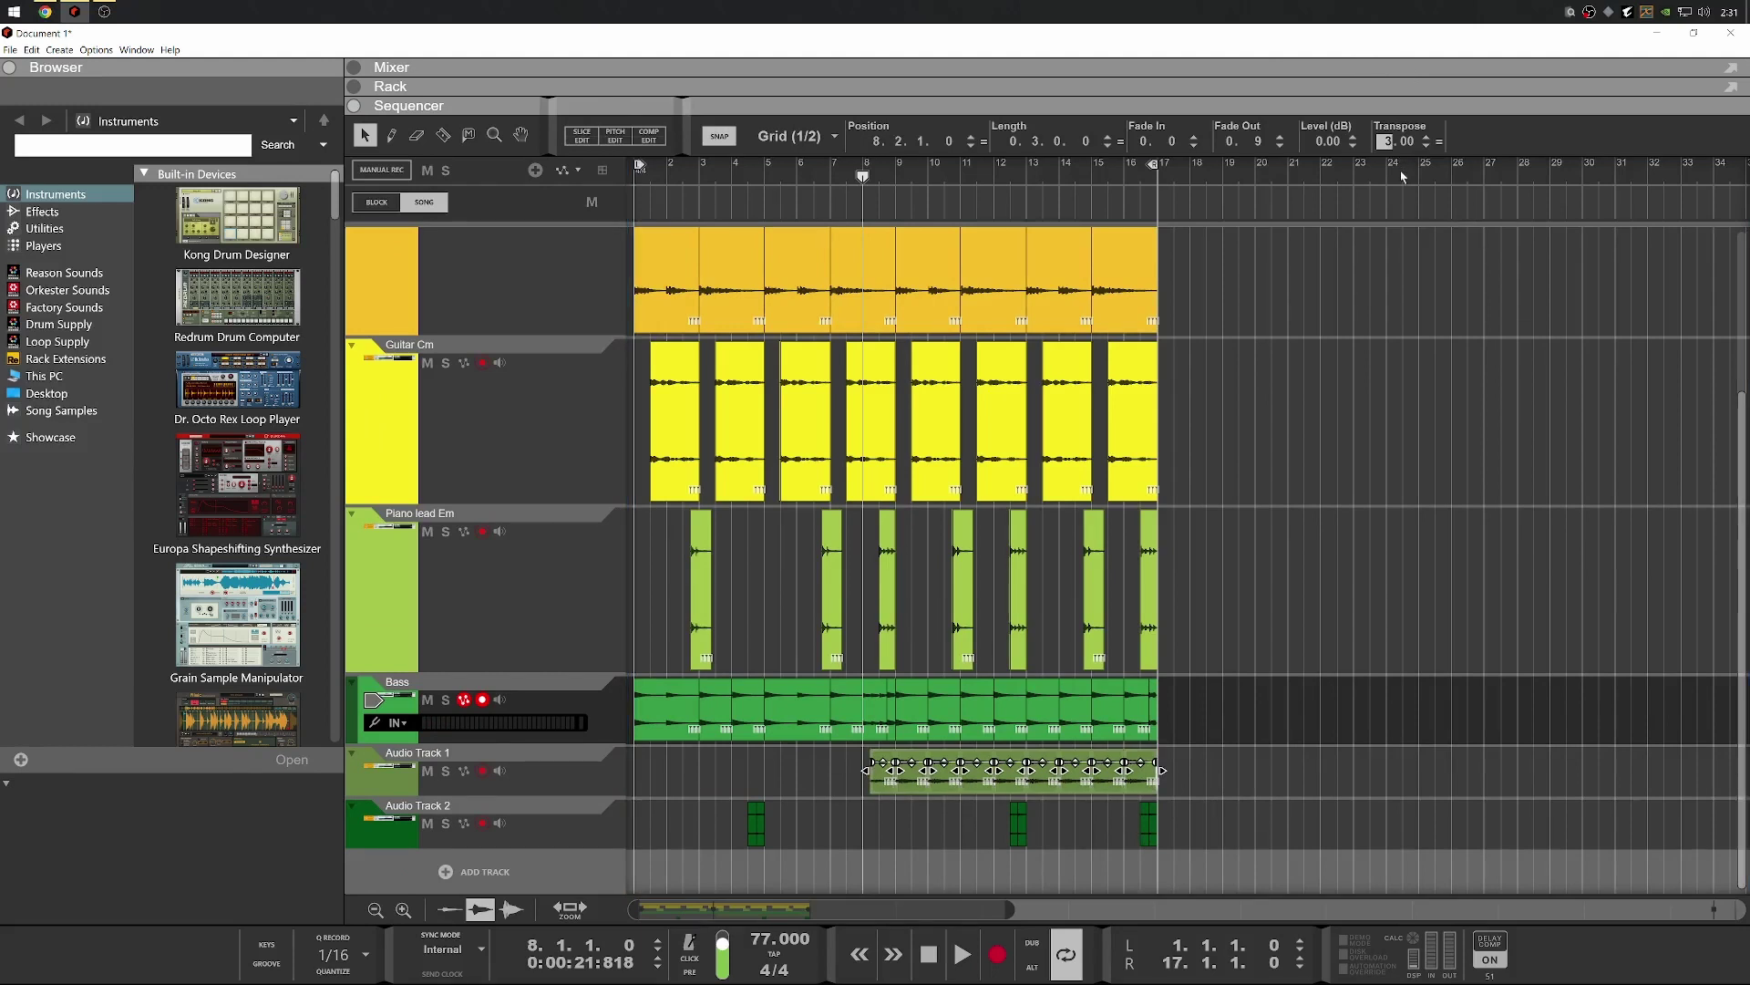
type("-9")
key("Return")
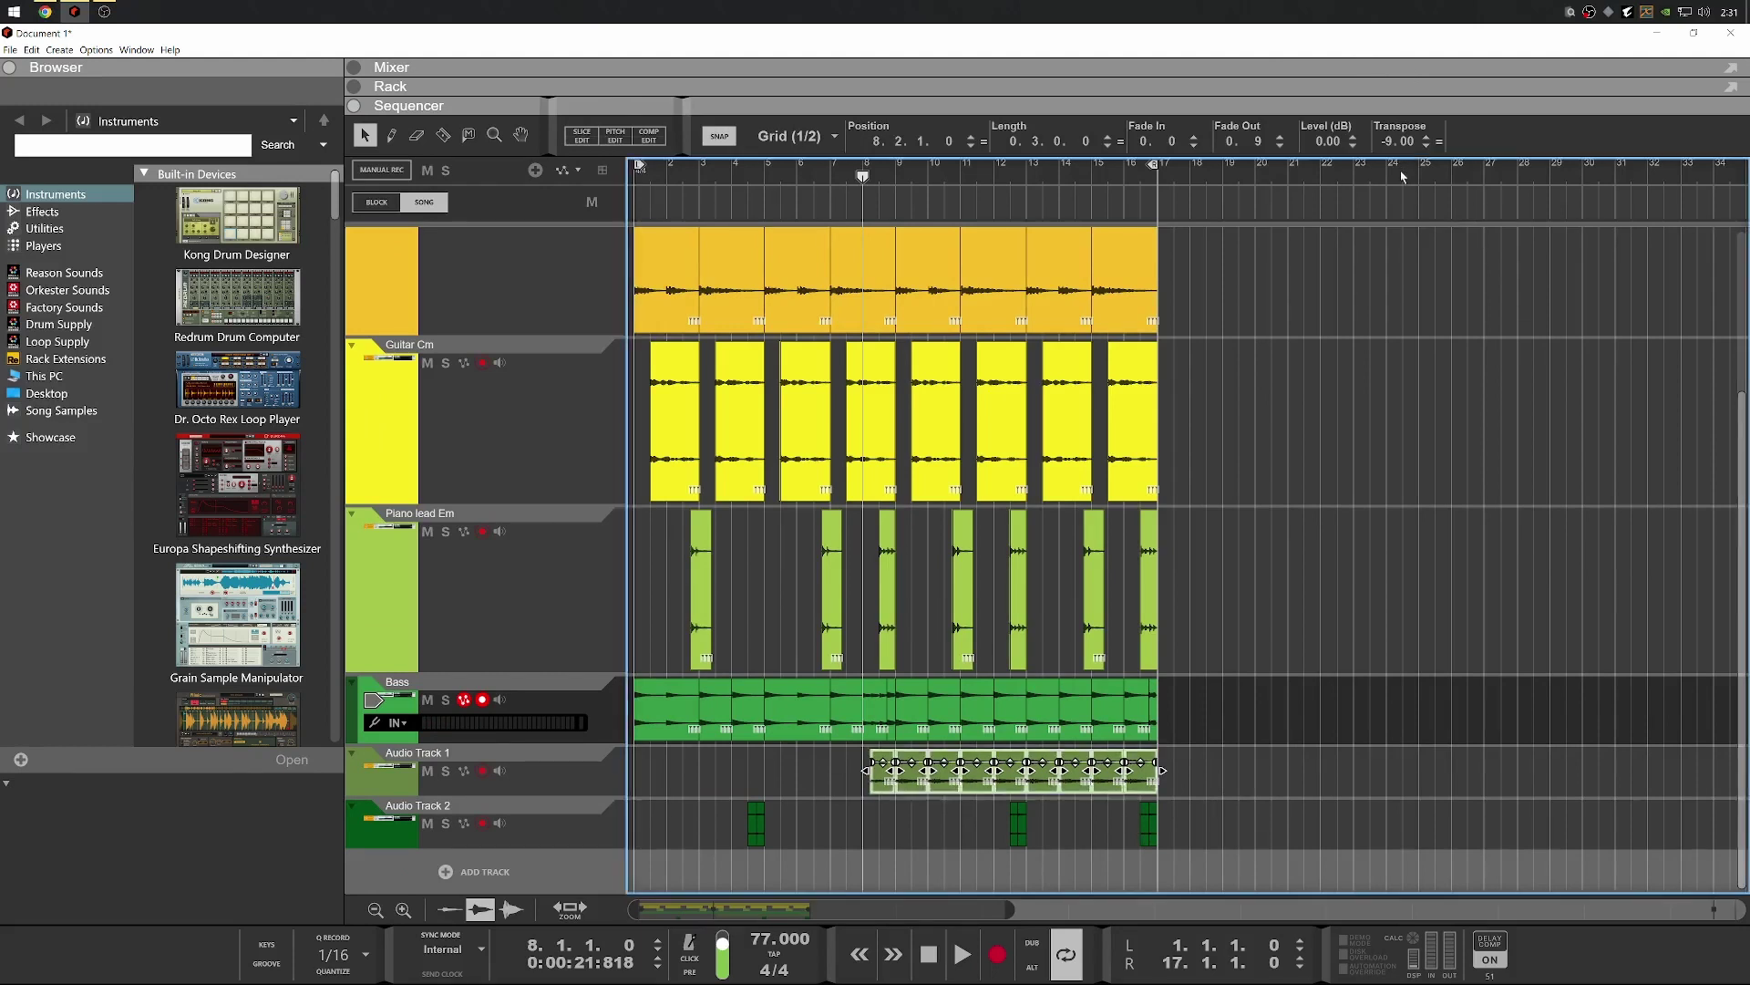
Play the loop from bar 8 and listen to the transposed Audio Track 1 clips against the other tracks
key("space")
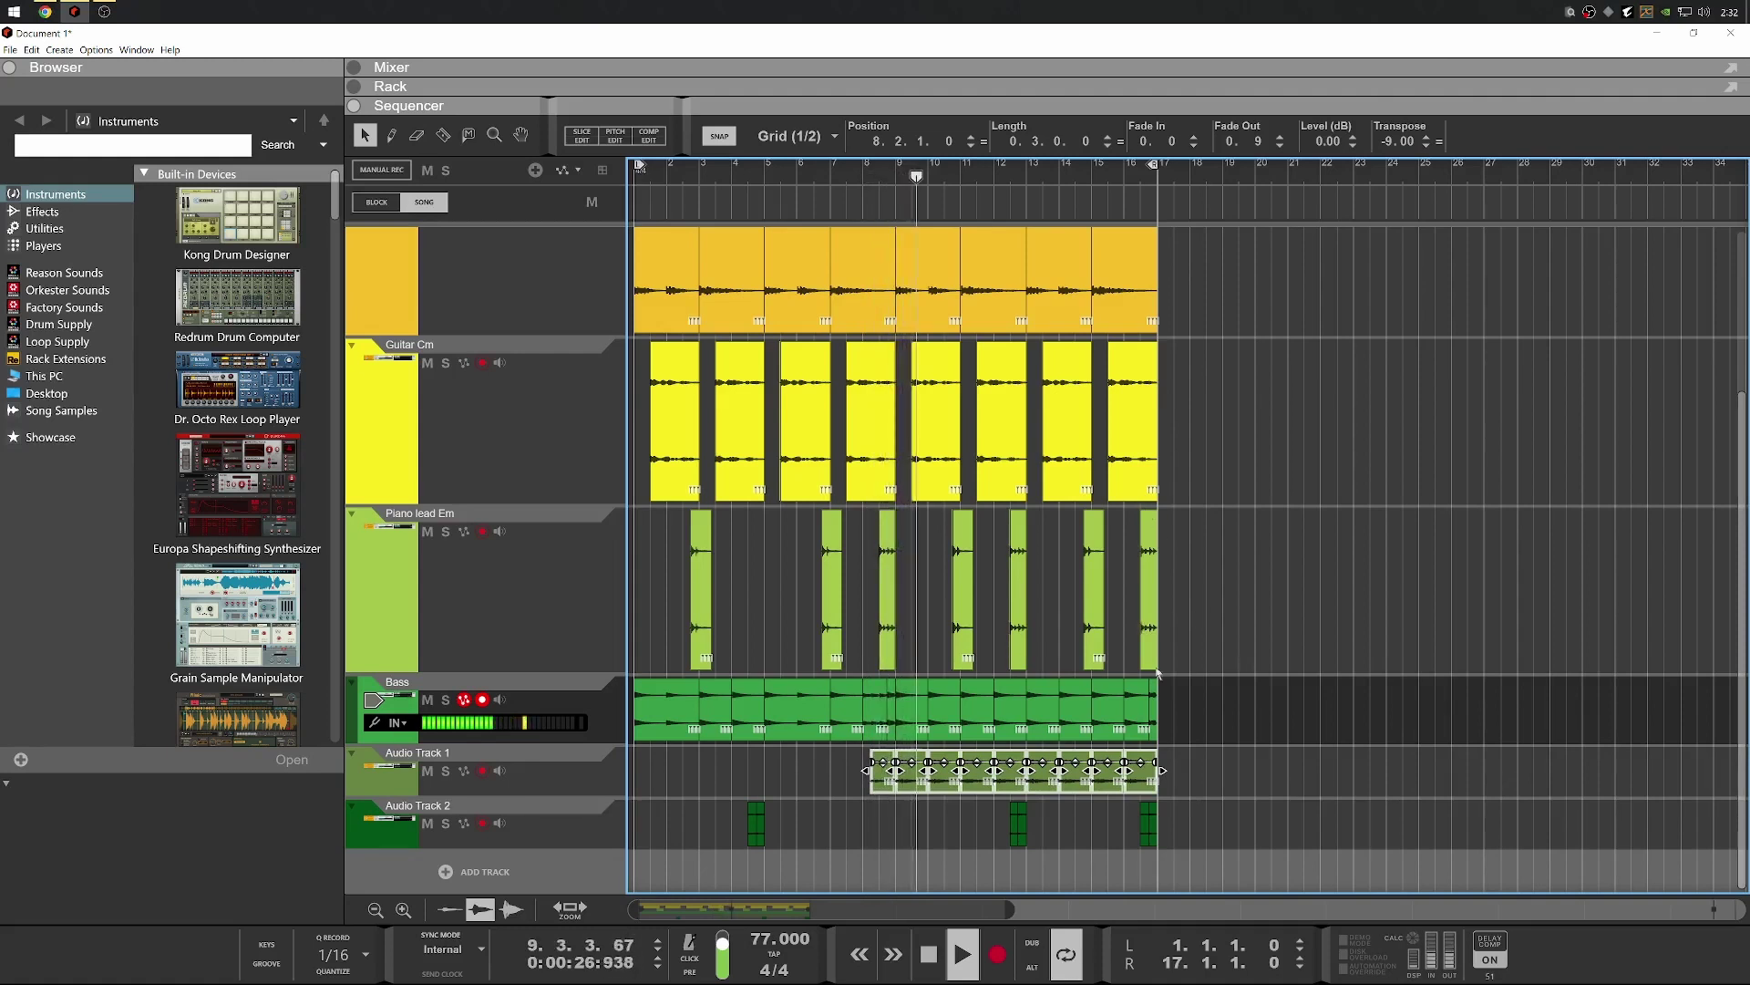
scroll(1160, 695, "up", 2)
scroll(1159, 695, "down", 2)
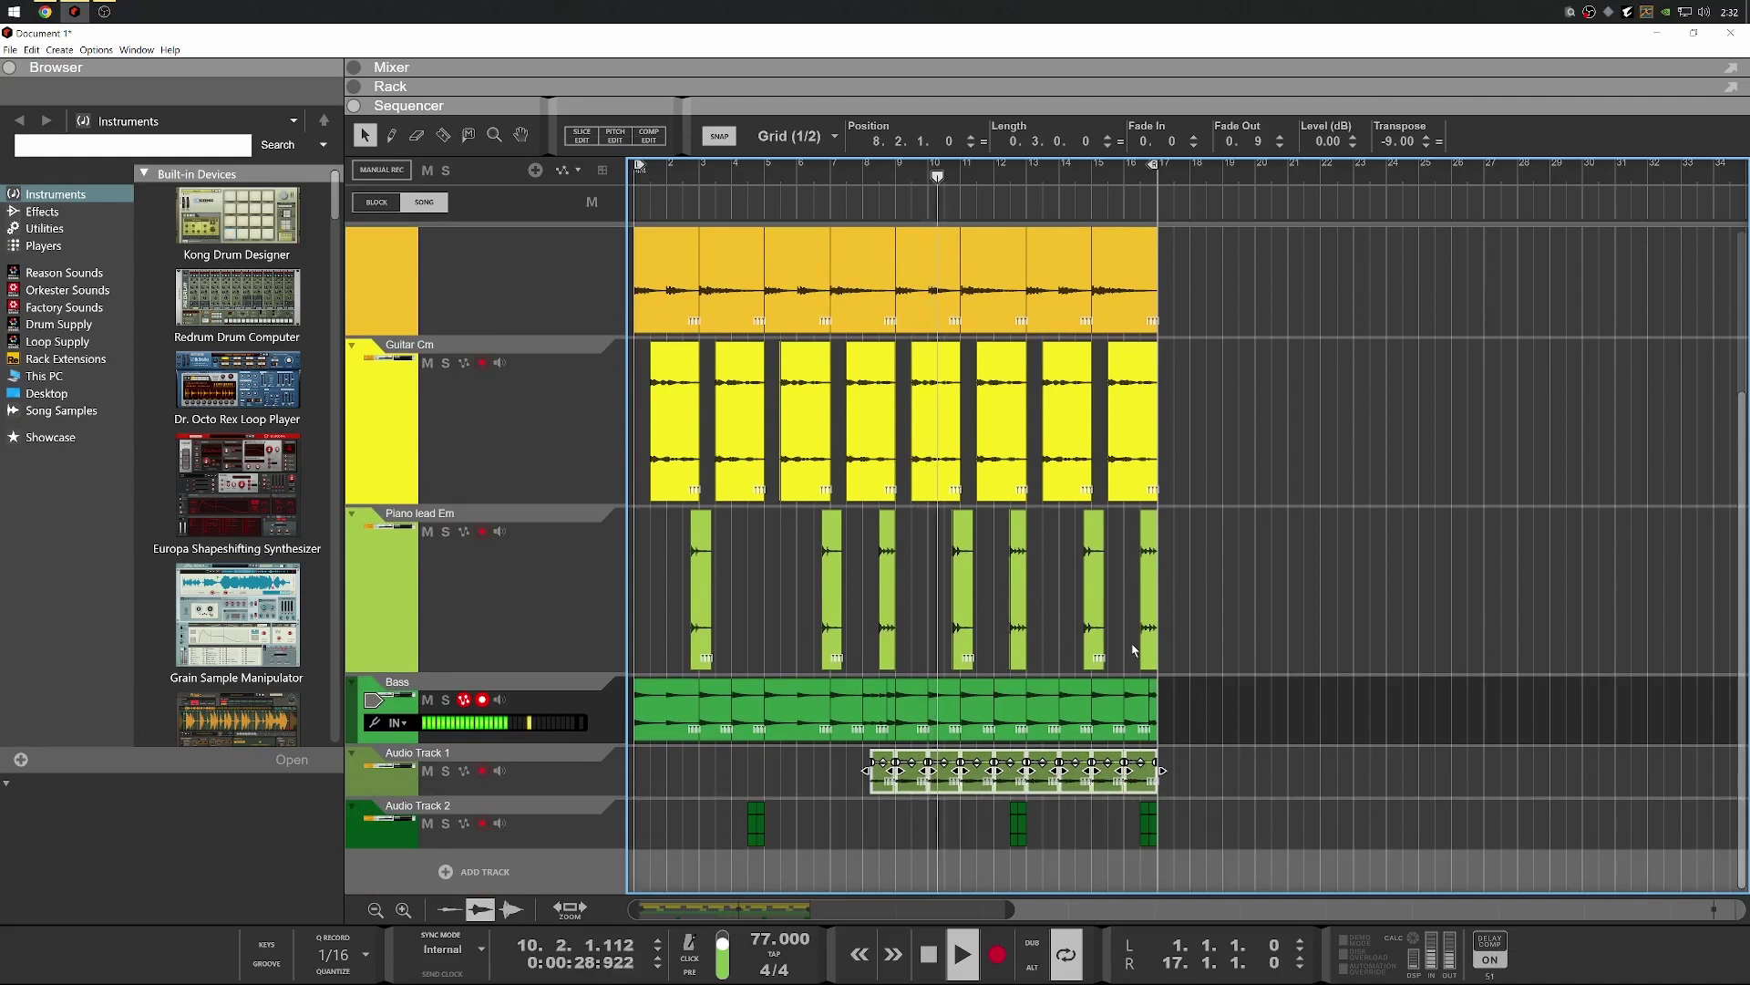
scroll(1135, 649, "up", 2)
scroll(1135, 649, "up", 1)
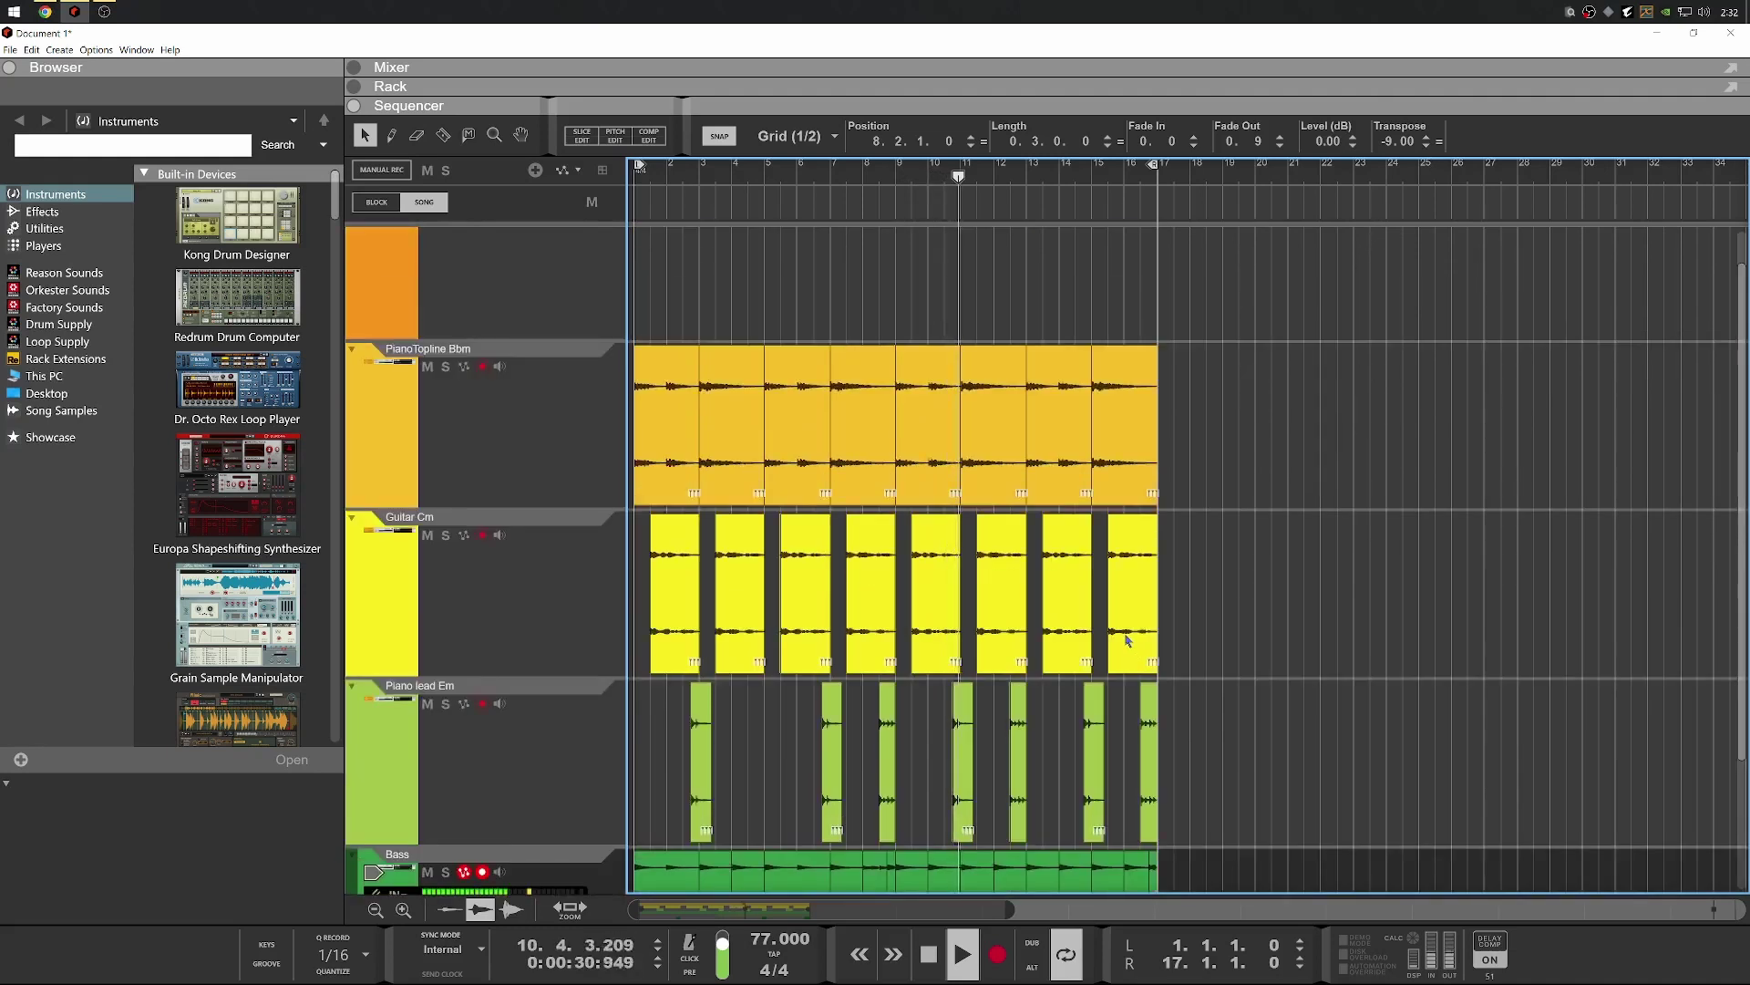
scroll(1128, 640, "down", 2)
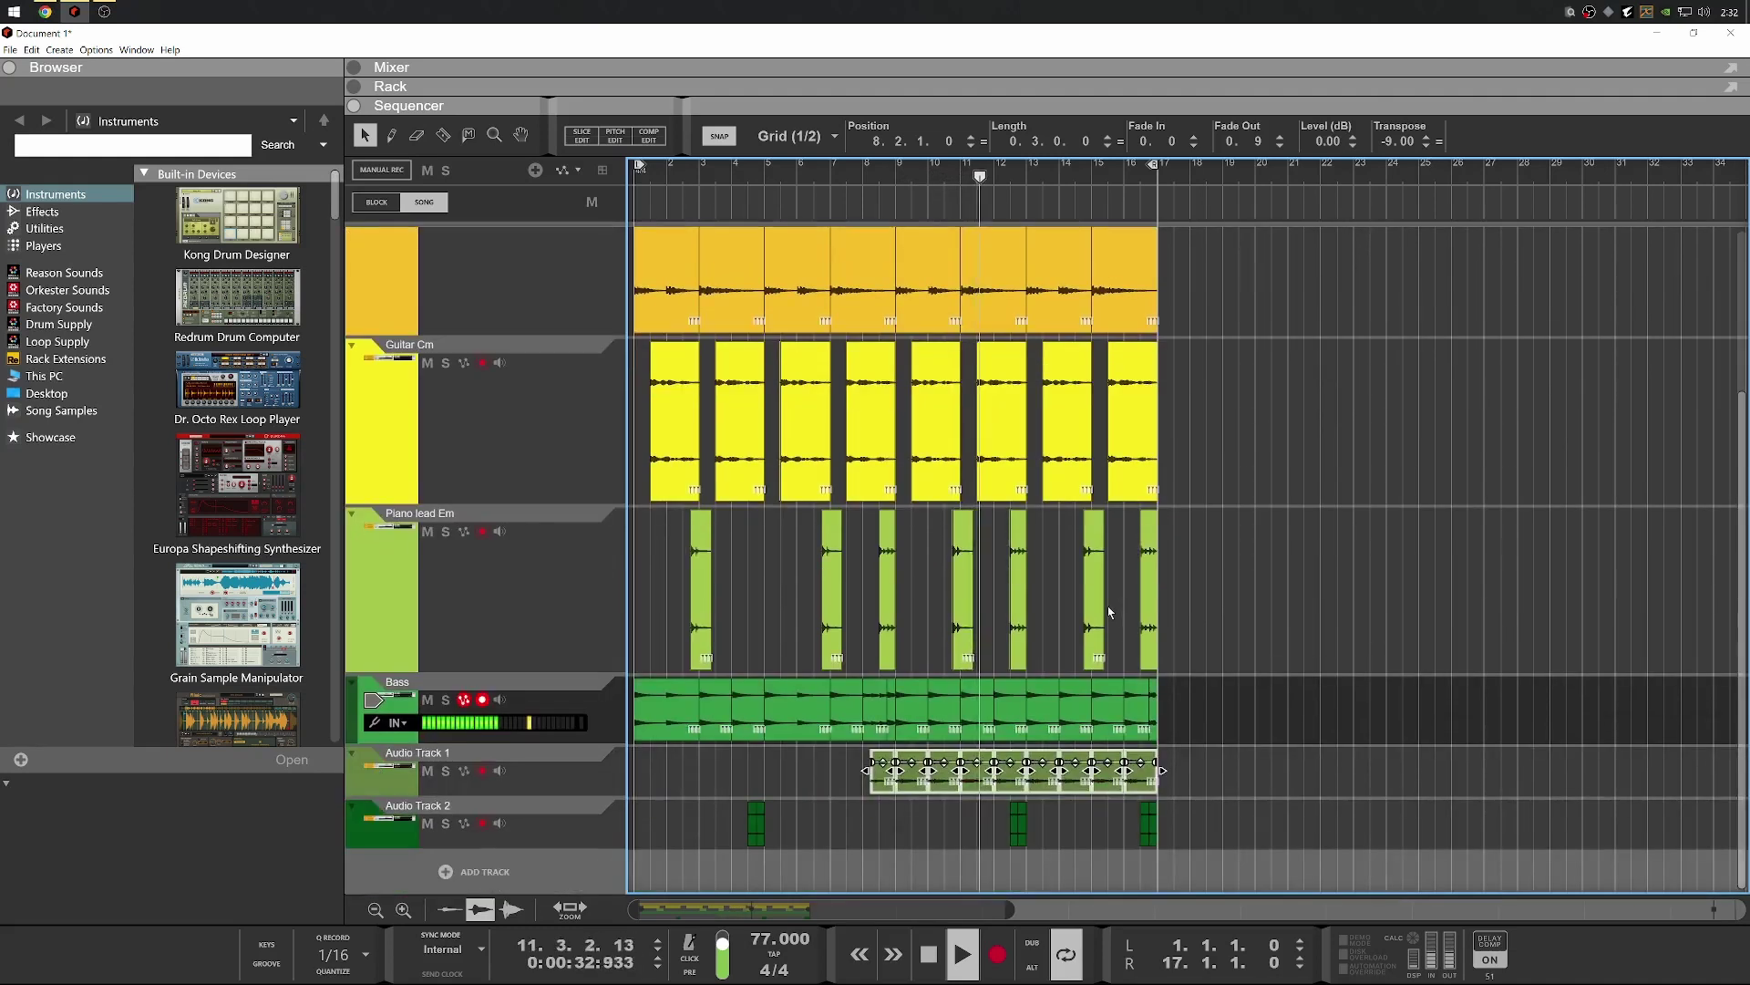
scroll(1226, 358, "up", 1)
key("space")
Transpose the last four PianoTopline Bbm clips, from bar 9 to bar 17, to 4
left_click_drag(1226, 358, 902, 366)
left_click(1389, 144)
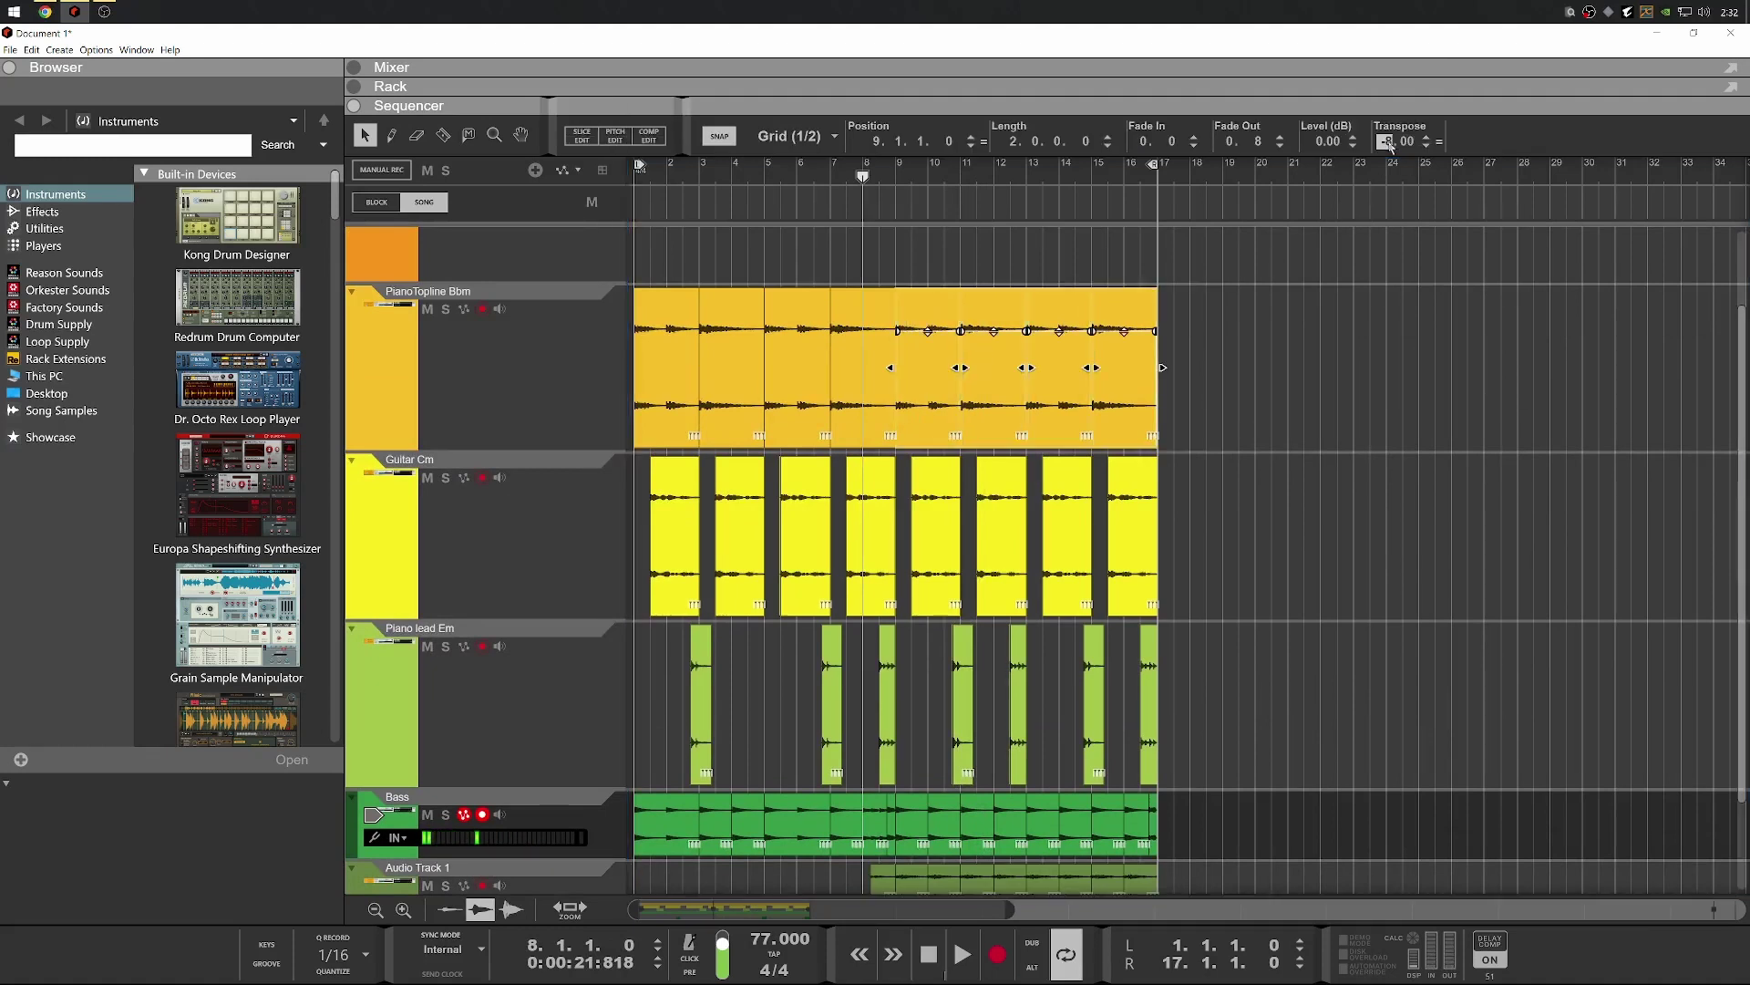
key("Return")
Play the second half of the loop while checking the transpose settings of the Audio Track 1 and Piano lead Em clips
key("space")
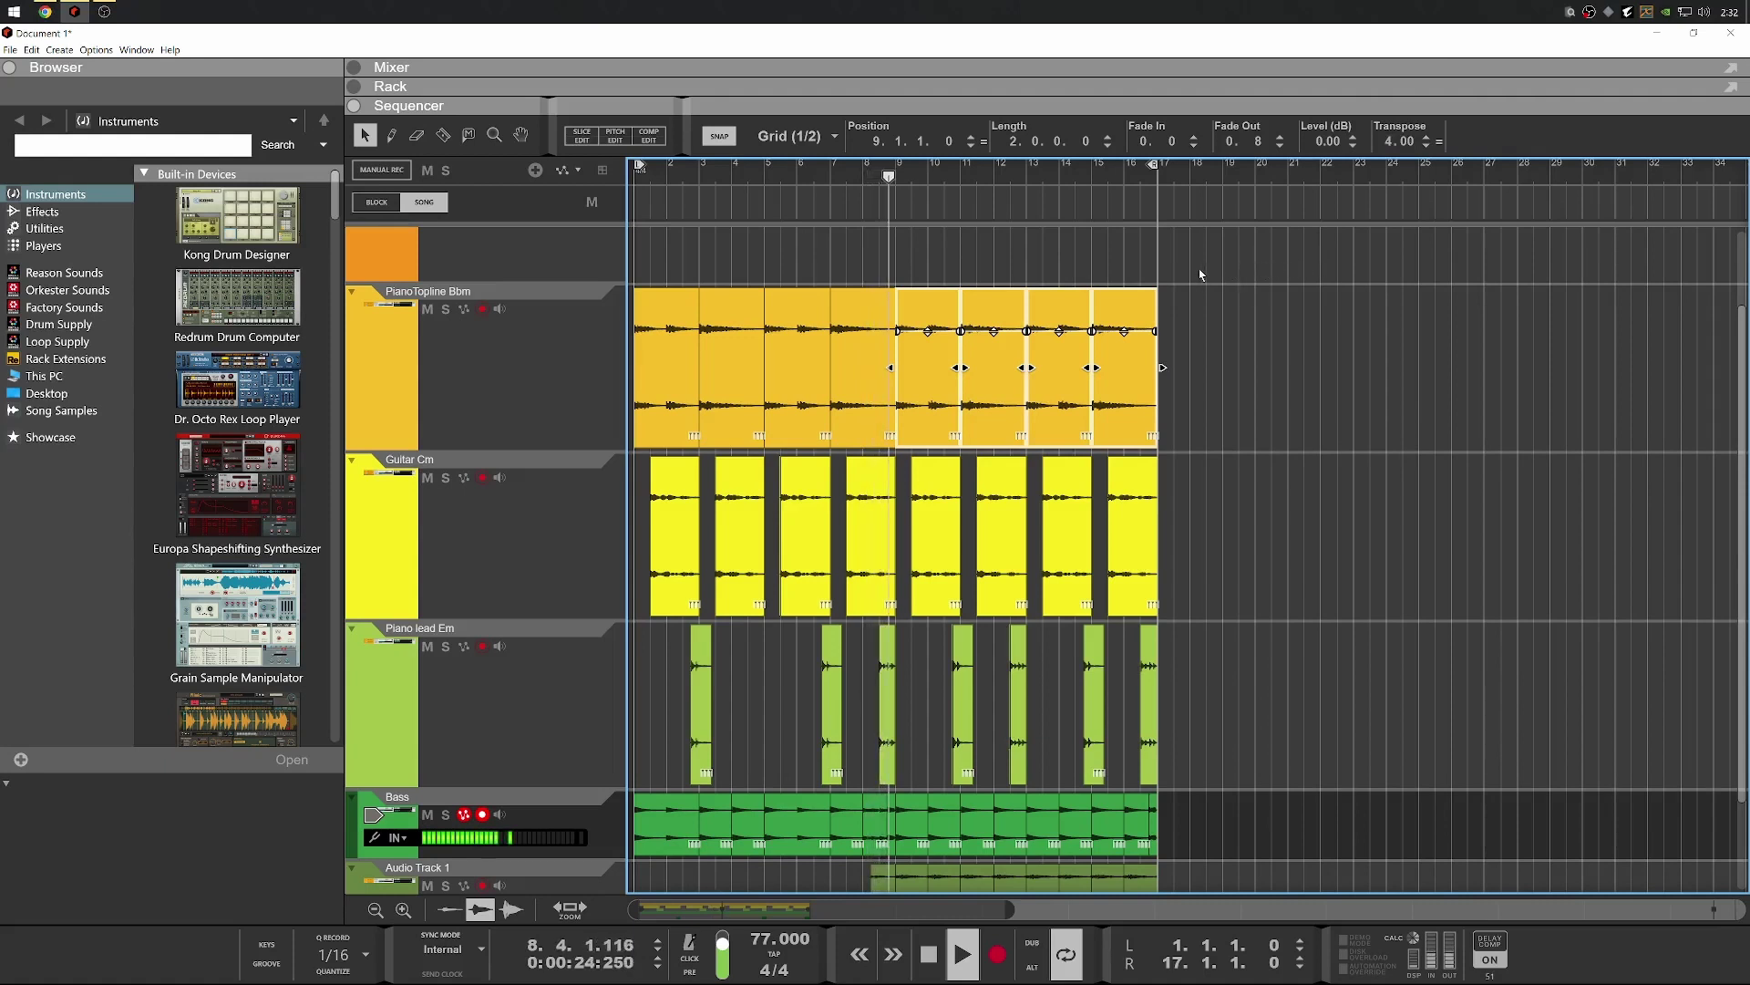
scroll(889, 711, "down", 2)
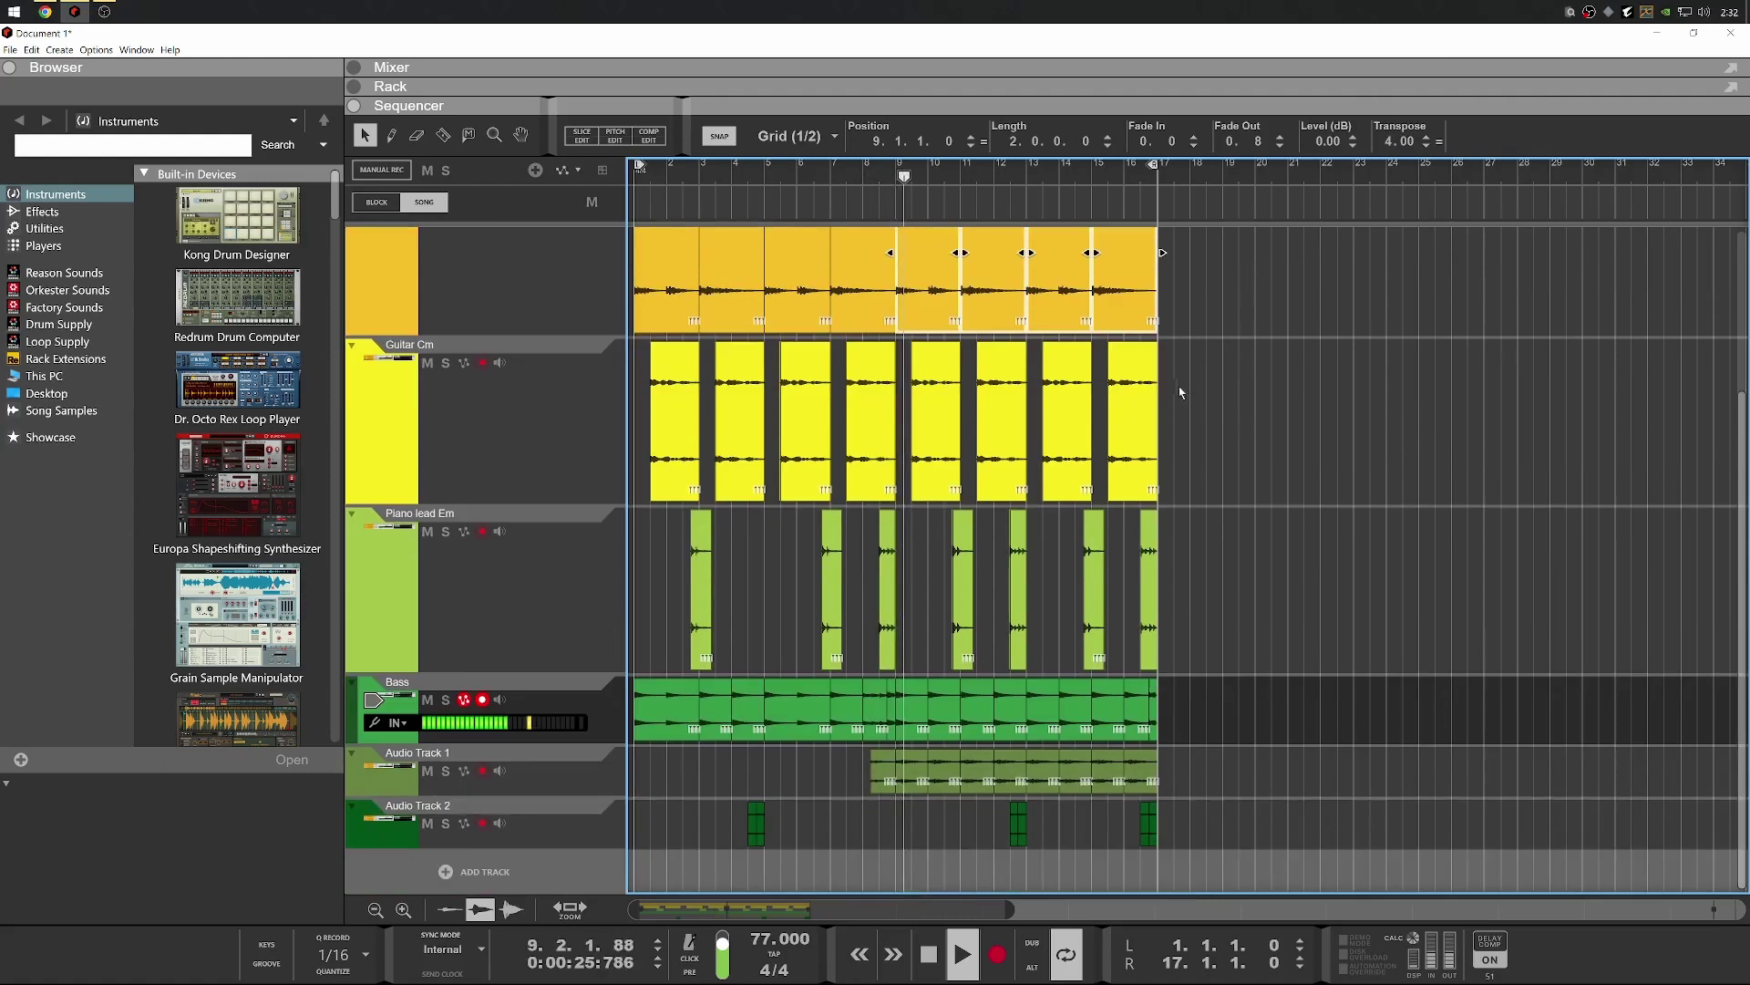
left_click(884, 752)
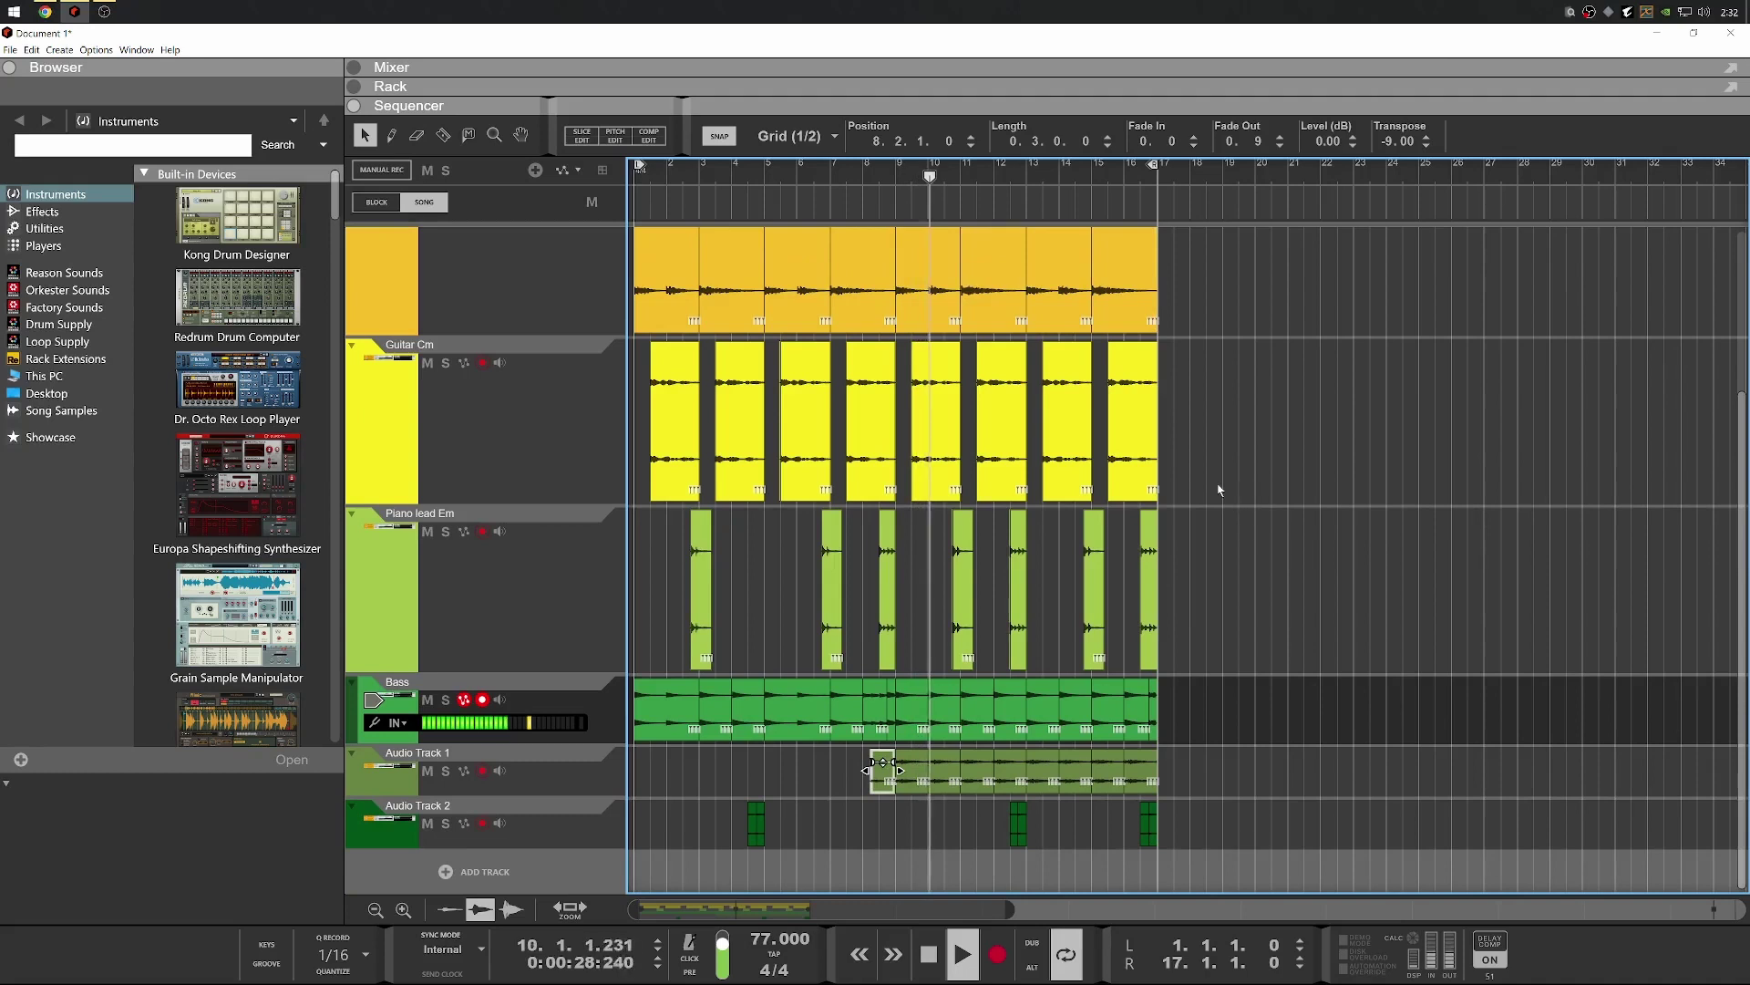
scroll(1270, 449, "up", 4)
scroll(1274, 456, "down", 3)
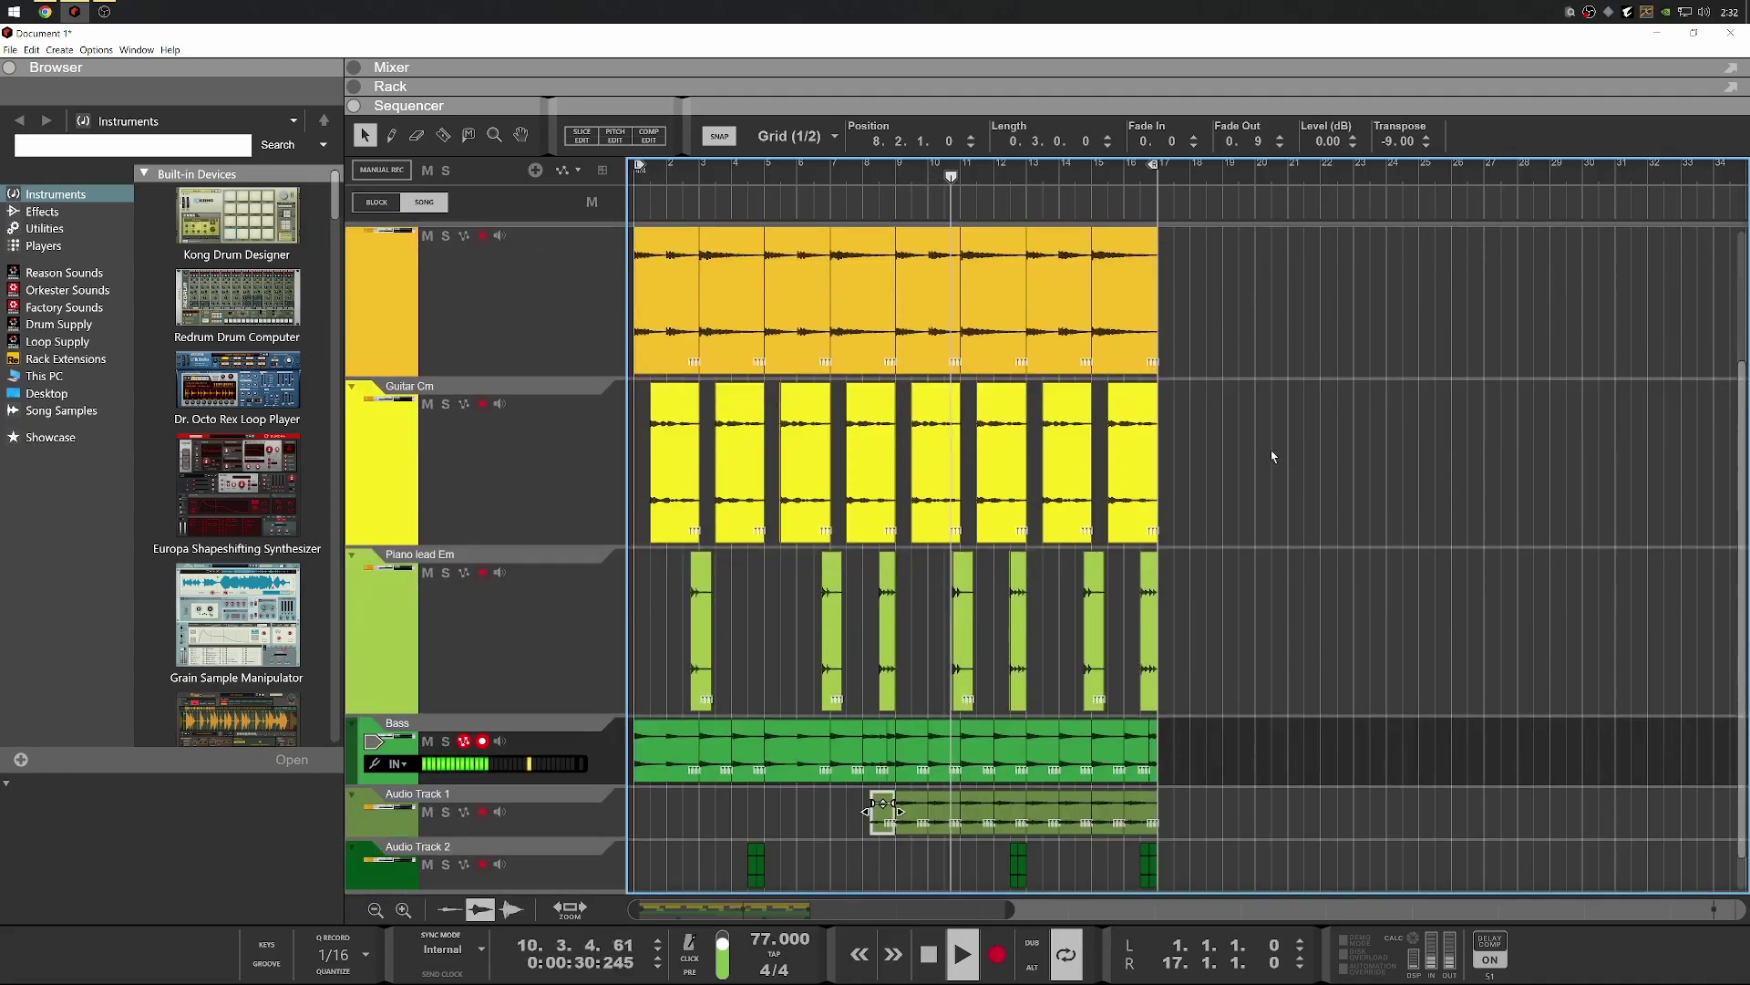
scroll(1194, 401, "up", 2)
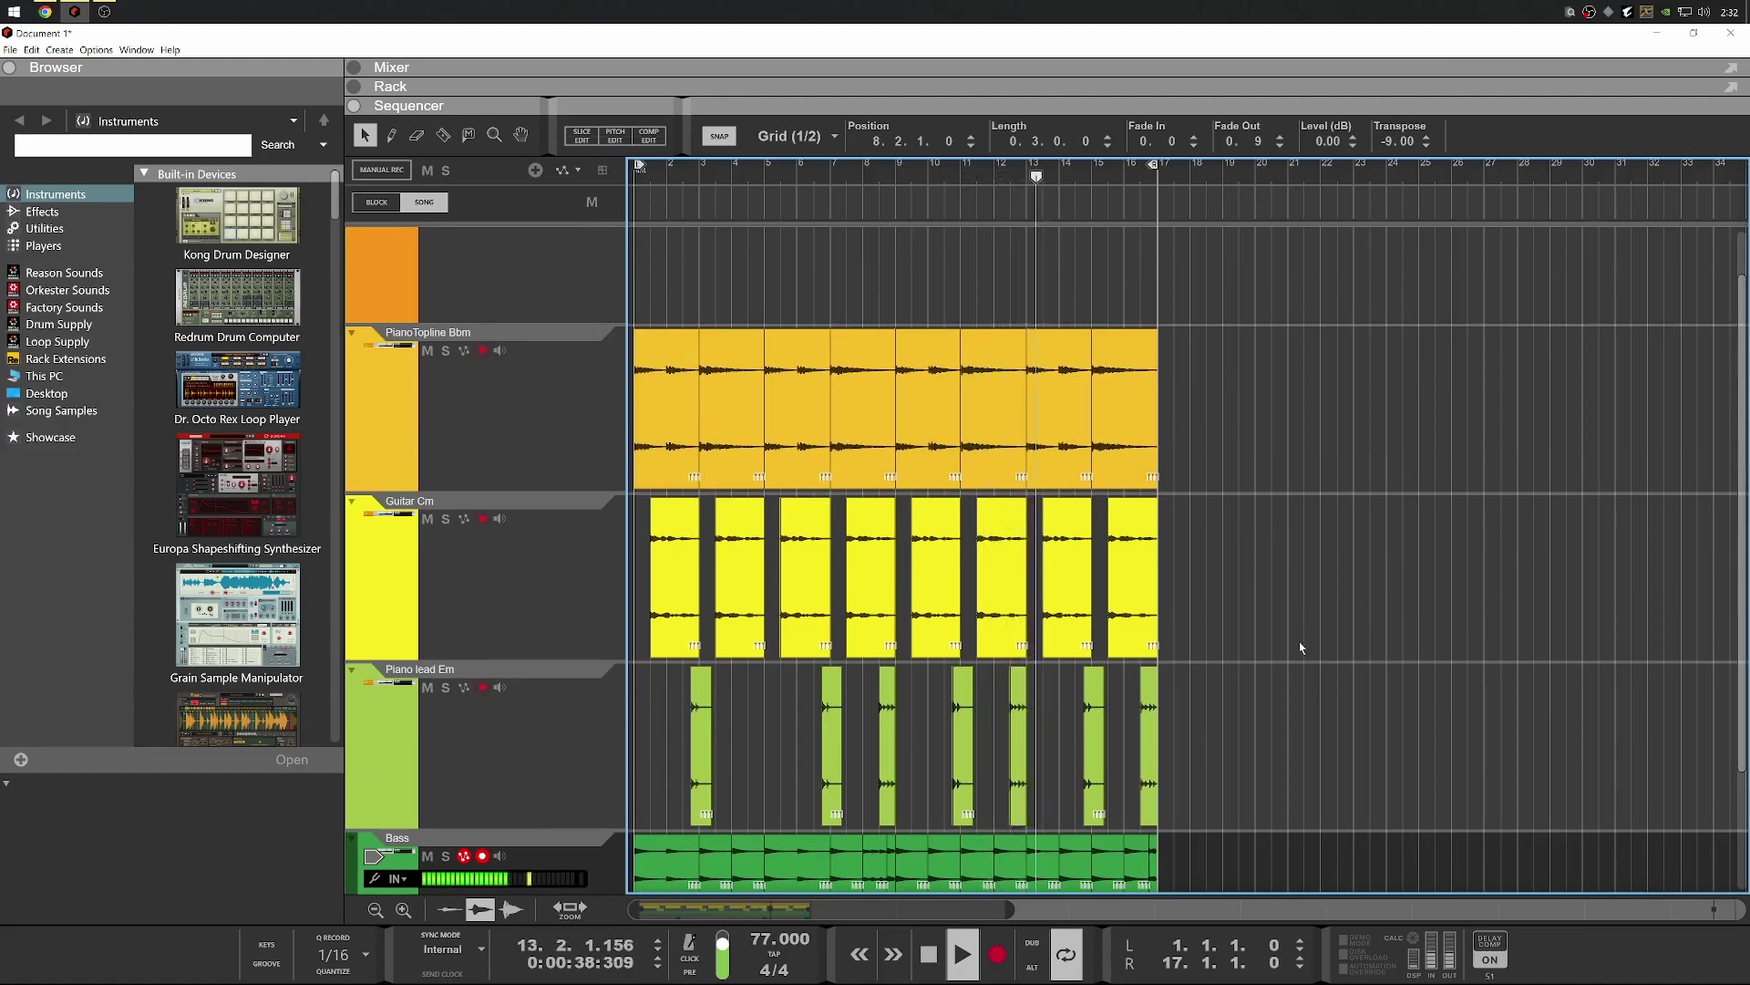
left_click_drag(1282, 730, 633, 710)
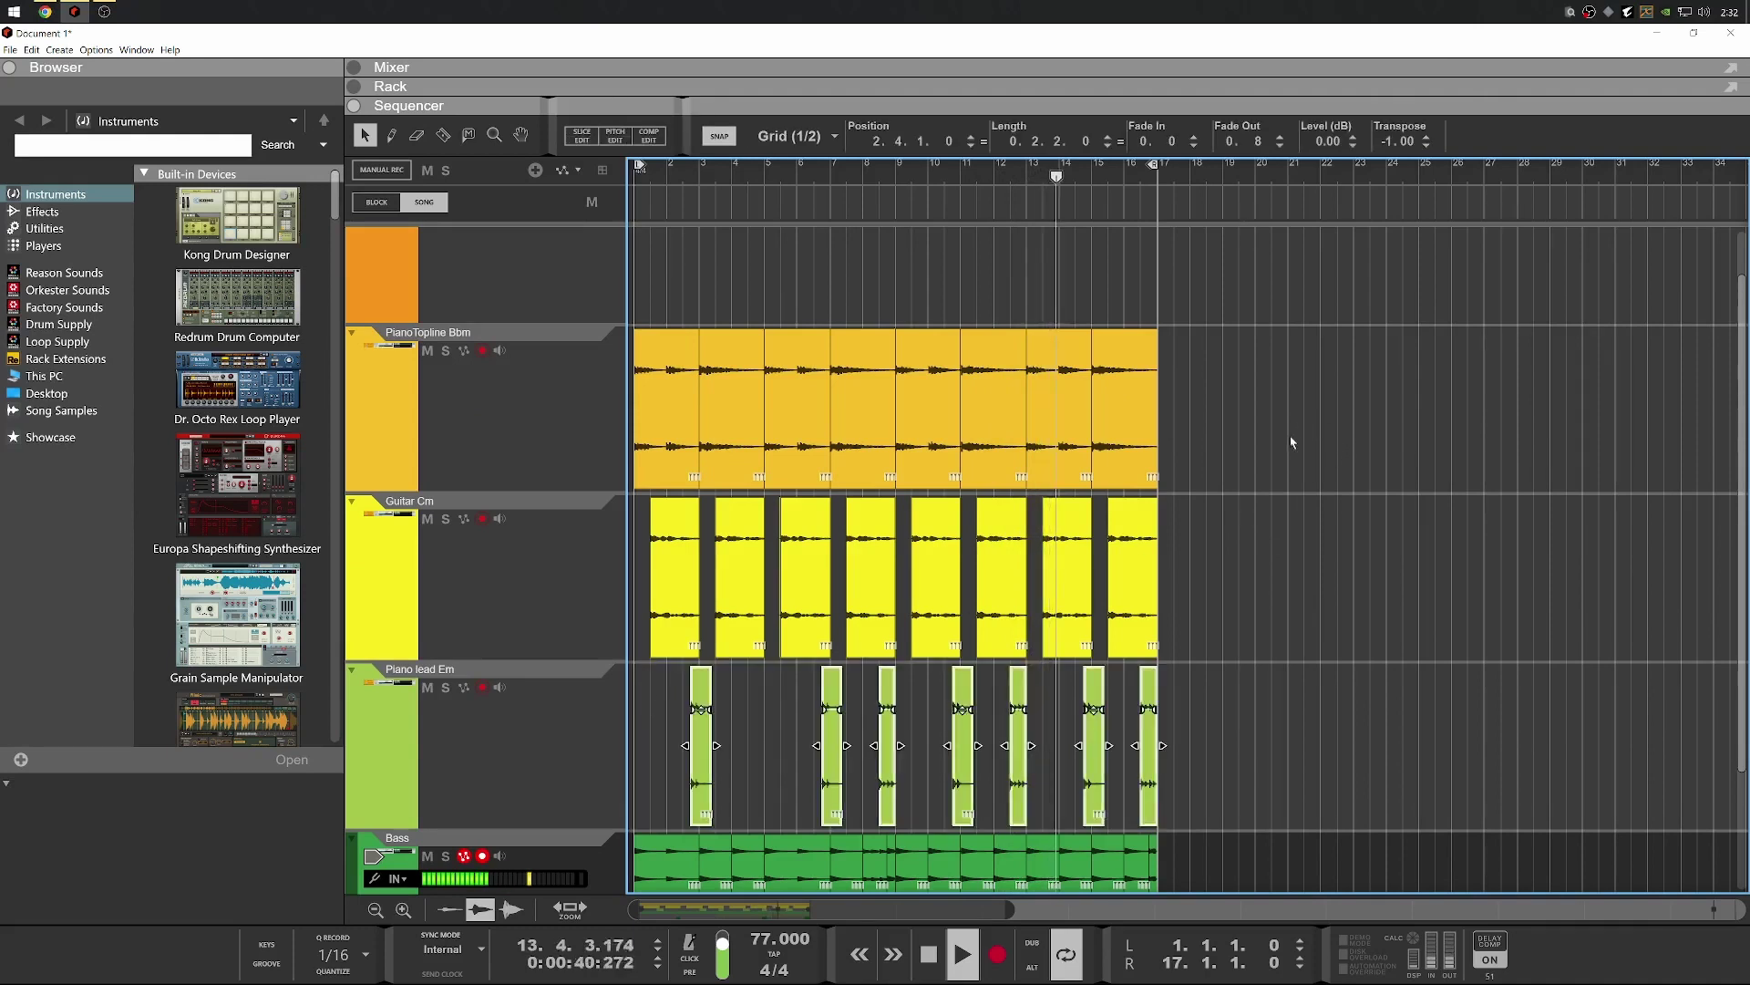
scroll(1289, 474, "down", 2)
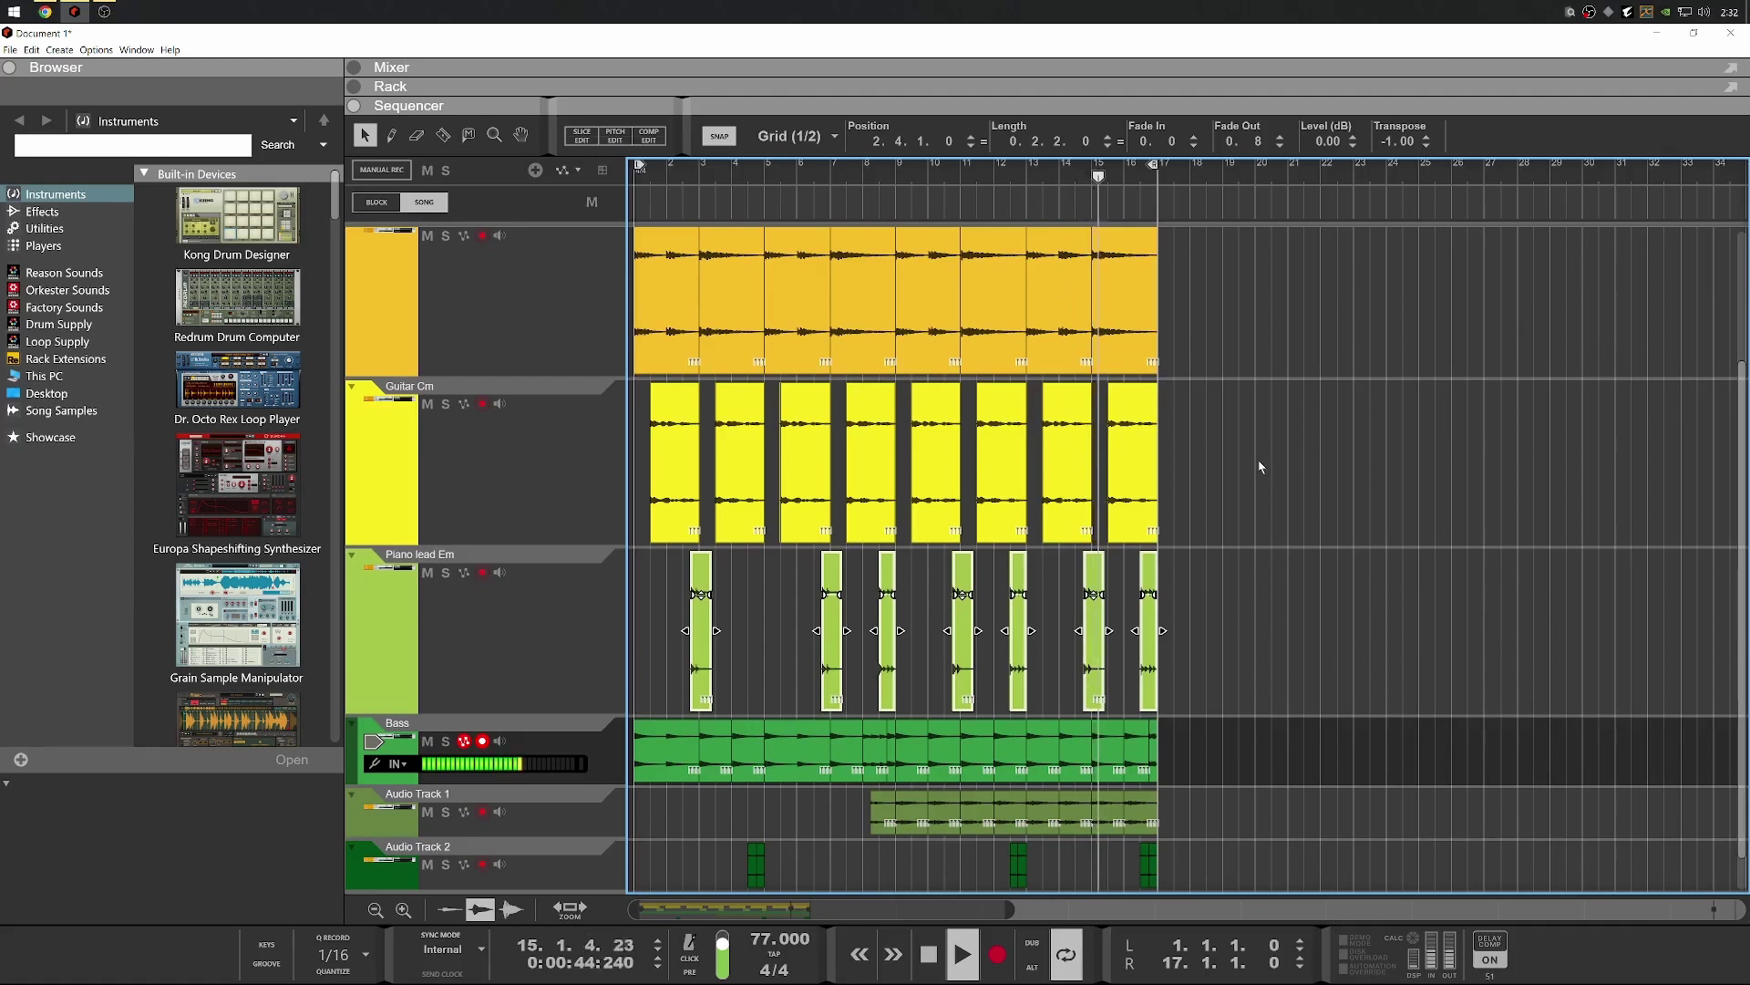
scroll(1258, 465, "up", 3)
scroll(1258, 467, "down", 2)
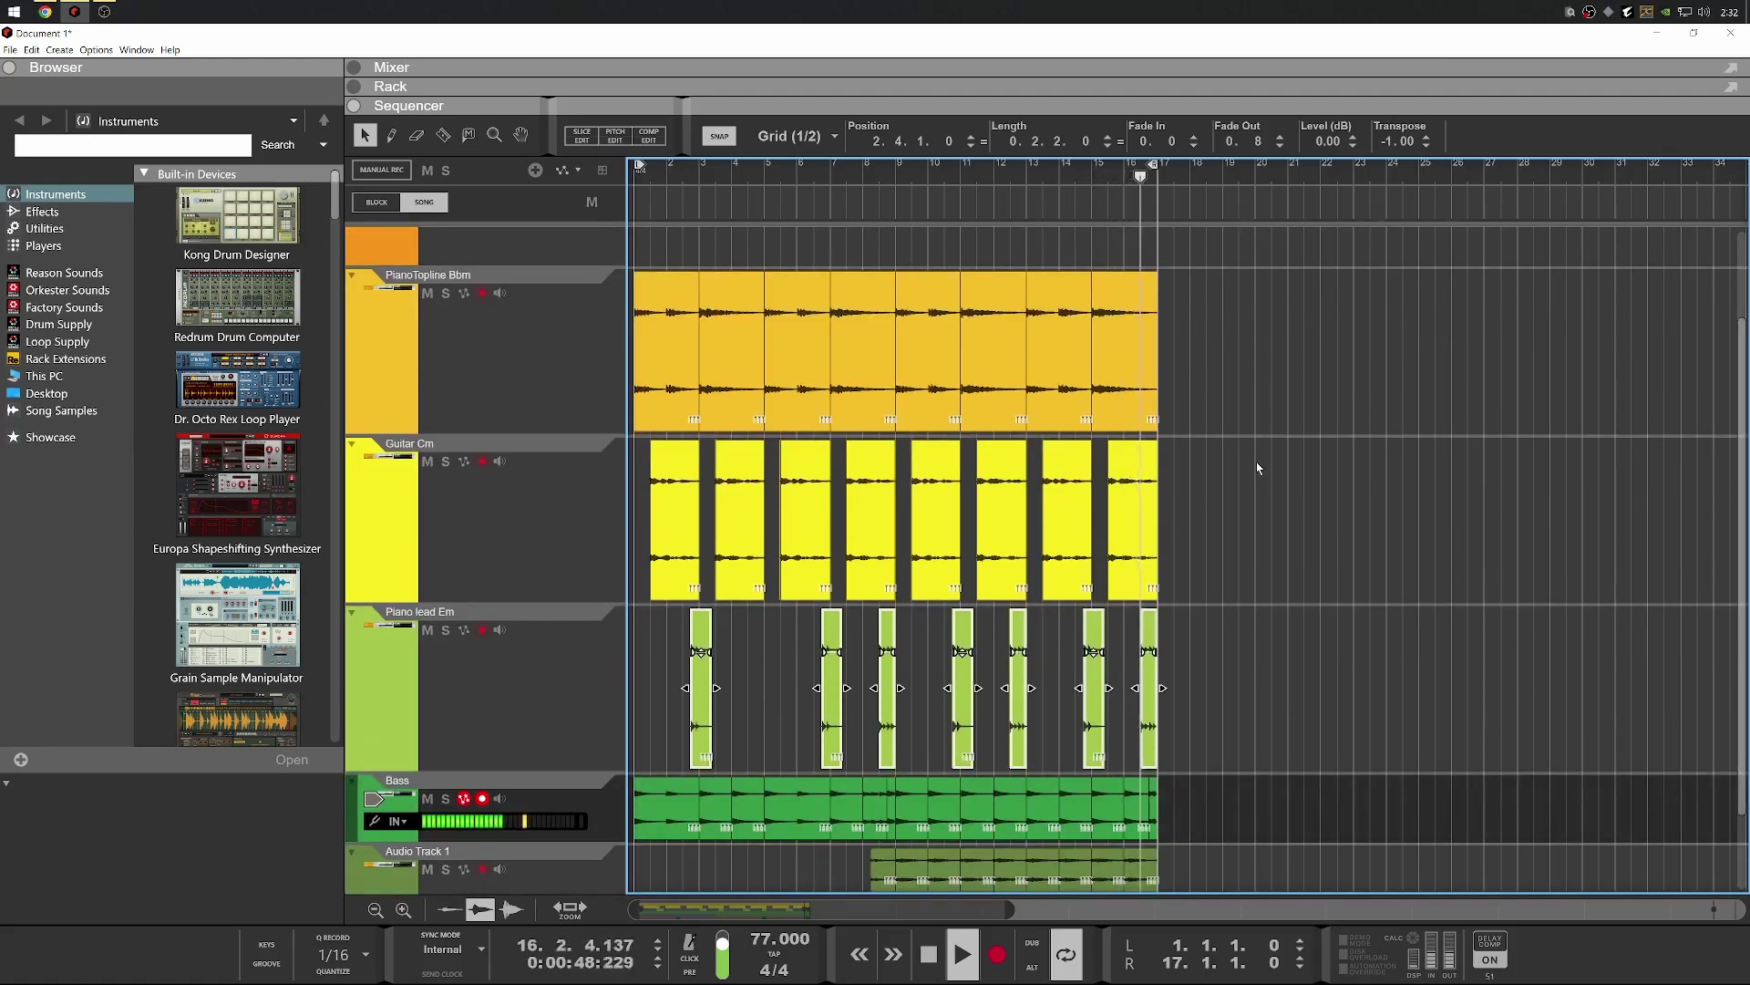
scroll(1246, 464, "down", 2)
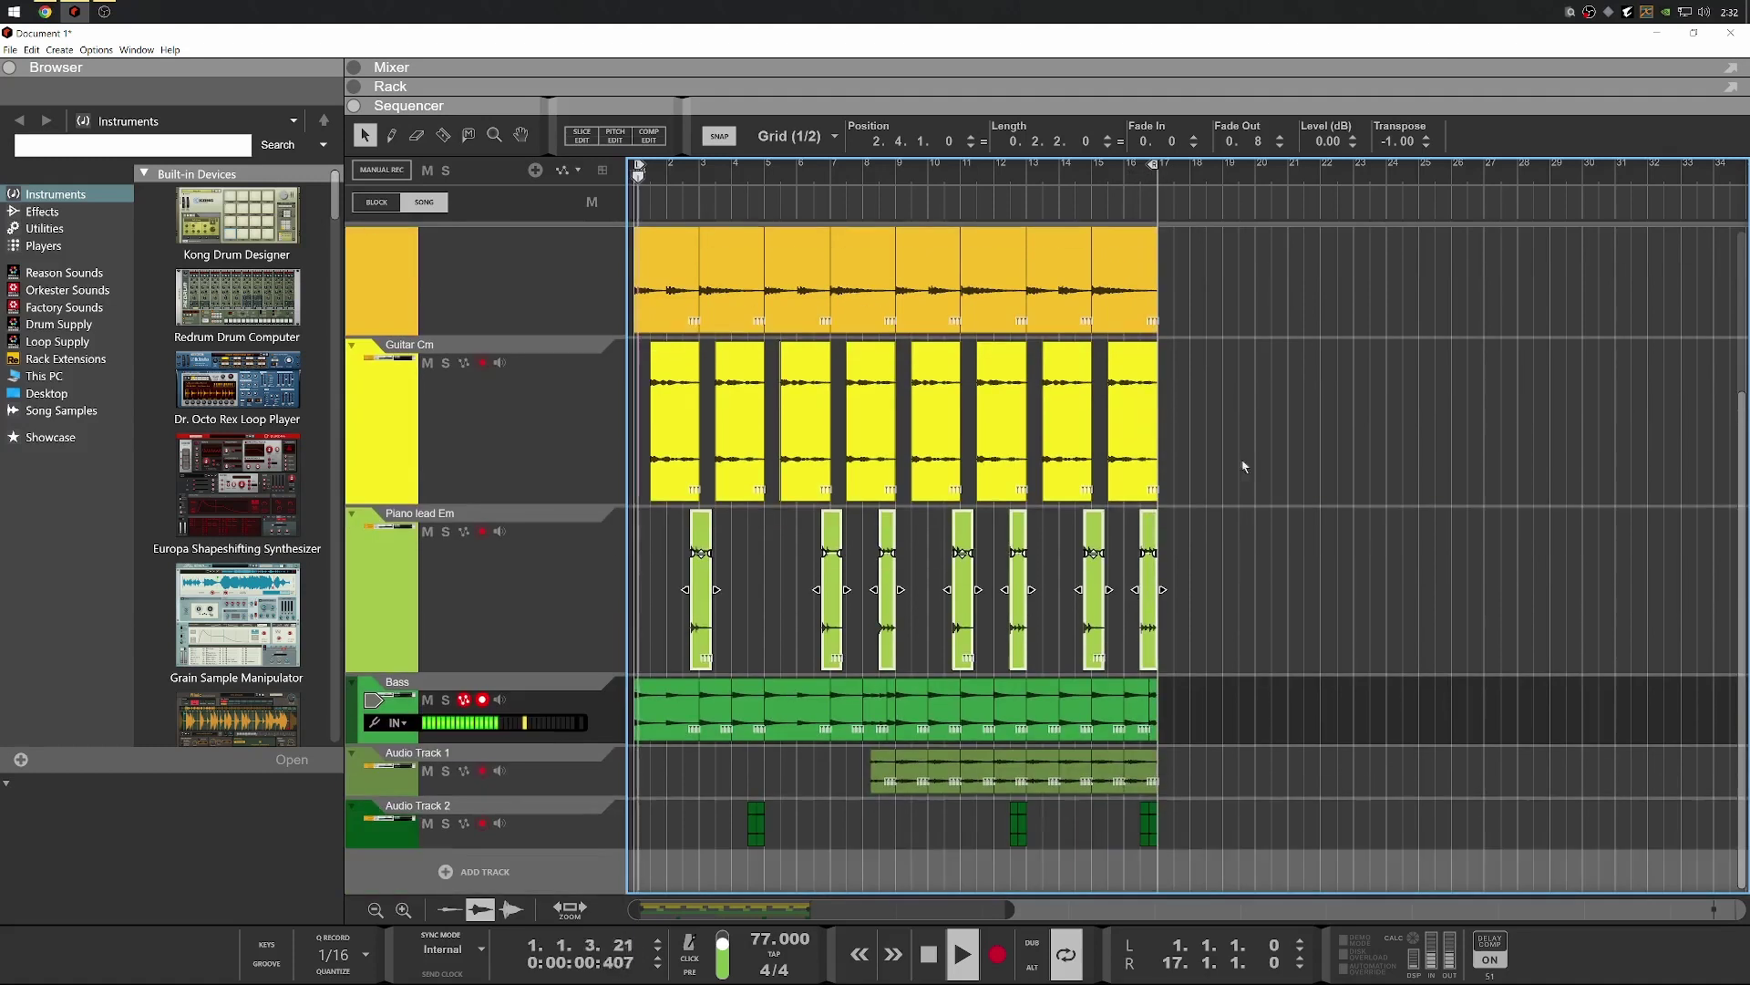
key("space")
Select the Audio Track 2 clips, audition them from bar 4, and check the channel sends in the mixer before returning to the sequencer
mouse_move(1205, 828)
left_mouse_down()
mouse_move(824, 828)
mouse_move(741, 808)
left_mouse_up()
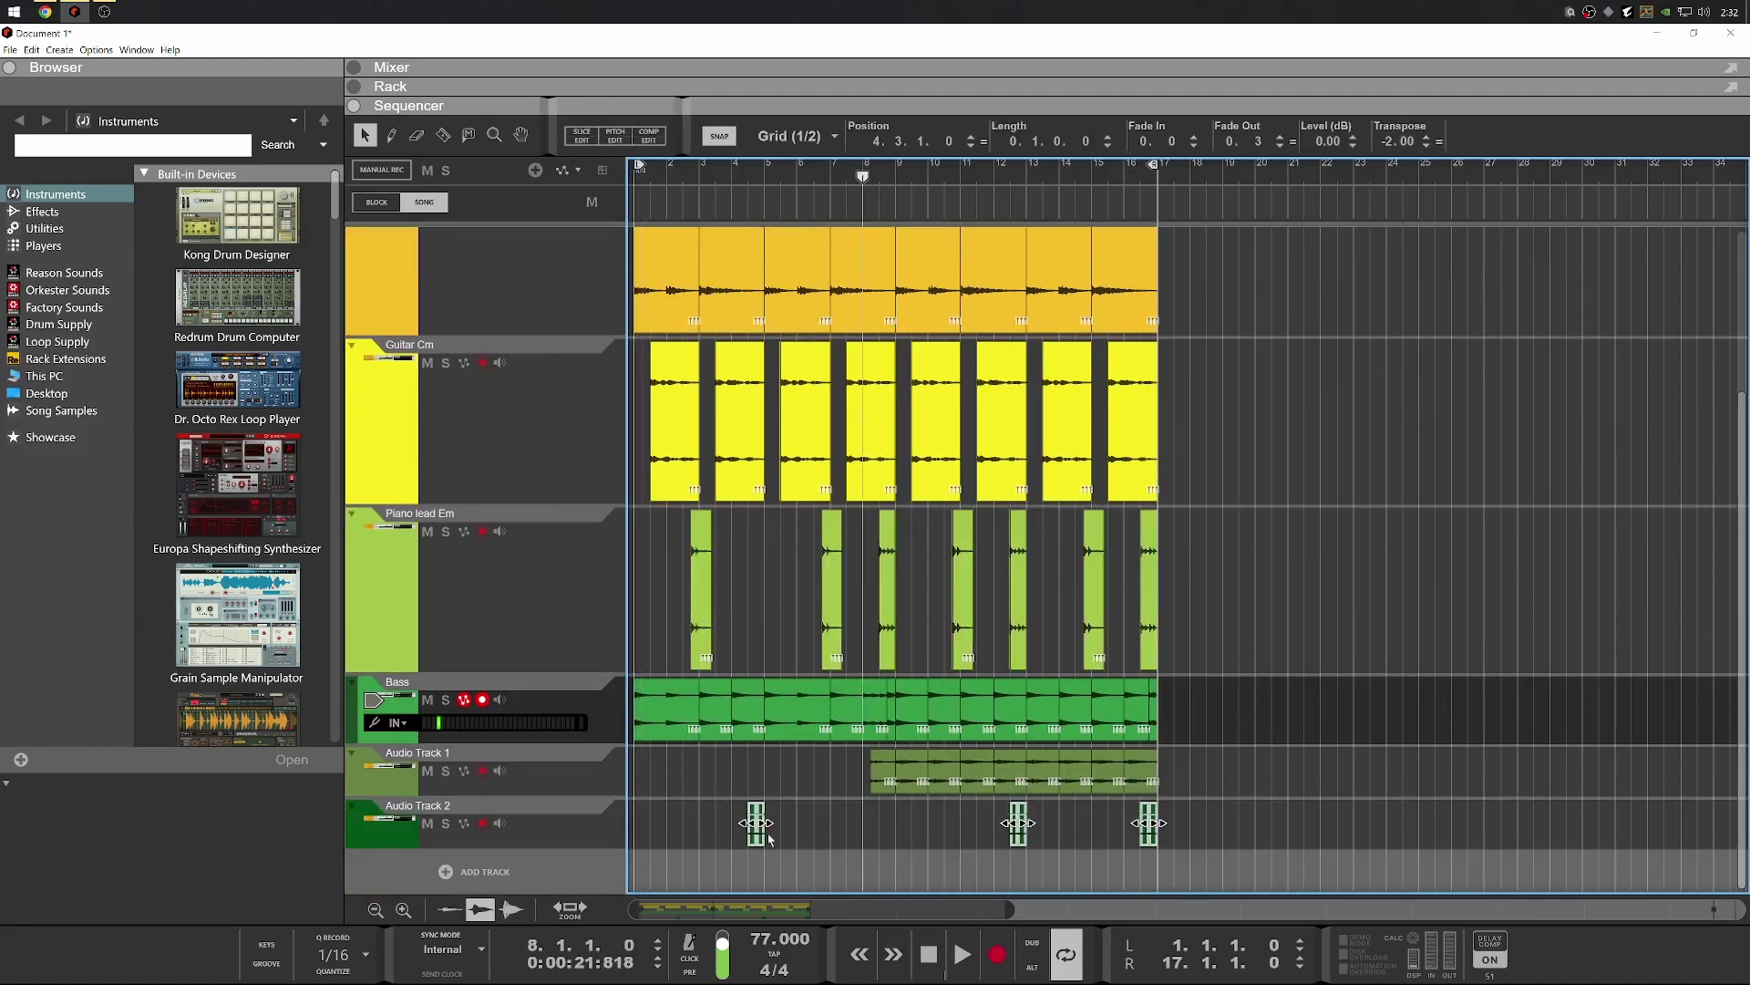
left_click(740, 178)
key("space")
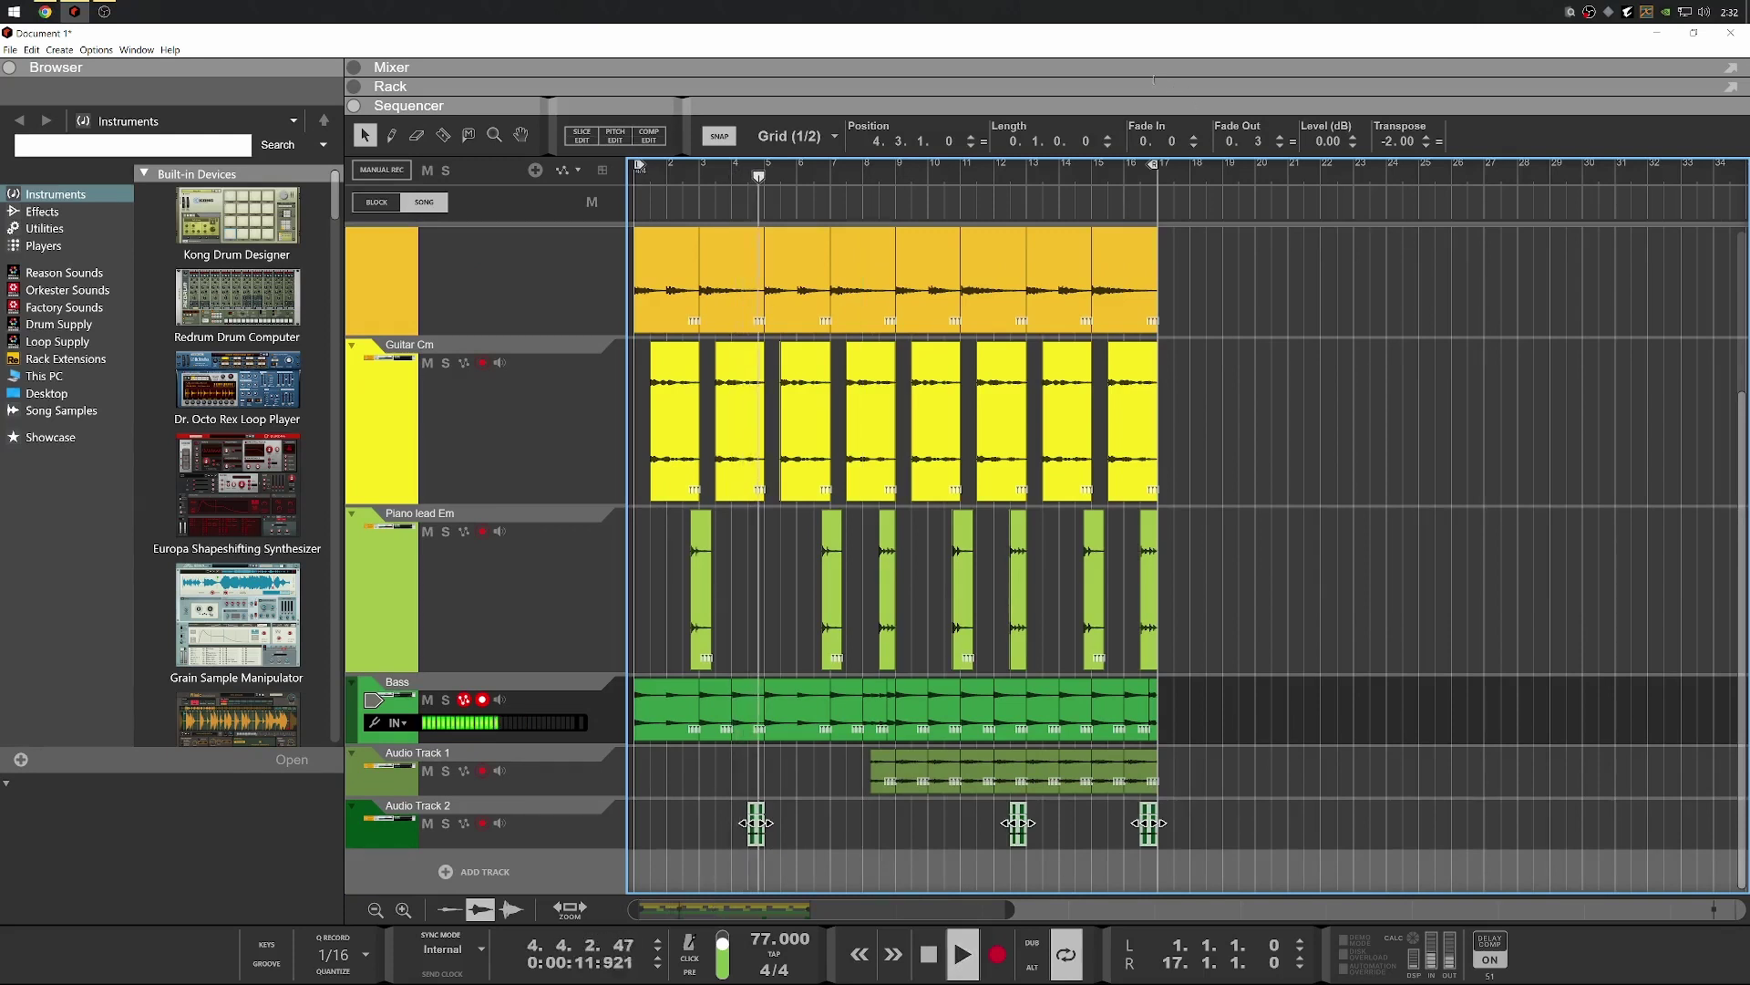
key("space")
key("F5")
scroll(1268, 629, "down", 3)
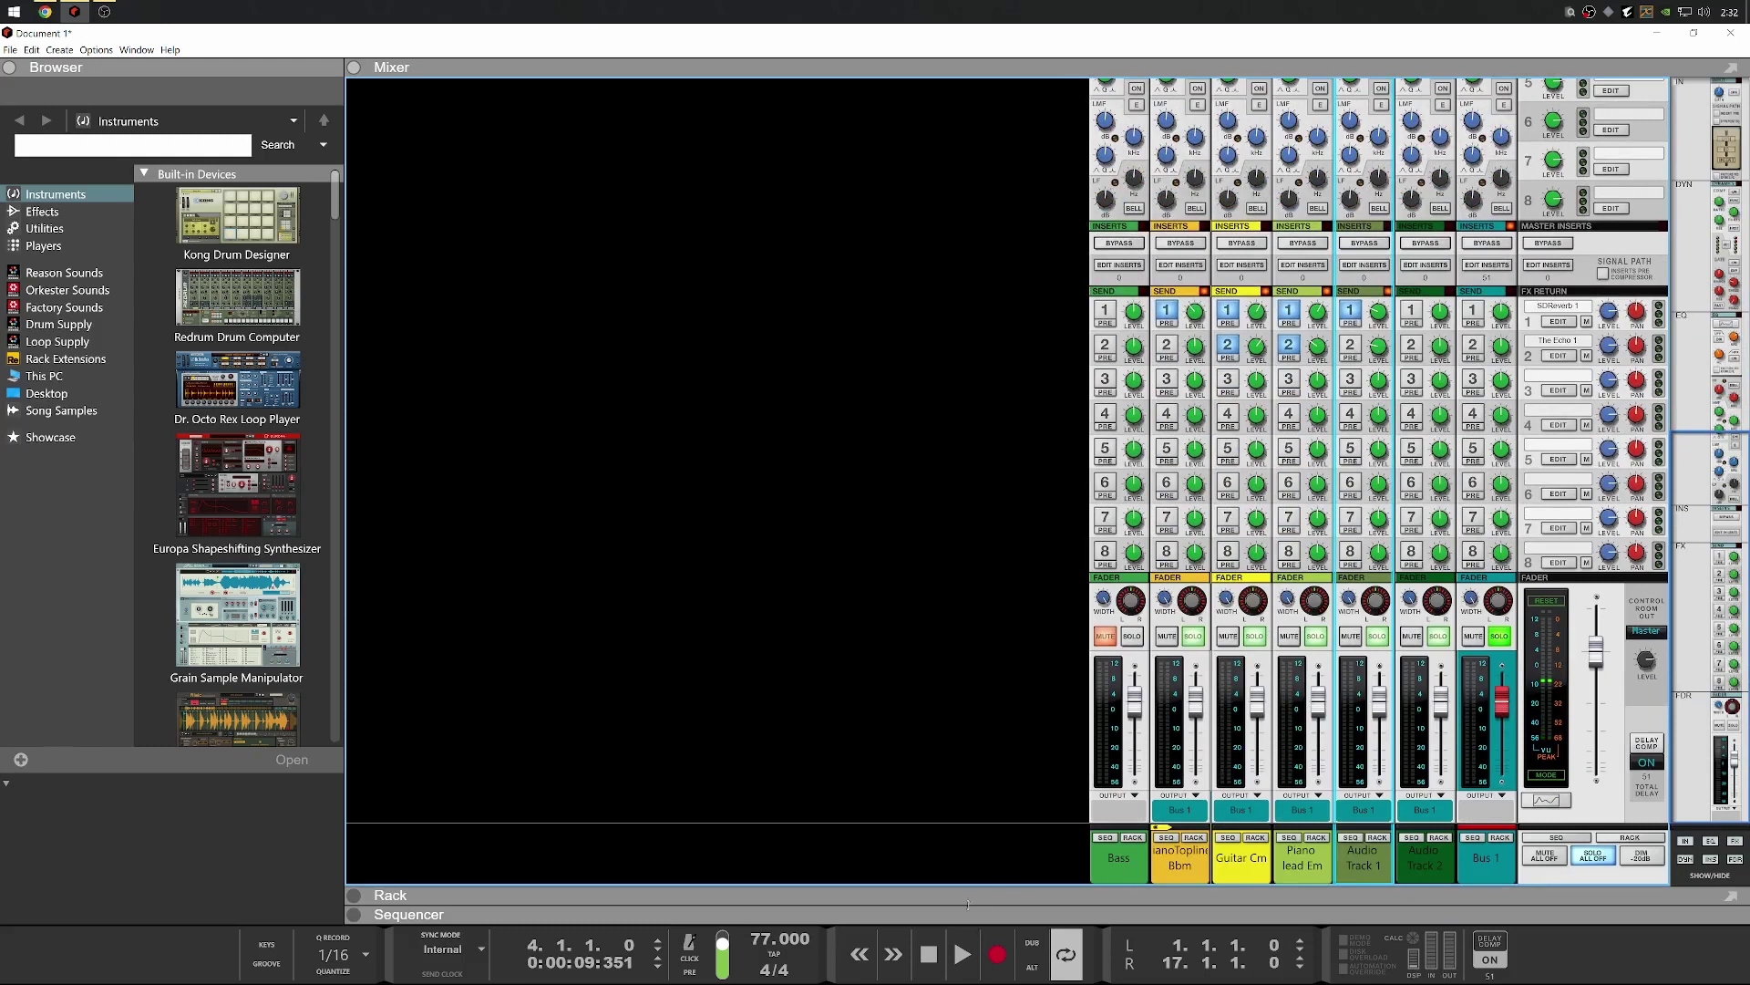
left_click_drag(968, 904, 891, 84)
Select Audio Track 2 with its clips and play the song from bar 4
left_click_drag(1309, 845, 562, 835)
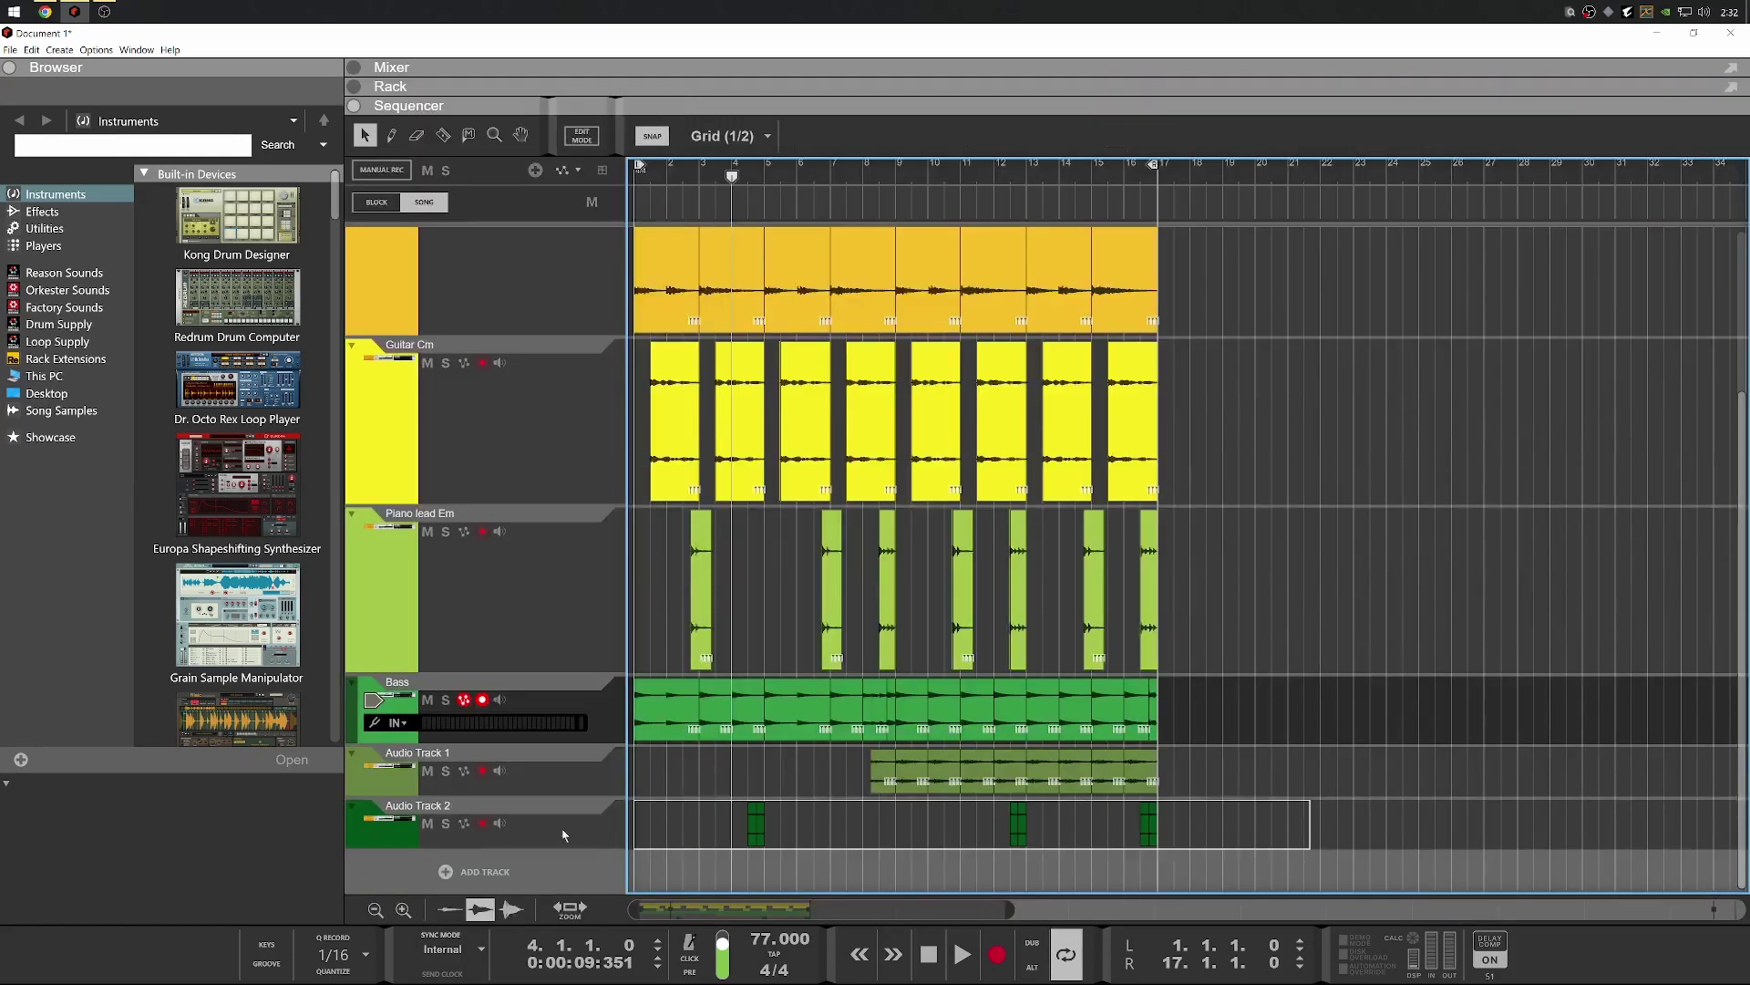
left_click(376, 828)
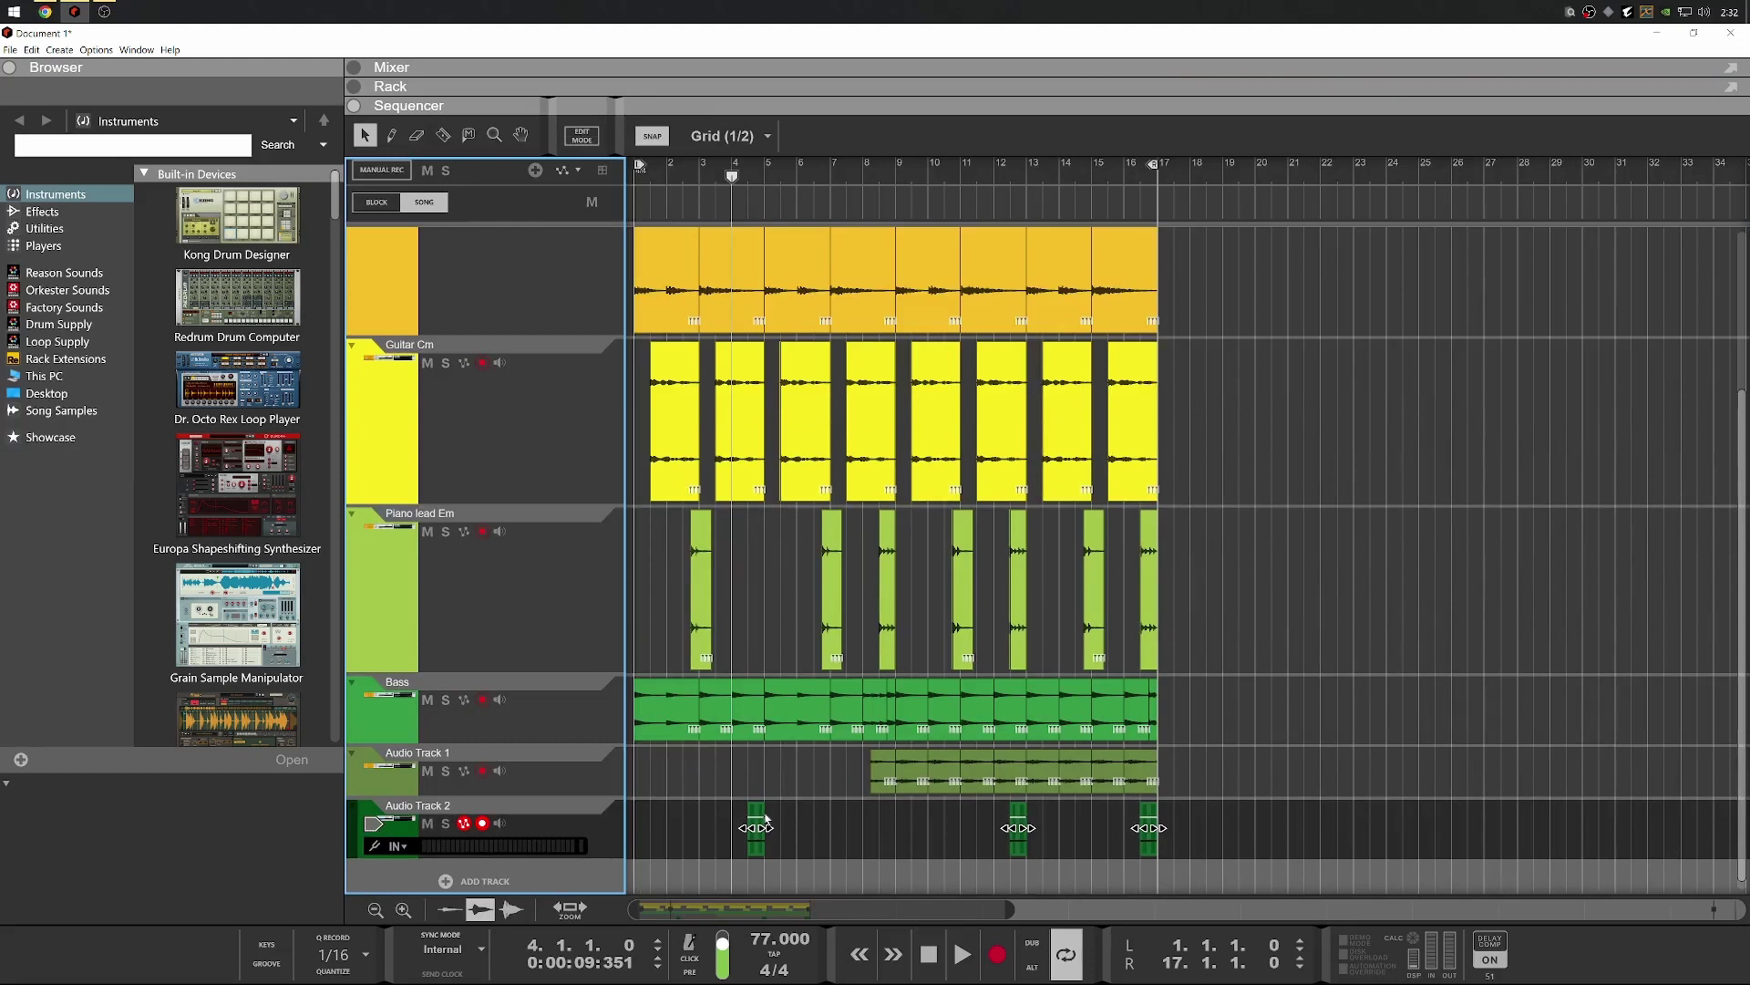
left_click(730, 164)
key("space")
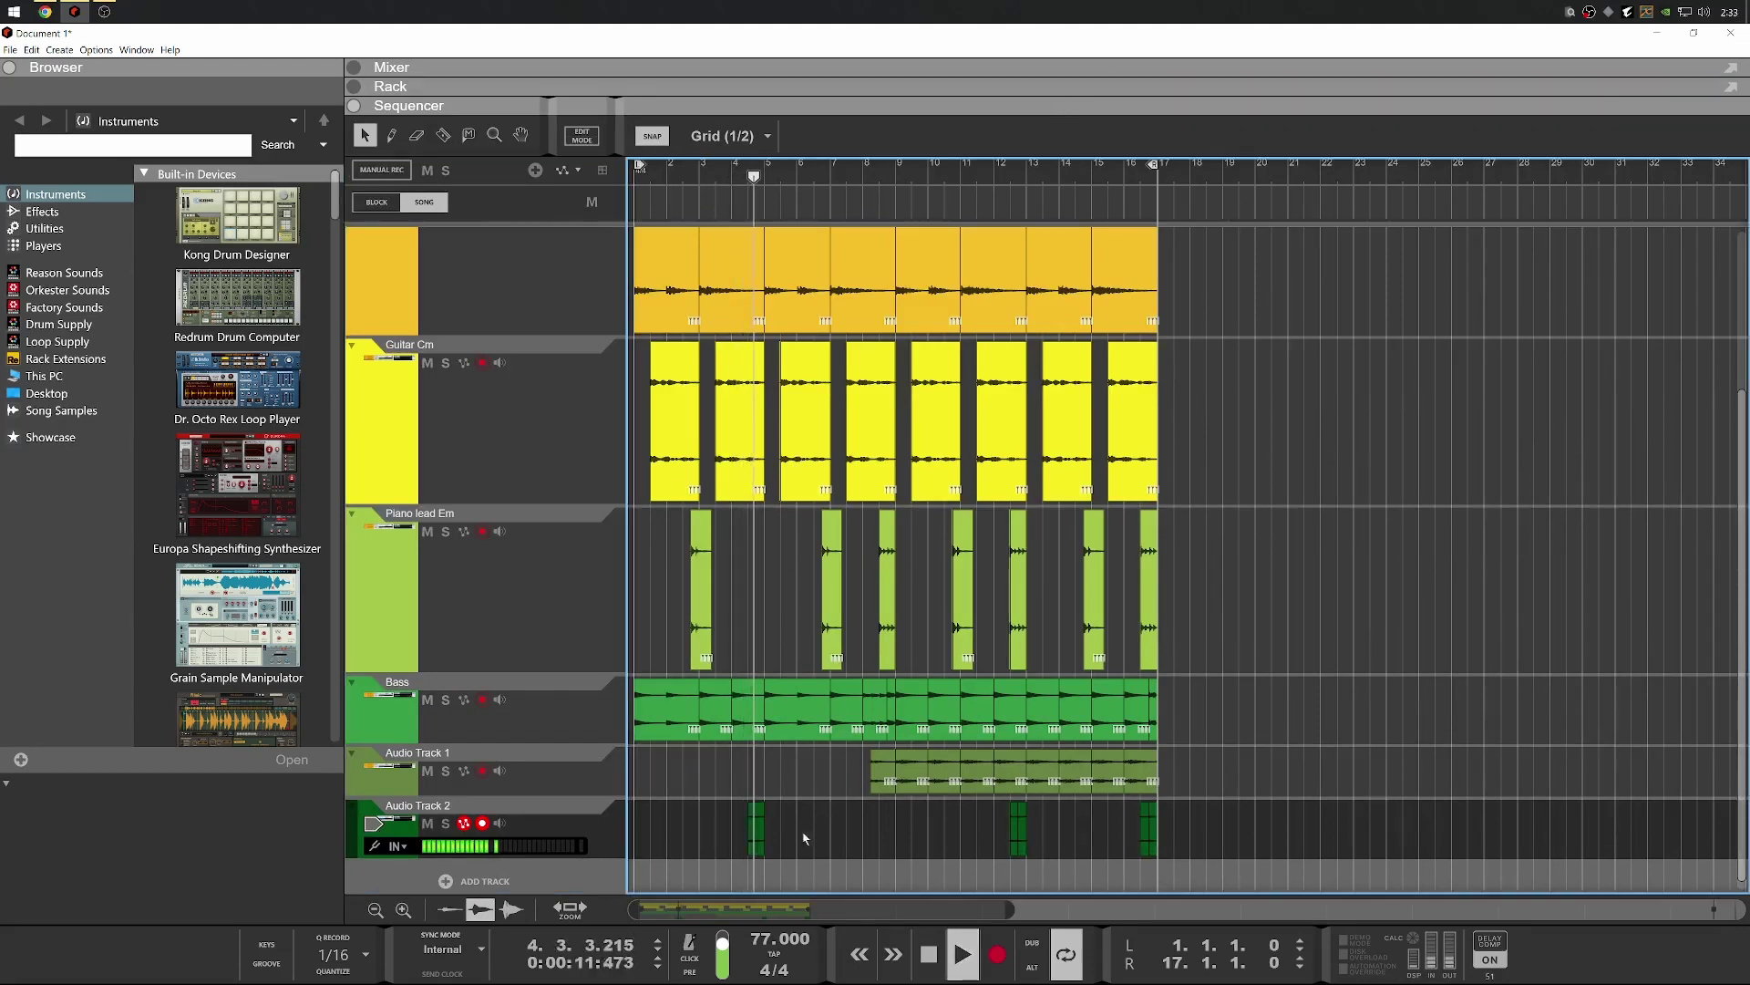
key("space")
Lengthen the Audio Track 2 clip at 4.4.1.0 to 0.1.2.0 and audition it from bar 4
left_click(762, 833)
scroll(768, 834, "up", 5)
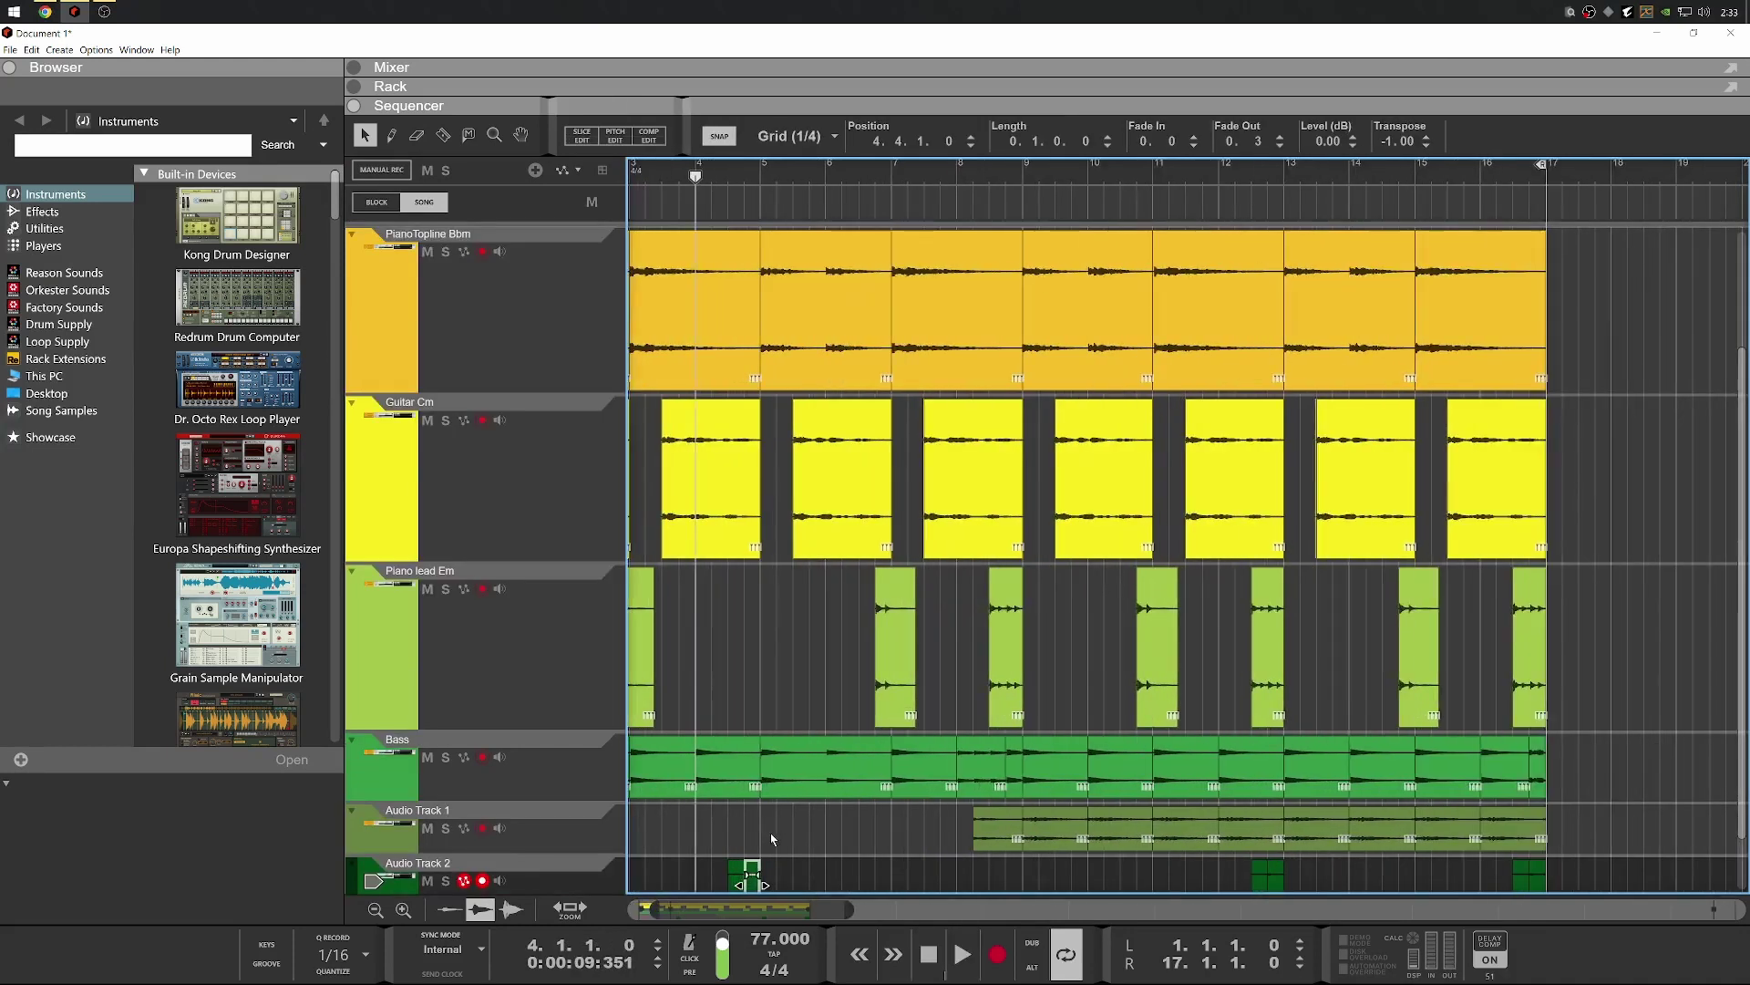
scroll(756, 775, "down", 2)
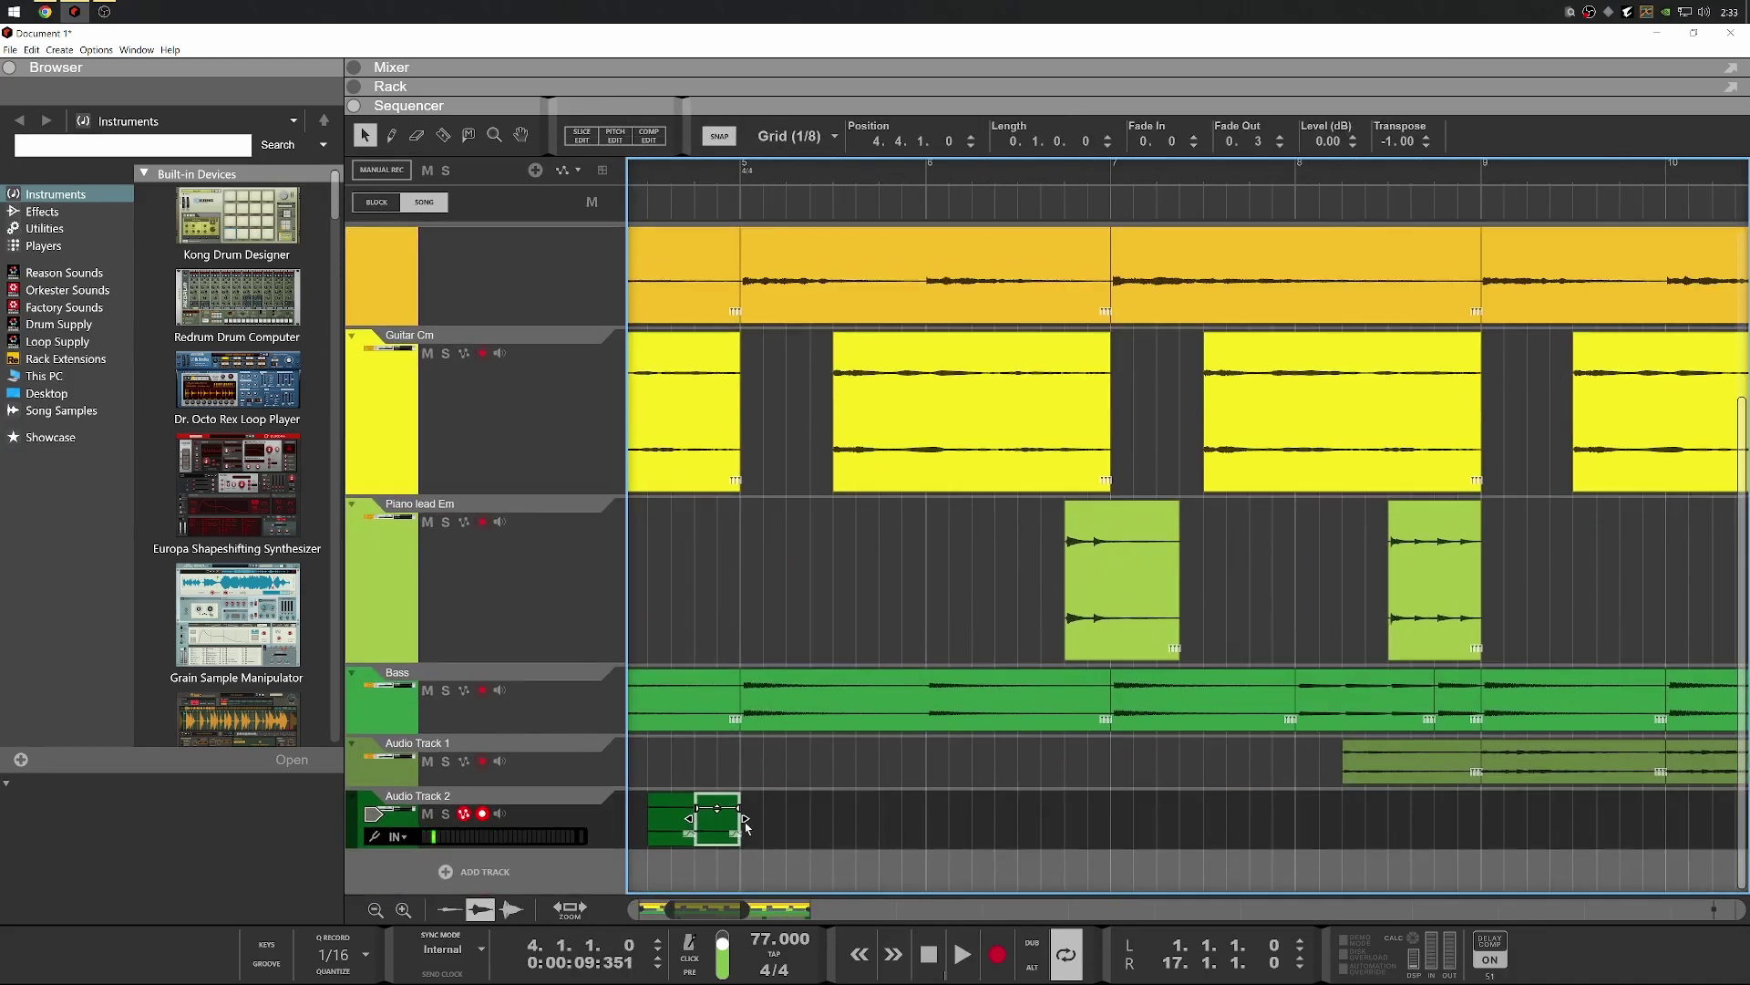
key("space")
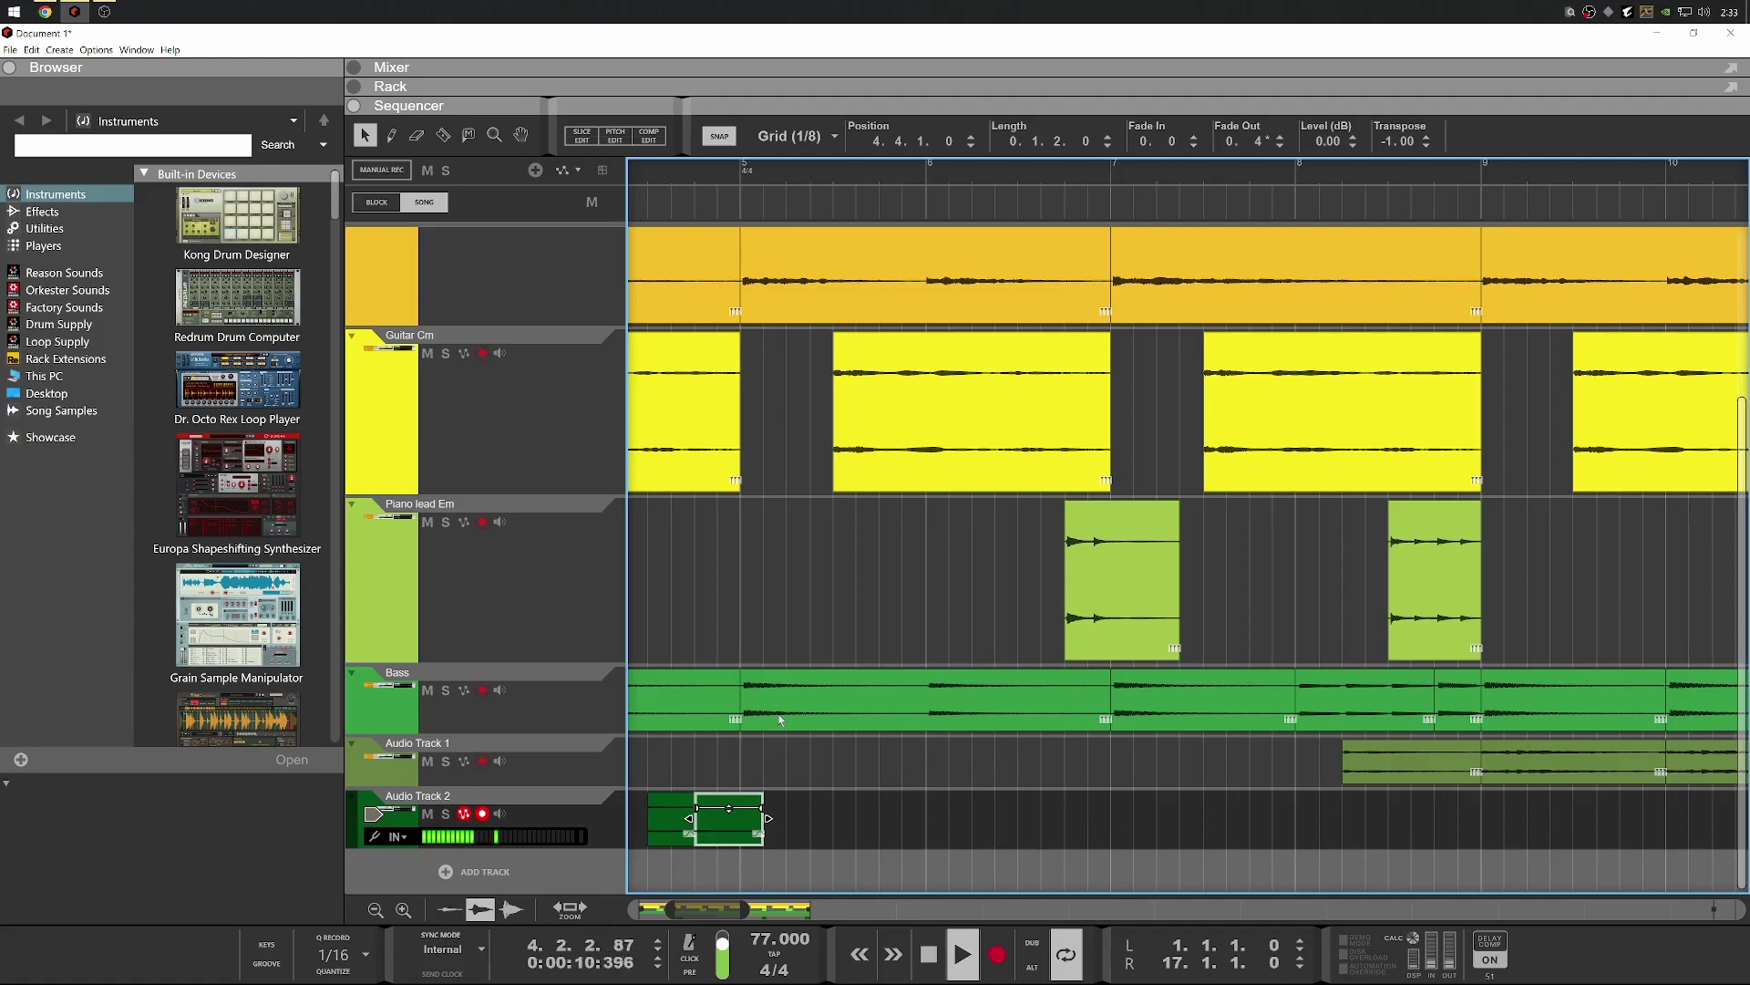
key("space")
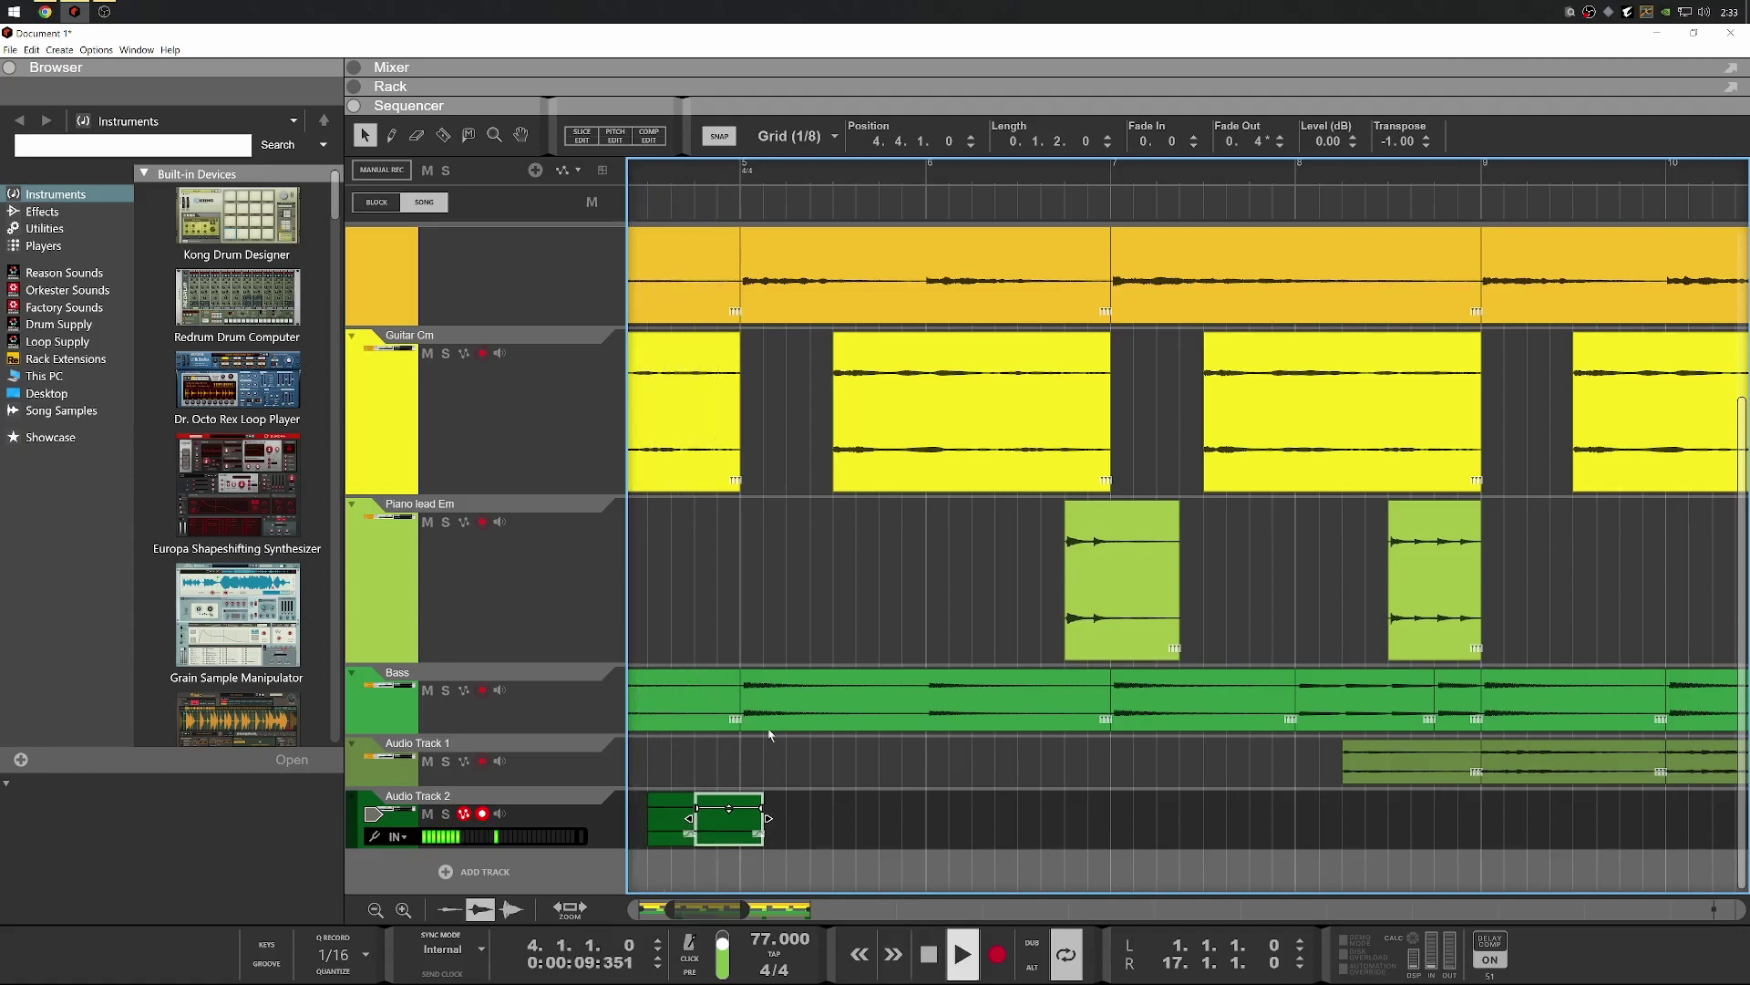
key("space")
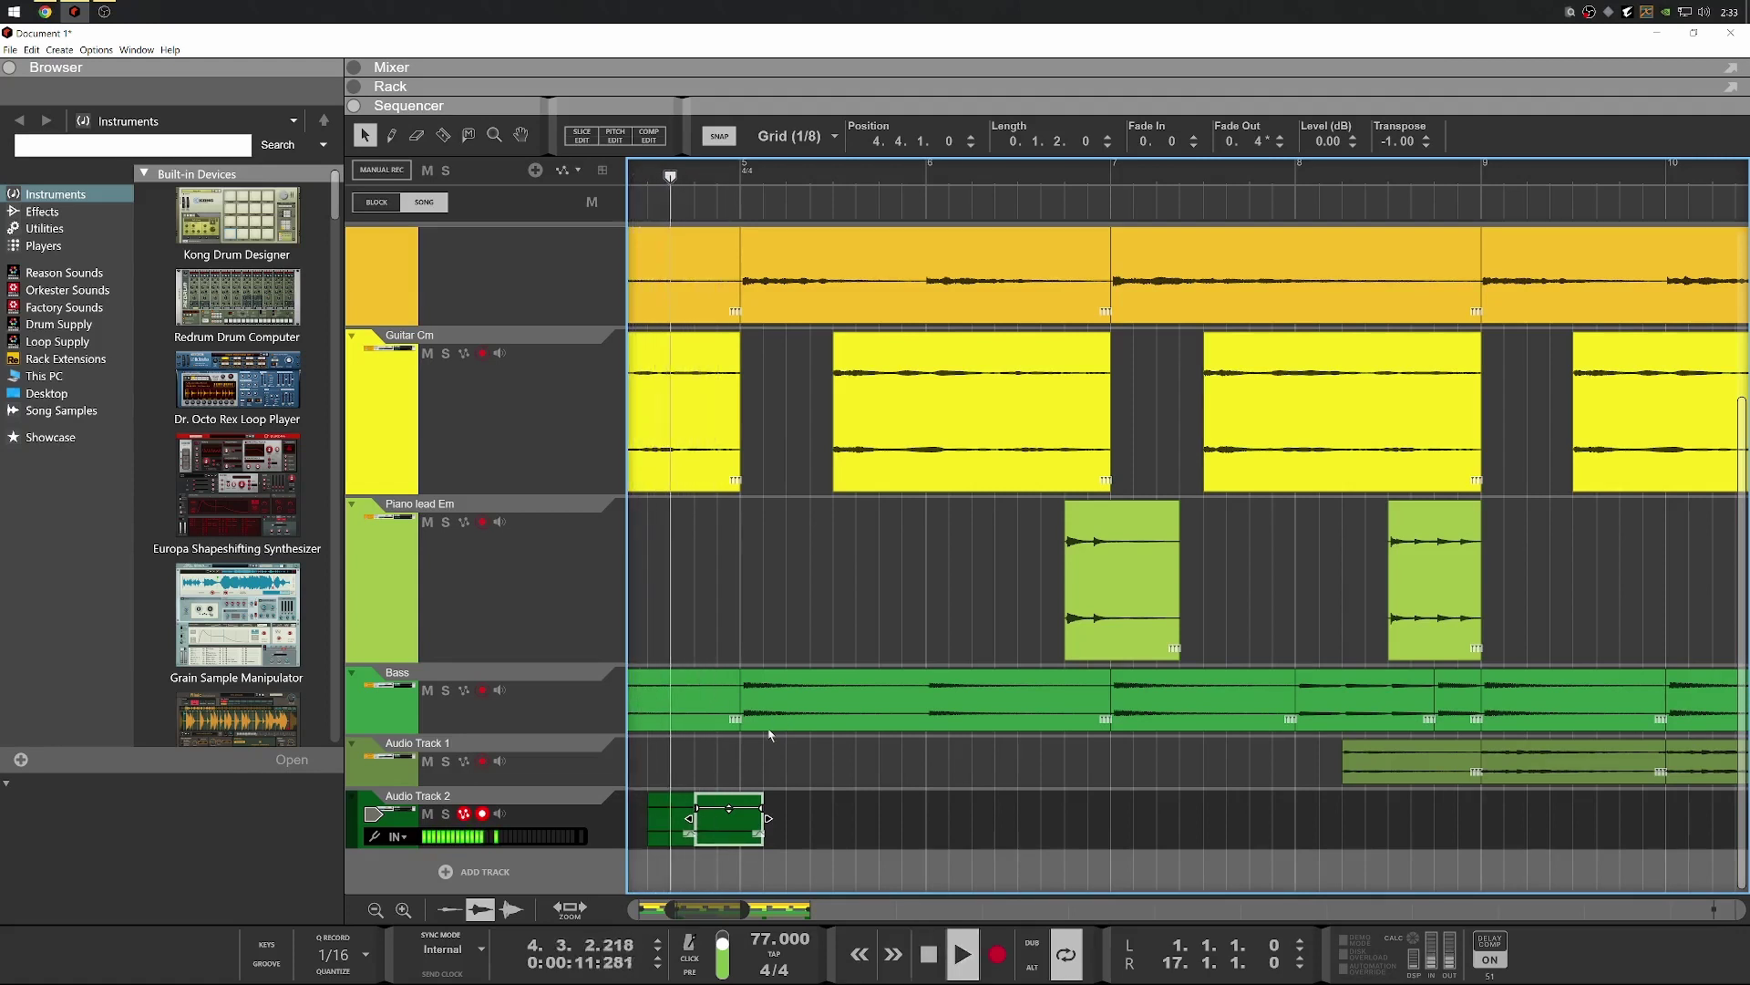
key("space")
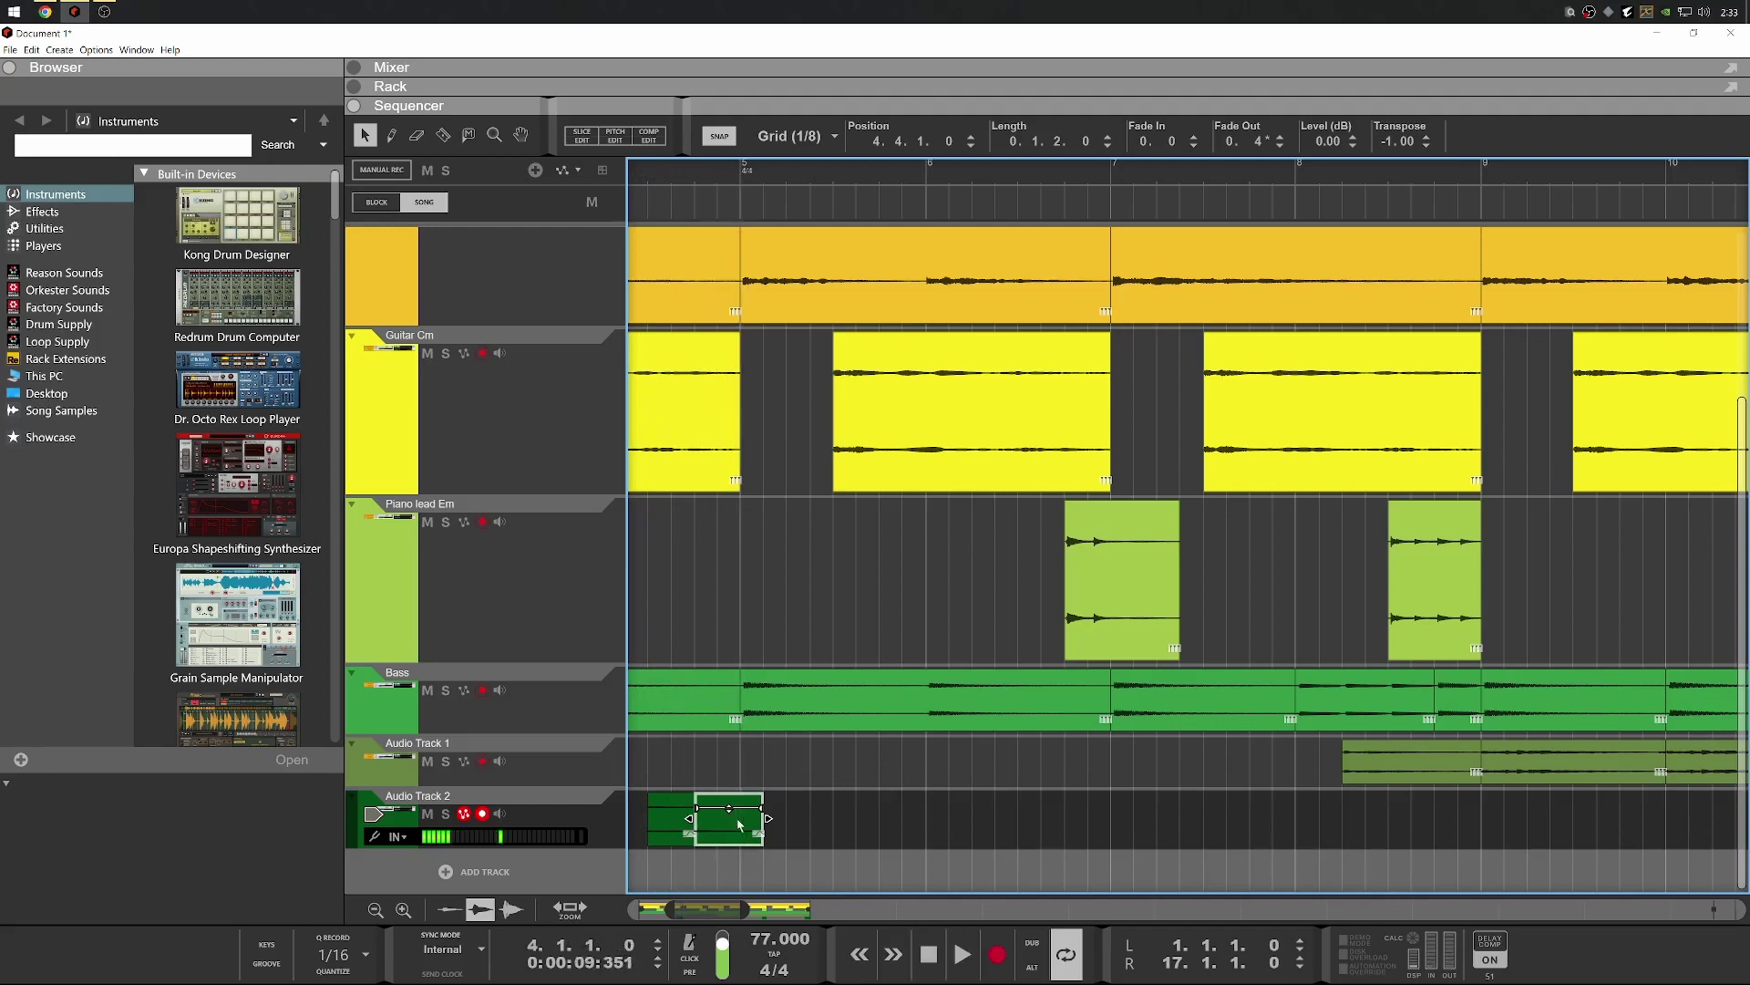
Delete the Audio Track 2 clip at 4.4.1.0 and open the remaining clip at 4.3.1.0 in Slice Edit
key("Delete")
left_click(669, 835)
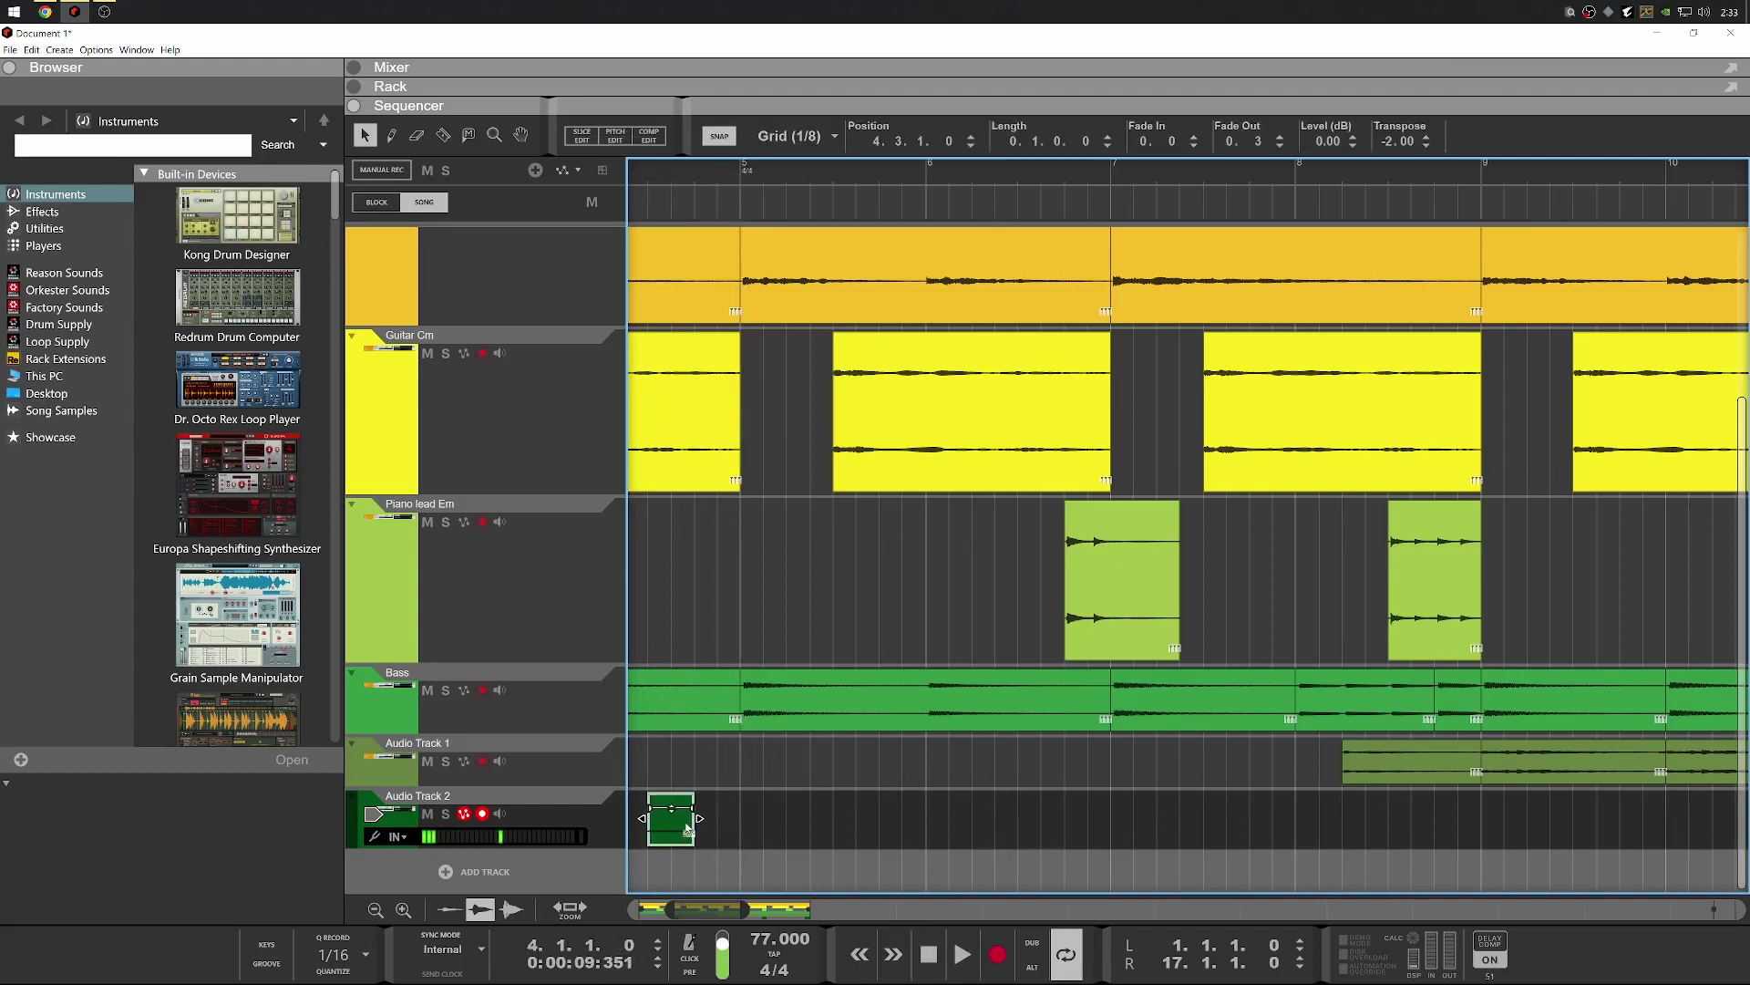
double_click(687, 830)
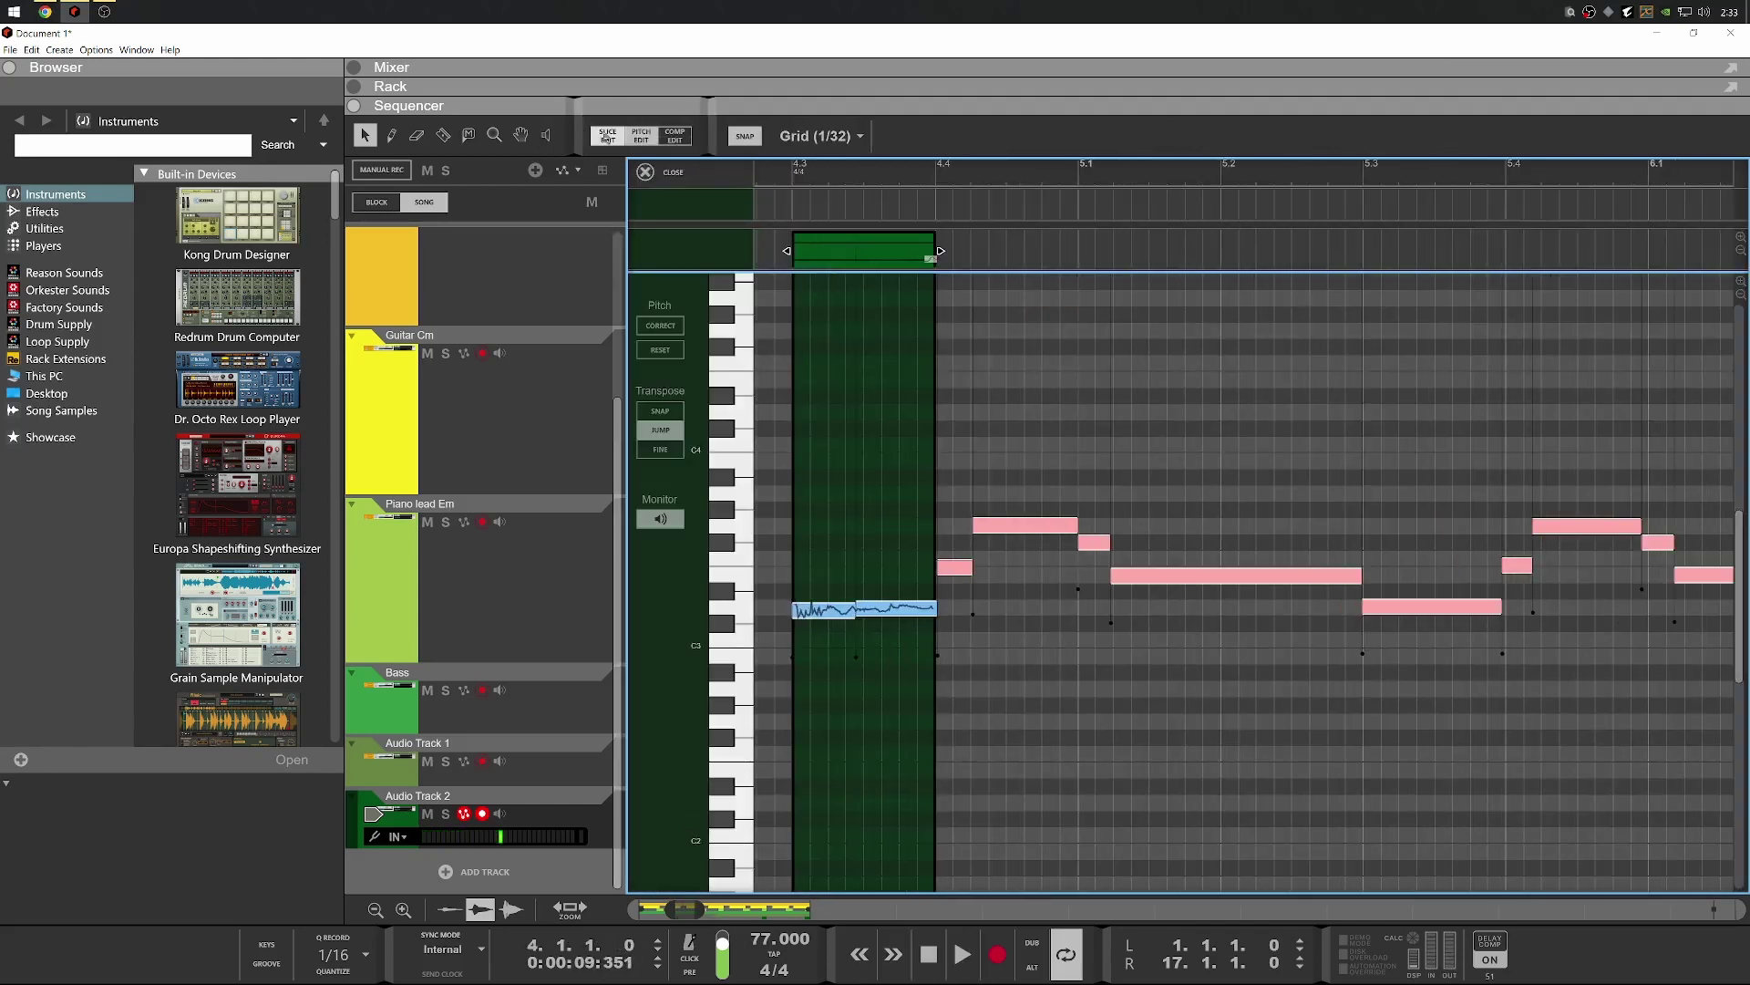
left_click(606, 137)
Enlarge the height of Audio Track 2 in the sequencer
scroll(723, 839, "up", 2)
scroll(699, 824, "up", 3)
scroll(857, 617, "down", 2)
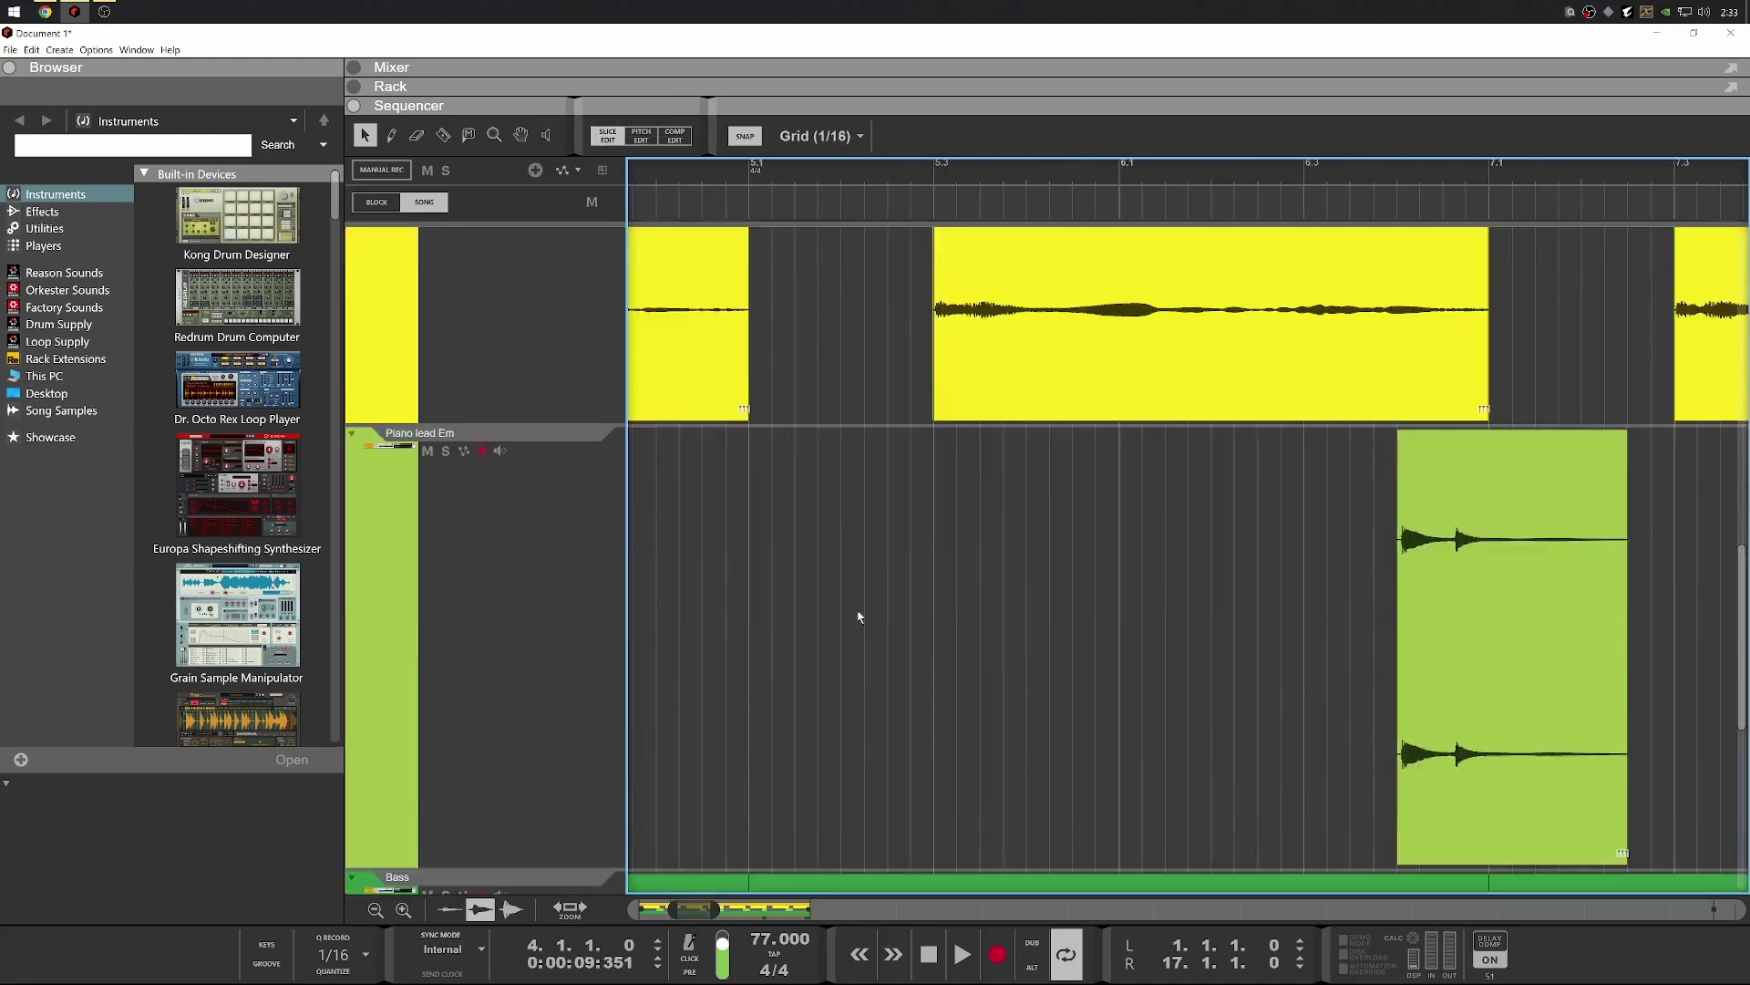
scroll(862, 611, "down", 4)
scroll(678, 496, "up", 1)
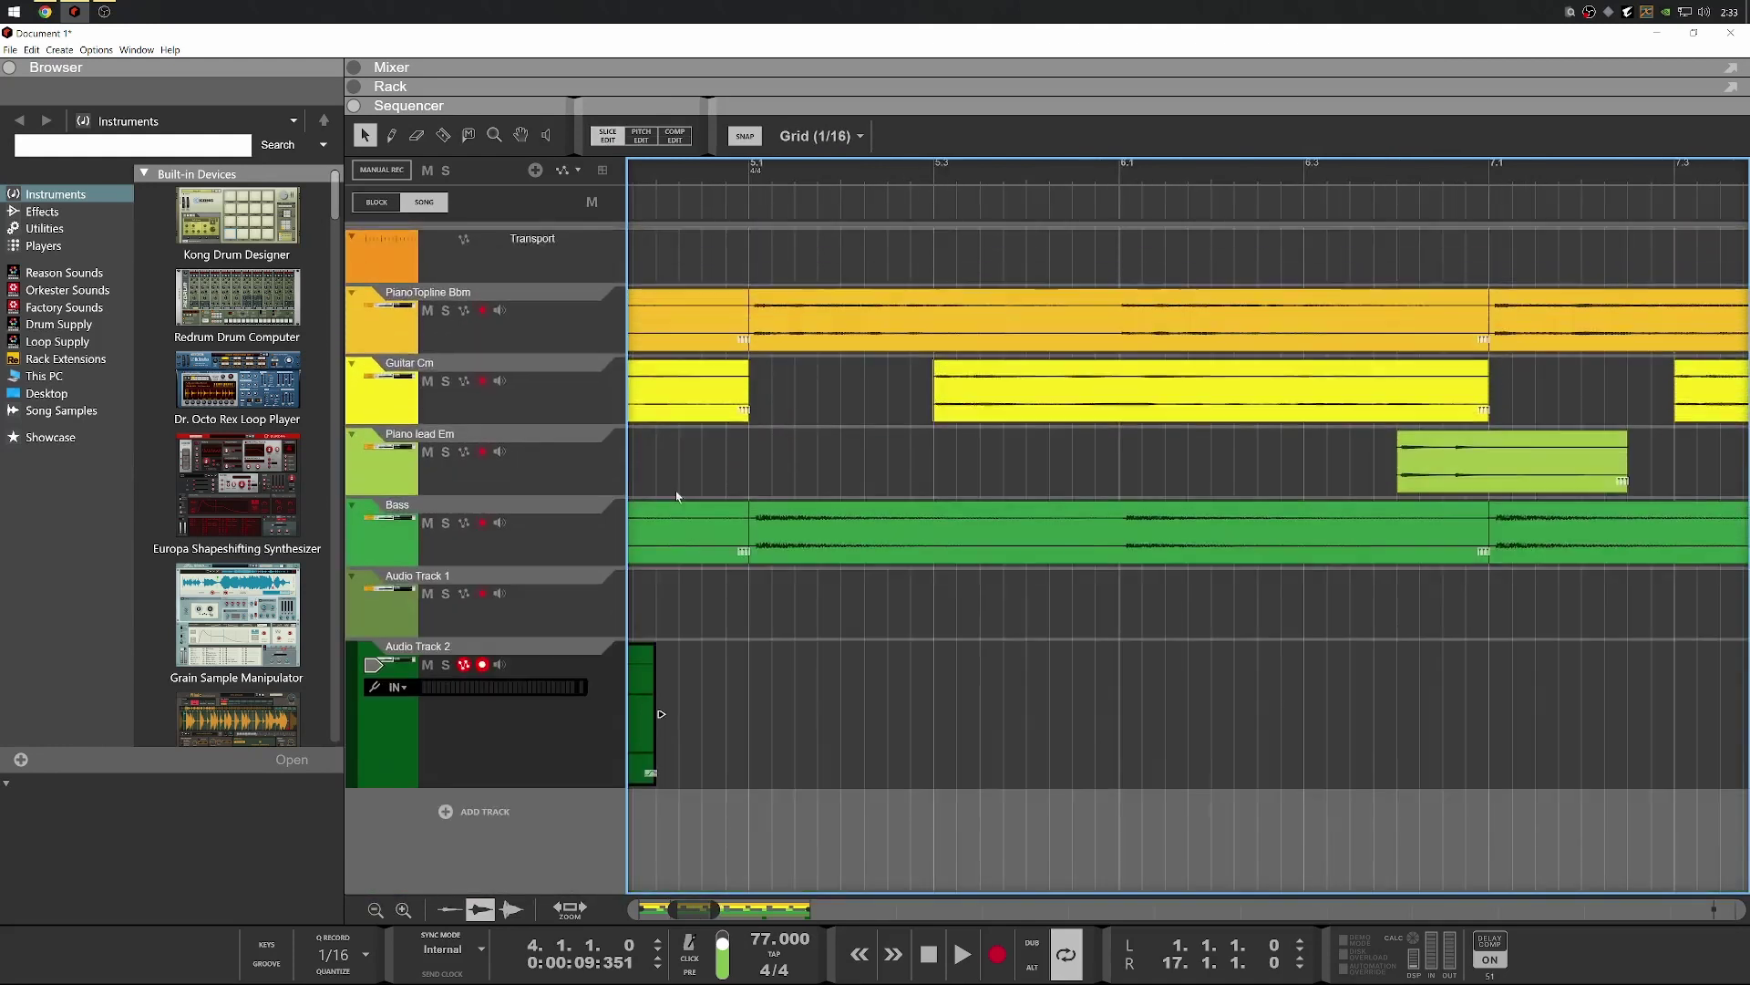
scroll(687, 680, "down", 3)
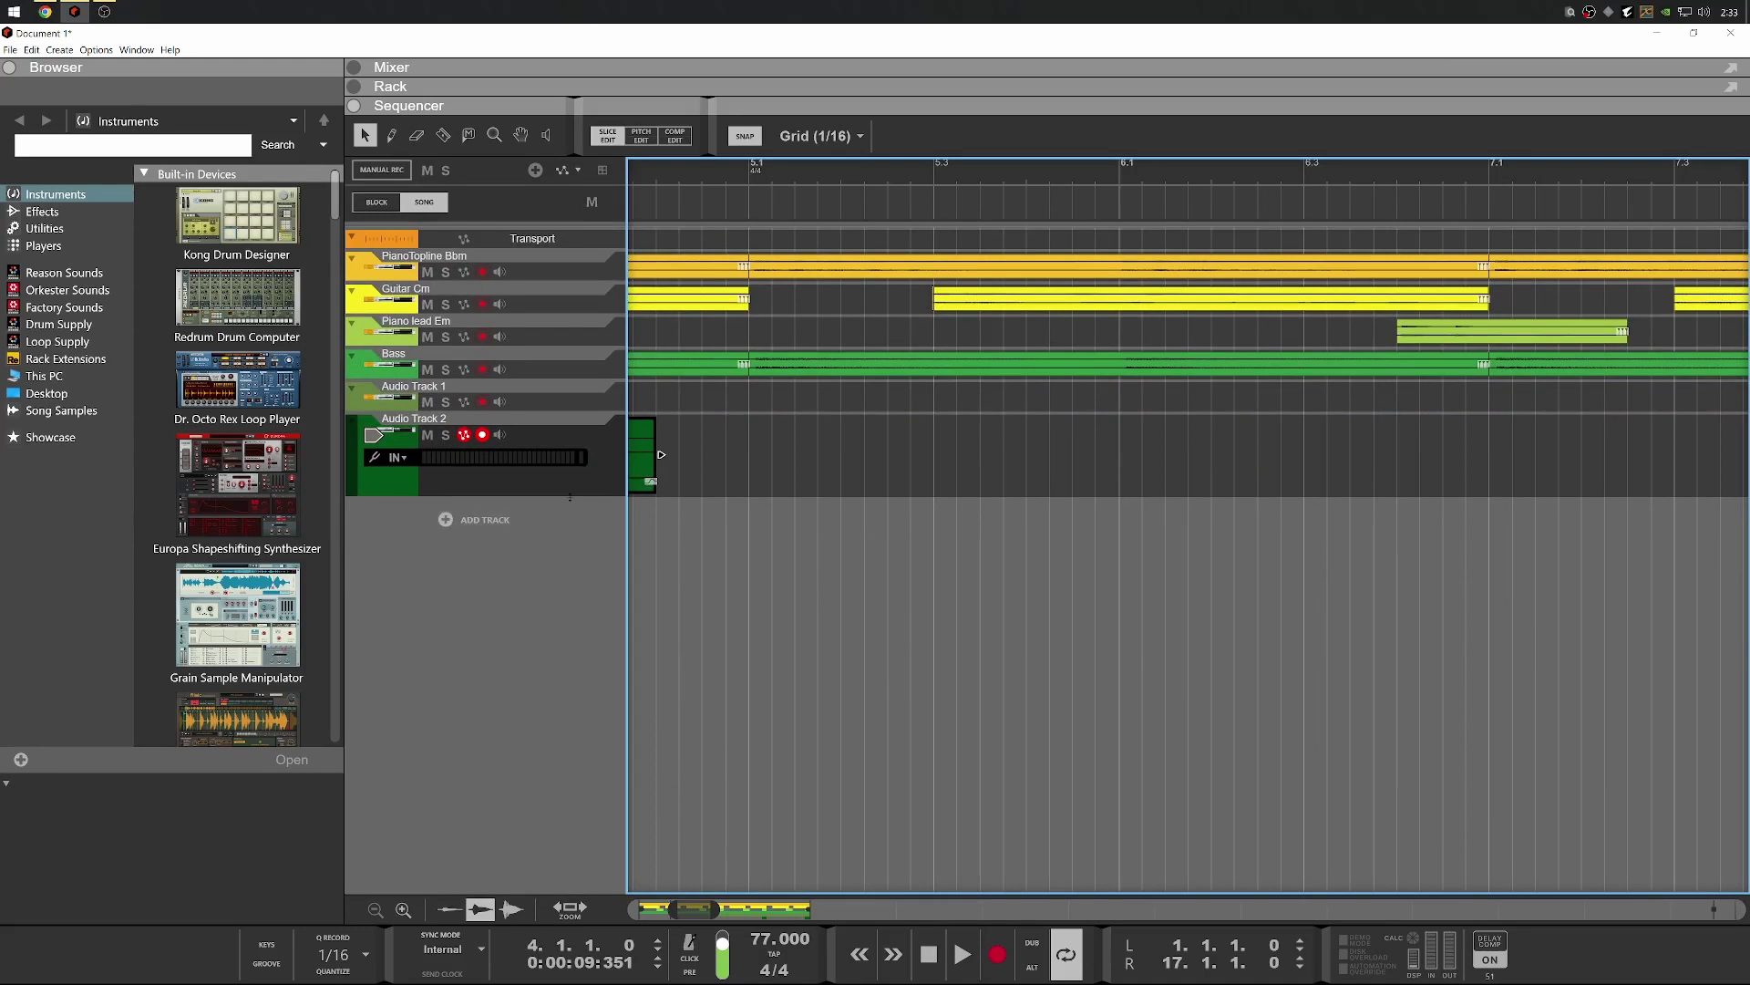
left_click_drag(570, 497, 586, 612)
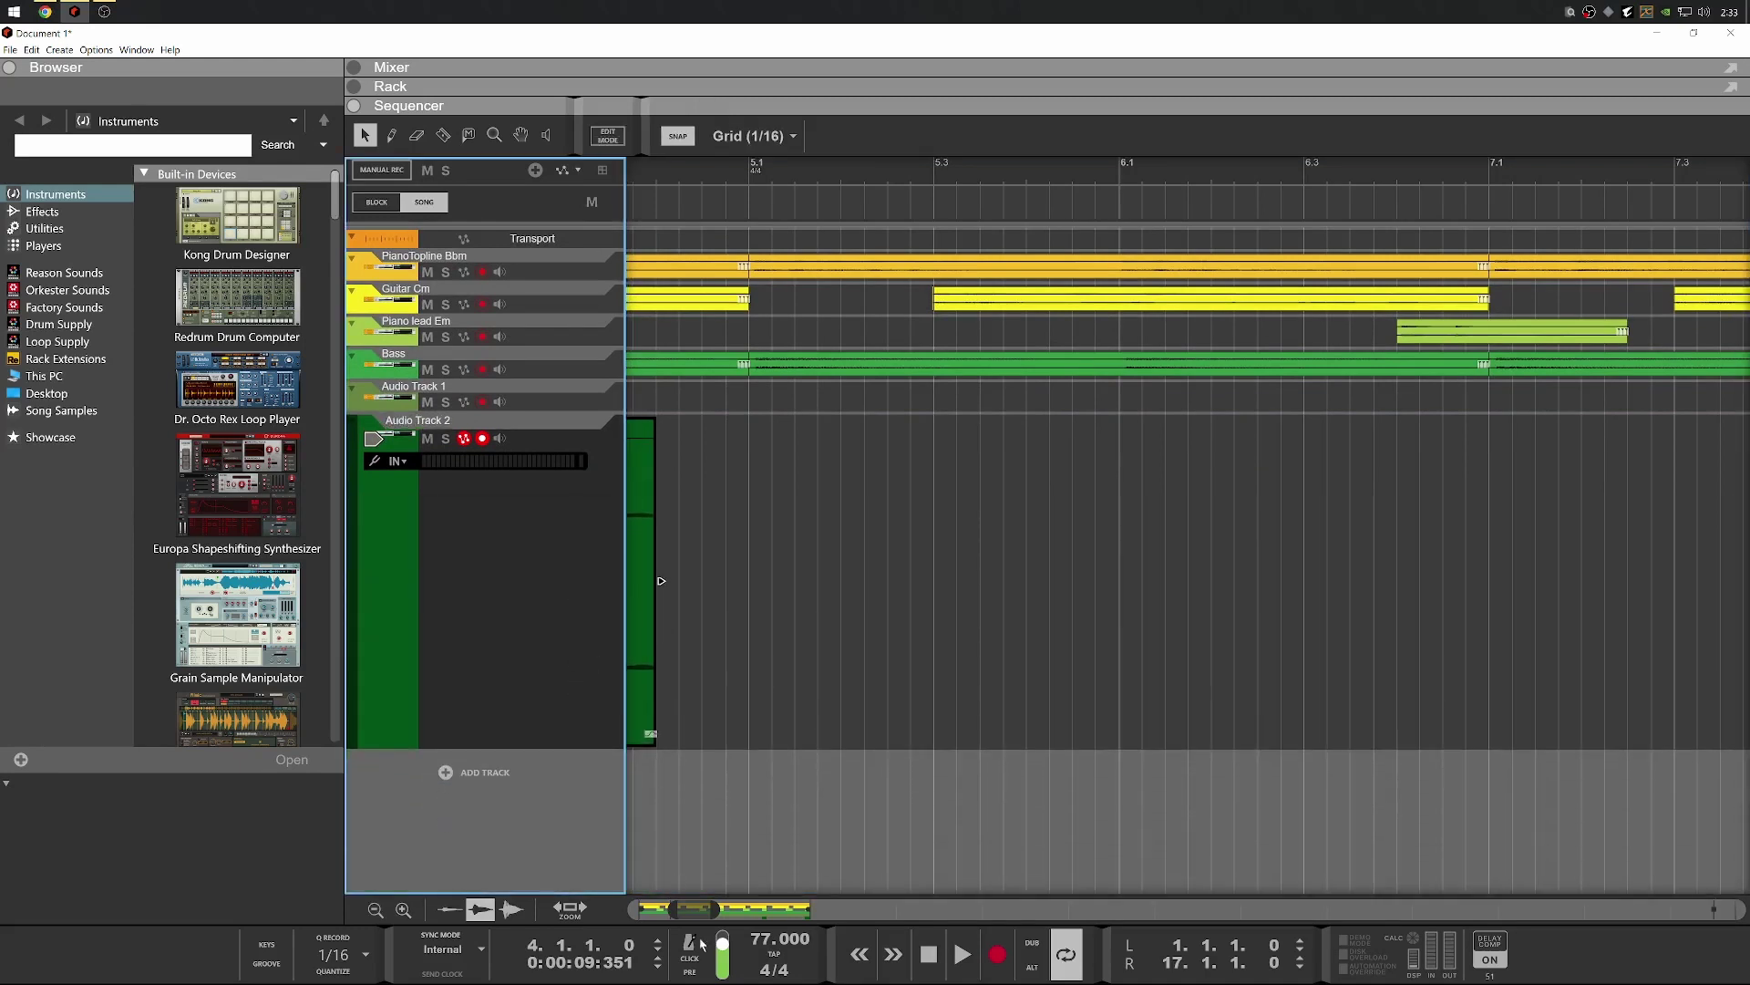
Place the playhead at 4.2.2.0 and audition the song around the remaining Audio Track 2 clip
left_click_drag(701, 908, 695, 907)
left_click(740, 176)
key("space")
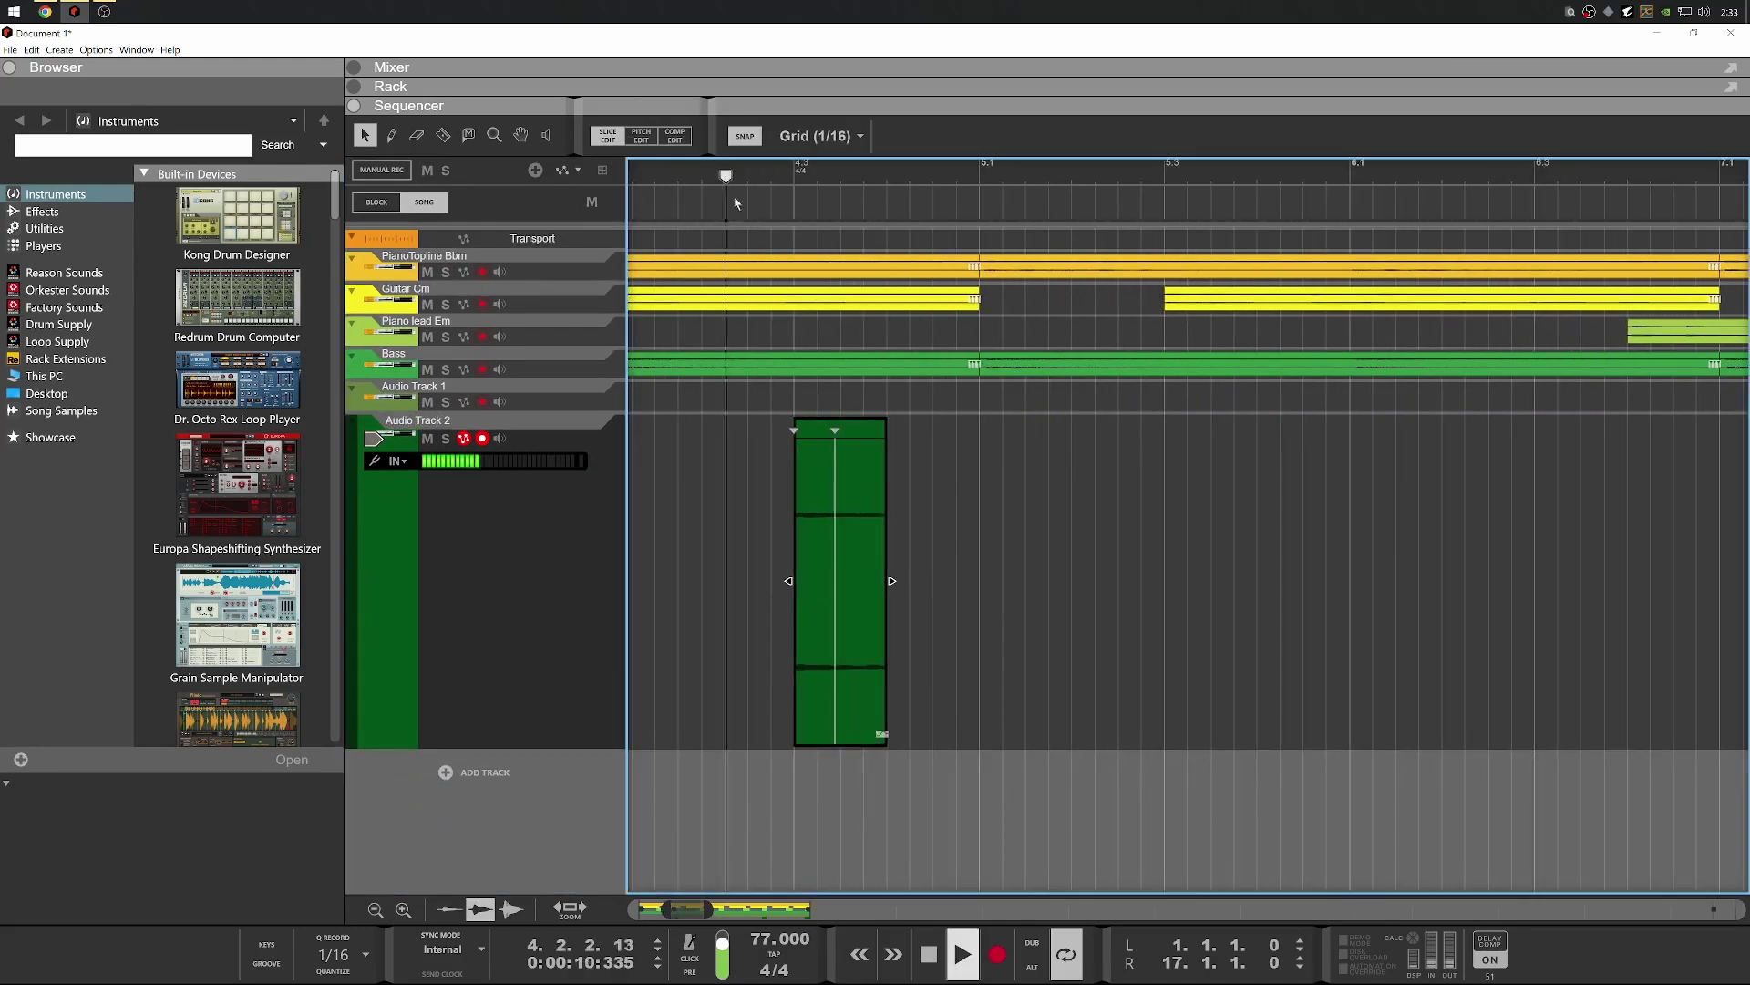
key("space")
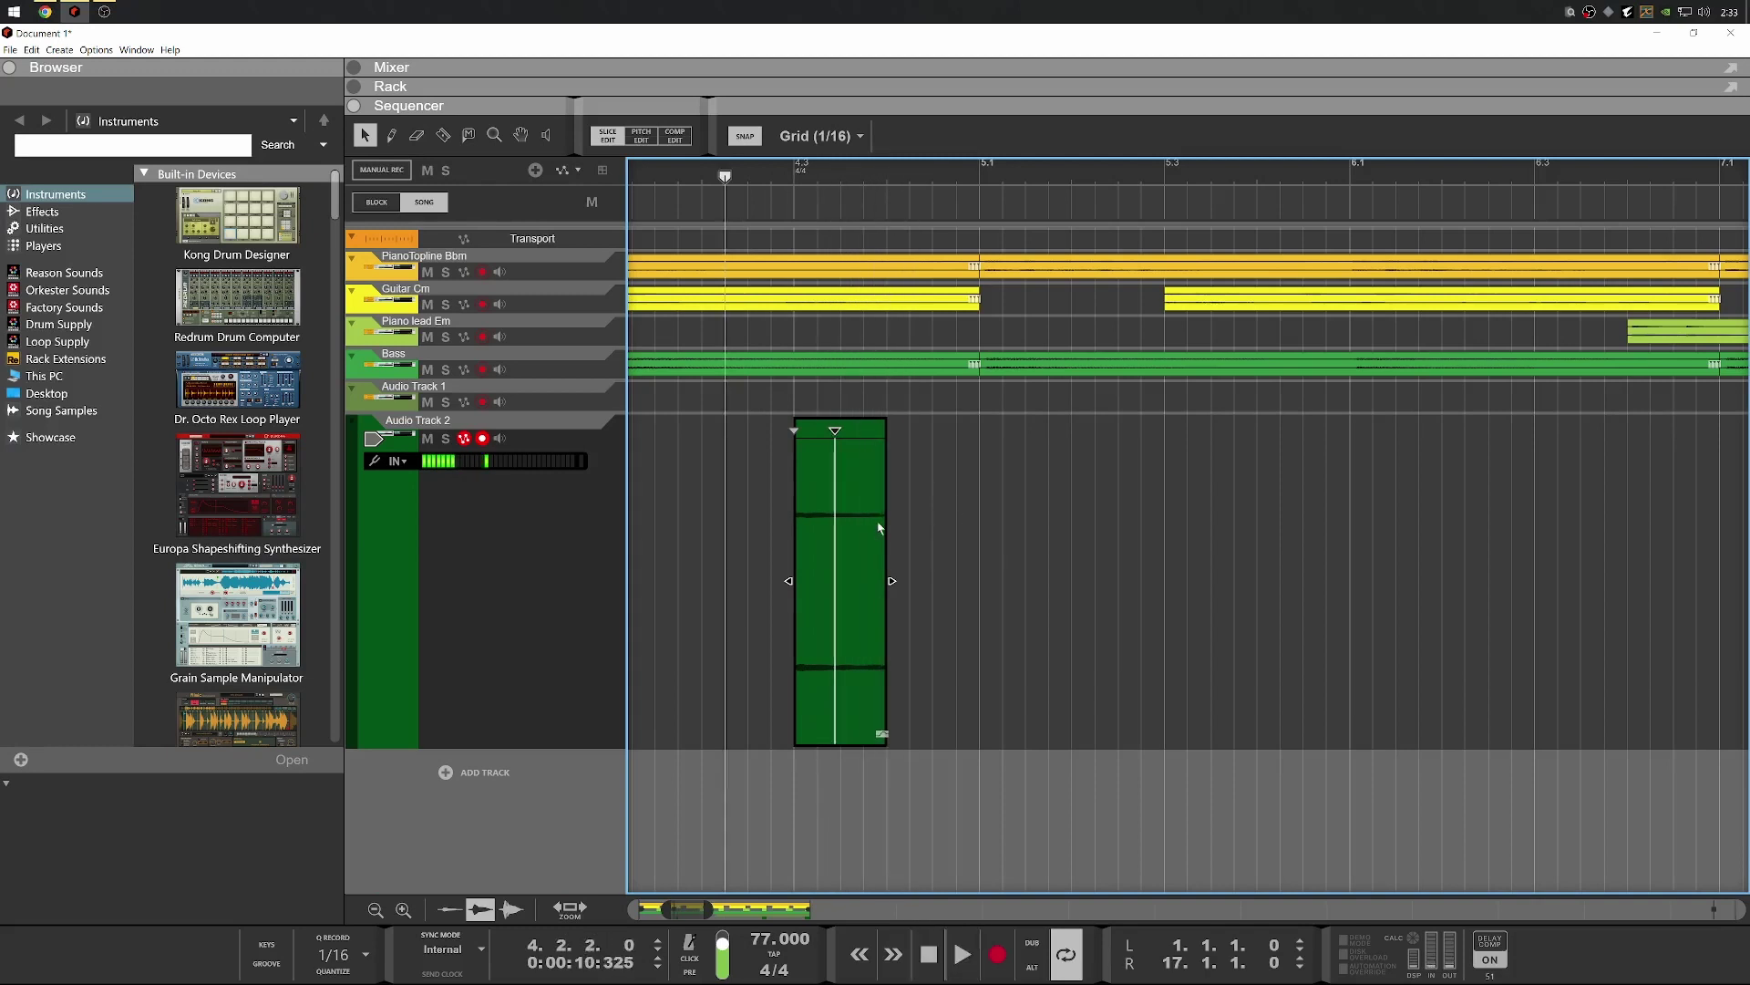
Duplicate the Audio Track 2 clip from 4.3.1.0 to 4.4.1.0 and audition the pair
left_click_drag(851, 480, 939, 495)
key("space")
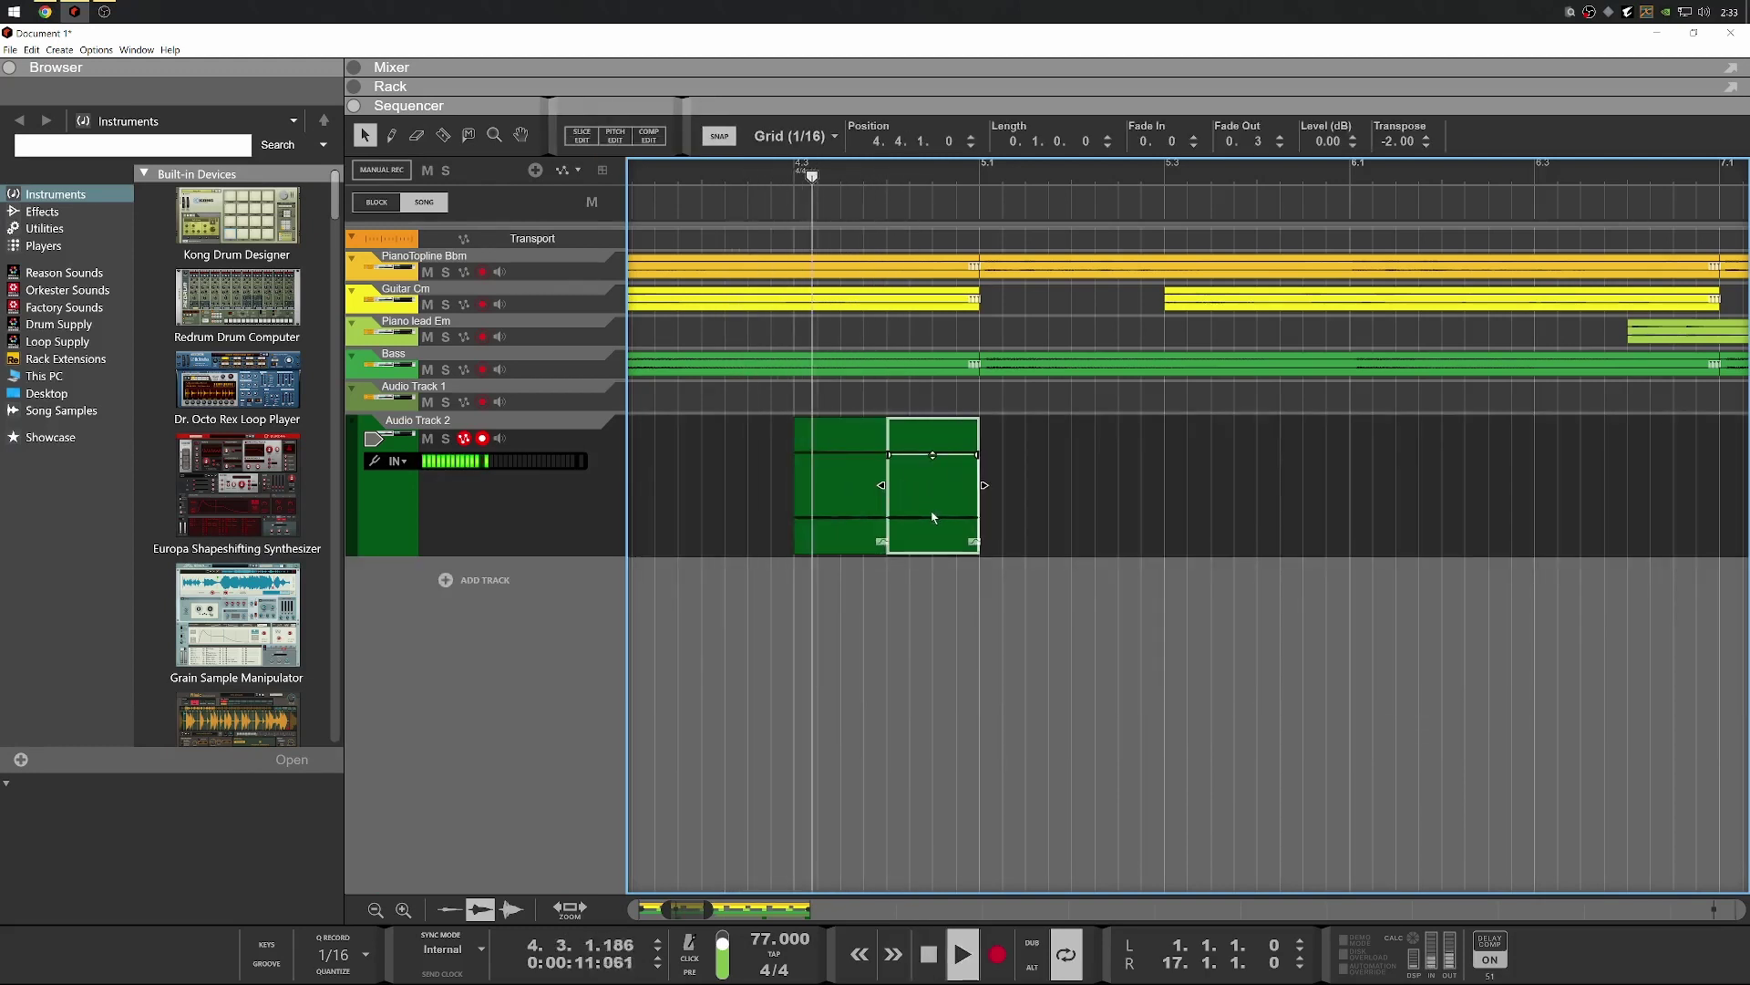
key("space")
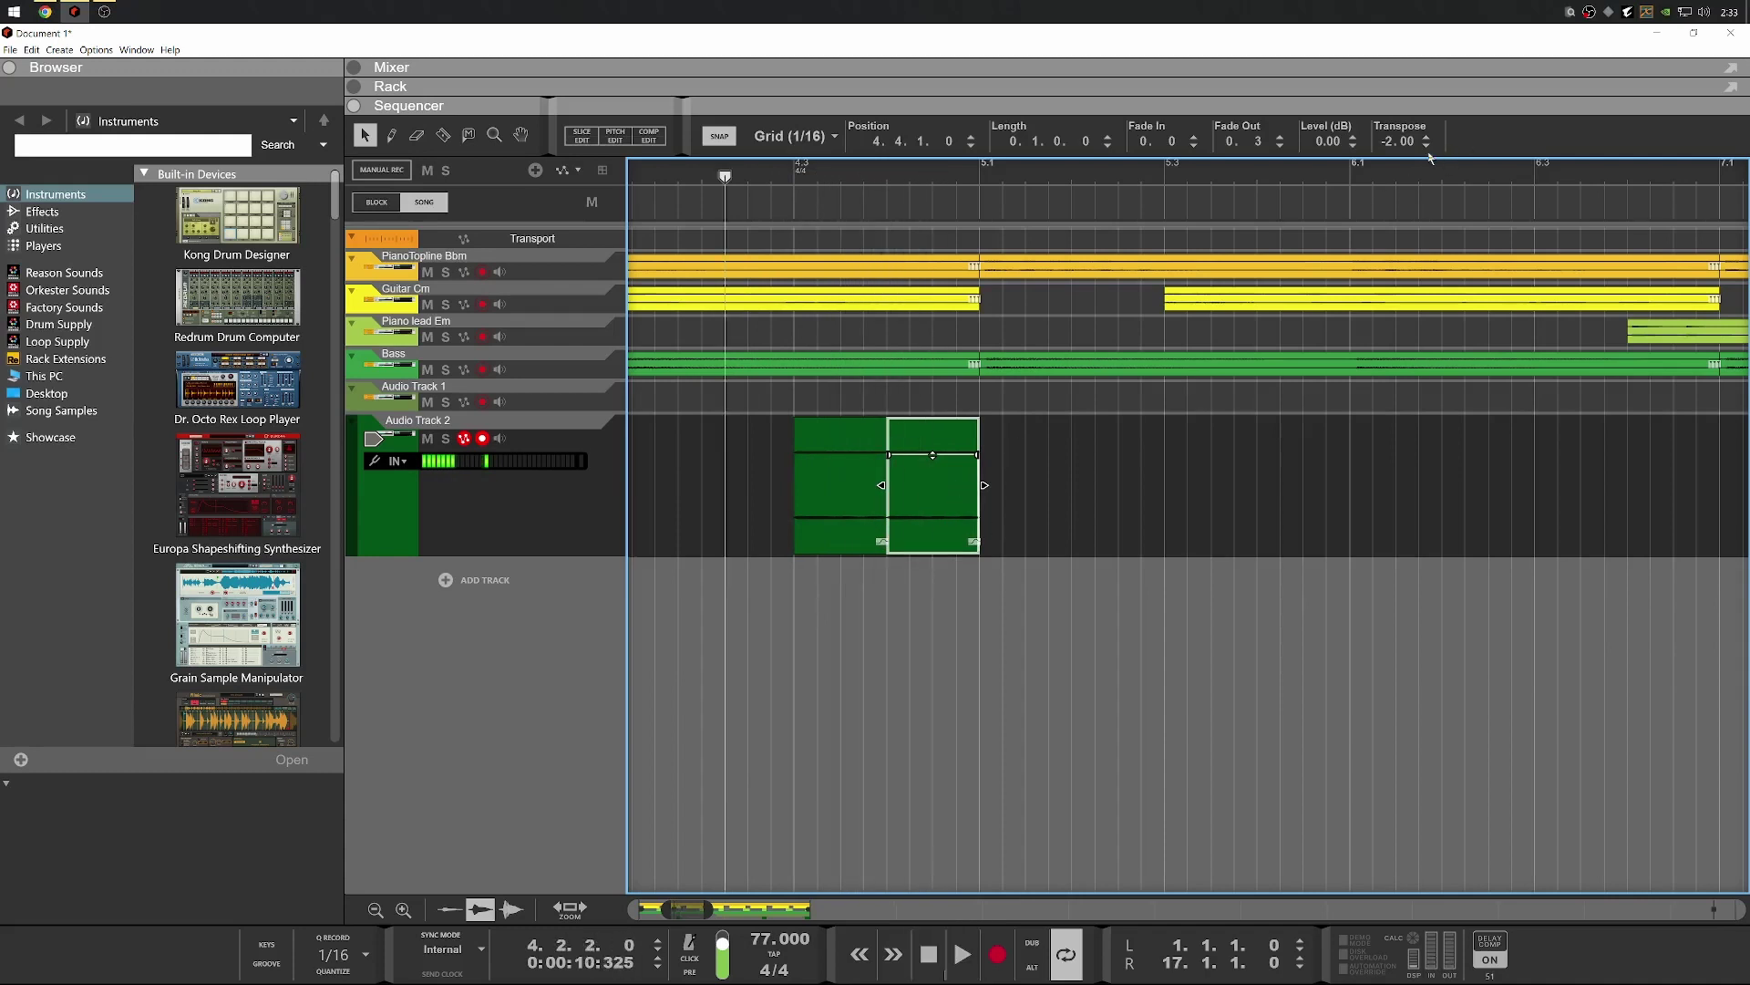
Try transpose values of -3 and 1 on the Audio Track 2 clip at 4.4.1.0, auditioning each one
key("space")
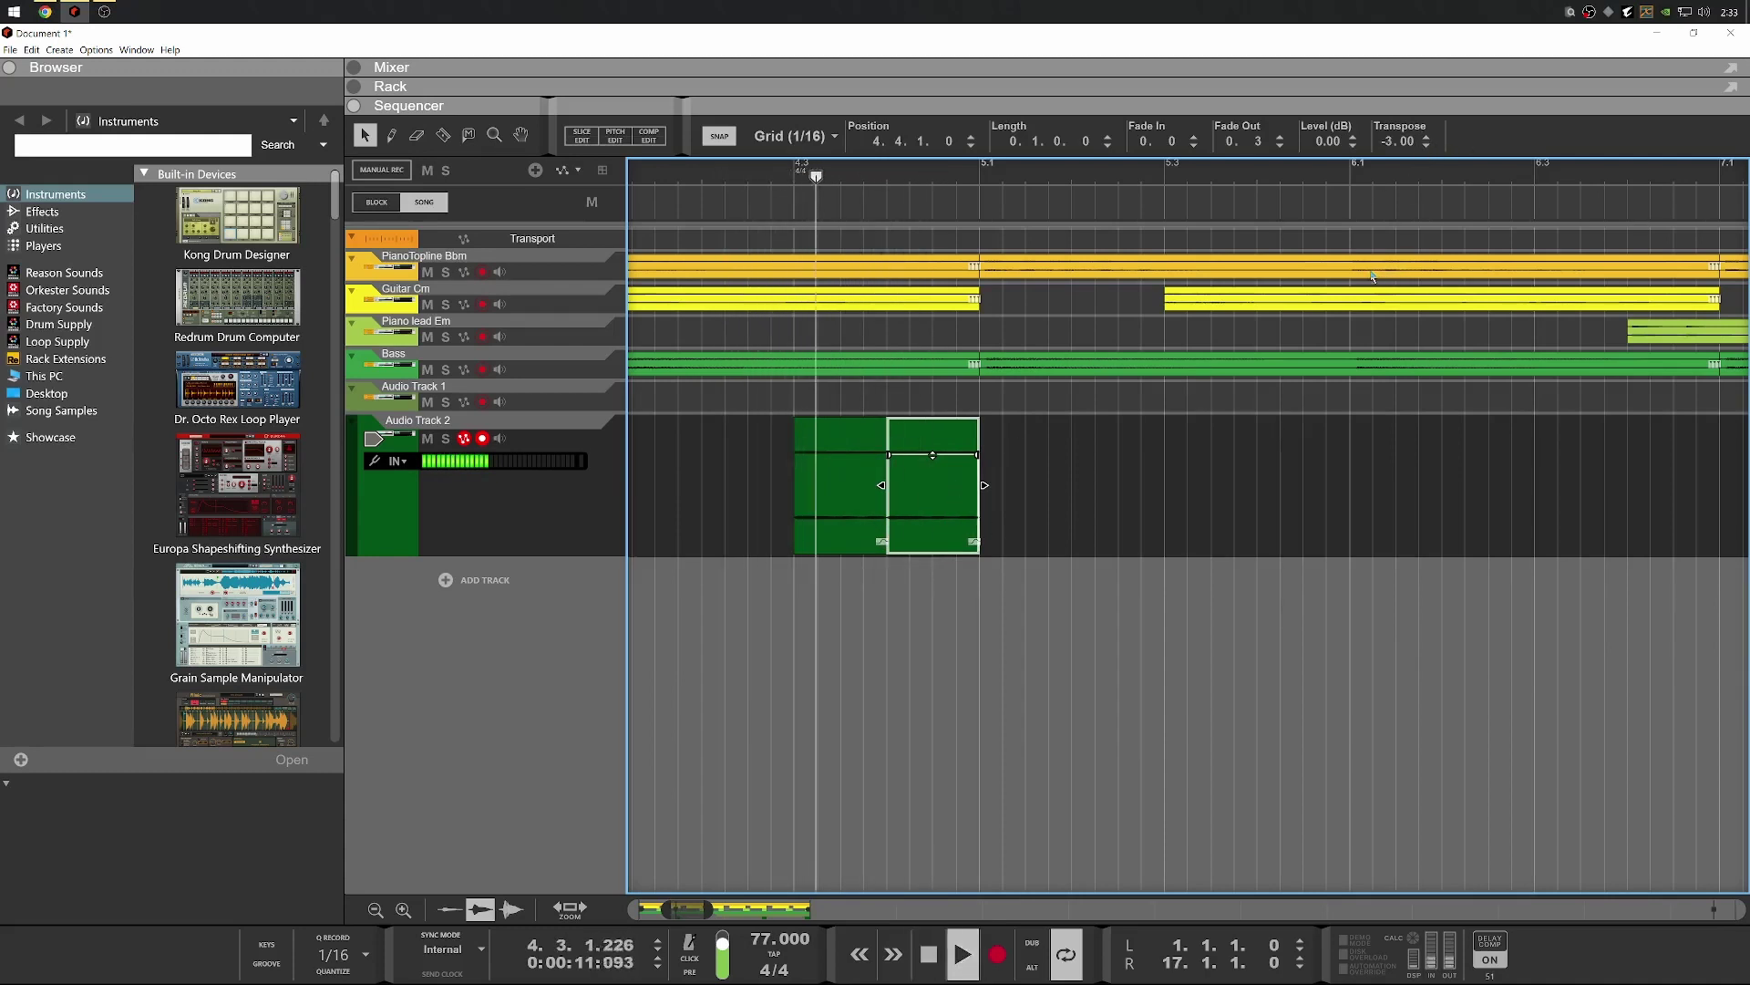
key("space")
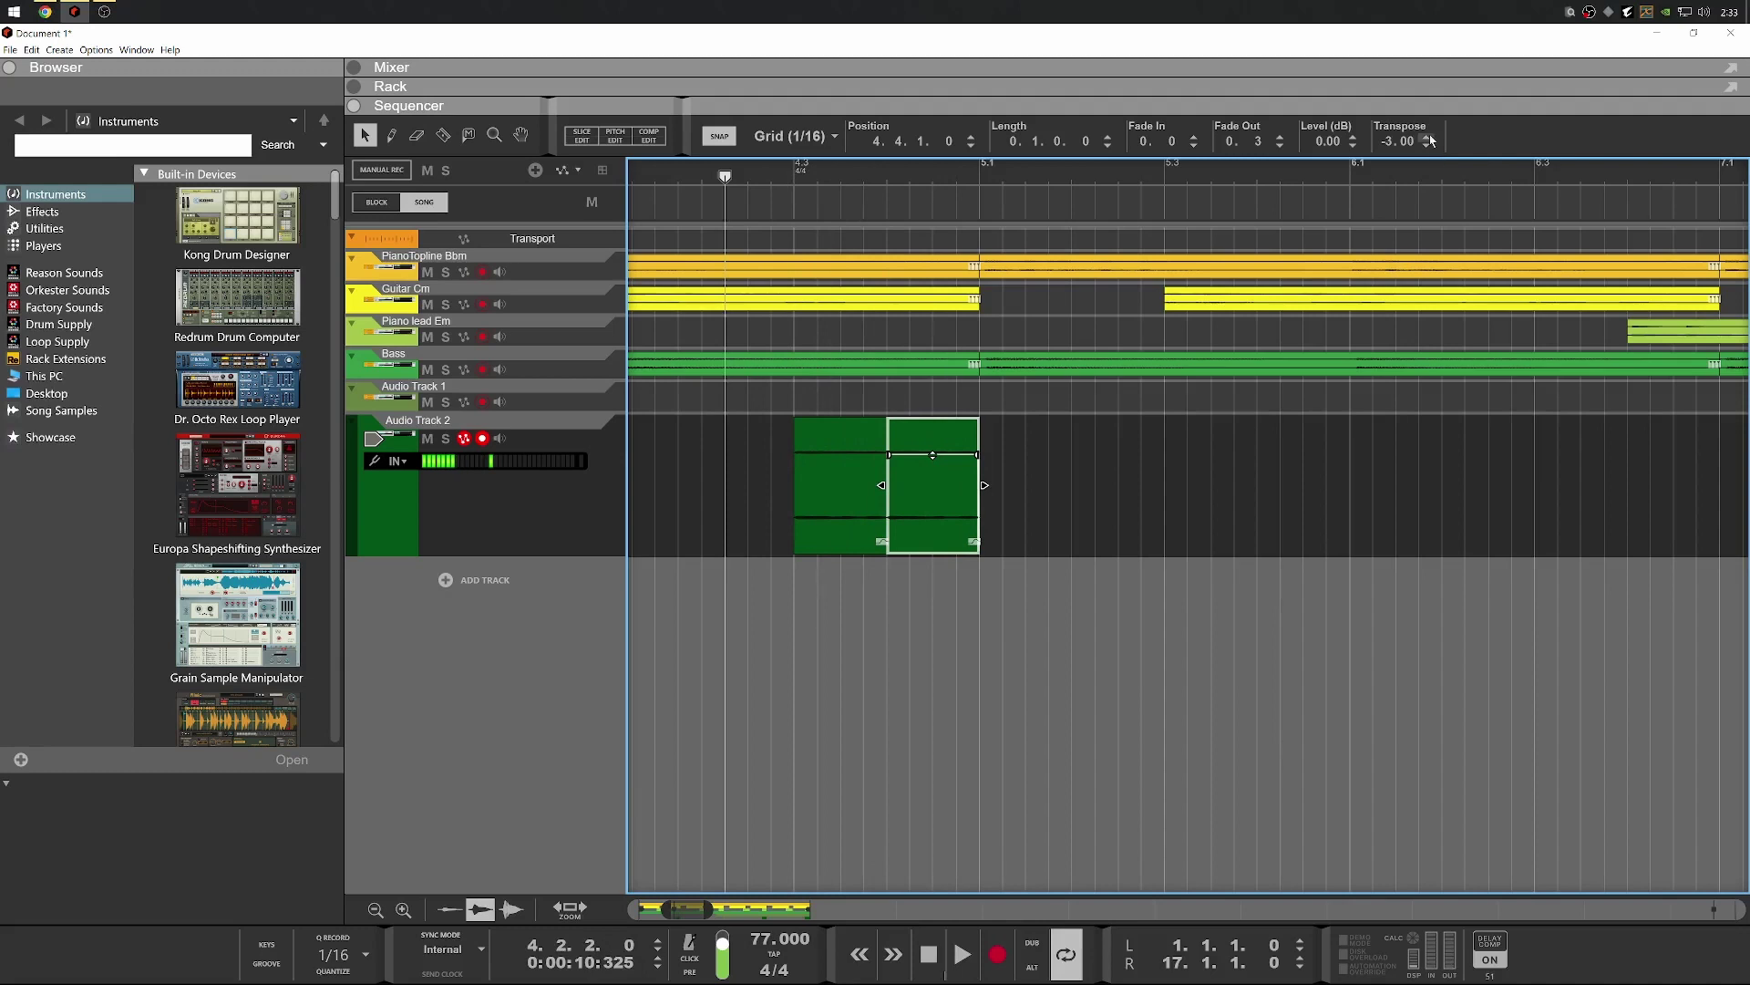
key("space")
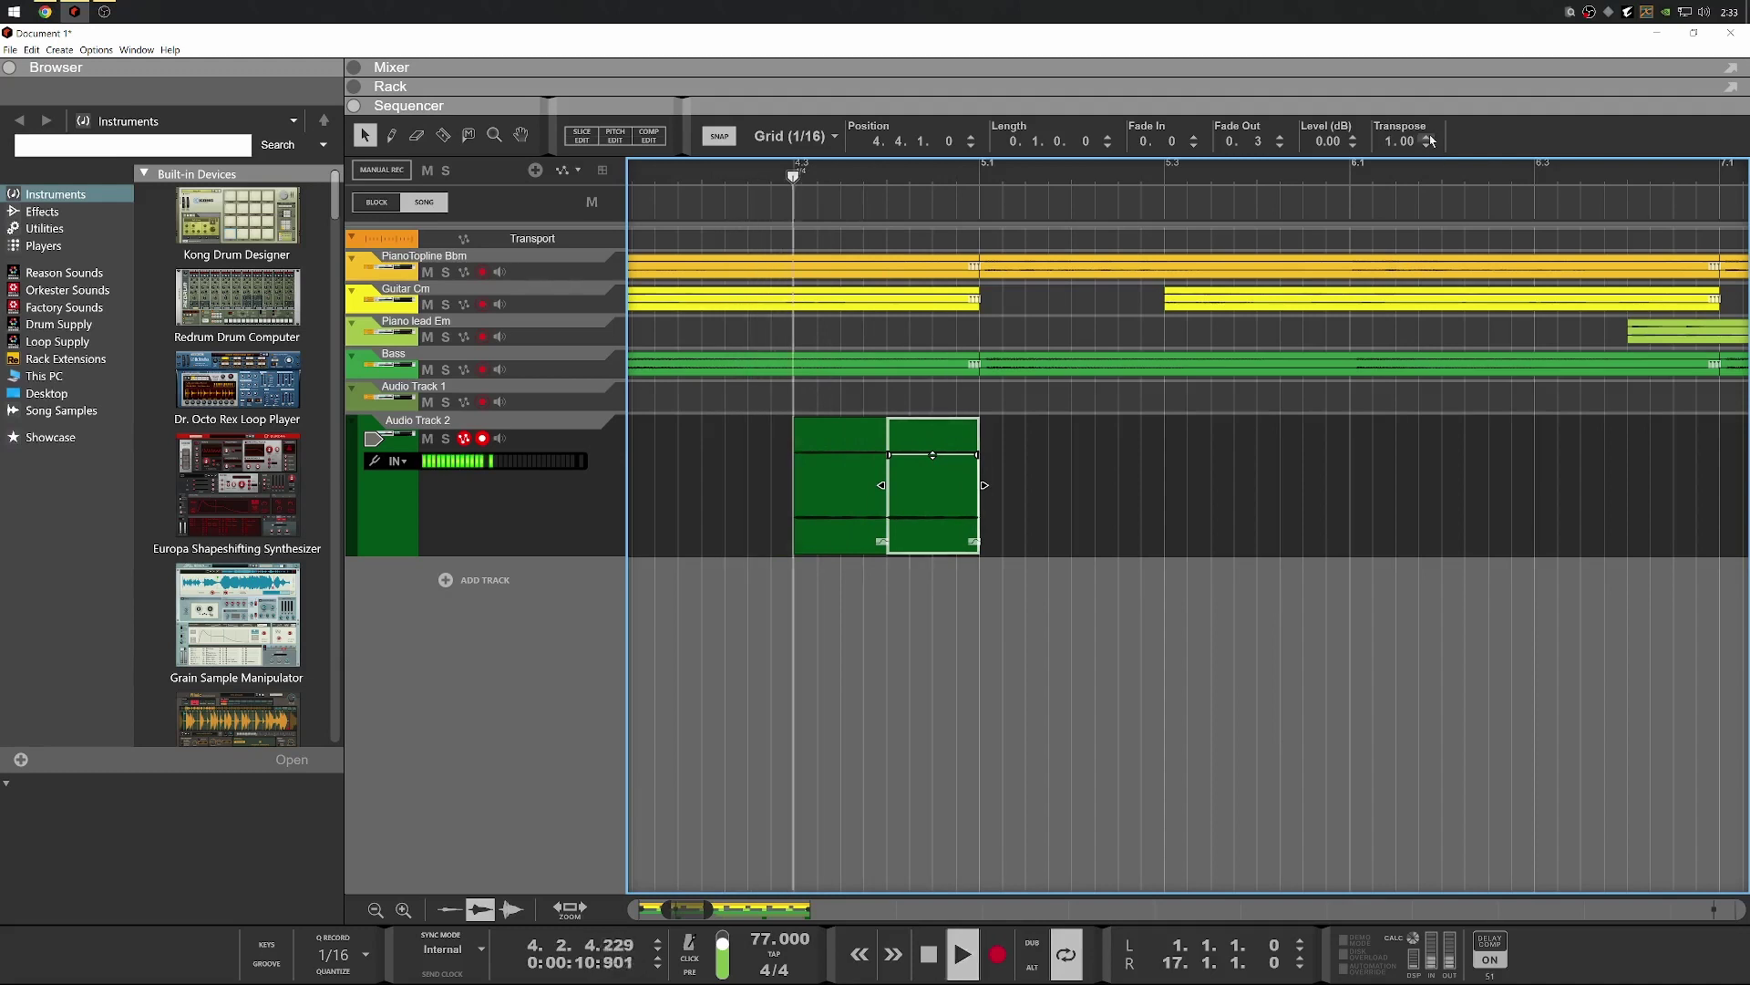
key("space")
Try transpose values of -1, 2 and 3 on the Audio Track 2 clip at 4.4.1.0 with playback from 4.2.2.0
left_click(1428, 145)
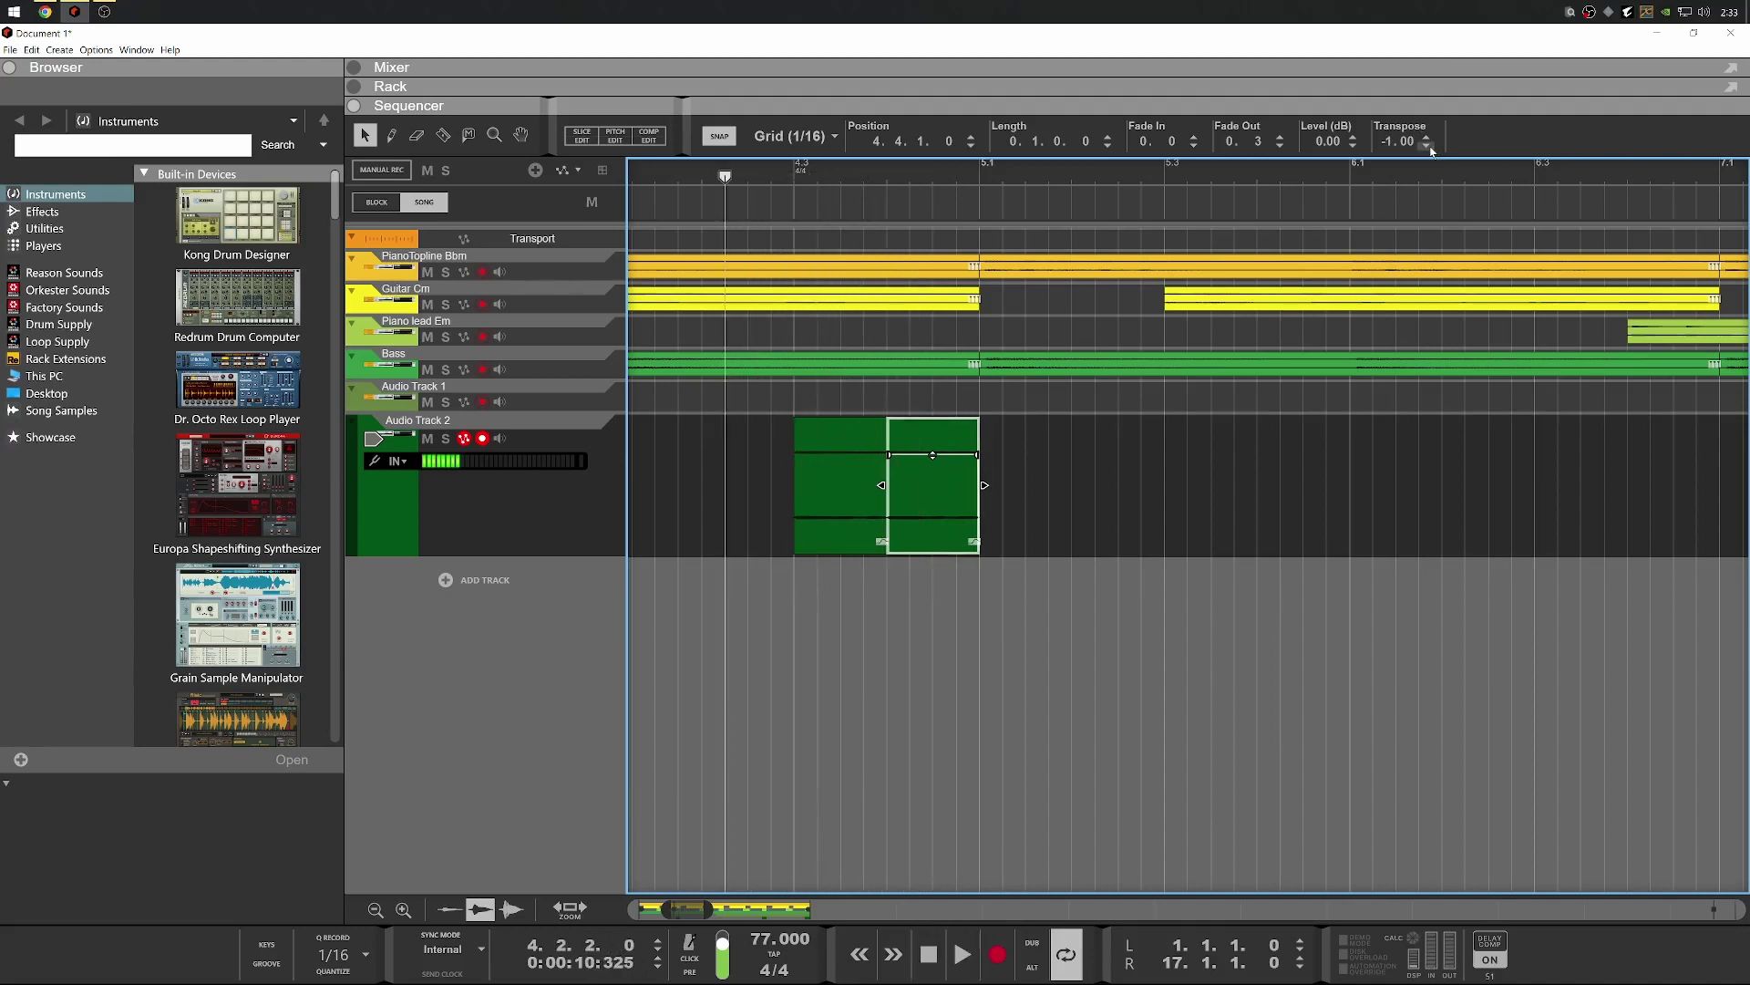
key("space")
key("space")
key("space")
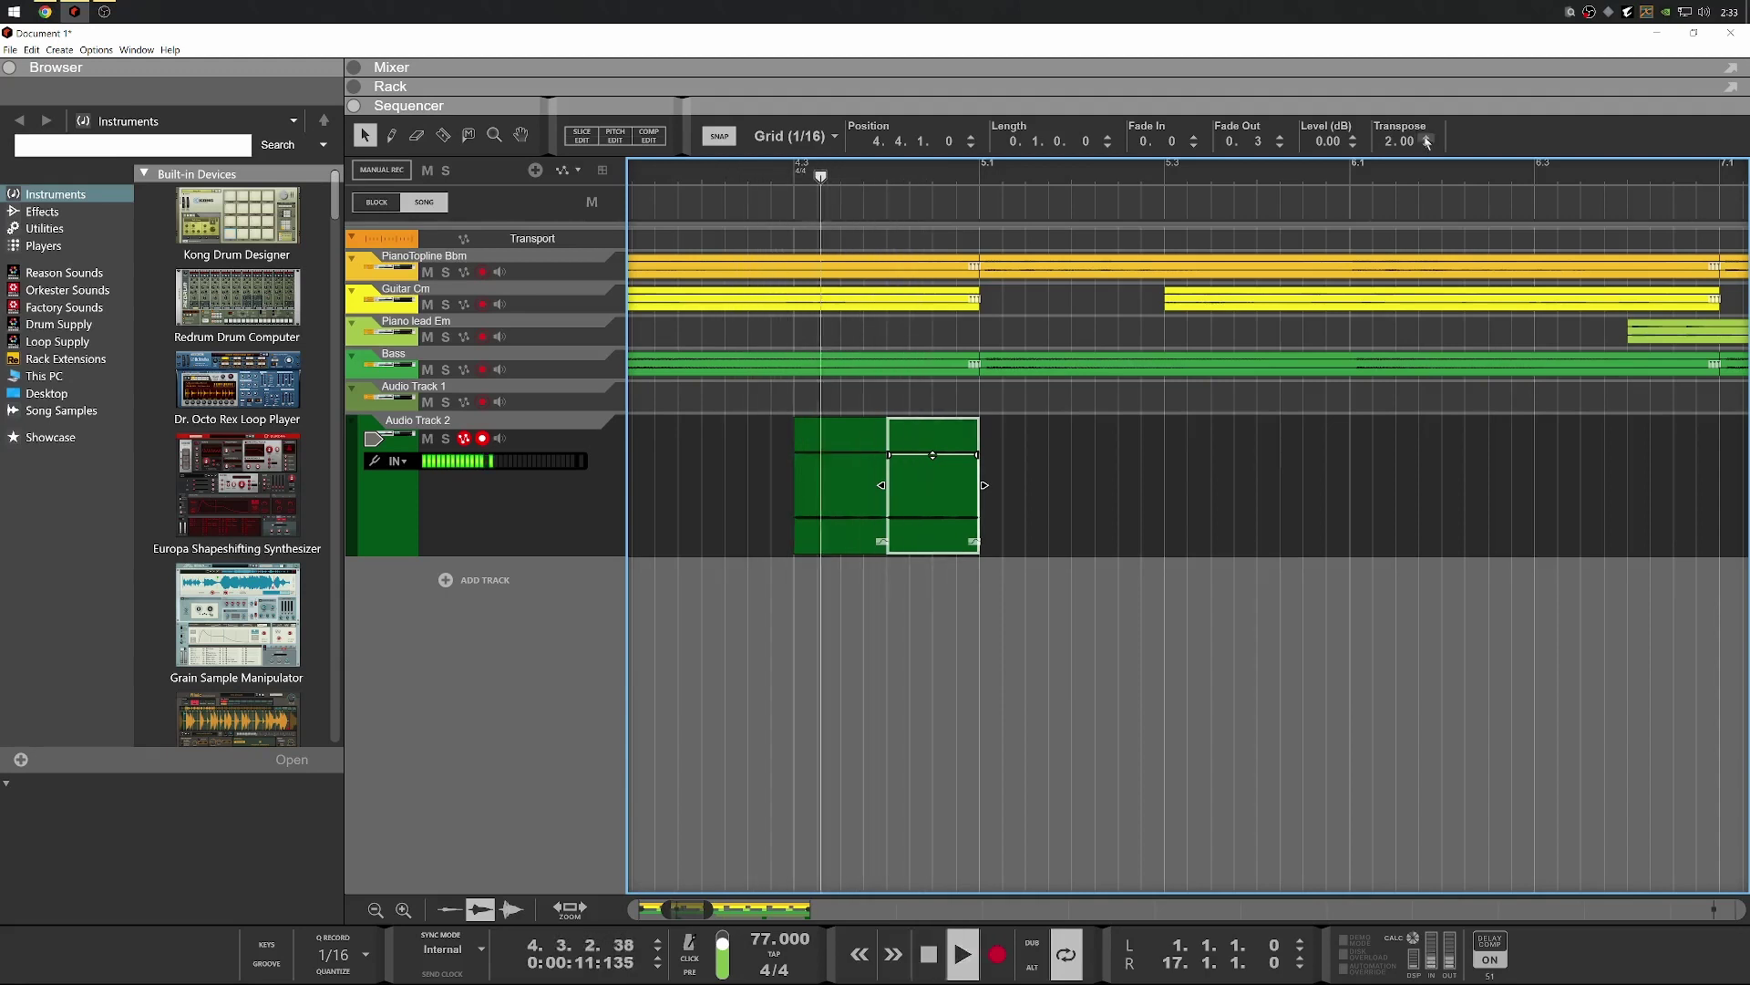
key("space")
left_click(1428, 138)
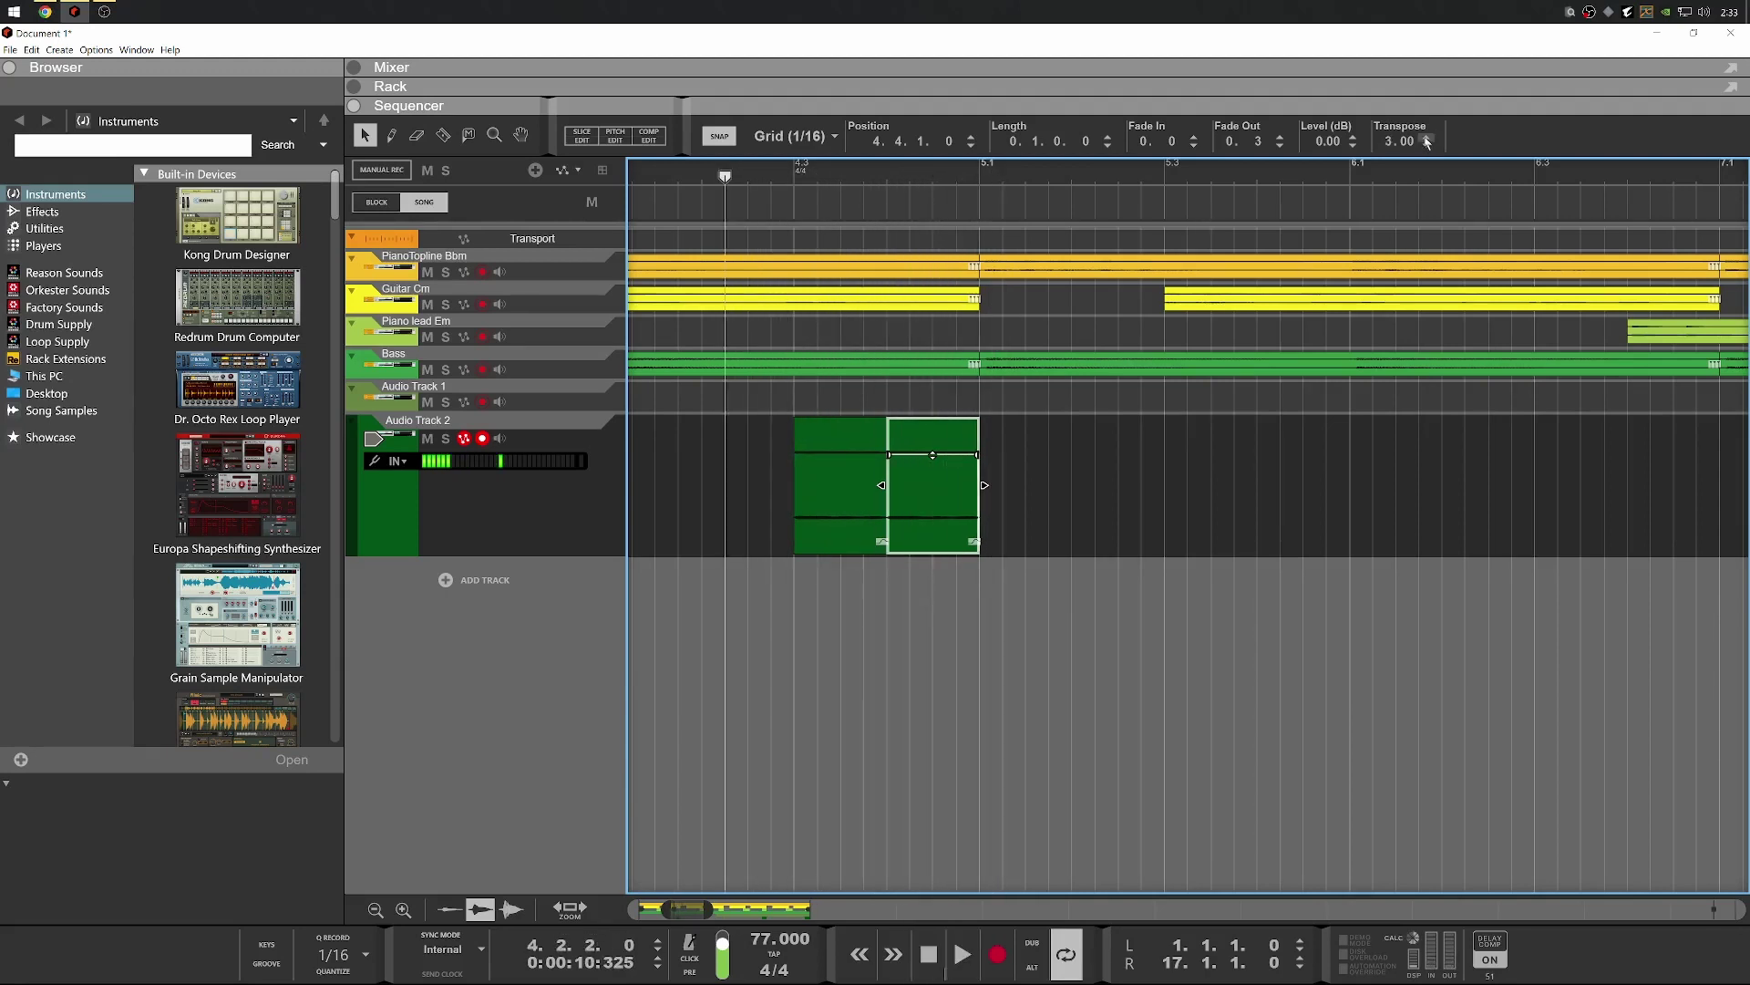
key("space")
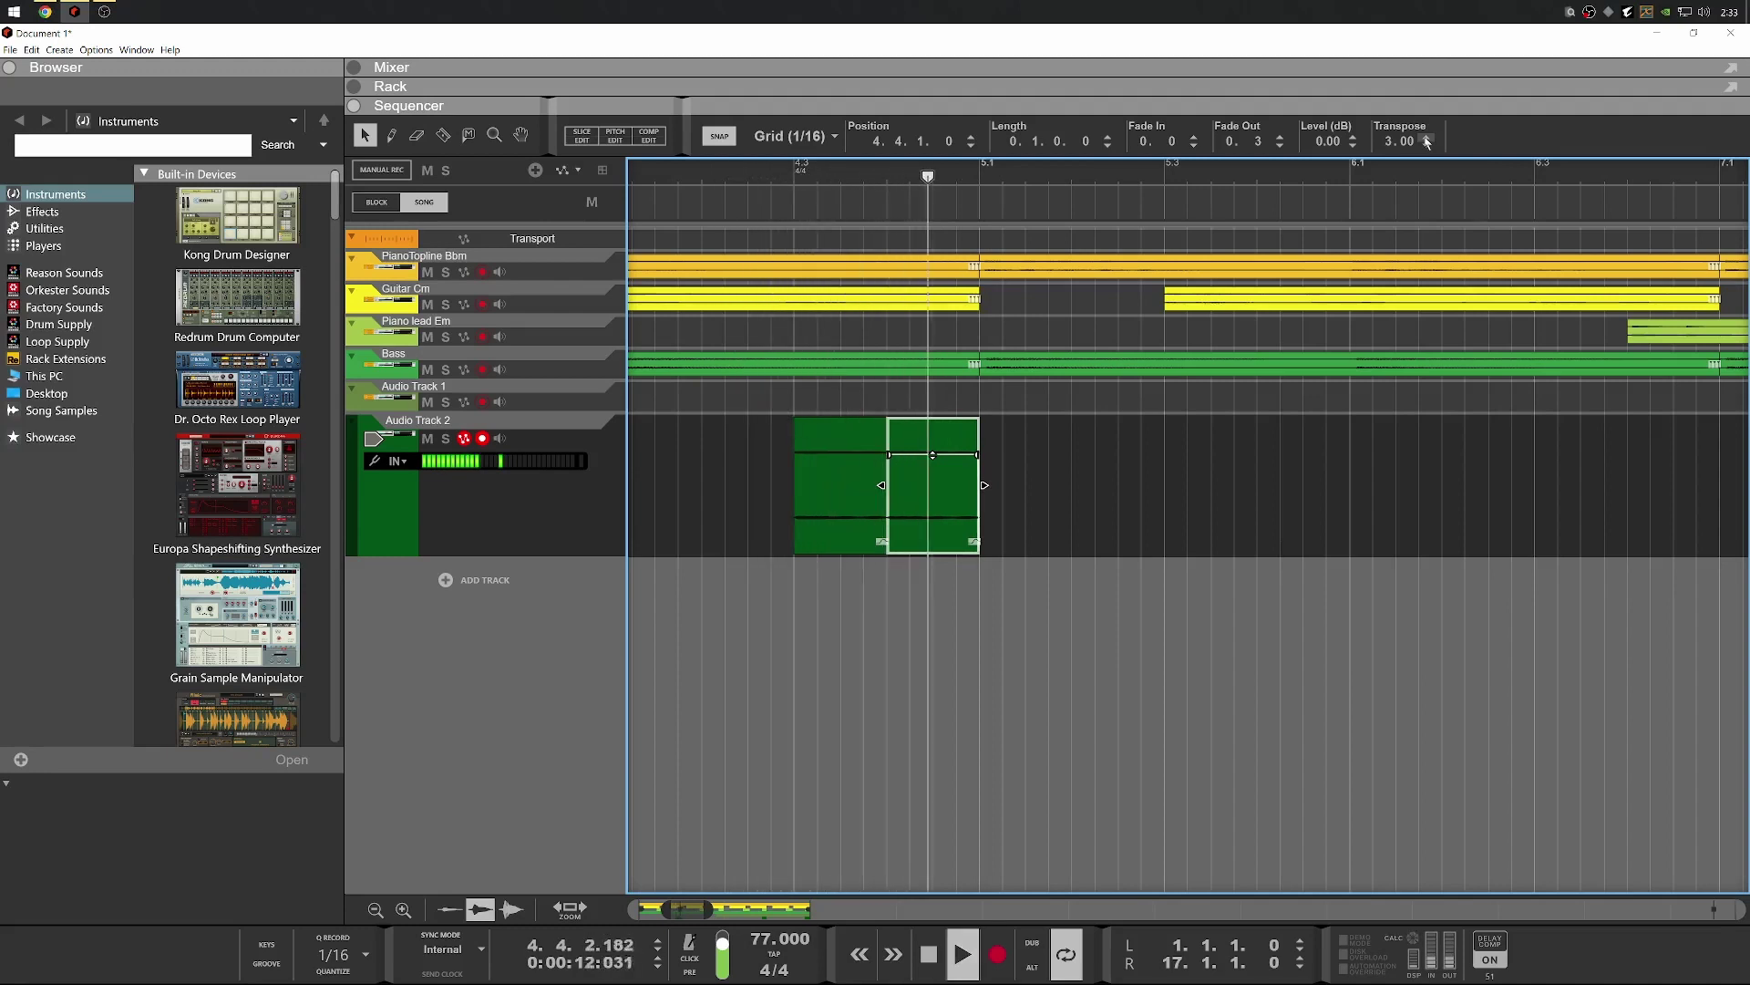
key("space")
Set the transpose of the Audio Track 2 clip at 4.4.1.0 to 4 and audition it repeatedly from 4.2.2.0
left_click(1428, 138)
key("space")
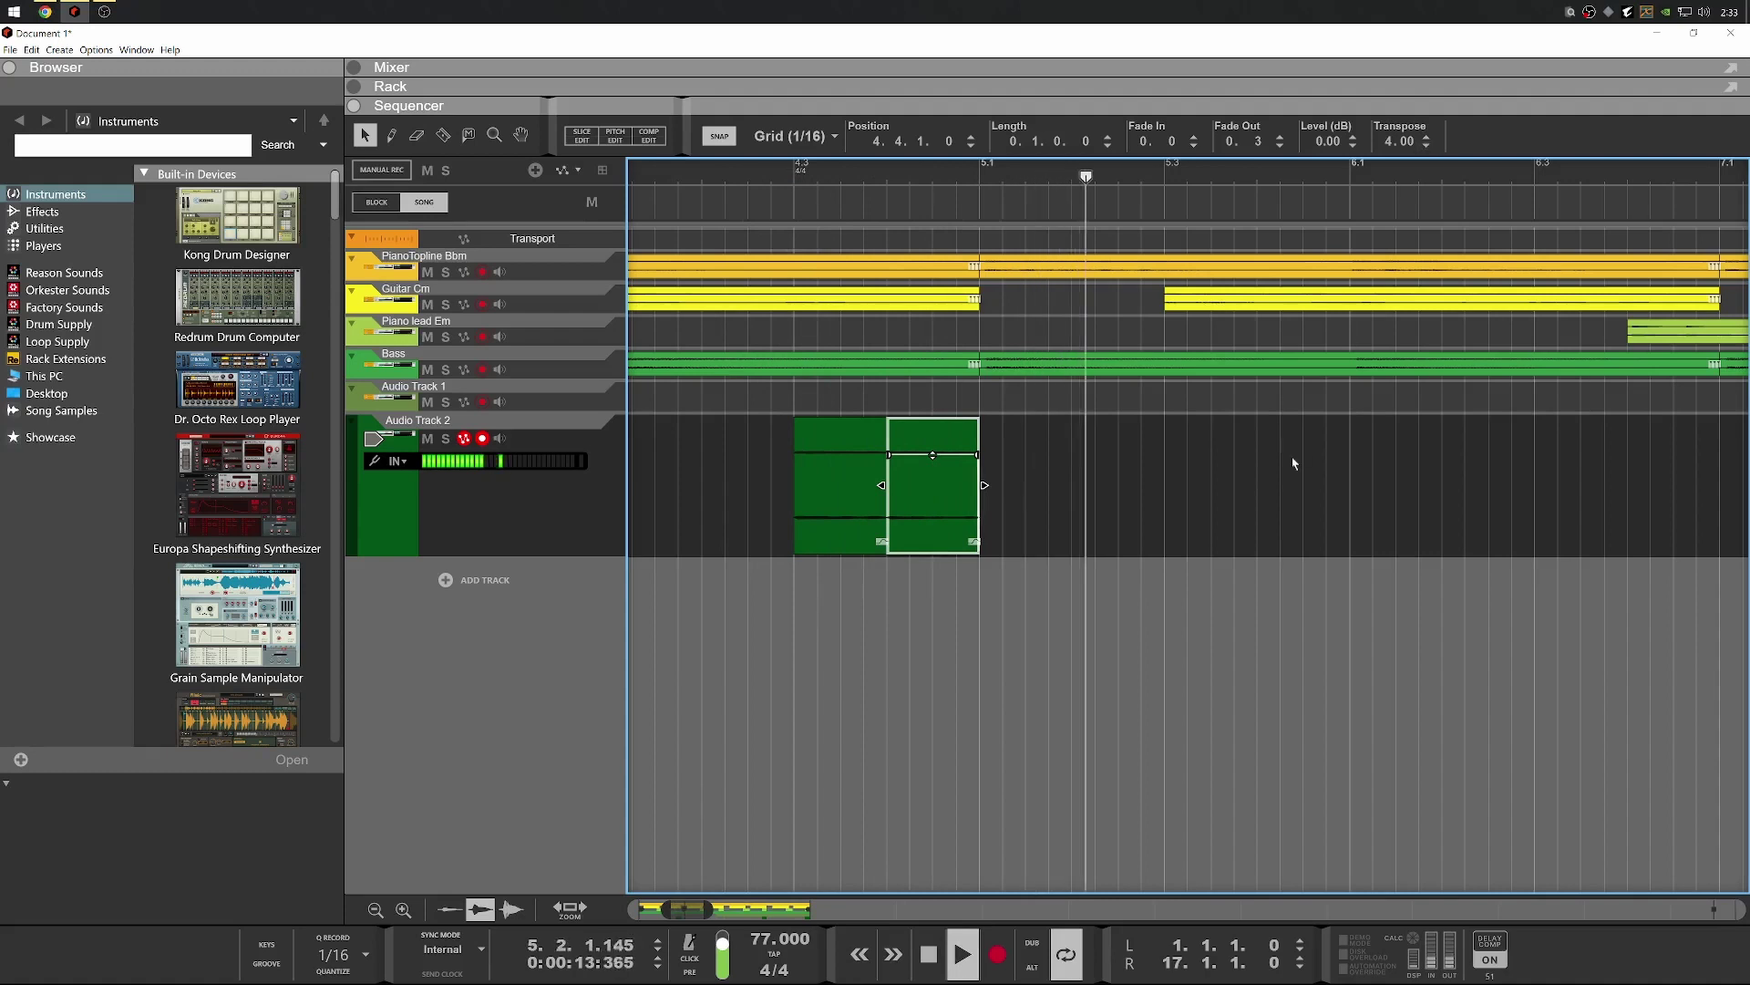
key("space")
key("space")
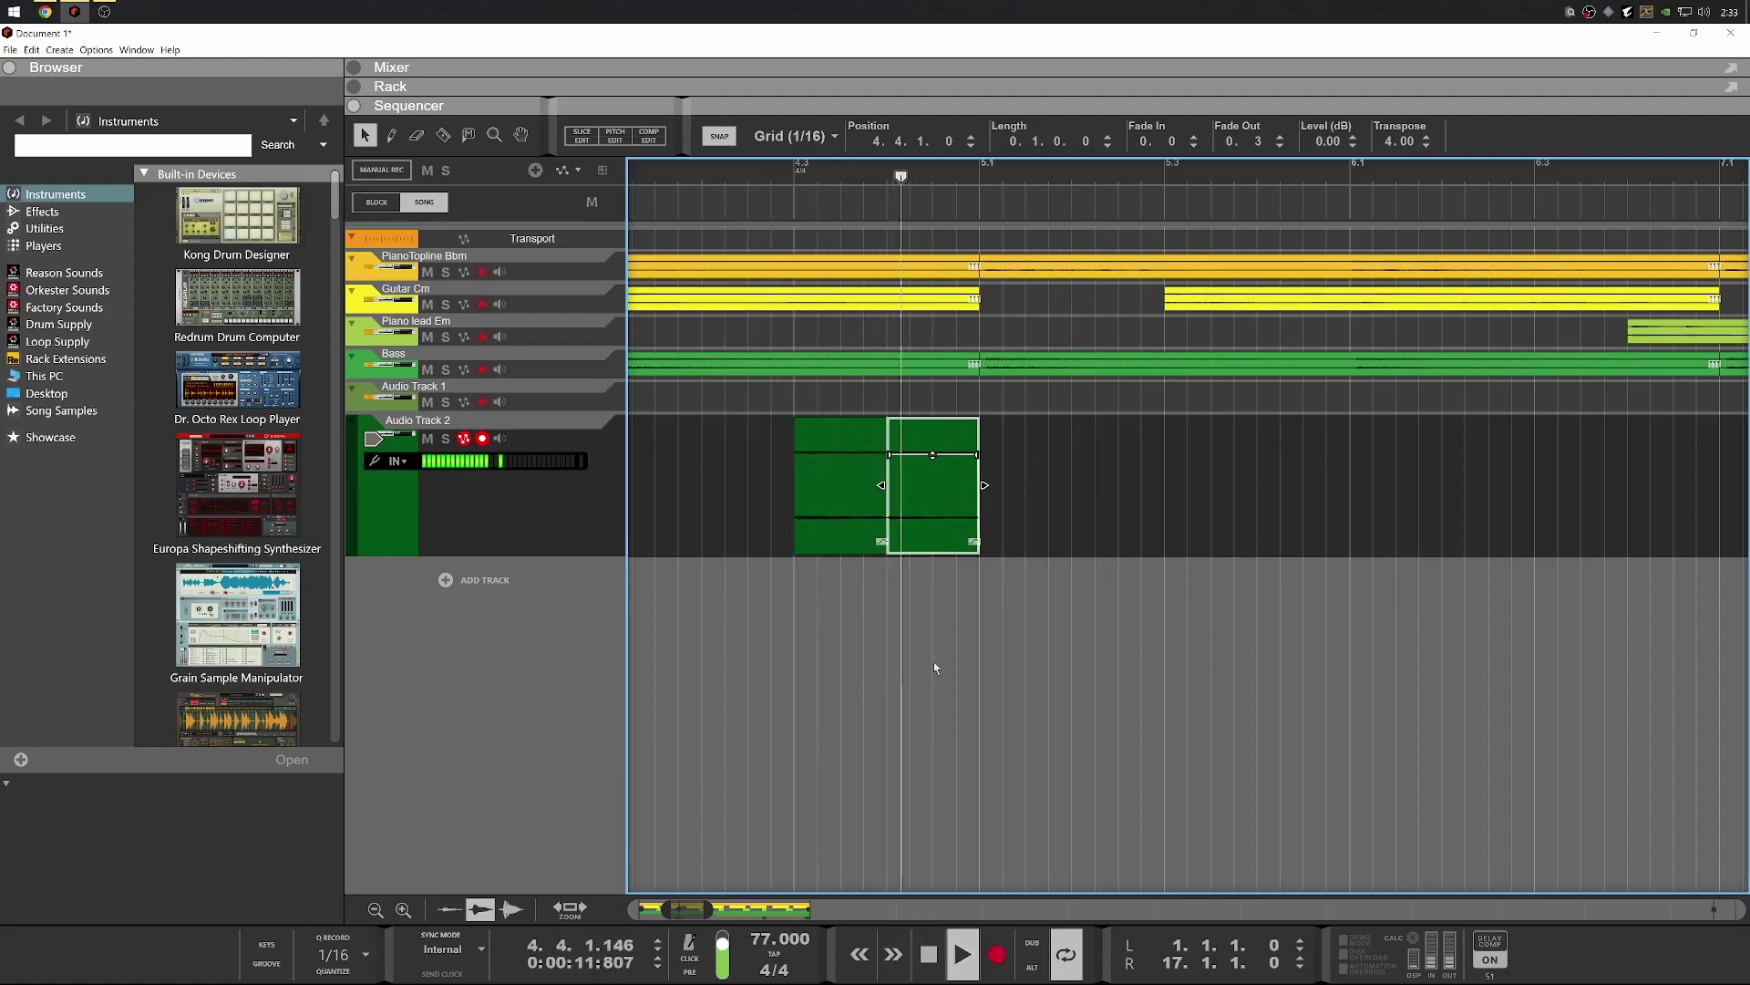
key("space")
key("space")
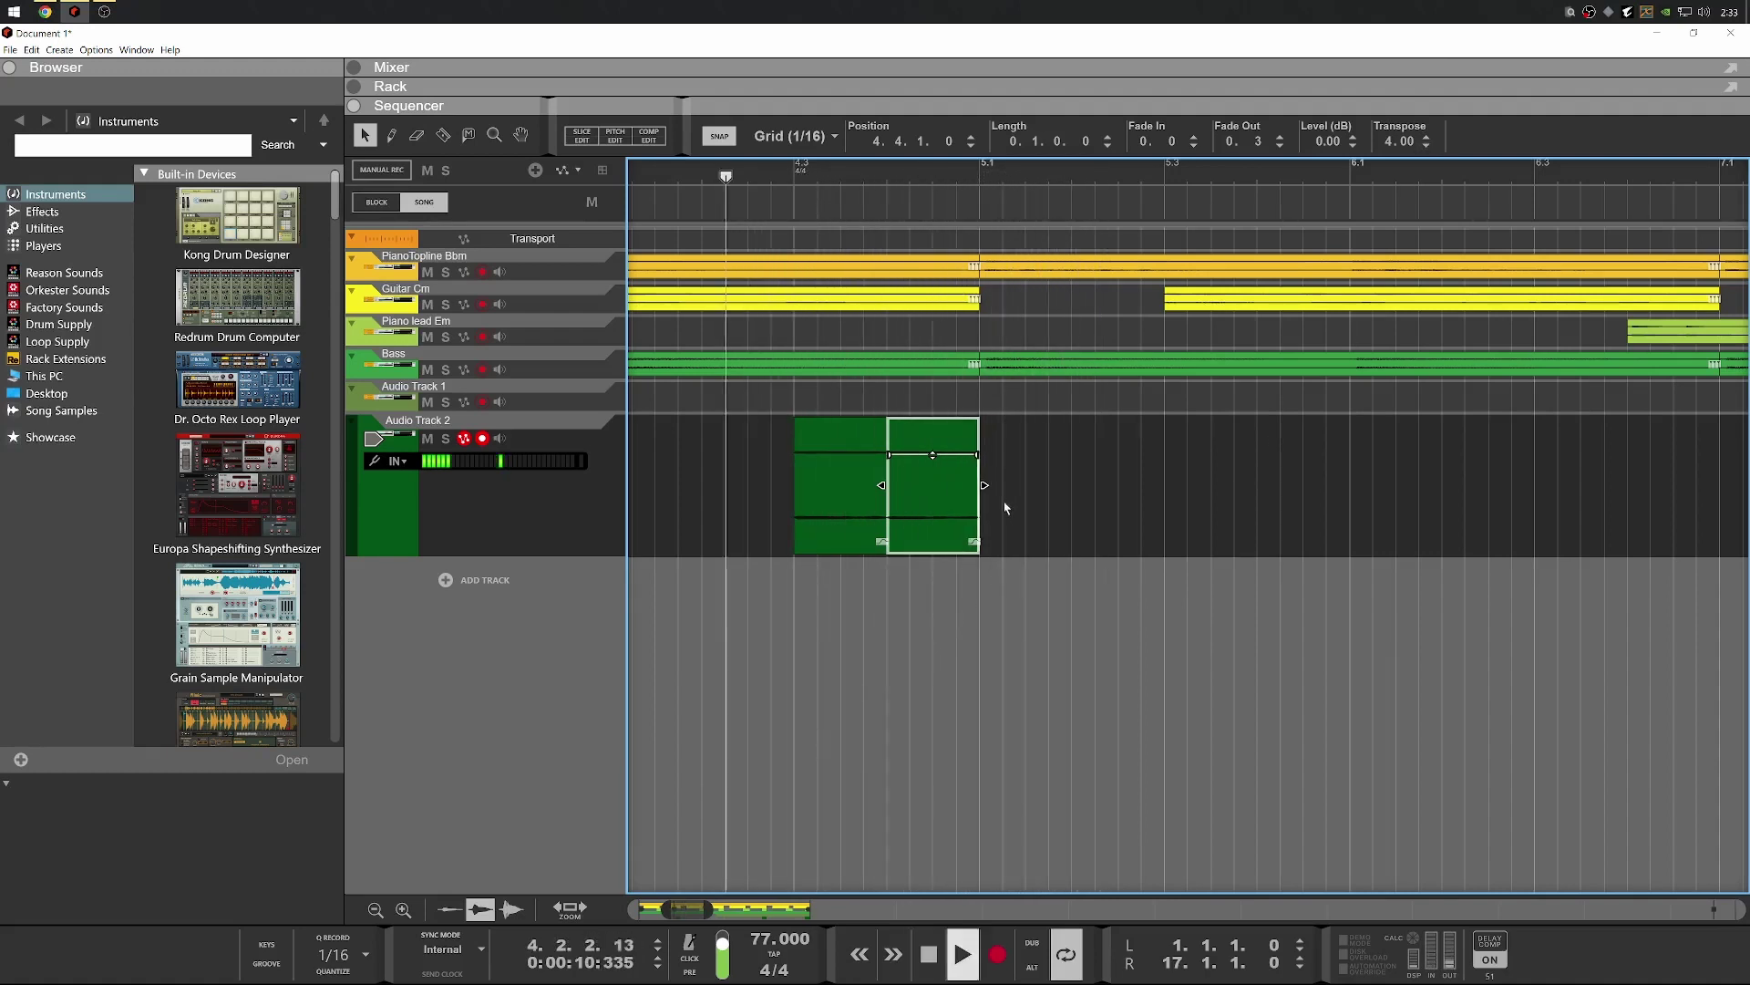
key("space")
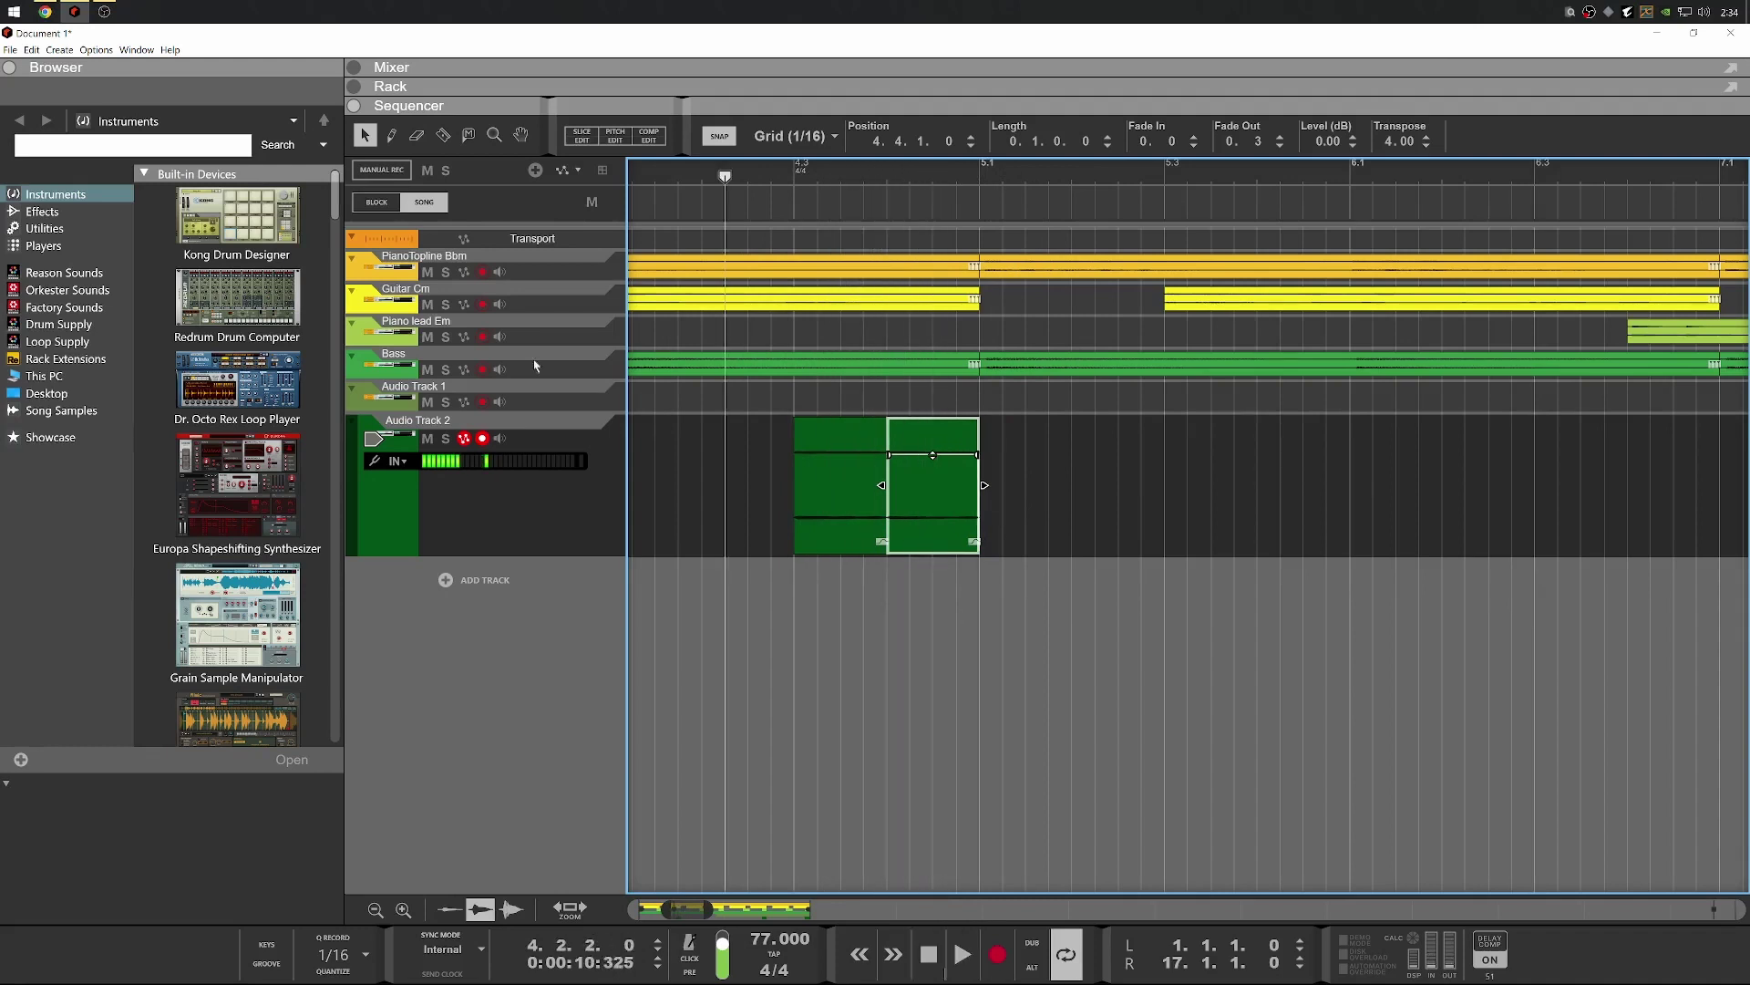
Solo Audio Track 2 to hear its clips alone, and turn the solo off again
left_click(445, 439)
key("space")
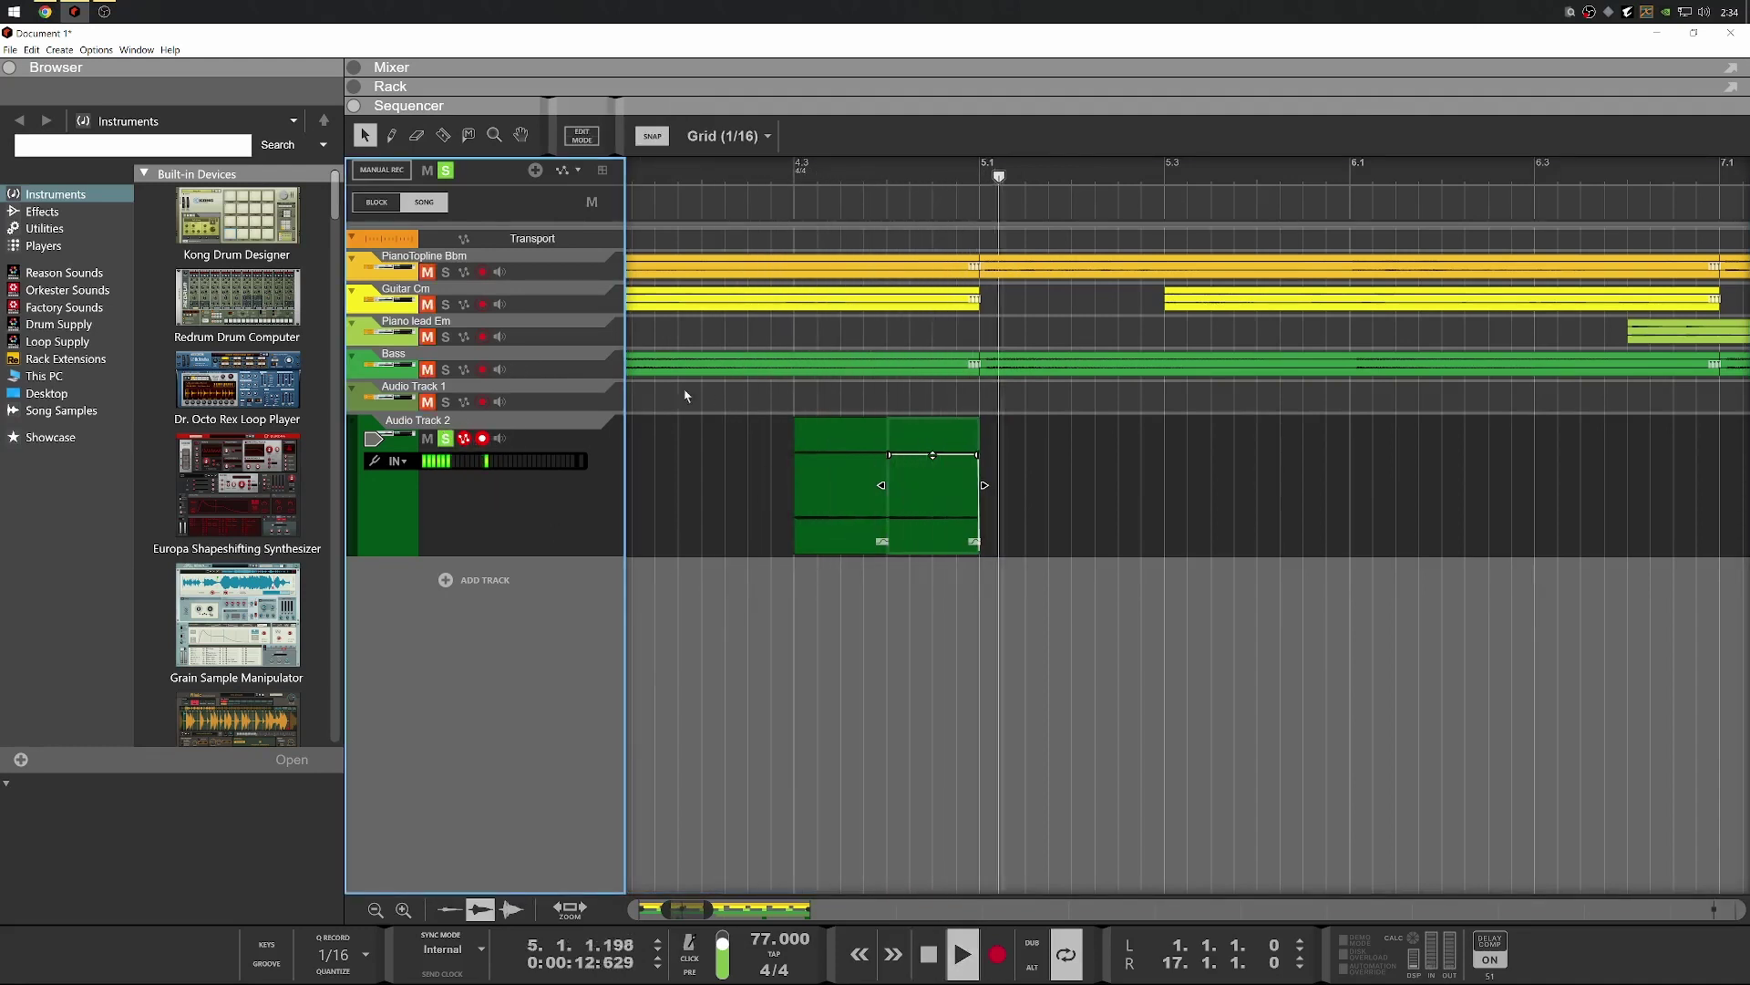
key("space")
left_click(447, 439)
Enable FX sends 1 and 2 on the Audio Track 2 mixer channel while playing the song
left_click(918, 73)
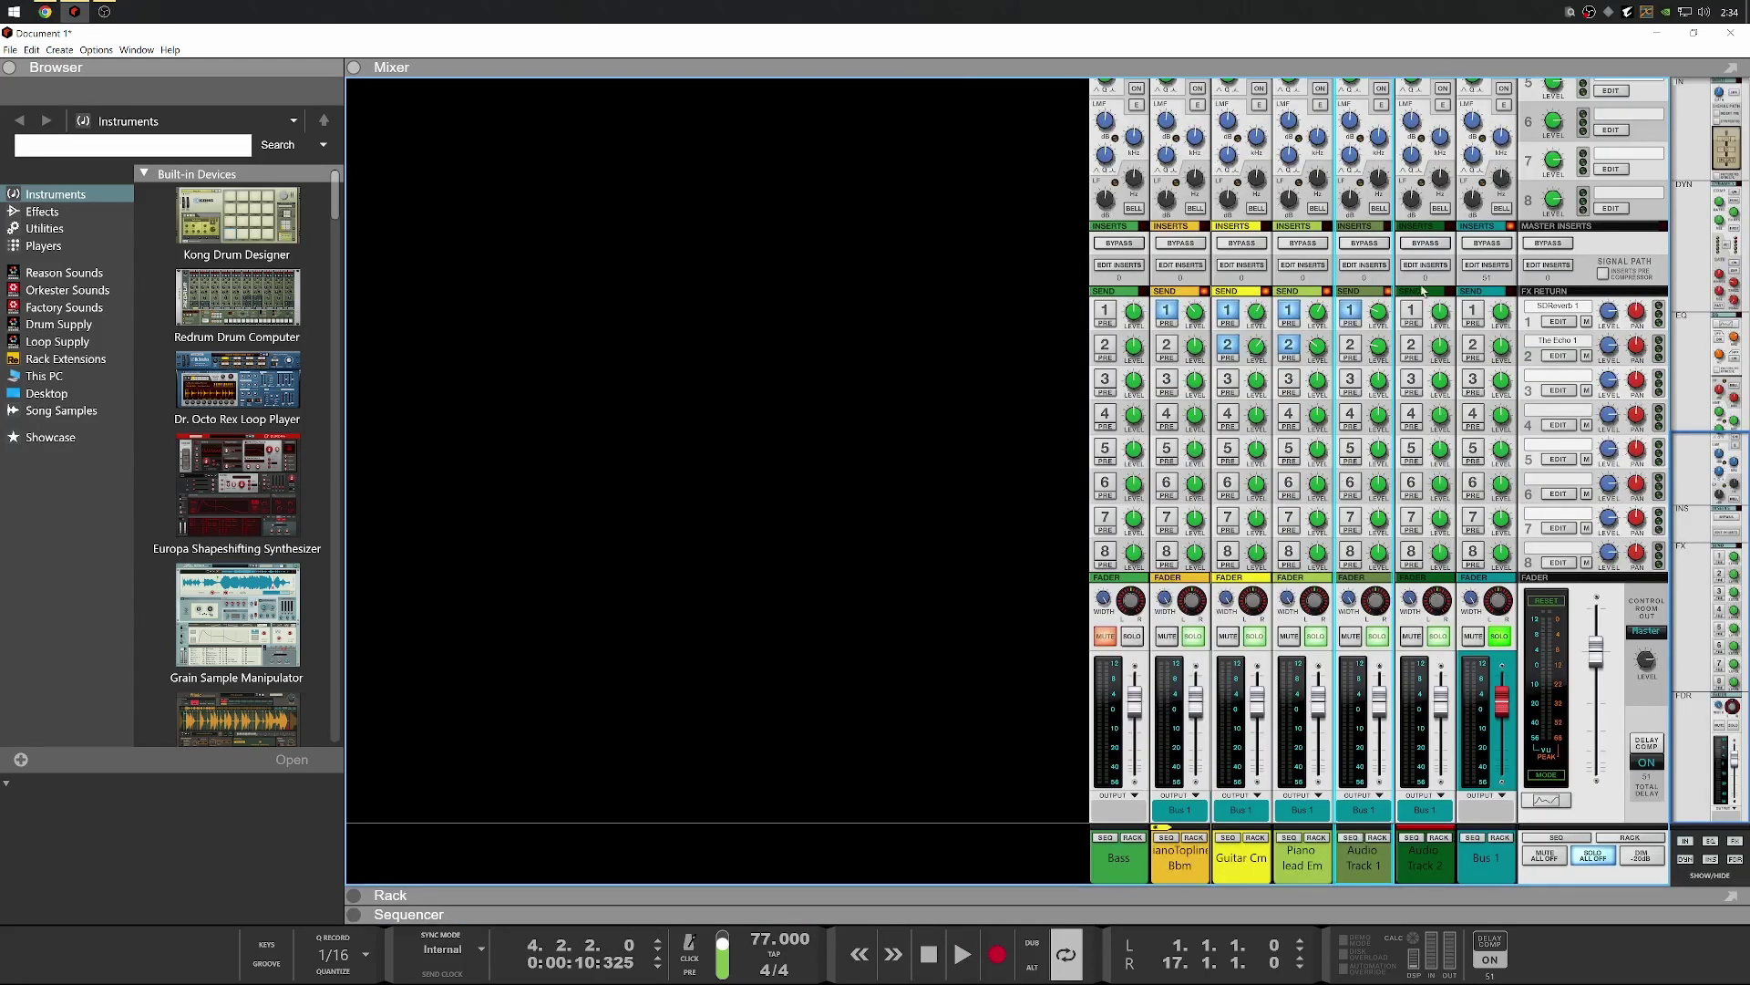
left_click(1412, 313)
key("space")
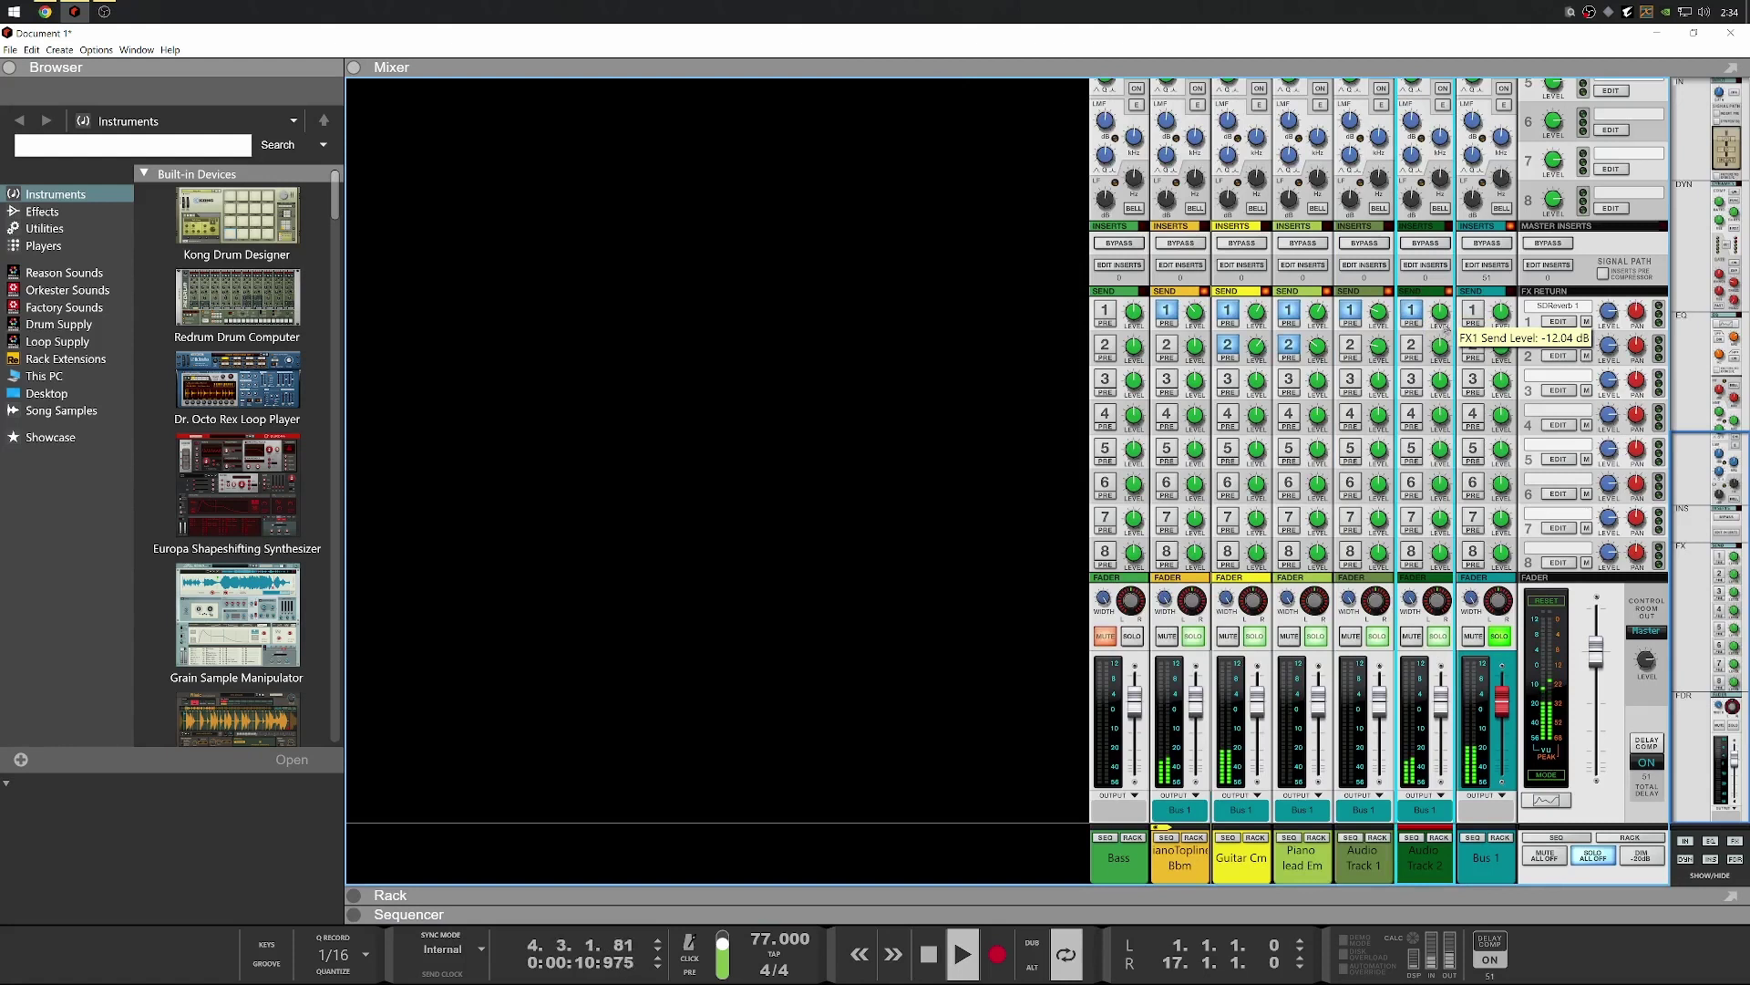
left_click(1409, 346)
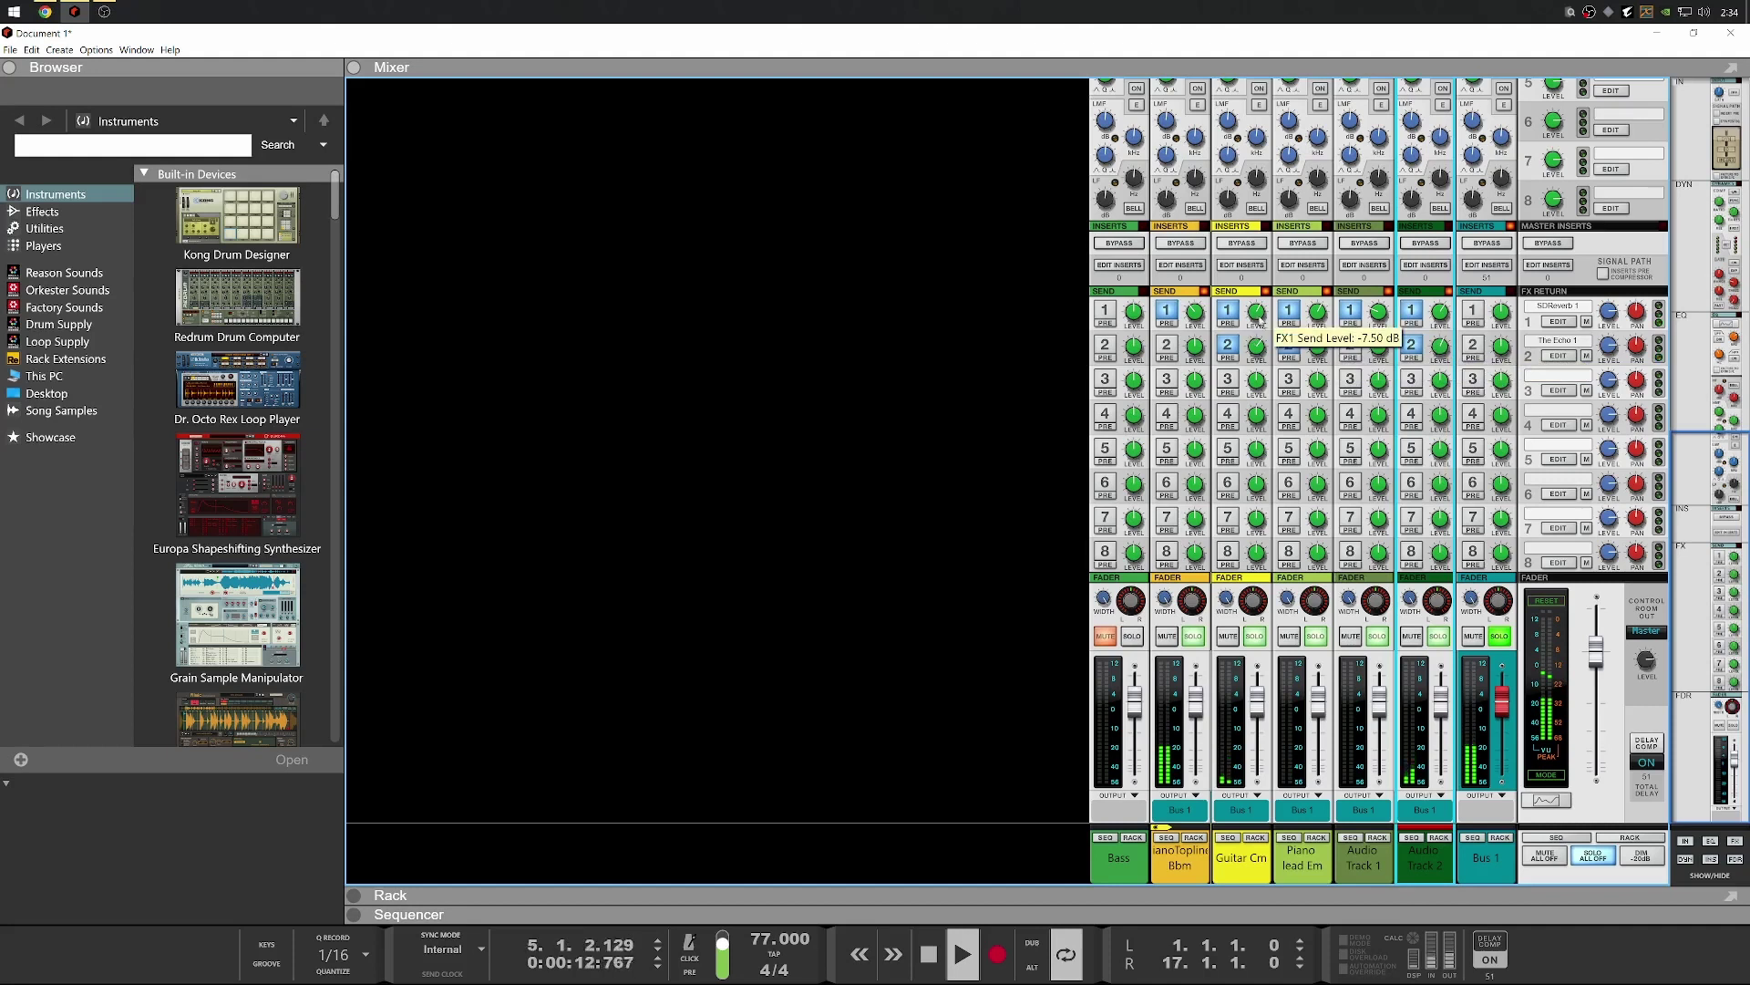
Select the Guitar Cm channel, restart playback, and solo the Bass channel to bring it into the mix
left_click(1263, 327)
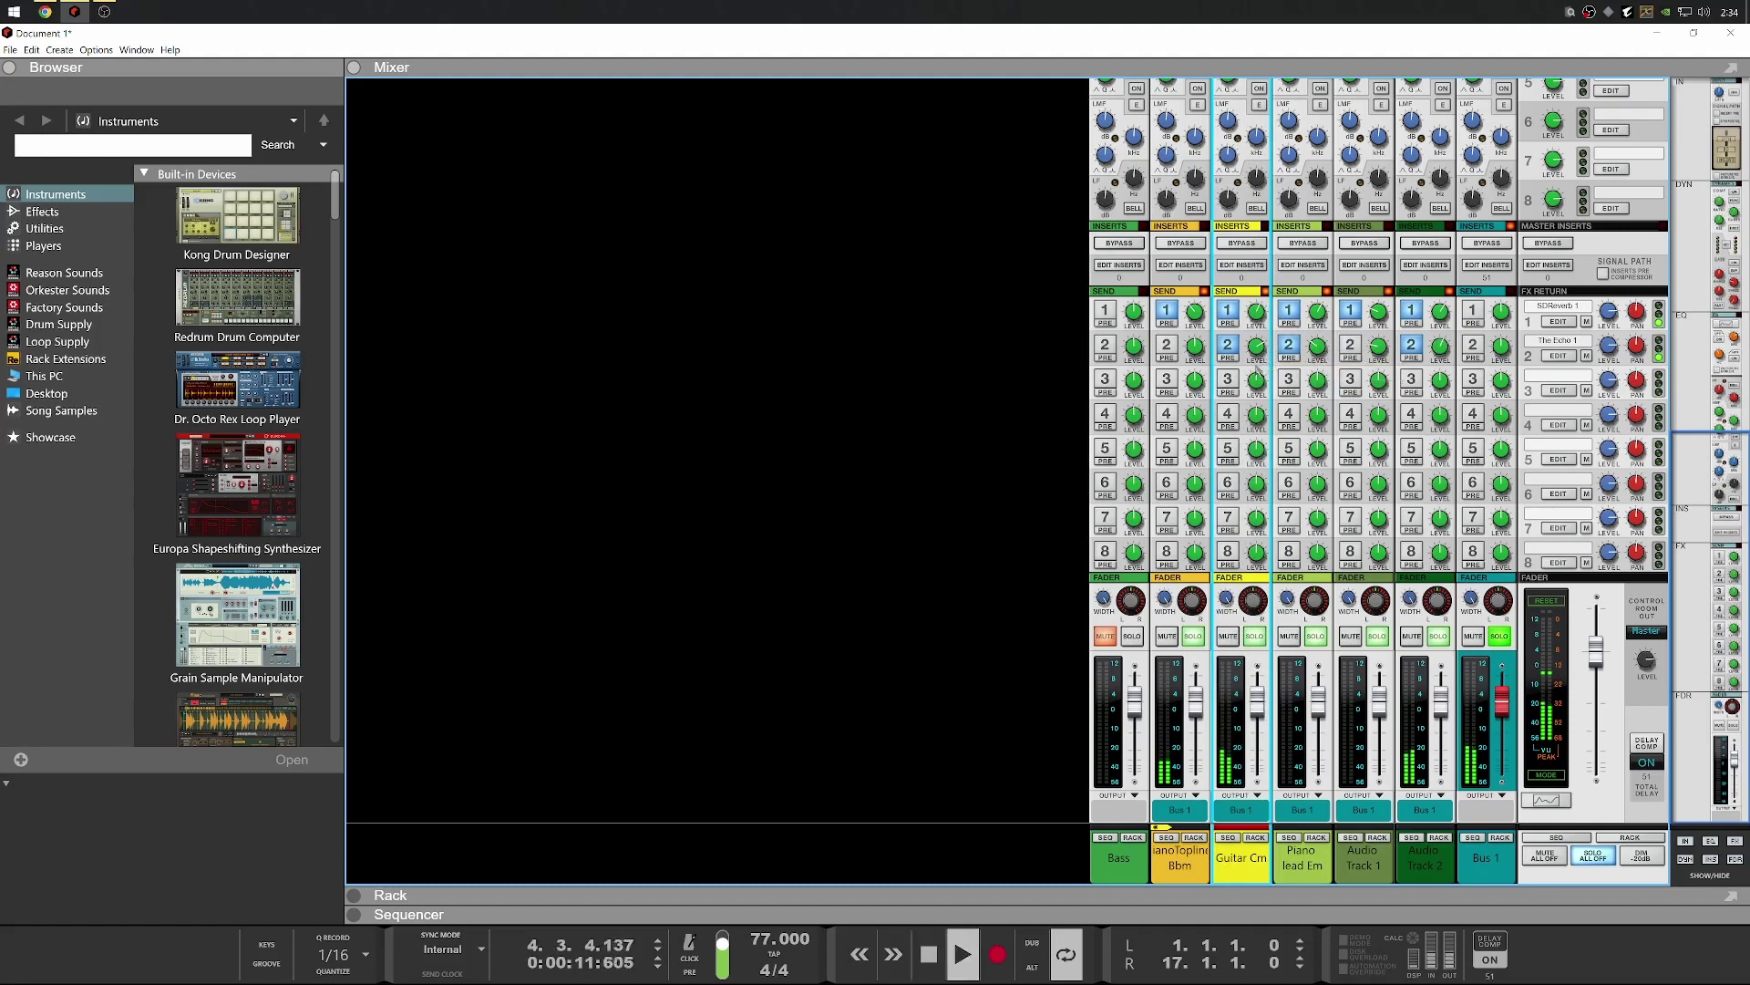
mouse_move(1249, 358)
key("space")
key("space")
left_click(1135, 639)
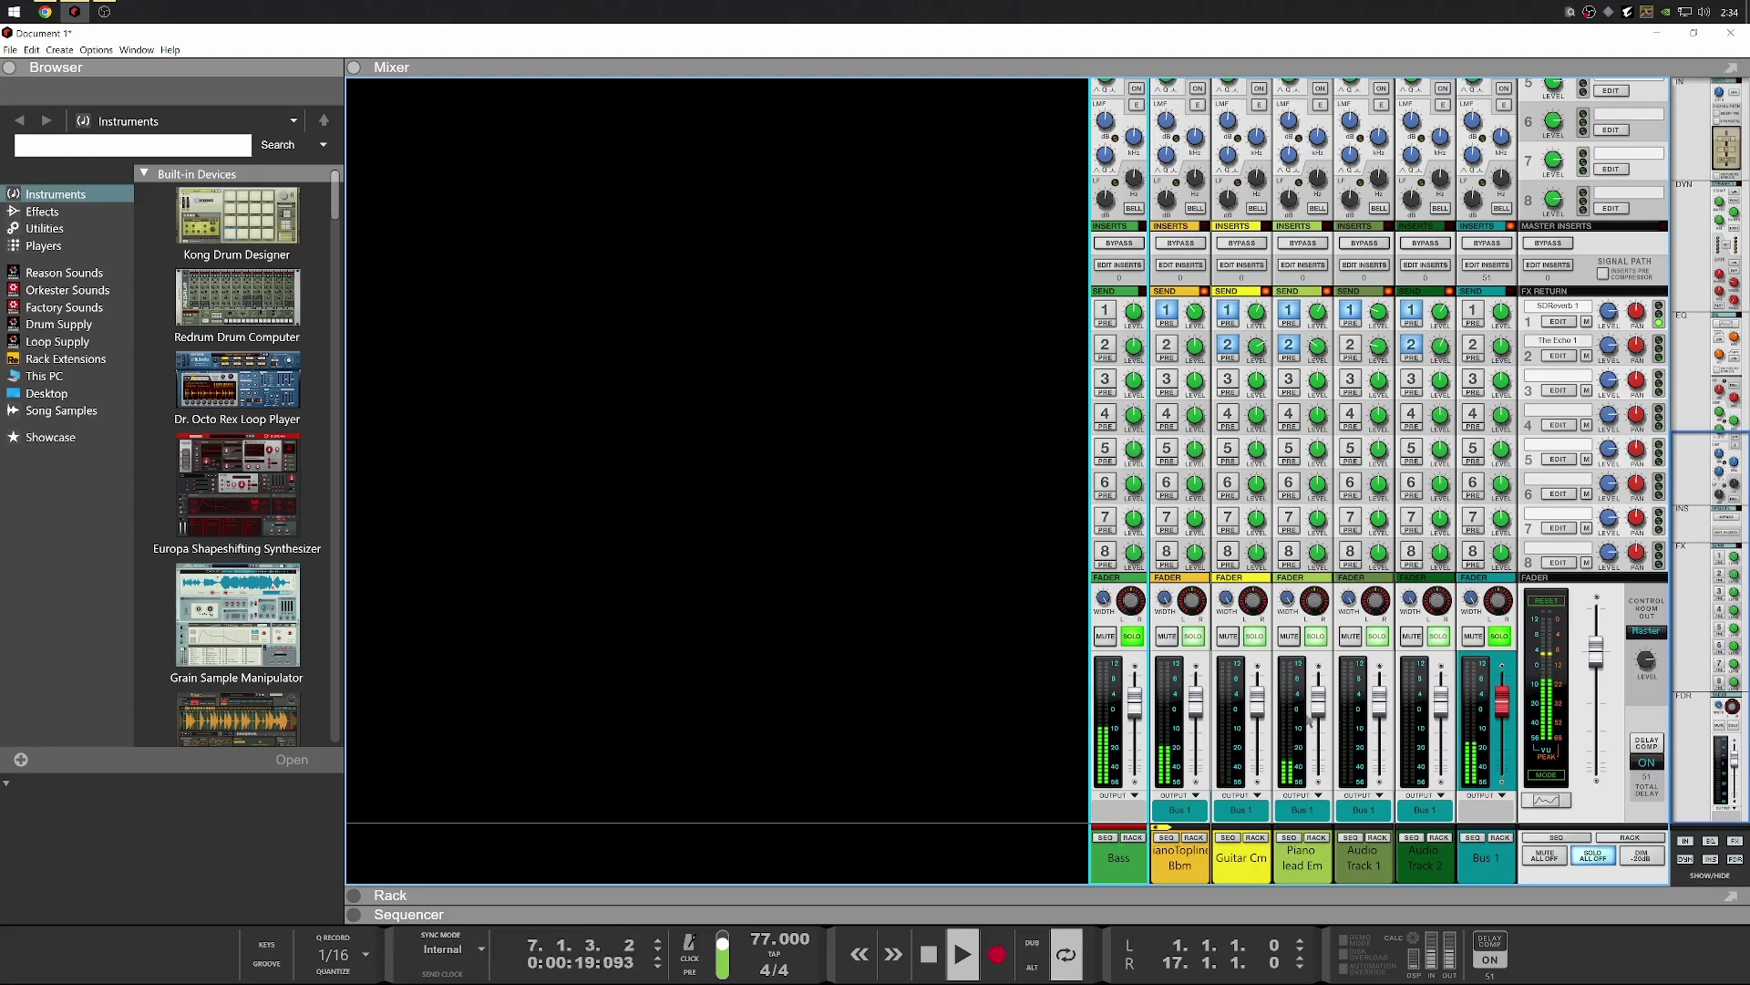
Lower the Piano lead Em fader slightly and move the Audio Track 1 channel directly before Guitar Cm
left_click_drag(1317, 719, 1315, 729)
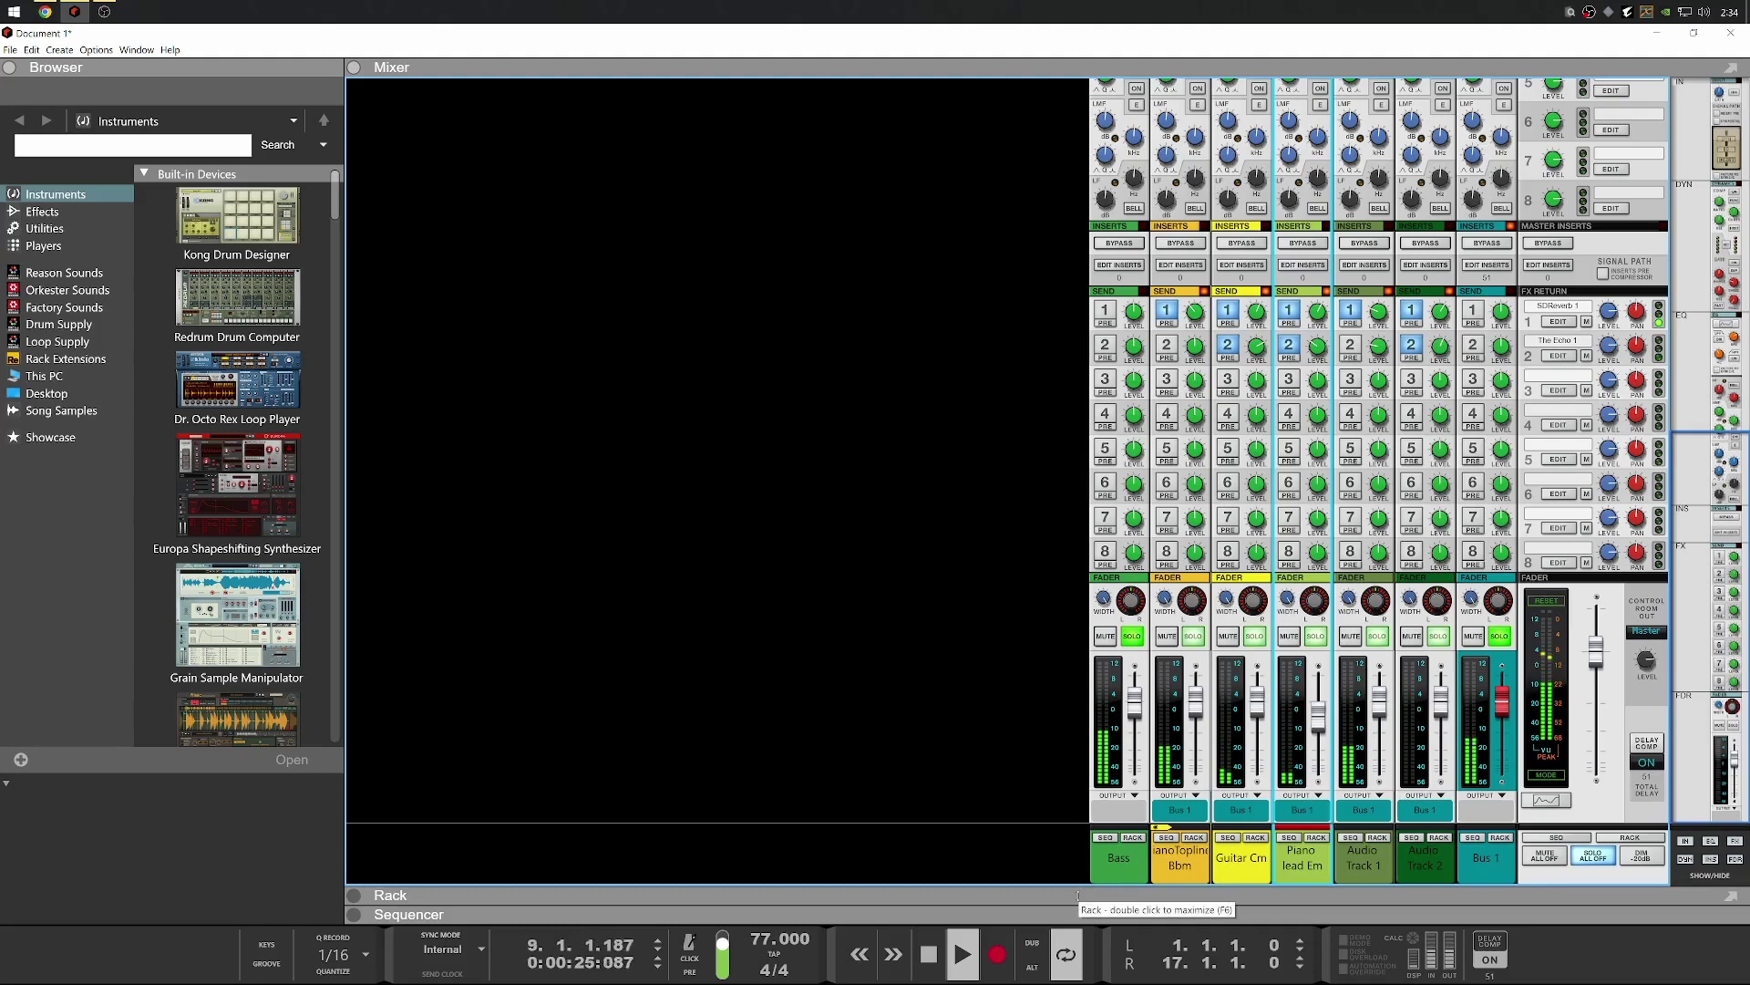
left_click(1355, 862)
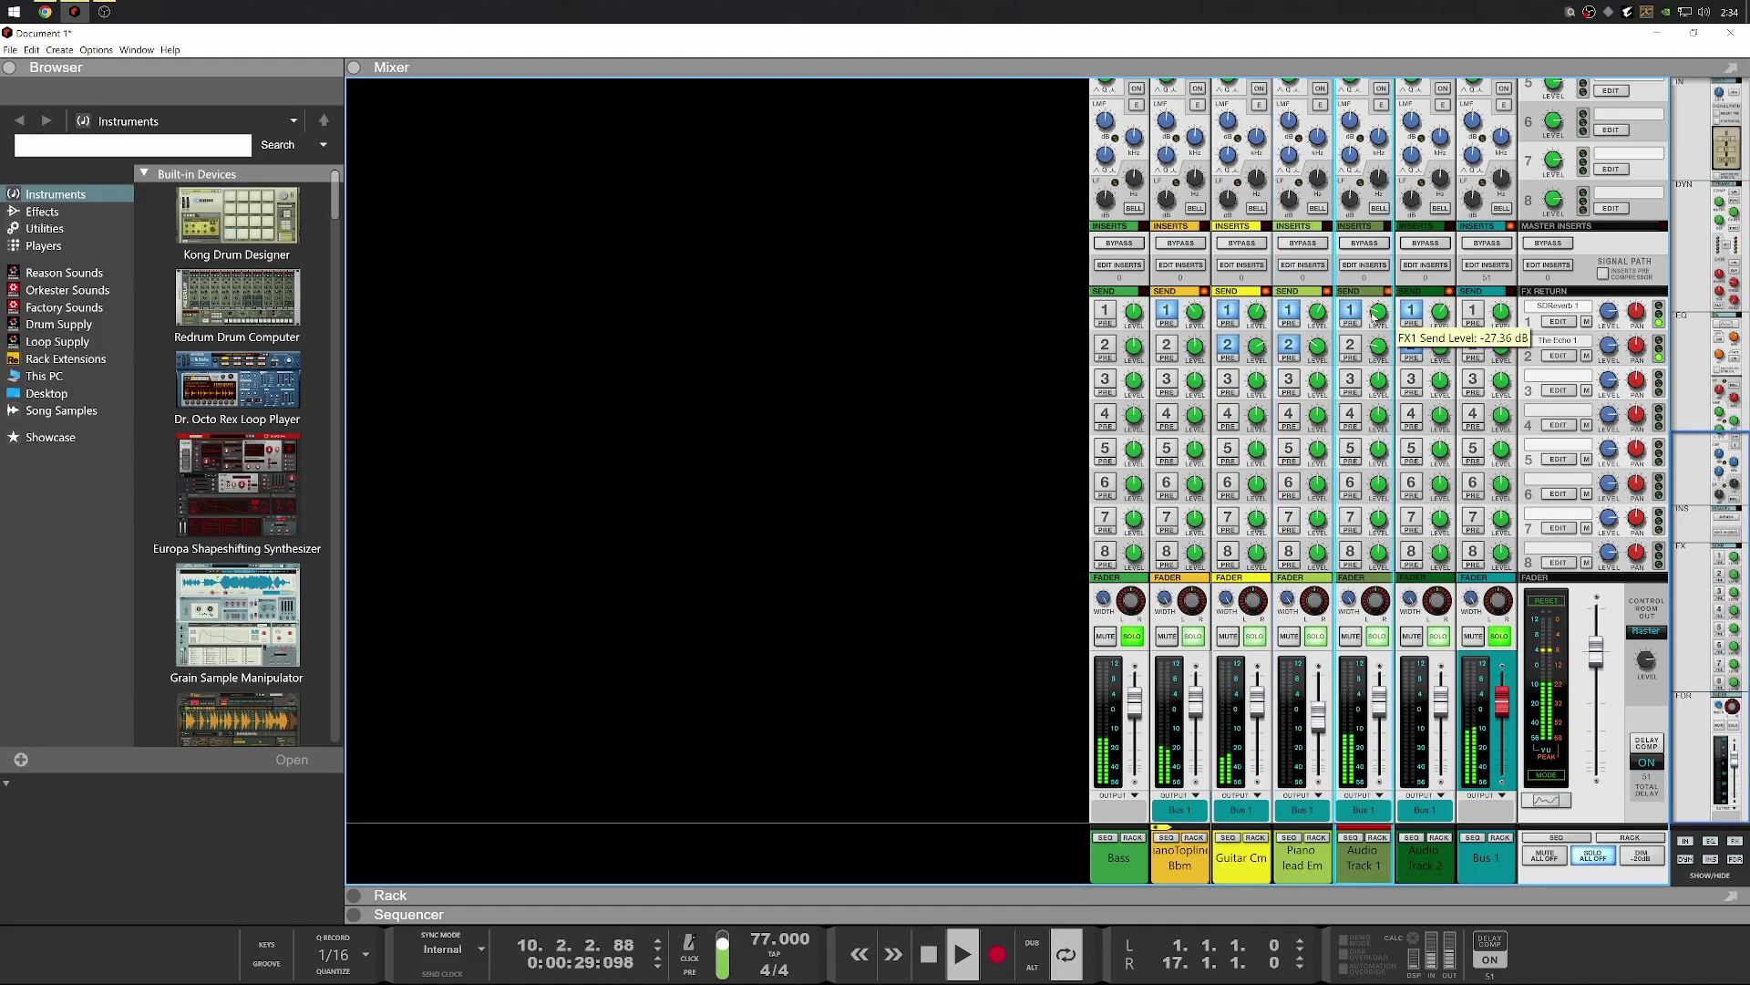
left_click_drag(1363, 861, 1214, 863)
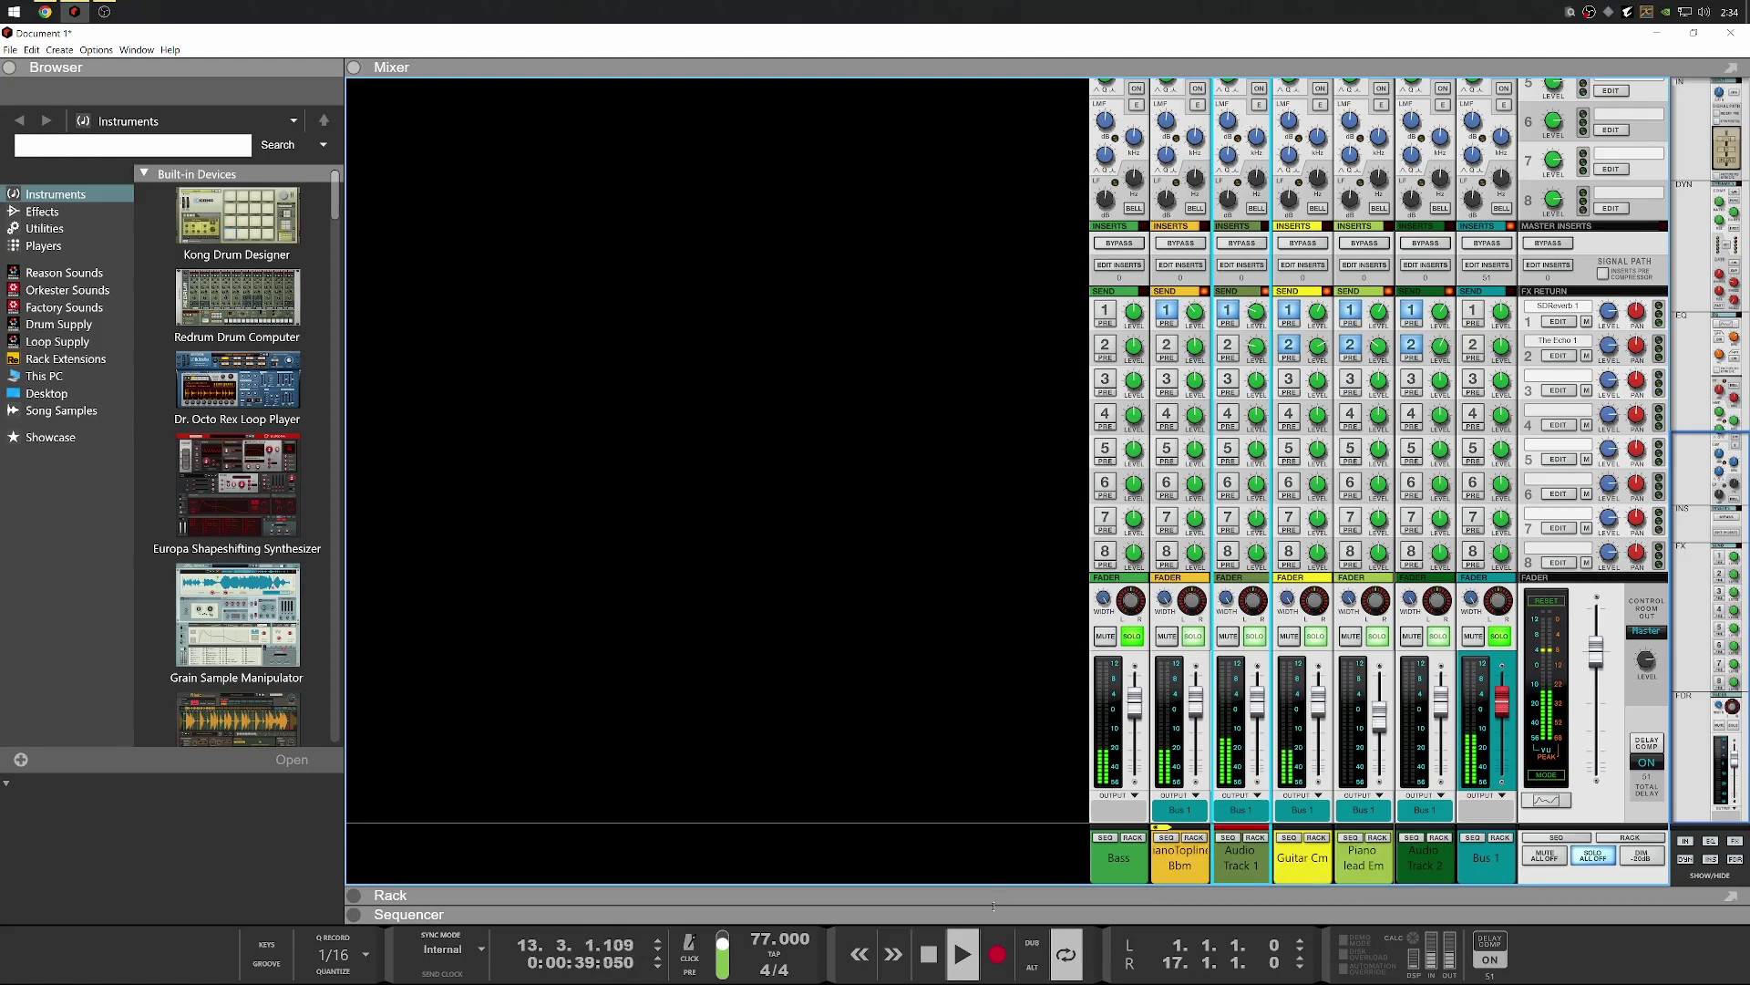
Stop playback, return to the sequencer, and move the Bass track below Audio Track 2
key("space")
key("F7")
scroll(835, 587, "down", 4)
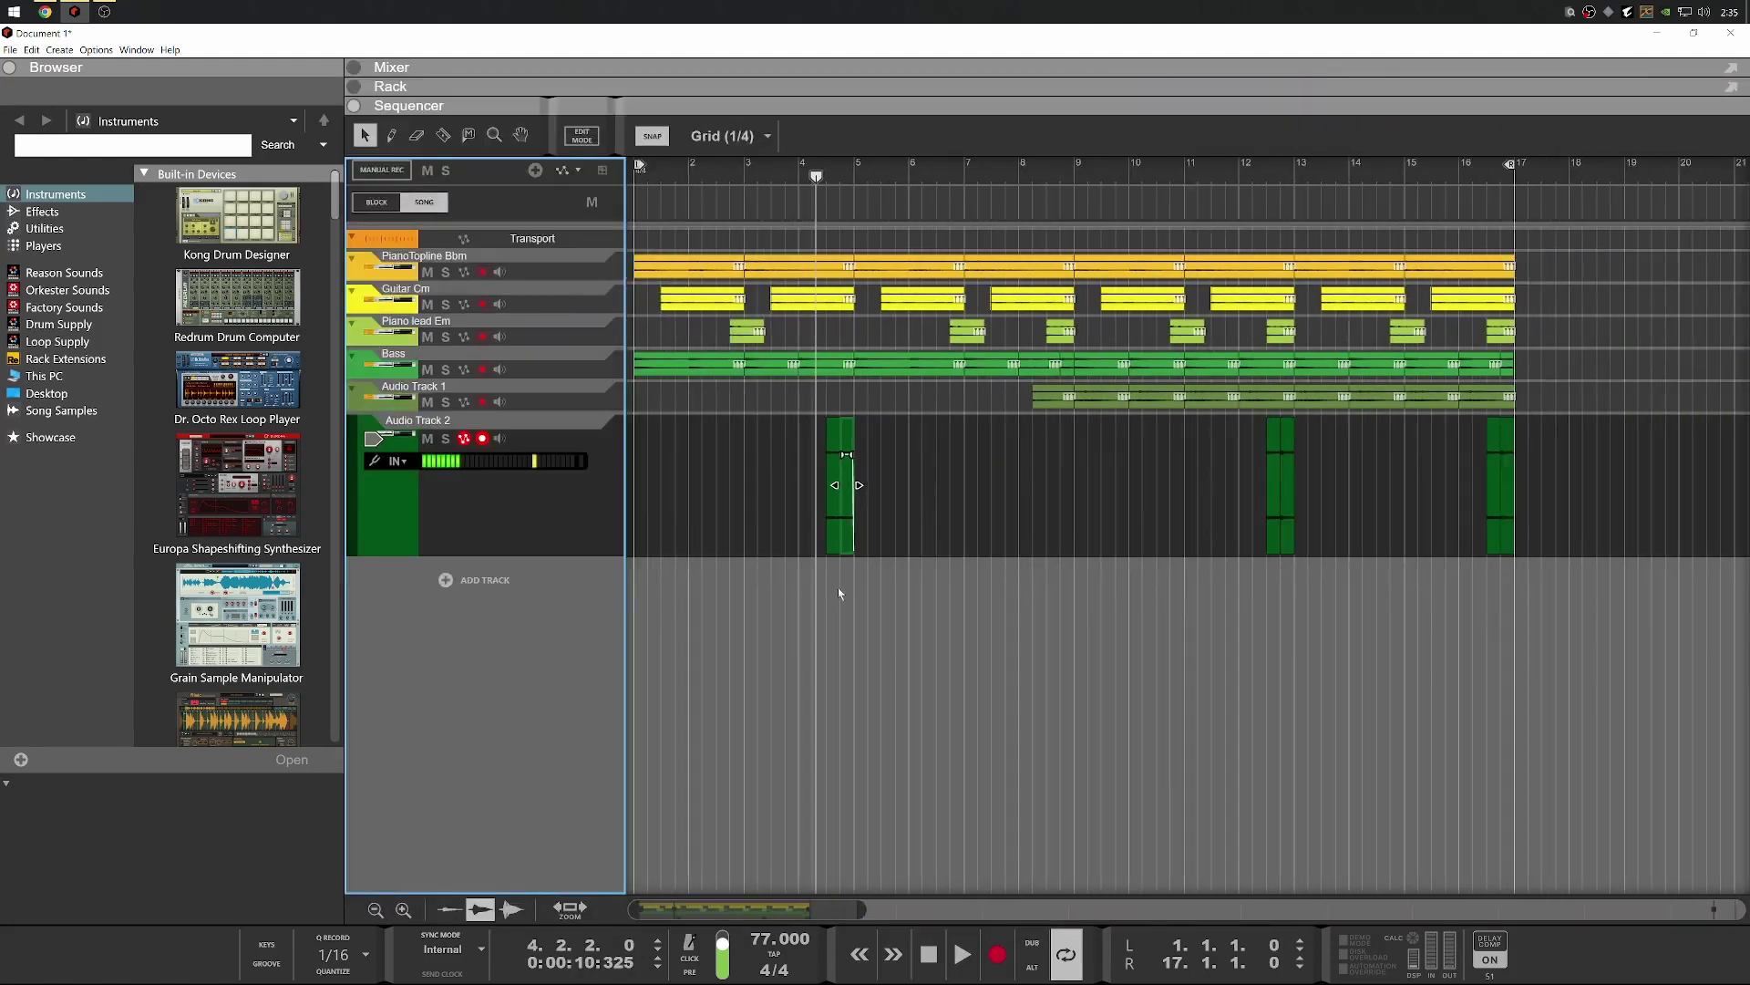
scroll(840, 593, "down", 1)
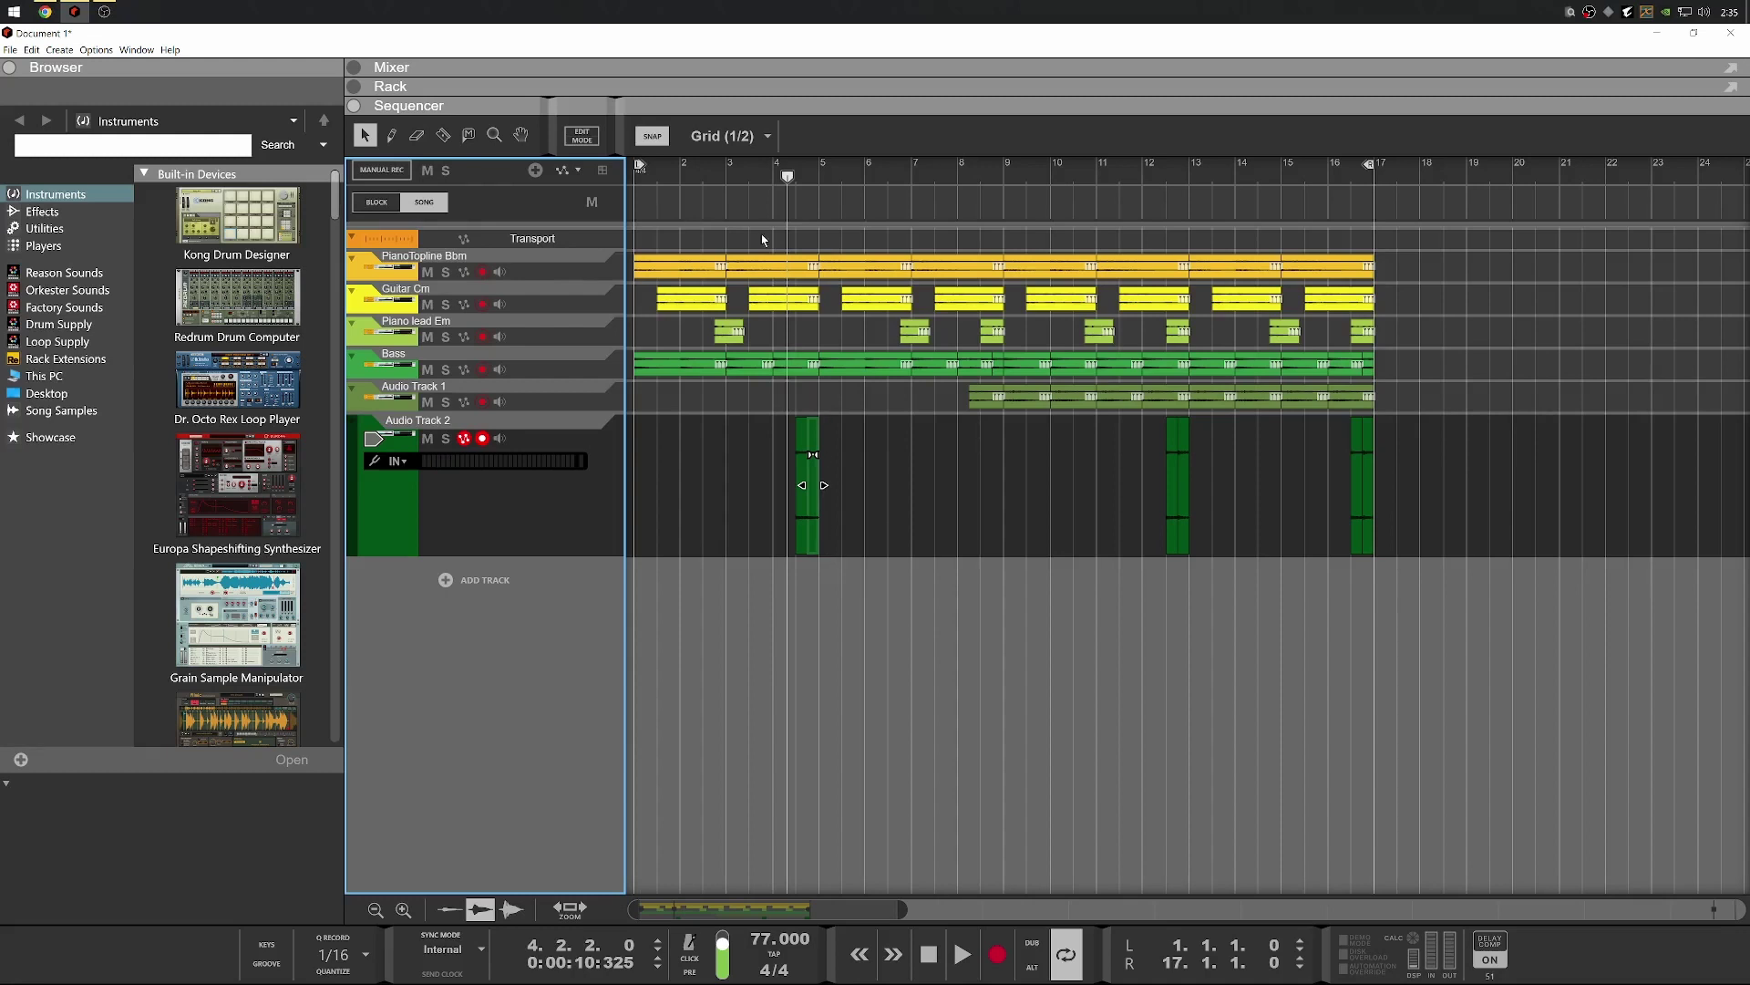
scroll(745, 276, "down", 4)
scroll(645, 544, "down", 4)
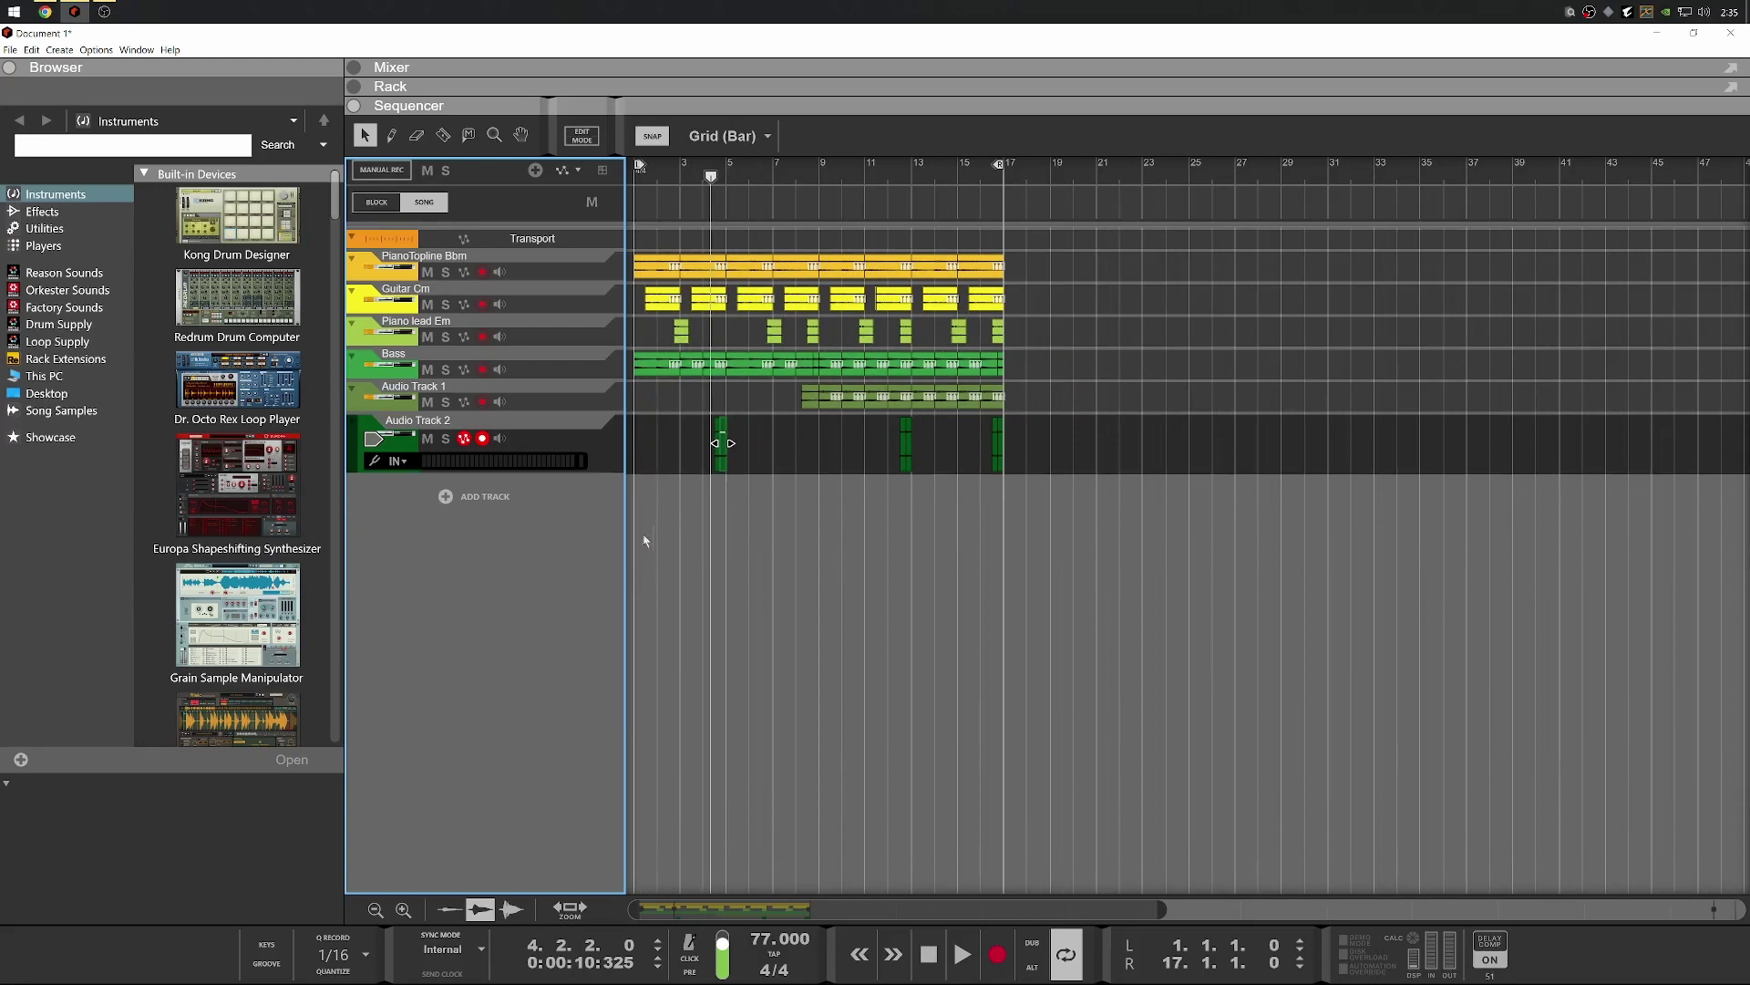
left_click(381, 362)
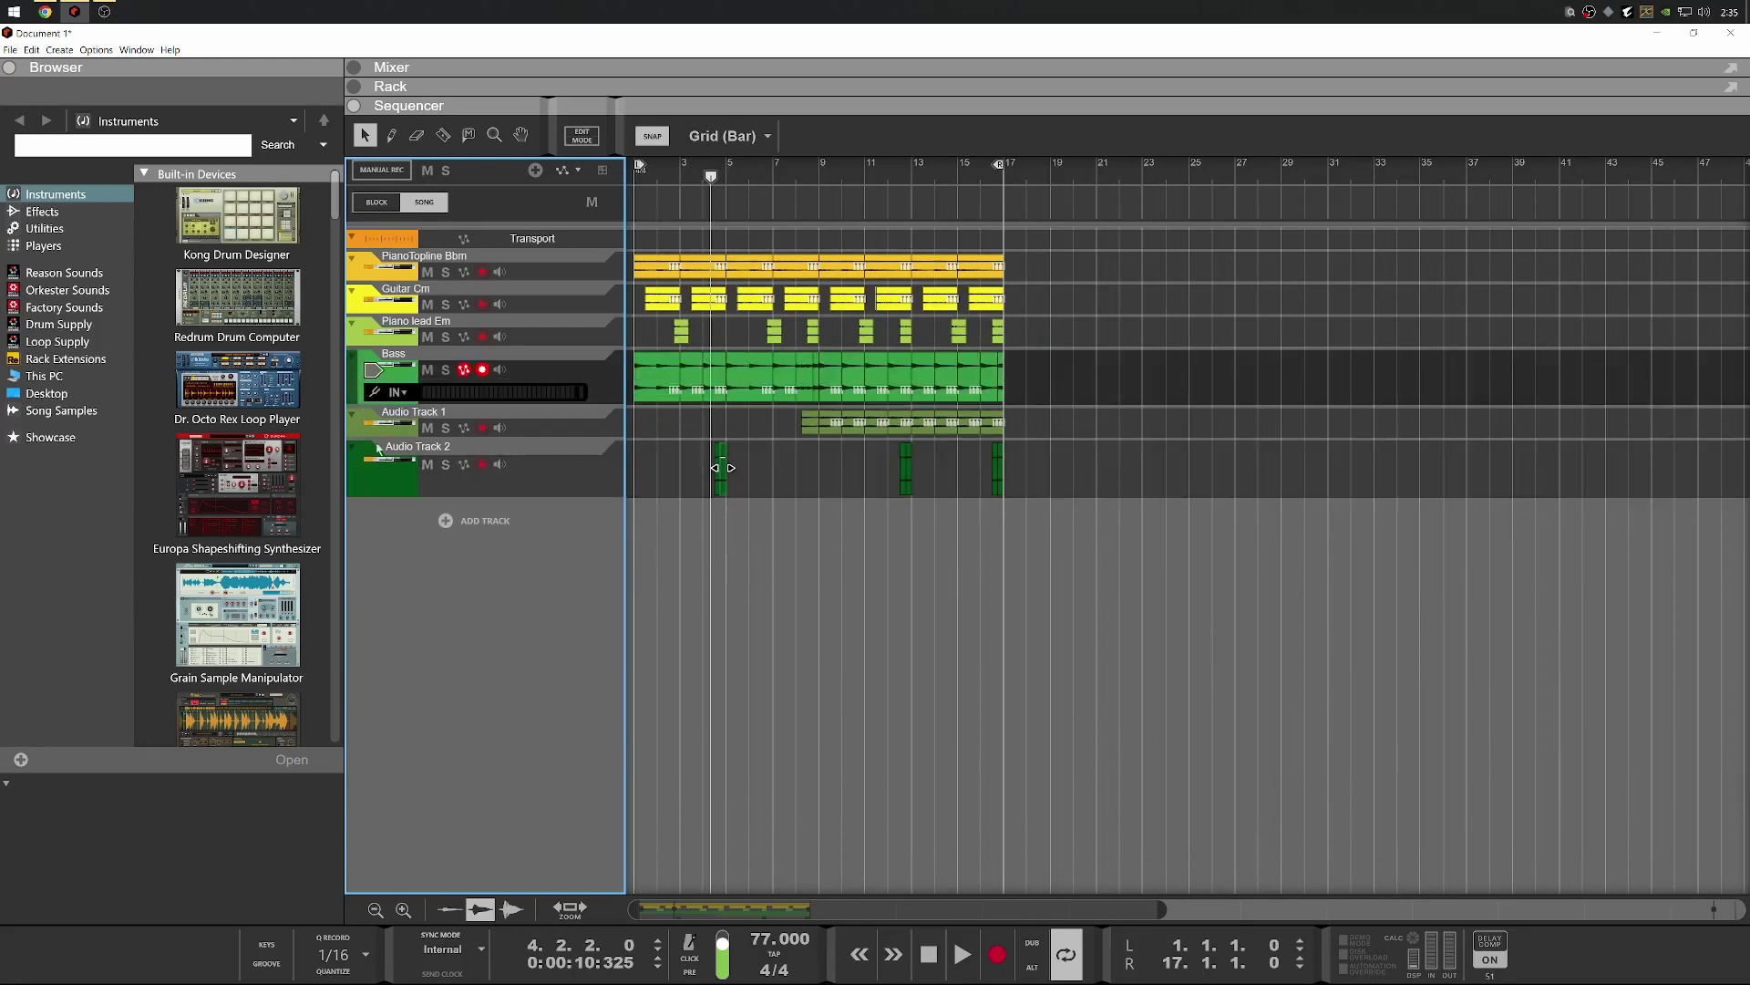
left_click_drag(360, 383, 372, 510)
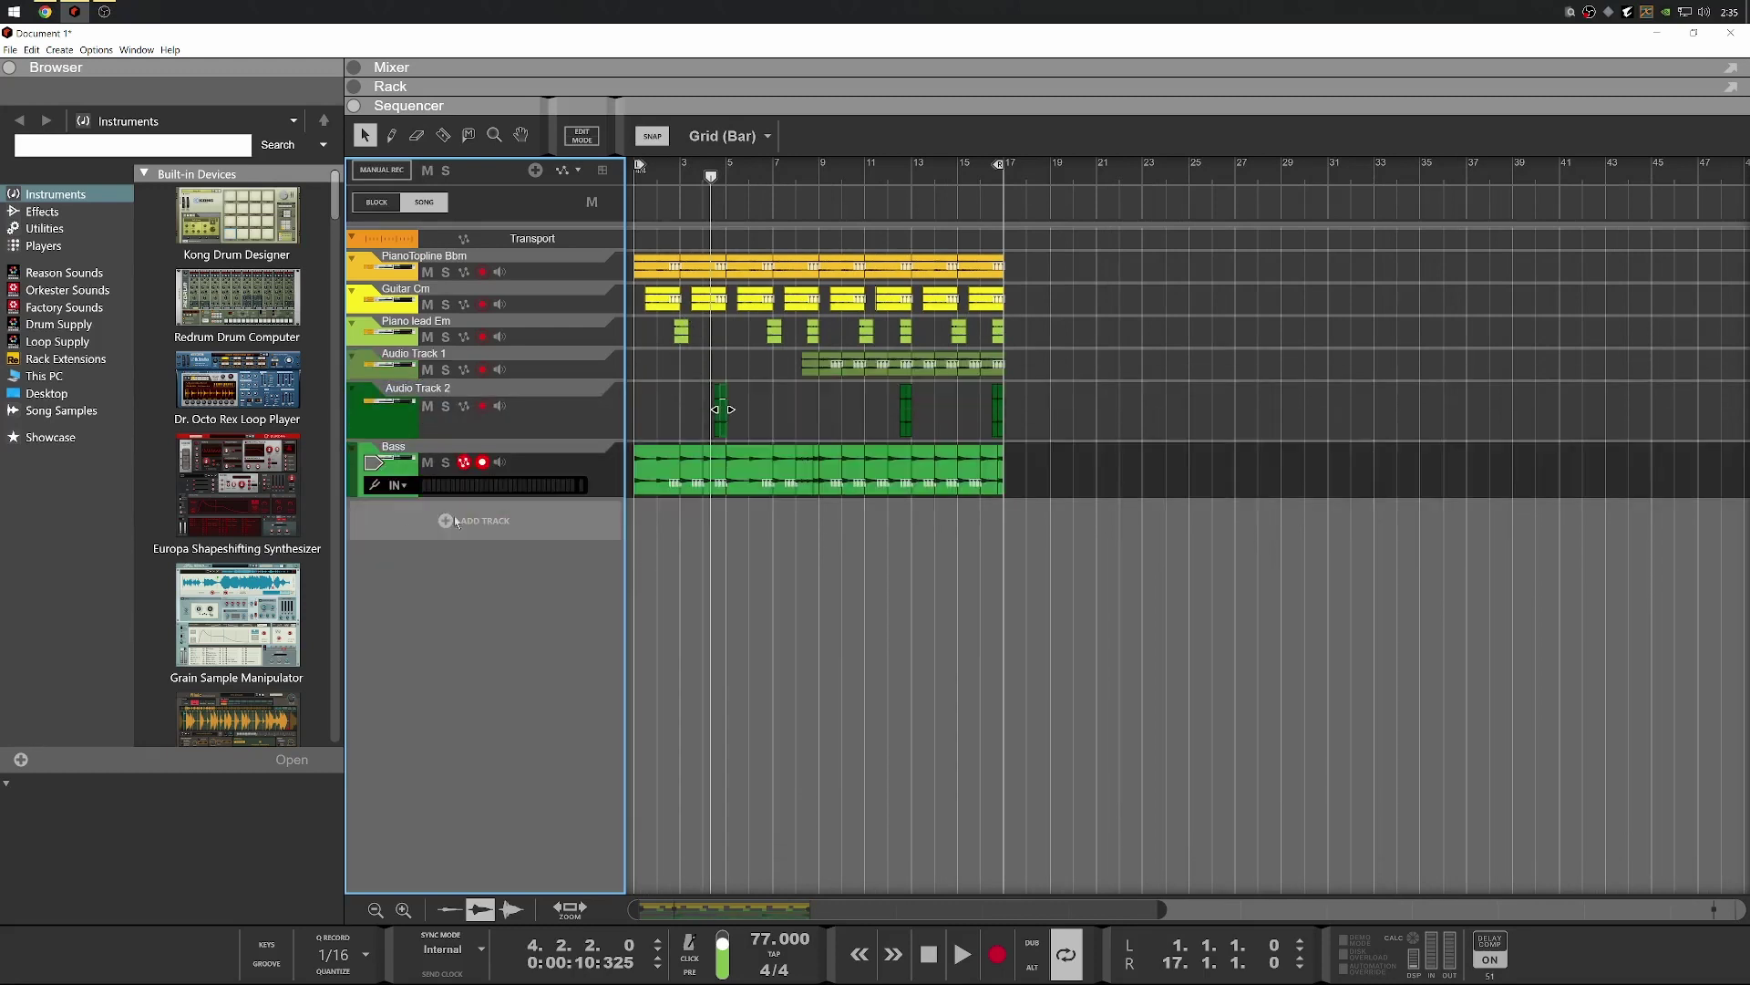
Rename Audio Track 2 as Vibes and Audio Track 1 as piano ch
double_click(426, 392)
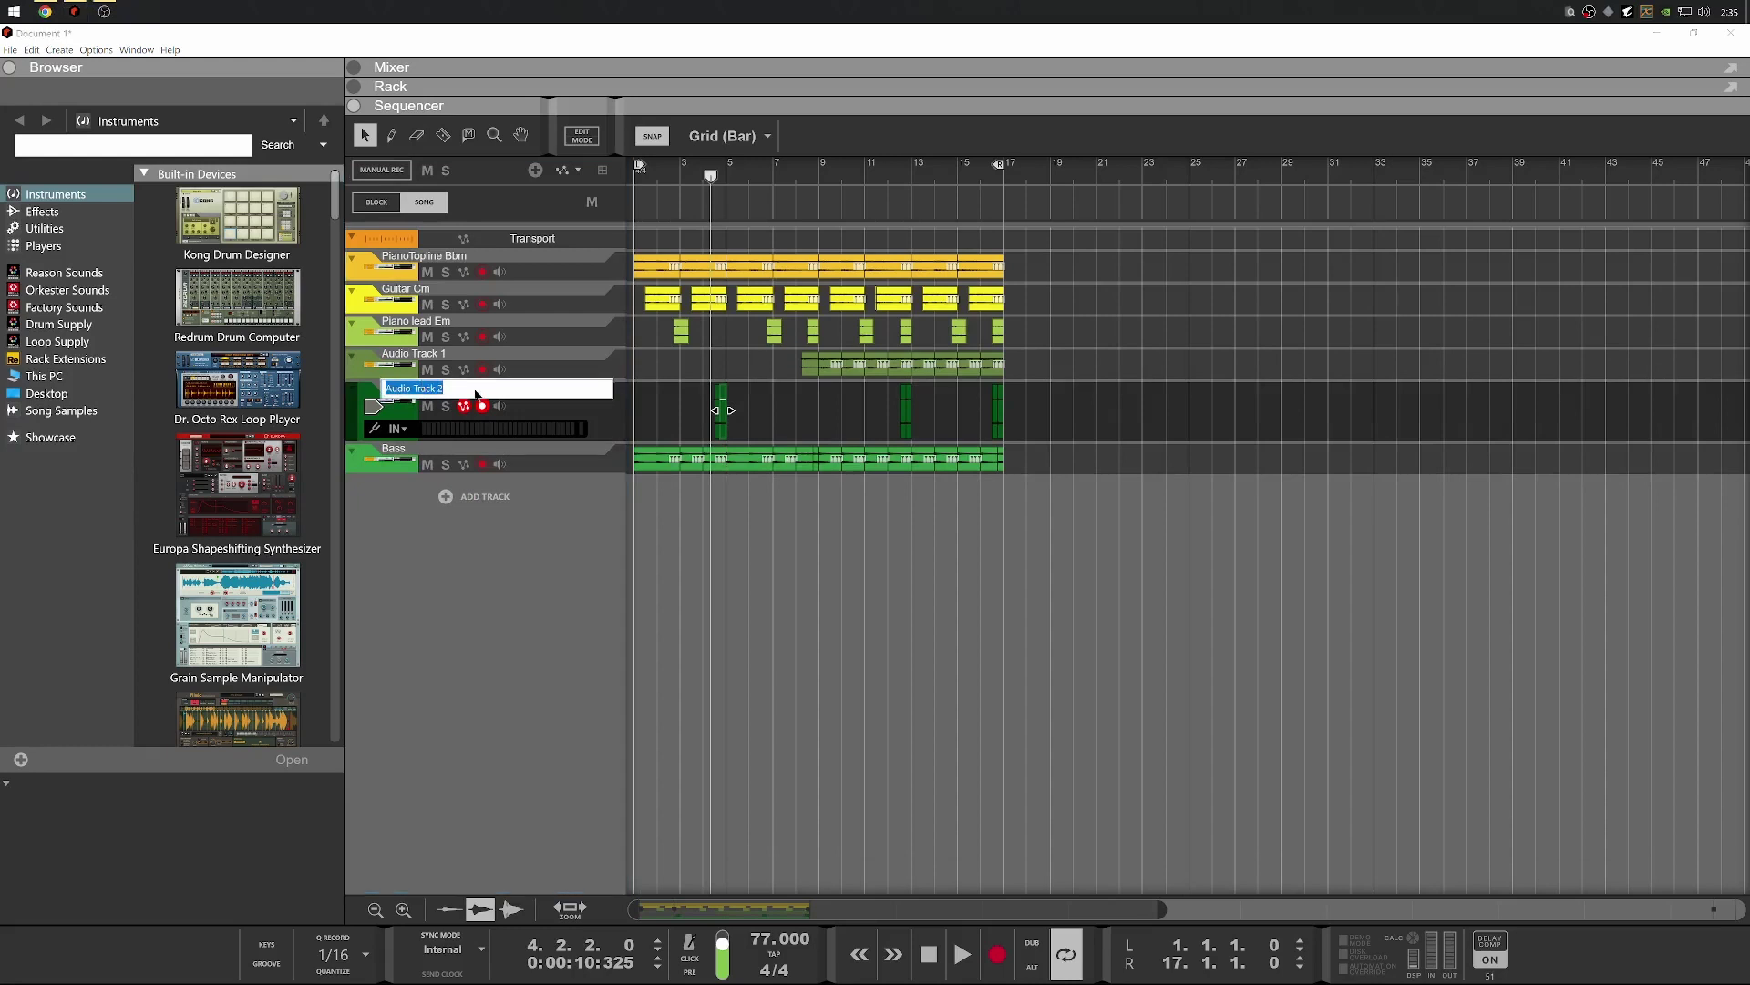
type("Vibes")
key("Return")
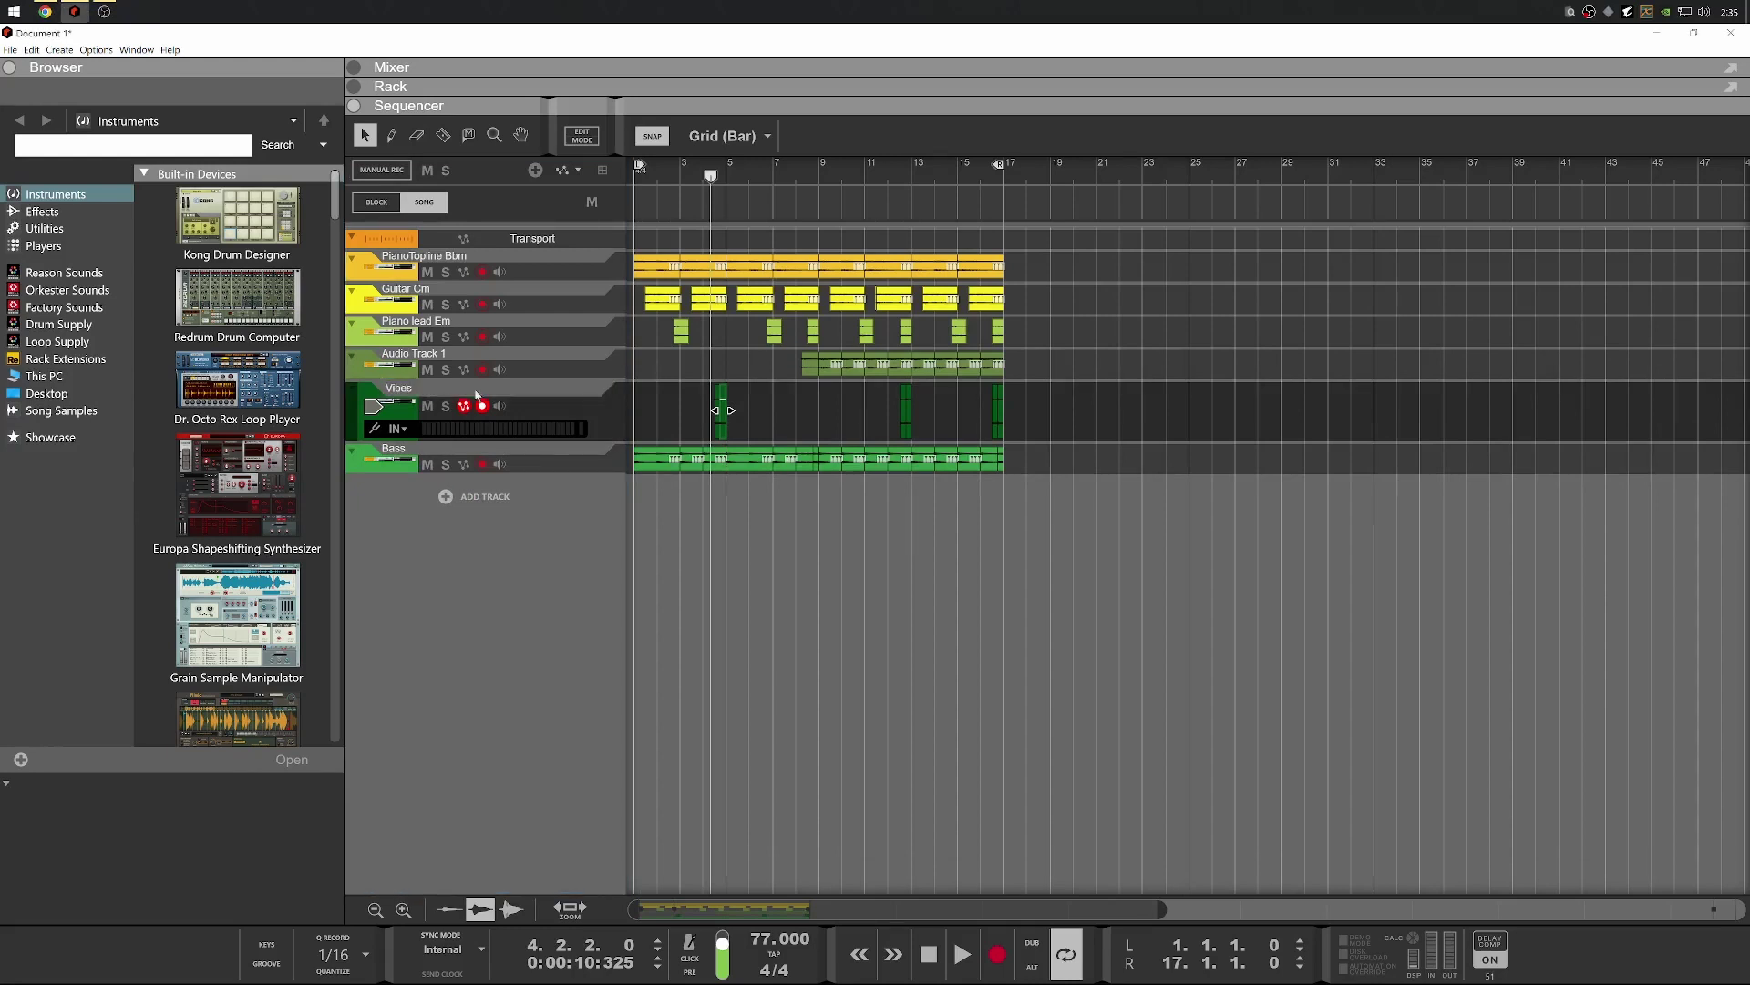
double_click(412, 352)
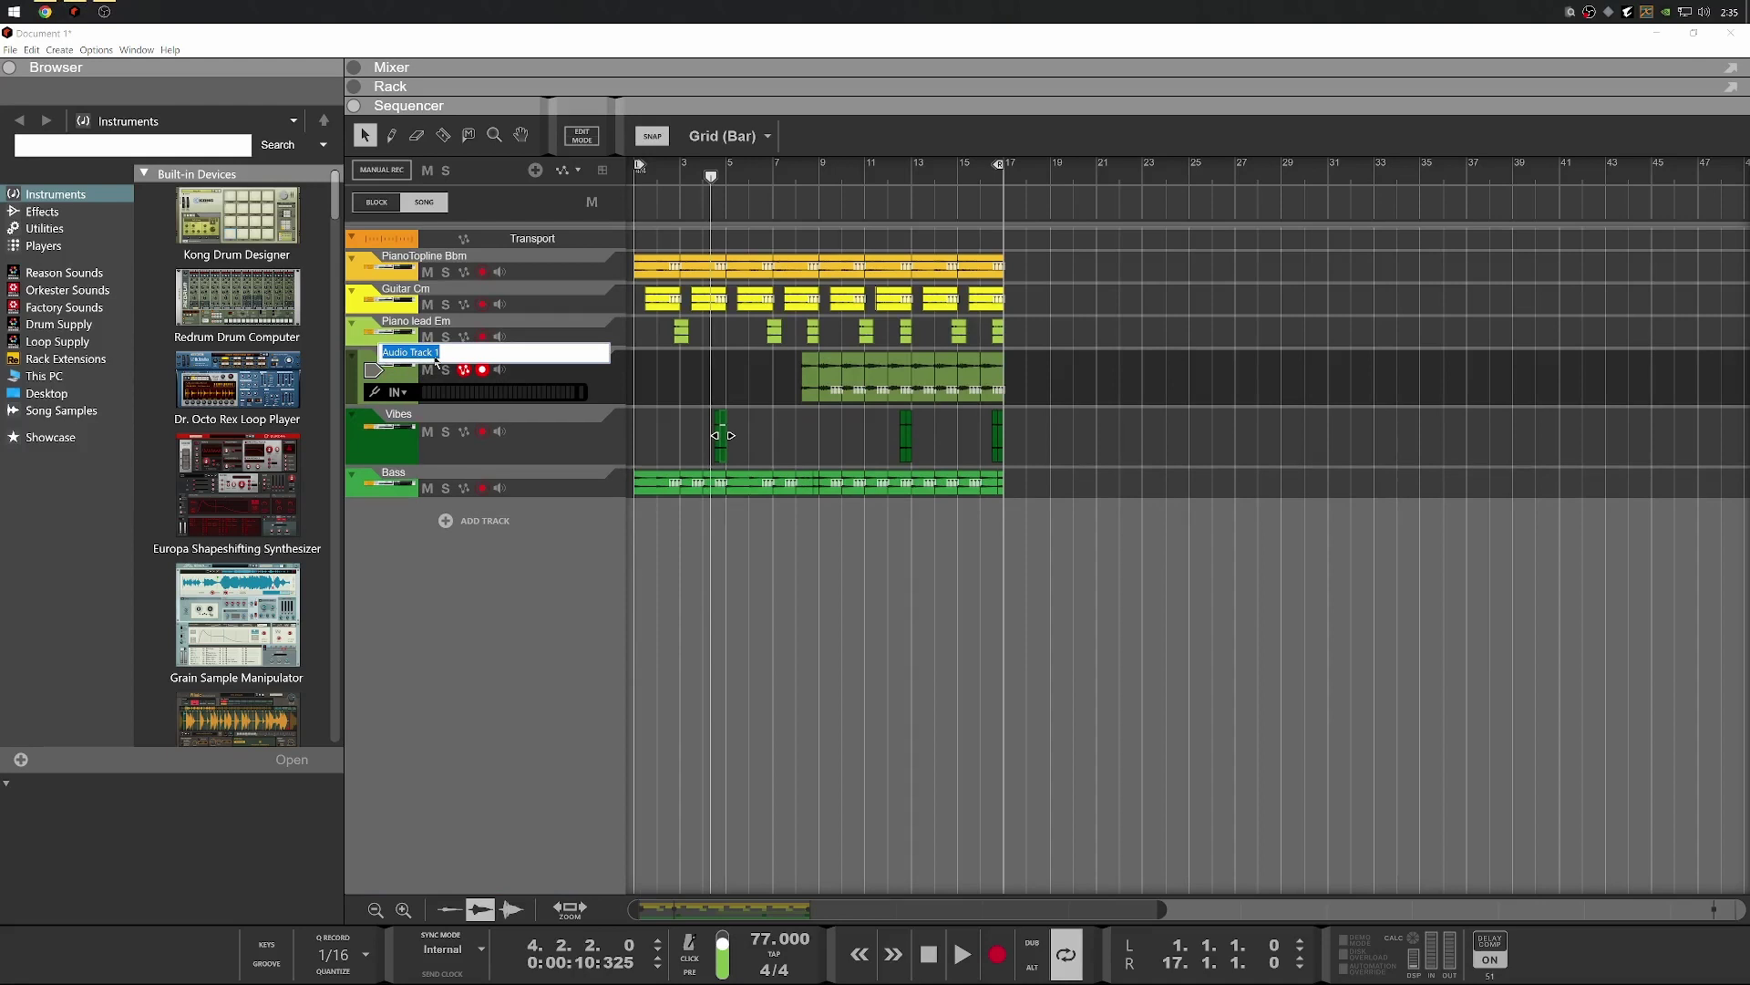
type("piano ch")
key("Return")
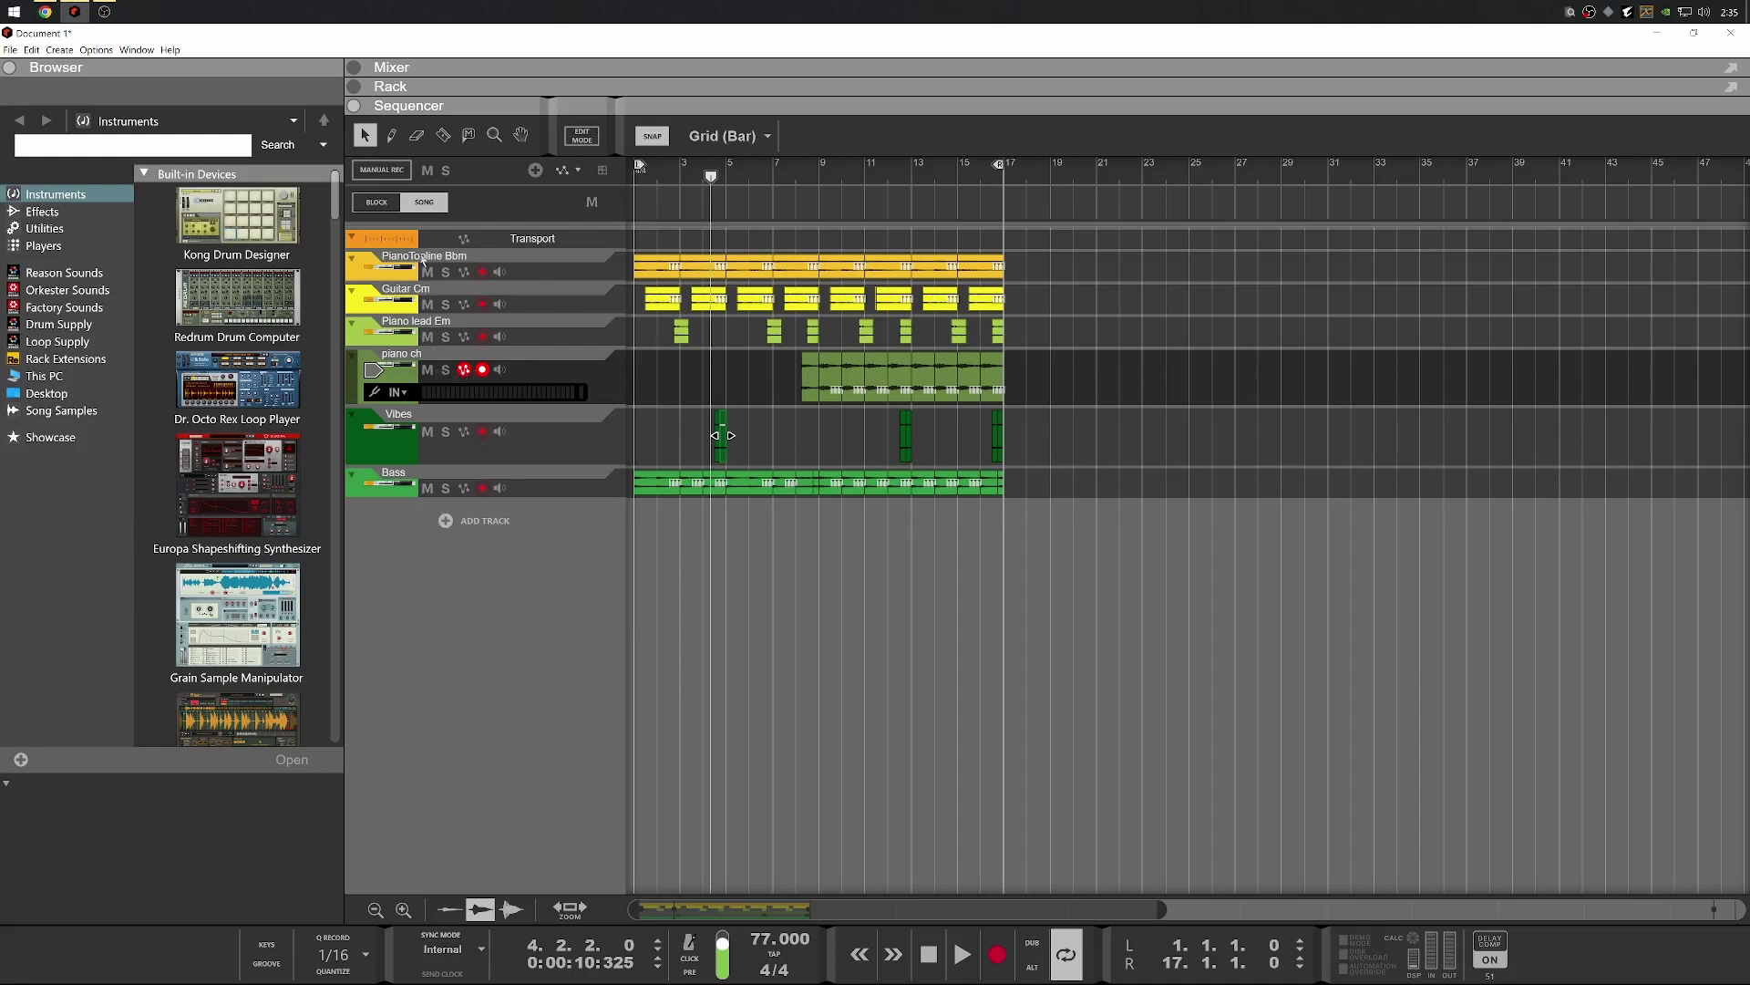
Return the playhead to bar 1 and listen briefly to the start of the arrangement
key("space")
key("space")
left_click(636, 179)
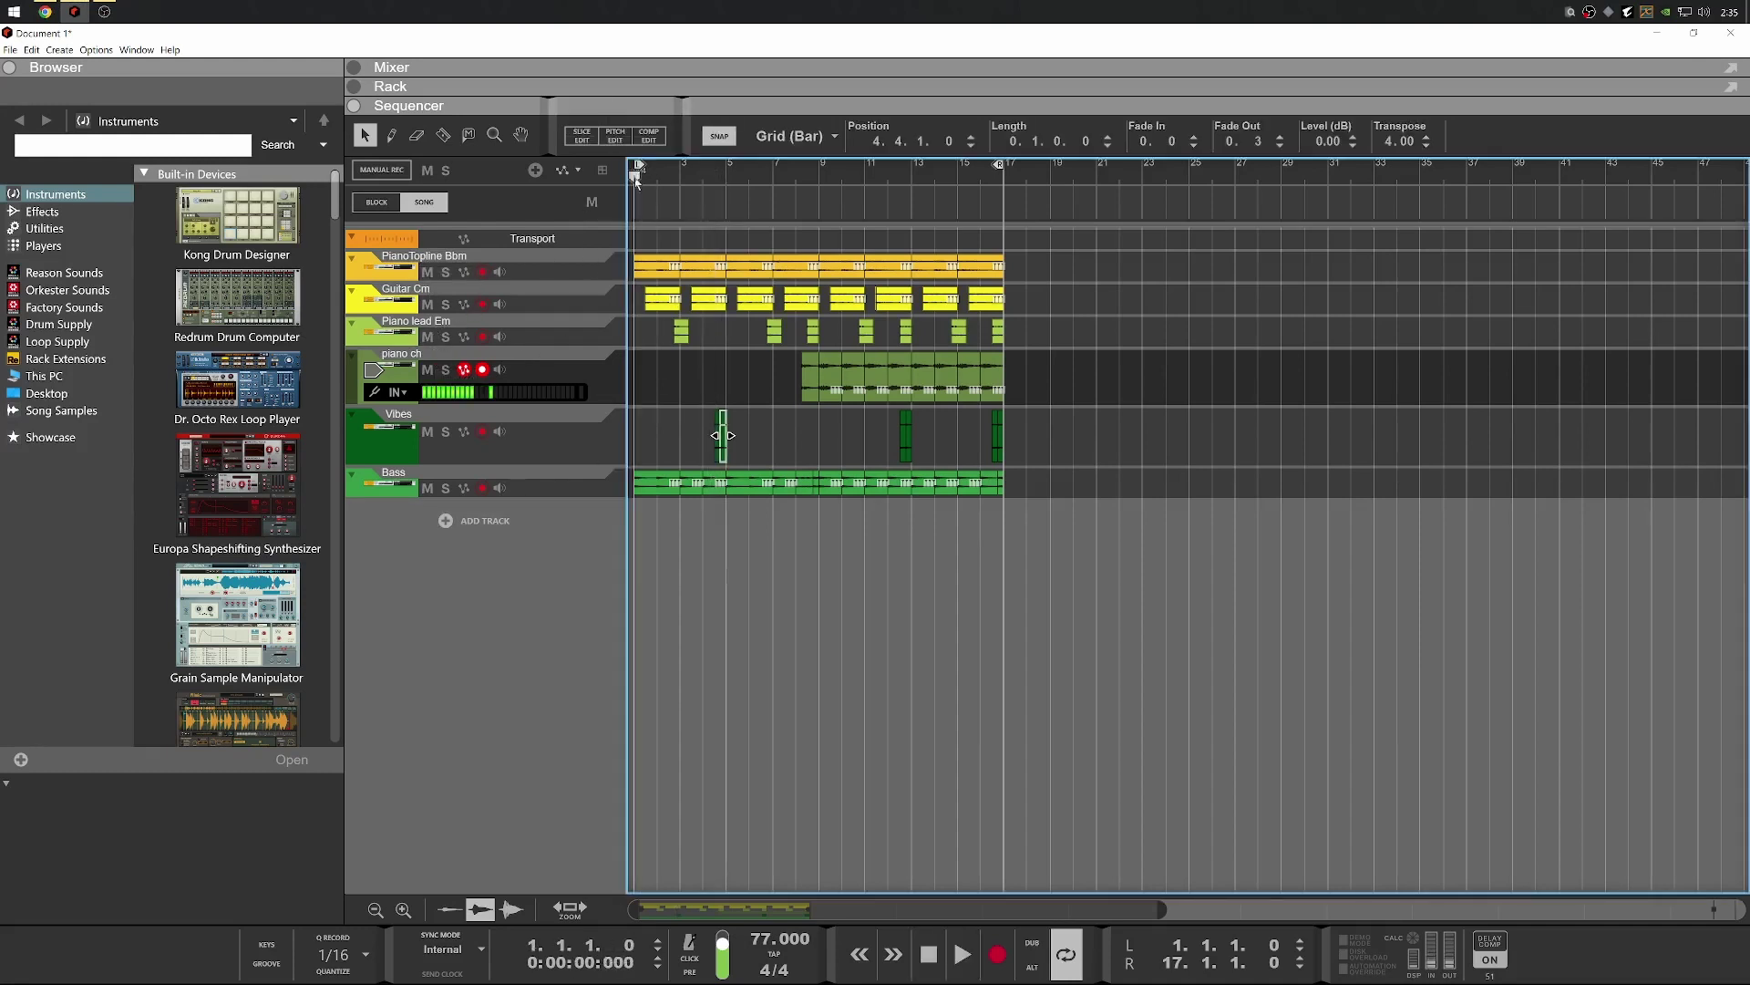
key("space")
scroll(747, 446, "down", 2)
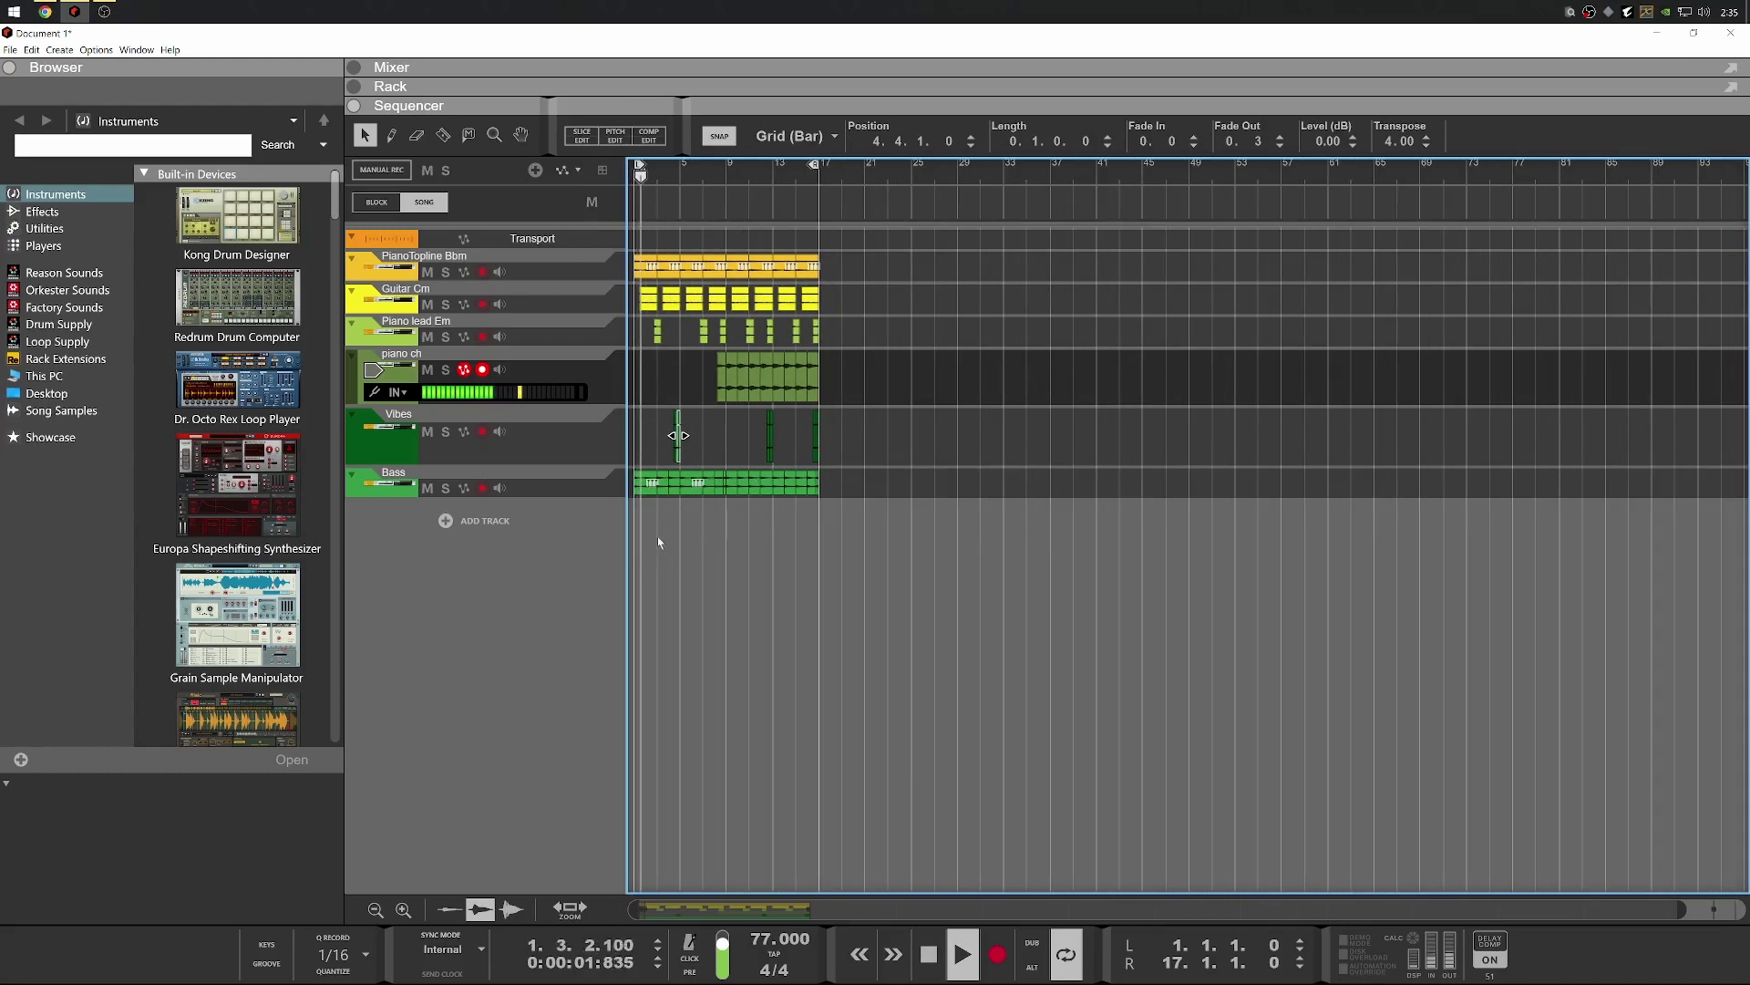
key("space")
key("h")
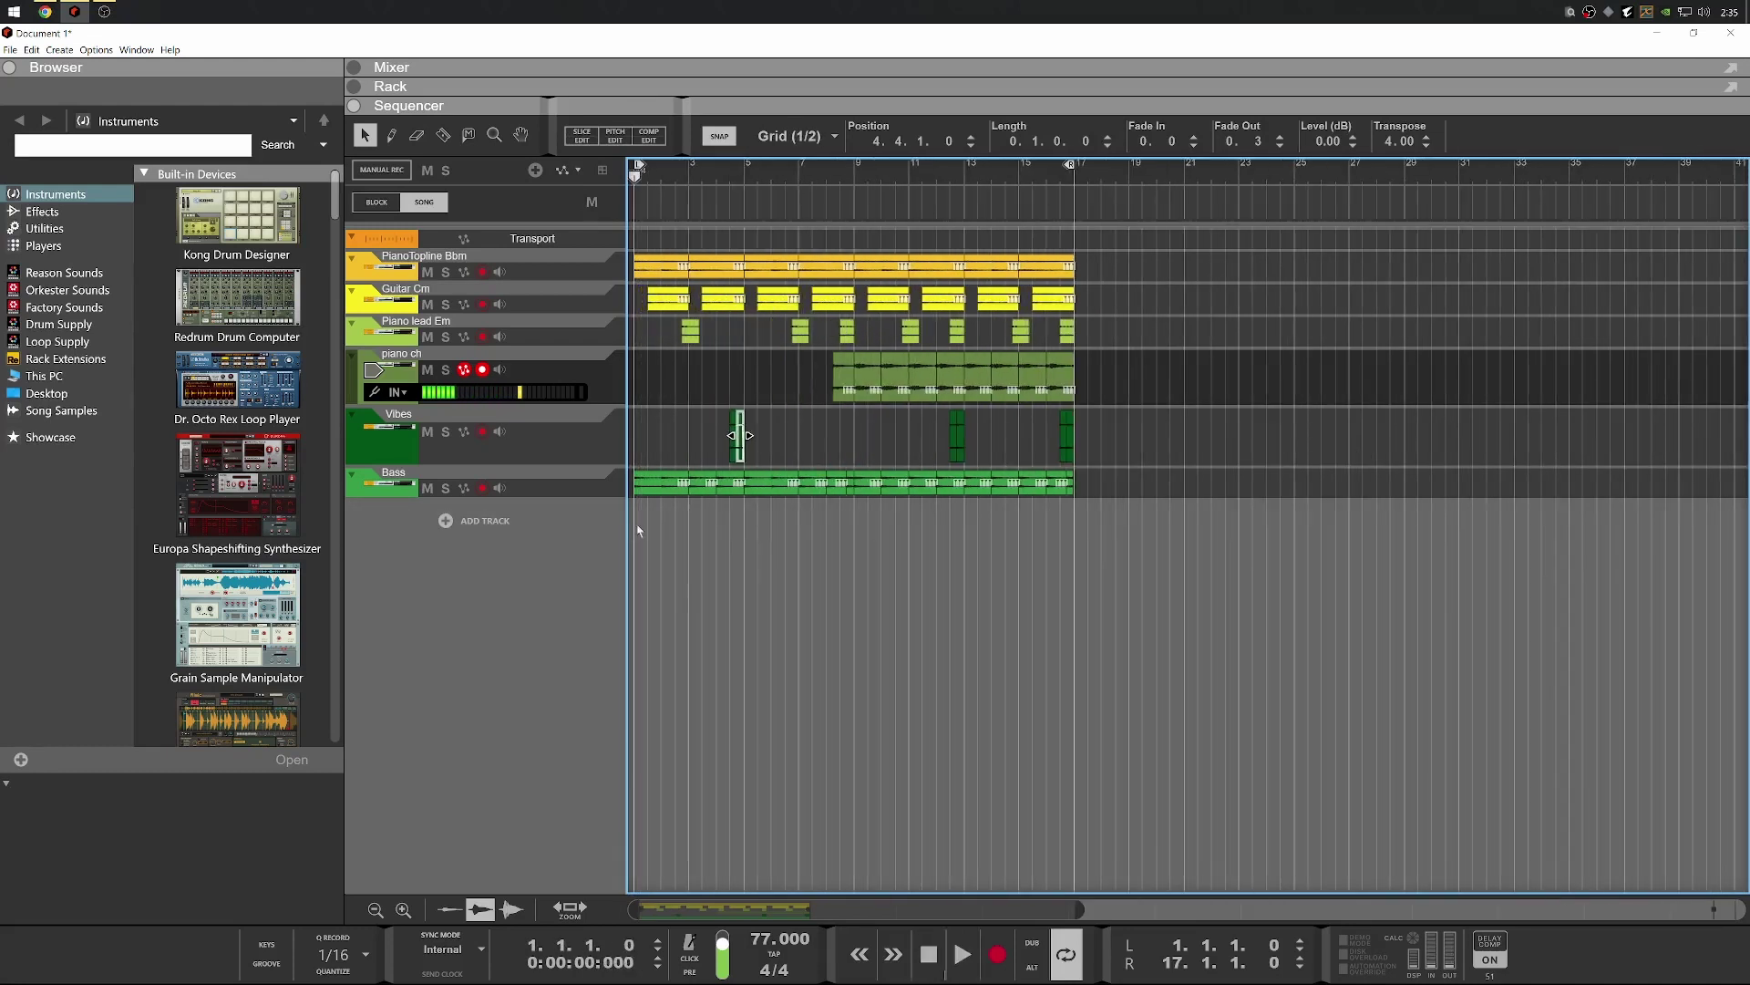
key("h")
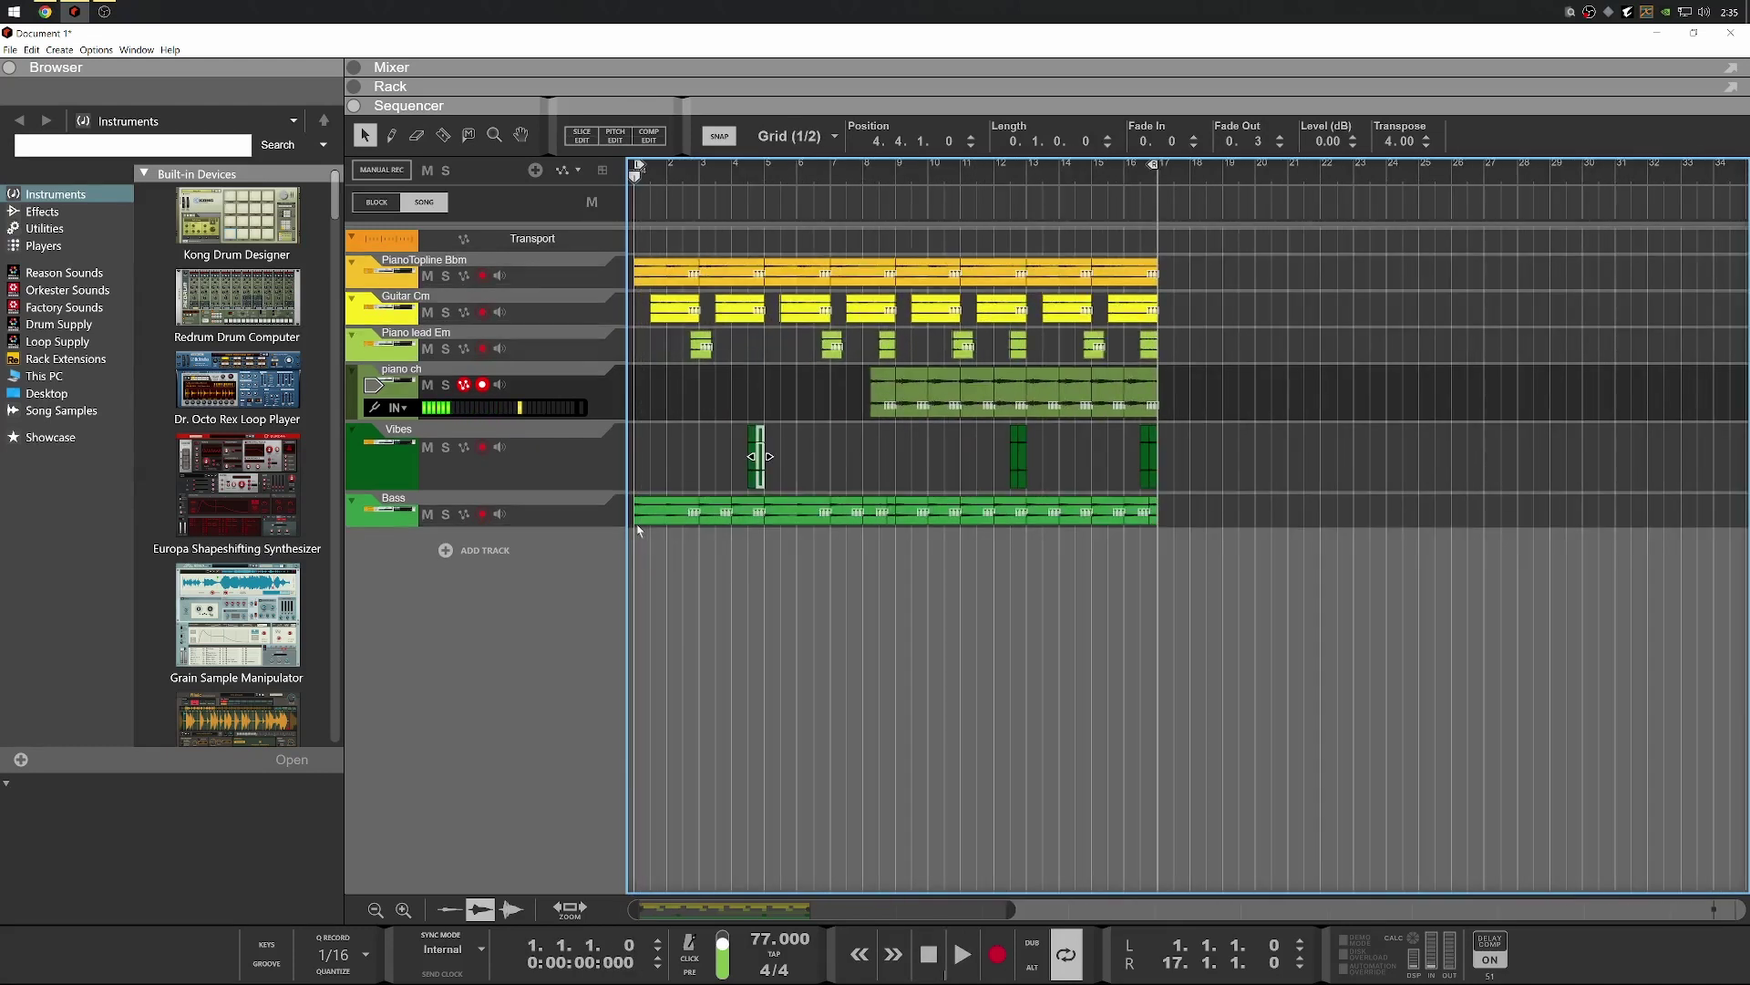
Browse from This PC to the 01_SAMPLES folder on the M: network music drive
left_click(43, 394)
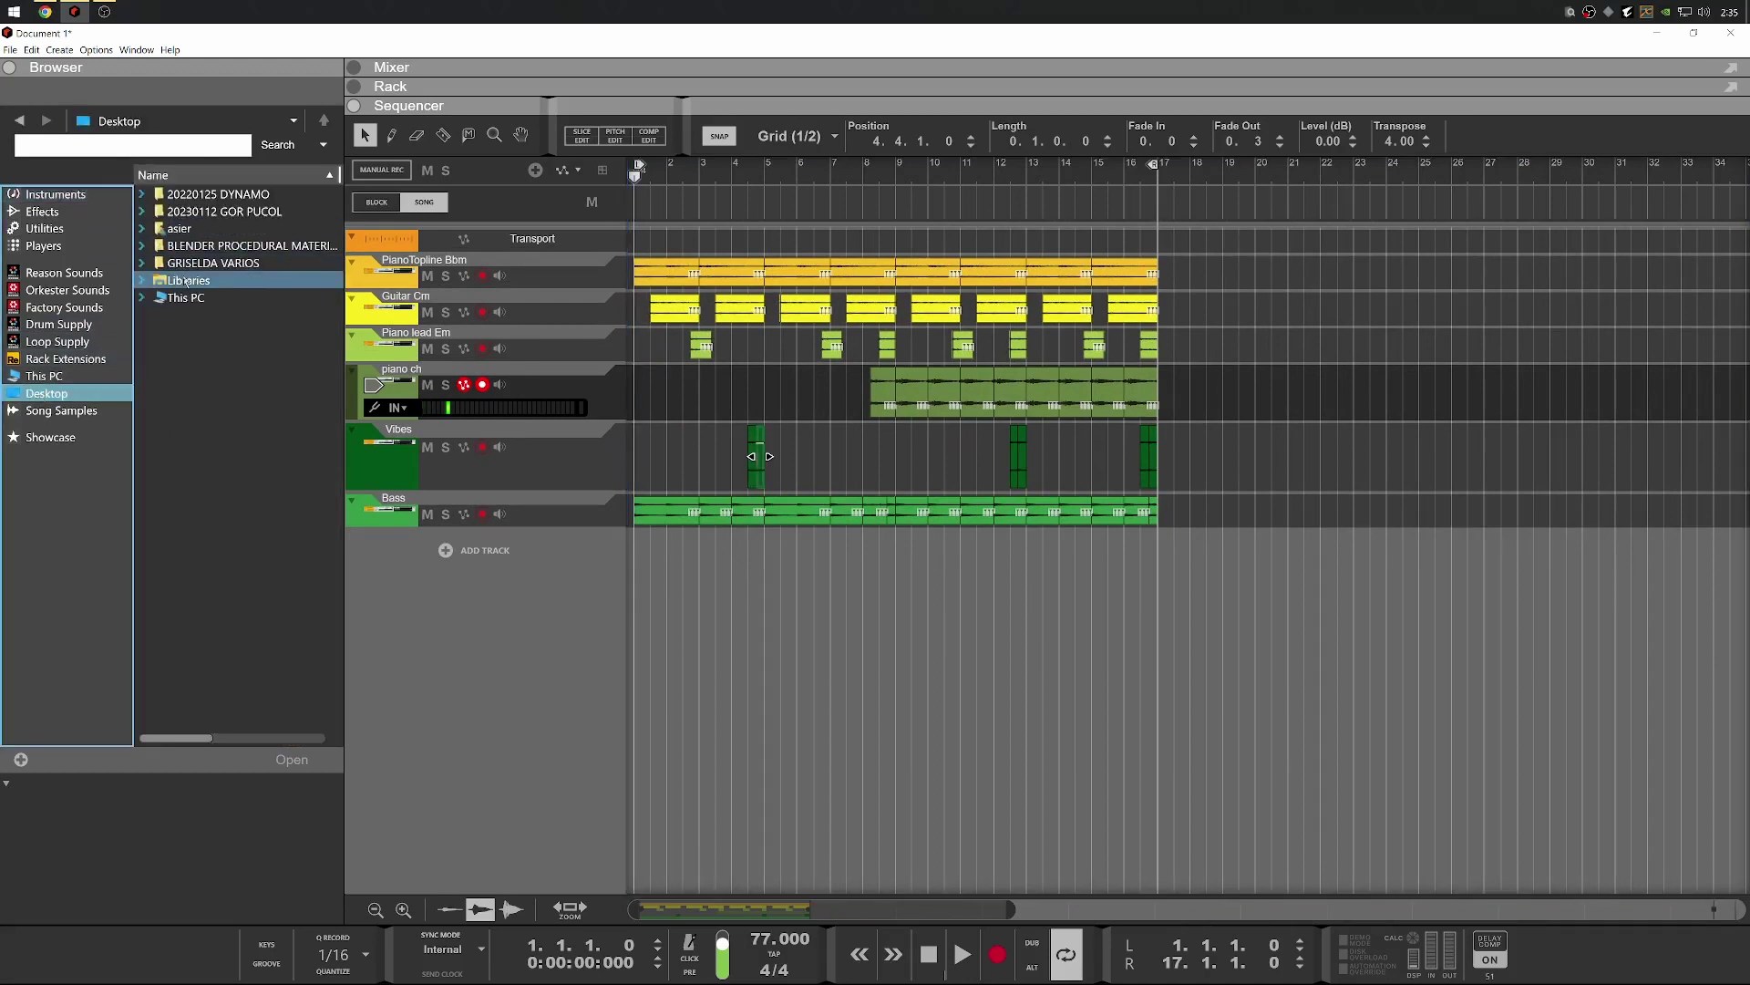
left_click(169, 301)
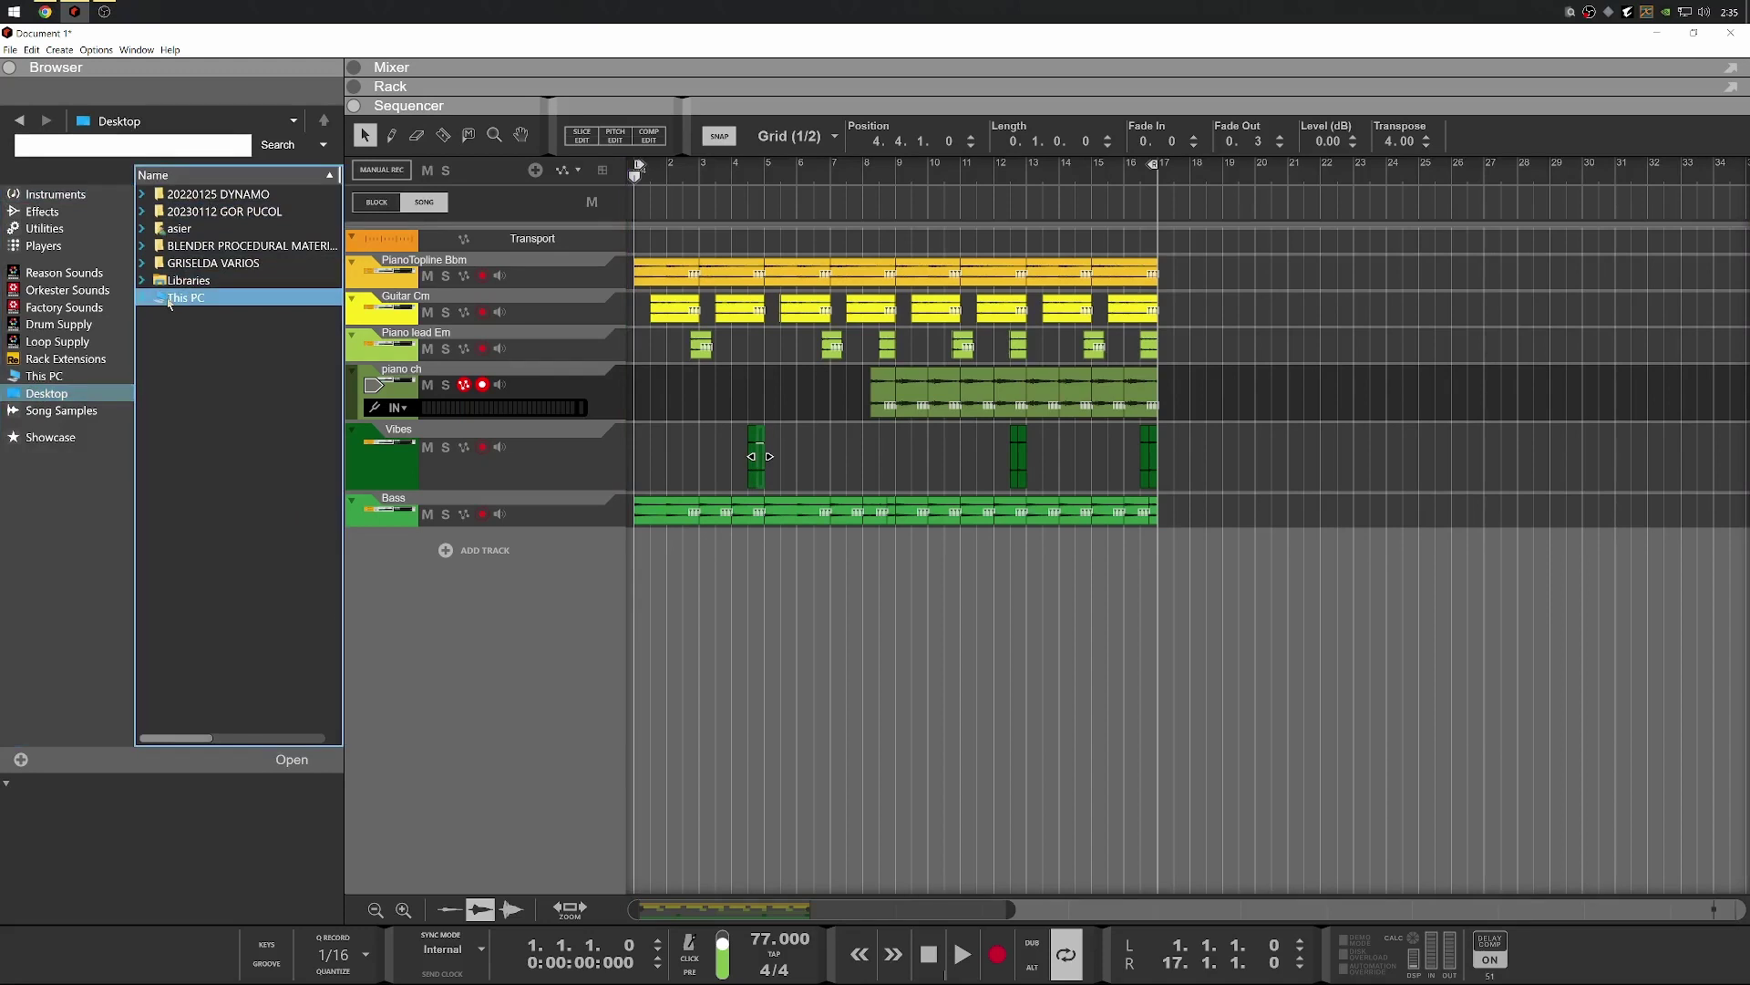
double_click(168, 301)
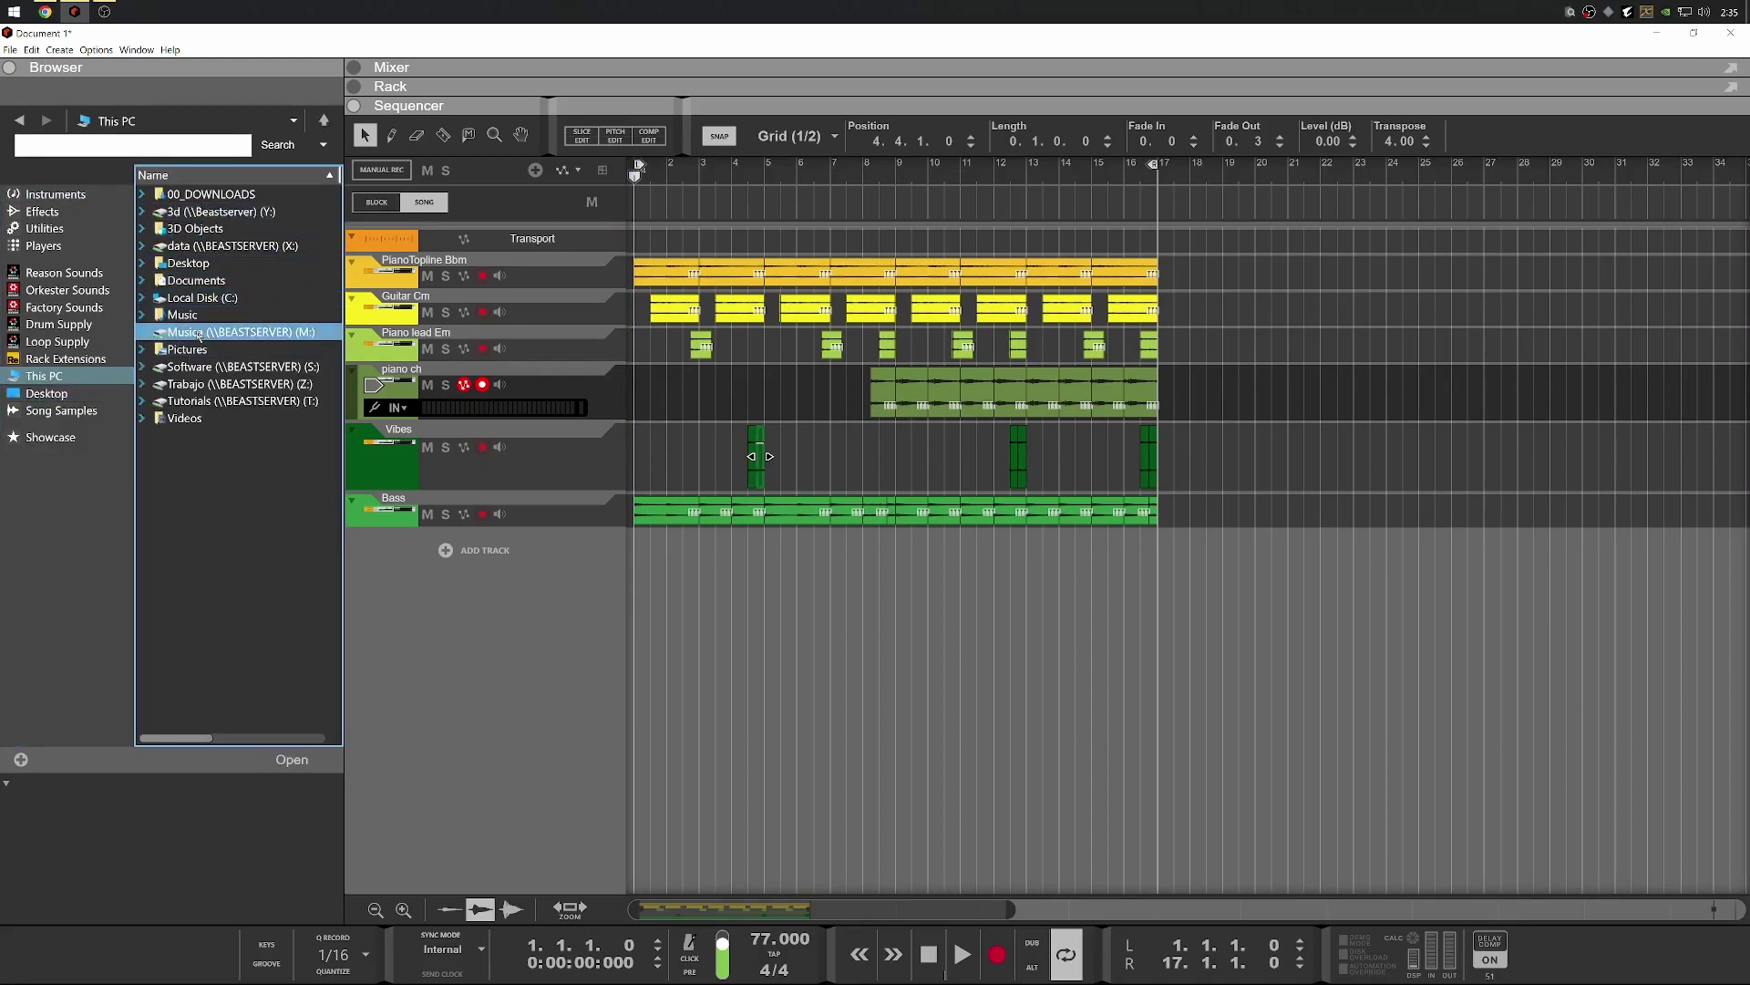
double_click(227, 335)
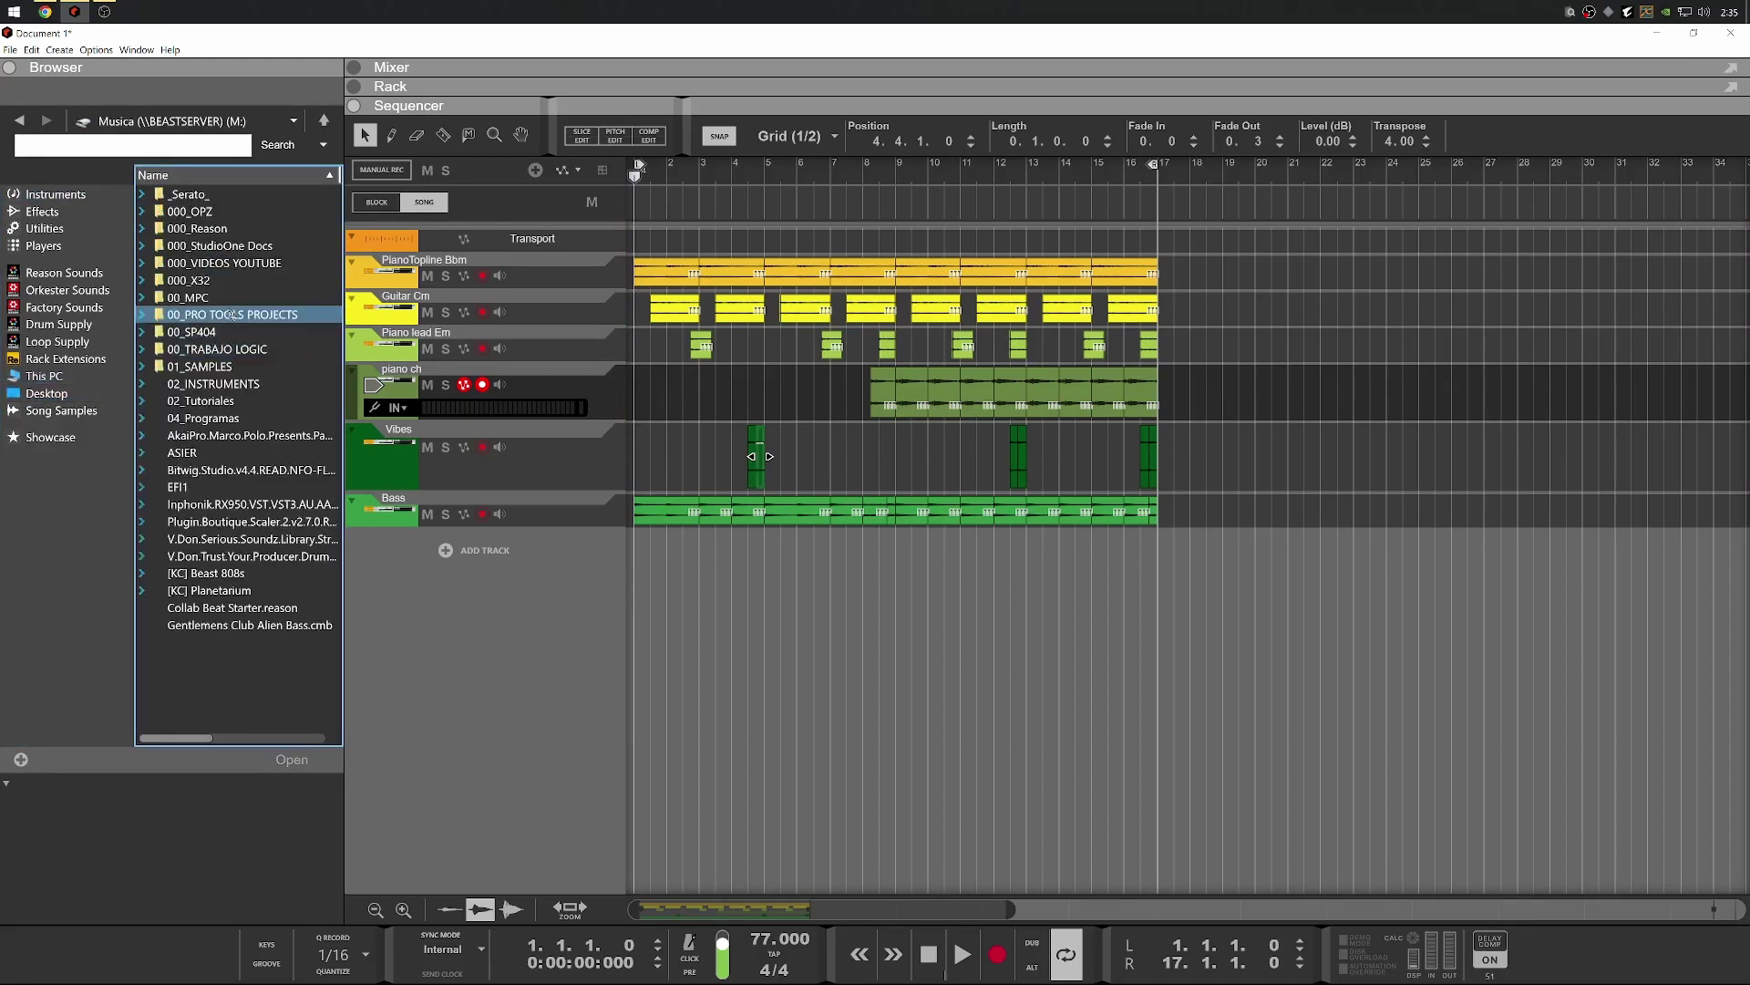
double_click(215, 369)
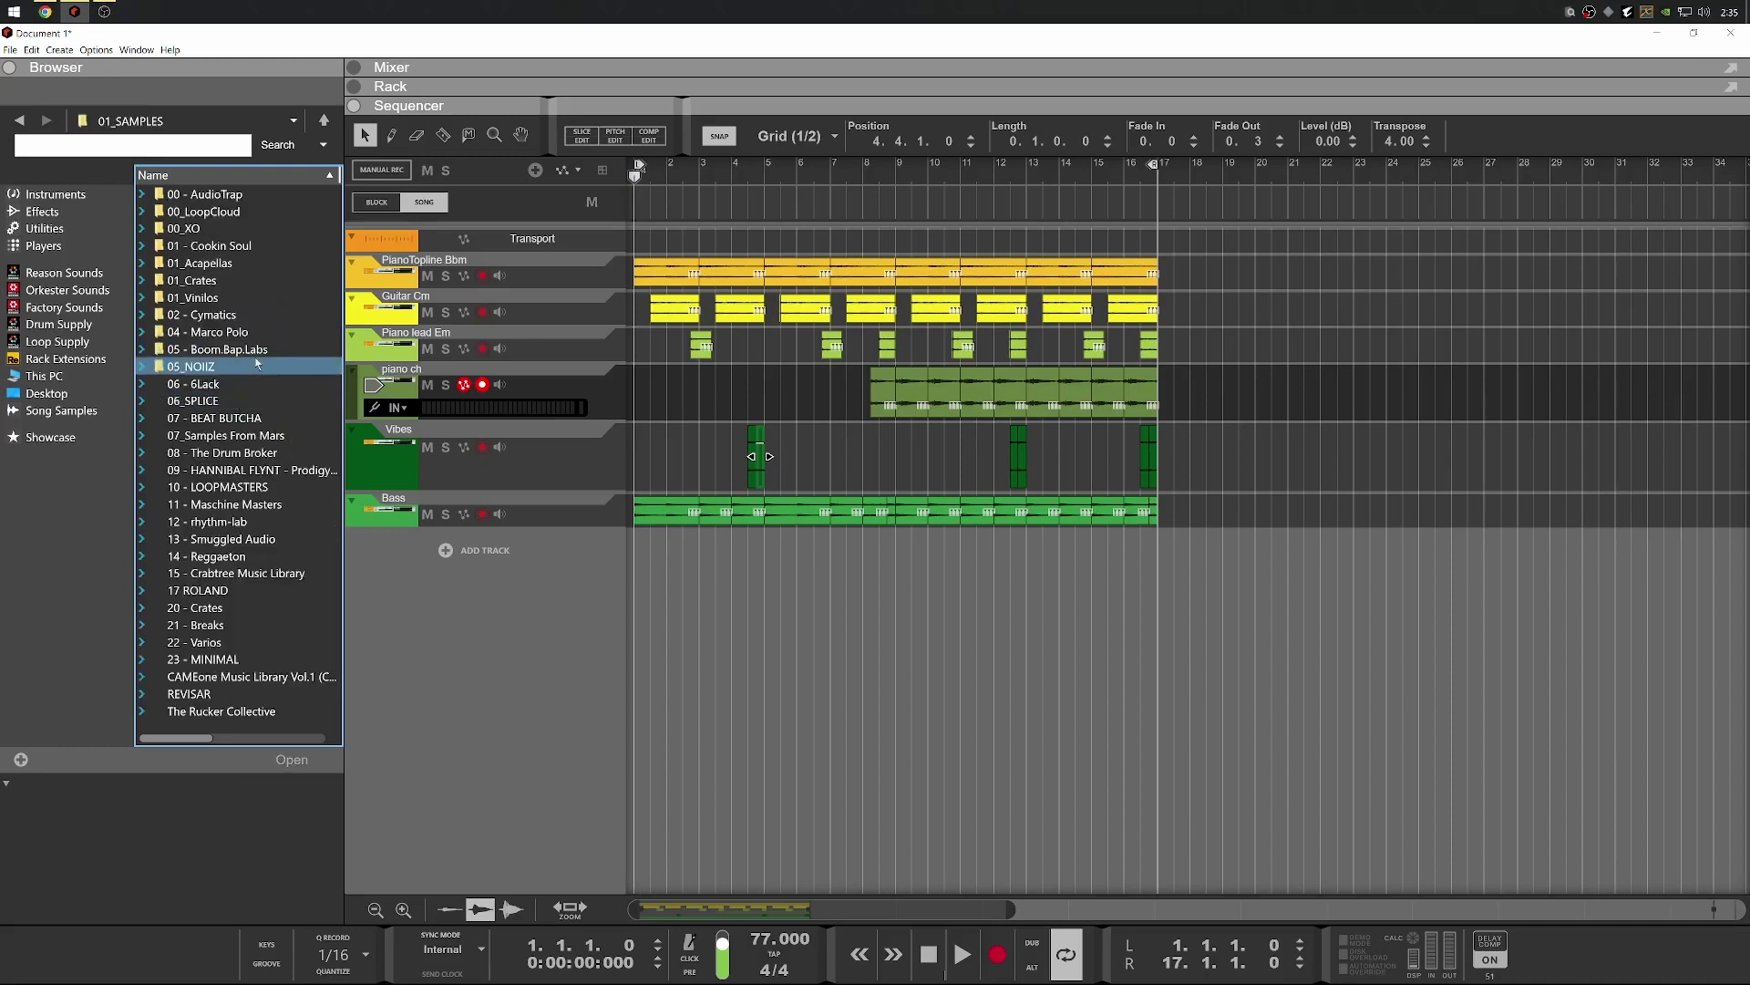
Open the Breaks folder of Beat Butcha - Filth Vol. 5 within 07 - BEAT BUTCHA
left_click(219, 608)
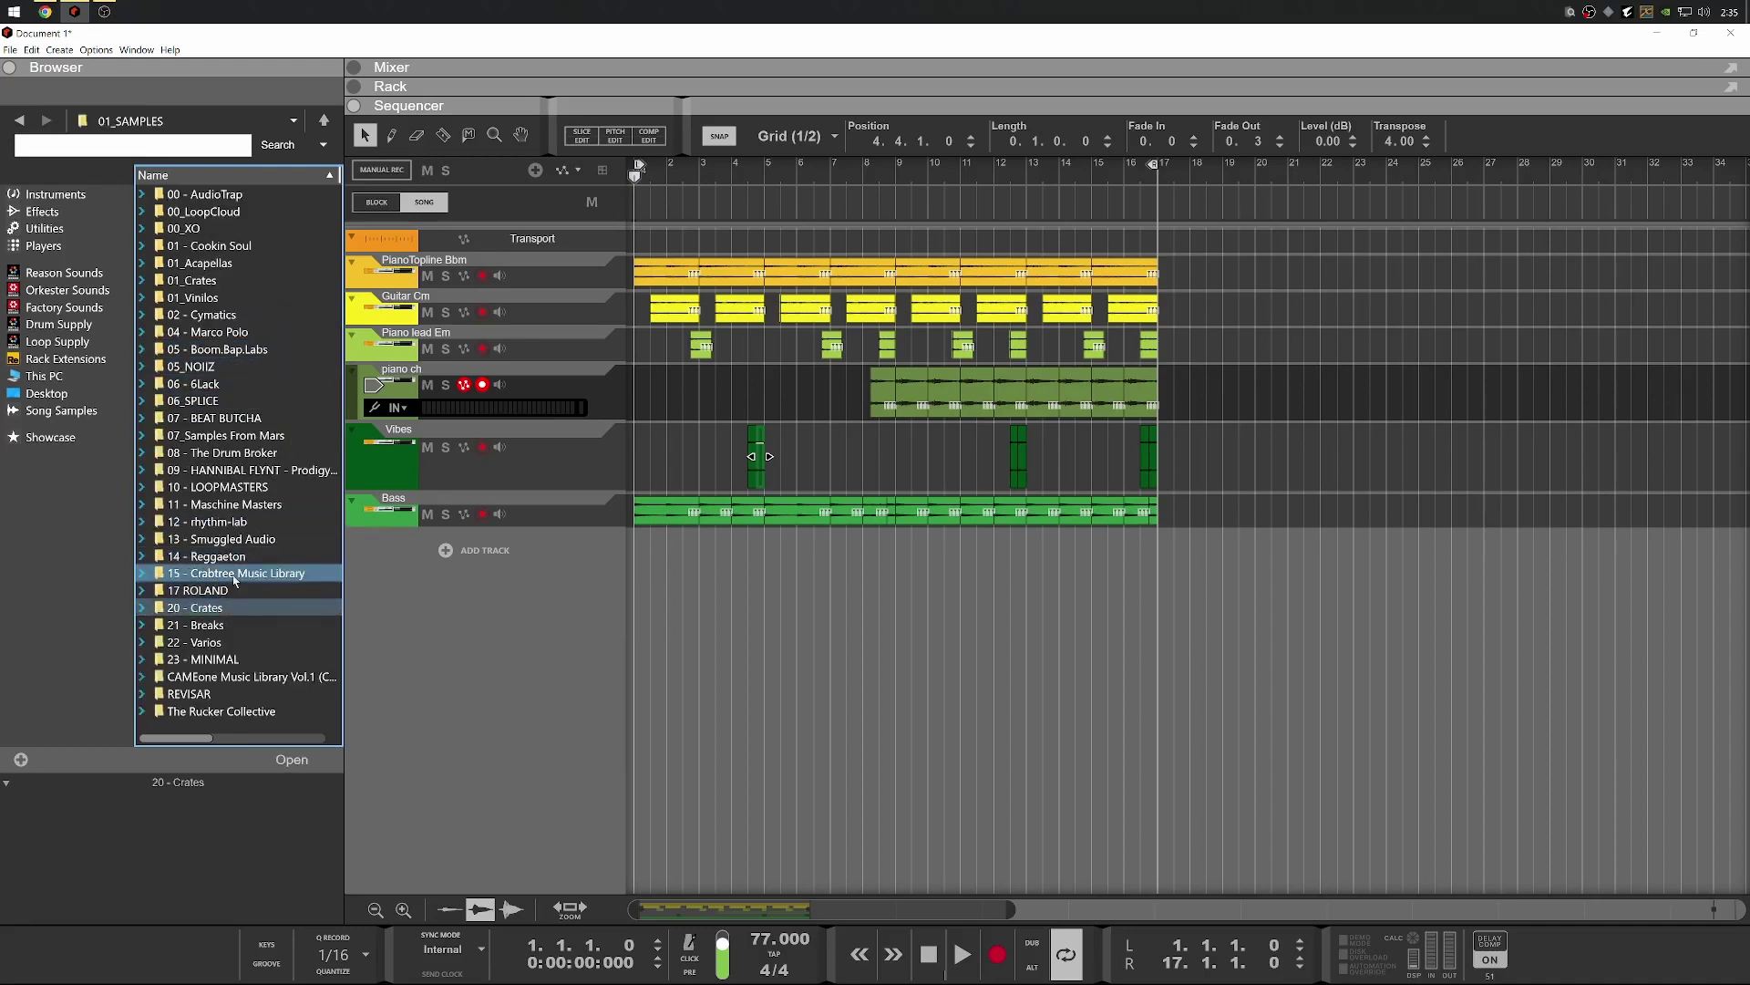
left_click(239, 419)
double_click(238, 421)
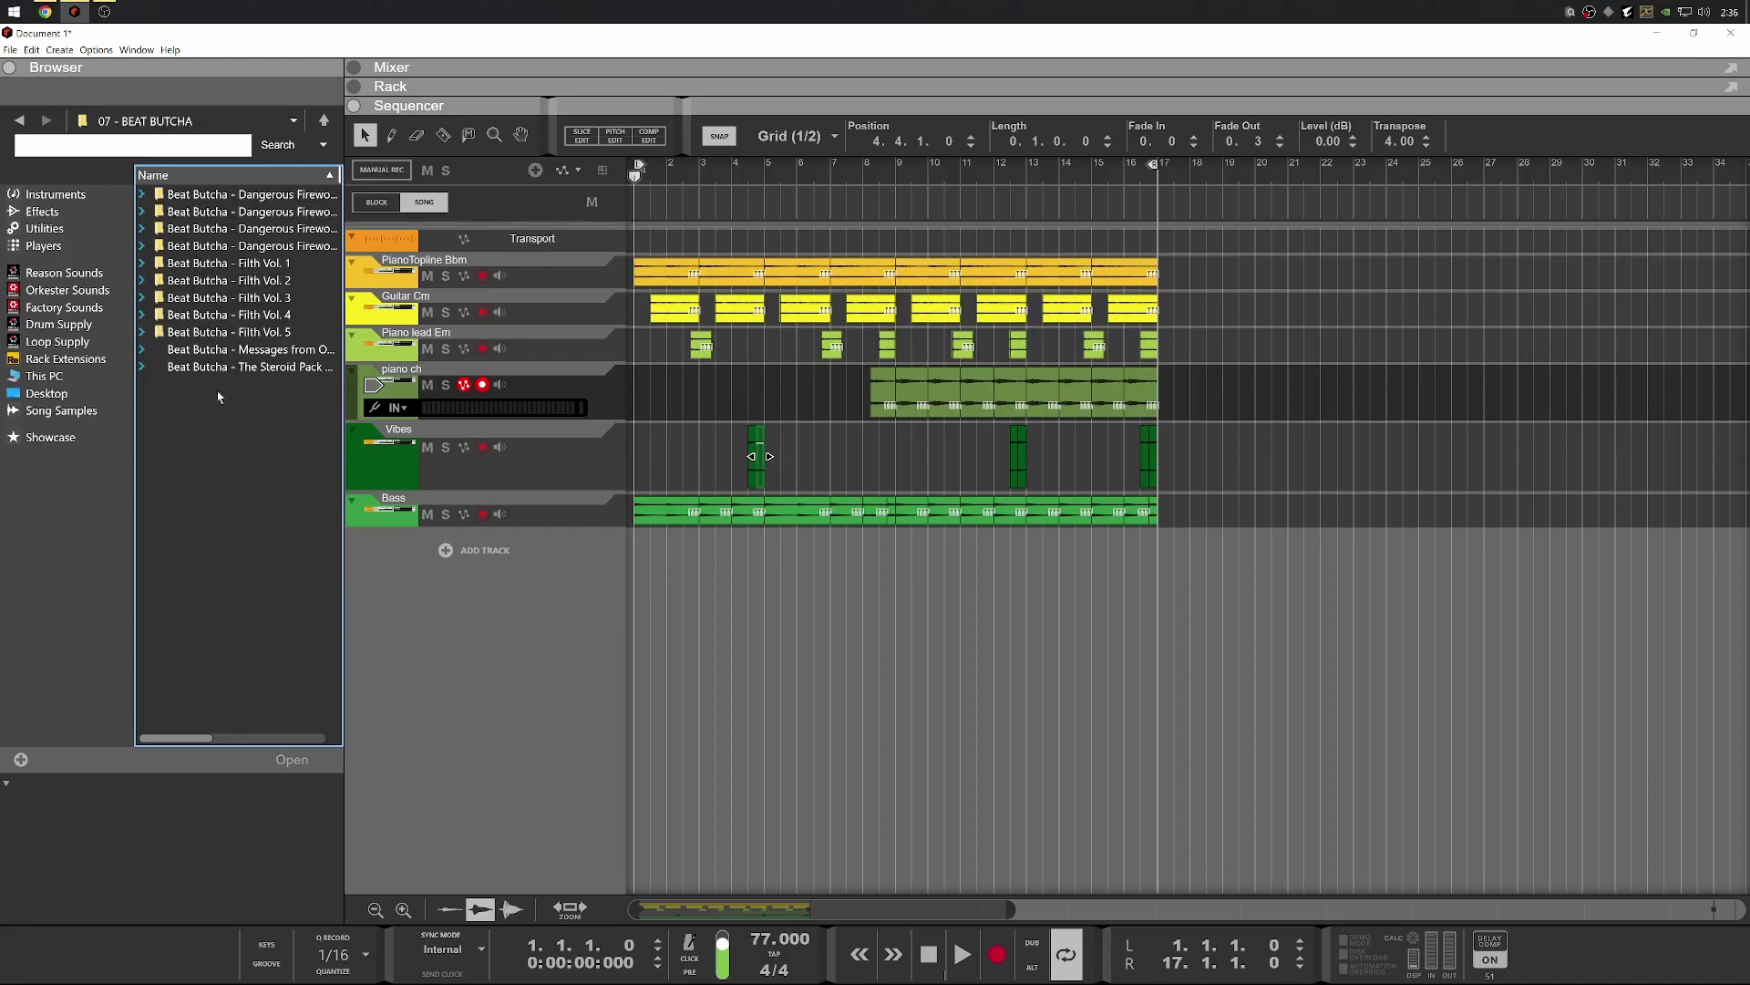
left_click(227, 332)
double_click(211, 330)
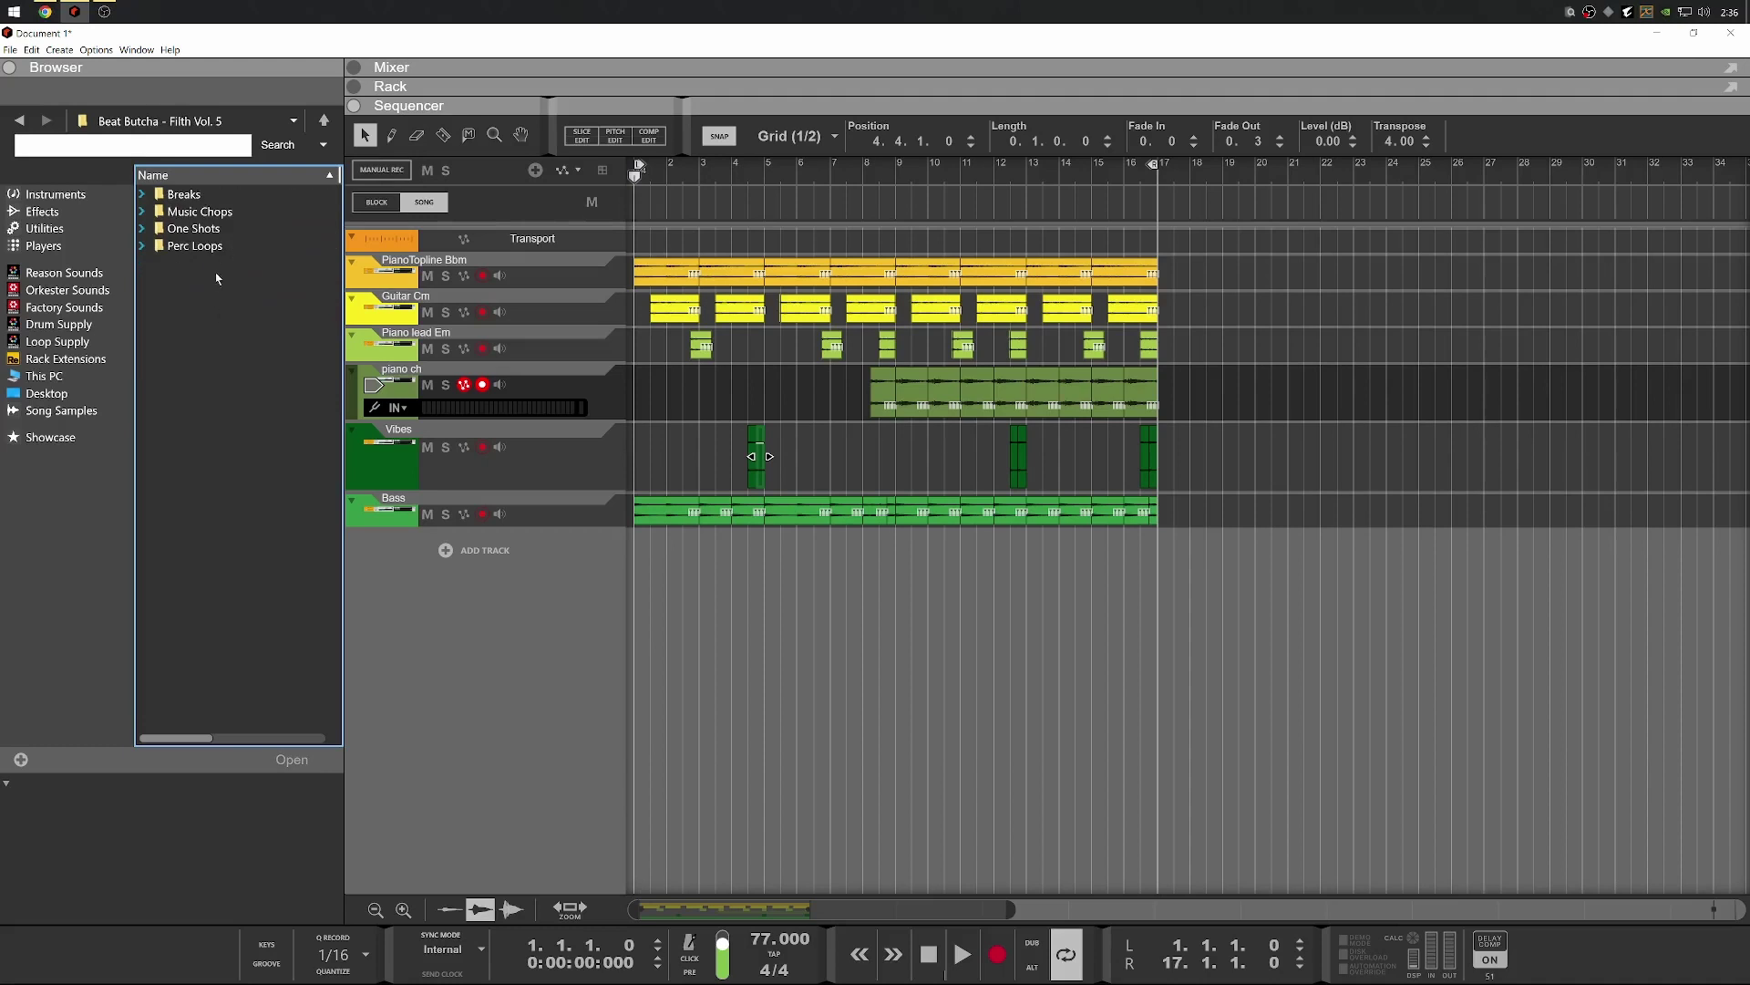
left_click(203, 196)
key("Return")
Look through the Breaks folder and audition the Channeling Zep 1 and Calmate 1 drum breaks
scroll(243, 399, "down", 10)
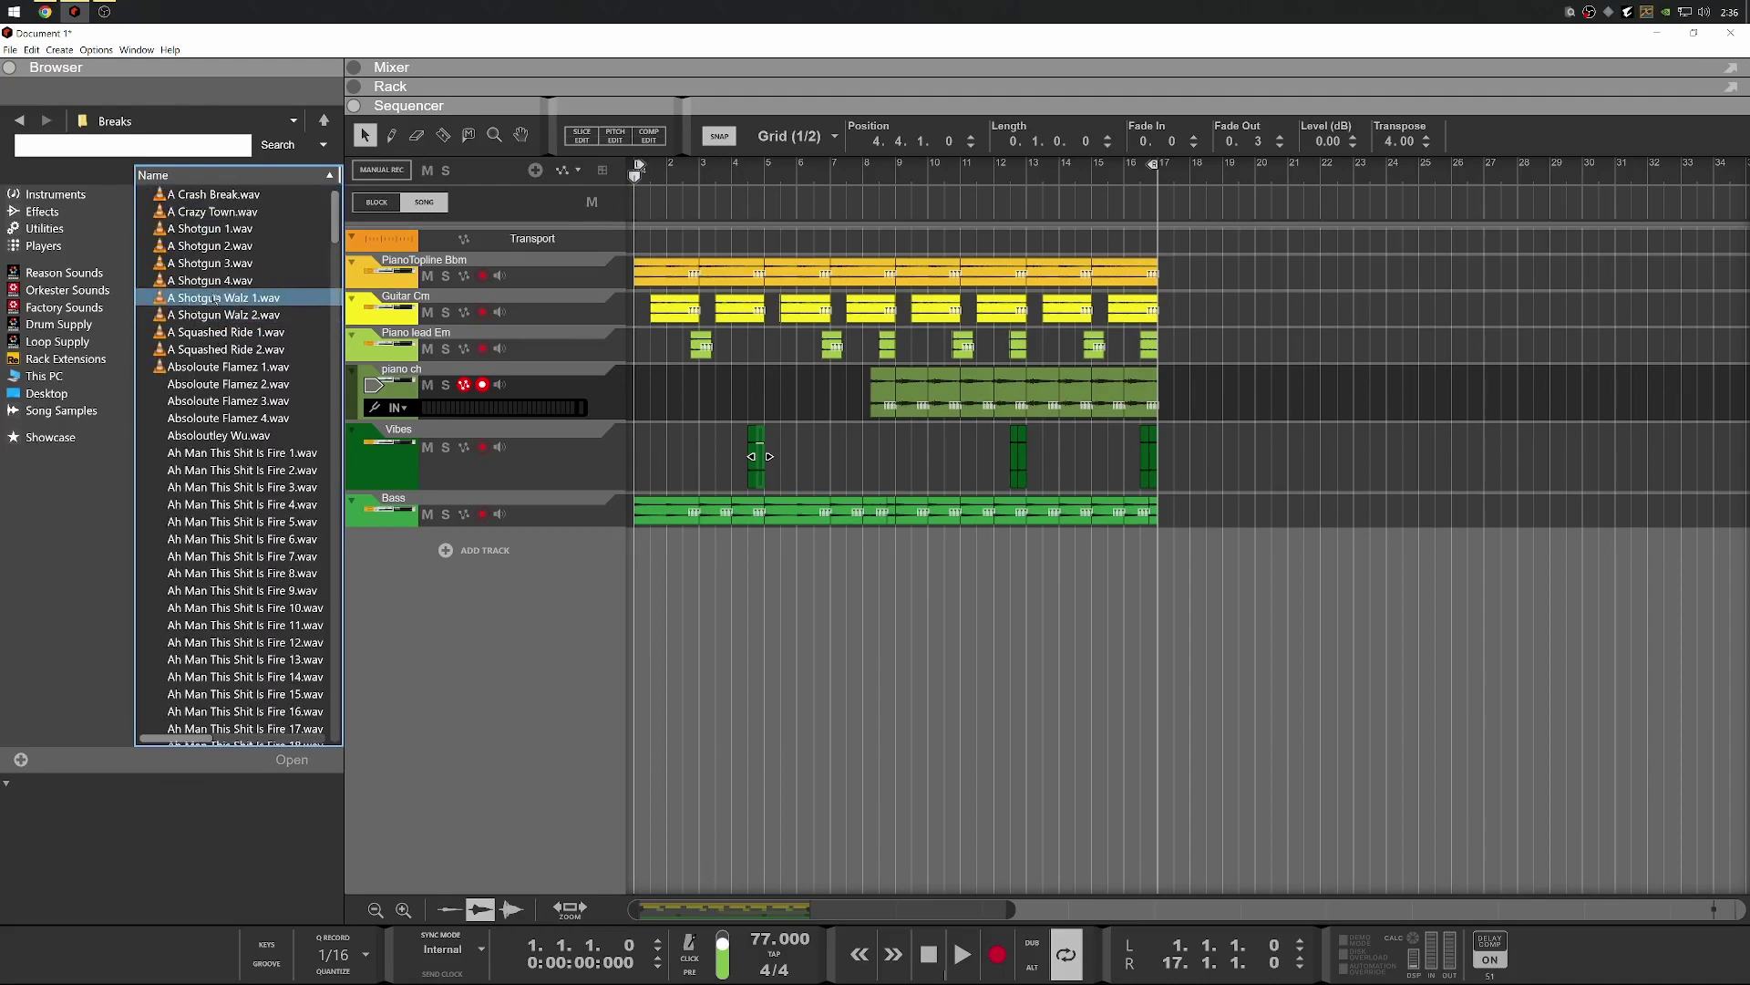
left_click(243, 398)
scroll(239, 392, "down", 3)
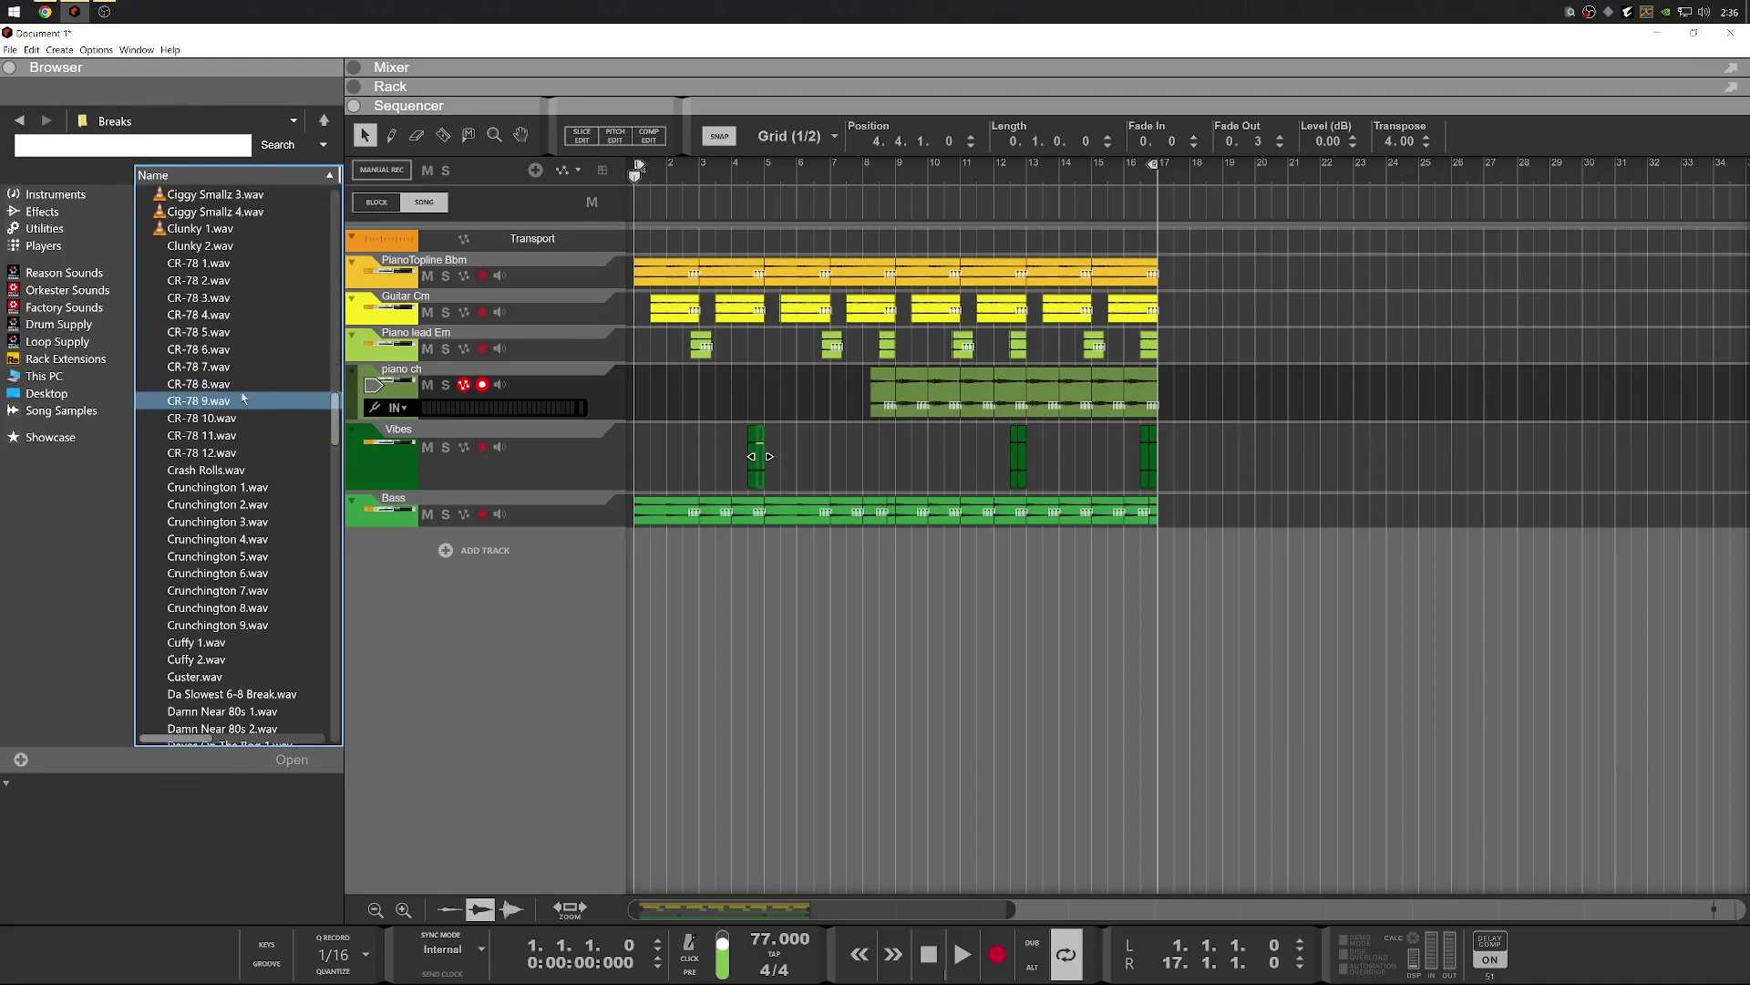
scroll(229, 373, "up", 1)
left_click(228, 366)
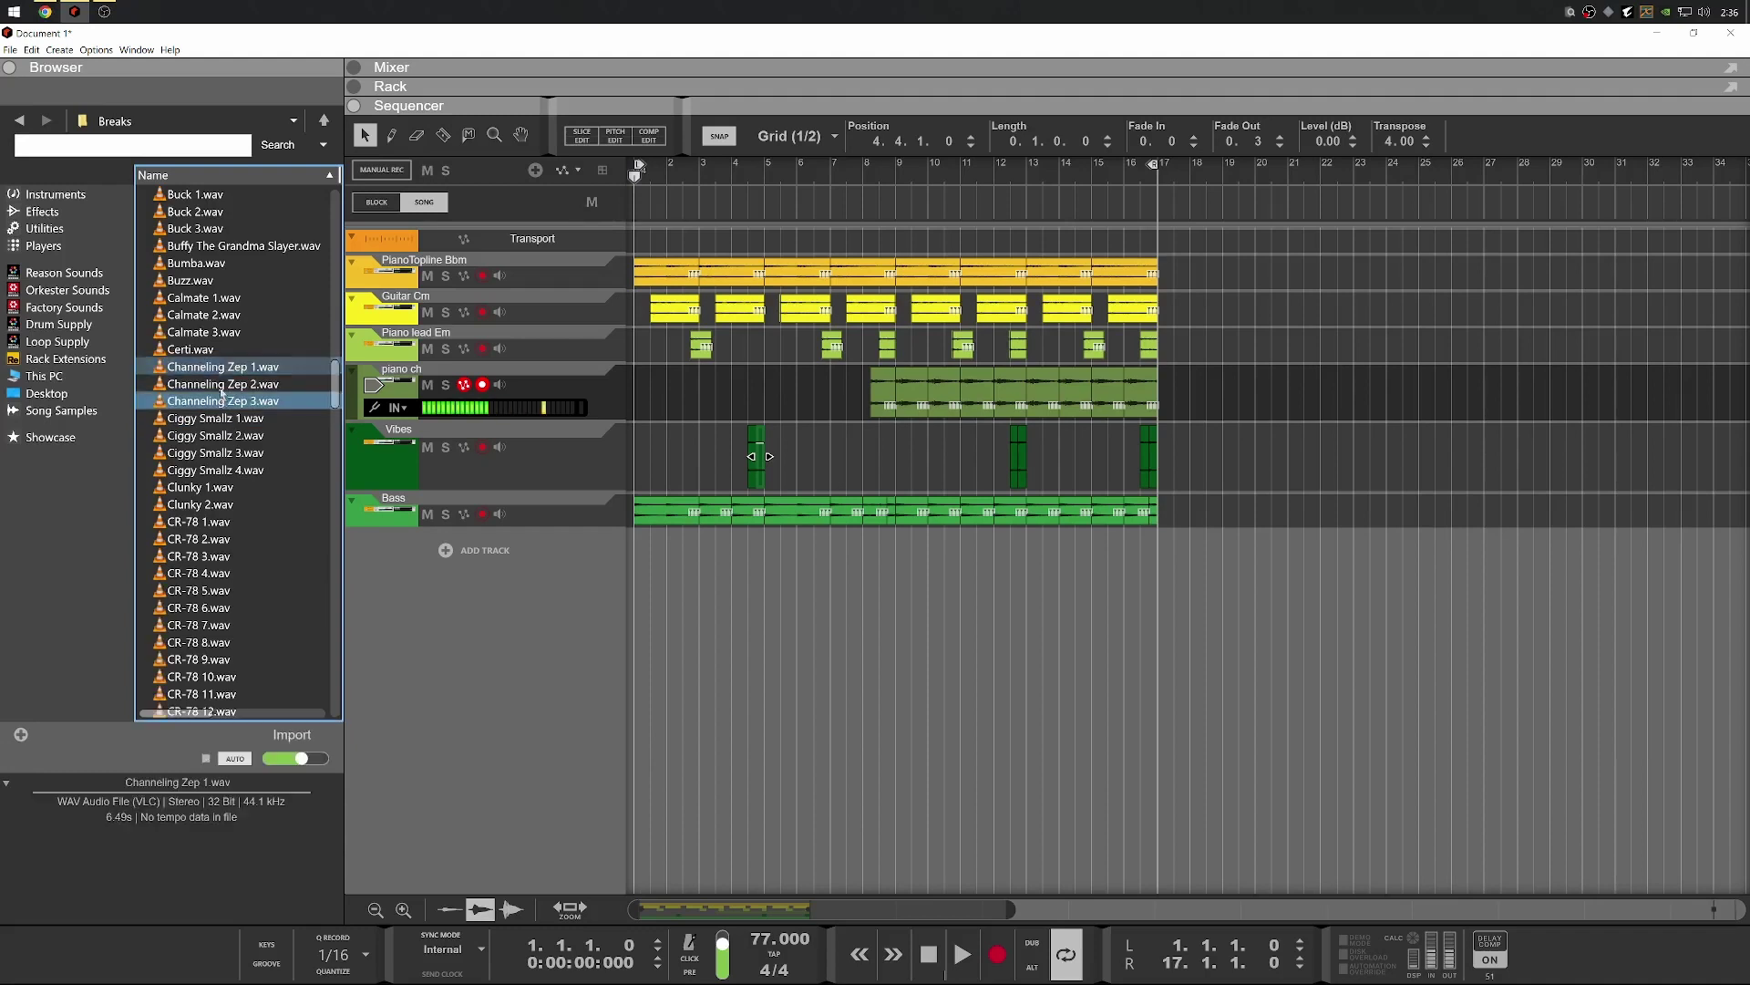
left_click(204, 297)
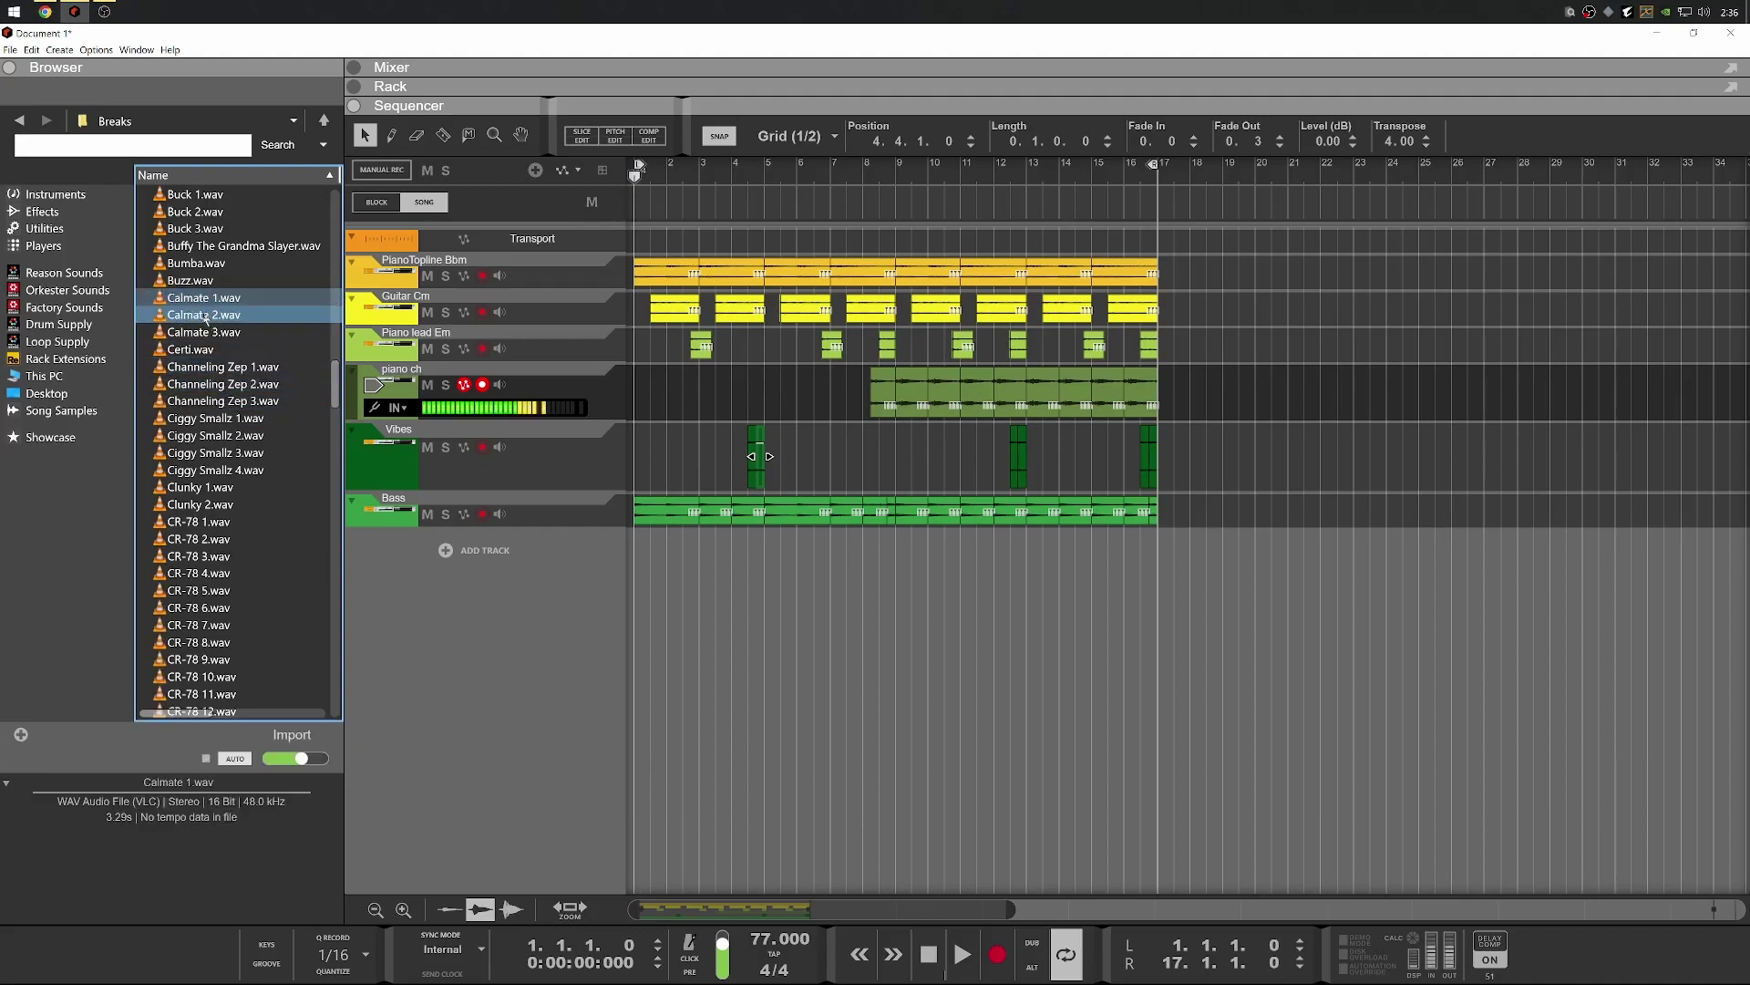
scroll(223, 291, "up", 5)
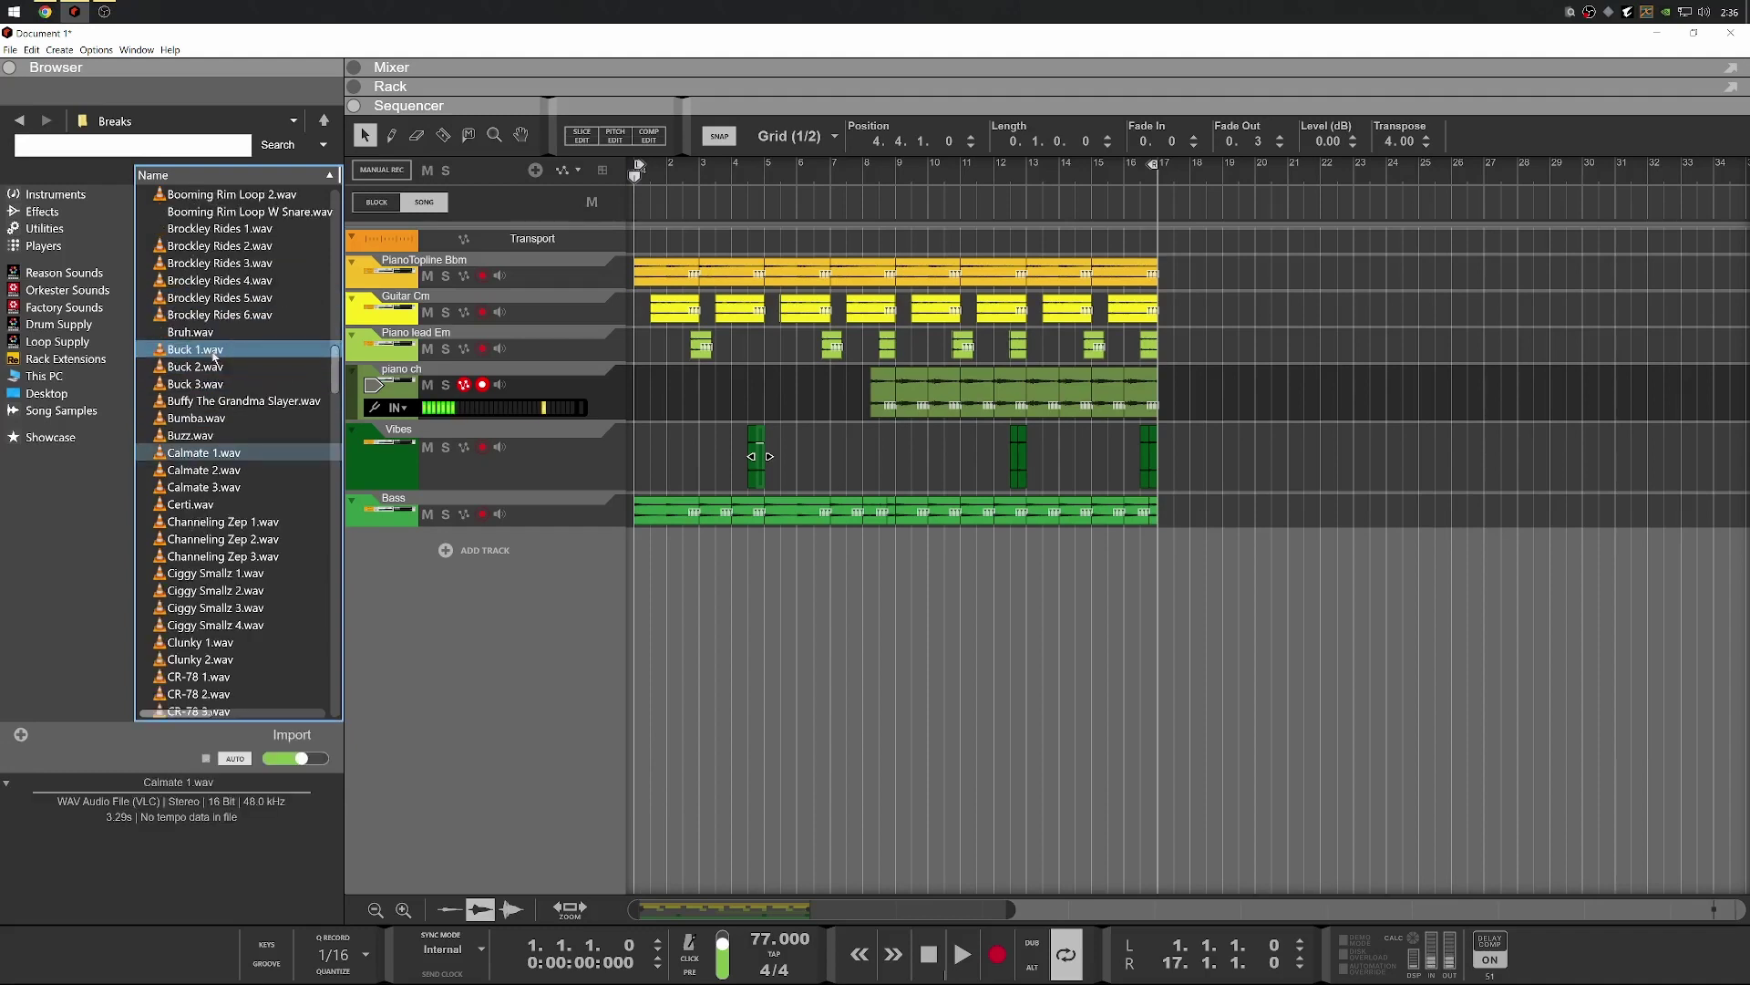
Audition the Brockley Rides 1 to 4 drum breaks one after another
left_click(235, 229)
scroll(235, 310, "up", 3)
left_click(235, 401)
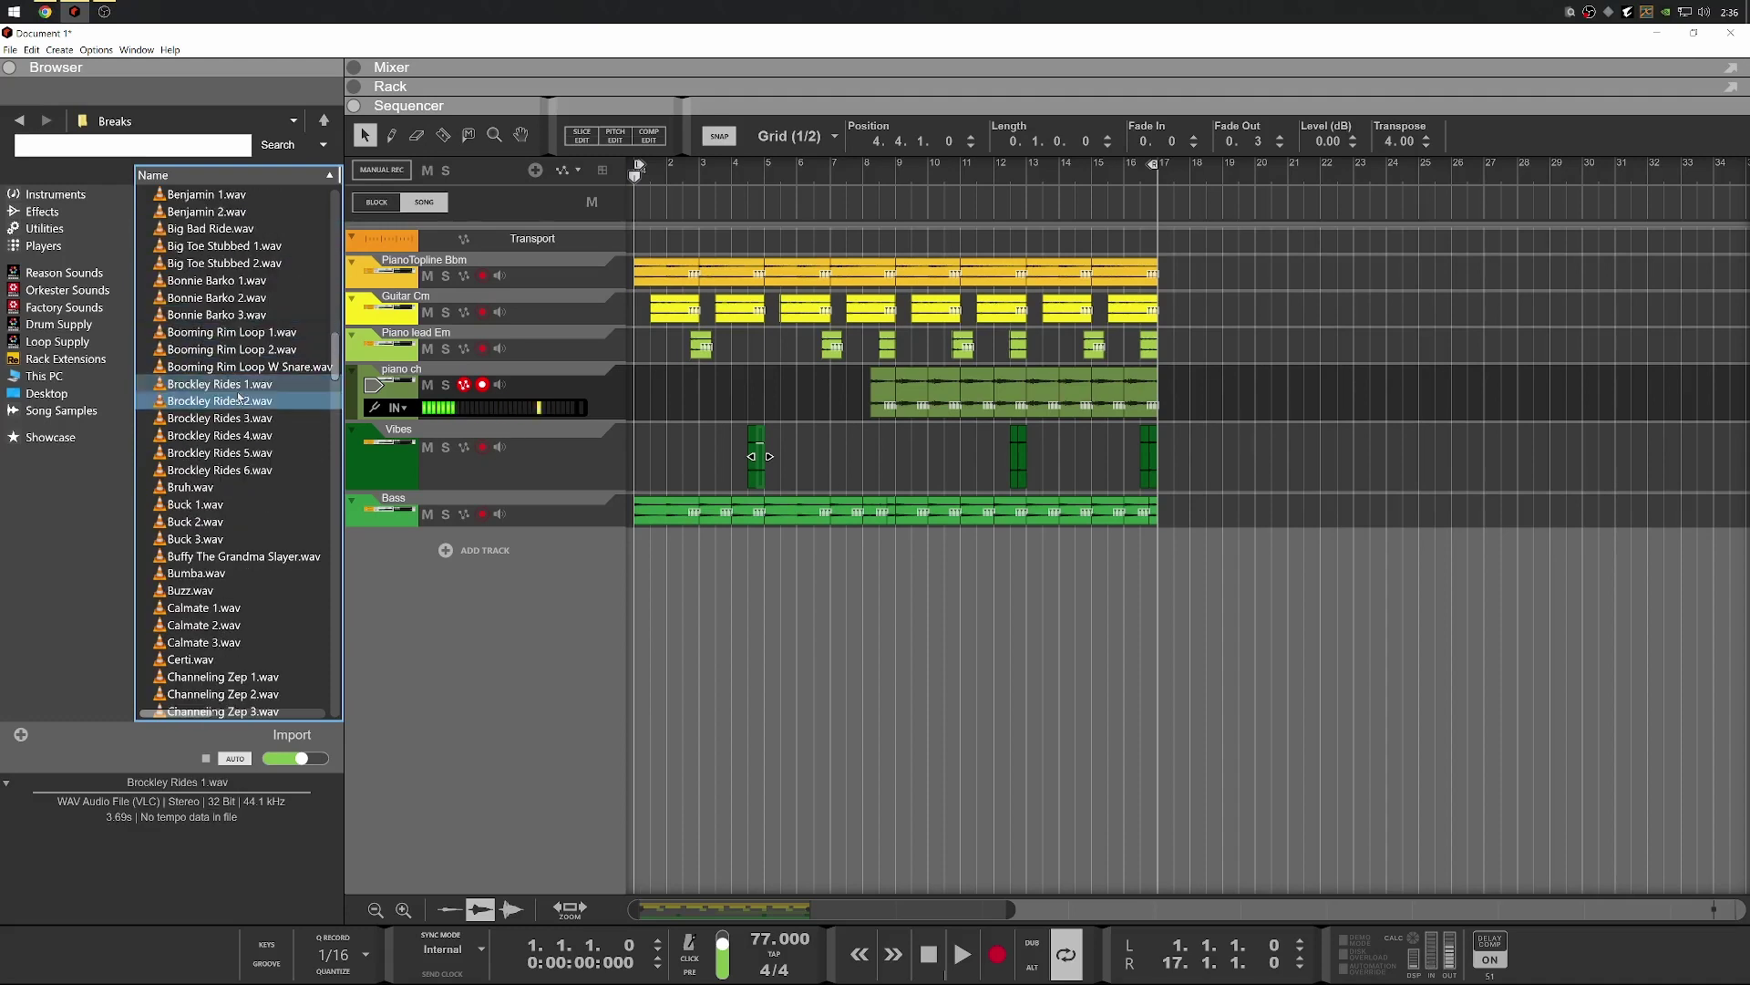
left_click(237, 418)
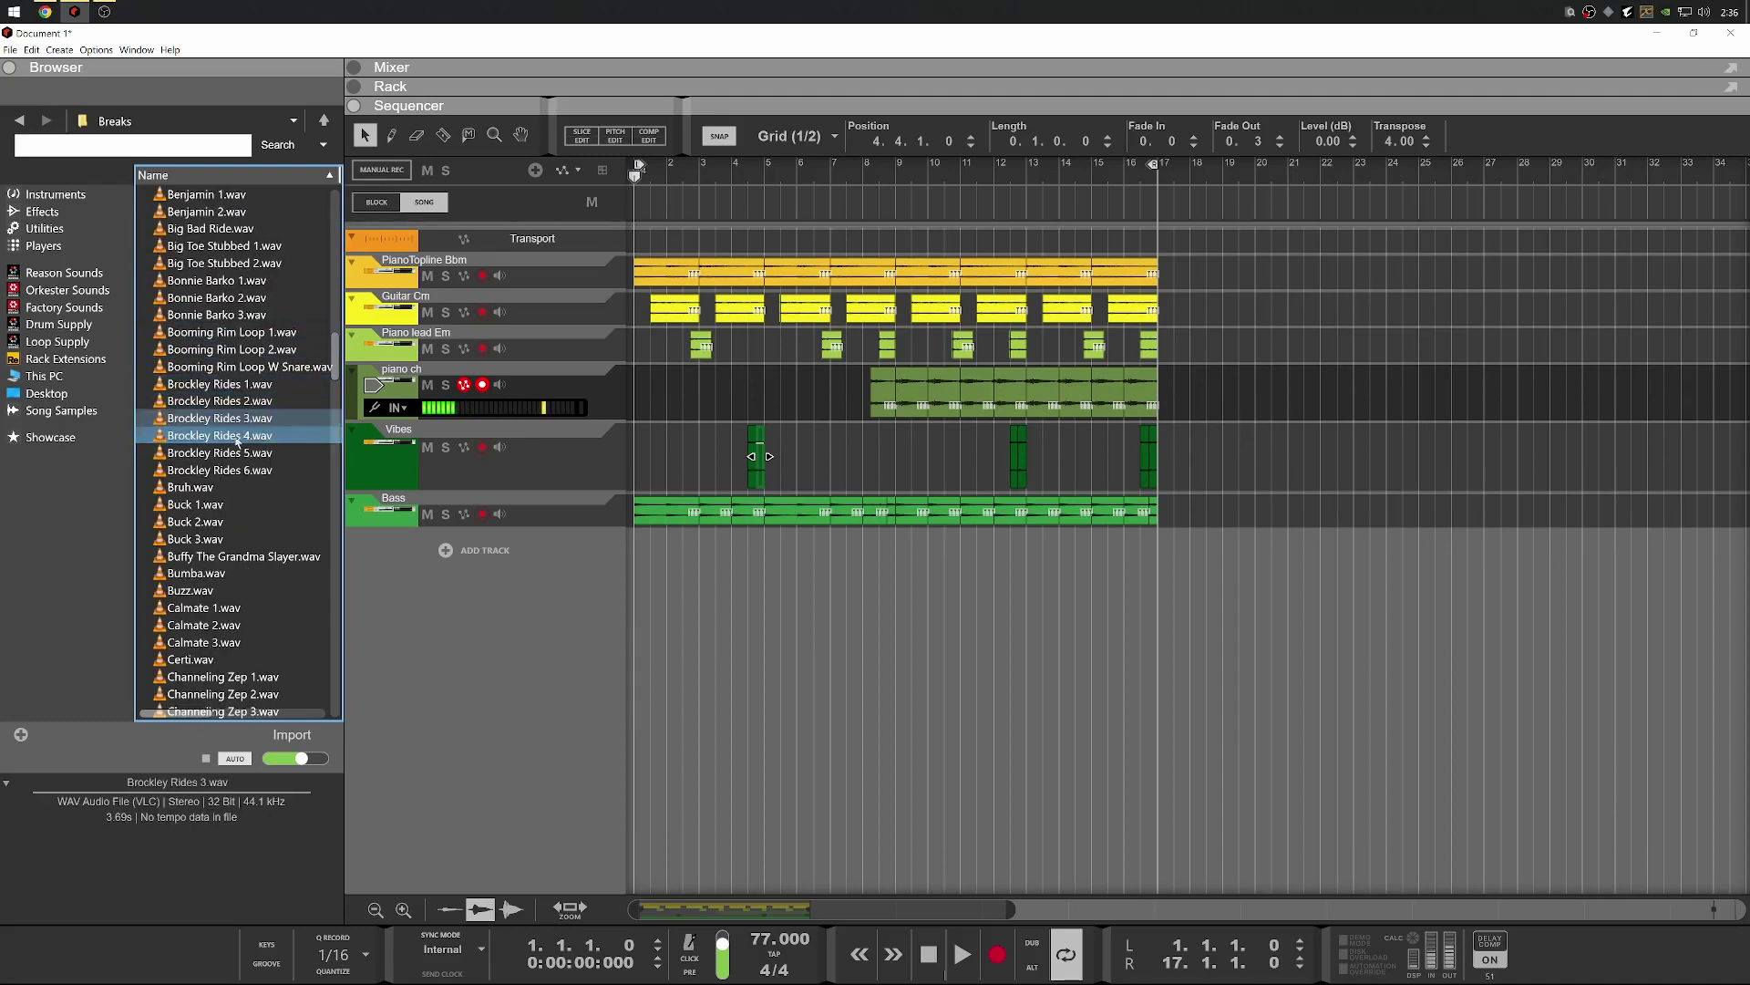
left_click(236, 437)
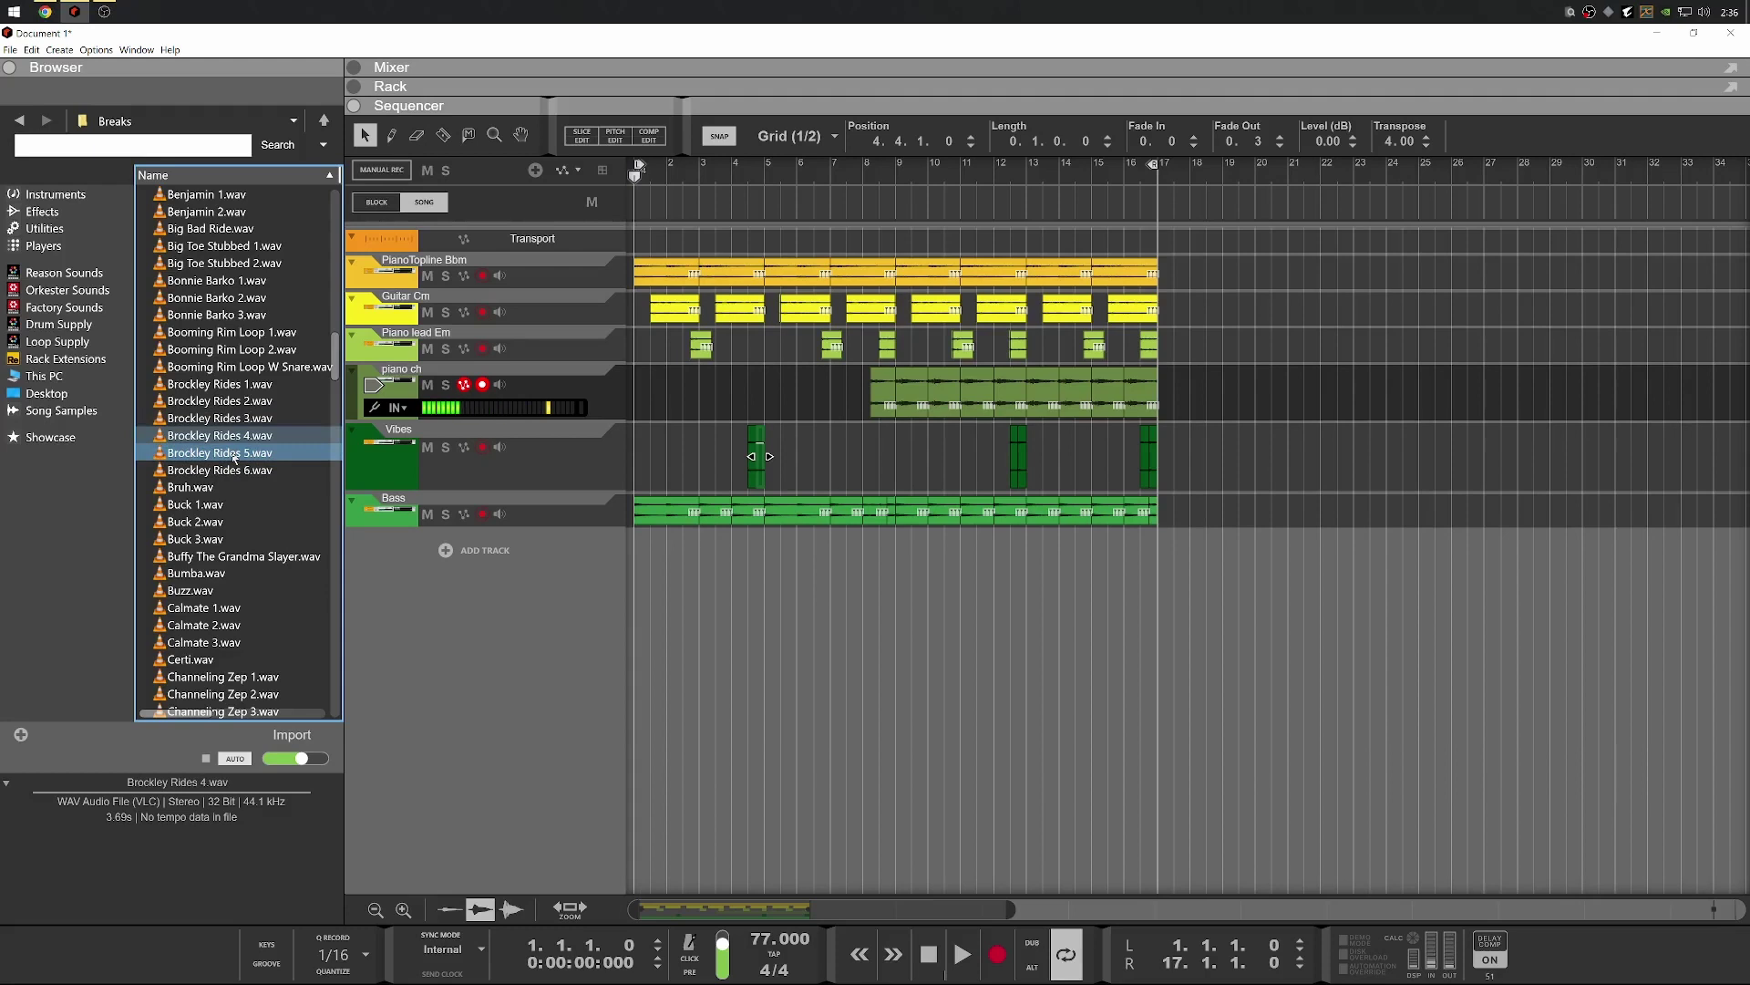
Audition the Been There, Benjamin, Big Bad Ride and Big Toe Stubbed drum breaks
scroll(236, 410, "up", 3)
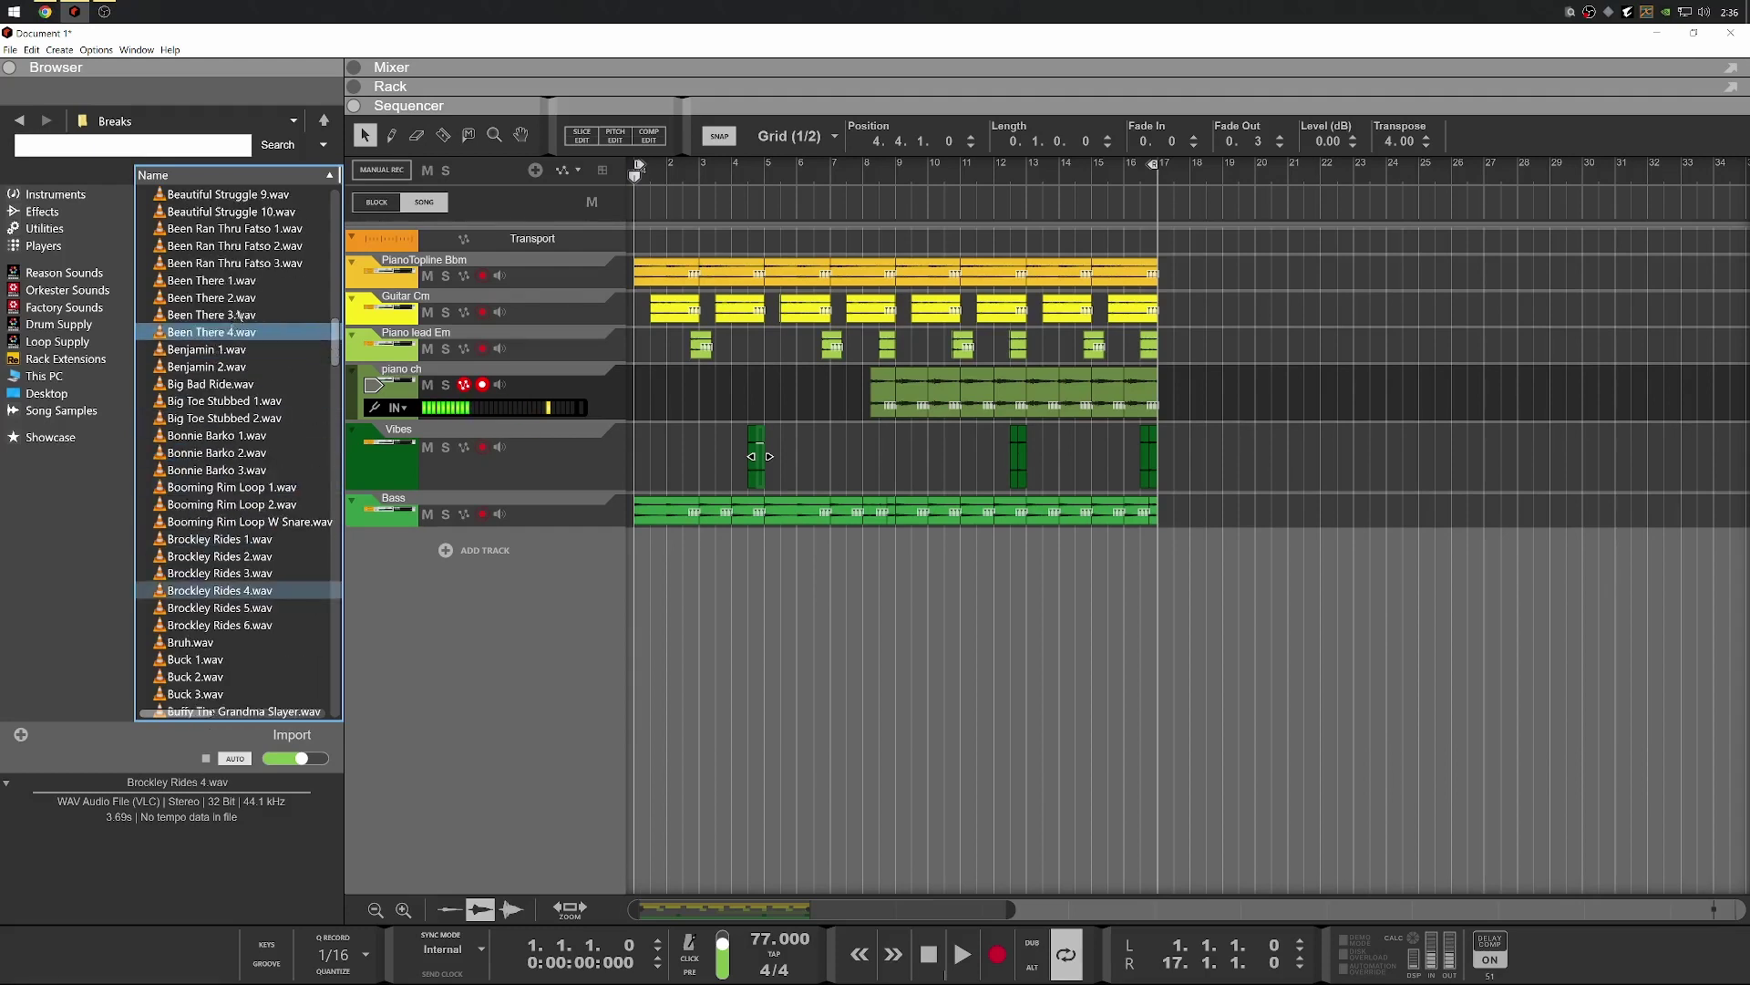
left_click(235, 313)
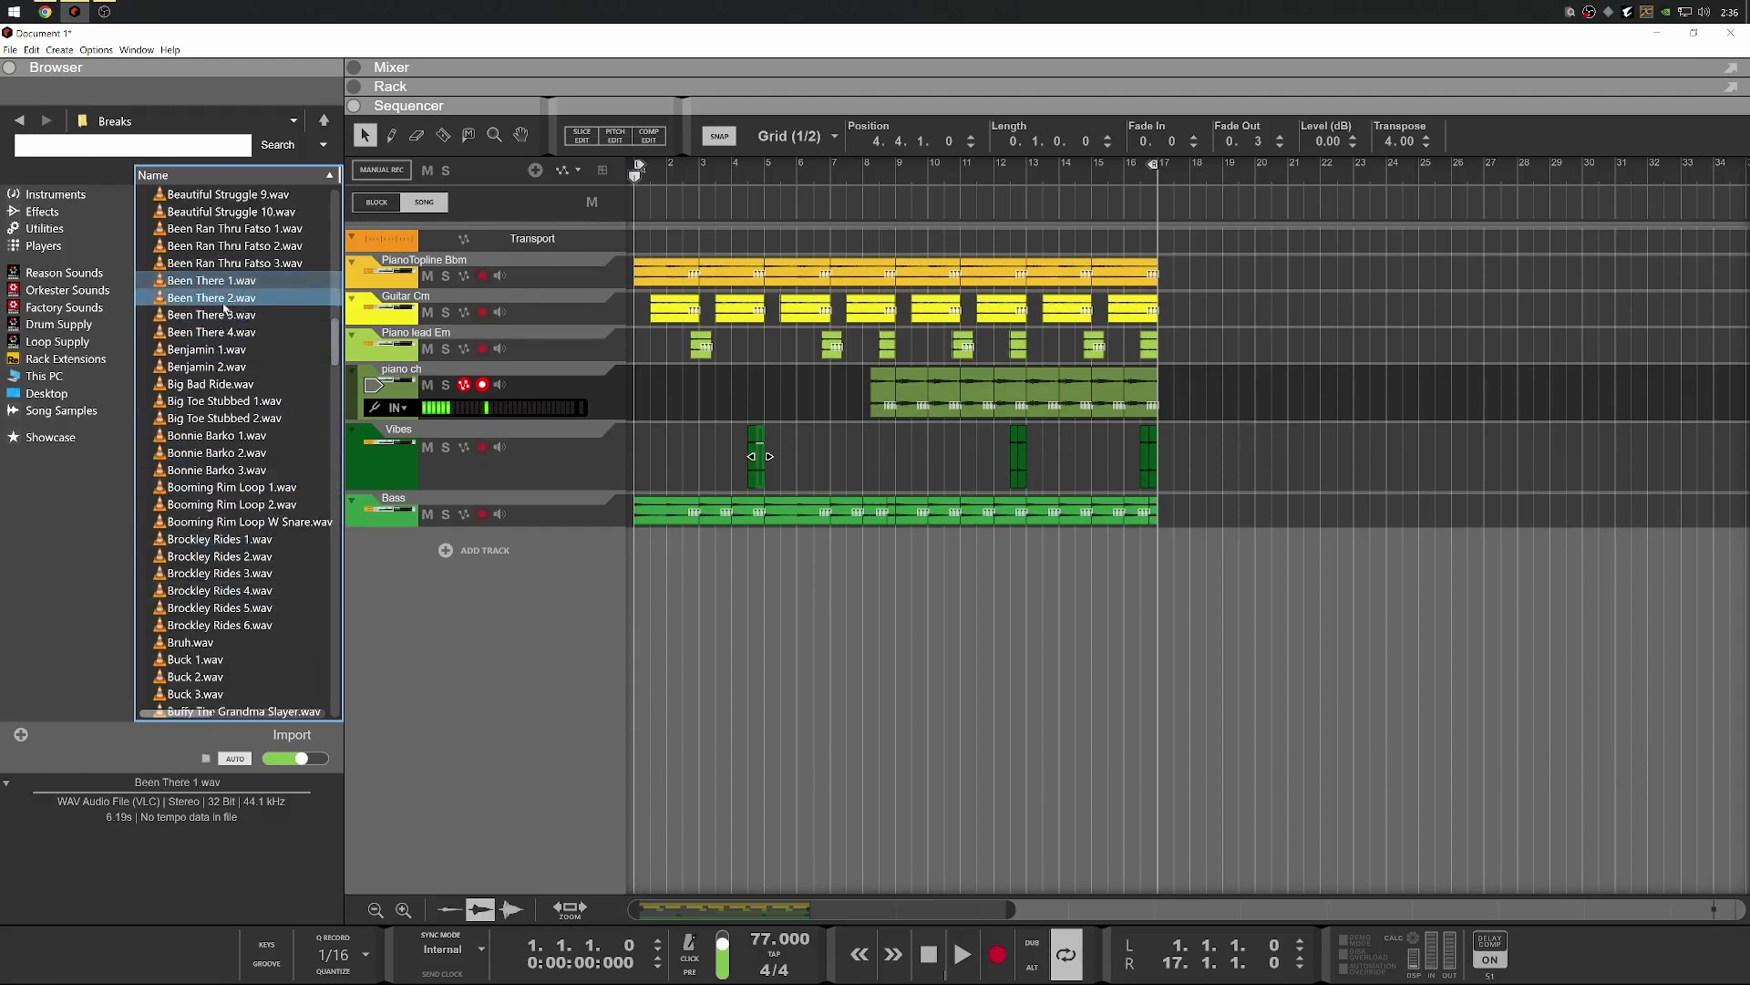
left_click(209, 350)
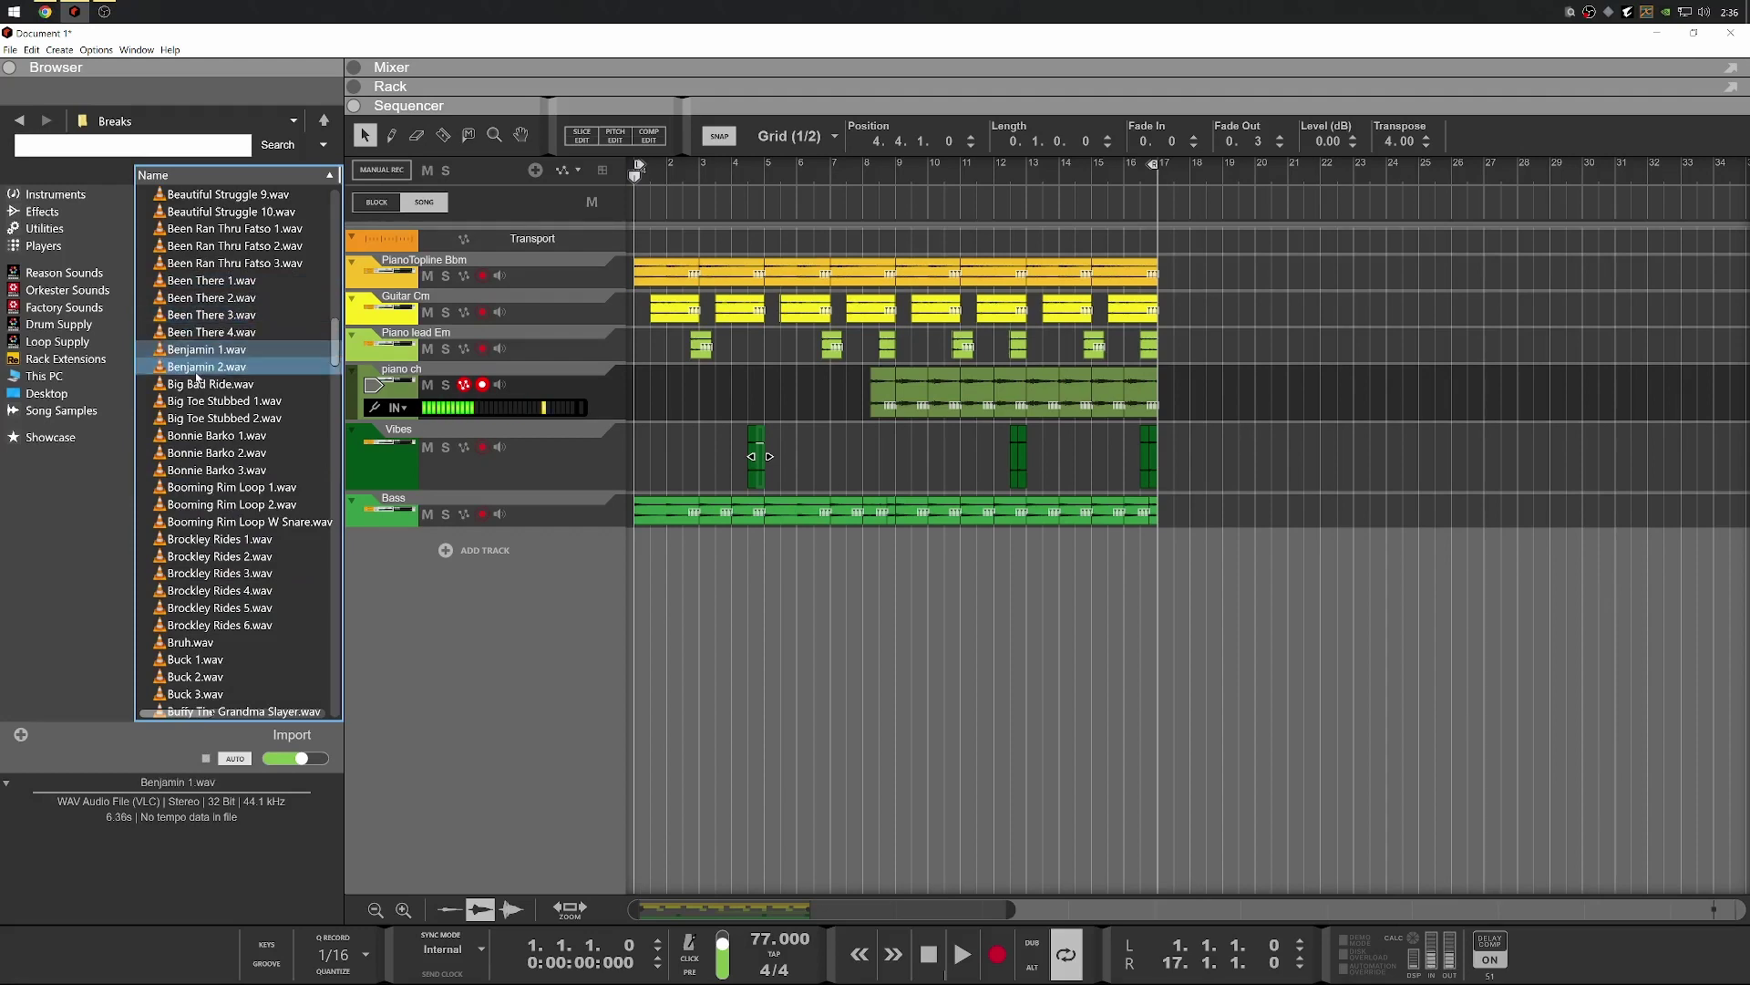
left_click(198, 368)
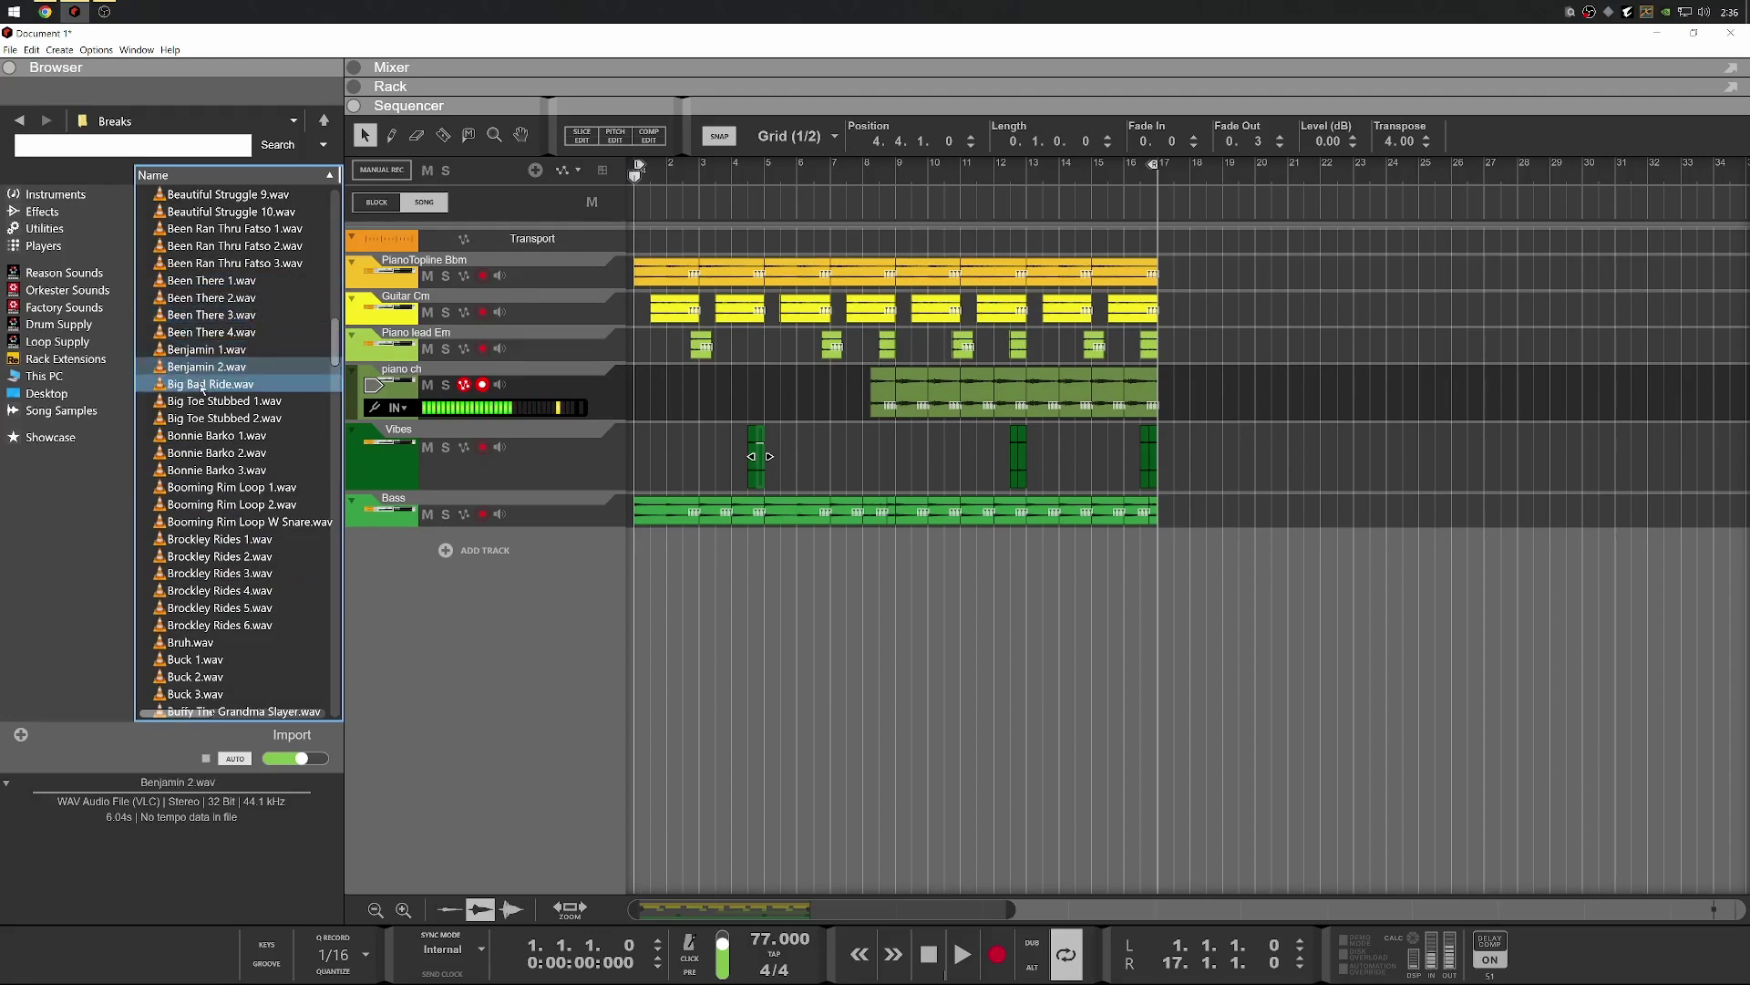
left_click(203, 387)
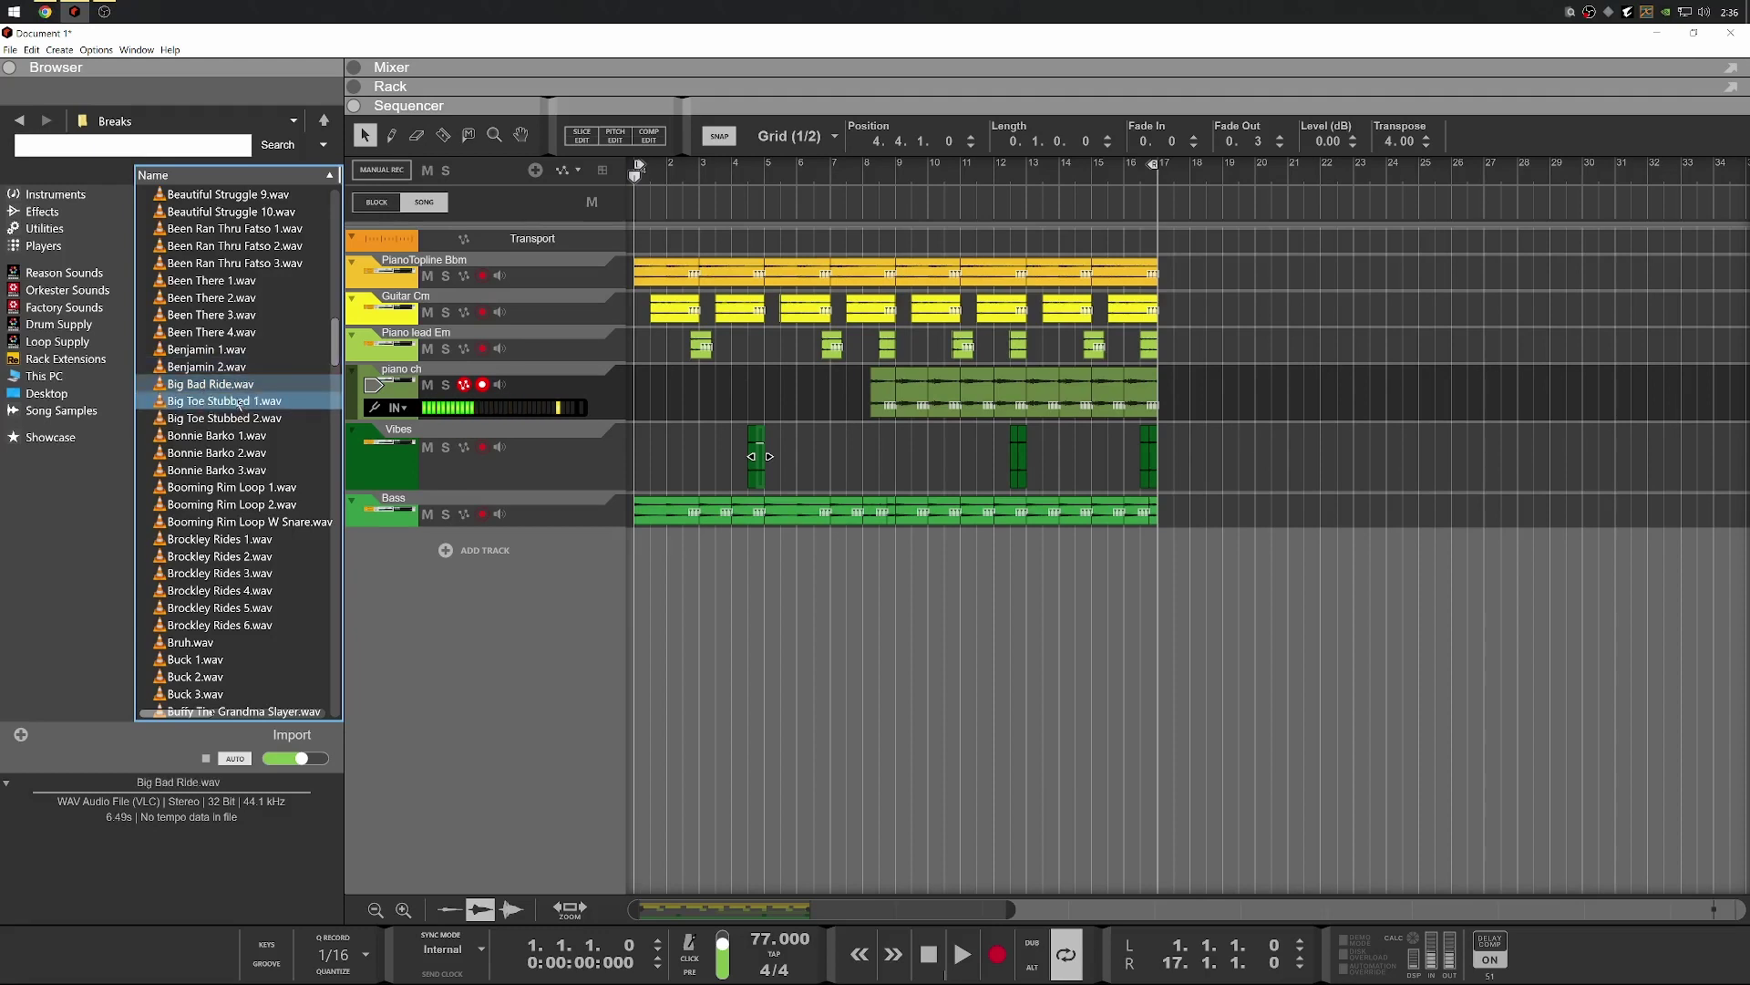
left_click(236, 402)
left_click(217, 419)
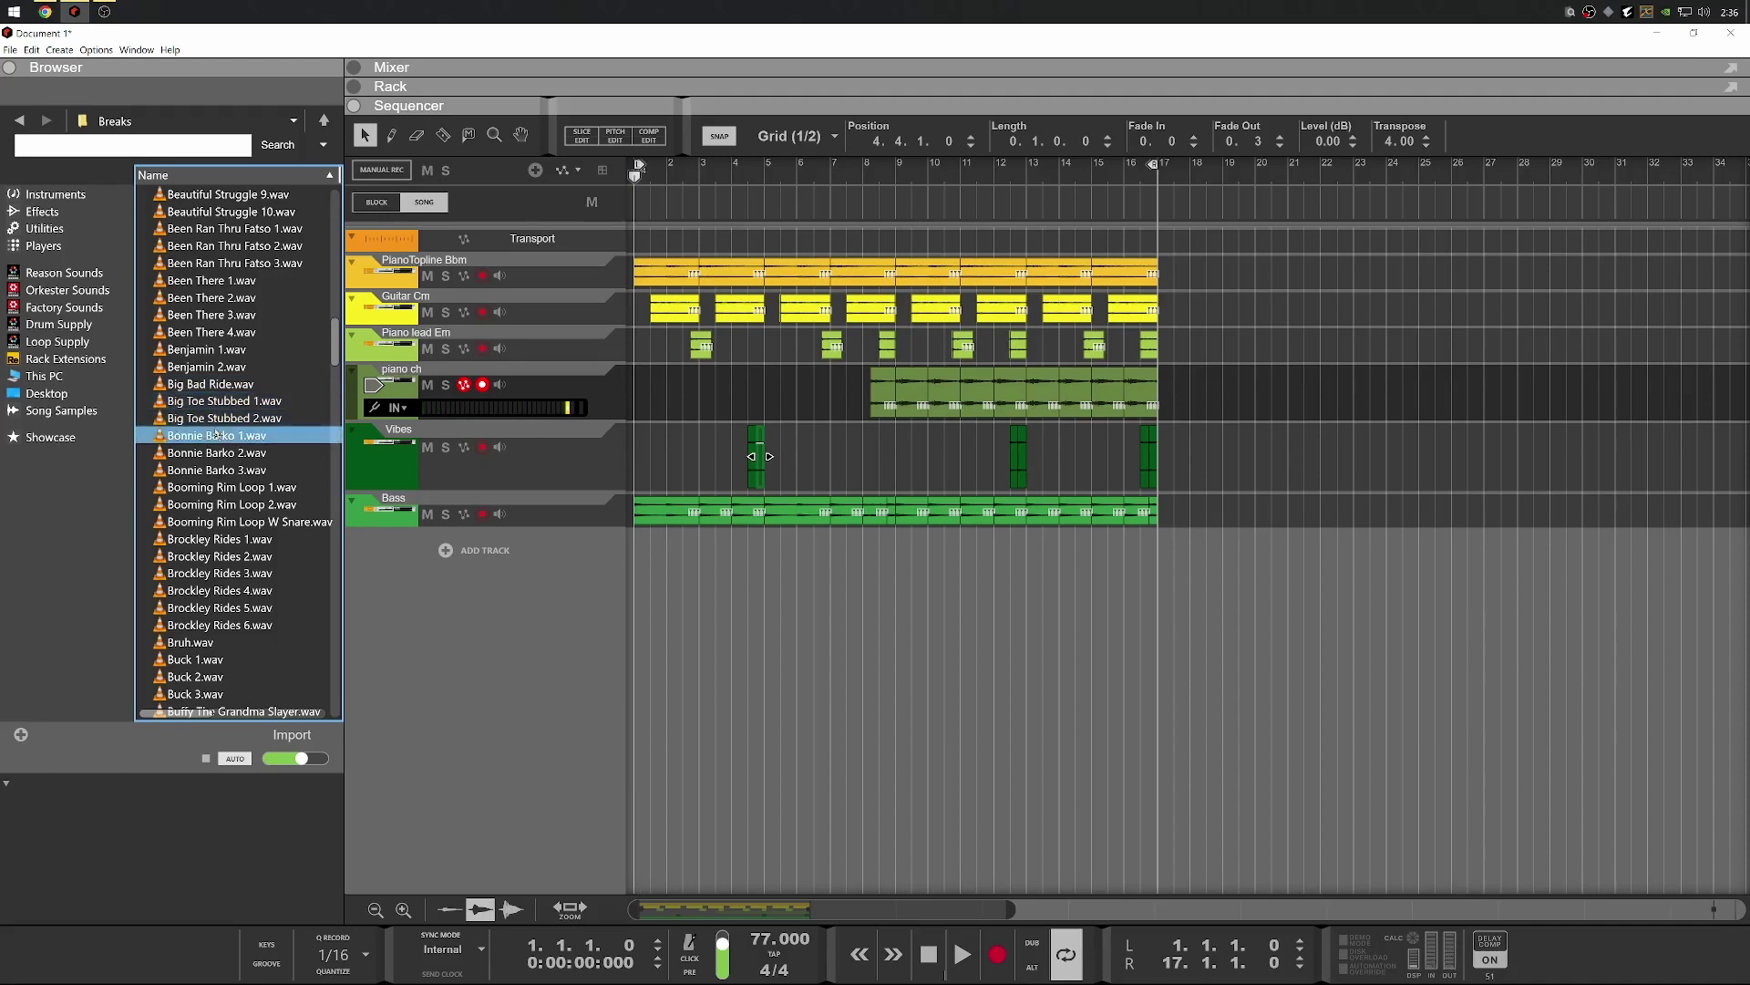
Audition the Bonnie Barko 2 and 3 breaks and the Buck 1 to 3 breaks
scroll(218, 445, "down", 2)
left_click(219, 351)
left_click(221, 365)
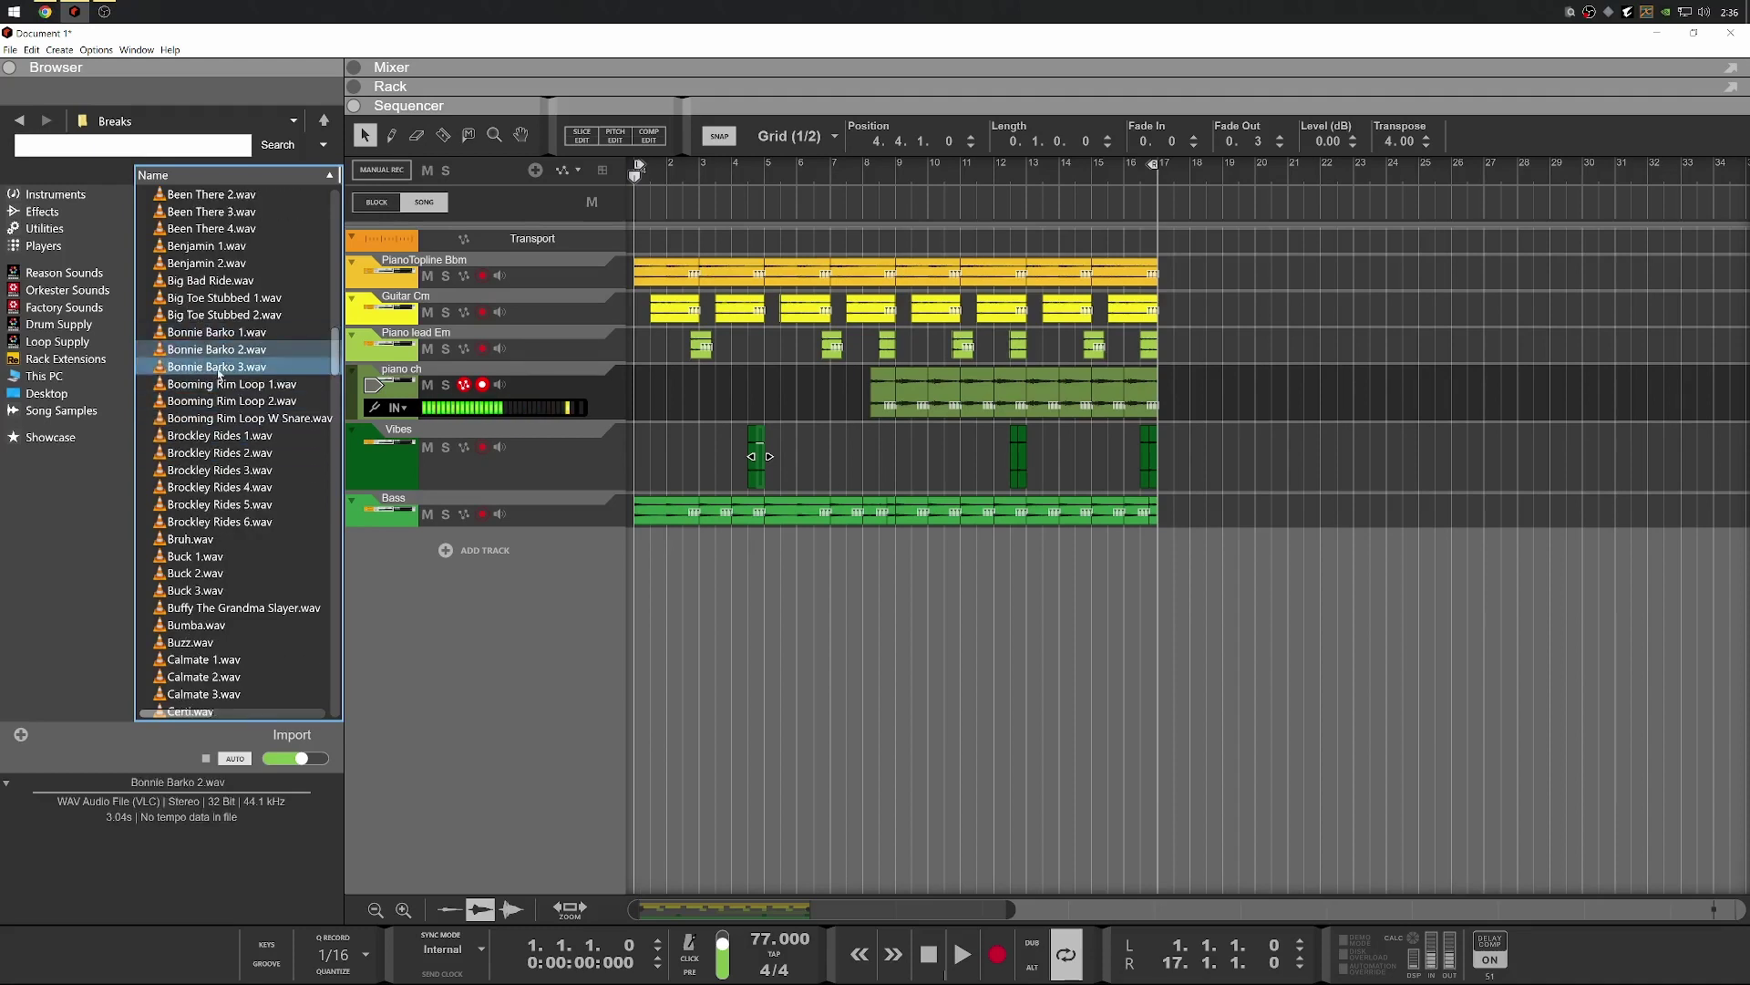
left_click(219, 556)
scroll(220, 427, "down", 3)
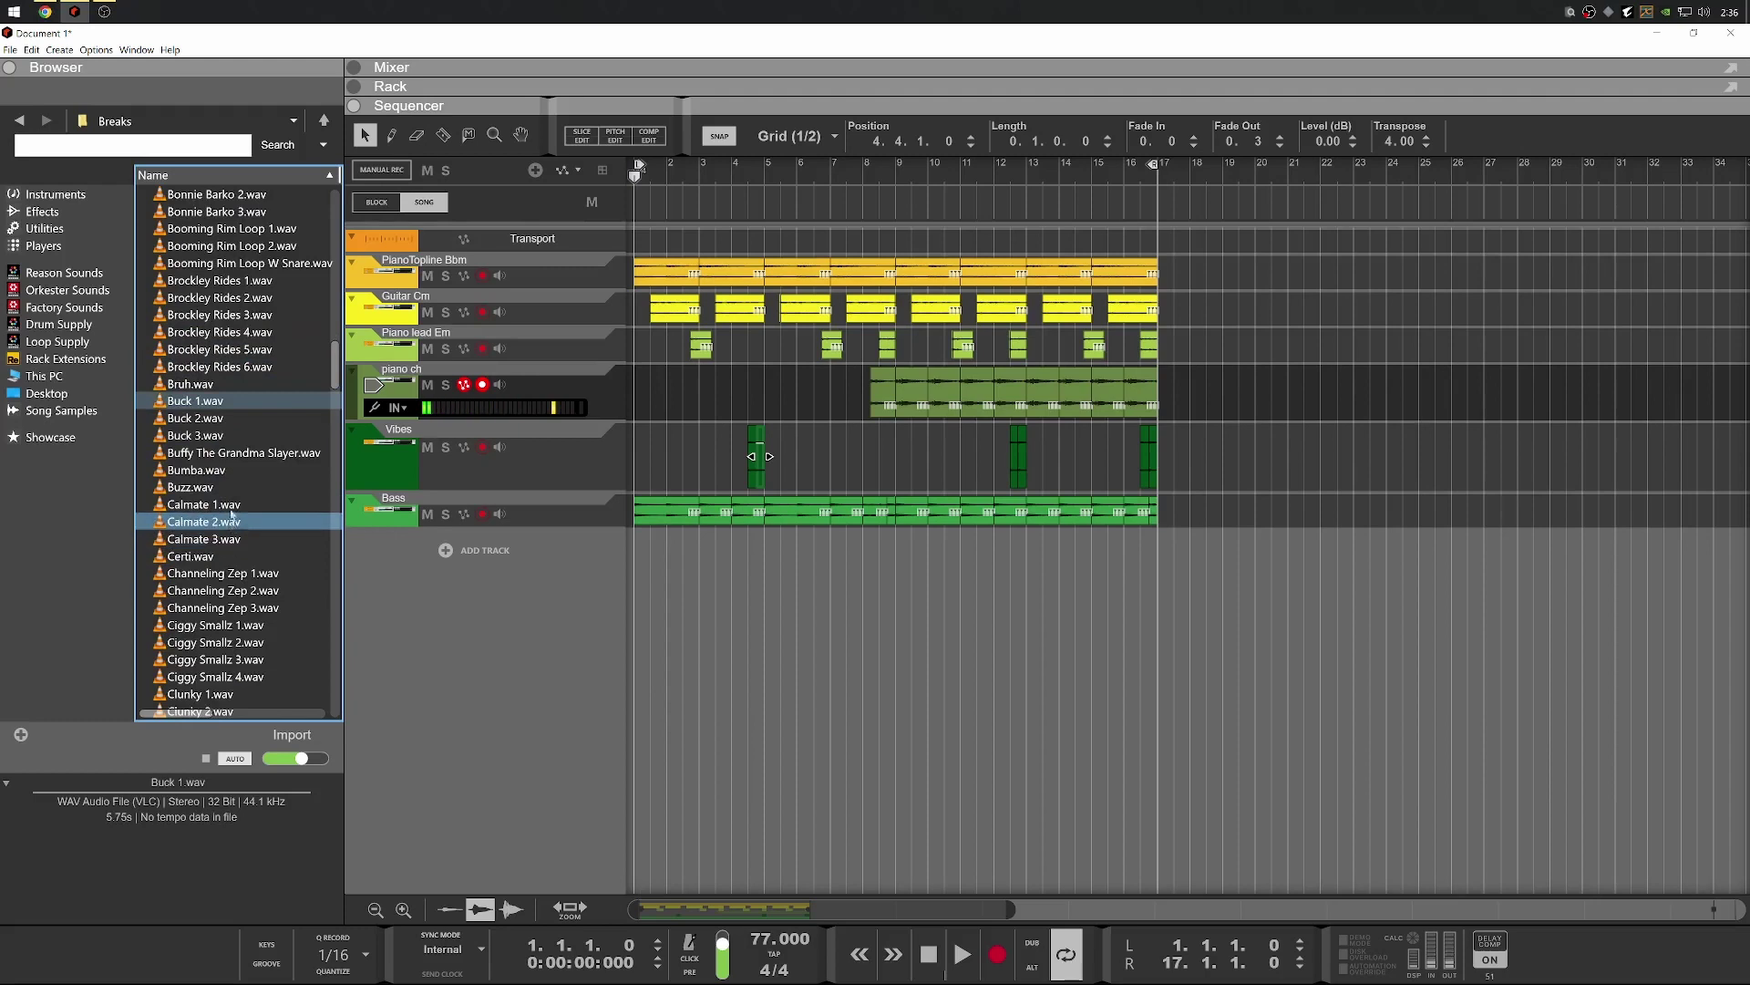
left_click(219, 425)
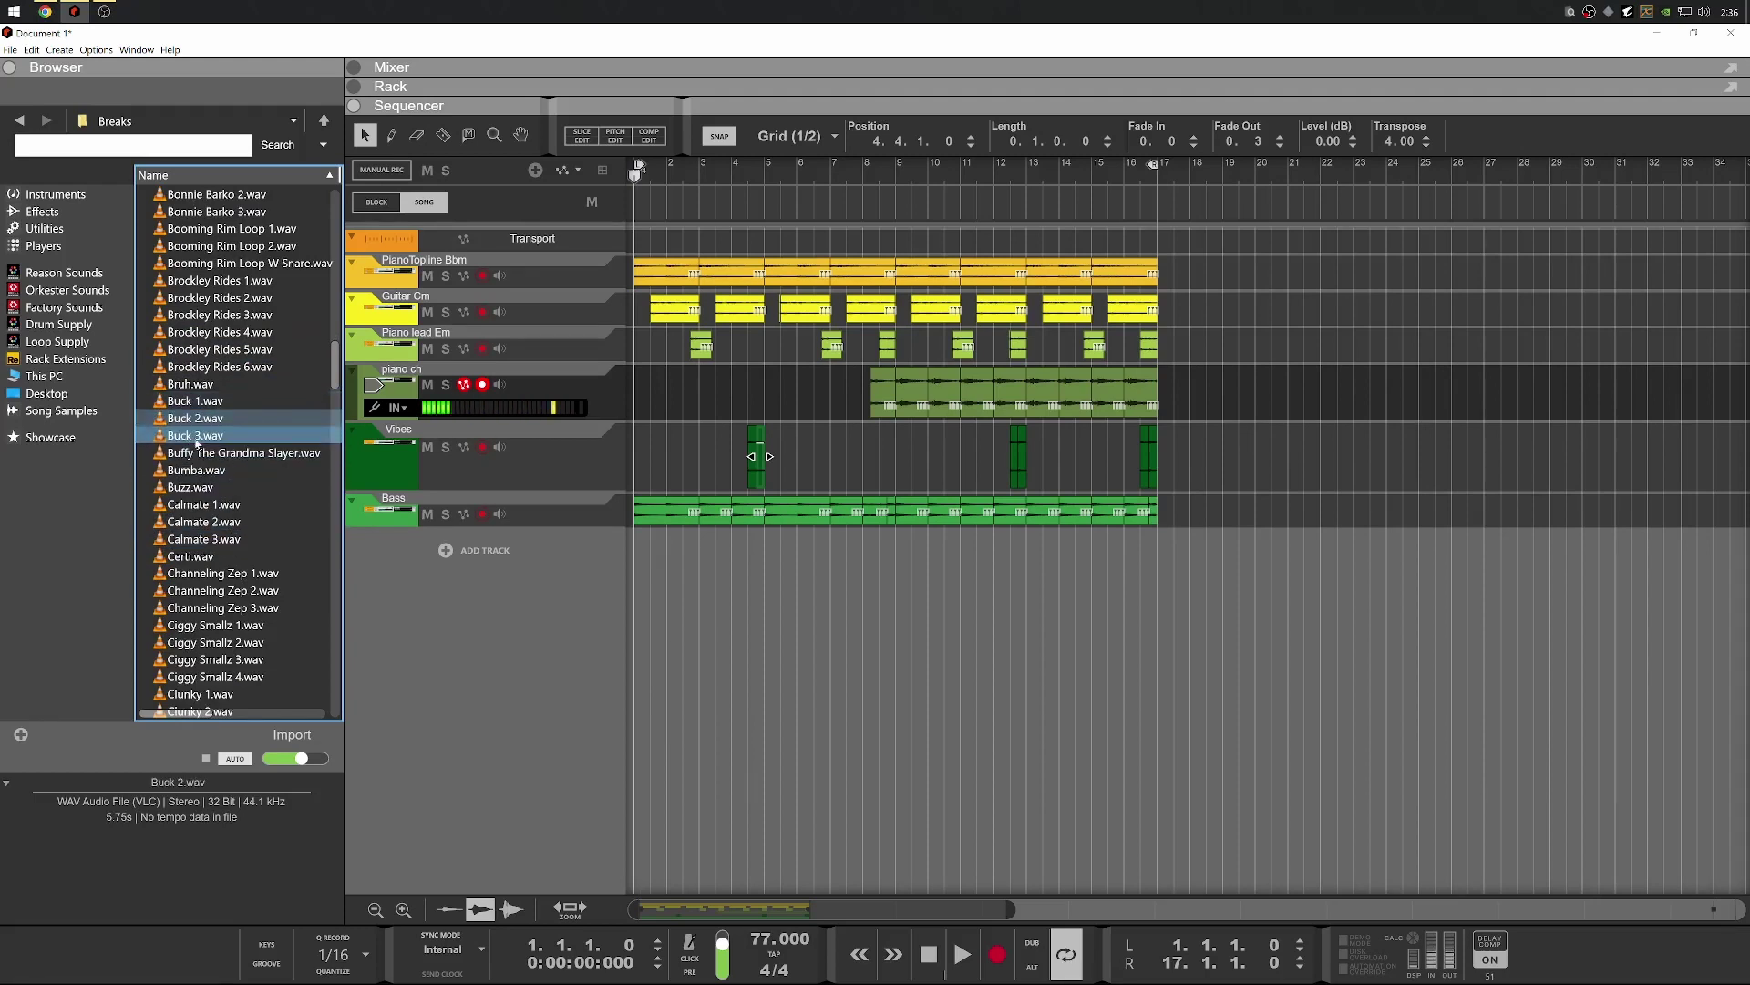
left_click(197, 442)
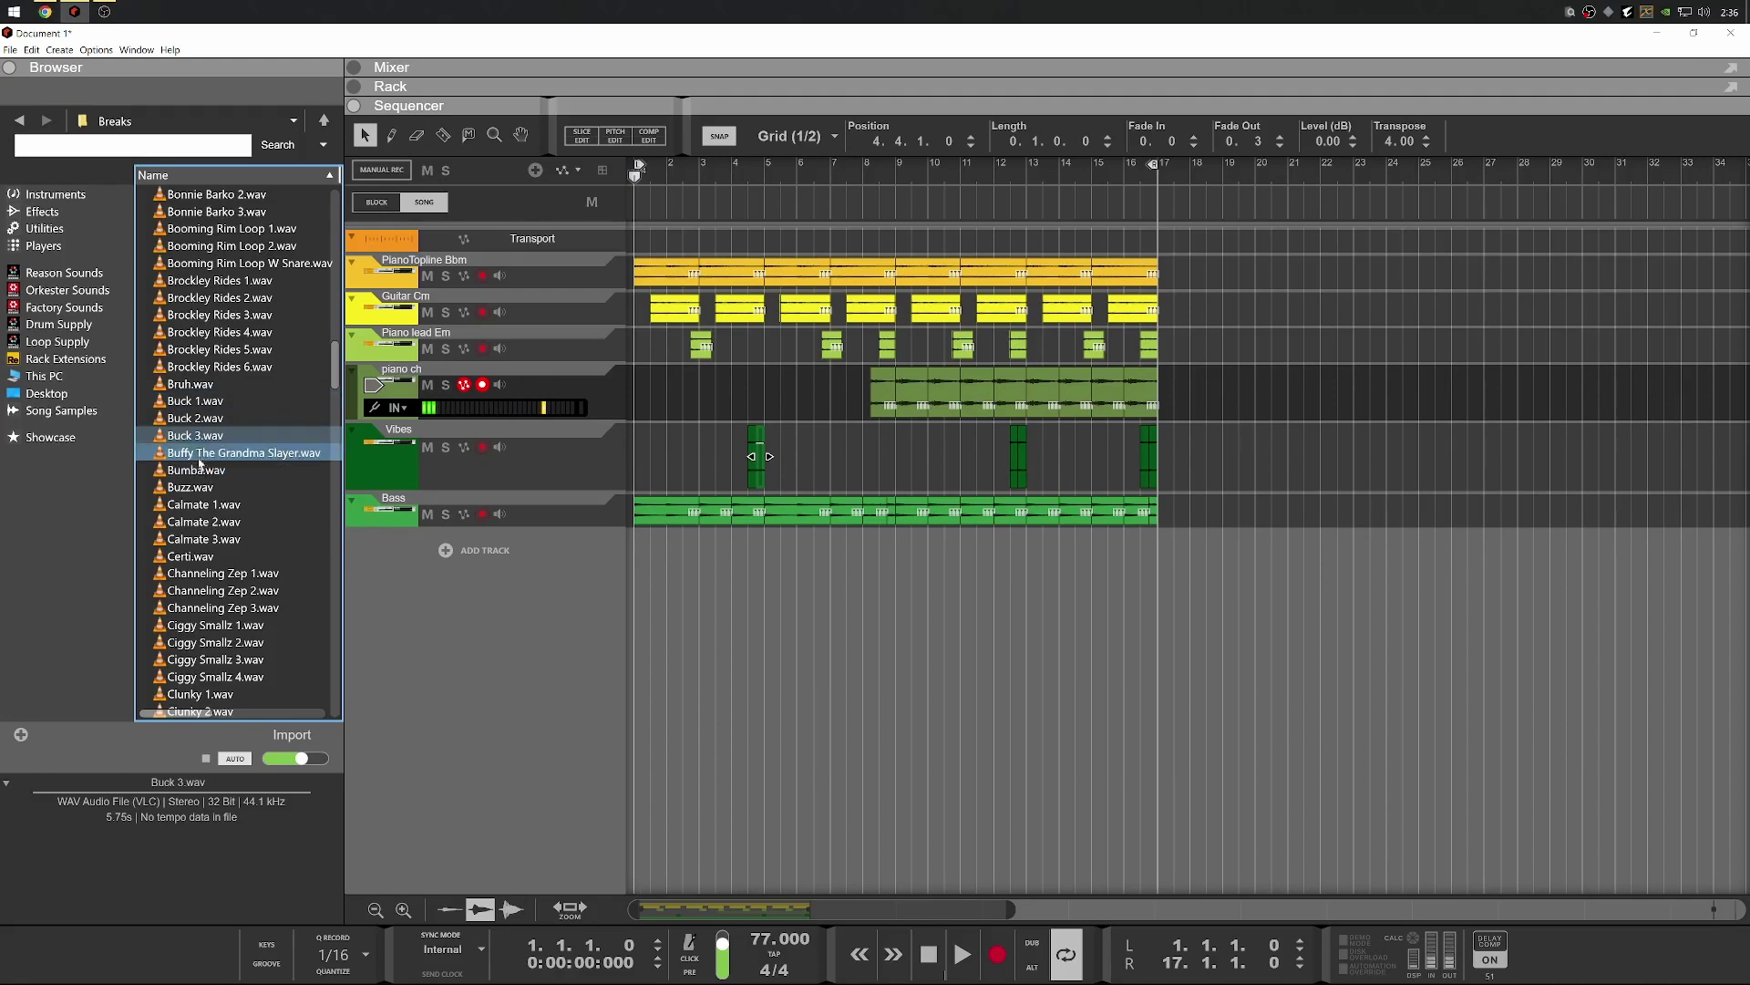
left_click(74, 11)
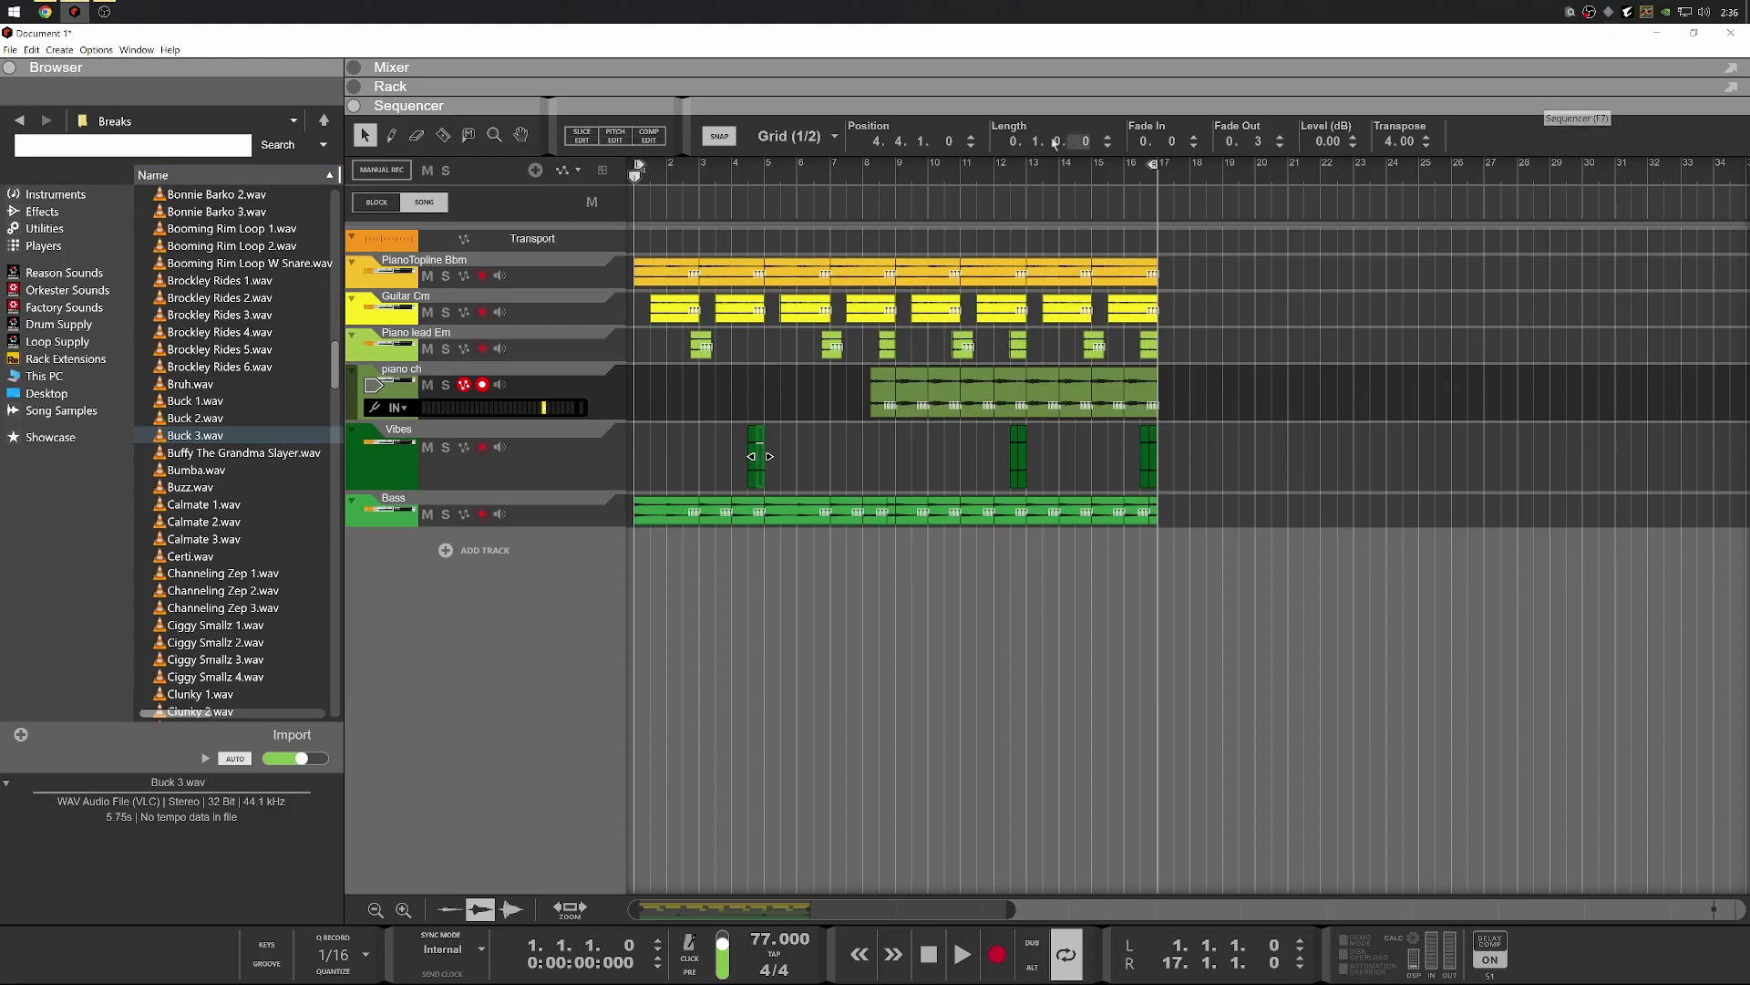
Add an Umpf Retro Beats drum machine from the built-in instruments to the rack, directly below the Bass track
left_click(9, 50)
left_click(370, 48)
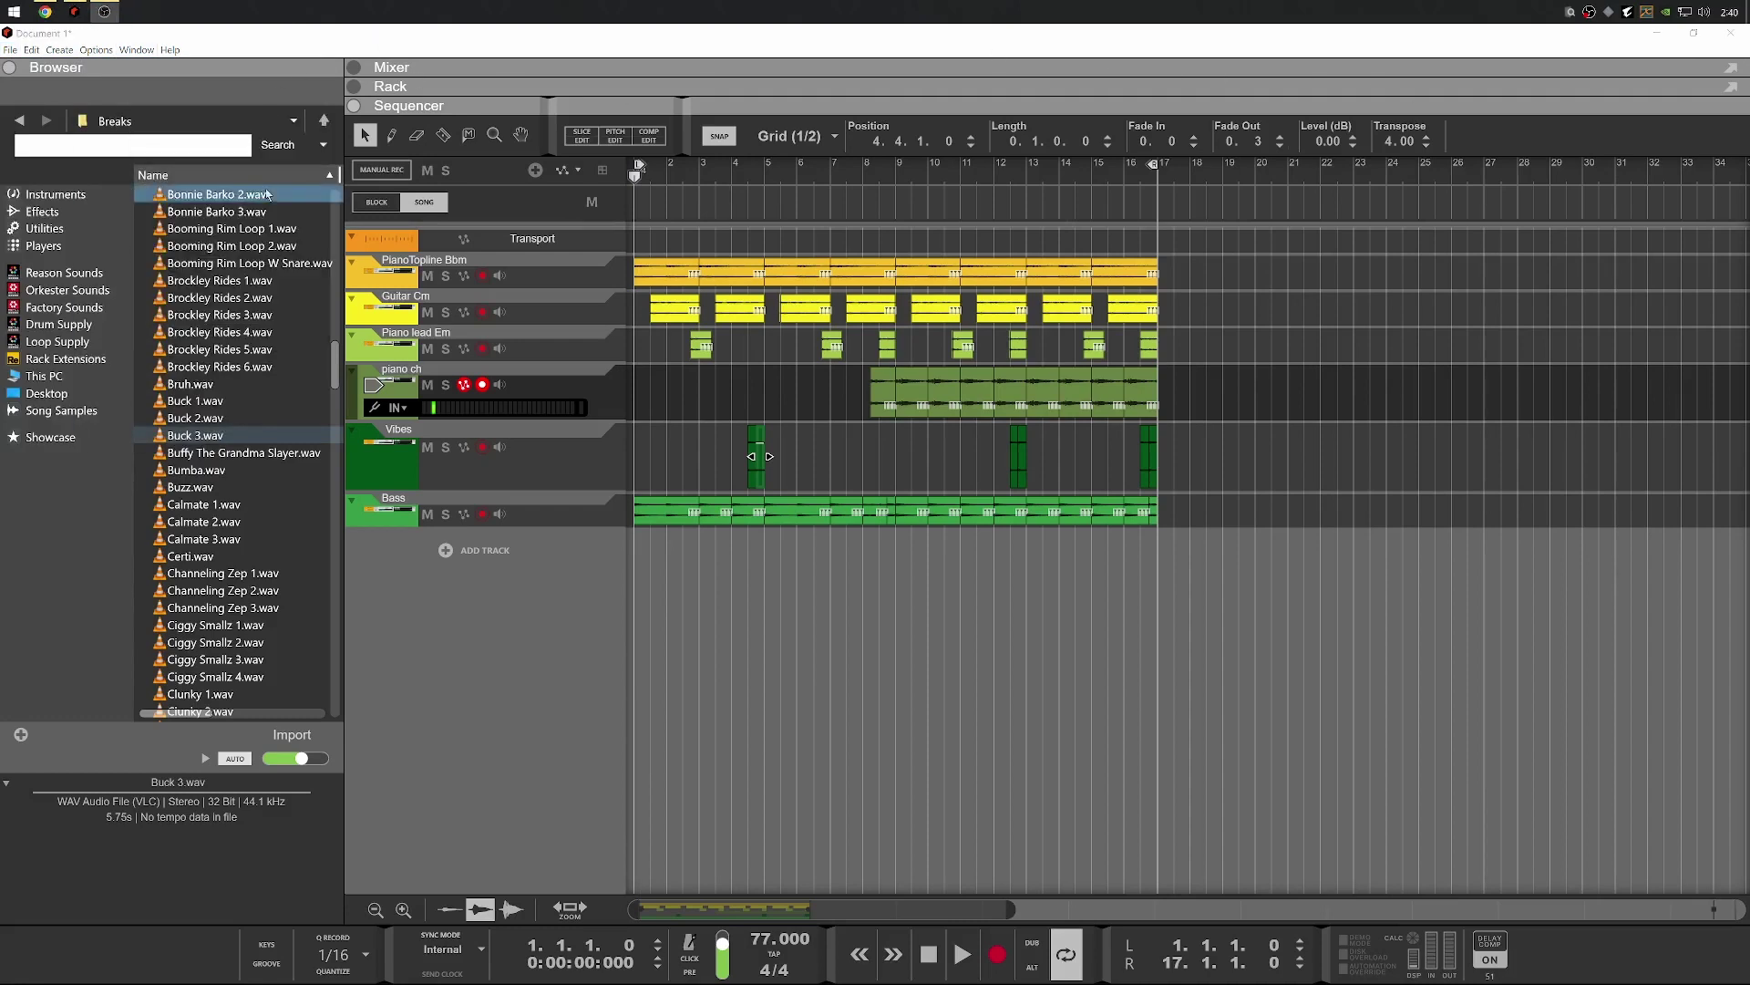
double_click(605, 85)
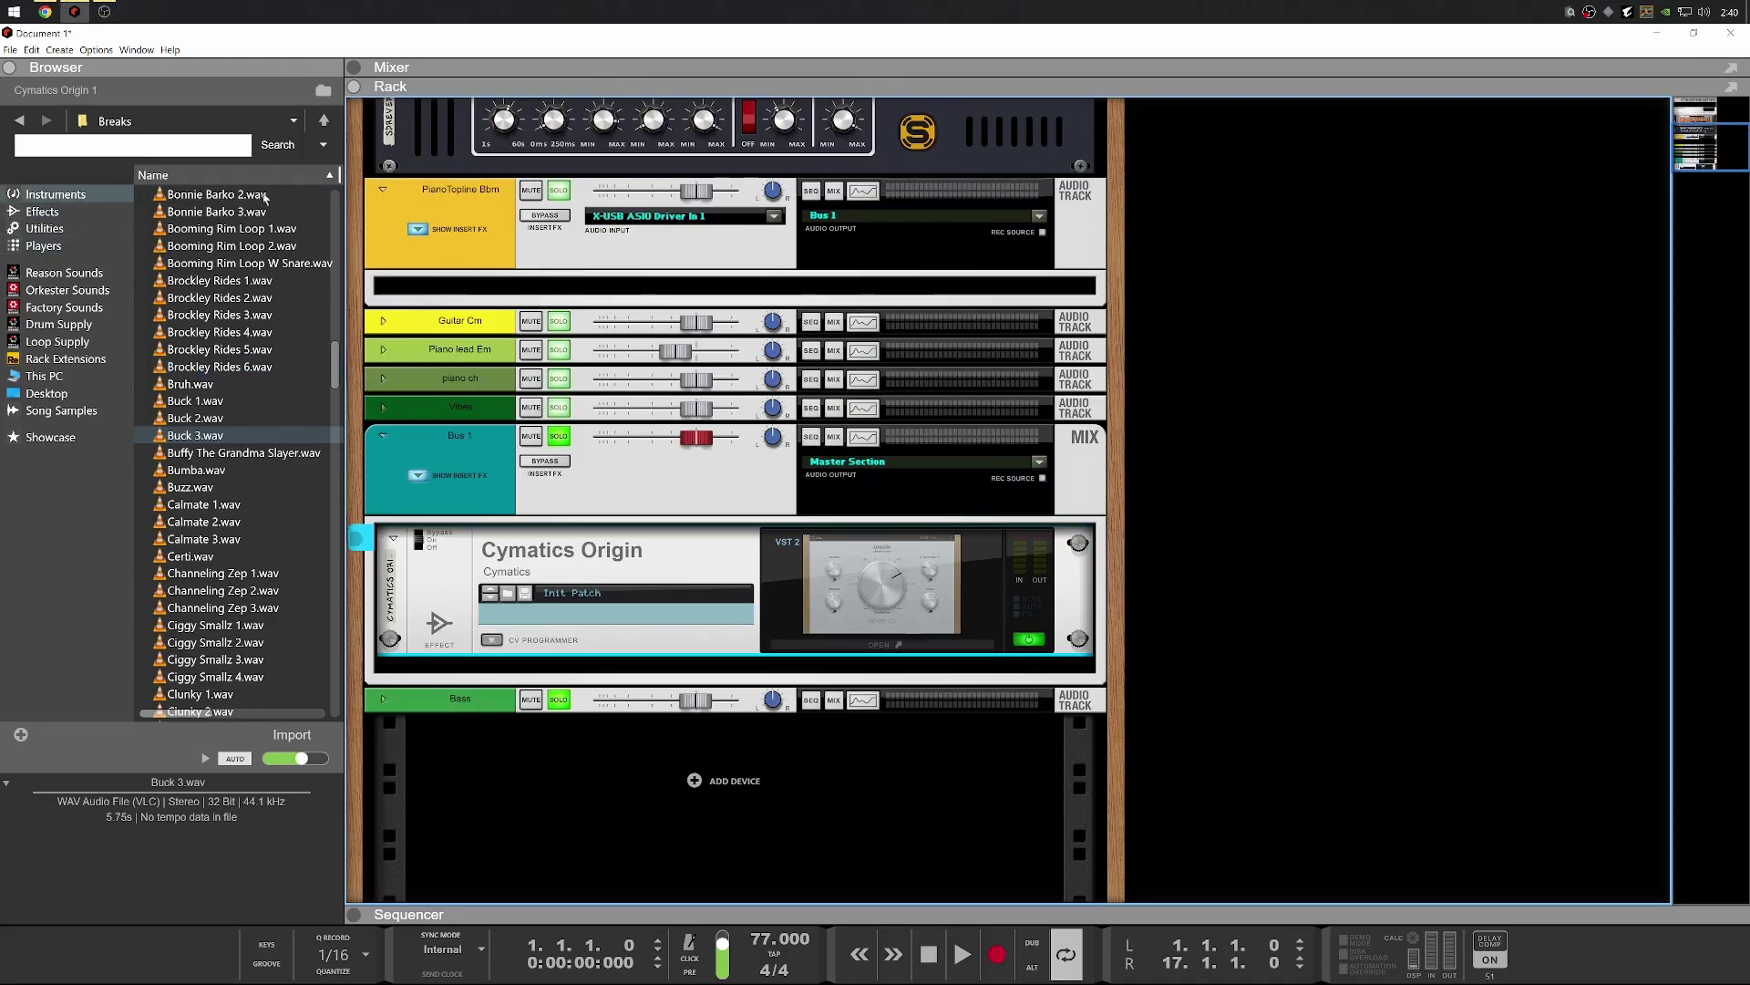
left_click(66, 195)
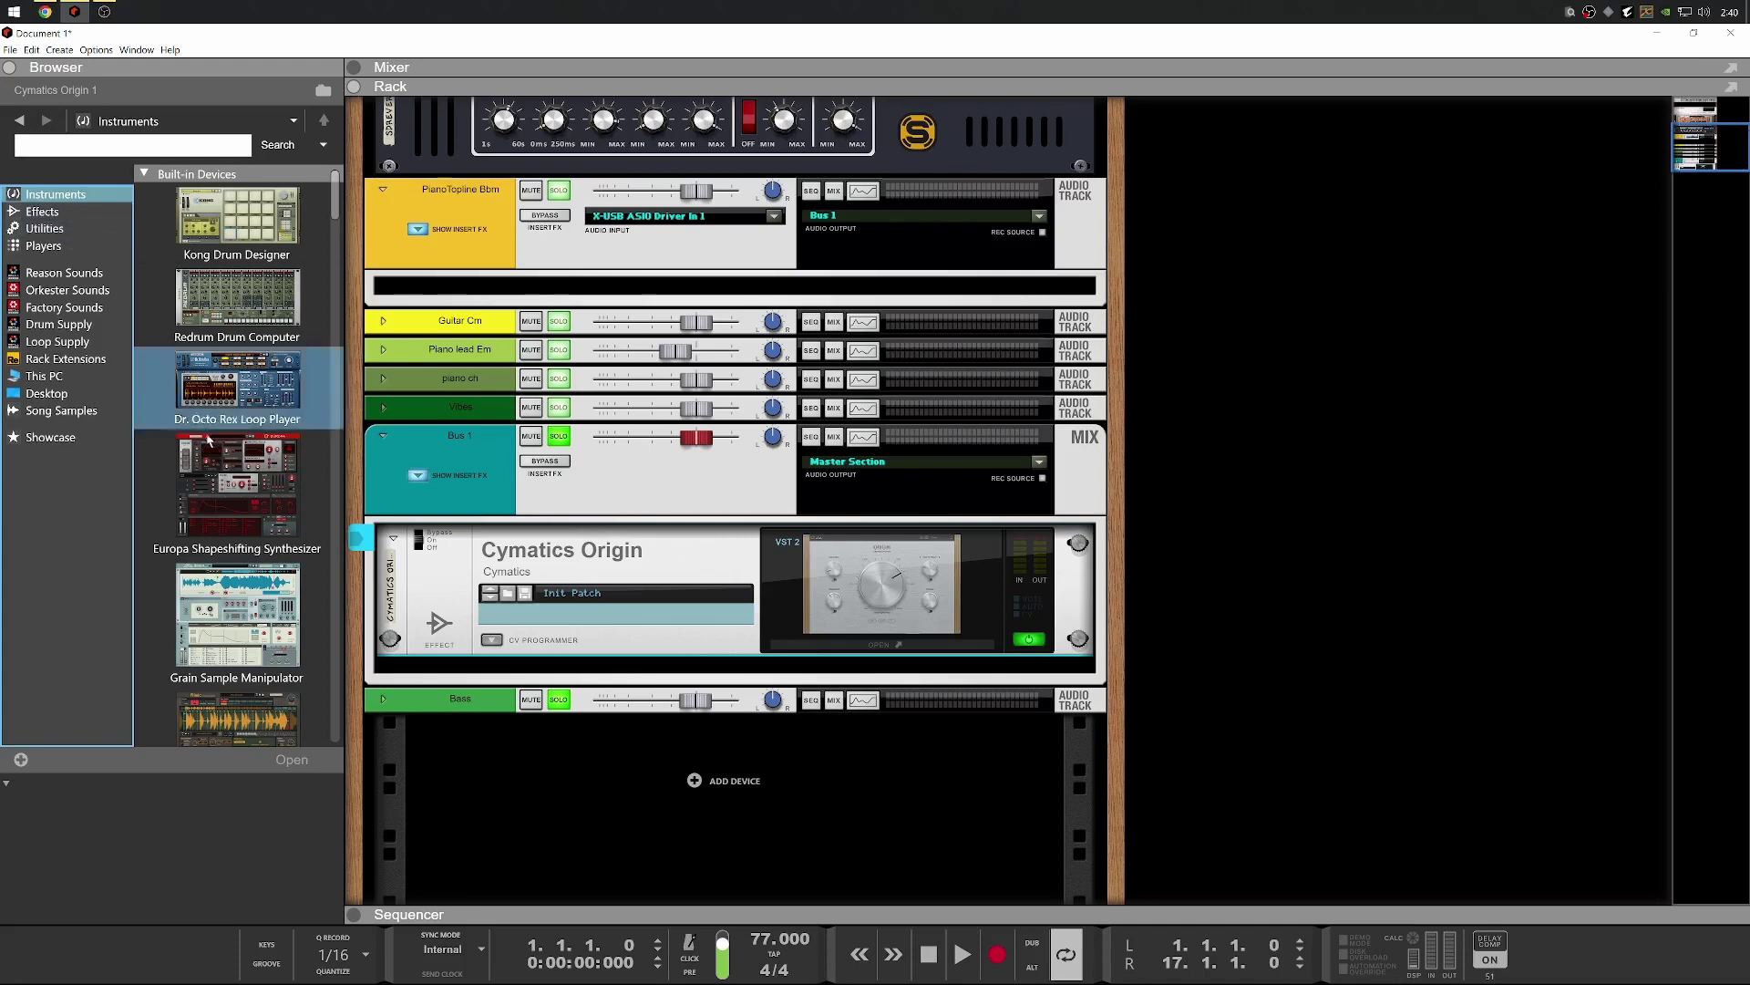
scroll(203, 487, "down", 4)
scroll(202, 487, "down", 10)
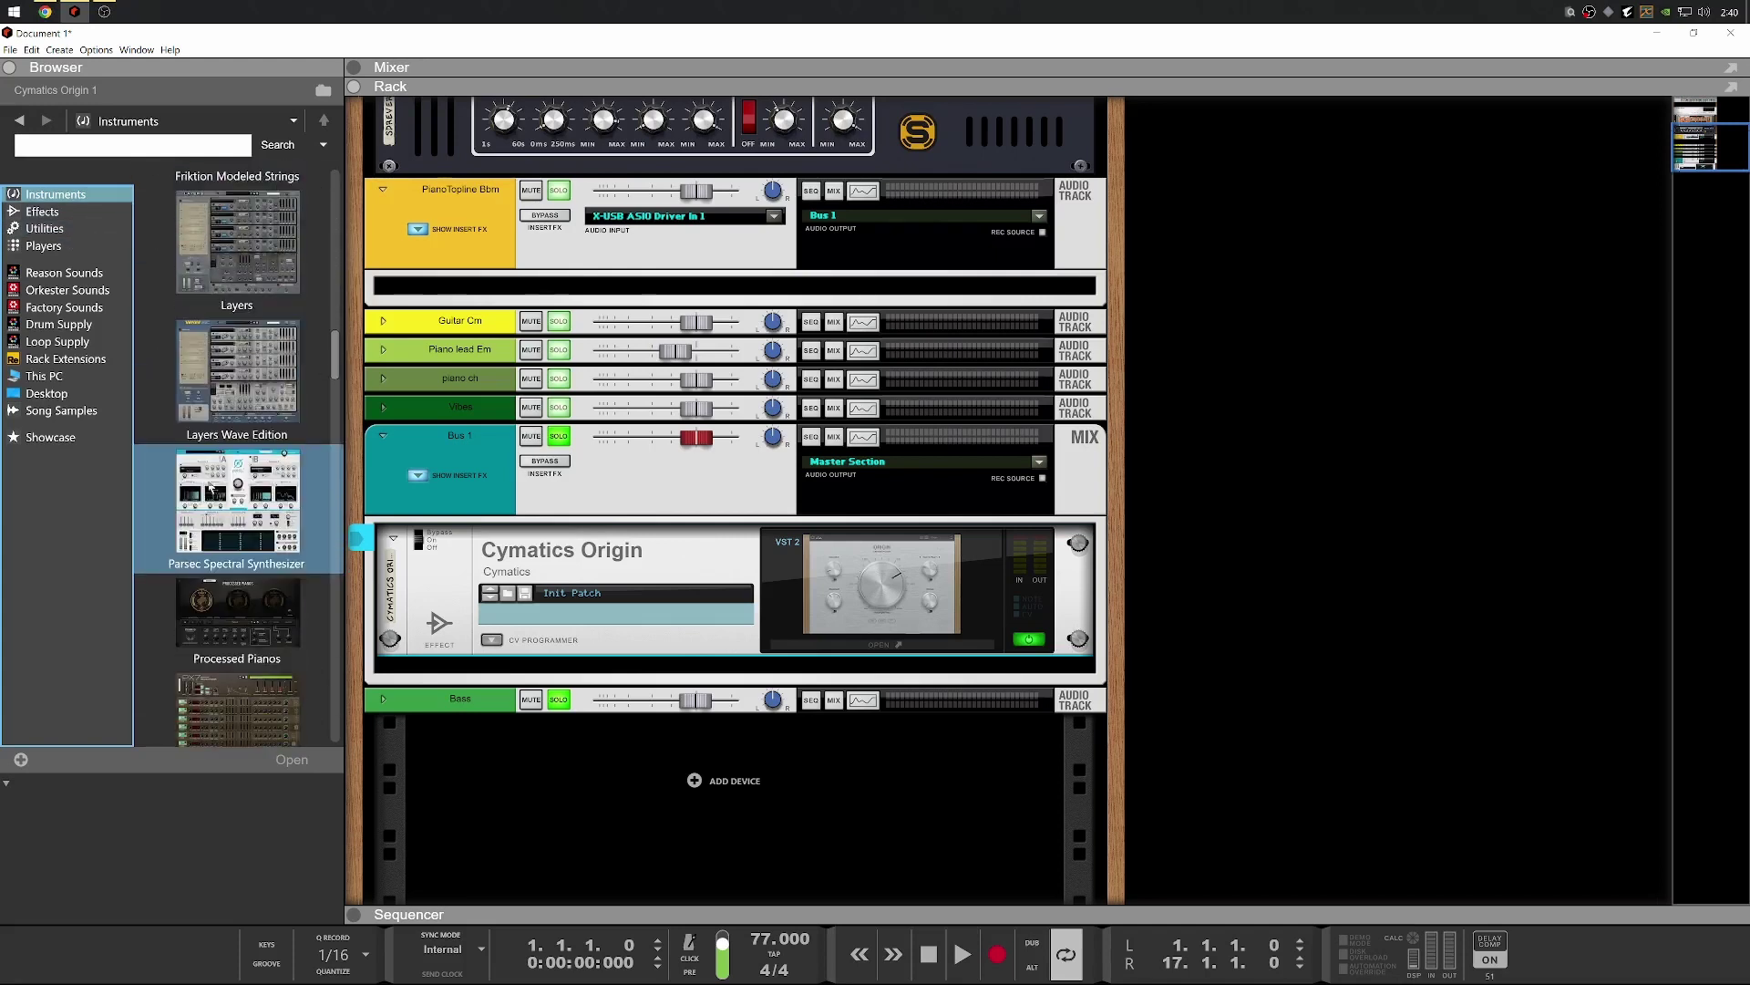
scroll(257, 522, "down", 5)
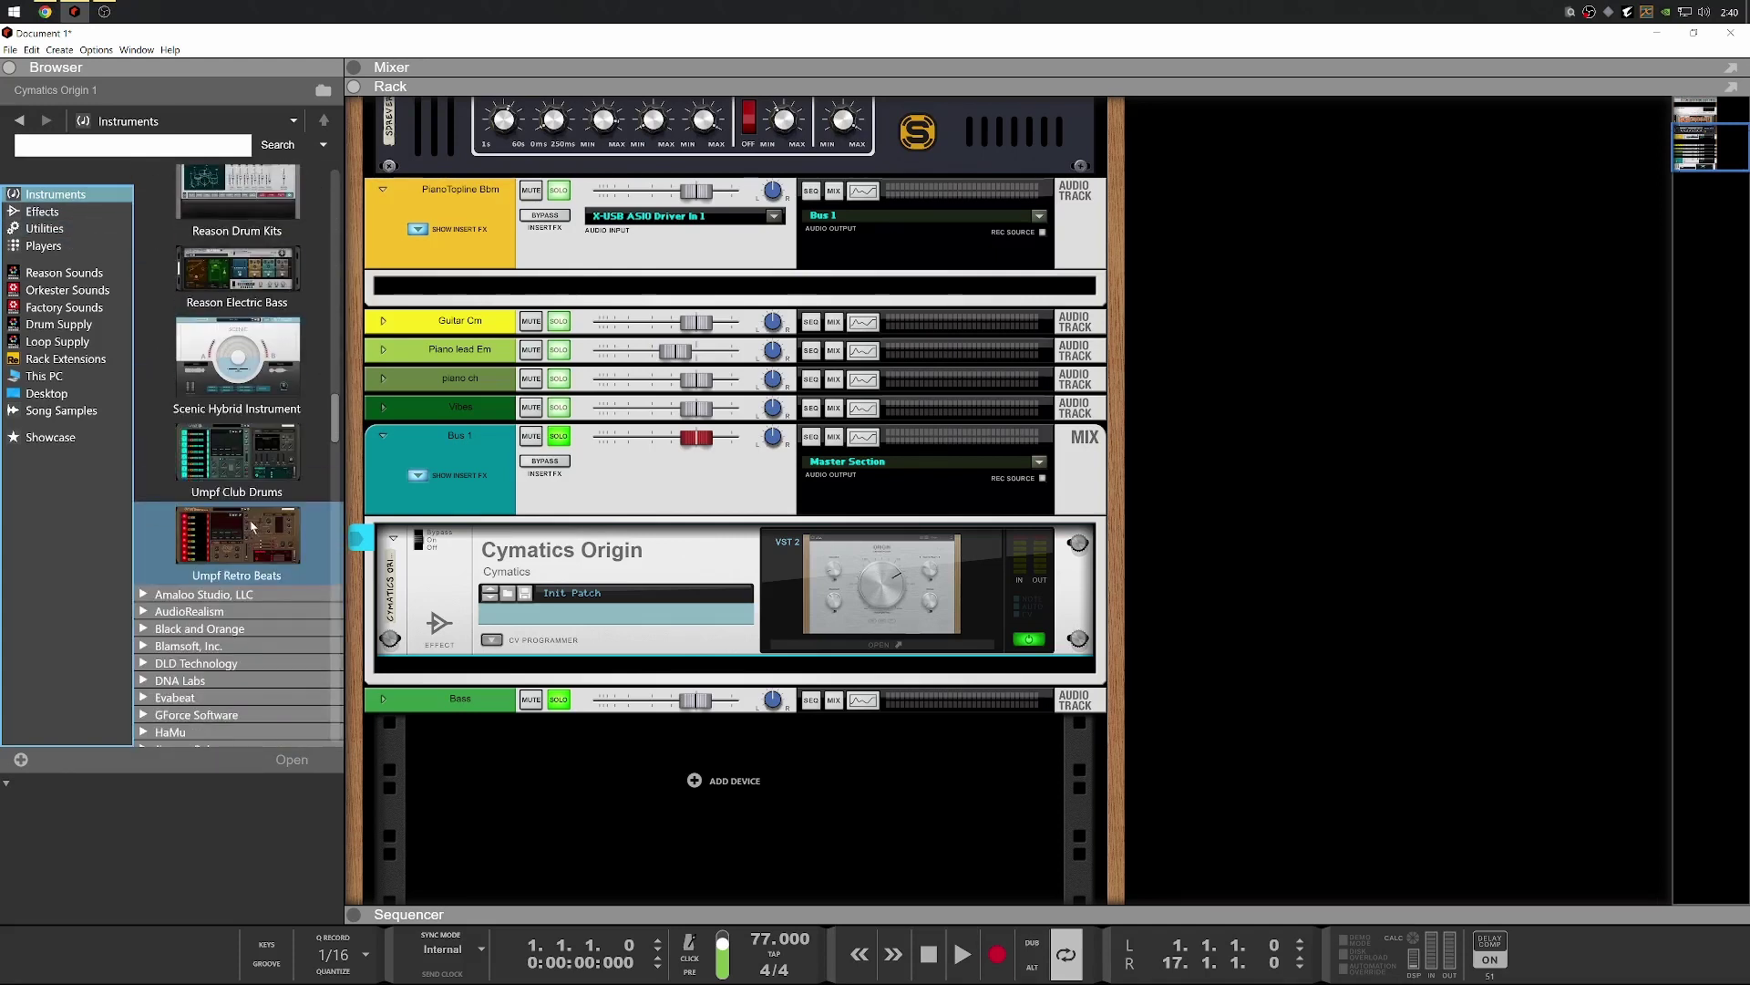
mouse_move(252, 526)
left_mouse_down()
mouse_move(711, 821)
mouse_move(705, 690)
left_mouse_up()
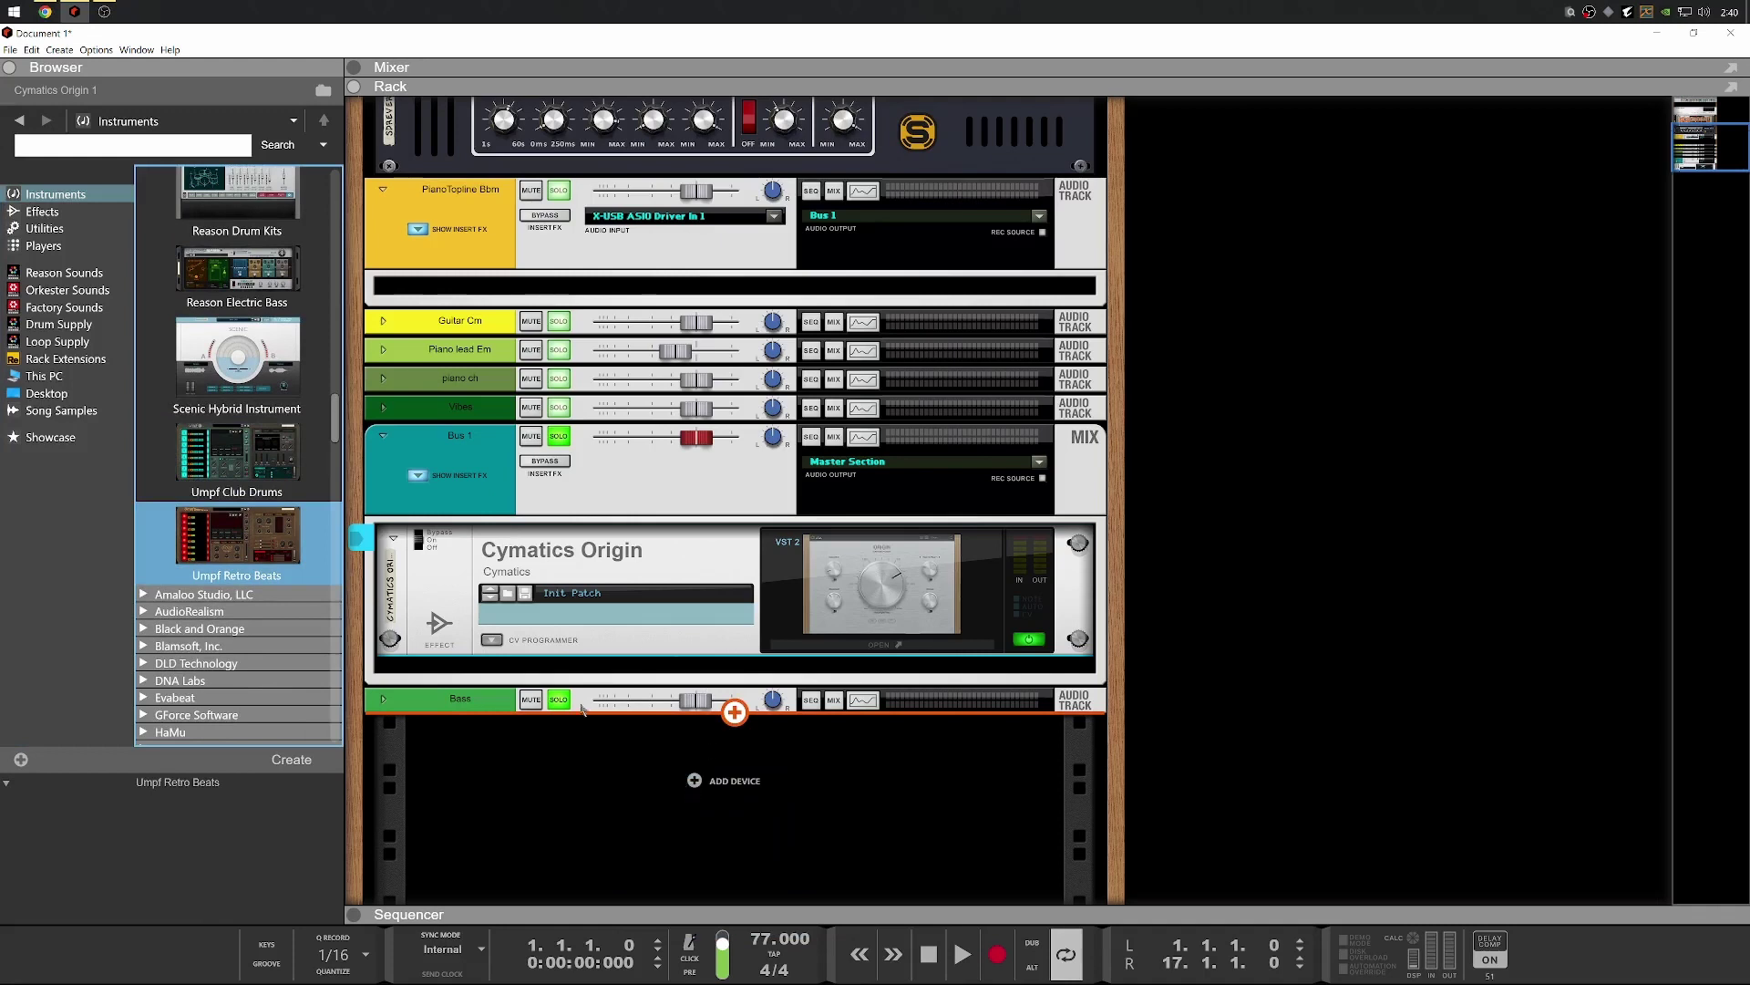
left_click_drag(582, 710, 580, 712)
Turn off solo on Bus 1 and solo the Umpf Retro 1 mix channel
left_click(560, 270)
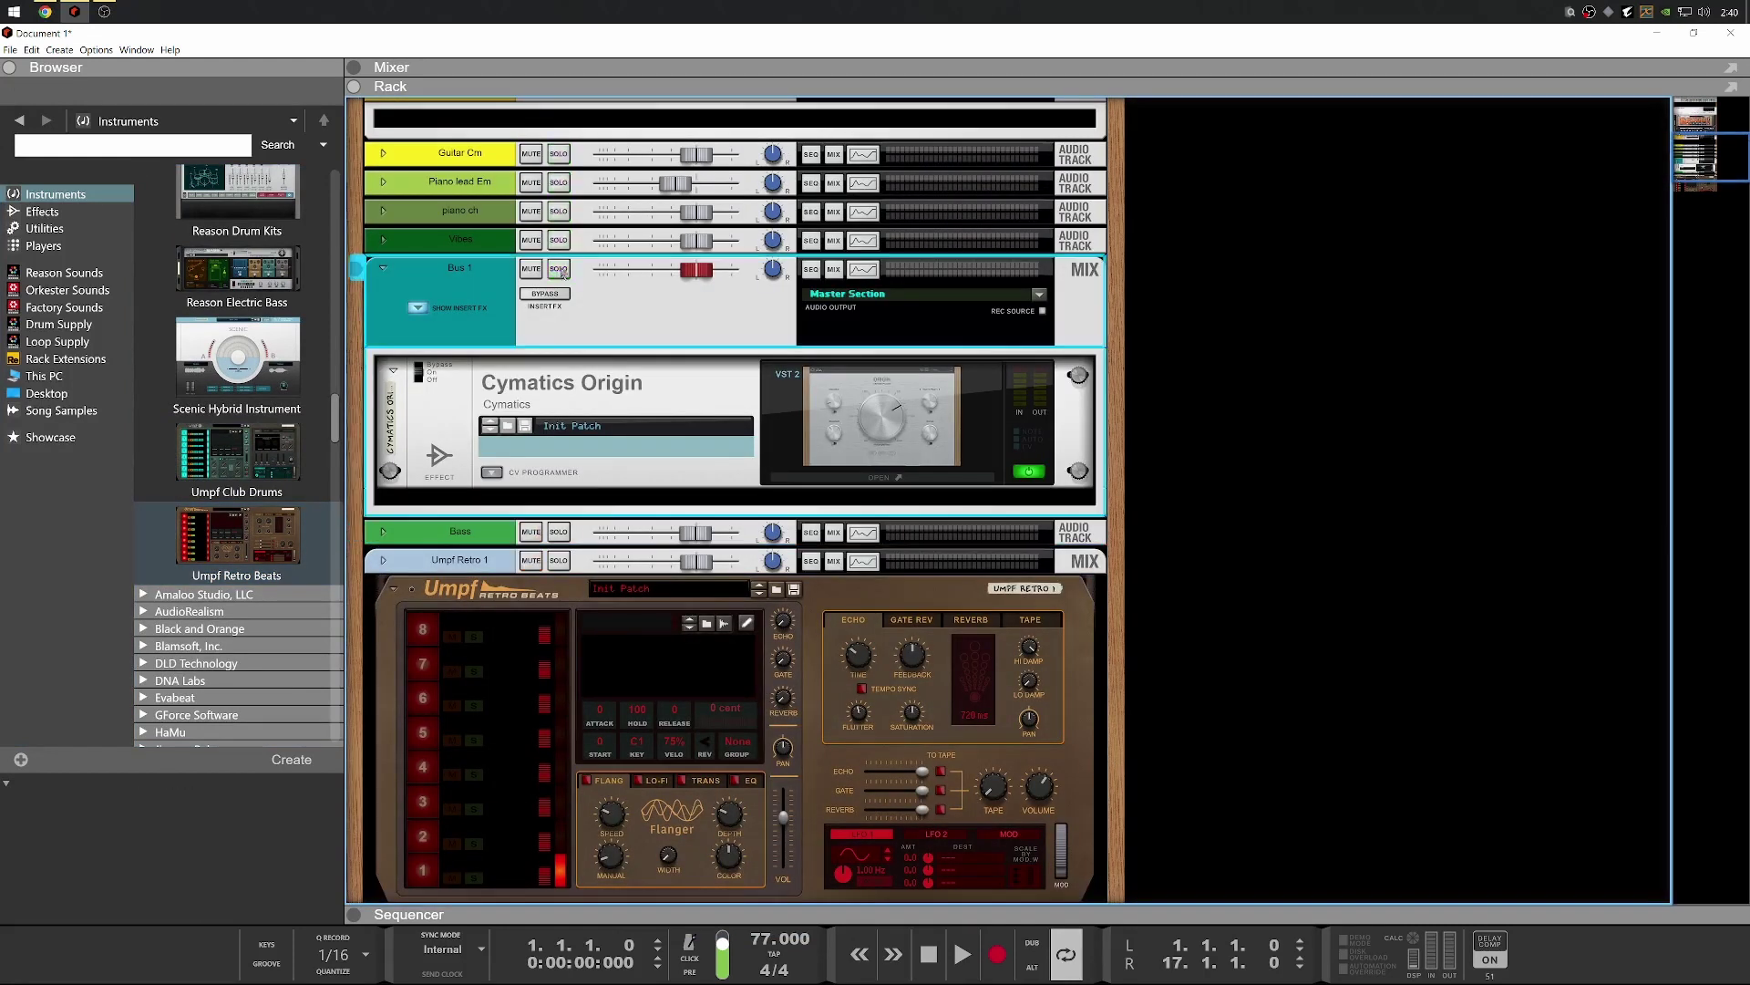
scroll(536, 684, "down", 3)
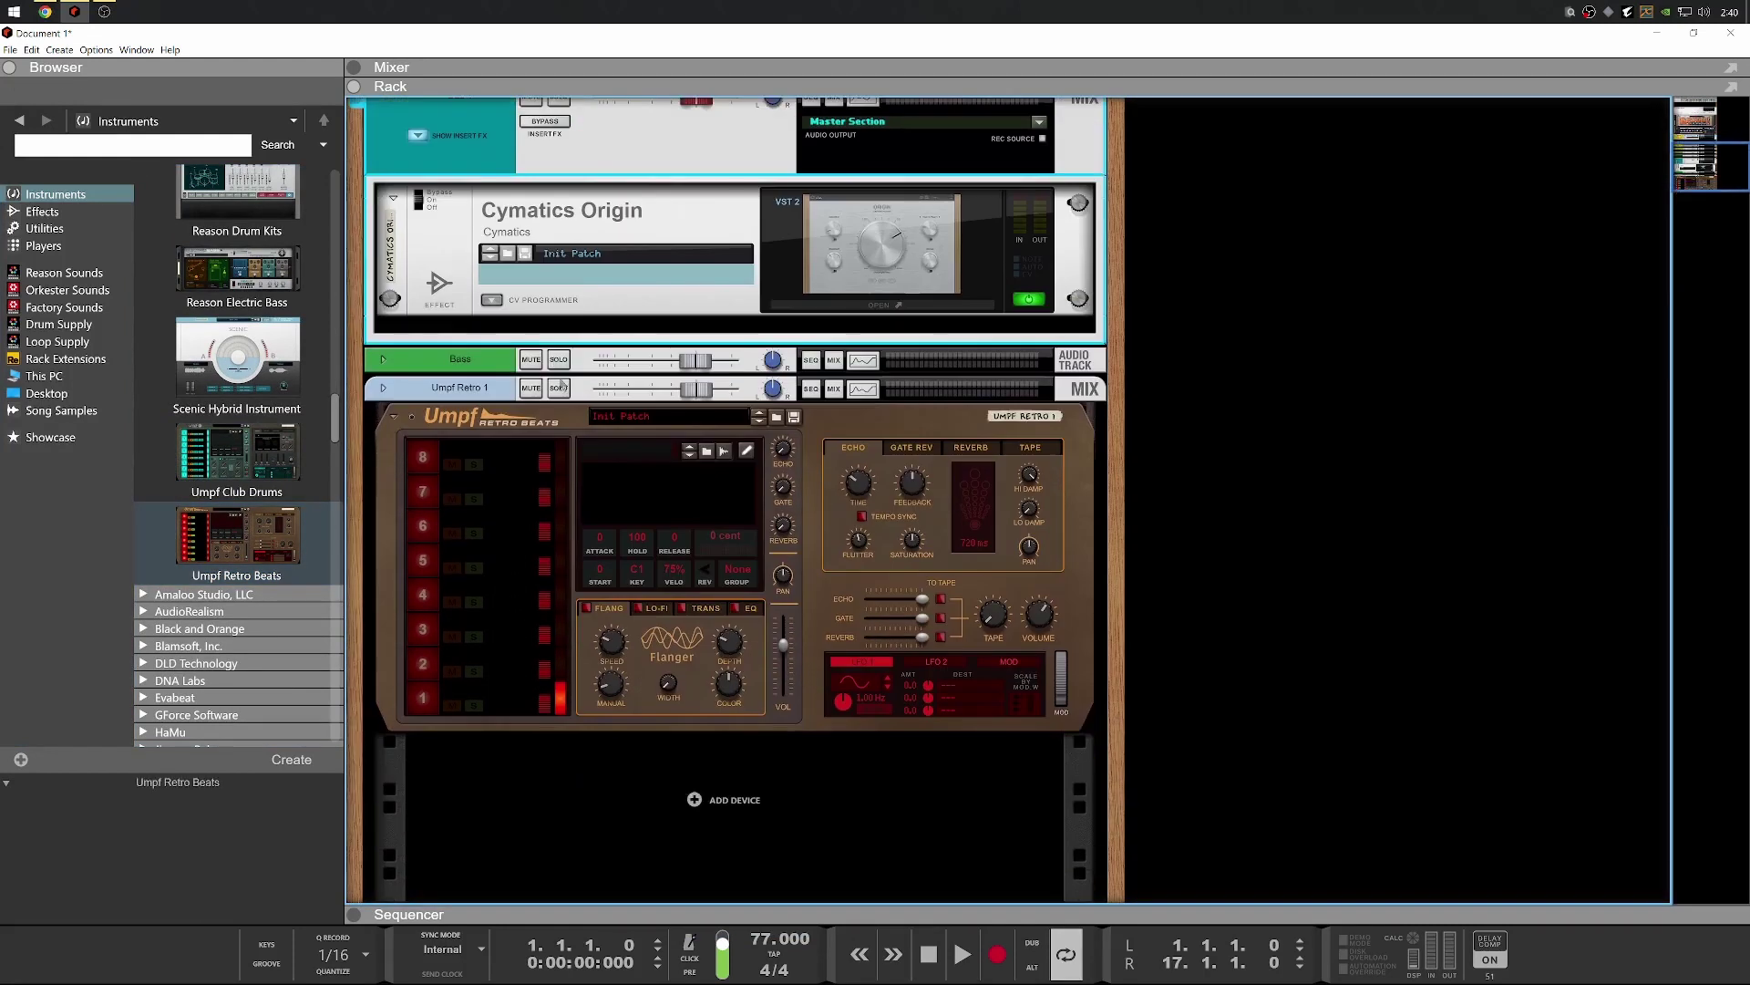
left_click(560, 387)
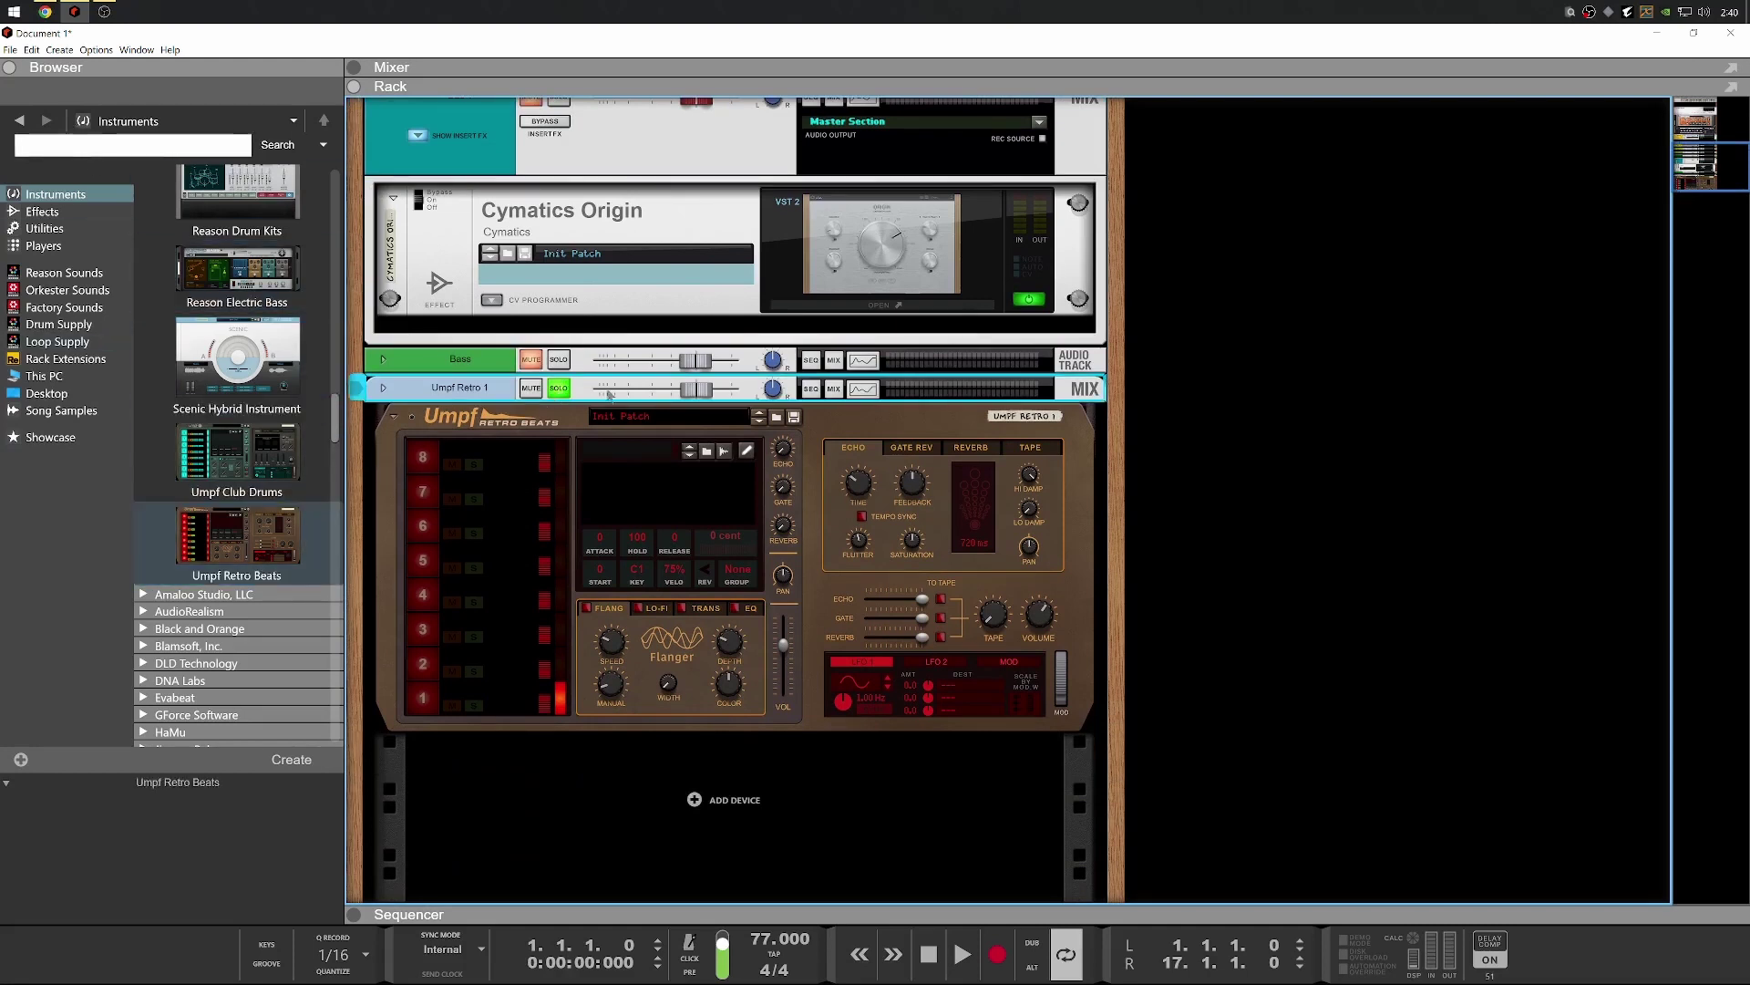
Browse samples for Umpf Retro 1 and open the Kick folder inside One Shots
left_click(718, 450)
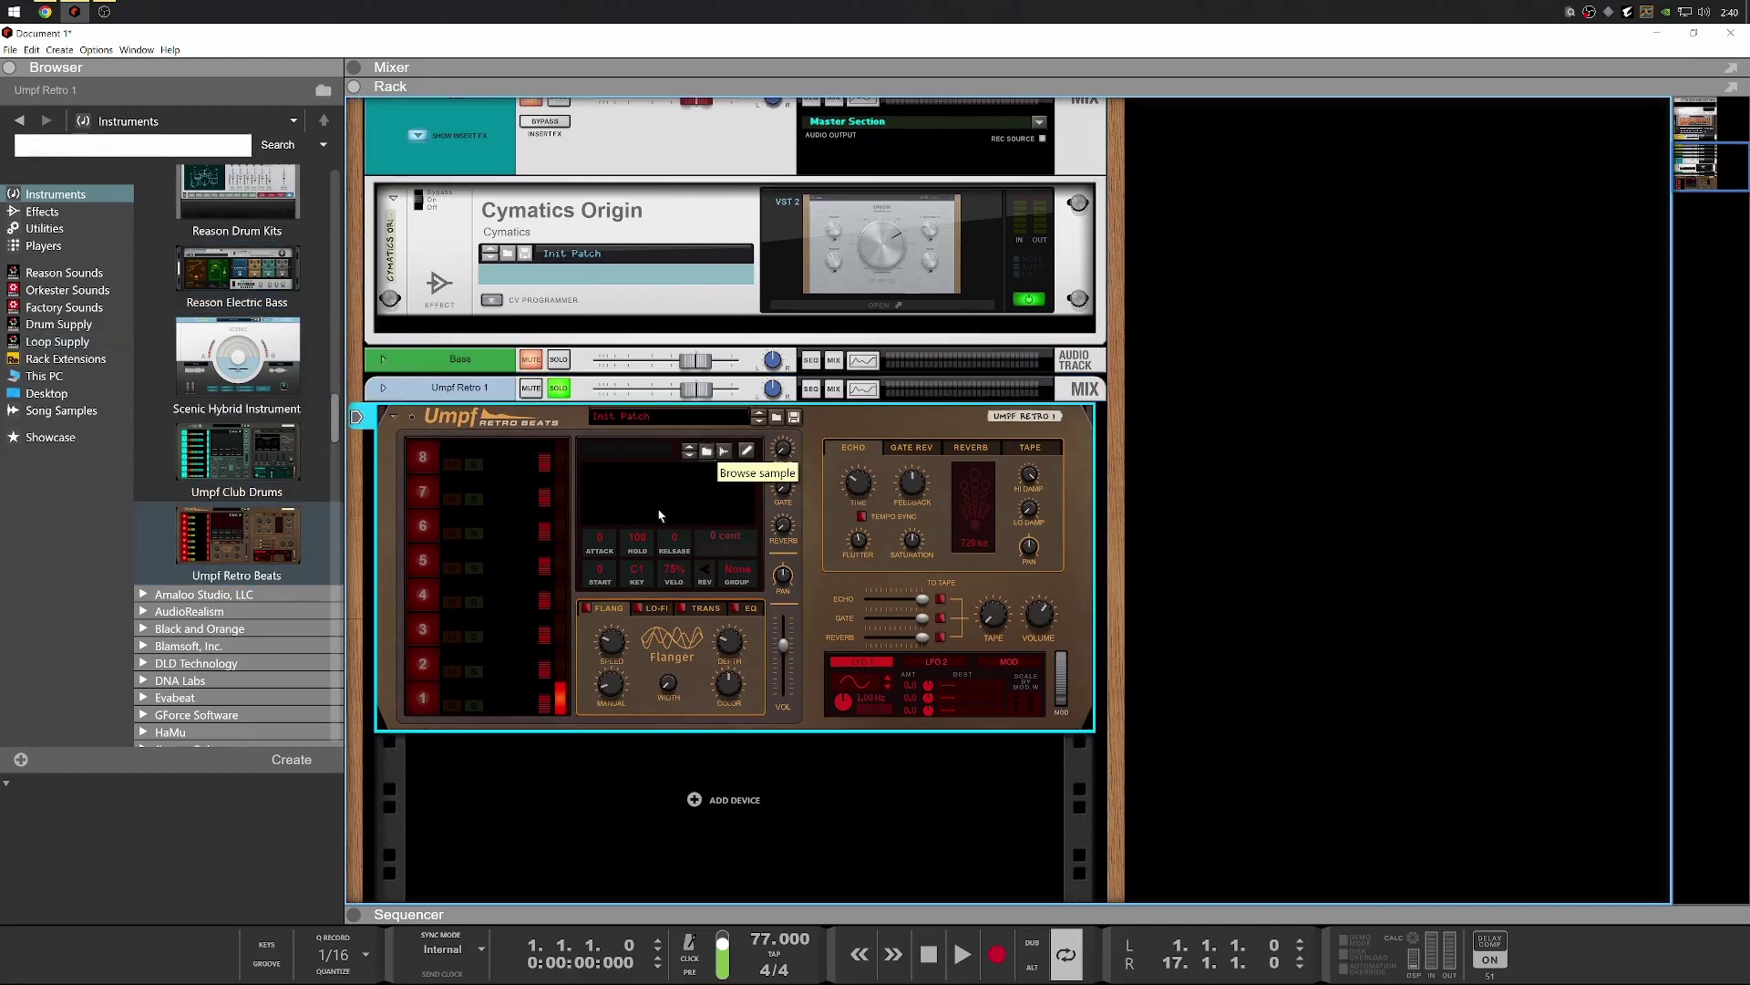
left_click(321, 121)
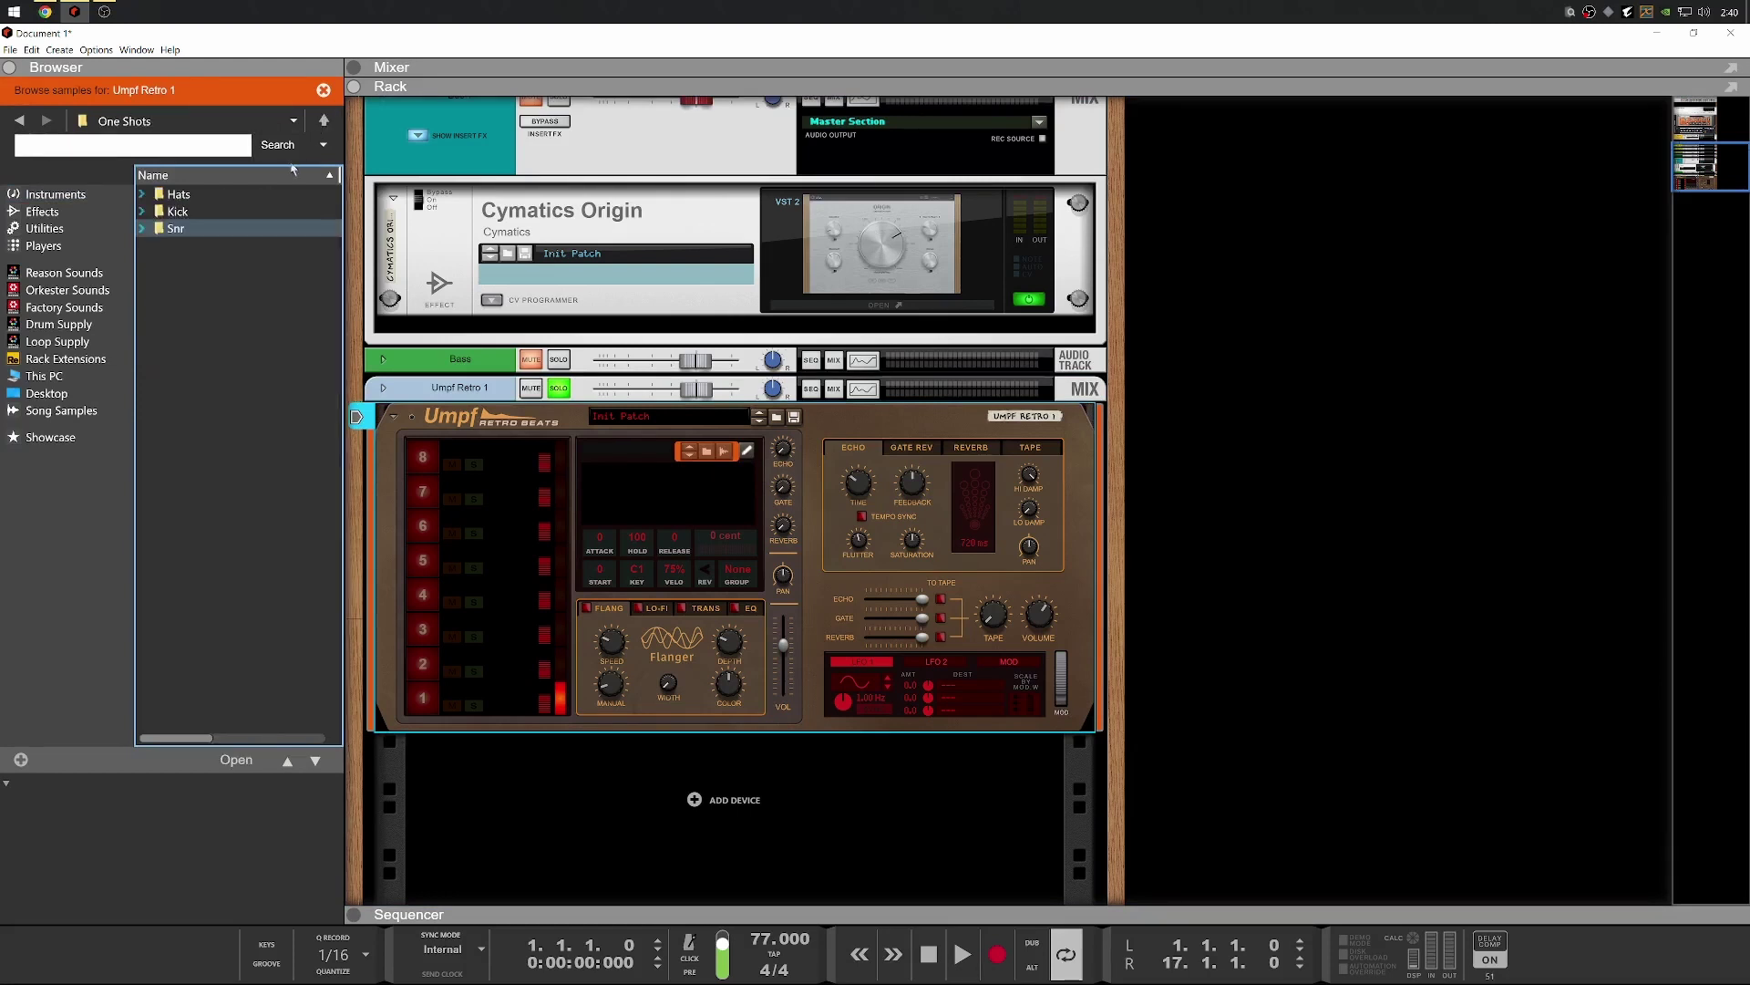
left_click(191, 216)
double_click(191, 217)
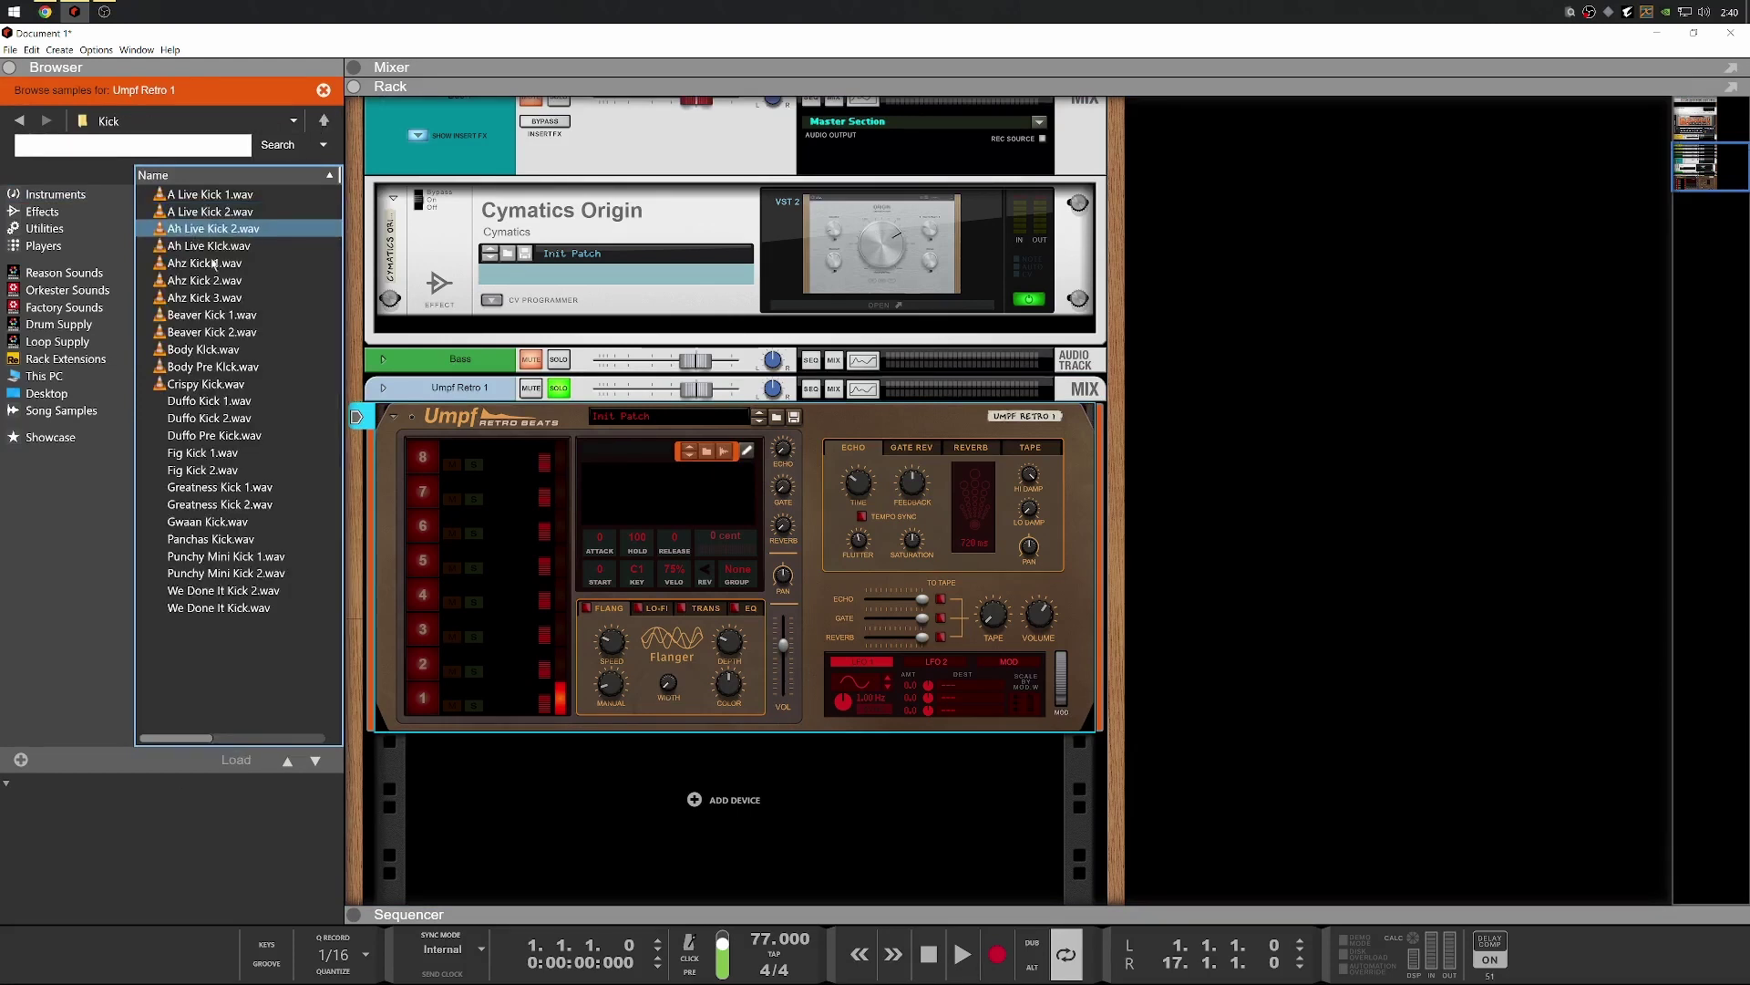
Audition the Greatness Kick 1, Gwaan, Panchas and Punchy Mini kick samples
left_click(215, 486)
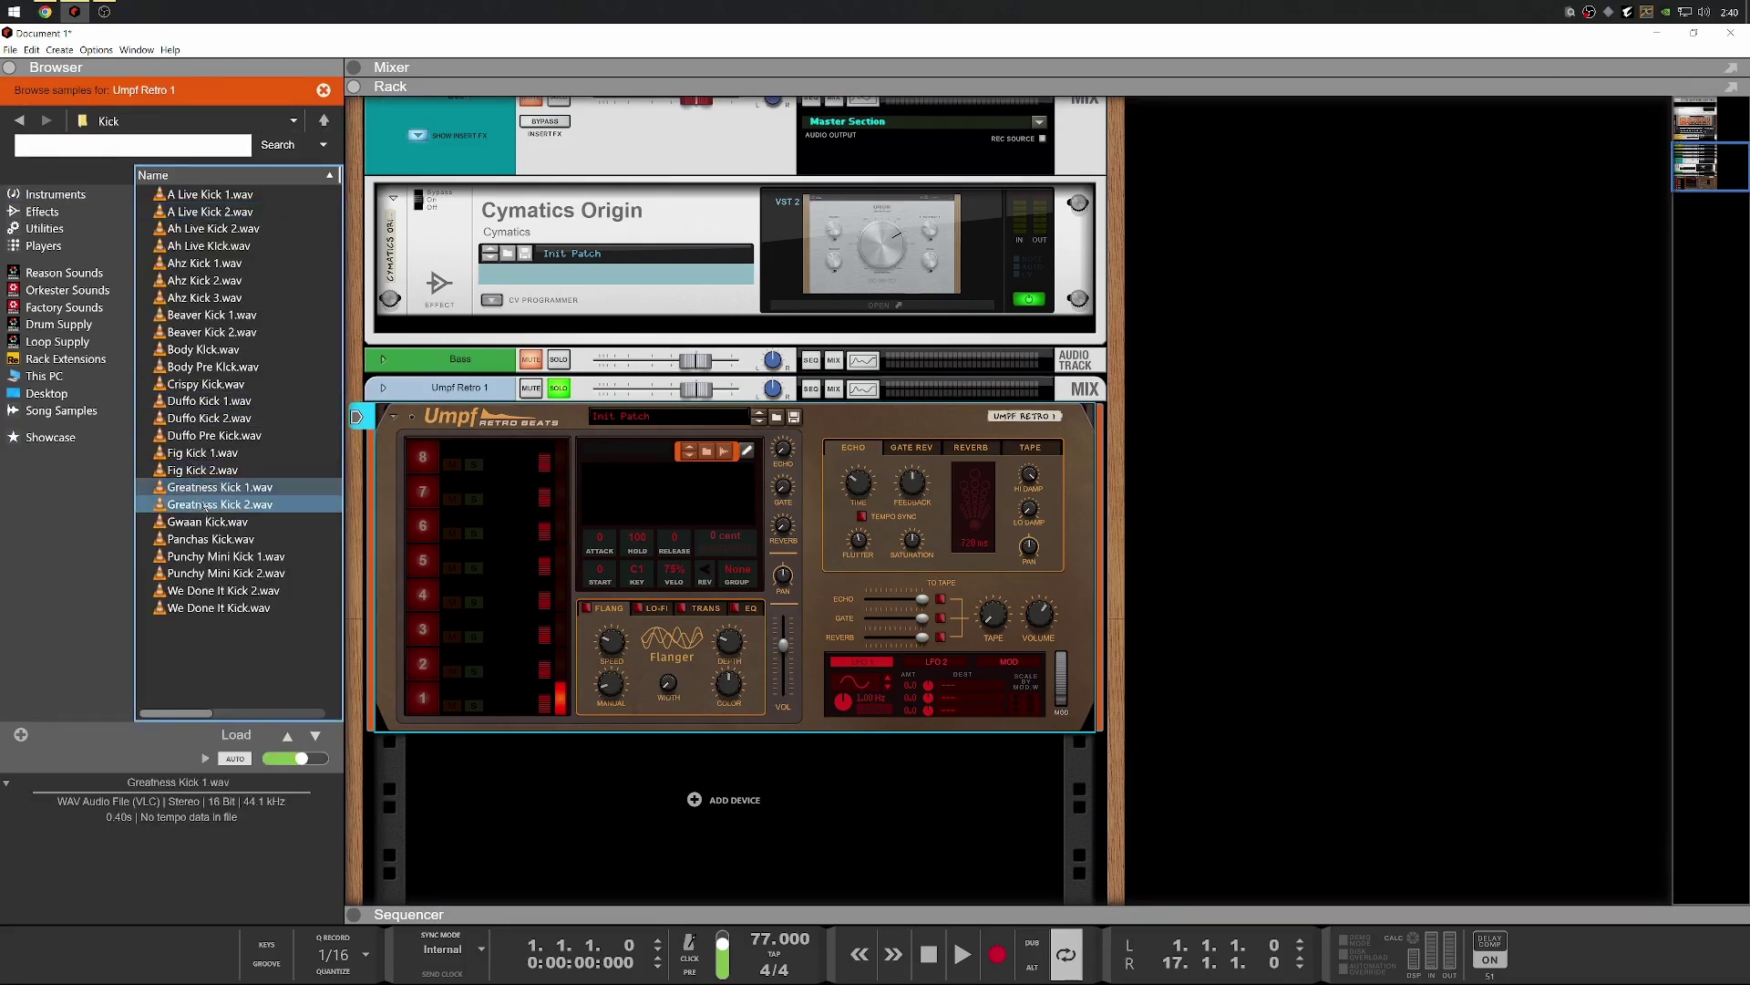
left_click(204, 522)
left_click(200, 541)
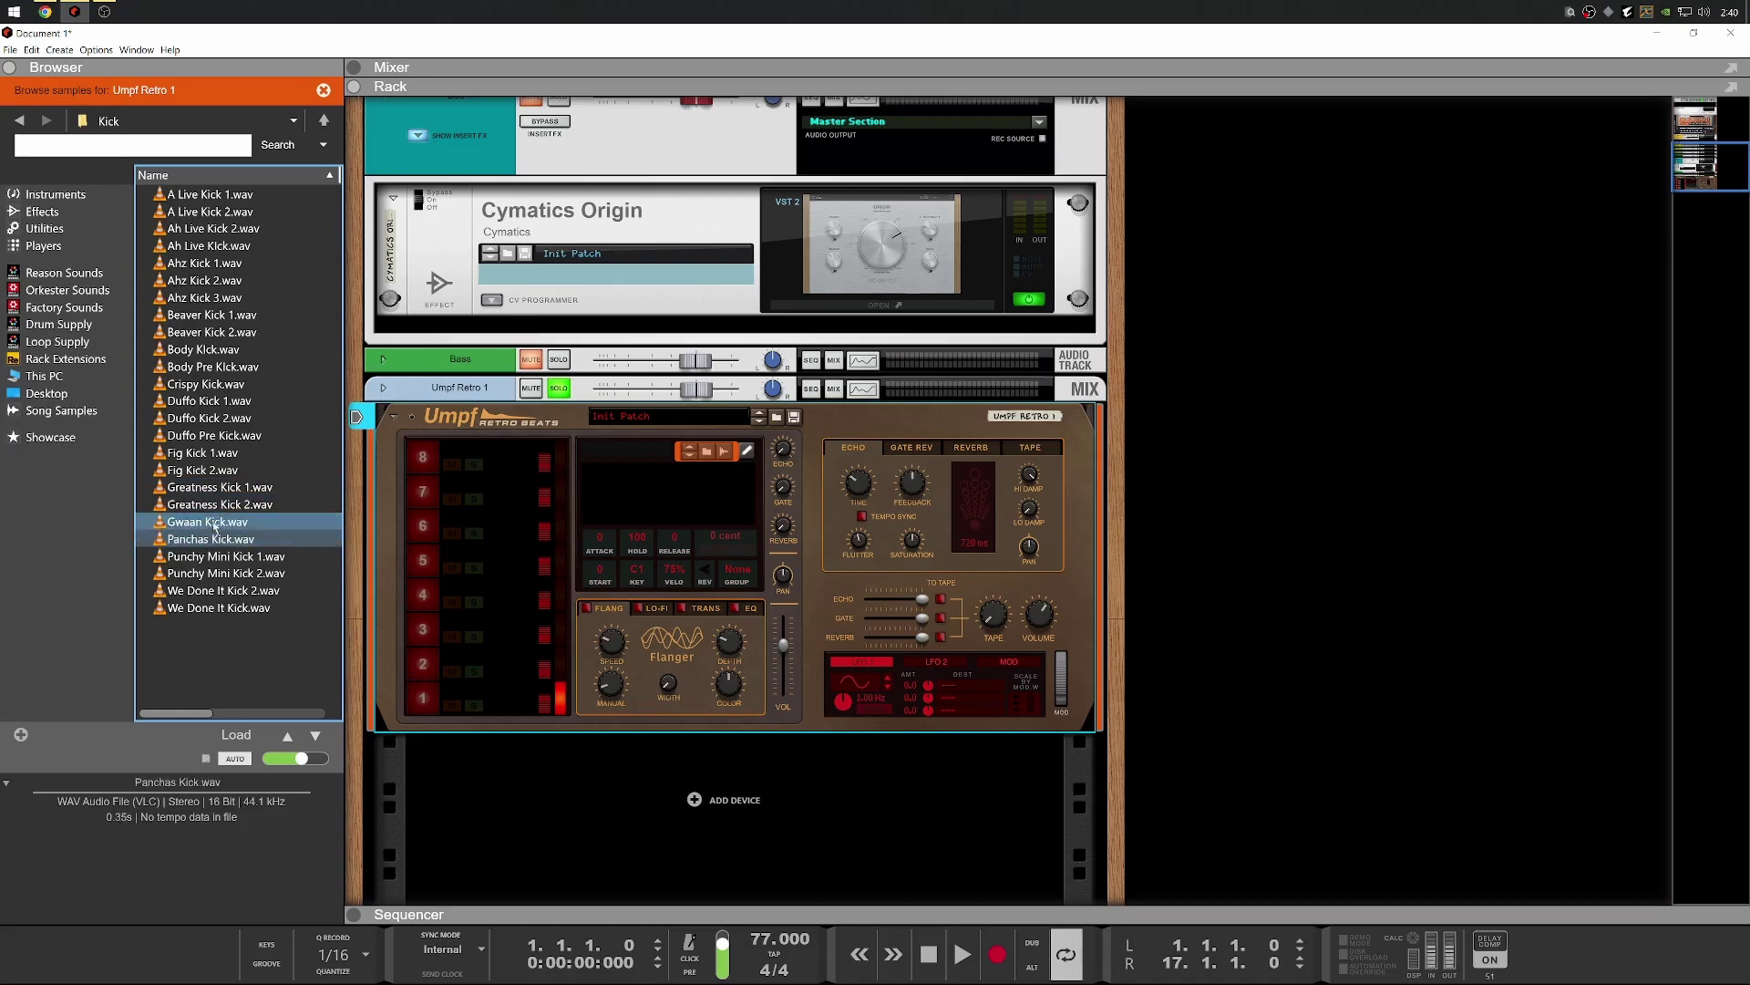
left_click(213, 524)
left_click(213, 540)
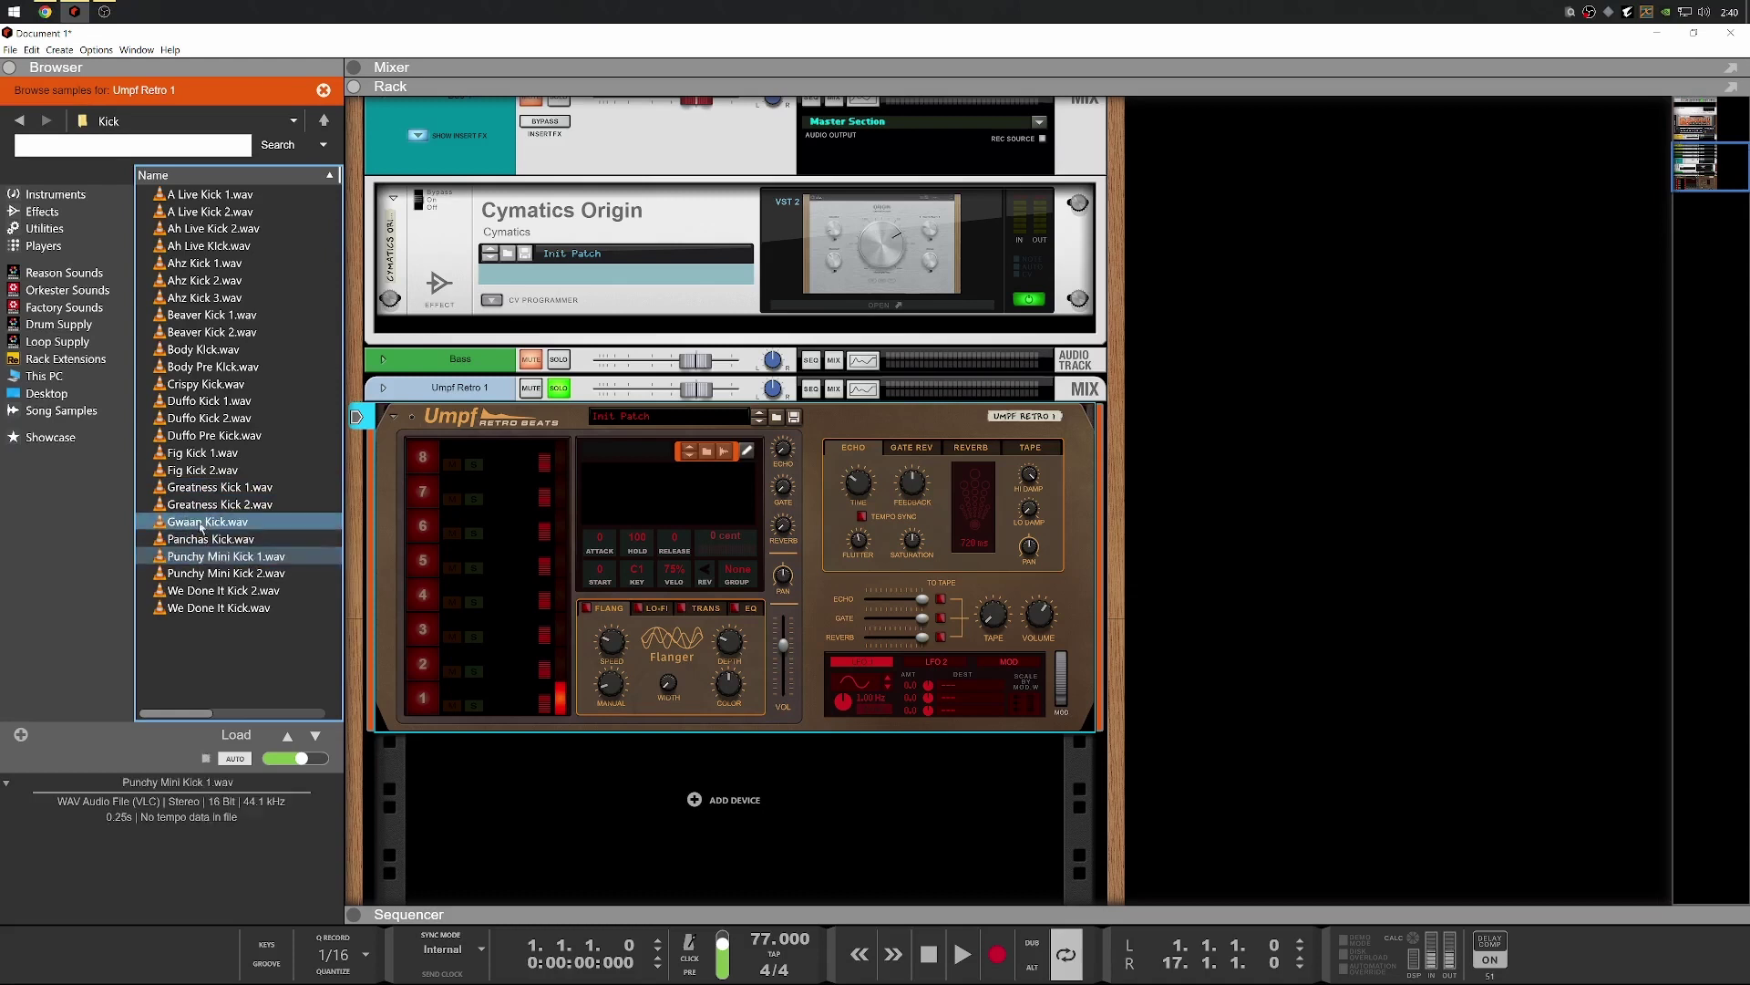
Audition the Duffo kicks, Beaver Kick 2, Body Kick and Body Pre Kick samples
left_click(224, 421)
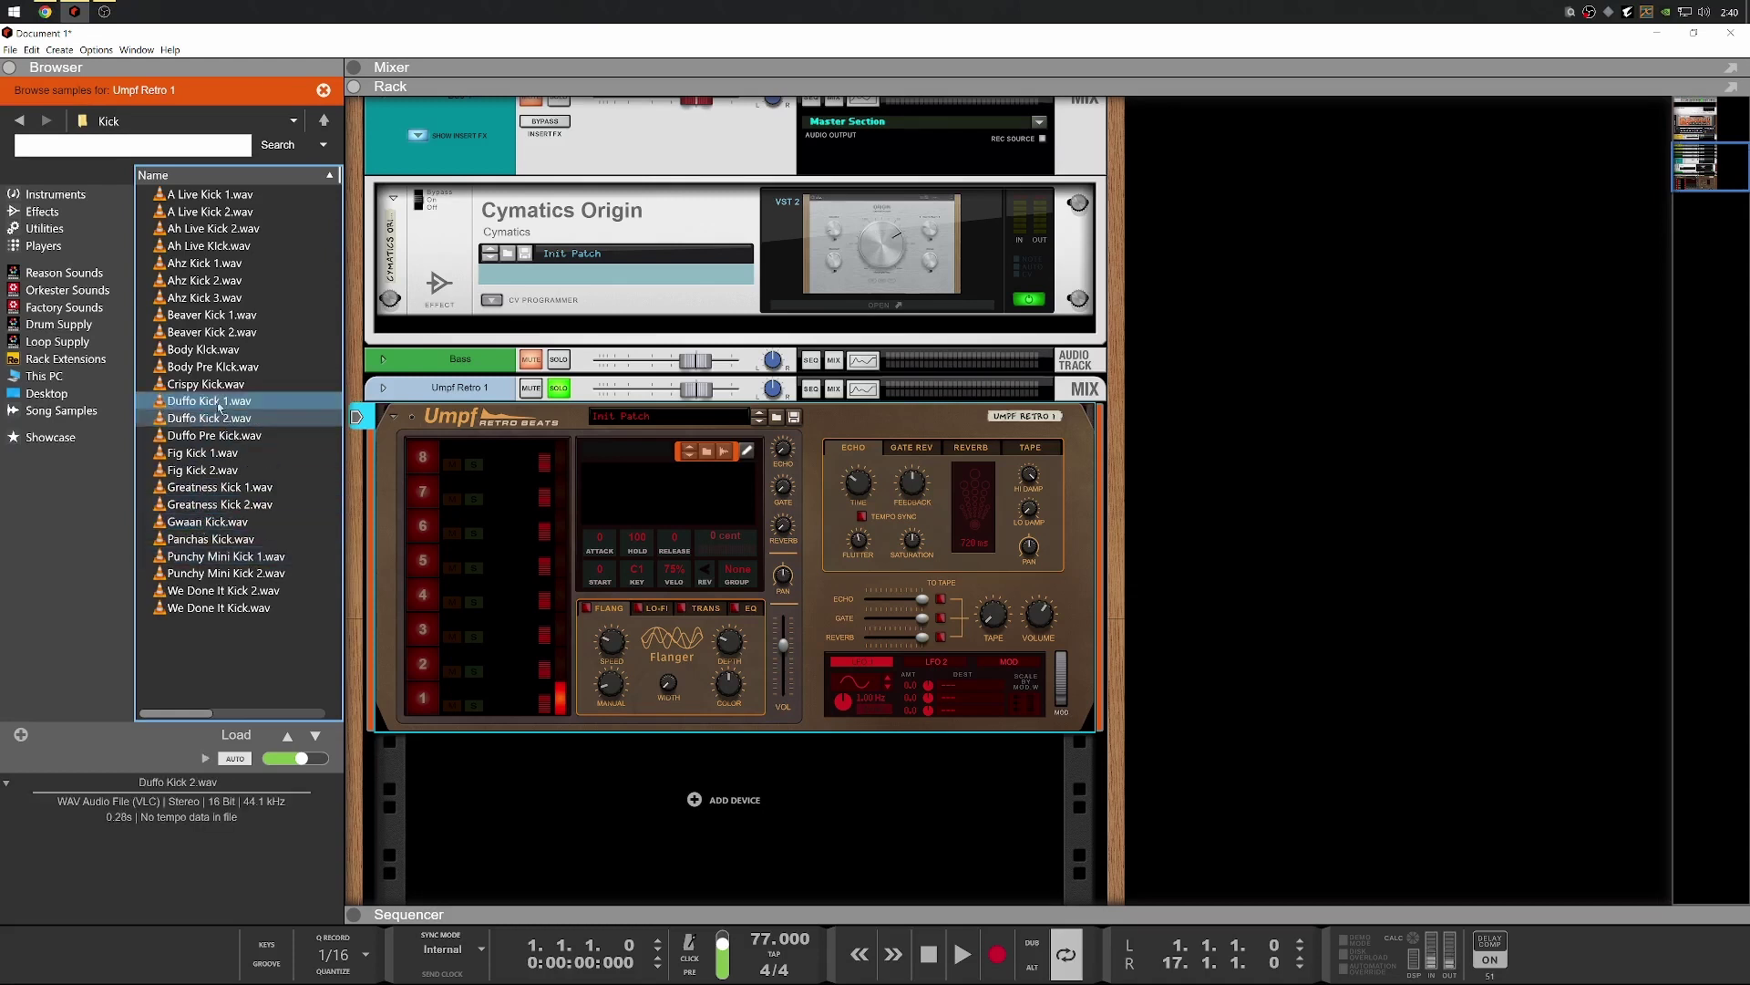
left_click(219, 401)
left_click(225, 438)
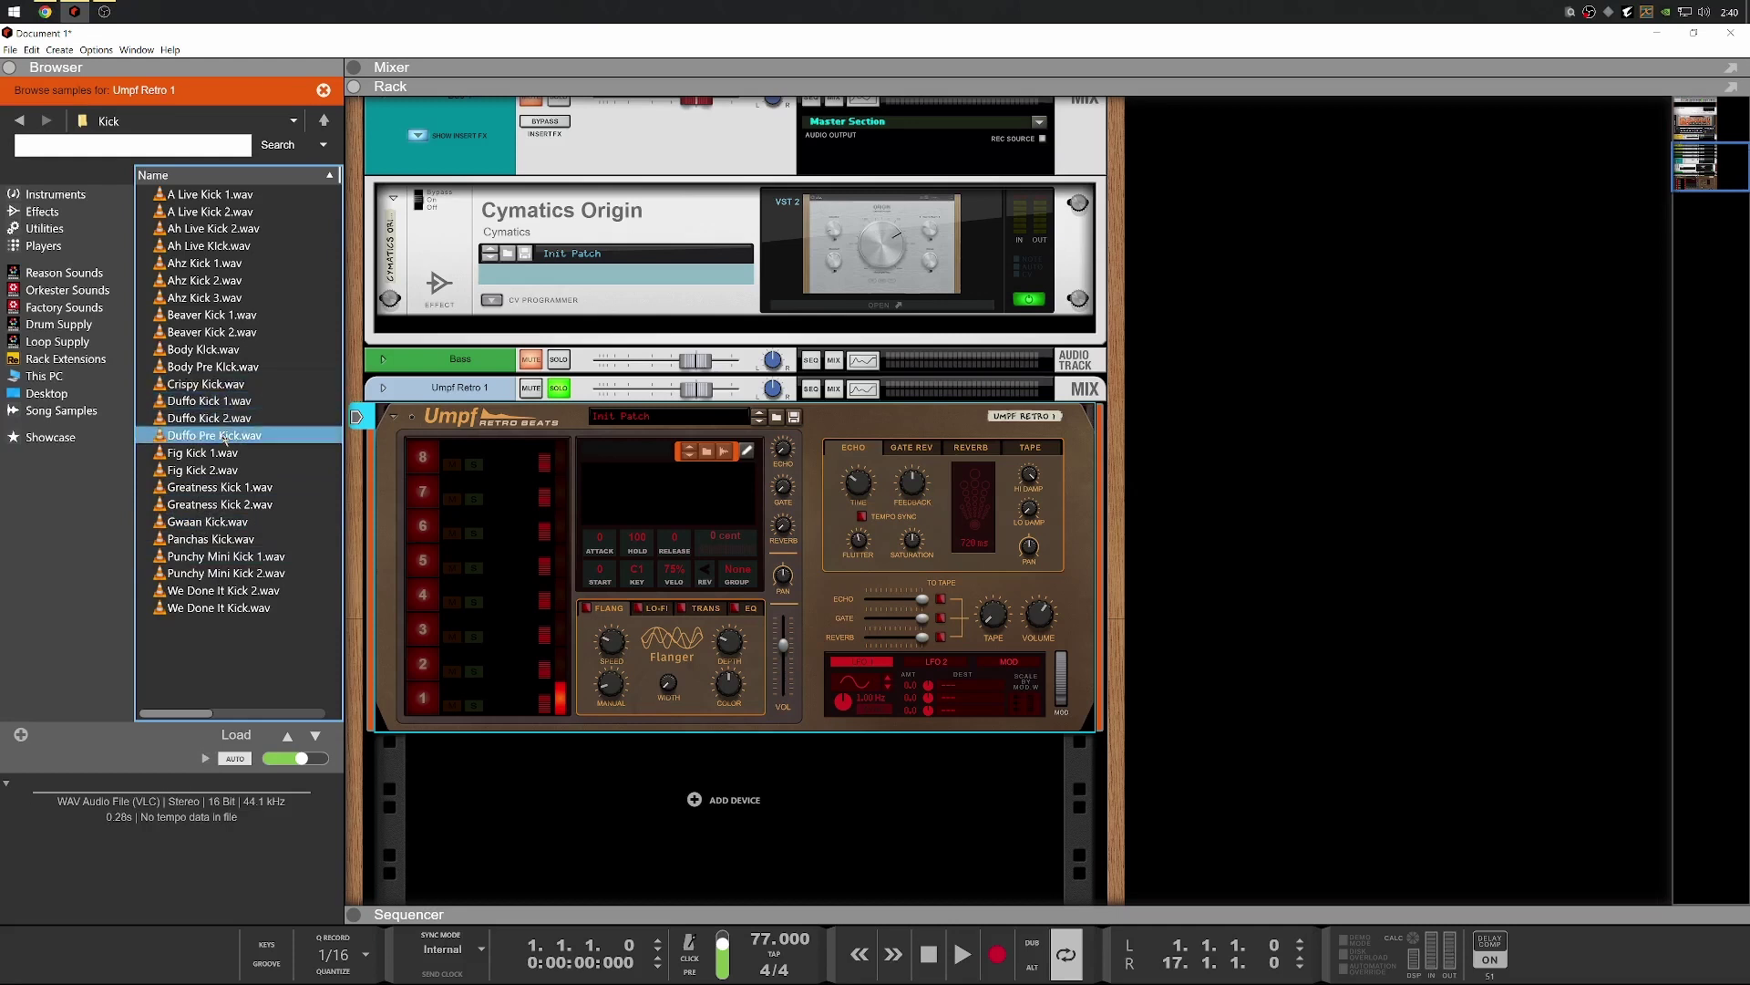
left_click(220, 421)
left_click(212, 349)
left_click(209, 333)
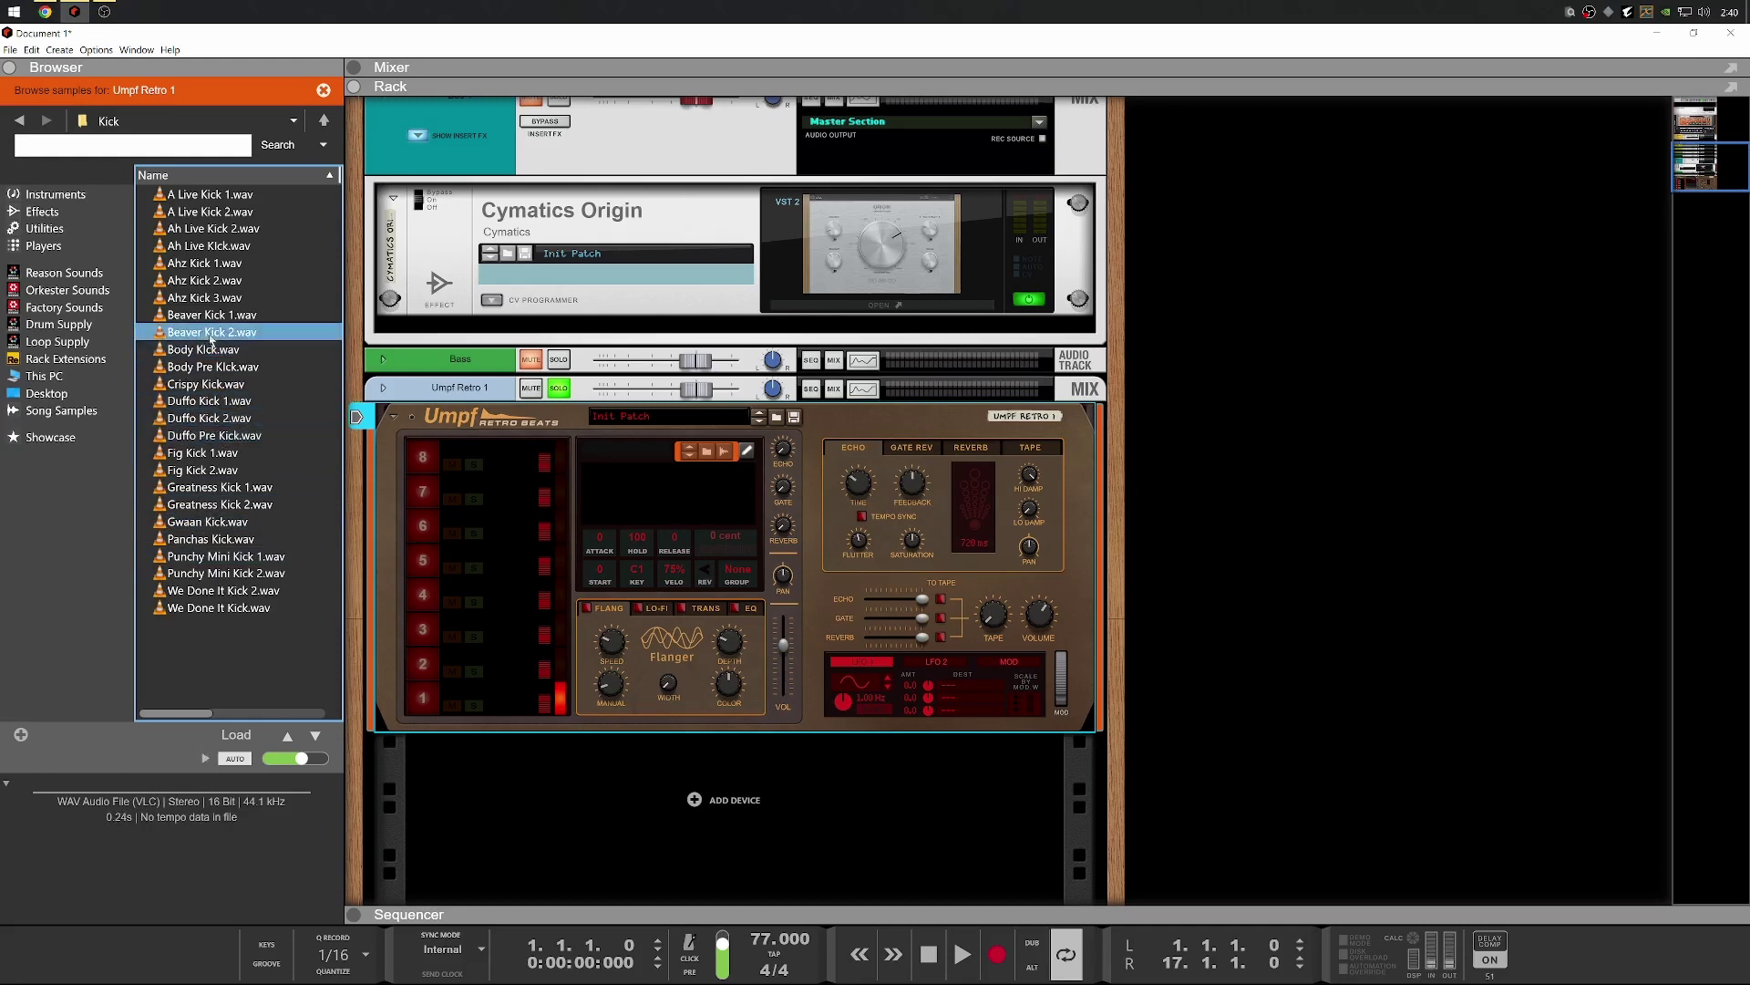
left_click(209, 350)
left_click(209, 367)
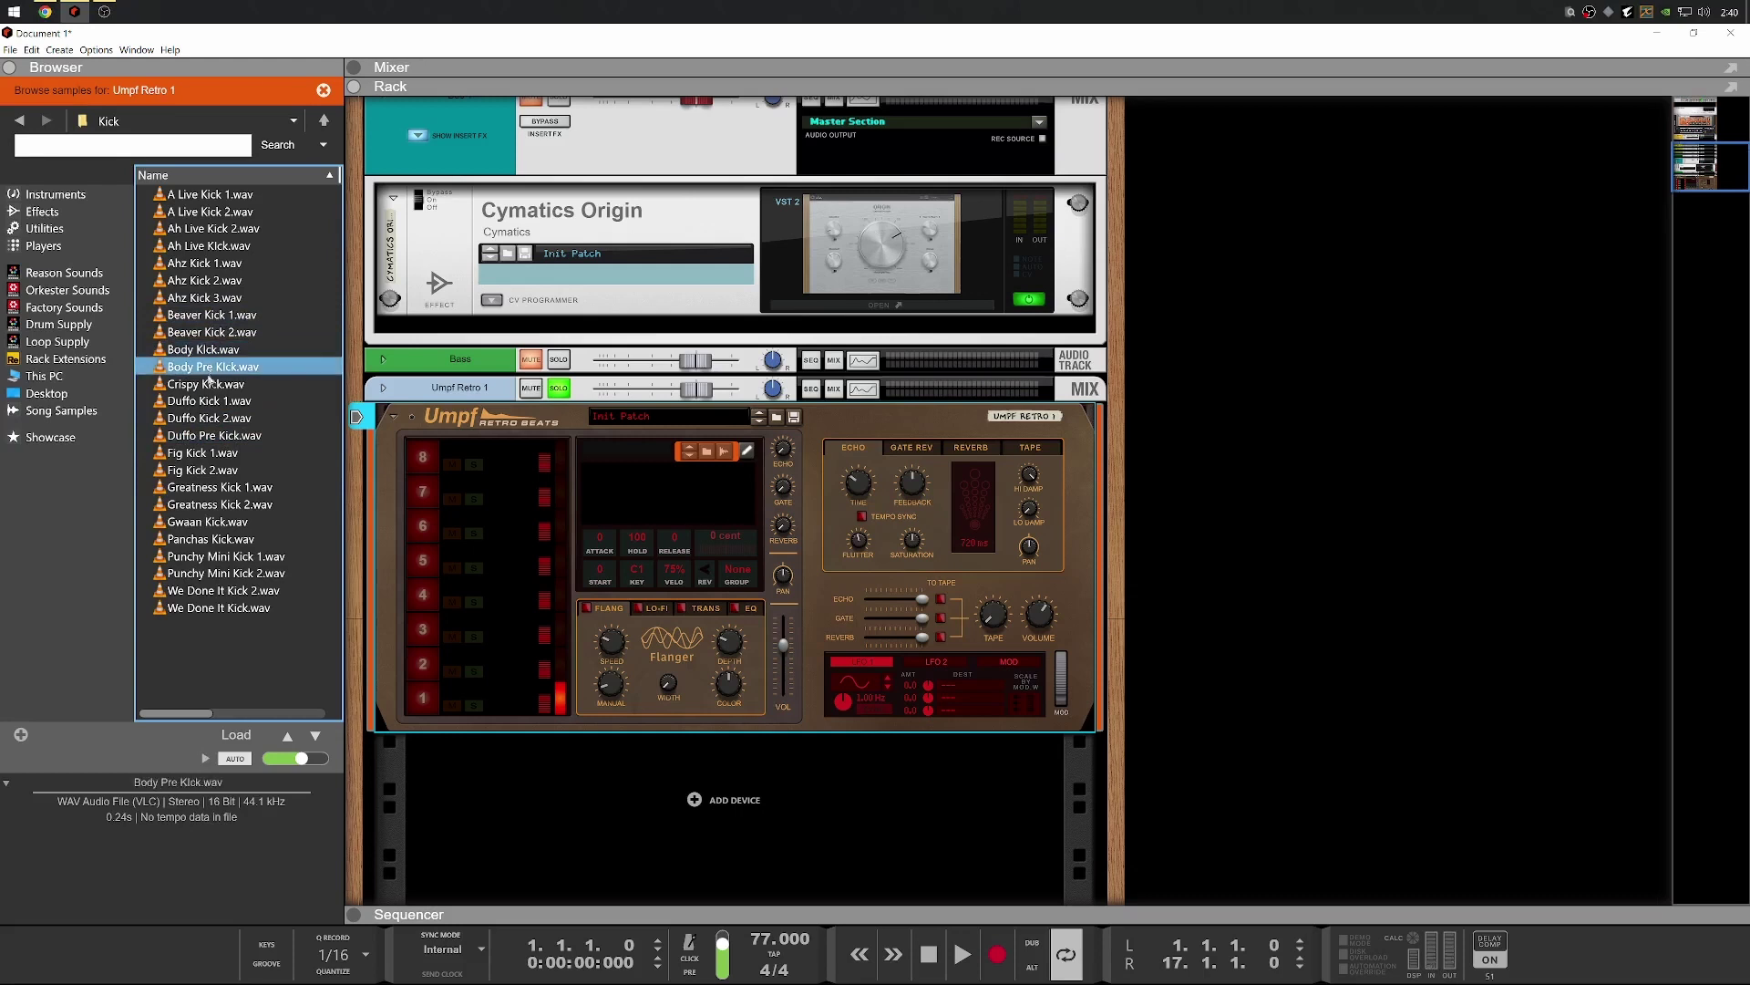
Audition the kick samples in list order from Duffo Kick 1 and the Fig kicks down to We Done It Kick
left_click(193, 401)
left_click(191, 453)
left_click(191, 470)
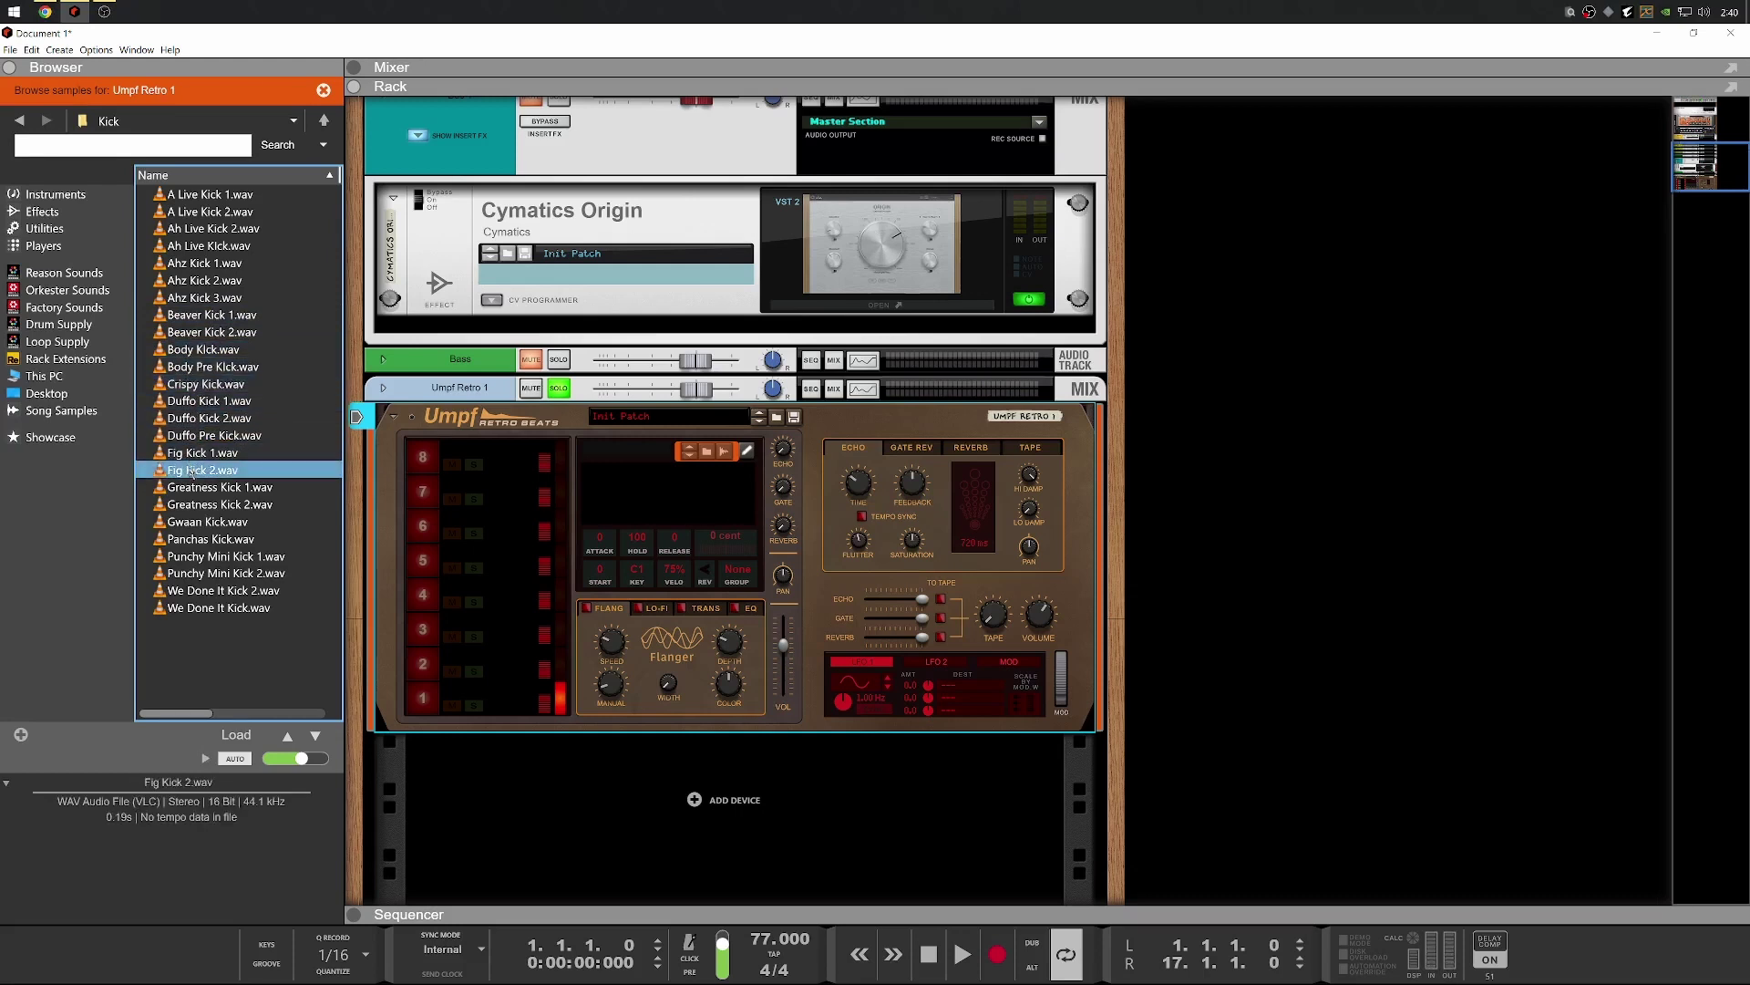
left_click(190, 488)
left_click(189, 505)
left_click(188, 522)
left_click(186, 540)
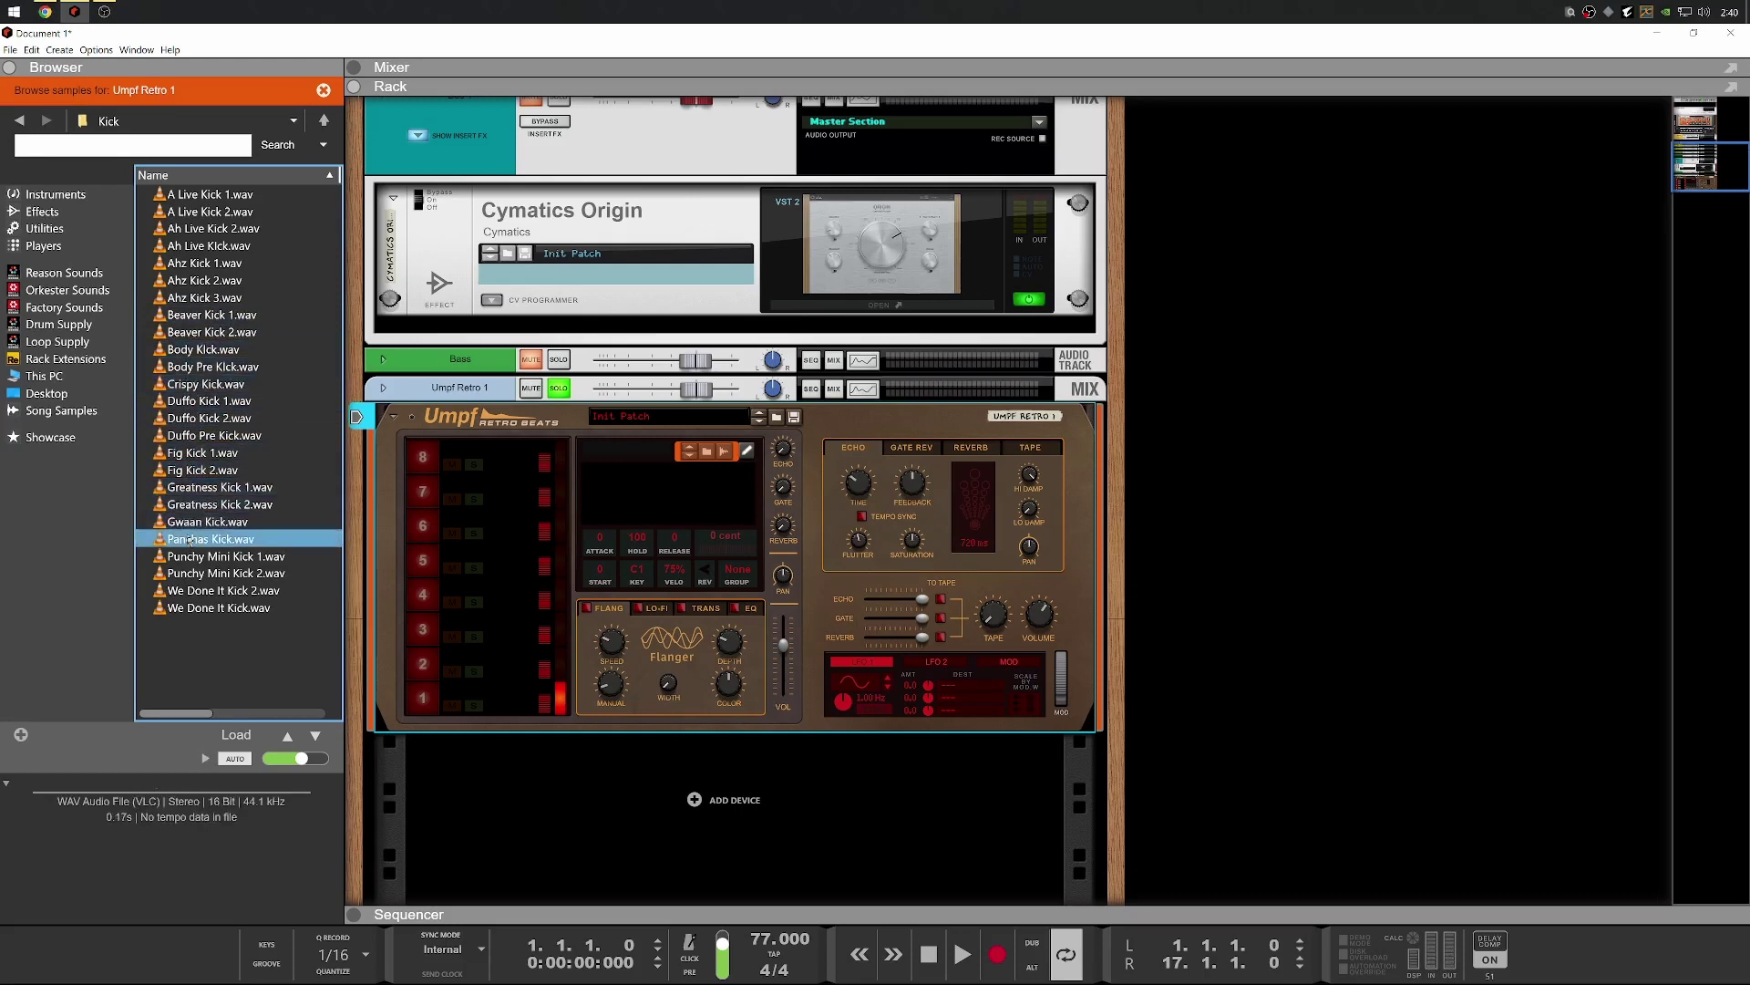
left_click(186, 556)
left_click(190, 572)
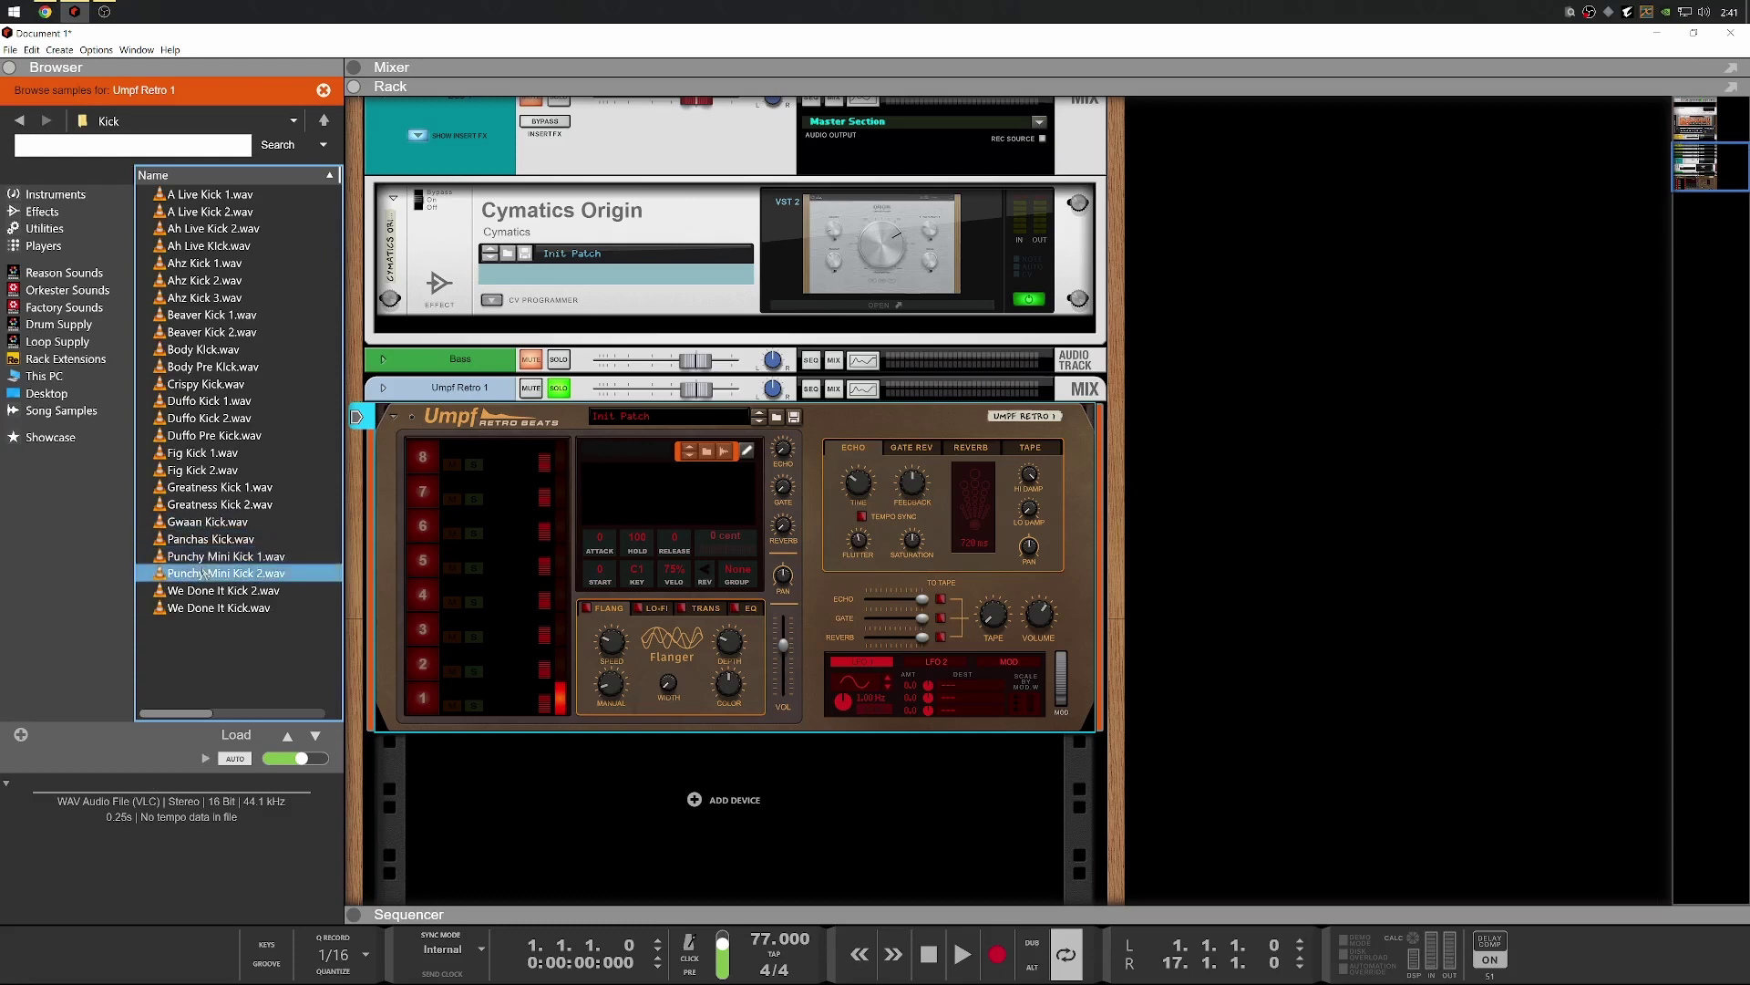
left_click(194, 591)
left_click(195, 607)
Audition the kicks again in reverse order, from Punchy Mini Kick 2 back up to Fig Kick 1
left_click(193, 573)
left_click(192, 556)
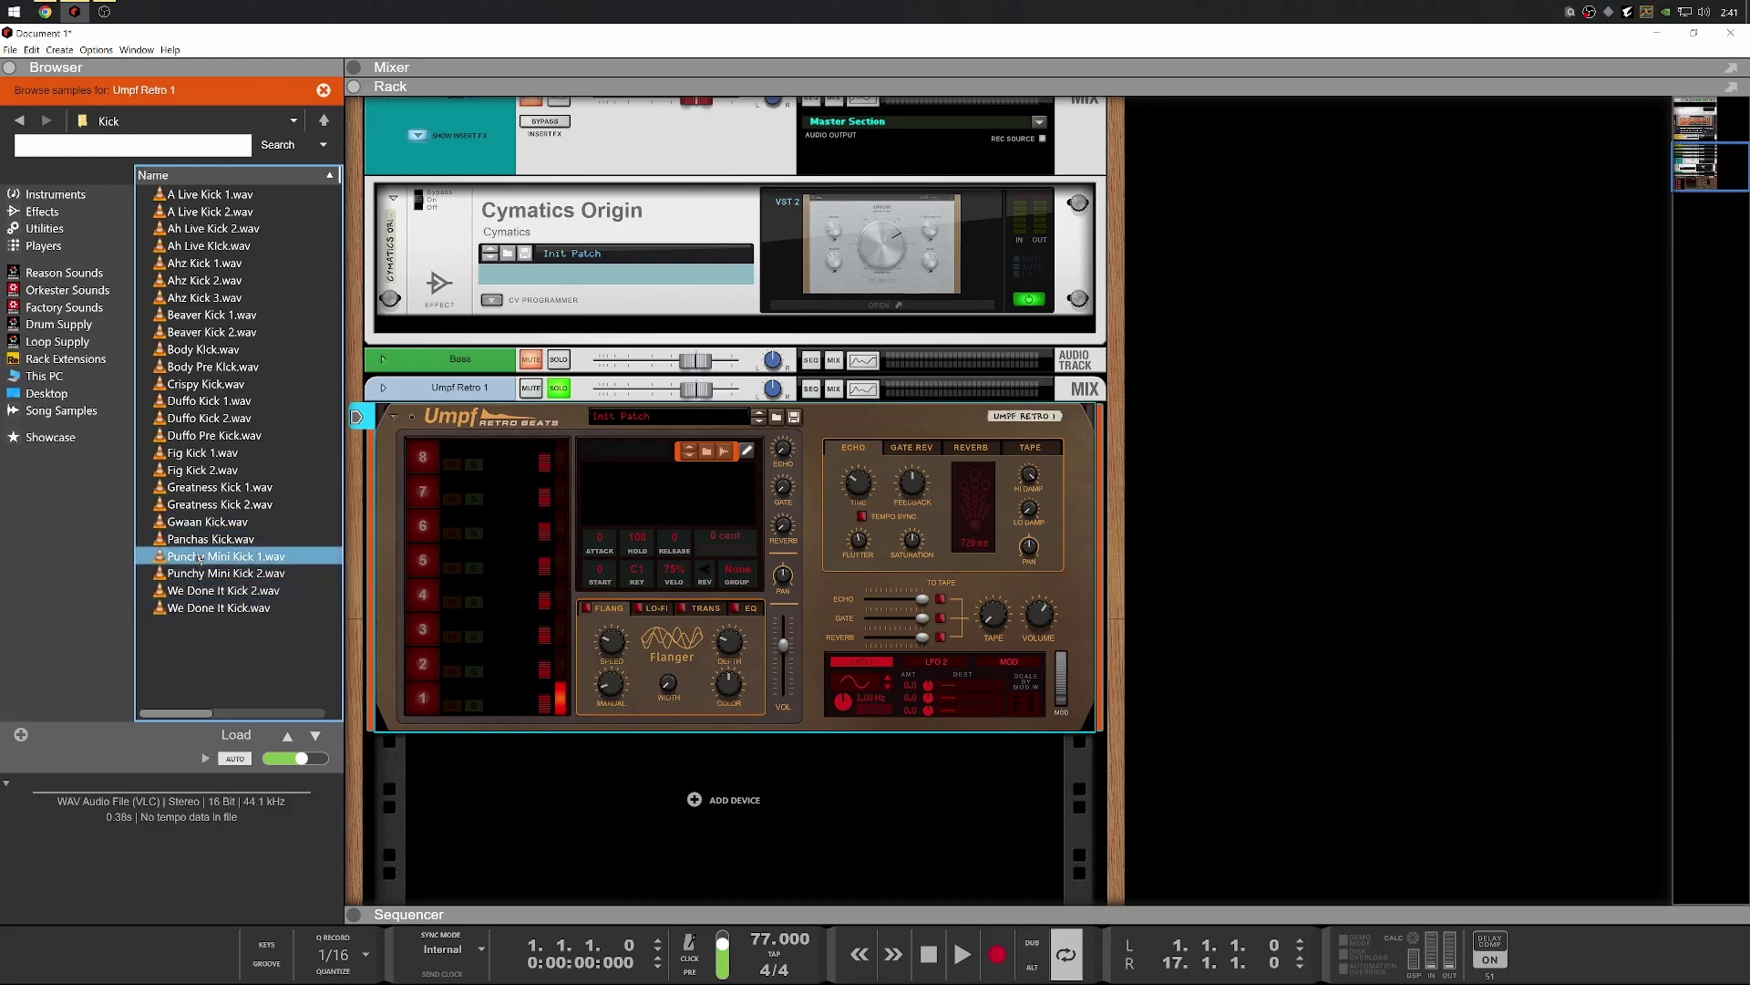
left_click(192, 522)
left_click(195, 505)
left_click(199, 487)
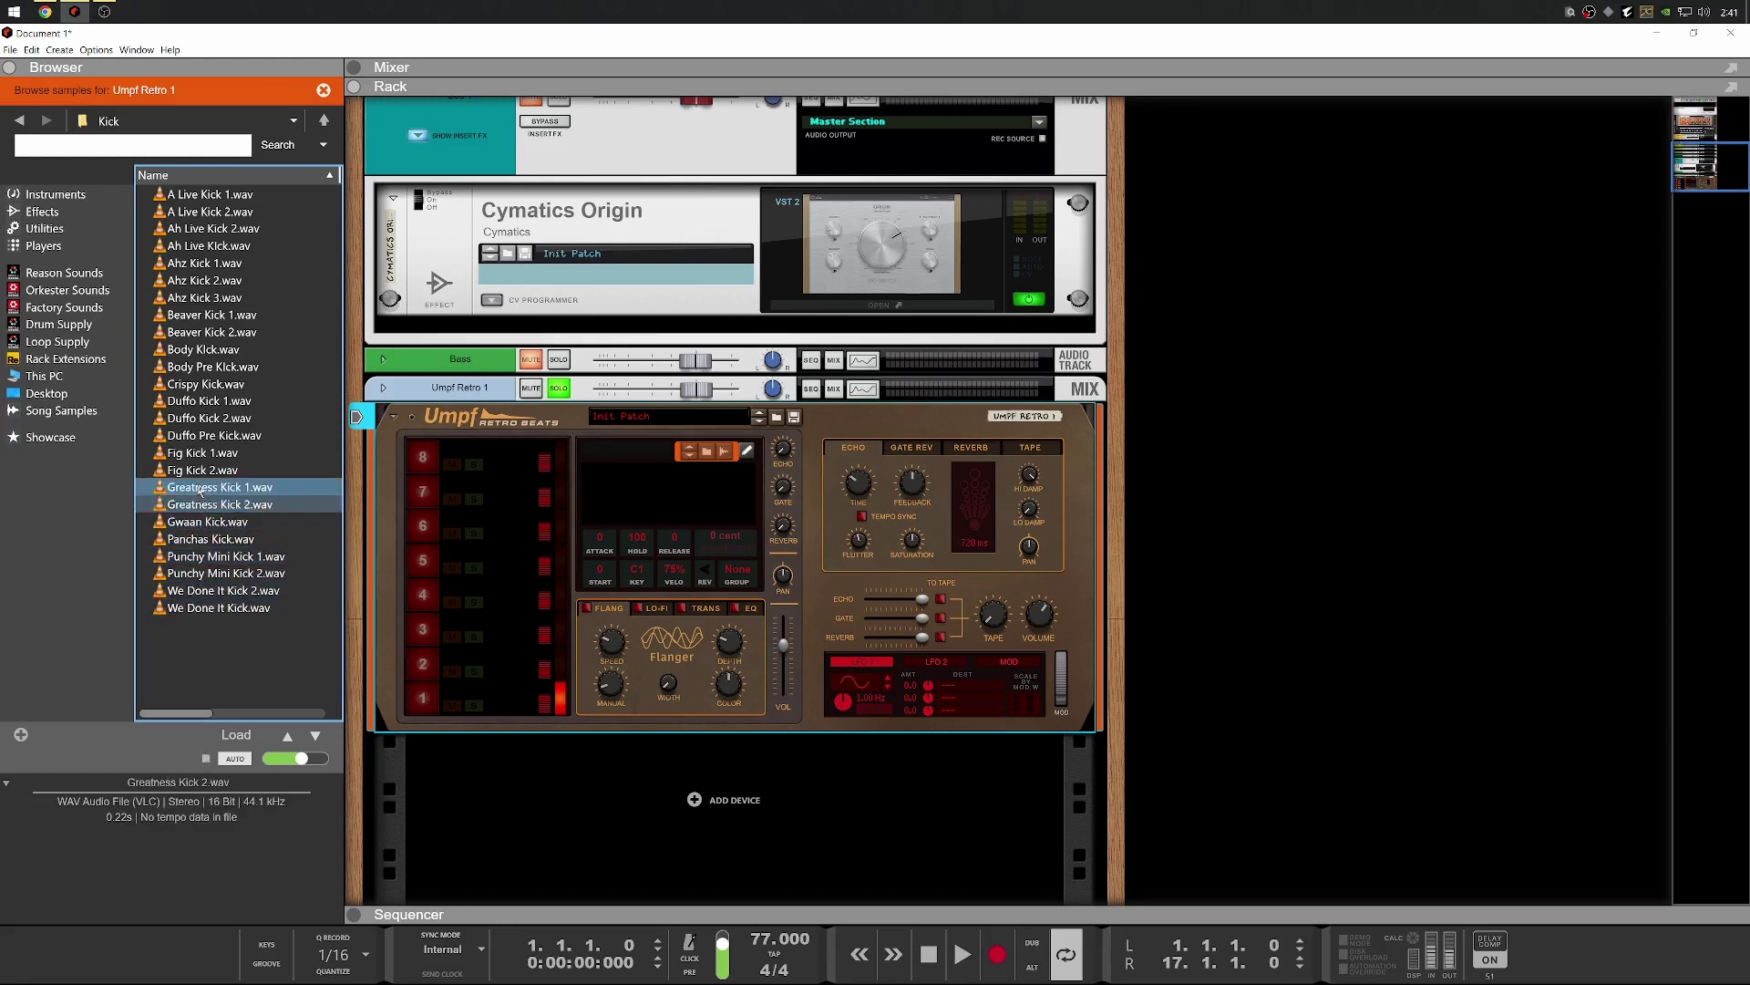
left_click(201, 470)
left_click(203, 453)
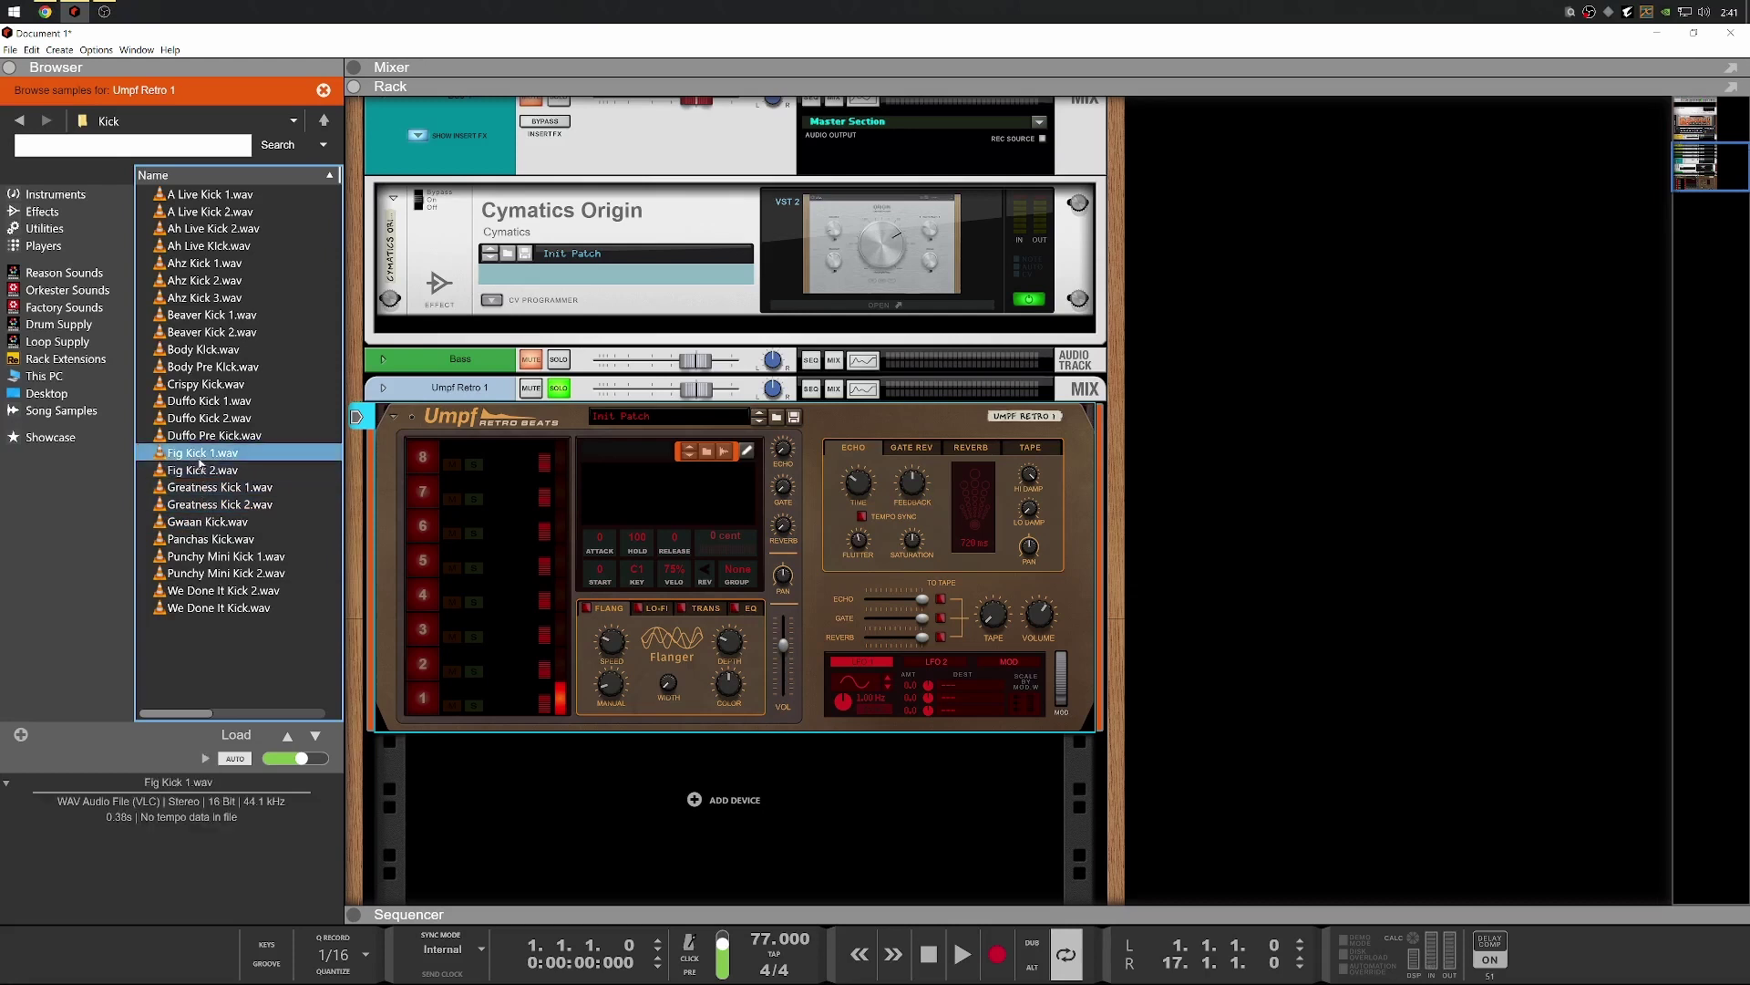
Audition the Ahz Kick 1 to 3 and Beaver Kick 1 and 2 samples
left_click(202, 280)
left_click(202, 262)
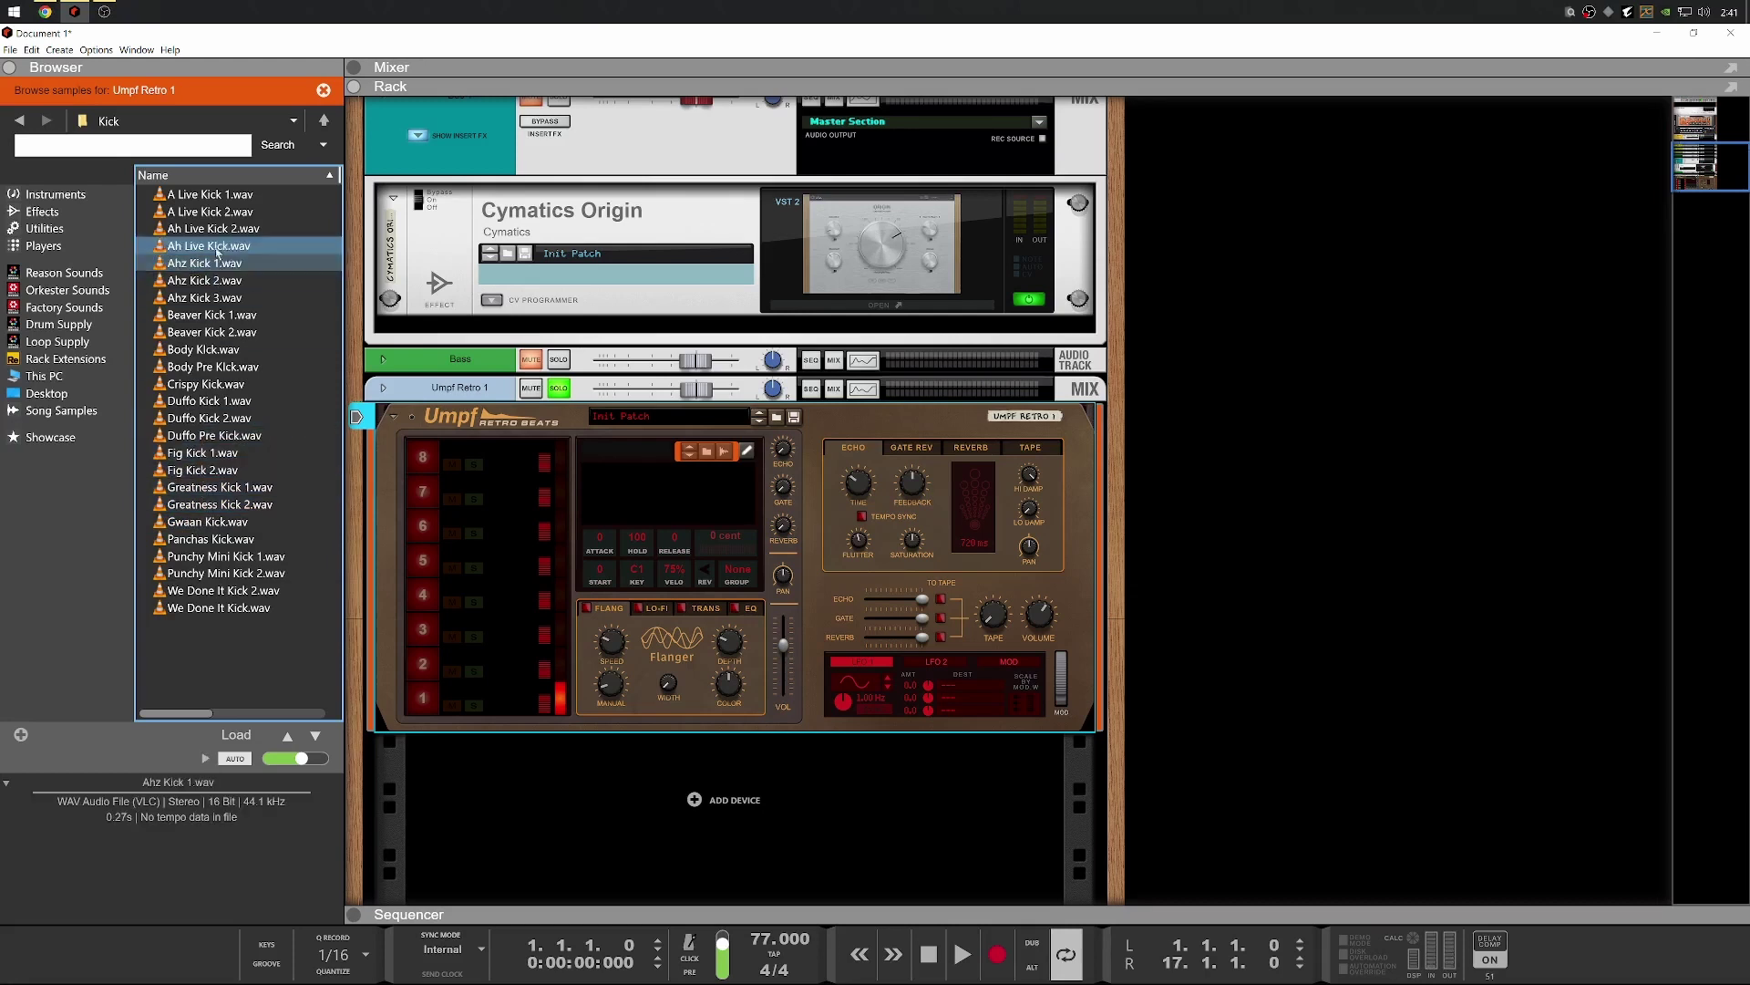
left_click(218, 299)
left_click(212, 316)
left_click(206, 333)
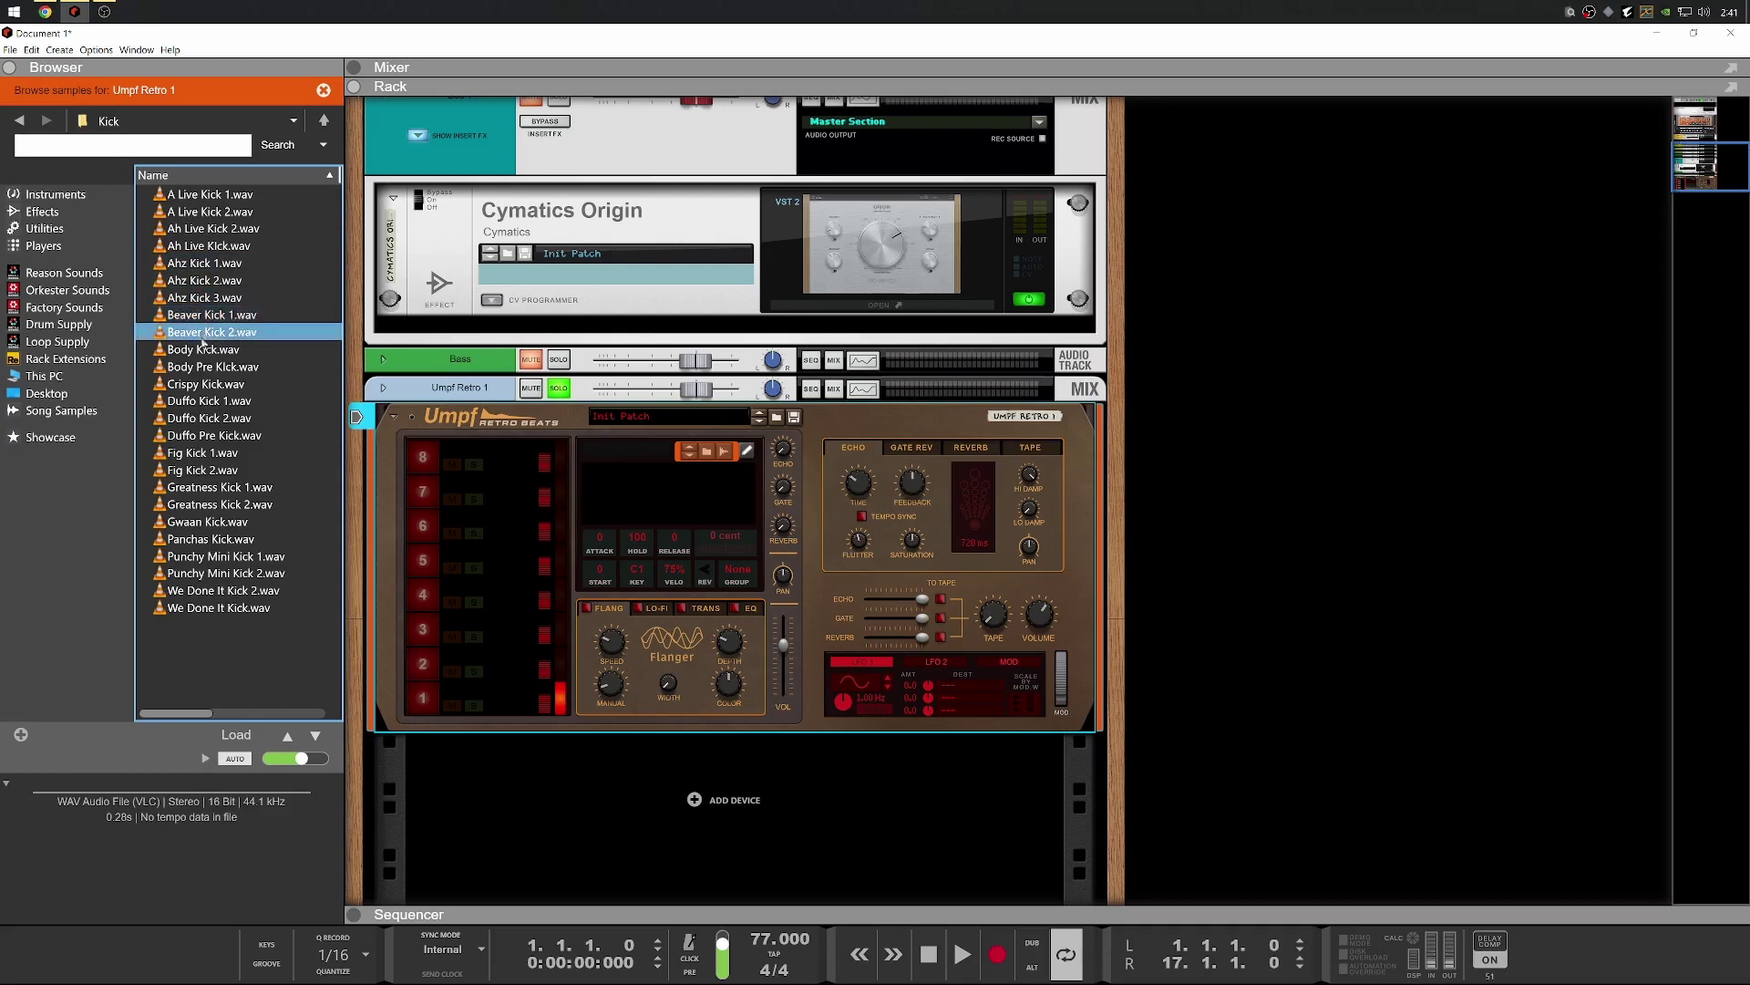
Compare Body Kick and Body Pre Kick with each other and with the neighbouring Crispy and Duffo kicks
left_click(203, 351)
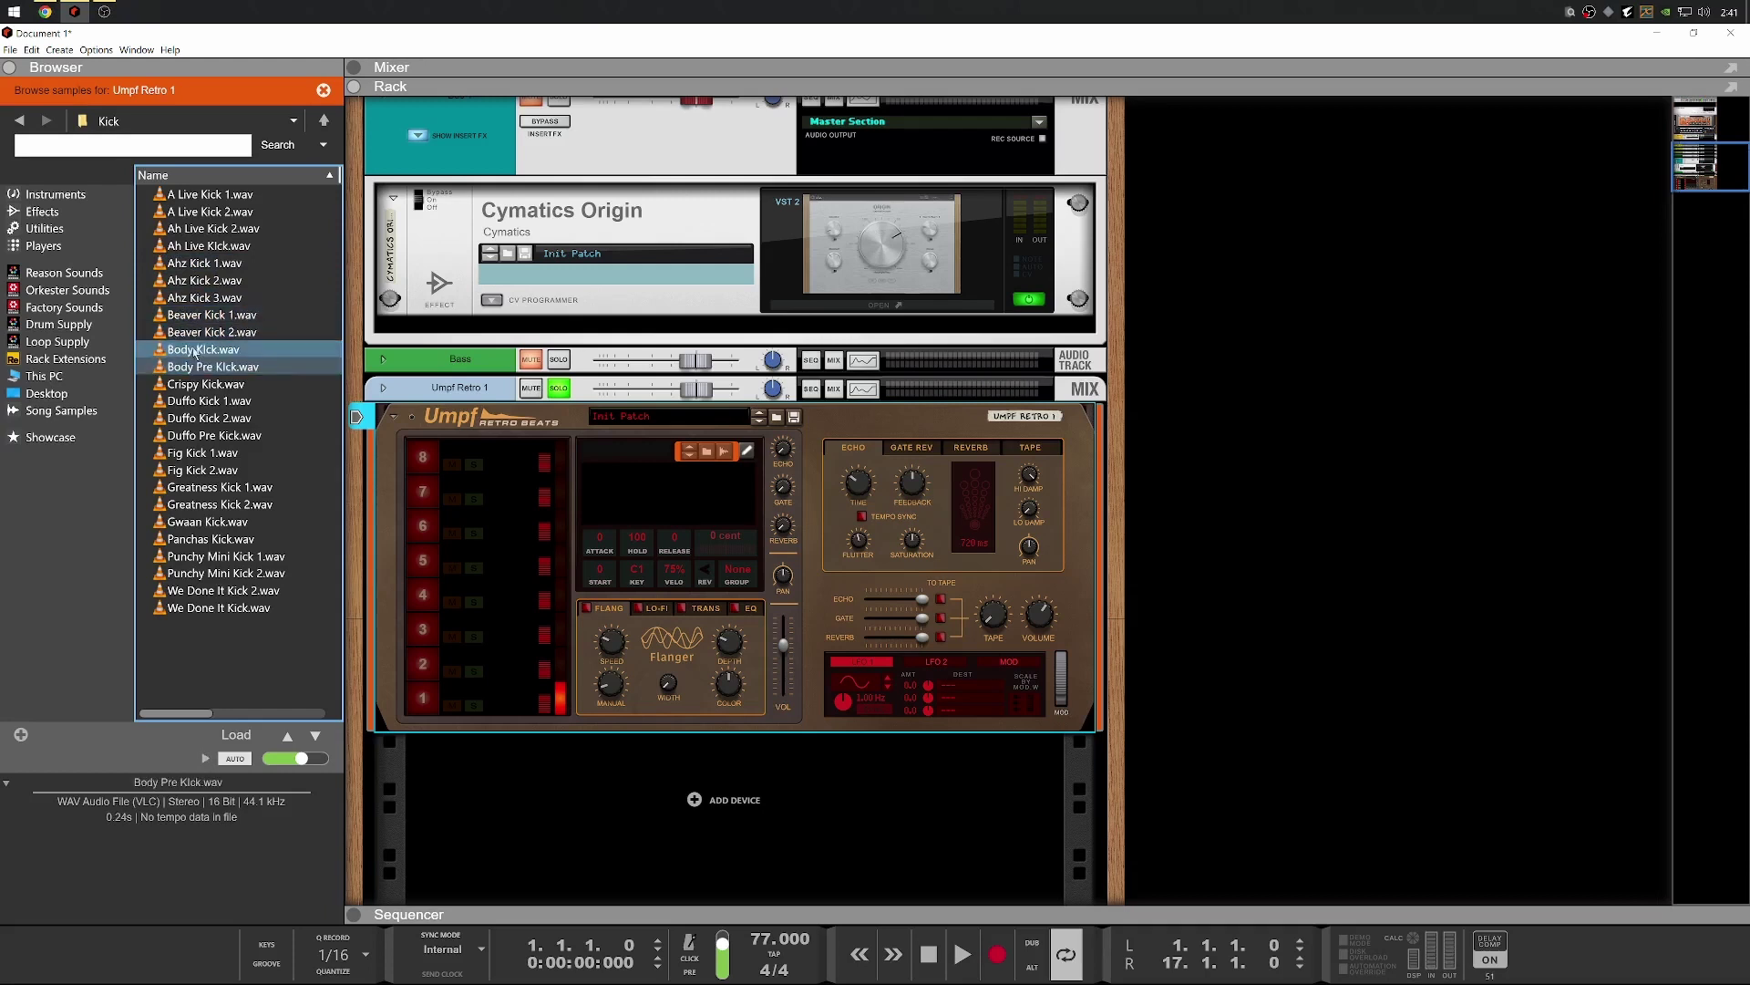
left_click(204, 366)
key("Down")
key("Down")
key("Down")
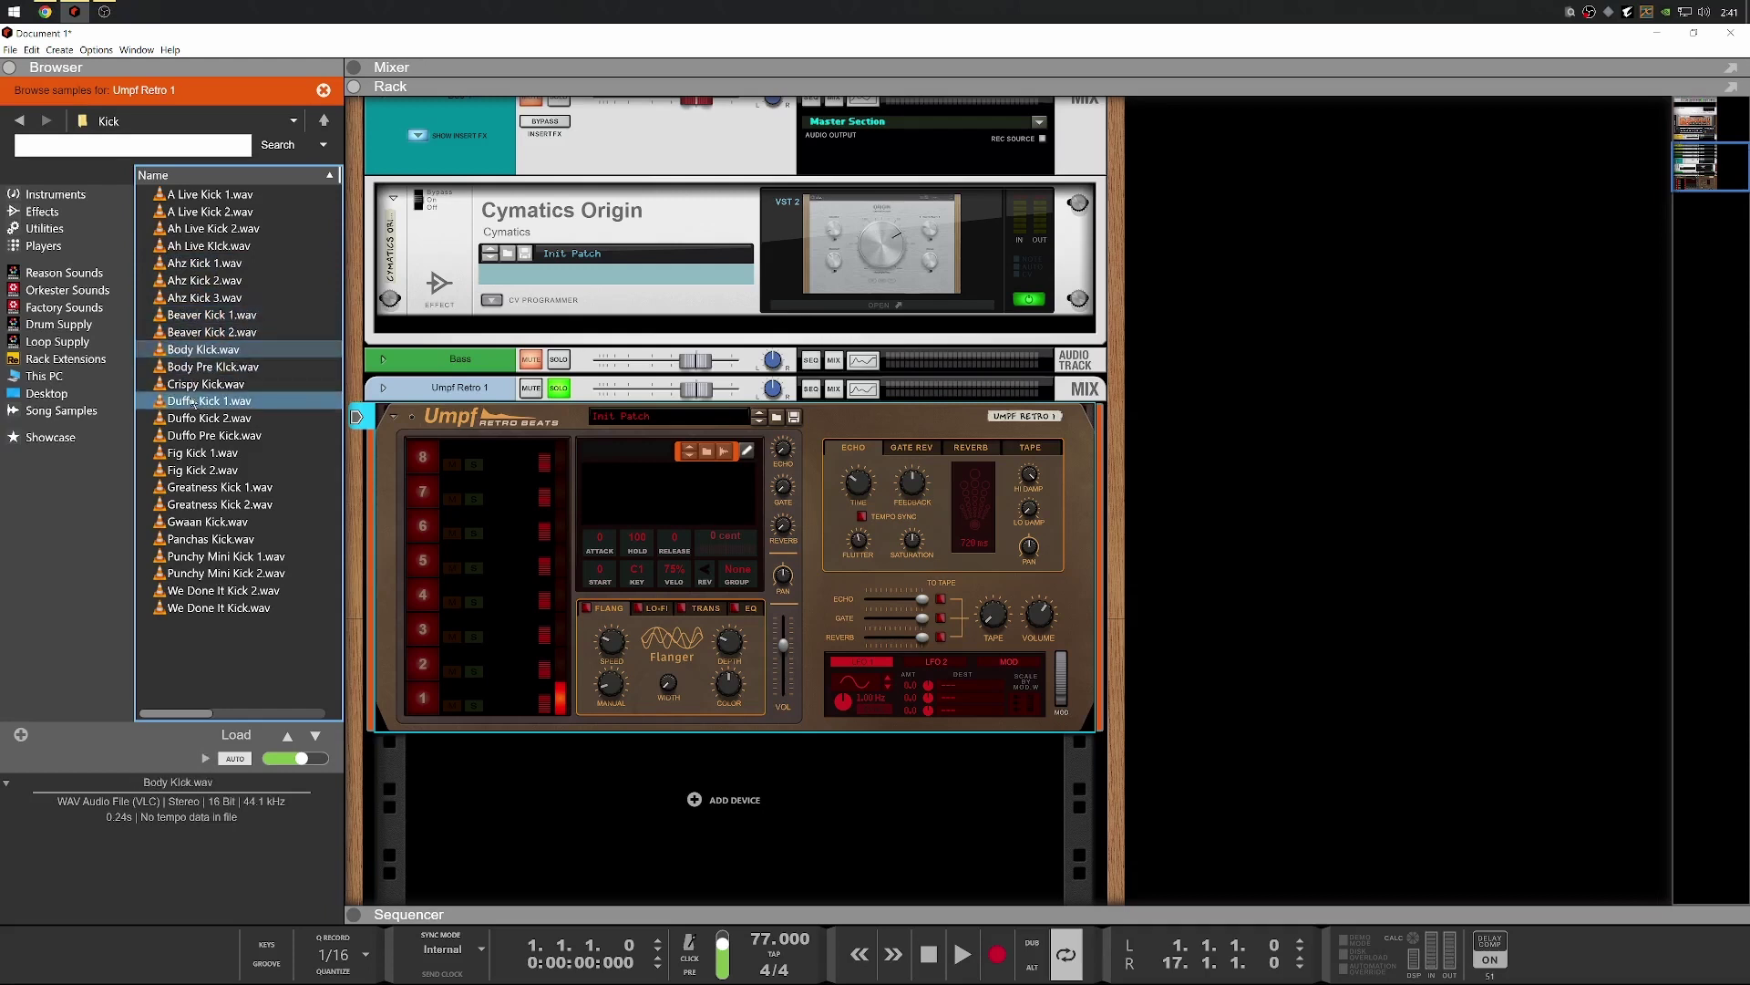
left_click(189, 371)
left_click(185, 353)
left_click(192, 367)
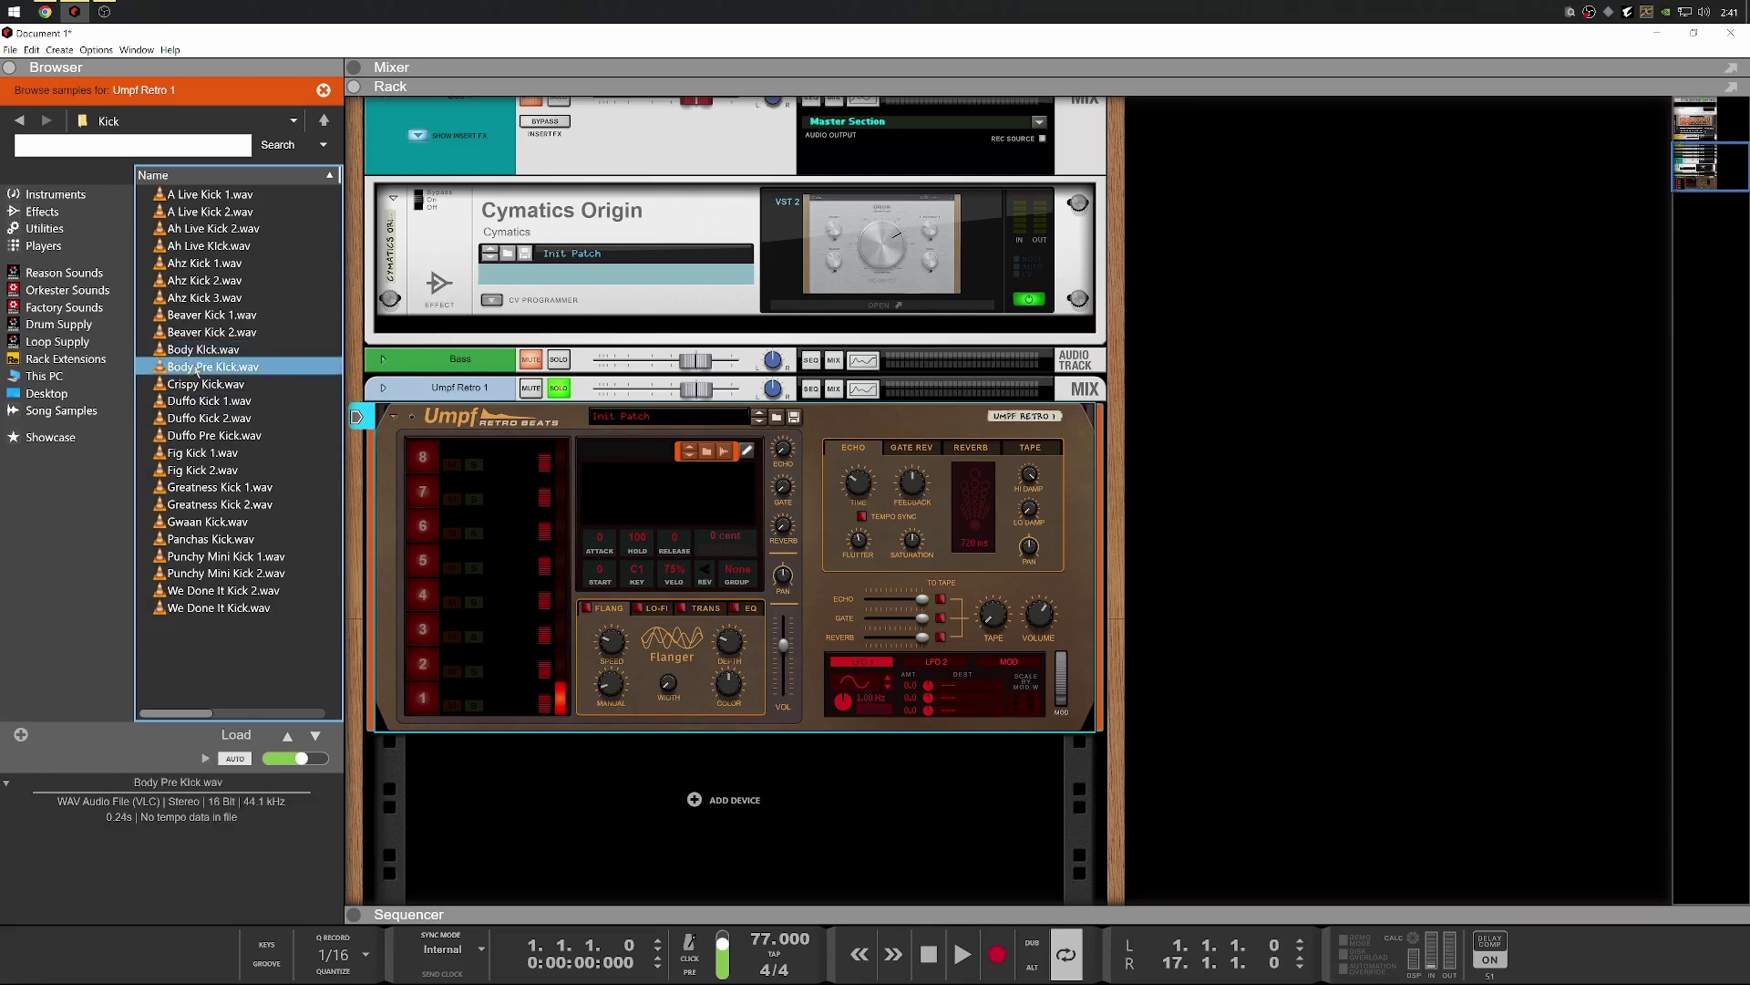
left_click(200, 354)
Load Body Kick onto pad 1 and Body Pre Kick onto pad 2 of Umpf Retro 1, and test both pads
left_click_drag(209, 350, 426, 704)
left_click(427, 704)
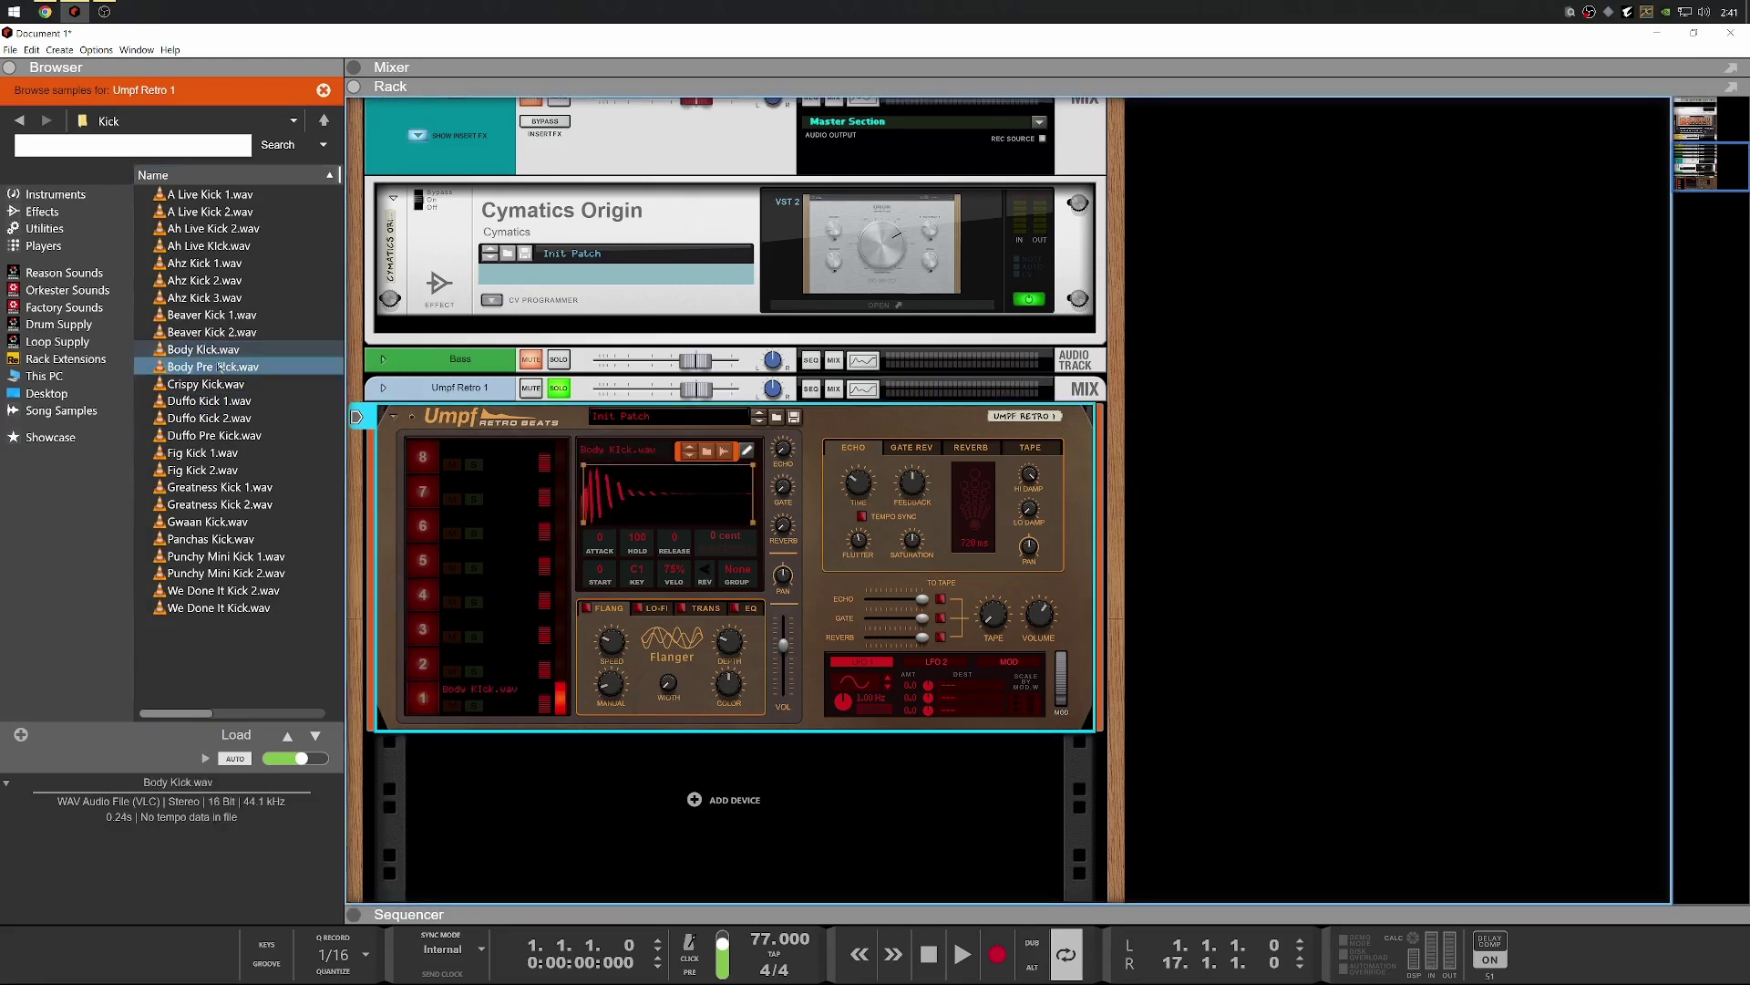
left_click_drag(219, 368, 426, 684)
left_click(427, 696)
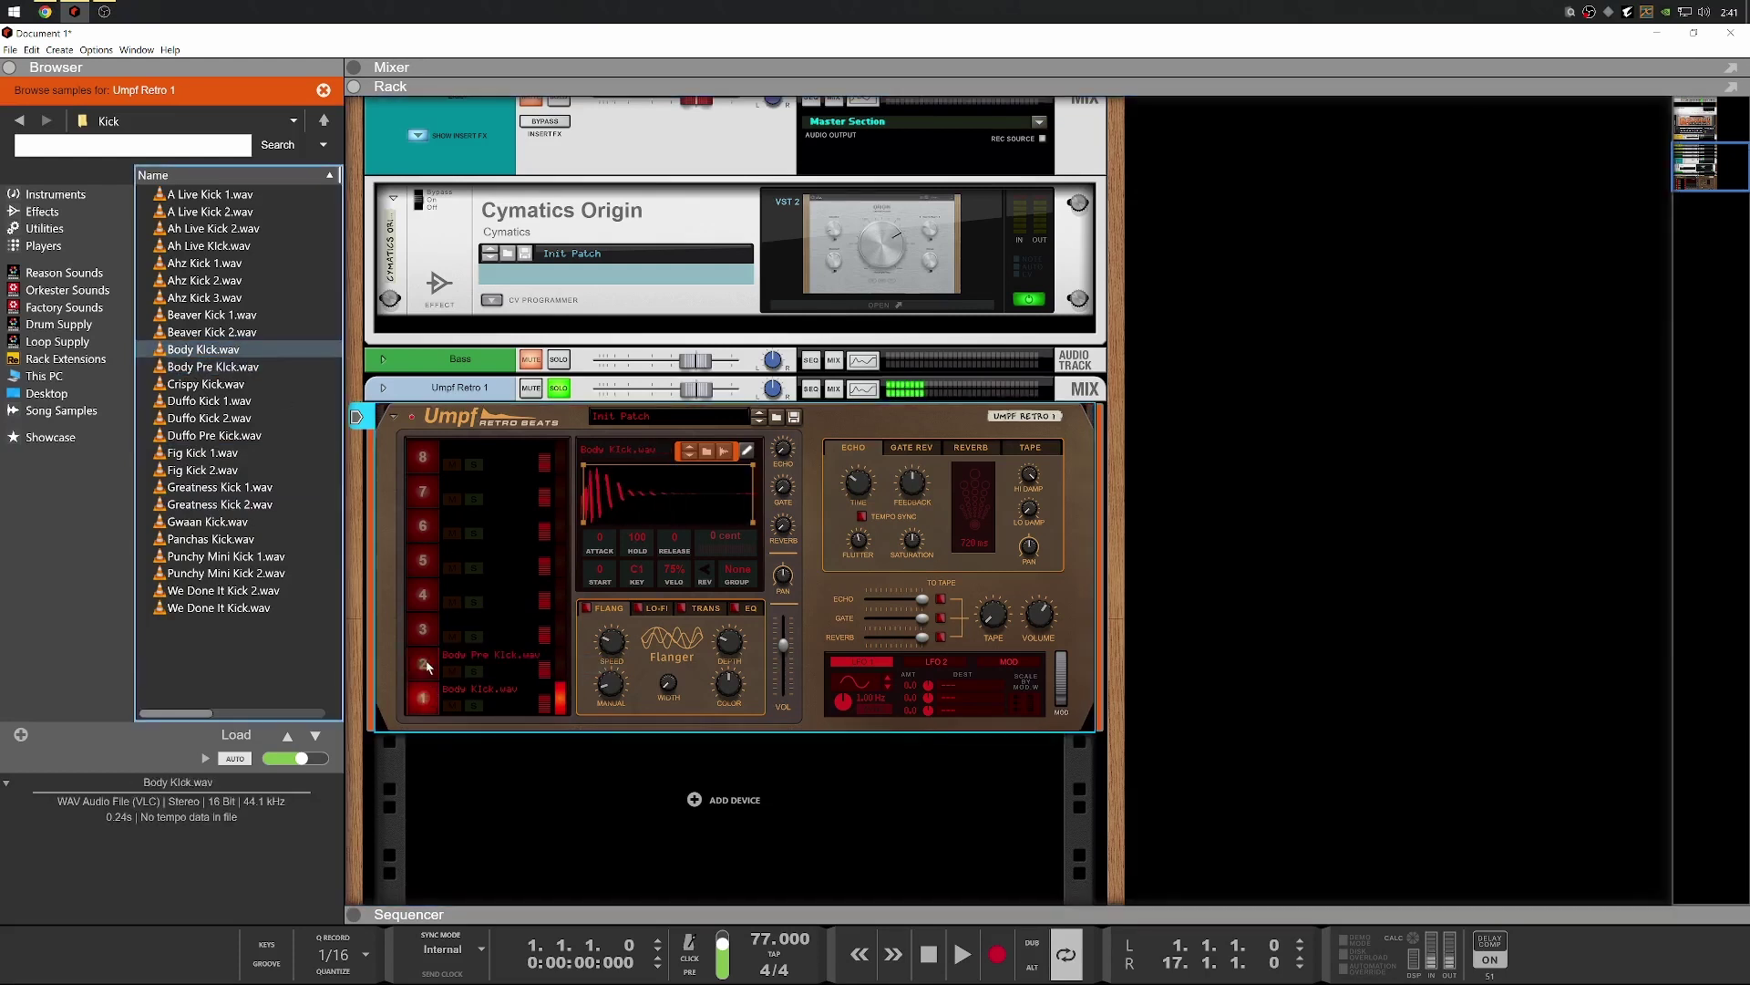
left_click(426, 668)
left_click(431, 696)
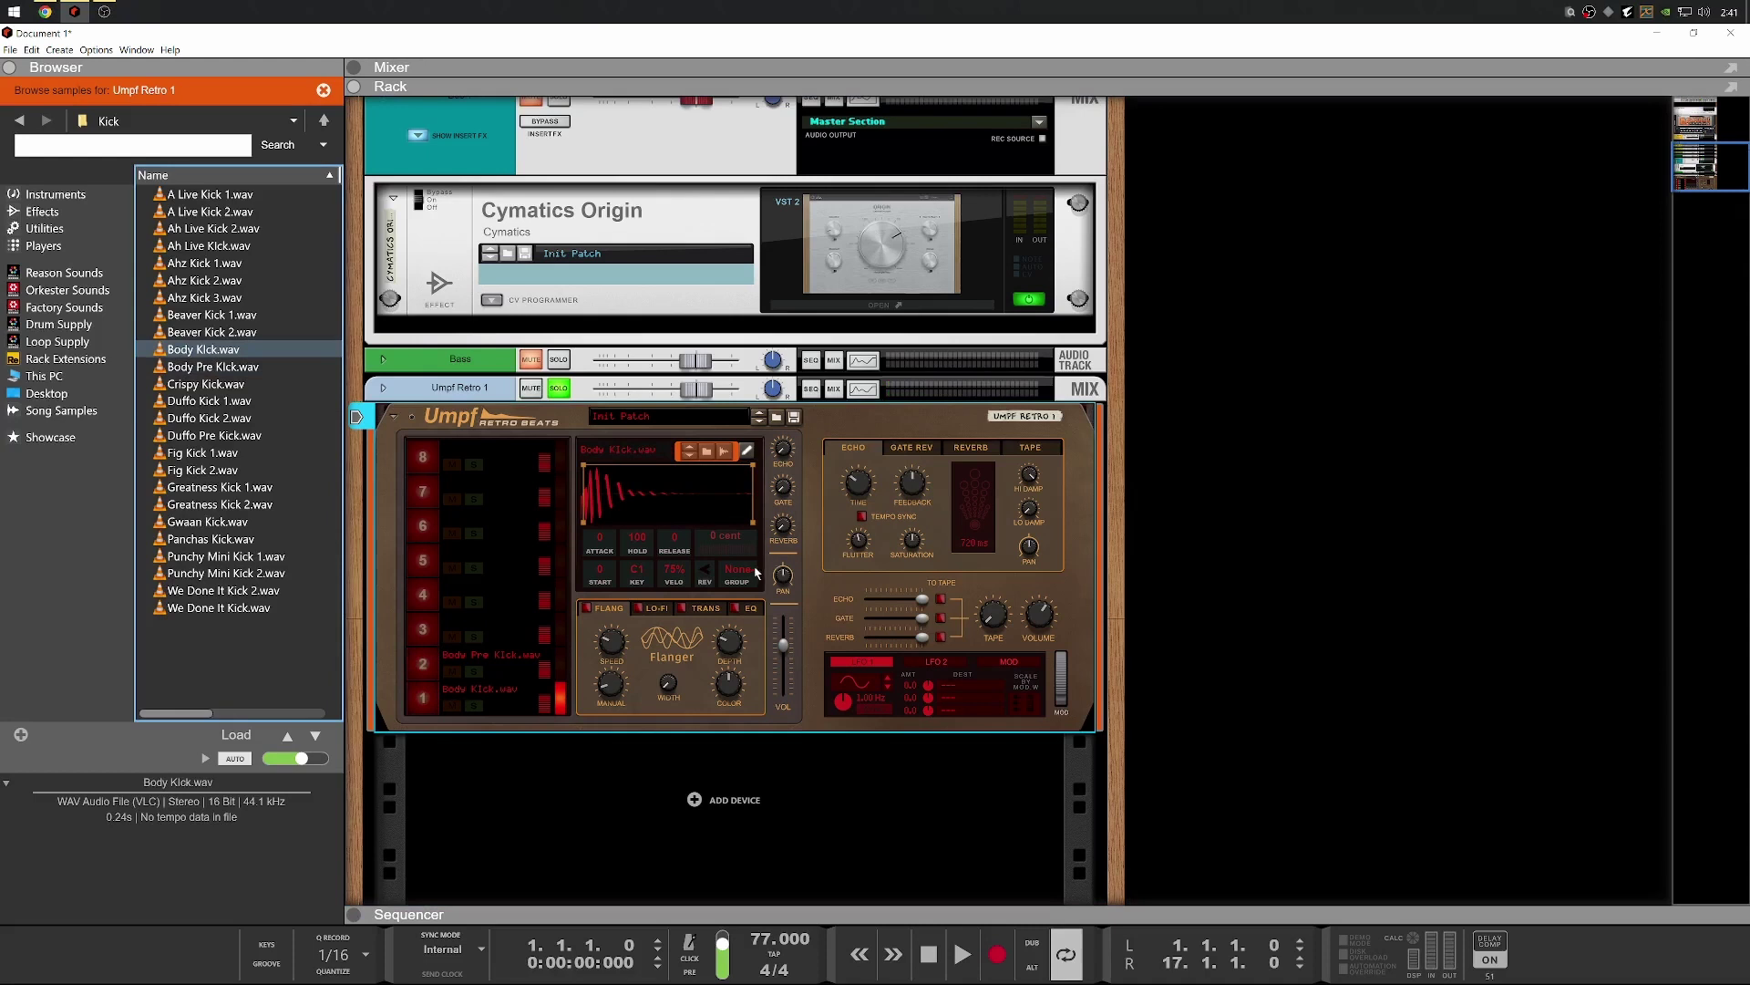
Show the EQ insert effect for the Body Kick pad and play pads 1 and 2 for comparison
left_click(751, 610)
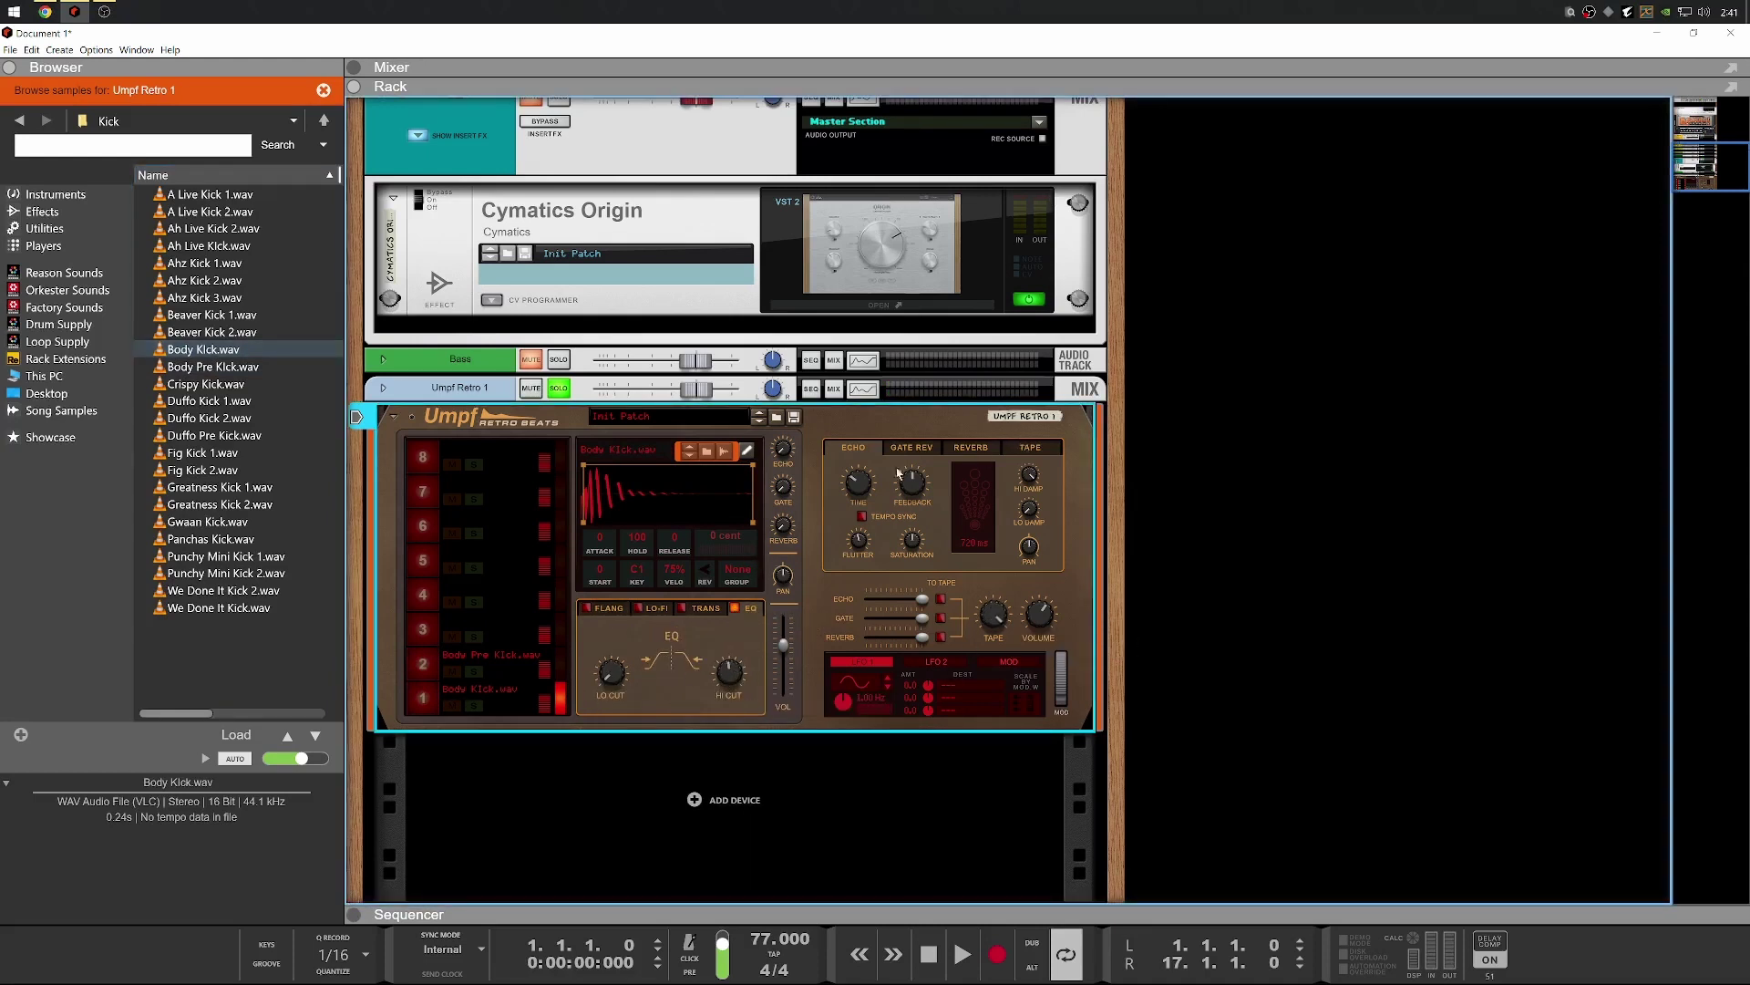
left_click(422, 695)
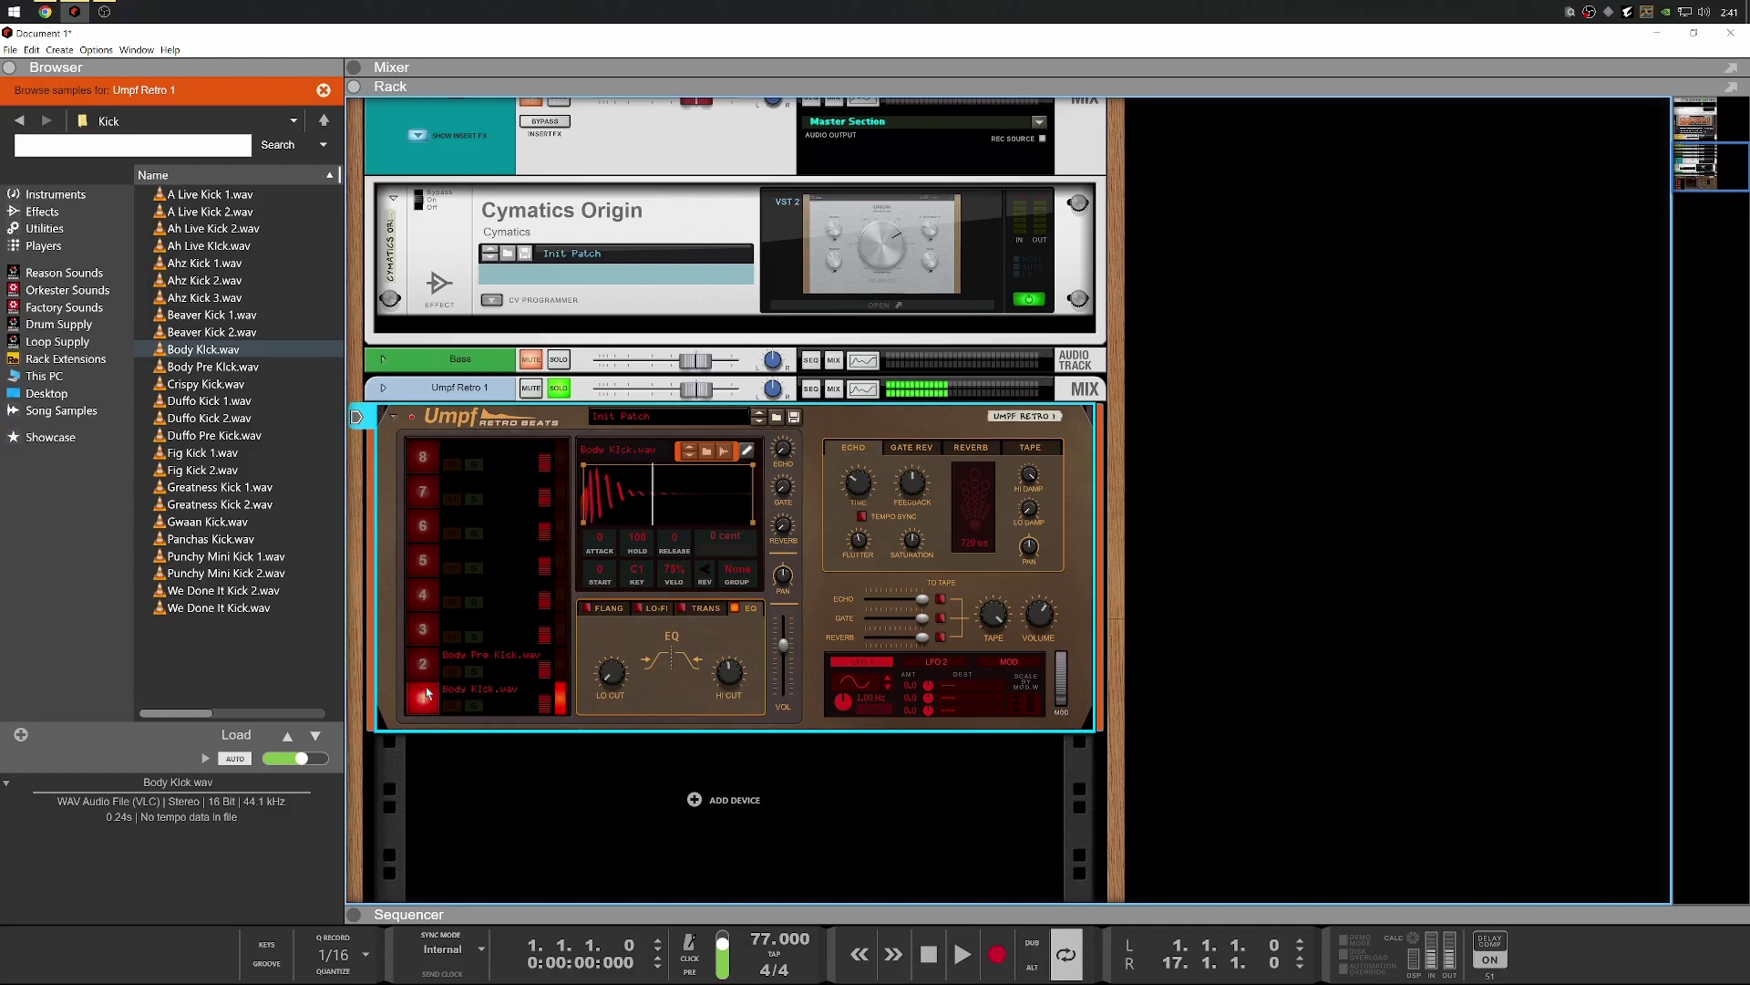
left_click(425, 666)
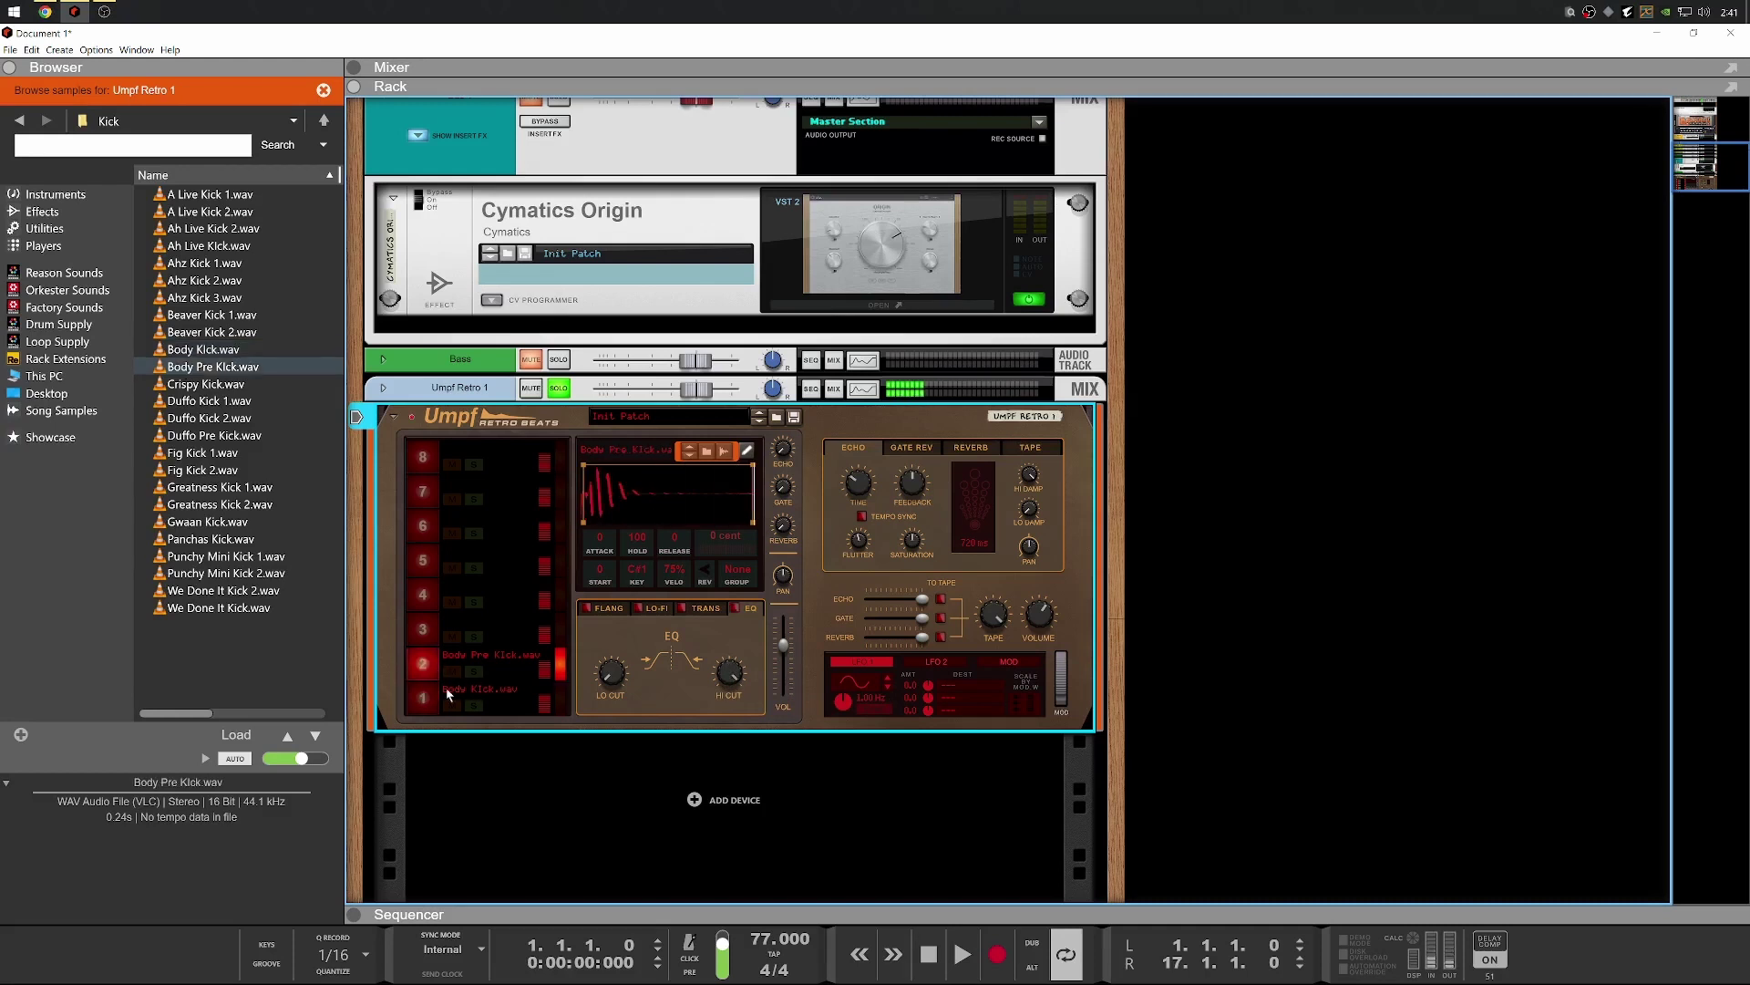
Turn on the EQ insert for the Body Pre Kick pad and replay pads 1 and 2 for comparison
left_click(425, 696)
left_click(422, 665)
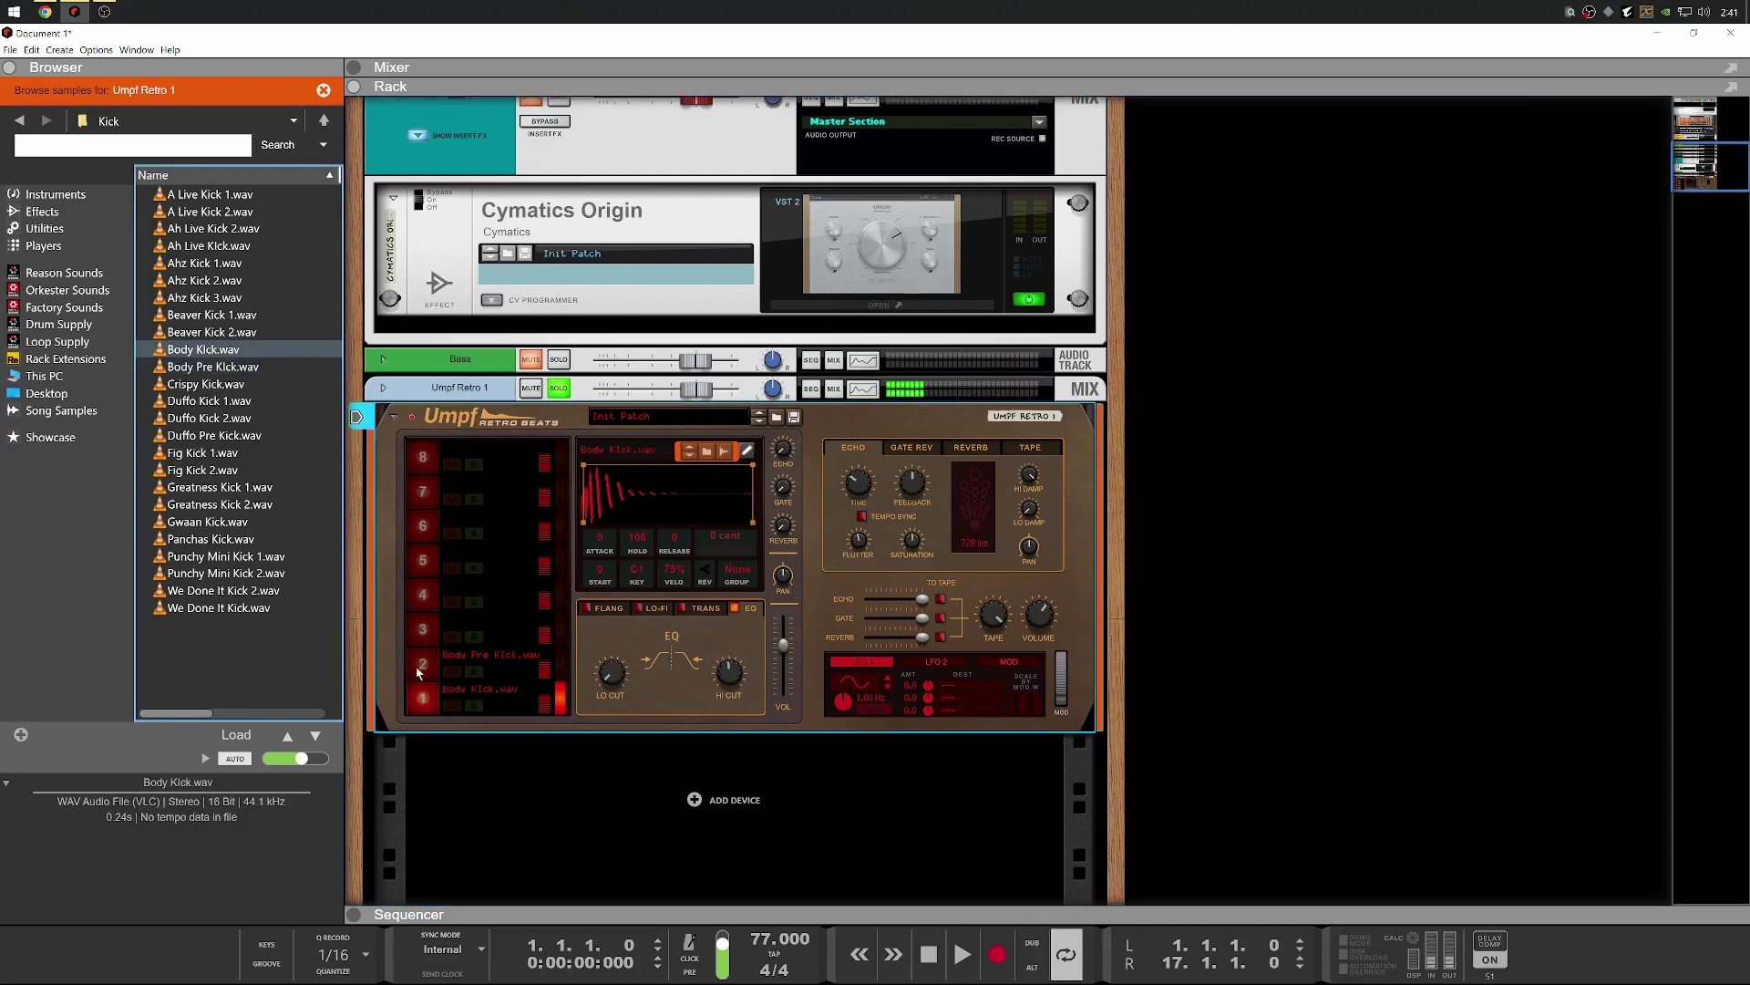
left_click(743, 606)
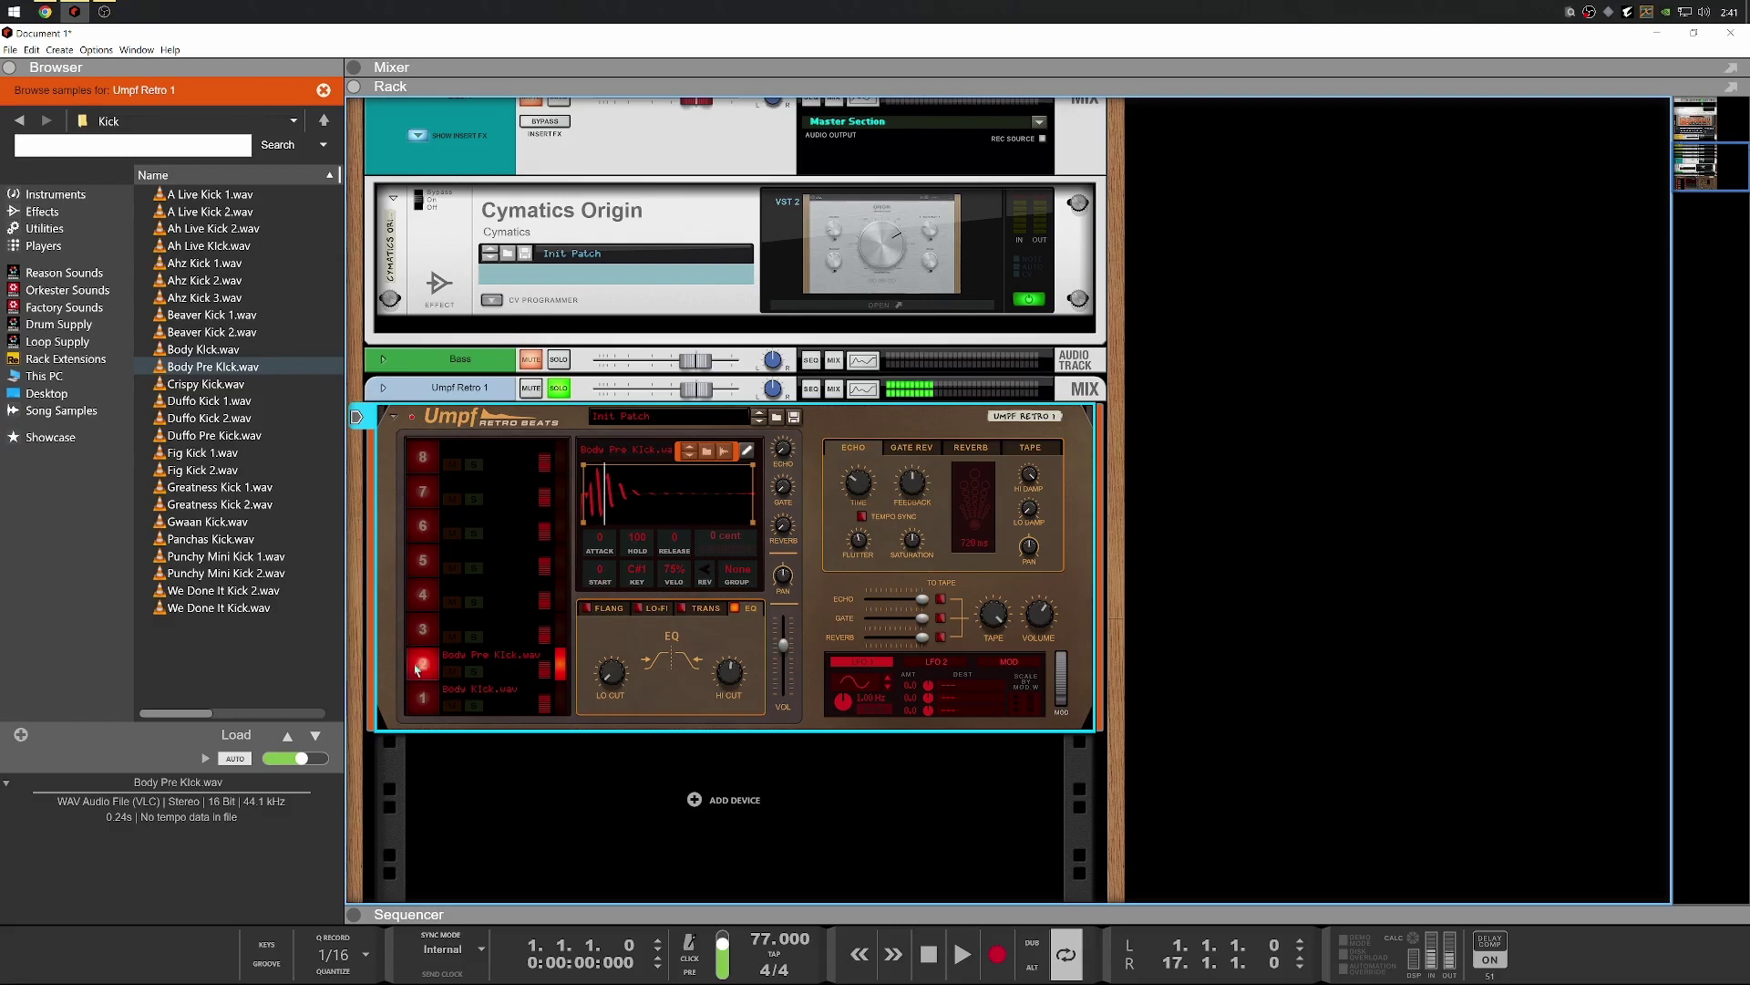
left_click(421, 699)
left_click(422, 667)
left_click(422, 667)
left_click(420, 696)
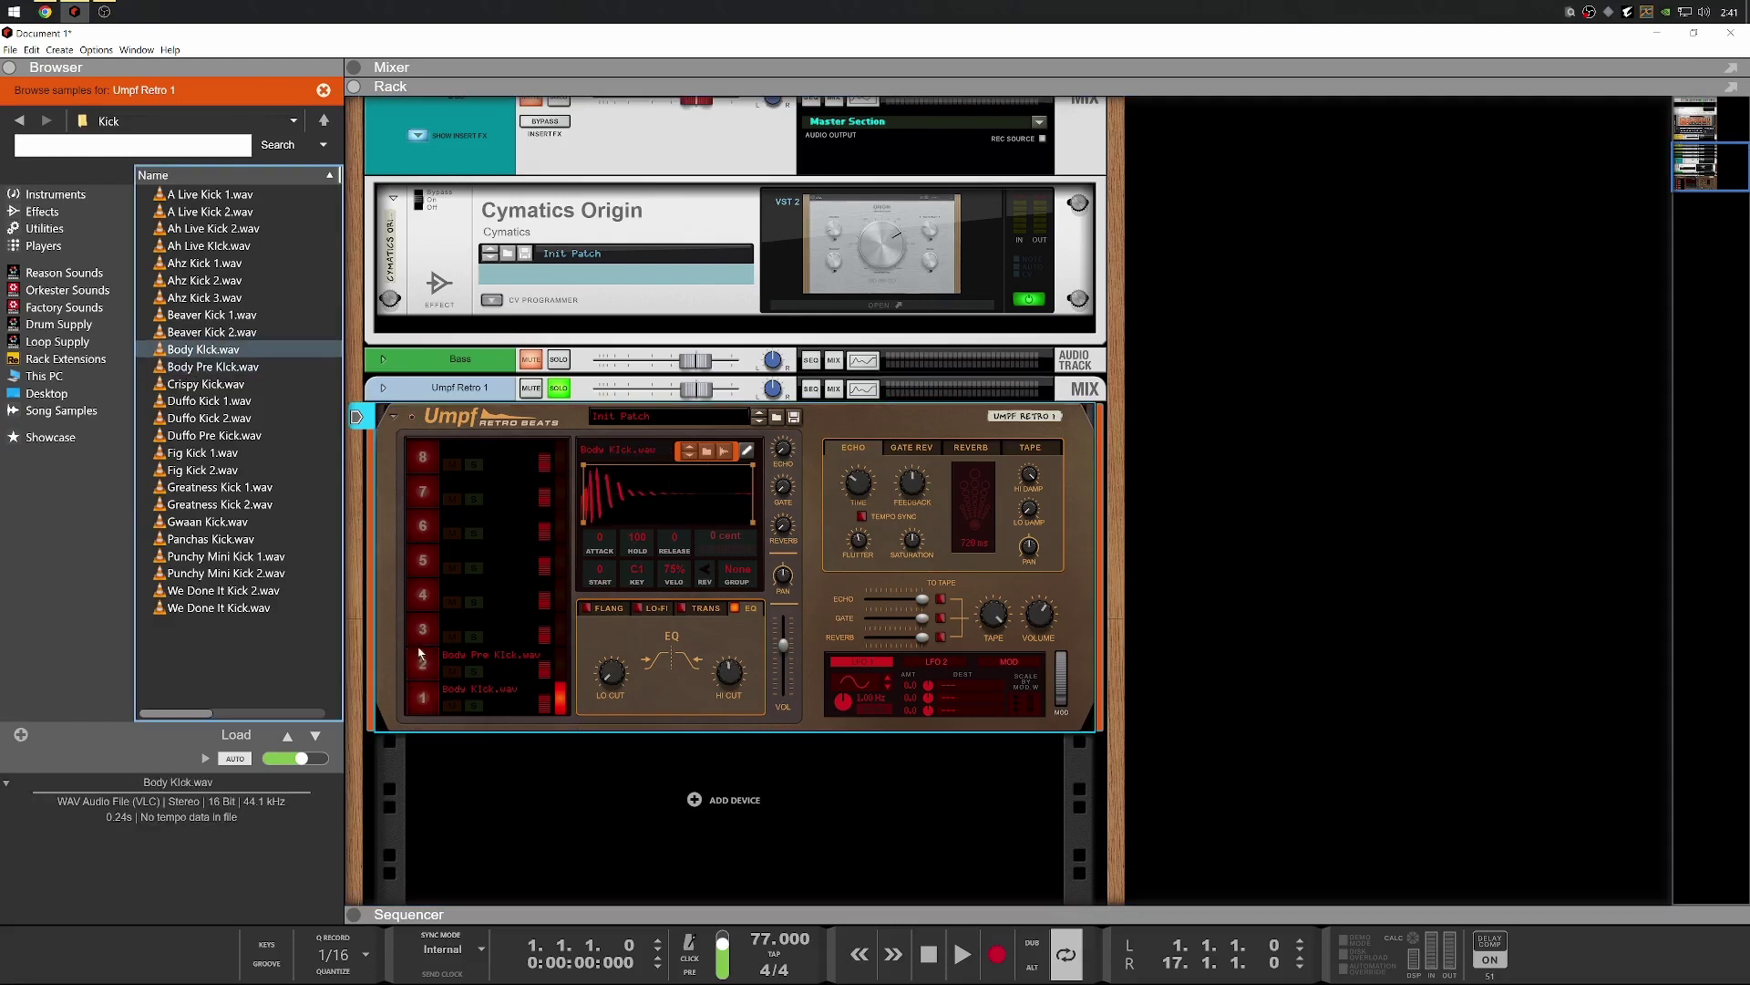
left_click(415, 701)
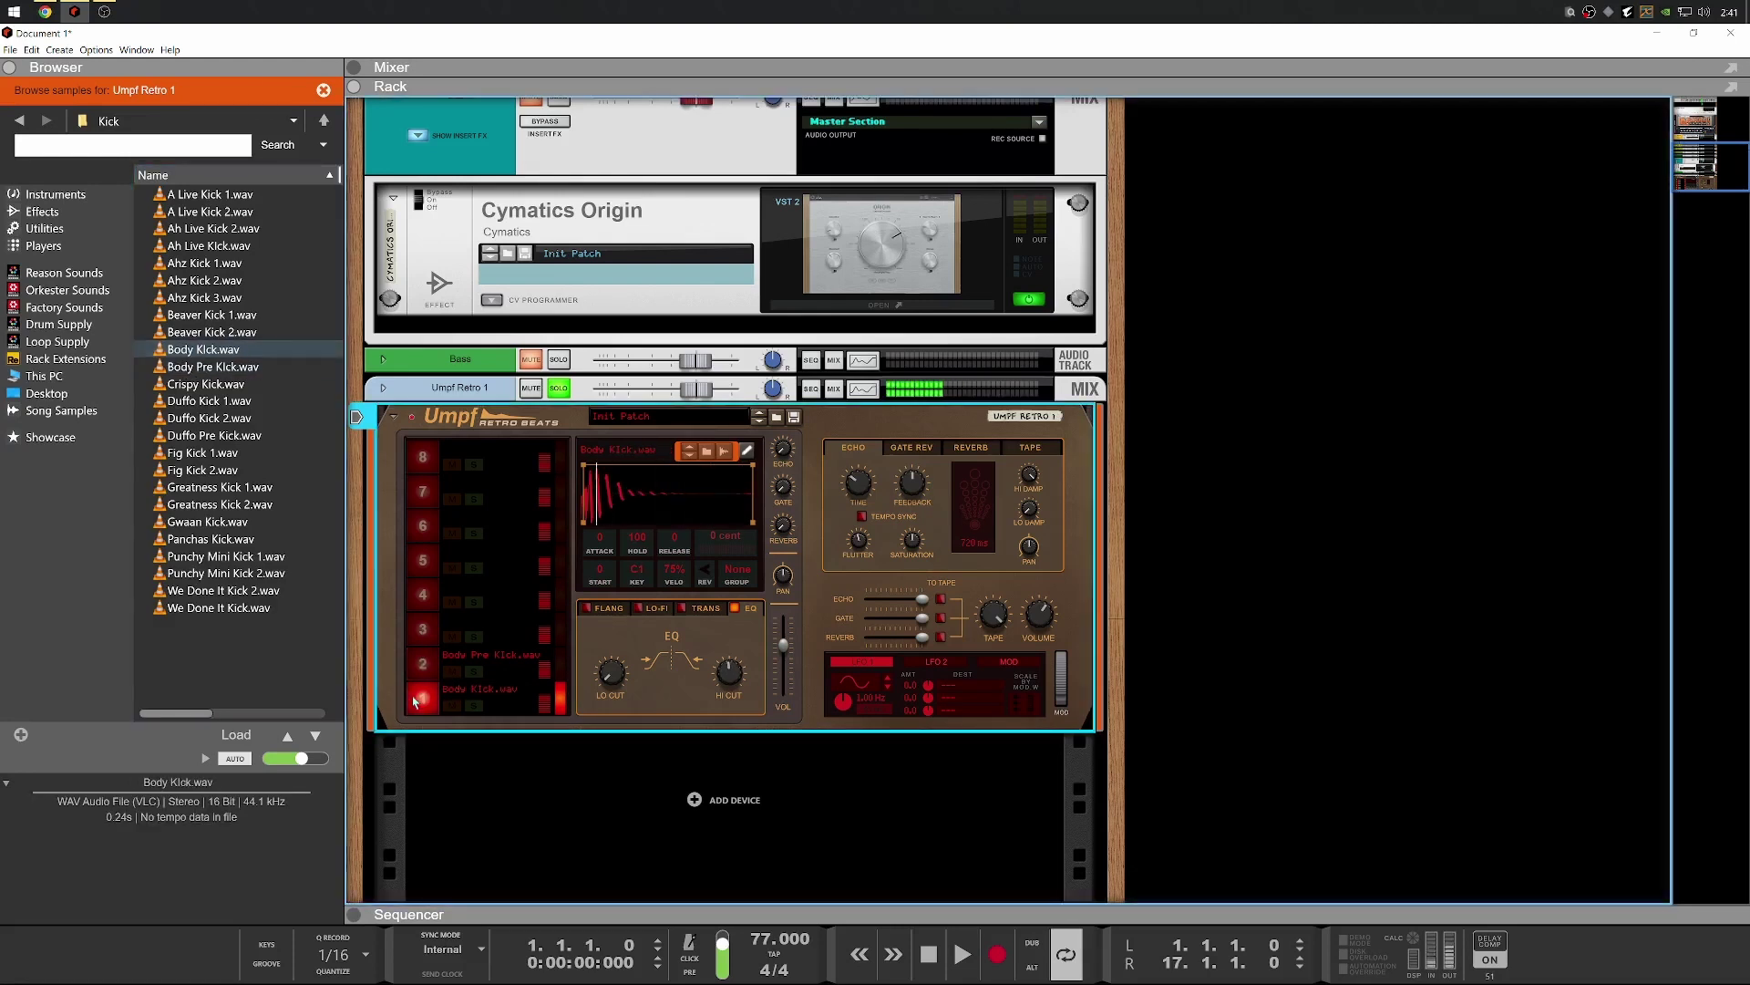
Show the Umpf Retro 1 channel in the Spectrum EQ window and lower the Body Kick pad's pitch while testing it
left_click(861, 390)
left_click(425, 698)
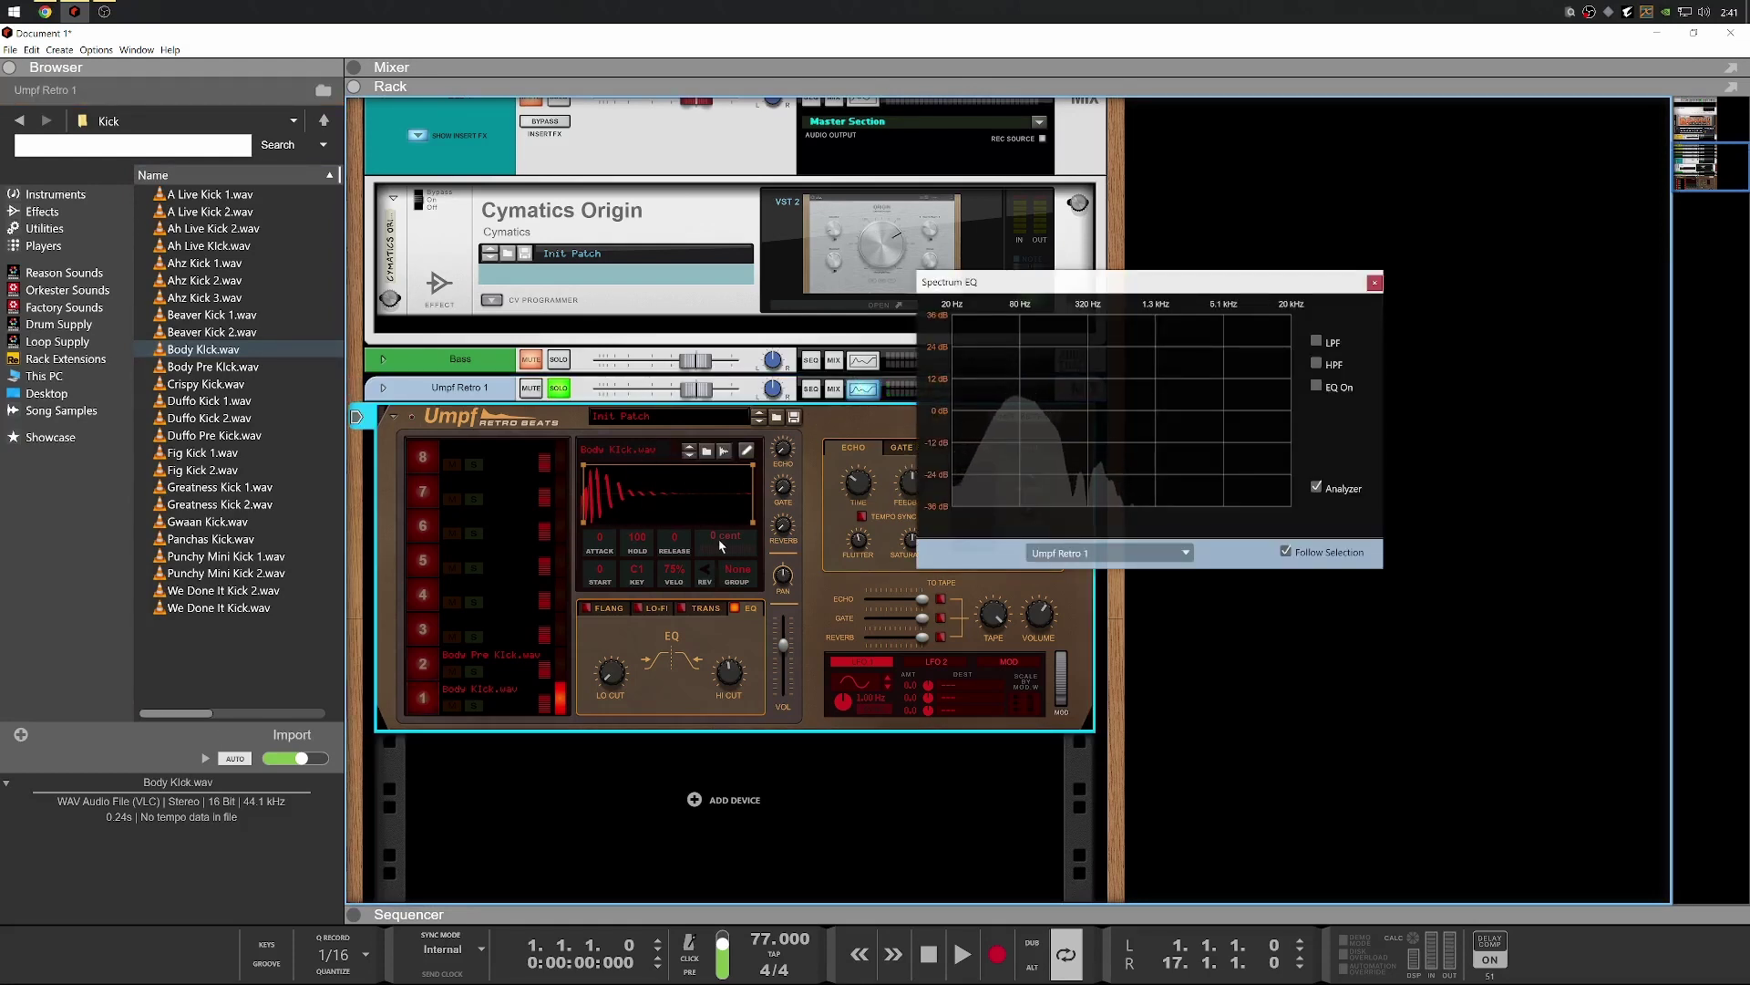
left_click_drag(718, 539, 720, 551)
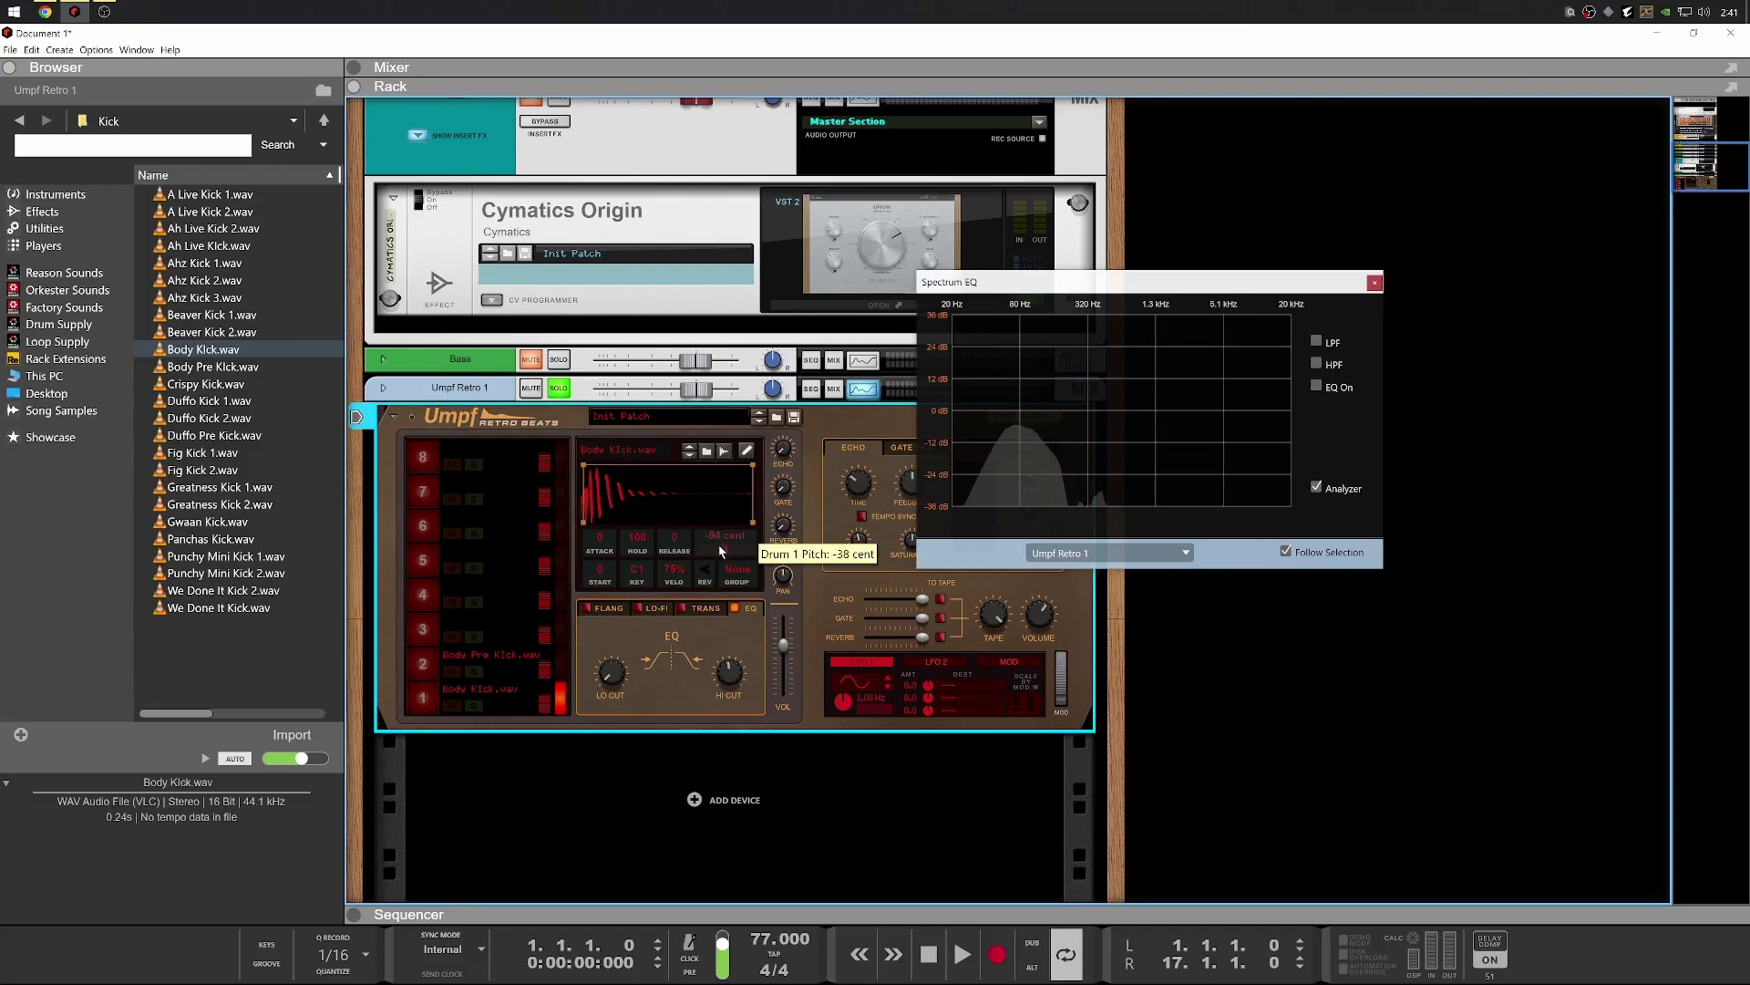
left_click(421, 709)
Tune the Body Pre Kick pad down to about -280 cents and the Body Kick pad to -262 cents, playing both
left_click(425, 666)
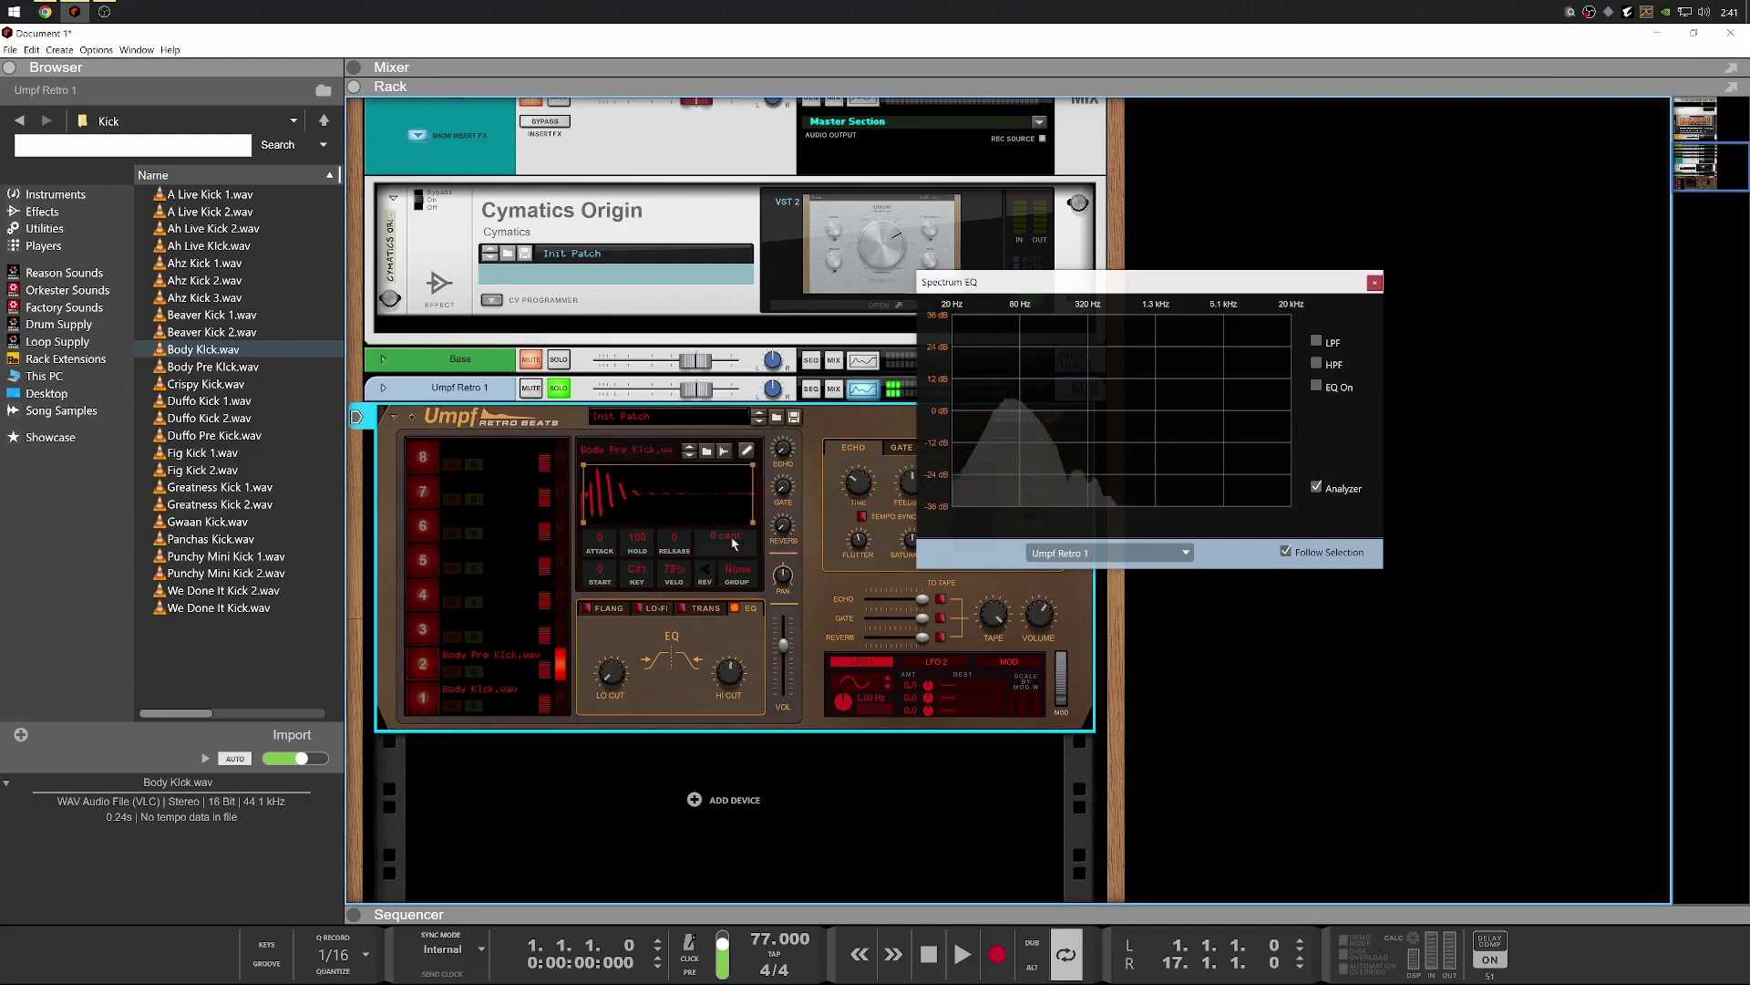
left_click_drag(732, 537, 731, 552)
left_click(433, 696)
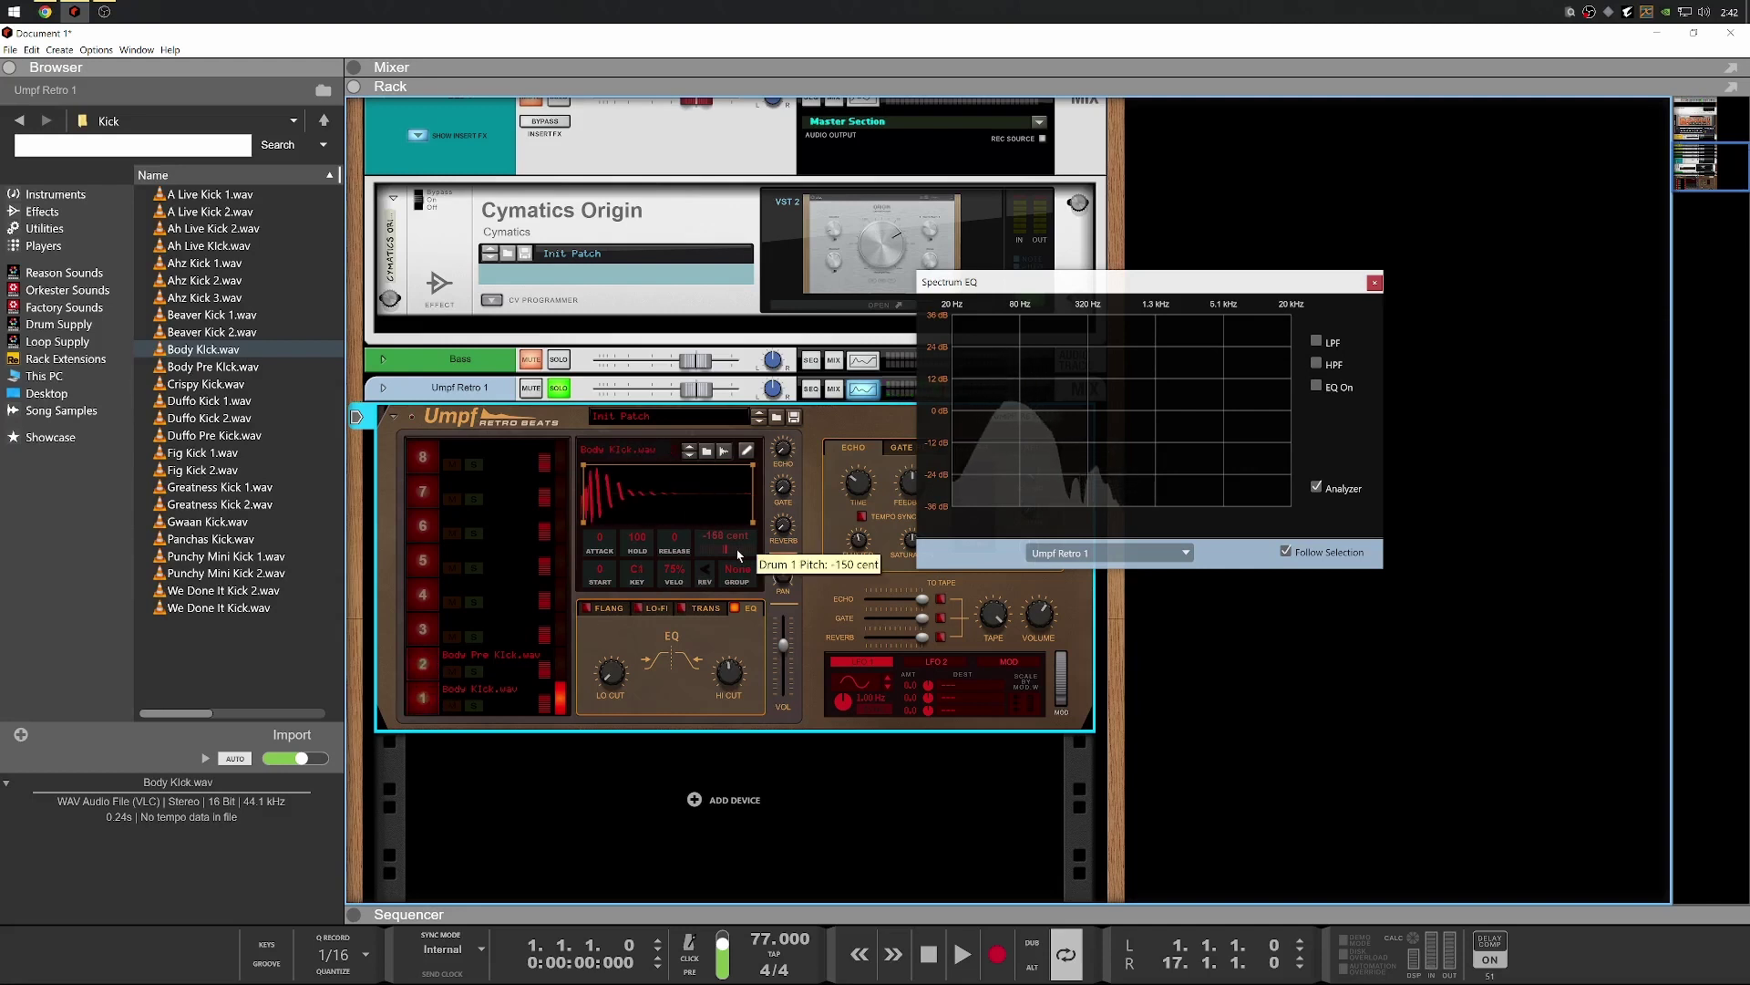
left_click(429, 665)
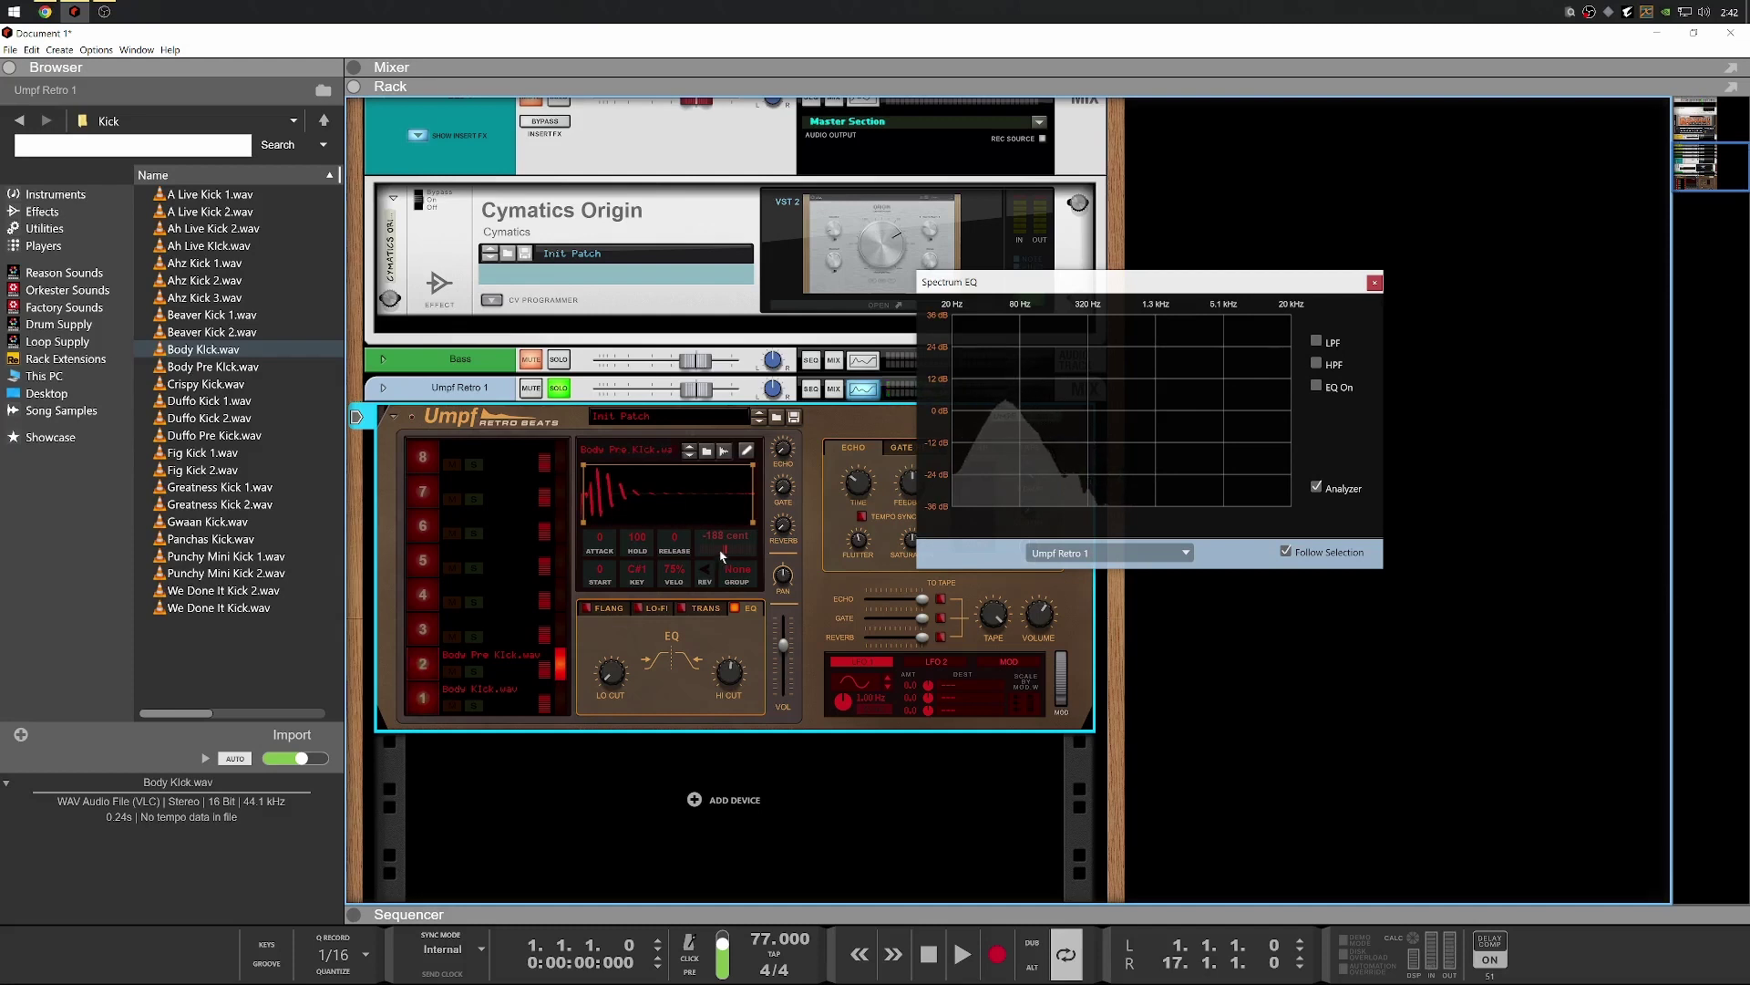
left_click_drag(721, 556, 721, 583)
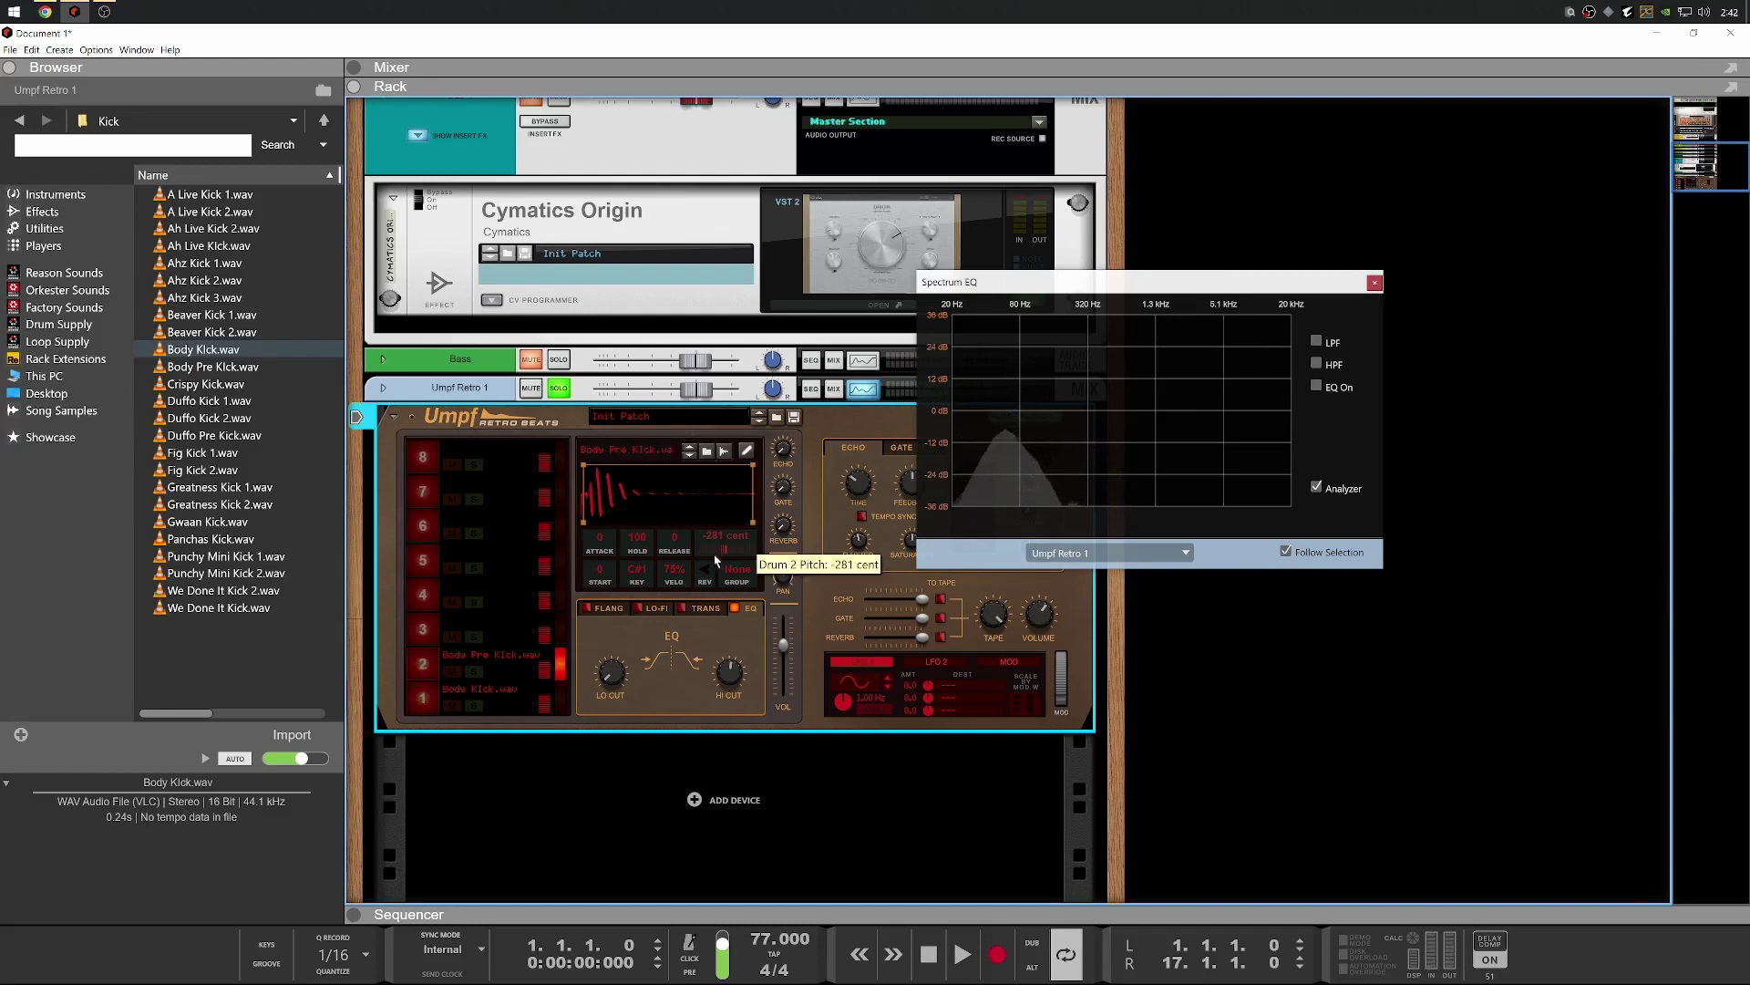
left_click(423, 665)
Enable the Transient Shaper on the Body Pre Kick pad with attack at 8 dB and sustain at -50 %, and test it
left_click(702, 608)
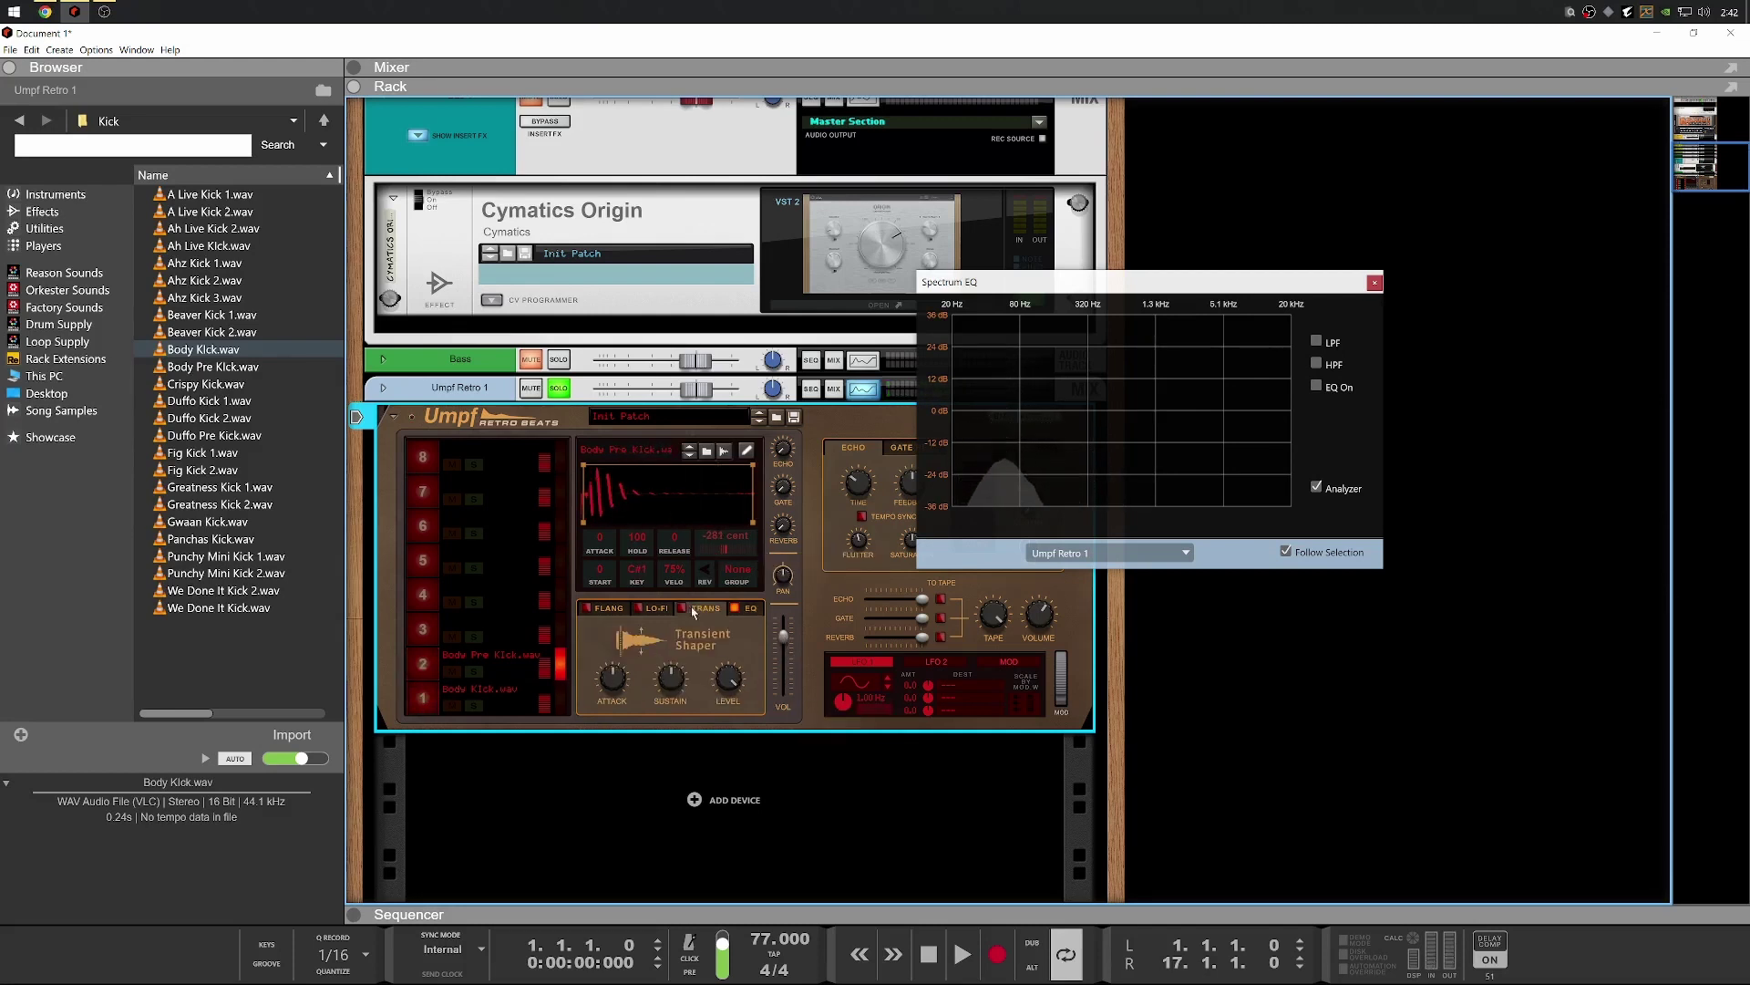
left_click(683, 608)
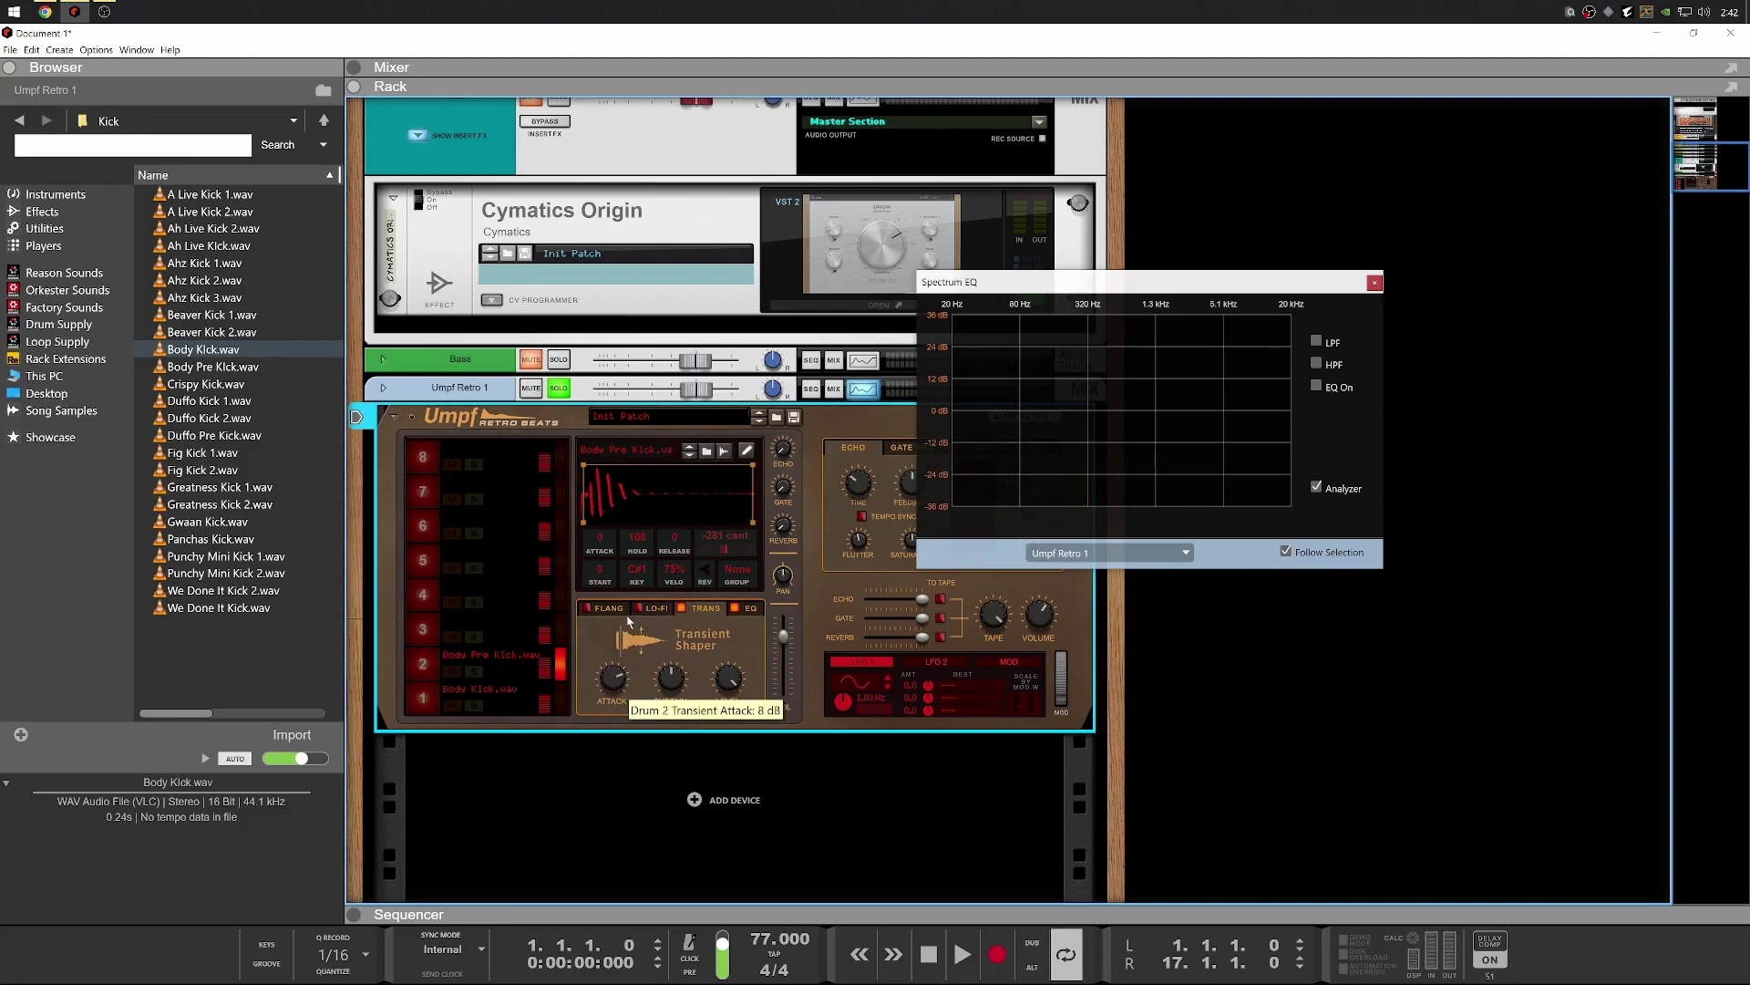
left_click(425, 677)
left_click(425, 688)
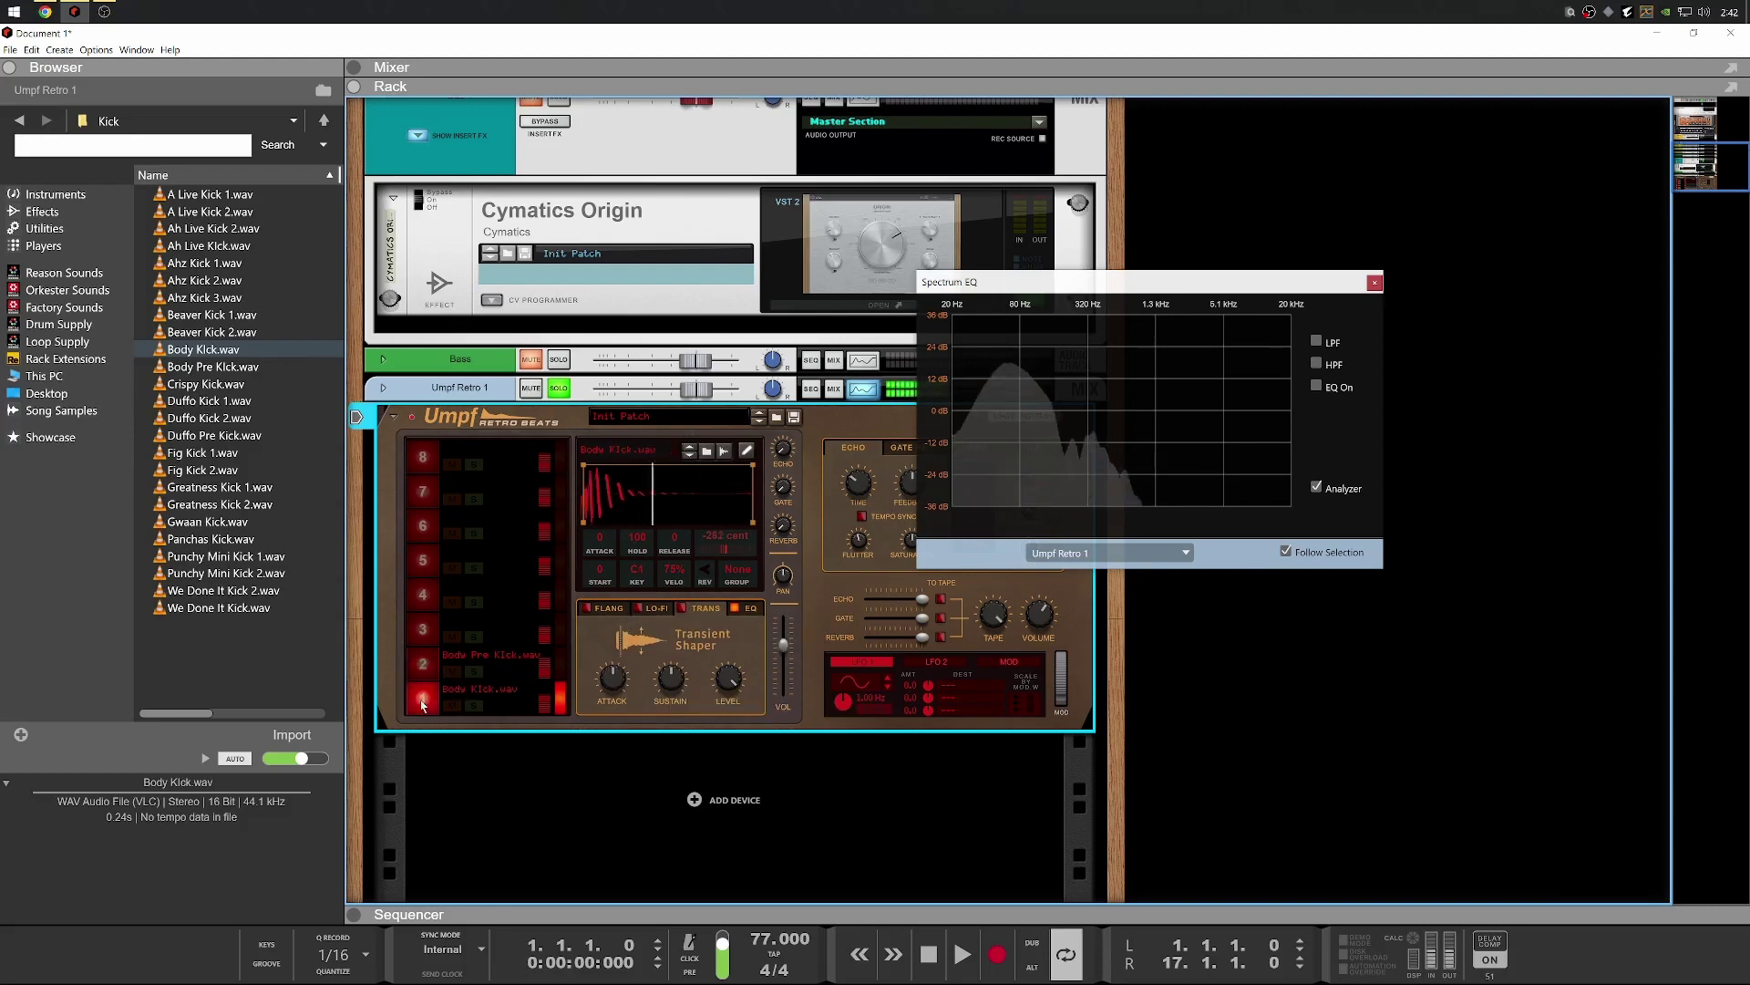
left_click(423, 671)
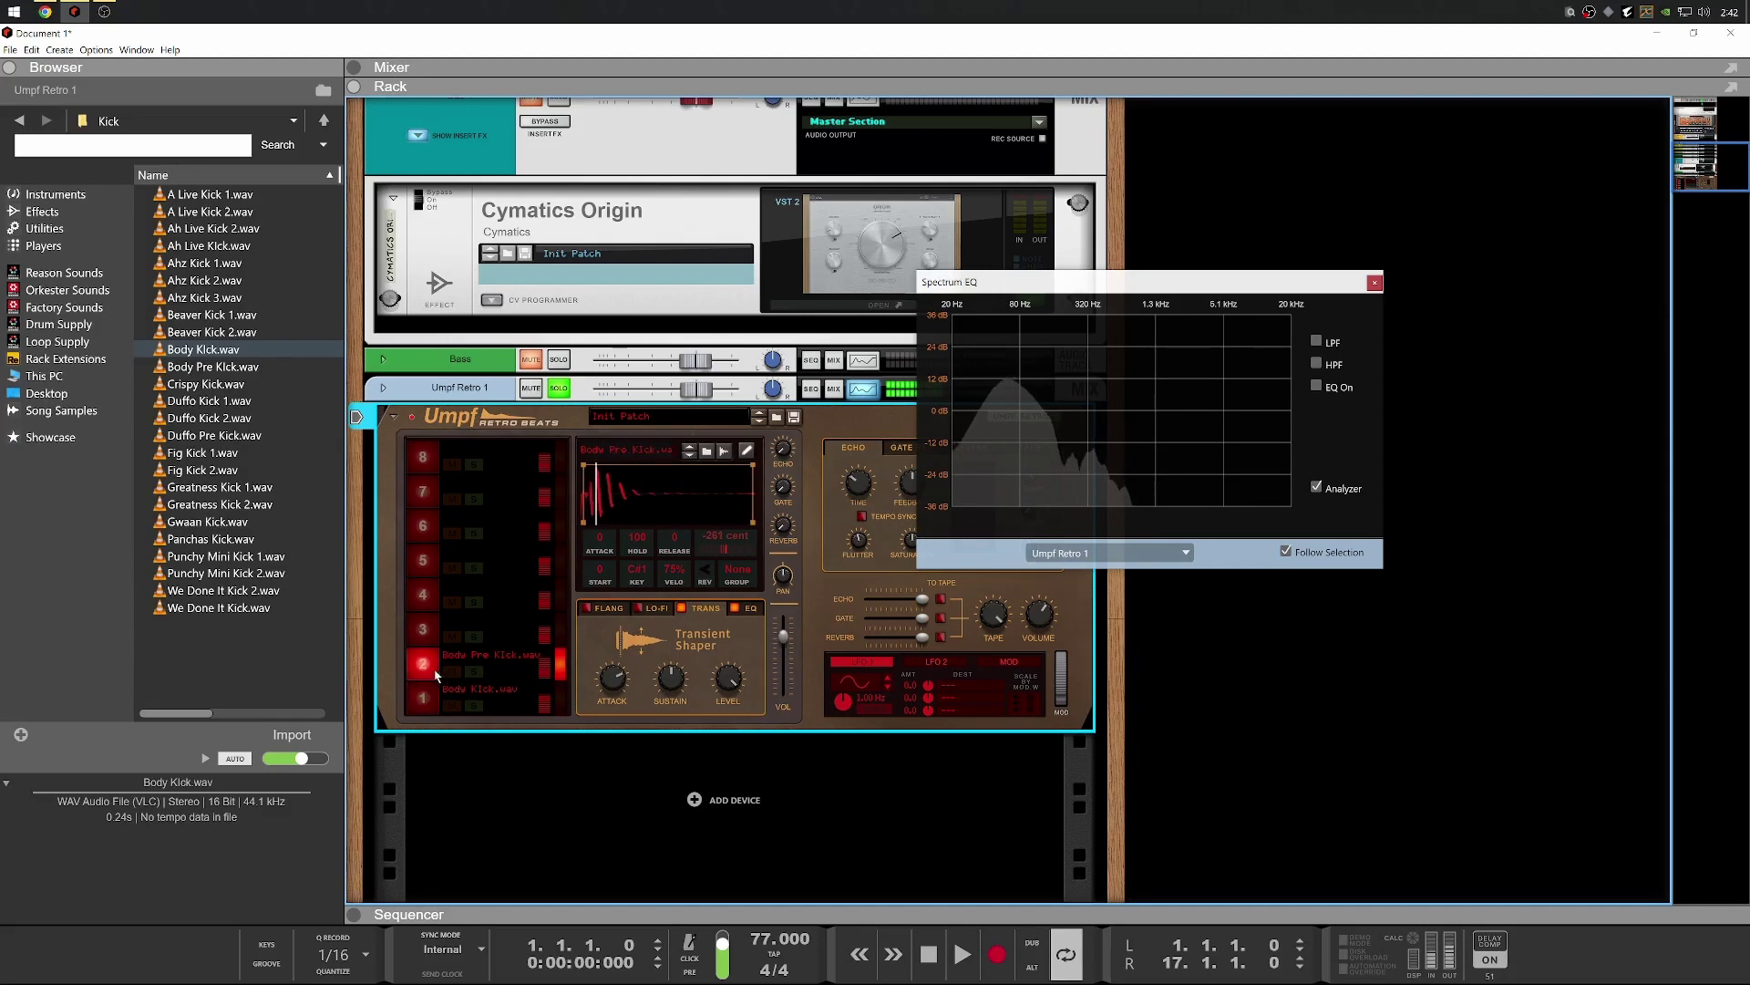
left_click_drag(666, 696, 663, 711)
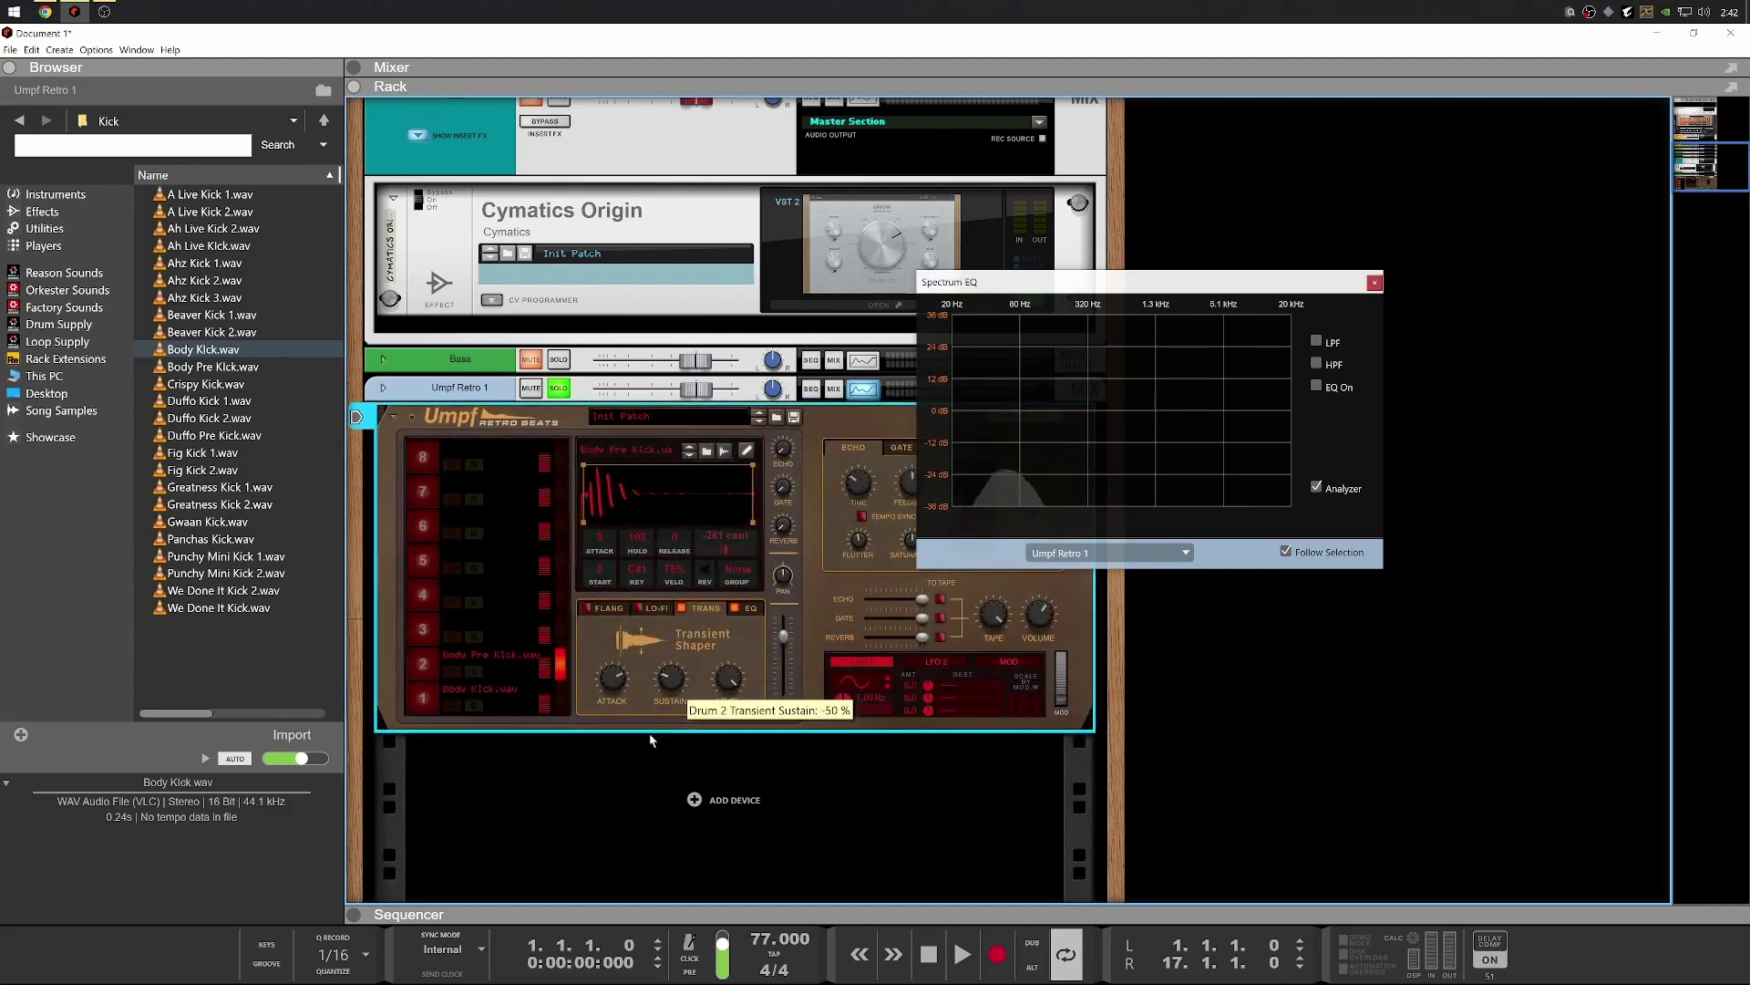
left_click(426, 666)
left_click(430, 670)
Enable the Transient Shaper with raised attack on the Body Kick pad and adjust its EQ high cut while playing the pad
left_click(424, 697)
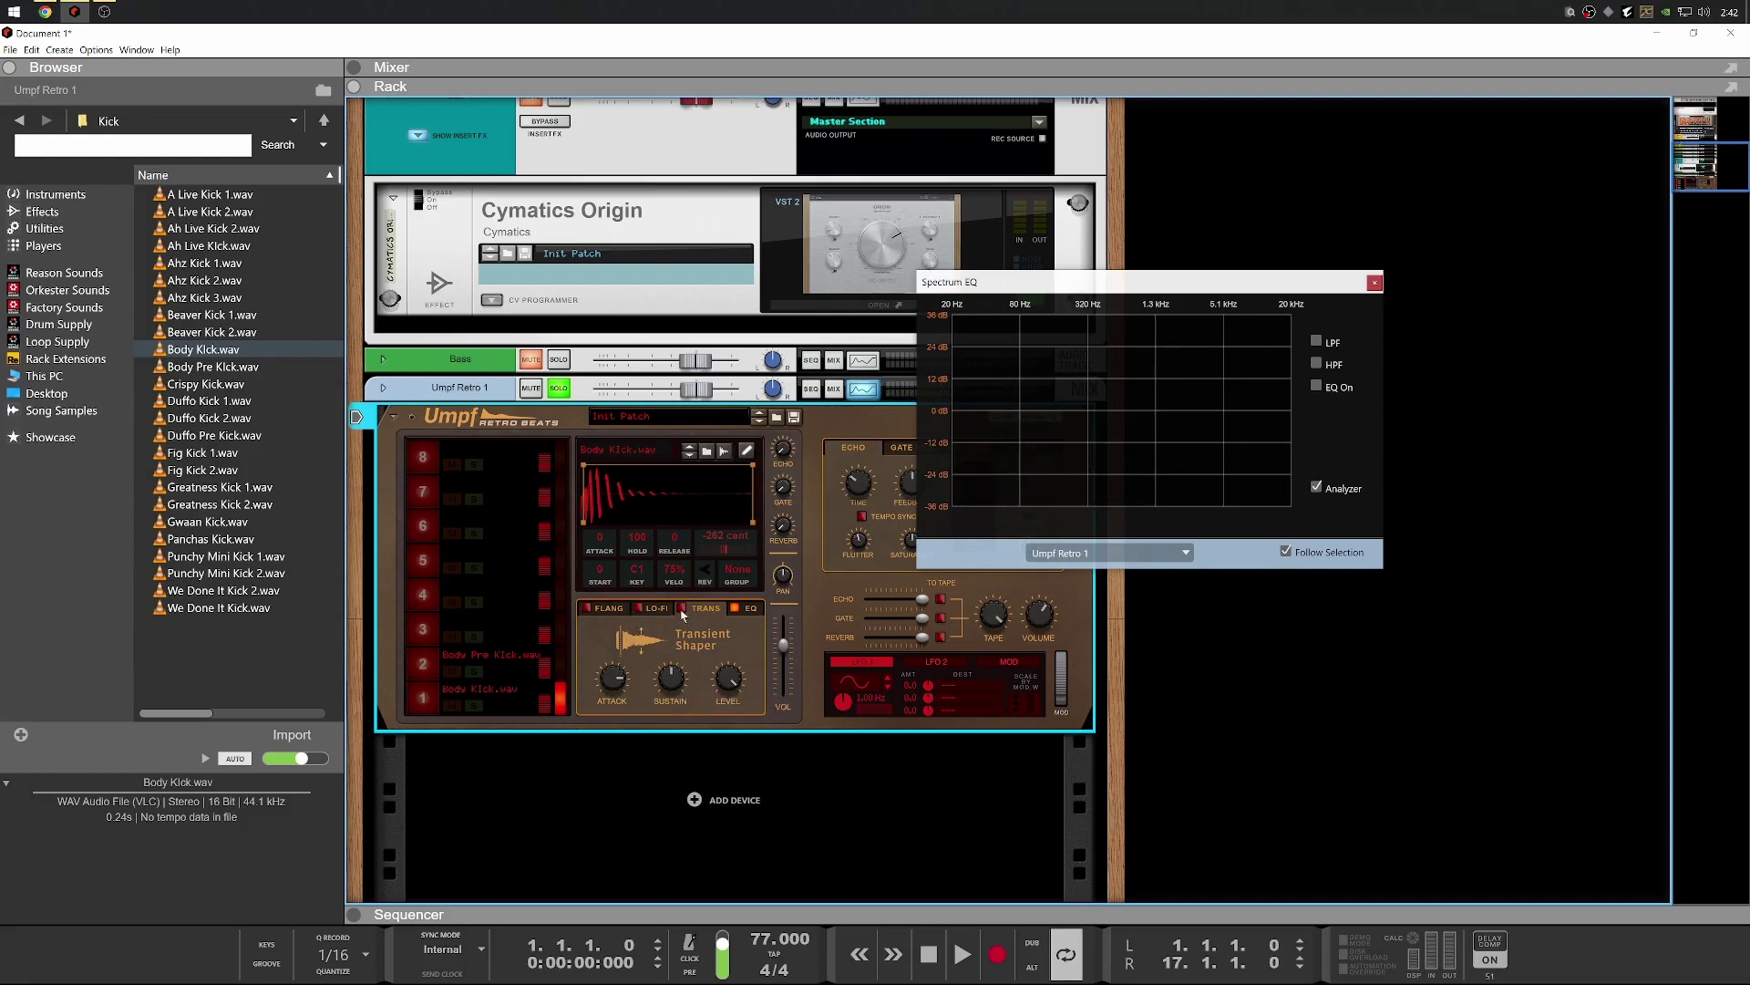
left_click(437, 705)
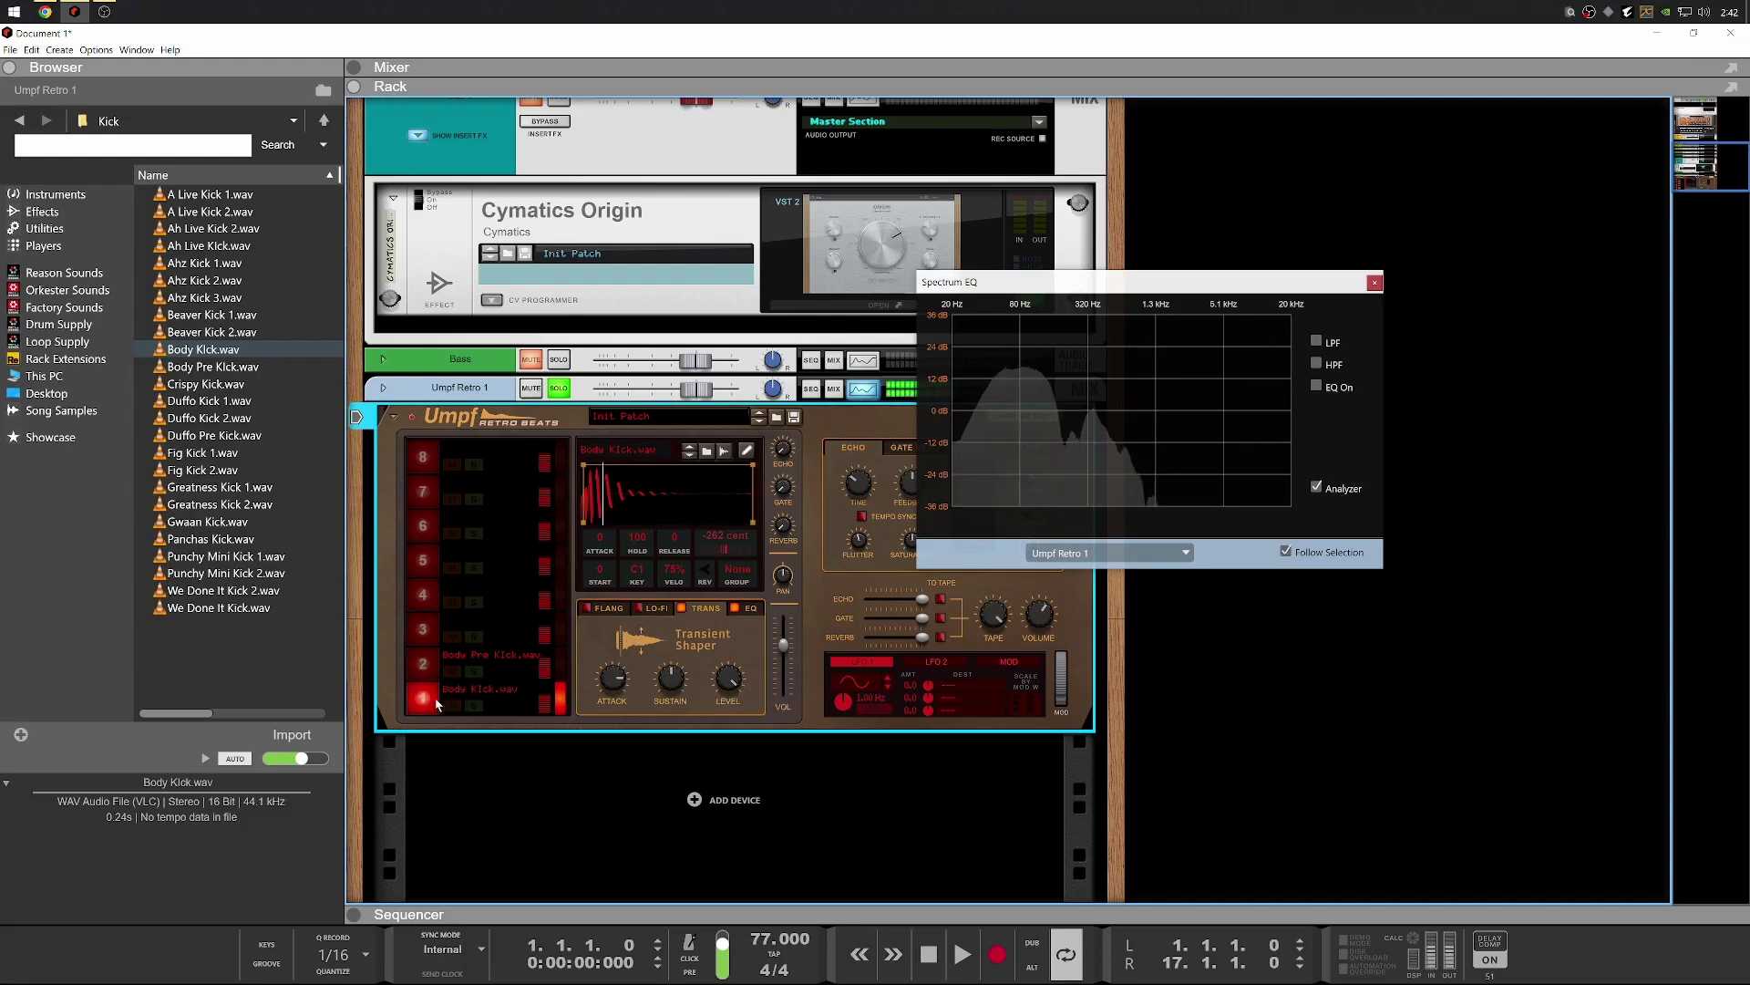
left_click(752, 610)
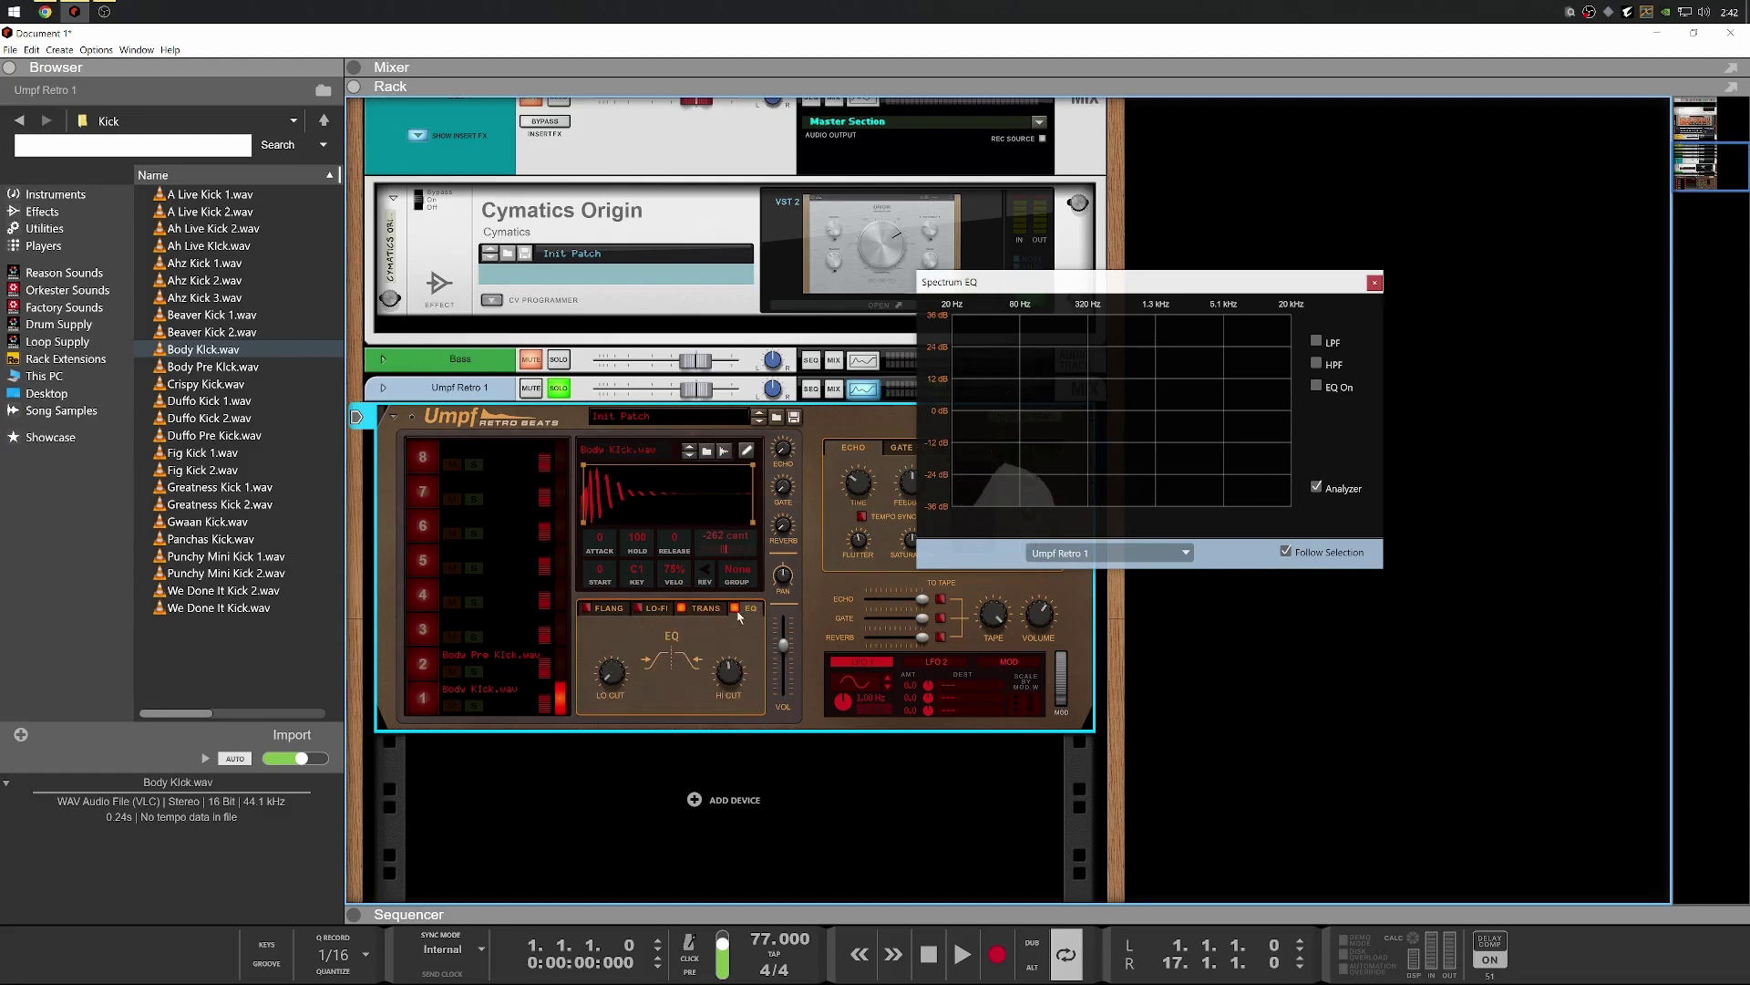
left_click(418, 699)
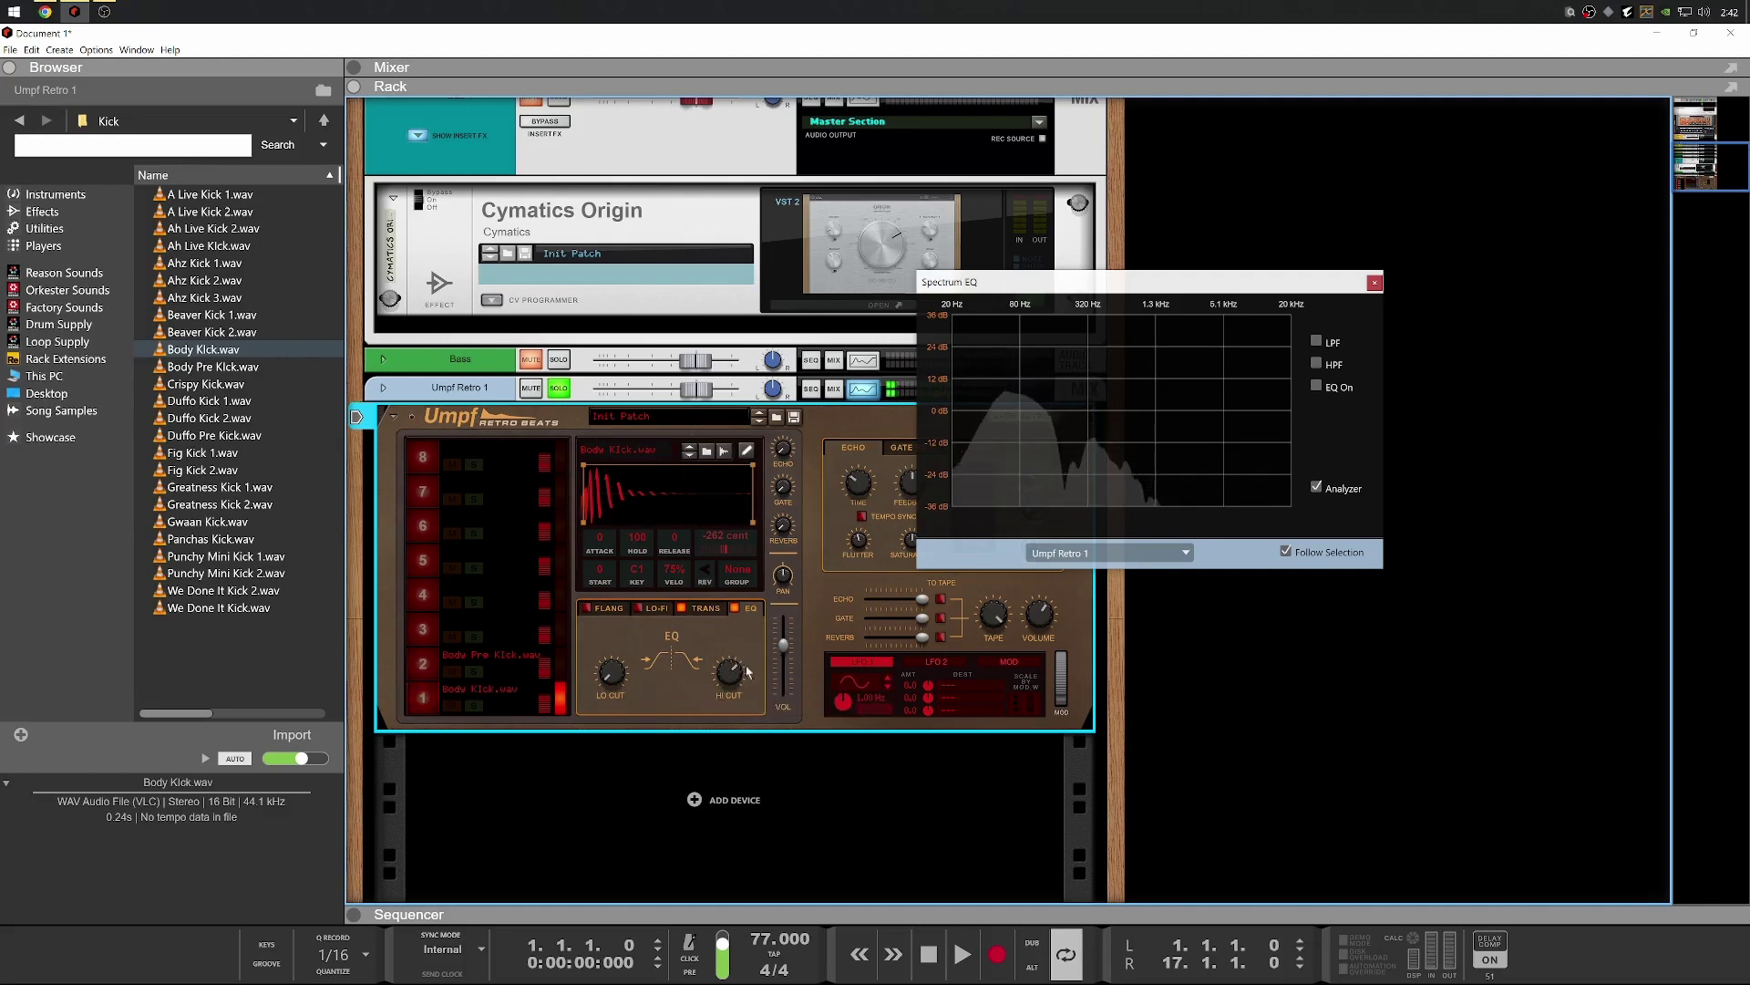
left_click(432, 696)
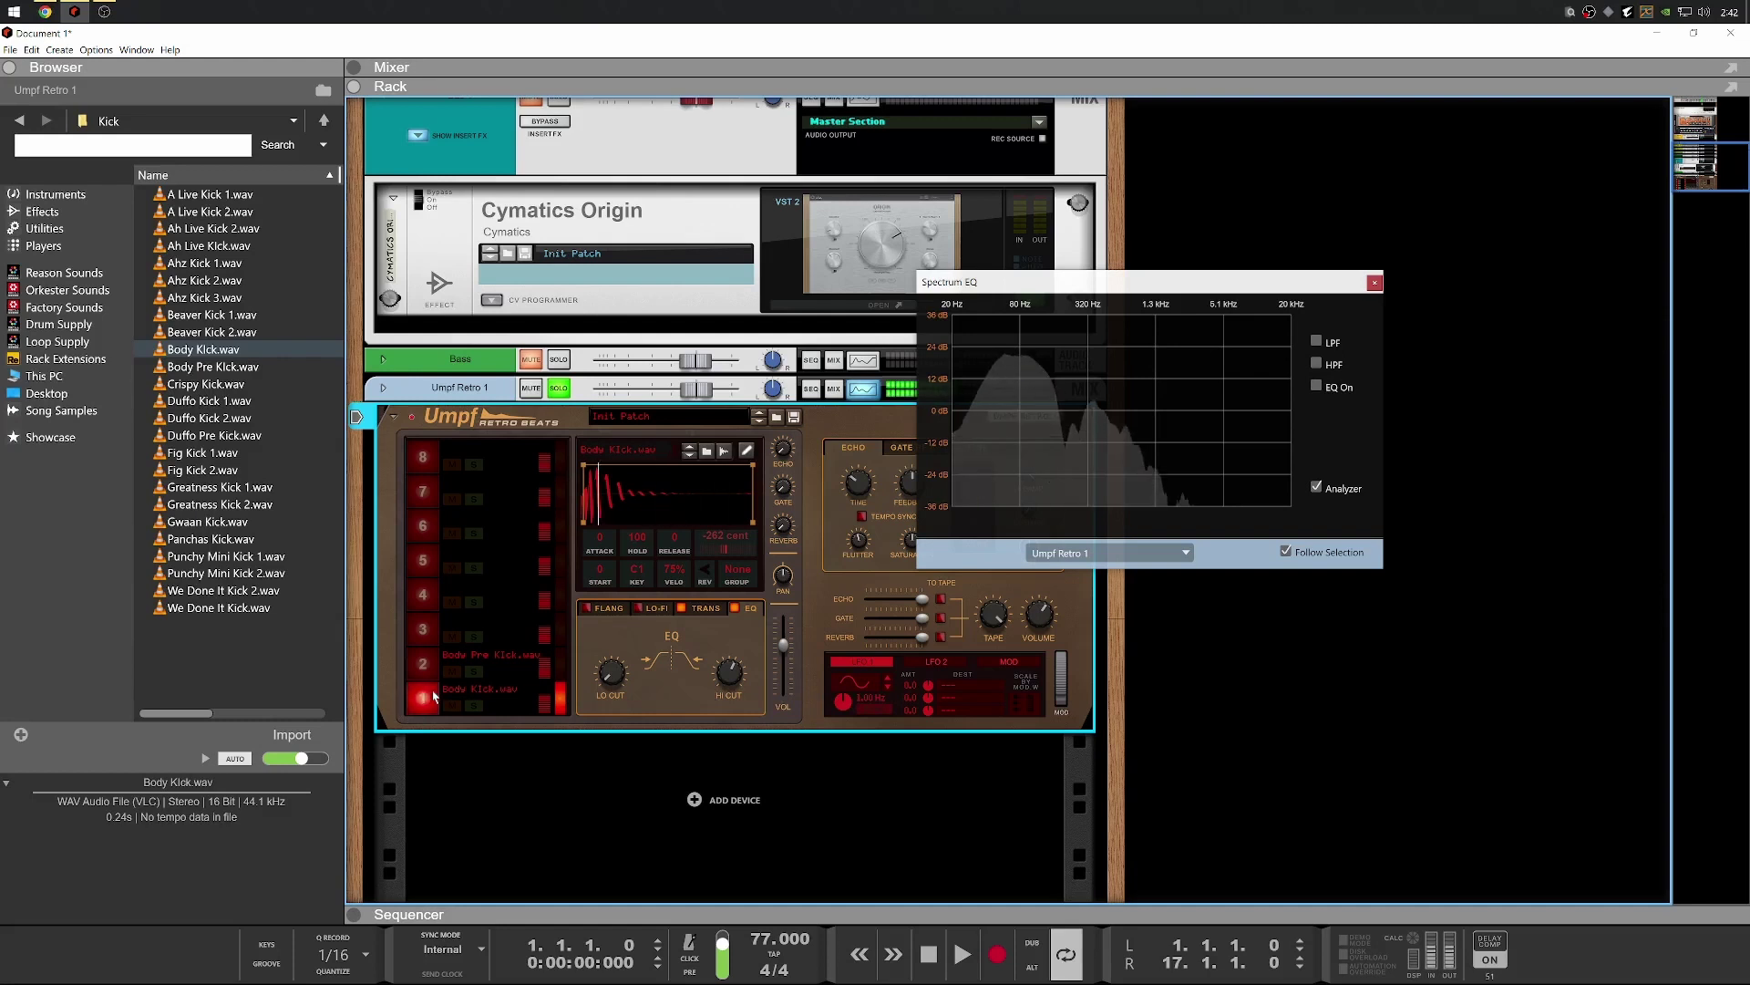
Turn on the channel EQ, boost the low mid band by 4.13 dB at 258.2 Hz, and play pads 1 and 2
left_click(1315, 386)
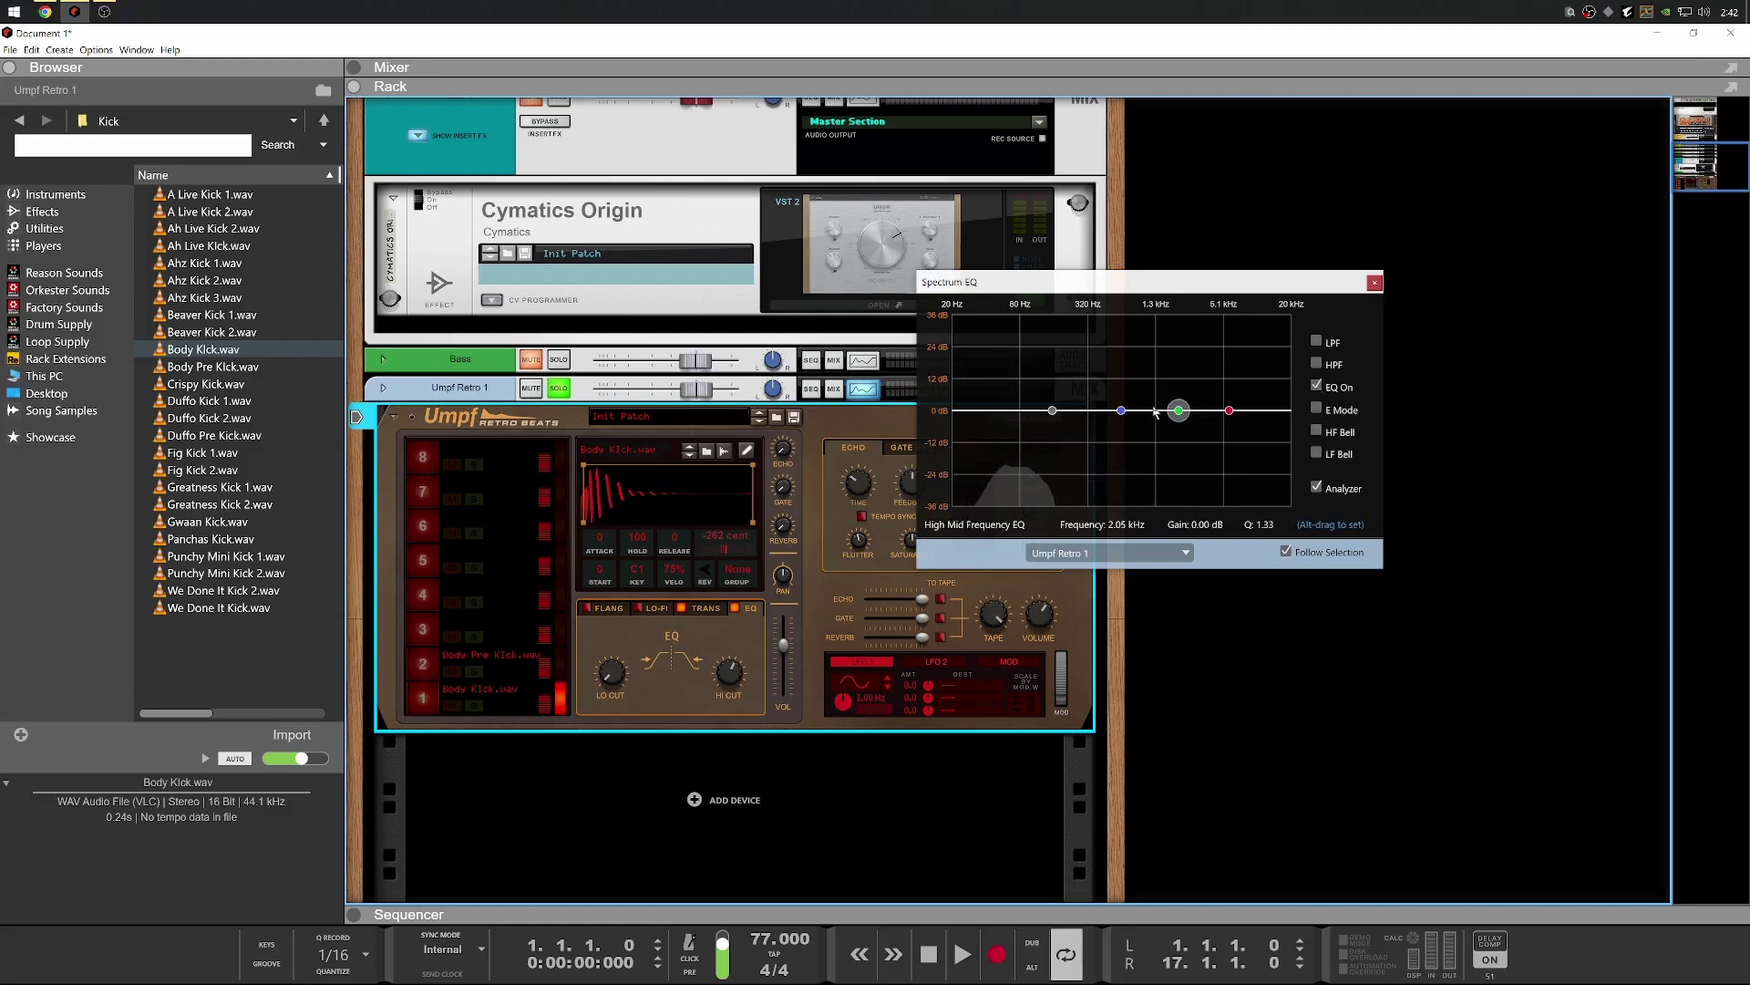
left_click(423, 698)
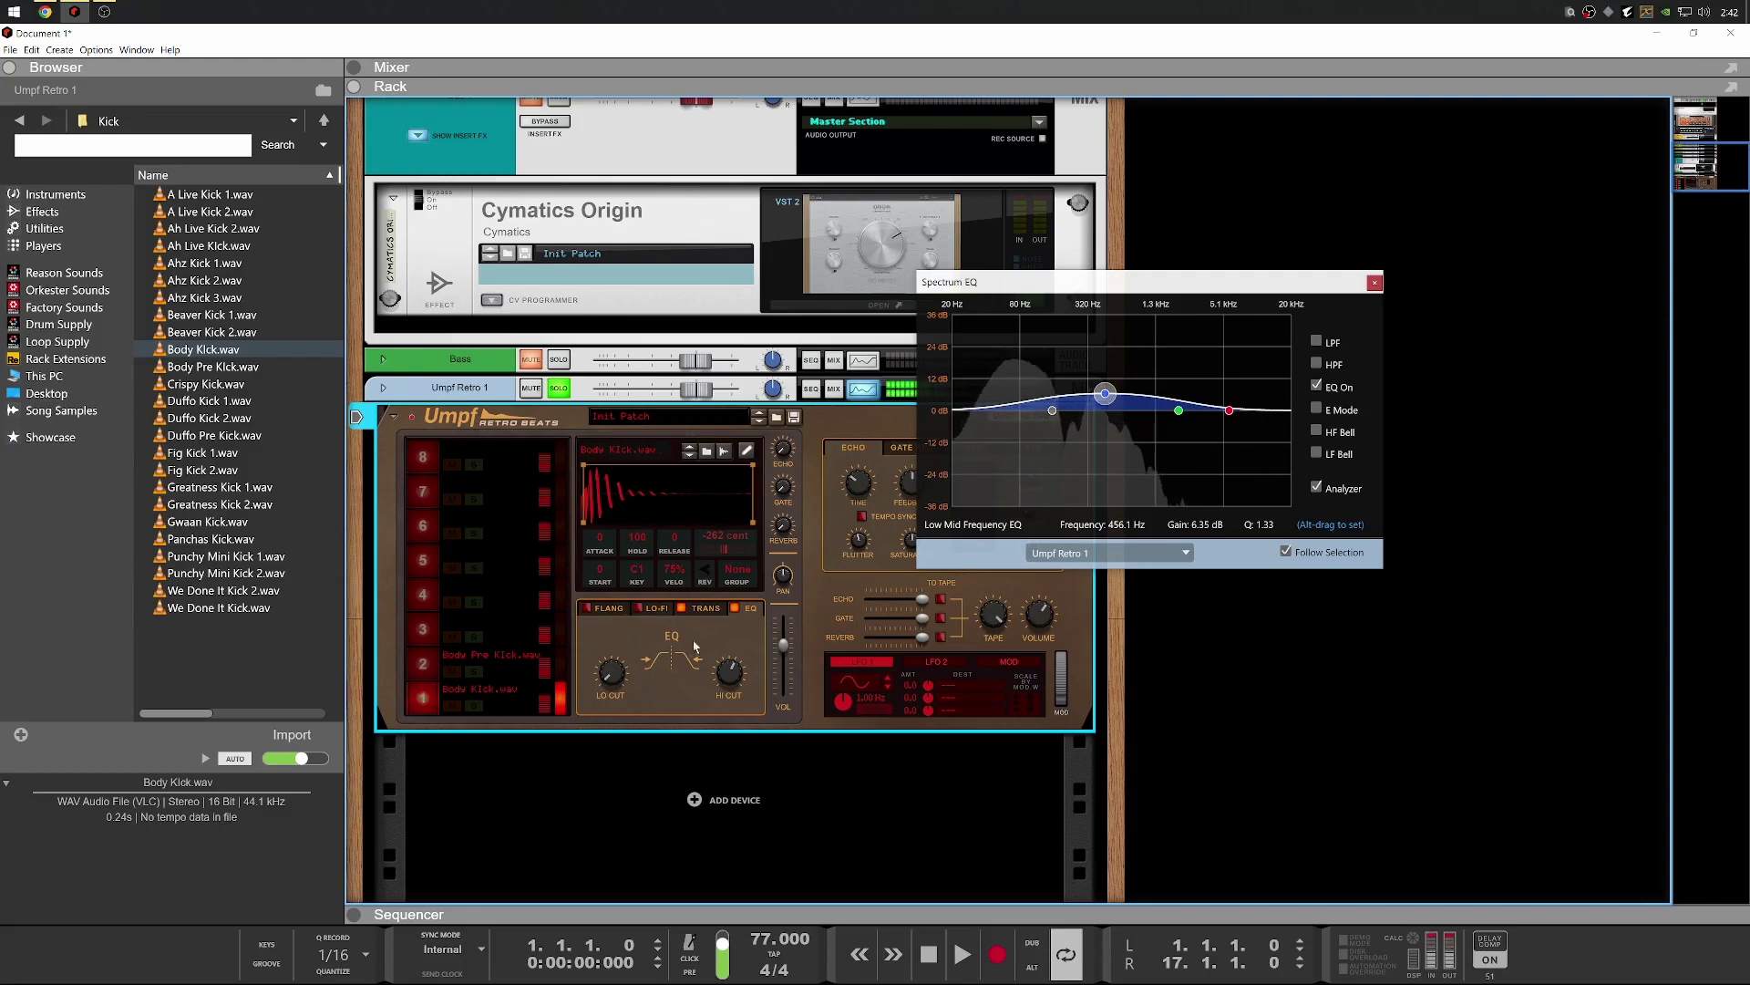
left_click(426, 698)
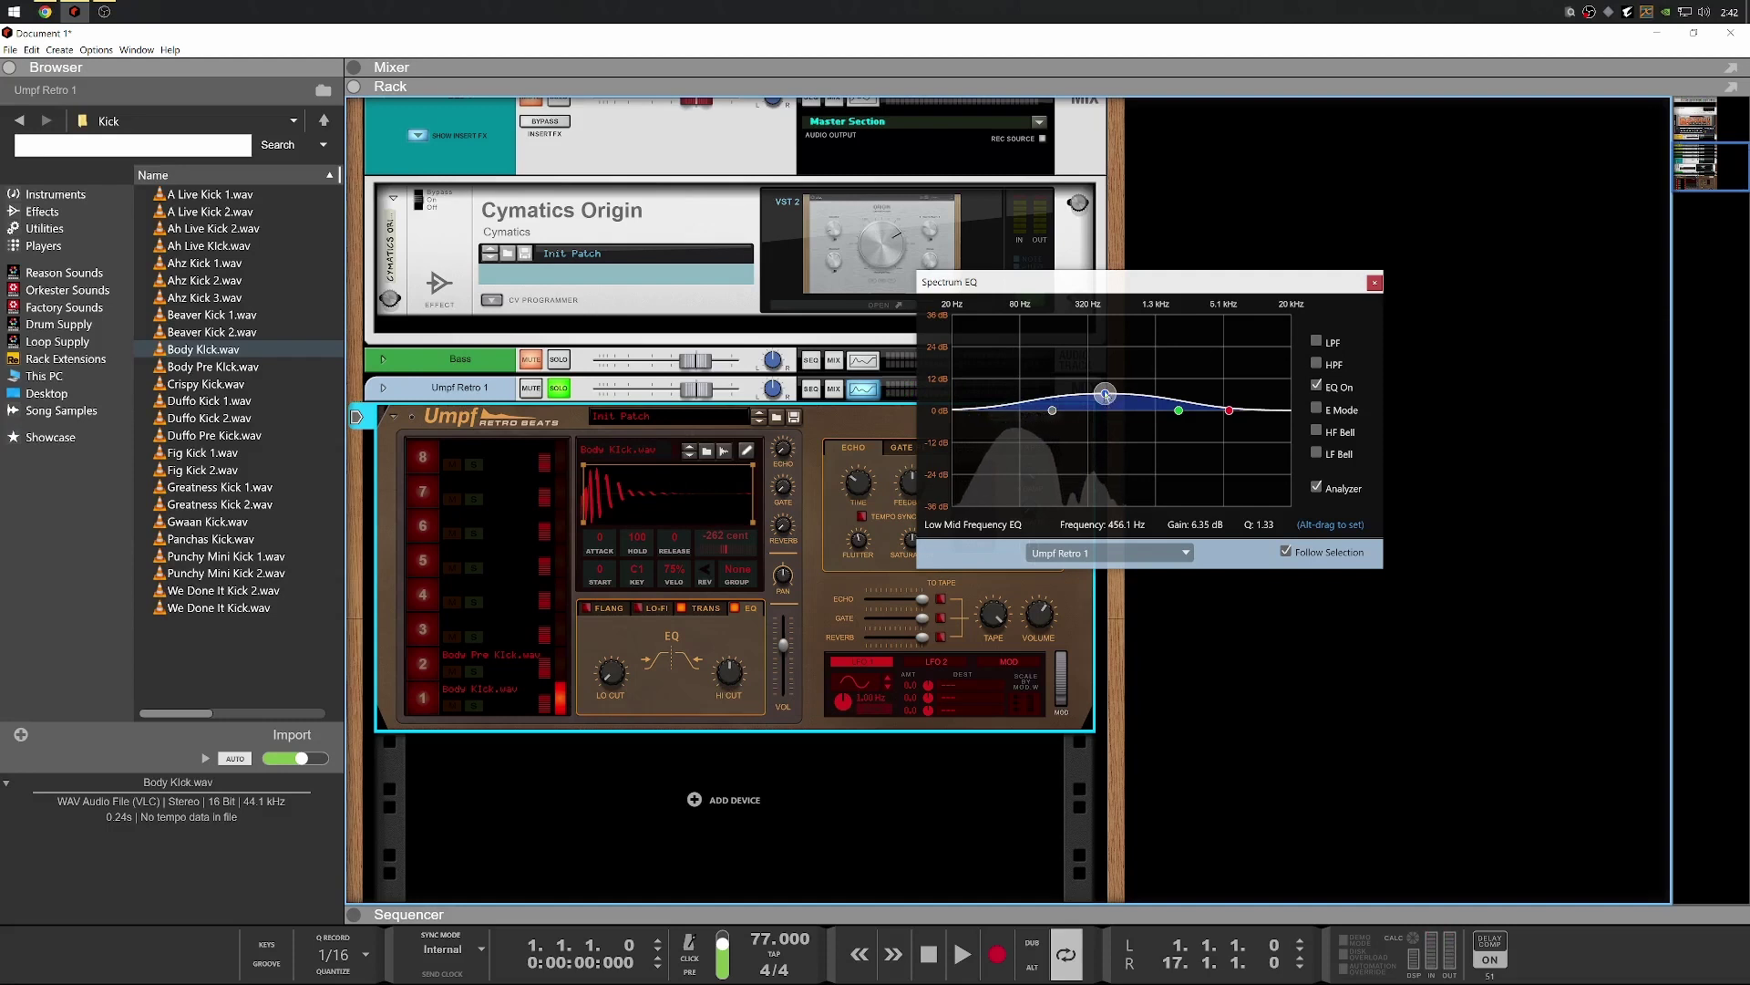
left_click_drag(1105, 394, 1082, 411)
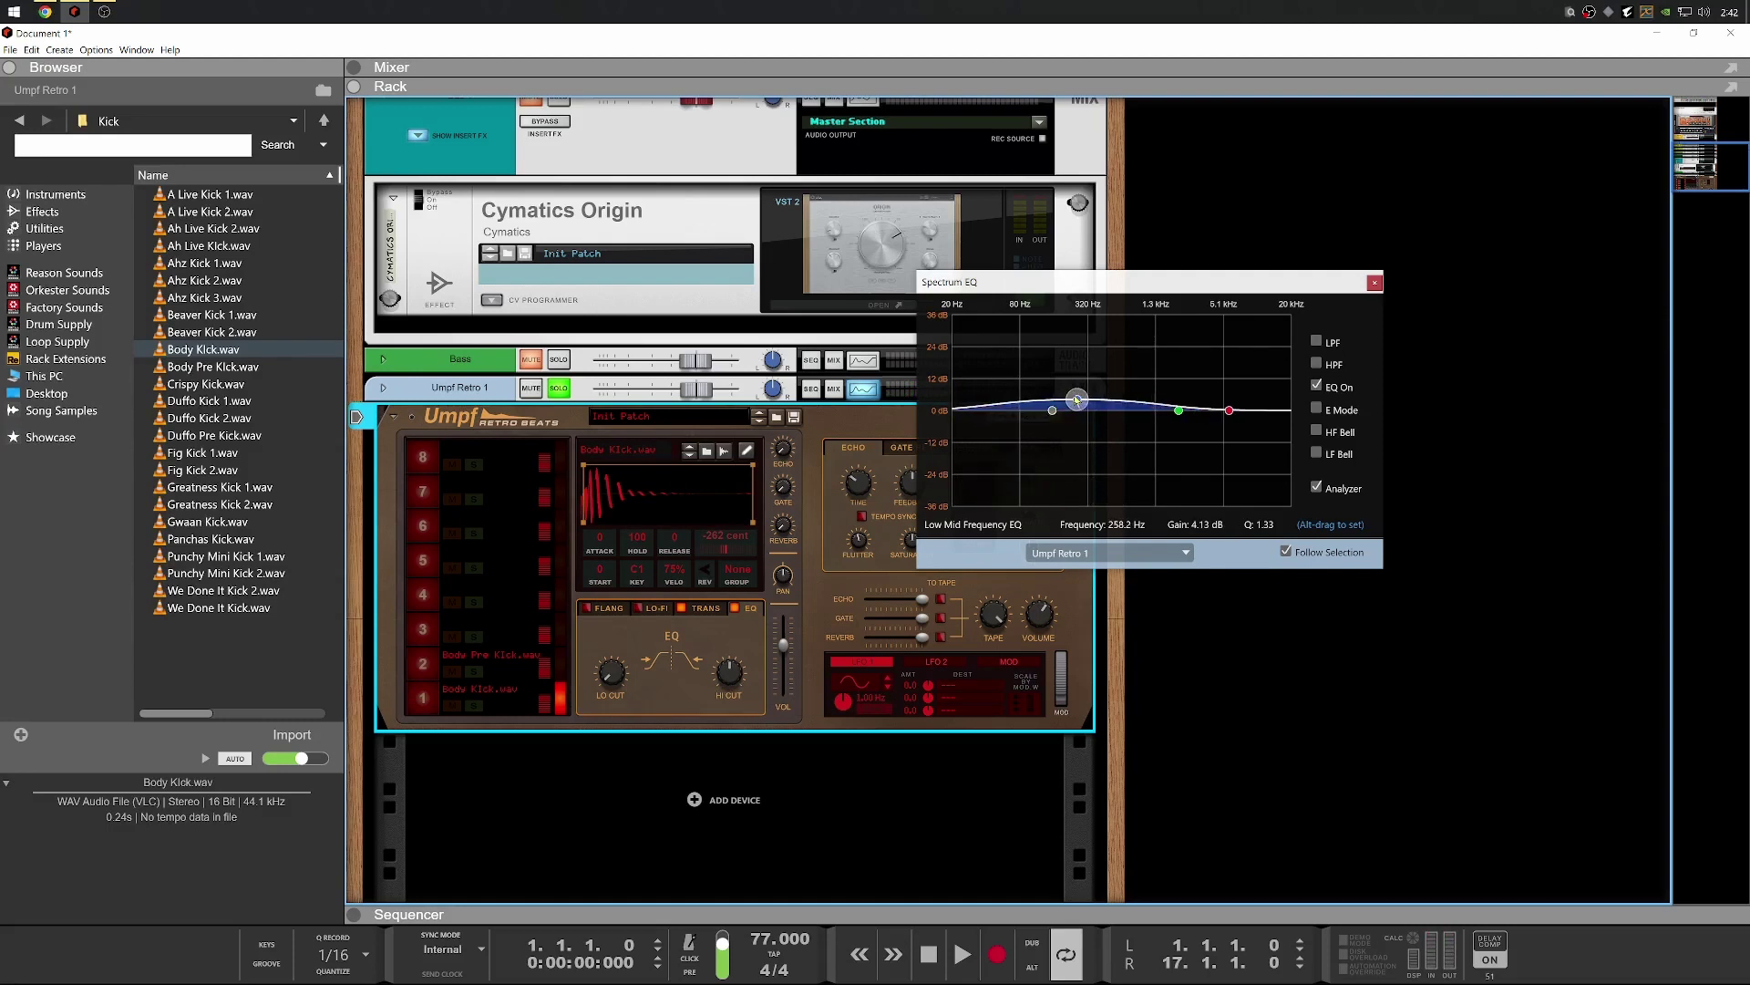
left_click(427, 699)
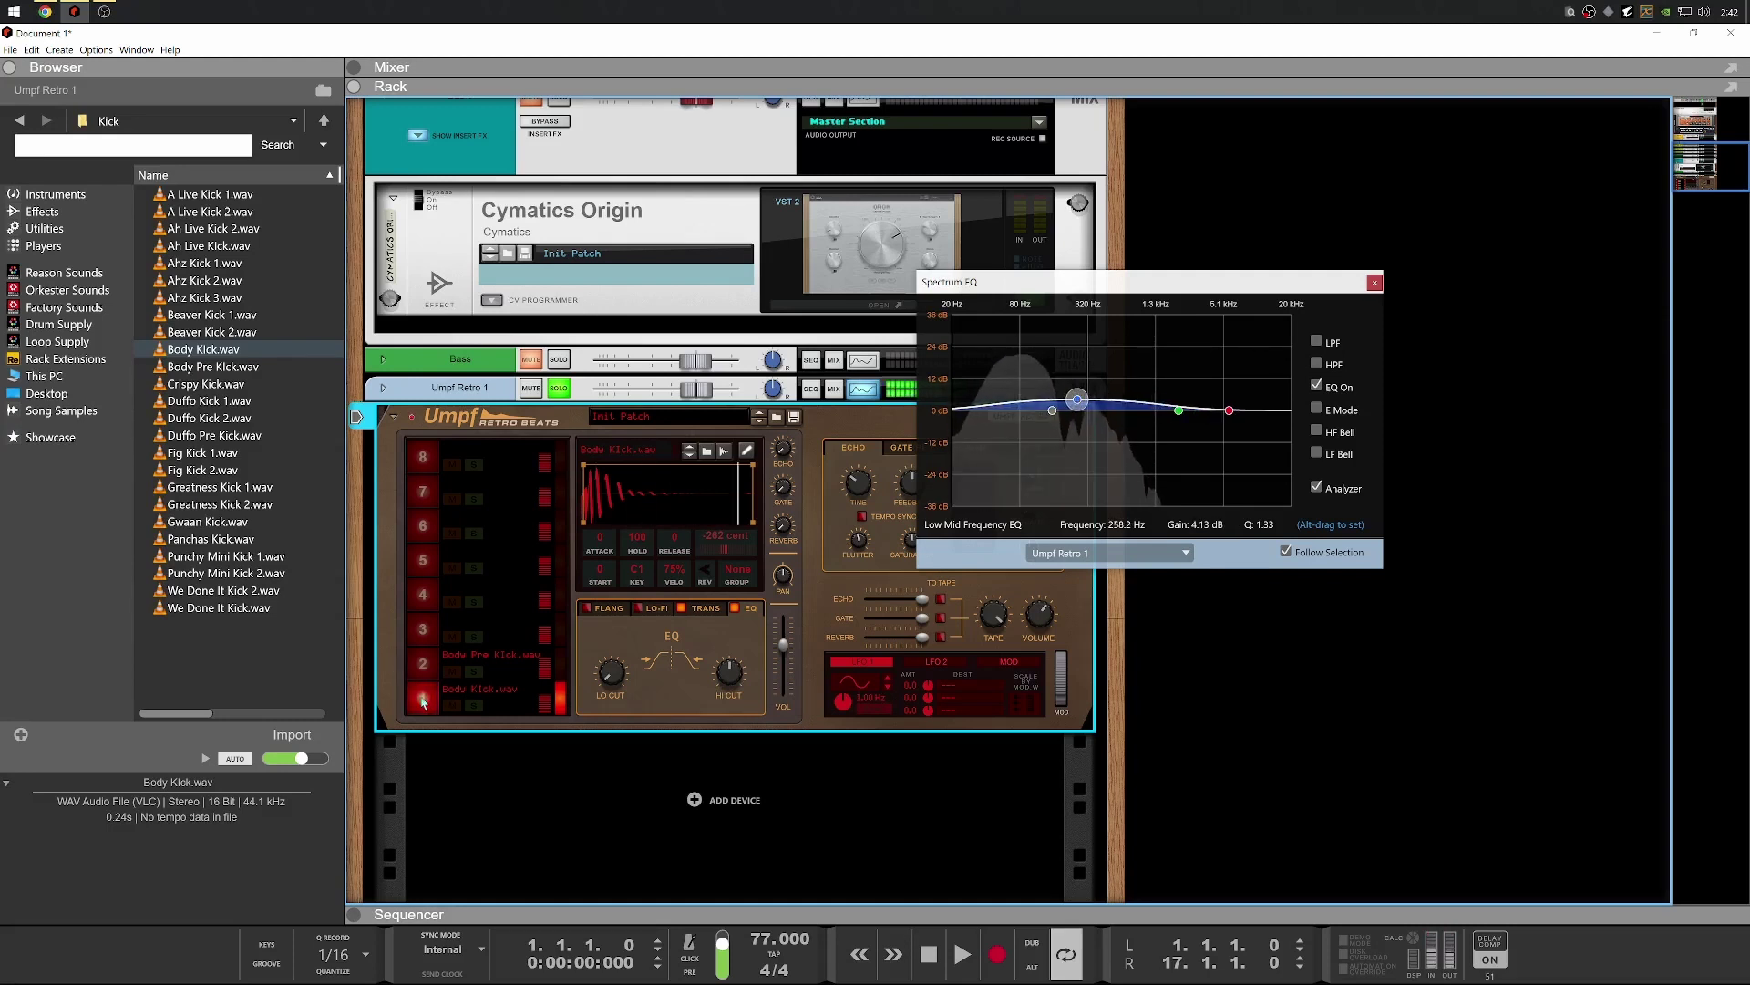
left_click(424, 662)
left_click(422, 697)
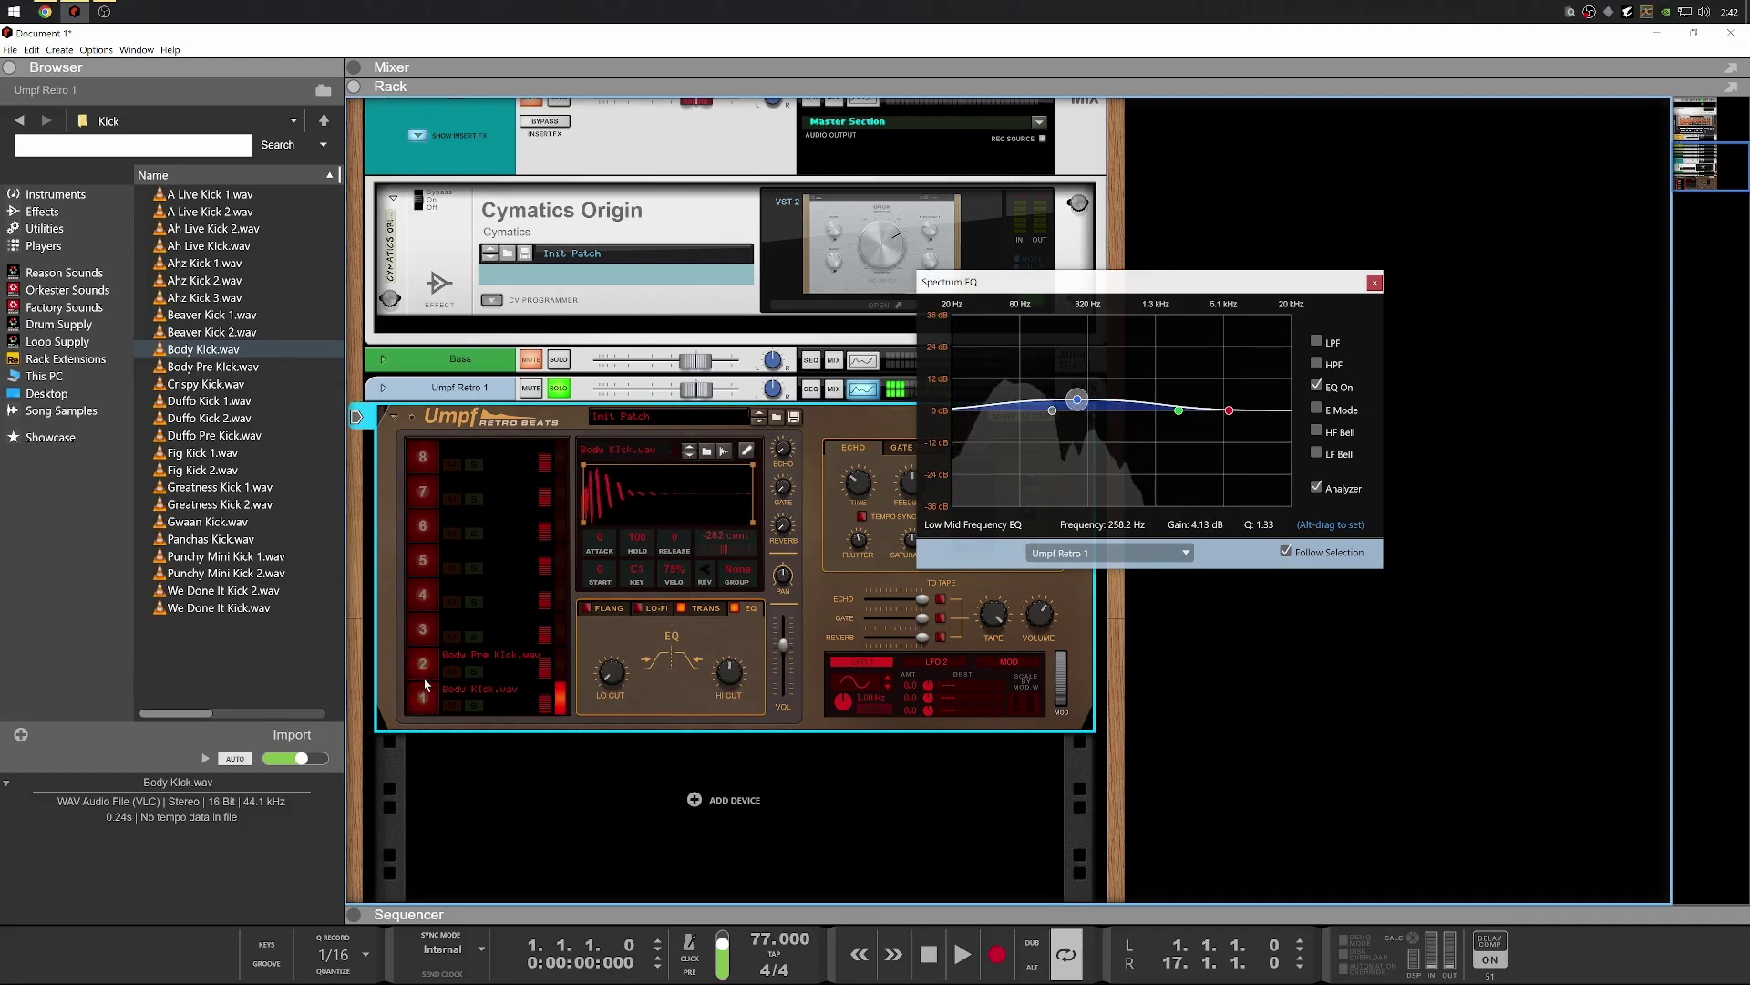
left_click(424, 663)
left_click(422, 698)
Open the Snr sample folder and audition snares among the Crispy, Duffo, Fig, Flam and Fuhz samples
left_click(205, 263)
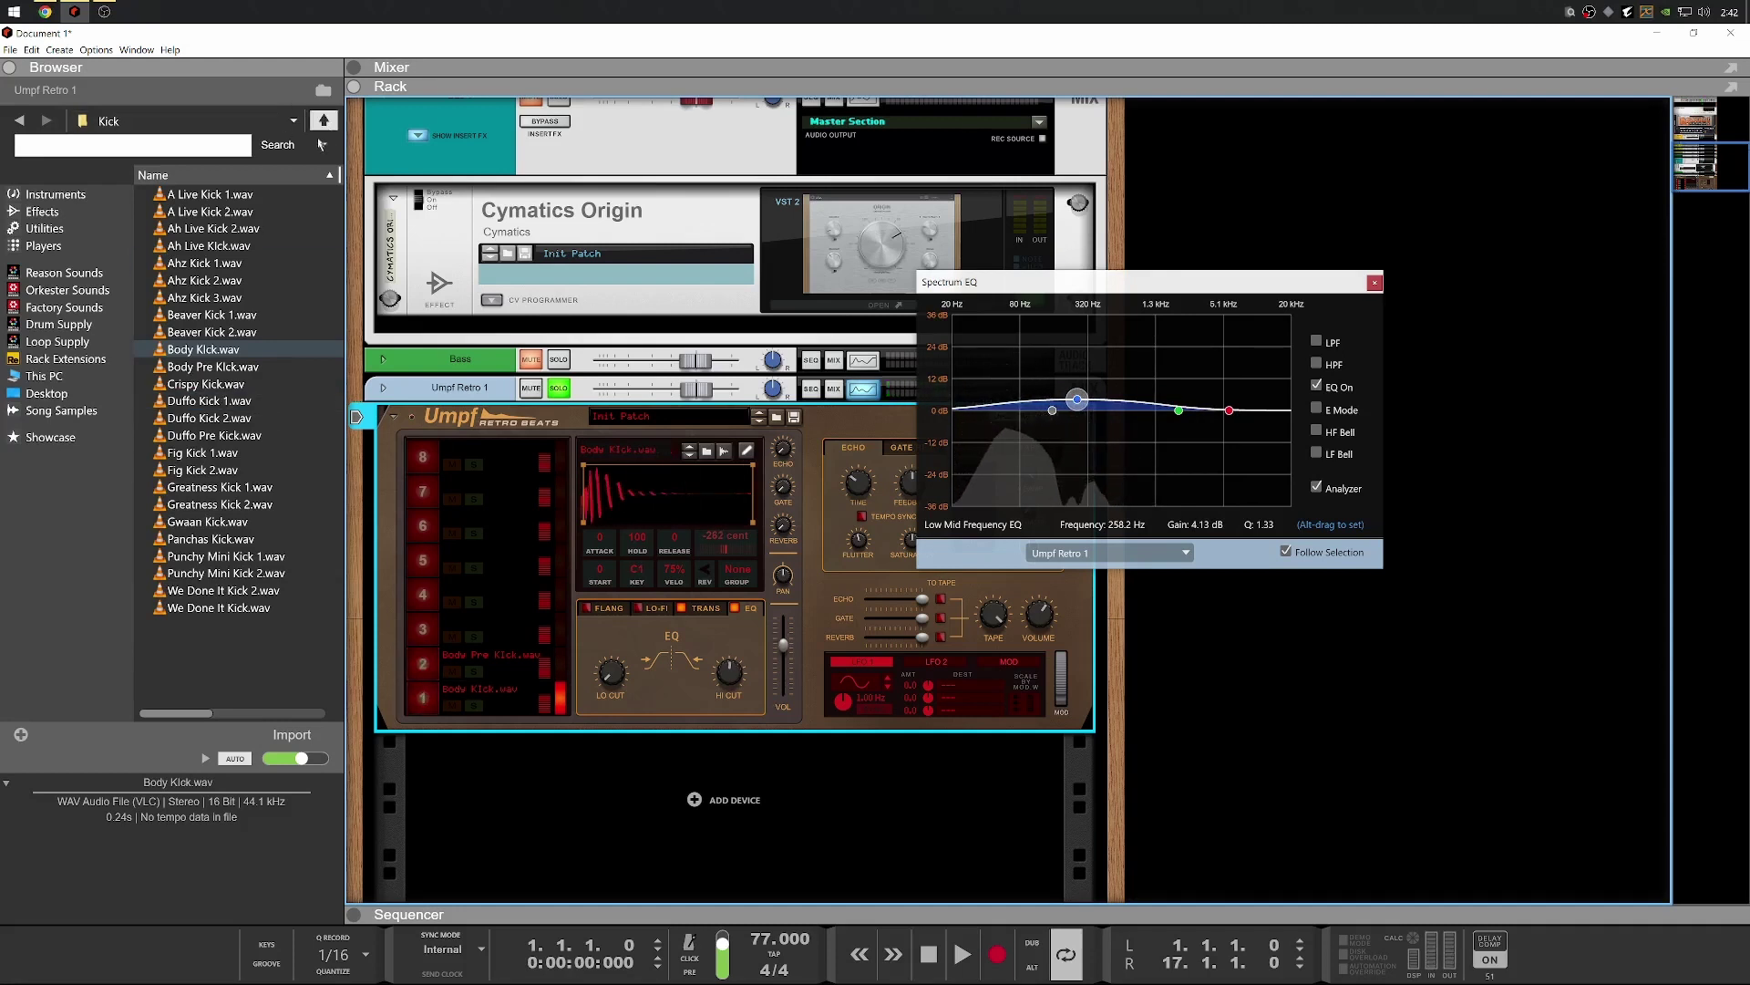
left_click(324, 120)
left_click(208, 228)
double_click(208, 228)
left_click(193, 453)
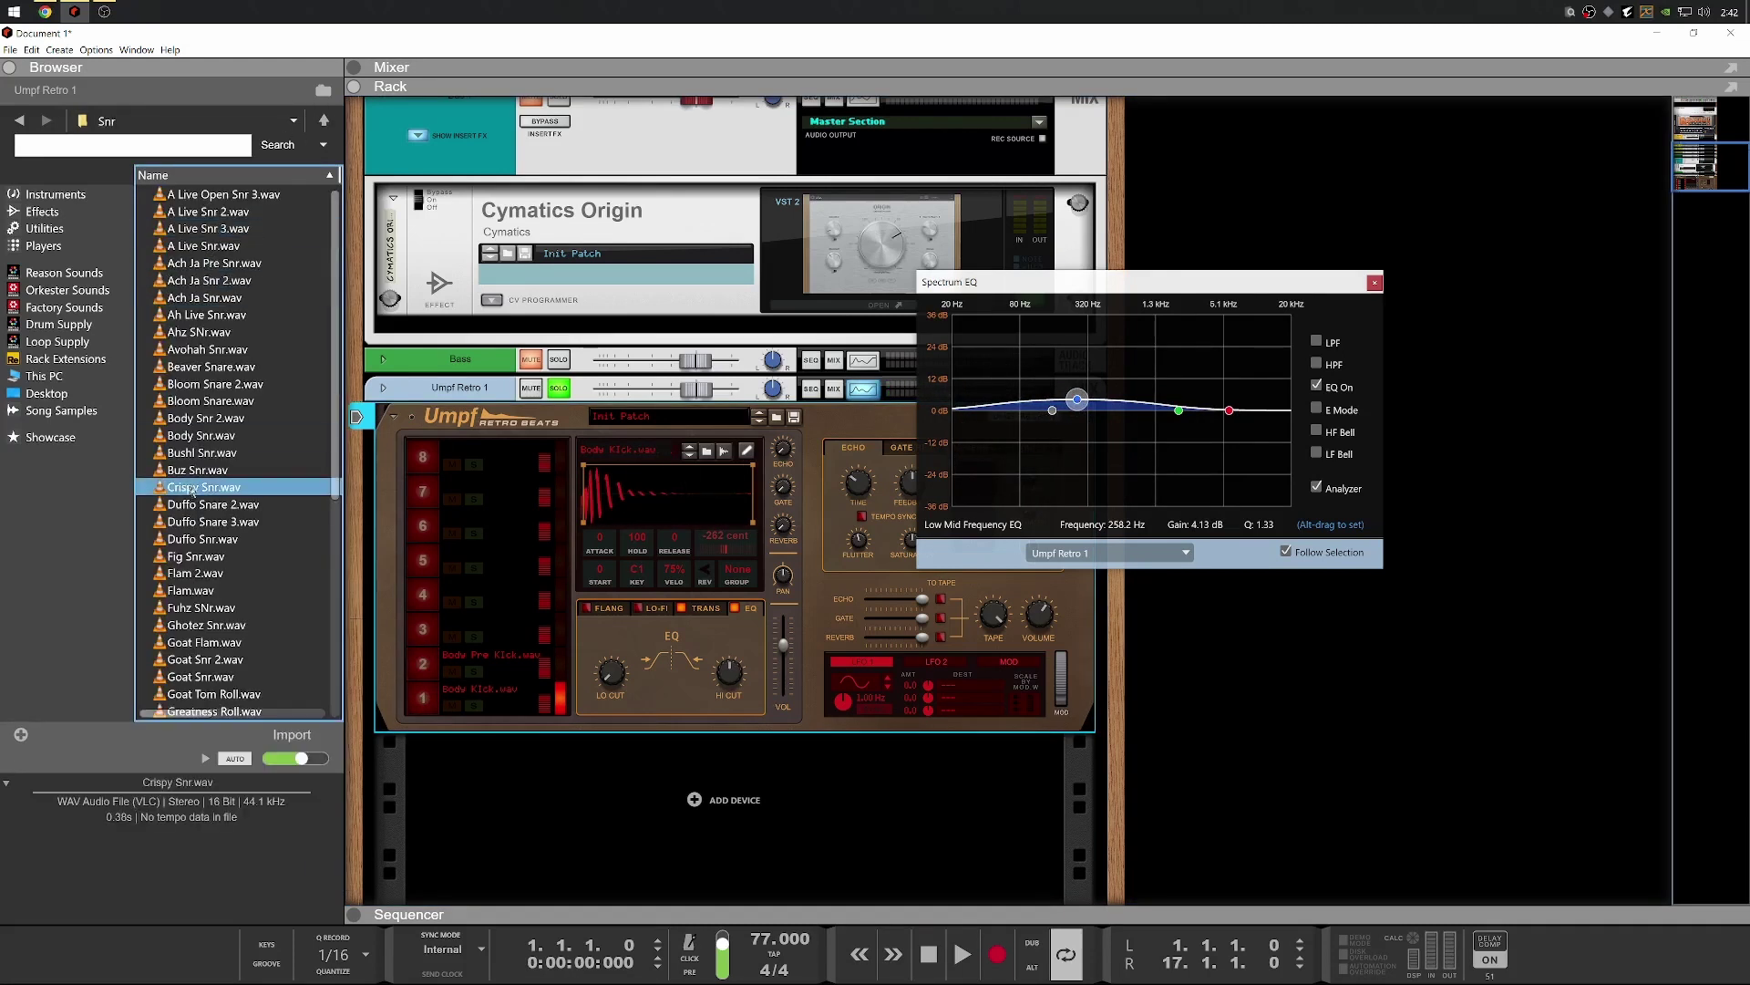
left_click(196, 487)
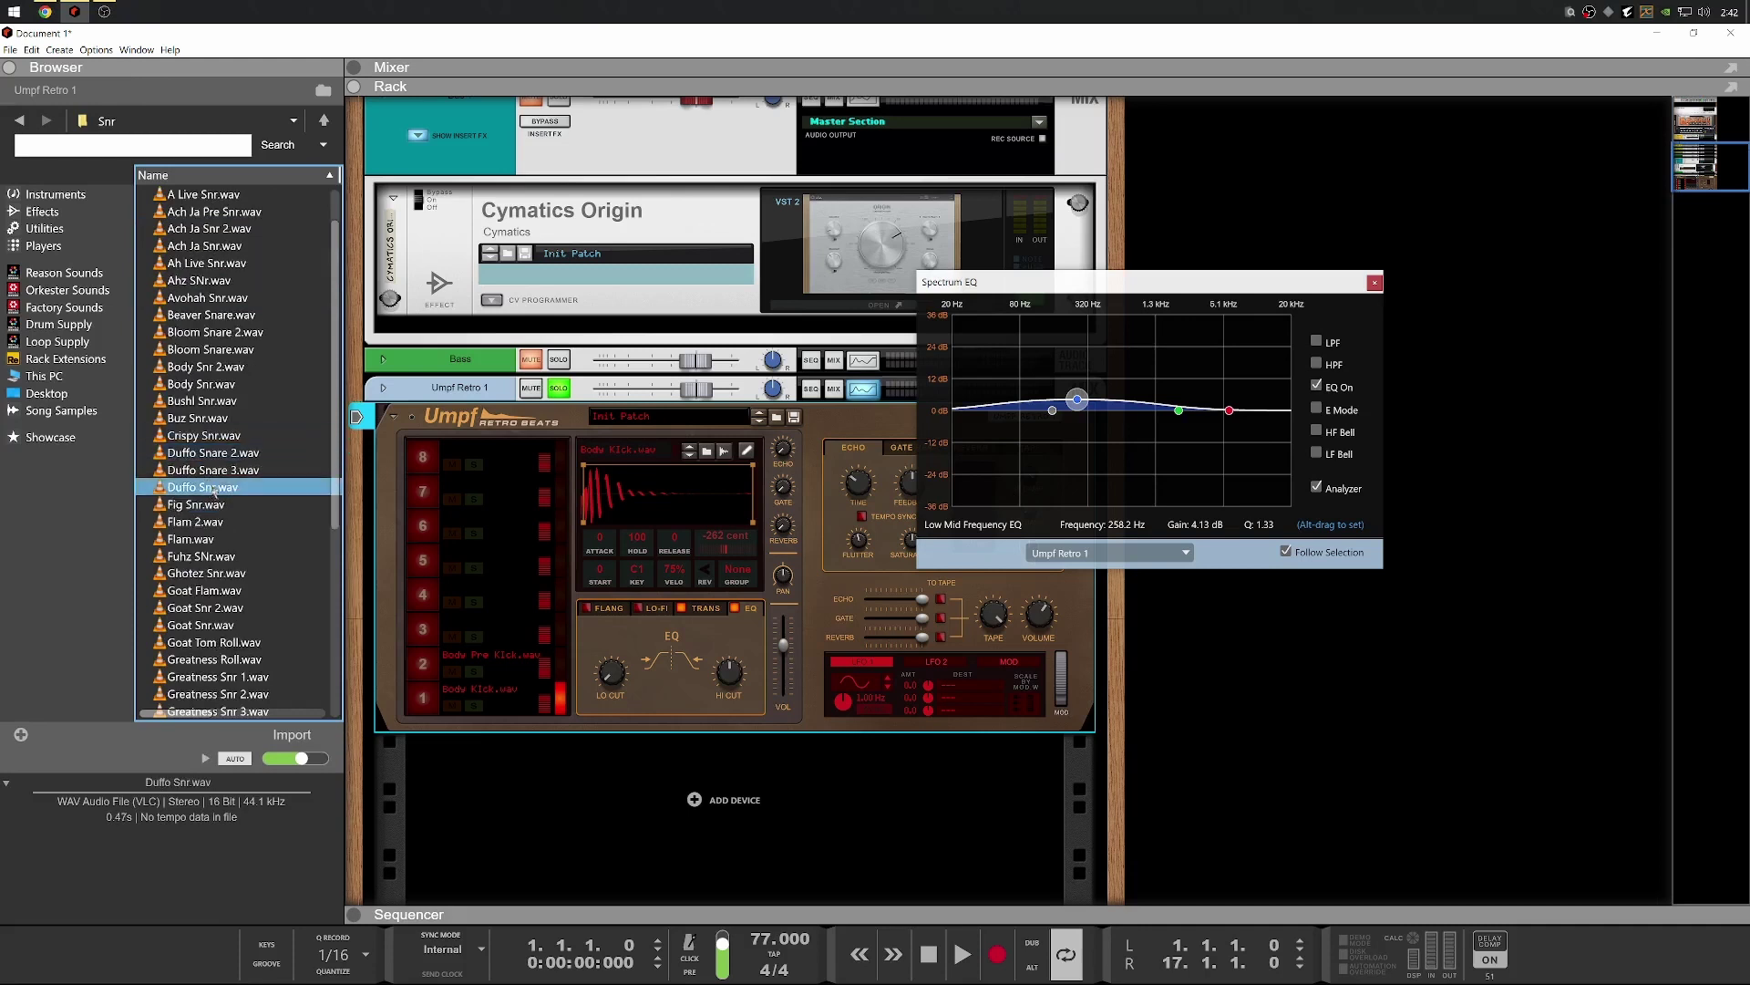
left_click(196, 504)
left_click(198, 539)
left_click(197, 557)
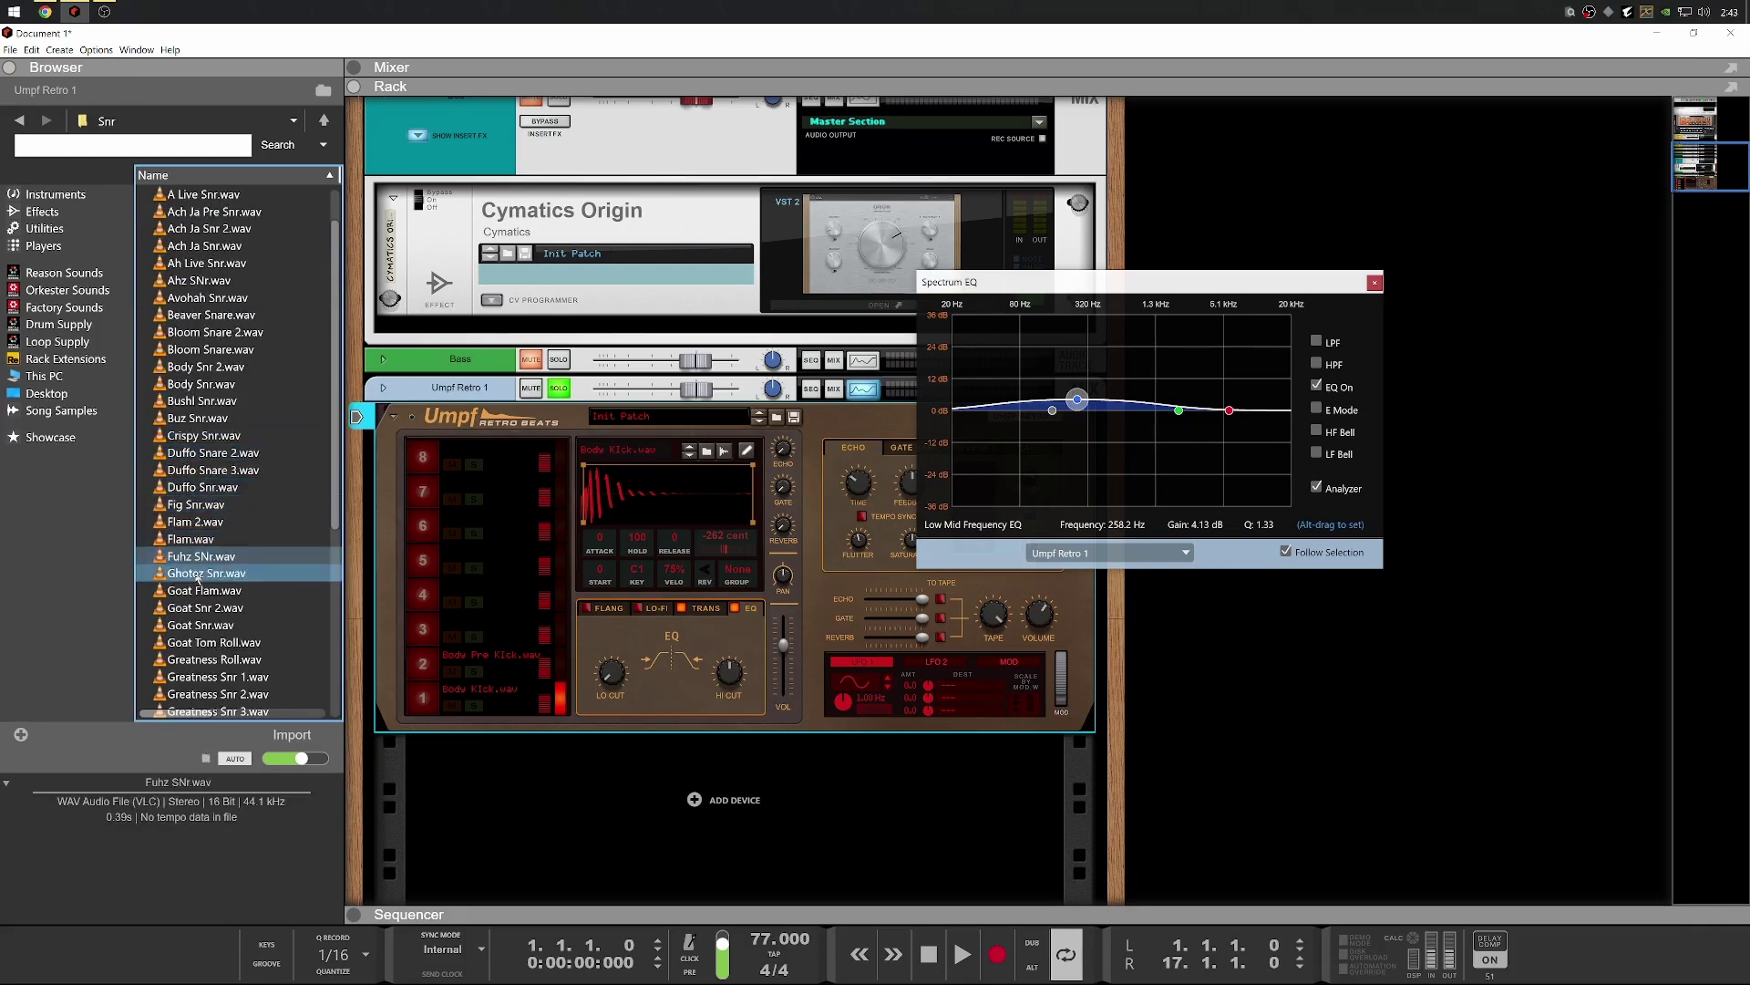
Audition Ghotez Snr and compare Goat Snr, Goat Snr 2, Goat Flam and Goat Tom Roll
left_click(196, 575)
left_click(197, 614)
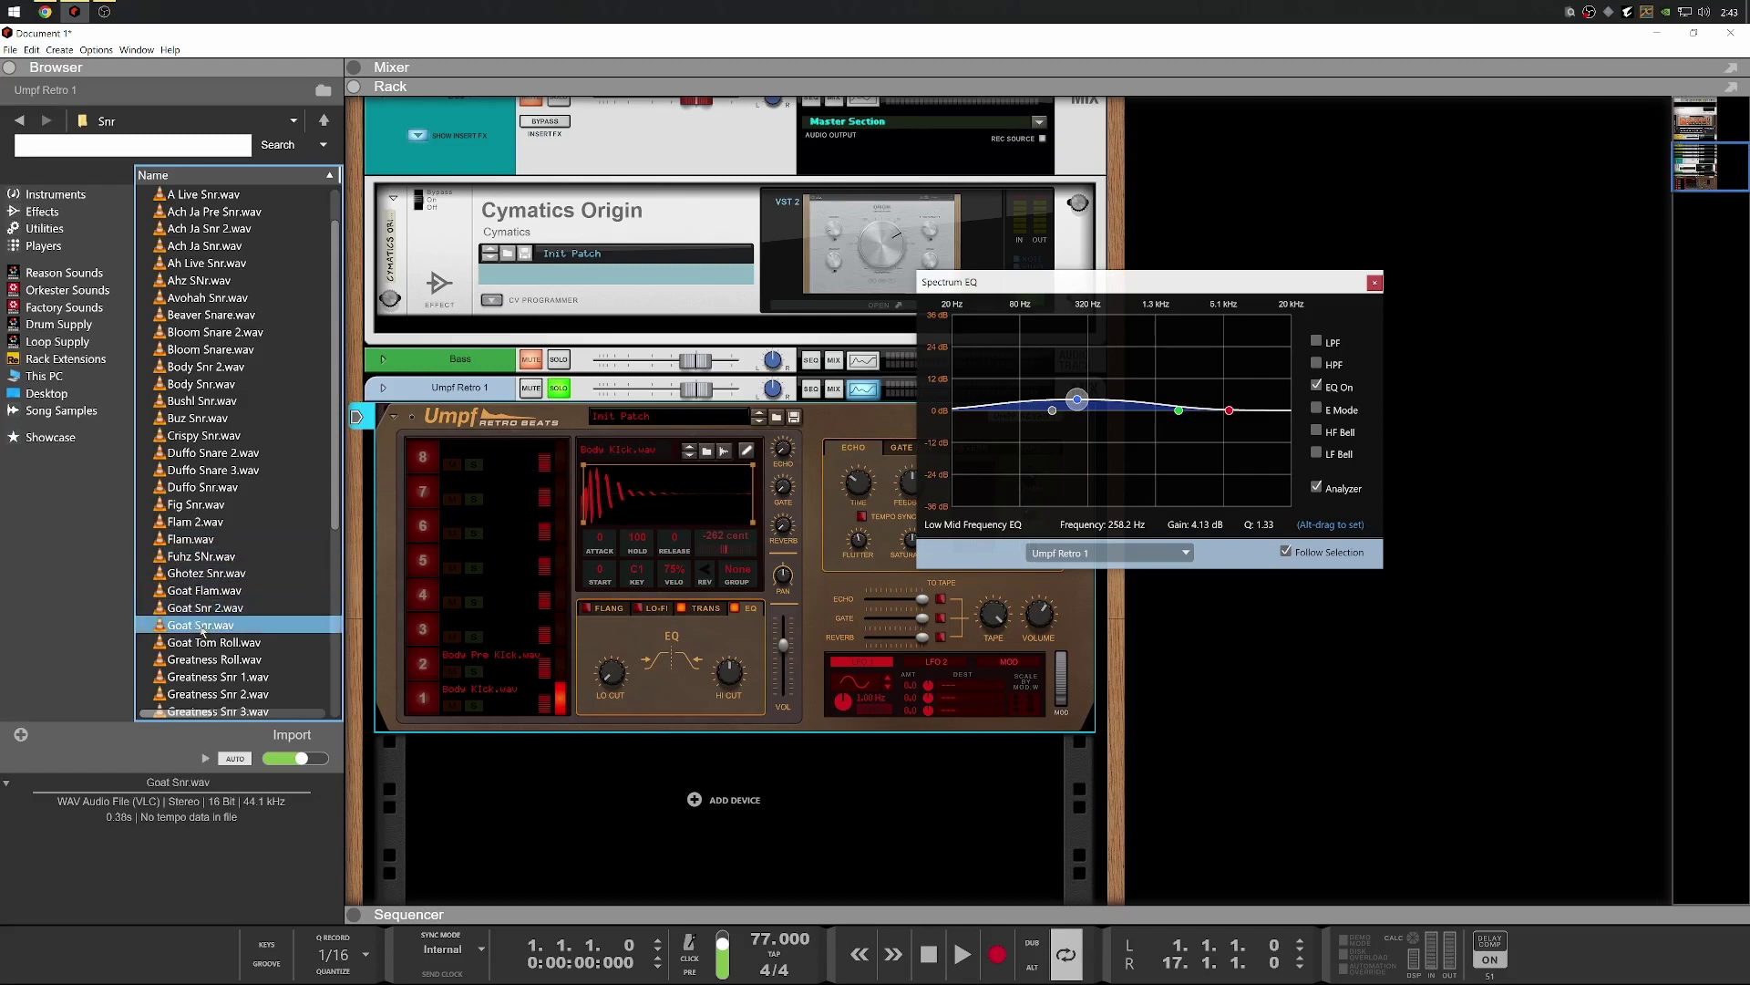
left_click(200, 626)
left_click(201, 609)
left_click(204, 589)
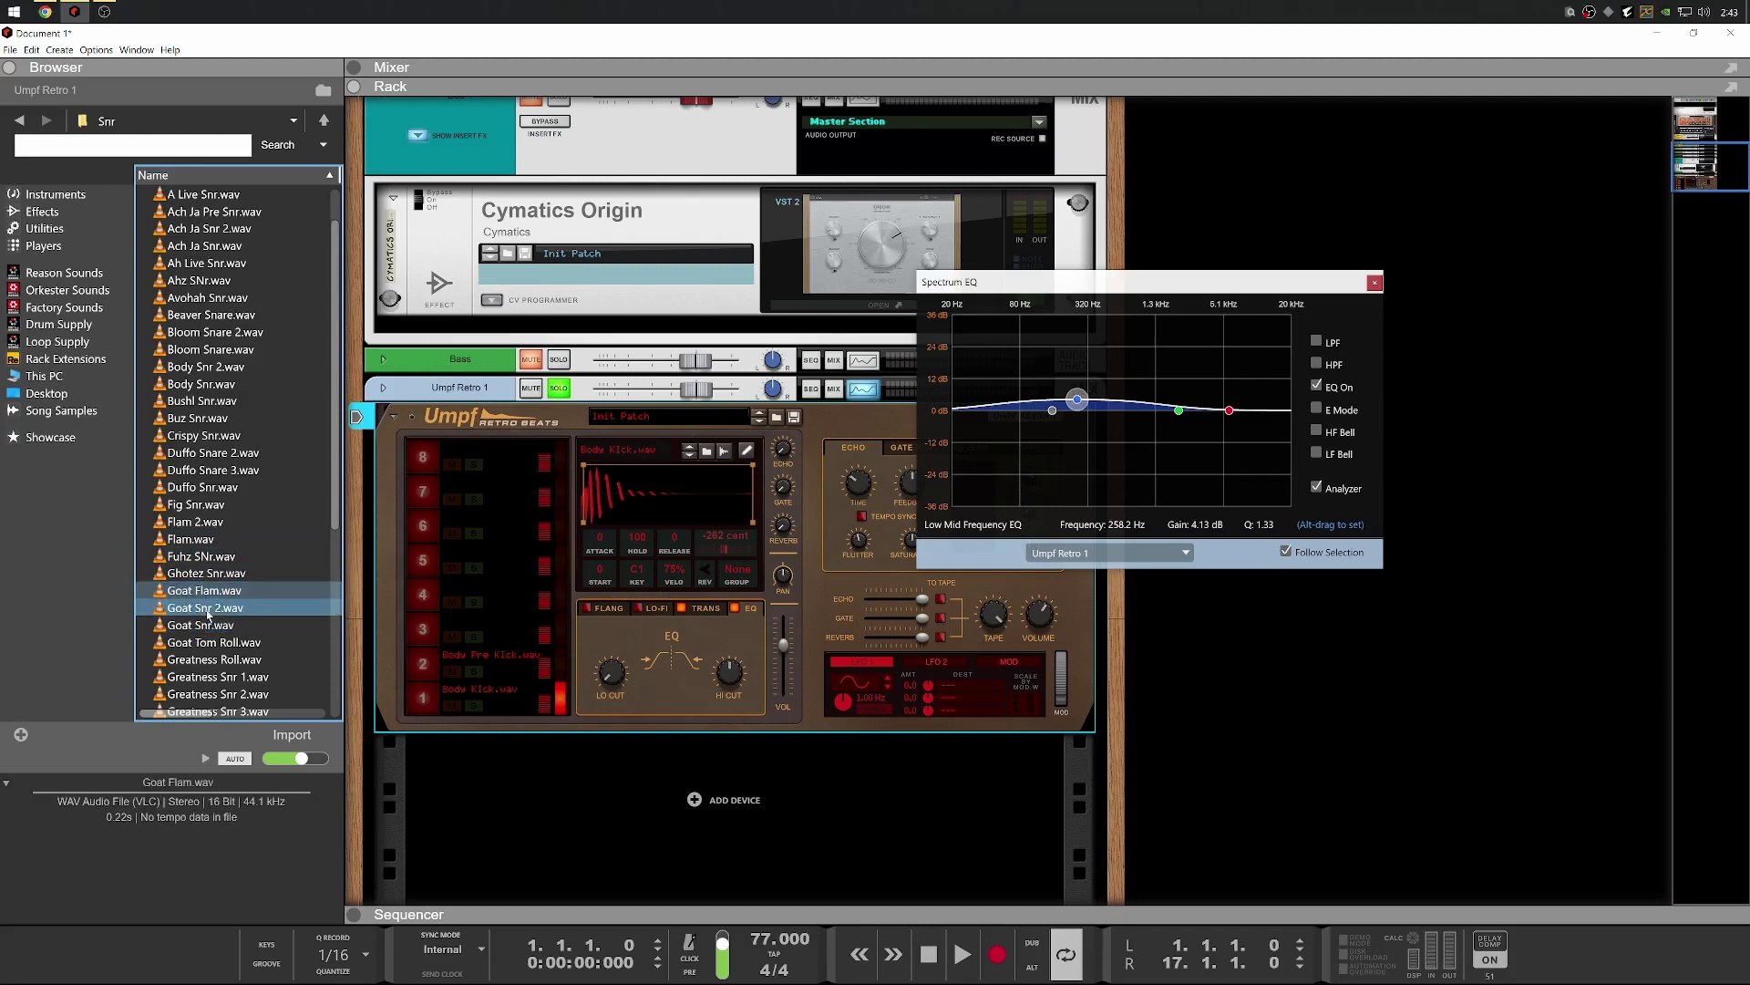
left_click(199, 607)
left_click(196, 624)
left_click(192, 642)
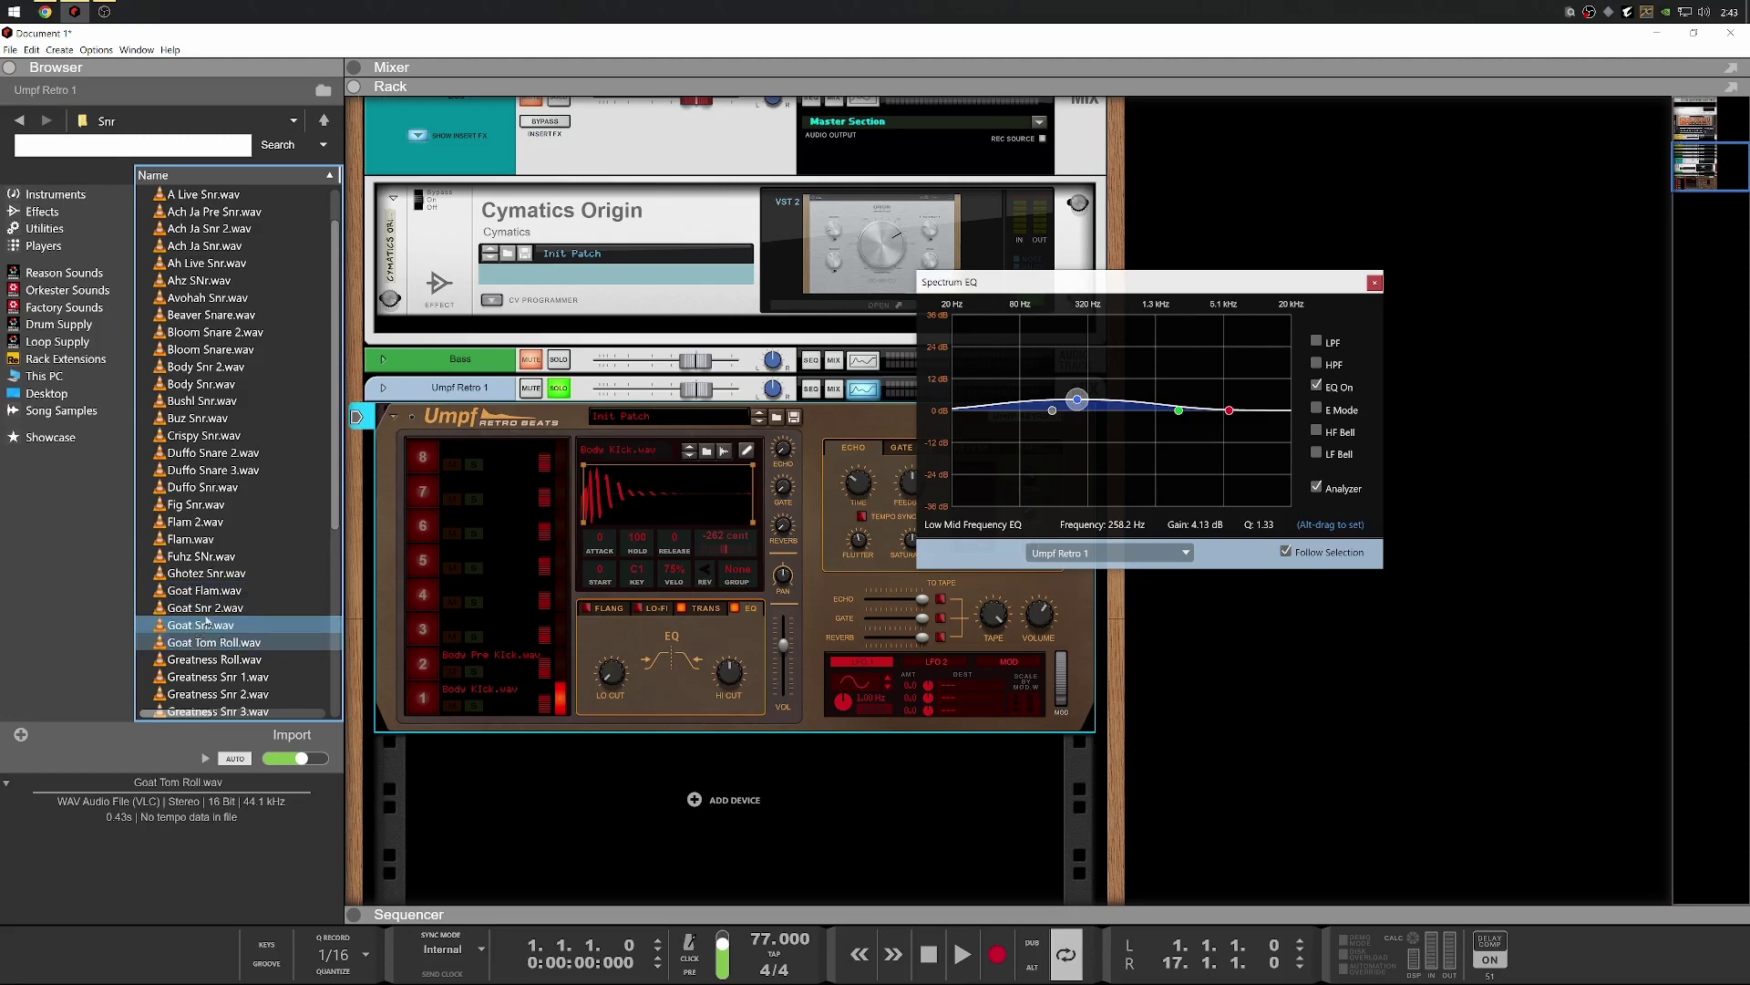
Replay Goat Flam and Goat Snr 2 for comparison, and load Goat Snr onto pad 3 of Umpf Retro 1
left_click(198, 611)
left_click(205, 590)
left_click(205, 607)
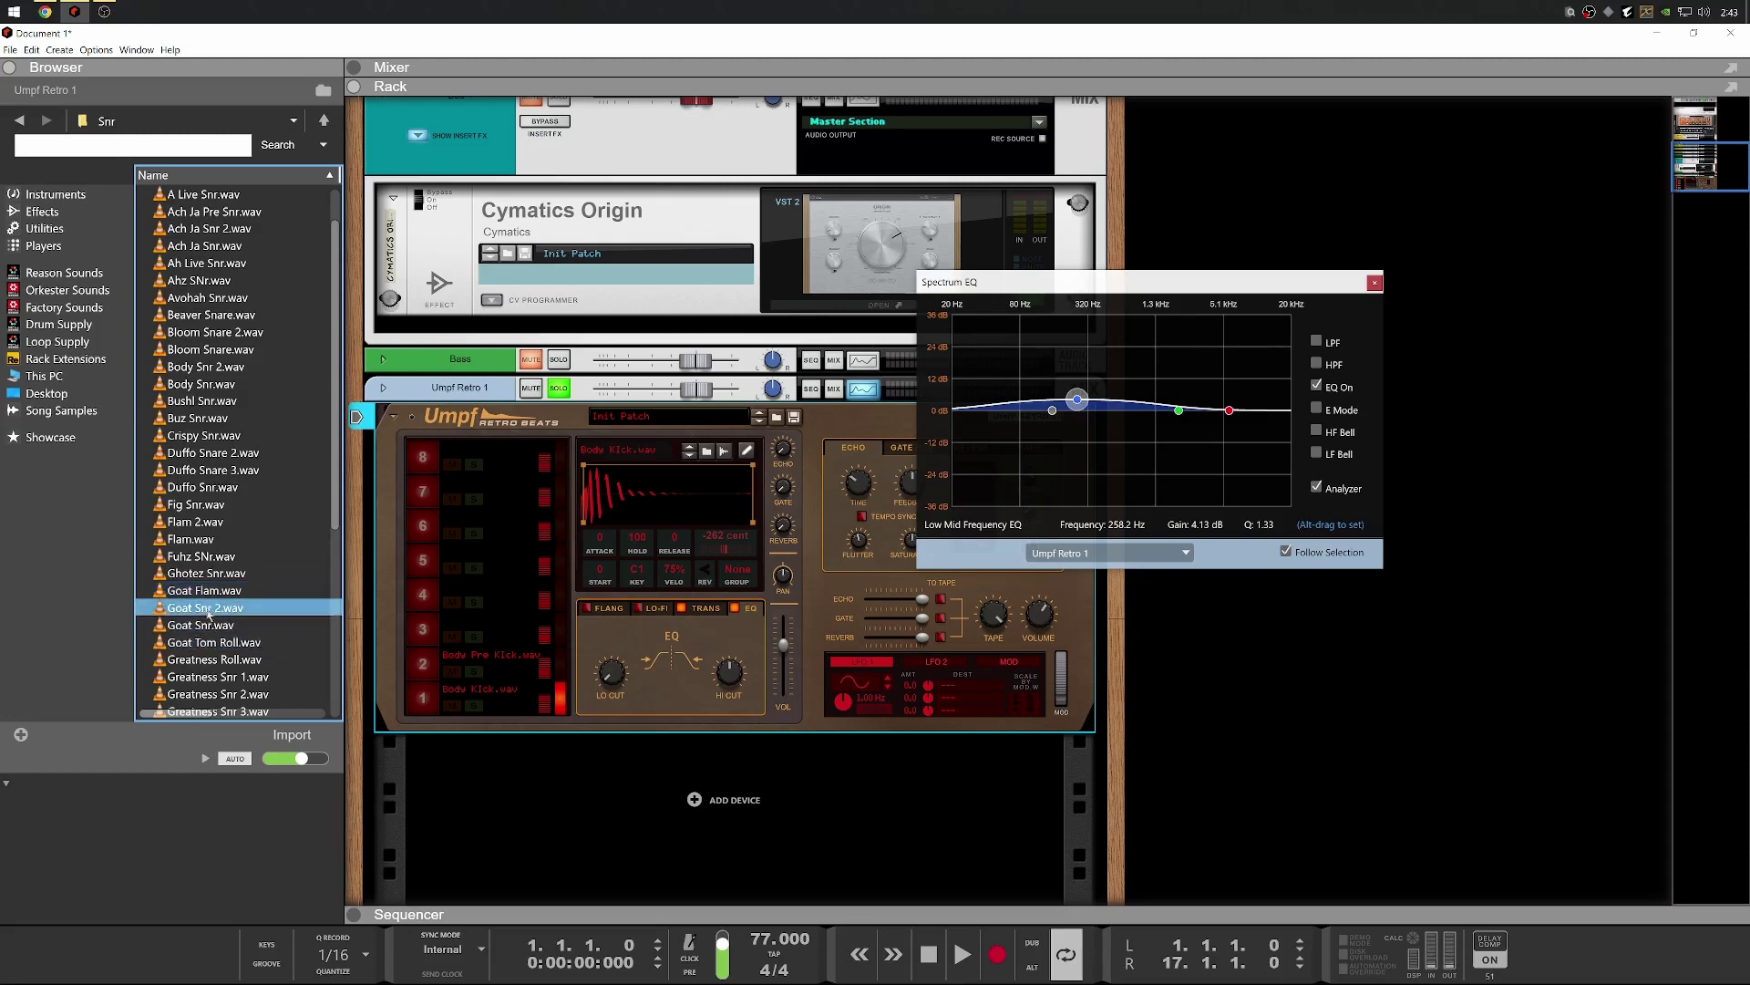
left_click(208, 624)
left_click_drag(226, 629, 456, 629)
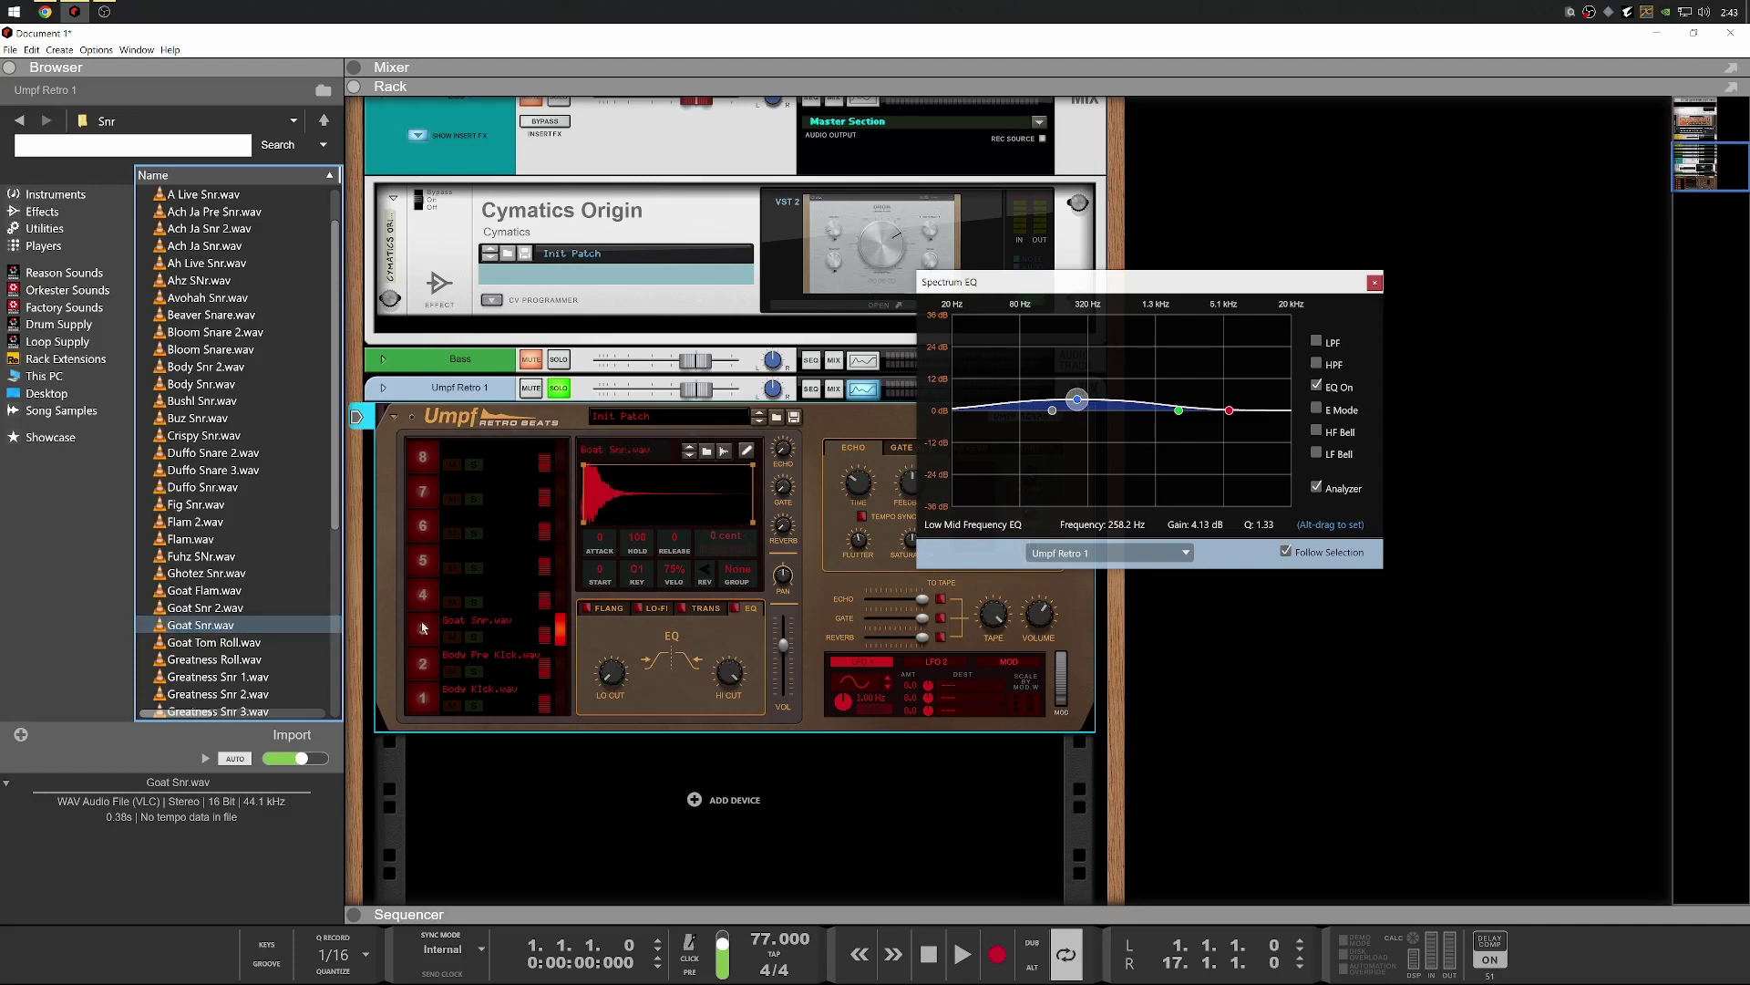
Compare the Goat Snr pad with Goat Snr 2 and Goat Flam, and load Goat Flam onto pad 8
left_click(421, 627)
left_click(219, 609)
left_click(220, 593)
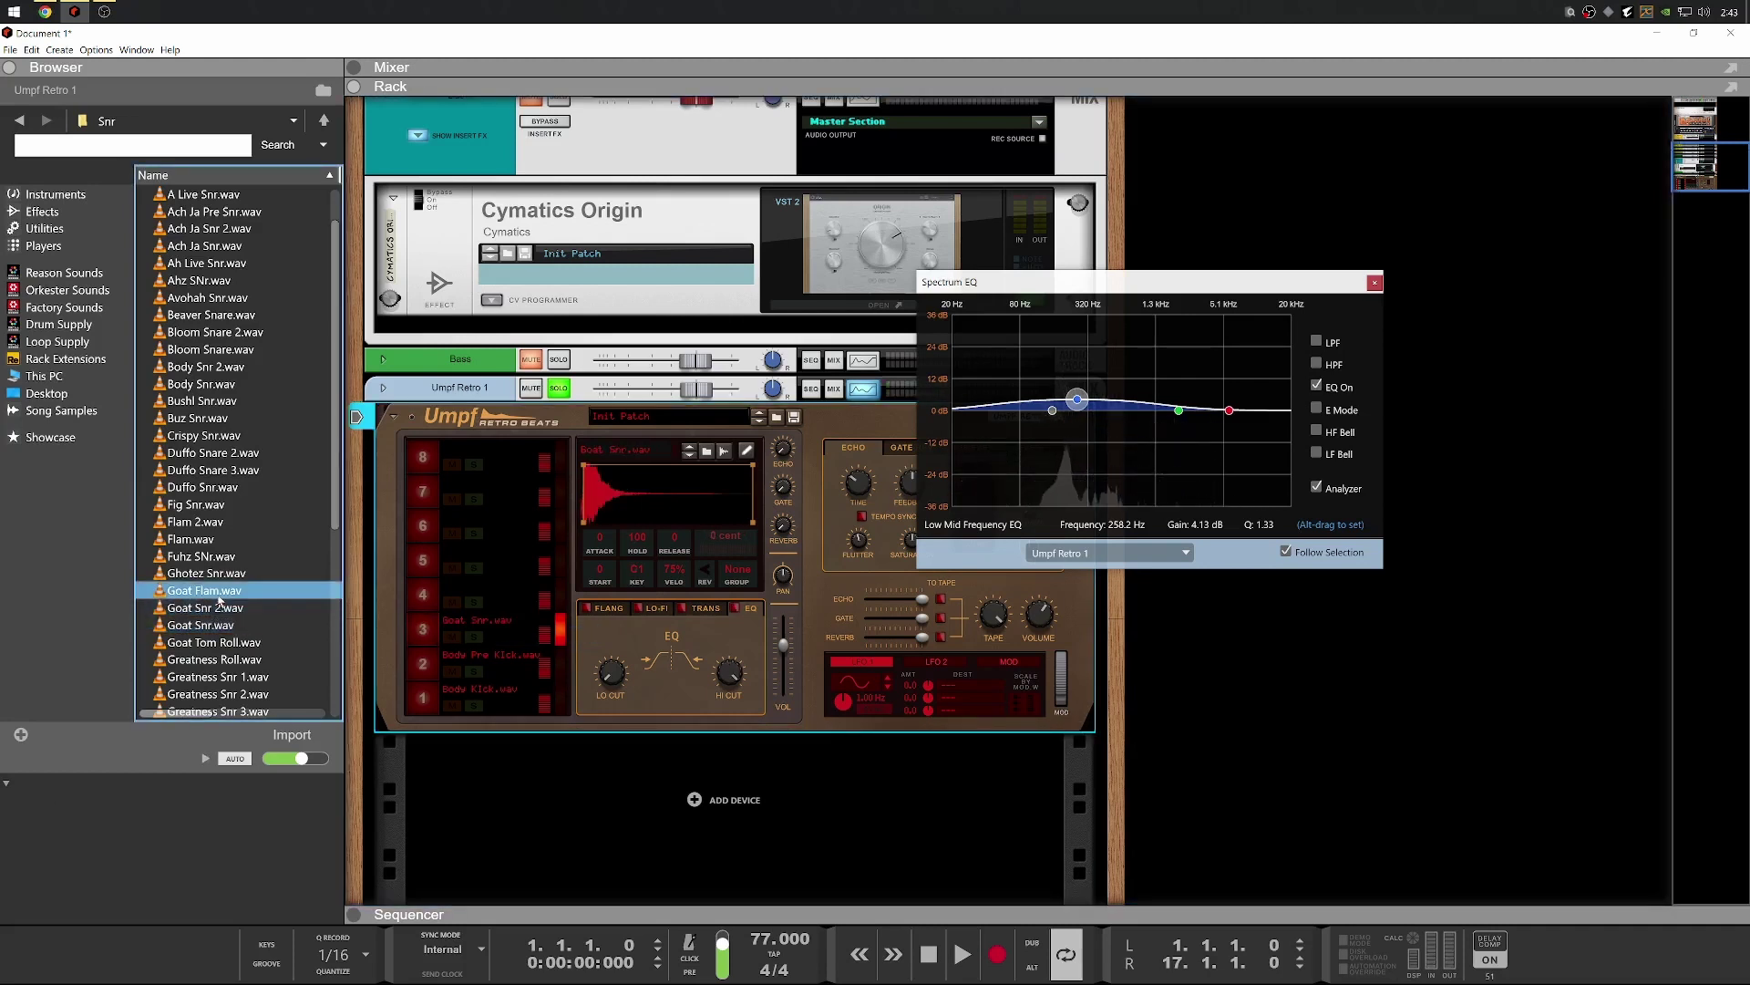
left_click_drag(219, 594, 424, 456)
left_click(423, 457)
Play pads 1, 2 and 3 in alternation to hear Goat Snr against the Body kicks
left_click(424, 628)
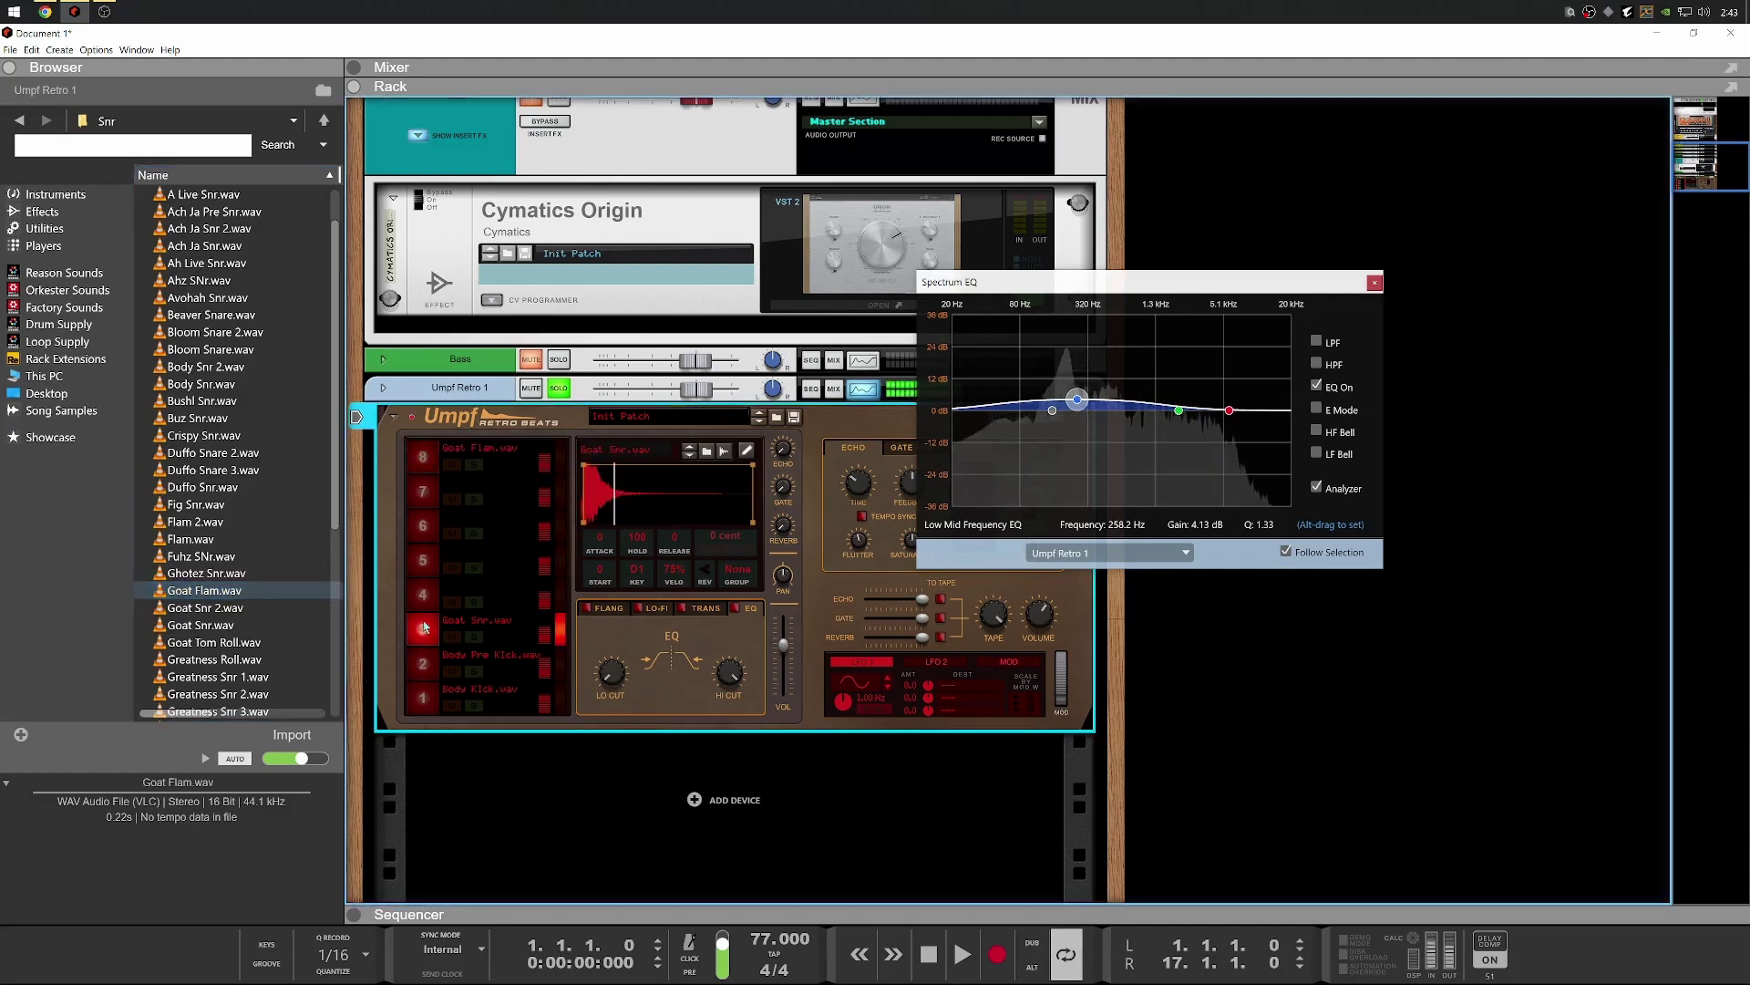
left_click(423, 663)
left_click(417, 690)
left_click(422, 663)
left_click(425, 629)
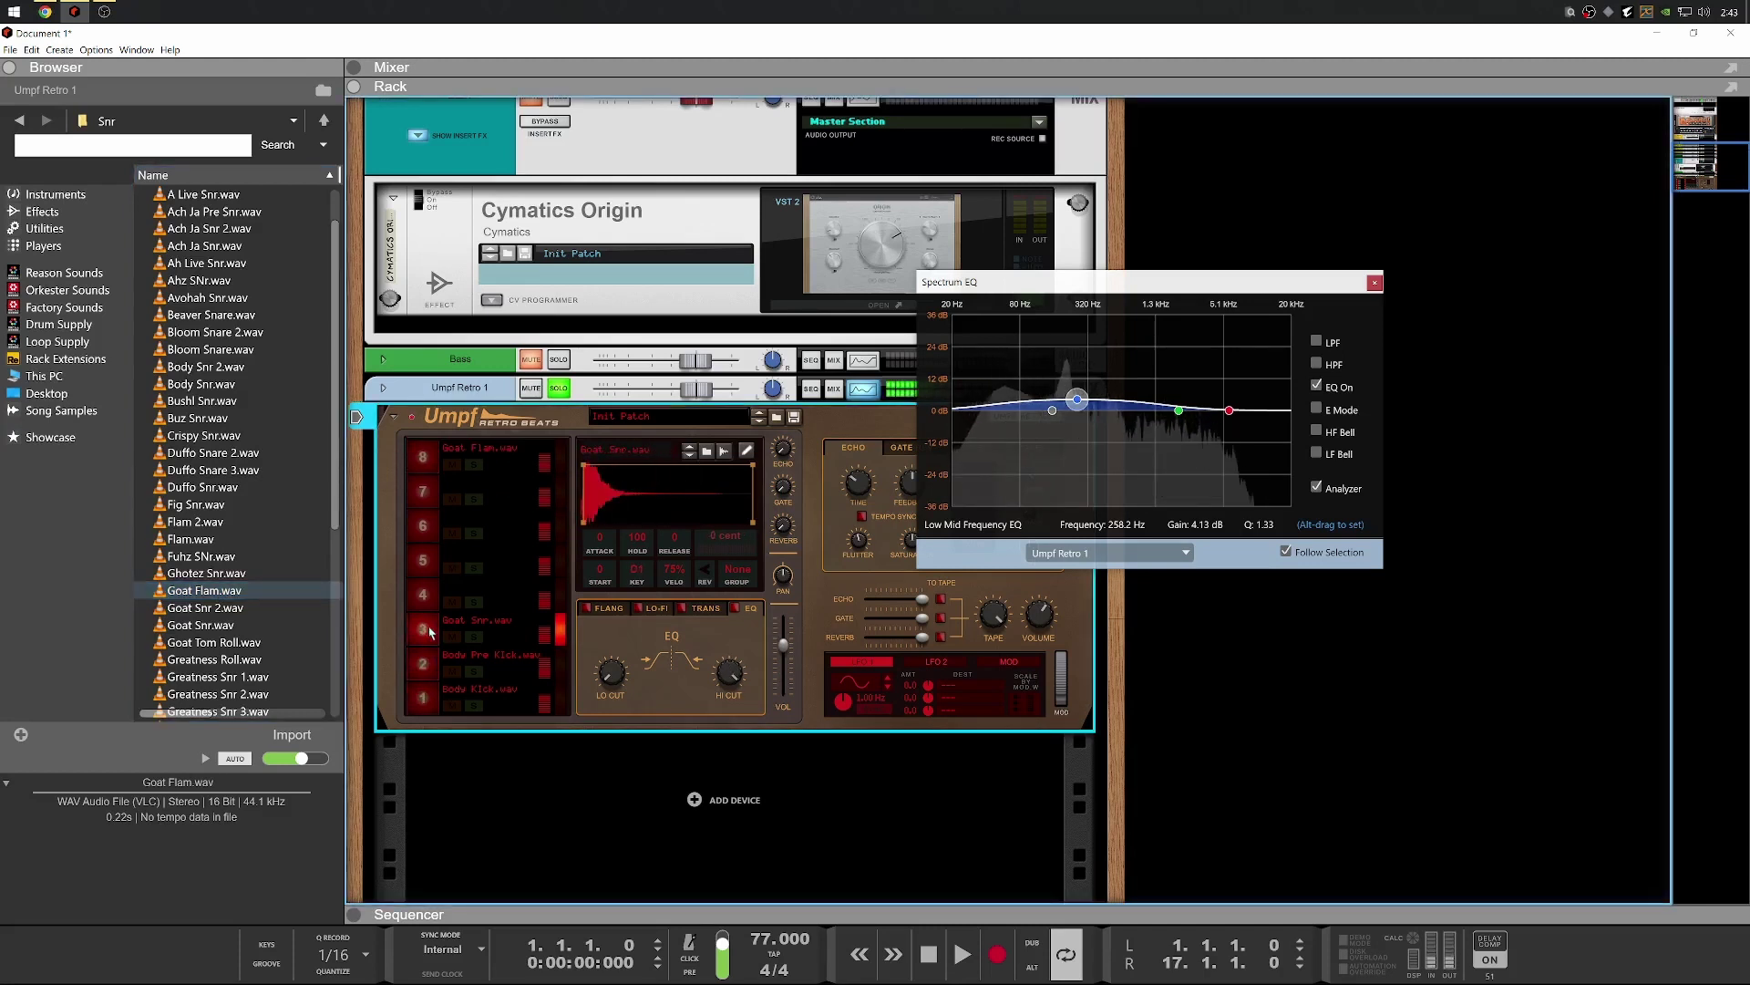
left_click(425, 631)
left_click(428, 661)
left_click(410, 690)
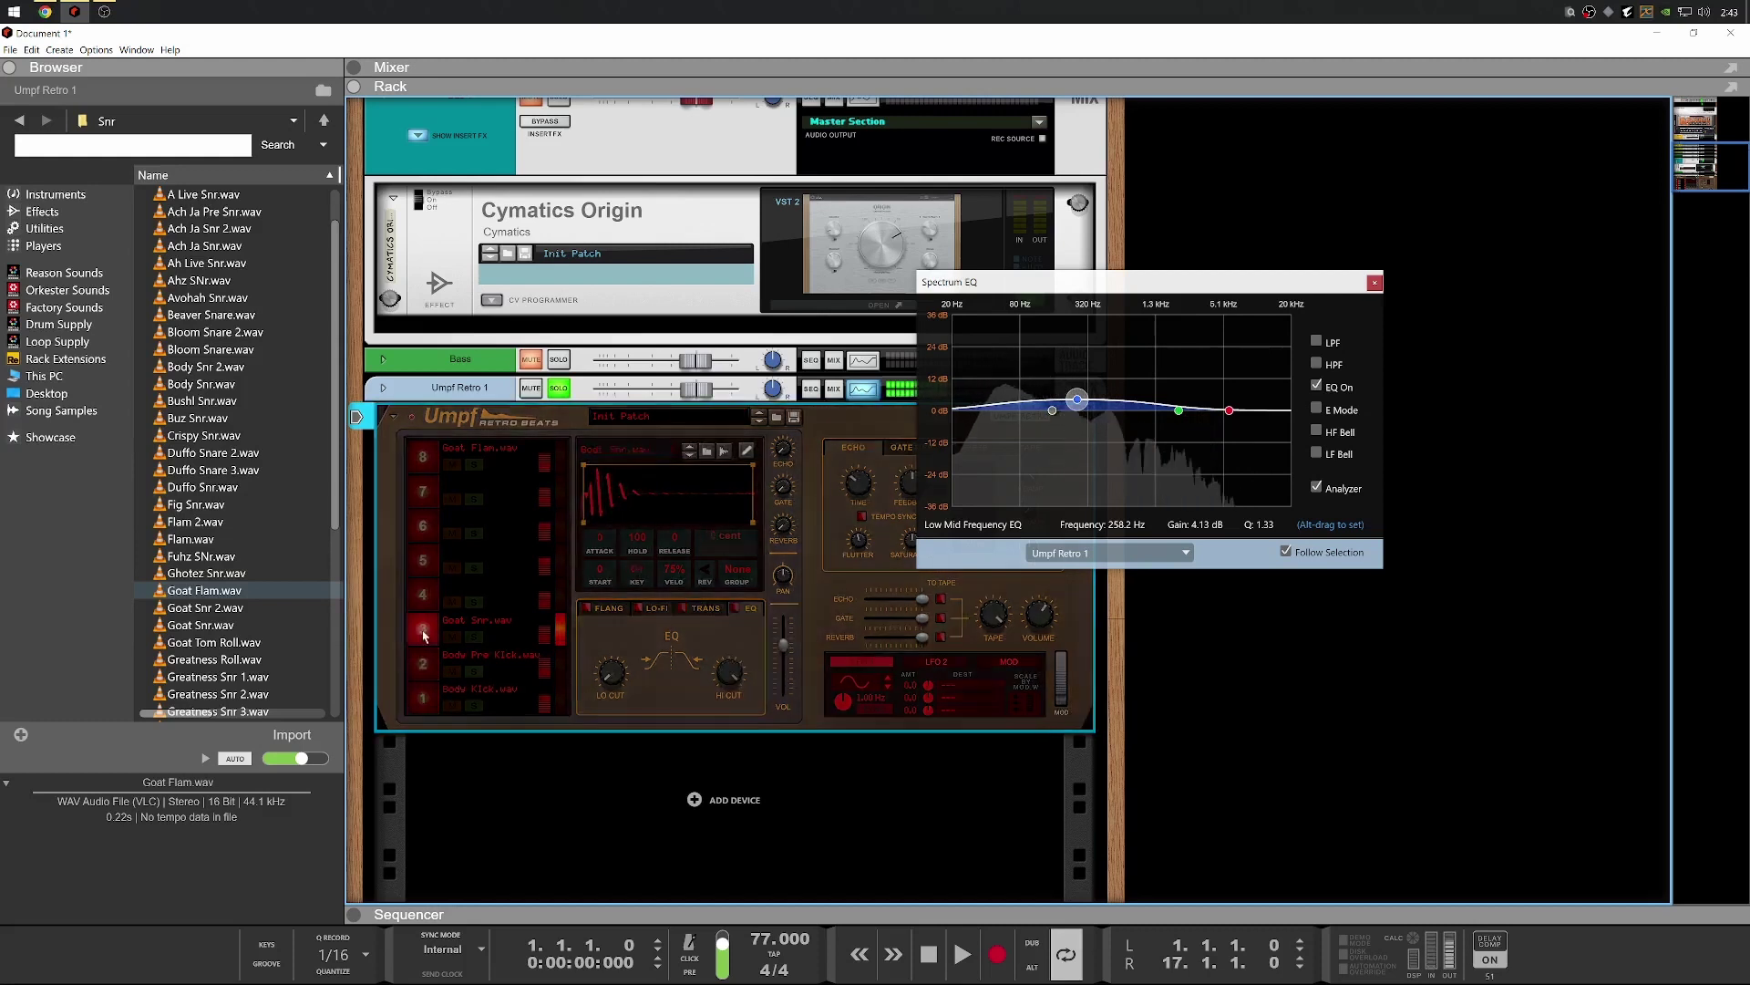
left_click(421, 700)
left_click(421, 633)
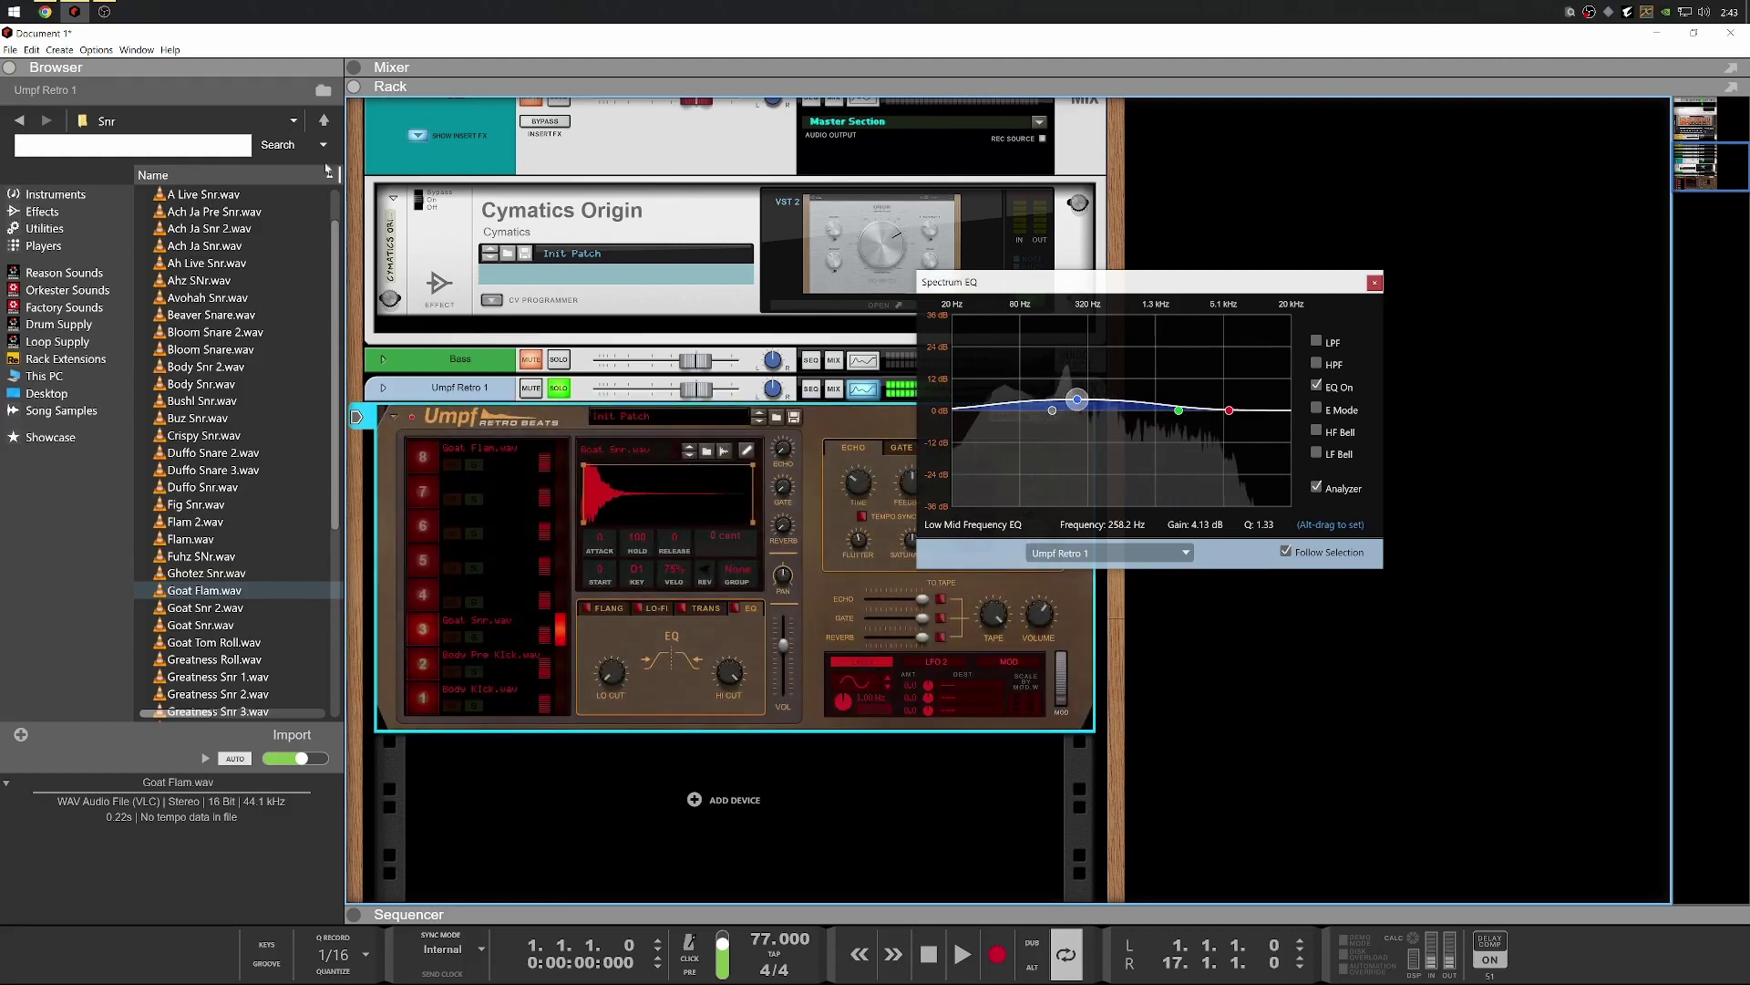
Open the Hats sample folder and audition the Ahz Hat, Ah Live Hat and Ach Ja Hat samples
left_click(323, 121)
double_click(178, 194)
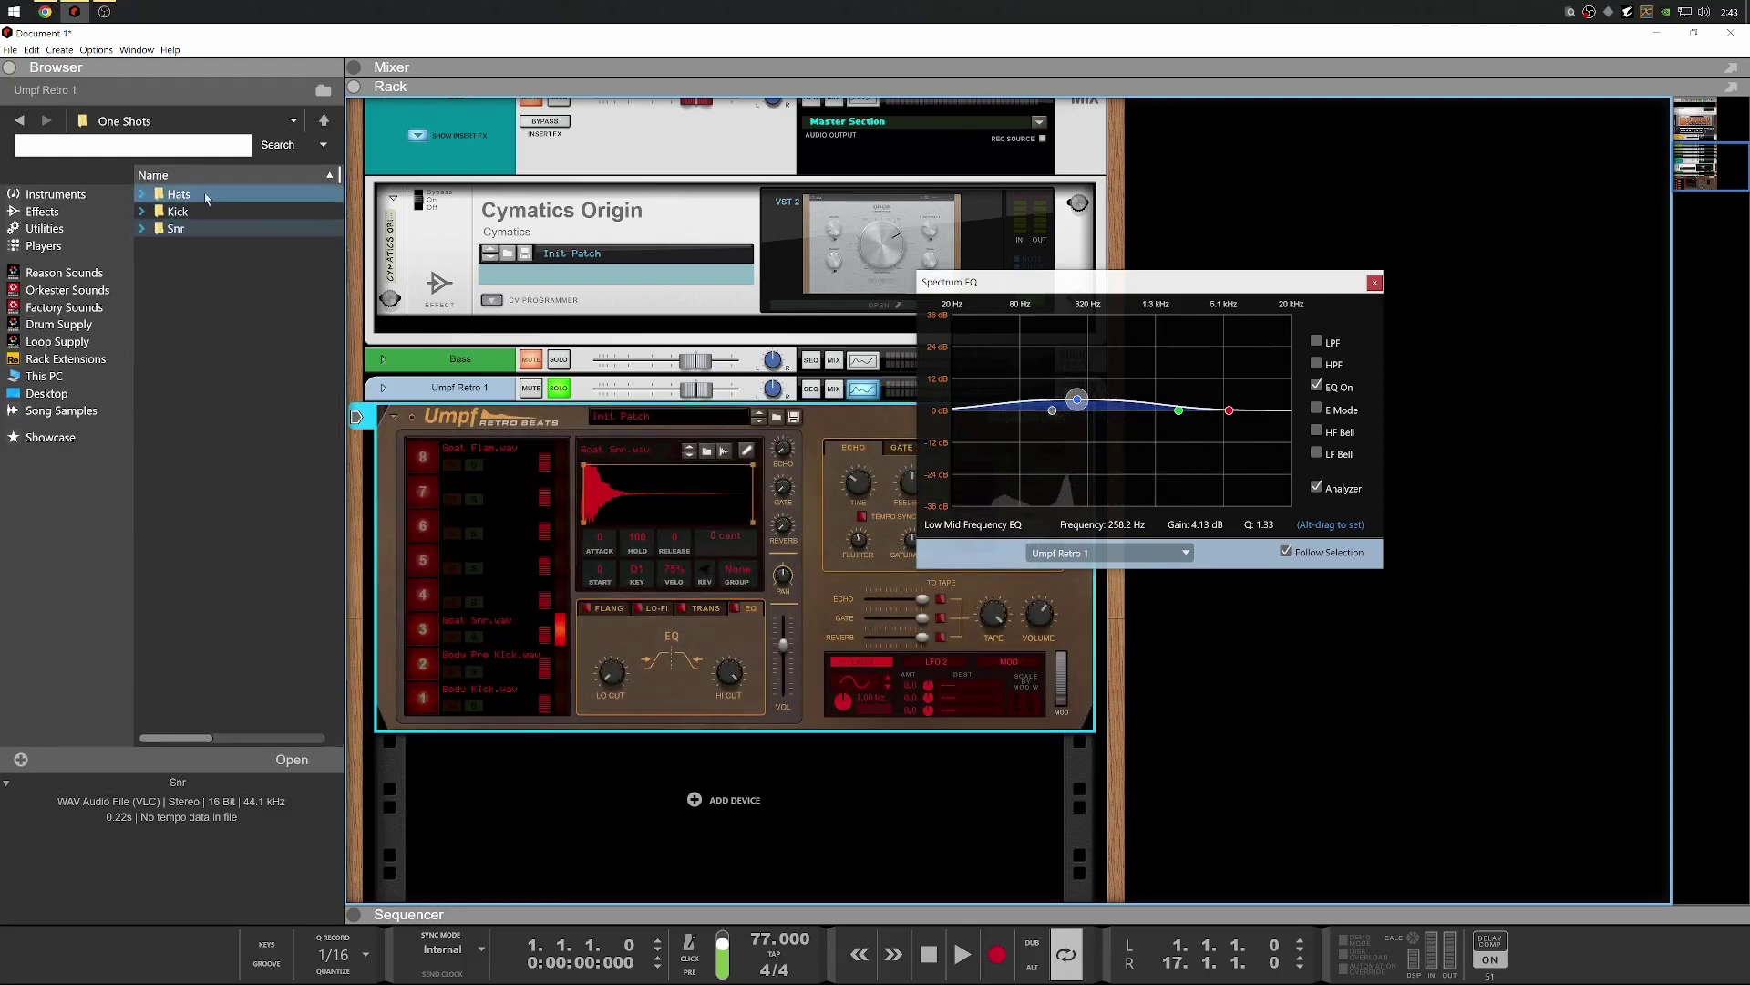
left_click(207, 297)
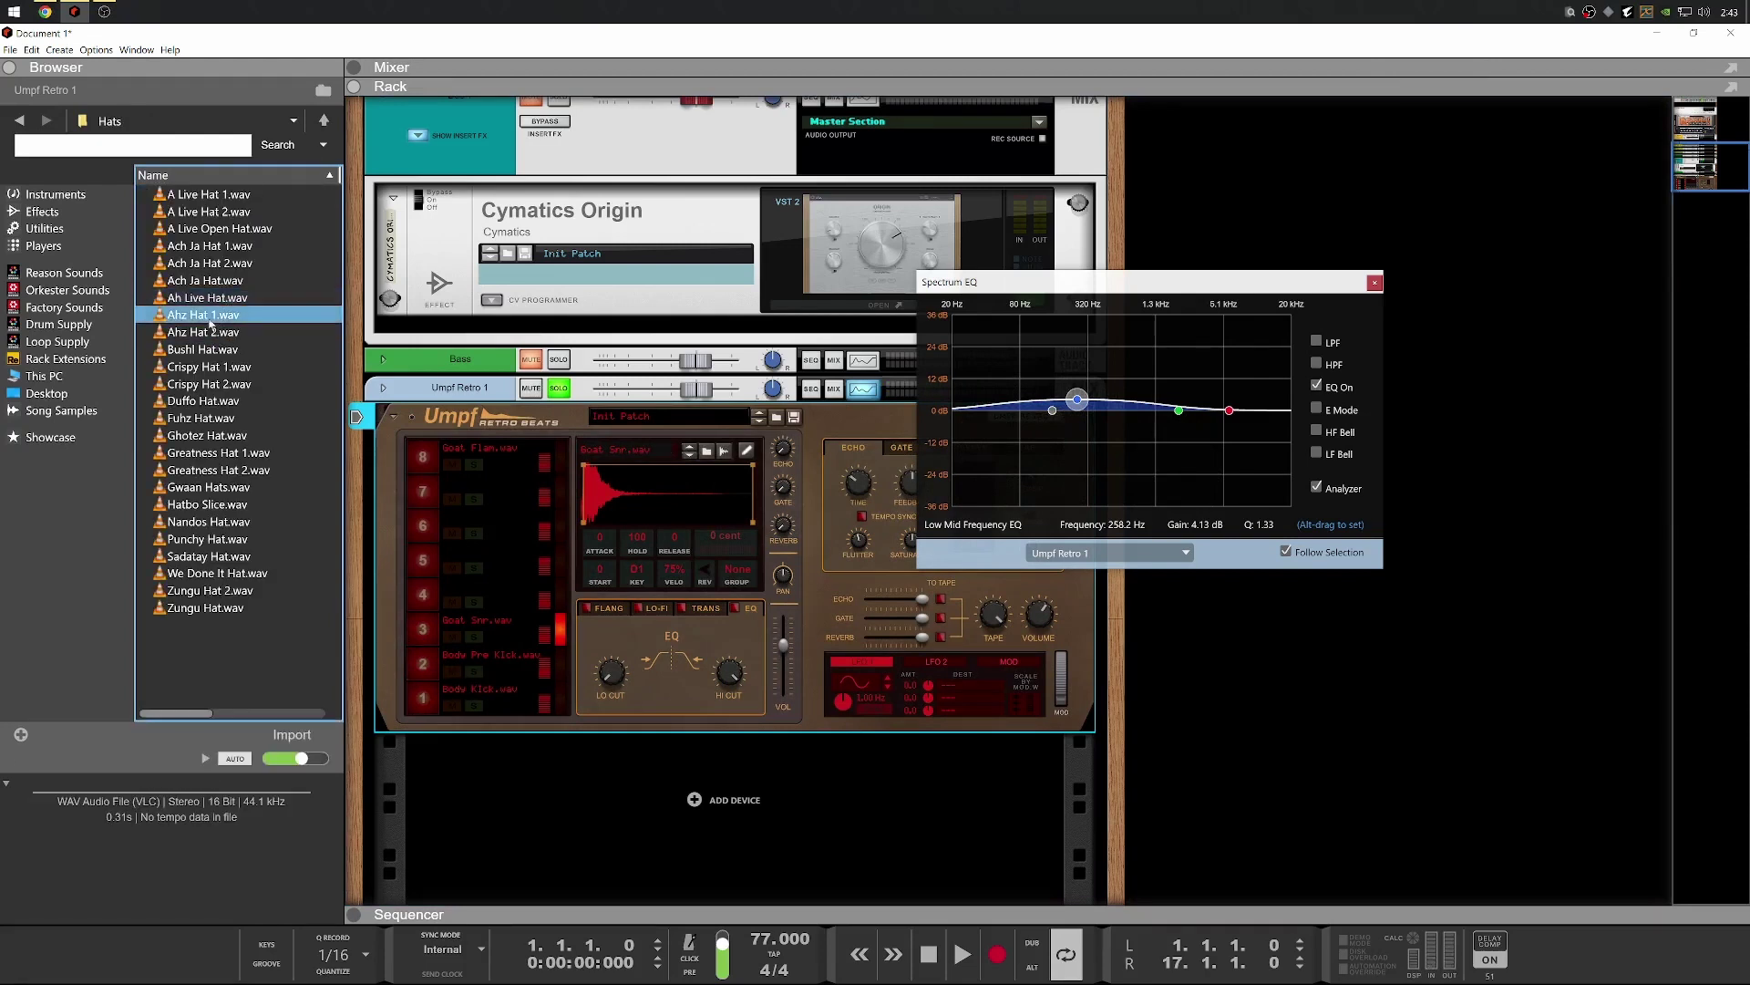
left_click(212, 332)
left_click(219, 303)
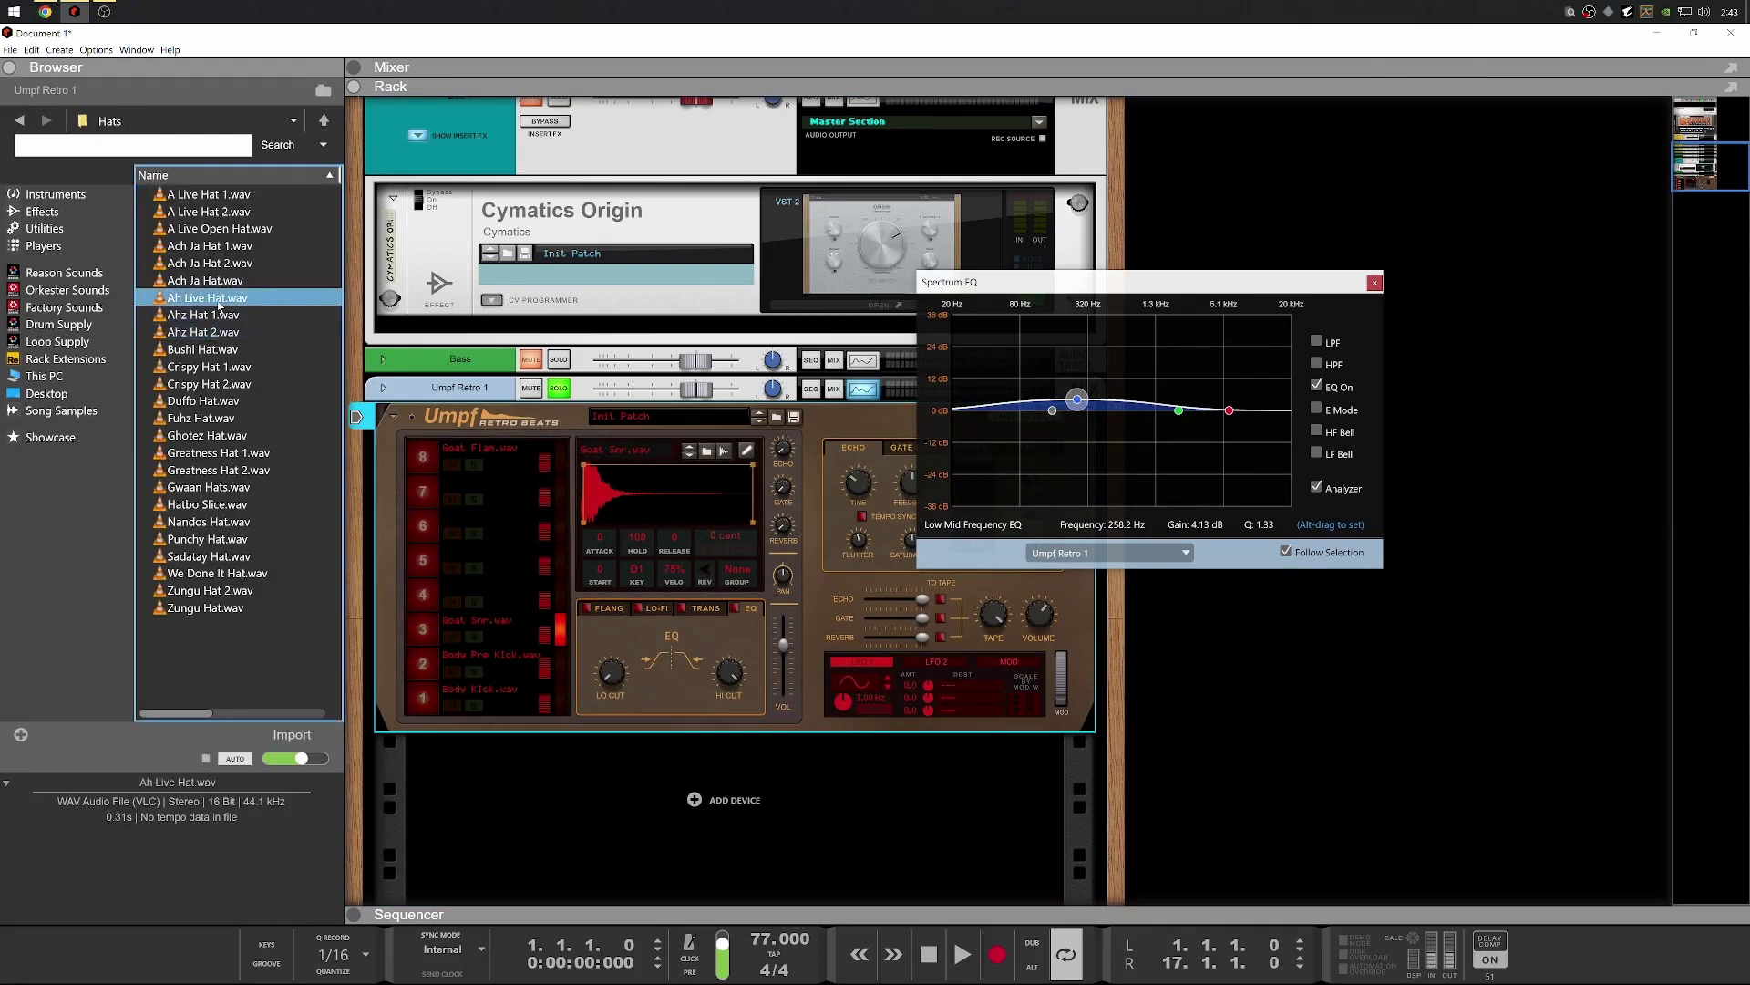
left_click(219, 314)
left_click(214, 281)
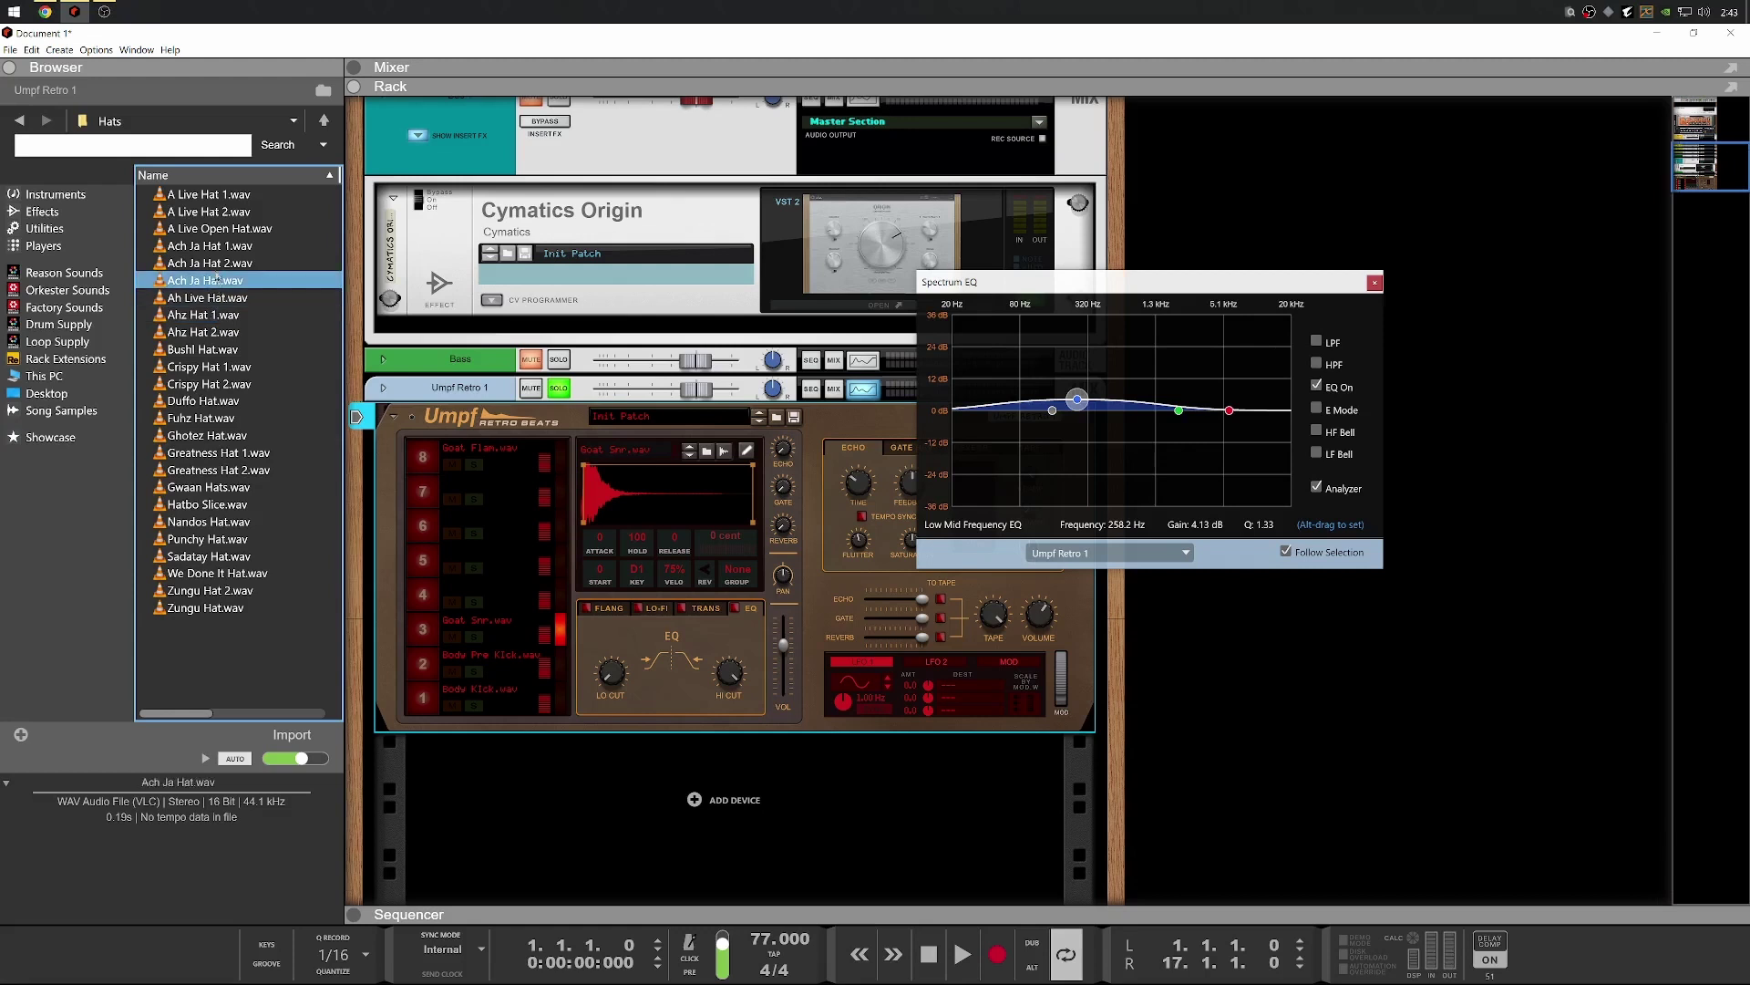
Compare Ach Ja Hat 1, Ach Ja Hat 2, Ach Ja Hat and A Live Open Hat by replaying them repeatedly
left_click(216, 263)
left_click(217, 246)
left_click(219, 229)
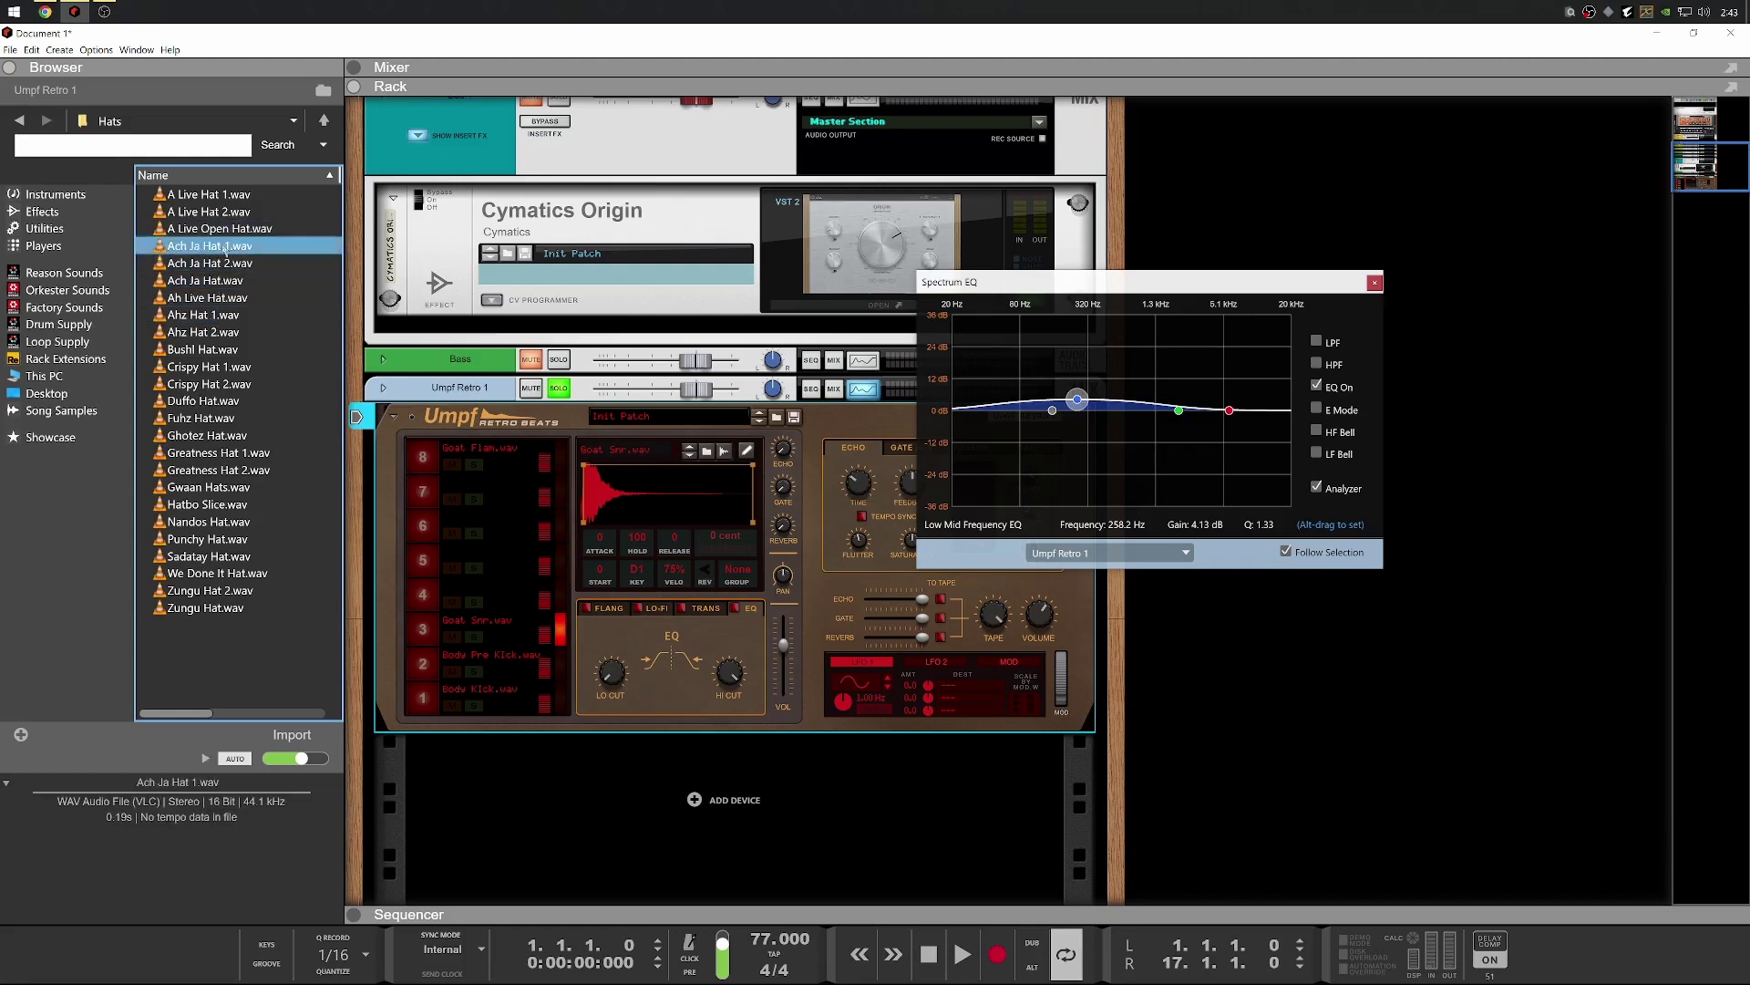
left_click(217, 259)
left_click(217, 248)
left_click(217, 259)
left_click(217, 247)
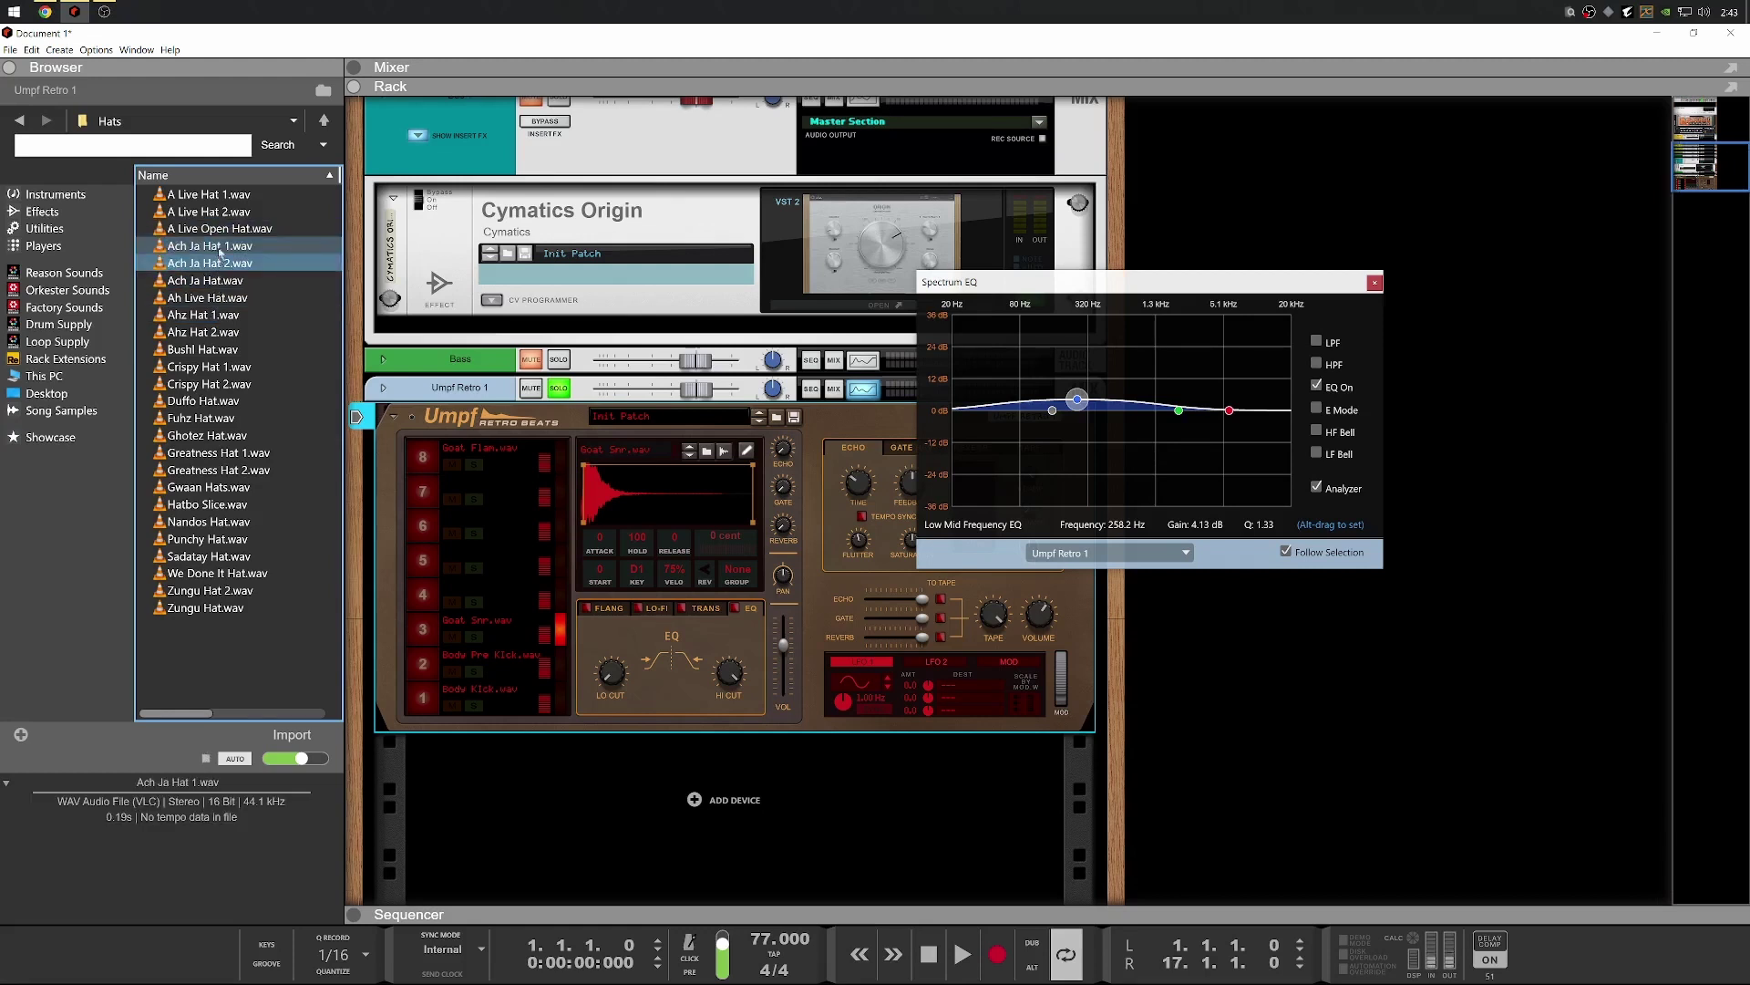
left_click(216, 231)
left_click(211, 242)
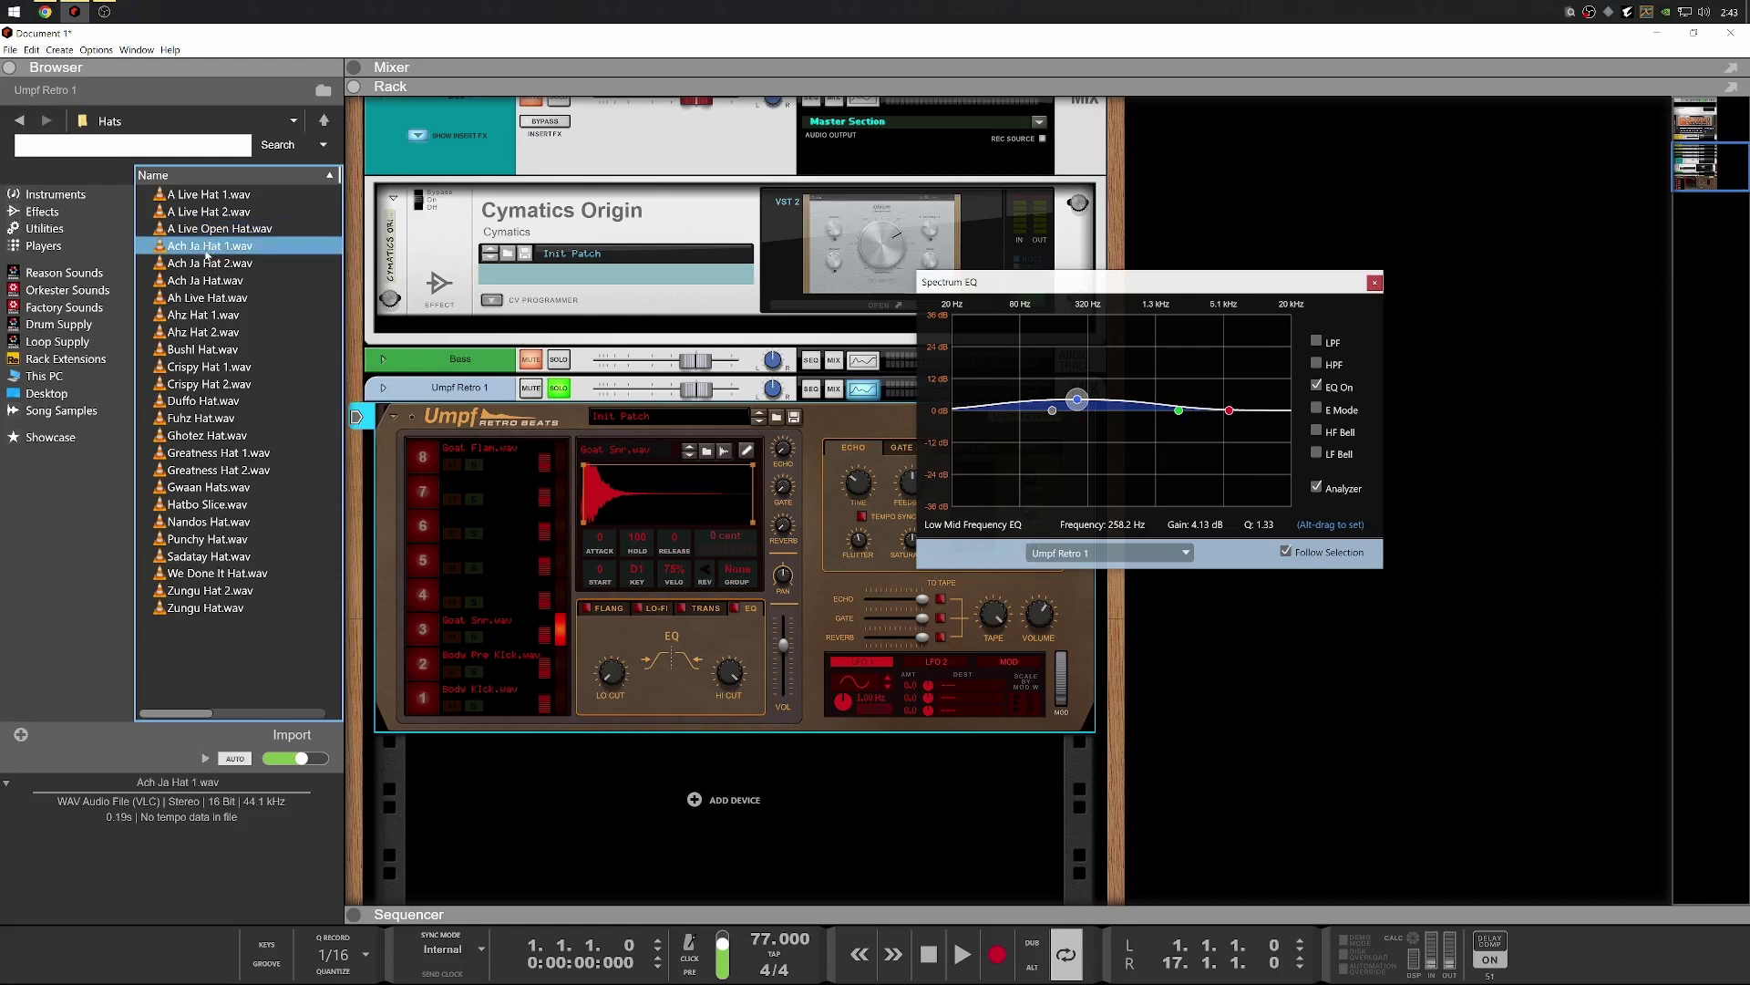
left_click(207, 265)
left_click(206, 280)
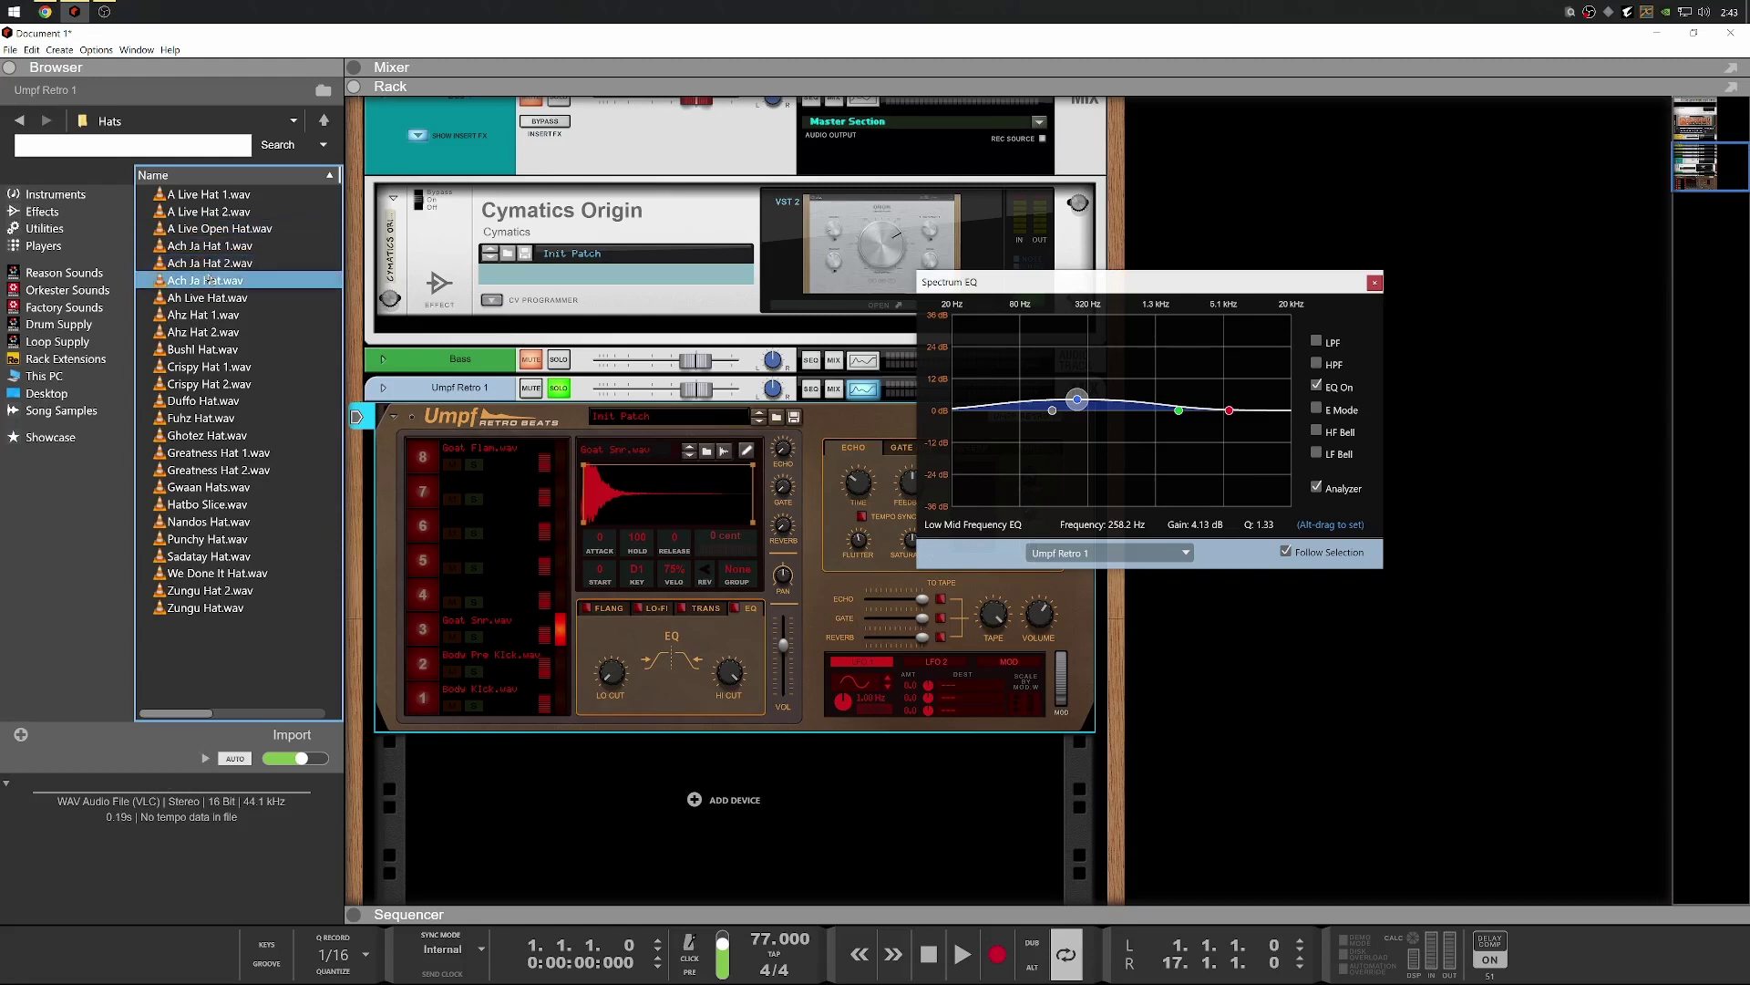
Audition further hats down the list, including the Ahz, Greatness, Crispy, Hatbo, Nandos, Punchy and Sadatay samples
left_click(205, 298)
left_click(202, 332)
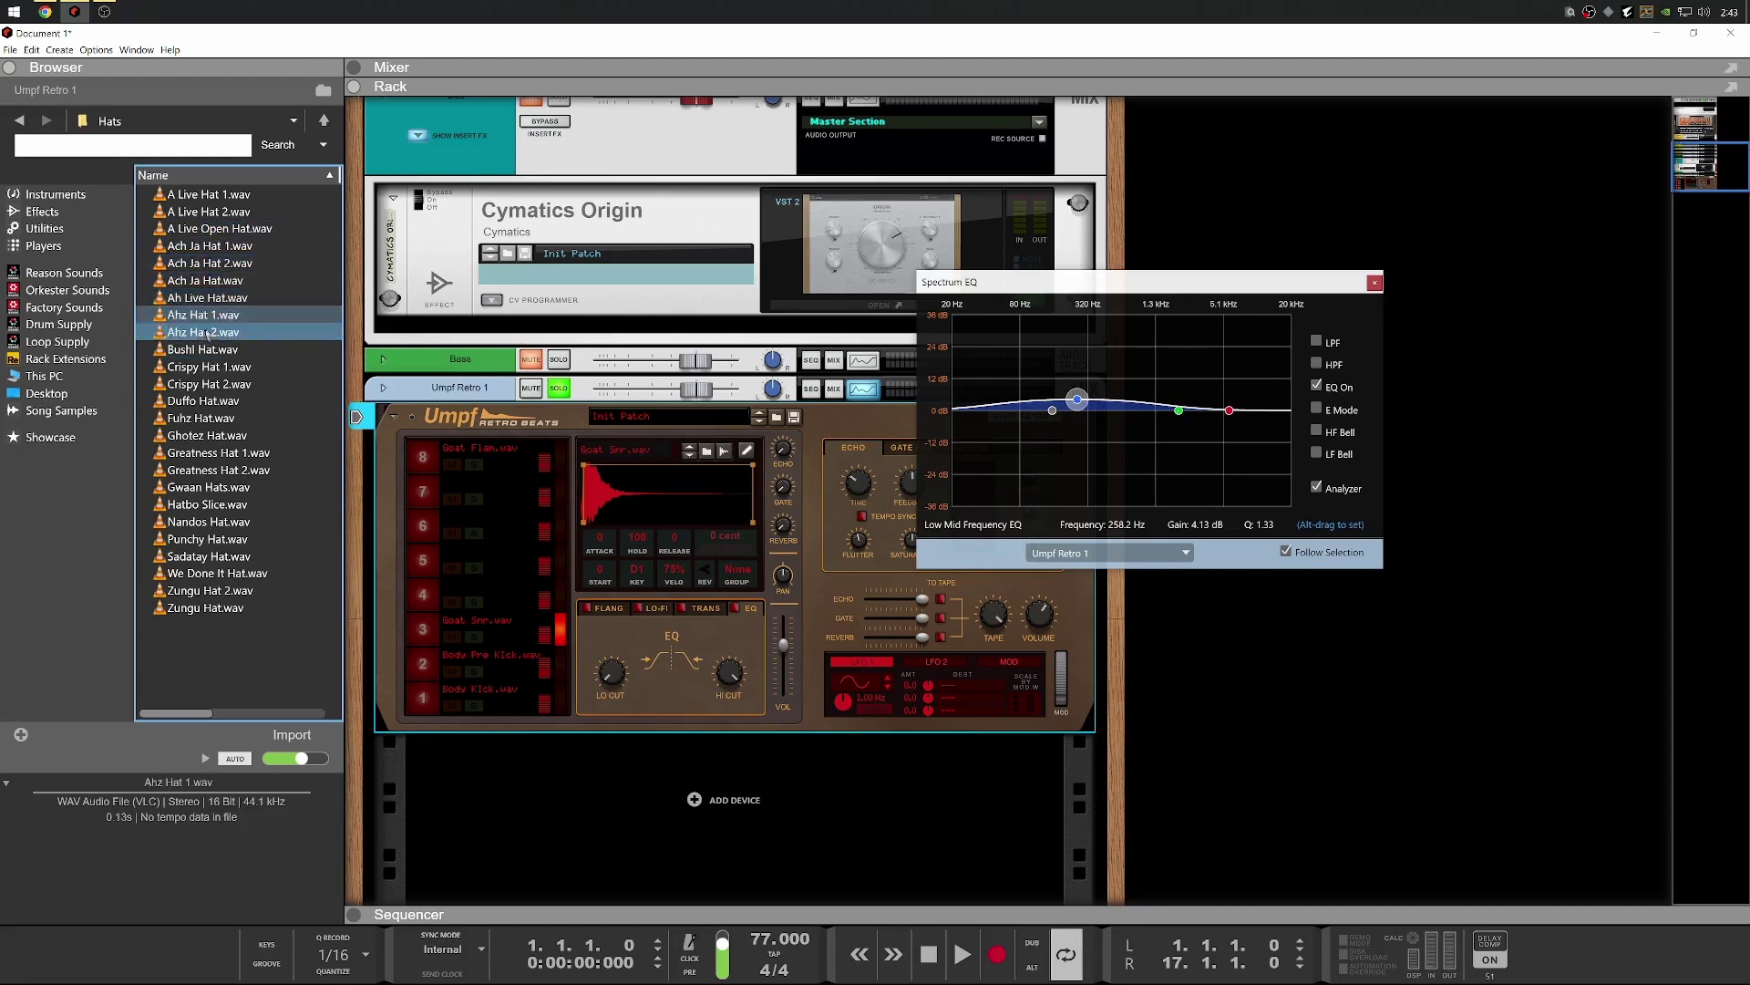
left_click(192, 450)
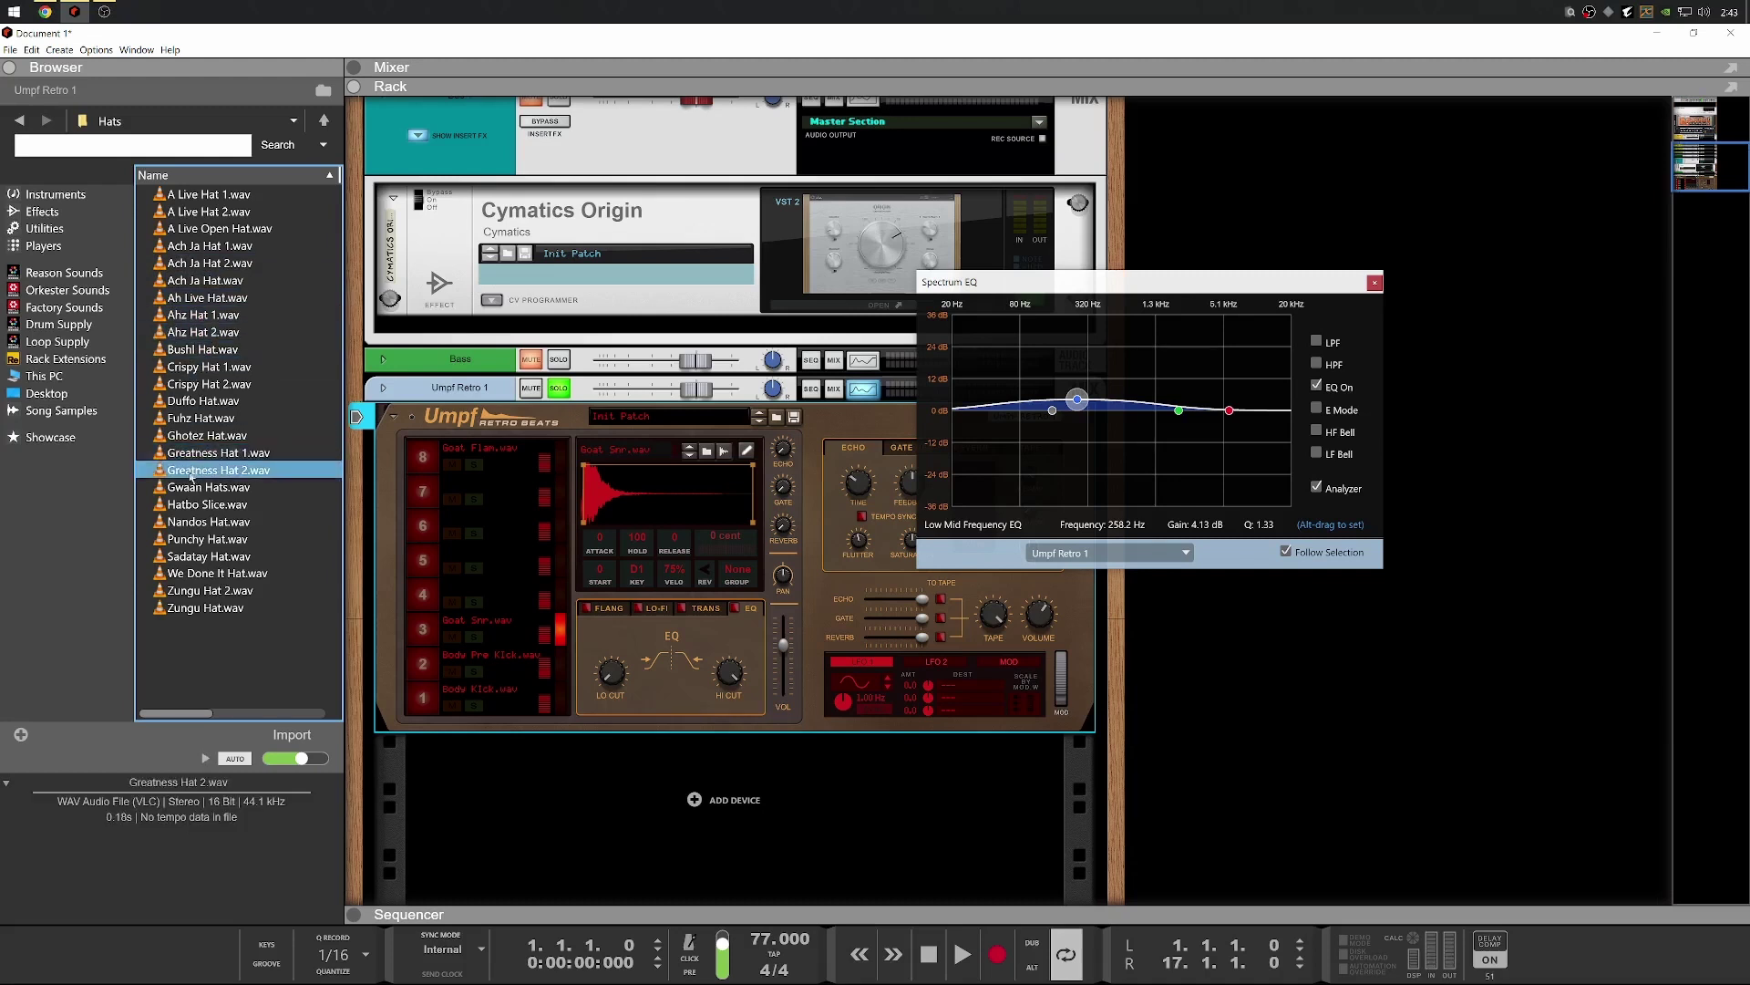
left_click(195, 435)
left_click(195, 369)
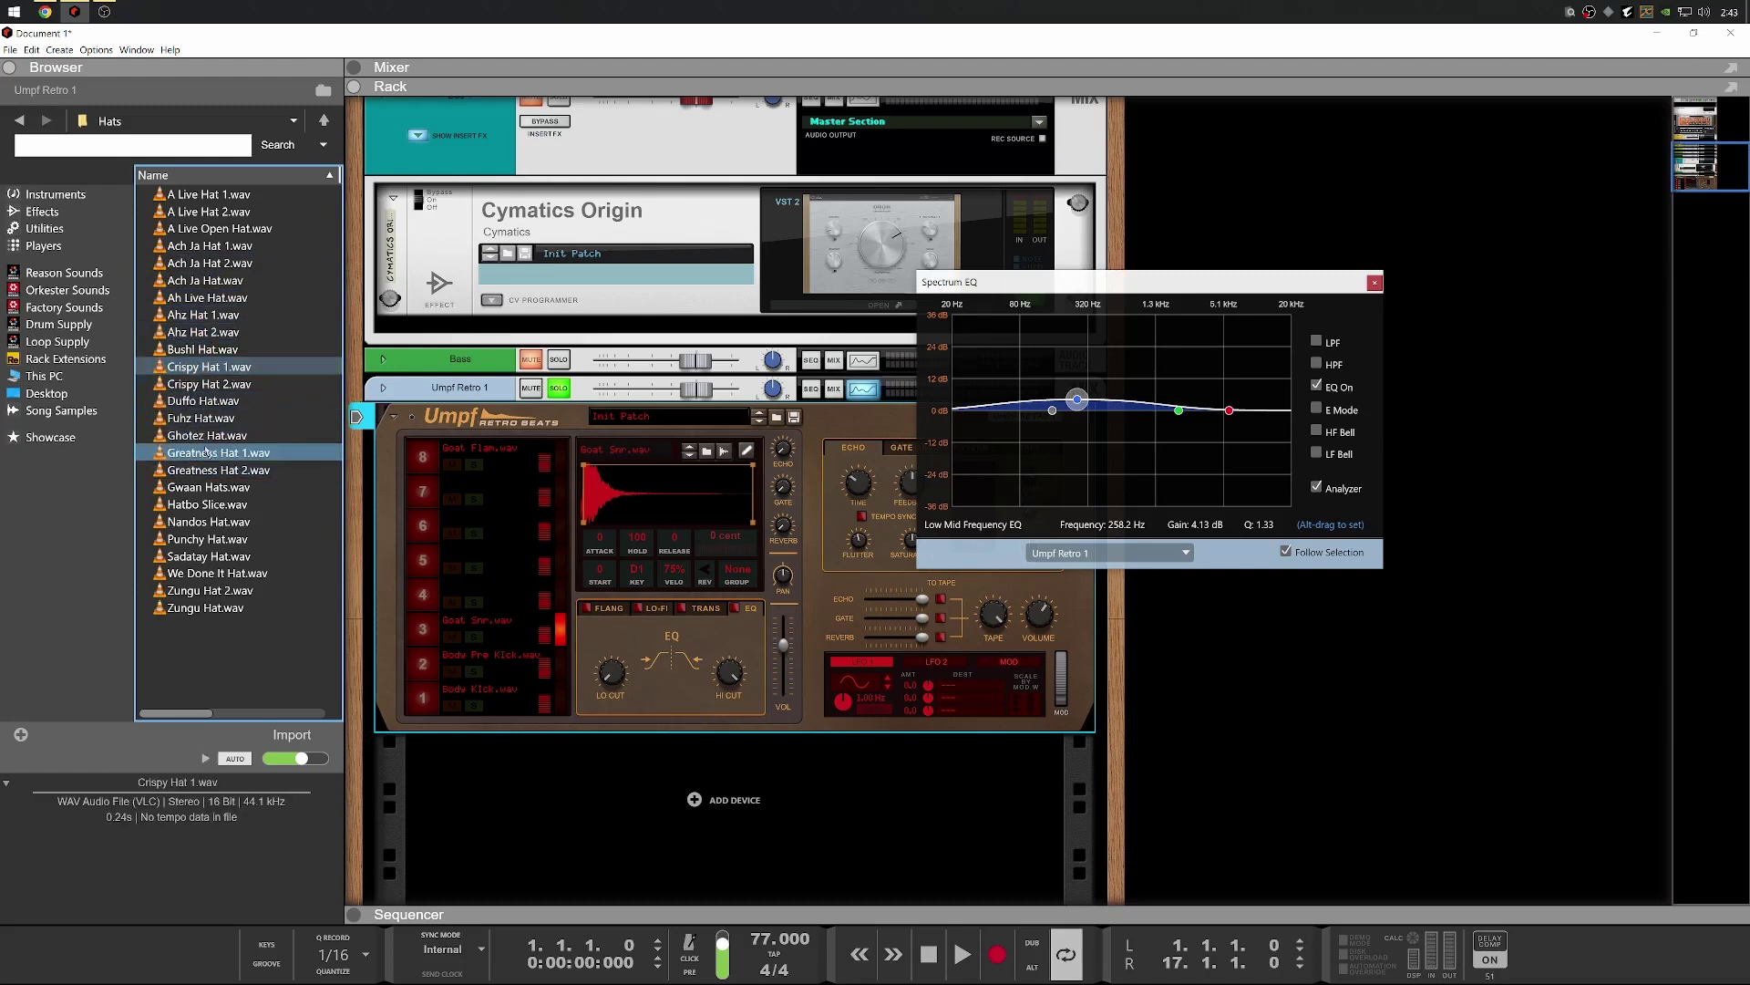
left_click(210, 504)
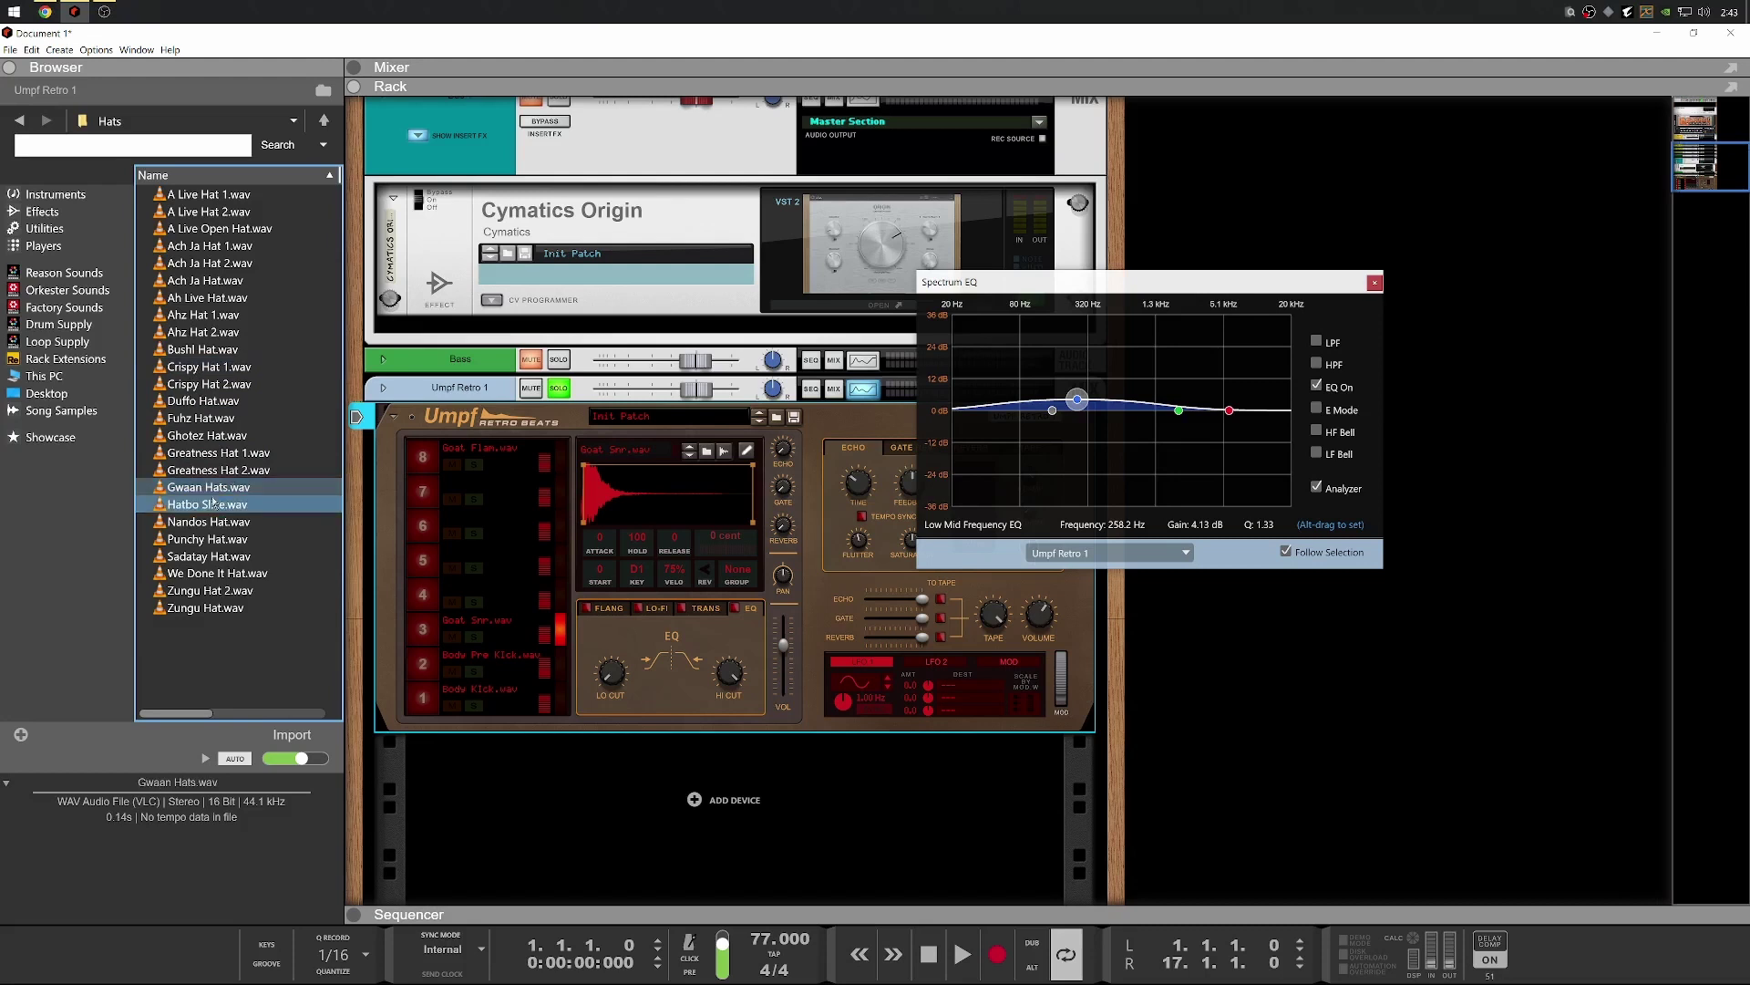
left_click(210, 521)
left_click(208, 539)
left_click(206, 558)
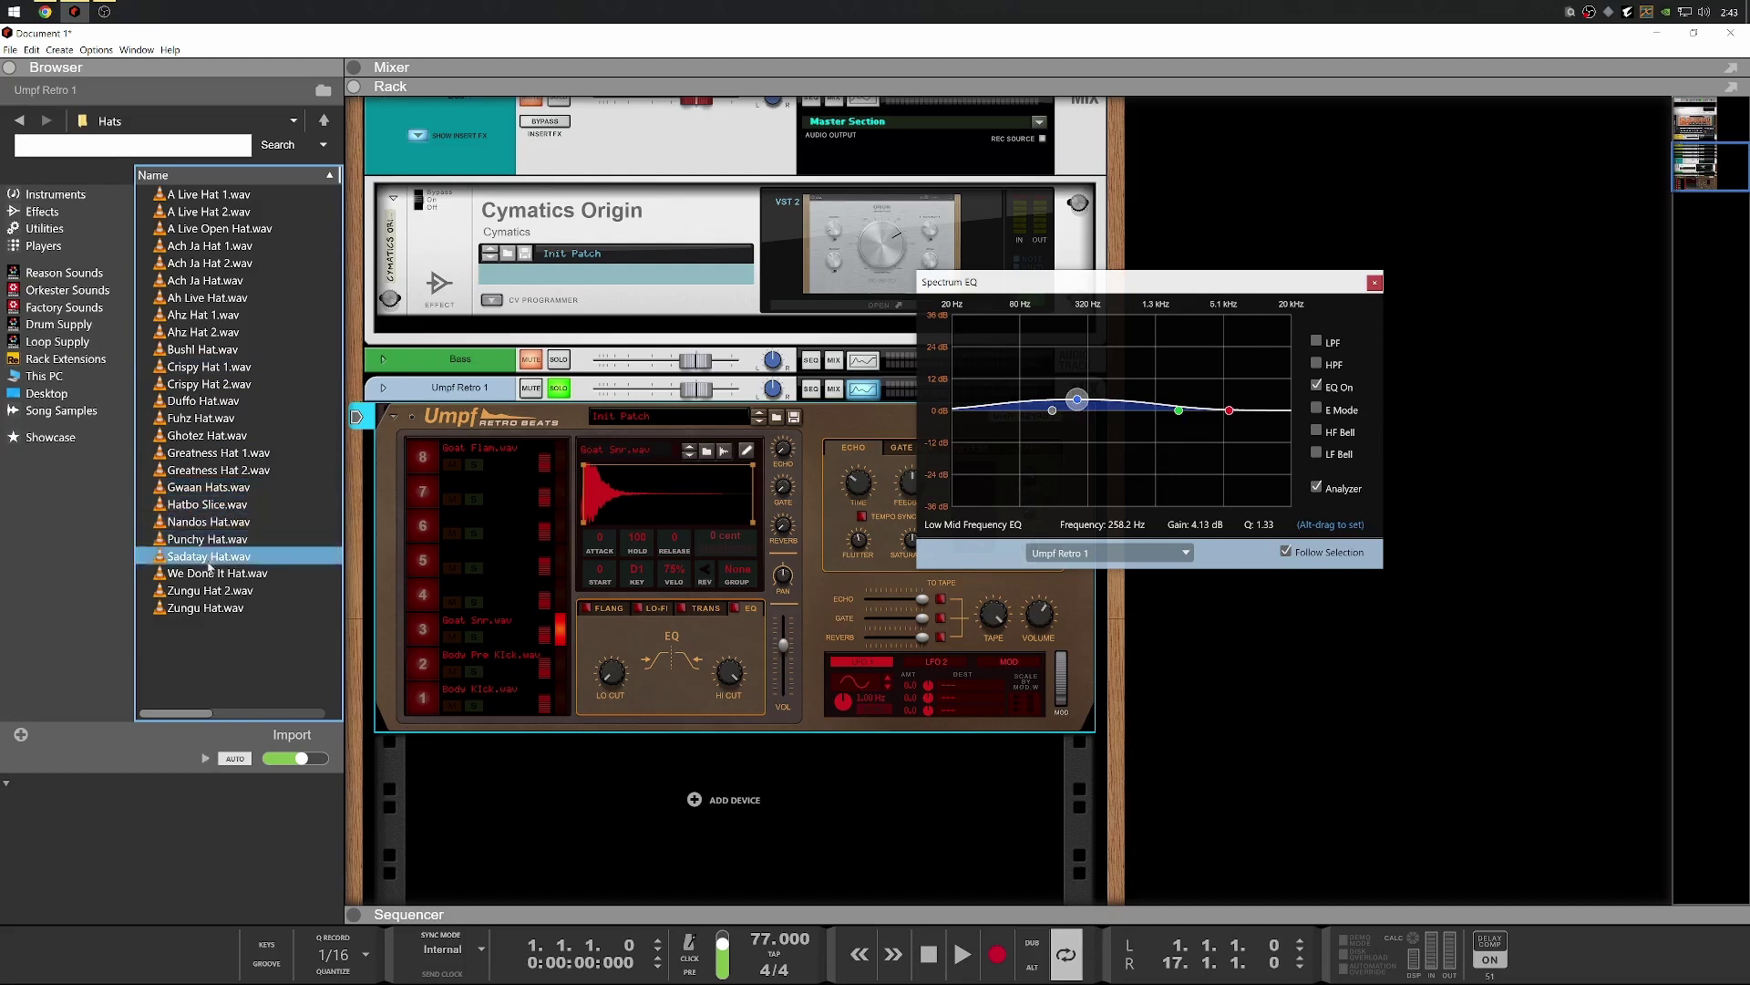
left_click(203, 542)
Replay Ah Live Hat, the Ahz hats, Bushl Hat and the Ach Ja hats to choose between them
left_click(211, 299)
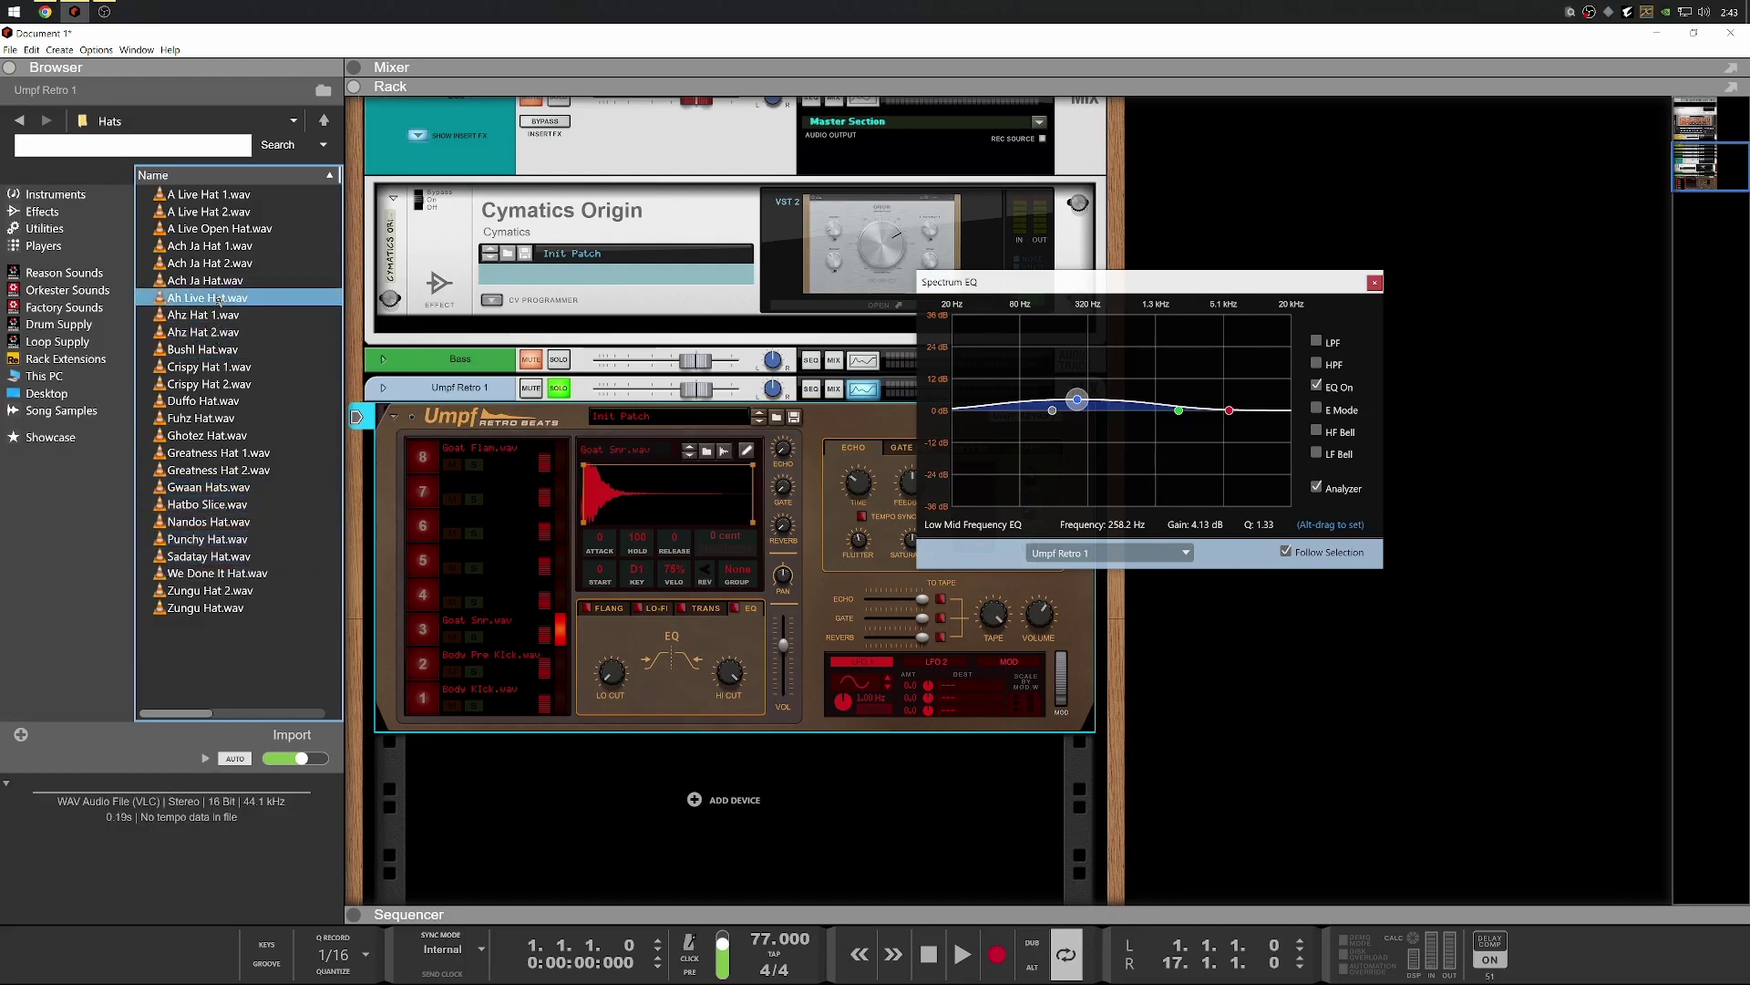
left_click(212, 316)
left_click(210, 350)
left_click(208, 317)
left_click(207, 331)
left_click(206, 281)
left_click(205, 262)
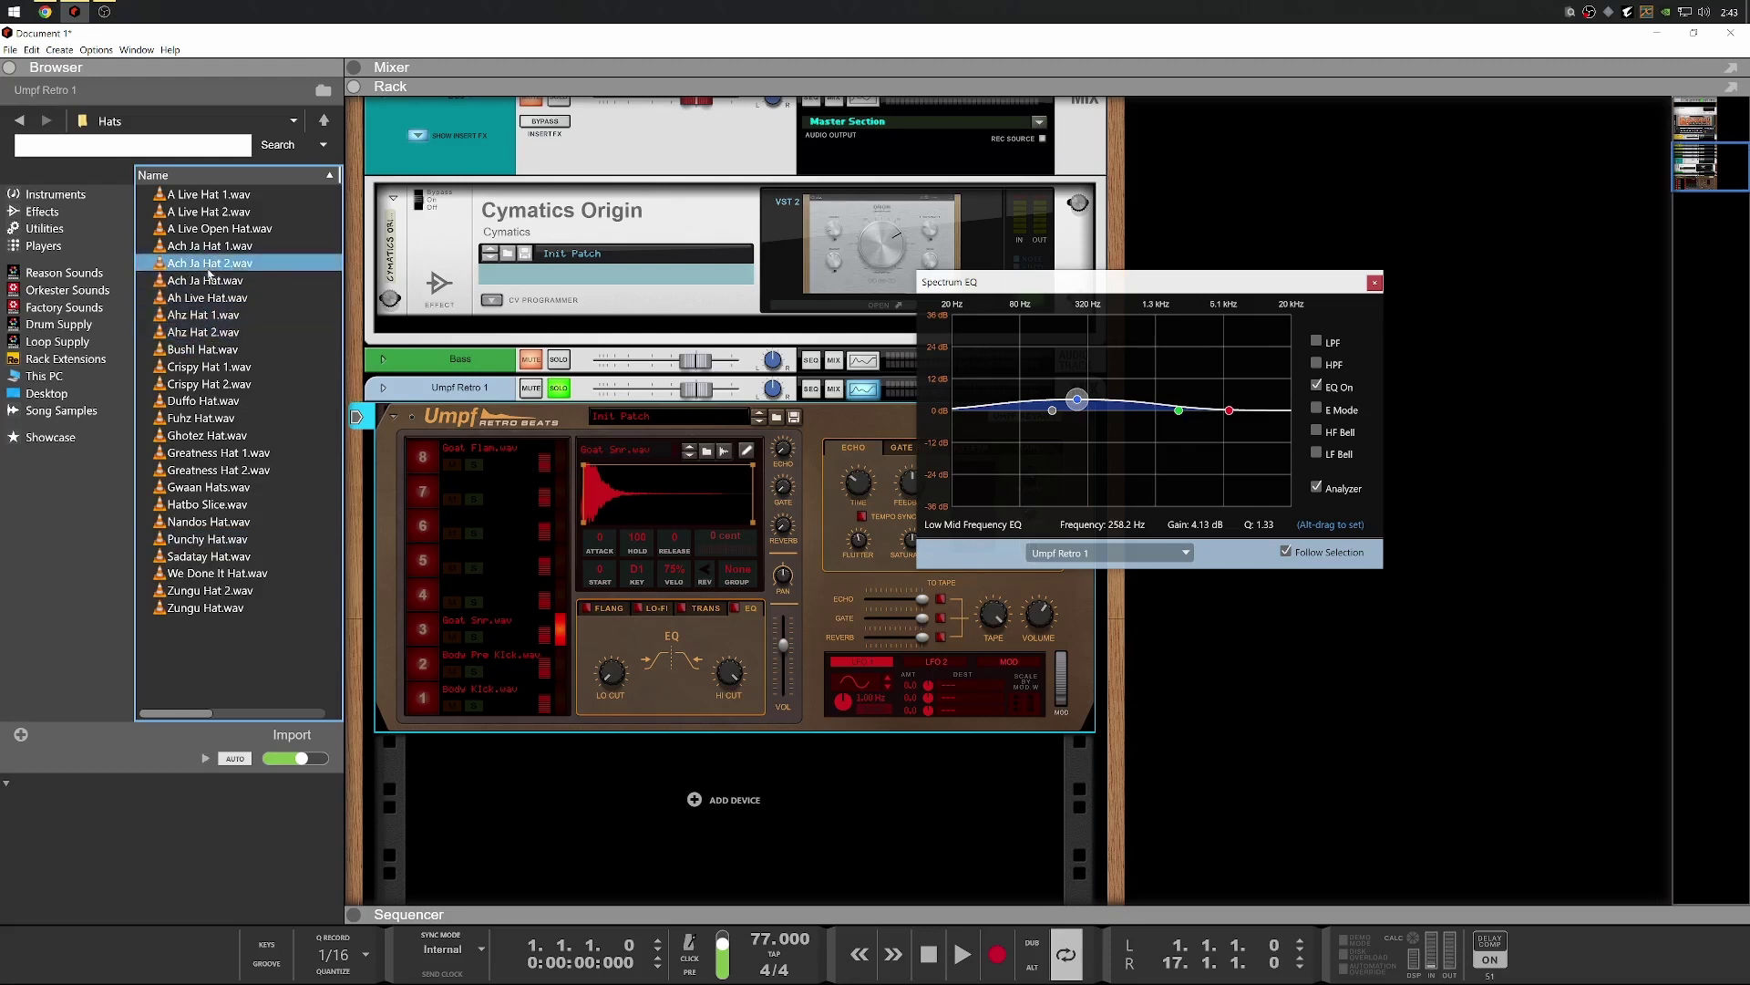
Load Ach Ja Hat 1 onto pad 4 and Ach Ja Hat 2 onto pad 5 of Umpf Retro 1
left_click(206, 245)
left_click_drag(206, 245, 477, 588)
left_click_drag(206, 262, 460, 562)
Play the two hat pads 4 and 5 together with the Goat Snr pad to check how they fit
left_click(424, 594)
left_click(425, 562)
left_click(424, 594)
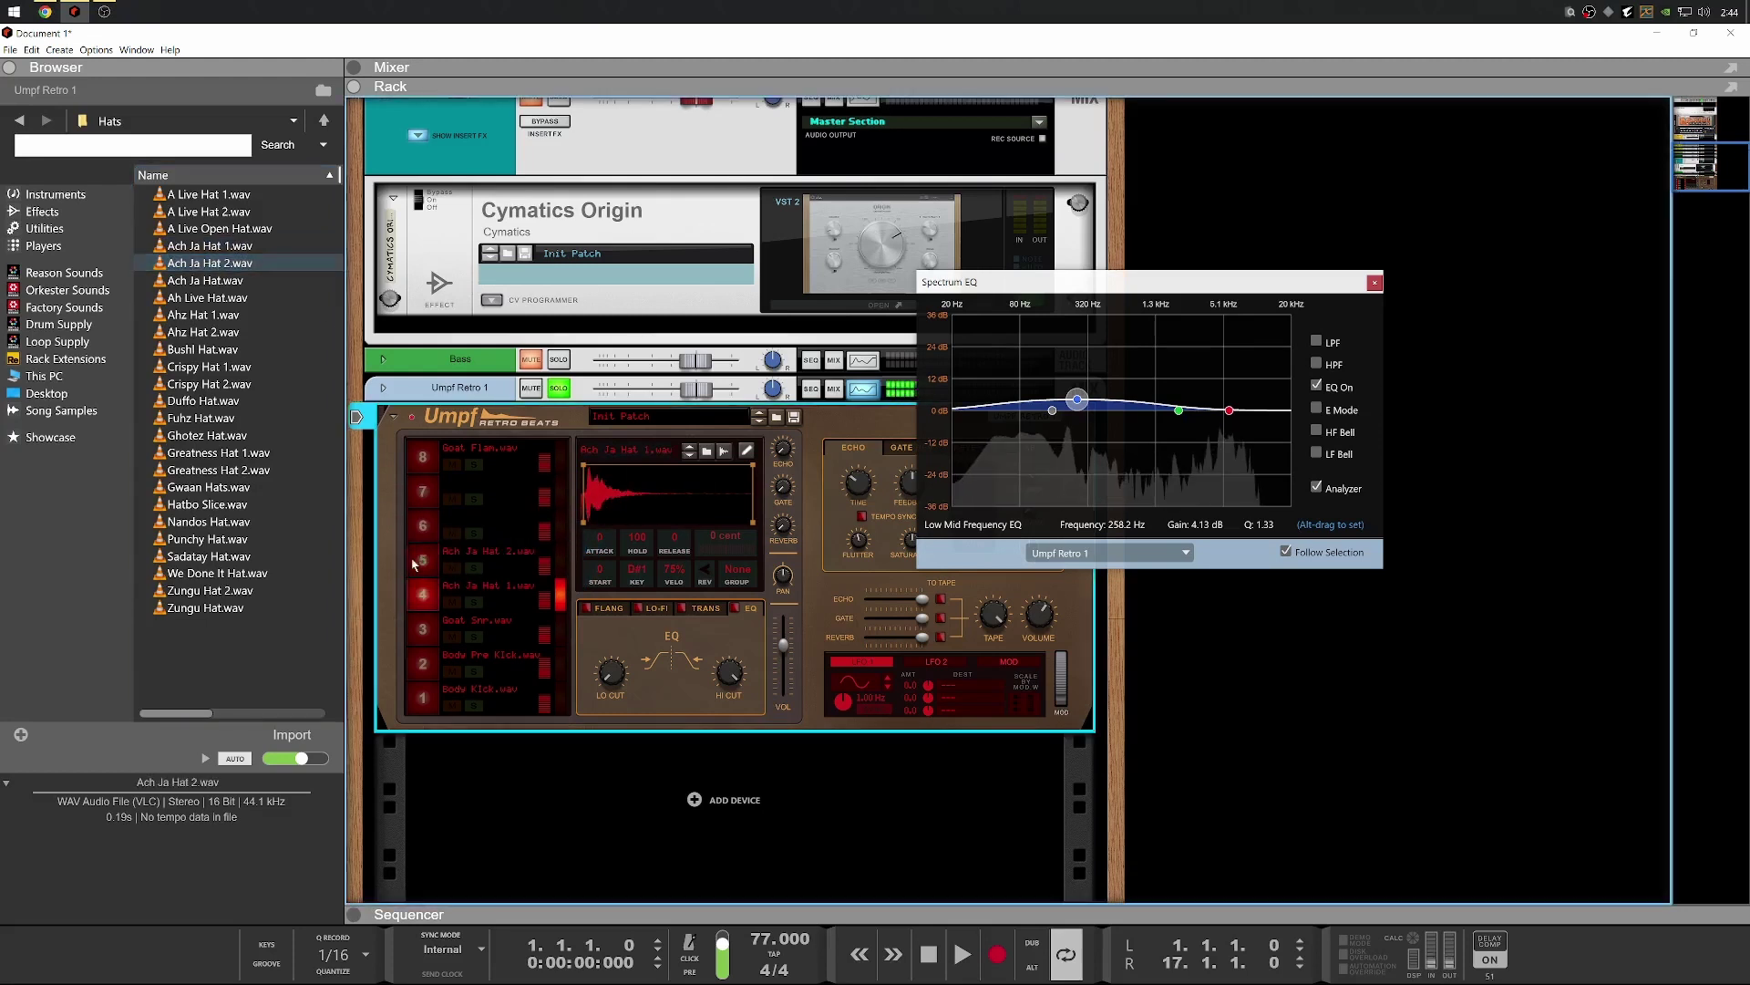
left_click(422, 563)
left_click(425, 625)
left_click(425, 595)
left_click(427, 565)
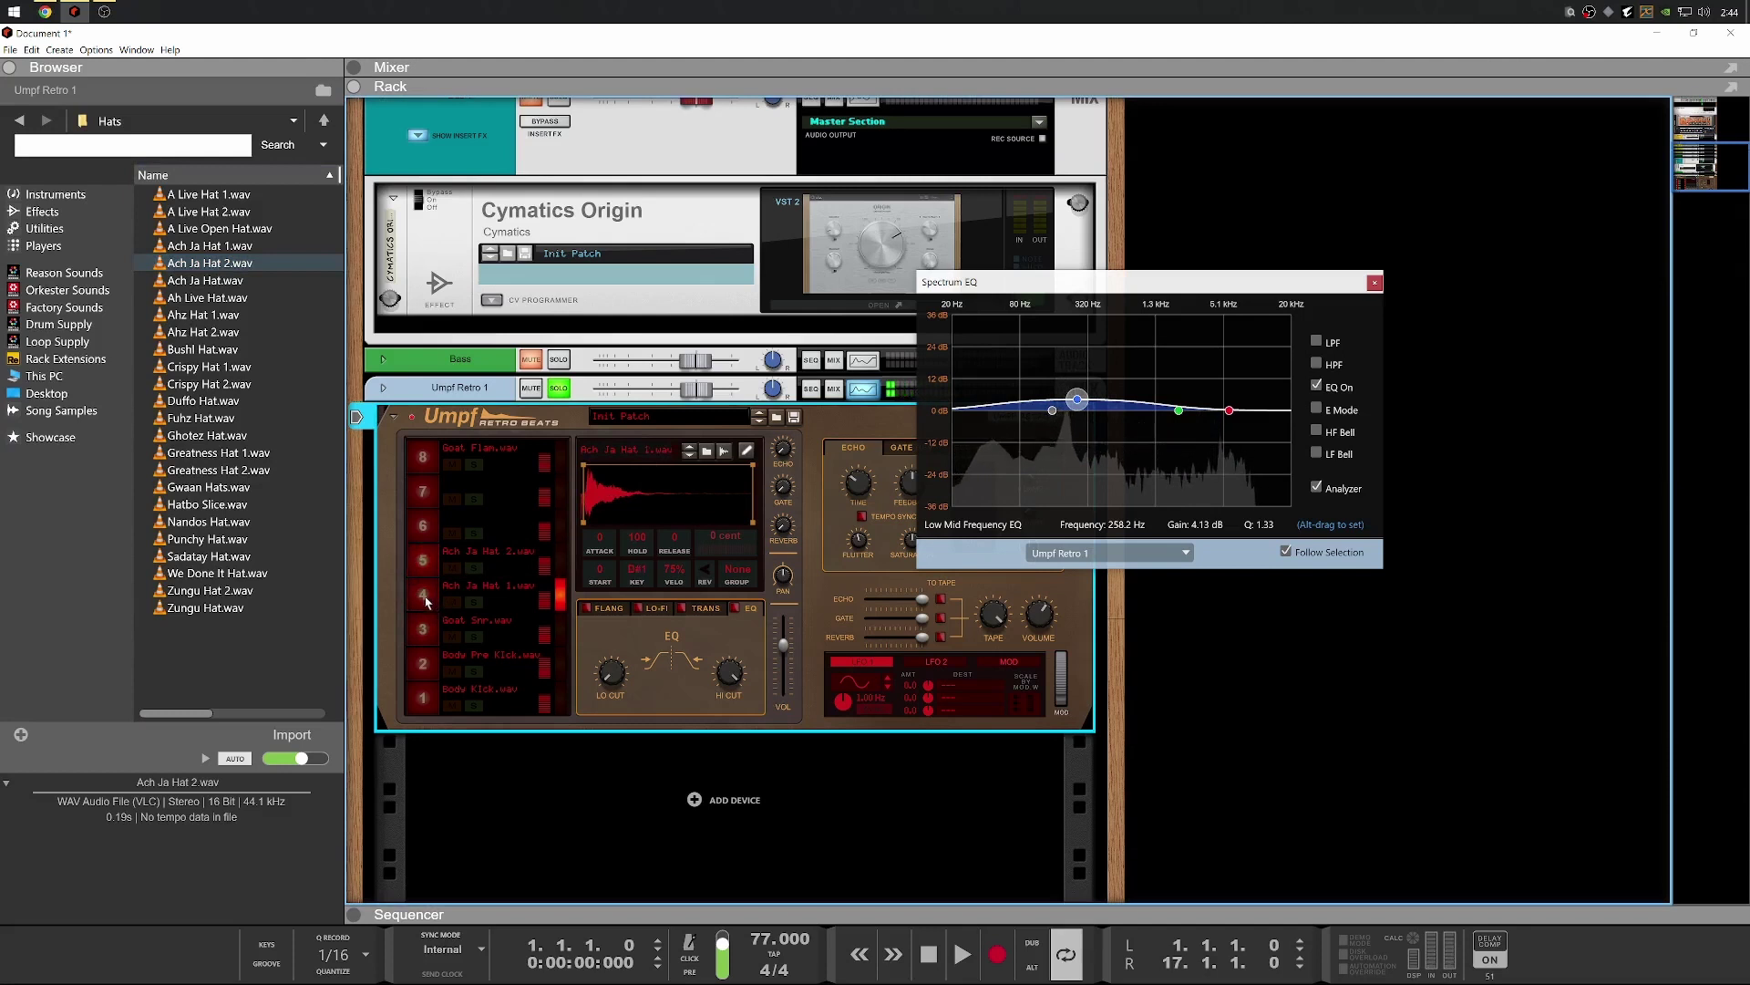
left_click(429, 567)
left_click(430, 628)
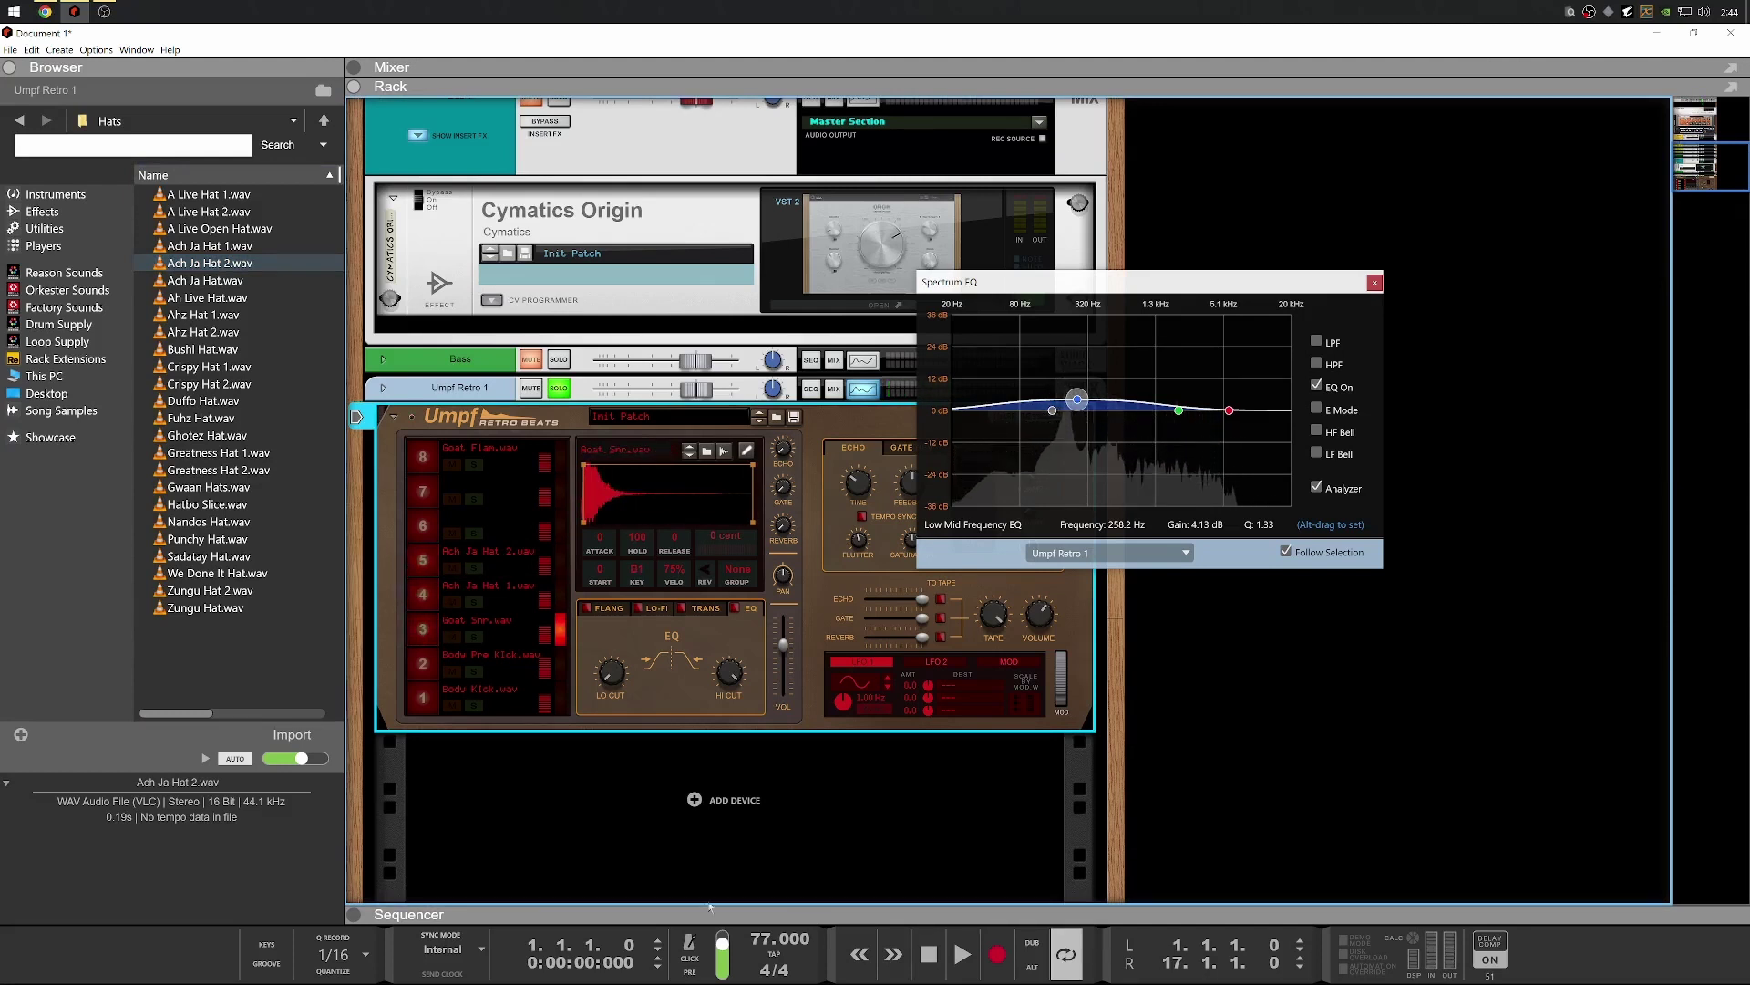
left_click(422, 594)
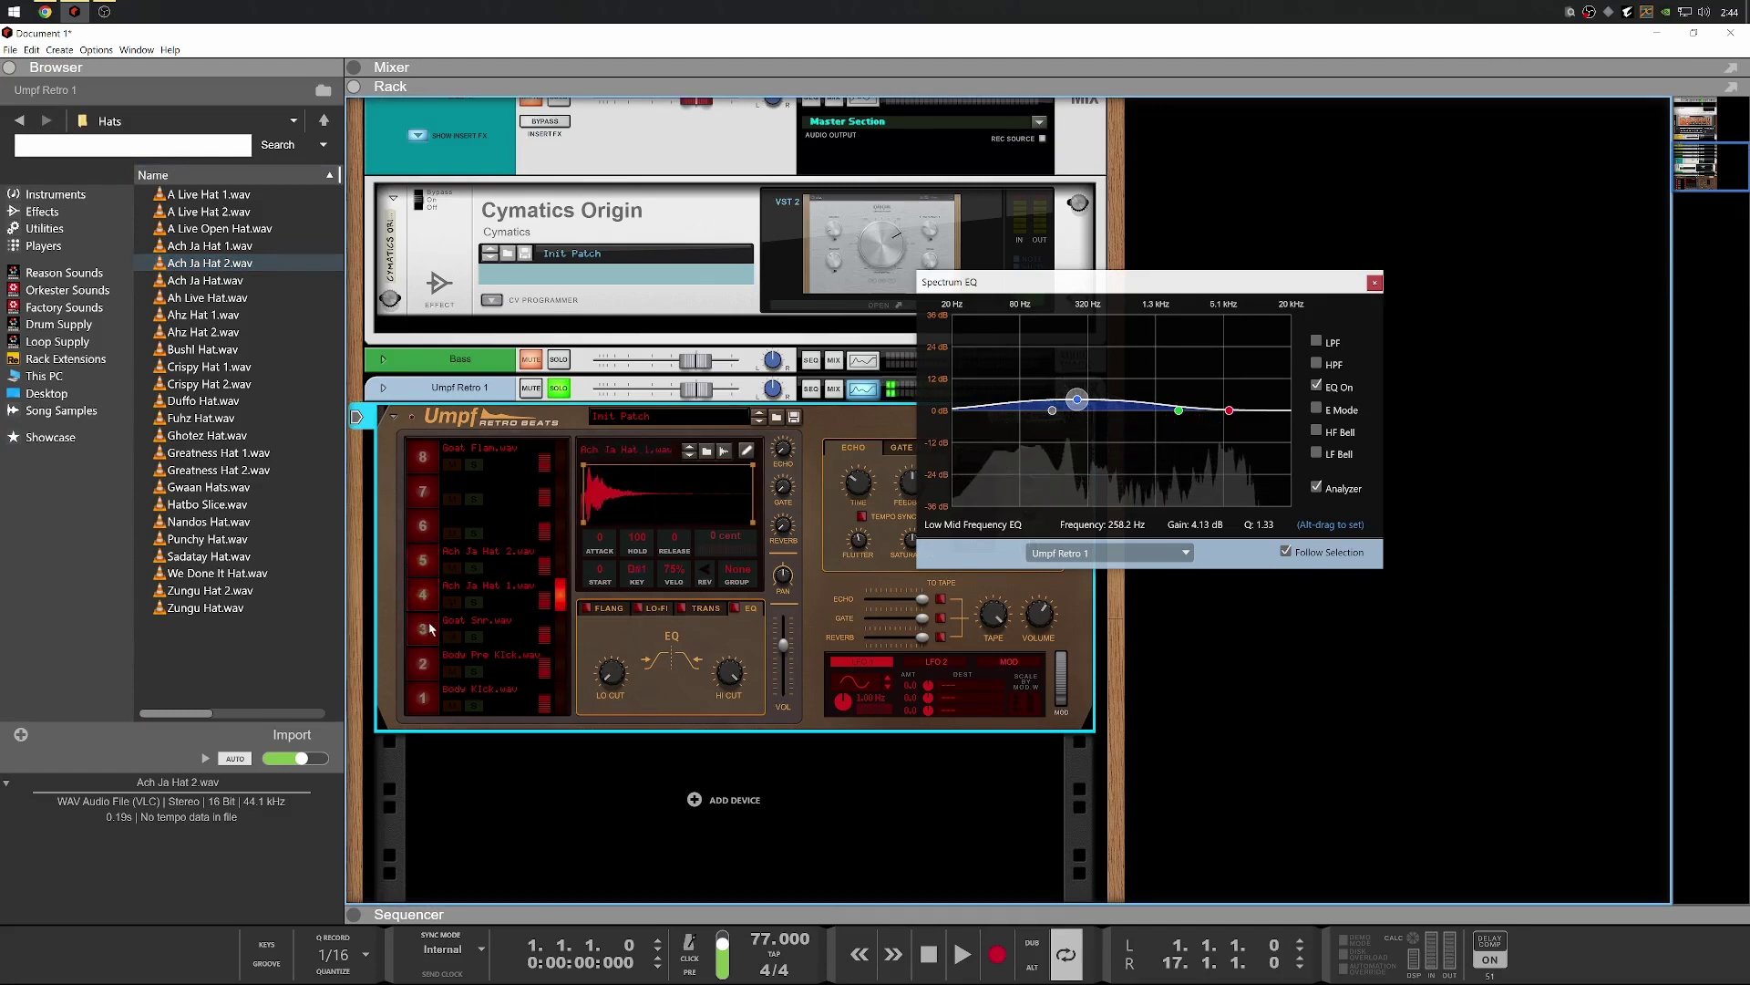
left_click(432, 629)
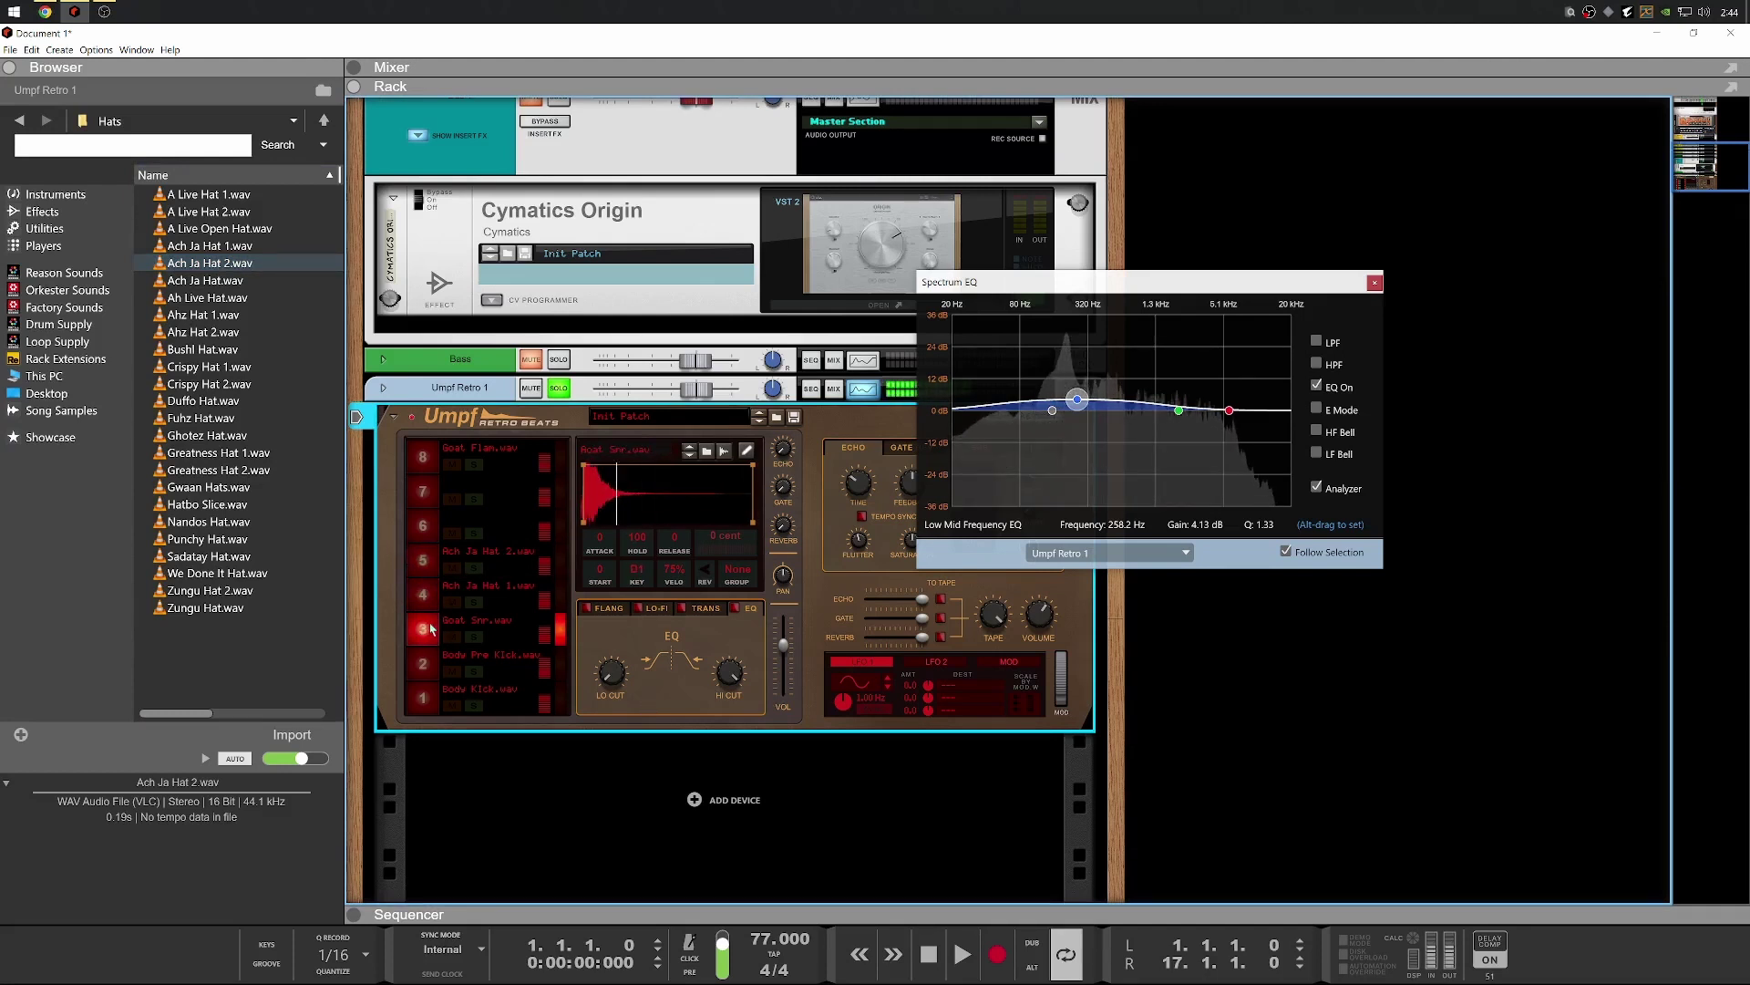
Turn on the Transient Shaper for the Goat Snr pad, show its controls, and play the pad
left_click(720, 608)
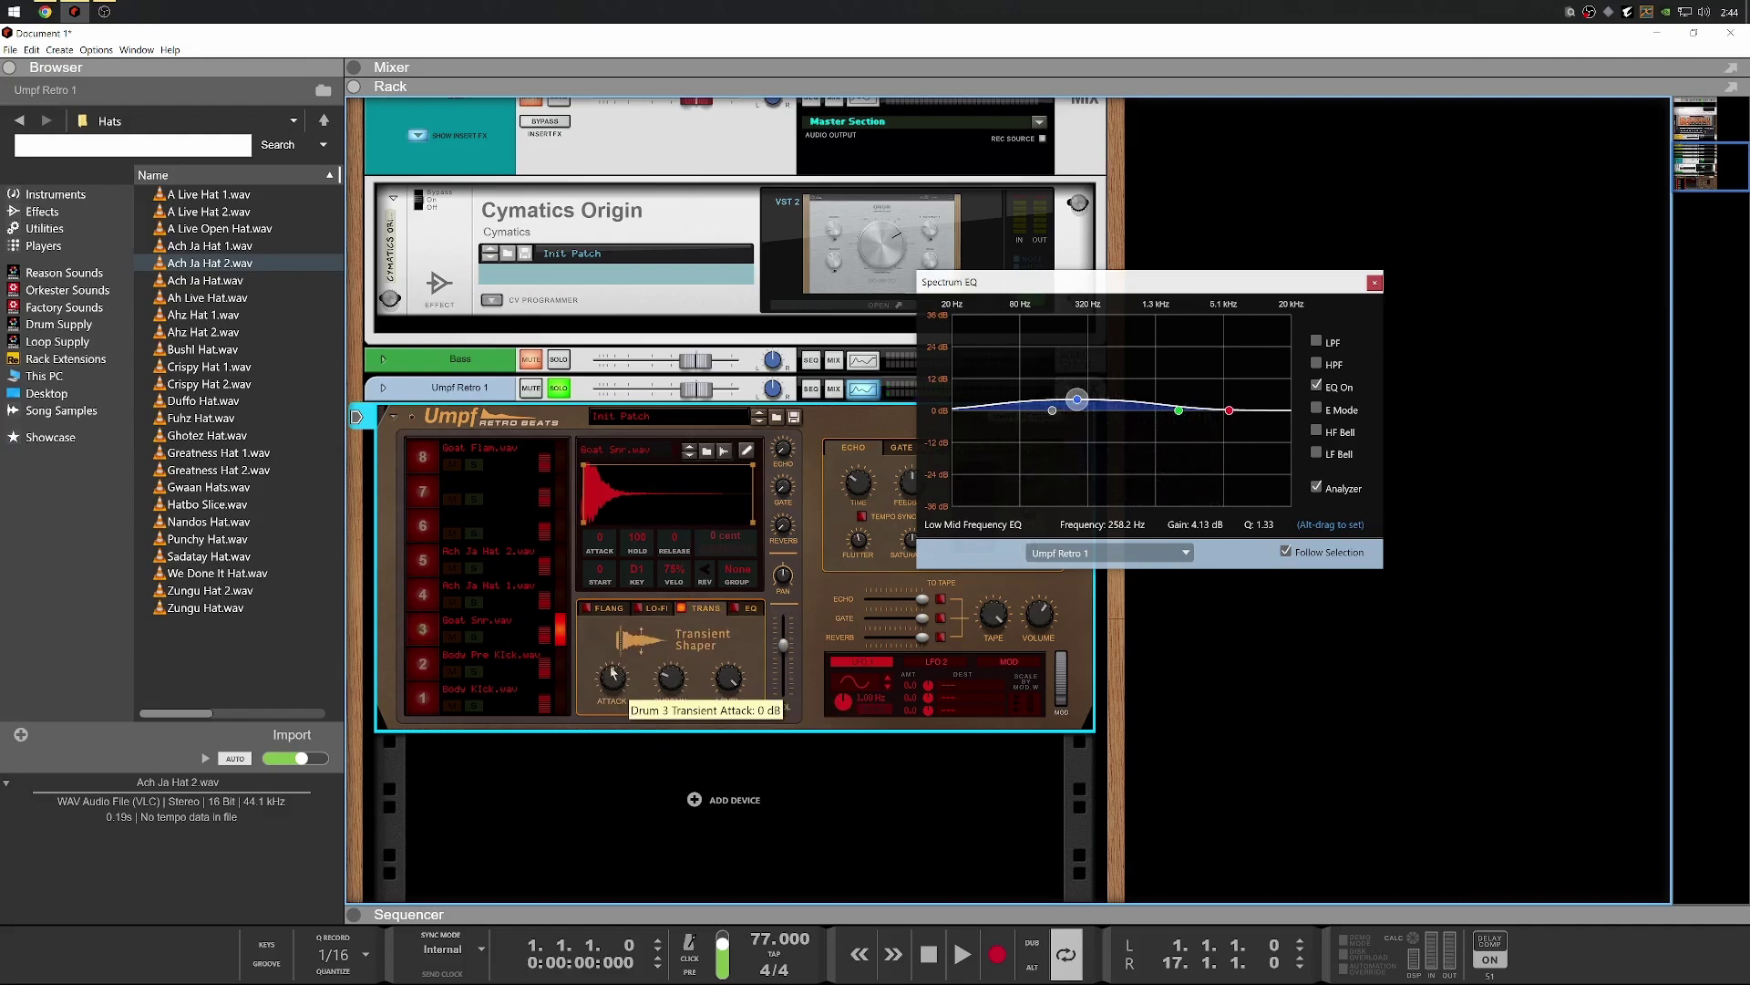
left_click(423, 629)
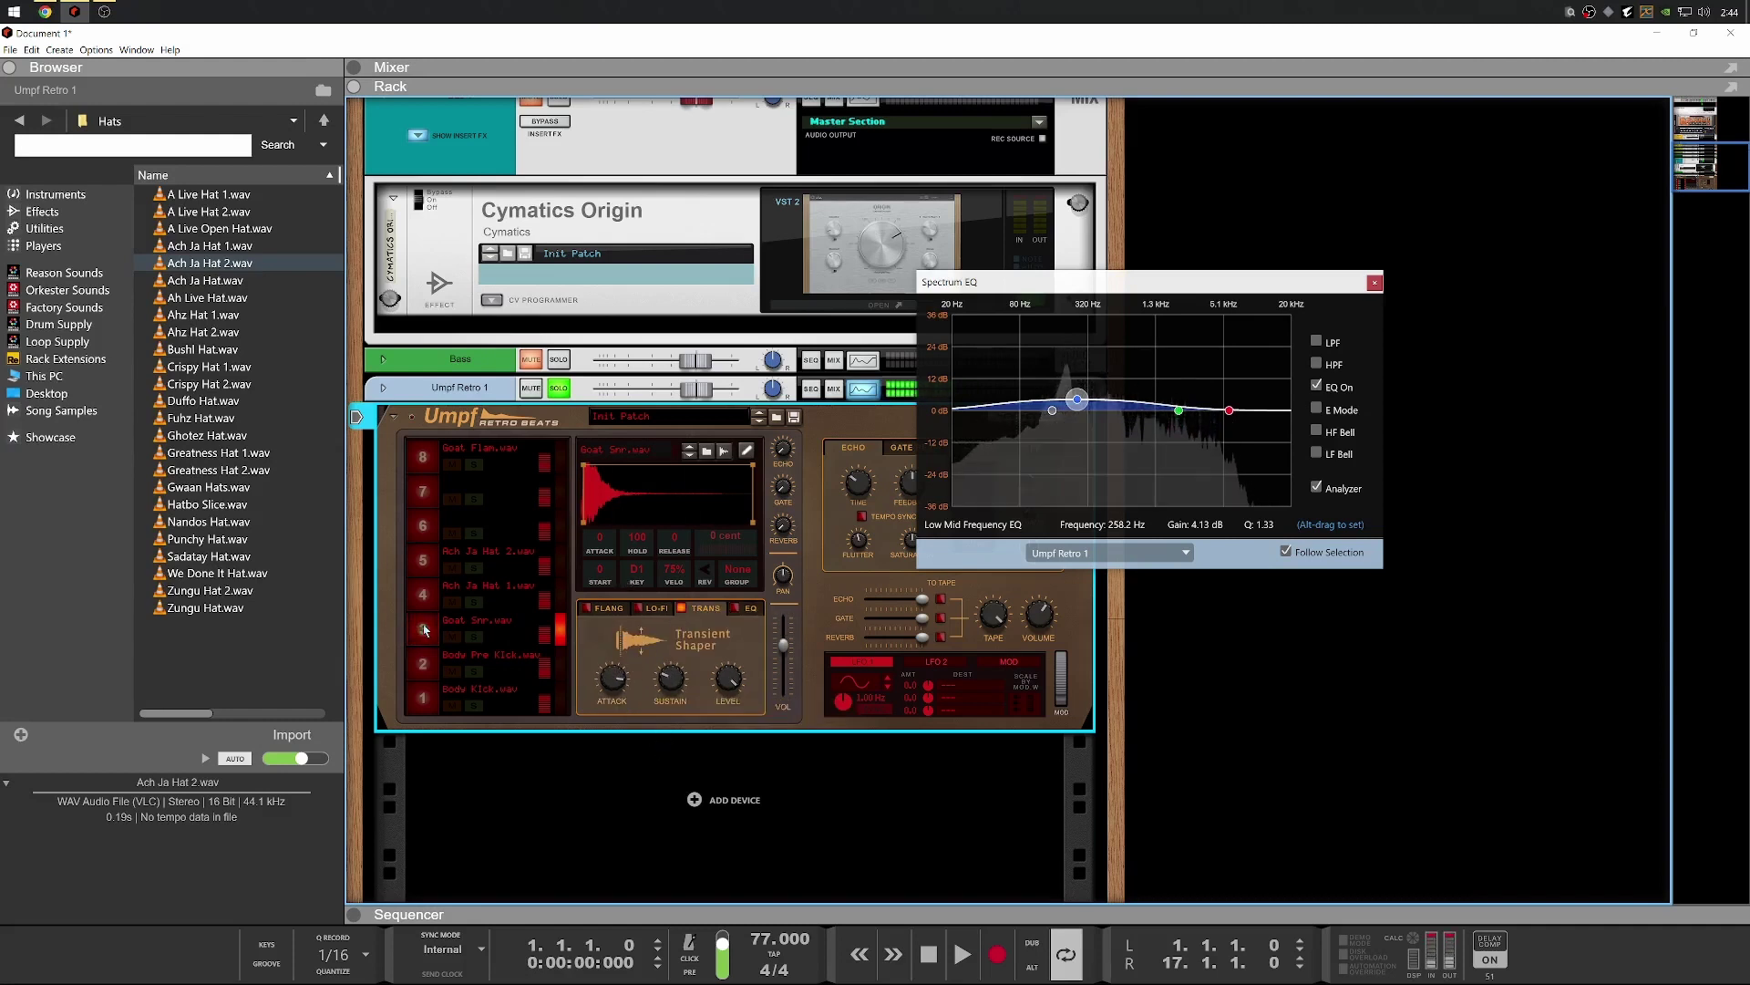
left_click(423, 629)
left_click(423, 629)
left_click(423, 629)
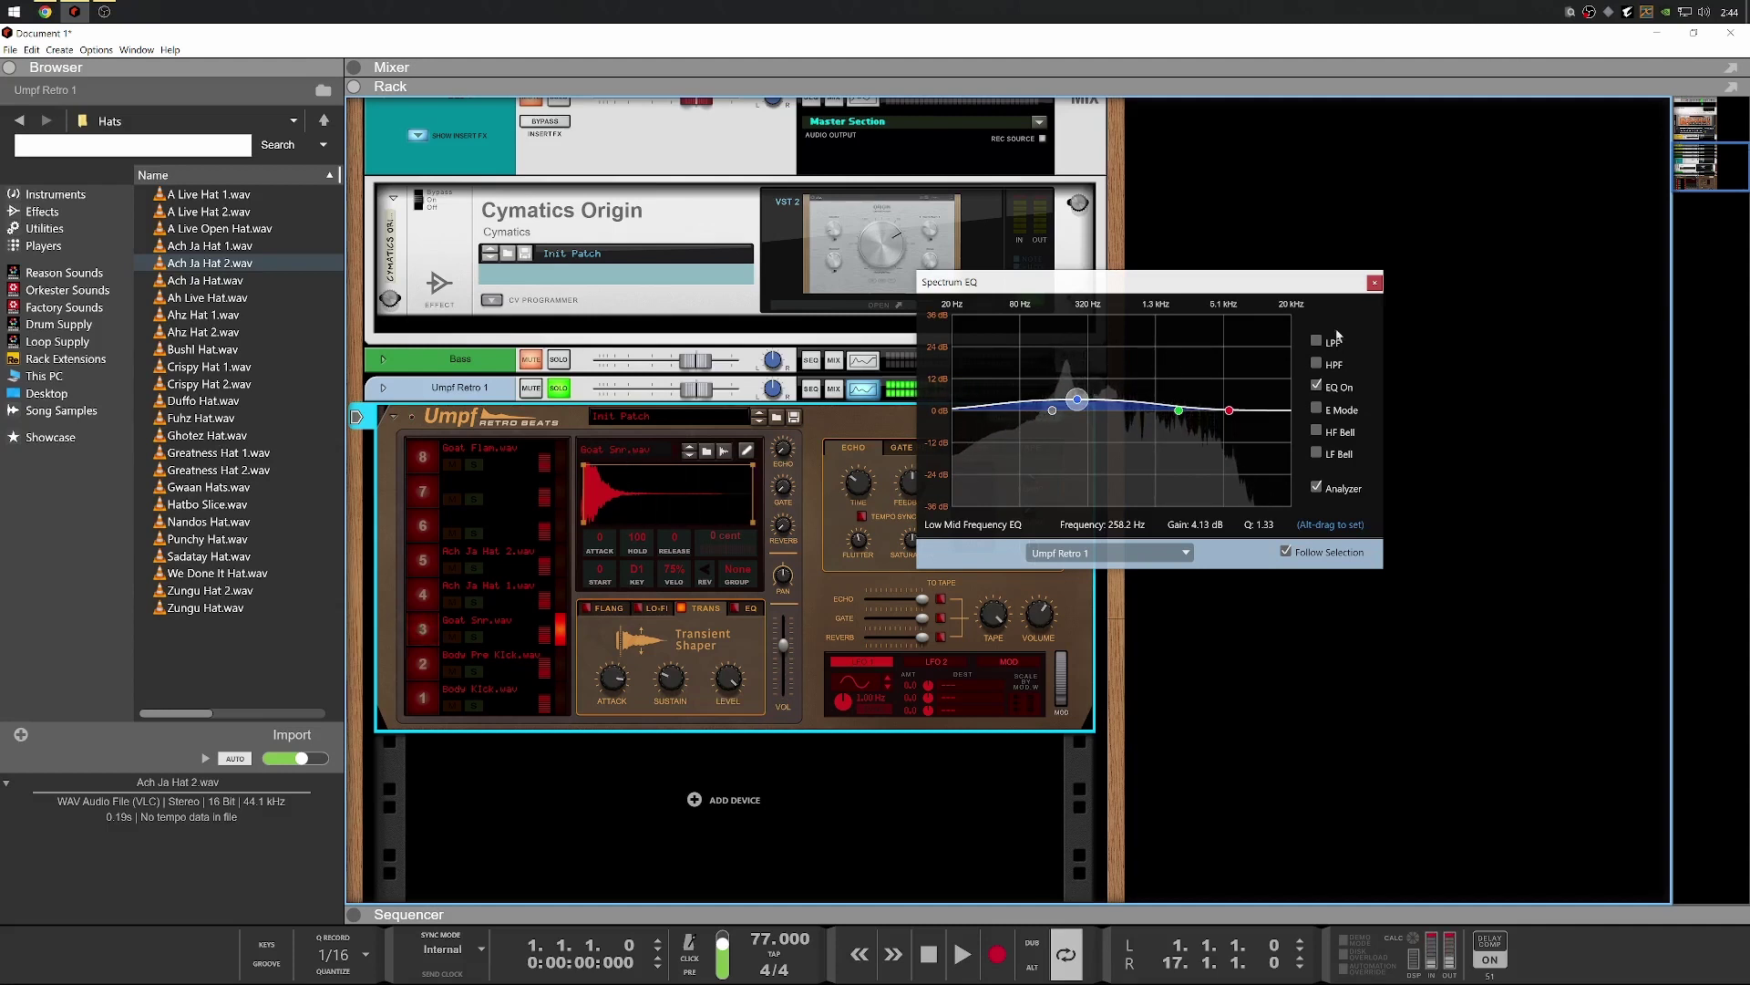
Close the Spectrum EQ window and shorten the Goat Snr envelope on pad 3, playing the pad to check it
left_click(1376, 283)
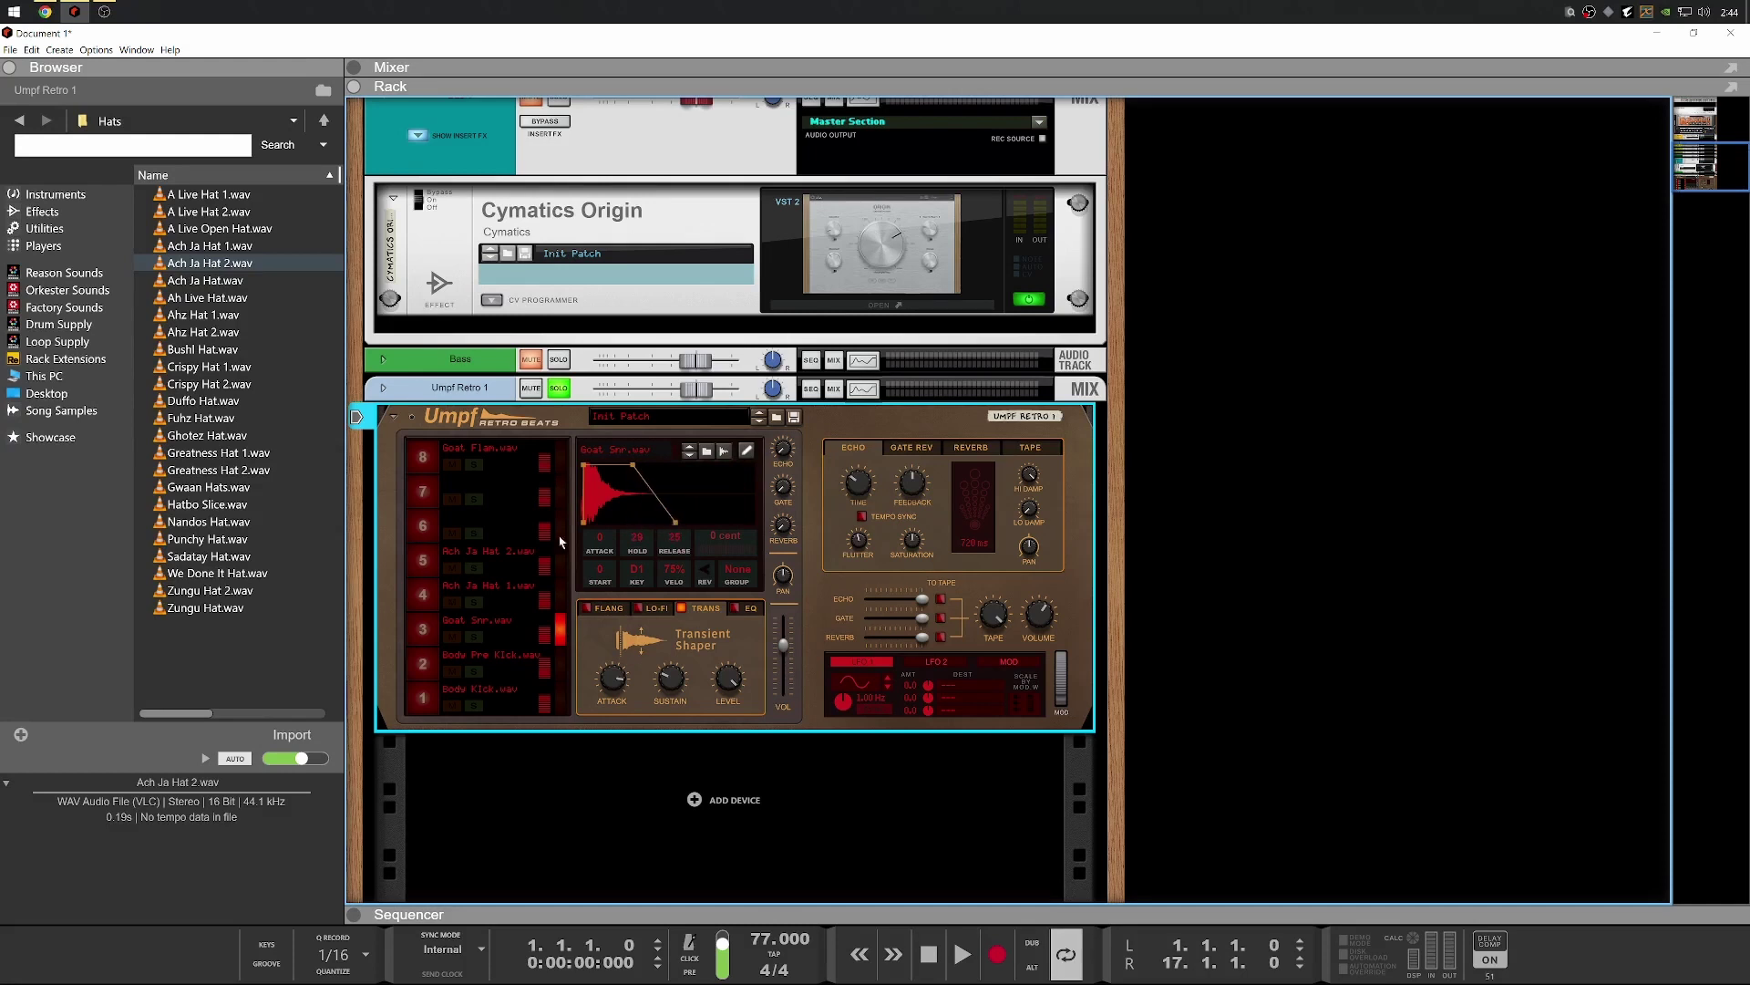
left_click(431, 626)
left_click(429, 625)
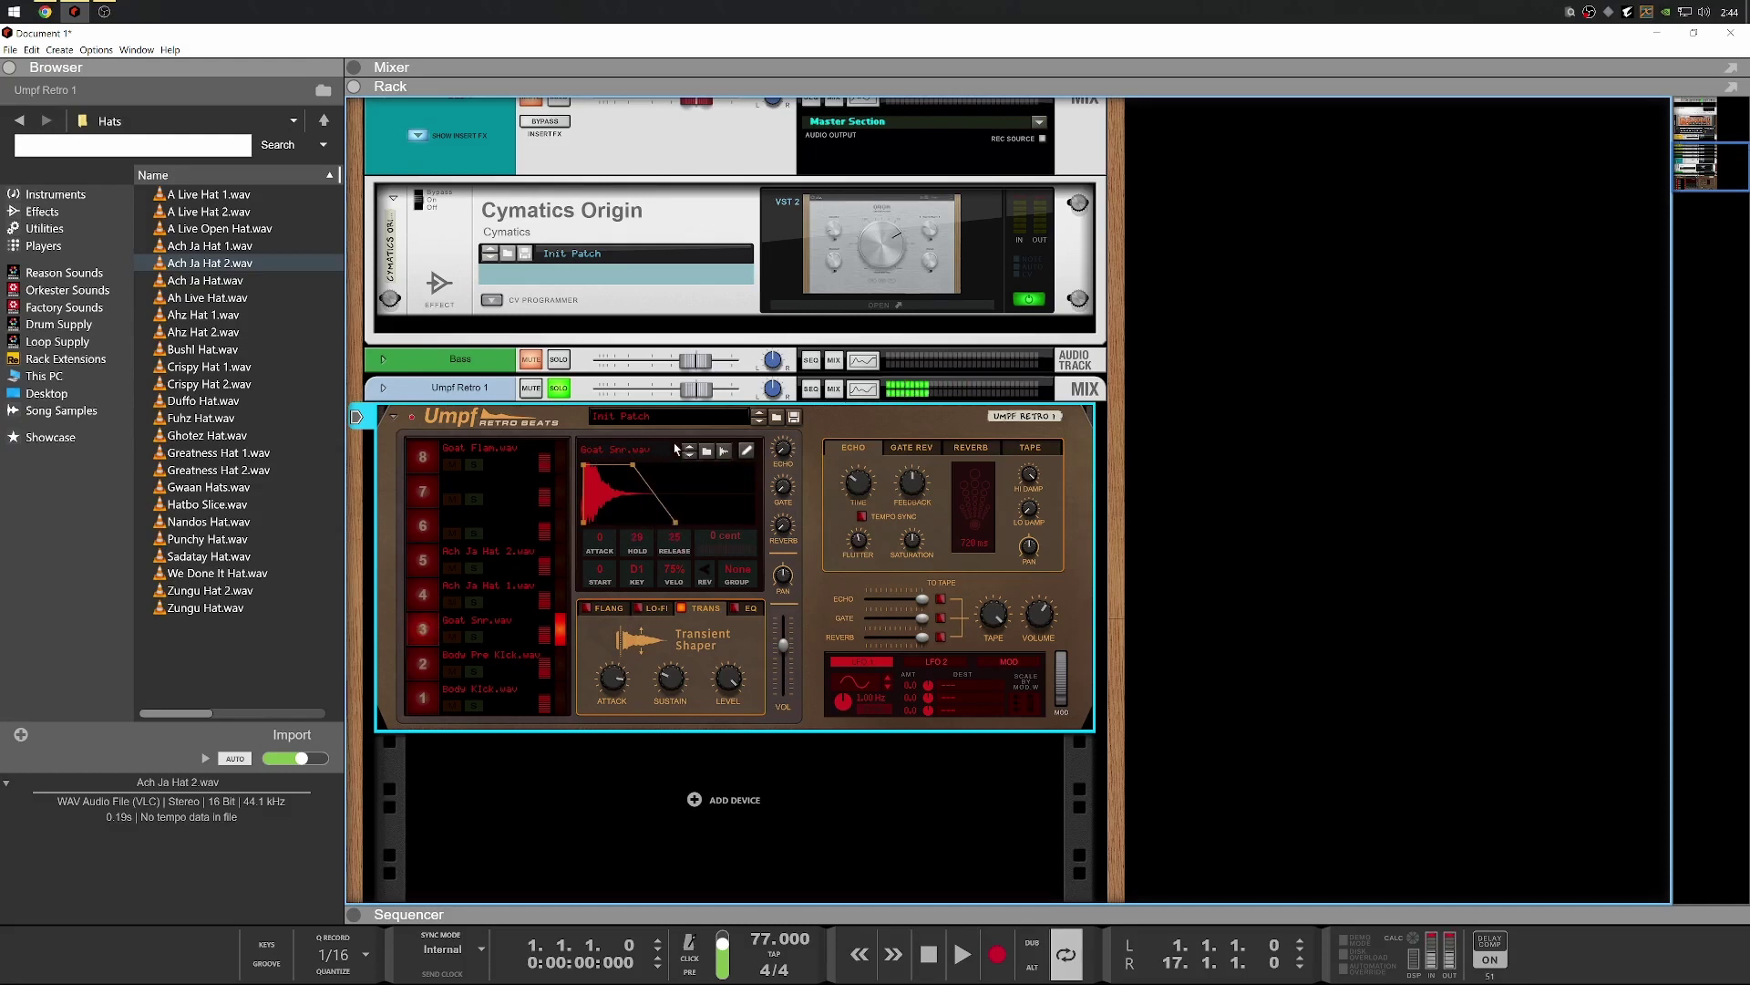
left_click(421, 626)
left_click(419, 628)
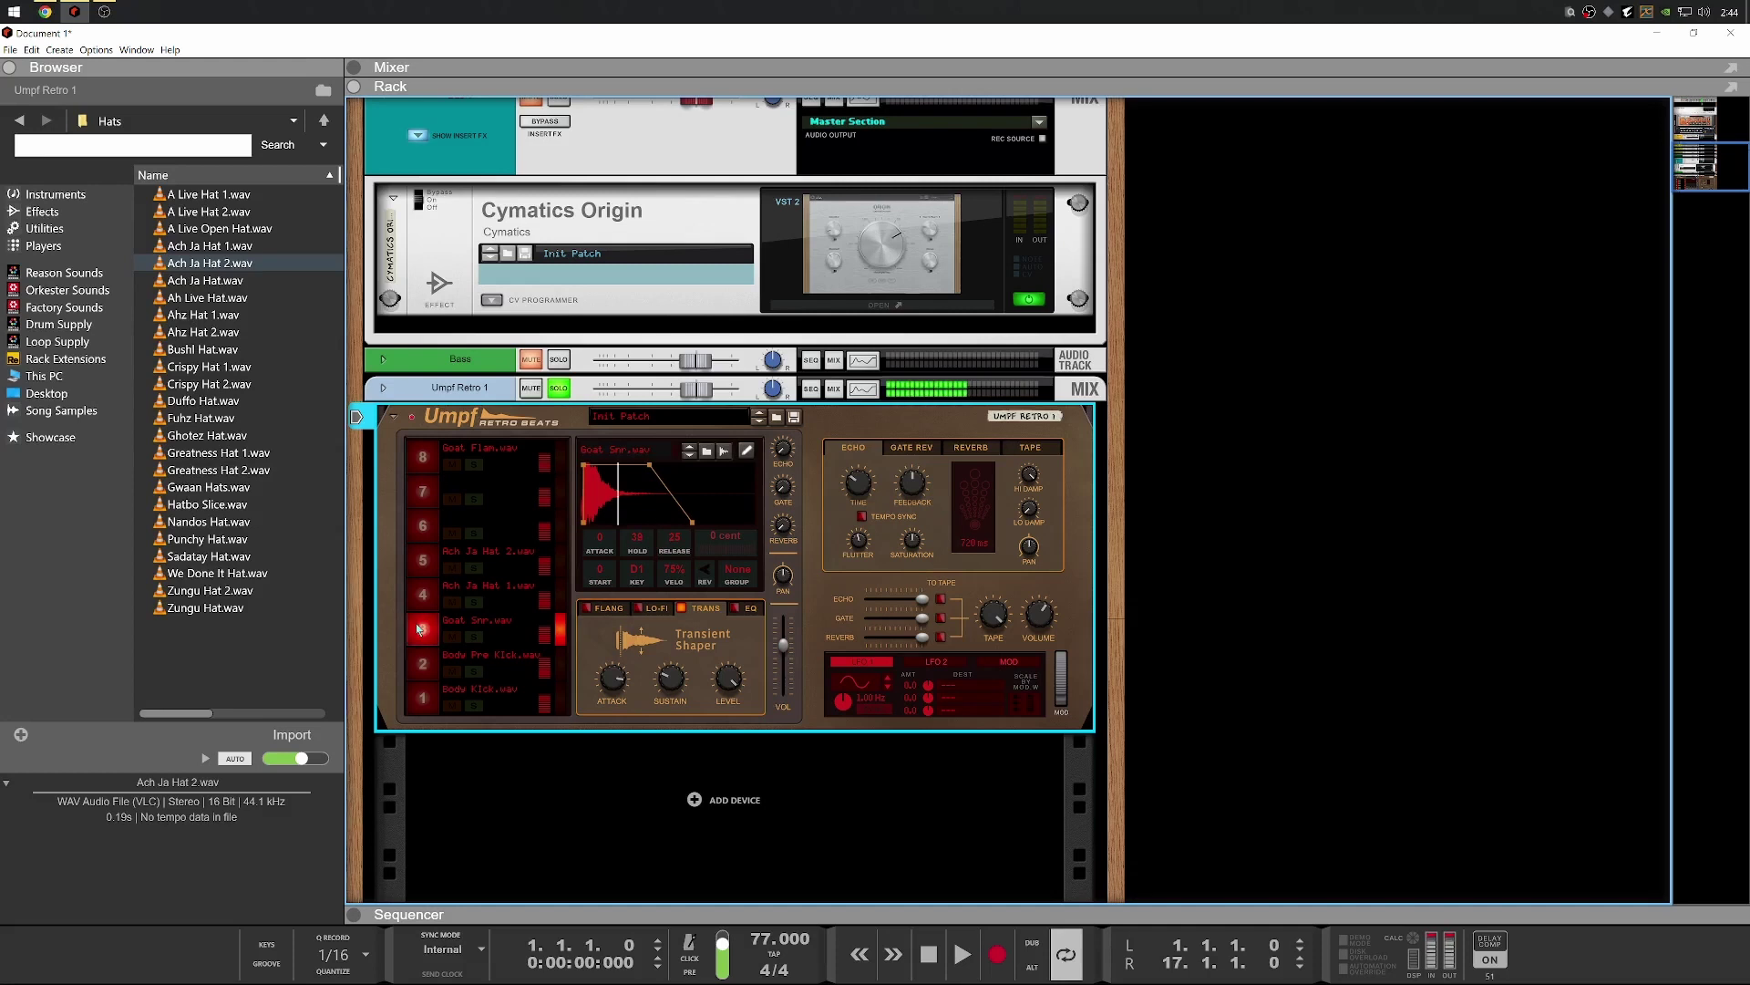
Show the sequencer, draw a four-bar clip from bar 1 on the Umpf Retro 1 track, and end the loop at bar 5
left_click(725, 916)
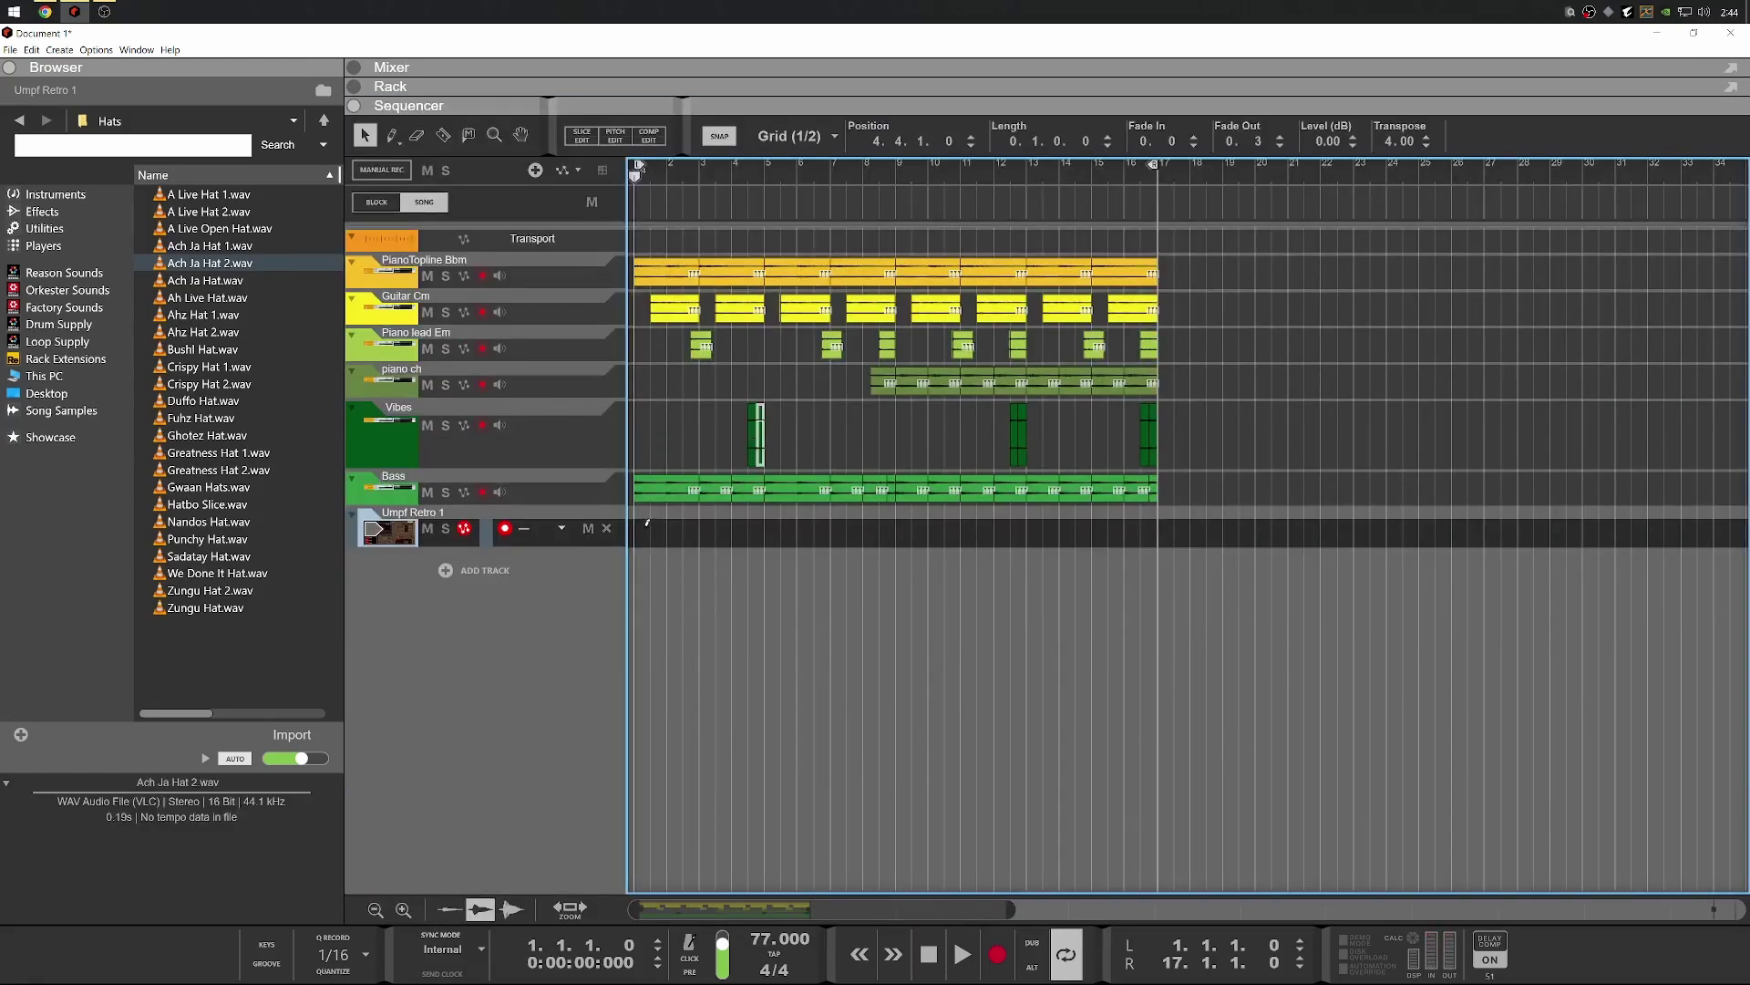
left_click_drag(647, 523, 664, 523)
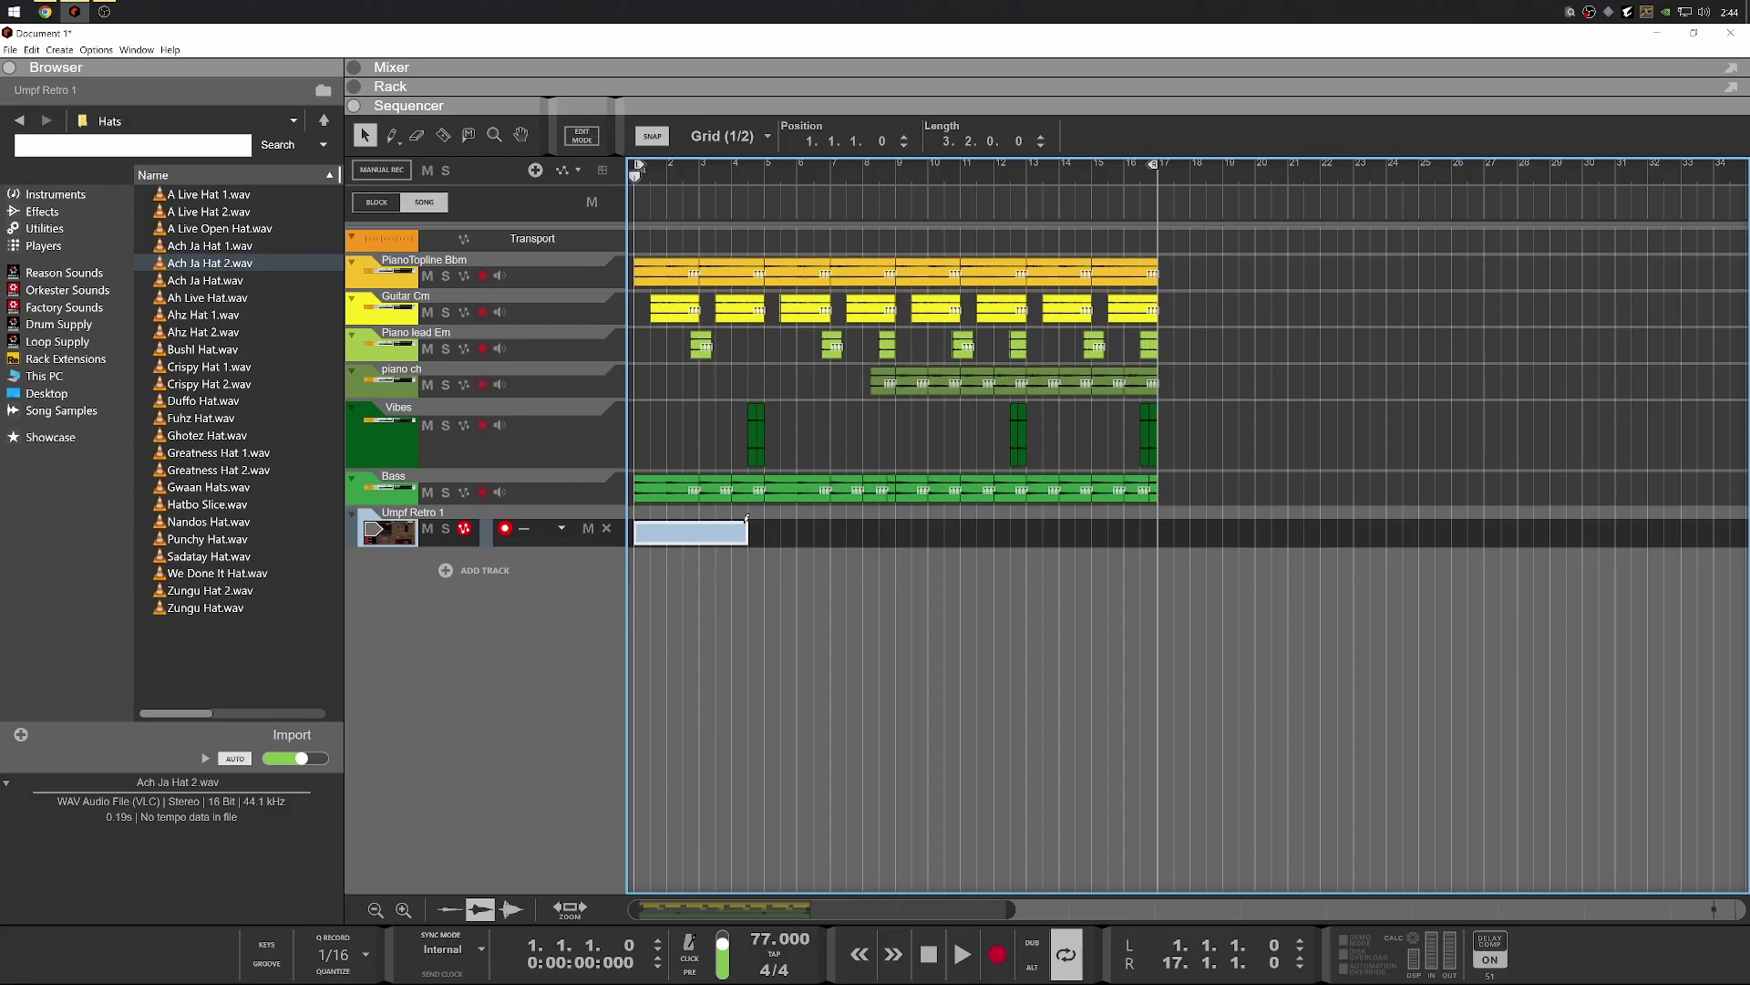
left_click(764, 178, "alt")
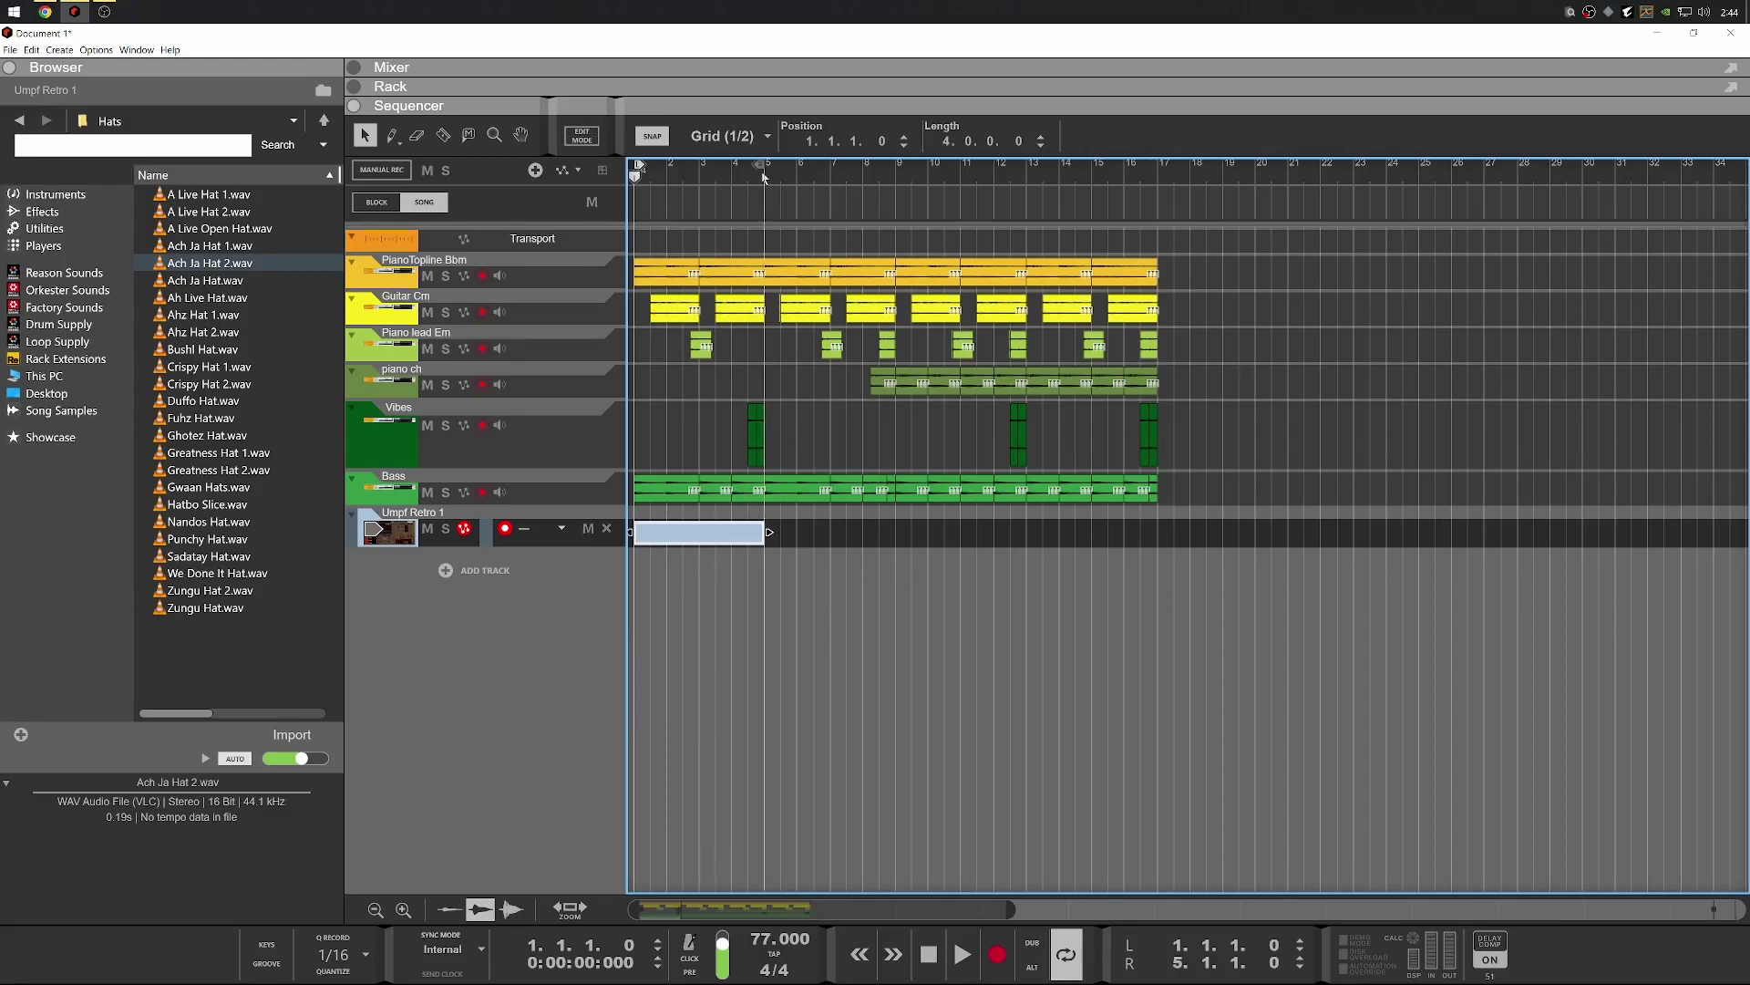
Open the new Umpf Retro 1 clip for note editing and draw a C1 kick note at 1.1.1.0 on the 1/64 grid
double_click(675, 531)
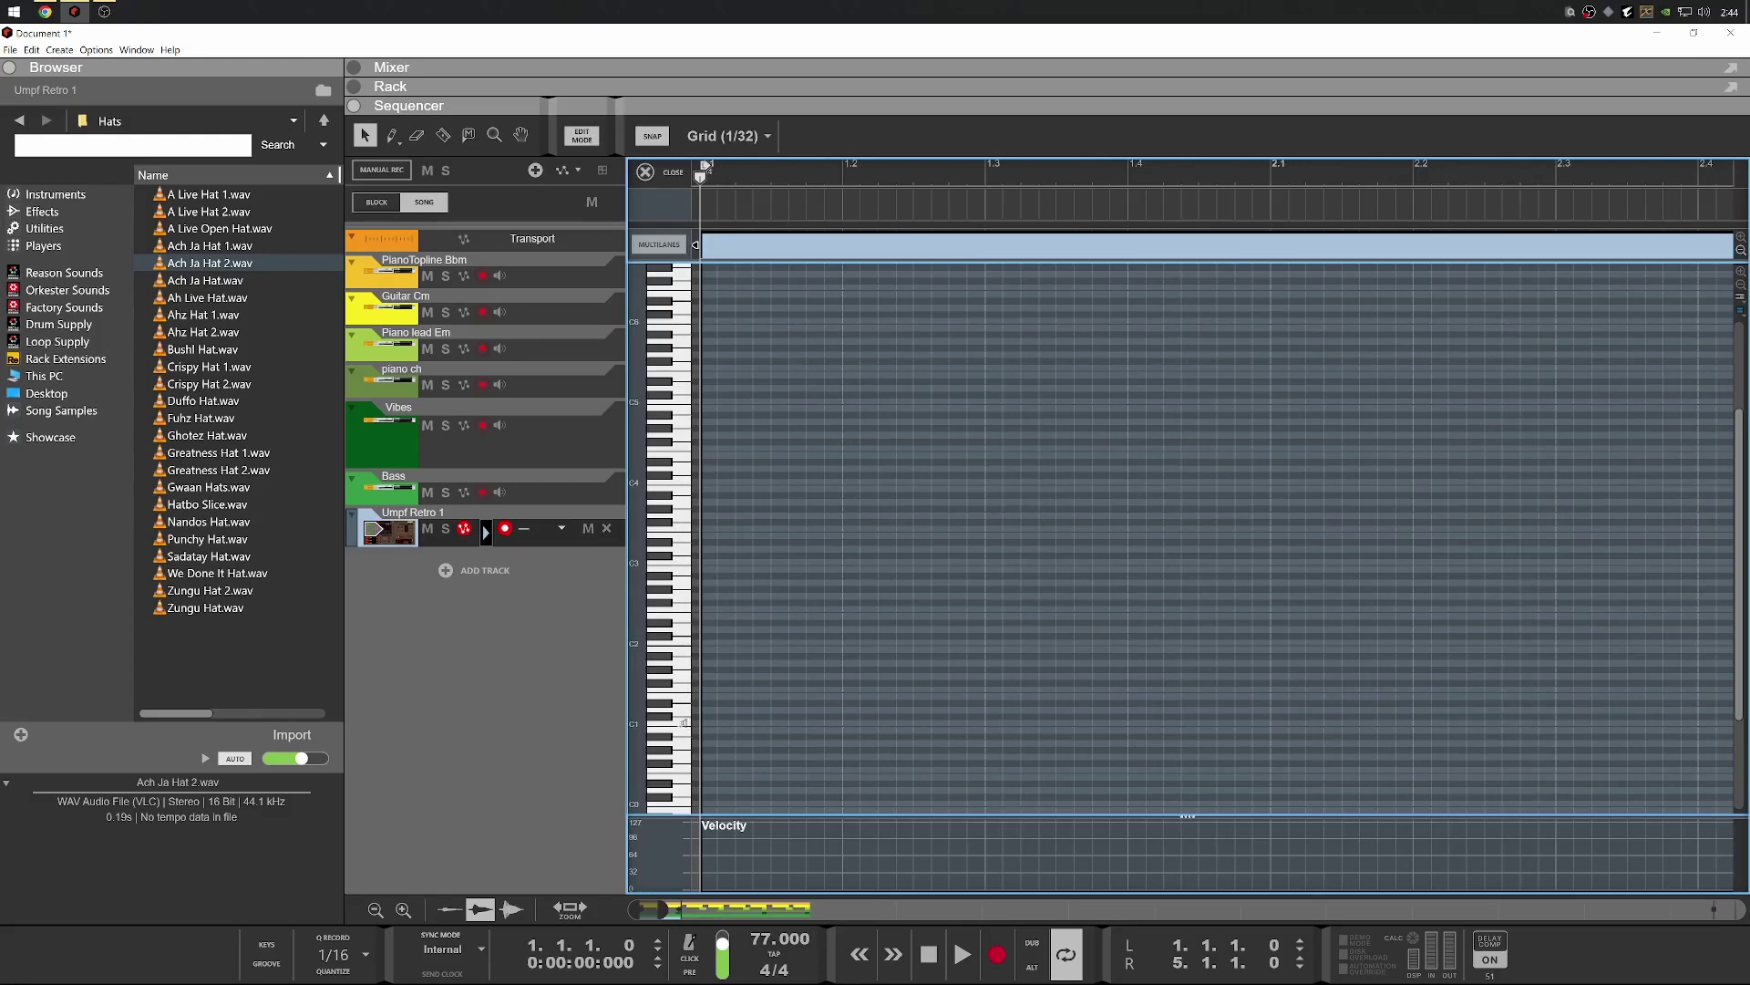
left_click(684, 723)
scroll(704, 753, "up", 2)
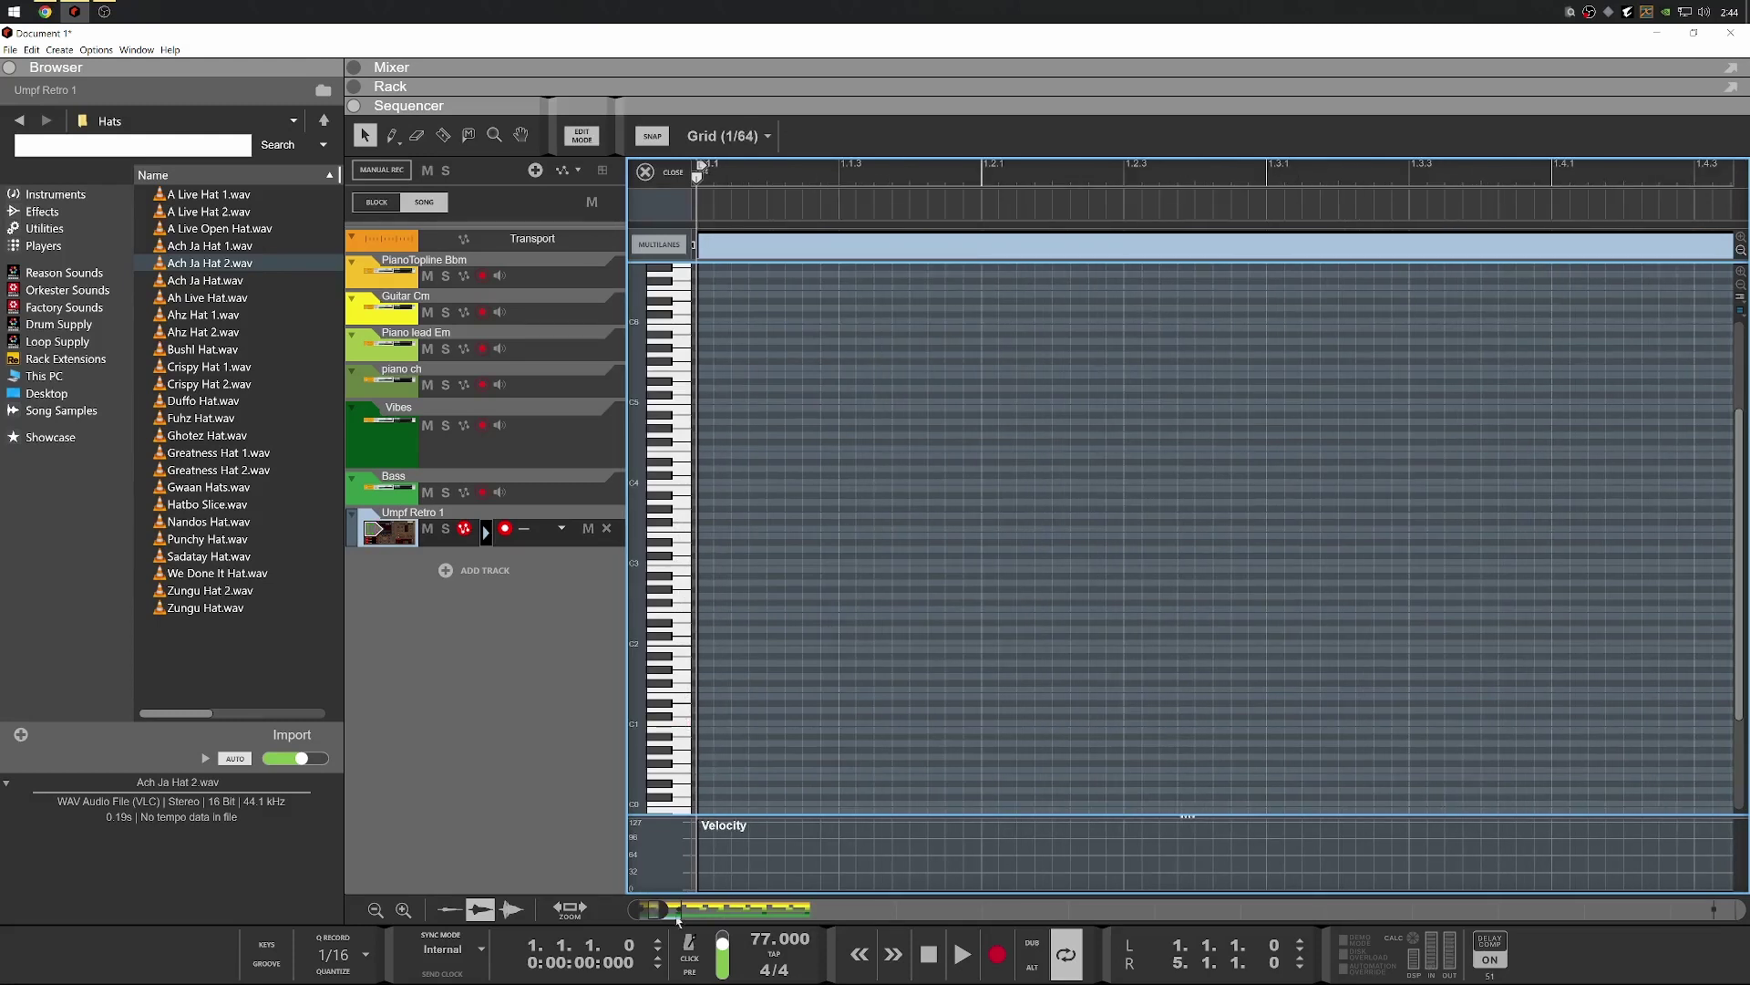
left_click_drag(654, 911, 616, 912)
left_click(709, 716)
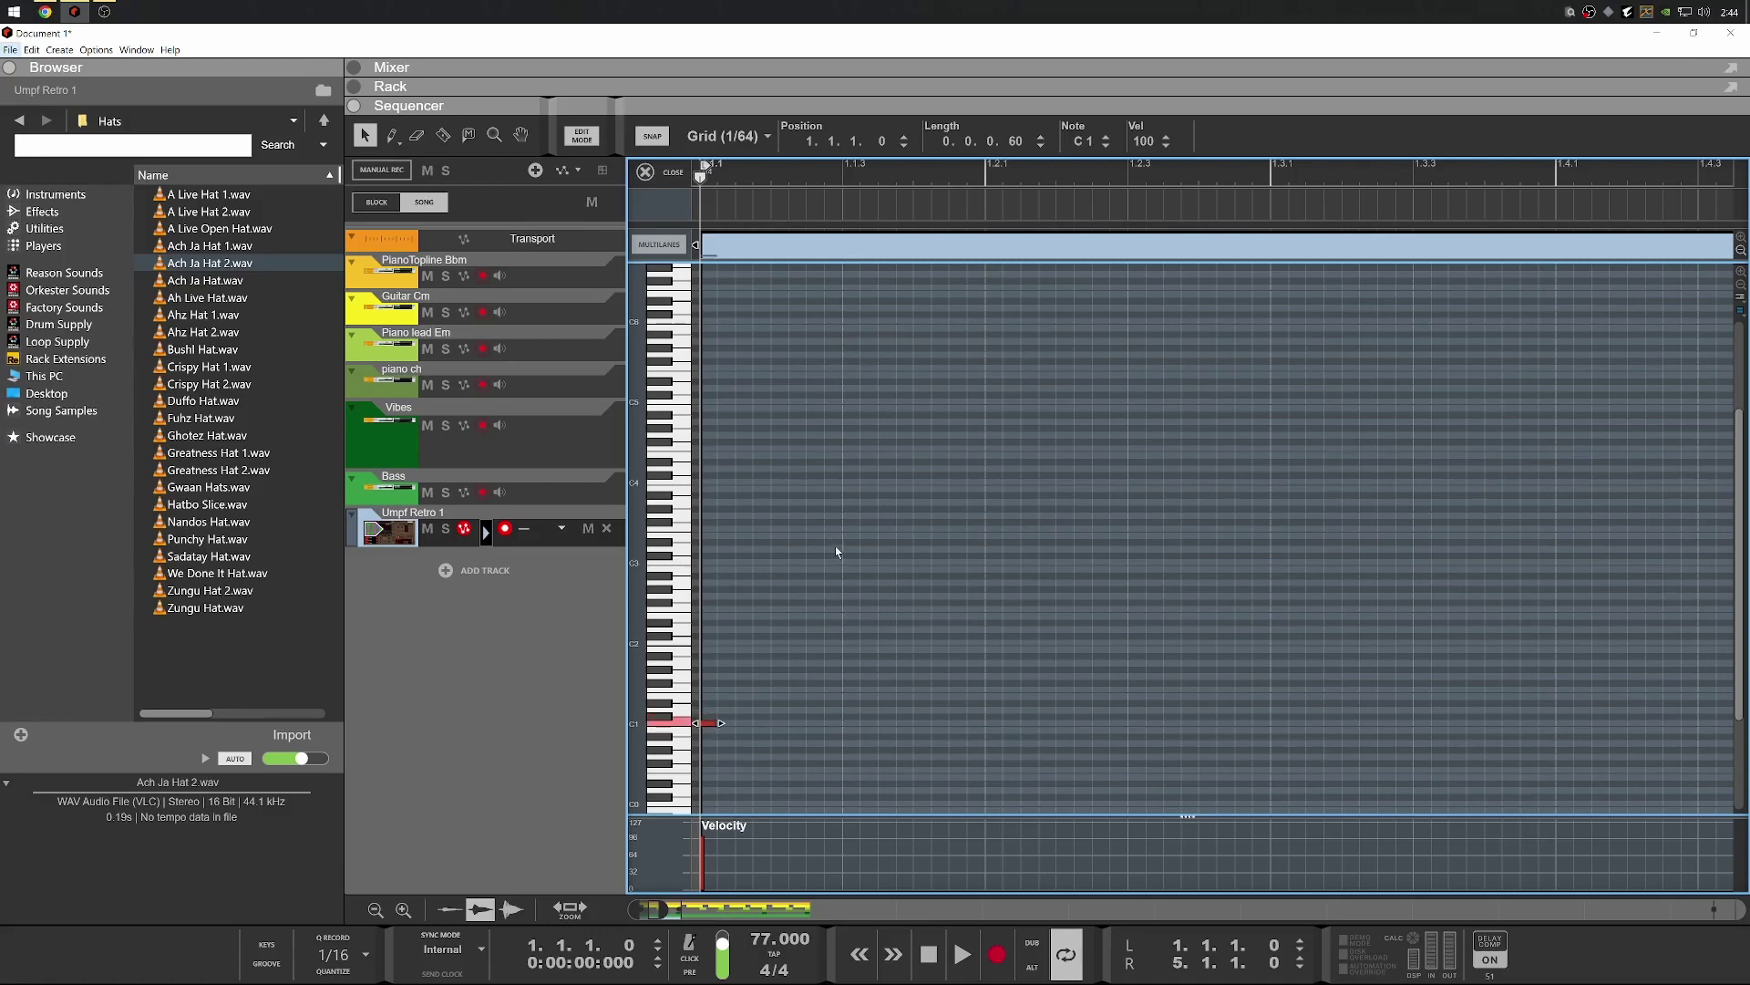
Delete the 1/64 kick note and redraw it on C1 at 1.1.1.0 using the 1/16 grid
left_click(803, 634)
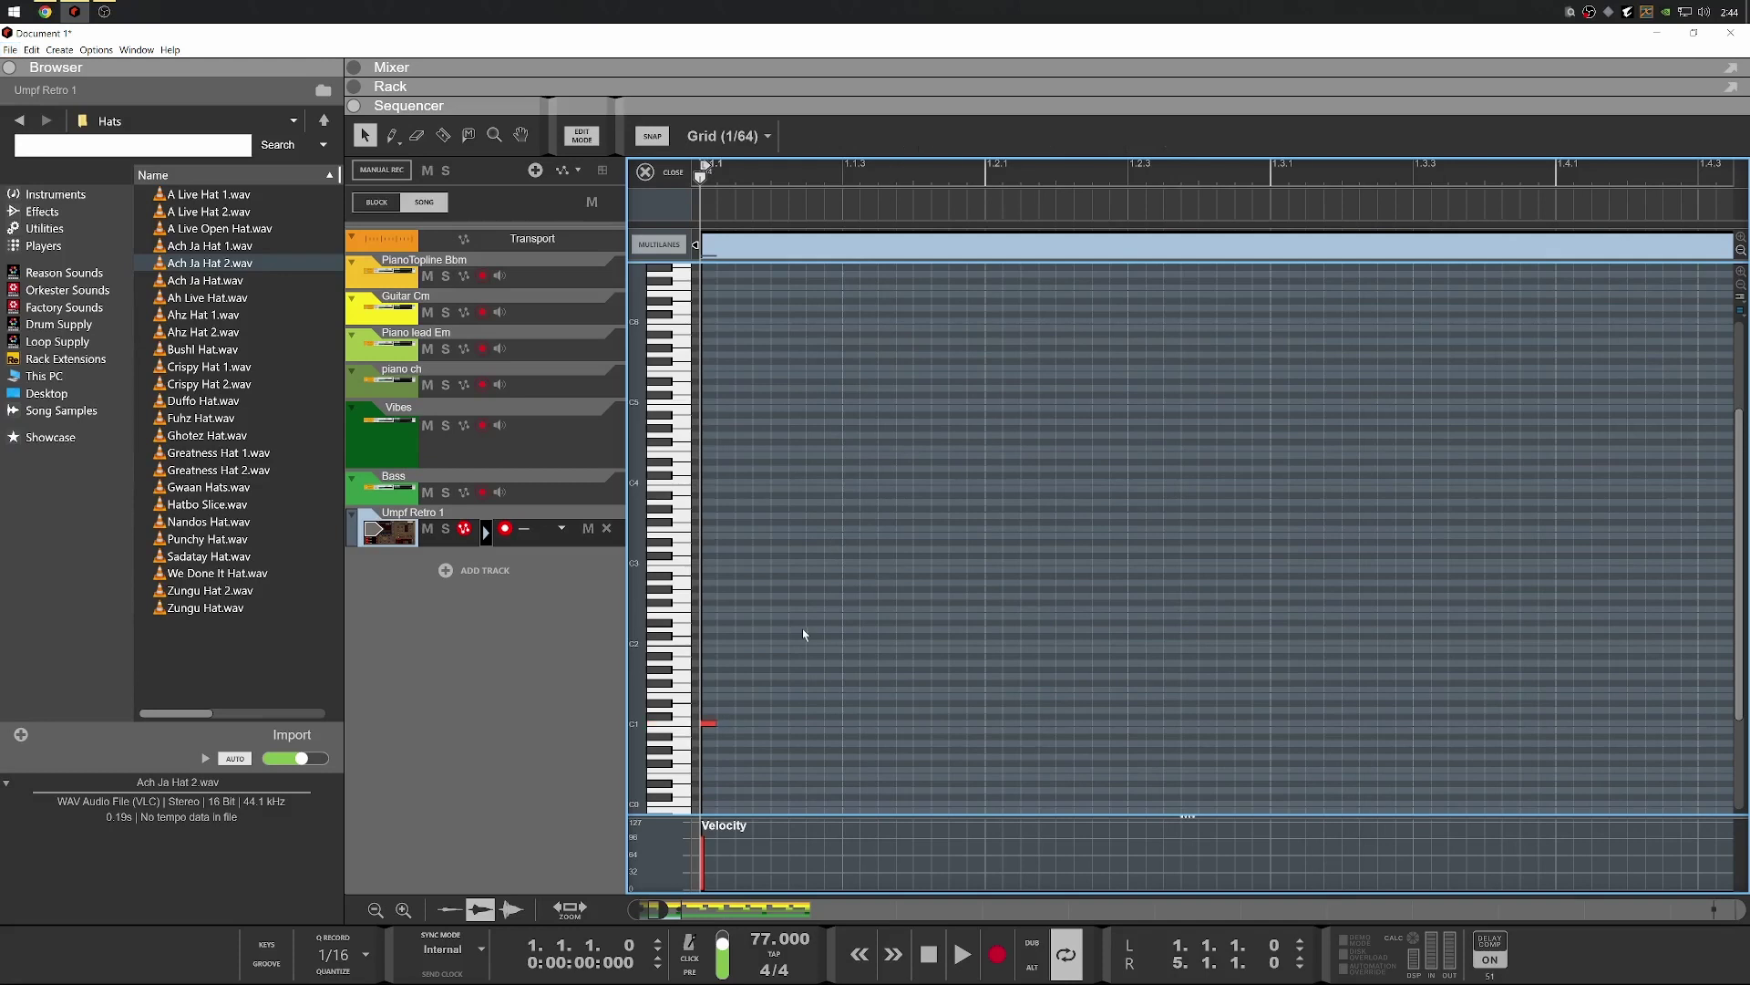
scroll(804, 636, "up", 2)
scroll(805, 635, "down", 3)
scroll(811, 630, "down", 1)
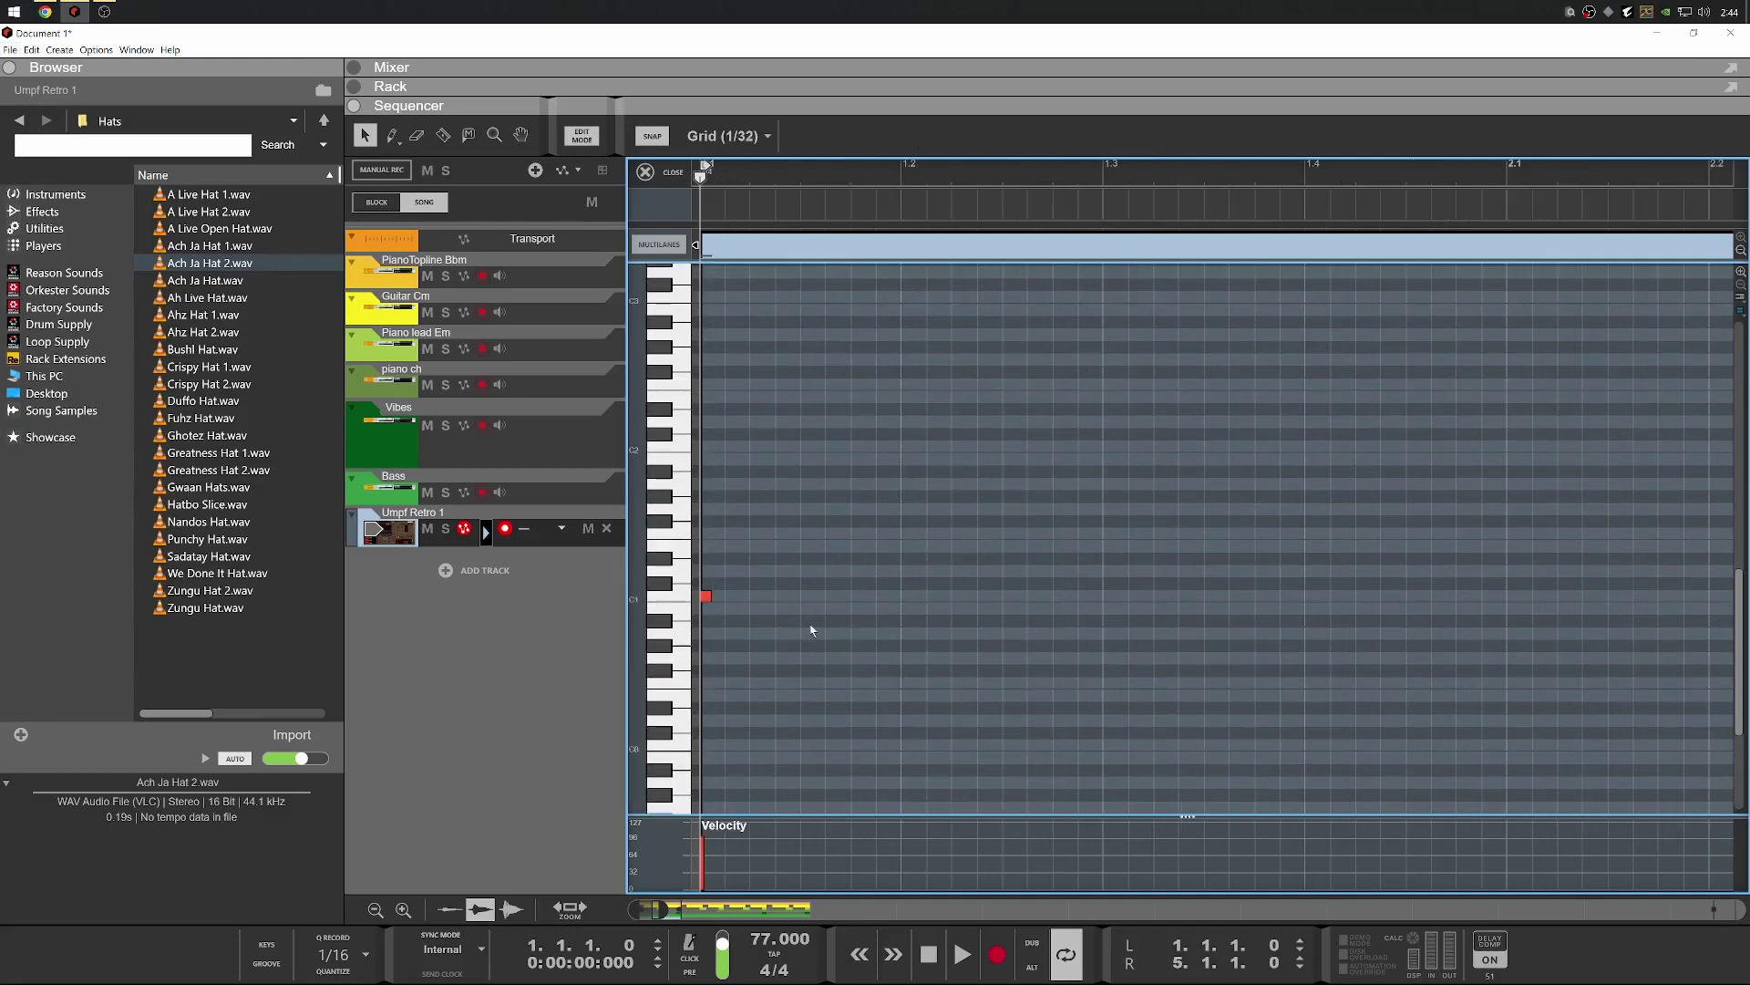
scroll(811, 629, "up", 3)
left_click(703, 596)
key("Delete")
left_click(706, 590)
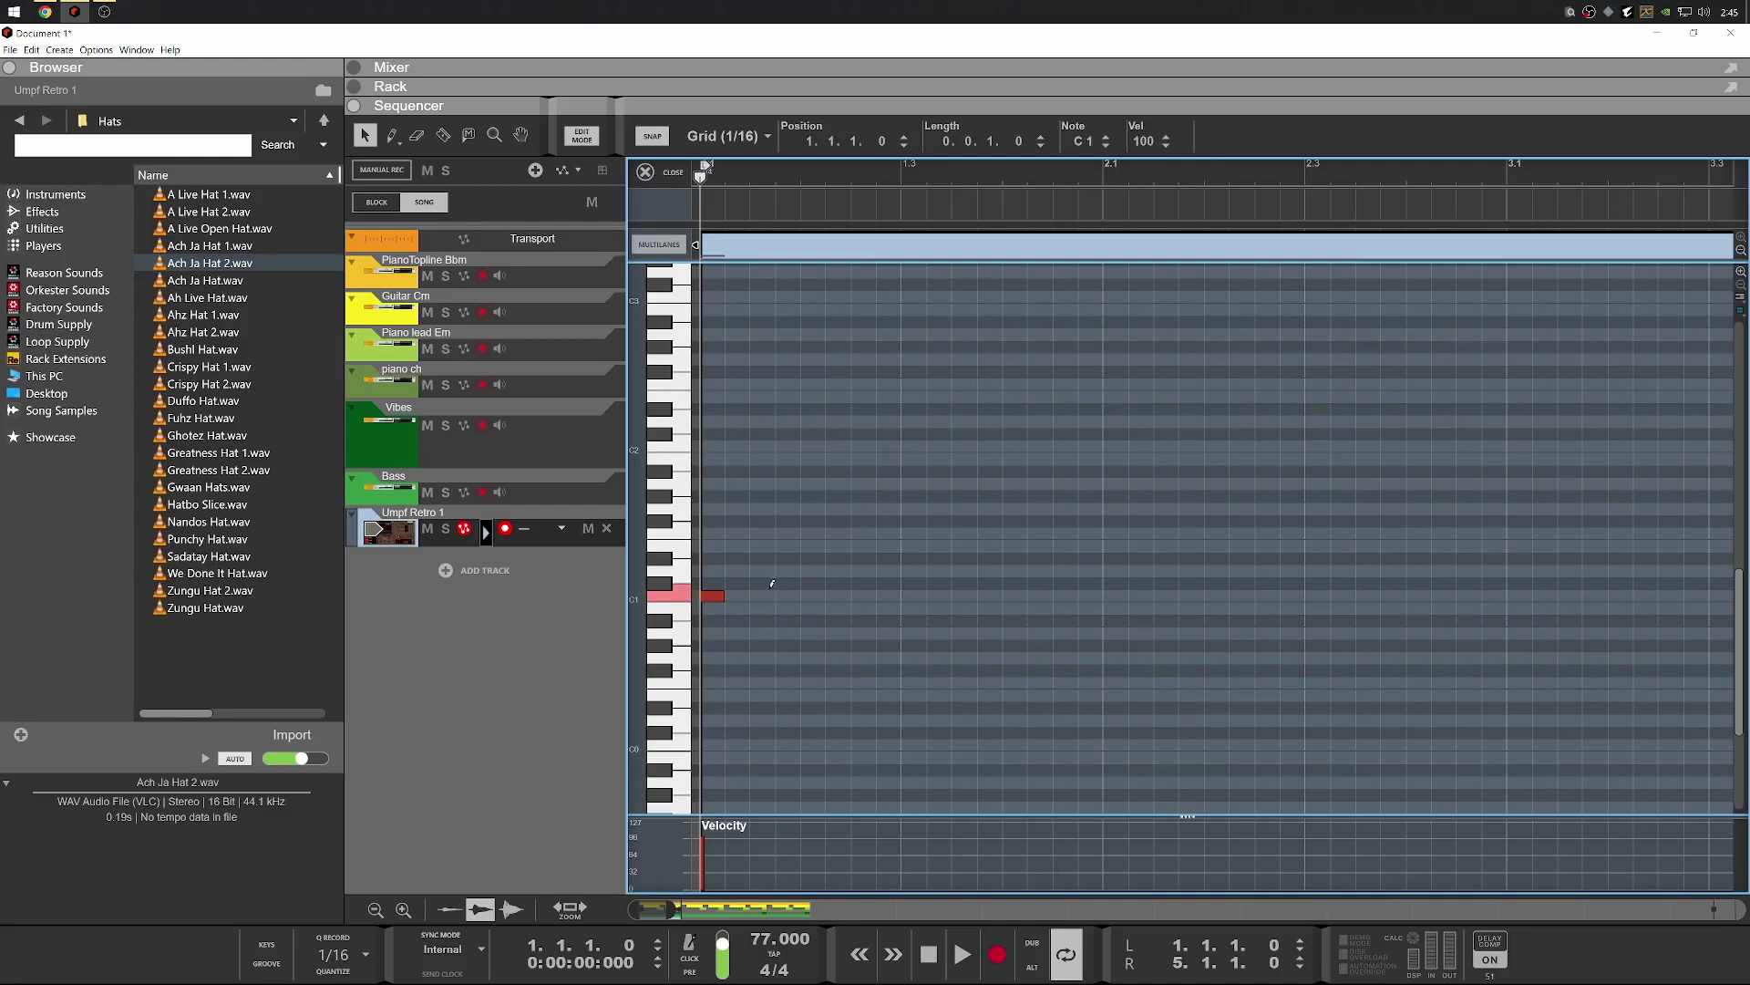
Draw C#1 at 1.1.4, D1 at 1.2.1 and 1.4.1, and C1 at 1.3.1 and 1.3.3, and play the pattern
left_click(788, 583)
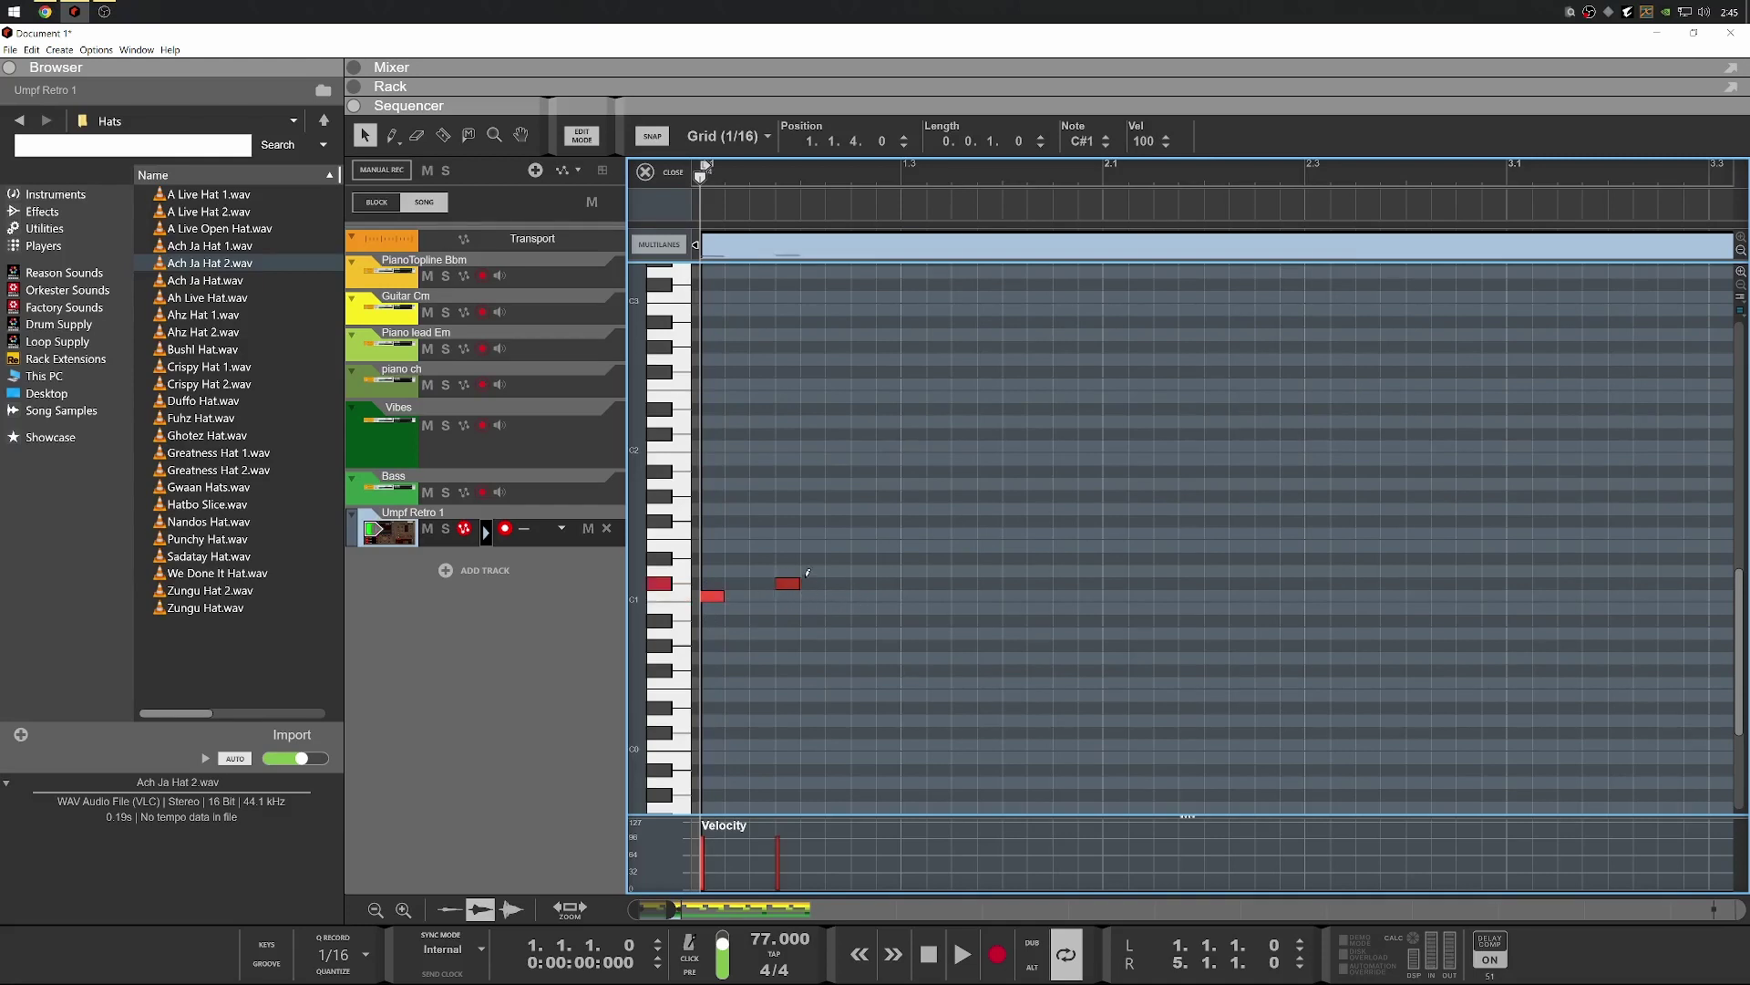
left_click(812, 570)
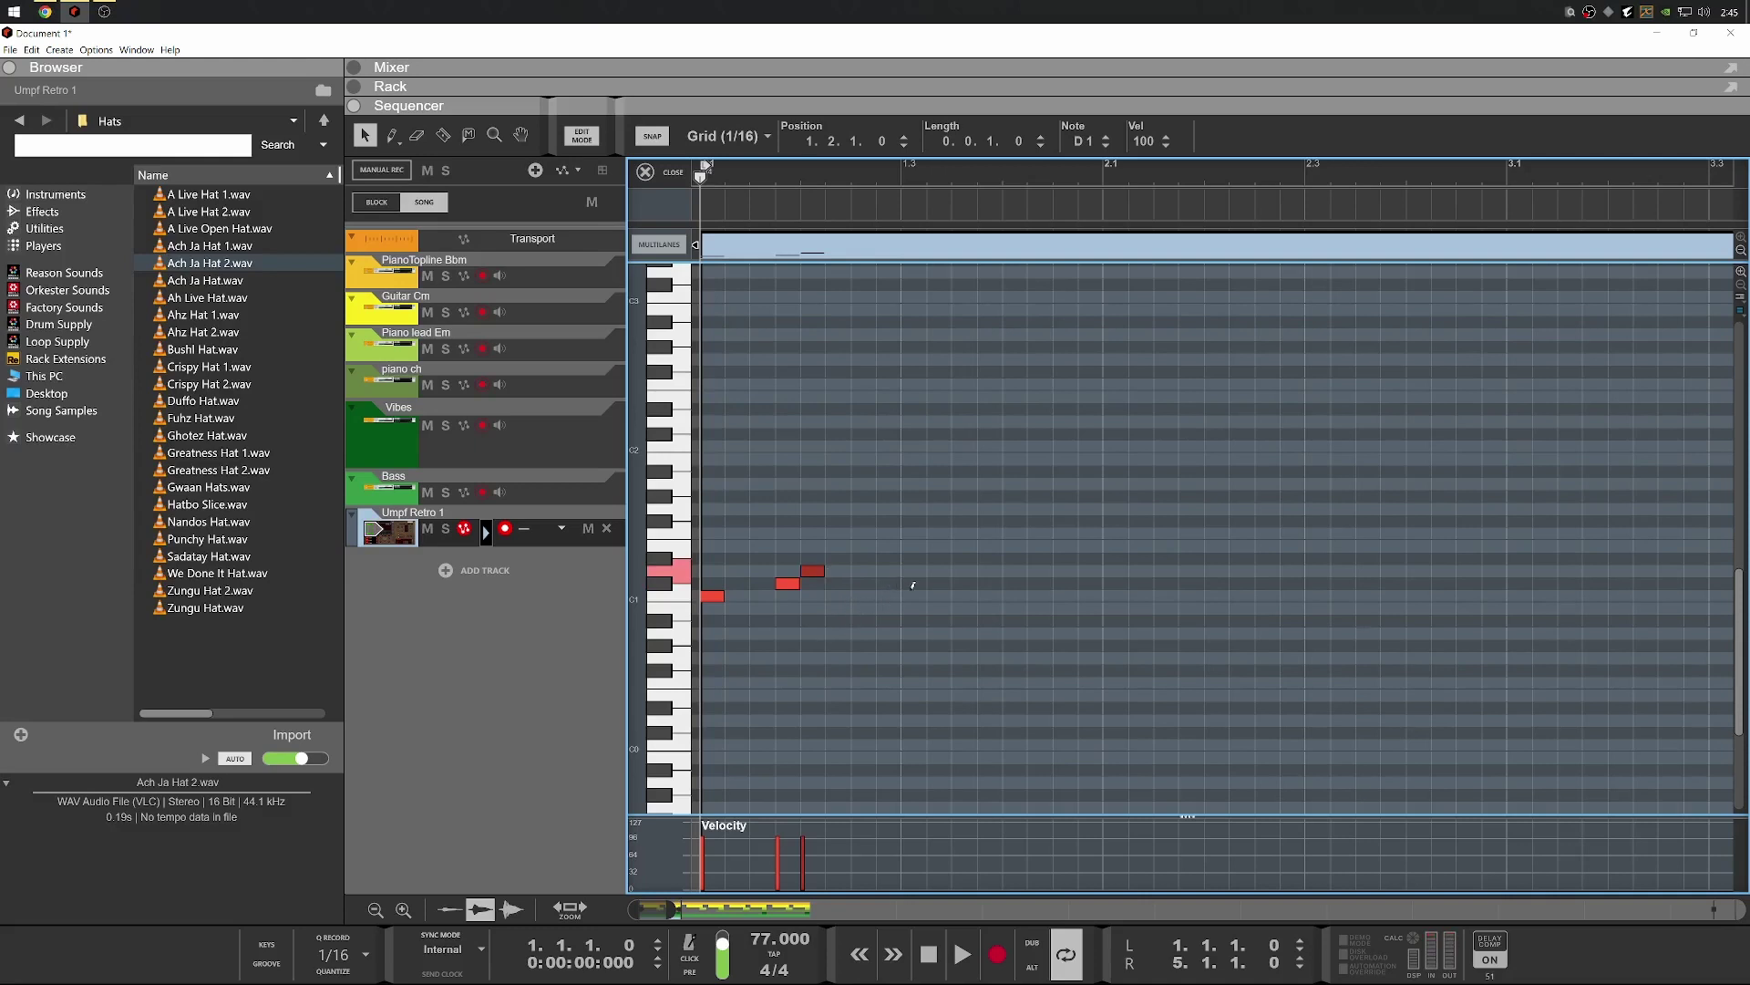
left_click(912, 596)
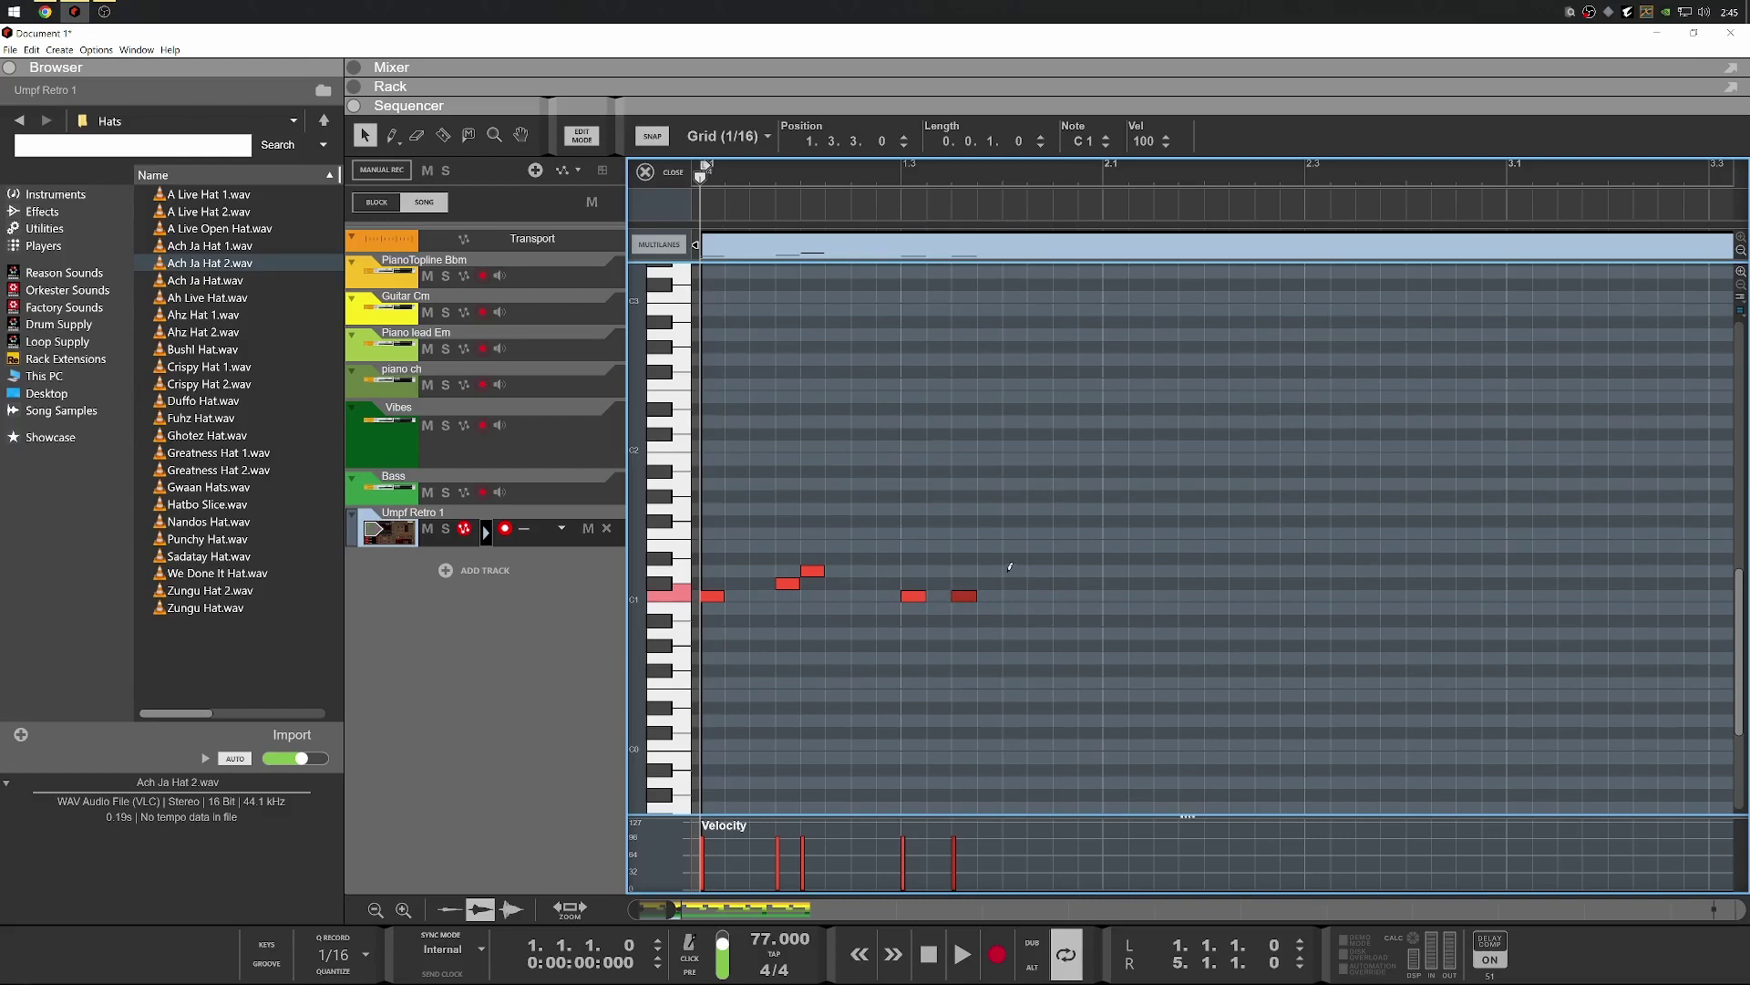
left_click(1010, 569)
key("space")
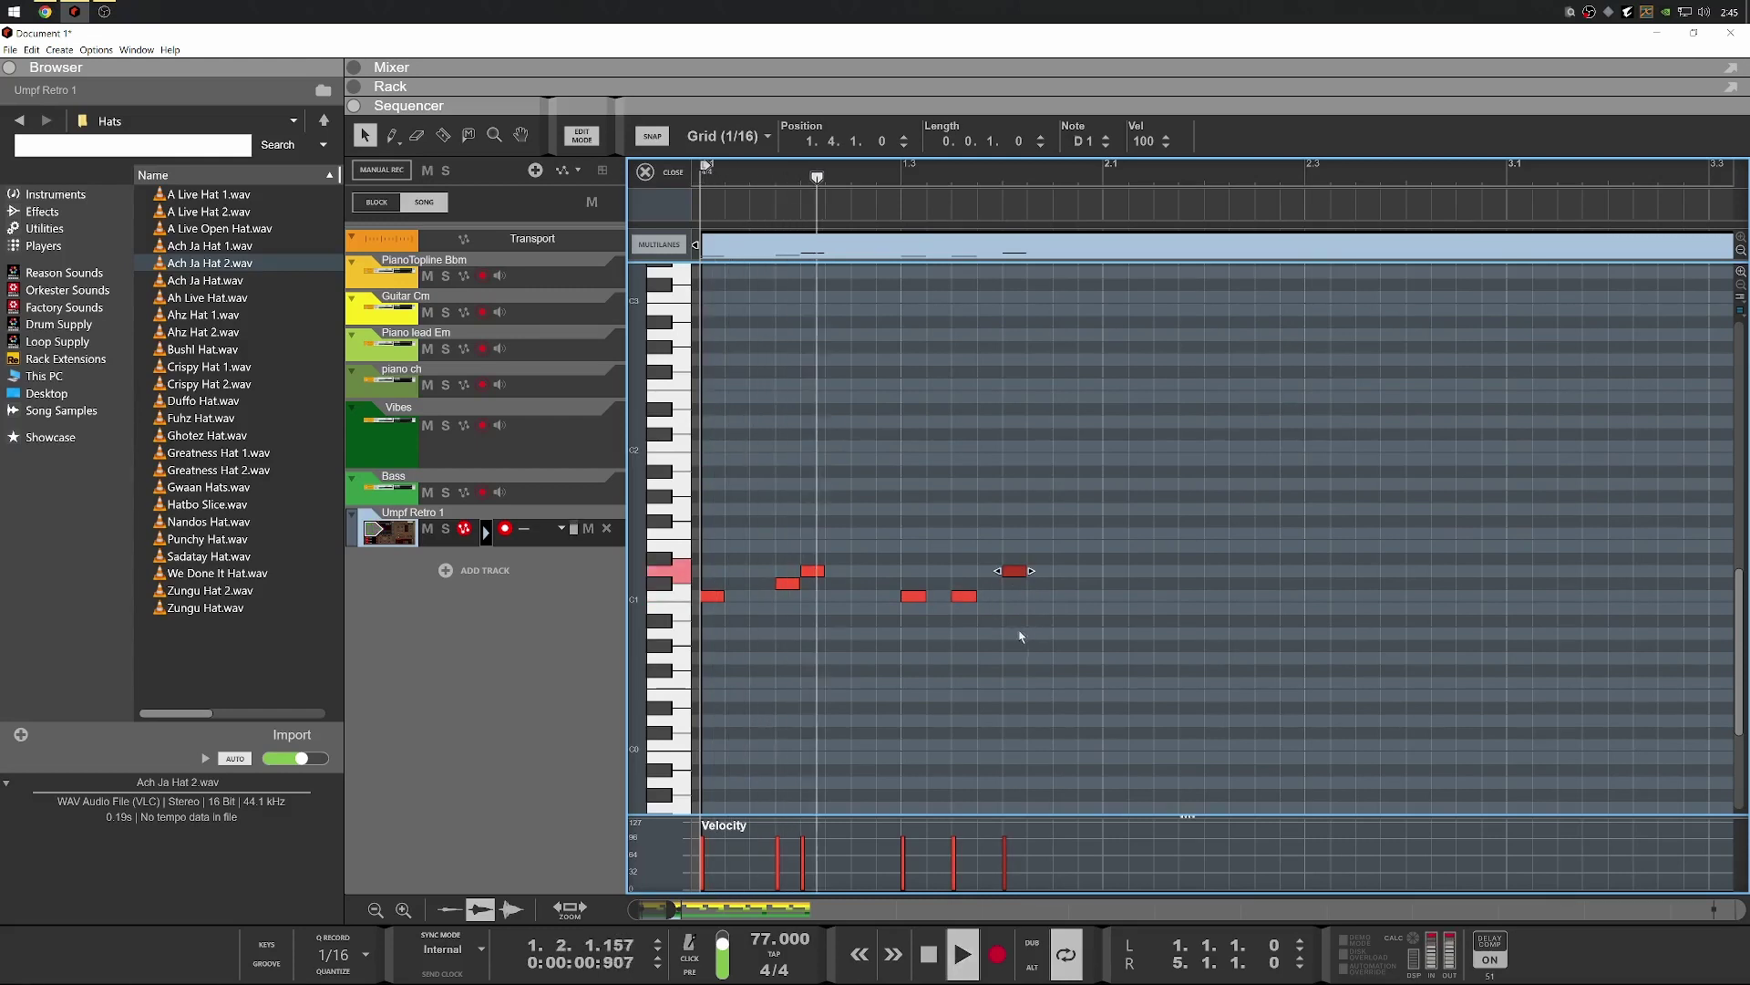
key("space")
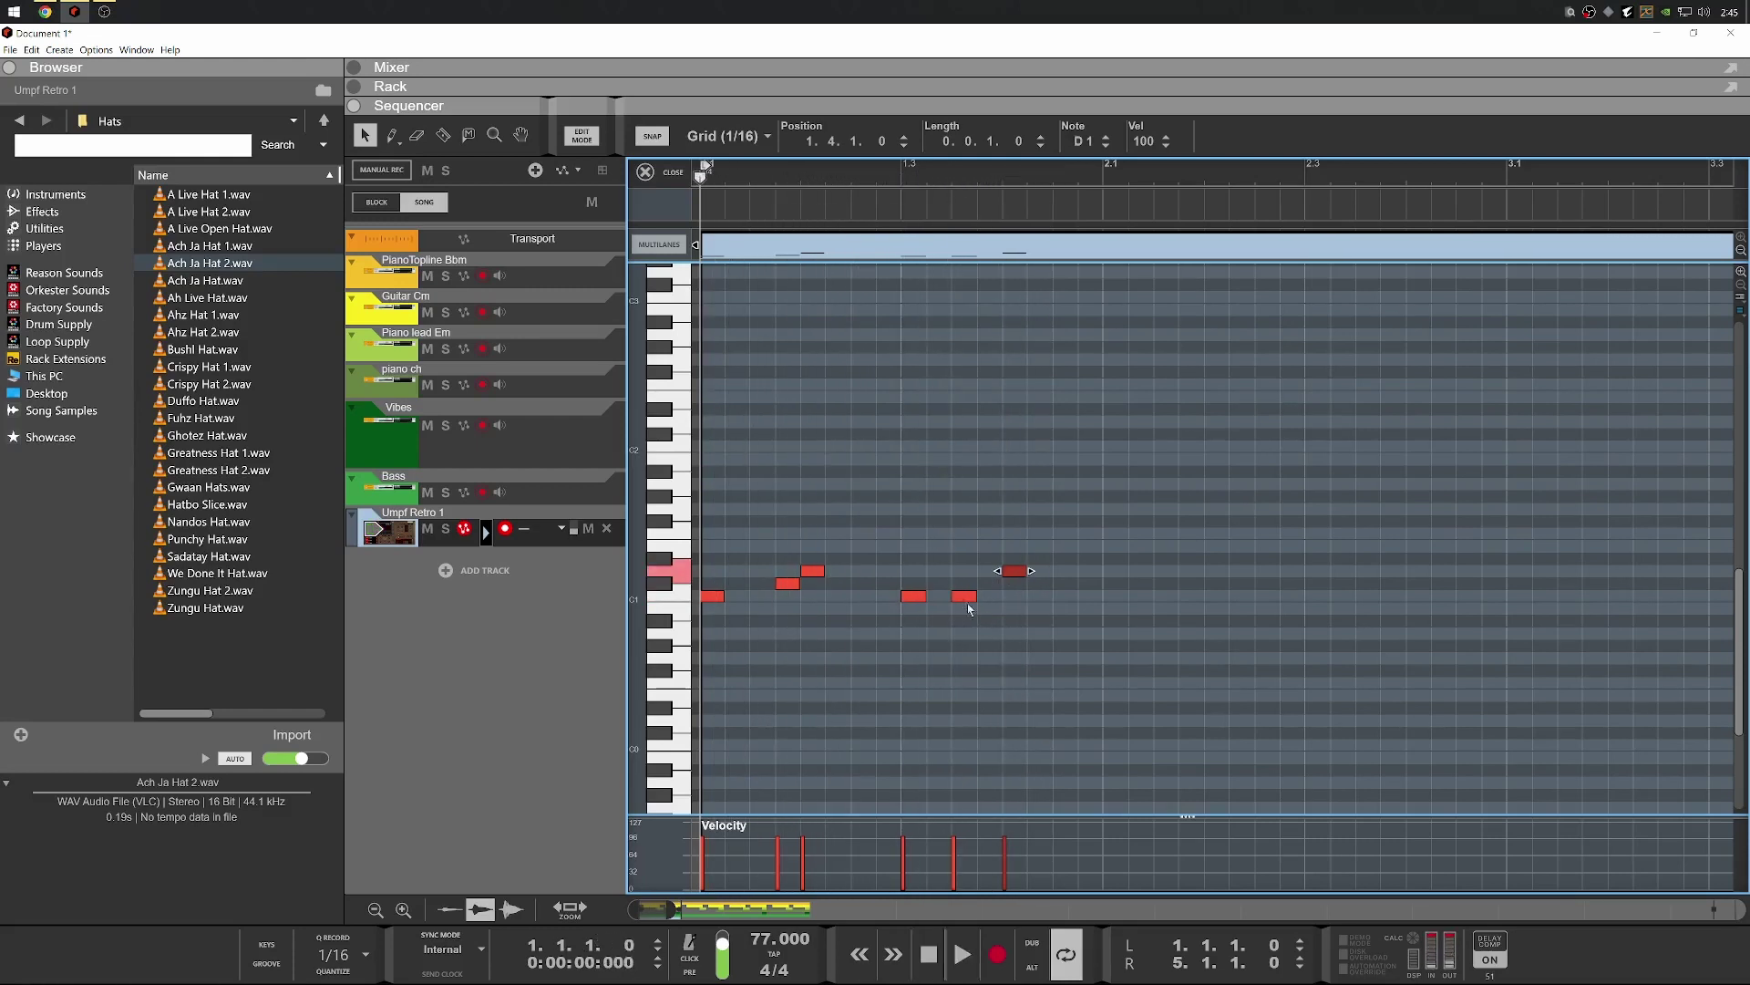
key("space")
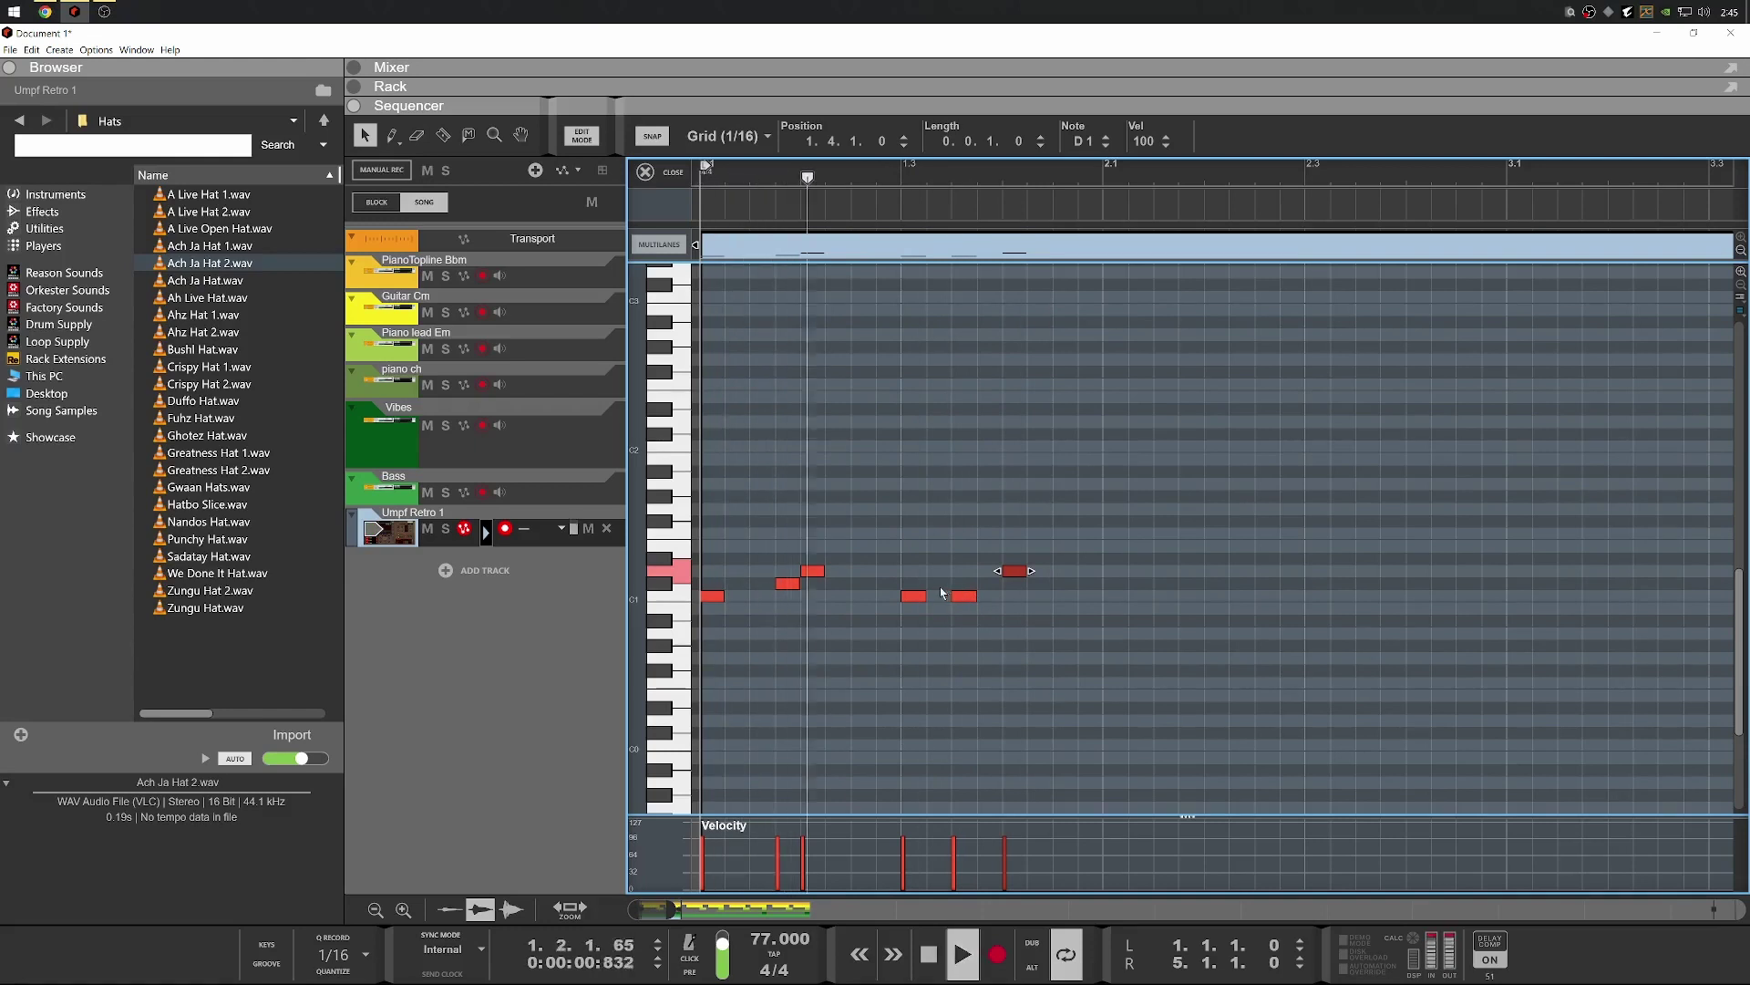
Move the C1 kick on beat 3 of bar 1 to 1.2.4.0 and replay the pattern
left_click_drag(918, 590, 894, 592)
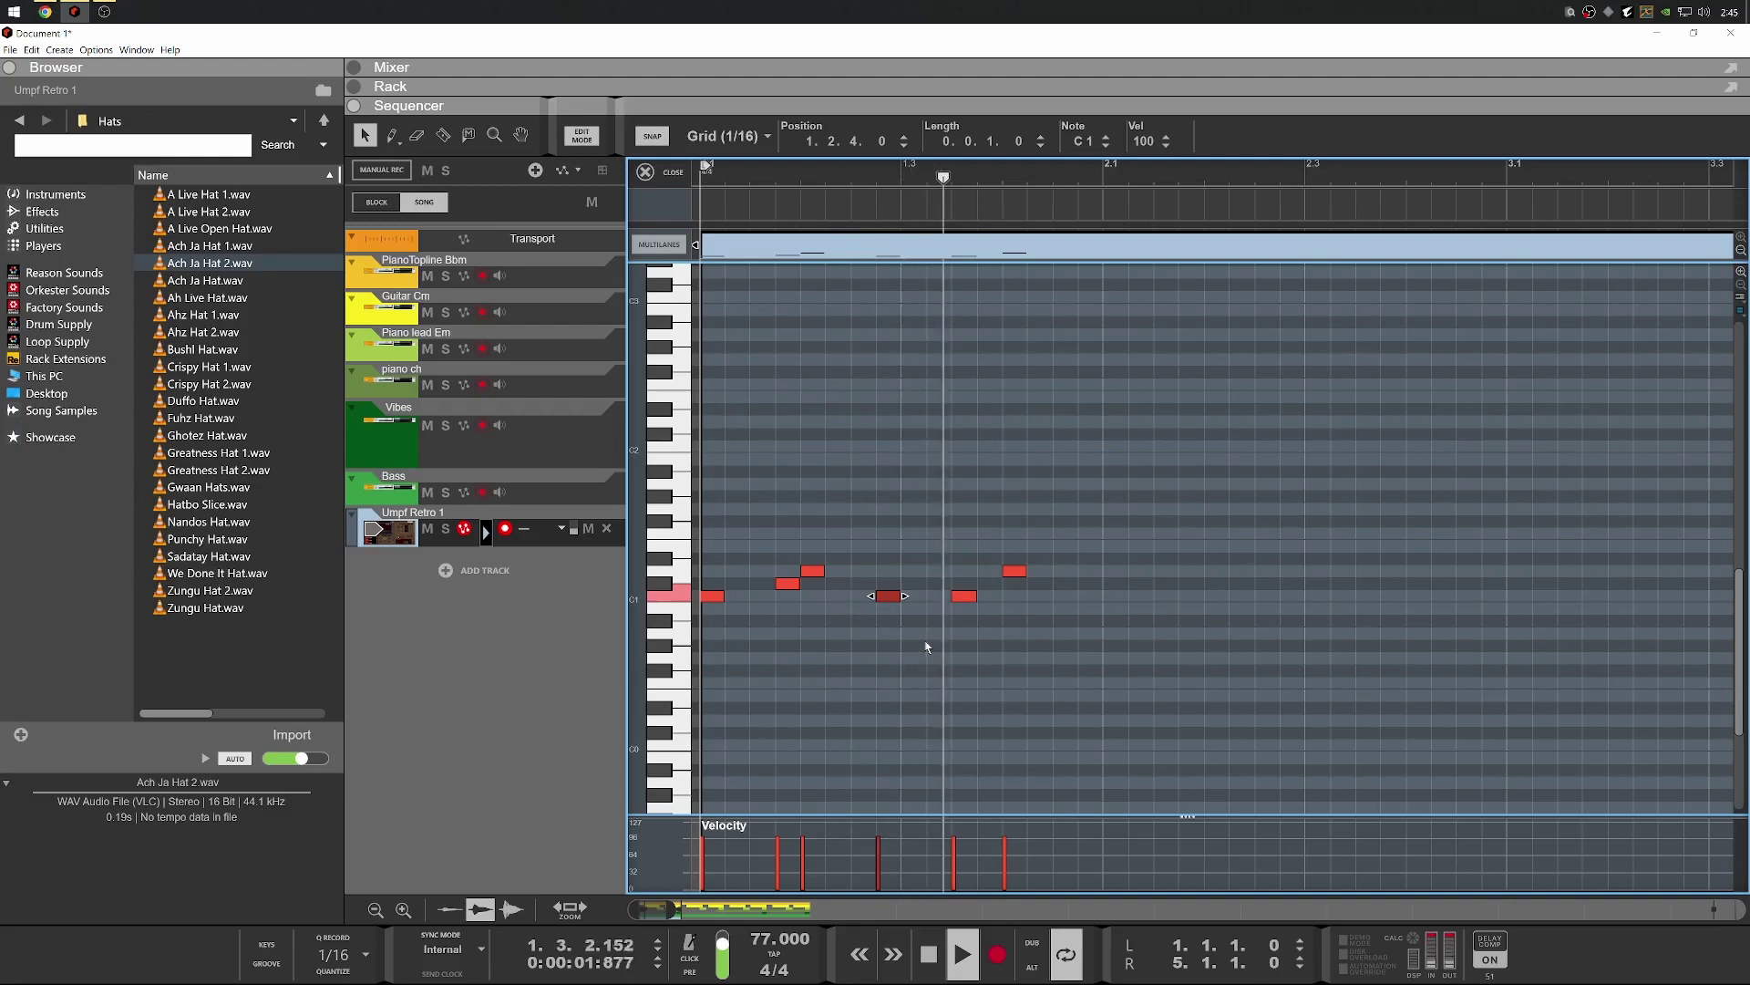
key("space")
key("space")
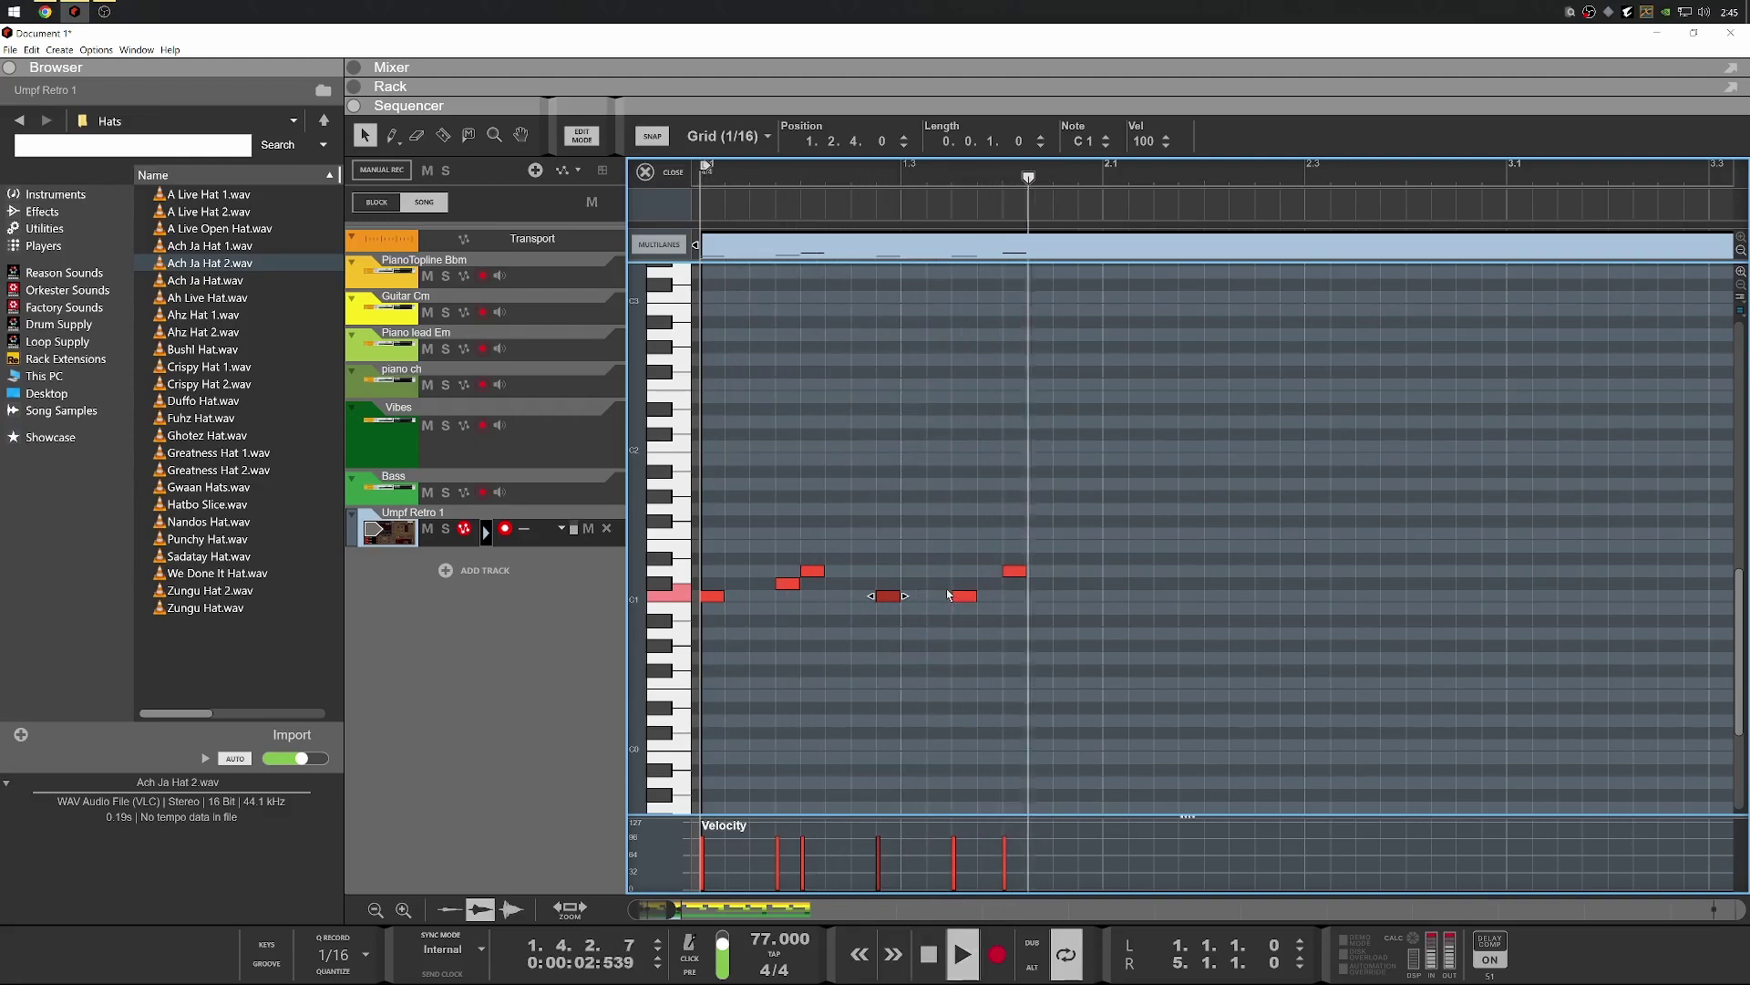
key("space")
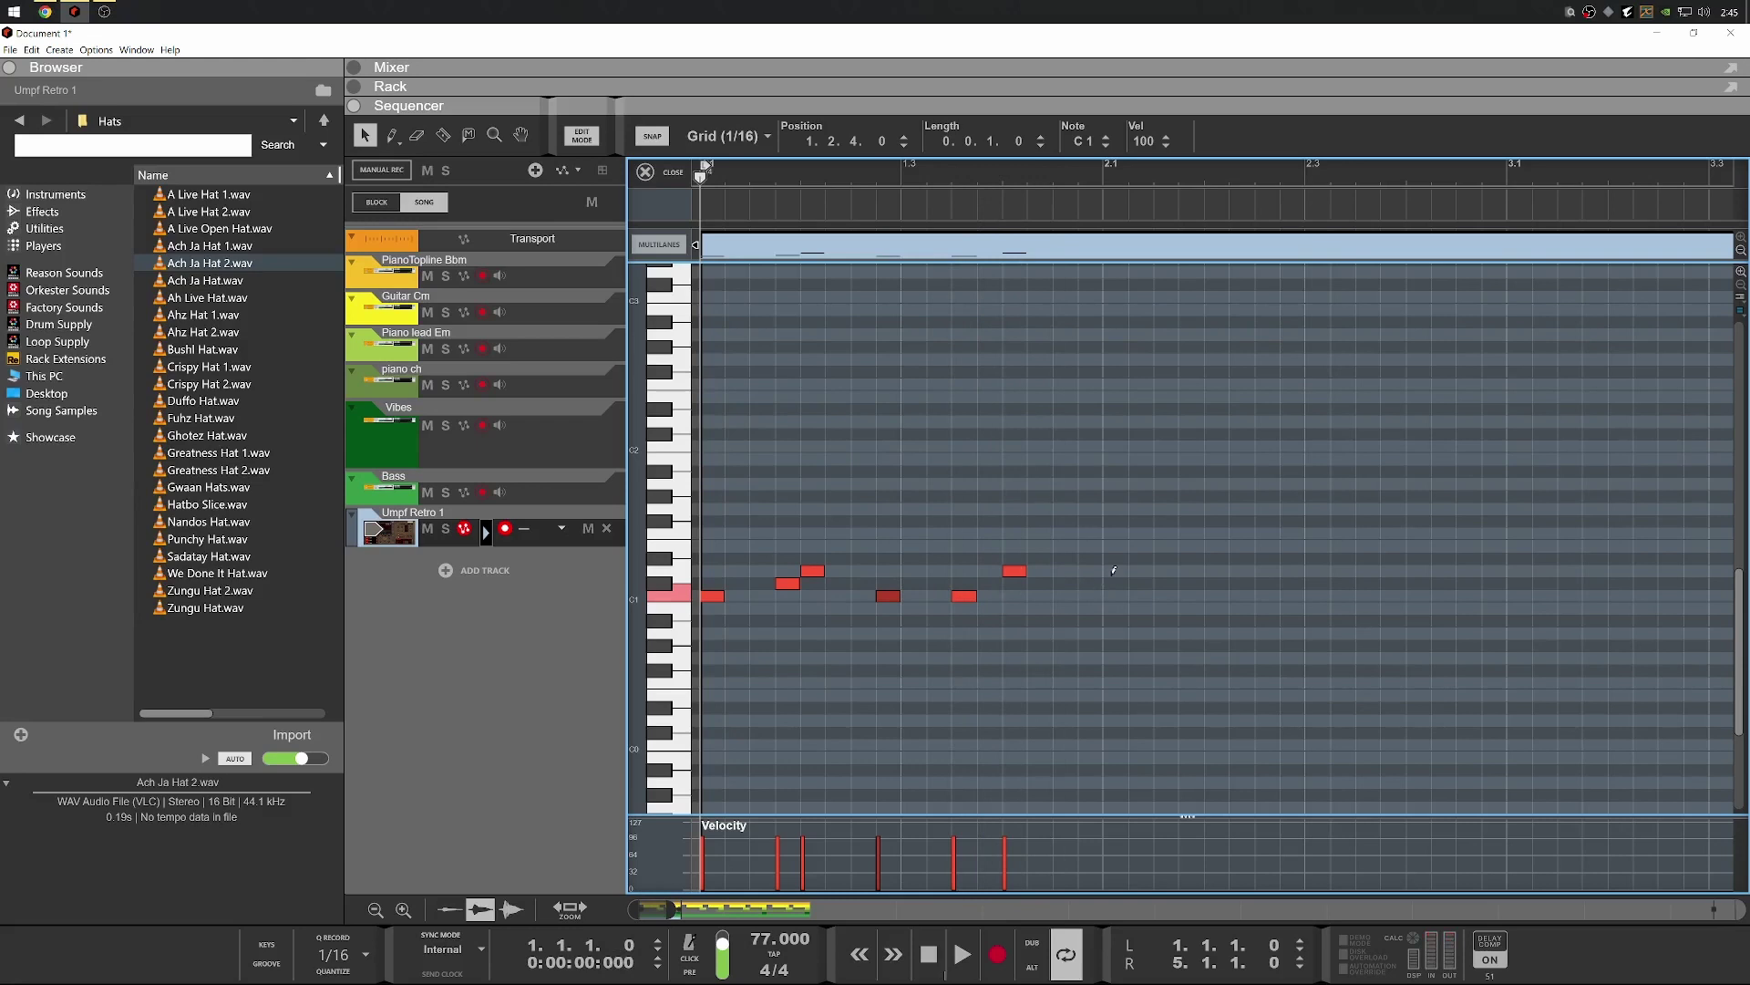
Draw D1 snare notes on beats 2 and 4 of bars 2 to 4
left_click(1212, 570)
scroll(1137, 611, "down", 2)
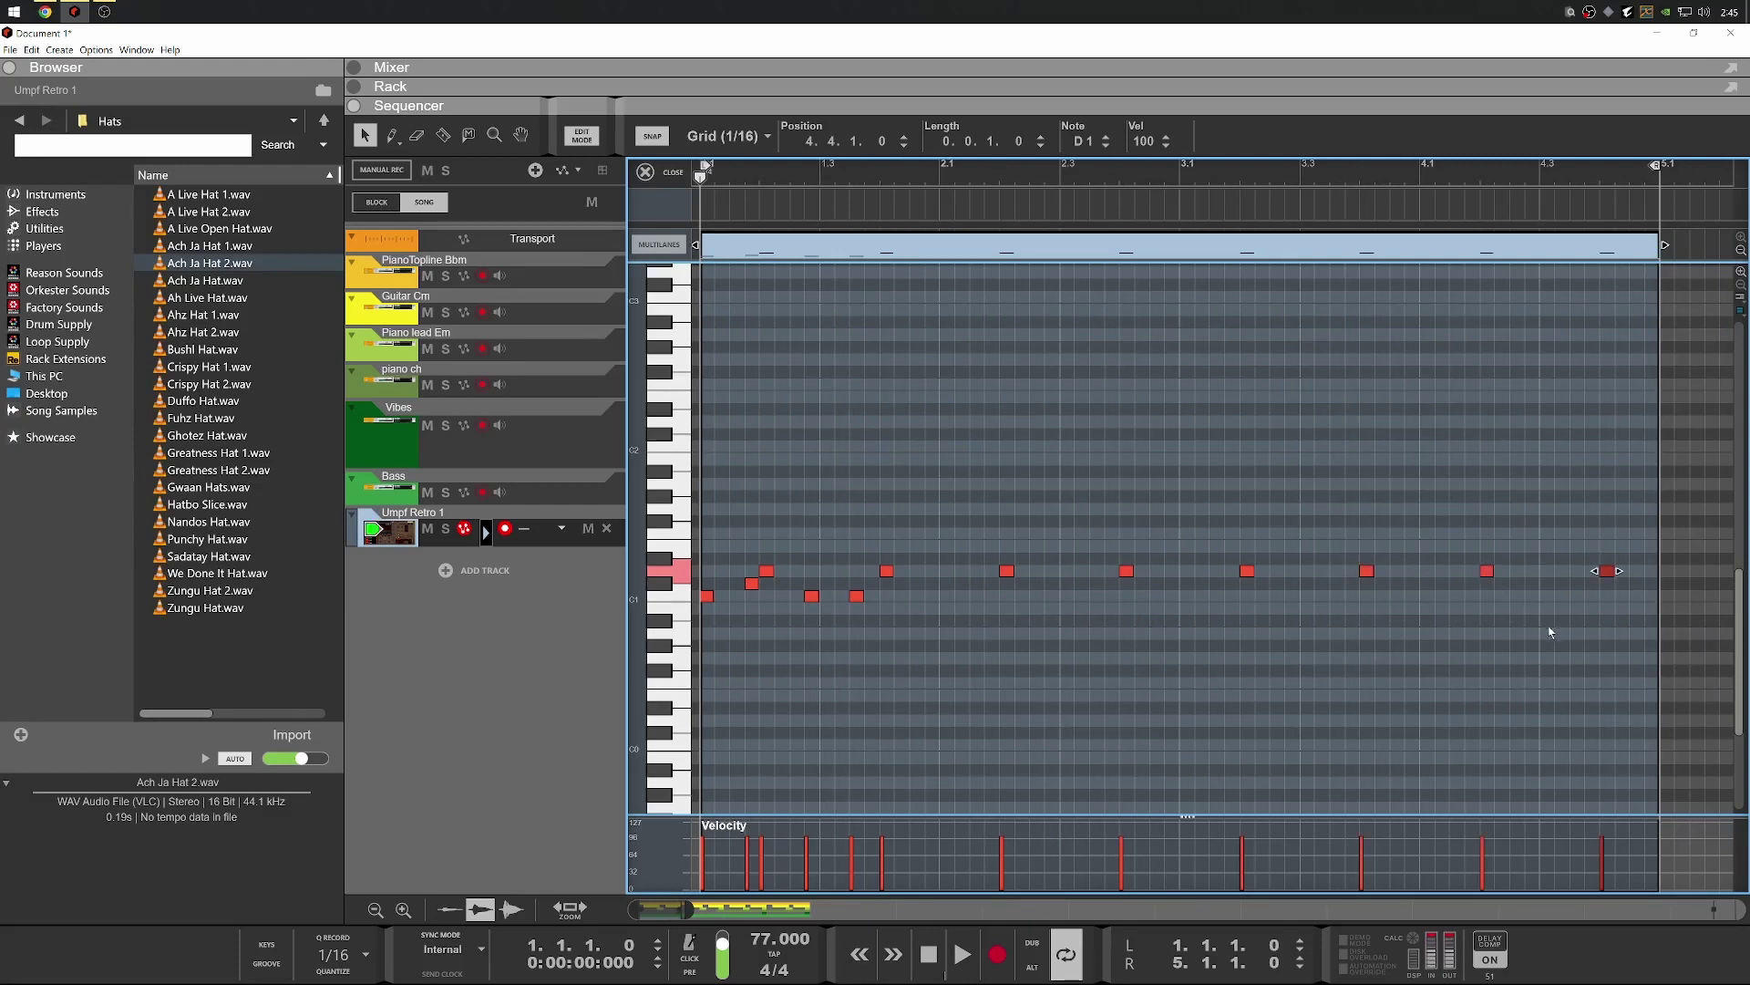
key("space")
key("space")
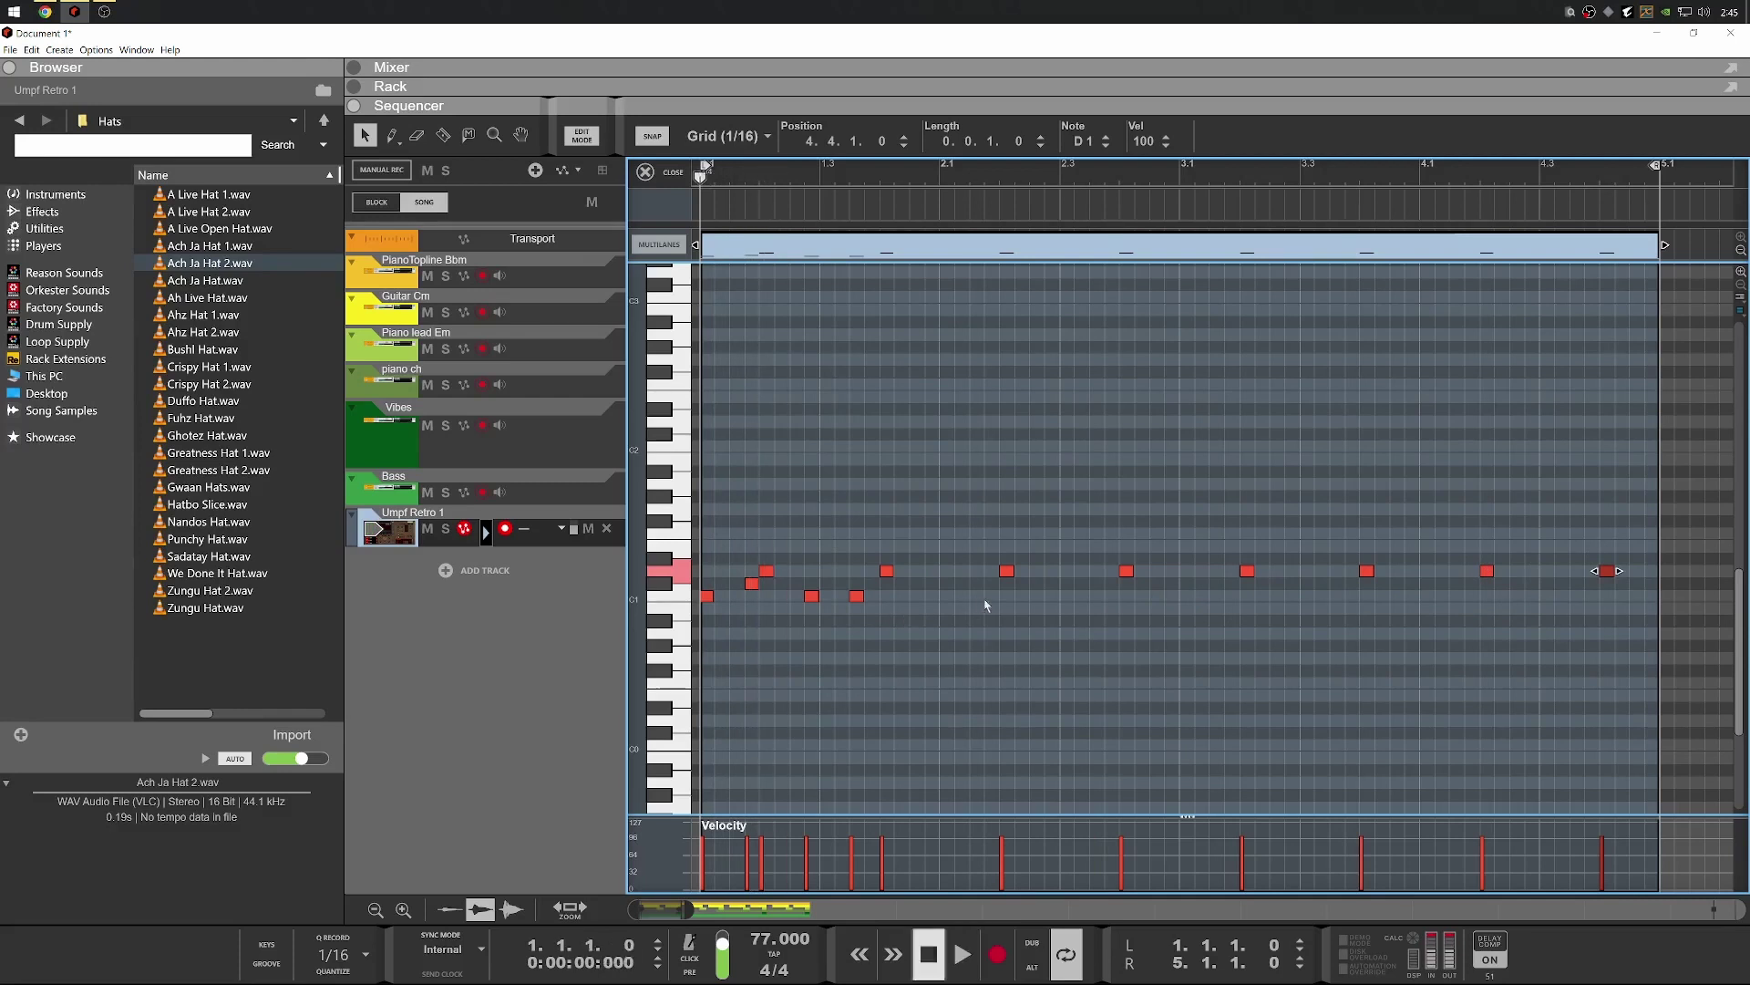
Draw C1 kicks on beats 1 and 3 of bars 2 to 4, and play the loop while checking the rack
left_click(948, 595)
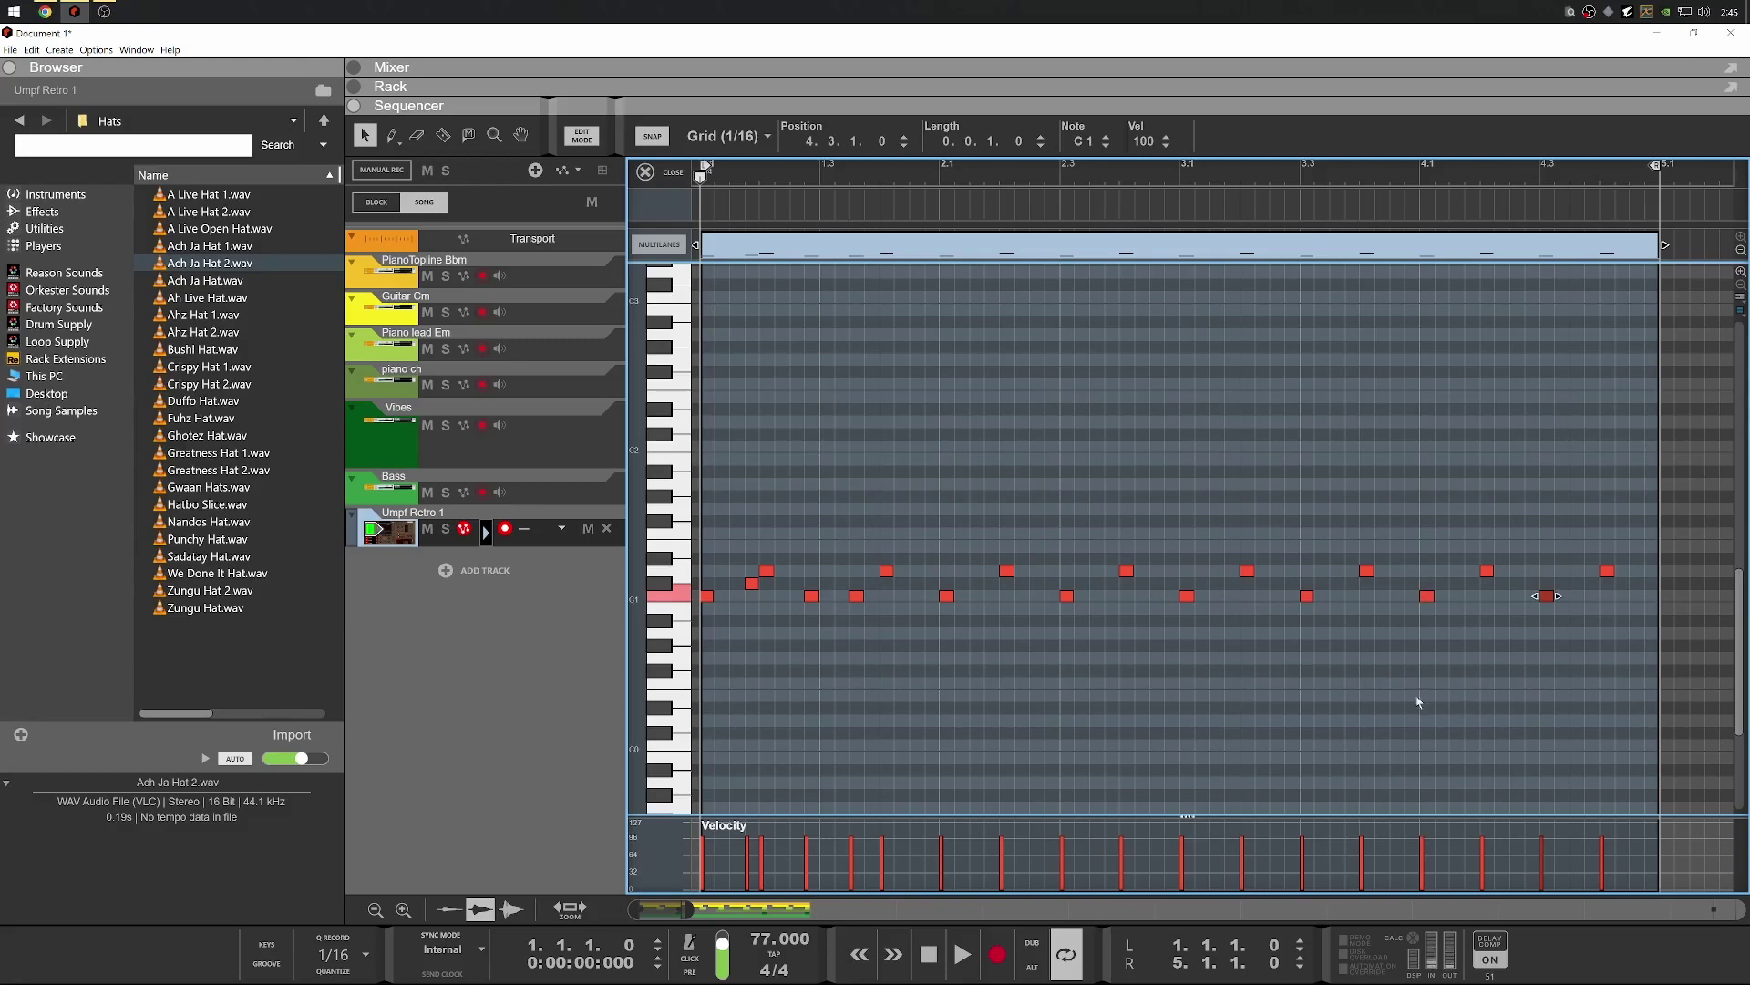
key("space")
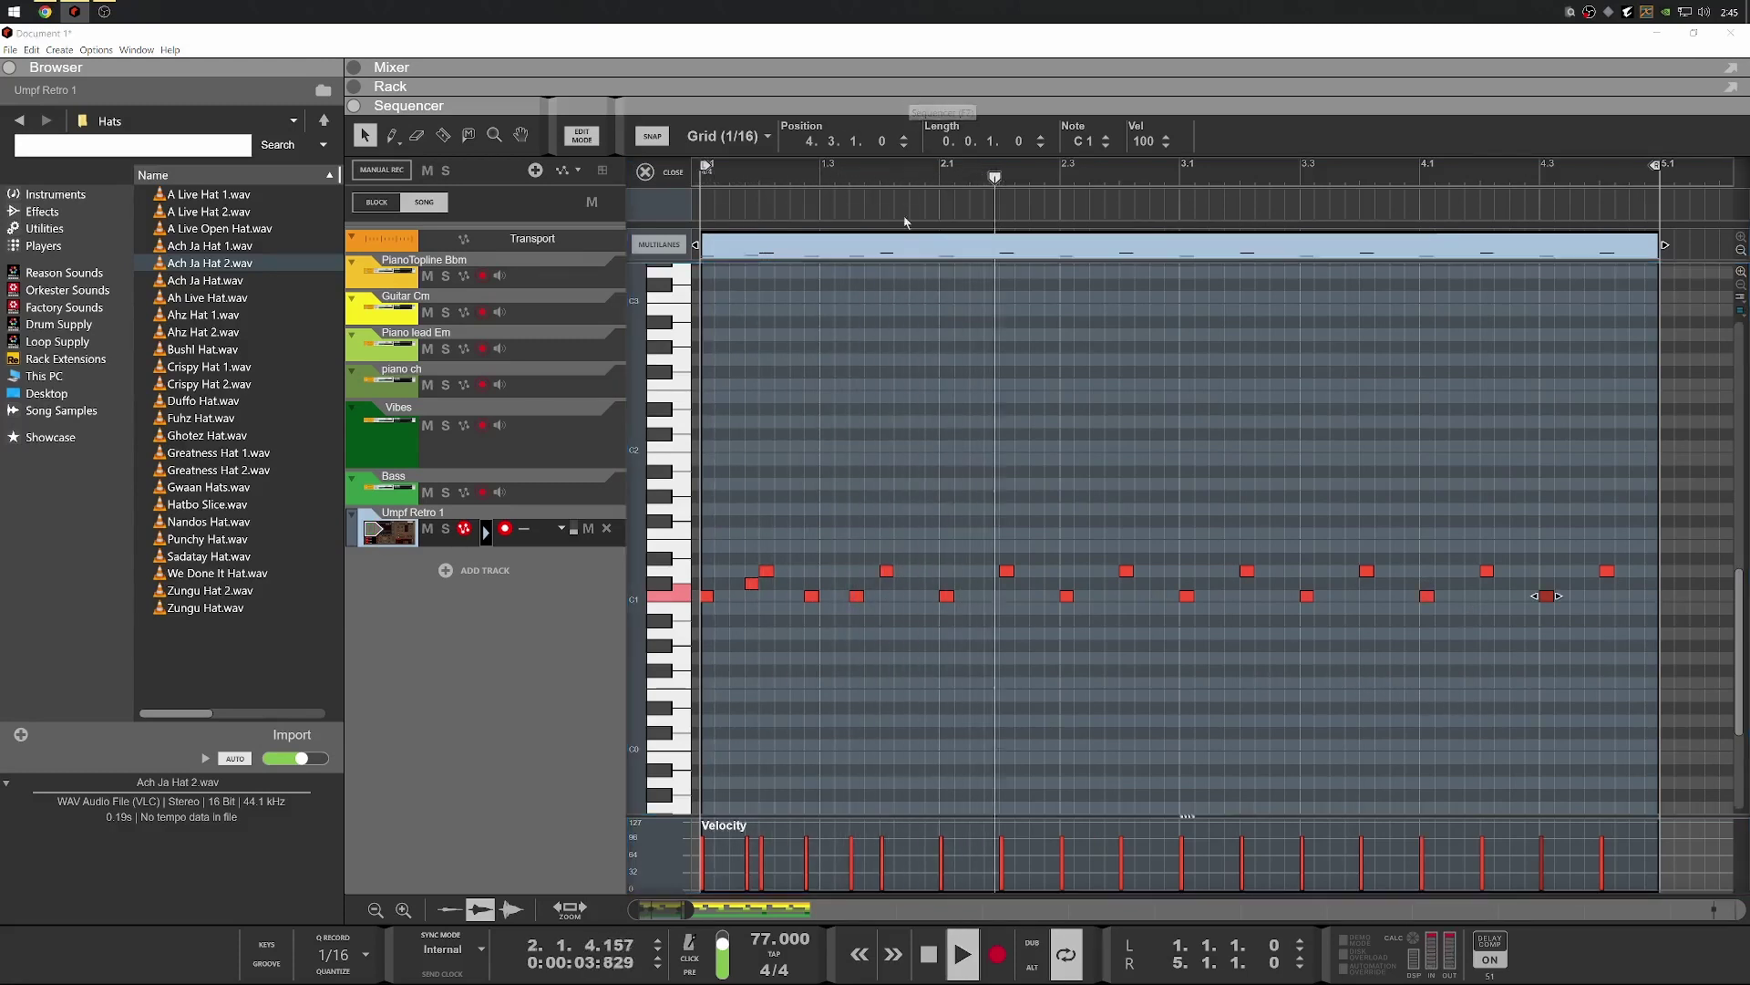
key("F6")
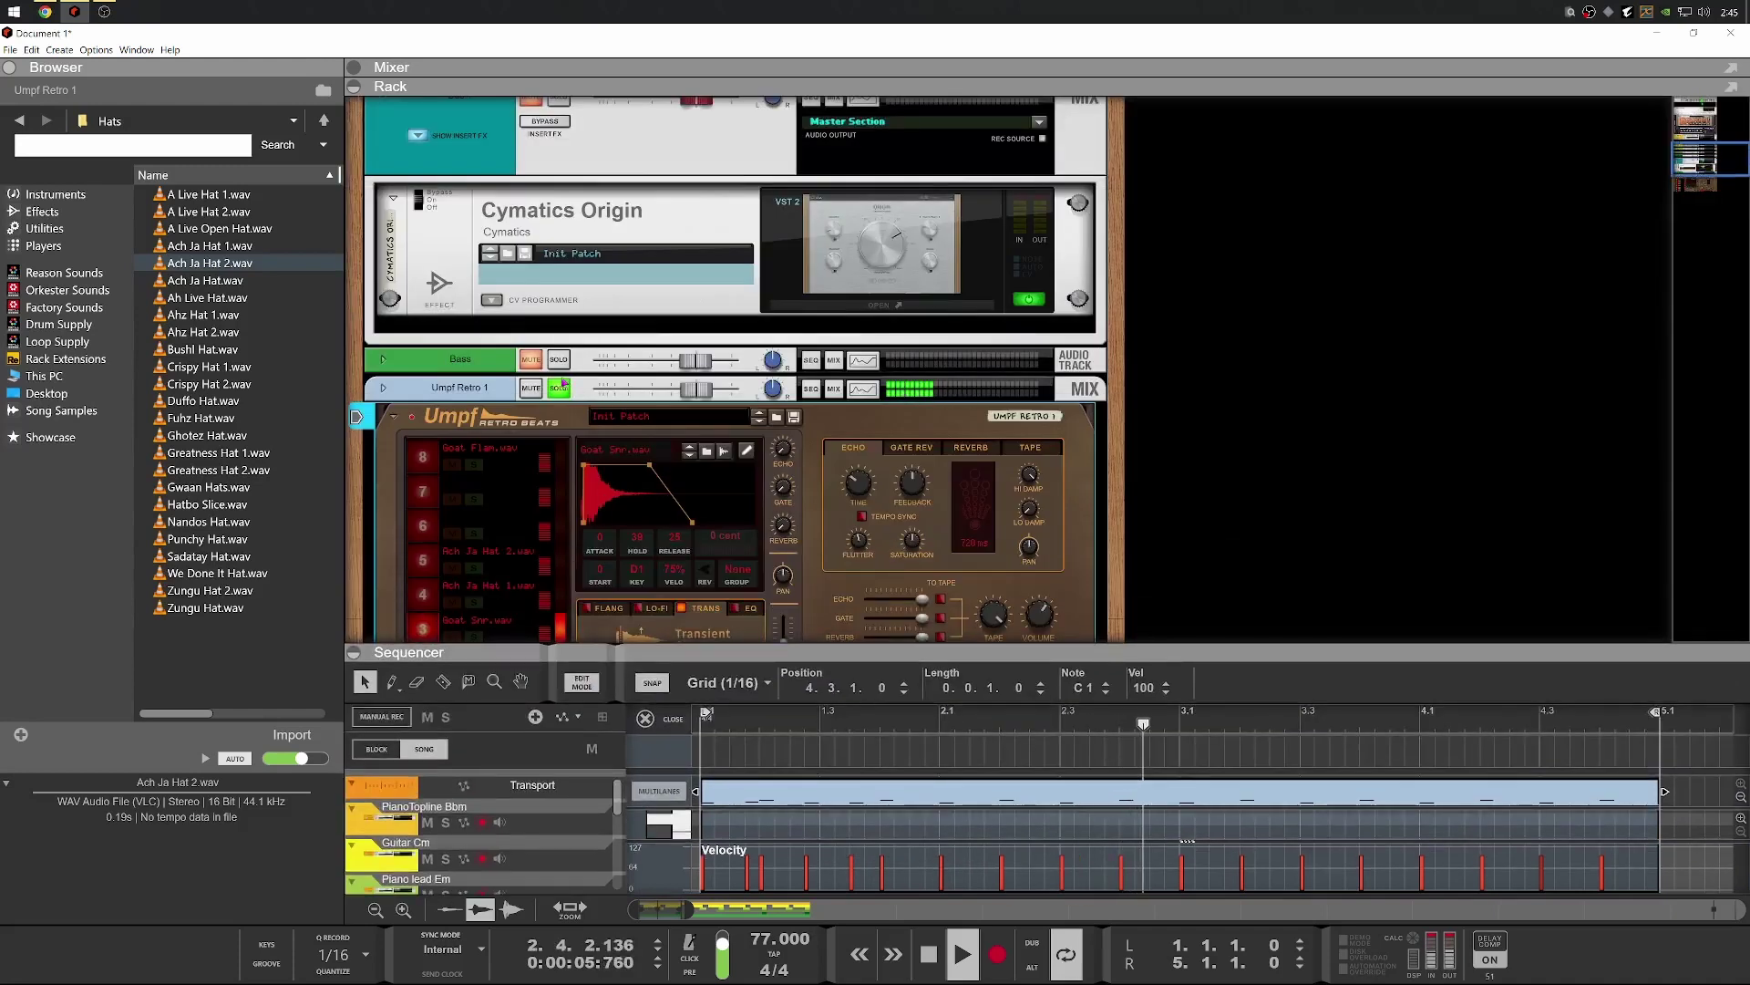
key("F6")
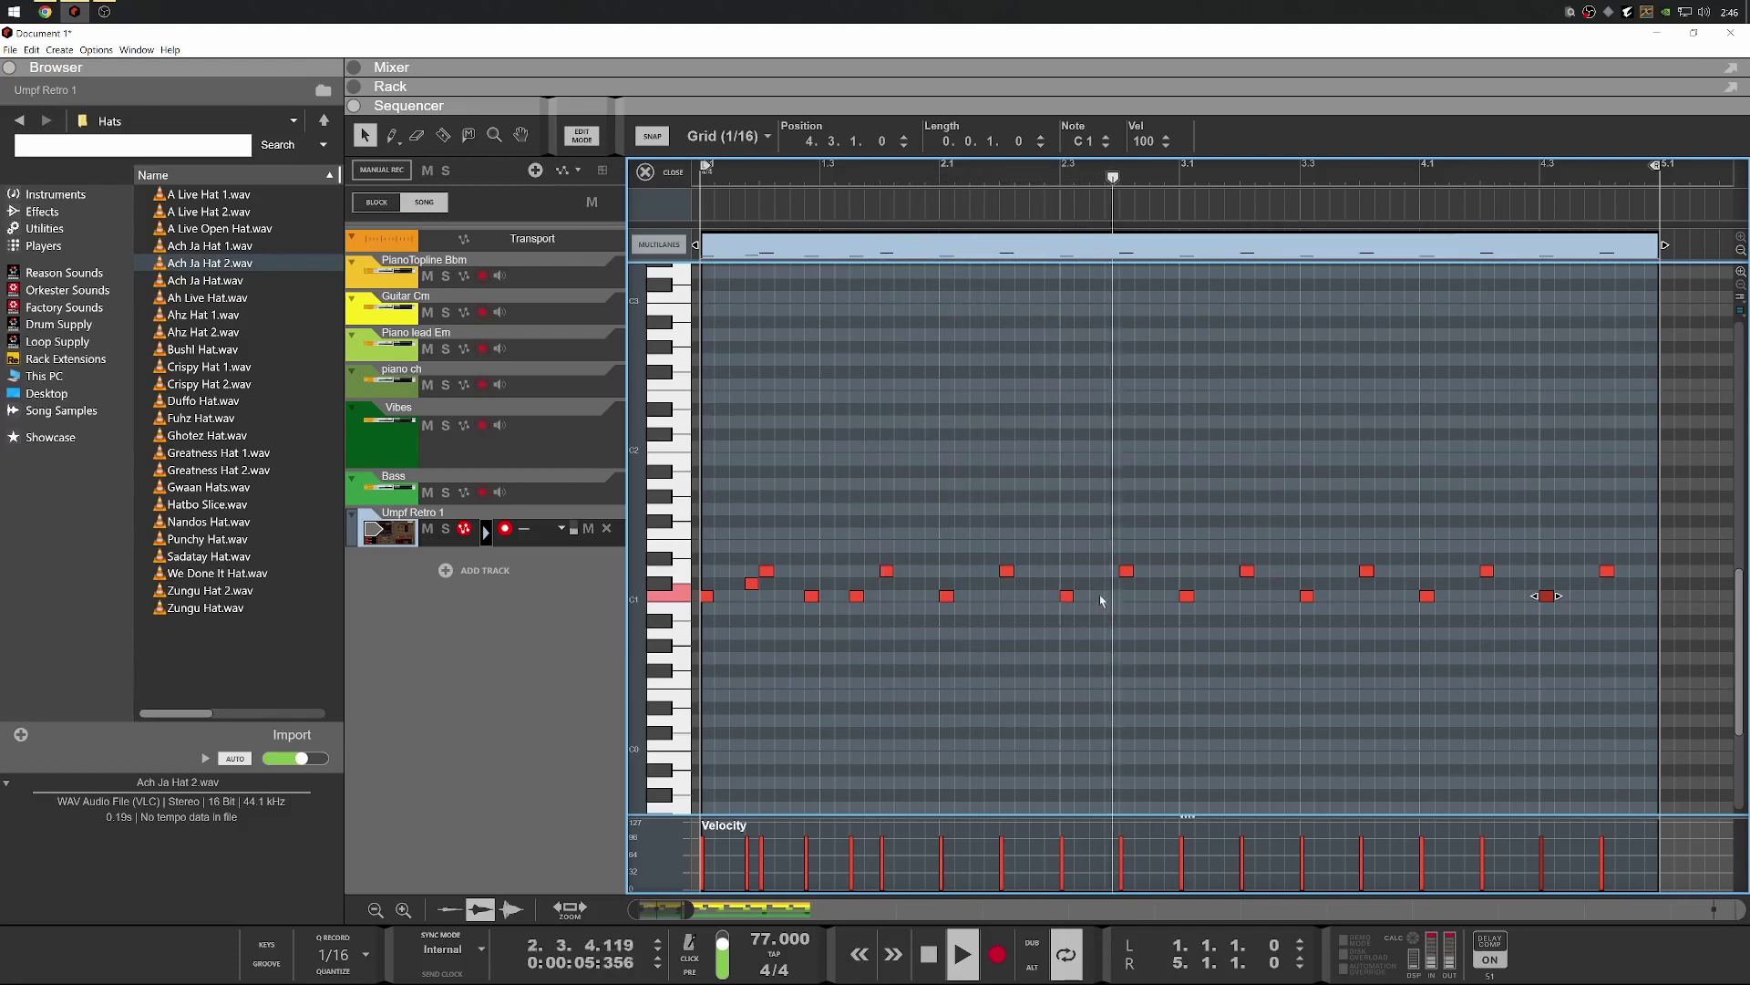
Add a C#1 kick at 2.2.4.0 and play the loop from the start
key("space")
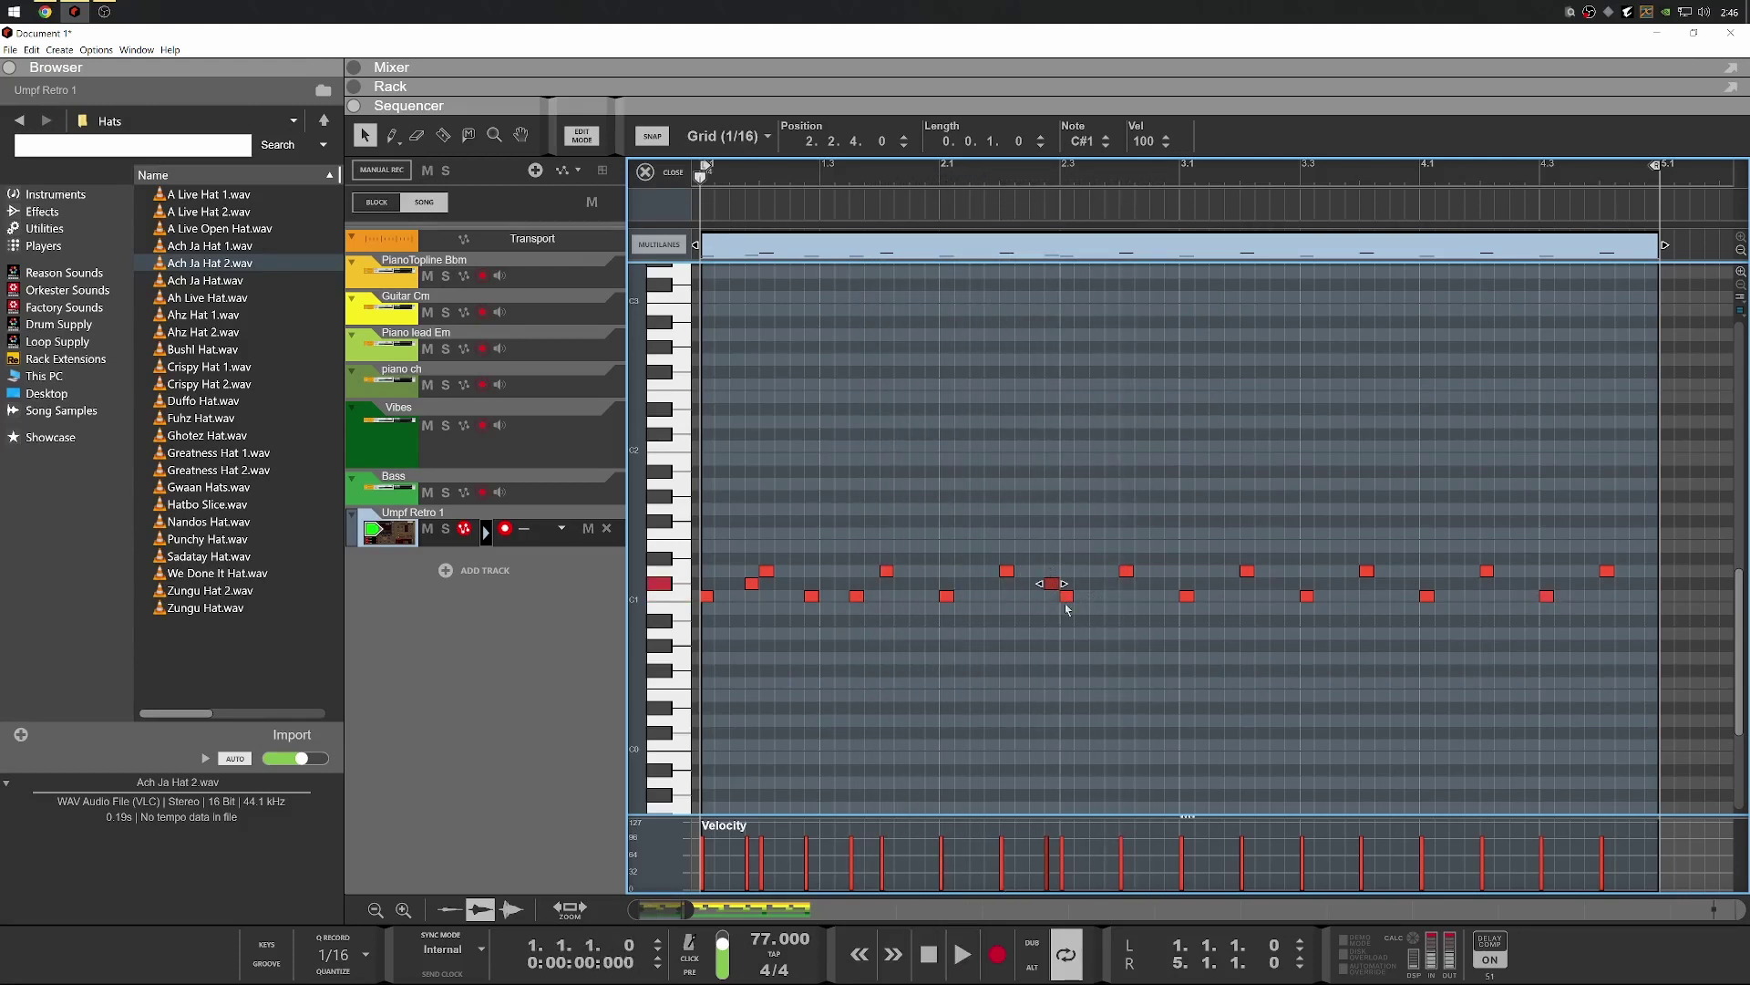
key("space")
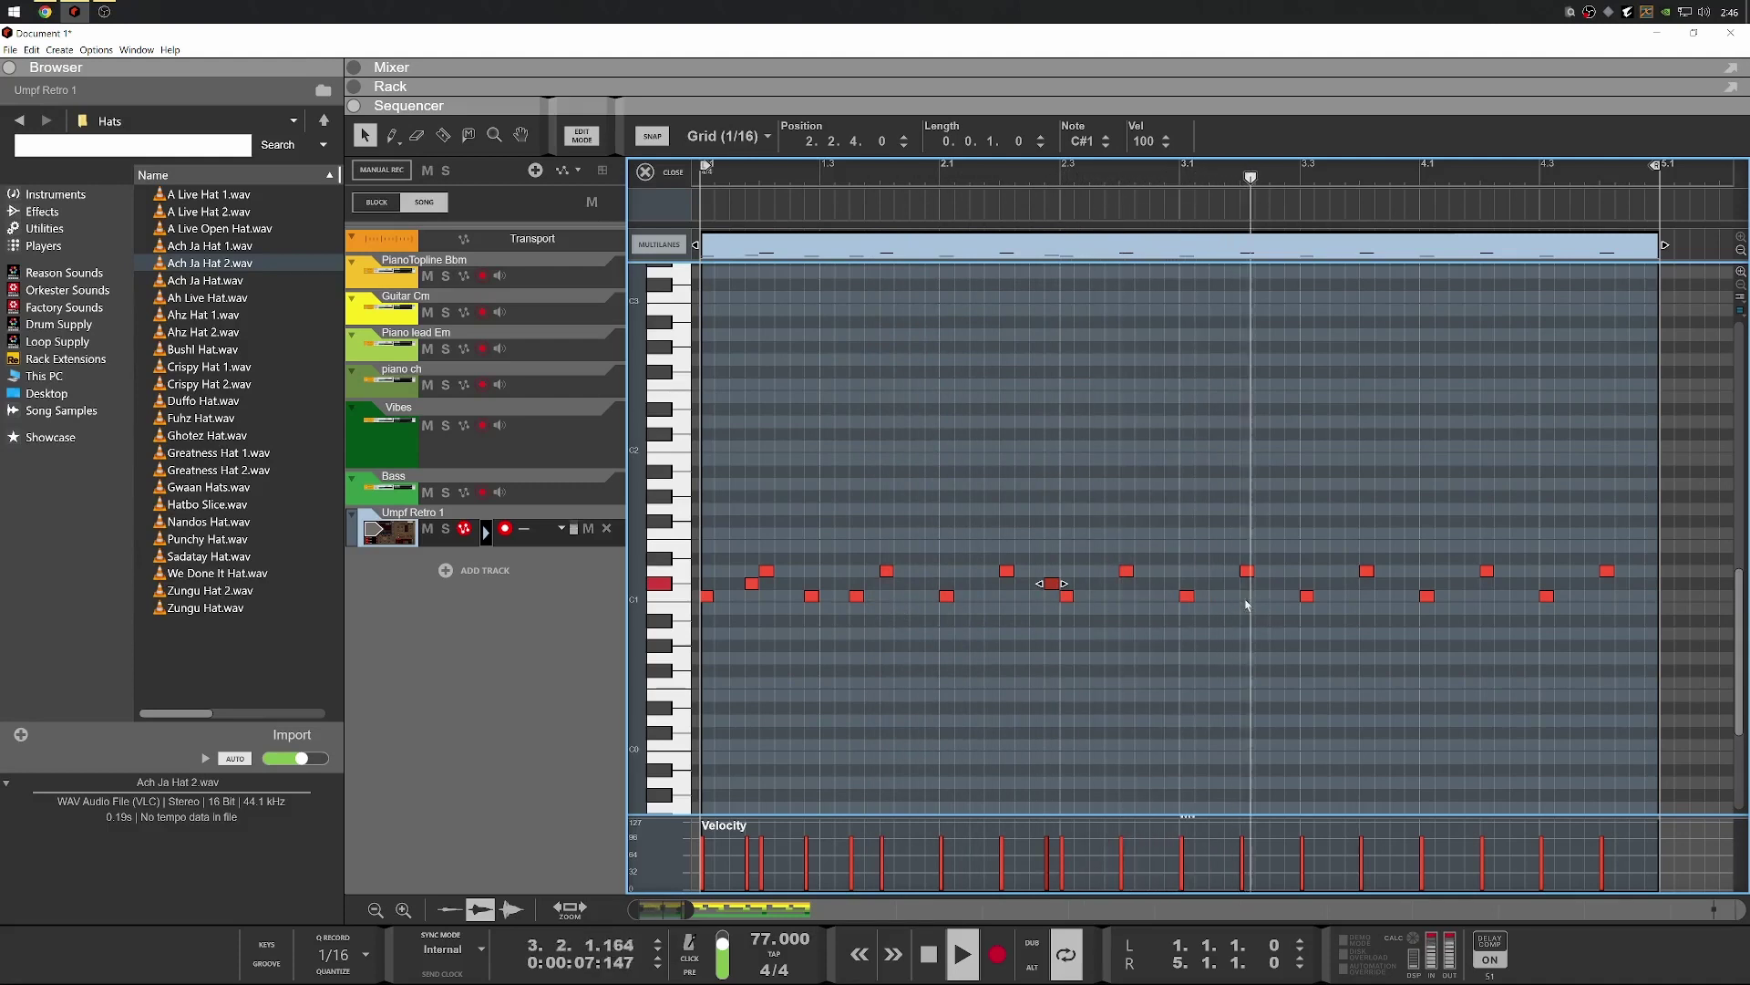
key("space")
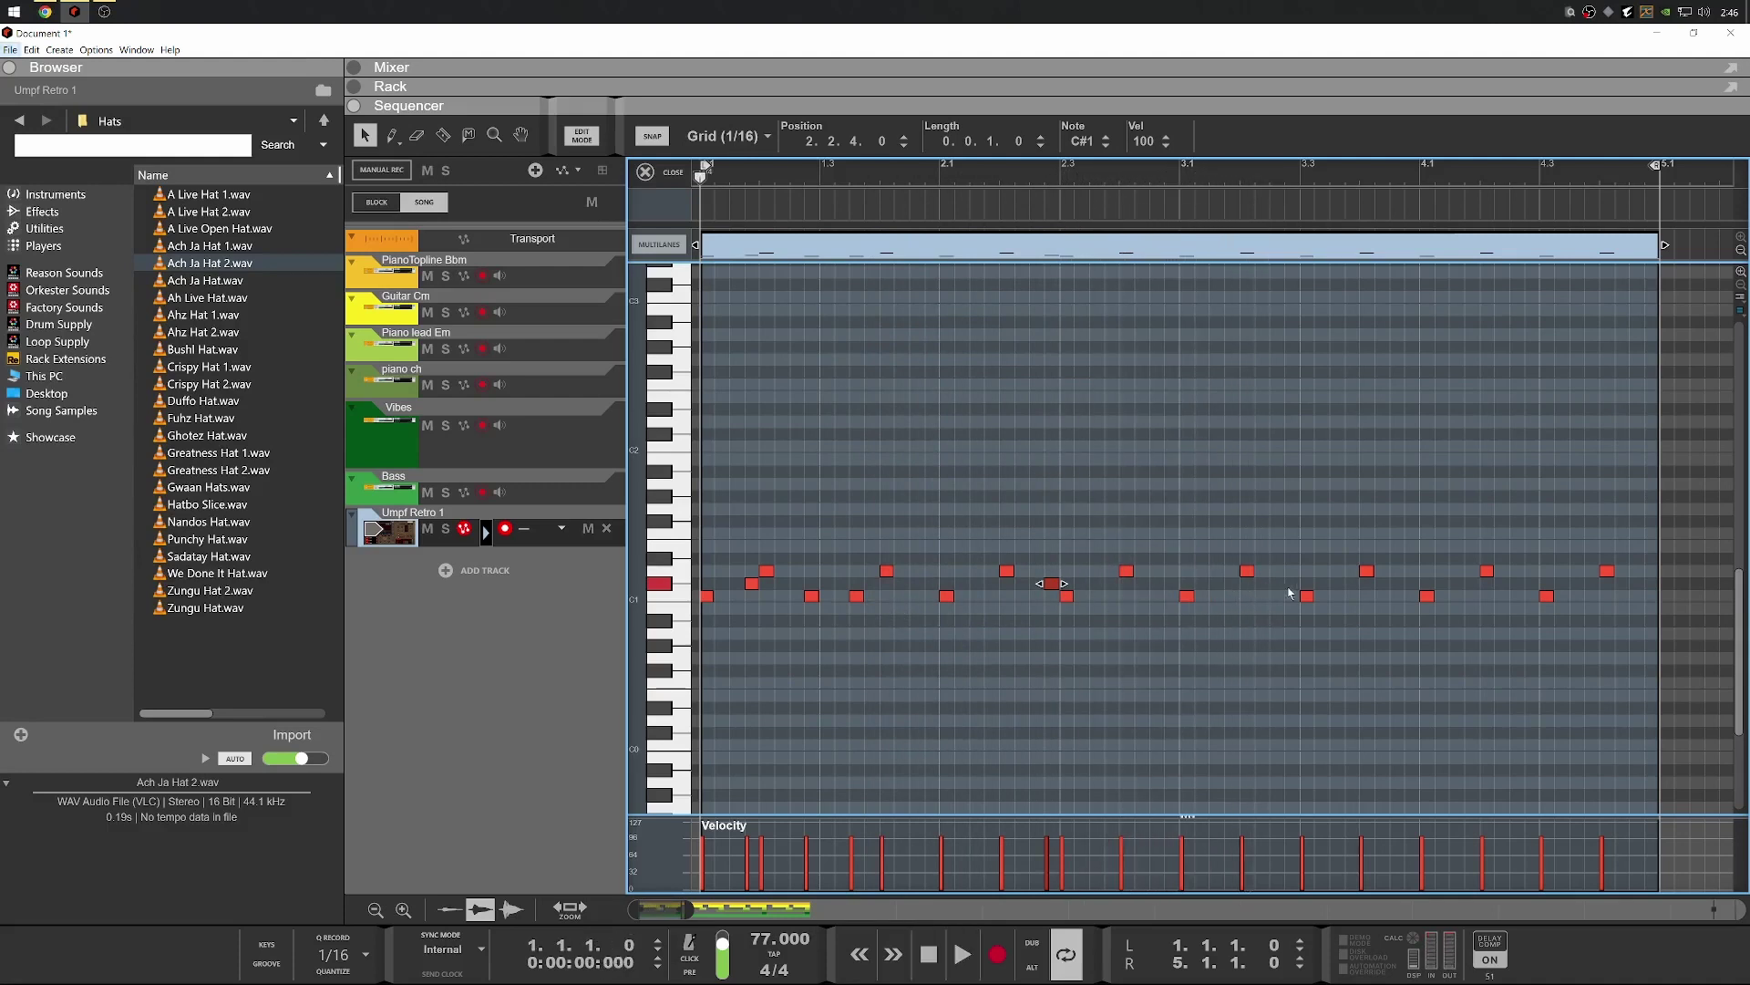
Add C1 kicks at 3.3.3, 4.2.4 and 4.3.3, and C#1 kicks at 4.1.4 and 4.4.4, and play the loop
left_click(1340, 595)
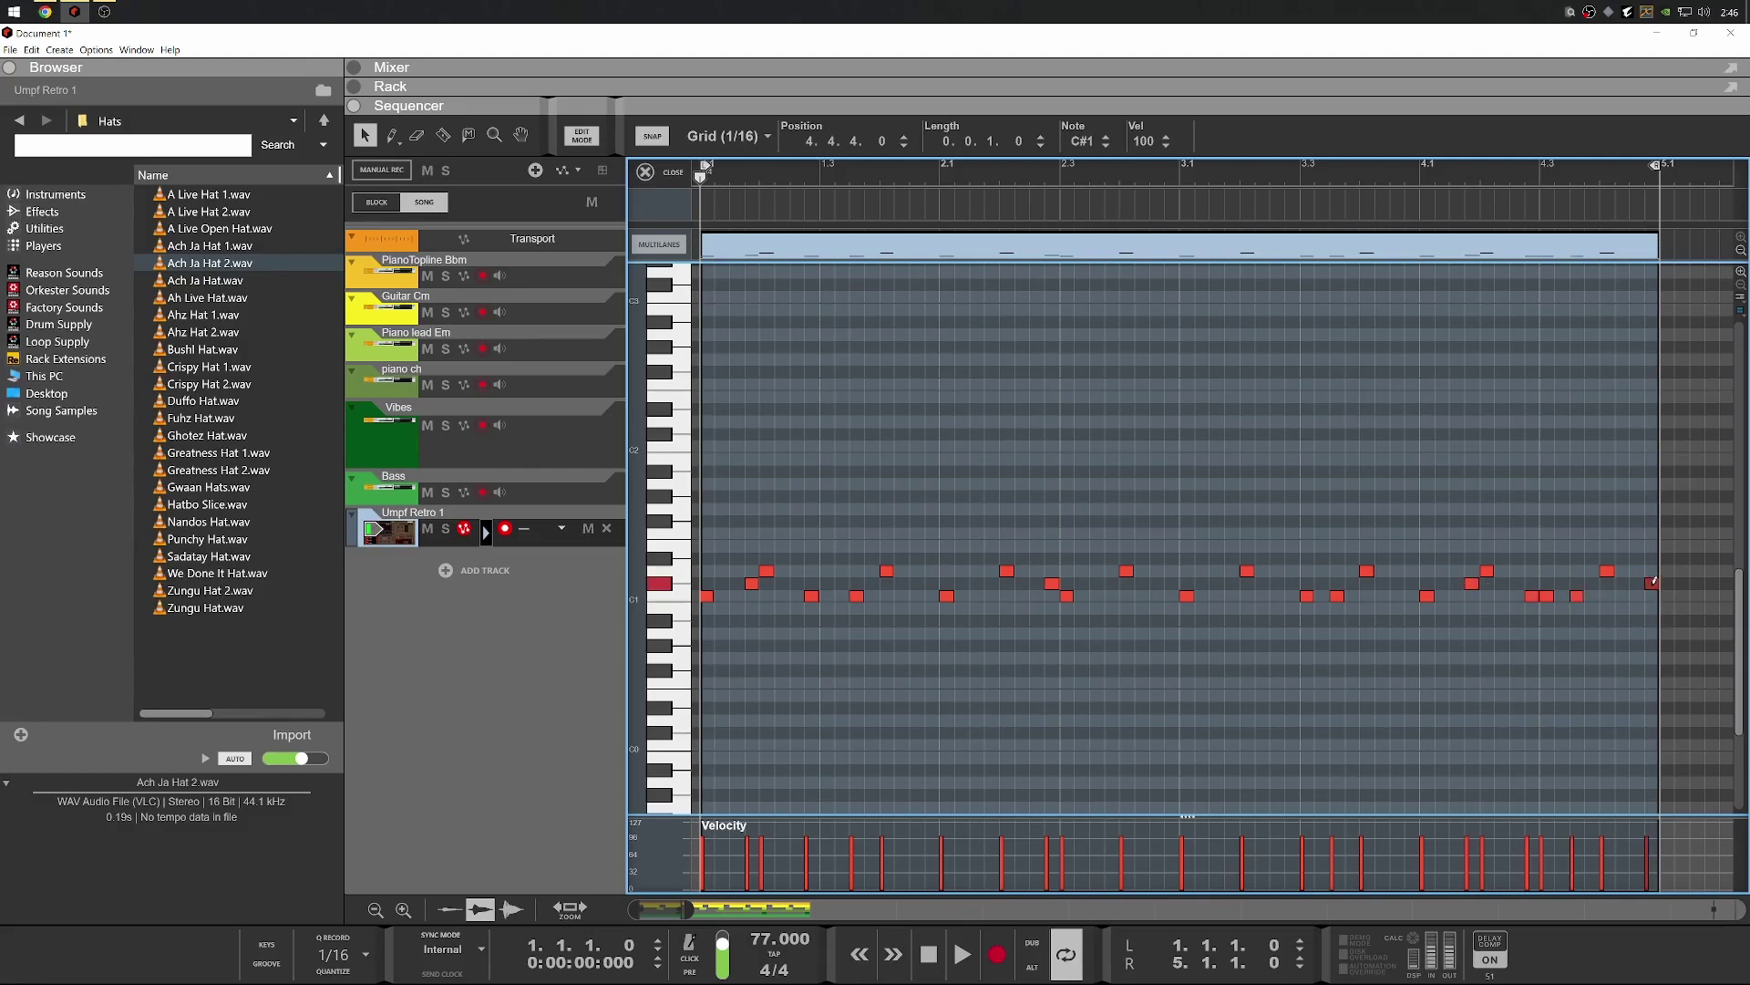
key("space")
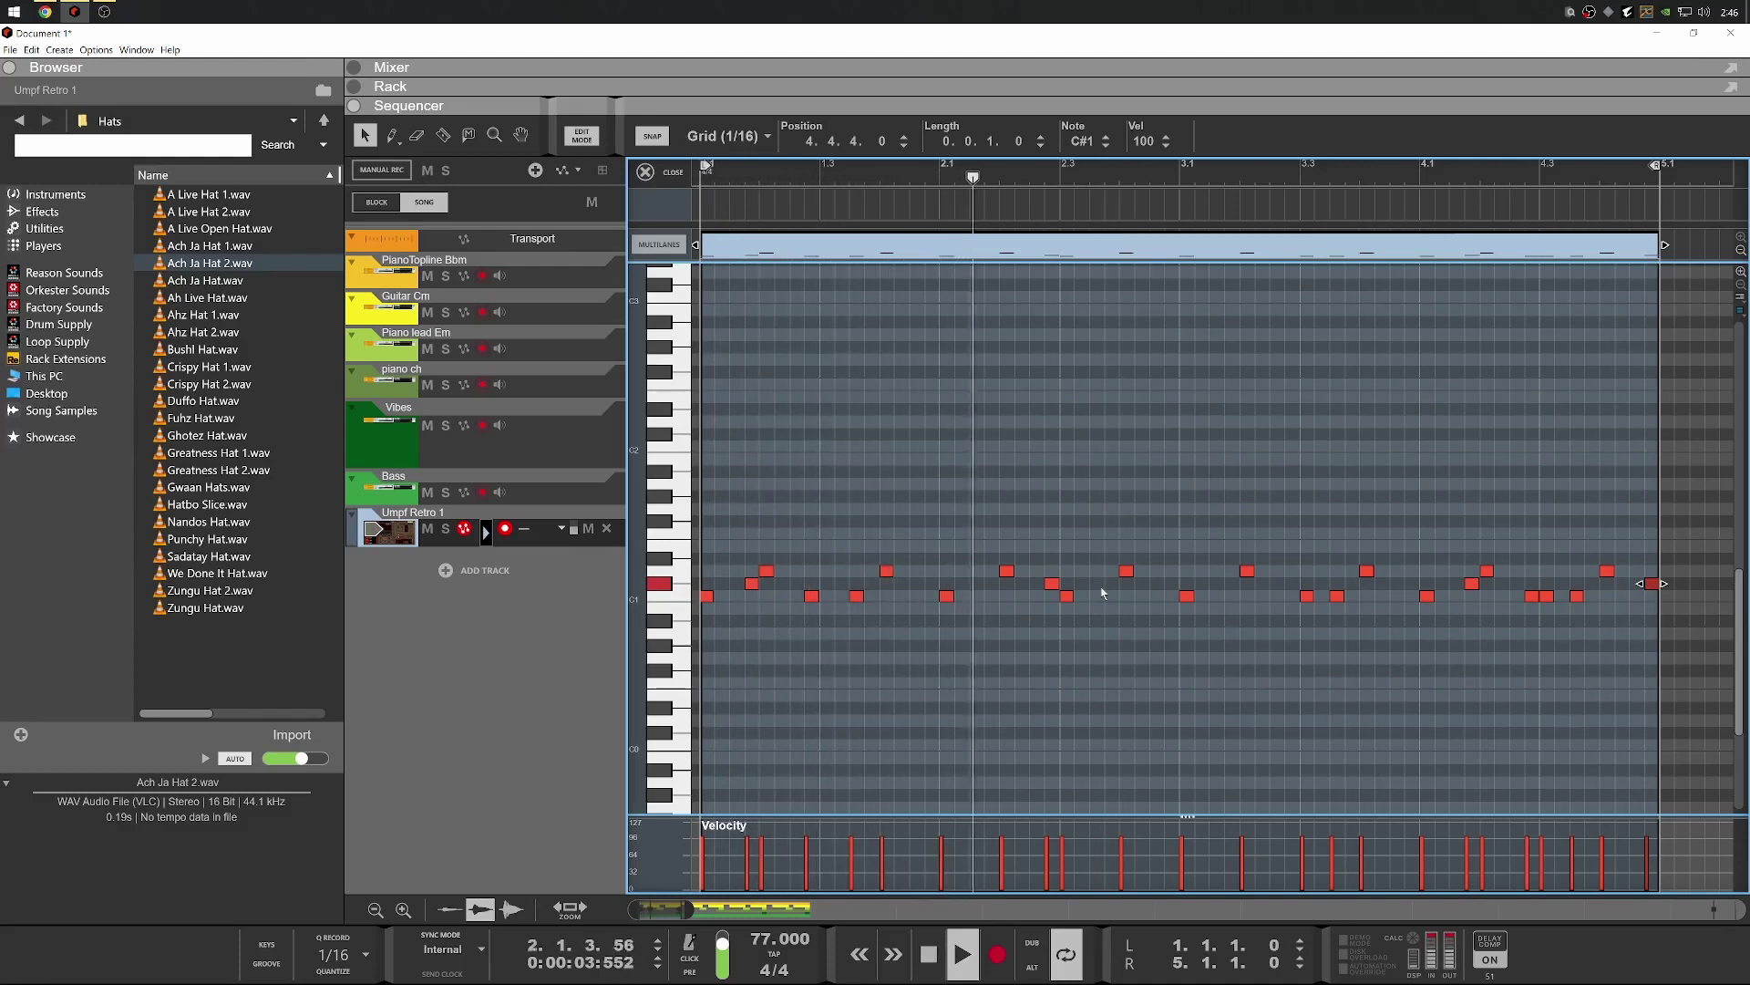
Add a G1 hit at 4.4.4.0, move the closing C#1 kick to 4.4.3.0, and replay the loop
left_click(1637, 533)
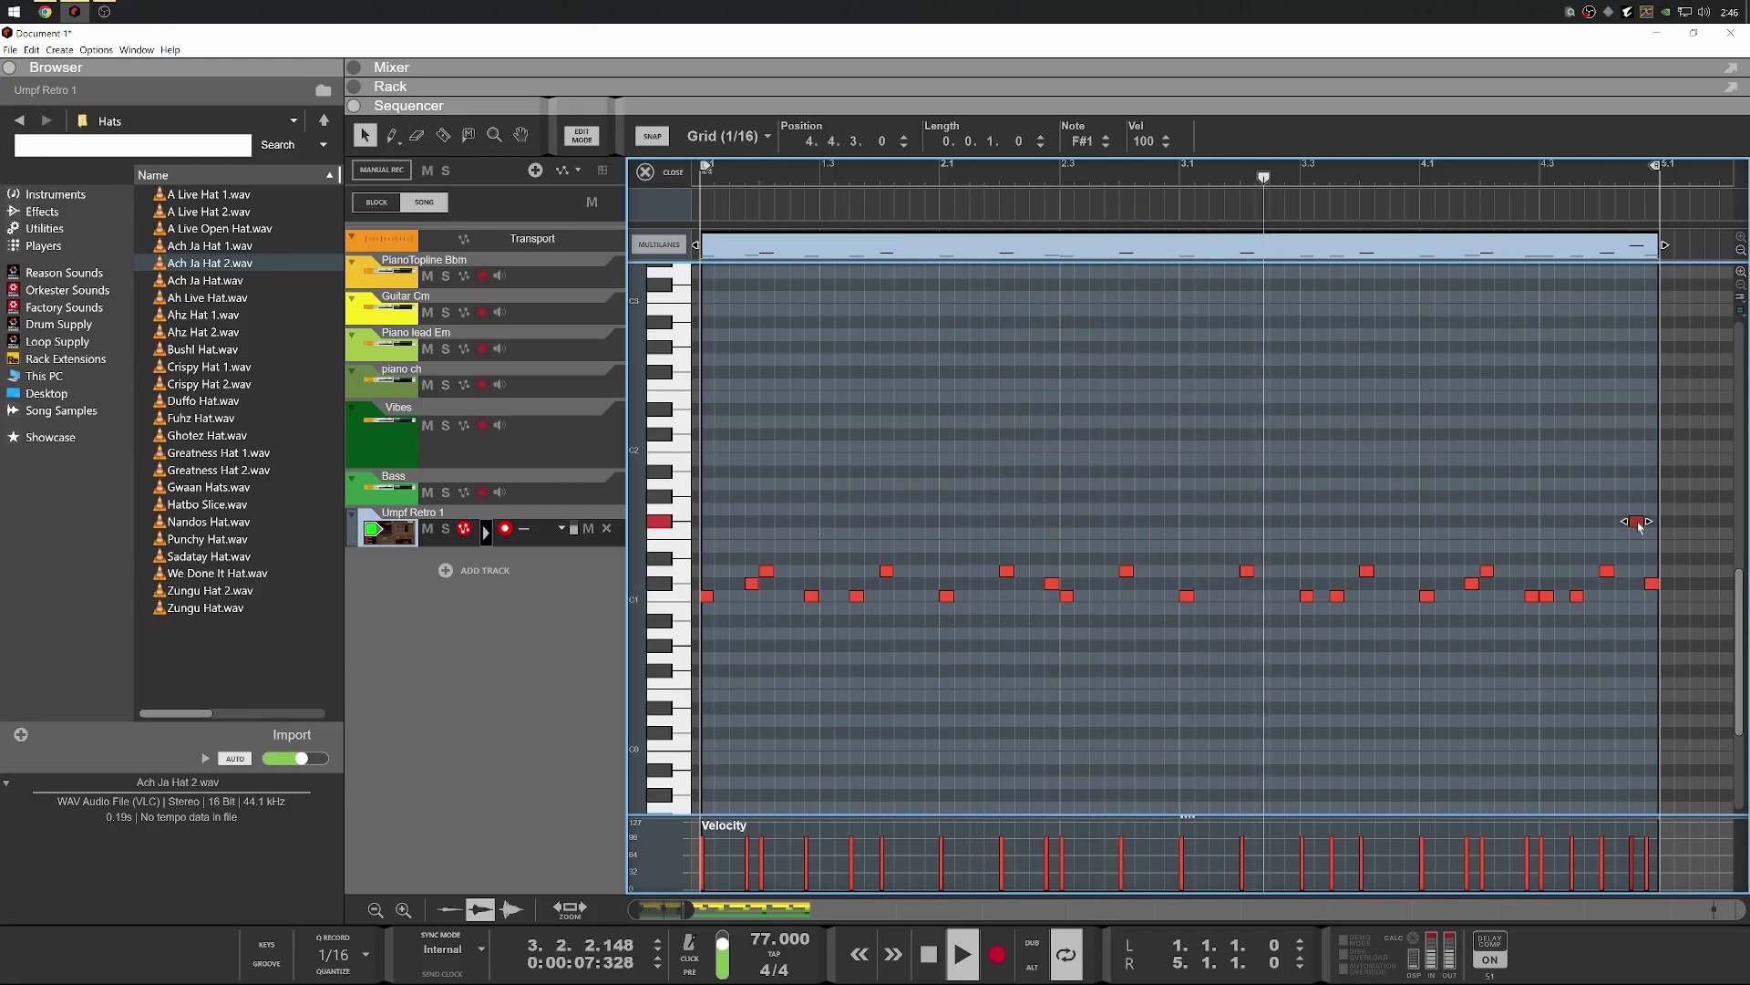
left_click_drag(1637, 533, 1637, 508)
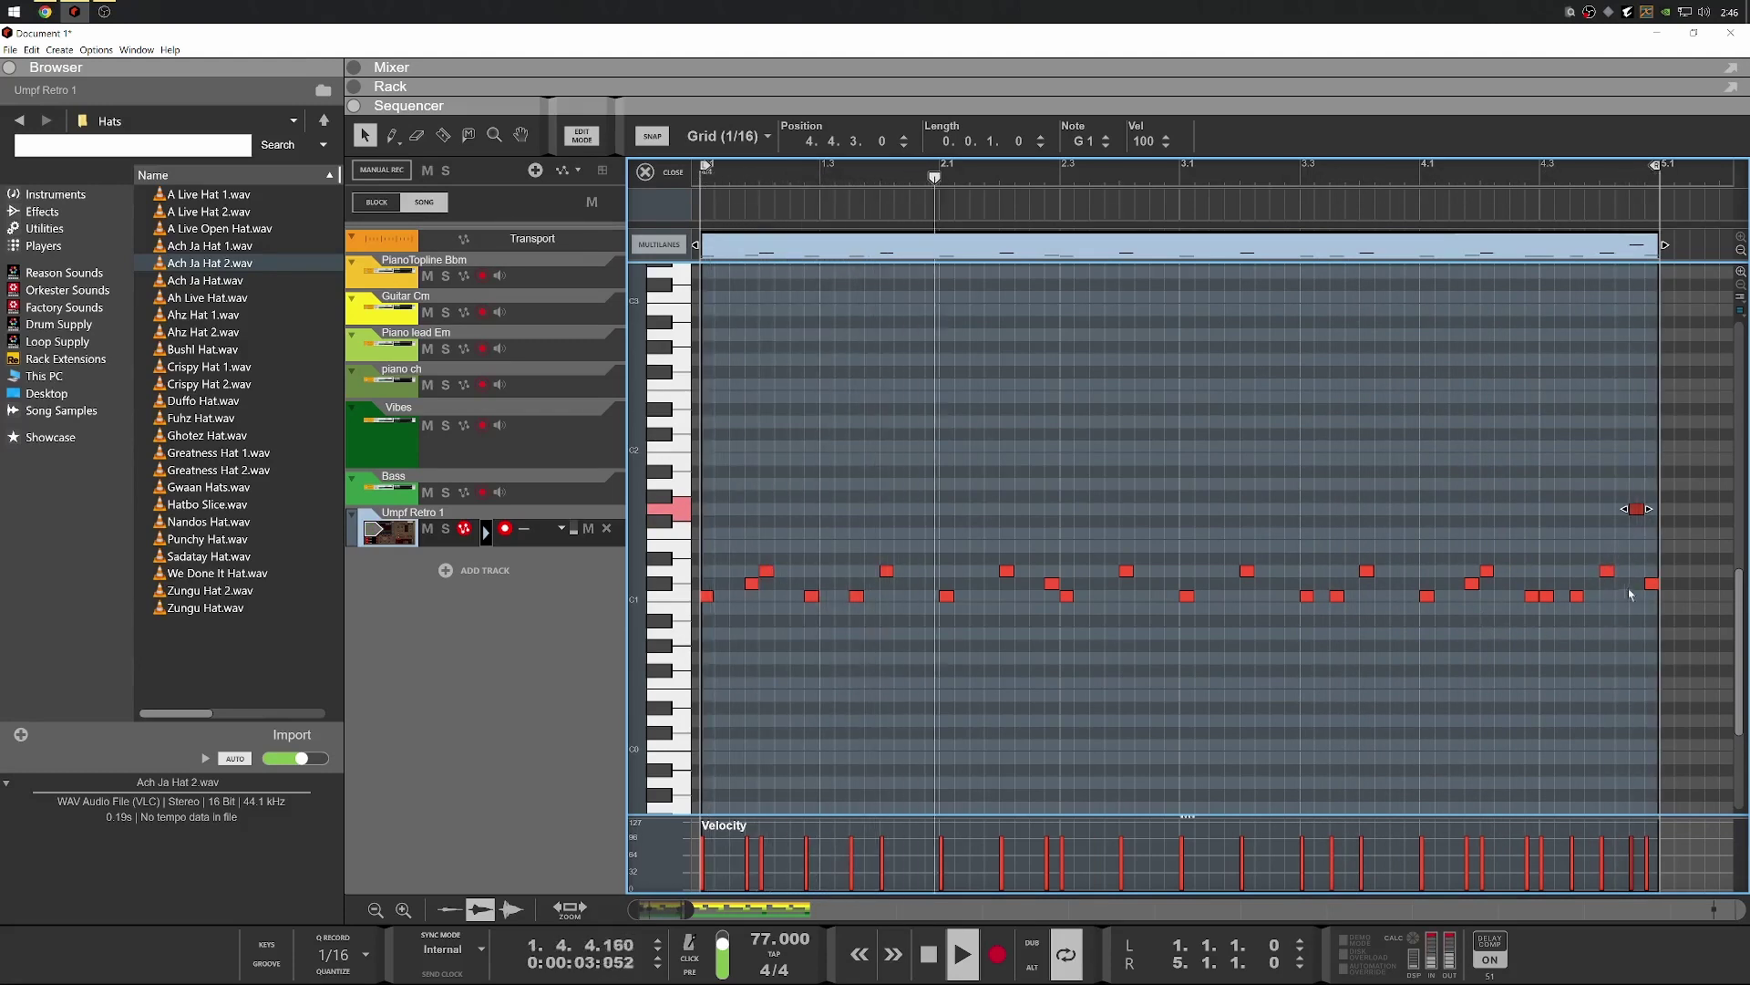
key("space")
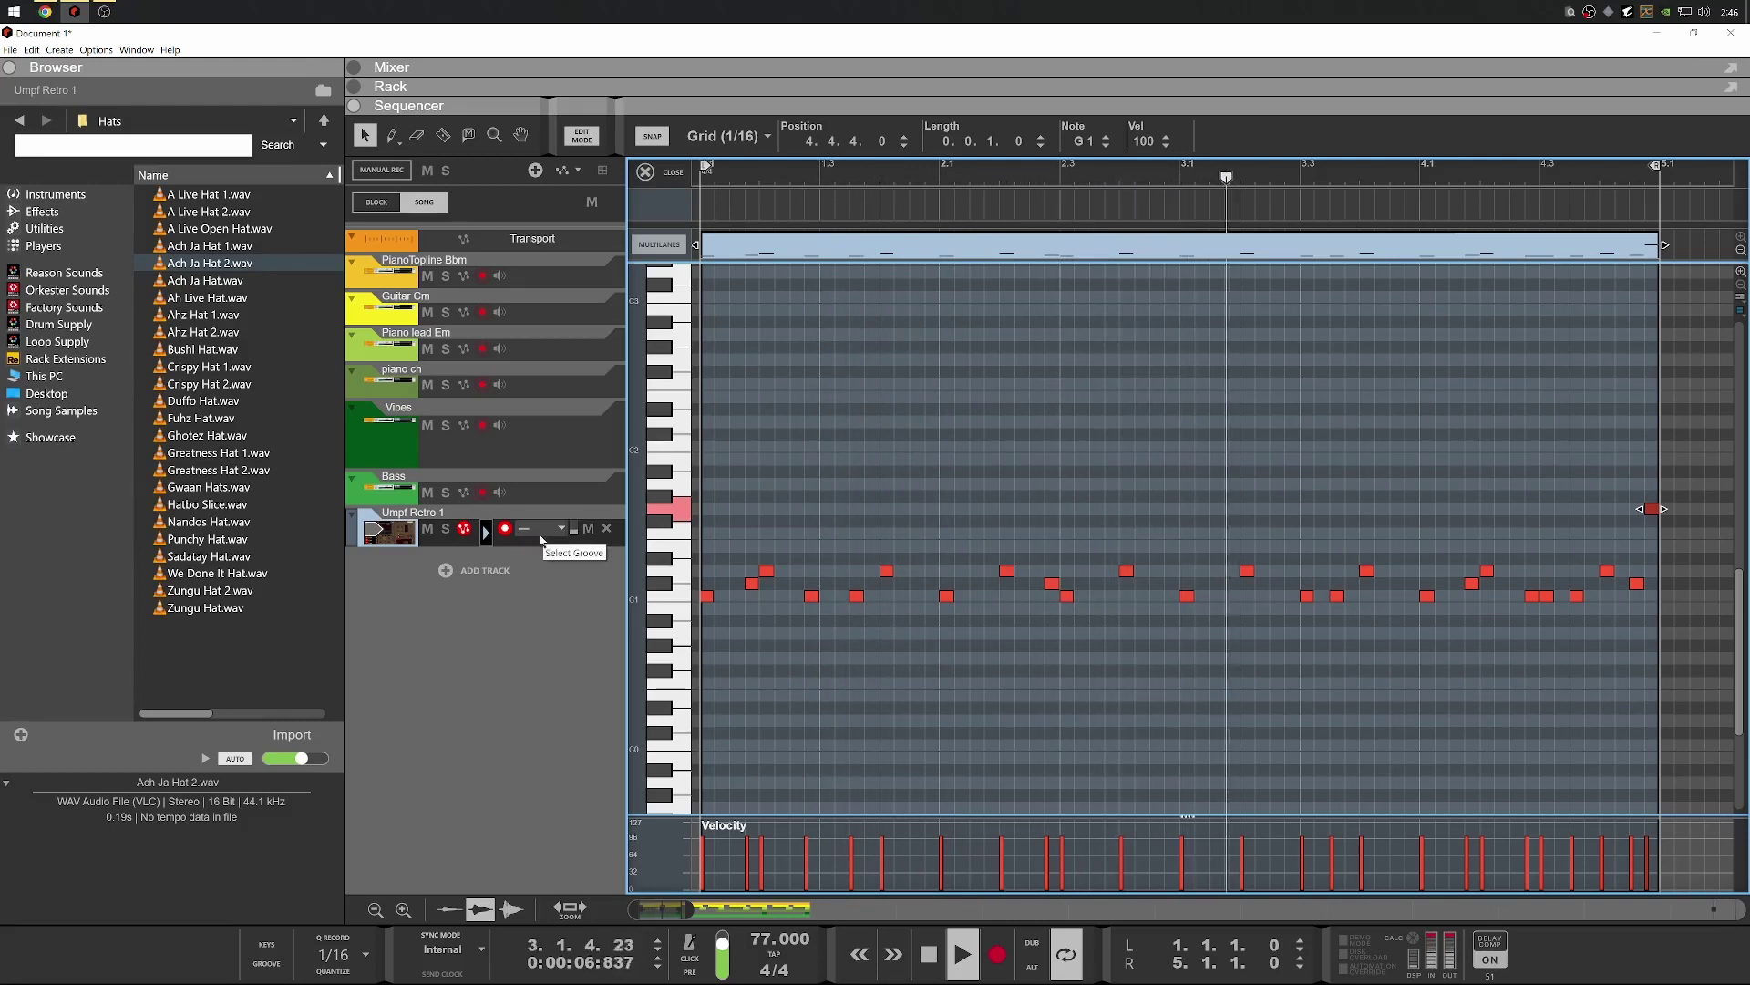
Show the ReGroove Mixer and load KICK AND SNARE.grov from the Desktop into channel A1
left_click(266, 963)
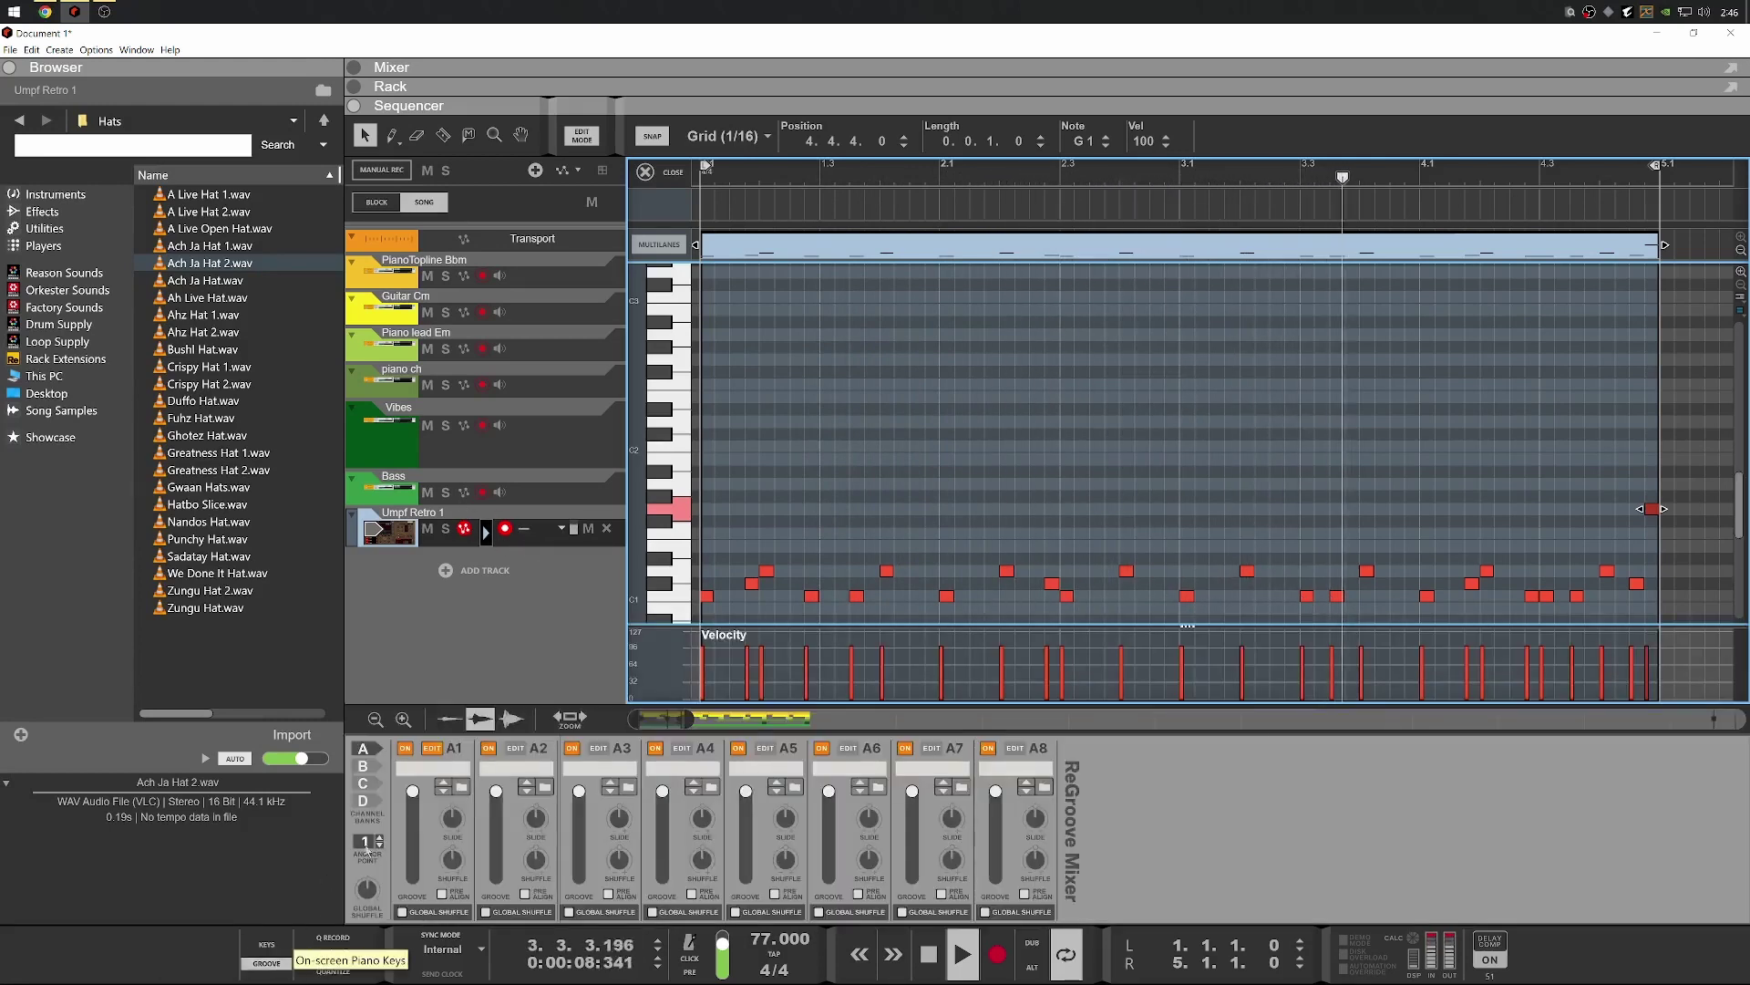
left_click(462, 785)
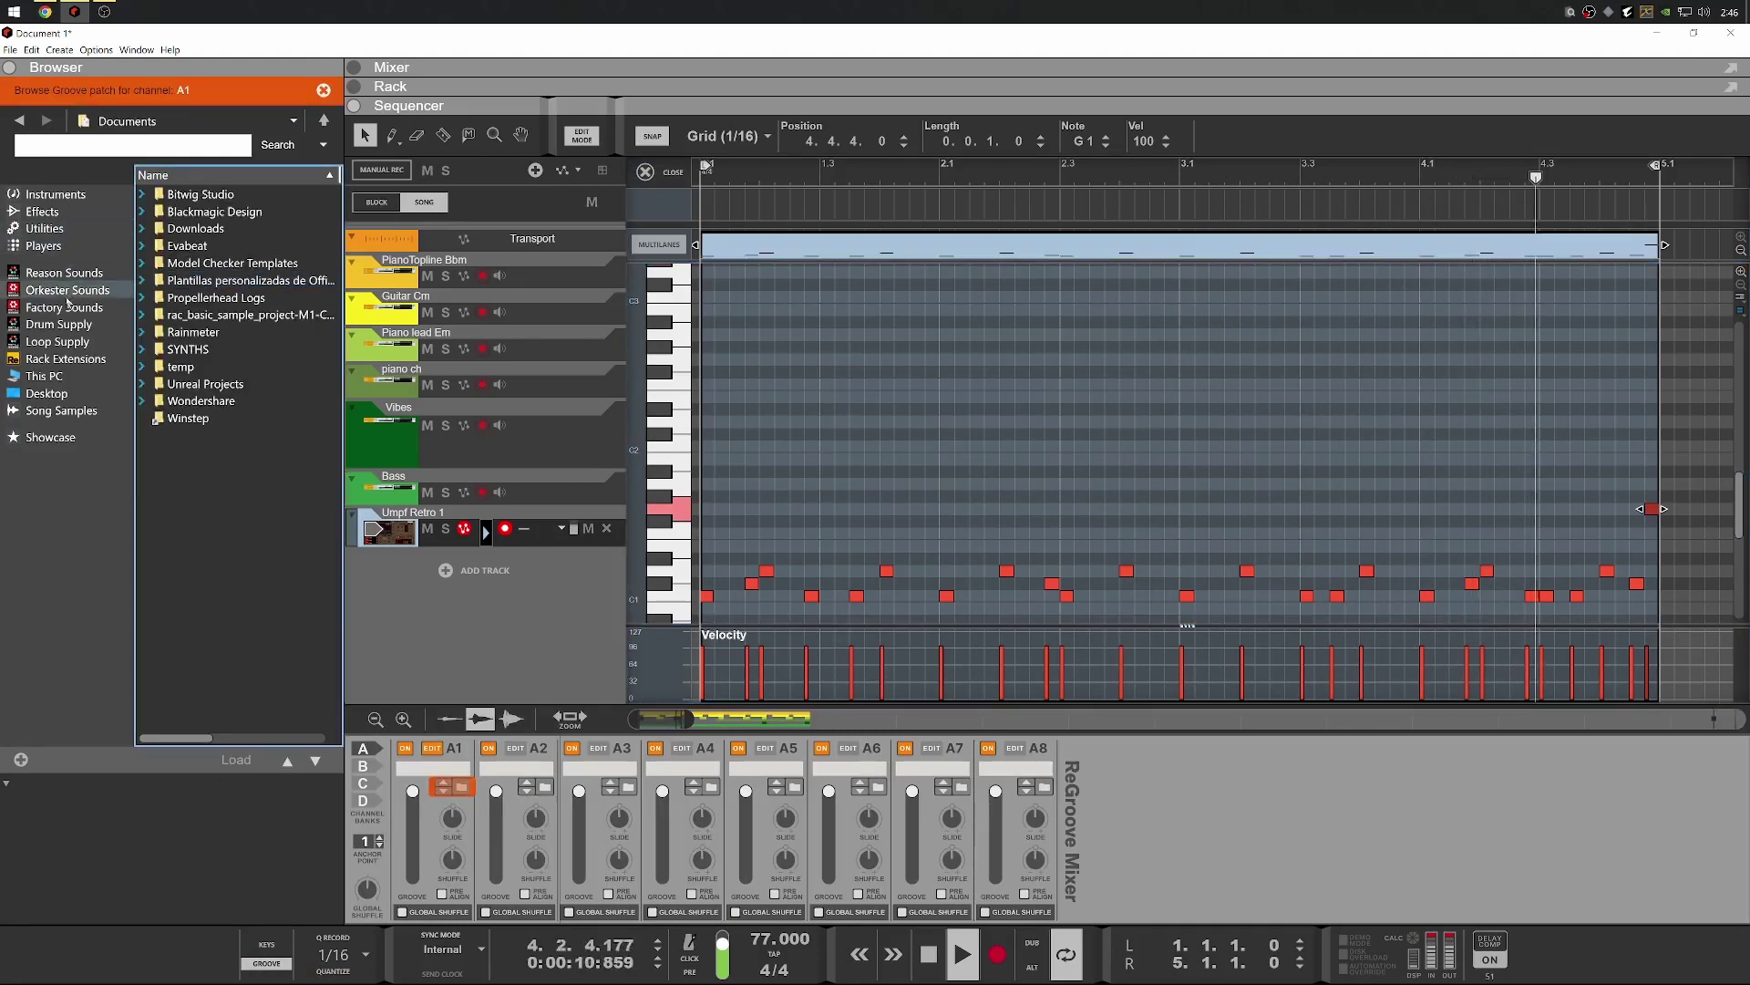
left_click(25, 390)
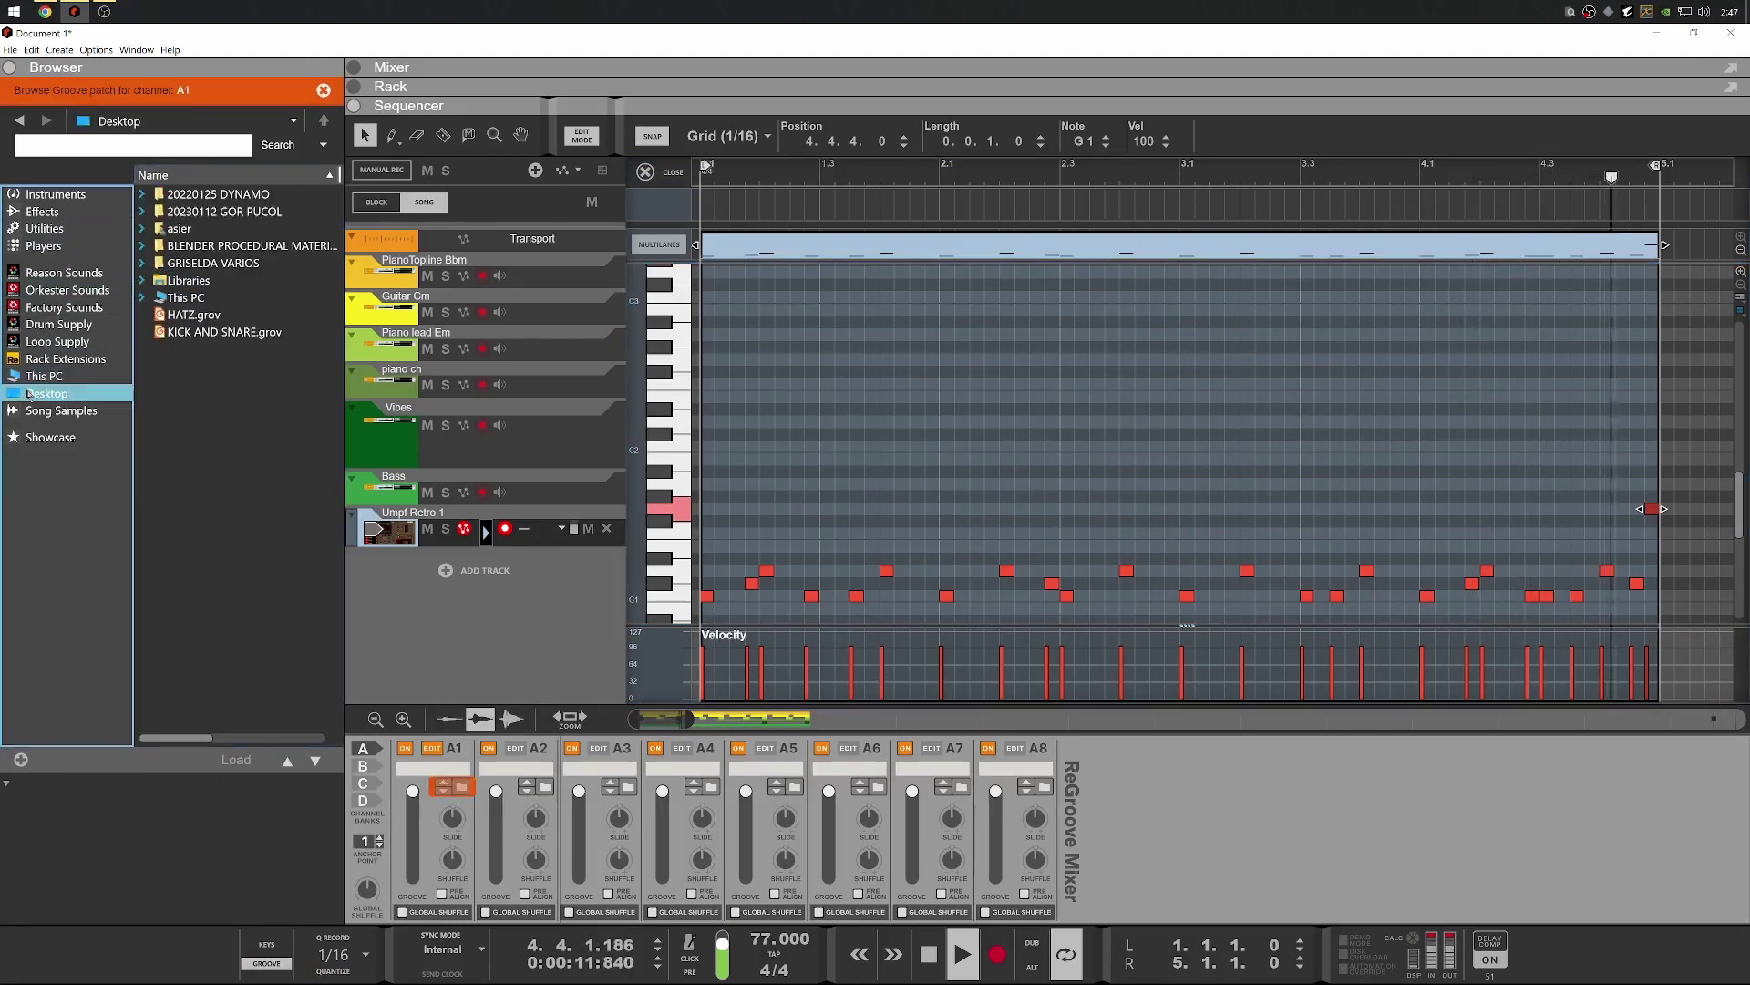
left_click(203, 334)
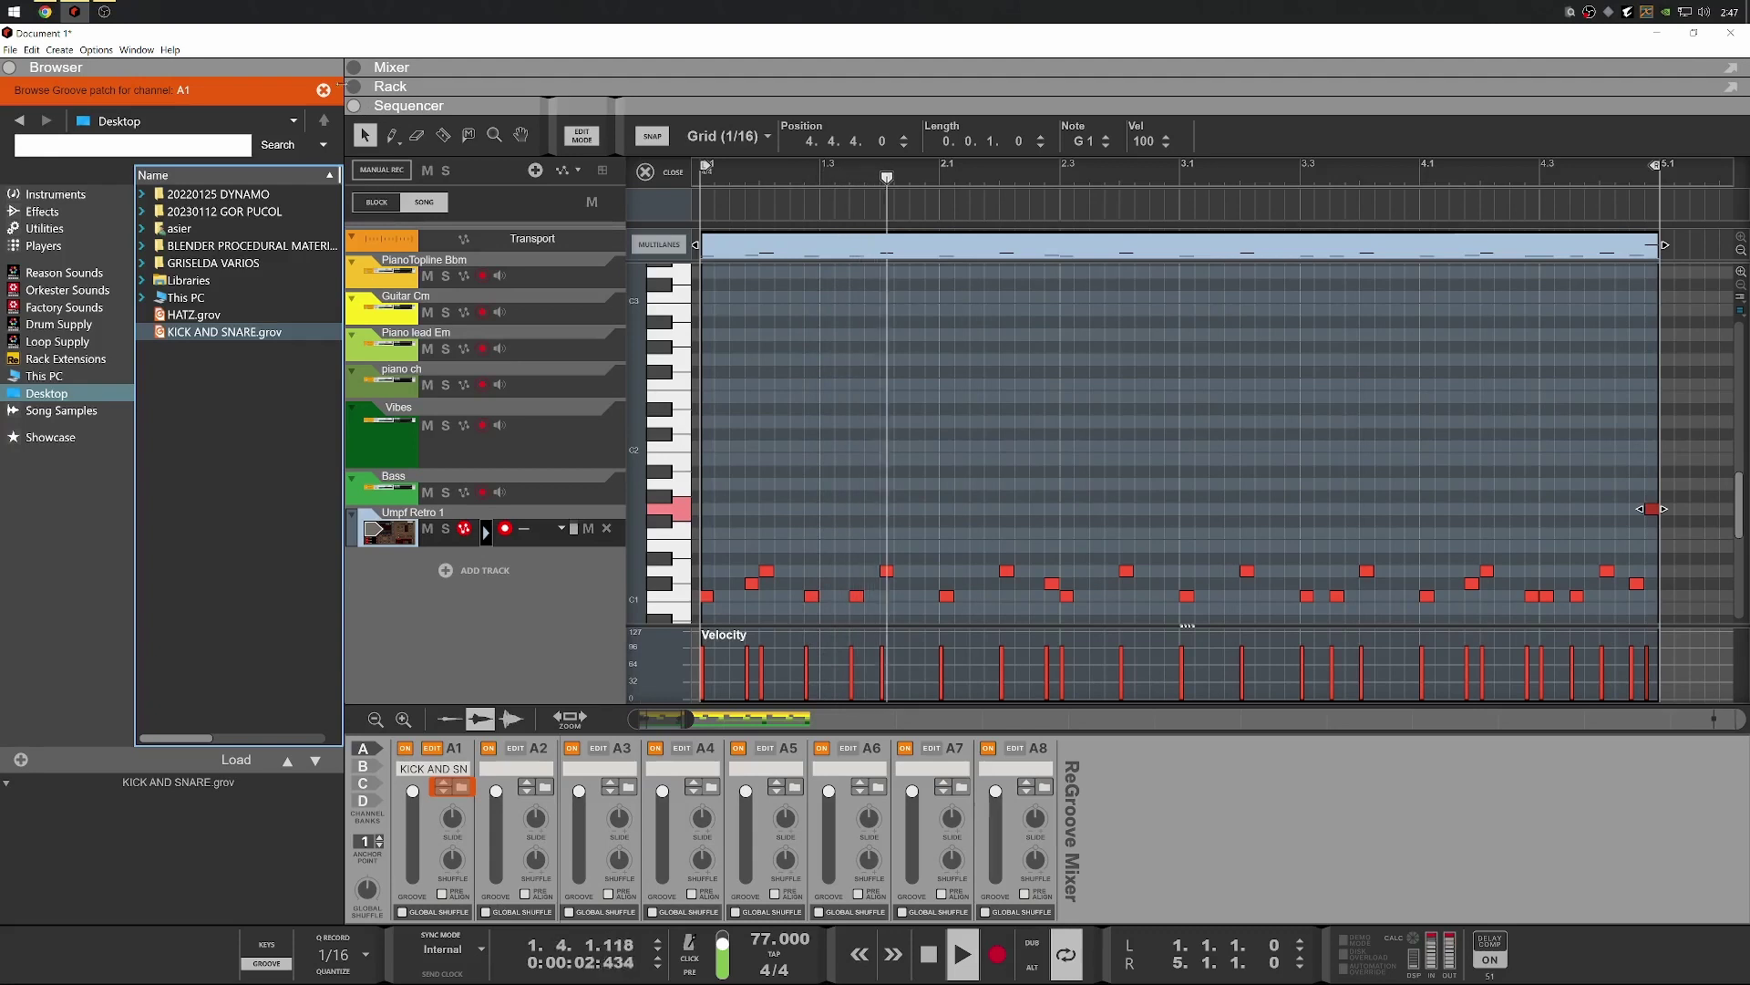
left_click(324, 90)
Assign the Umpf Retro 1 note lane to groove channel A1
left_click(561, 528)
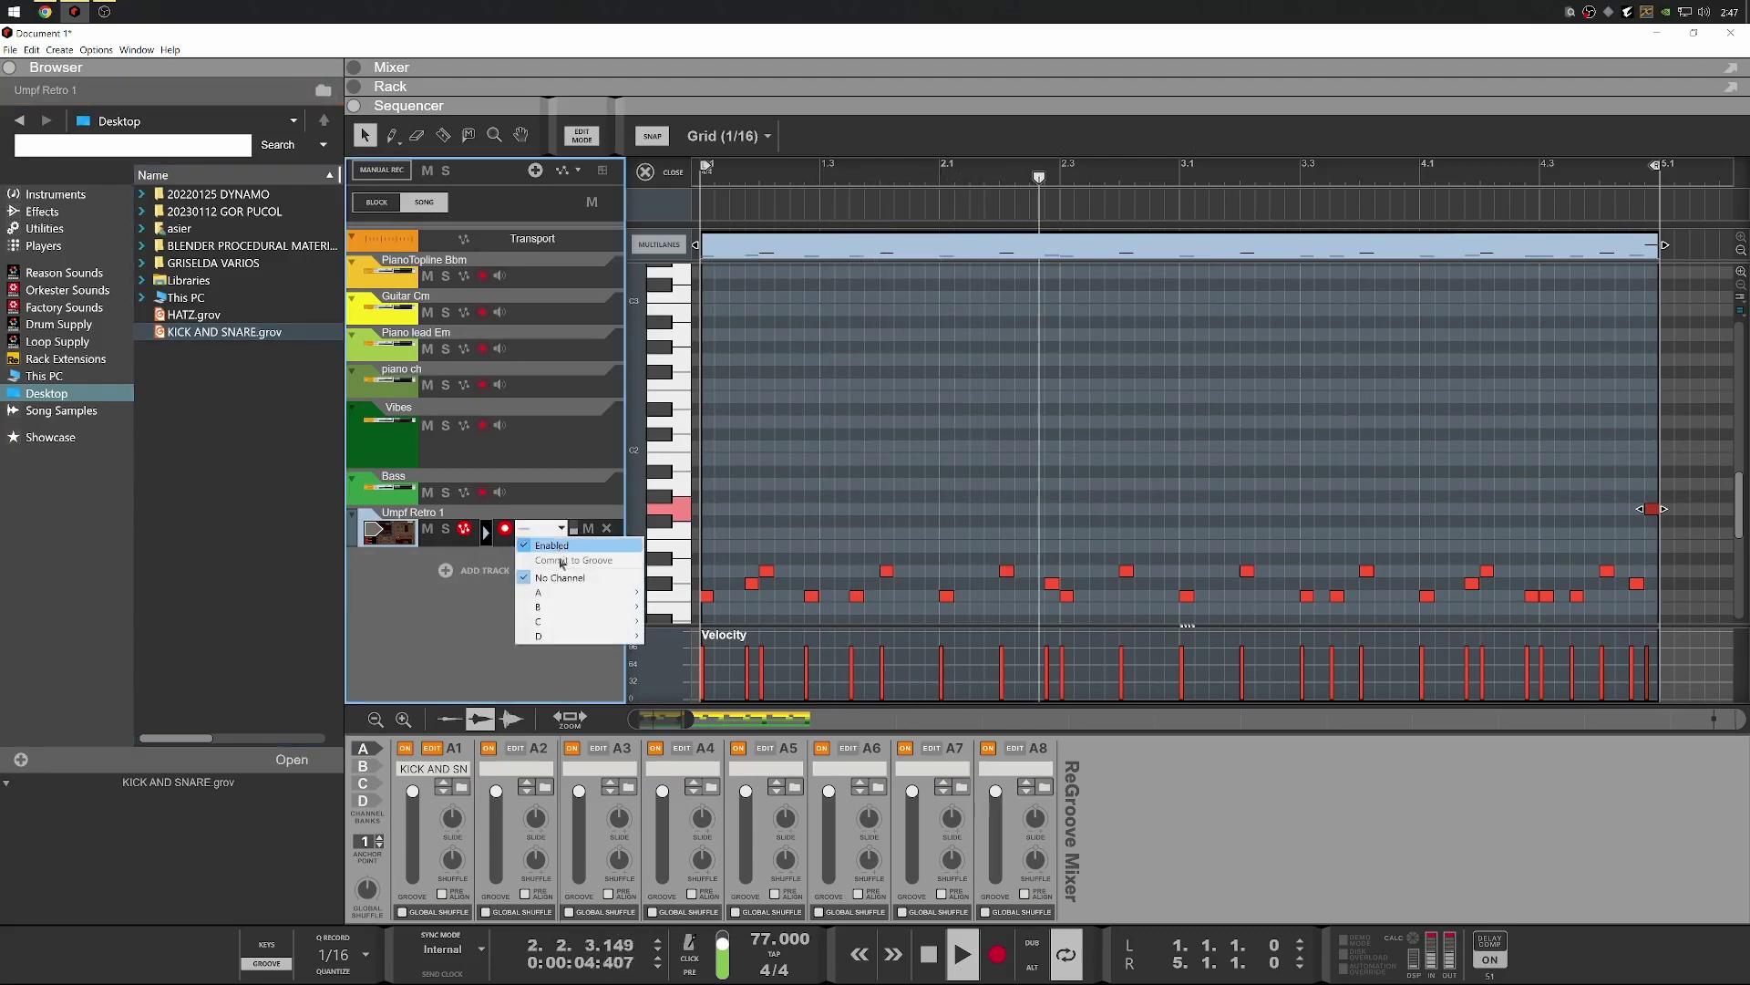
mouse_move(559, 593)
left_click(714, 591)
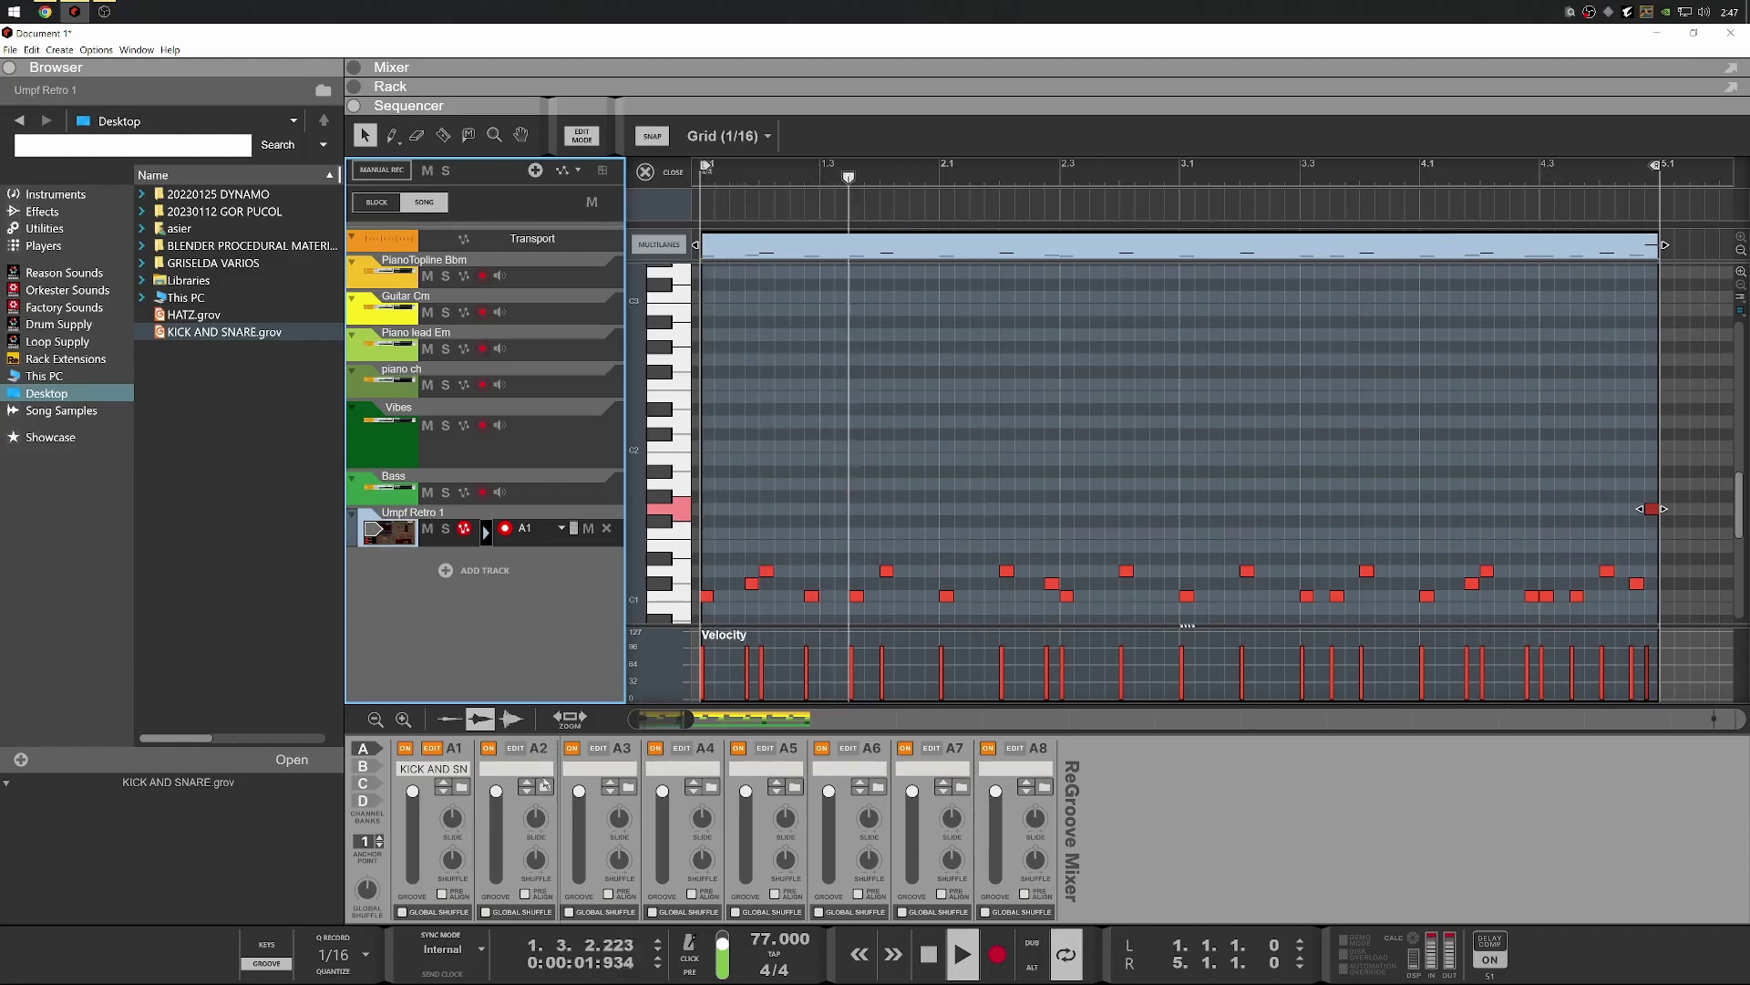
Load HATZ.grov from the Desktop into ReGroove channel A2, and hide the ReGroove Mixer and the browser
left_click(545, 787)
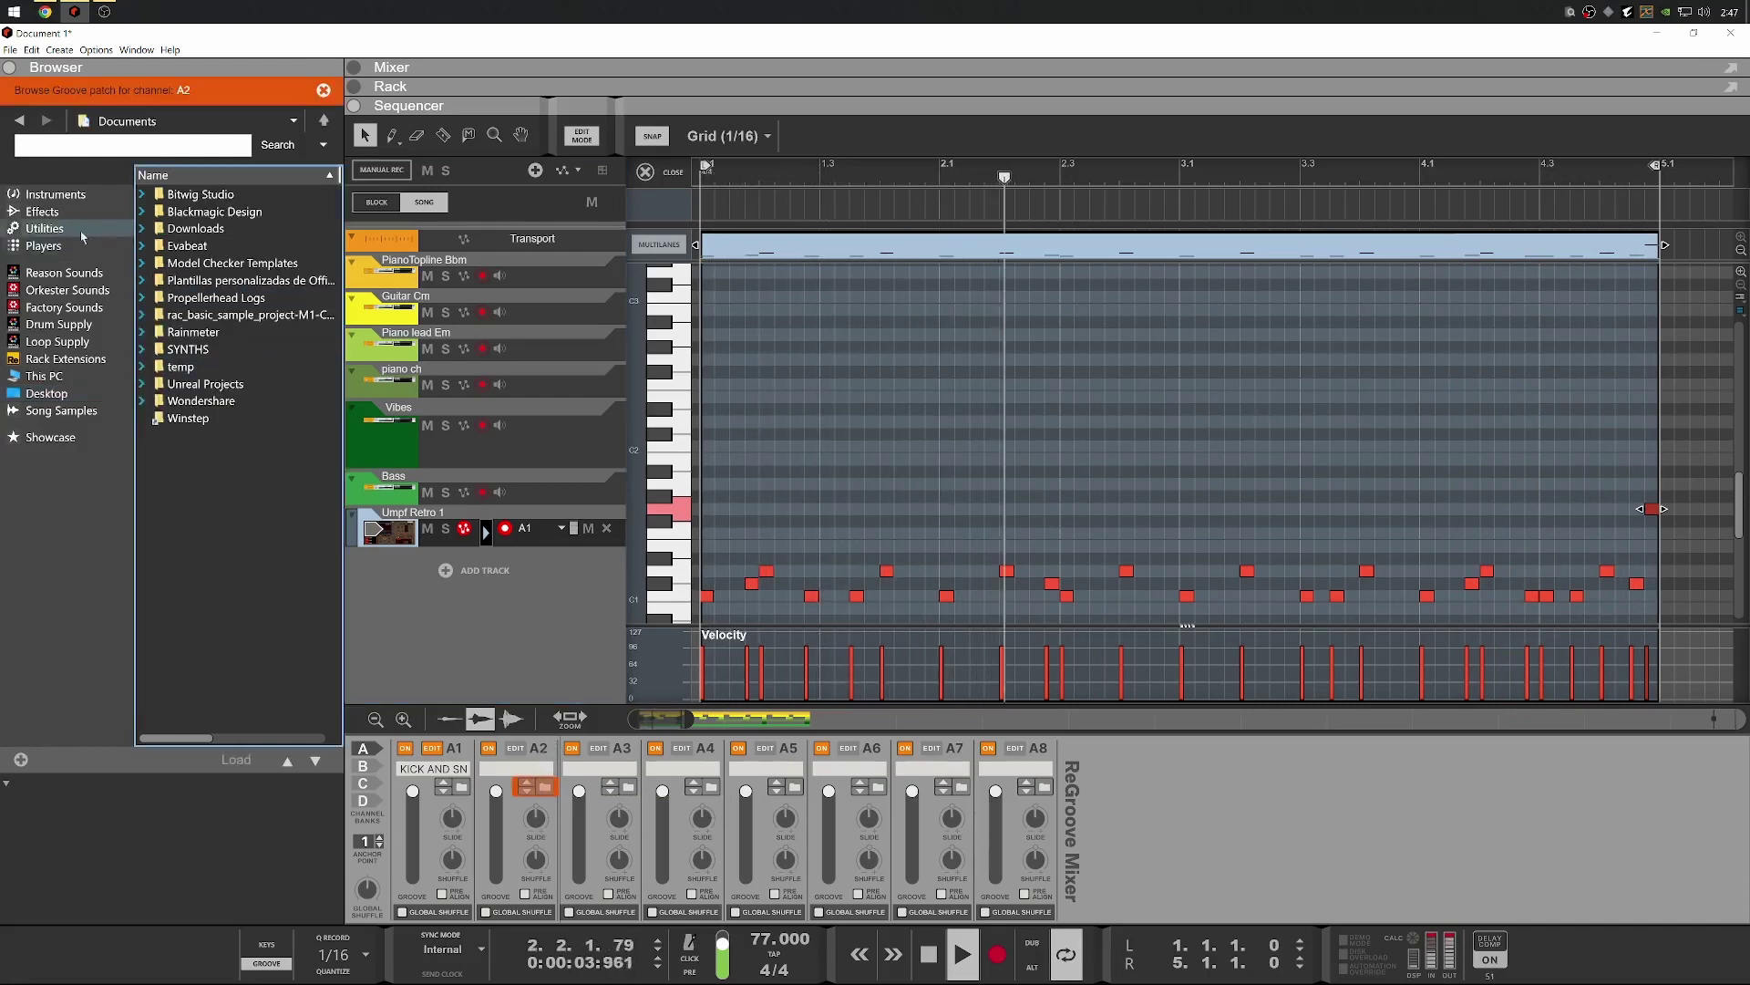
left_click(38, 393)
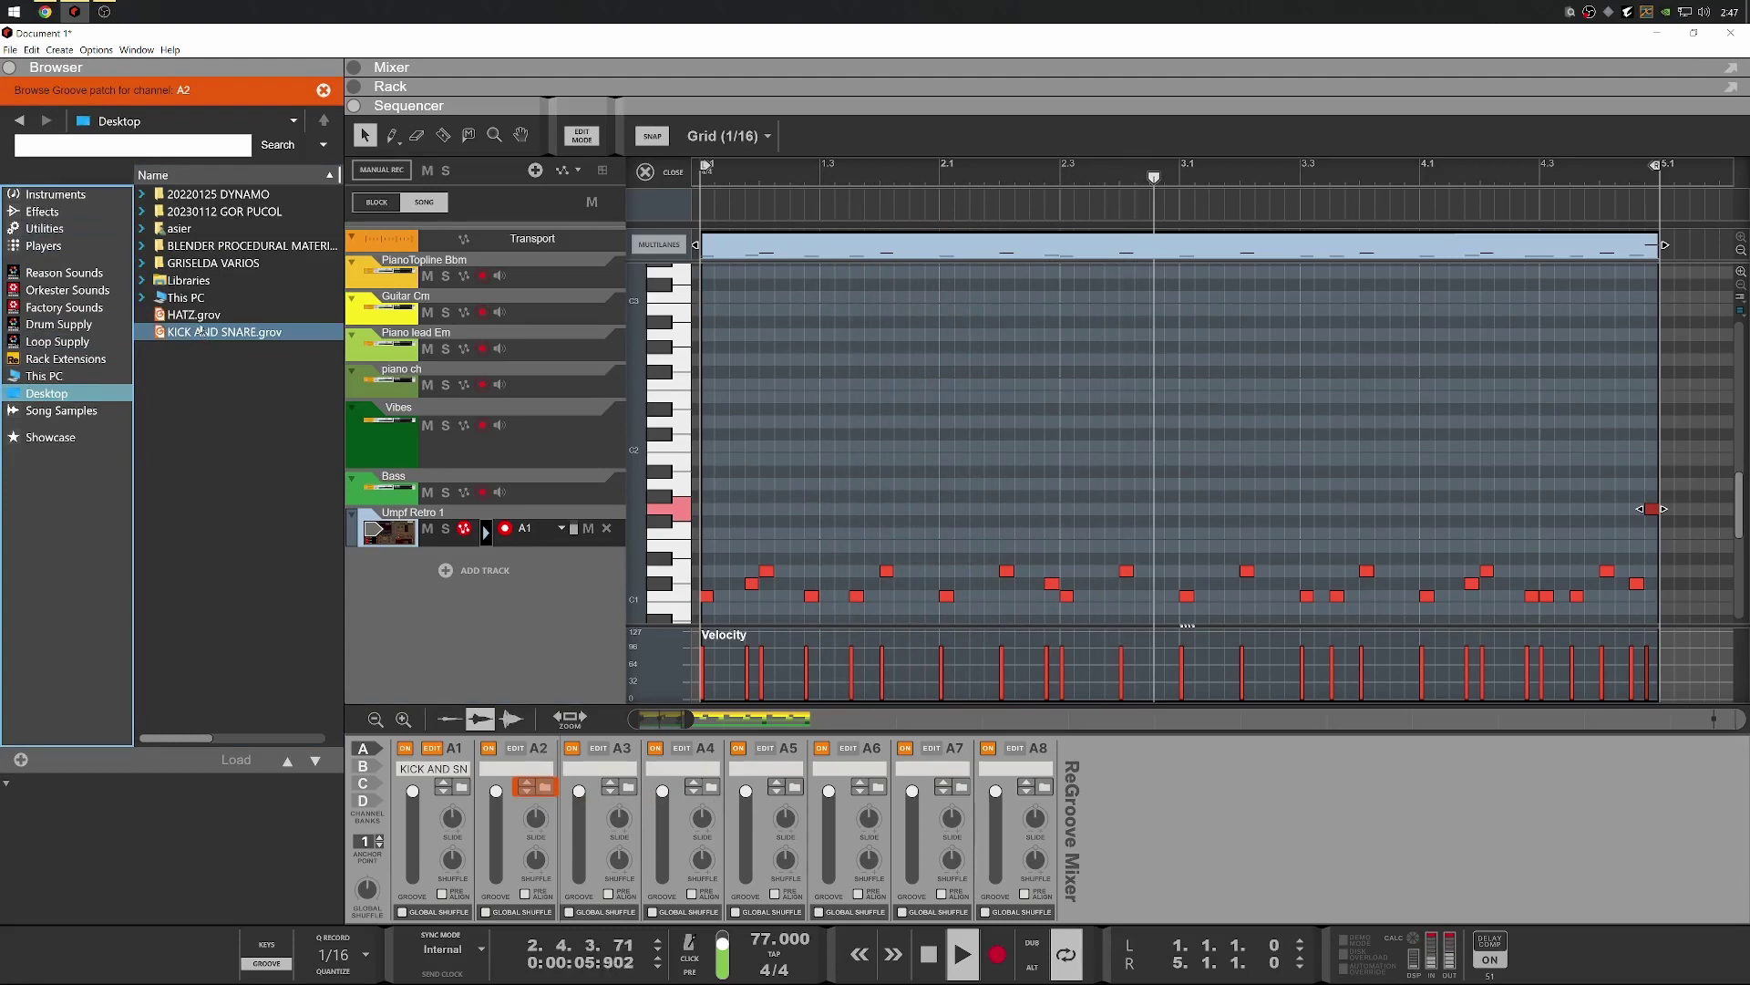
left_click(203, 317)
double_click(202, 317)
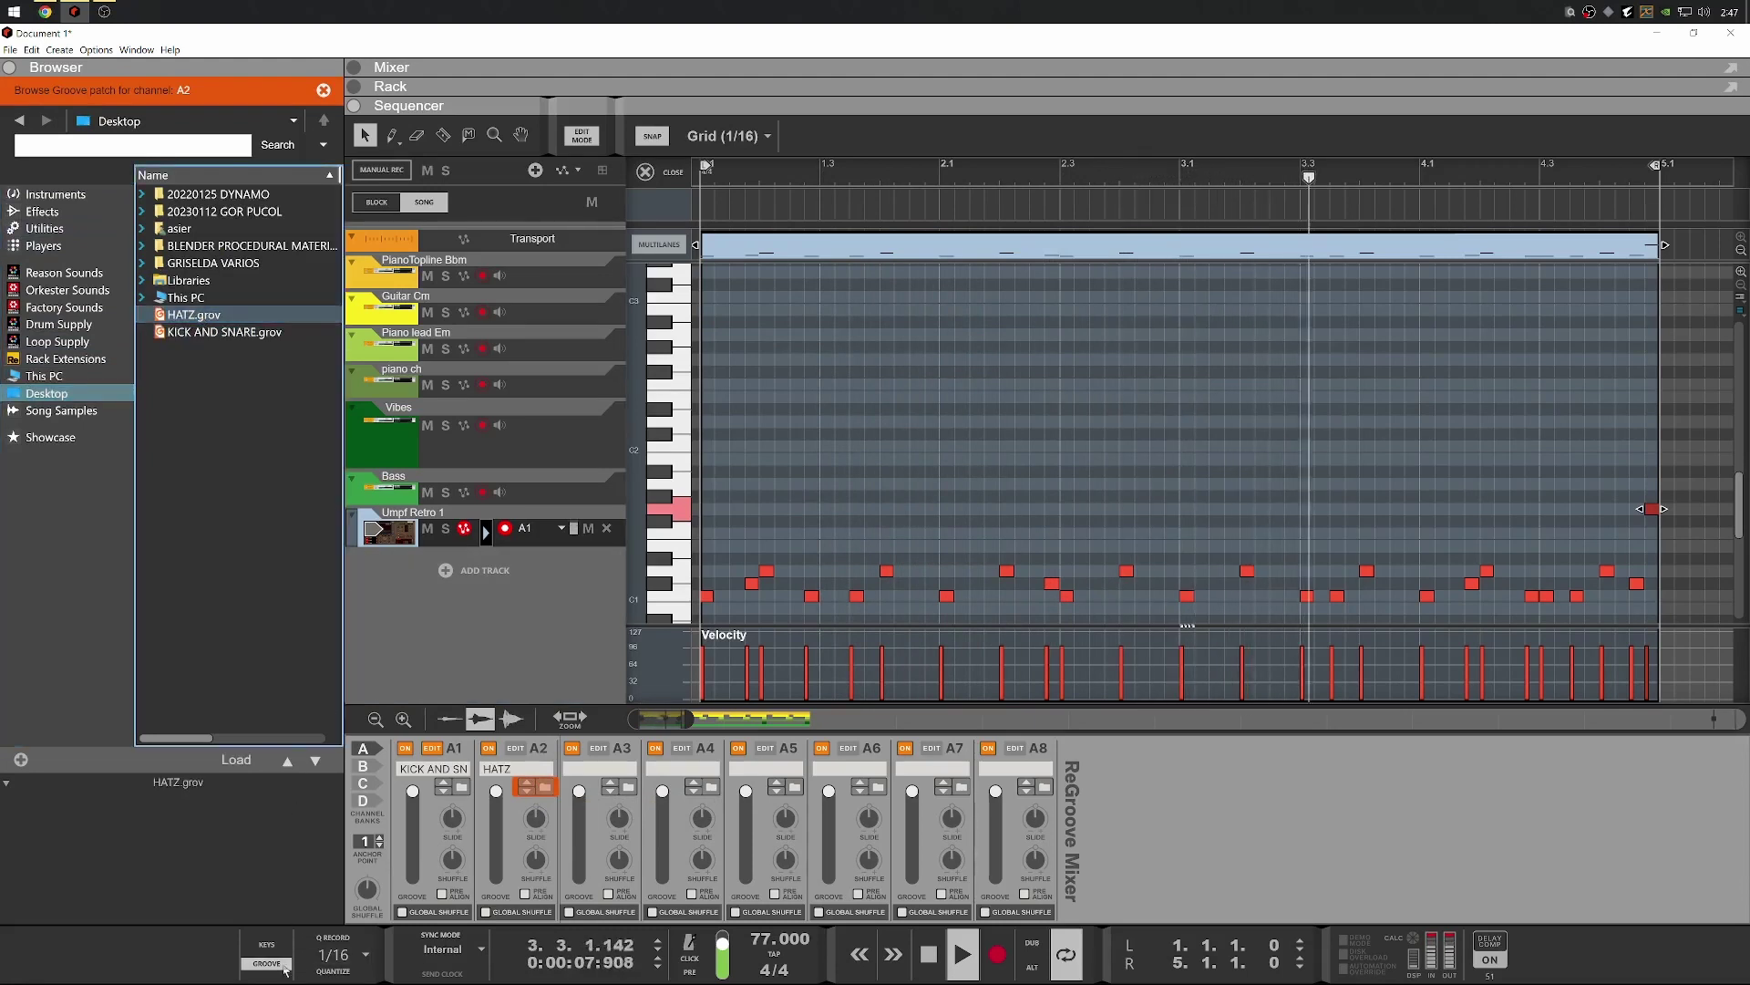
left_click(279, 966)
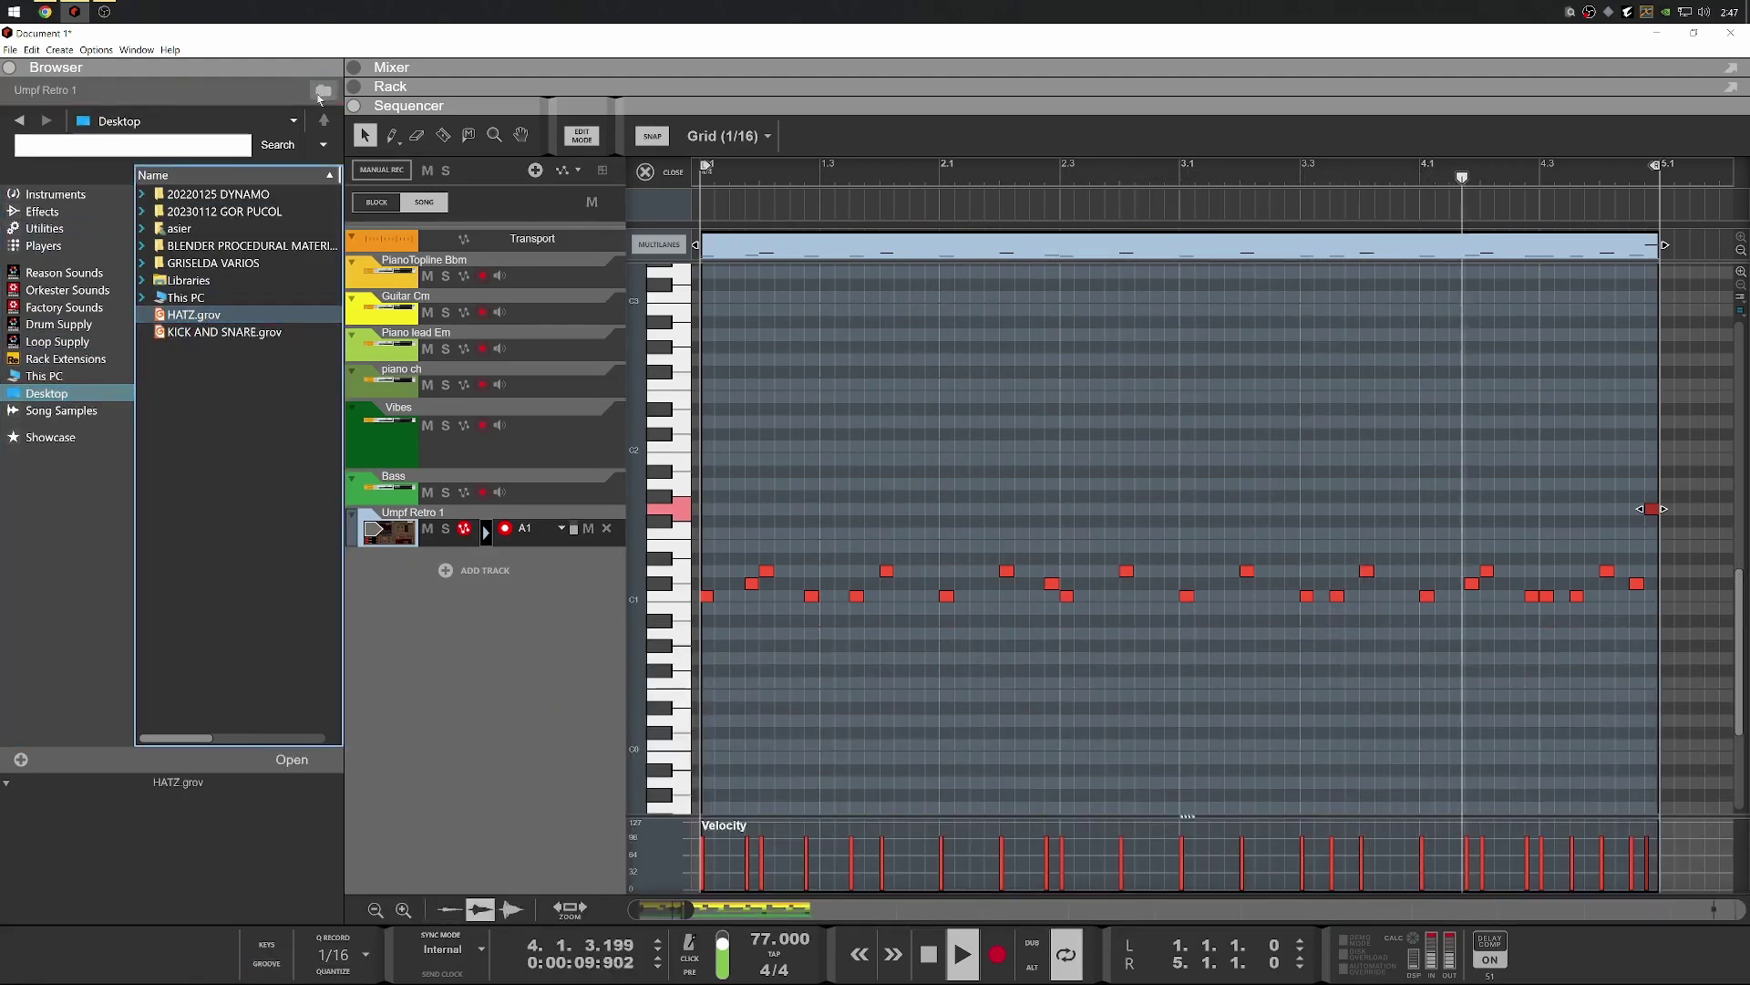
left_click(290, 73)
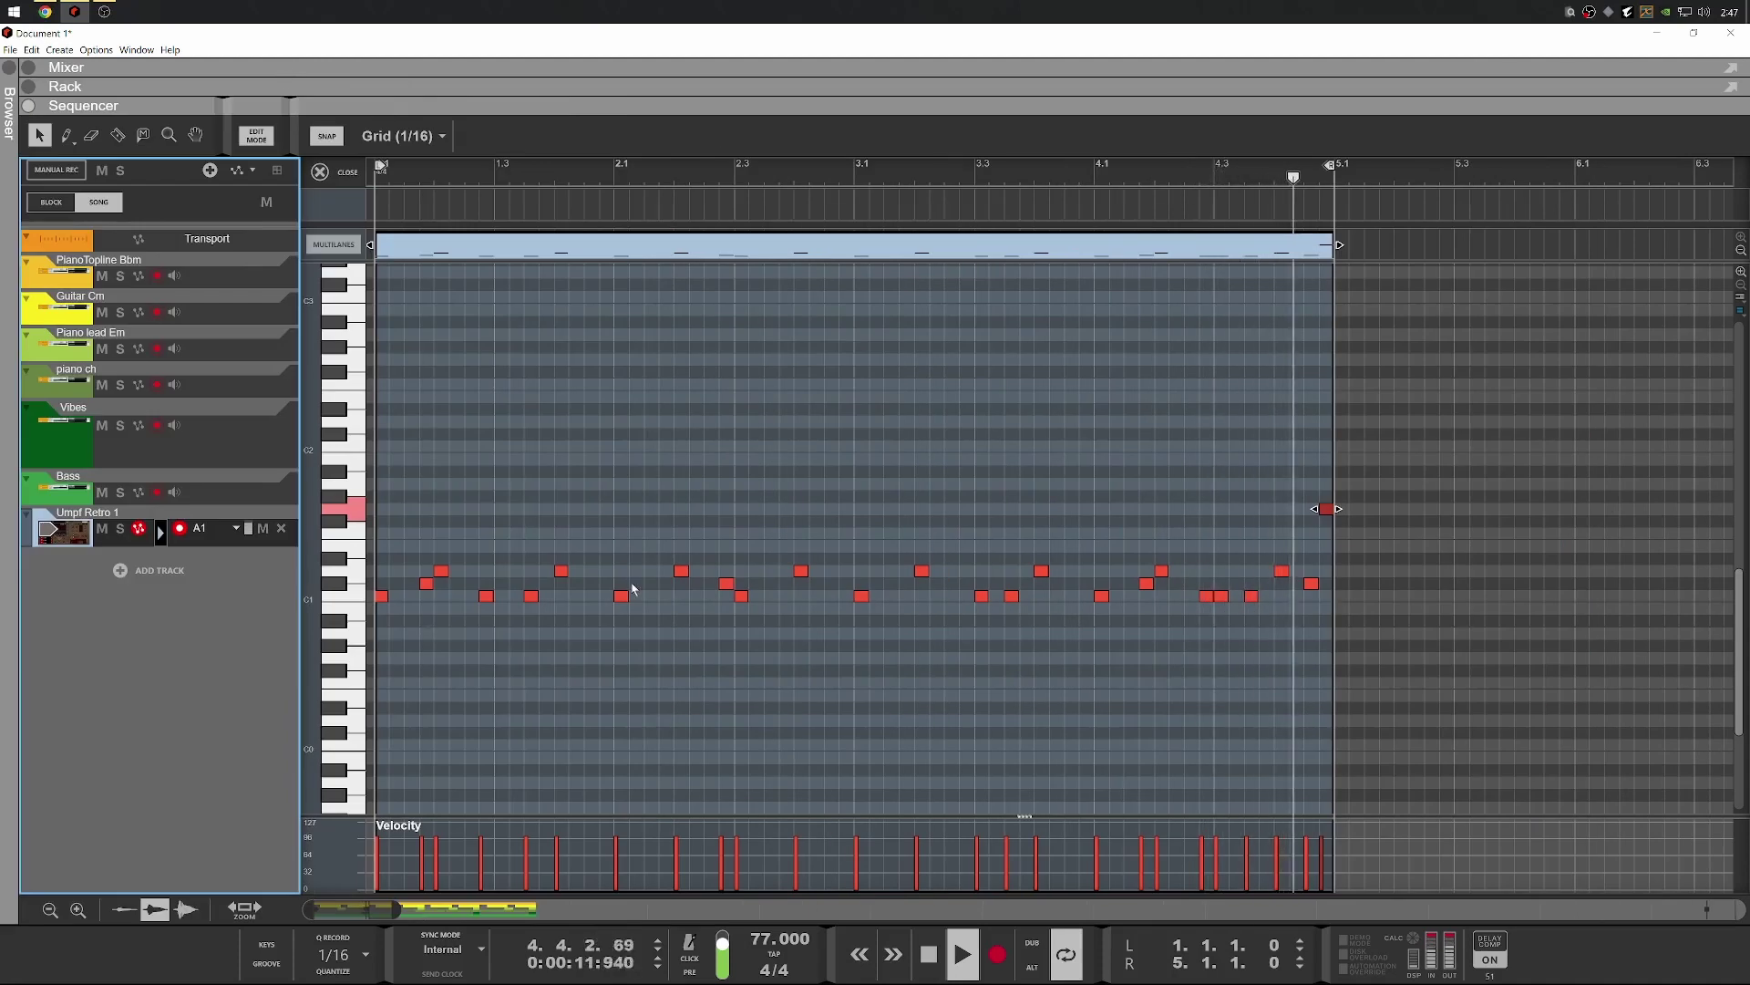
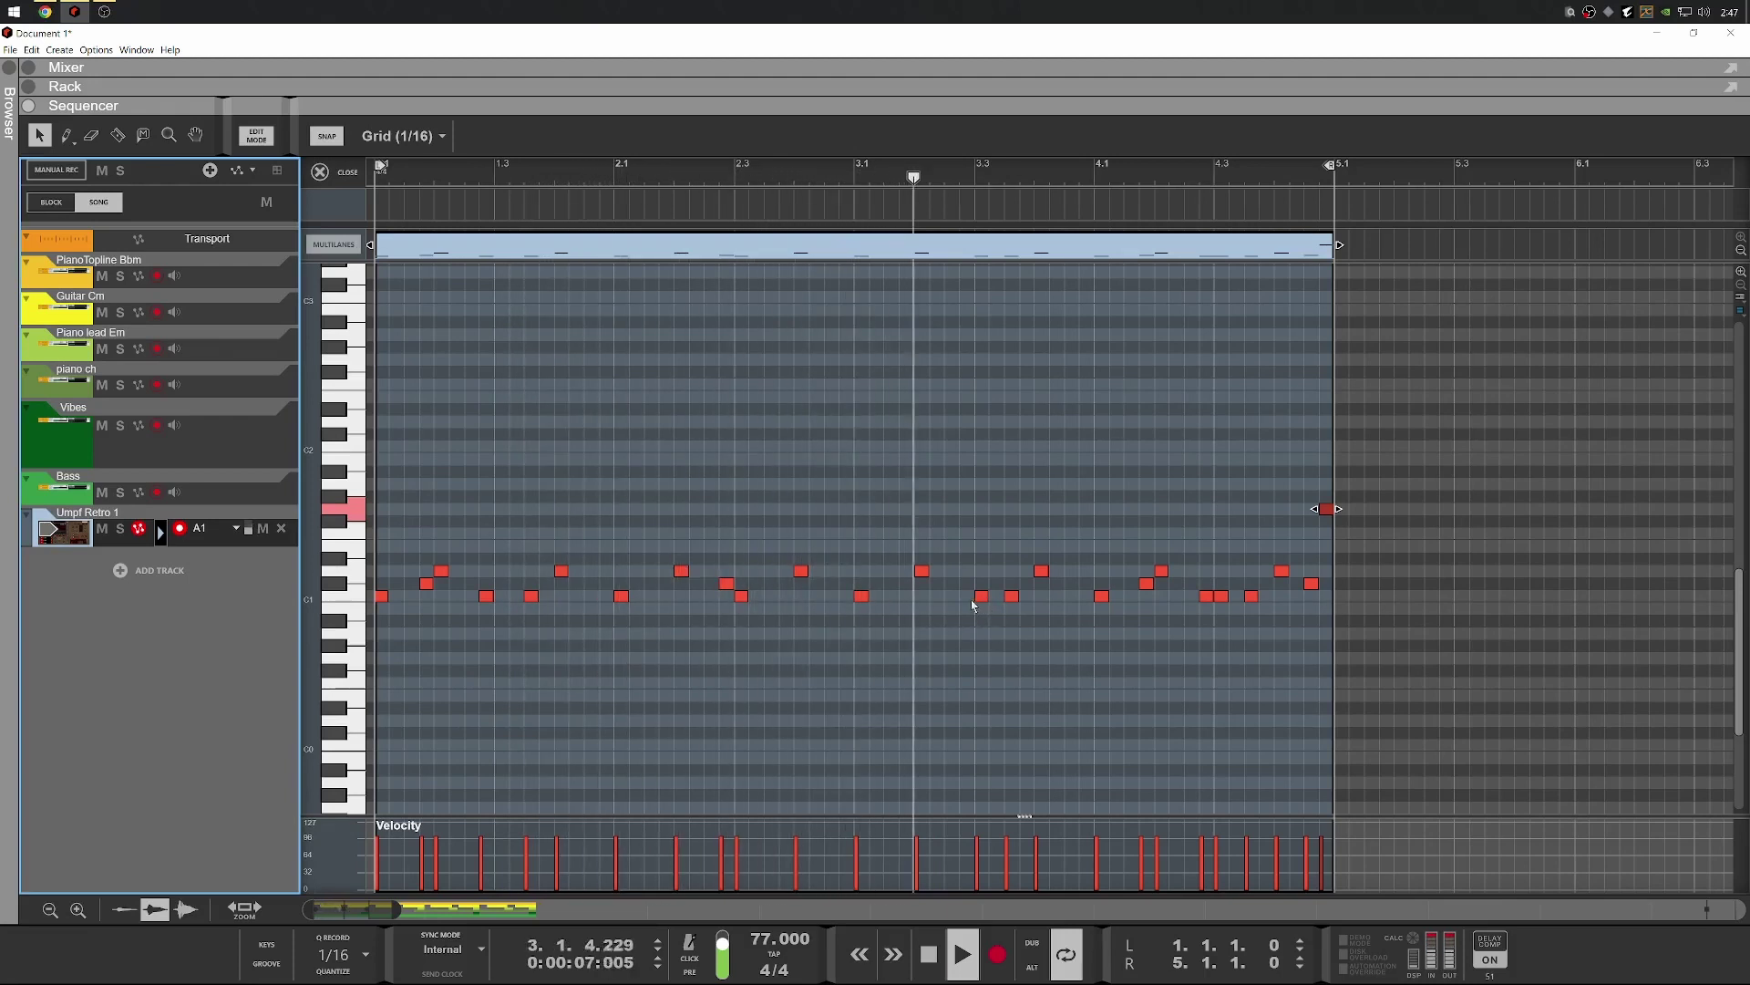
Move the C1 kick on beat 3 of bar 3 one sixteenth earlier to 3.2.4.0 and replay the loop
key("space")
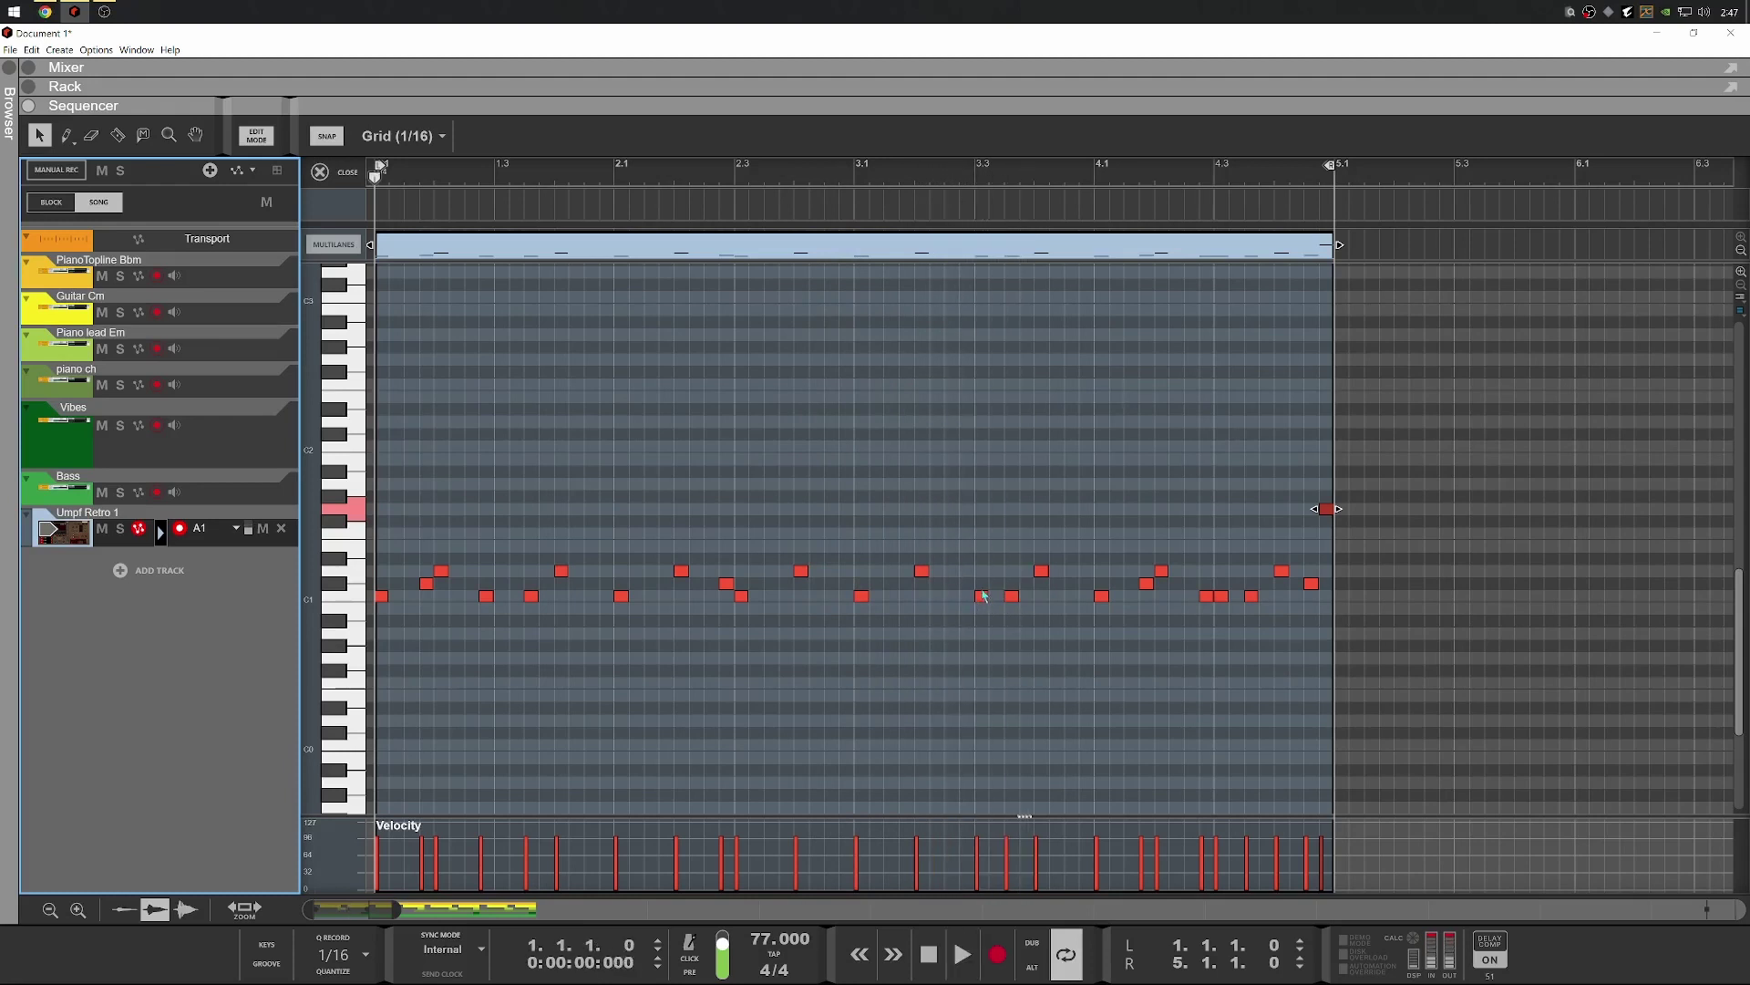
left_click_drag(983, 595, 972, 594)
key("space")
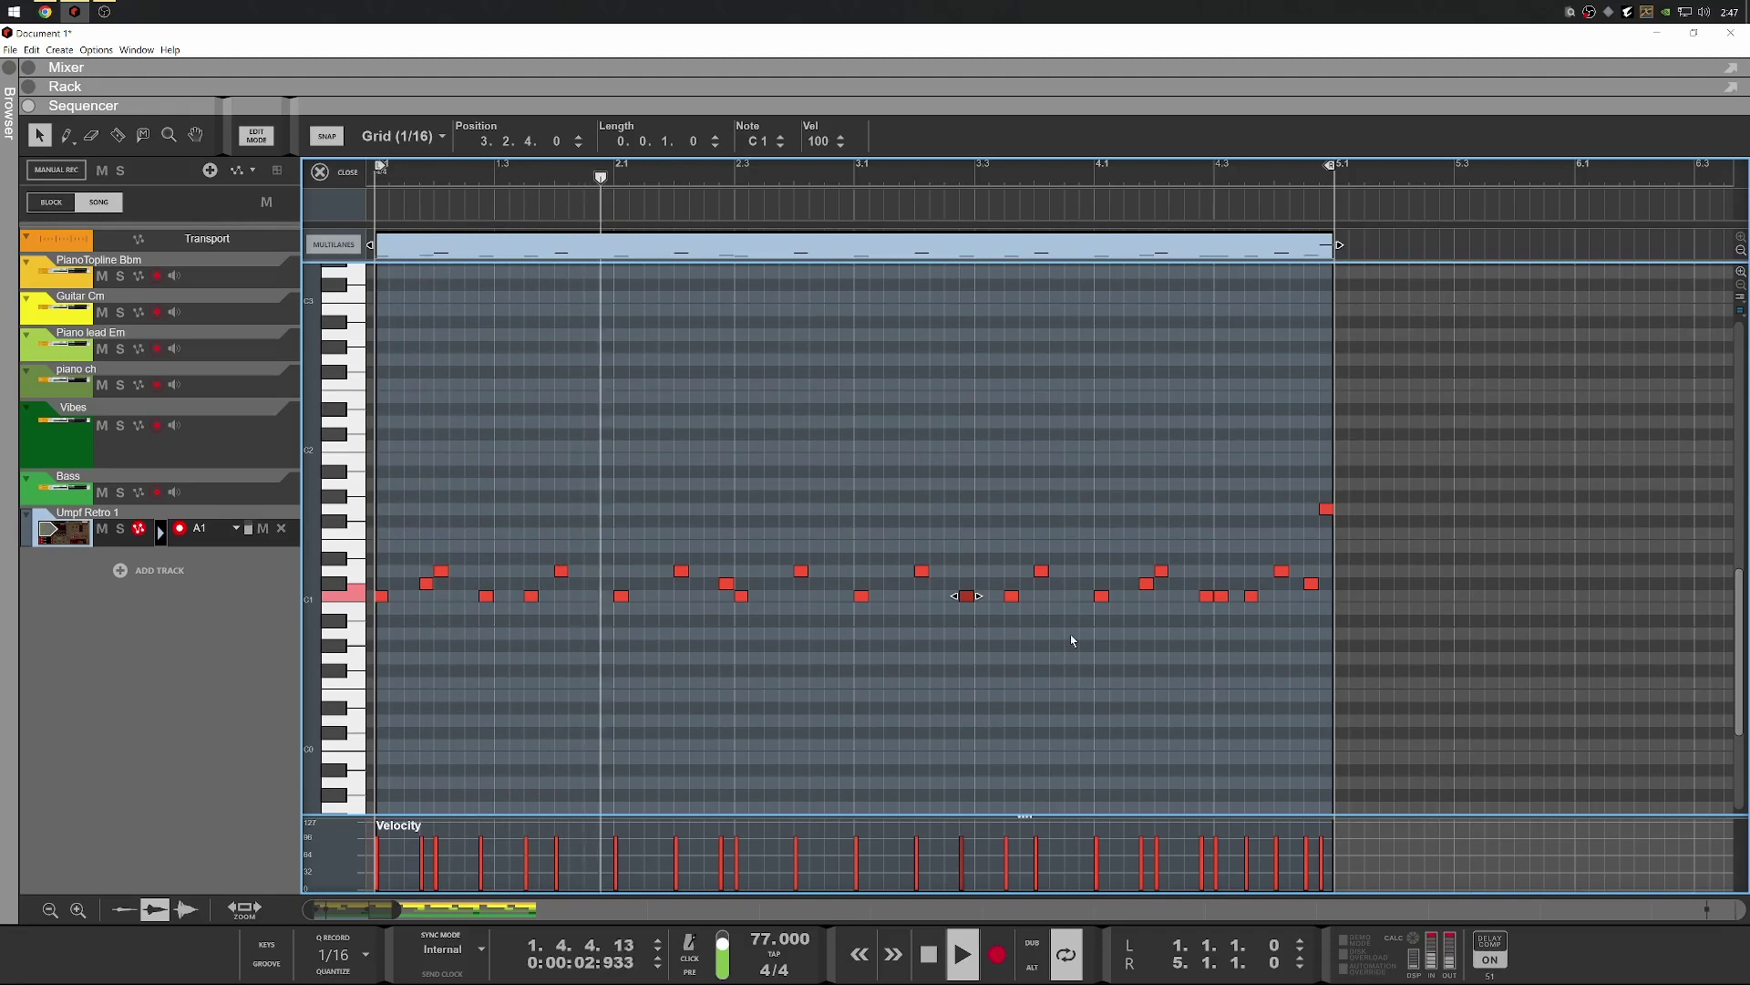
key("space")
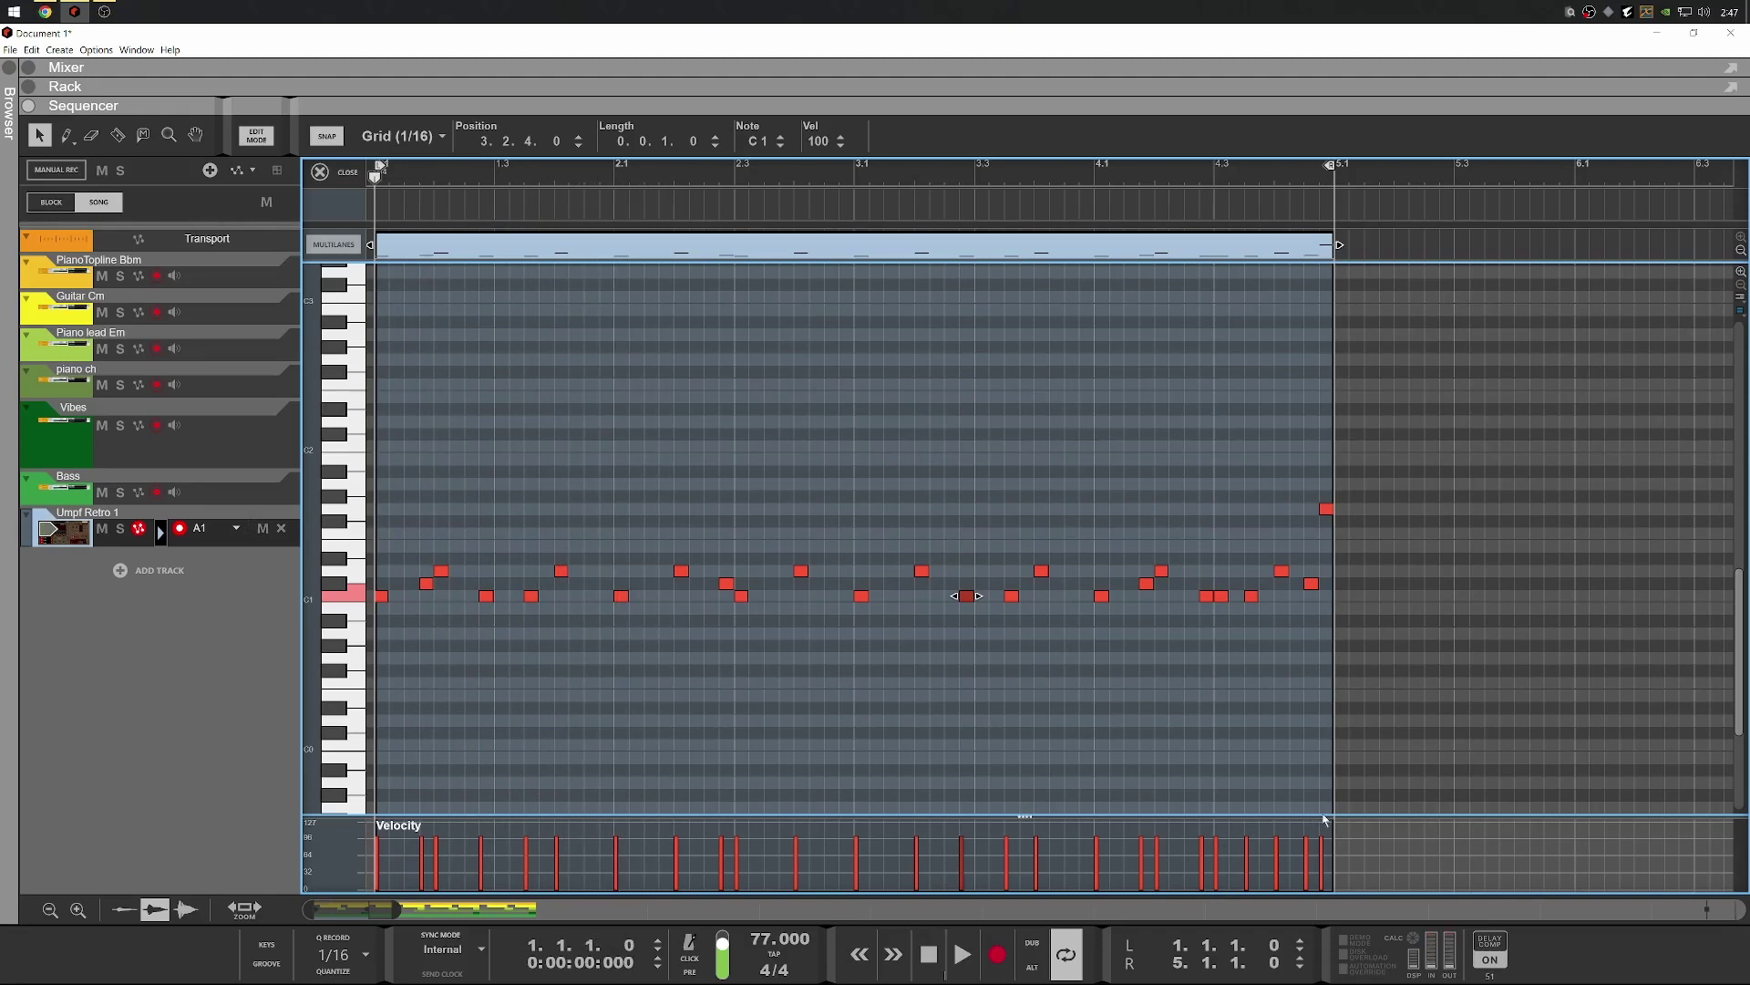
Raise all the drum note velocities to 127, set the Umpf pads' velocity response to 100%, and replay the loop
mouse_move(1328, 820)
left_mouse_down()
mouse_move(1109, 790)
mouse_move(781, 786)
left_mouse_up()
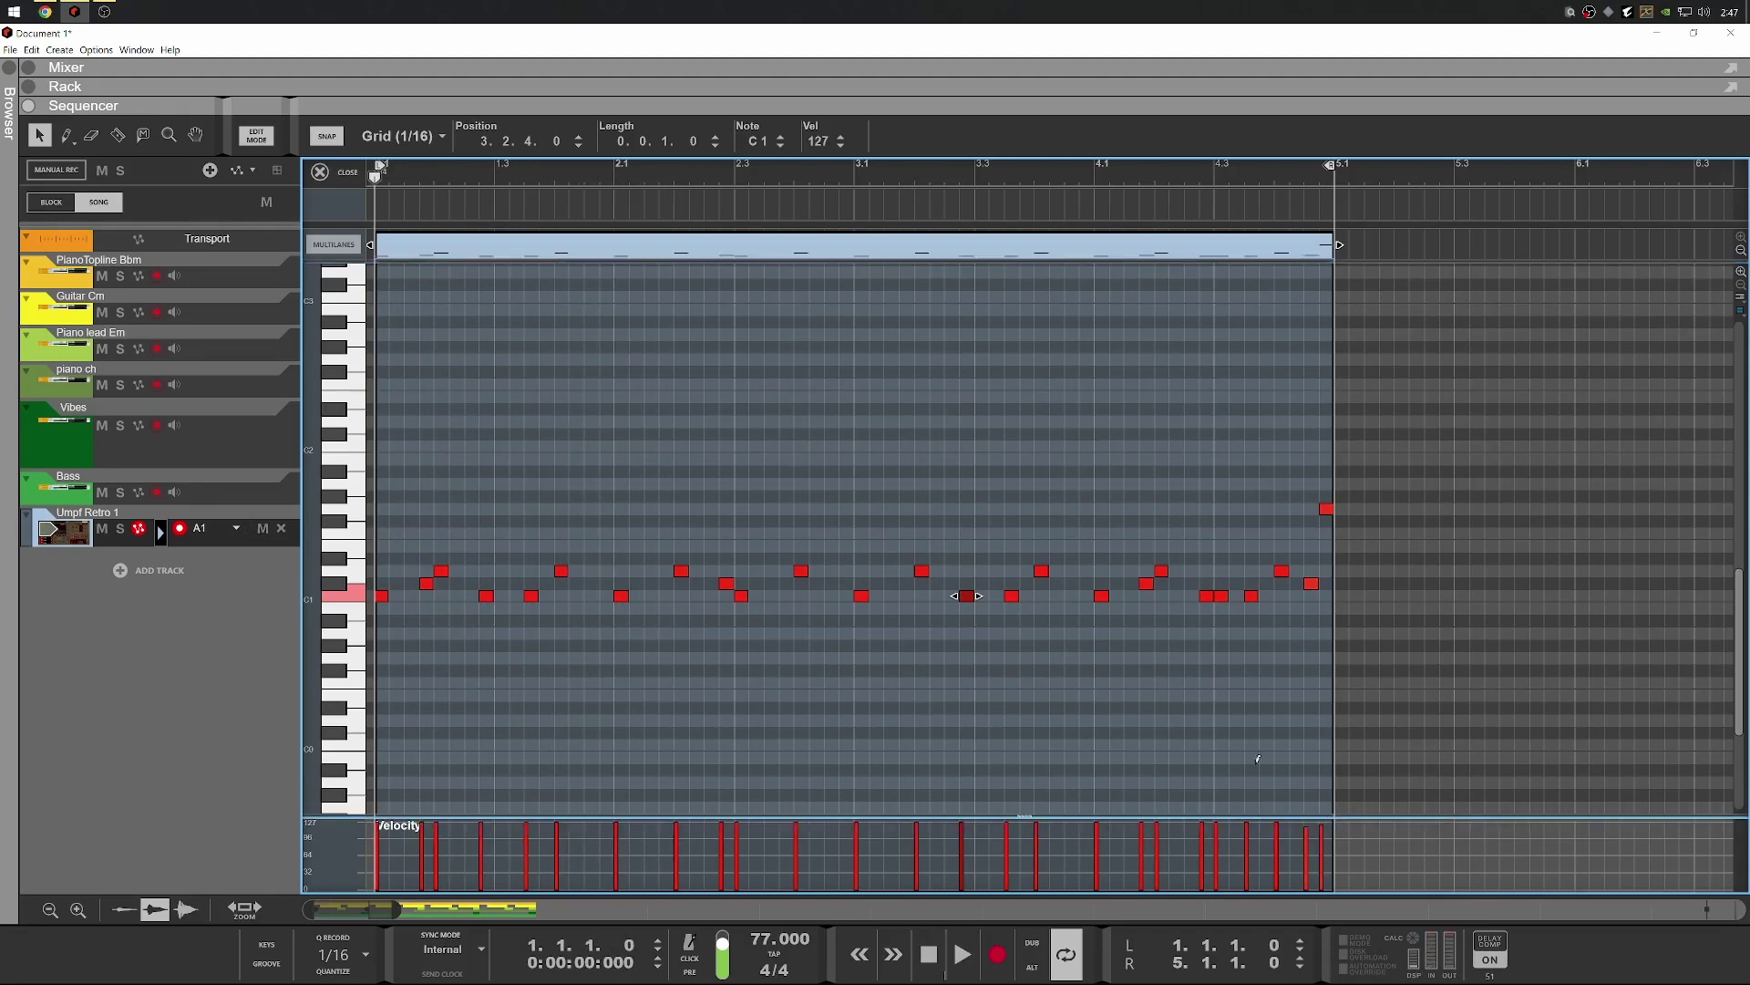
left_click(873, 86)
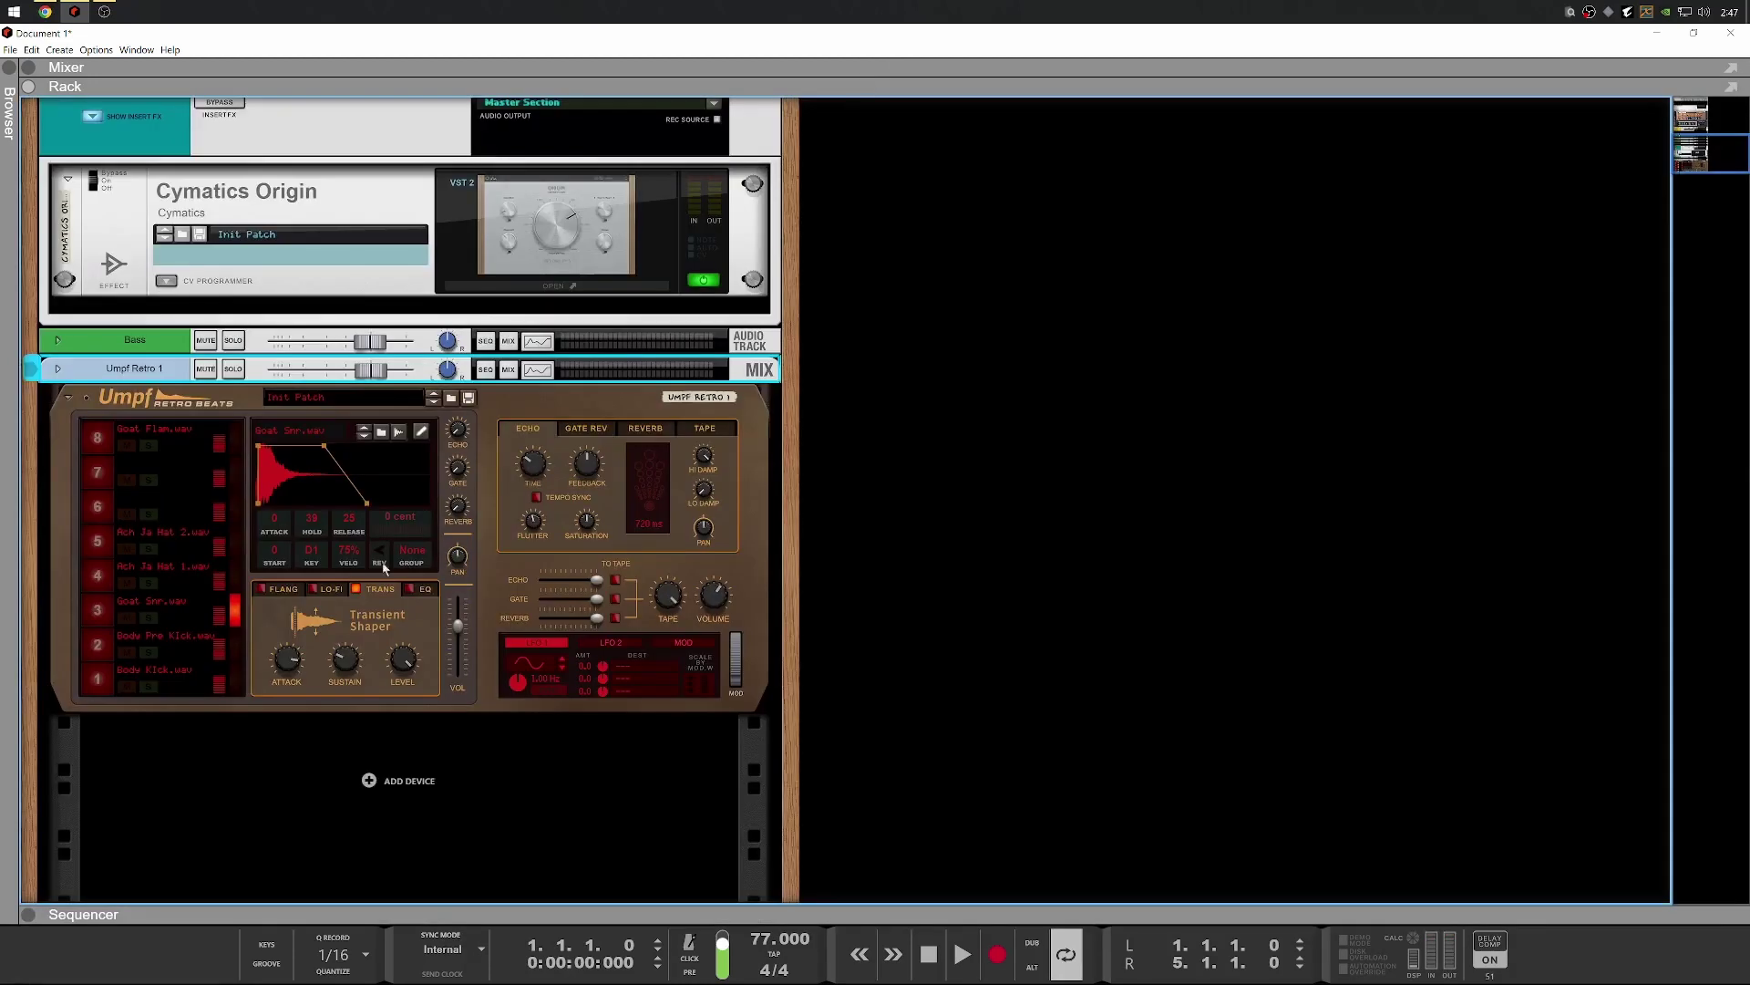
left_click_drag(339, 555, 347, 536)
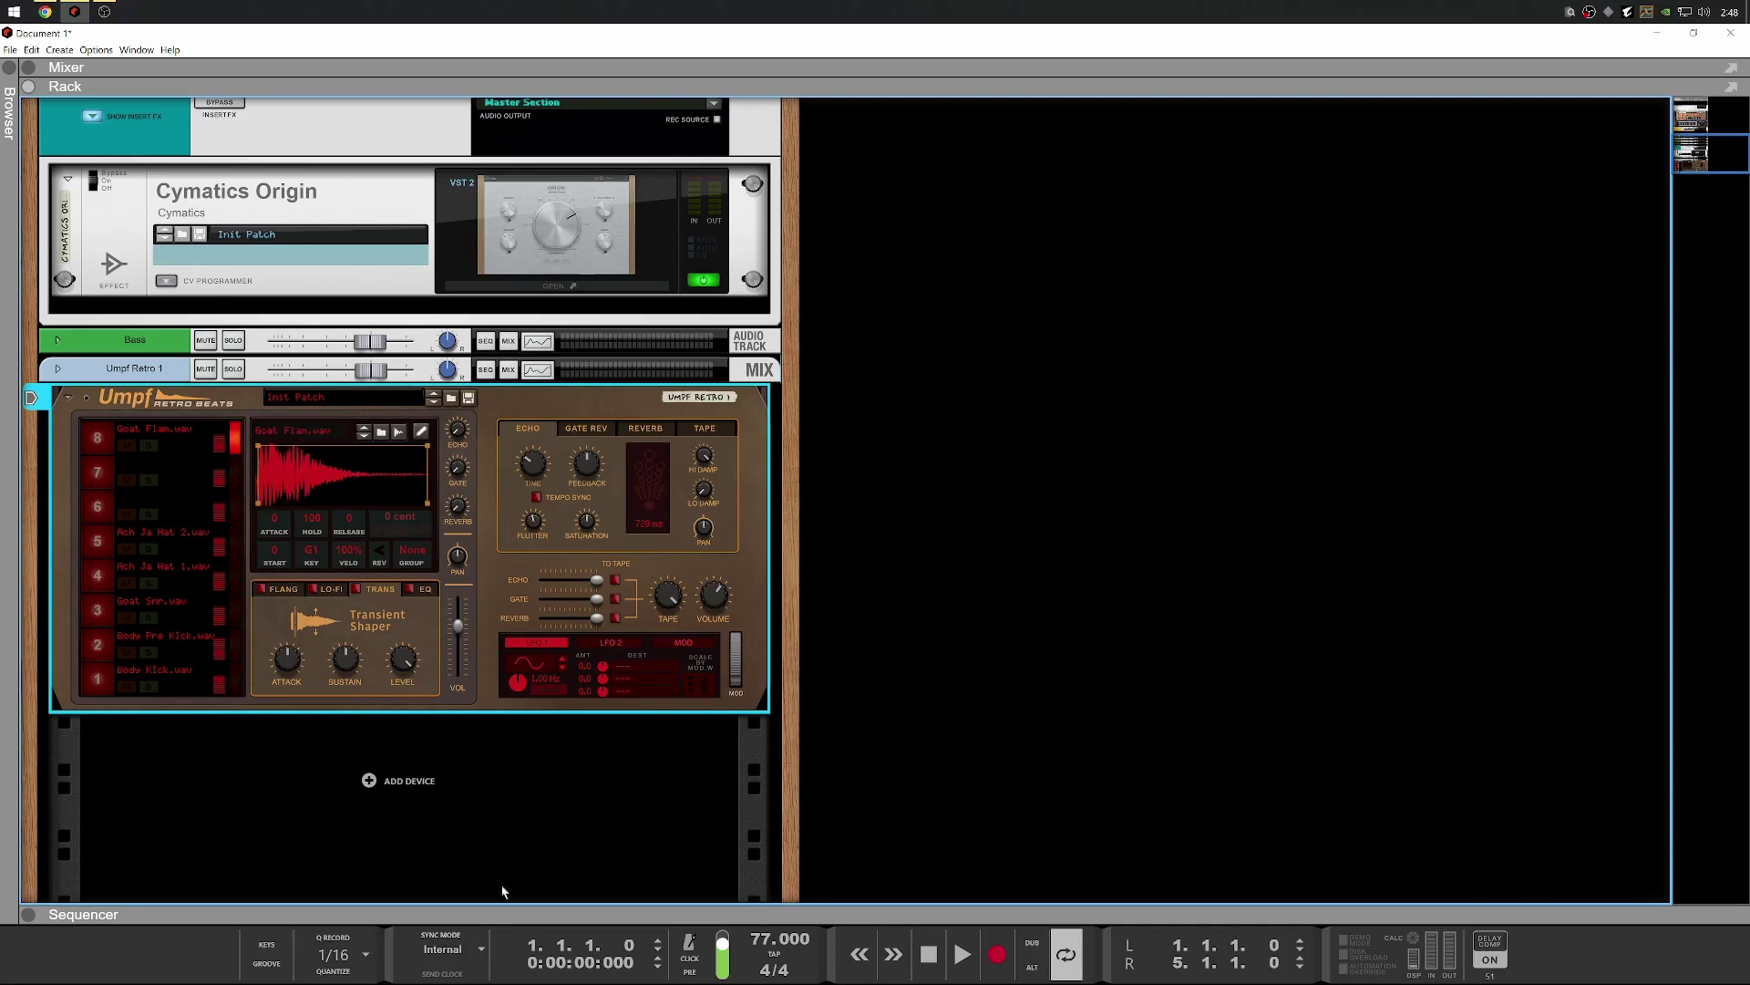
key("F7")
key("space")
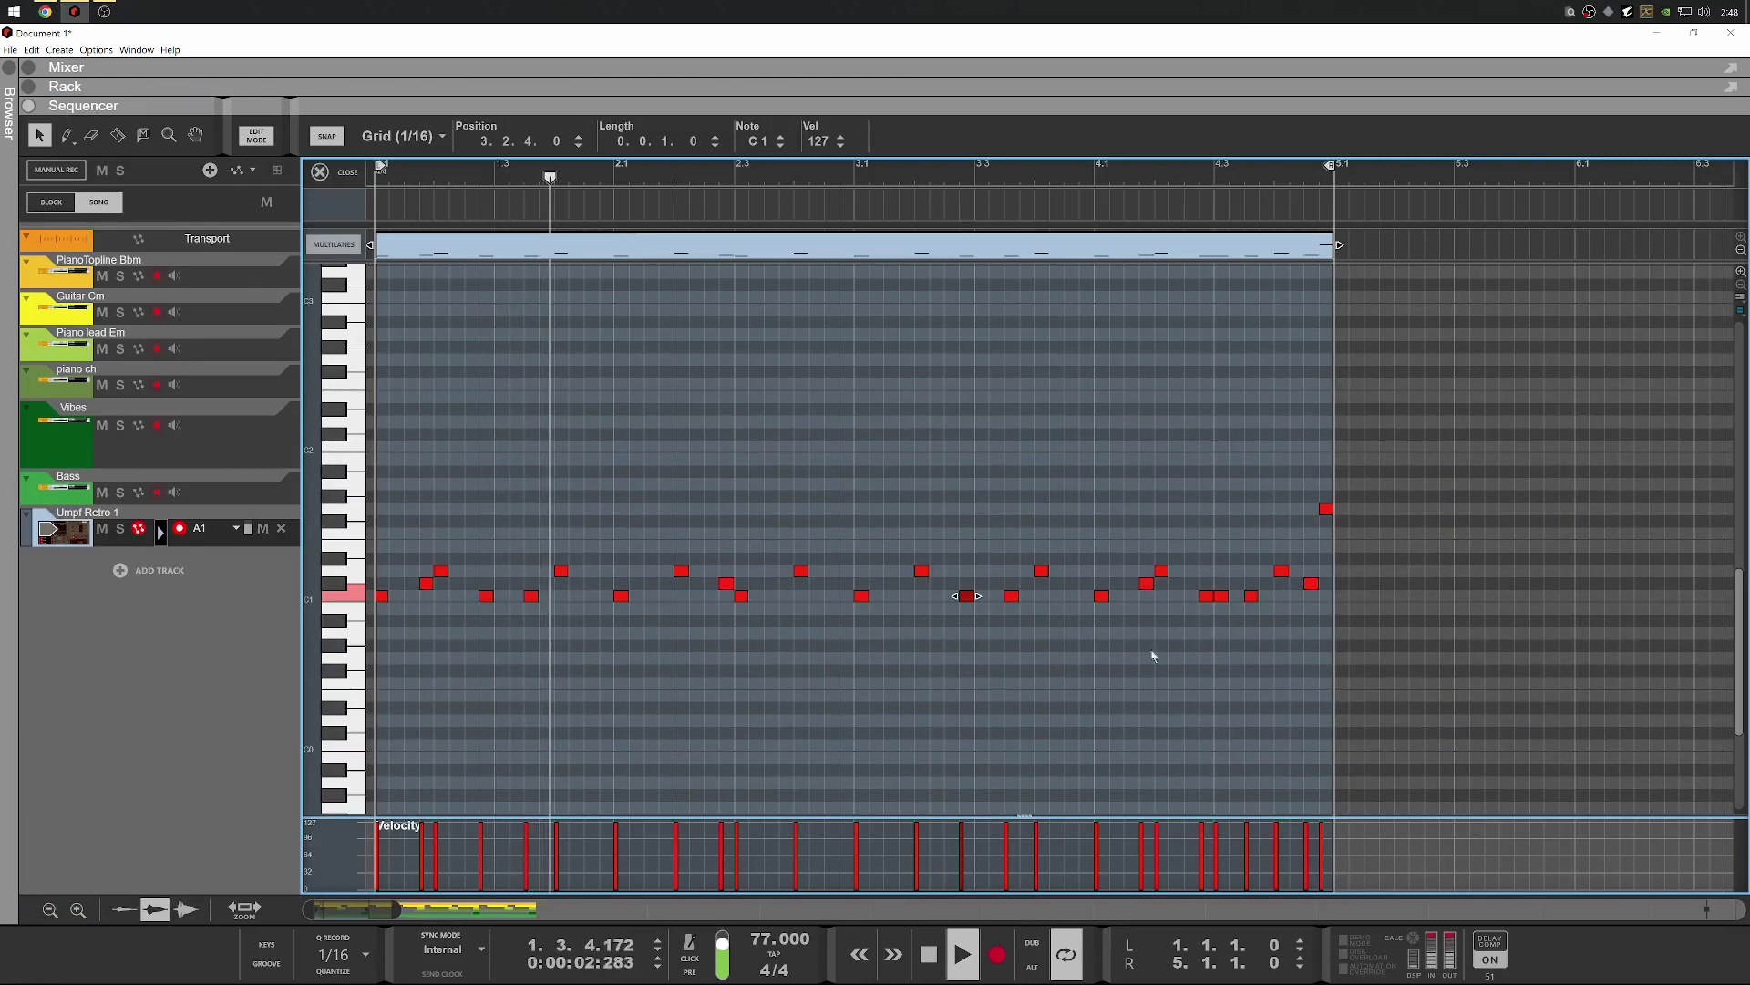
Lower the velocities of the C1 kicks at 1.2.4 and 3.3.3 and the closing G1 hit at 4.4.4, checking during playback
key("space")
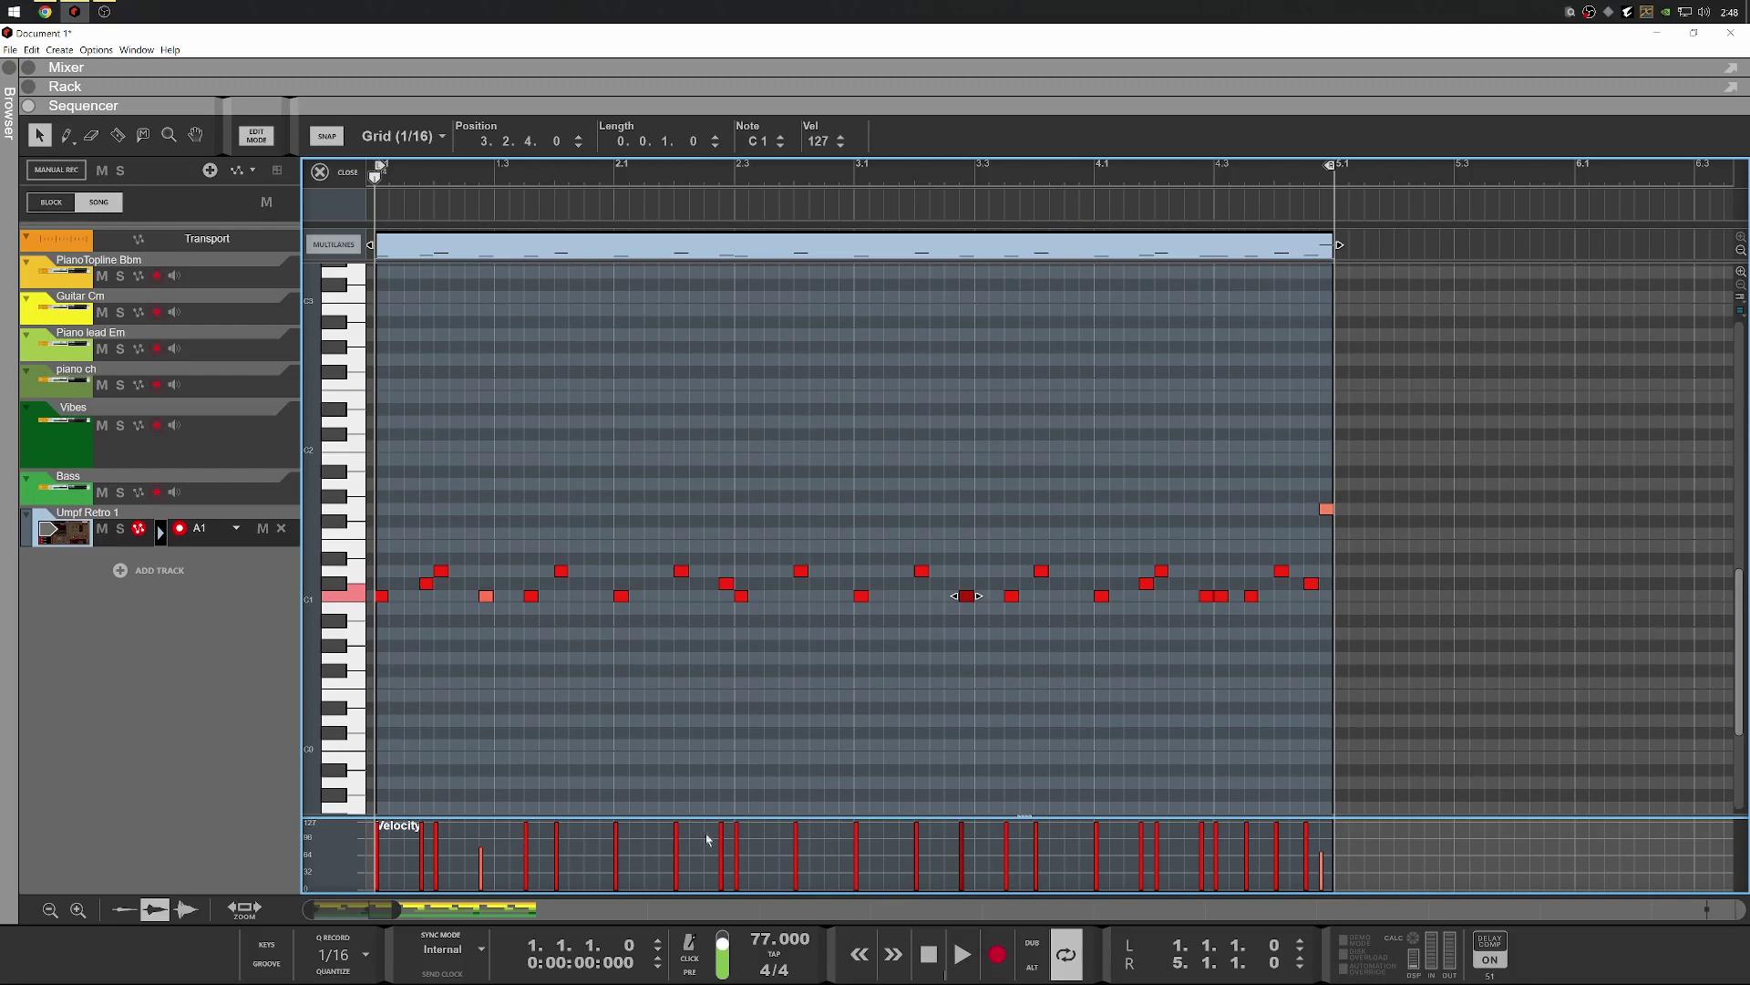
key("space")
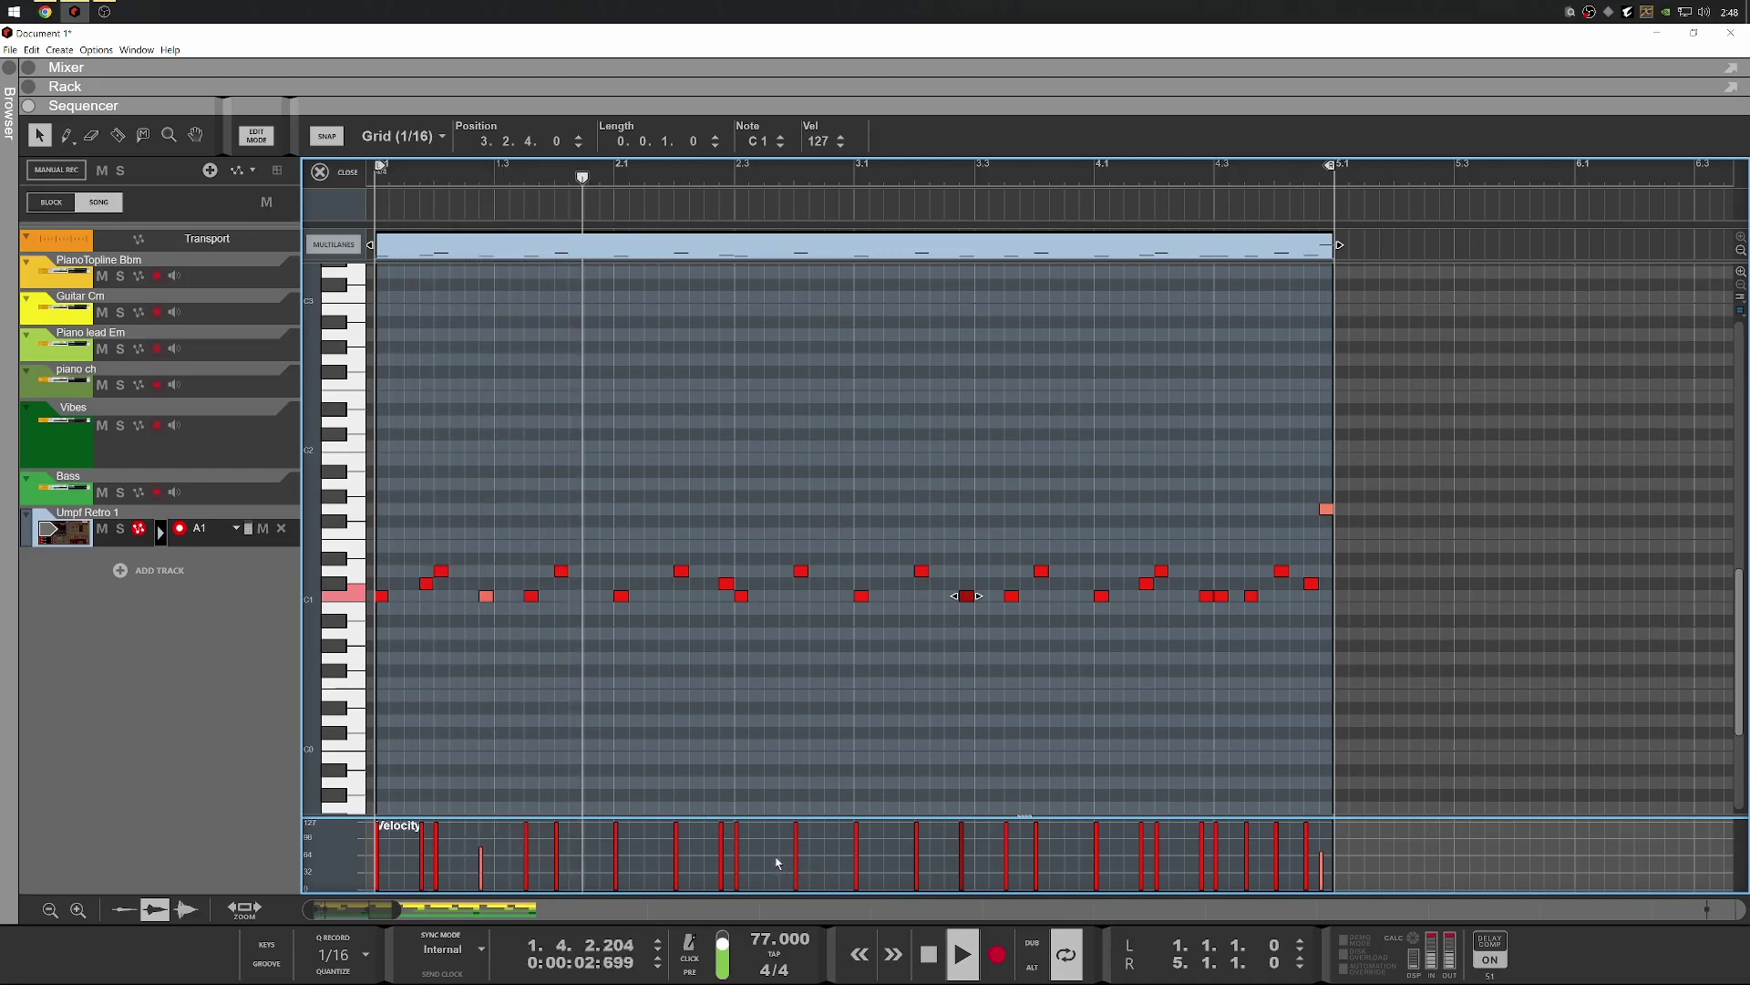
key("space")
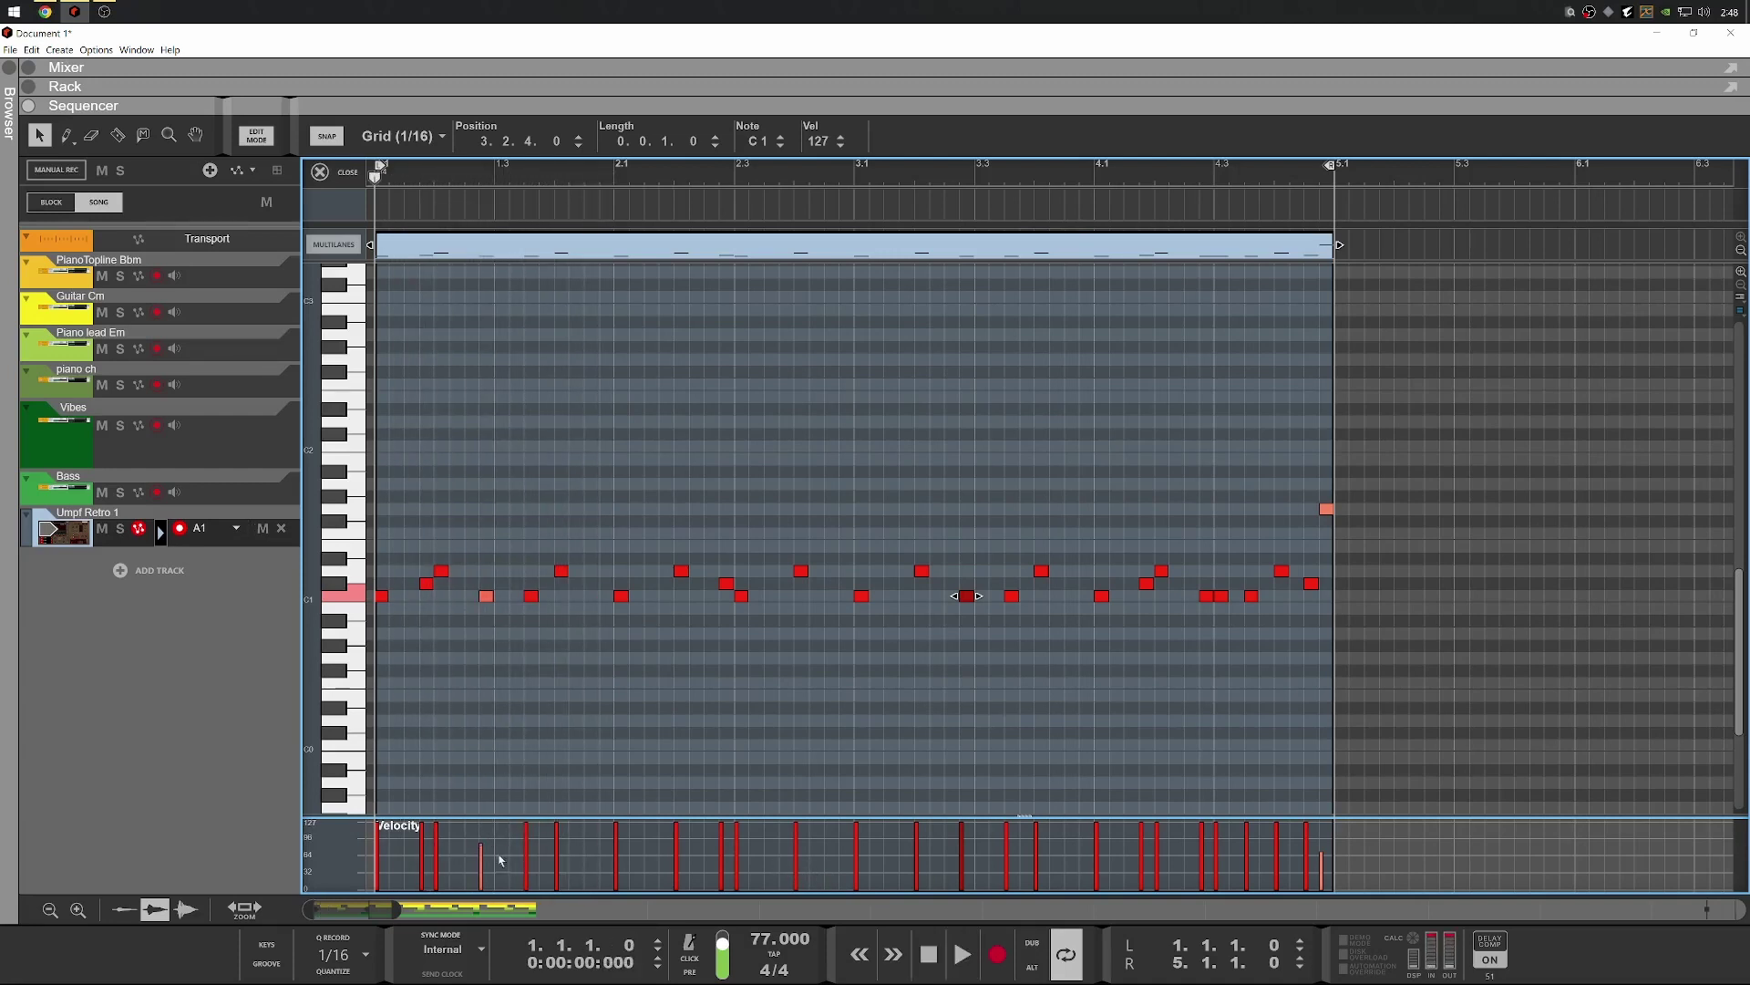
key("space")
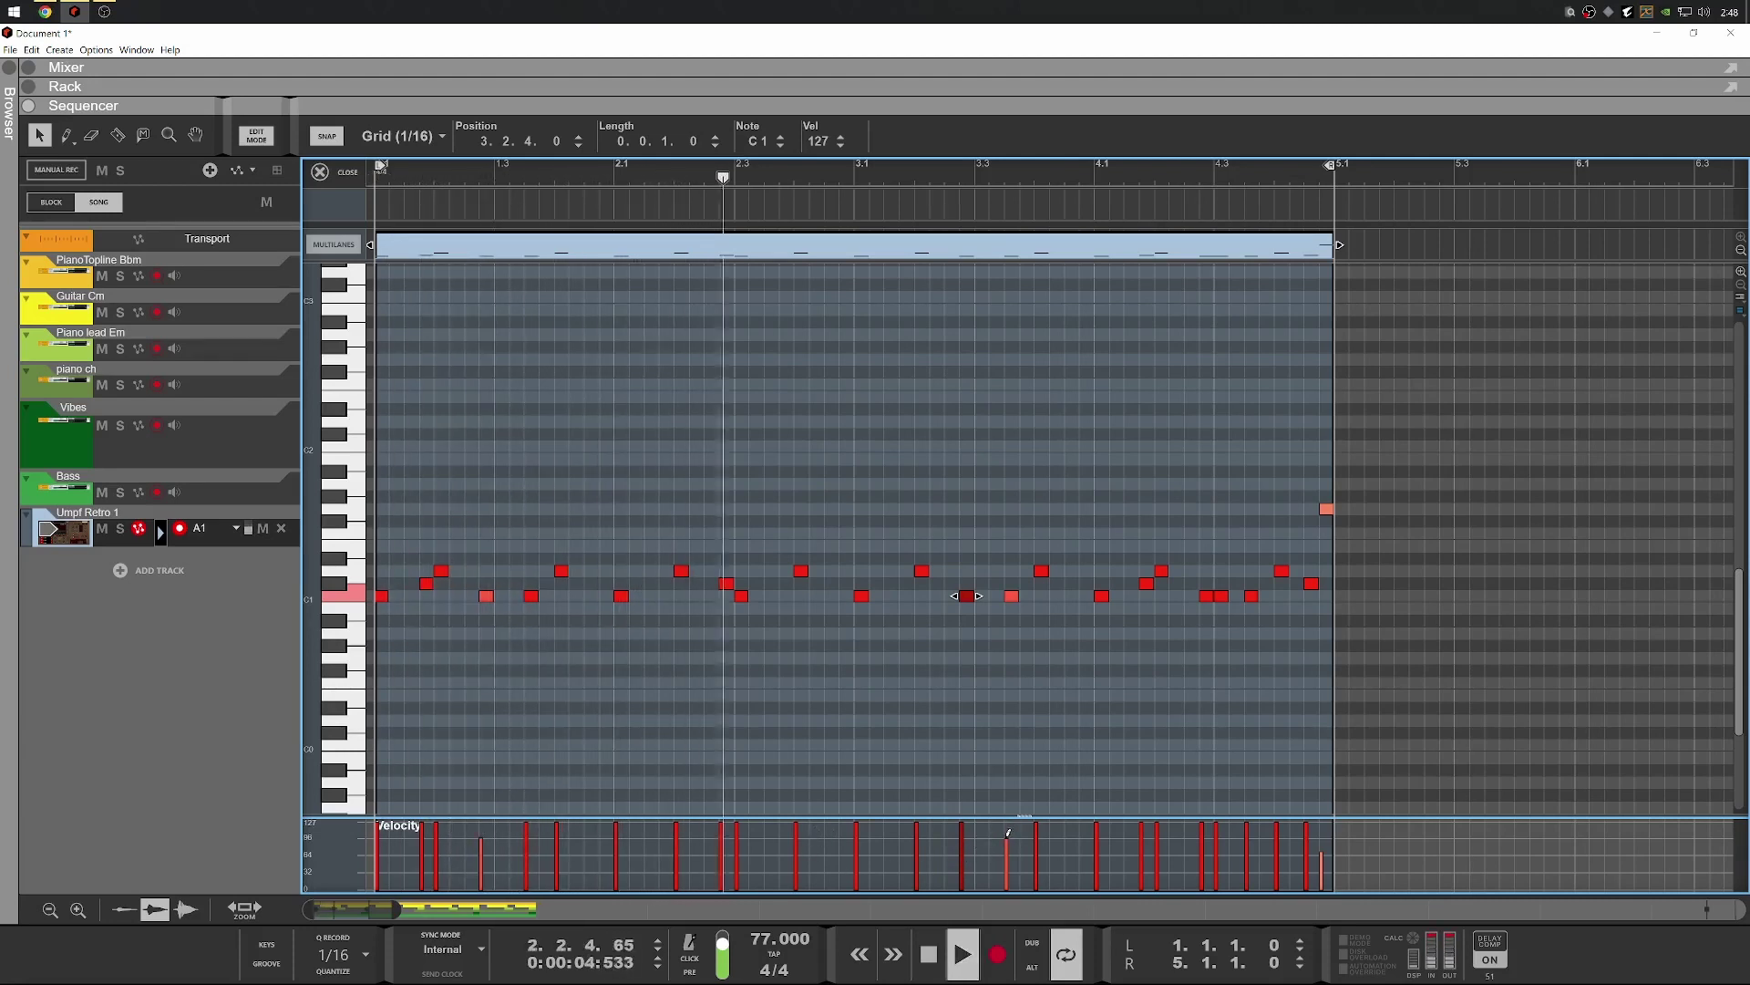
left_click(1008, 837)
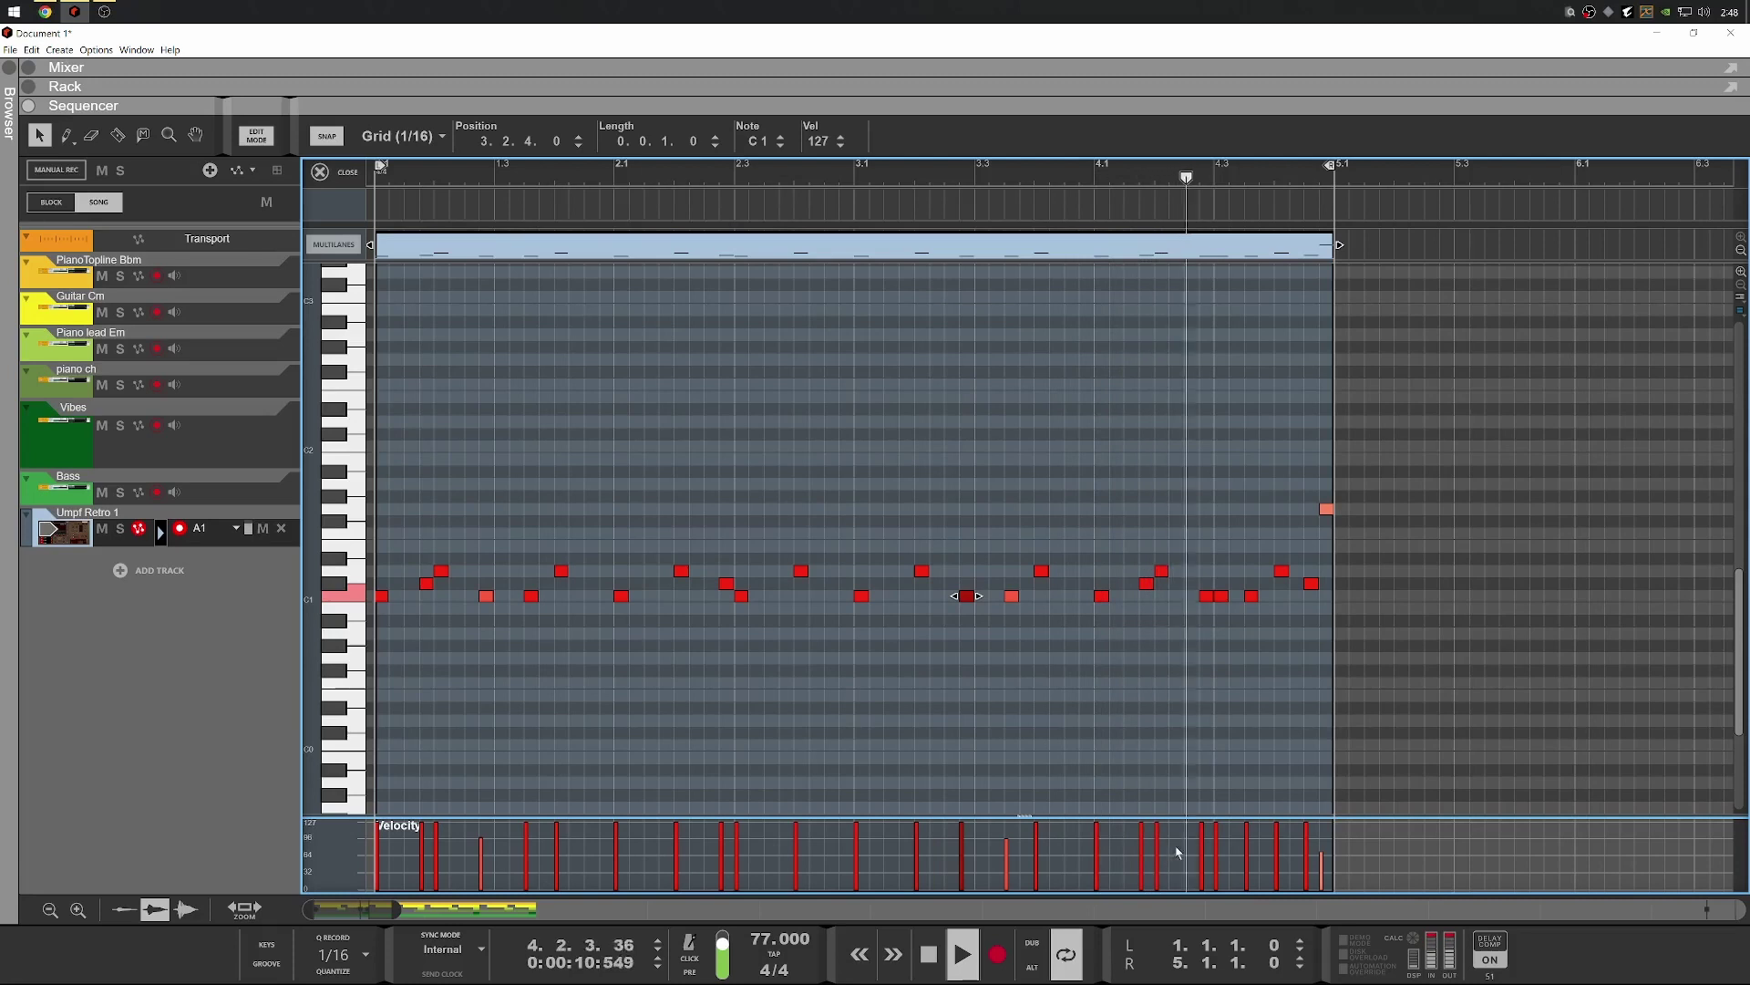
Lower the velocities of the C1 kicks at 4.2.4 and 4.3.3 and the C#1 hits at 2.2.4 and 4.4.3
key("space")
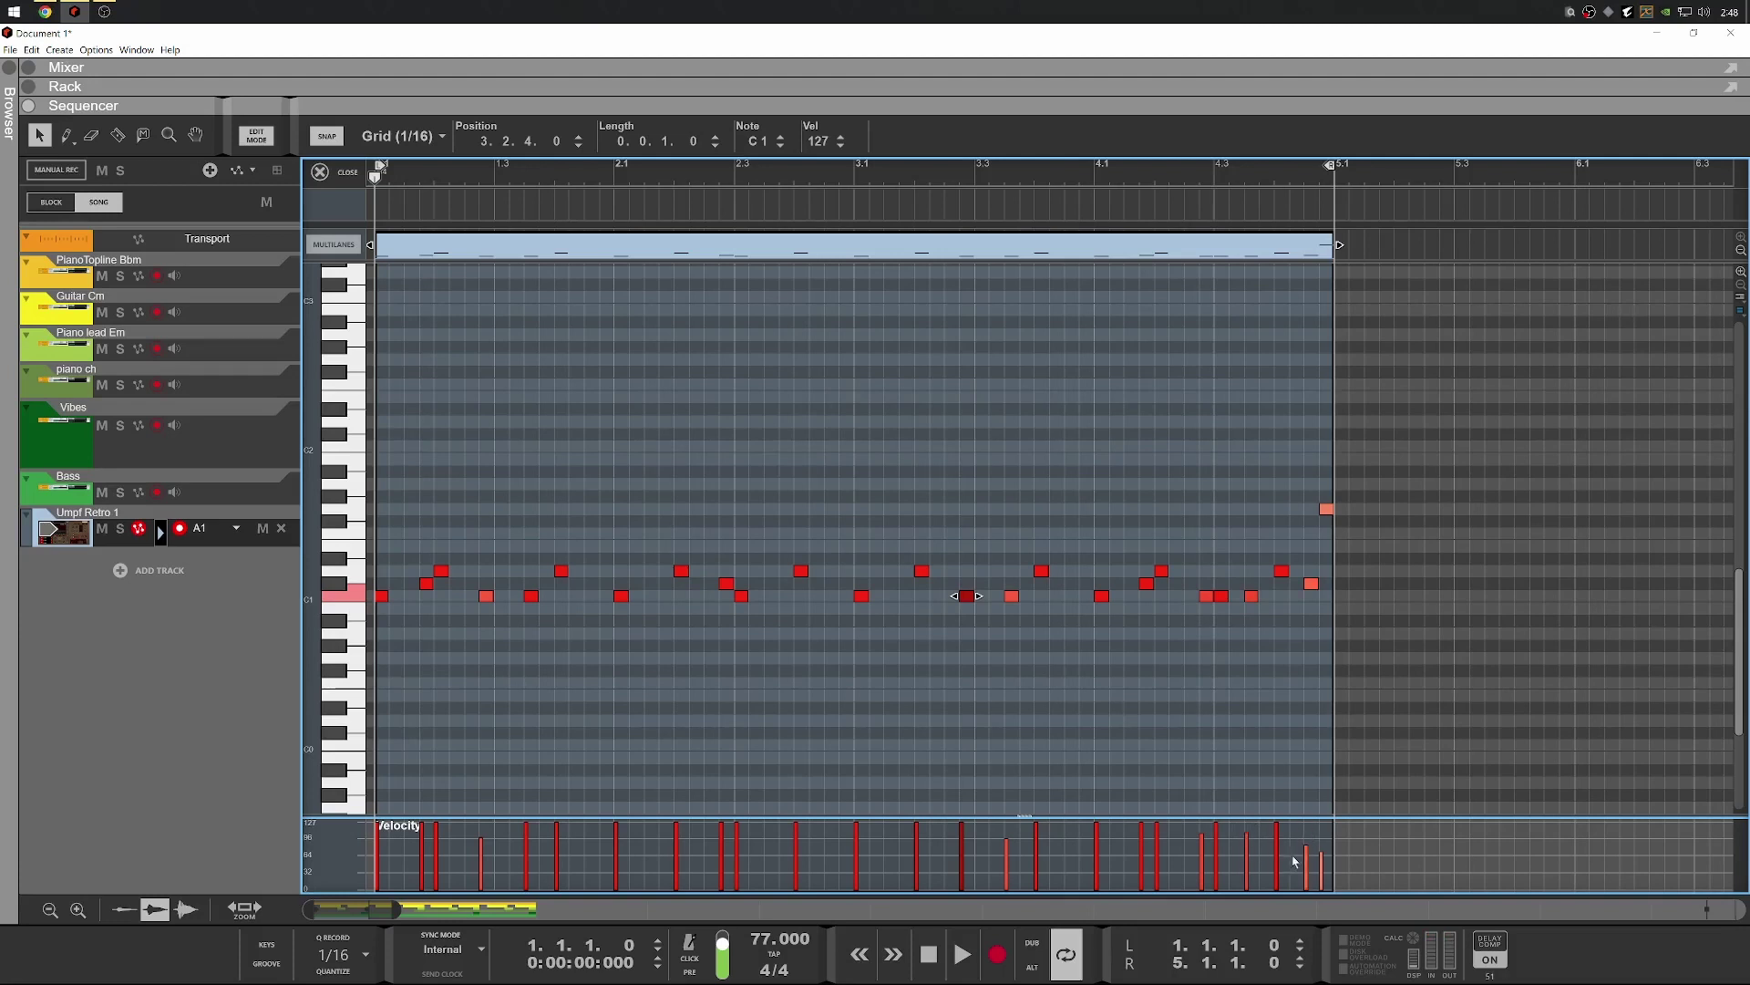
key("space")
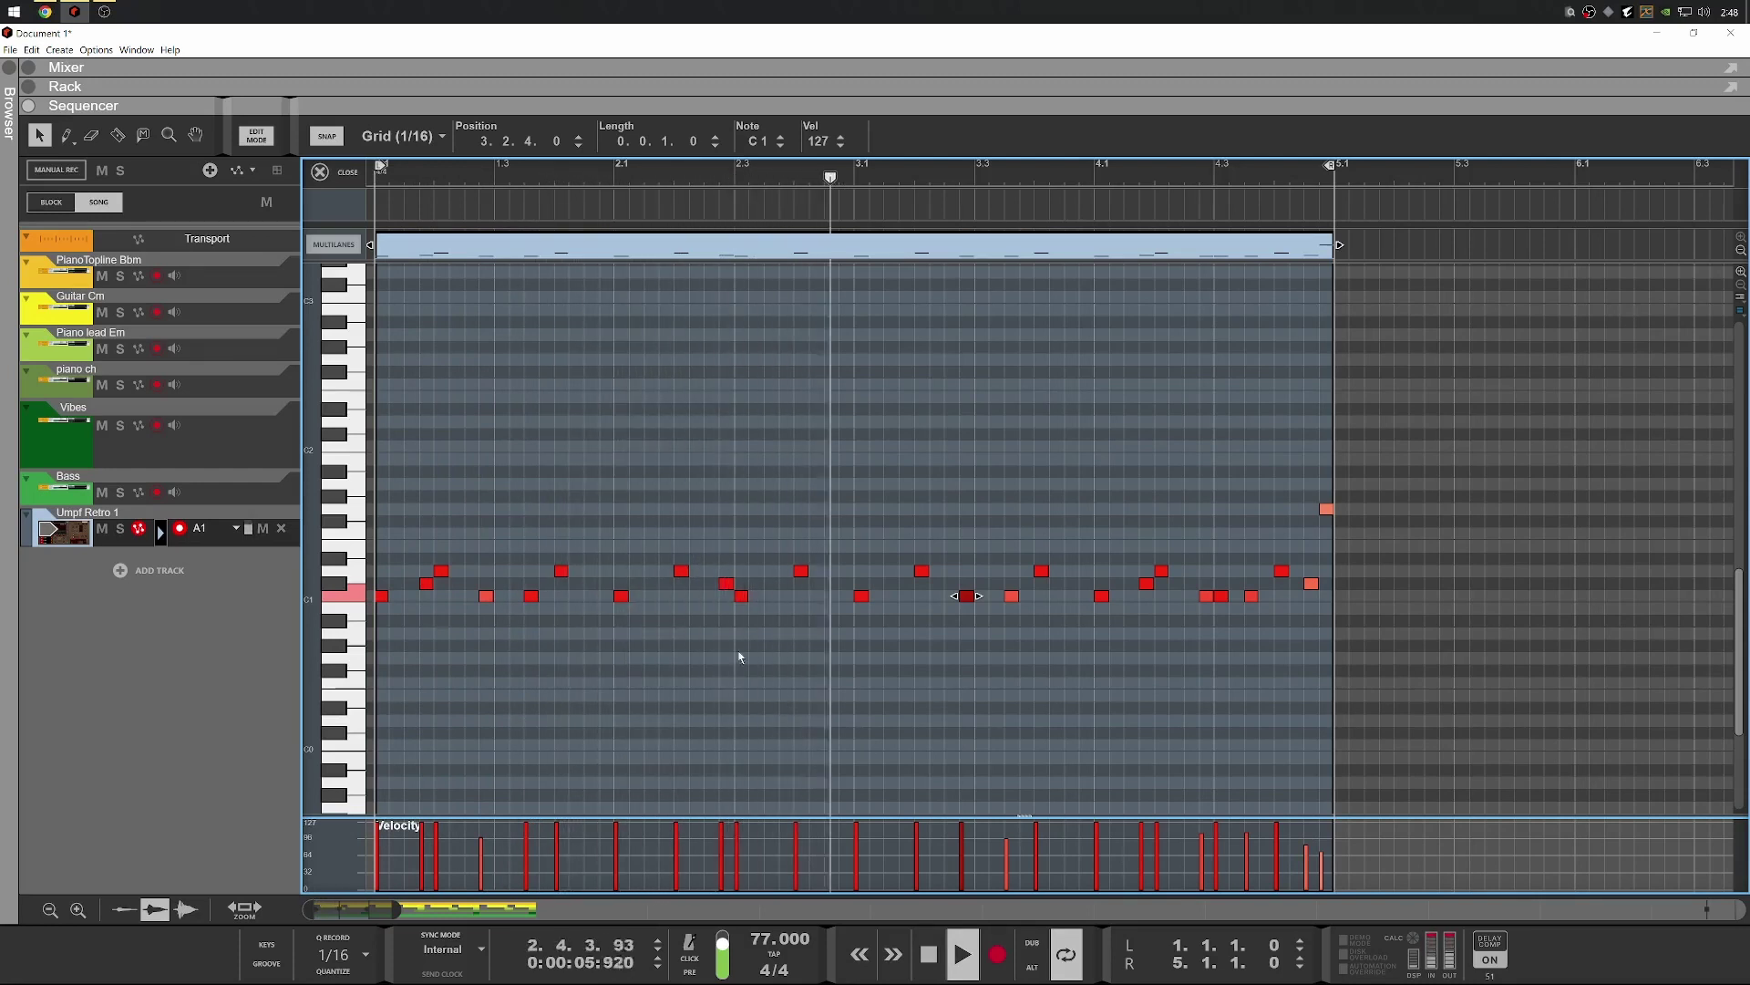
key("space")
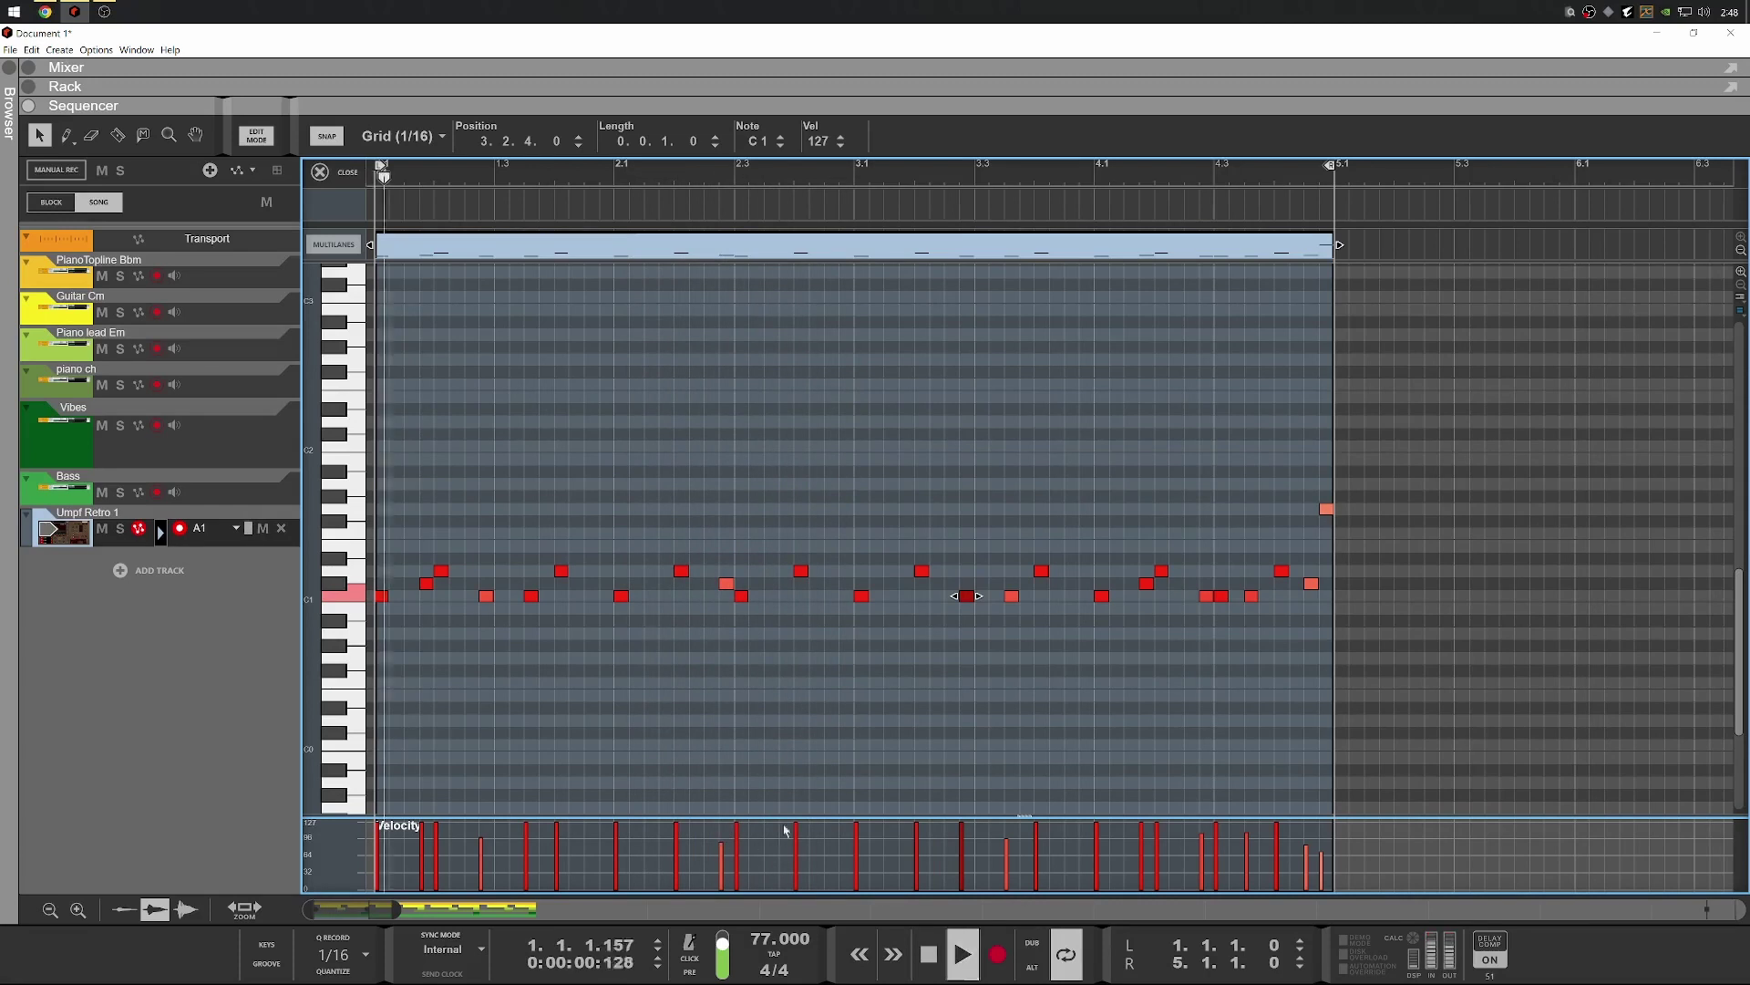
Add a C#1 hit at 2.3.4.0 with length 0.0.1.120 and velocity 66, and replay the loop
scroll(740, 603, "up", 2)
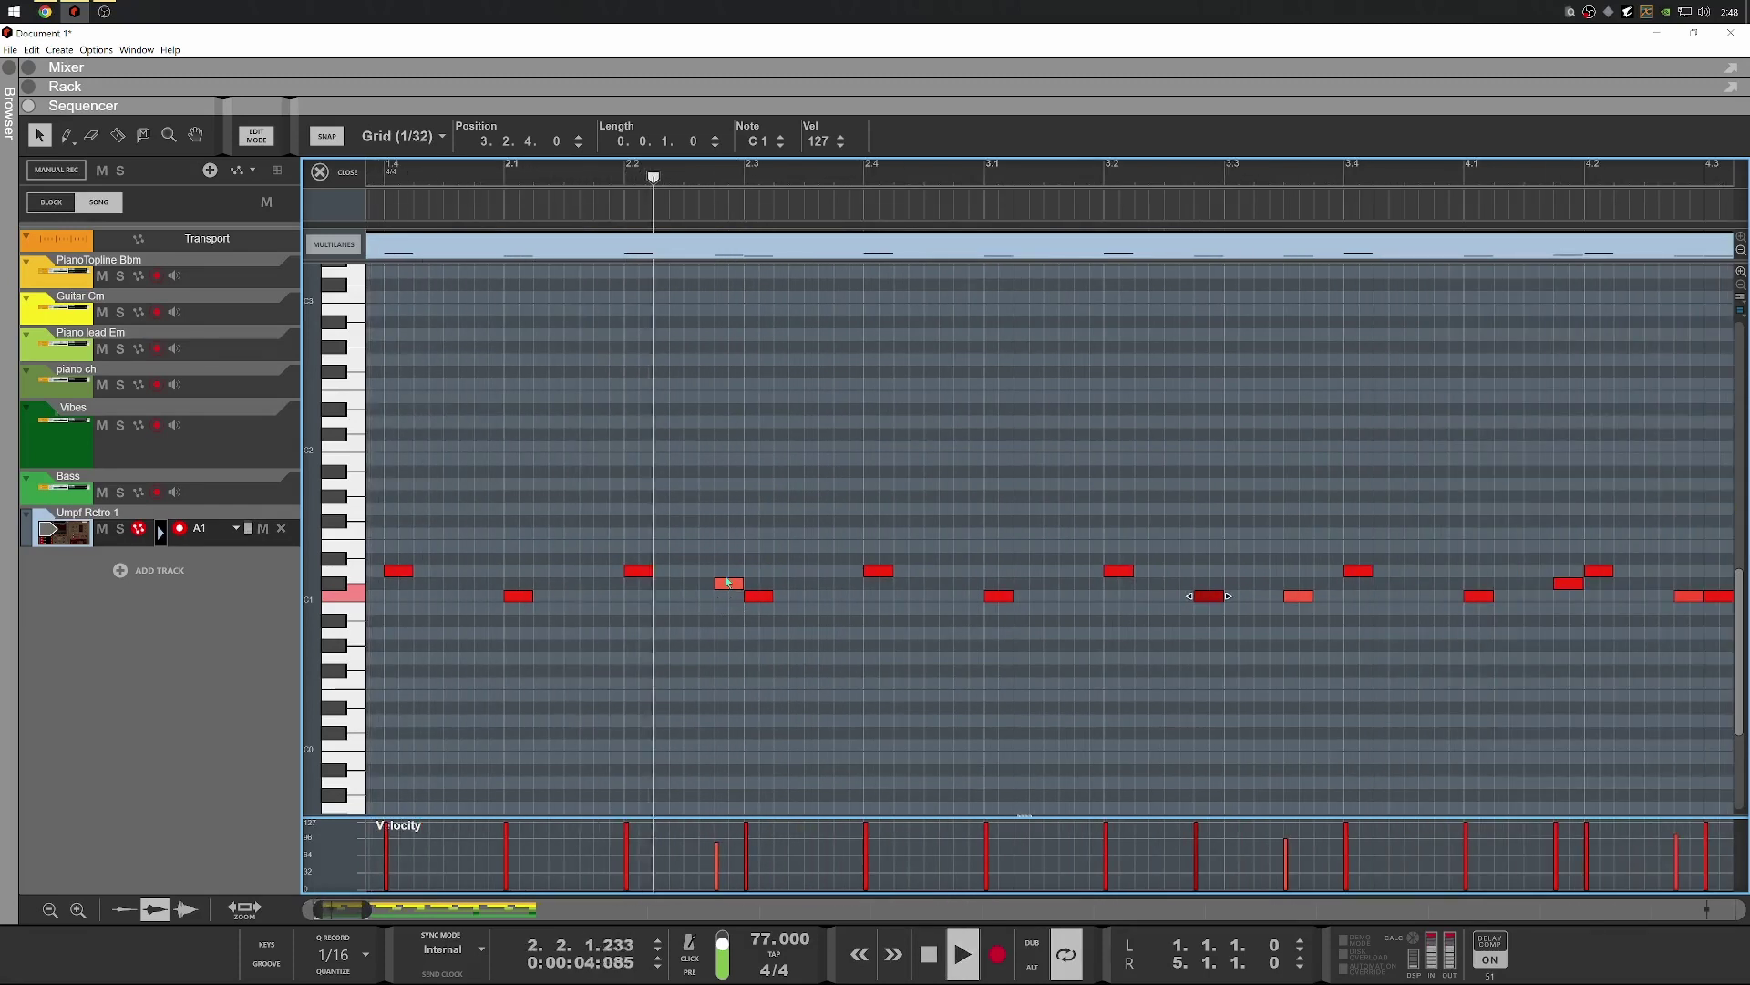
key("space")
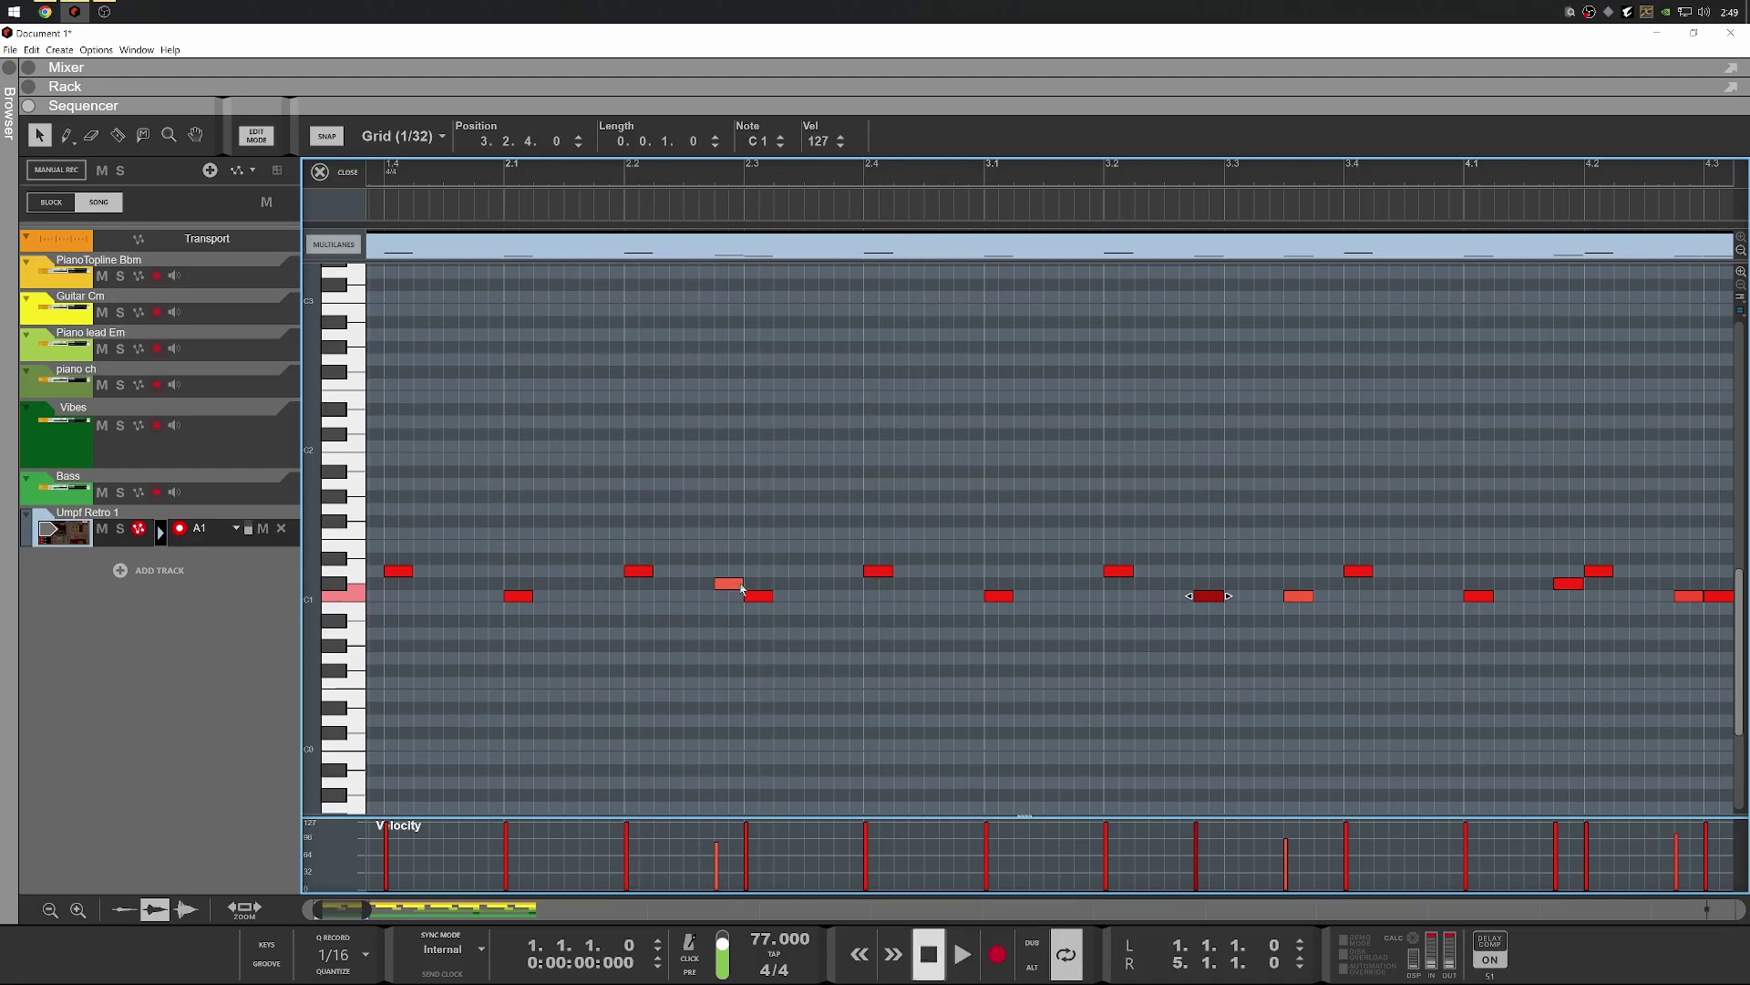
left_click(813, 580, "alt")
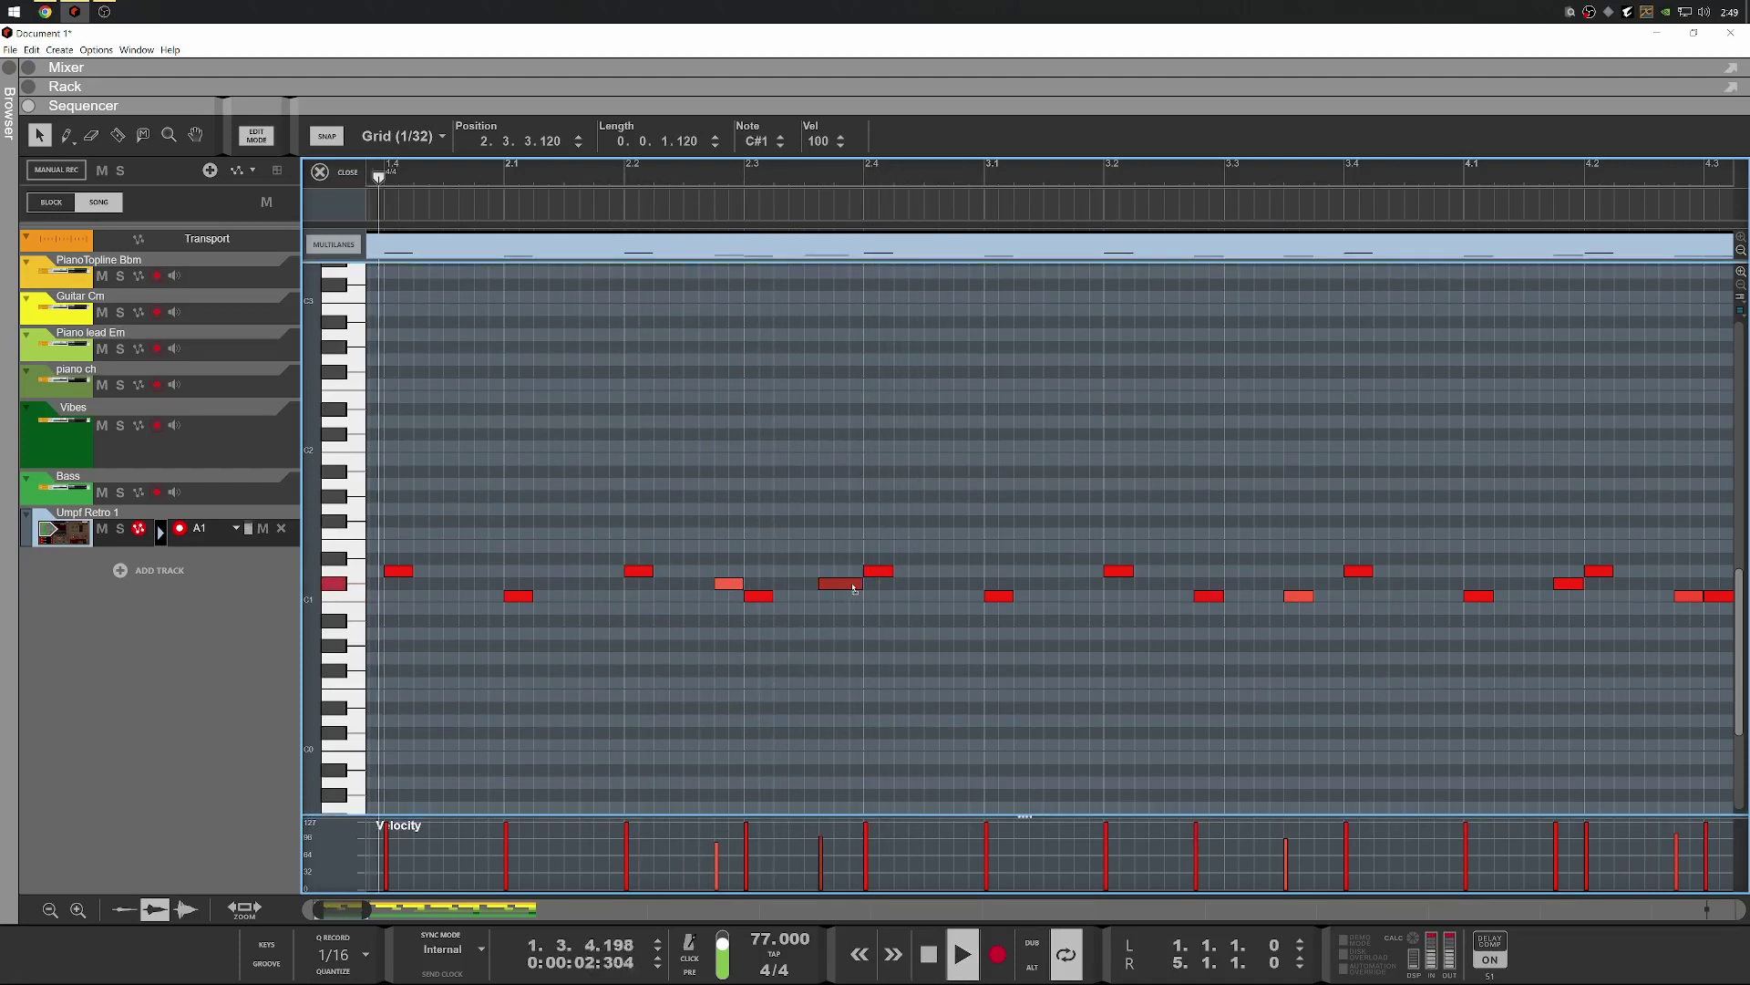
left_click_drag(853, 586, 866, 588)
left_click(836, 853, "alt")
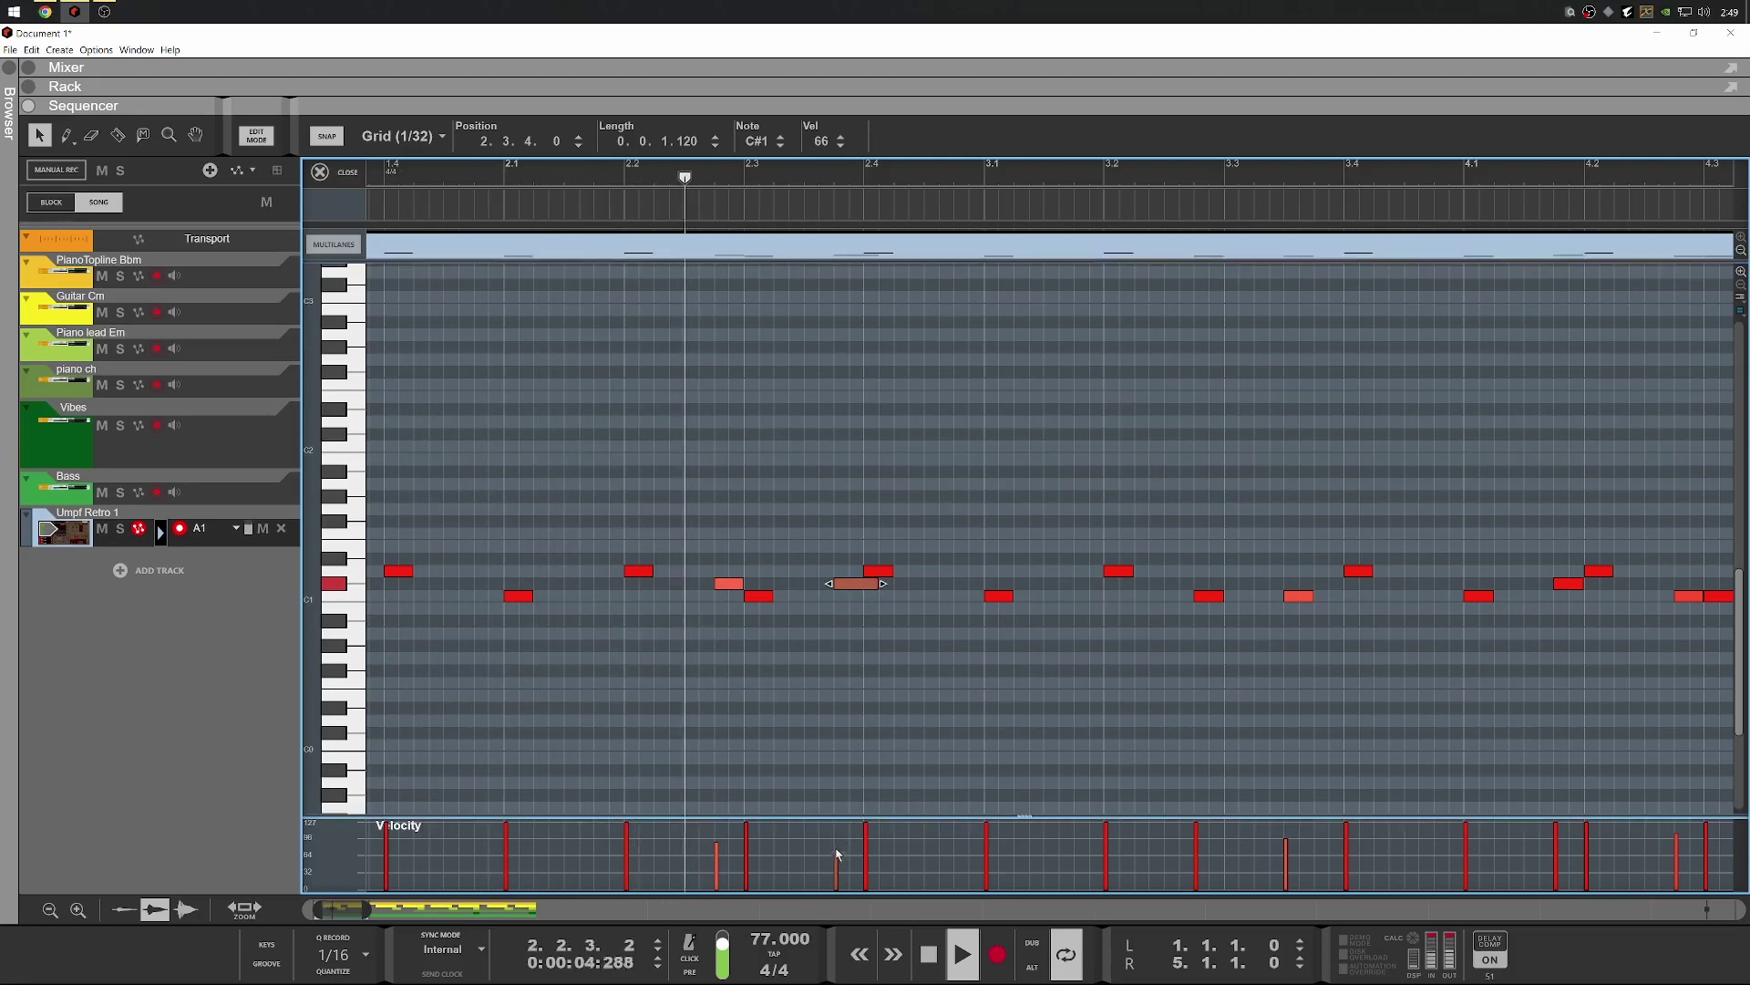
key("space")
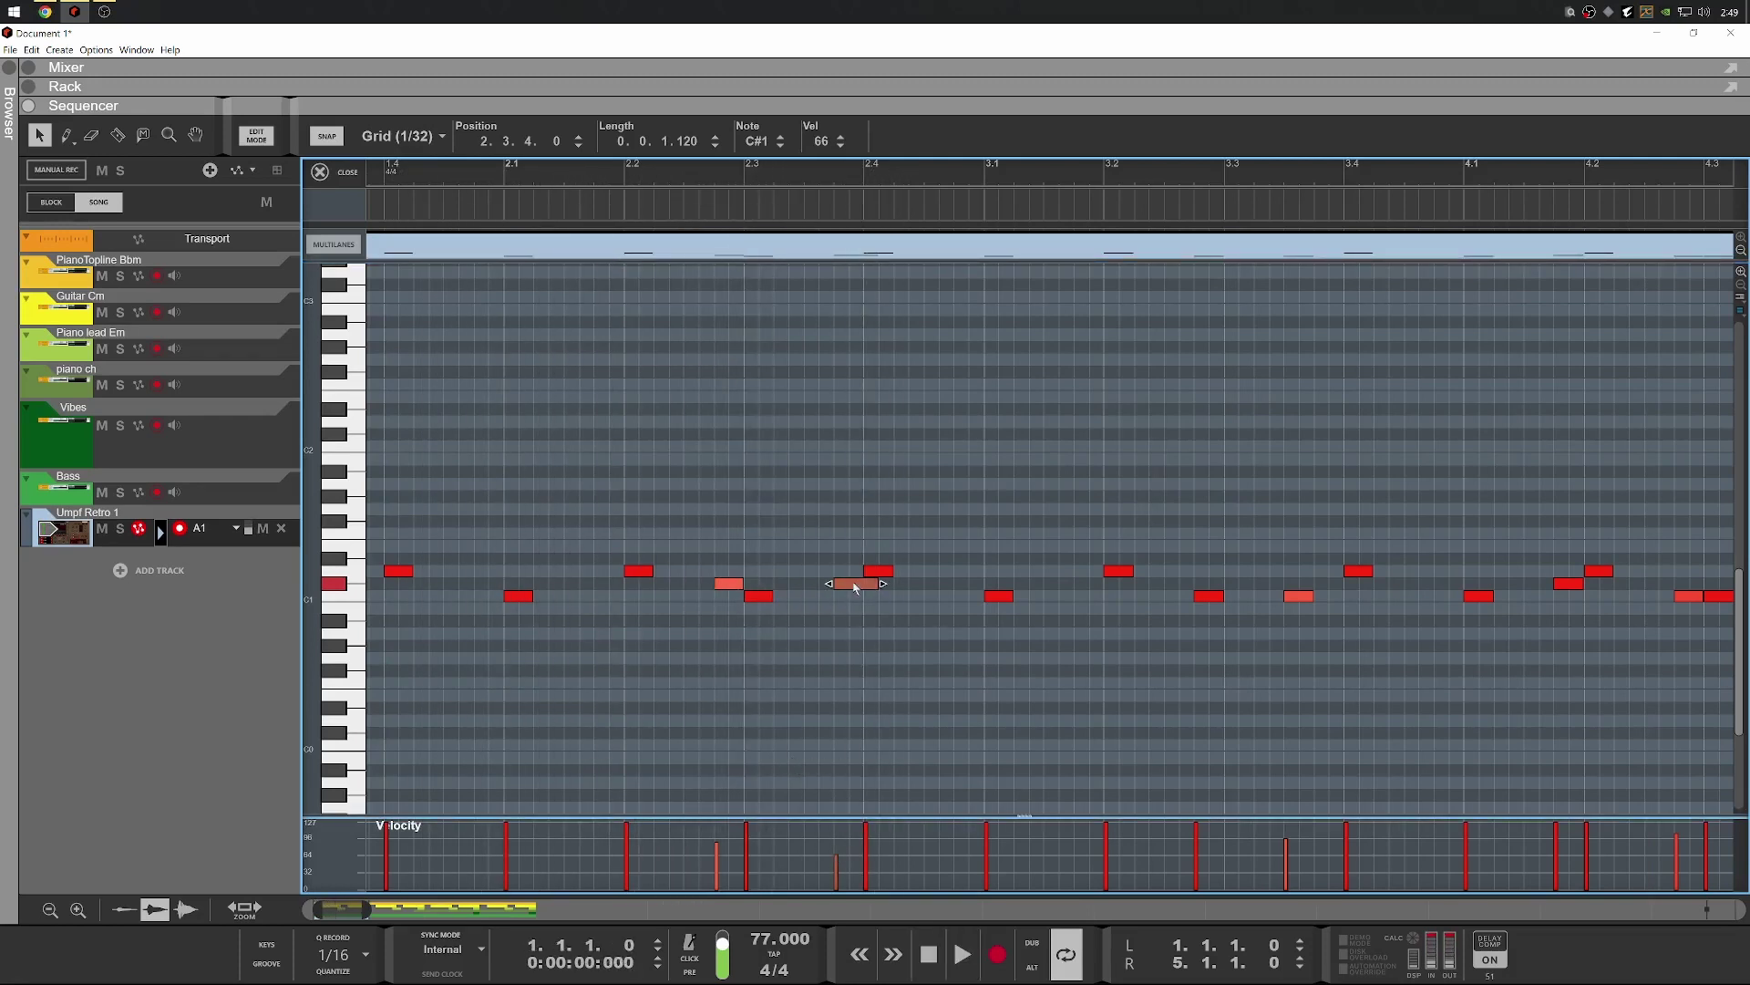
left_click_drag(855, 588, 836, 589)
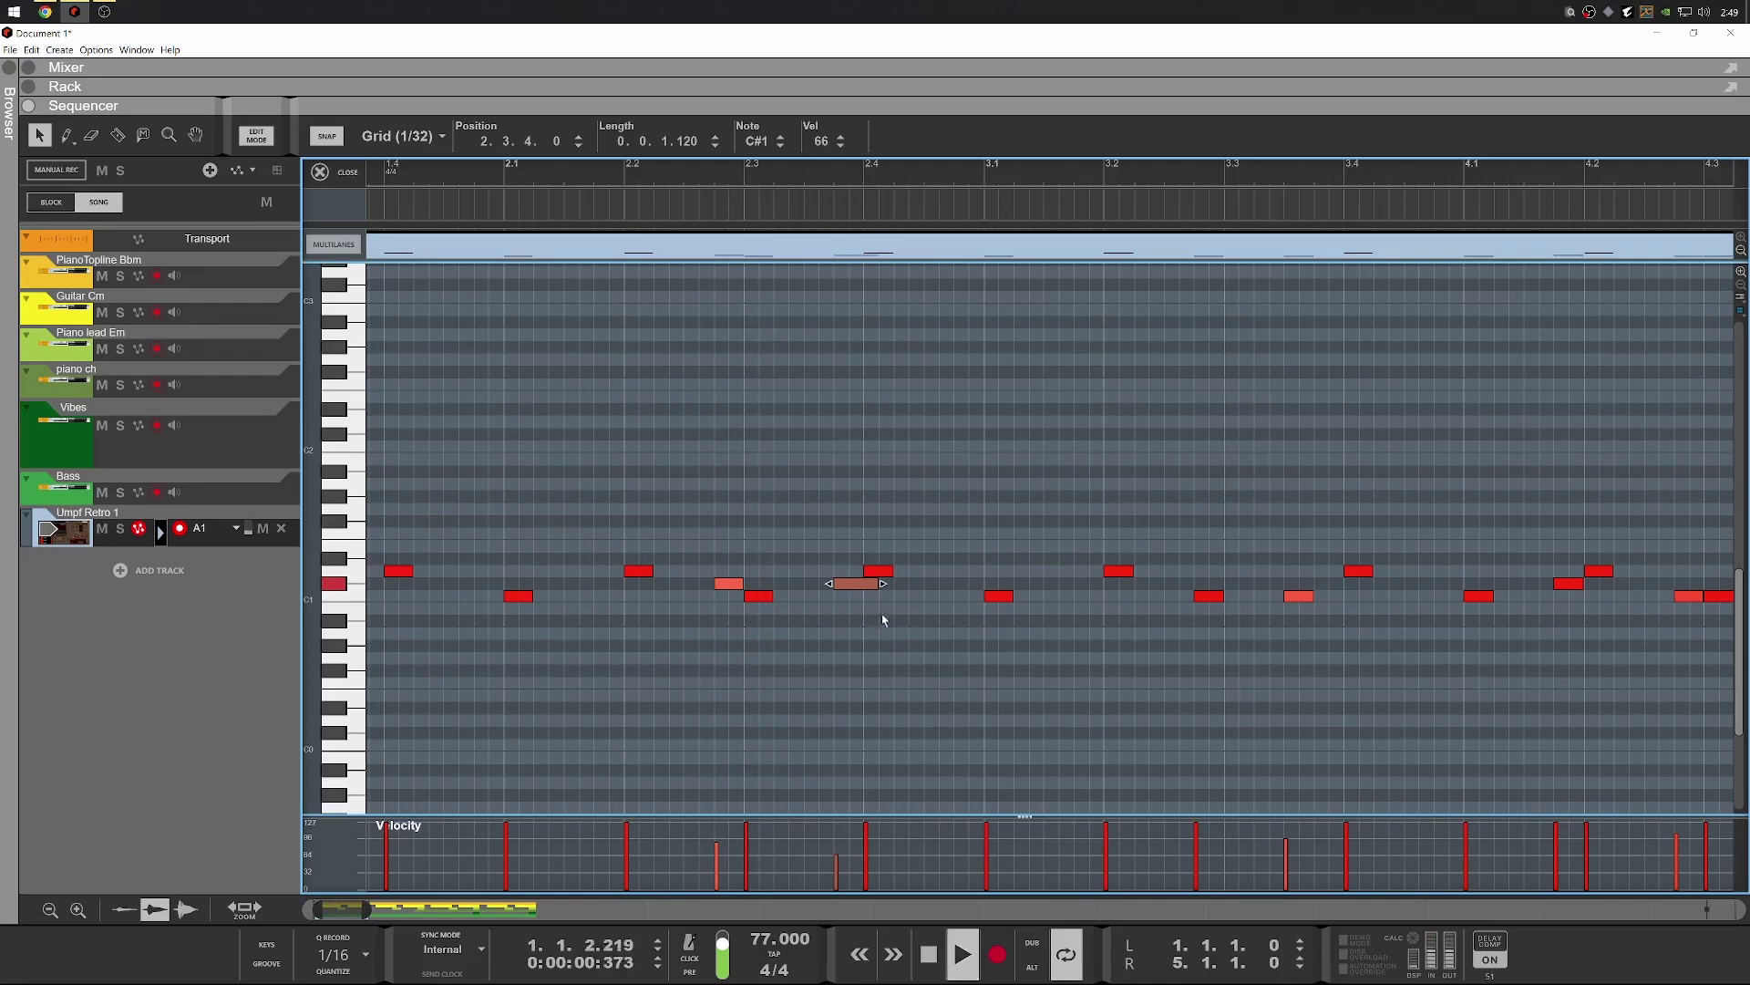
scroll(882, 620, "down", 4)
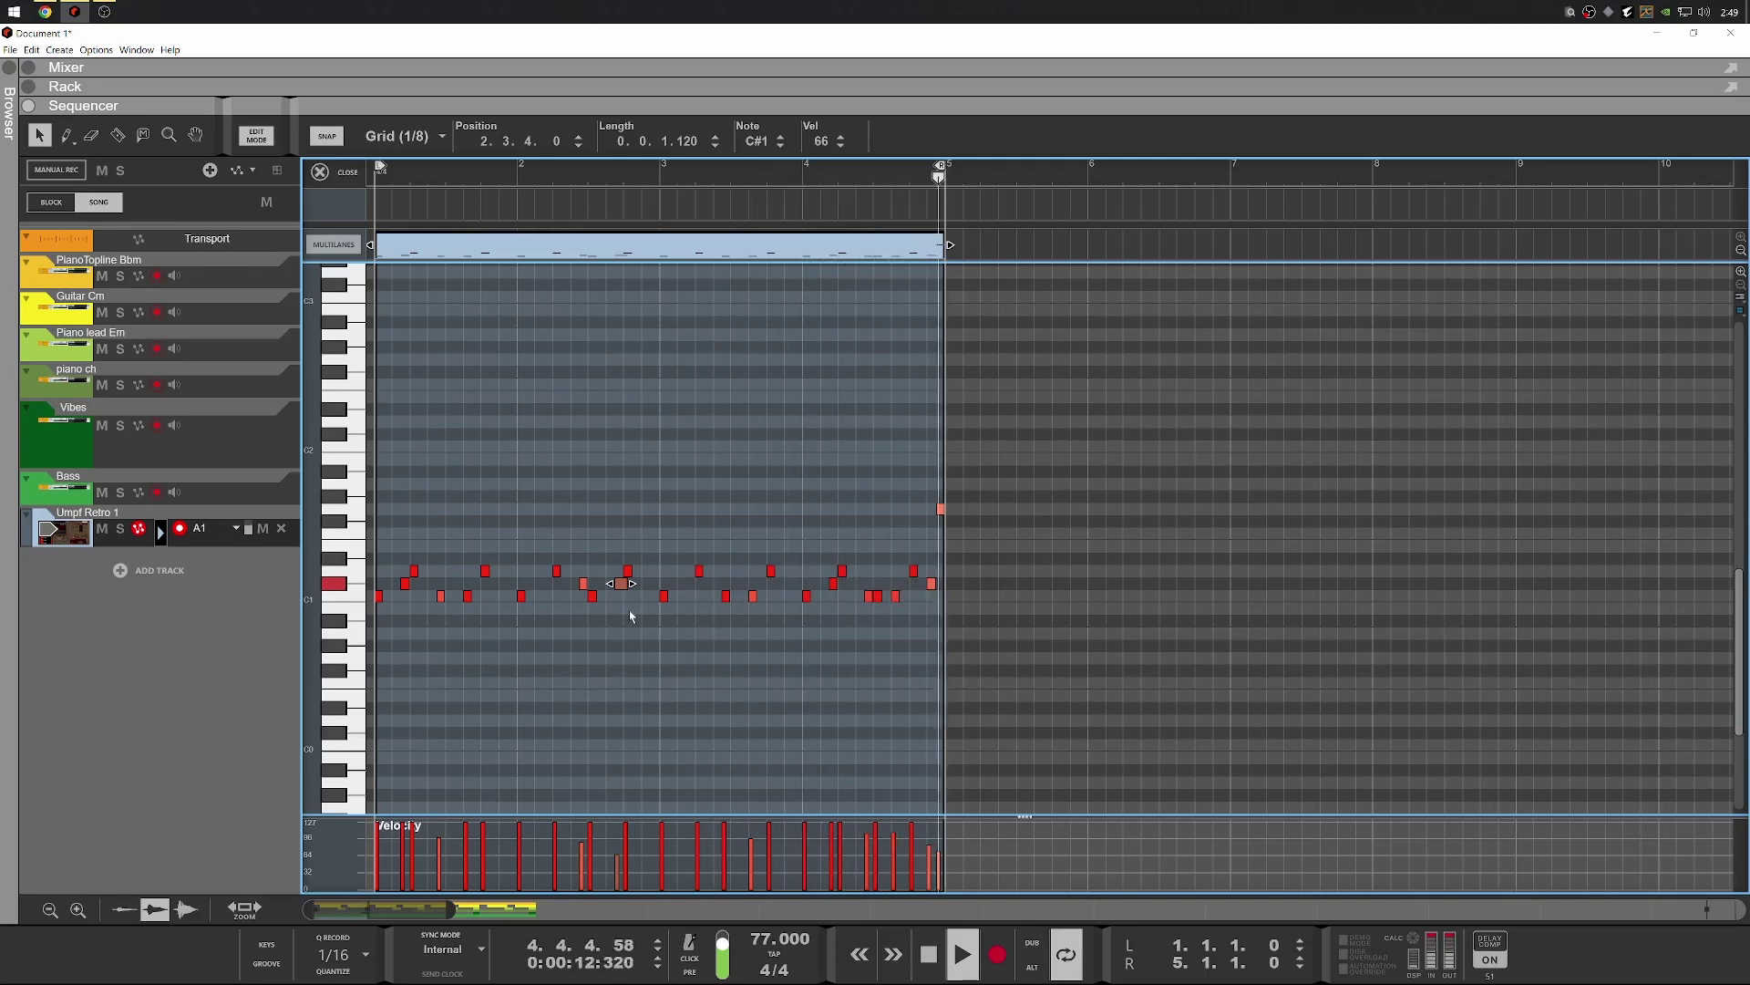
Add a second note lane to the Umpf Retro 1 track, and open a one-bar clip drawn in it at bar 1
key("ctrl+e")
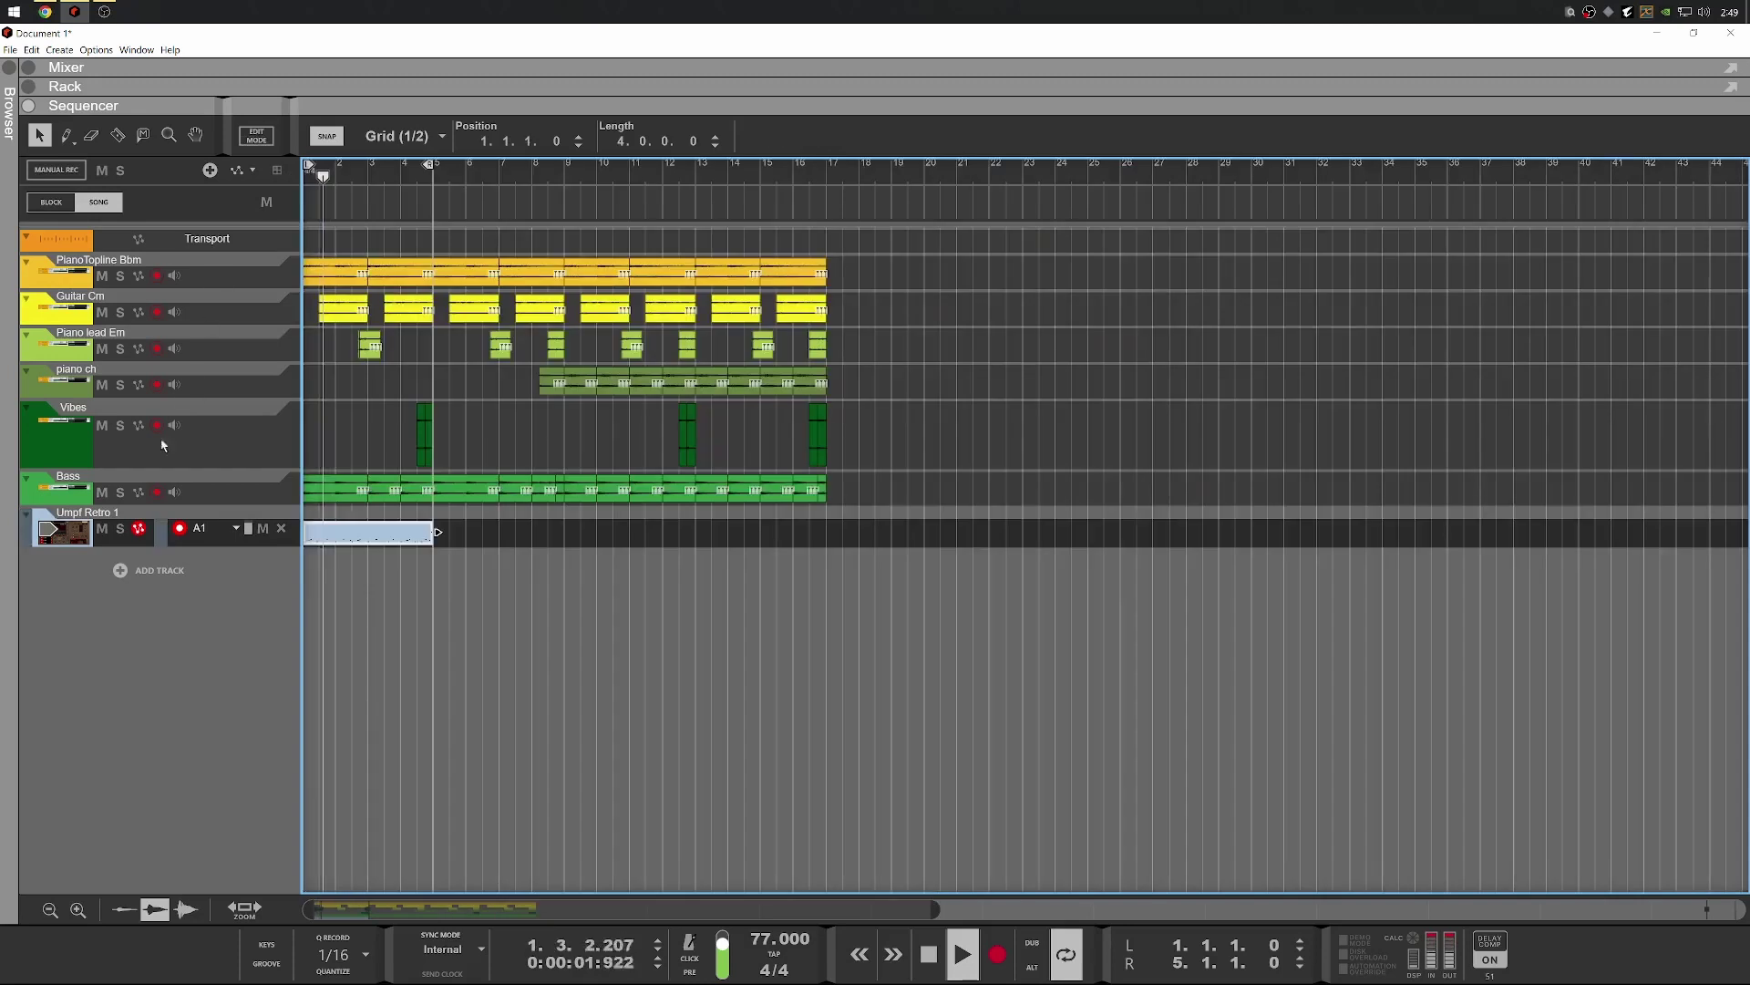
key("space")
left_click(180, 492)
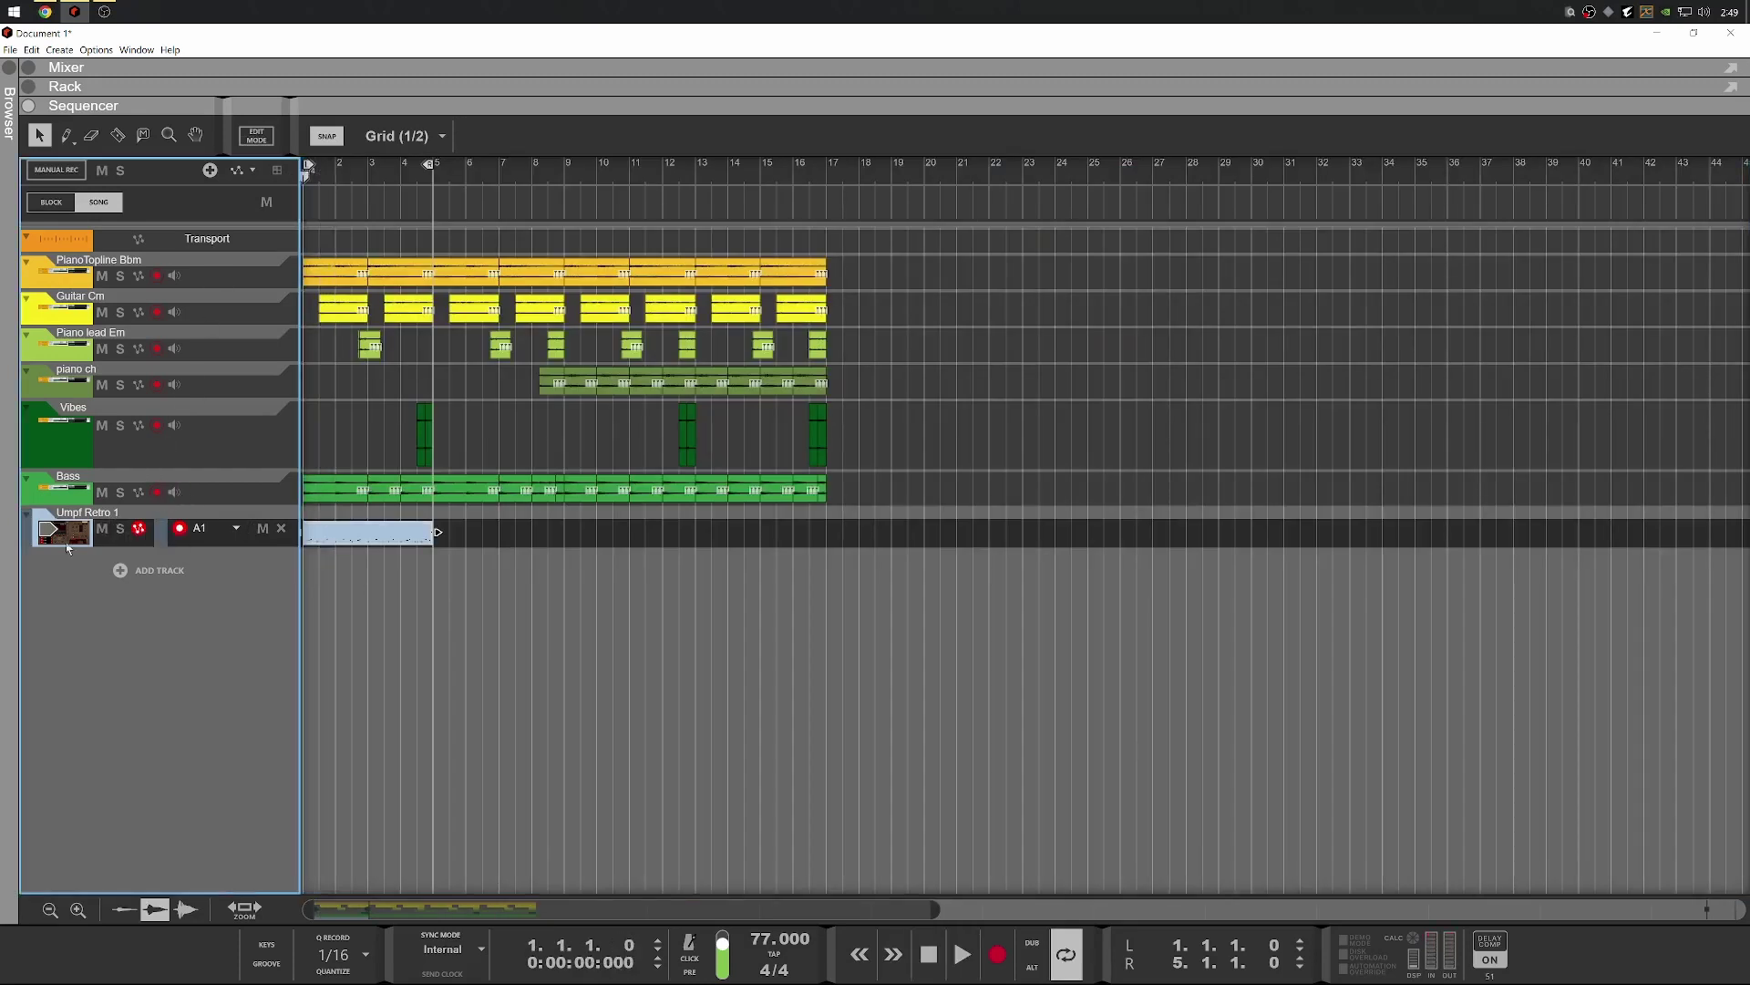
left_click(209, 169)
left_click_drag(321, 526, 343, 526)
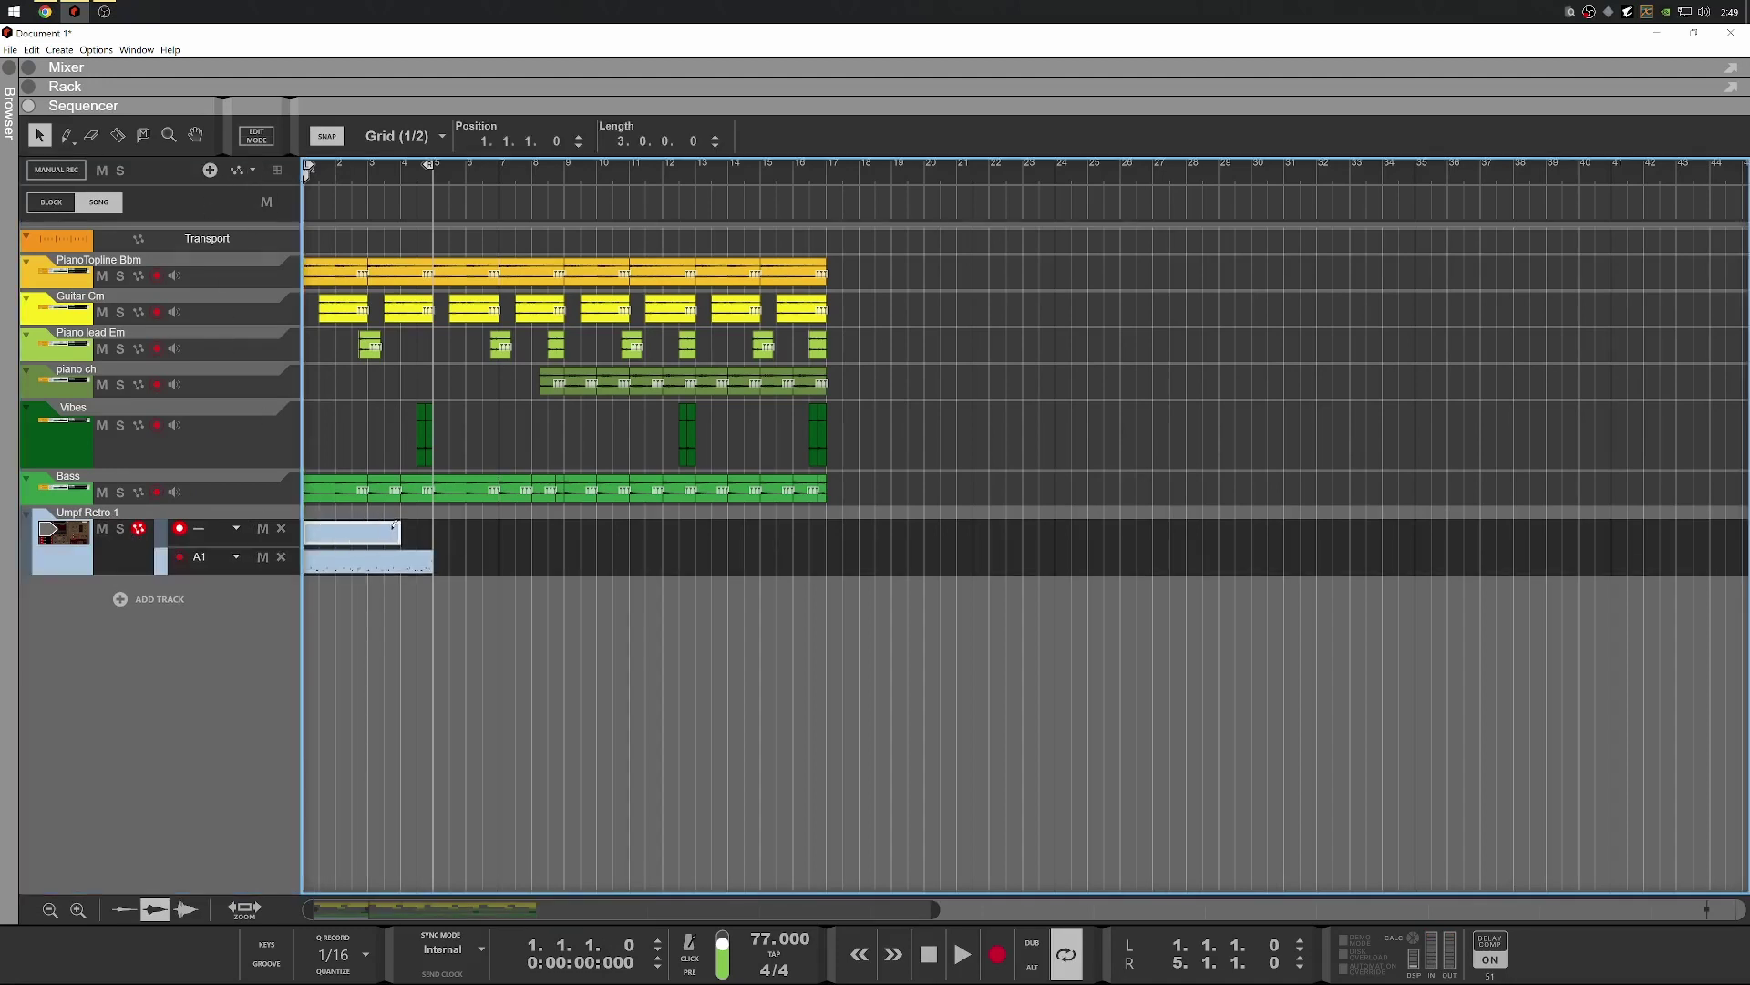
double_click(319, 531)
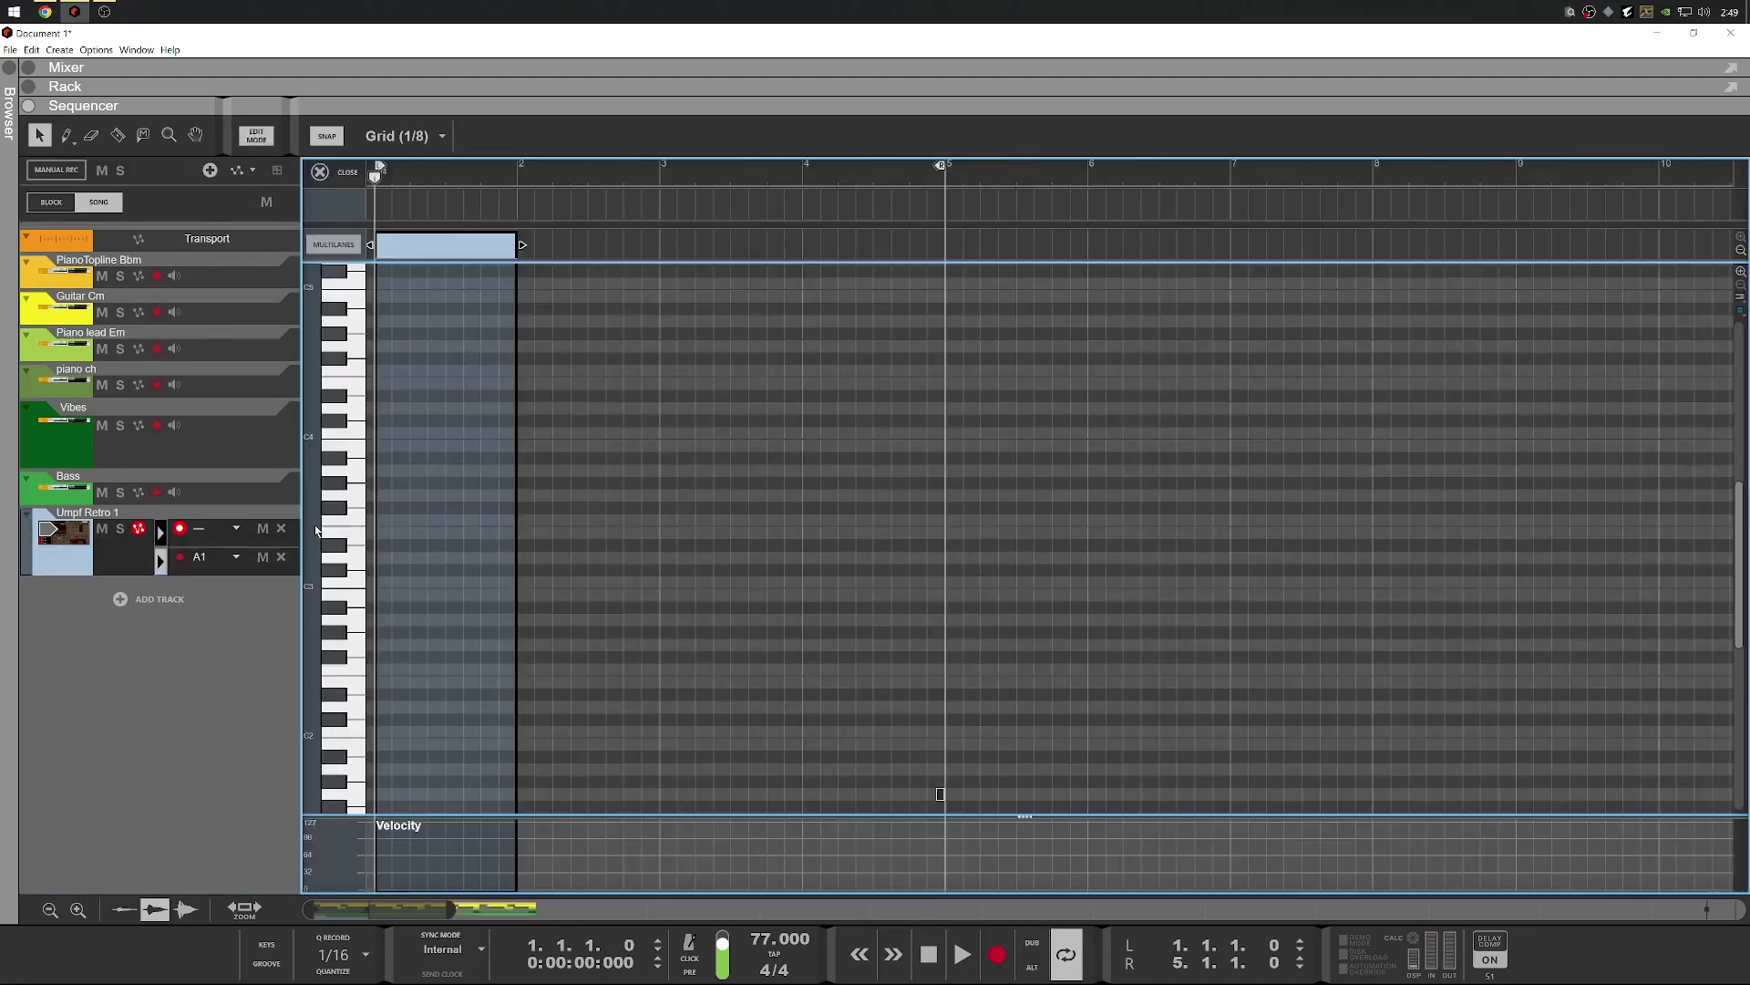
key("h")
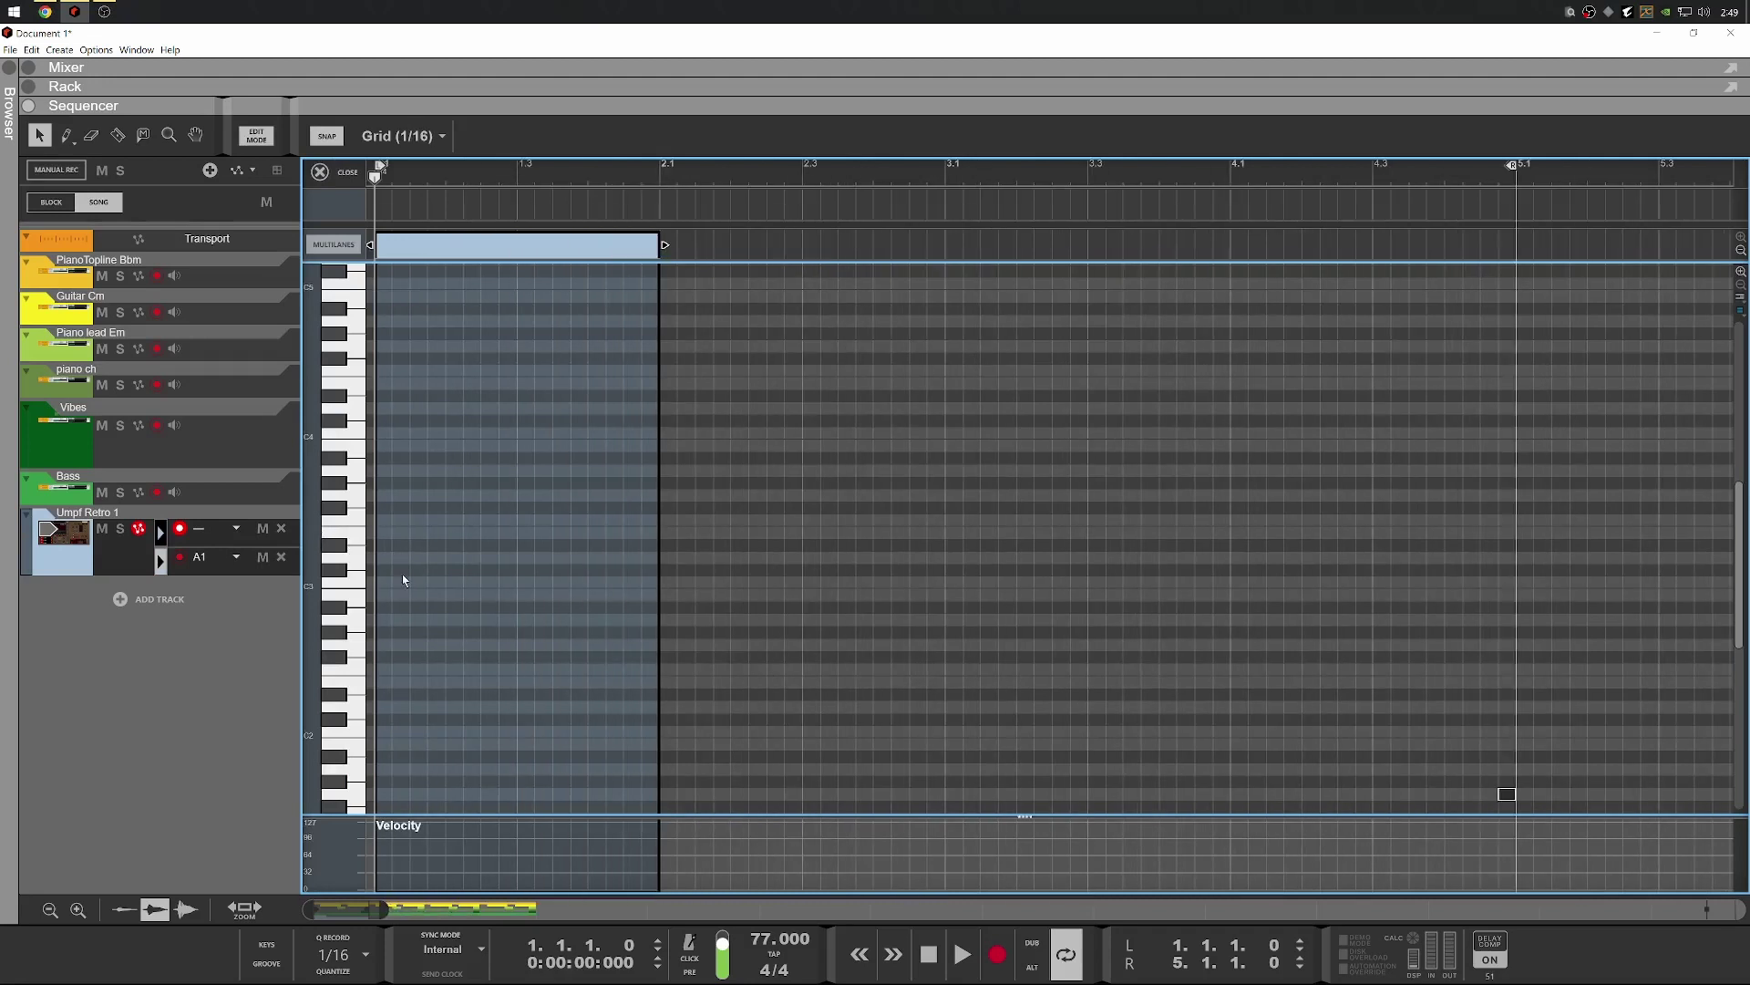
Fill the one-bar clip with eighth-note hats alternating D#1 and E1, duplicate it three times through bar 4, and play the loop
scroll(404, 581, "down", 5)
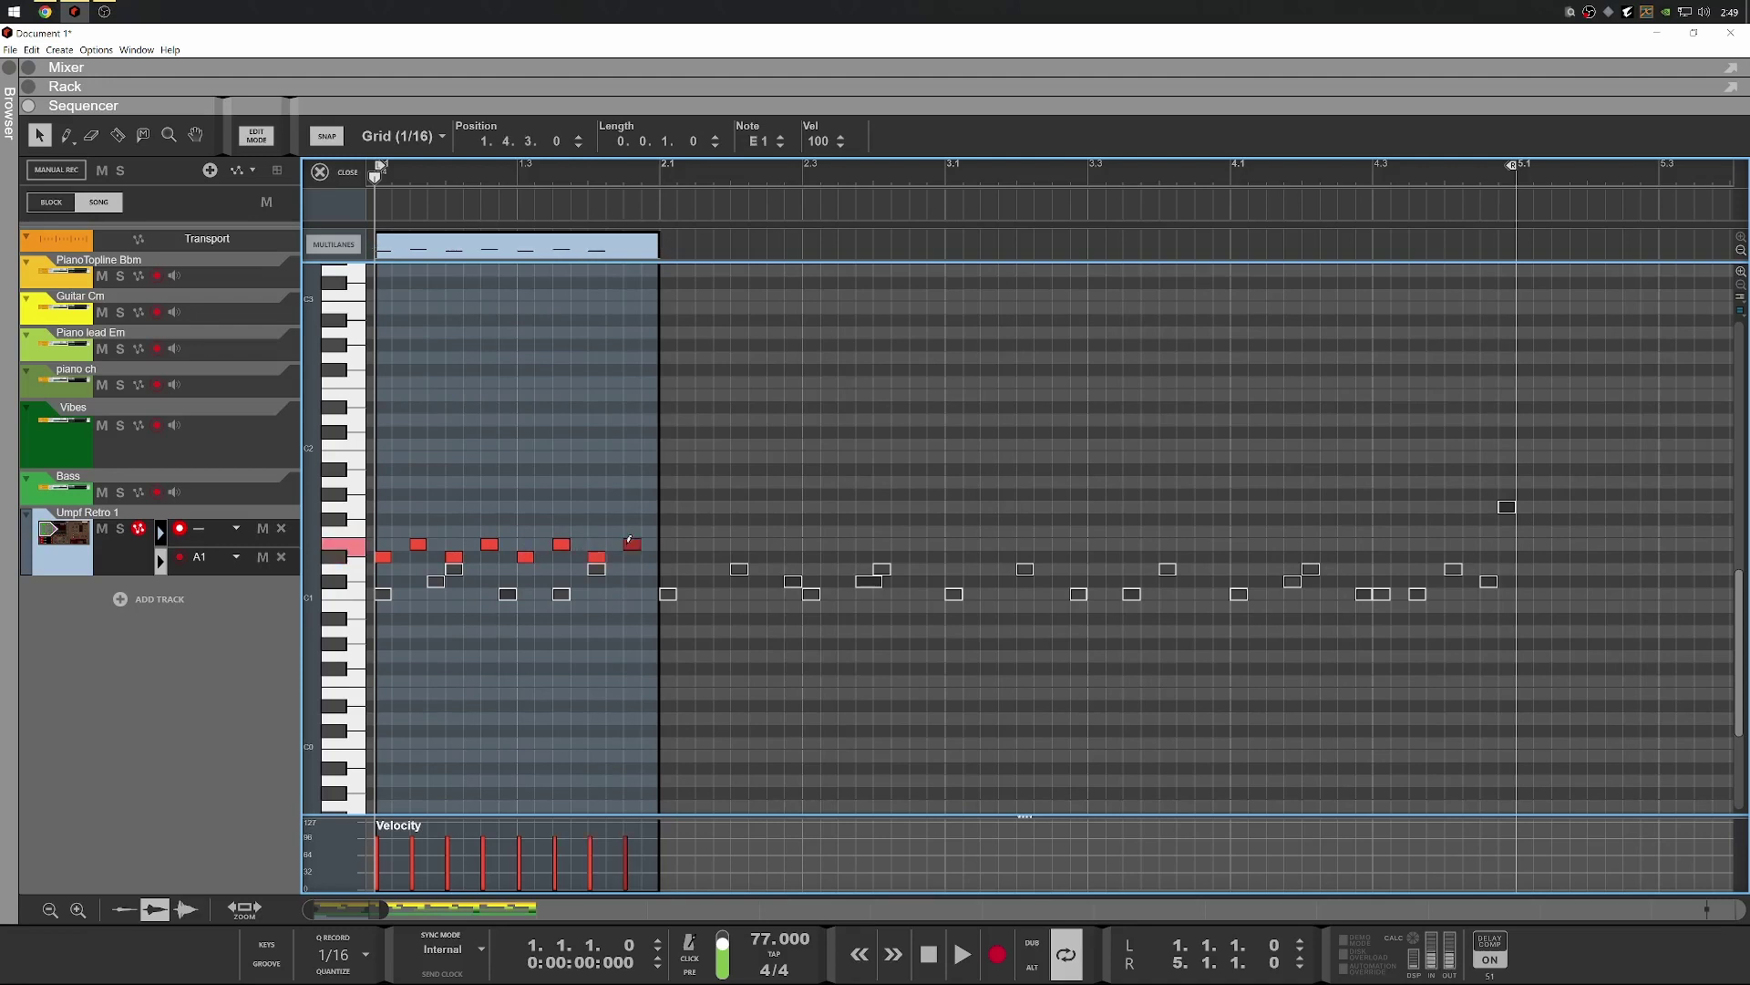
key("ctrl+d")
key("ctrl+d")
key("ctrl+d")
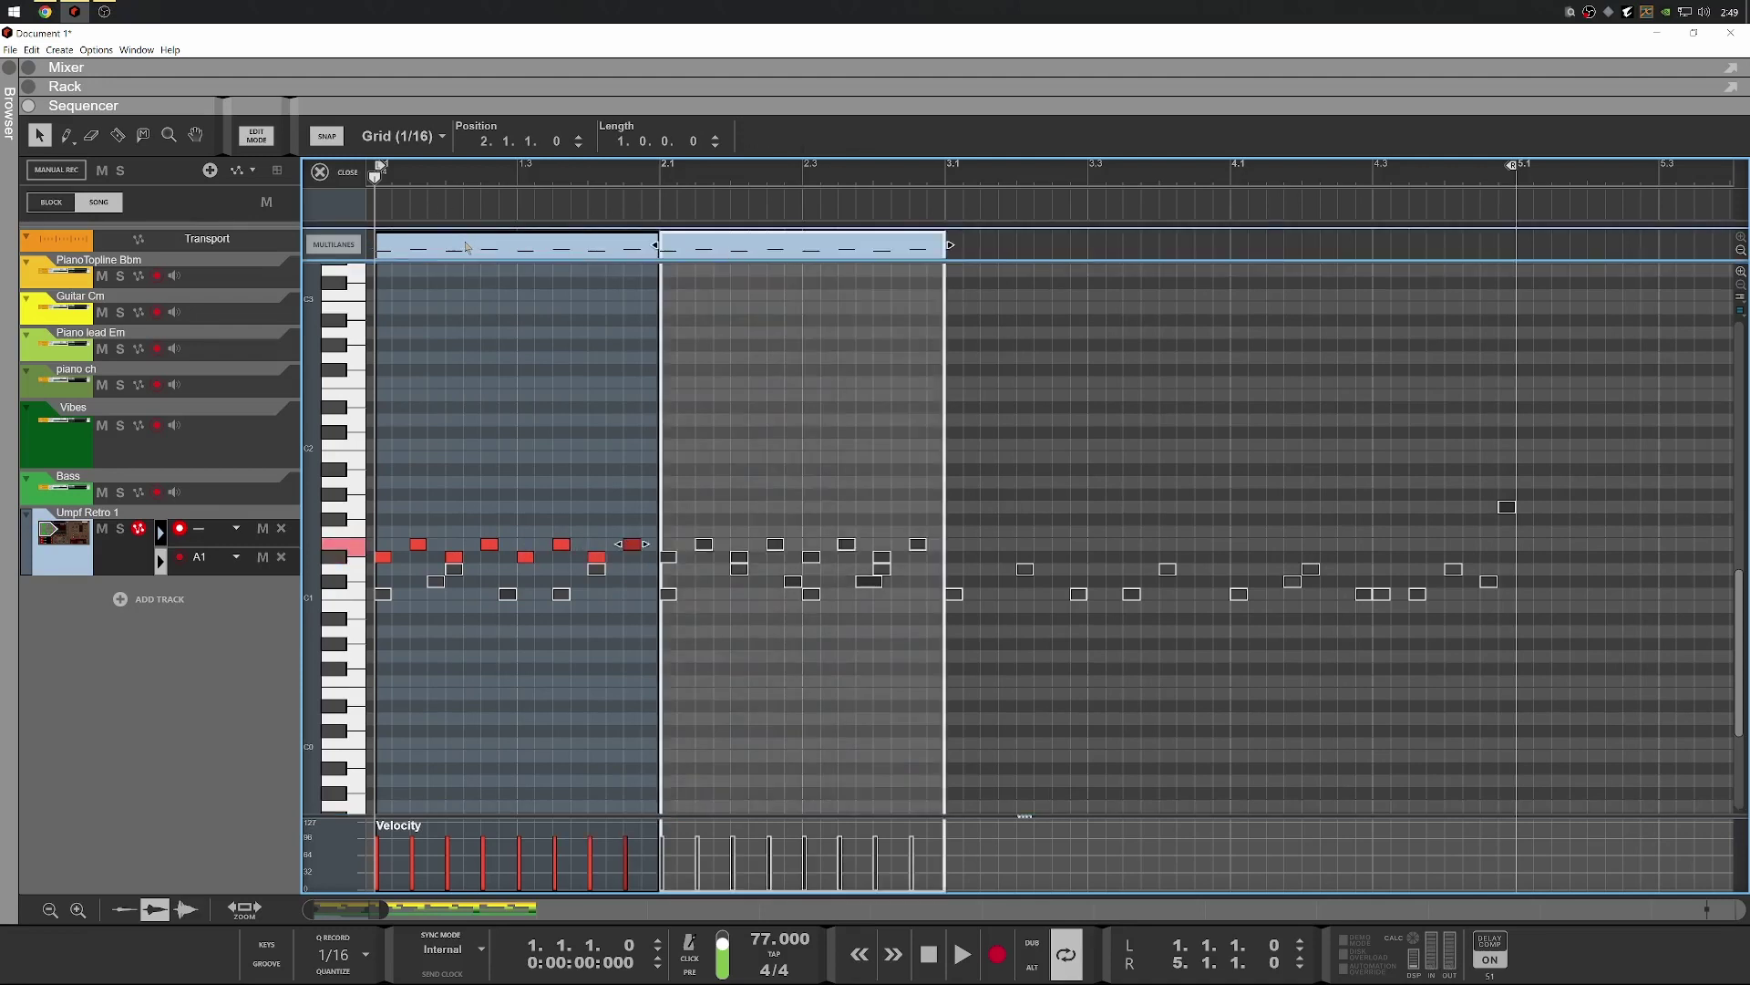
key("space")
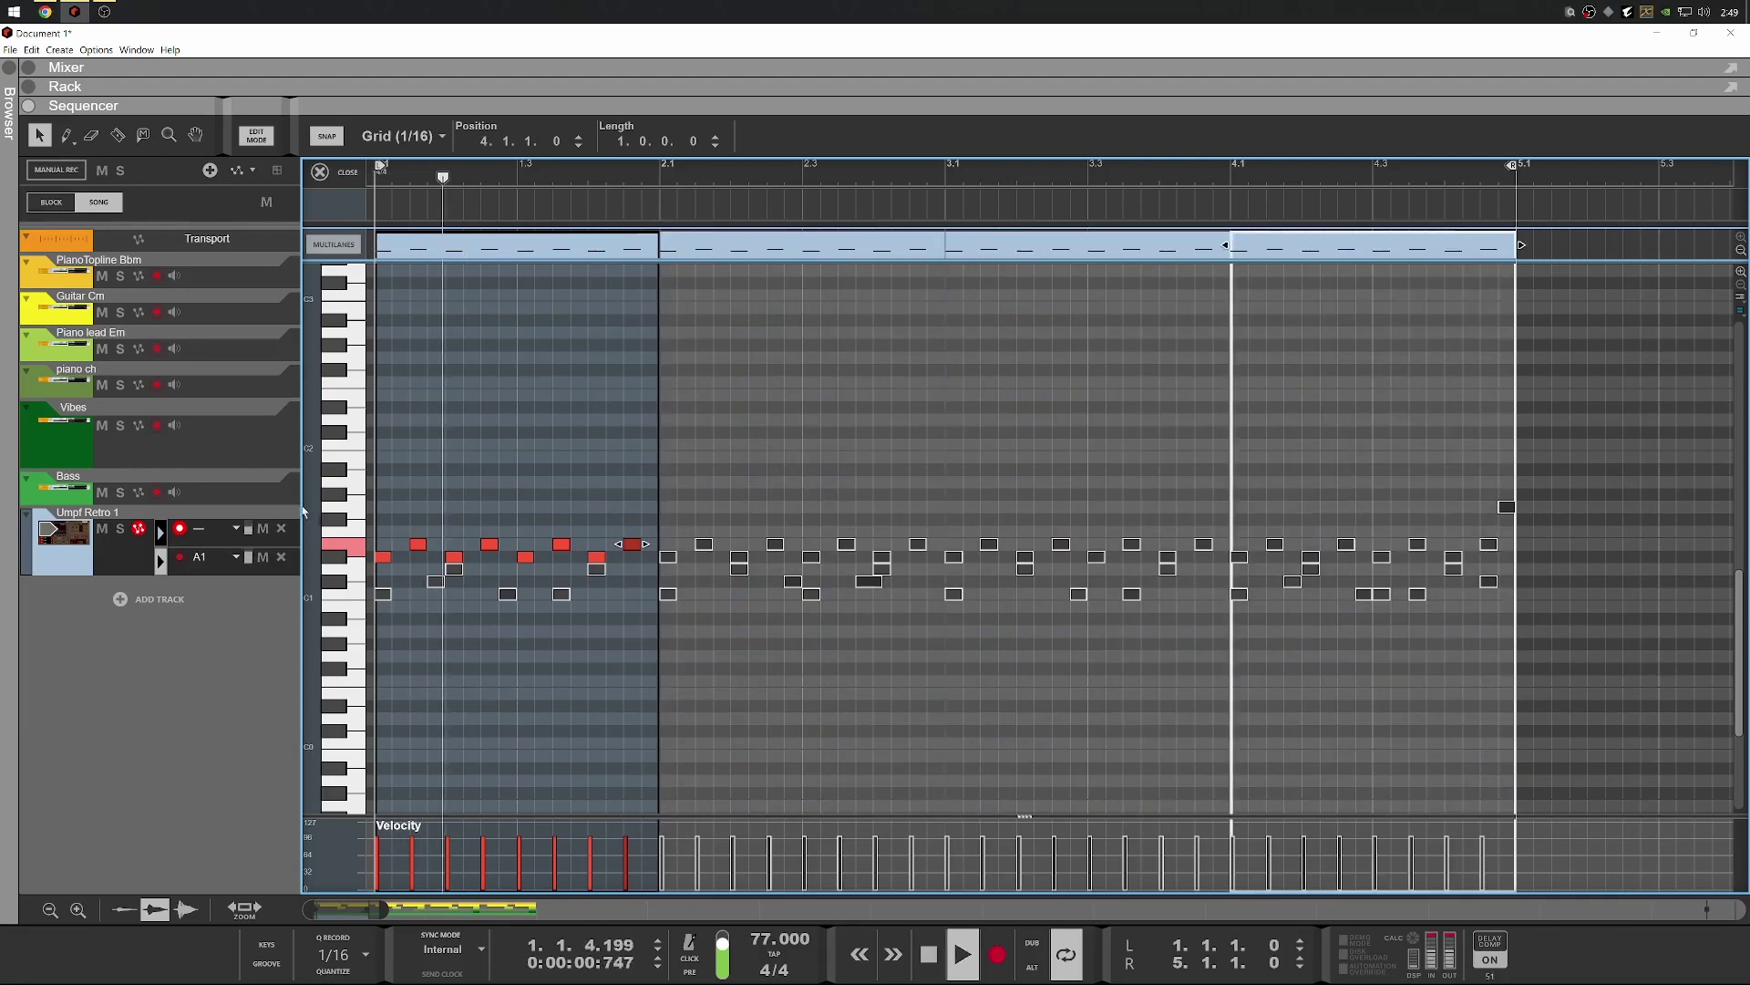
Assign the new hat note lane to groove channel A2 (HATZ) and return to the arrangement
left_click(219, 528)
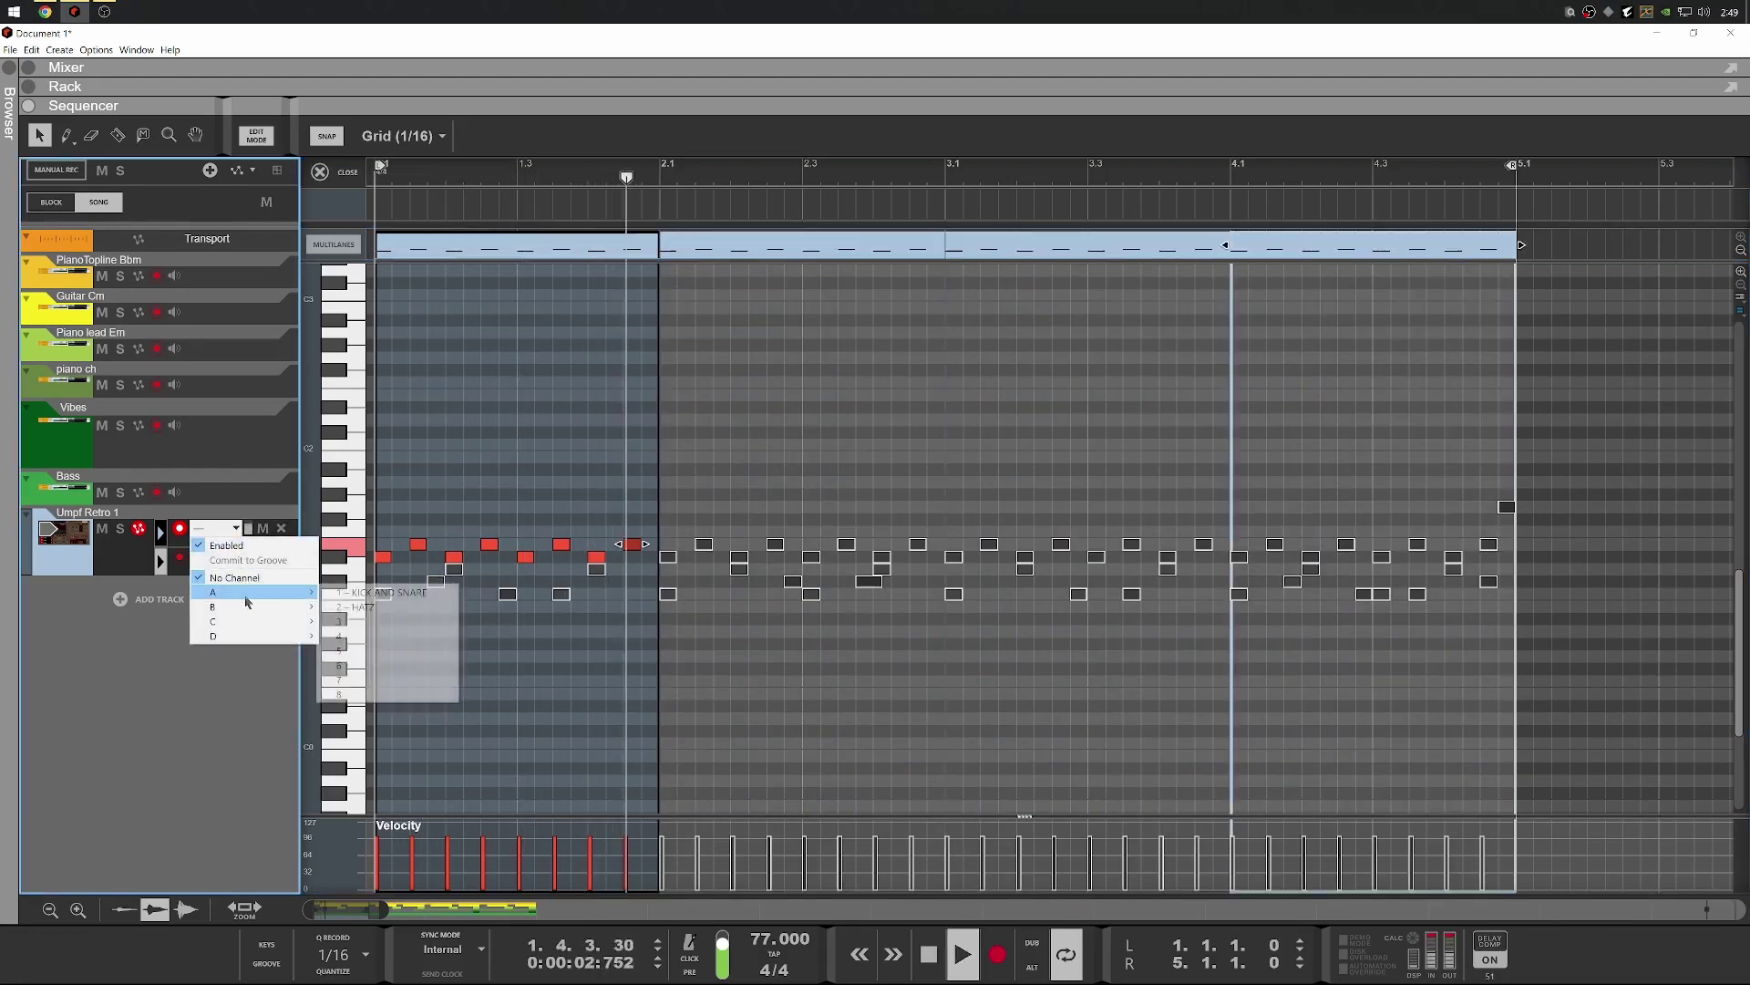
mouse_move(246, 592)
left_click(363, 607)
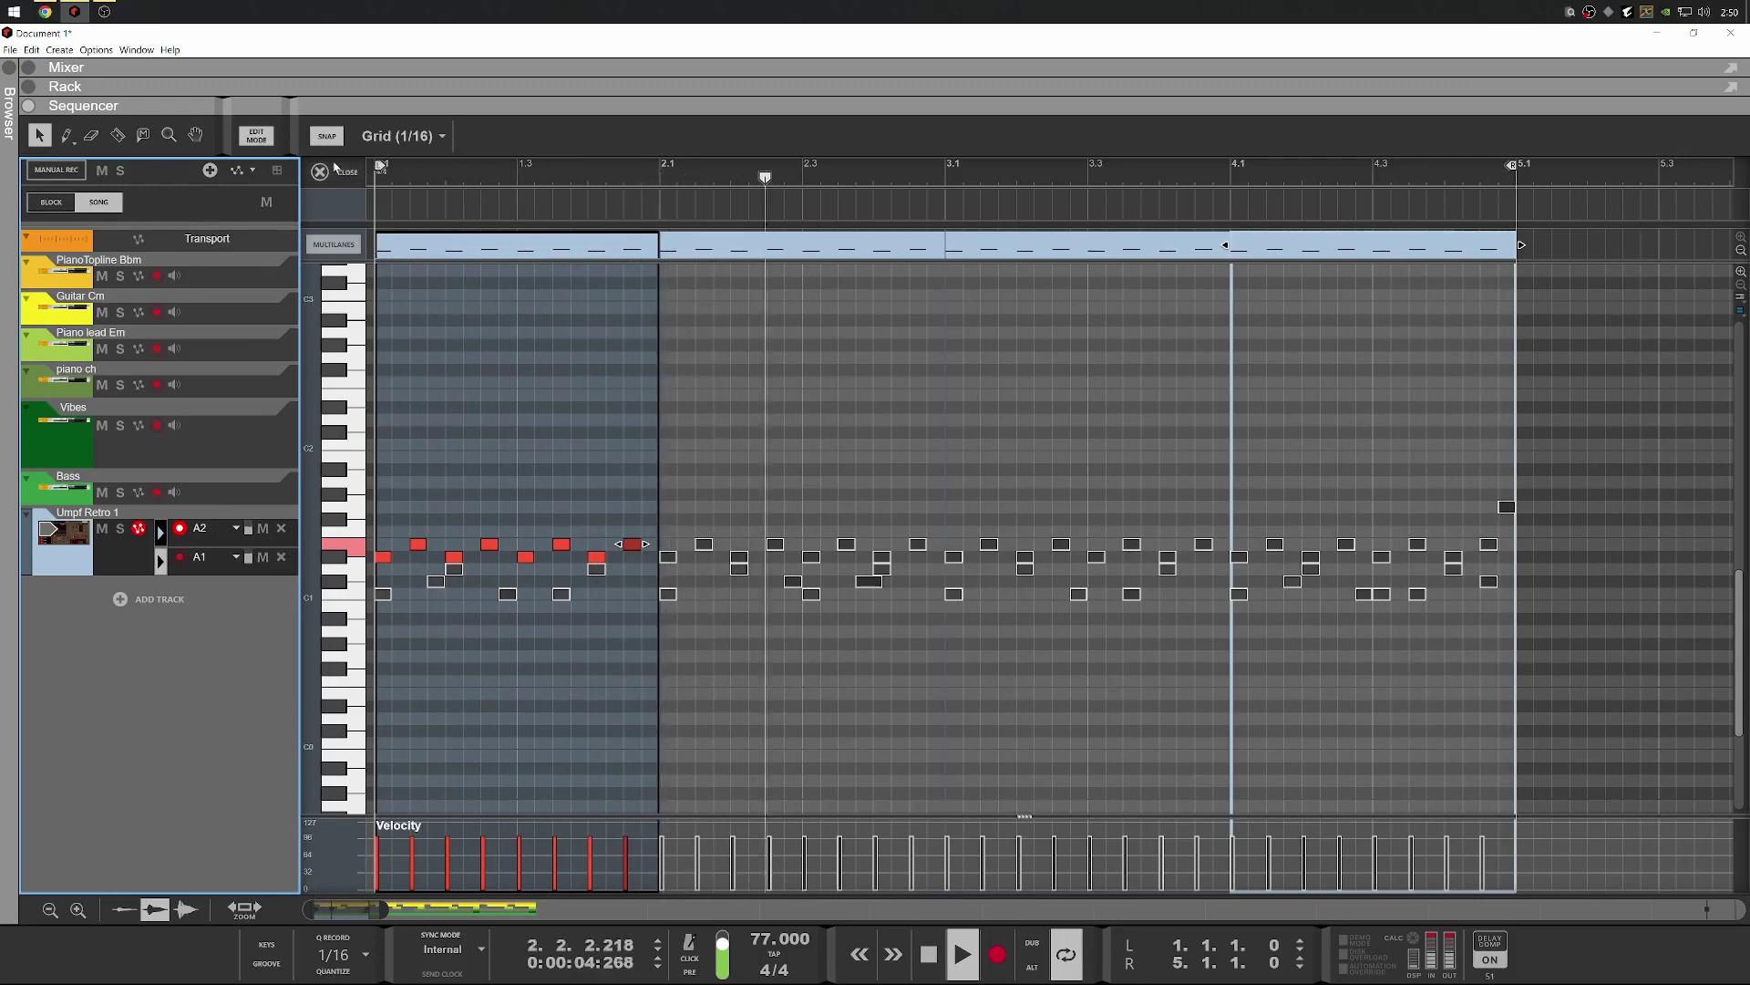
left_click(352, 174)
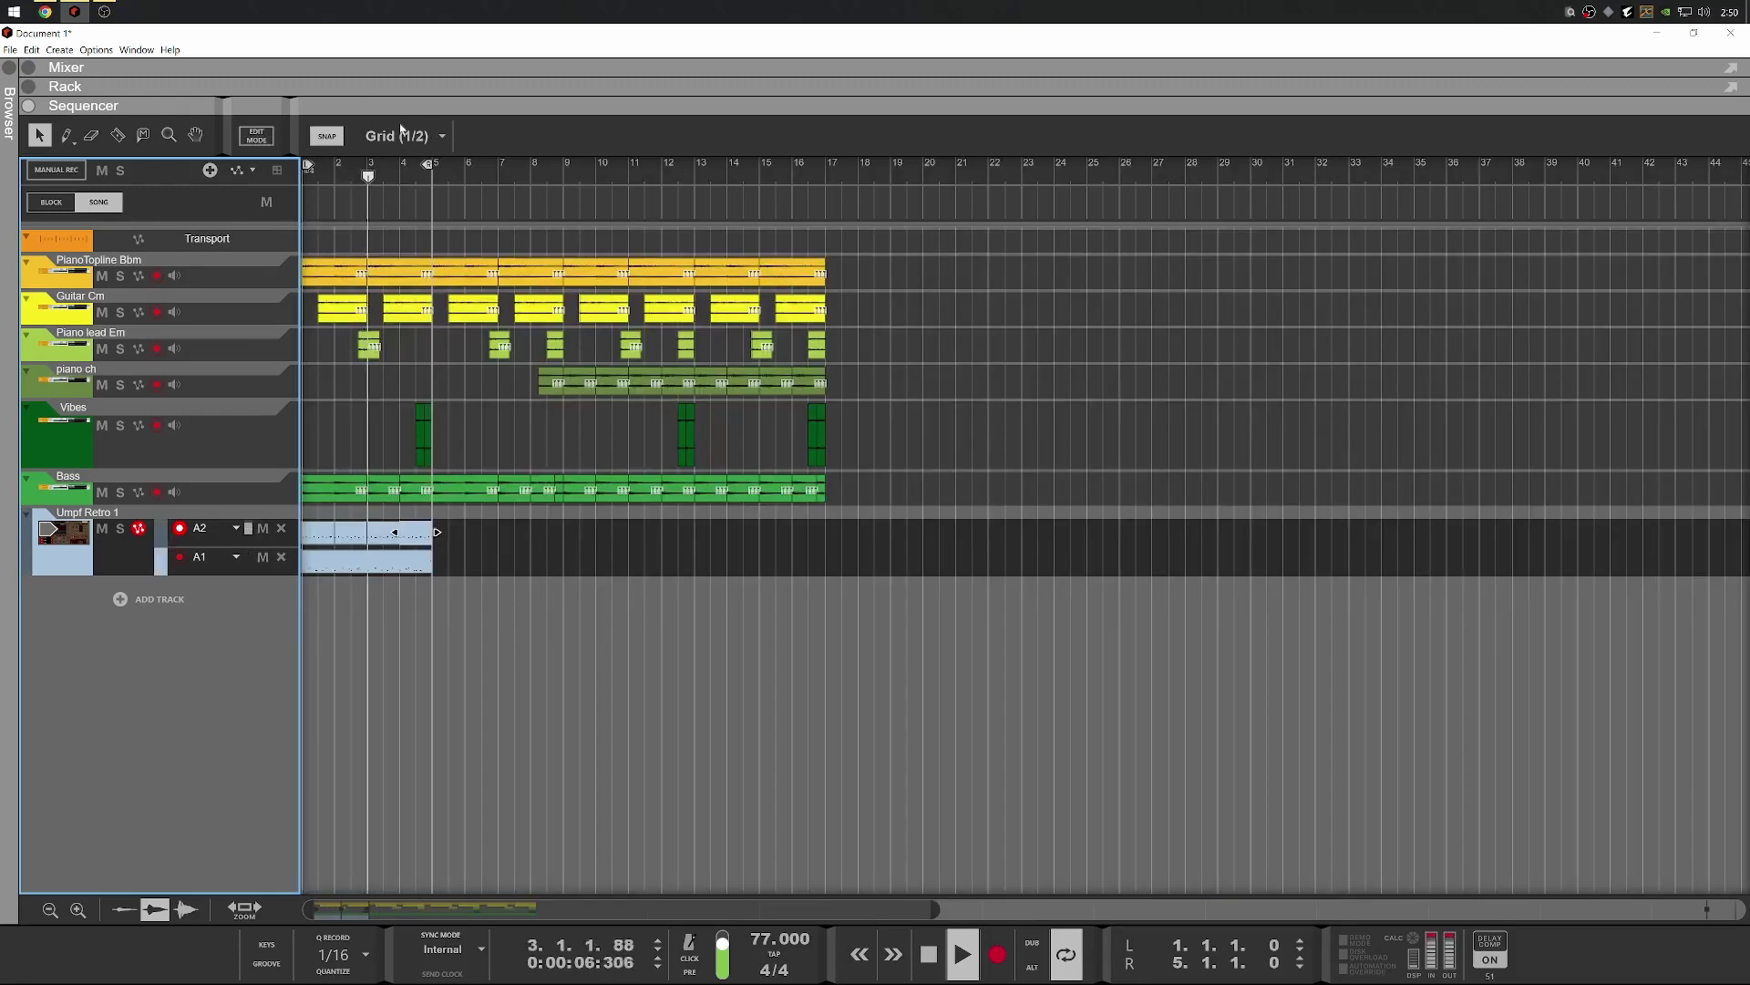
Show the rack, solo the Umpf Retro 1 mix channel, and stop playback
key("F6")
left_click(222, 364)
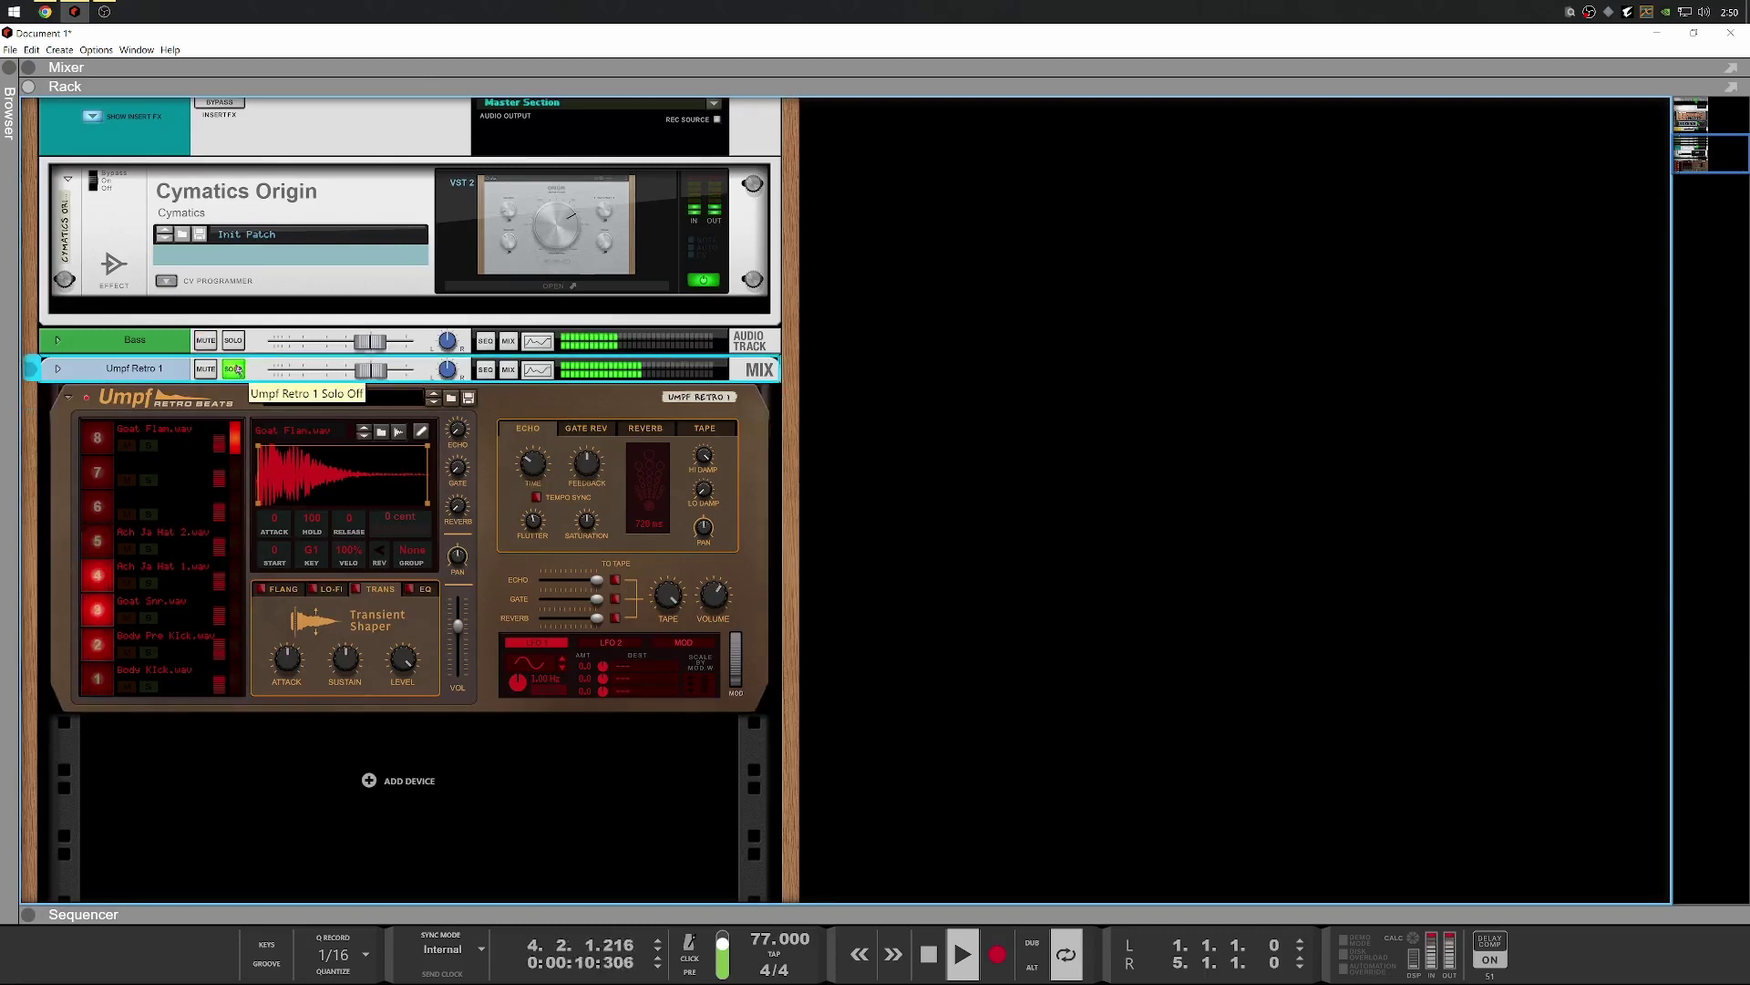
left_click(234, 368)
key("space")
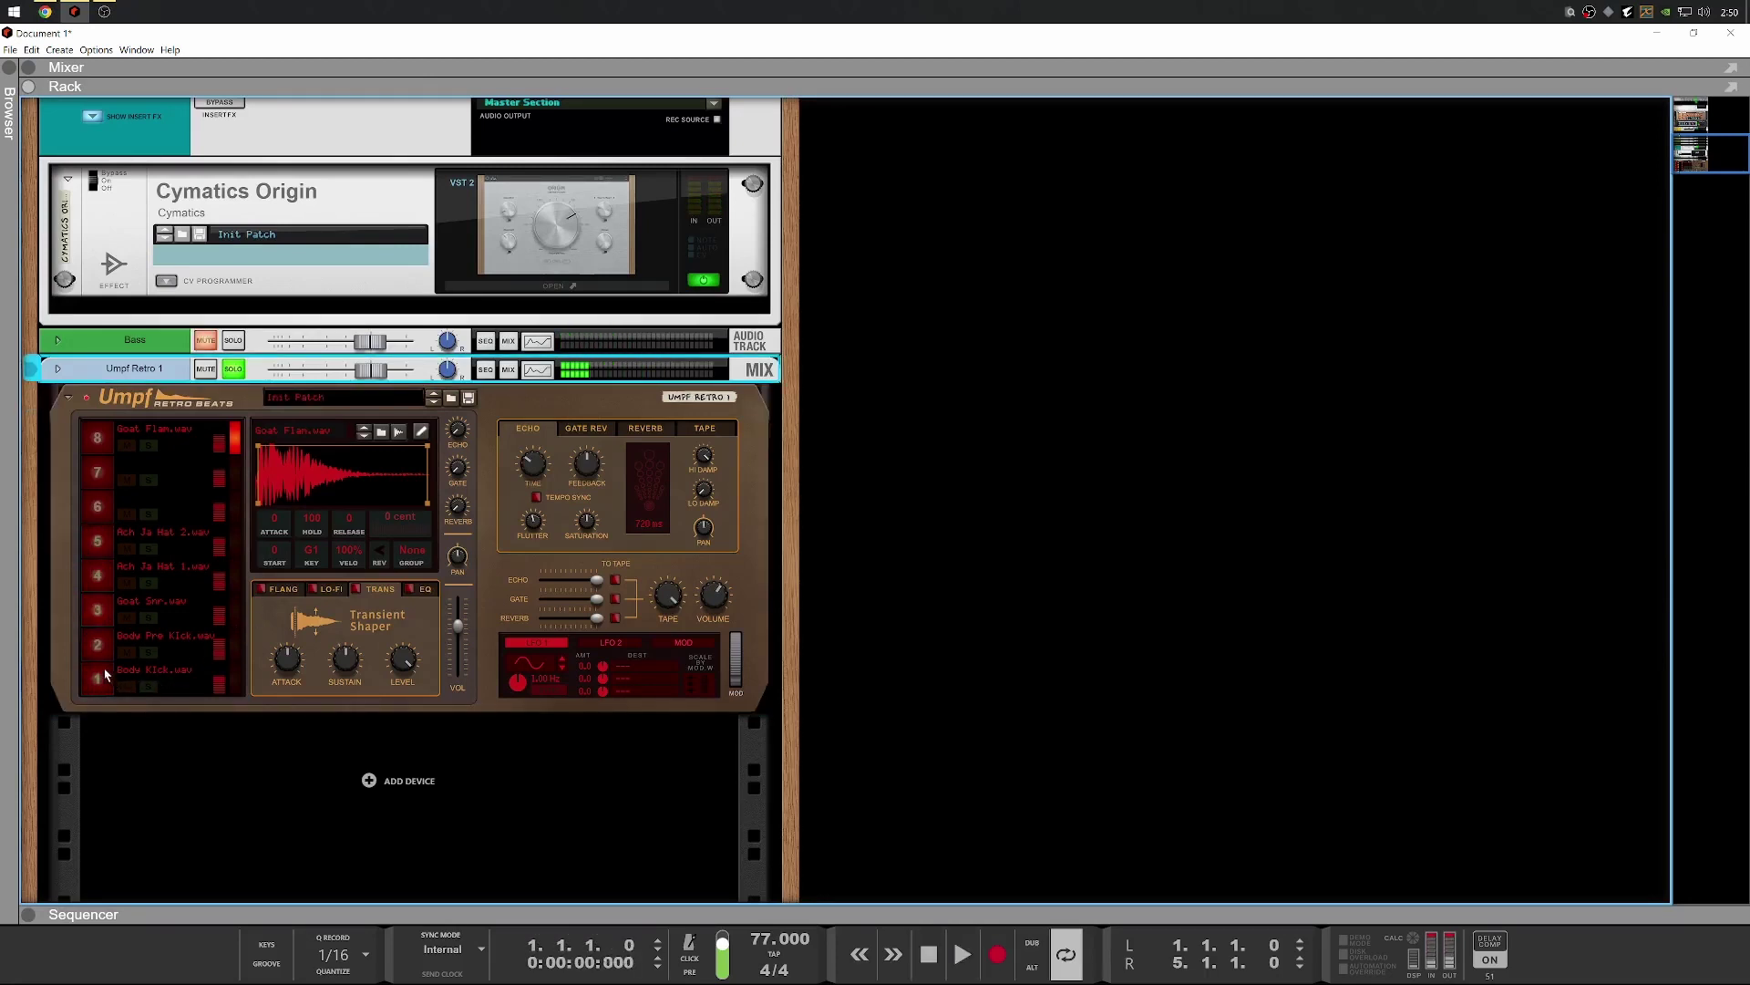
Audition the Body Pre Kick and Beat Snr pads in Umpf Retro 1 and lower their volumes
left_click(155, 682)
left_click(97, 644)
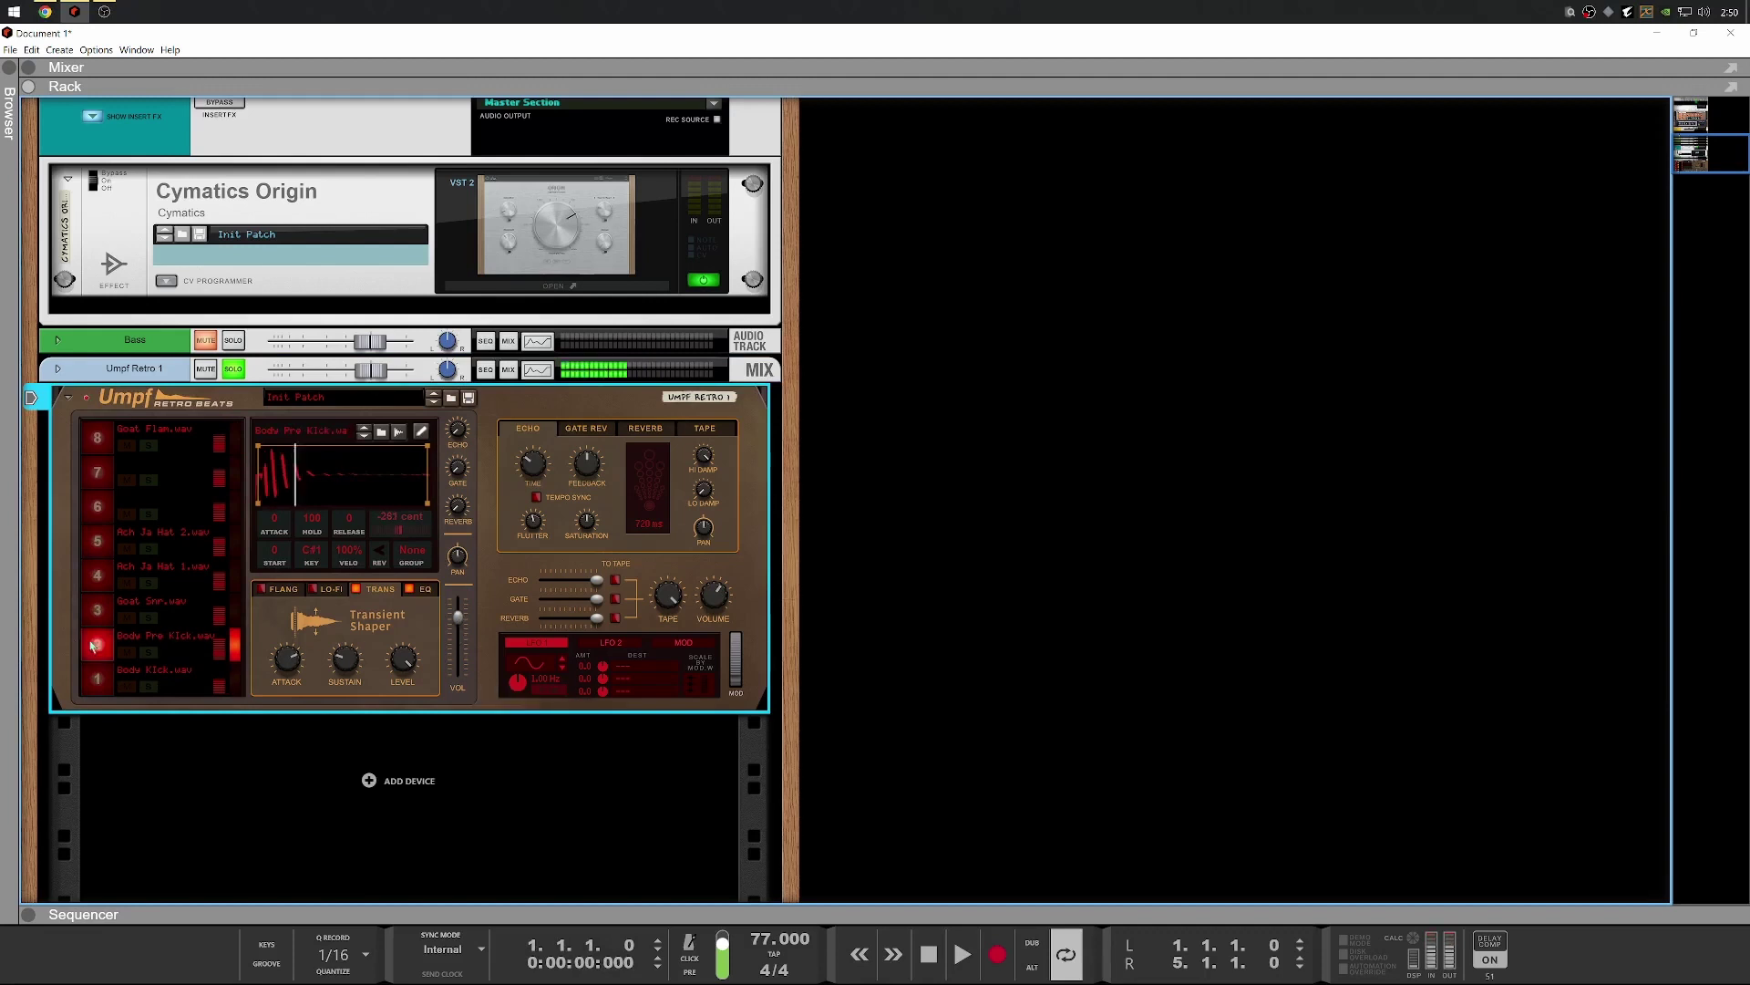
left_click_drag(458, 618, 461, 636)
key("space")
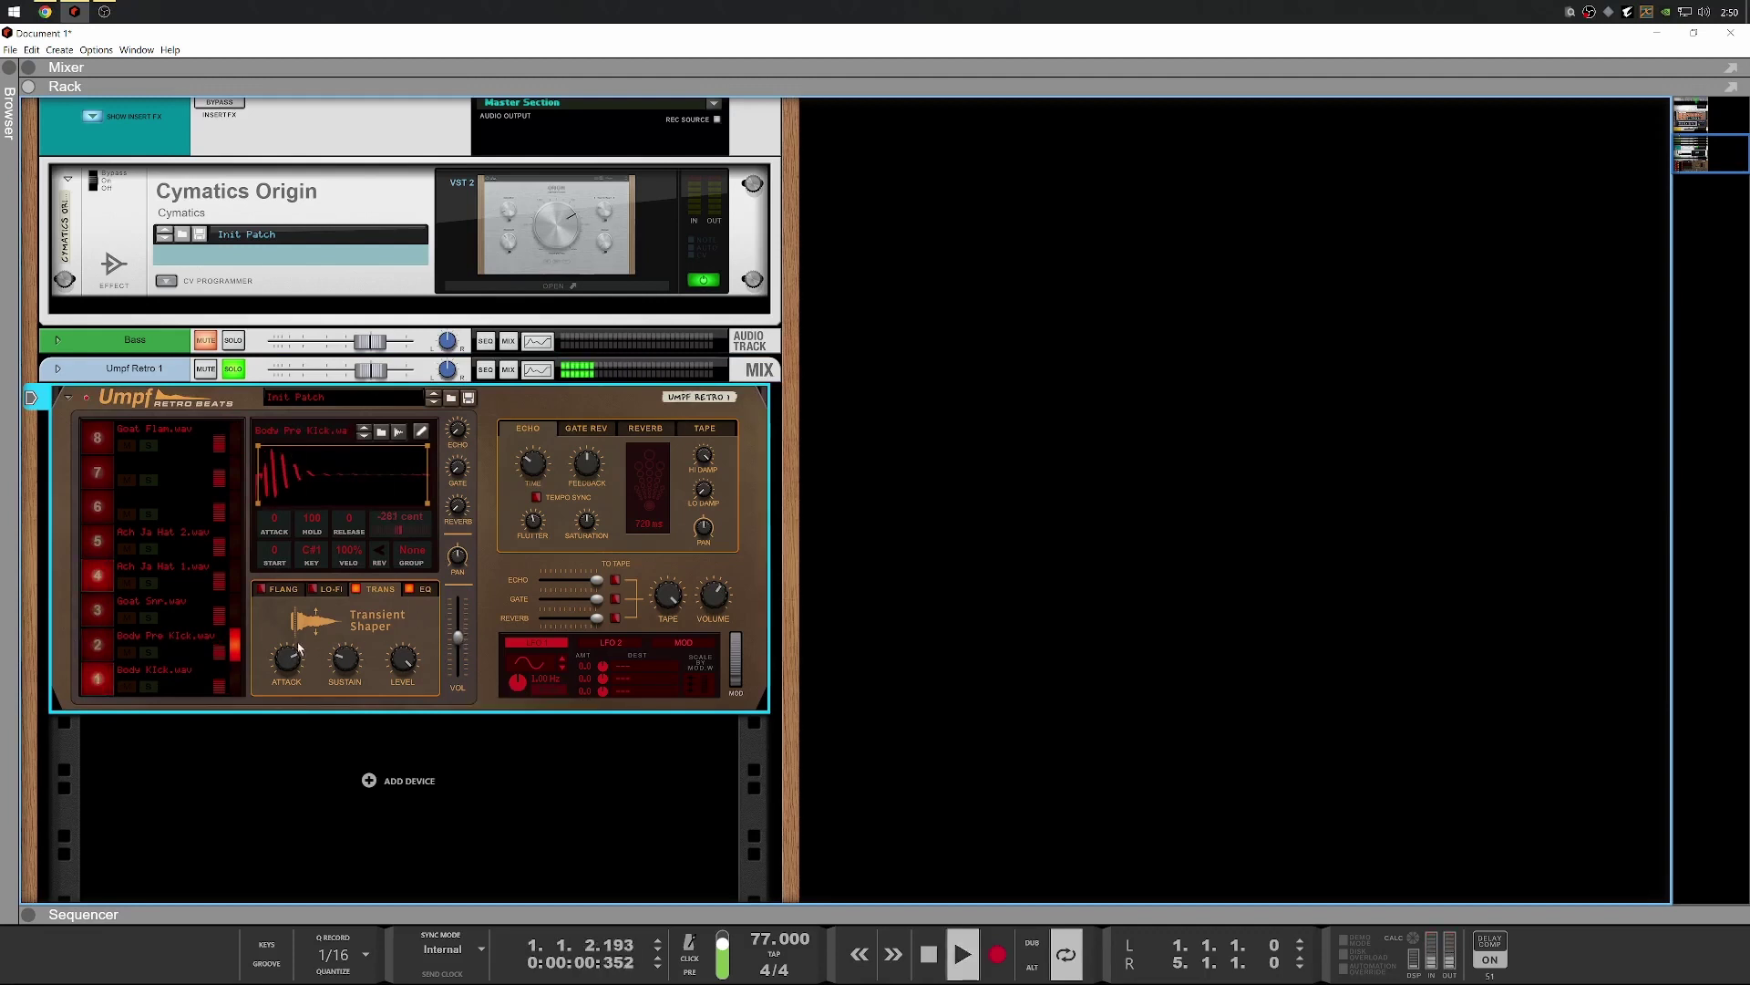
left_click(97, 610)
left_click_drag(457, 635, 455, 645)
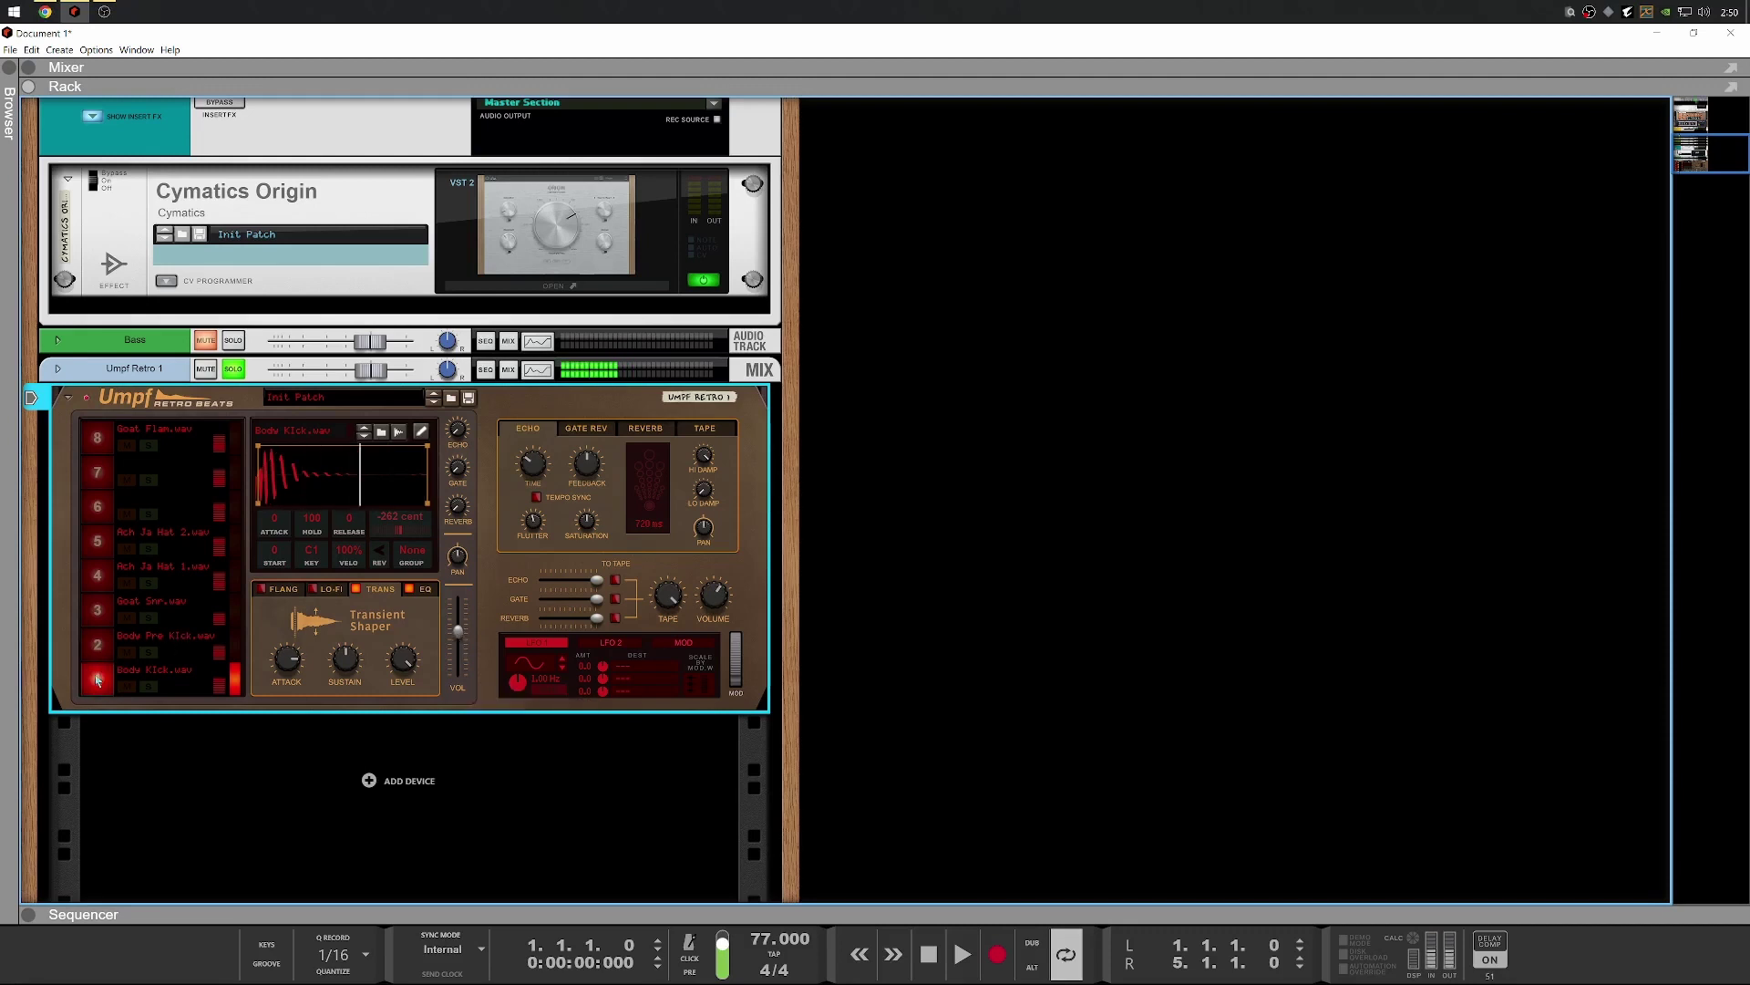
Set the Body Pre Kick pad's volume to -4.0 dB and lower the Body Kick pad slightly, checking them during loop playback
left_click(89, 650)
left_click_drag(455, 641, 454, 637)
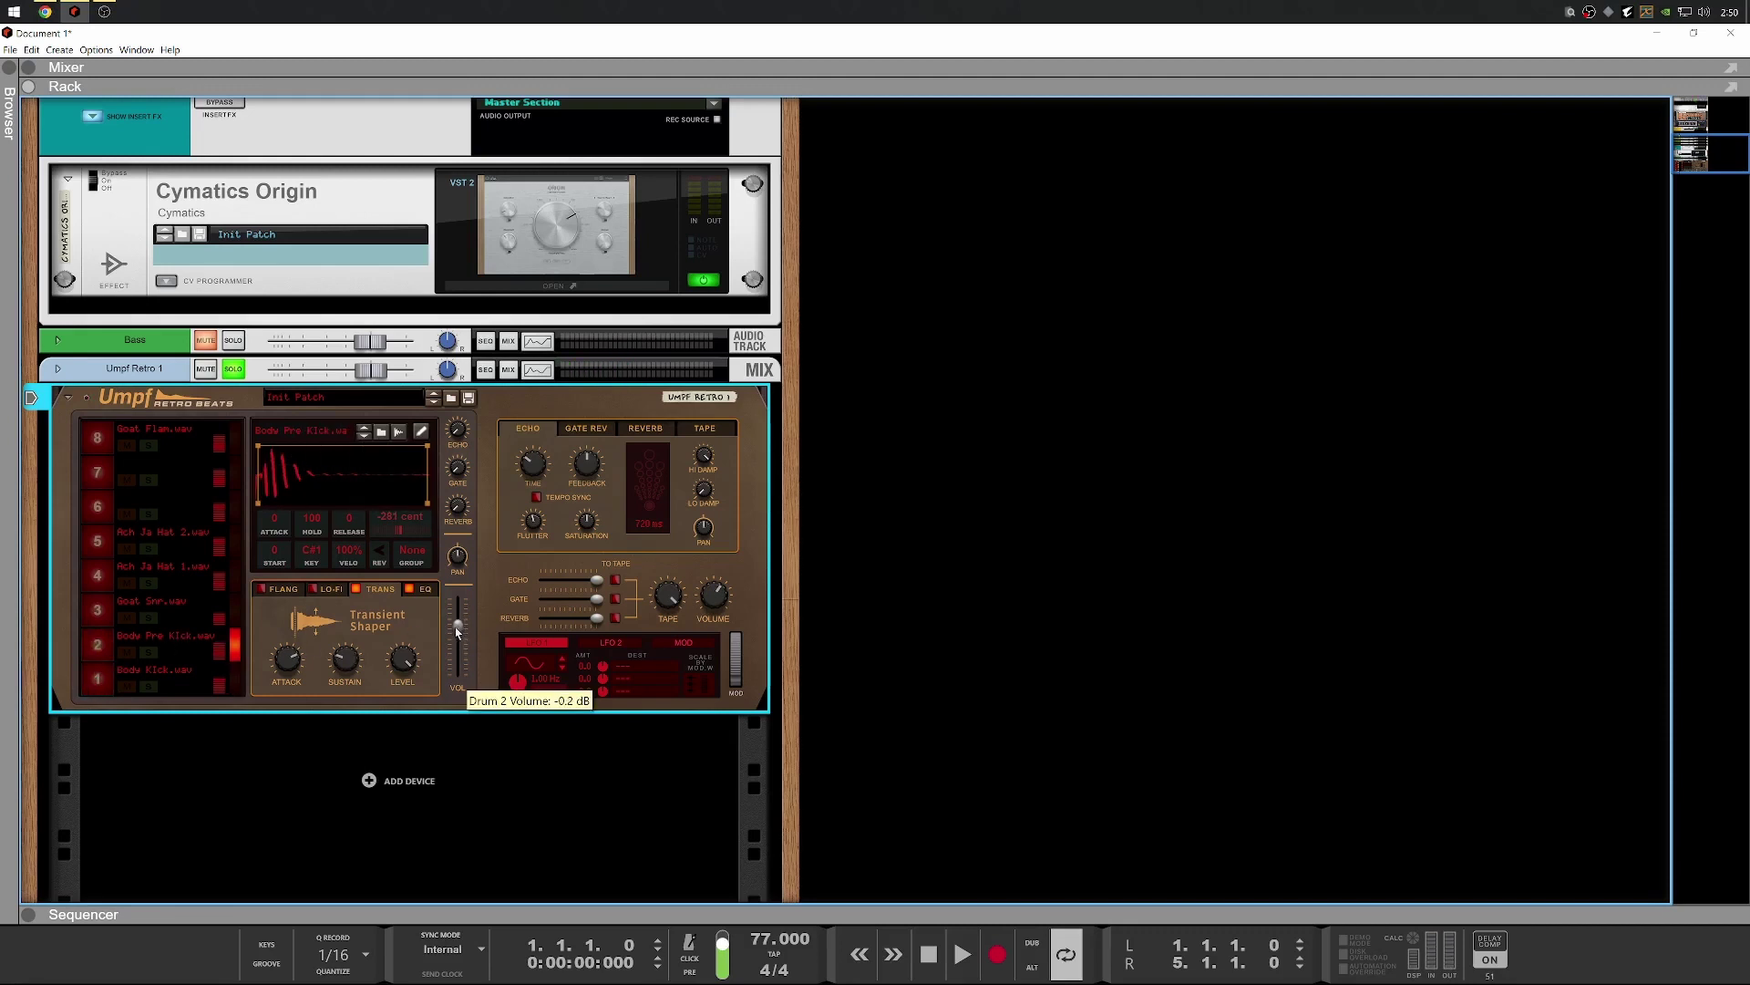
key("space")
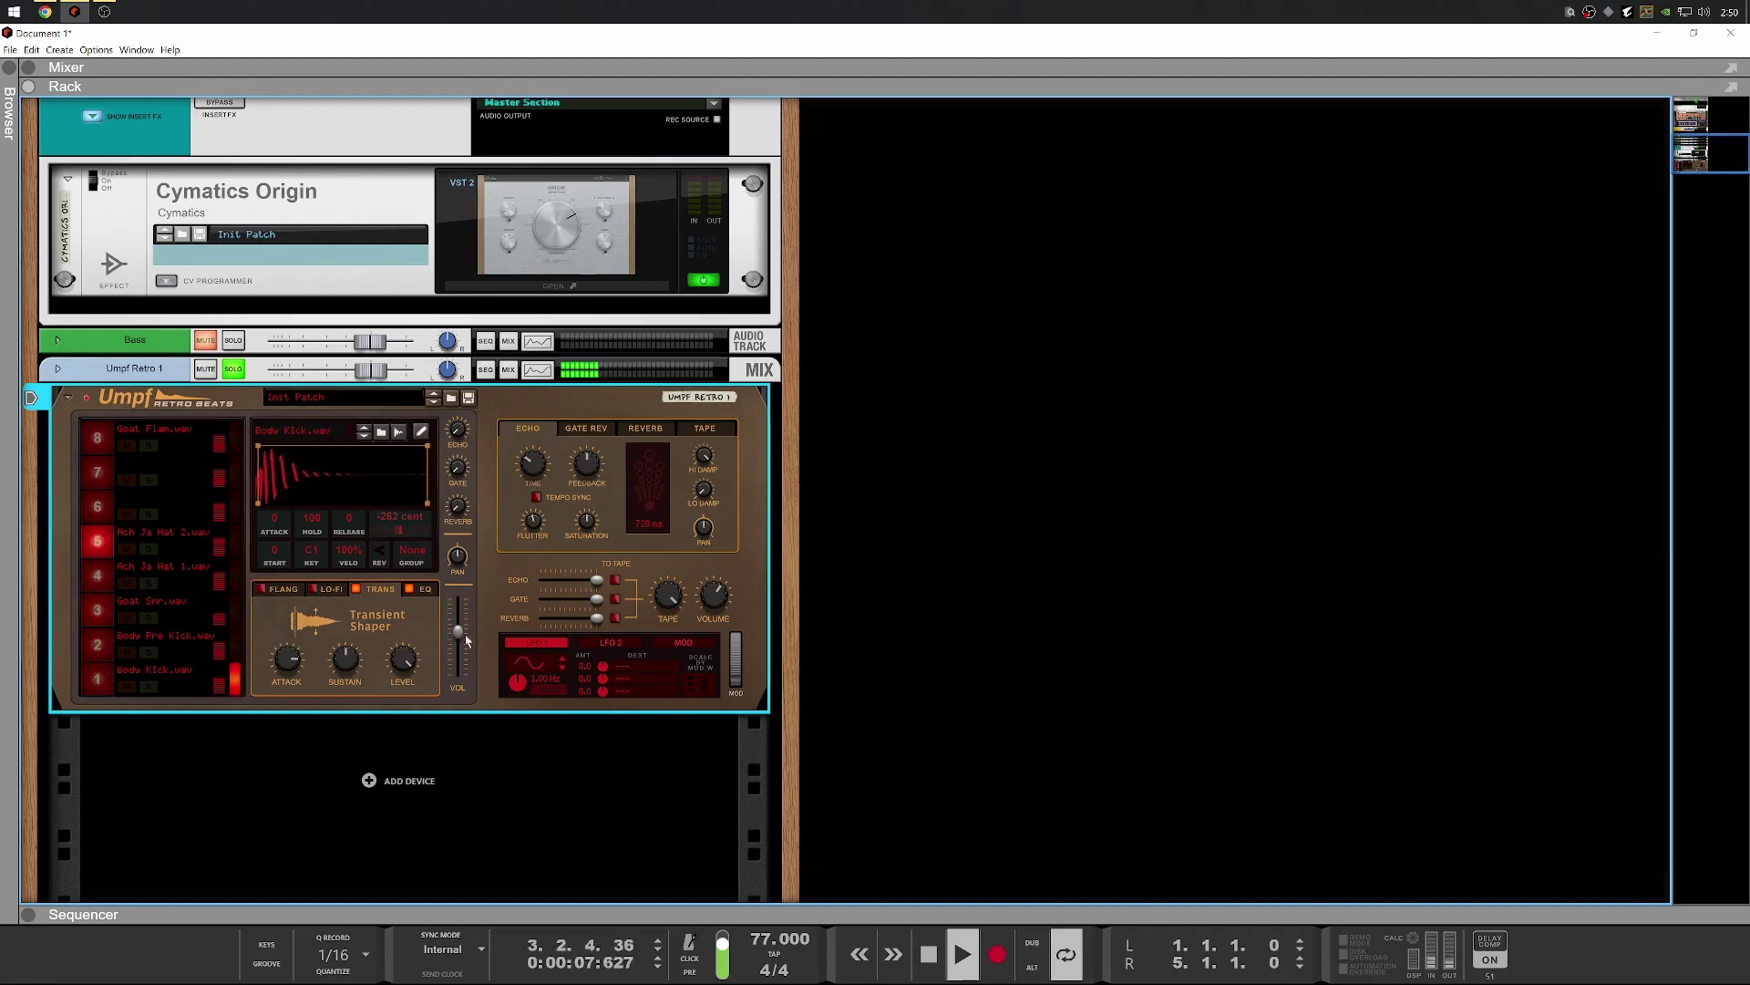
left_click_drag(459, 634, 456, 646)
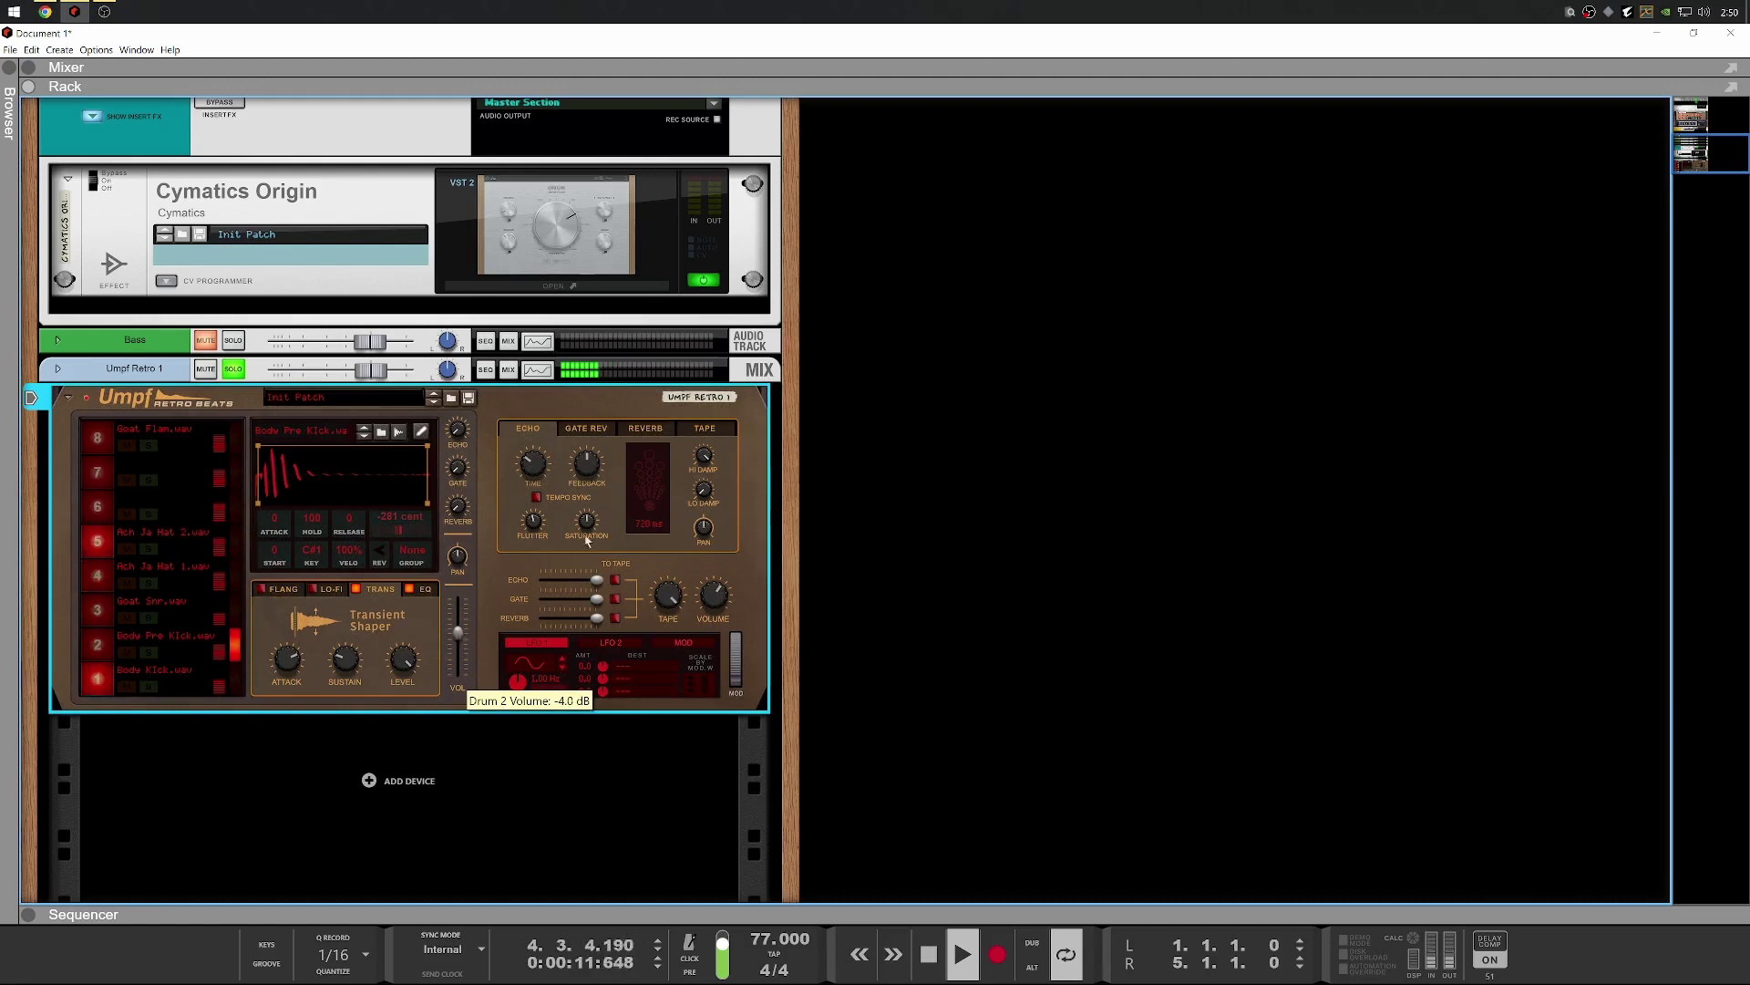
Raise the tape effect's compression, set its master bass to 45 %, and unsolo the Umpf Retro 1 mix channel
left_click(705, 427)
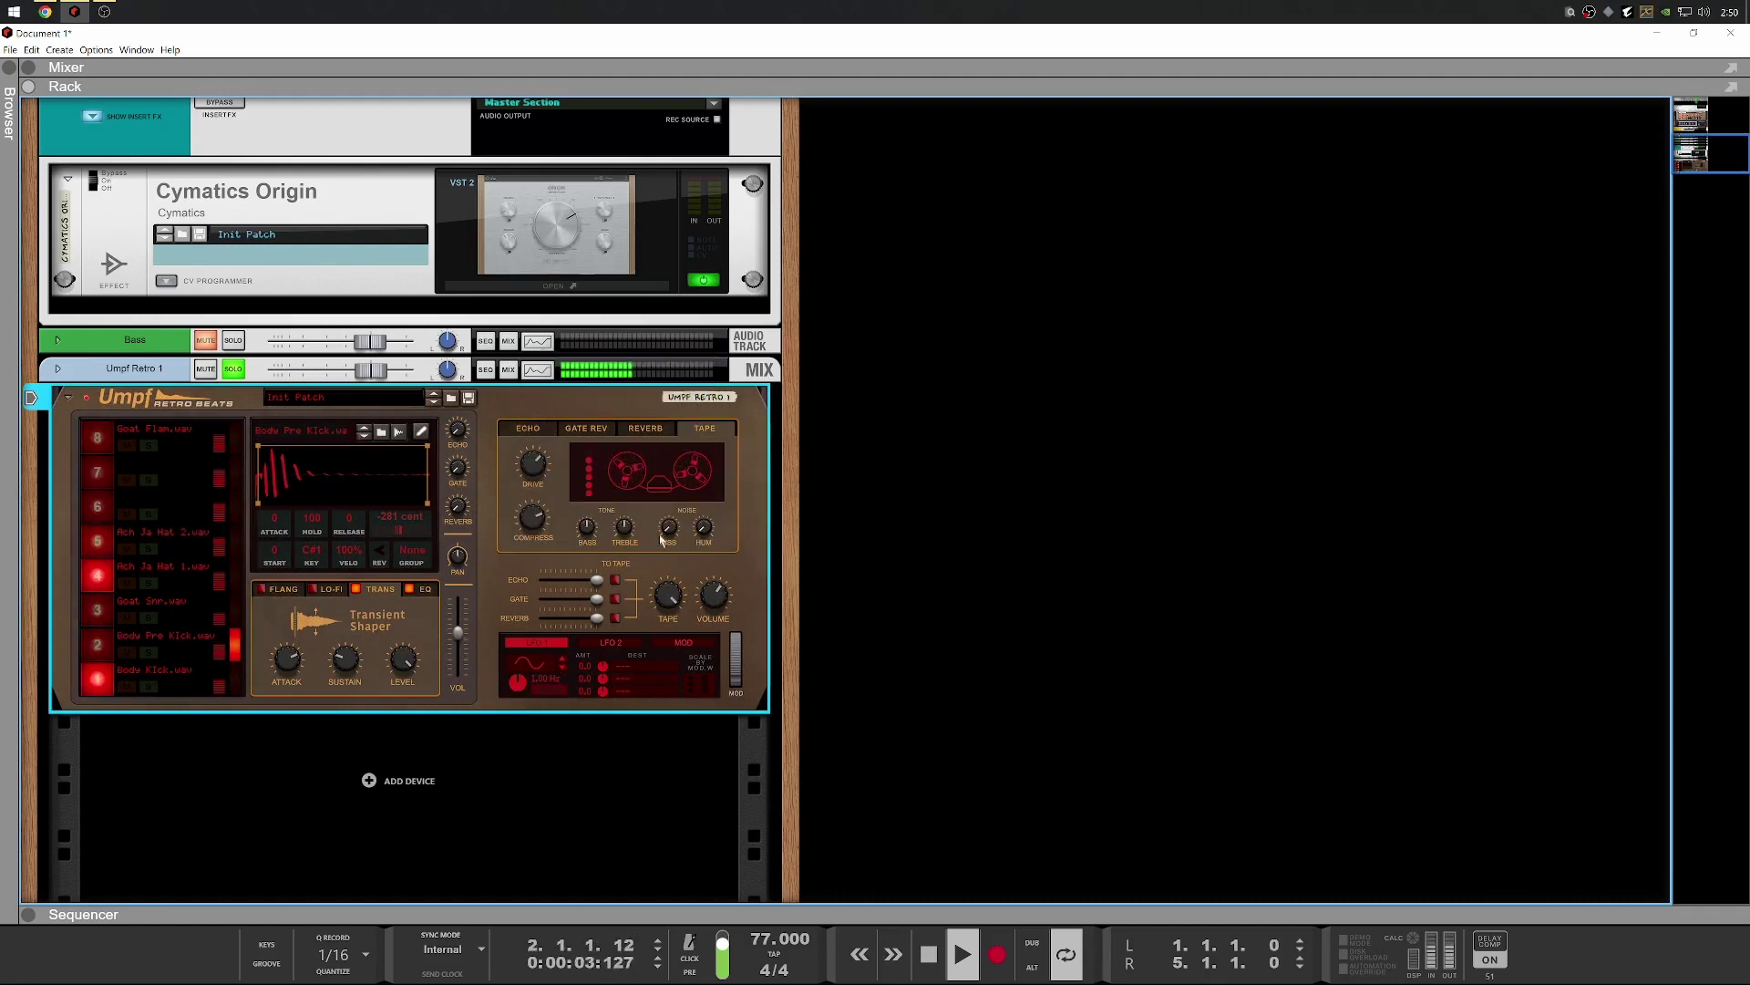
mouse_move(536, 519)
left_mouse_down()
mouse_move(592, 524)
mouse_move(612, 488)
left_mouse_up()
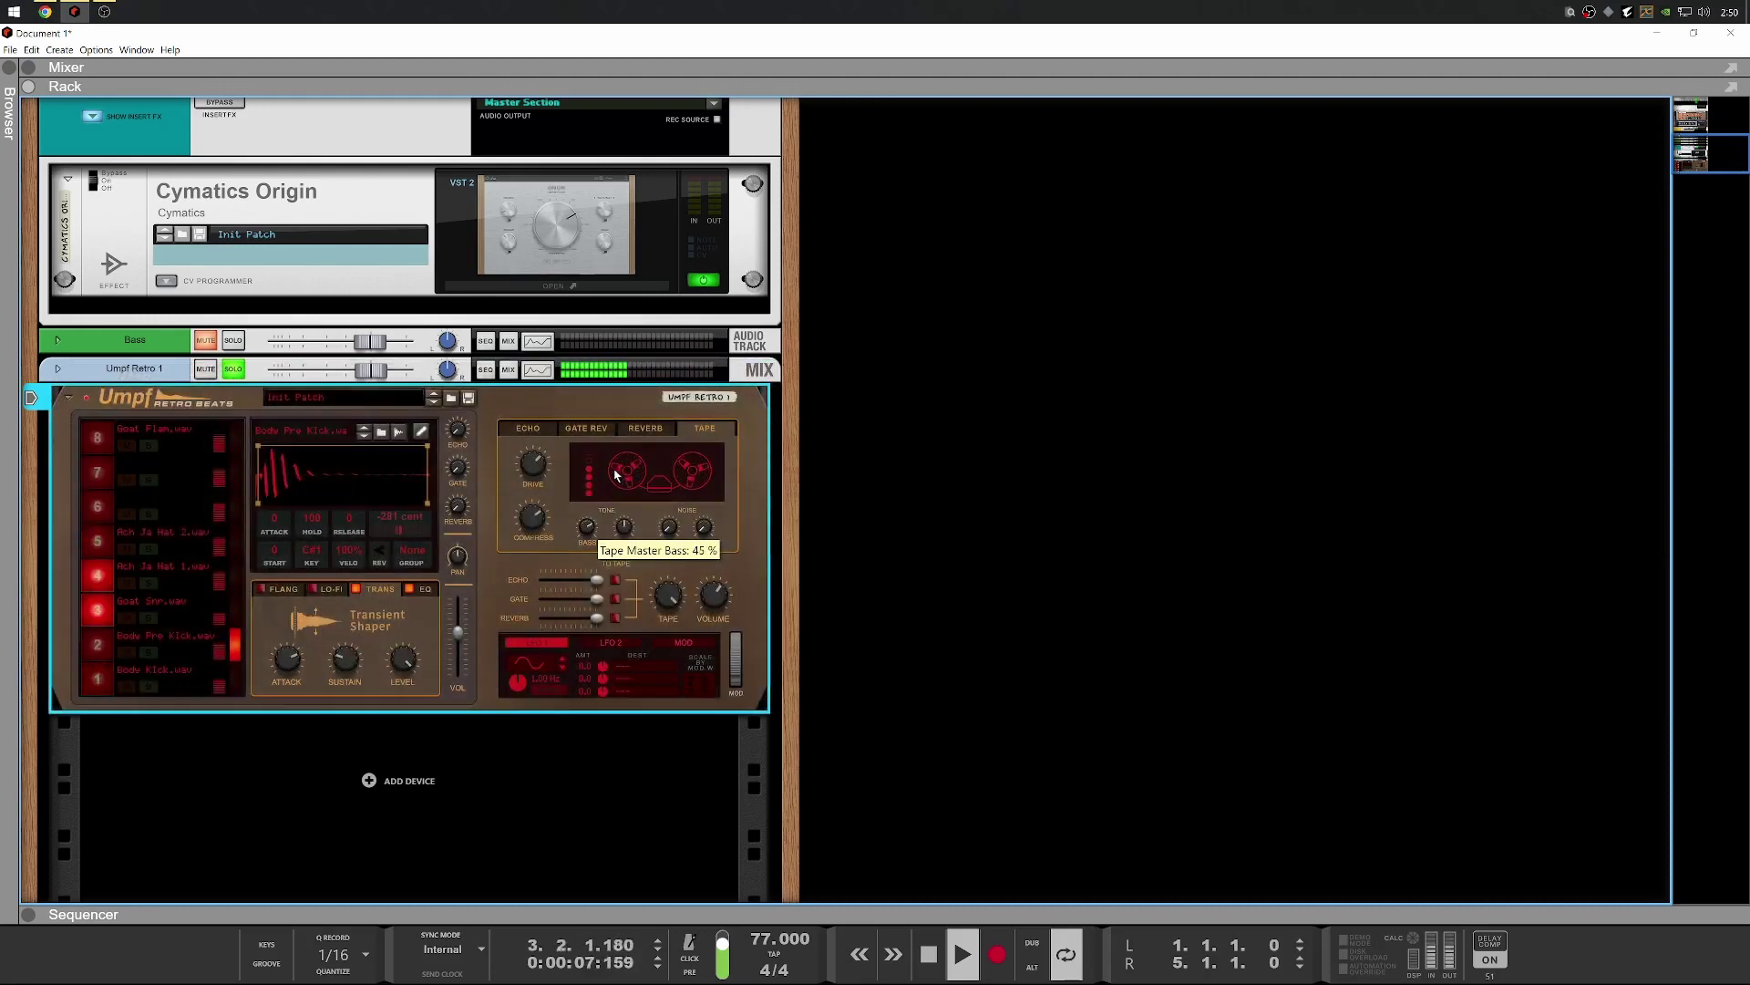
left_click(239, 369)
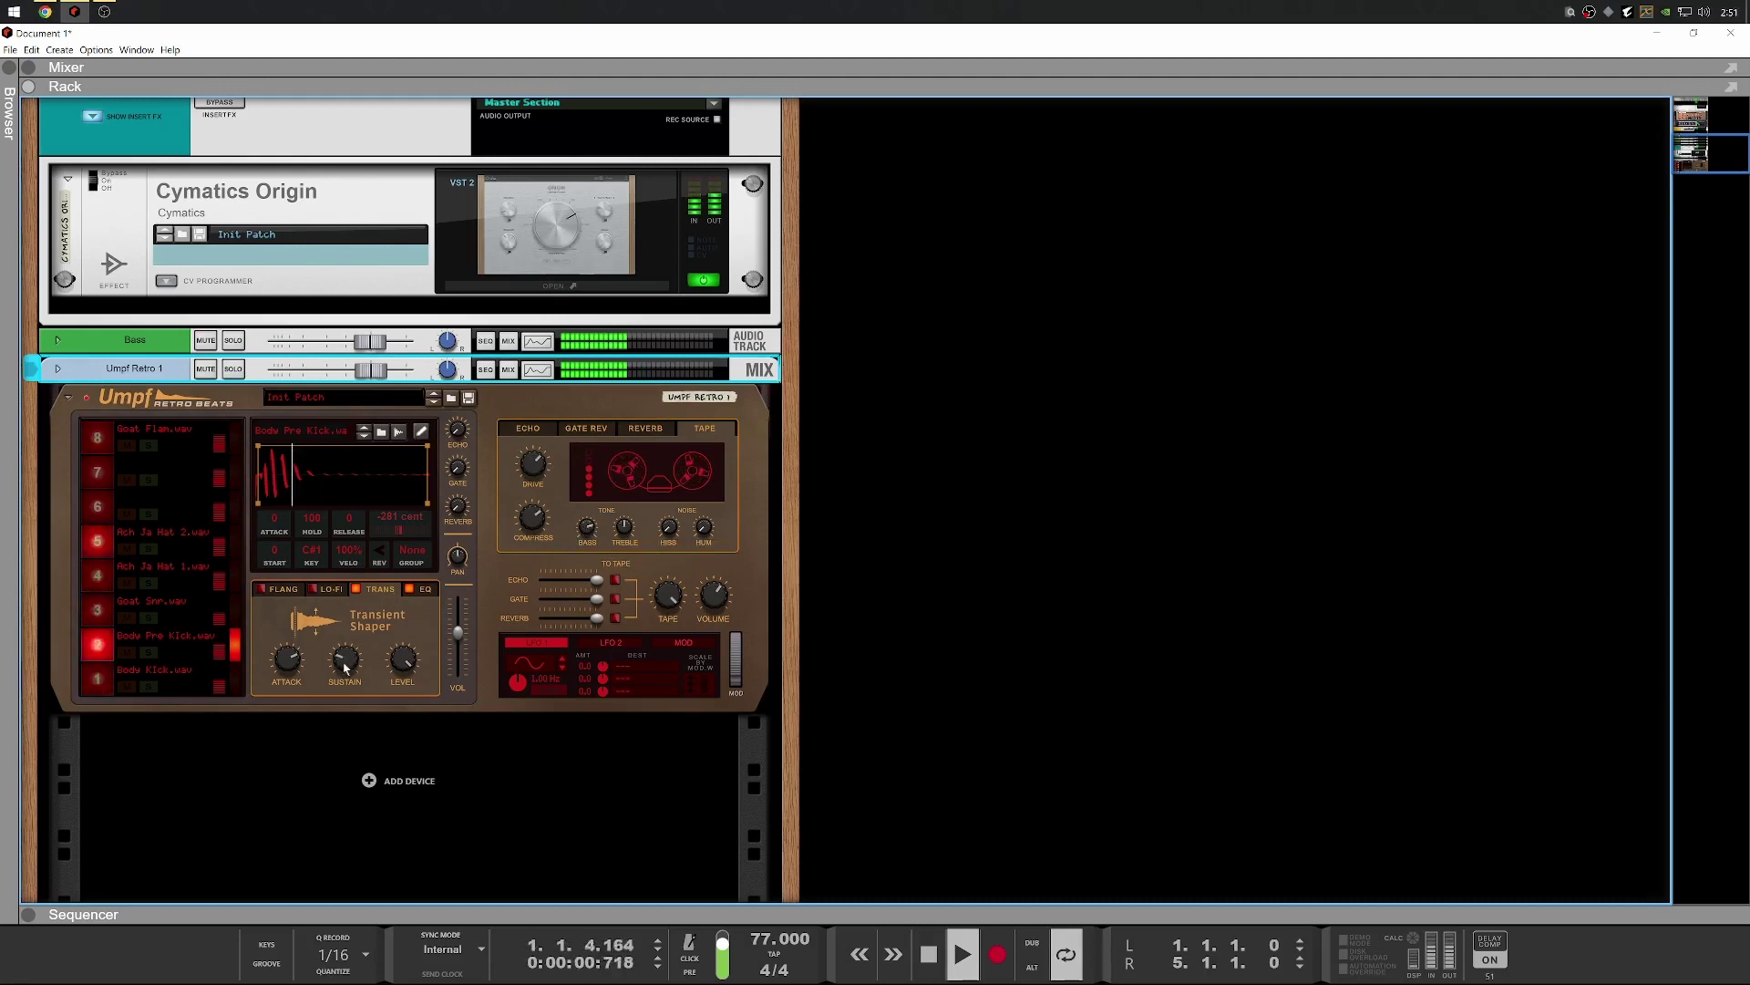
Raise the Transient Shaper attack on the Body Kick pad
left_click(239, 690)
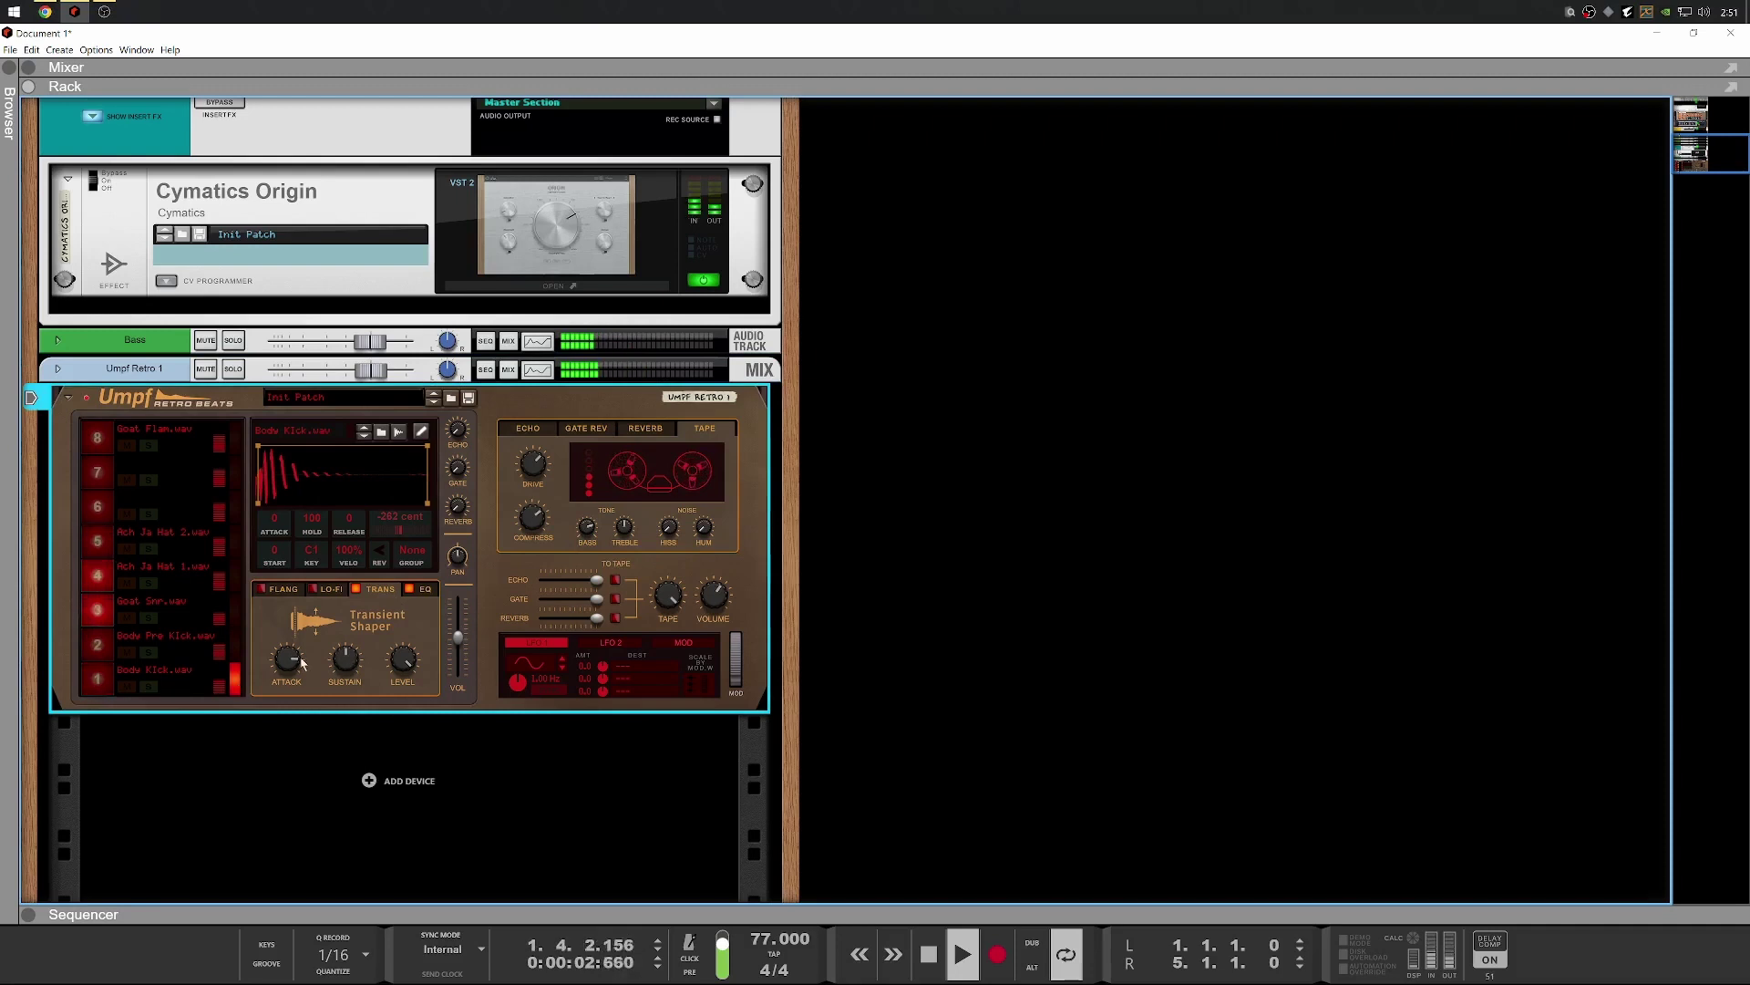
left_click_drag(303, 663, 318, 591)
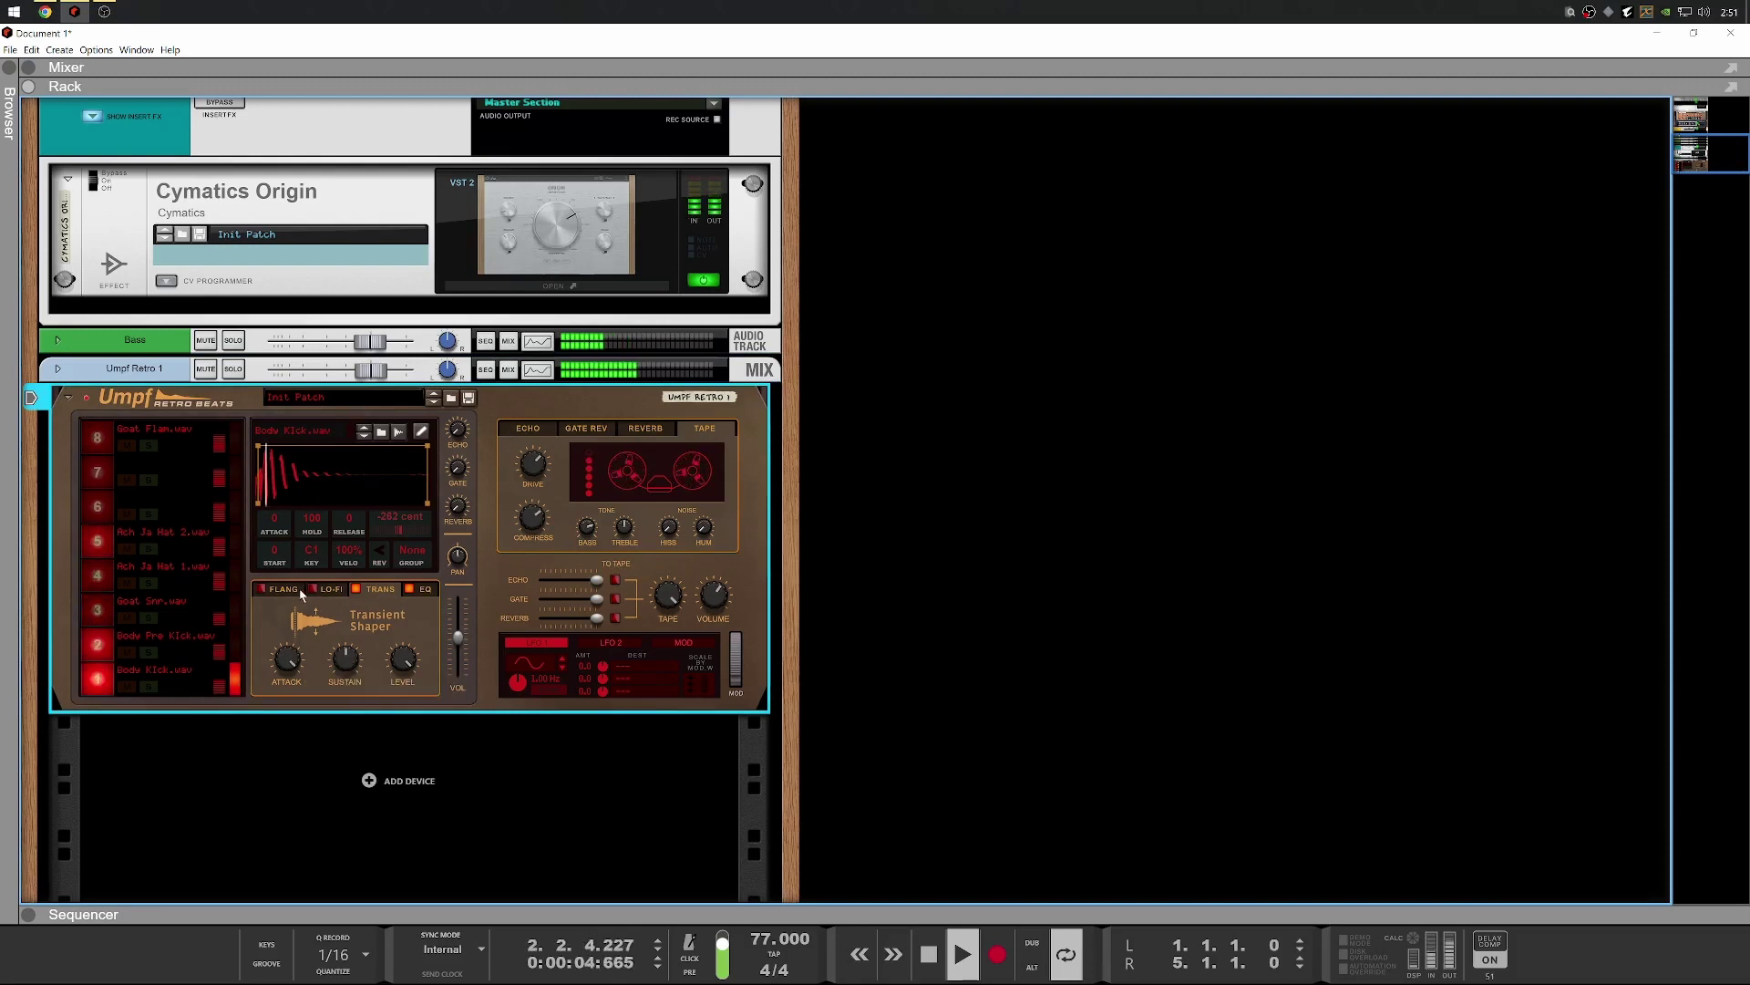
Solo the Bass track and raise the level of all its clips in the arrangement to 2.82 dB, then stop playback
left_click(234, 340)
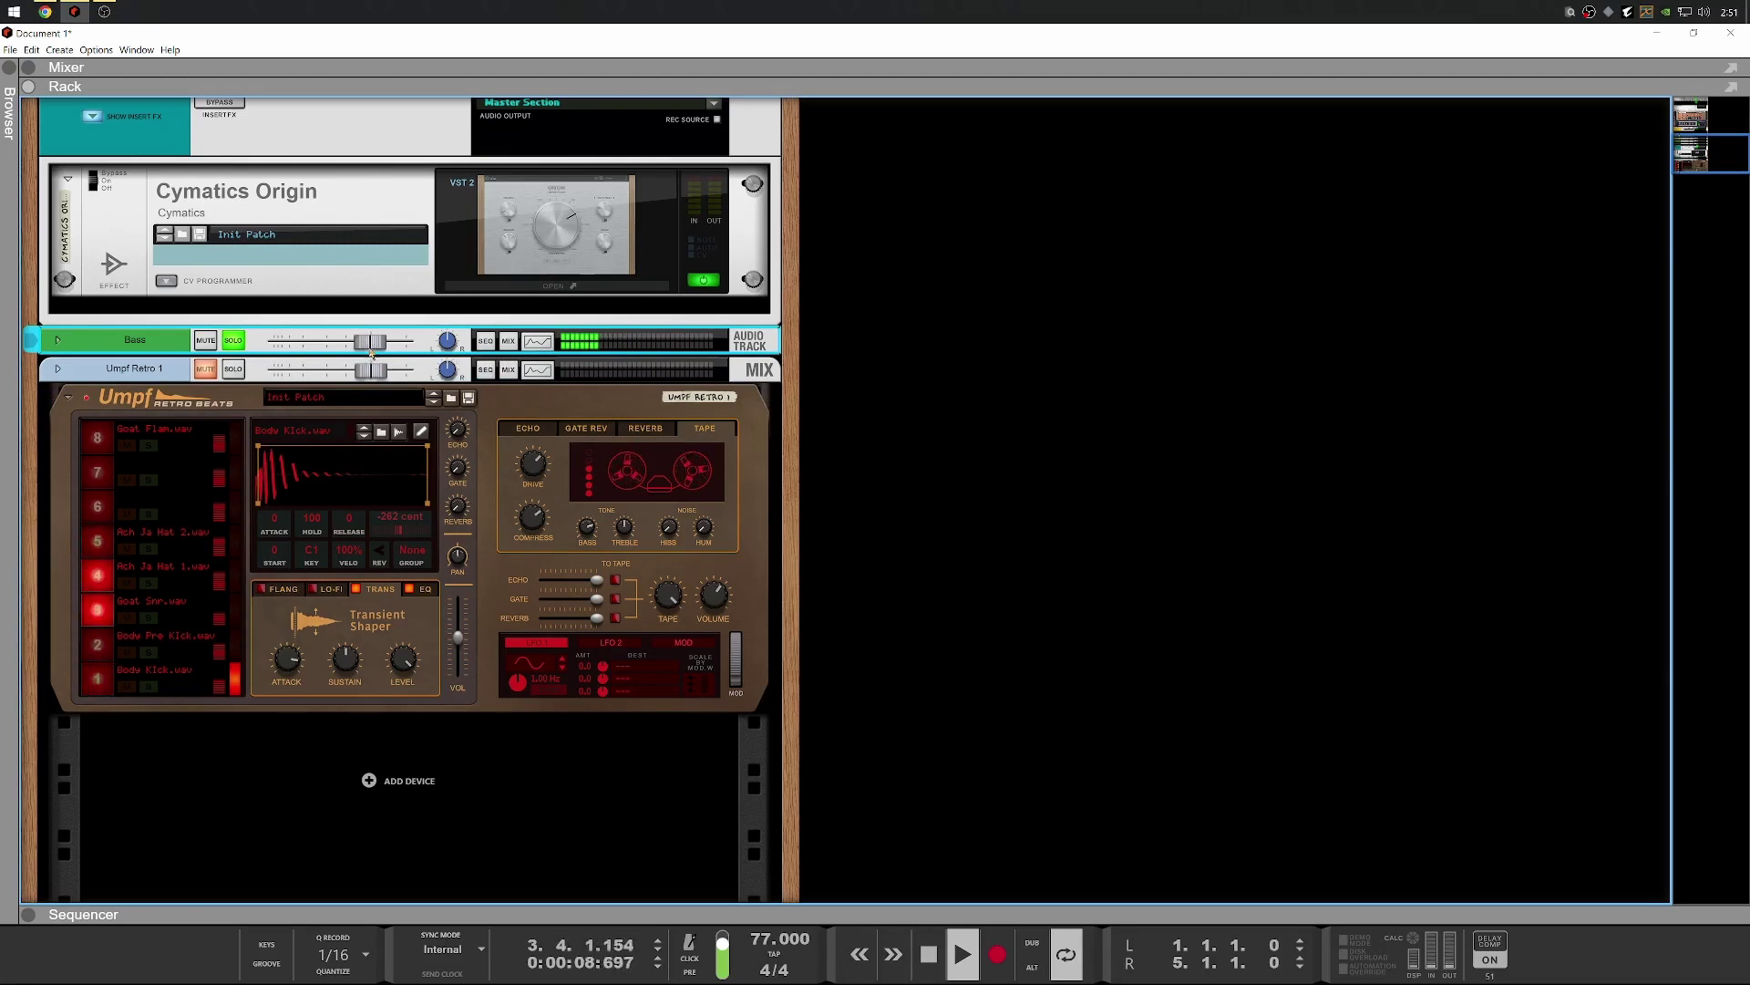
scroll(355, 481, "up", 3)
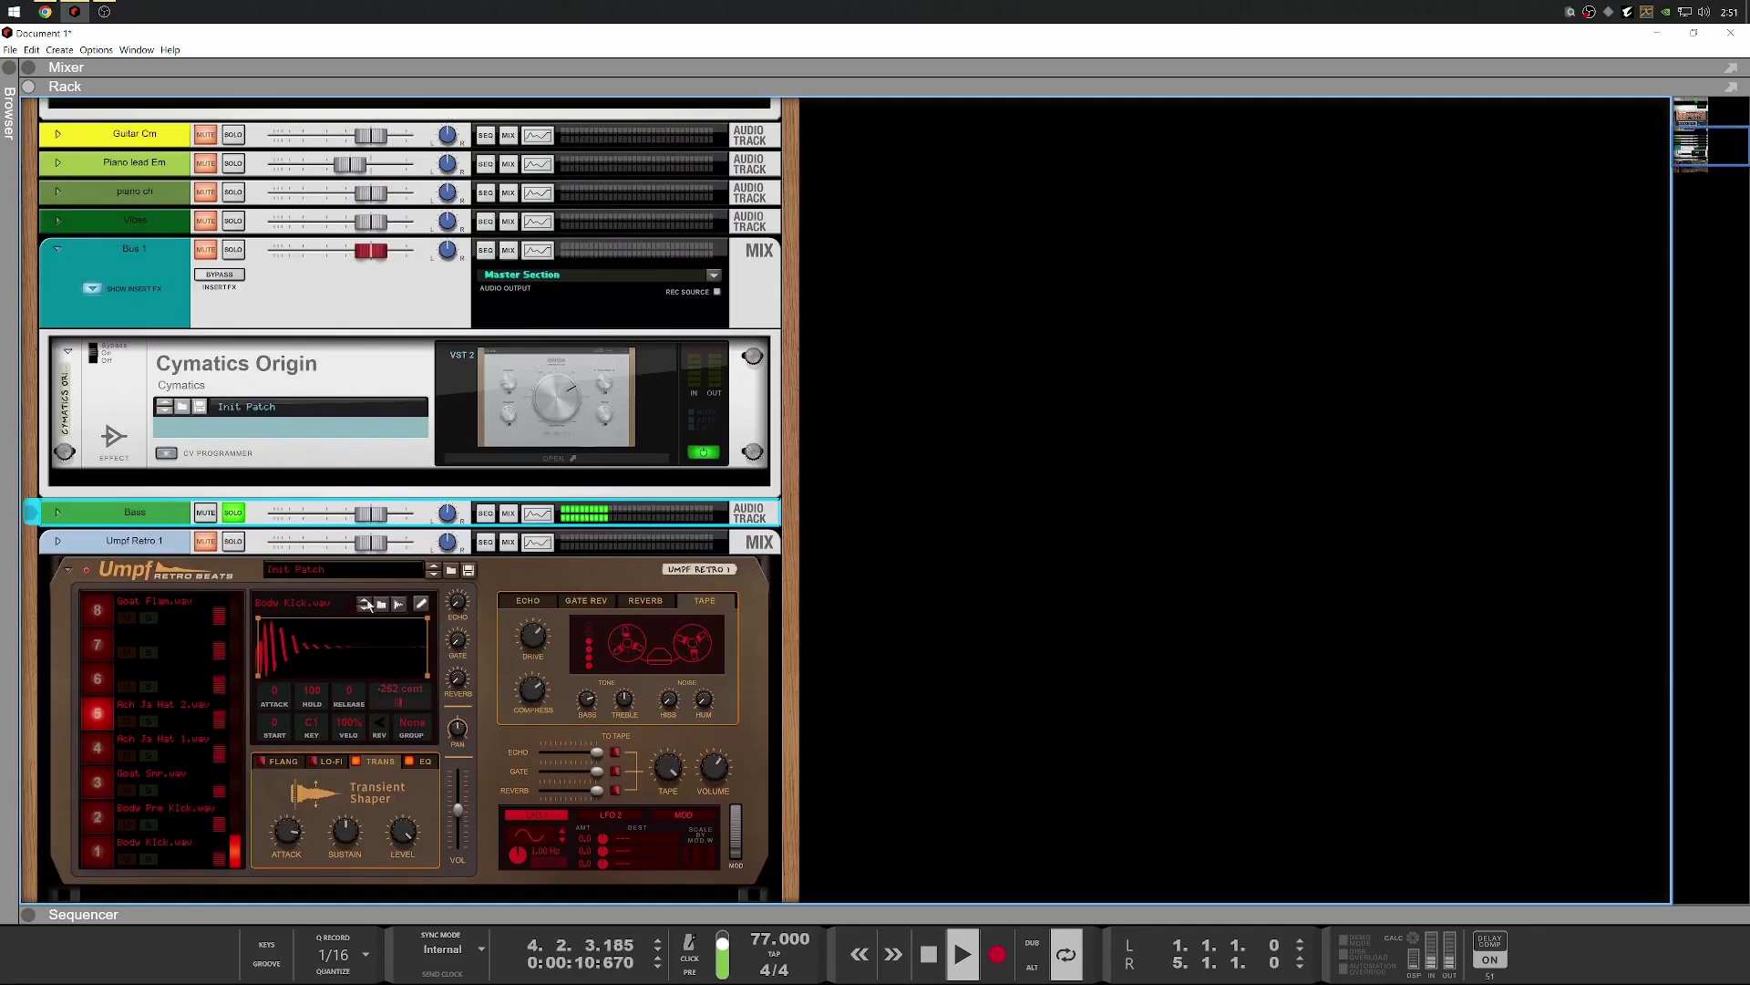
key("F7")
key("F7")
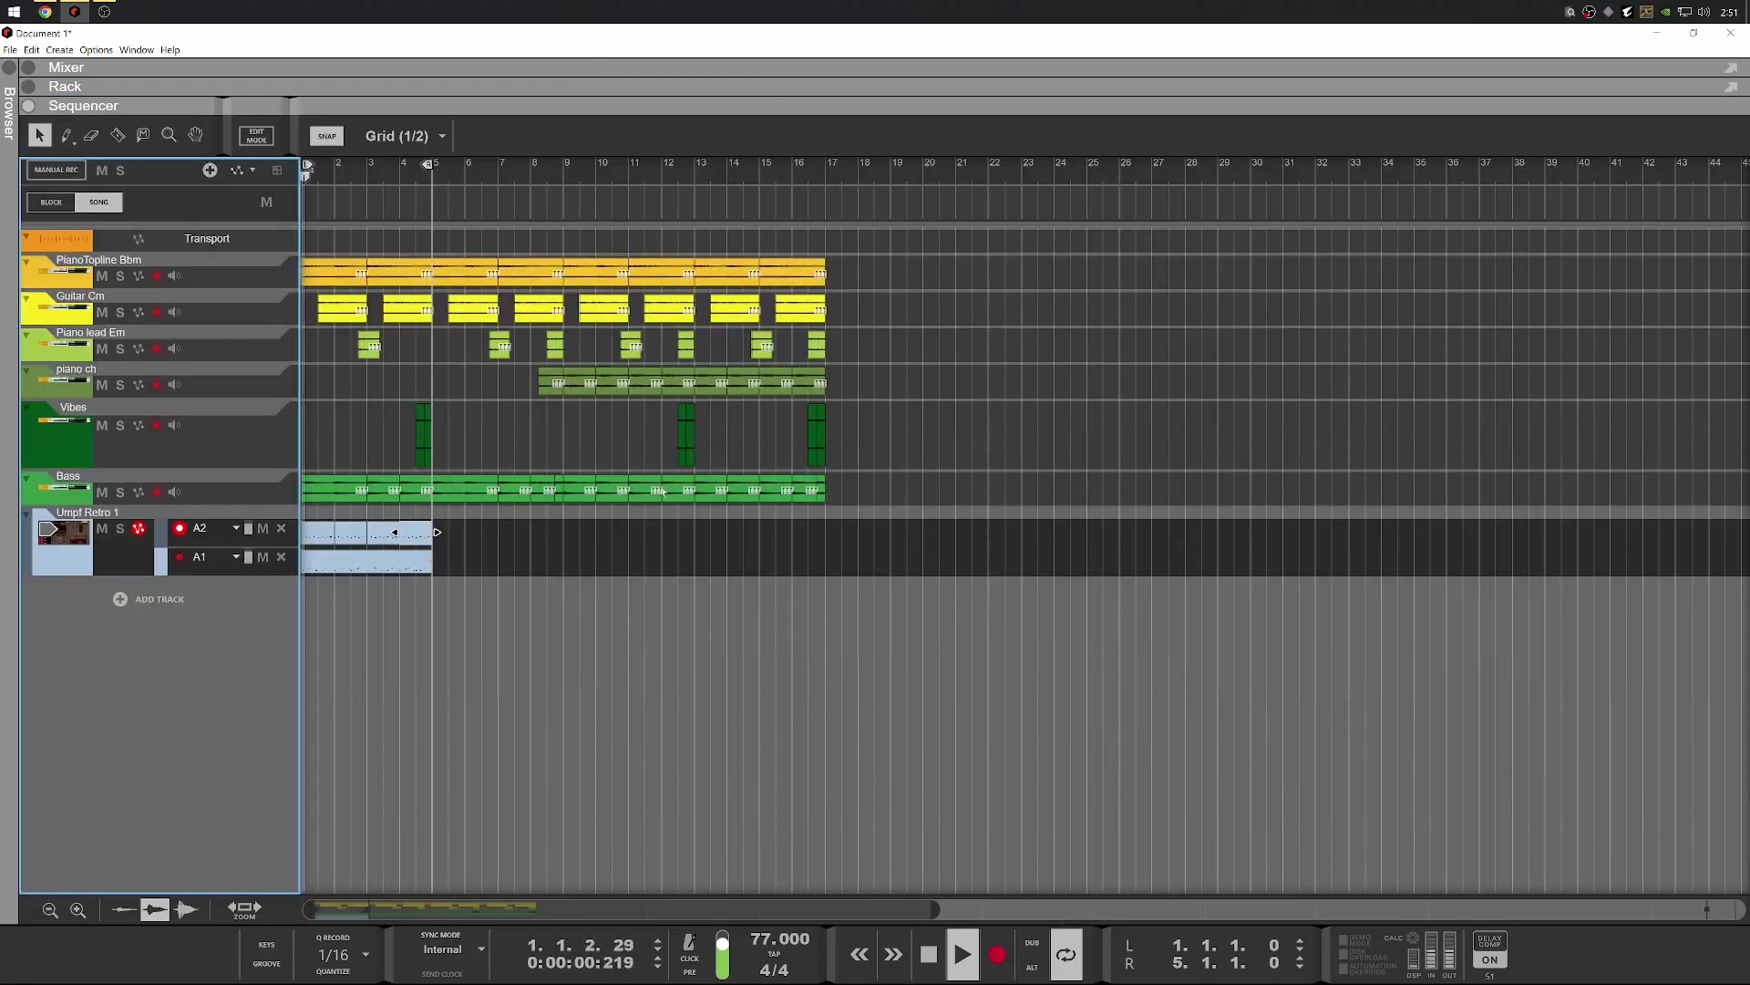
left_click_drag(907, 488, 300, 497)
left_click_drag(1003, 140, 1008, 121)
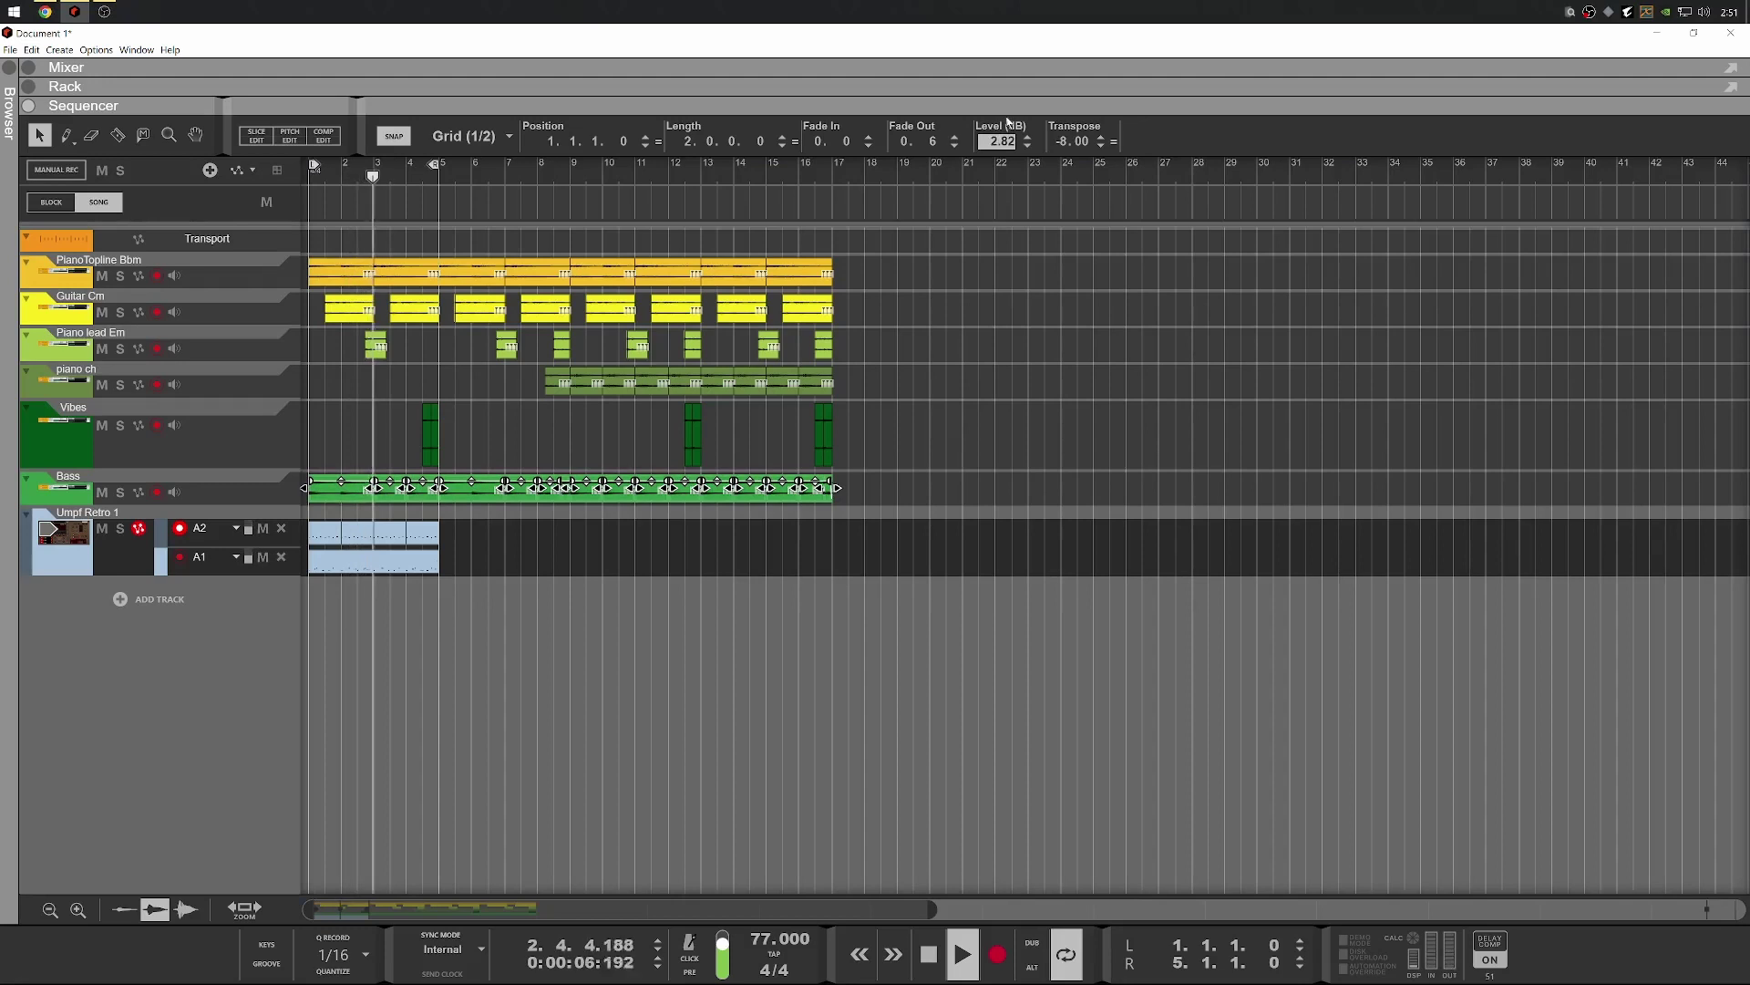
left_click(909, 410)
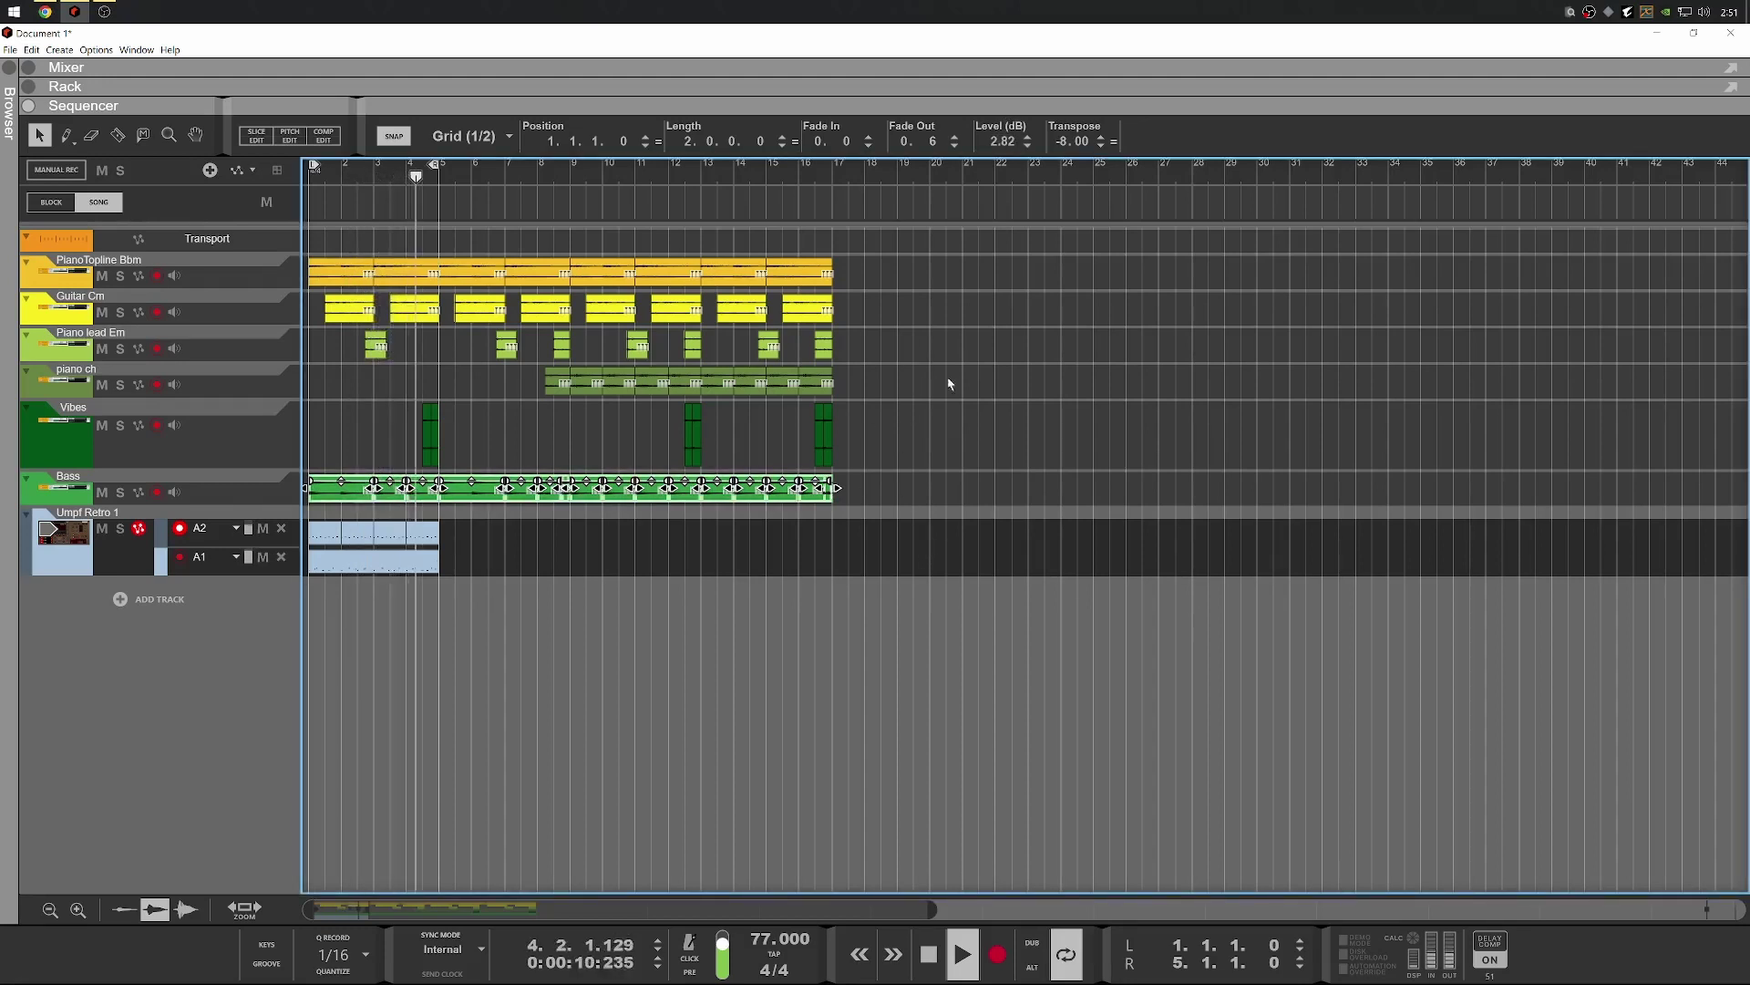
key("space")
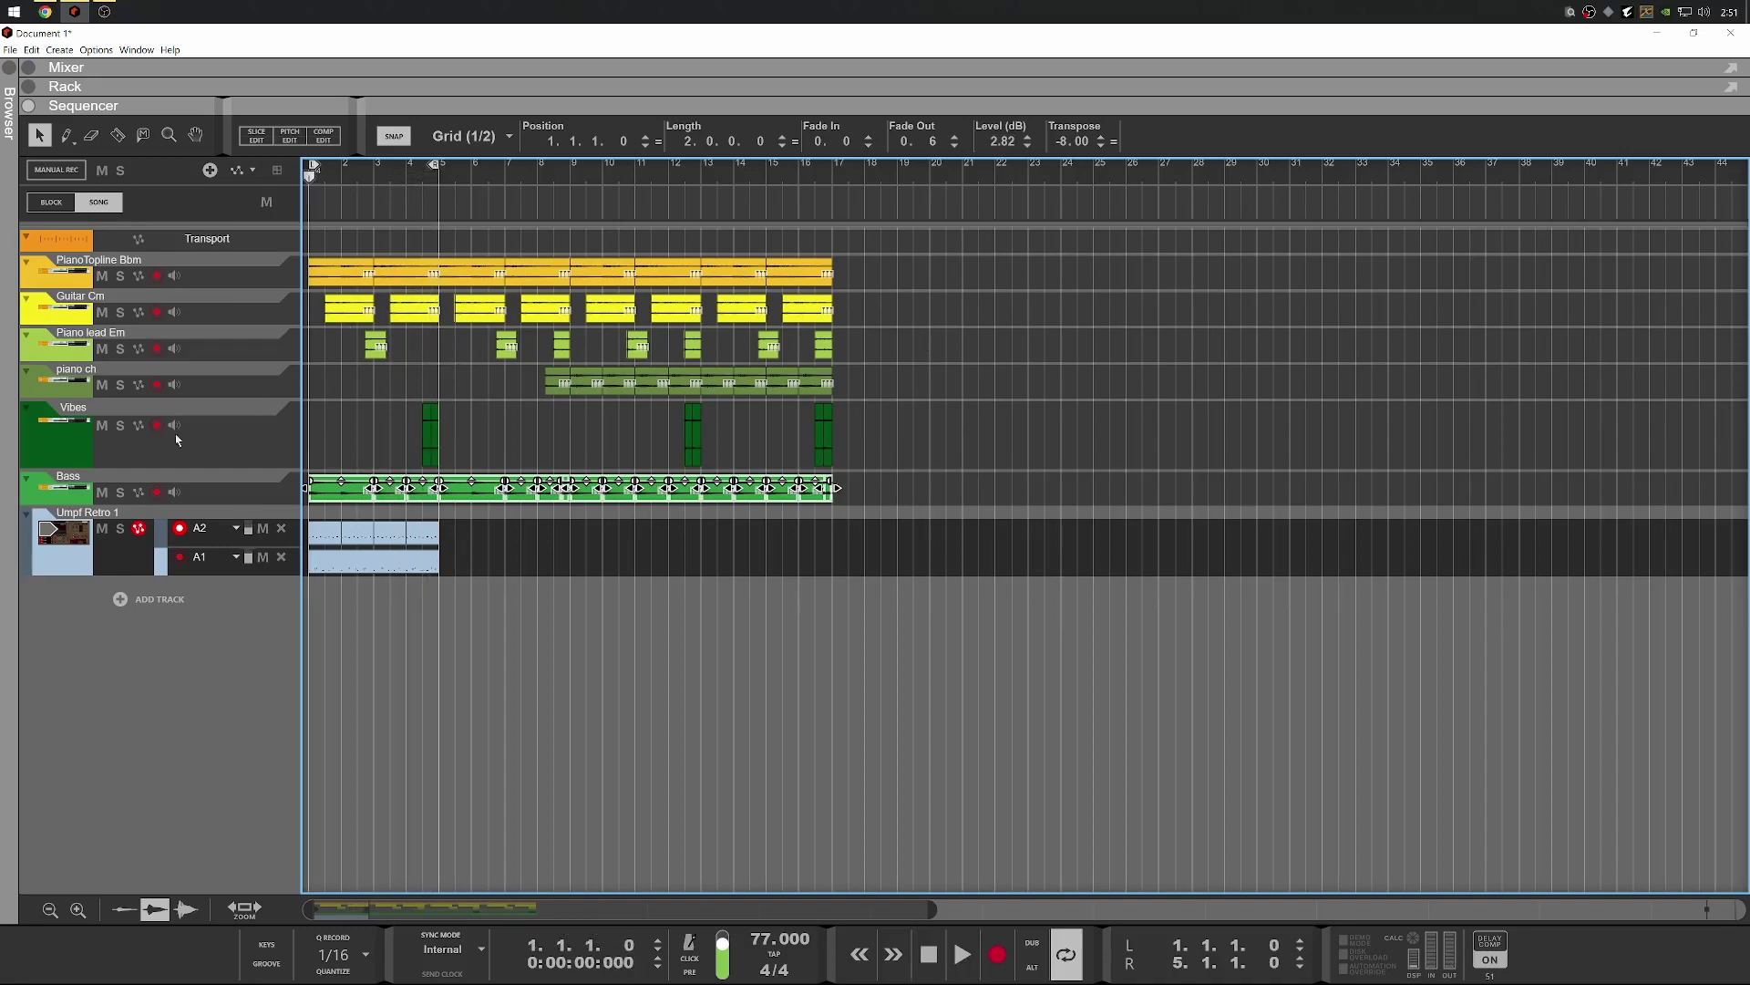
Return to the rack and solo the Bus 1 and Vibes channels
key("F6")
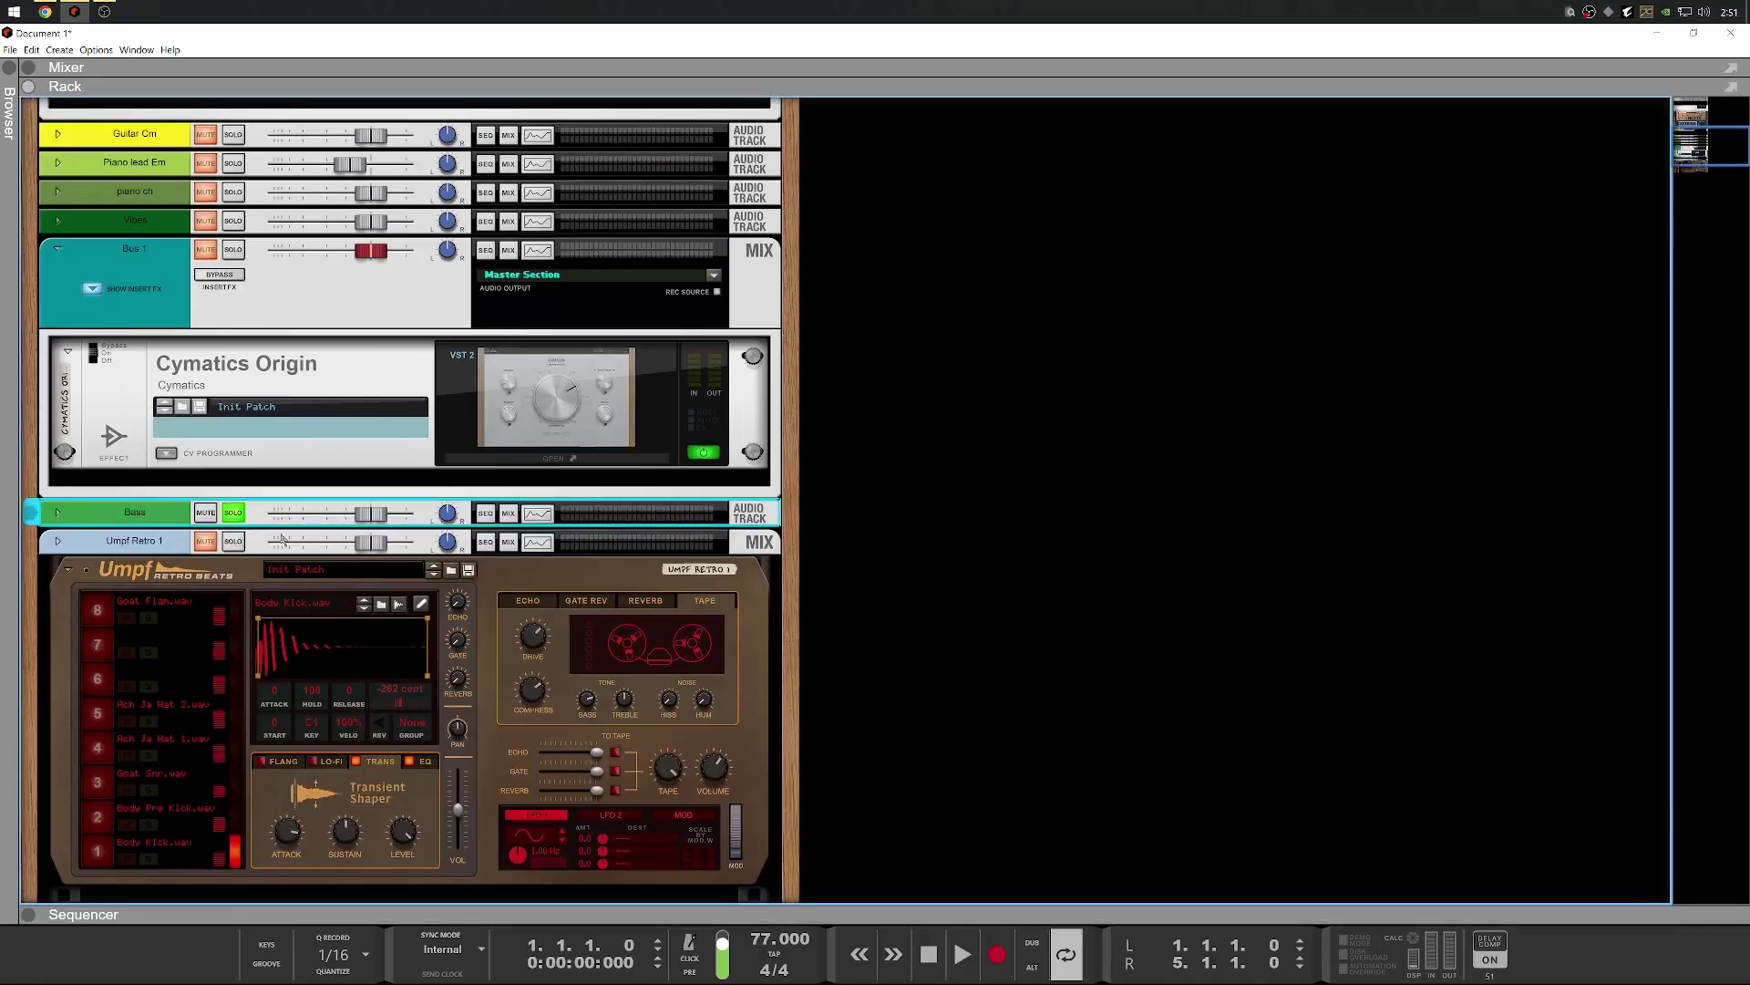
key("space")
key("space")
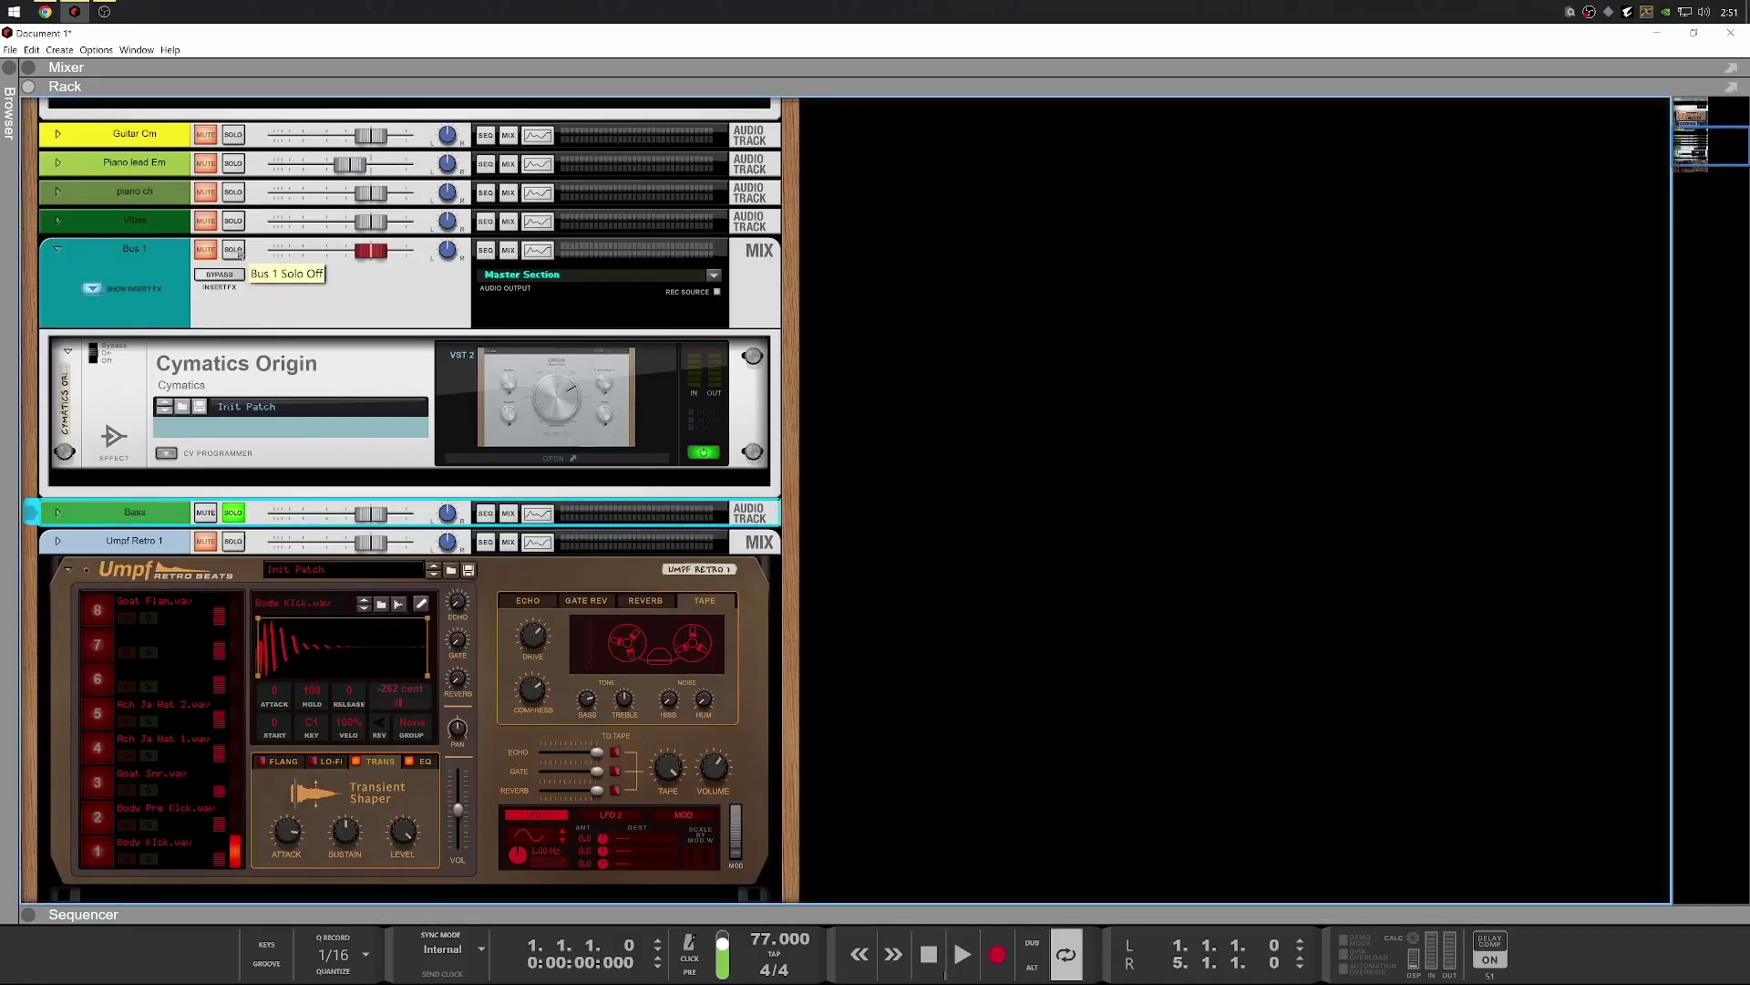
left_click(233, 250)
left_click(234, 221)
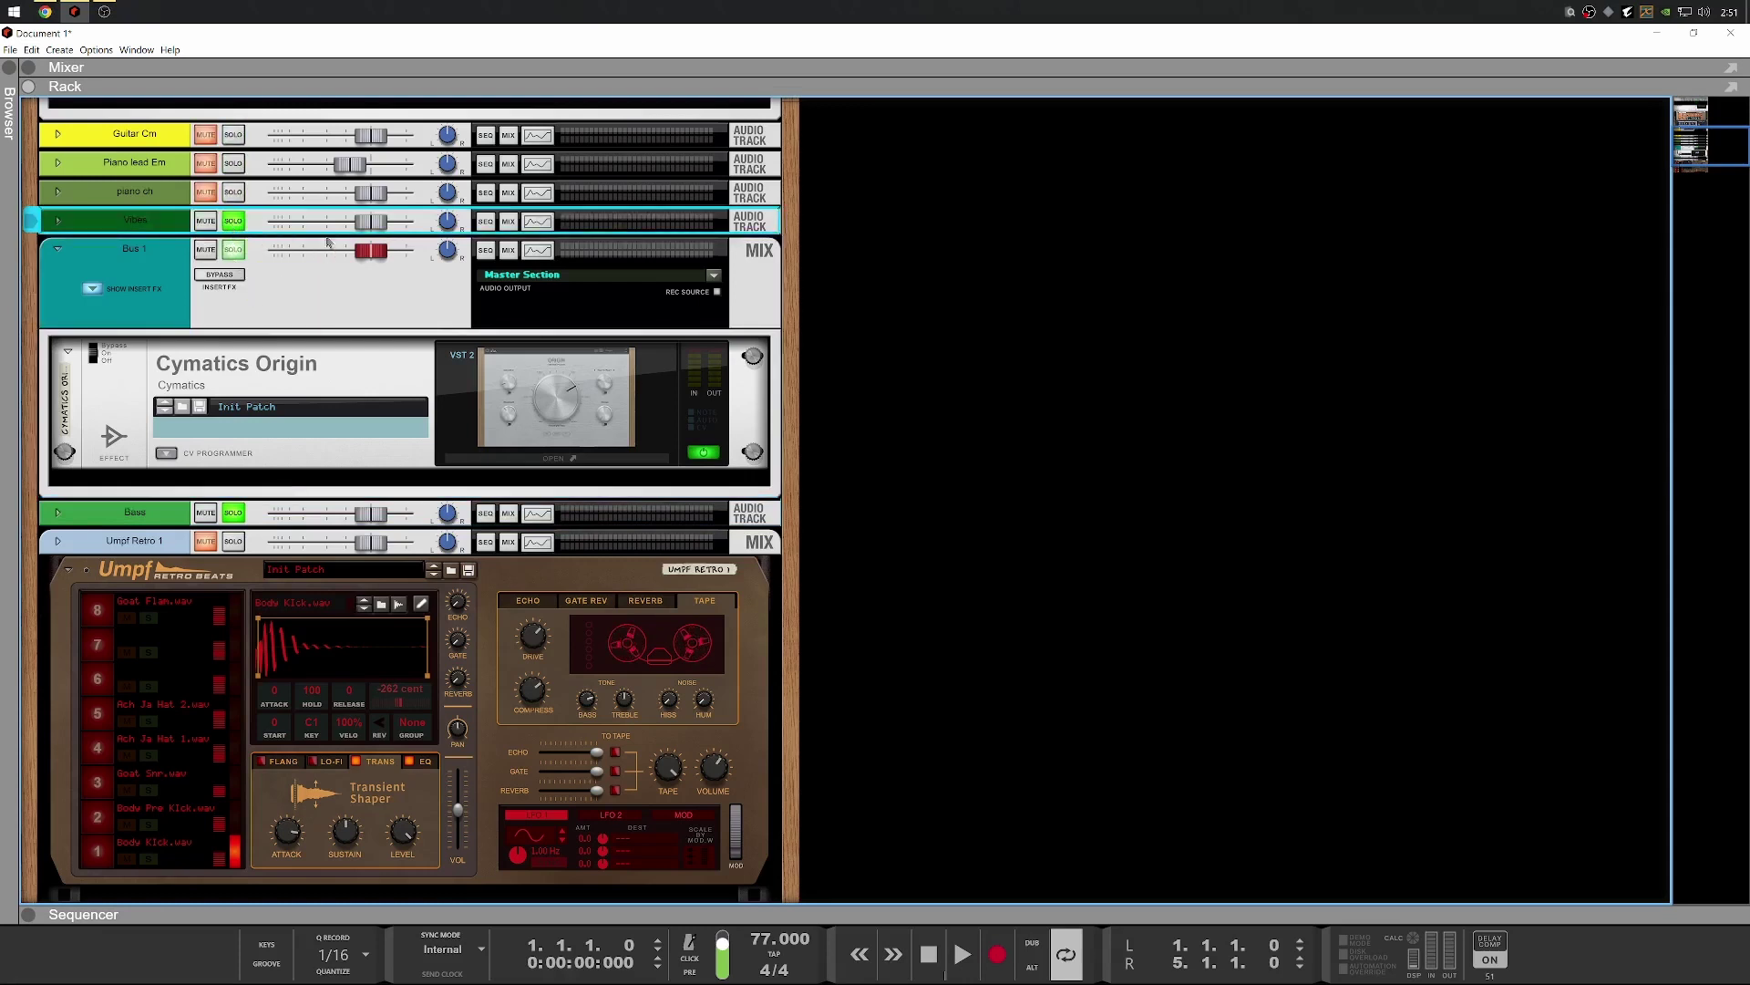
Reset the Piano lead Em channel fader to its default level and add the Guitar Cm and PianoTopline Bbm channels to the selection
left_click(356, 173, "shift")
scroll(347, 408, "up", 3)
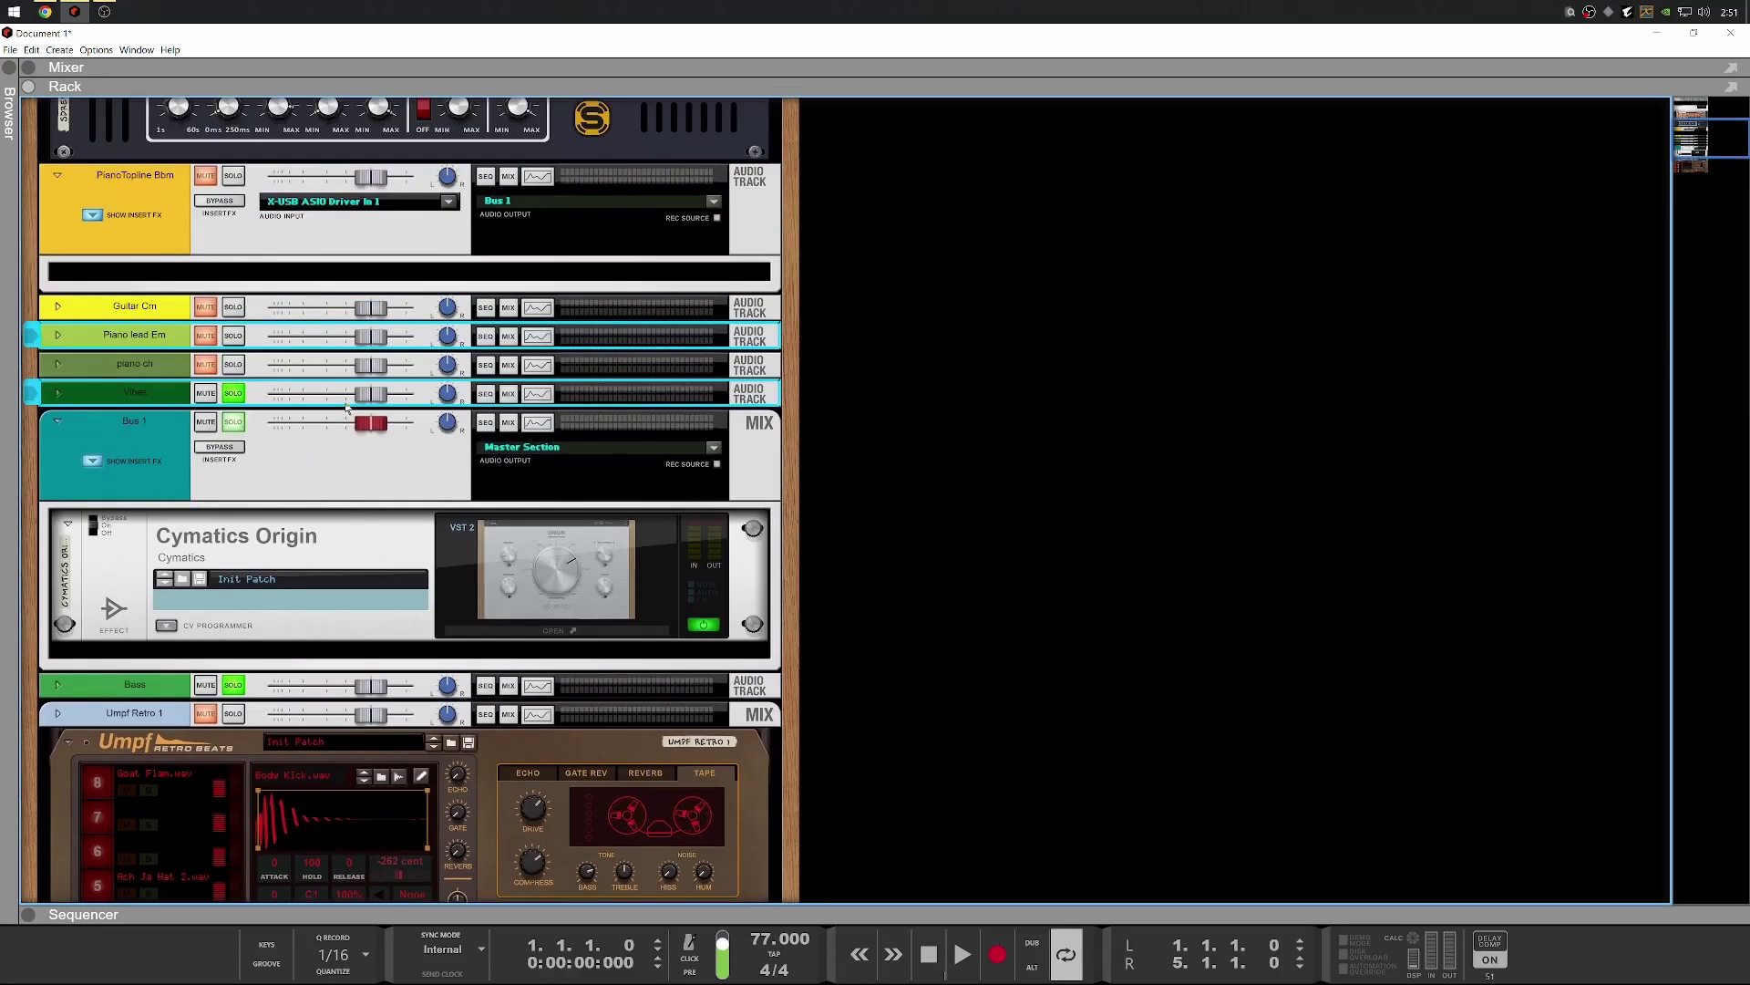
left_click(387, 310, "shift")
left_click(301, 233, "shift")
scroll(328, 435, "up", 8)
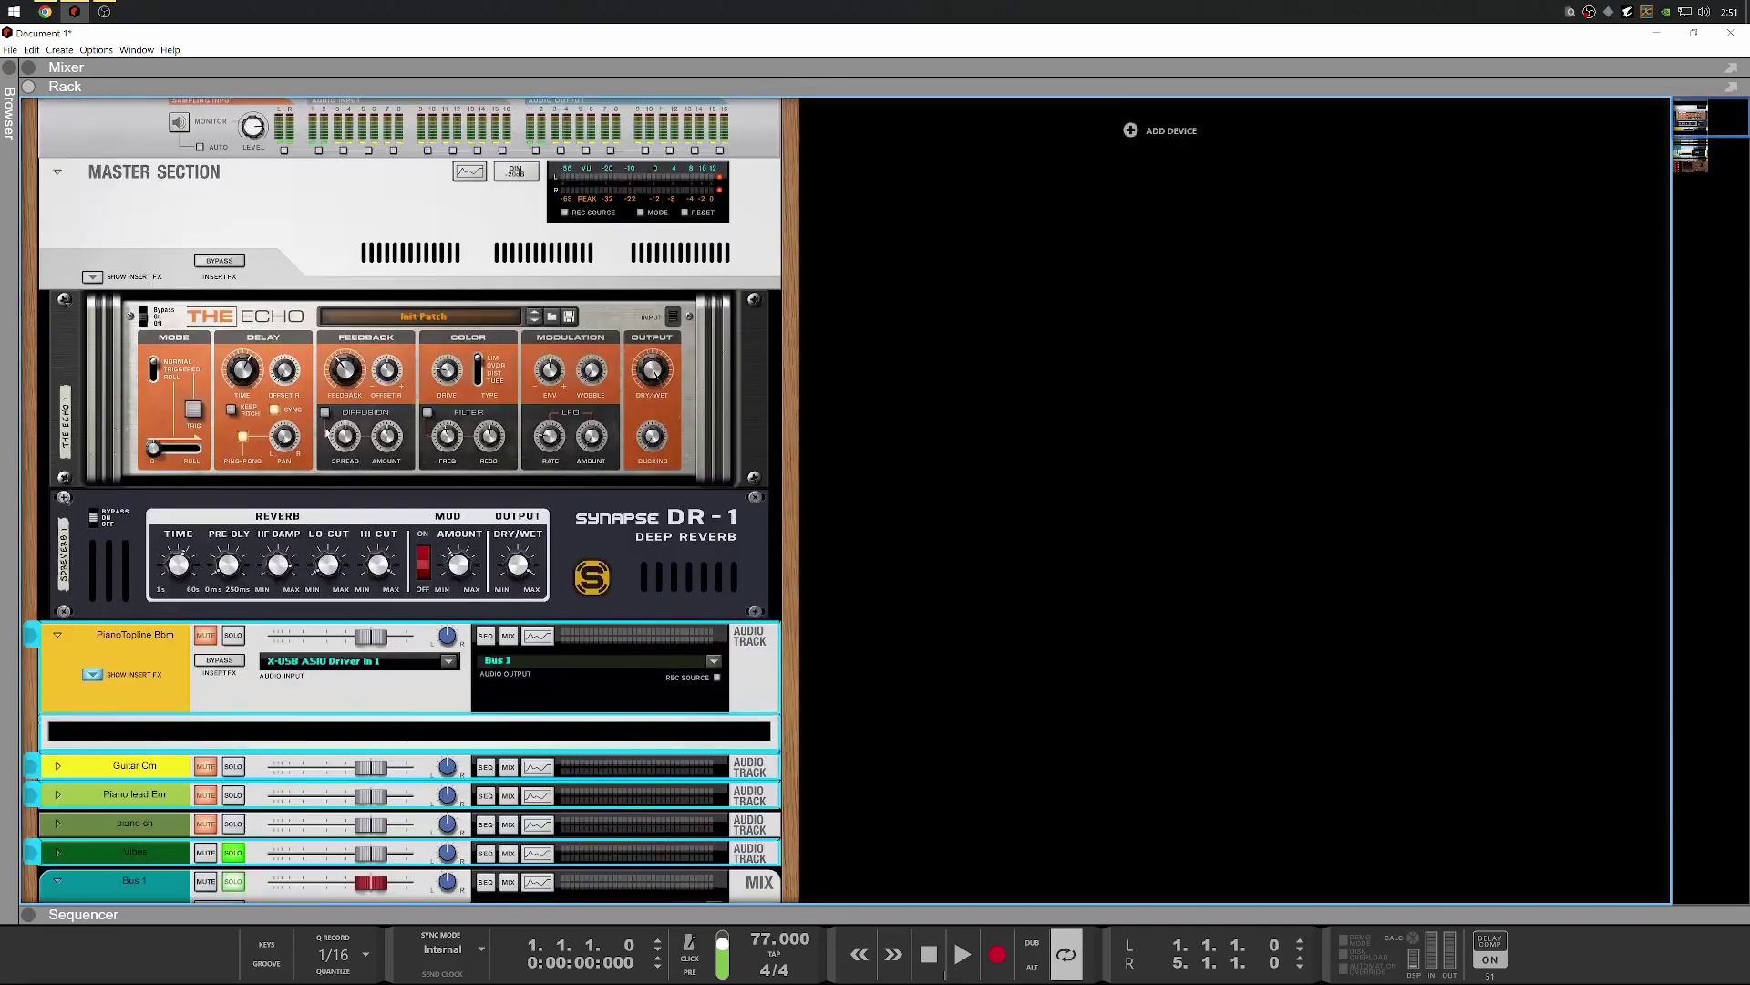
scroll(326, 433, "down", 5)
Unsolo the Bass track after a brief playback and return to the sequencer
key("space")
Play the loop with Vibes soloed to judge the level of its clip at bar 4
key("space")
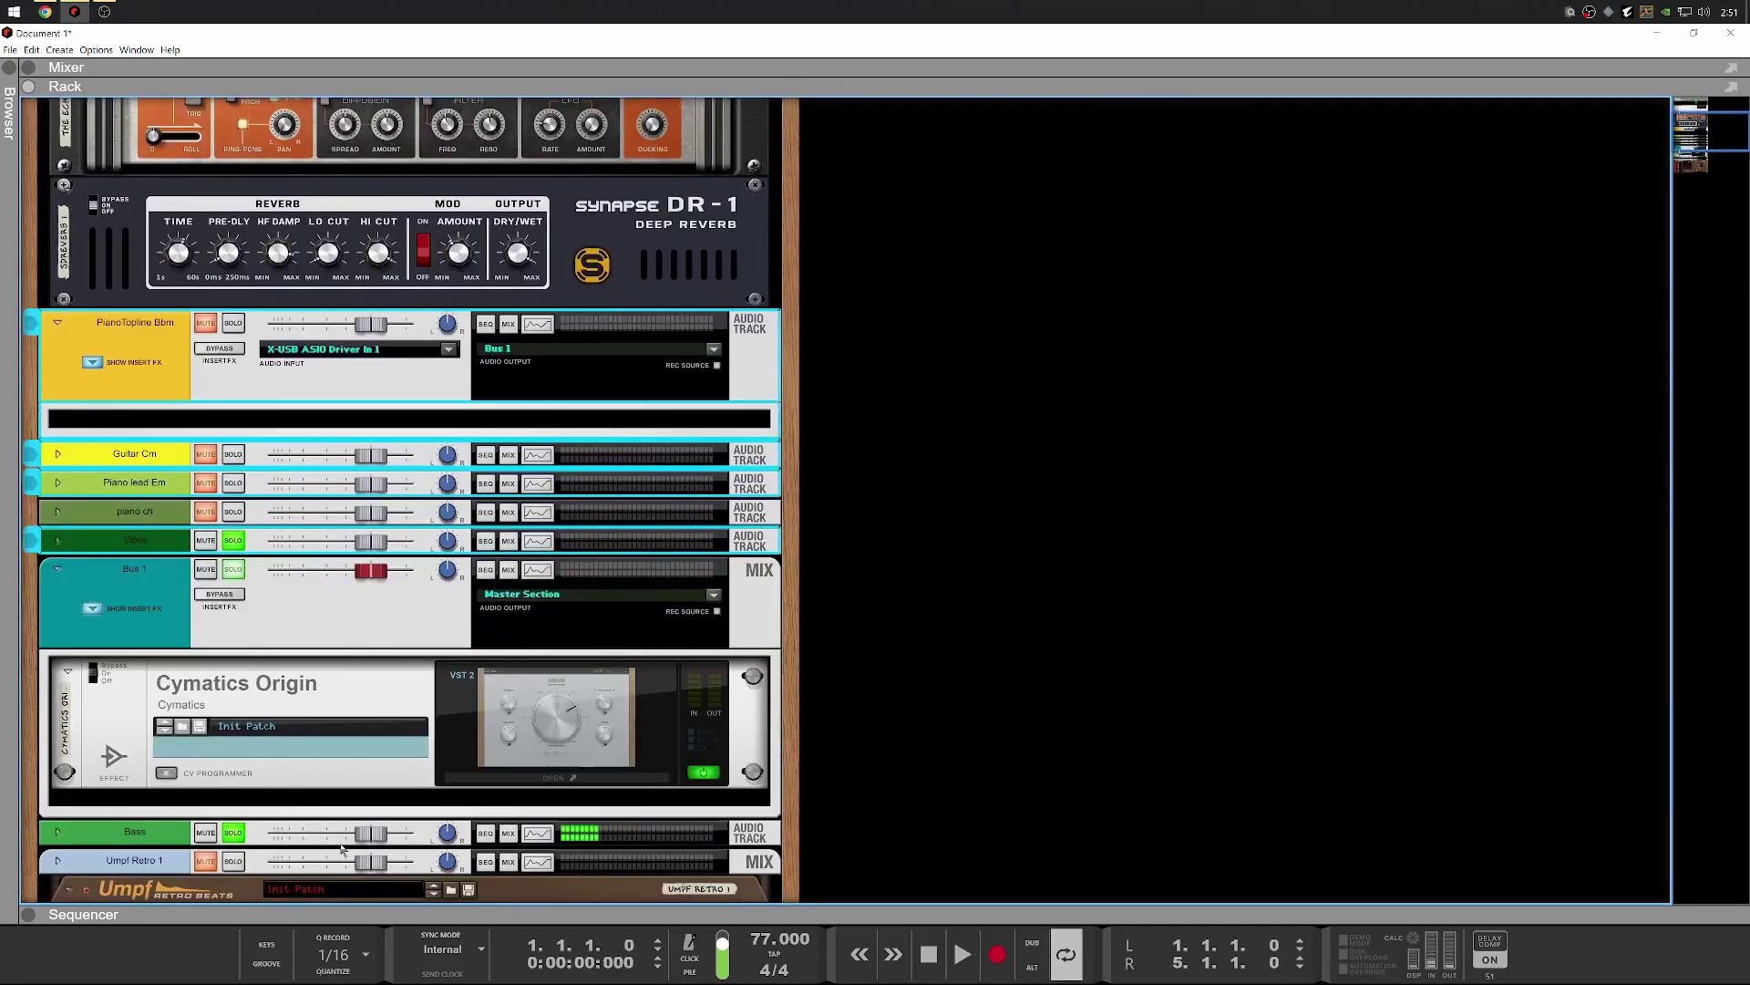
left_click(236, 835)
key("F7")
key("space")
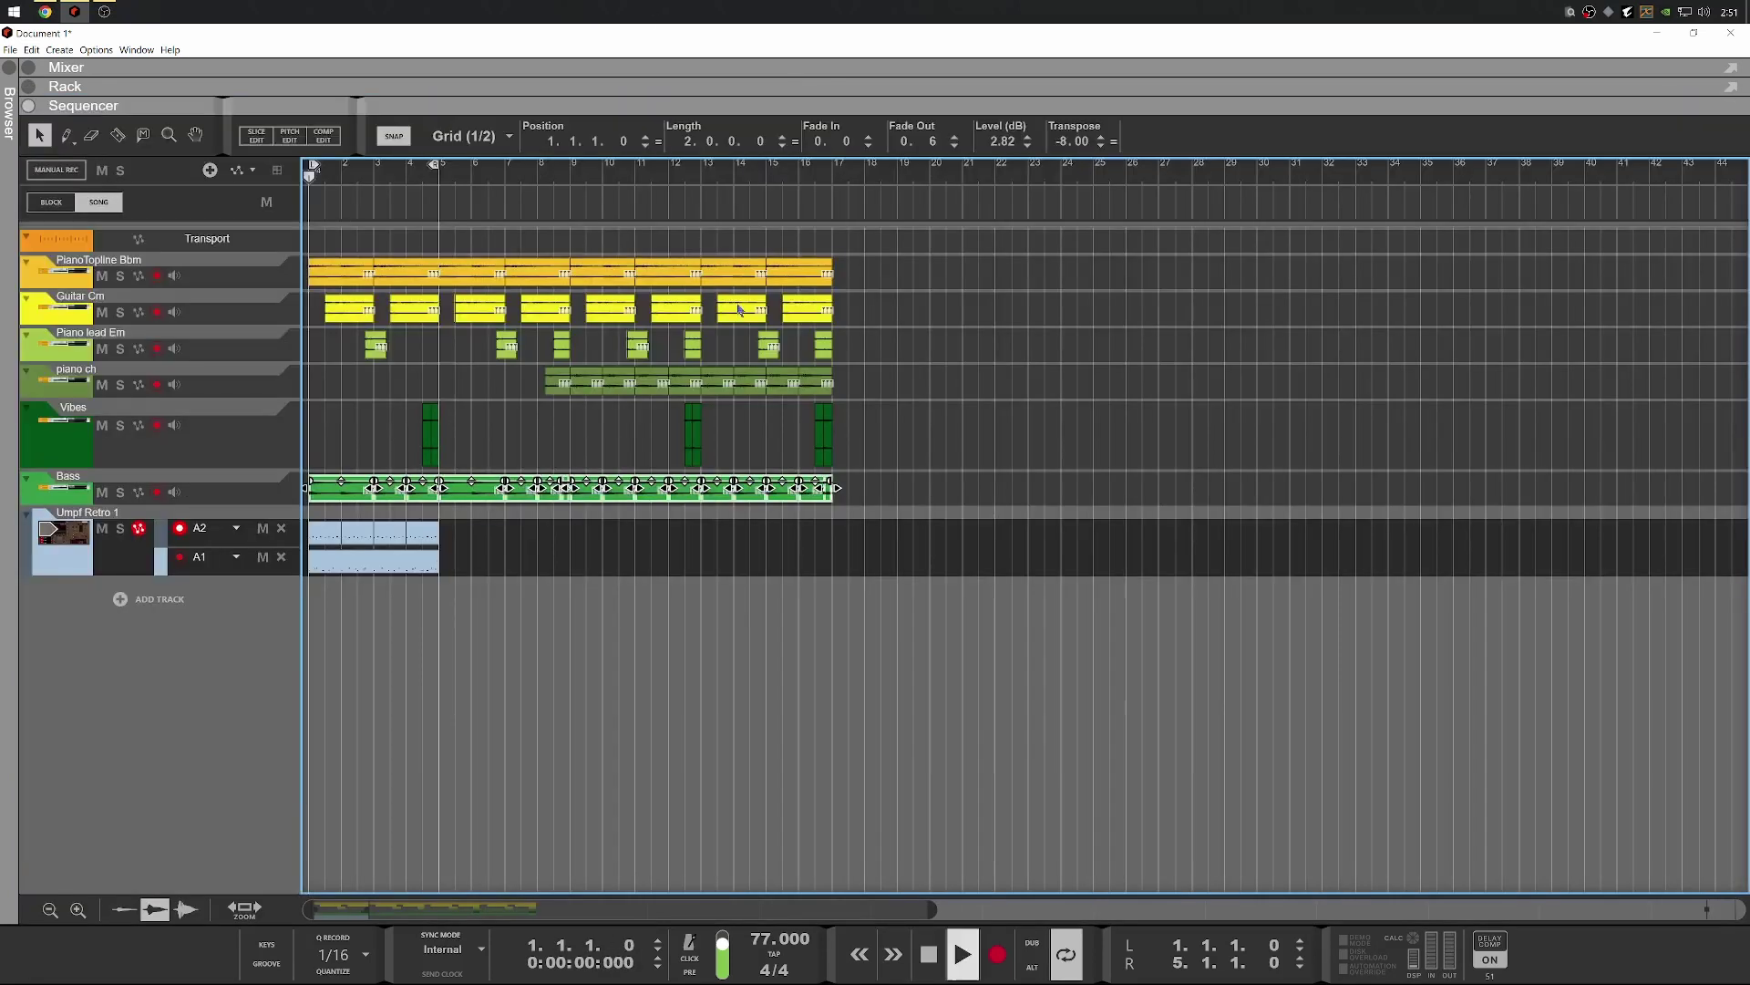
key("space")
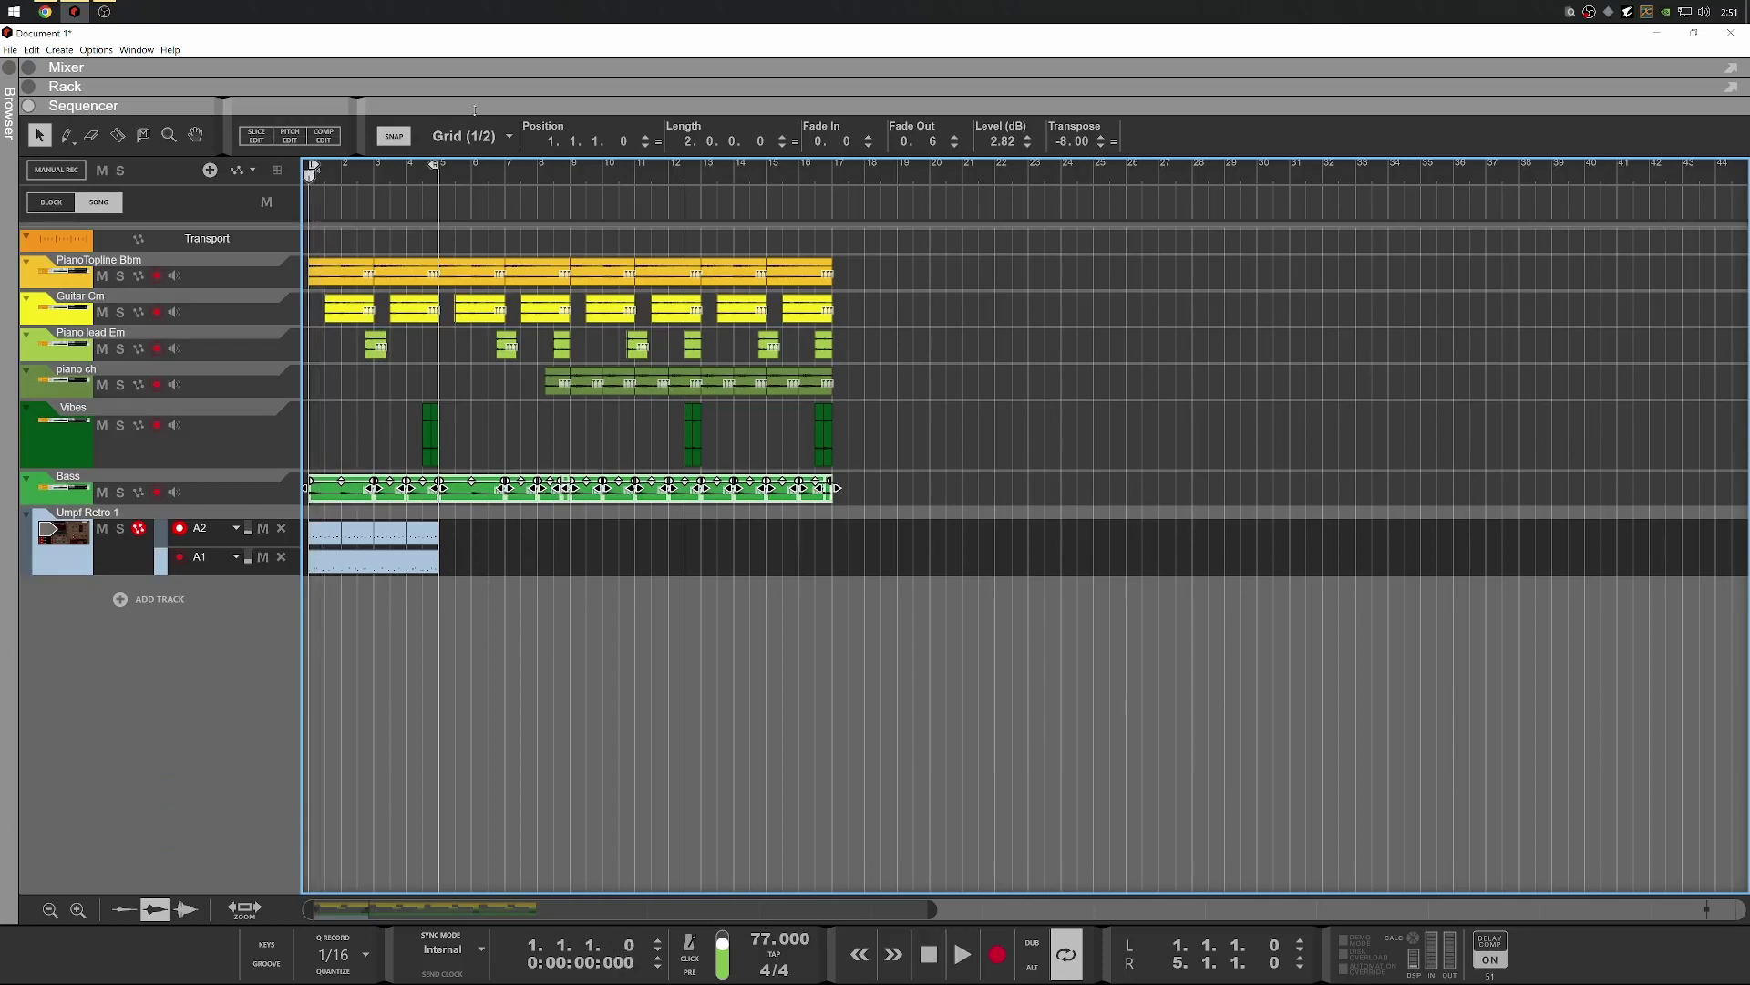
key("F6")
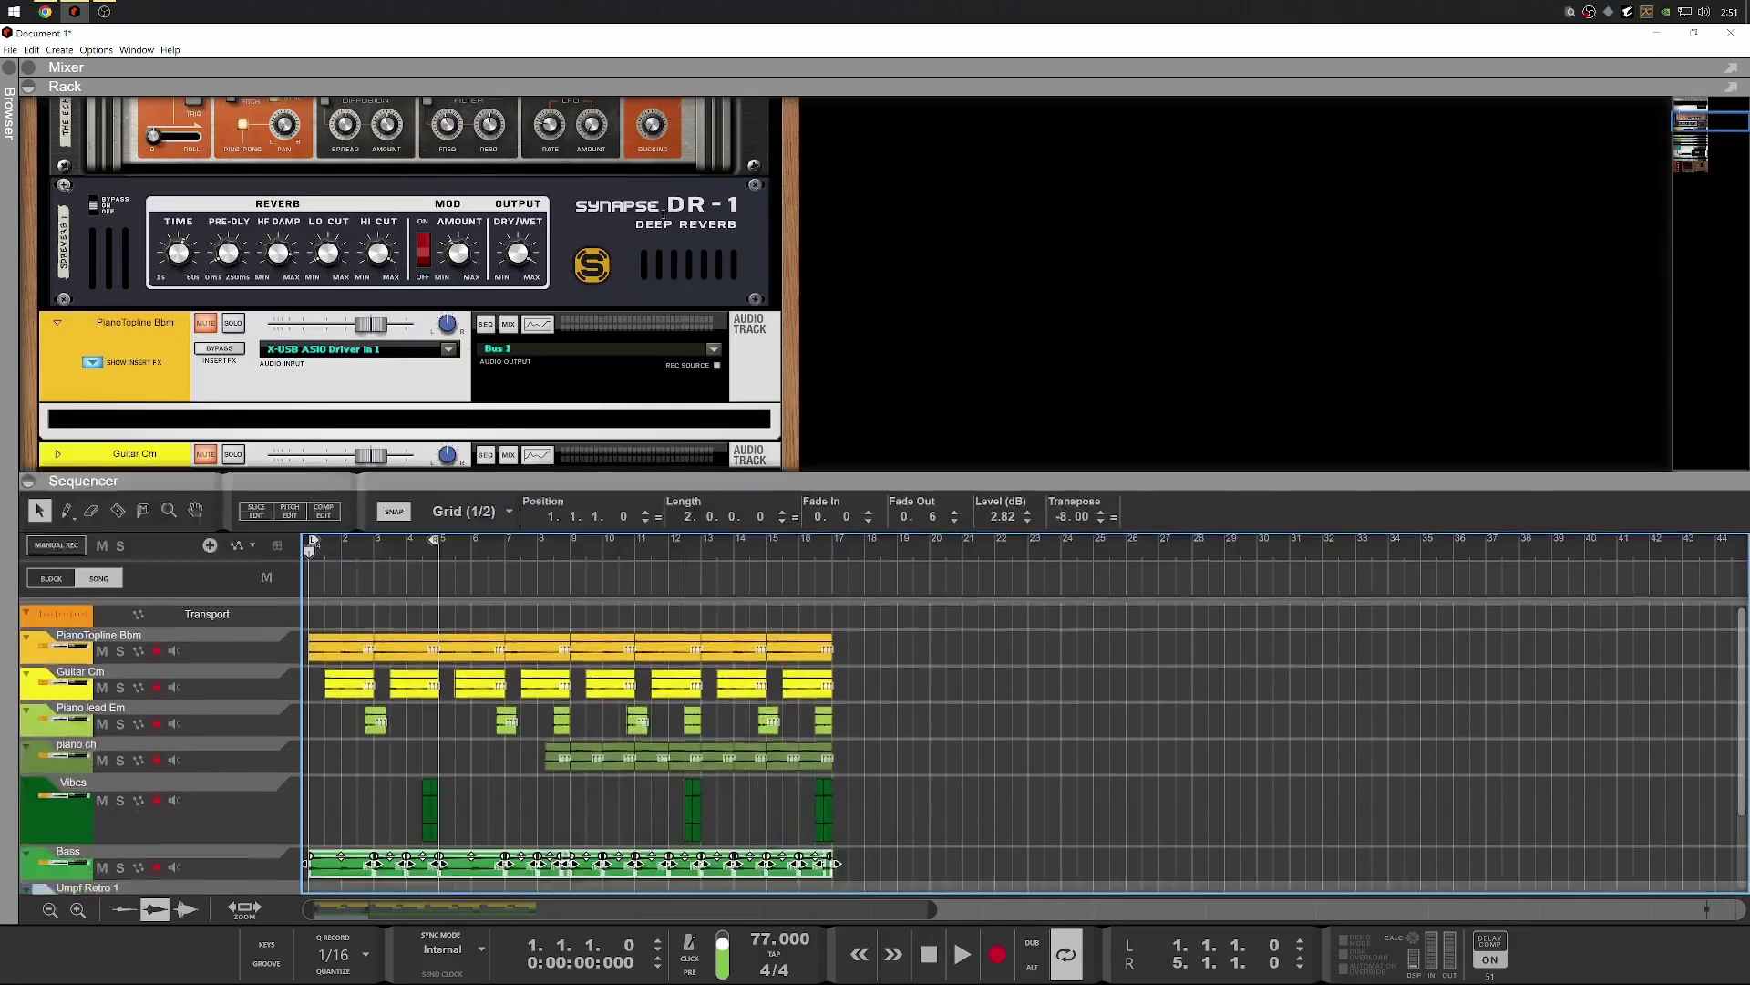
key("F6")
key("space")
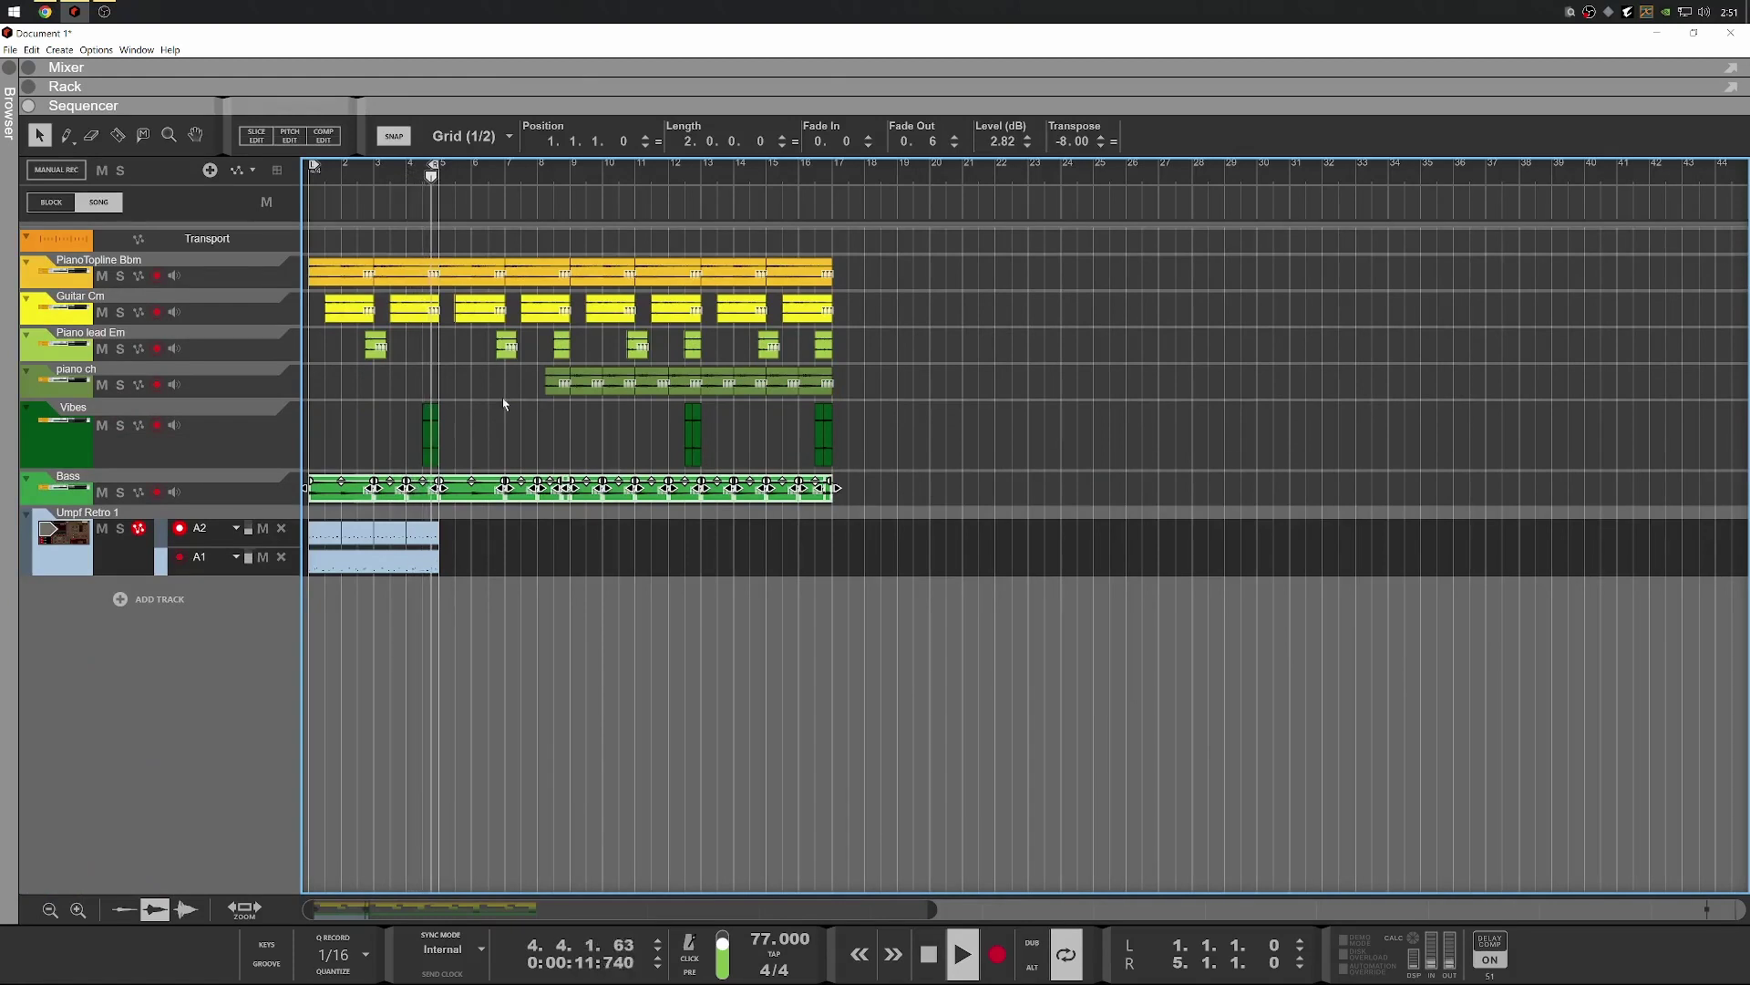
key("space")
Try raising the level of all Vibes clips to 4.67 dB and 8.06 dB, playing the loop from bar 4 to compare
left_click_drag(923, 399, 394, 467)
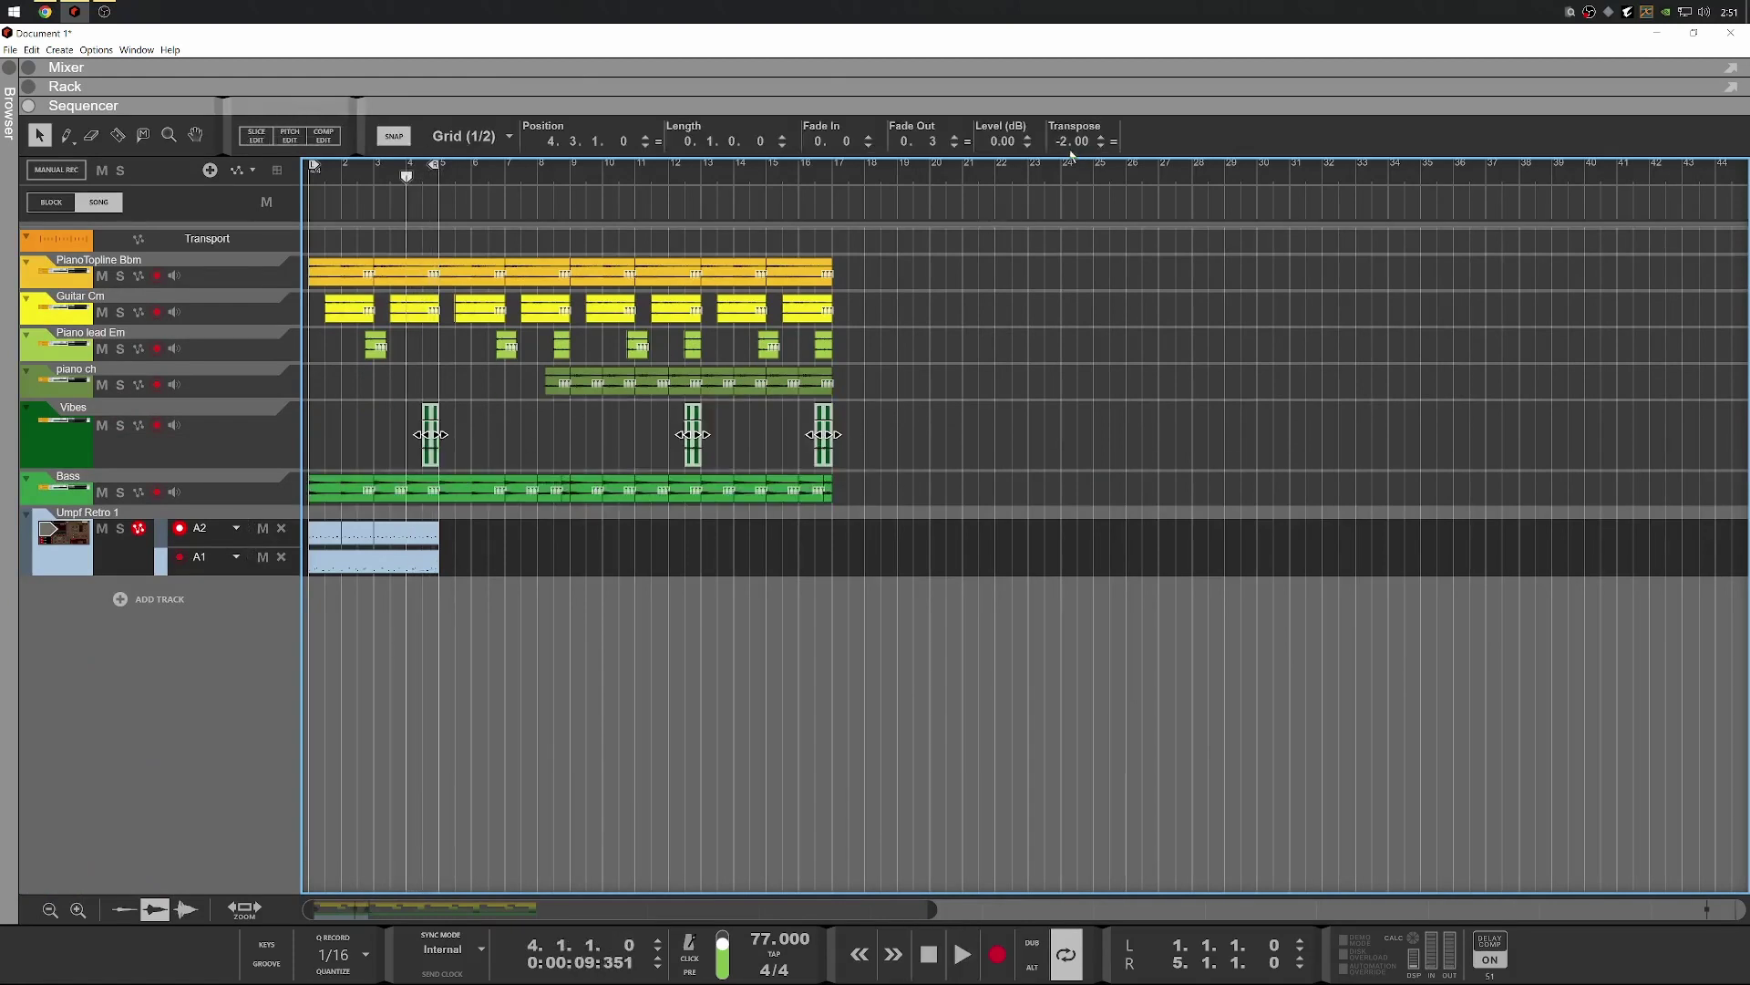
left_click_drag(1001, 145, 1009, 132)
key("space")
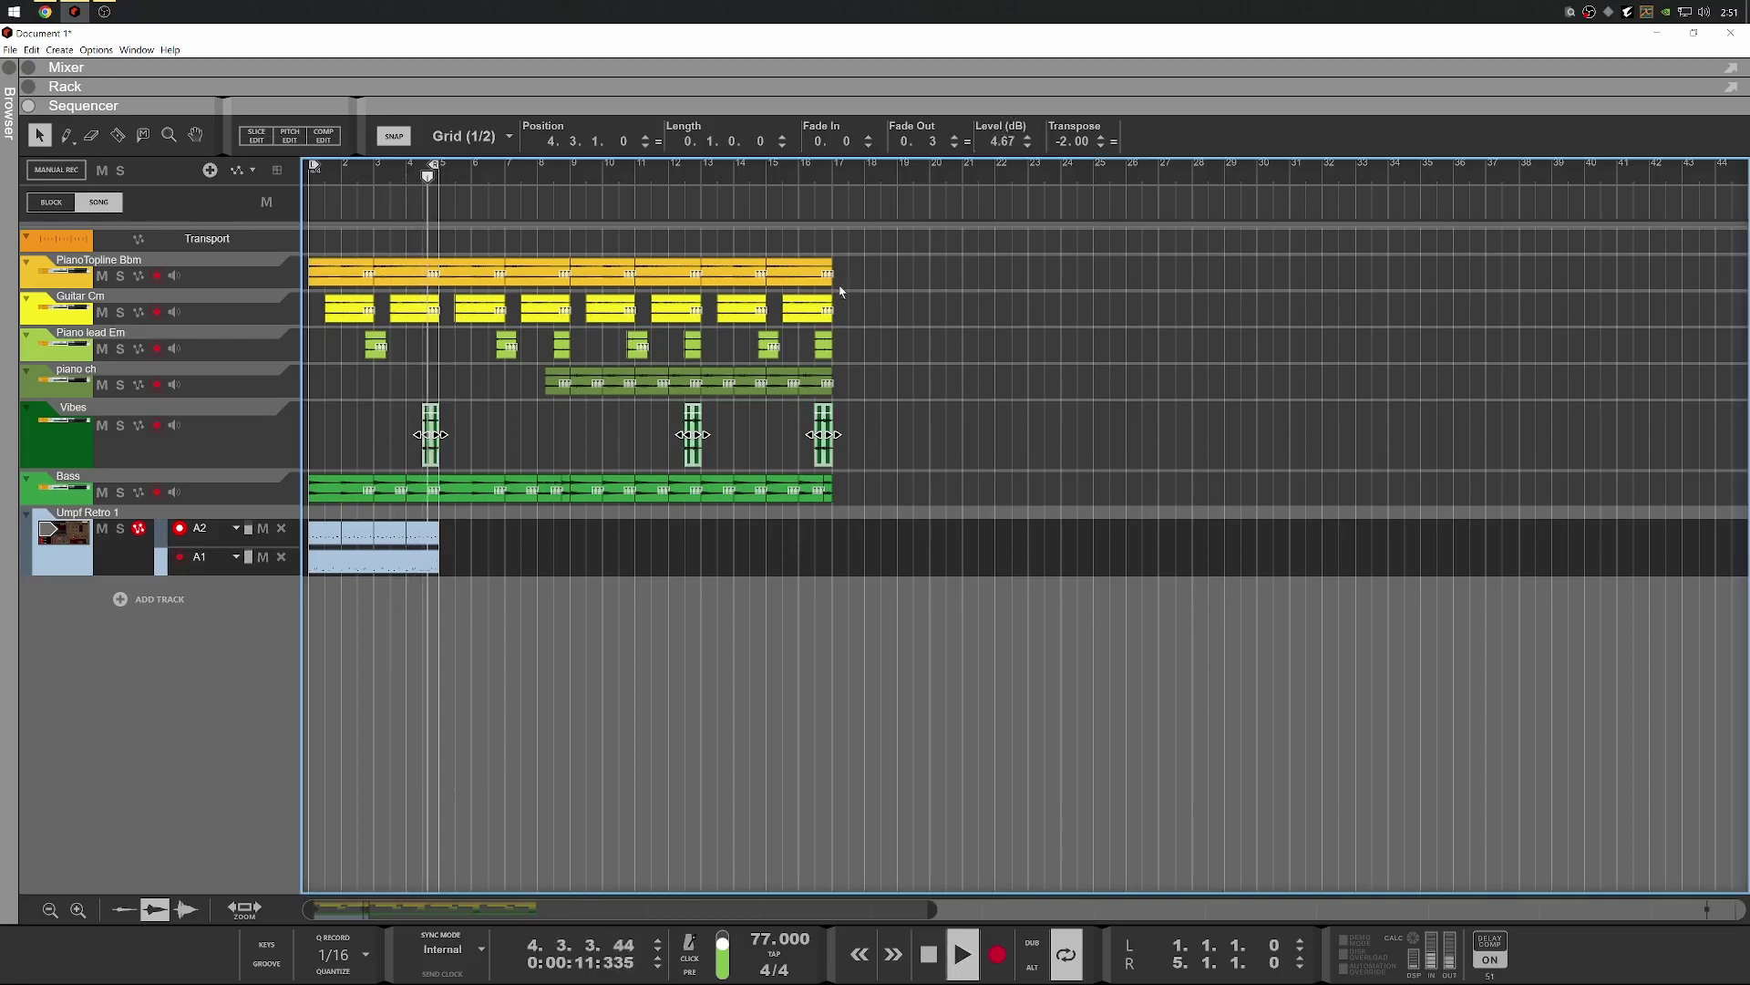
key("space")
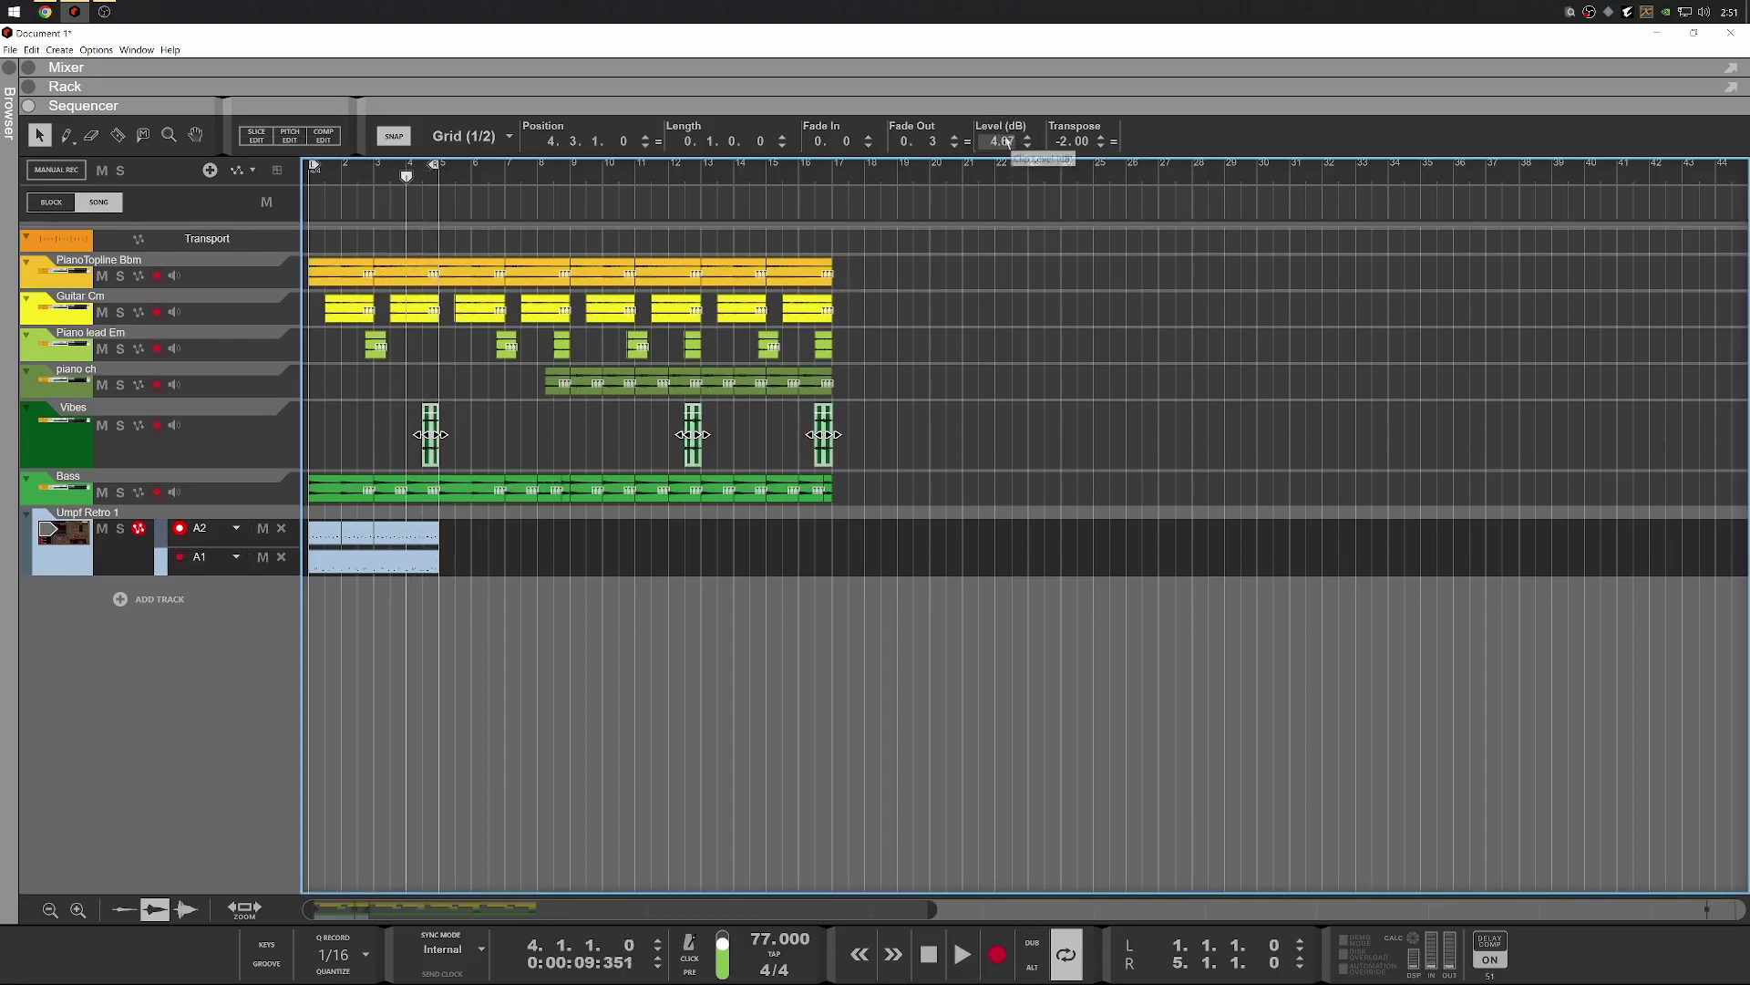
left_click_drag(1008, 143, 1008, 128)
left_click(927, 250)
key("space")
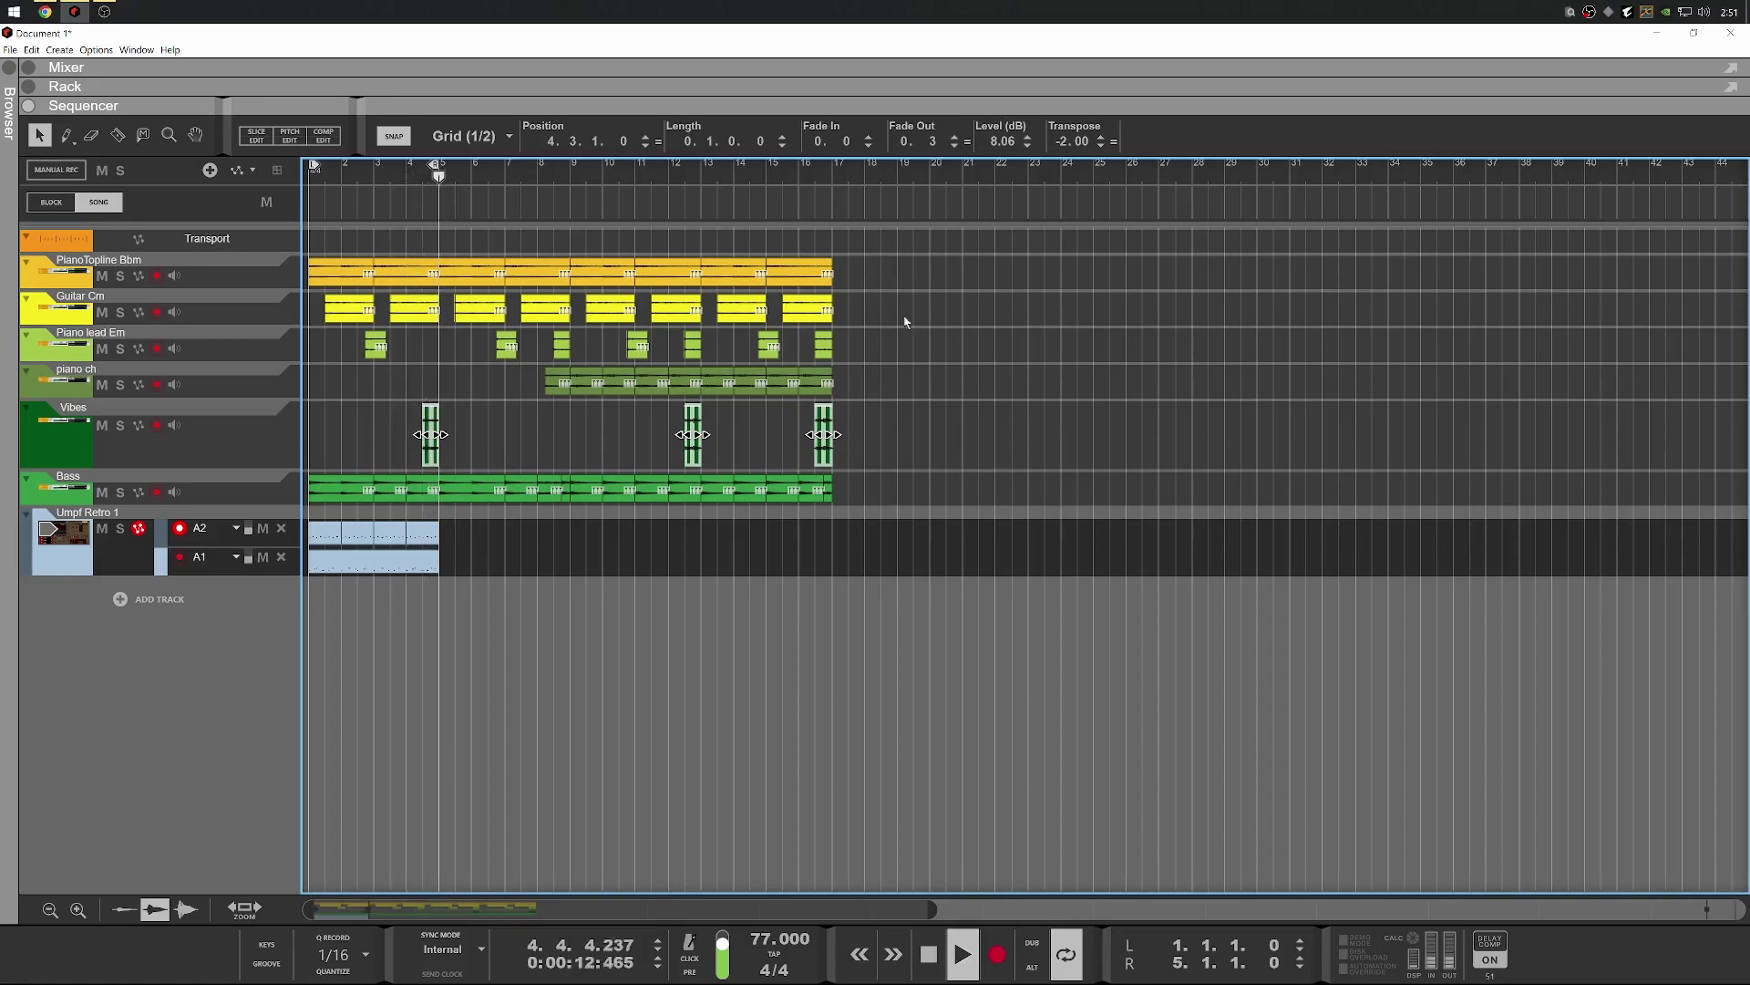
key("space")
Reselect all three Vibes clips and reset their level to 0 dB
left_click(919, 230)
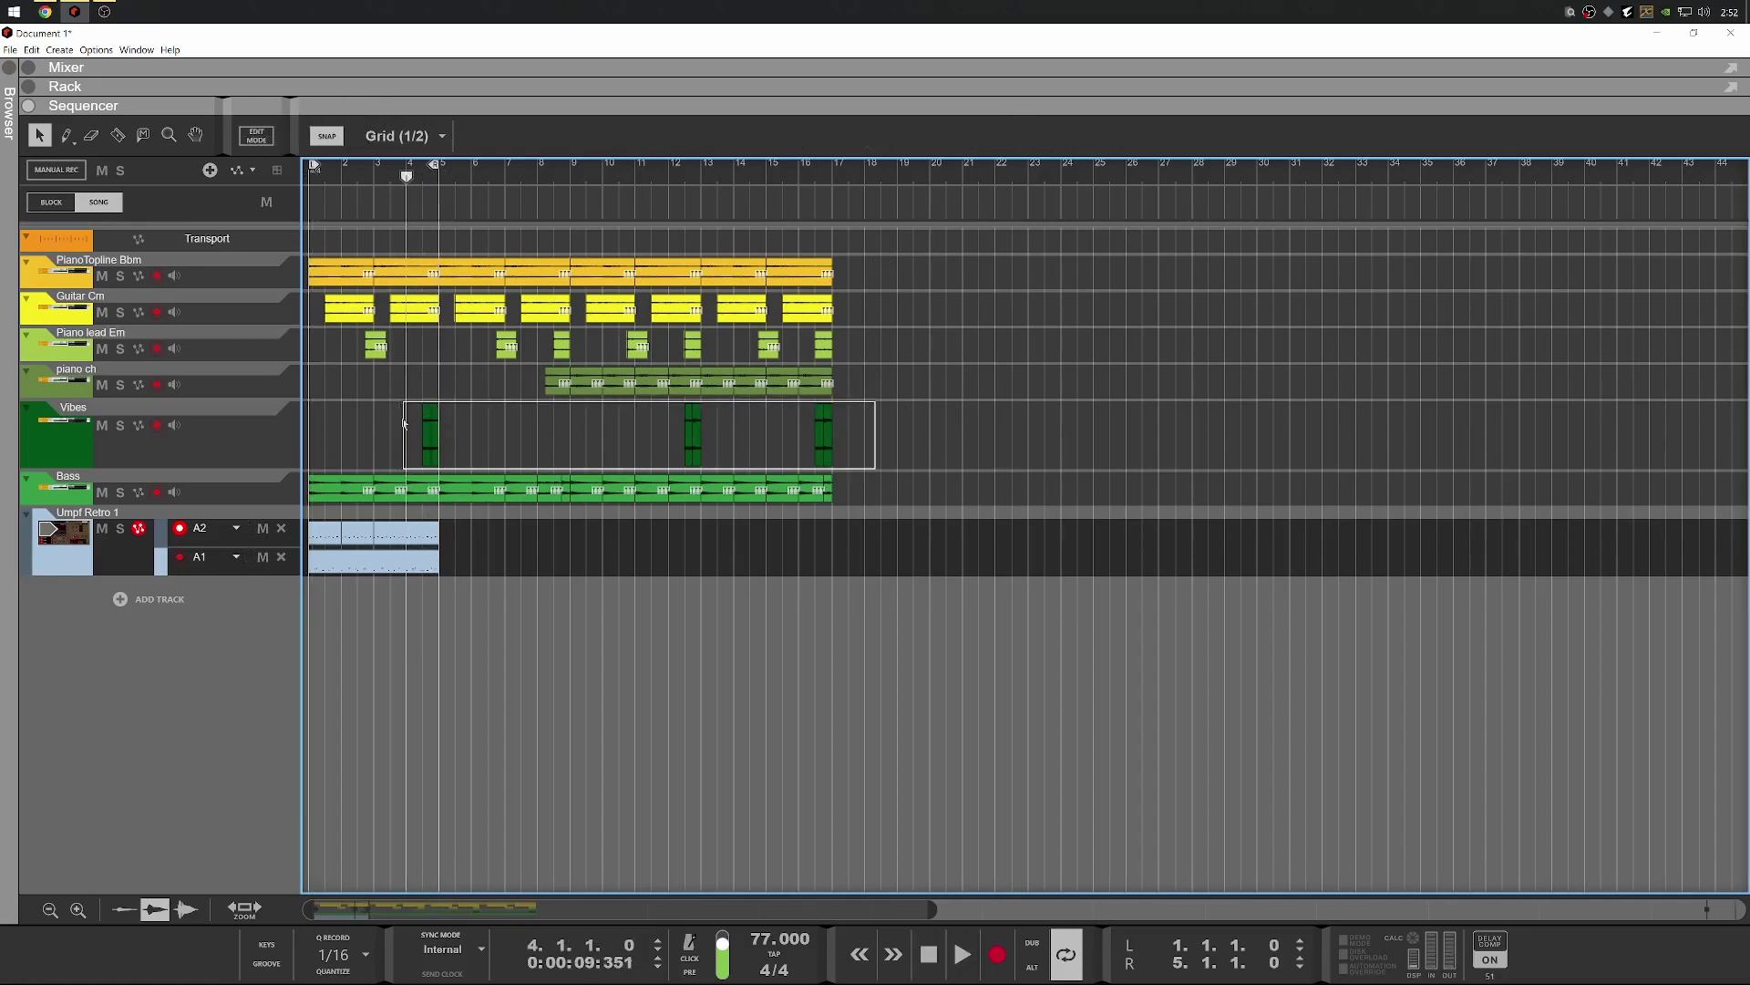
left_click_drag(405, 422, 405, 424)
double_click(993, 141)
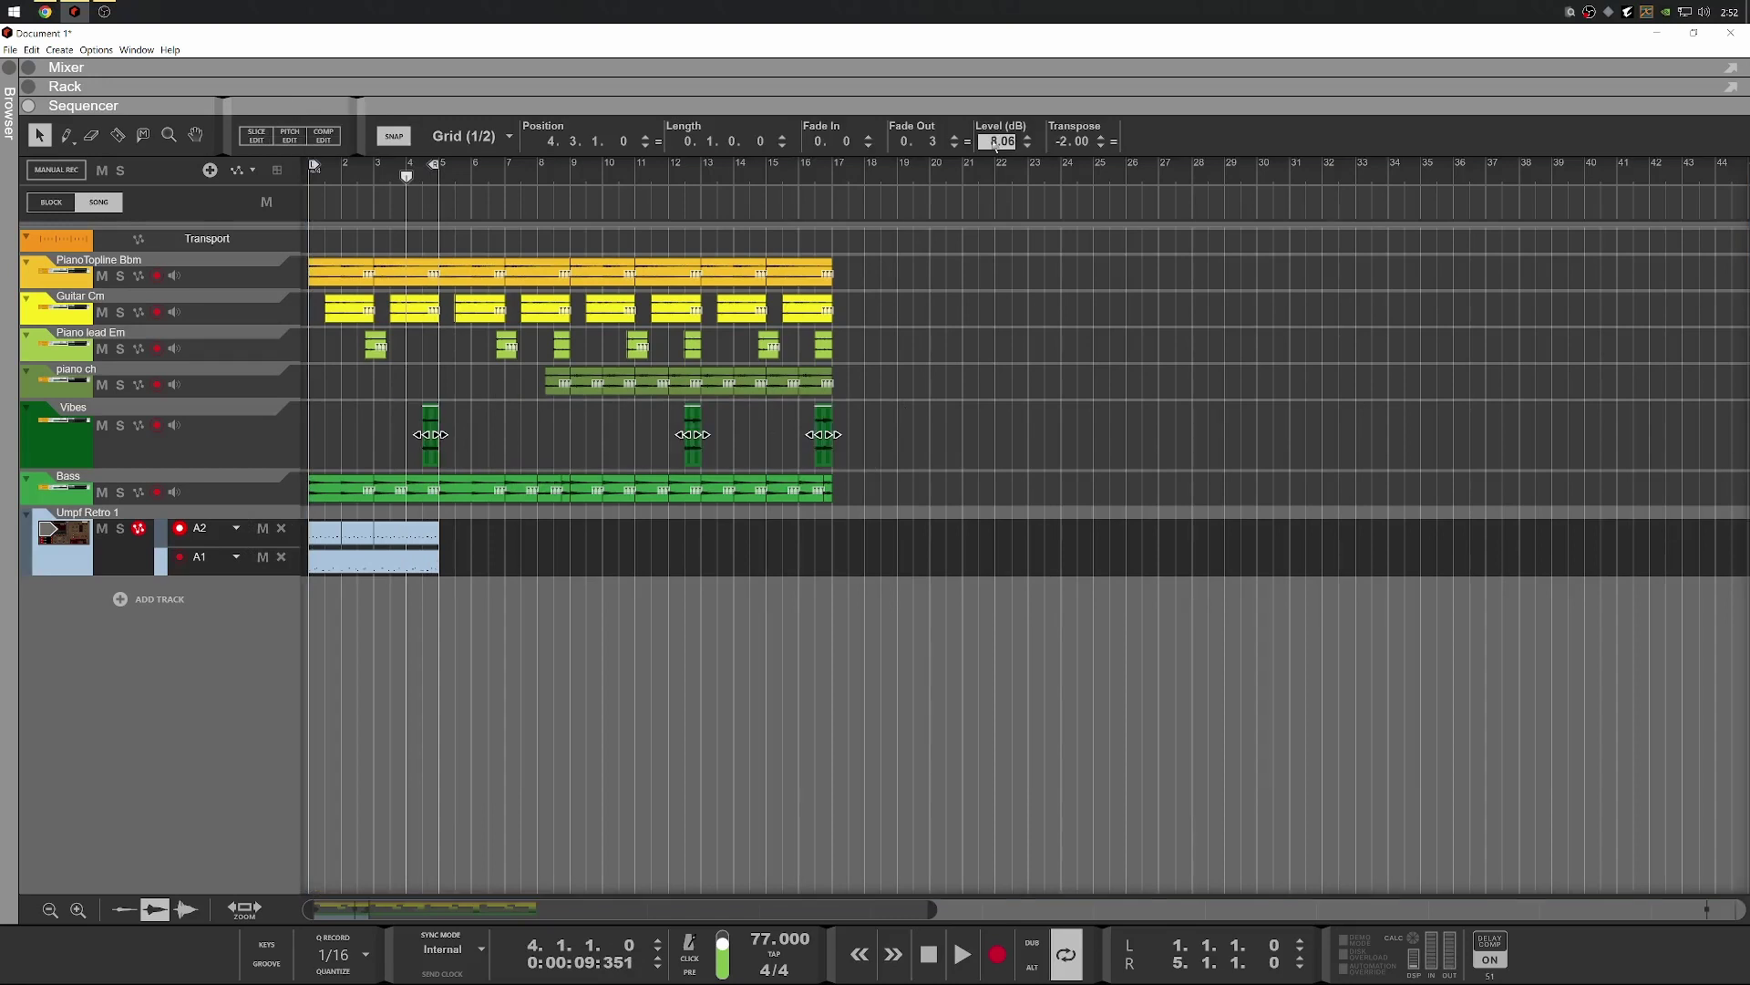
key("Return")
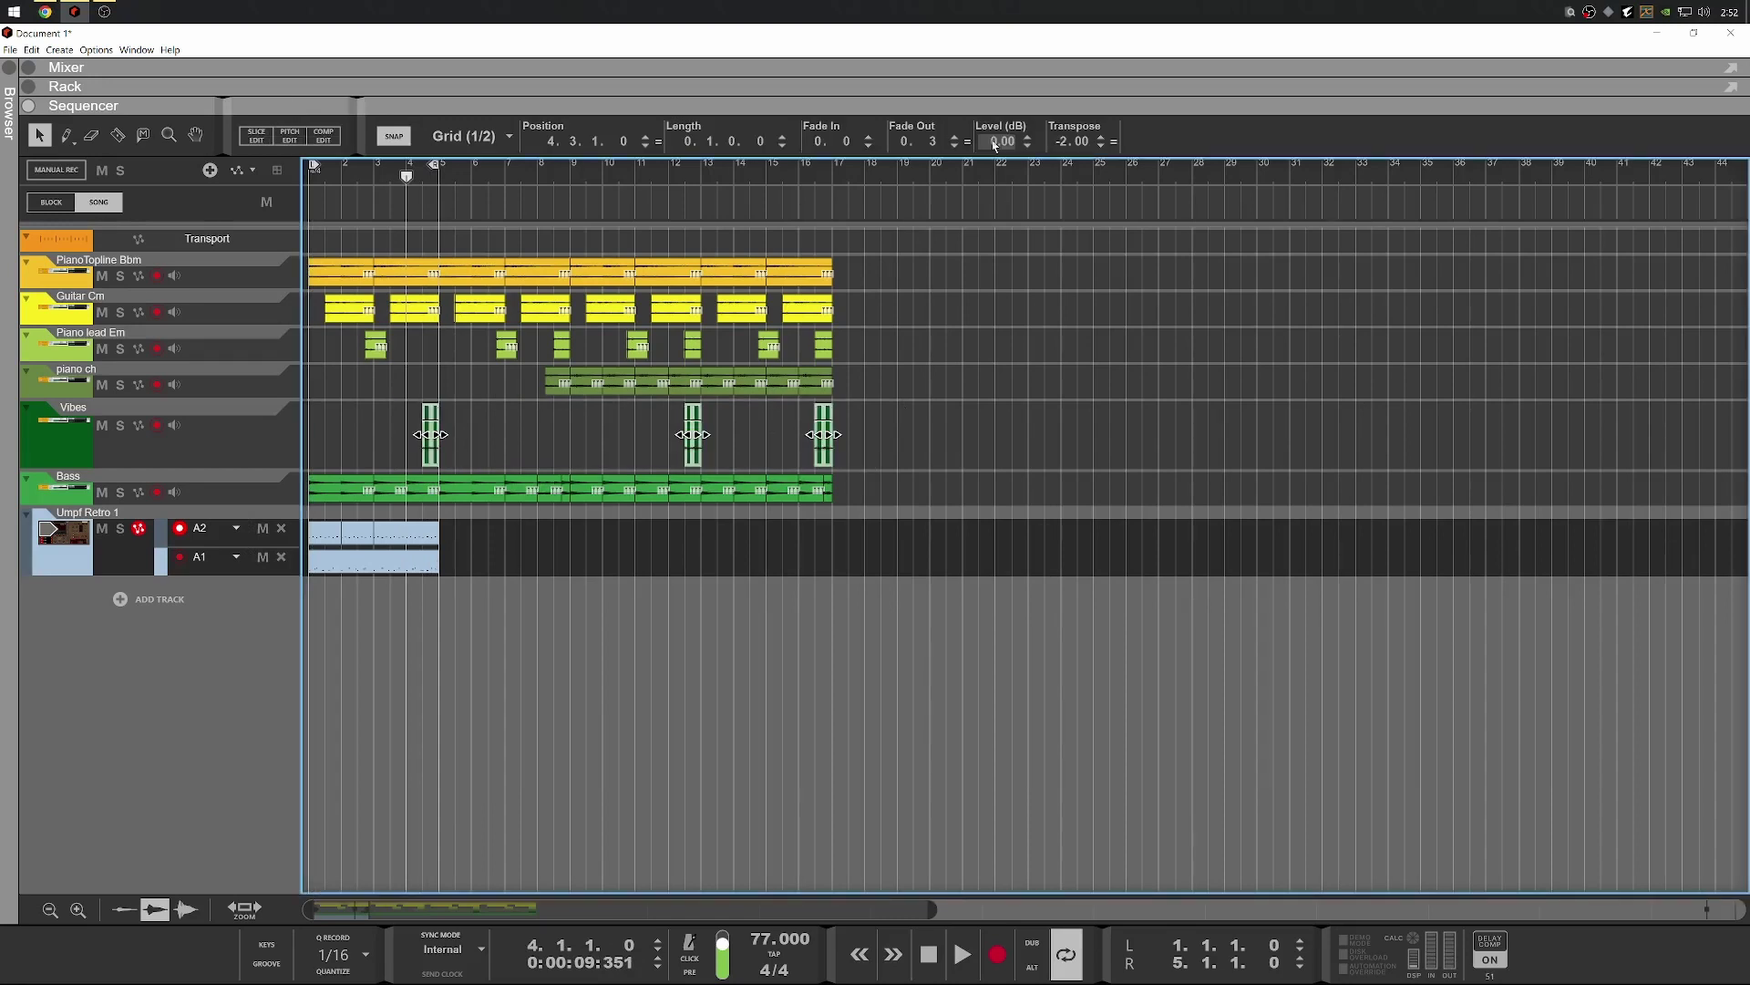
Normalize all three Vibes clips and play briefly from bar 4 to judge their level
right_click(918, 439)
left_click(874, 438)
left_click_drag(411, 455, 415, 456)
right_click(434, 455)
left_click(883, 436)
left_click_drag(910, 437, 417, 434)
scroll(417, 435, "up", 4)
right_click(438, 443)
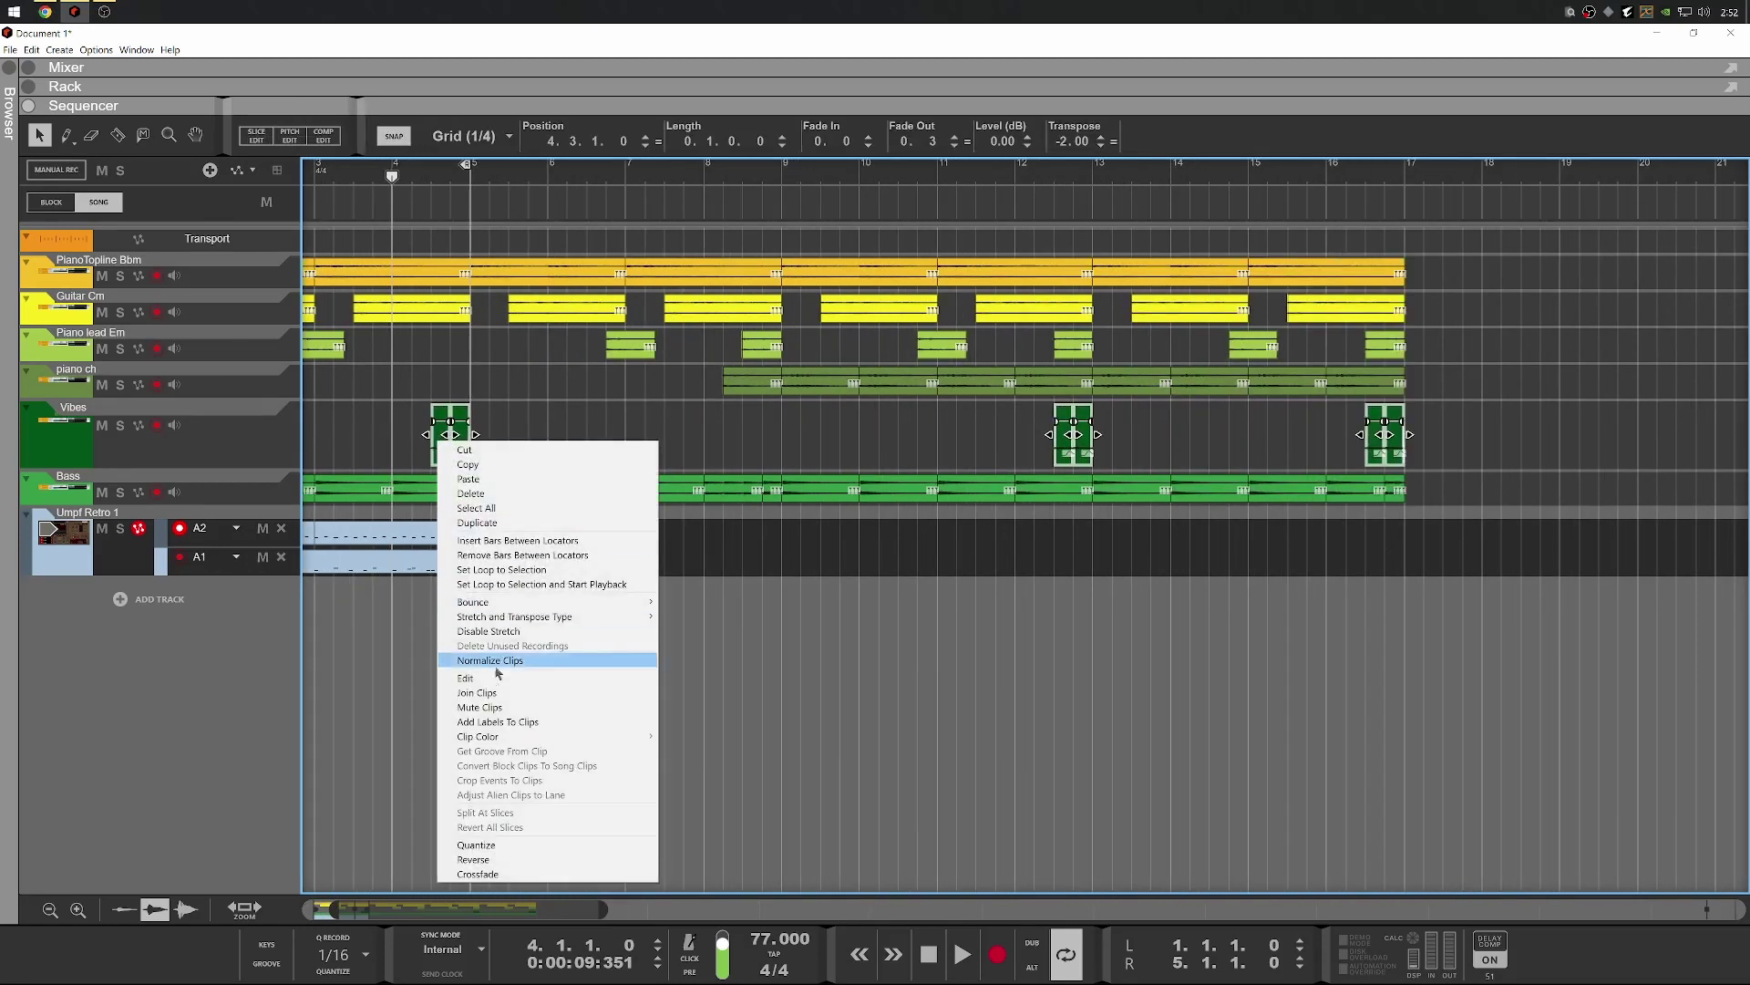
left_click(491, 660)
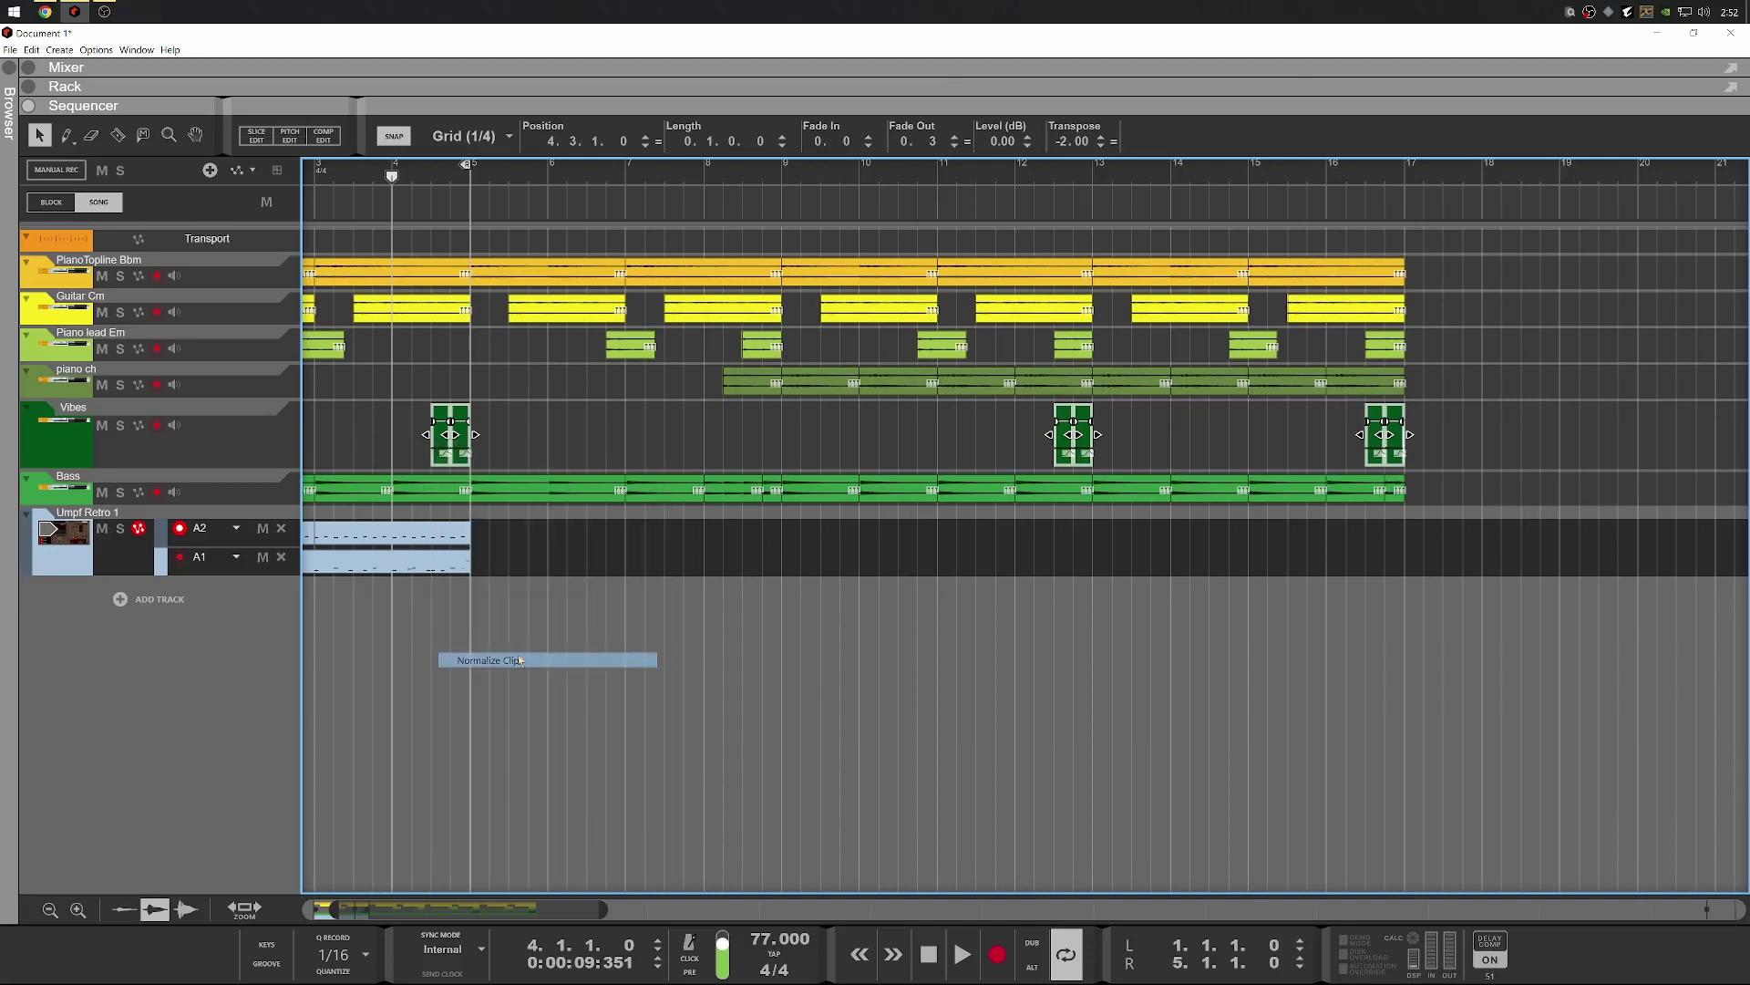
key("space")
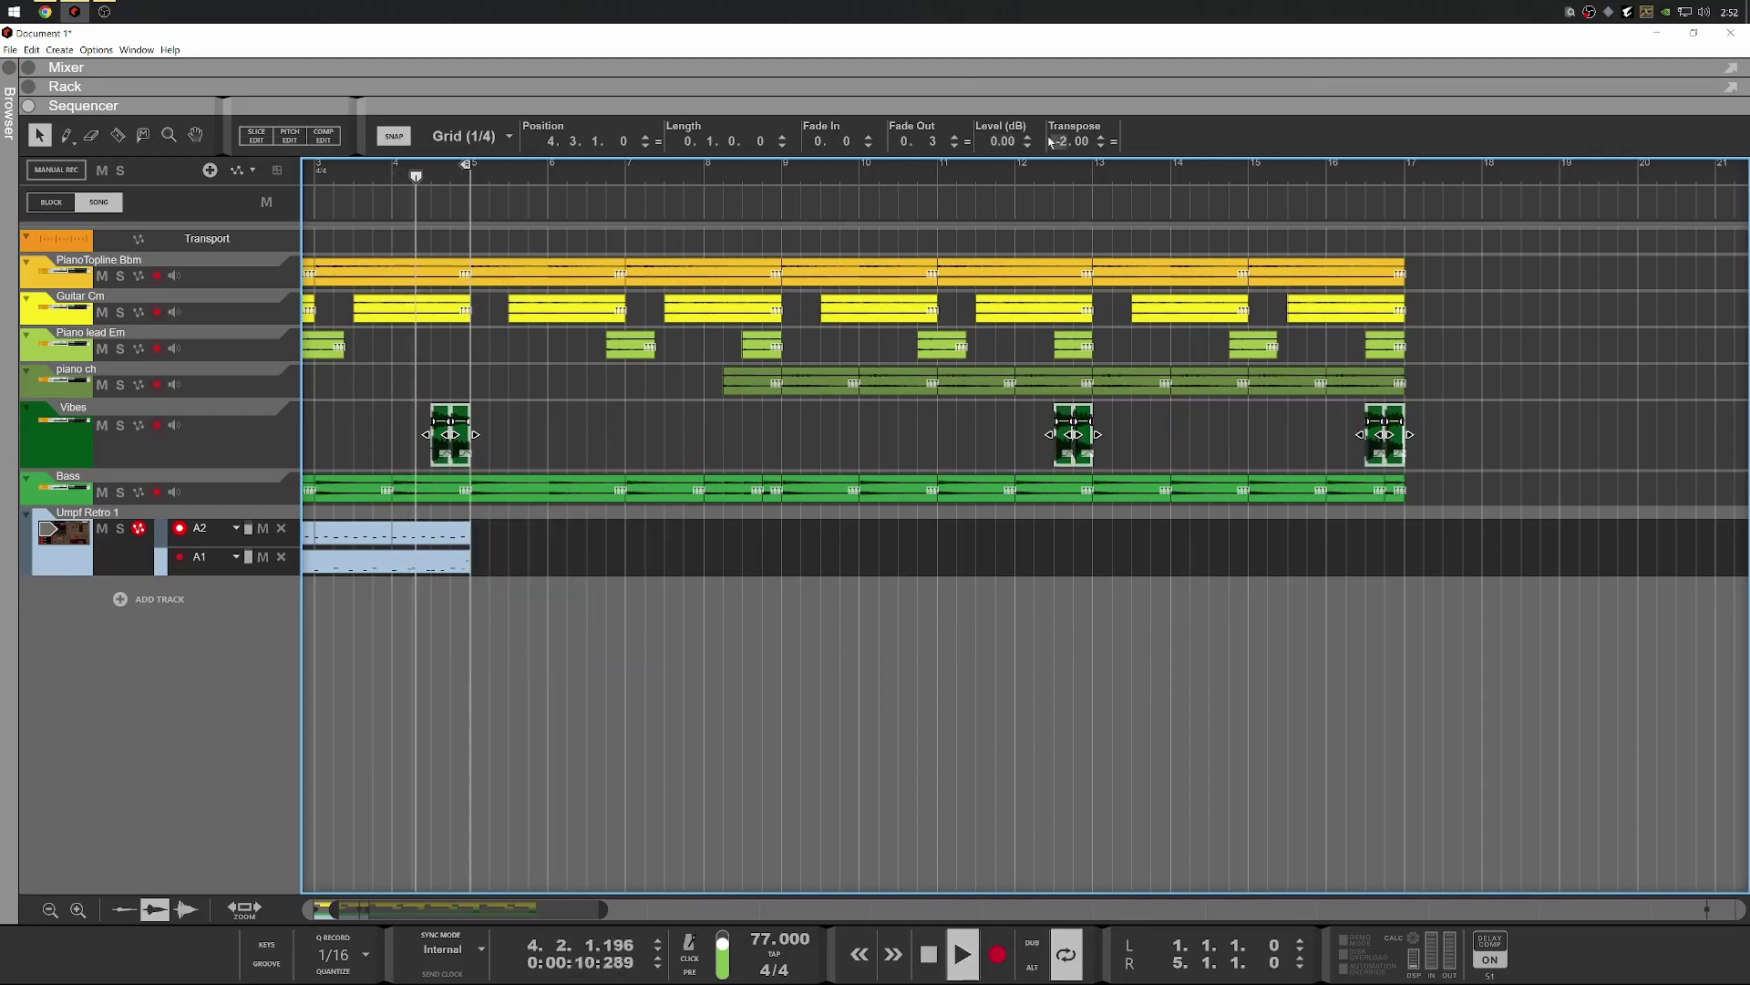
key("space")
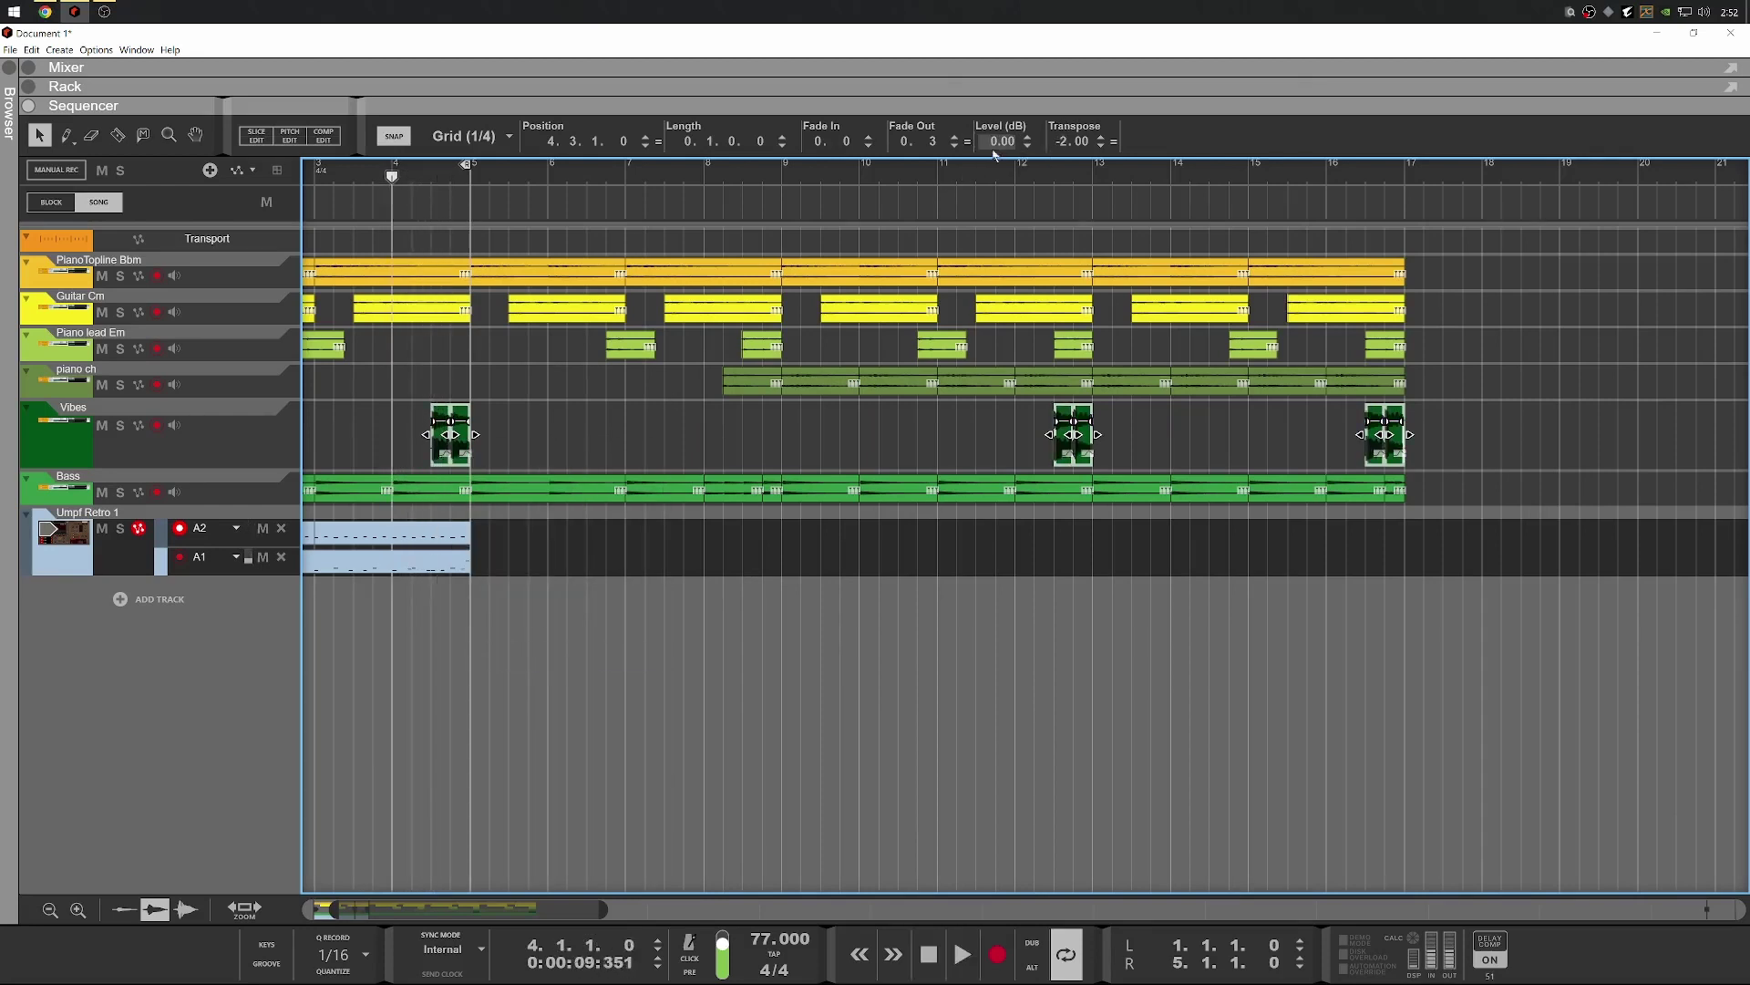
Lower the level of all Vibes clips to -16.21 dB, and settle on -13.93 dB, playing from bar 4 to compare
left_click_drag(994, 151, 983, 223)
key("space")
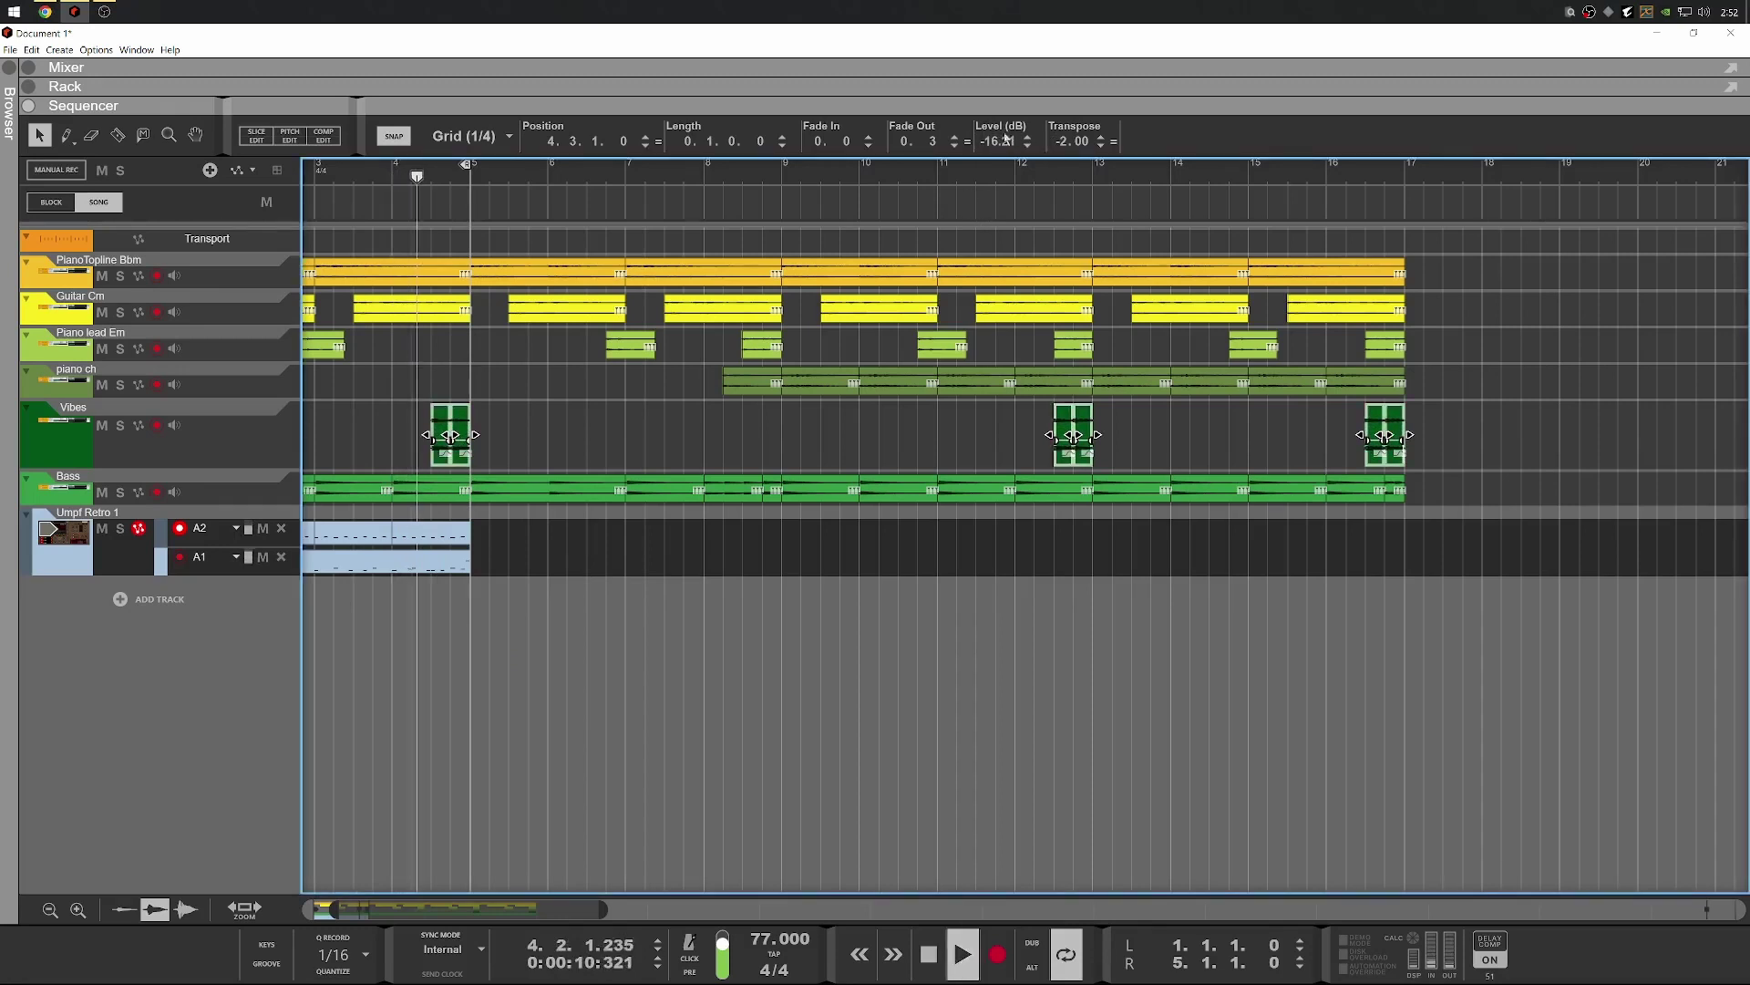
key("space")
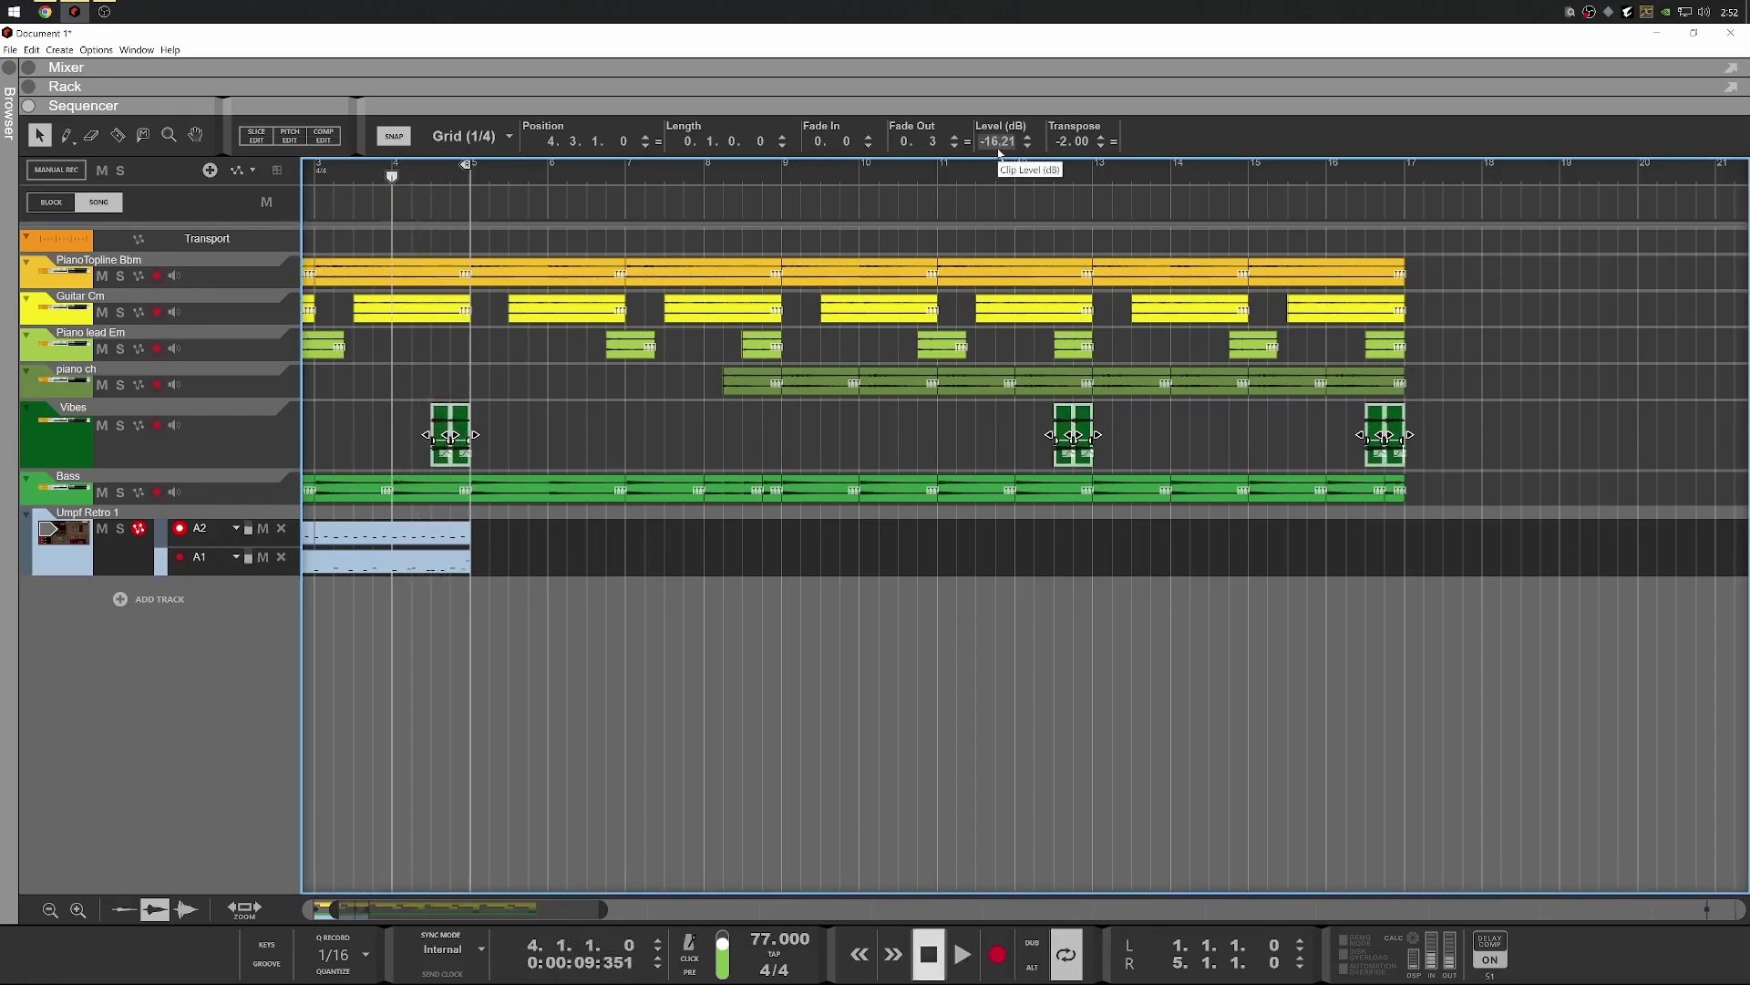
left_click_drag(999, 152, 1015, 142)
key("space")
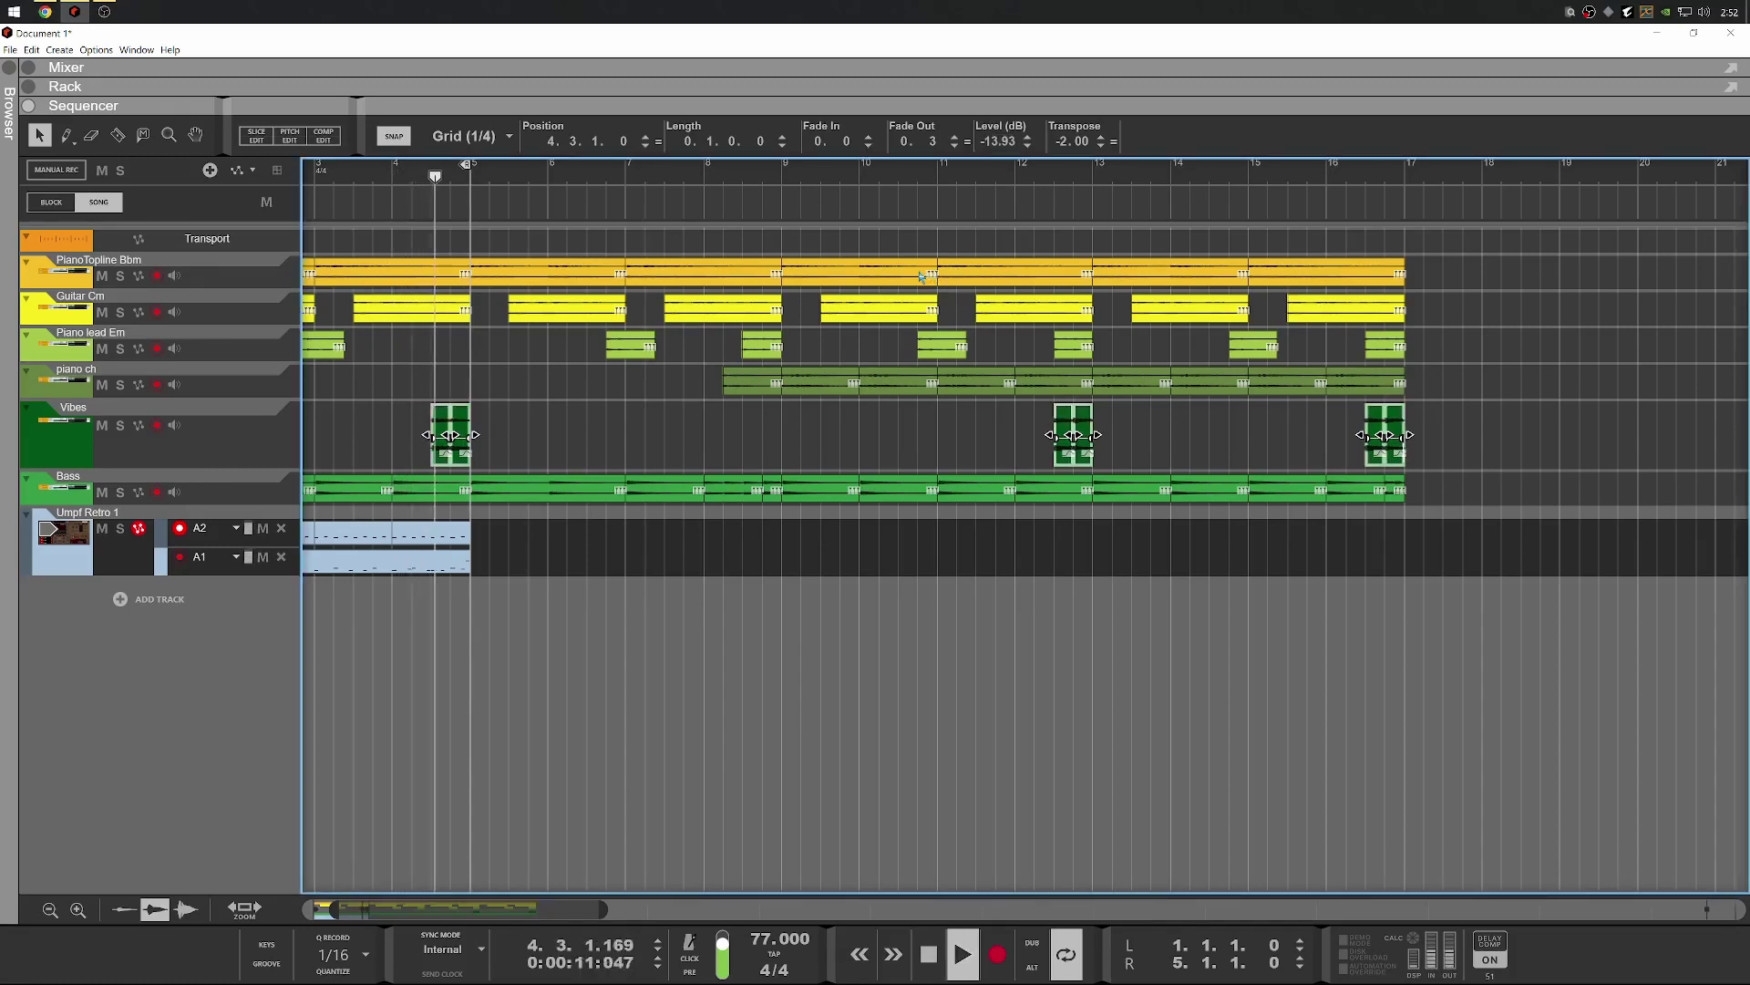
key("space")
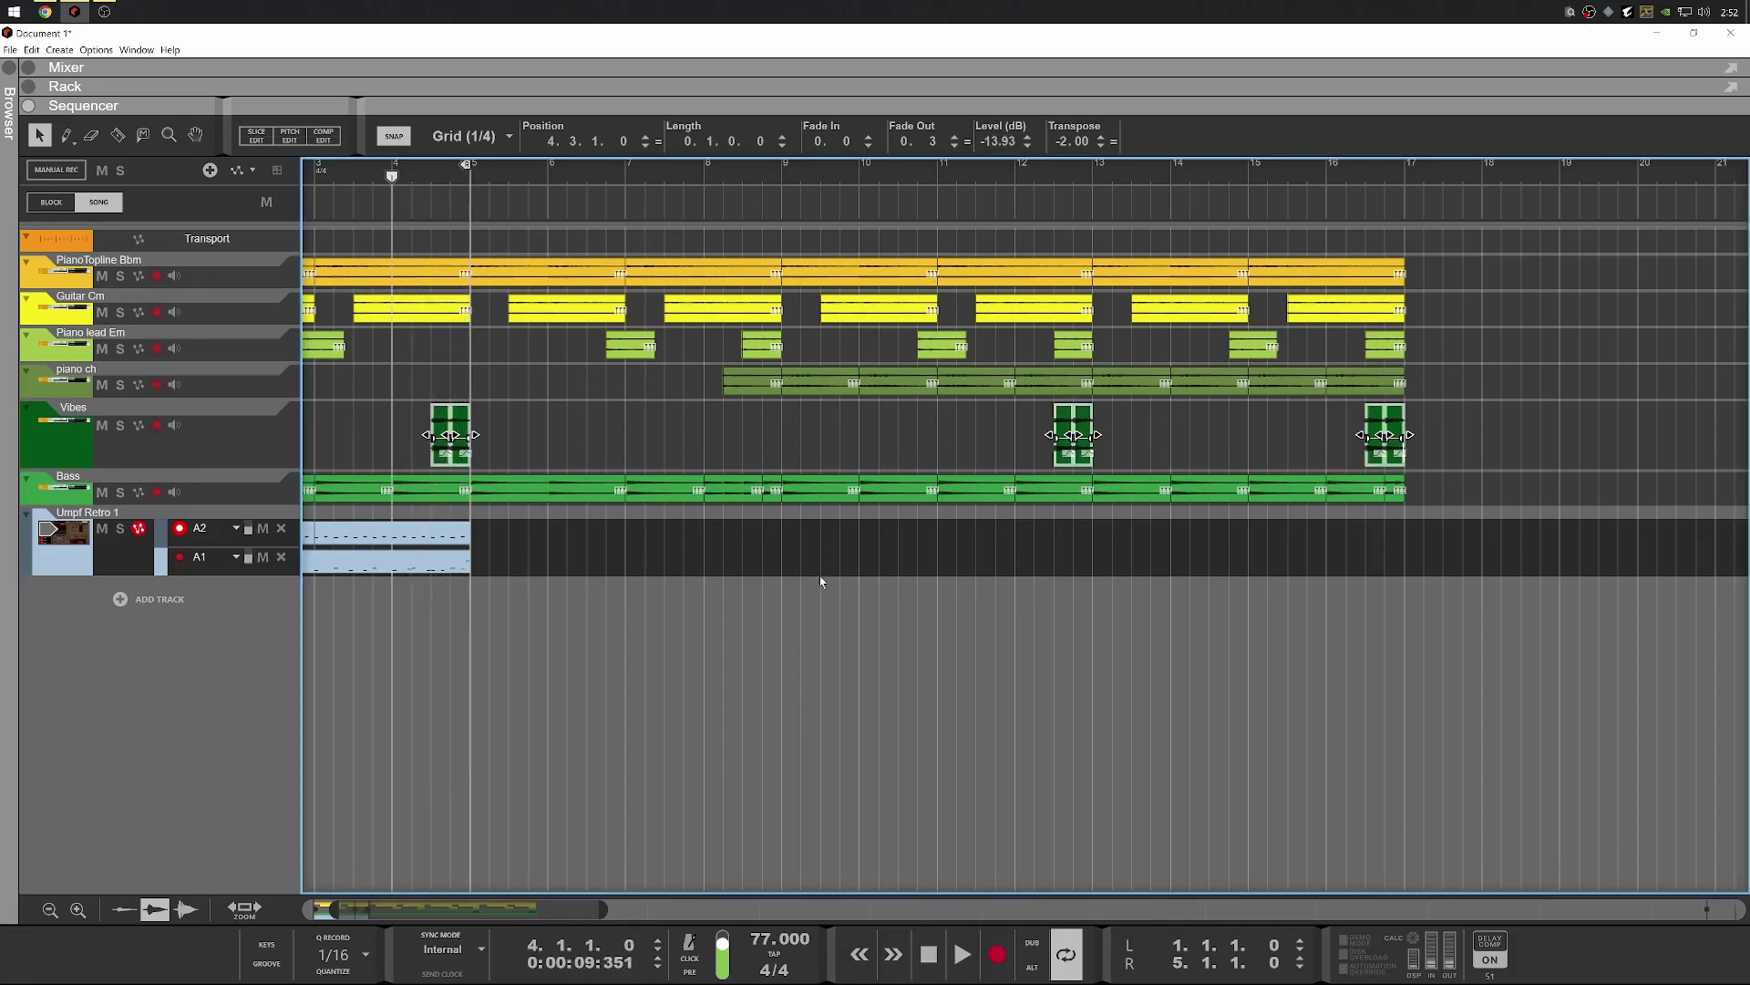
Select all the piano ch clips and play briefly from the start of the first one in bar 8
left_click(1308, 372)
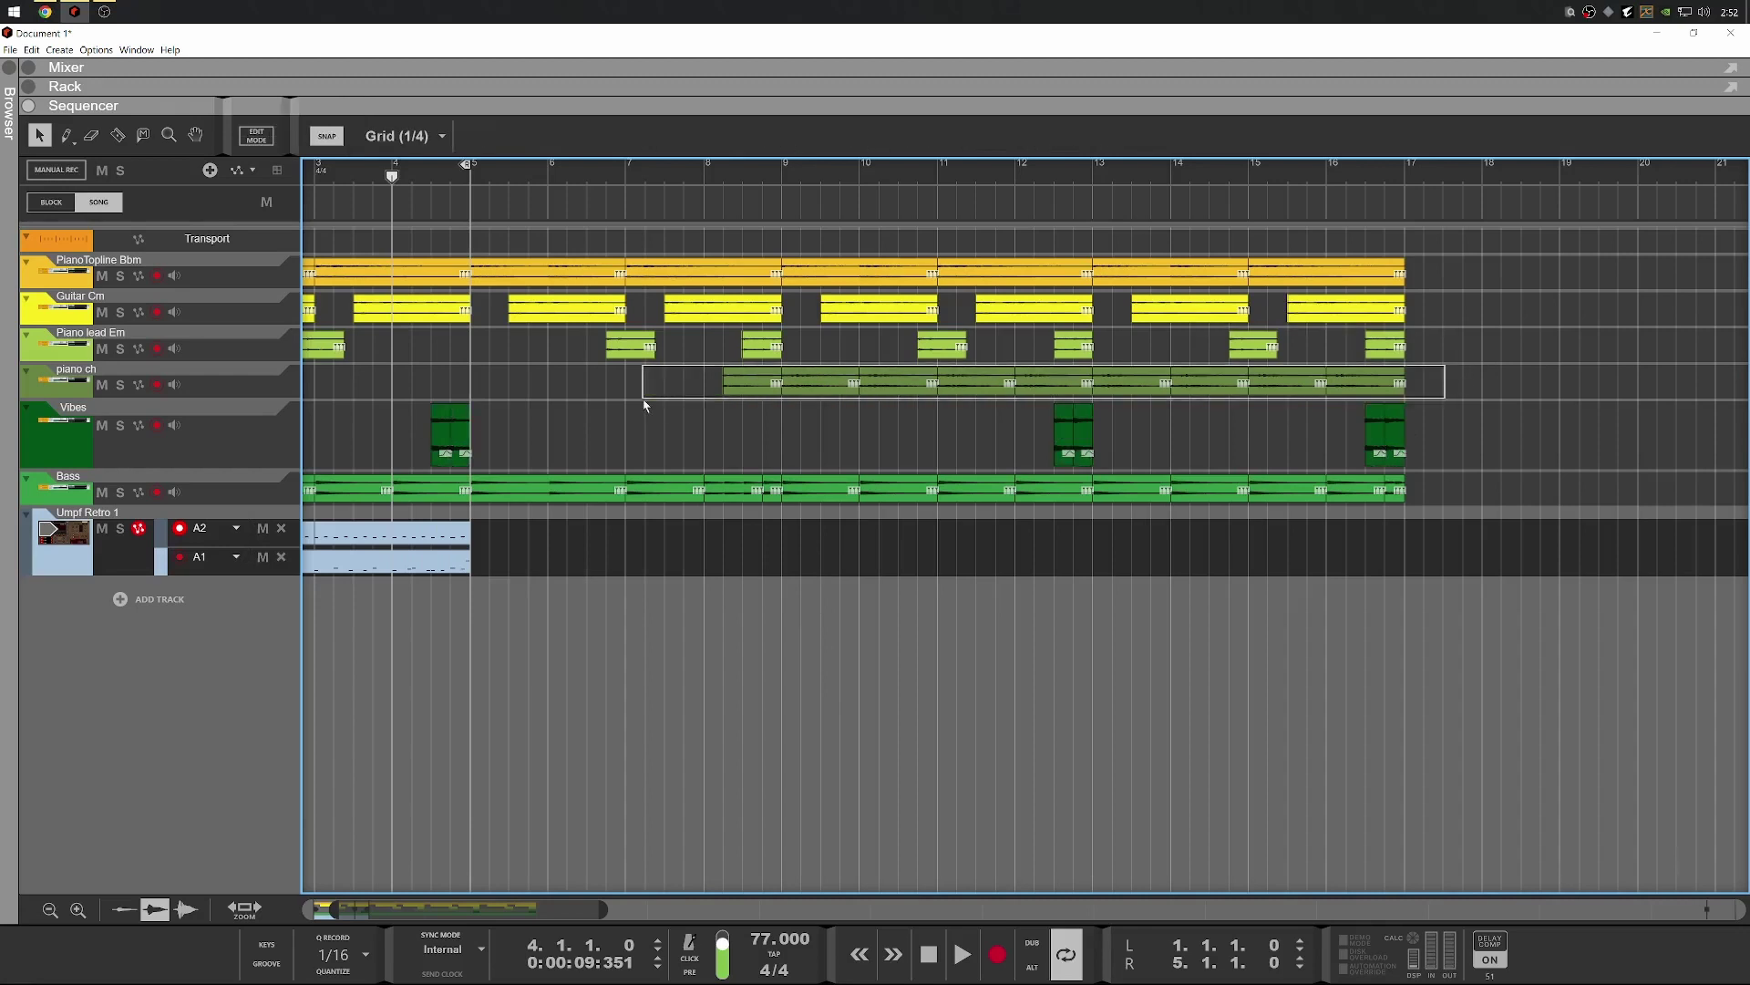
left_click(725, 173)
key("space")
key("space")
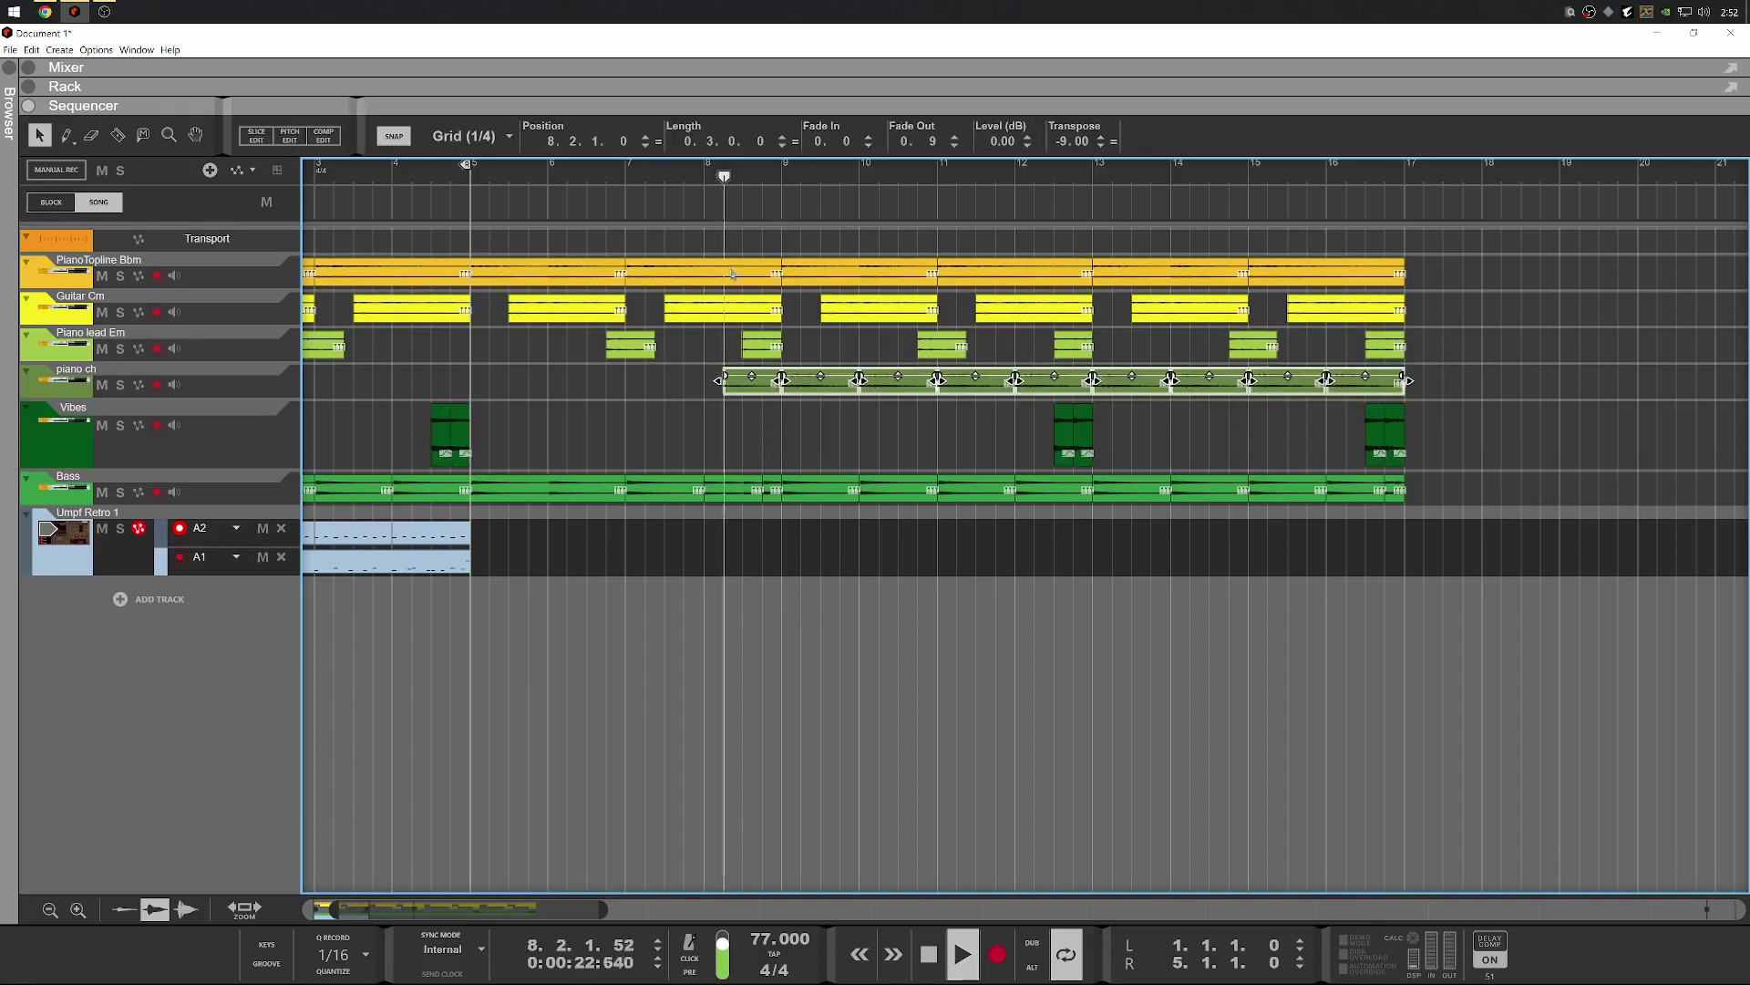
Switch the solo from Vibes to piano ch in the rack and play the piano ch clips from bar 8 in the sequencer
left_click(682, 90)
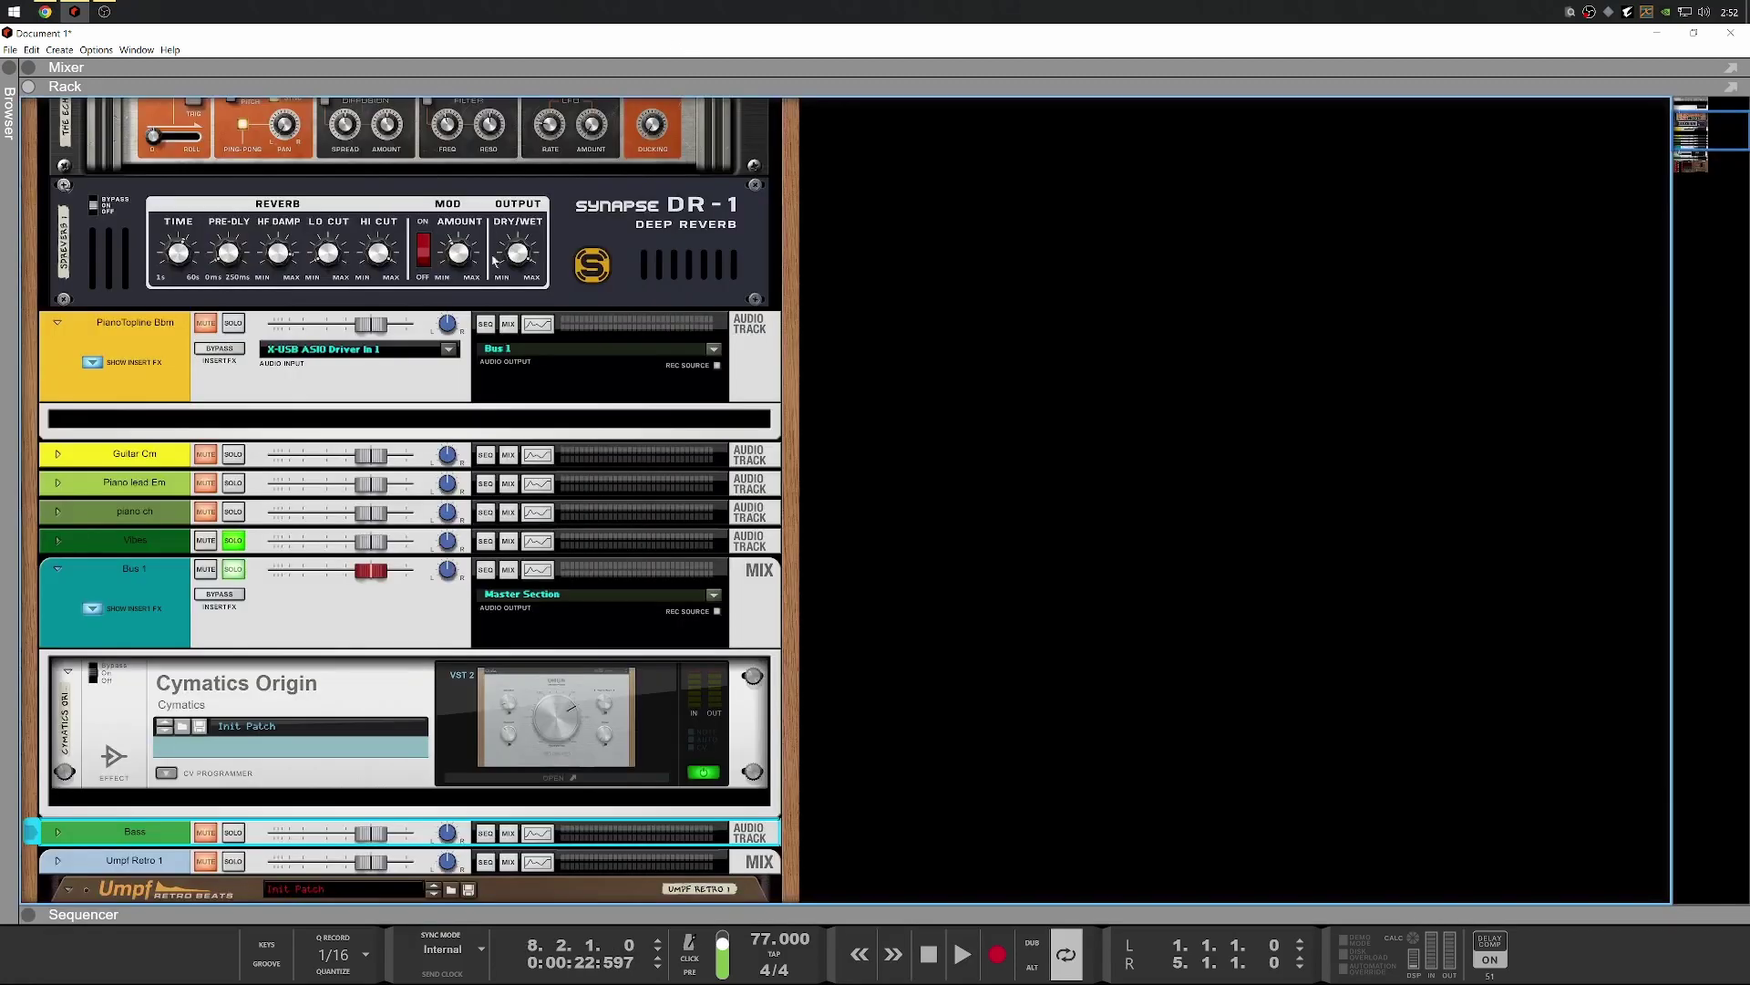
left_click(234, 533)
left_click(239, 513)
left_click(235, 541)
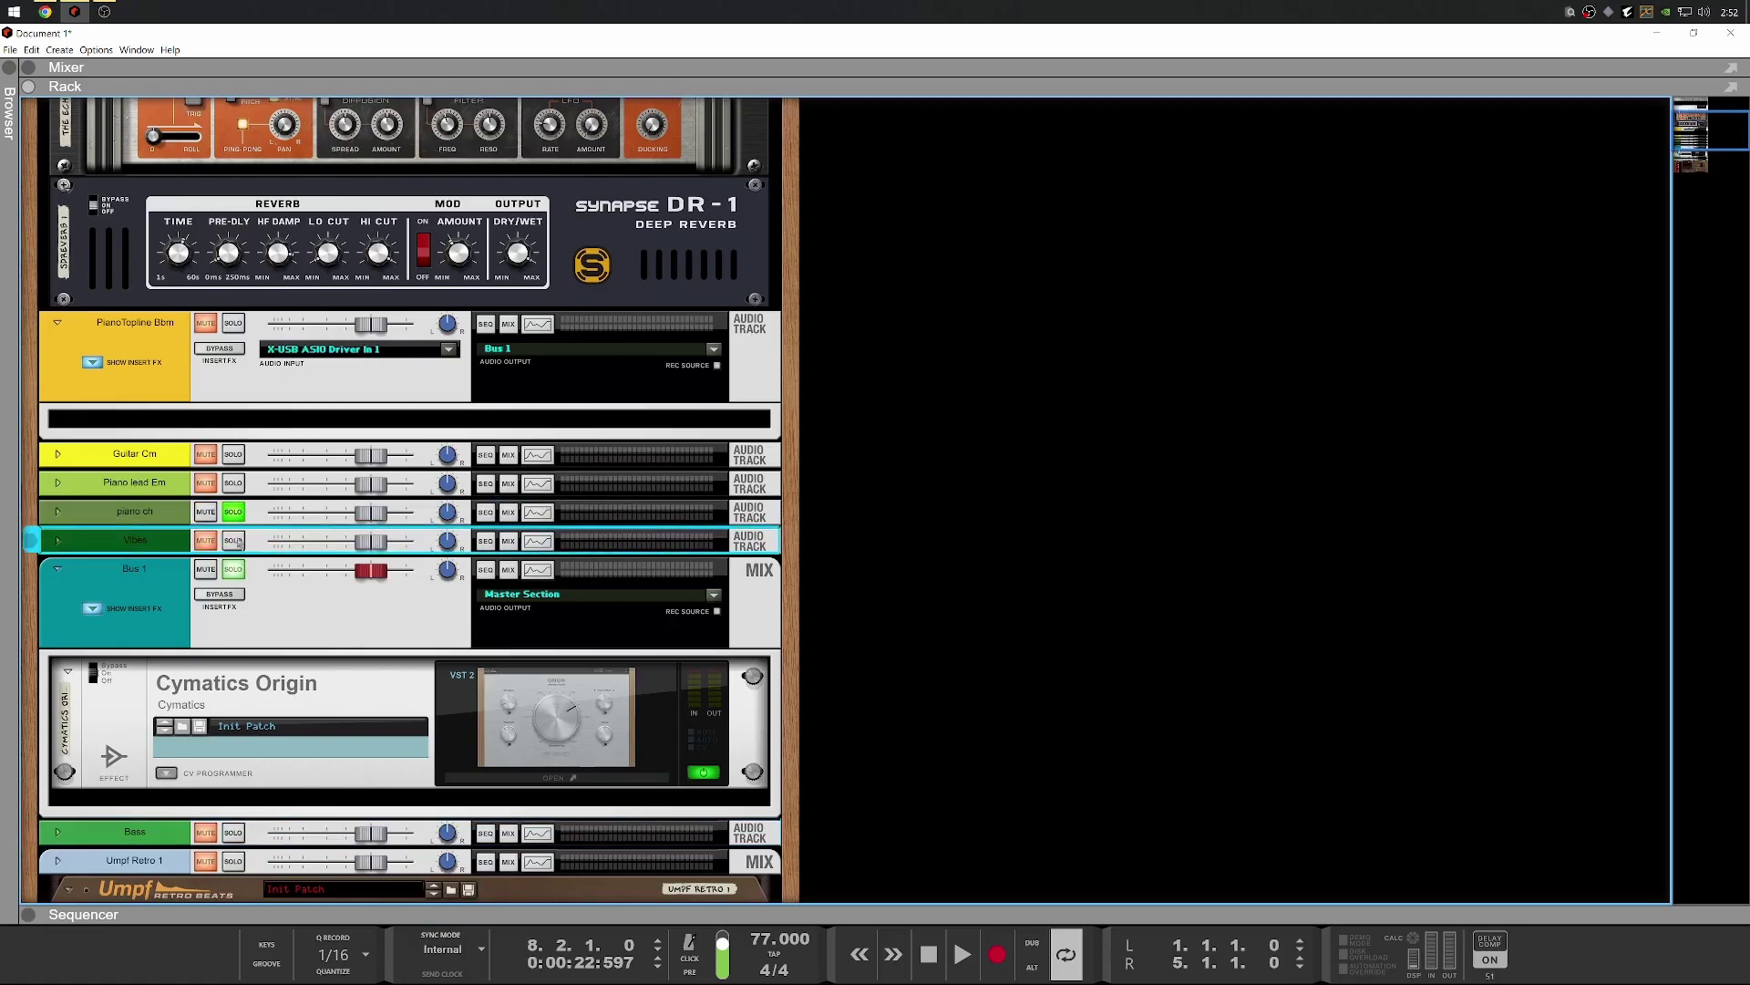
key("F7")
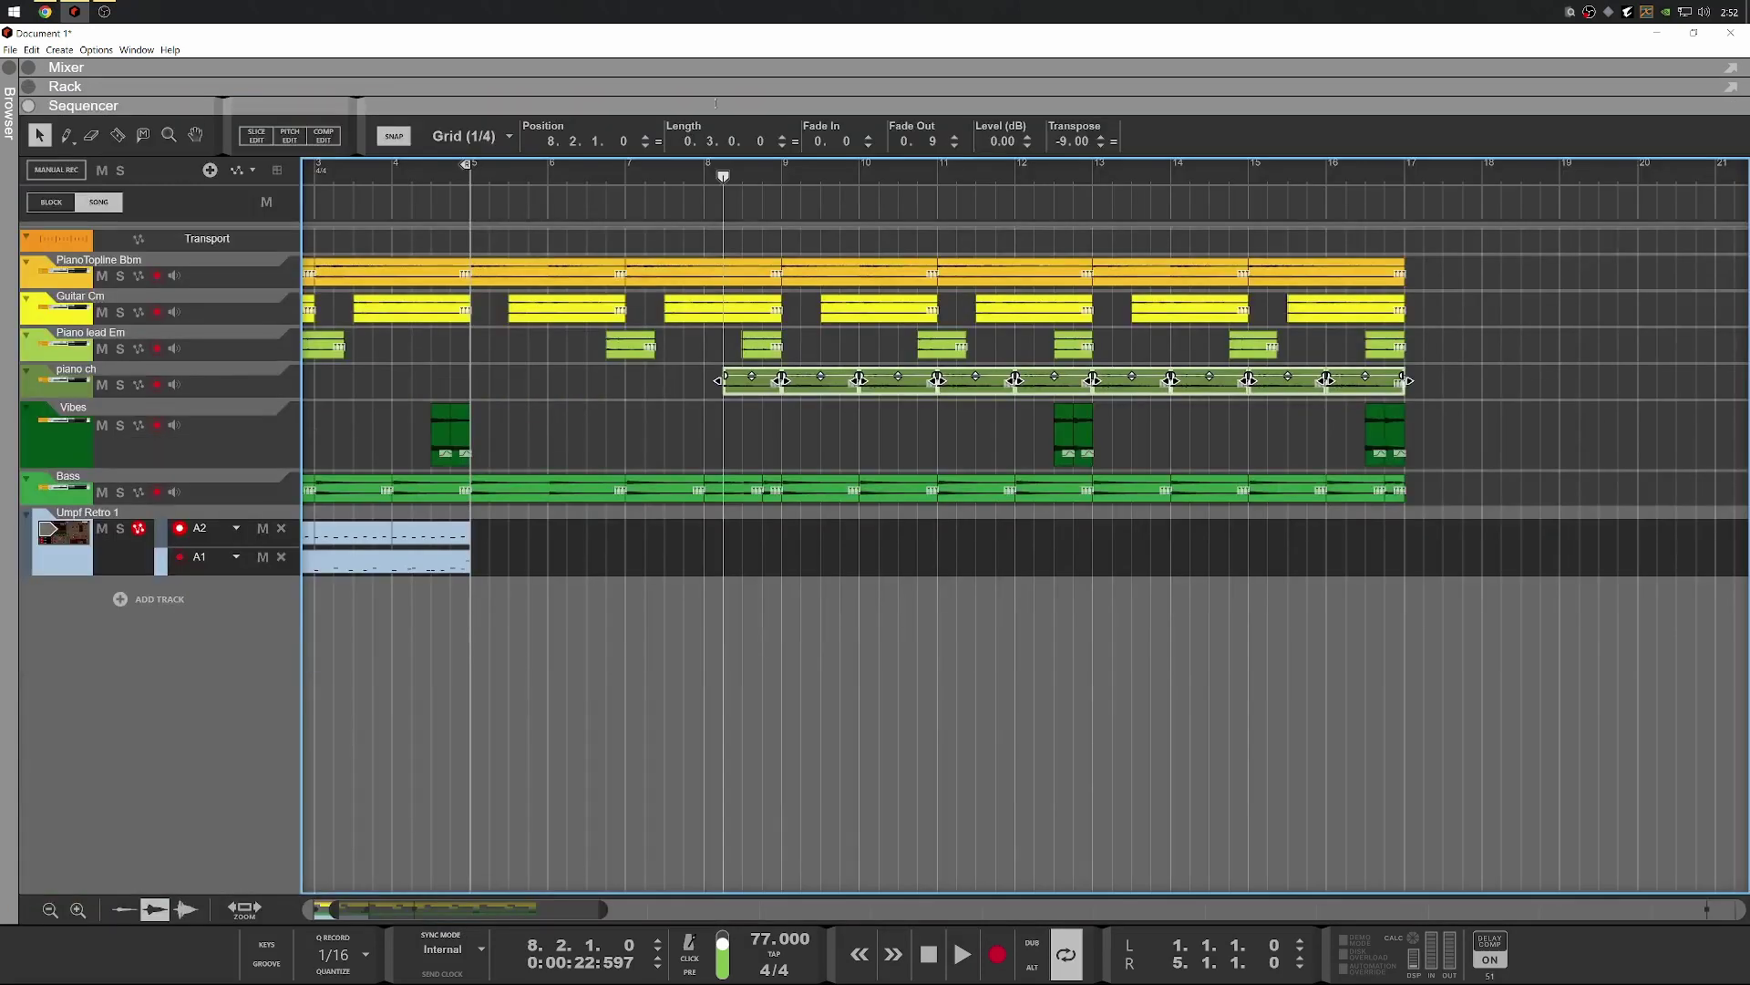
key("space")
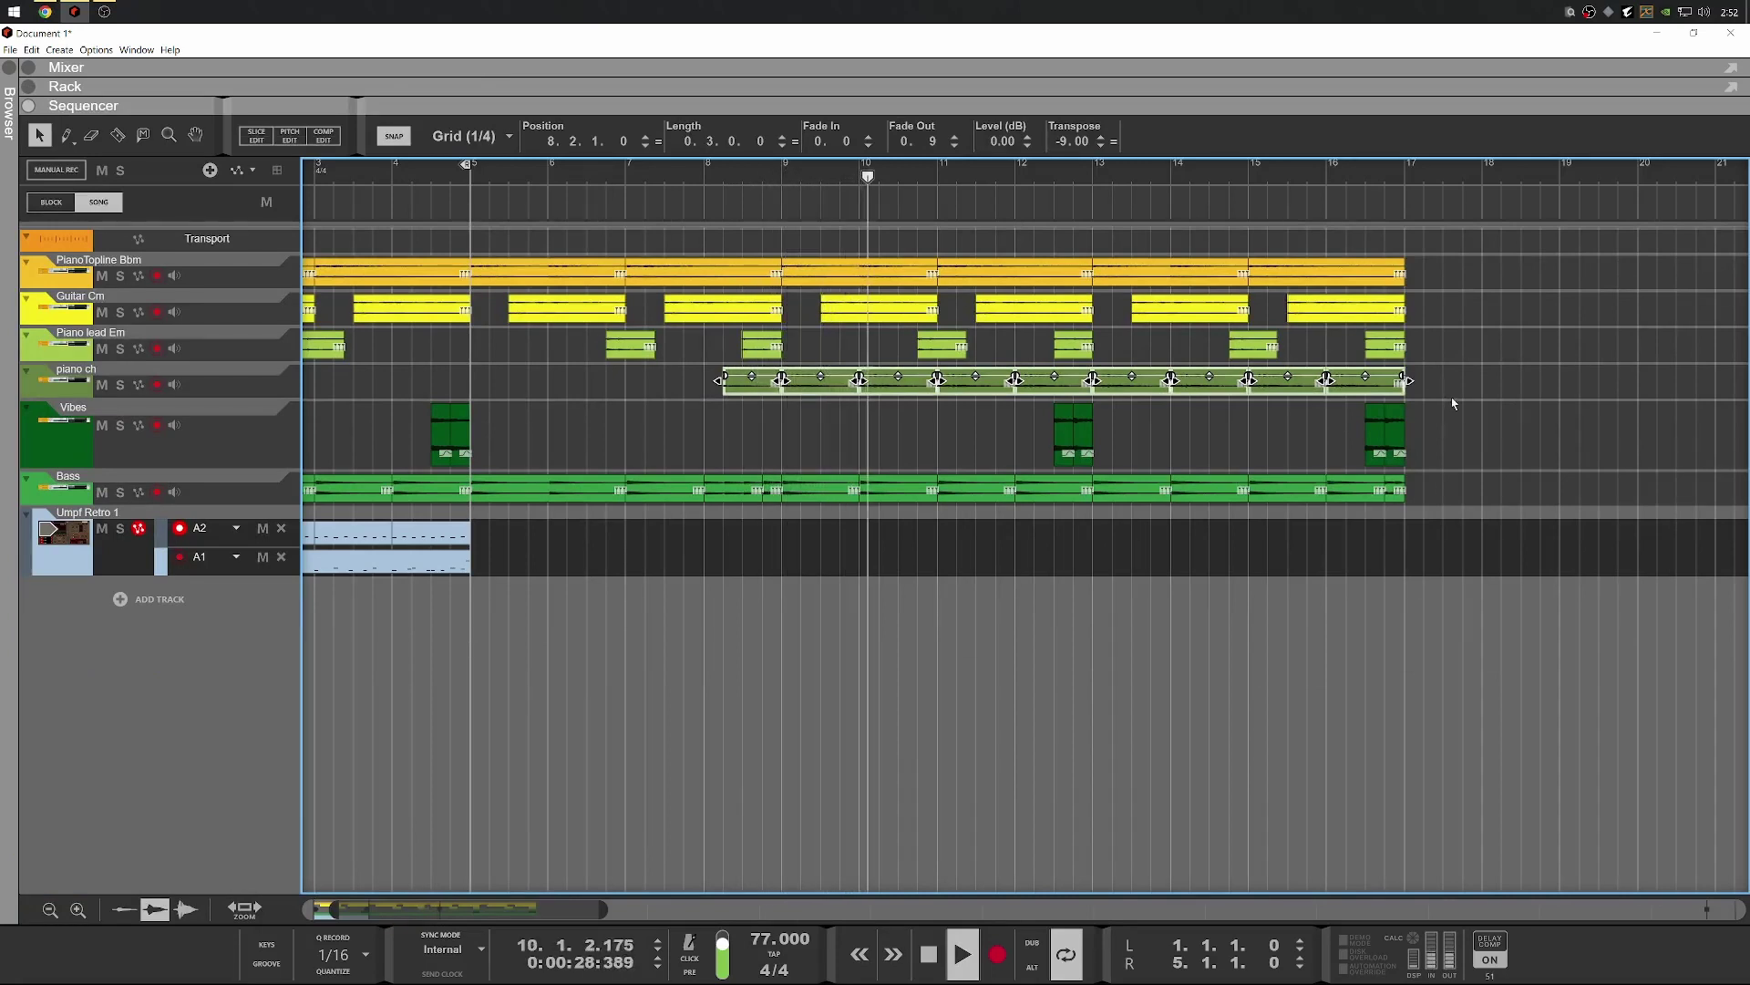
key("space")
Set the level of all piano ch clips to 1.38 dB and play from bar 8 to check it
left_click_drag(1463, 406, 709, 376)
left_click_drag(998, 137, 999, 129)
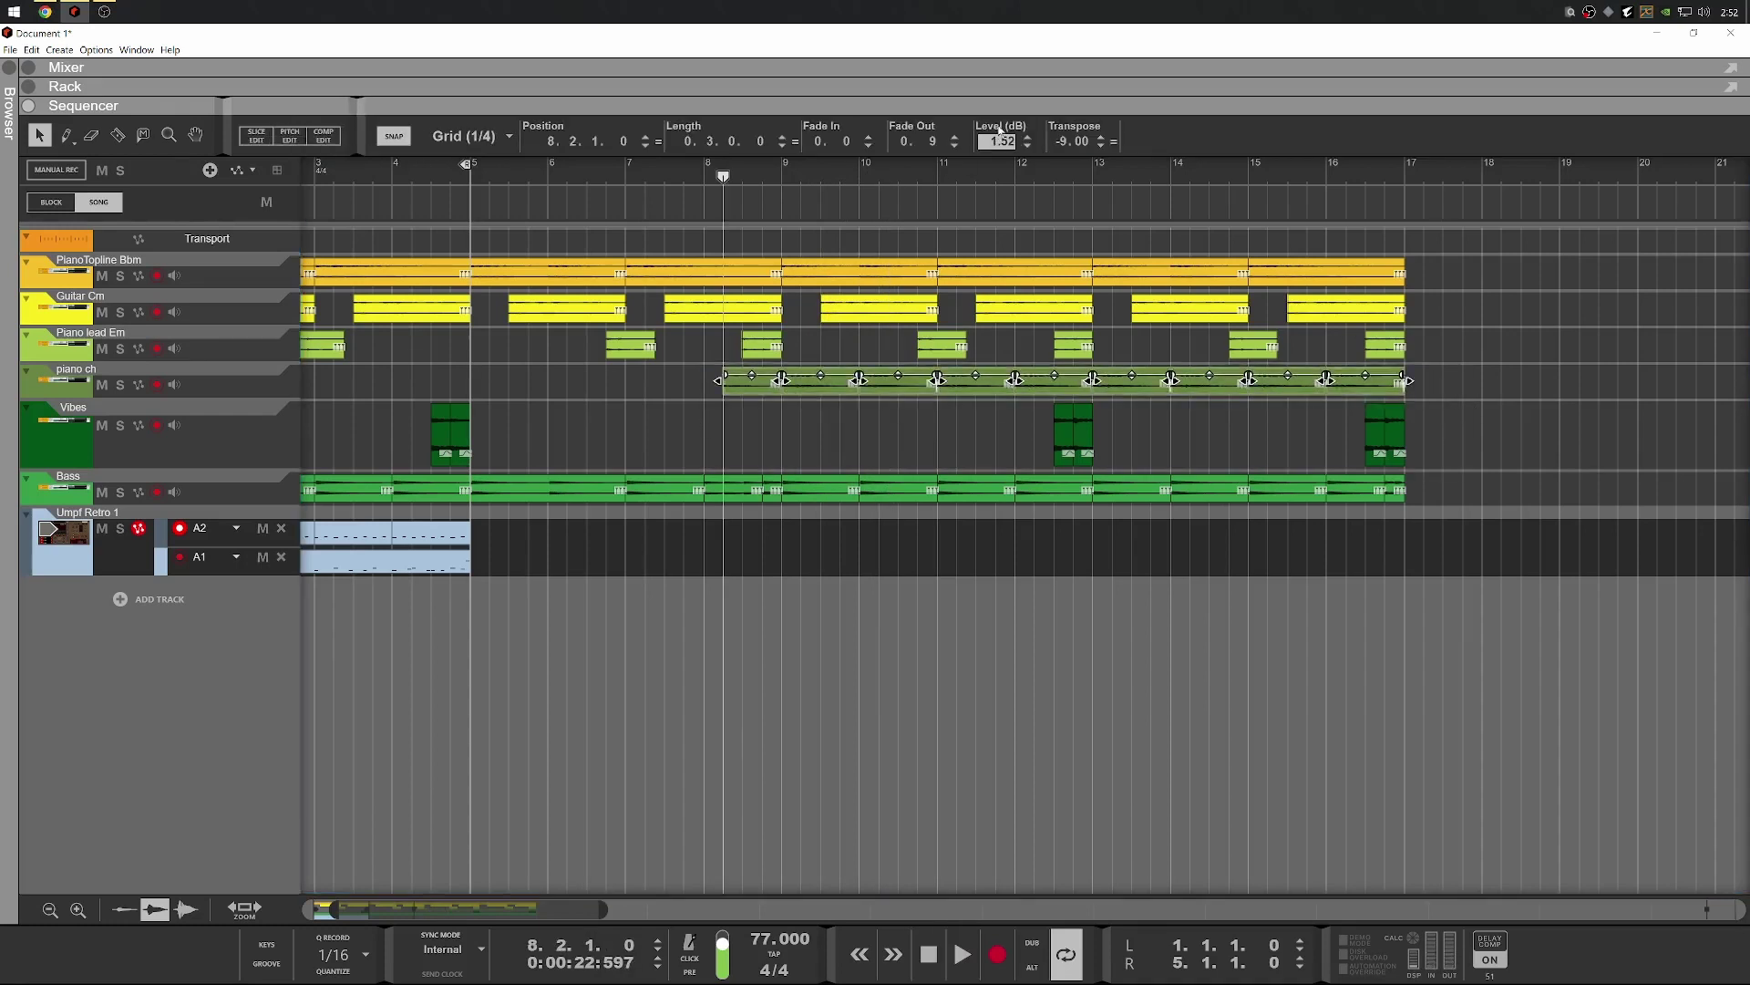
key("space")
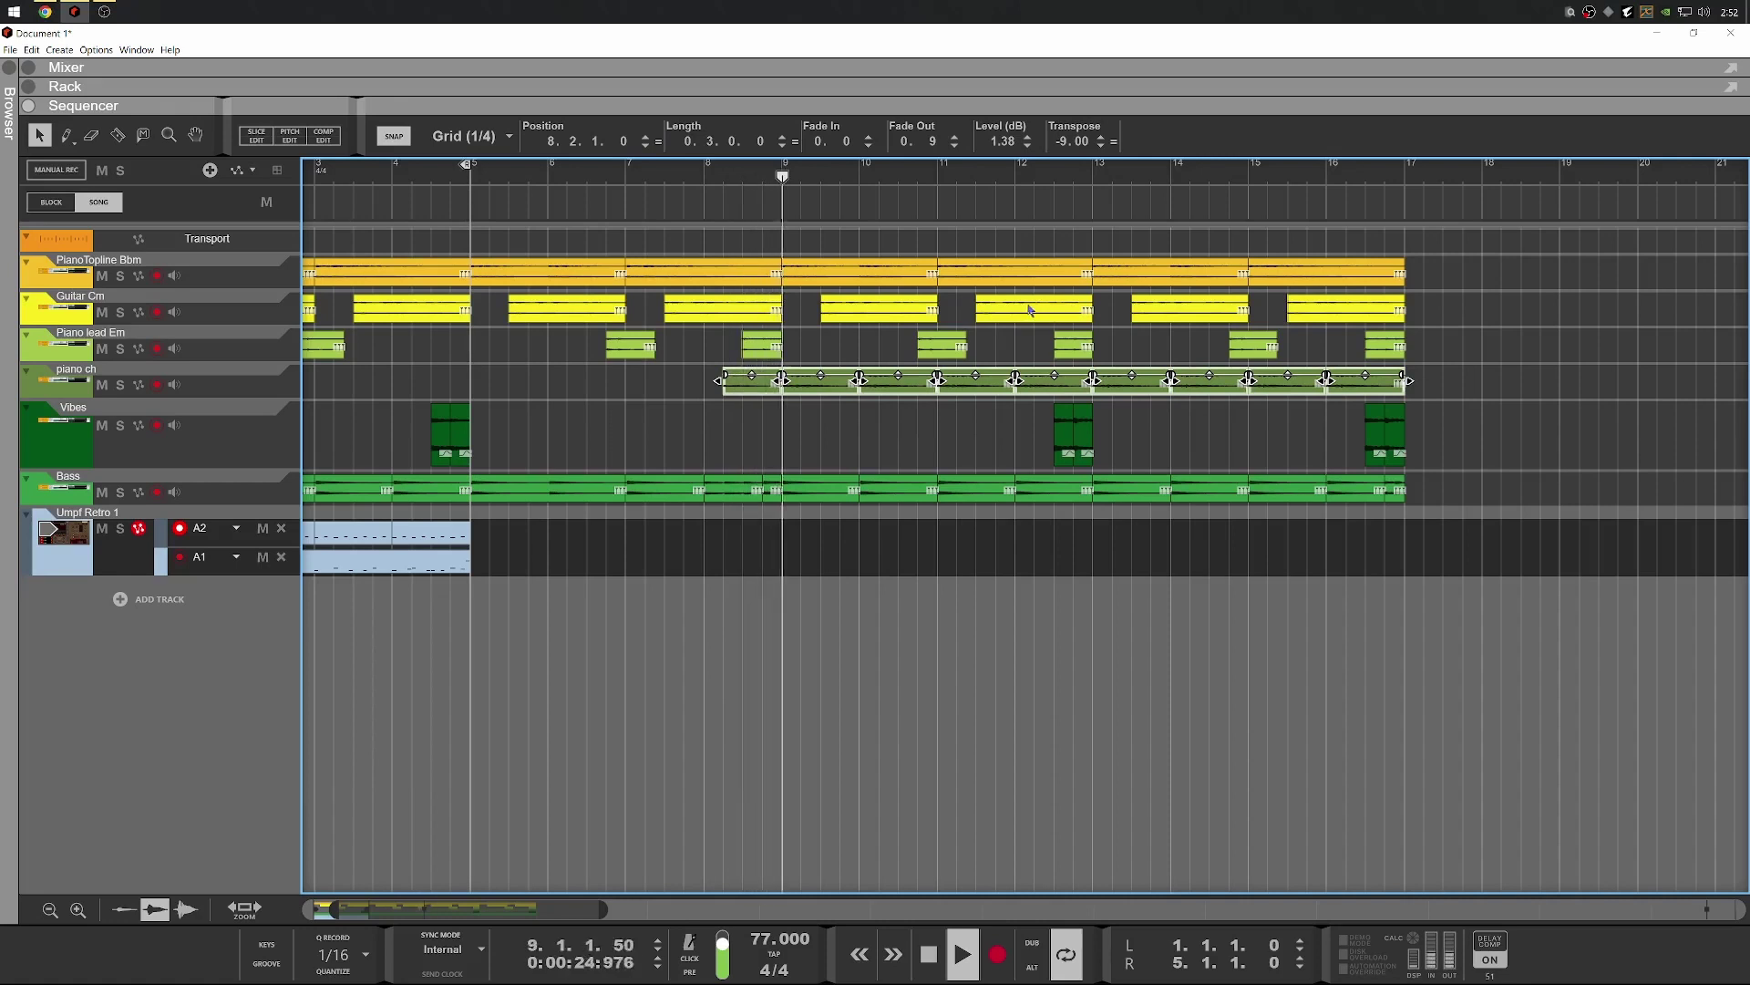
key("space")
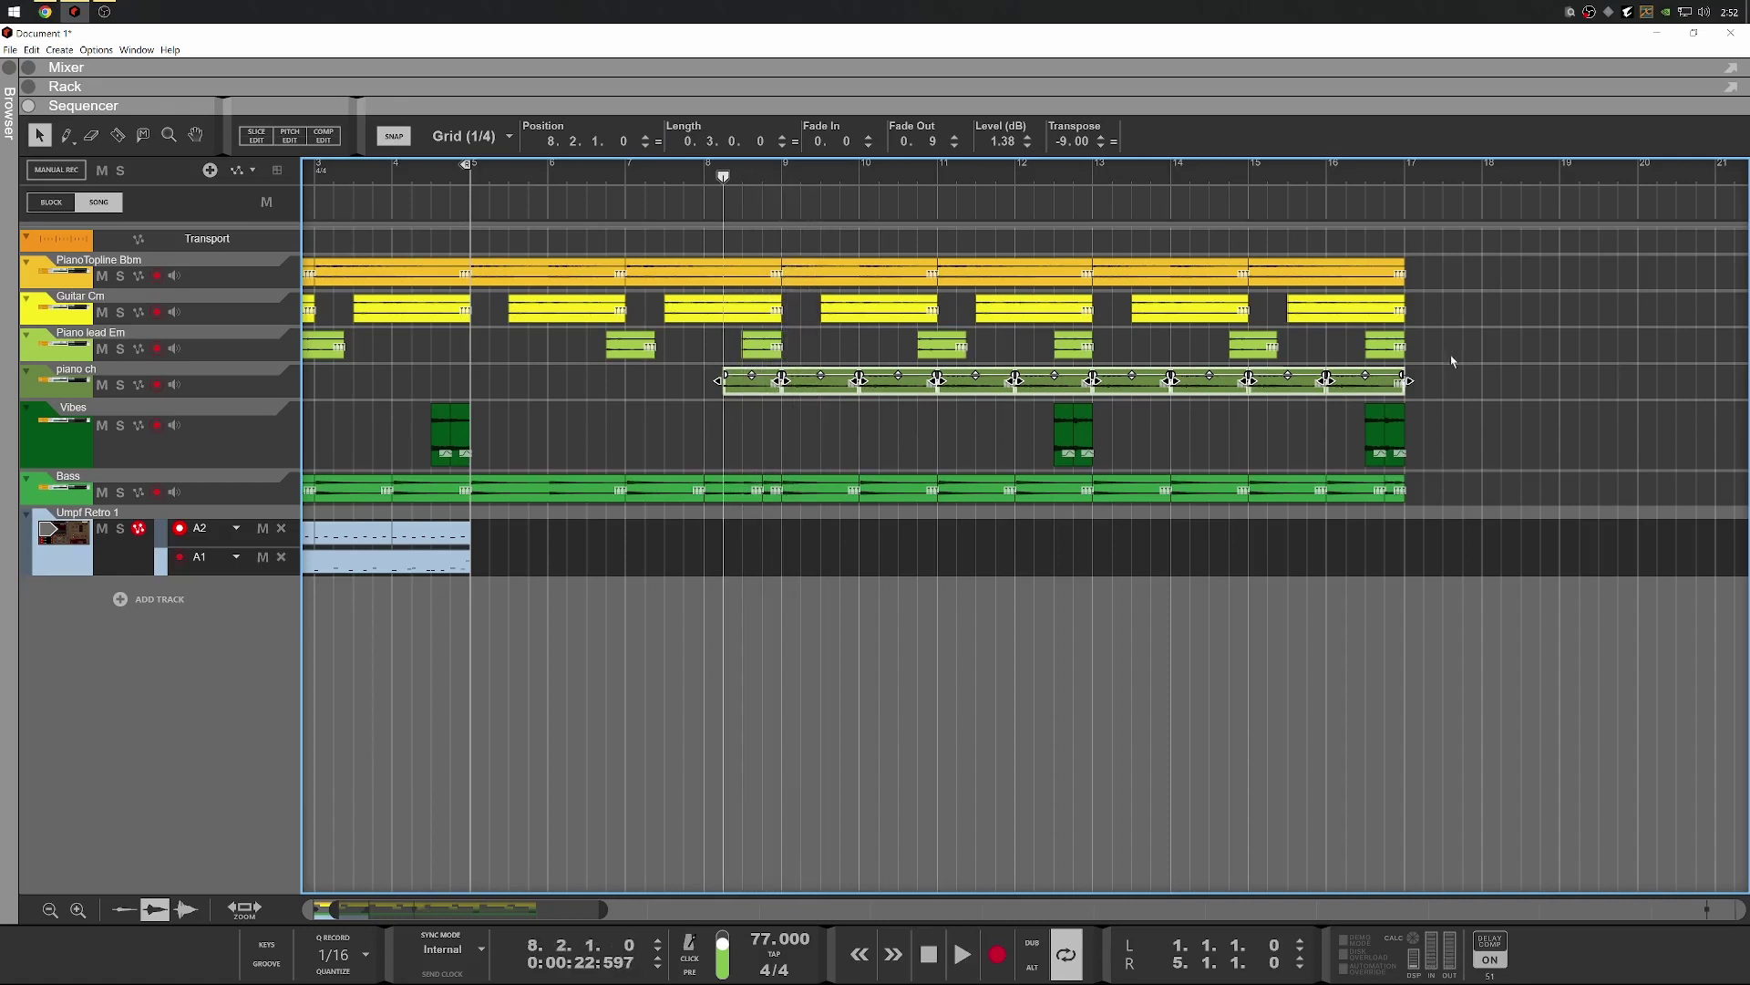
Select all Piano lead Em clips, move the solo from piano ch to Piano lead Em, and play from bar 8
left_click_drag(1449, 352, 260, 350)
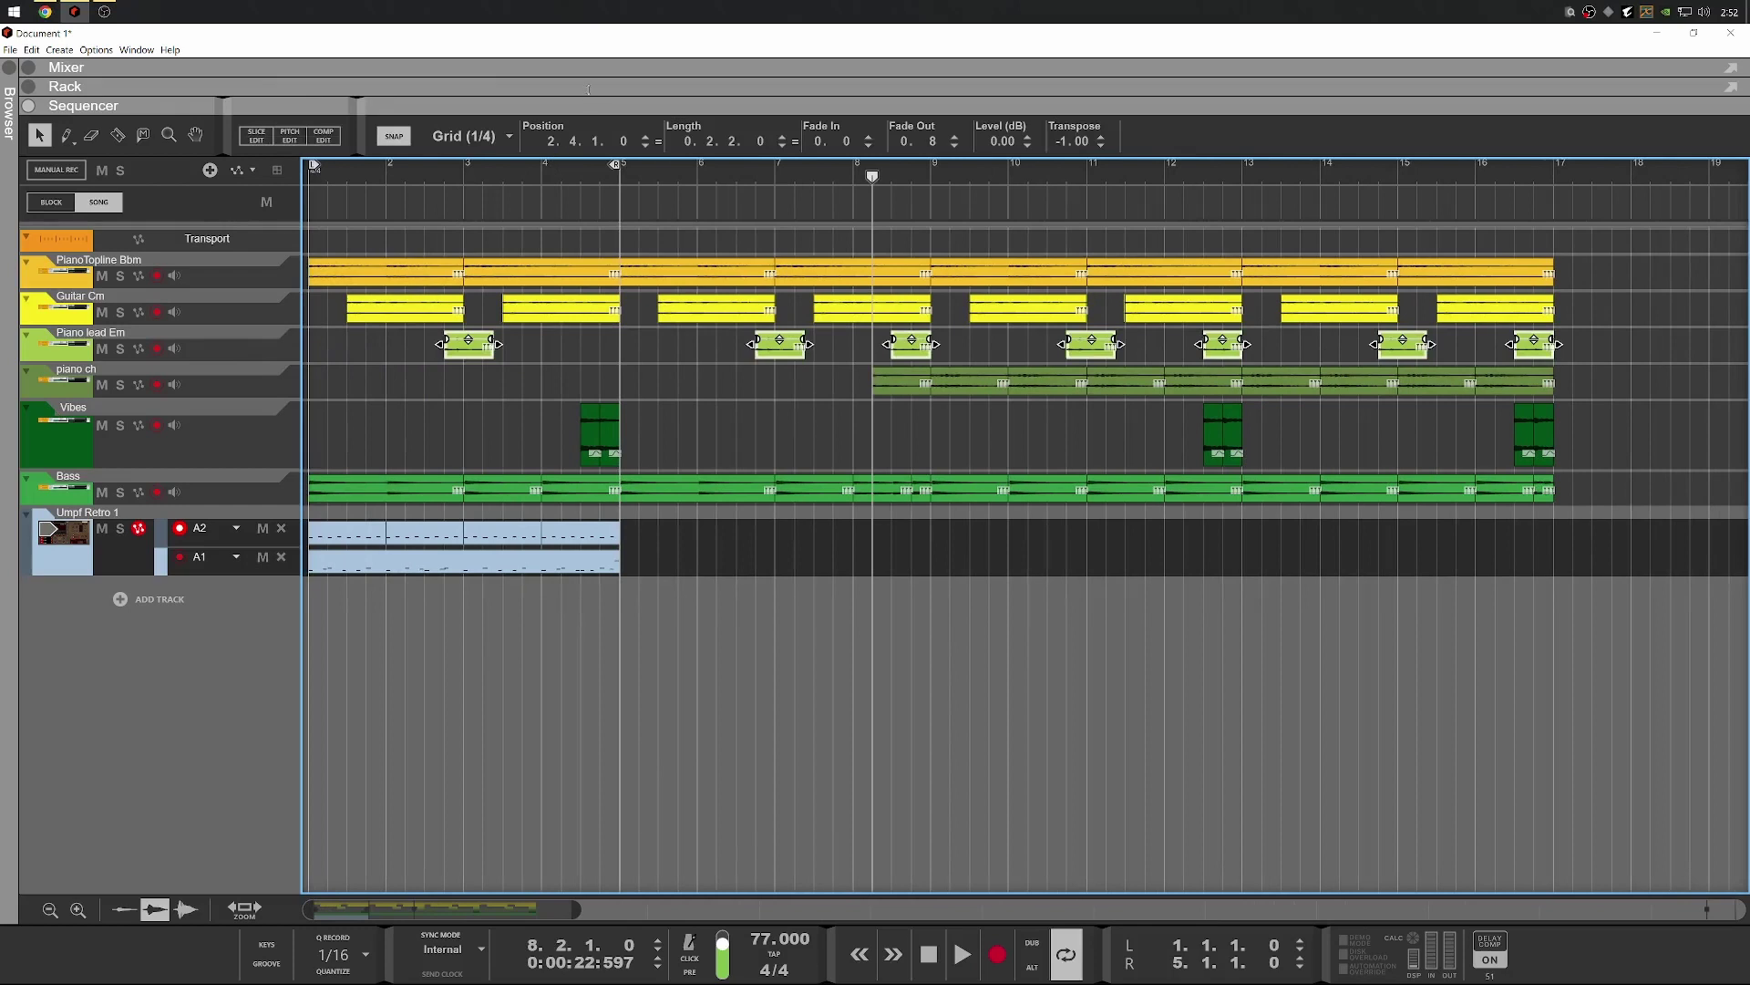
left_click(588, 87)
left_click(236, 513)
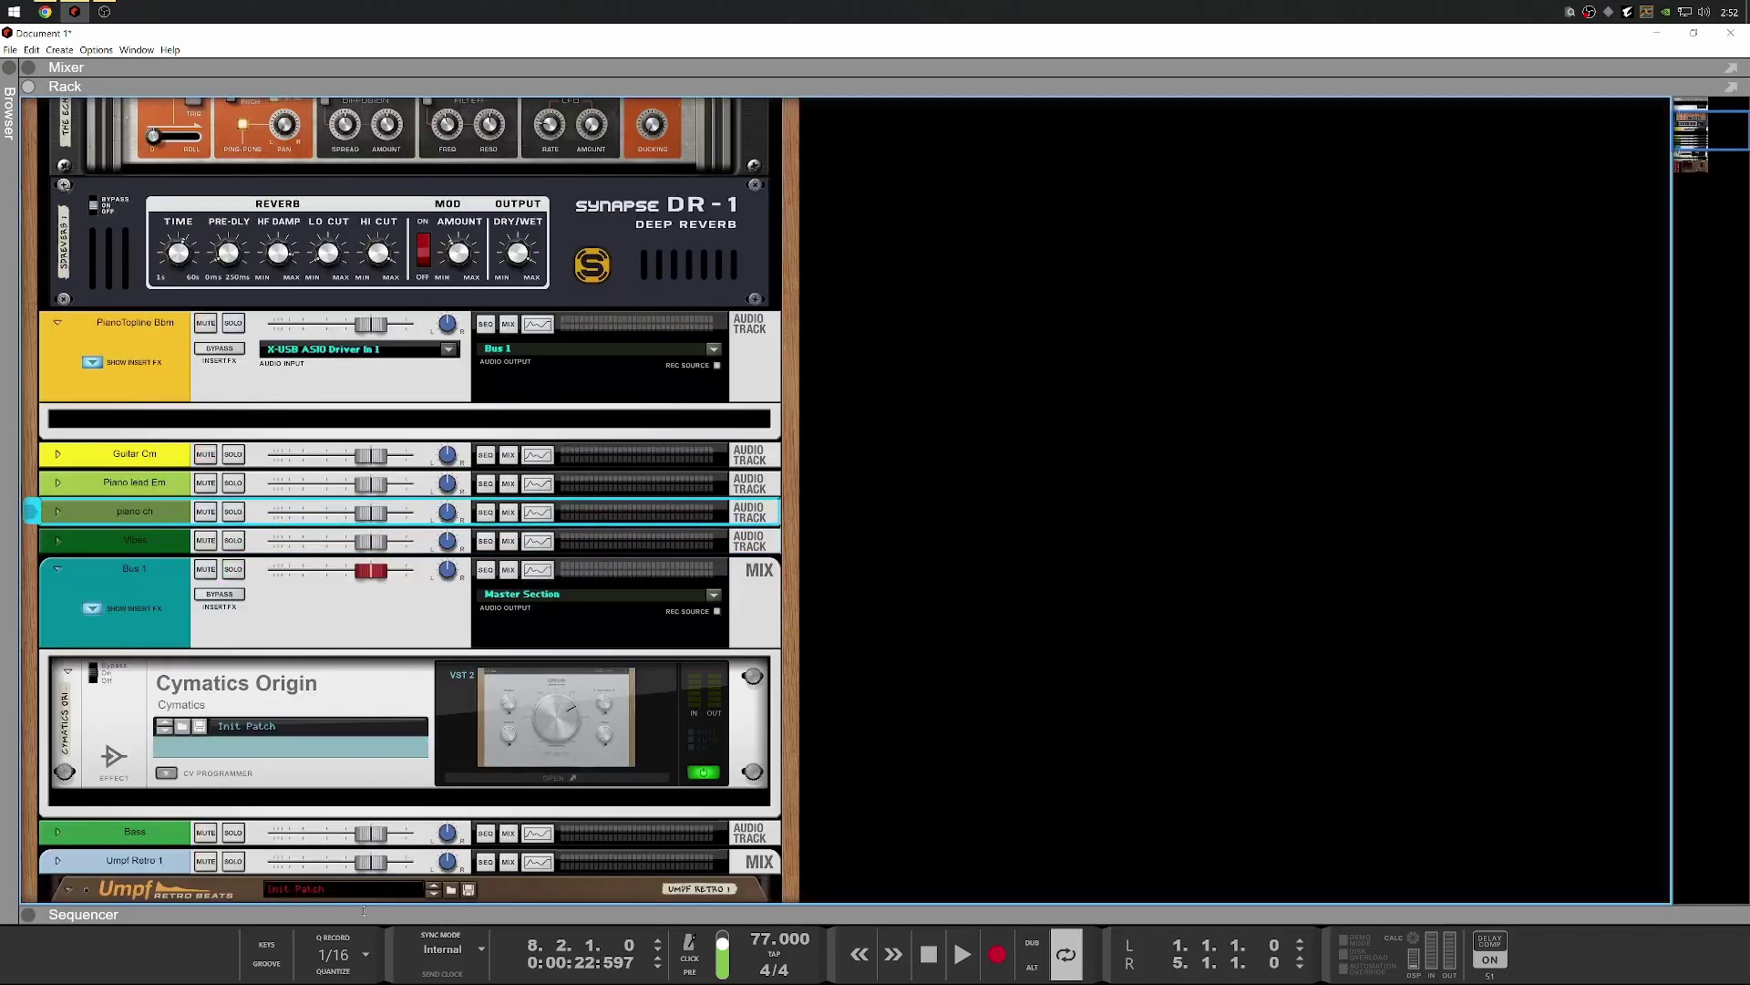
left_click(363, 912)
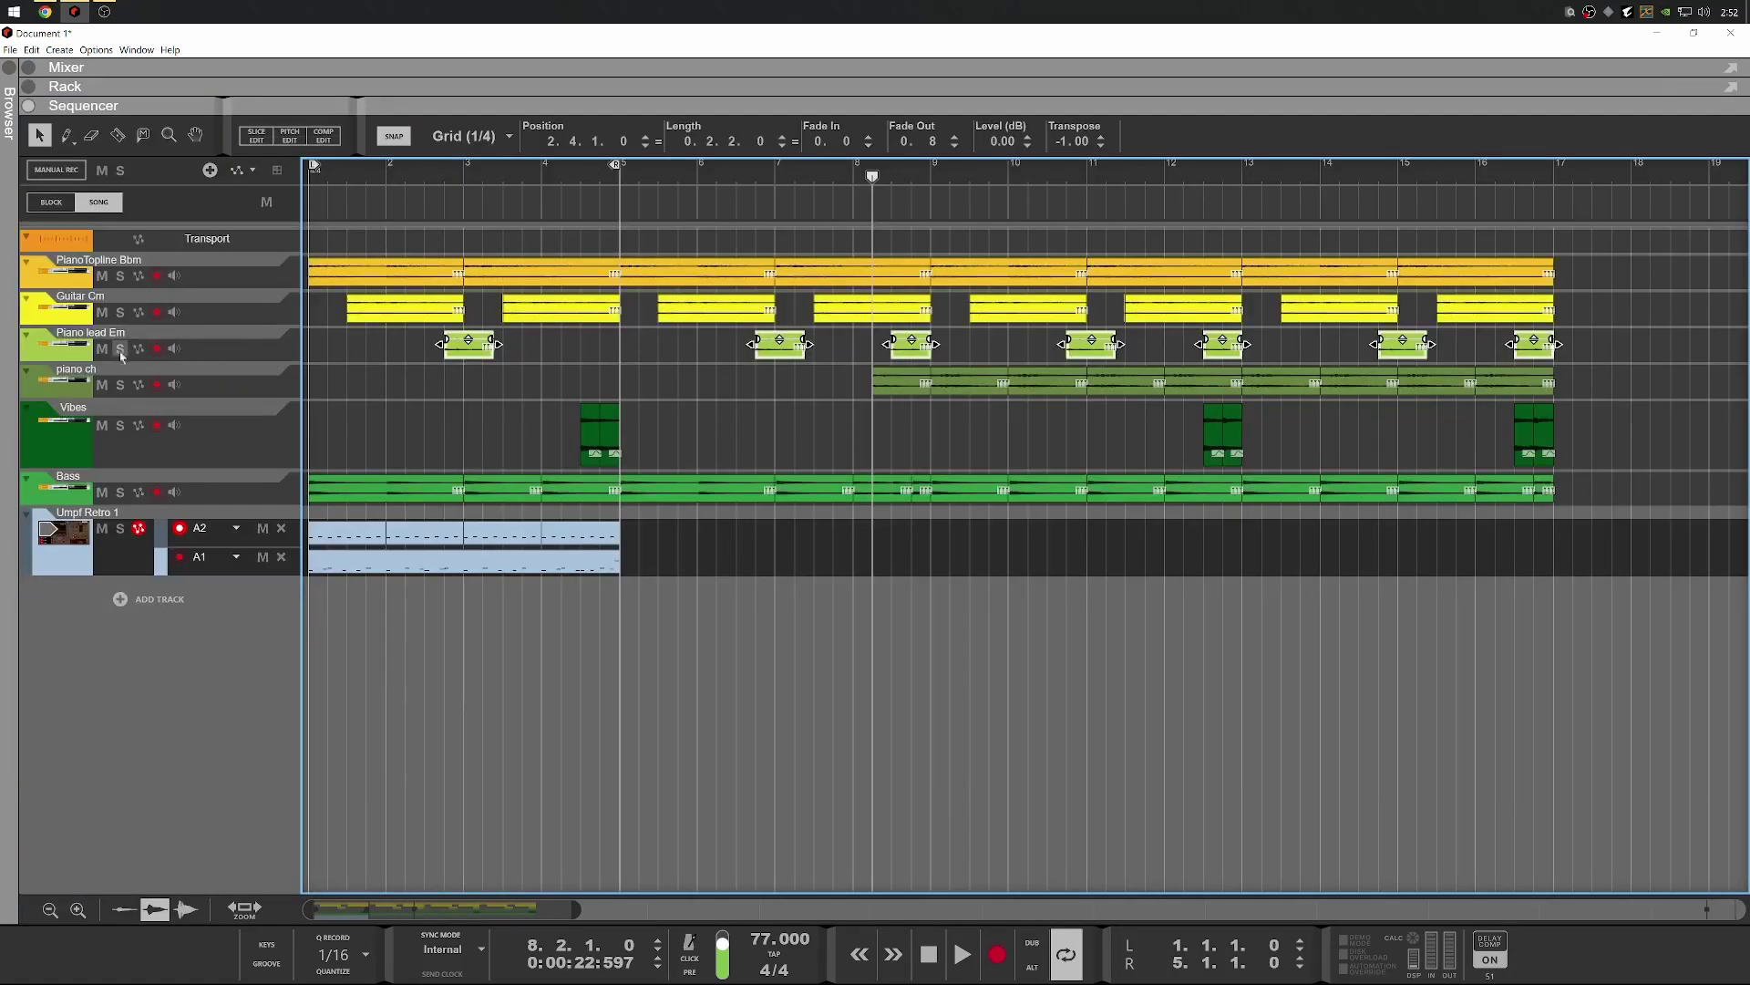
left_click(120, 350)
key("space")
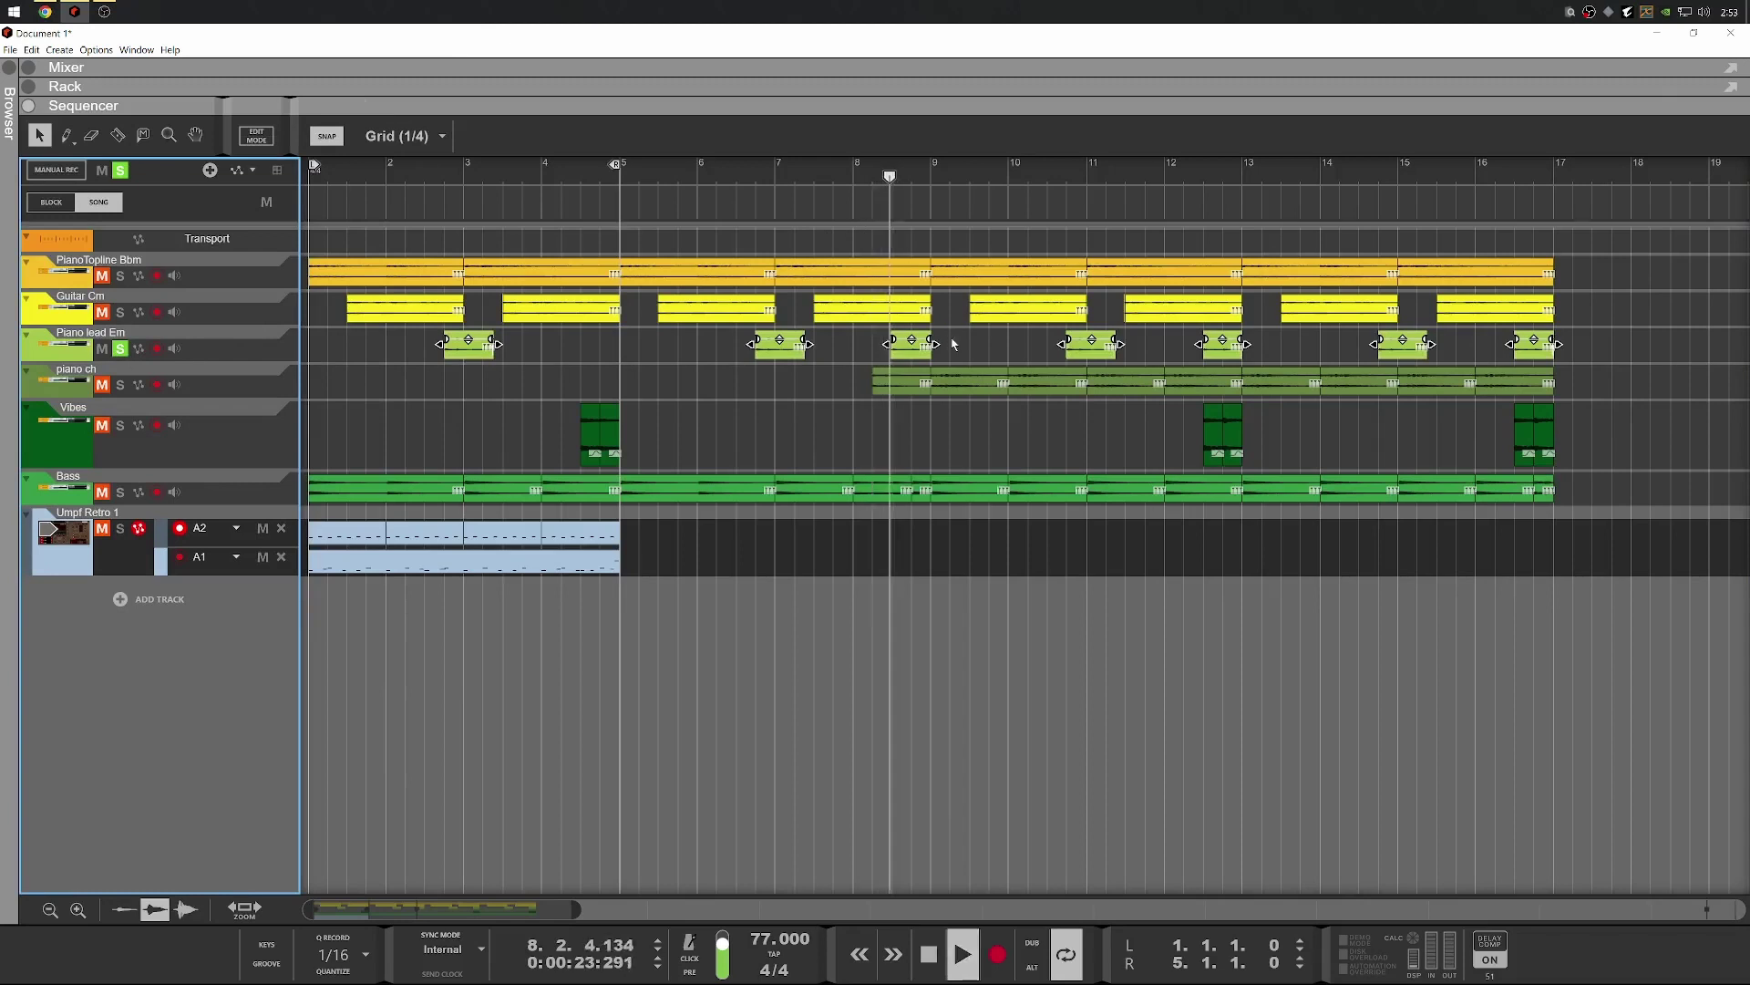
key("space")
key("space")
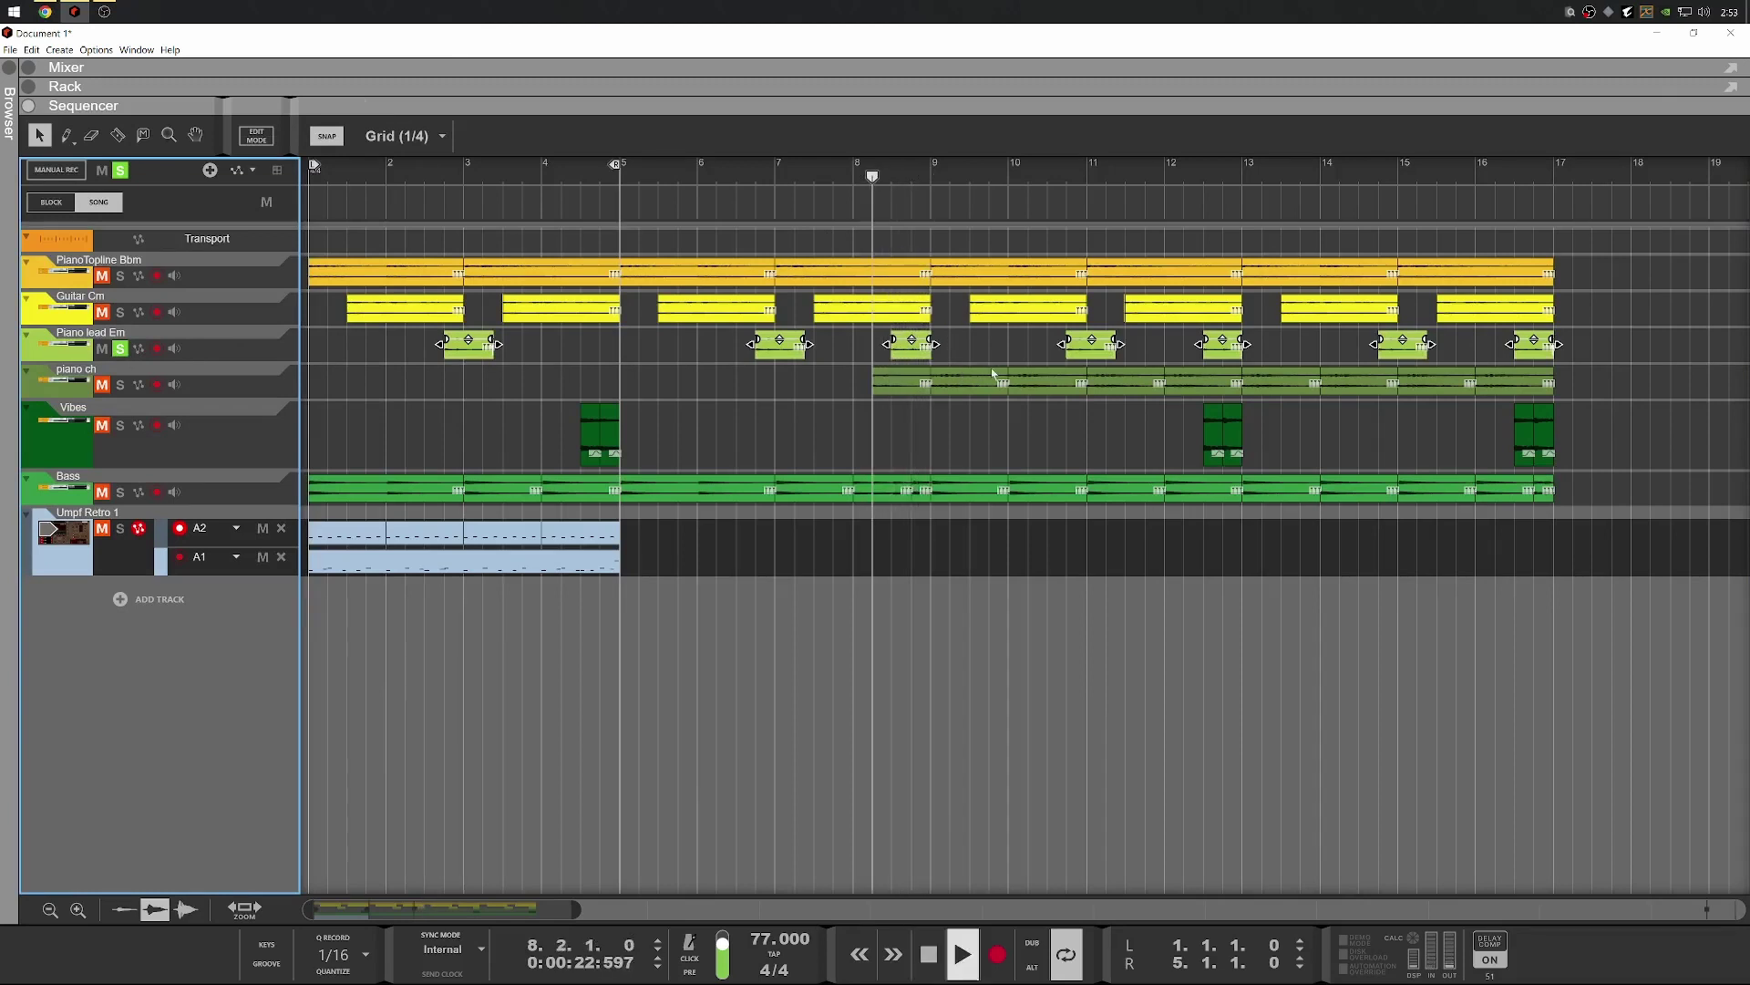
key("space")
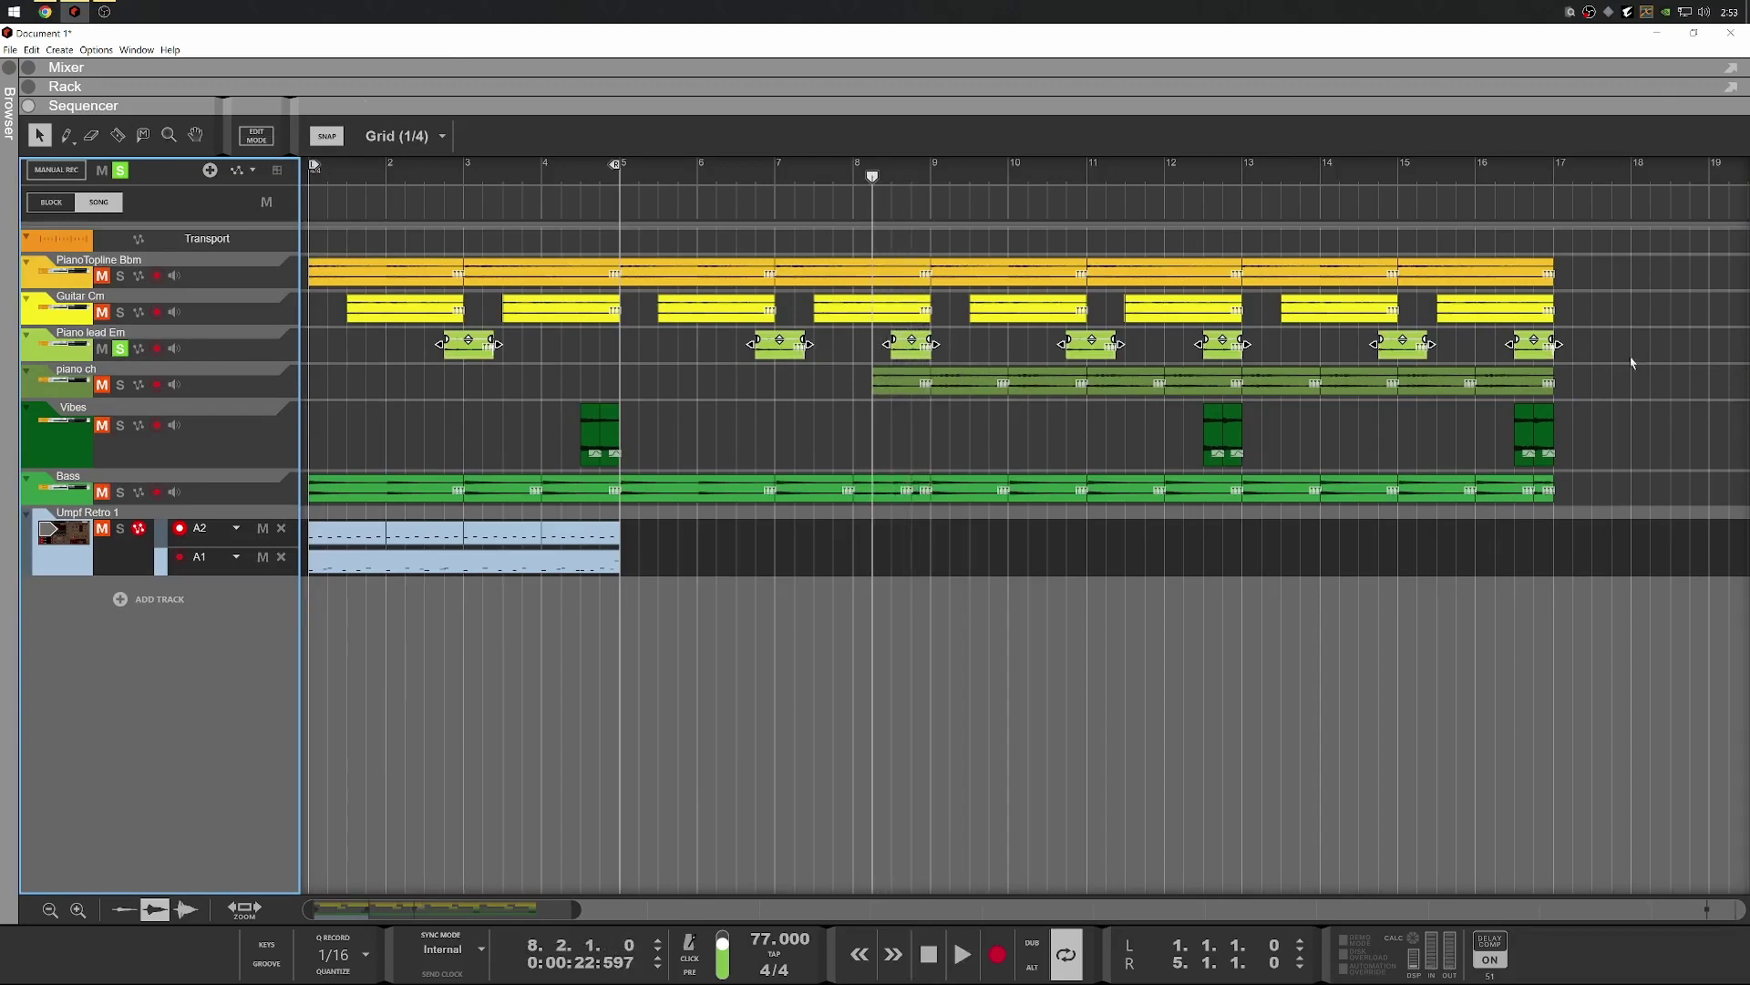
Raise the level of all Piano lead Em clips to 2.05 dB and on to 3.95 dB, playing from bar 8 after each change
left_click_drag(1623, 326, 333, 364)
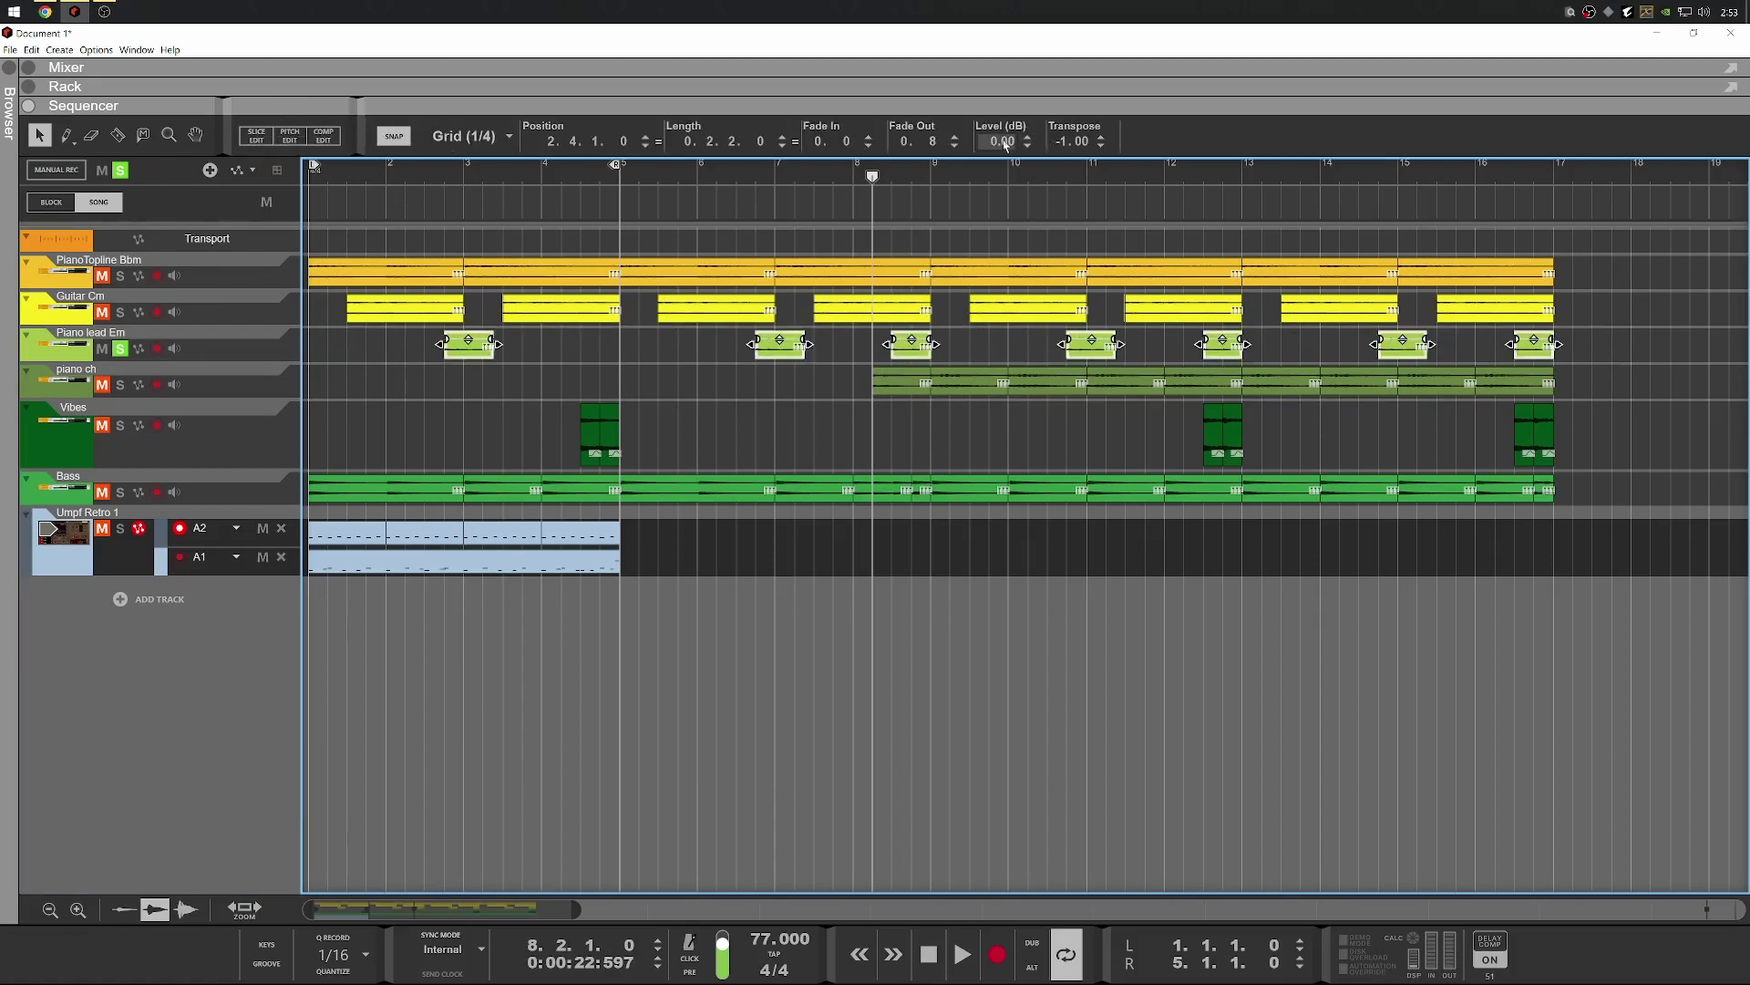
left_click_drag(1006, 144, 999, 135)
key("space")
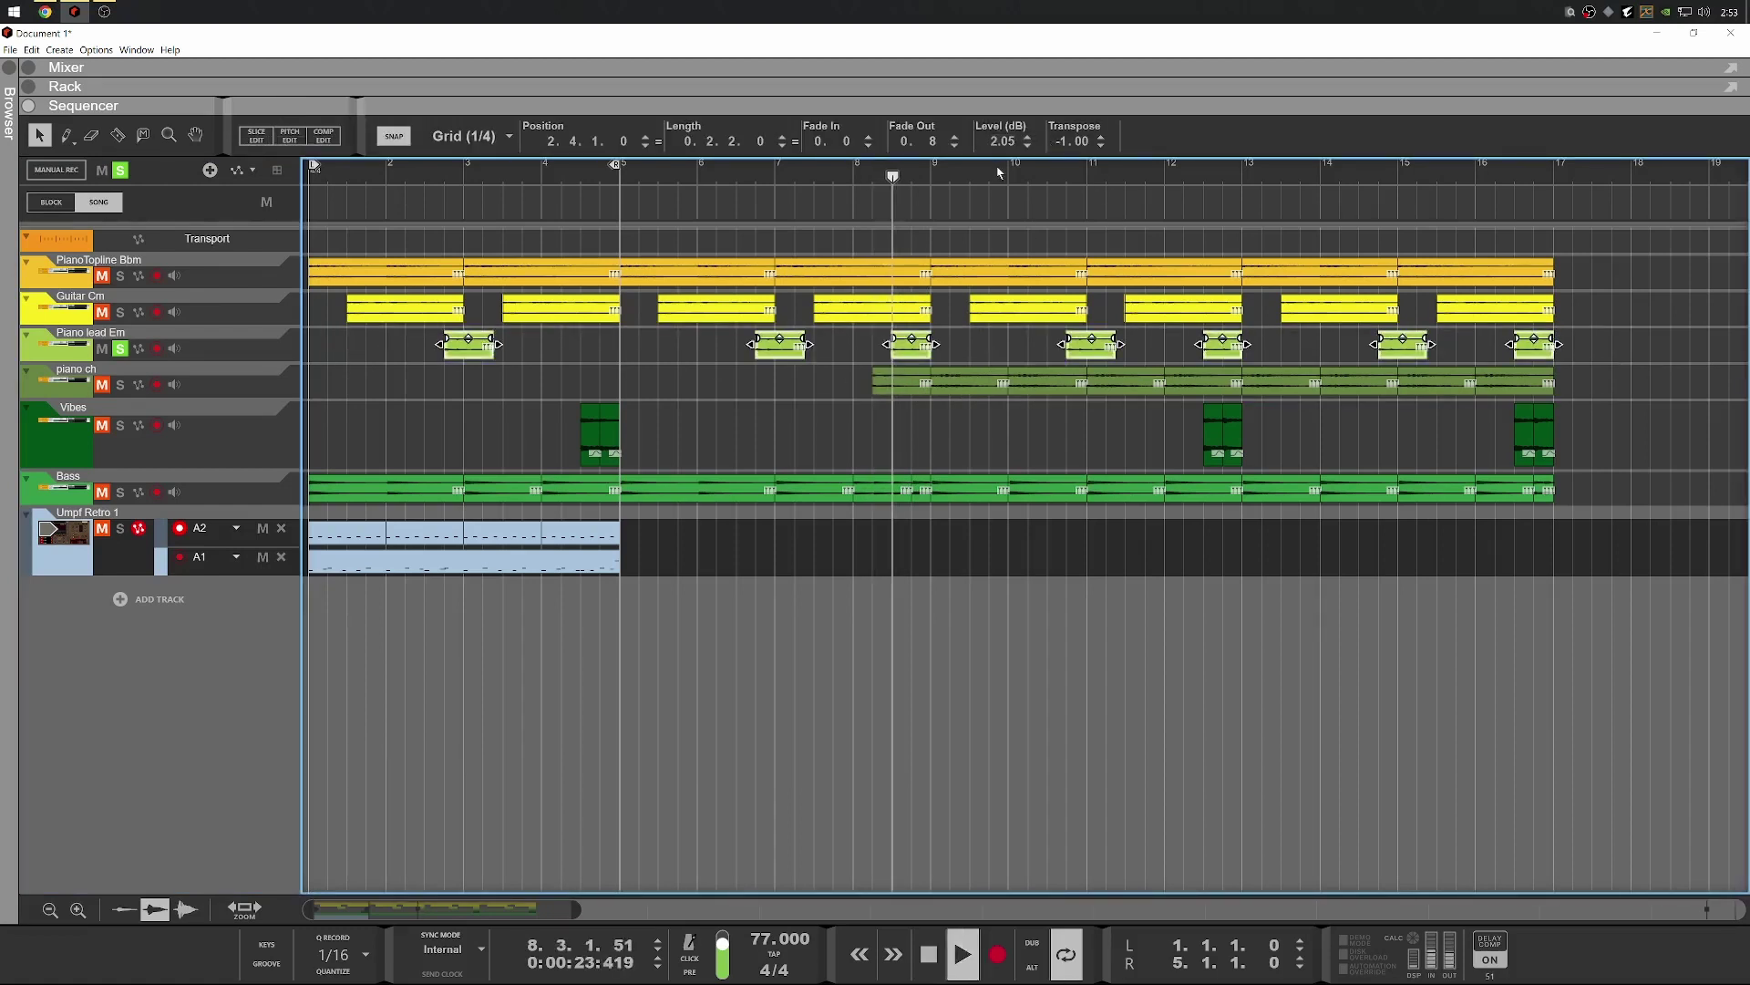
key("space")
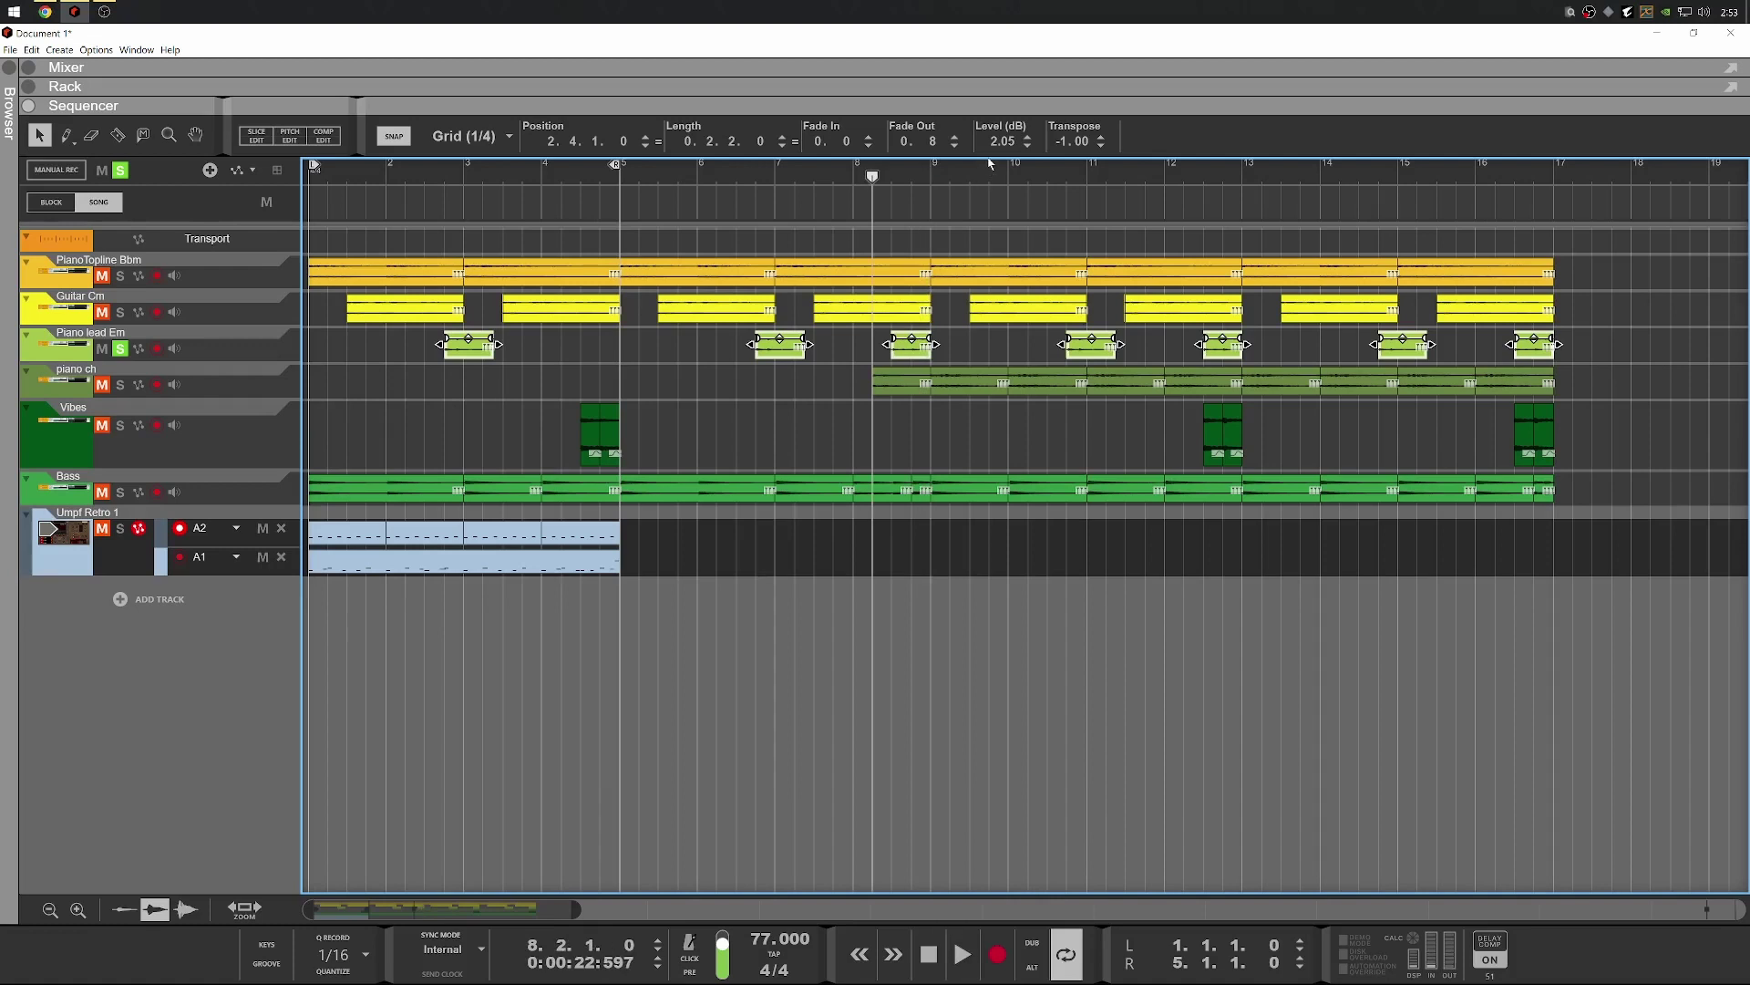
left_click_drag(1002, 144, 1001, 134)
key("space")
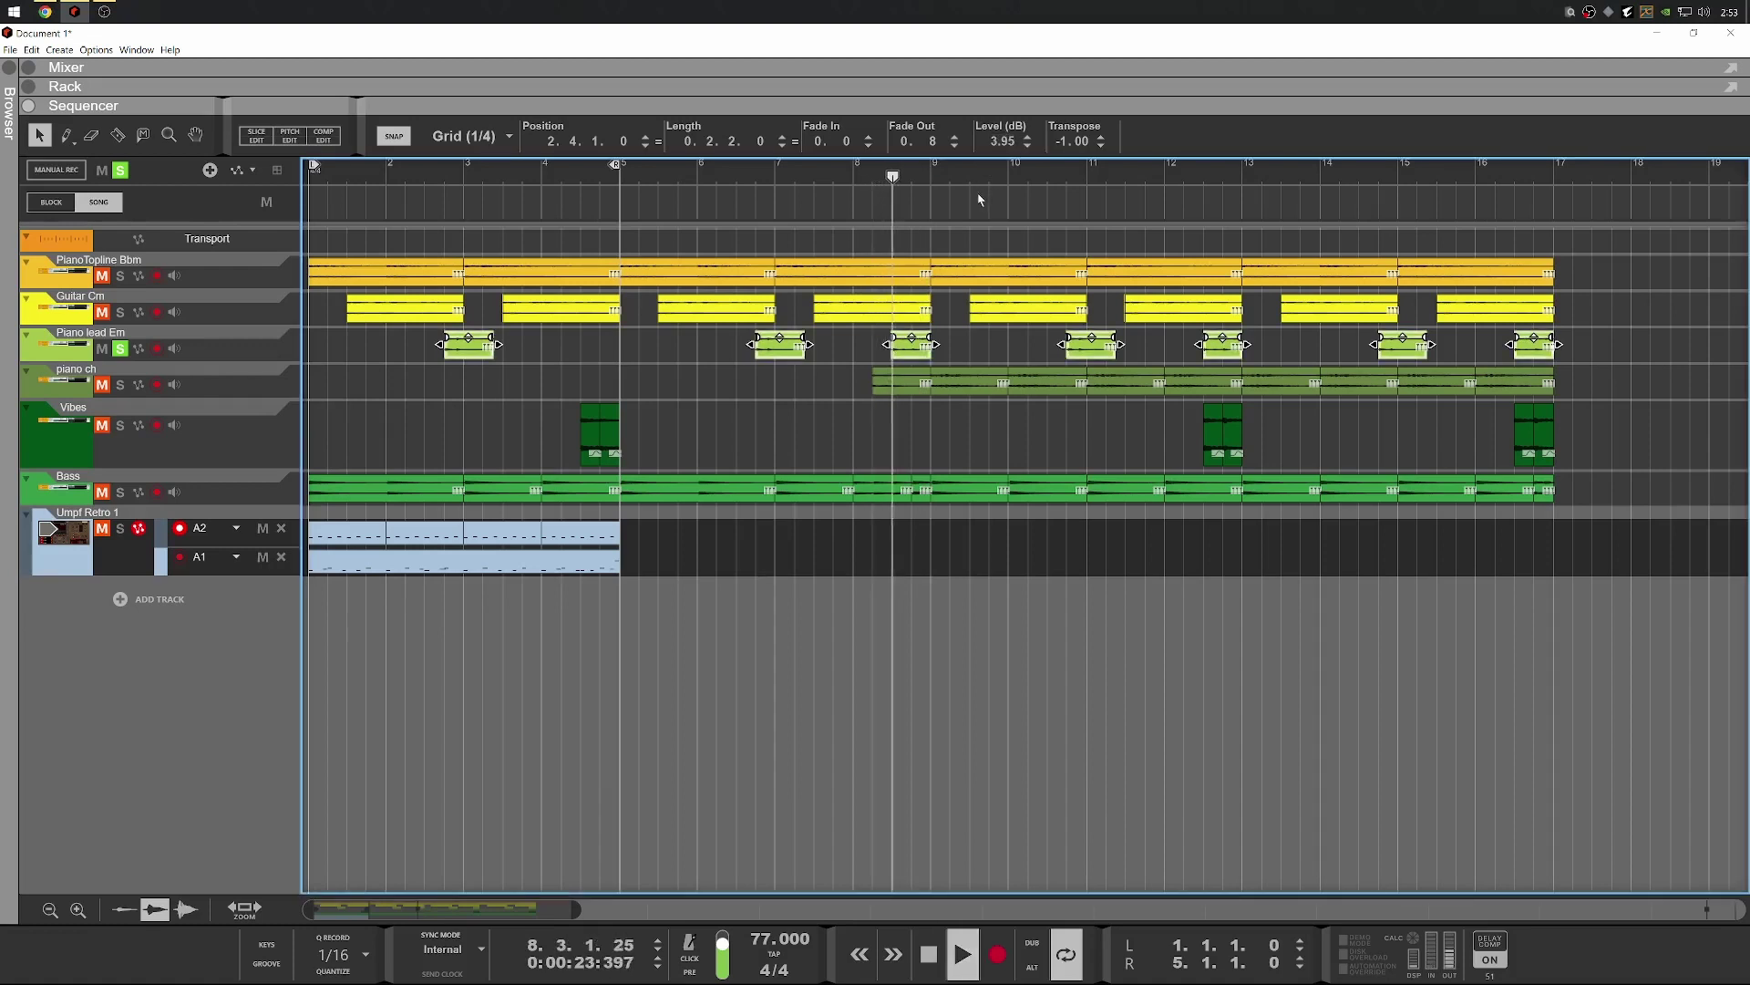
key("space")
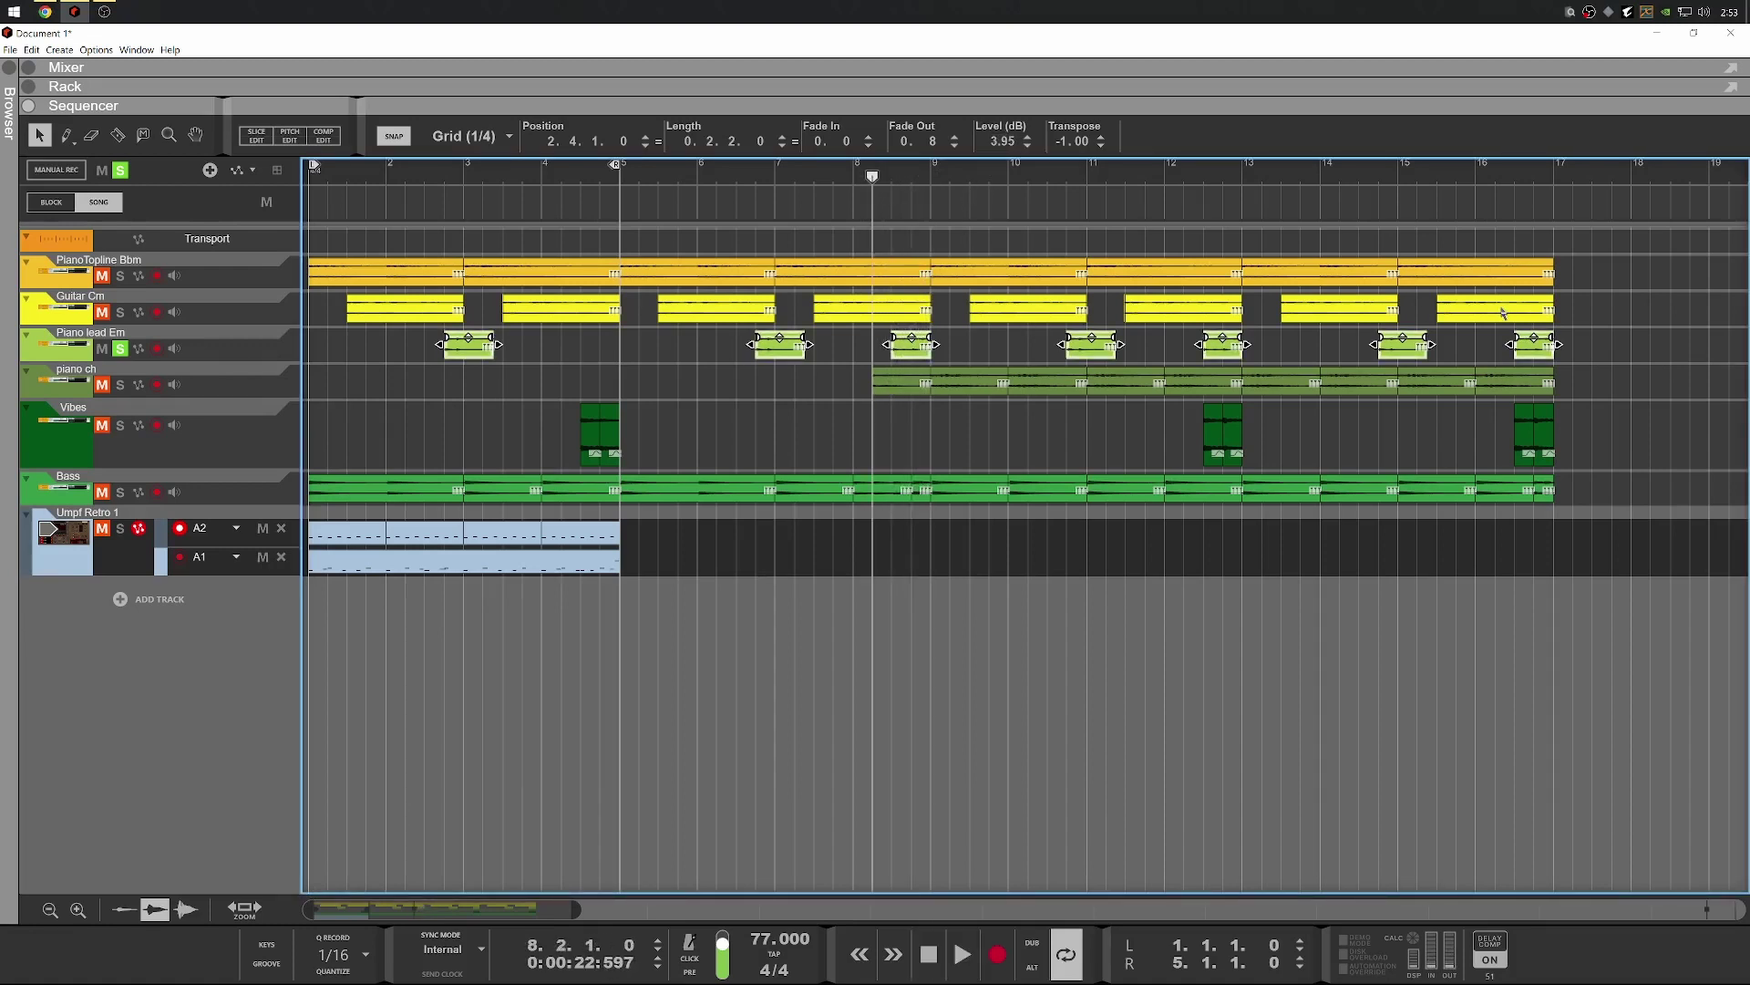
Select all Guitar Cm clips, switch the solo from Piano lead Em to Guitar Cm, and play from beat 3 of bar 7
left_click_drag(1562, 313, 303, 324)
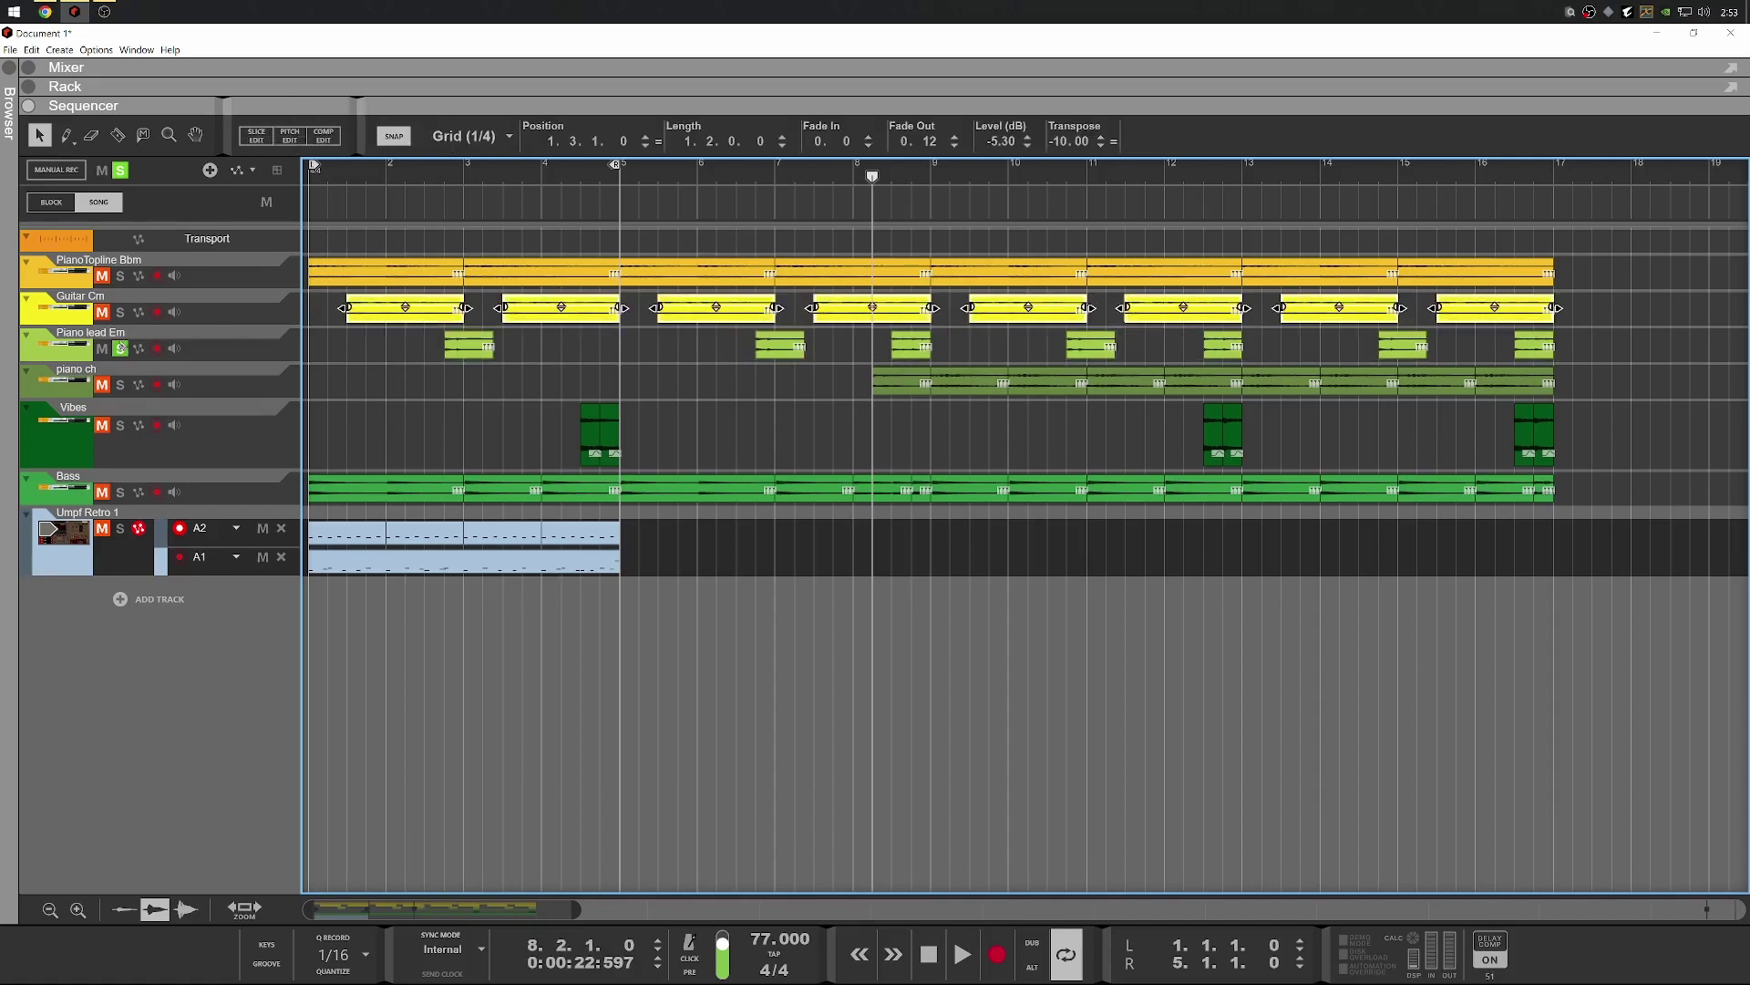
left_click(120, 348)
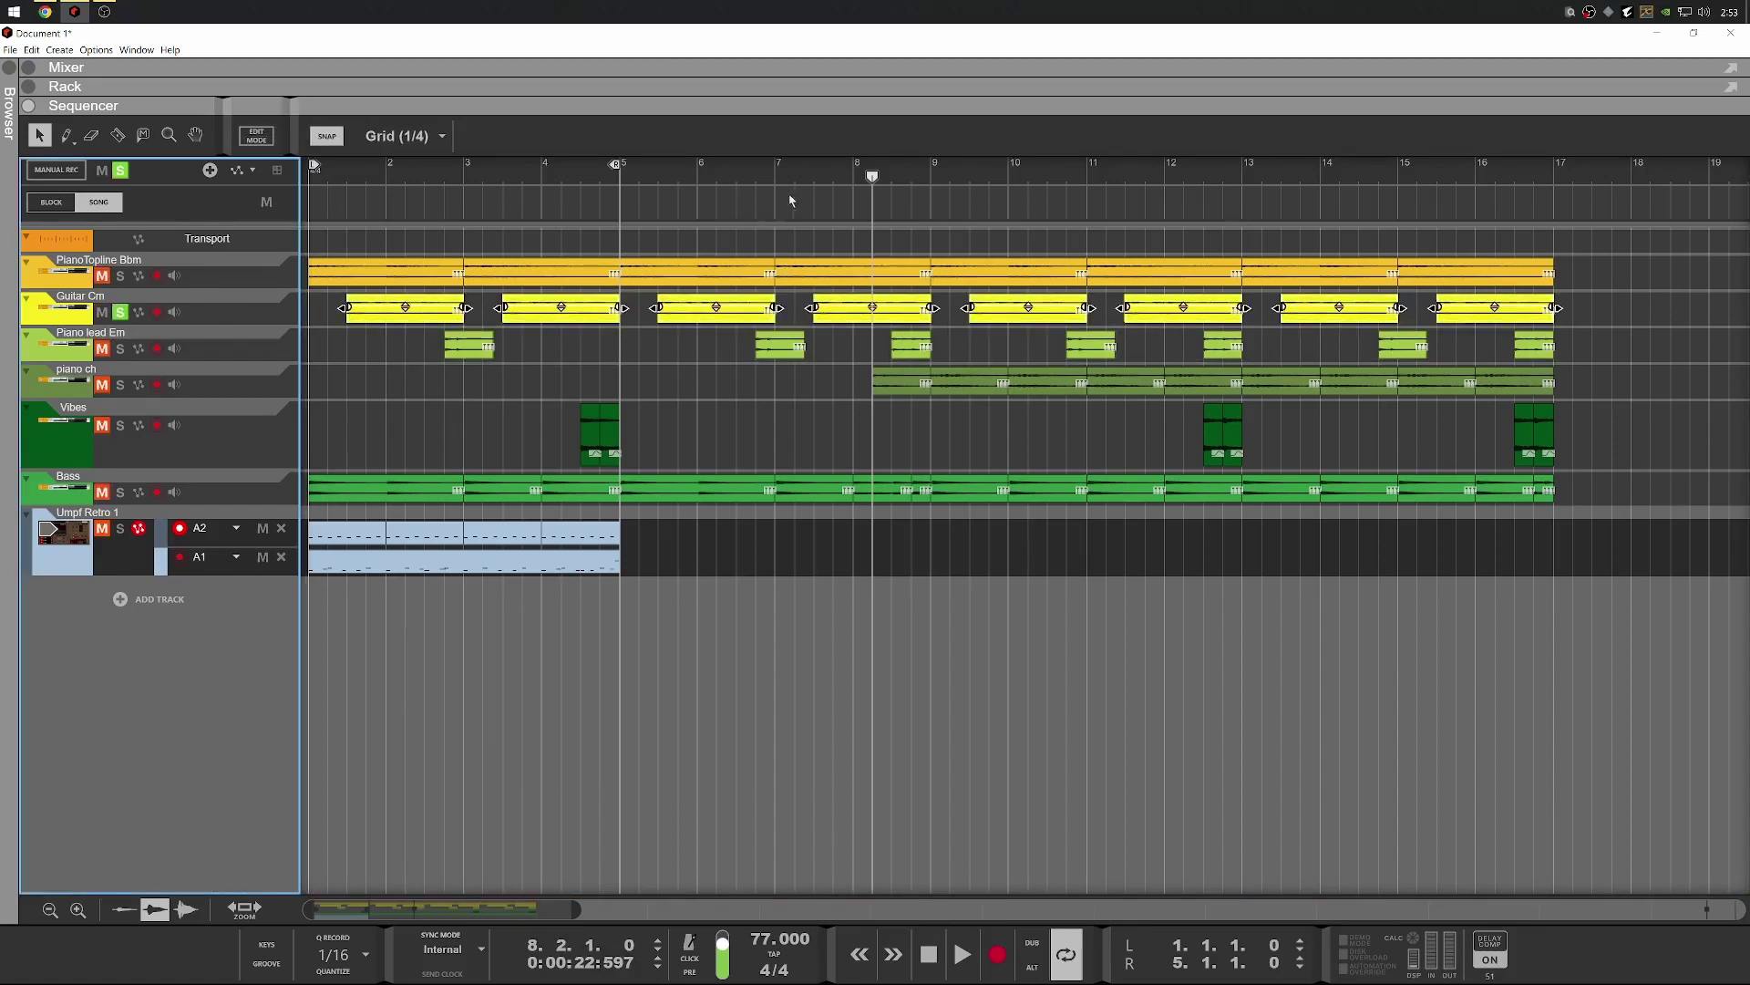
left_click(815, 178)
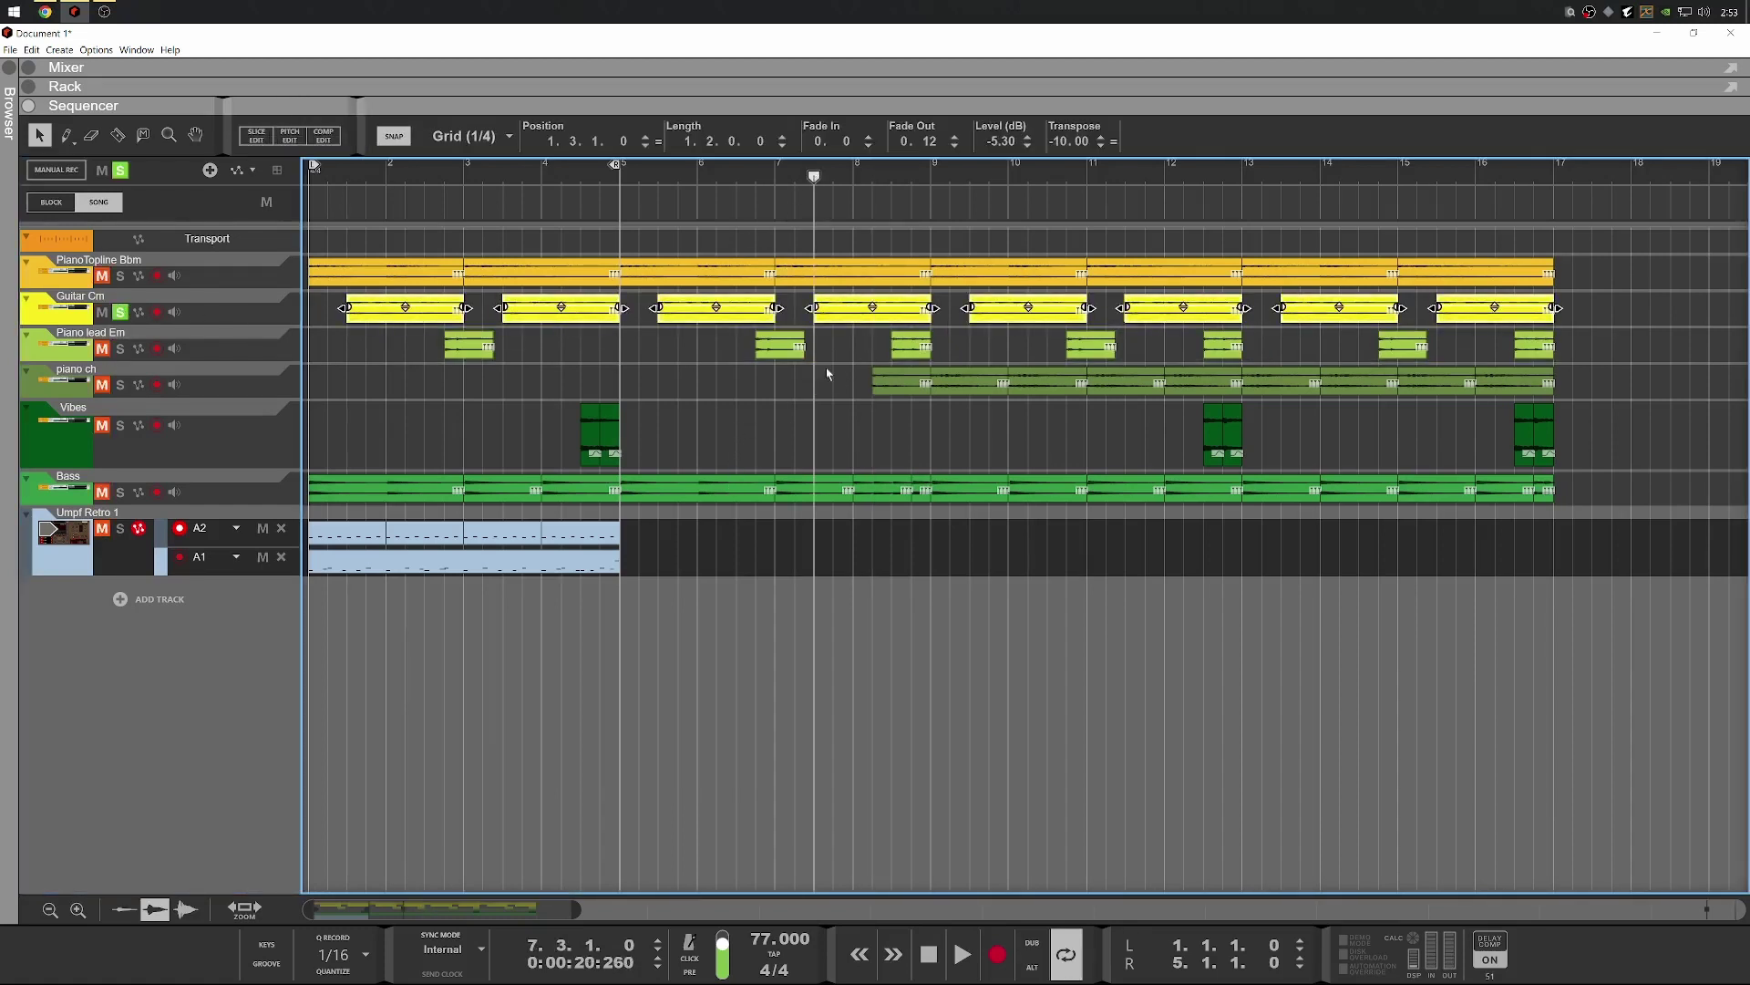
key("space")
Raise the level of all Guitar Cm clips in stages to 1.82 dB and 3.36 dB, playing from bar 7 after each change
key("space")
left_click_drag(994, 143, 993, 126)
key("space")
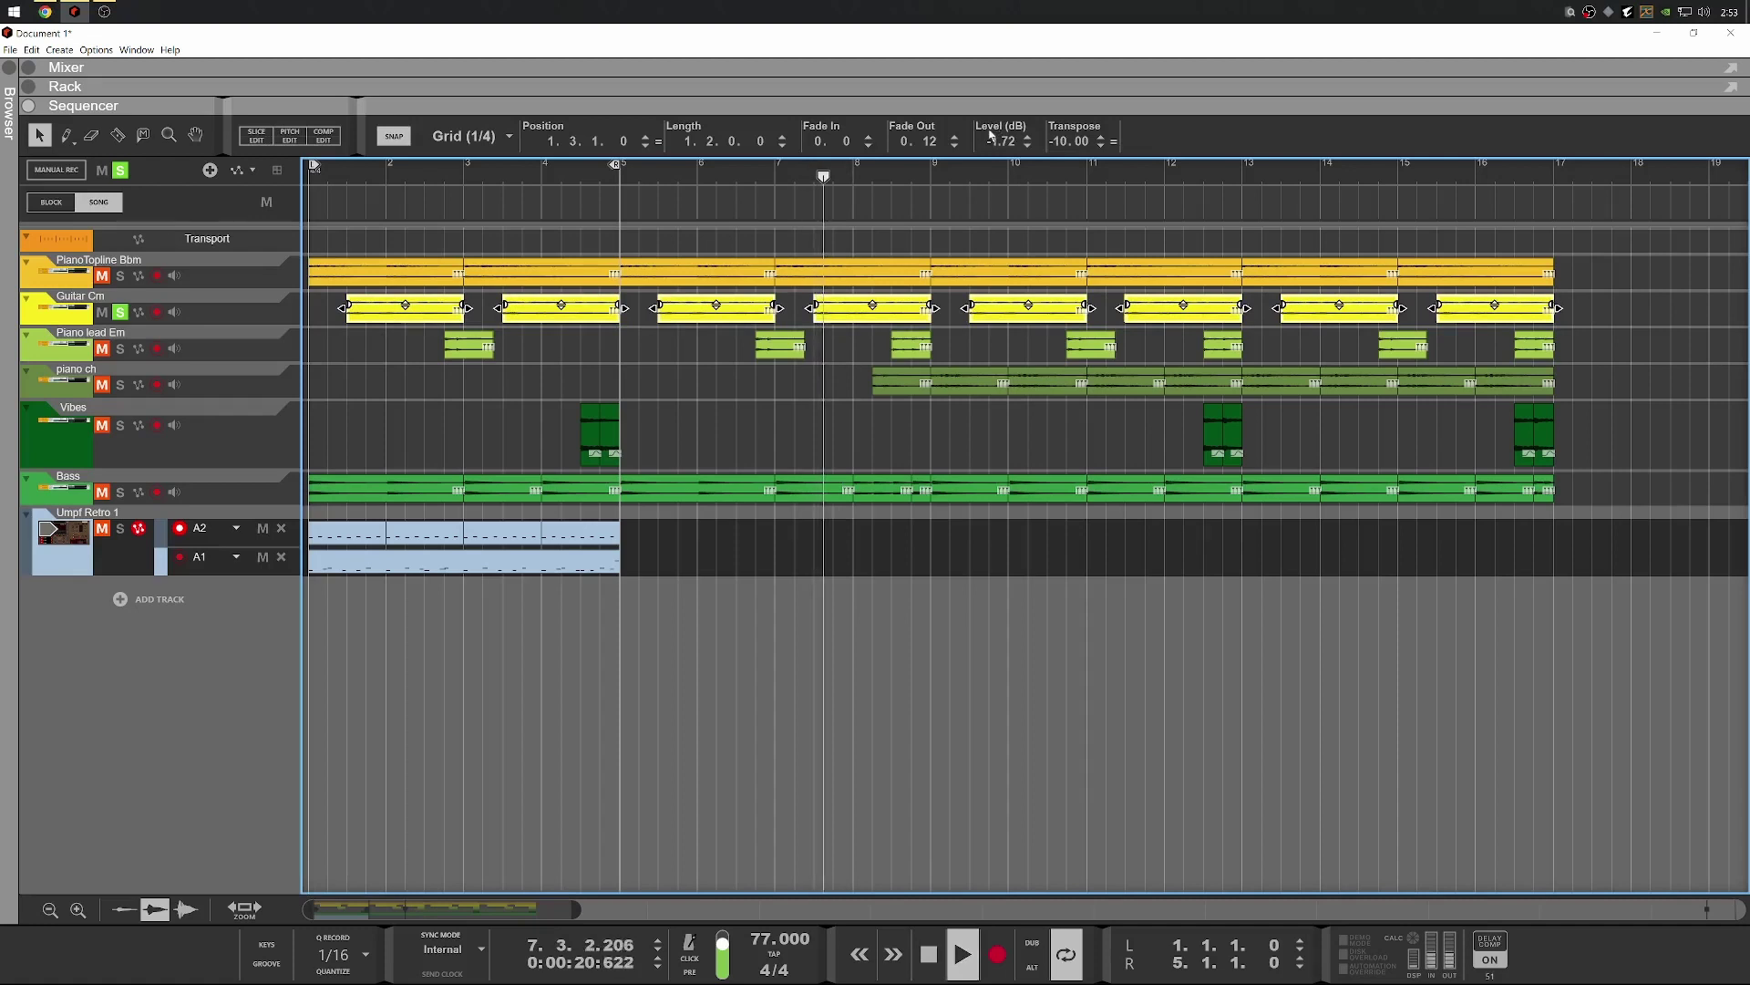
key("space")
left_click_drag(1008, 140, 1010, 122)
key("Return")
key("space")
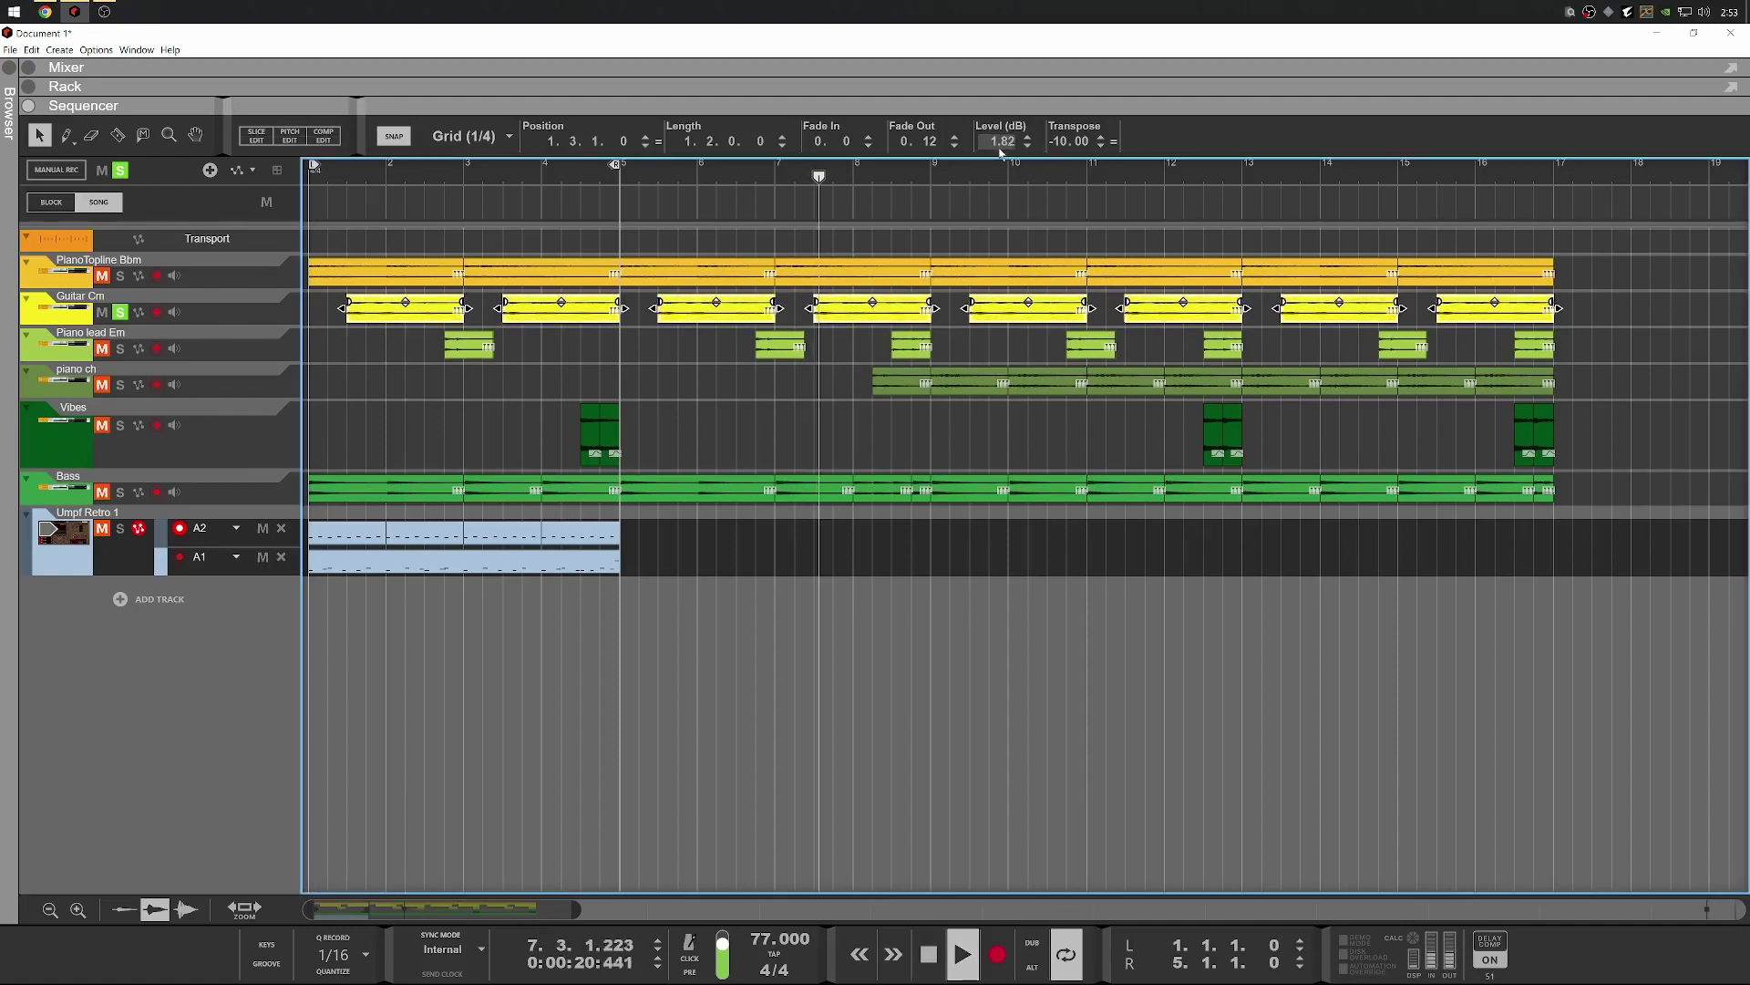
key("space")
scroll(1005, 143, "up", 5)
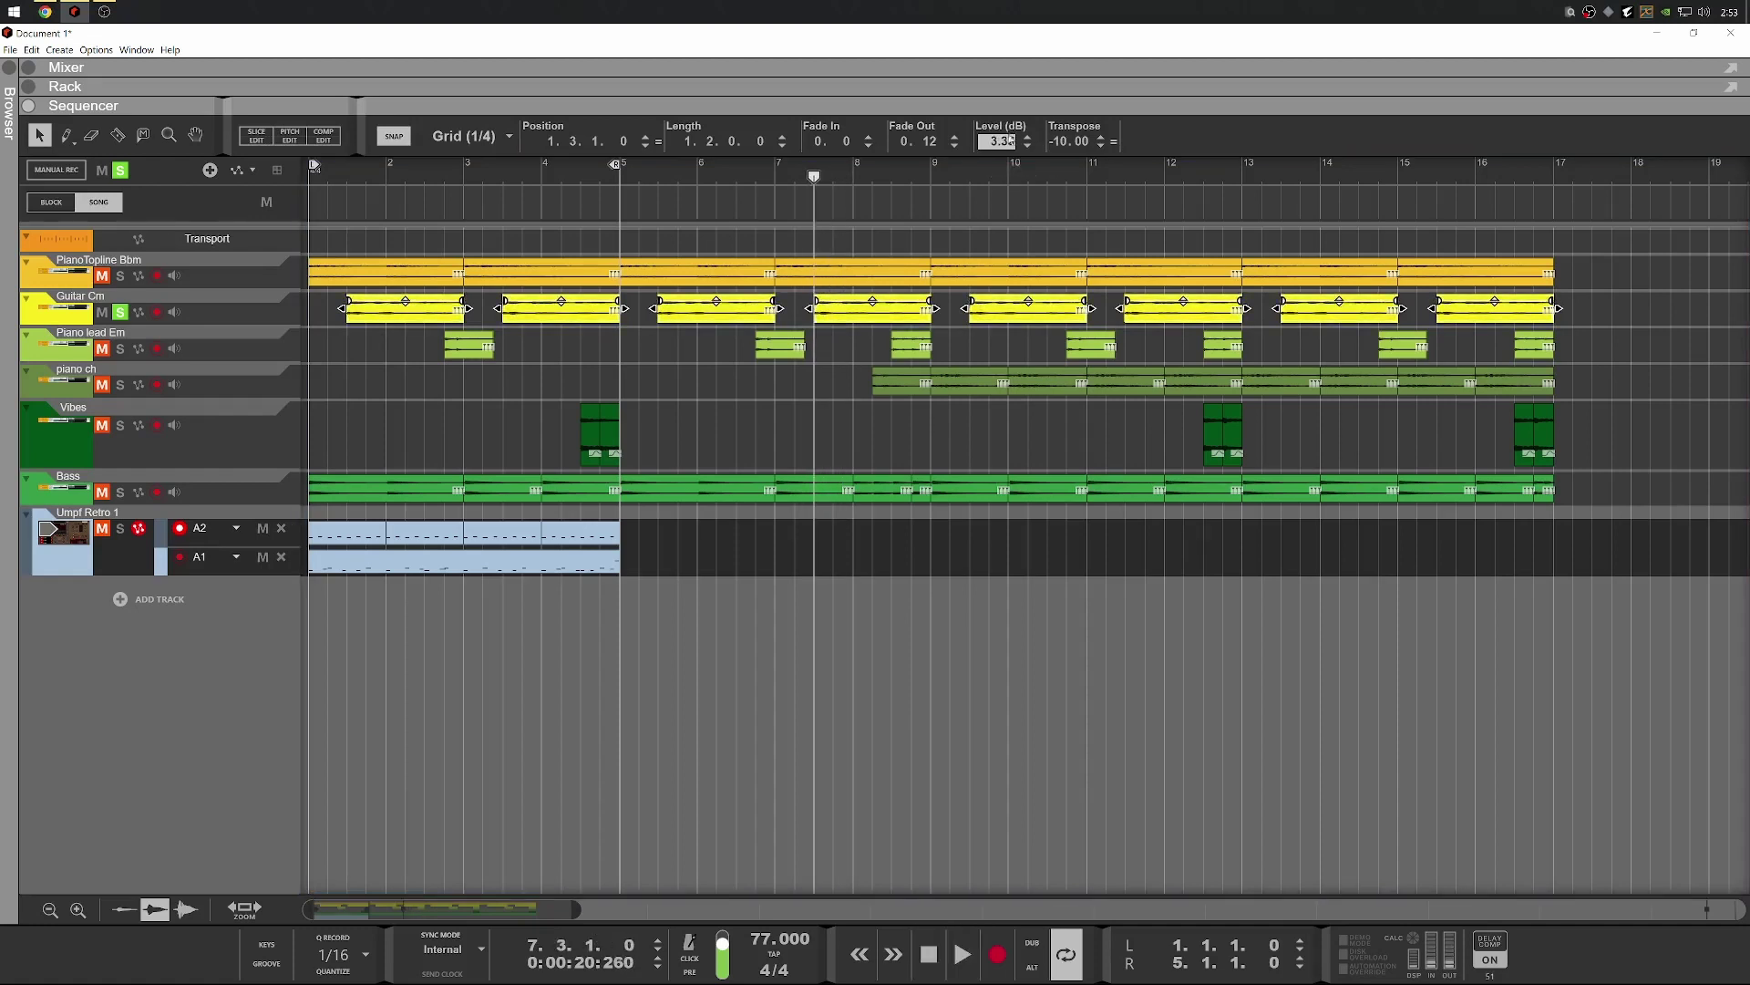
key("space")
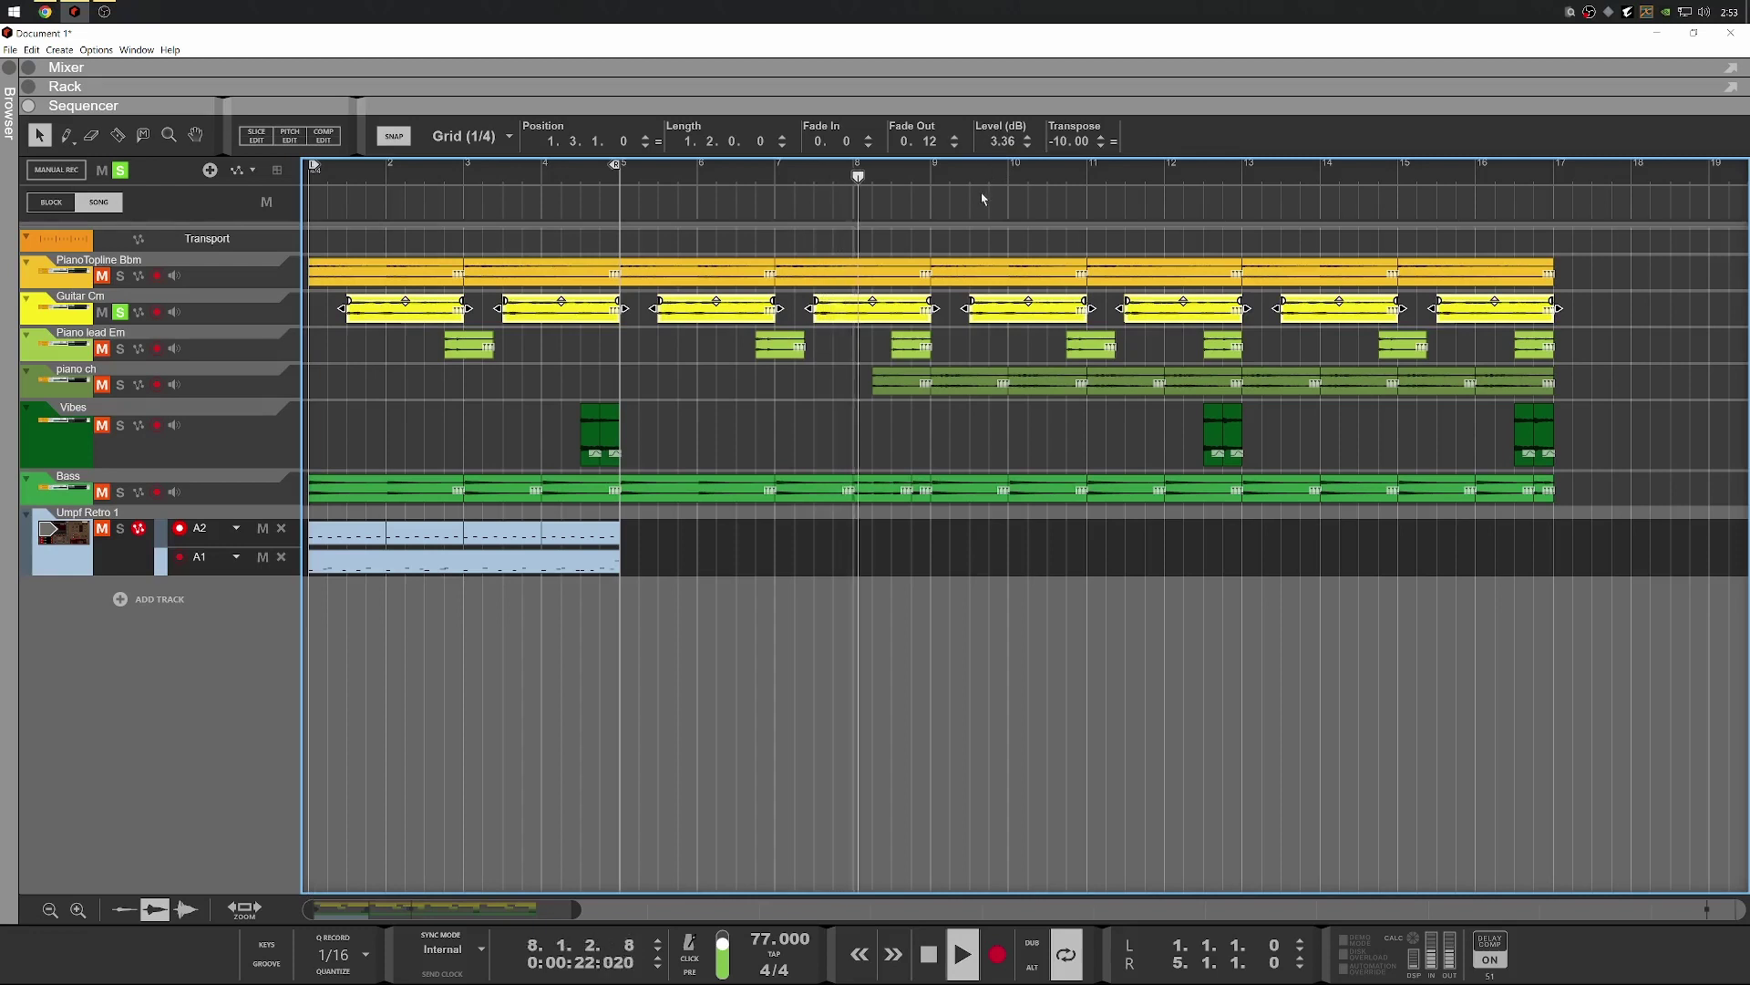
Stop playback, switch the solo from Guitar Cm to PianoTopline Bbm, and play from bar 7
key("space")
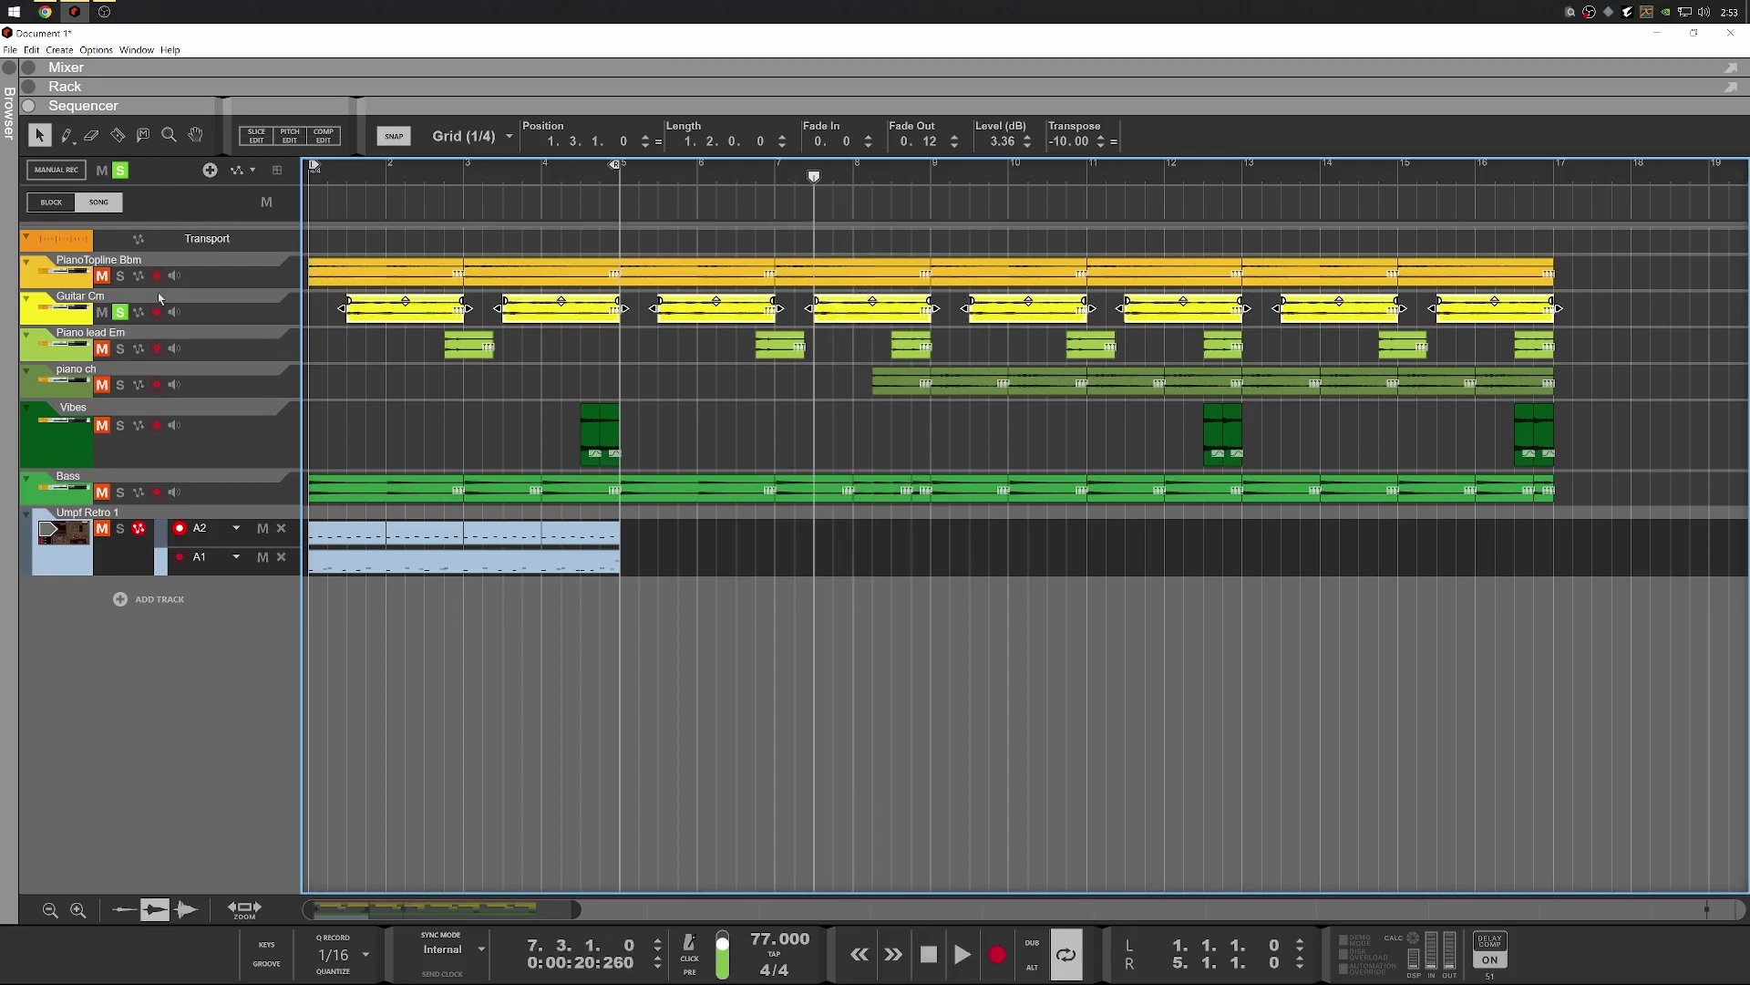
left_click(121, 312)
left_click(120, 276)
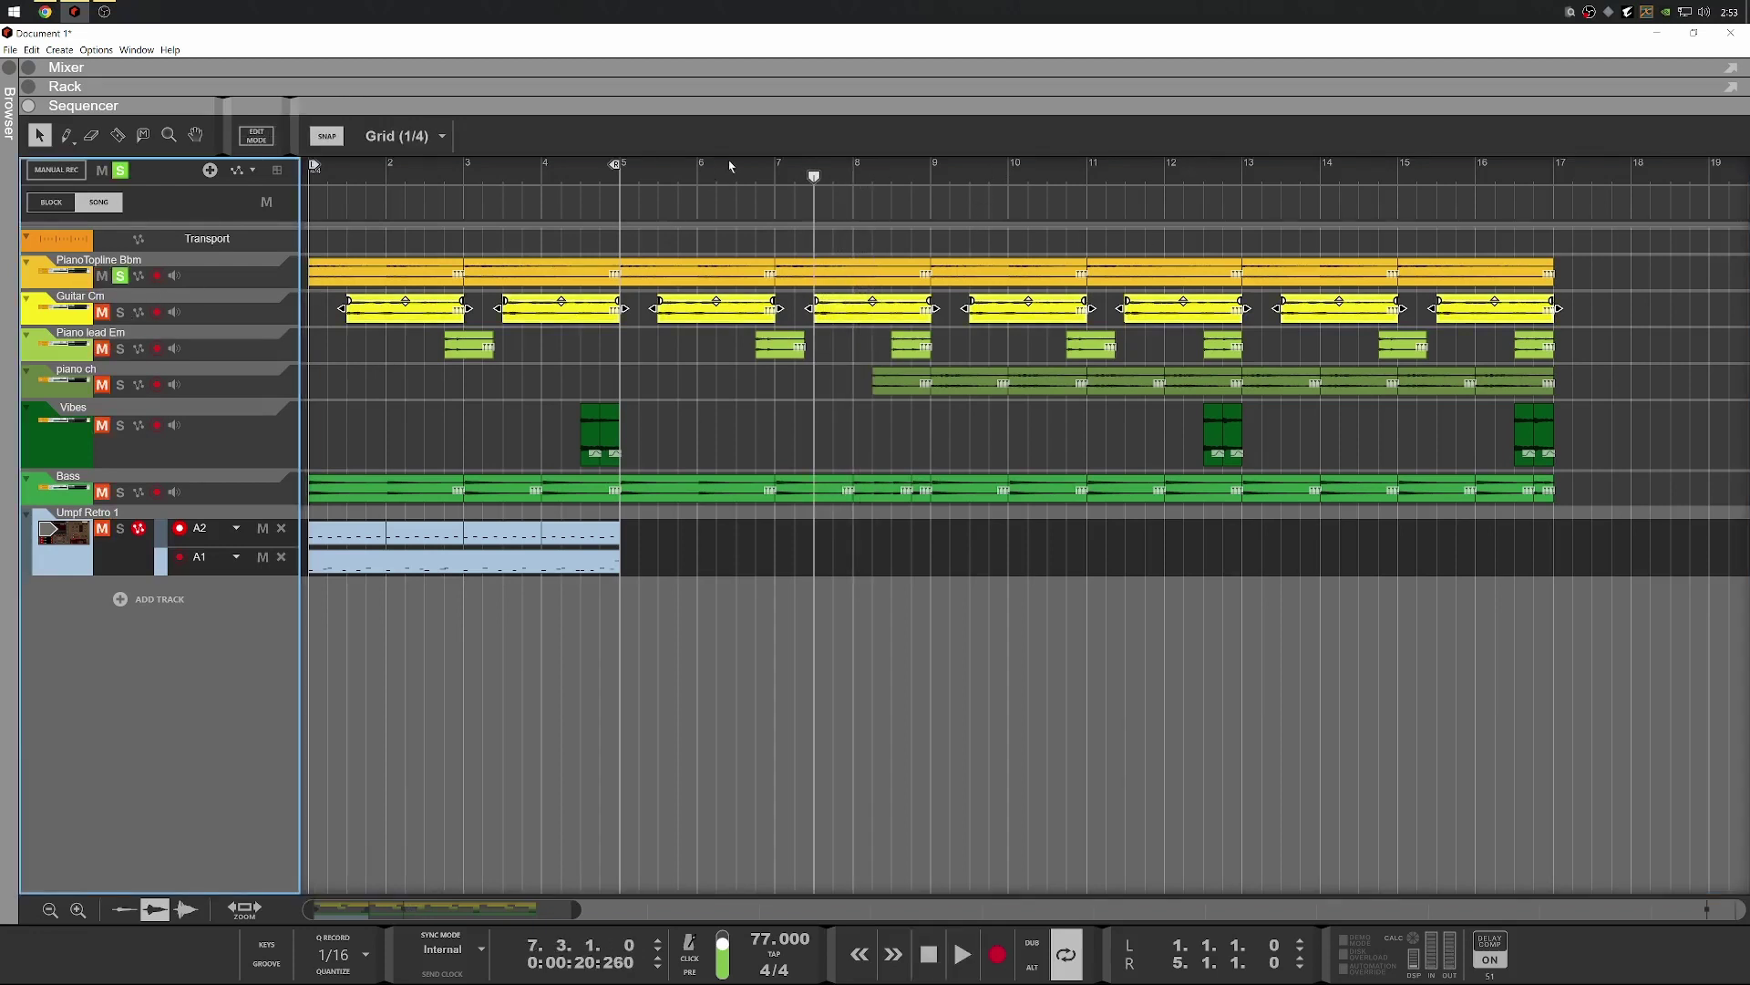
left_click(776, 166)
key("space")
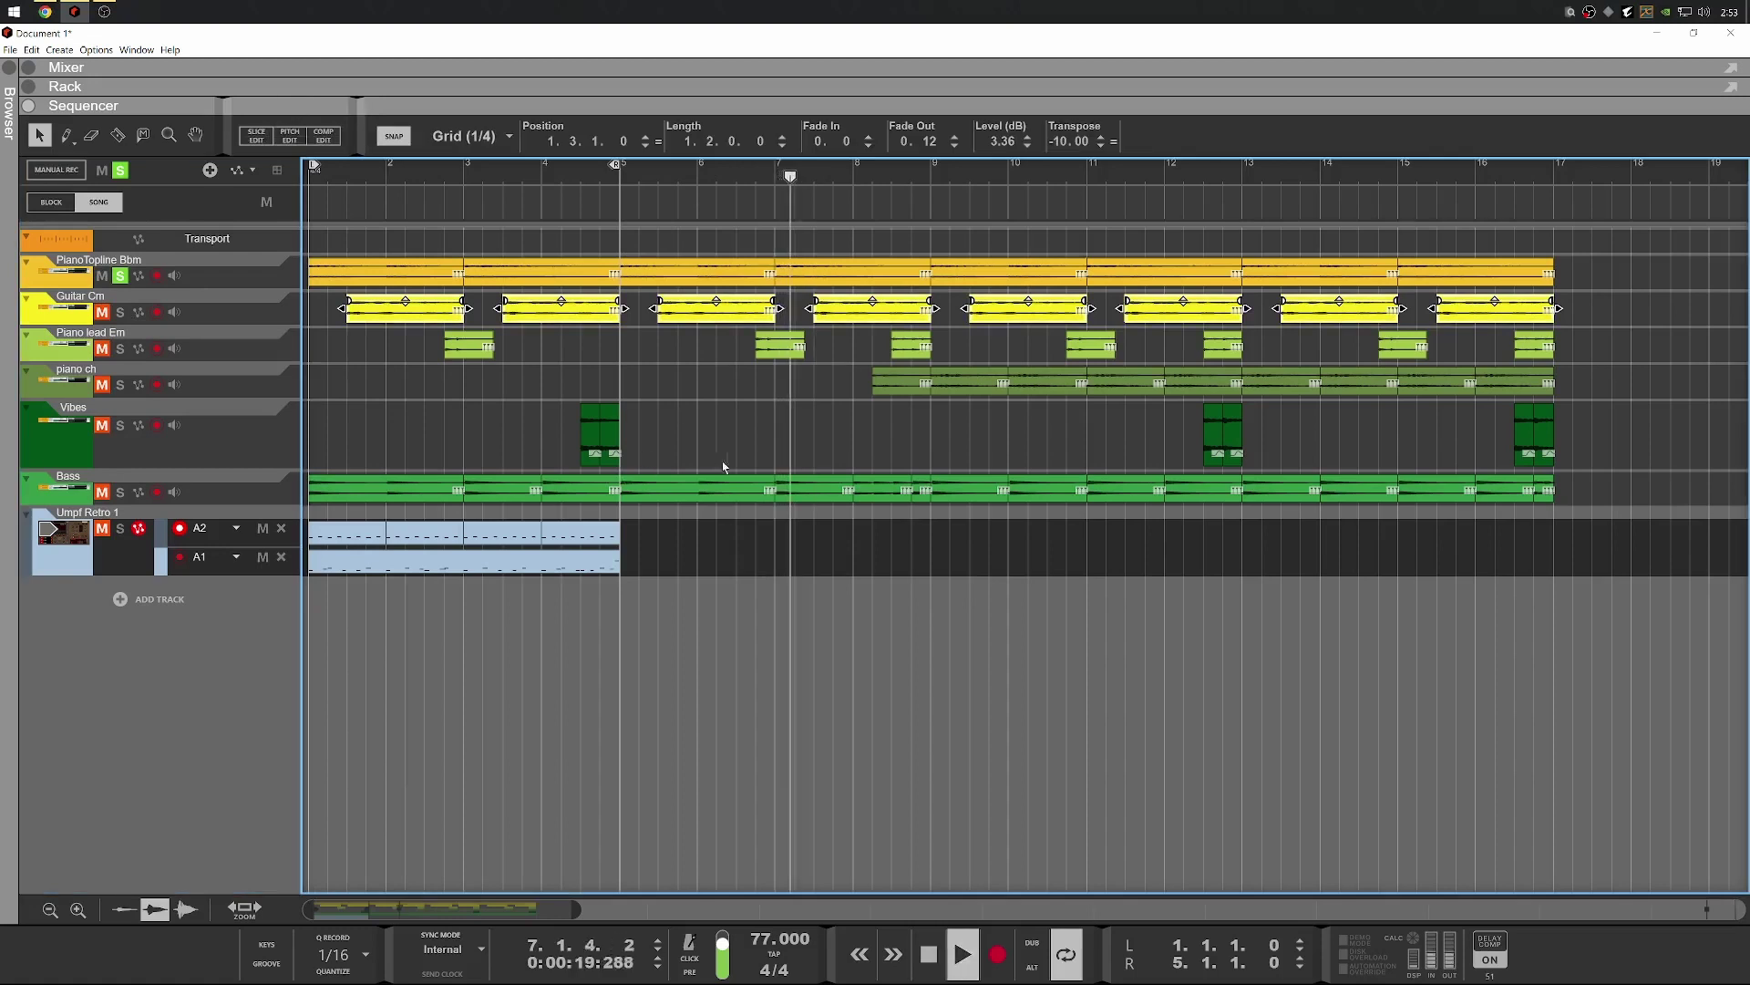
Raise the level of the selected Guitar Cm clips to 4.82 dB and on to 7.61 dB, playing from bar 7 after each change
key("space")
double_click(998, 145)
type("5")
key("Return")
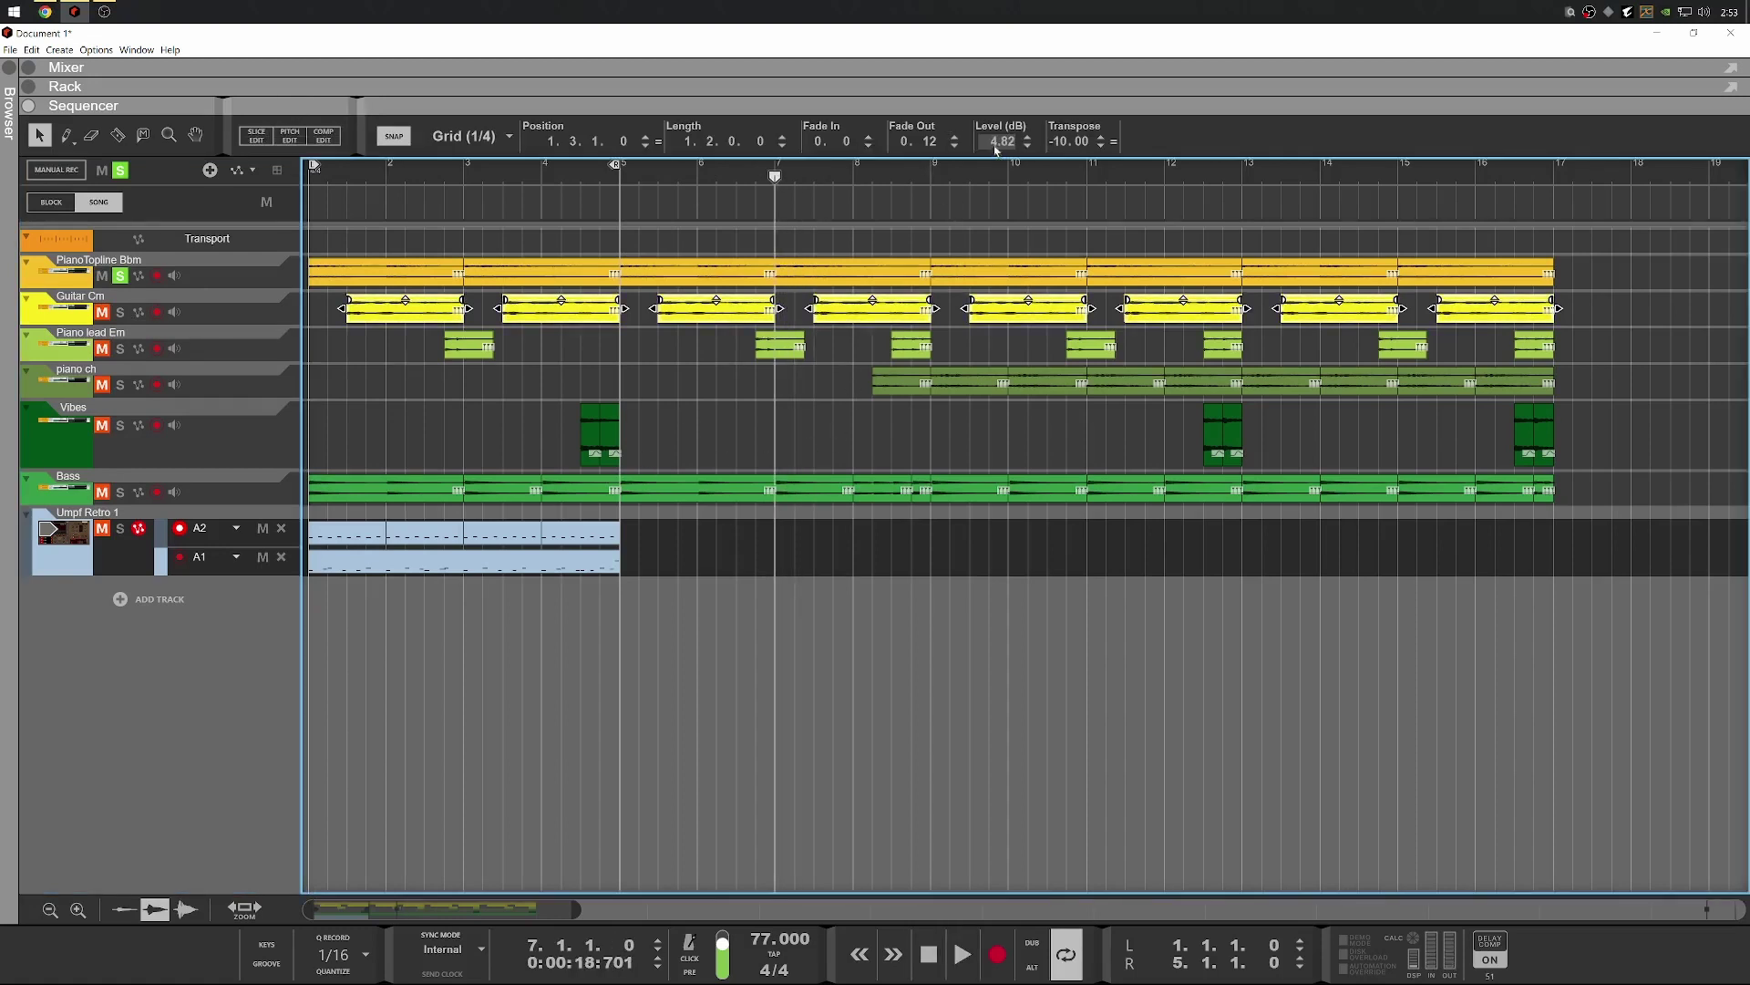
key("space")
key("space")
left_click_drag(1006, 146, 1004, 140)
key("space")
key("space")
key("space")
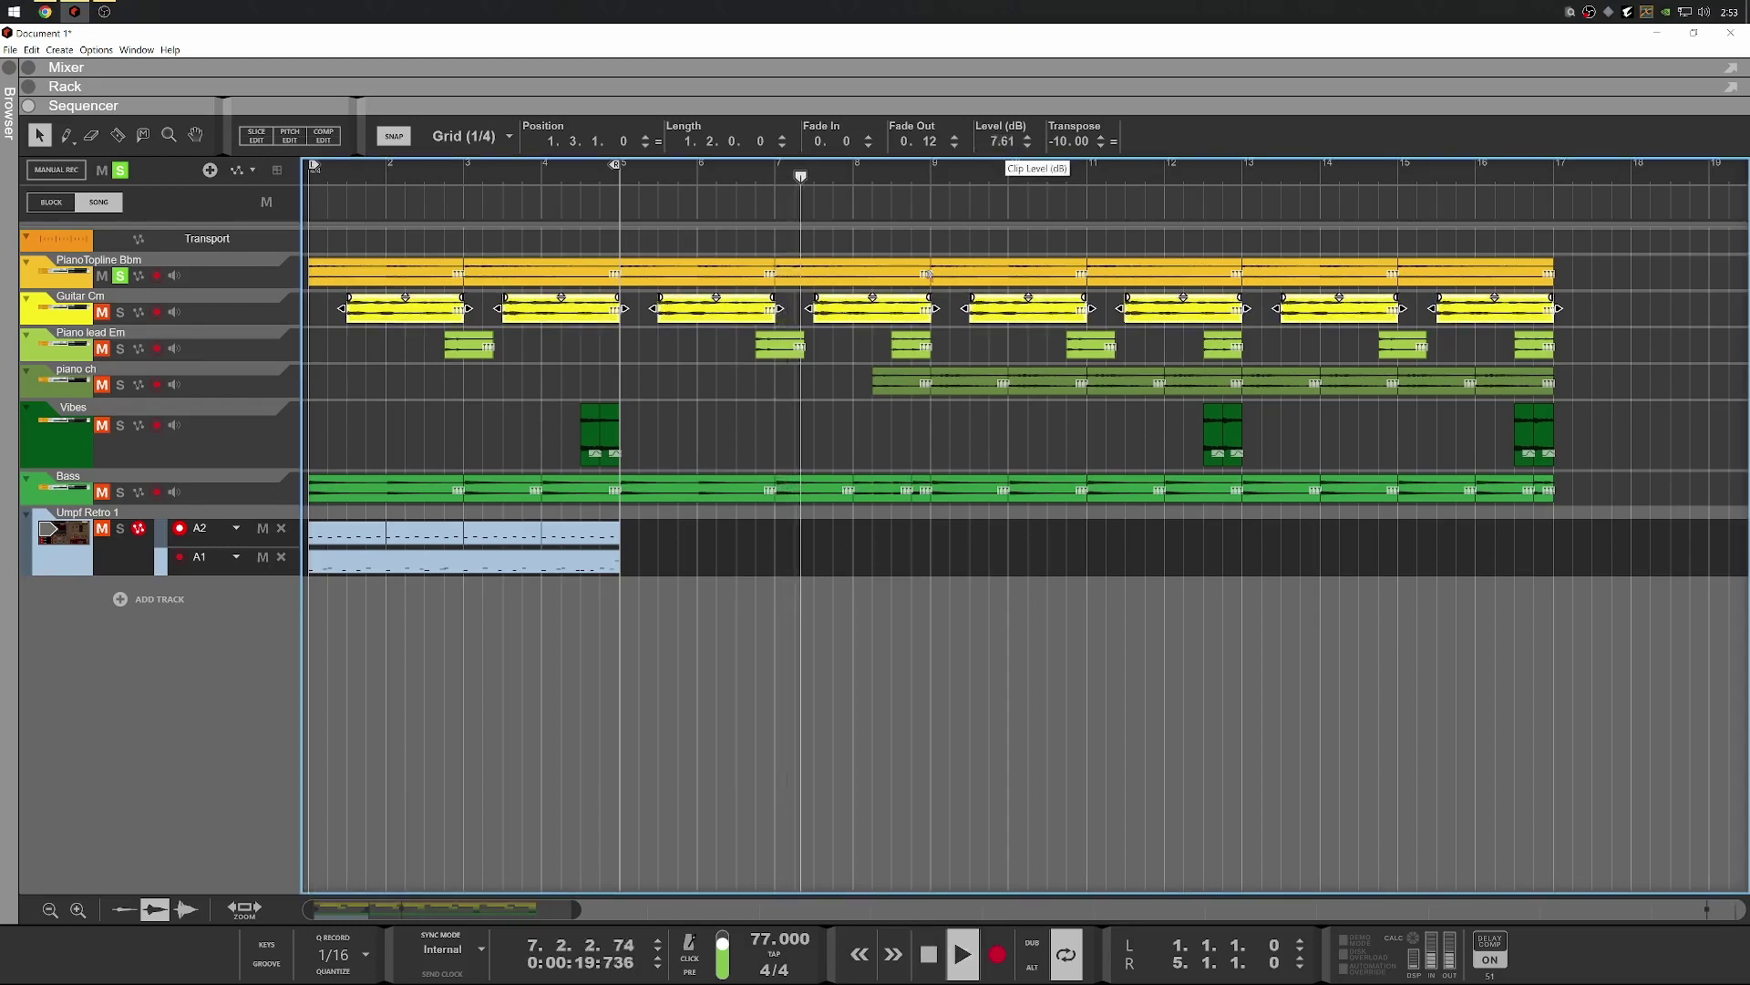
key("space")
key("space")
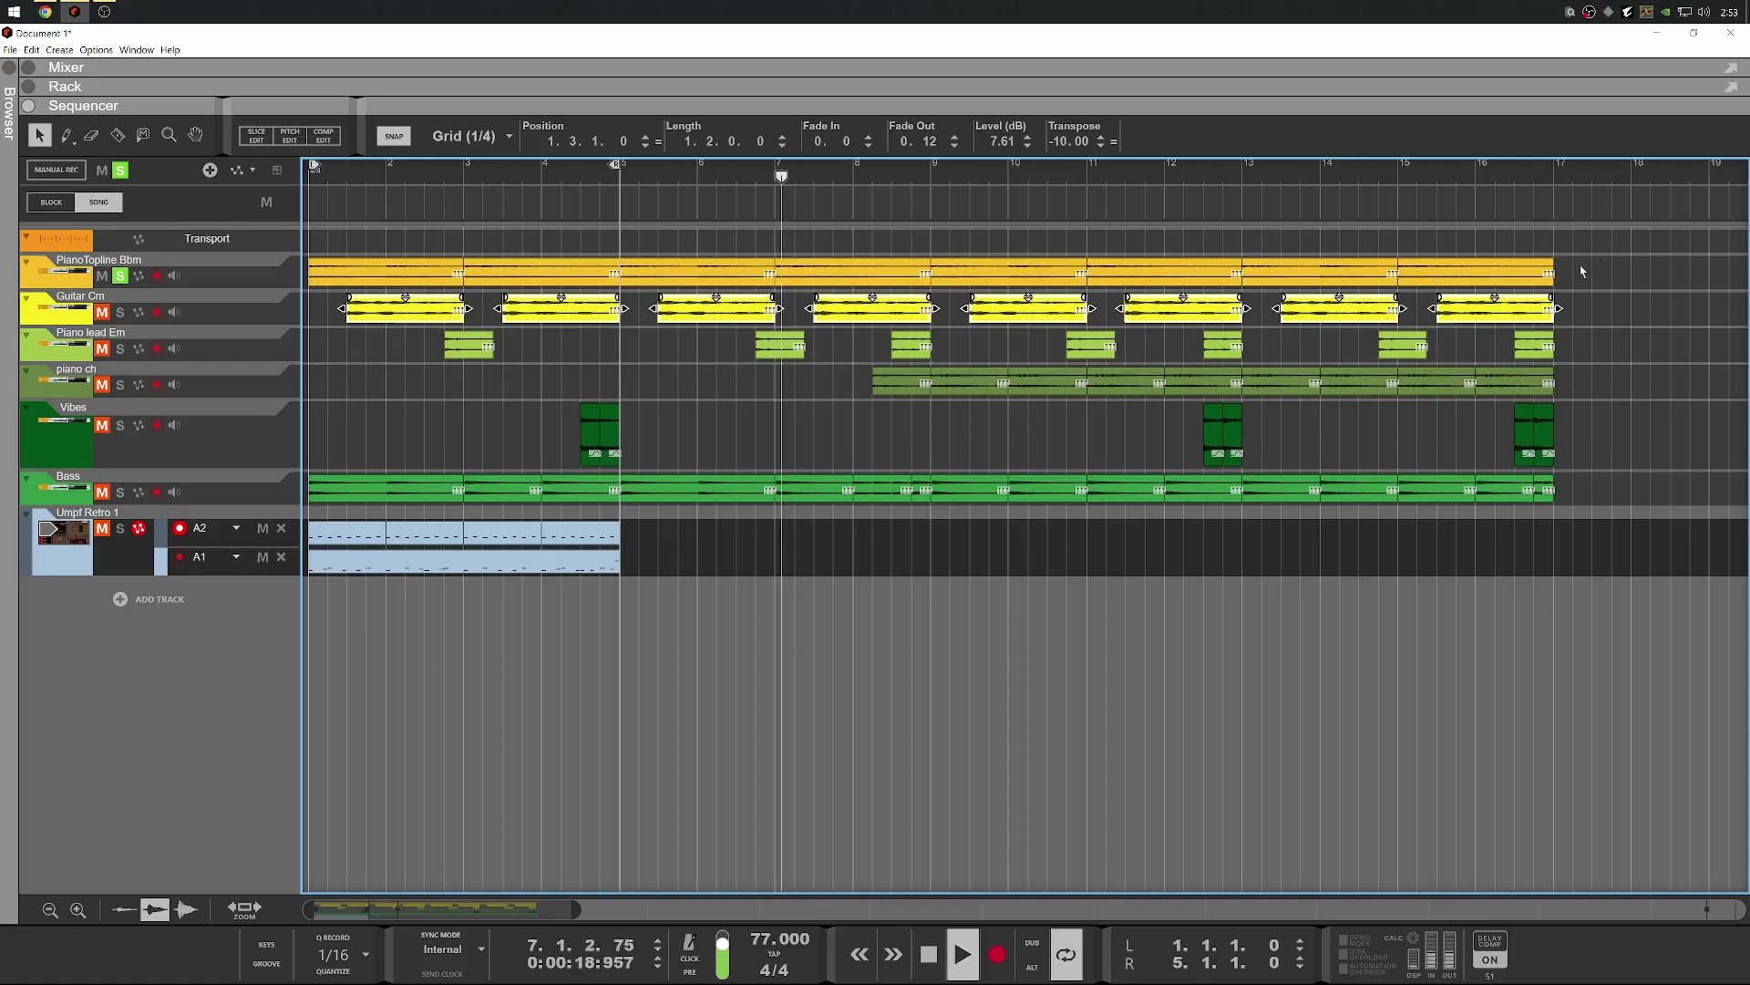
key("space")
Undo the latest level changes on the Guitar Cm clips
left_click_drag(1581, 258, 387, 281)
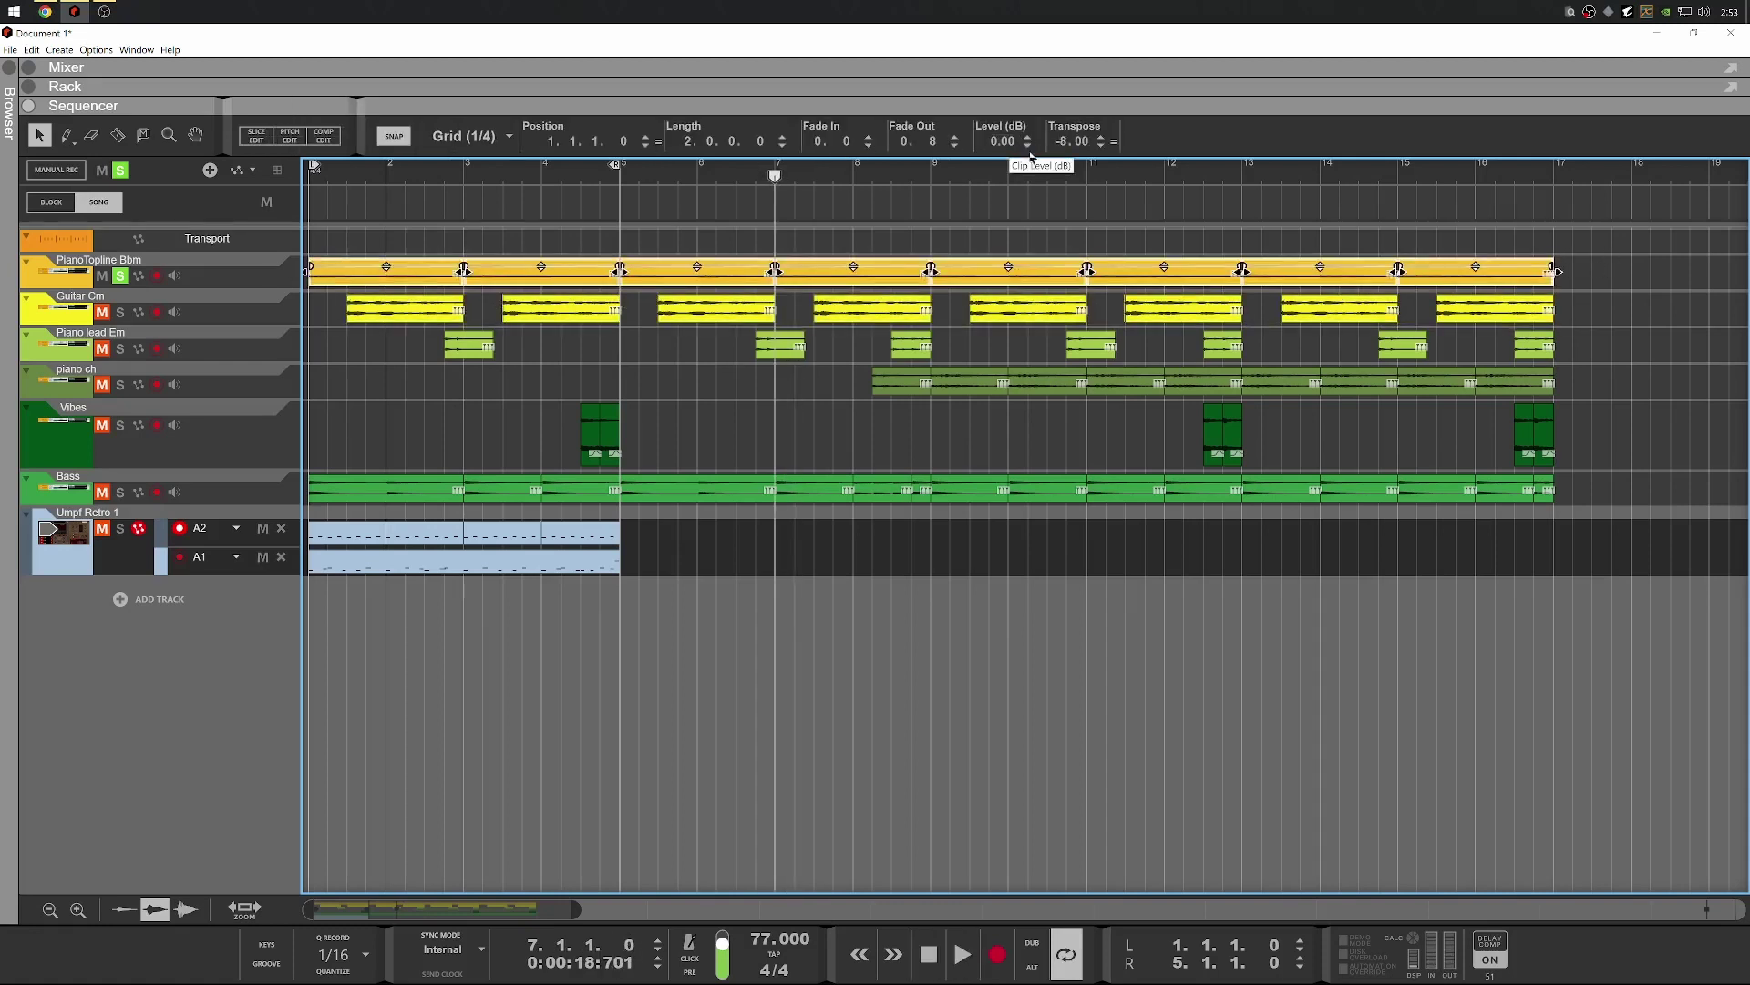
left_click(1600, 304)
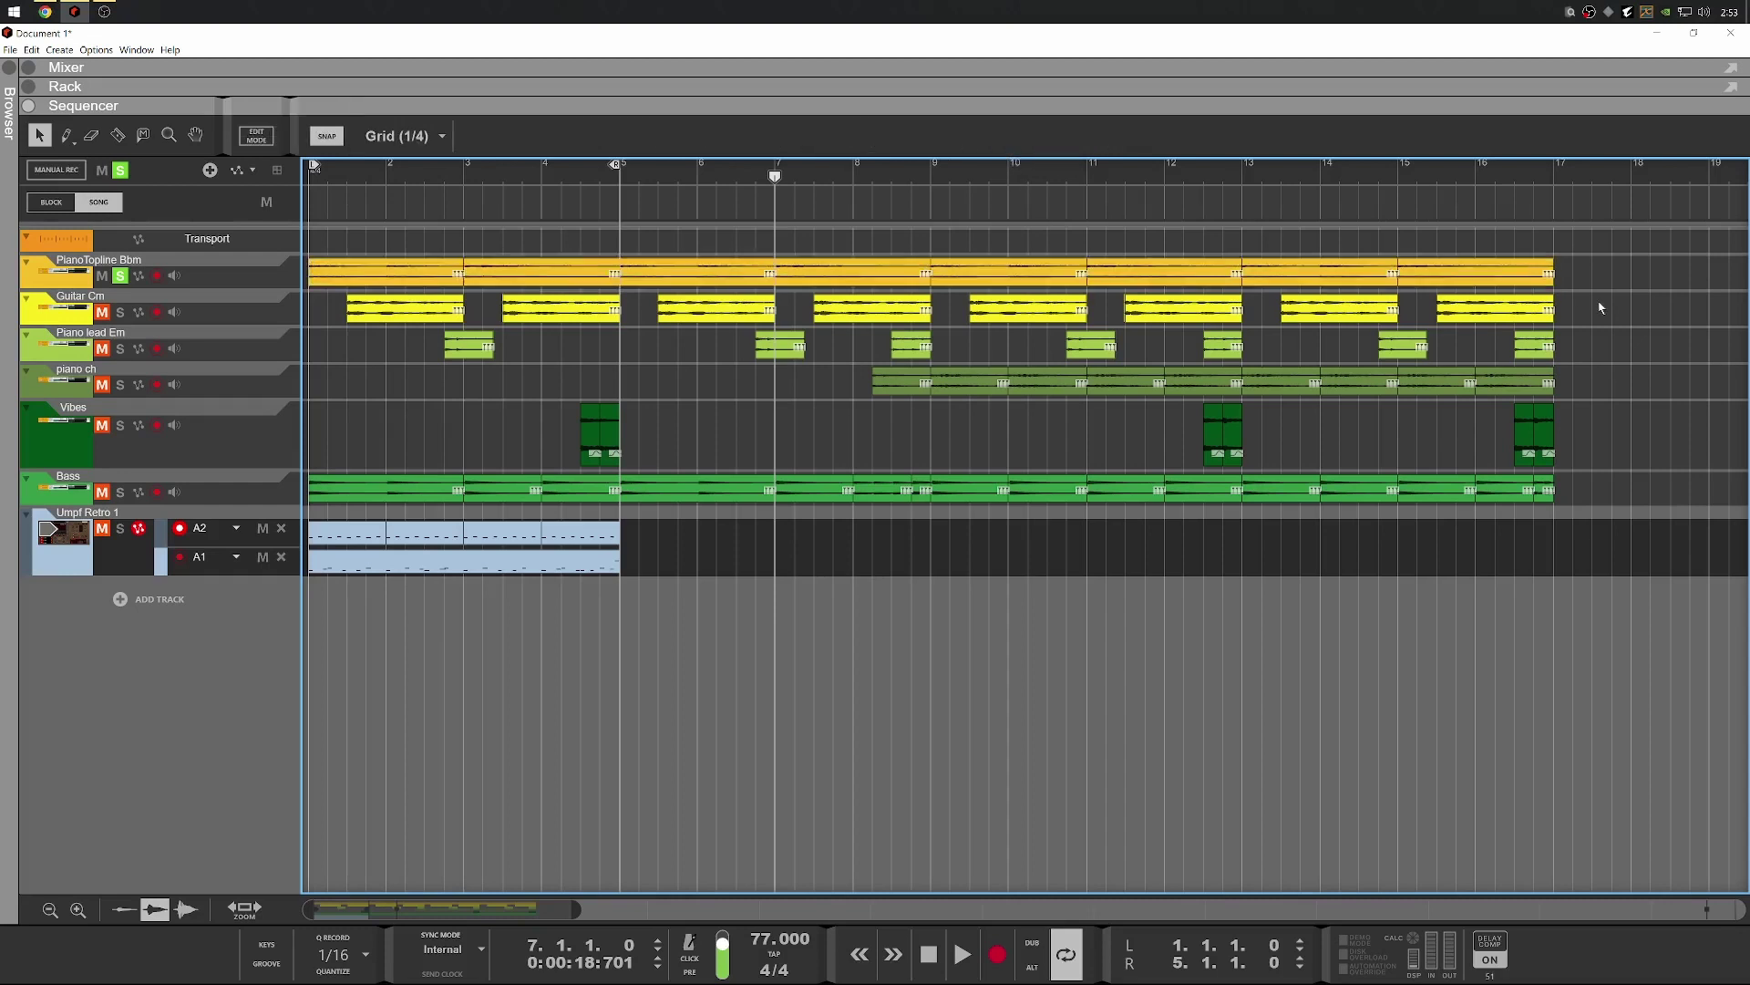
key("ctrl+a")
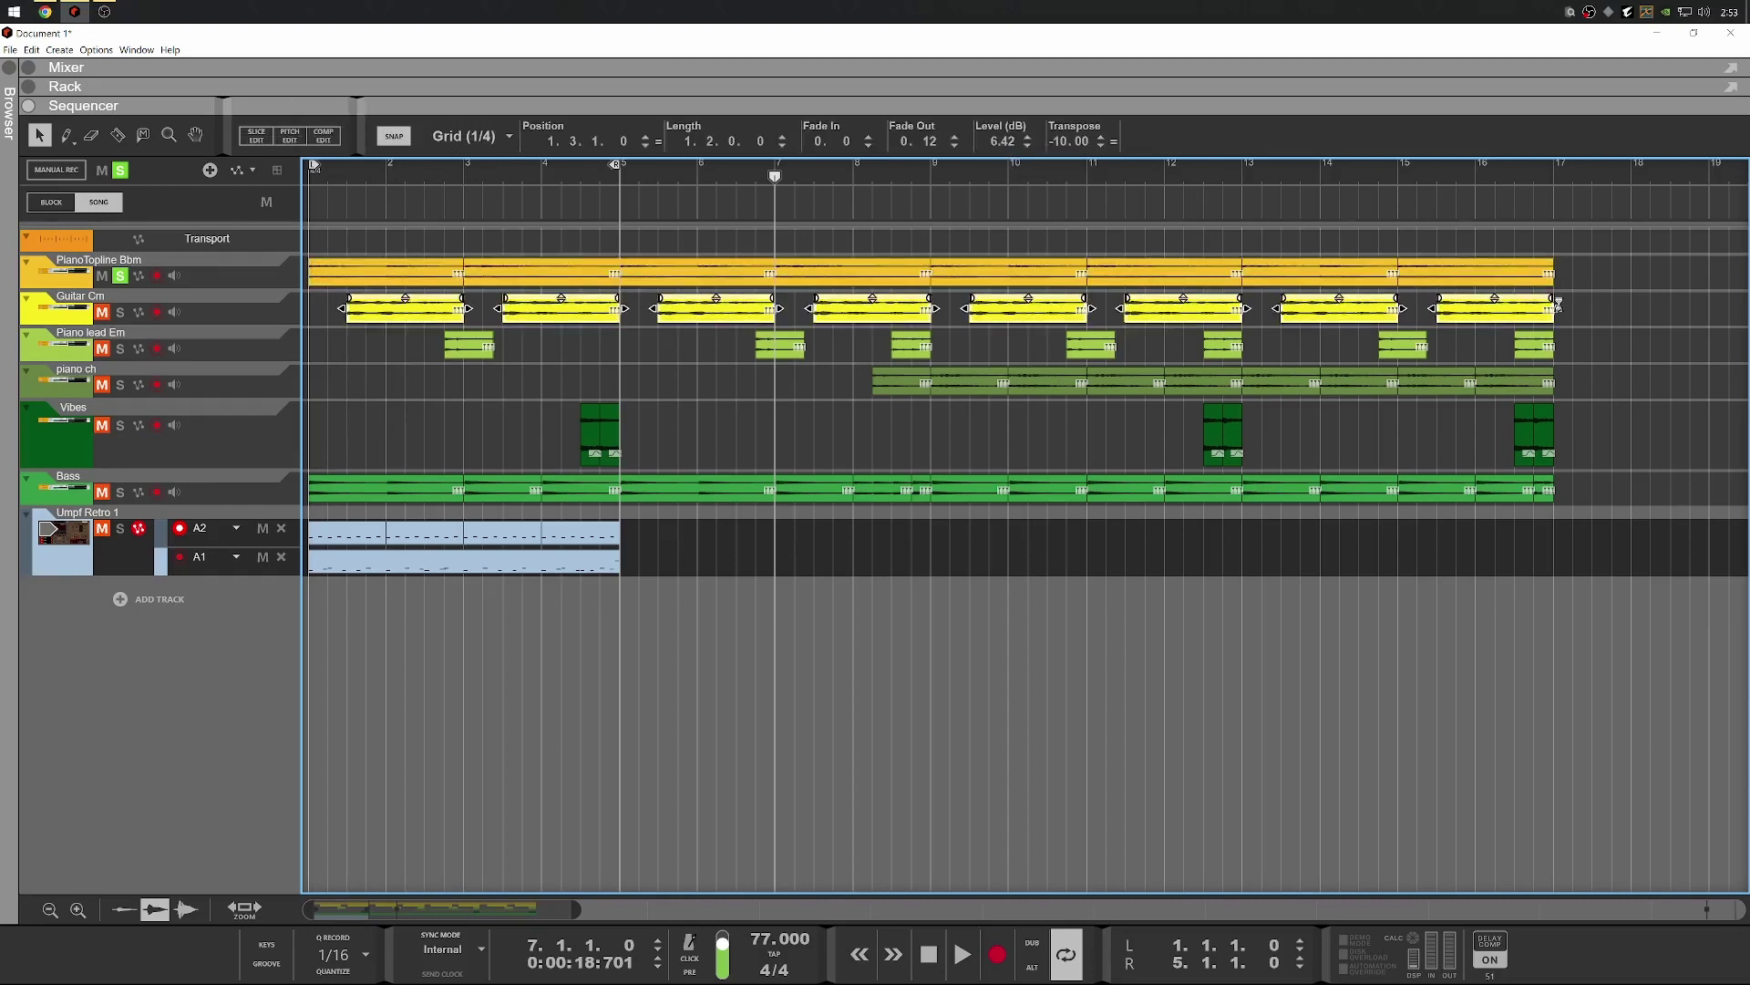
left_click_drag(1558, 305, 1565, 311)
Select all PianoTopline Bbm clips and raise their level to 3.58 dB and on to 4.07 dB, playing from bar 7 after each change
double_click(1600, 274)
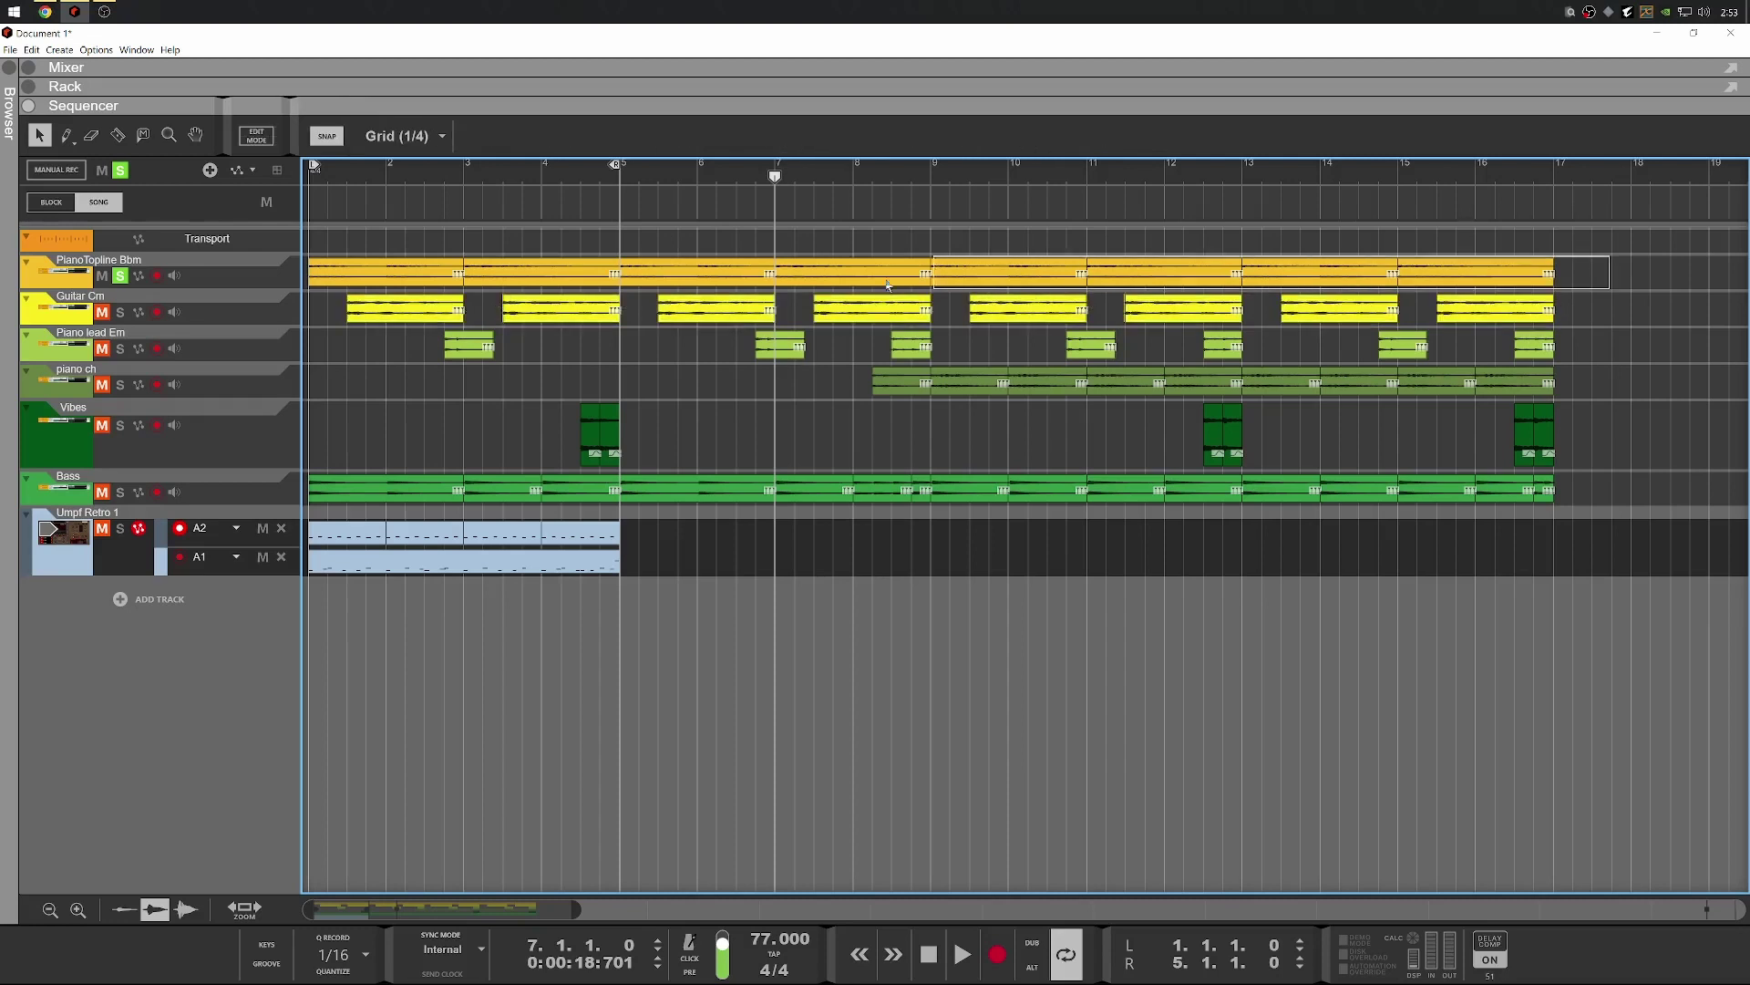
mouse_move(1006, 143)
left_mouse_down()
mouse_move(1007, 124)
mouse_move(994, 139)
left_mouse_up()
key("space")
key("space")
key("space")
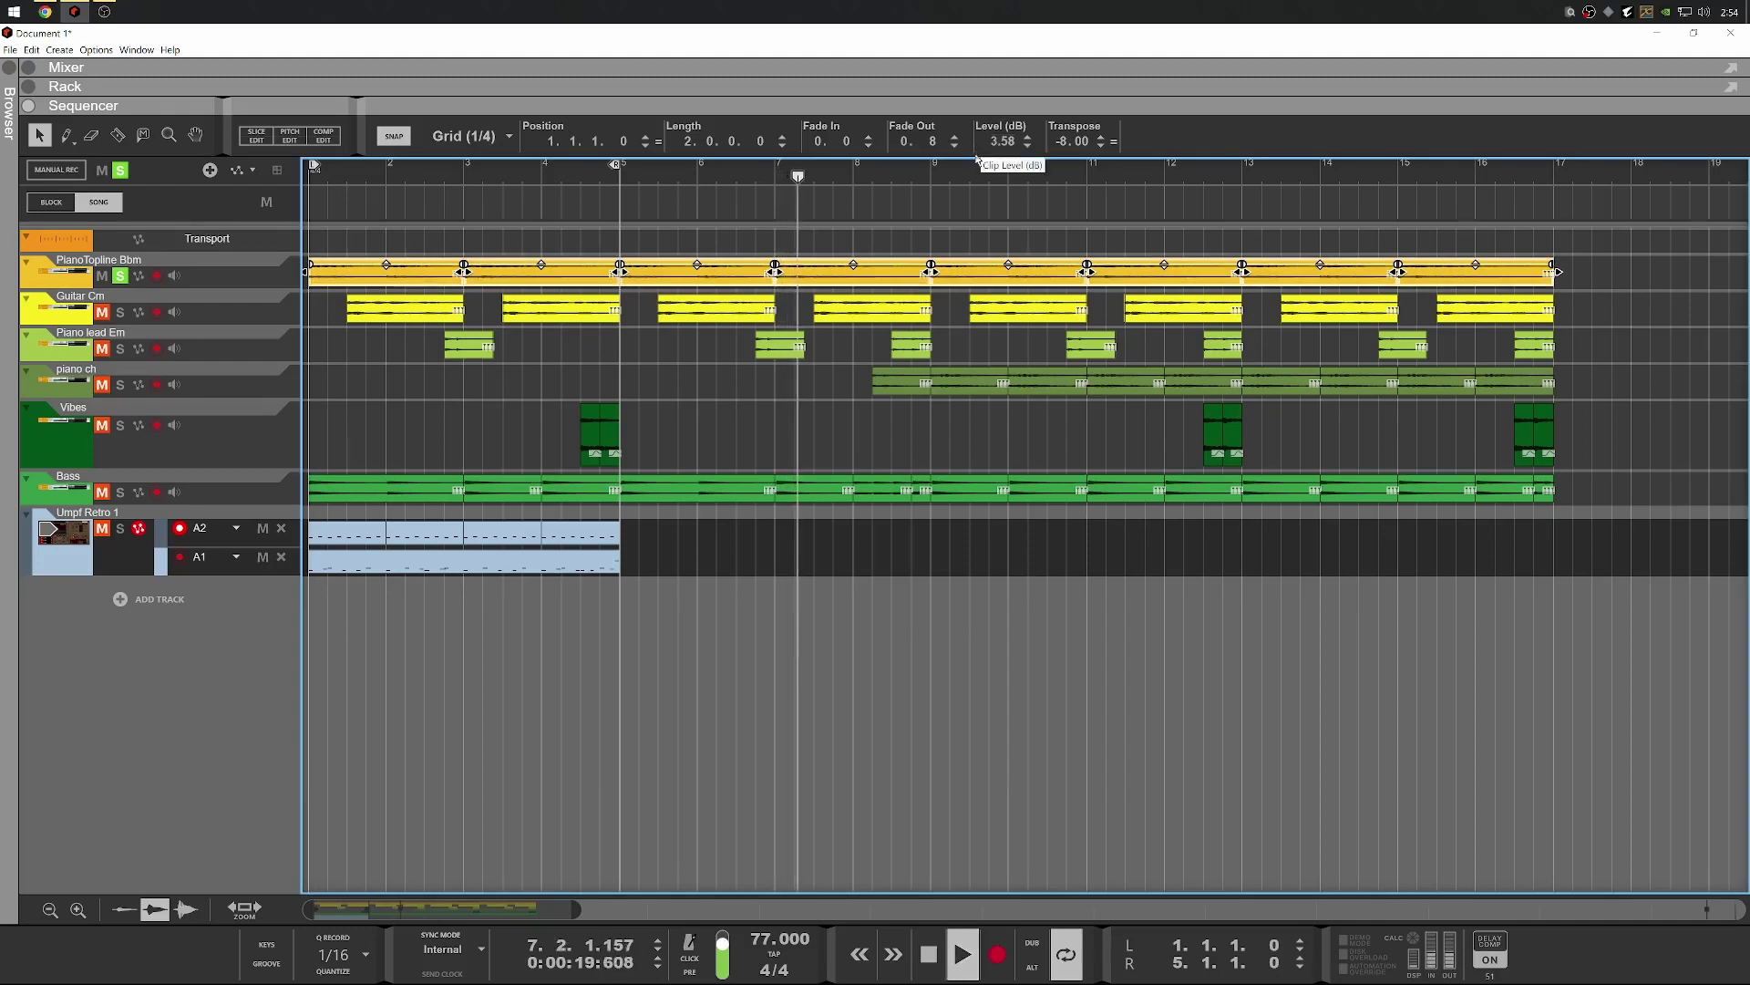
key("space")
scroll(999, 145, "up", 1)
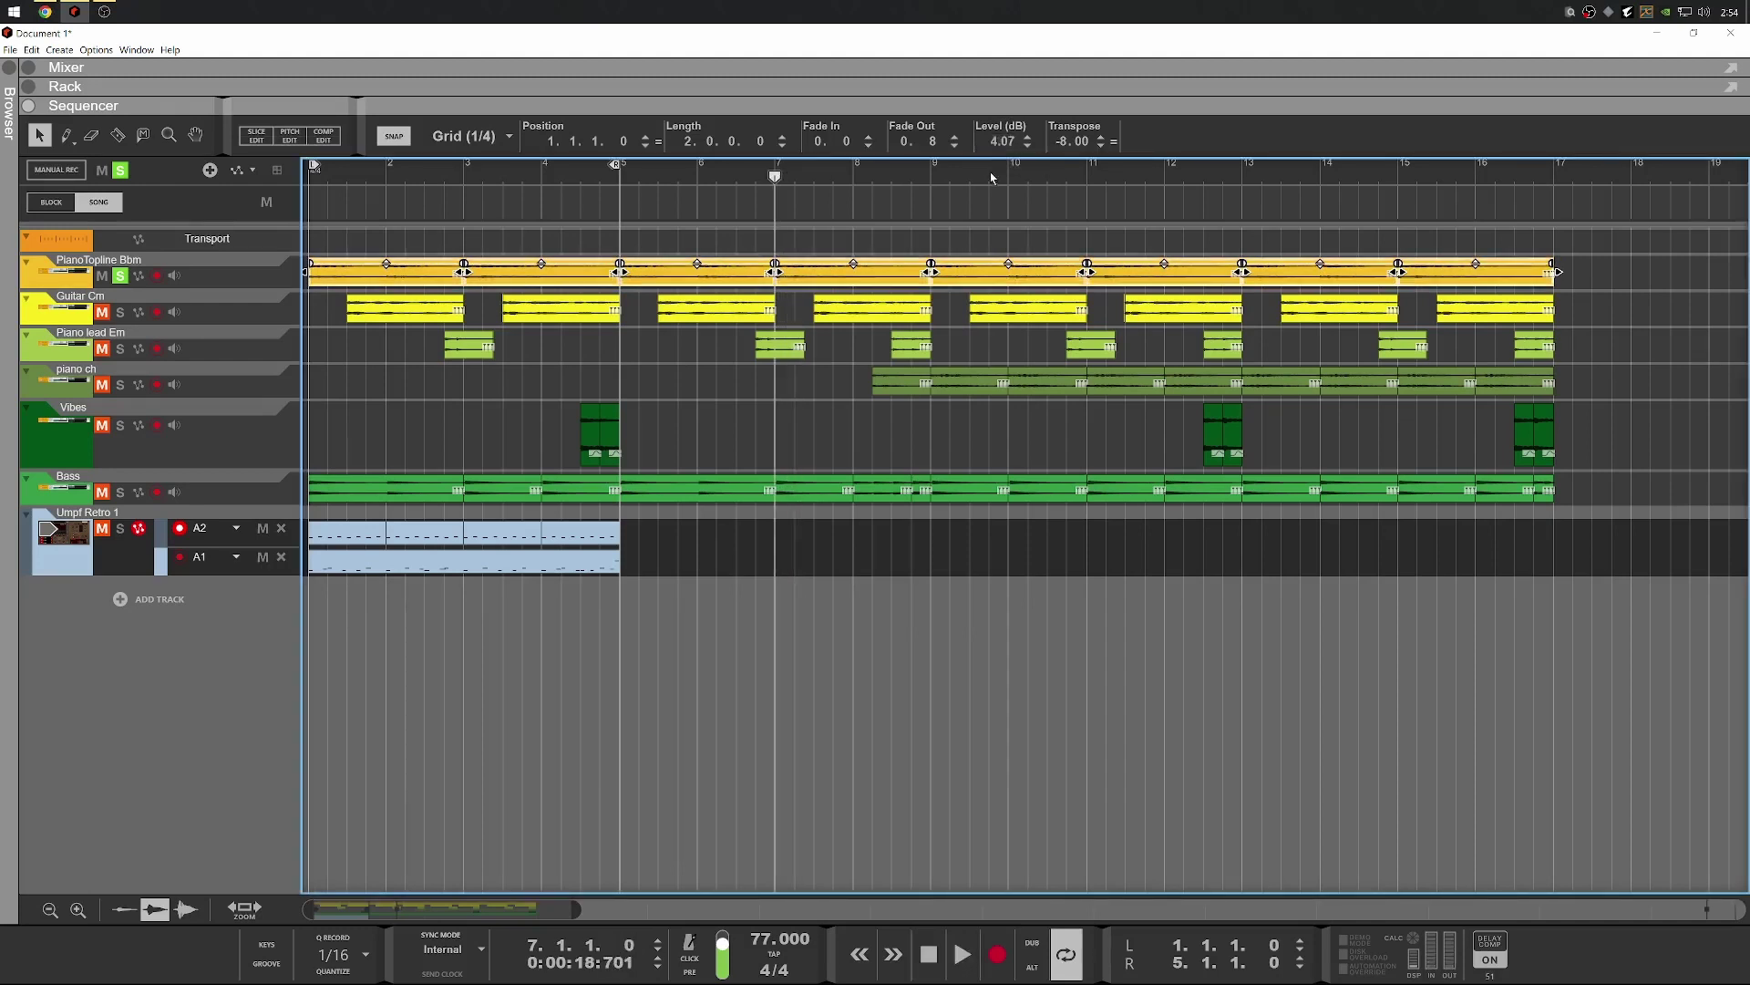
key("space")
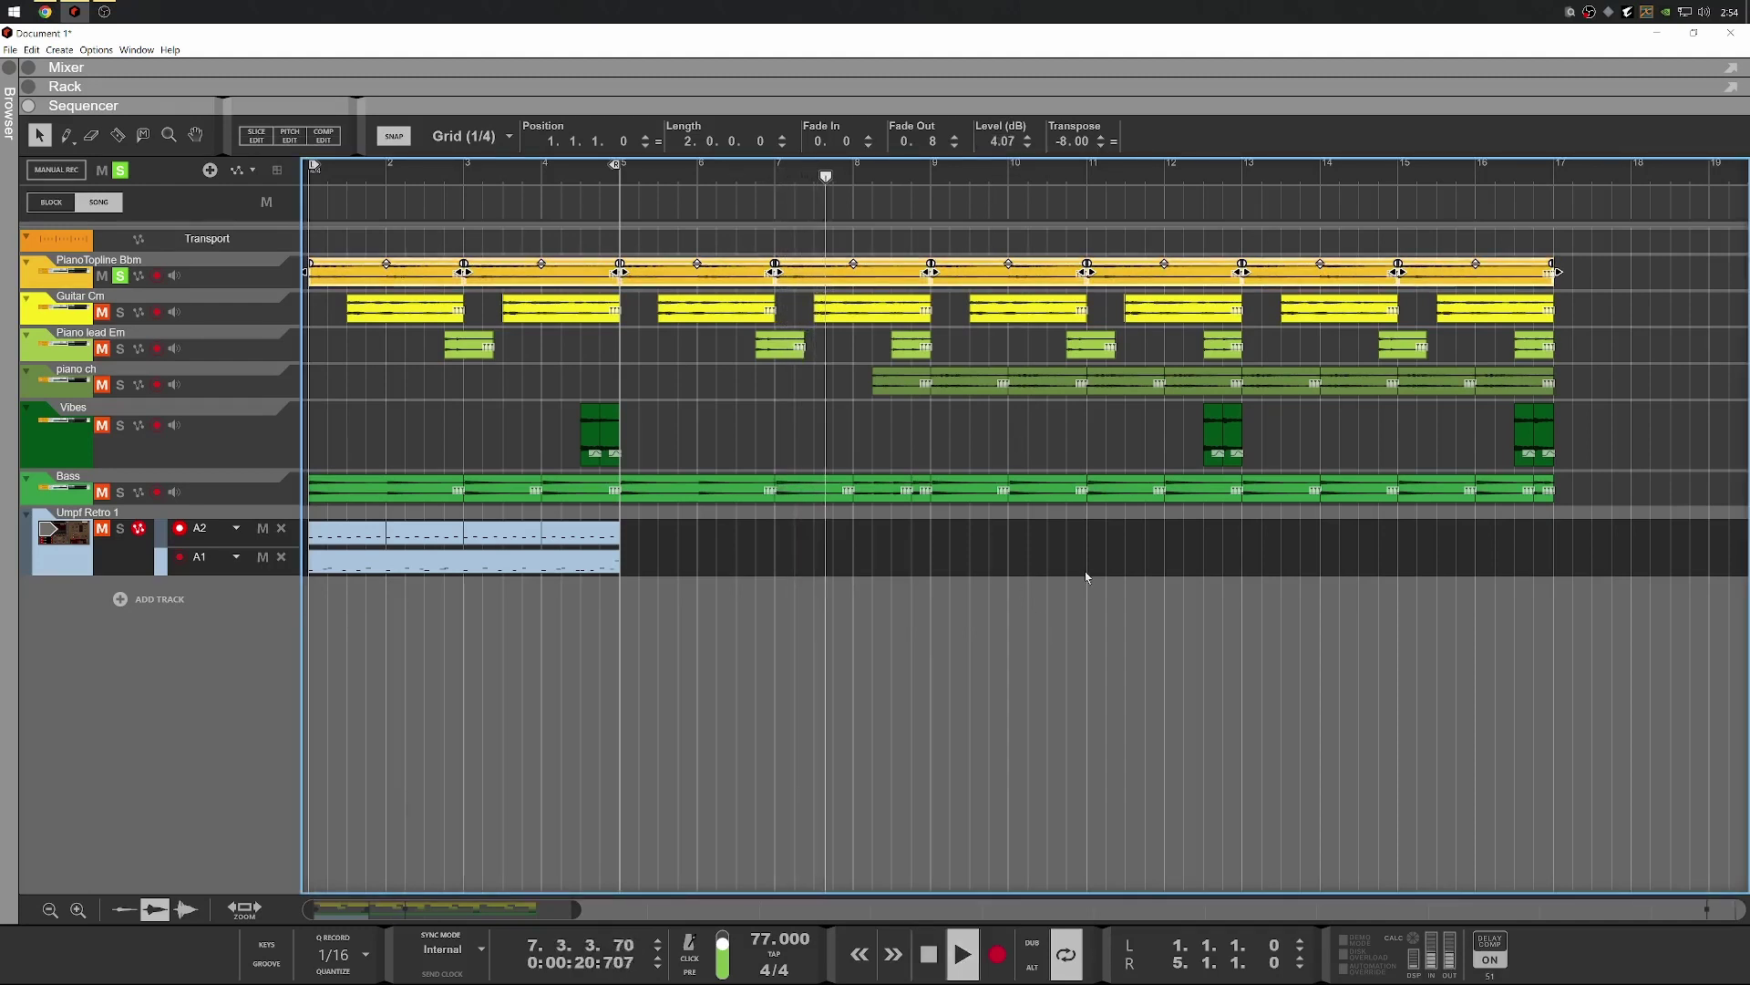
key("space")
Play the soloed PianoTopline Bbm from bar 1 while checking its meters in the mixer, stop, and return to the sequencer
scroll(1032, 618, "down", 1)
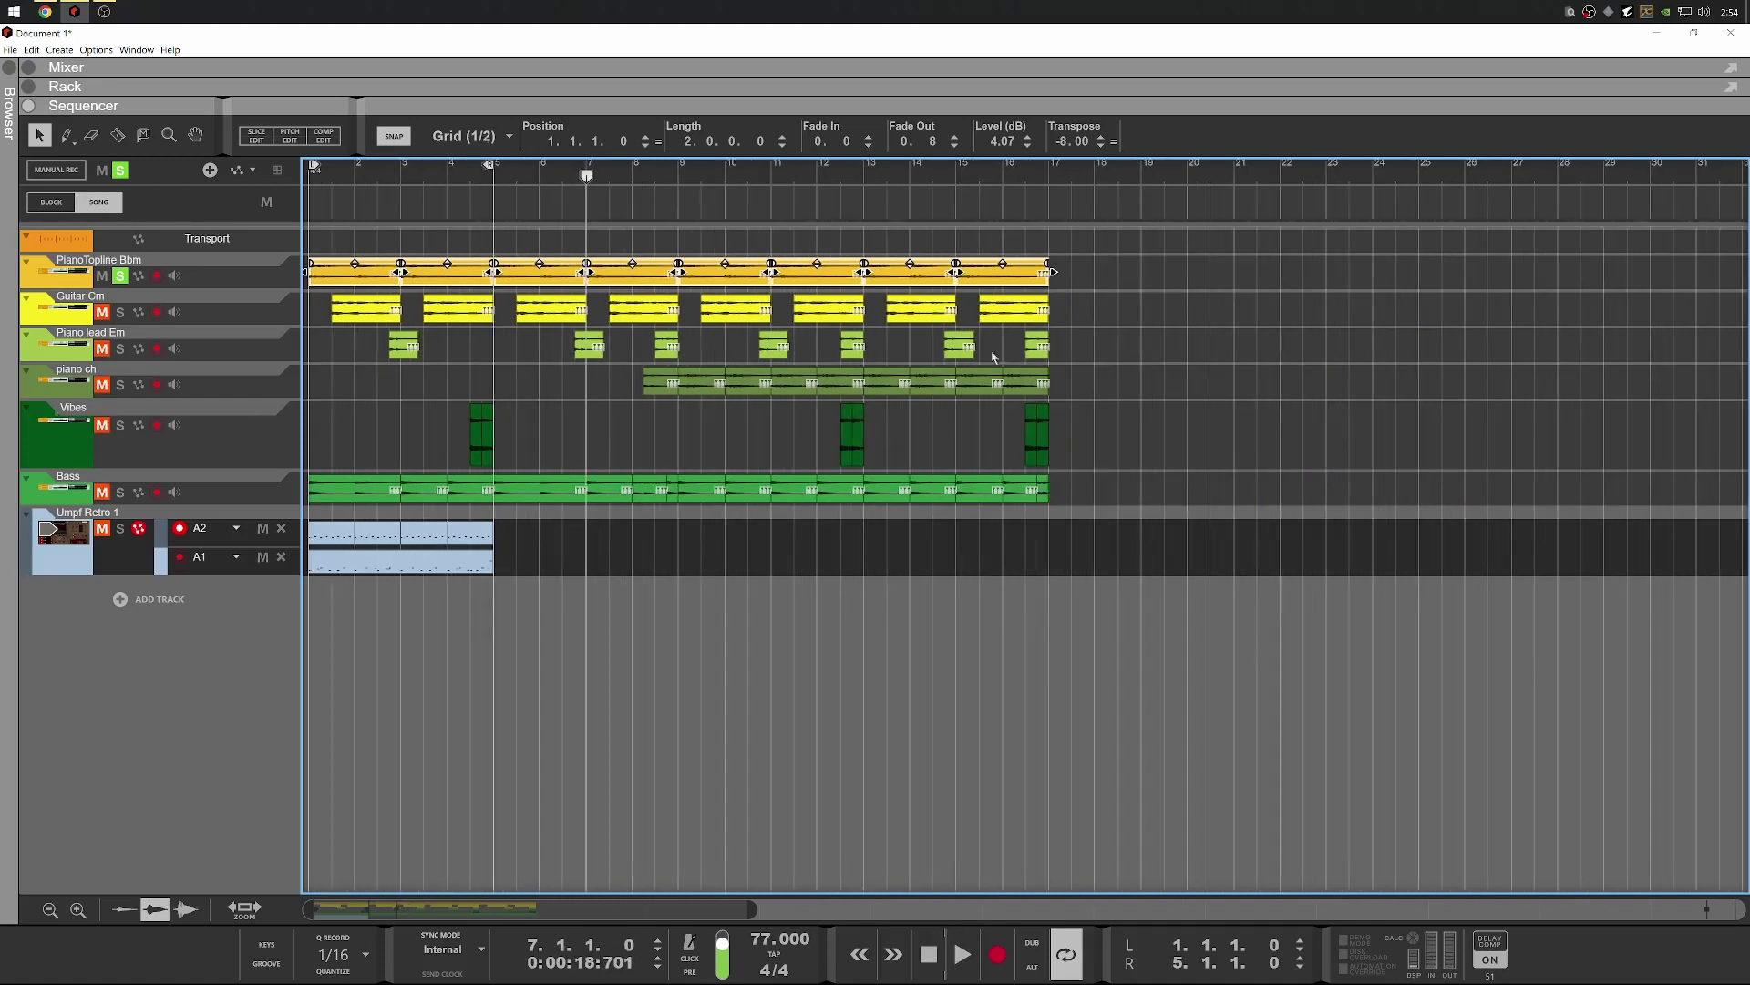
key("F5")
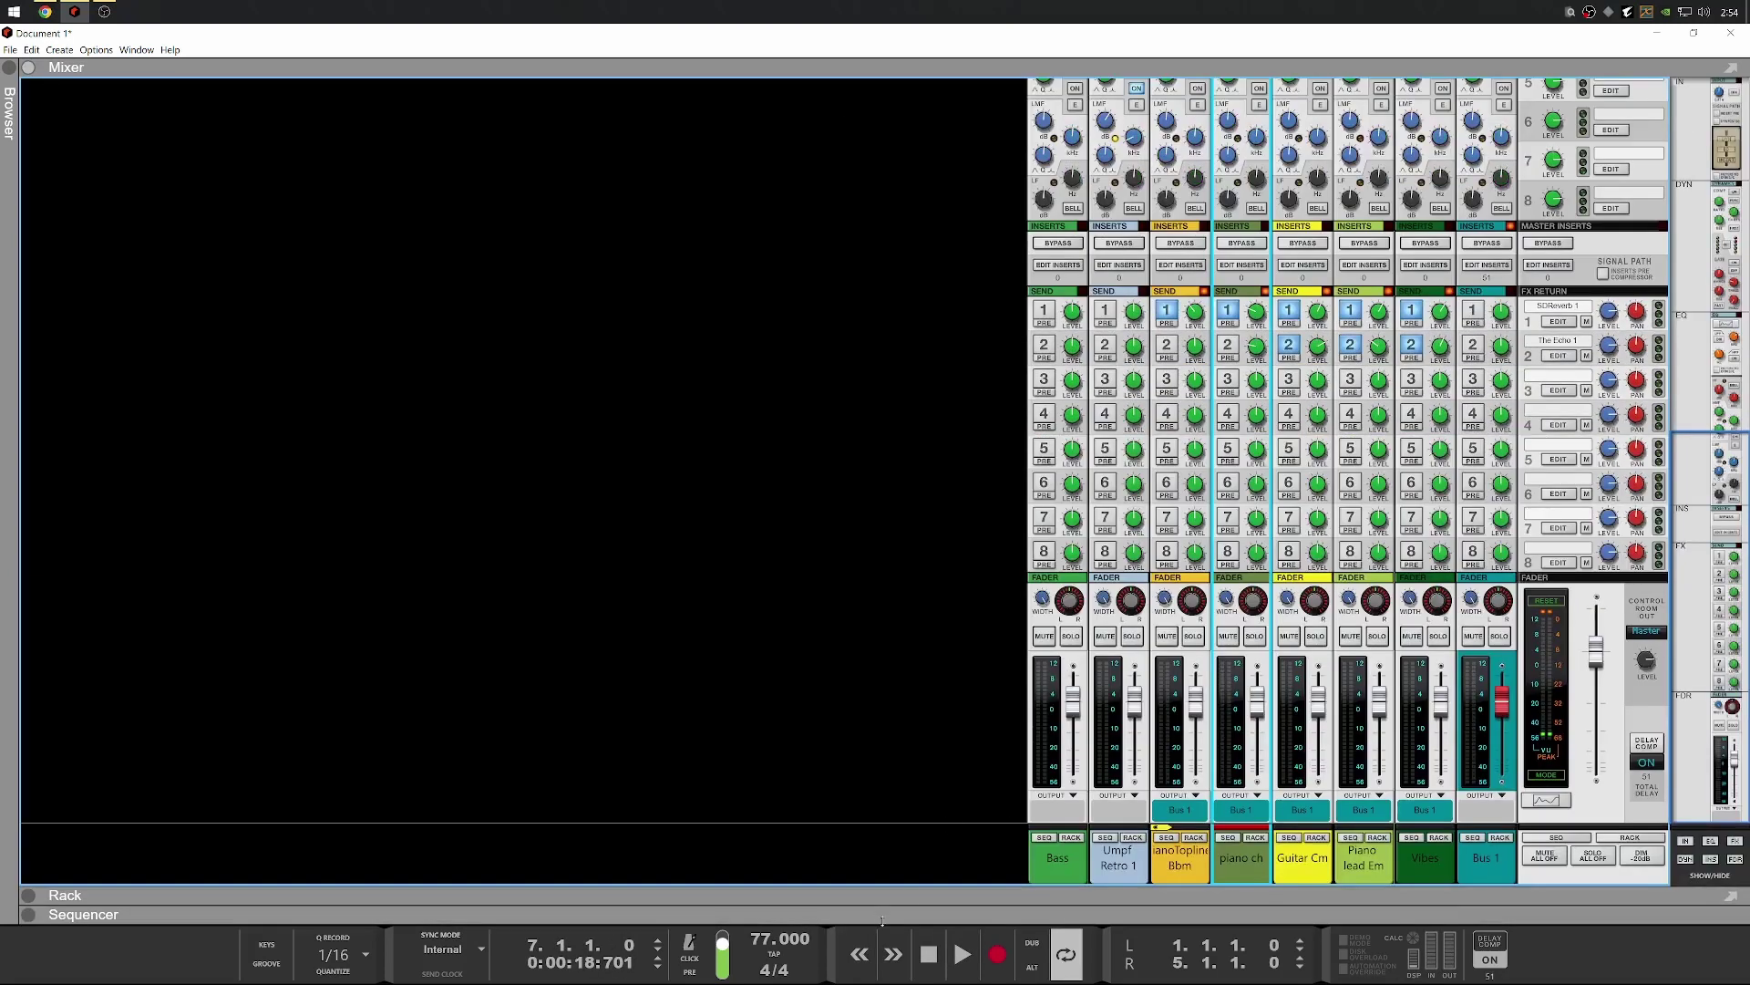
left_click(927, 954)
left_click(962, 955)
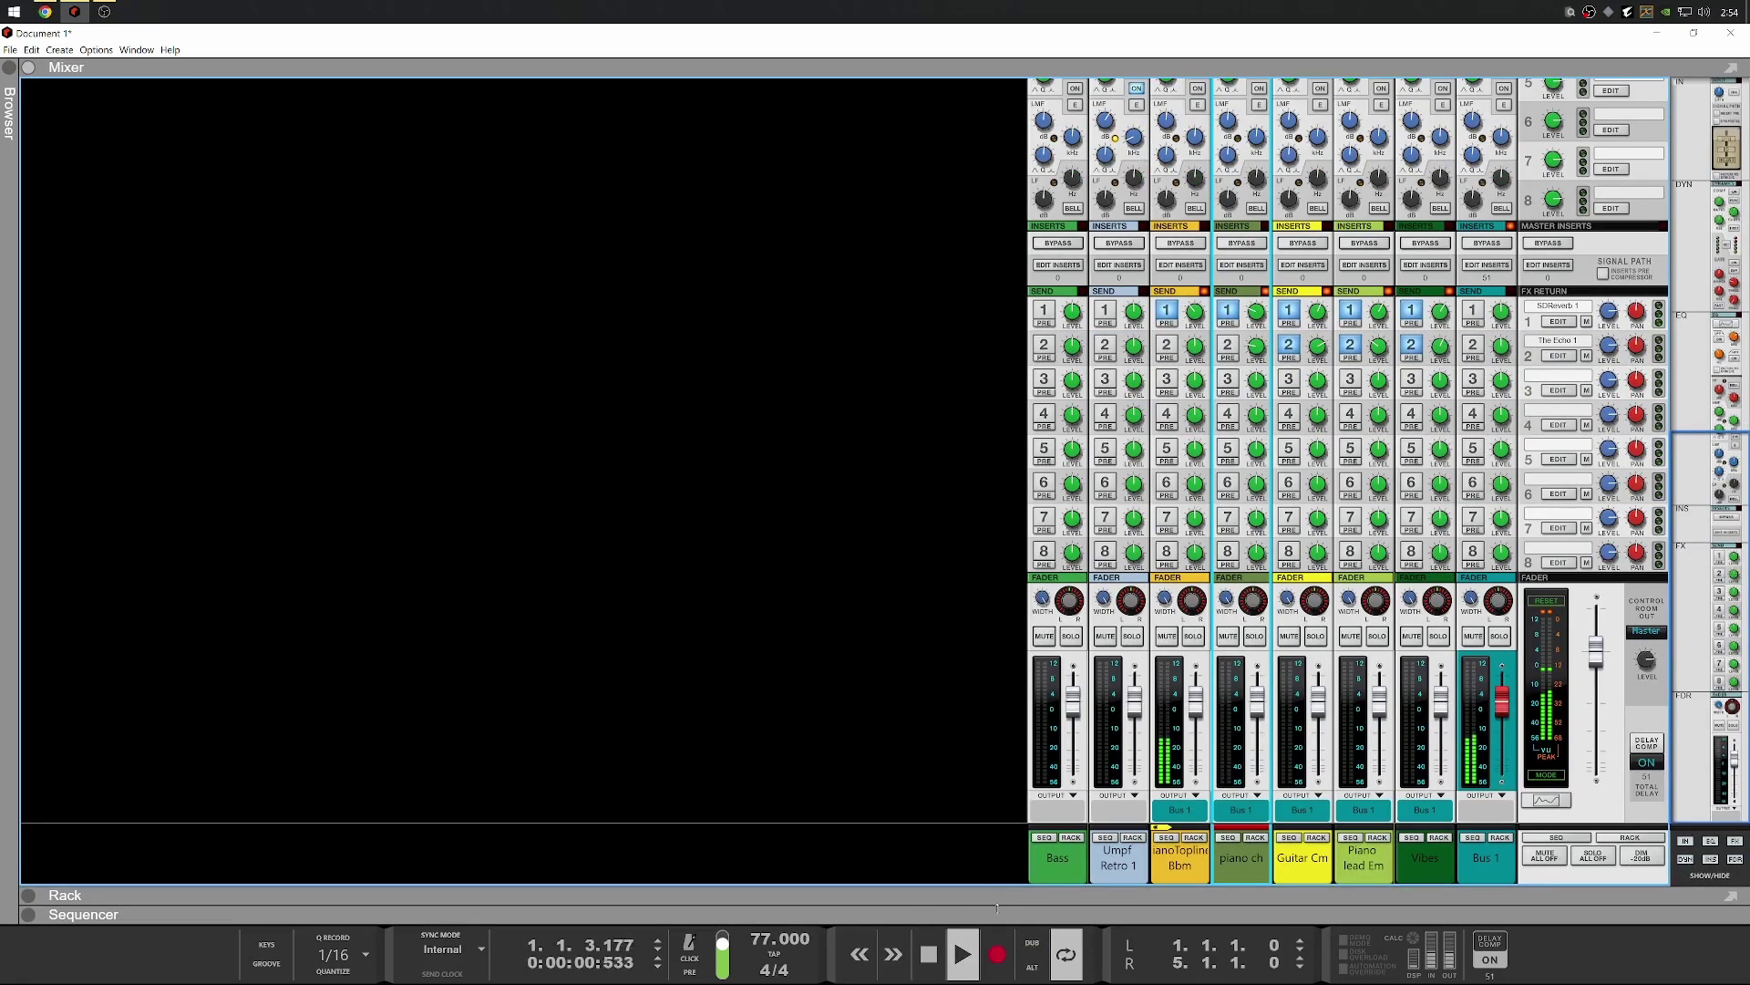
left_click(928, 954)
left_click_drag(972, 916, 972, 740)
key("F5")
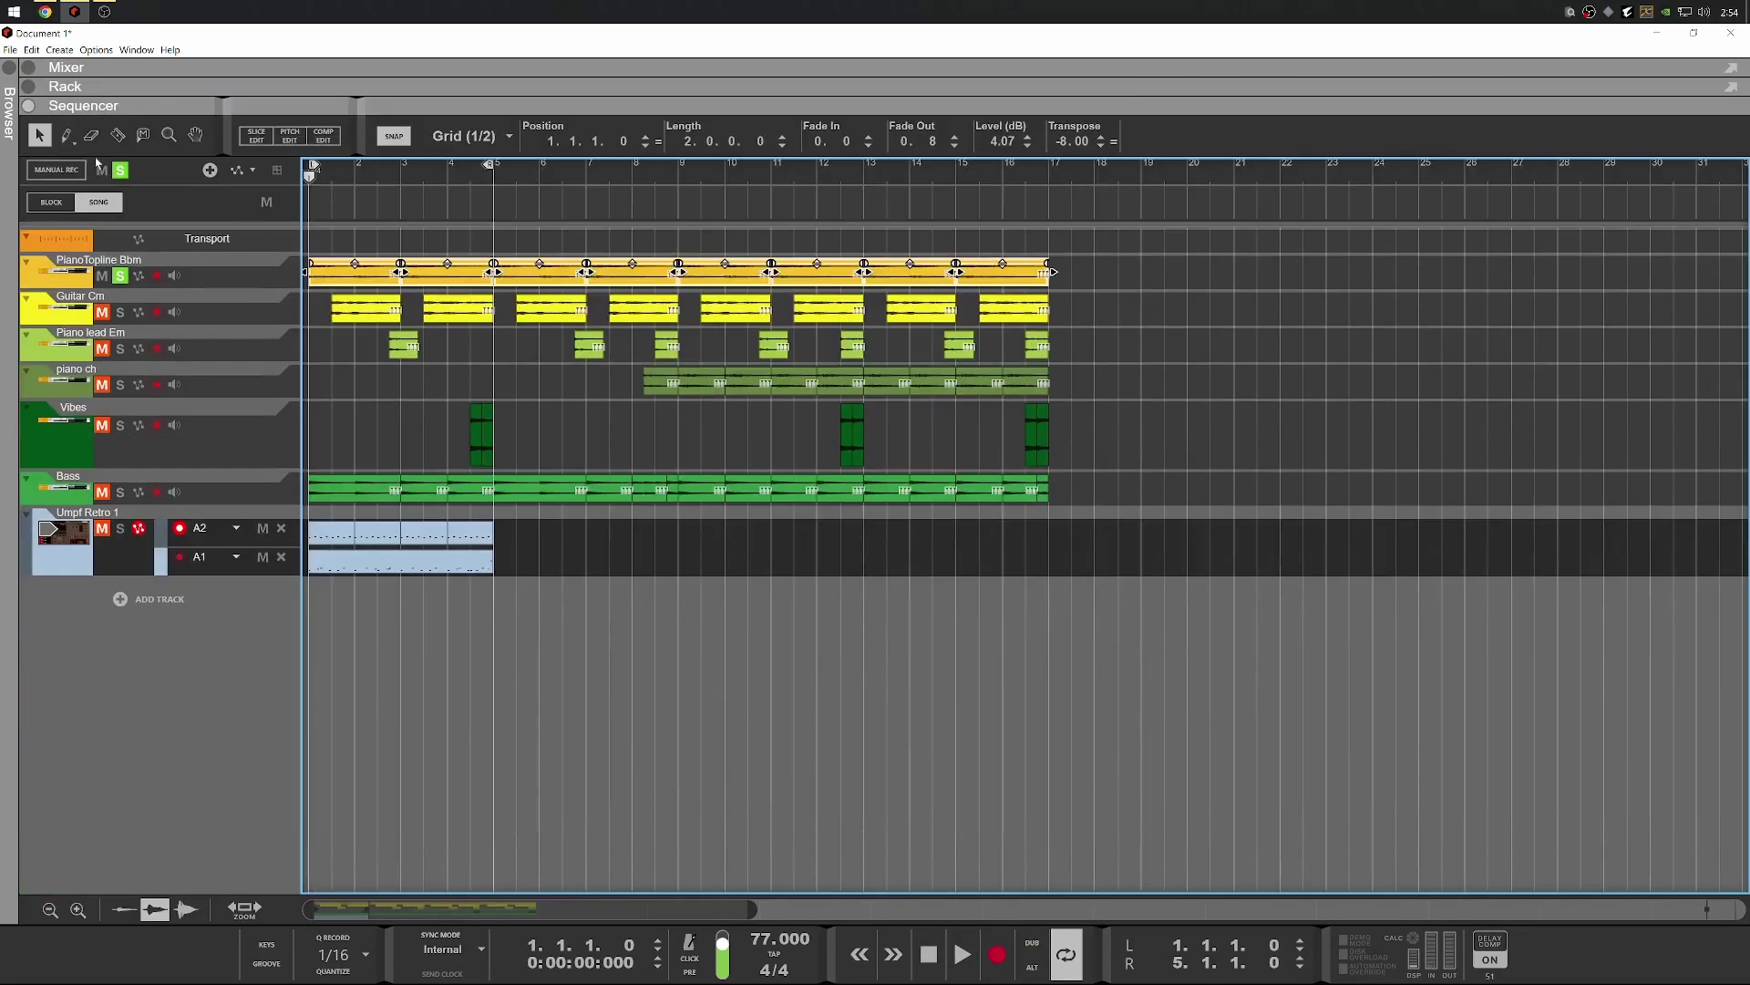
Clear all solos and duplicate the four-bar Umpf Retro 1 clips on both lanes three times, filling all sixteen bars
left_click(120, 170)
left_click_drag(588, 518, 219, 563)
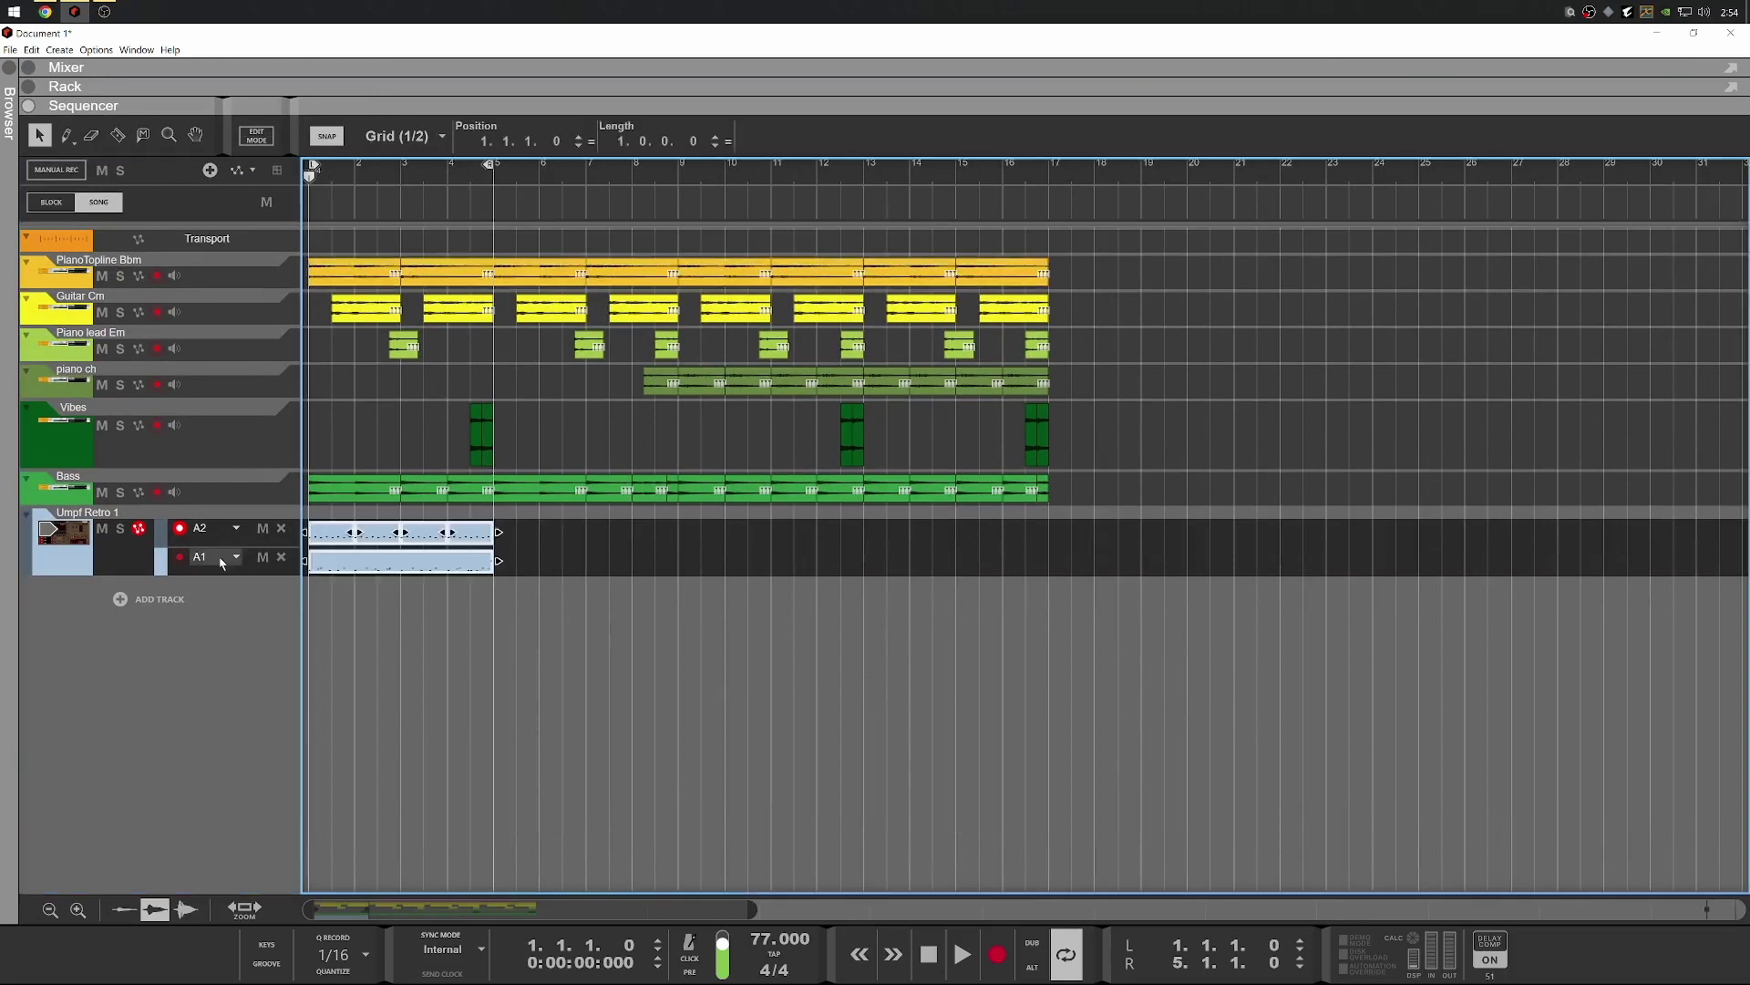
key("ctrl+d")
key("ctrl+d")
key("ctrl+d")
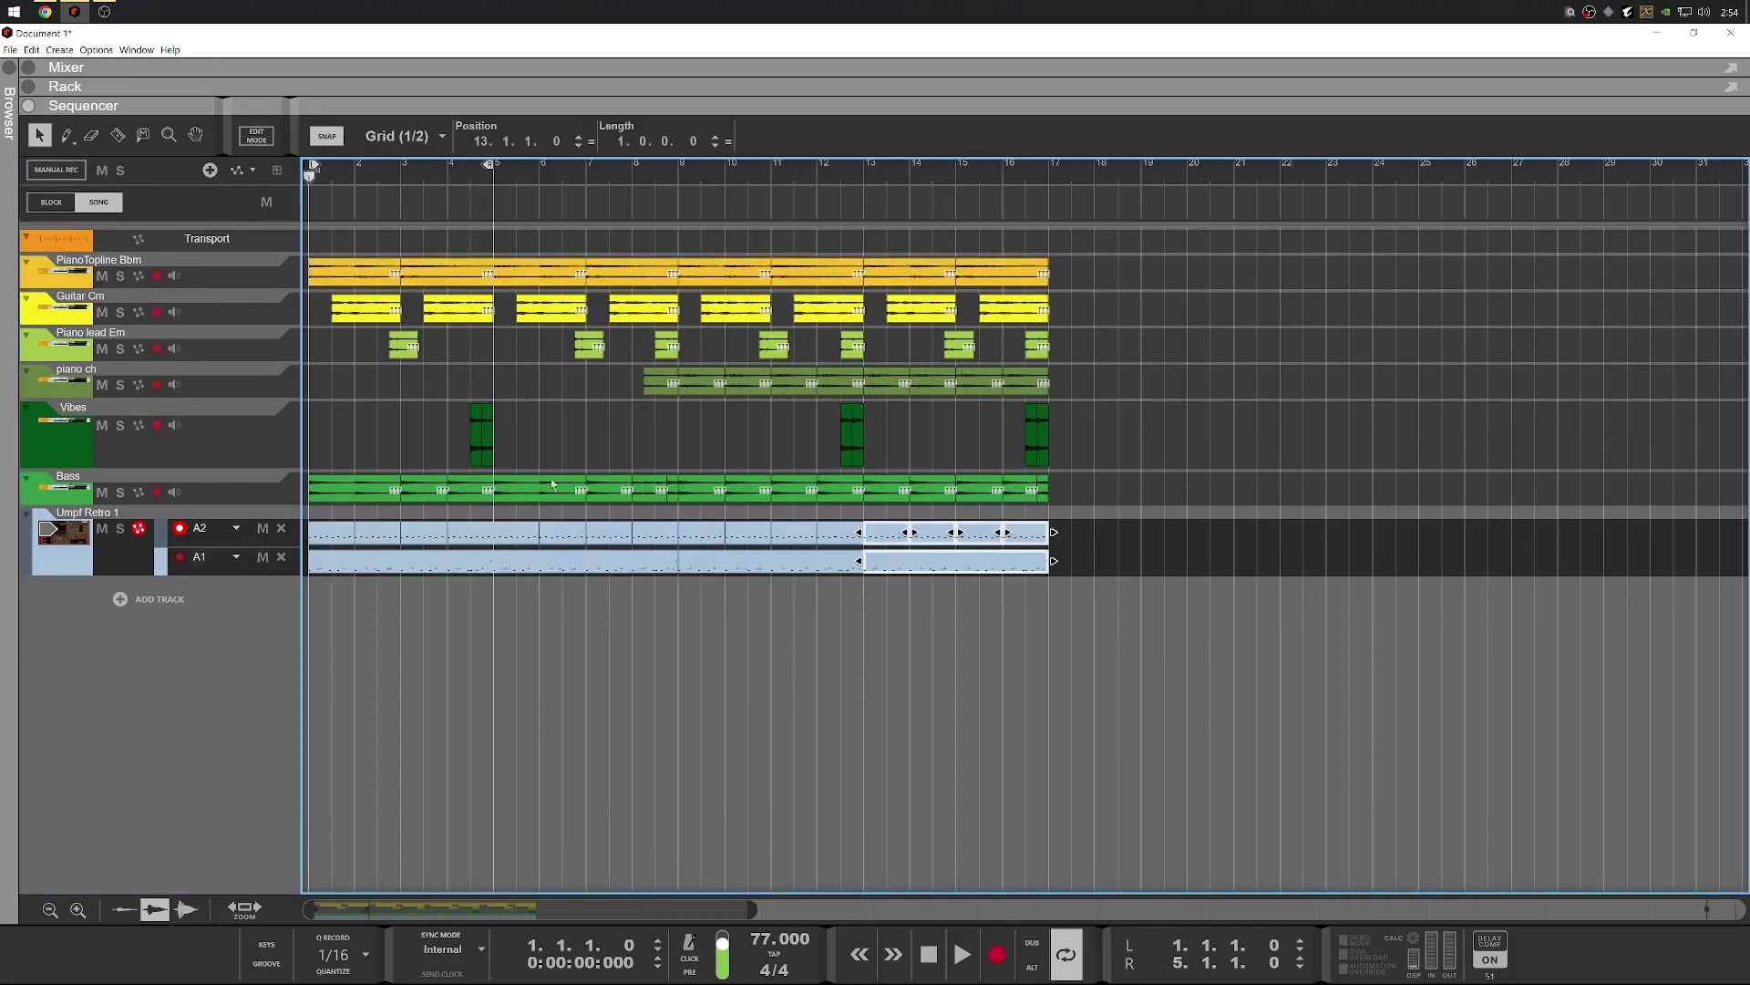
Move the loop end to bar 17 and play from bar 1 in the mixer, resetting the master meter before stopping
left_click(1065, 176, "alt")
key("space")
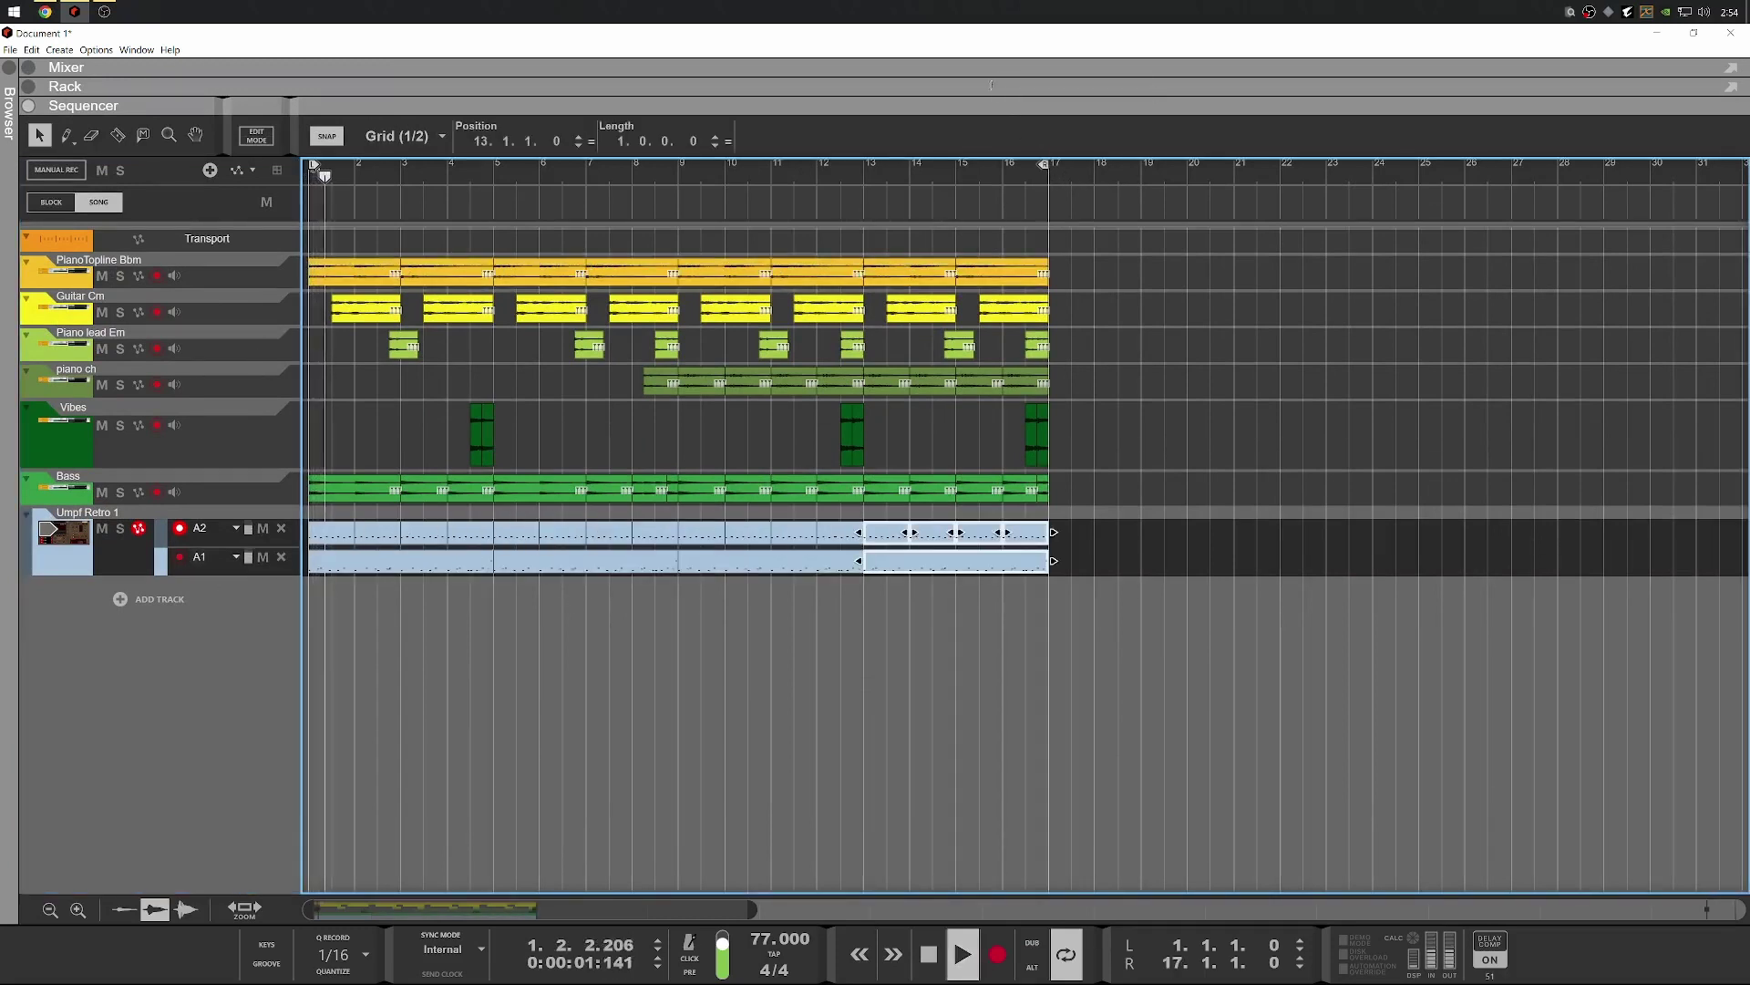
key("F5")
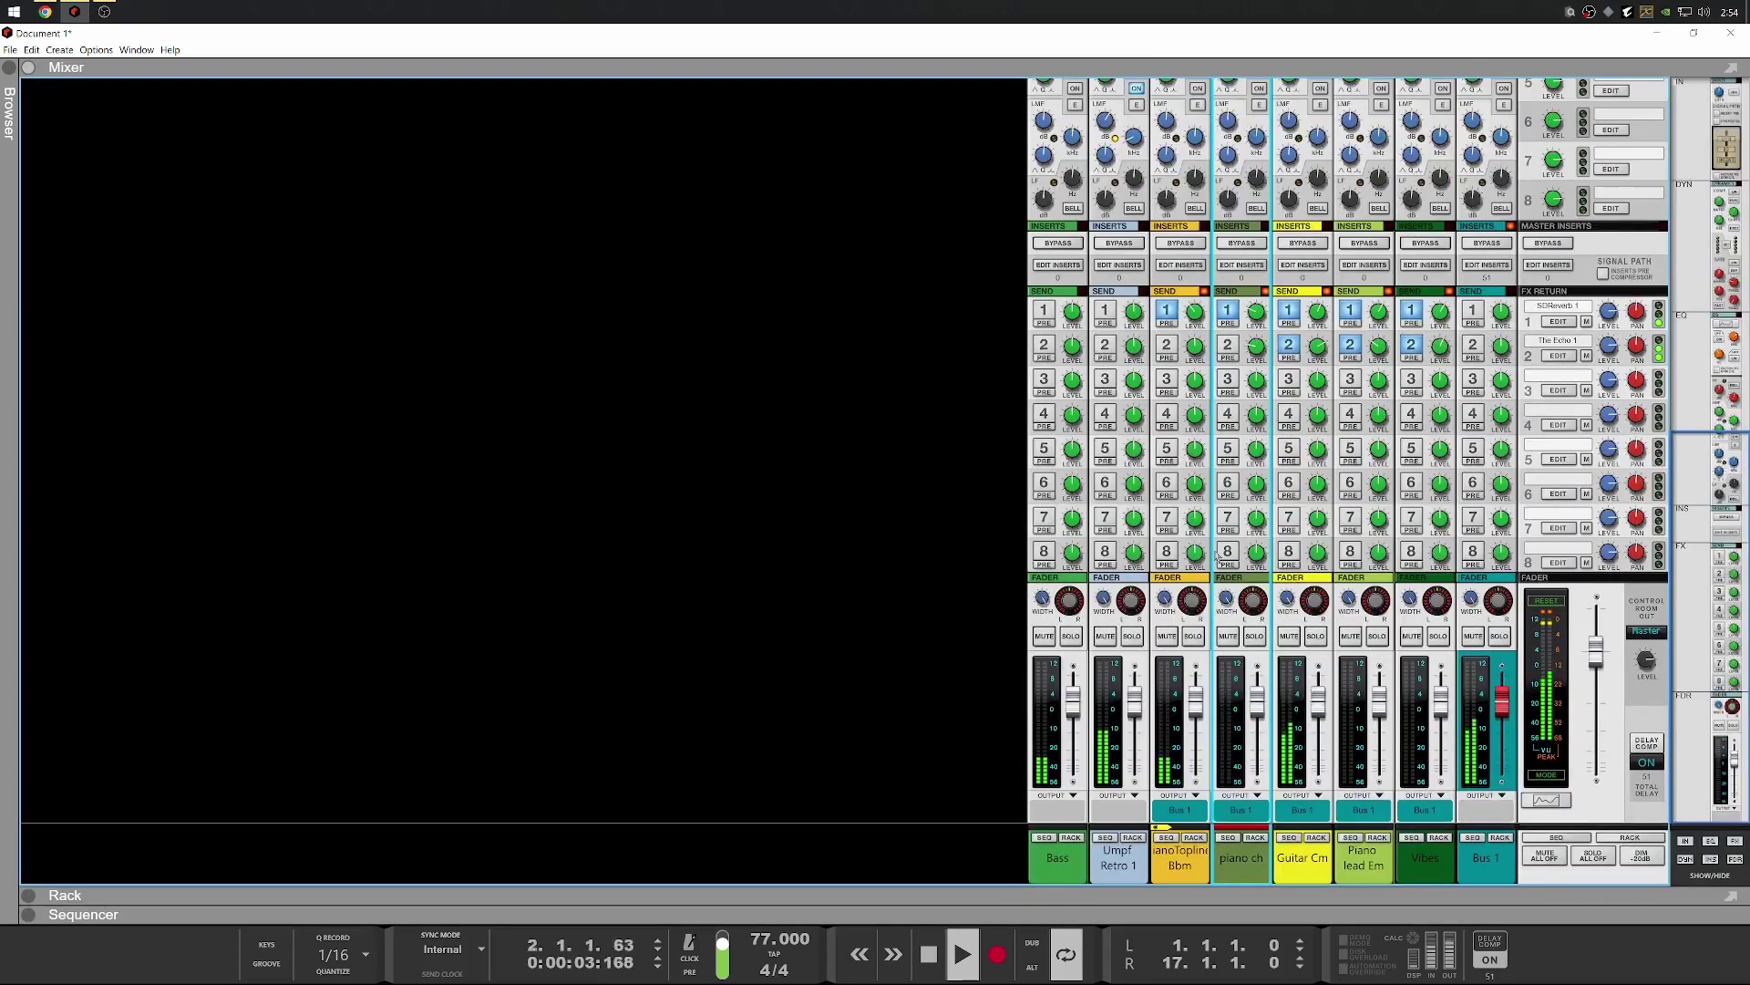
left_click(1541, 601)
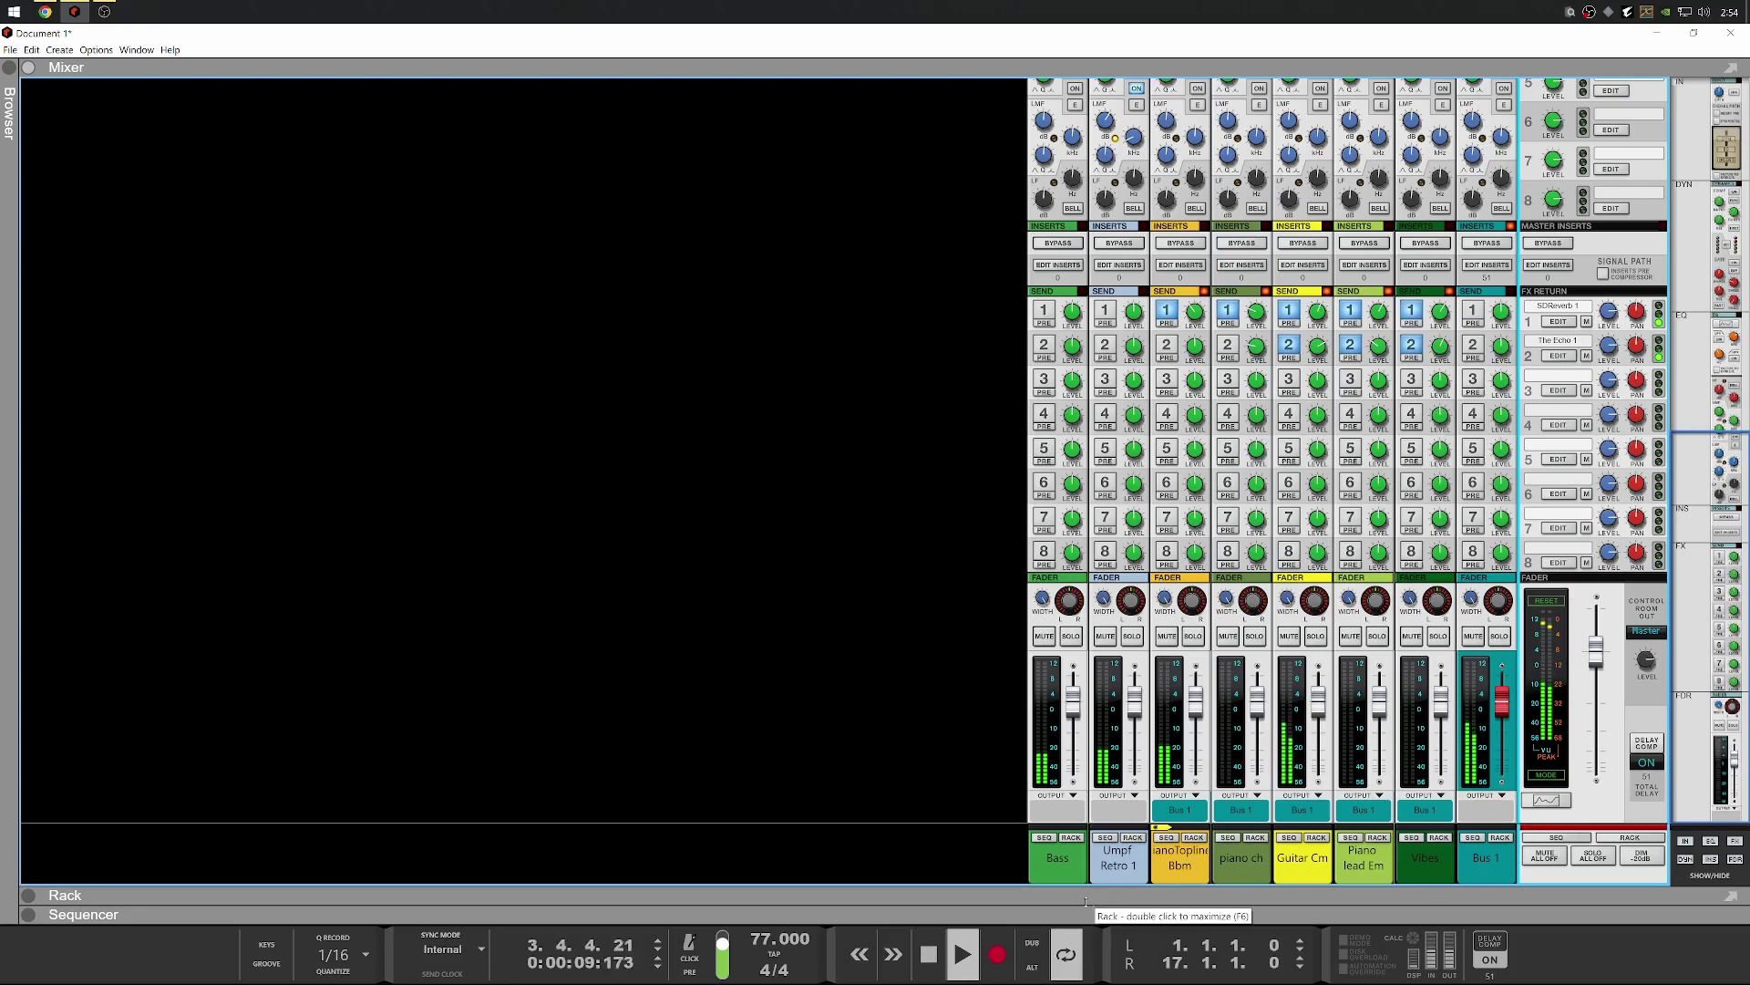
key("space")
In the Umpf Retro Beats device, lower the volume of drum 5 to about -7.4 dB and drum 4 to about -7 dB
left_click_drag(1086, 901, 996, 75)
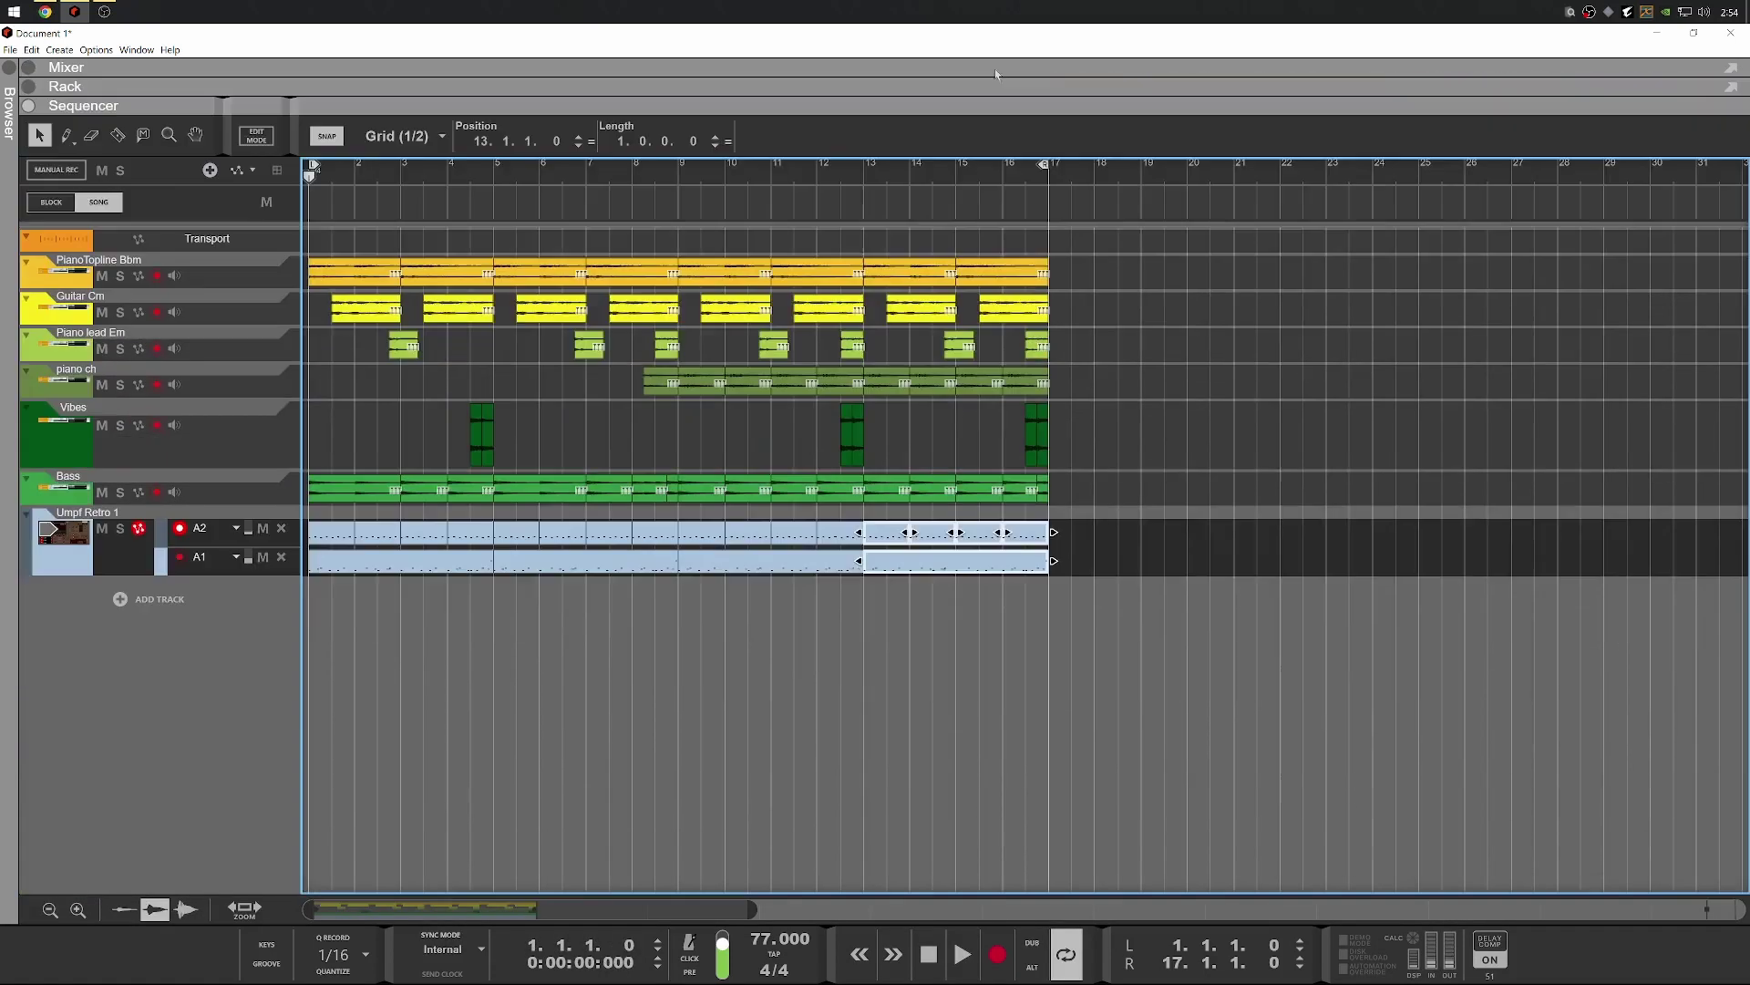
left_click_drag(629, 100, 492, 733)
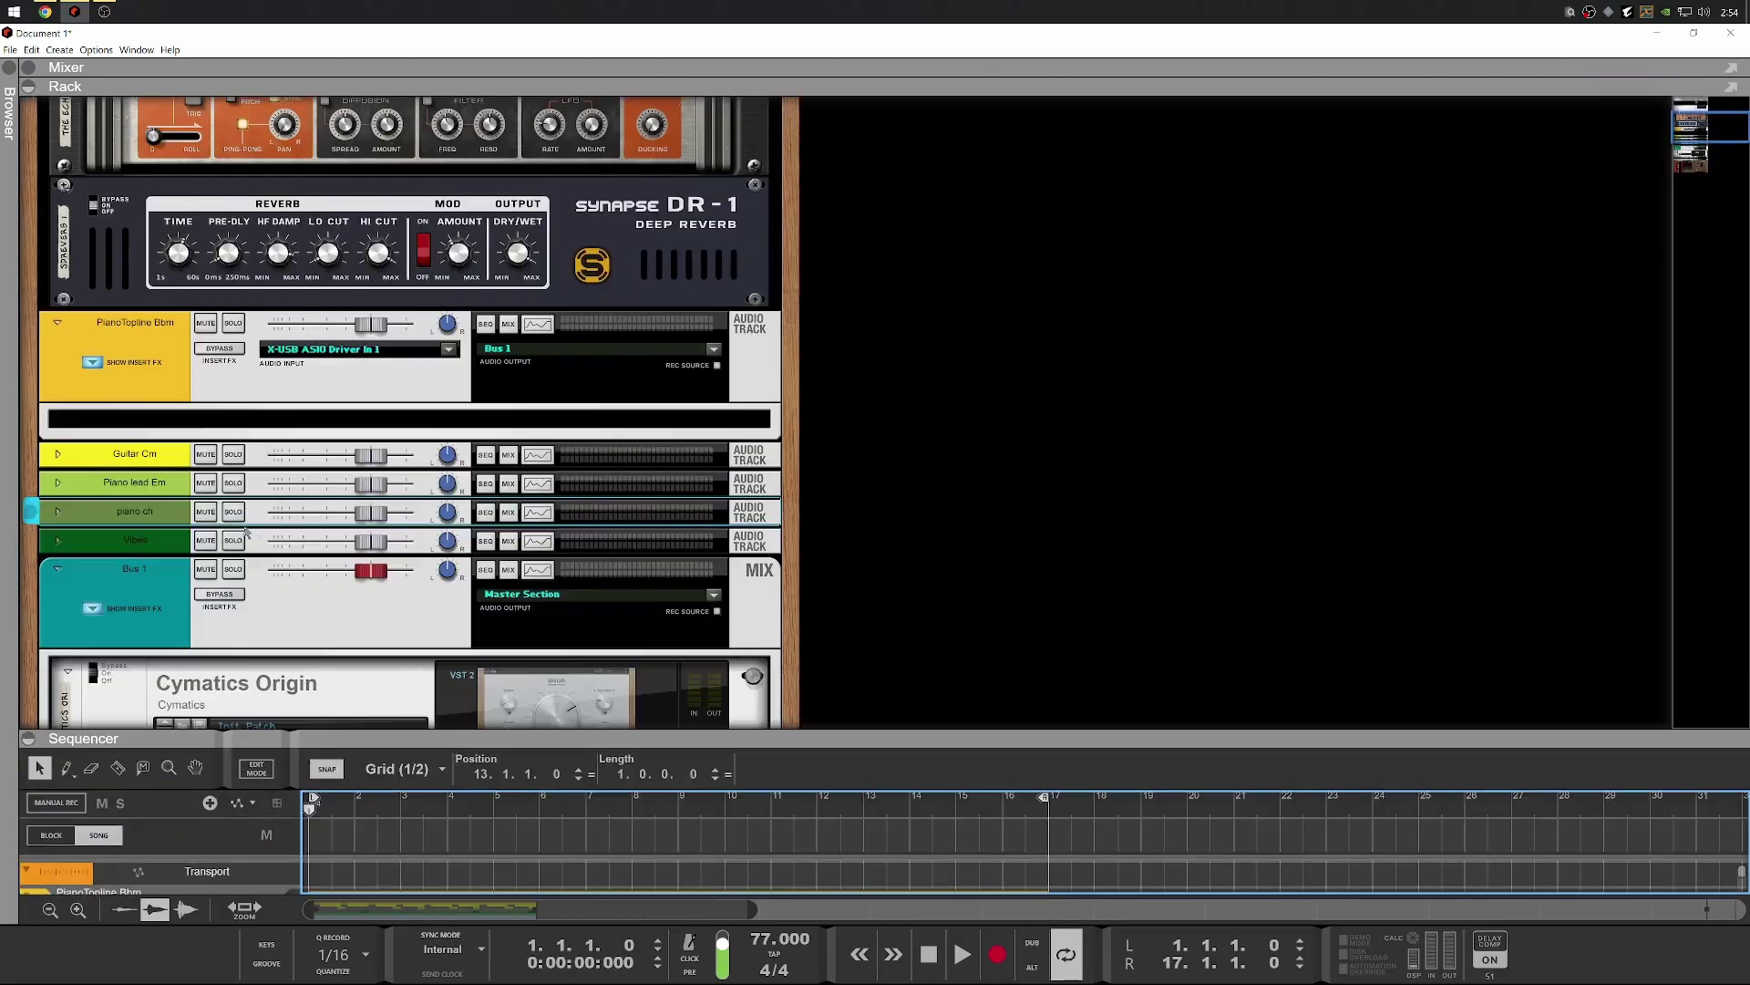
scroll(248, 535, "down", 6)
left_click(98, 399)
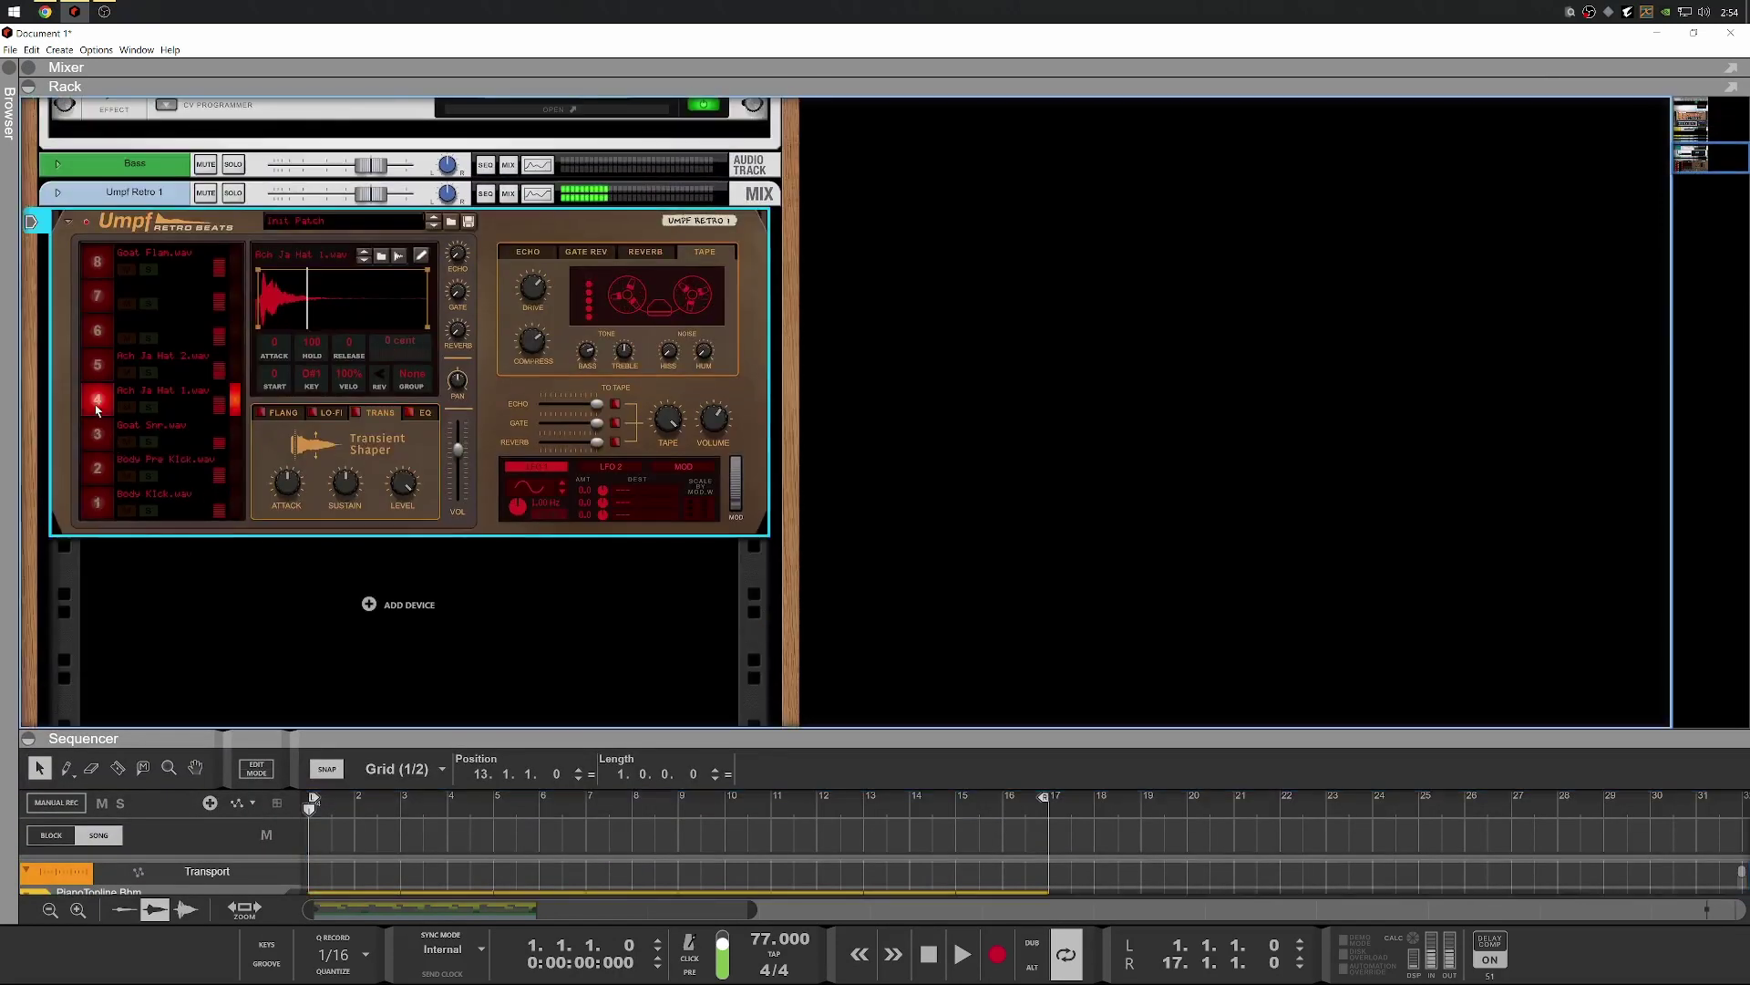
left_click(99, 365)
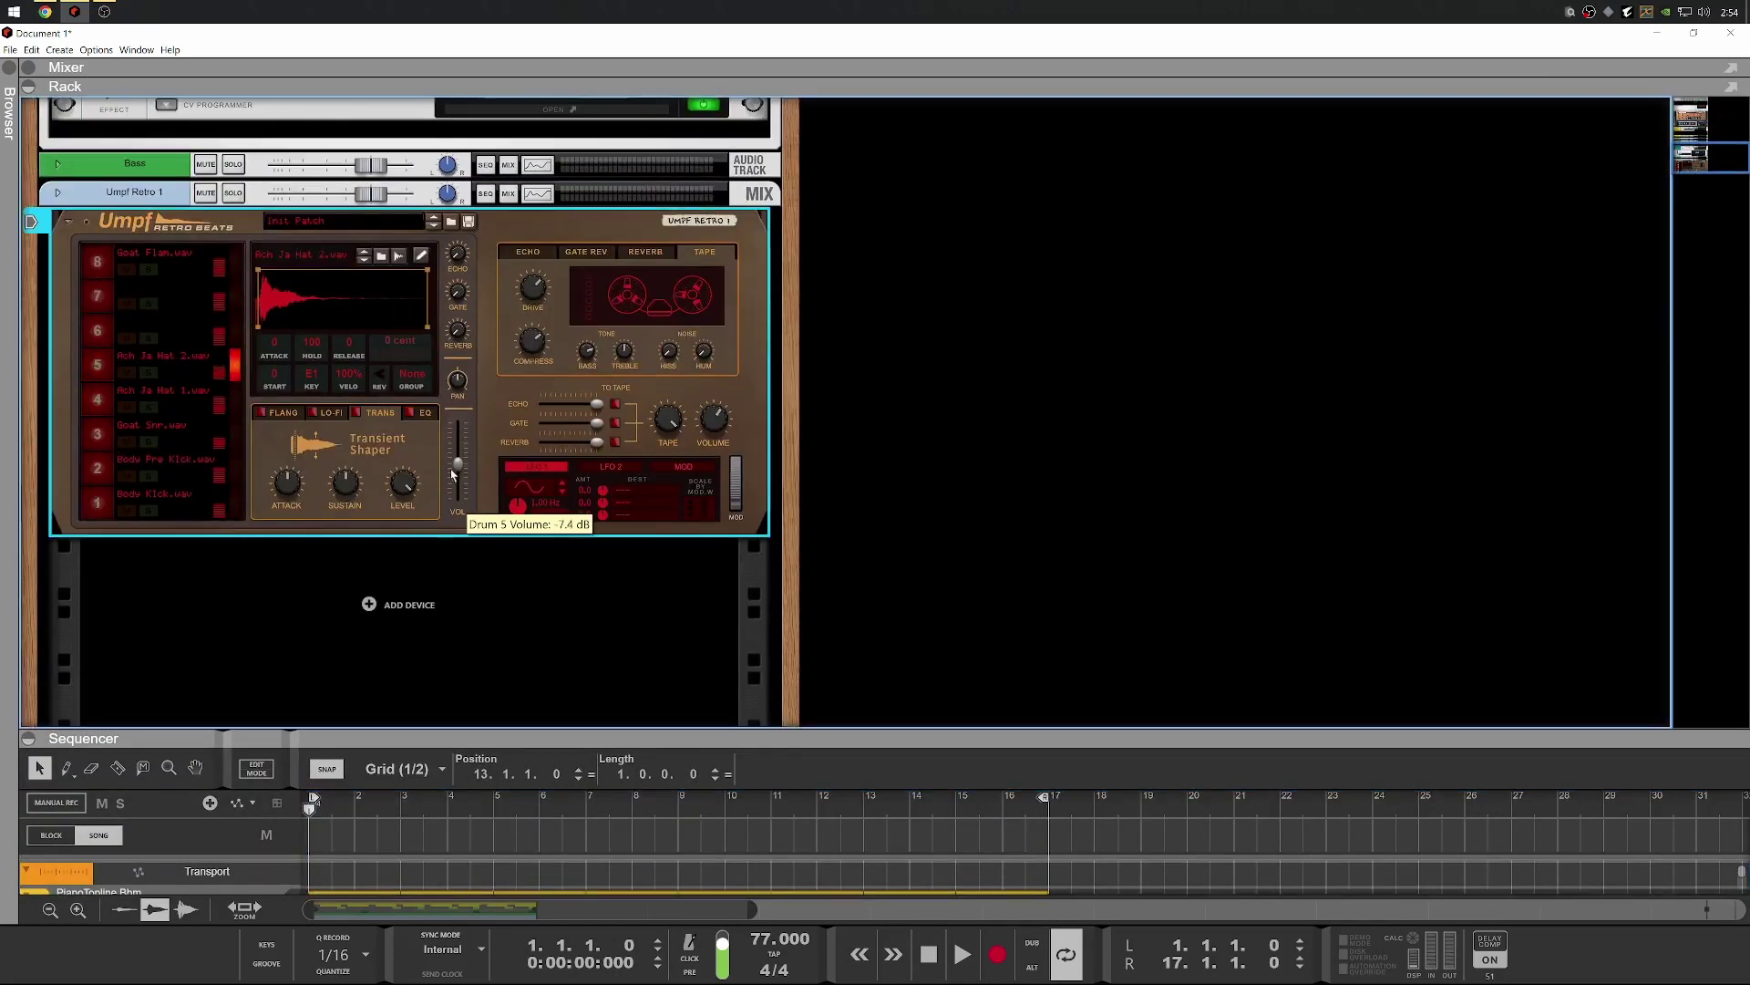
left_click(98, 399)
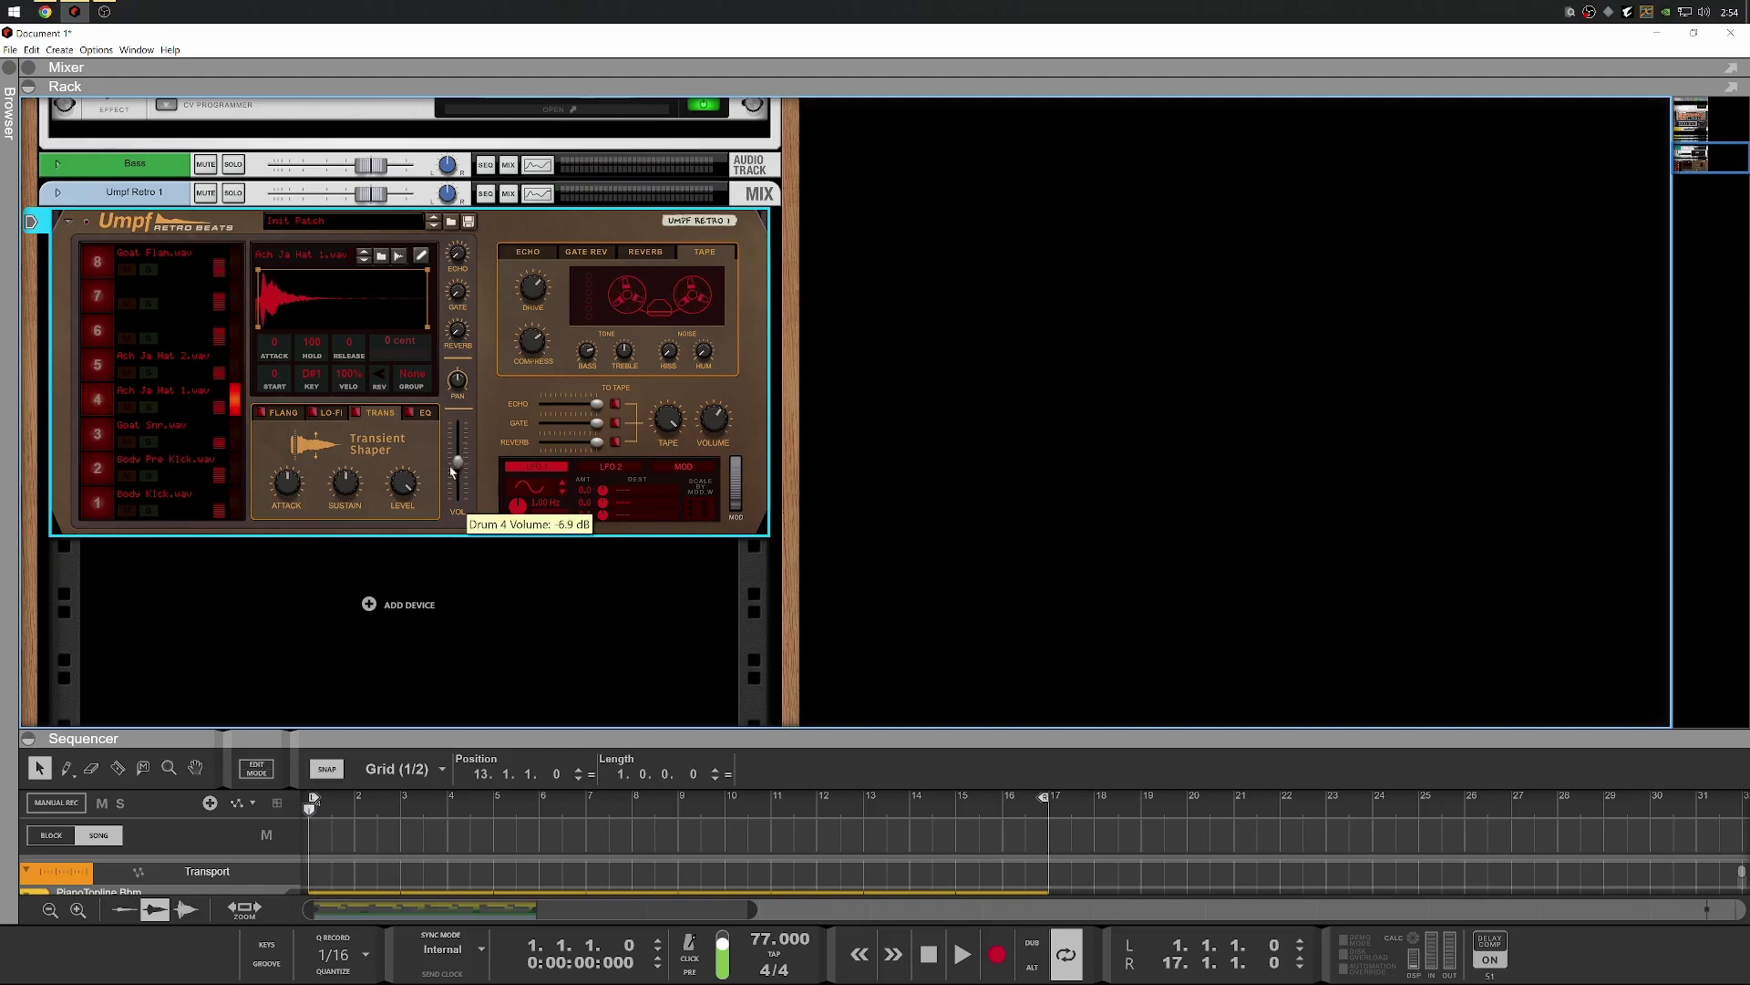
left_click_drag(459, 482, 463, 500)
Play the full arrangement from bar 1, check the levels in the mixer, and stop playback
key("space")
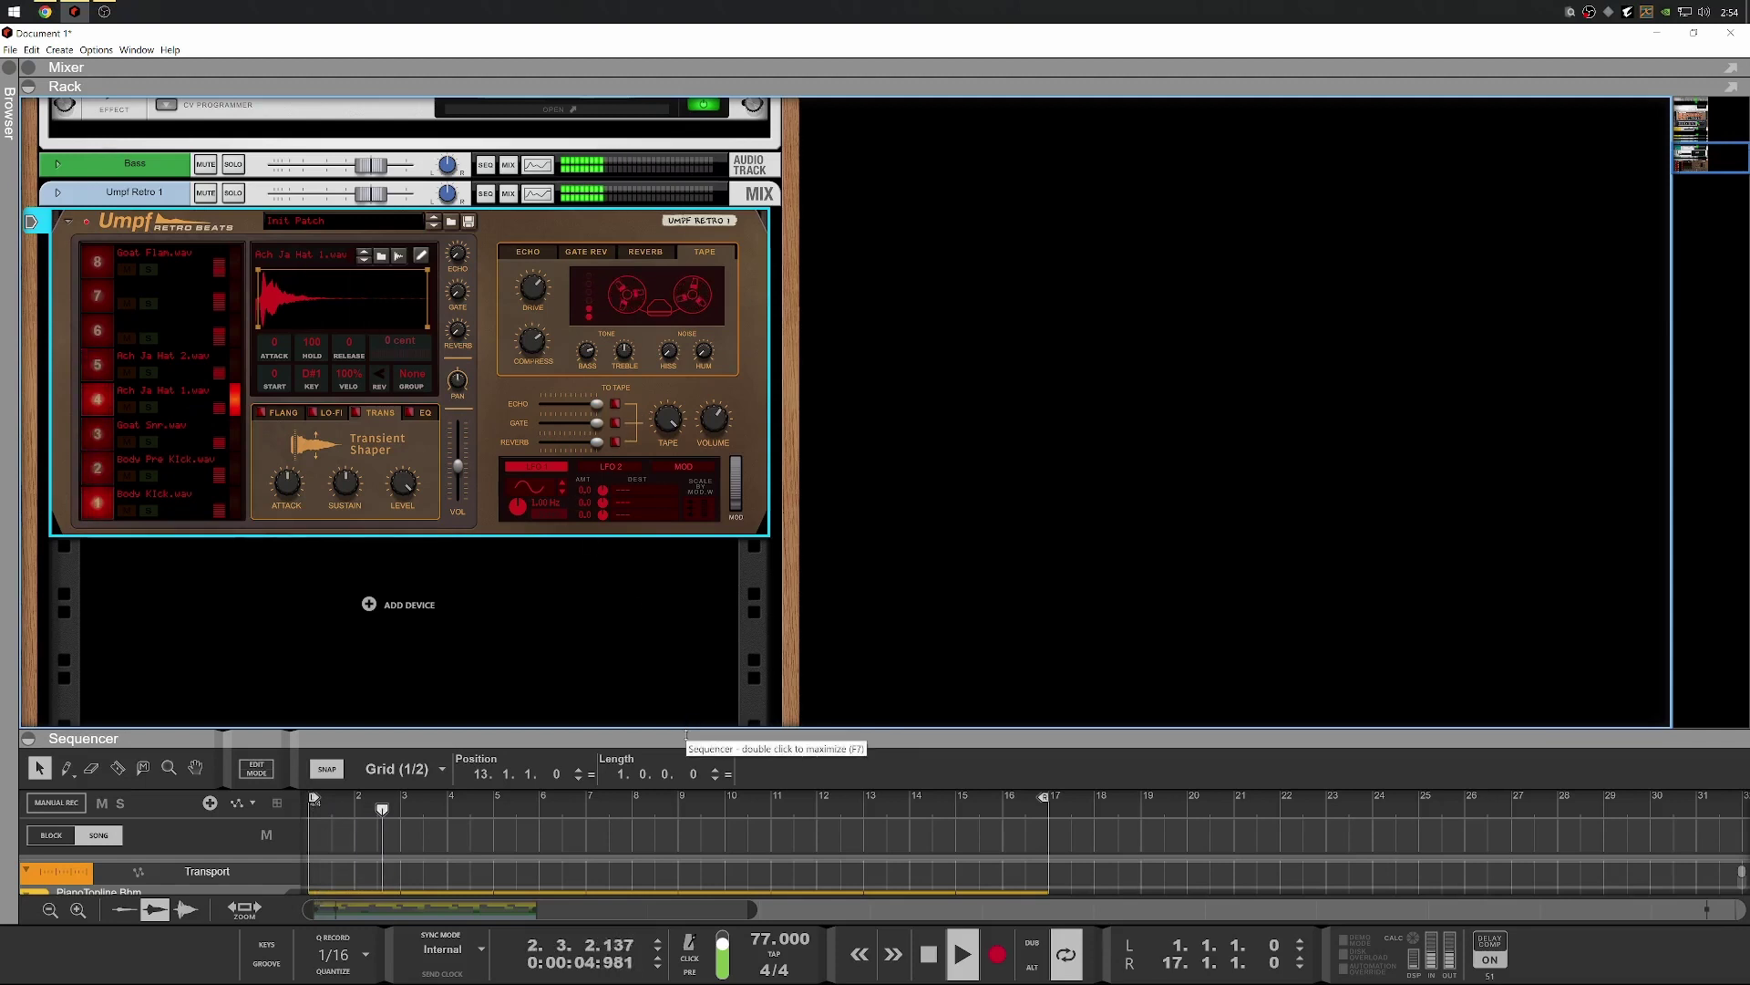
left_click_drag(683, 734, 686, 326)
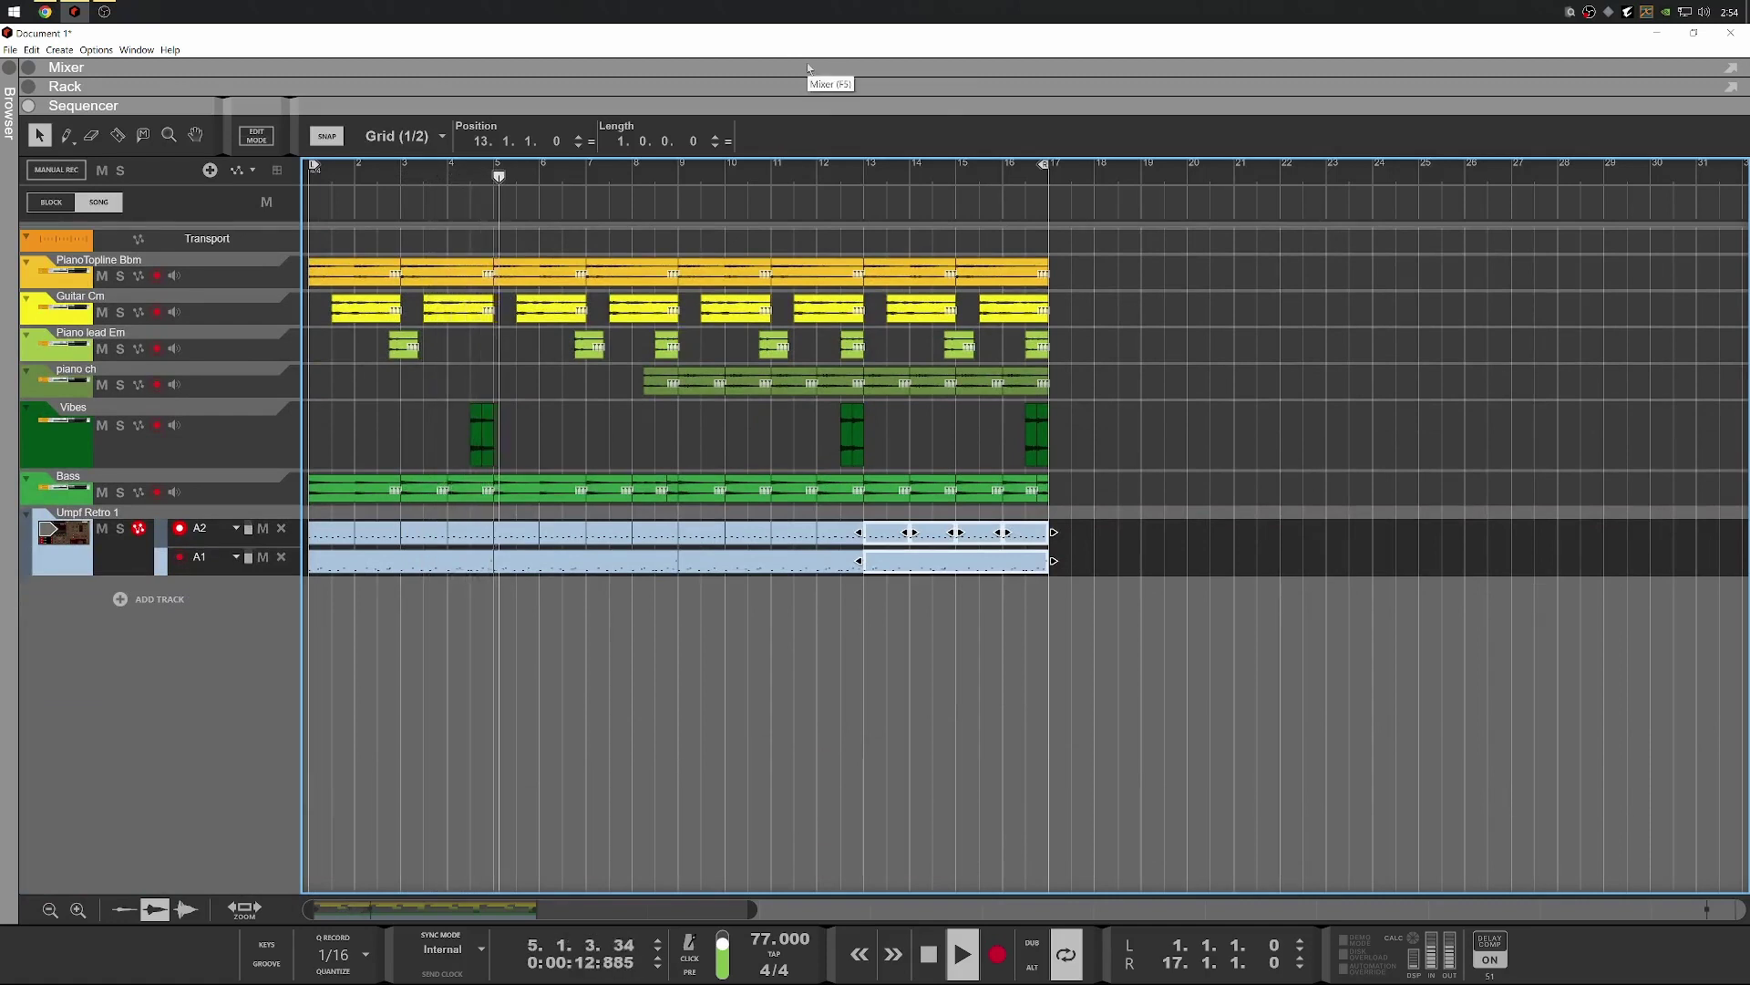
left_click(846, 71)
key("space")
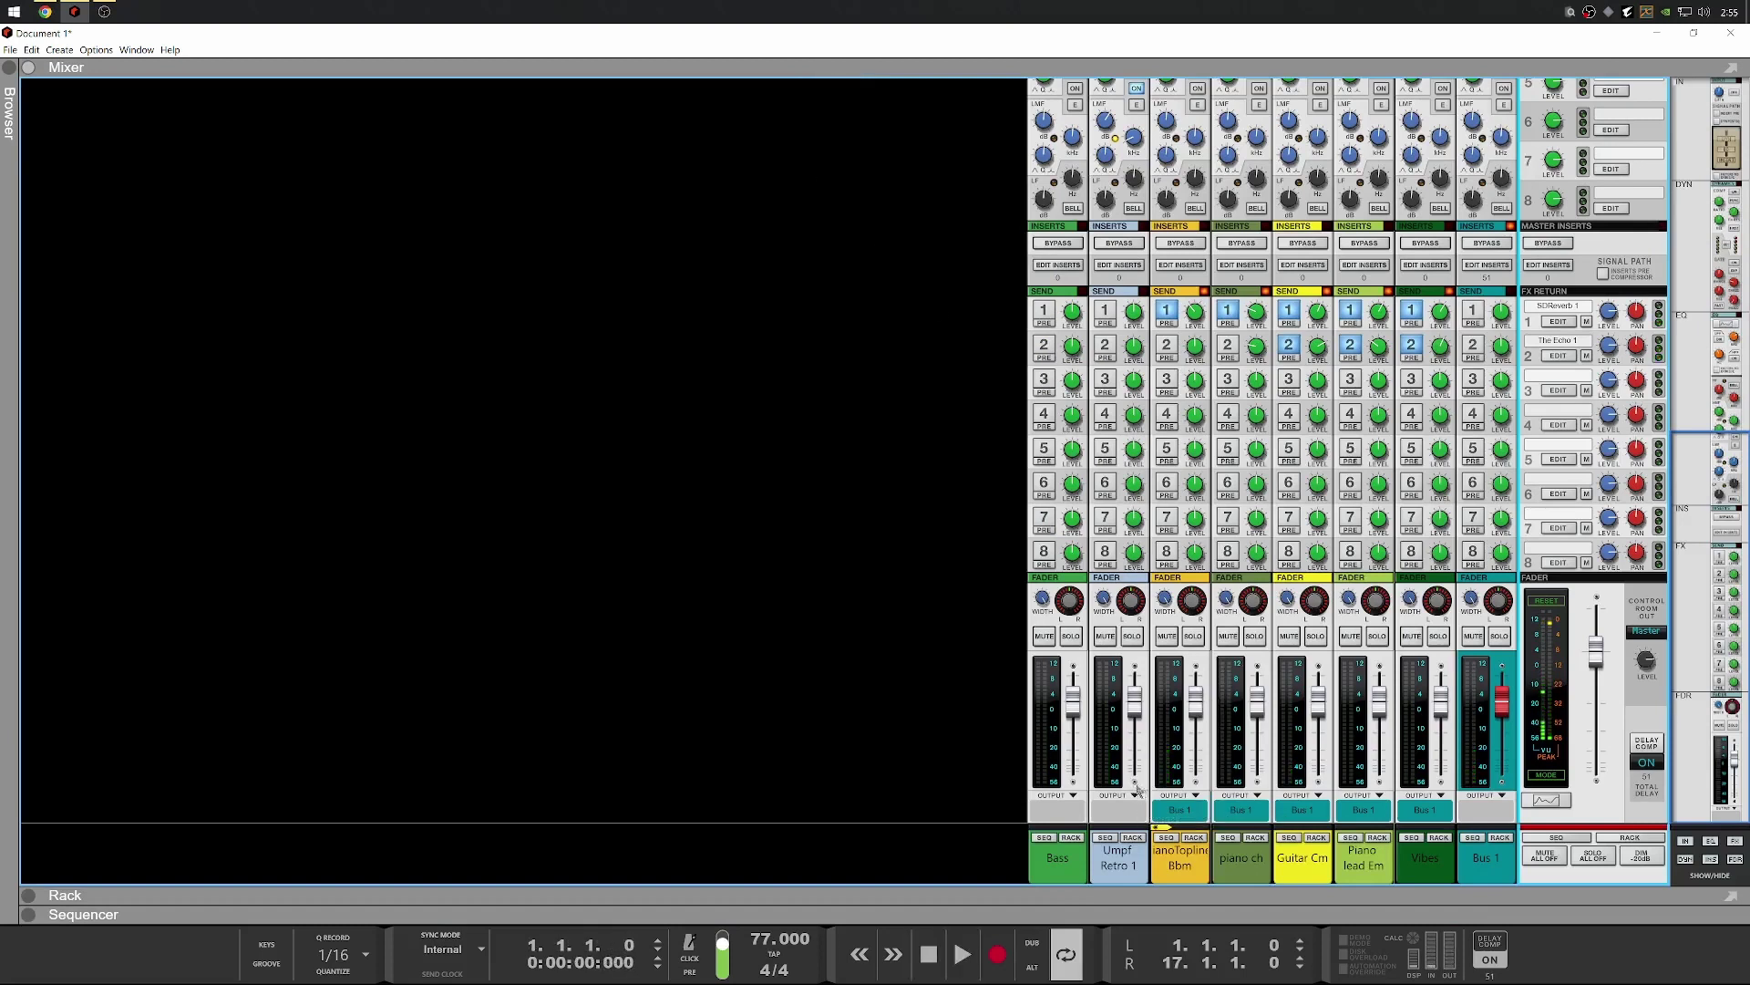
Solo Bus 1, play it briefly from bar 1, stop, and clear its solo
left_click(1500, 637)
key("space")
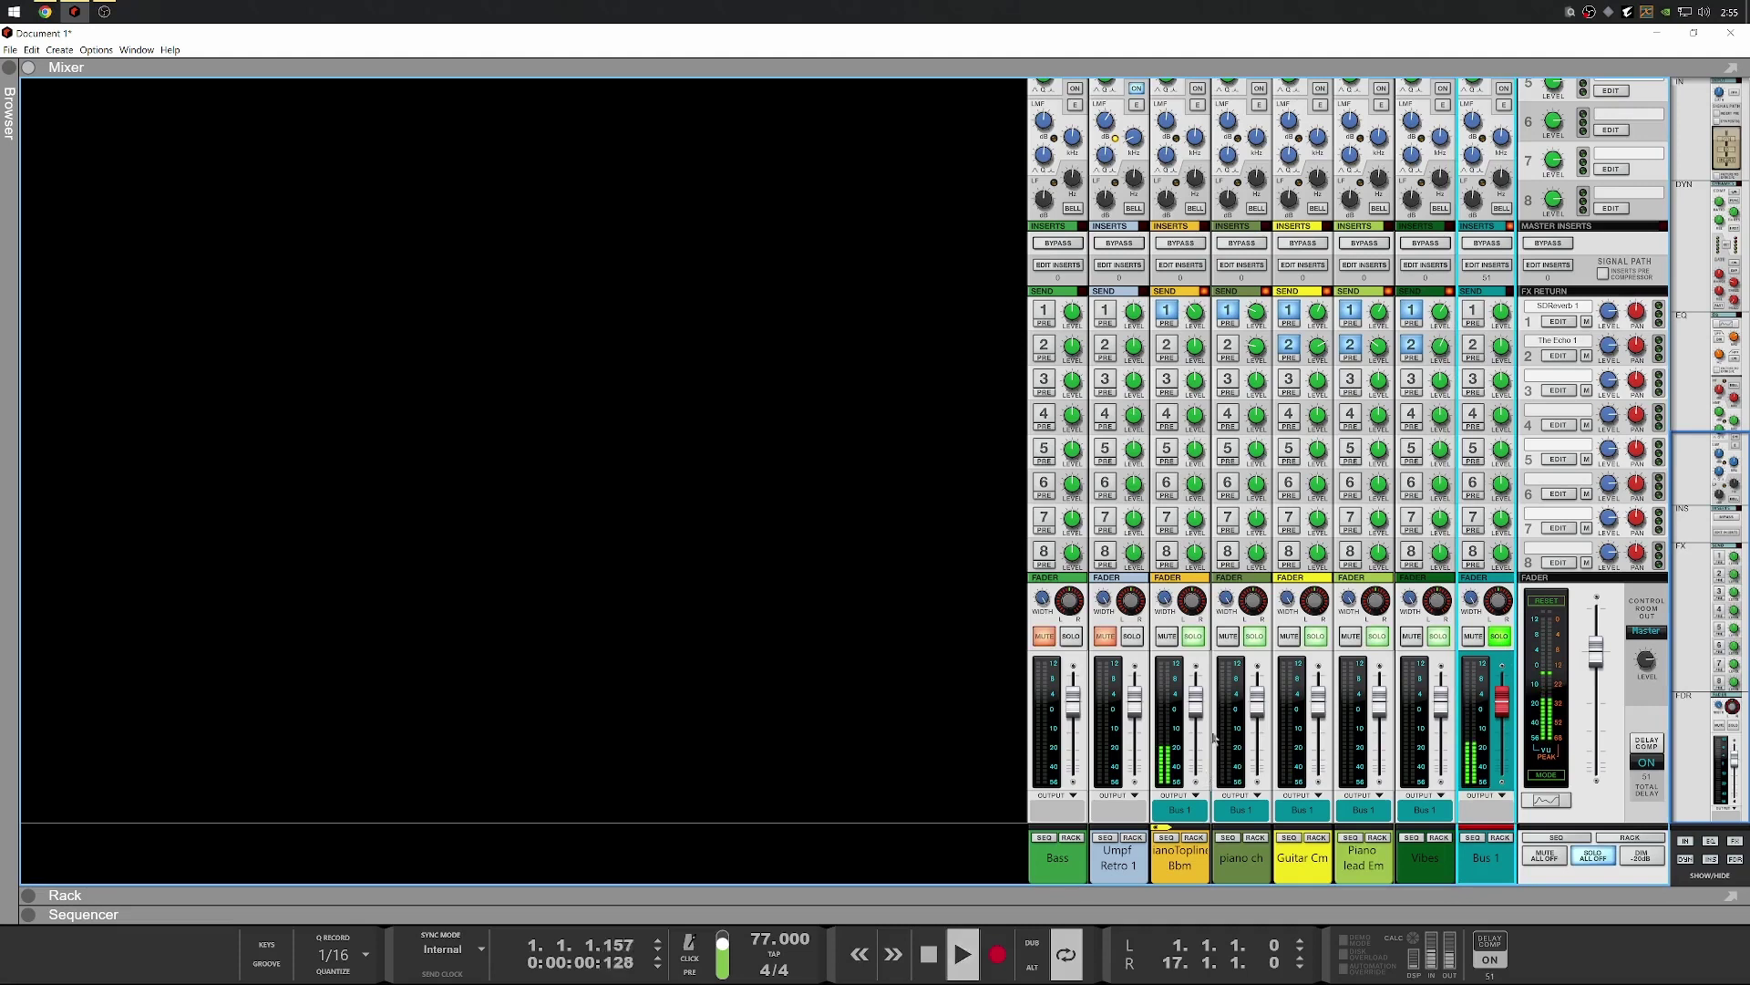
key("space")
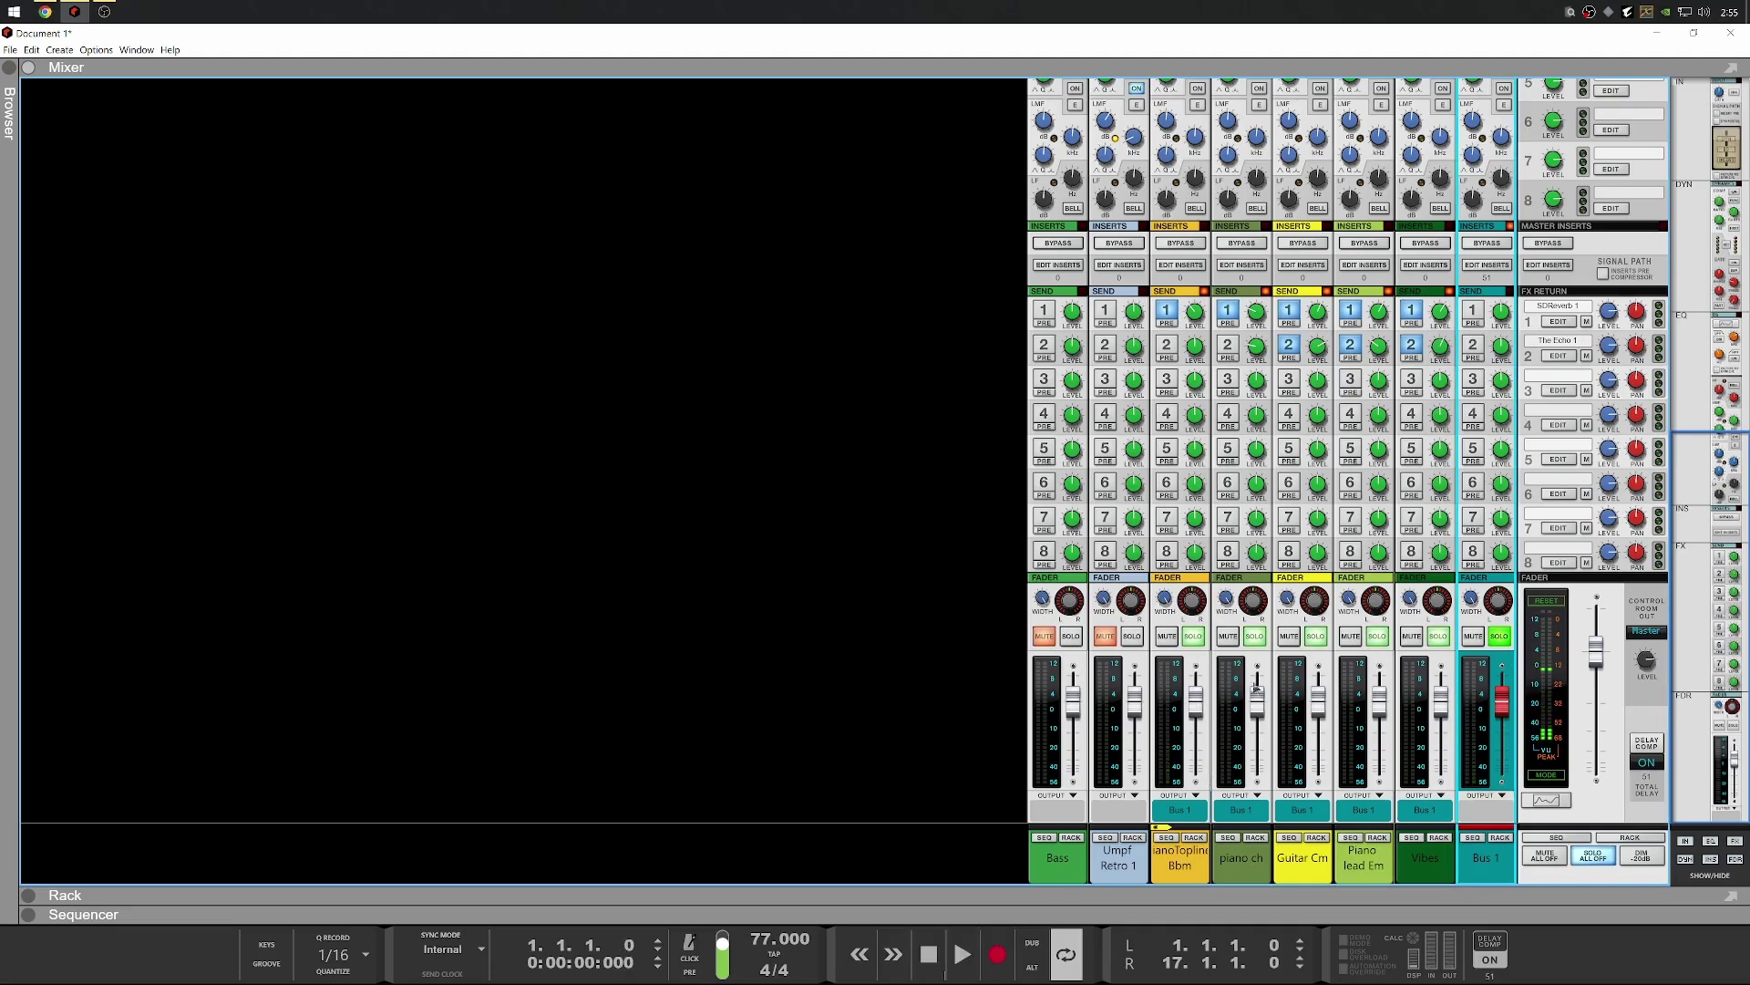
left_click(1500, 637)
Solo the Umpf Retro 1 channel, play from bar 1, and solo the Bass channel along with it
left_click(1132, 637)
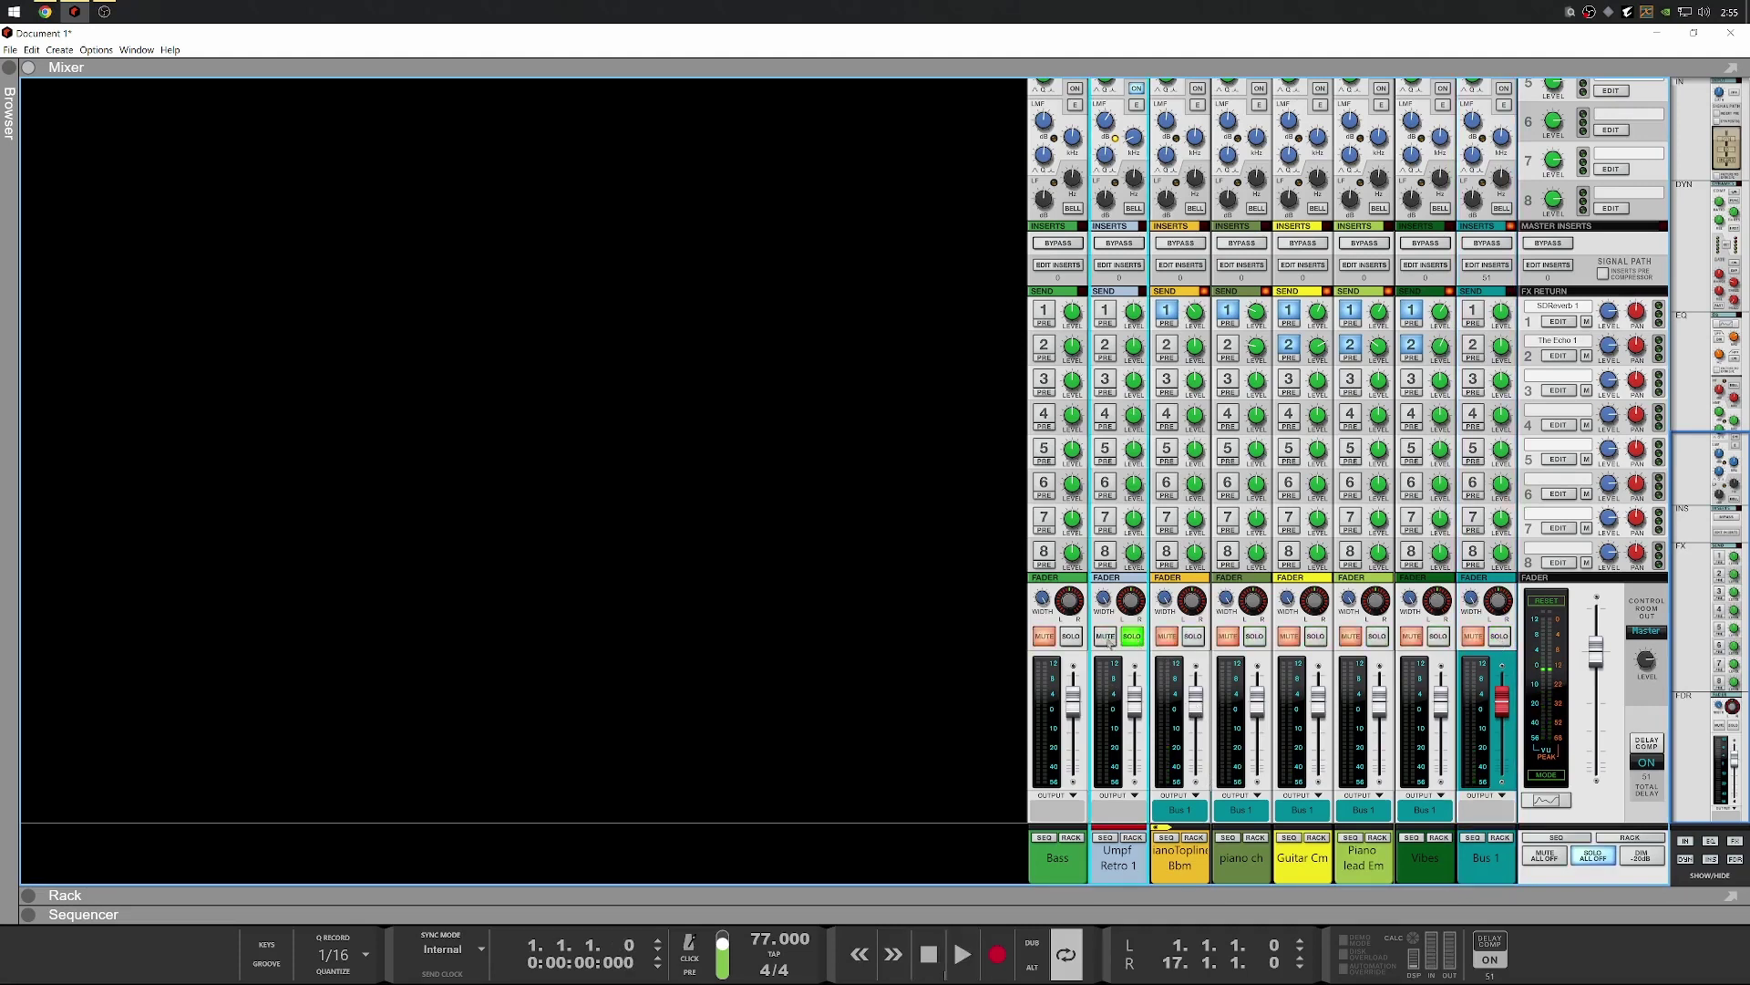
key("space")
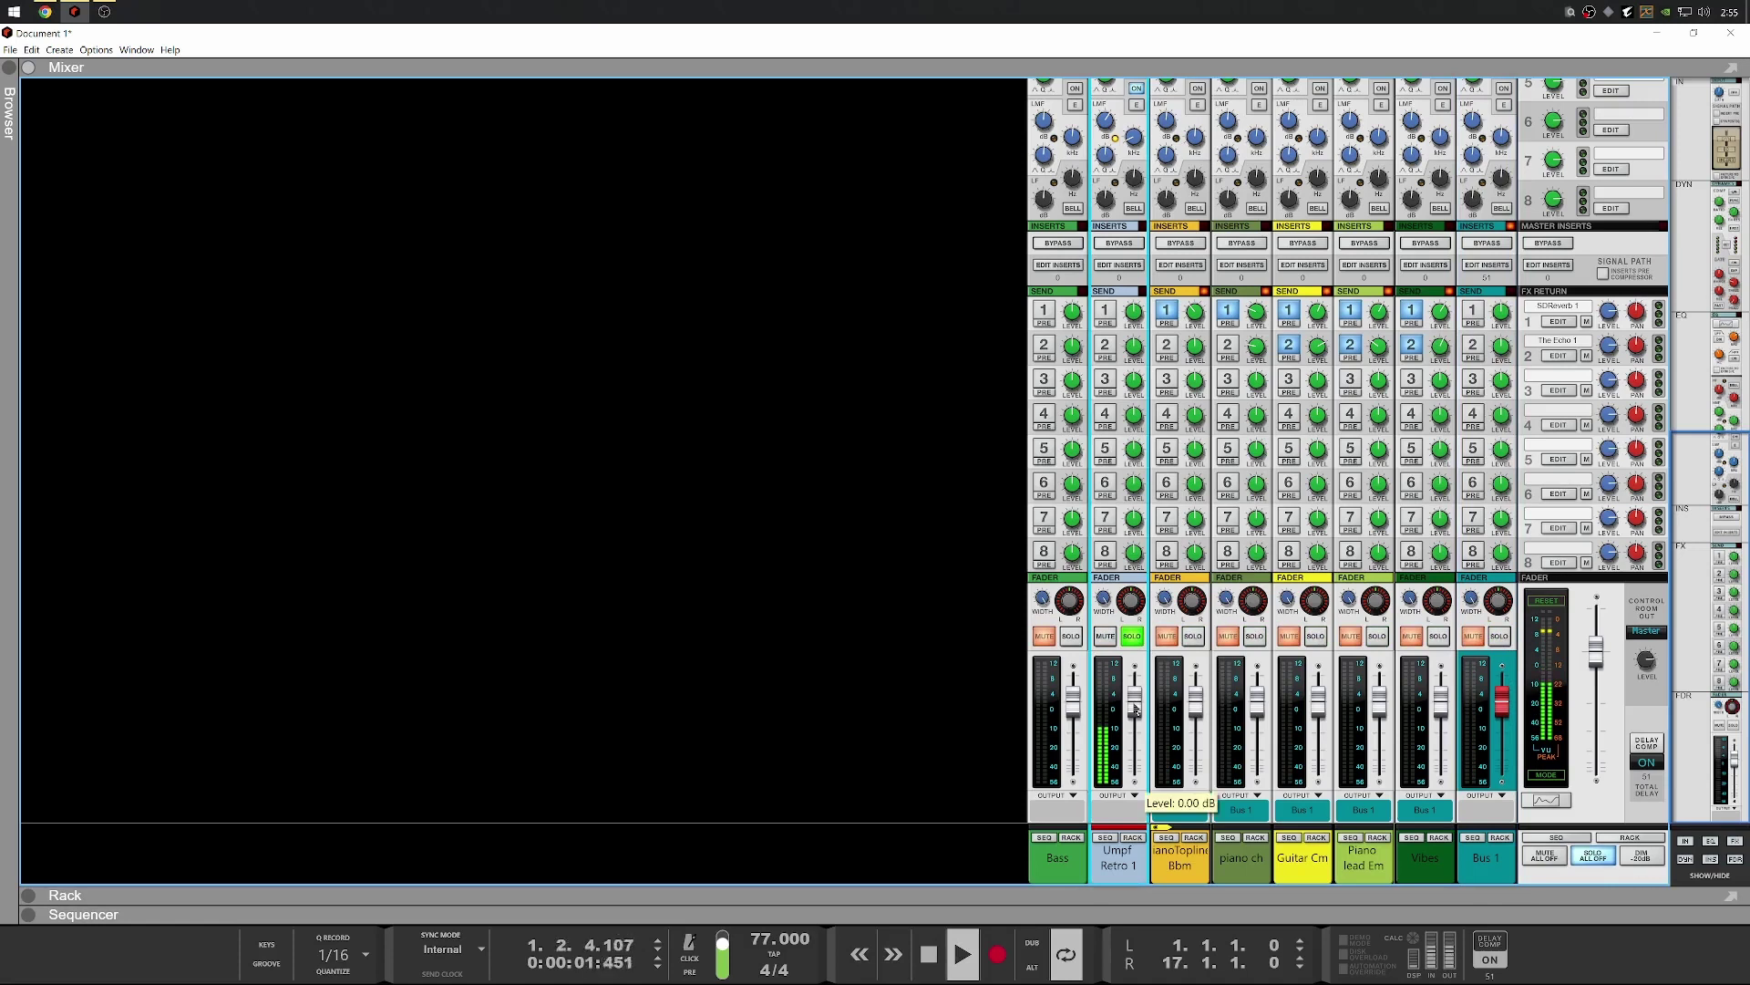
left_click(1071, 637)
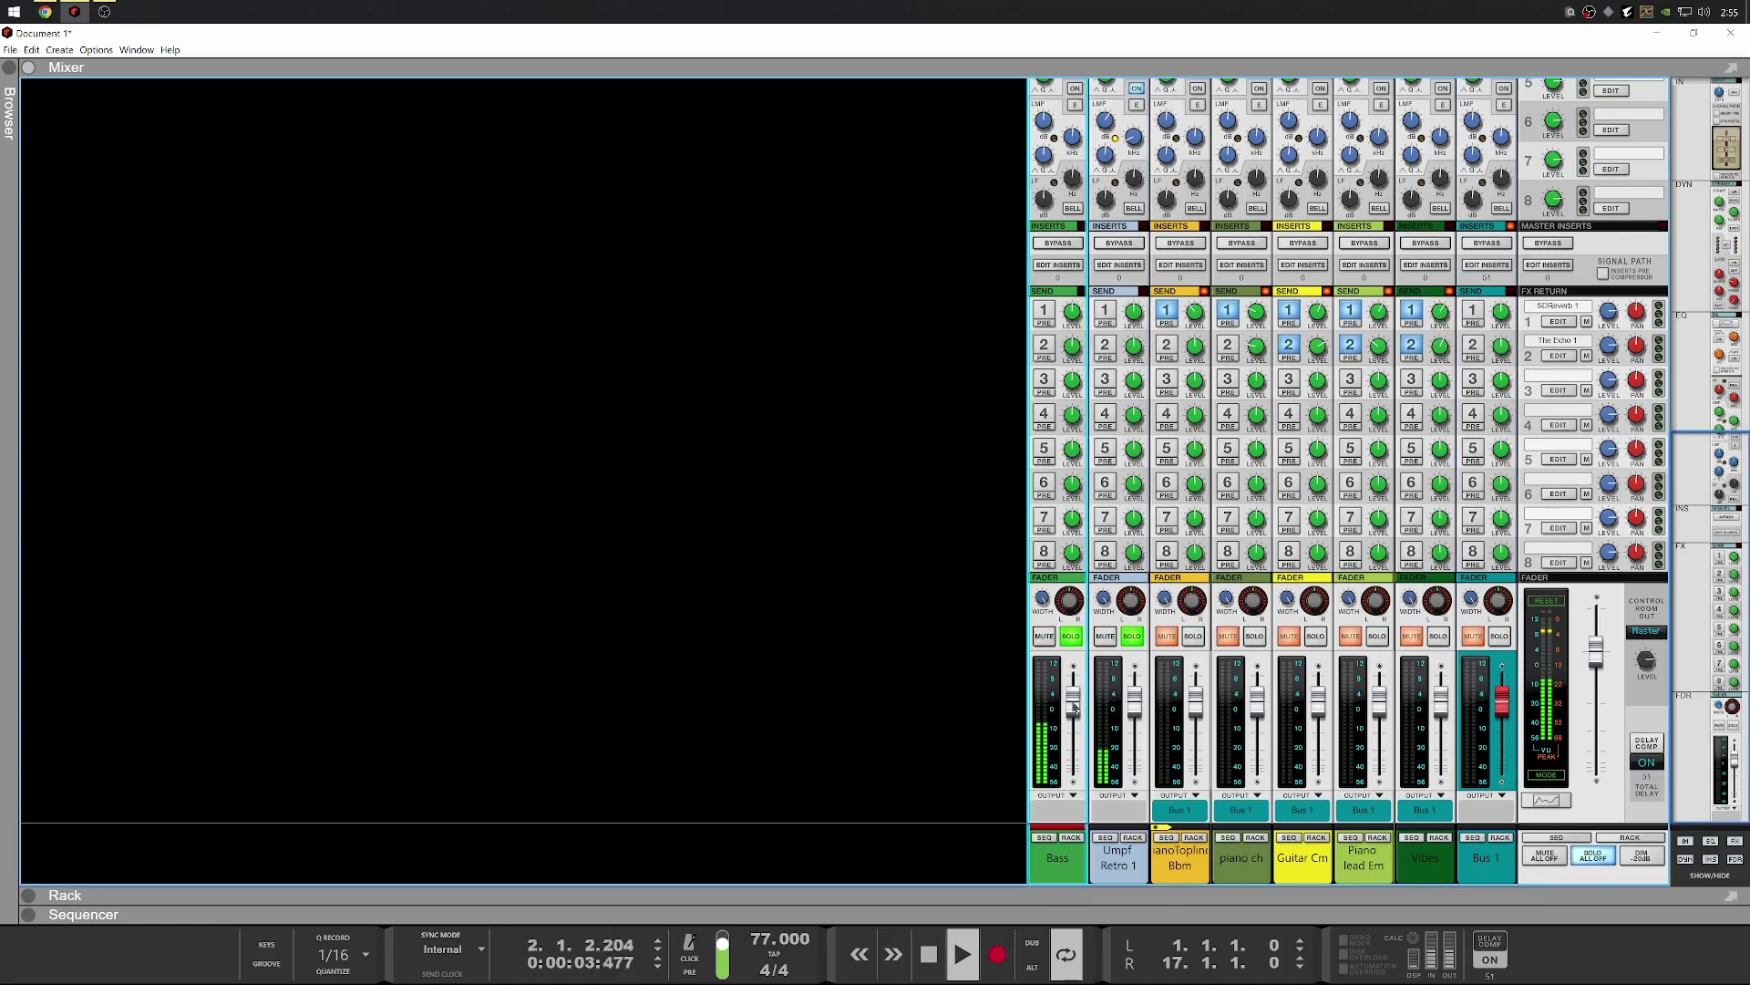
Lower the Bass channel's fader to about -4 dB by ear against the drums, and stop playback
left_click_drag(1073, 700, 1075, 719)
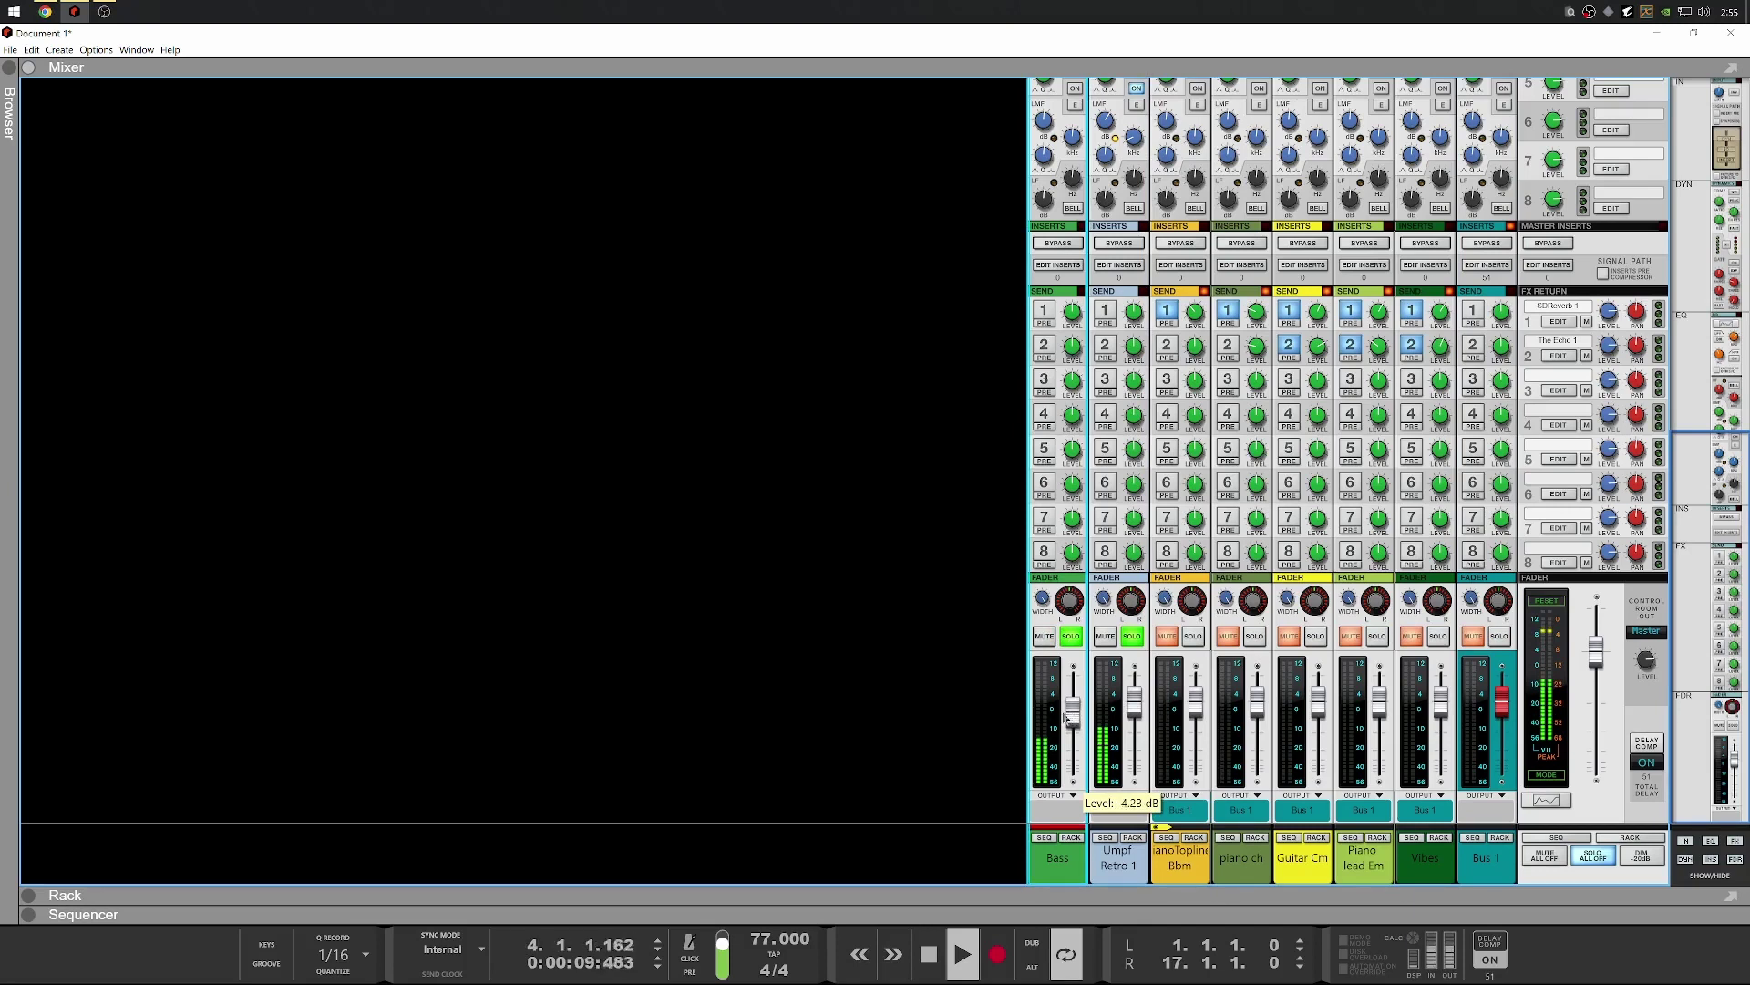
left_click_drag(1054, 716, 1049, 720)
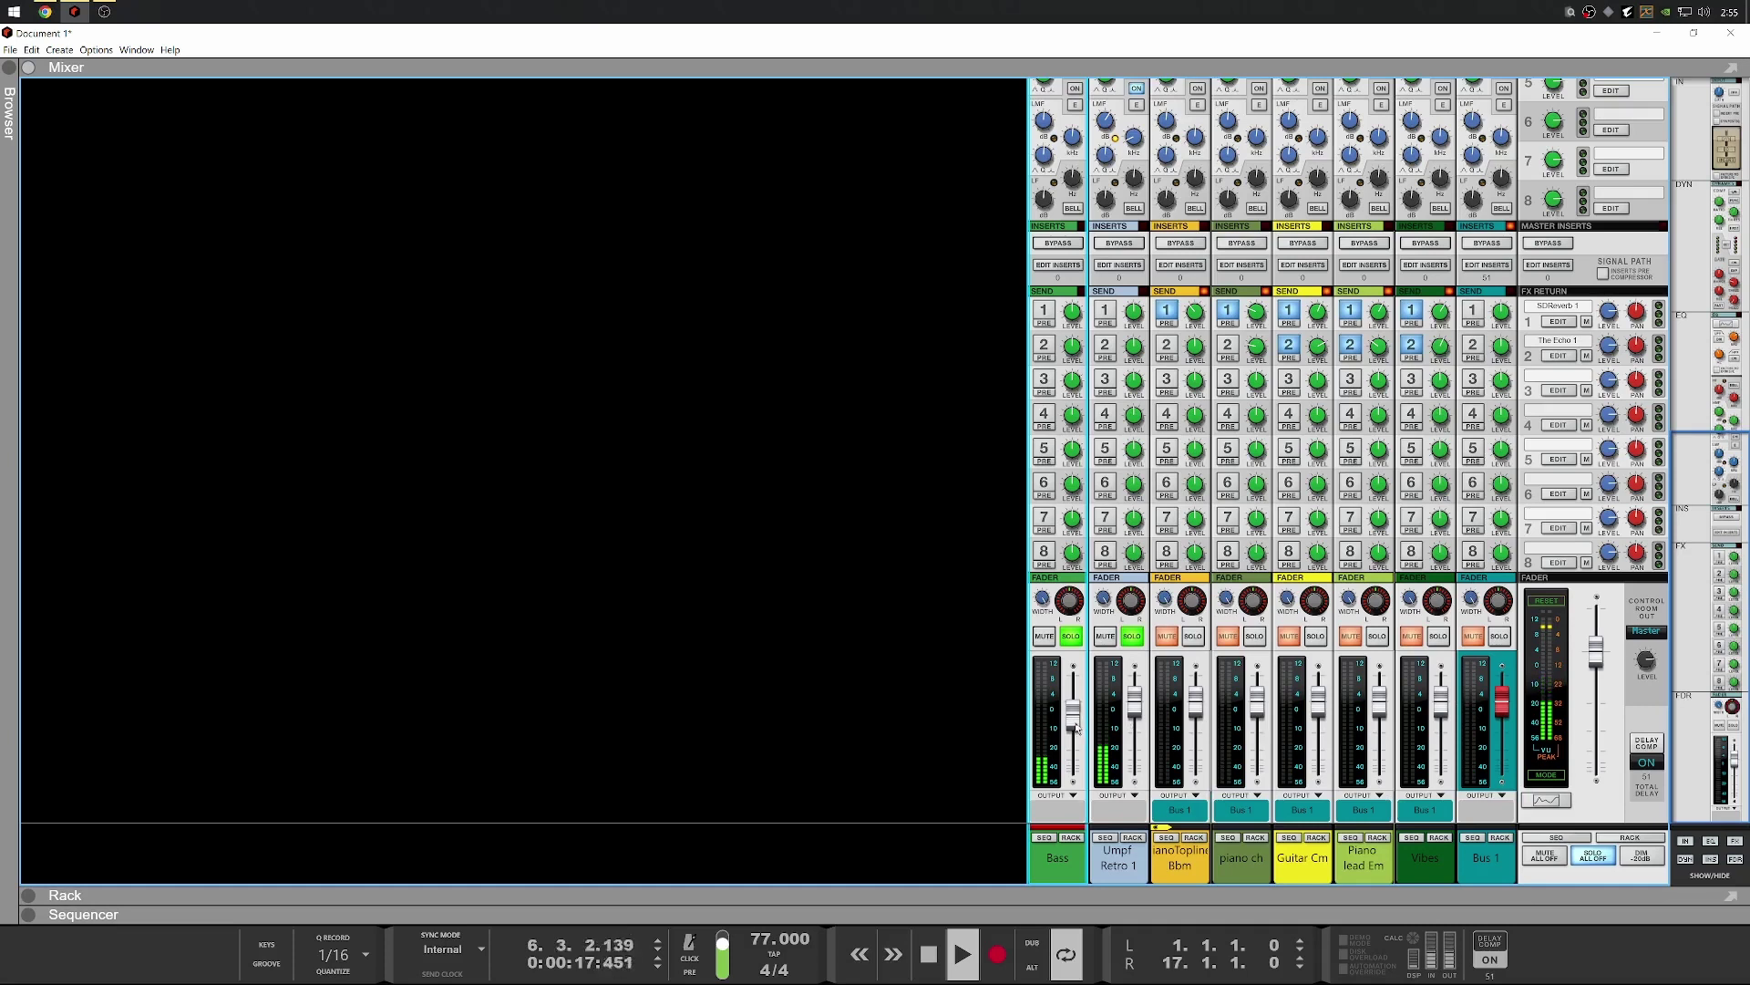
left_click_drag(1077, 728, 1076, 721)
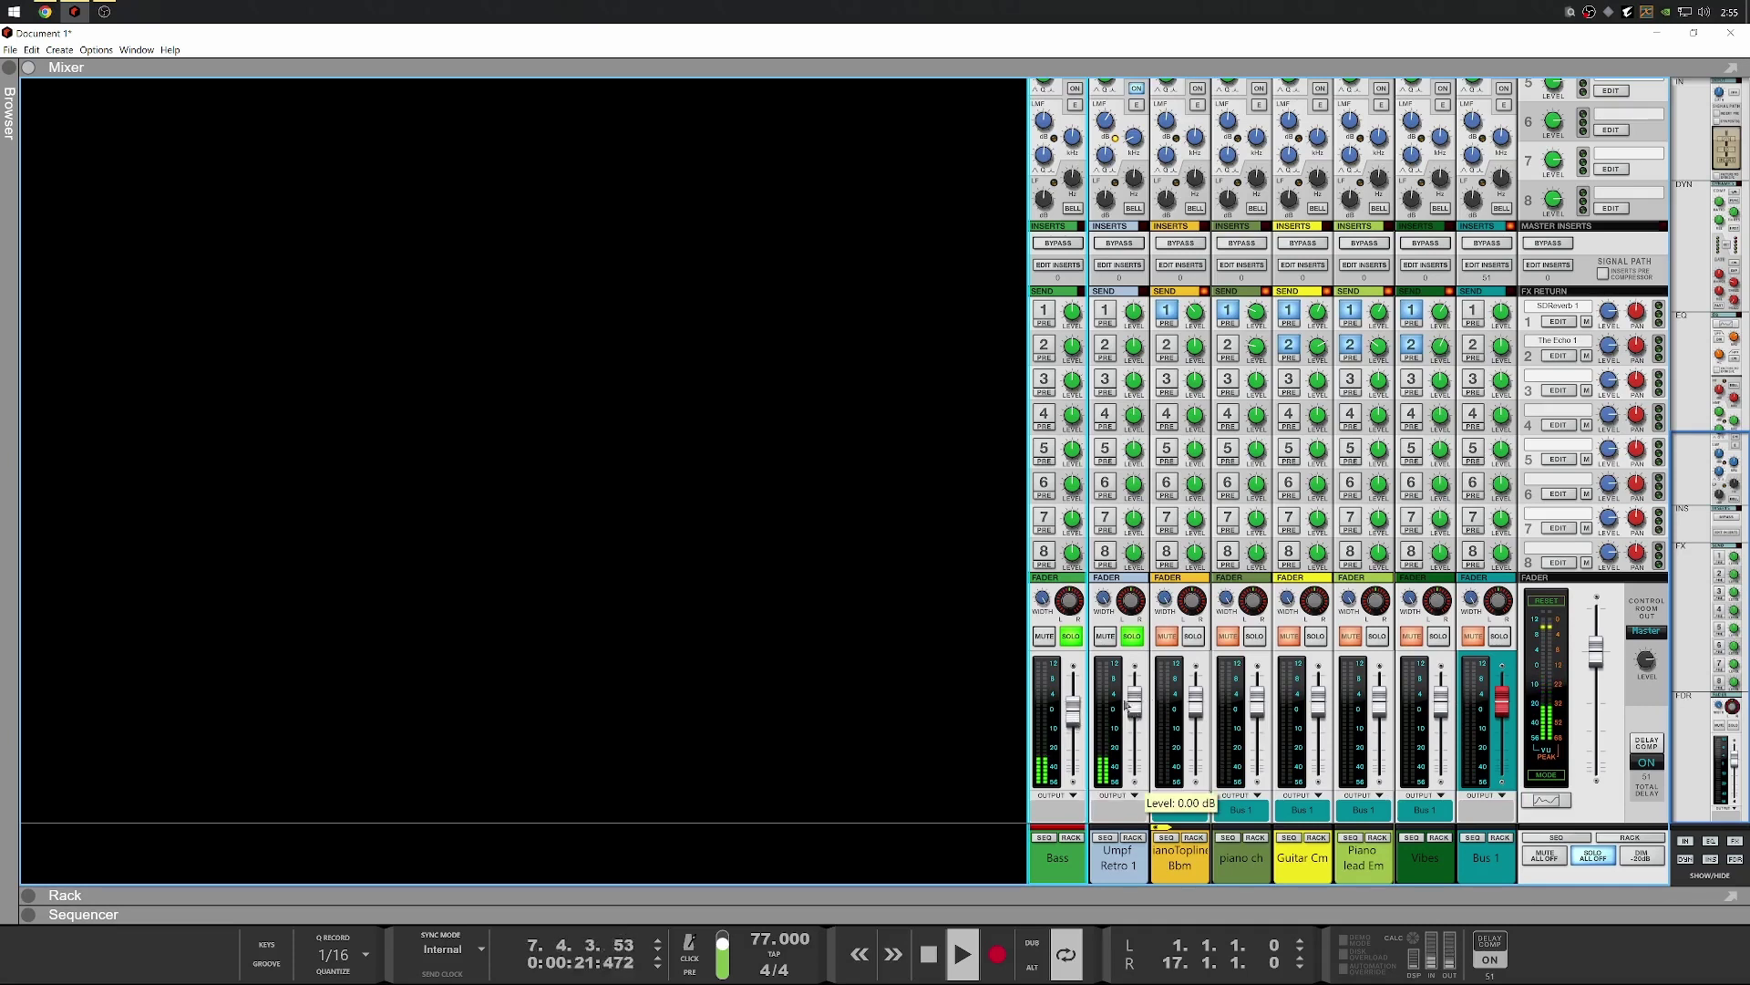
key("space")
Clear the solos on the Bass and Umpf Retro 1 channels, solo Bus 1, and play from bar 1
left_click(1193, 636)
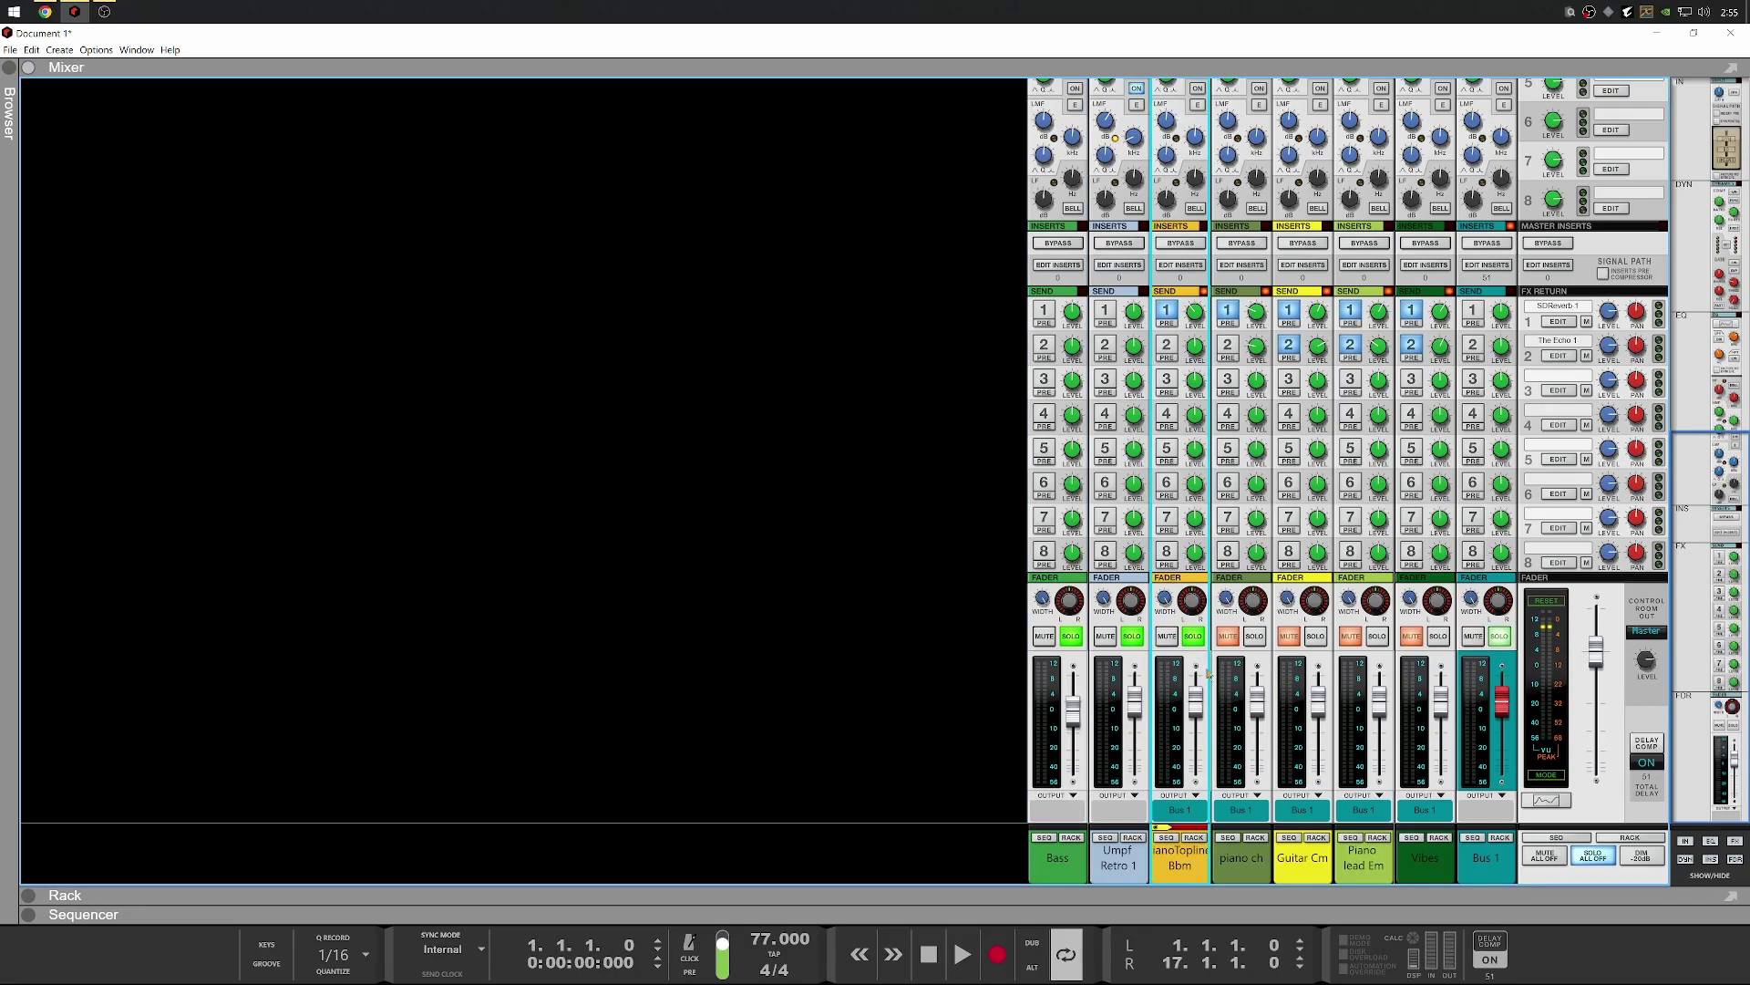
left_click(1193, 635)
left_click(1132, 636)
left_click(1071, 636)
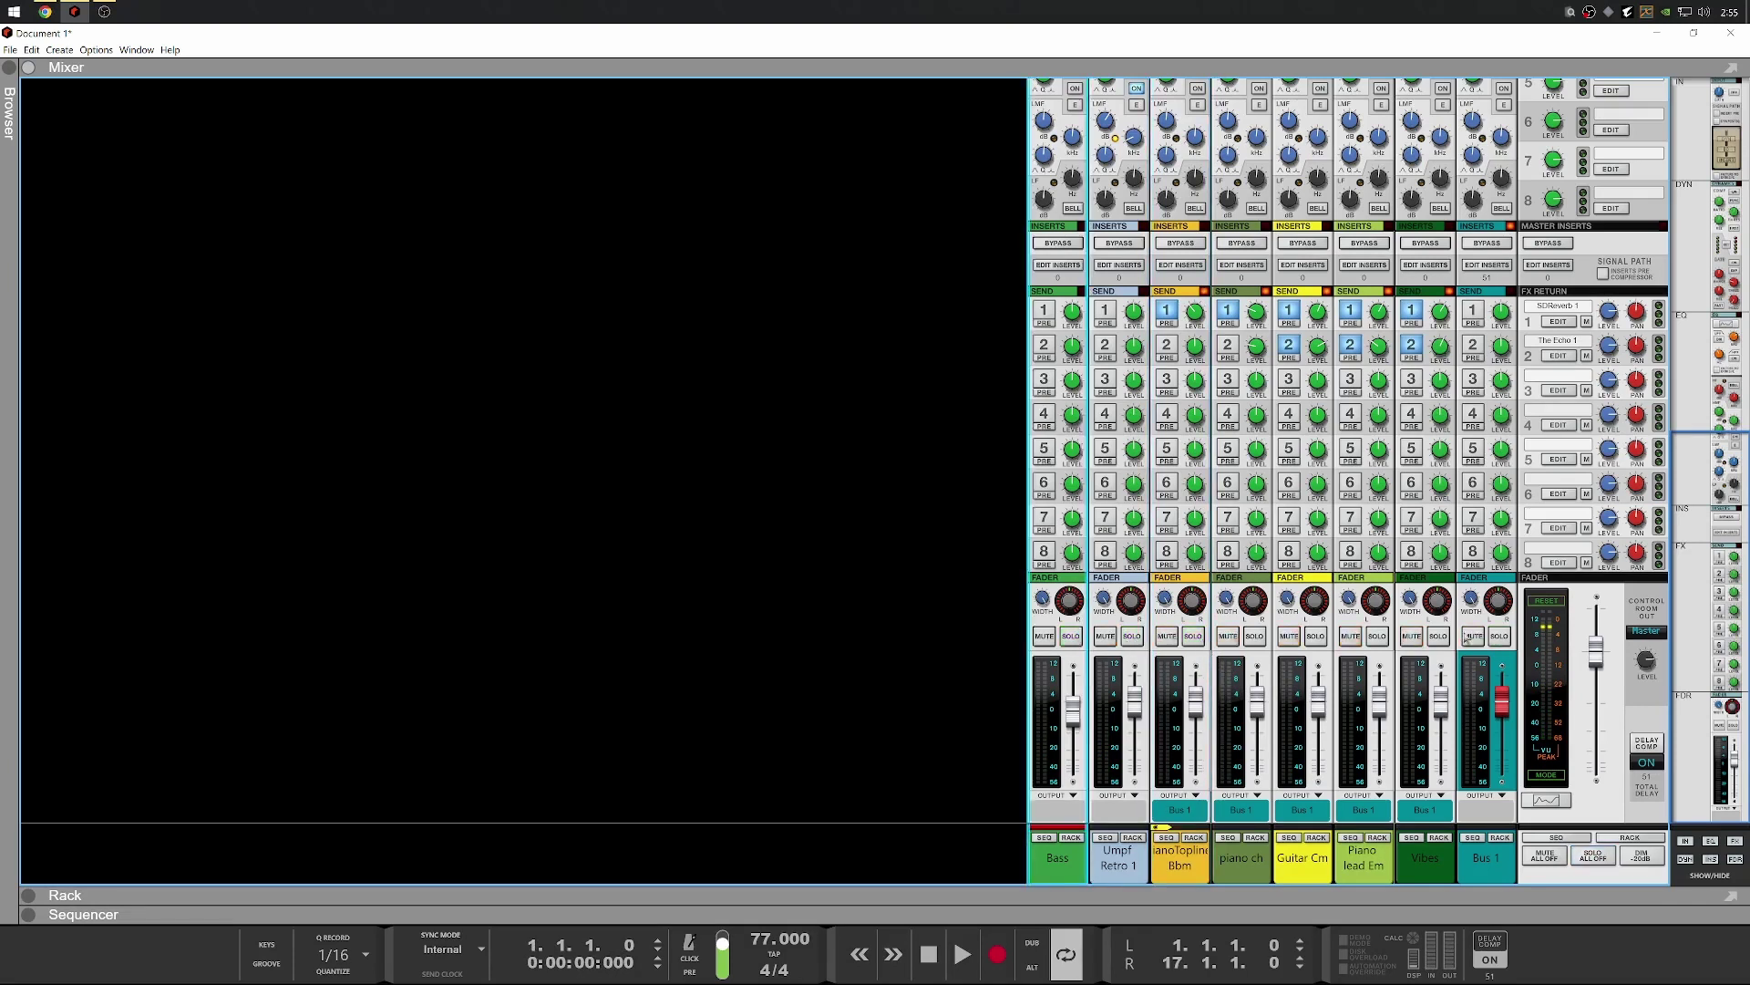
left_click(1498, 636)
key("space")
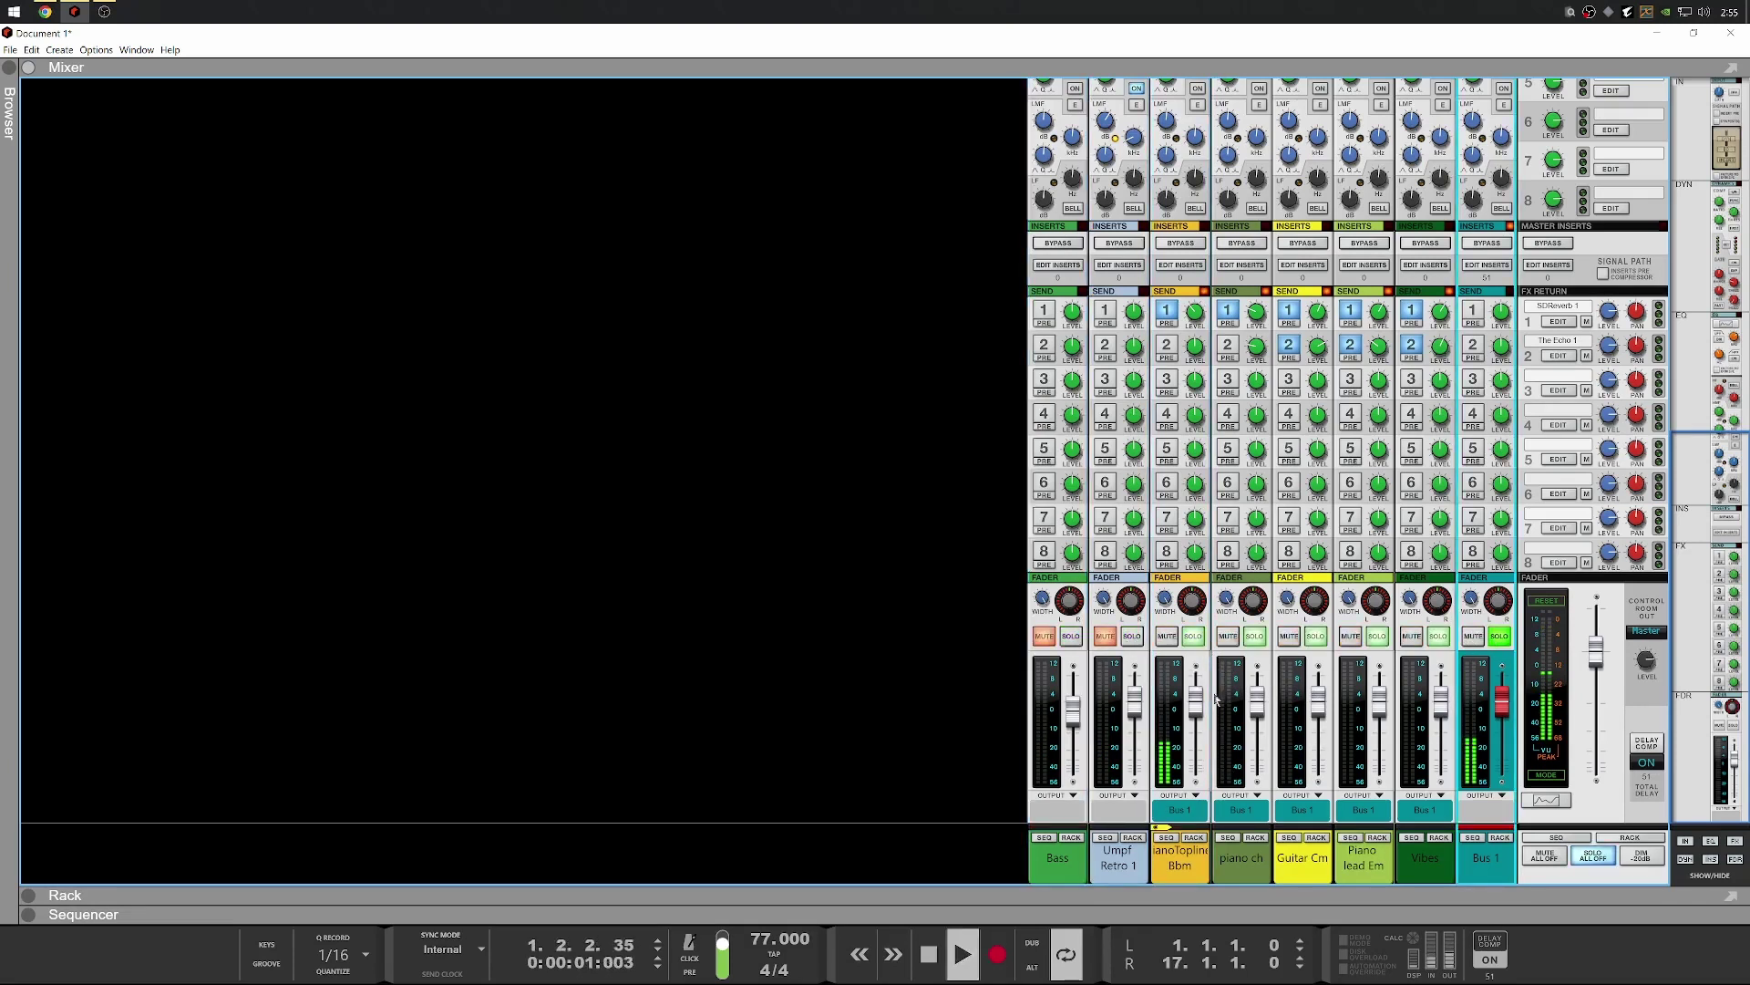
Lower the Guitar Cm channel's fader to just above -11.4 dB while checking it against the other melodic parts from bar 1
left_click_drag(1318, 698, 1309, 727)
key("space")
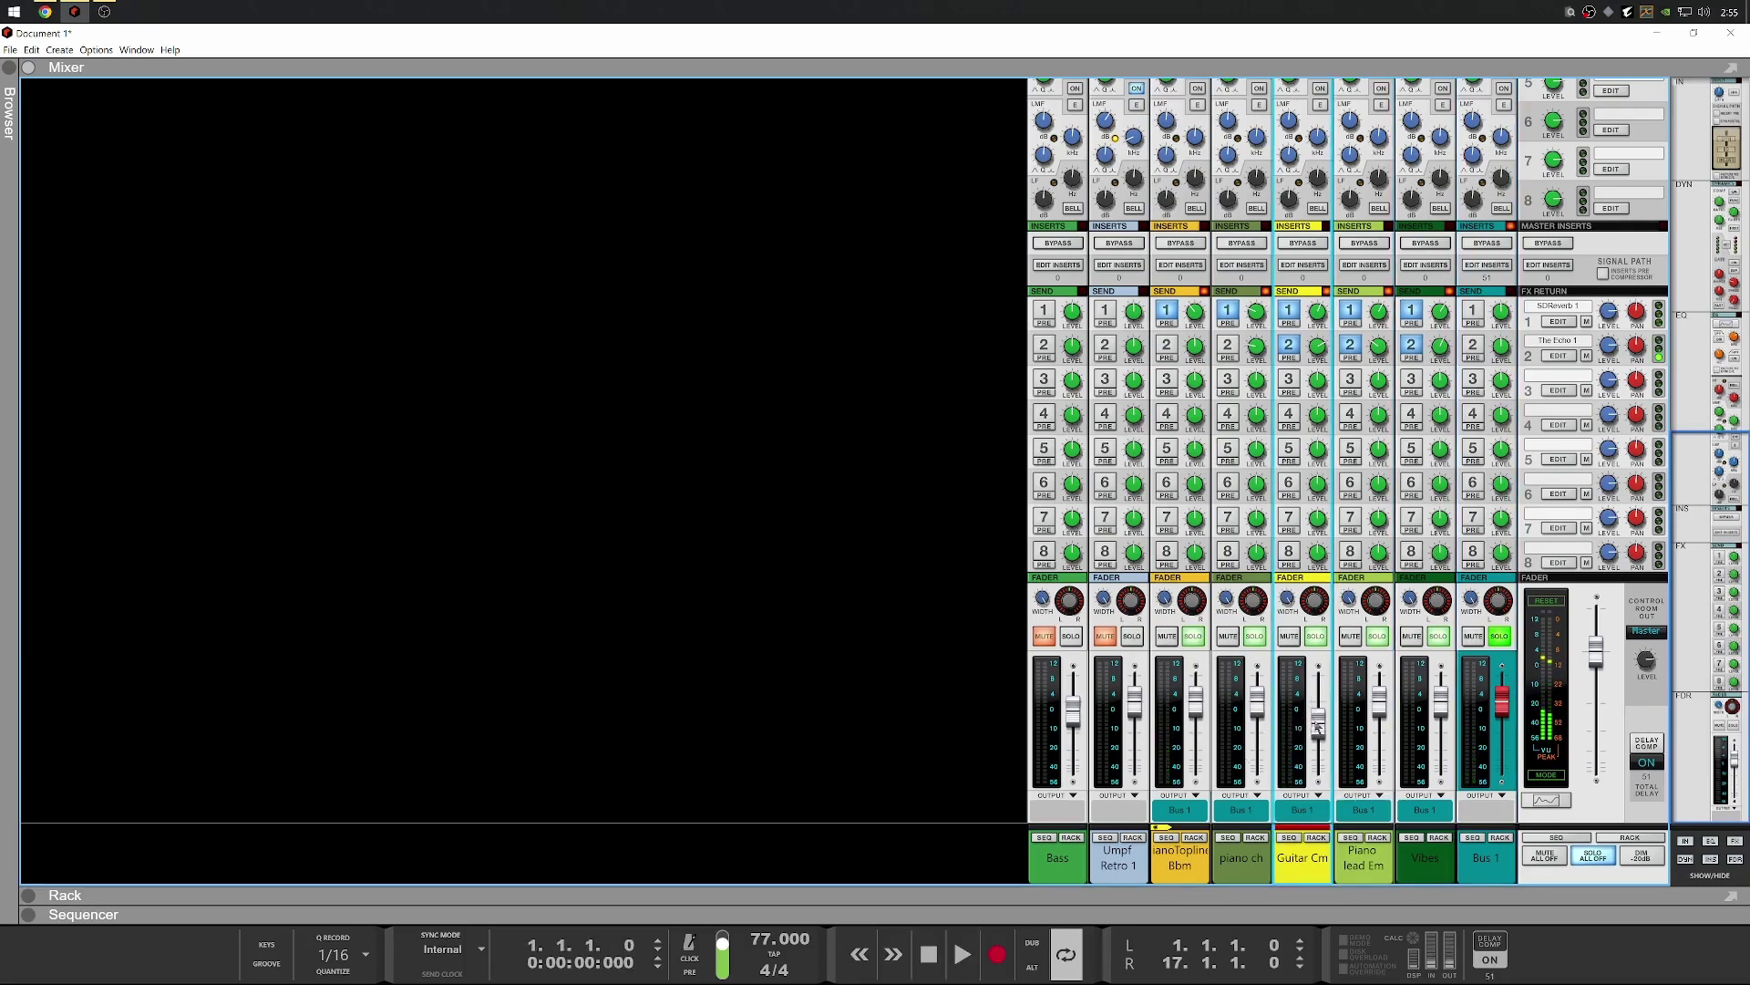
key("space")
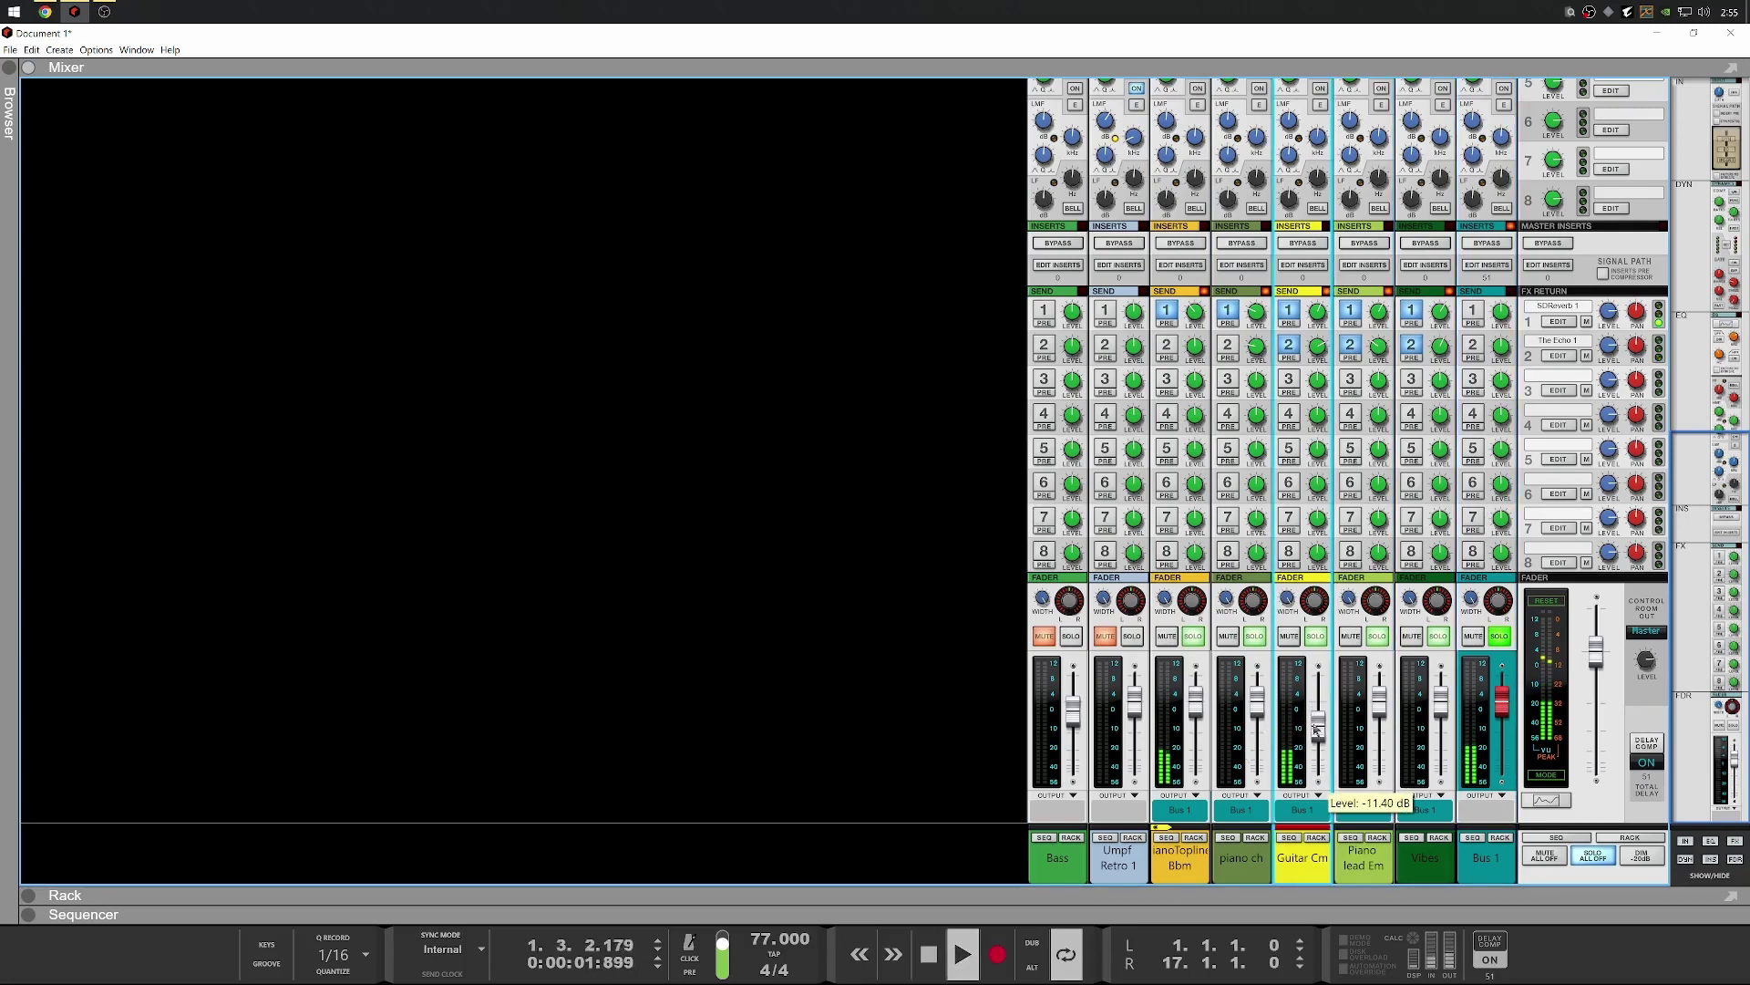
left_click_drag(1316, 729, 1316, 725)
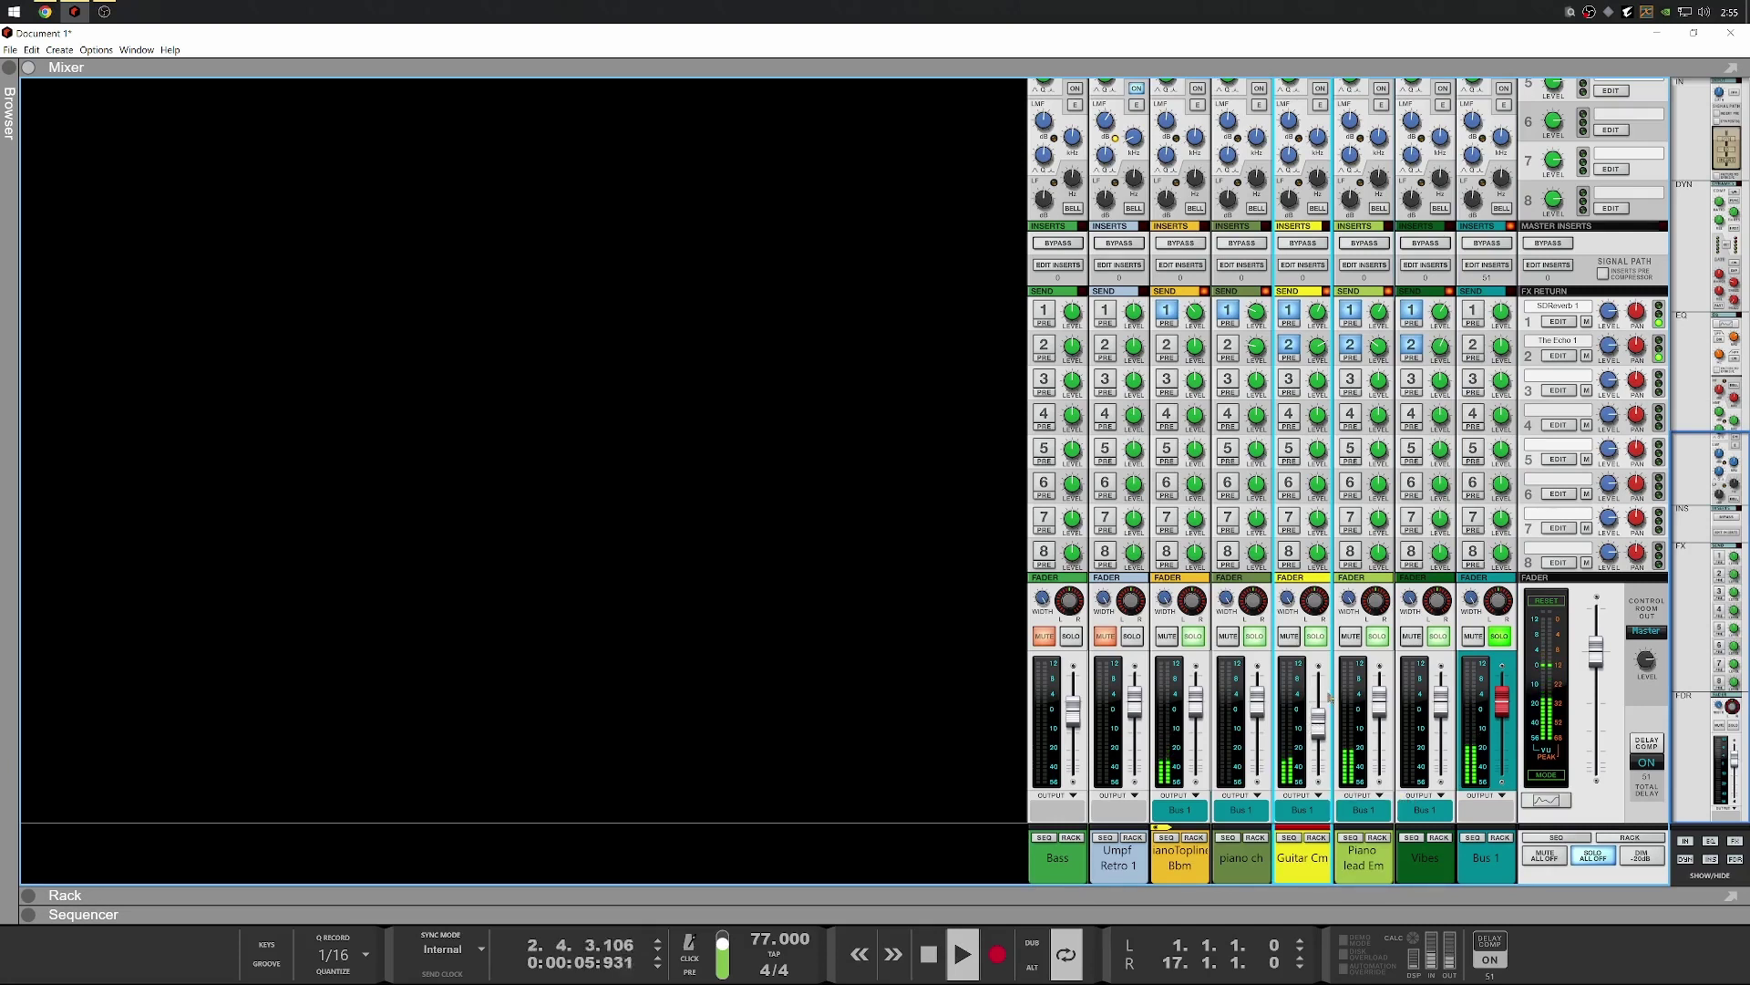
Play the bus from bar 1 and lower the faders of the Piano lead Em and Vibes channels
key("space")
left_click_drag(1380, 712, 1379, 721)
key("space")
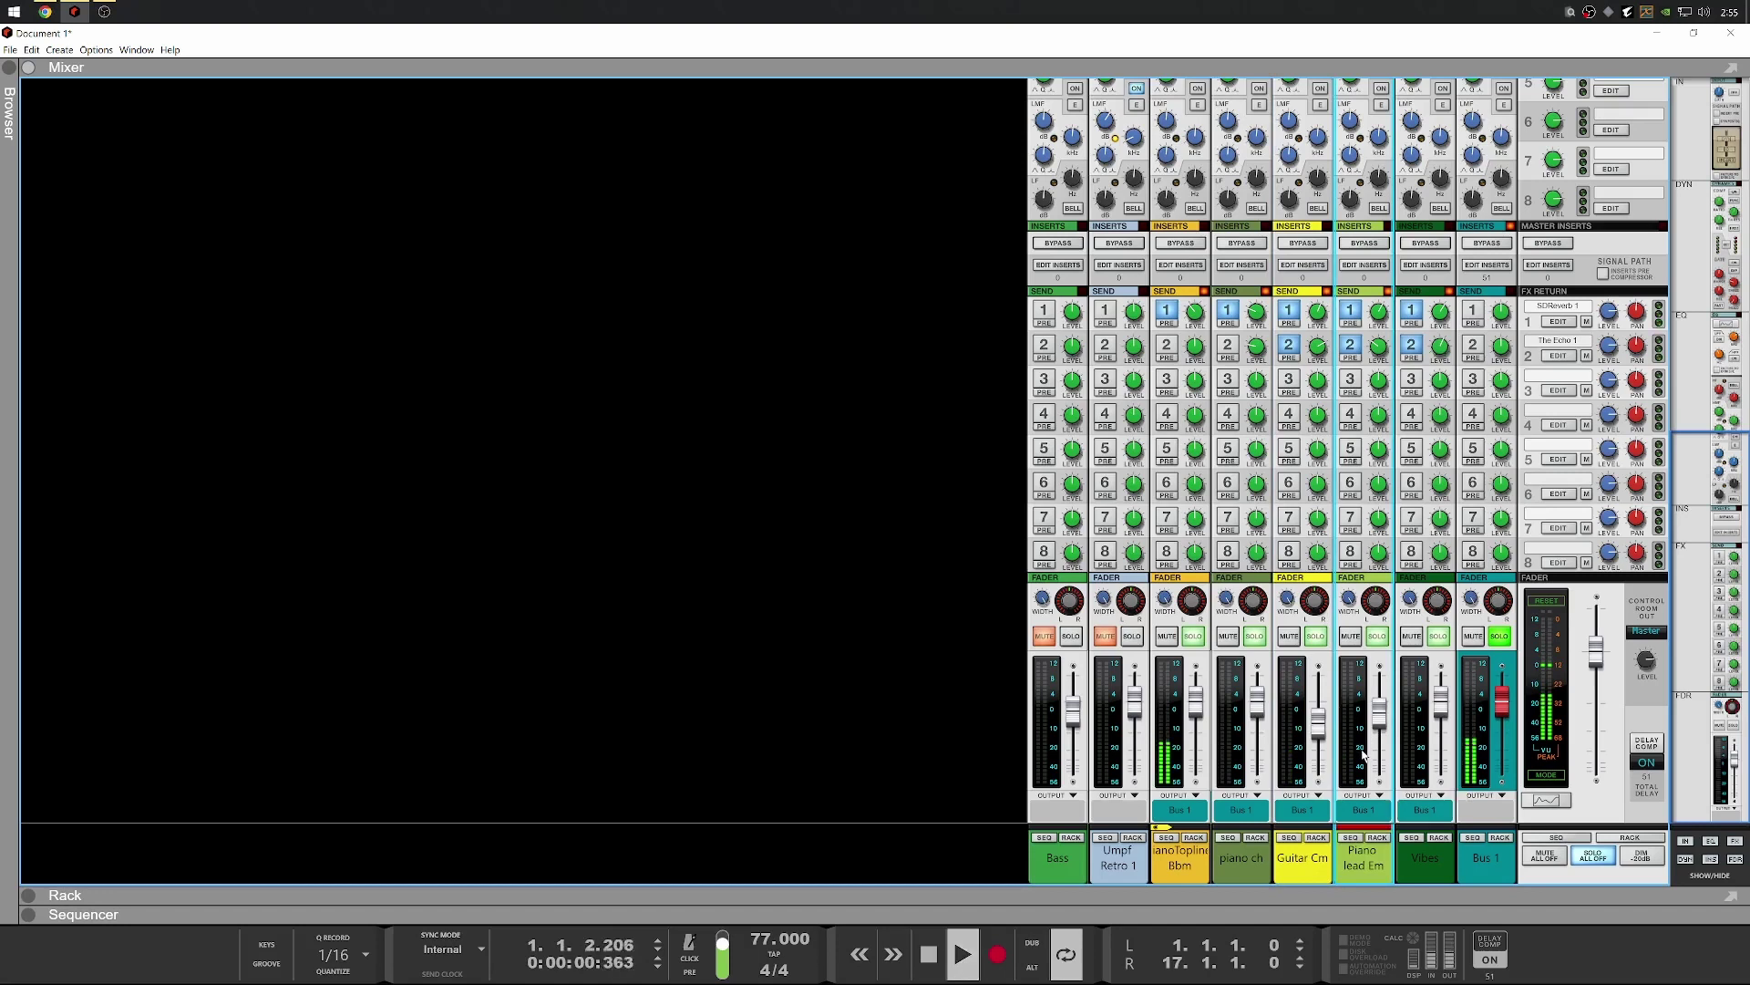
mouse_move(1383, 728)
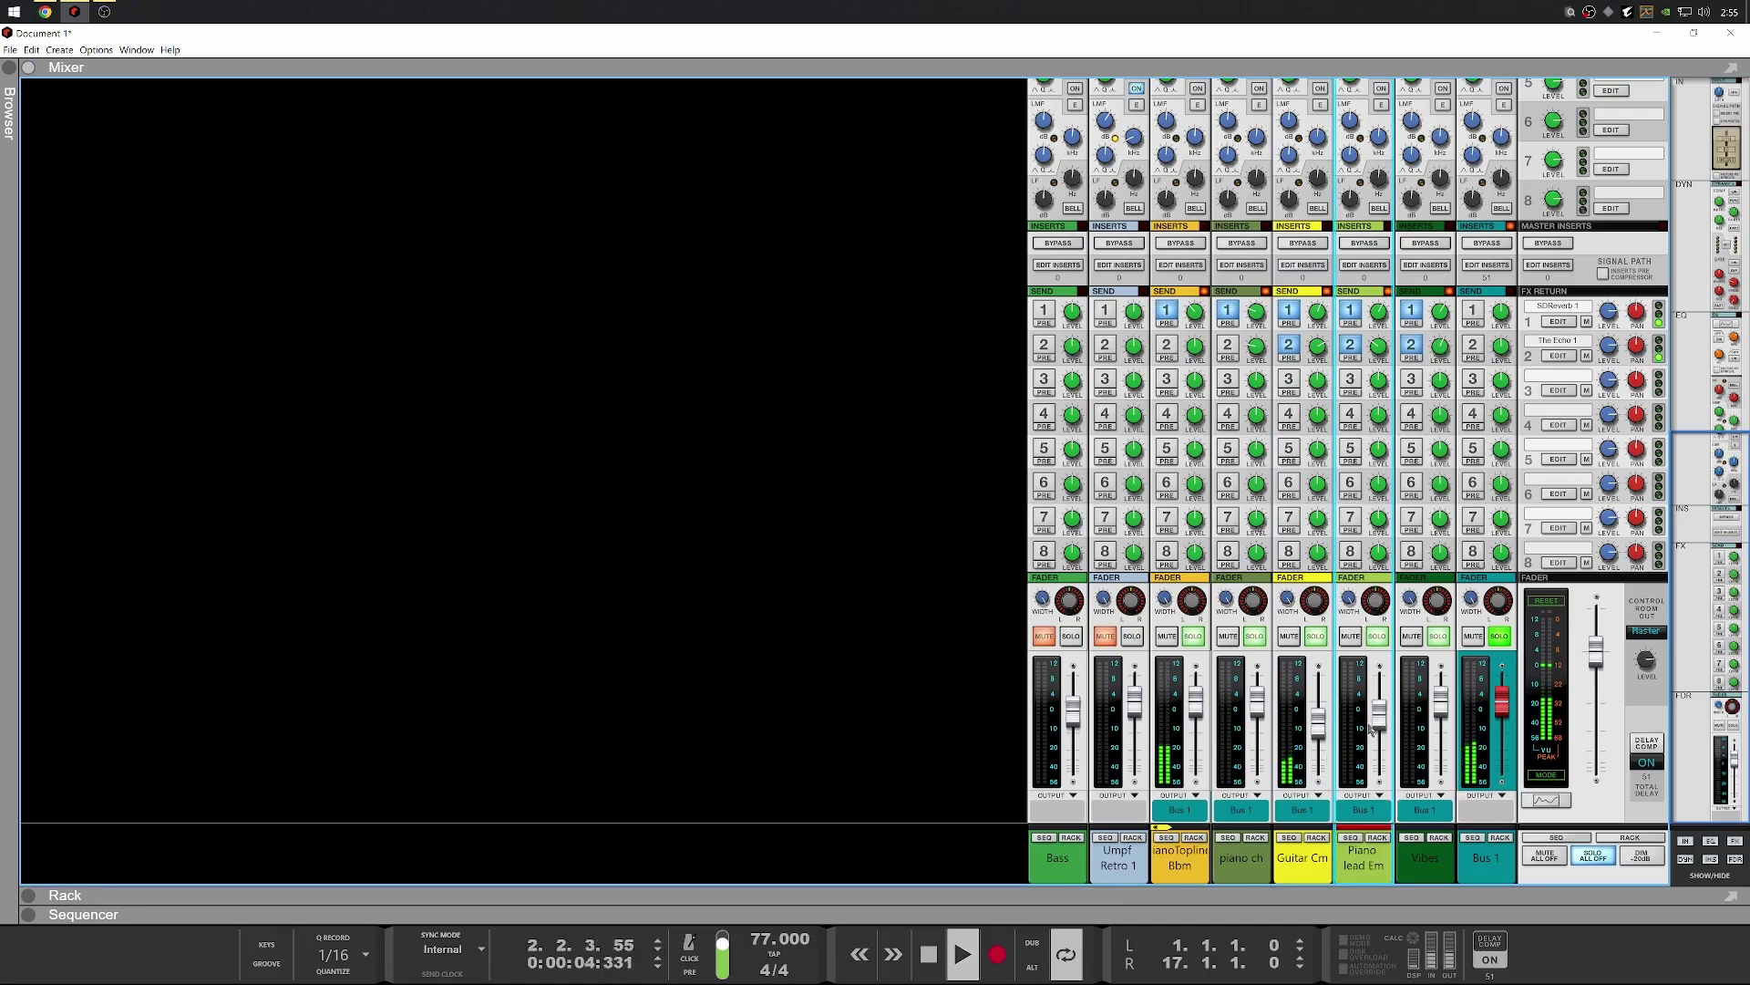
left_click_drag(1386, 722, 1366, 722)
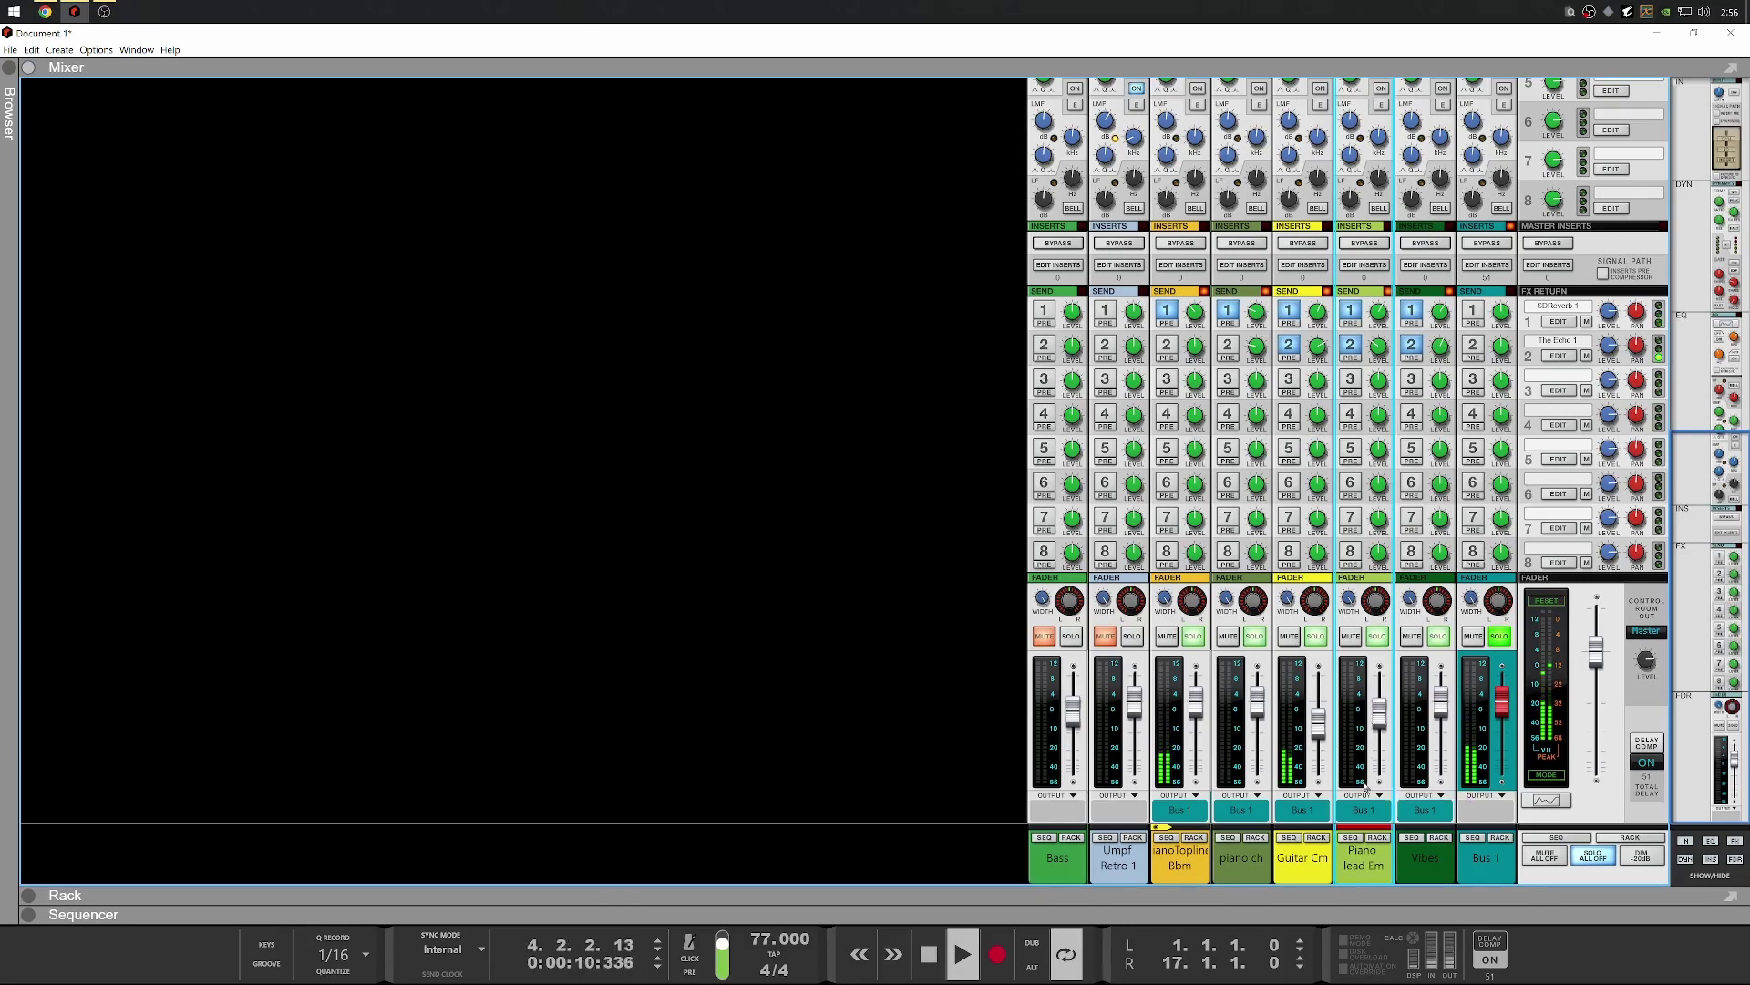
left_click_drag(1441, 704, 1439, 742)
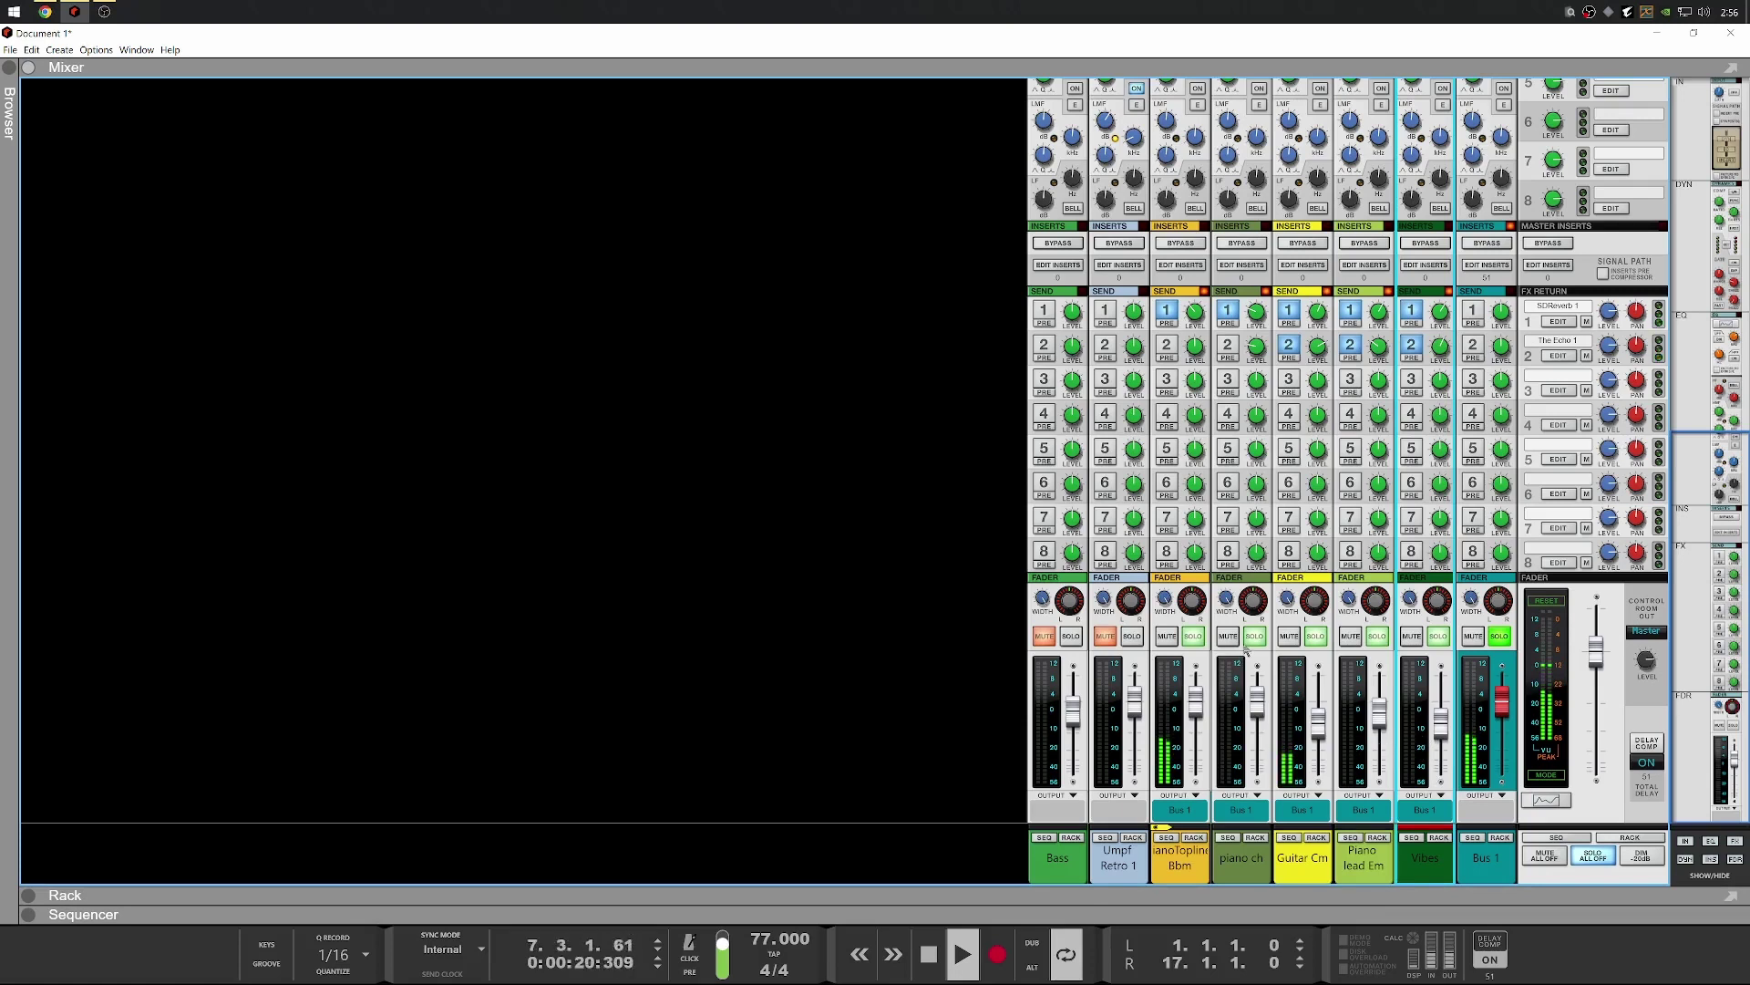
Lower the piano ch channel's fader, check it briefly in solo, clear the solo, and stop playback
left_click(1264, 720)
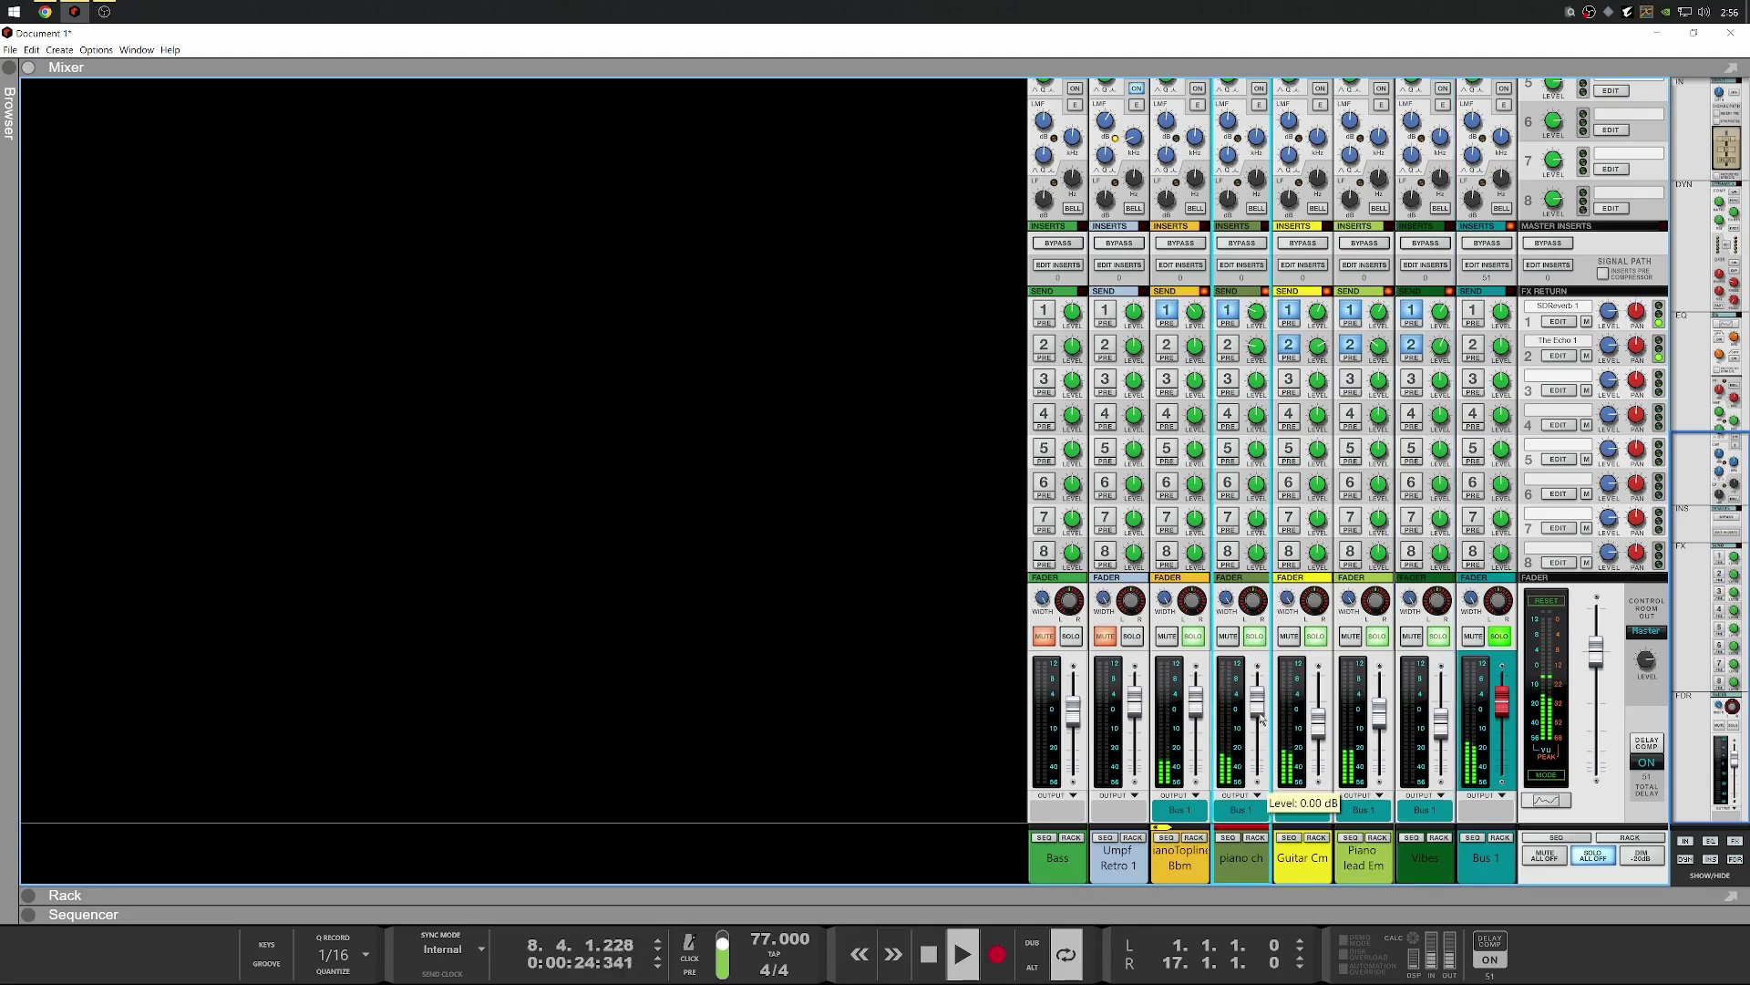
left_click_drag(1260, 717, 1258, 736)
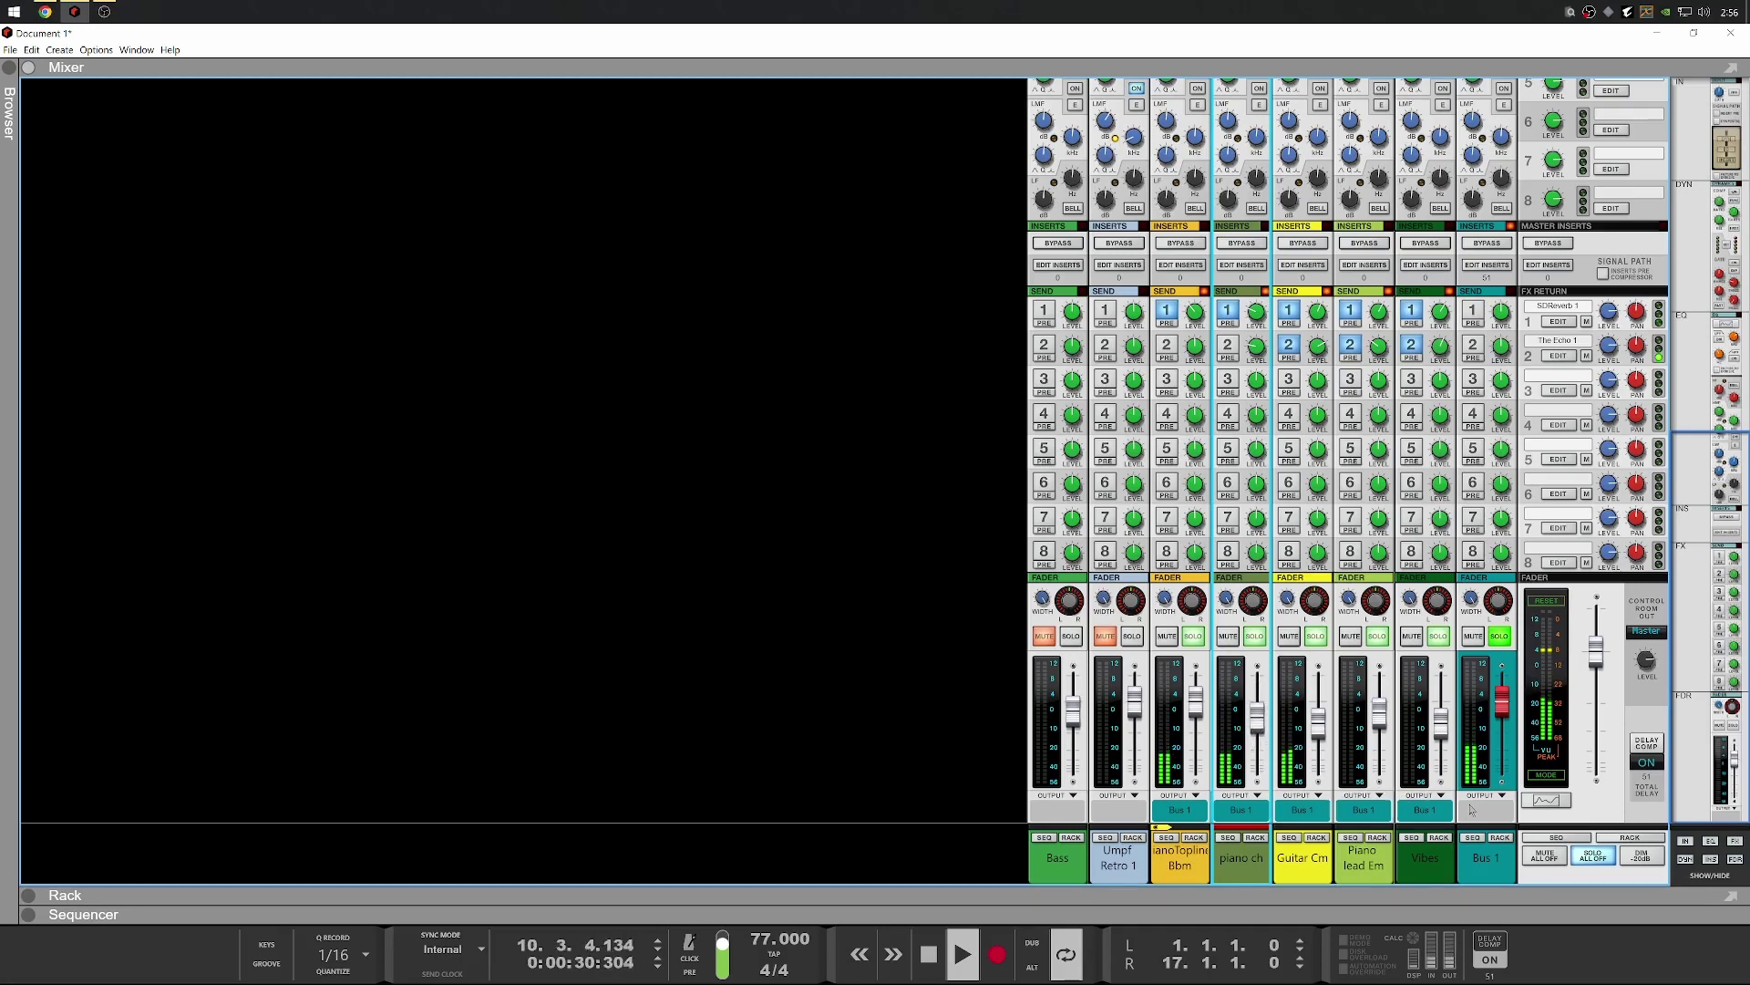
left_click(1256, 638)
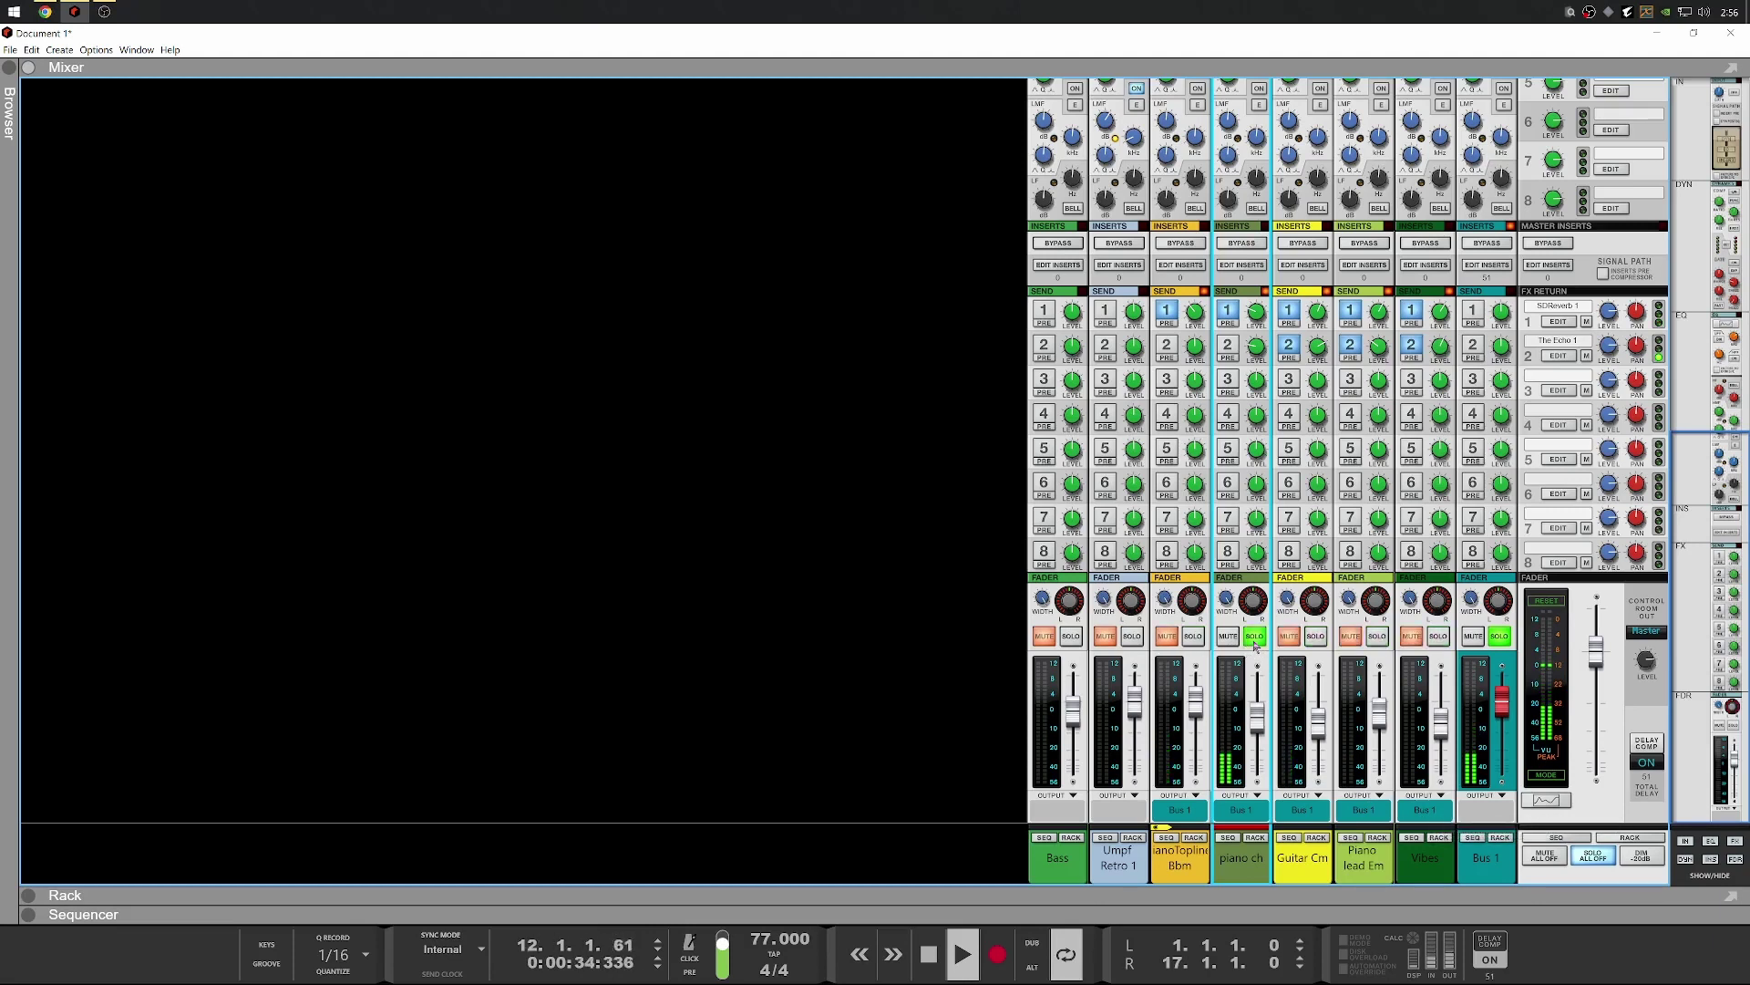
left_click(1255, 638)
key("space")
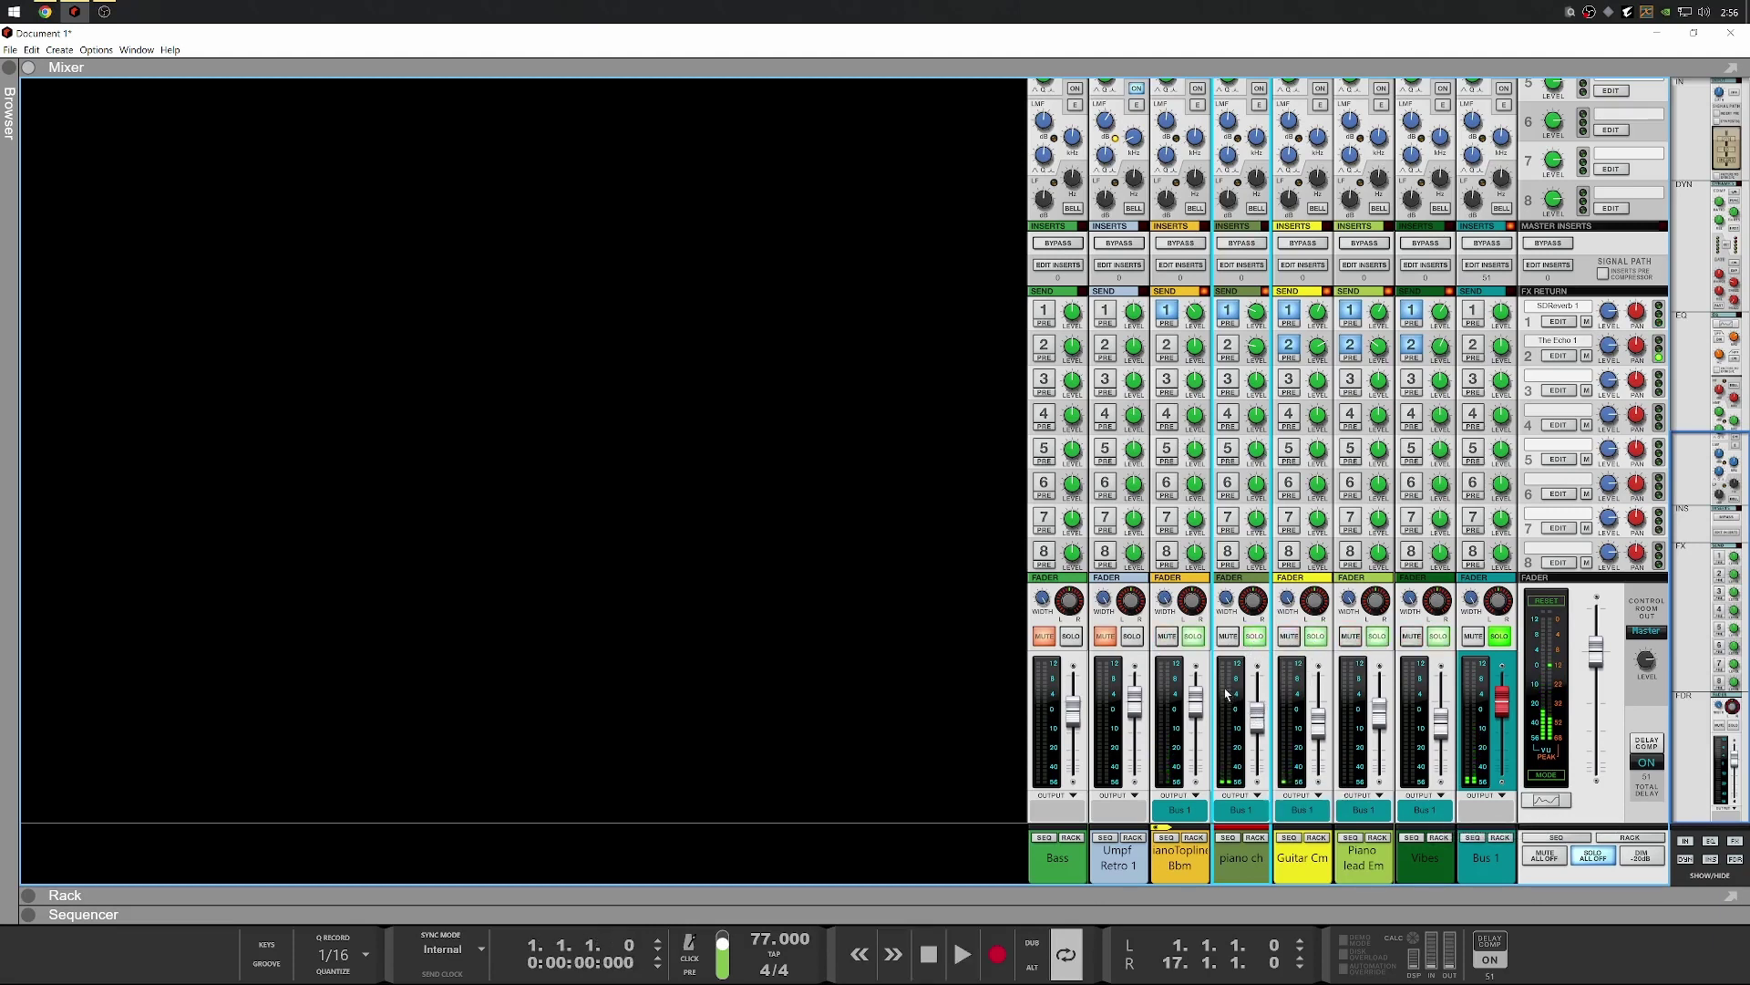
Try lowering the PianoTopline Bbm channel's fader by about 1 dB during playback from bar 1, and stop
key("space")
left_click(1197, 699)
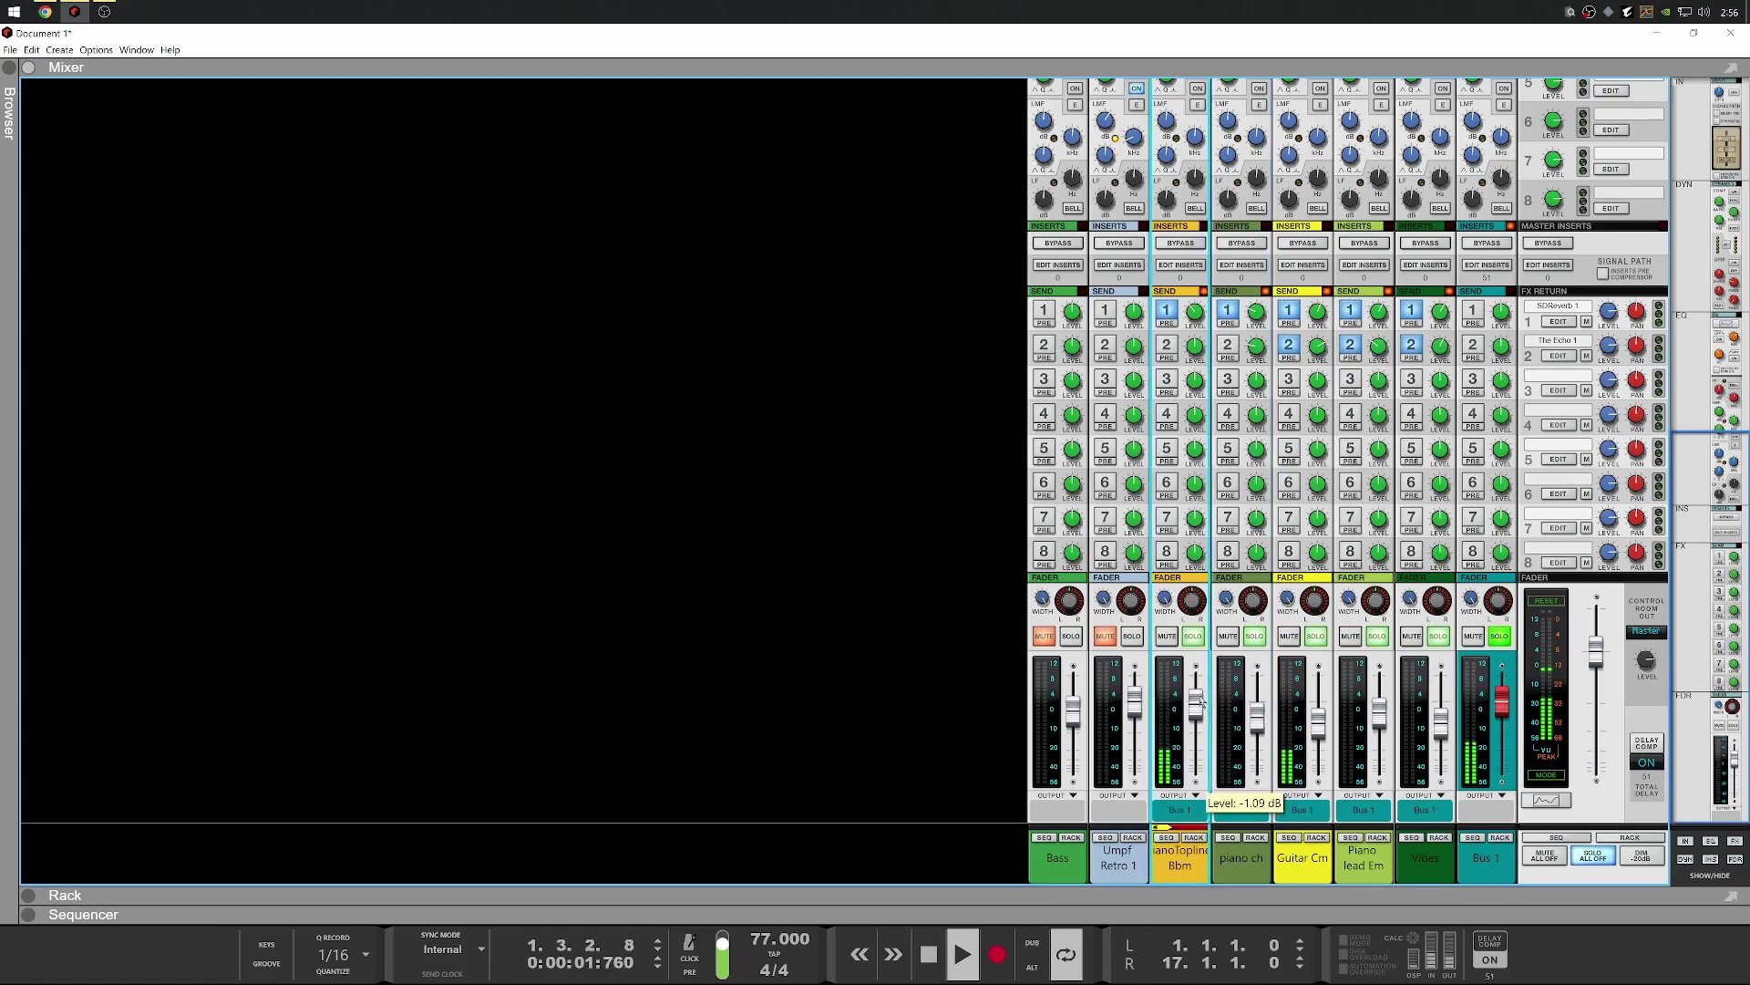
left_click_drag(1197, 708, 1197, 704)
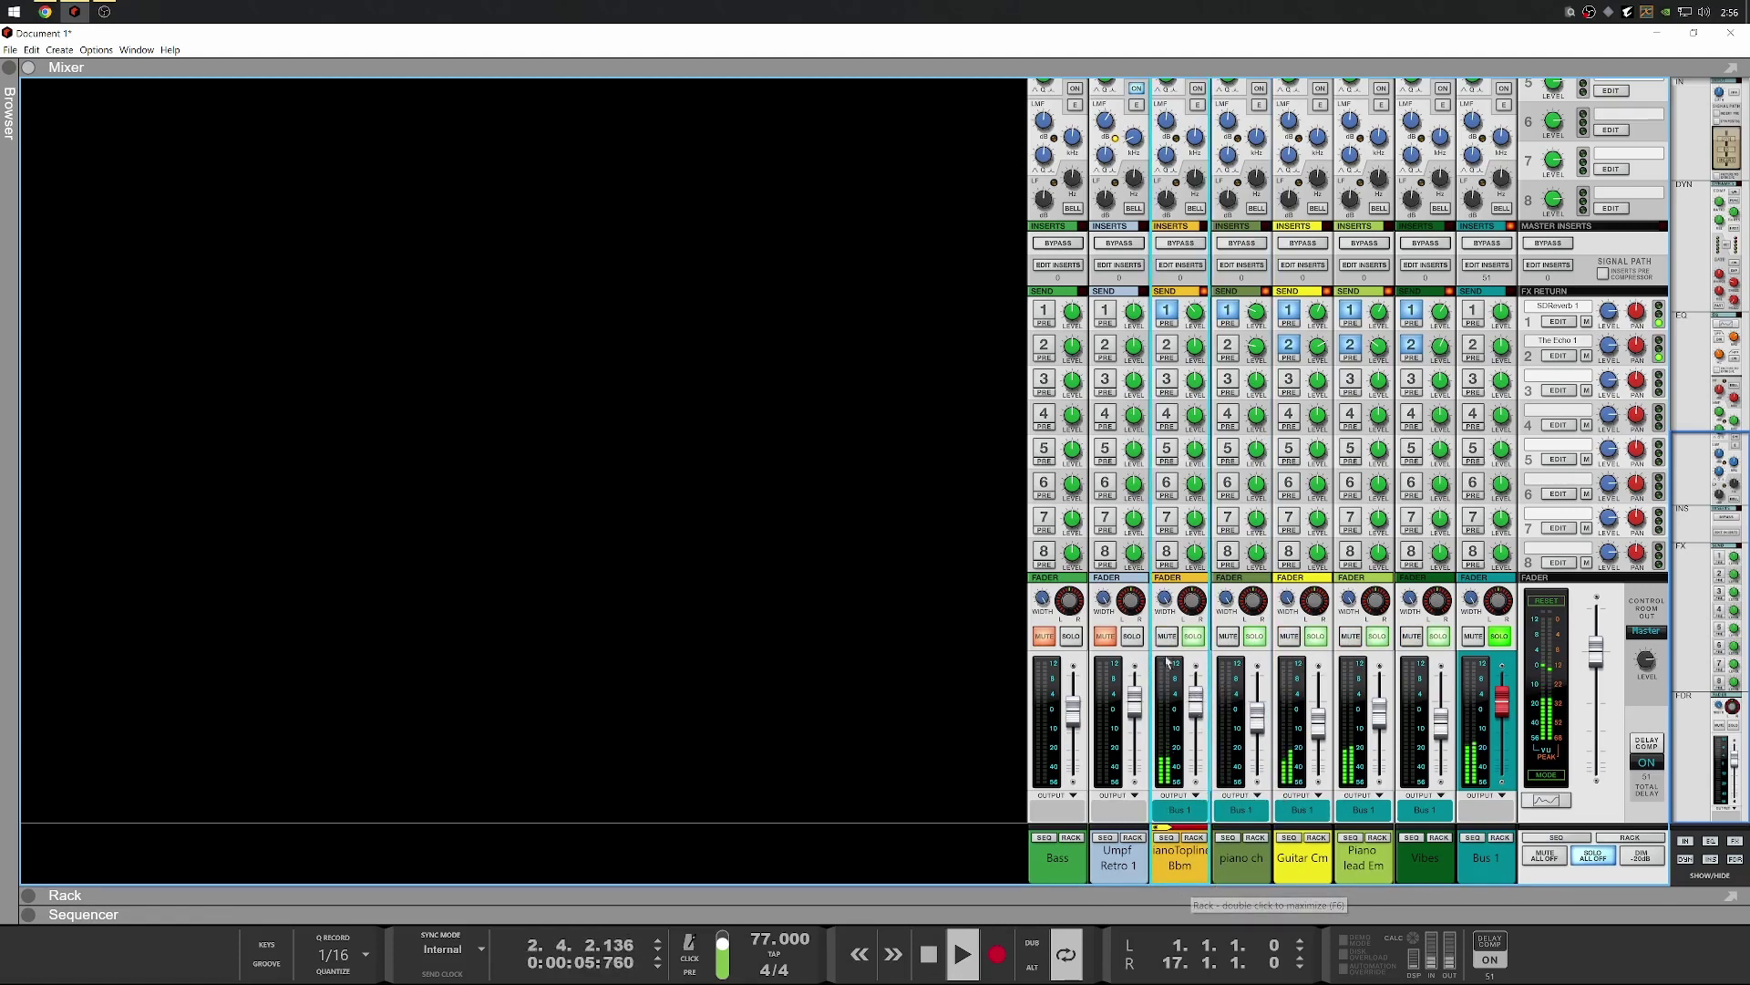
key("space")
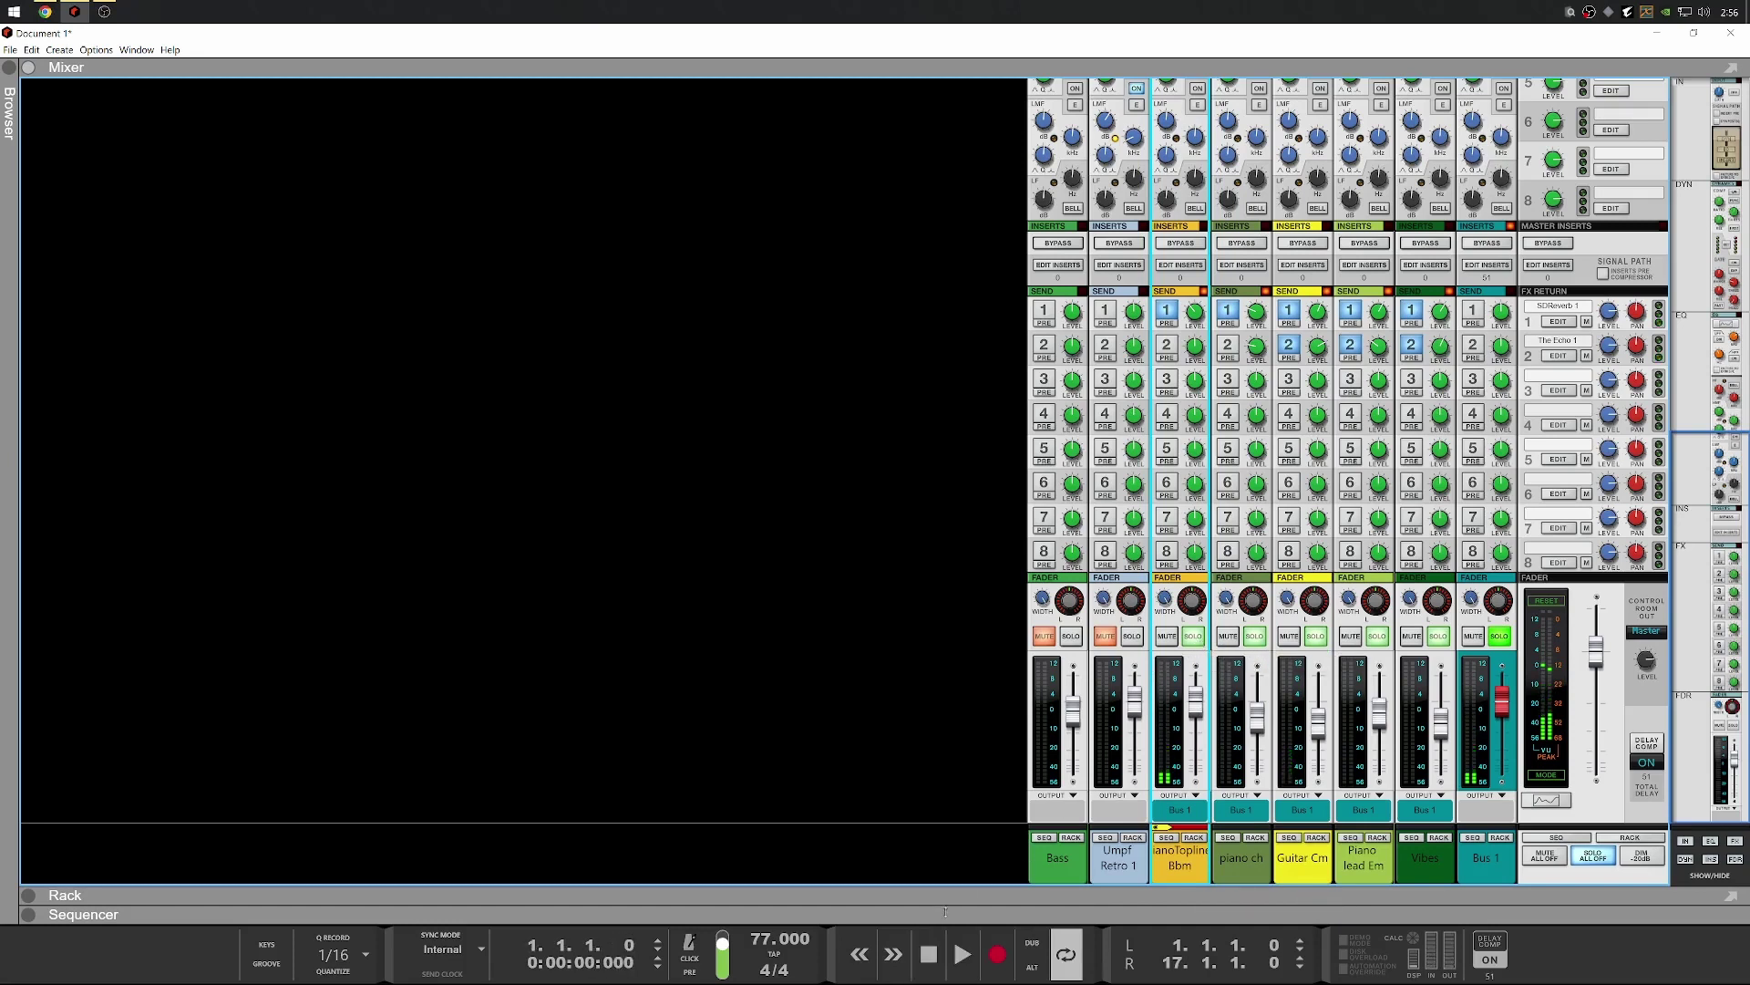
Play the bus from bar 9, briefly solo the PianoTopline Bbm channel, clear its solo, and stop playback
left_click_drag(903, 919, 884, 346)
left_click(683, 407)
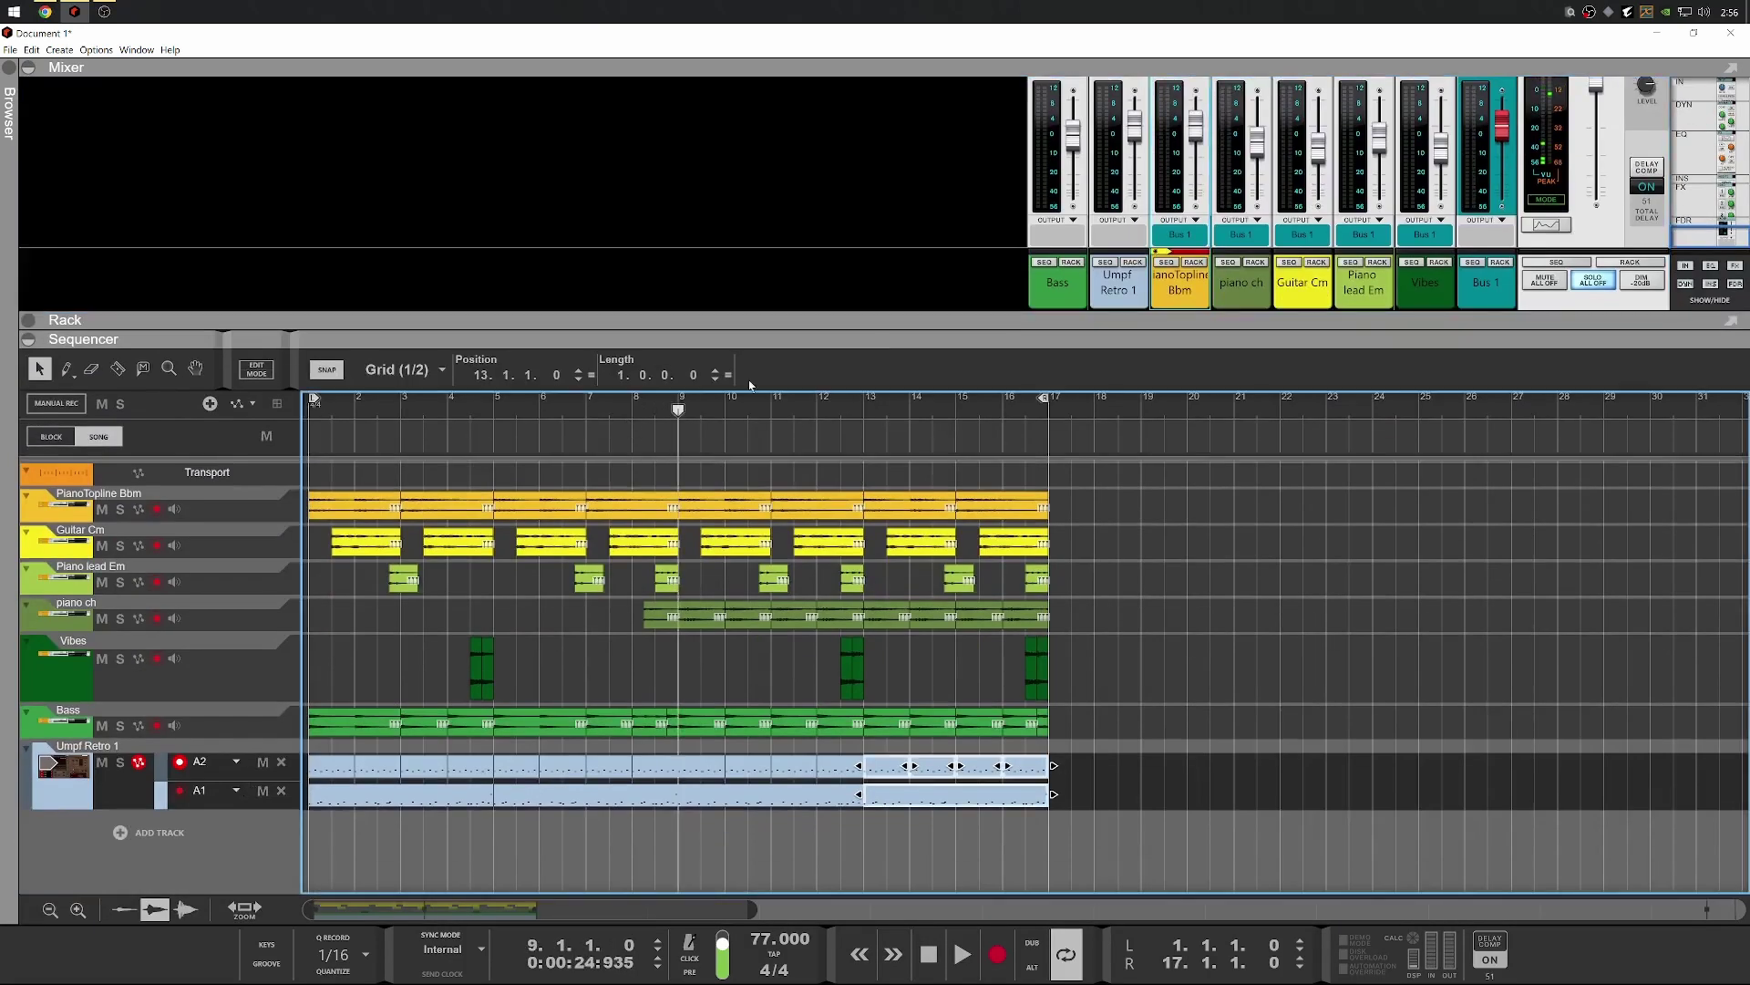
left_click_drag(786, 325, 786, 894)
key("space")
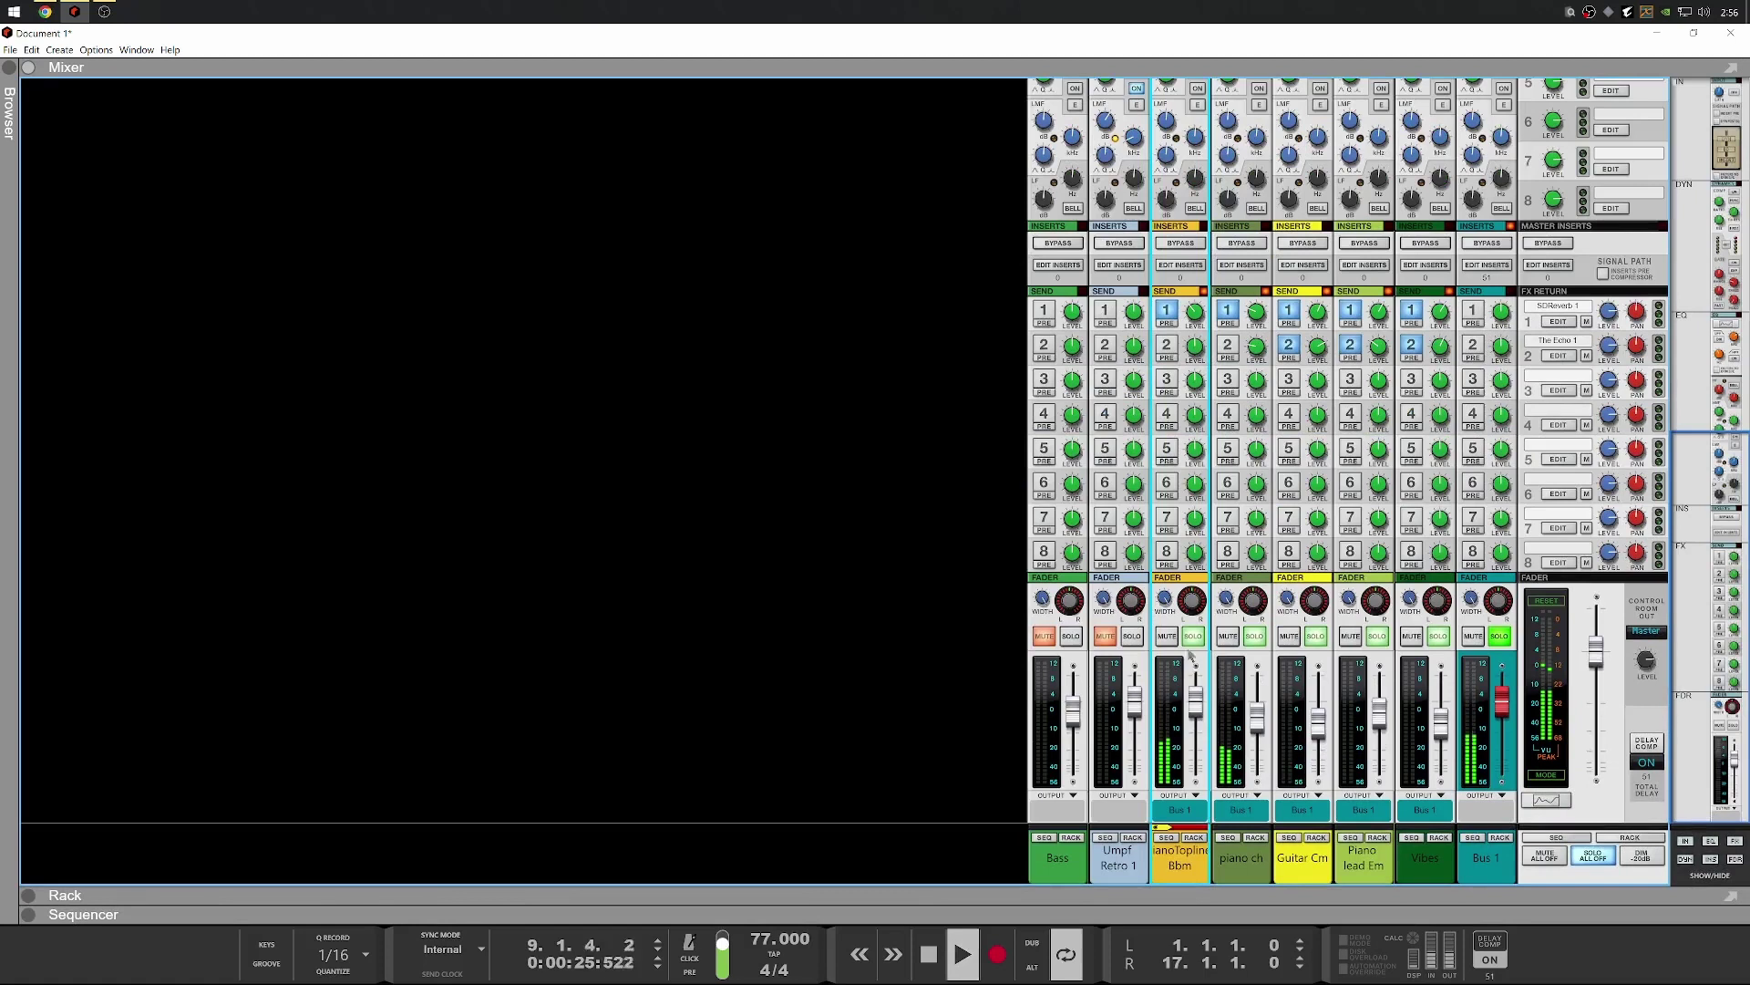
left_click(1193, 635)
left_click(1192, 641)
key("space")
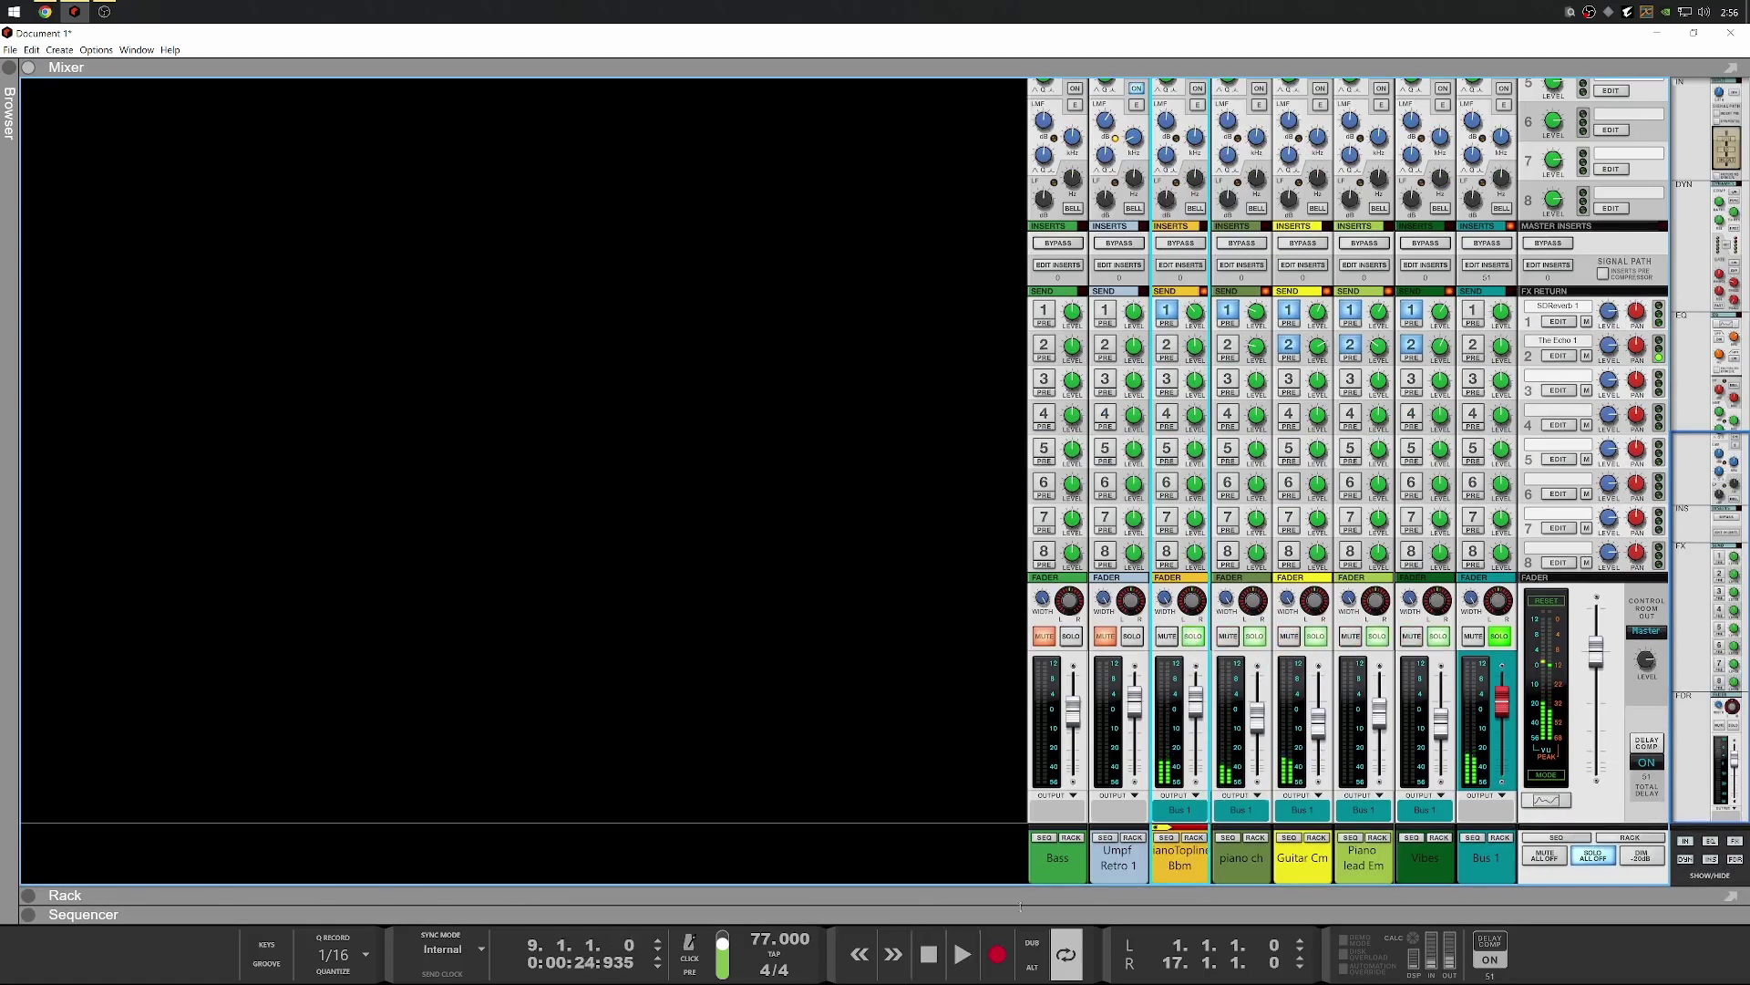
Select the PianoTopline Bbm clips from bar 9 to bar 17, lower their level to 1.38 dB, and briefly play them
left_click_drag(1171, 915, 1167, 49)
left_click_drag(1100, 264, 676, 230)
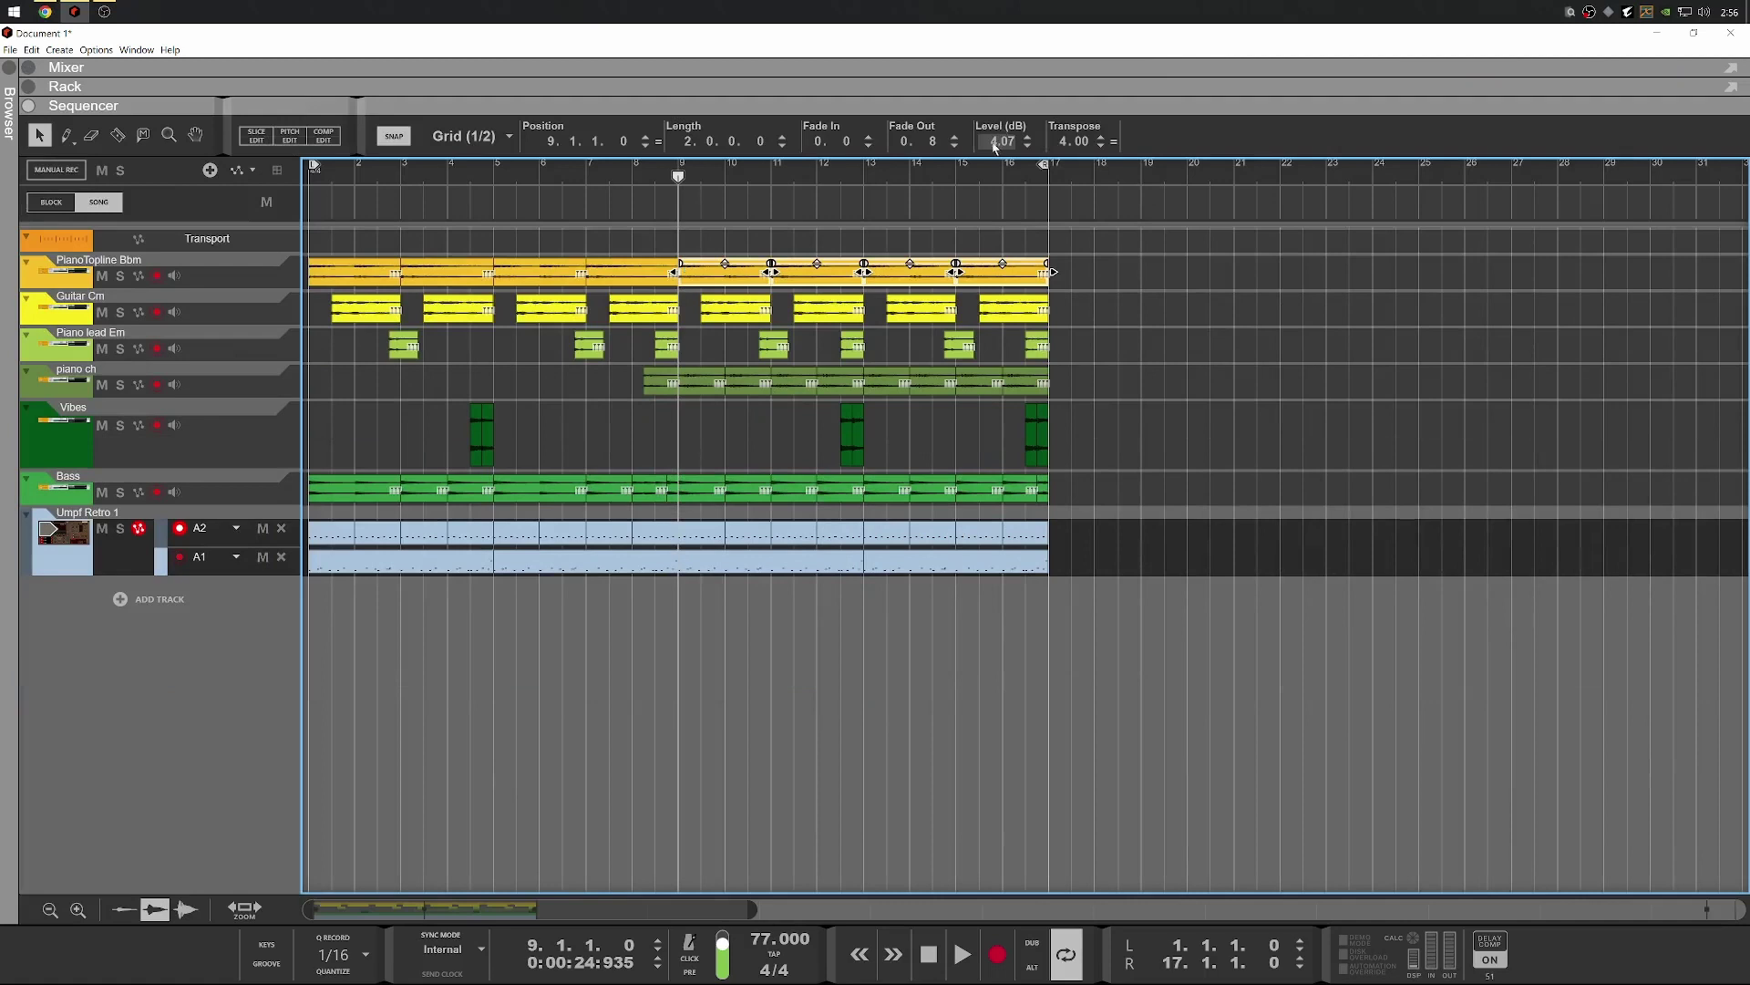
left_click_drag(995, 147, 991, 158)
key("space")
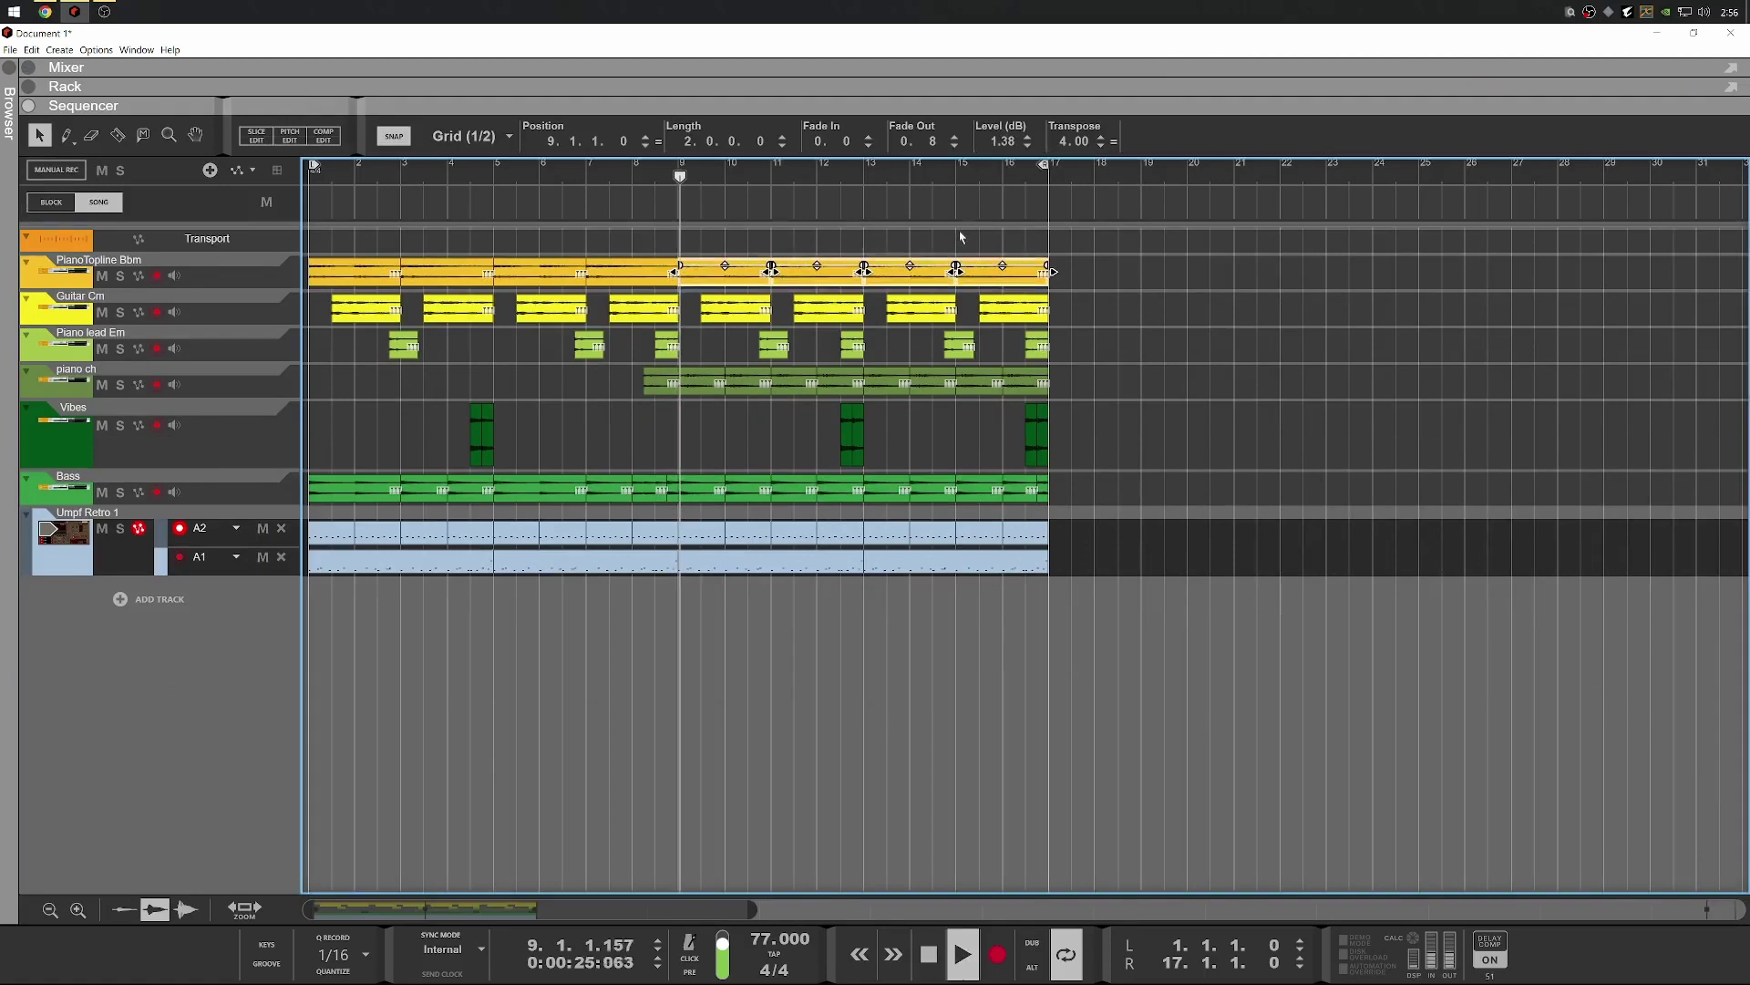
key("space")
Lower the selected PianoTopline Bbm clips' level to -1.61 dB, play from bar 7 to compare, and set it to -0.72 dB
left_click_drag(1004, 143, 995, 183)
key("space")
key("space")
key("space")
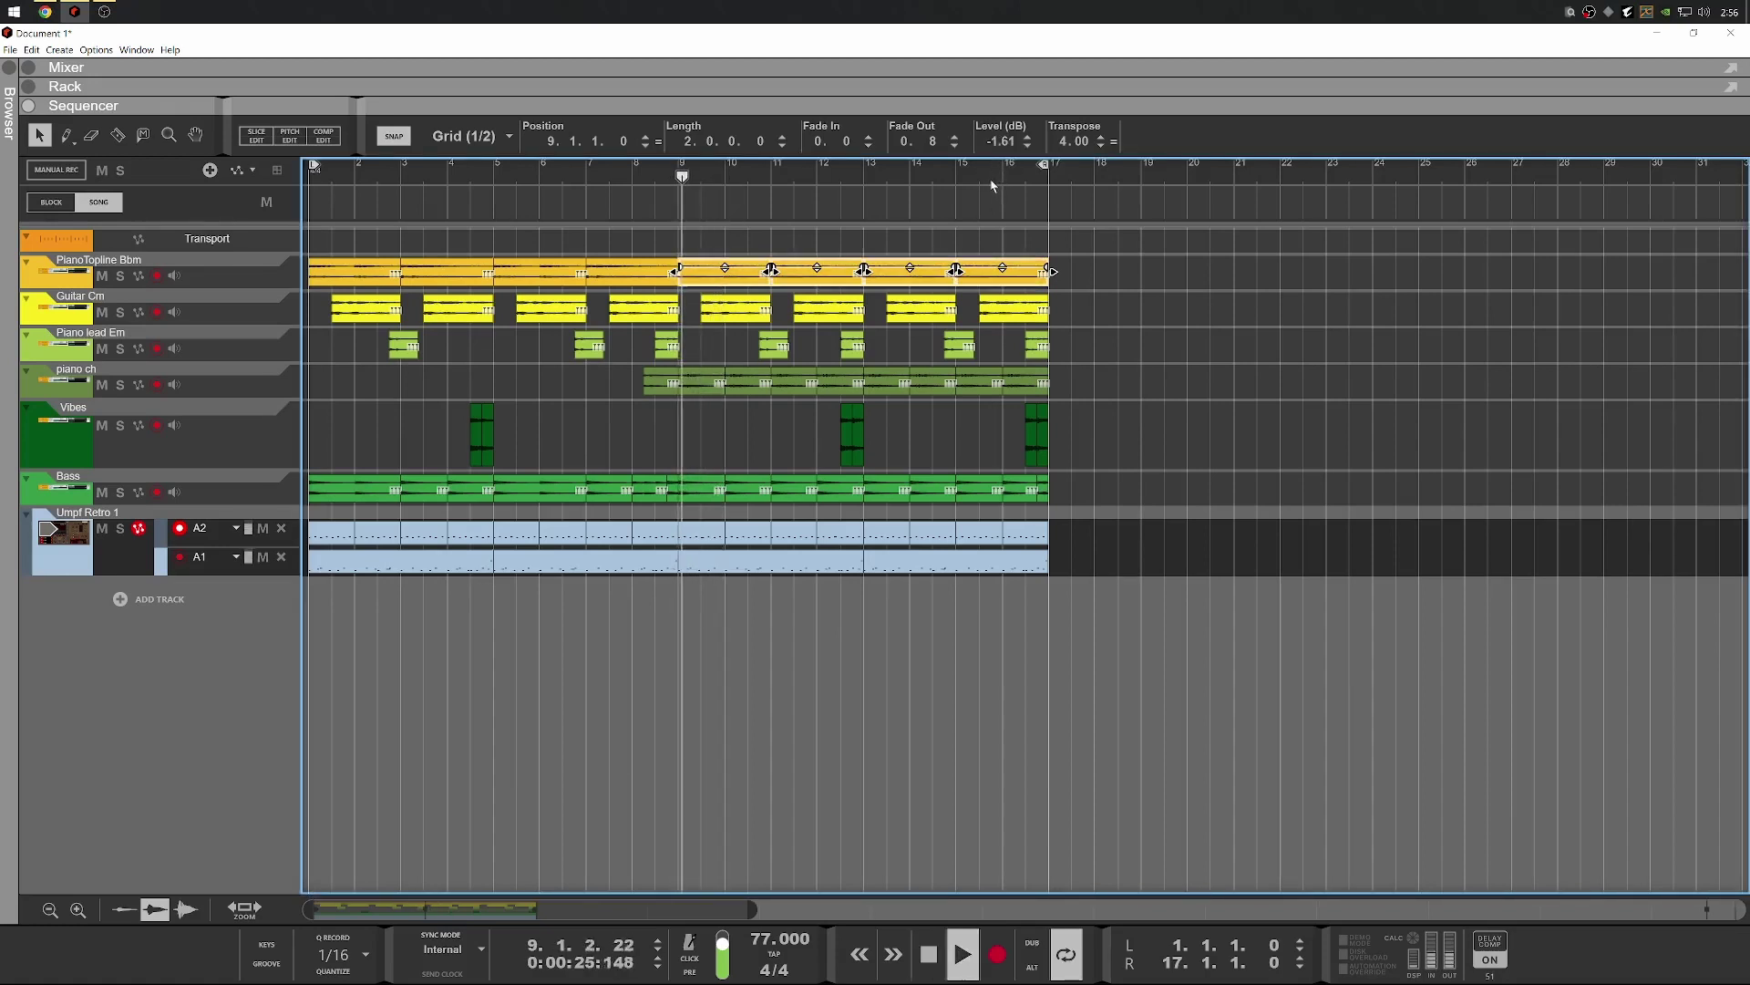
left_click(606, 175)
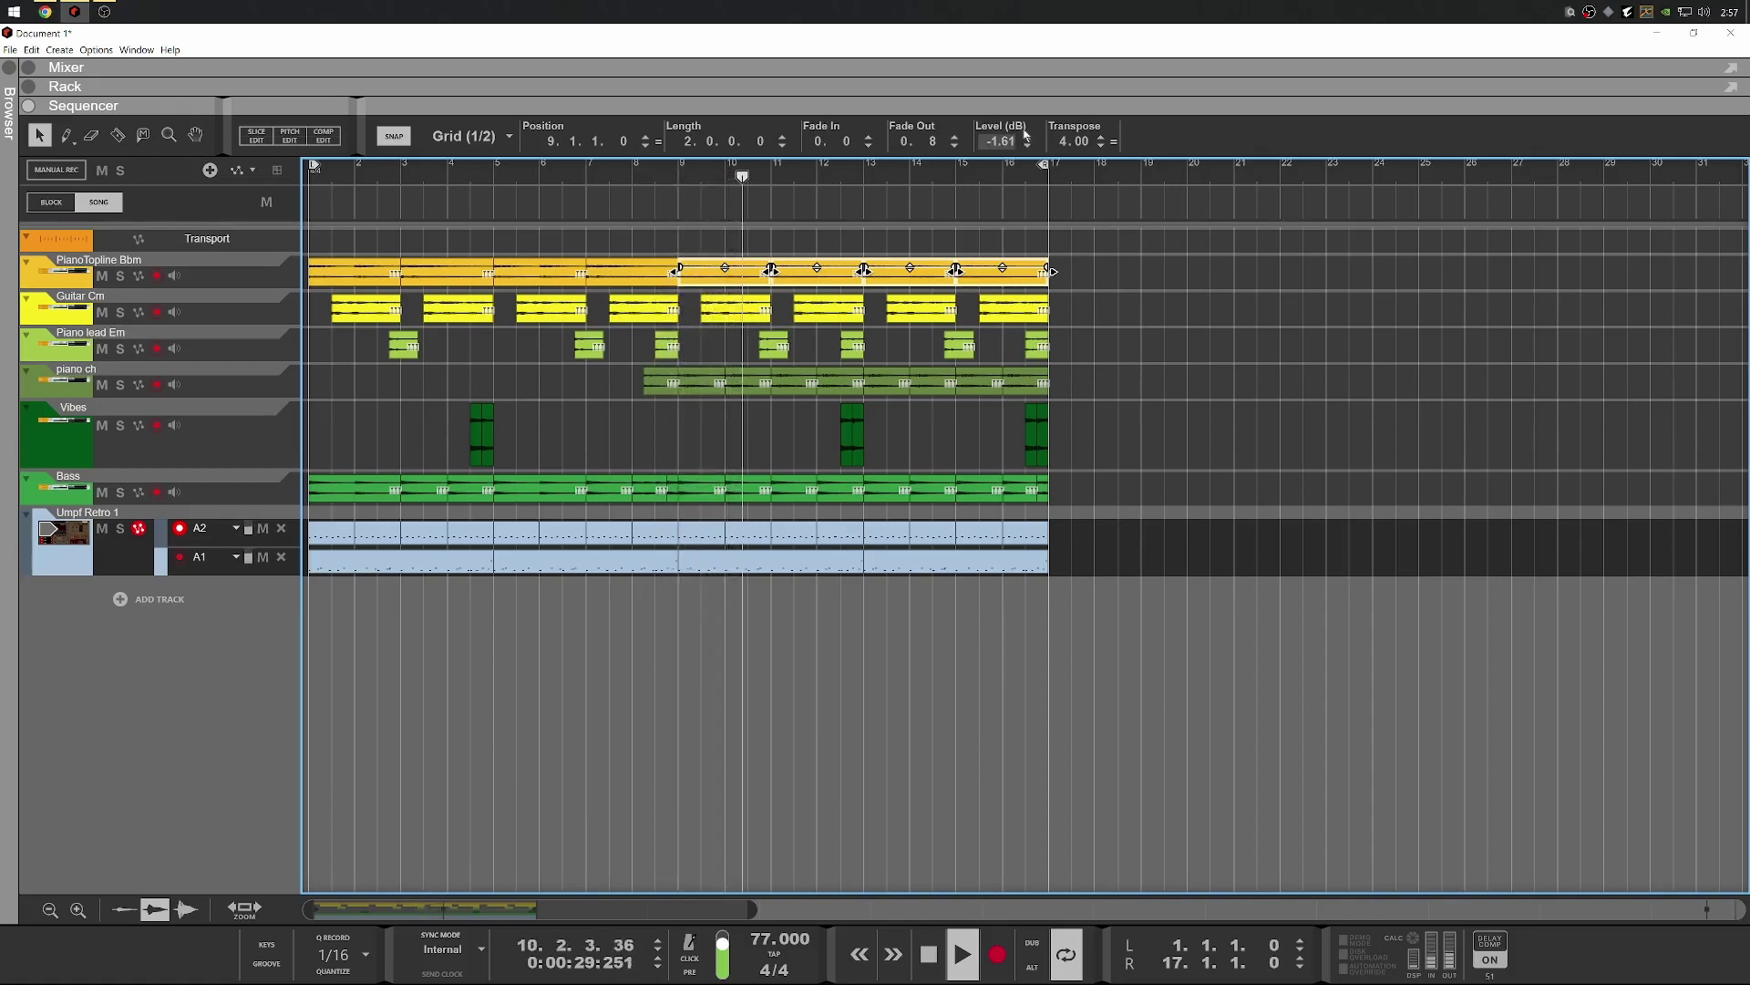
left_click_drag(1008, 144, 1022, 138)
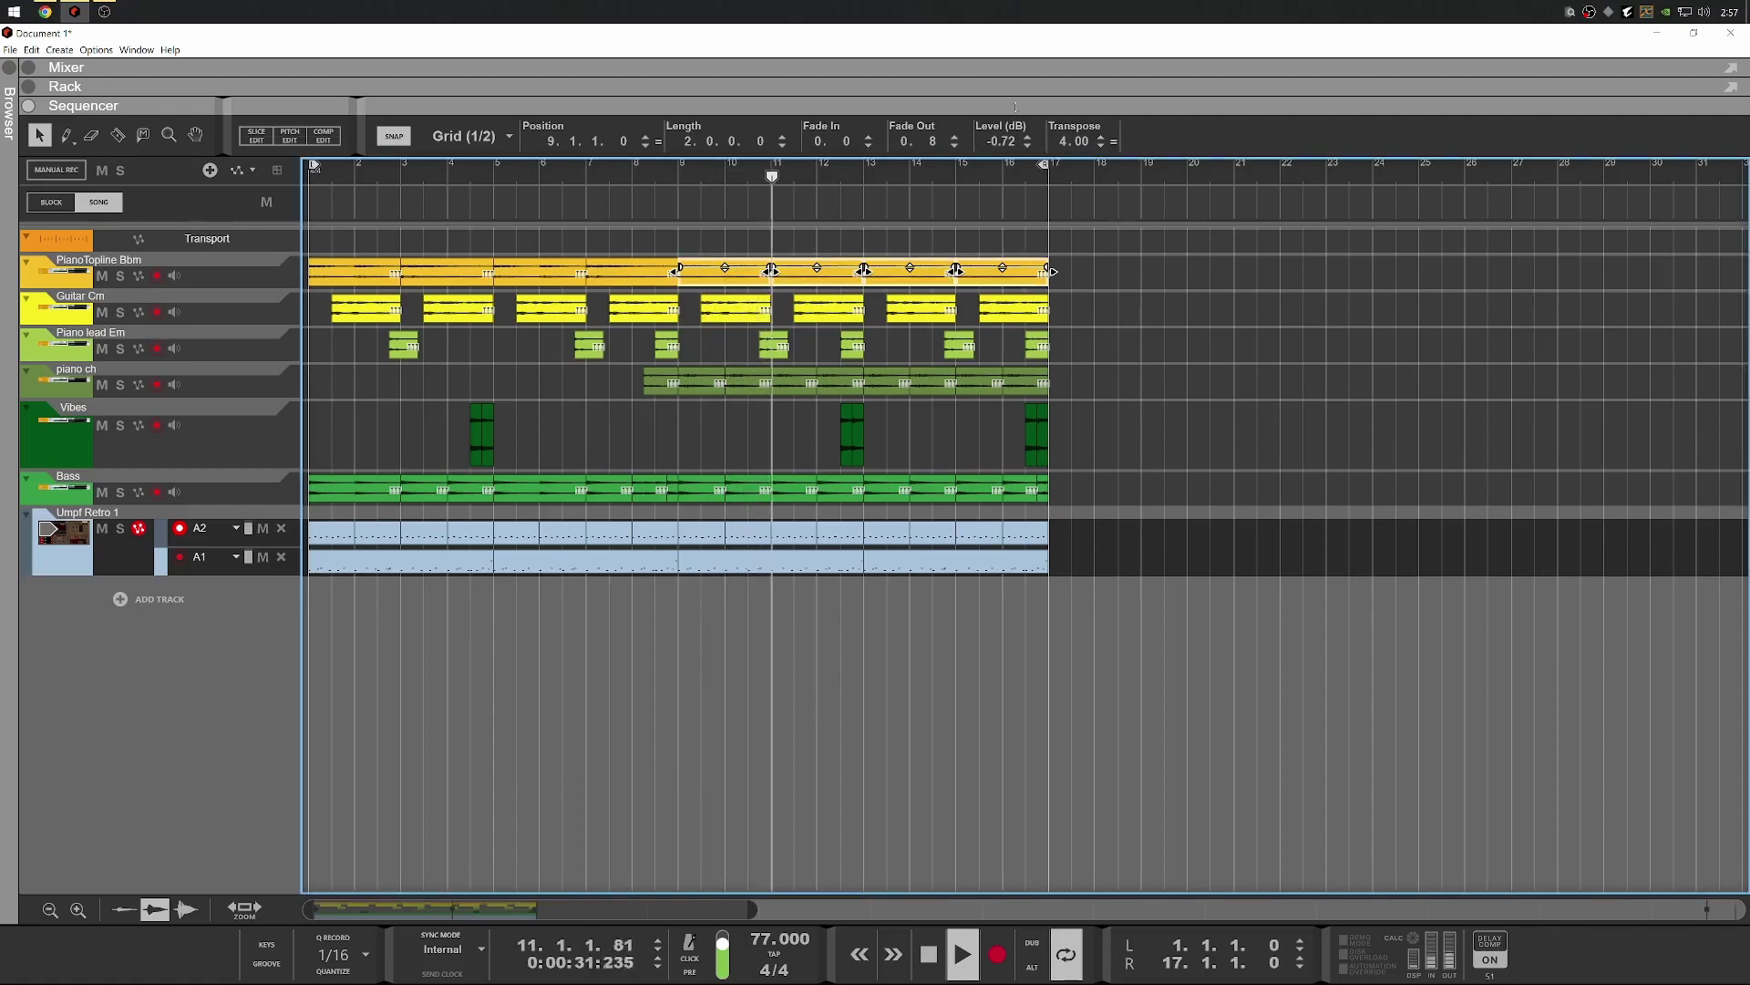
Raise the piano ch channel's fader back to about 0 dB in the mixer, and stop playback
key("F5")
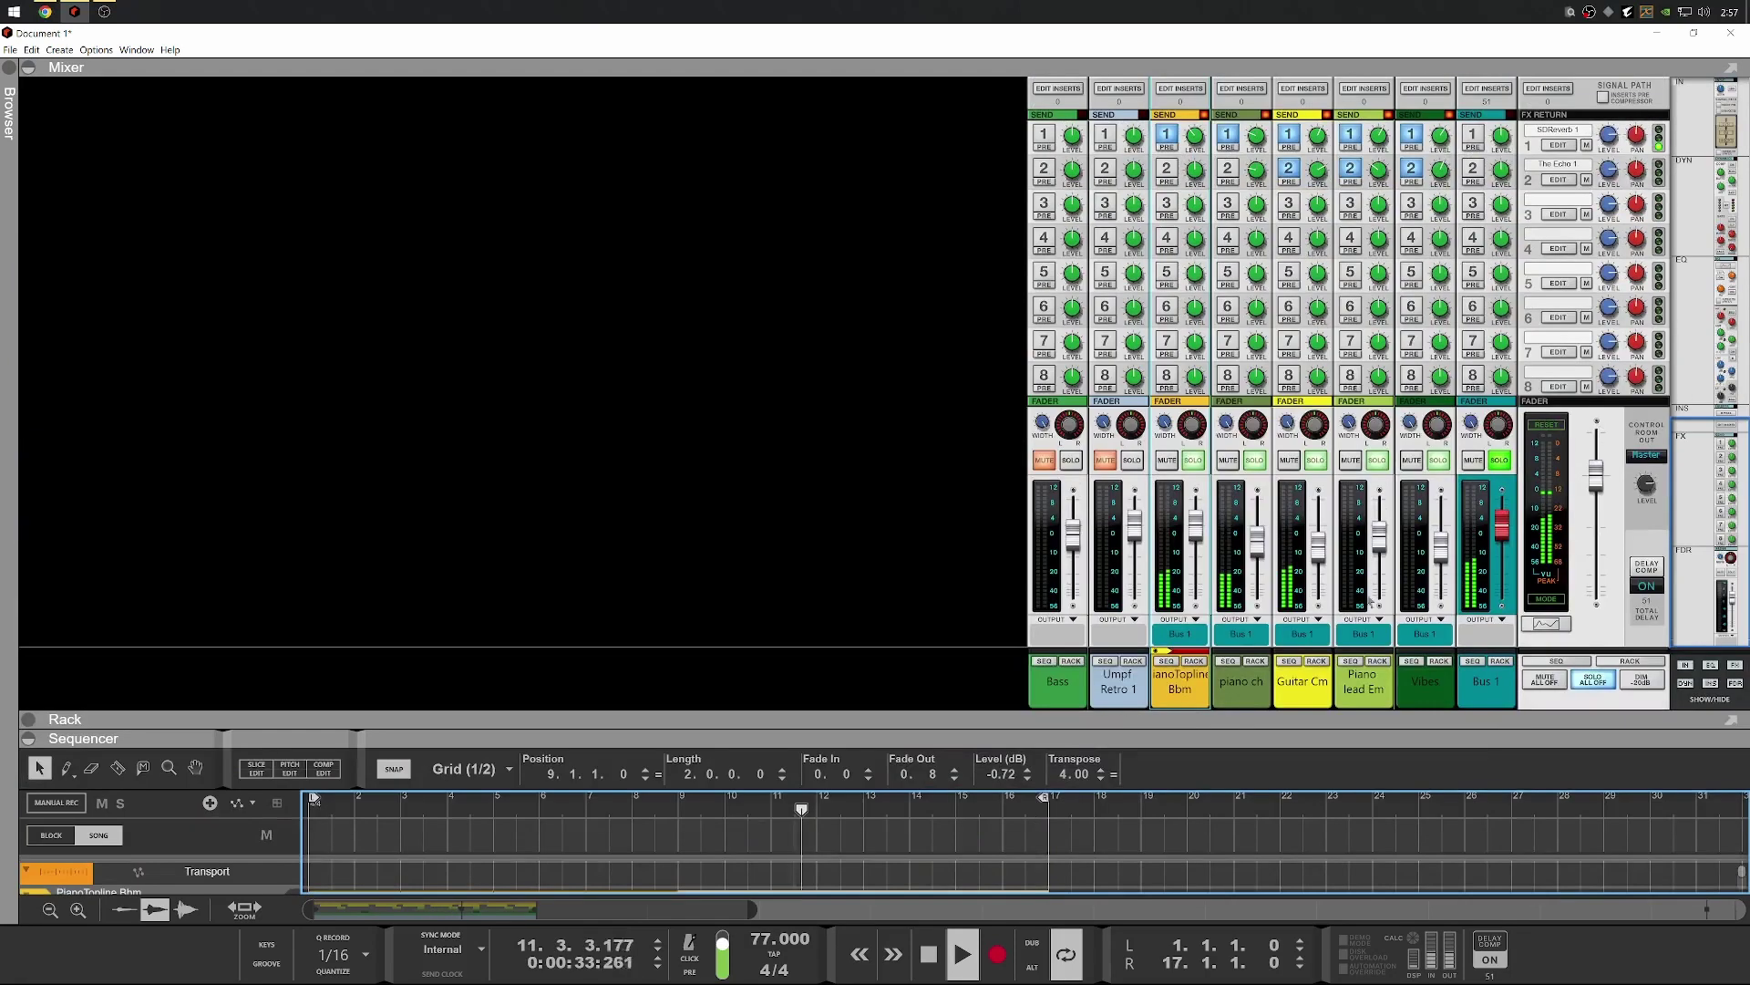
left_click_drag(1261, 550, 1256, 544)
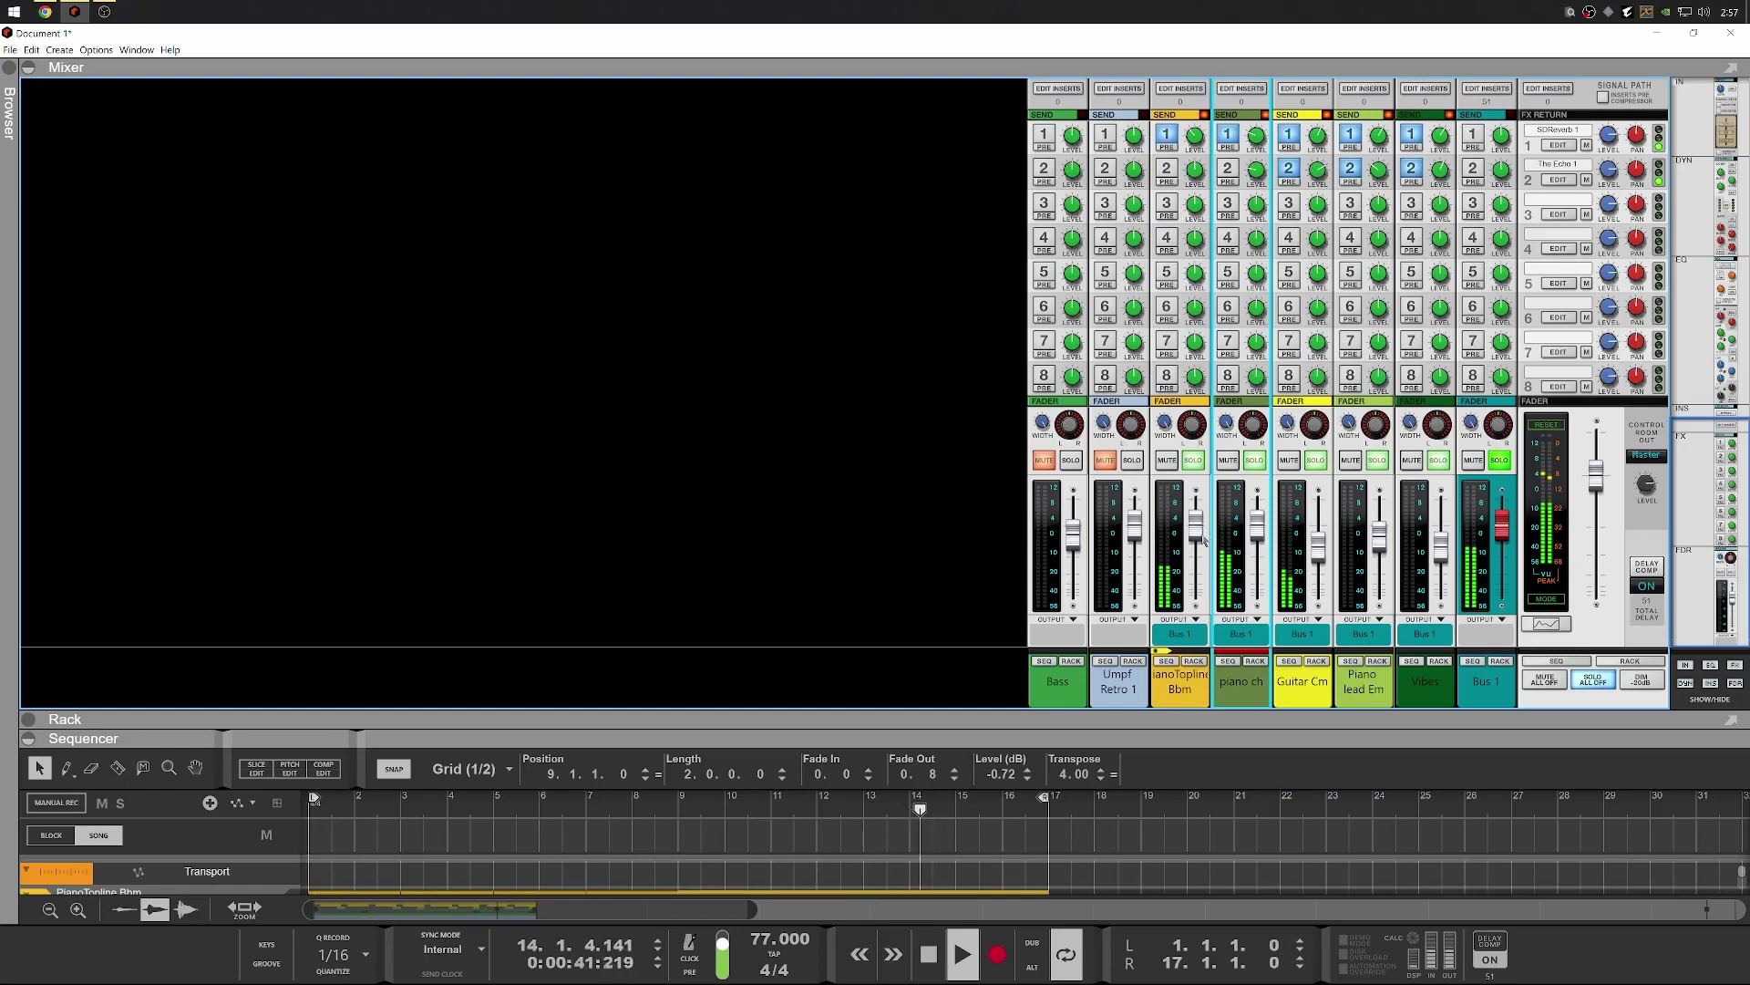
key("space")
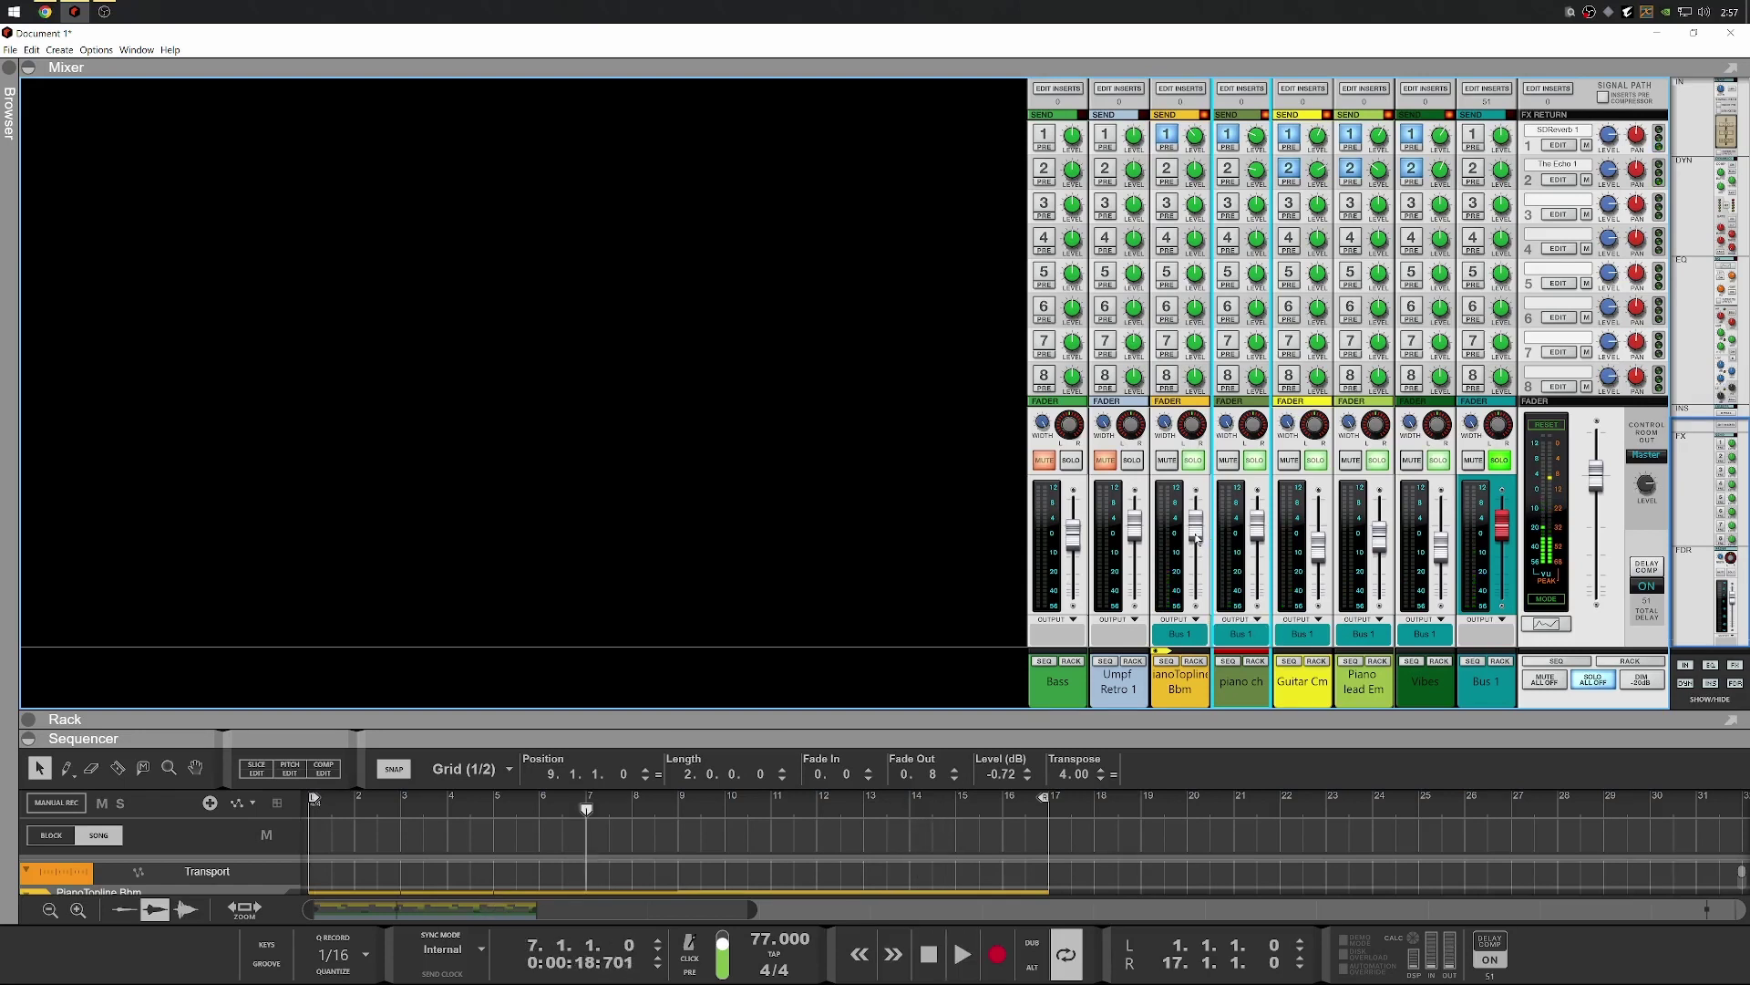
Add a Level automation lane for the PianoTopline Bbm channel's fader to its sequencer track
right_click(1196, 539)
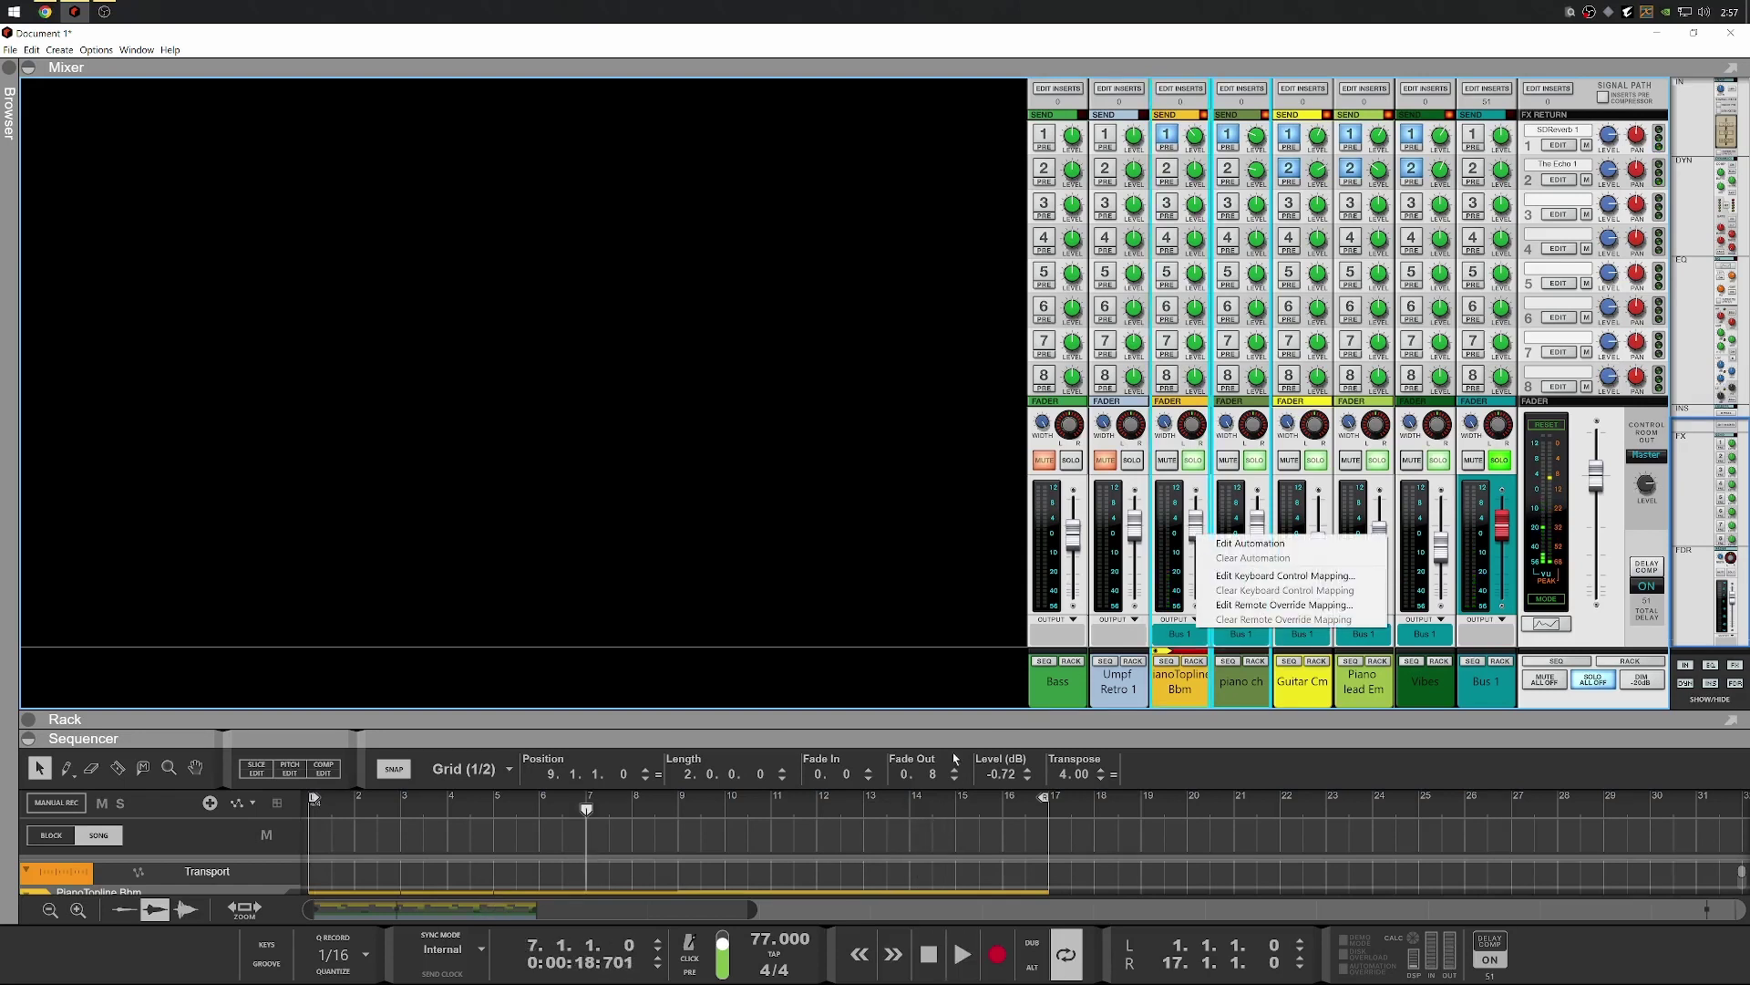
left_click(1250, 543)
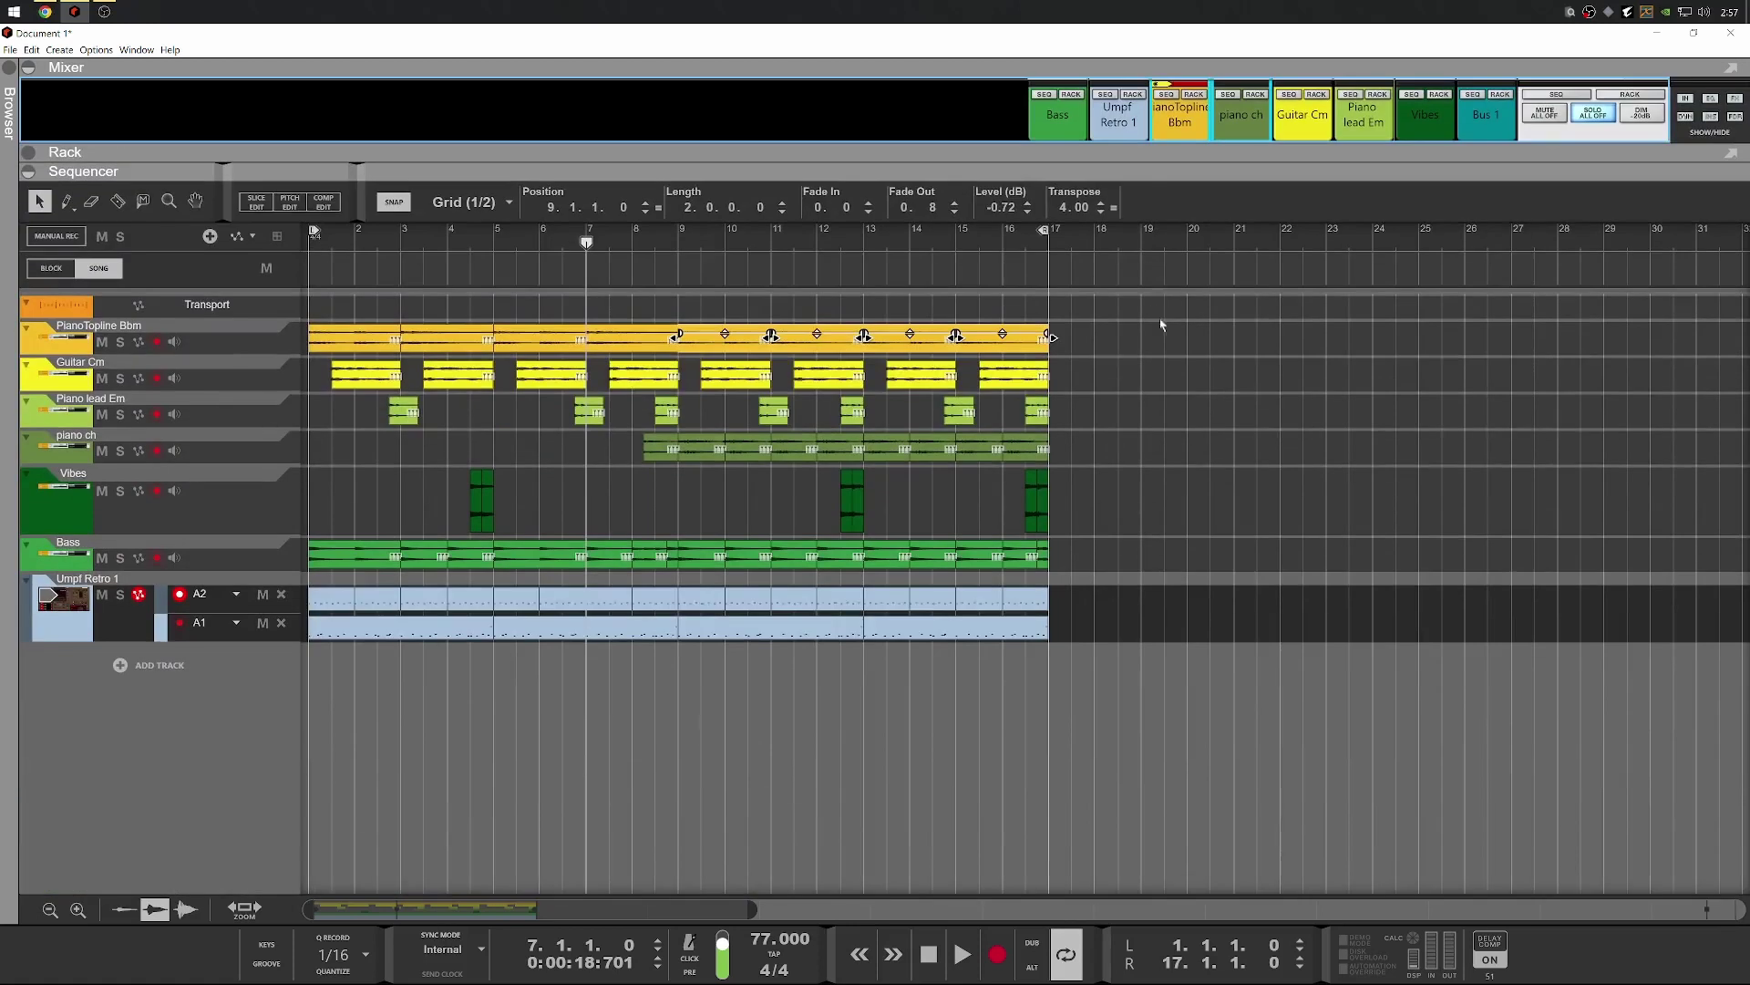
left_click_drag(1161, 324, 315, 297)
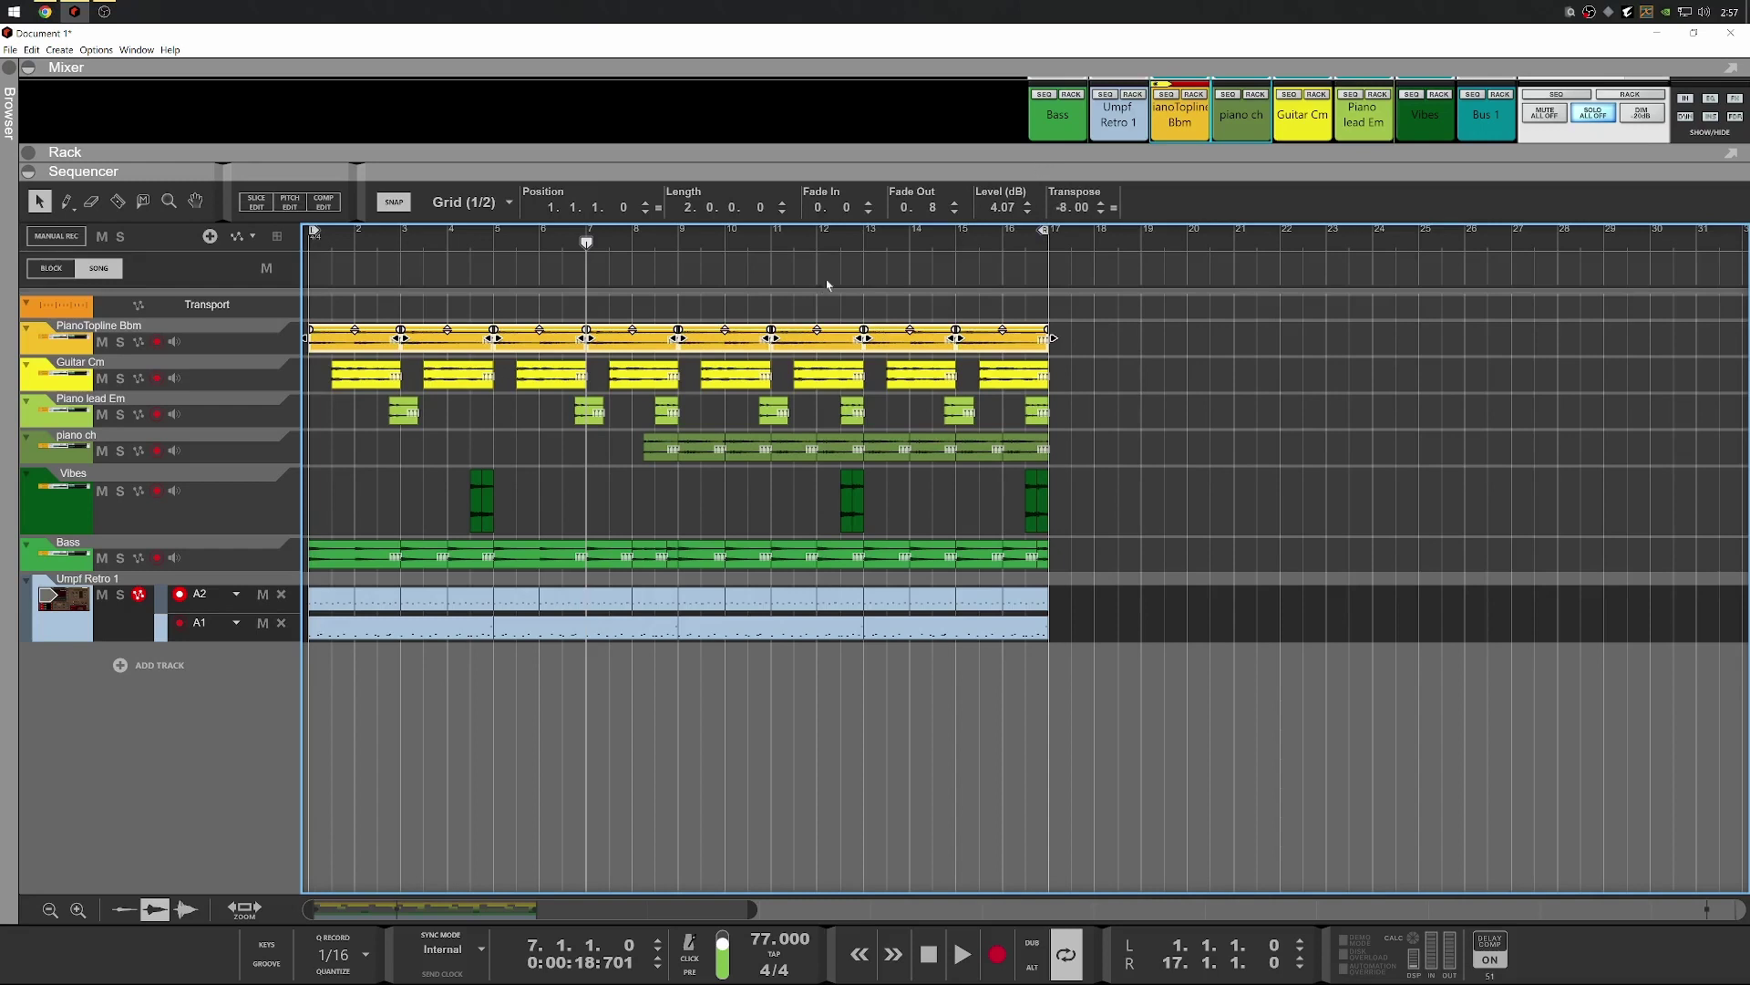
left_click_drag(1102, 144, 1120, 582)
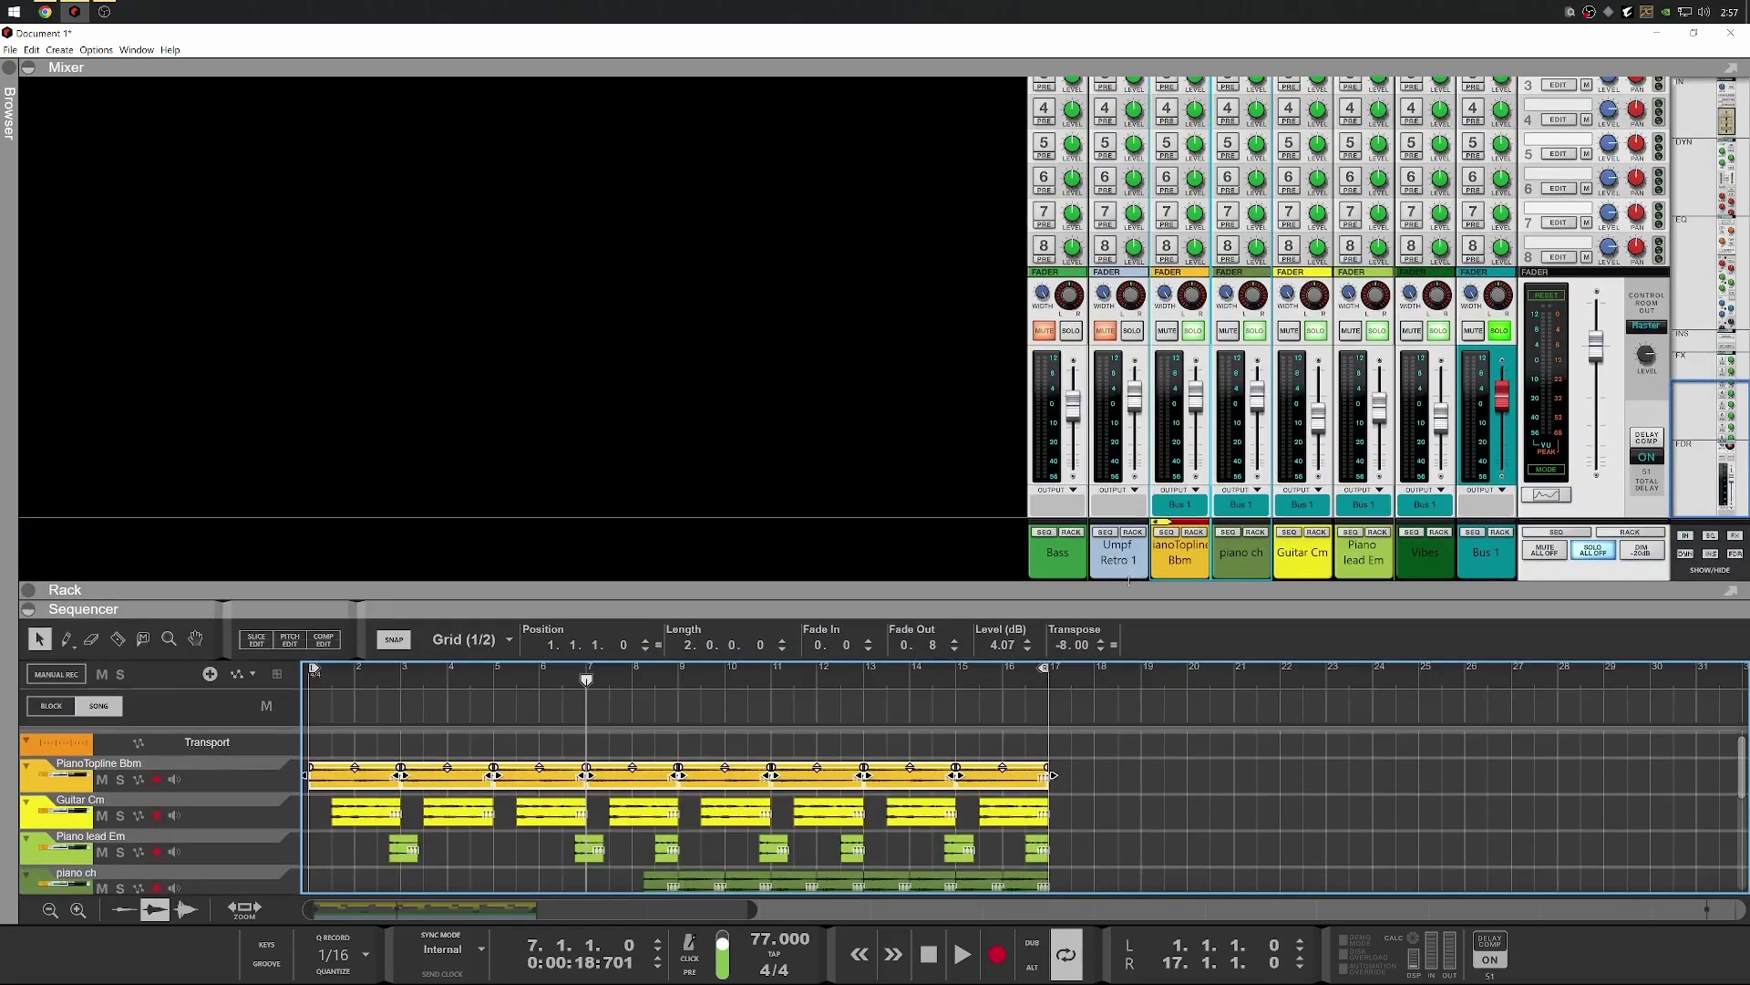
right_click(1201, 401)
left_click(1239, 405)
left_click_drag(925, 603, 925, 427)
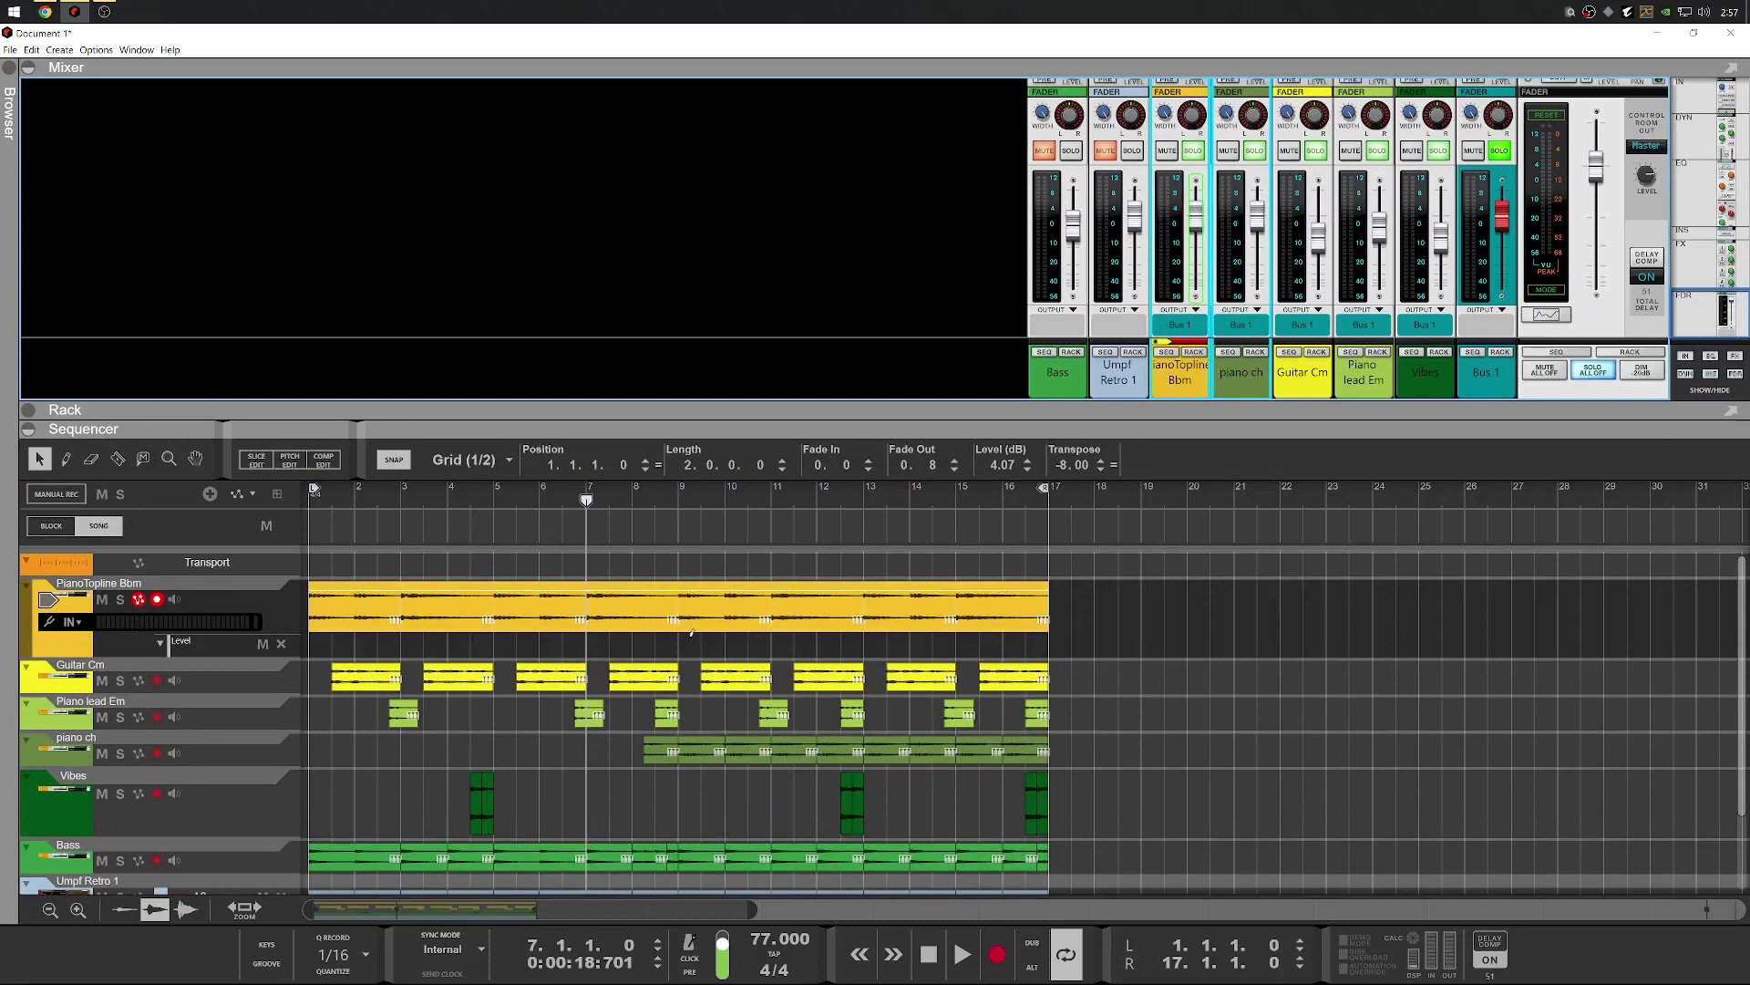
Create a Level automation clip on PianoTopline Bbm from bar 9 to bar 17, and add a point of value 453 at bar 9
mouse_move(690, 632)
left_mouse_down()
mouse_move(1039, 638)
mouse_move(1034, 677)
left_mouse_up()
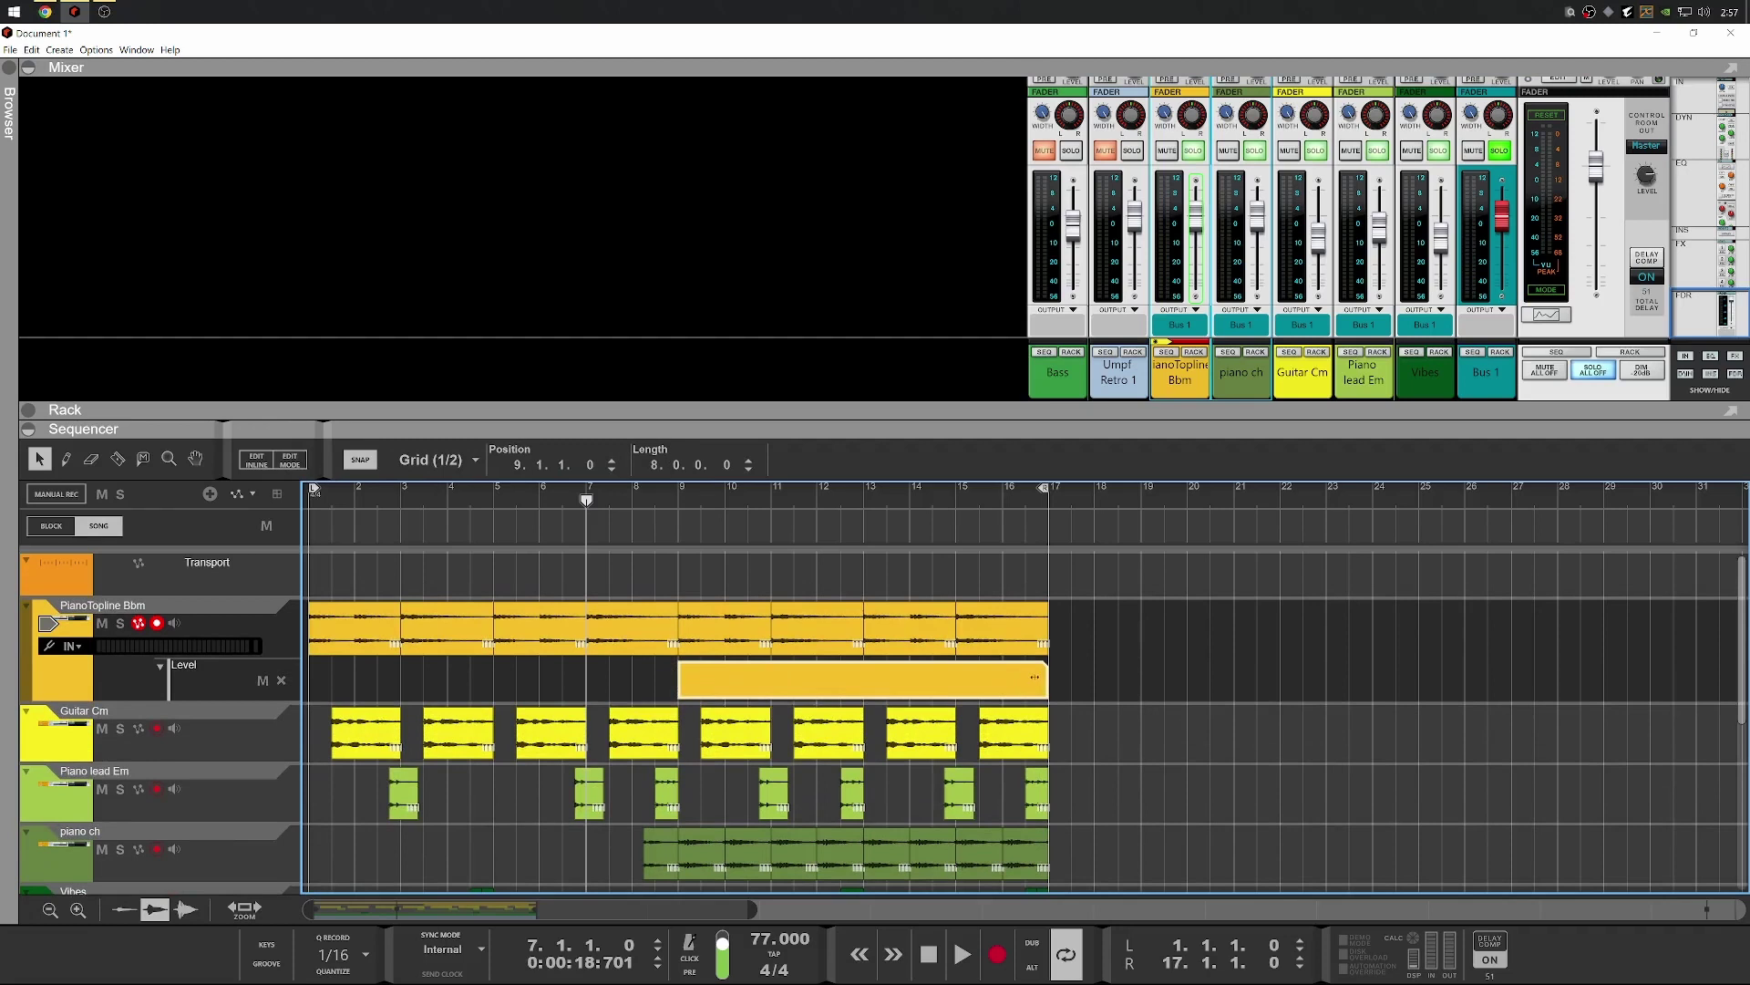
double_click(708, 685)
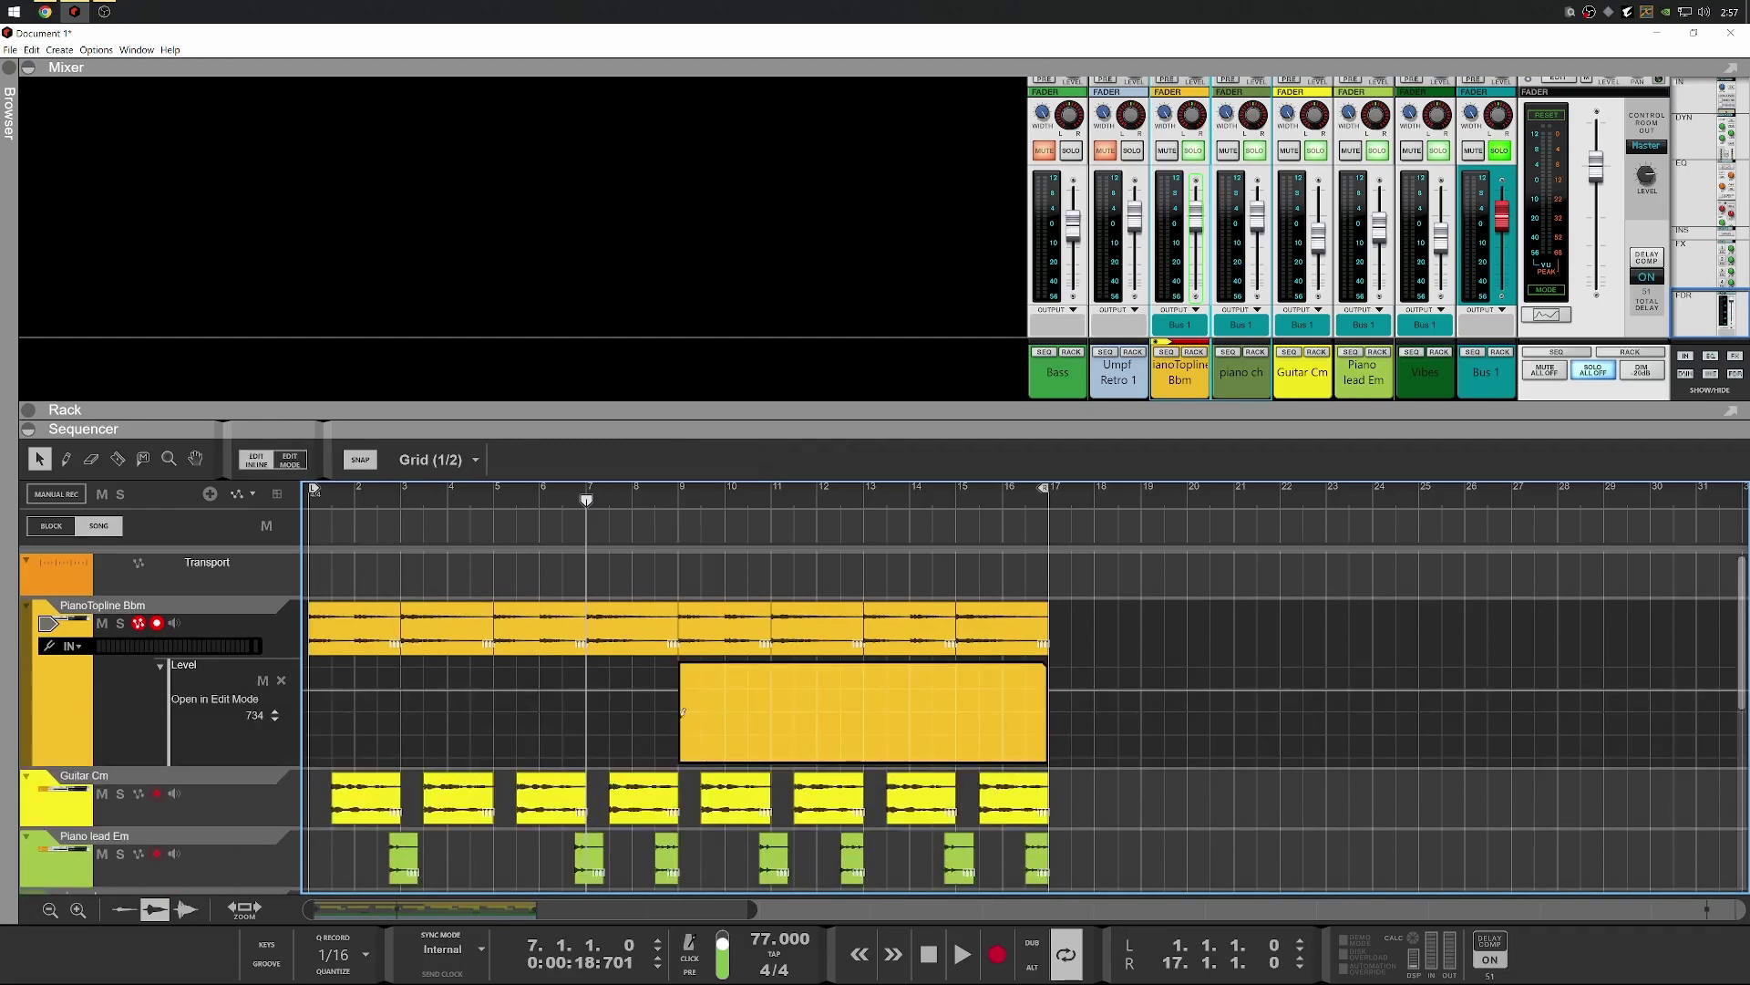
left_click(683, 712)
Play from bar 7 to hear the PianoTopline Bbm level change at bar 9, and stop playback
key("space")
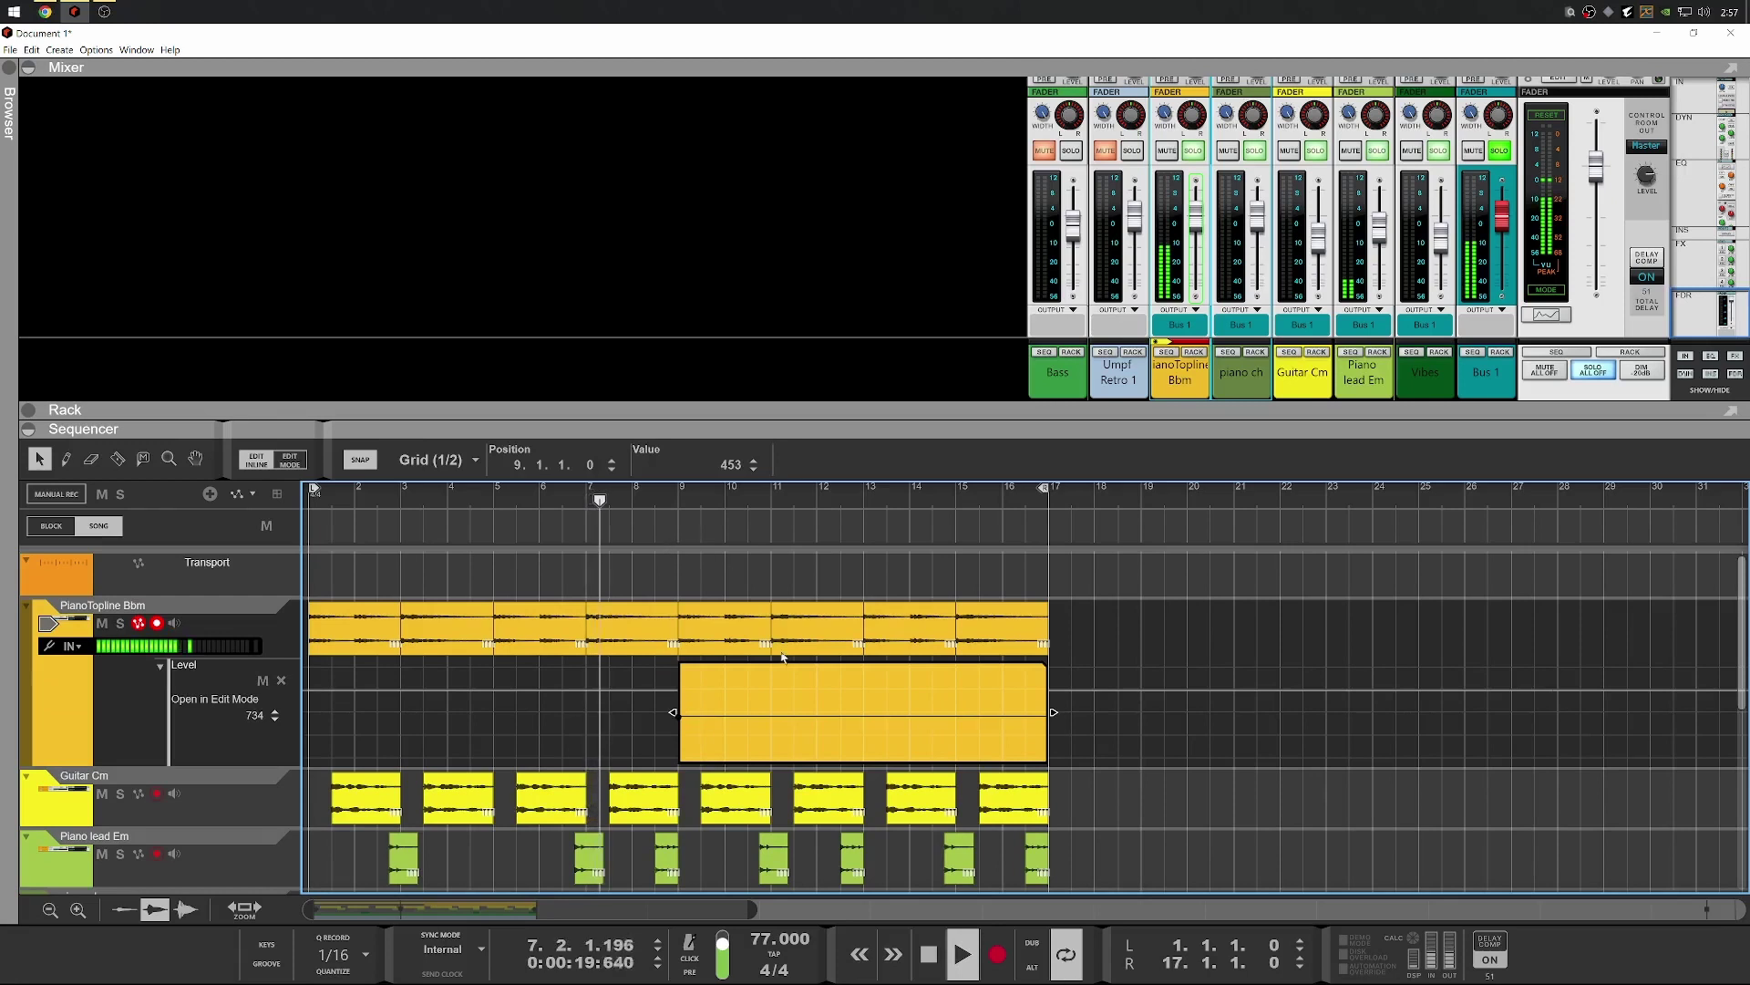
scroll(688, 712, "down", 1)
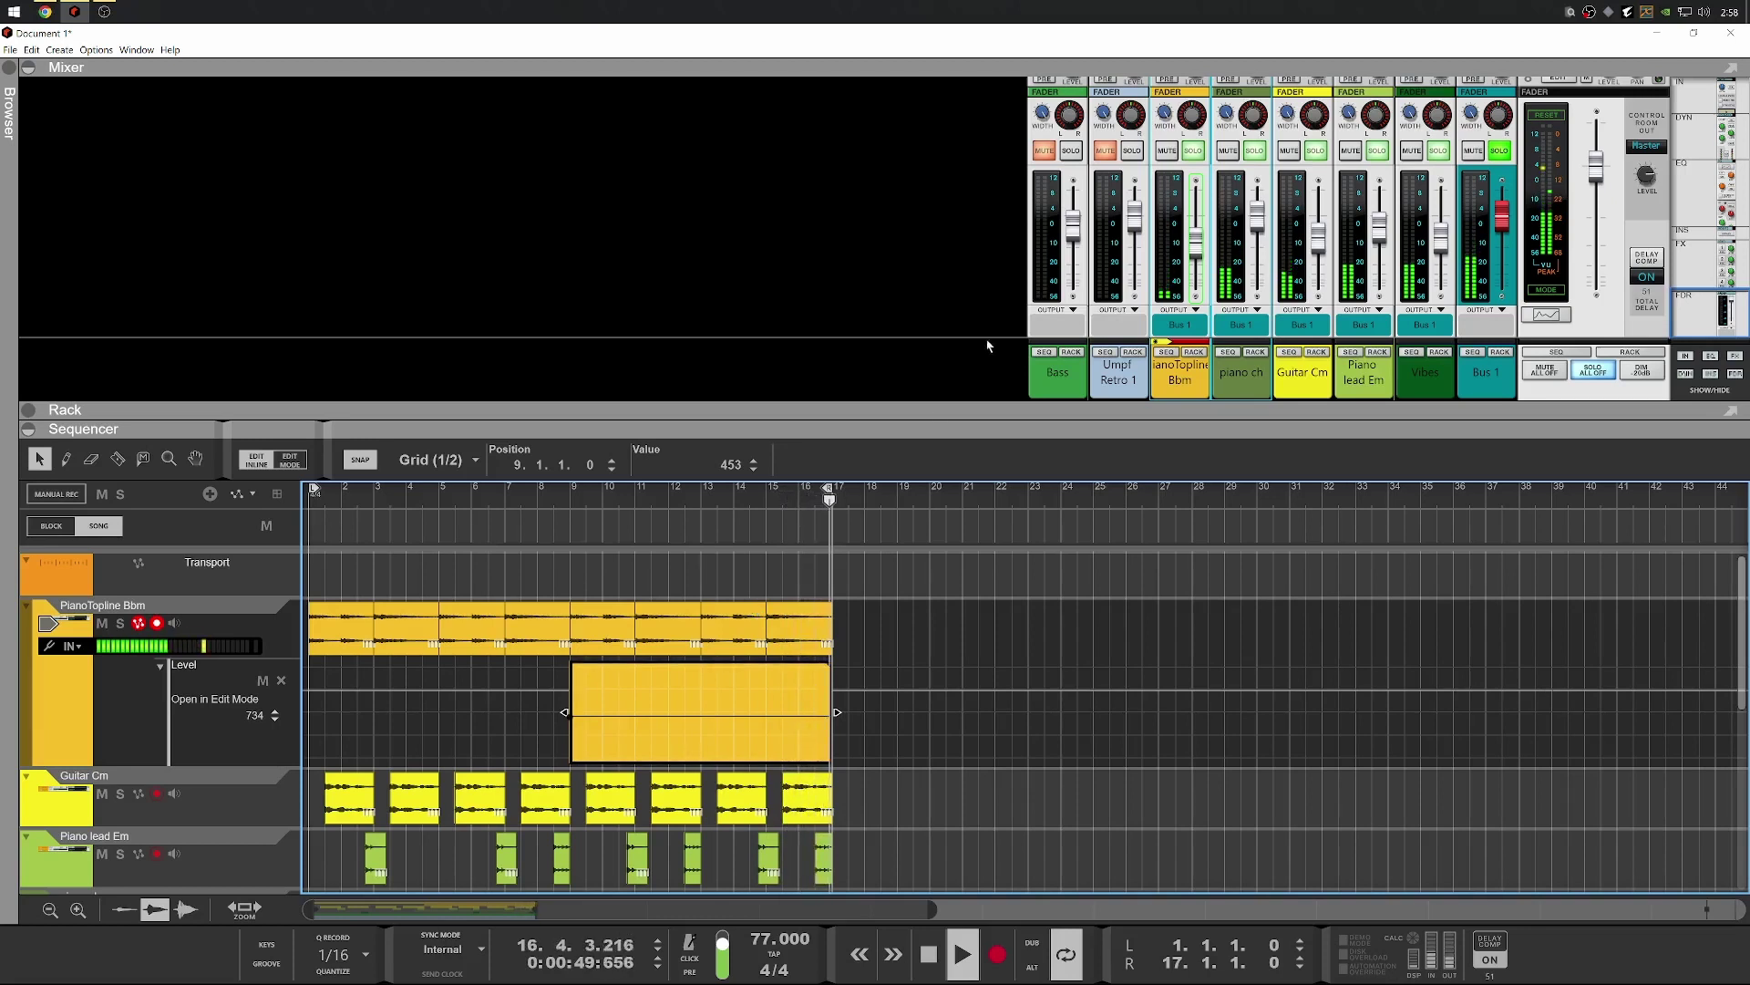
key("space")
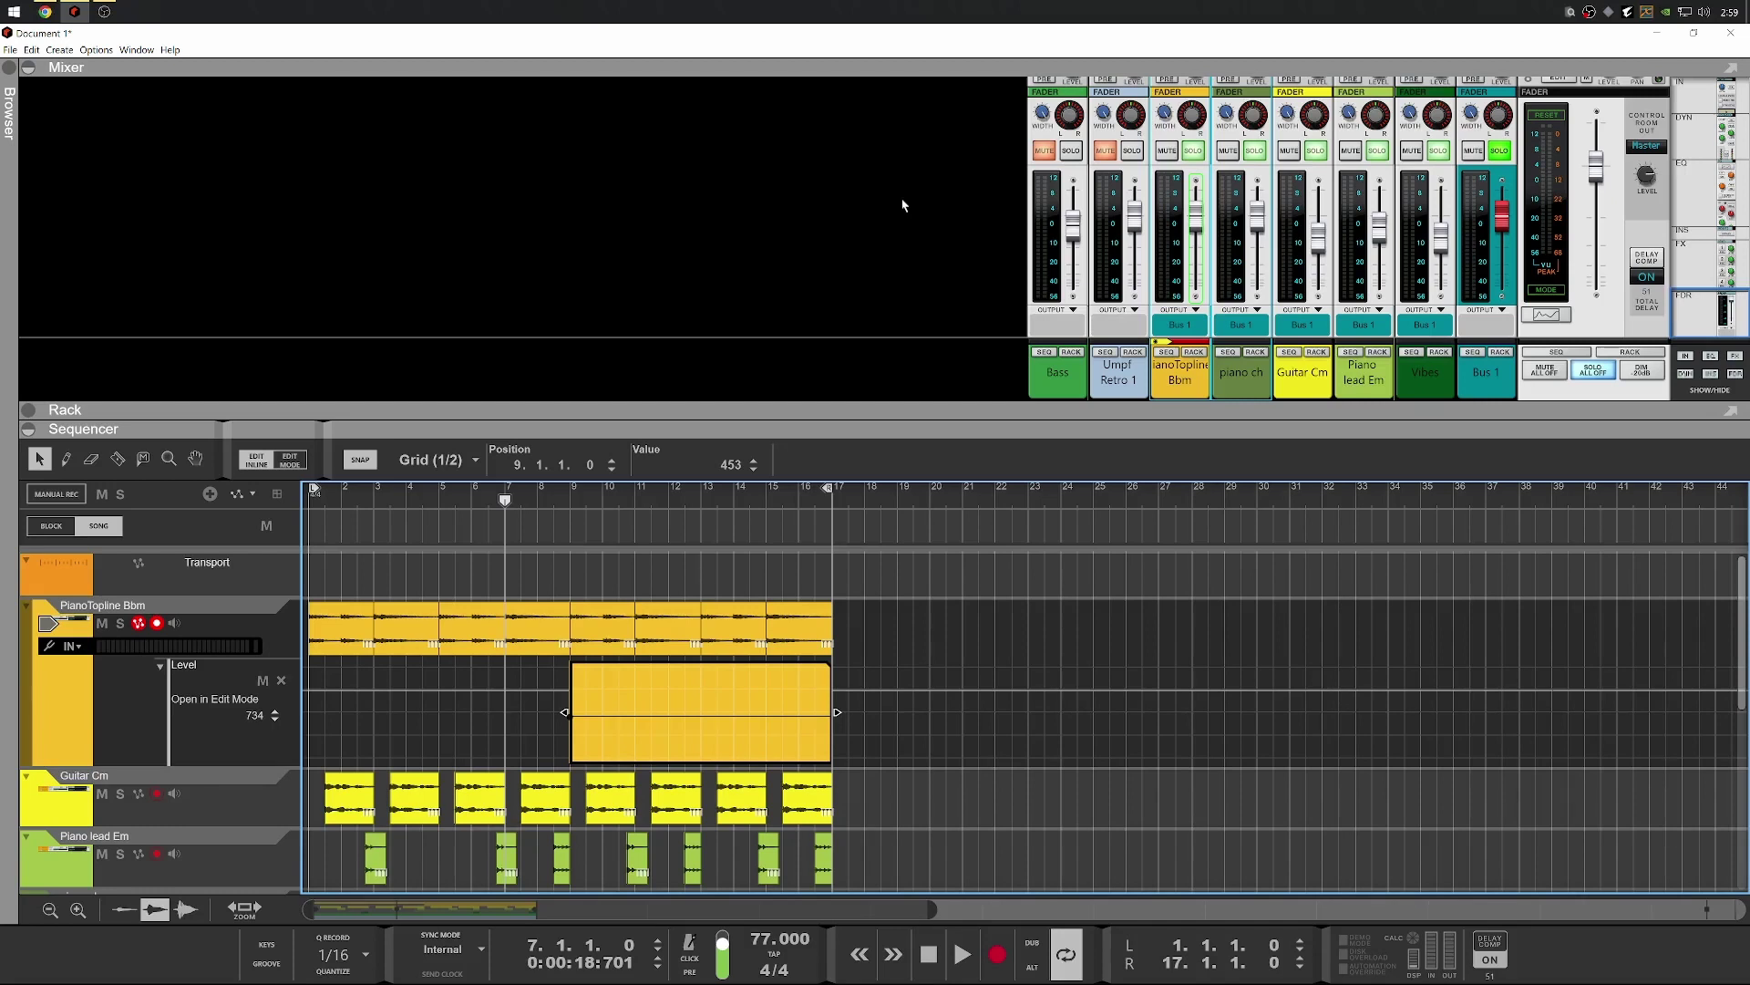
key("space")
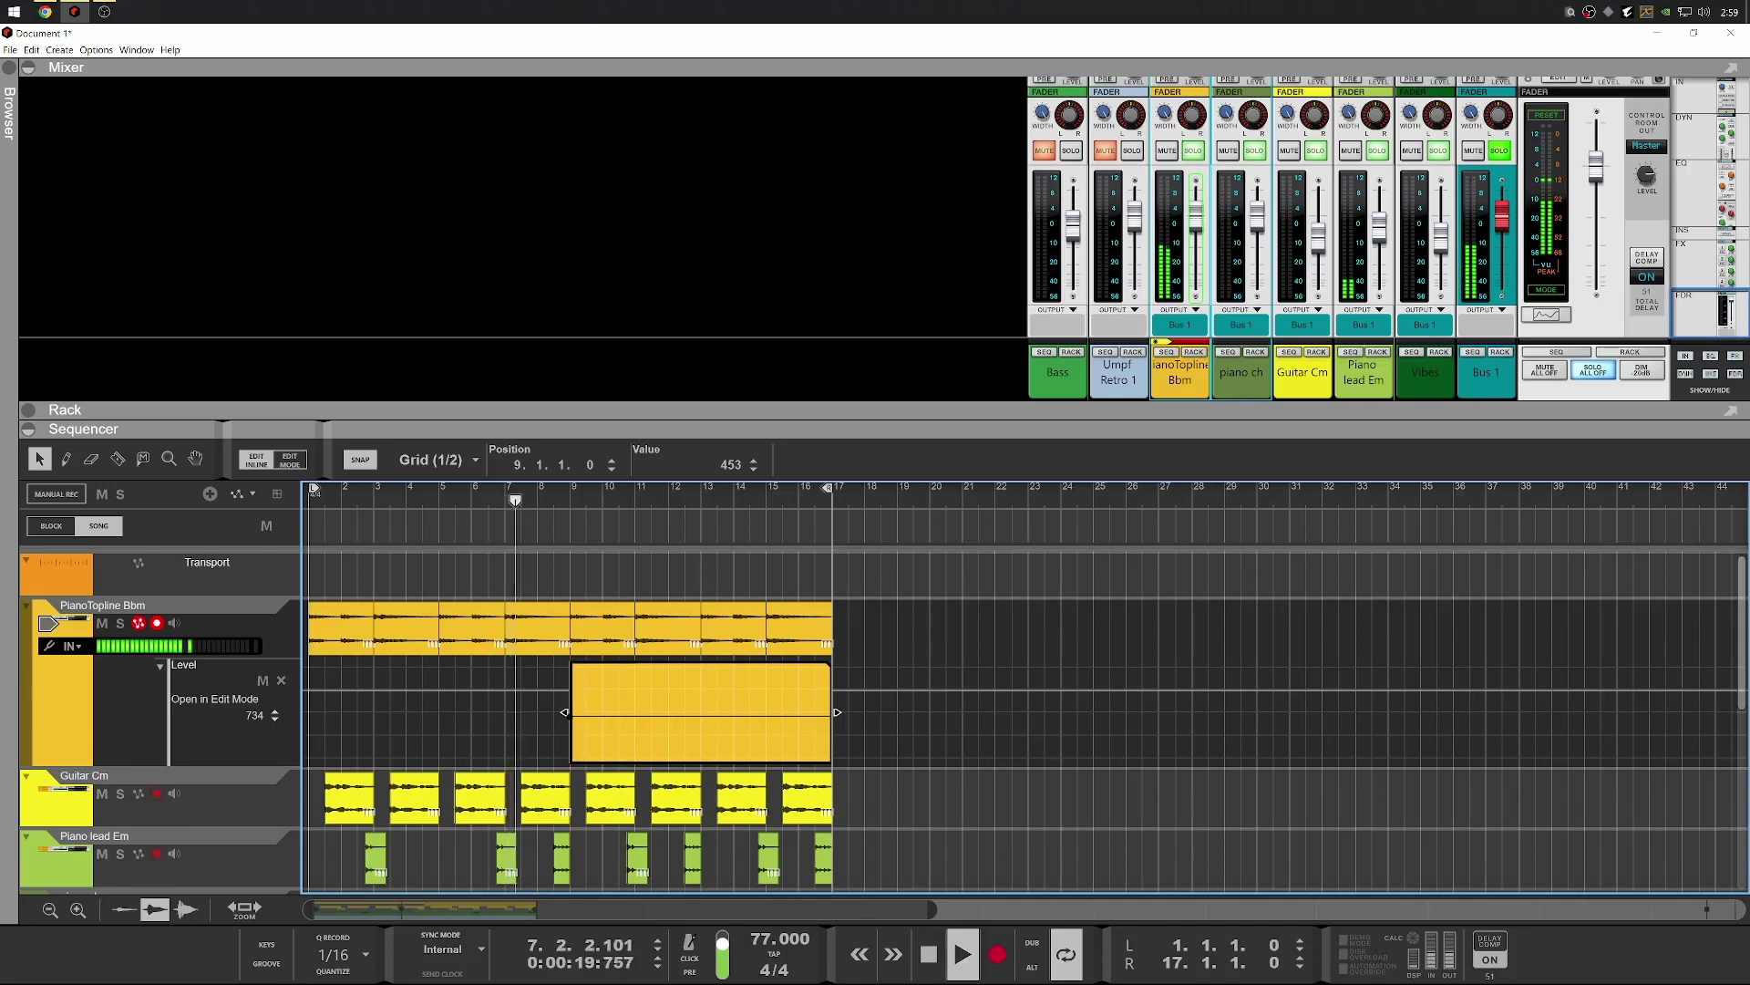
key("space")
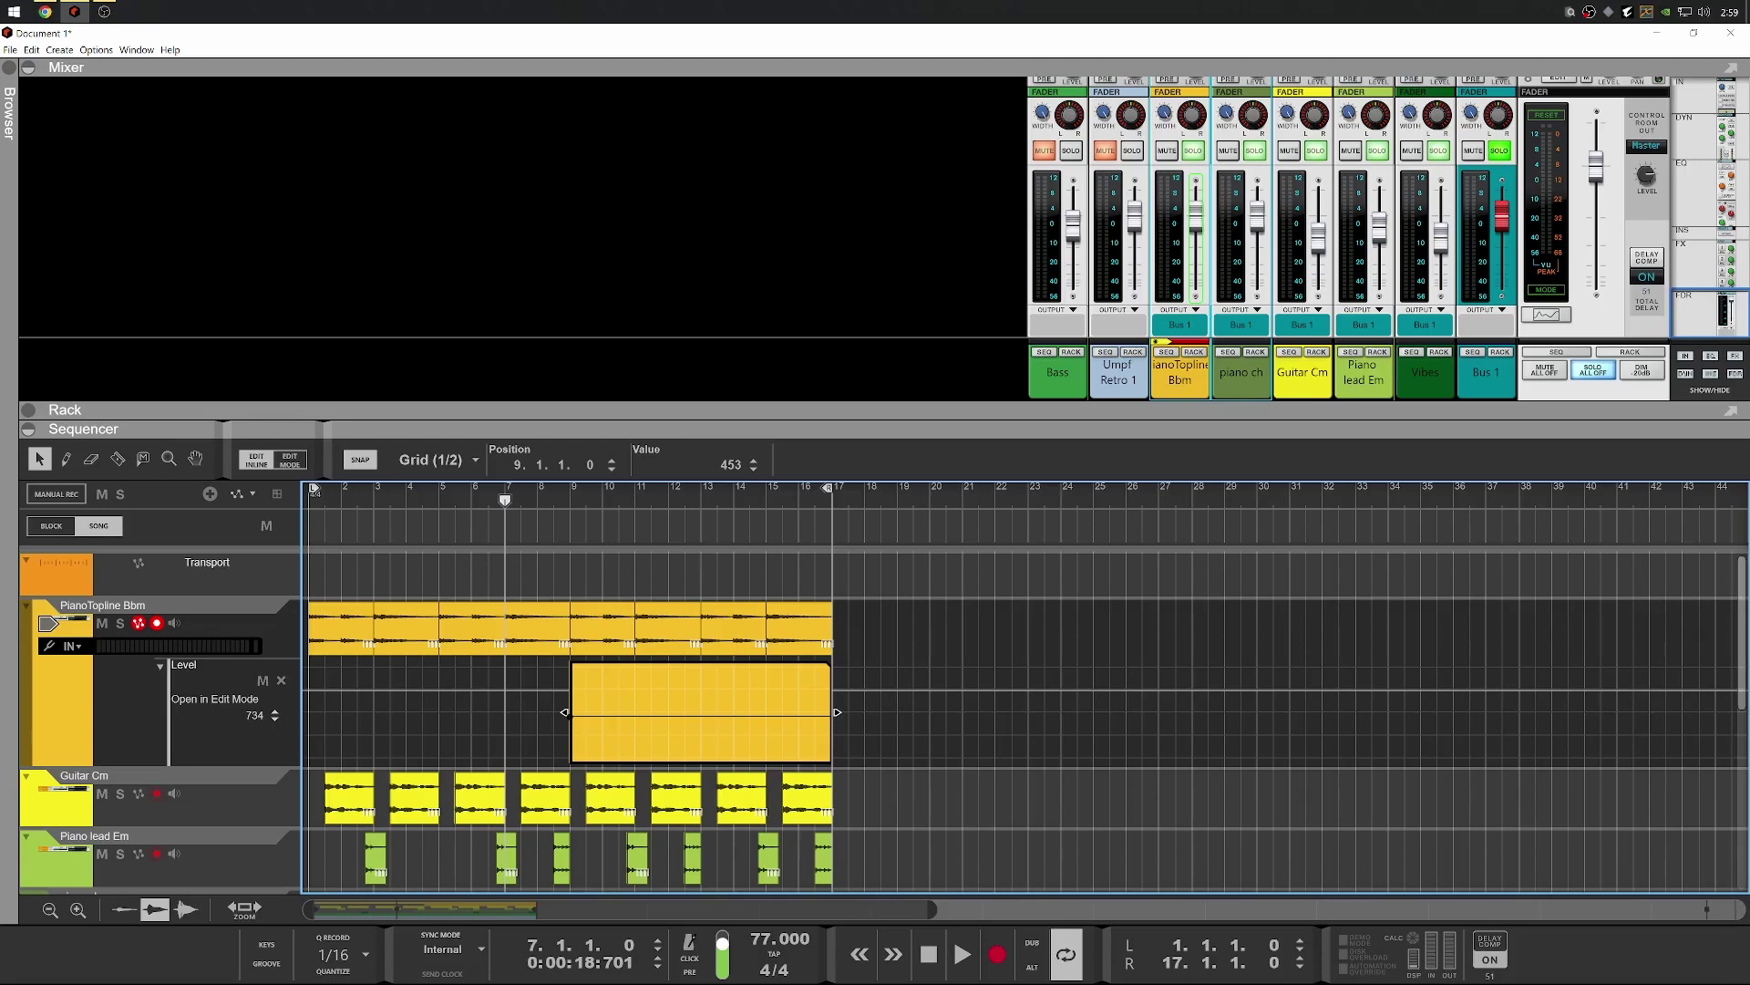
Replay the song from bar 7 while reviewing the tracks, exit the Level automation clip's editing, and stop playback
key("alt+Tab")
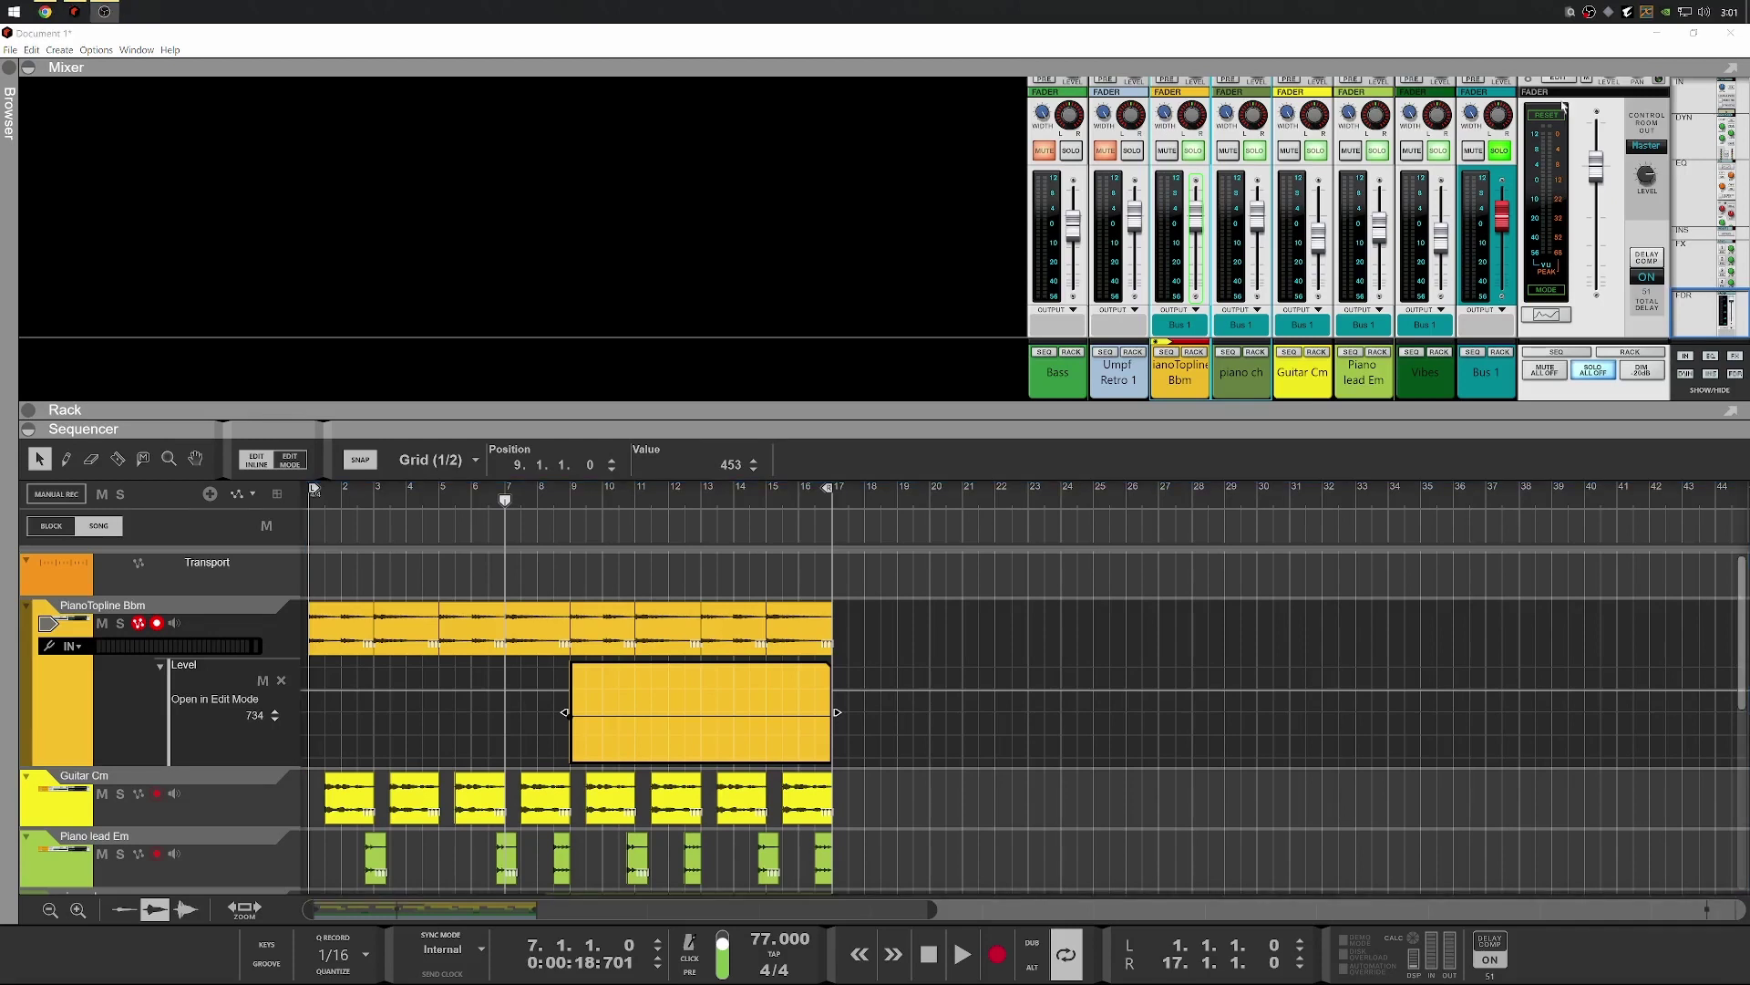
left_click(402, 250)
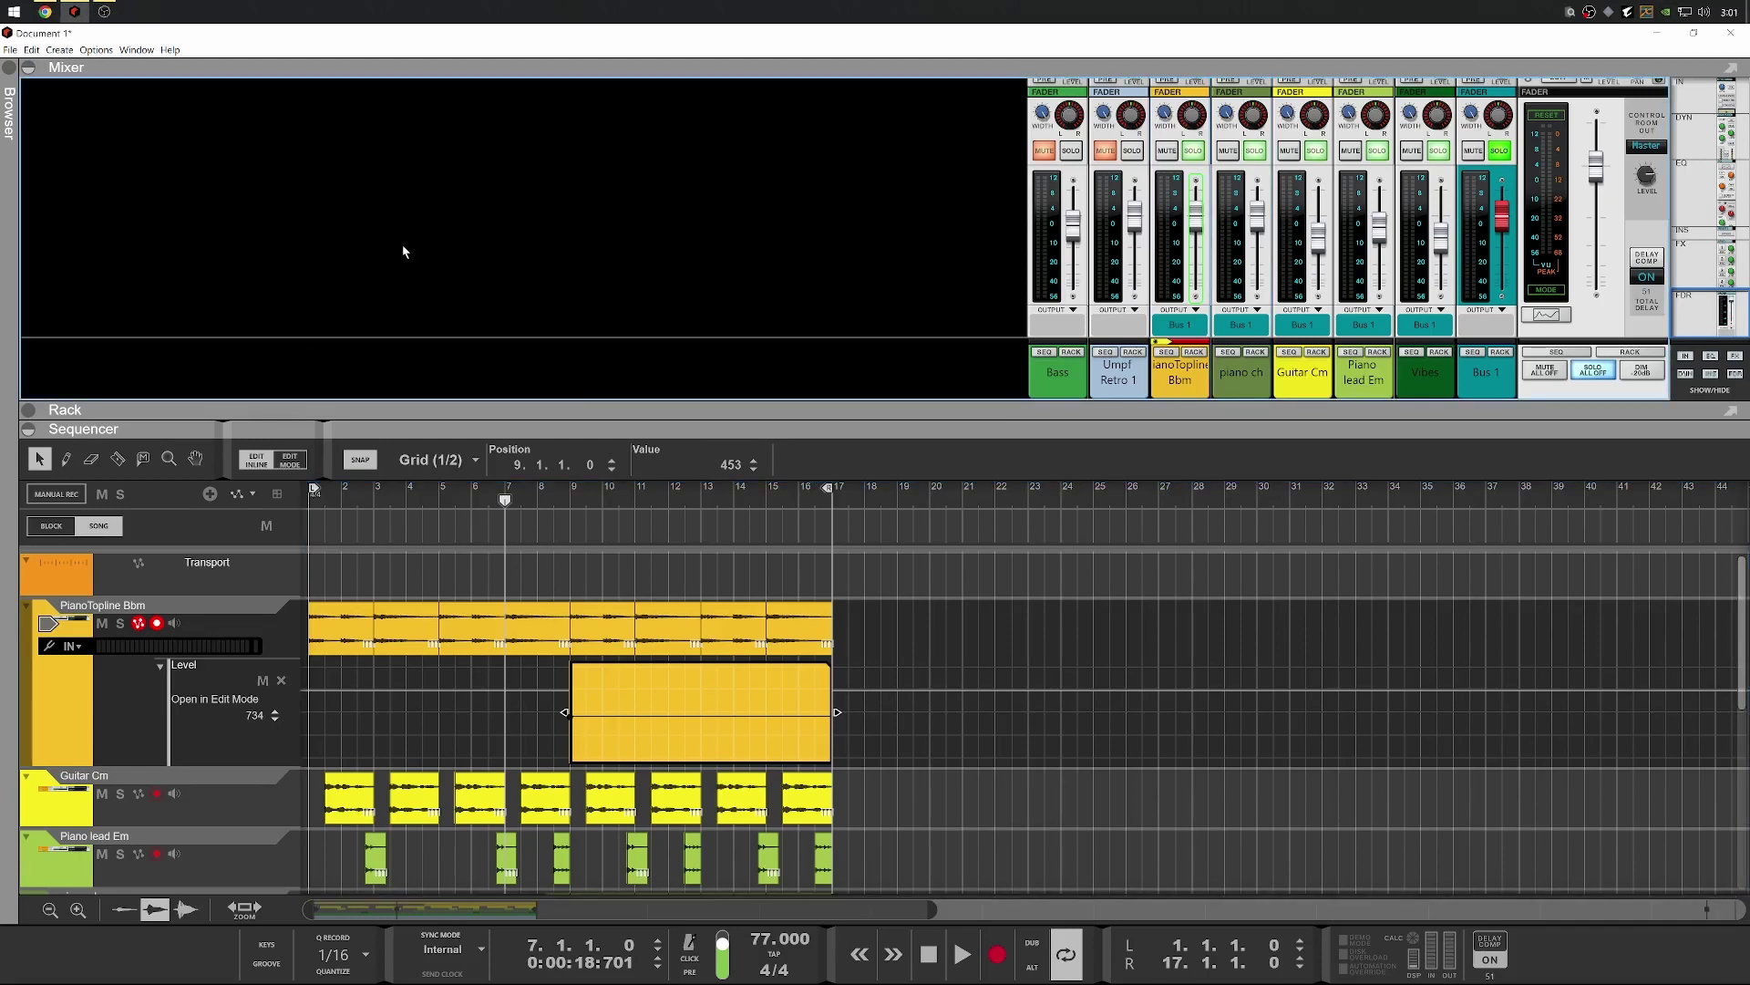
key("space")
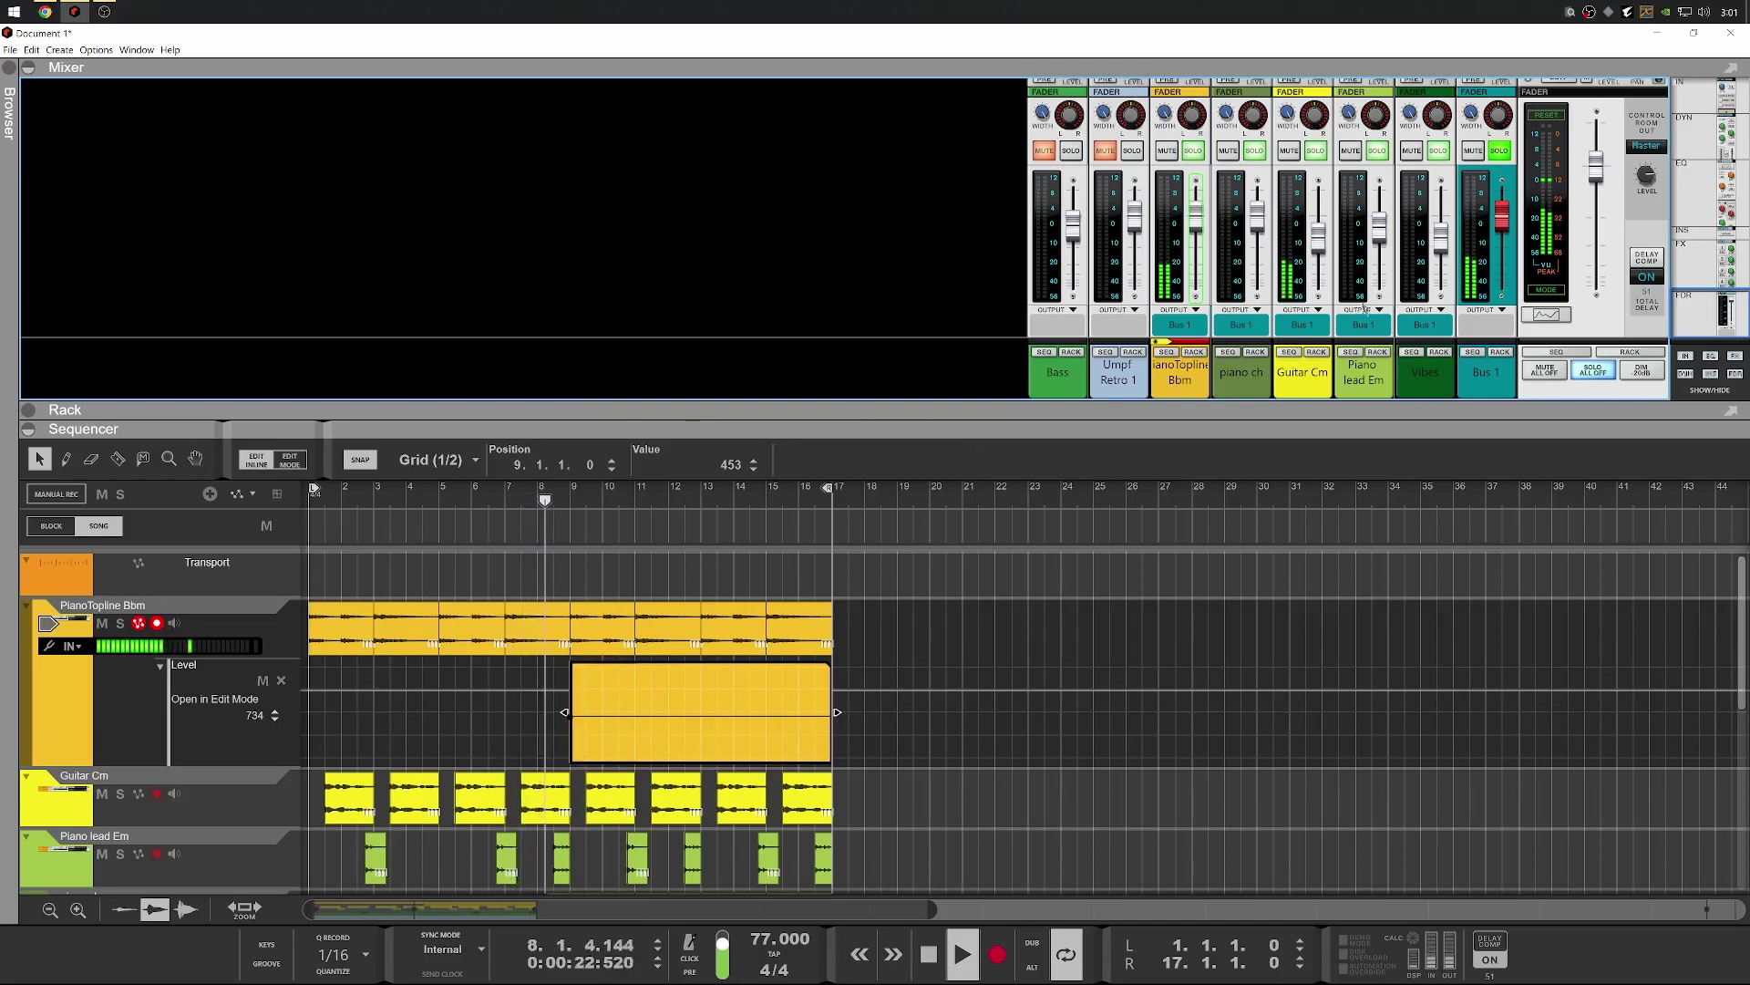
scroll(784, 645, "down", 1)
scroll(784, 645, "down", 1)
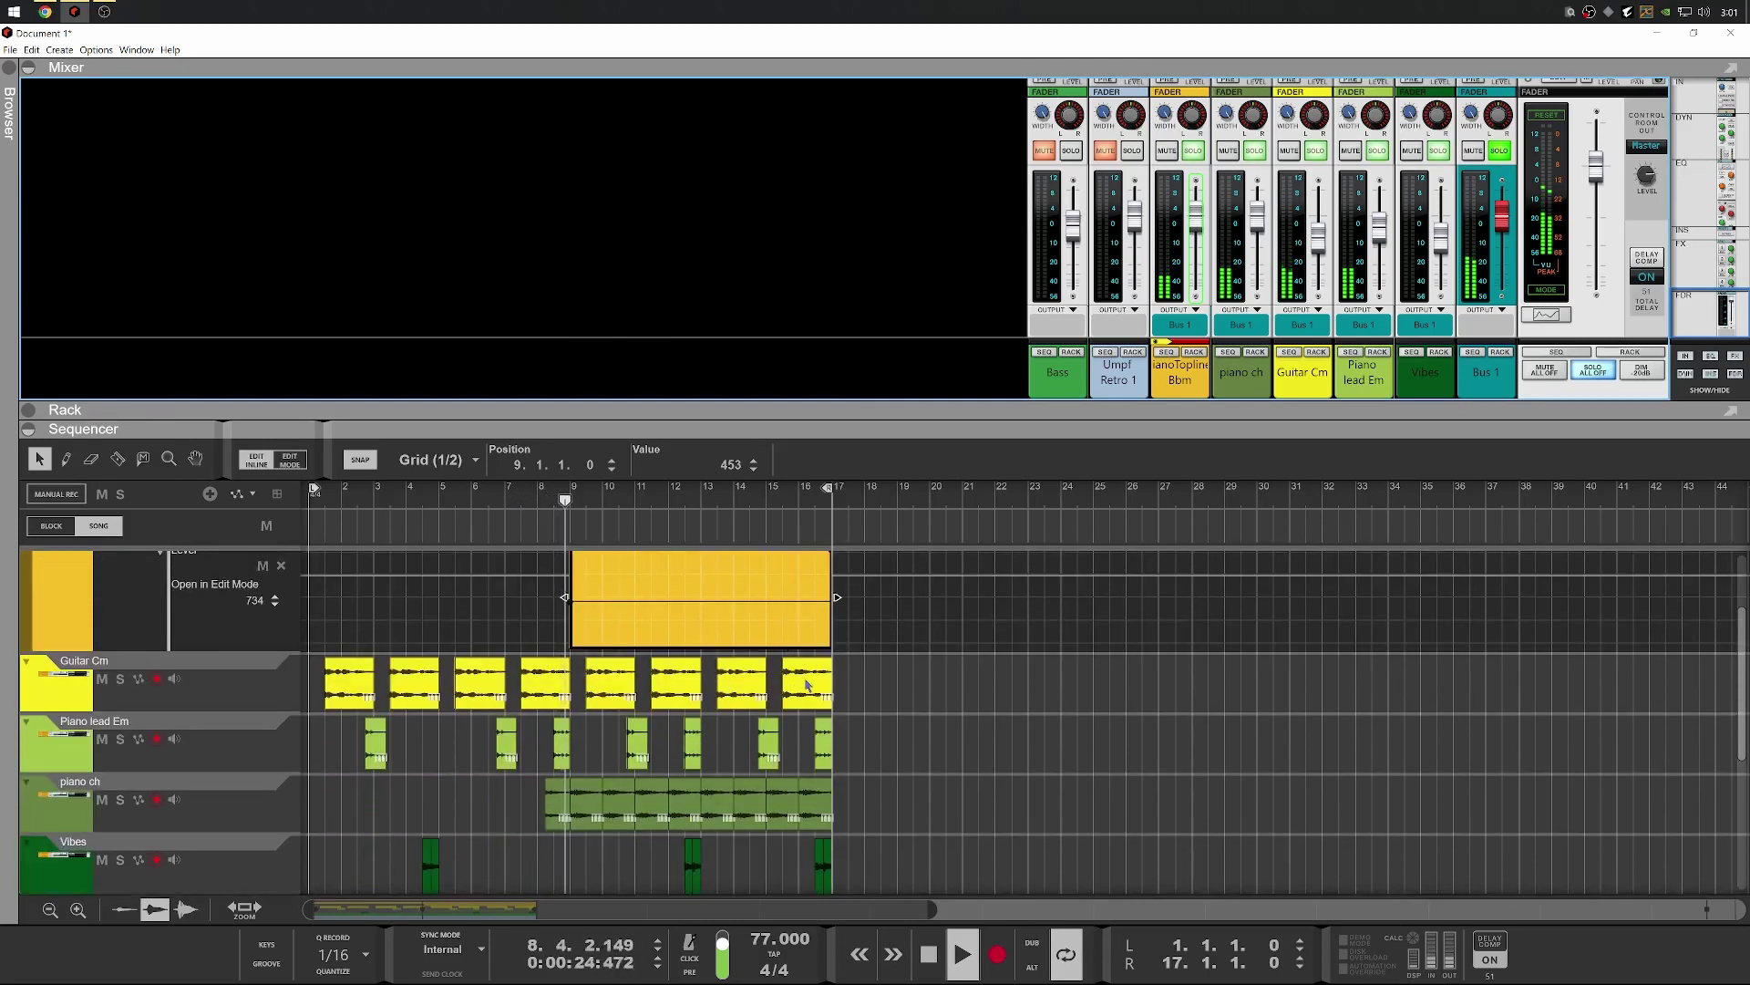
scroll(815, 704, "down", 1)
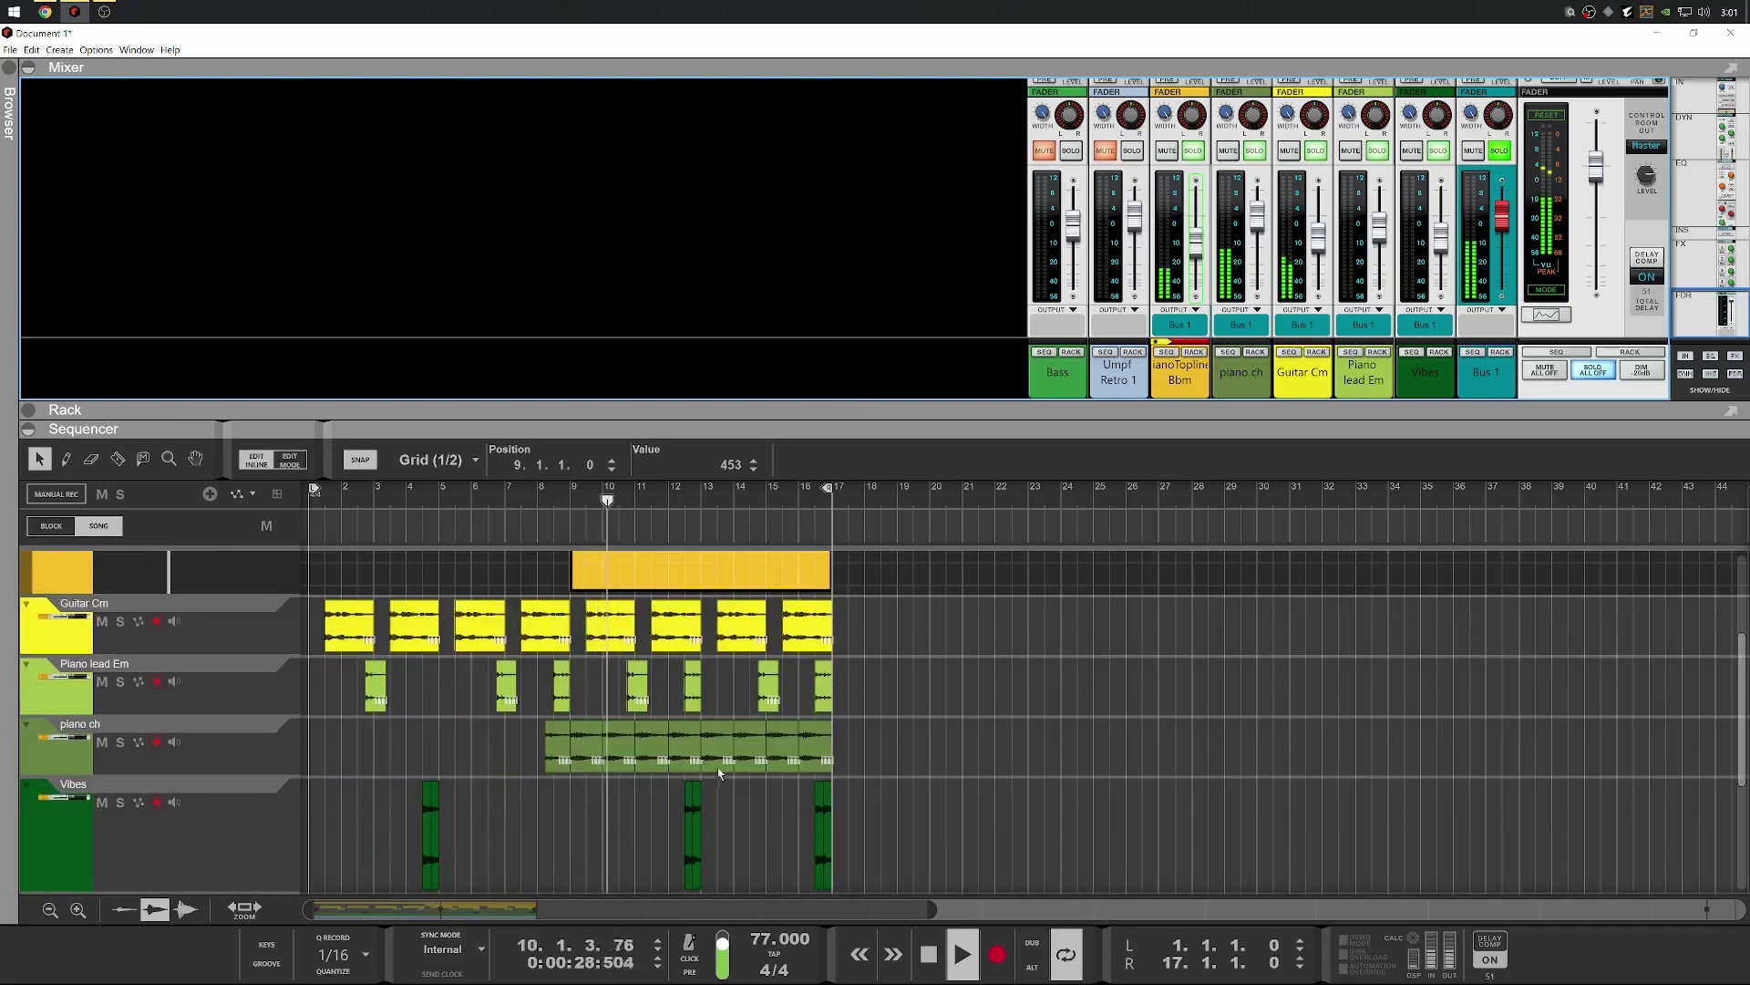
scroll(803, 708, "up", 3)
scroll(757, 710, "down", 2)
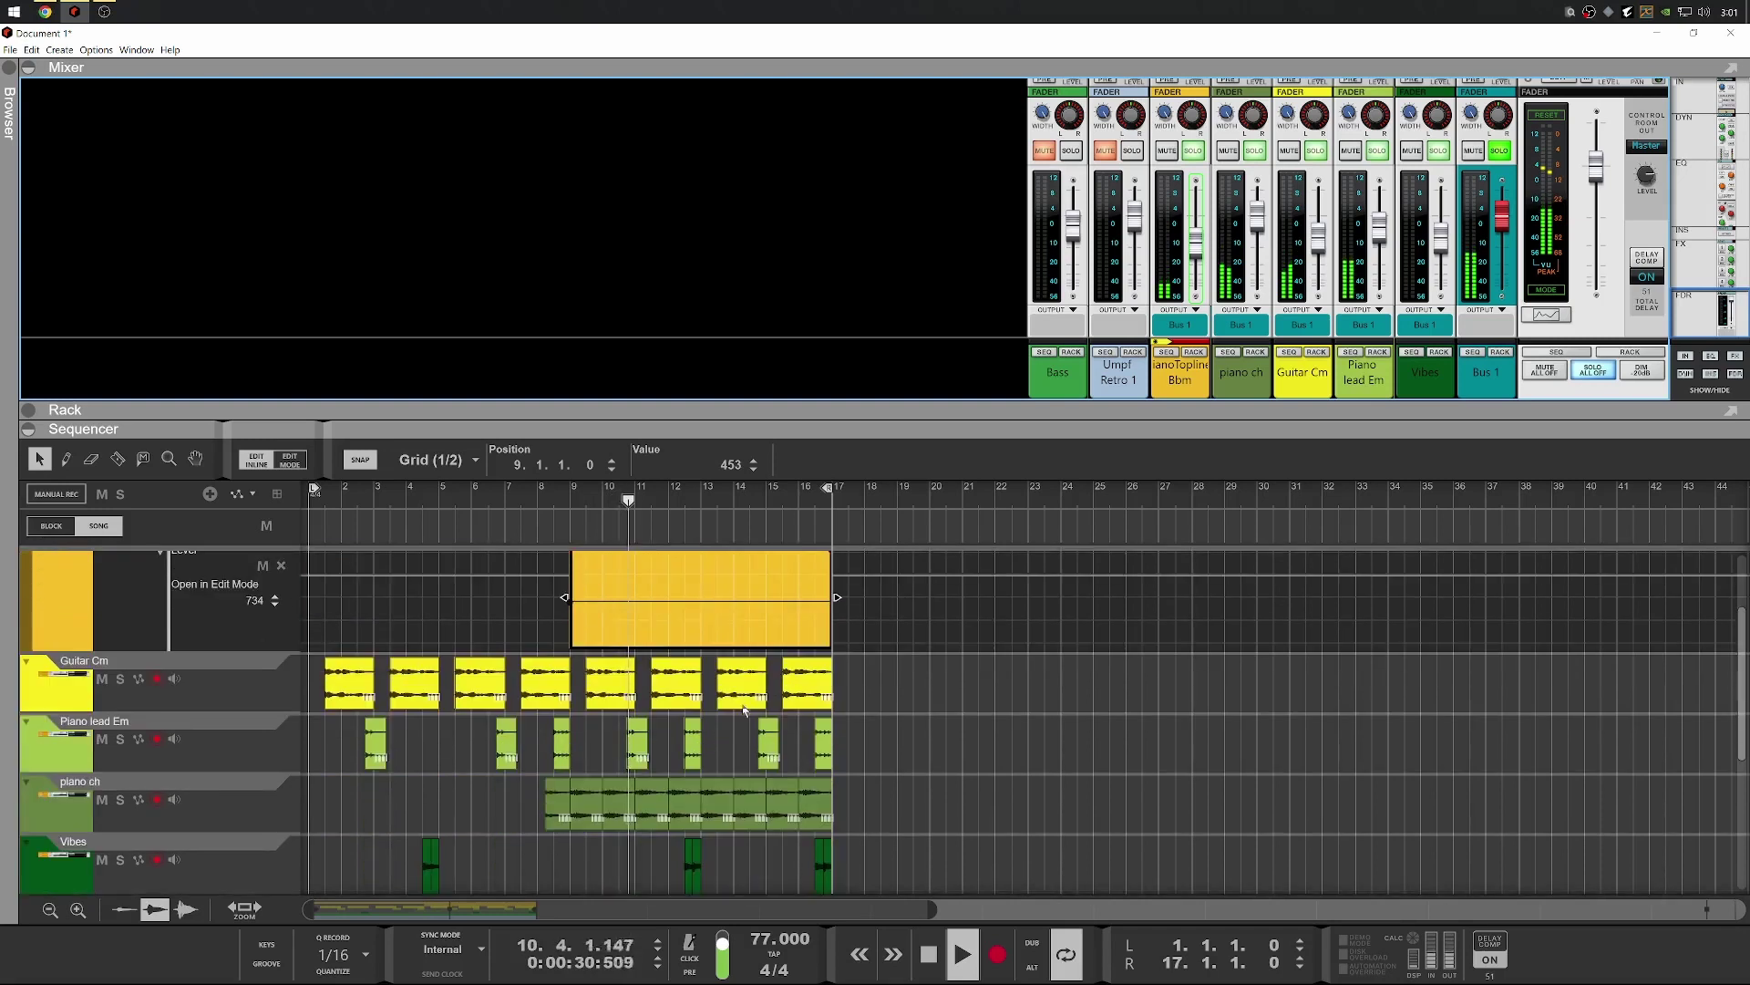
scroll(756, 710, "up", 2)
left_click(543, 508)
left_click(543, 508)
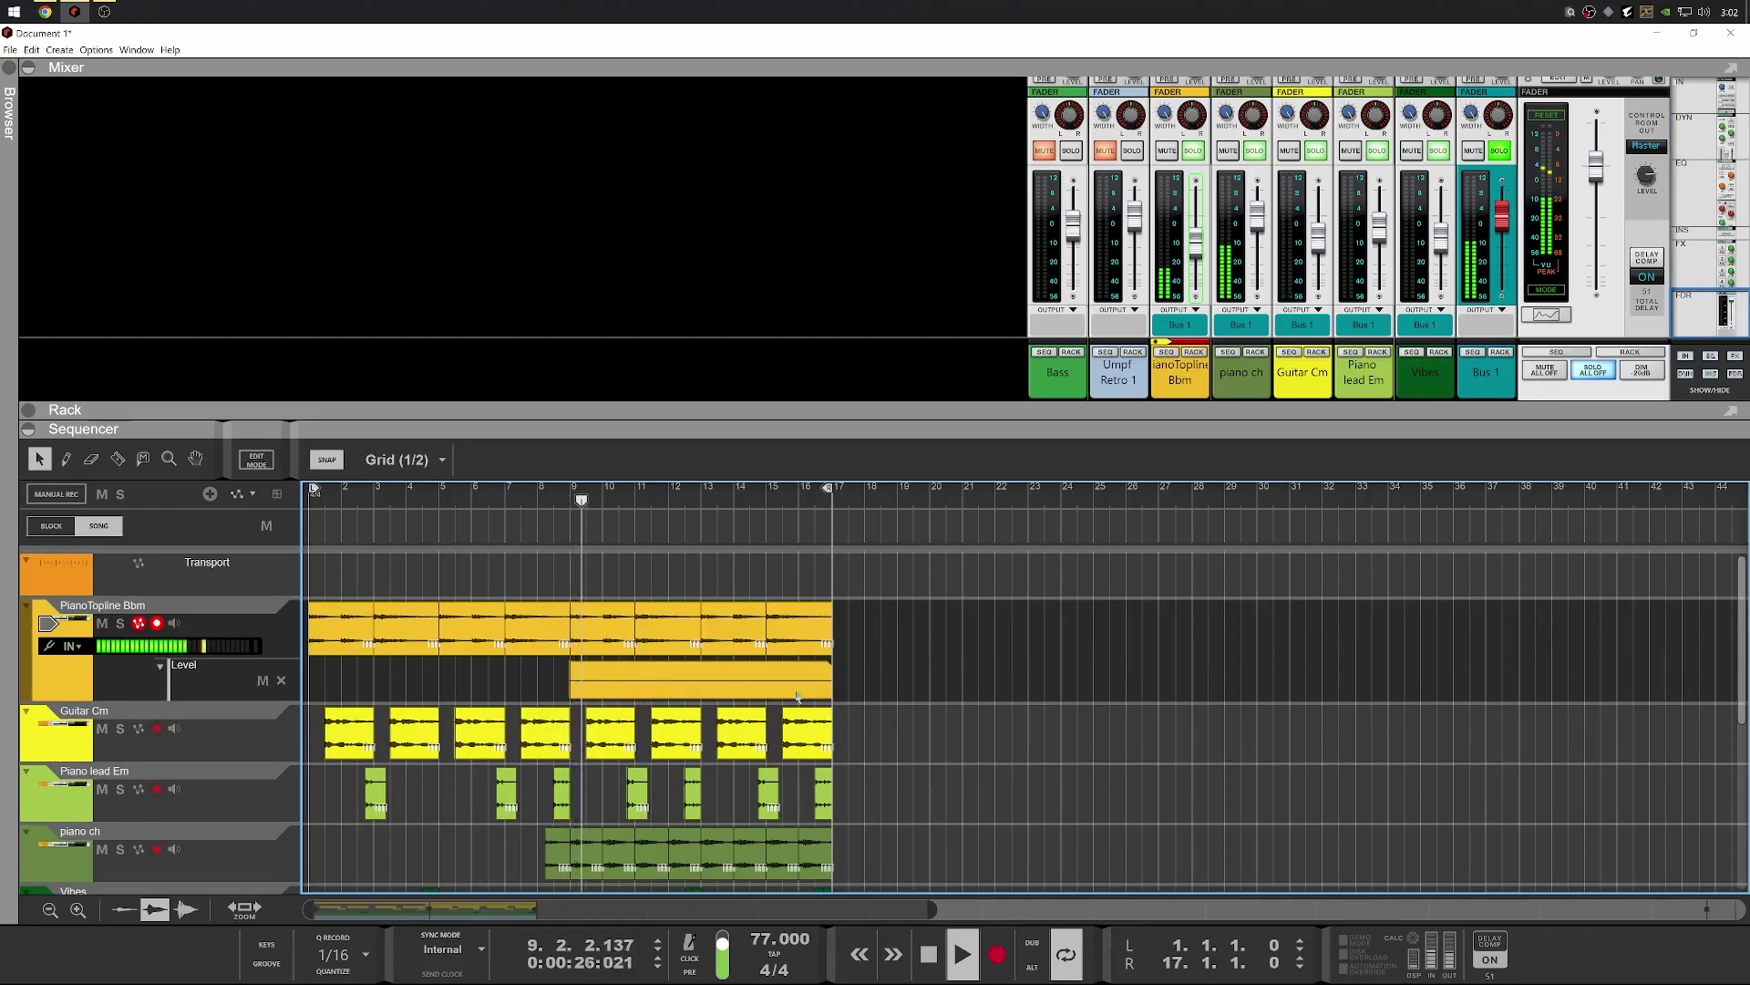
key("space")
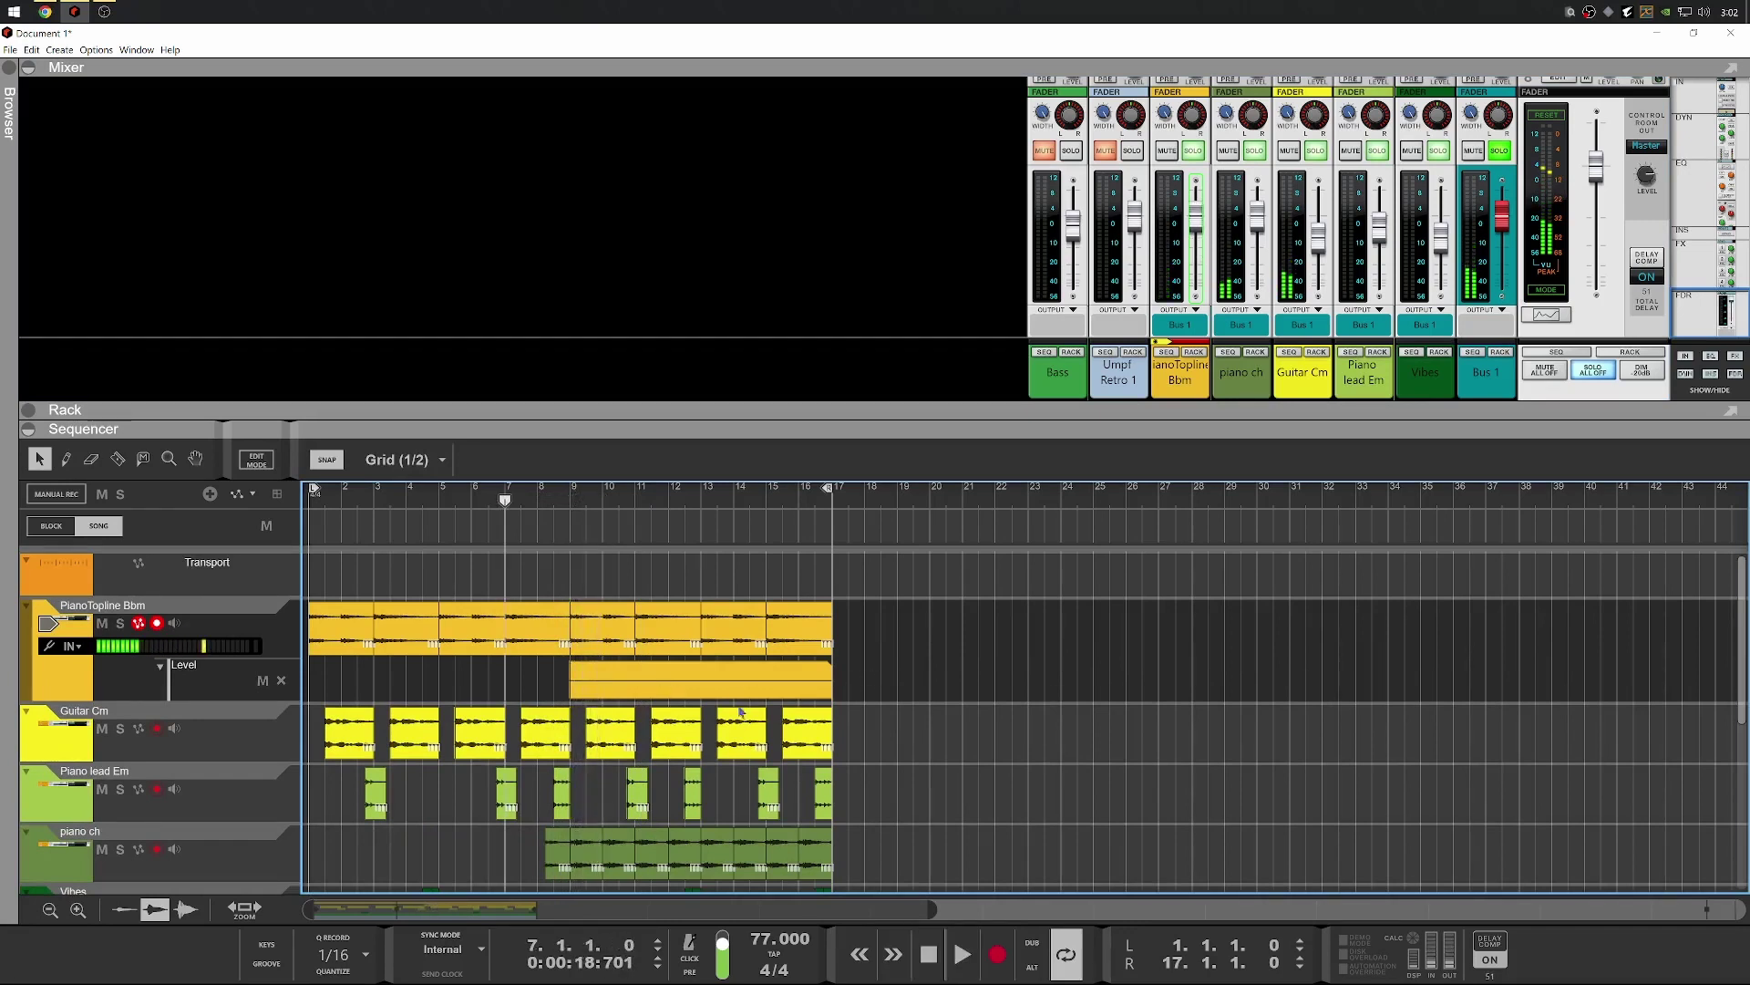
Examine the clip arrangement across all tracks, from PianoTopline Bbm down to Umpf Retro 1
key("ctrl+minus")
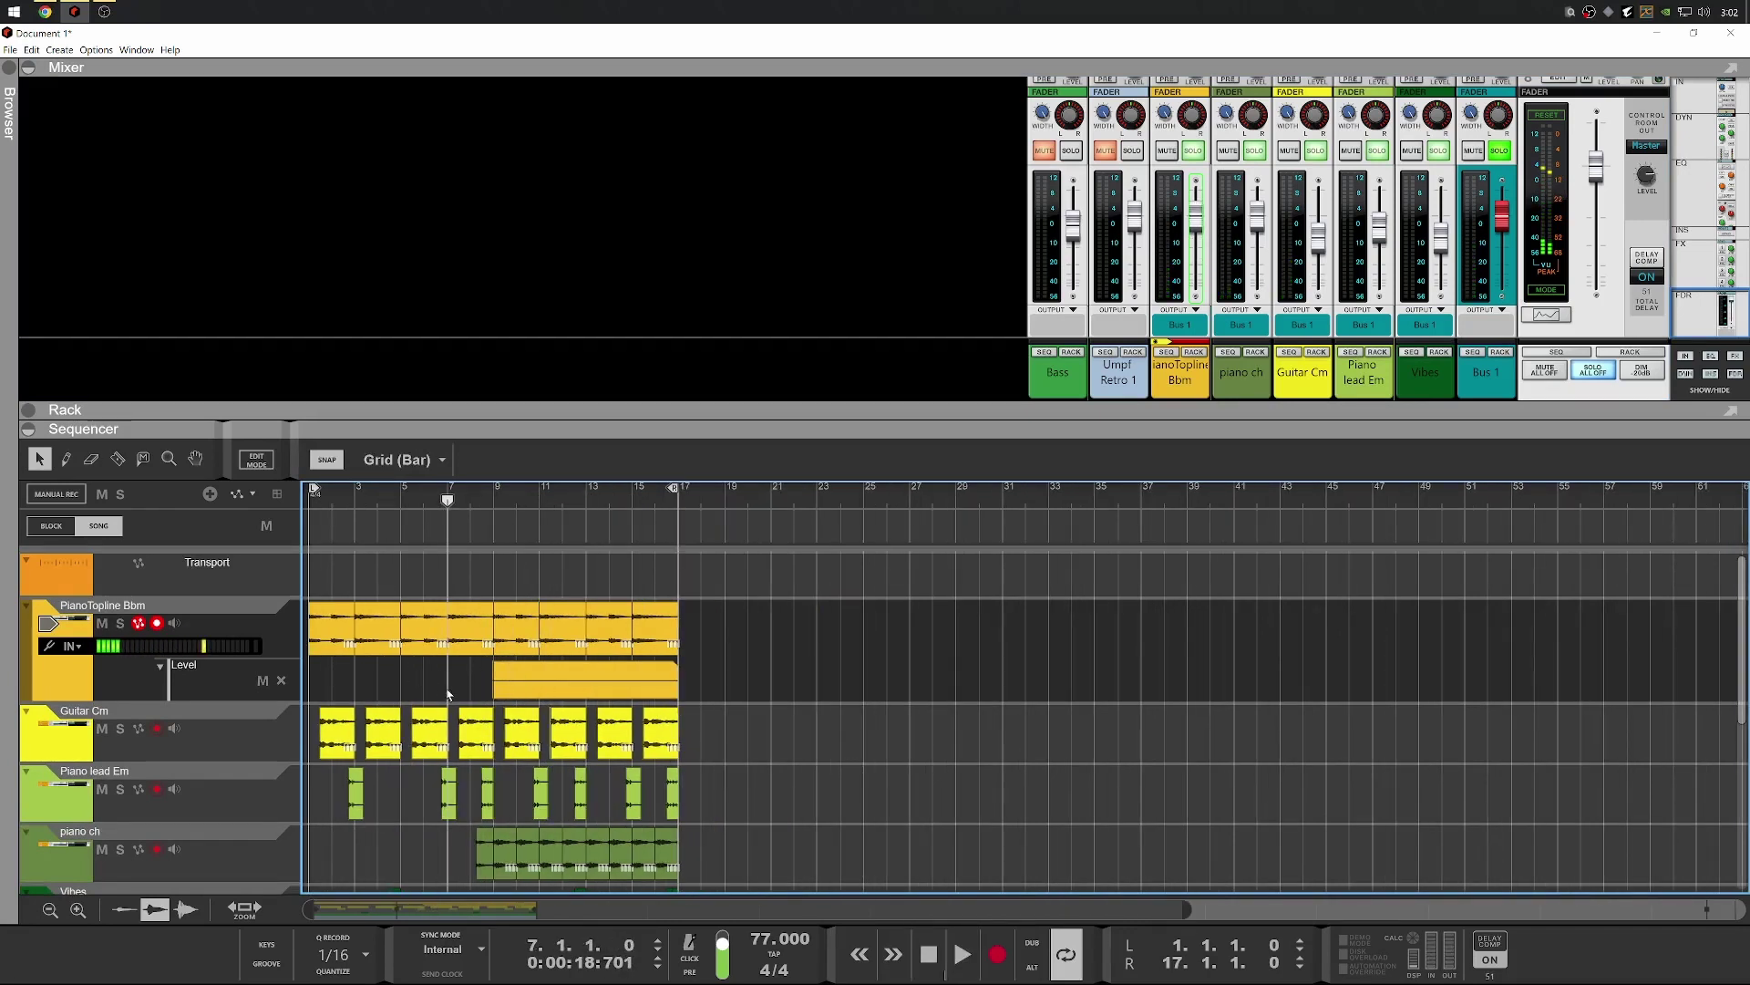
scroll(445, 700, "down", 2)
scroll(435, 717, "up", 3)
scroll(435, 717, "down", 2)
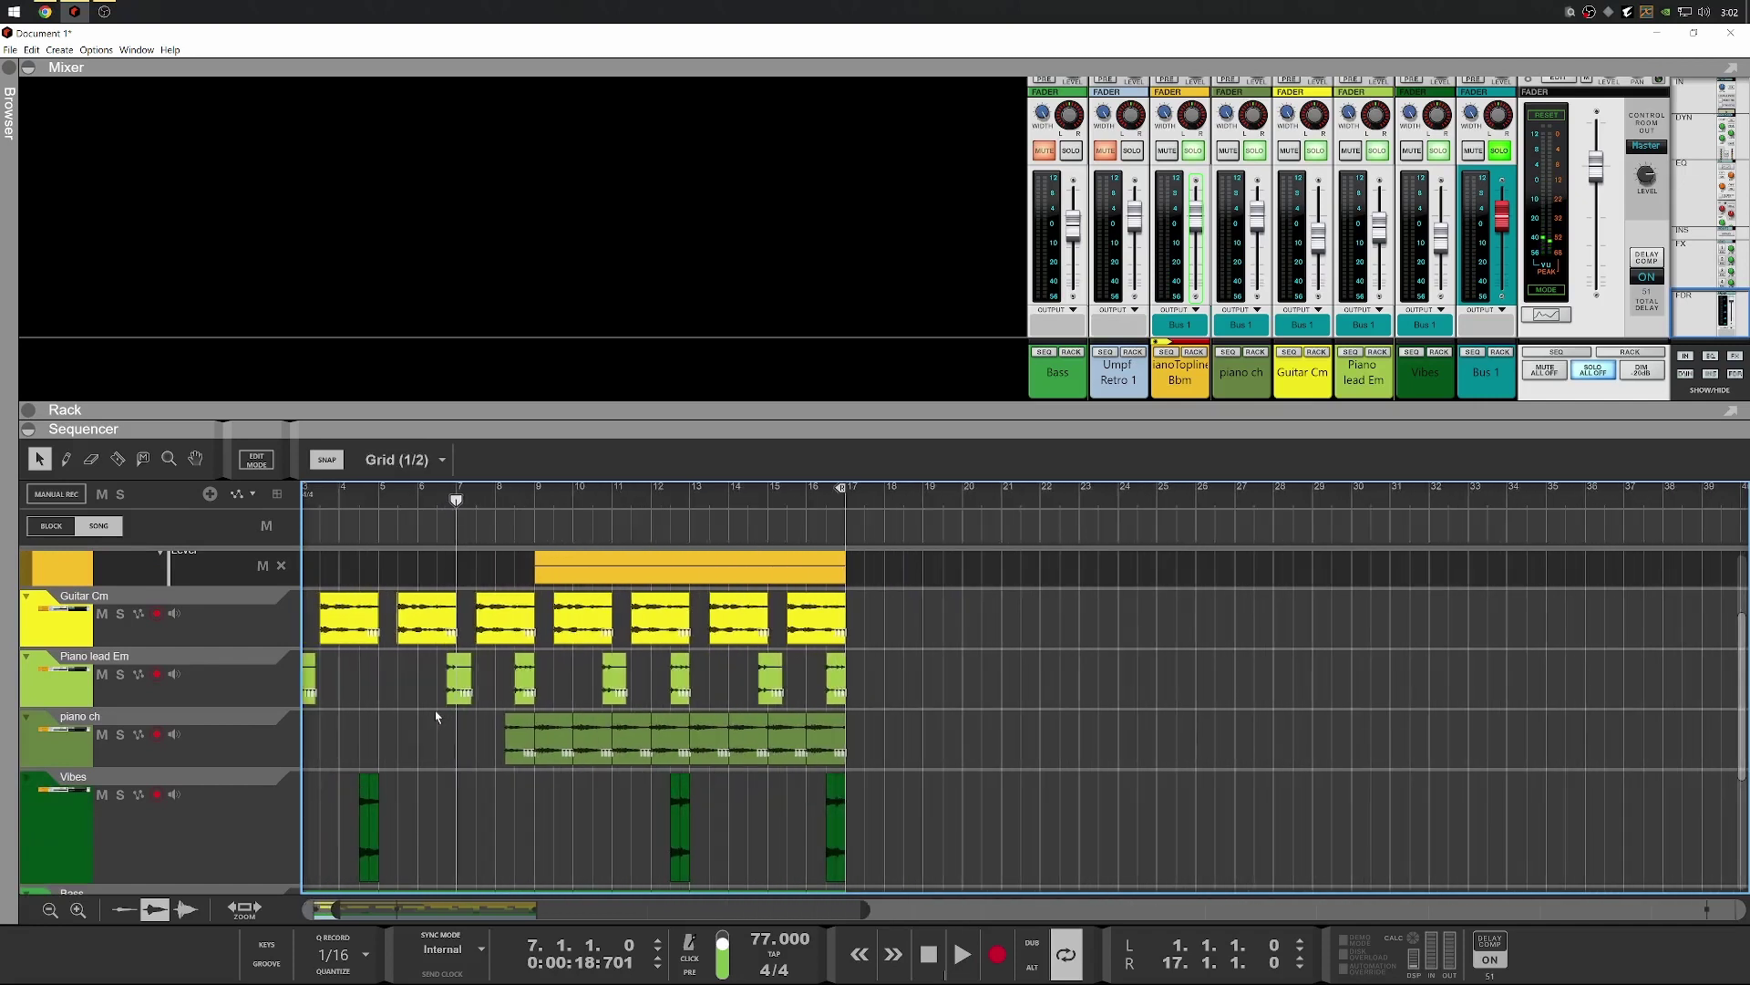
scroll(435, 717, "up", 3)
scroll(465, 729, "up", 2)
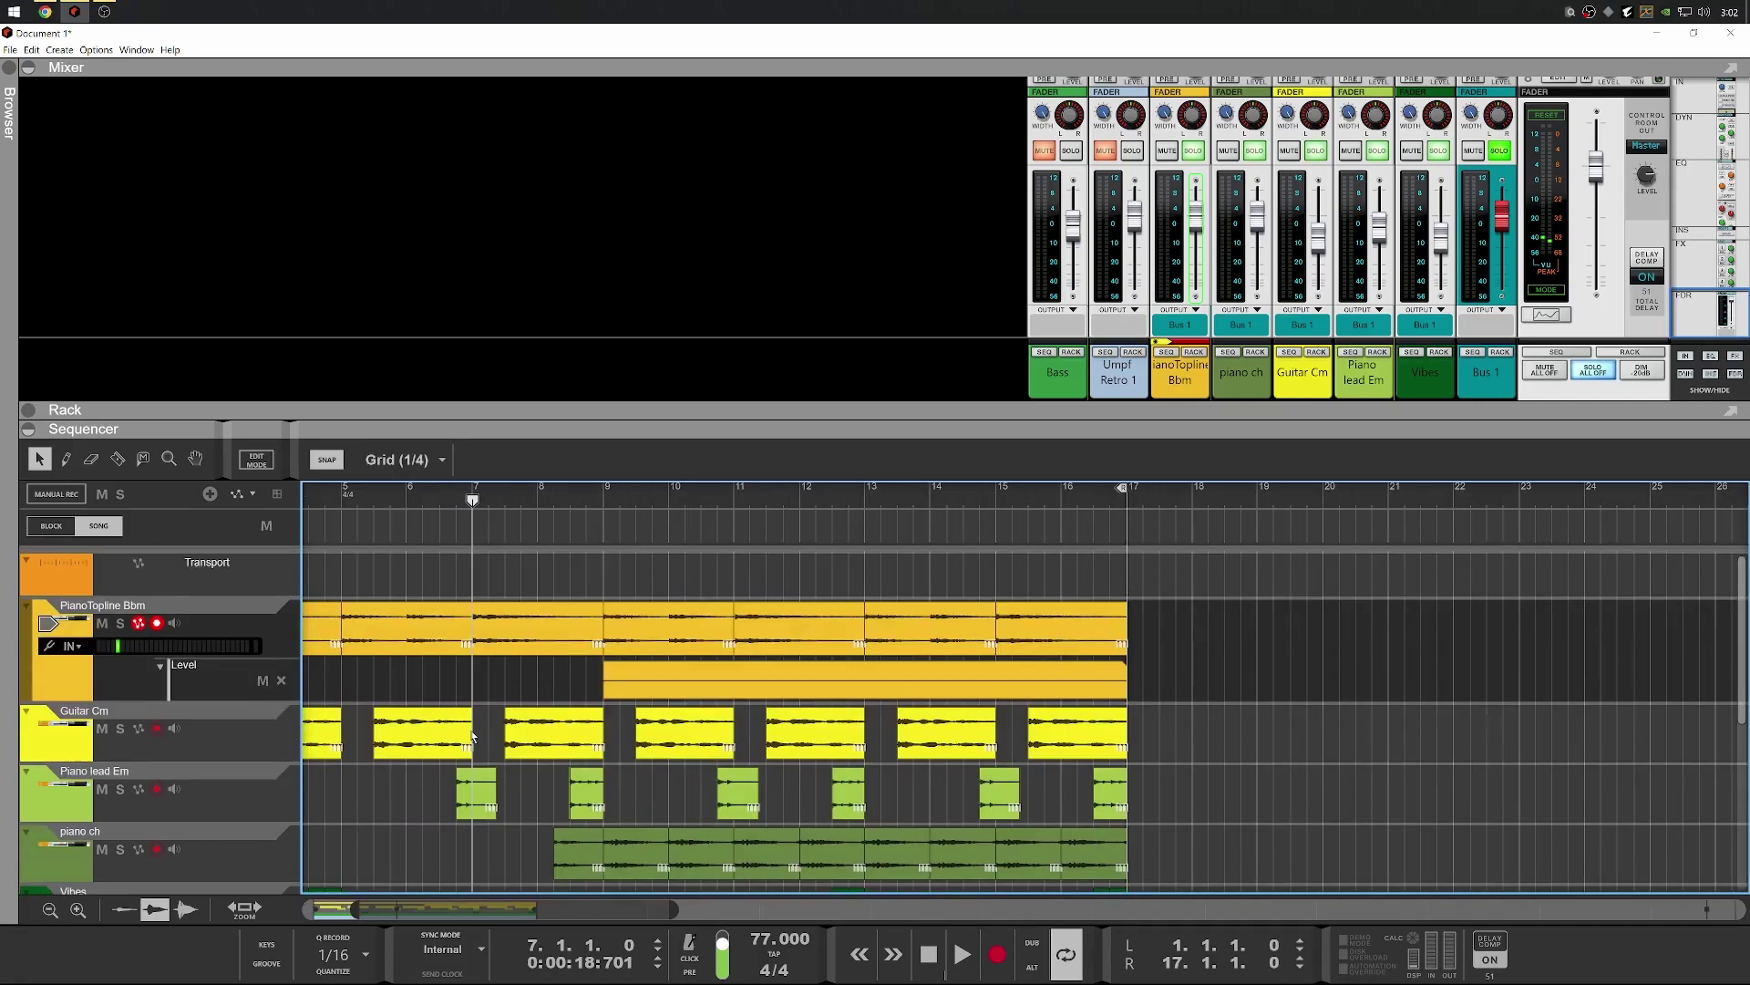
key("ctrl+minus")
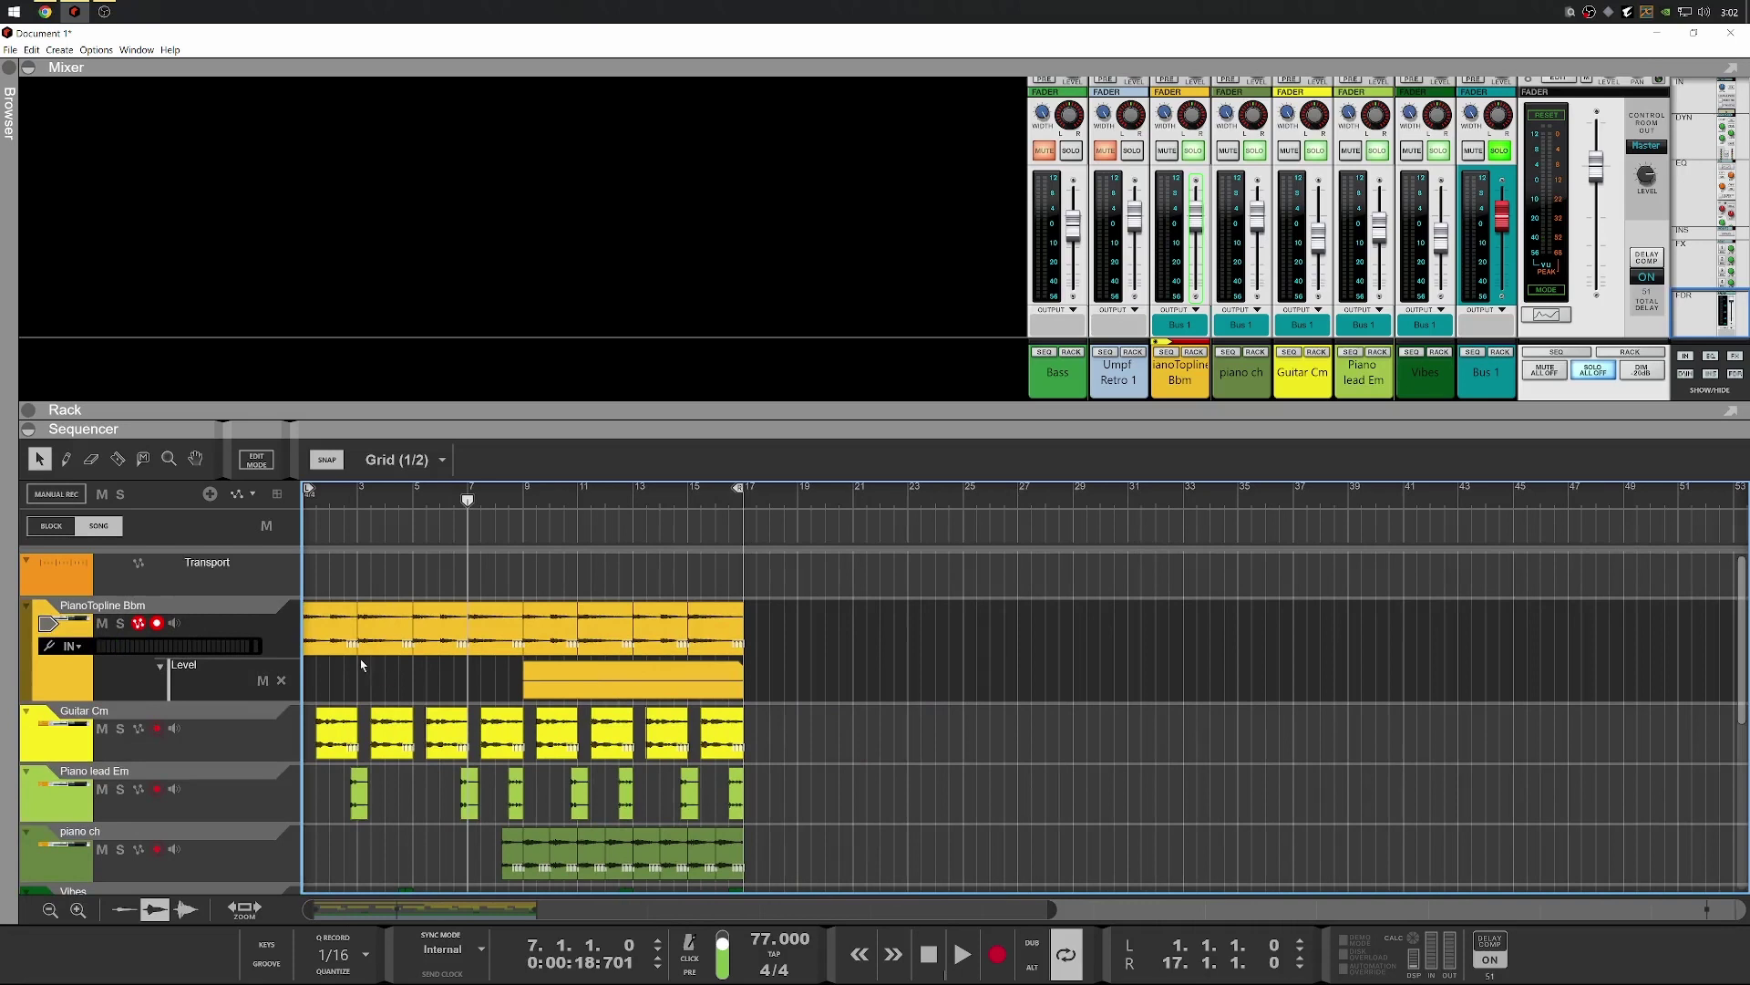
key("ctrl+minus")
scroll(365, 670, "down", 5)
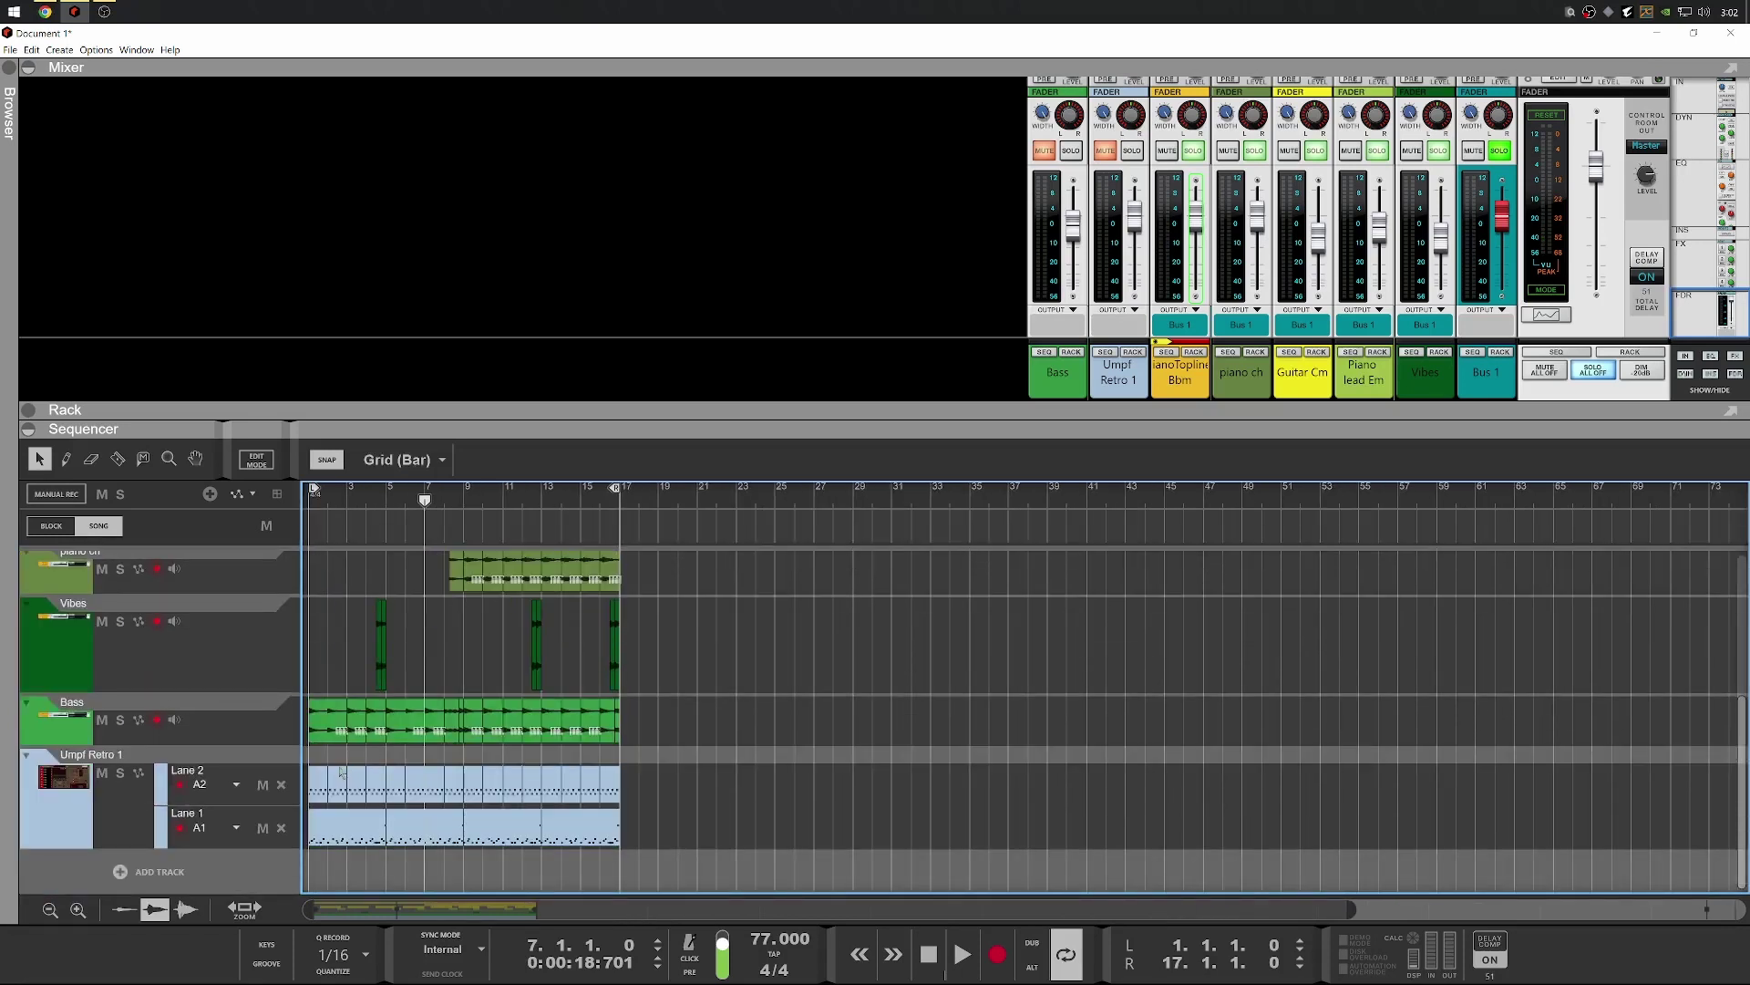
key("ctrl+plus")
scroll(387, 724, "up", 4)
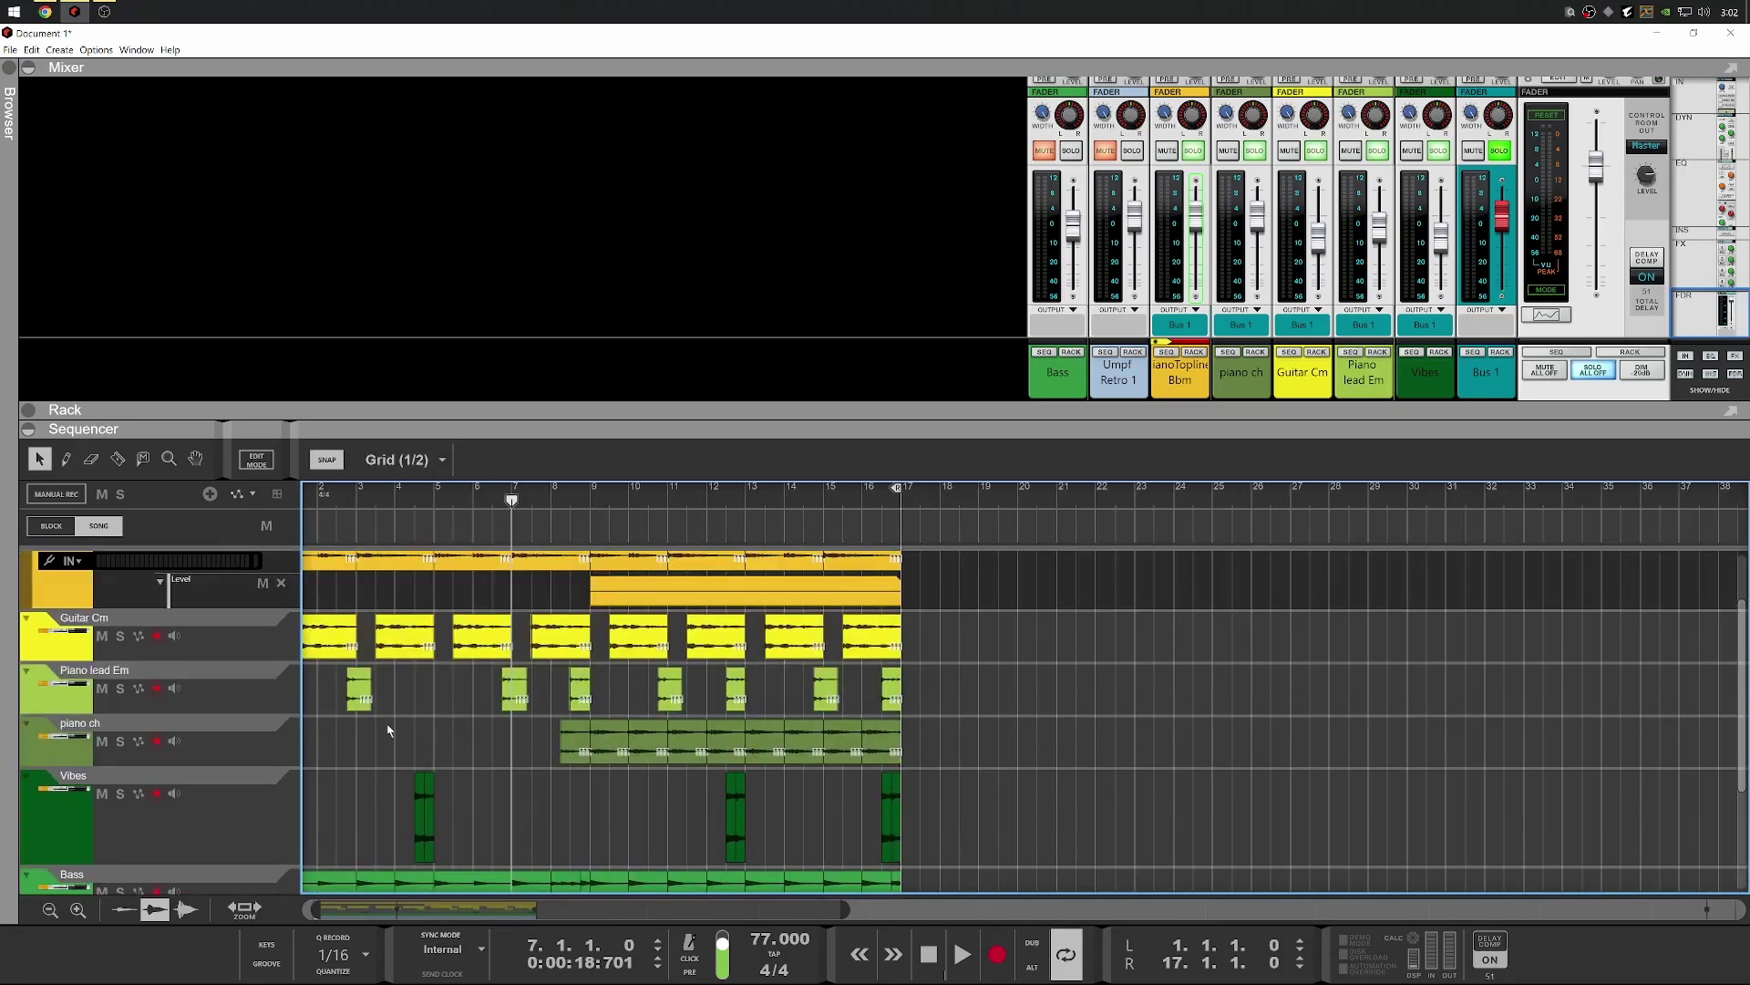
scroll(386, 724, "down", 1)
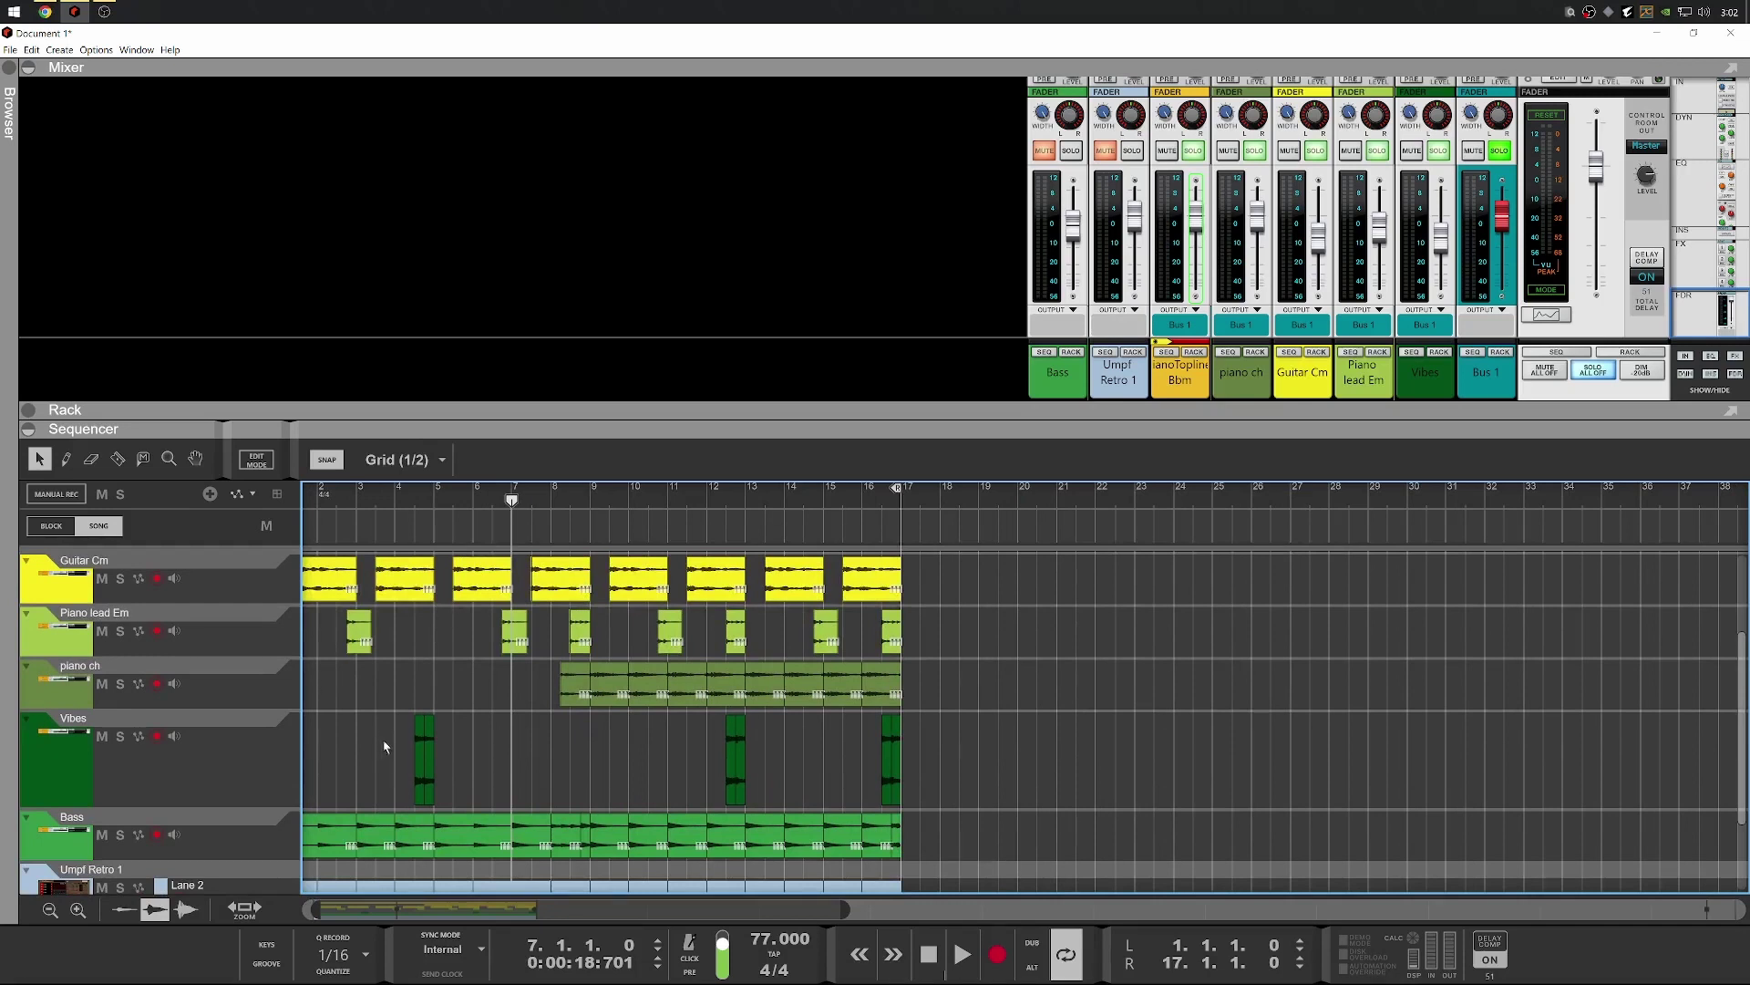
scroll(388, 745, "up", 1)
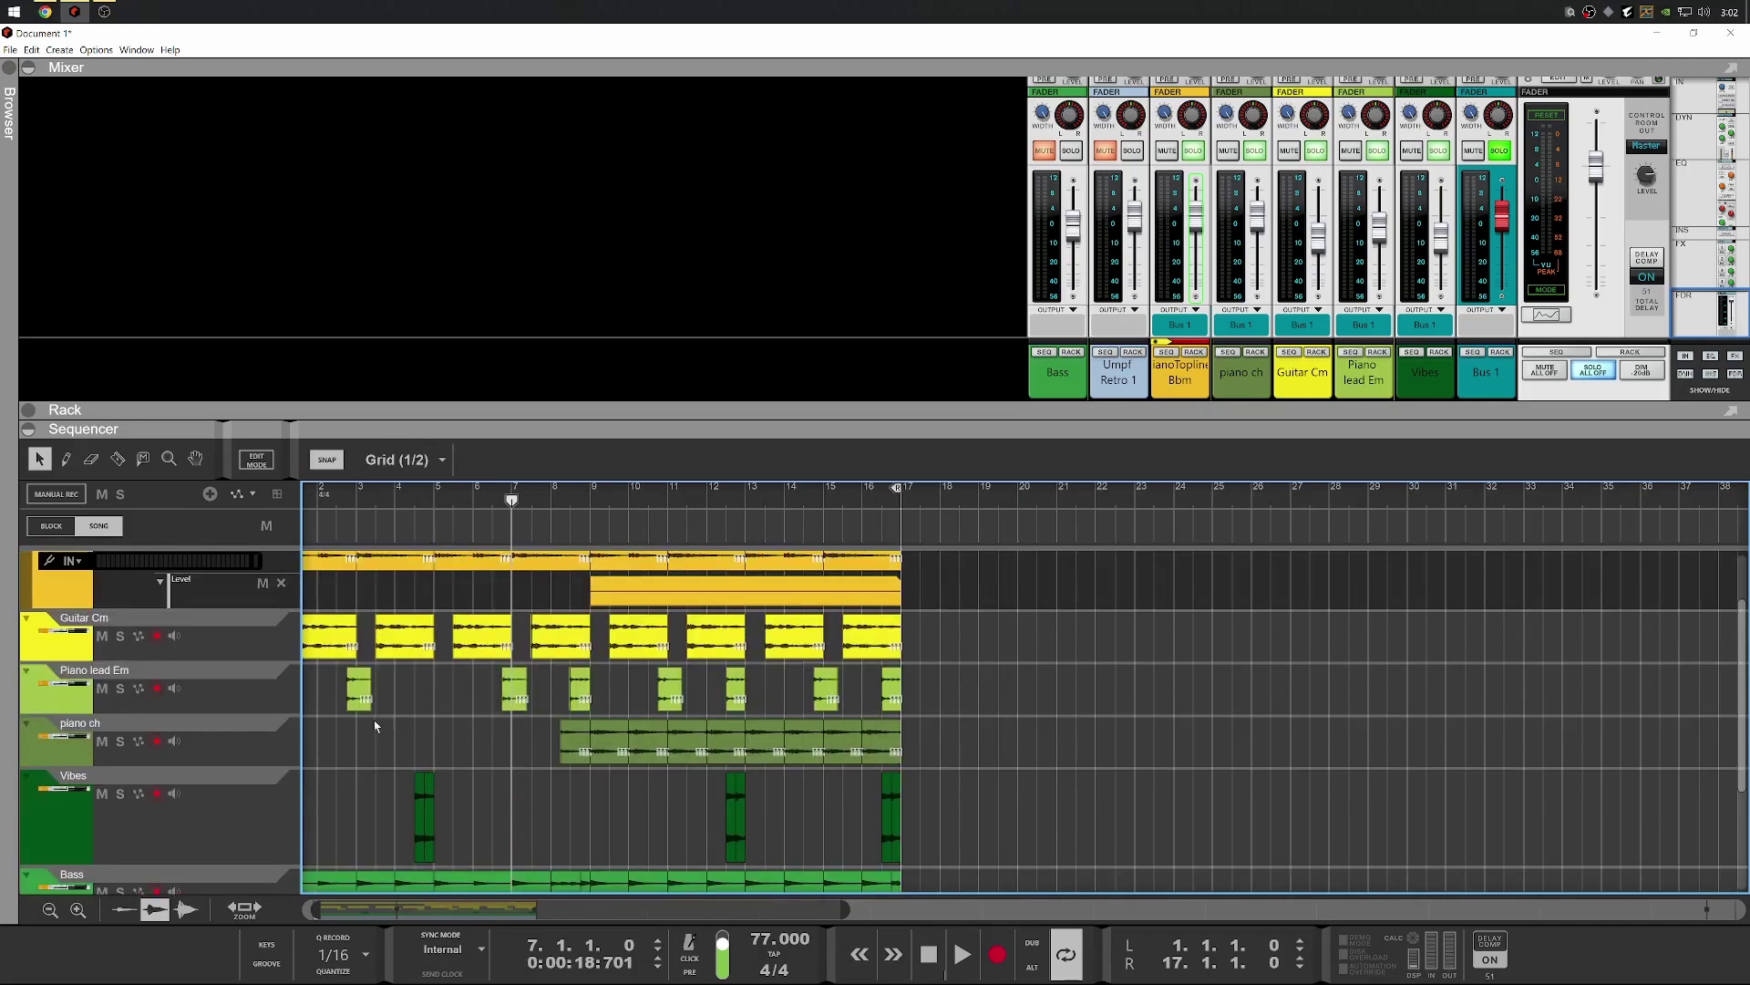
scroll(375, 725, "up", 2)
scroll(442, 611, "up", 1)
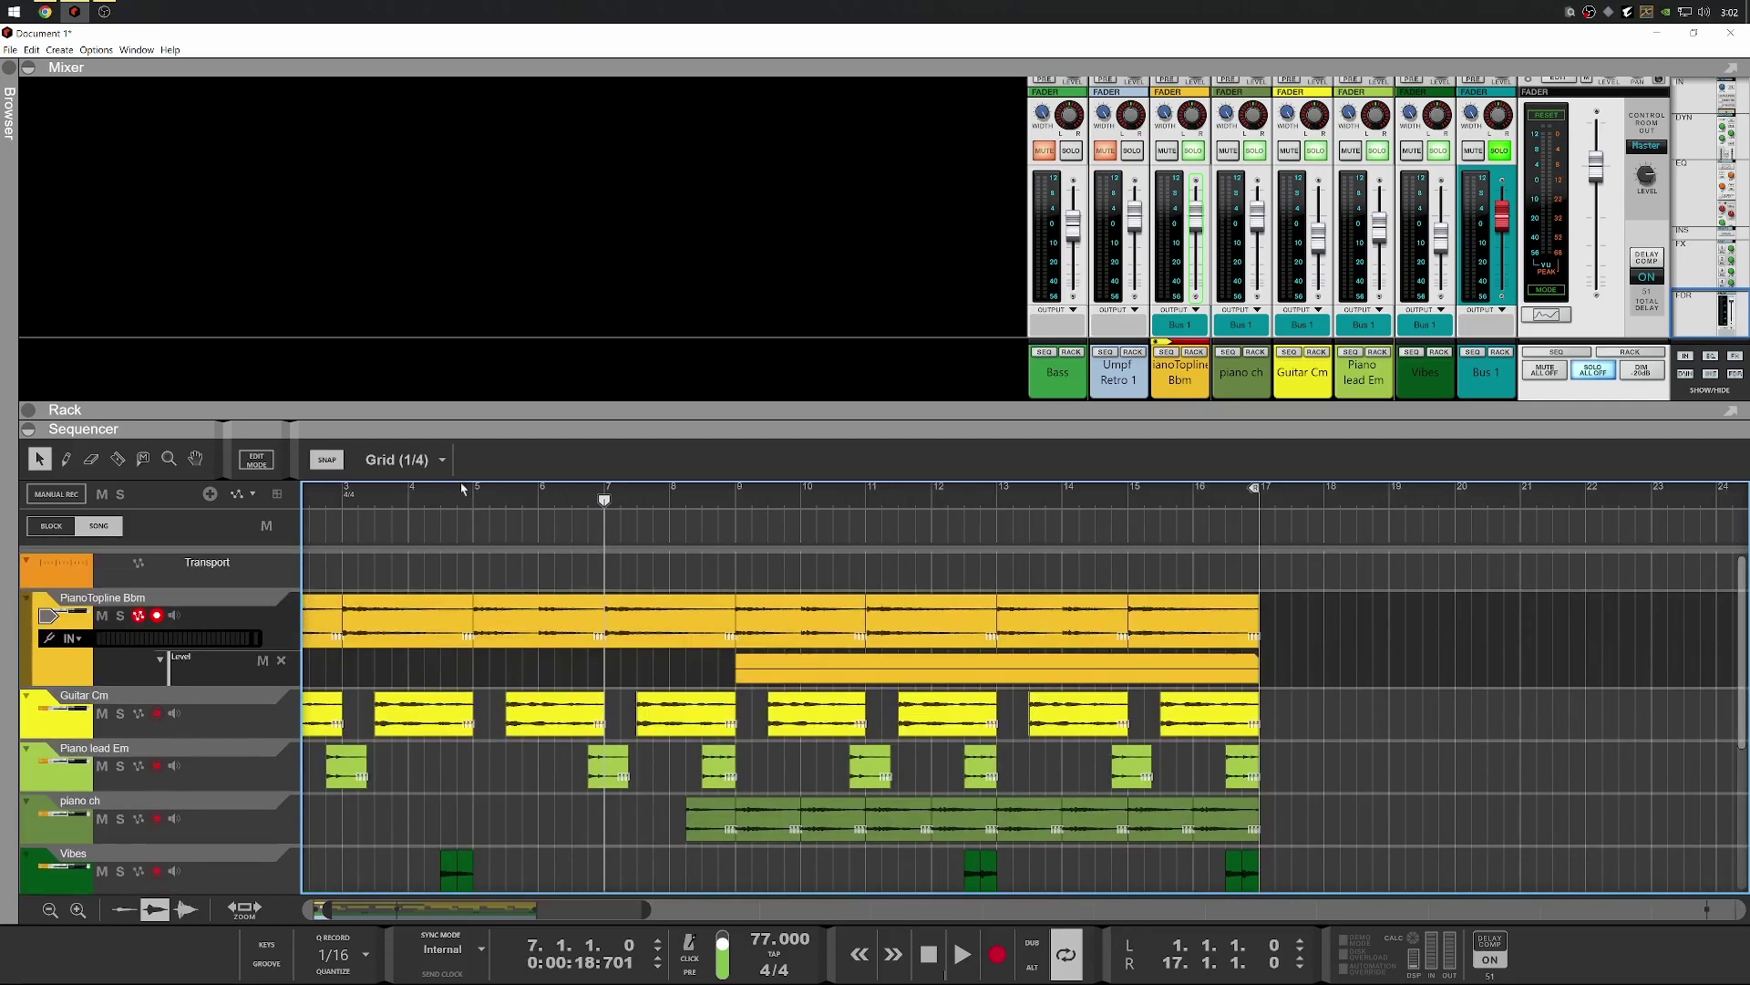
Play repeatedly from bar 4 to check the Vibes clip against the other samples, selecting the Vibes mixer channel
left_click(449, 497)
key("space")
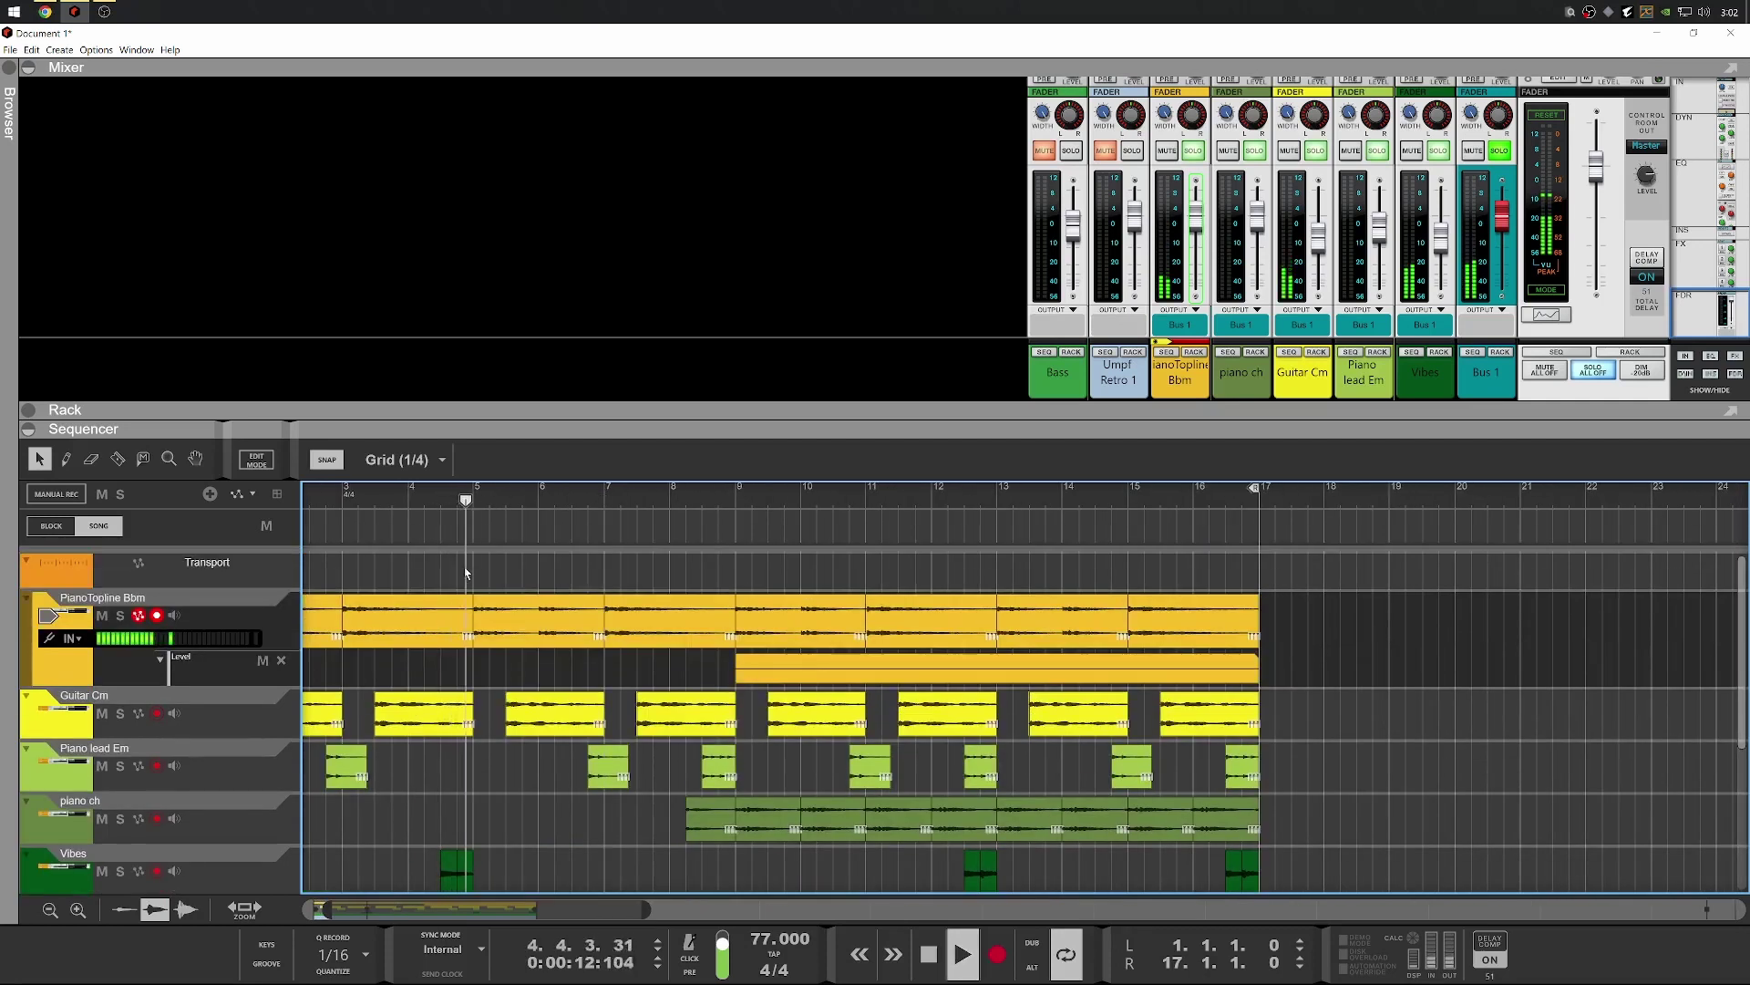
key("space")
scroll(547, 748, "down", 3)
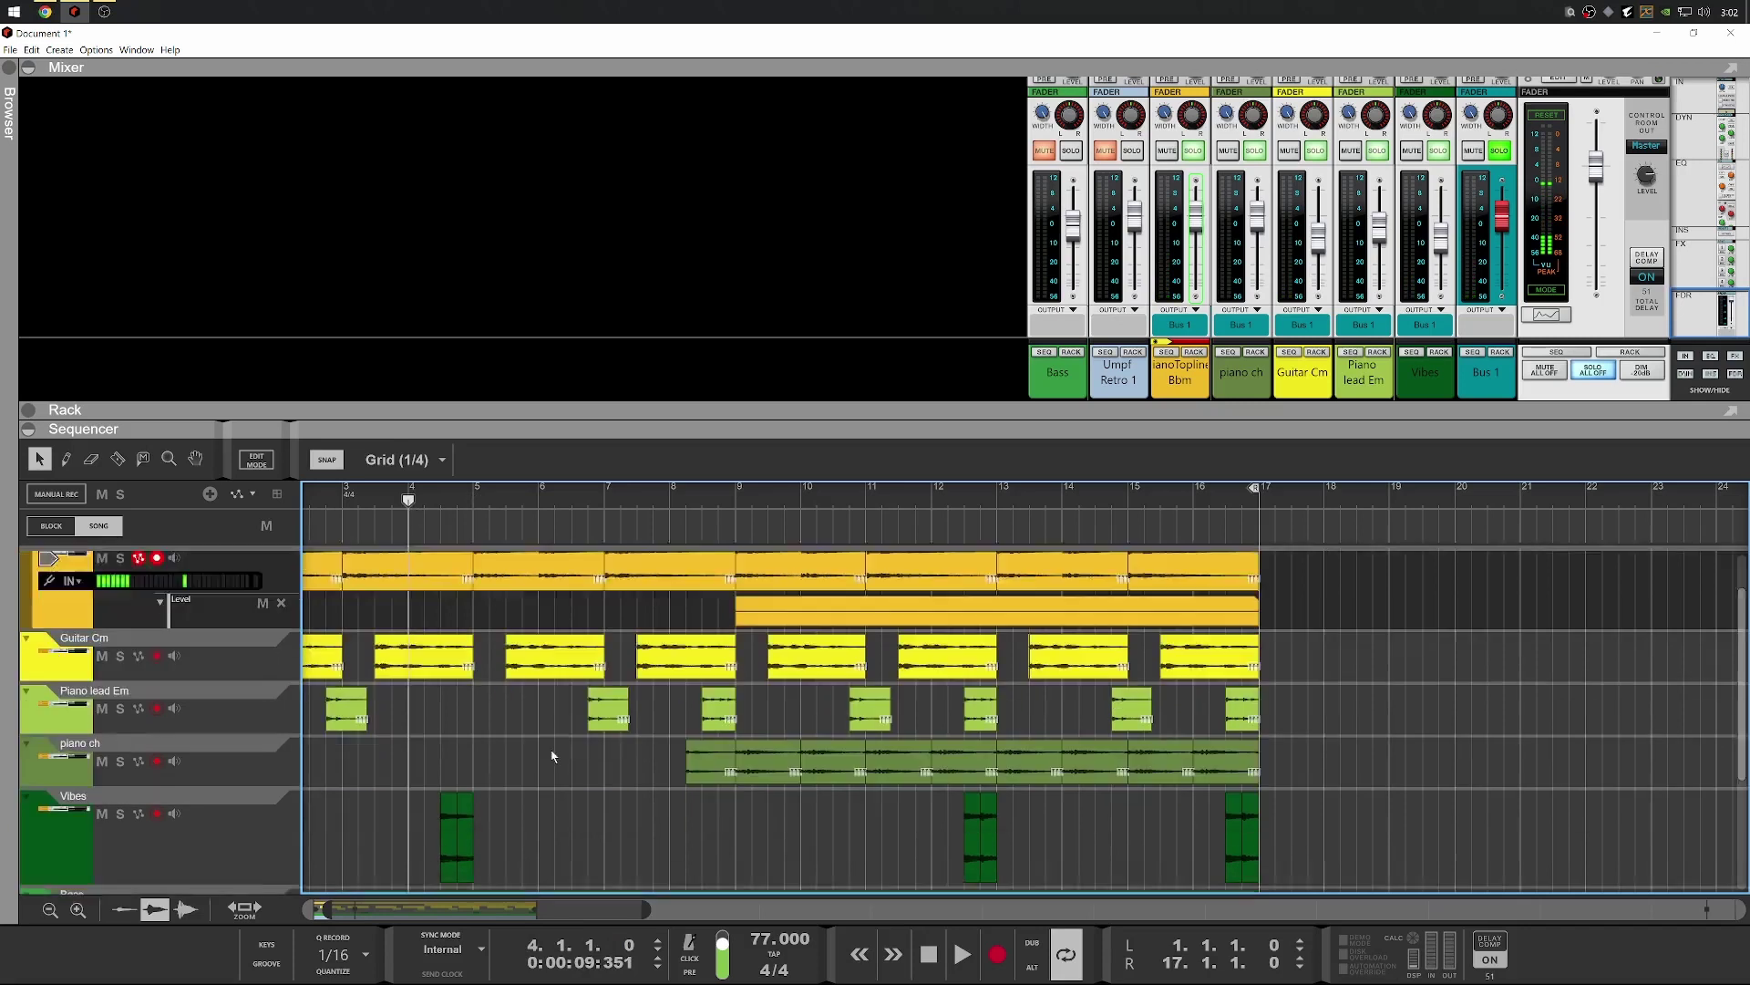
key("space")
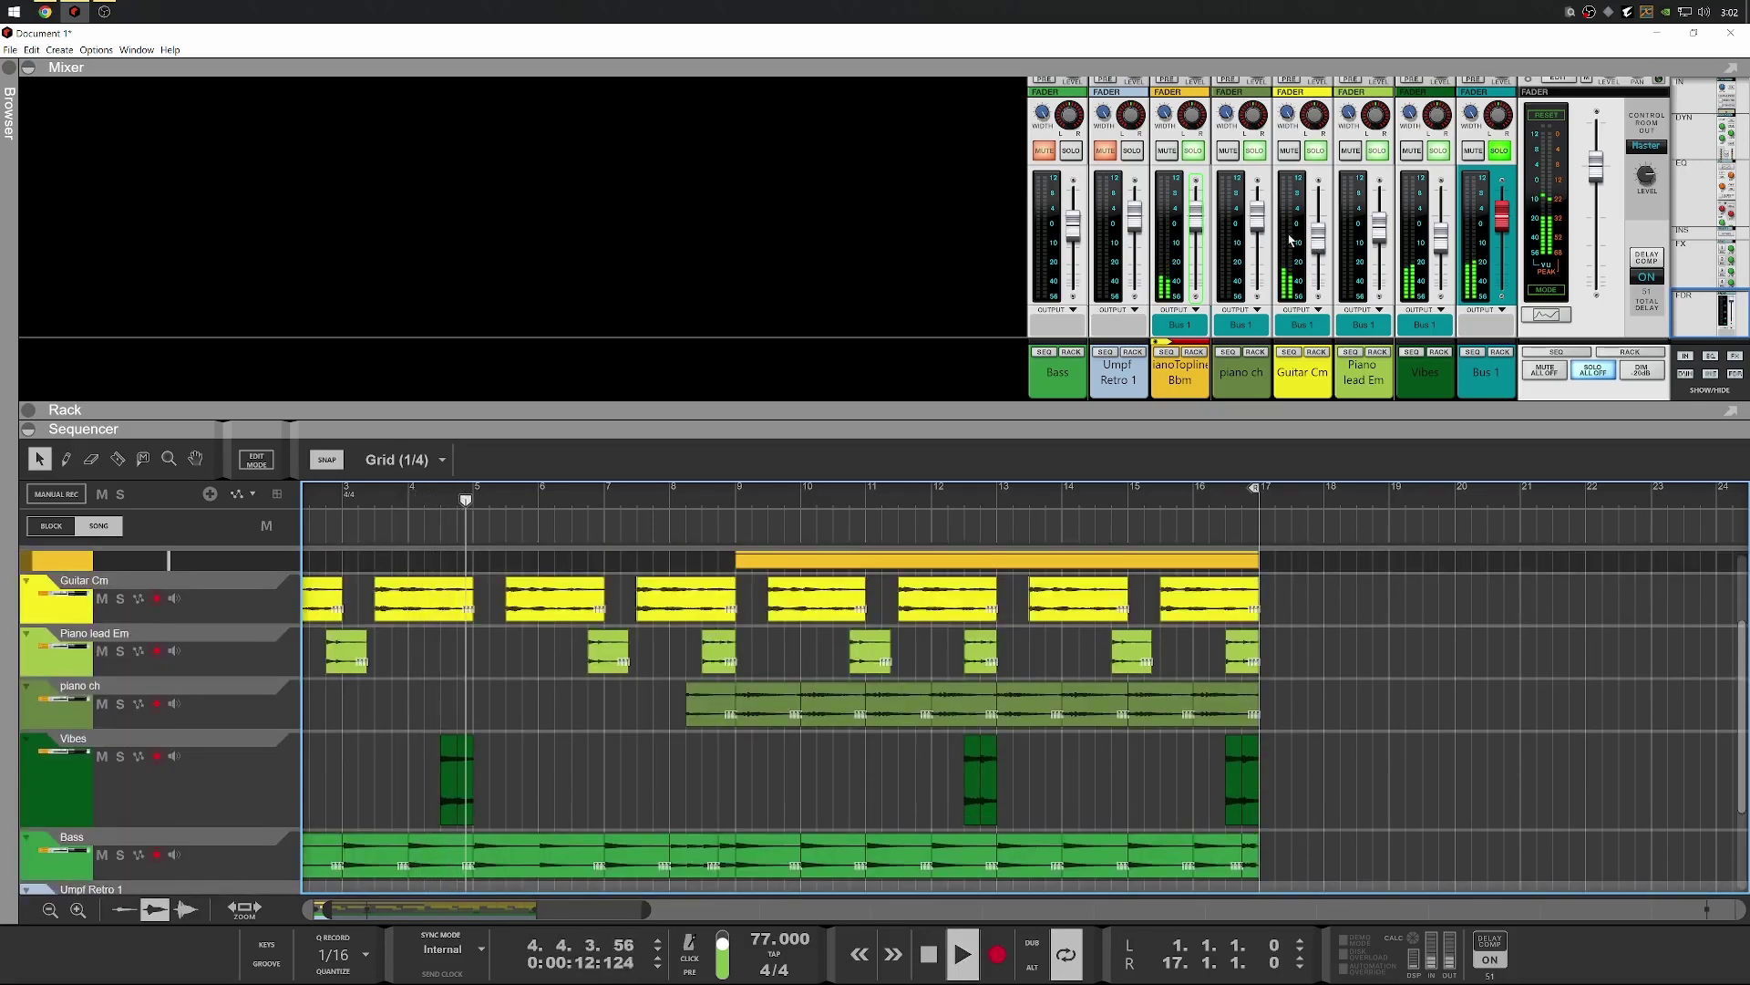
key("space")
left_click(1441, 239)
key("space")
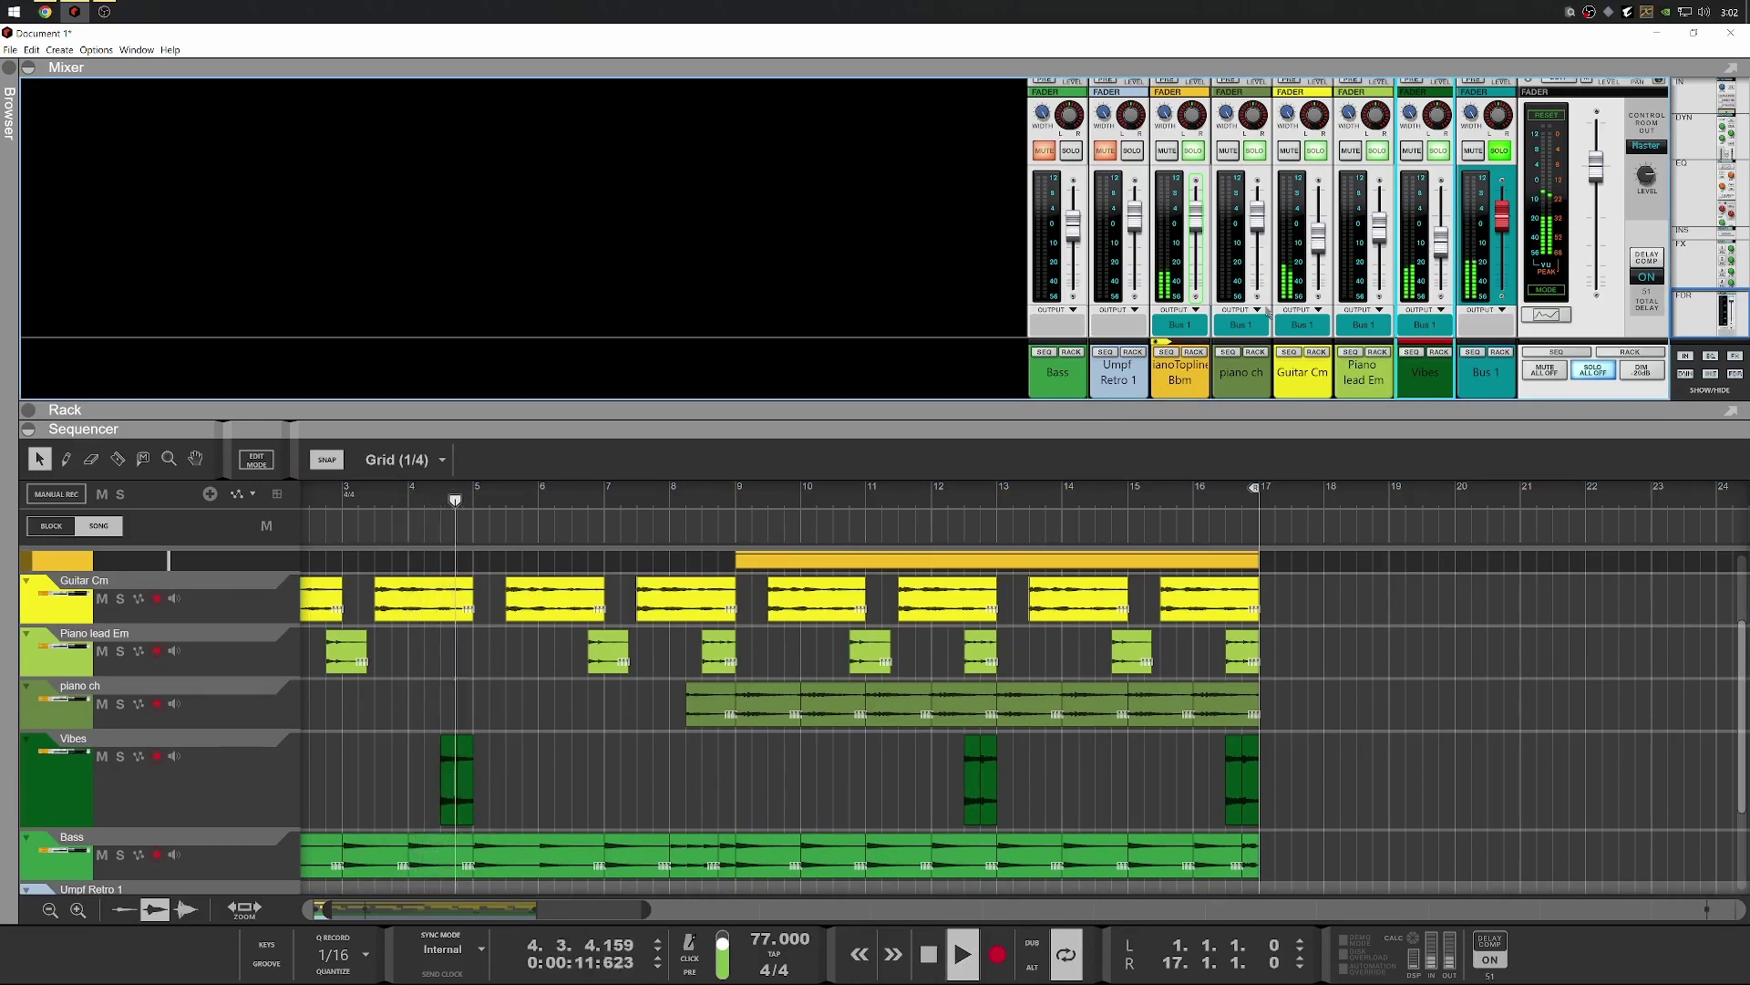
key("space")
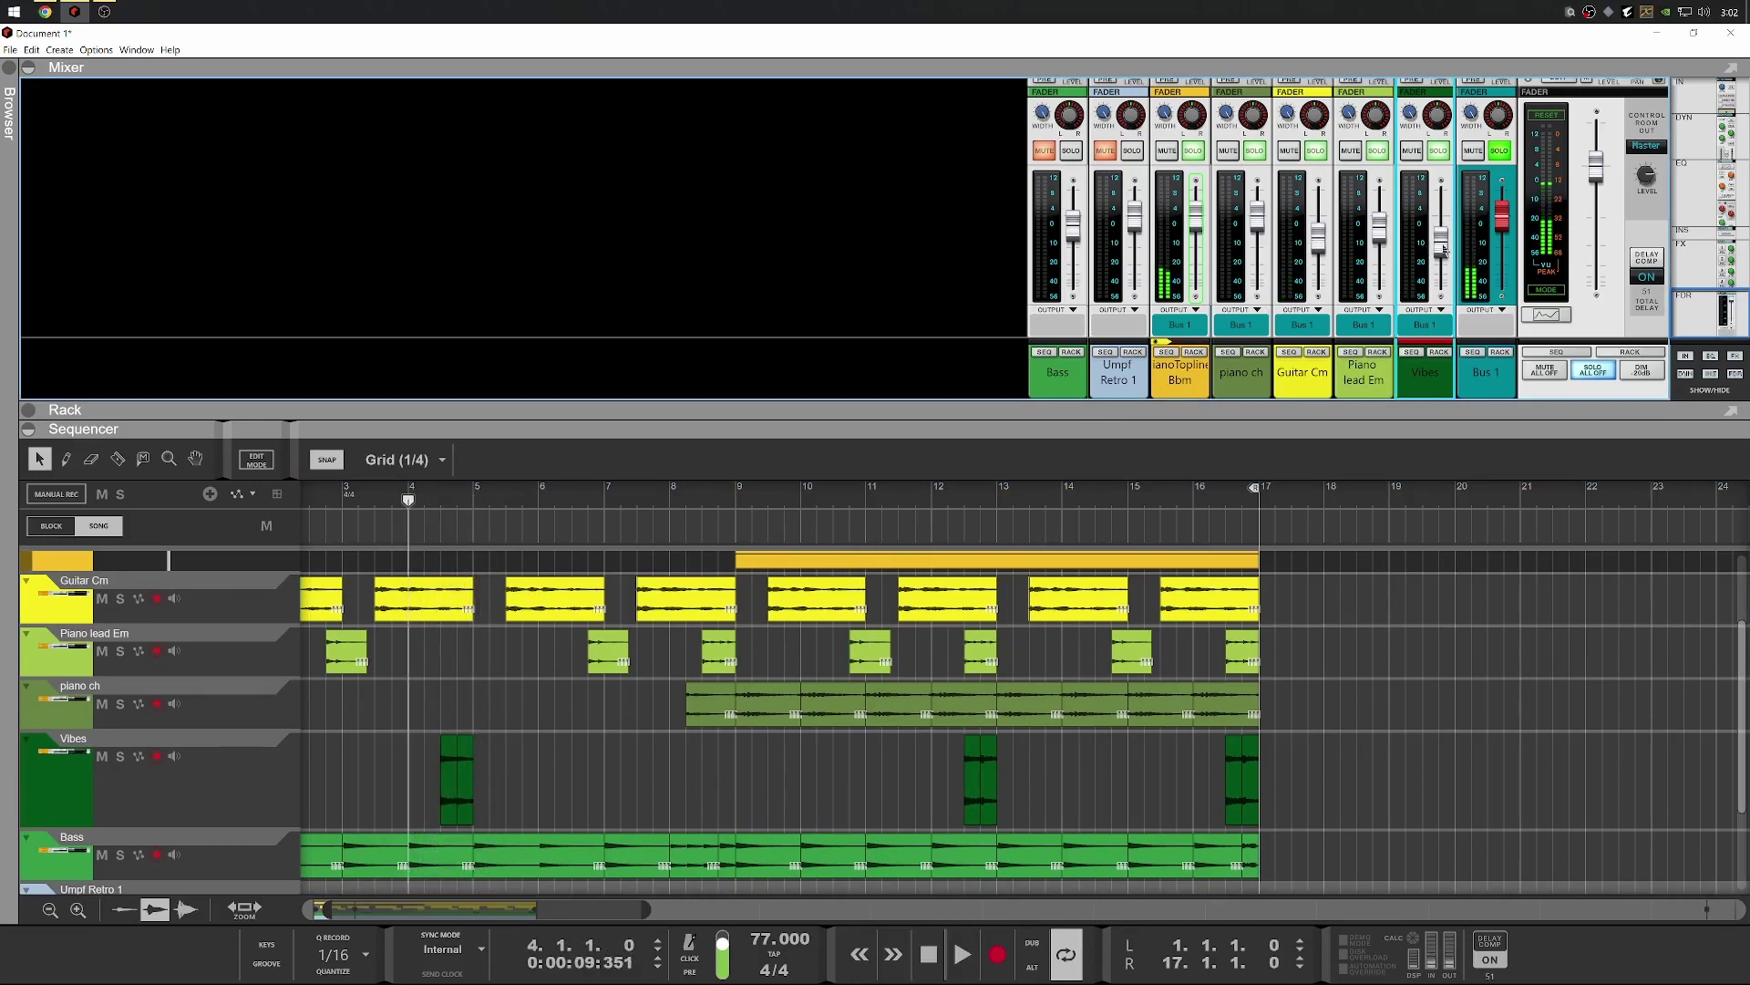
Pull the Bus 1 fader down near the bottom of its range and clear the Bus 1 solo
left_click_drag(1442, 239, 1499, 330)
left_click(1504, 147)
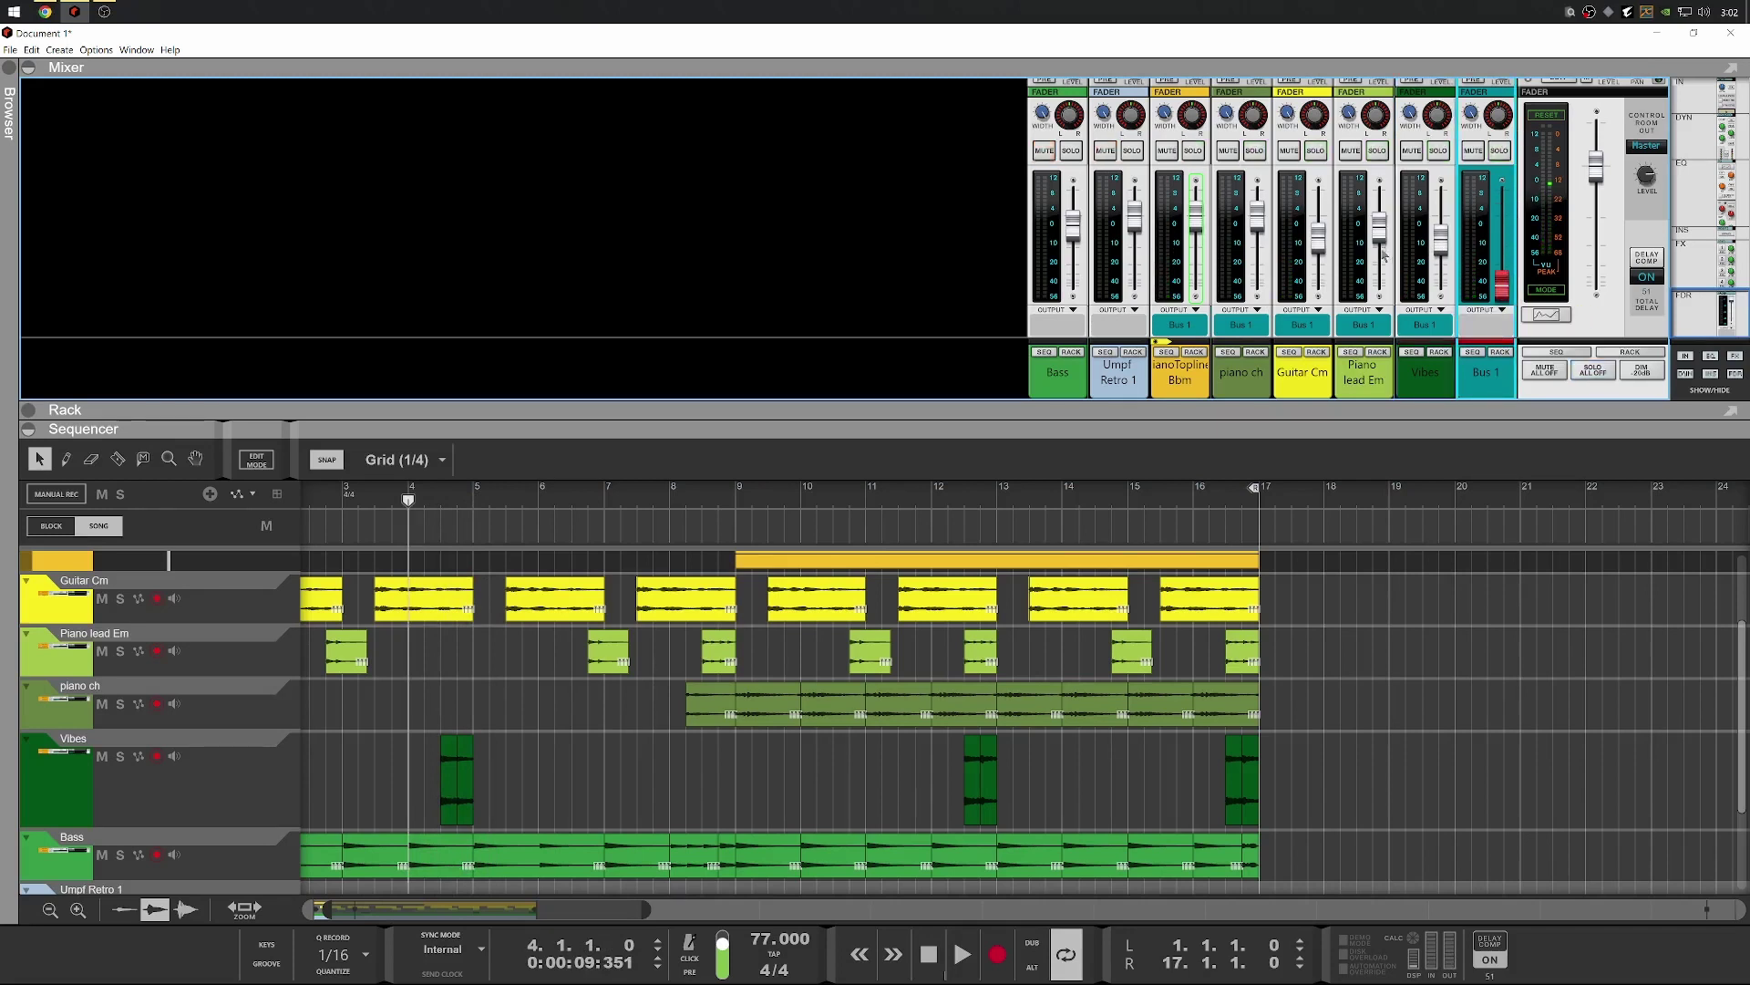
Raise the Bus 1 fader to roughly the other channels' height during playback from bar 4, and check the master compressor's settings
key("space")
left_click_drag(1502, 286, 1506, 228)
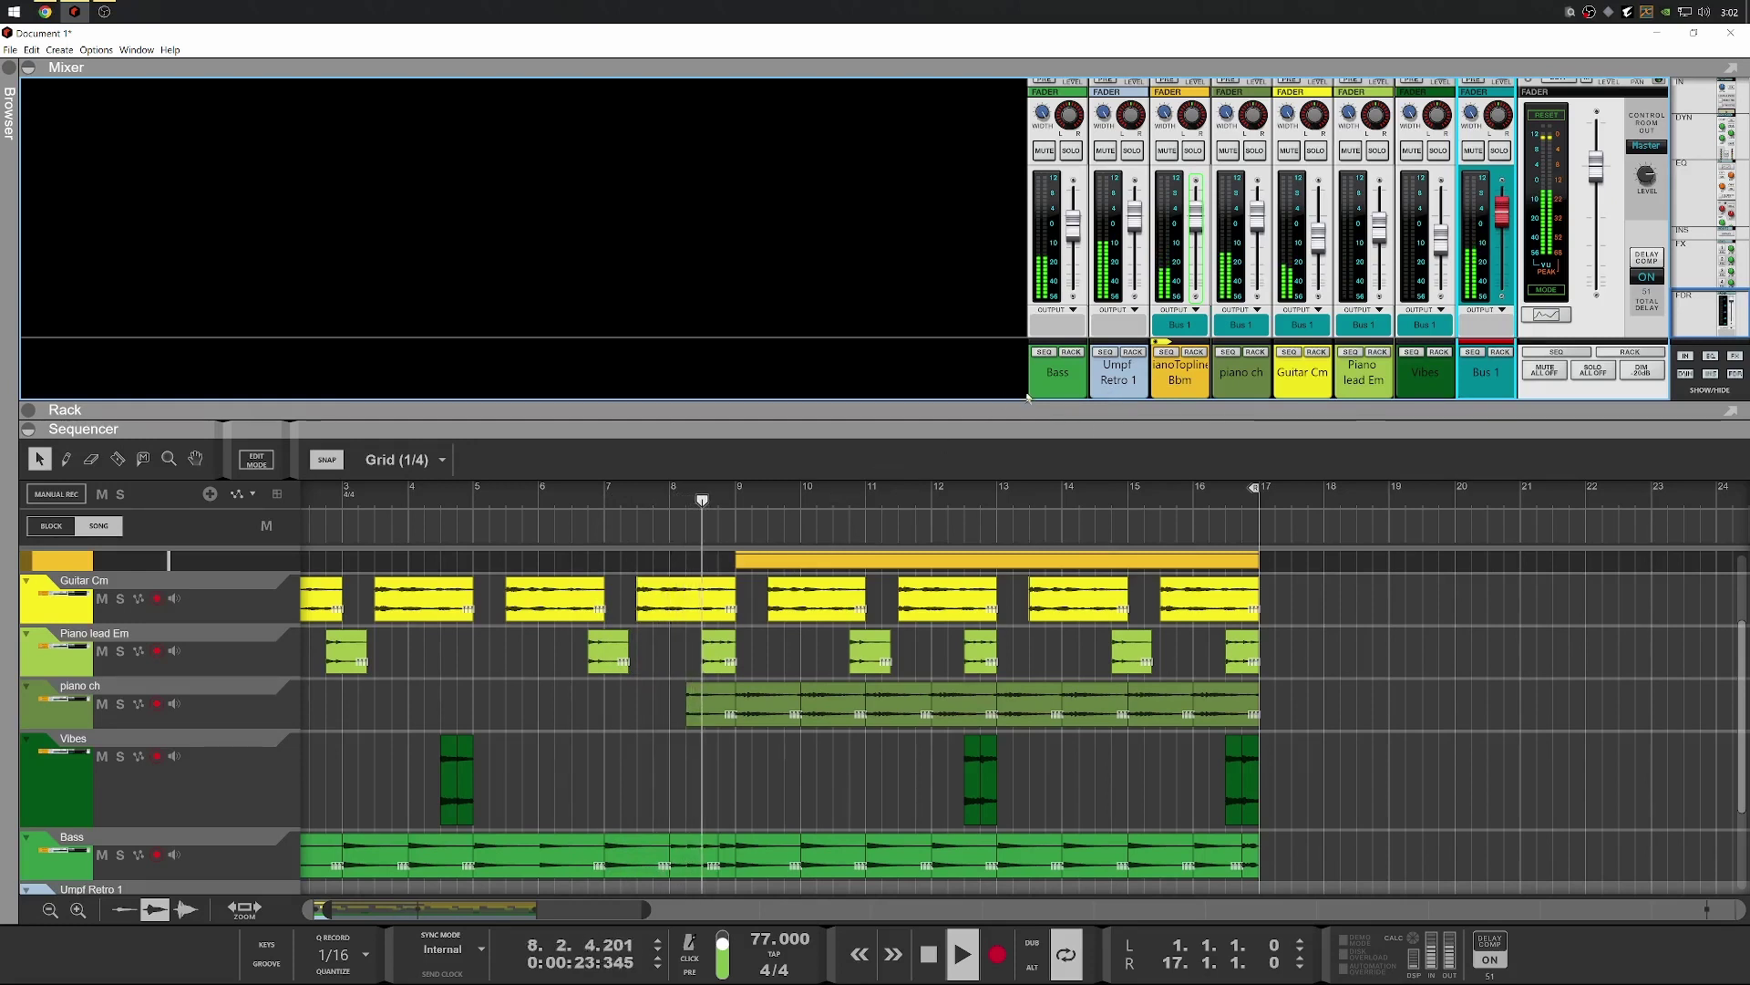
key("F5")
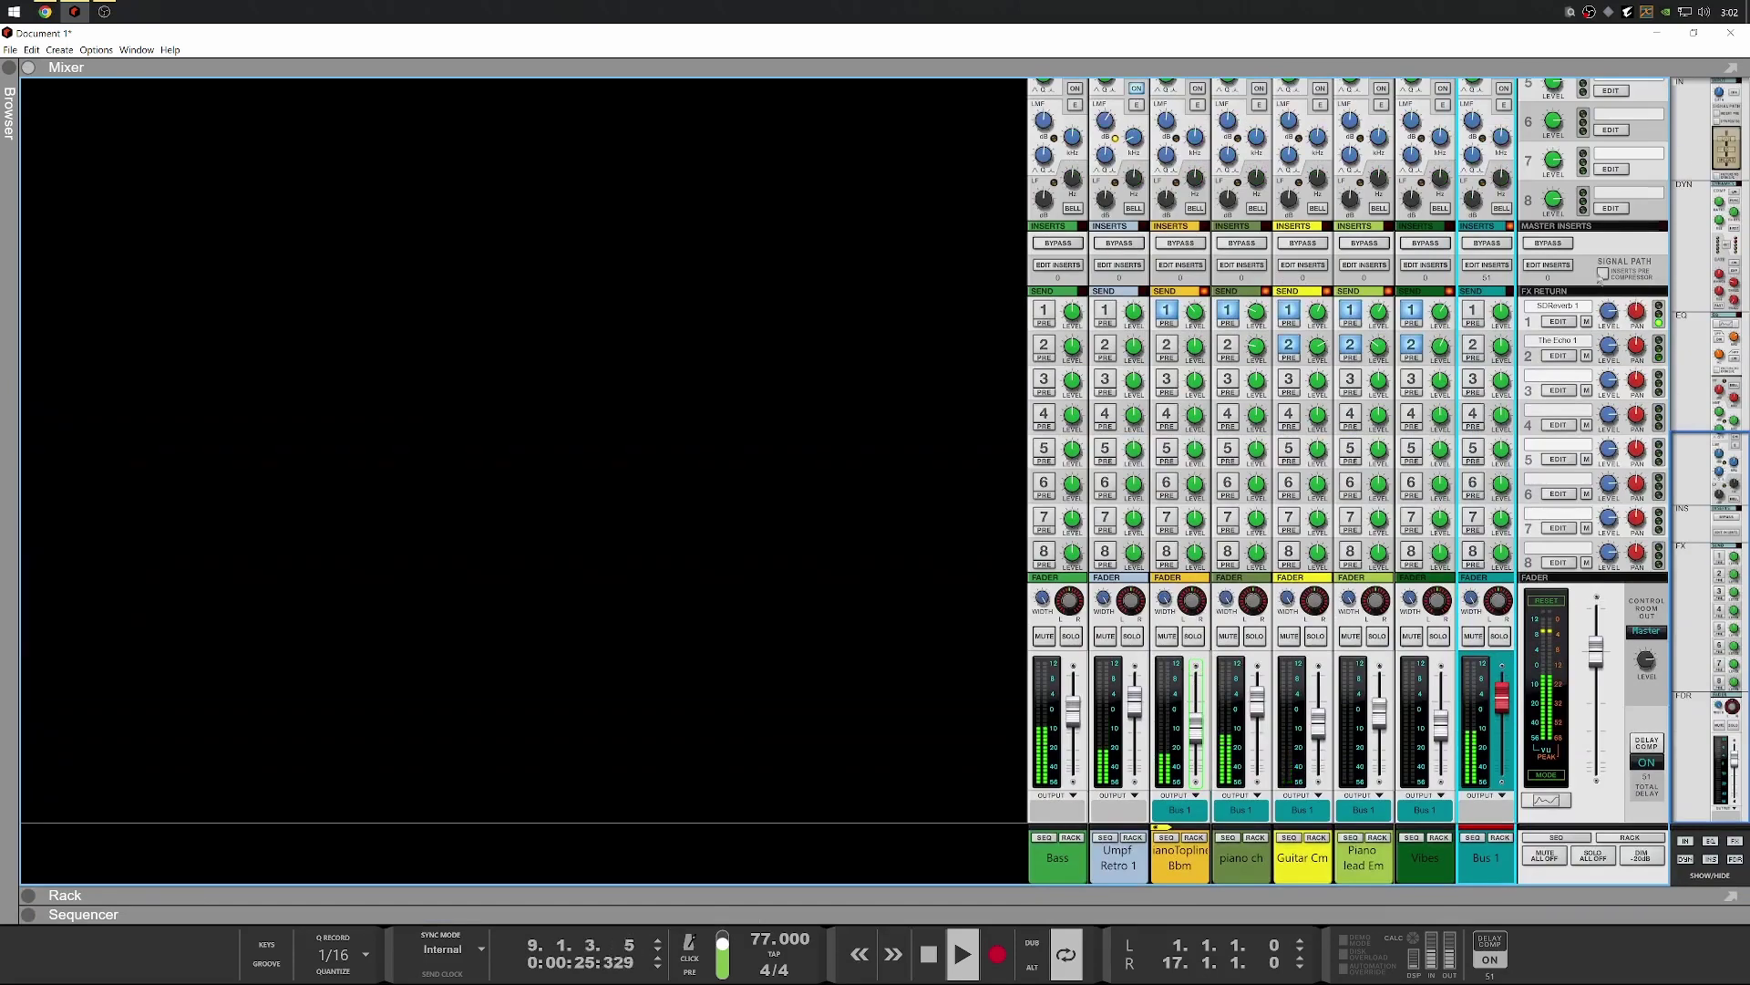
scroll(1628, 359, "up", 5)
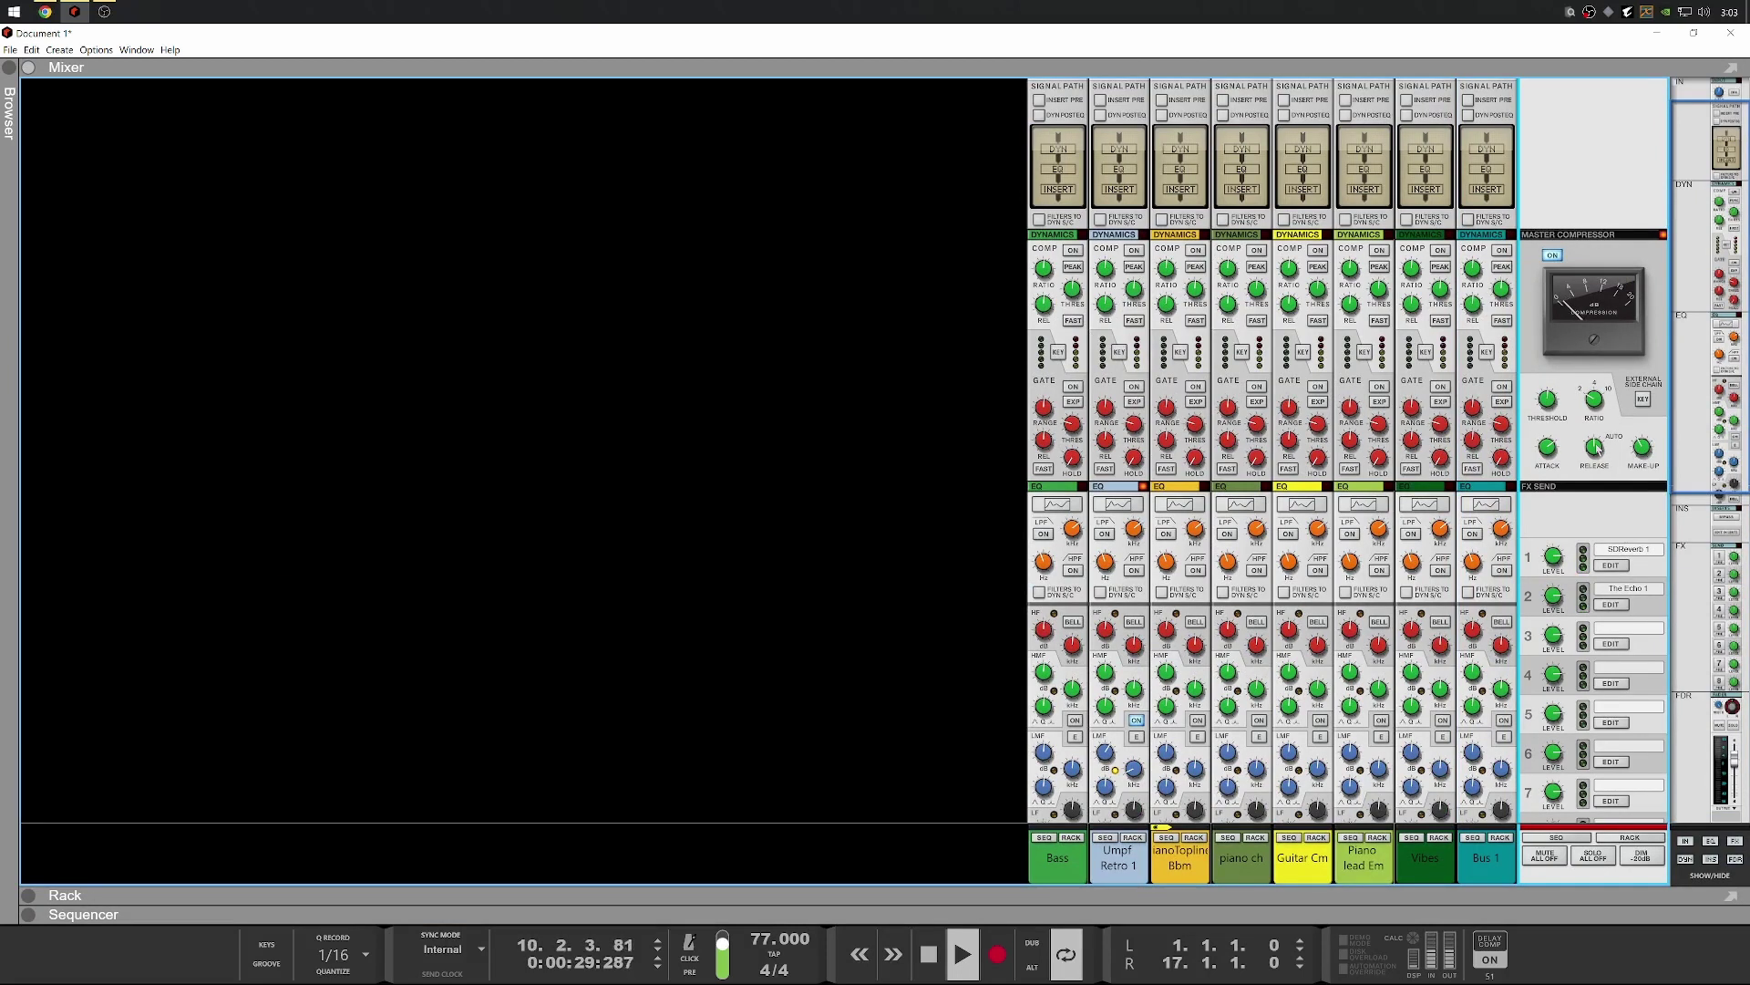
mouse_move(1597, 447)
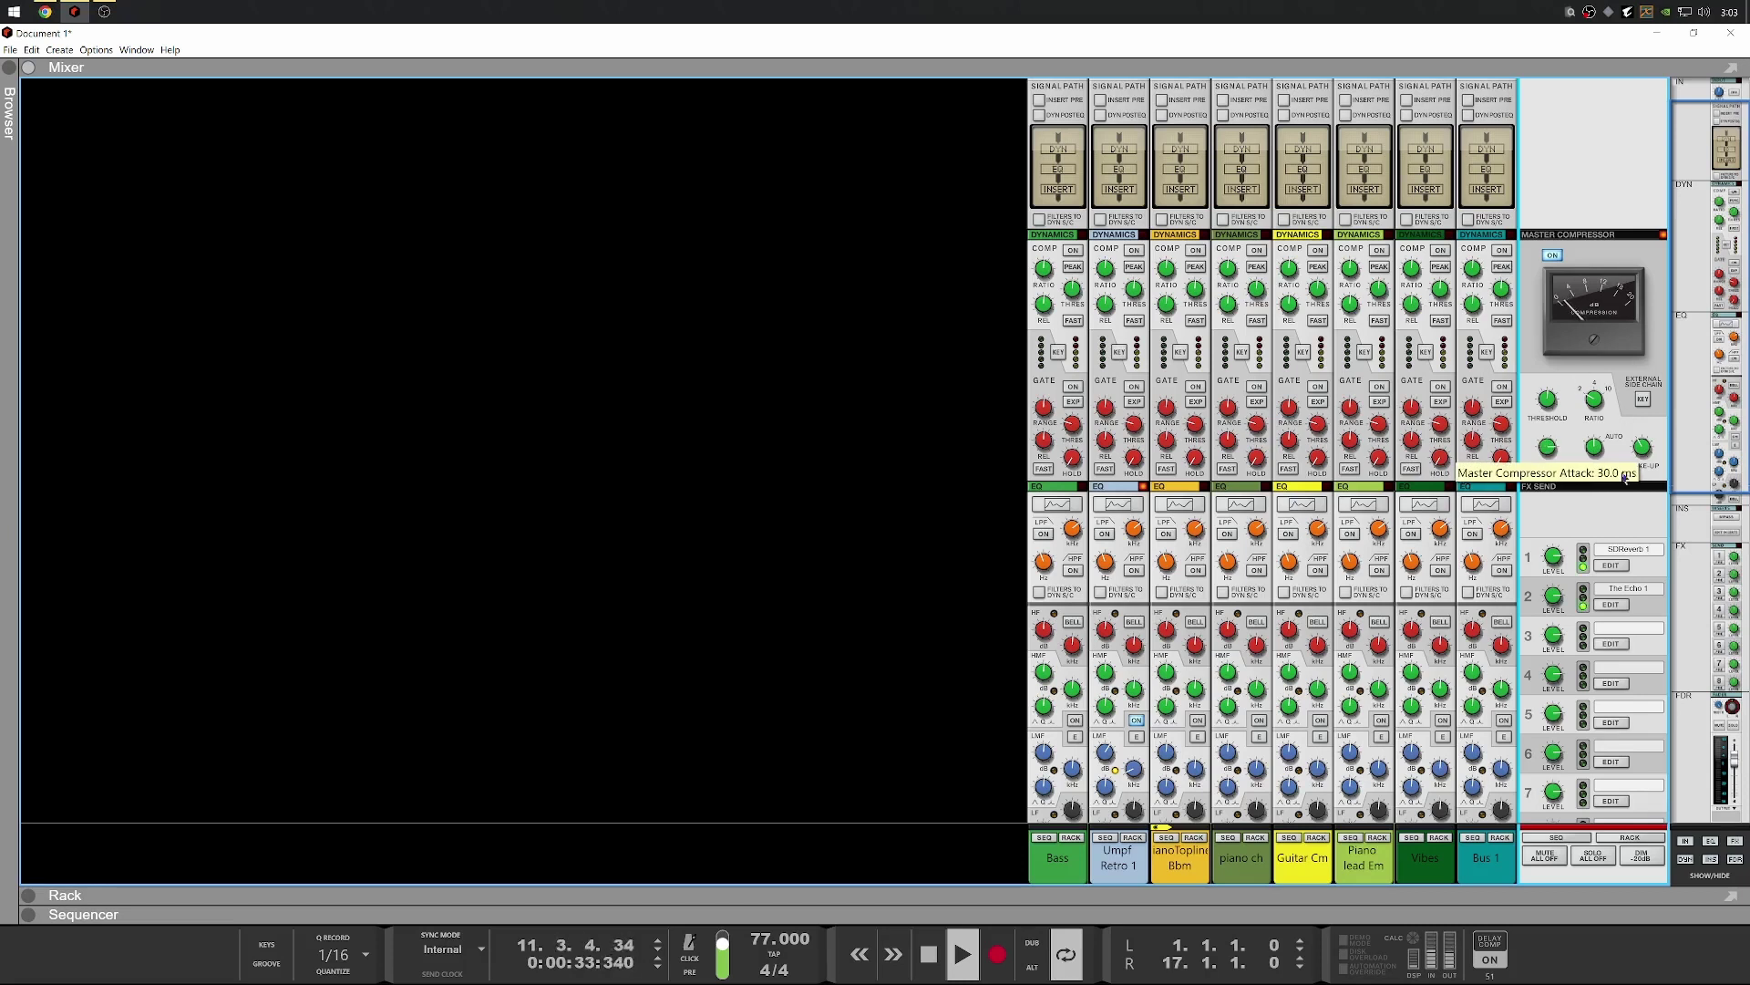
mouse_move(1555, 405)
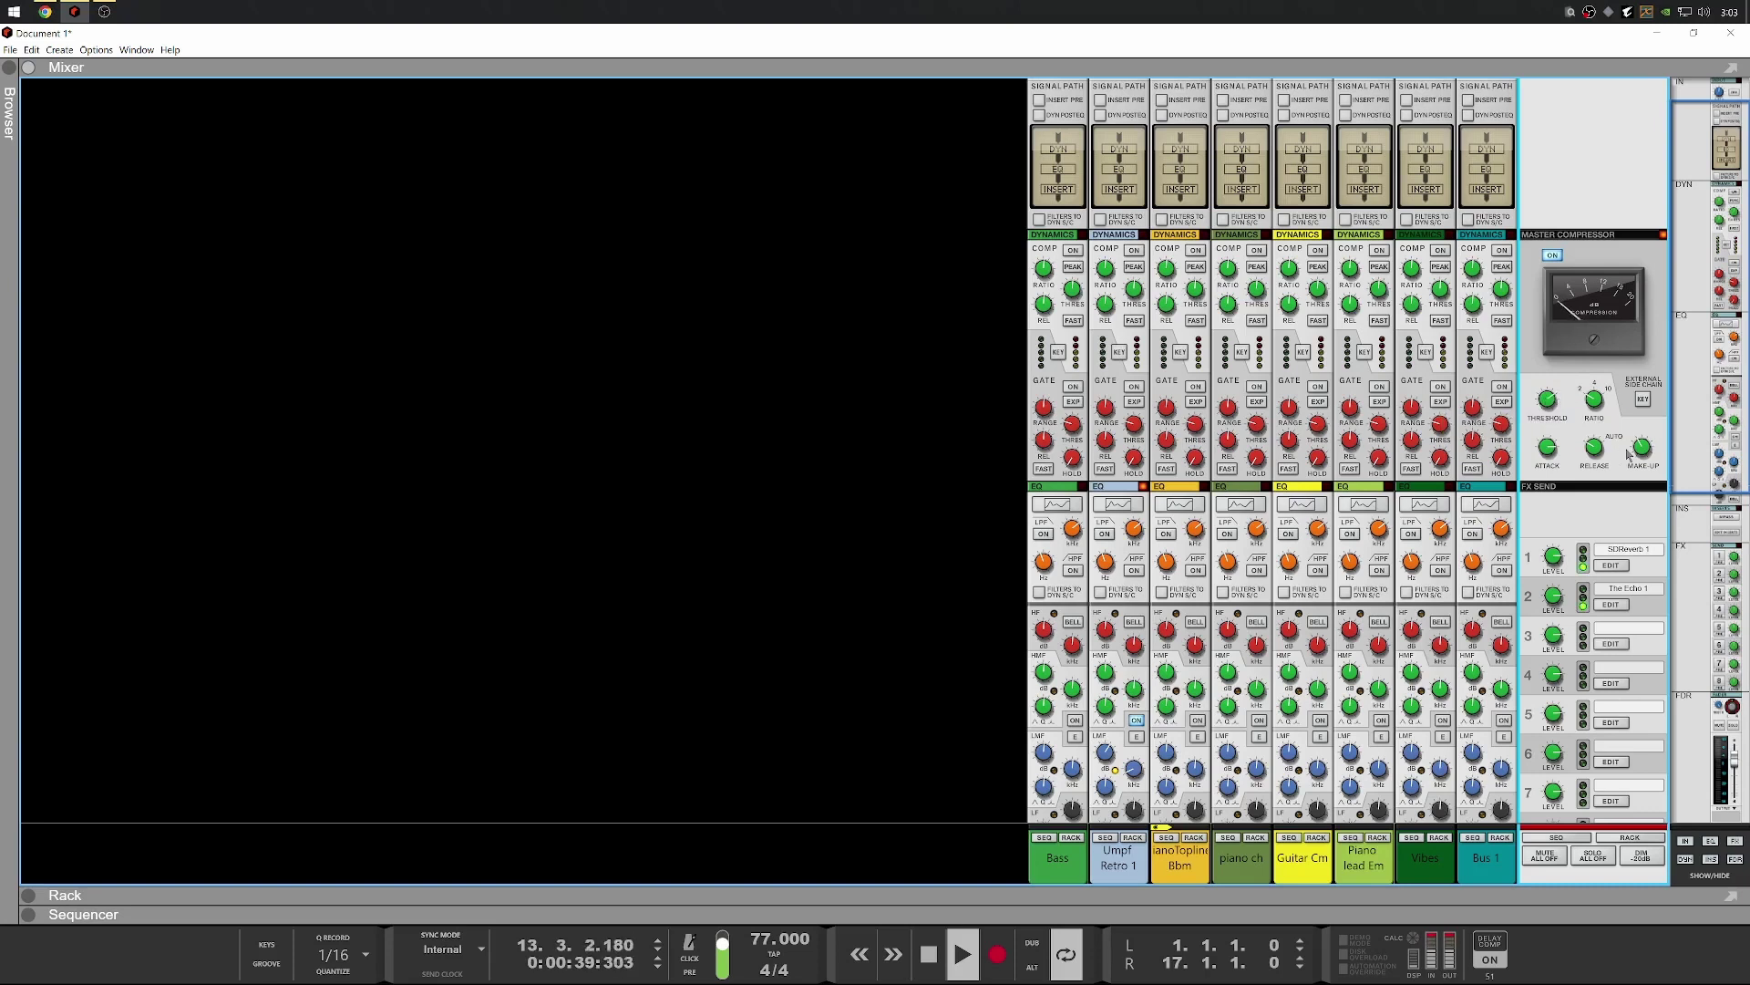
mouse_move(1642, 471)
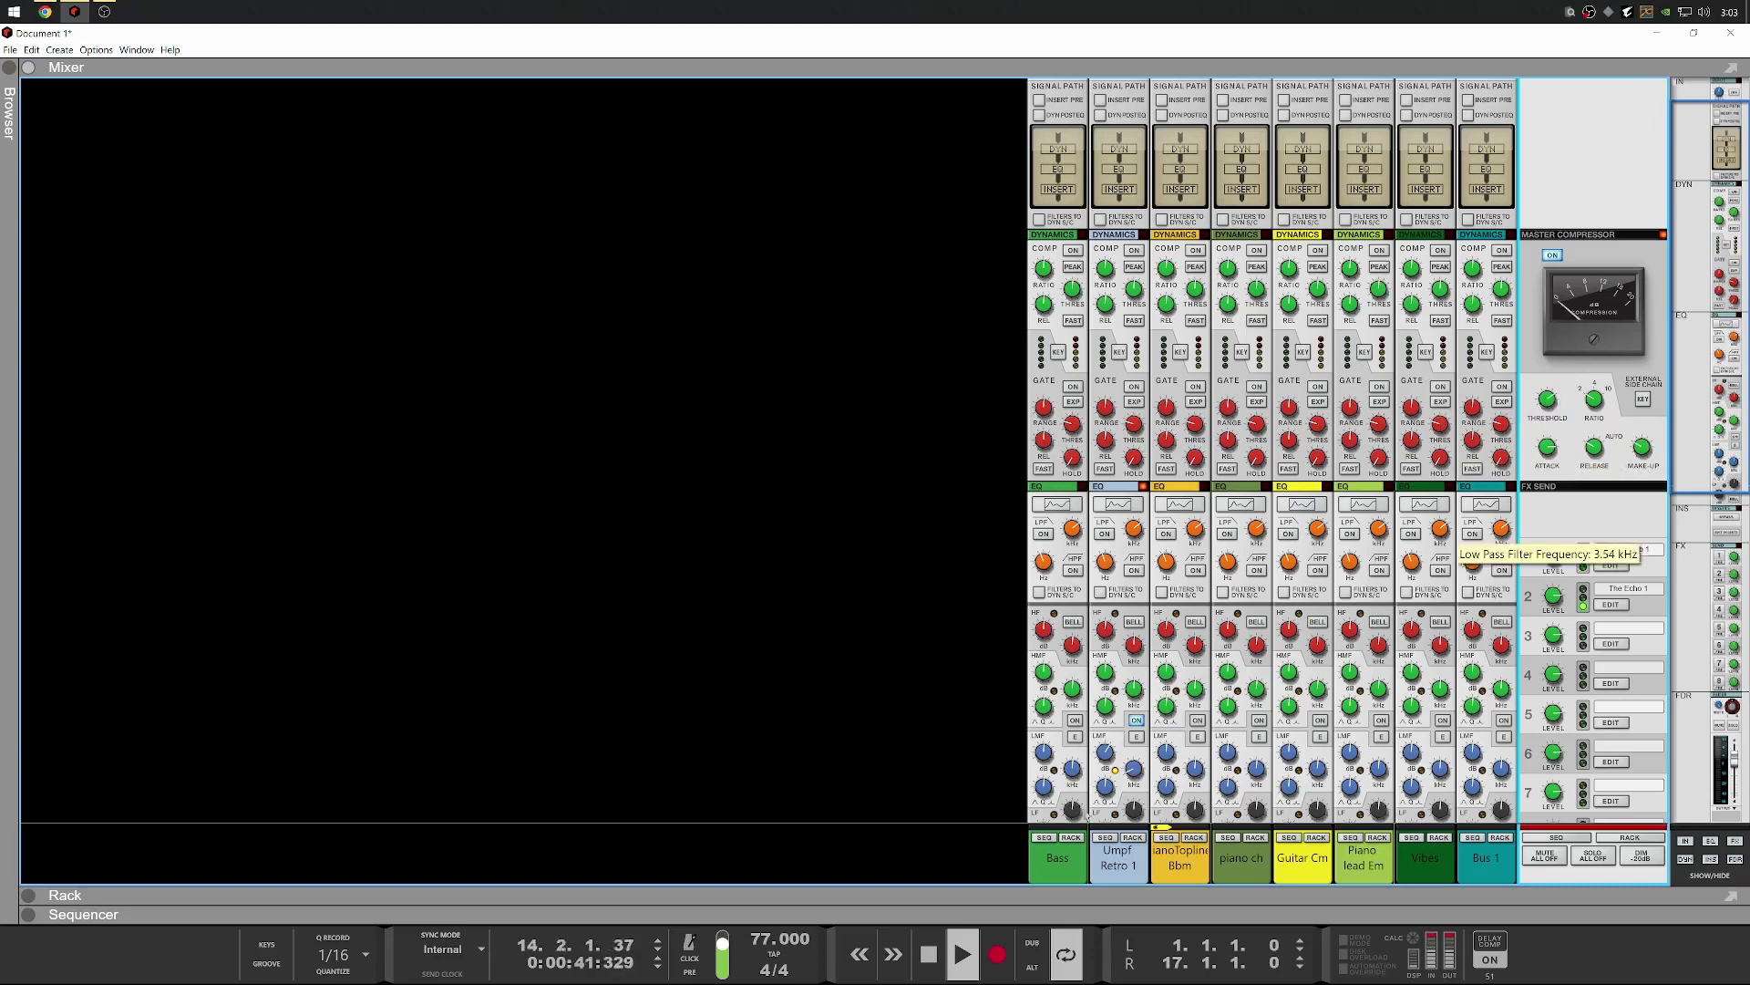
Lower the volume of drum 8, Goat Flam.wav, in Umpf Retro Beats to -6.4 dB and check it in playback
double_click(675, 896)
scroll(437, 565, "down", 3)
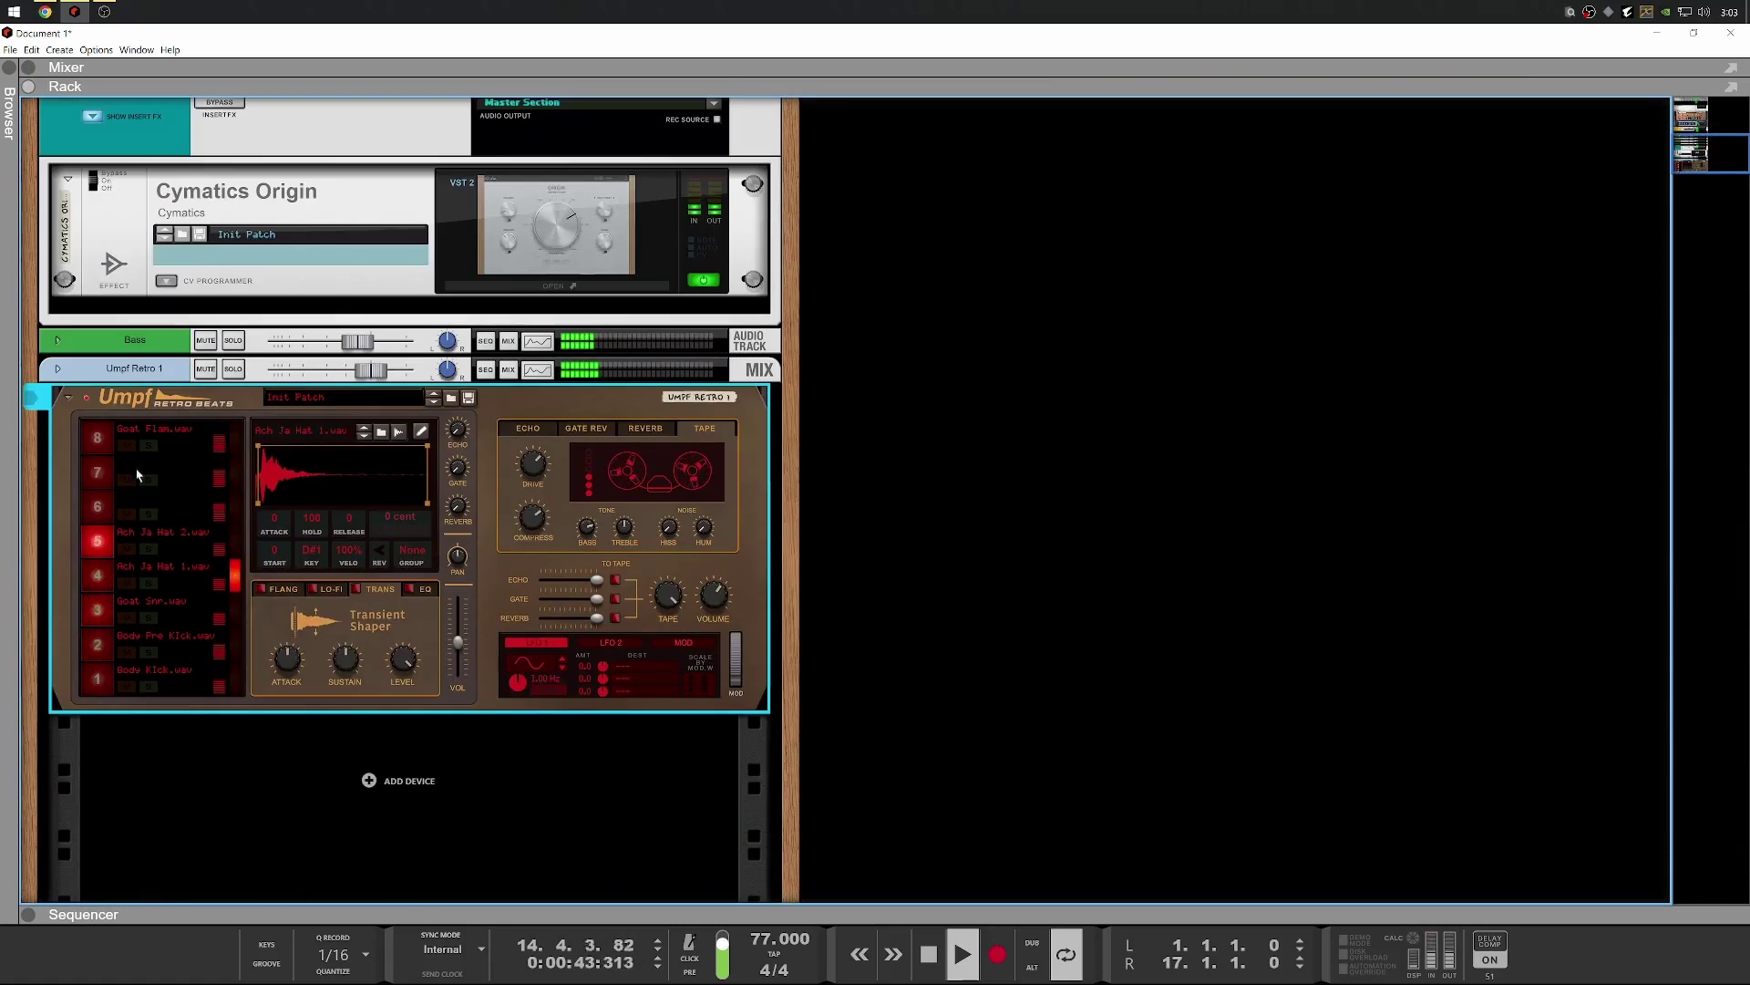
left_click(233, 439)
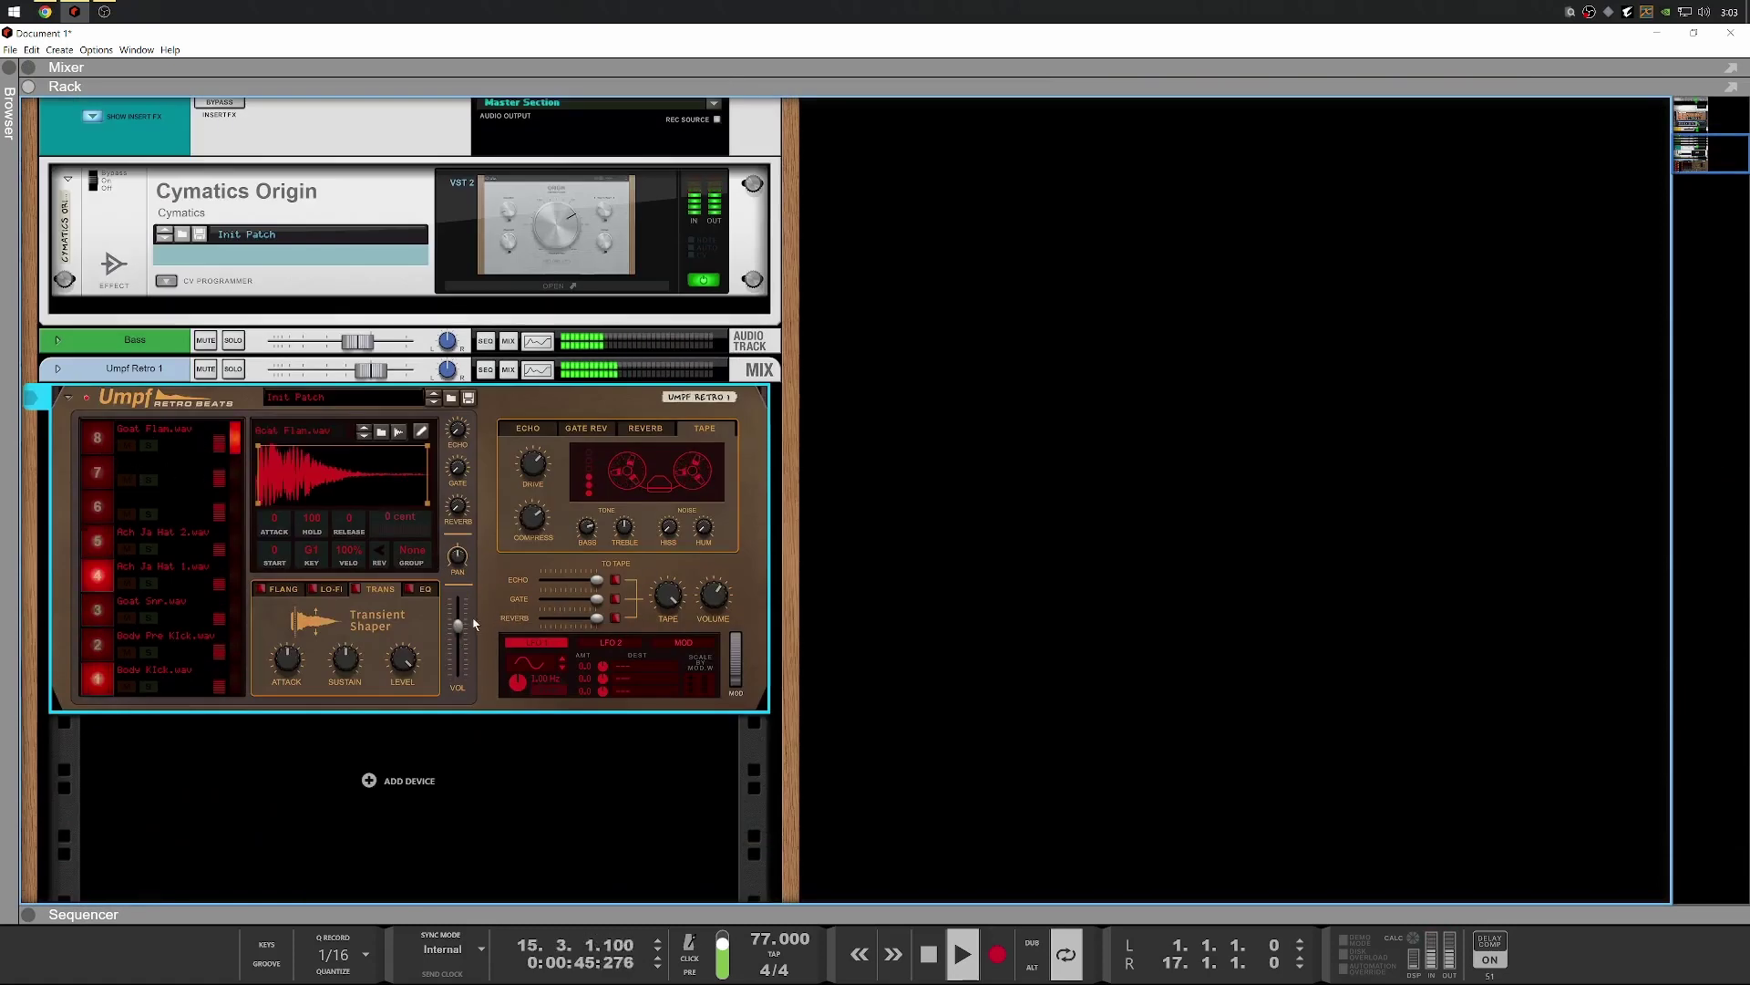
left_click_drag(457, 625, 457, 645)
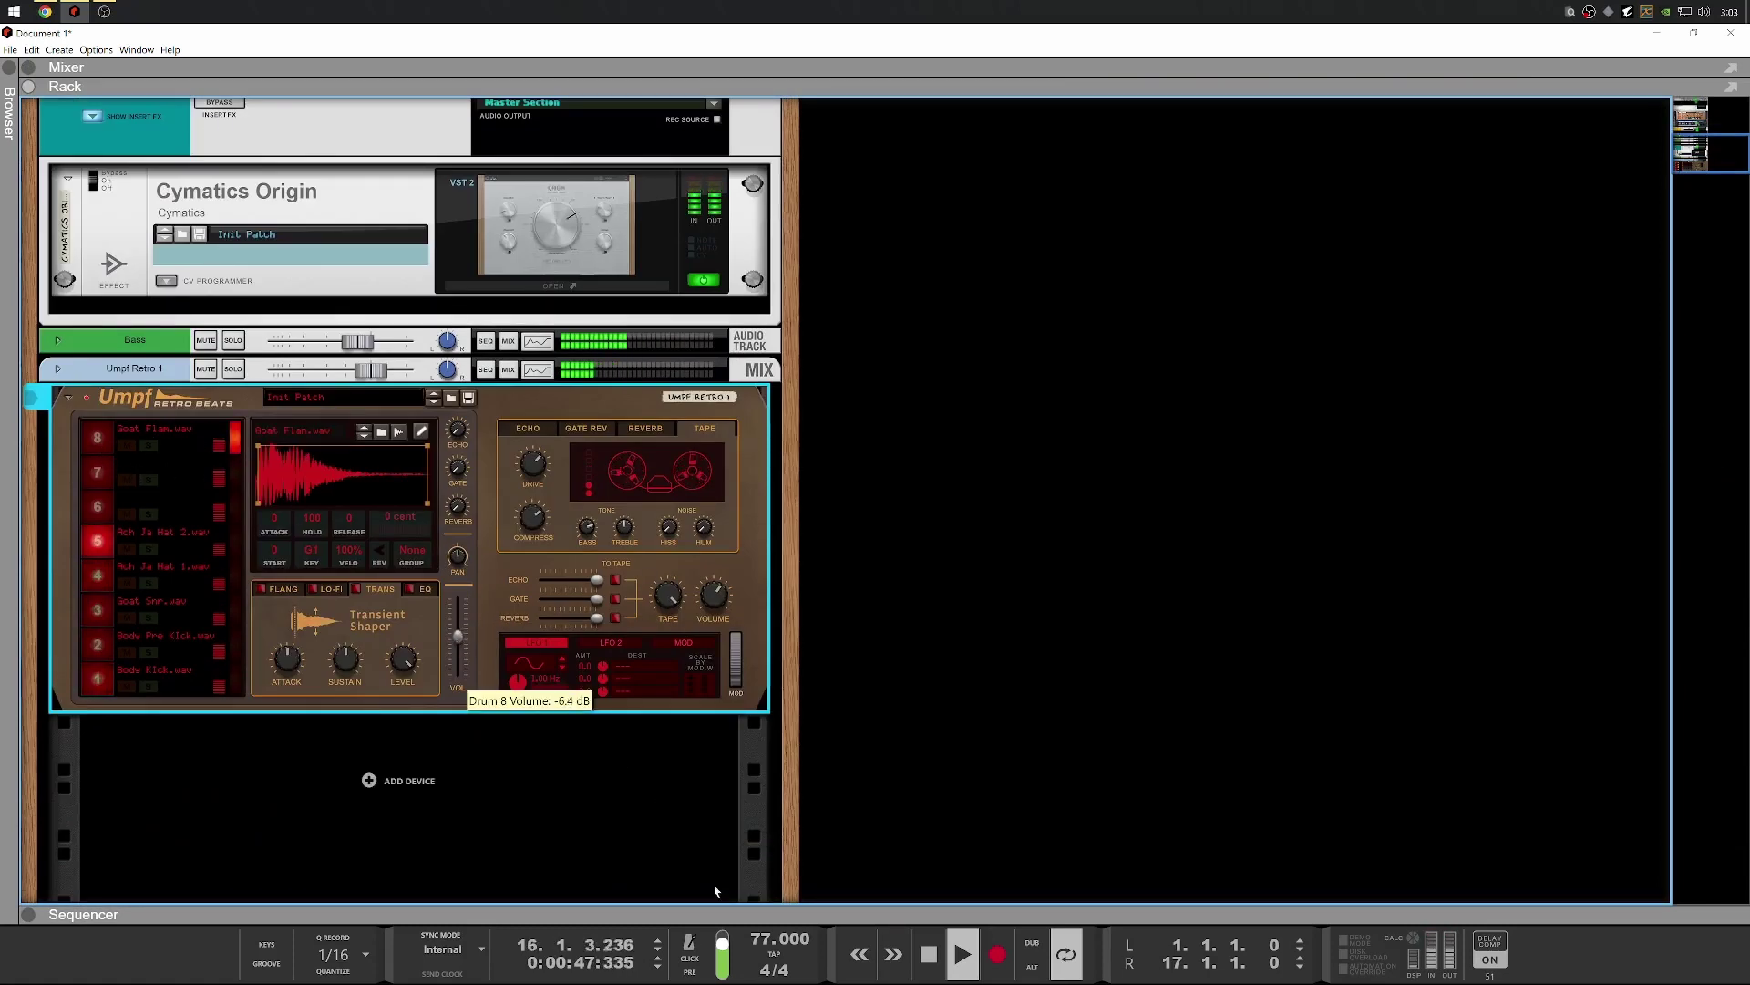
left_click_drag(729, 914, 916, 5)
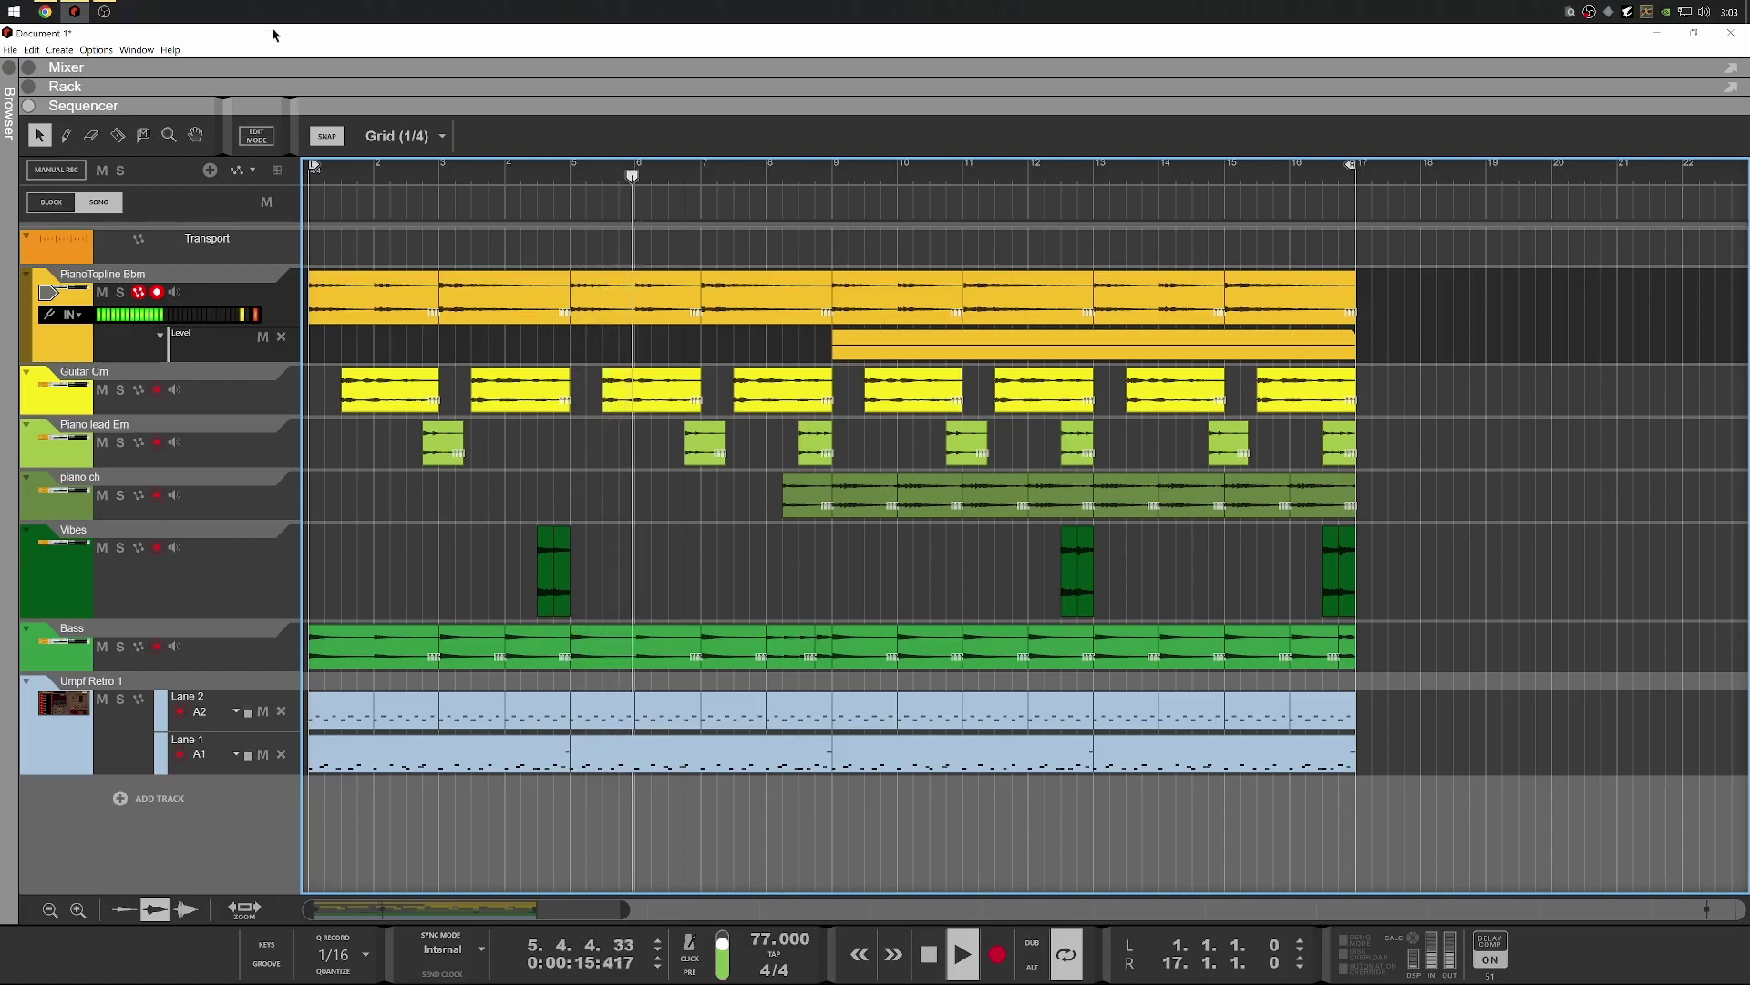
key("space")
Load A Live Open Hat.wav into the empty drum 6 slot of Umpf Retro Beats and audition it against drum 5
left_click(240, 84)
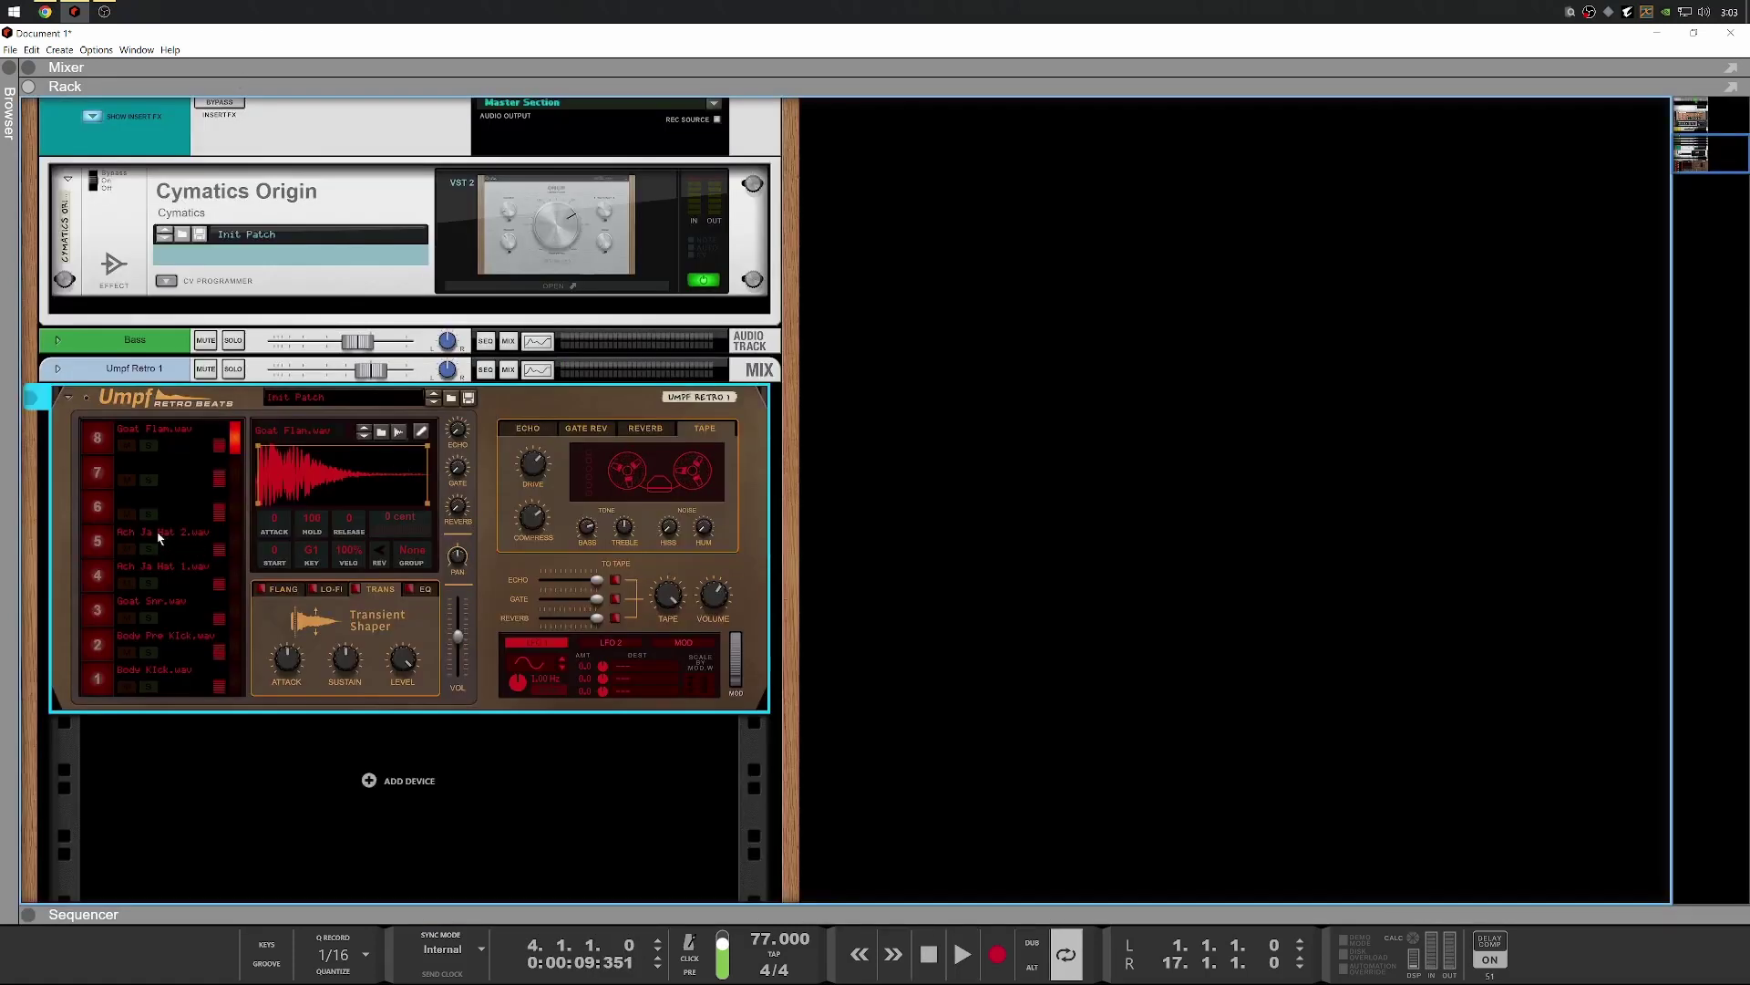
left_click(96, 509)
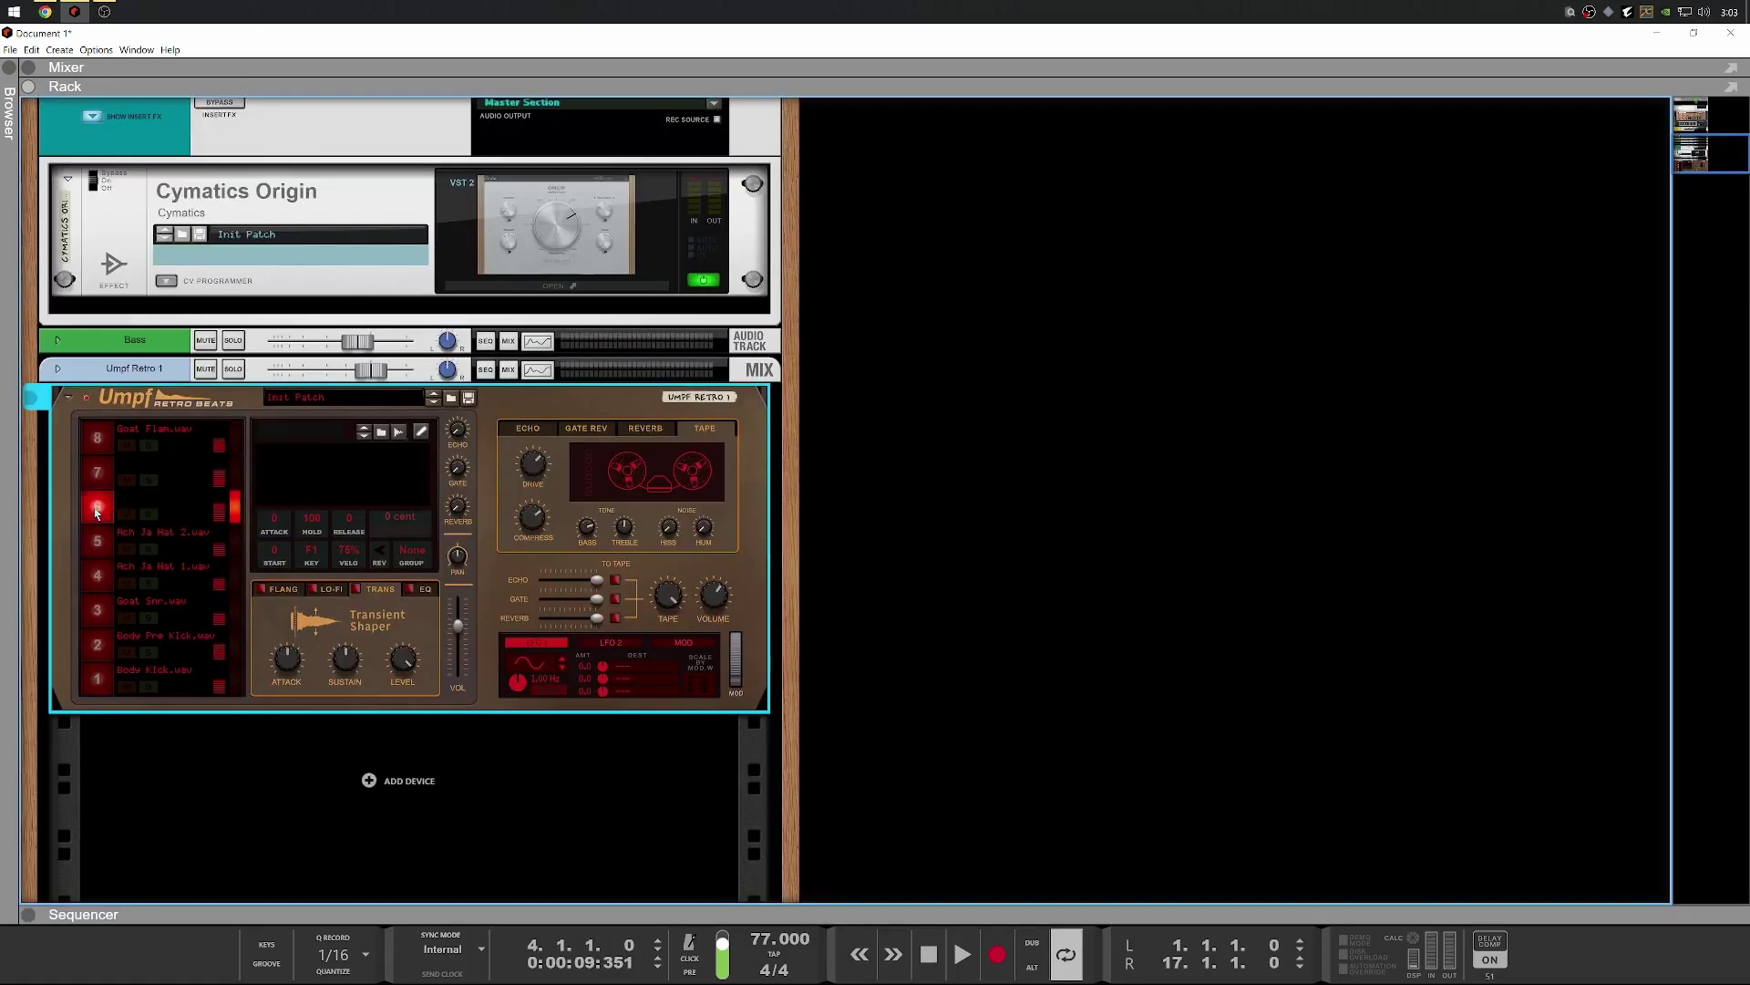
left_click(391, 430)
left_click(220, 330)
left_click_drag(219, 325, 413, 516)
left_click(414, 514)
left_click(418, 536)
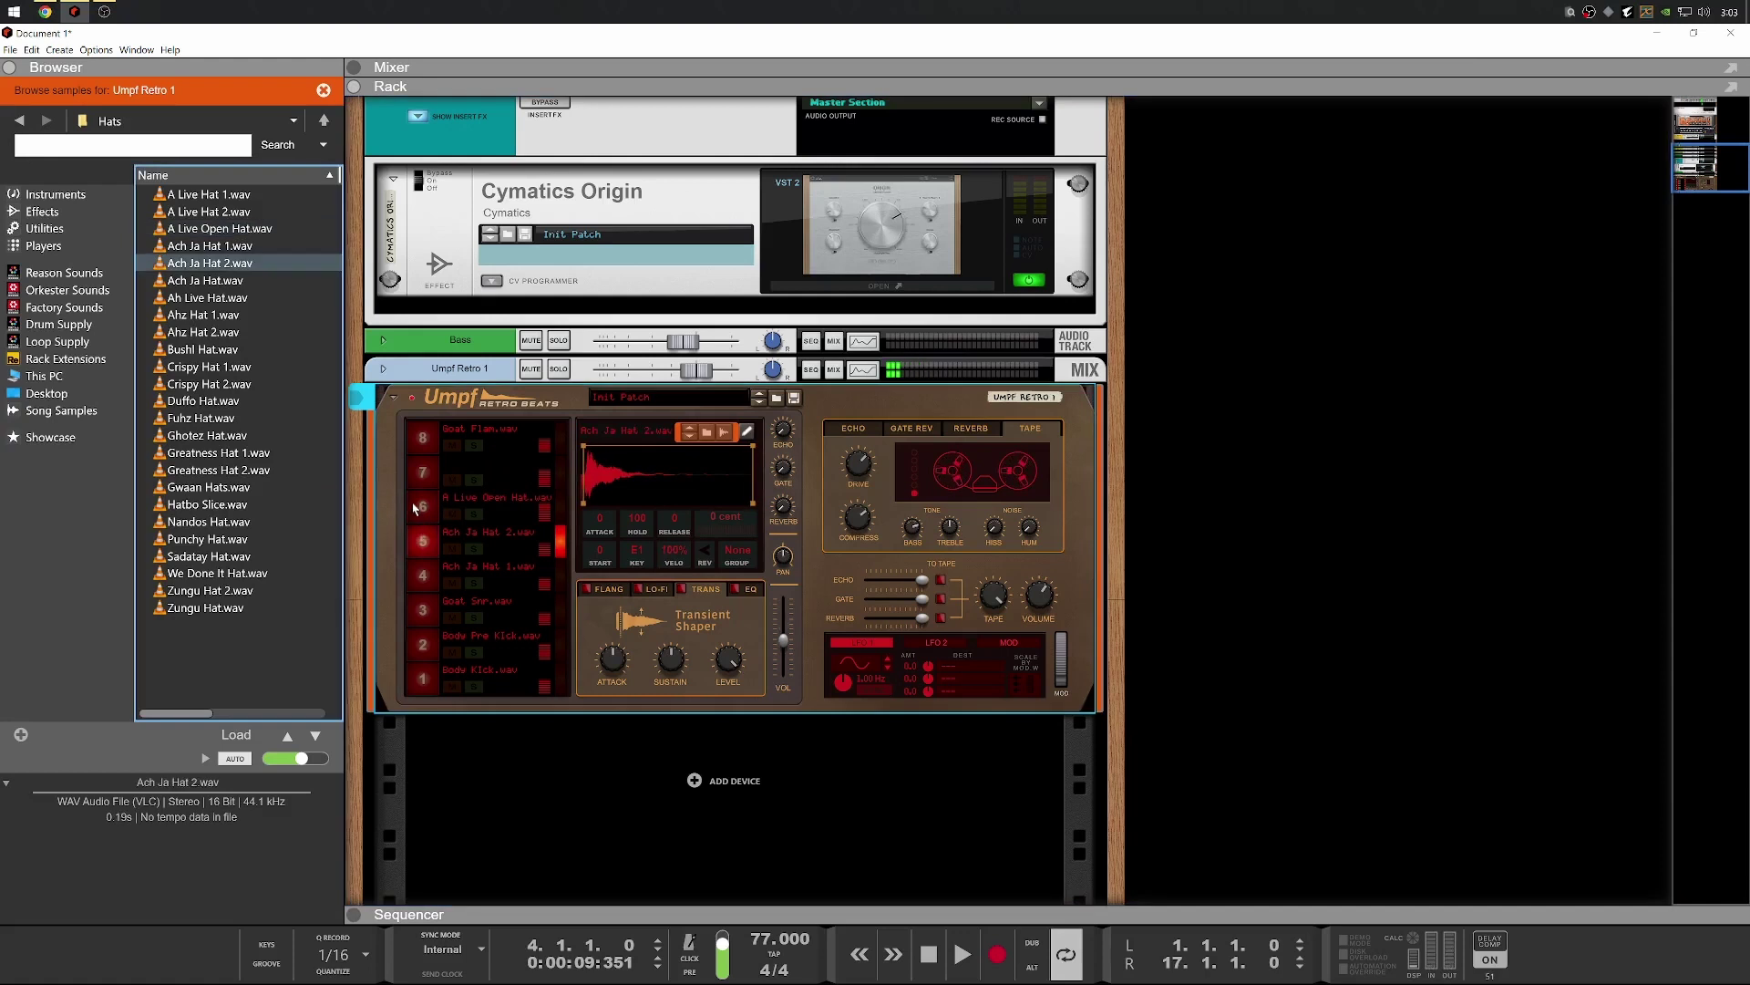
left_click(418, 511)
left_click_drag(224, 368, 534, 676)
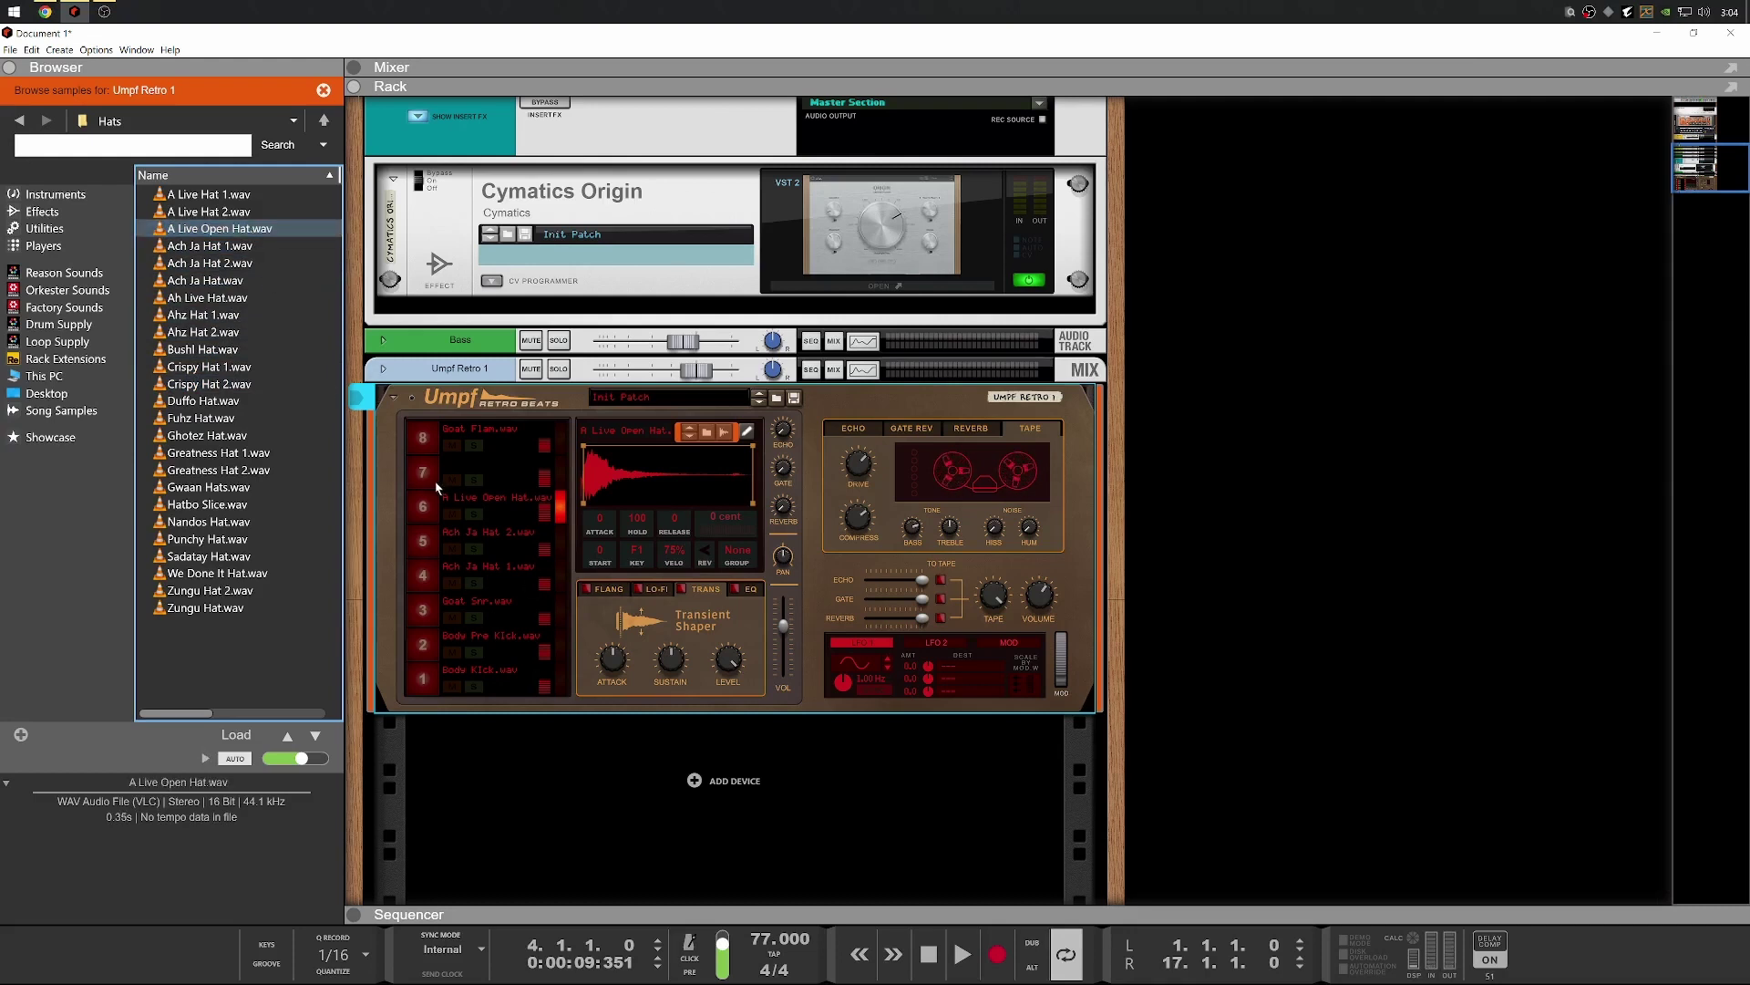
left_click(421, 506)
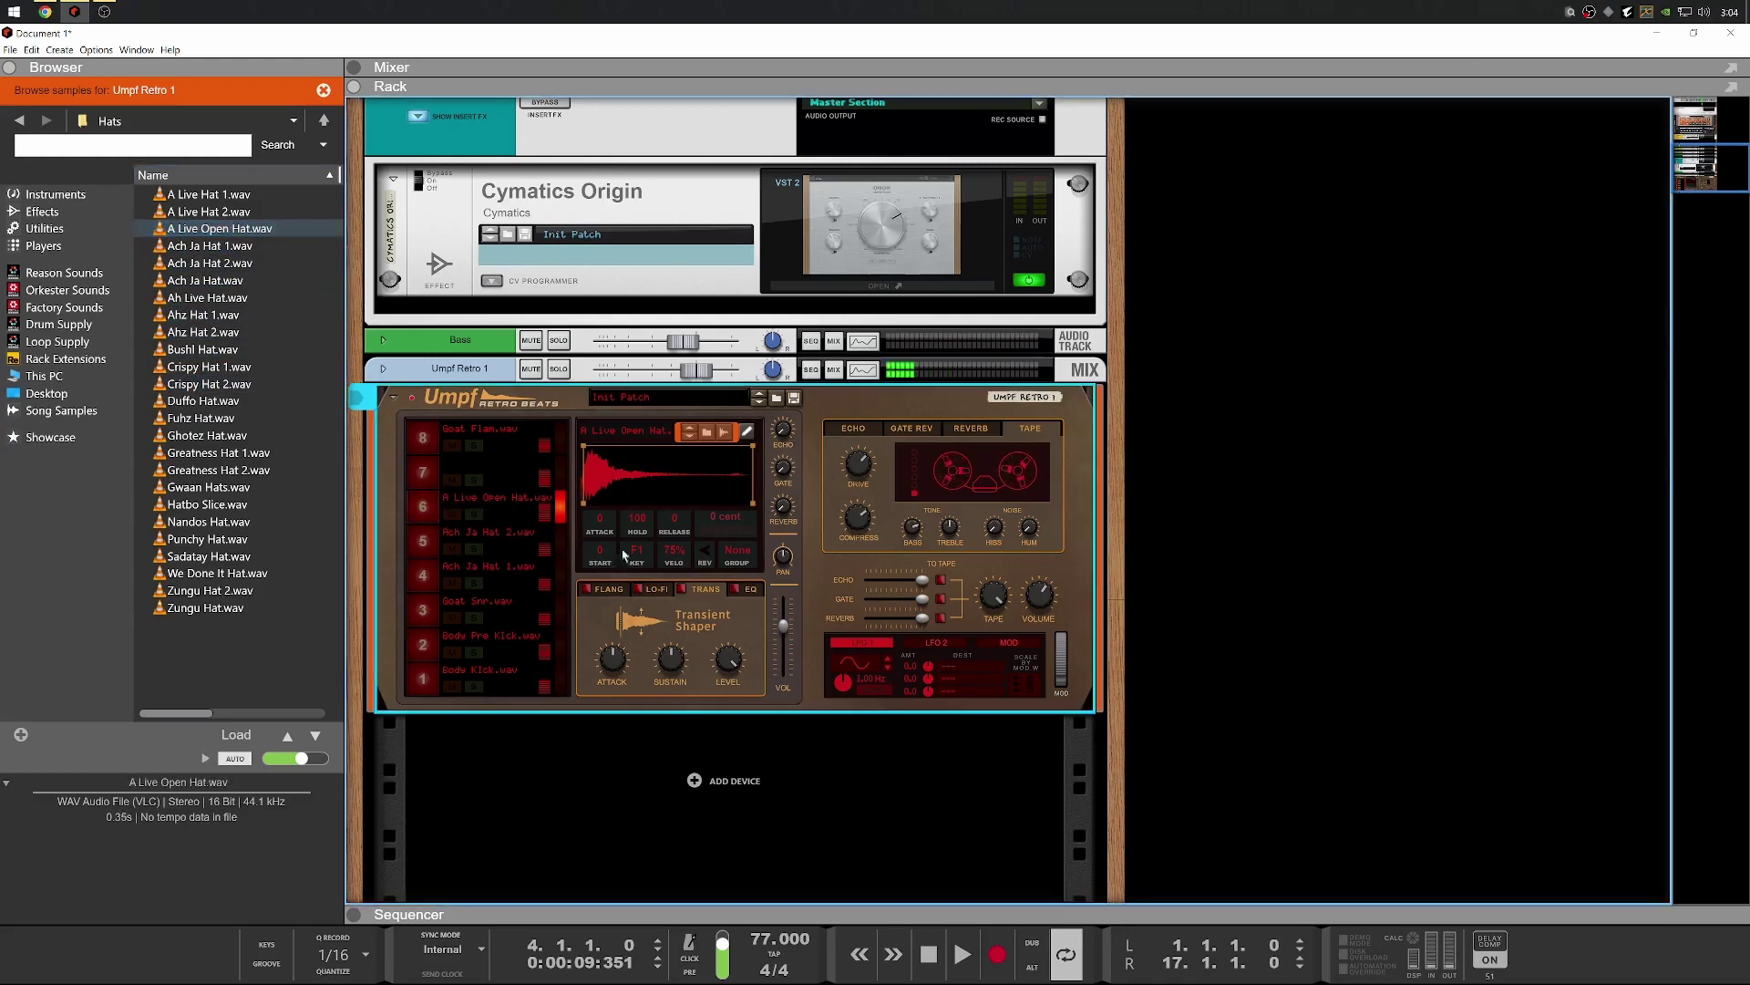
Lower the volume of drum 6 slightly, balancing the open hat by ear against hat drums 5 and 4
left_click_drag(781, 627, 781, 649)
left_click_drag(784, 645, 784, 632)
left_click(427, 501)
left_click(432, 546)
left_click(428, 575)
left_click(426, 503)
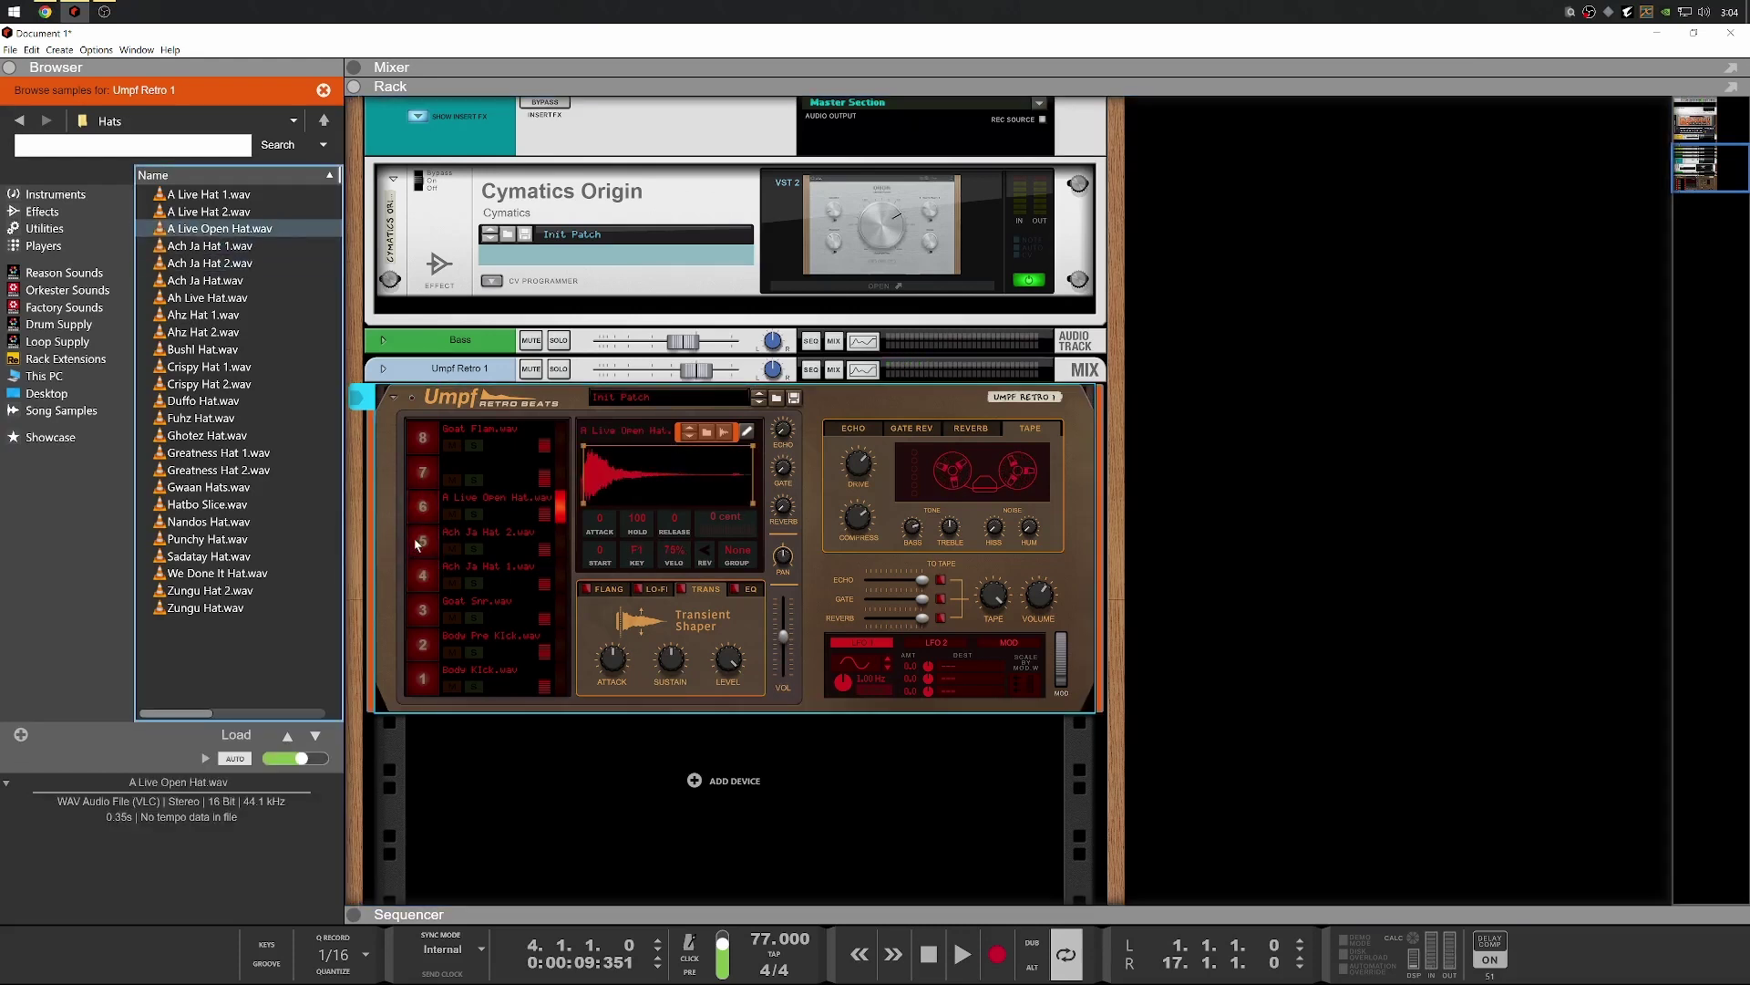
left_click(420, 546)
left_click(422, 579)
Assign the three hat drums 6, 5 and 4 of Umpf Retro Beats to group 1
left_click(424, 507)
left_click(736, 563)
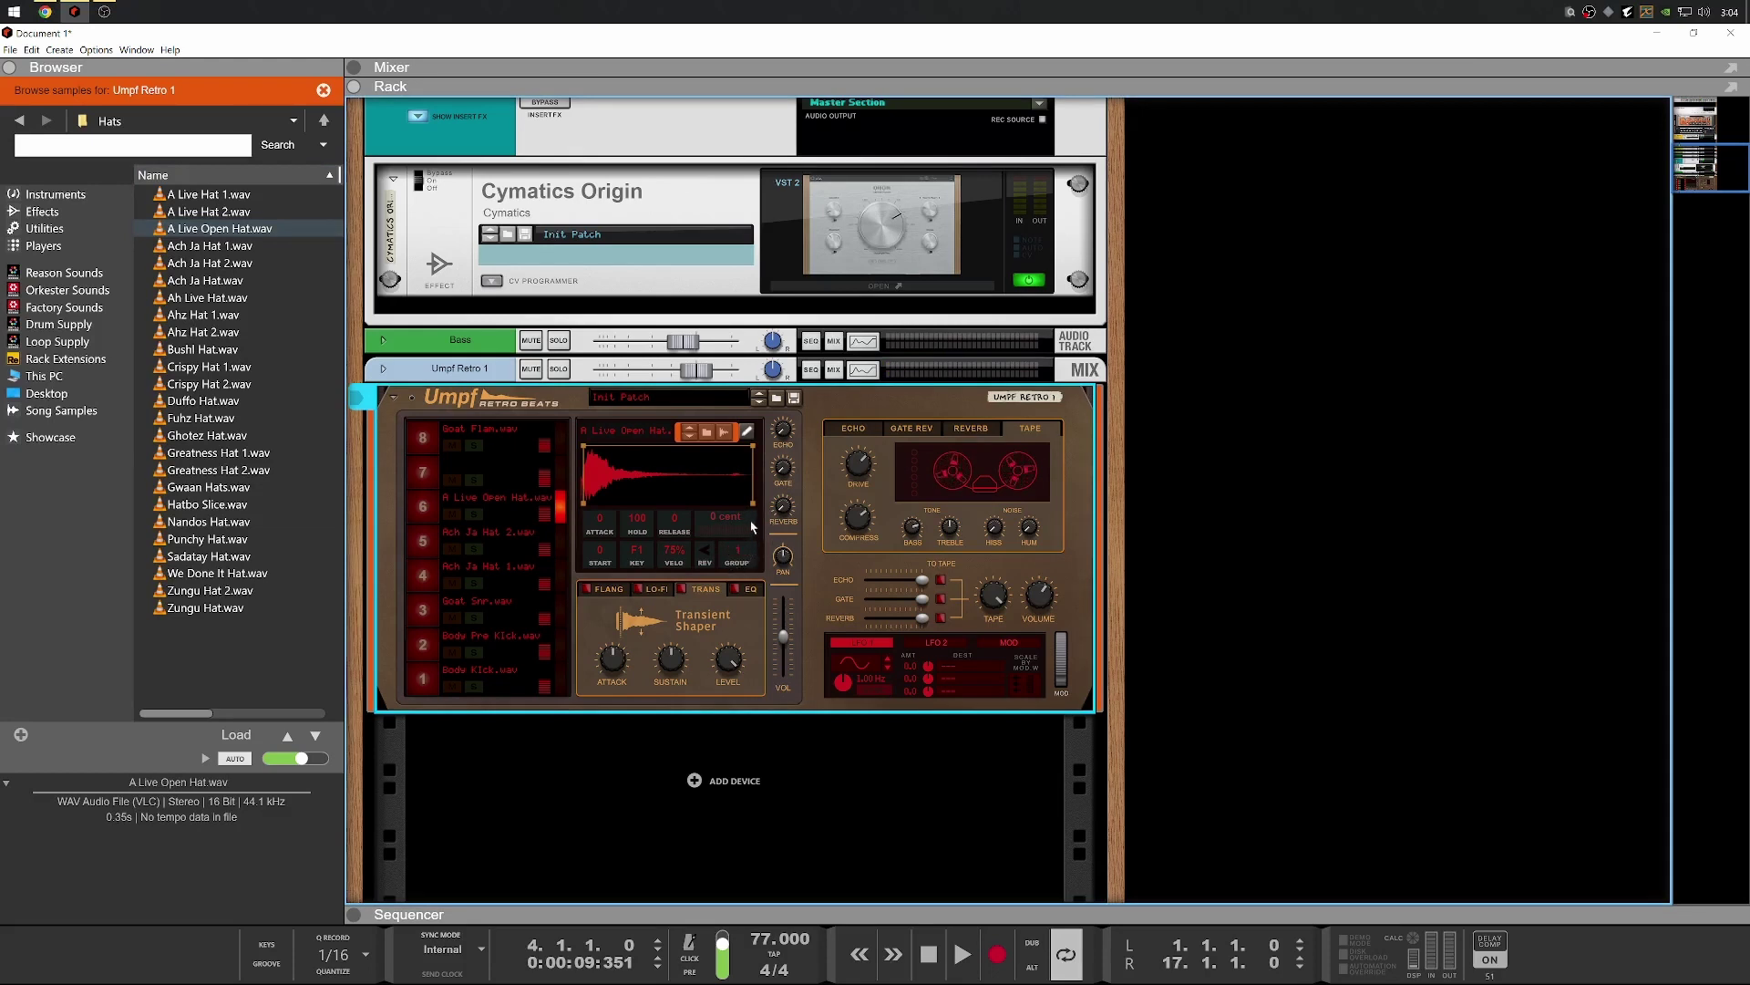
left_click(428, 545)
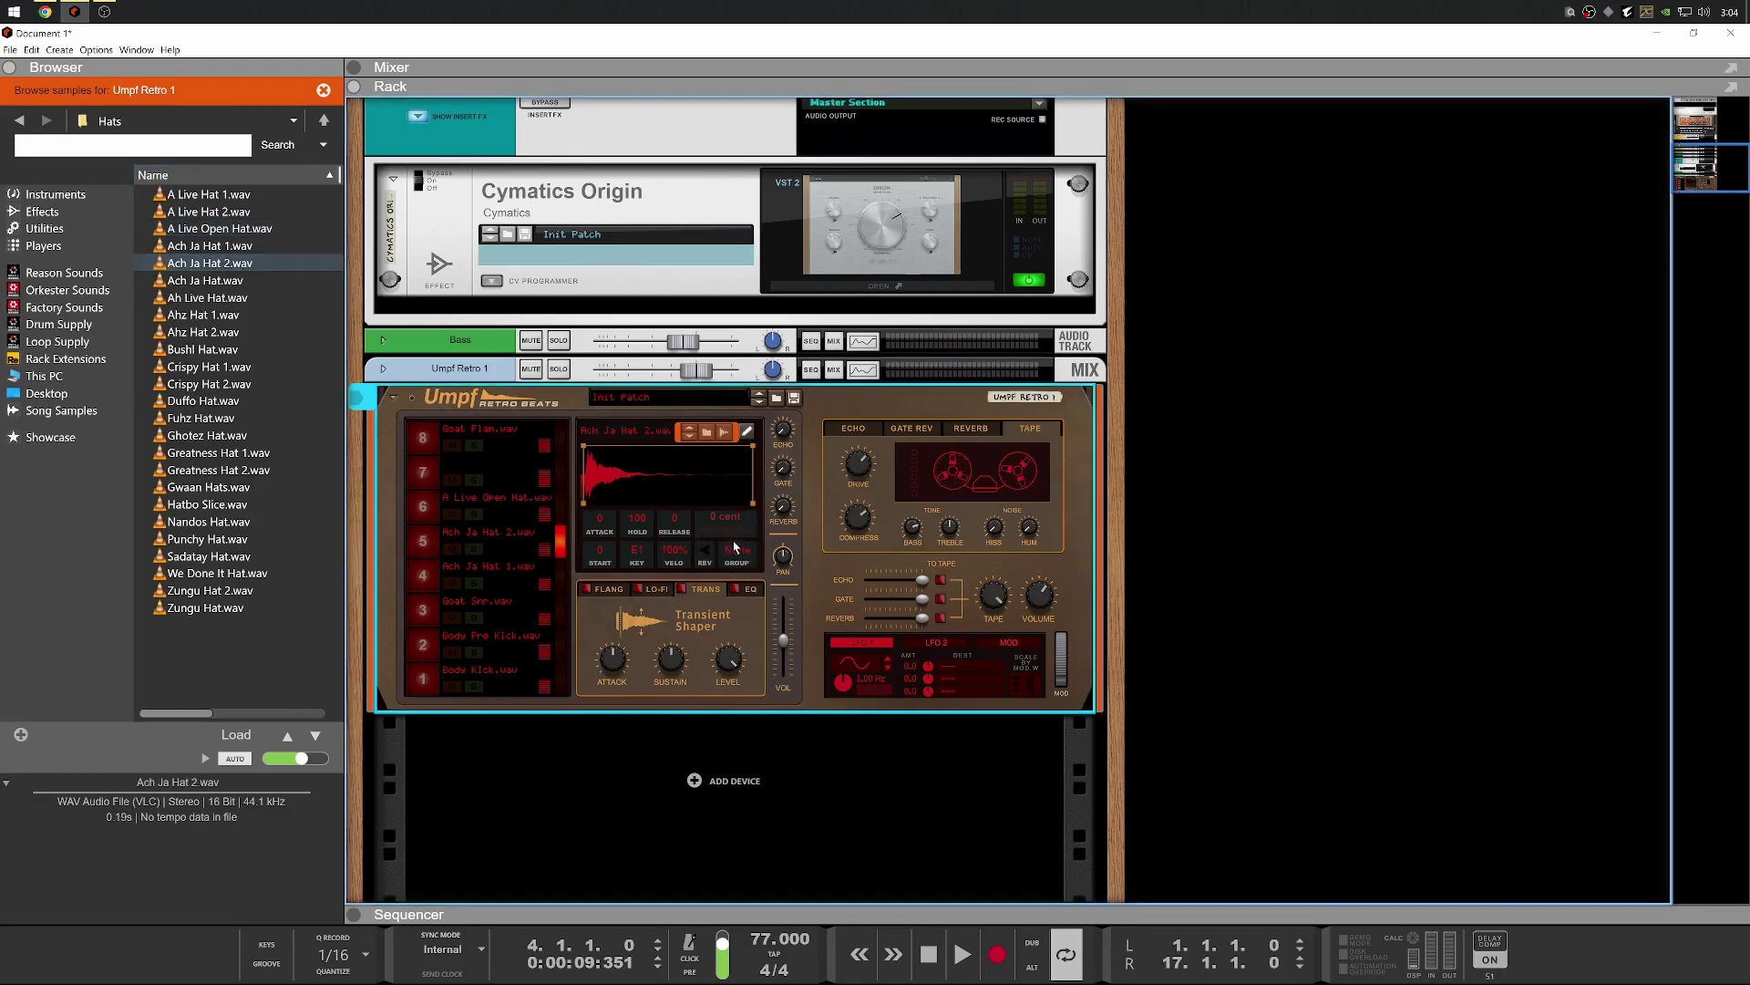
left_click(434, 584)
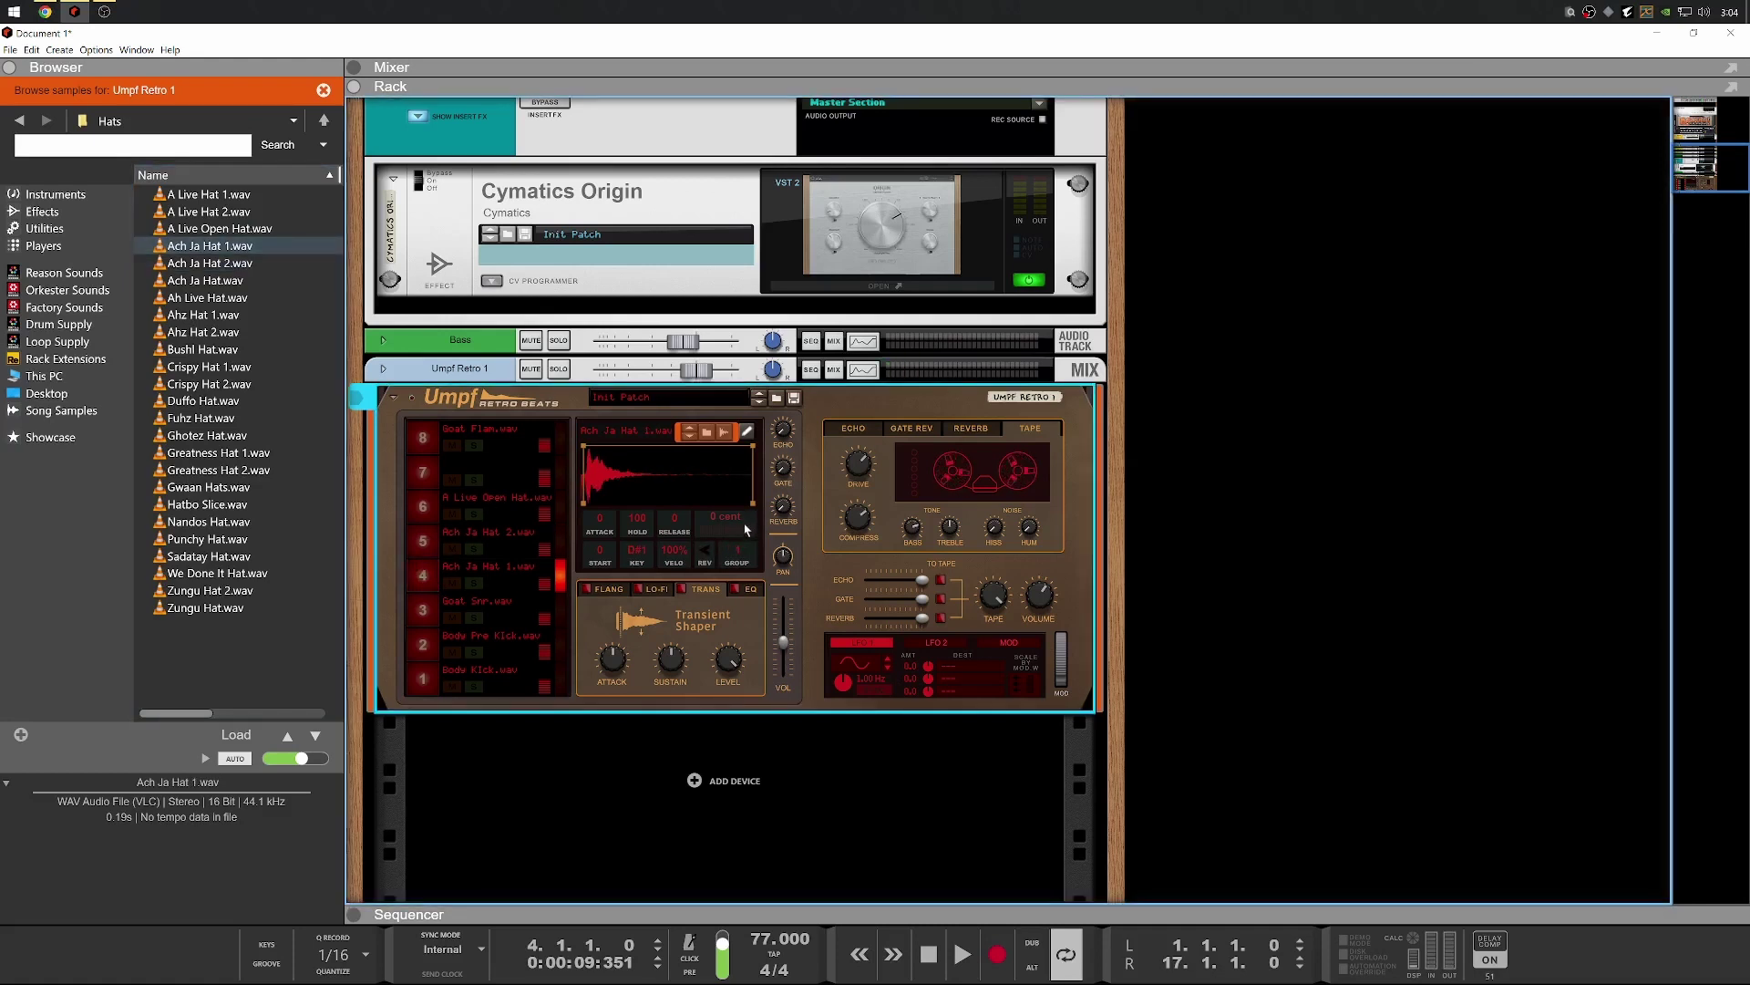
Audition hat drums 4, 5 and 6 in turn, along with snare drum 3, to check how the grouped hats interact
left_click(424, 538)
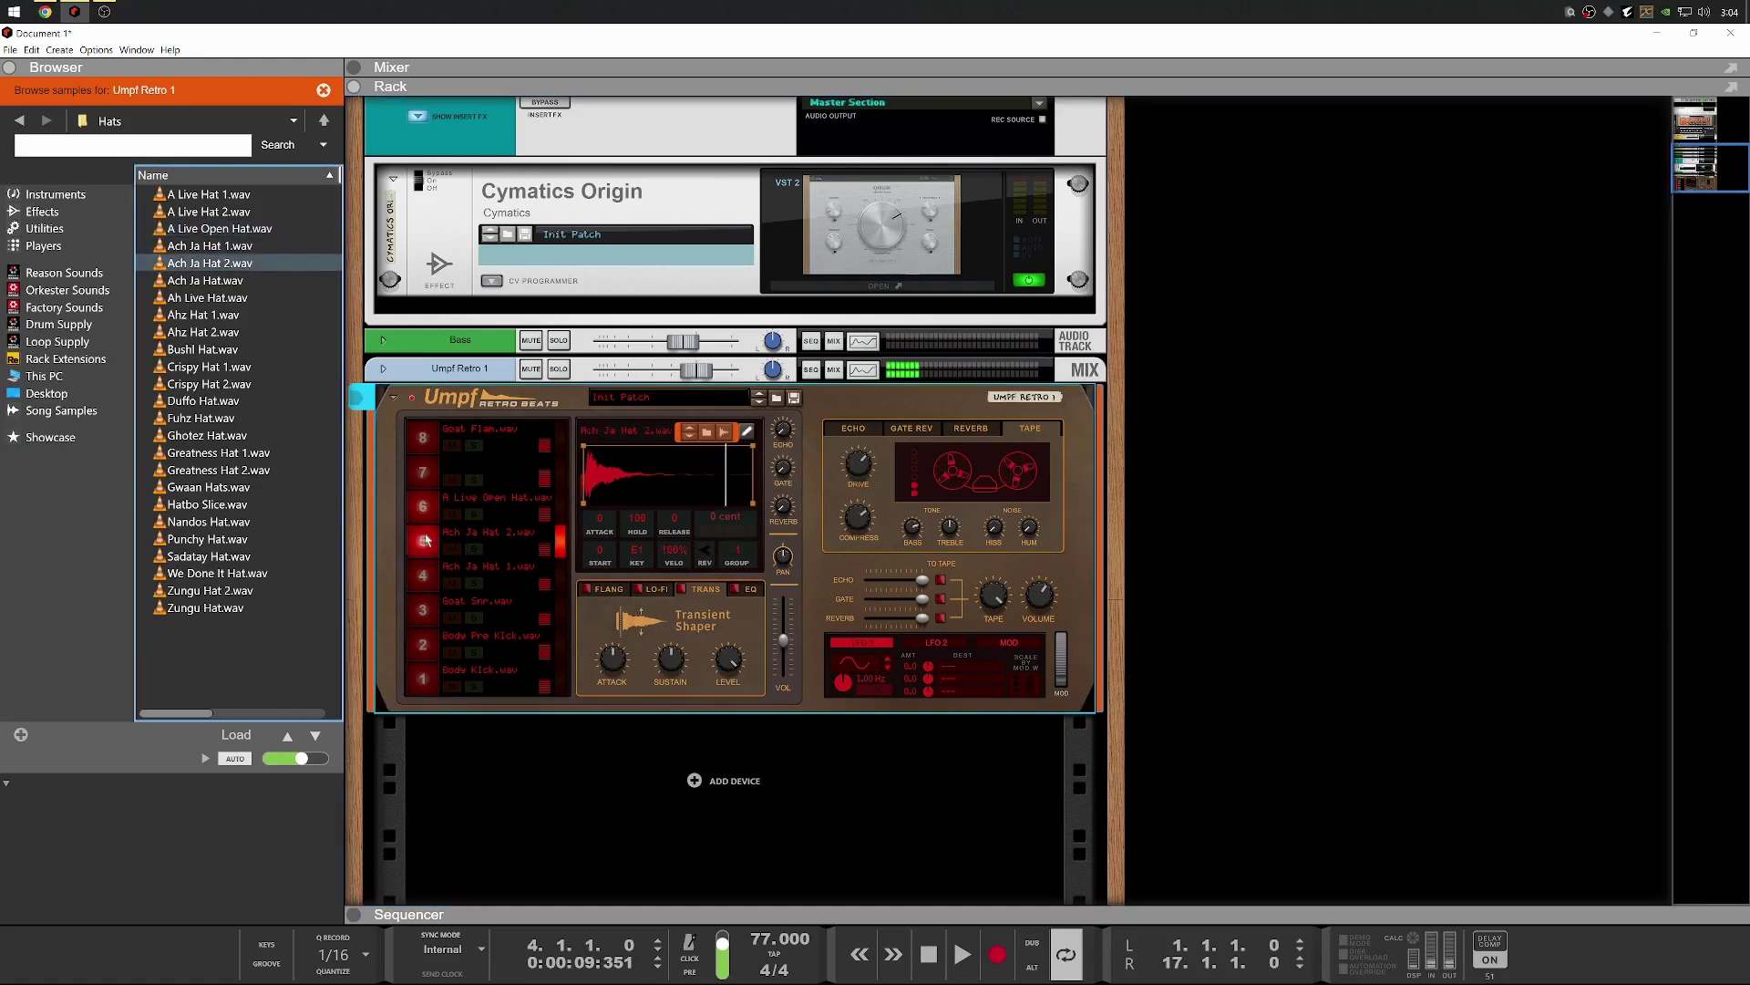
left_click(418, 553)
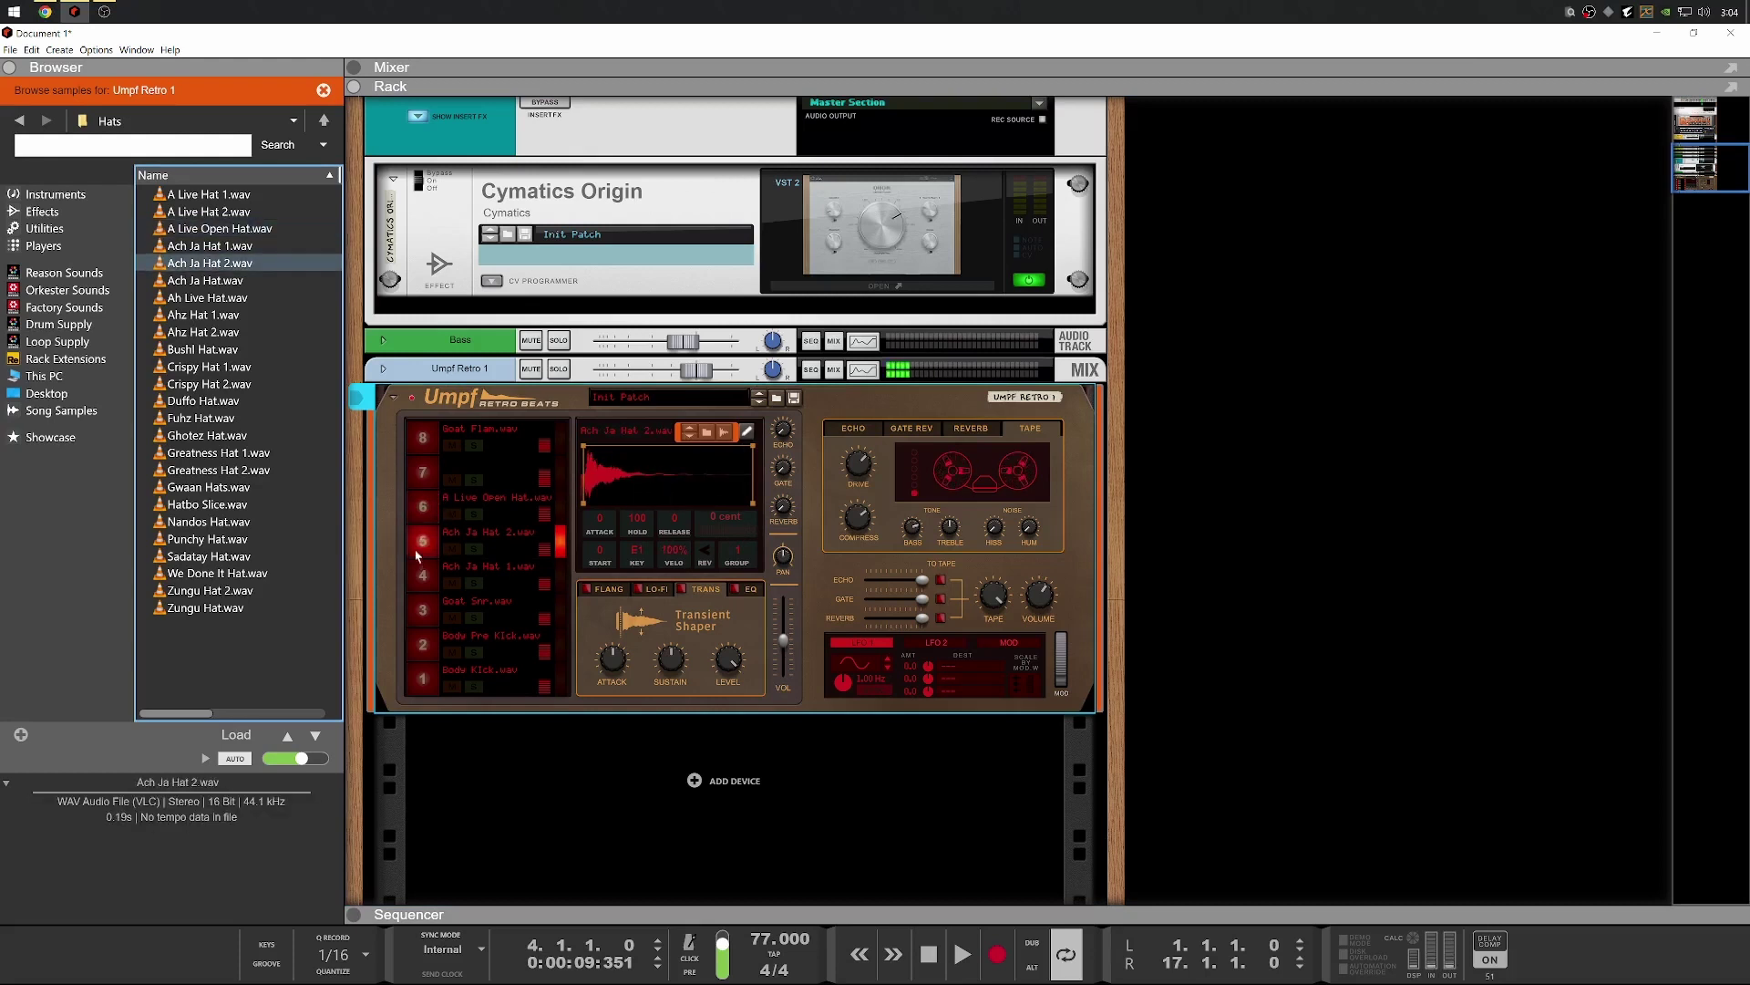
left_click(416, 517)
left_click(414, 606)
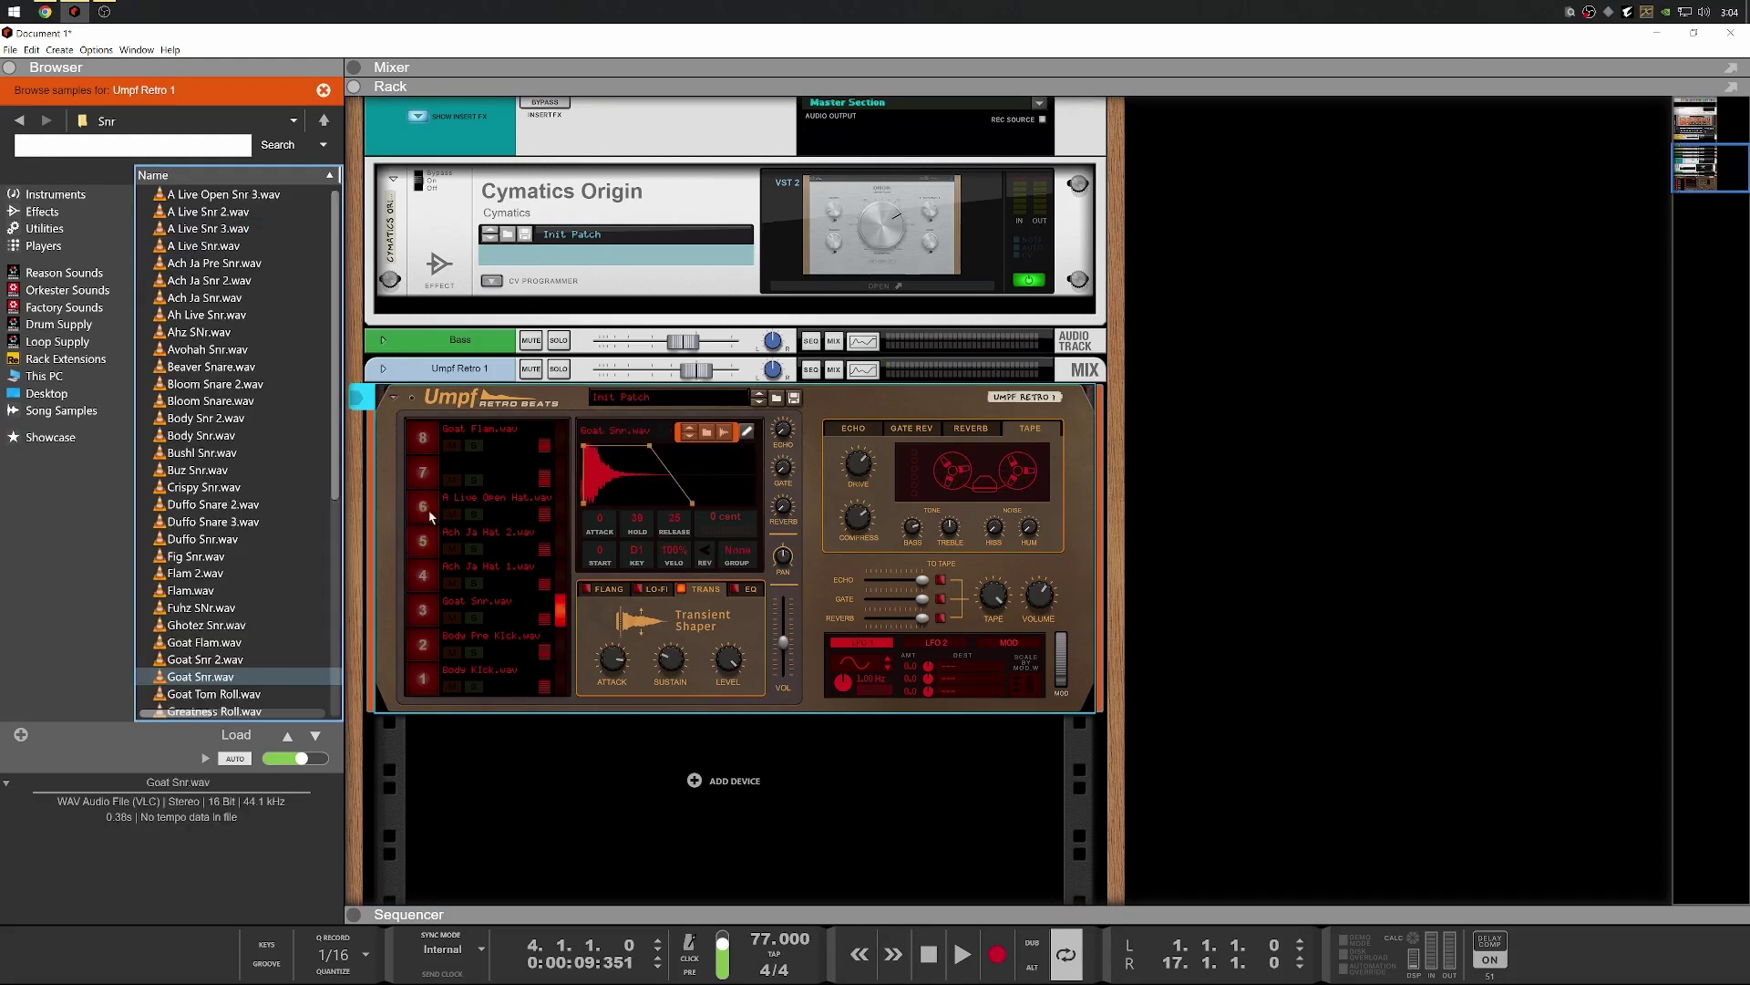
left_click(422, 599)
left_click(422, 574)
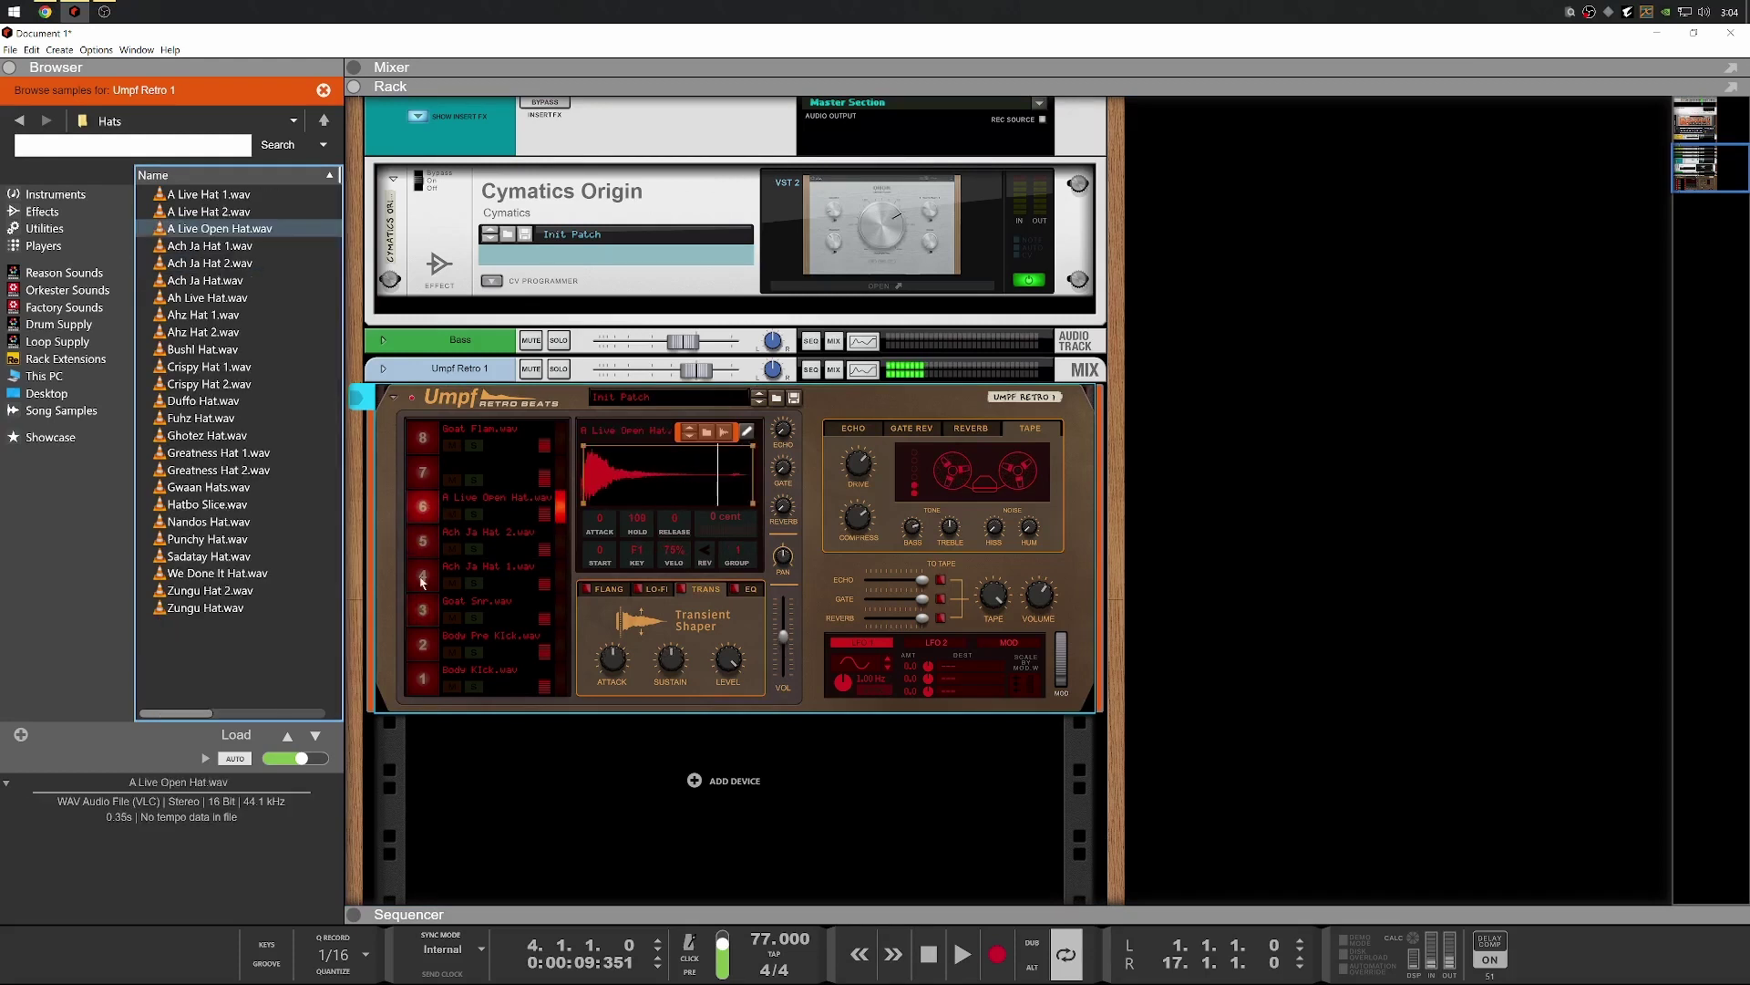
left_click(429, 506)
left_click(426, 574)
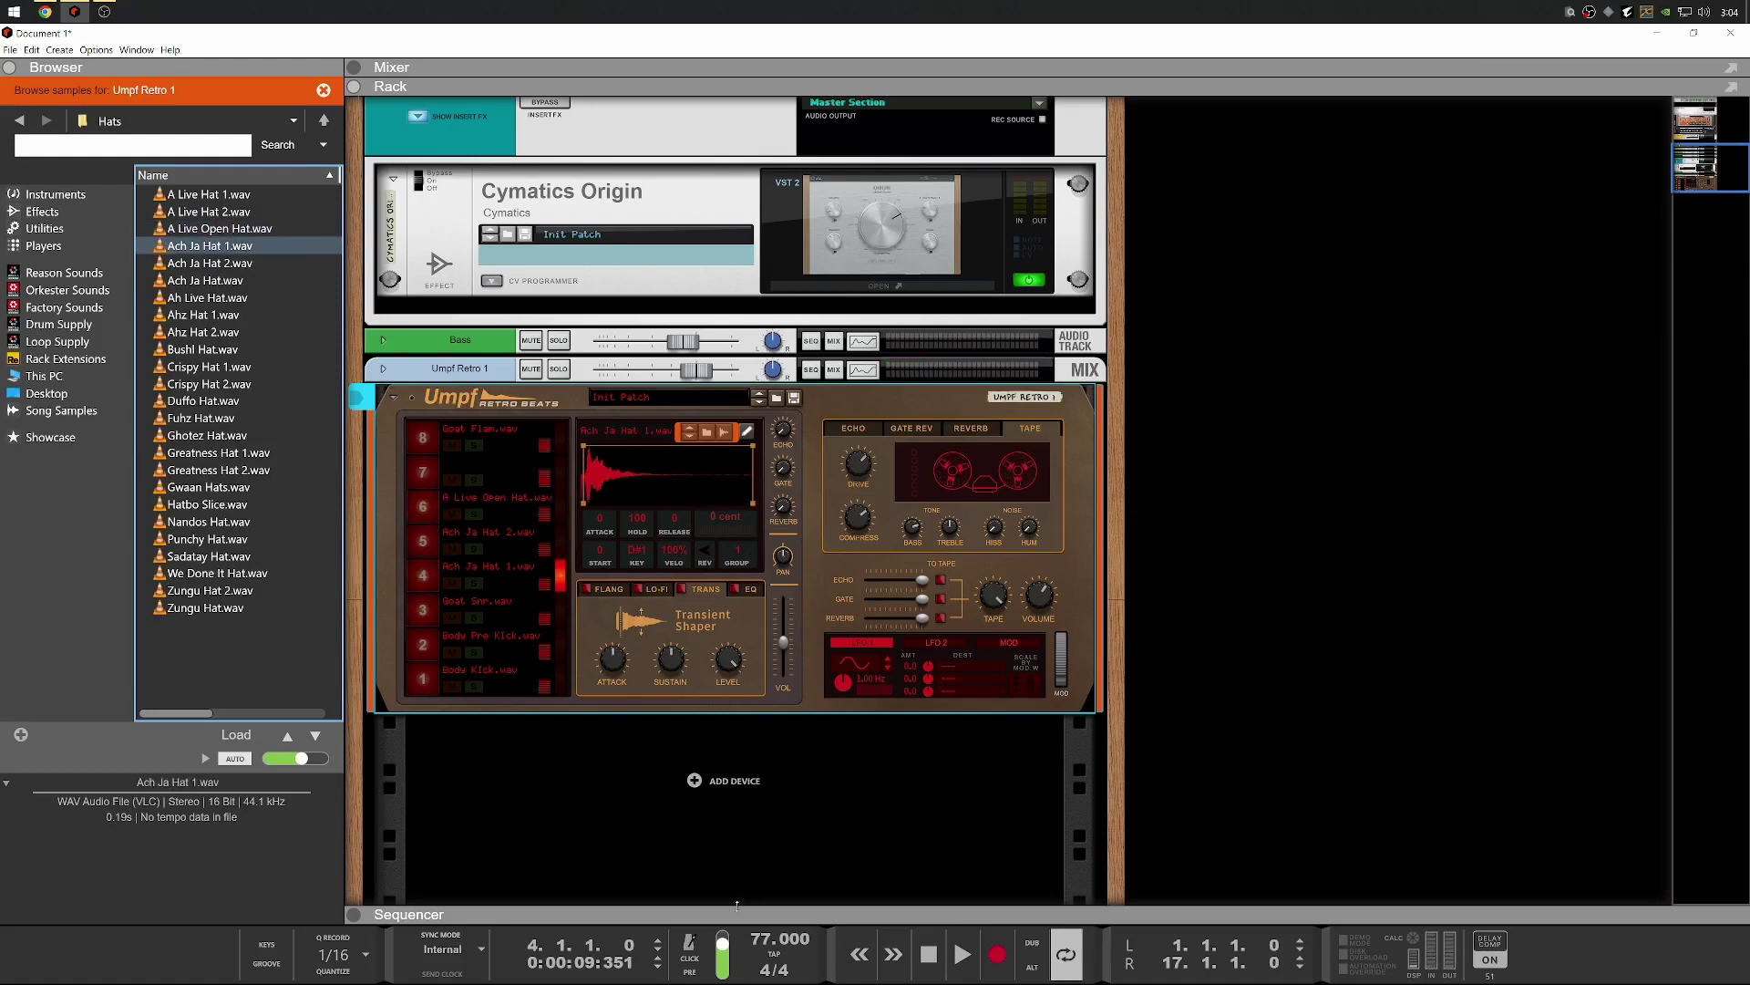
Add an F1 open hat note of length 0.0.0.120 at 4.3.4.120 in the Umpf Retro 1 Lane 2 bar 4 clip and audition it
left_click(736, 910)
left_click(1650, 713)
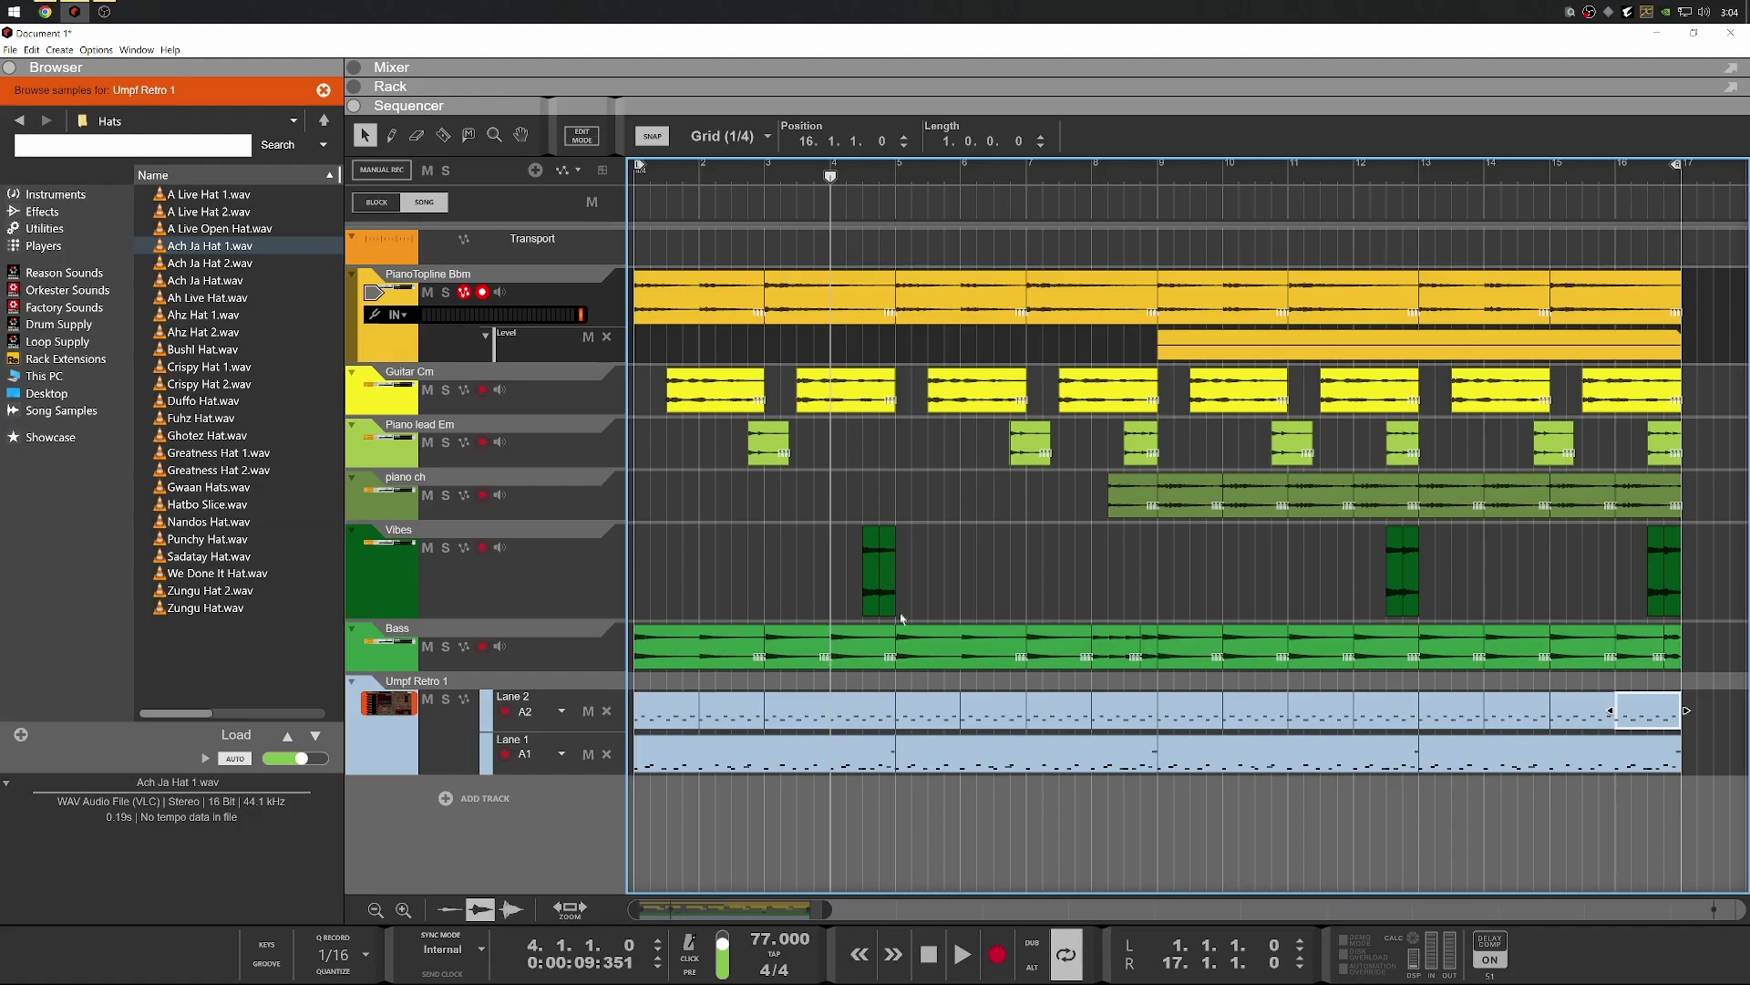
double_click(867, 707)
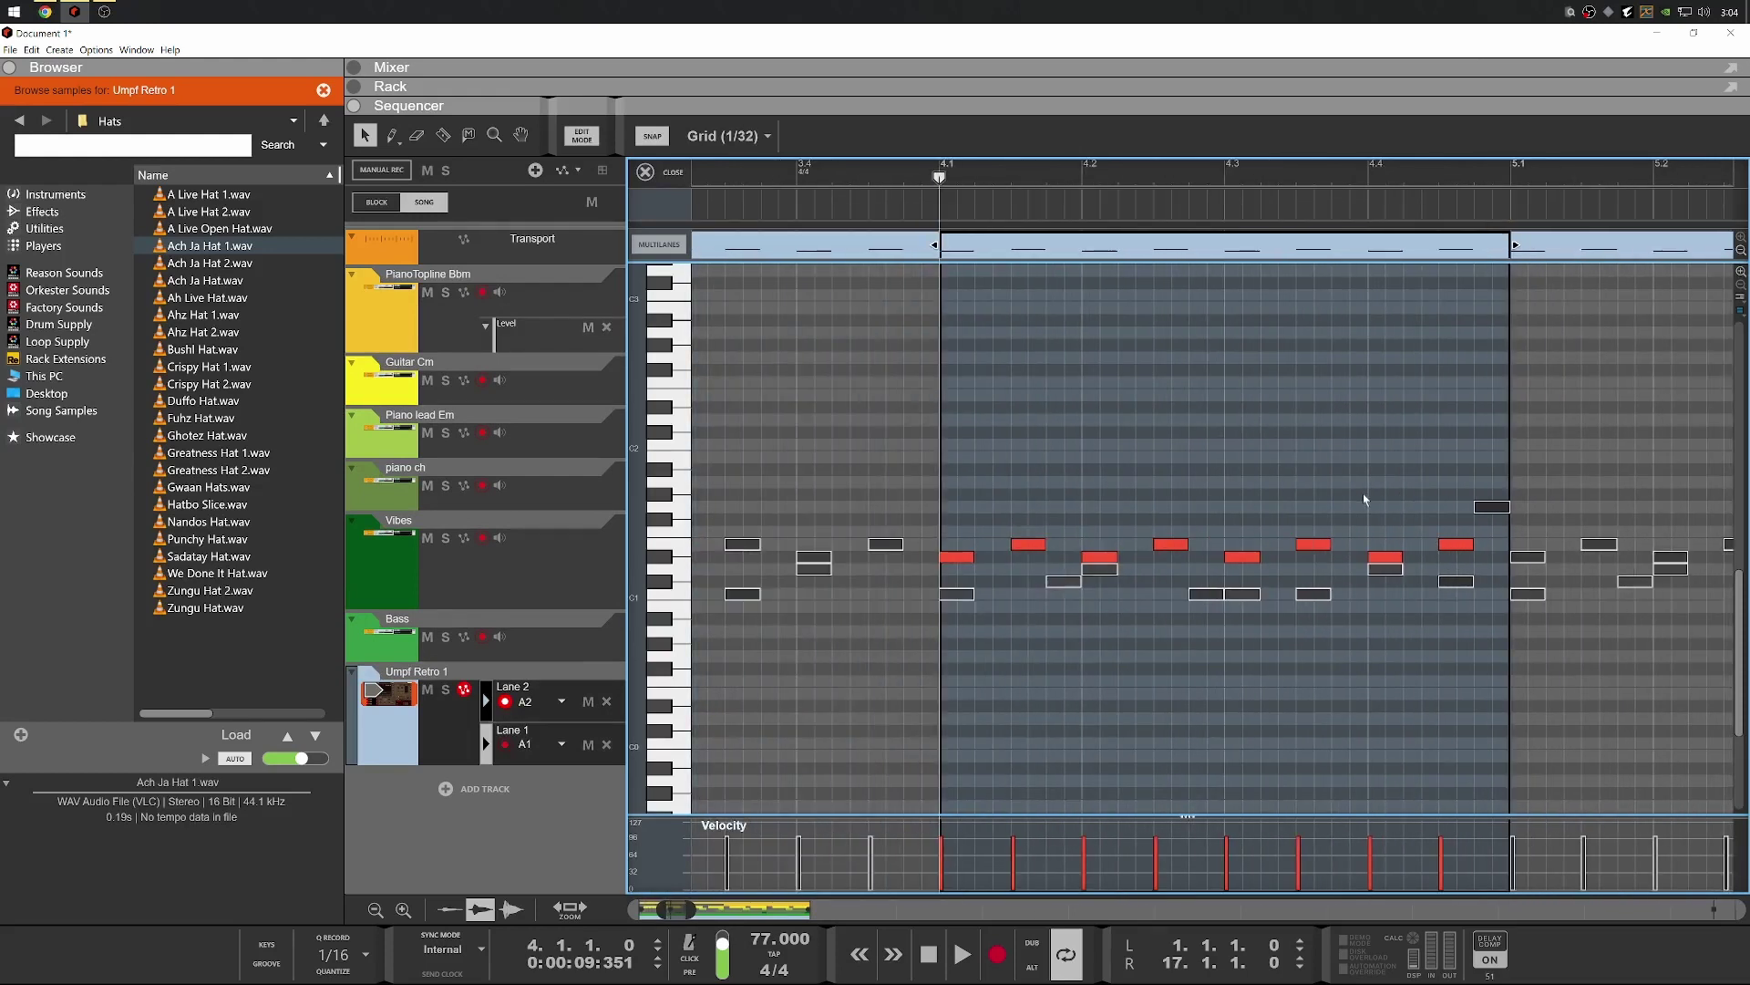
left_click(1341, 527)
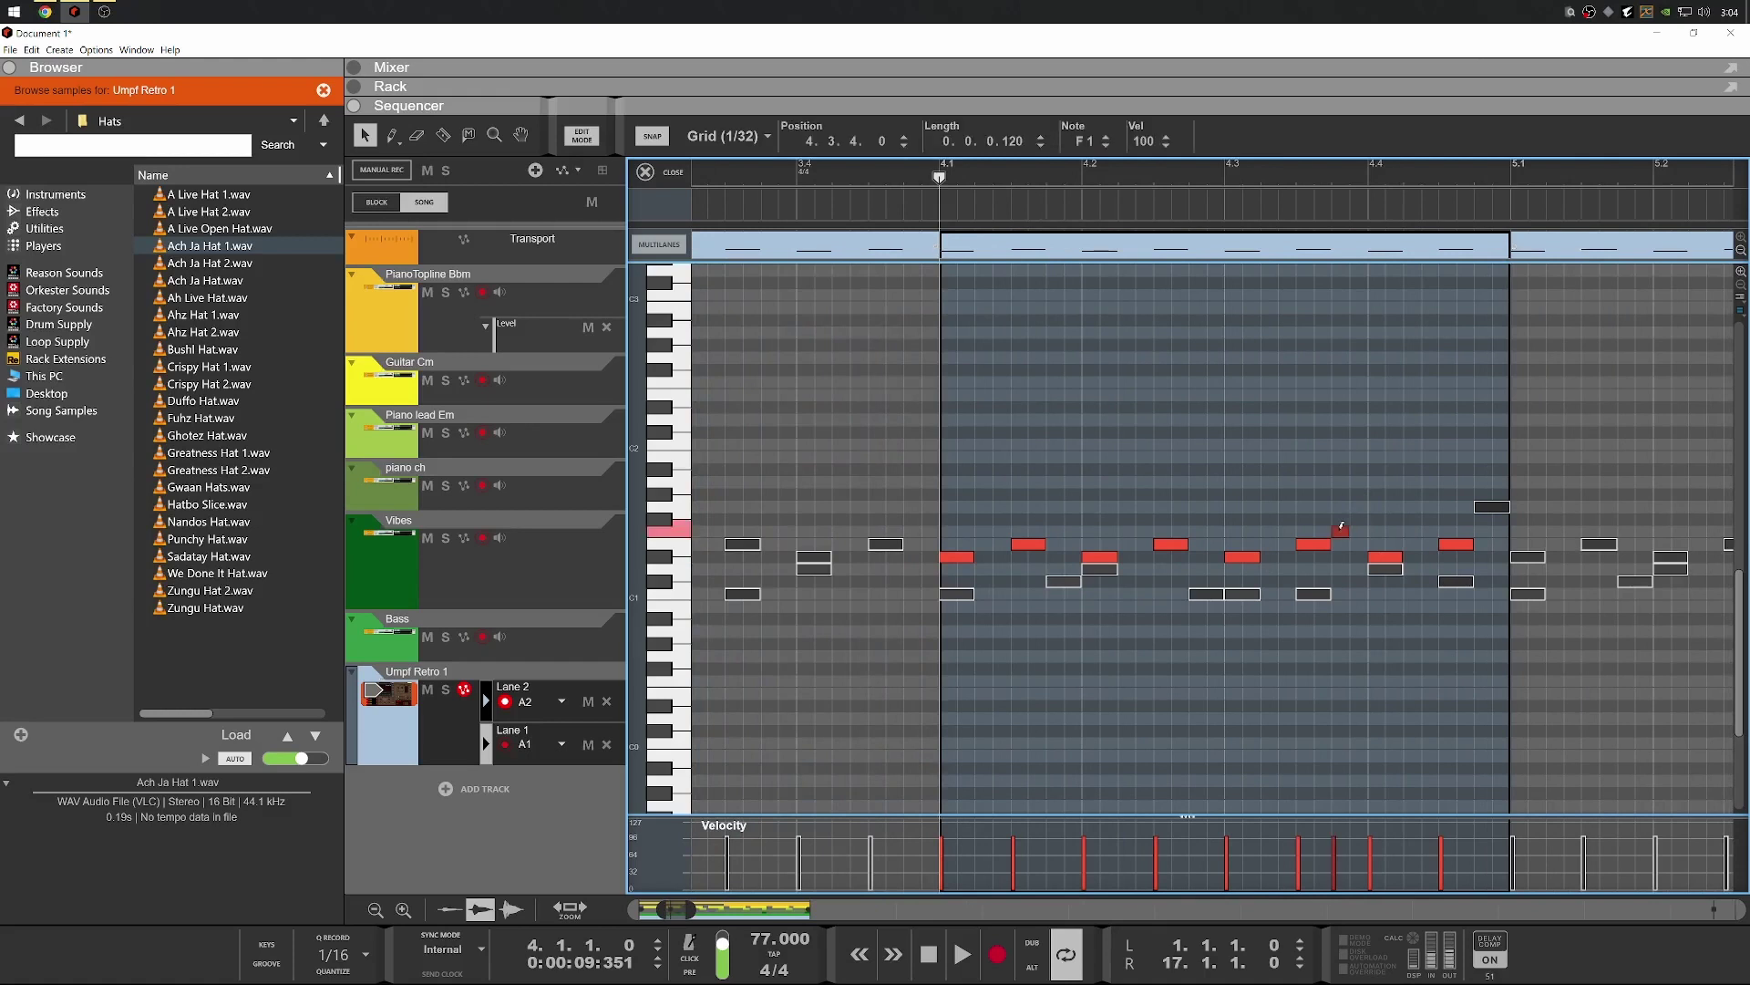
key("space")
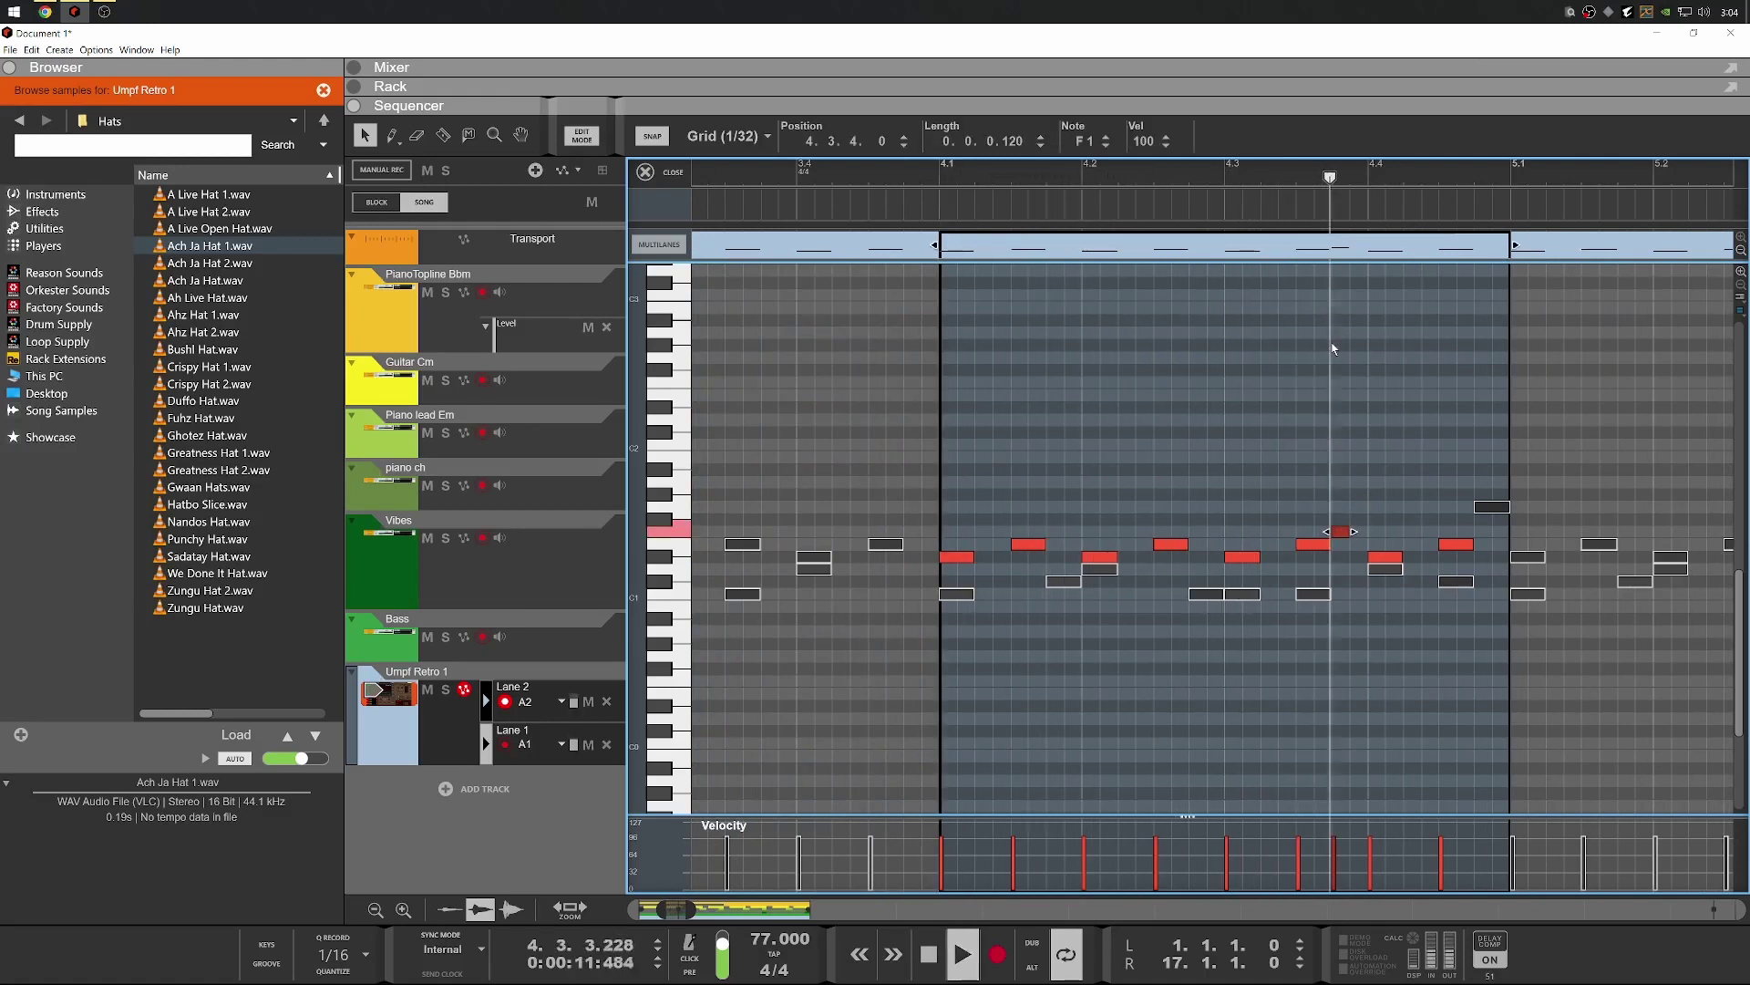
key("space")
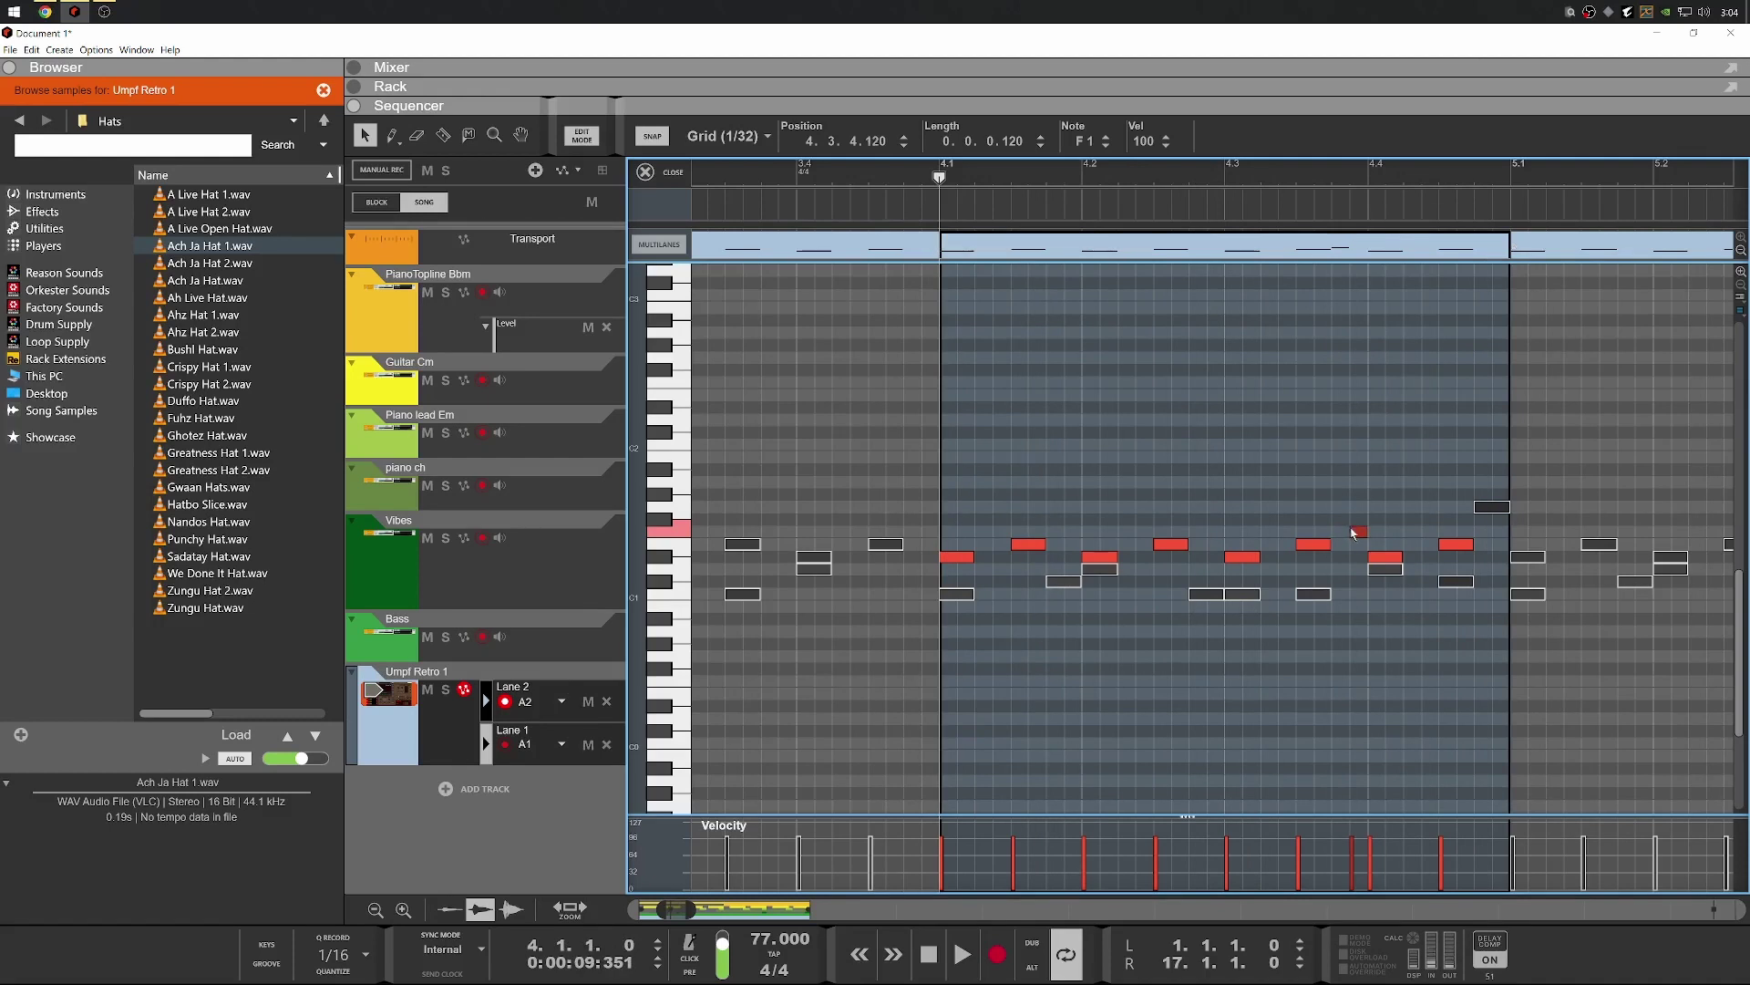
key("space")
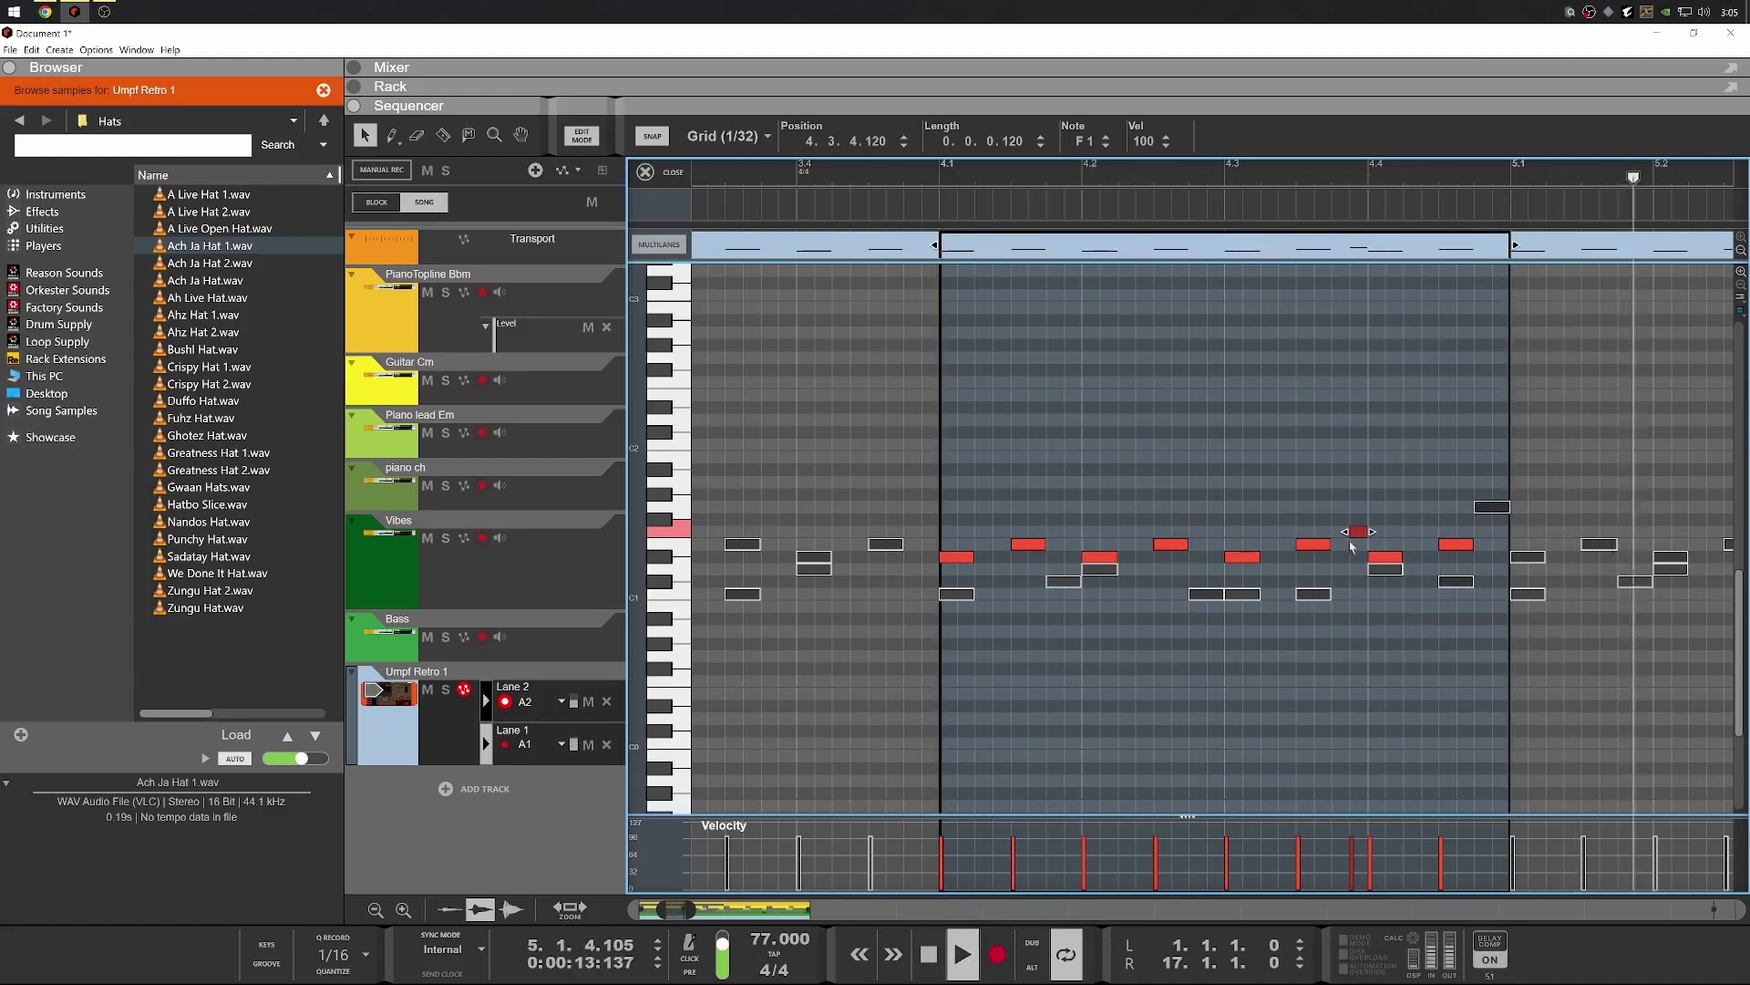
scroll(1351, 547, "down", 5)
key("space")
Move the last hat note of the bar 8 clip, at 8.4.3.0, to F1 and play from bar 8 to check it
scroll(1236, 558, "up", 1)
scroll(1261, 383, "down", 2)
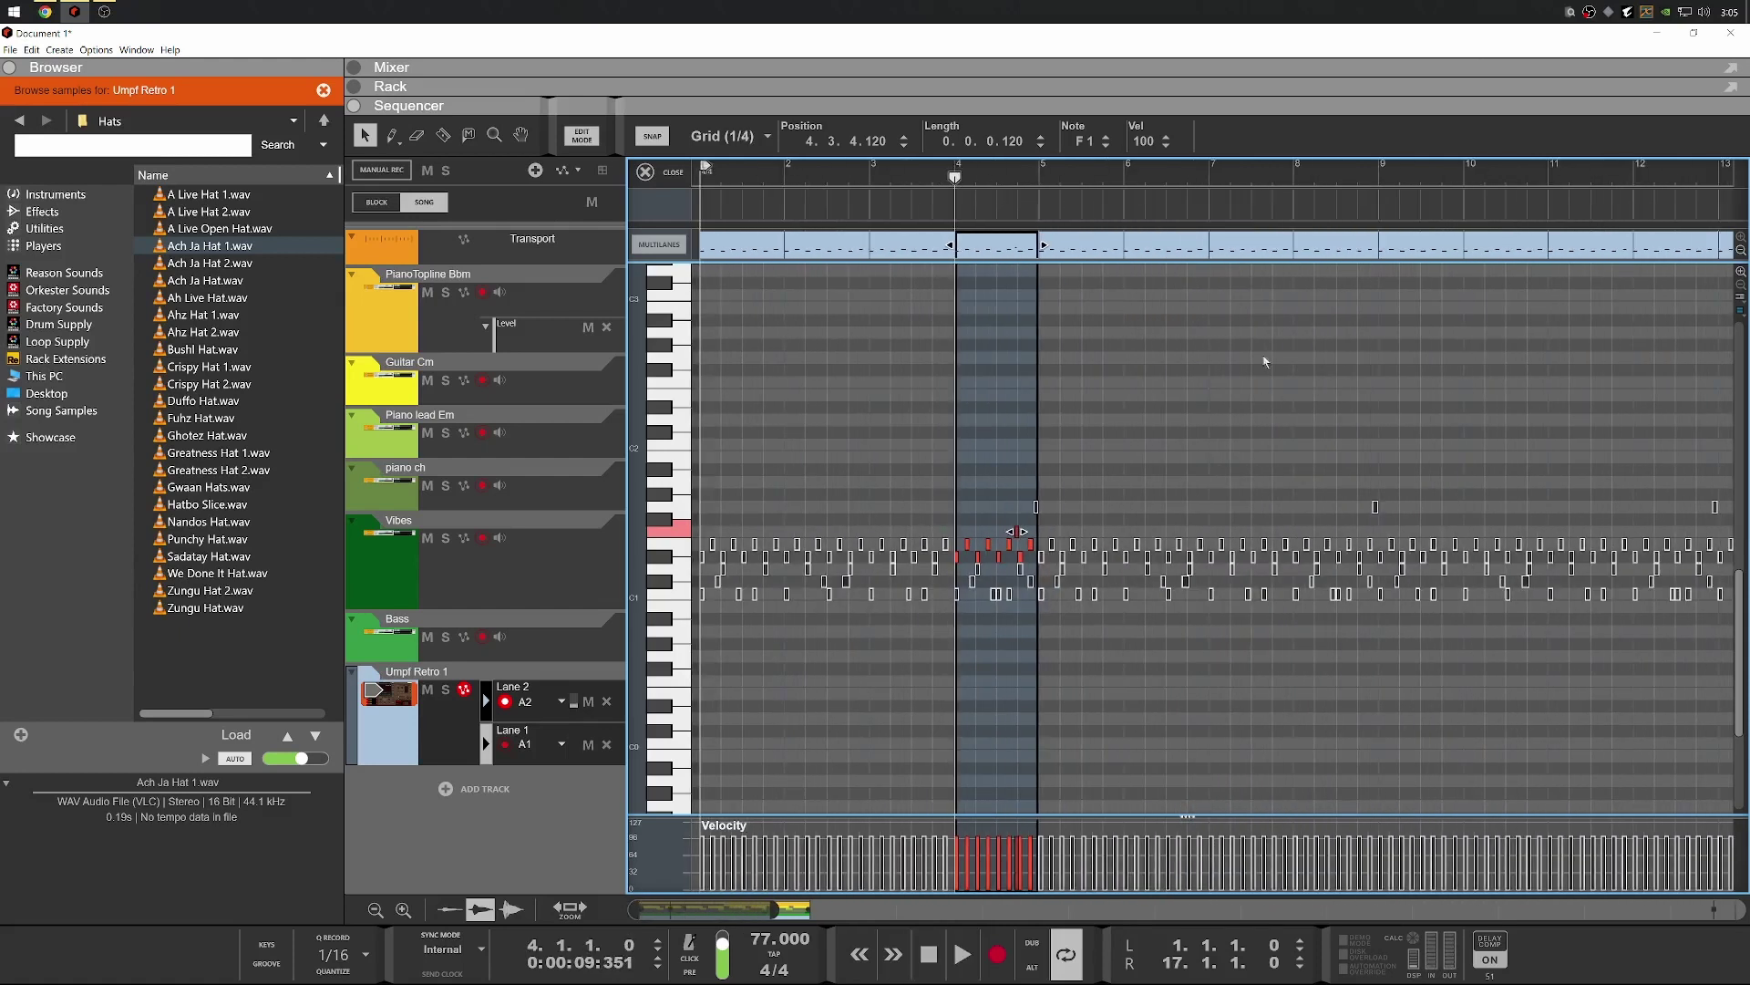
left_click(1340, 250)
scroll(1390, 569, "up", 6)
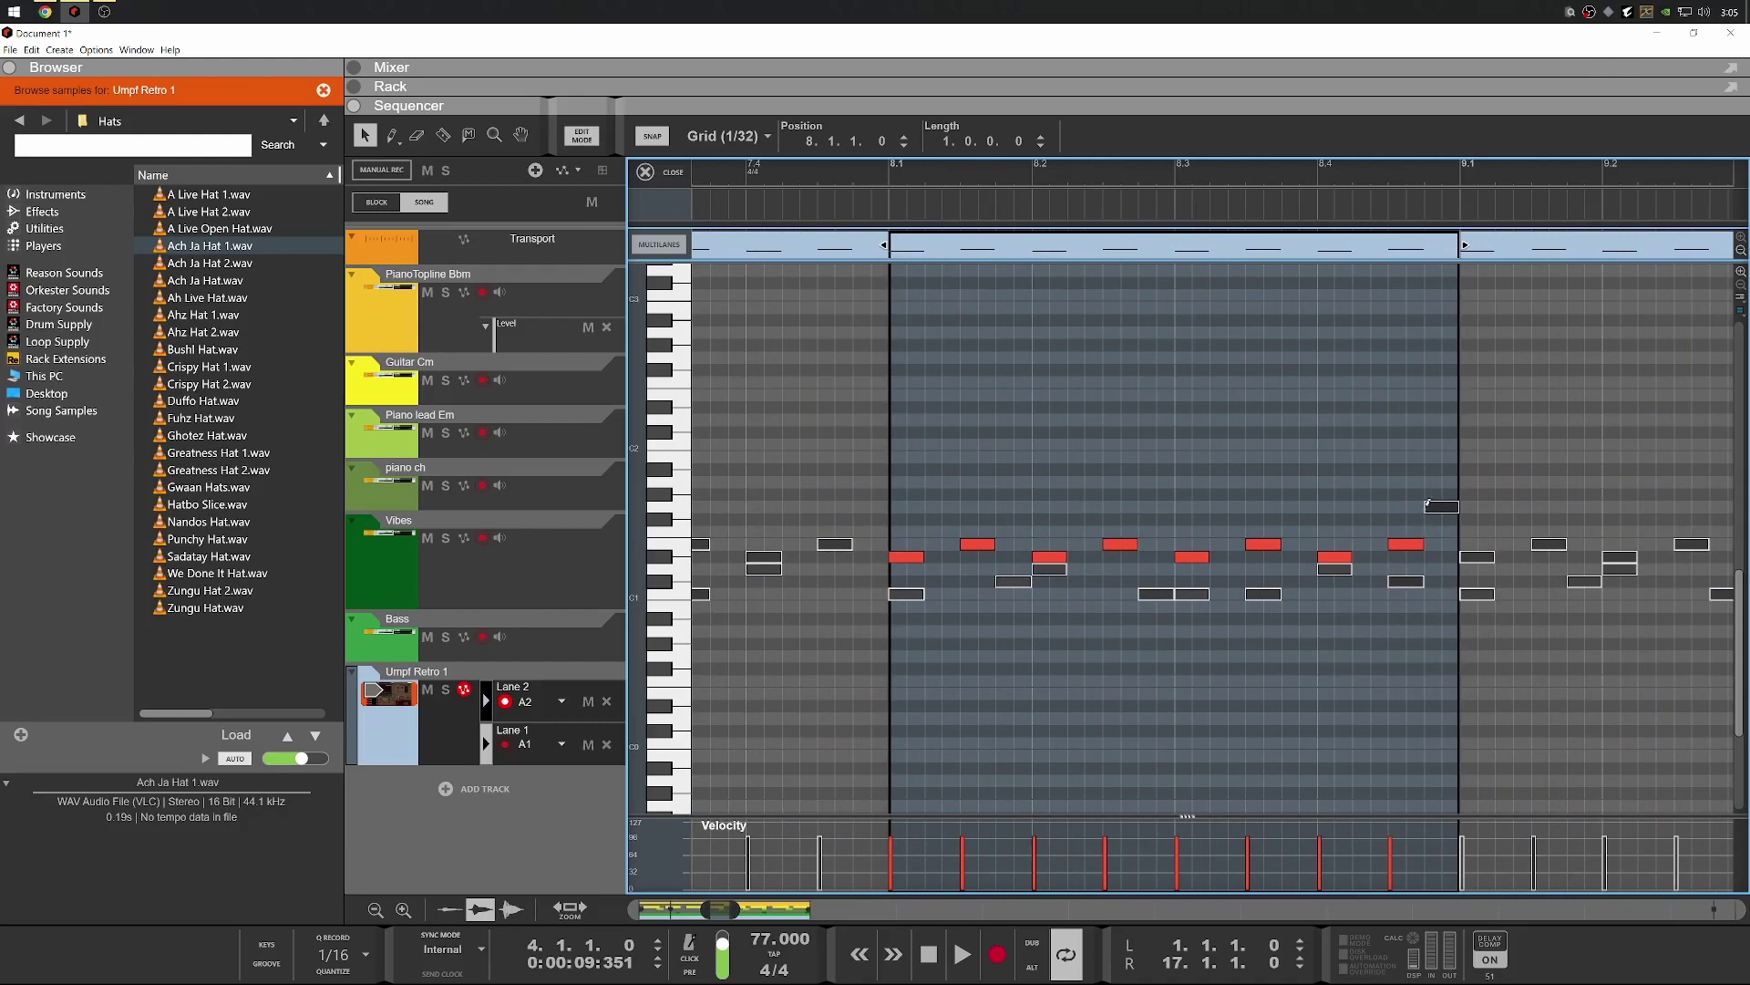
left_click(1397, 547)
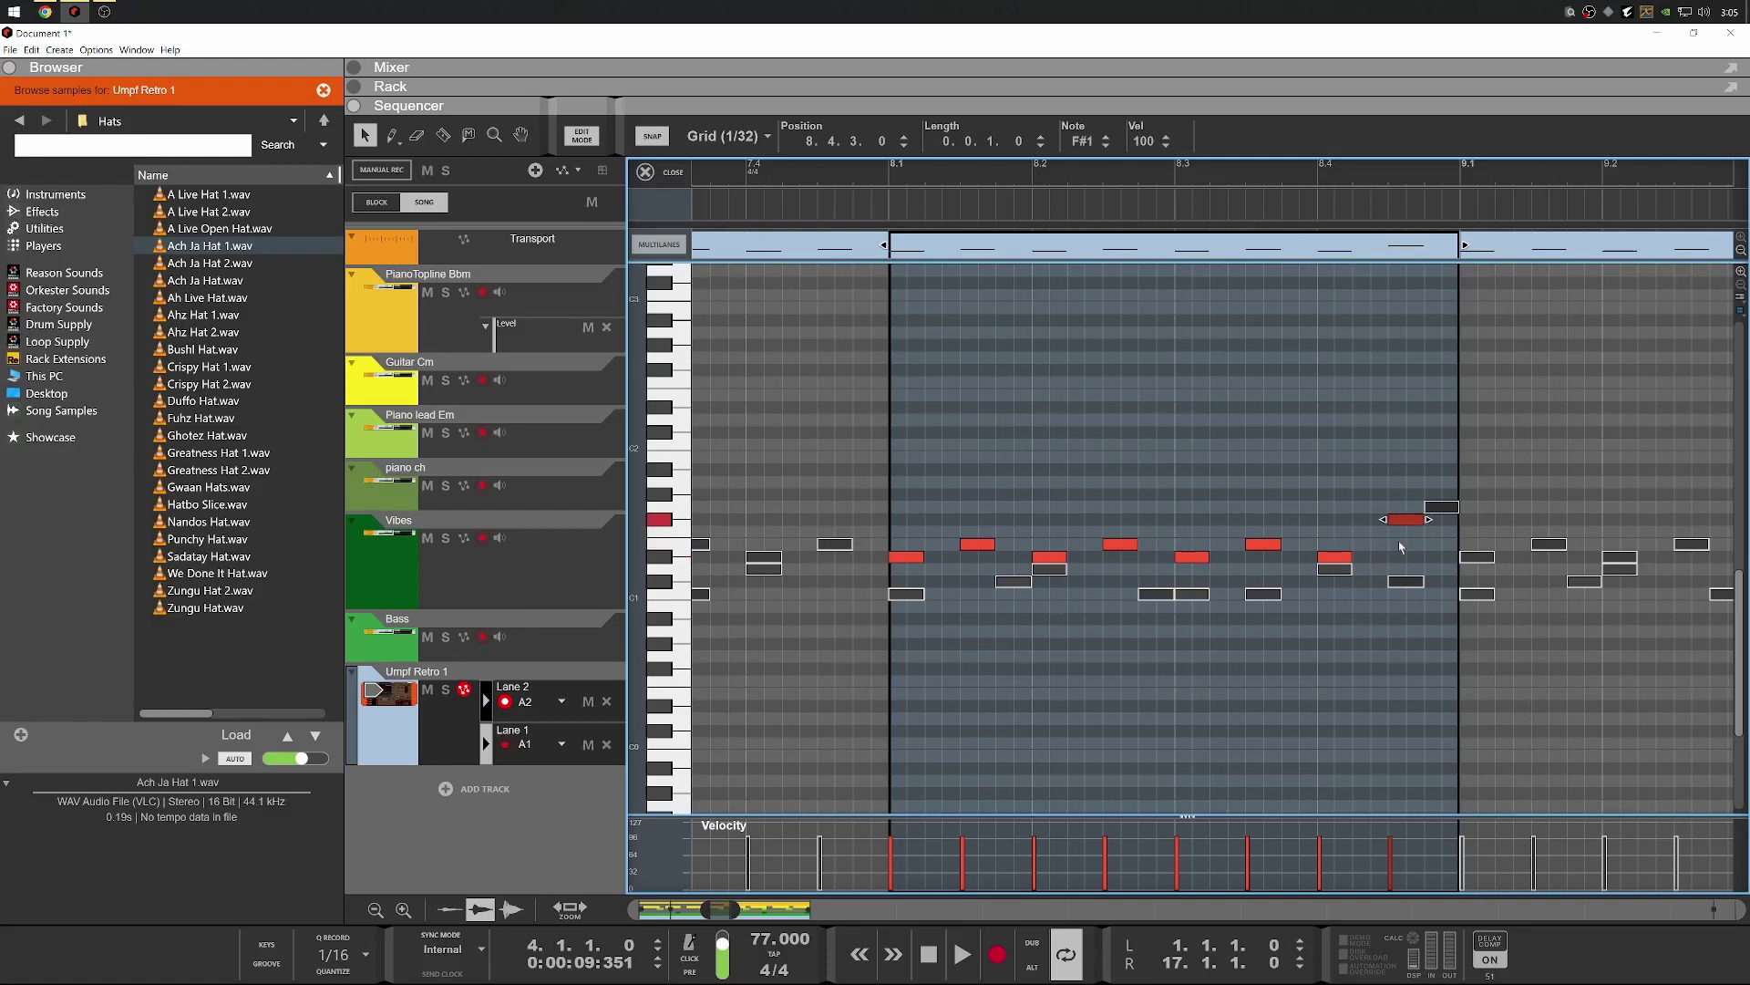
key("space")
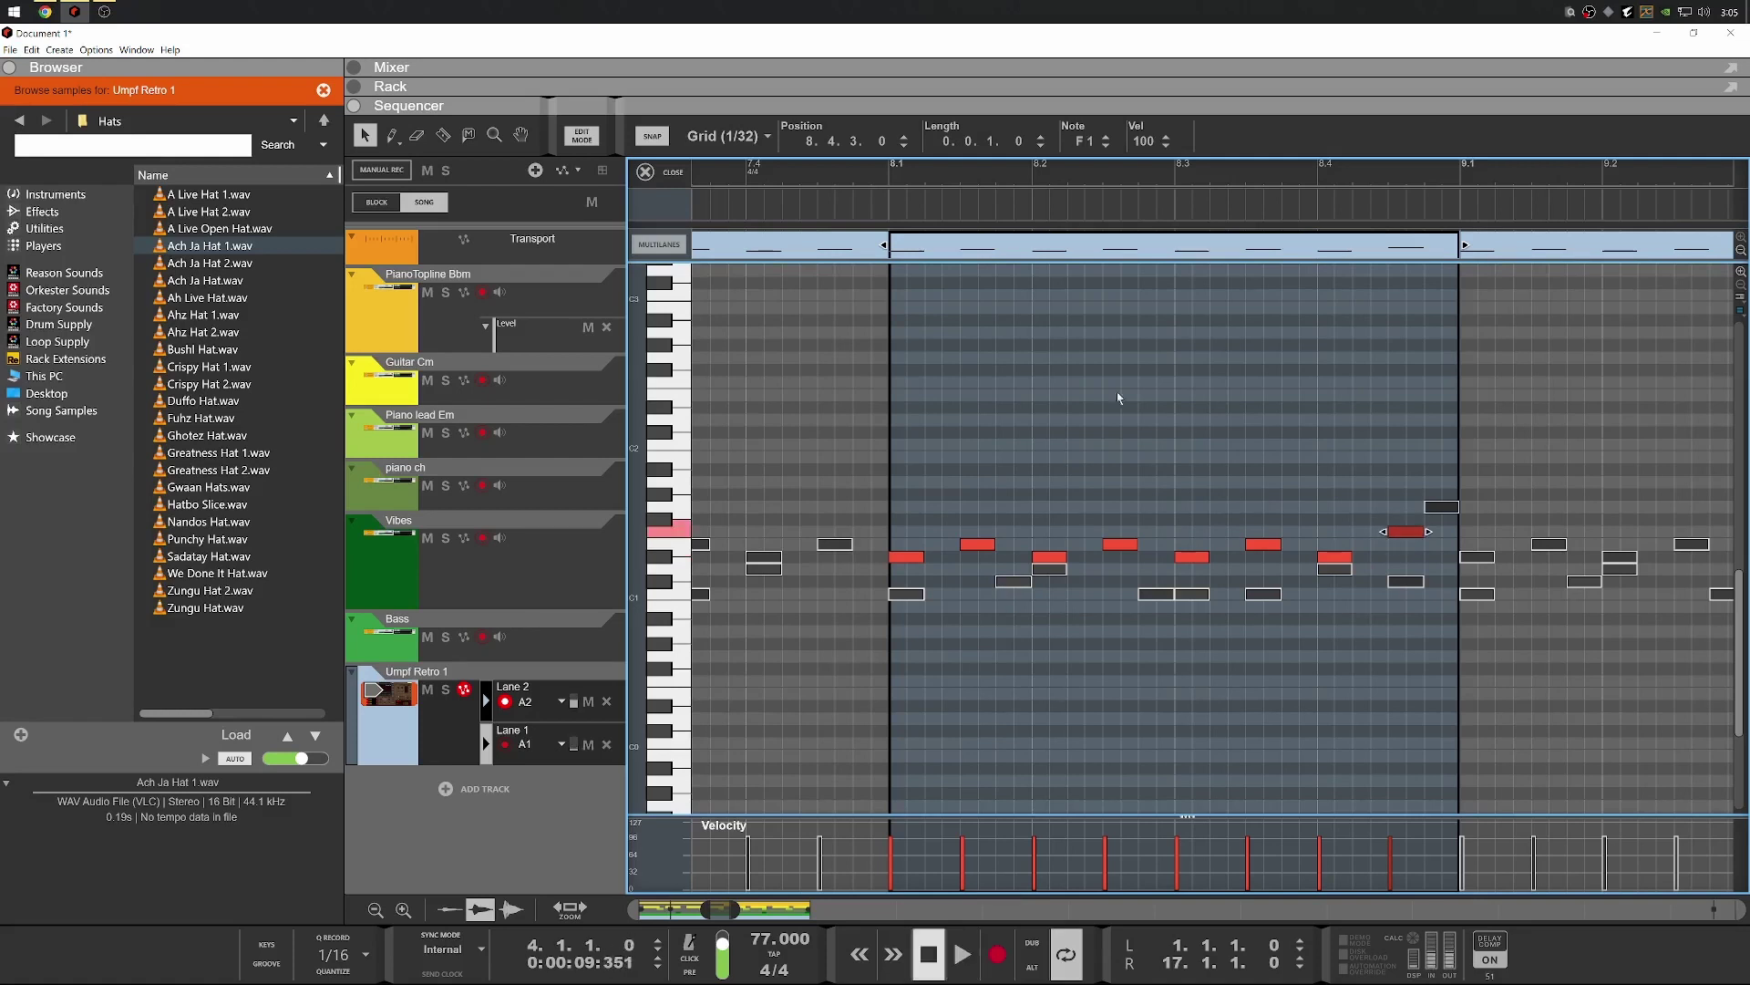
left_click(880, 161)
key("space")
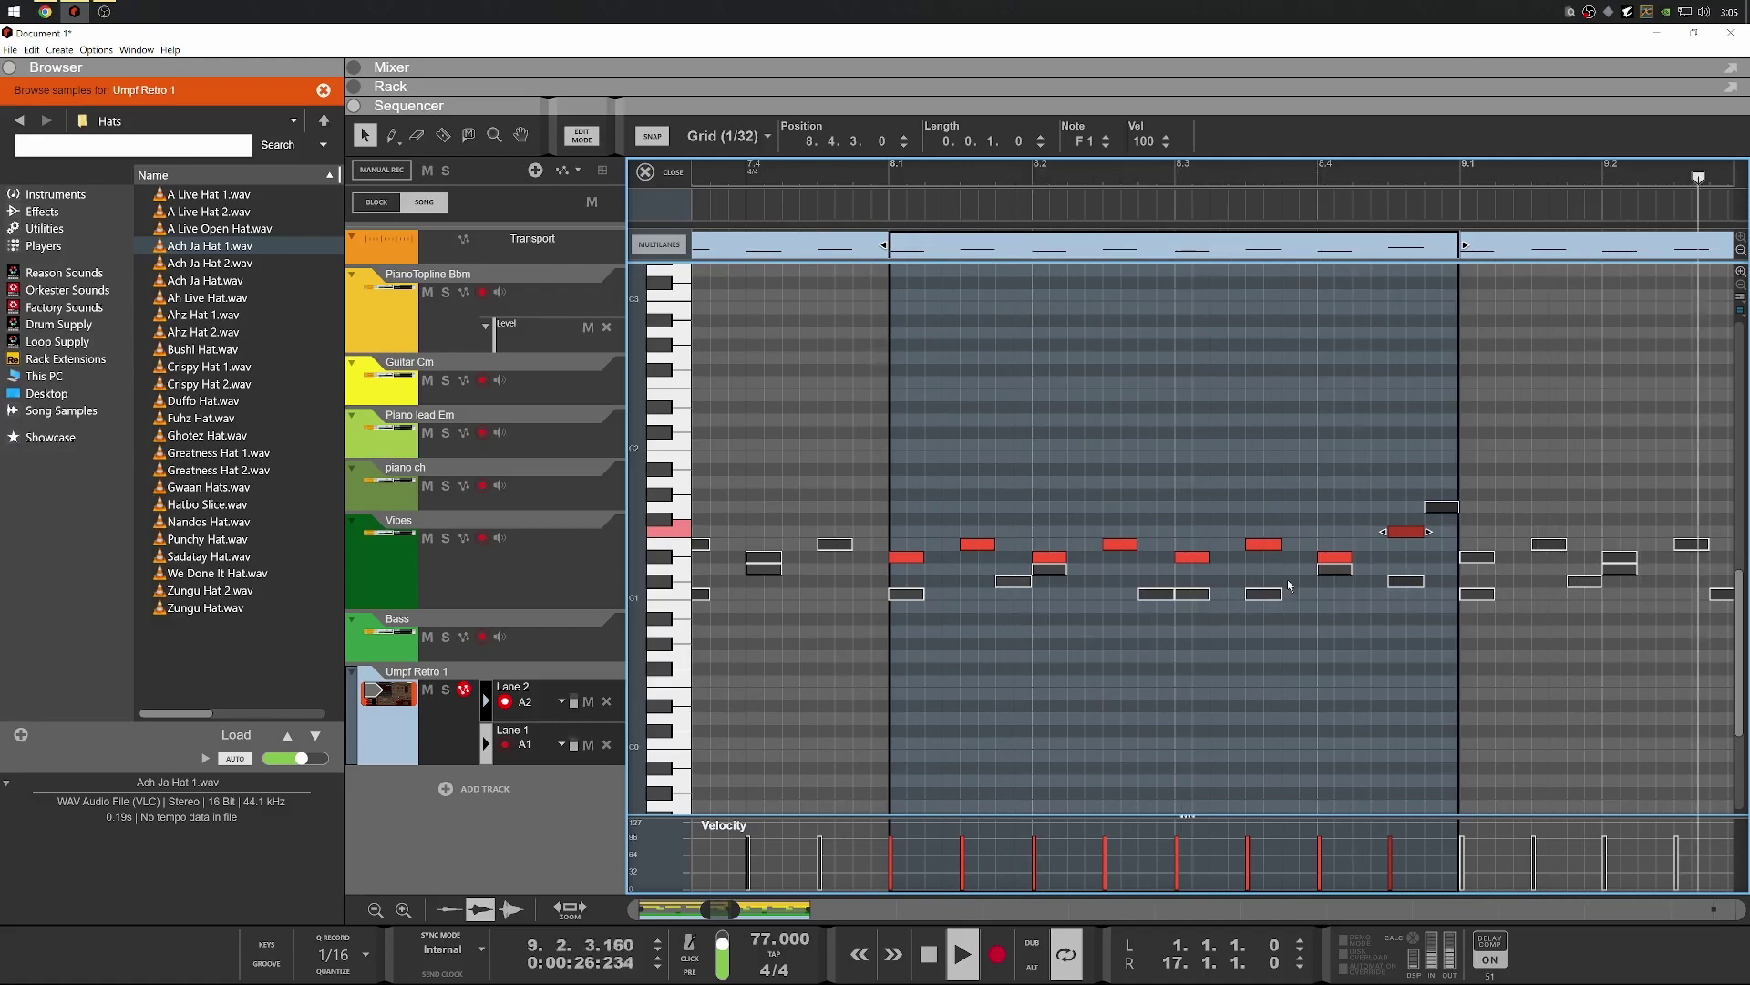
key("space")
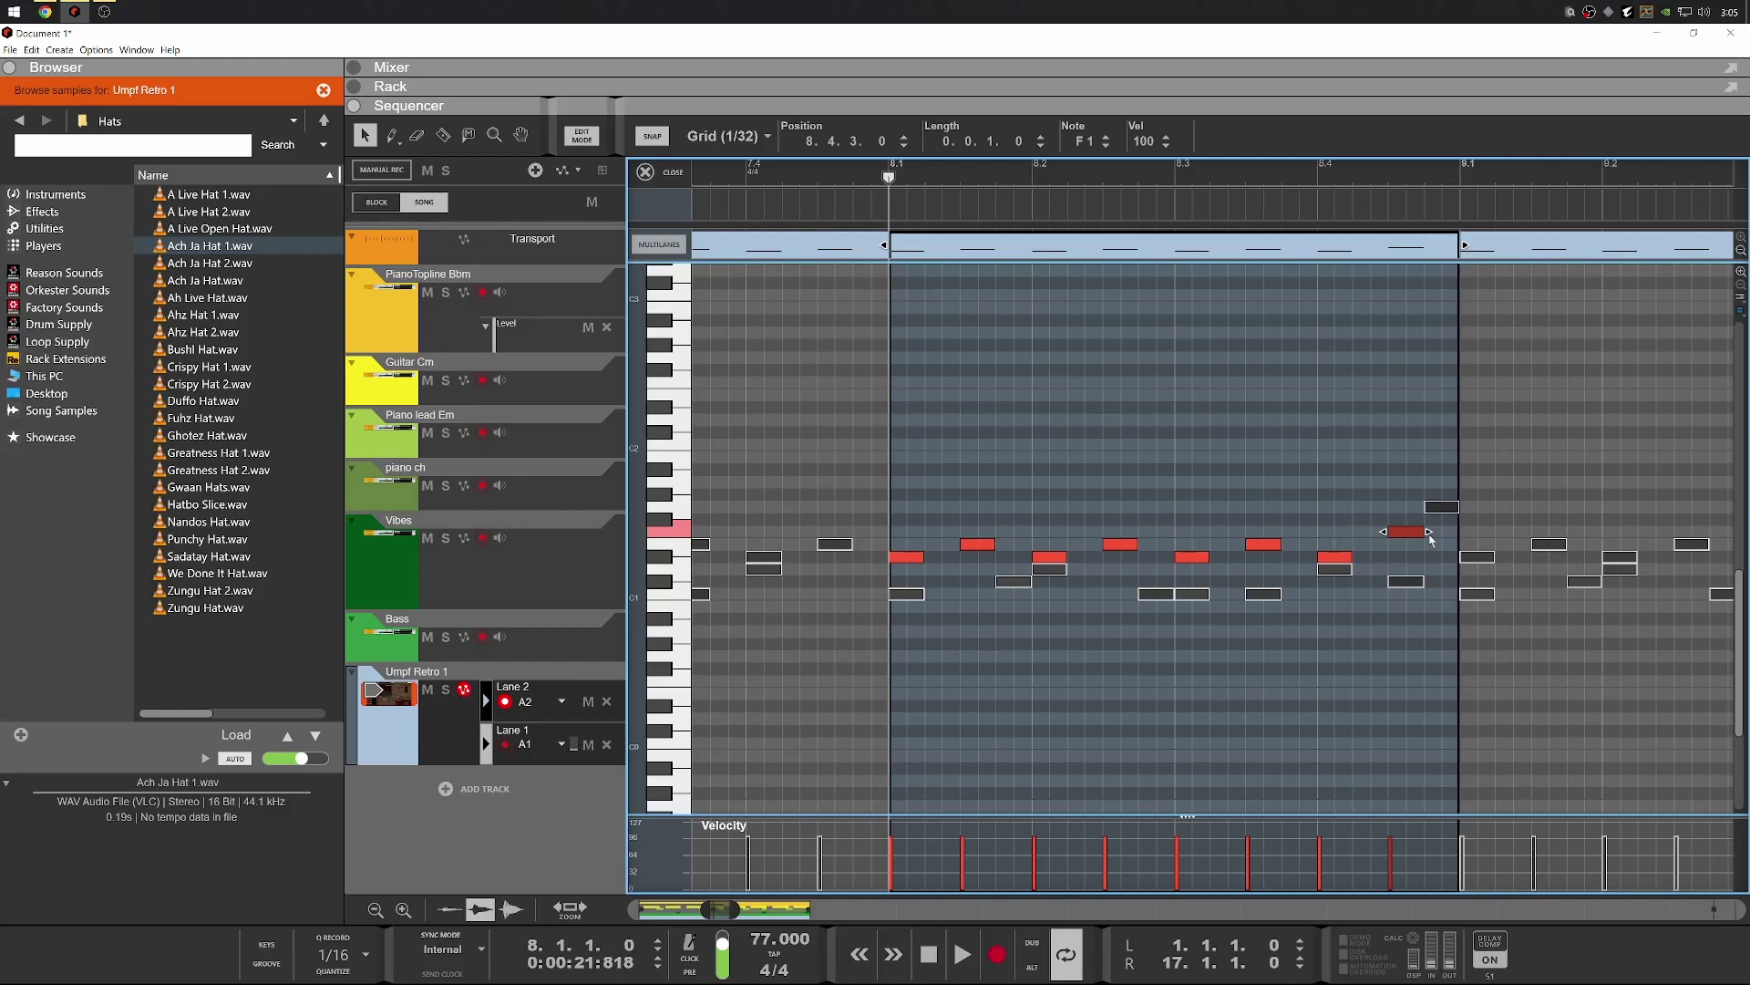
Lengthen the last F1 hat note of bar 8 to 0.0.2.0, play from bar 8 to check it, and show the rack
key("space")
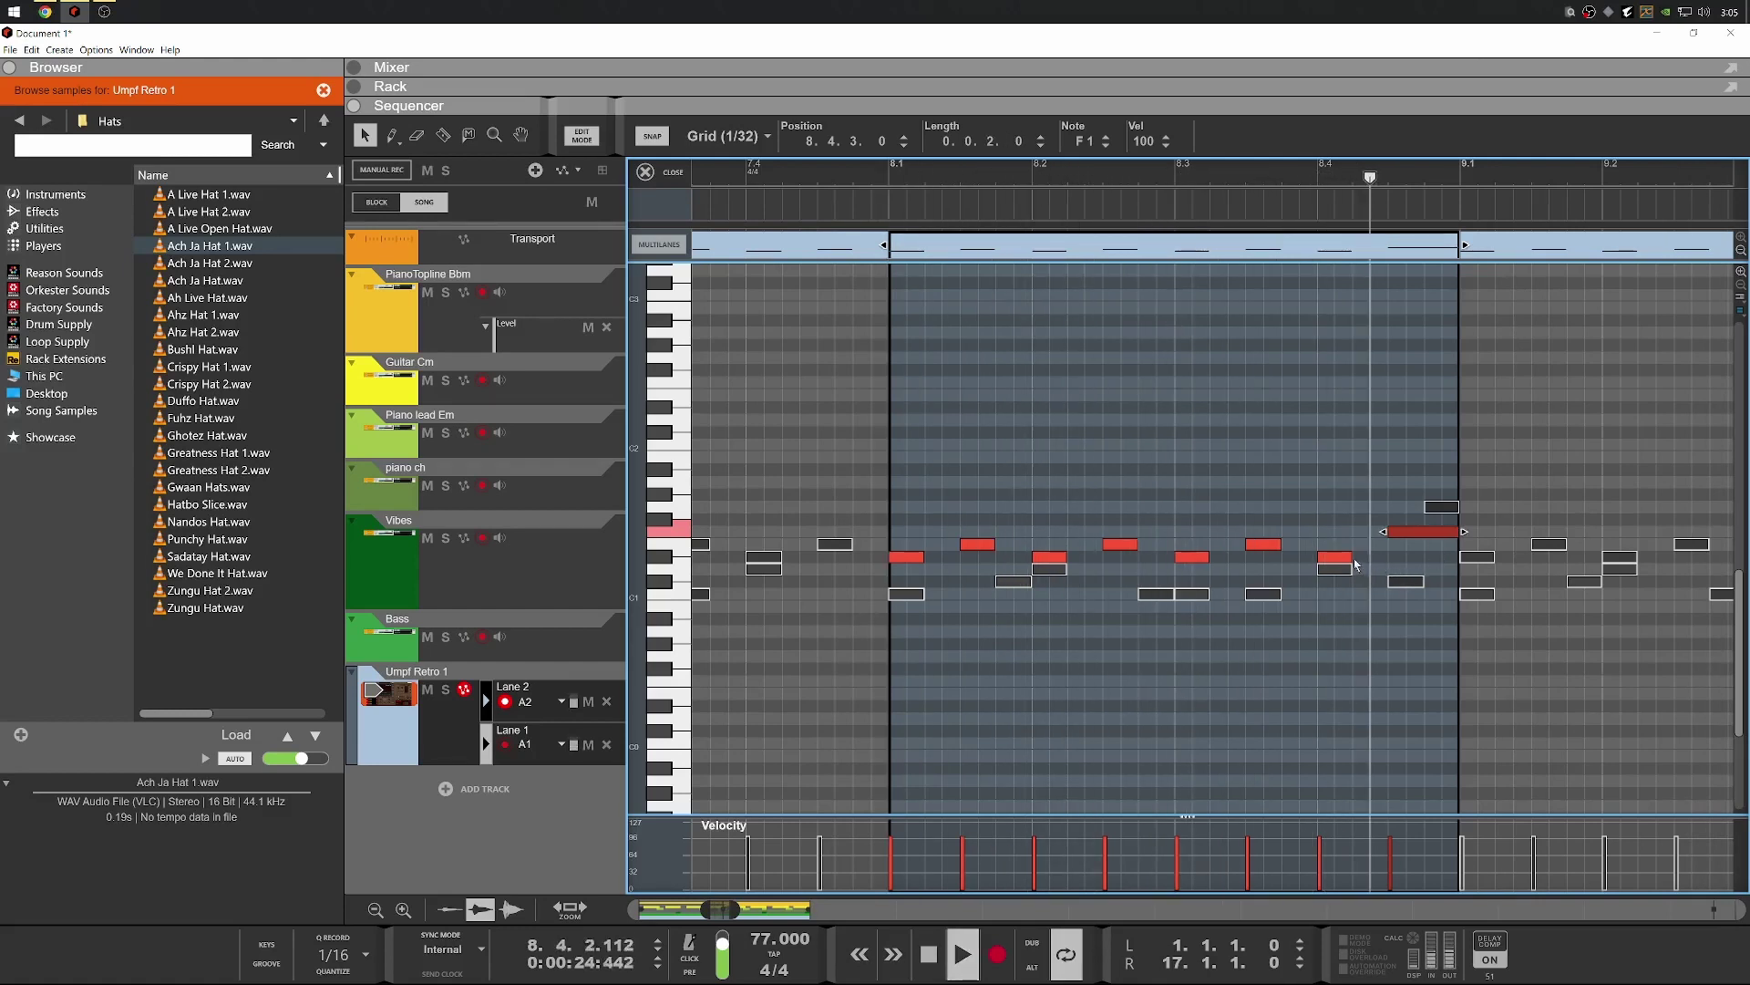
left_click_drag(1125, 105, 1094, 914)
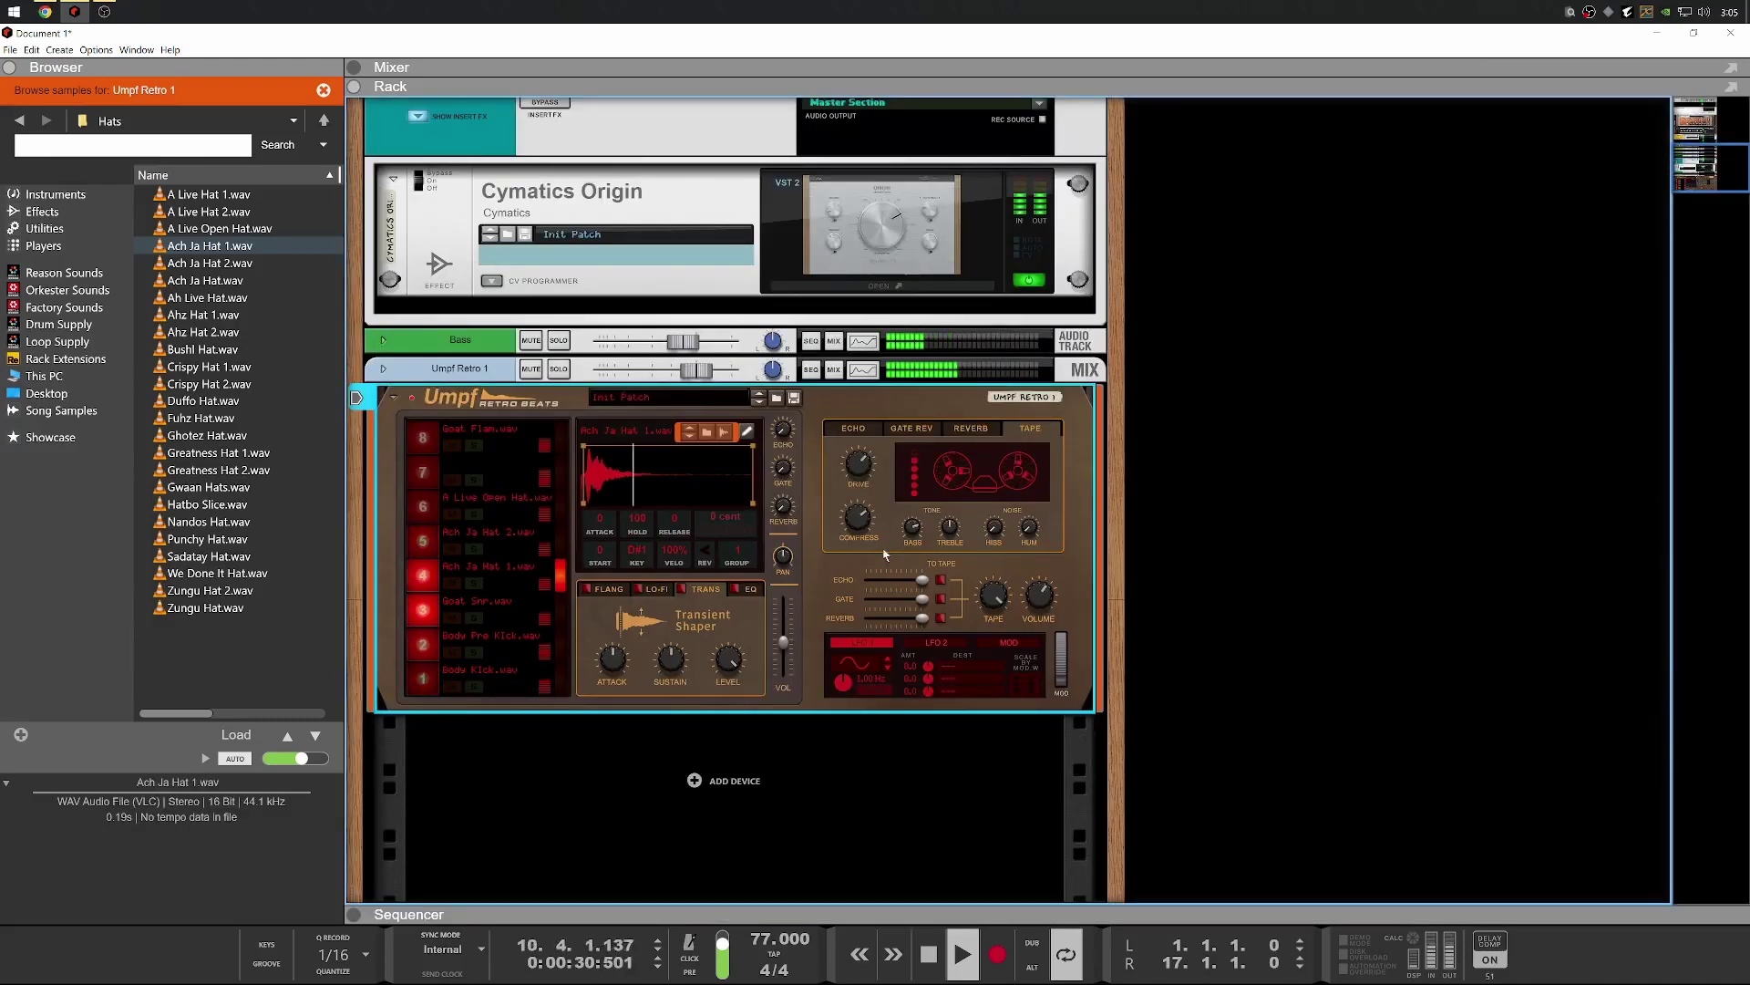
key("space")
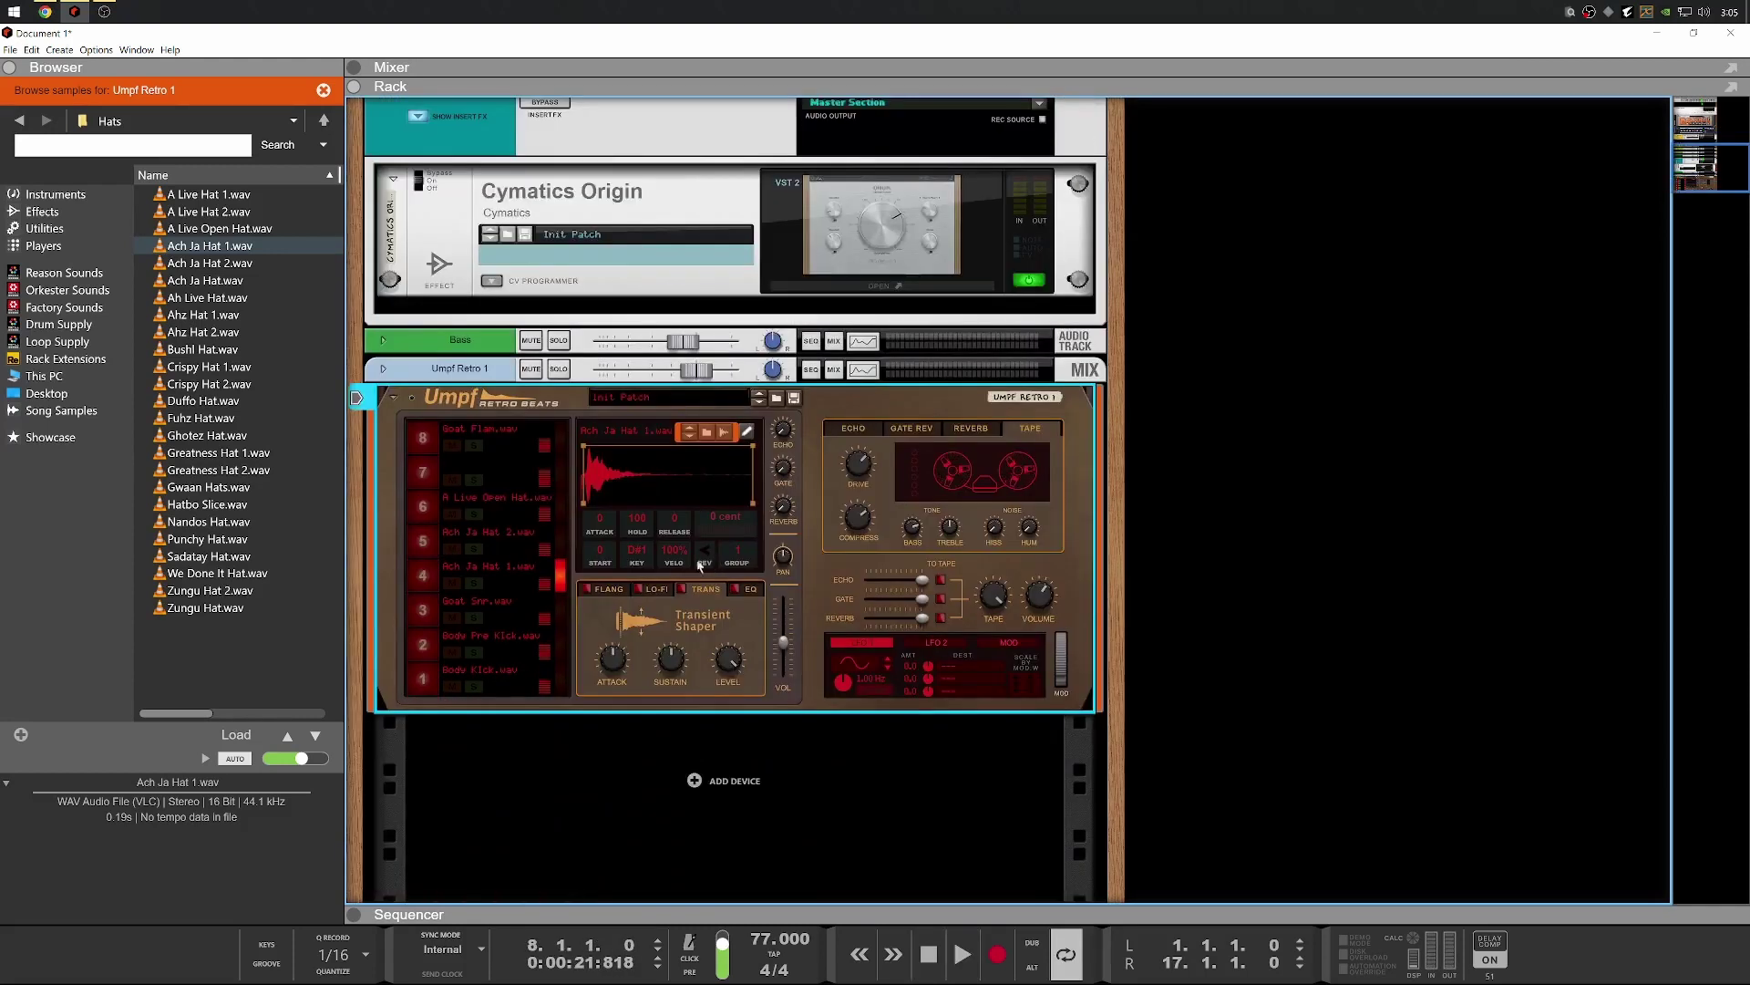
Solo the Umpf Retro 1 mix channel and add the Red Rock Sound RE 200 Bass Enhancer to its insert effects
left_click(383, 370)
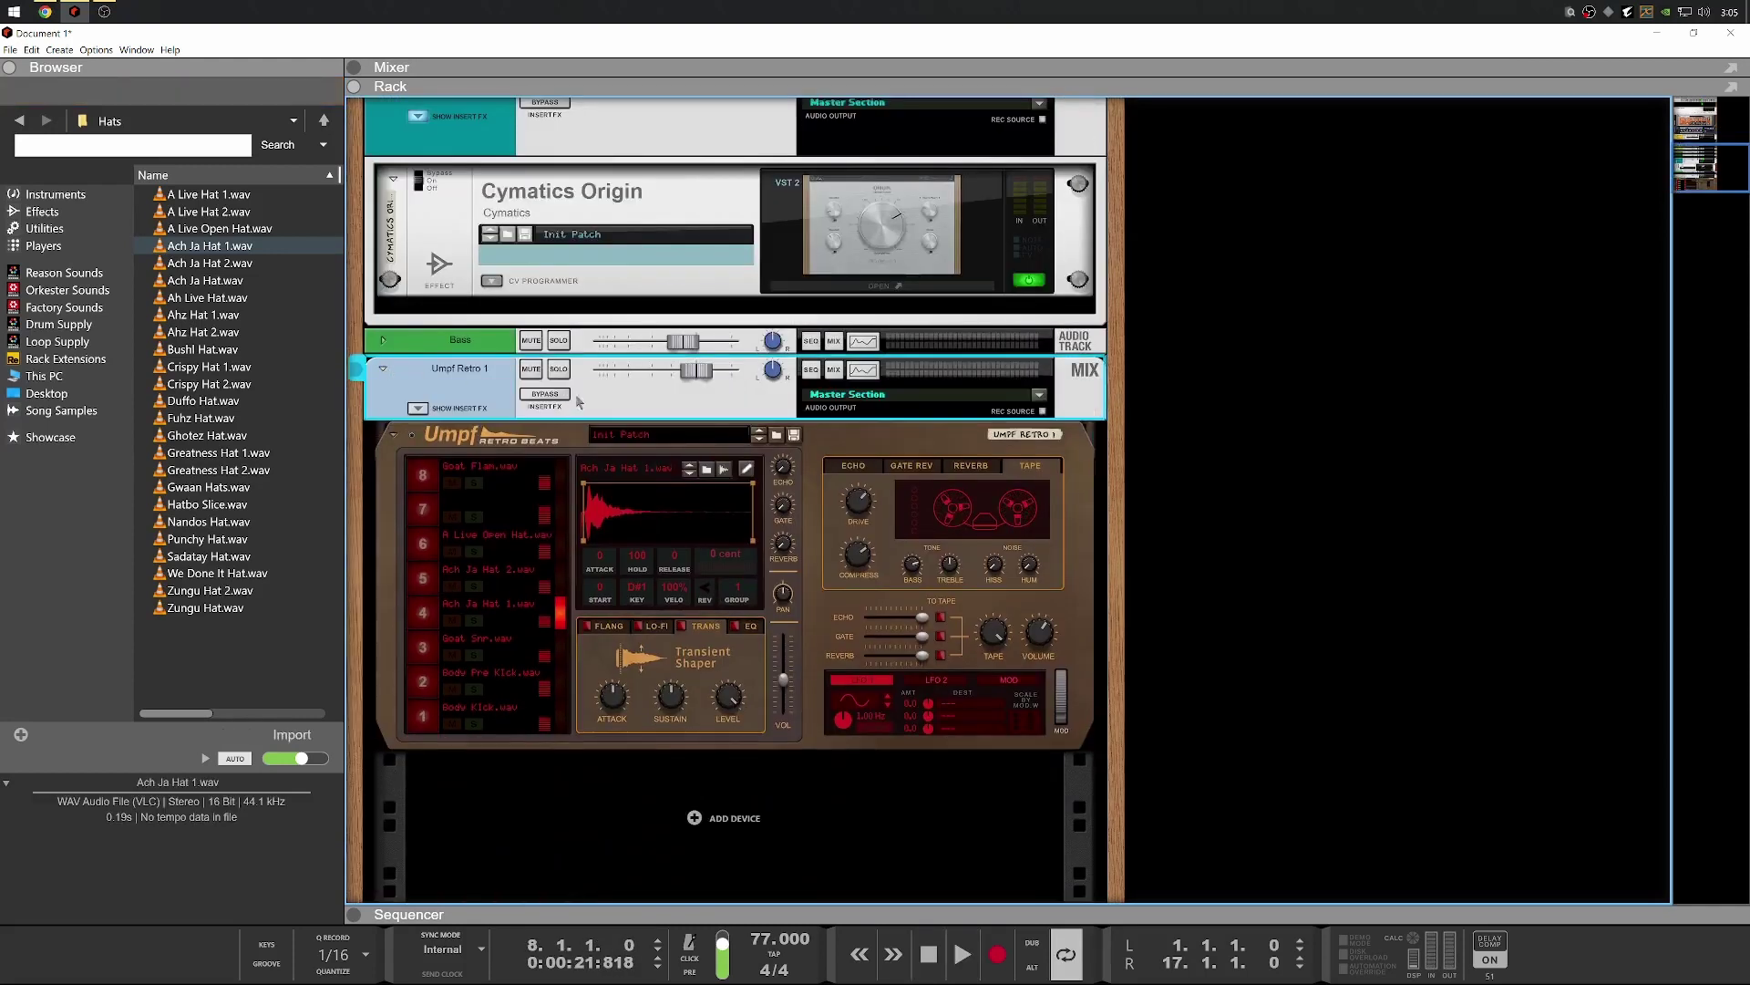
left_click(418, 409)
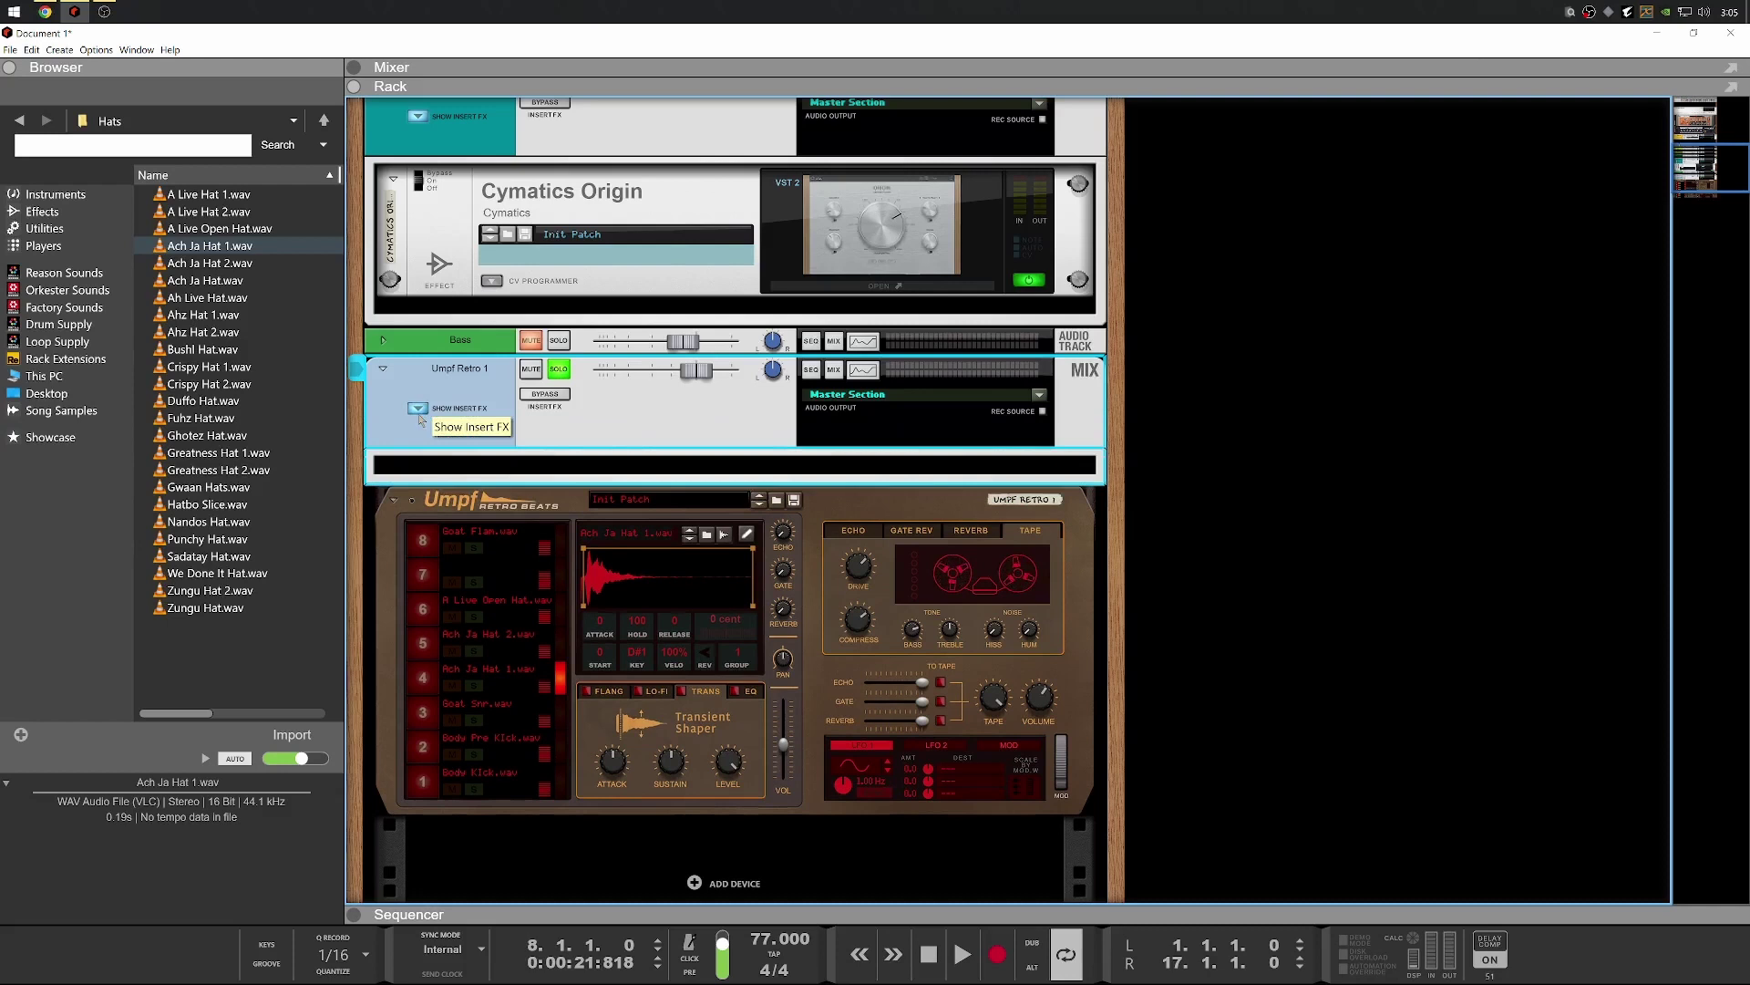
right_click(458, 477)
mouse_move(510, 638)
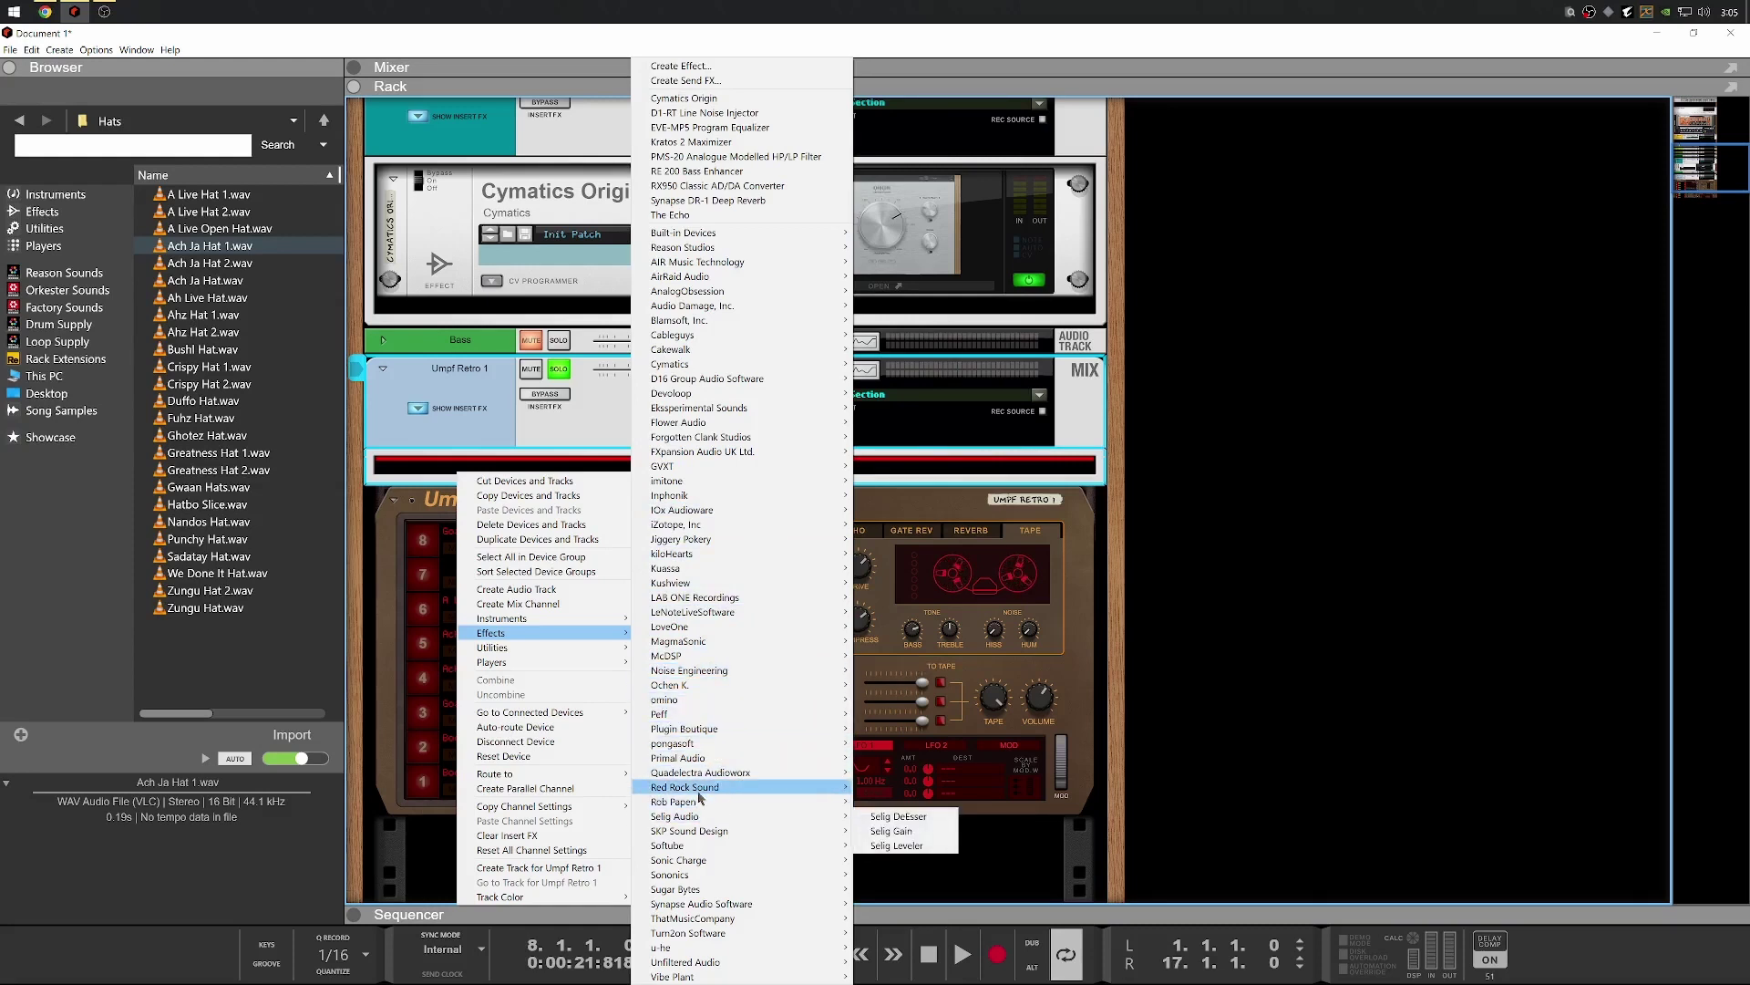
mouse_move(704, 790)
left_click(921, 817)
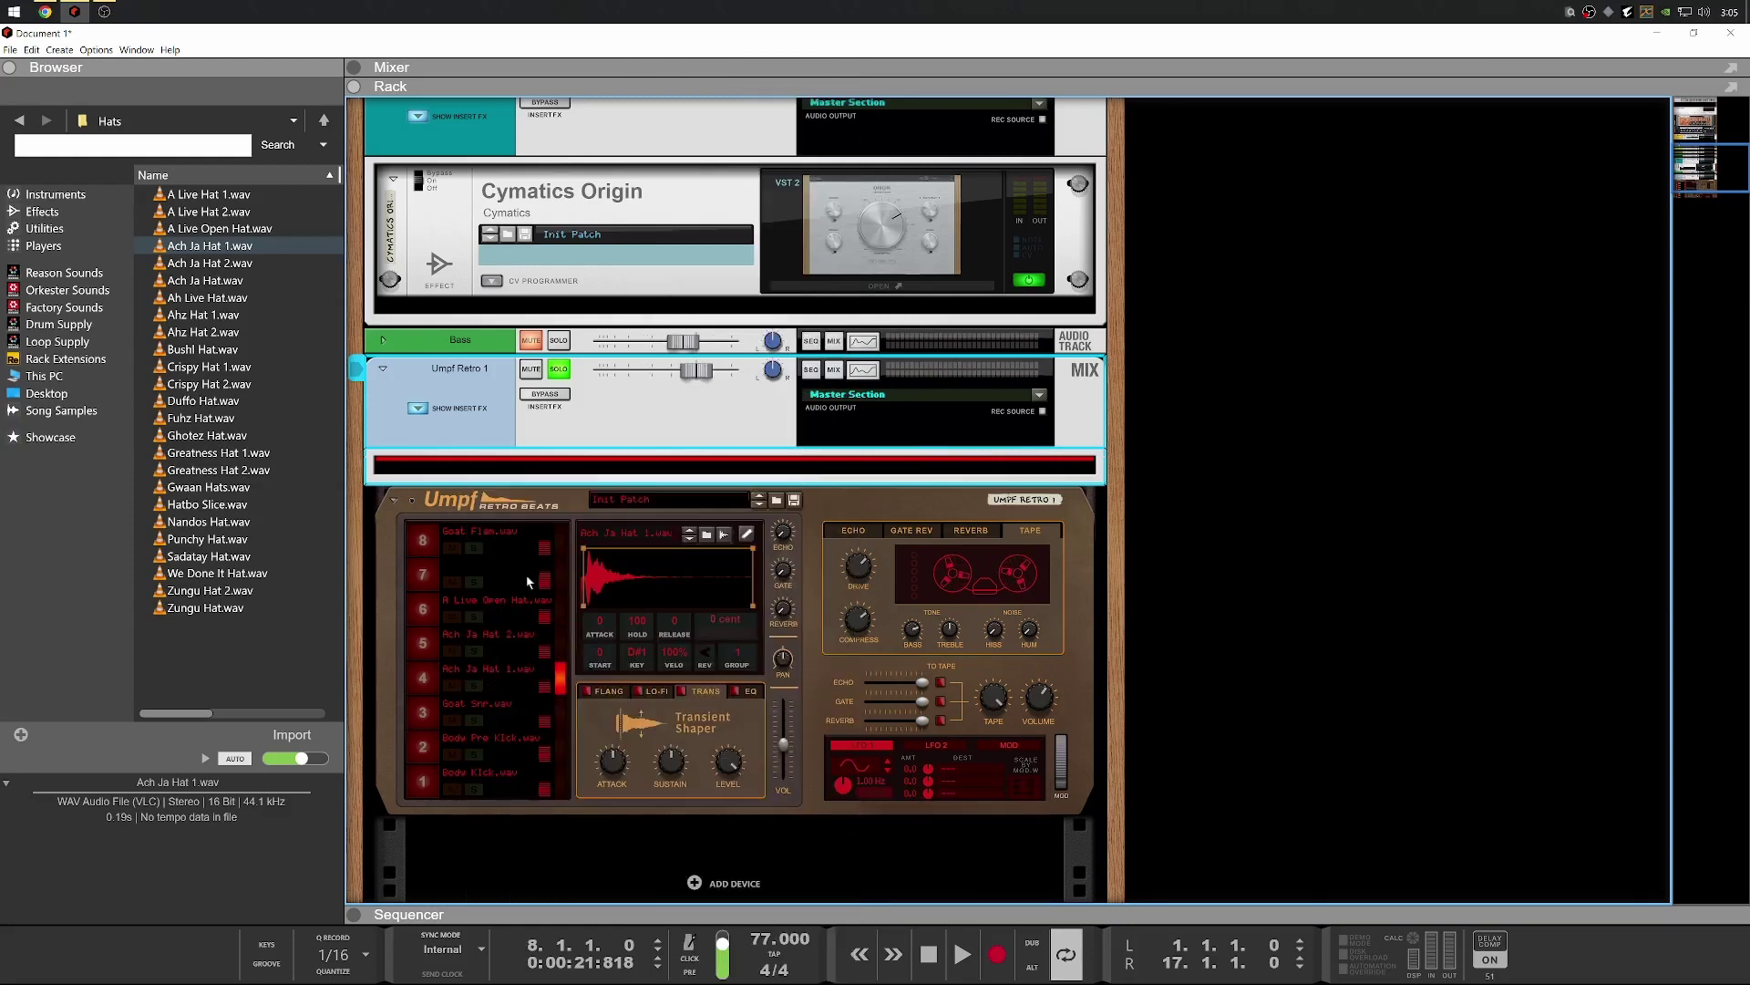
Adjust the Bass Enhancer's mix and drive while playing the soloed drums, comparing the sound with the insert effects bypassed
key("space")
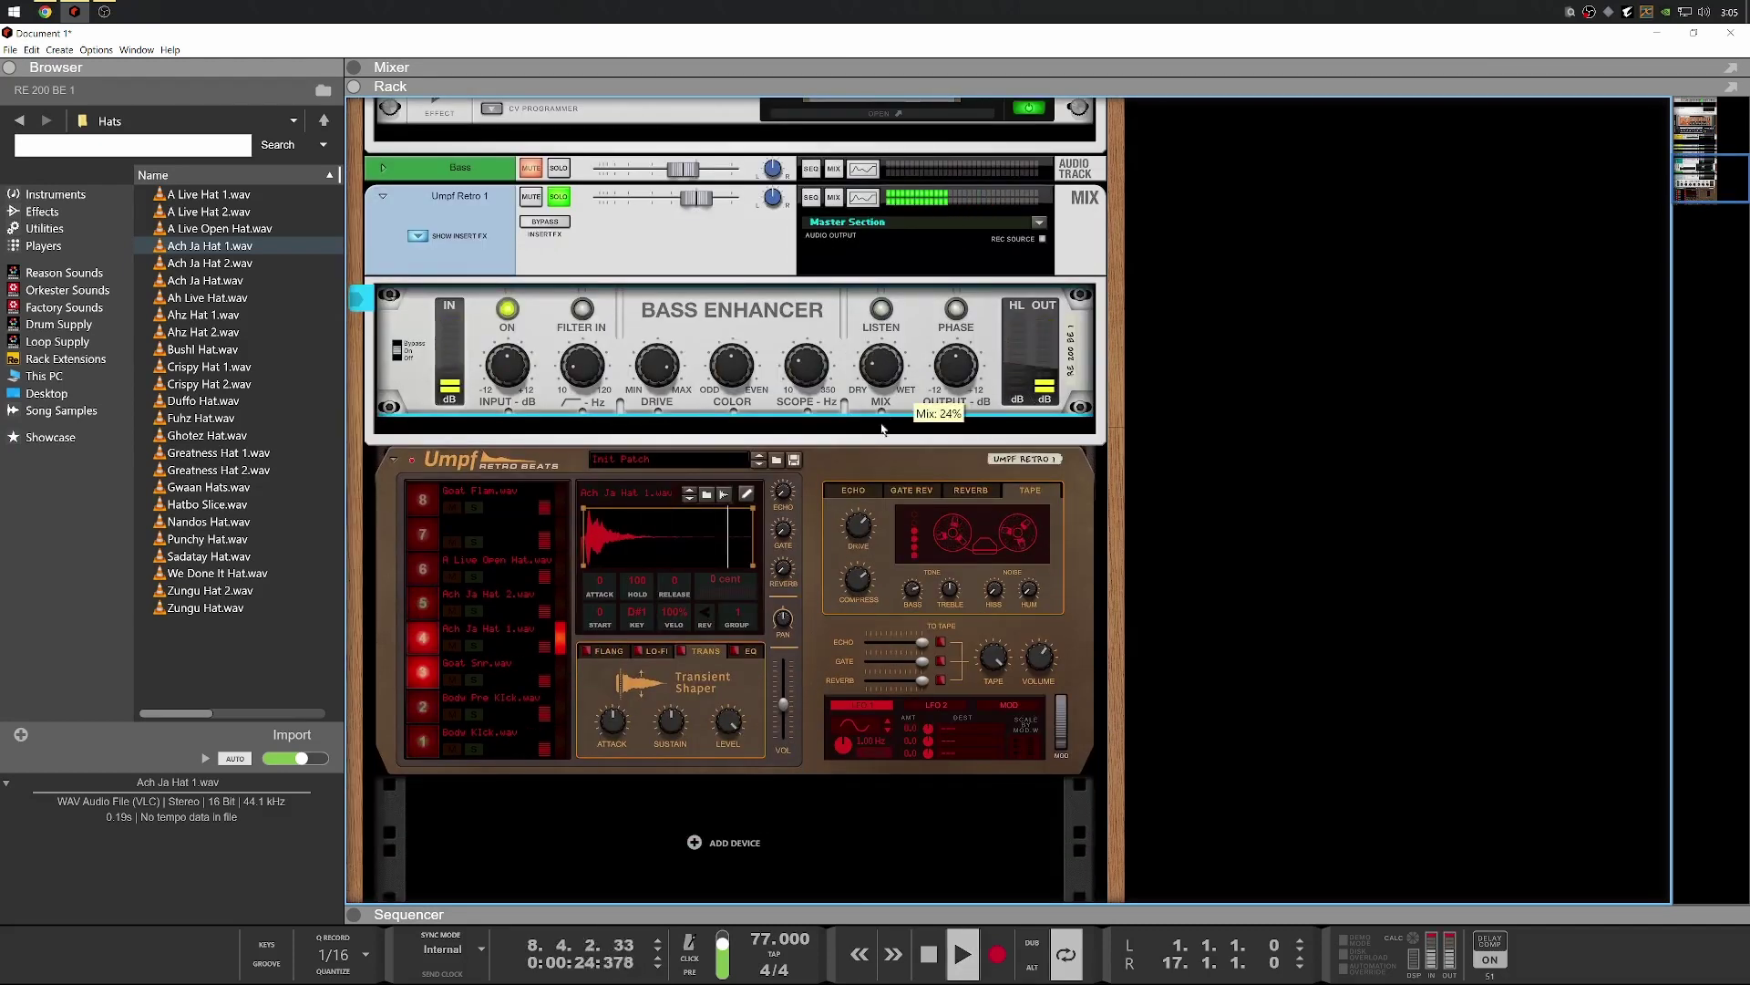
left_click_drag(883, 428, 893, 398)
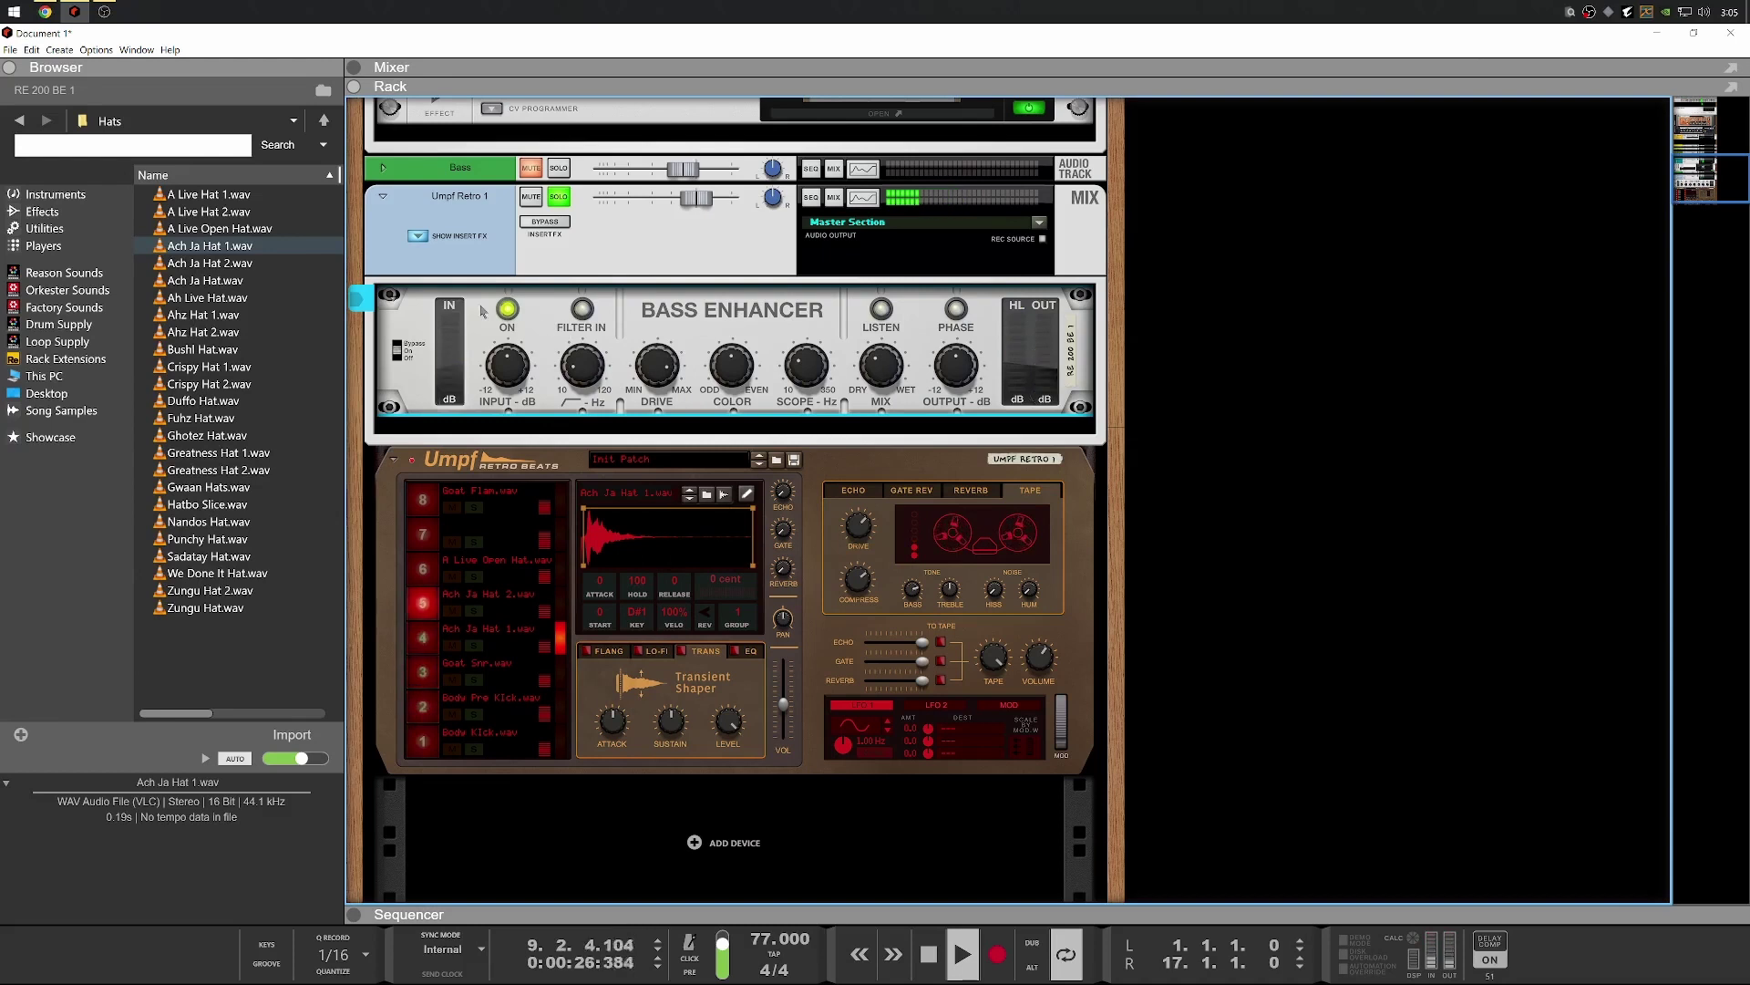
left_click(542, 220)
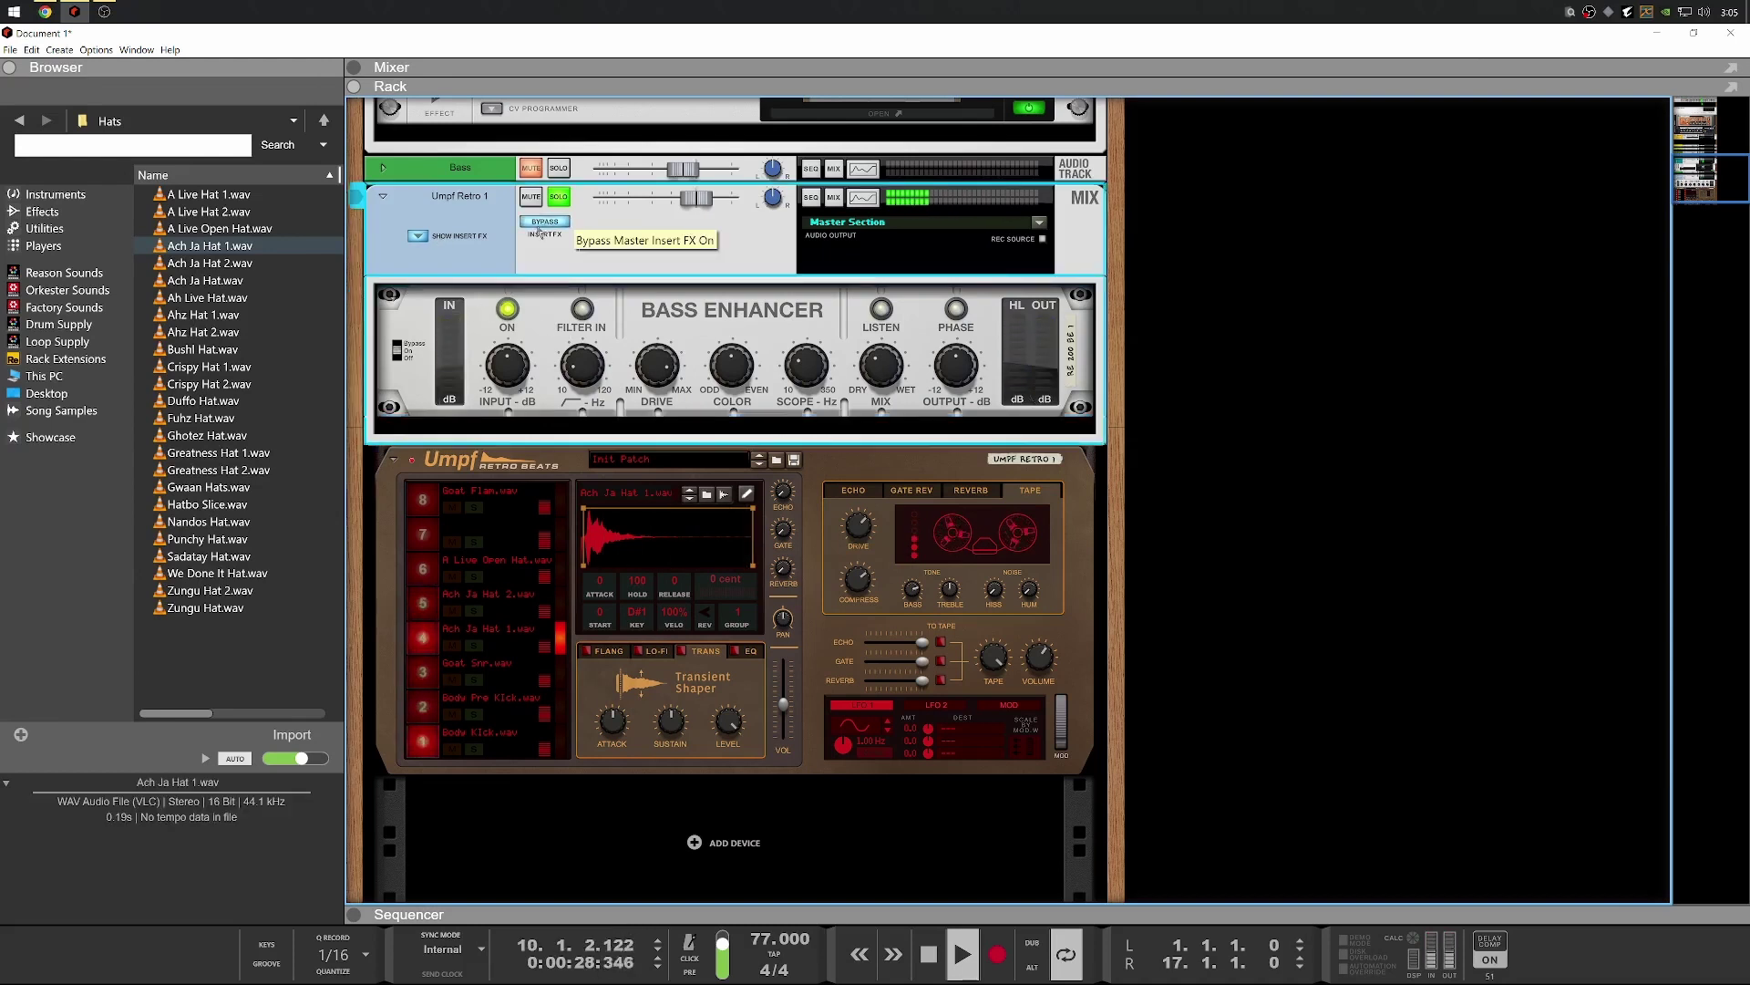
left_click(698, 370)
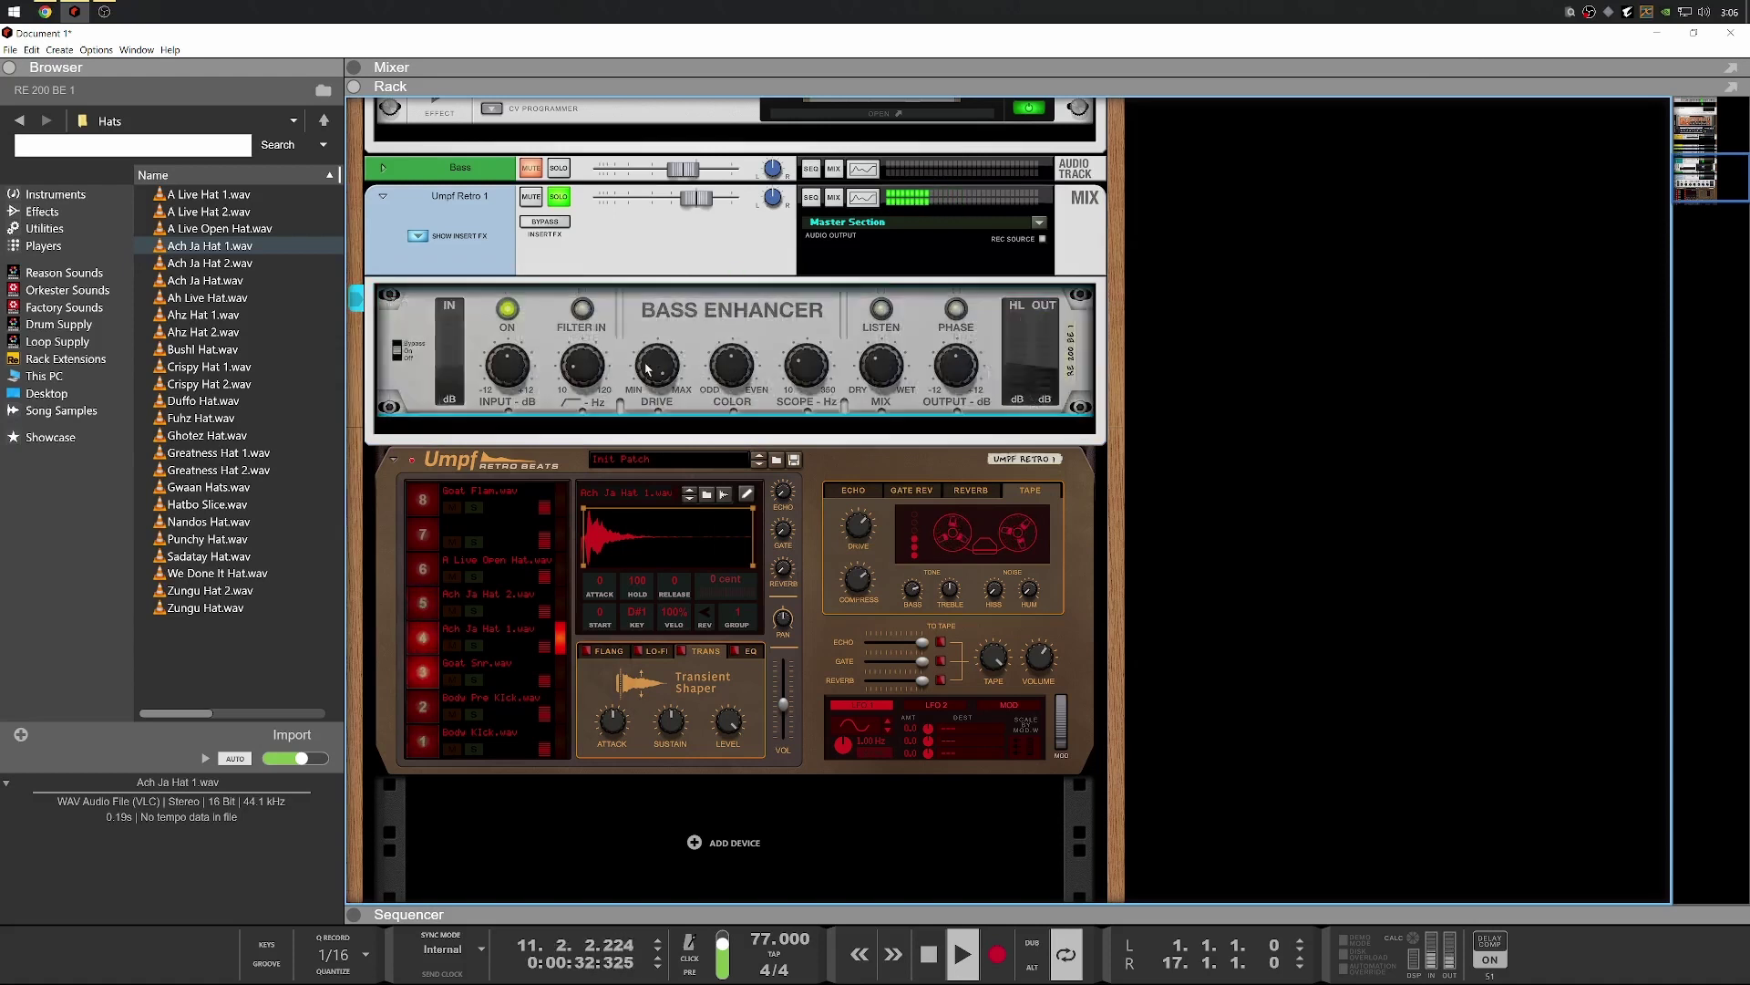
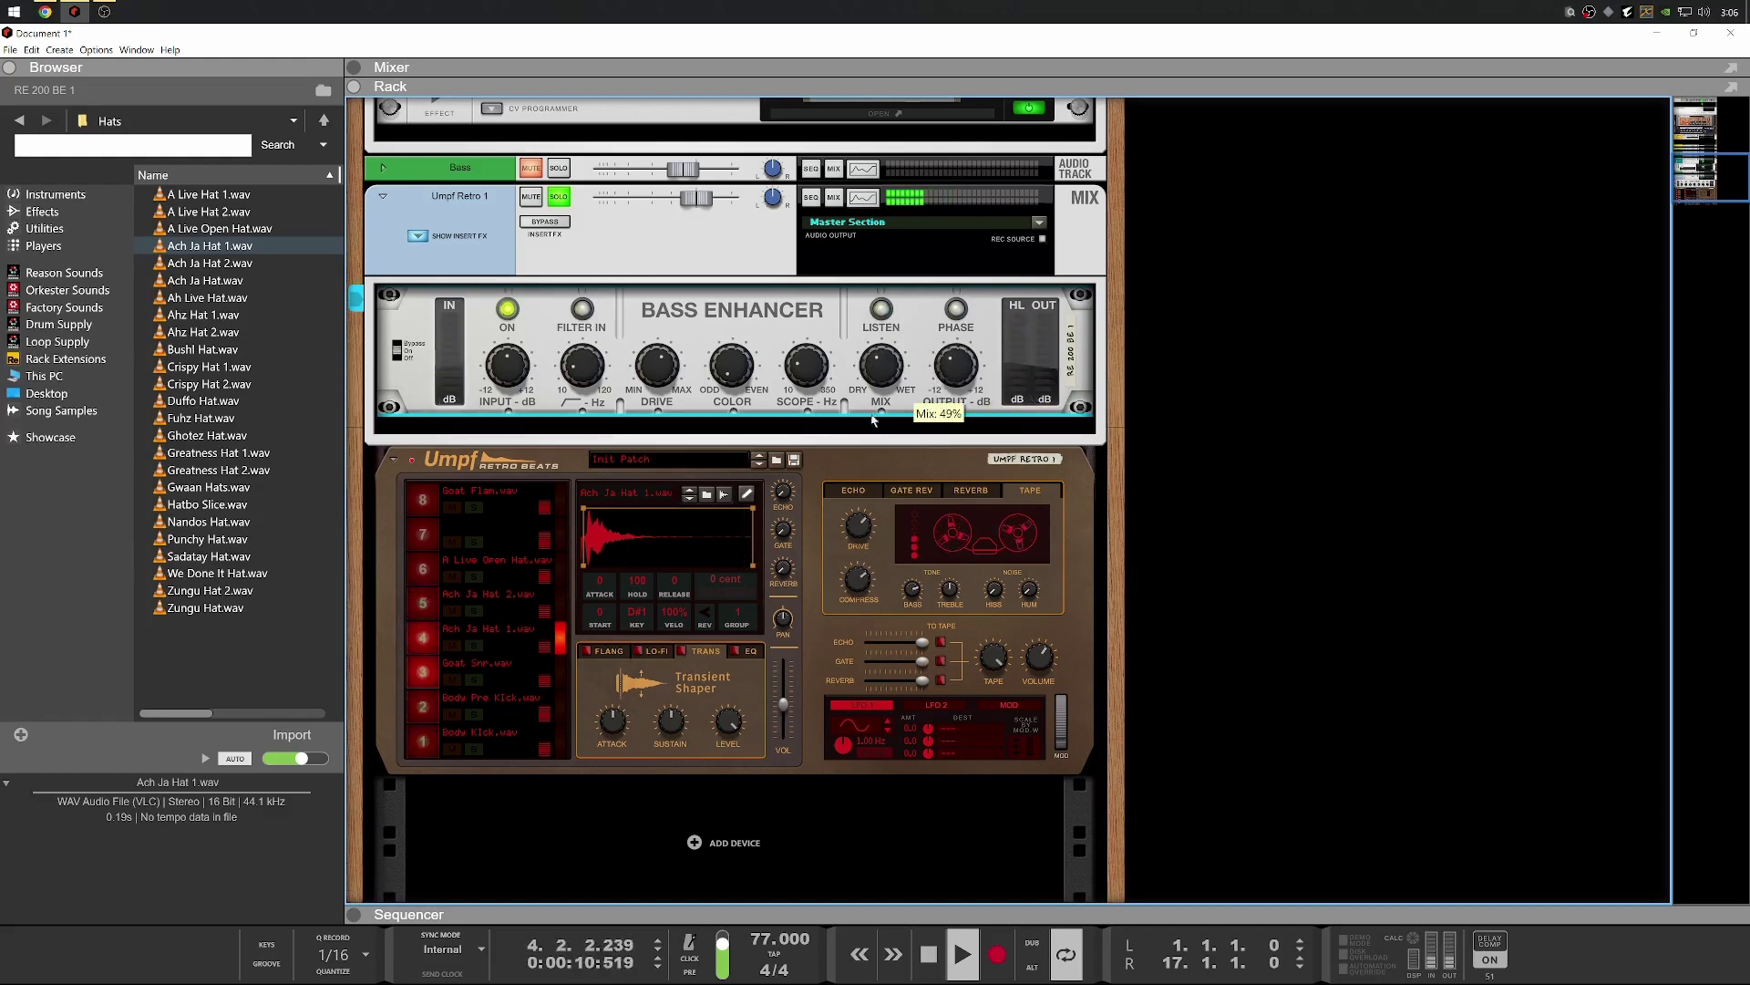
Examine the Umpf Retro 1 channel's frequency spectrum in the Spectrum EQ window during playback, and close the window
left_click(863, 206)
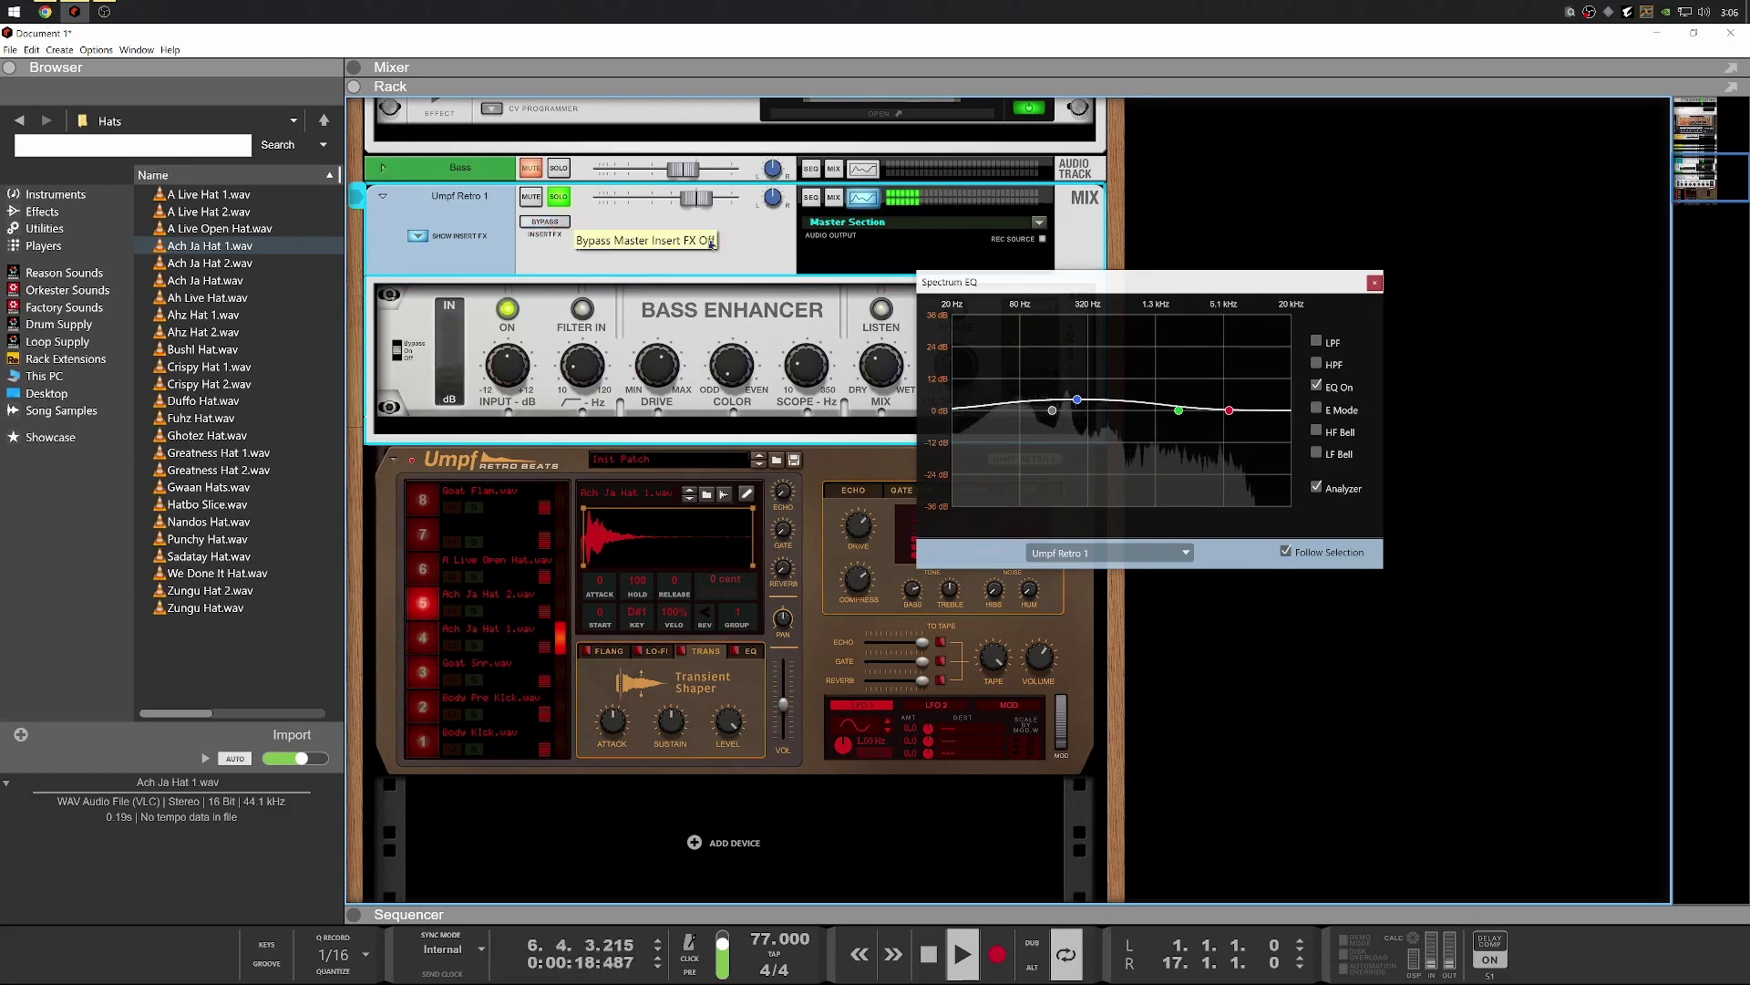
left_click_drag(1116, 283, 1326, 250)
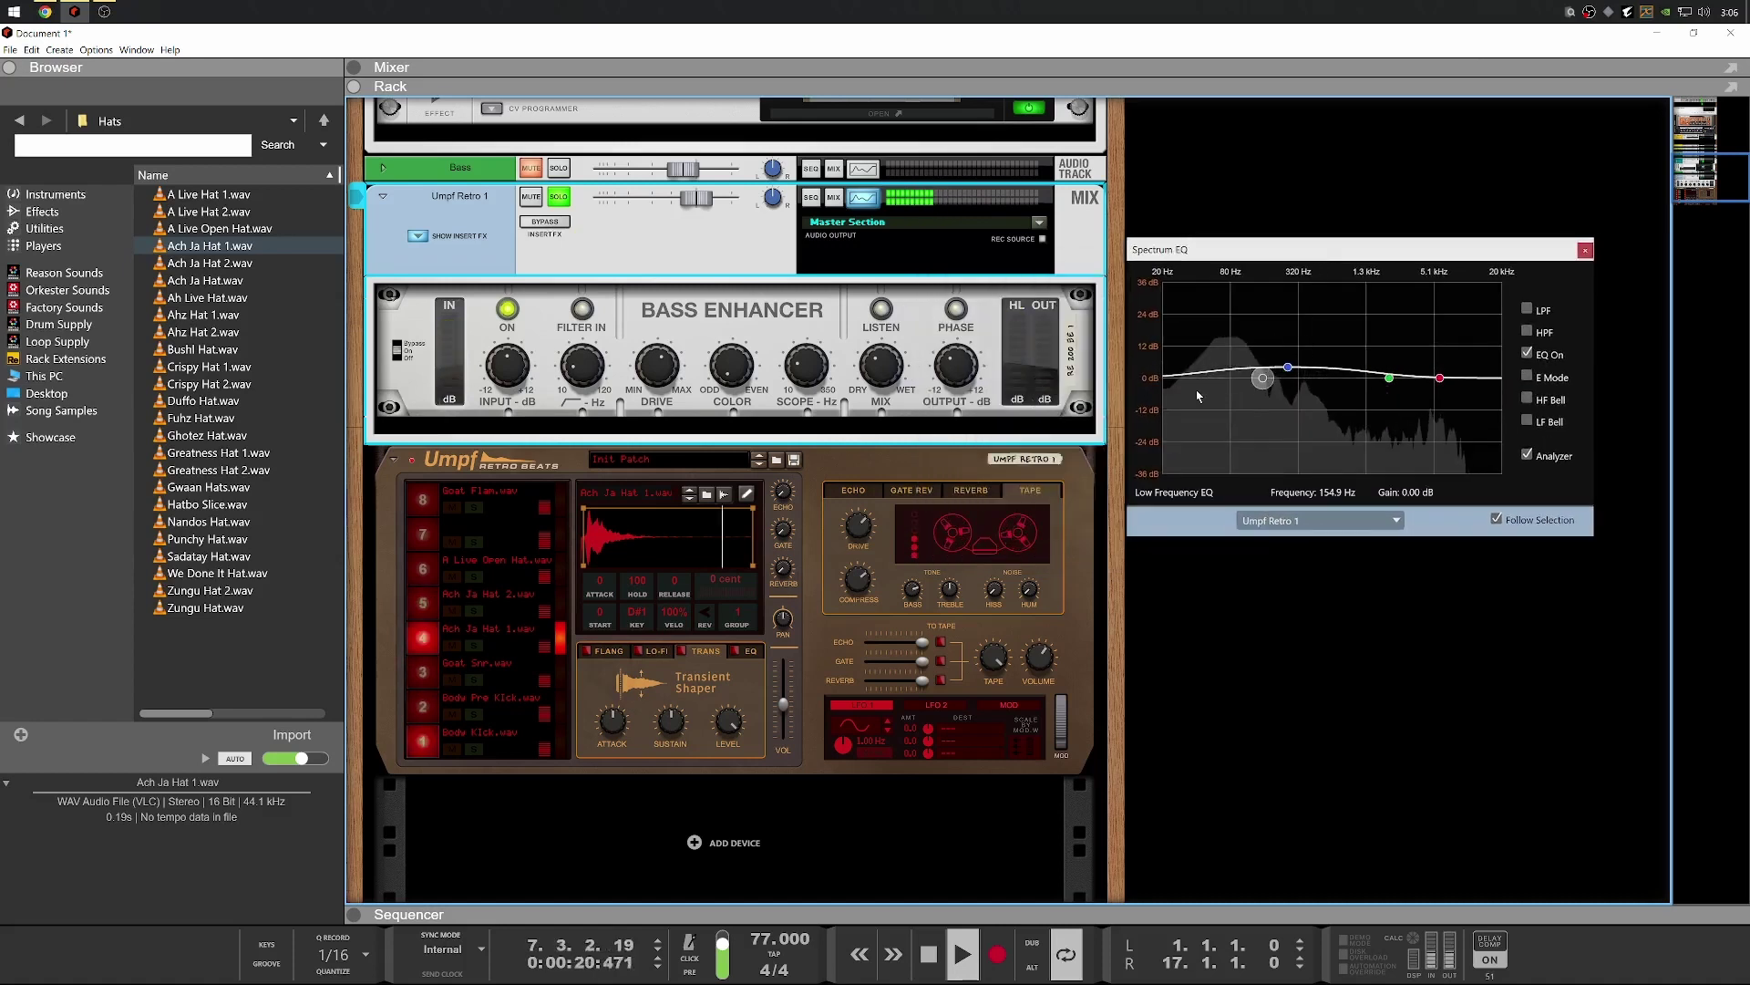
left_click(930, 406)
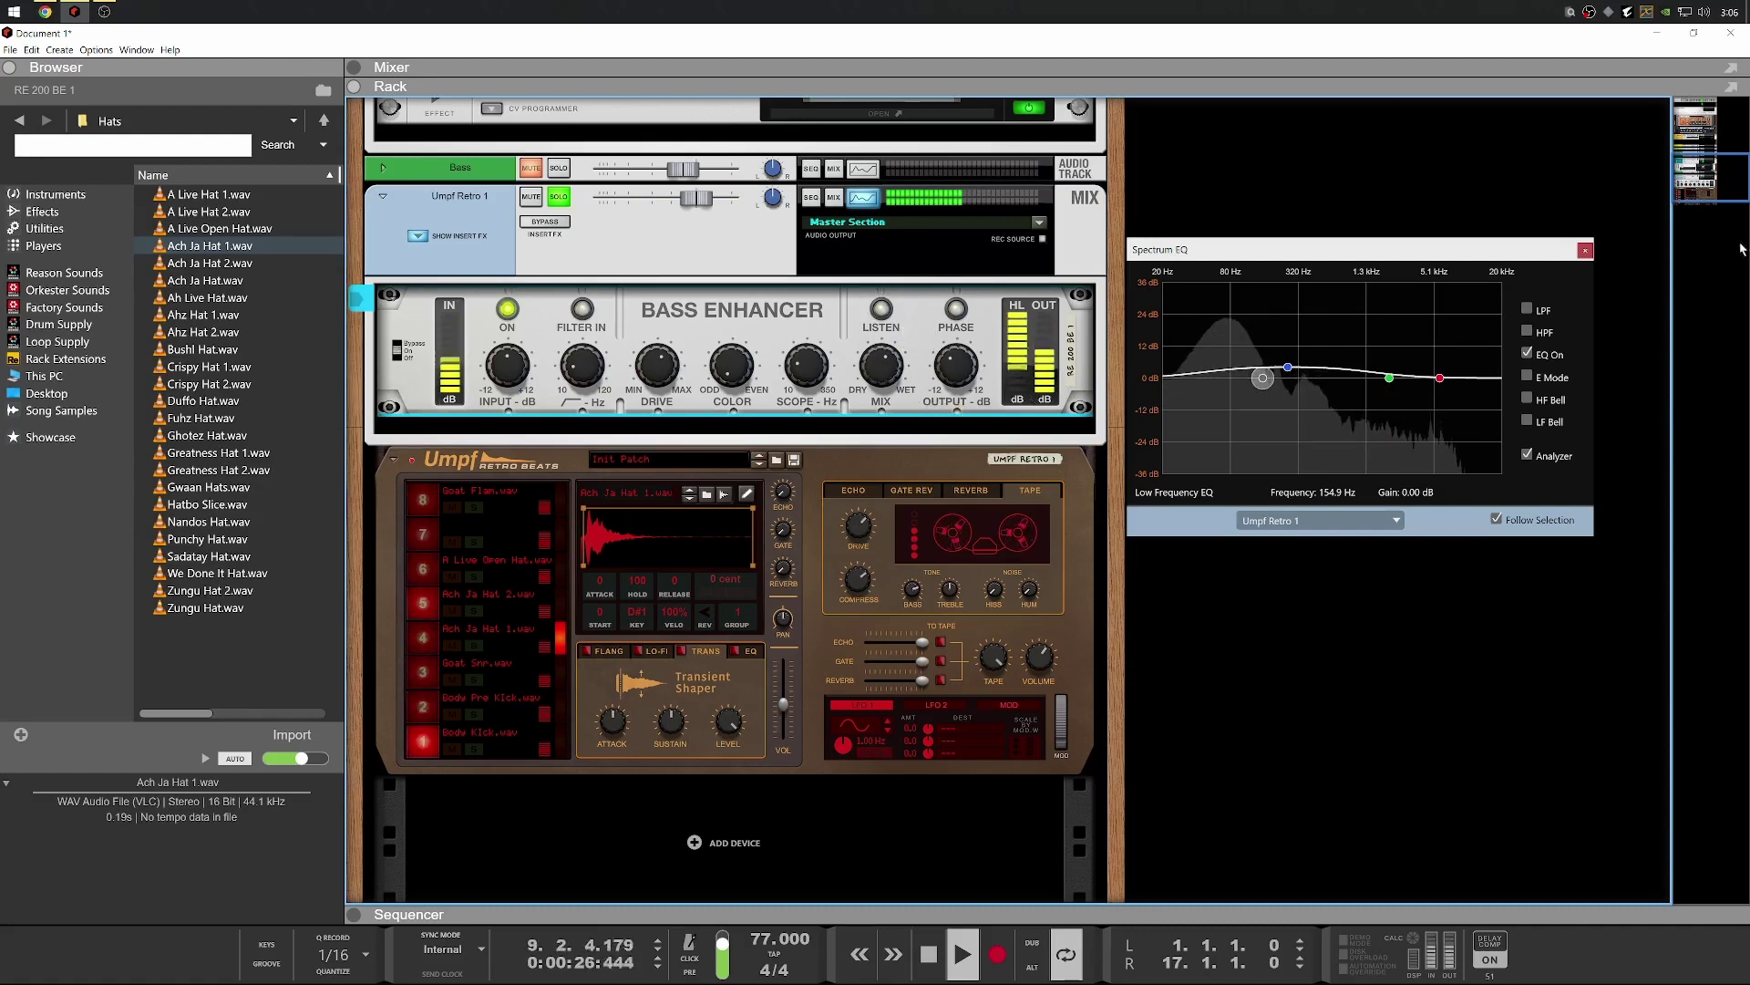
left_click(1585, 250)
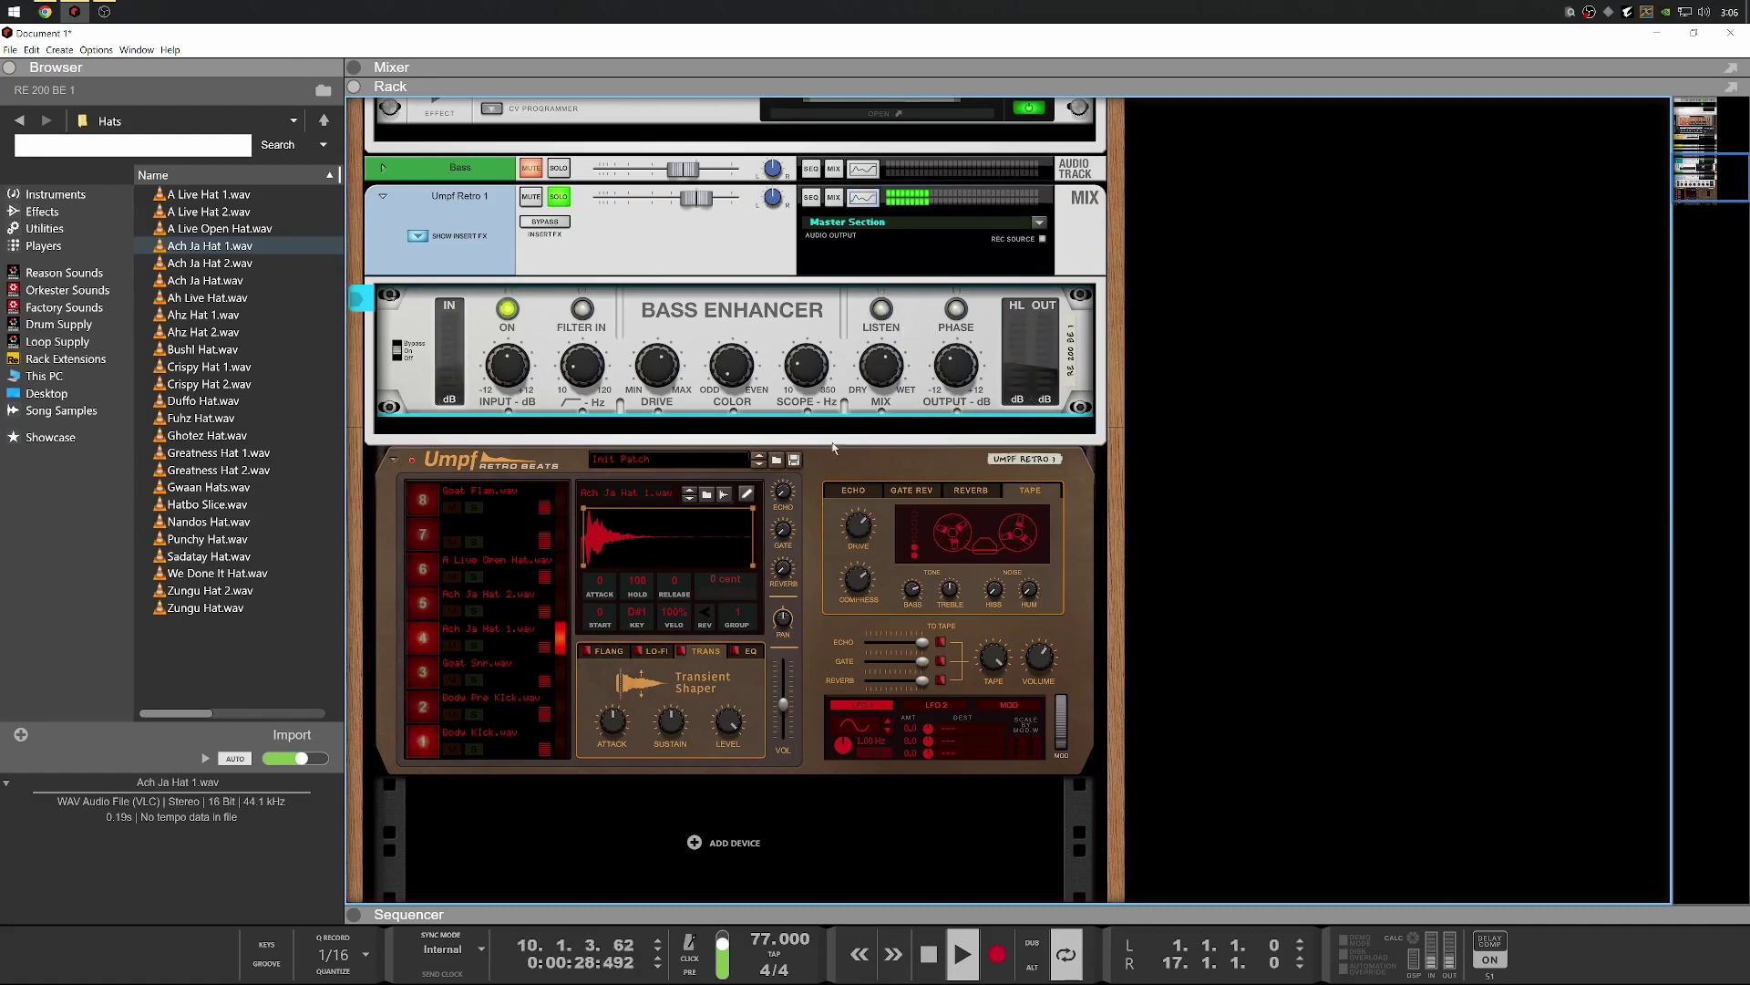
Stop playback, add the Cakewalk RE-2A leveling amplifier below the Bass Enhancer, and load its Drums patch
key("space")
right_click(664, 406)
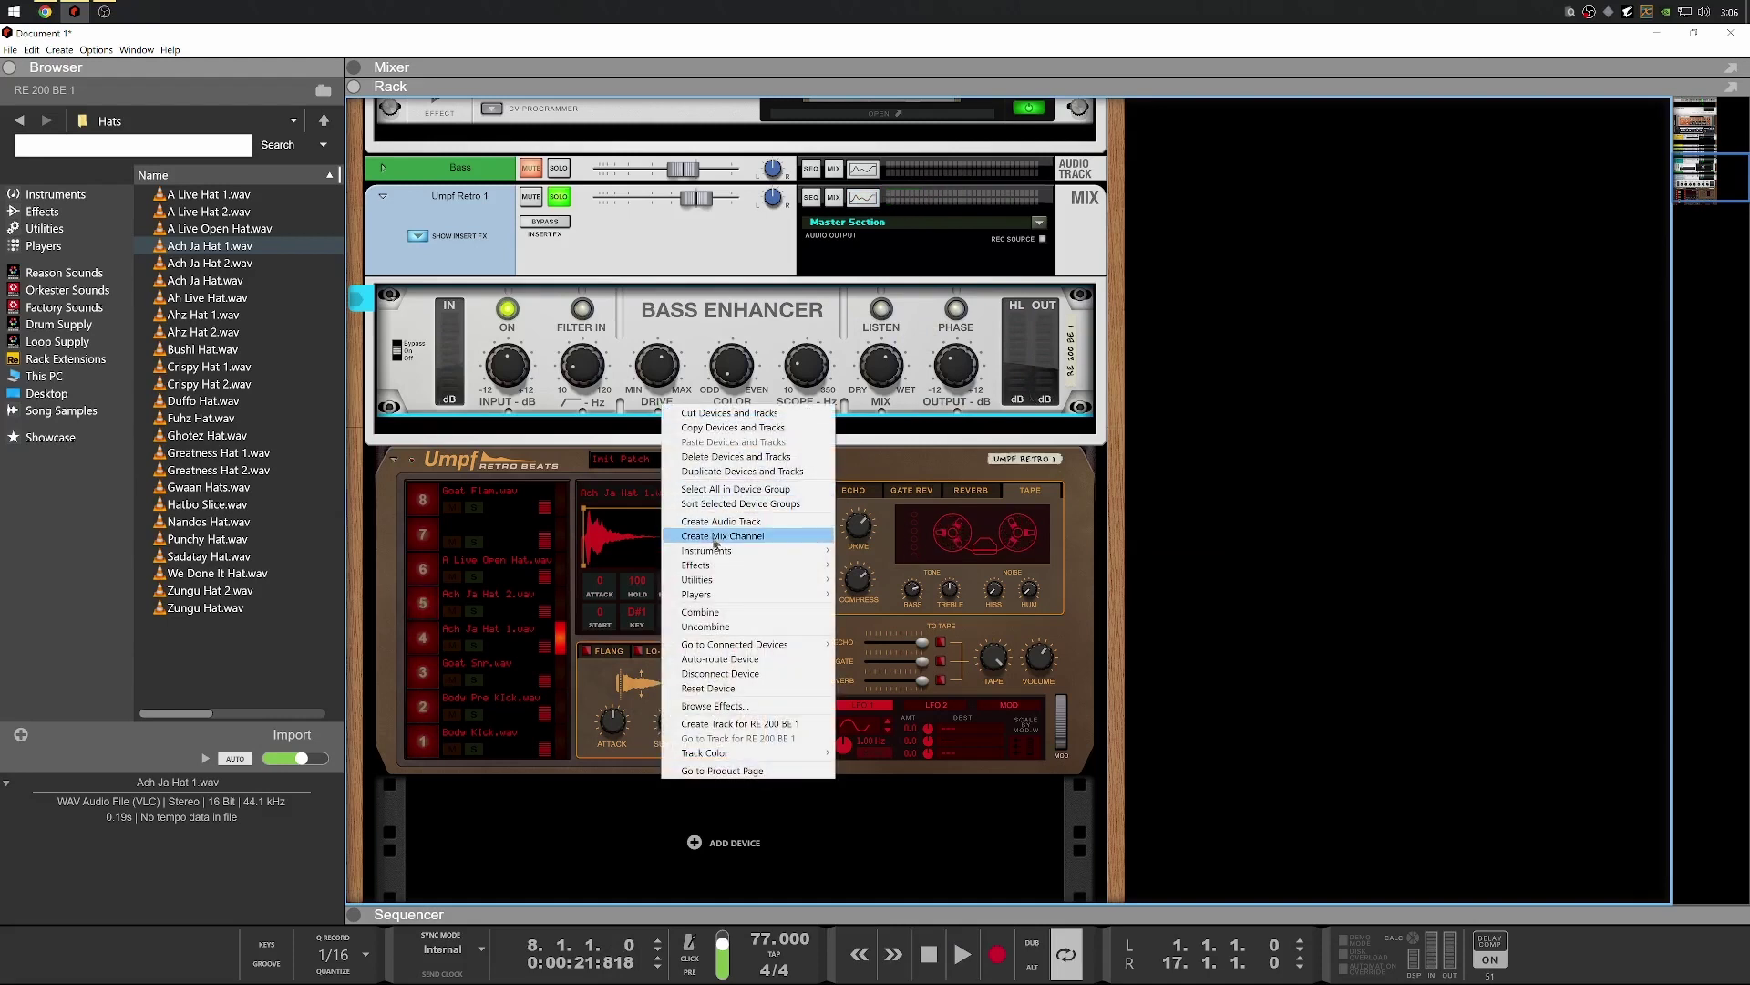
mouse_move(706, 566)
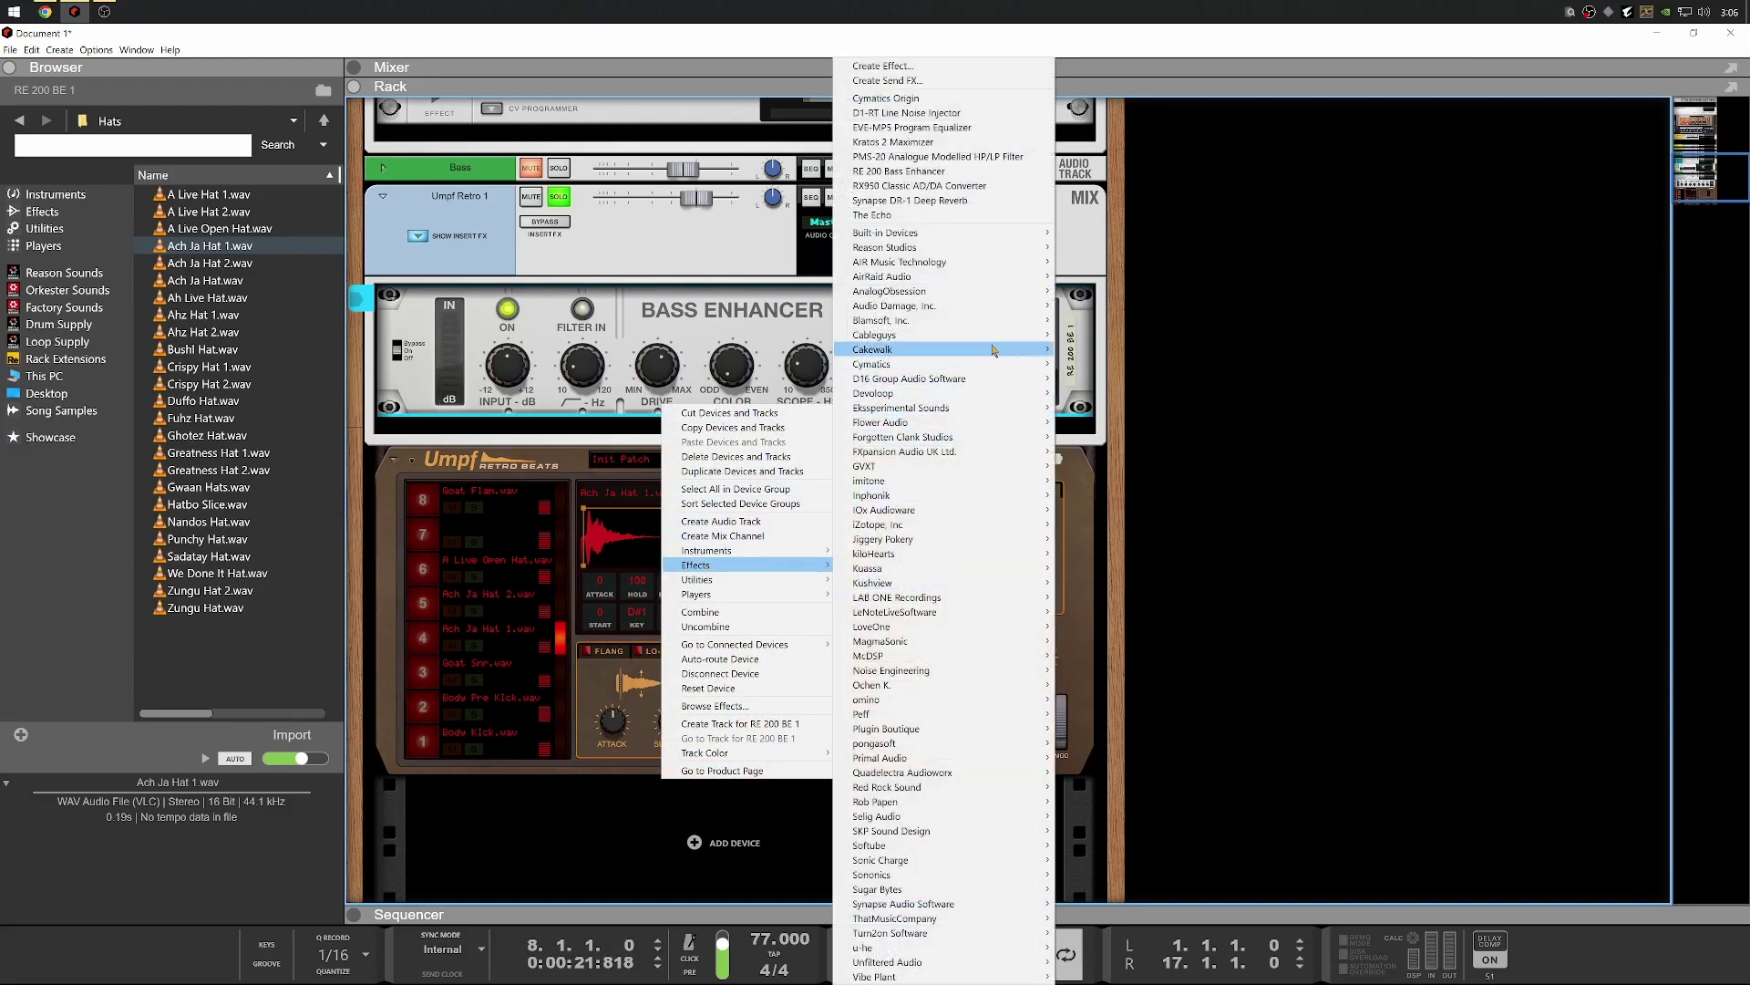
left_click(1098, 353)
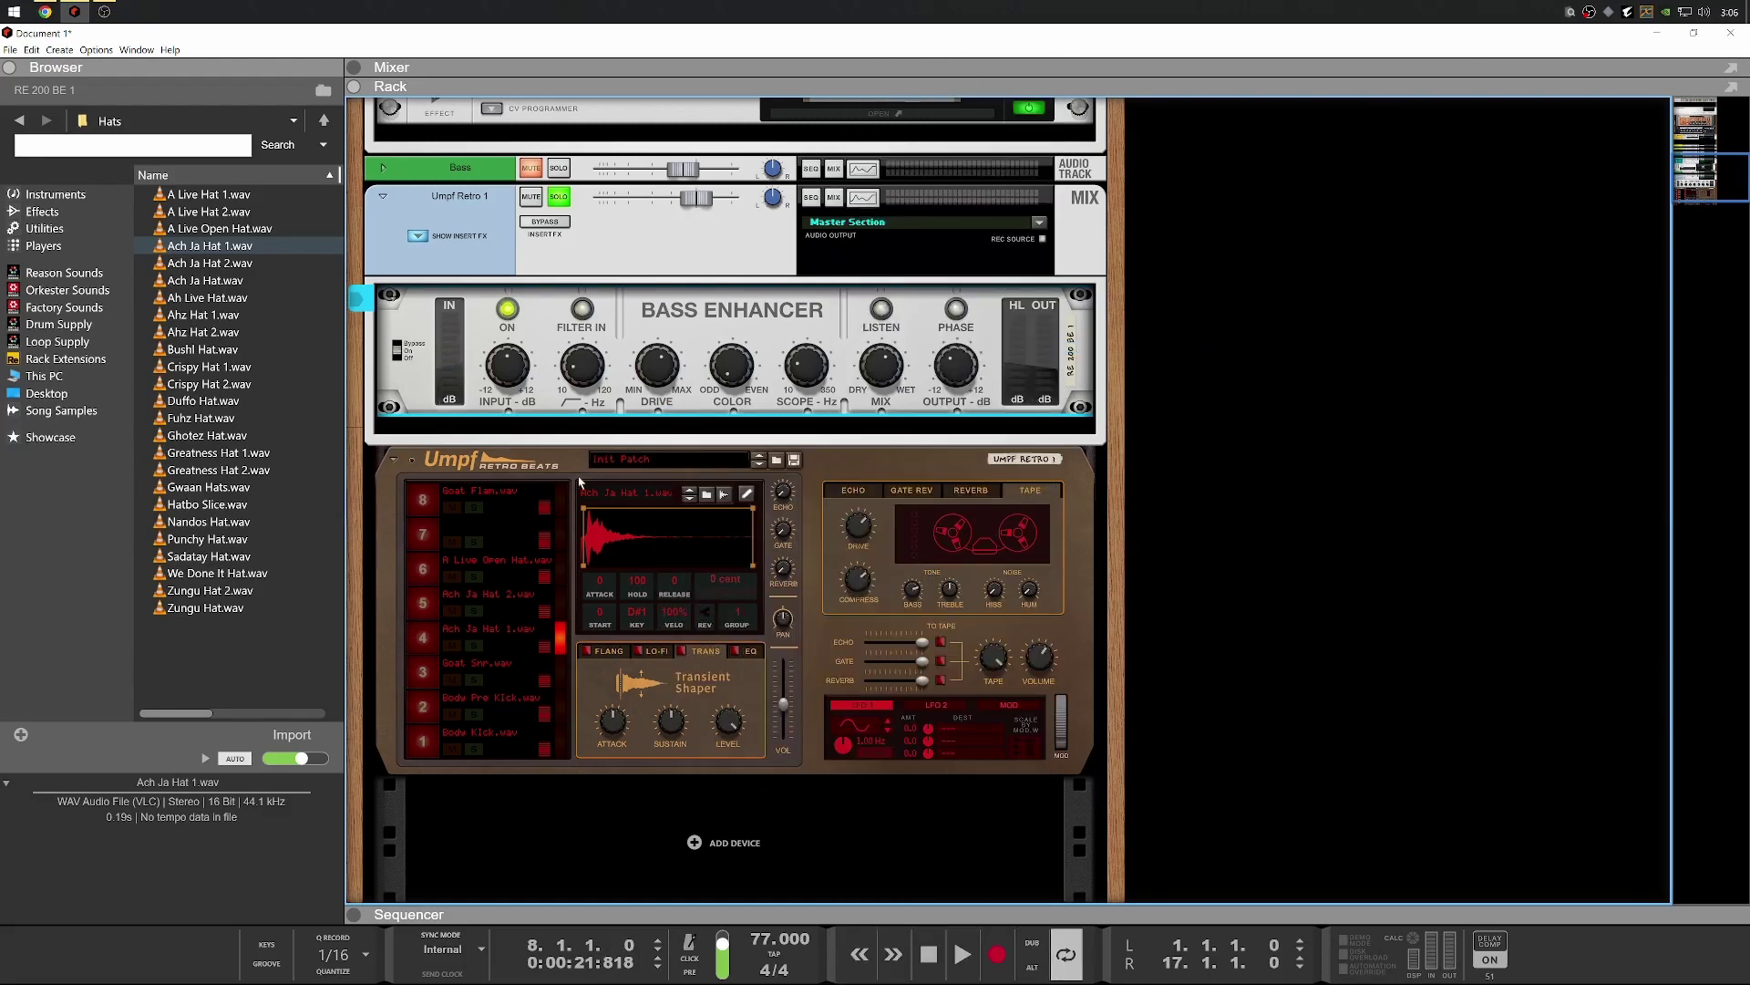
left_click(545, 440)
left_click(566, 484)
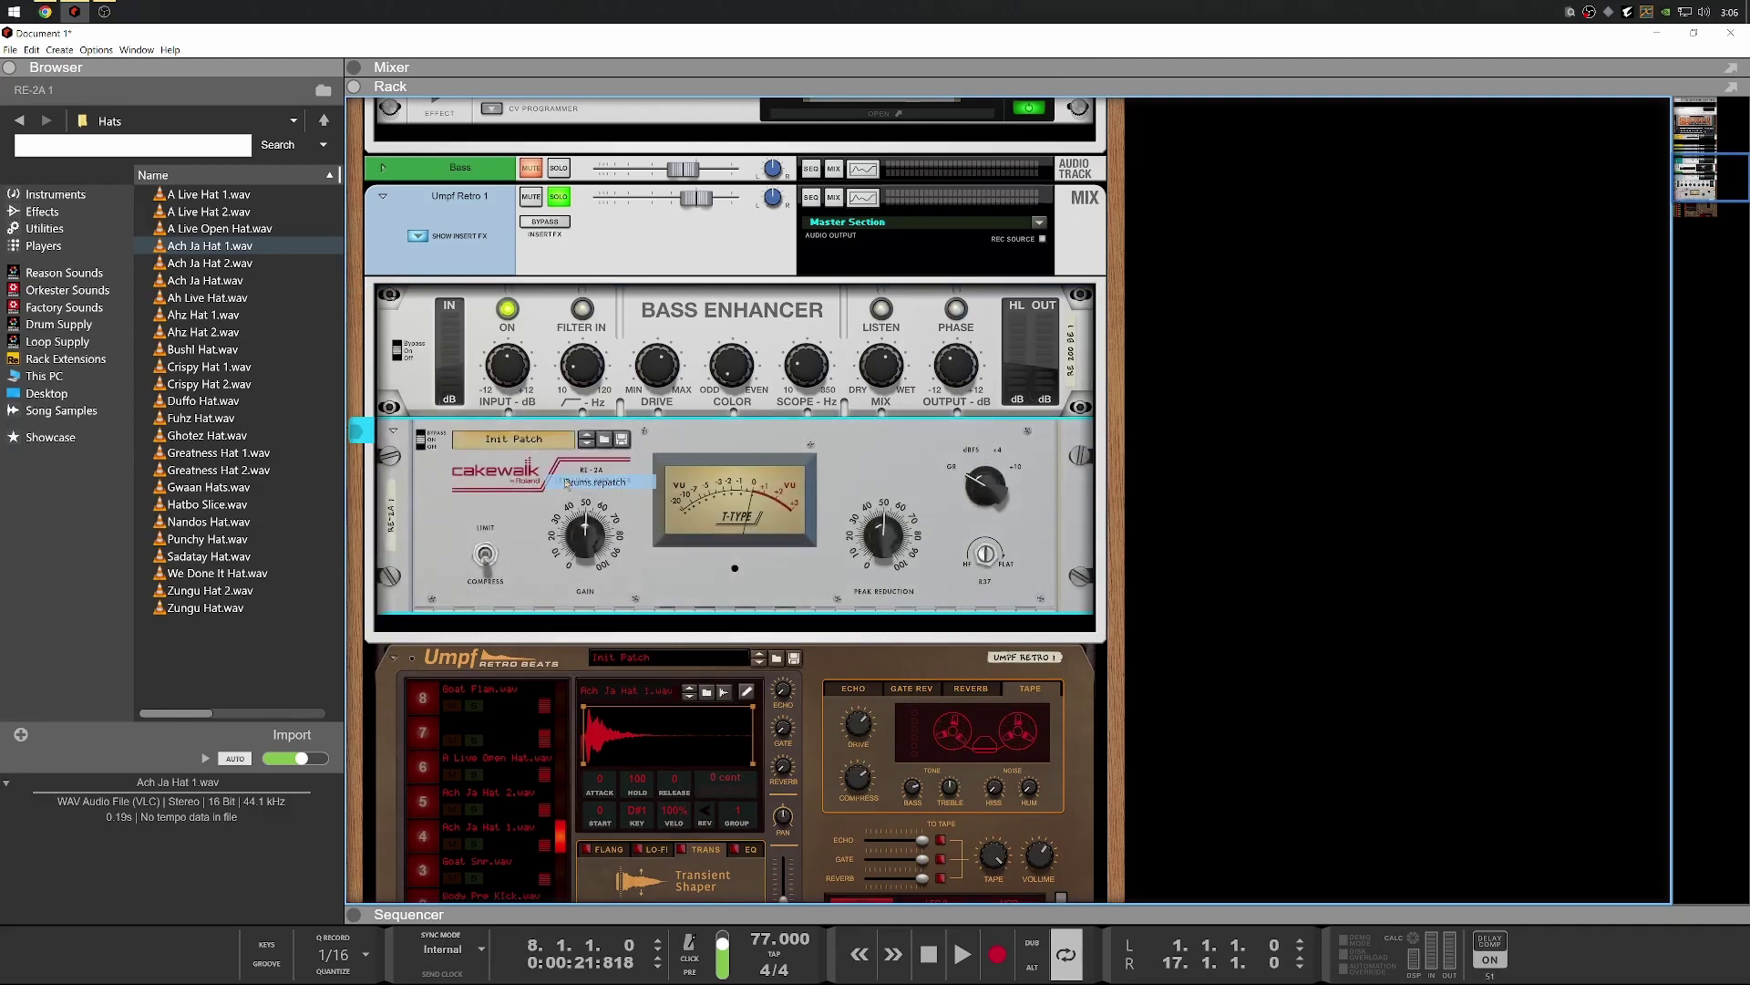
Play the beat to audition the drums through the Bass Enhancer and the RE-2A leveling amplifier
key("space")
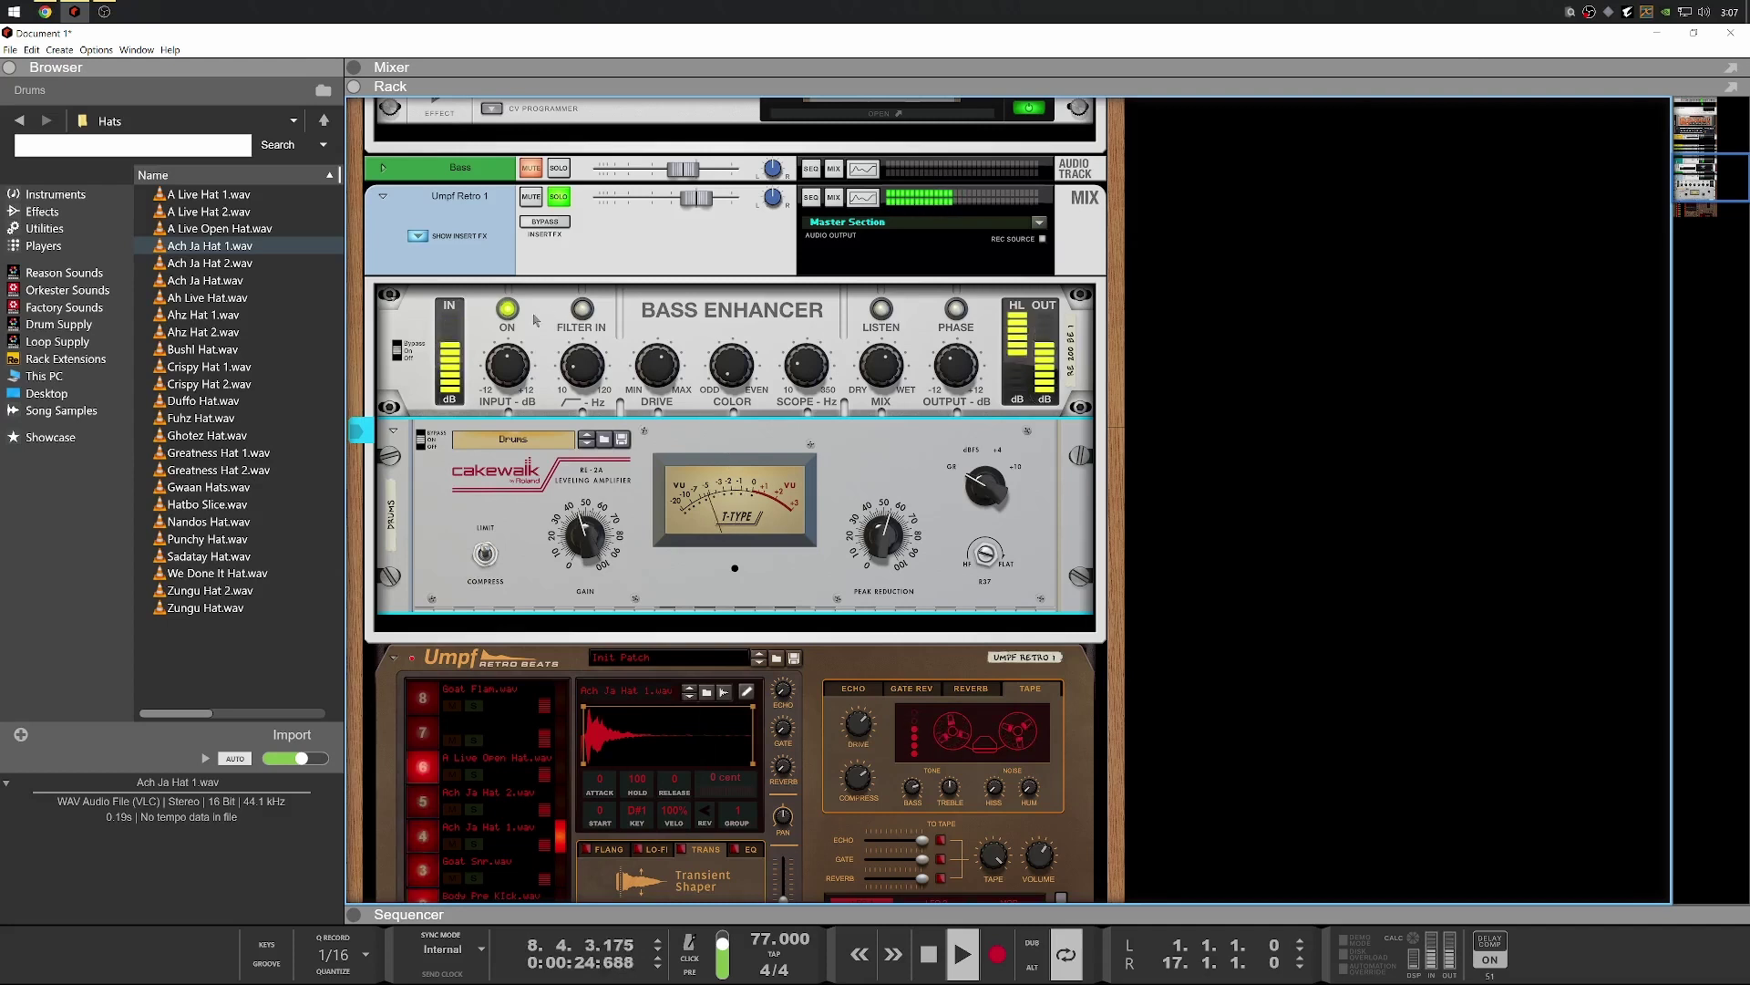
left_click(401, 349)
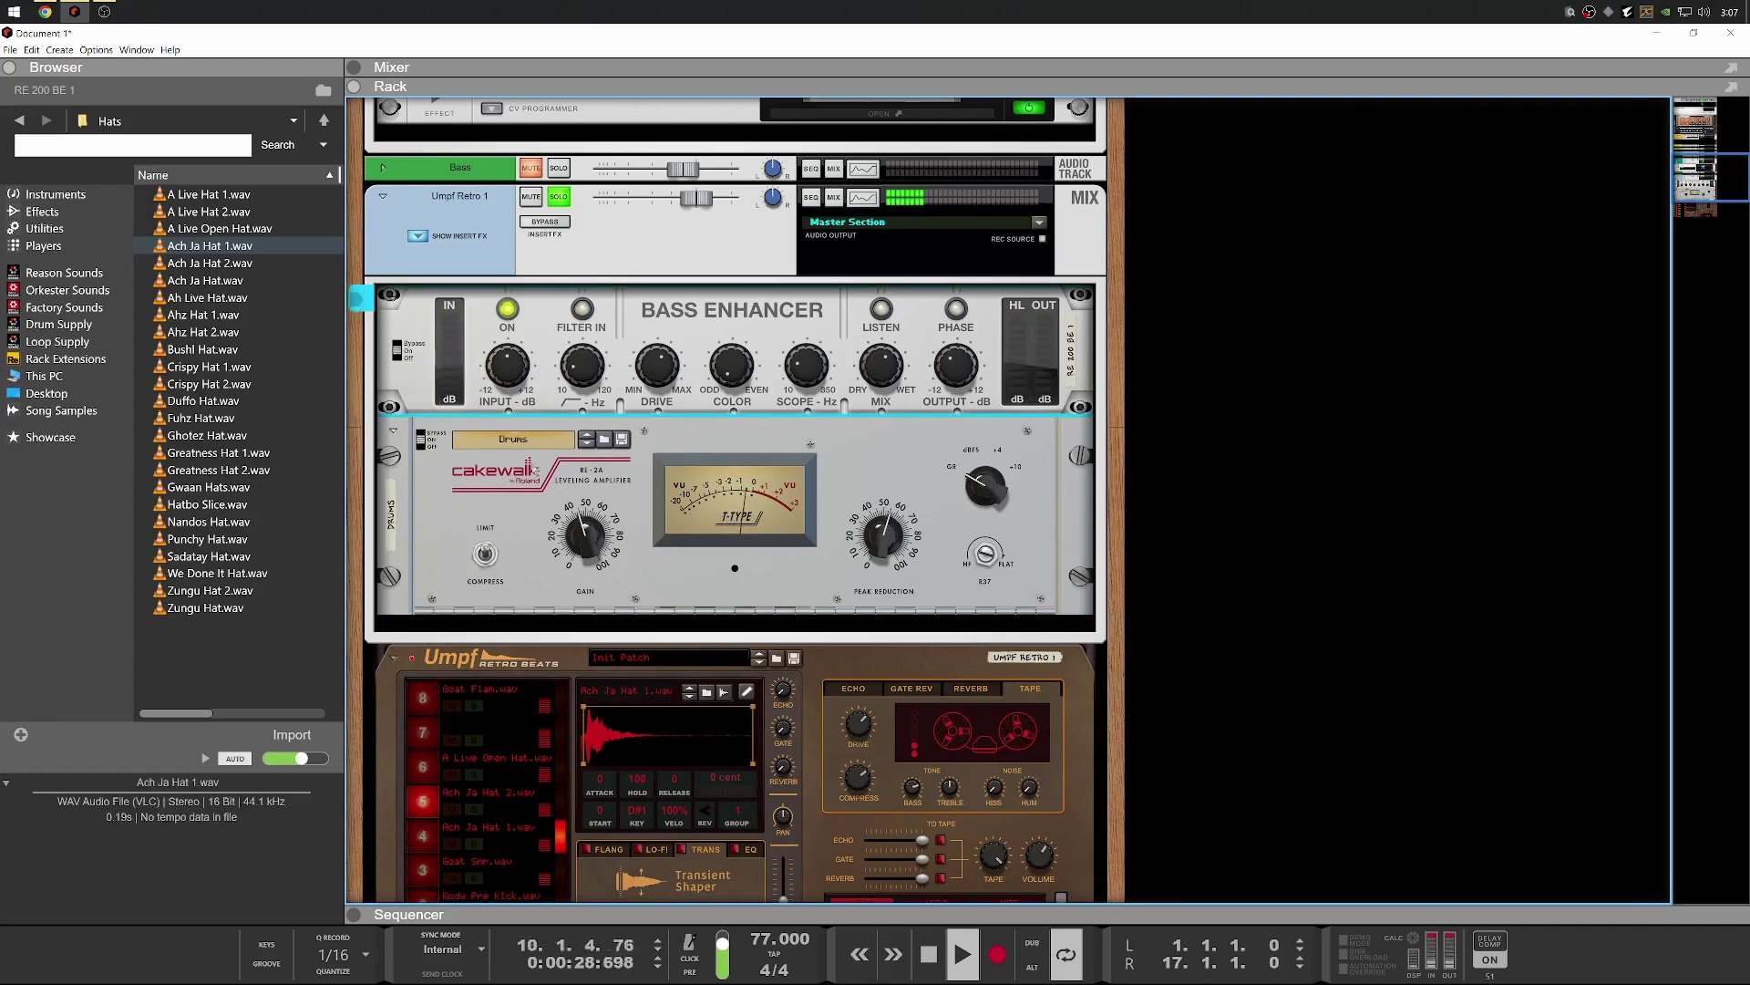
scroll(537, 480, "down", 2)
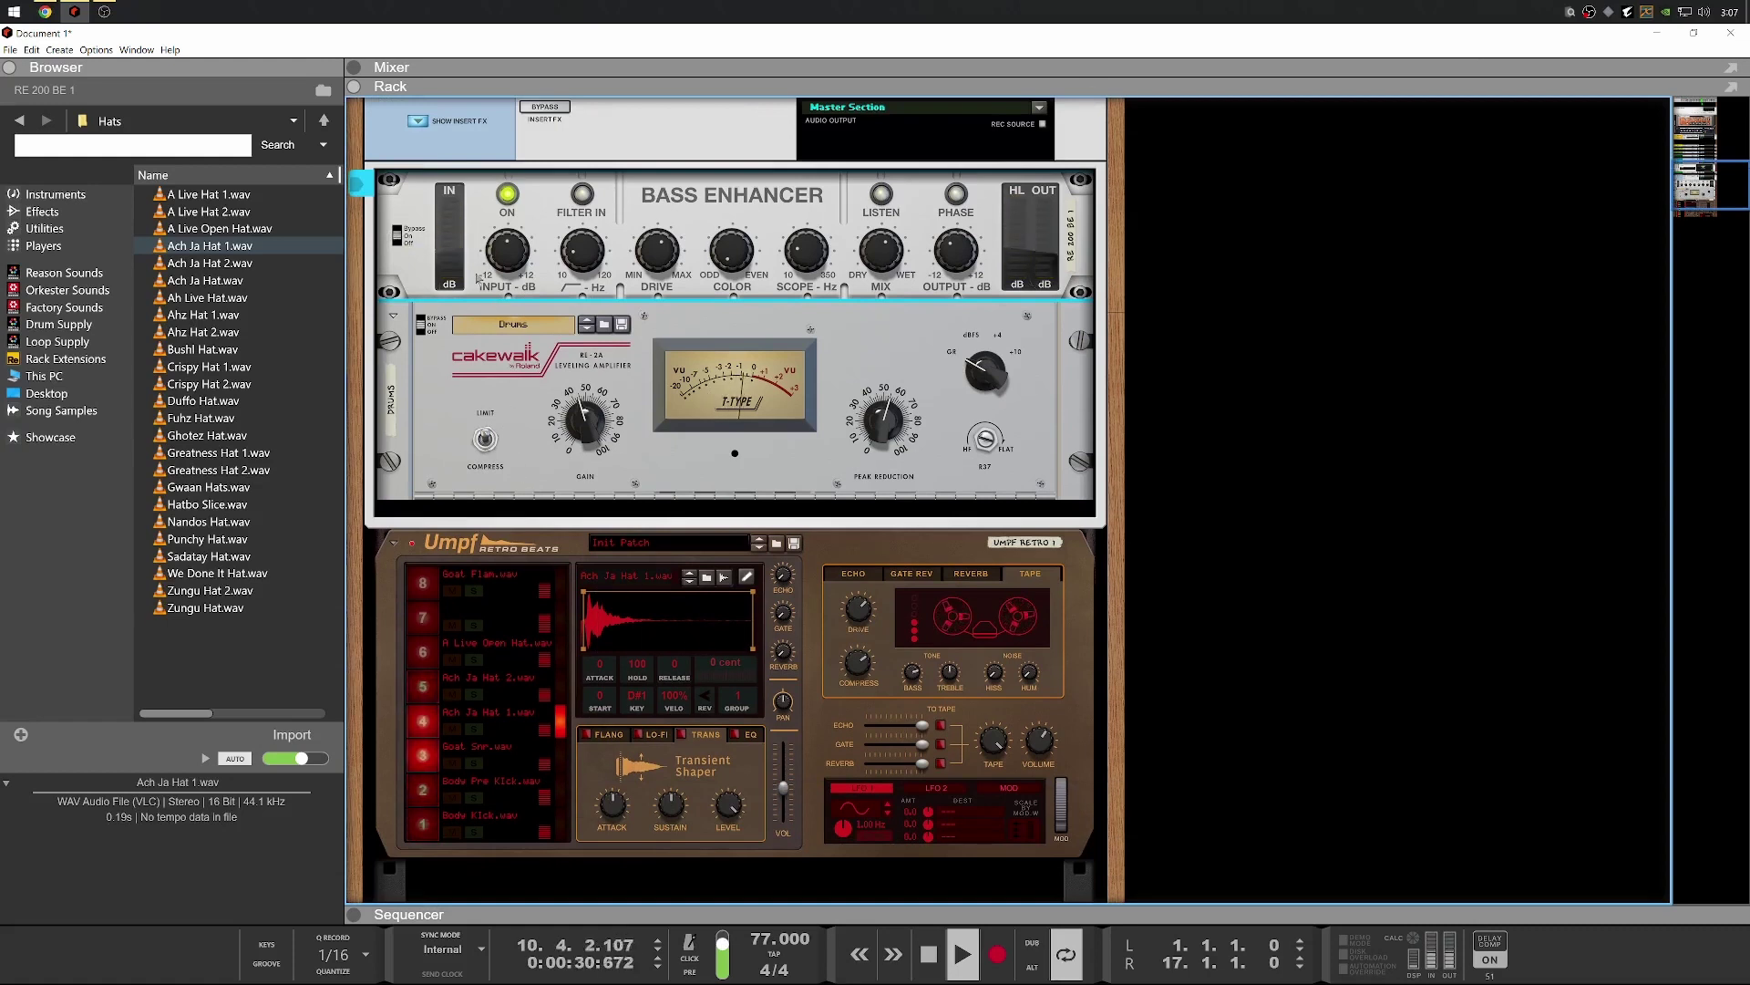
mouse_move(436, 272)
left_mouse_down()
mouse_move(492, 429)
mouse_move(520, 440)
mouse_move(524, 182)
mouse_move(526, 294)
left_mouse_up()
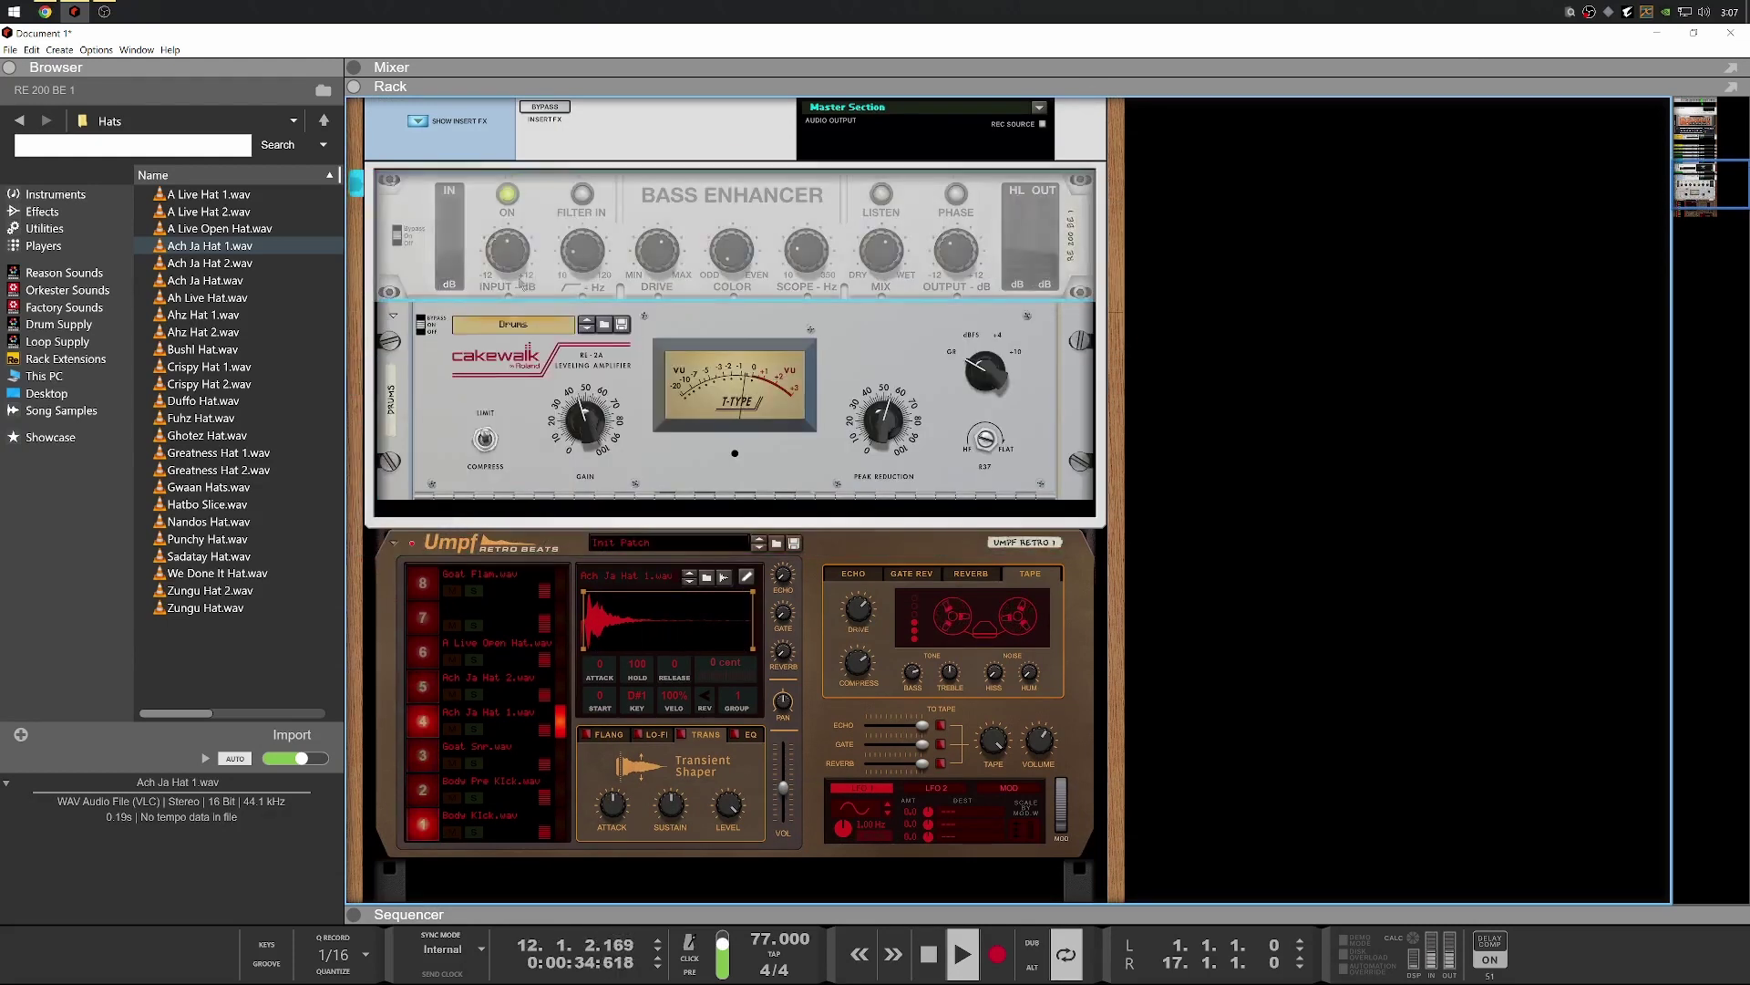
Try the AnalogObsession REALIZER (VST3) effect between the Bass Enhancer and the RE-2A, and delete it again
right_click(543, 272)
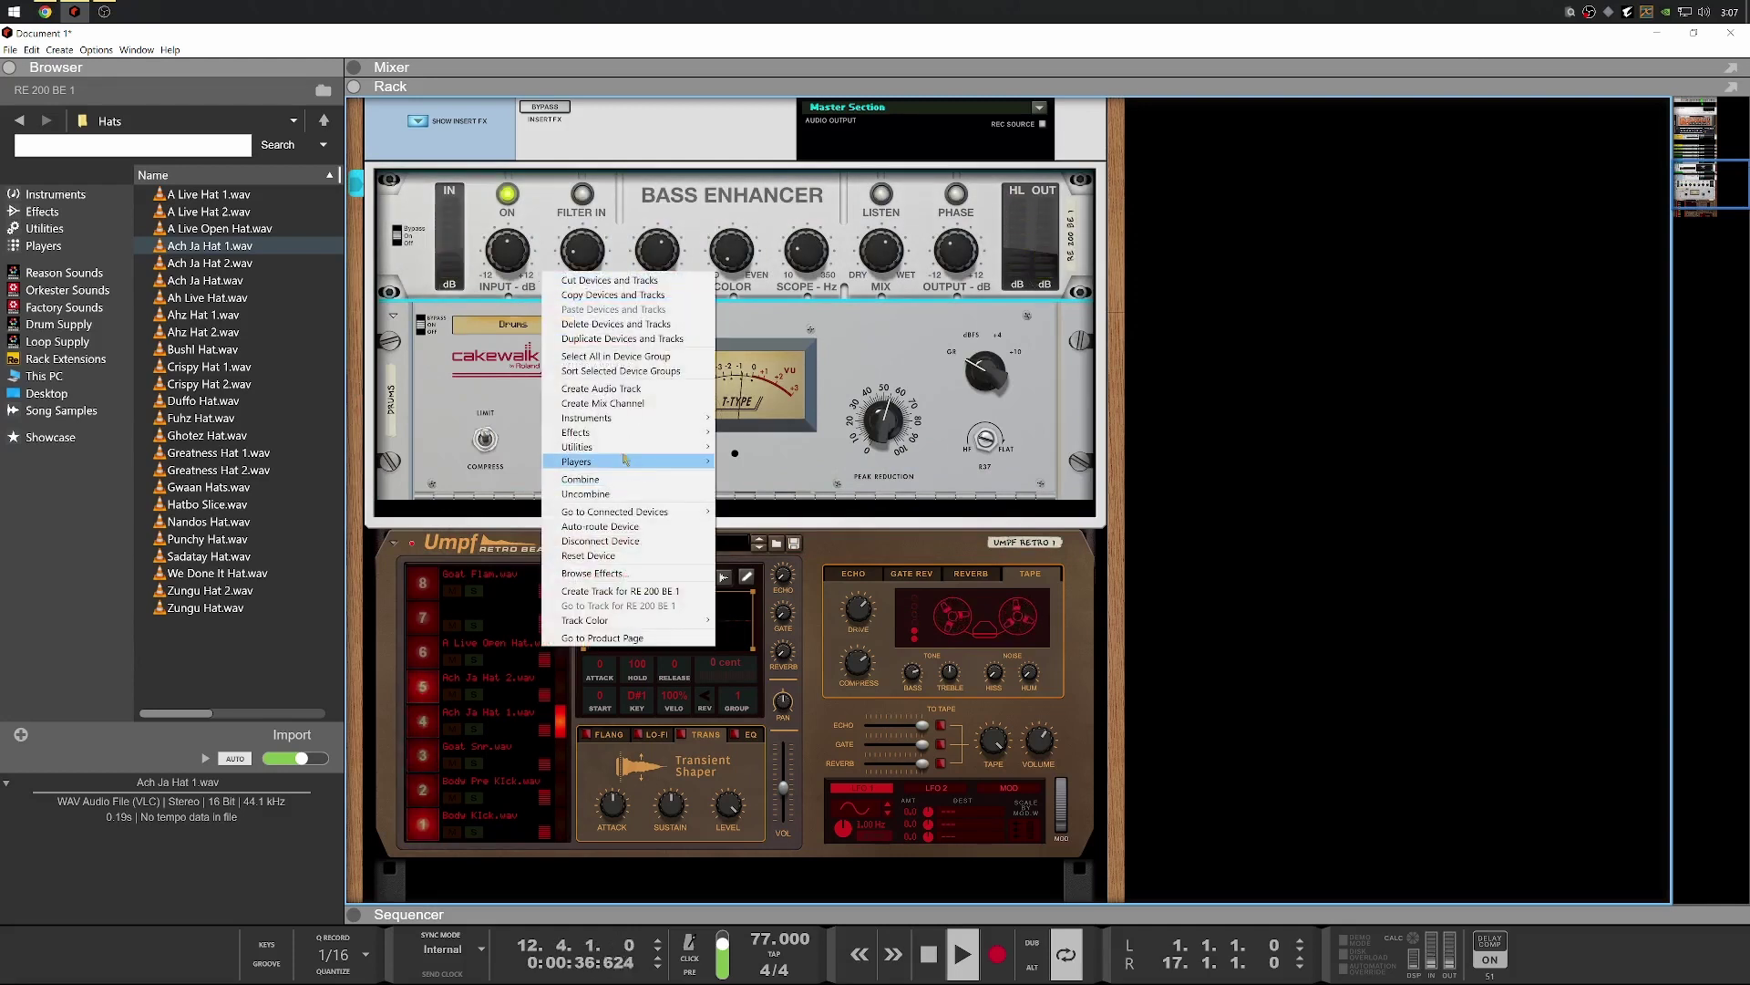
mouse_move(624, 434)
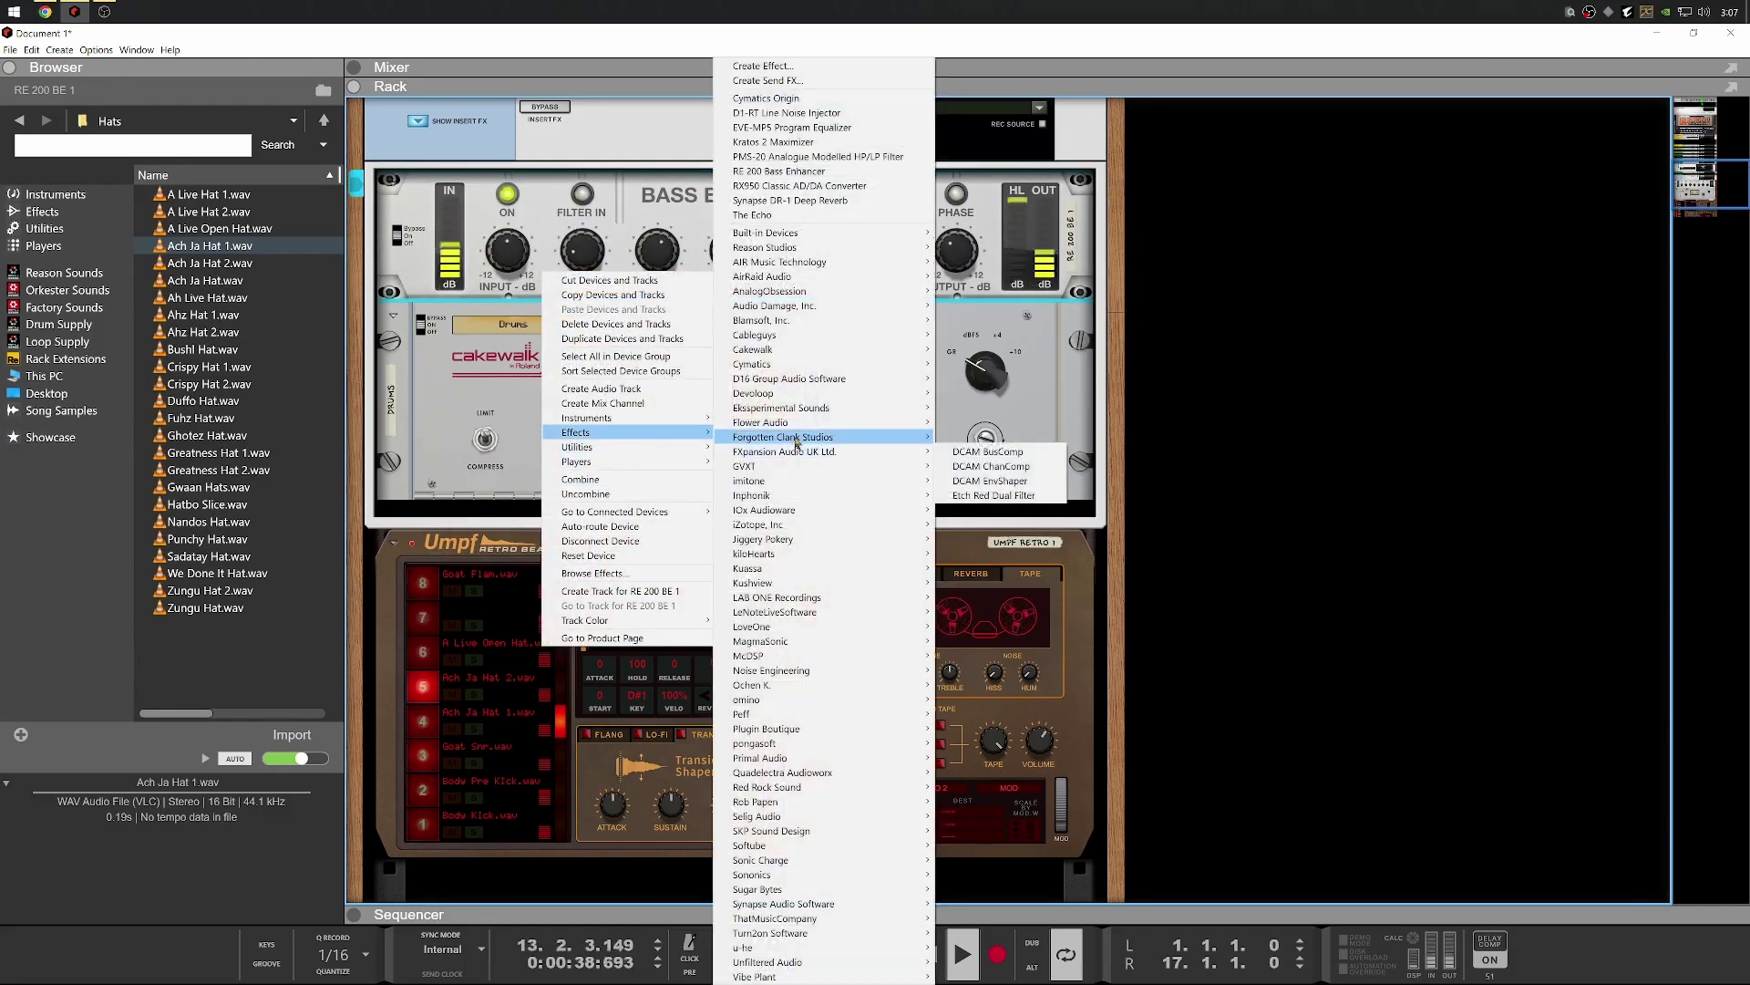
mouse_move(796, 444)
mouse_move(834, 293)
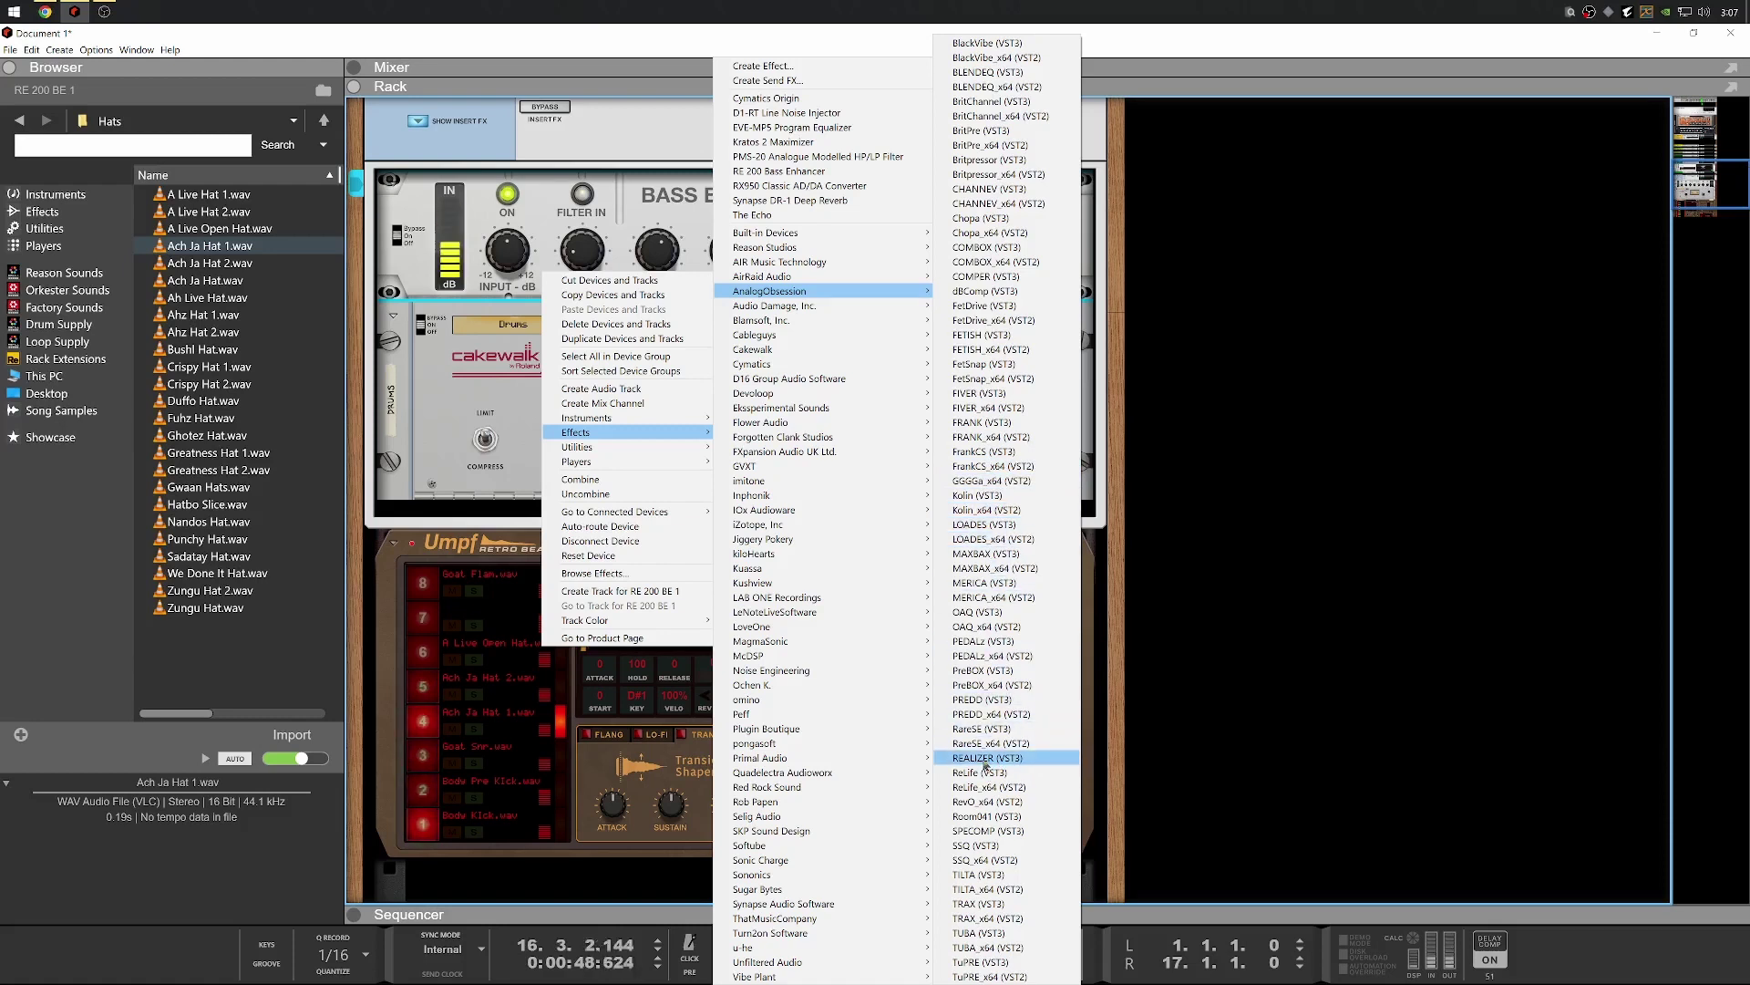
left_click(984, 758)
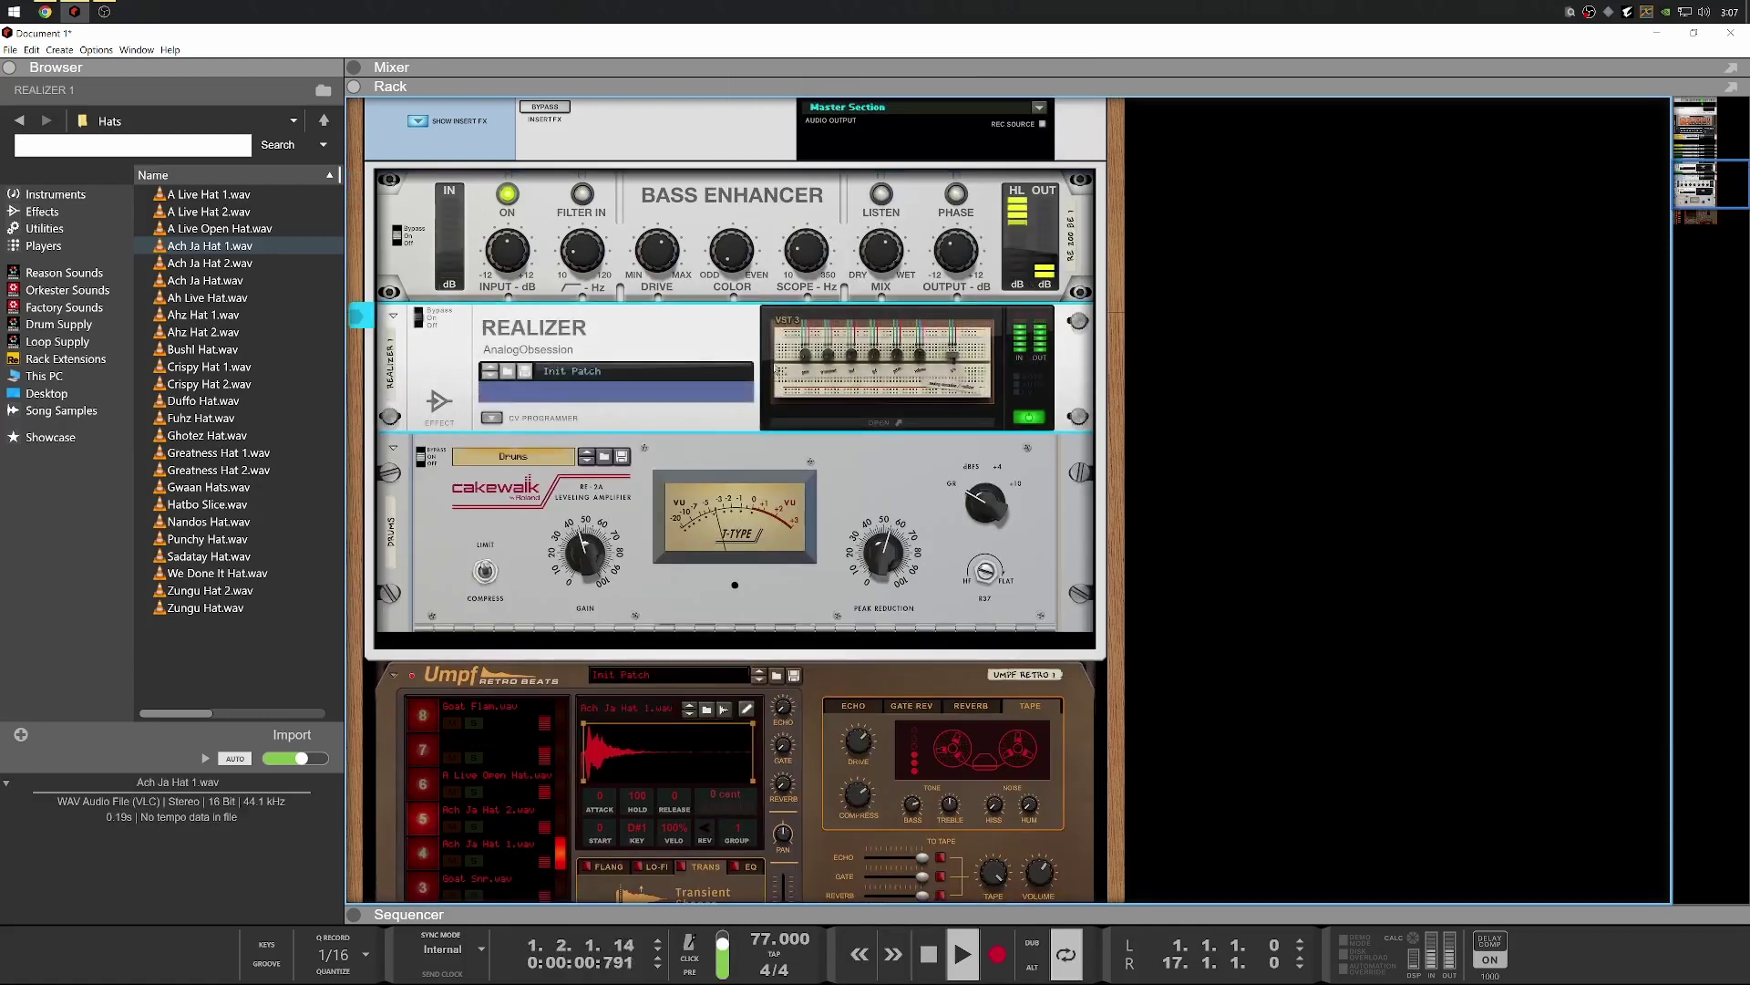
key("Delete")
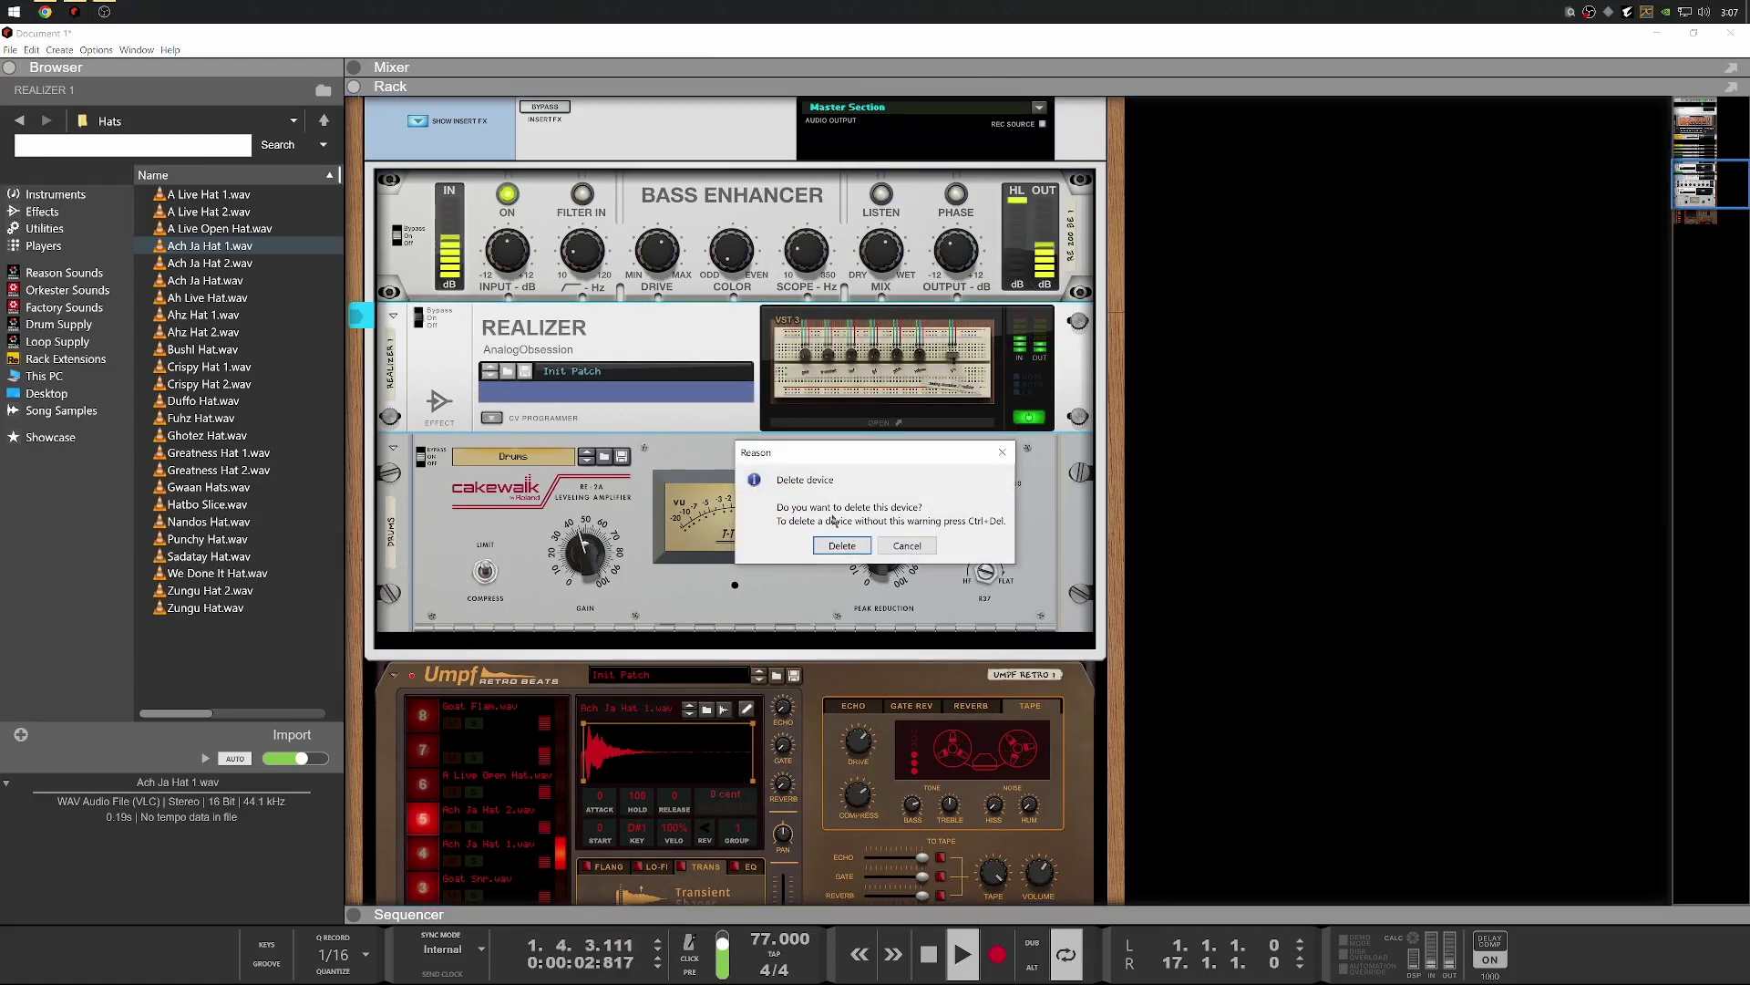
left_click(826, 545)
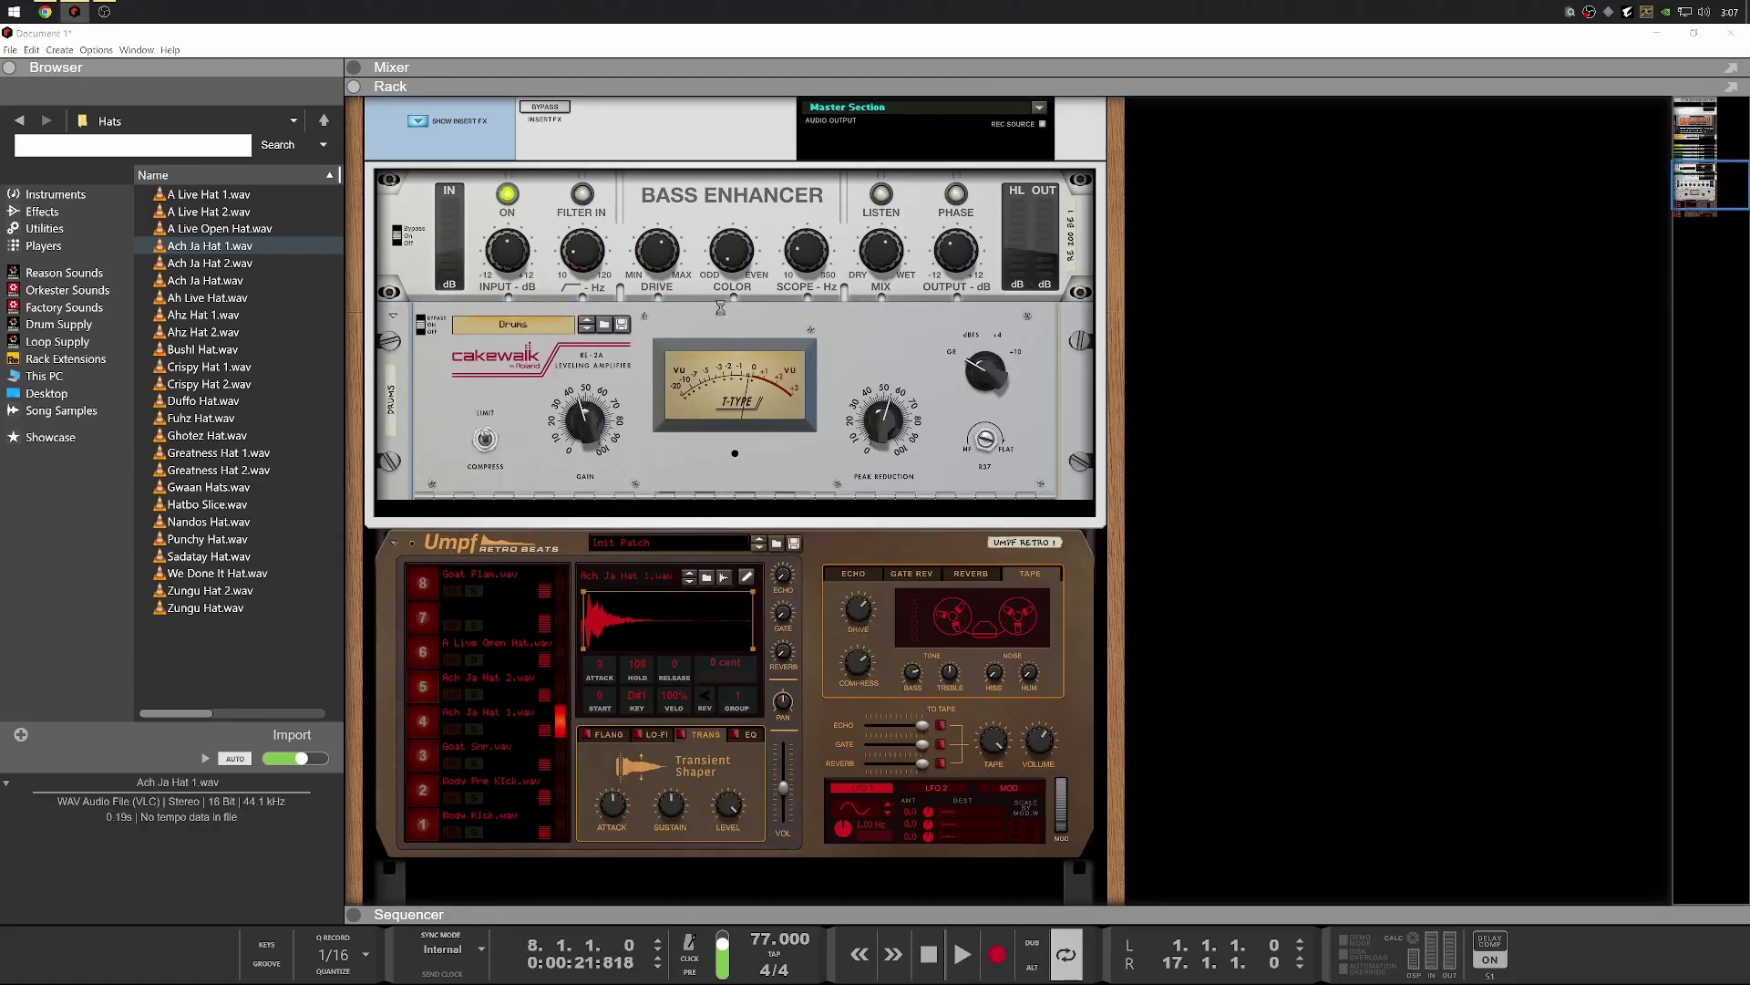
Save the song in the Documents folder as BEAT135.reason
key("ctrl+s")
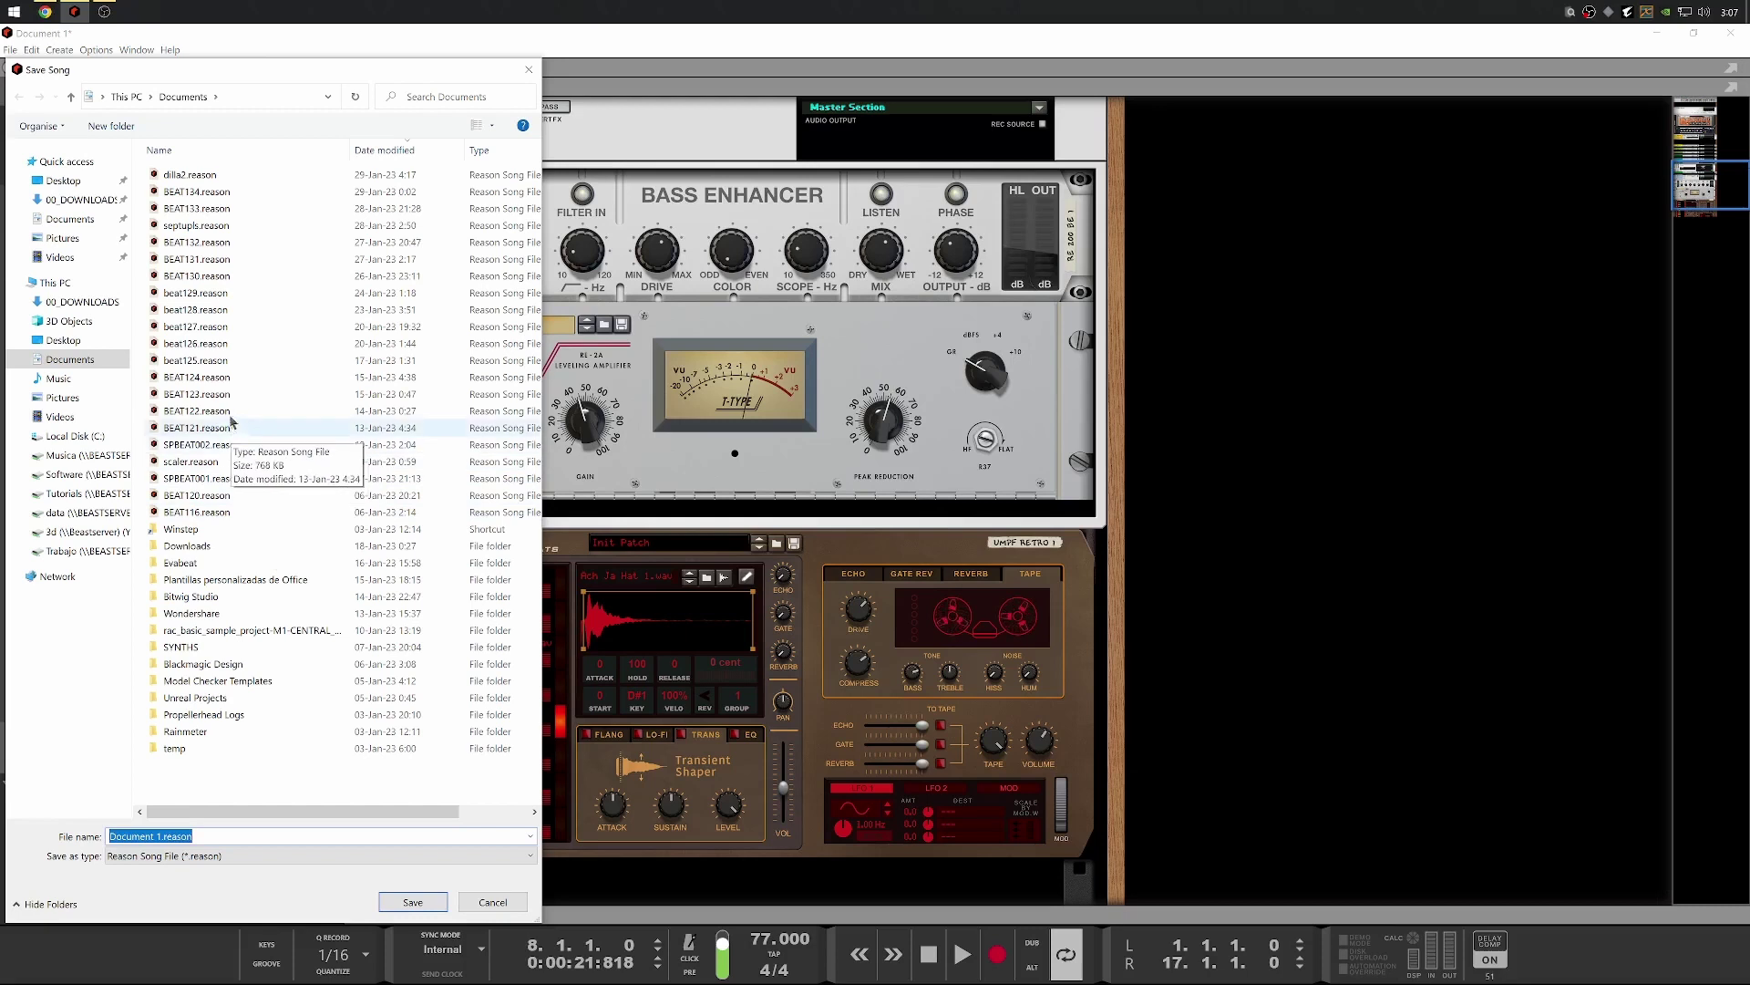
left_click(196, 191)
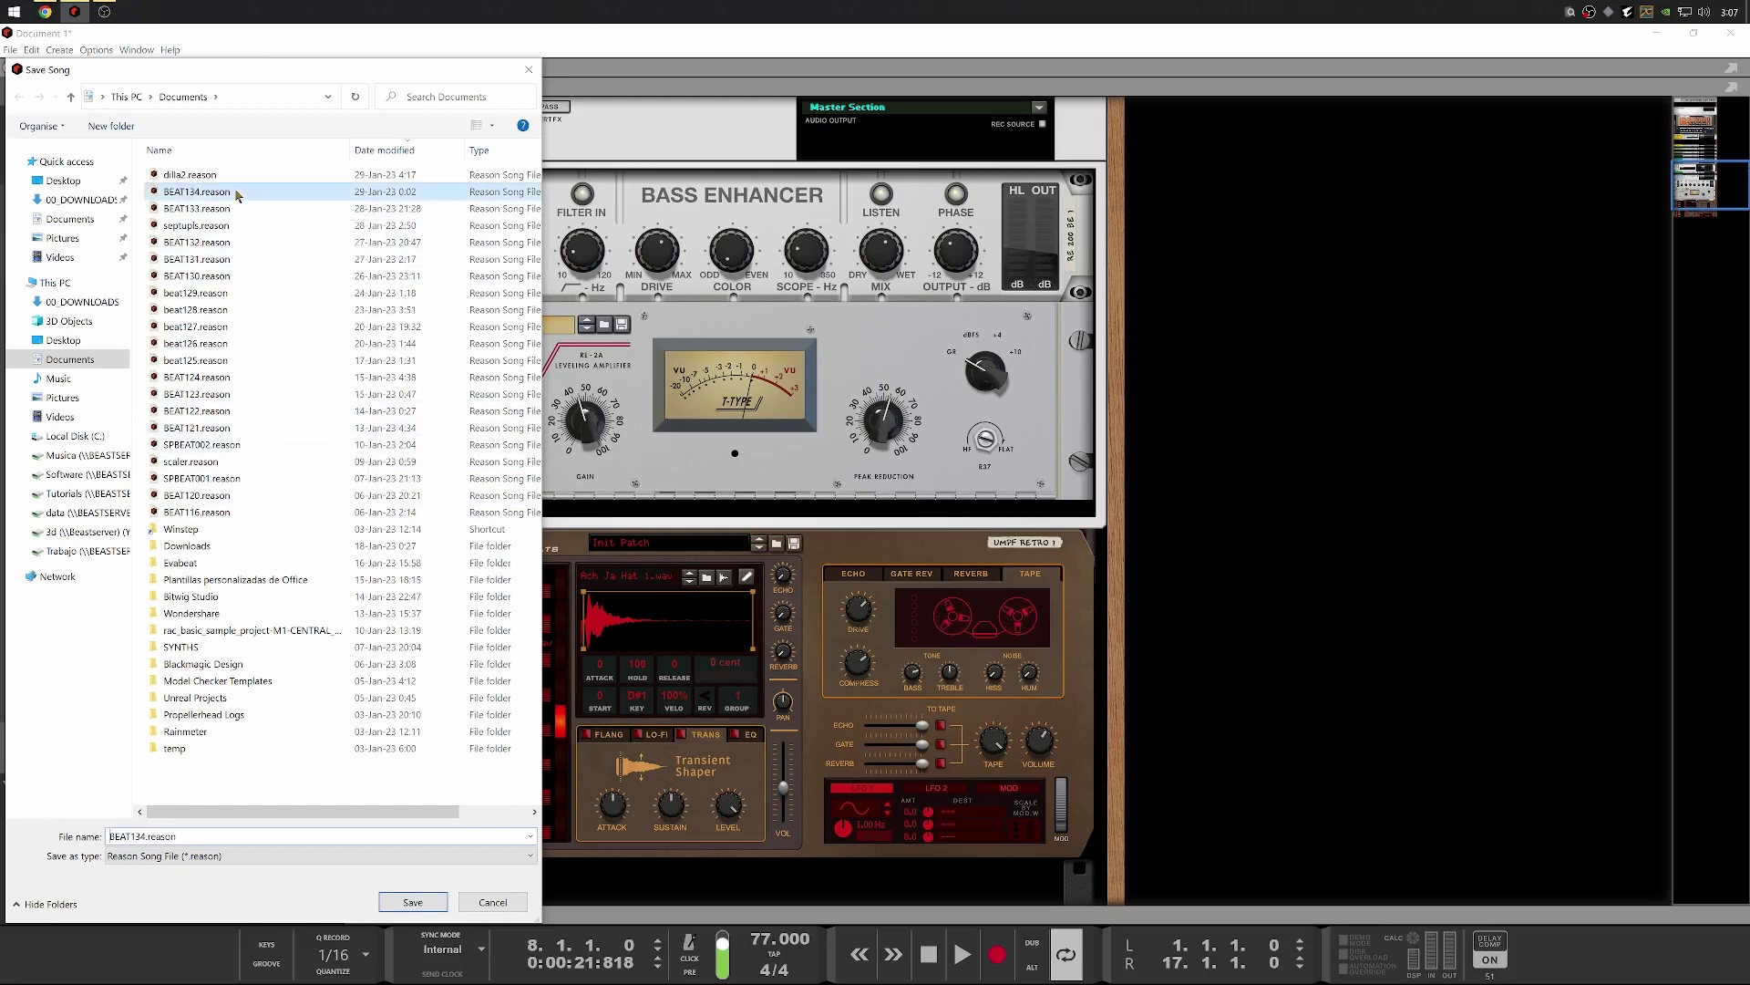
double_click(142, 835)
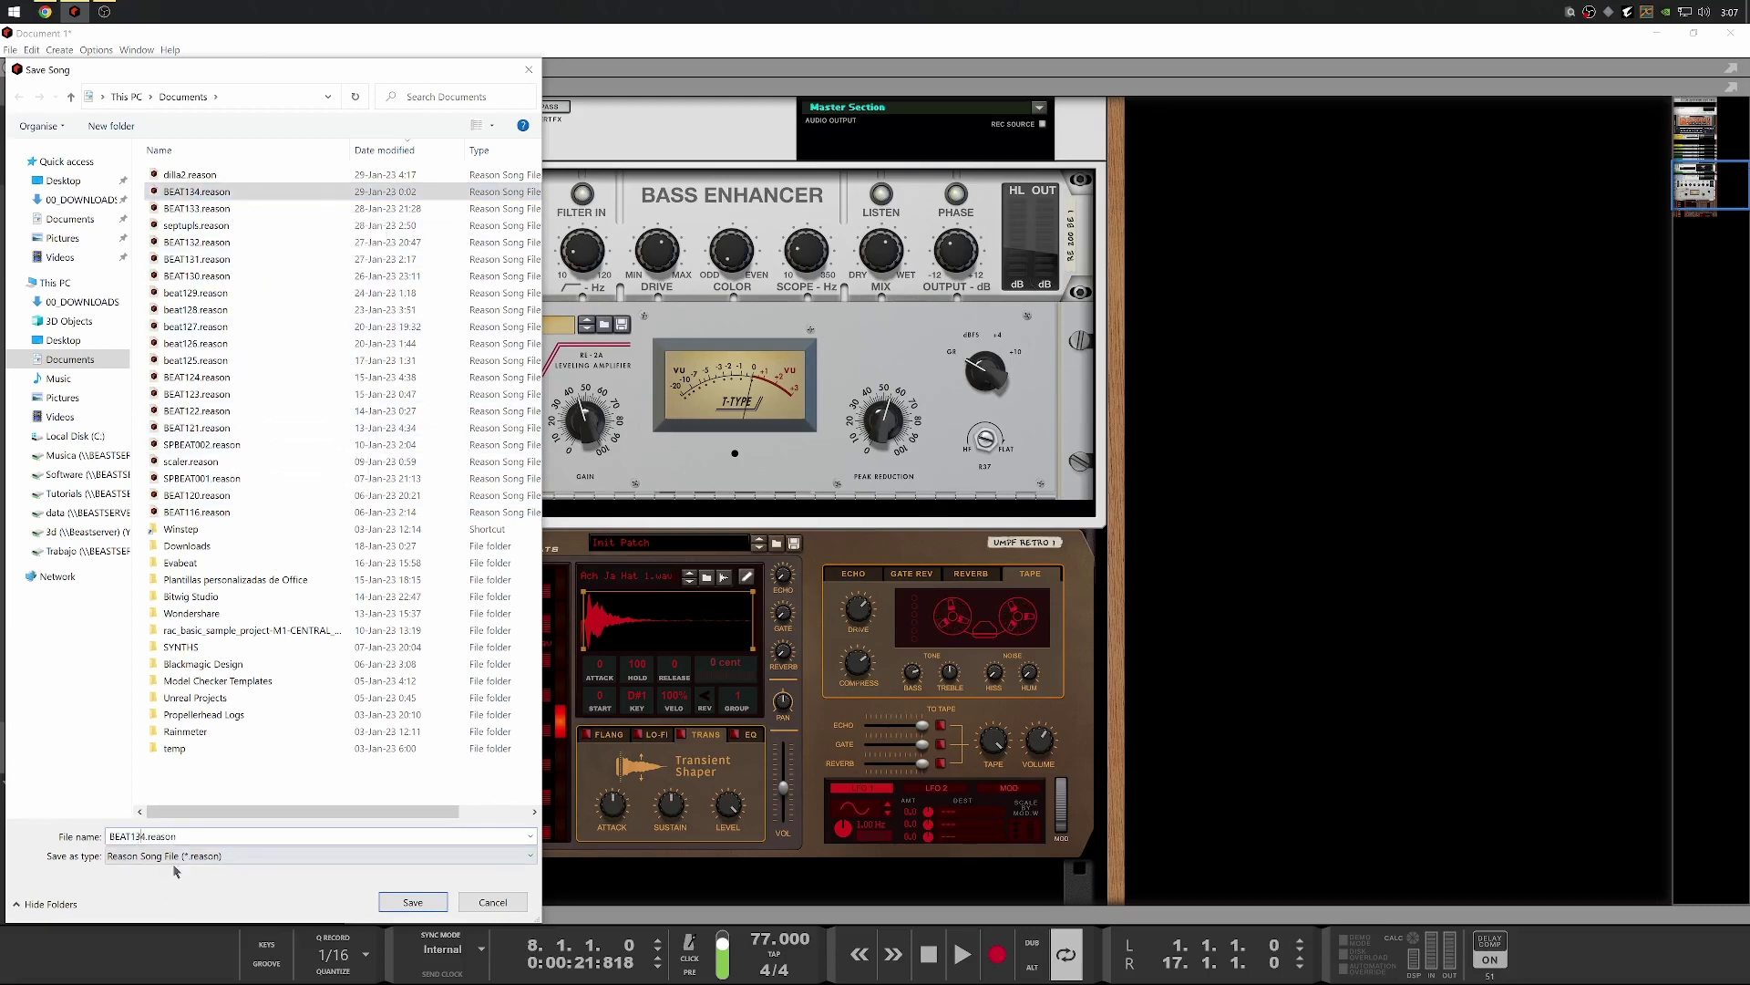
key("Delete")
type("4")
key("Return")
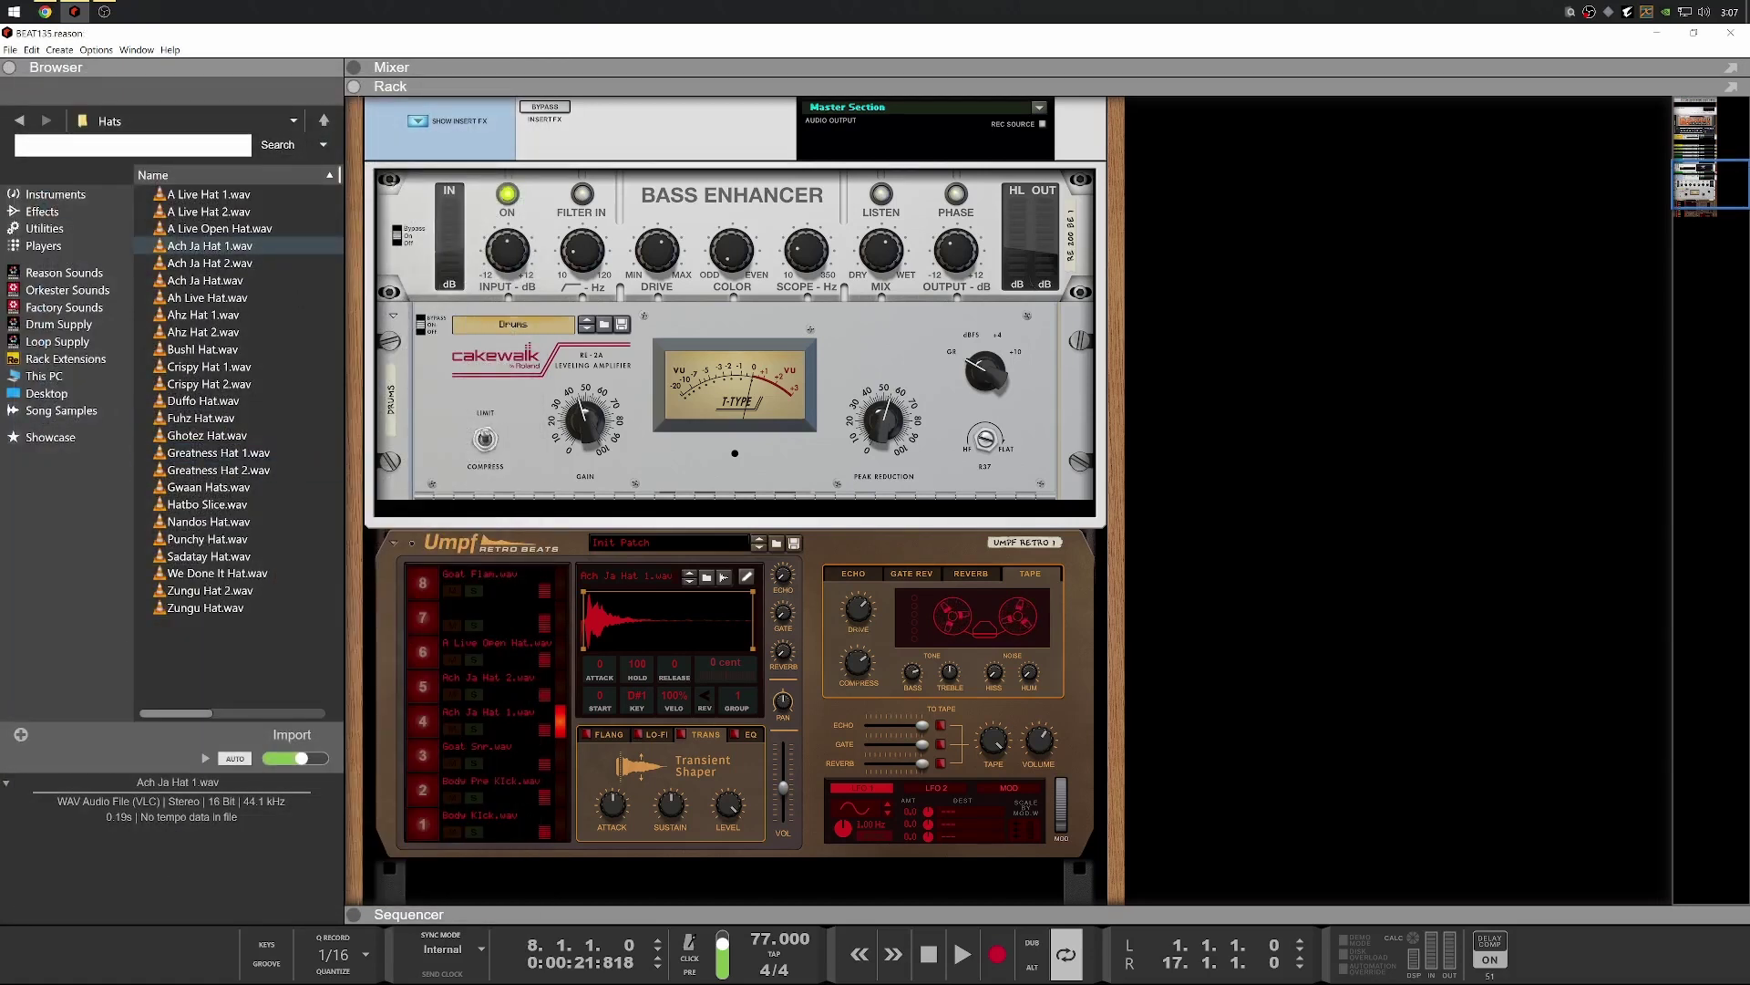
Set the RE-2A leveling amplifier's Peak Reduction to about 51% while auditioning the drums
key("space")
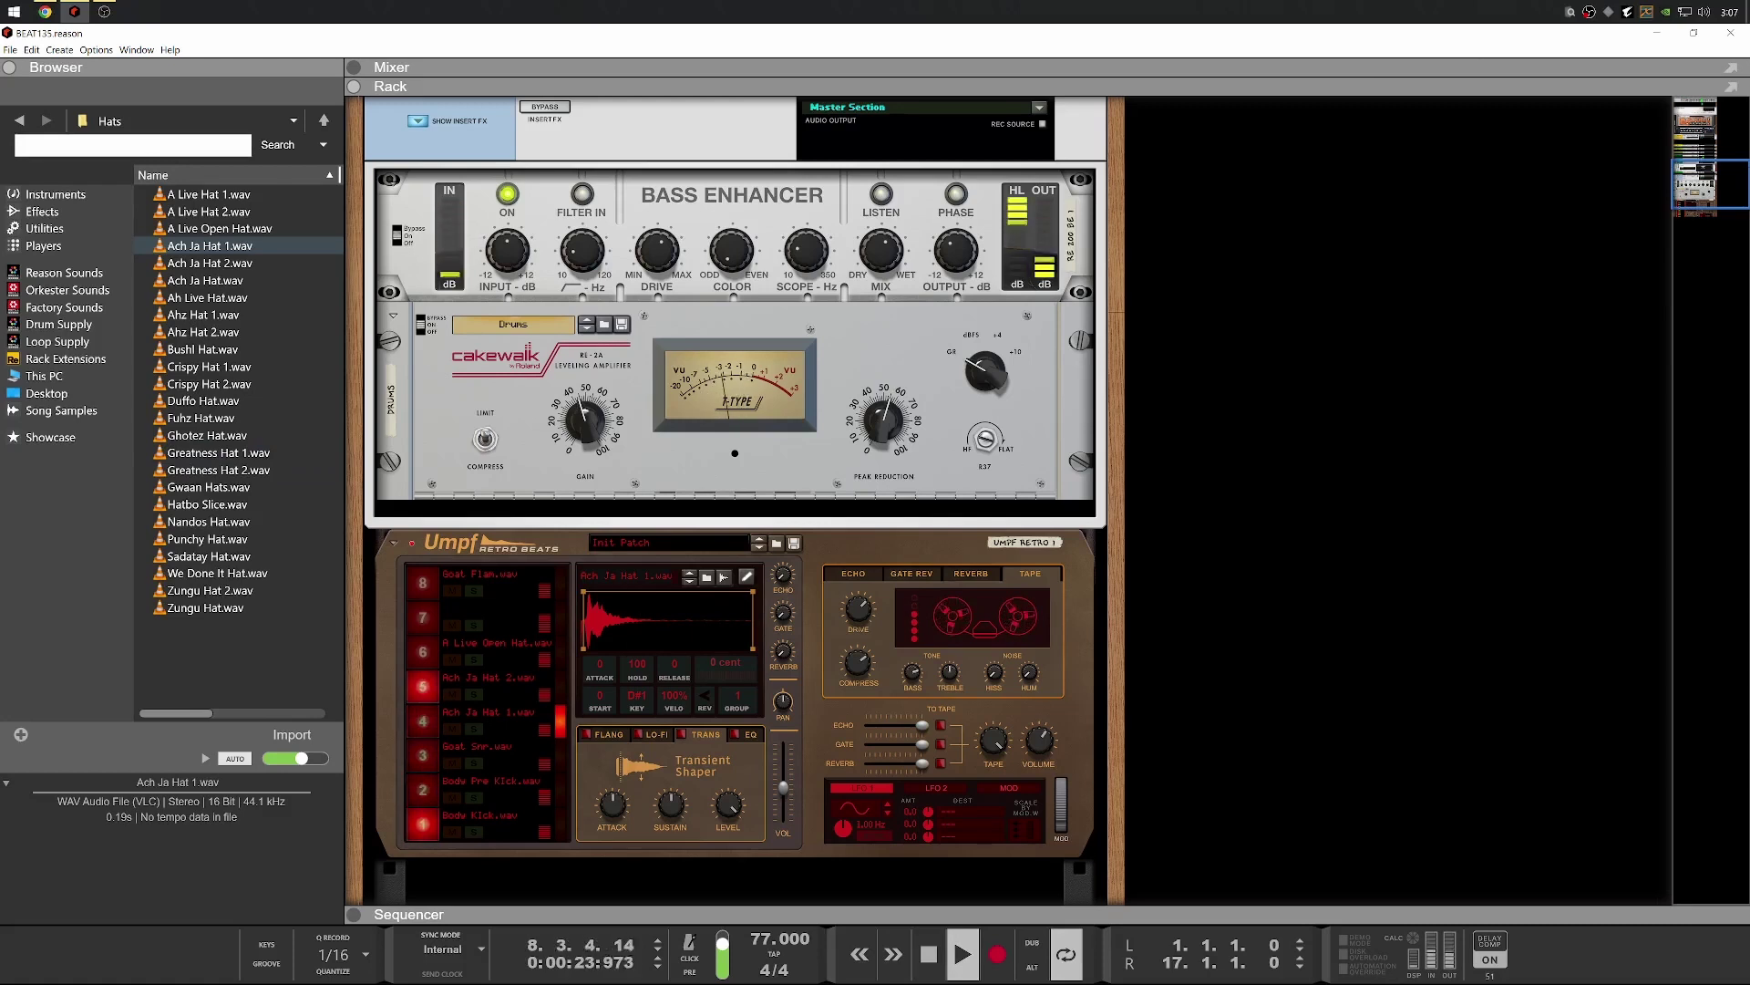
key("space")
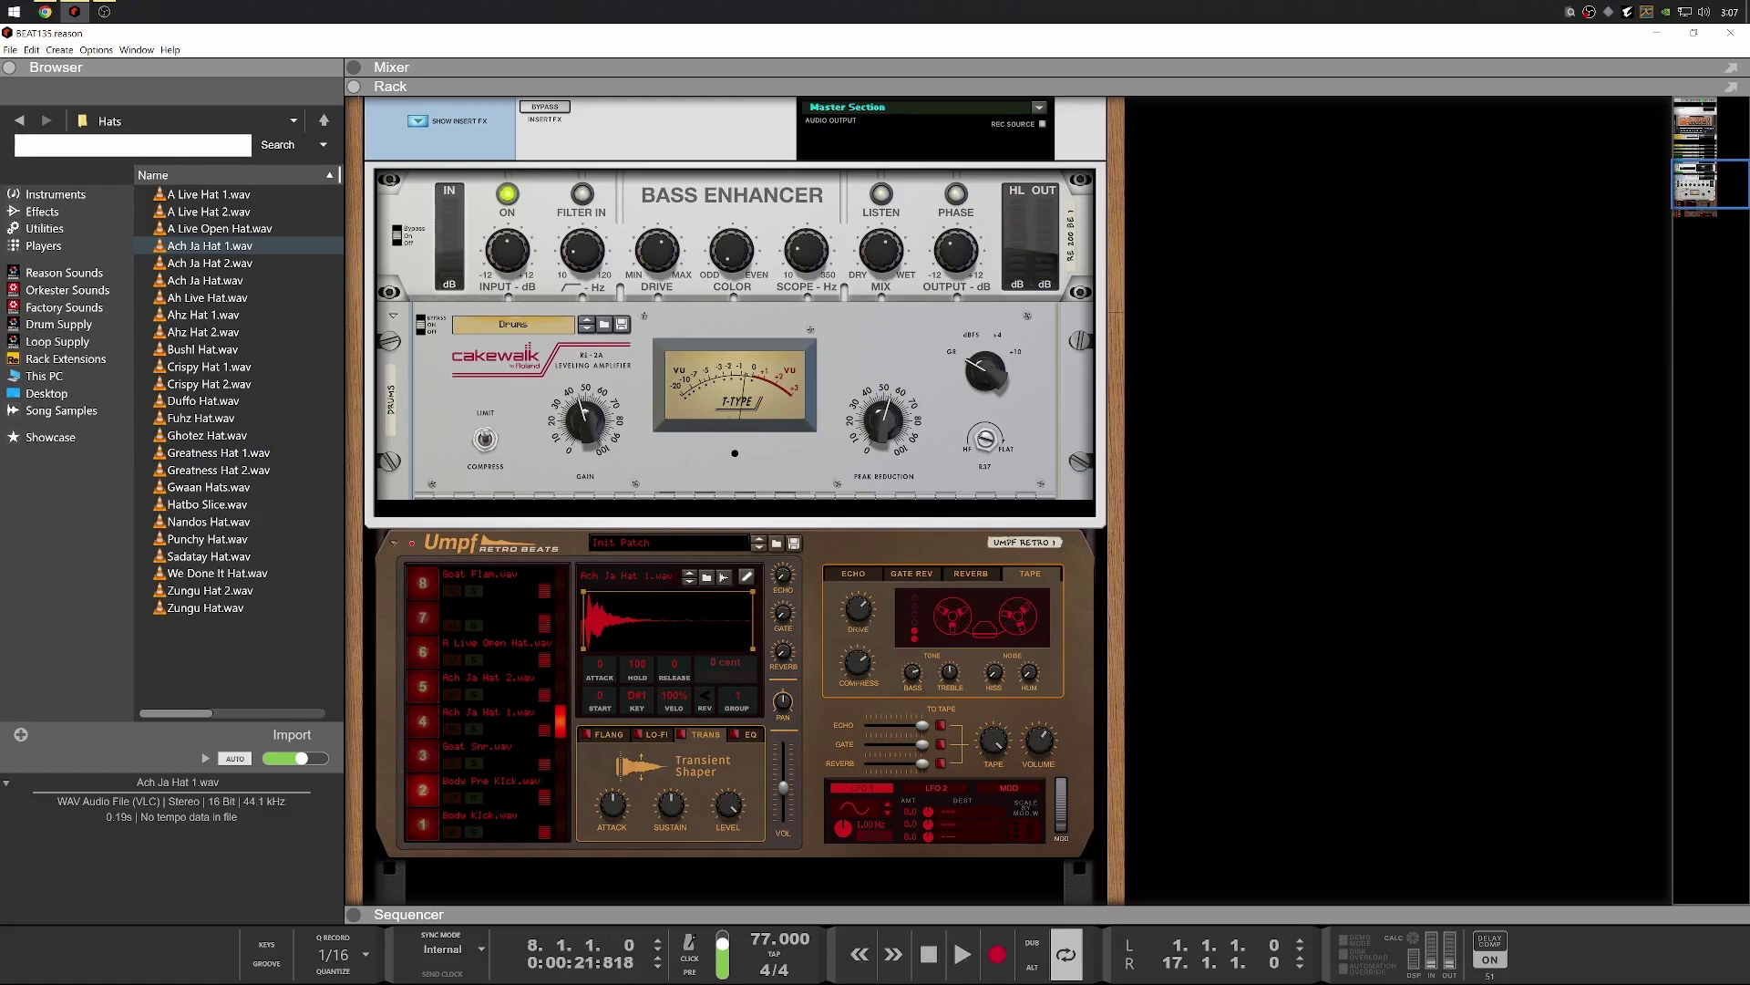
left_click(887, 418)
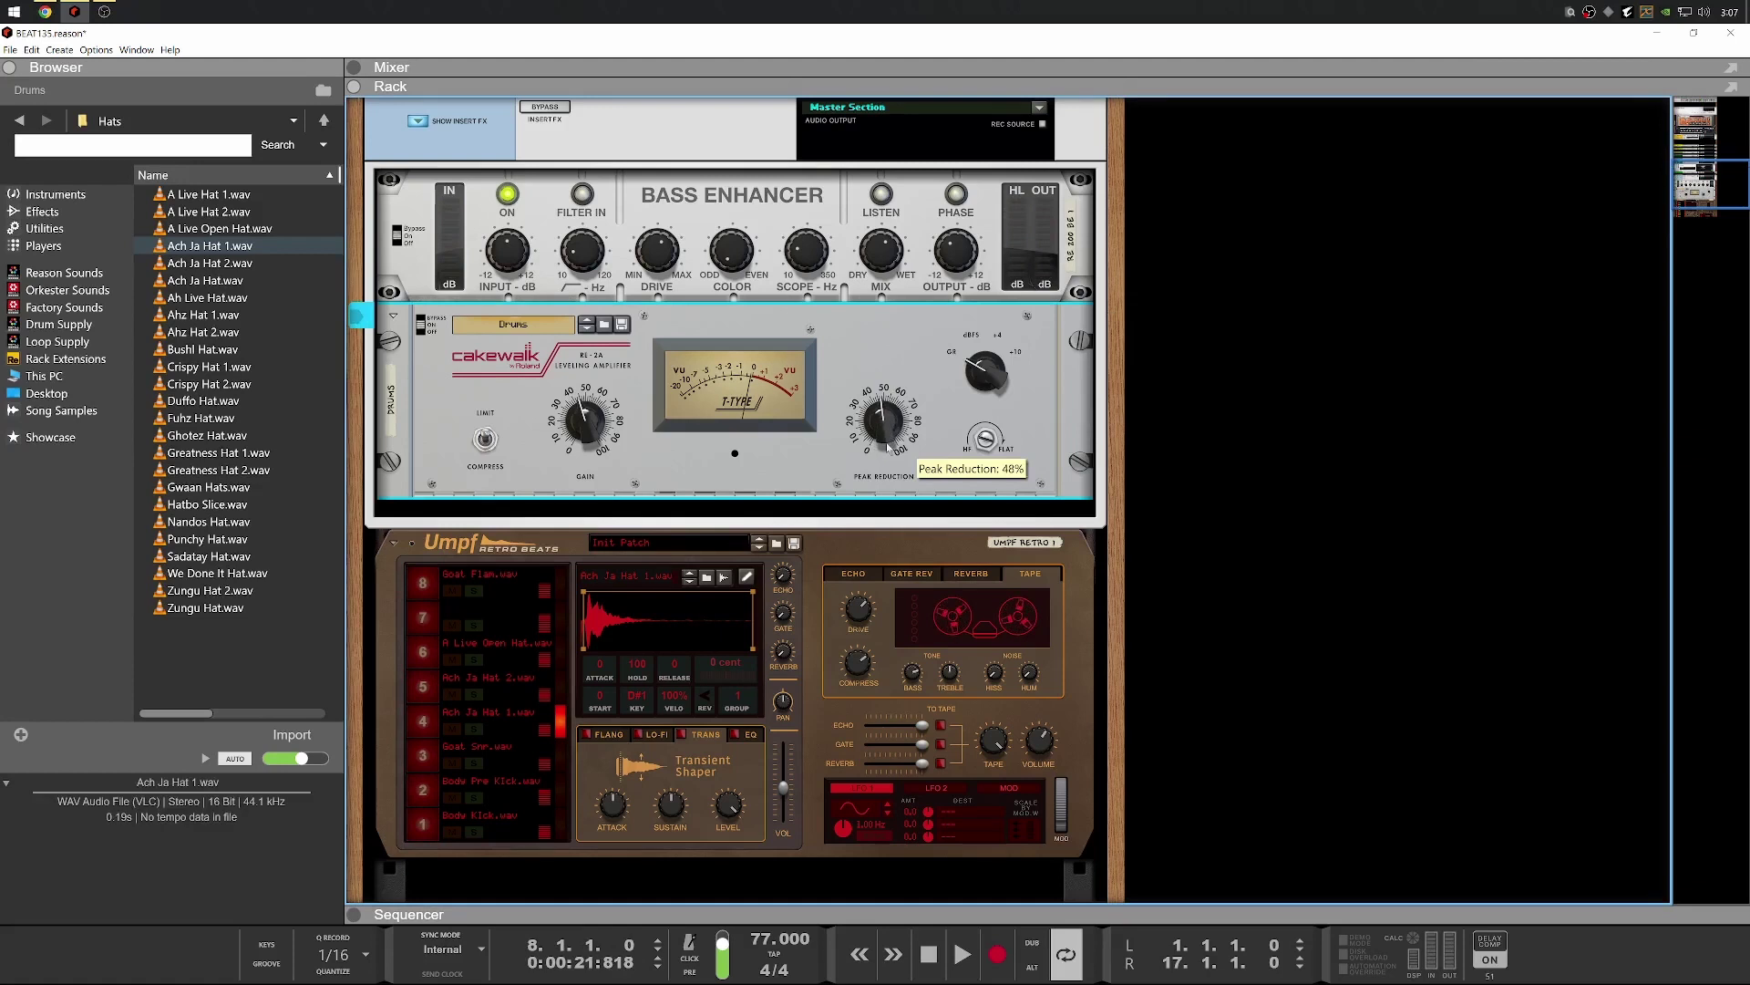
key("space")
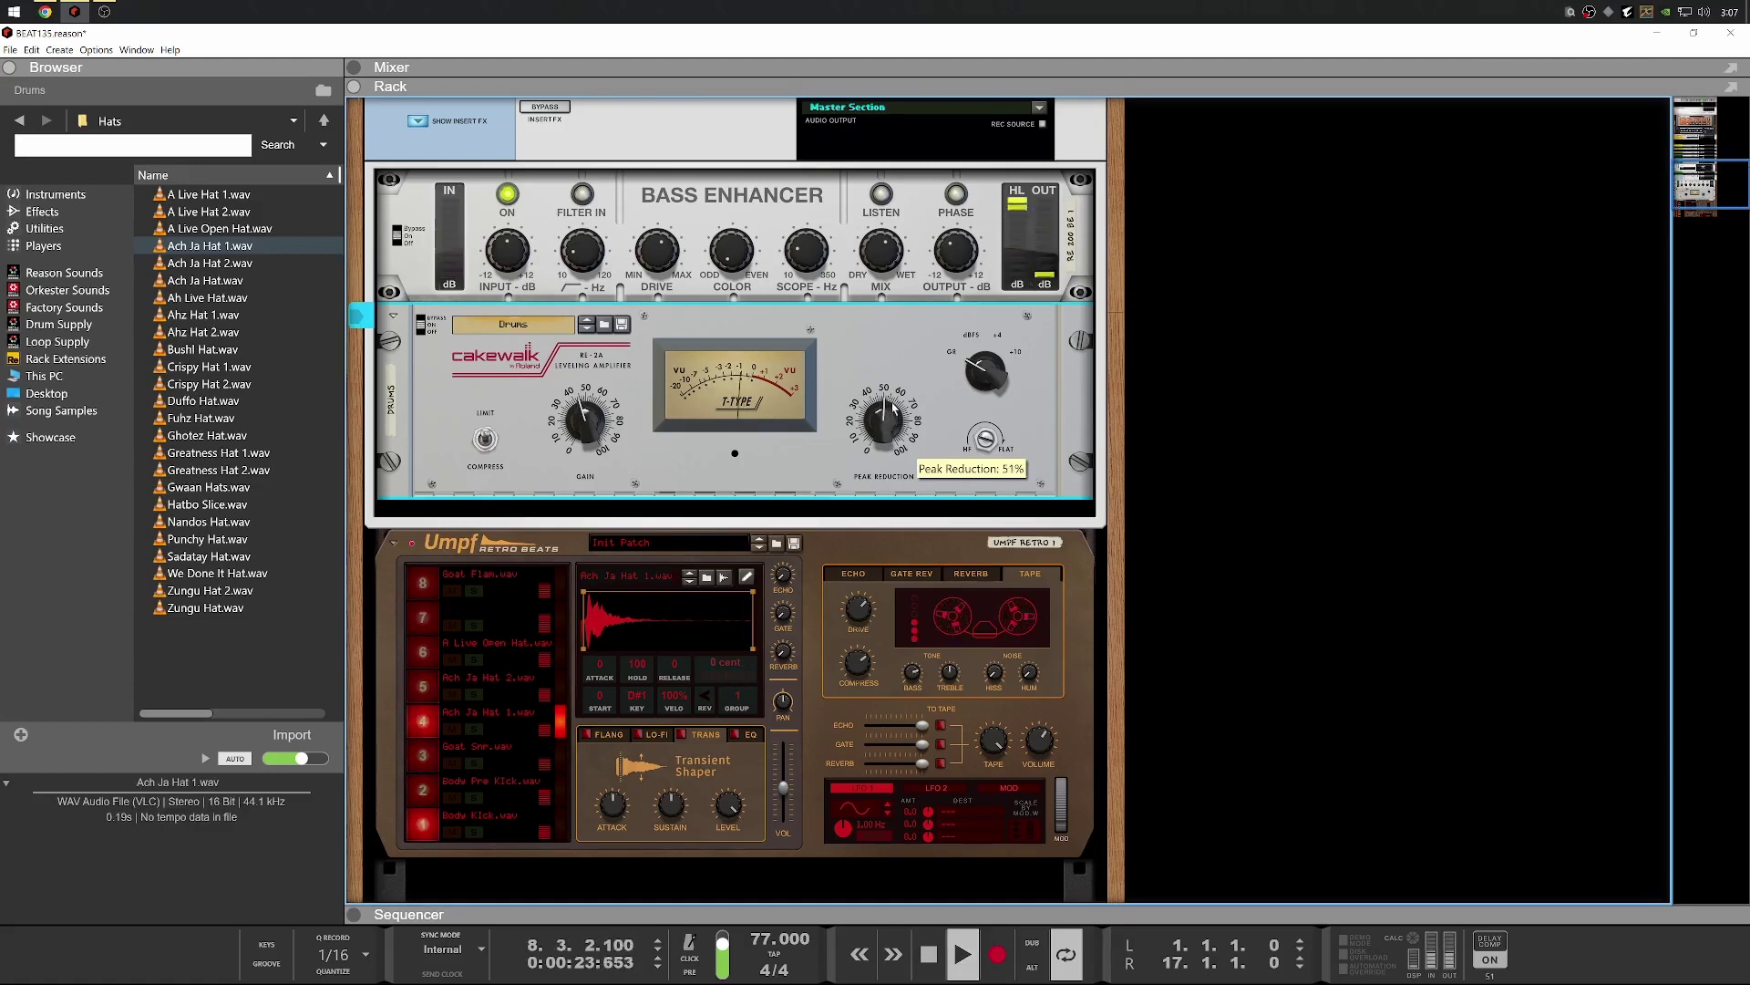
left_click_drag(887, 415, 893, 409)
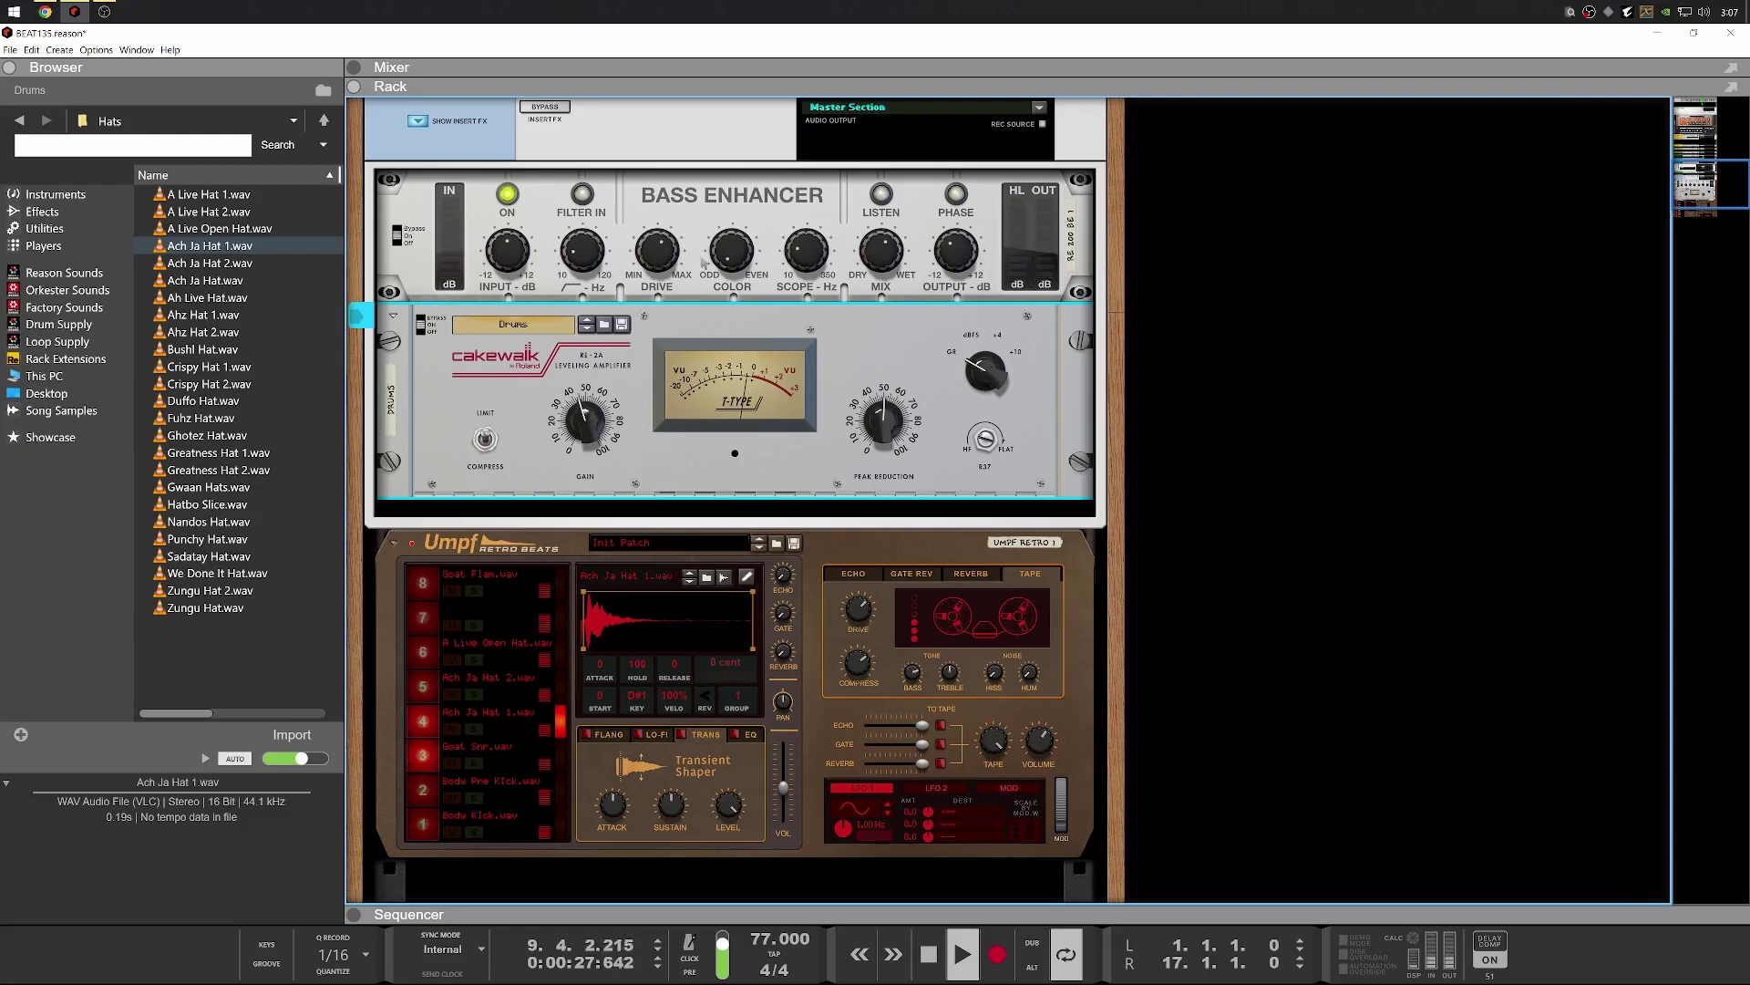
key("space")
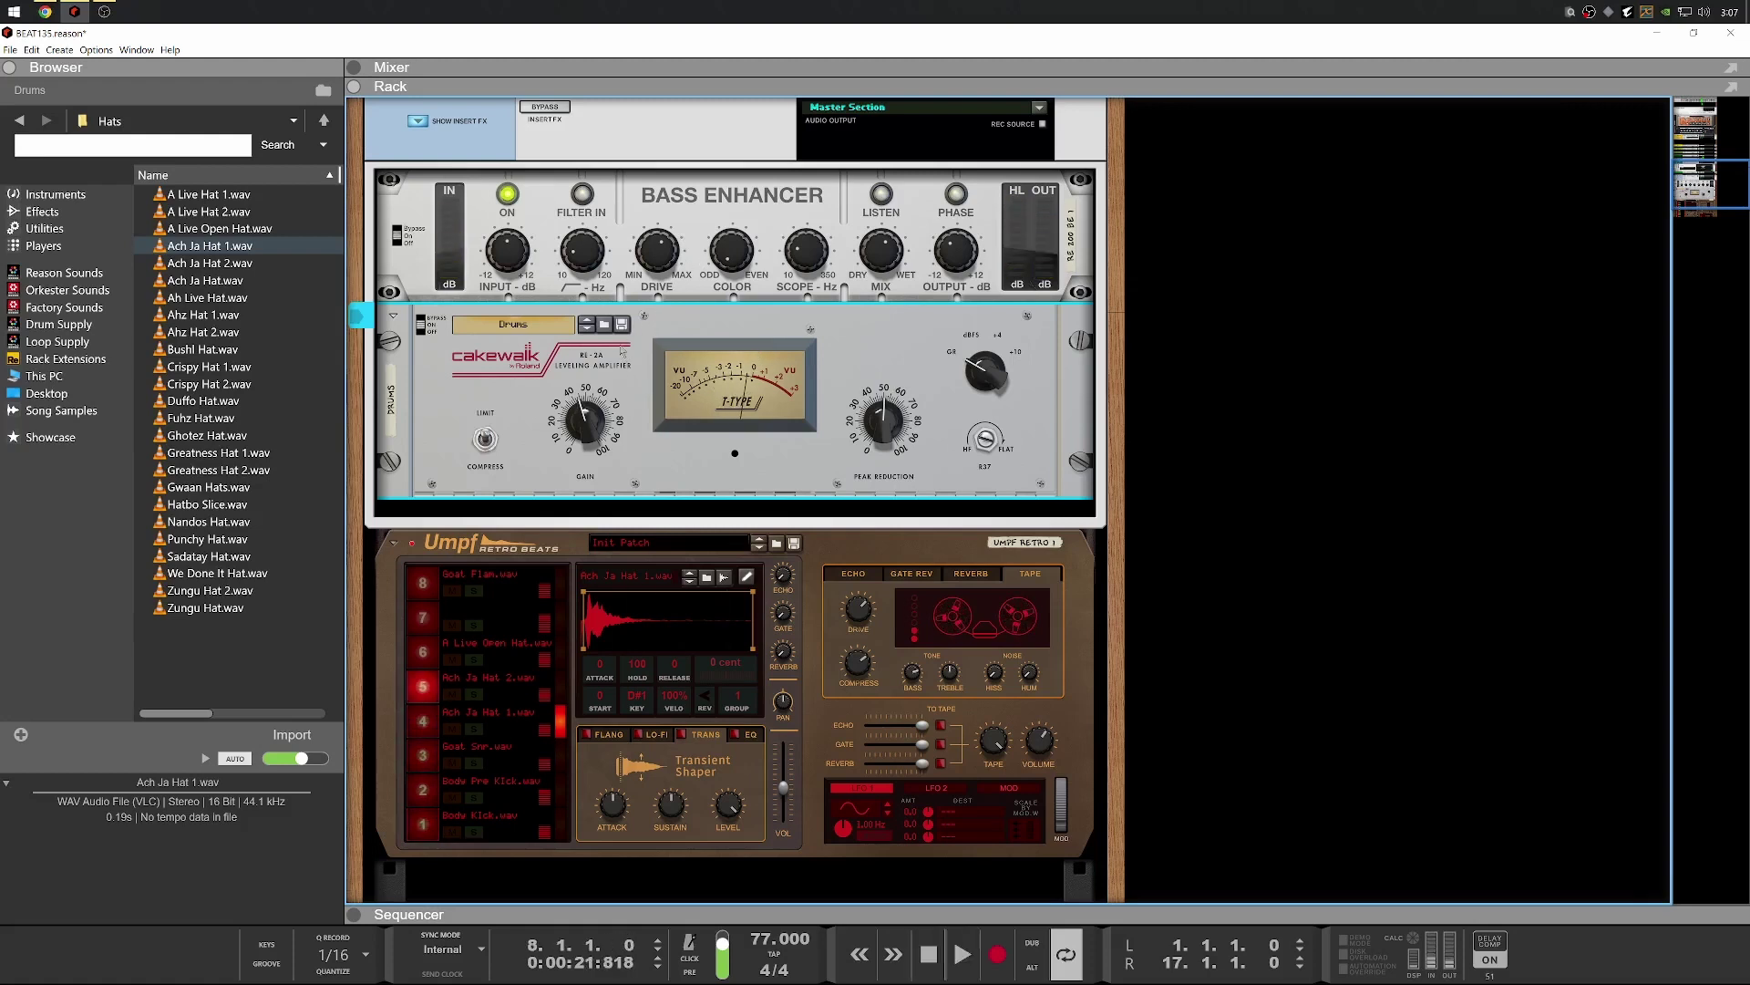
Browse the AnalogObsession plug-ins among the available effects for another device for the drum chain
right_click(644, 217)
mouse_move(746, 381)
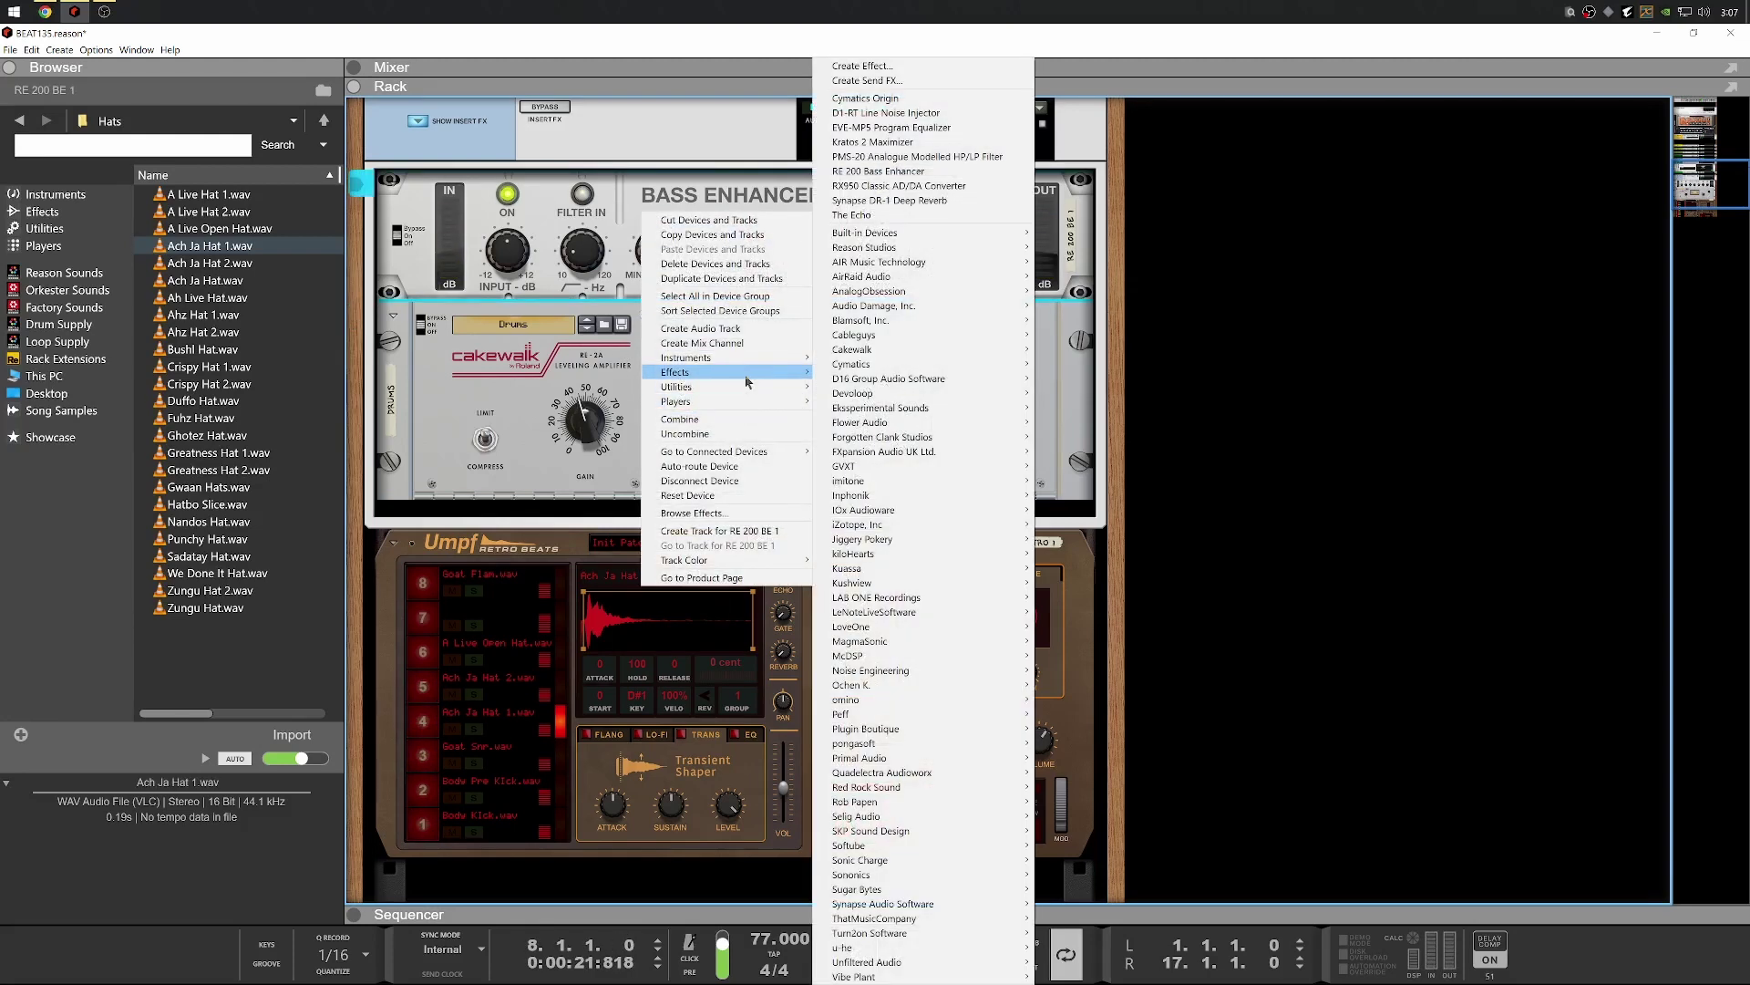
left_click(60, 211)
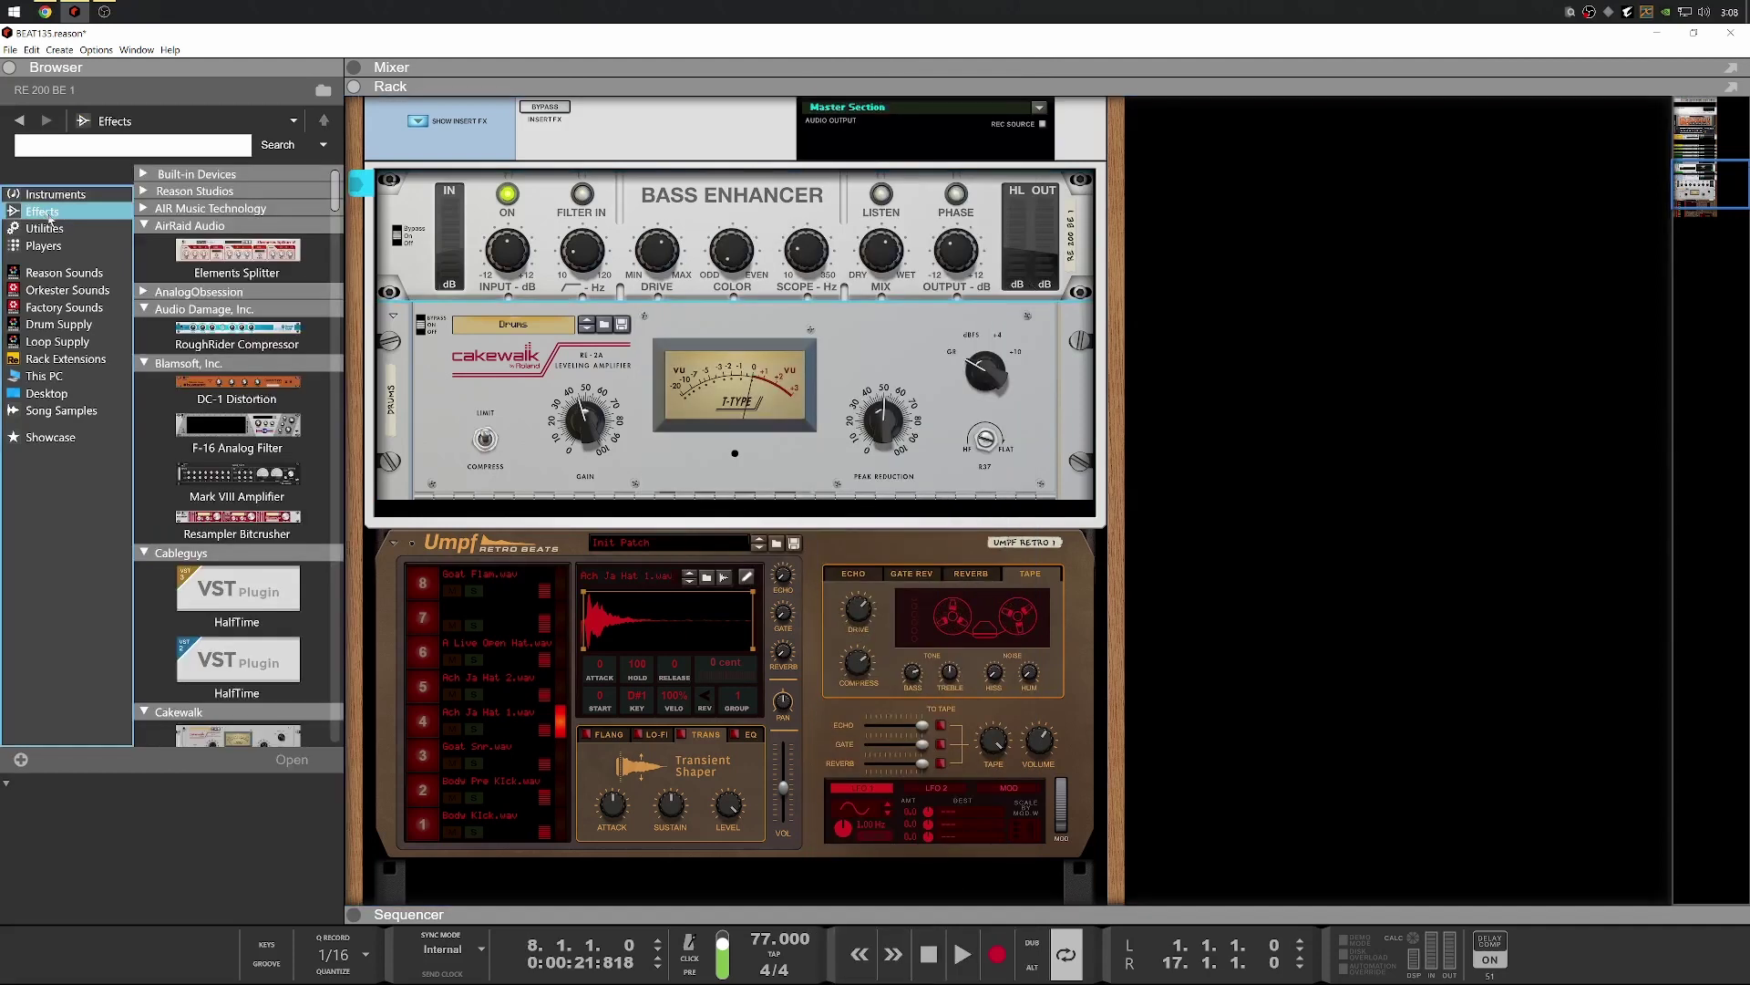
scroll(296, 338, "down", 6)
scroll(264, 345, "up", 6)
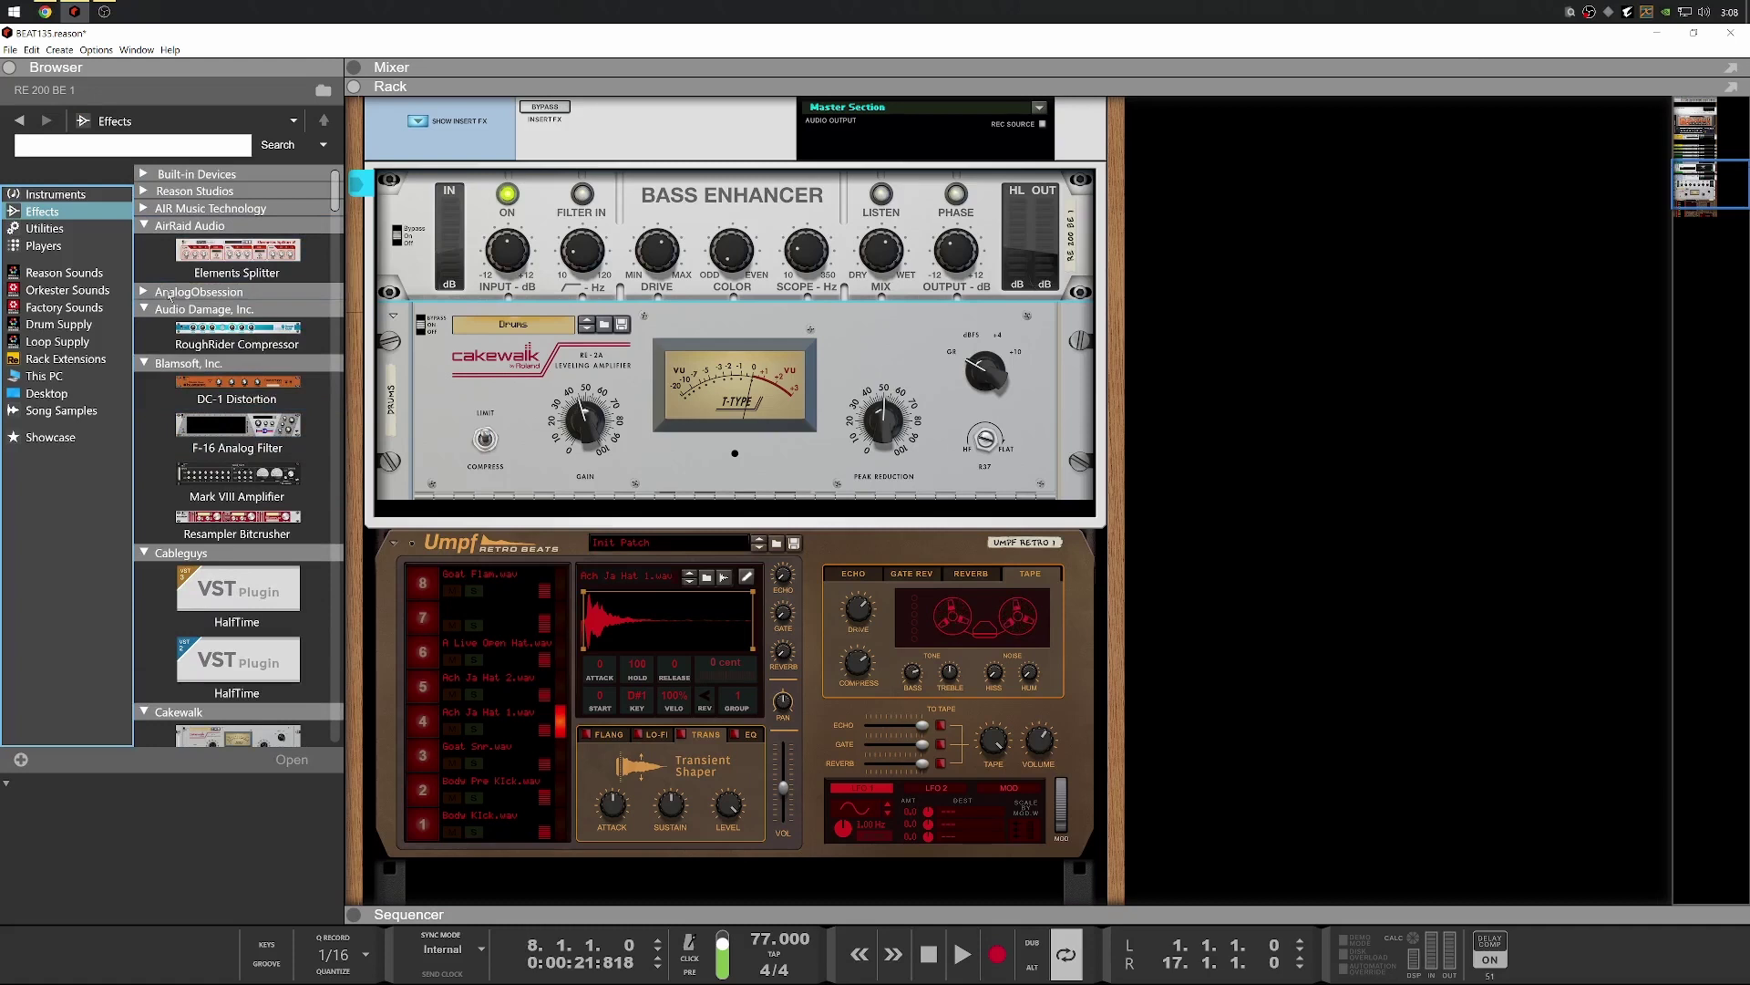
left_click(169, 293)
scroll(223, 410, "down", 3)
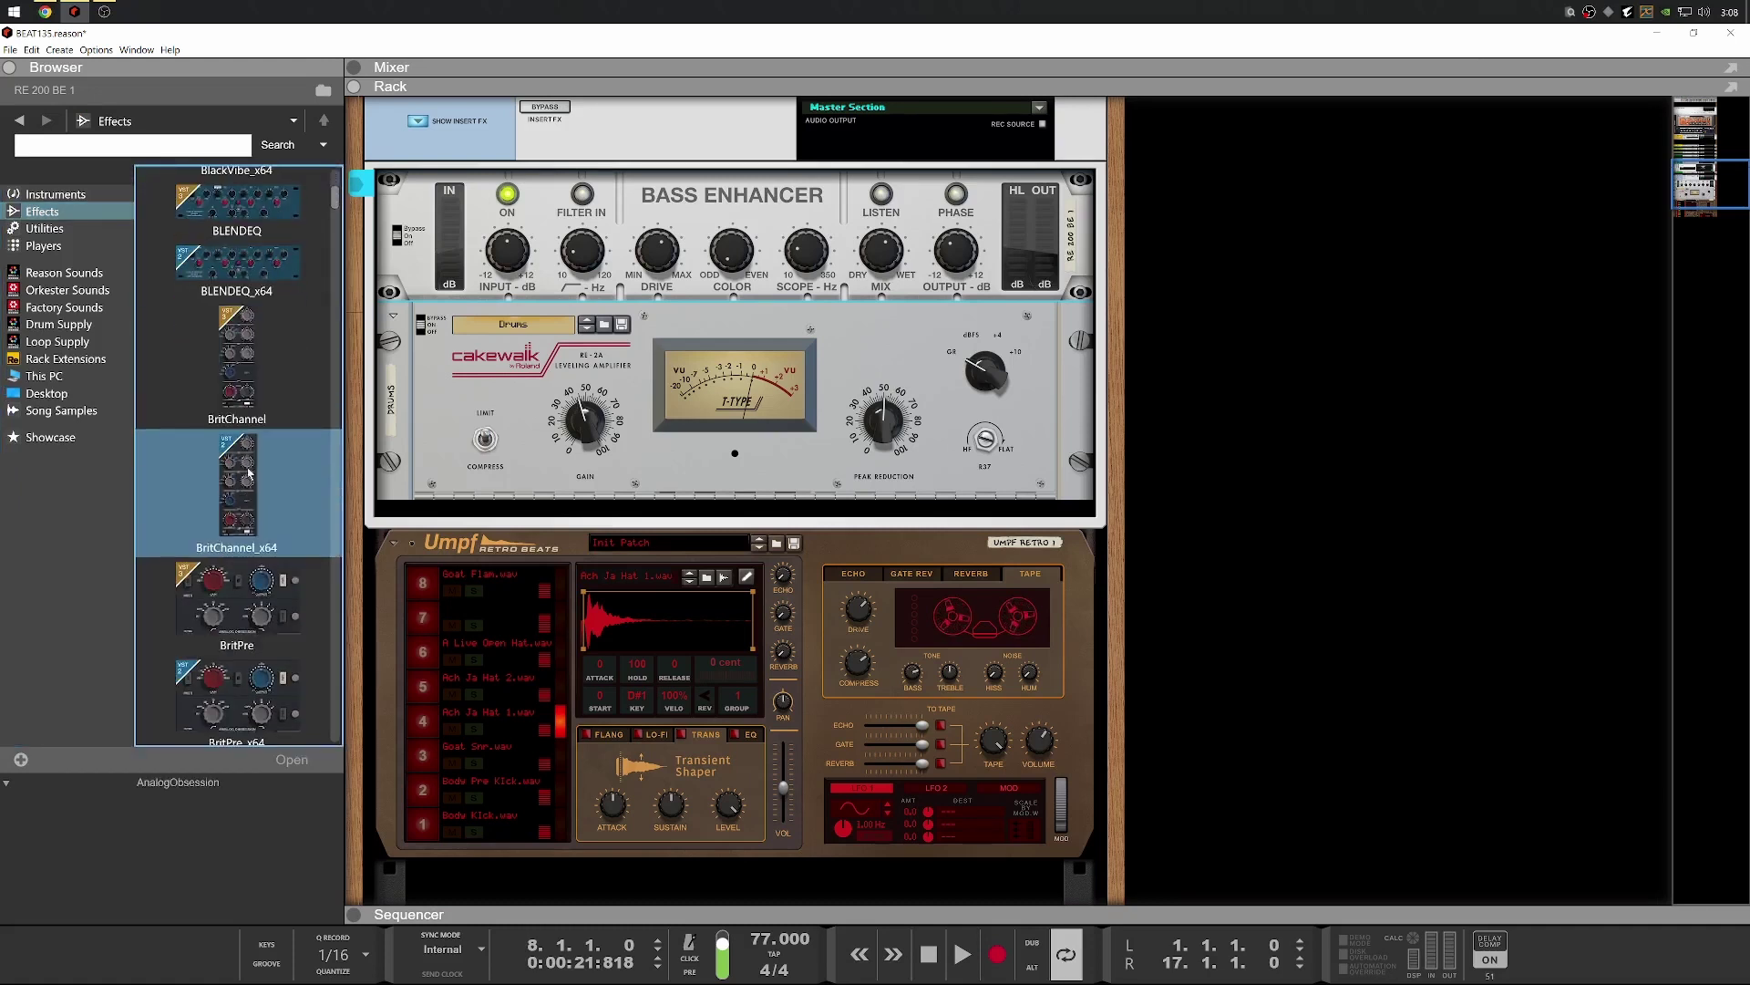
scroll(249, 472, "down", 9)
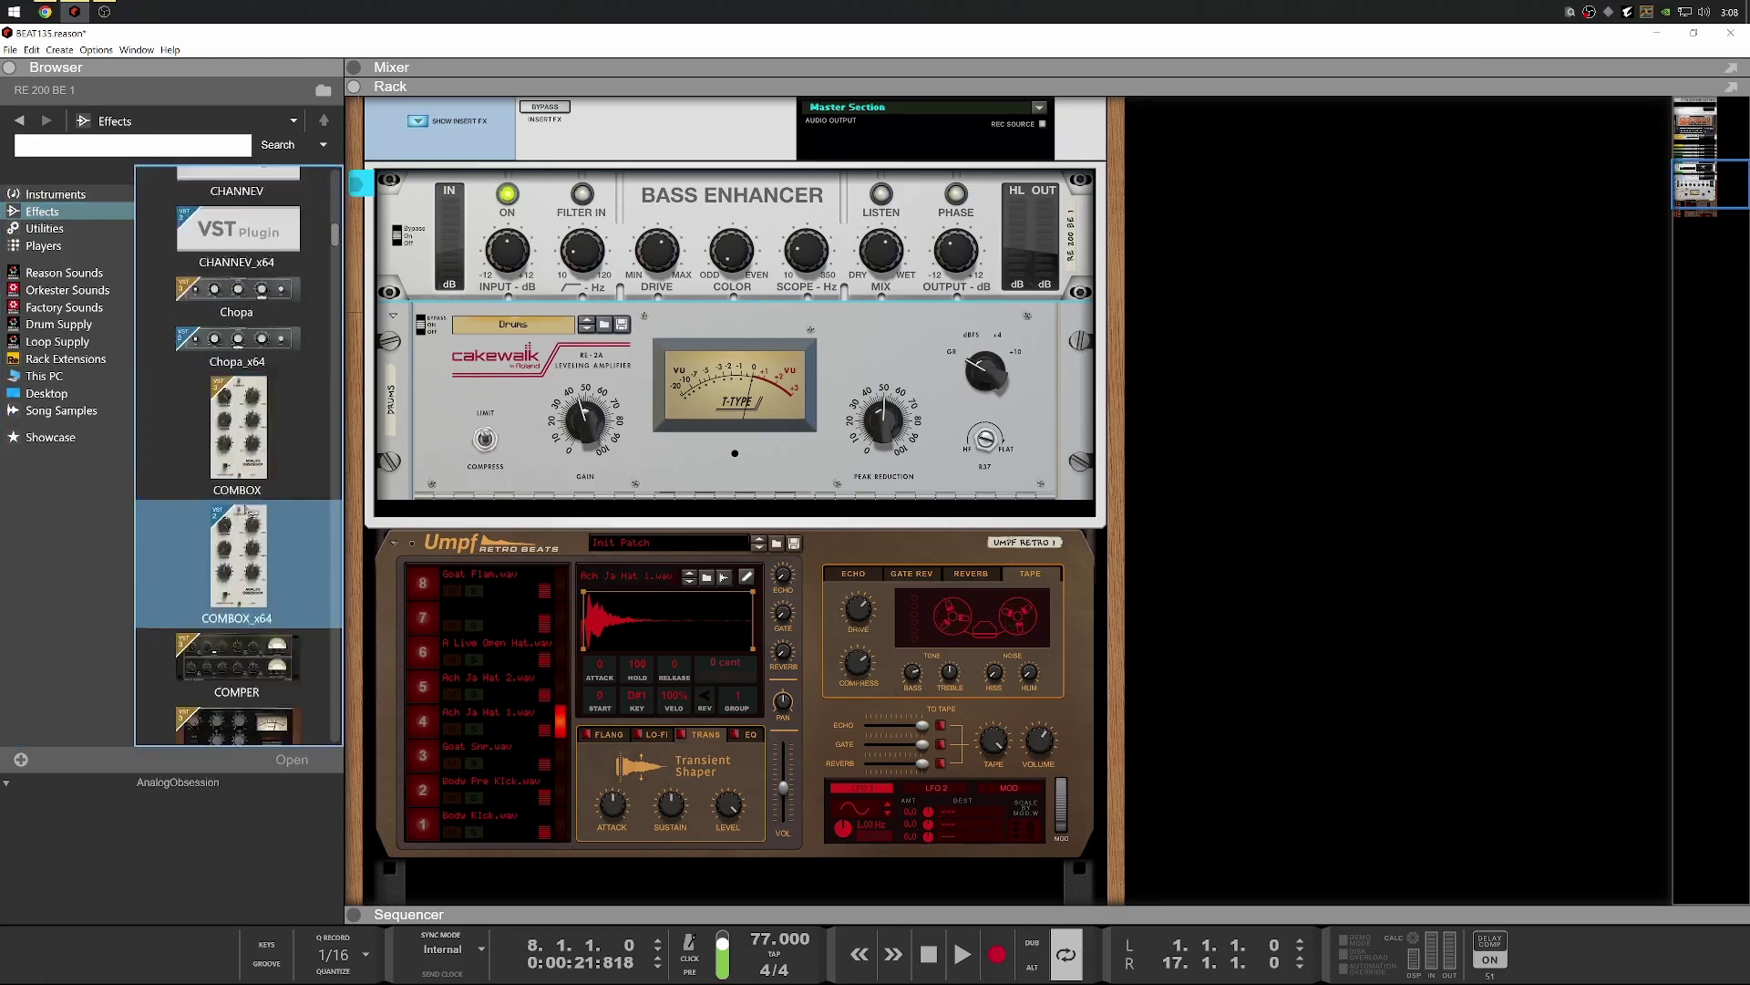
scroll(249, 514, "down", 3)
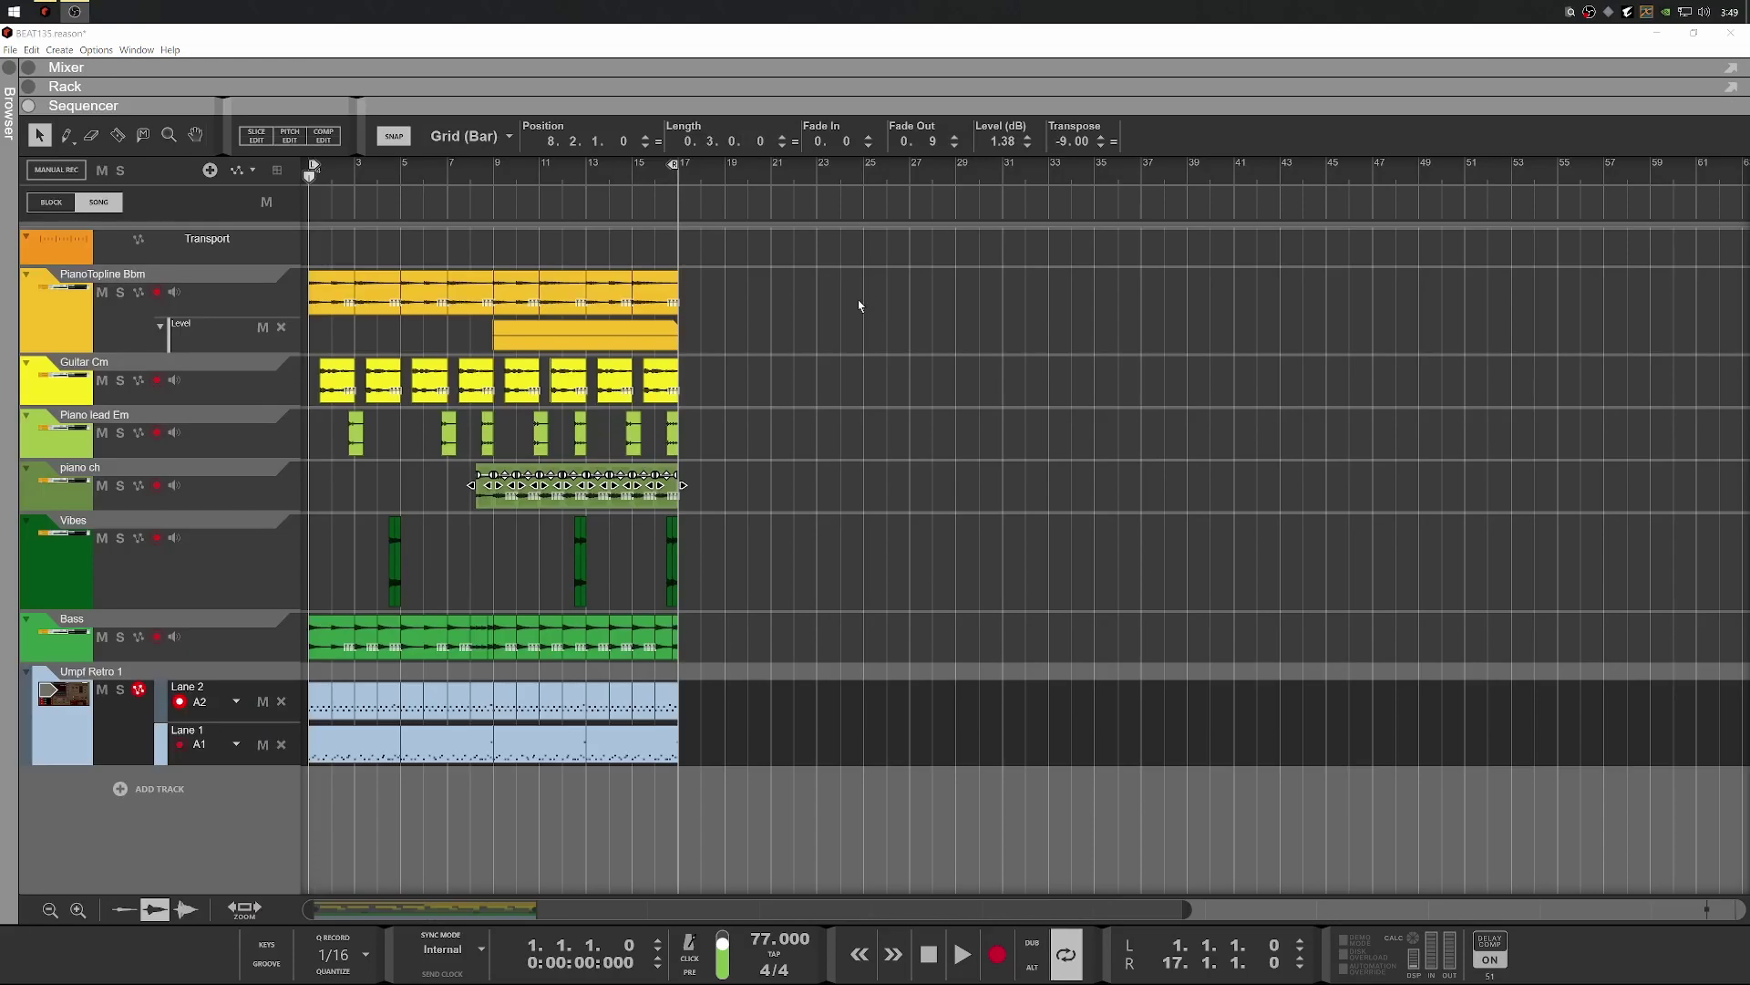
Try duplicating the clips of all tracks in the first 16 bars to bar 17, and undo the duplication
scroll(859, 307, "down", 1)
left_click_drag(772, 231, 144, 844)
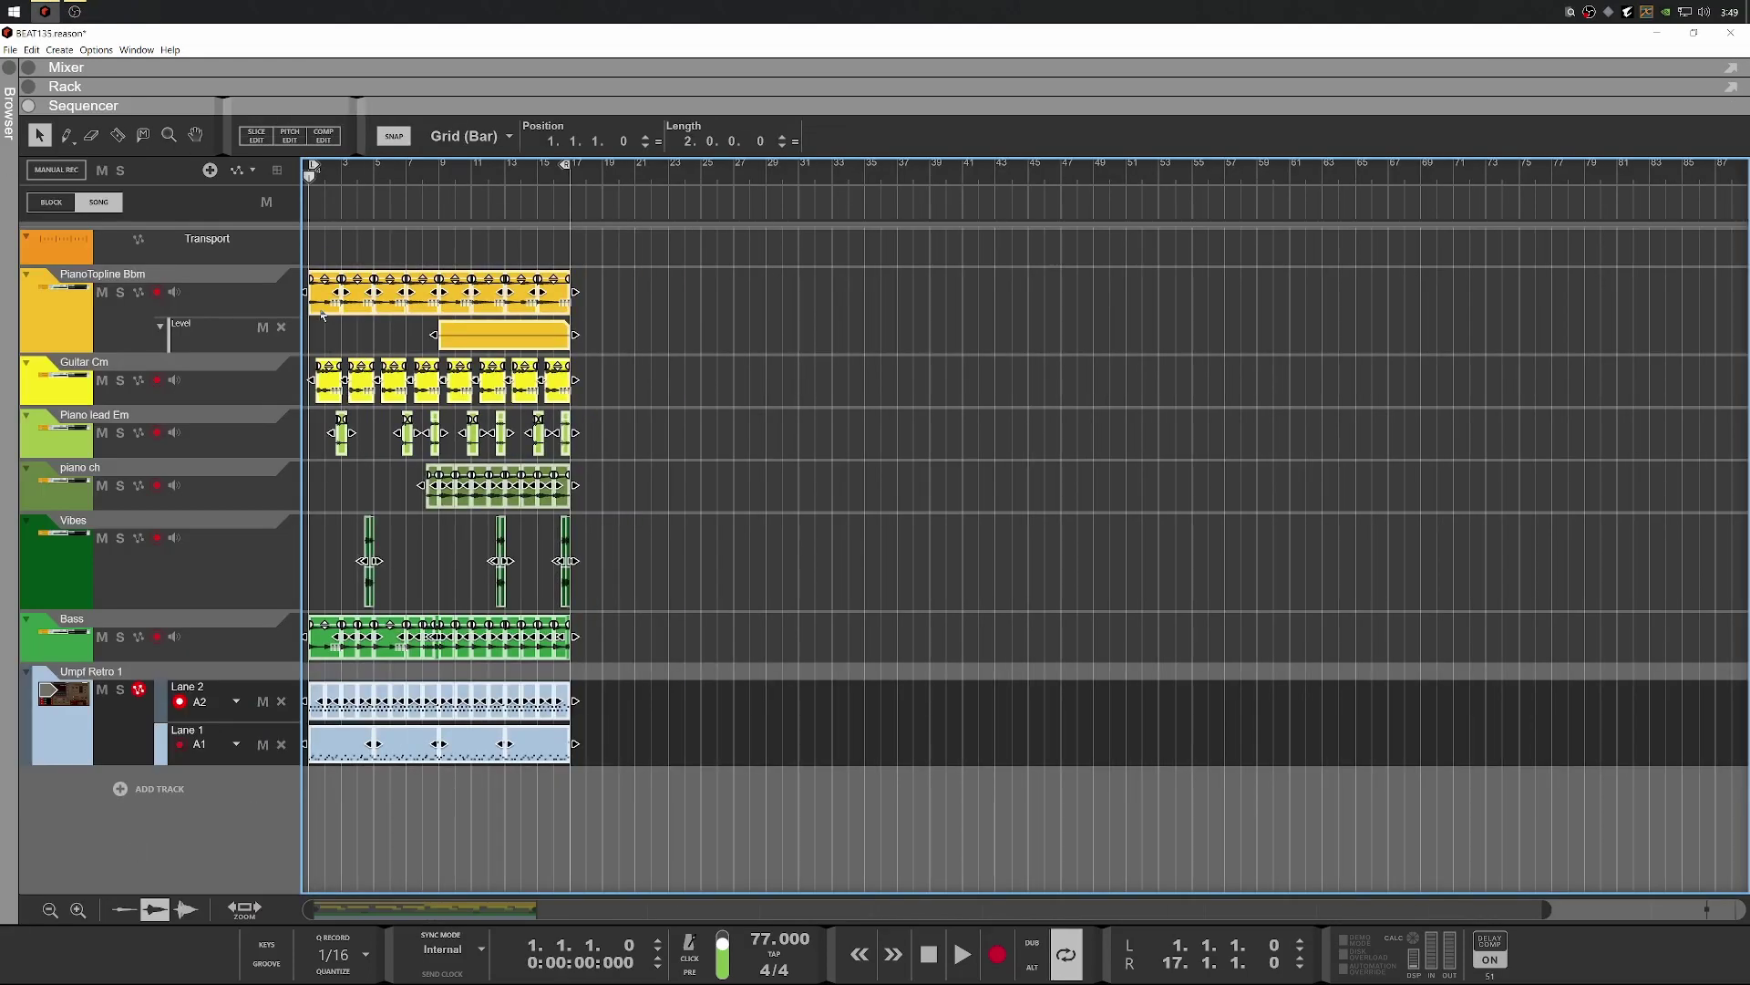
key("ctrl+d")
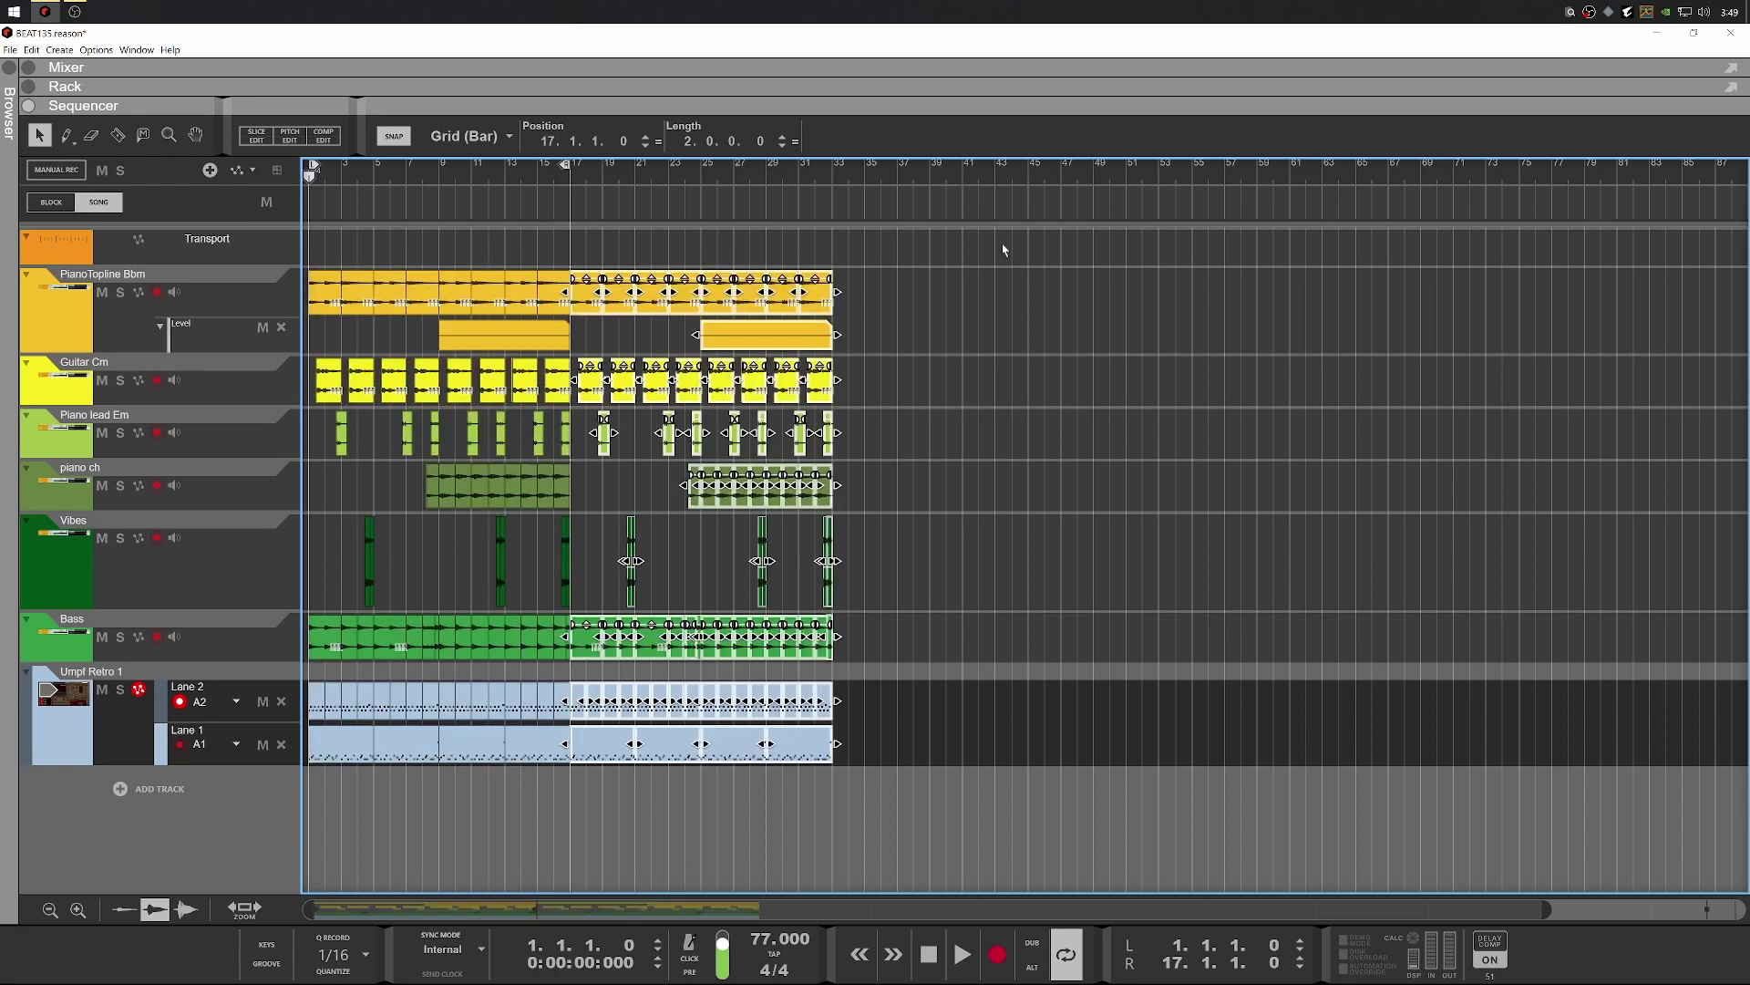
key("ctrl+z")
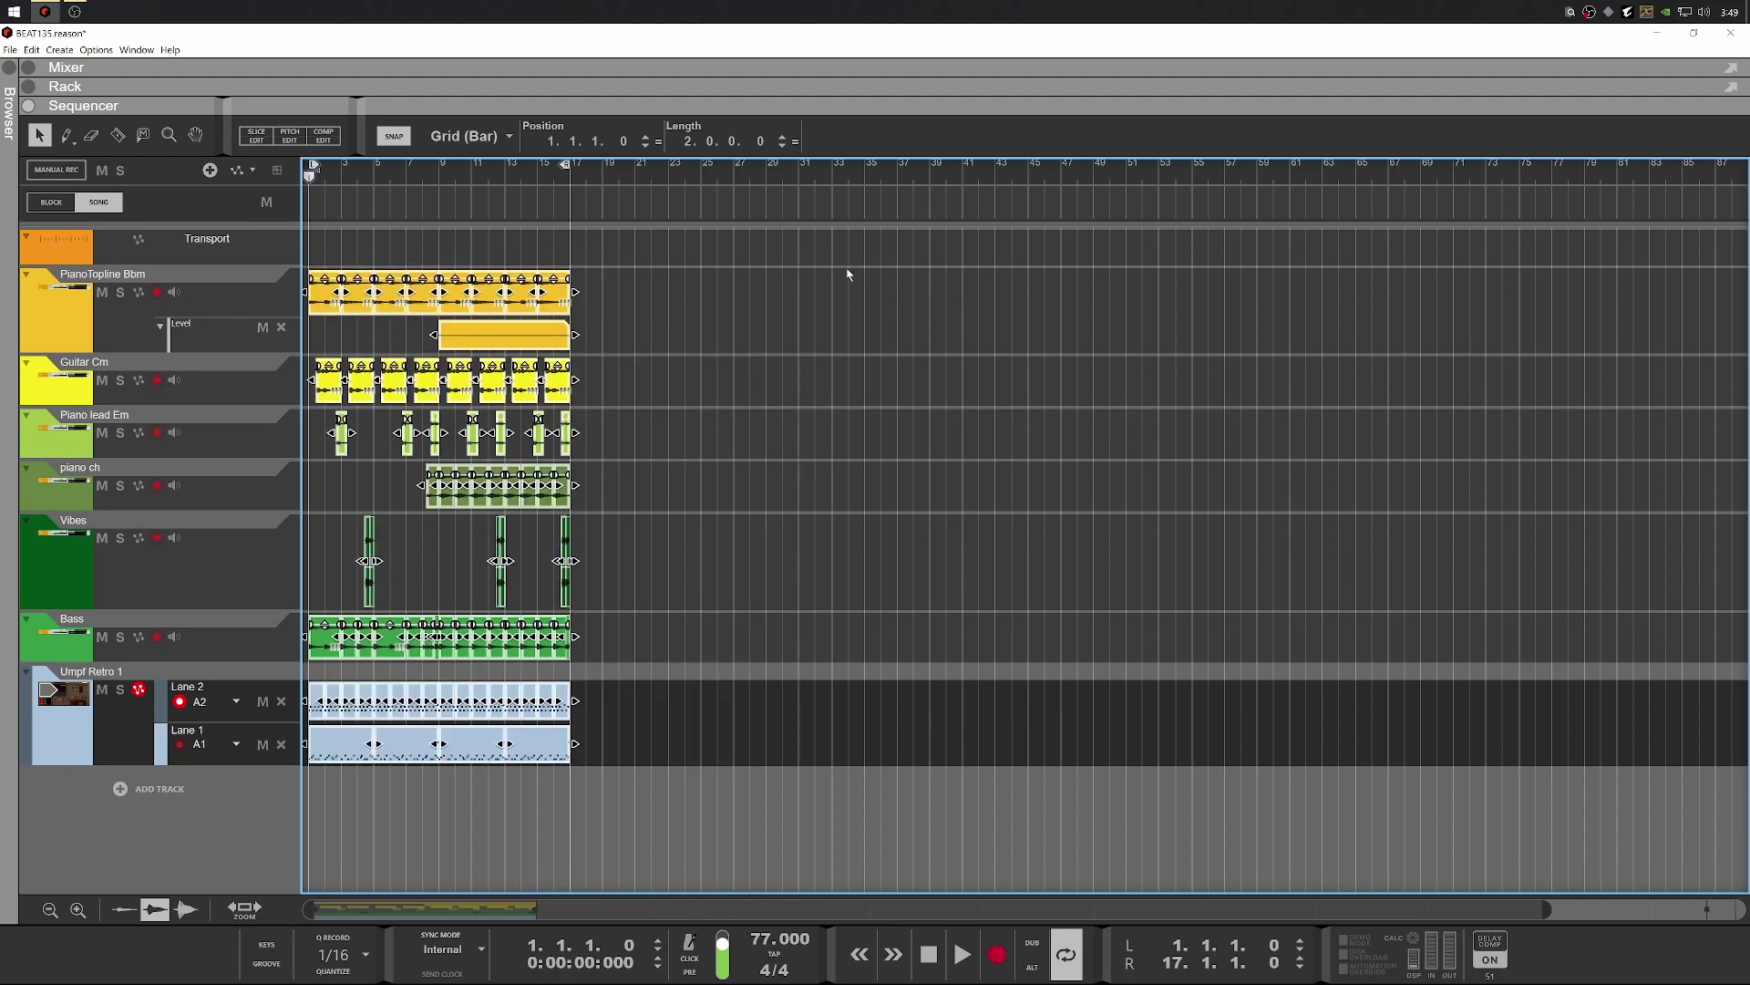
Move all clips of bars 9 to 16 out to bar 44 and duplicate the clips of the first eight bars at bar 9
left_click_drag(848, 273, 442, 811)
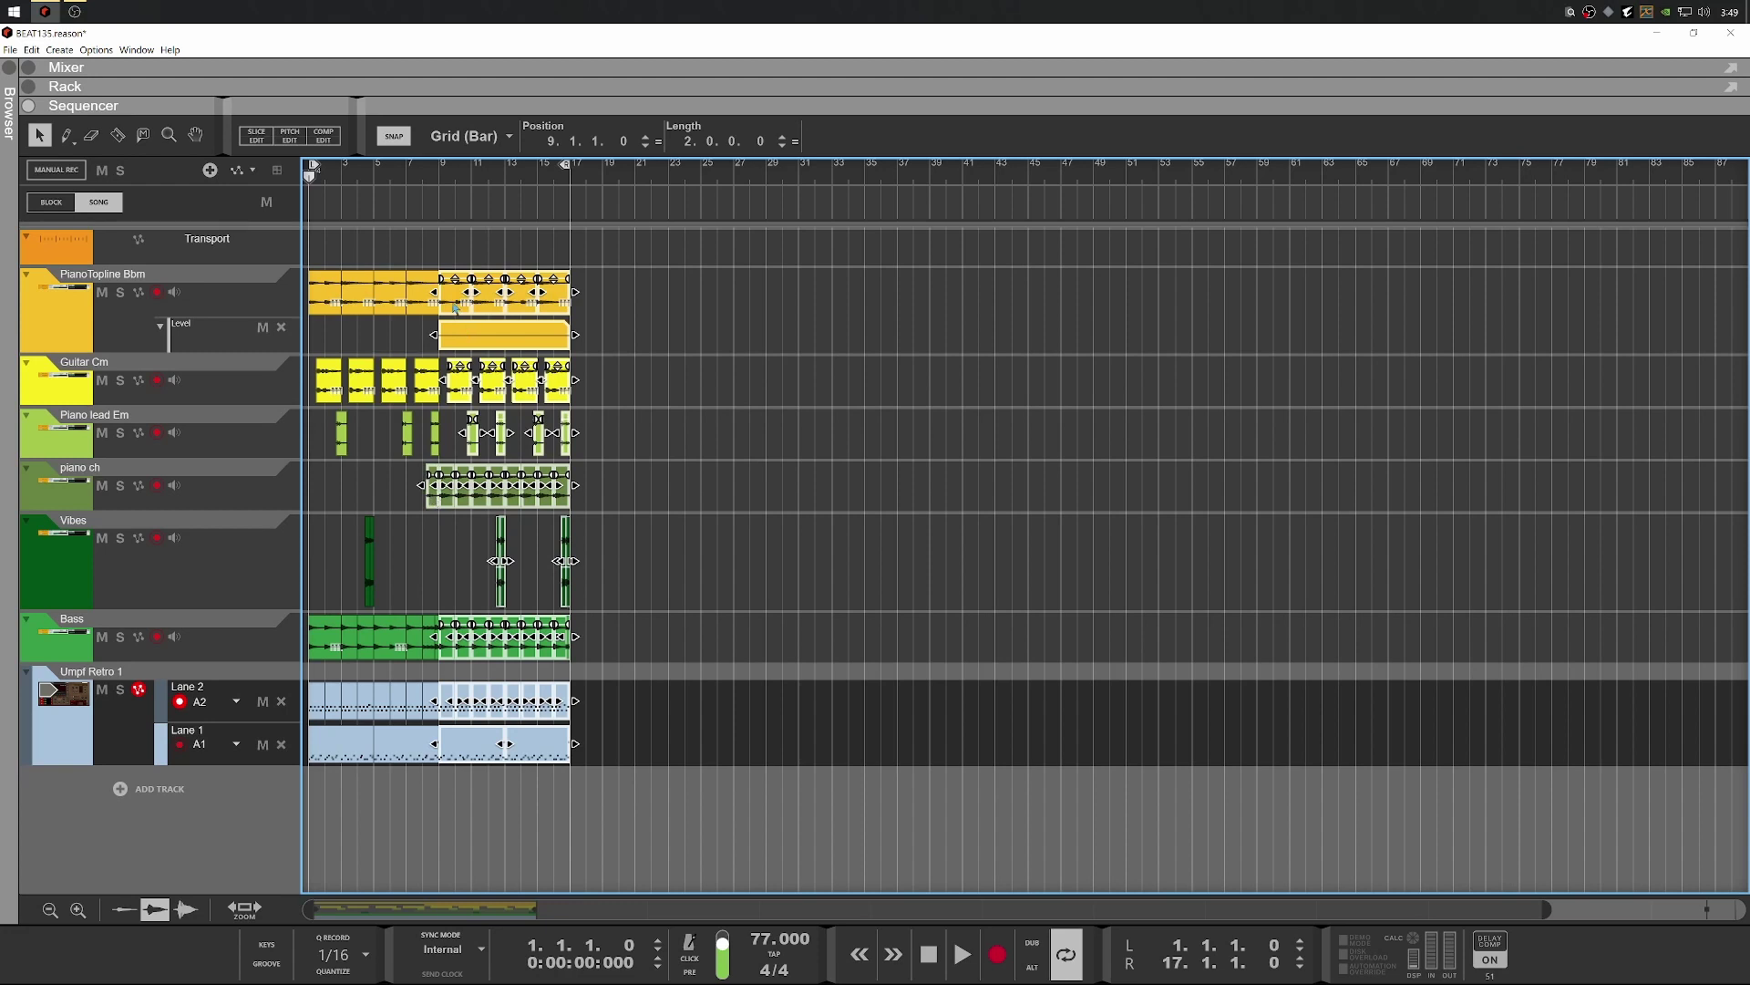
left_click_drag(454, 308, 1028, 308)
left_click_drag(543, 246, 233, 866)
key("ctrl+d")
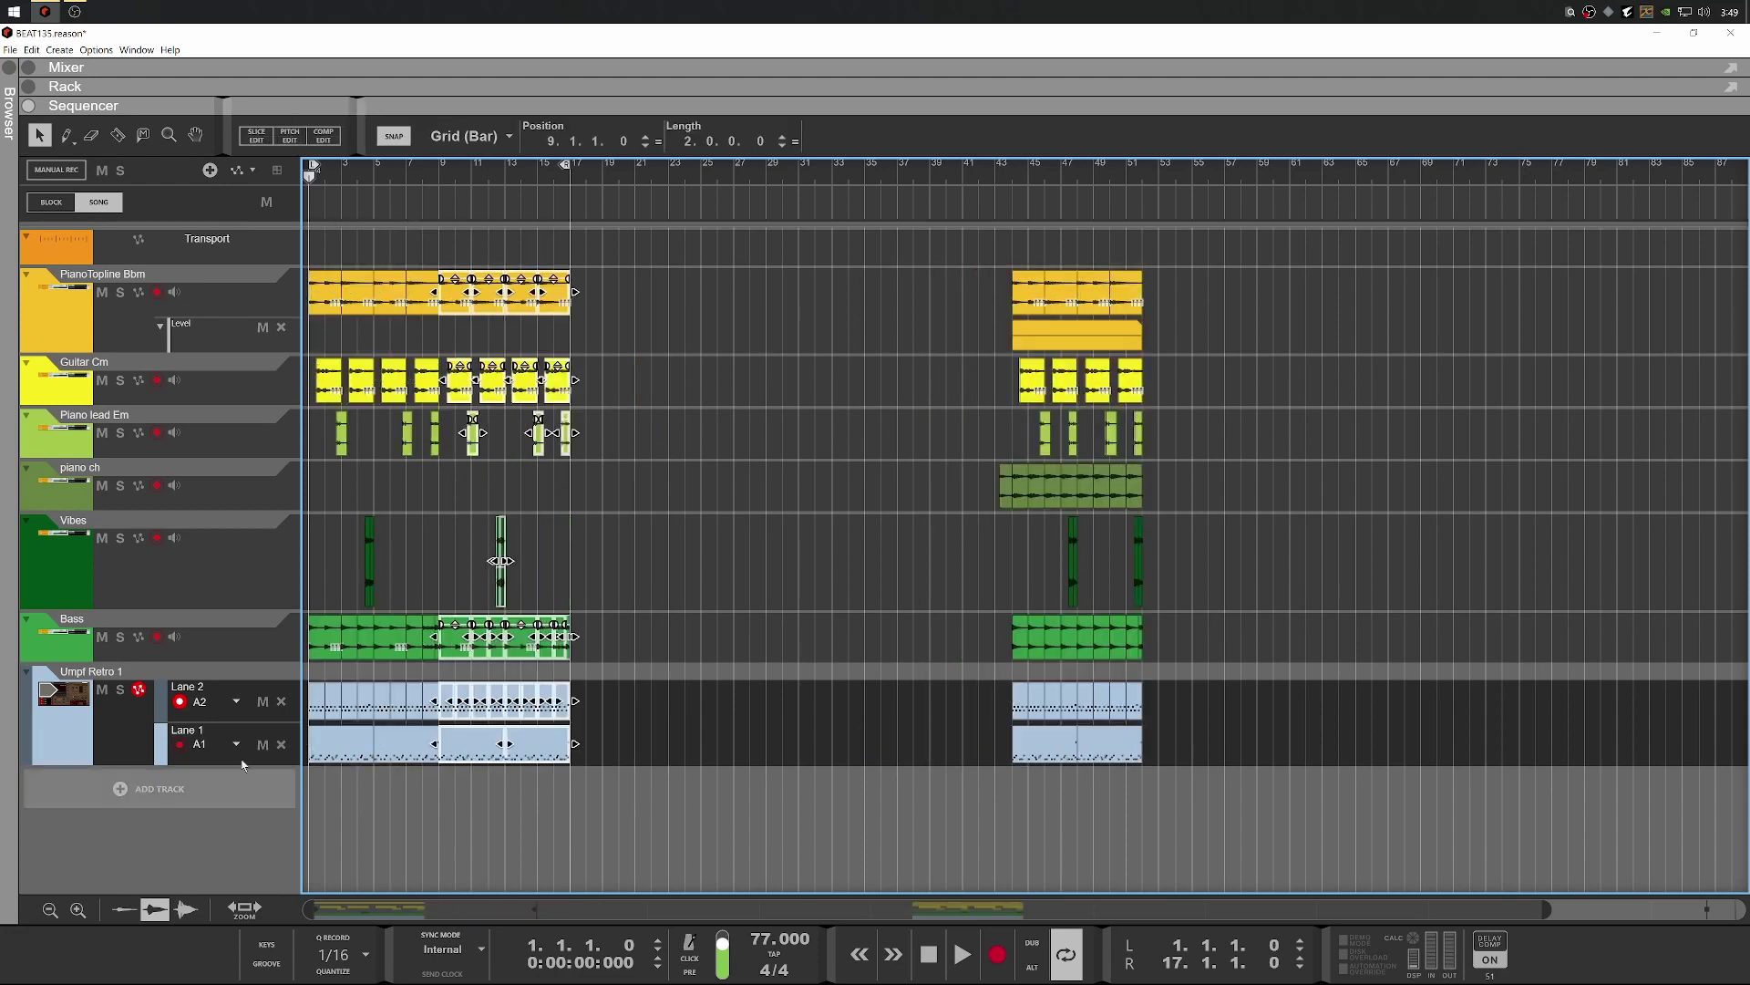
Move the opening 16 bars of clips to bar 17 and the section parked at bar 44 back to bar 9
left_click_drag(679, 255, 192, 861)
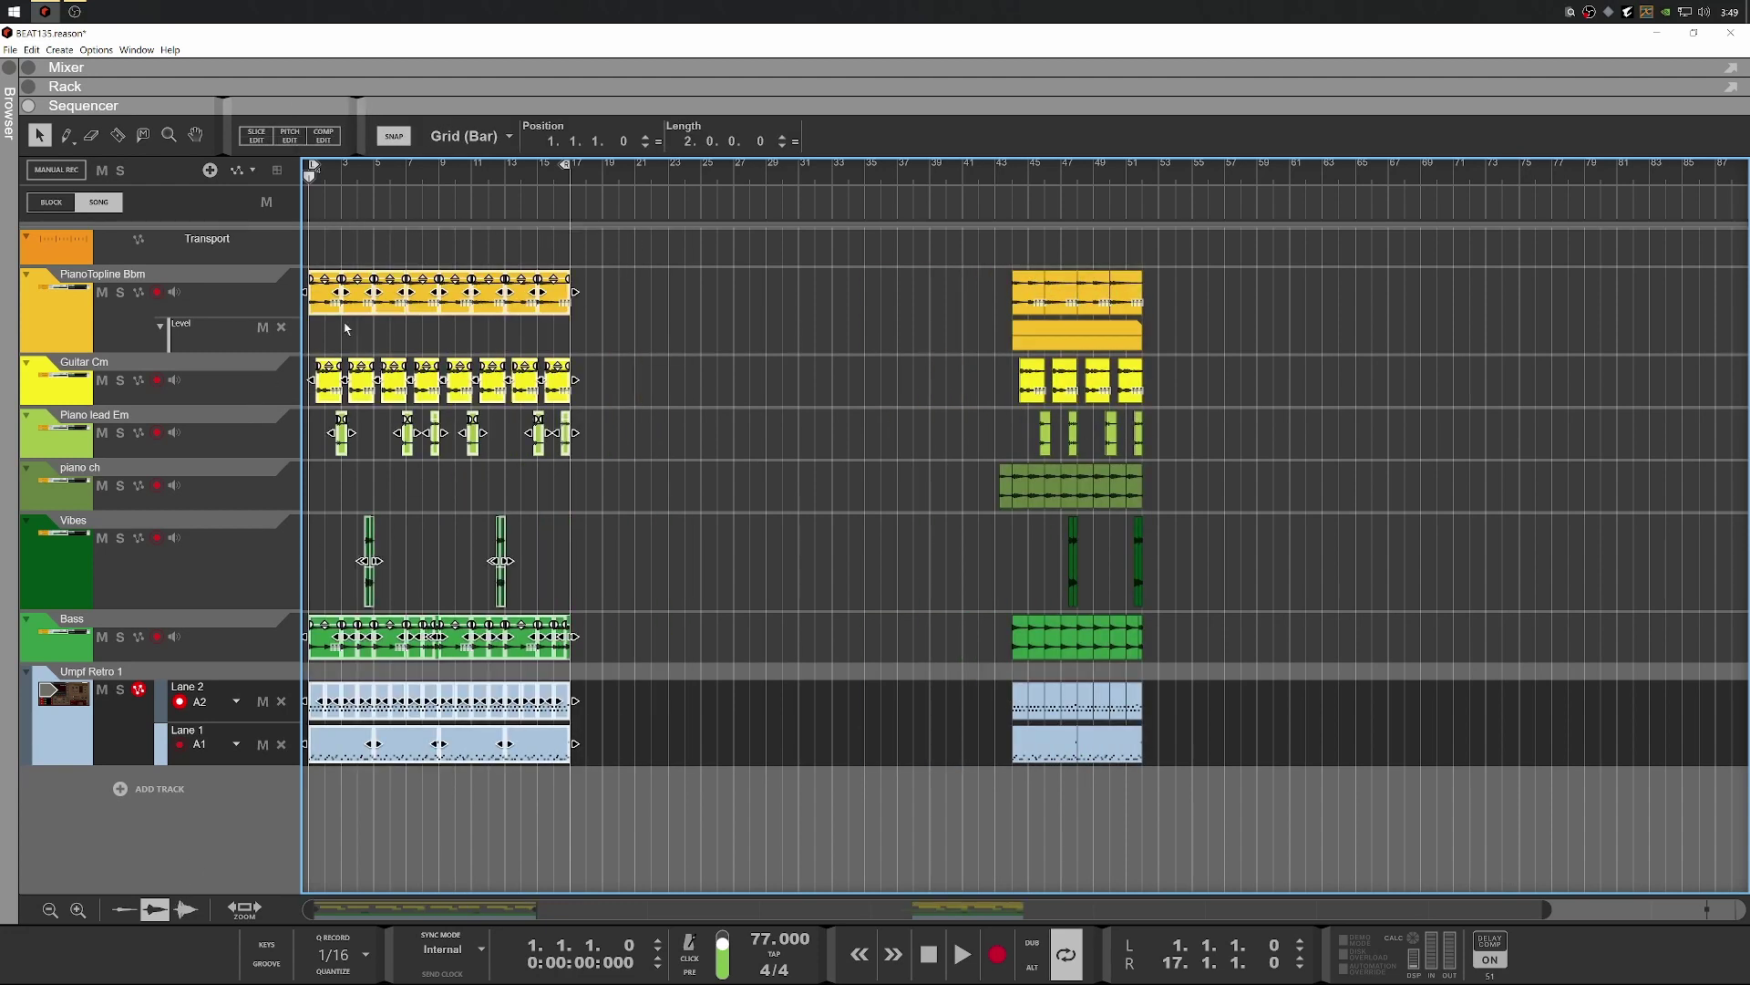
left_click_drag(346, 328, 587, 334)
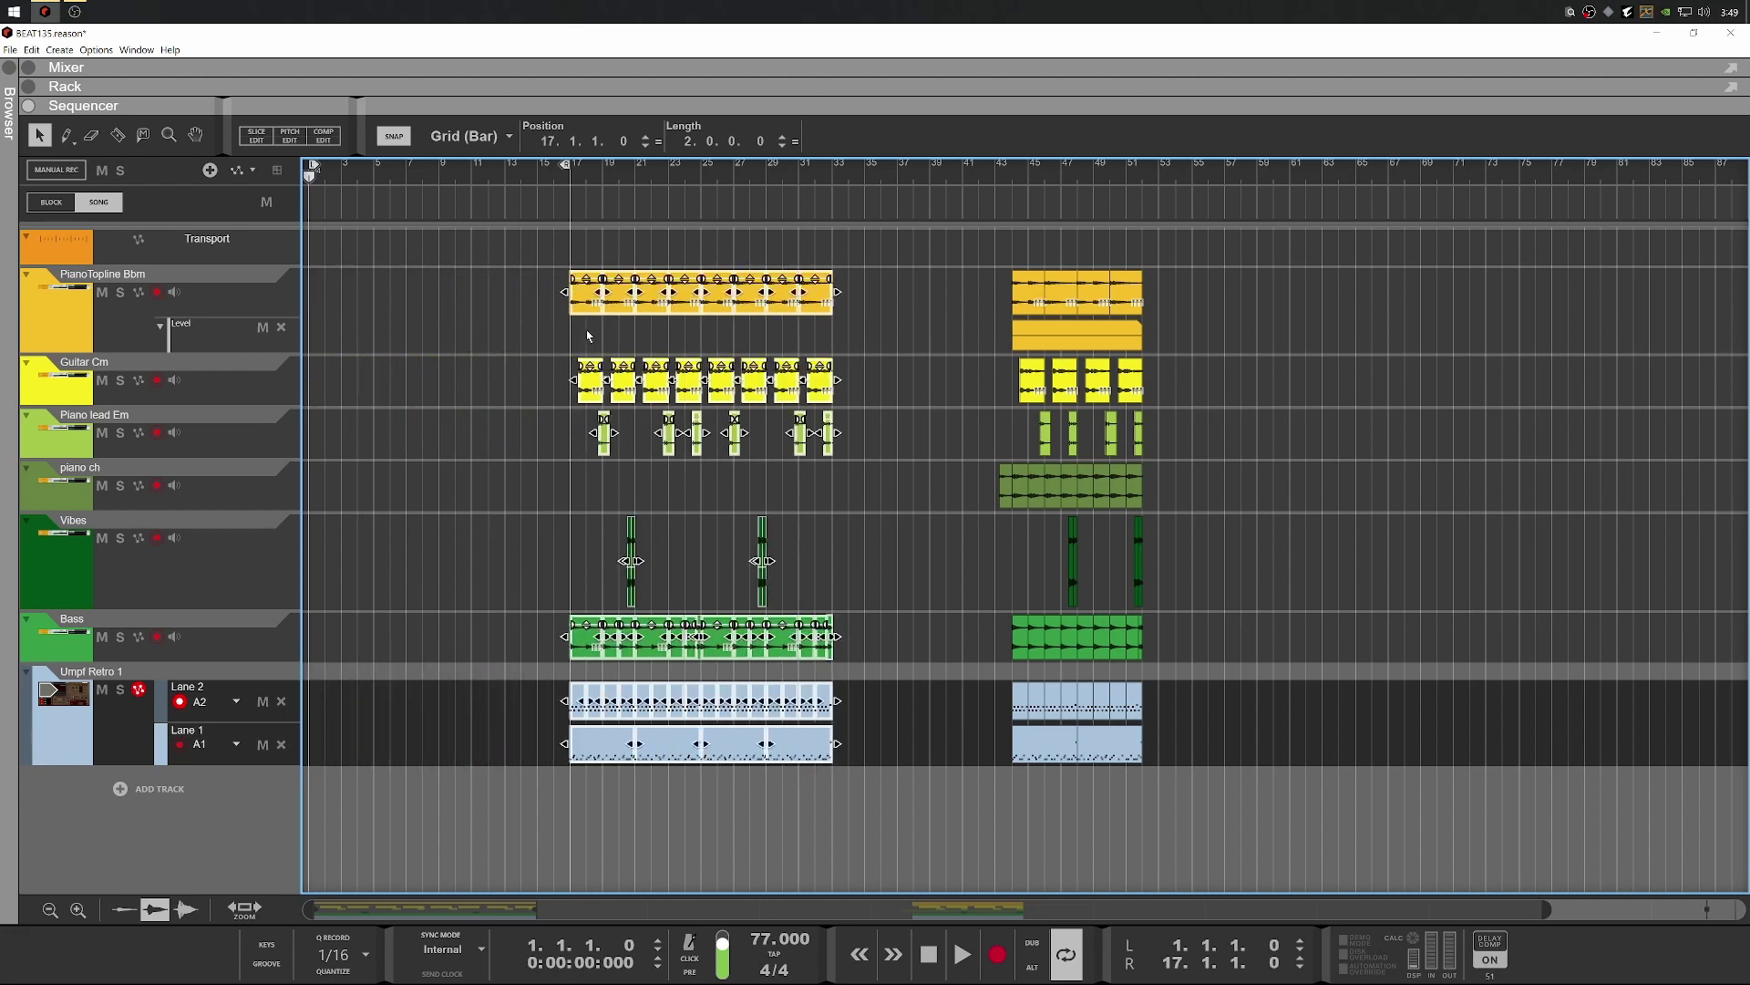
left_click_drag(1205, 237, 824, 780)
left_click(1410, 217)
left_click_drag(1410, 217, 971, 183)
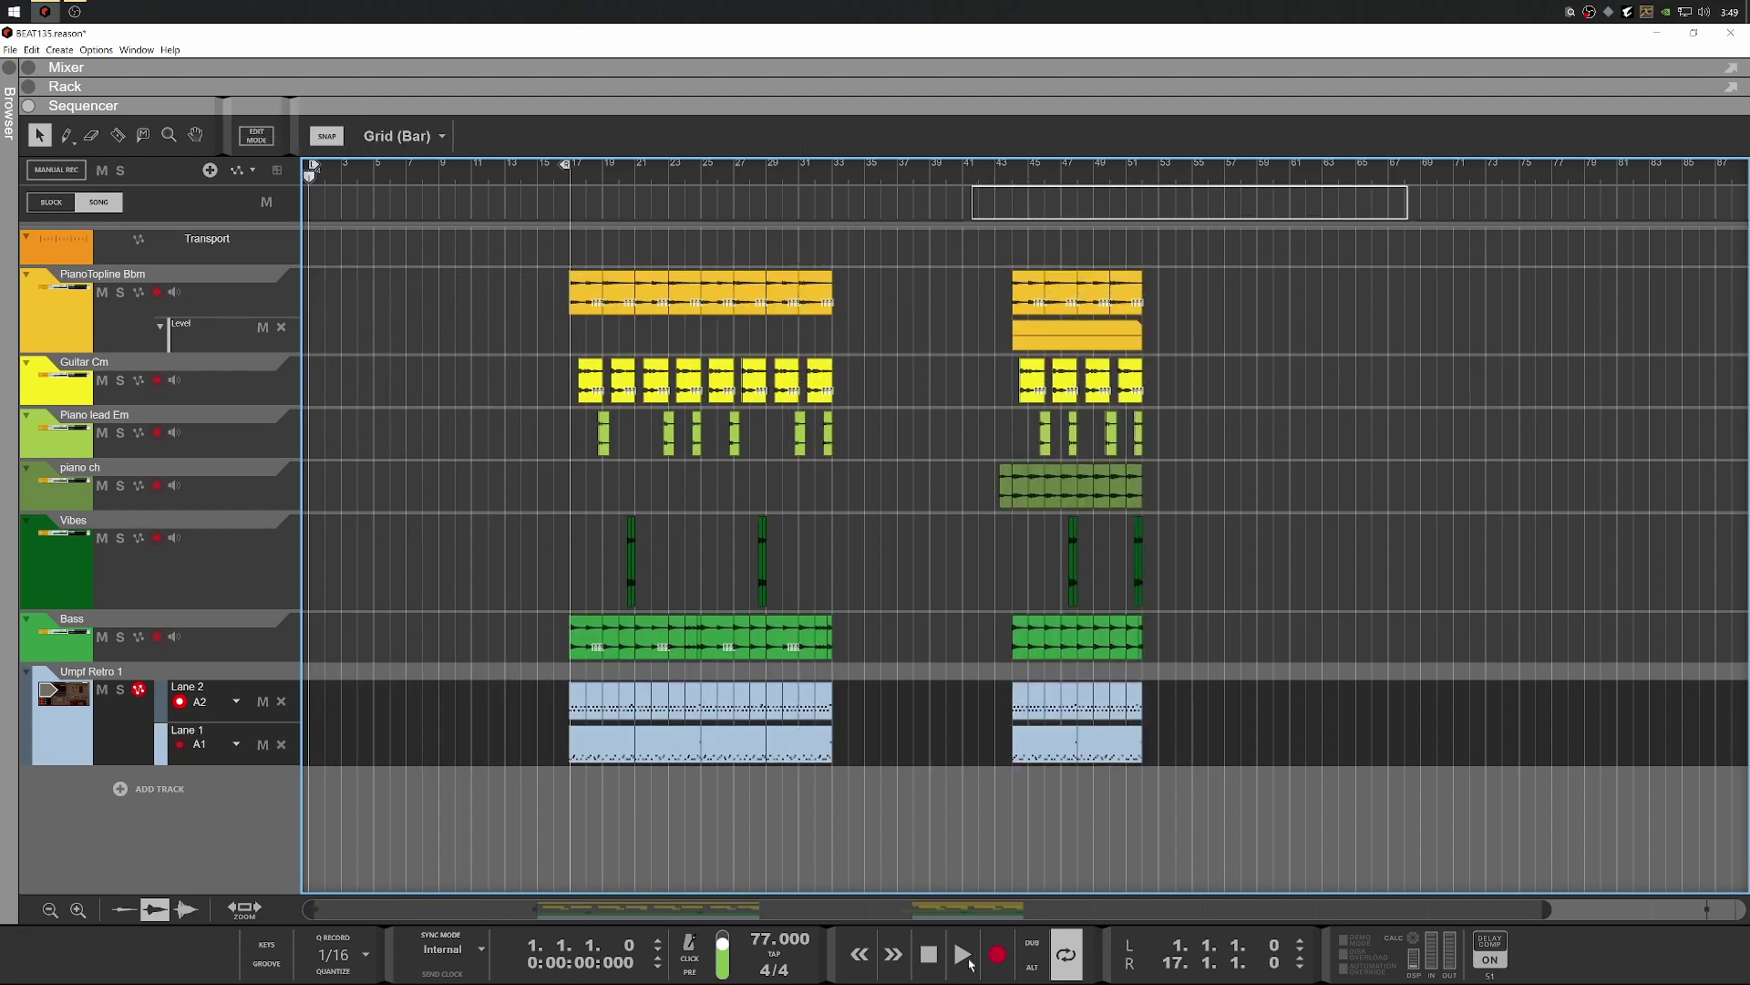
left_click_drag(1261, 274, 989, 857)
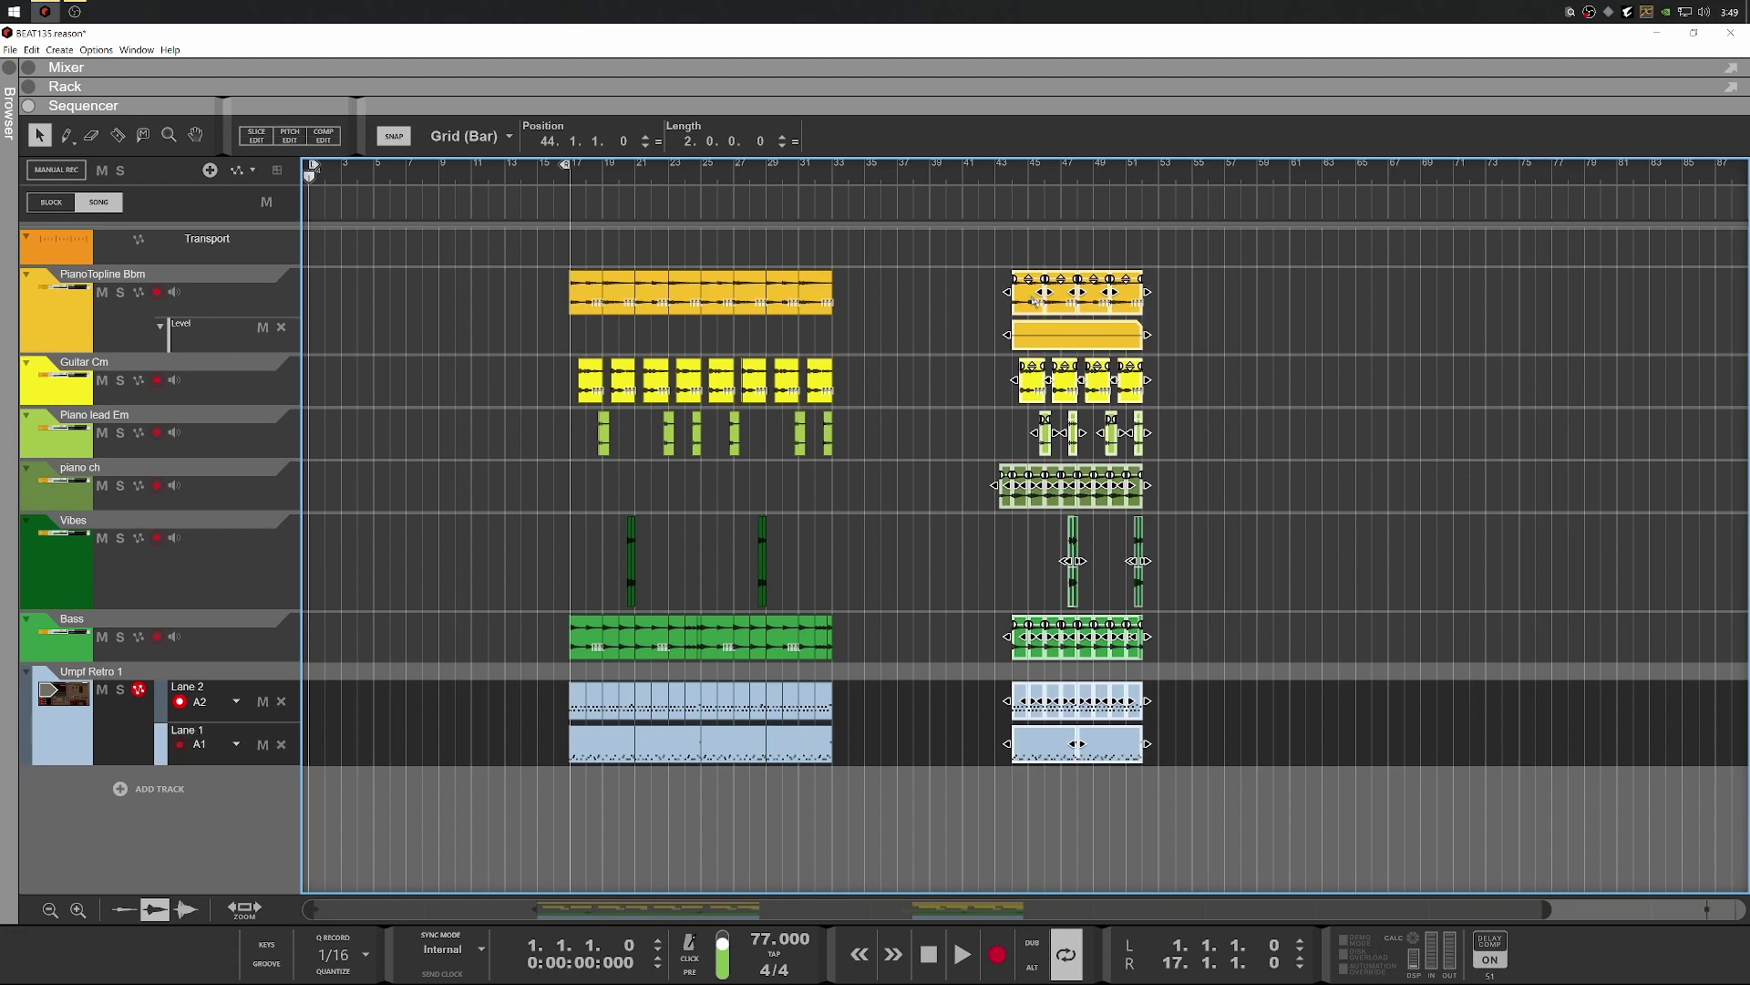
left_click_drag(1036, 301, 463, 310)
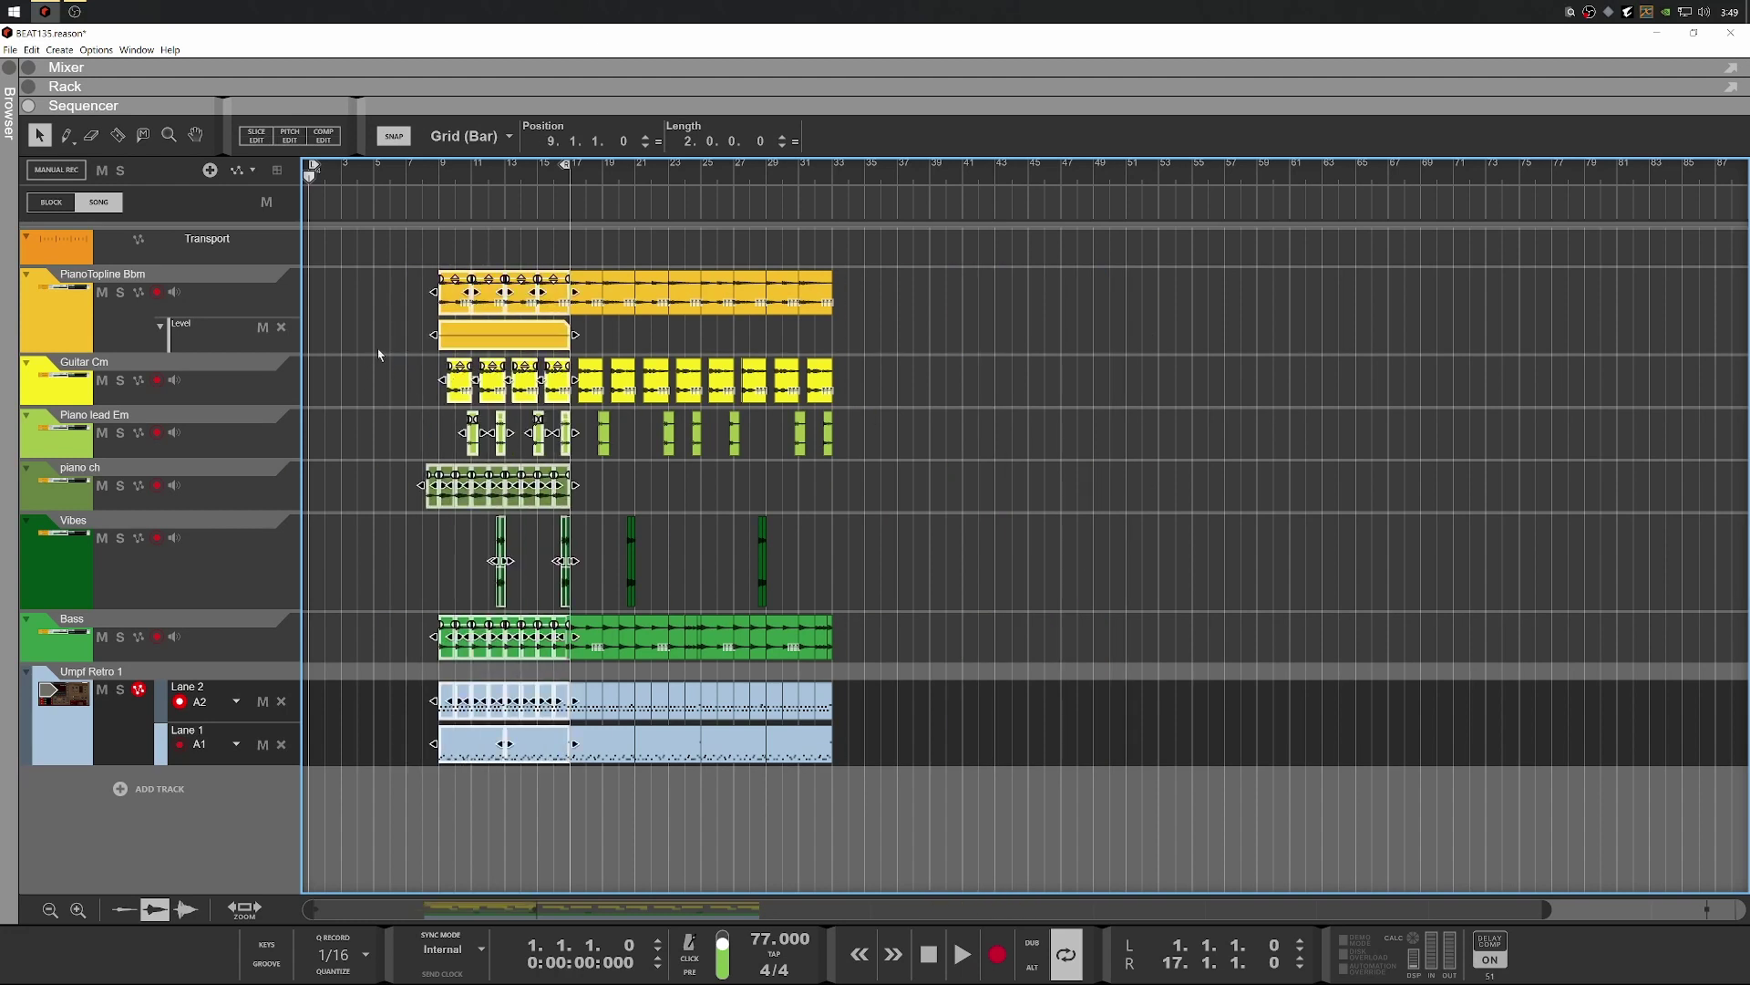
left_click(362, 440)
Copy the PianoTopline clips of bars 9 to 16 to bar 1 as an intro and audition it
scroll(360, 446, "up", 2)
left_click_drag(622, 908, 522, 905)
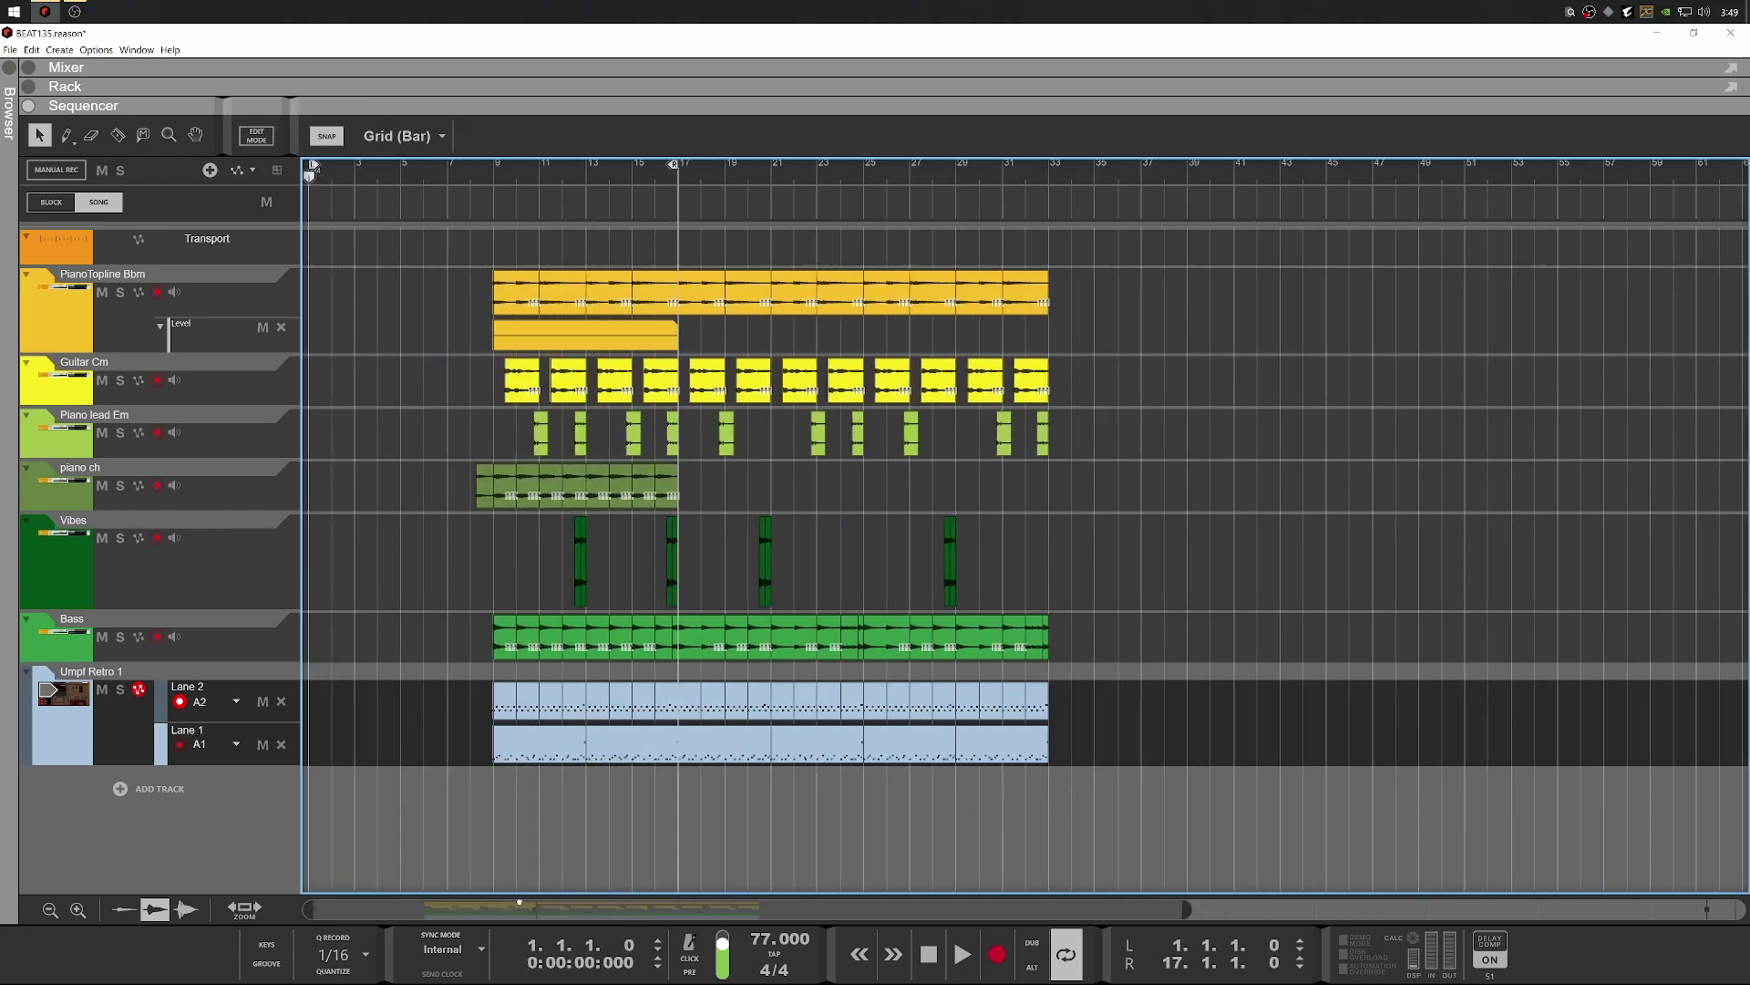
left_click_drag(512, 287, 340, 311)
key("space")
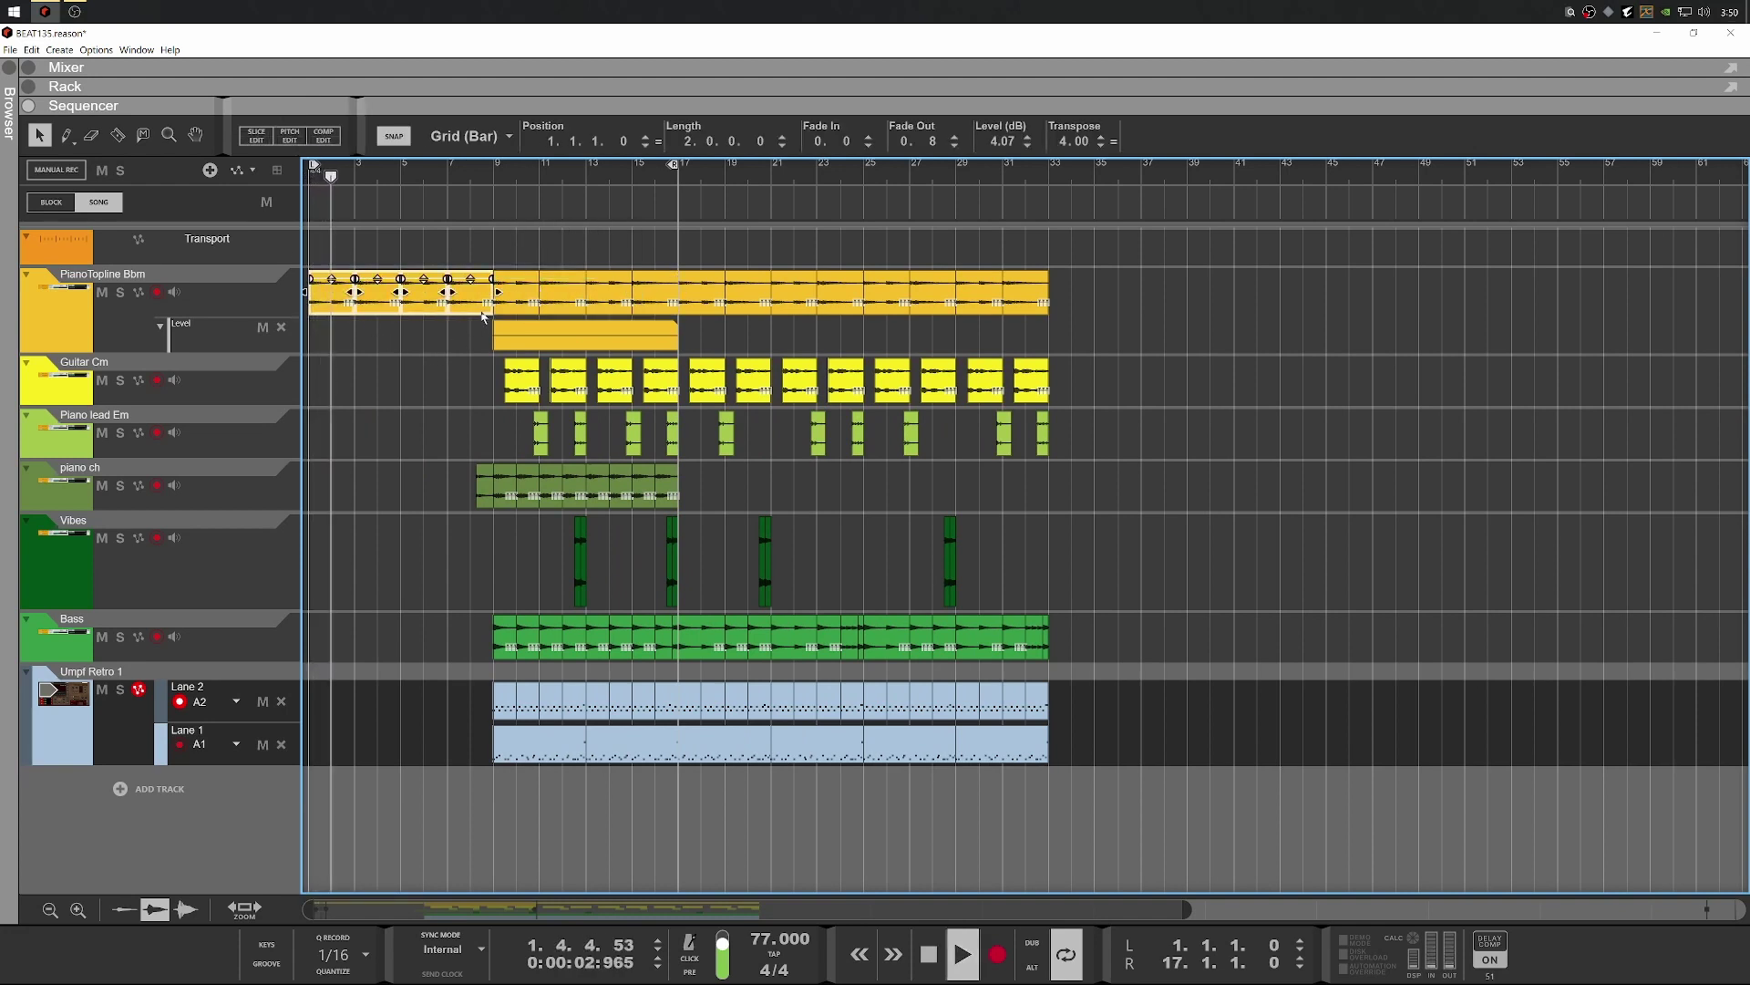
key("space")
key("space")
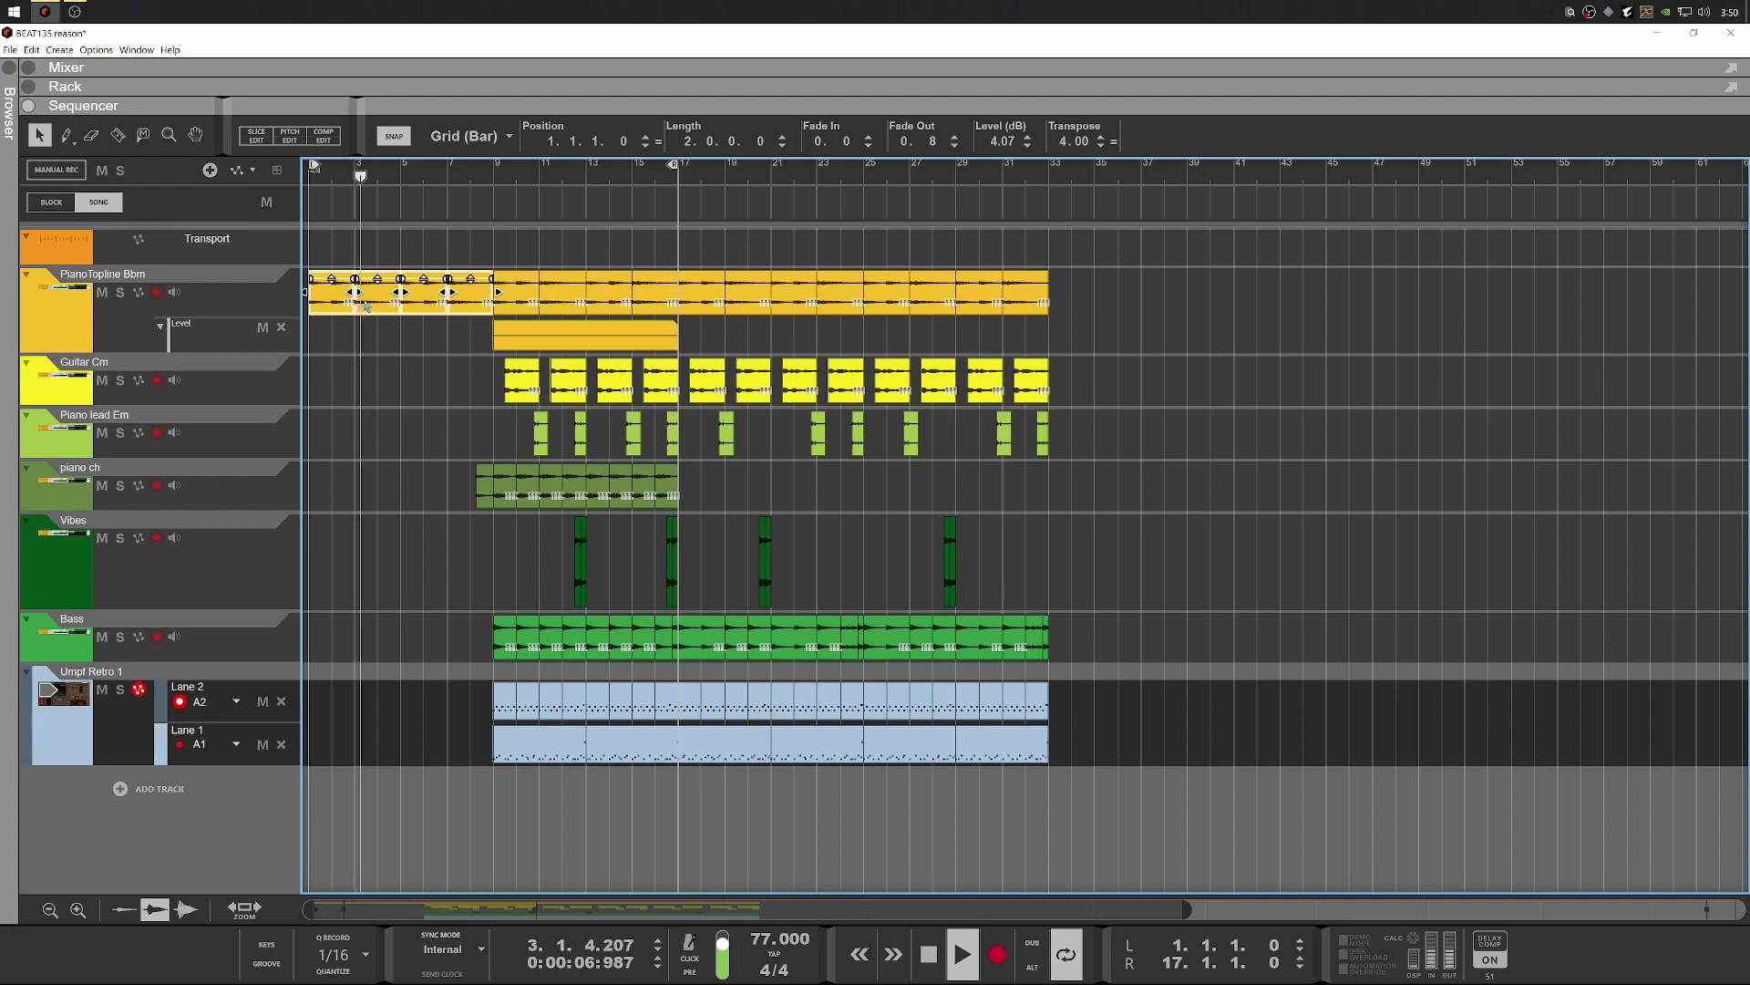
key("space")
Split the intro's PianoTopline clip at bar 4 and delete the PianoTopline clips between bars 5 and 9
left_click(365, 306)
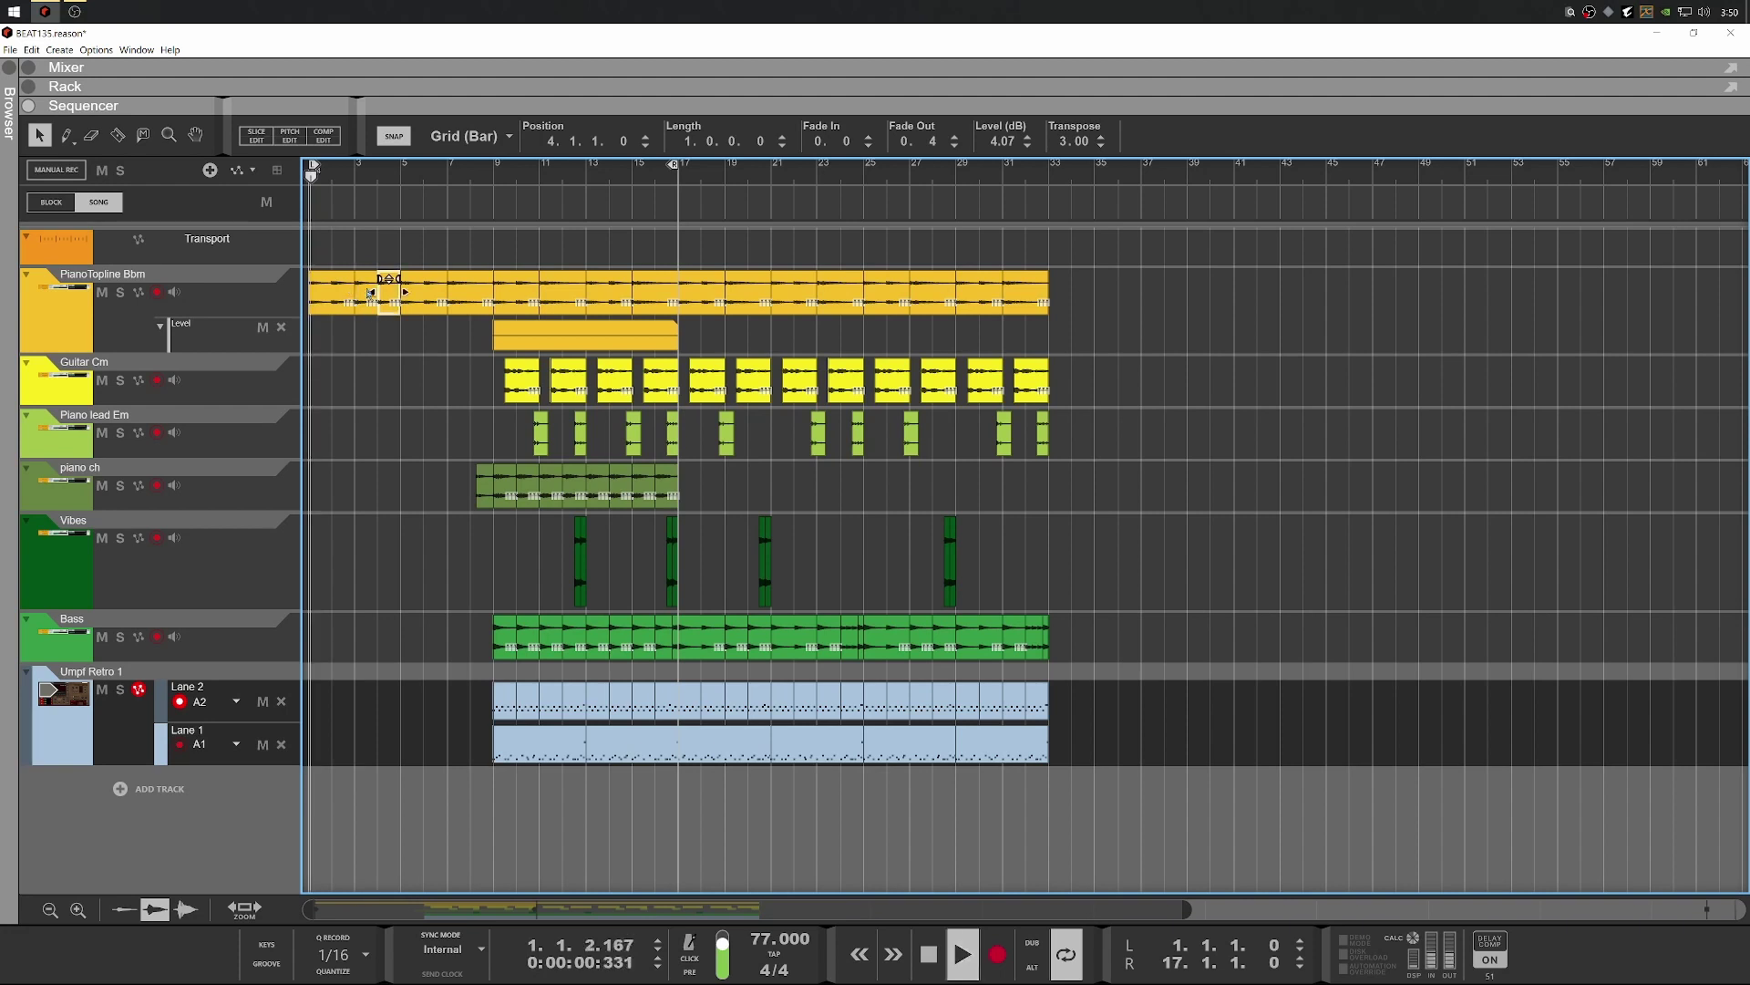
left_click(698, 320)
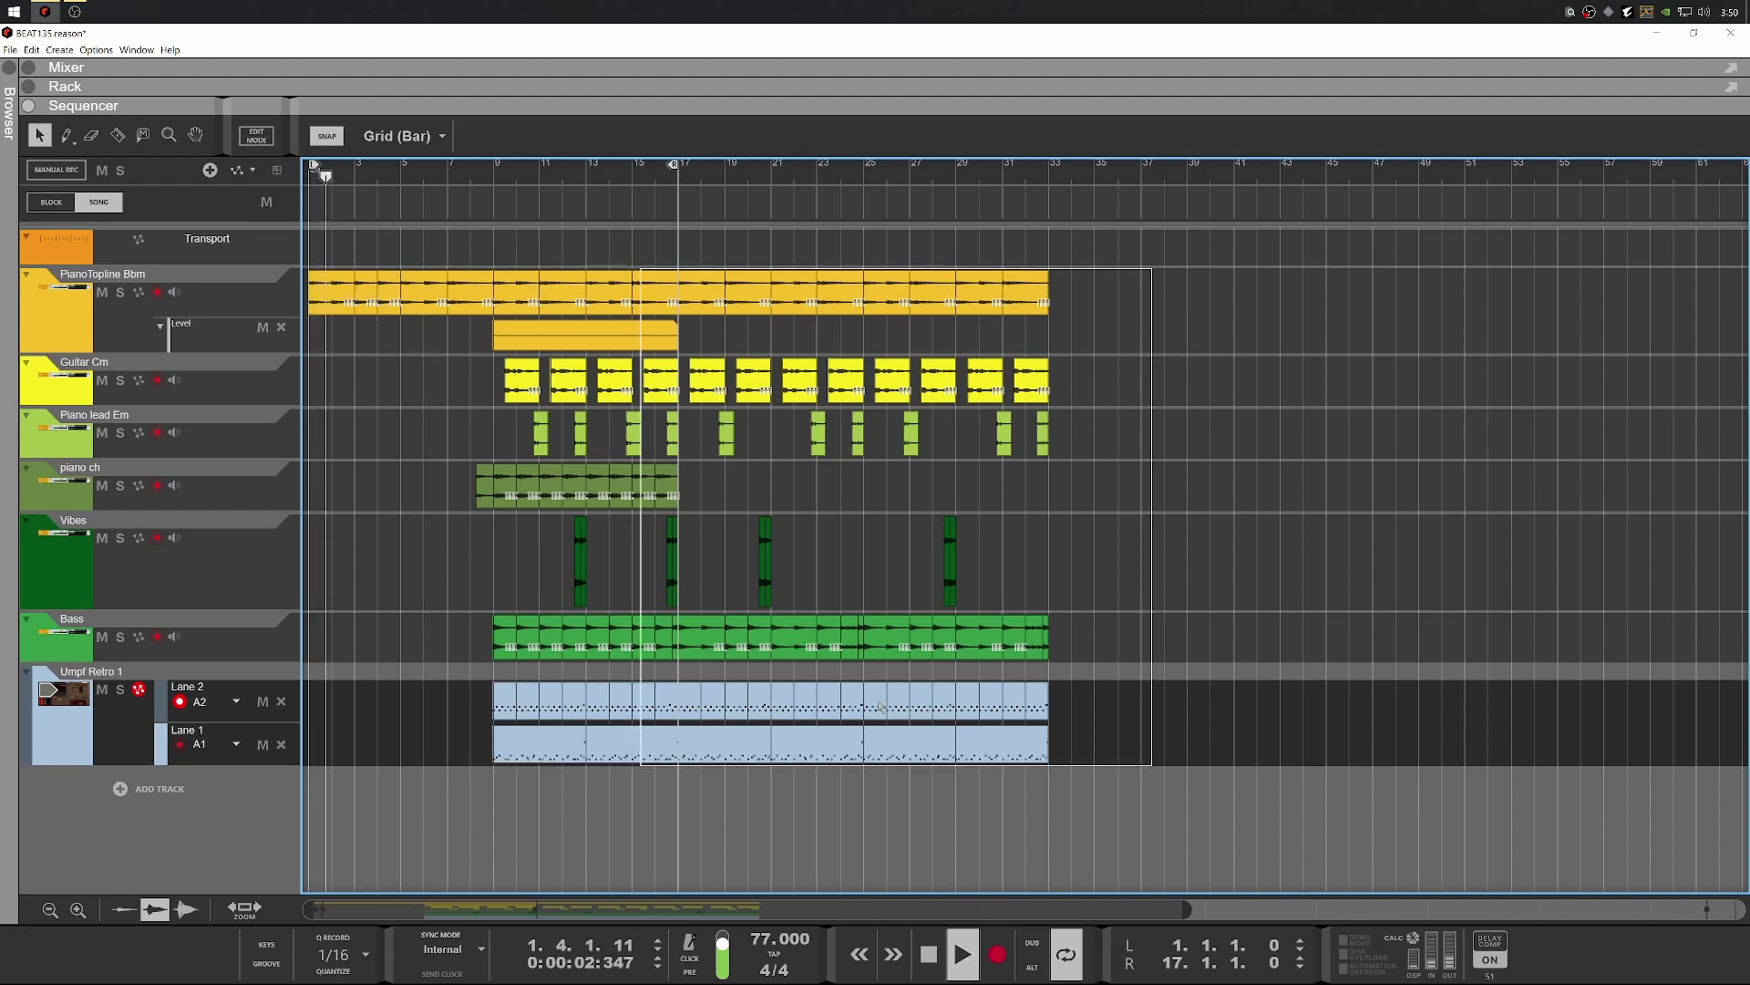
left_click(417, 310)
key("Delete")
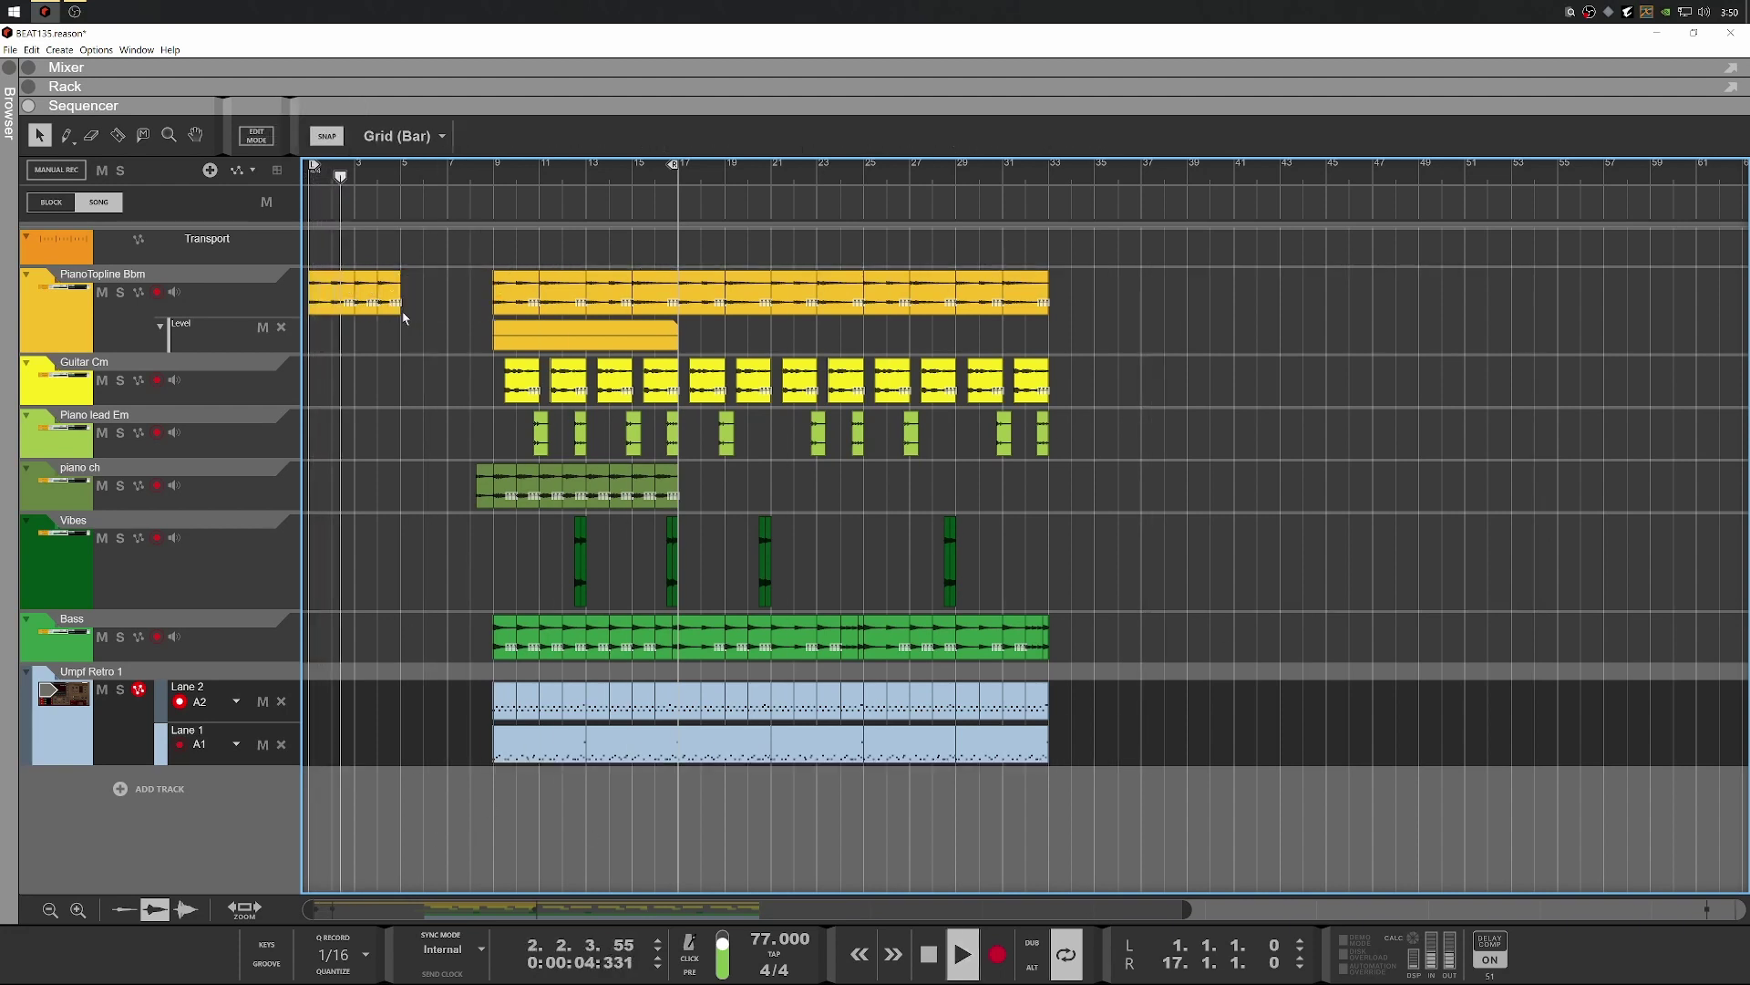
key("space")
Move all clips of the main arrangement from bar 9 to bar 5, directly after the four-bar piano intro
left_click_drag(1142, 310, 461, 802)
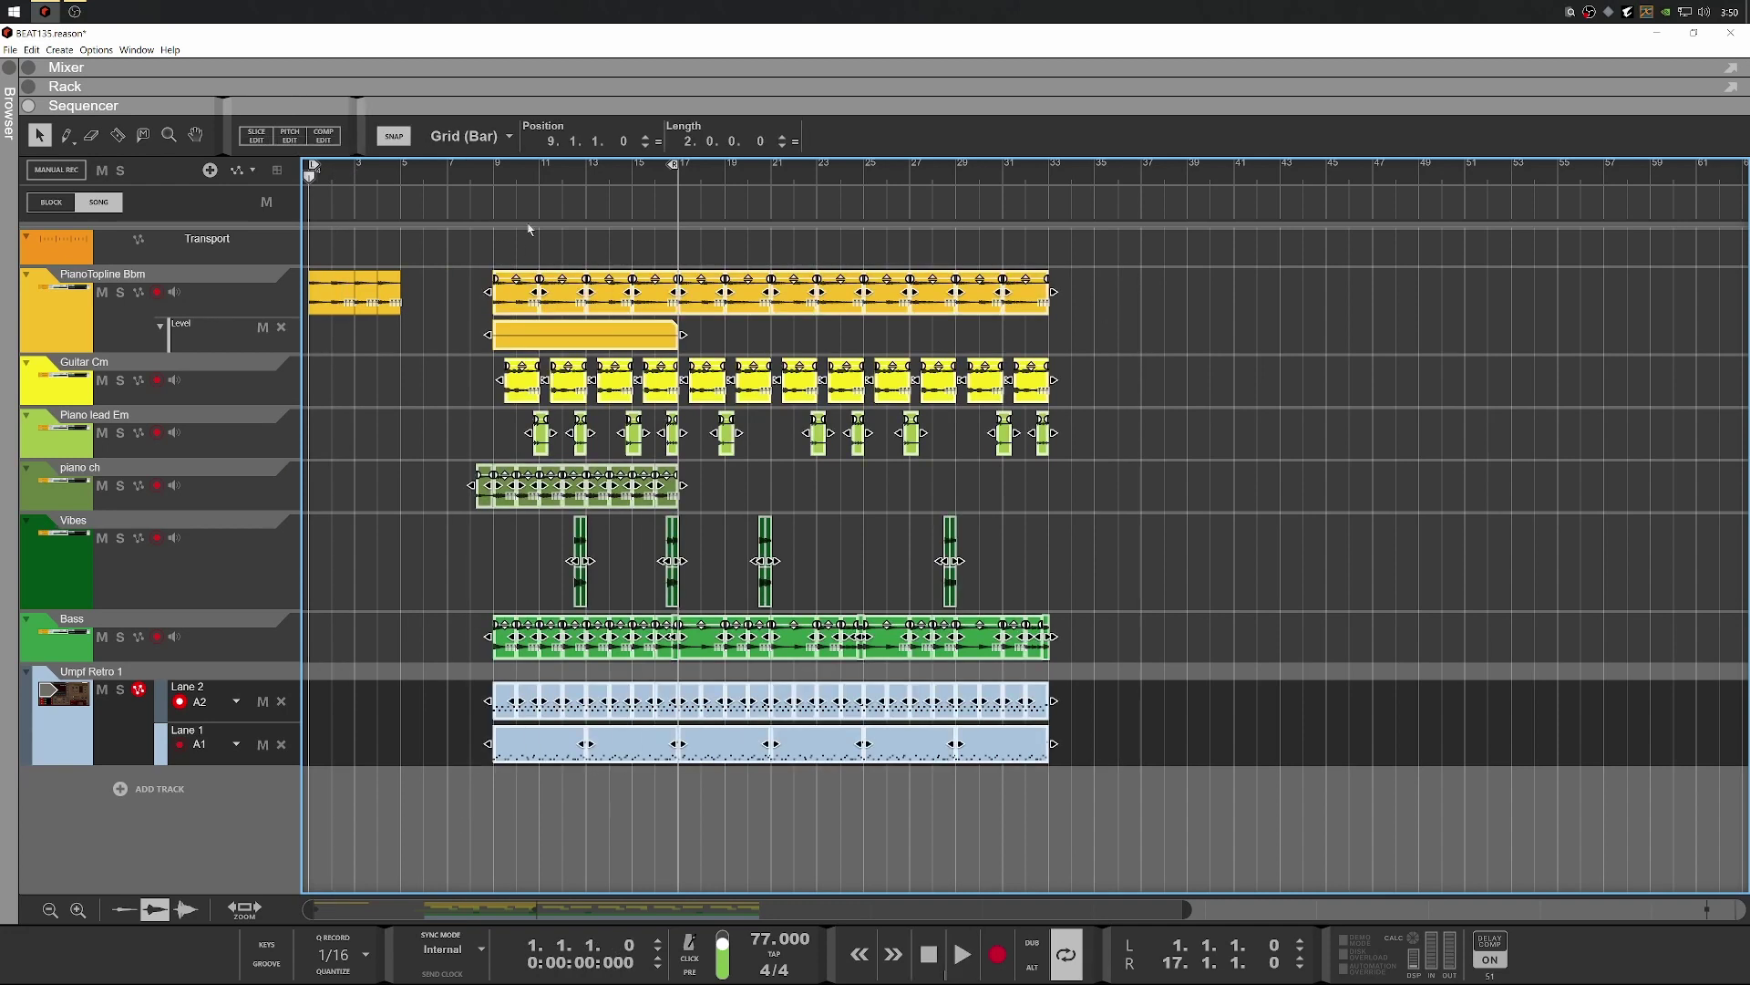
left_click_drag(508, 300, 444, 337)
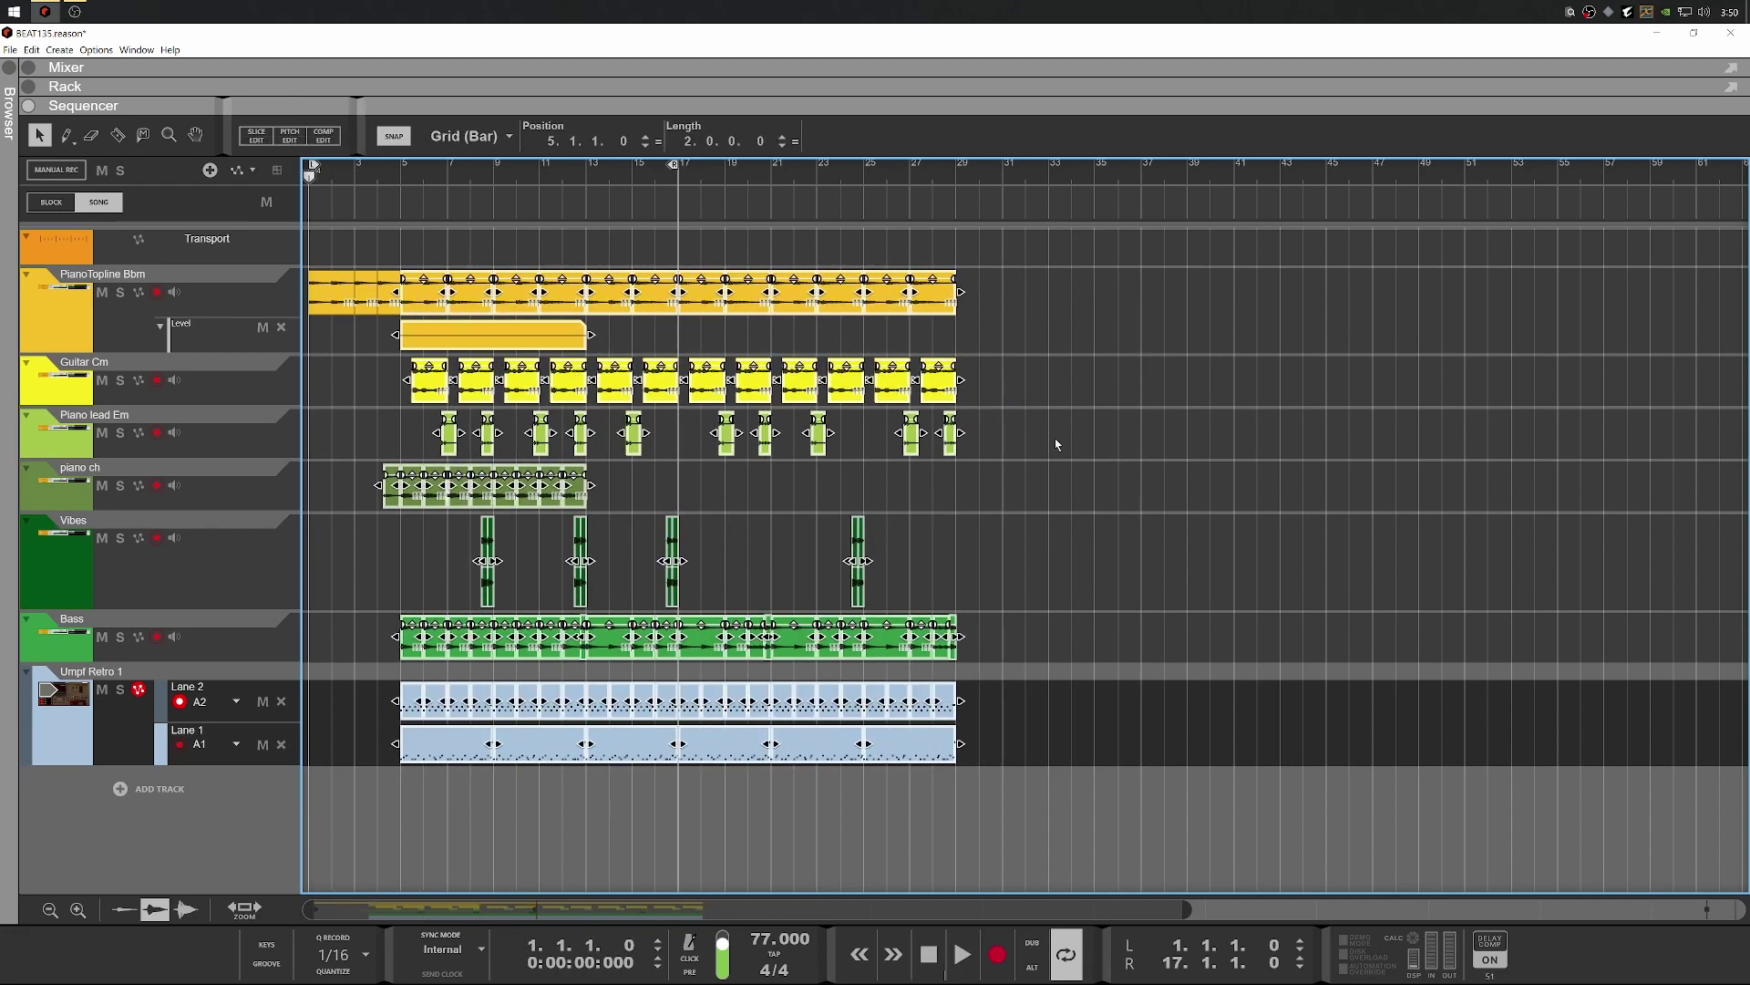
key("space")
key("space")
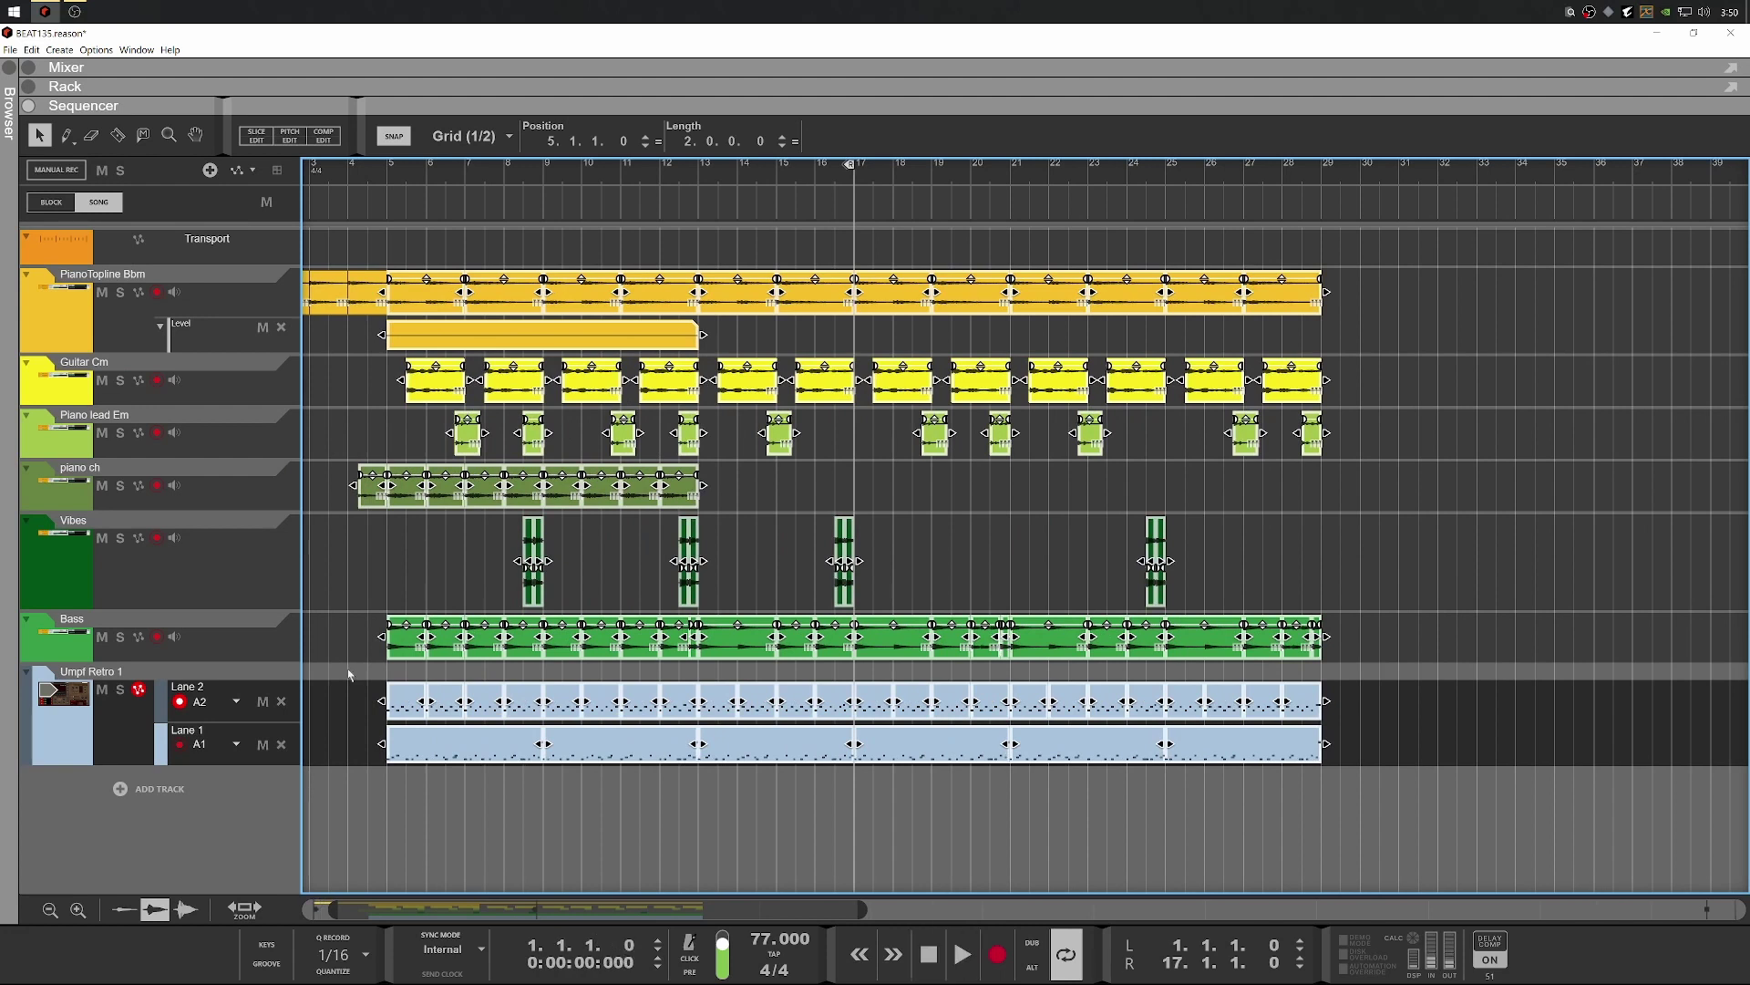
Copy the Umpf Retro Lane 1 clip from bar 5 to bar 1 and cut it down to its short end just before bar 5
scroll(325, 689, "up", 2)
left_click(541, 737)
left_click_drag(542, 737, 400, 743)
scroll(418, 770, "up", 2)
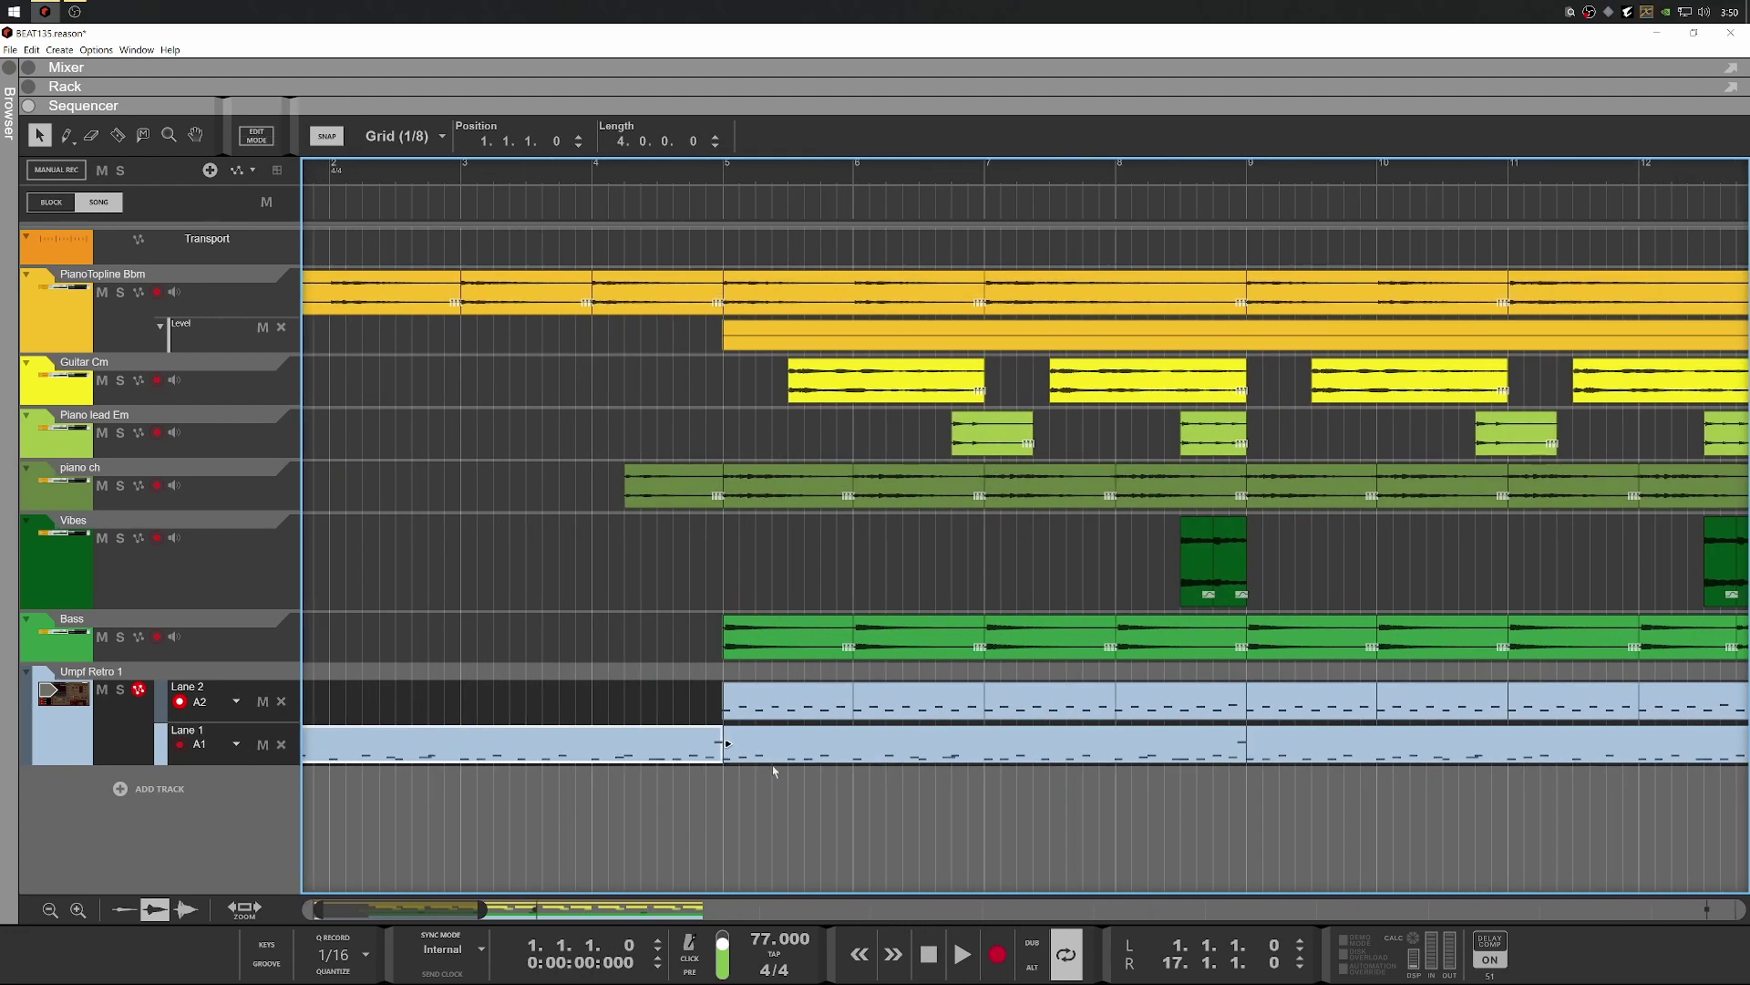
key("r")
left_click(710, 739)
key("q")
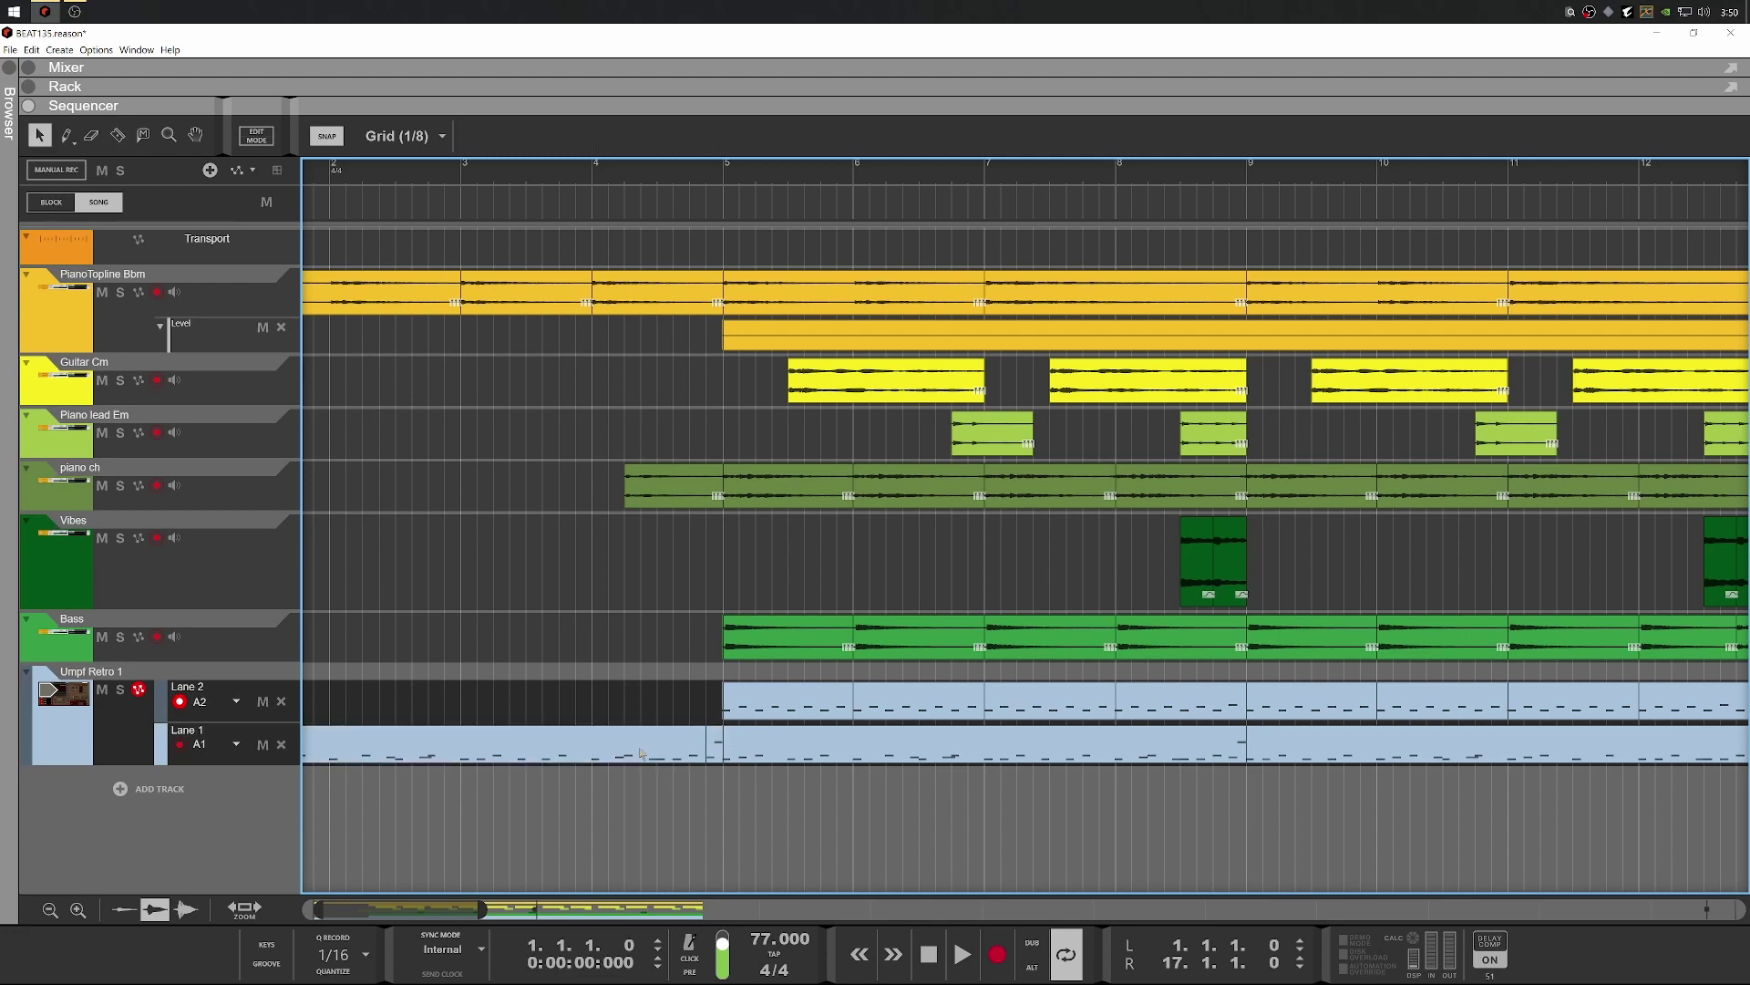
left_click(637, 747)
key("Delete")
Trim the short Lane 1 pickup clip to start at 4.4.4 and delete it
scroll(635, 754, "up", 4)
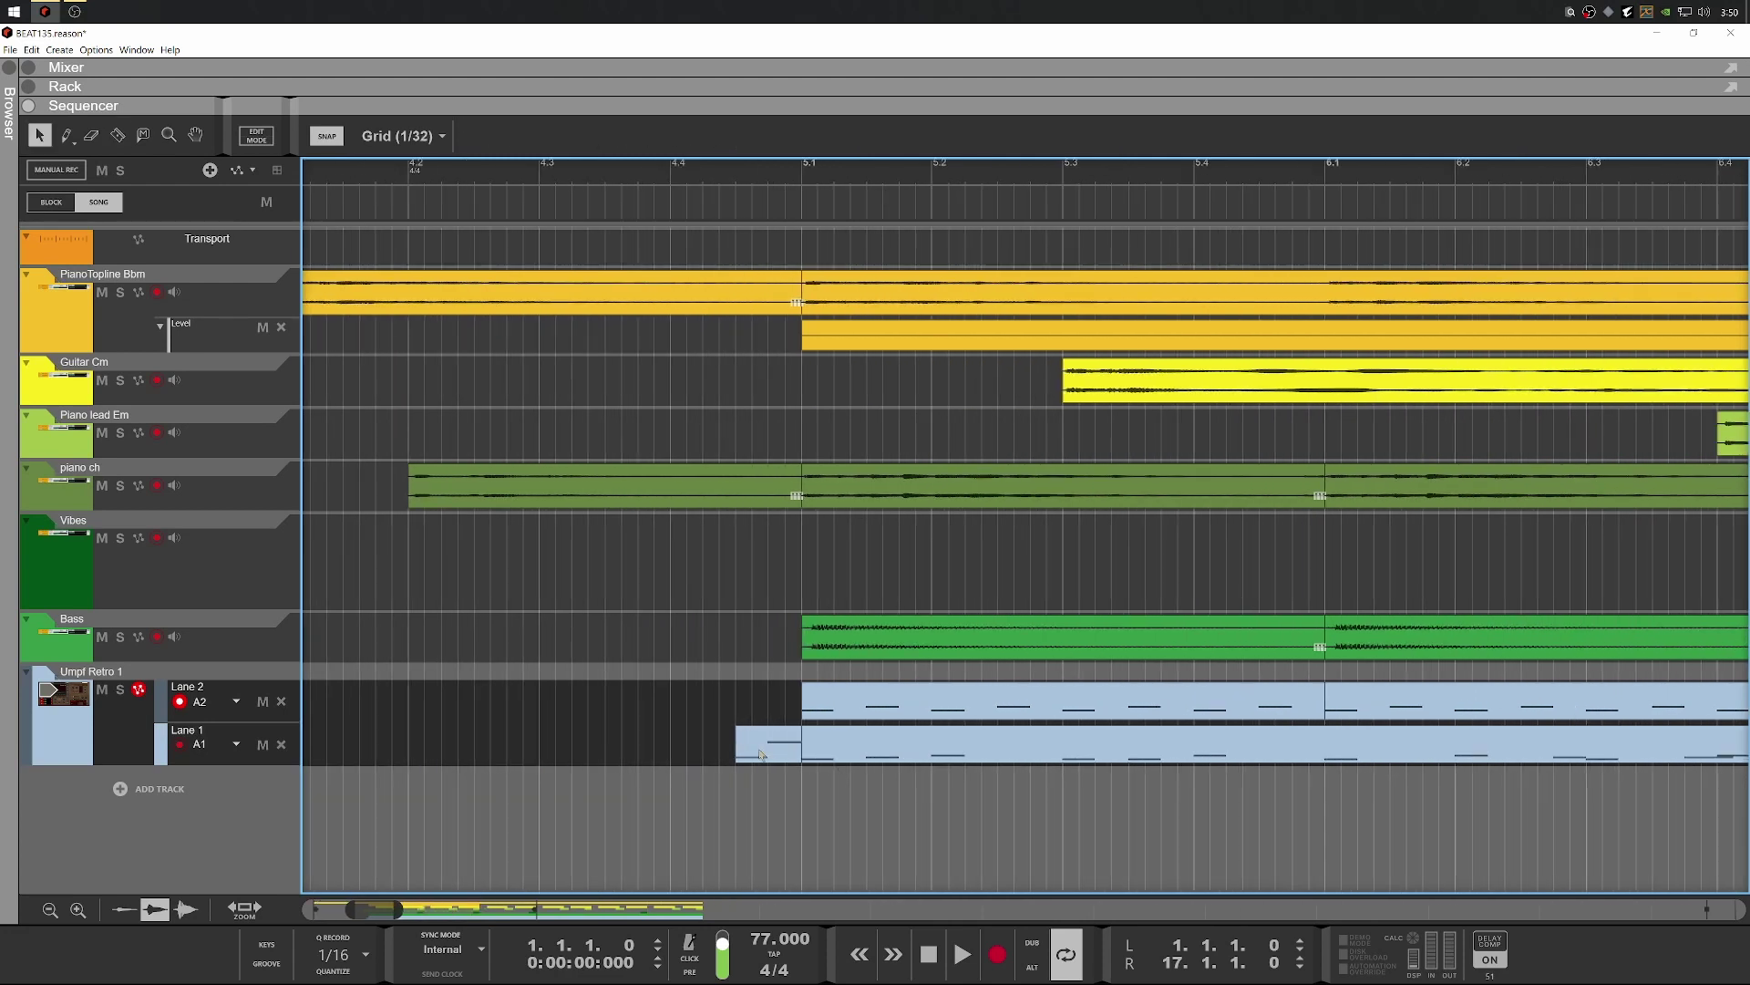
left_click_drag(748, 744, 764, 743)
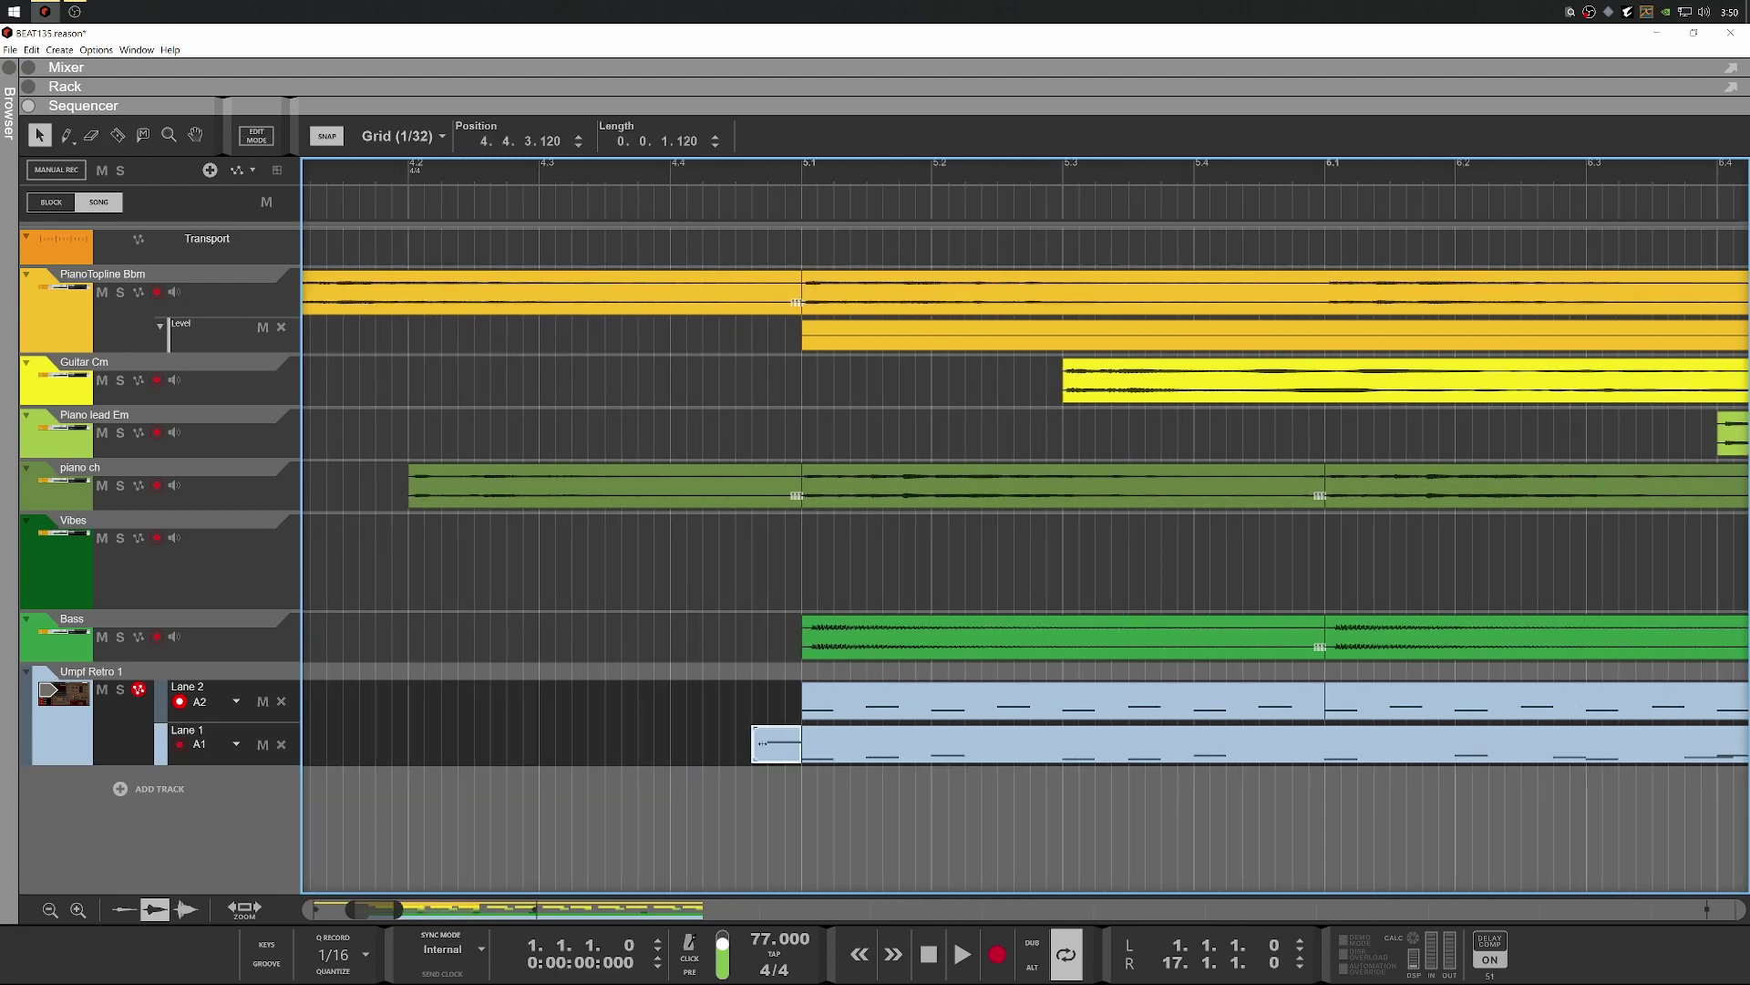
scroll(766, 742, "down", 5)
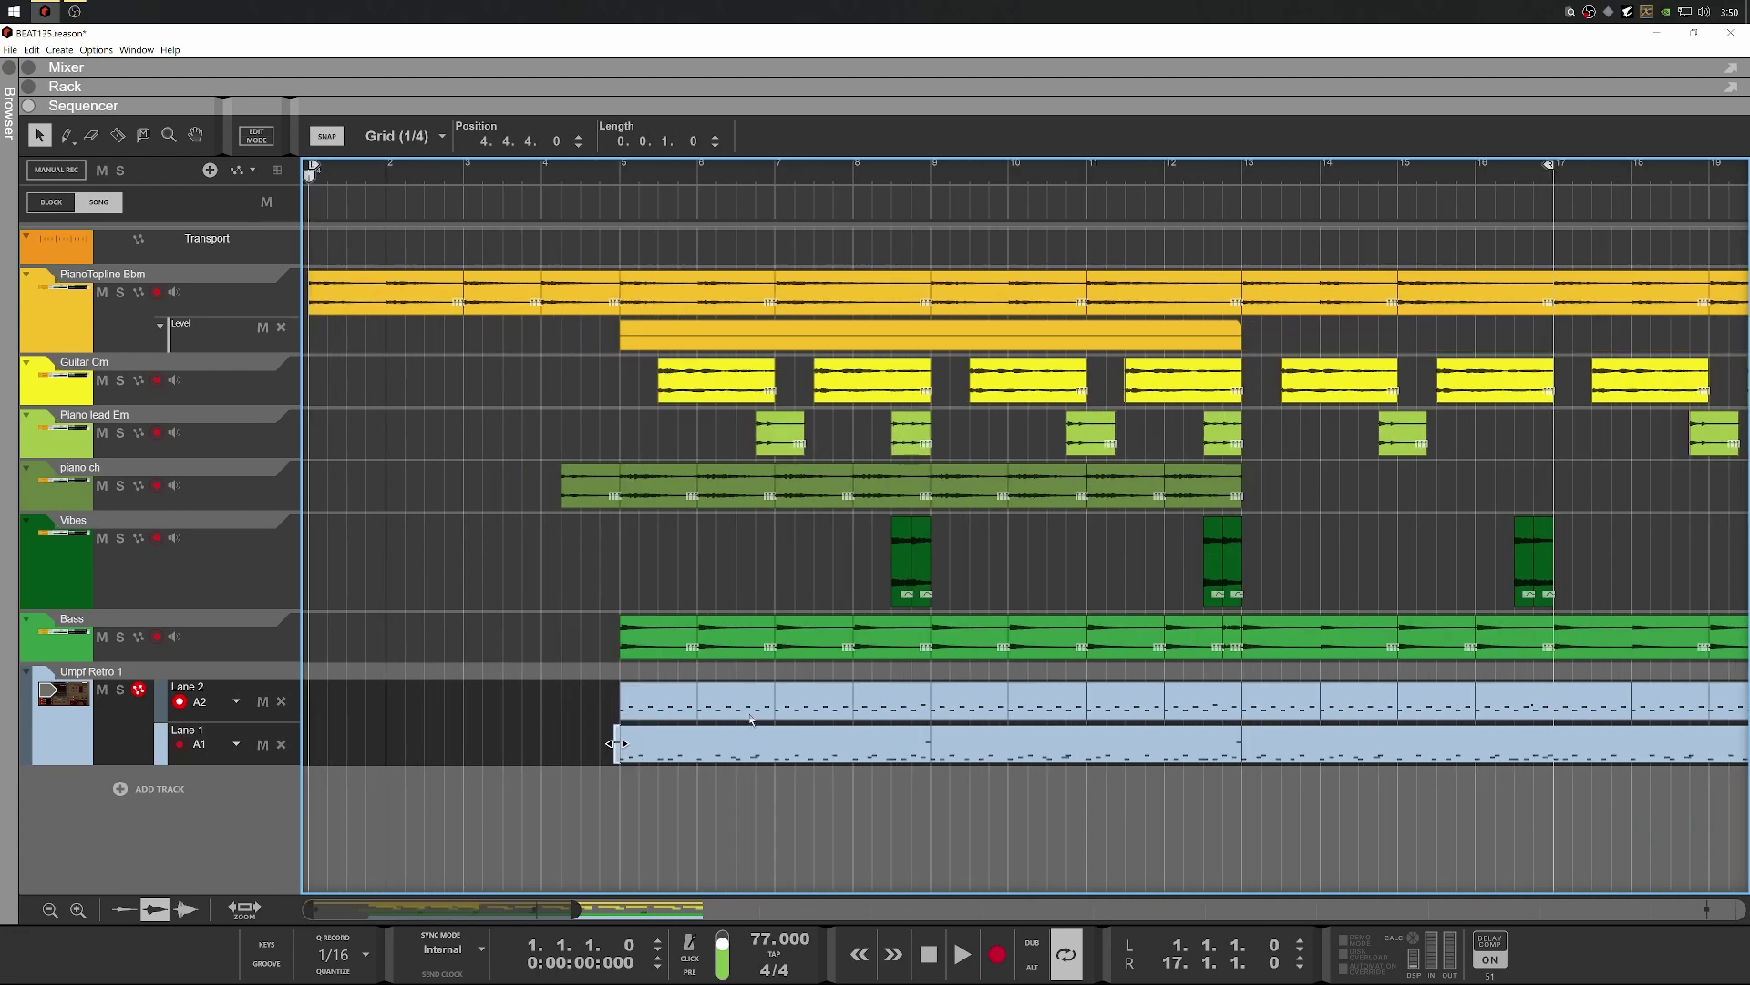
key("Delete")
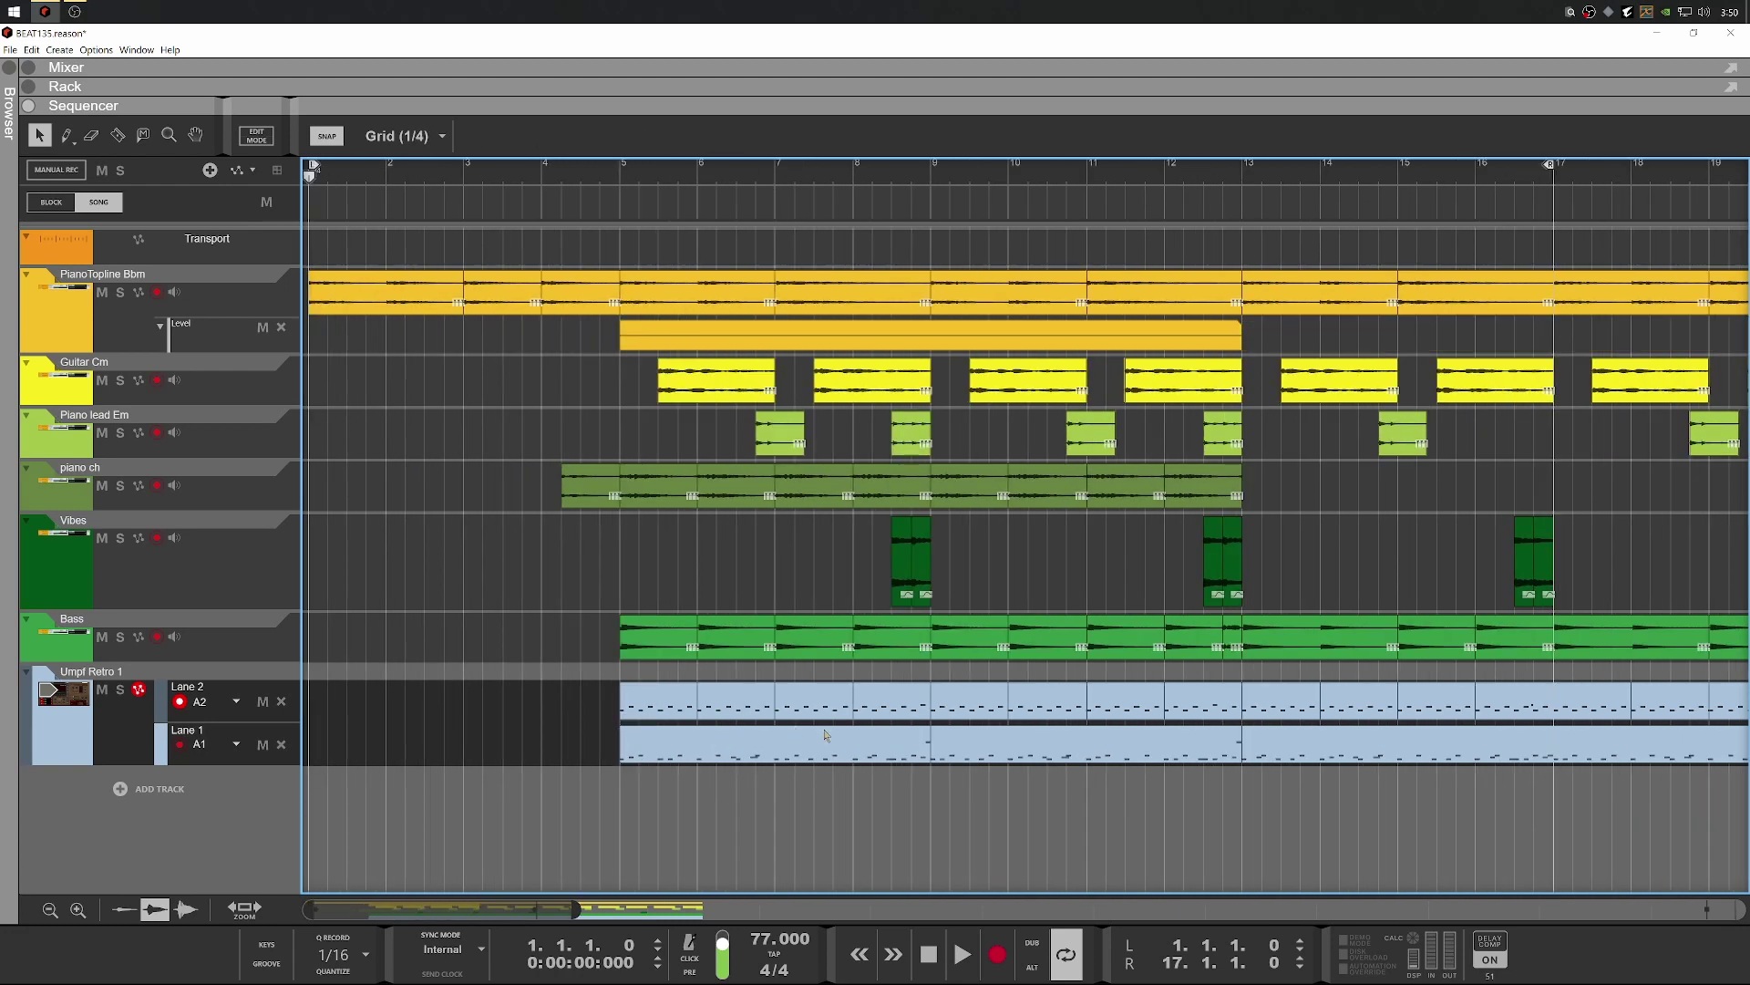
Move the last note of the Lane 1 drum clip before bar 9, at 8.4.4, to D1 and audition the transition
left_click(1032, 743)
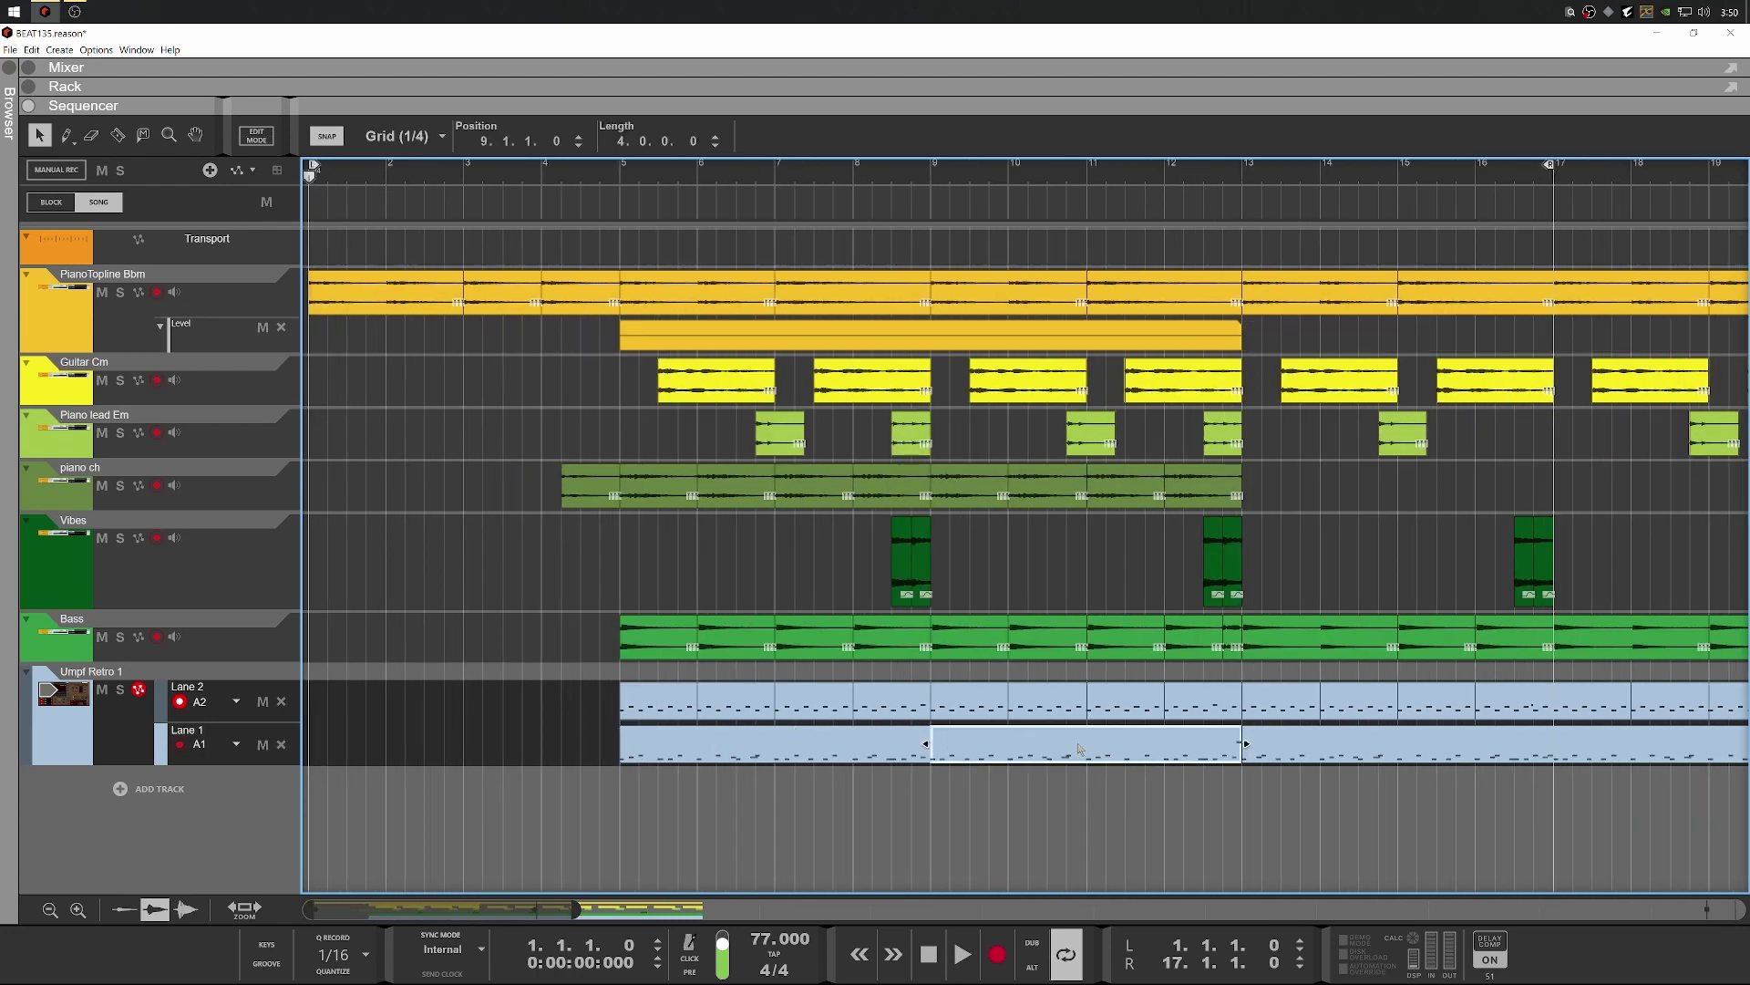
left_click(886, 169)
key("space")
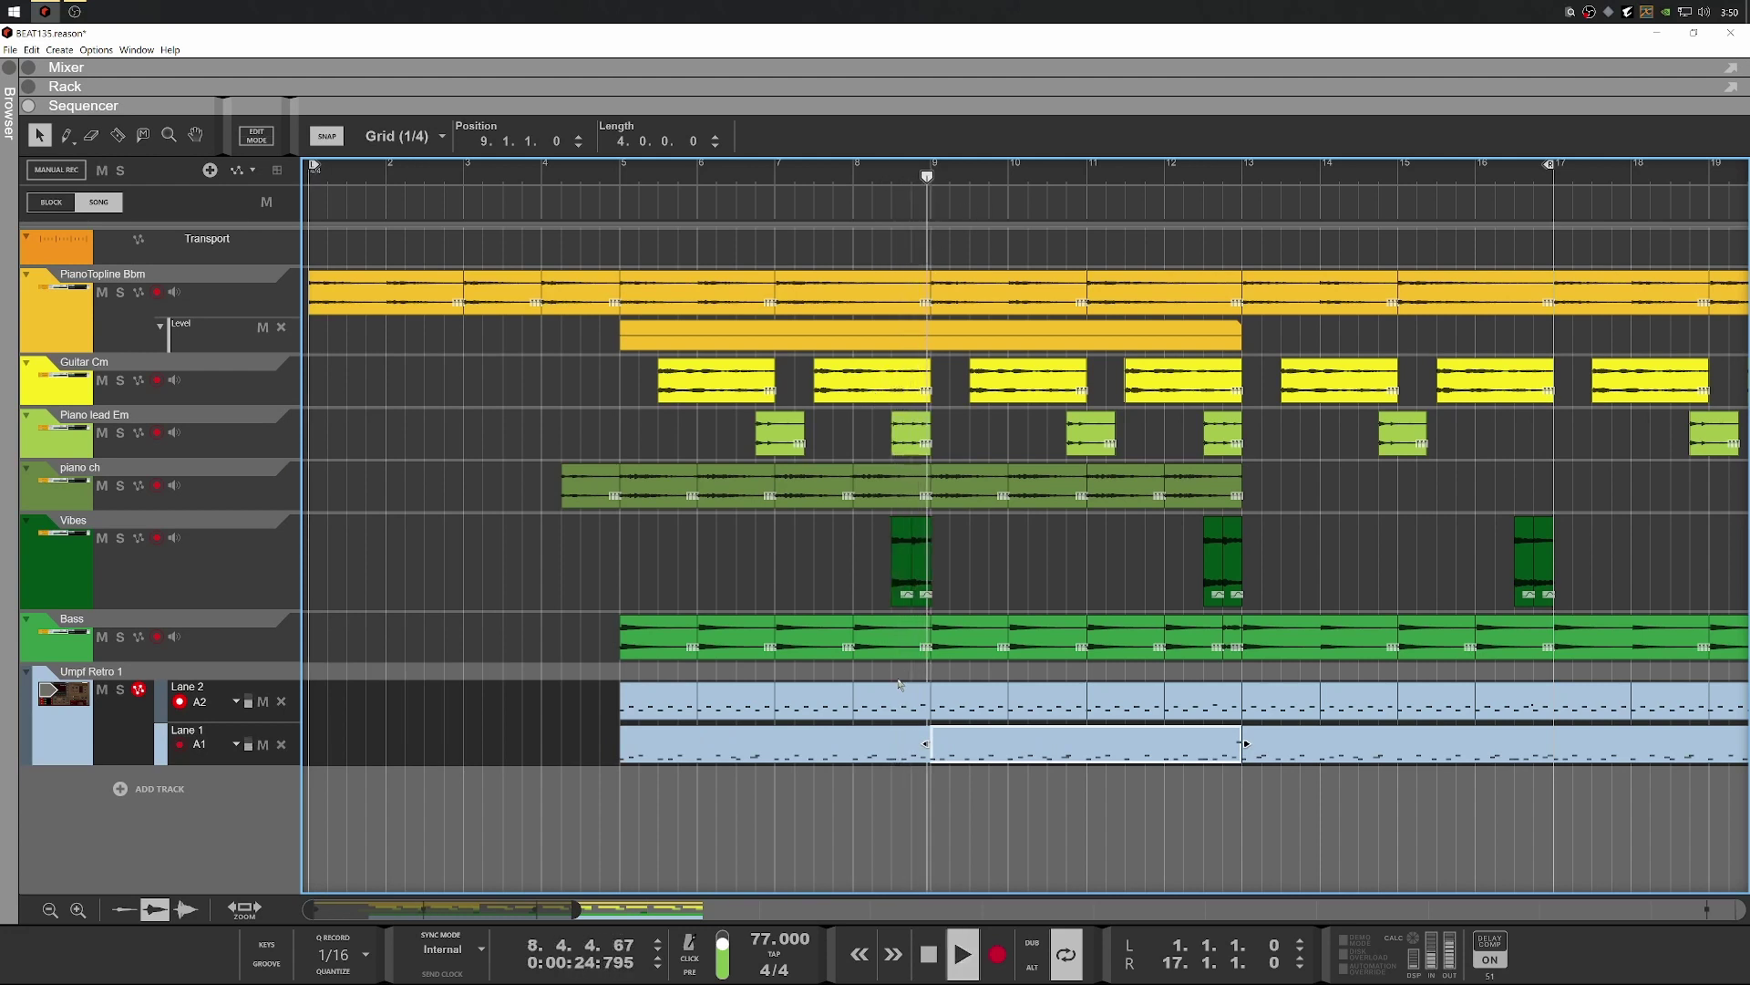
key("space")
double_click(926, 743)
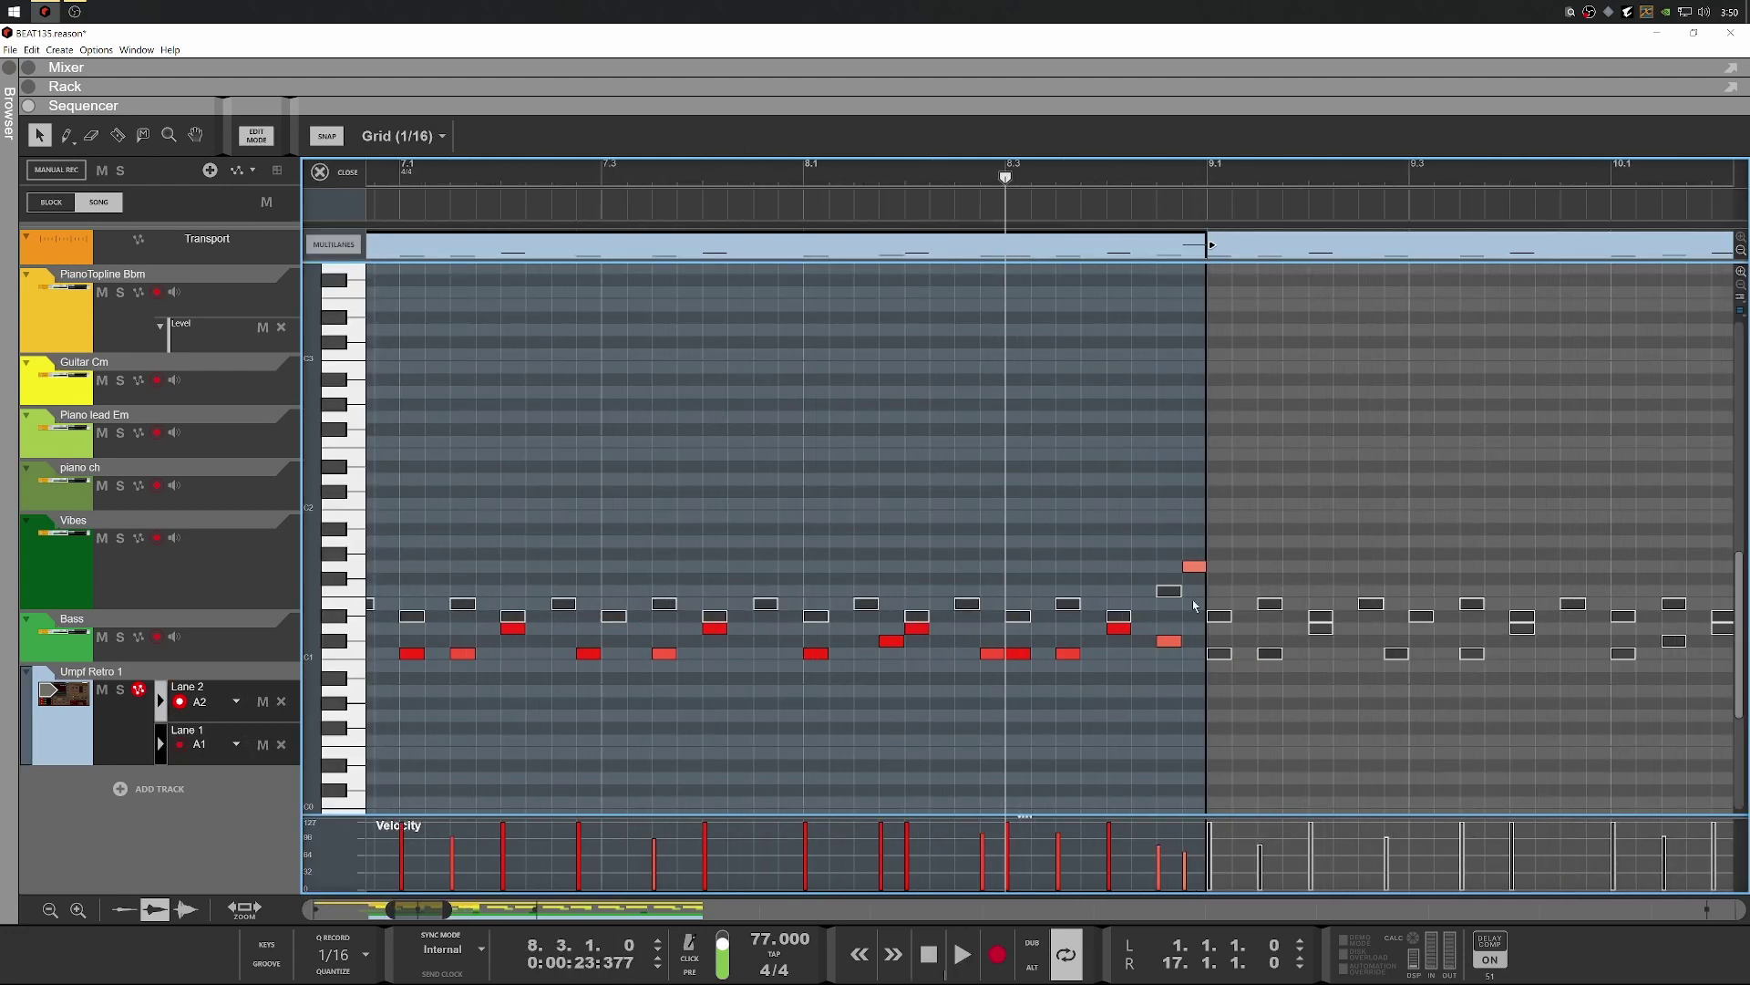
left_click_drag(1202, 567, 1194, 631)
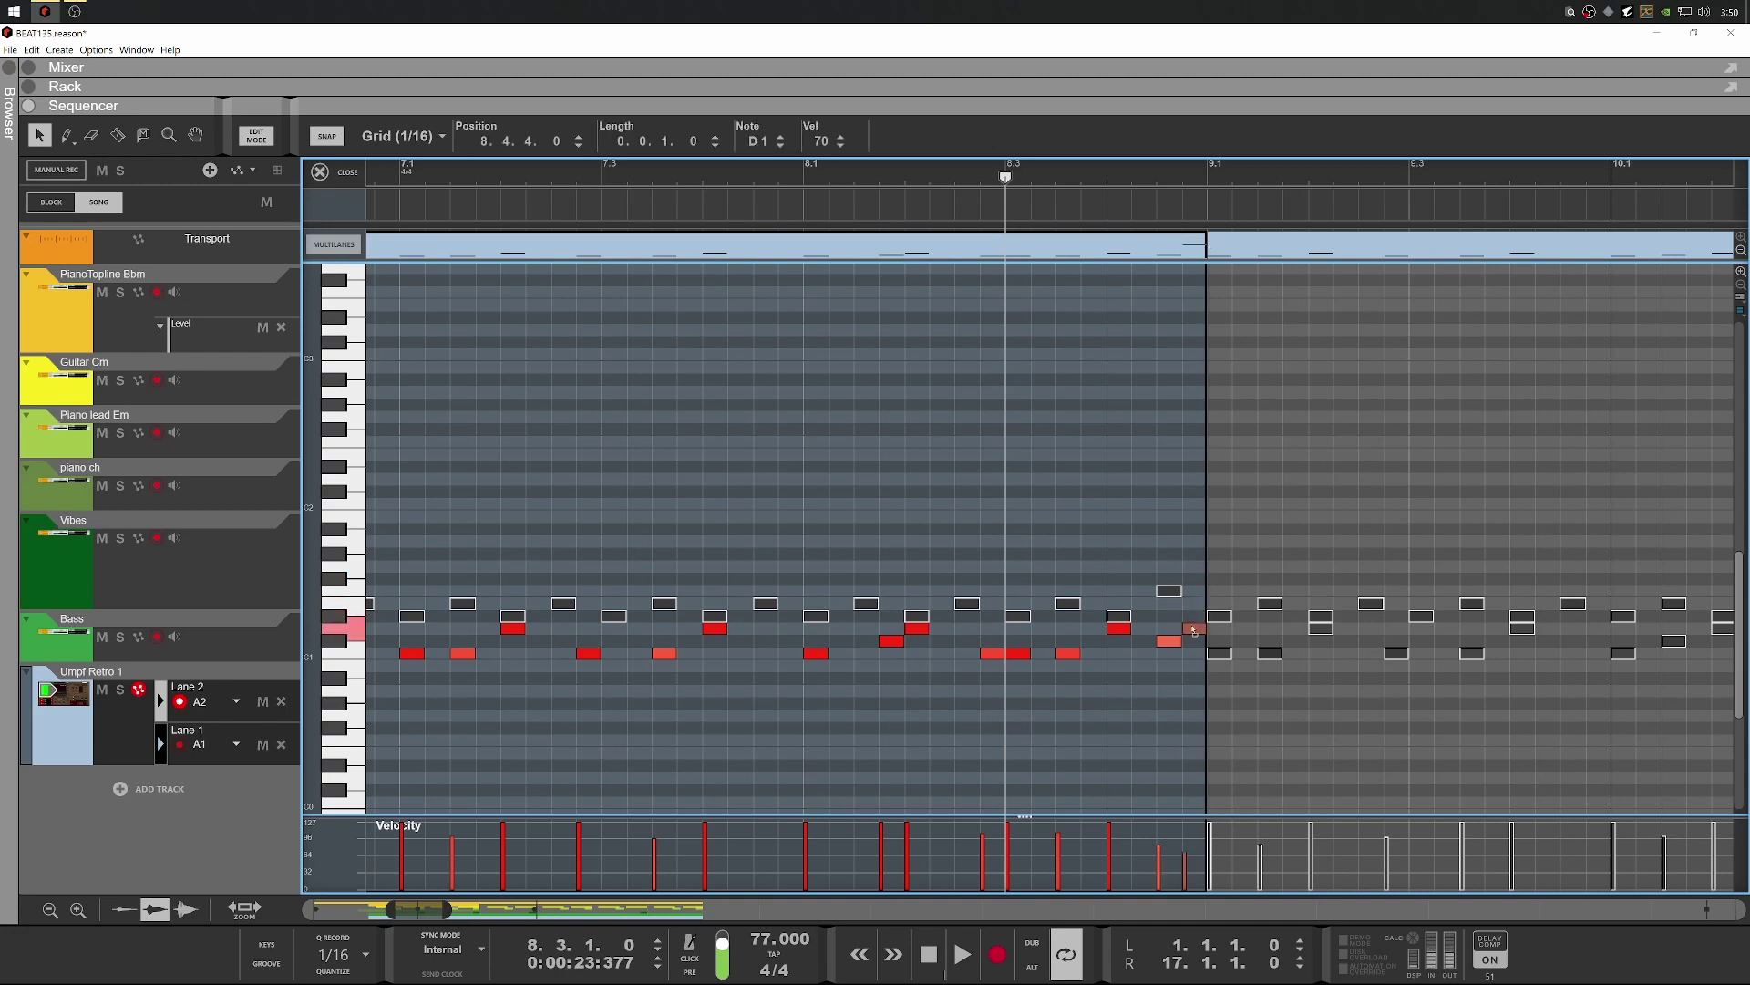
key("space")
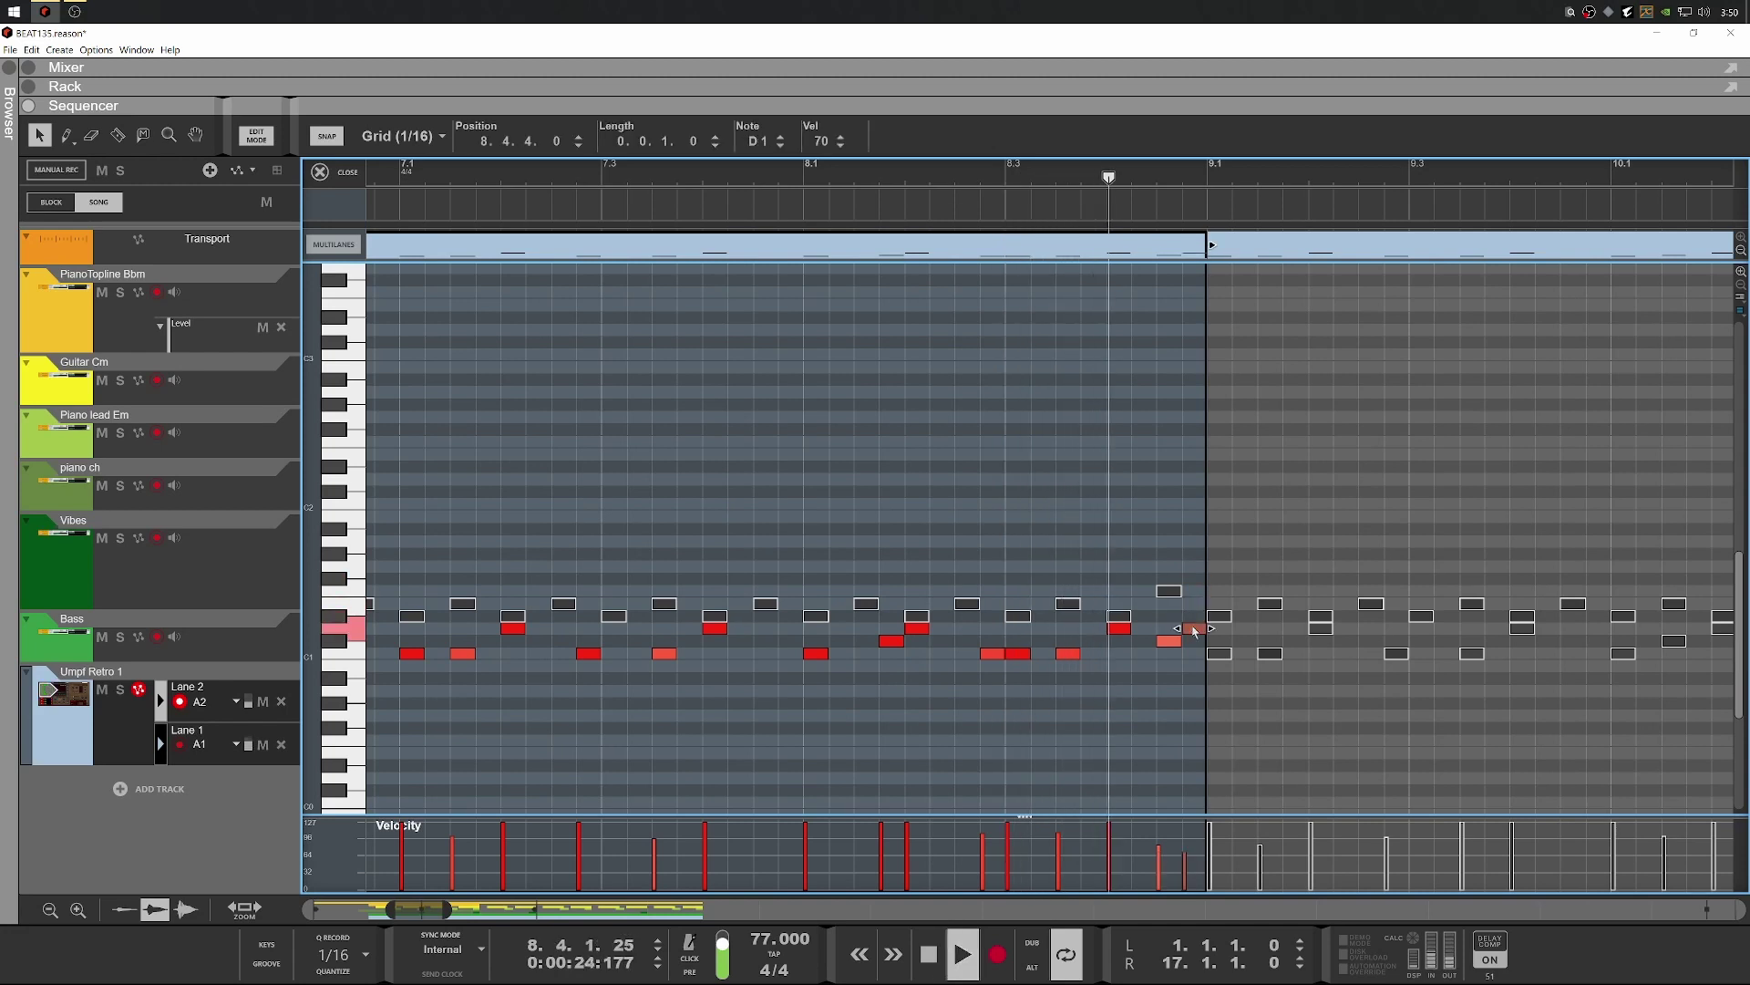
scroll(1130, 616, "down", 8)
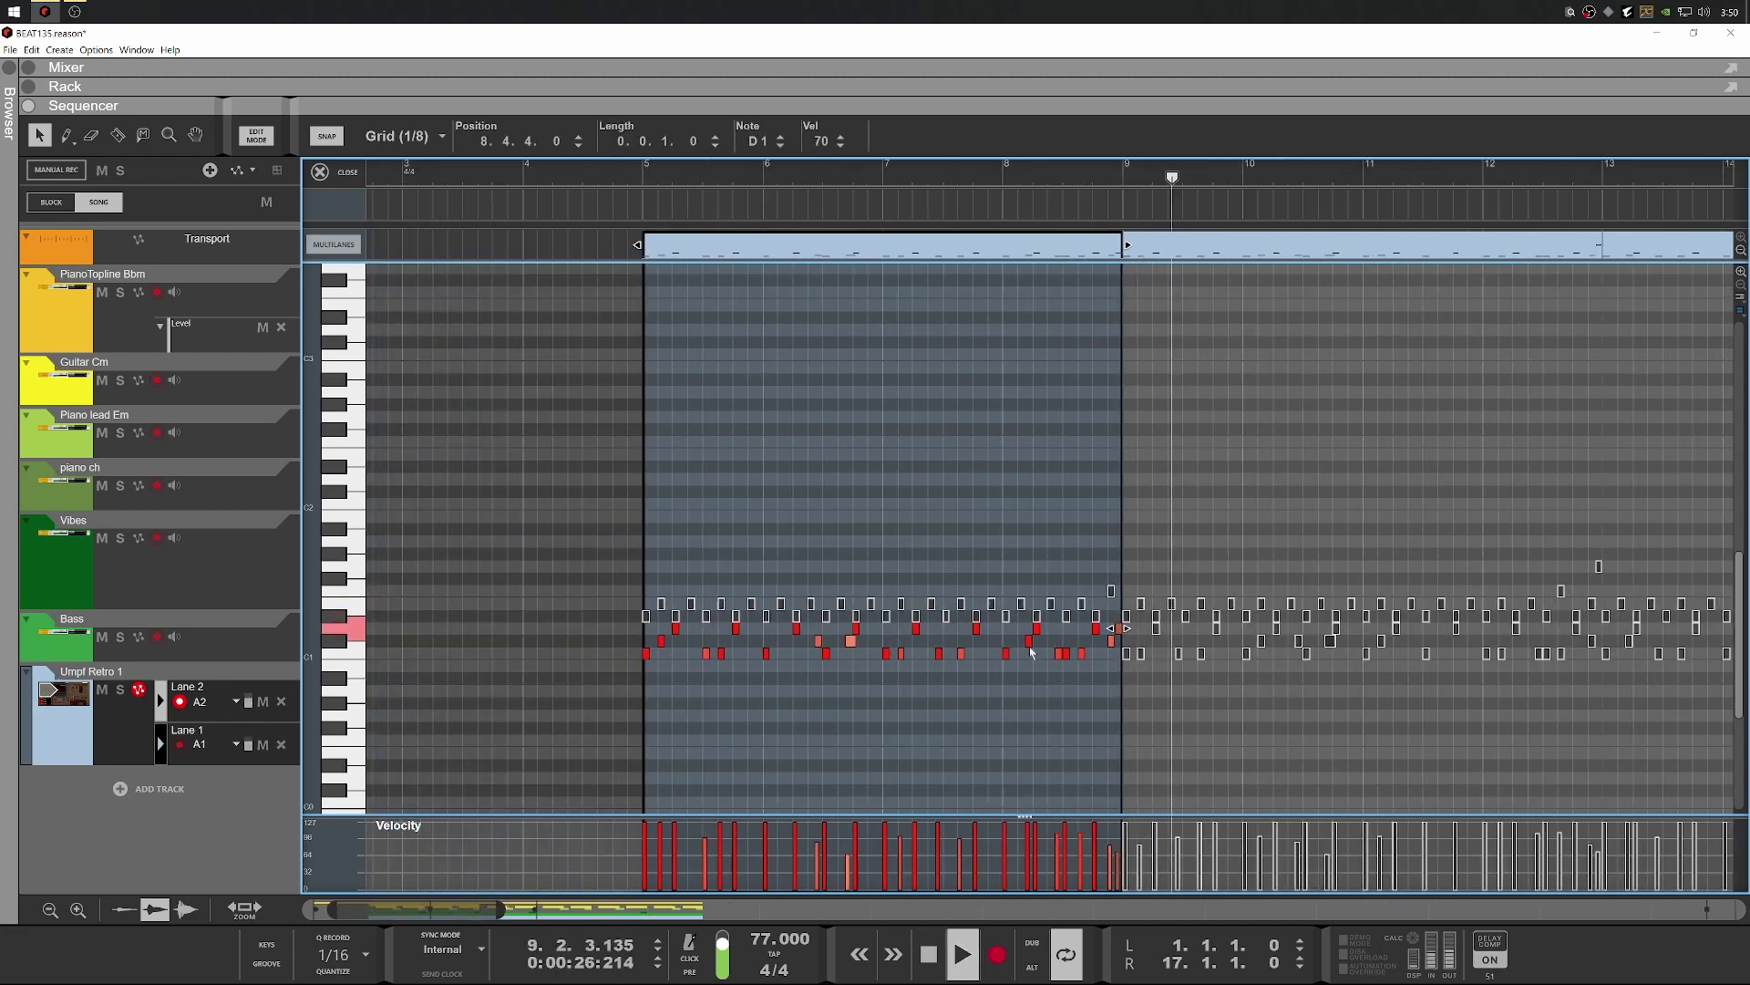
key("space")
Copy the Lane 1 drum clip at bar 9 to bar 1, trim its start to 4.4.4 as a pickup, and close the note editor
left_click_drag(1222, 246, 416, 319)
left_click_drag(371, 244, 755, 244)
scroll(697, 235, "up", 8)
scroll(731, 302, "down", 3)
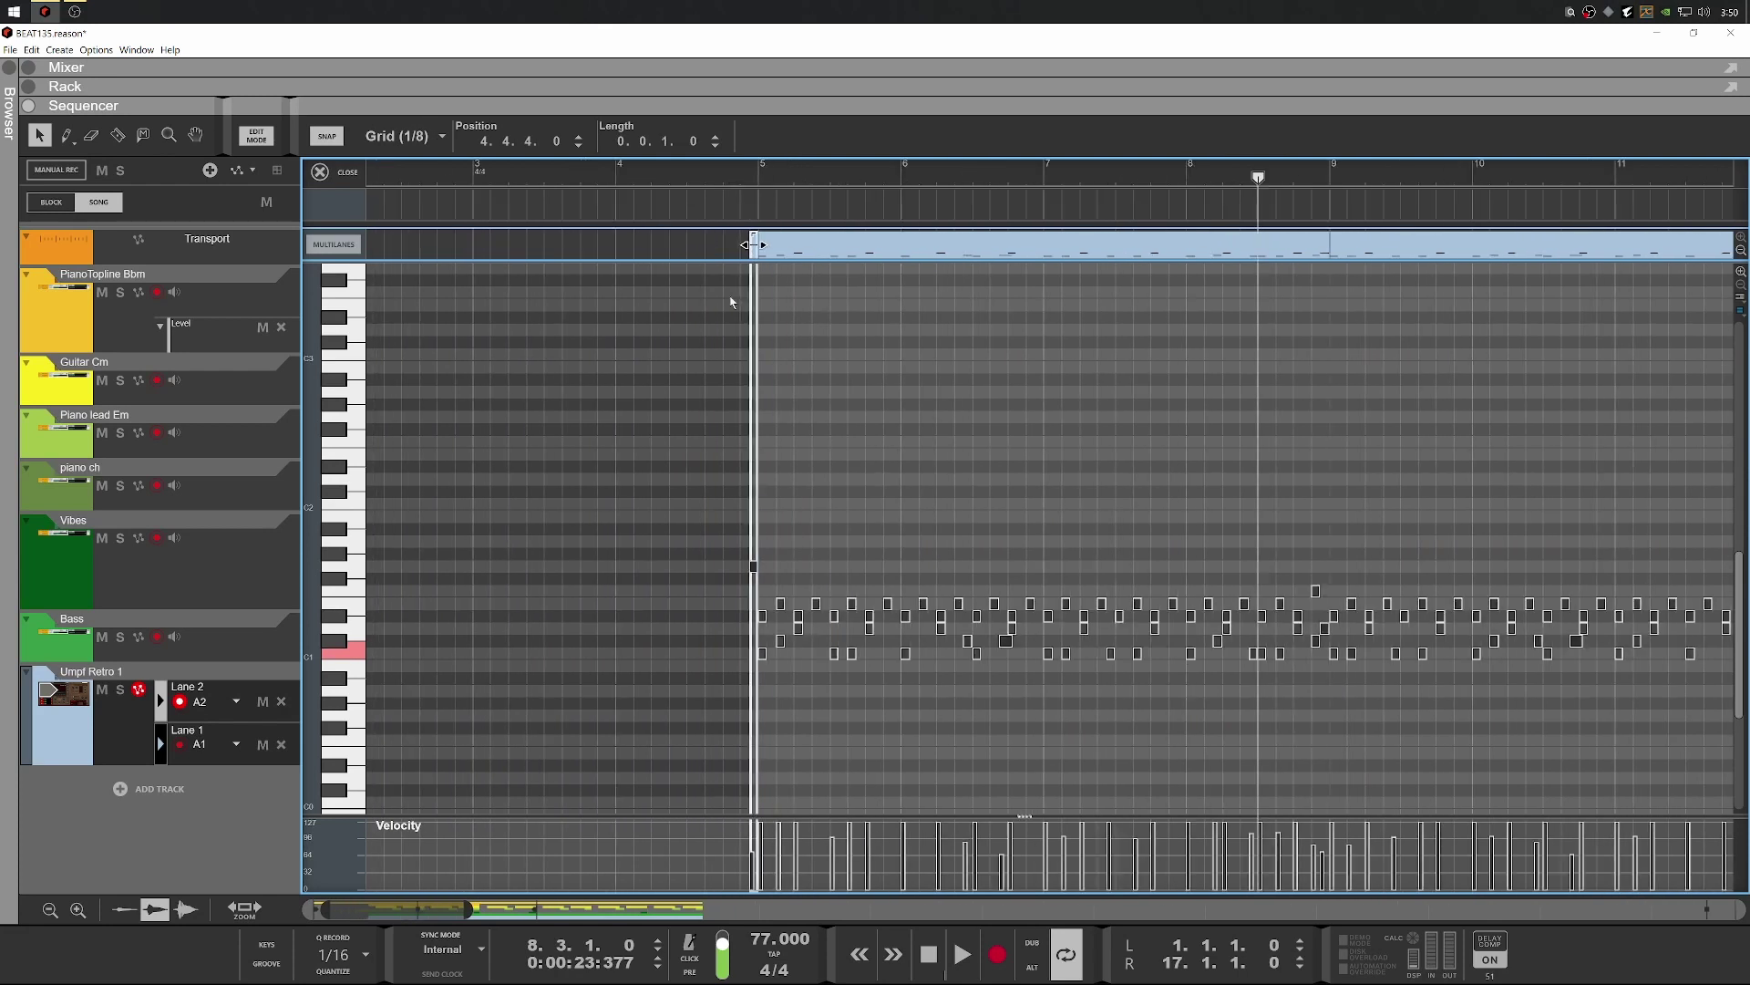
left_click(345, 175)
Play the transition from the piano intro into bar 5 to check the drum pickup
left_click(494, 196)
key("space")
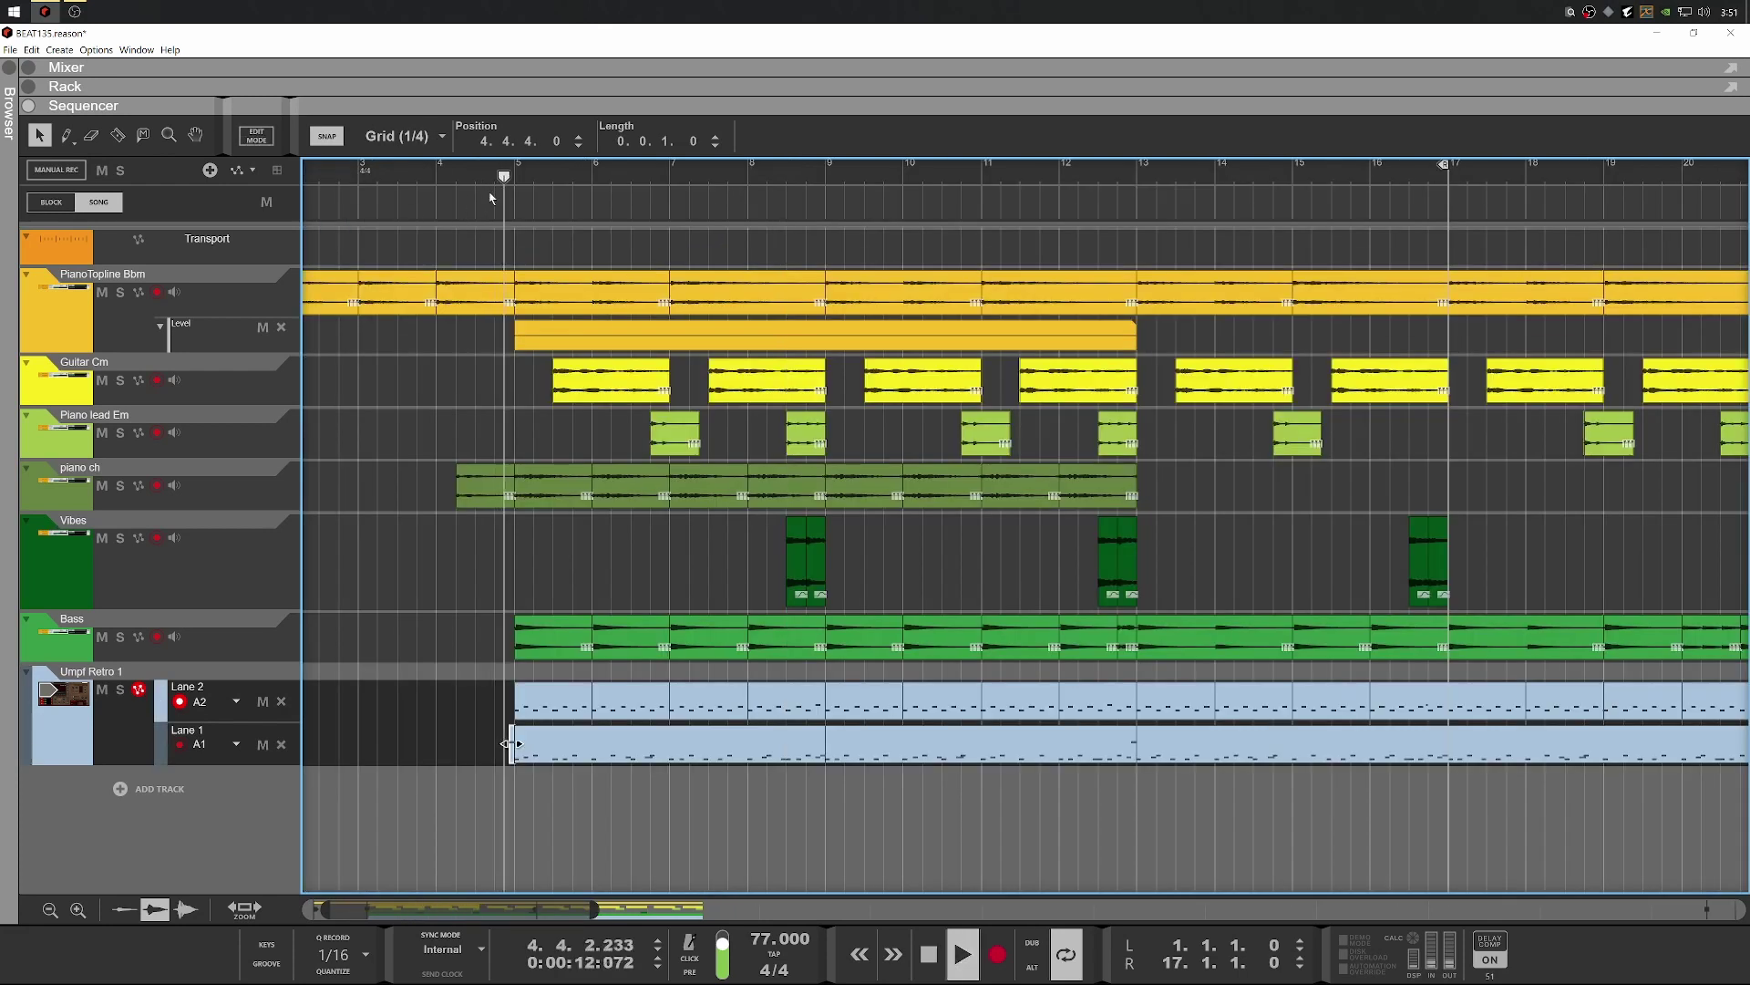
key("space")
left_click(445, 182)
key("space")
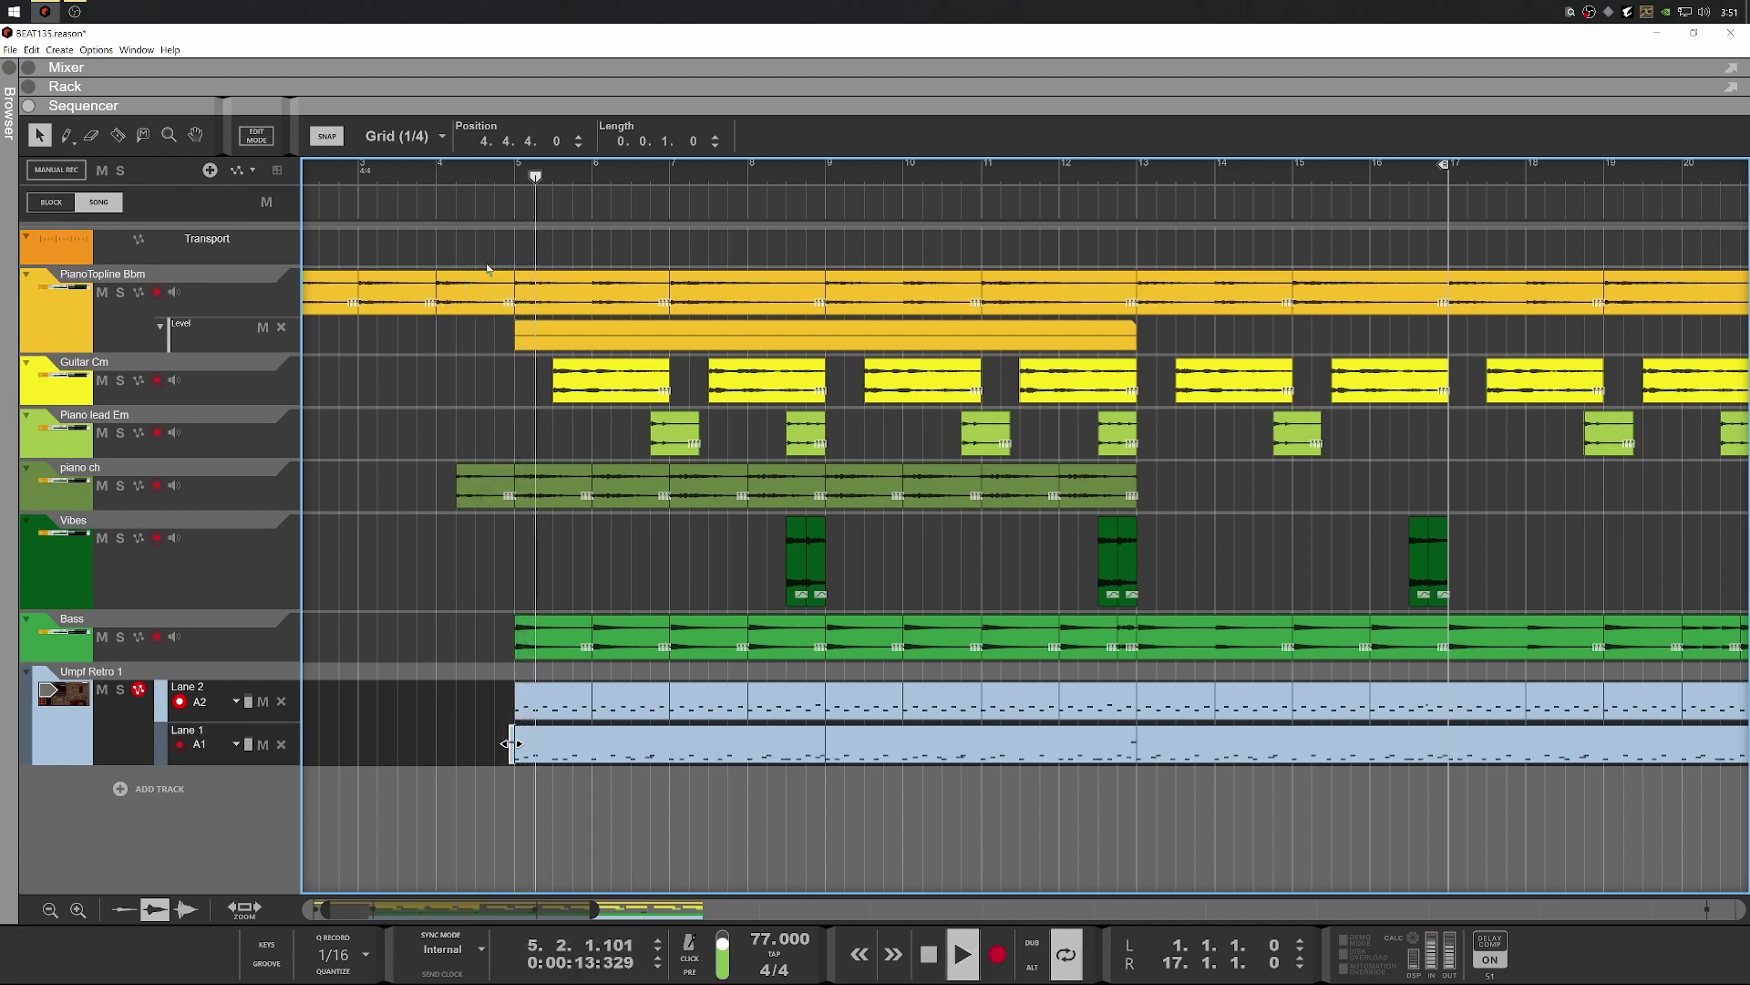
scroll(467, 257, "down", 2)
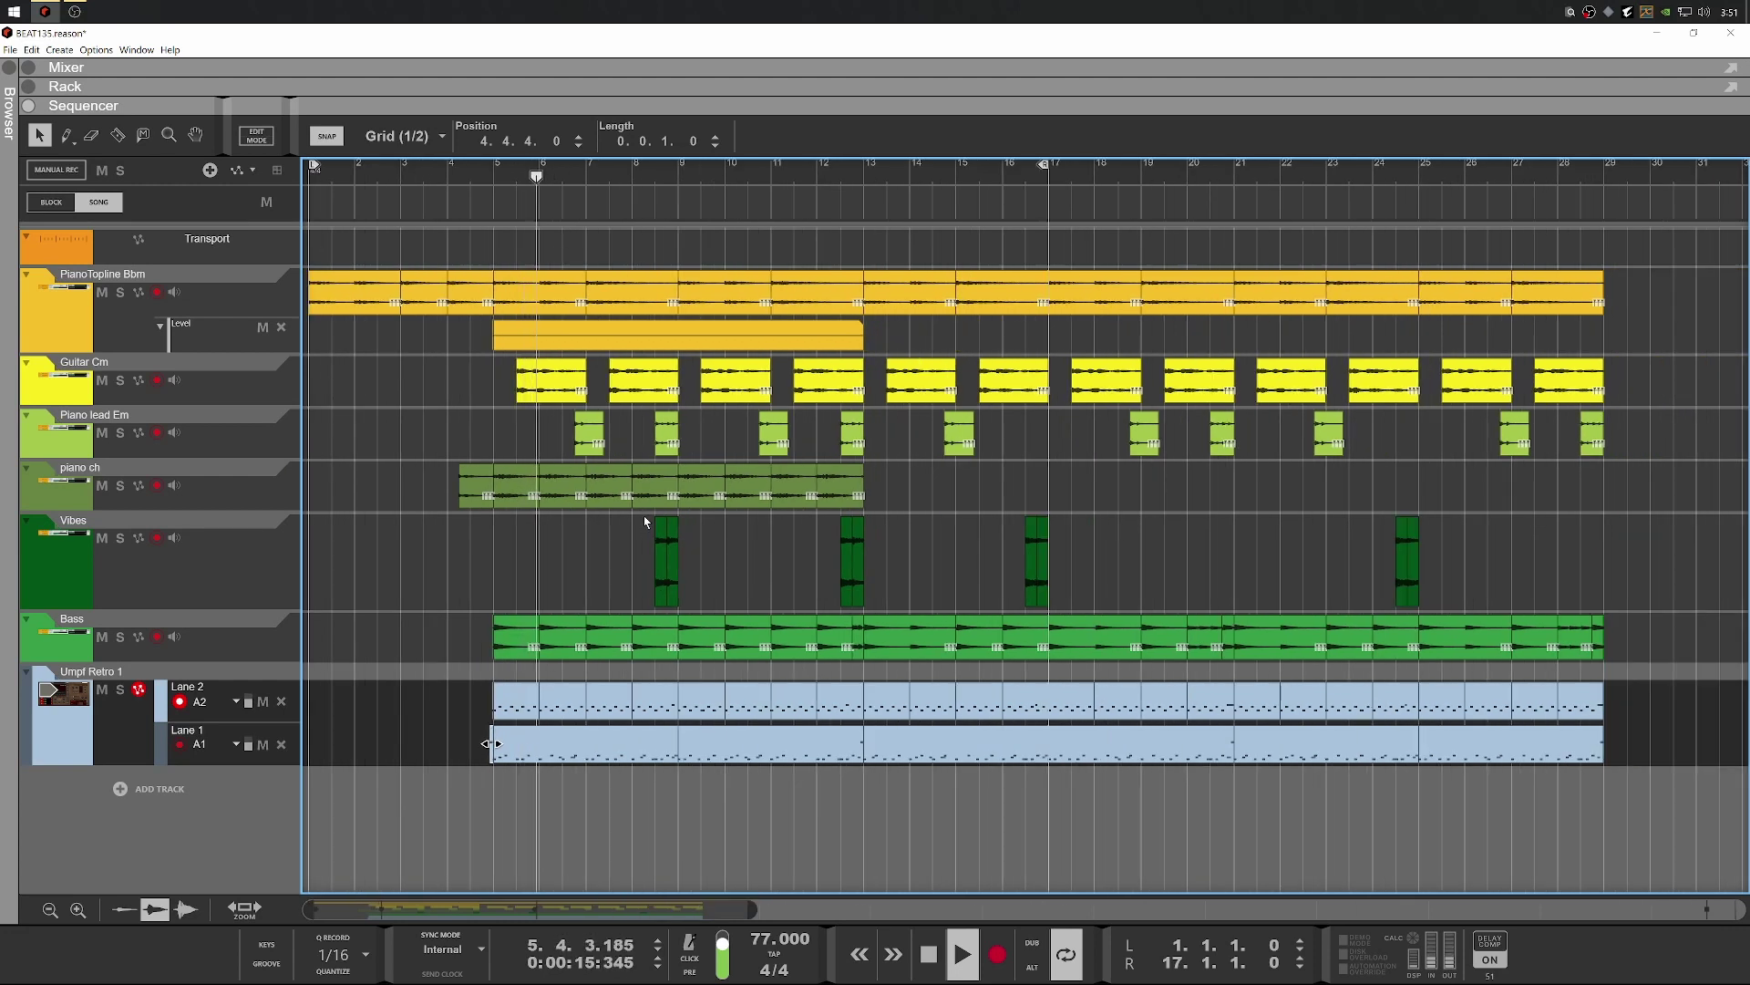
Stop playback, open the rack, and copy the Umpf Retro 1 channel's Bass Enhancer into the Bass track's insert effects
key("space")
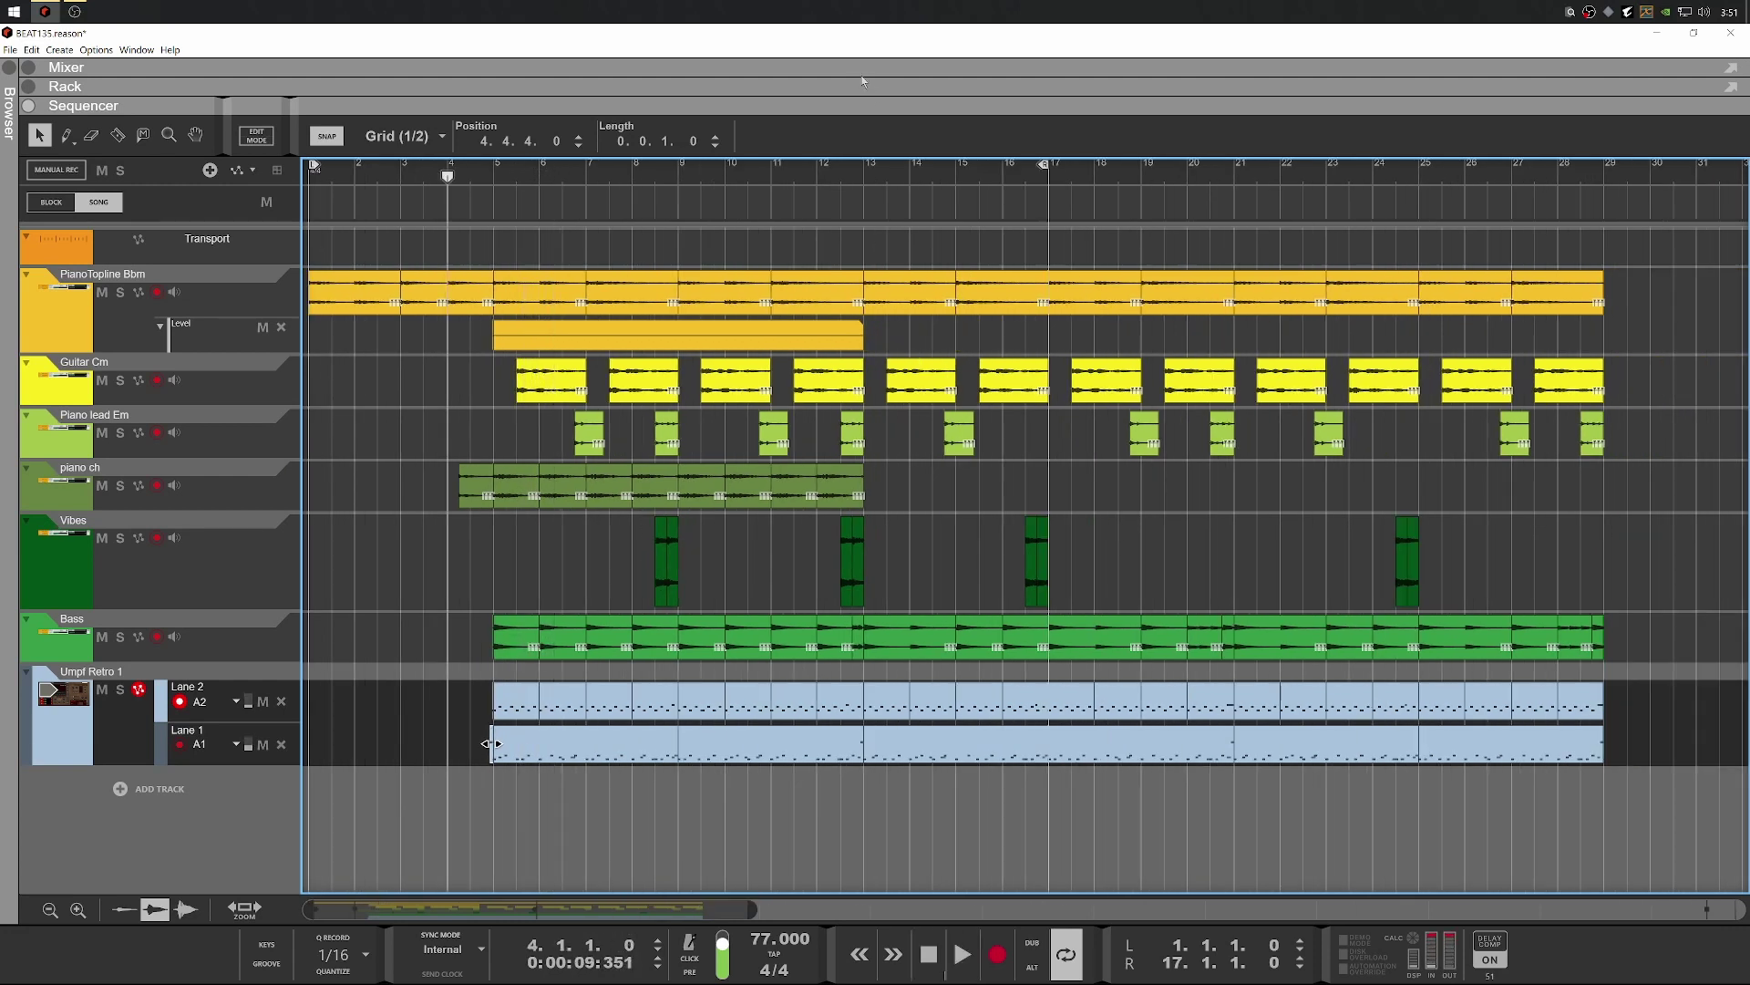
left_click(863, 83)
scroll(585, 498, "up", 5)
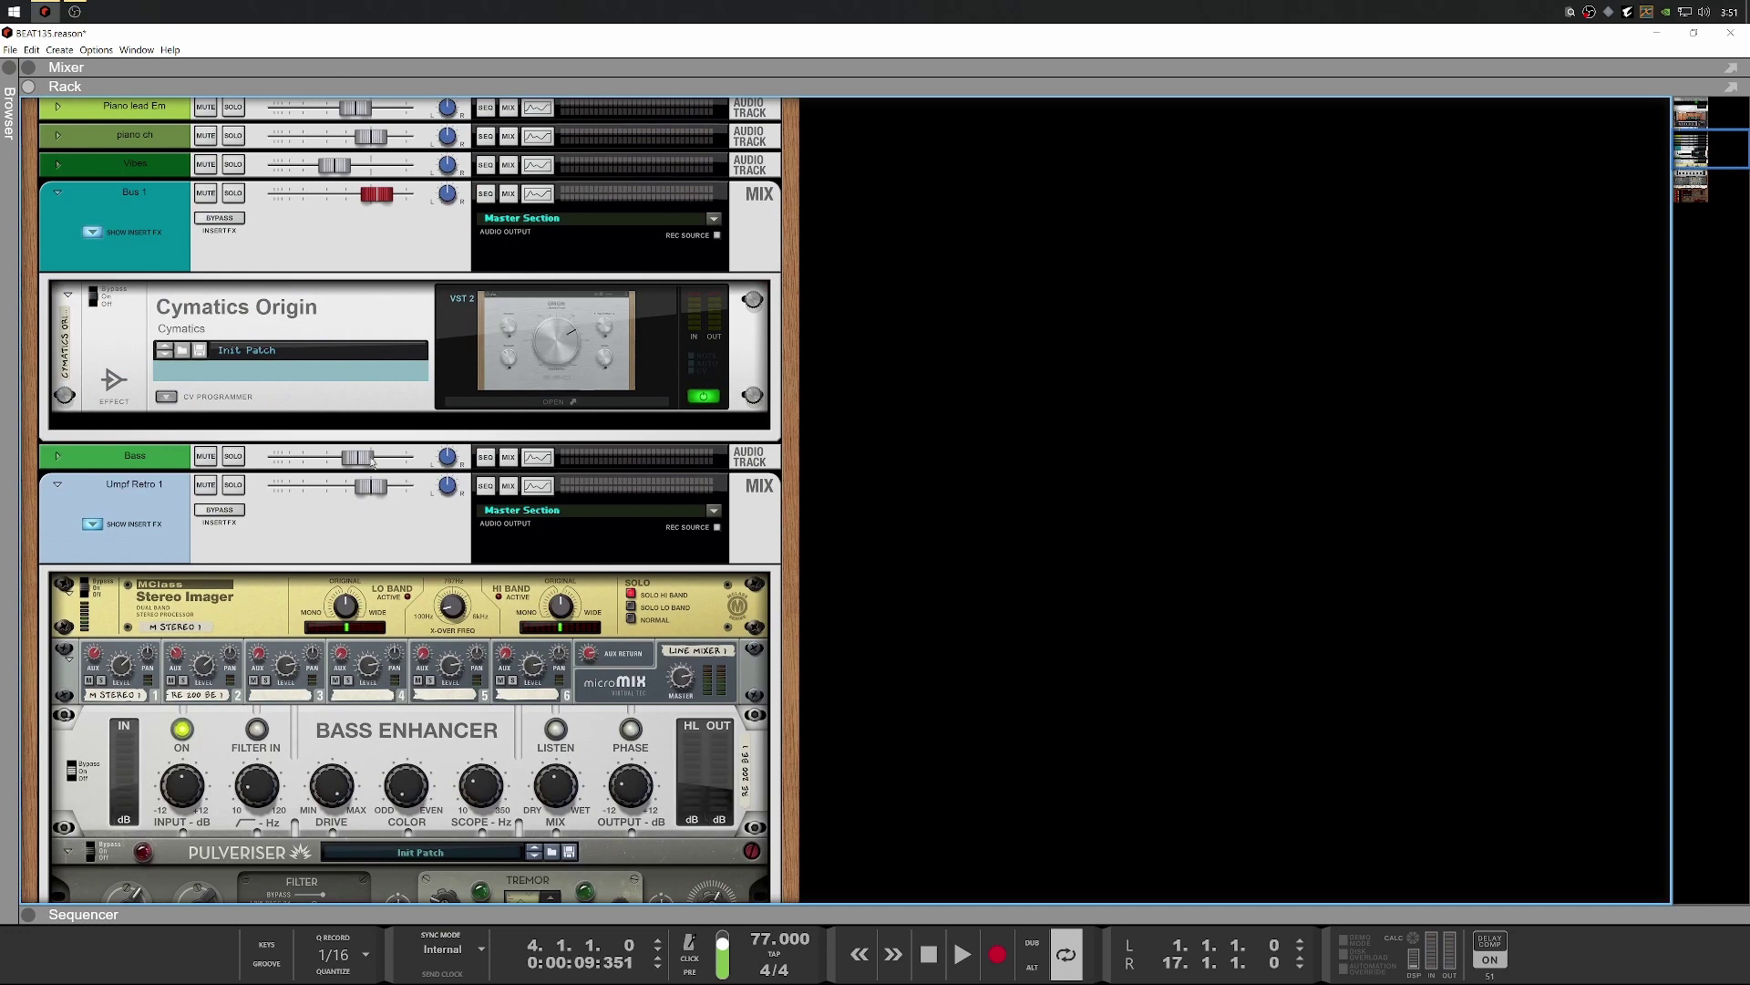
left_click(57, 455)
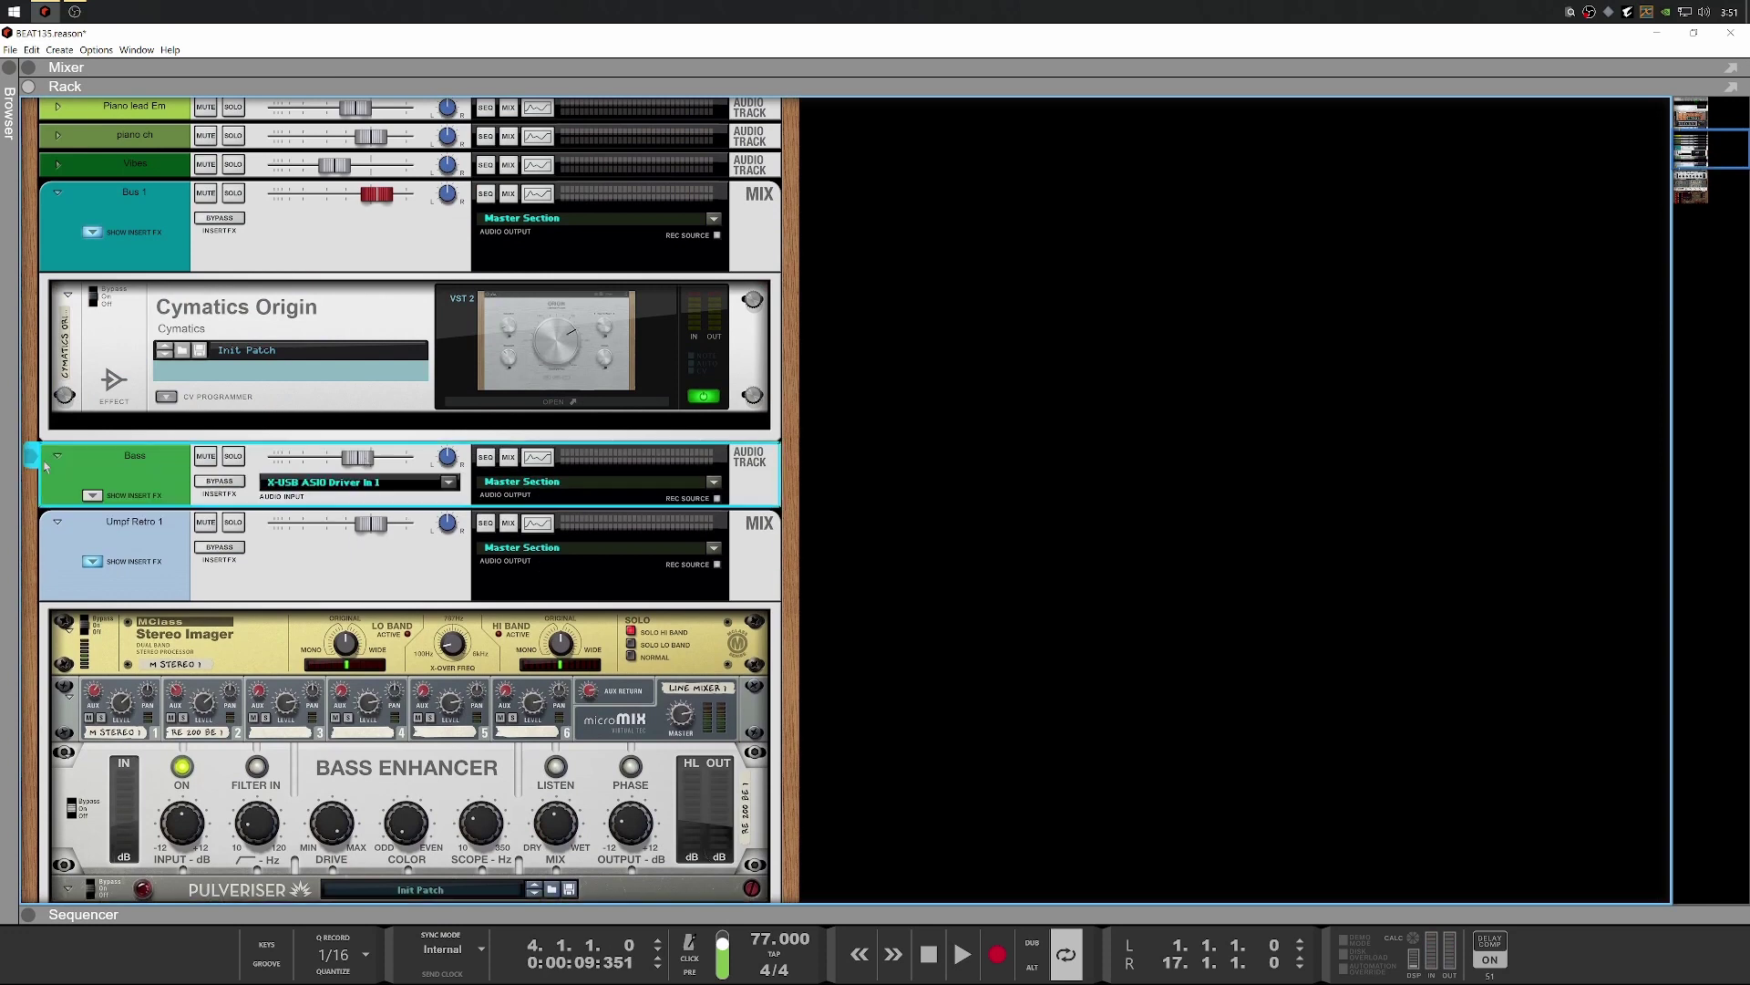
left_click(91, 495)
right_click(113, 551)
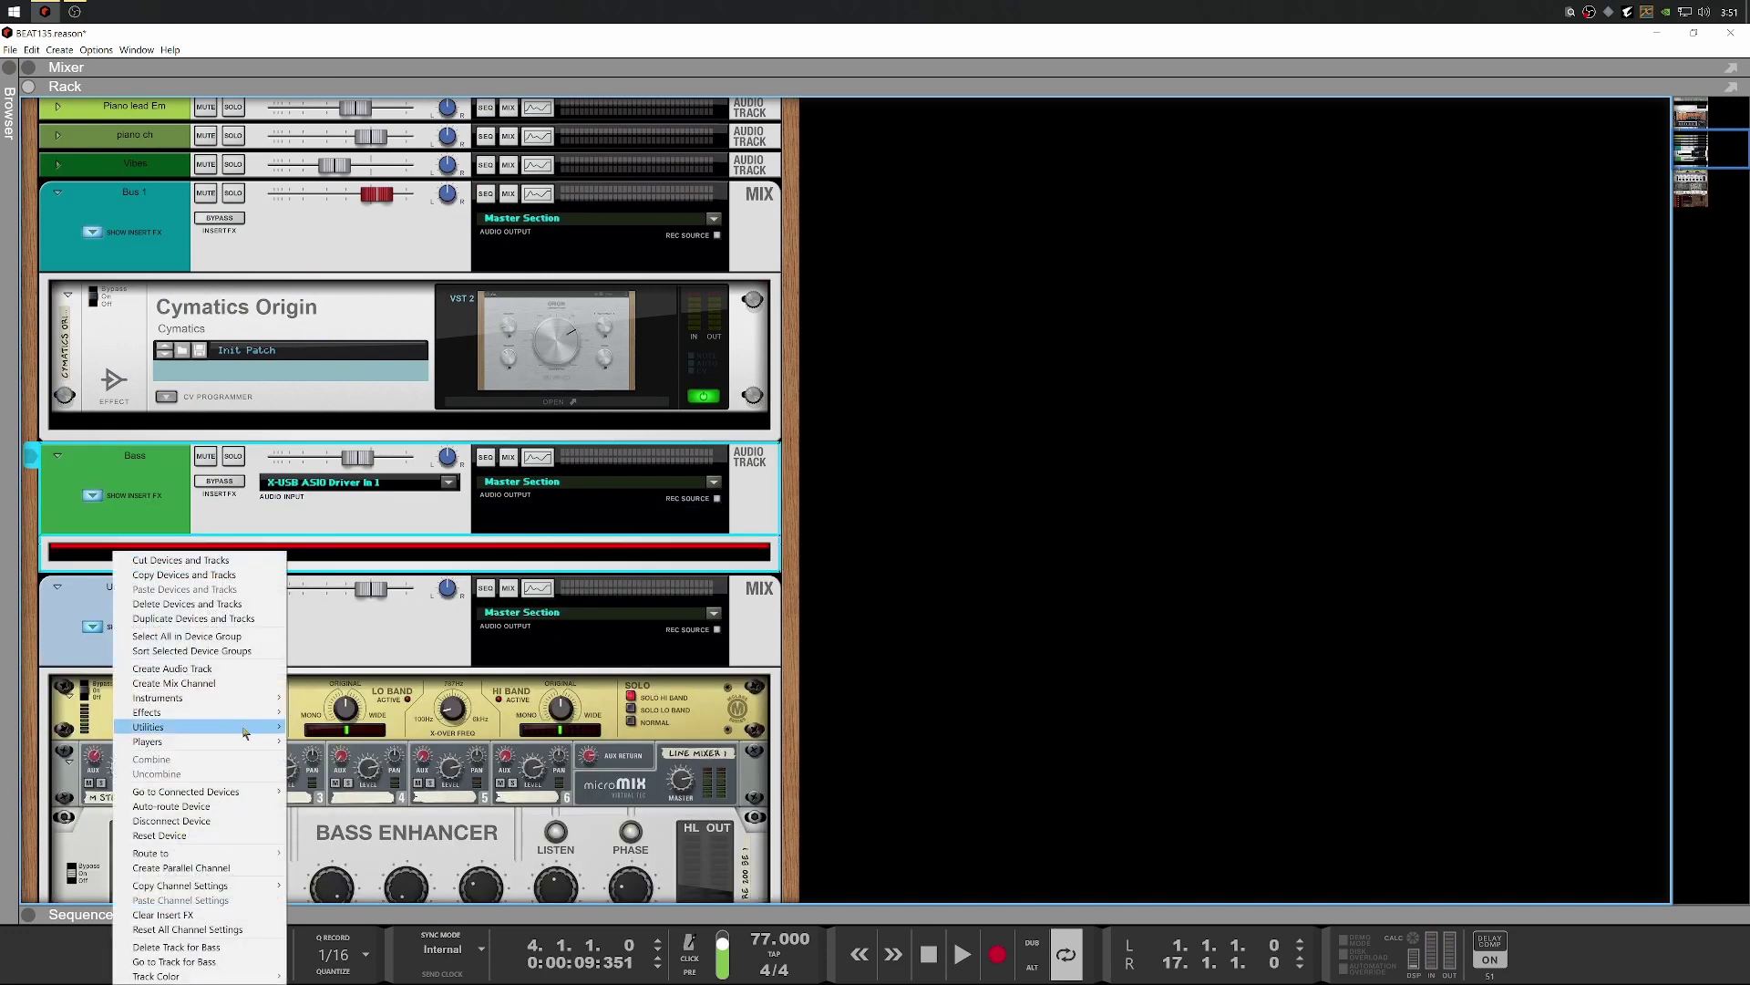
left_click(317, 832)
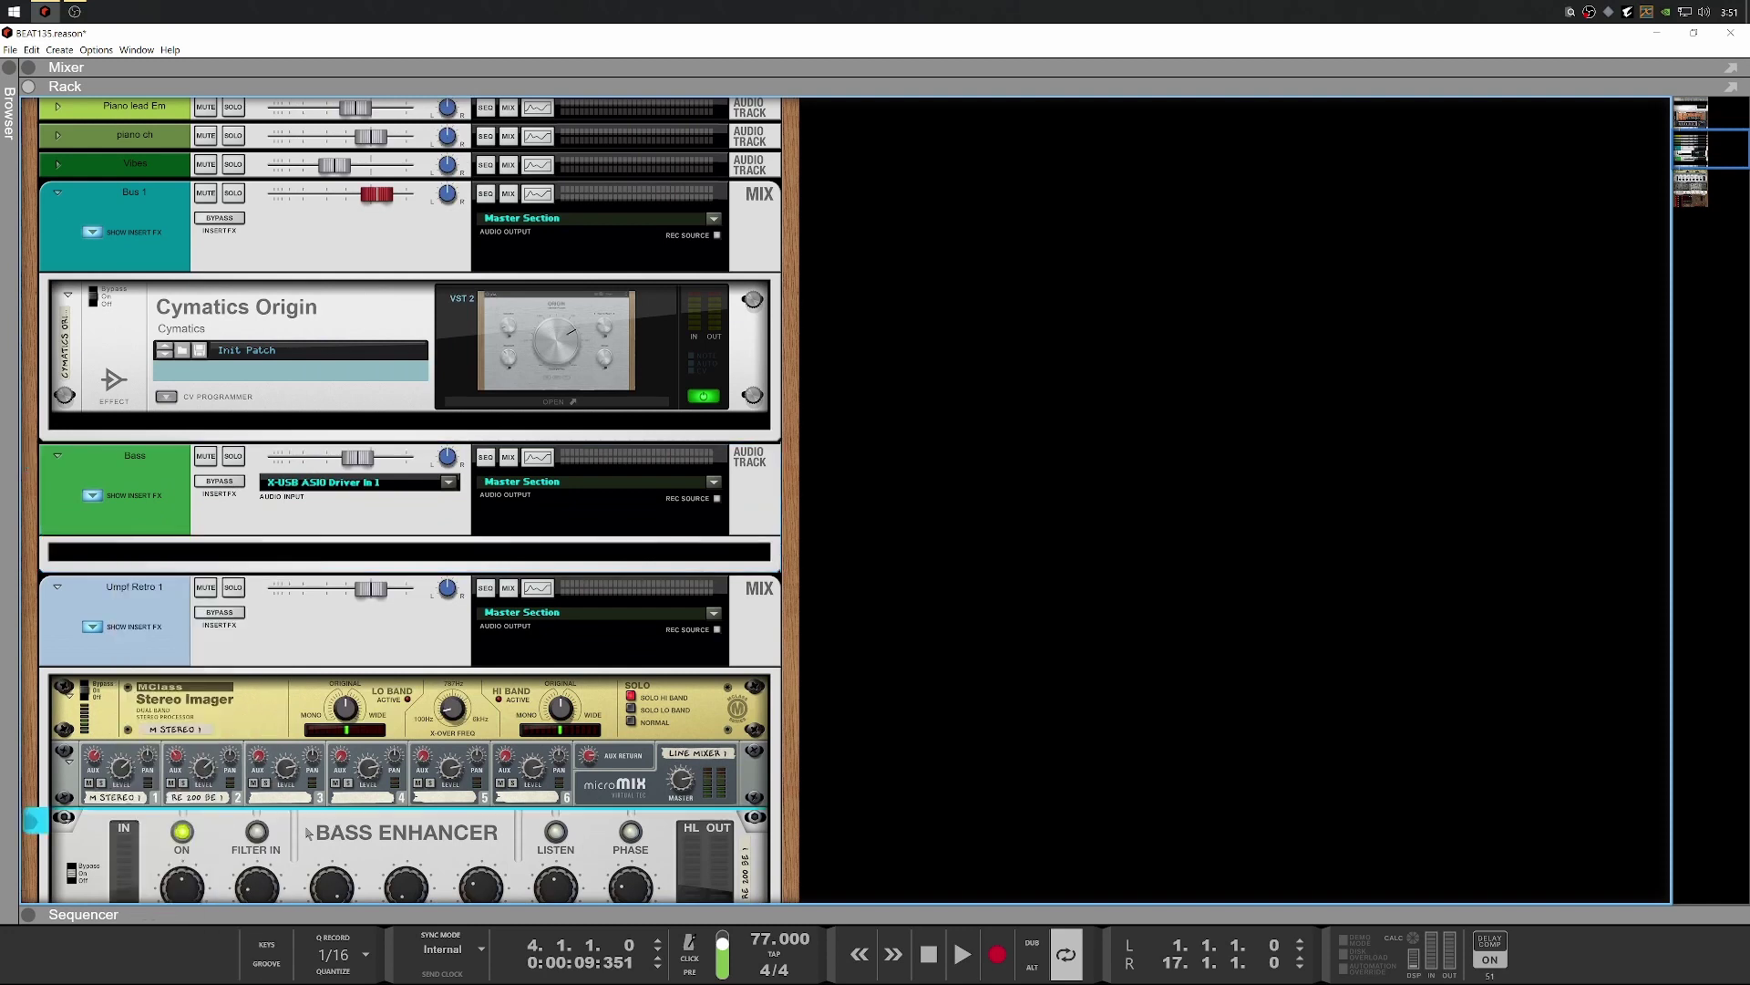
left_click_drag(308, 832, 406, 545)
Play the transition from bar 4 twice to check the Bass track through its new Bass Enhancer
key("space")
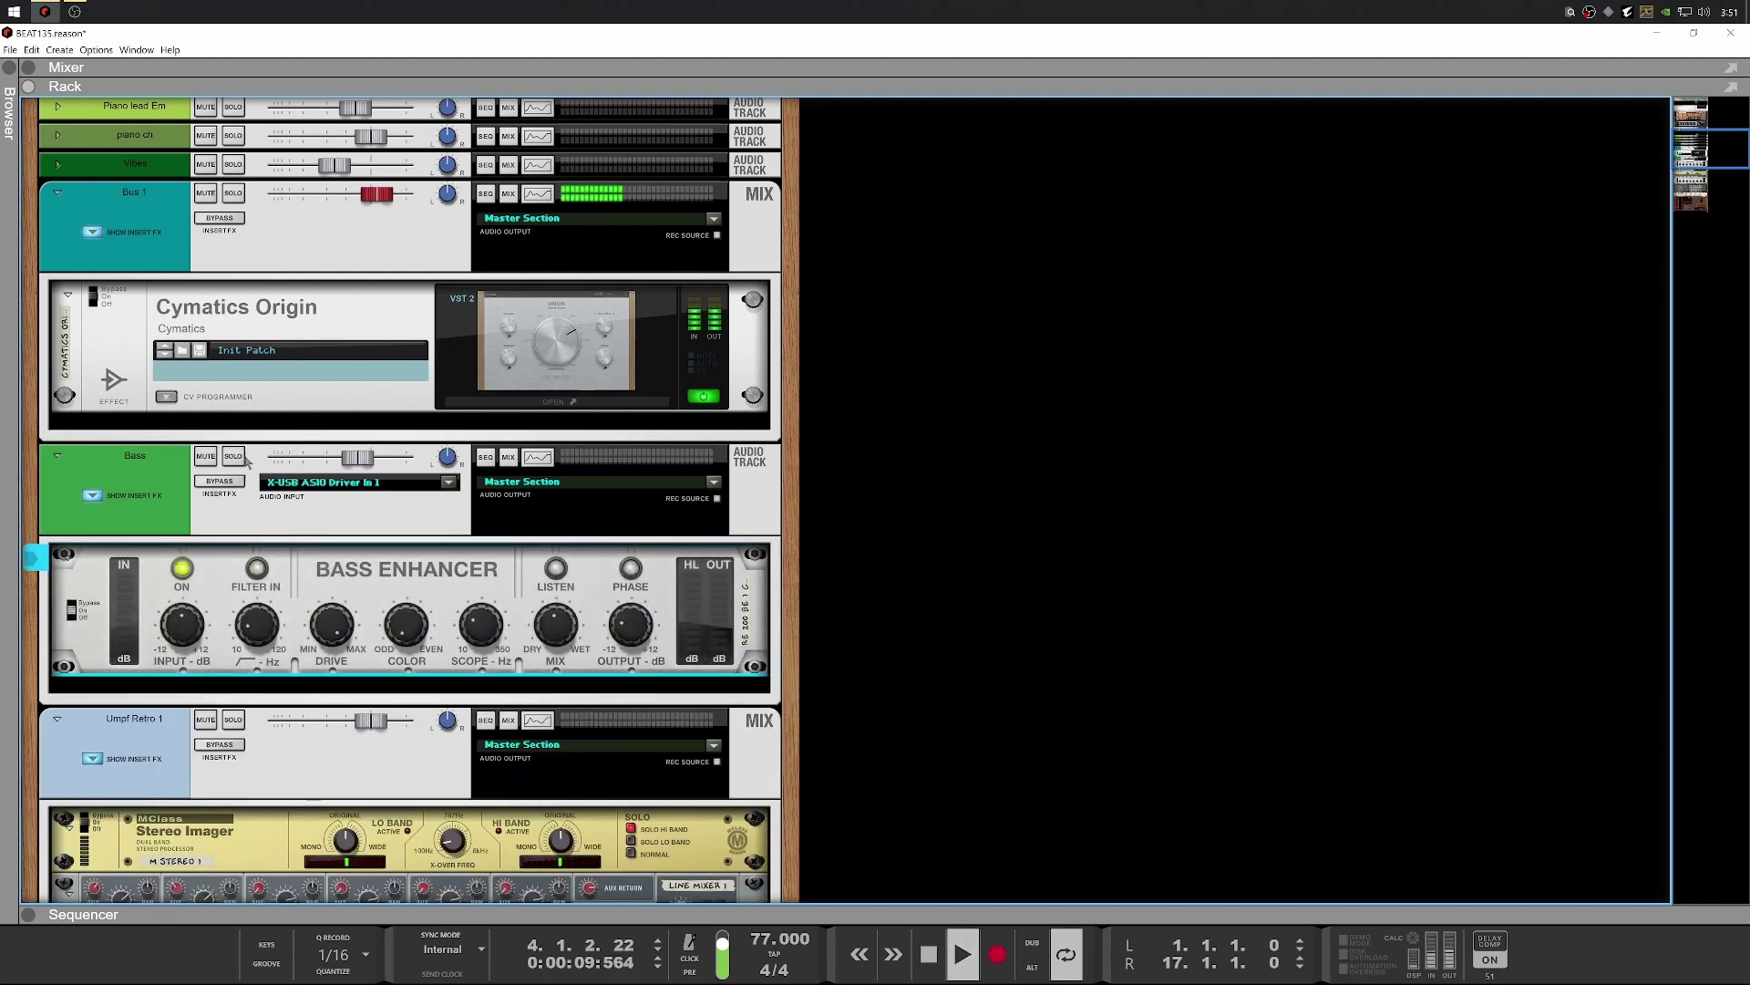
left_click_drag(509, 916, 587, 915)
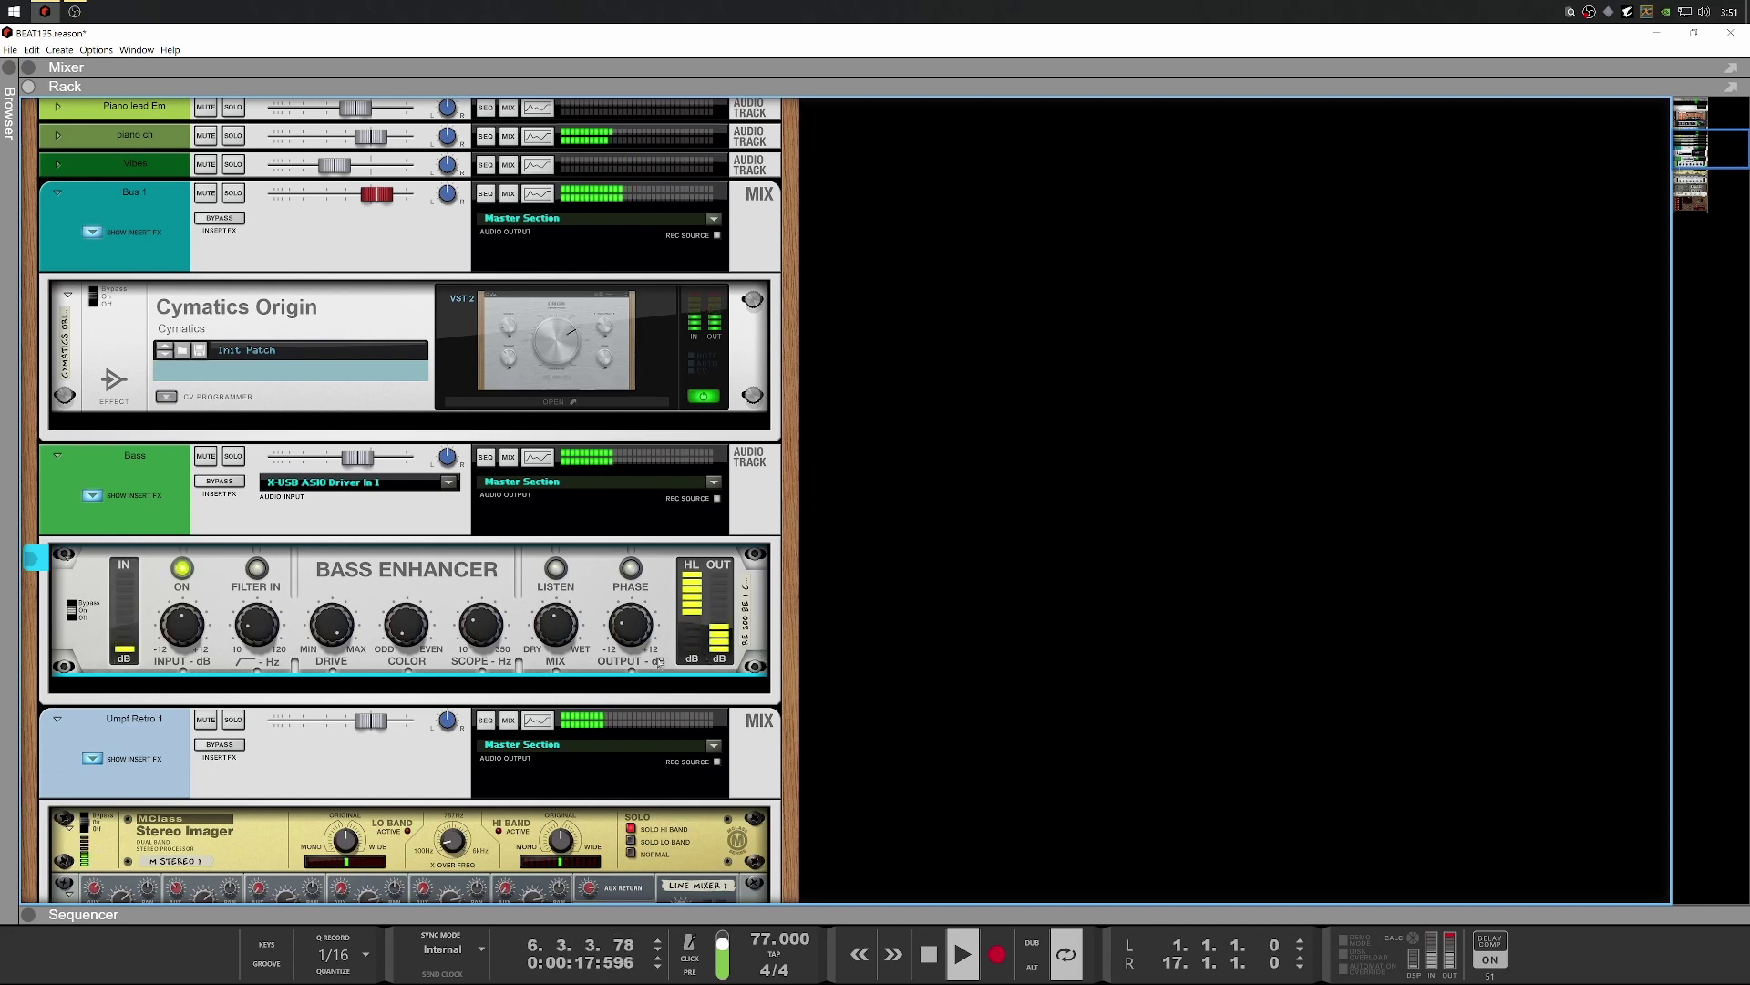
key("space")
key("space")
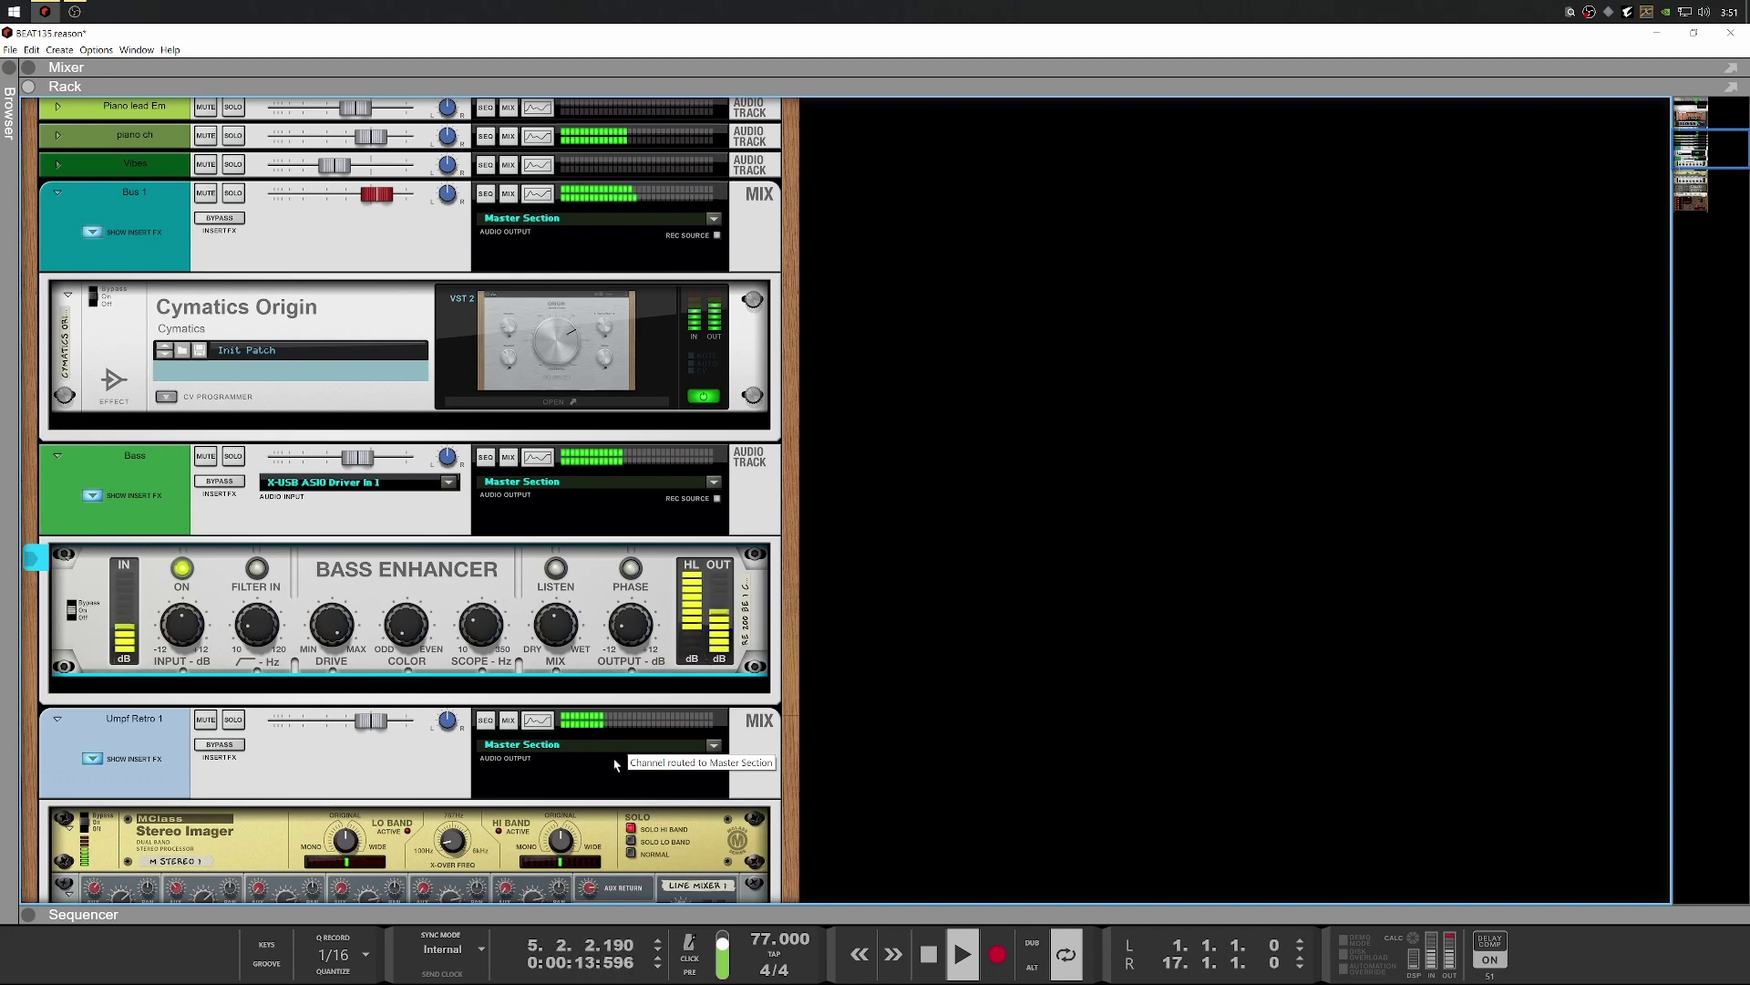
key("space")
Lower the Bass track's level slightly and audition the transition from bar 4
scroll(700, 816, "down", 3)
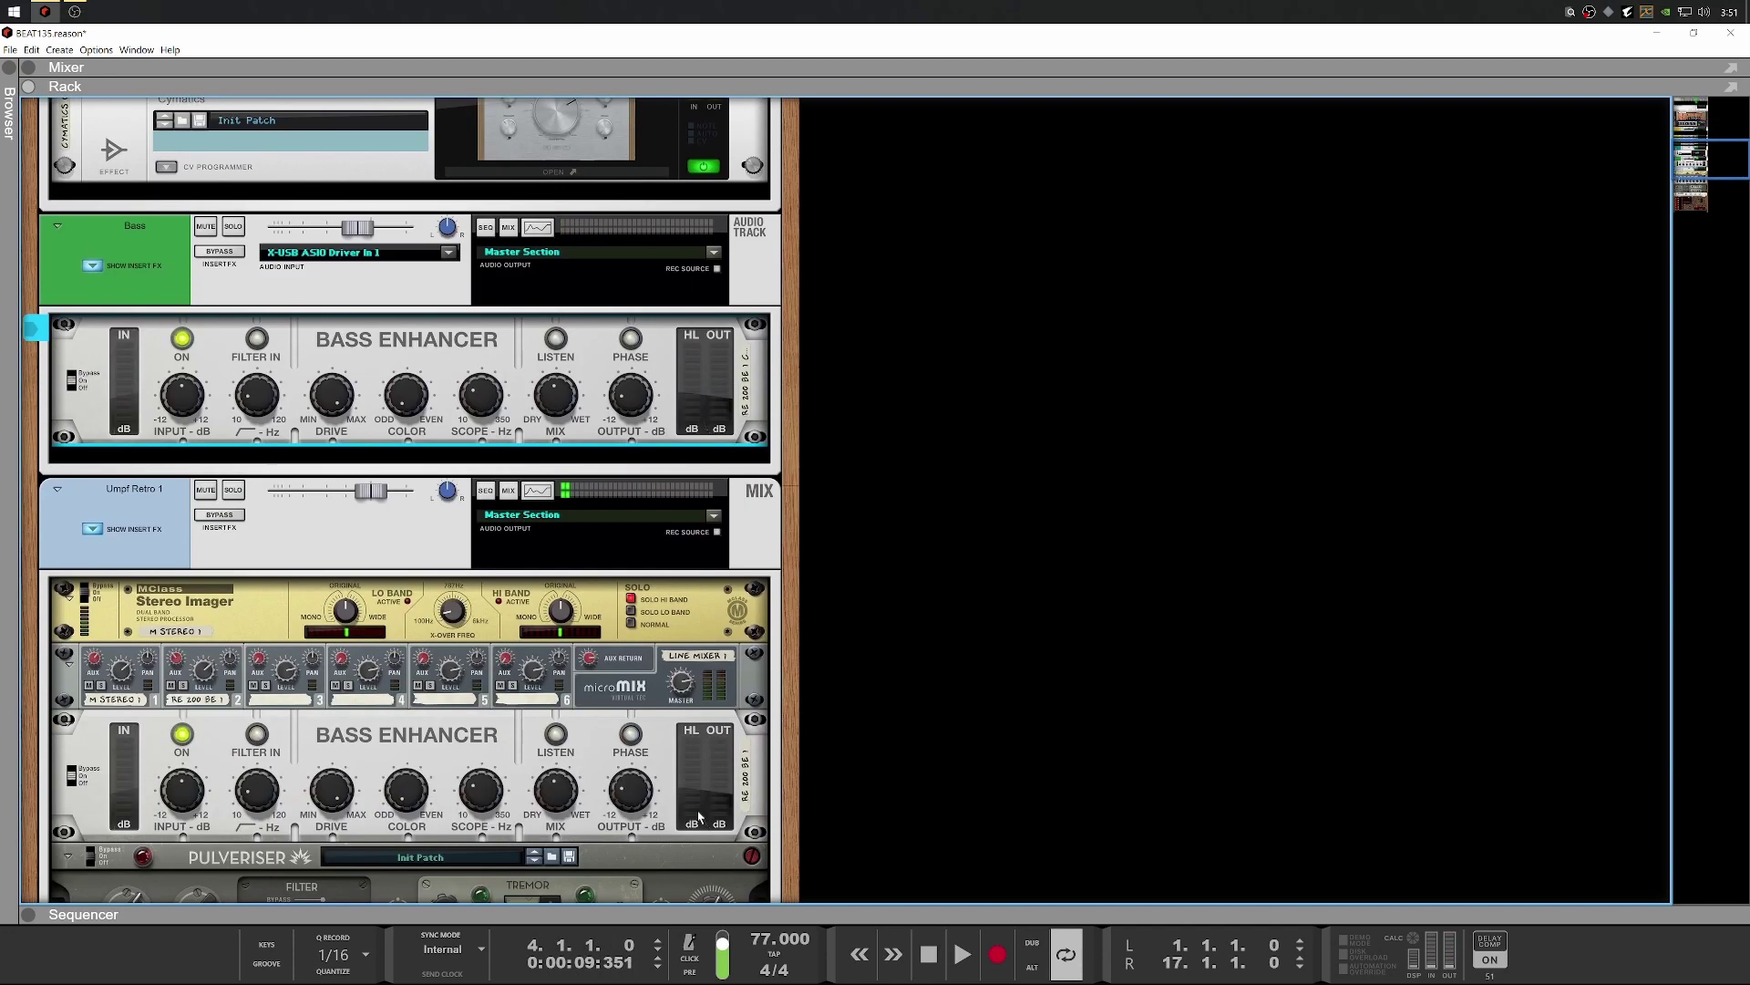
scroll(563, 684, "down", 8)
scroll(422, 546, "up", 8)
left_click(362, 237)
key("space")
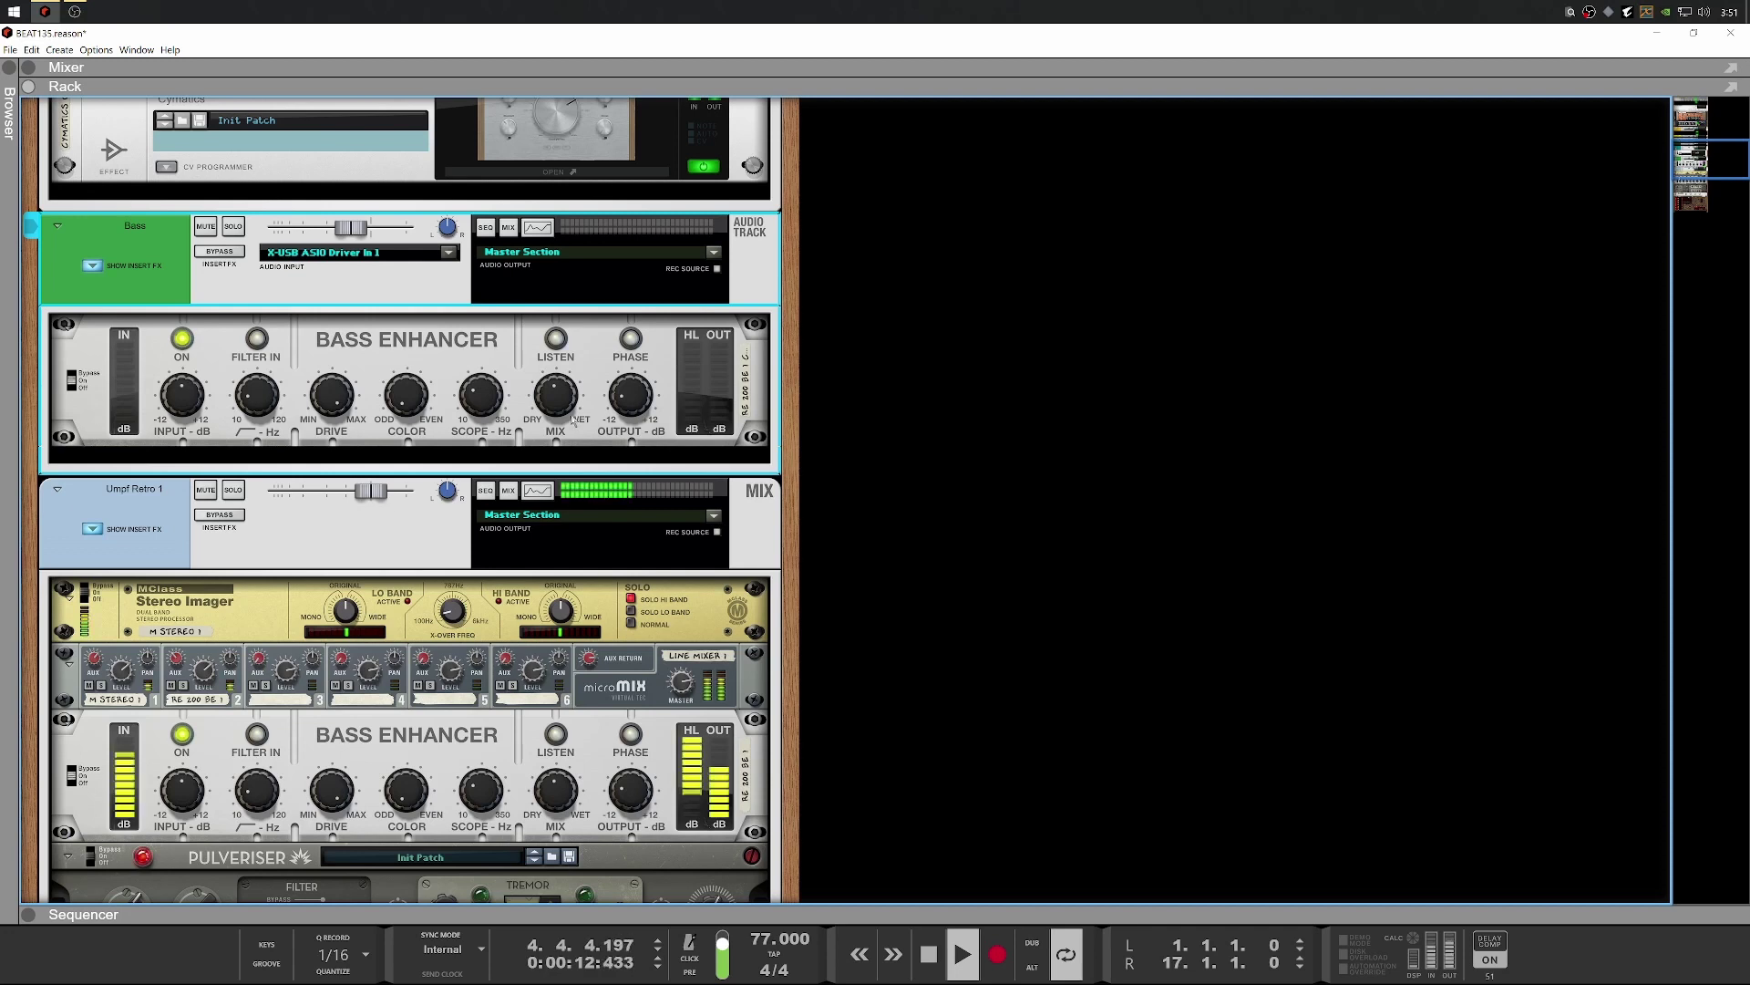
key("space")
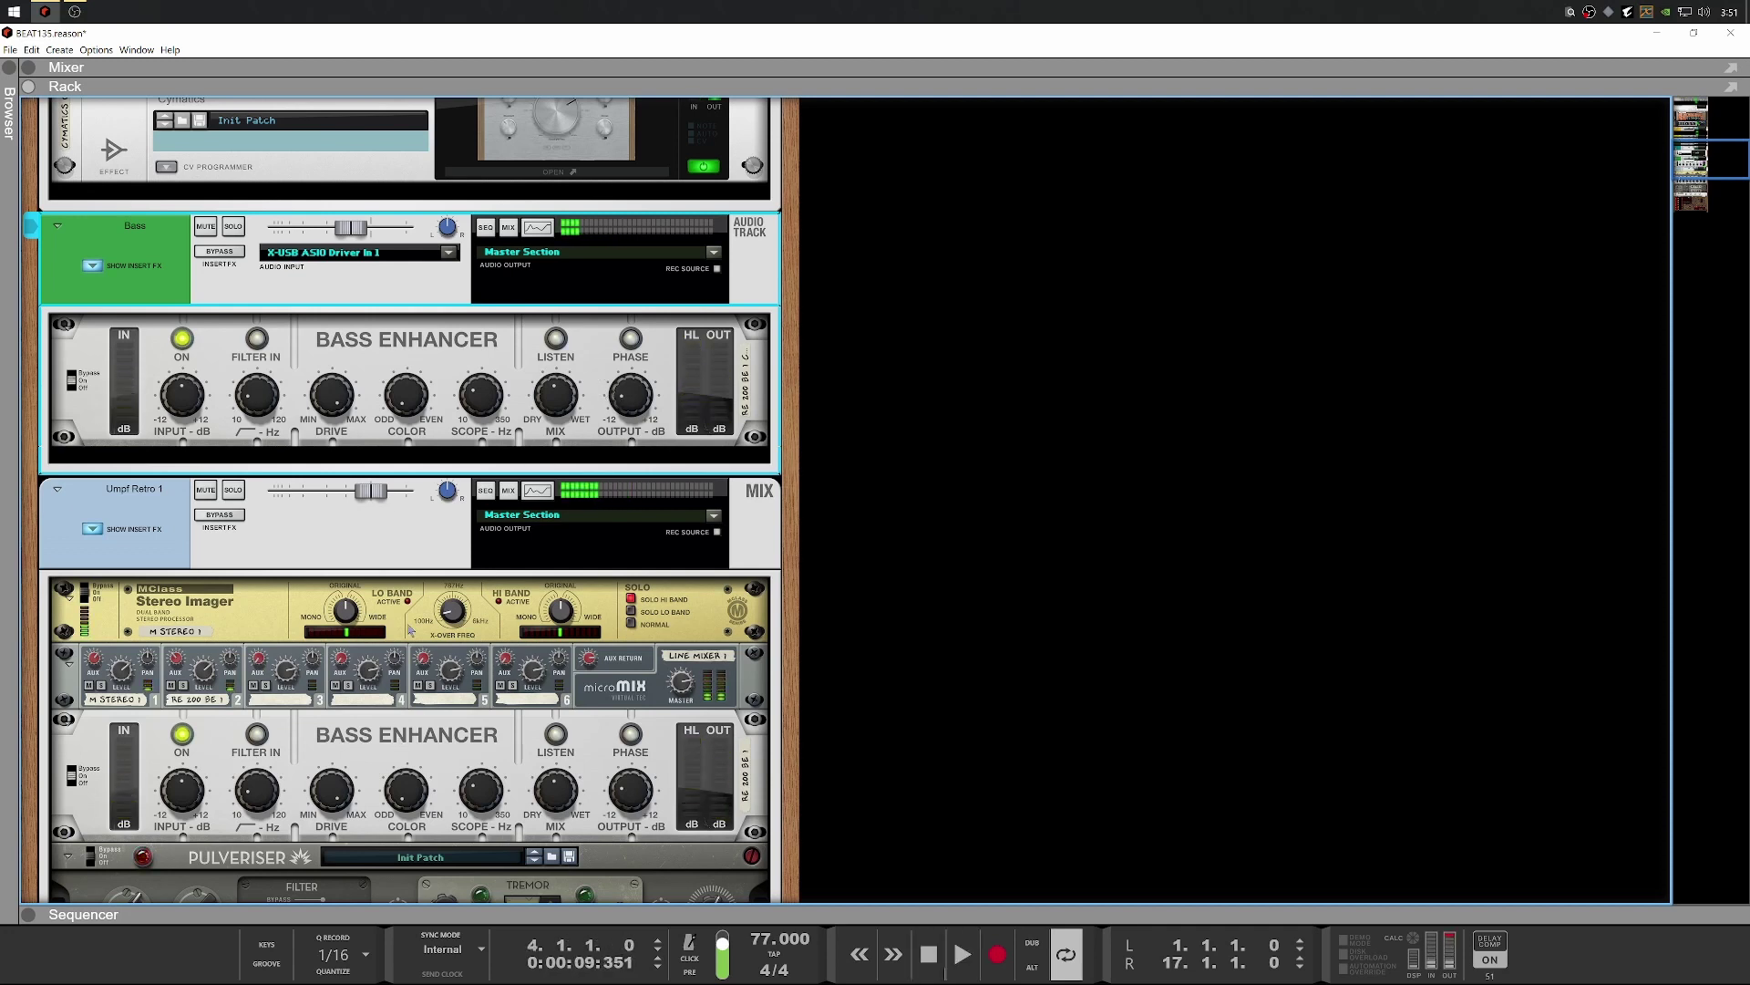
Audition the snare and flam pads in Umpf Retro and set the Drum 8 volume to -9.0 dB
scroll(495, 445, "down", 8)
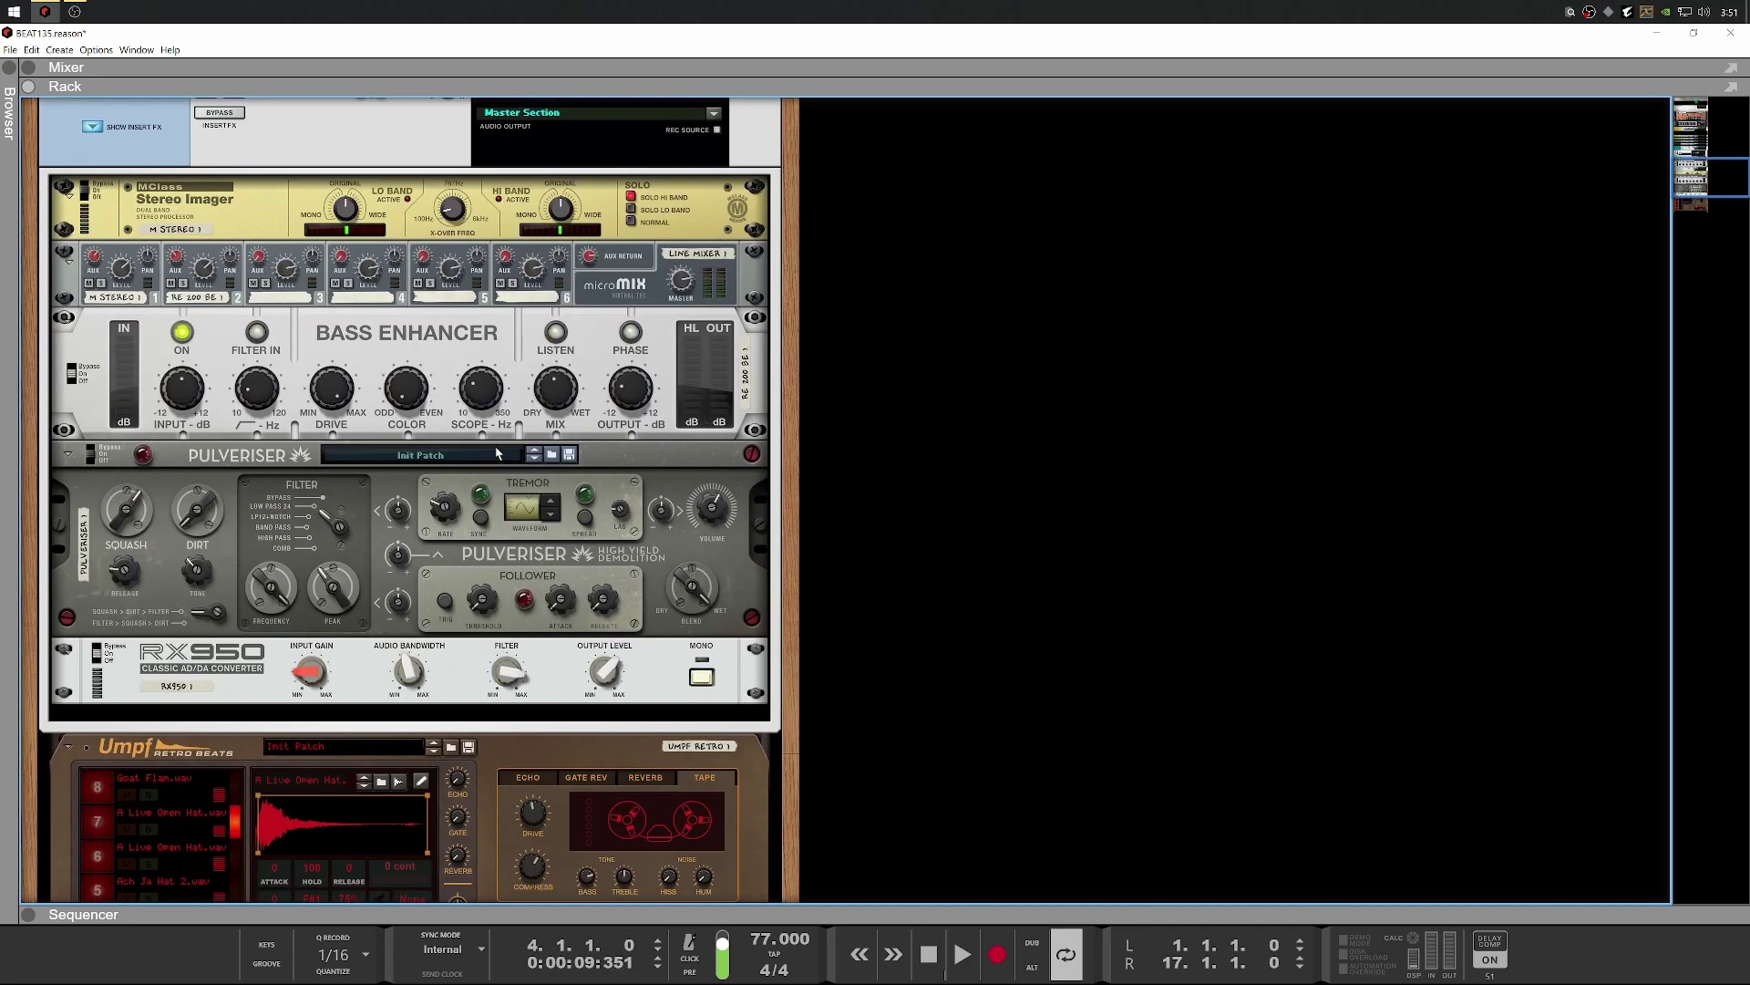
left_click(107, 623)
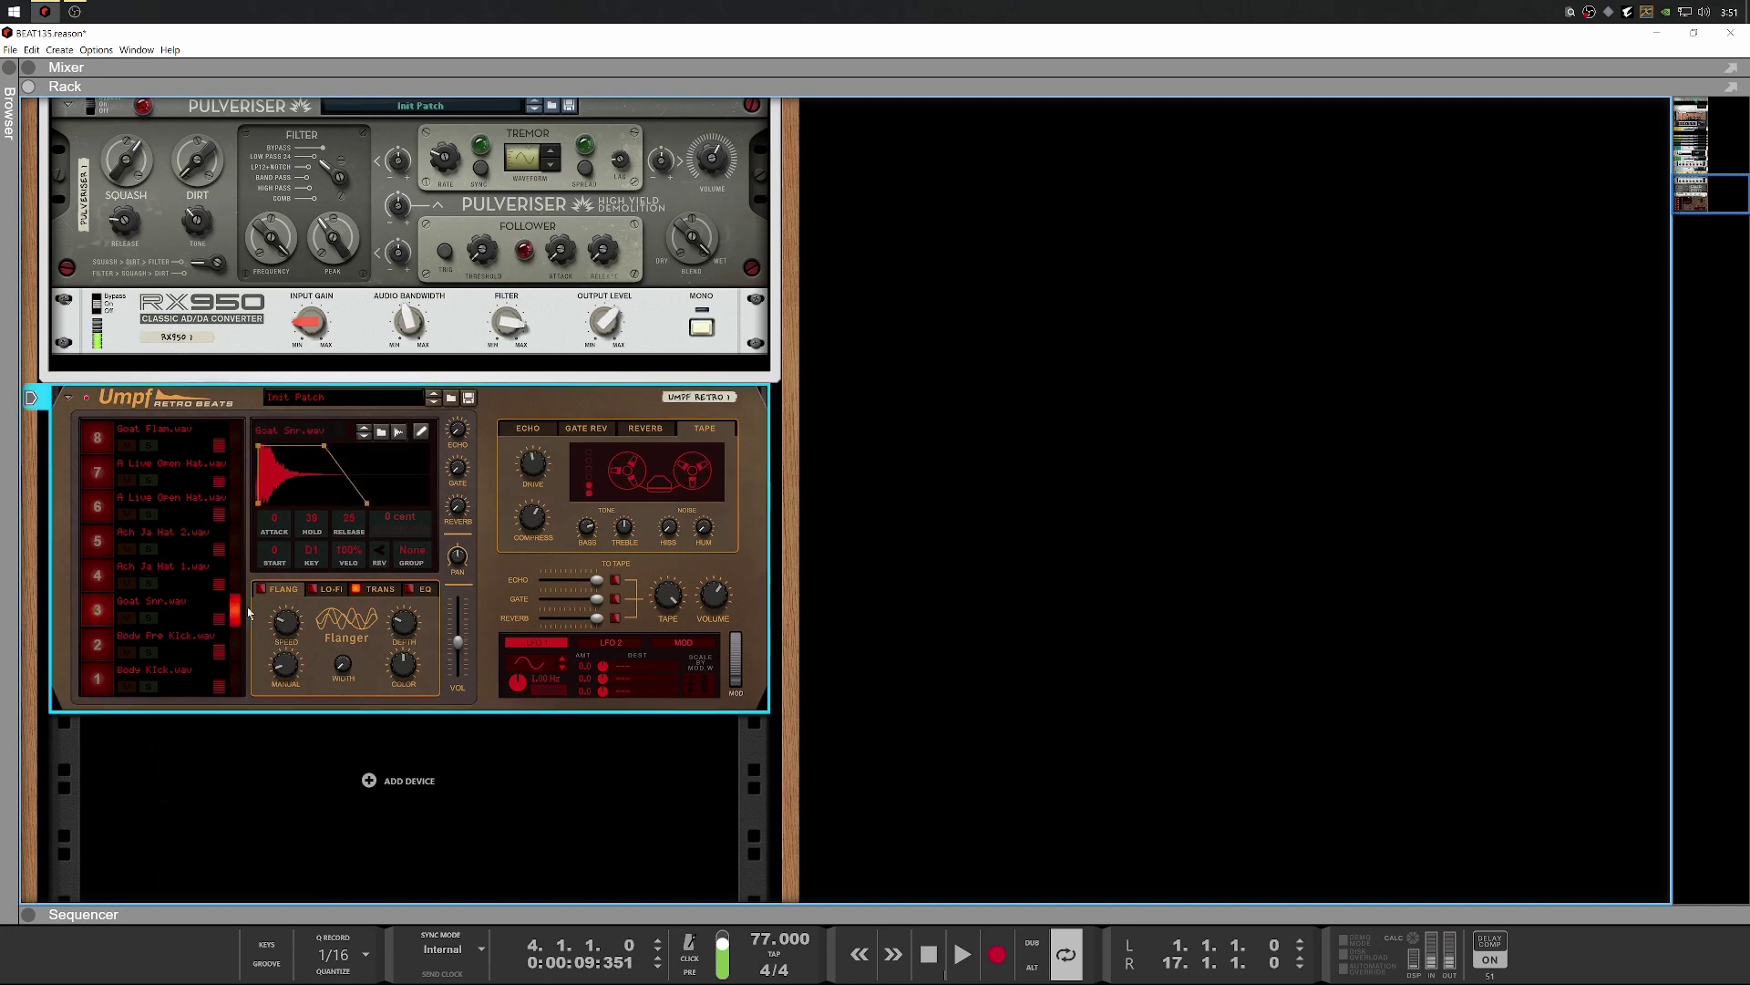
left_click(98, 610)
left_click(98, 437)
left_click(98, 437)
left_click_drag(455, 643, 457, 649)
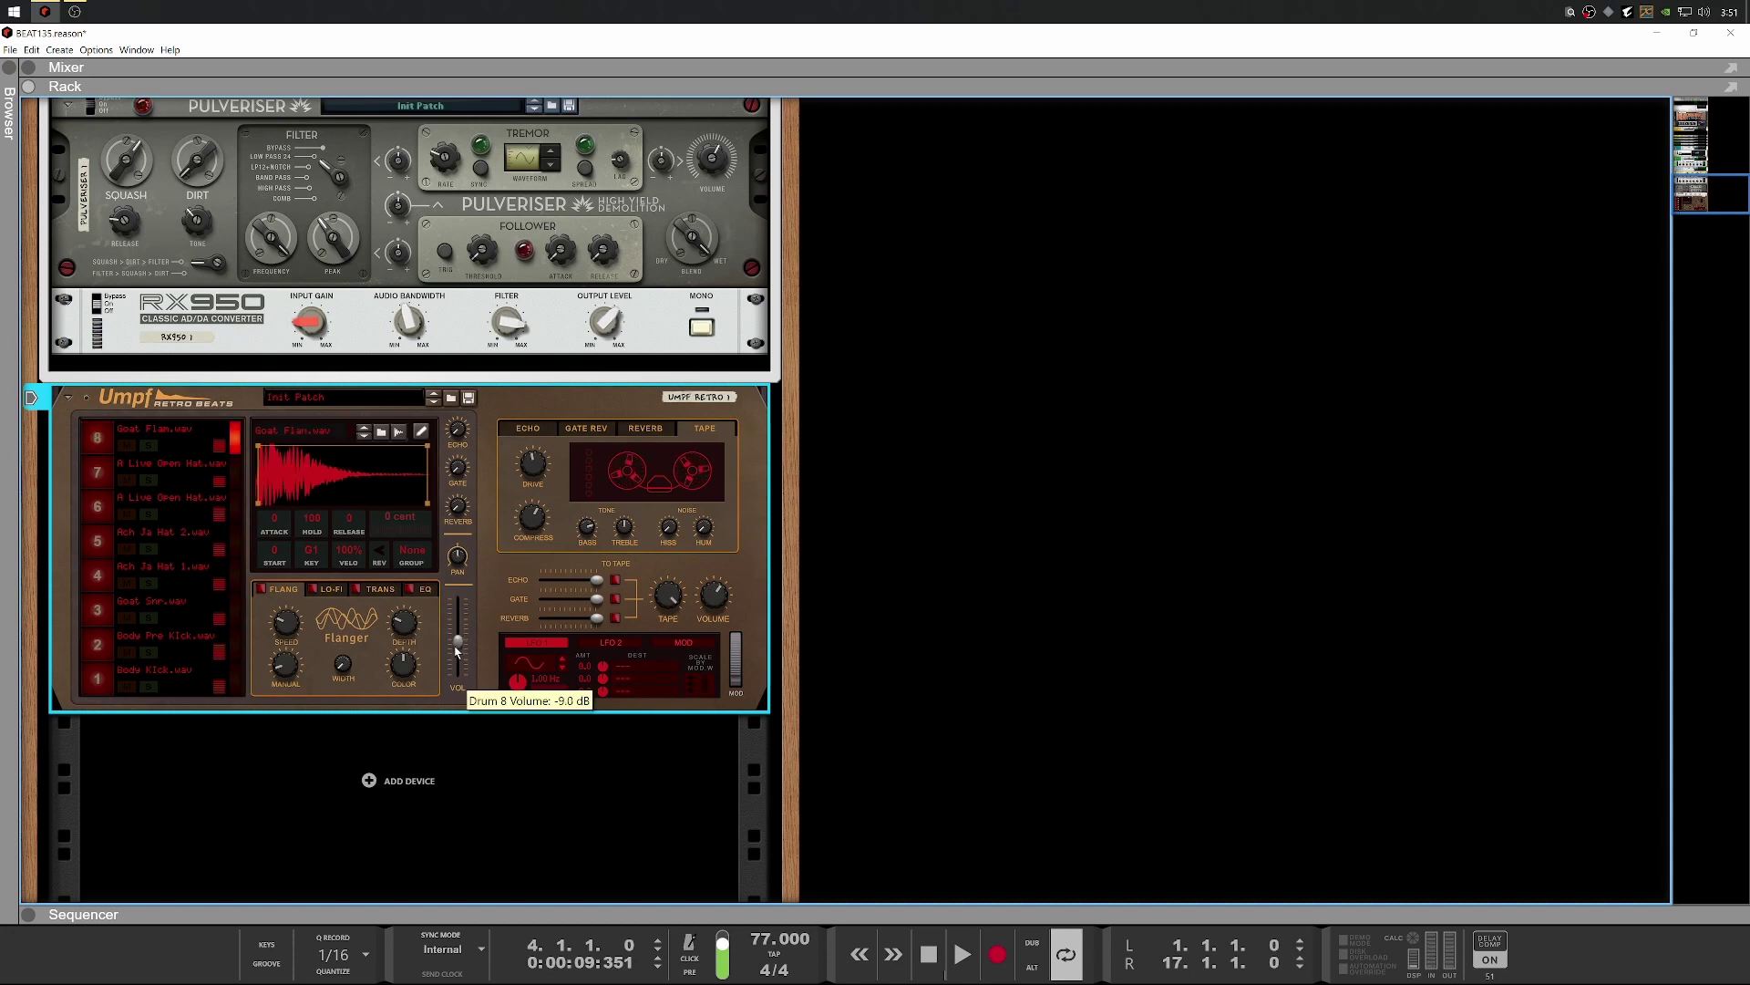
Play the song from bar 4, compare the channel meters, and set the Bass track's level to -6.27 dB
key("space")
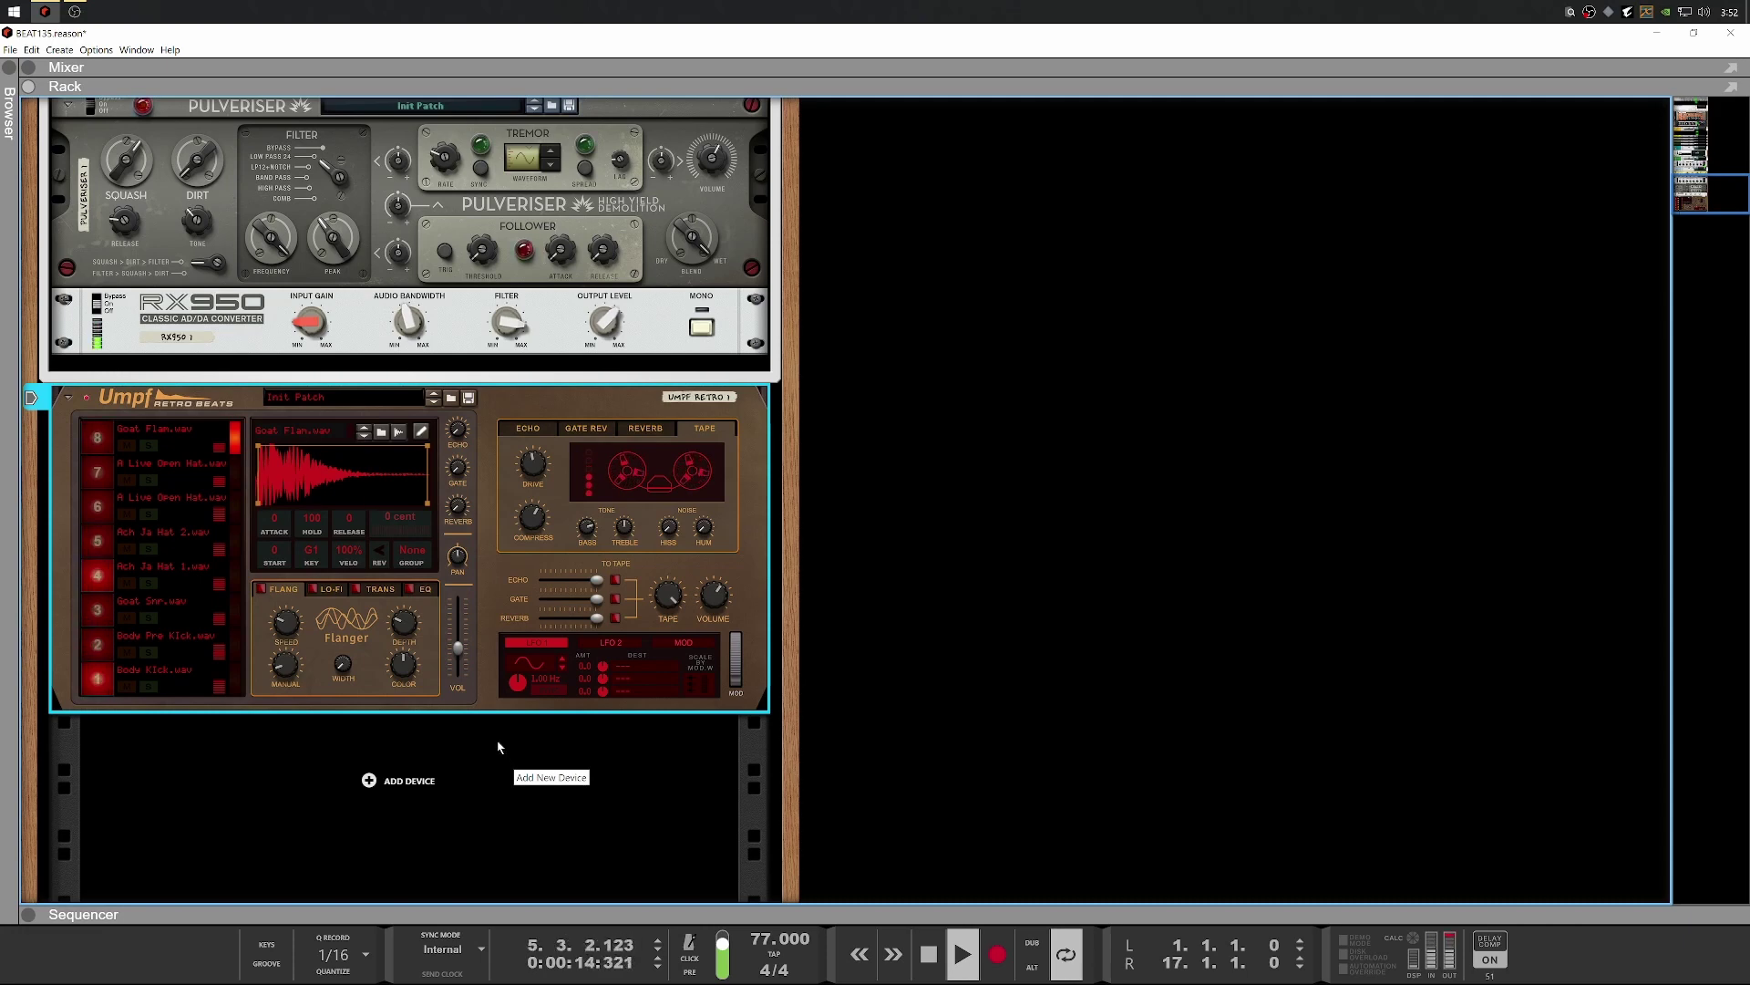
scroll(497, 734, "up", 8)
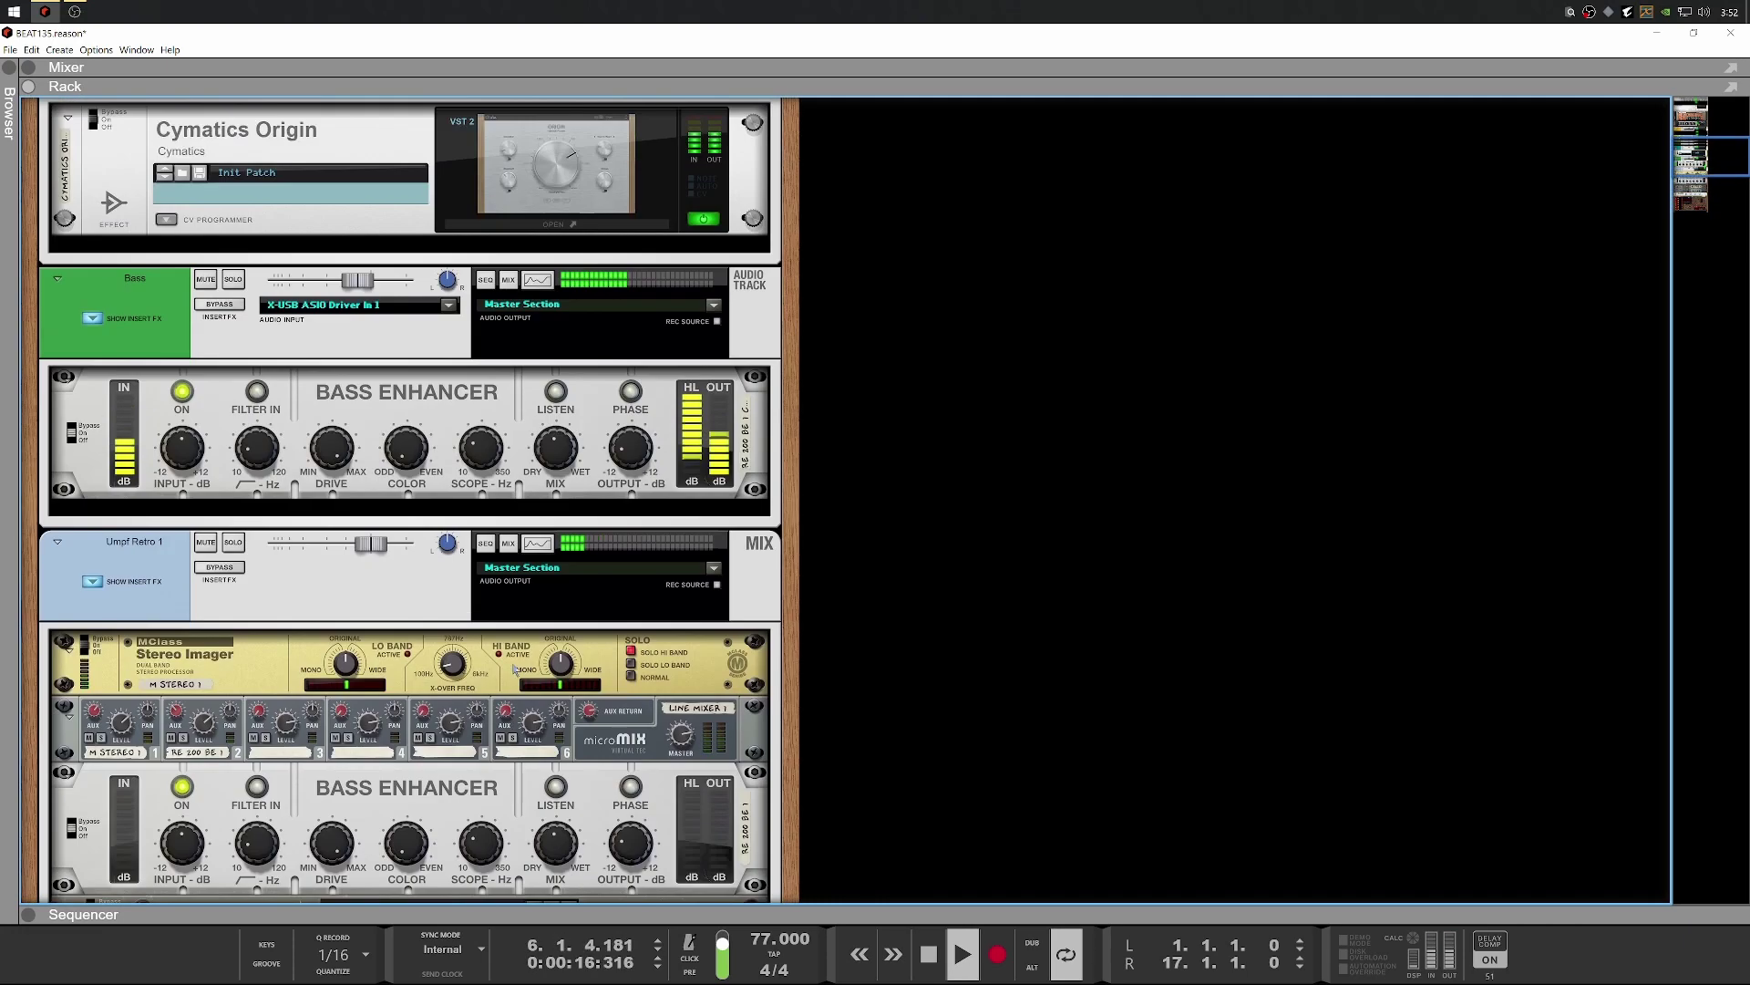
scroll(515, 668, "up", 5)
scroll(381, 627, "up", 3)
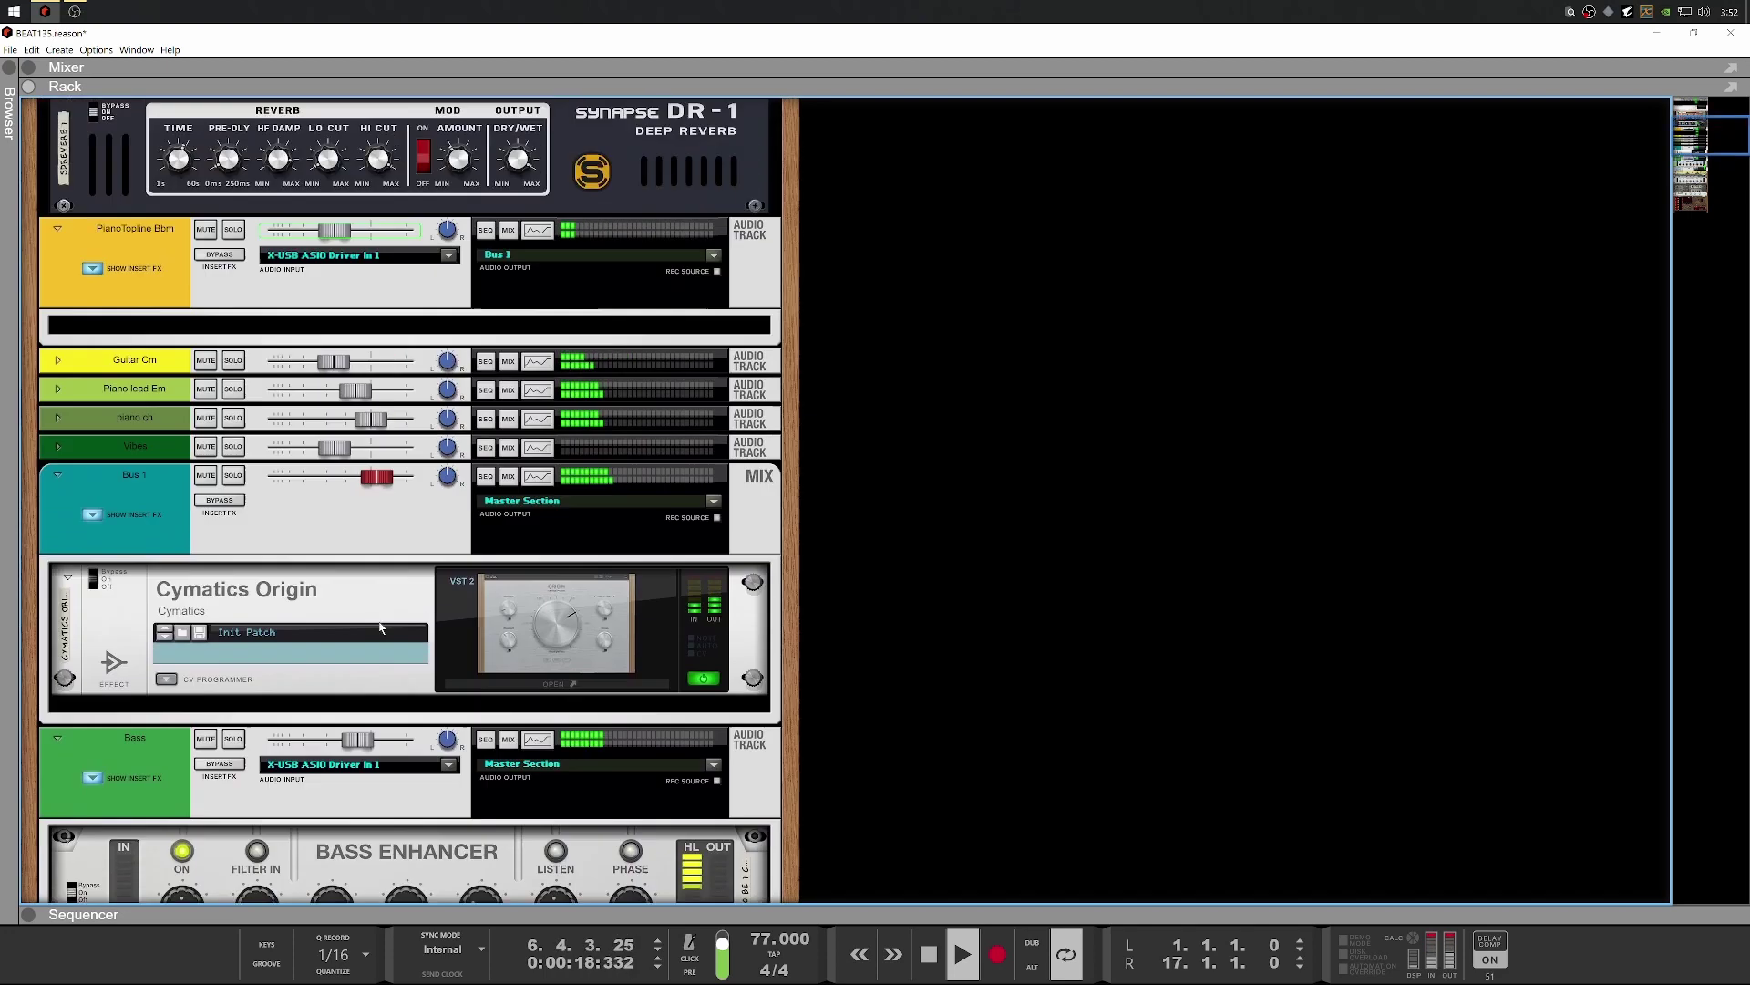
scroll(381, 627, "up", 6)
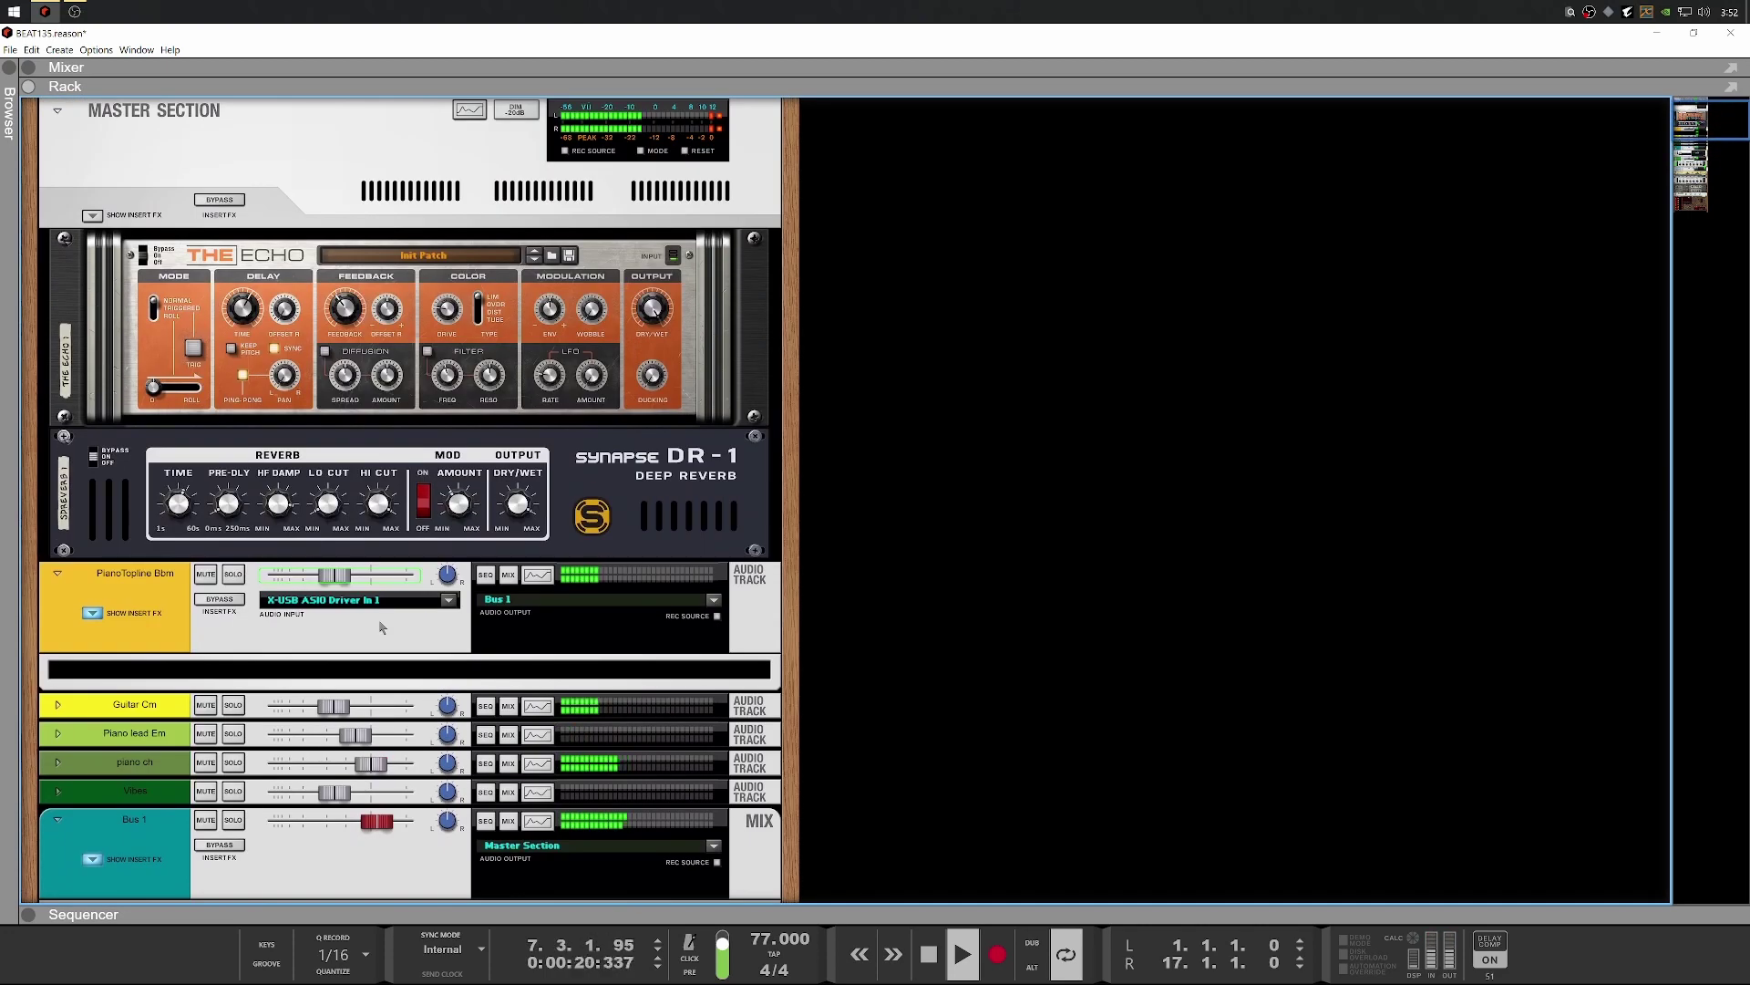
scroll(381, 627, "down", 9)
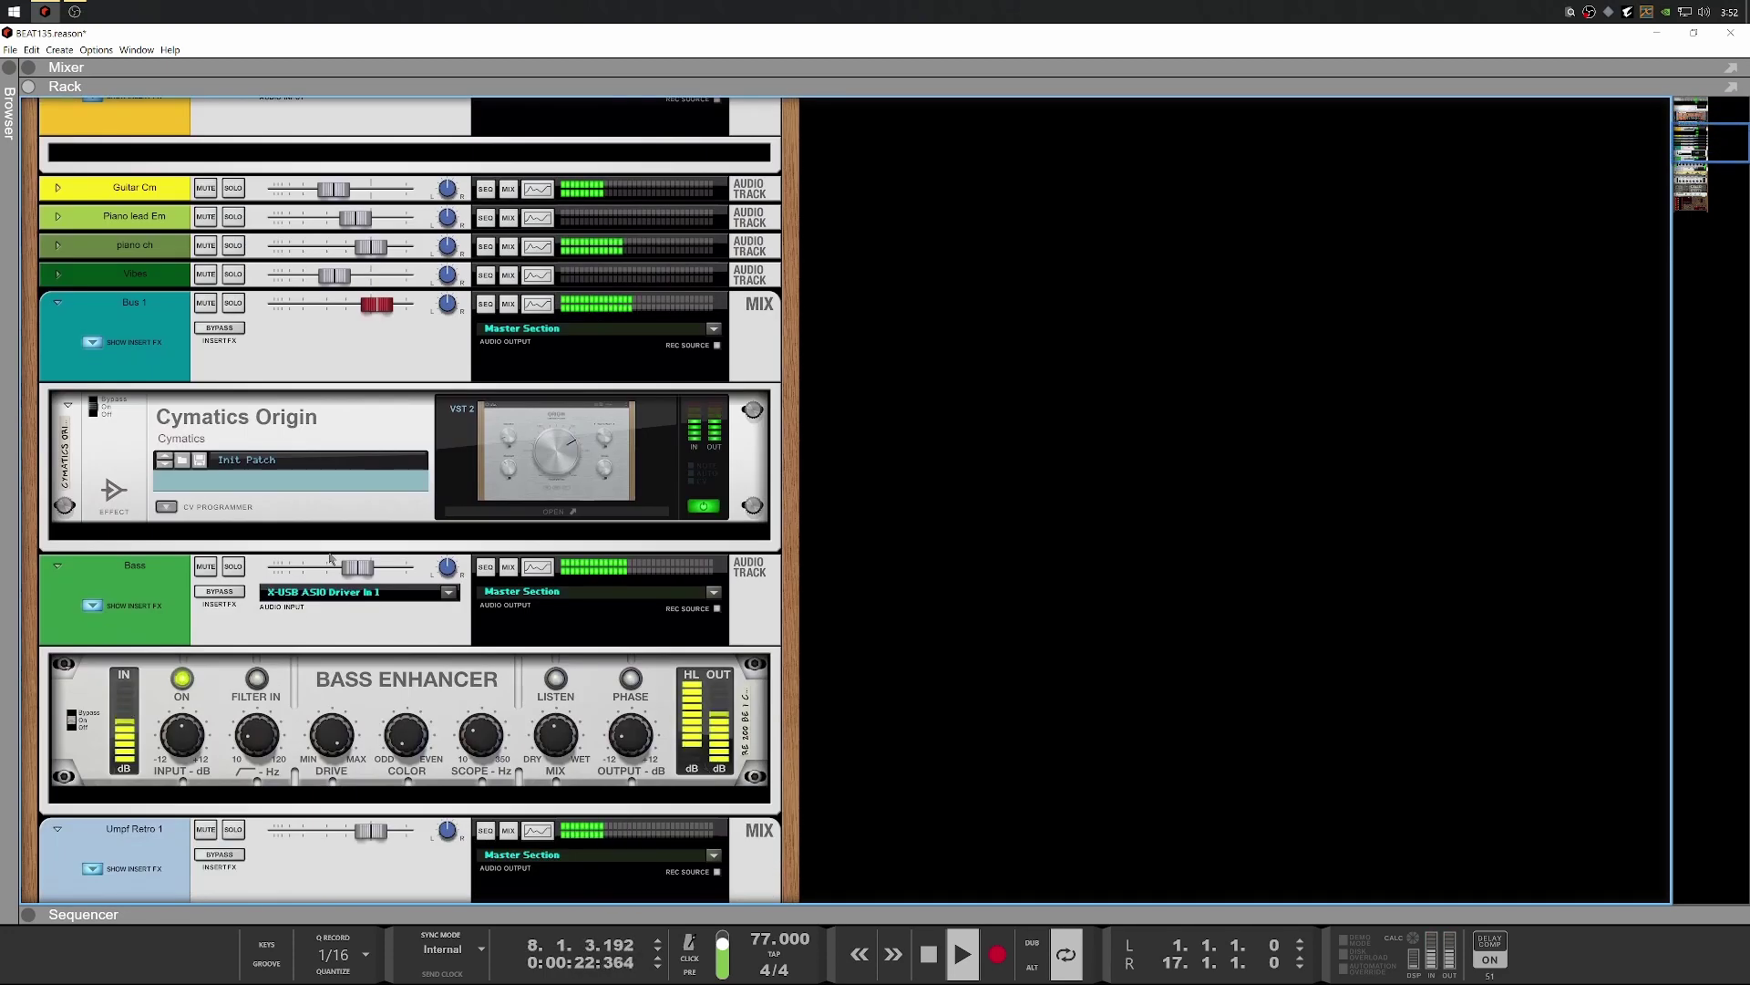
left_click(358, 570)
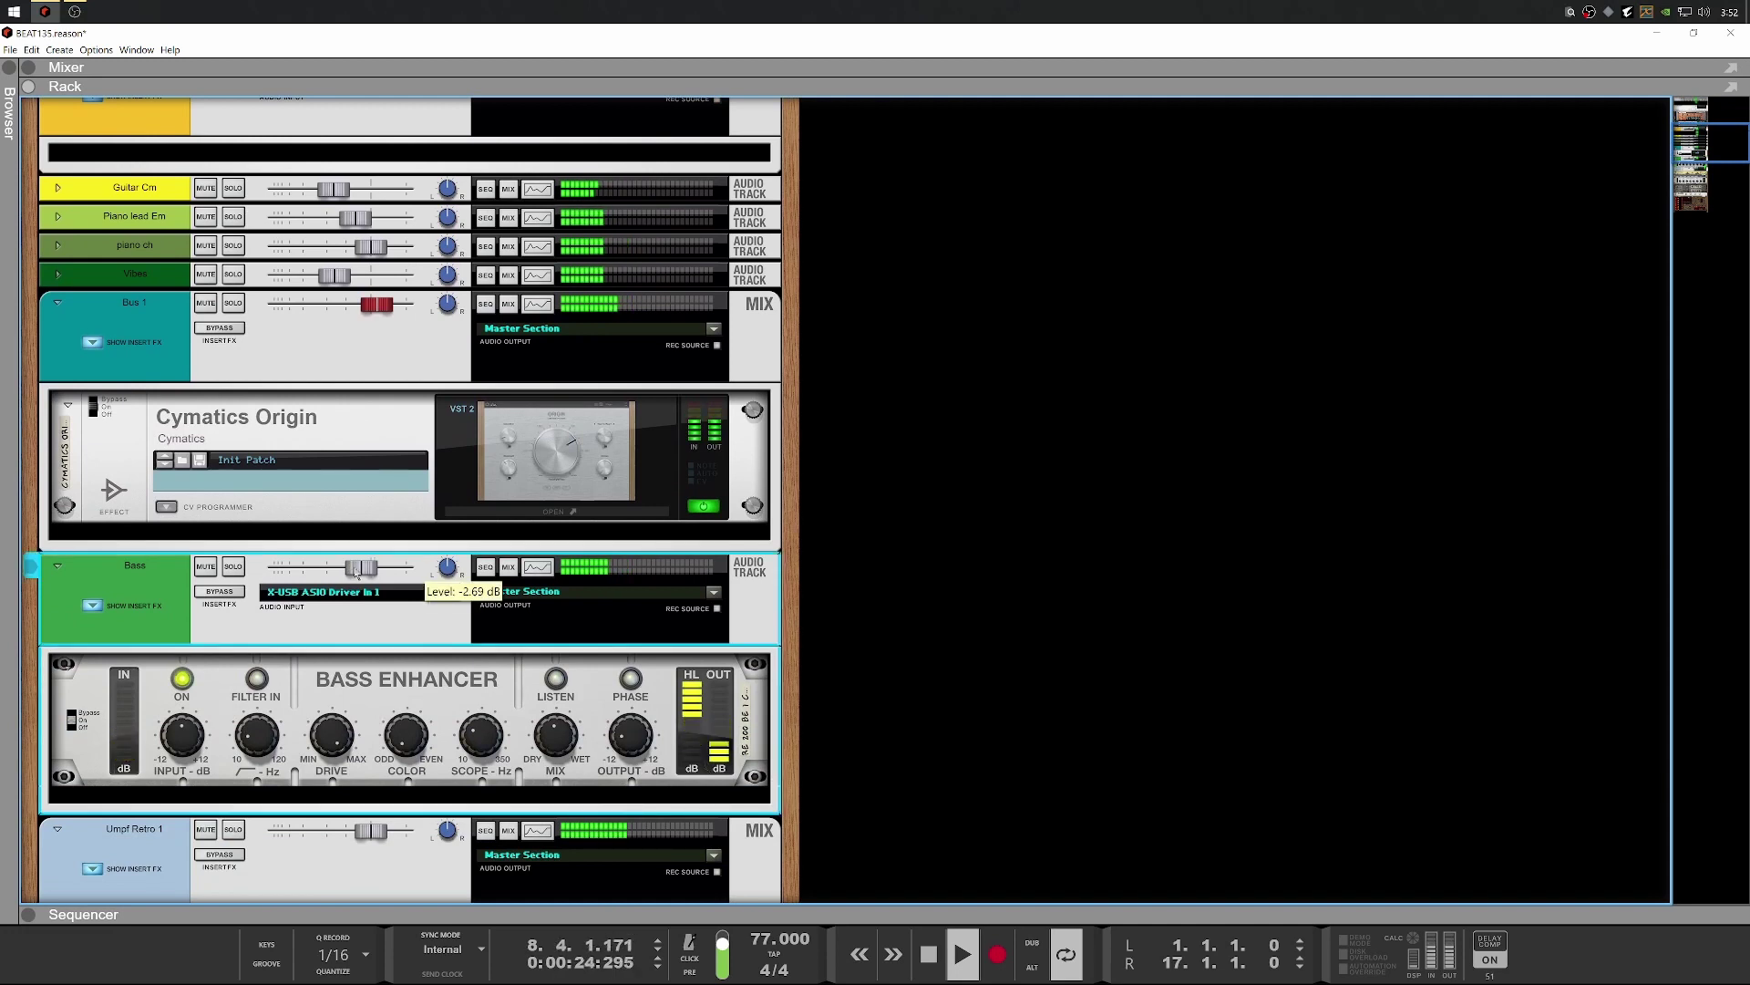
left_click_drag(356, 571, 350, 574)
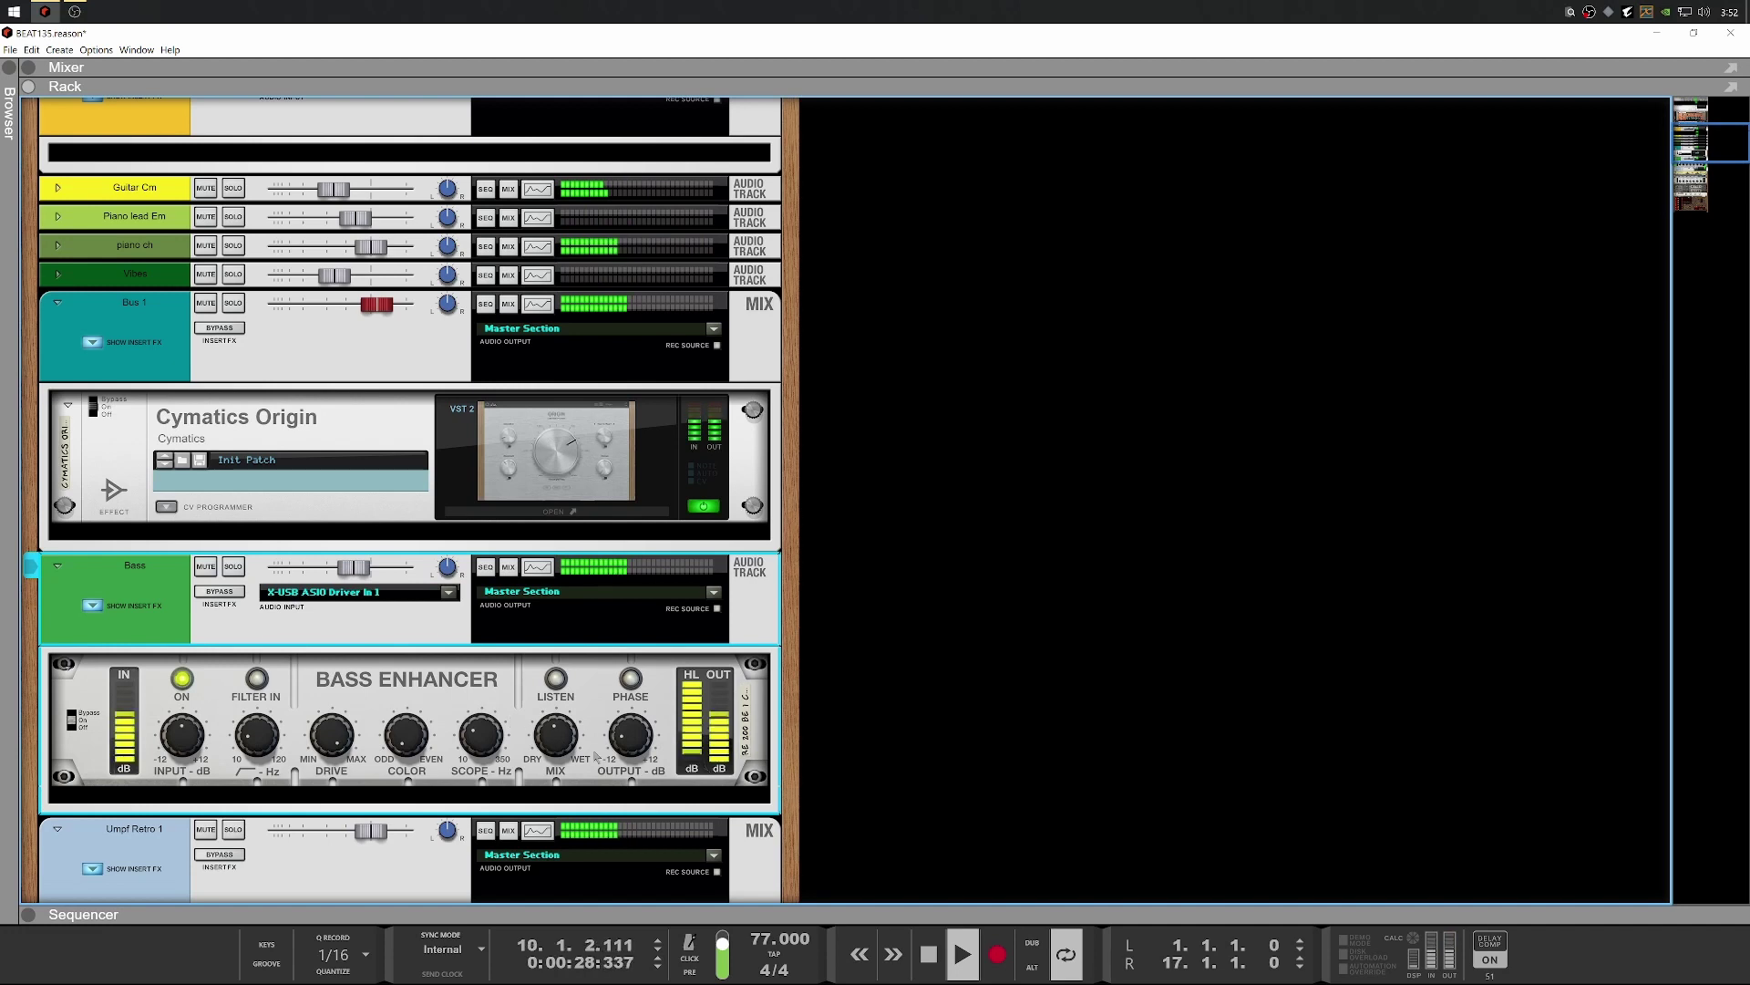
left_click(631, 744)
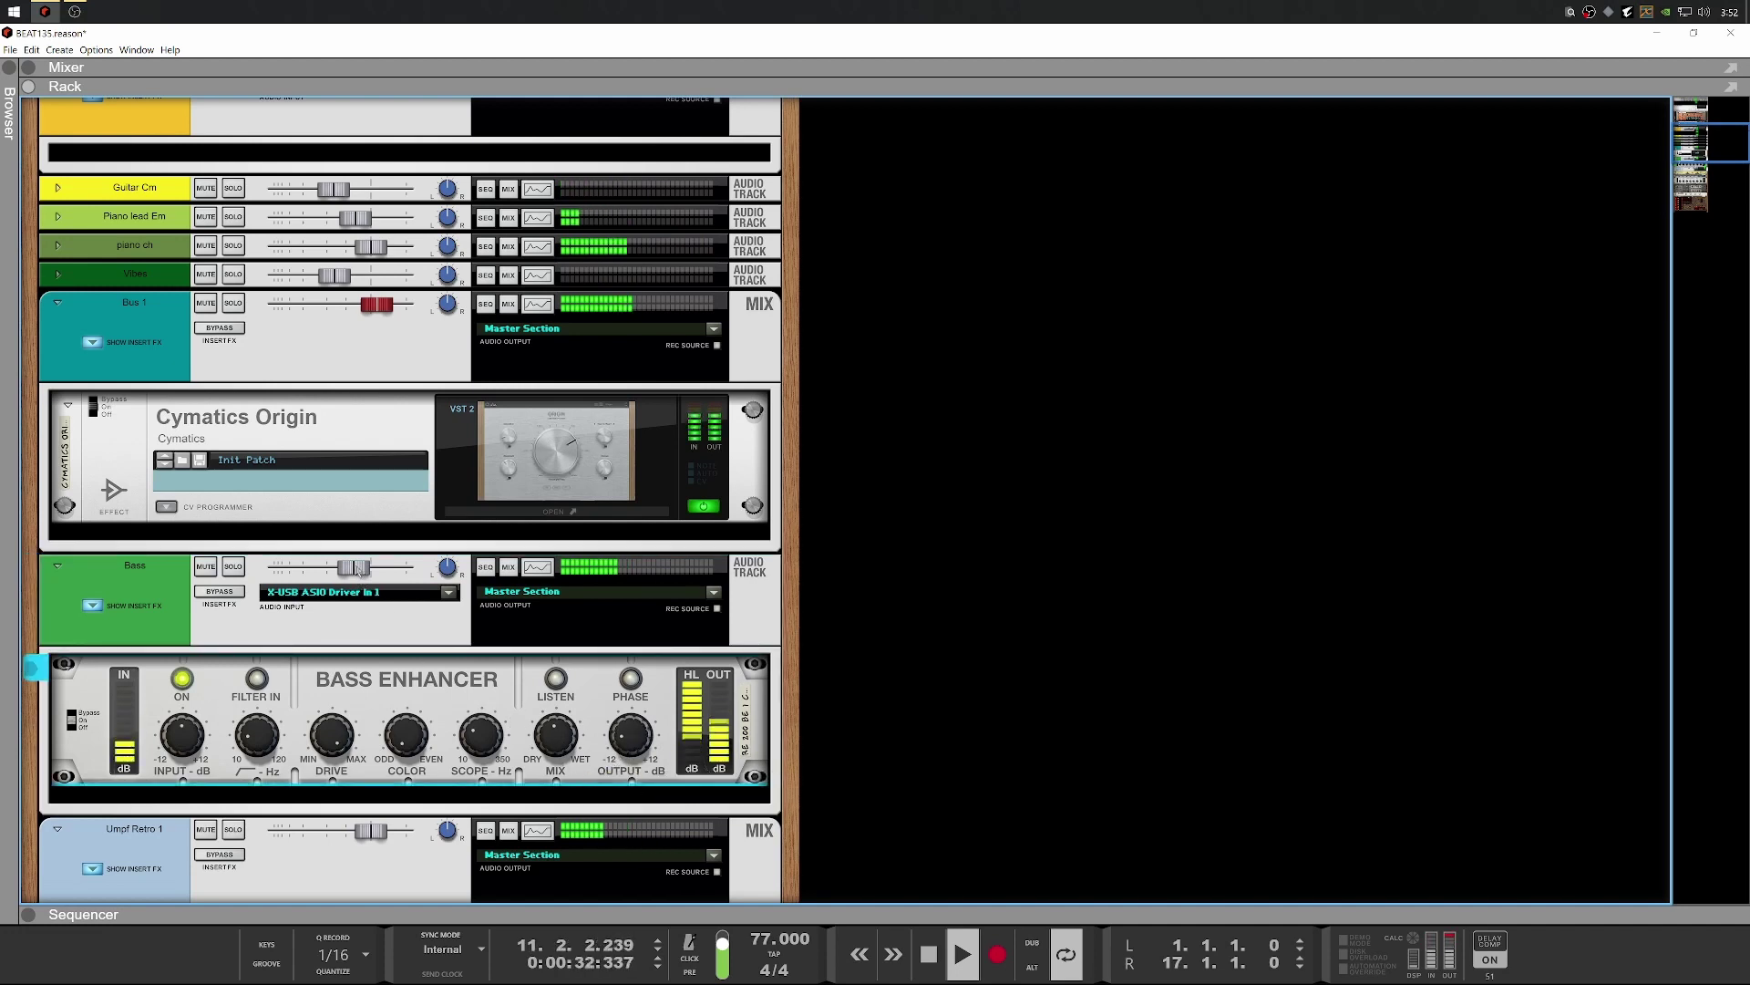
left_click_drag(361, 567, 354, 569)
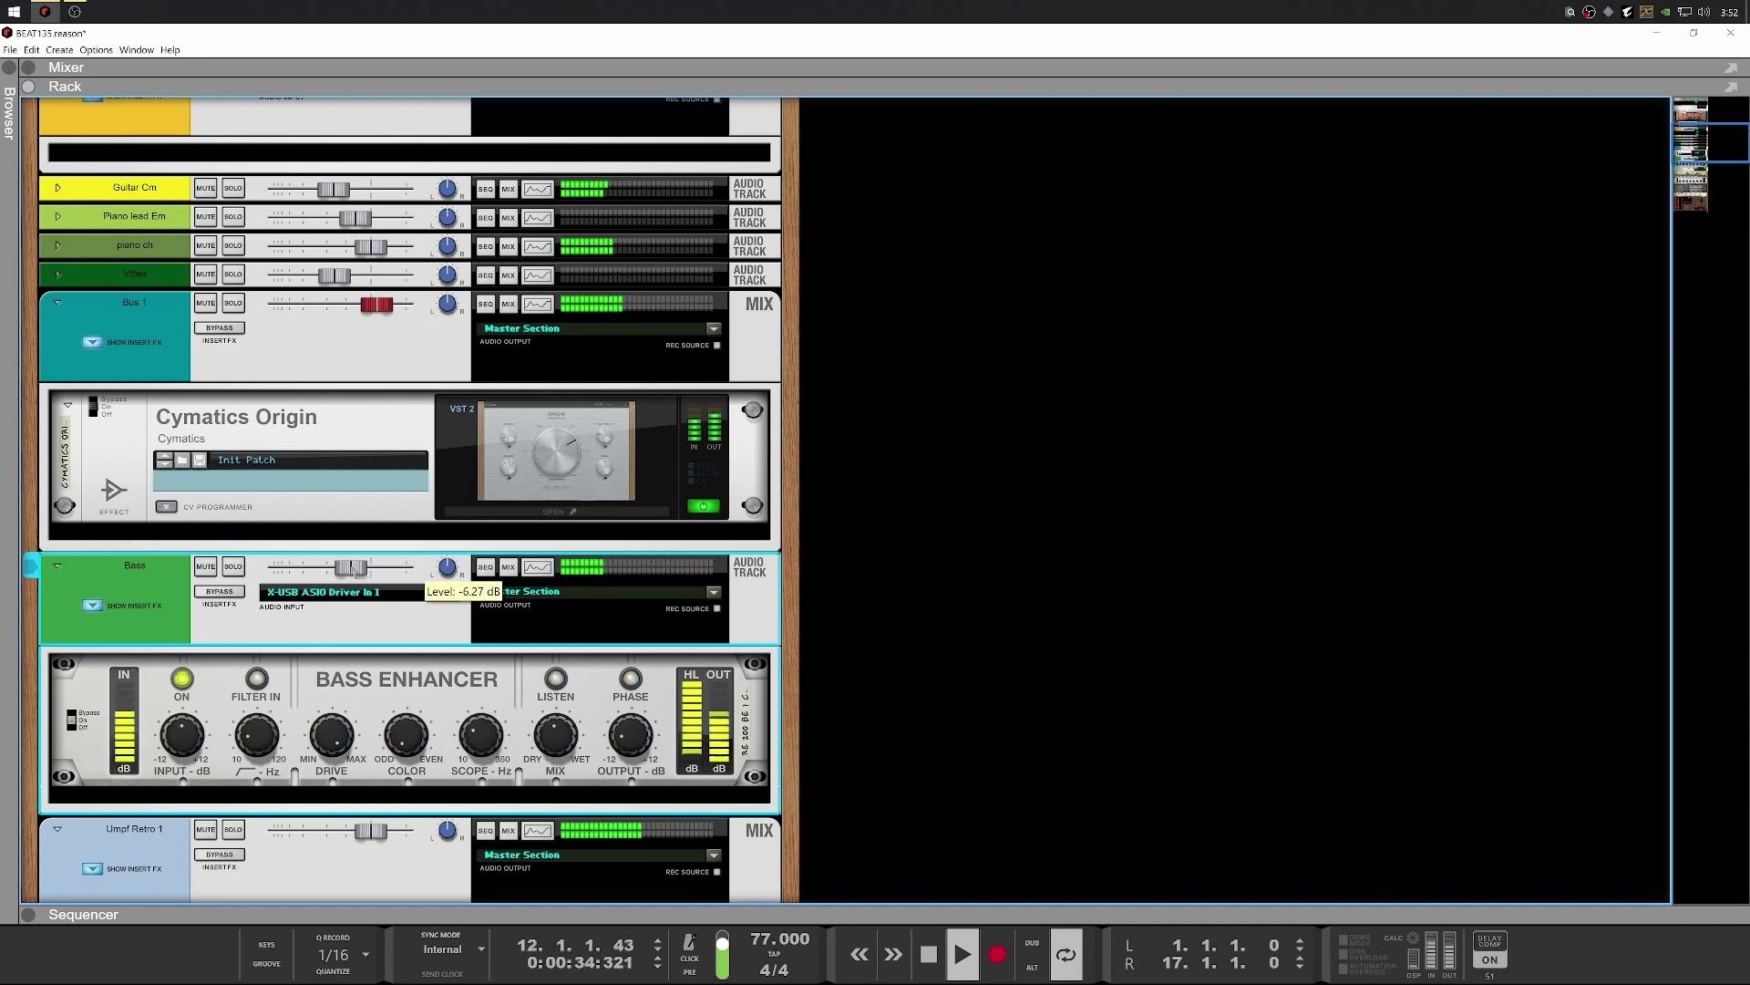
Reset the peak meter in the Master Section during playback
scroll(447, 658, "up", 8)
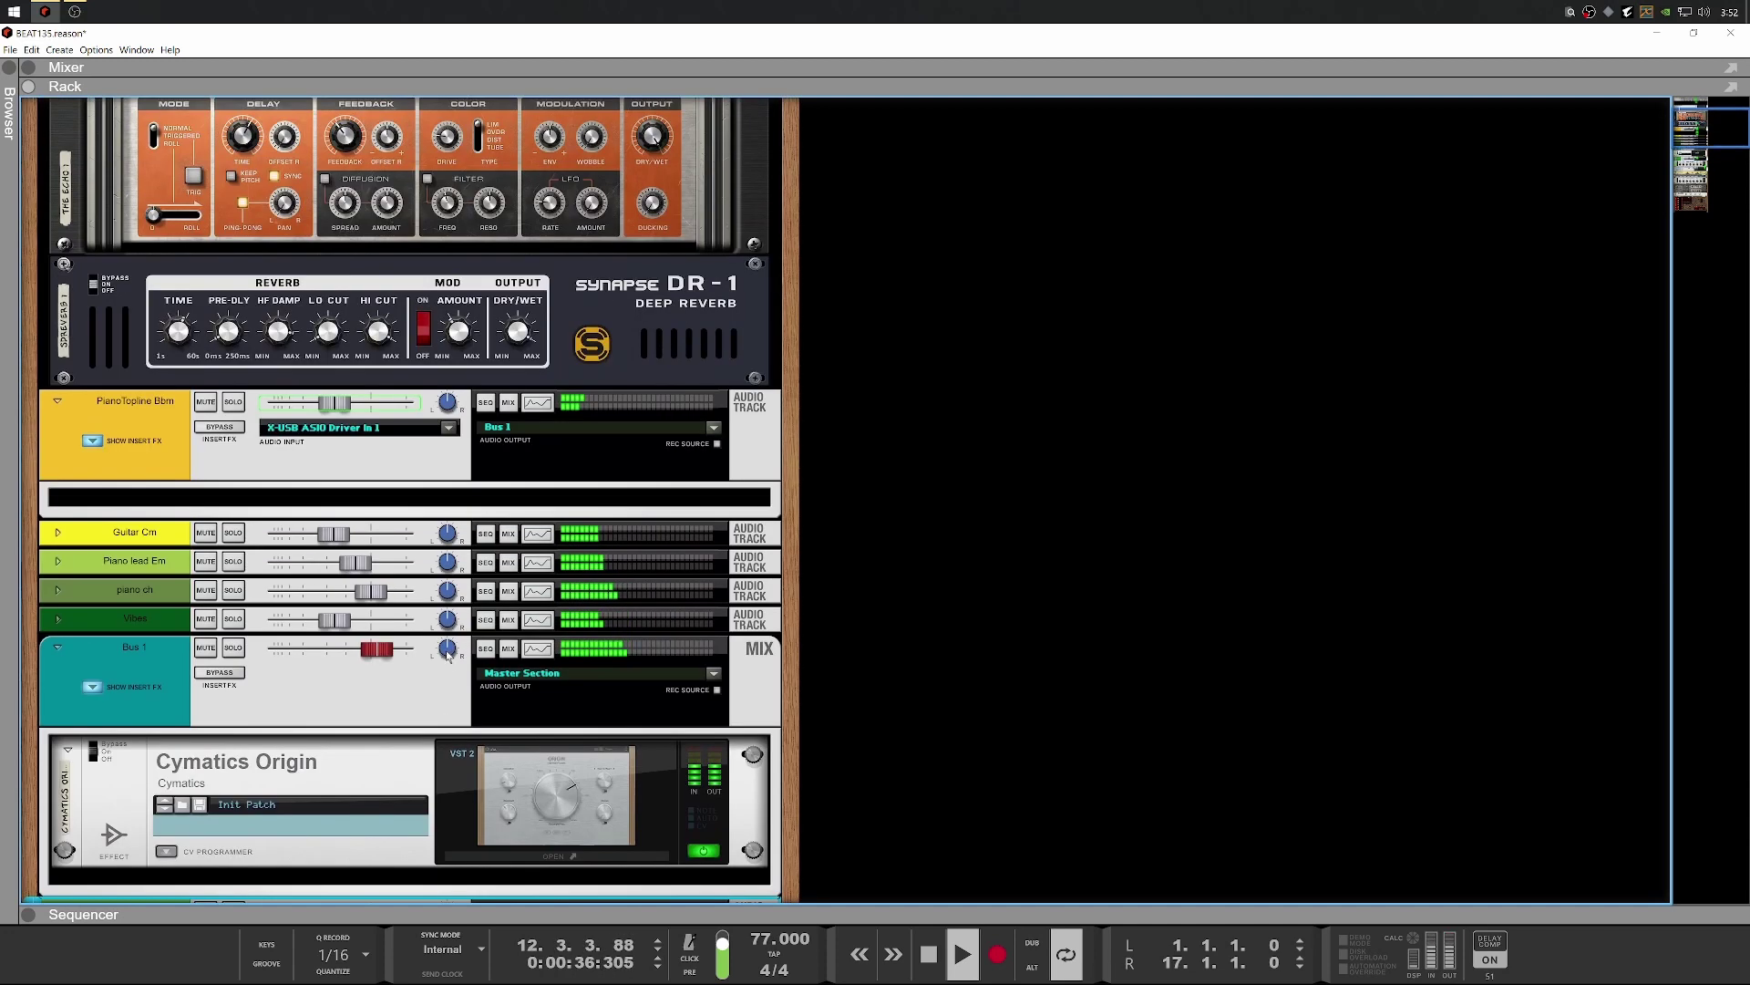
left_click(685, 245)
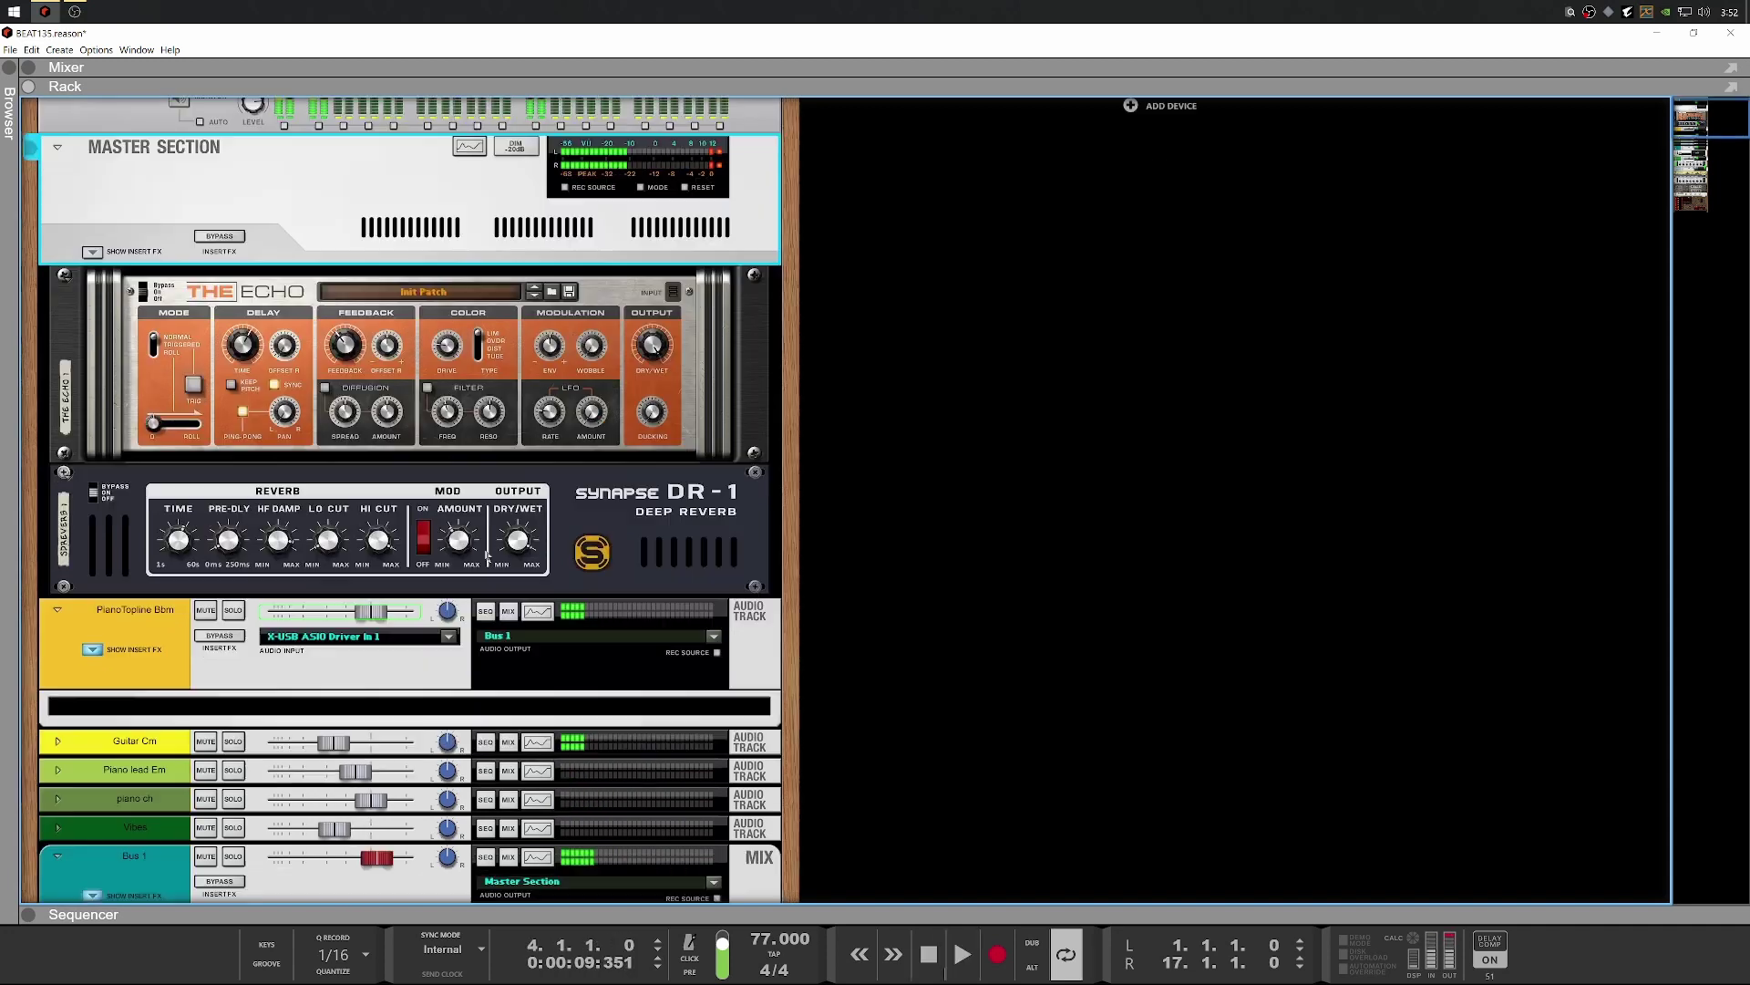
Stop playback and set the Drum 3 snare volume in Umpf Retro to -13.9 dB
scroll(460, 567, "down", 15)
scroll(460, 567, "down", 8)
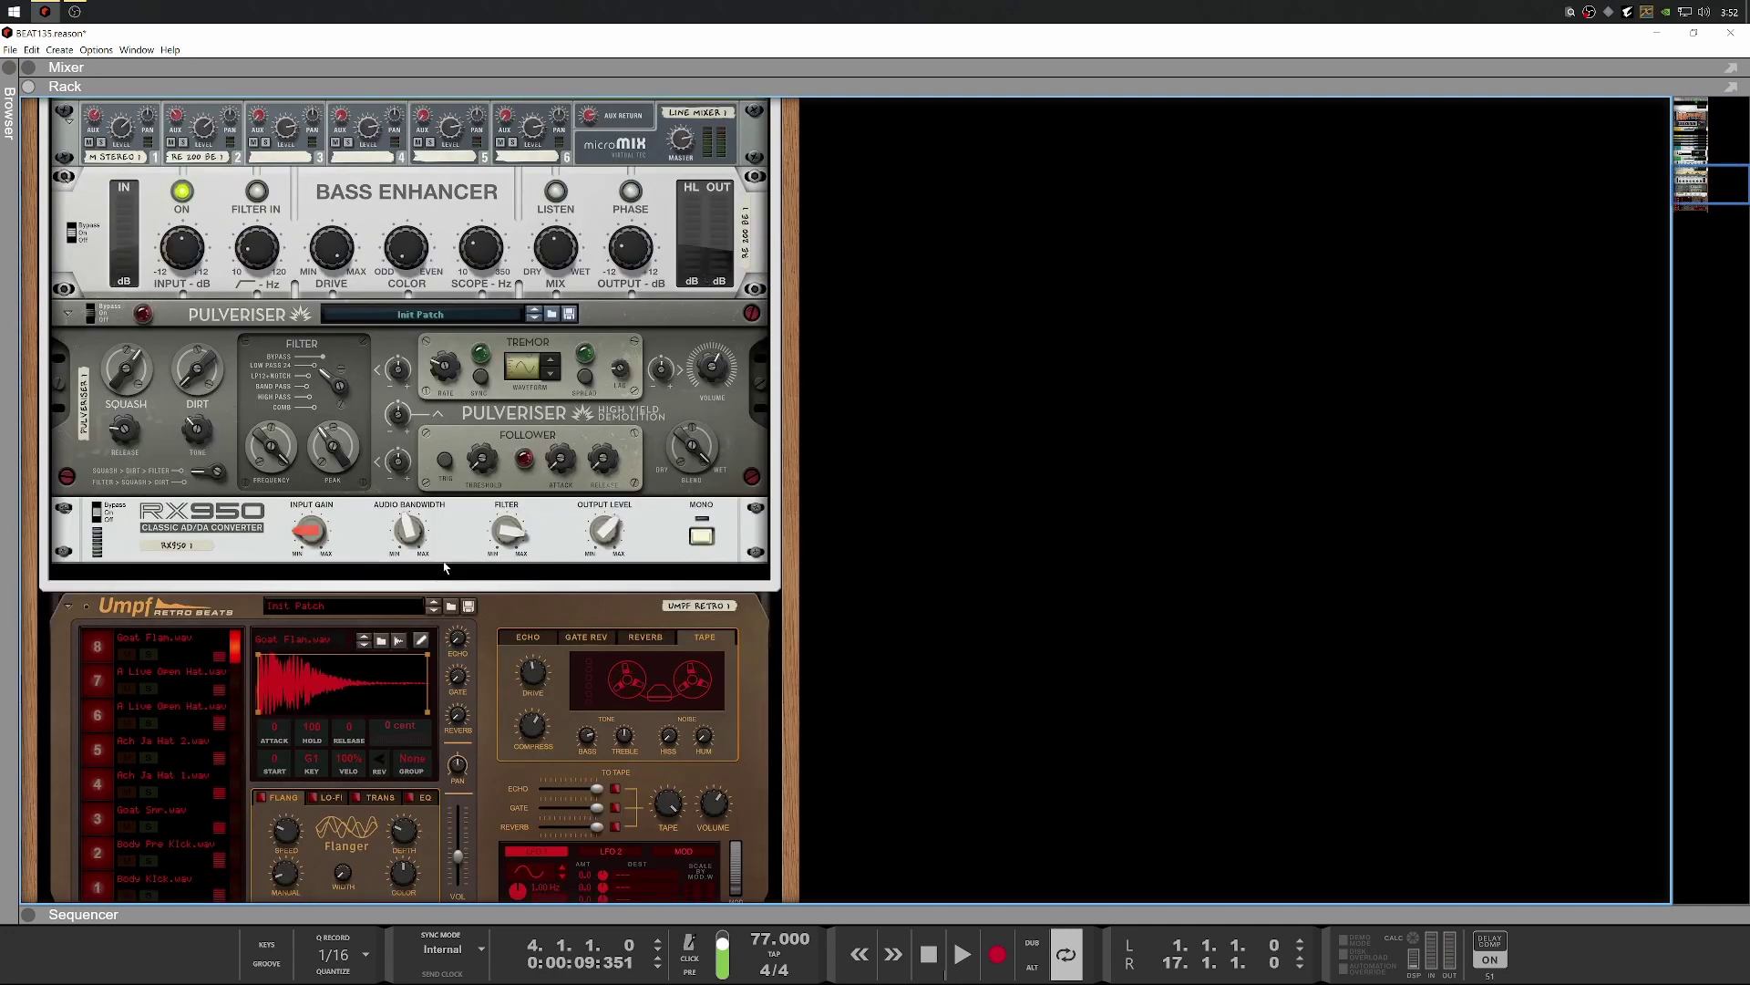
left_click(98, 610)
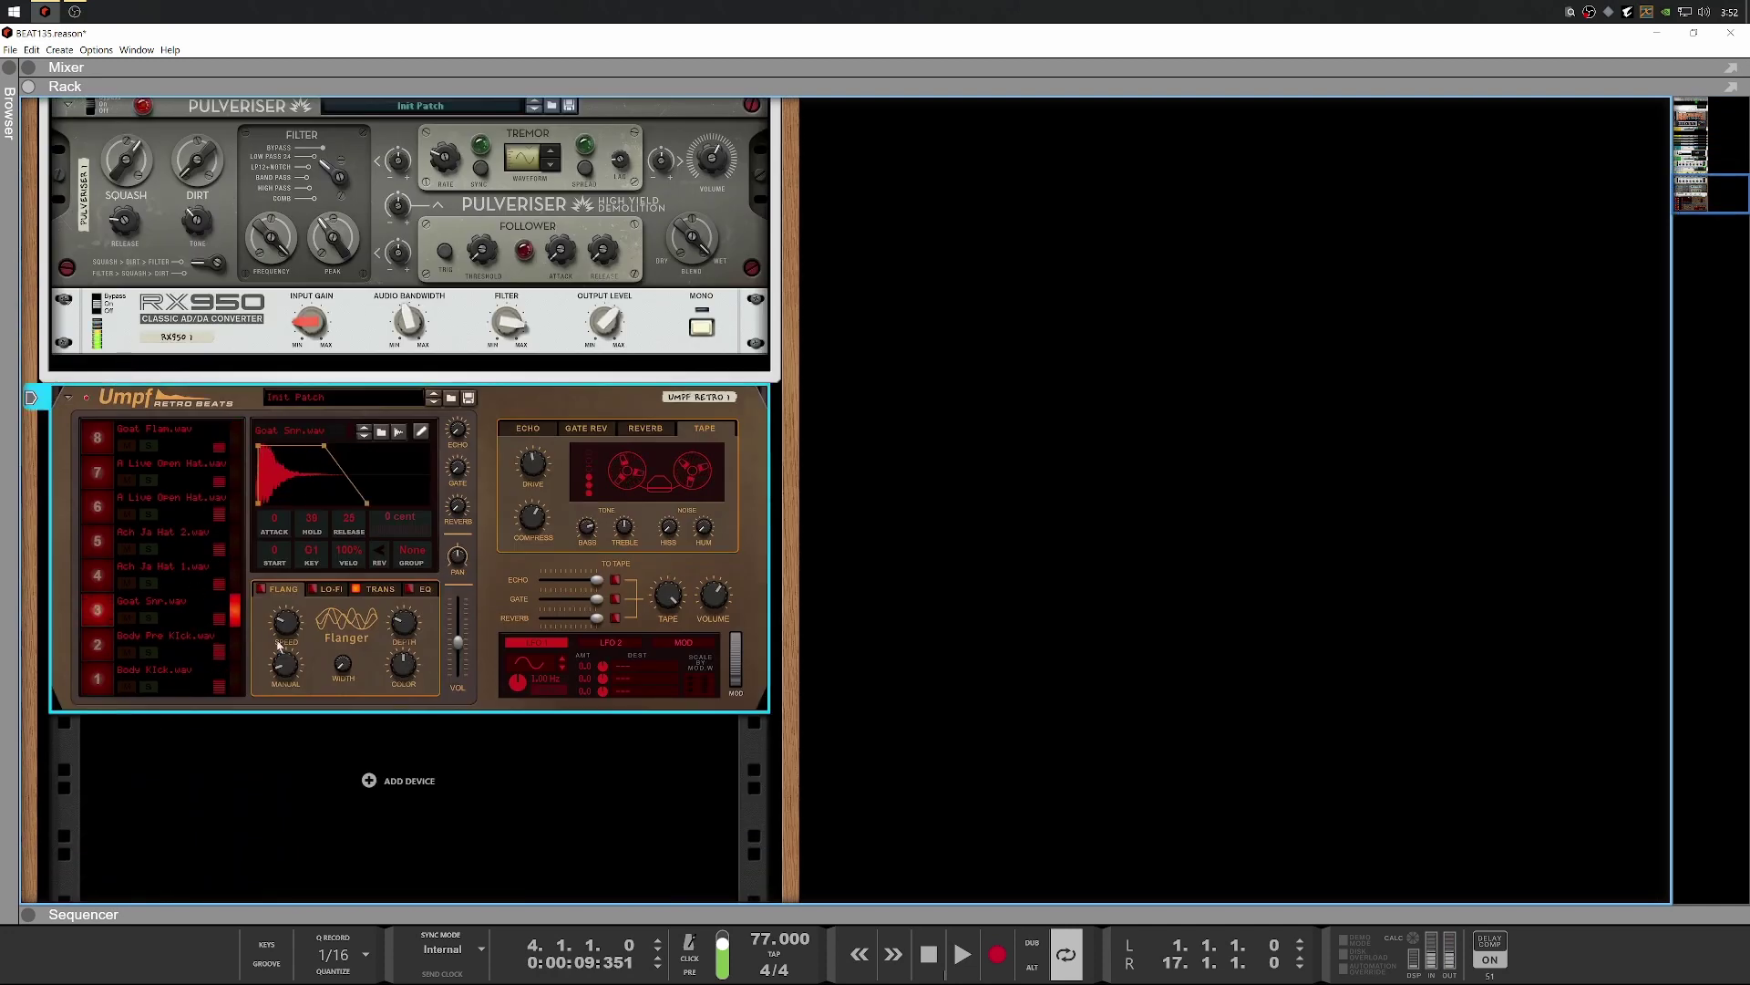
left_click_drag(458, 649, 454, 656)
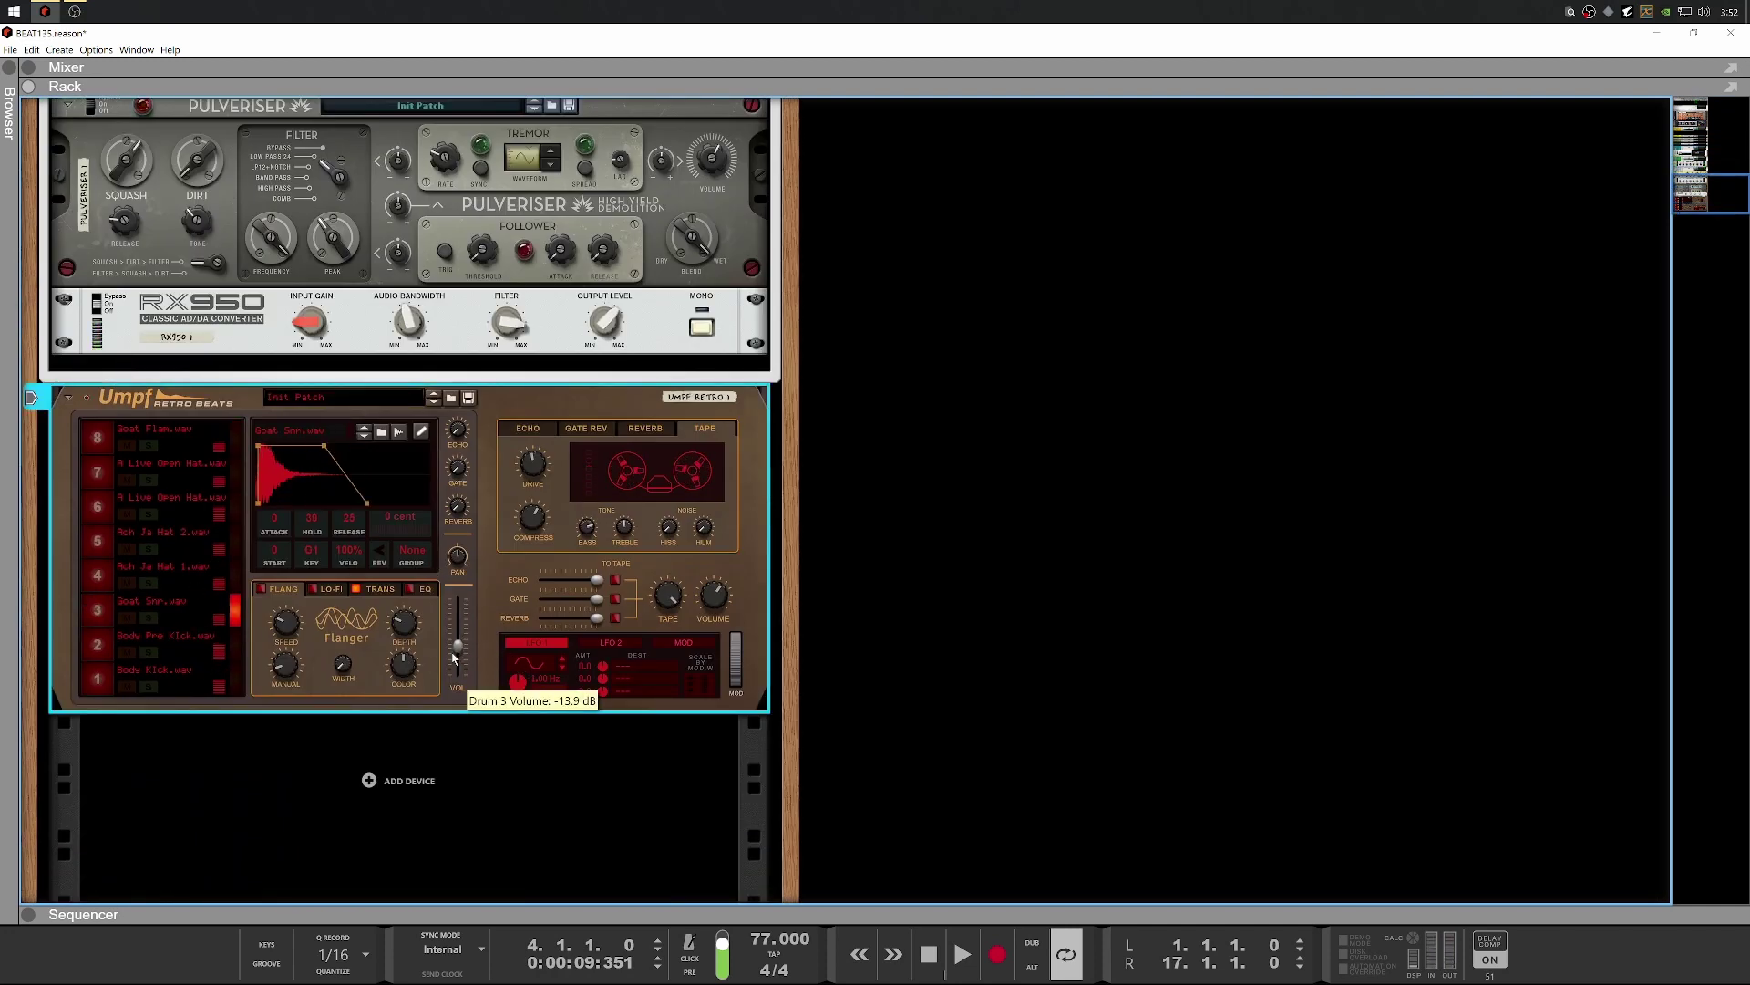
Set the Umpf Retro hat volumes to -11.3 dB for Drum 6, -10.7 dB for Drum 5, and -16.7 dB for Drum 4
left_click(99, 507)
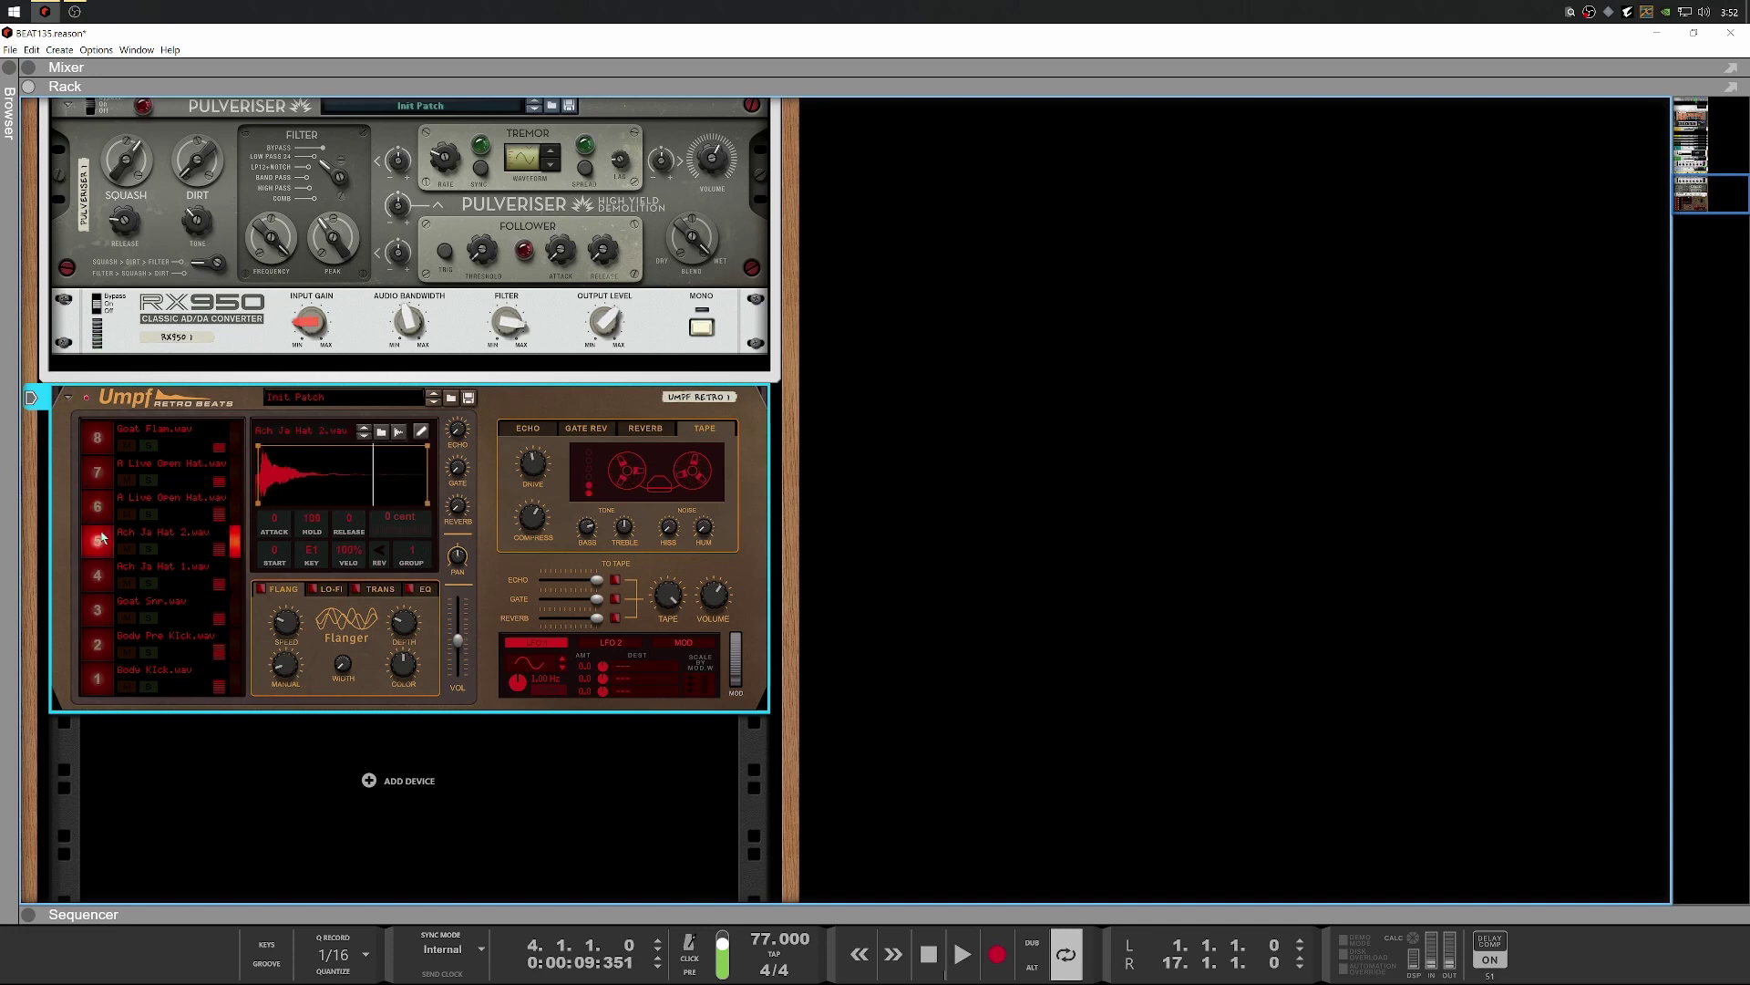
left_click_drag(461, 644, 459, 655)
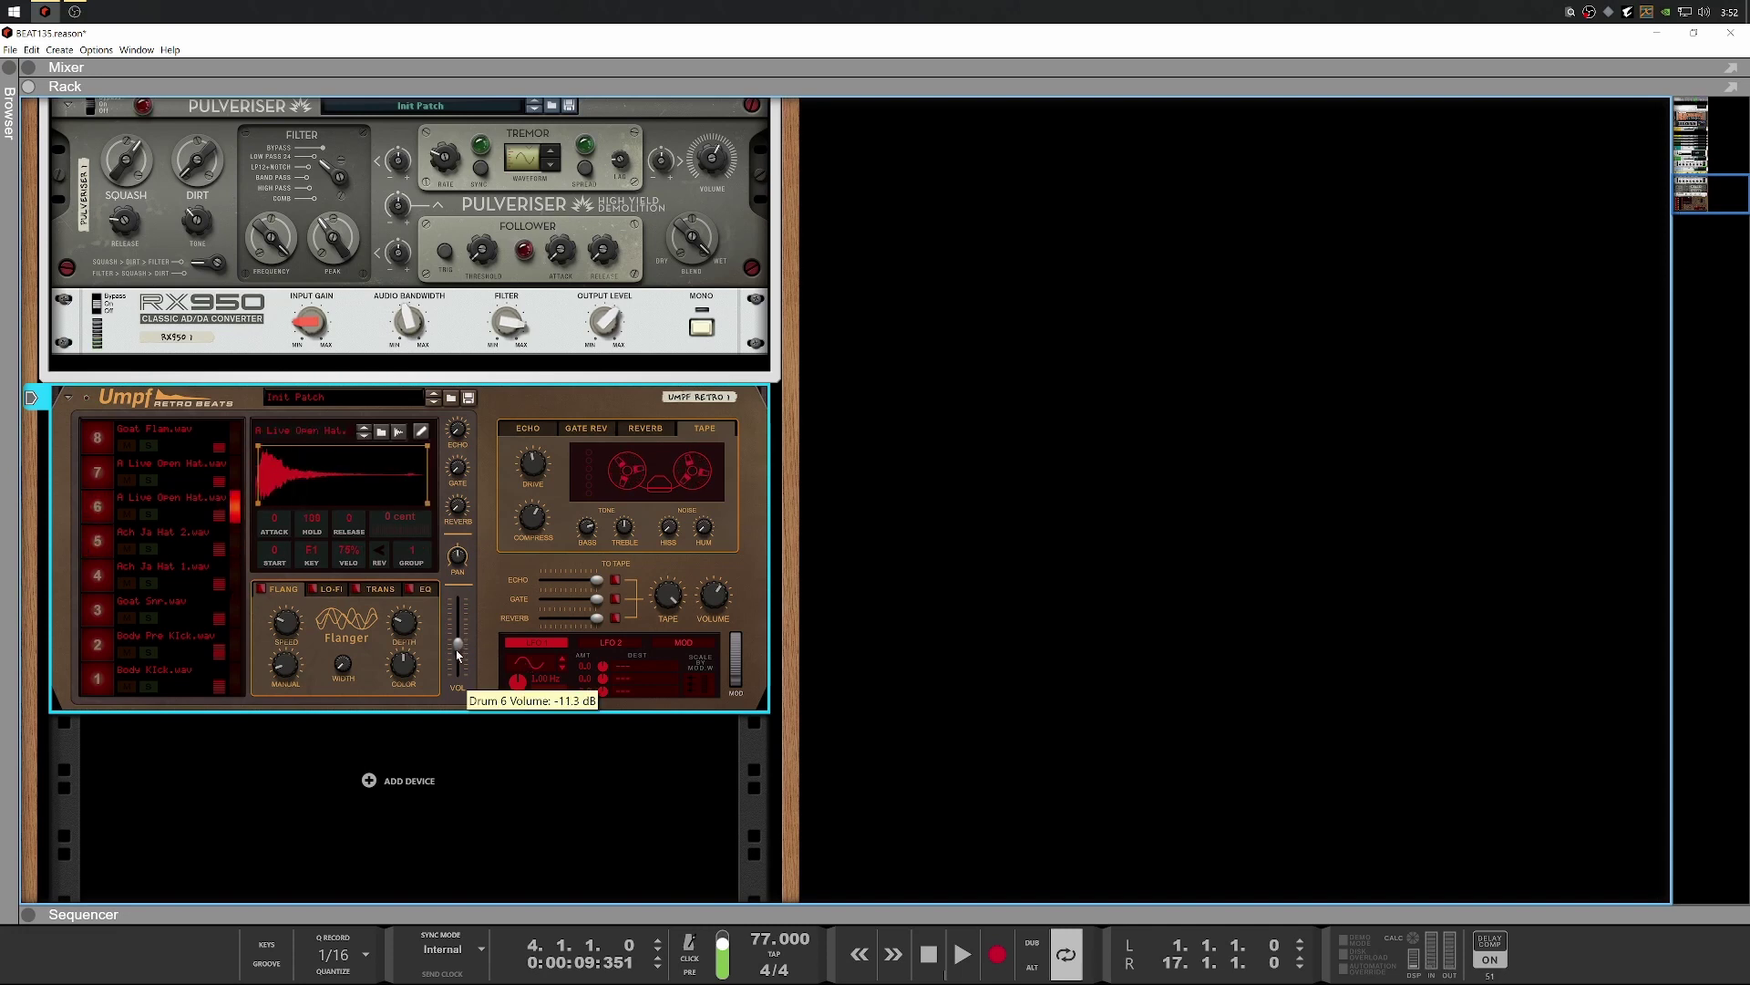
left_click(98, 541)
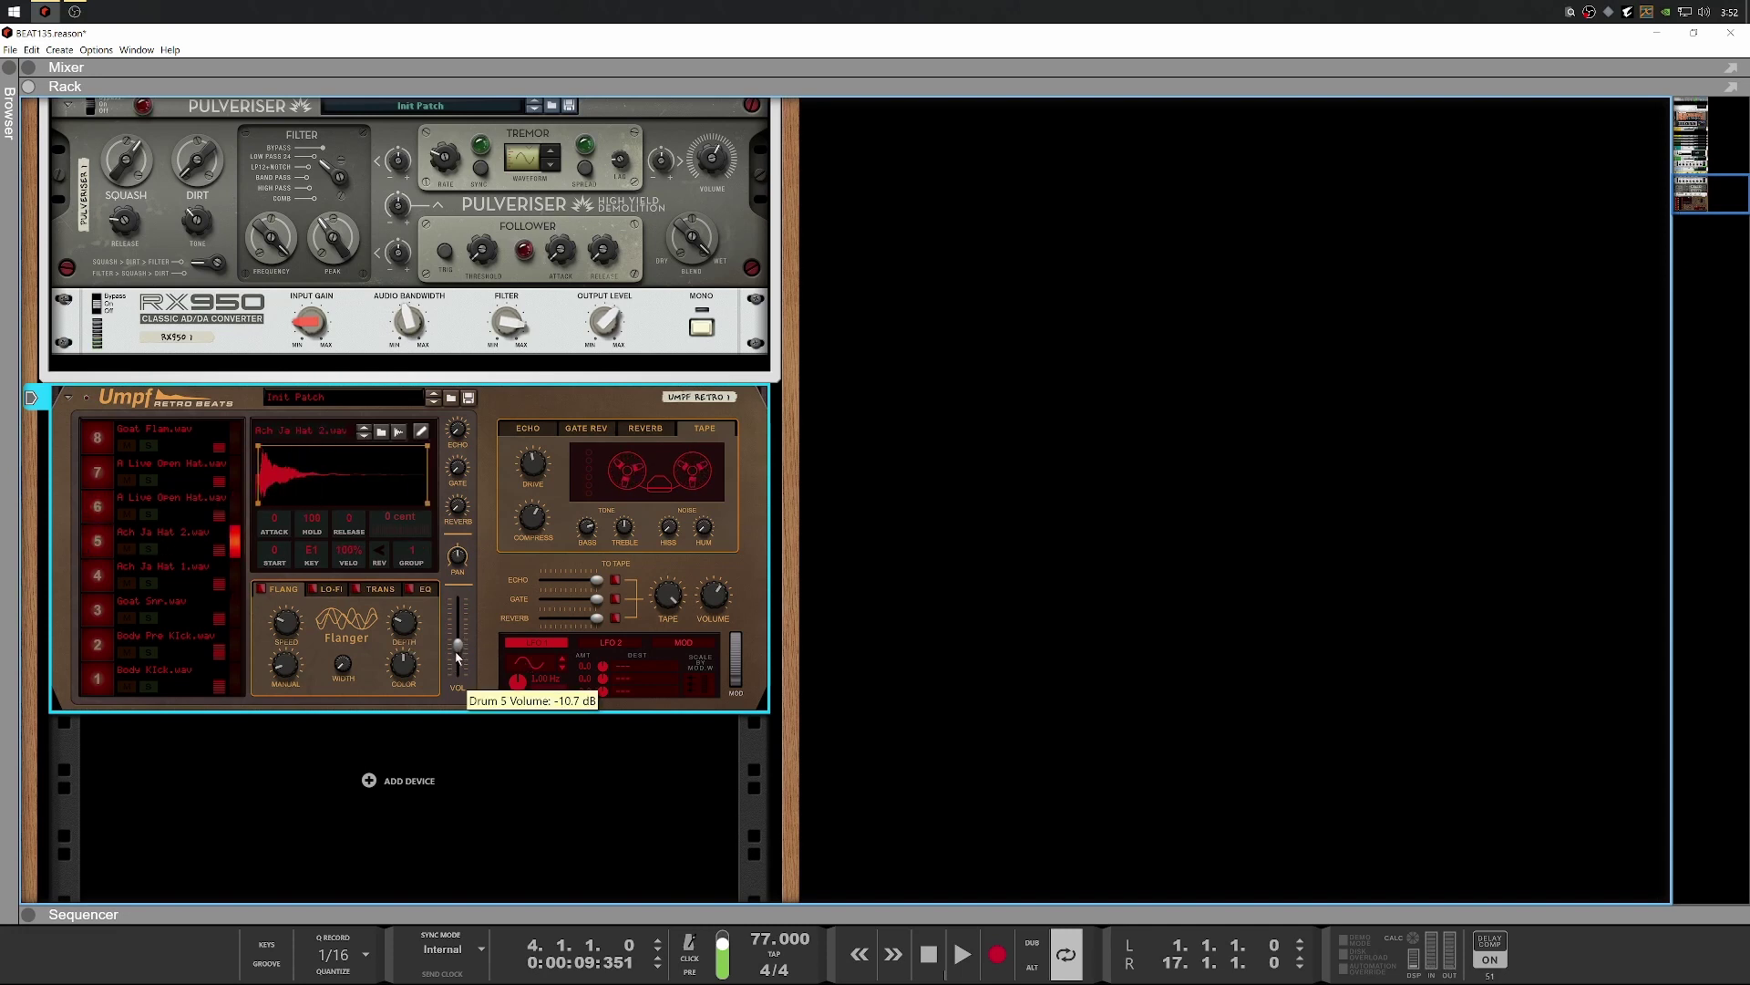
left_click(98, 574)
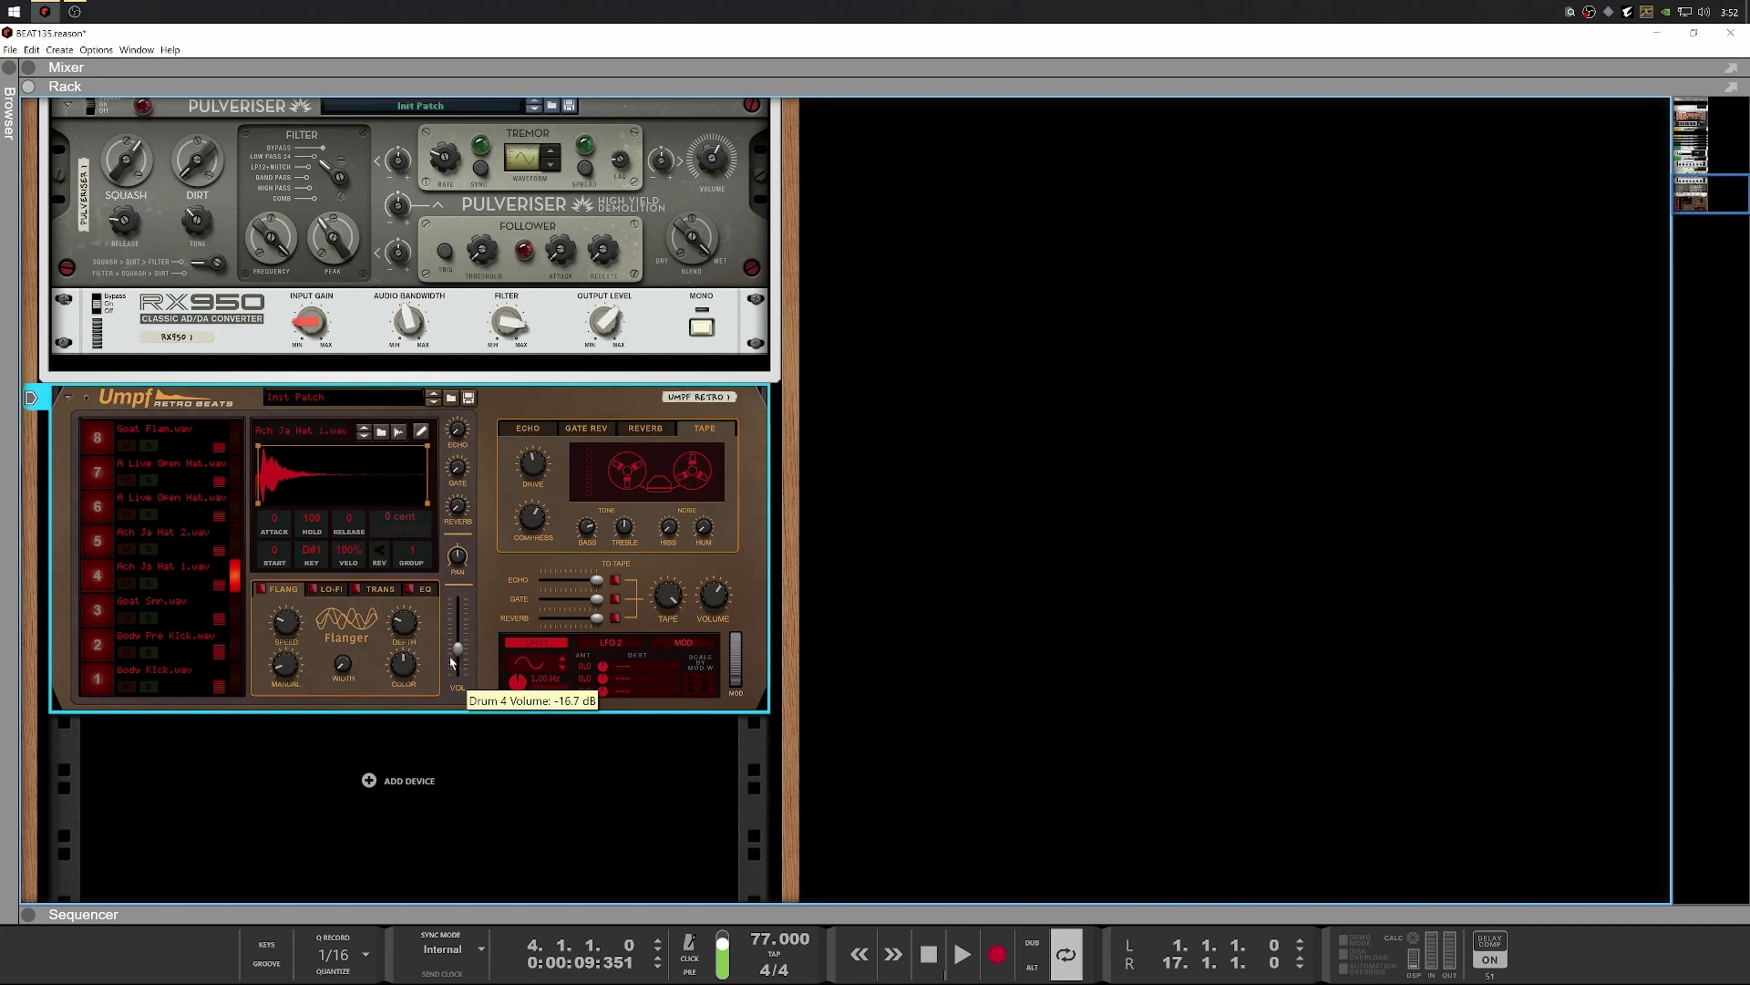
Select Drum 6, audition the transition from bar 4, mute the Drum 3 snare, and play the transition again
left_click(100, 506)
key("space")
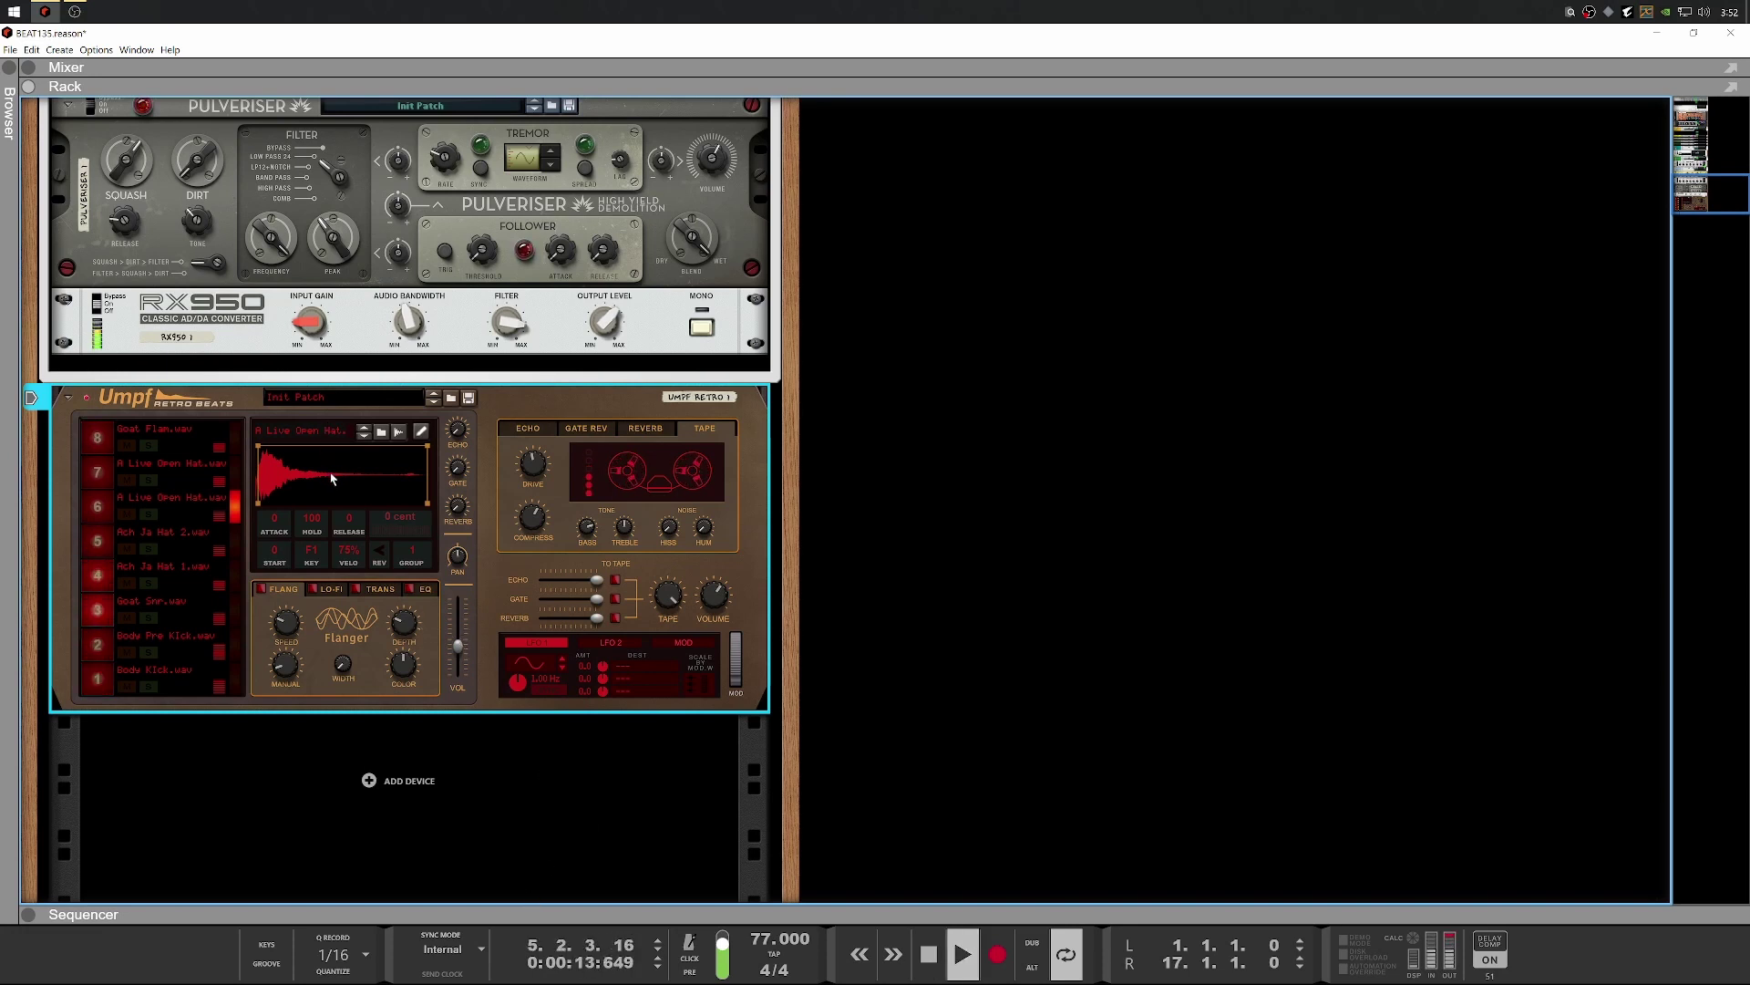
key("space")
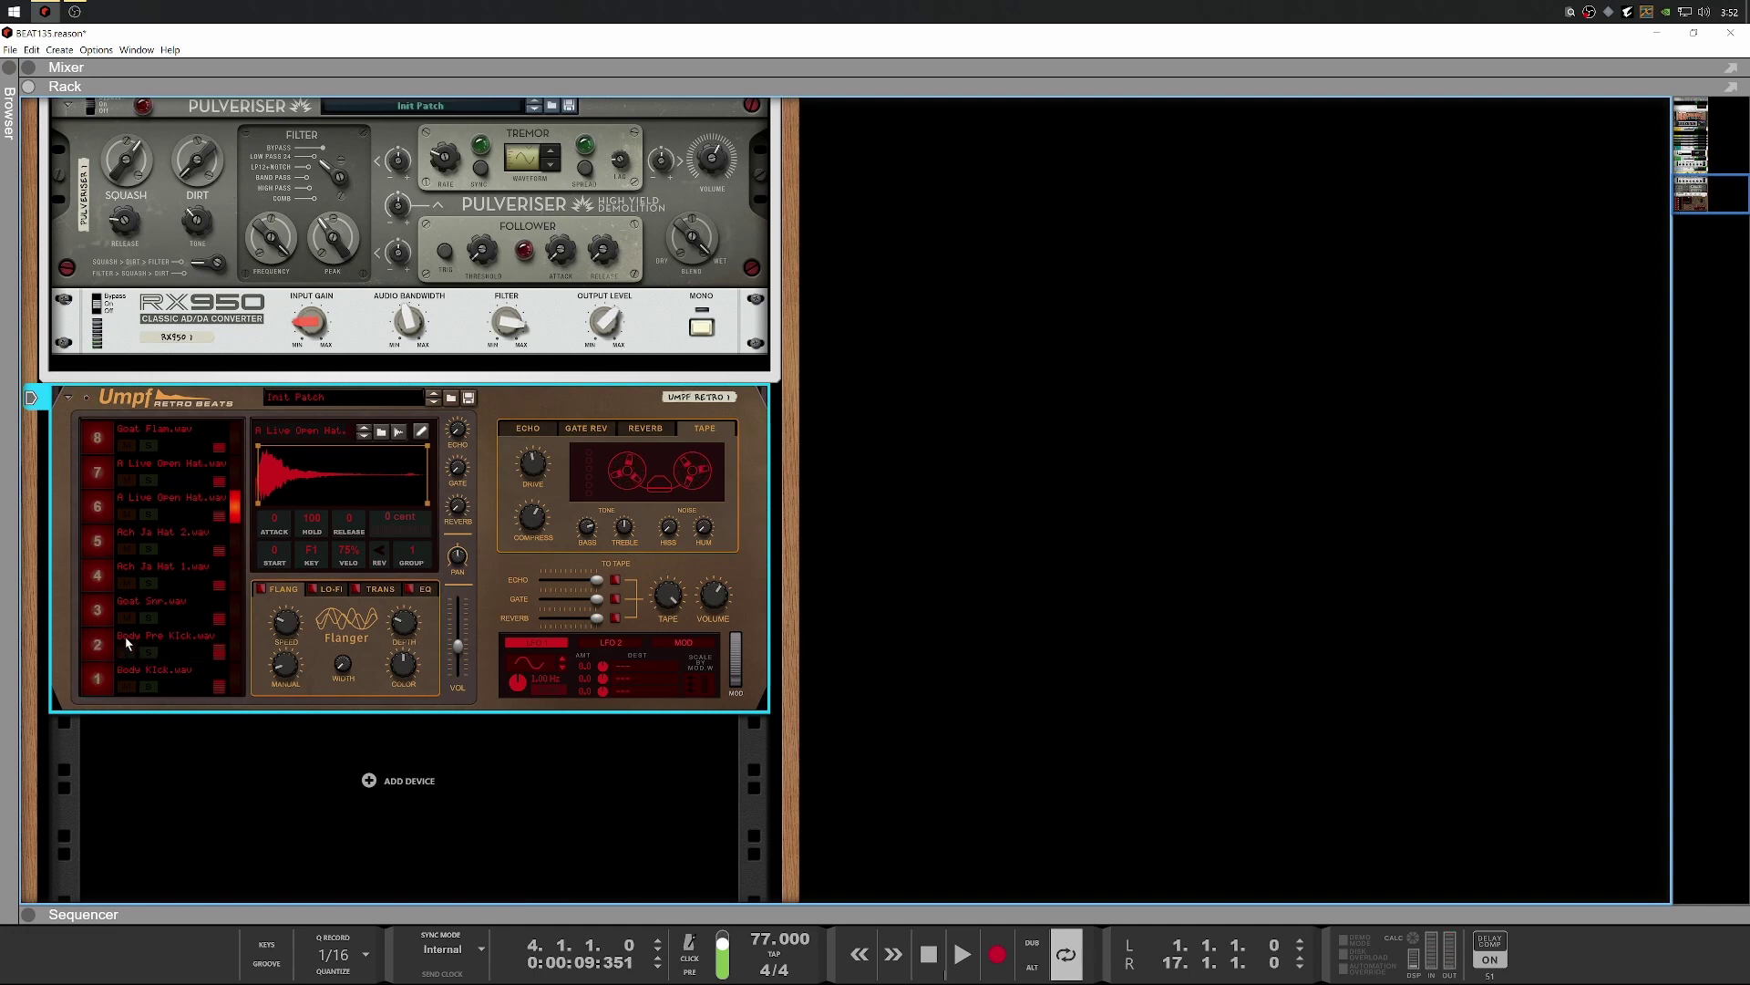
key("space")
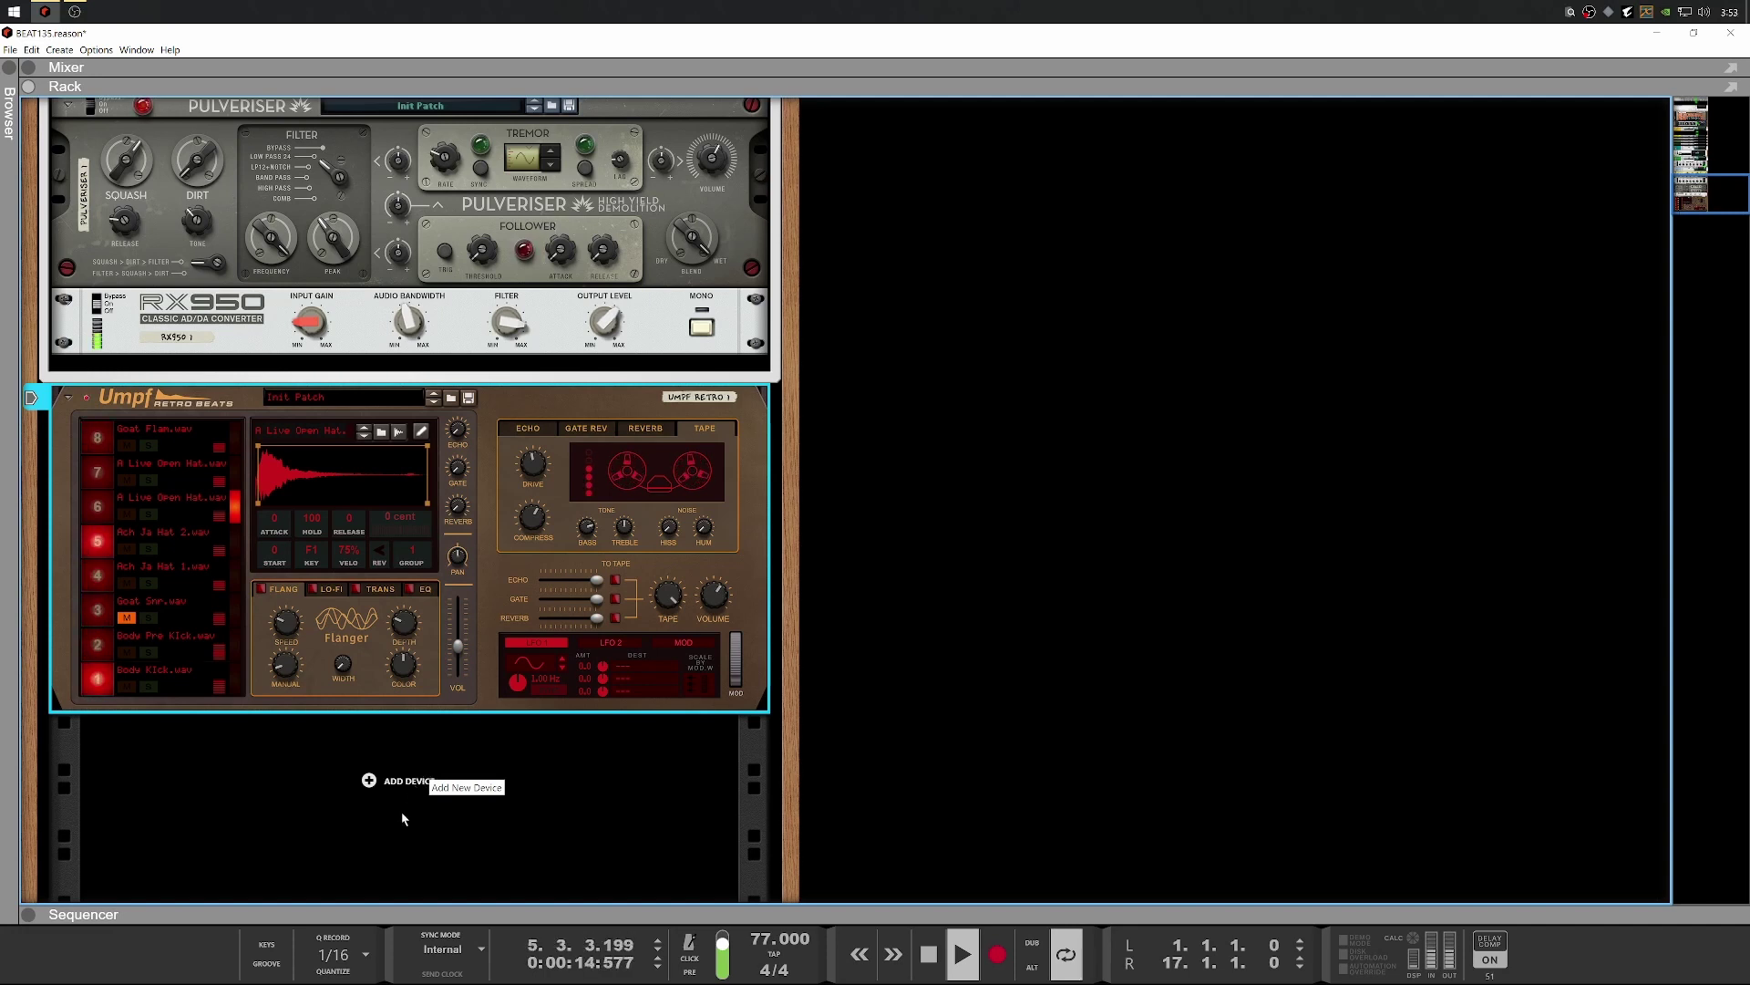
Stop playback, unmute and select the Drum 3 snare in Umpf Retro, and play the transition from bar 4 again
key("space")
left_click(97, 610)
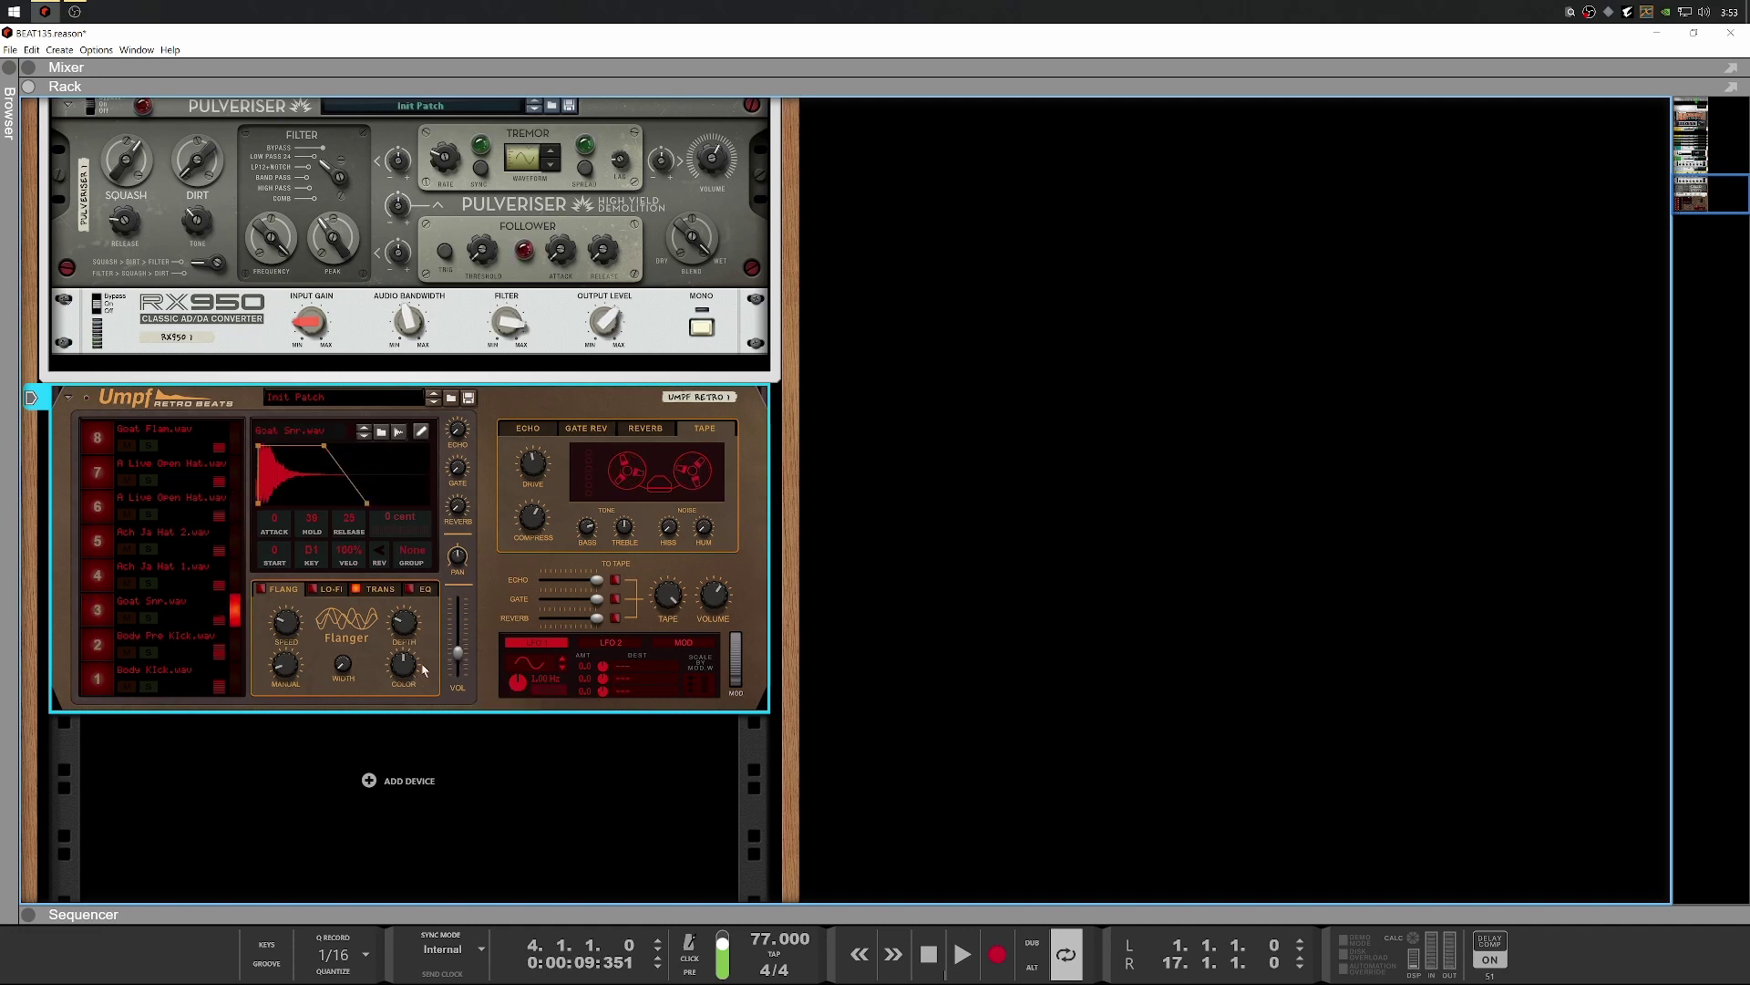
key("space")
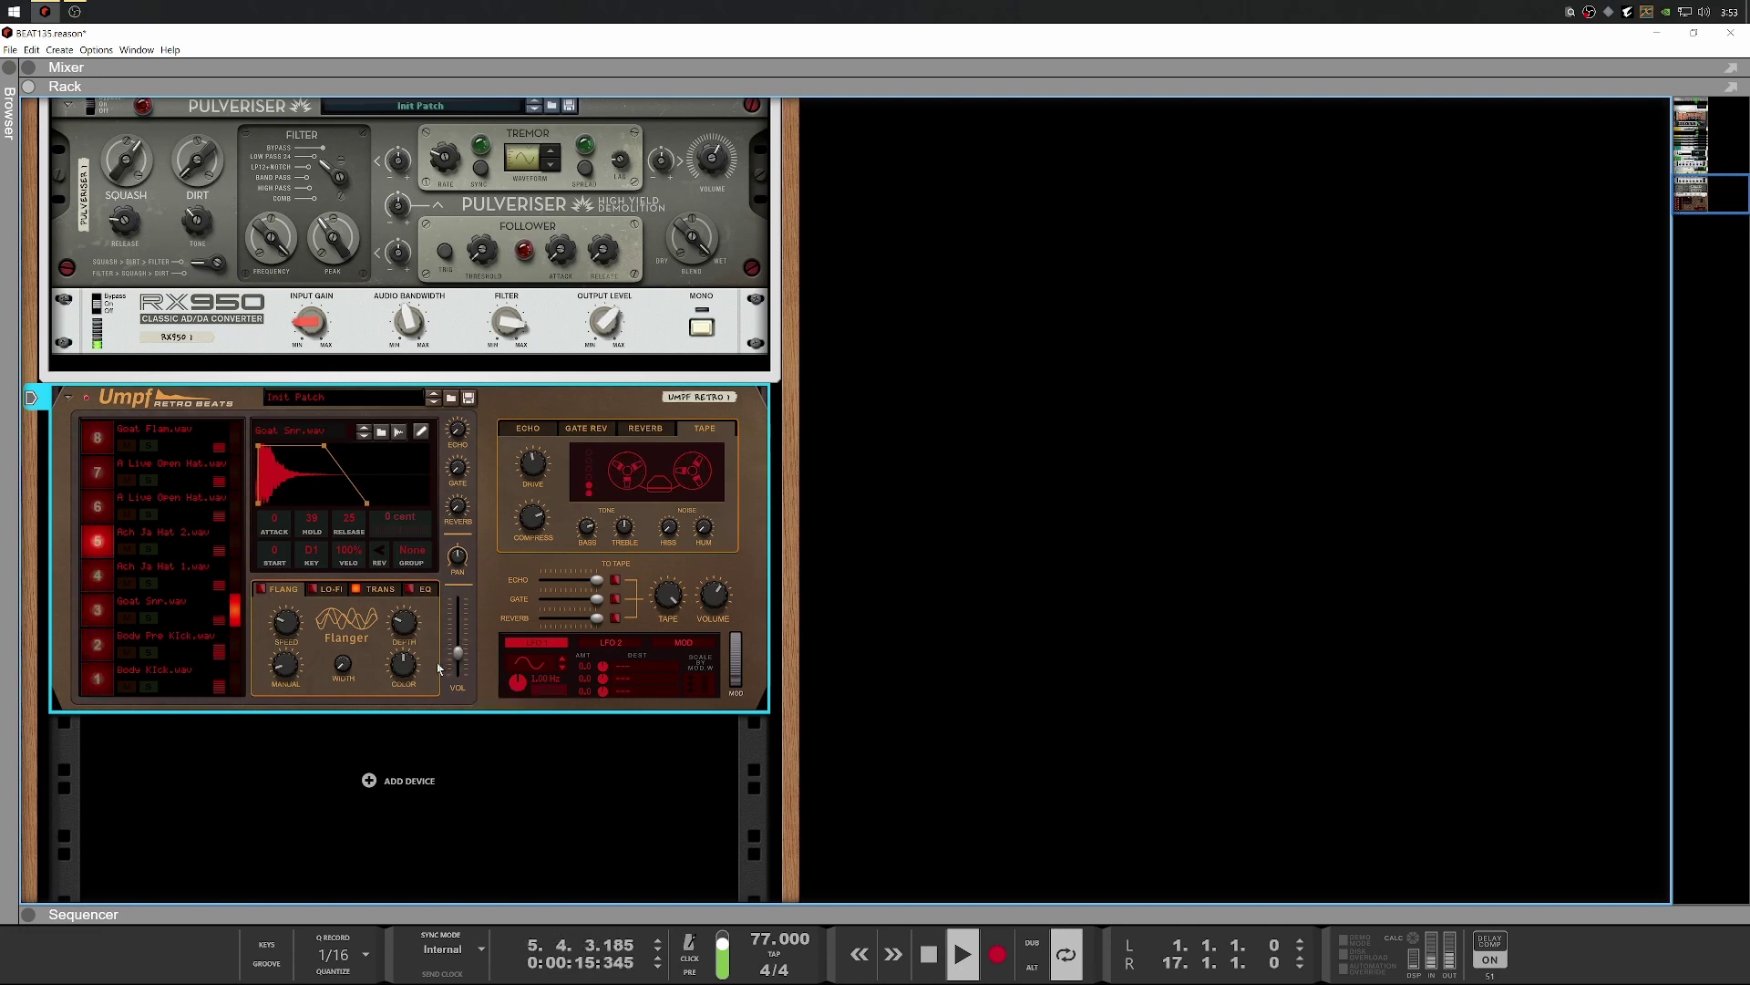
scroll(456, 739, "up", 5)
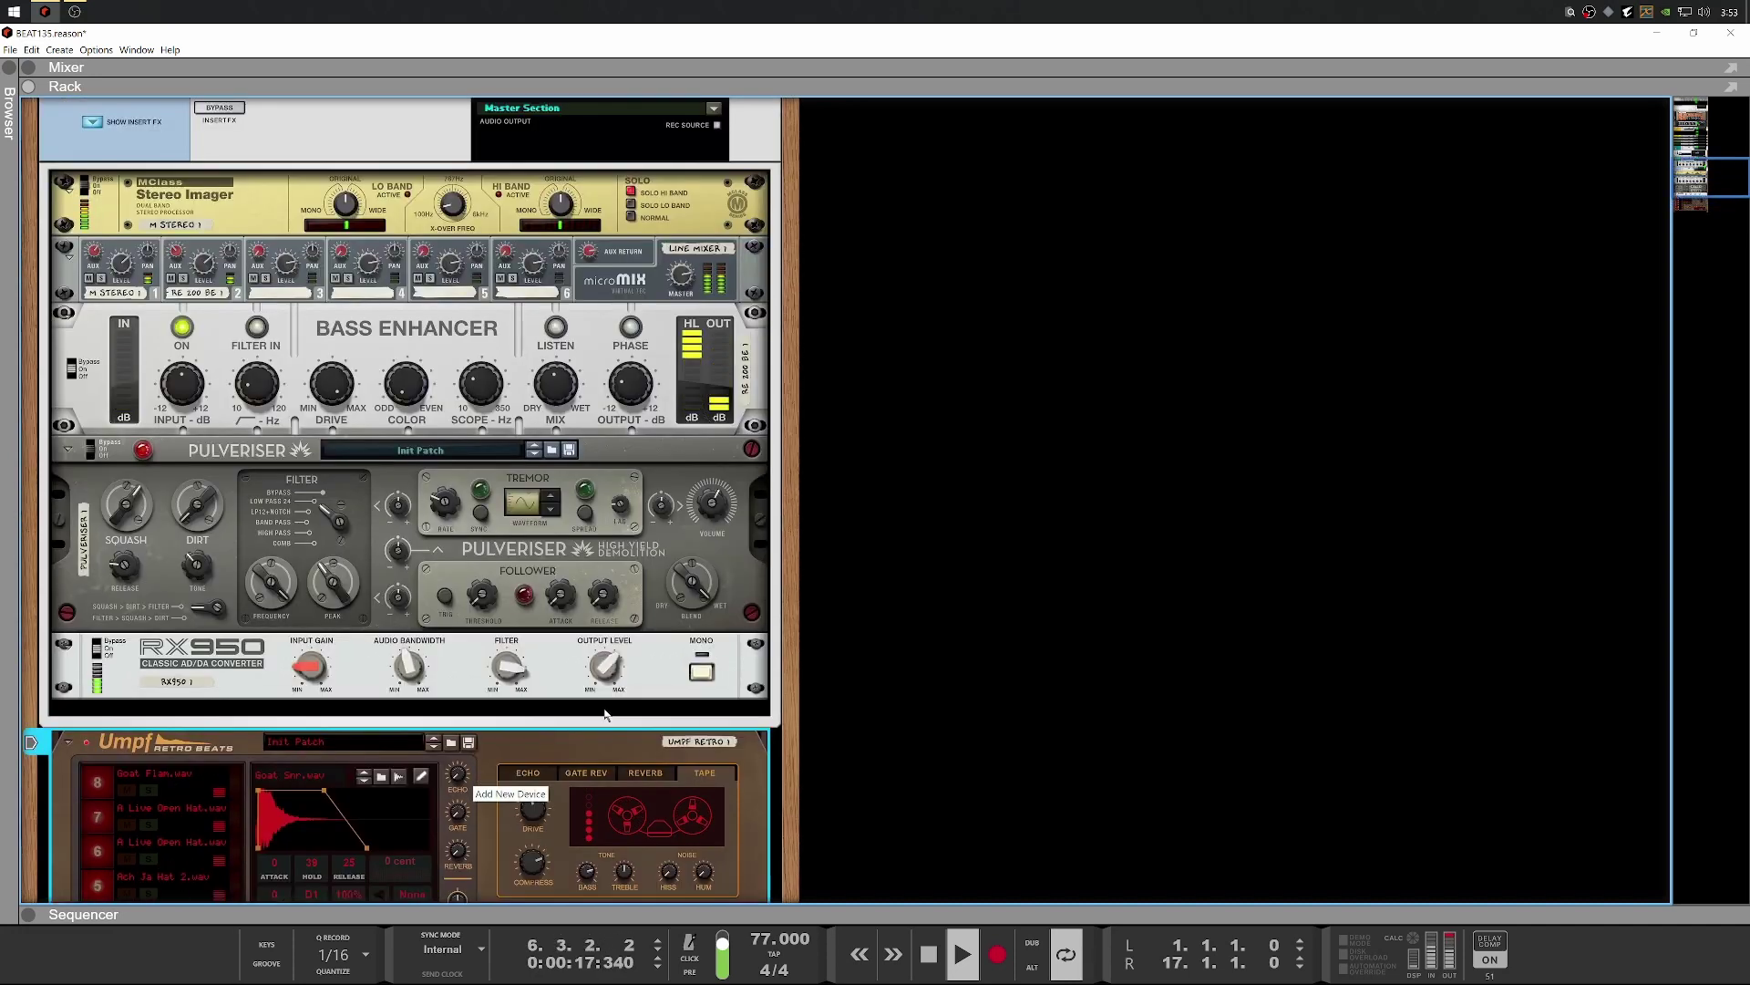
scroll(365, 616, "down", 5)
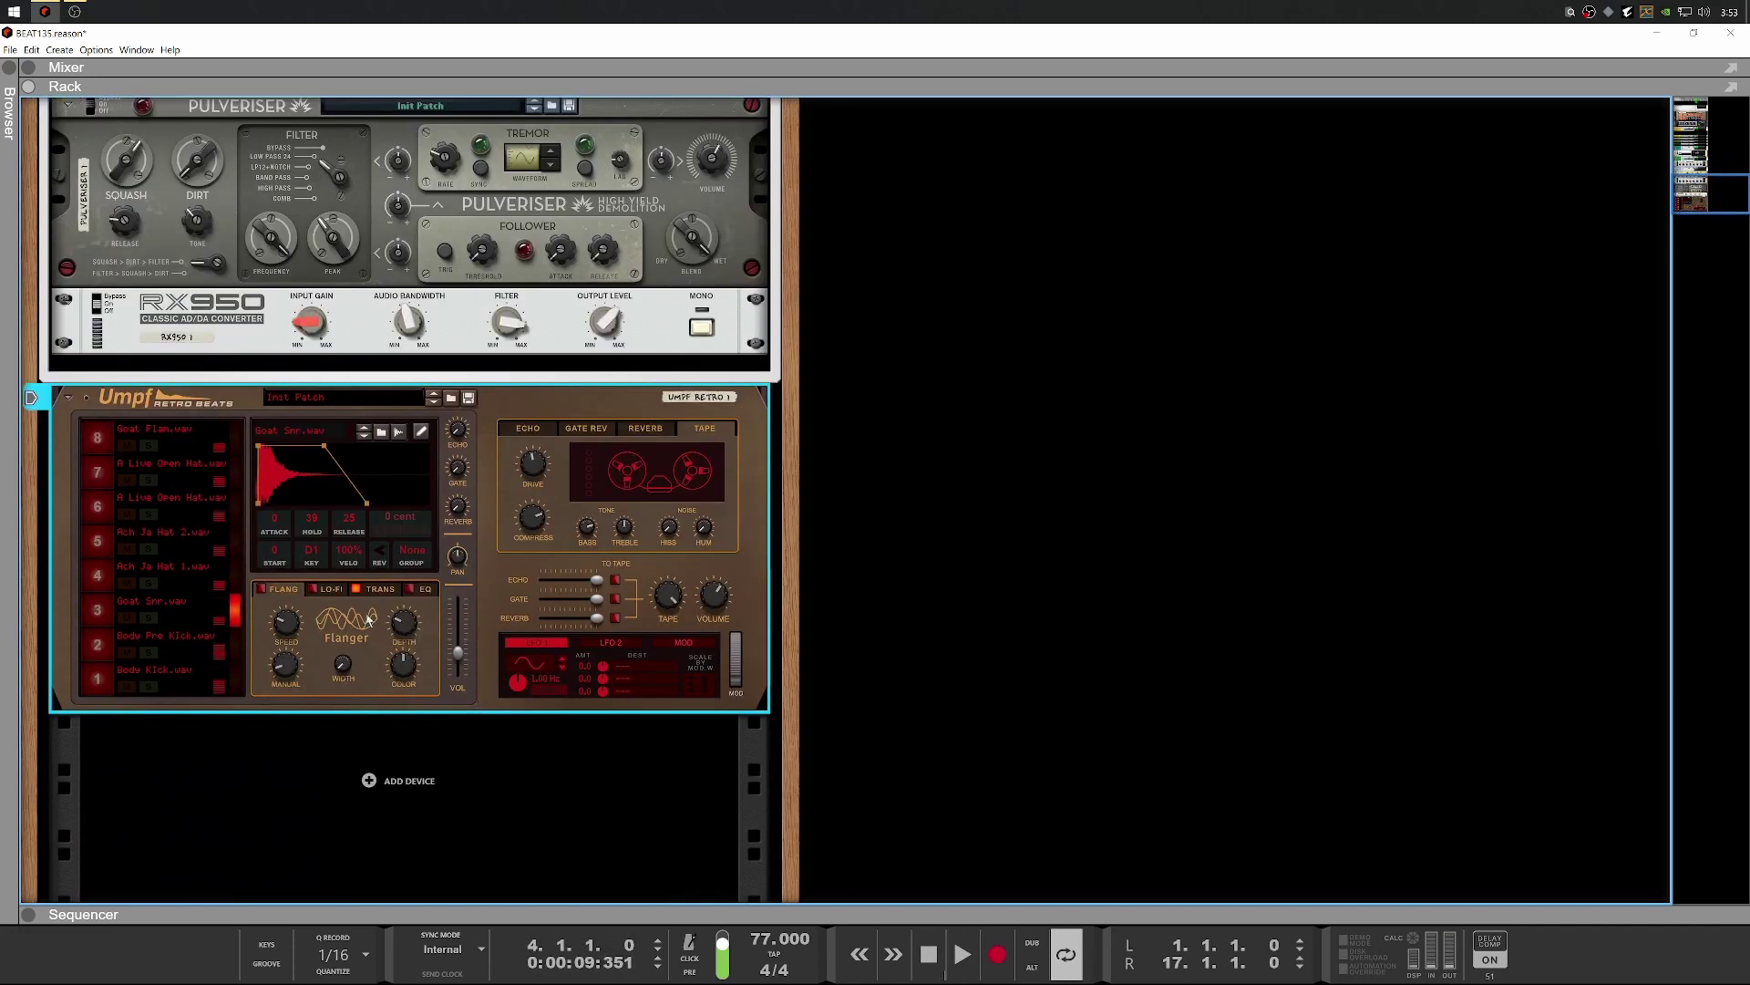
scroll(269, 736, "up", 12)
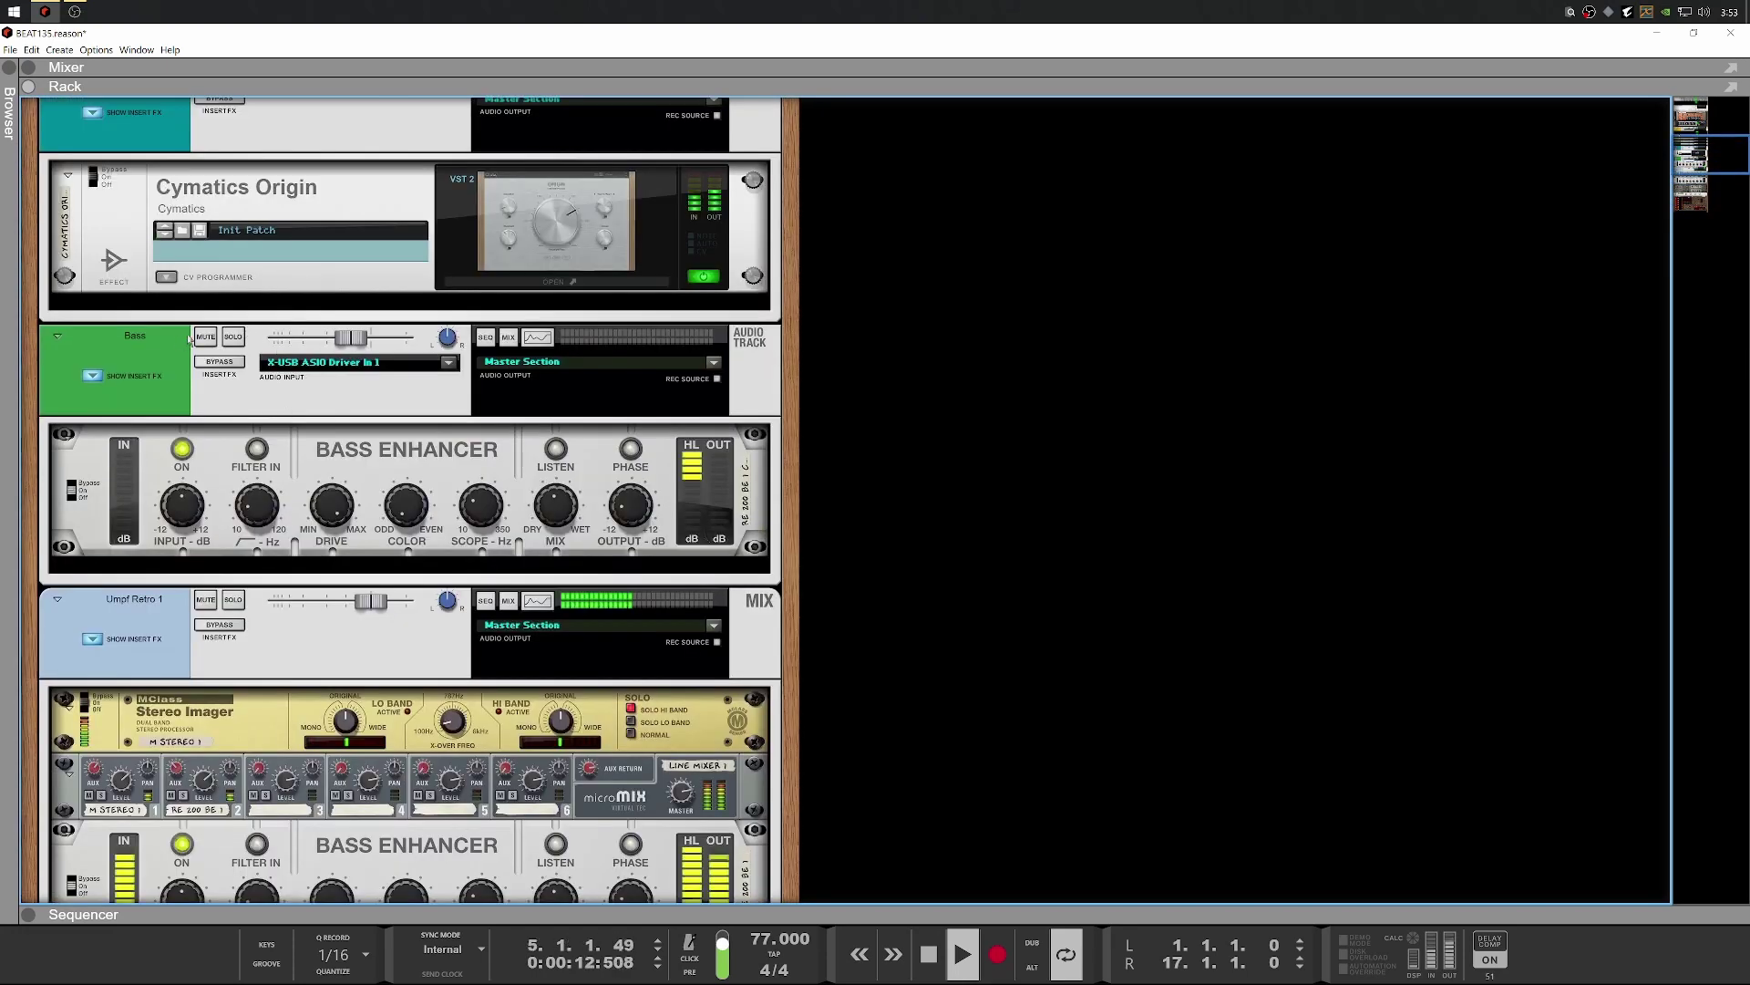
Mute the Bass track, listen to the transition without it, and stop playback
left_click(189, 339)
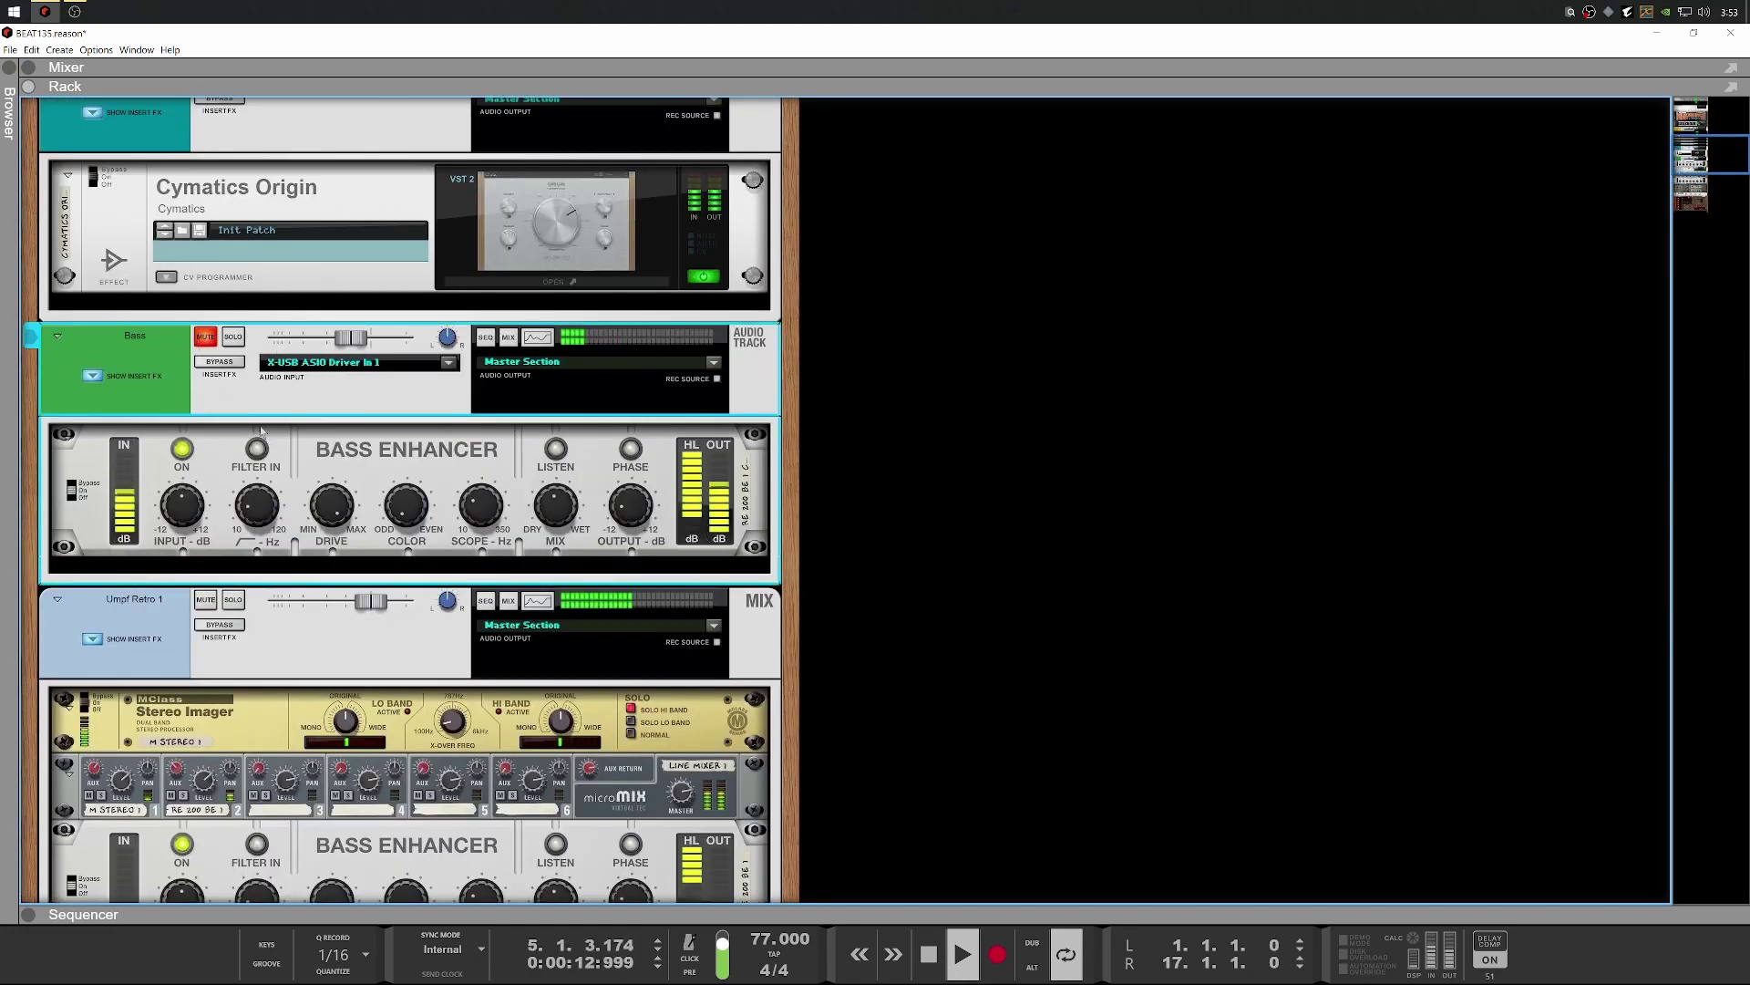
scroll(551, 623, "down", 5)
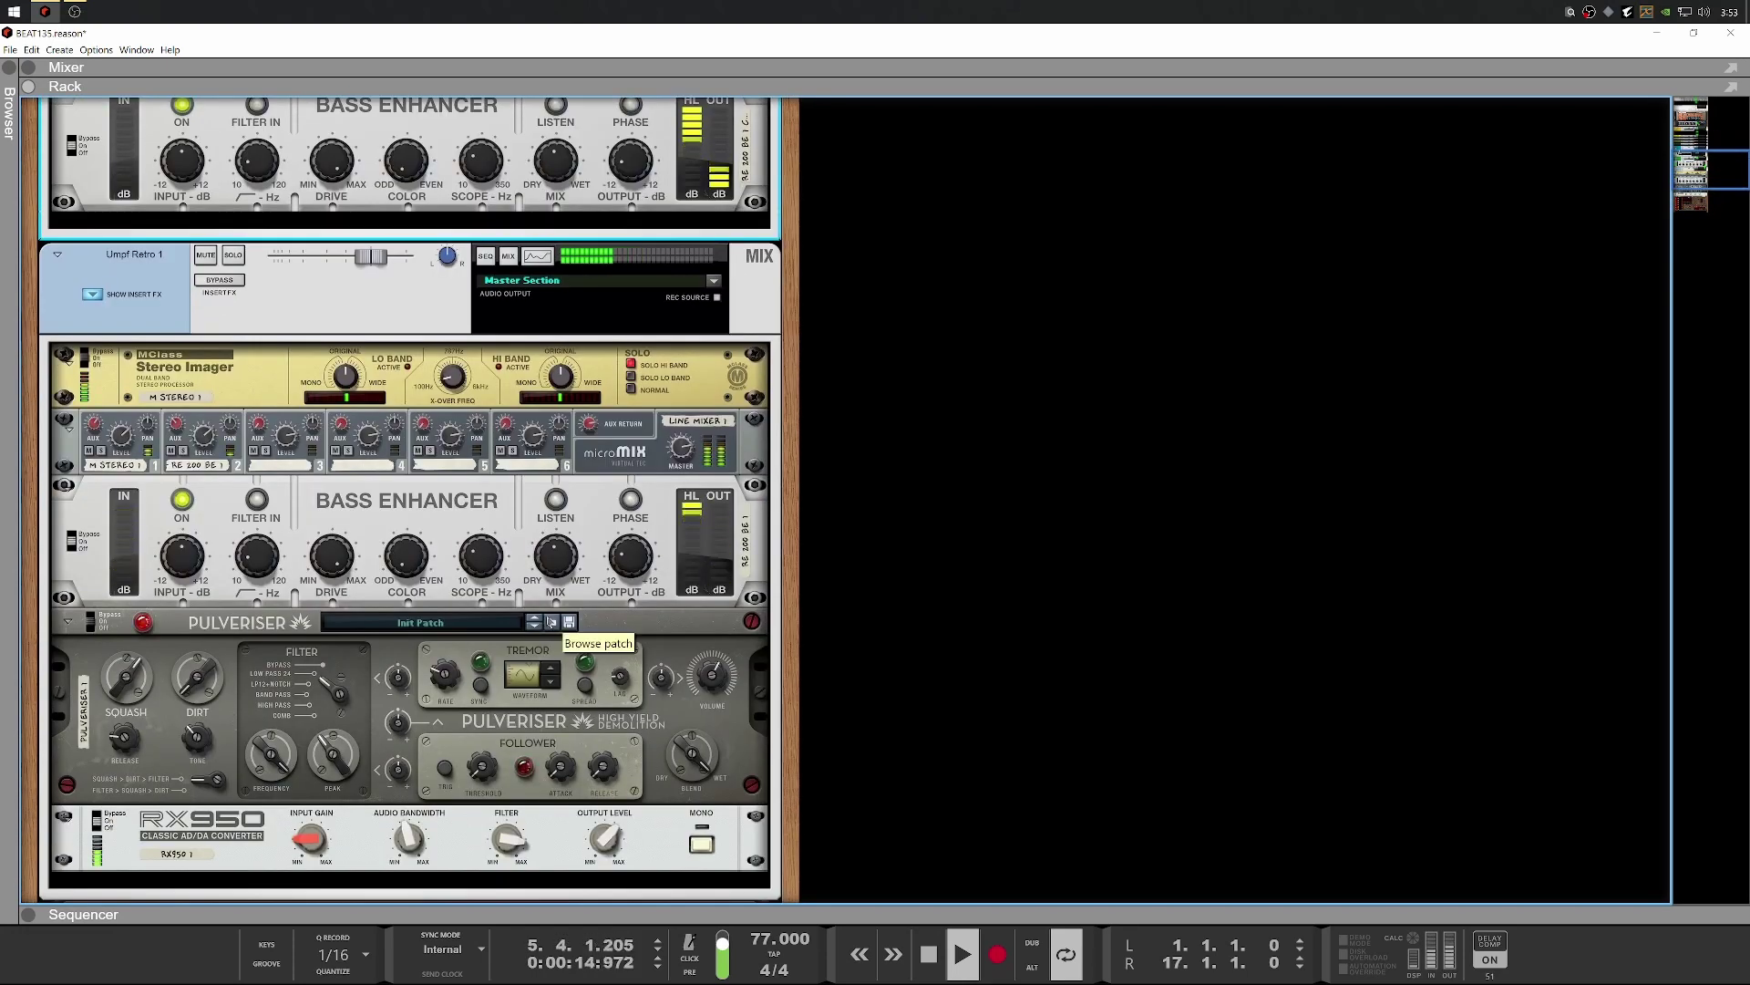
scroll(552, 622, "down", 3)
scroll(548, 621, "down", 3)
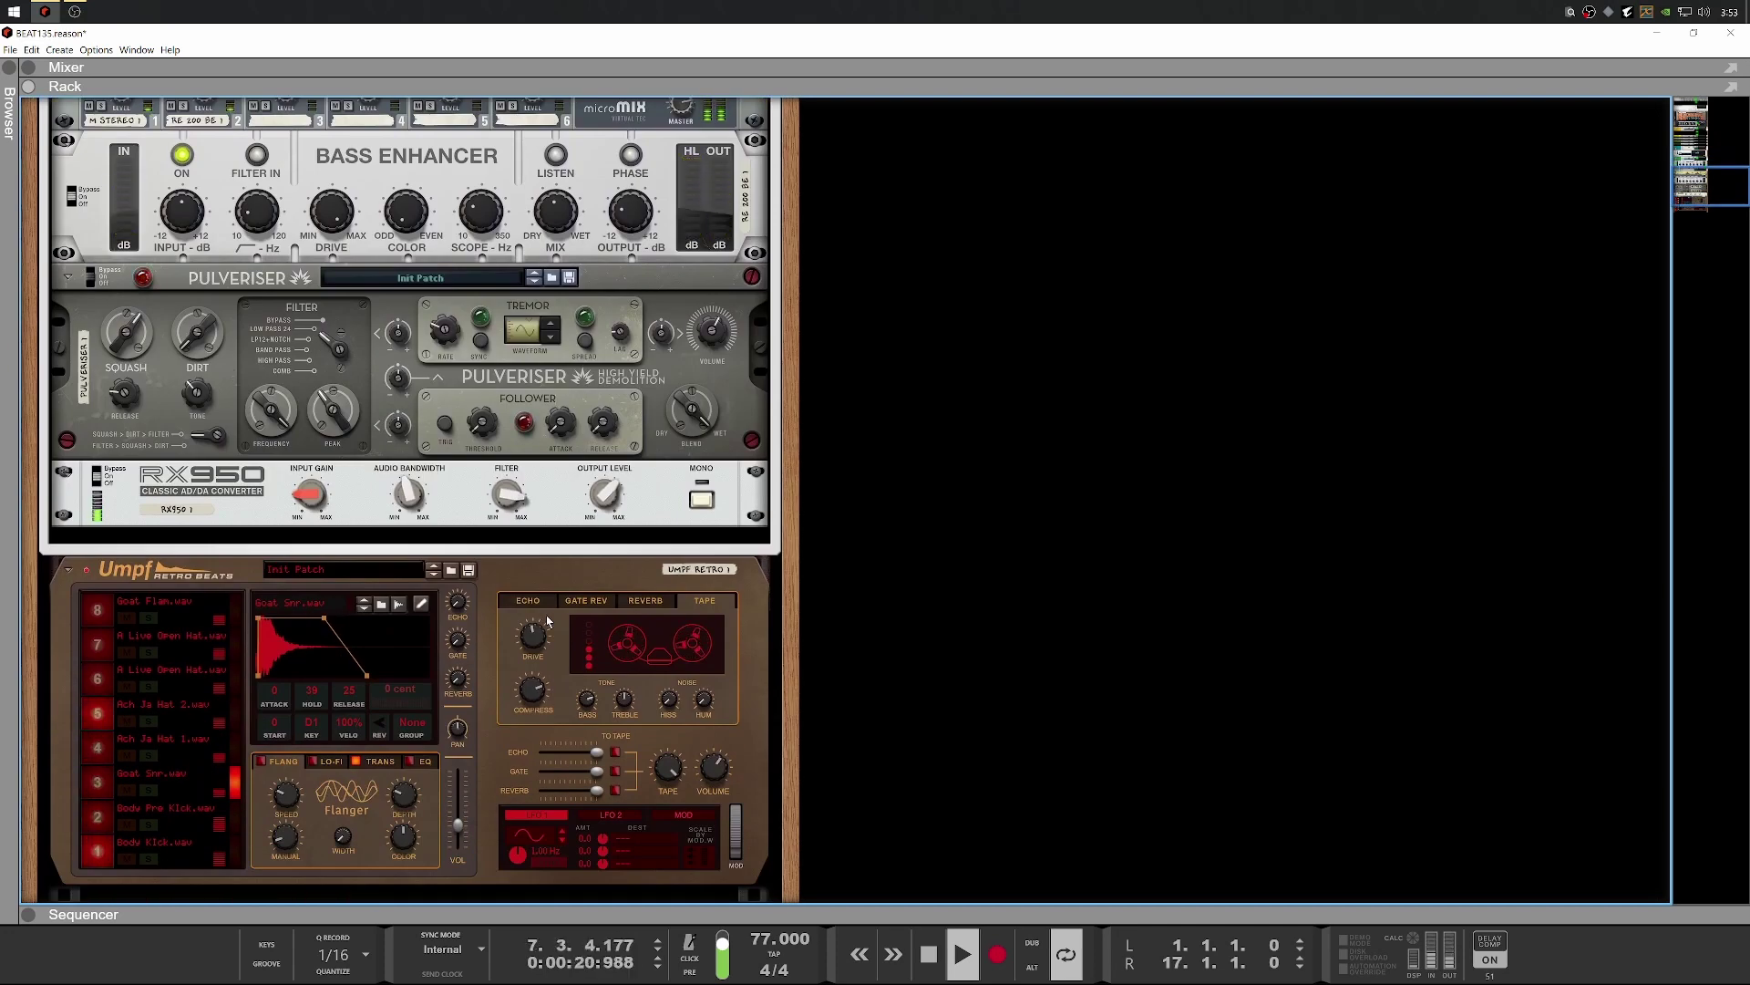
key("space")
Unmute the Bass track, set its low-frequency EQ band to 76.8 Hz and -7.94 dB, play it from bar 4, and close the Spectrum EQ
scroll(422, 535, "up", 15)
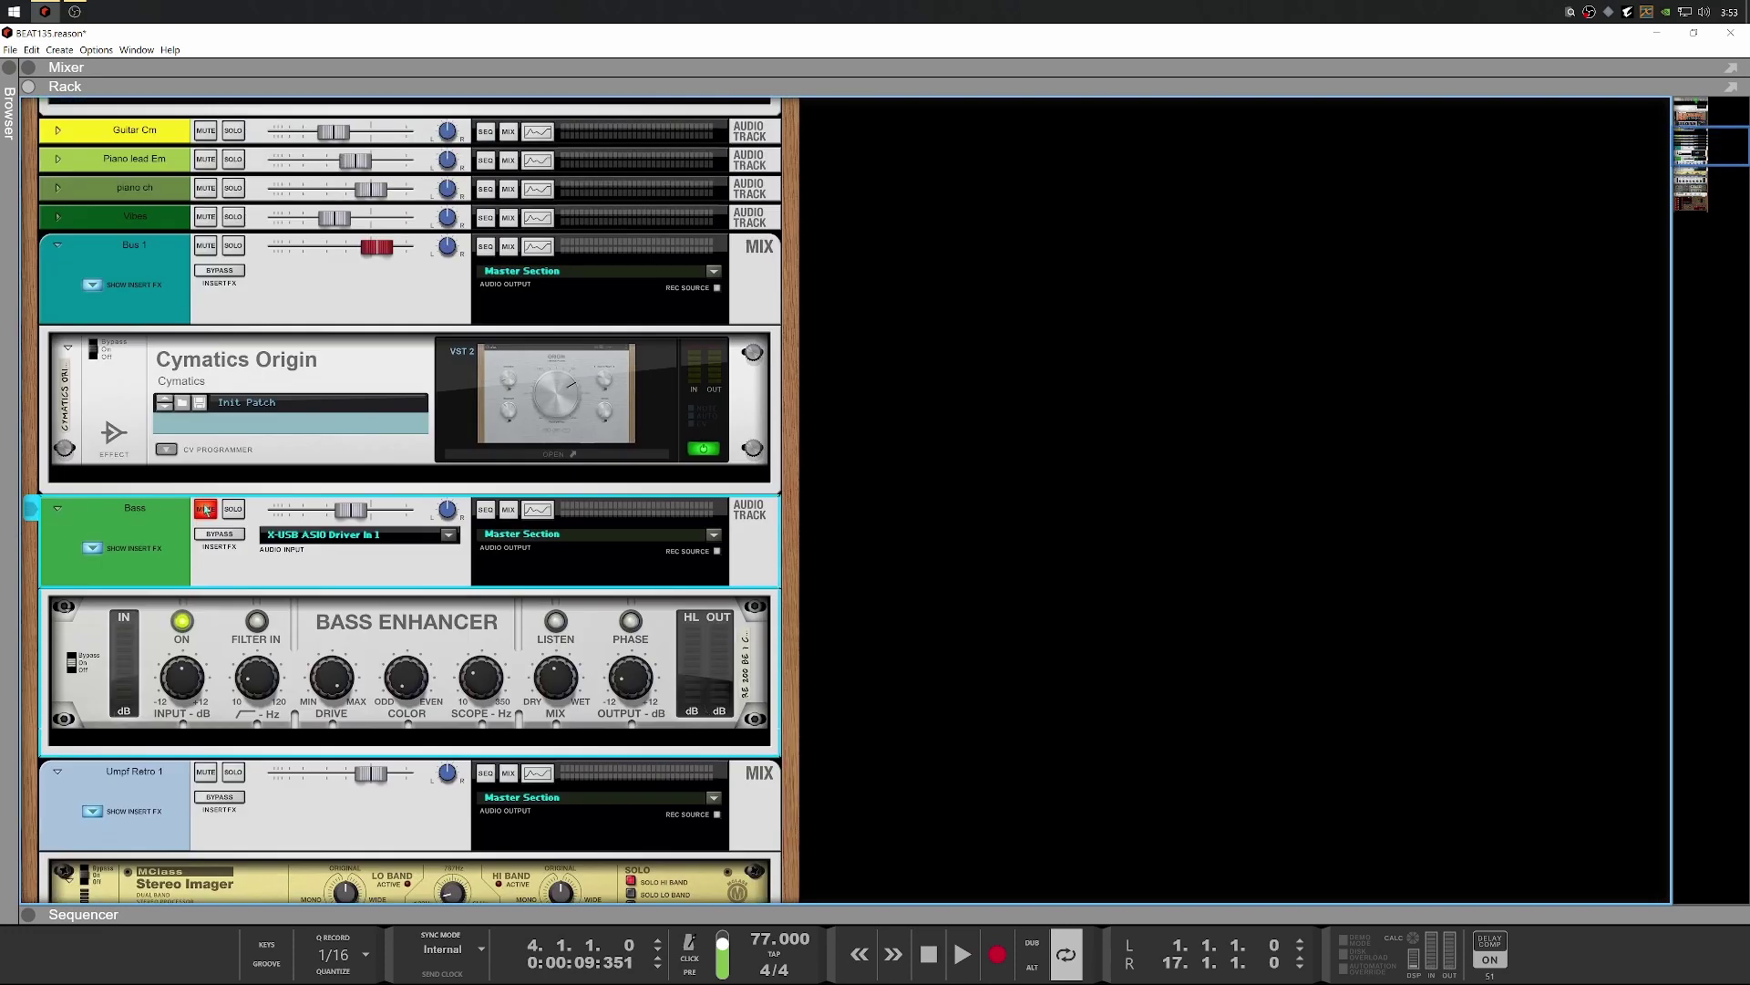
left_click(528, 512)
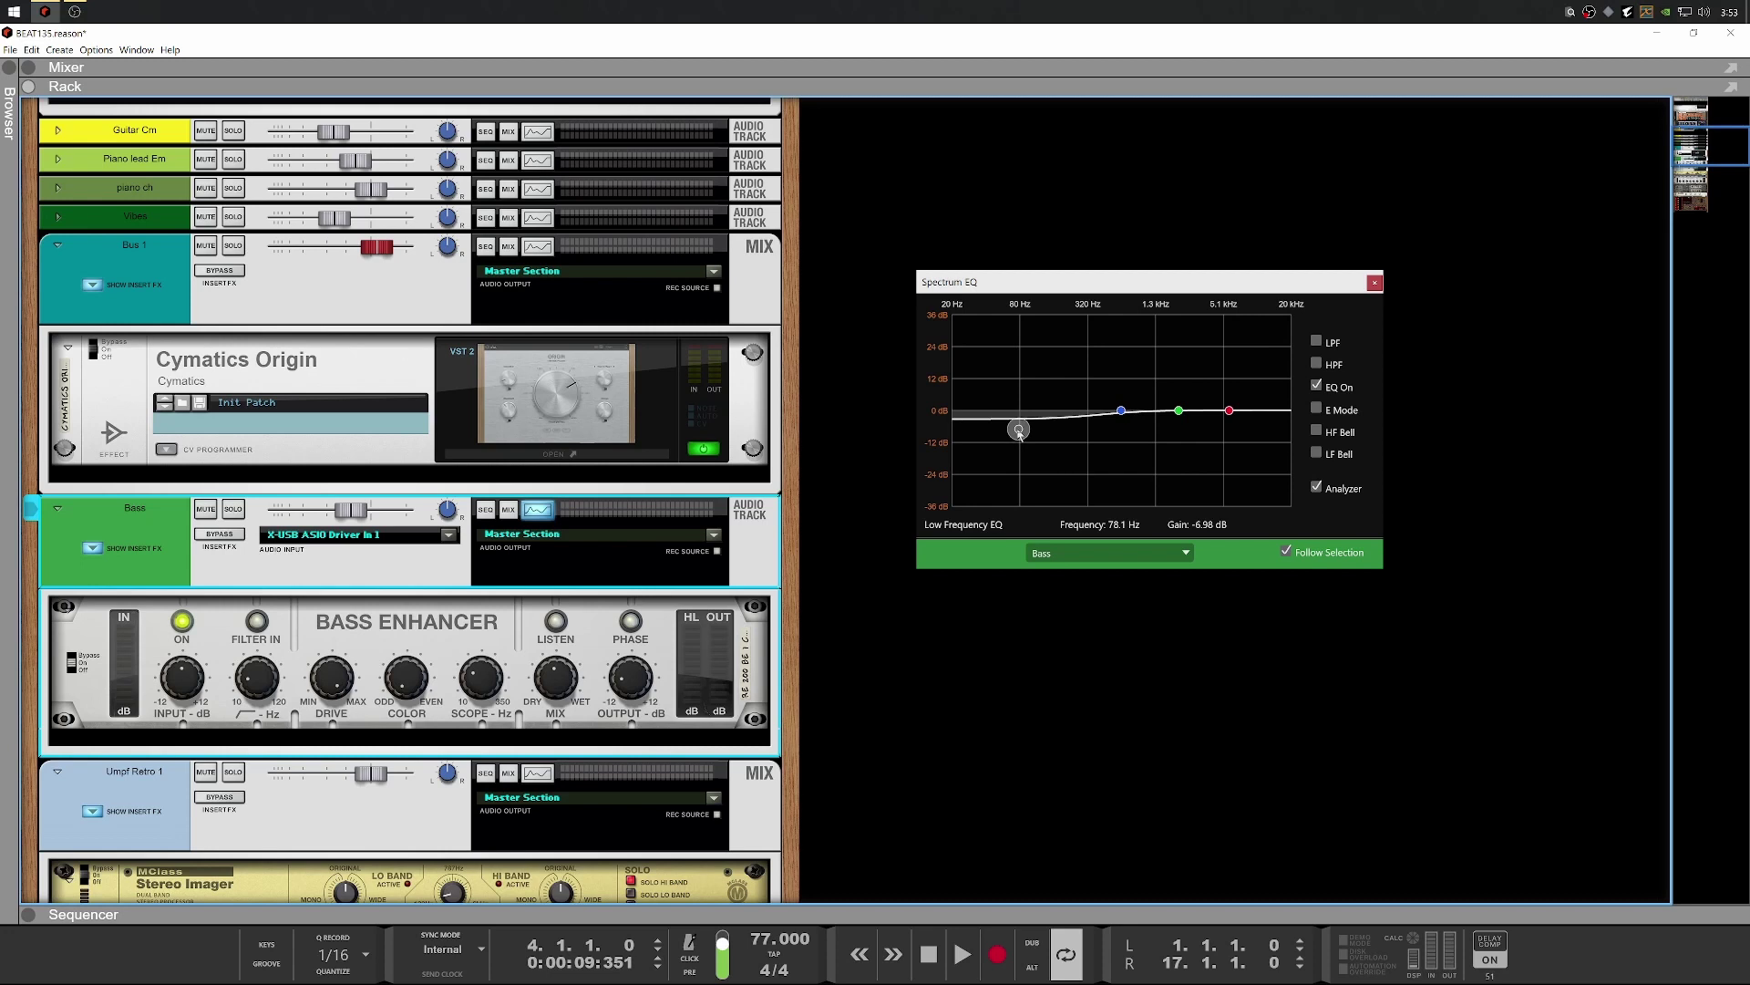
key("space")
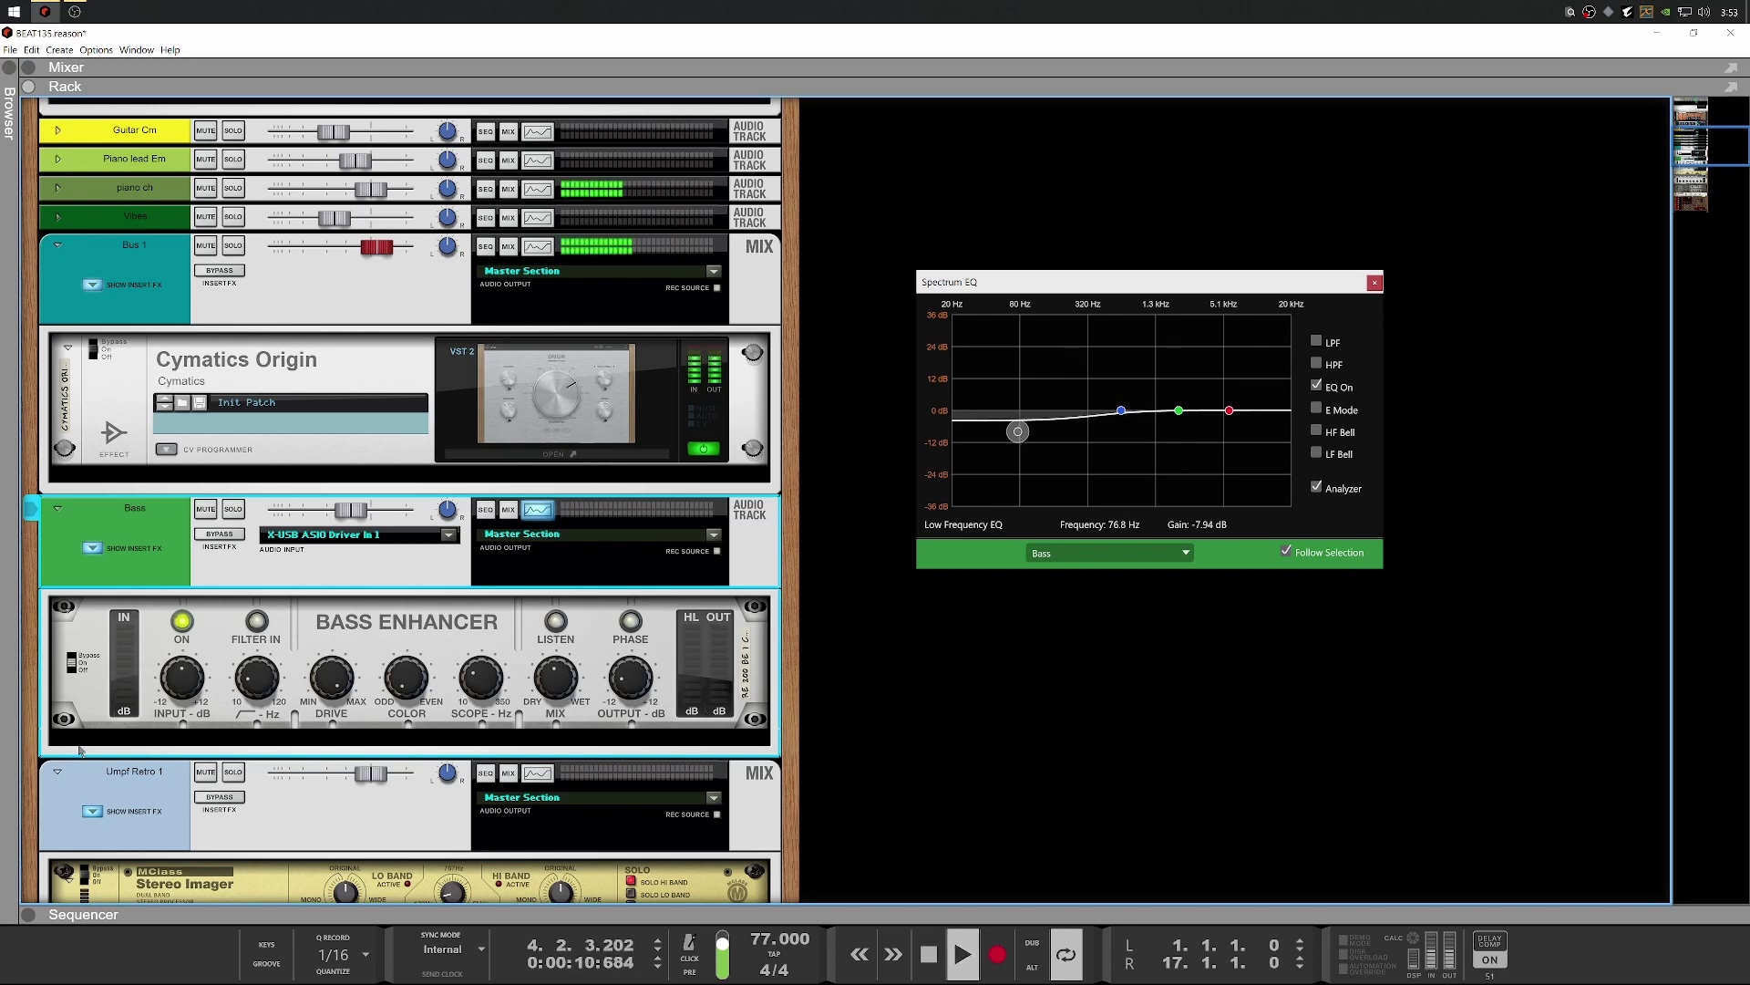
scroll(79, 749, "down", 10)
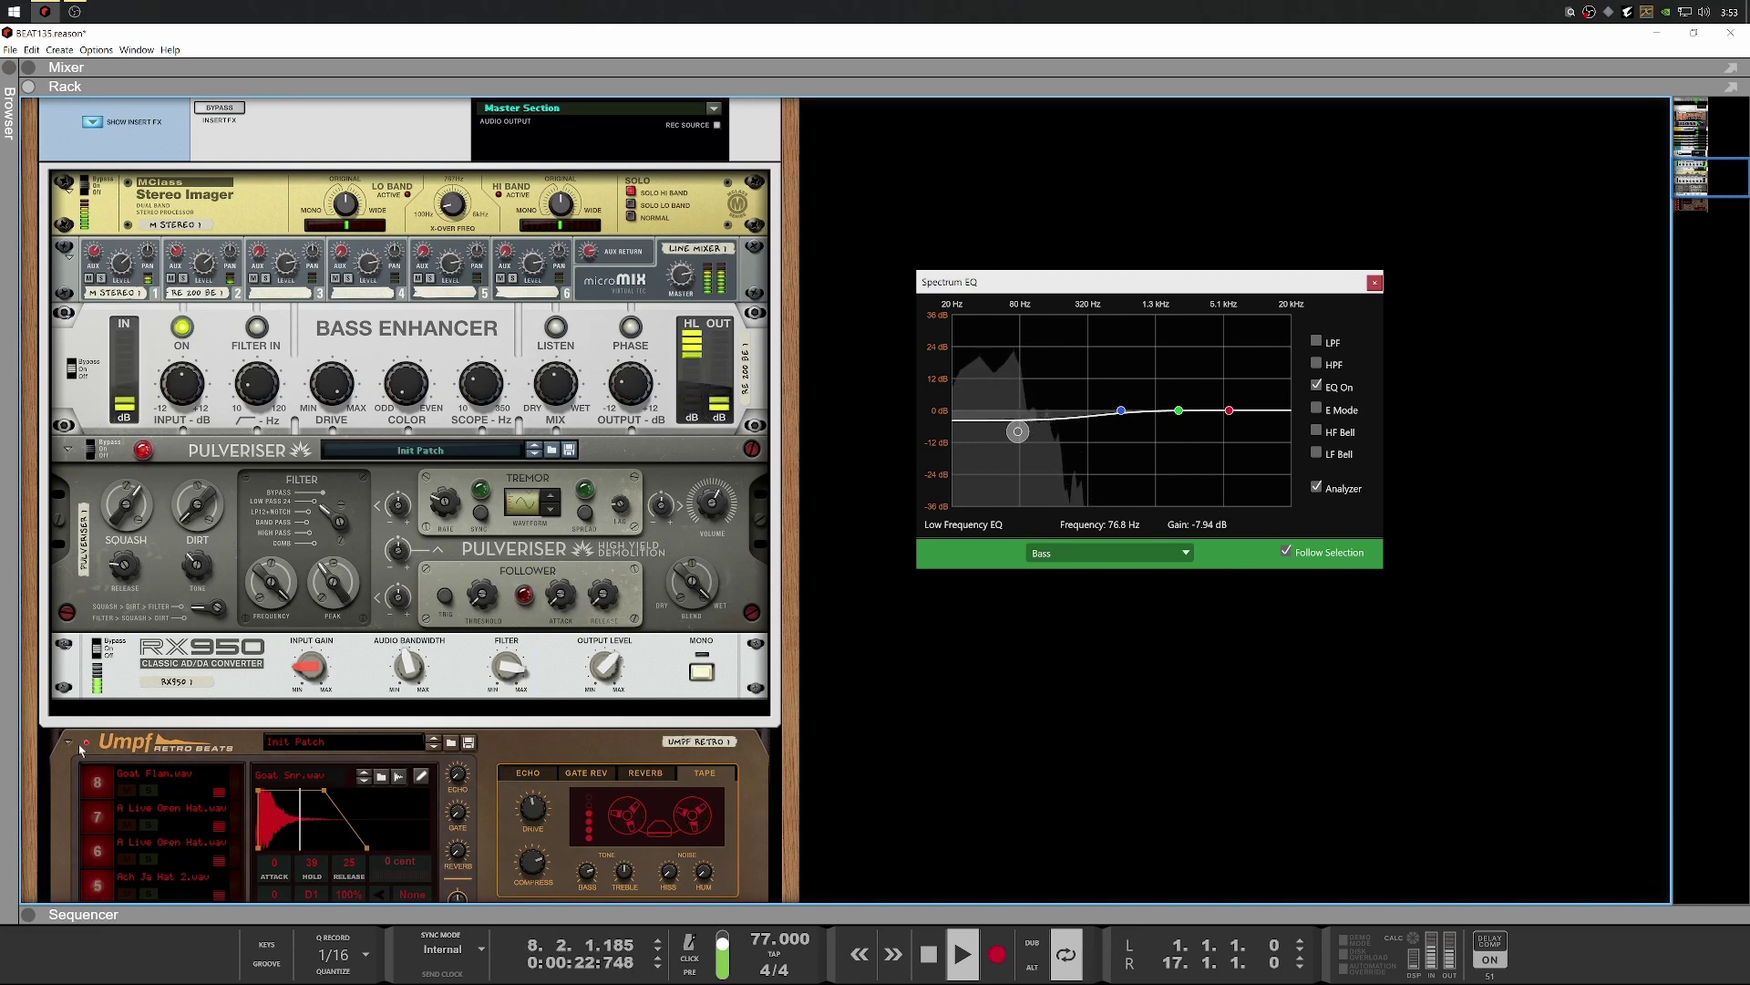
key("space")
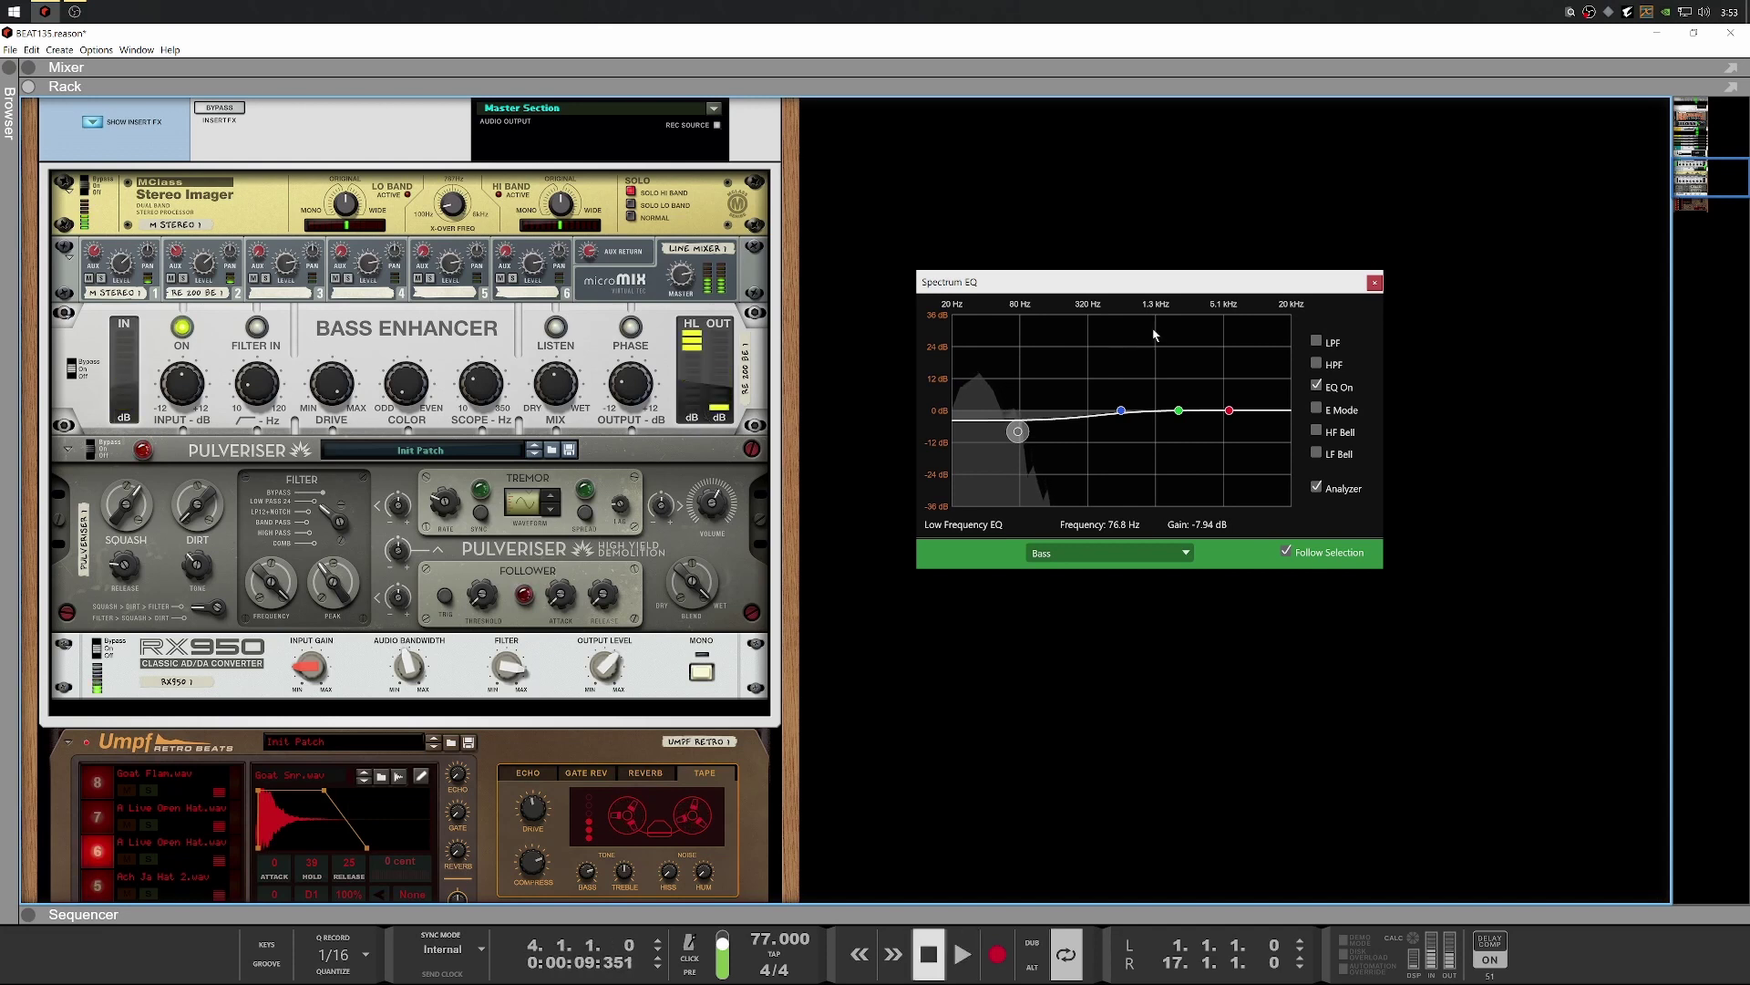
left_click(1375, 284)
Show the Master Section's insert effects and add an RX950 Classic AD/DA Converter there
scroll(186, 550, "up", 20)
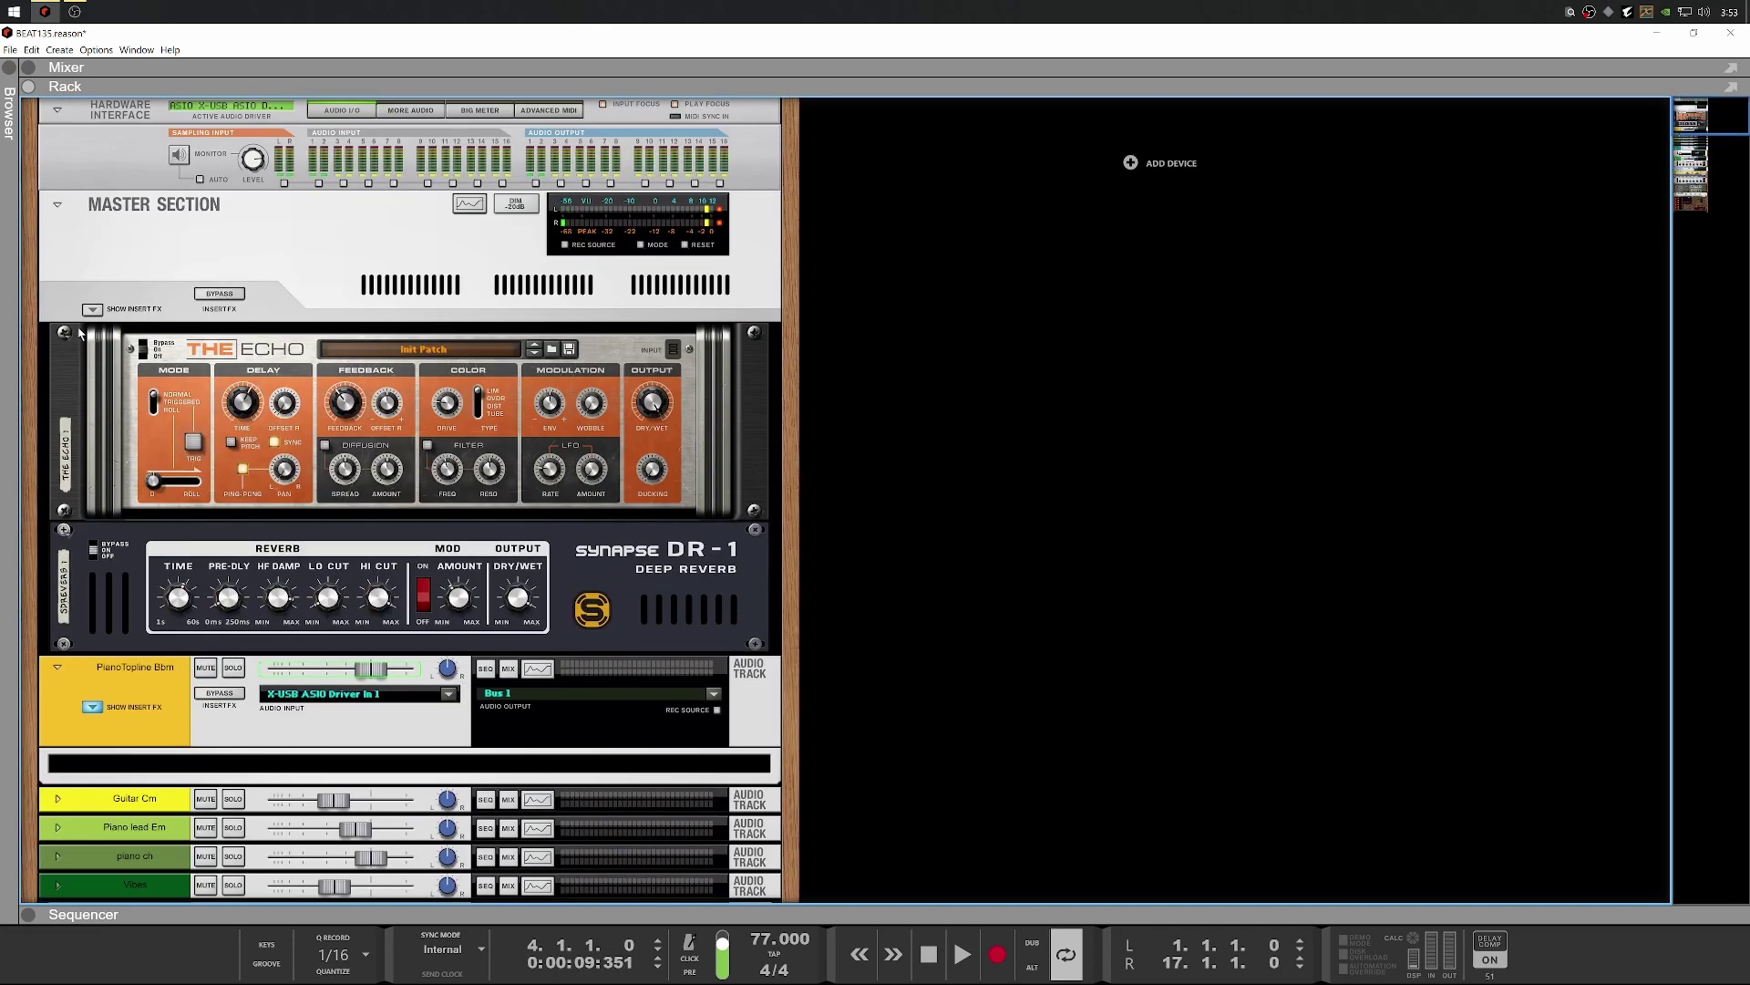
left_click(107, 310)
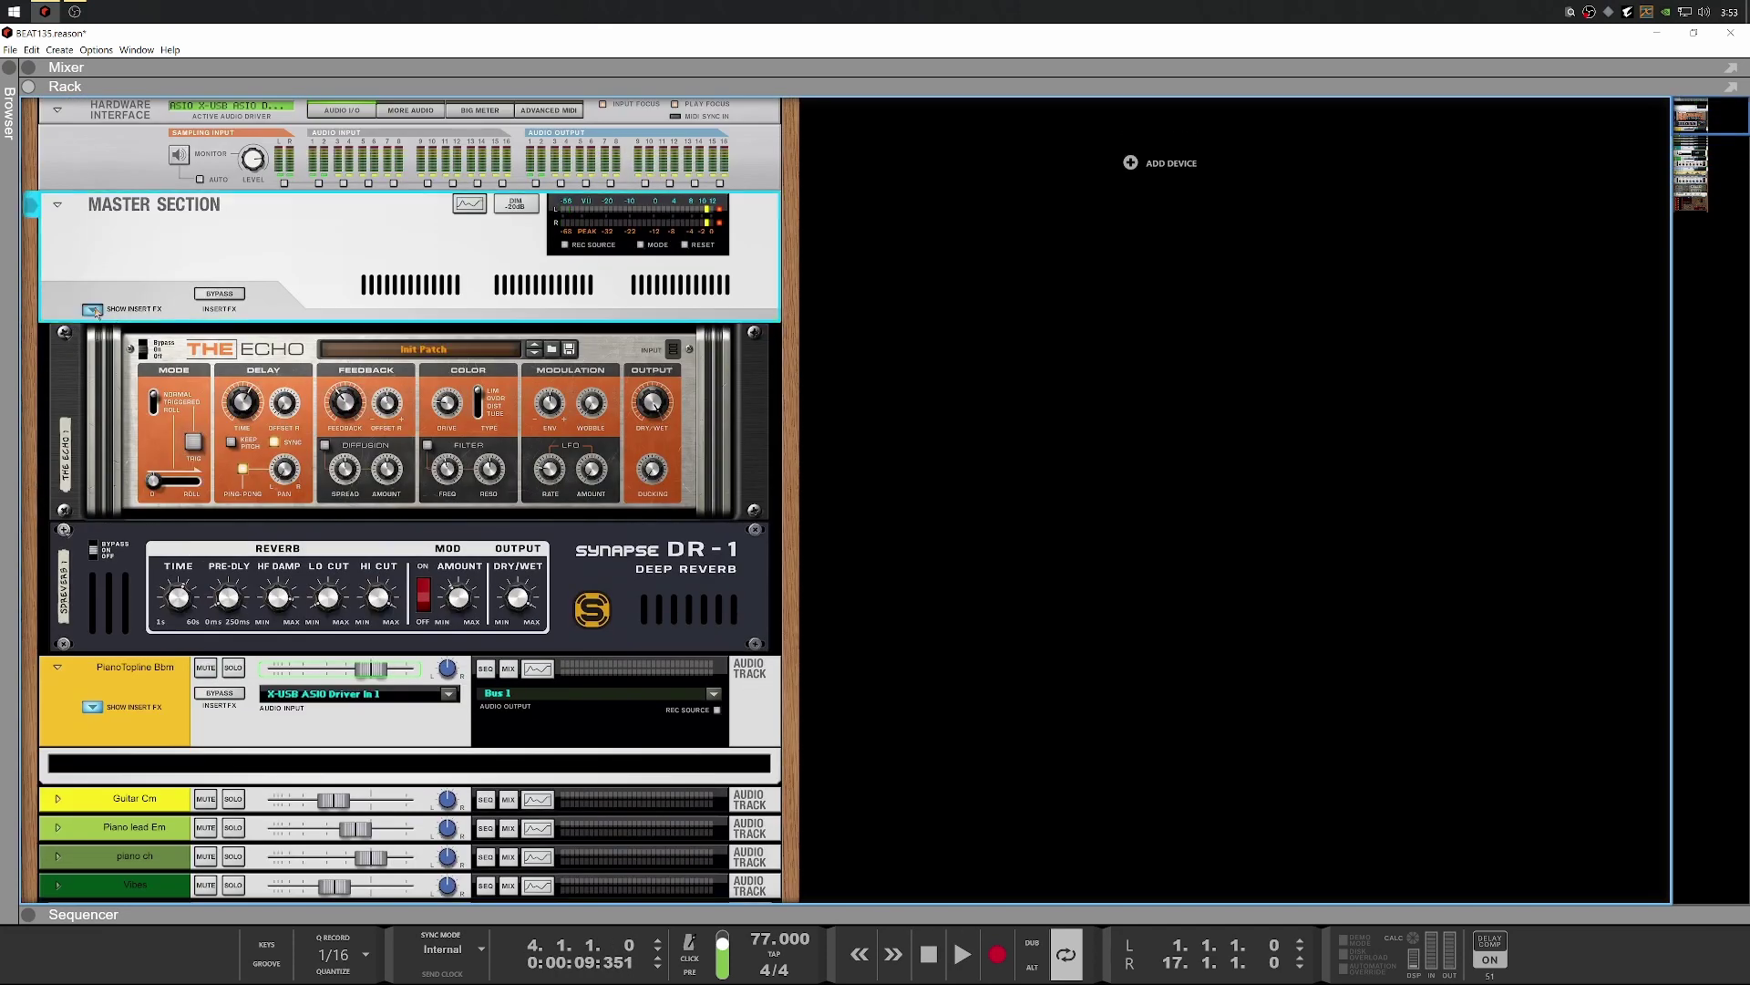
right_click(115, 342)
mouse_move(205, 510)
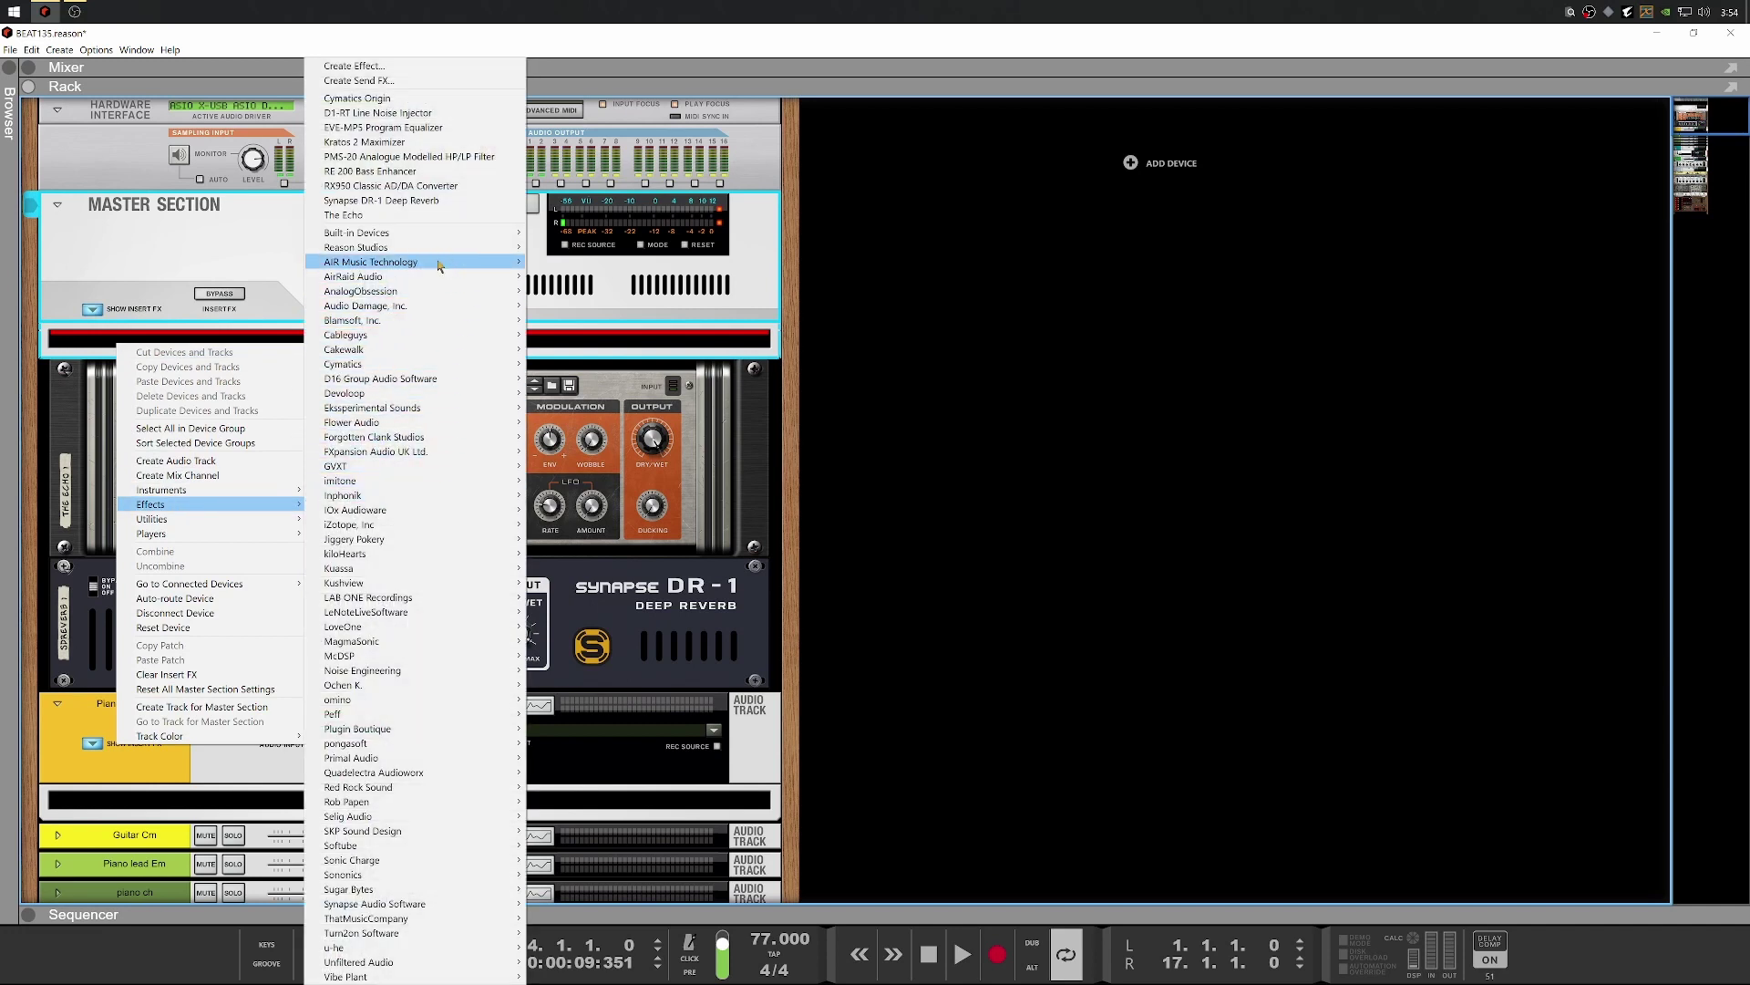
mouse_move(439, 265)
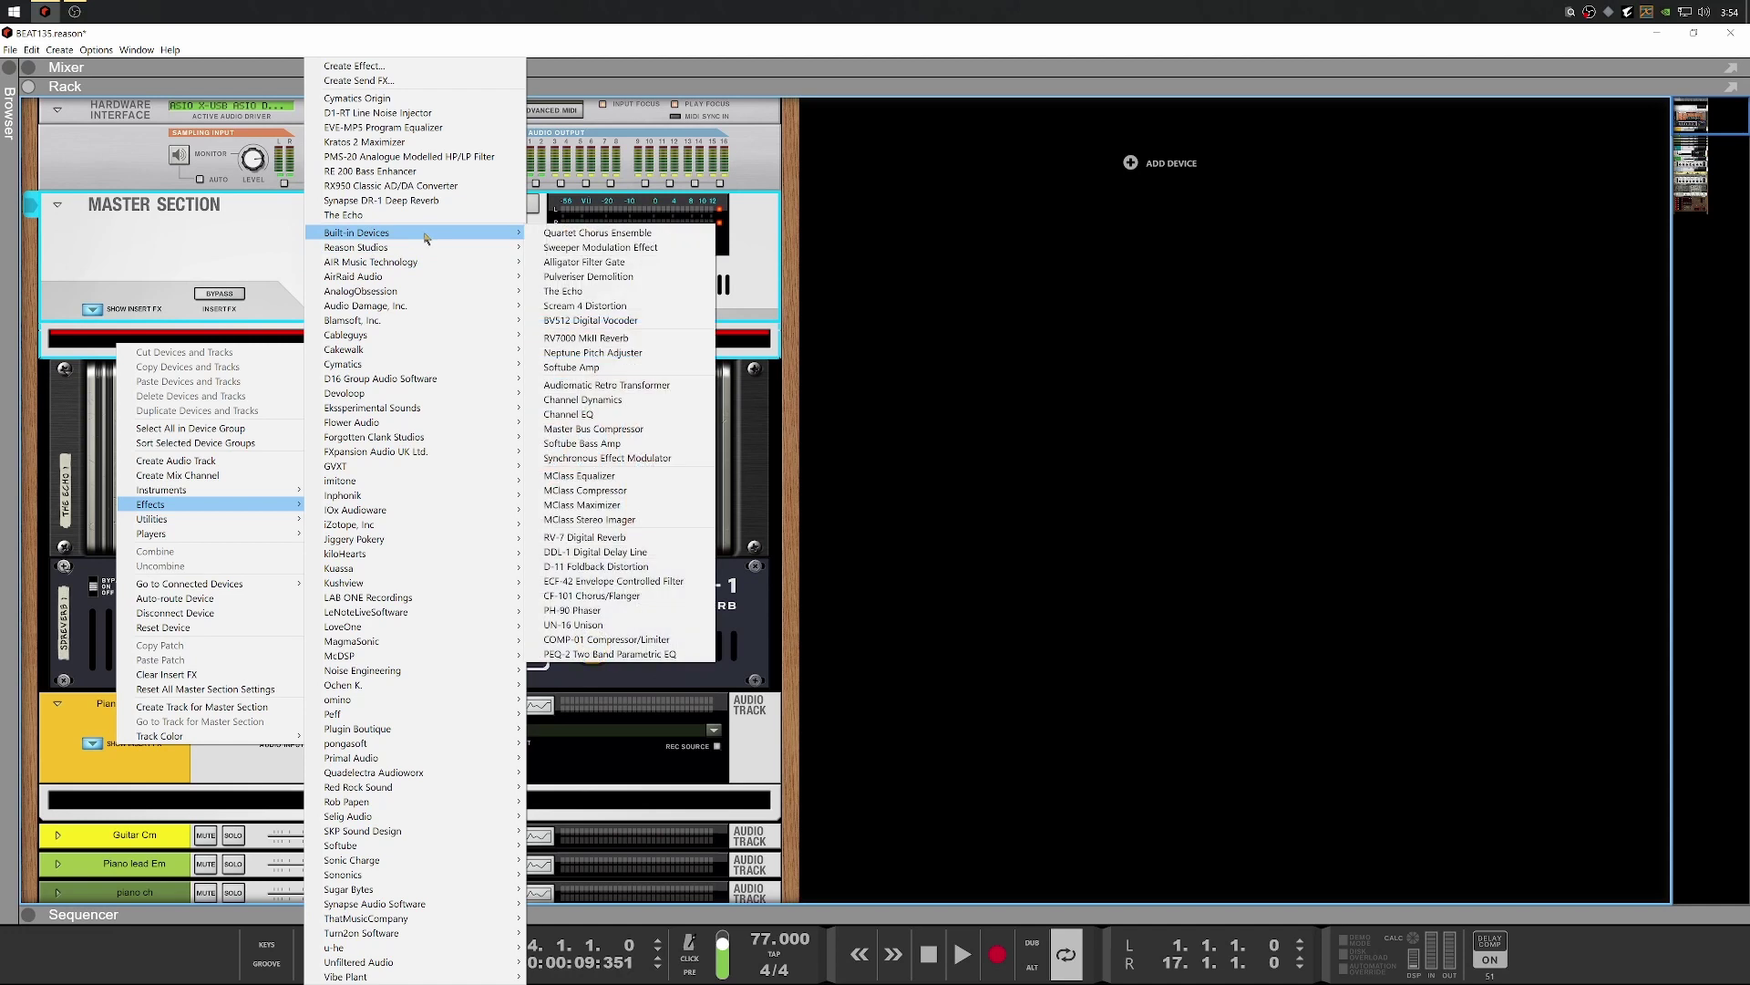
left_click(390, 185)
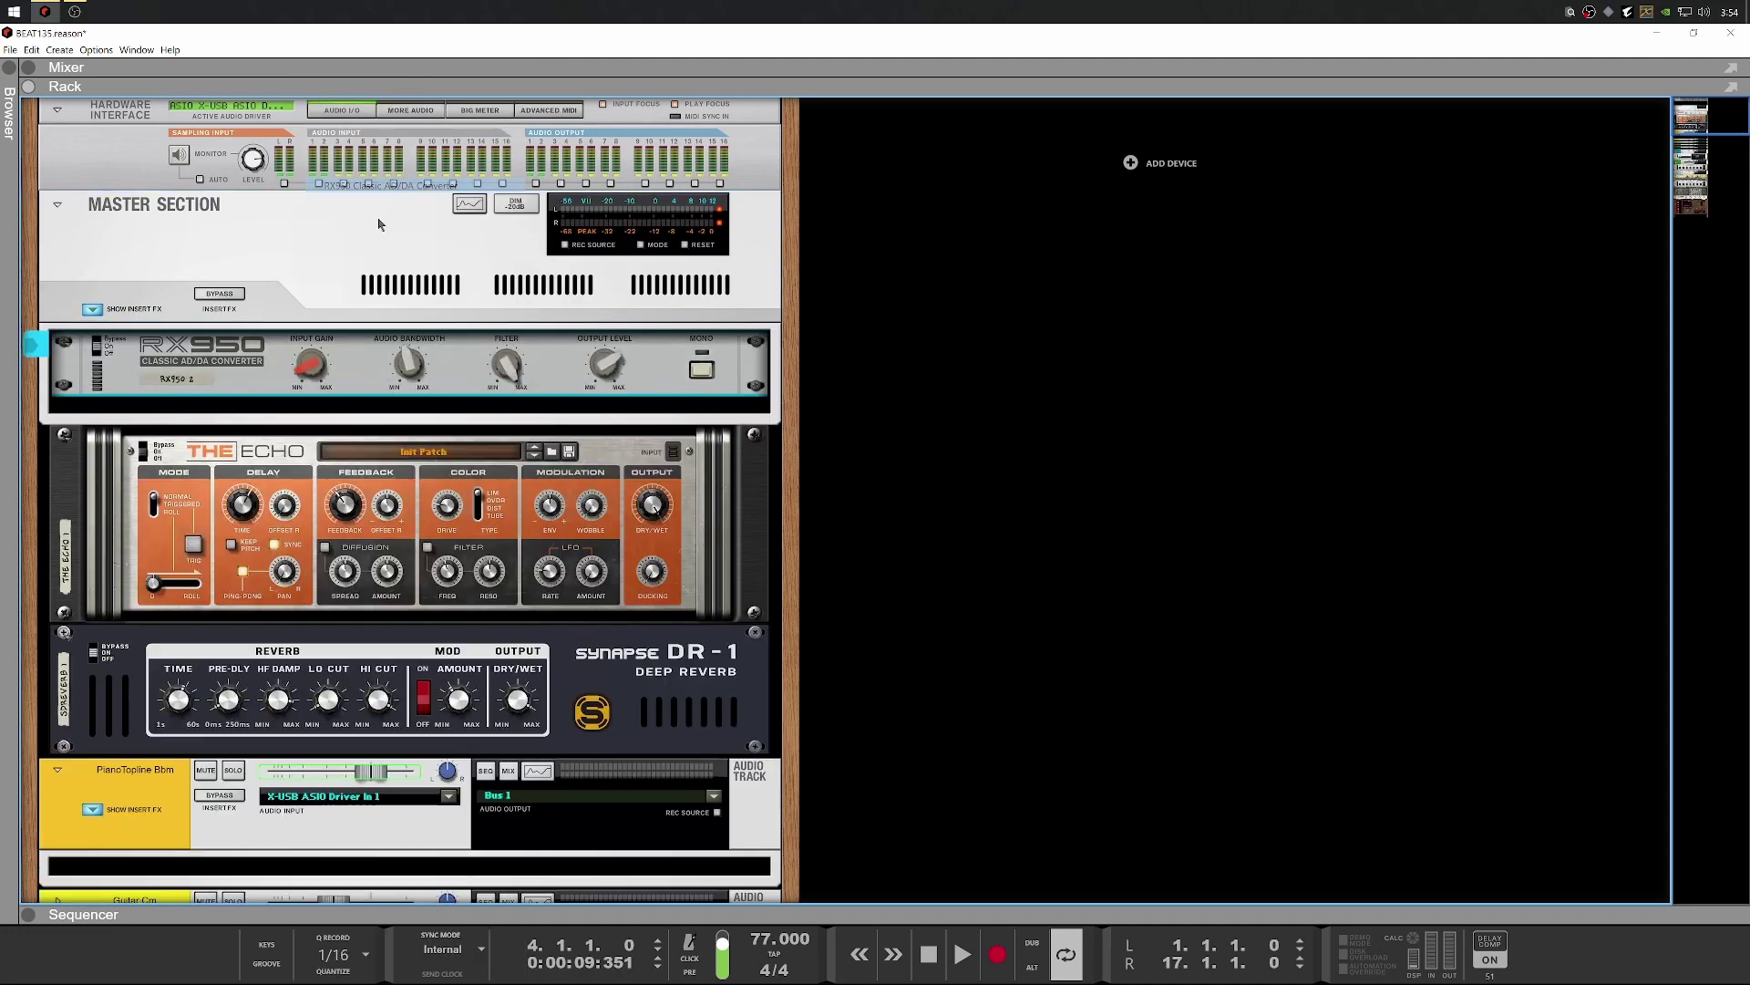
Play from bar 4, compare with the Master Section's insert bypass, and set the new RX950's filter frequency to 75
key("space")
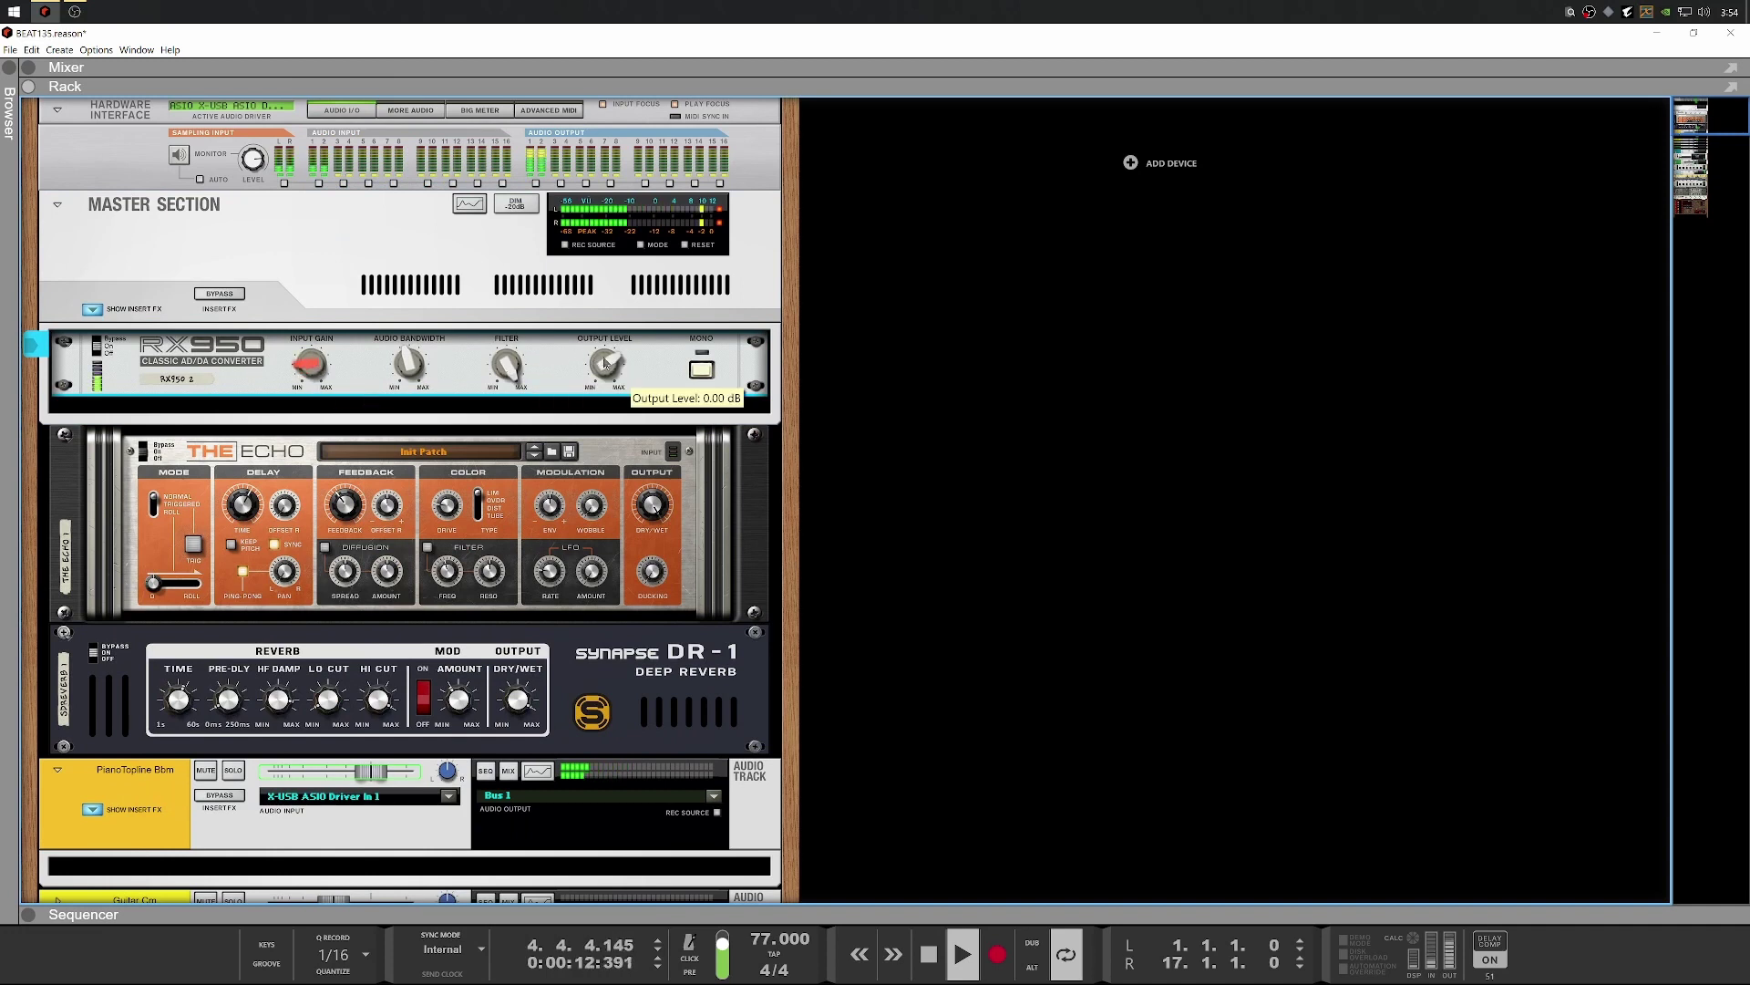
left_click_drag(608, 365, 592, 376)
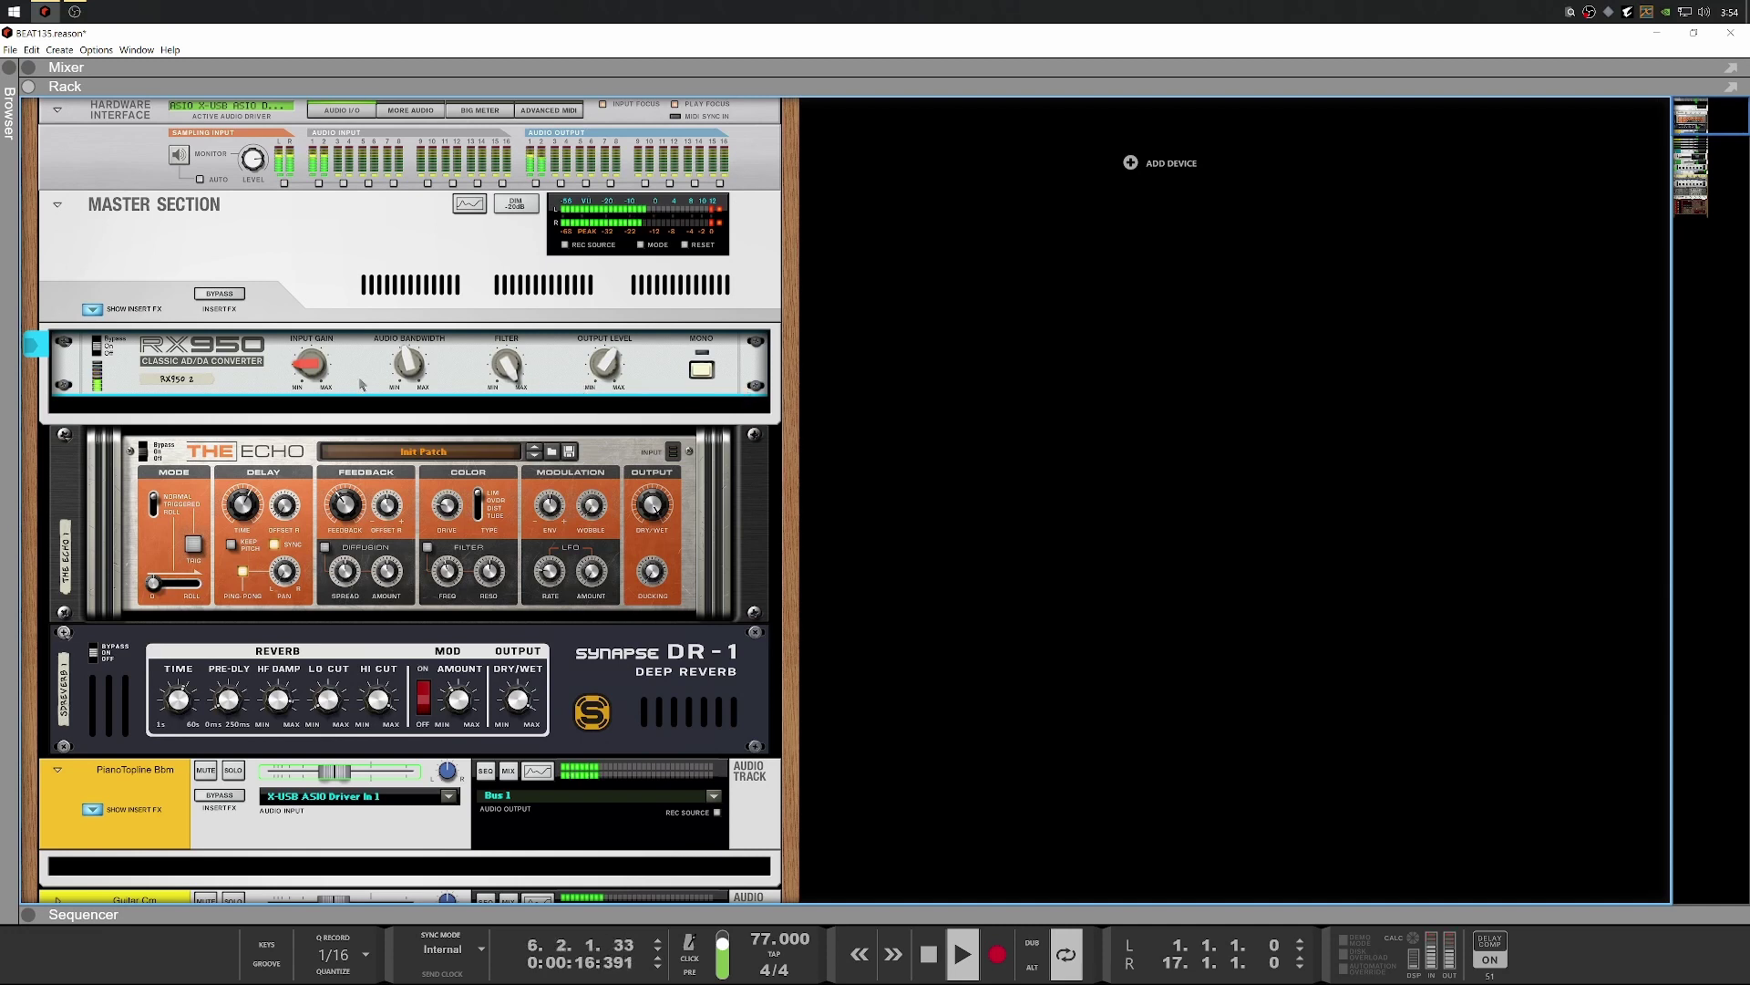
left_click(237, 294)
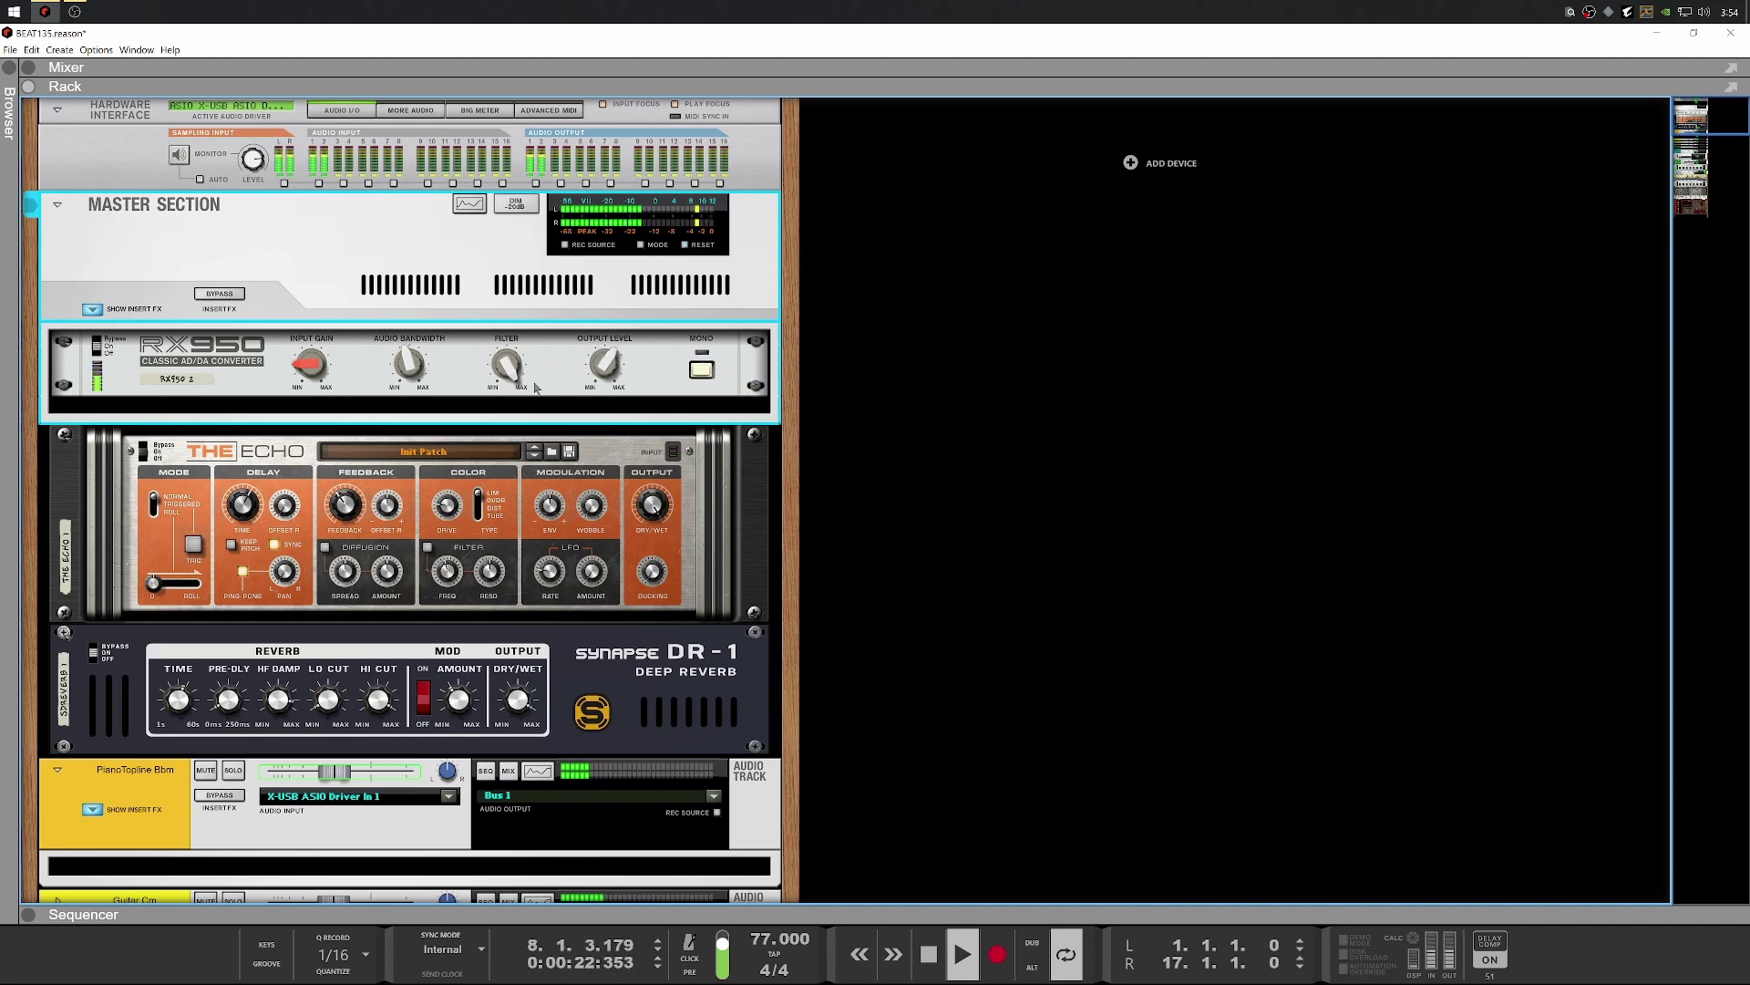
left_click(506, 370)
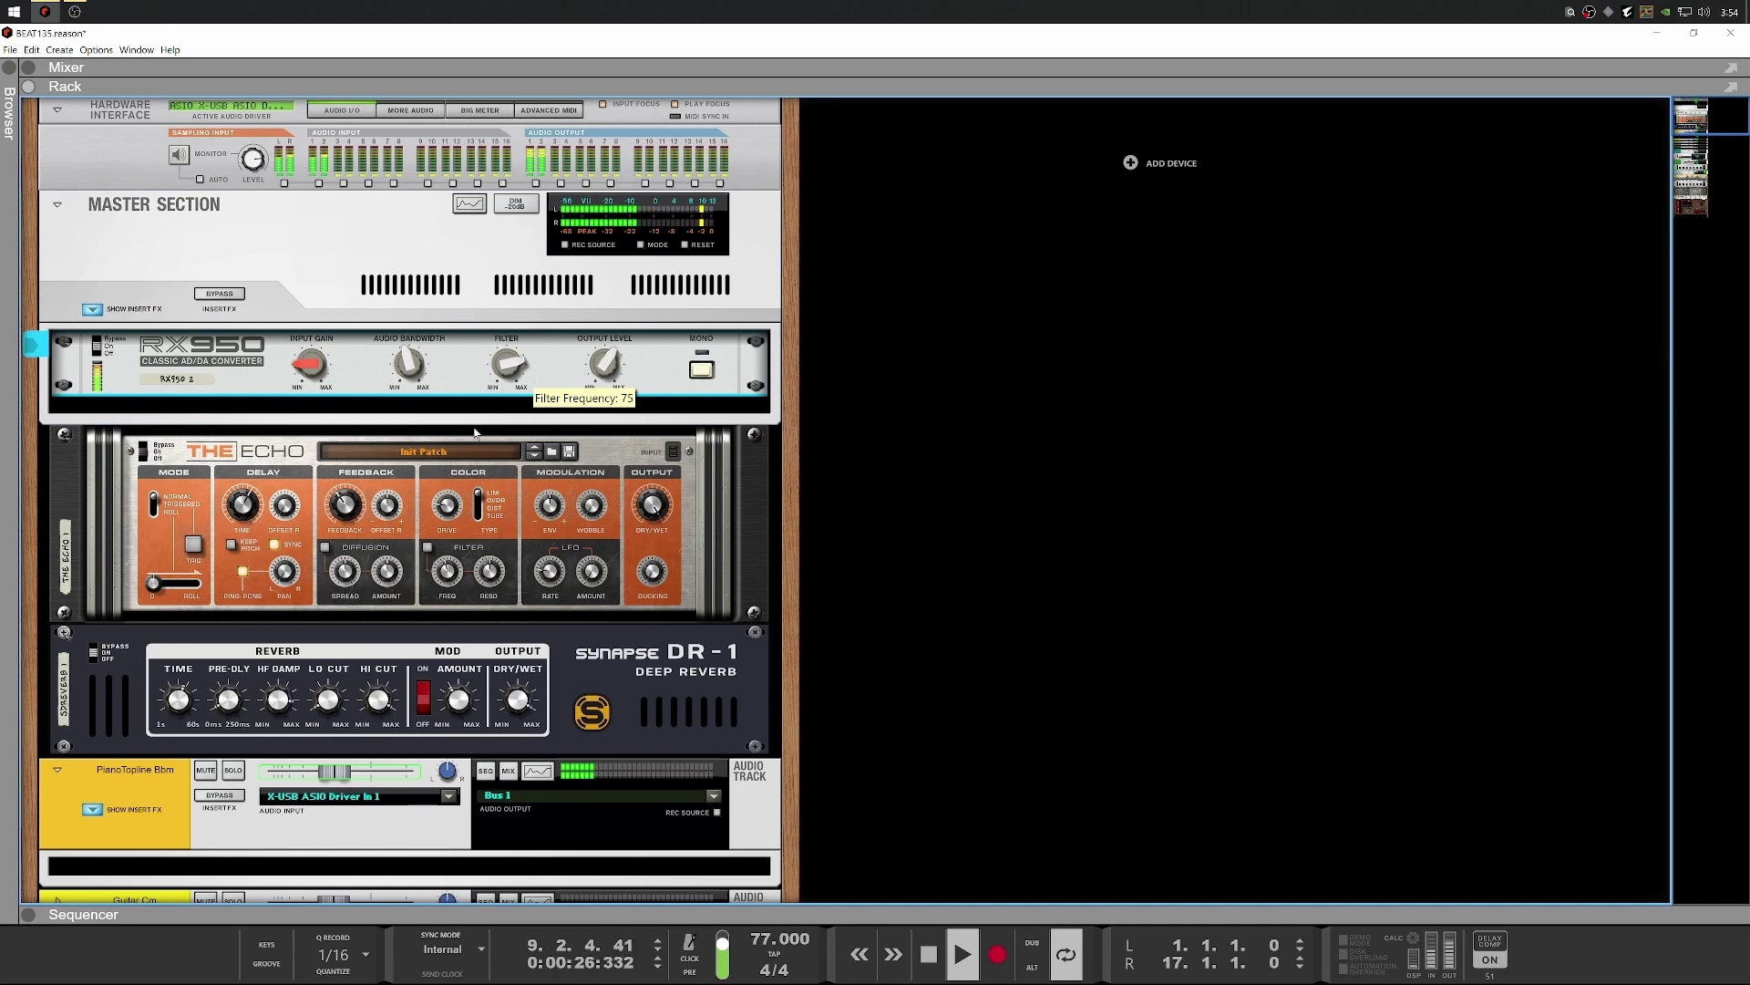
Stop playback and arrange the view so the sequencer sits in a short strip below the rack, with Umpf Retro in view
left_click(559, 914)
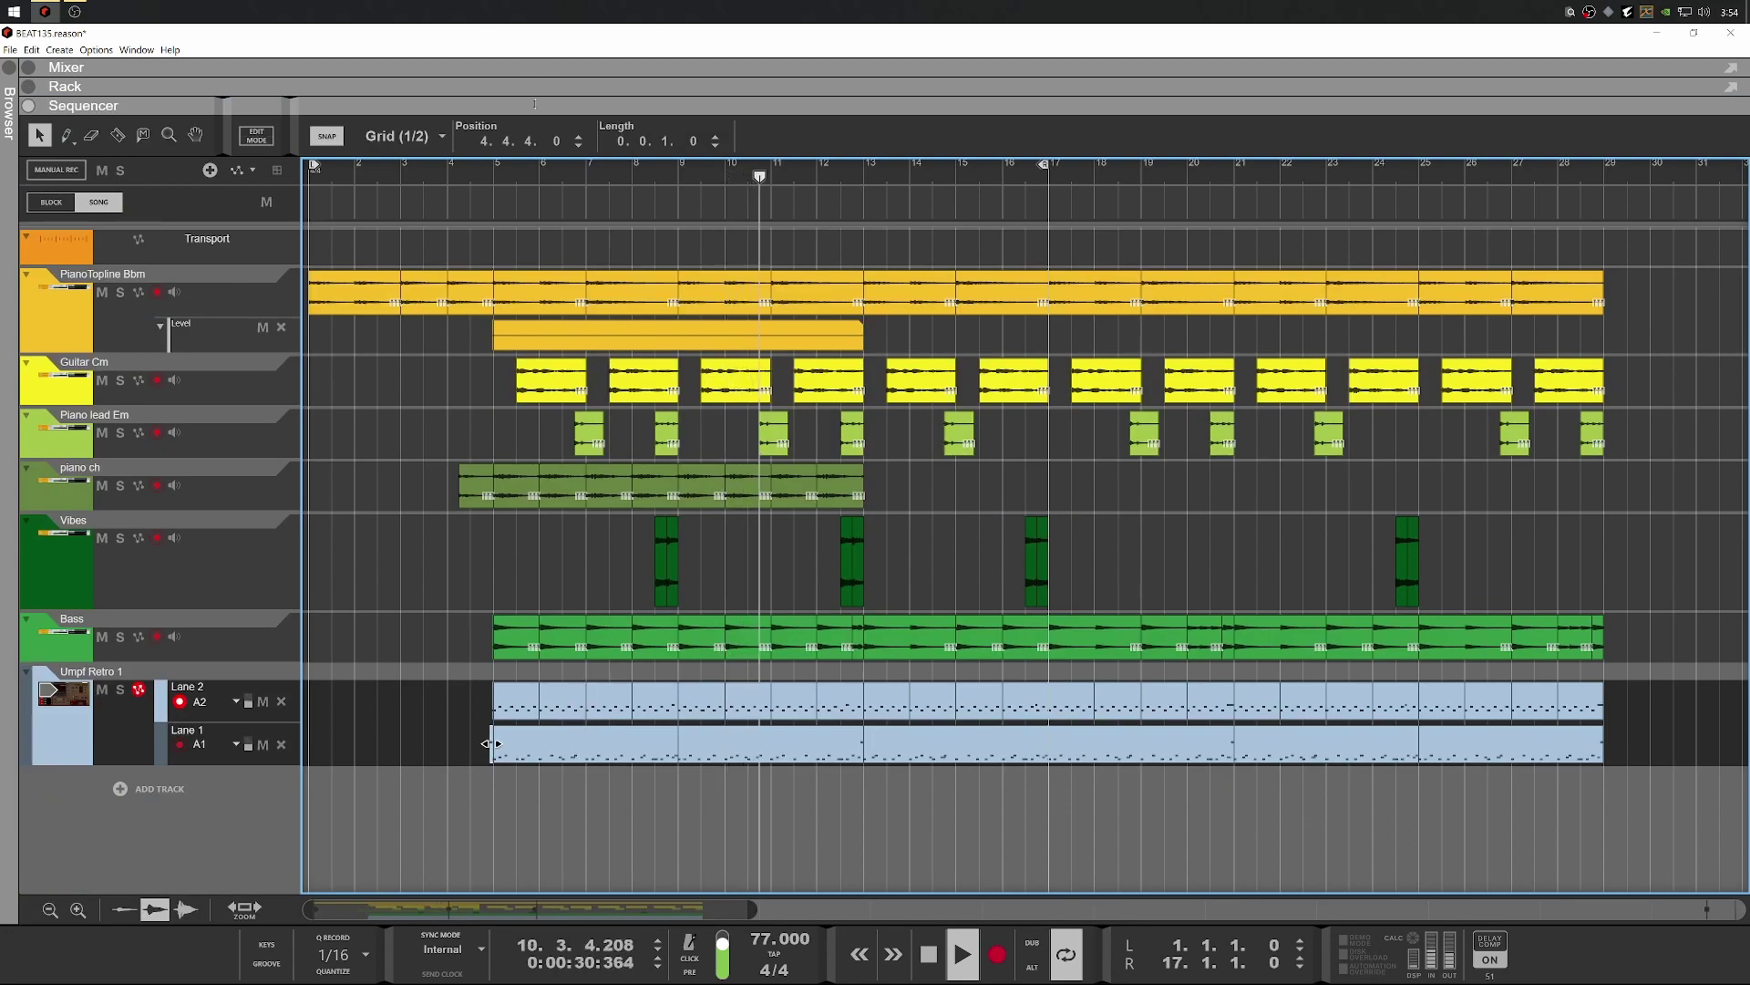
key("space")
left_click_drag(527, 108, 507, 834)
scroll(274, 467, "down", 5)
scroll(273, 467, "down", 10)
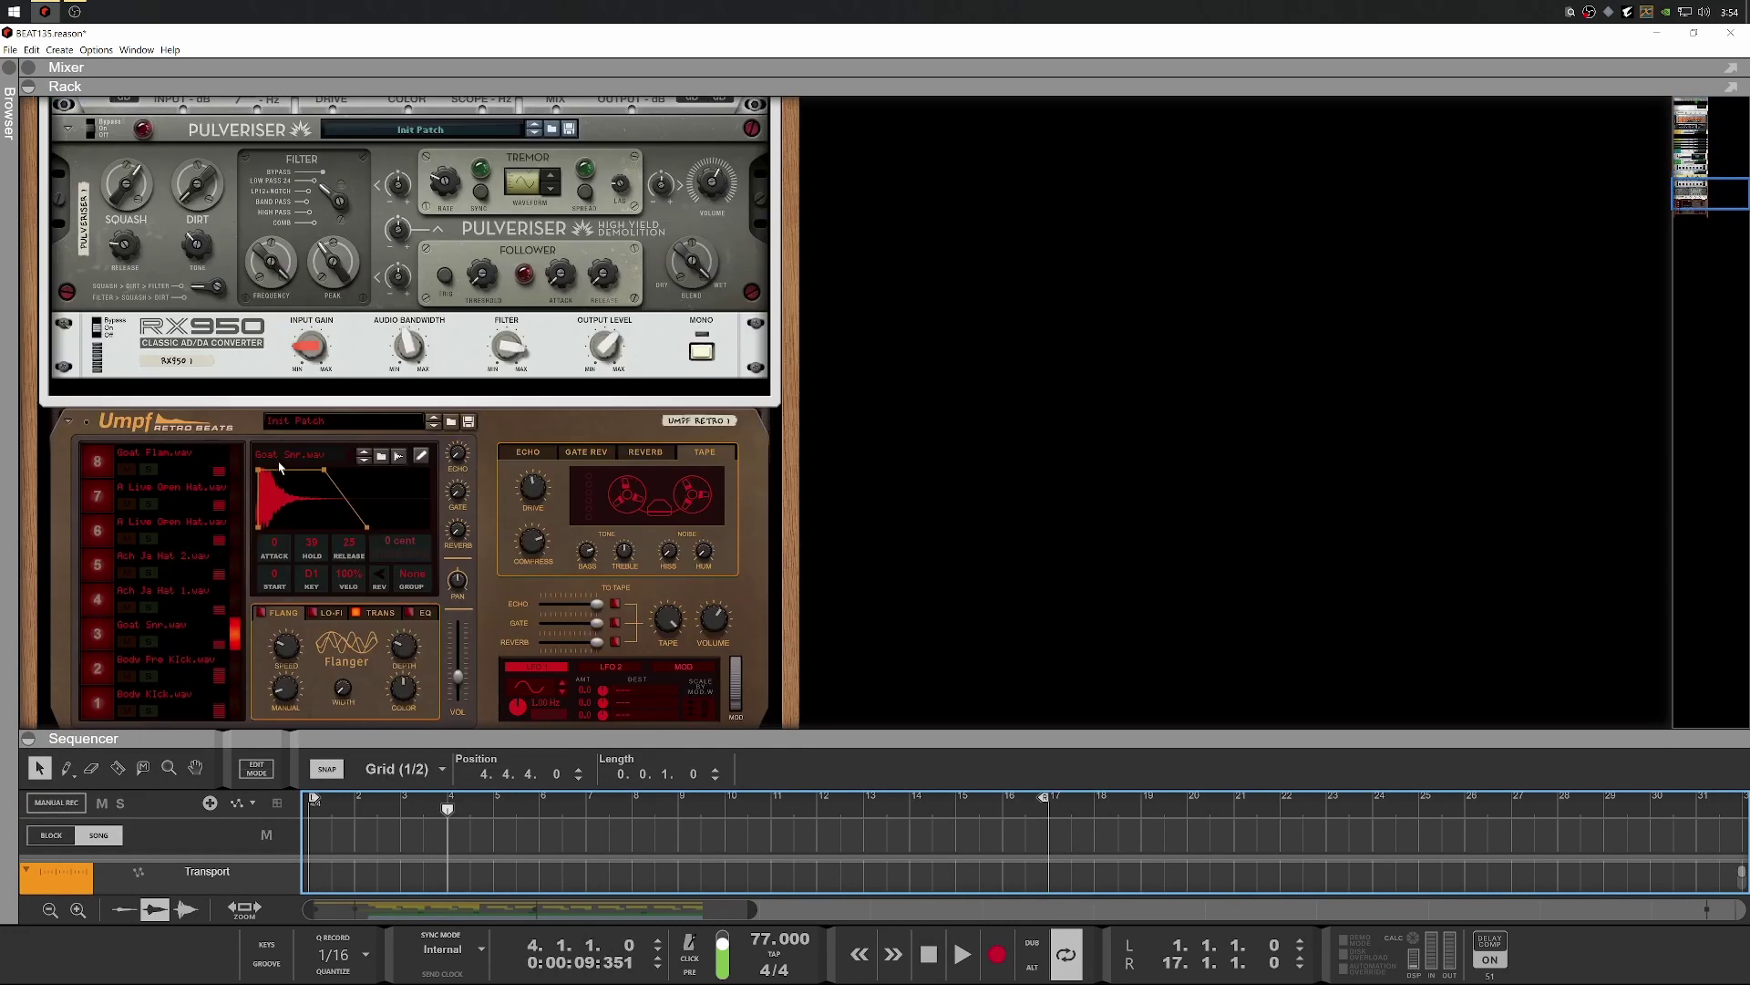
Audition Drums 6, 7, and 8 in Umpf Retro and leave Drum 7 selected
left_click(99, 300)
left_click(103, 331)
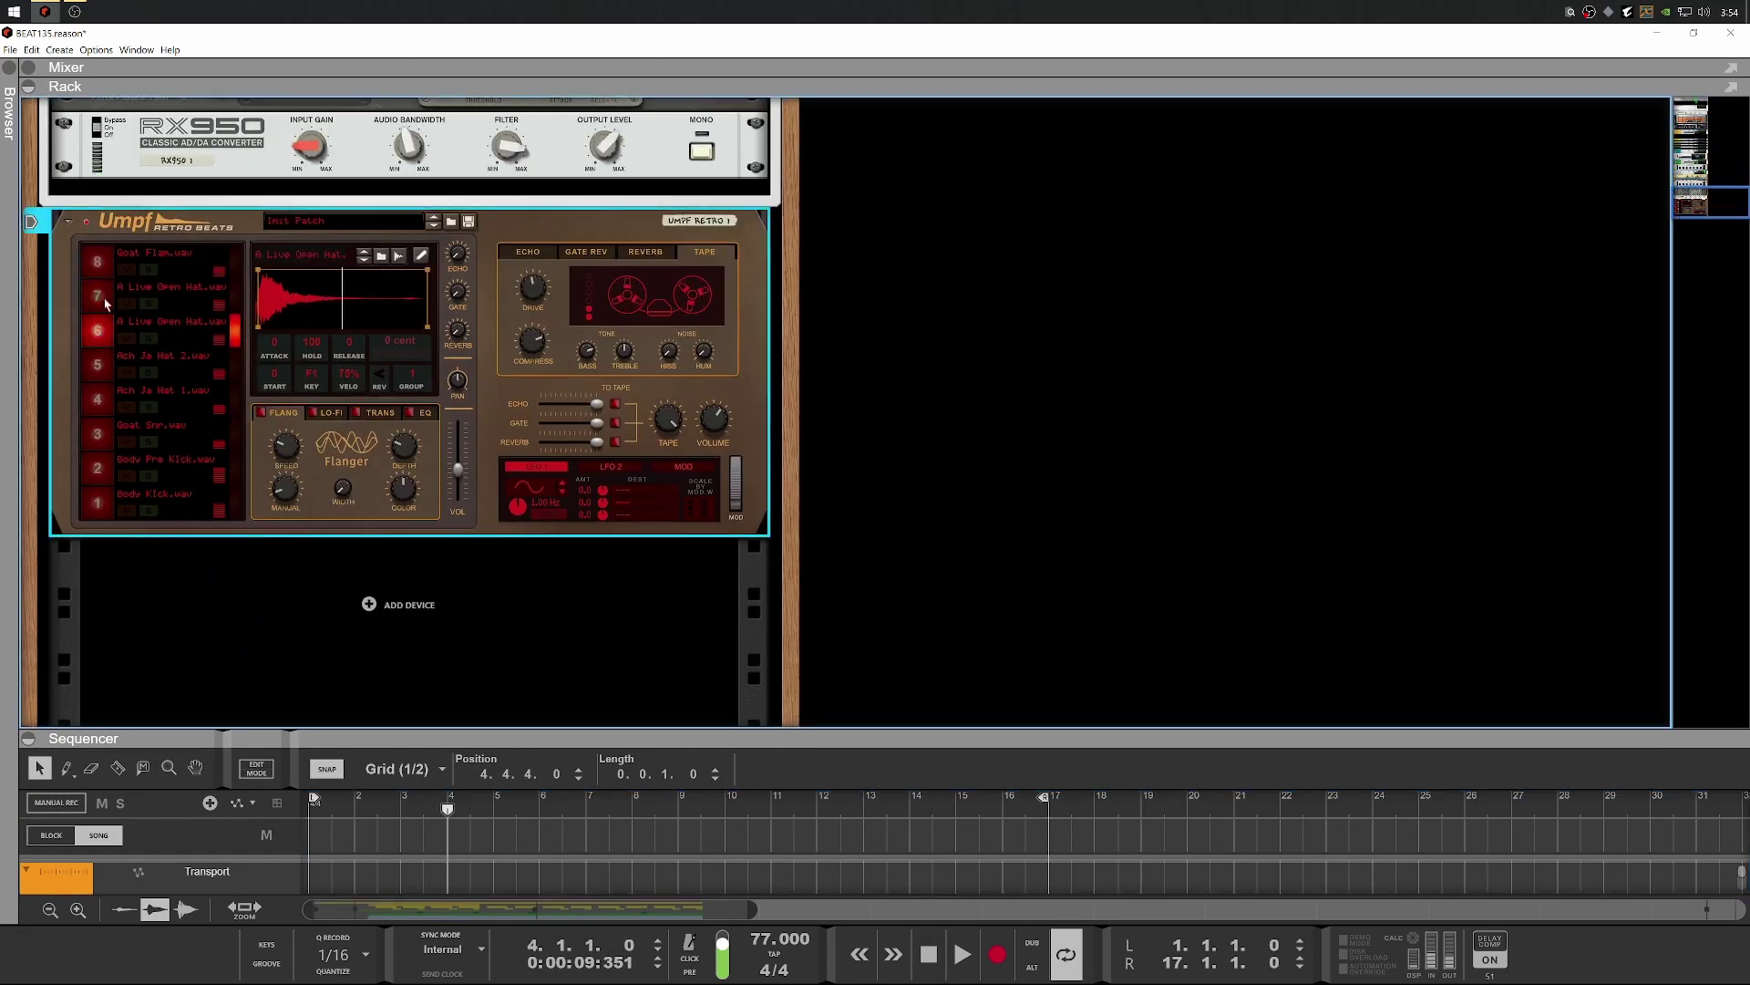
left_click(104, 265)
left_click(105, 300)
left_click(110, 330)
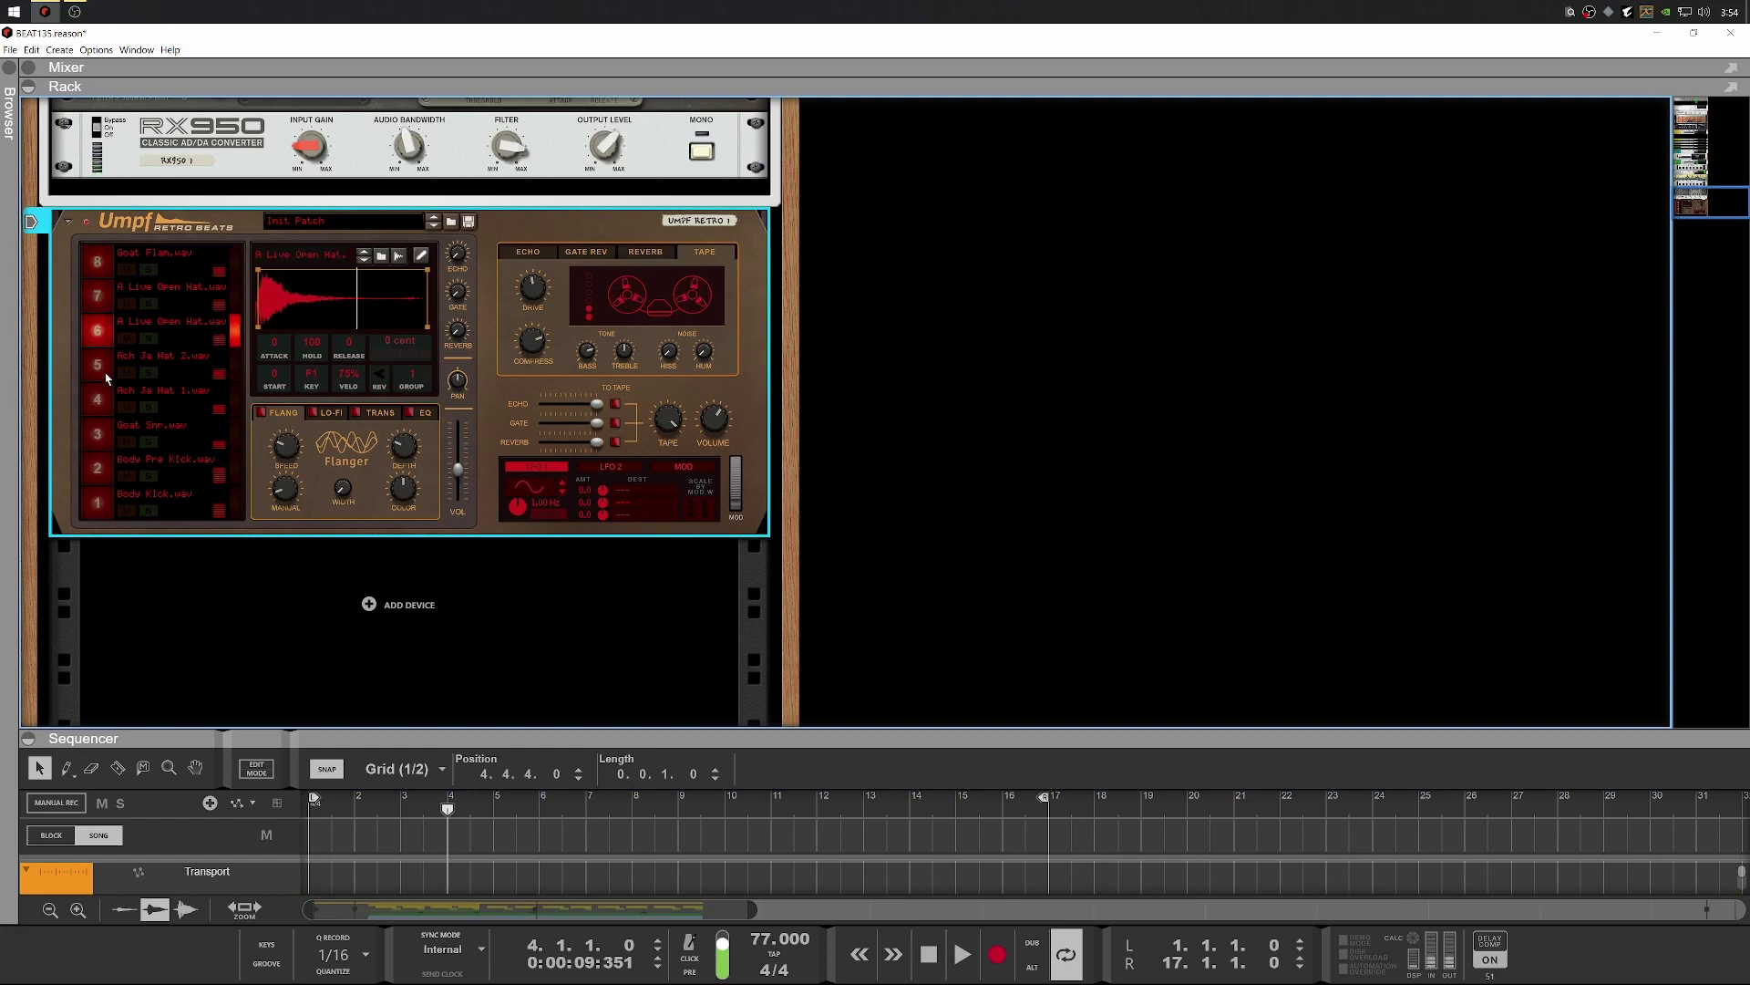
left_click(98, 295)
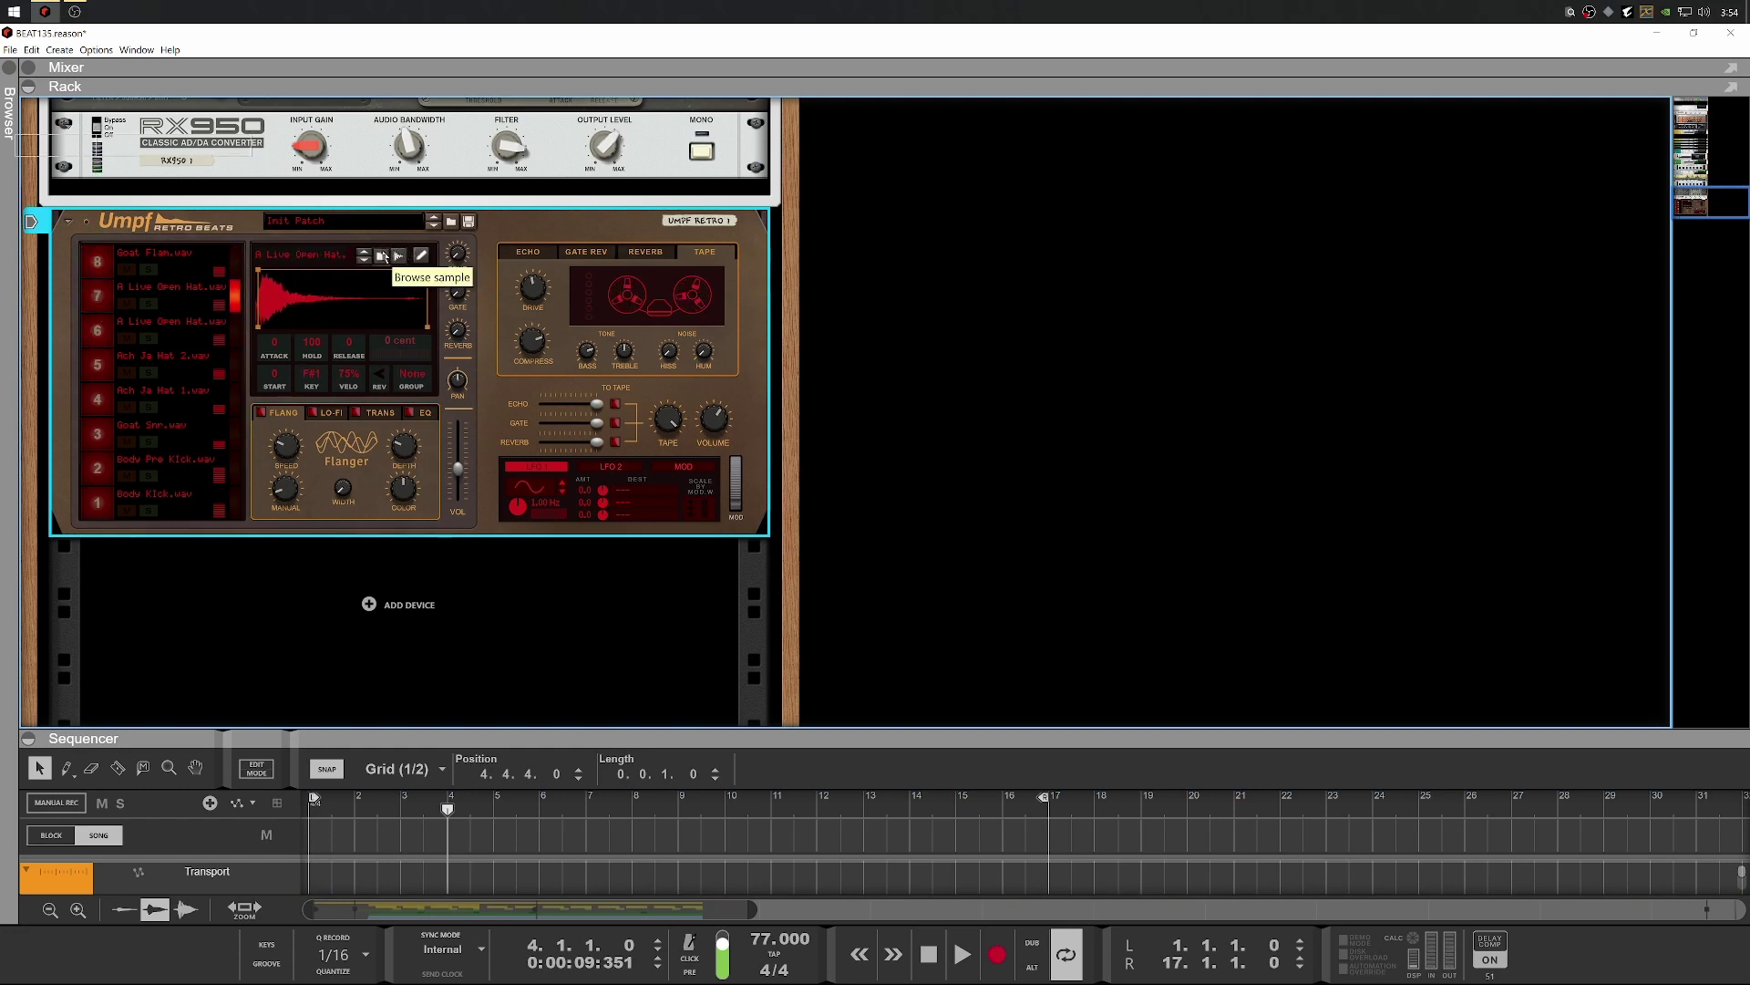
Browse samples for Drum 7 and open the 4. Cymbals folder in Drum Supply
left_click(392, 254)
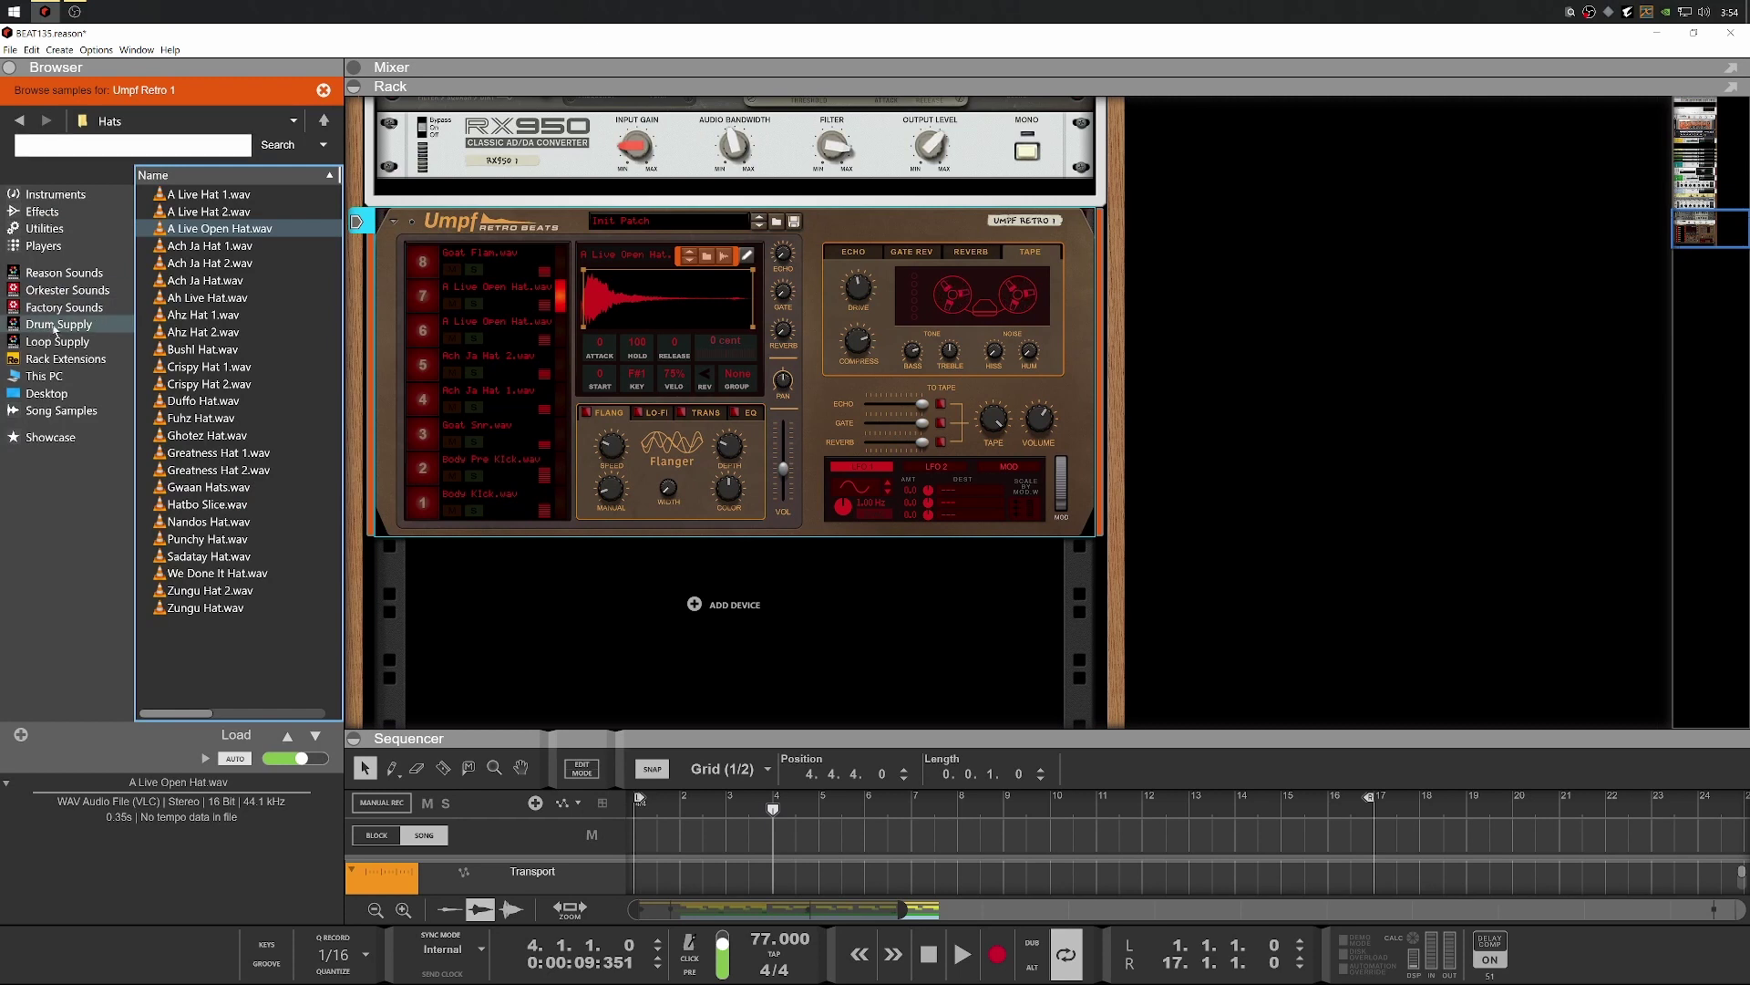
left_click(55, 327)
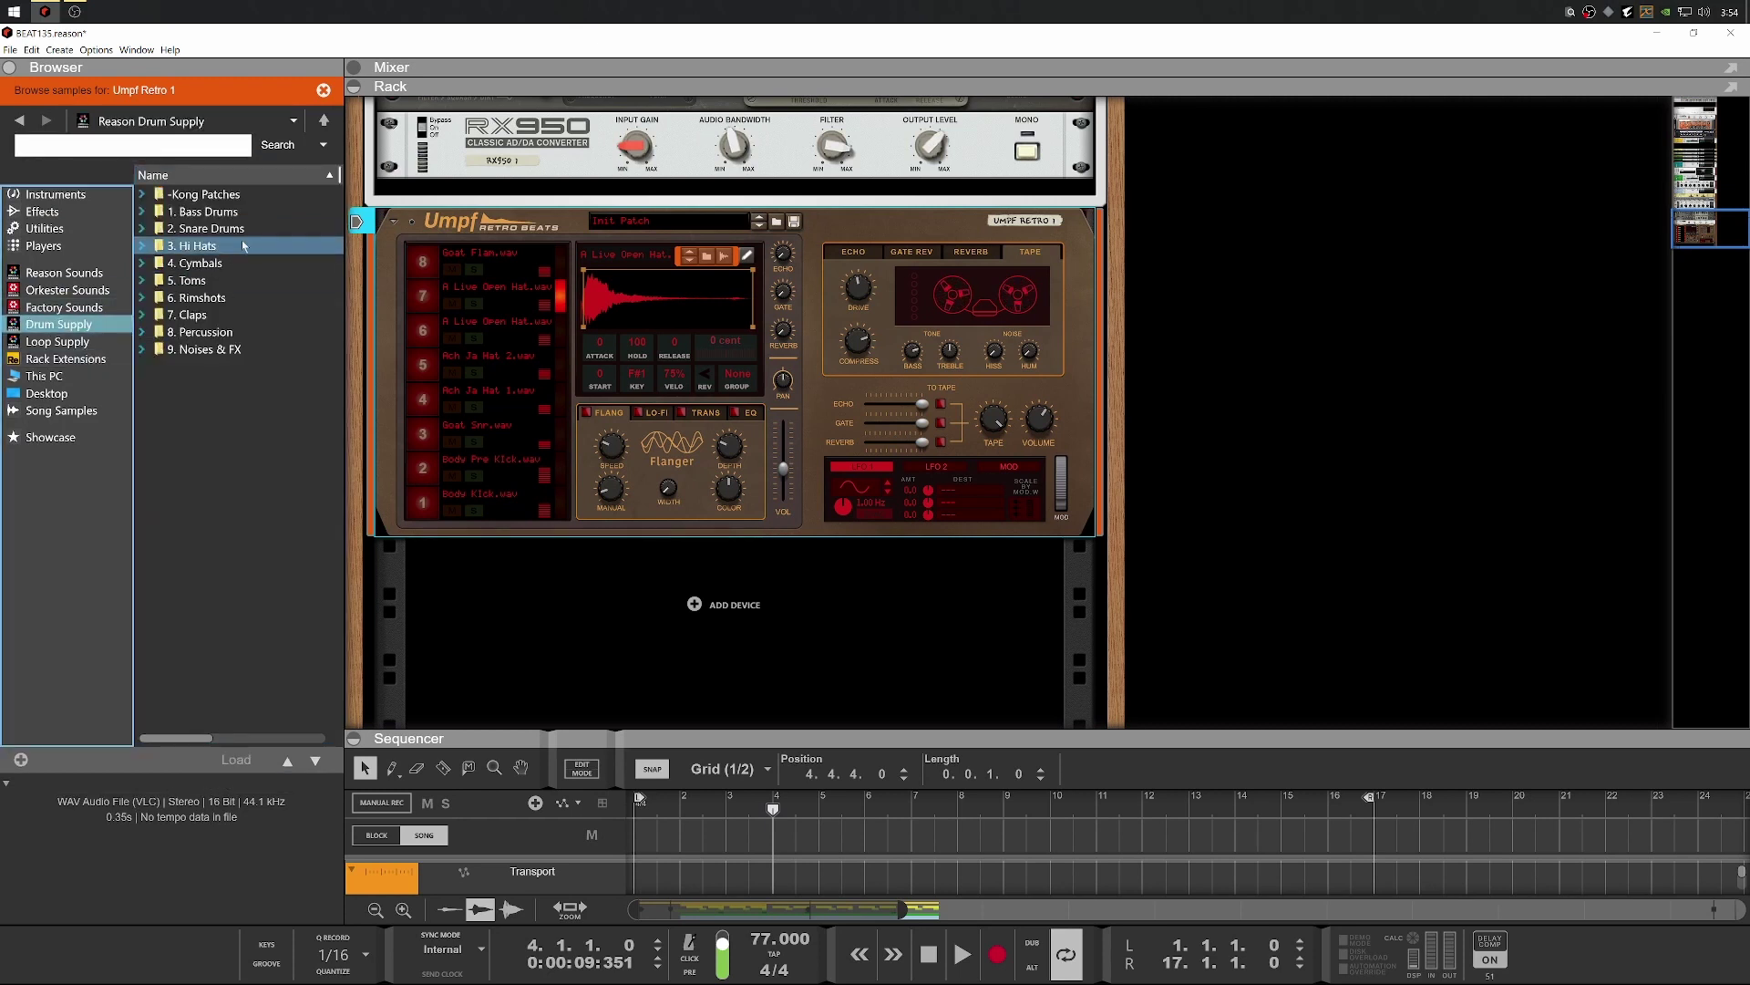
double_click(196, 263)
Audition crash samples in the Cymbals folder, from Cr_dh_oriental.wav through Cr_dh2_heat.wav
scroll(219, 410, "down", 3)
left_click(236, 472)
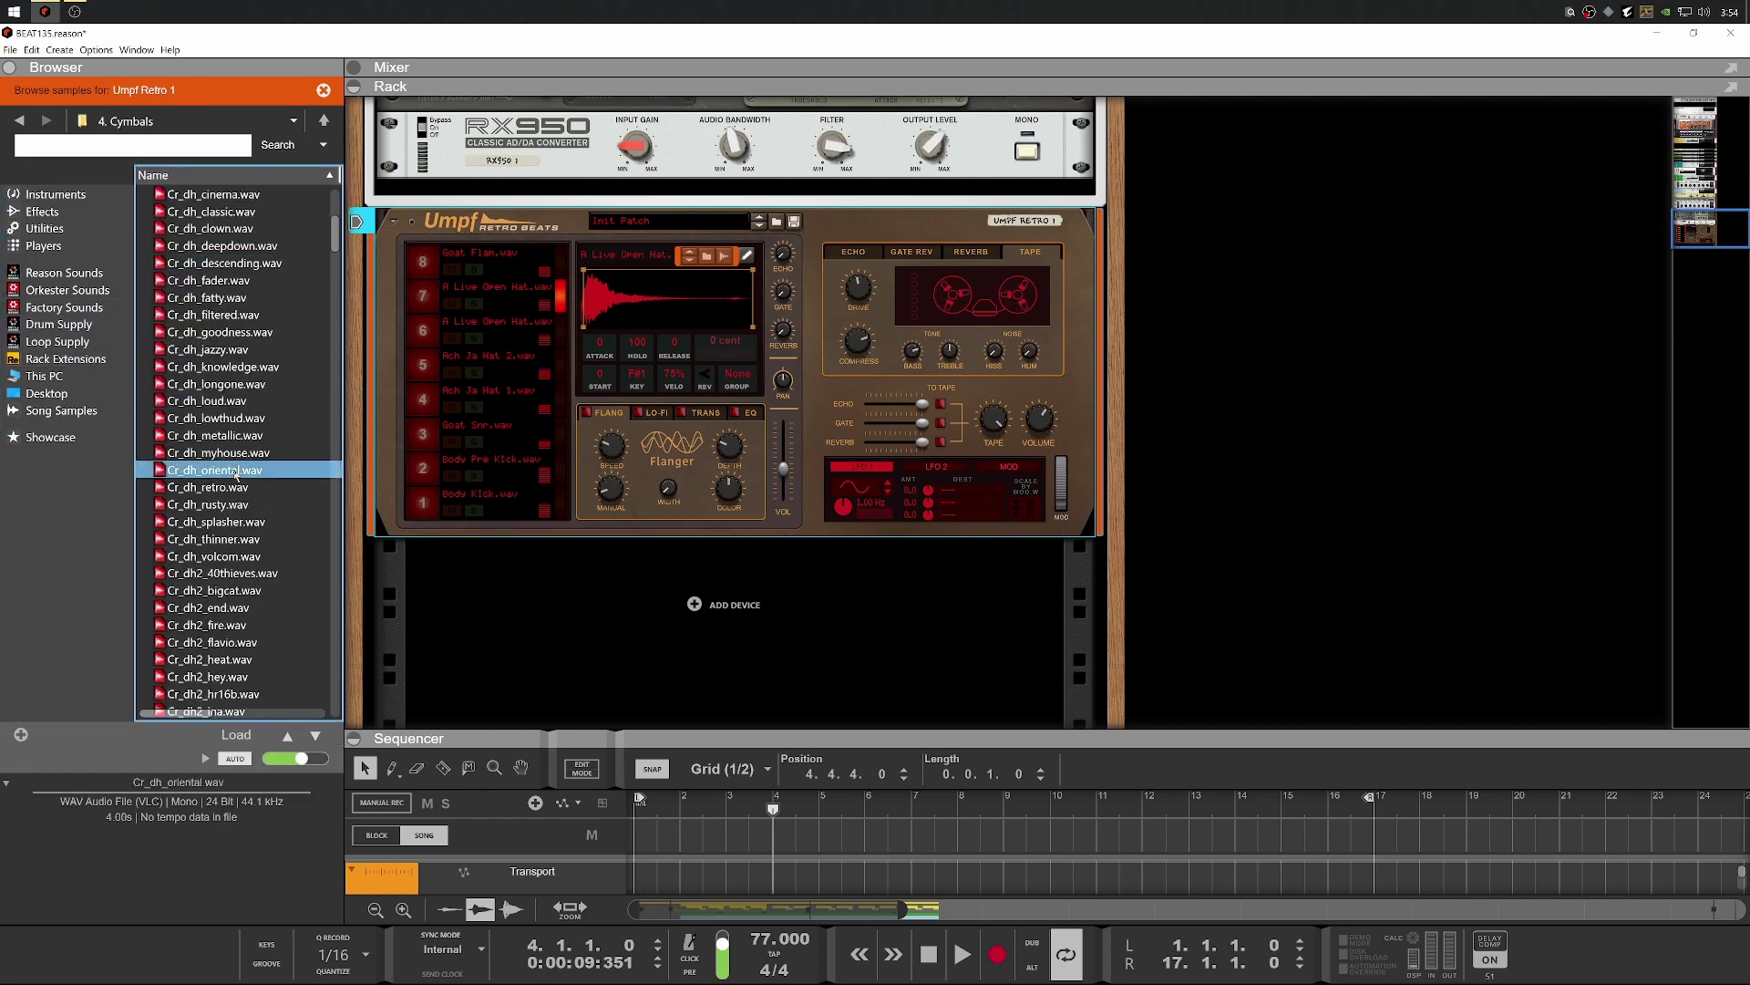
left_click(225, 504)
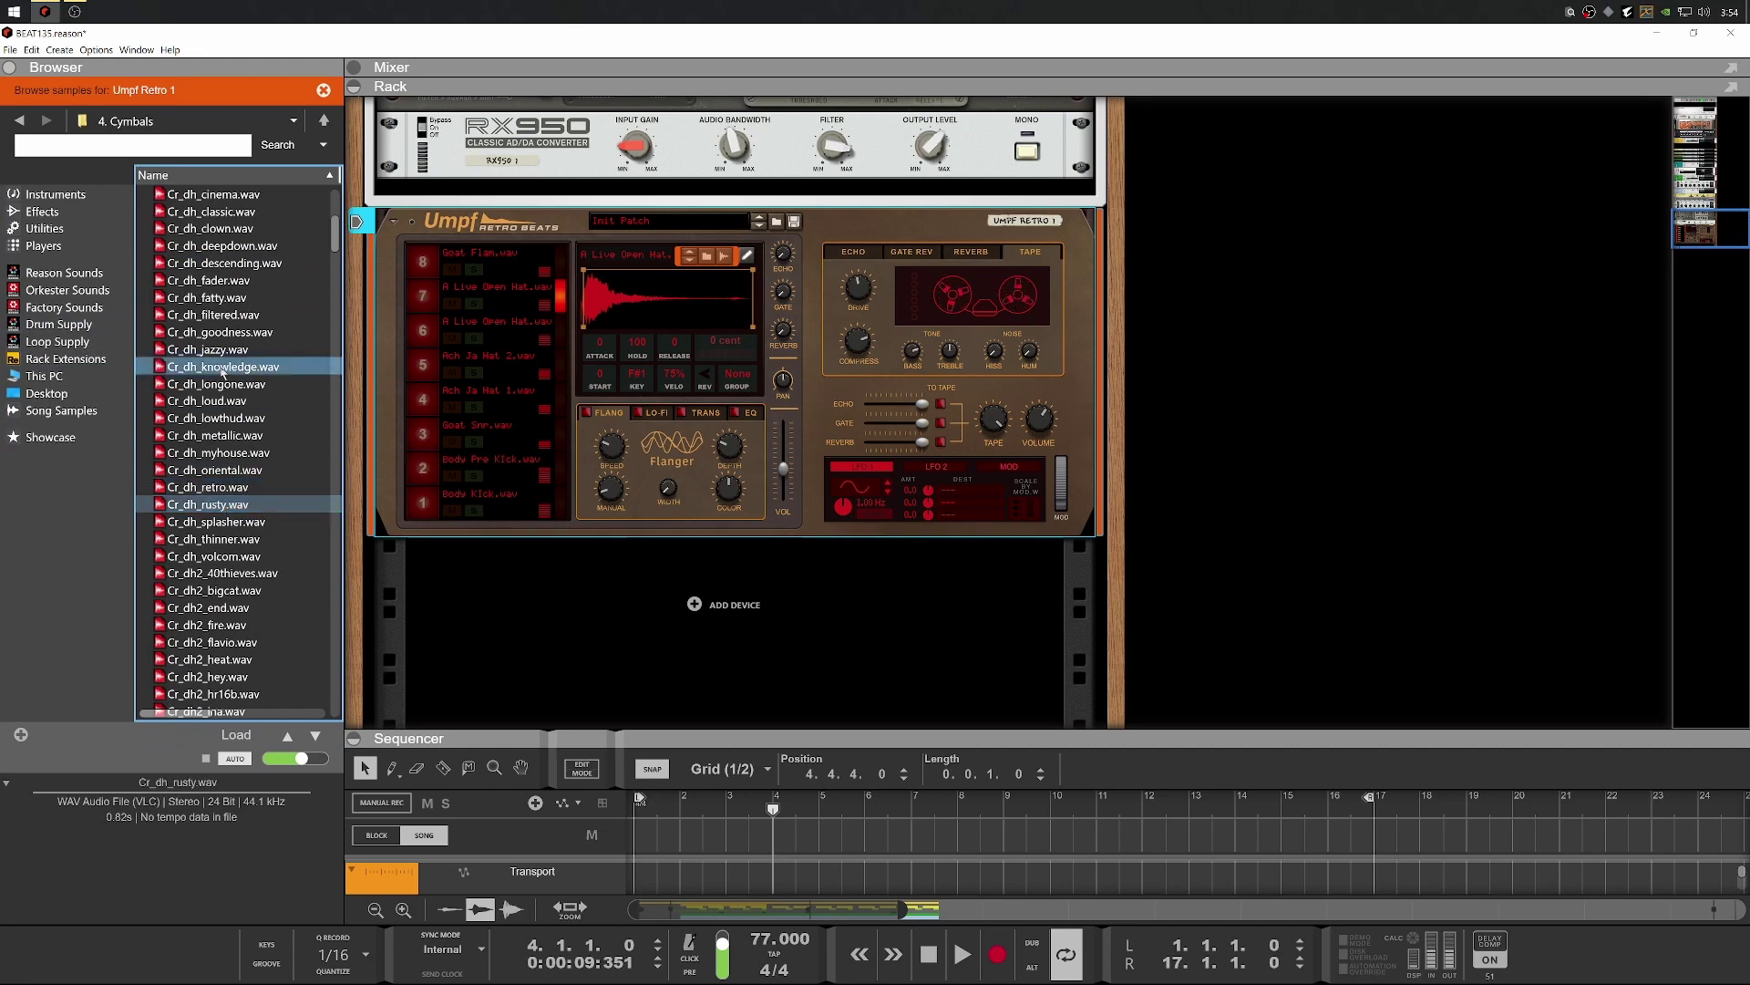
scroll(221, 456, "down", 2)
left_click(219, 469)
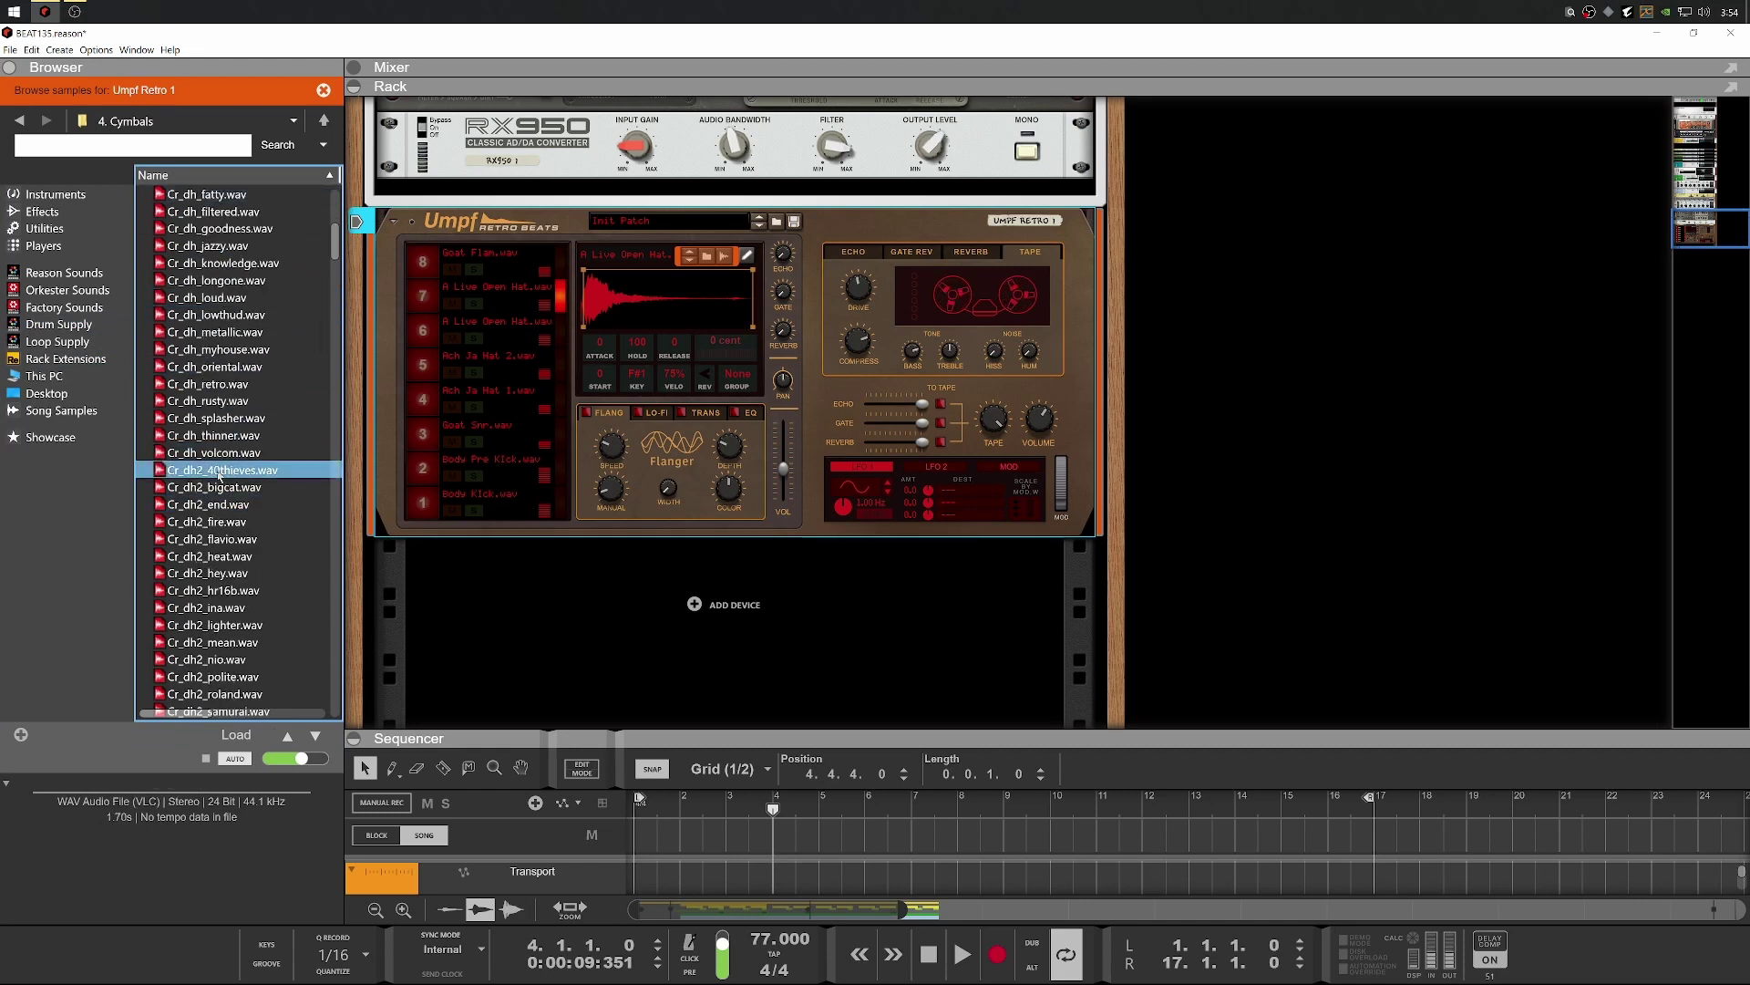
left_click(215, 487)
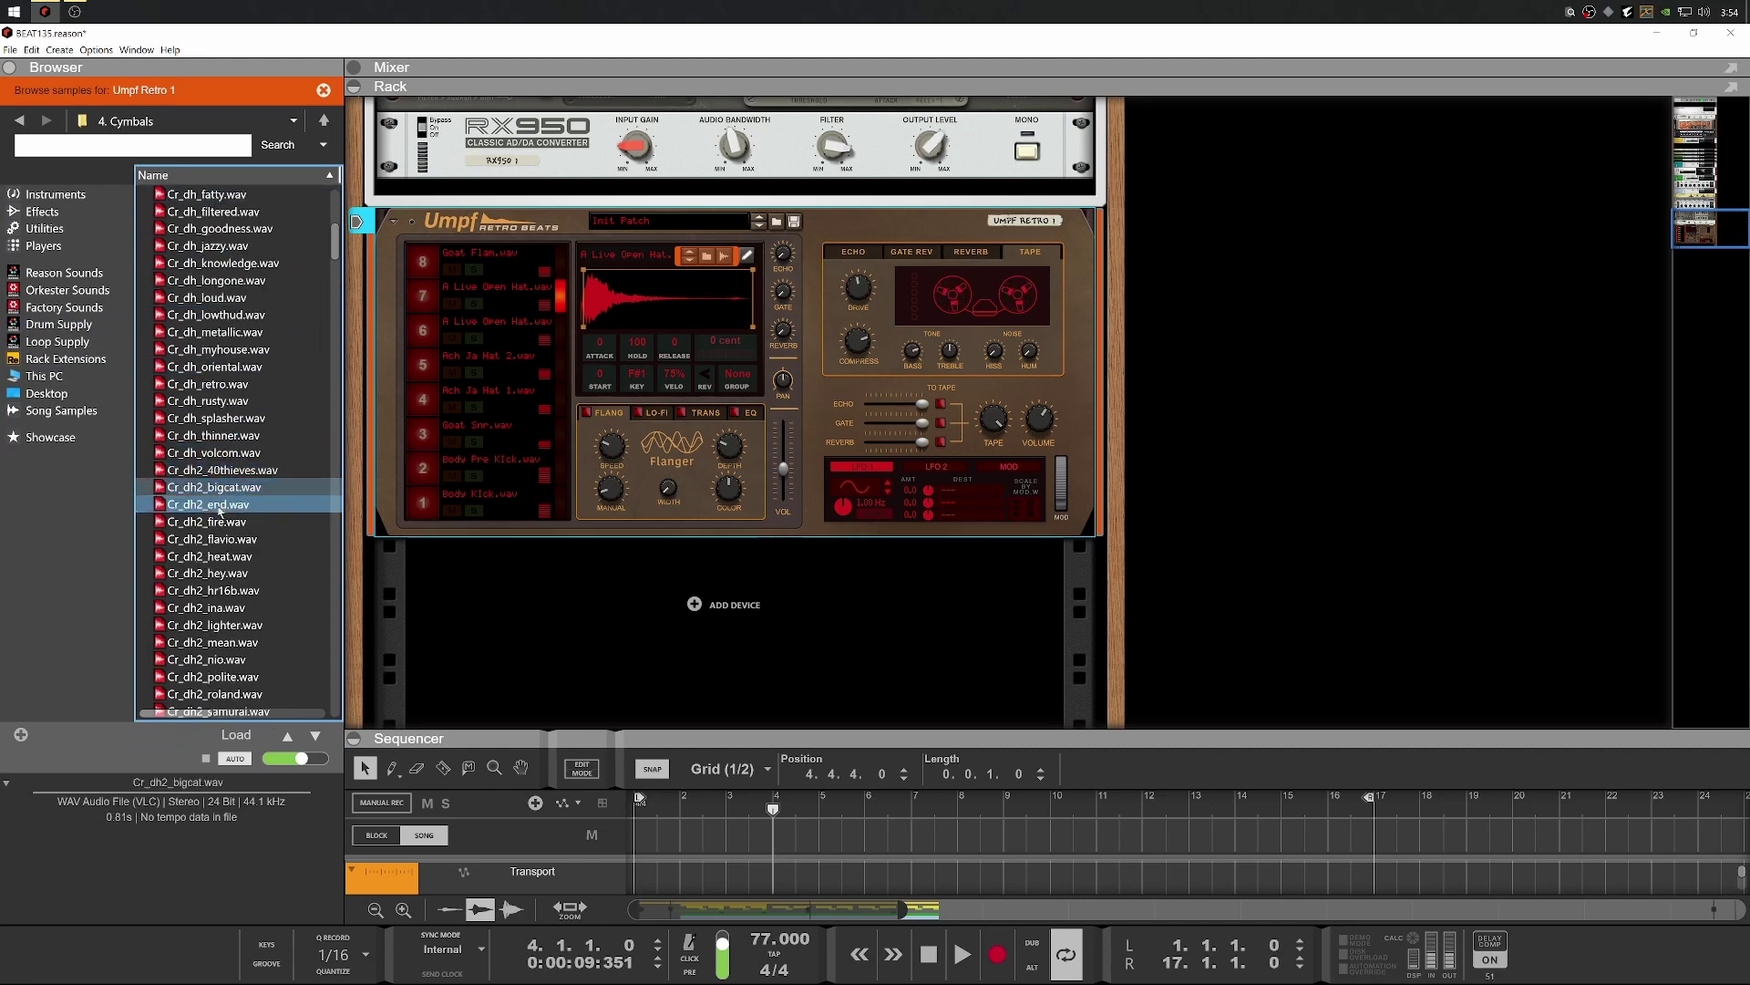
left_click(219, 508)
left_click(217, 525)
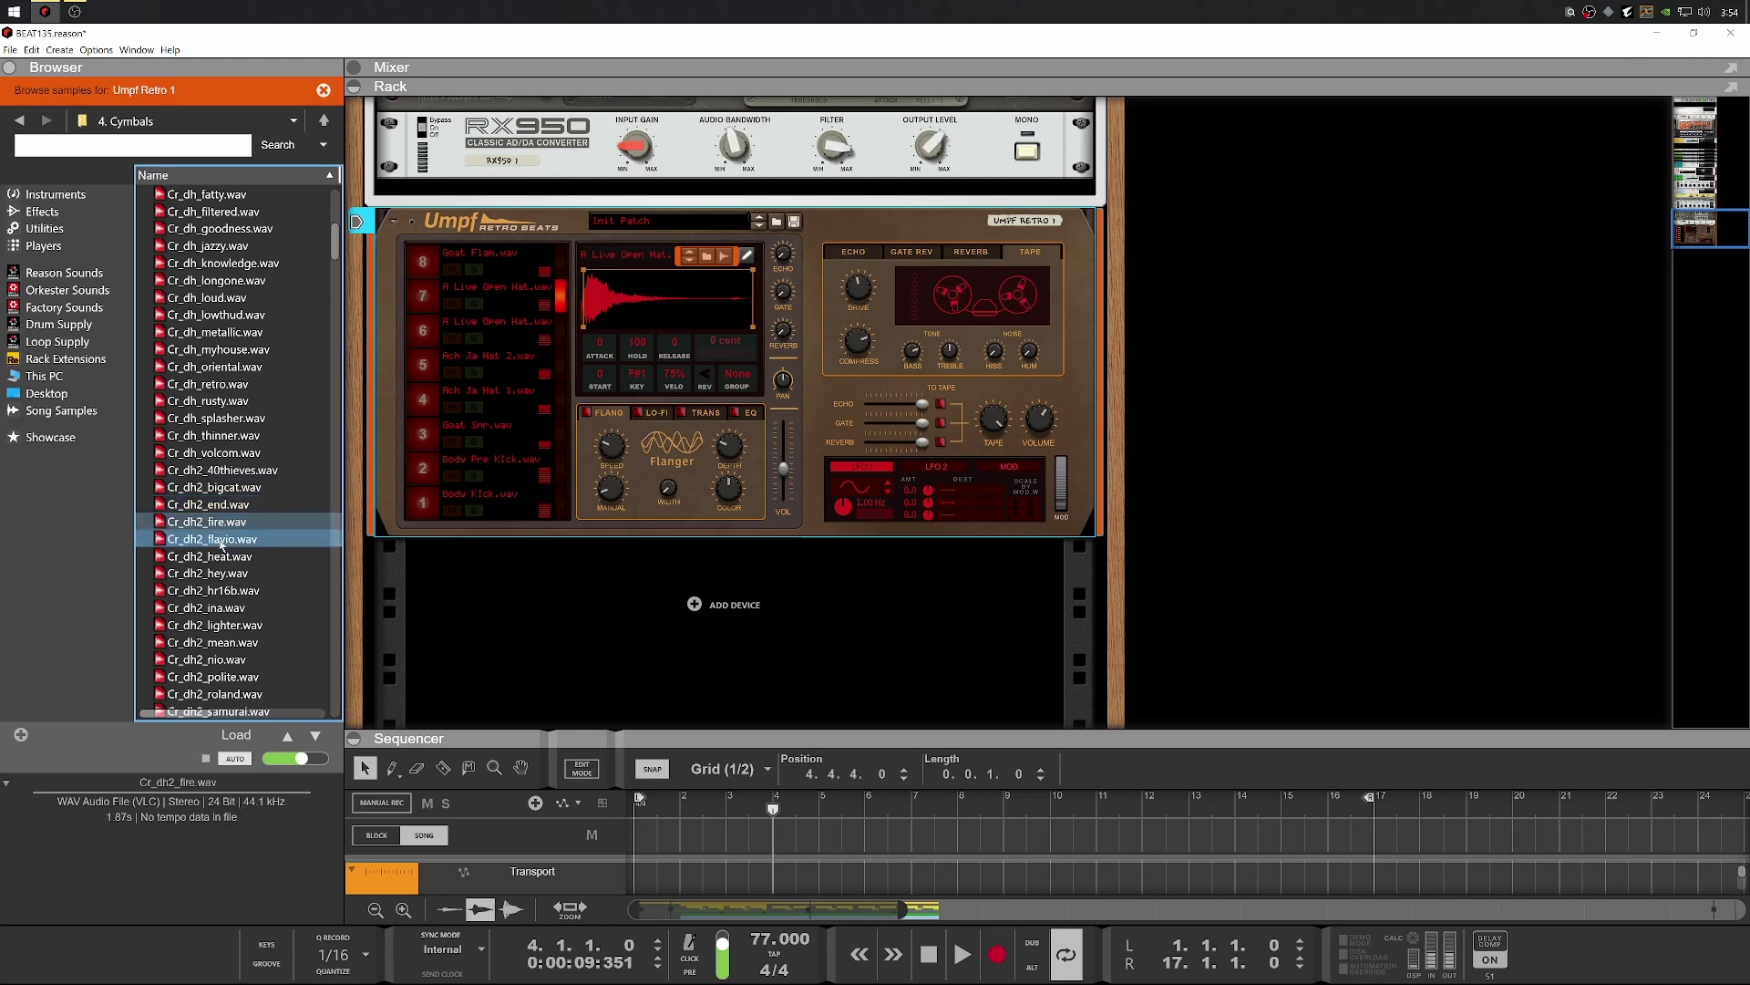
left_click(221, 541)
left_click(219, 559)
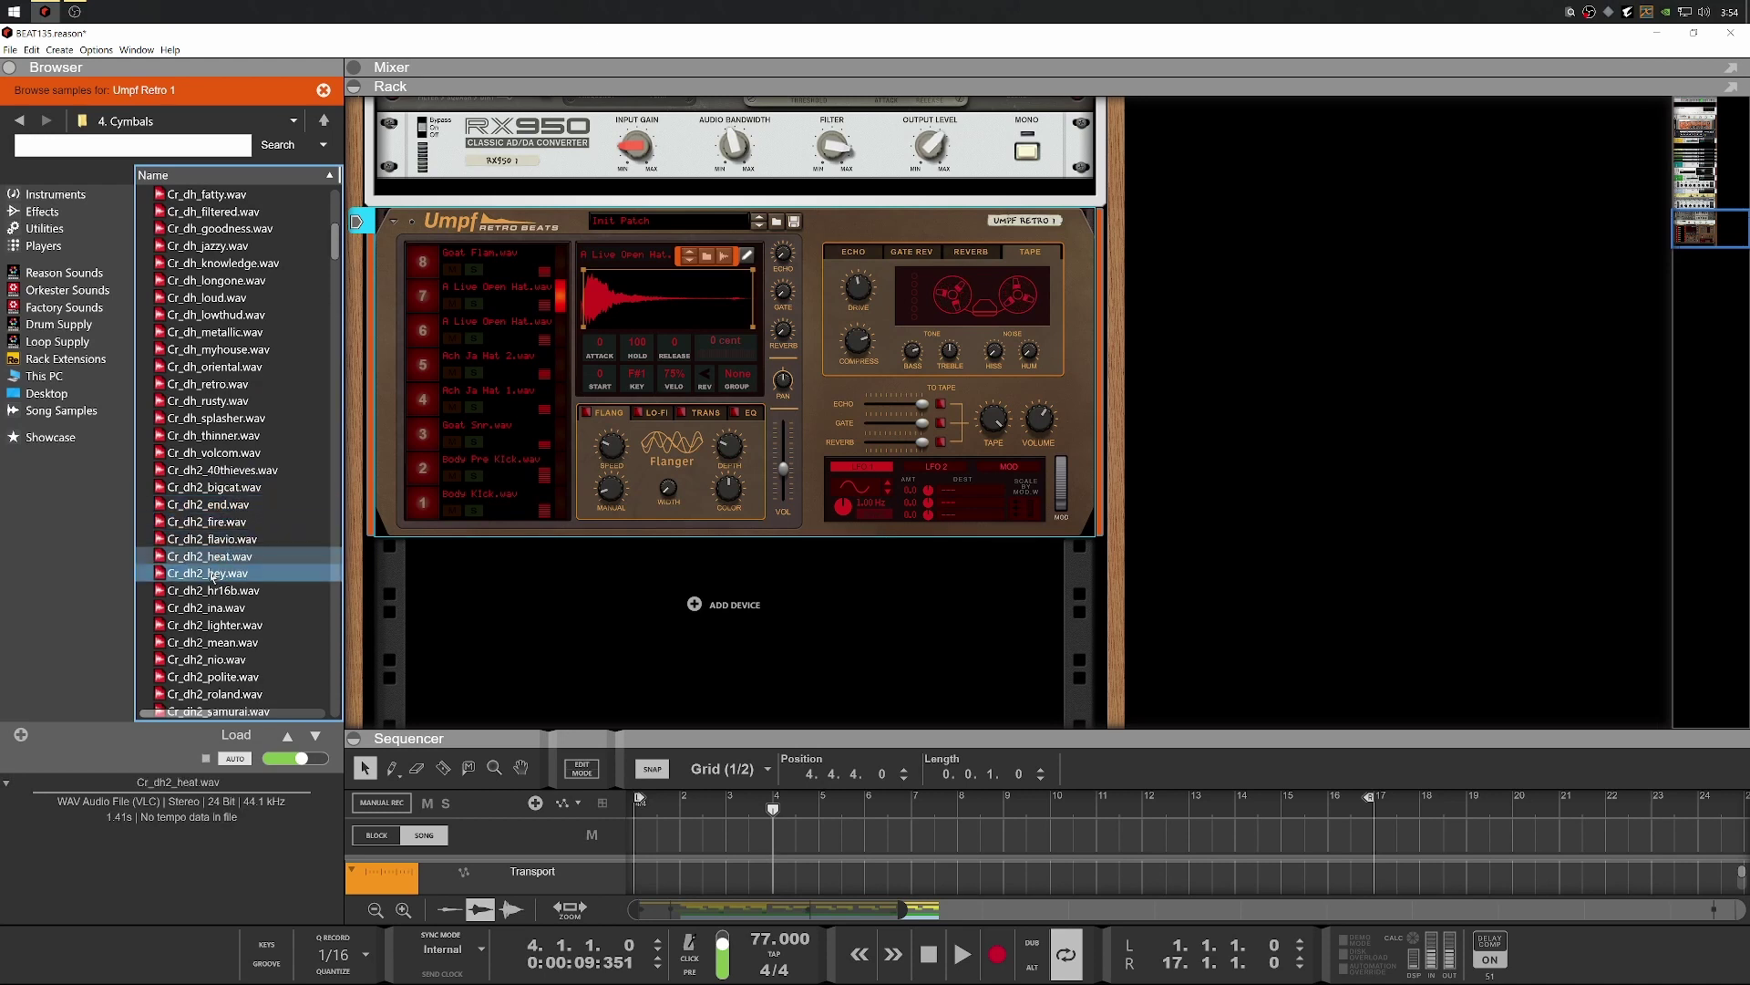
Maximize the sequencer and place Cr_dh2_flavio.wav at bar 5 on a new audio track below Umpf Retro 1
left_click(219, 539)
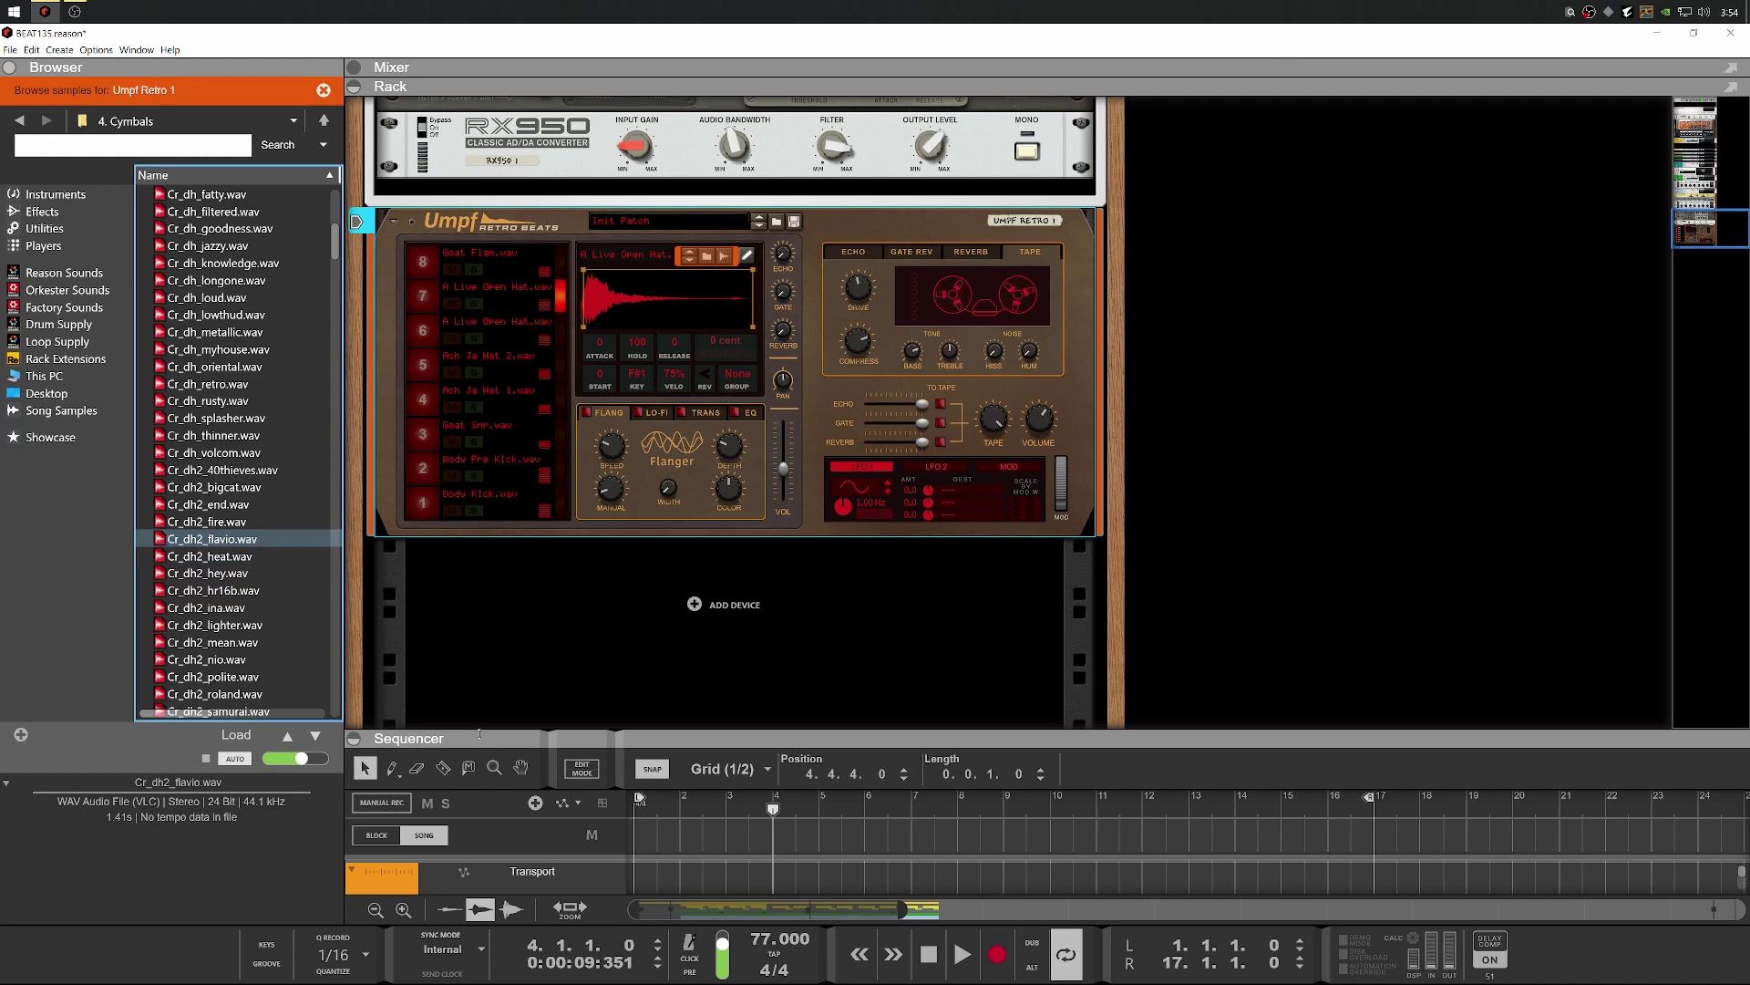
left_click_drag(479, 734, 624, 6)
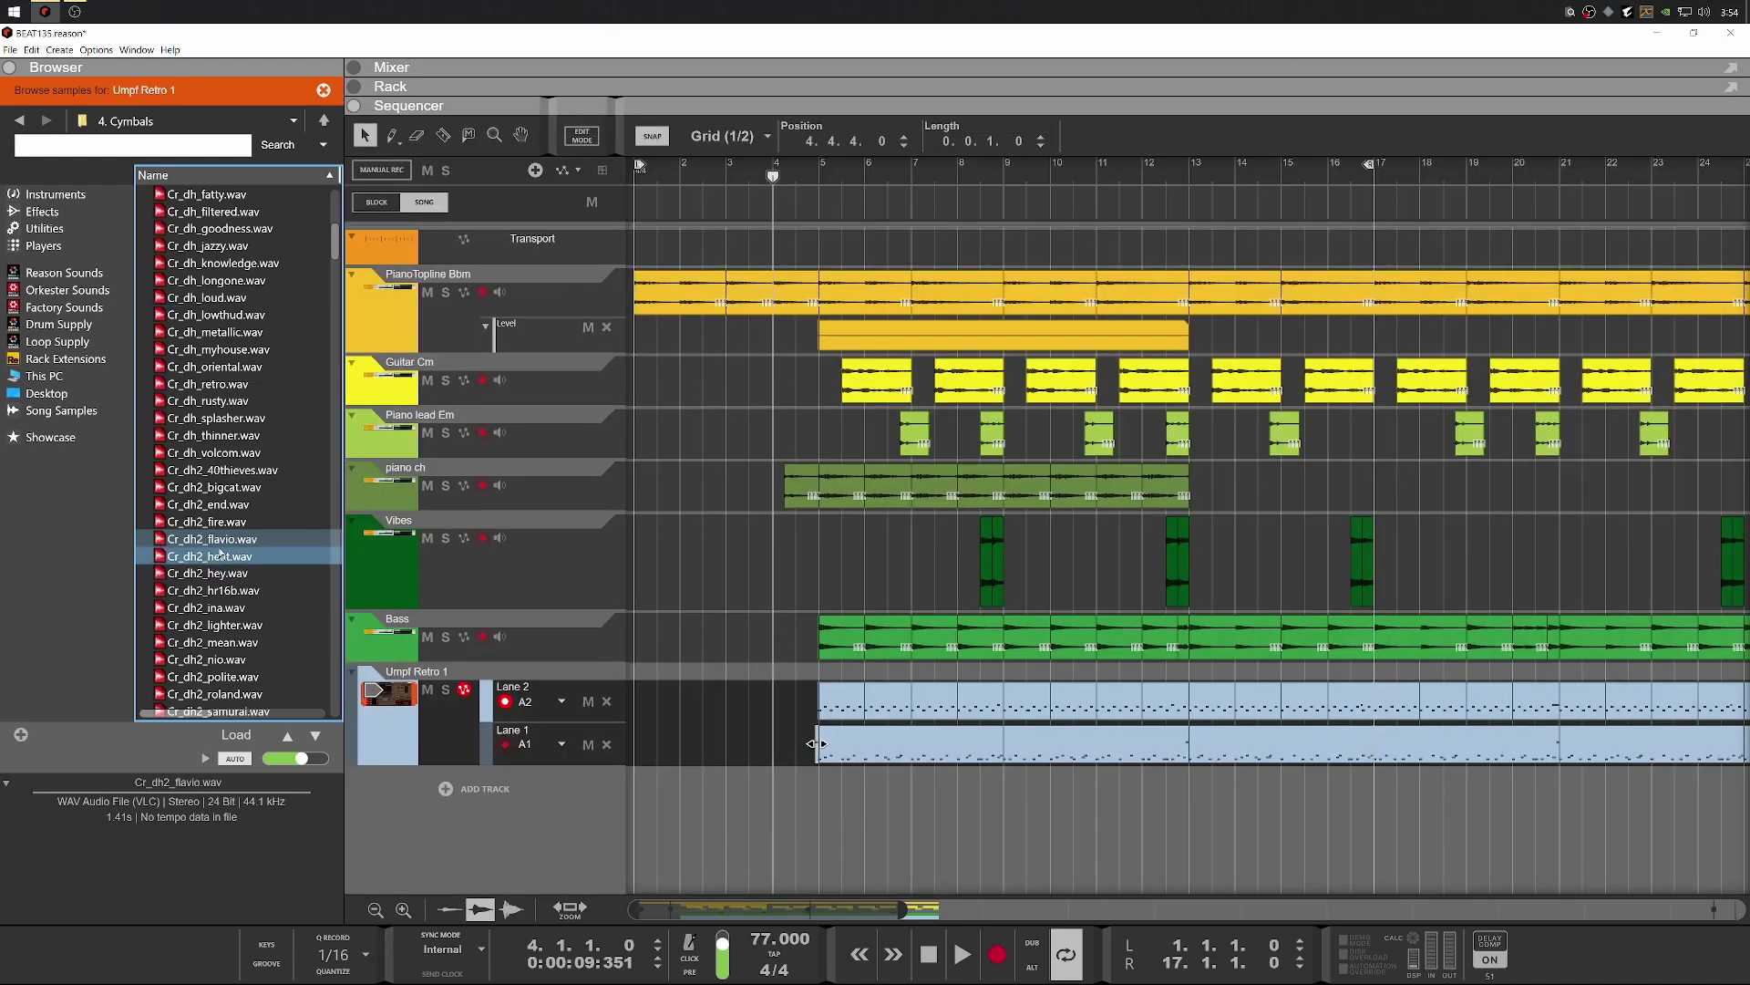
left_click_drag(219, 538, 793, 883)
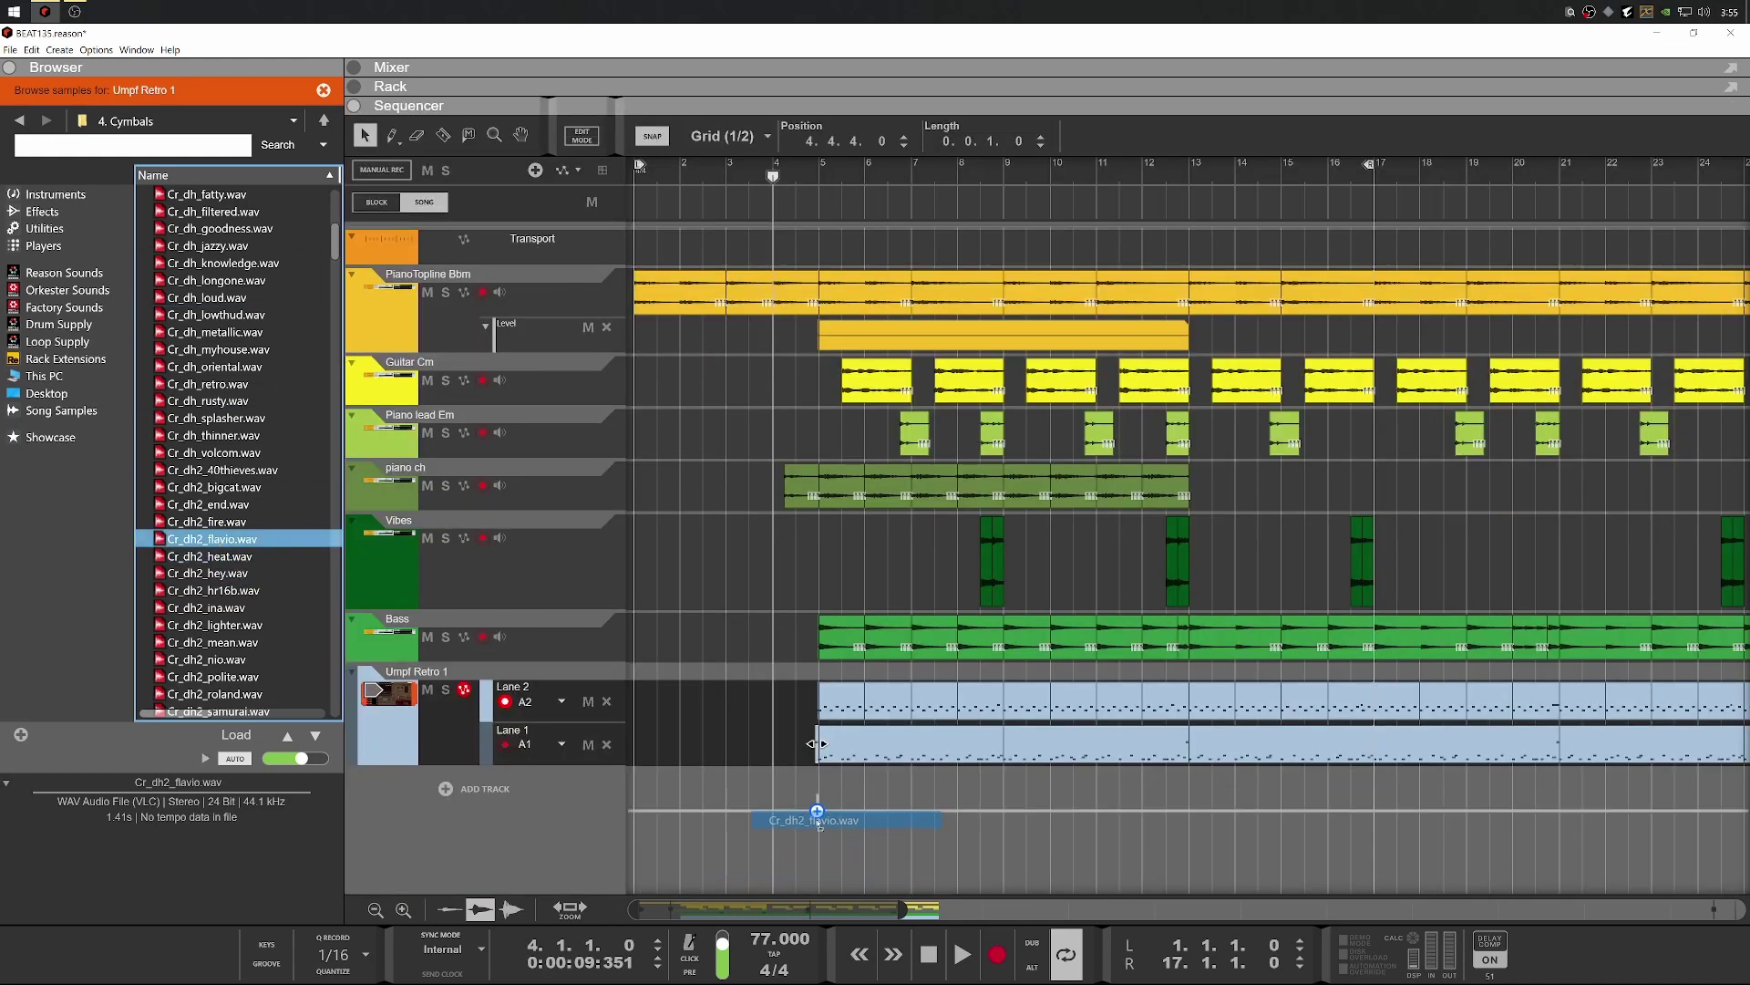
left_click_drag(818, 820, 820, 818)
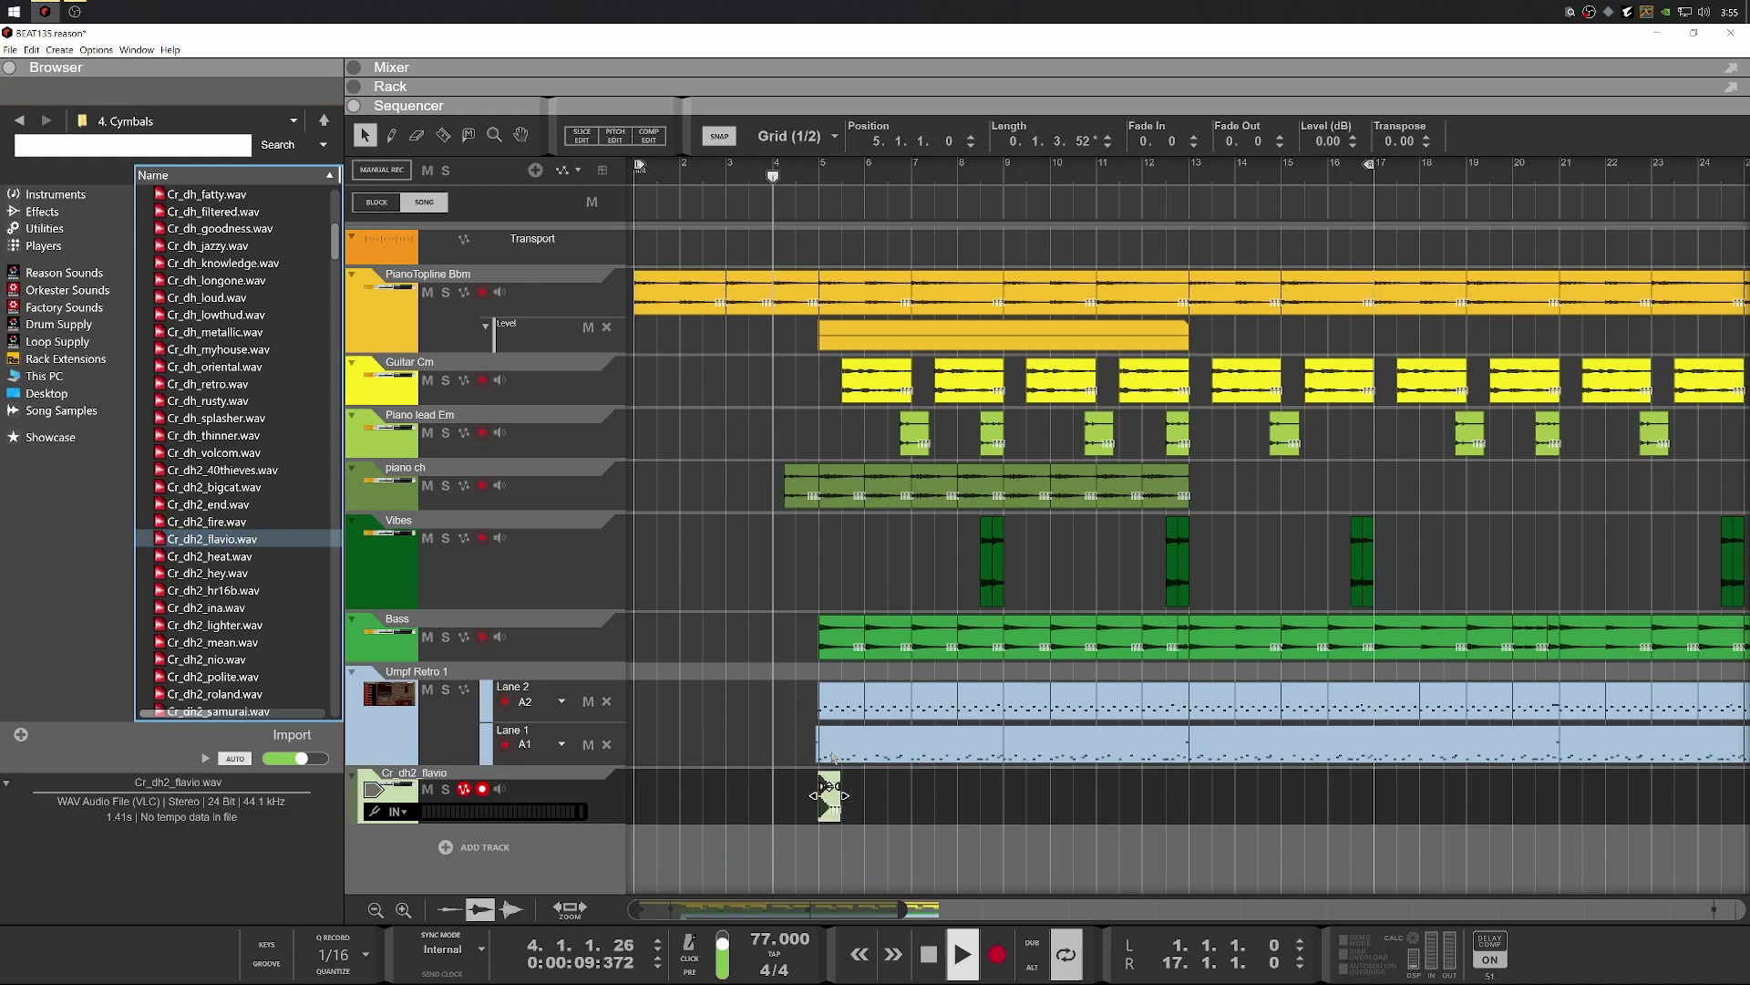
Lower the crash clip's level to -12.52 dB, extend the clip to one bar, and play through the transition
left_click(829, 795)
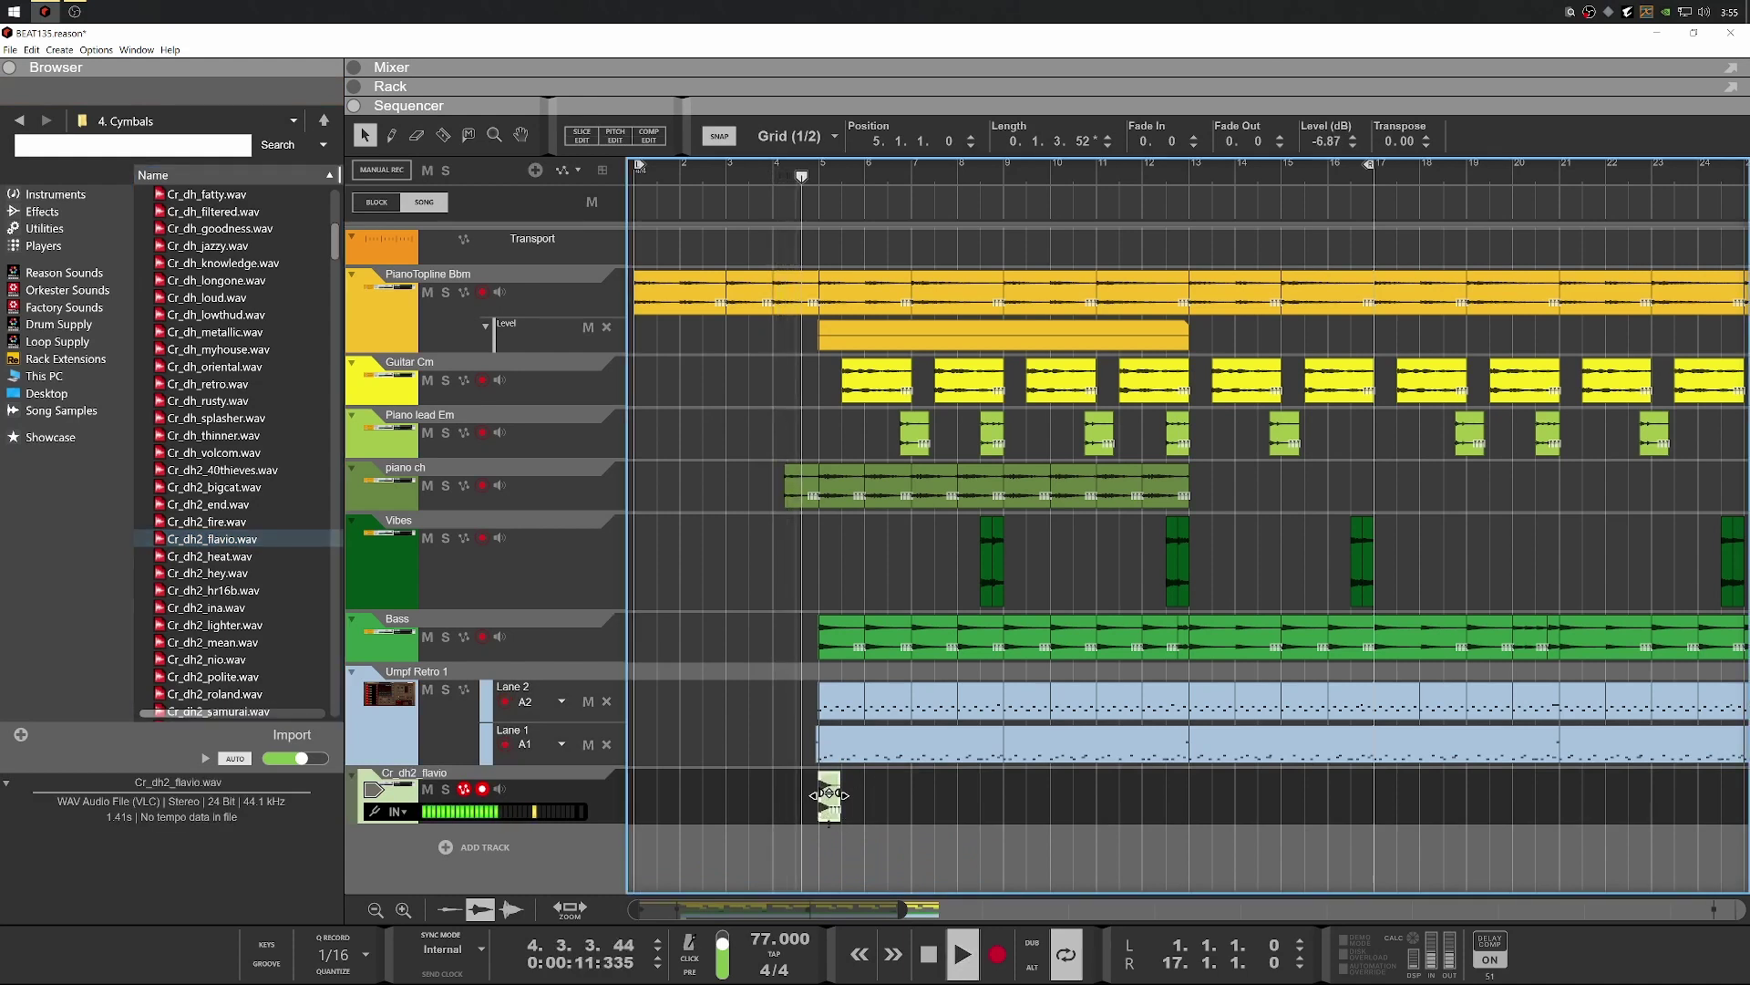
left_click_drag(829, 795, 841, 798)
key("space")
key("space")
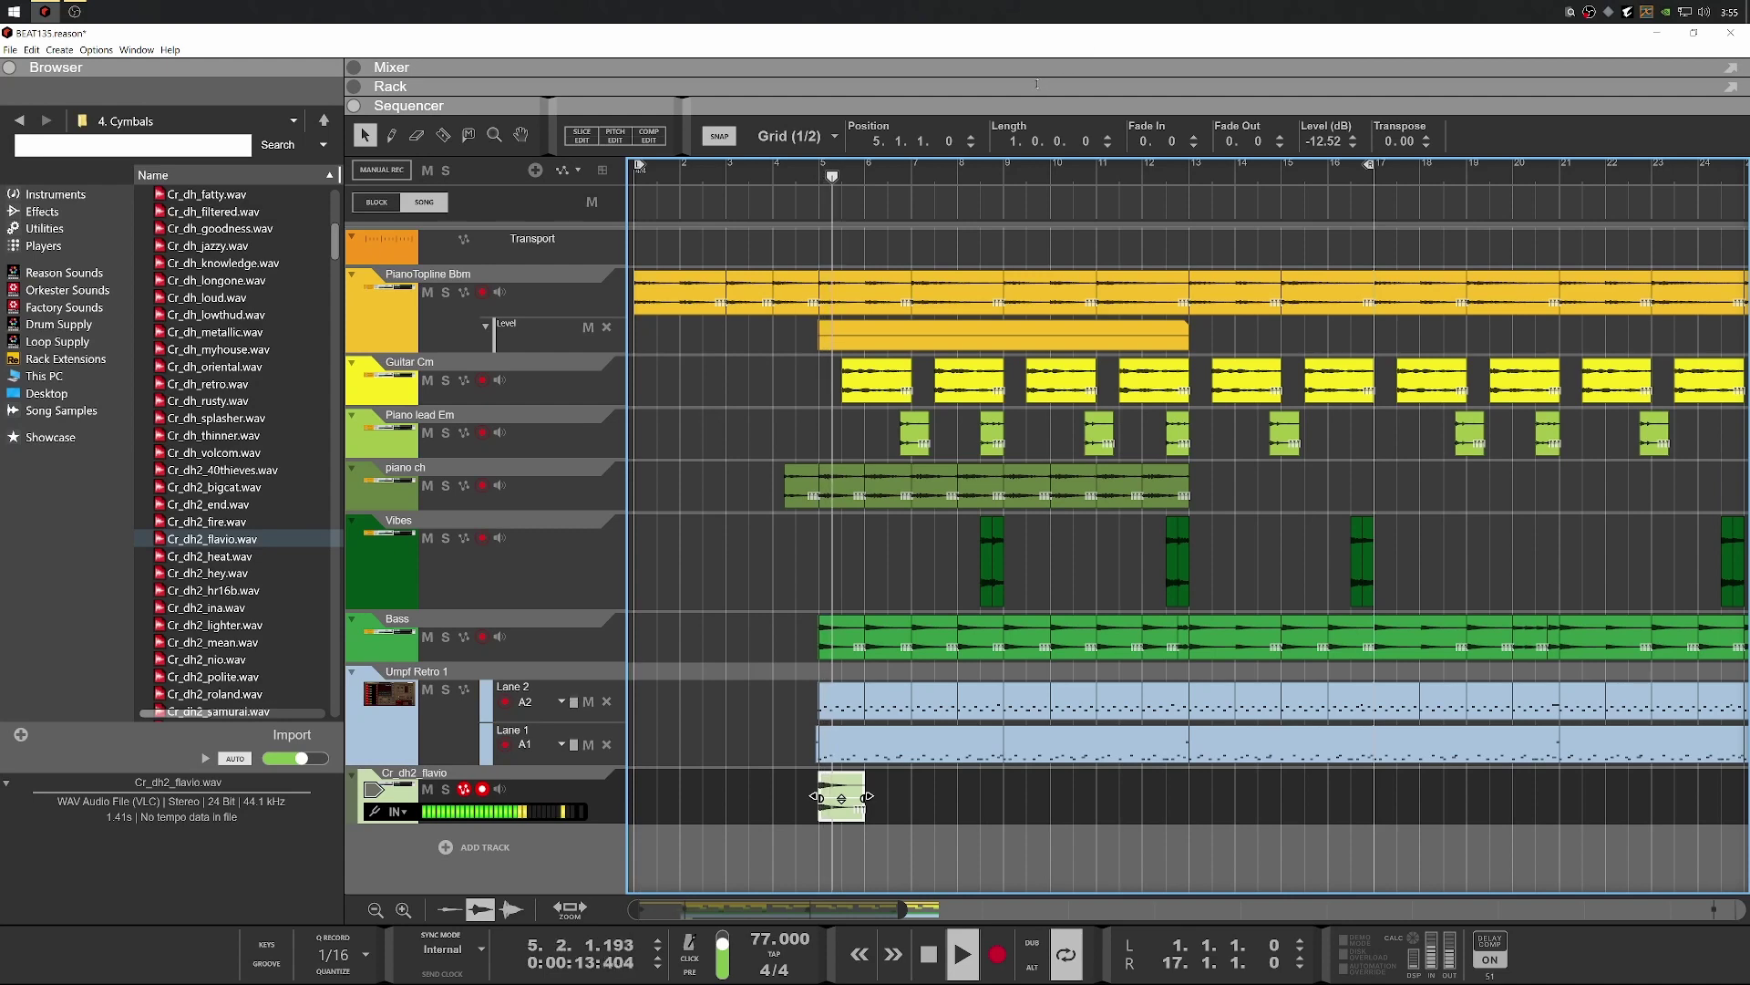
key("space")
Lower the fader of the Cr_dh2_flavio audio track in the rack, start playback from bar 4, and show the mixer
key("F6")
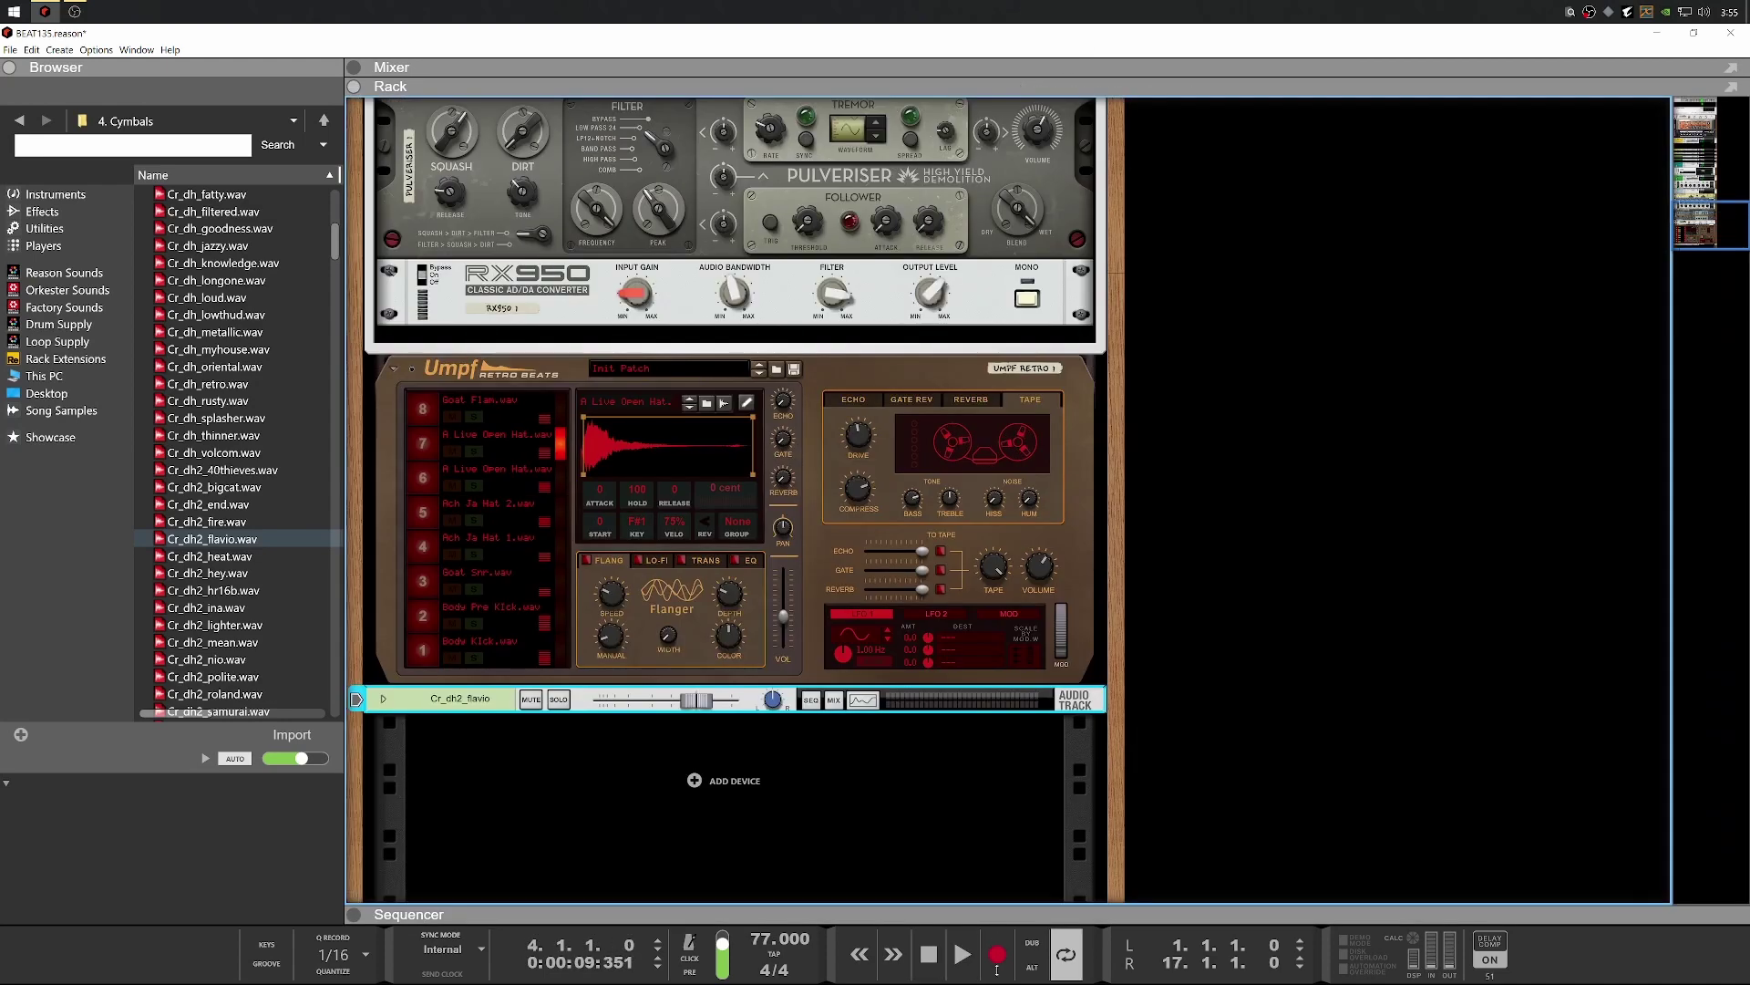
scroll(838, 560, "down", 3)
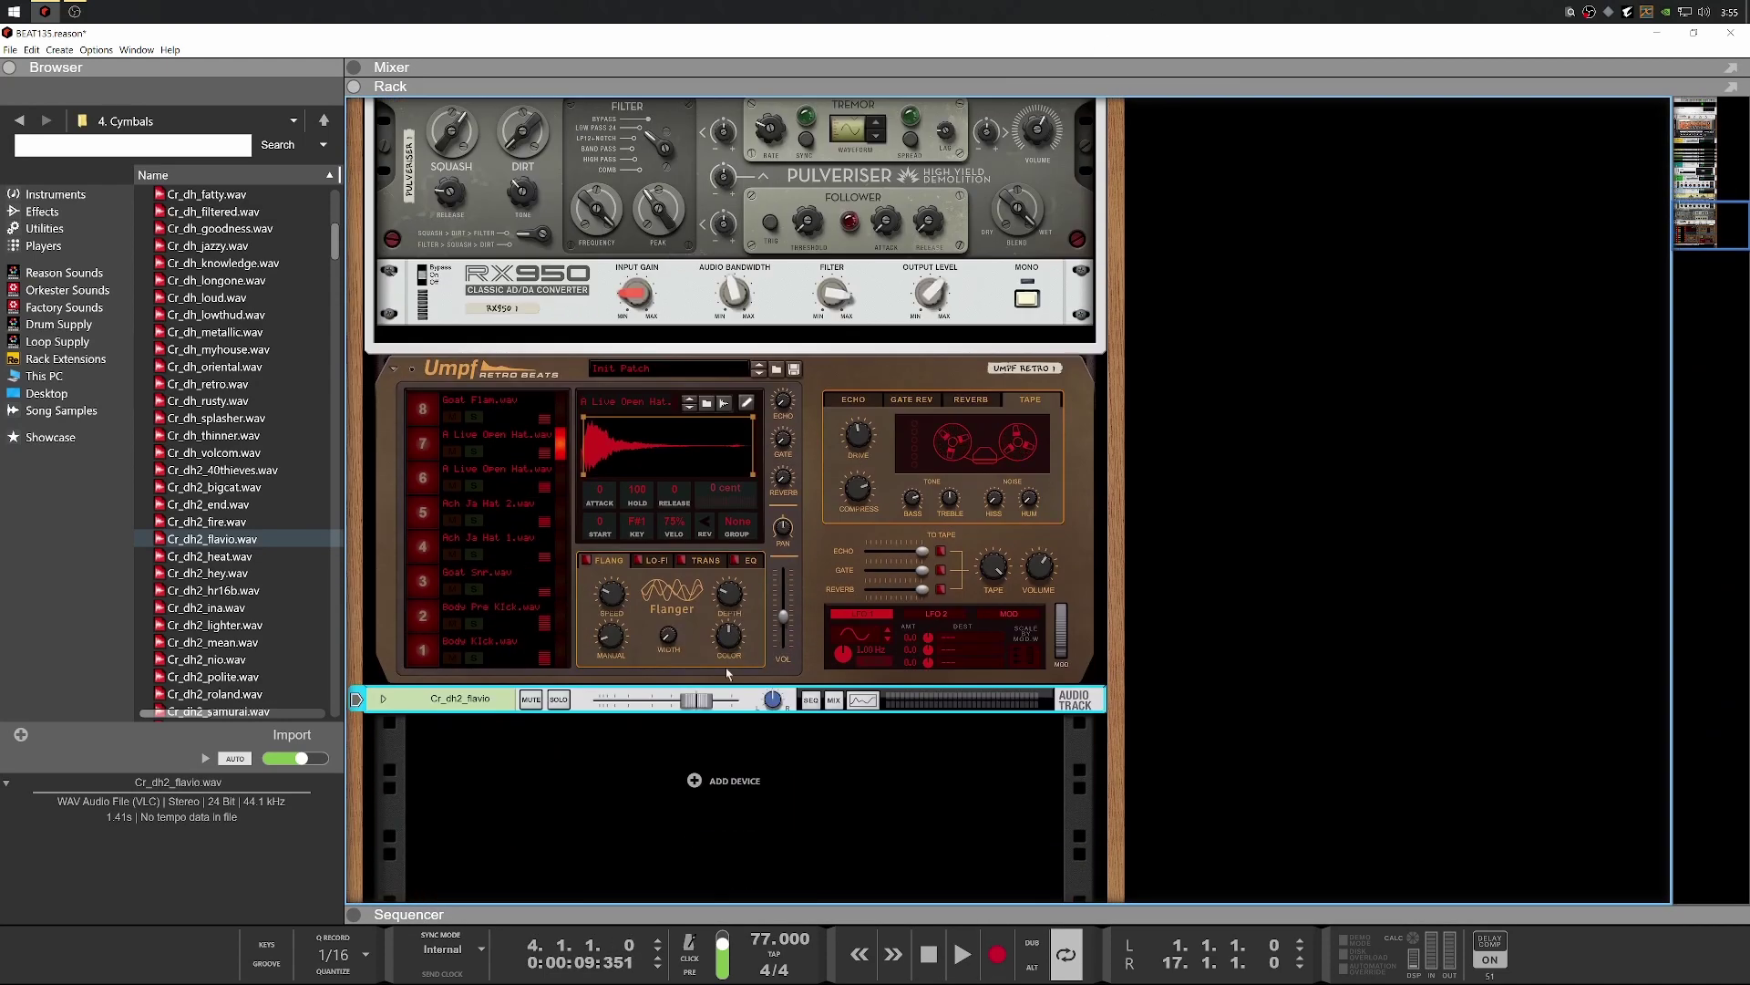
left_click_drag(696, 708, 665, 707)
key("space")
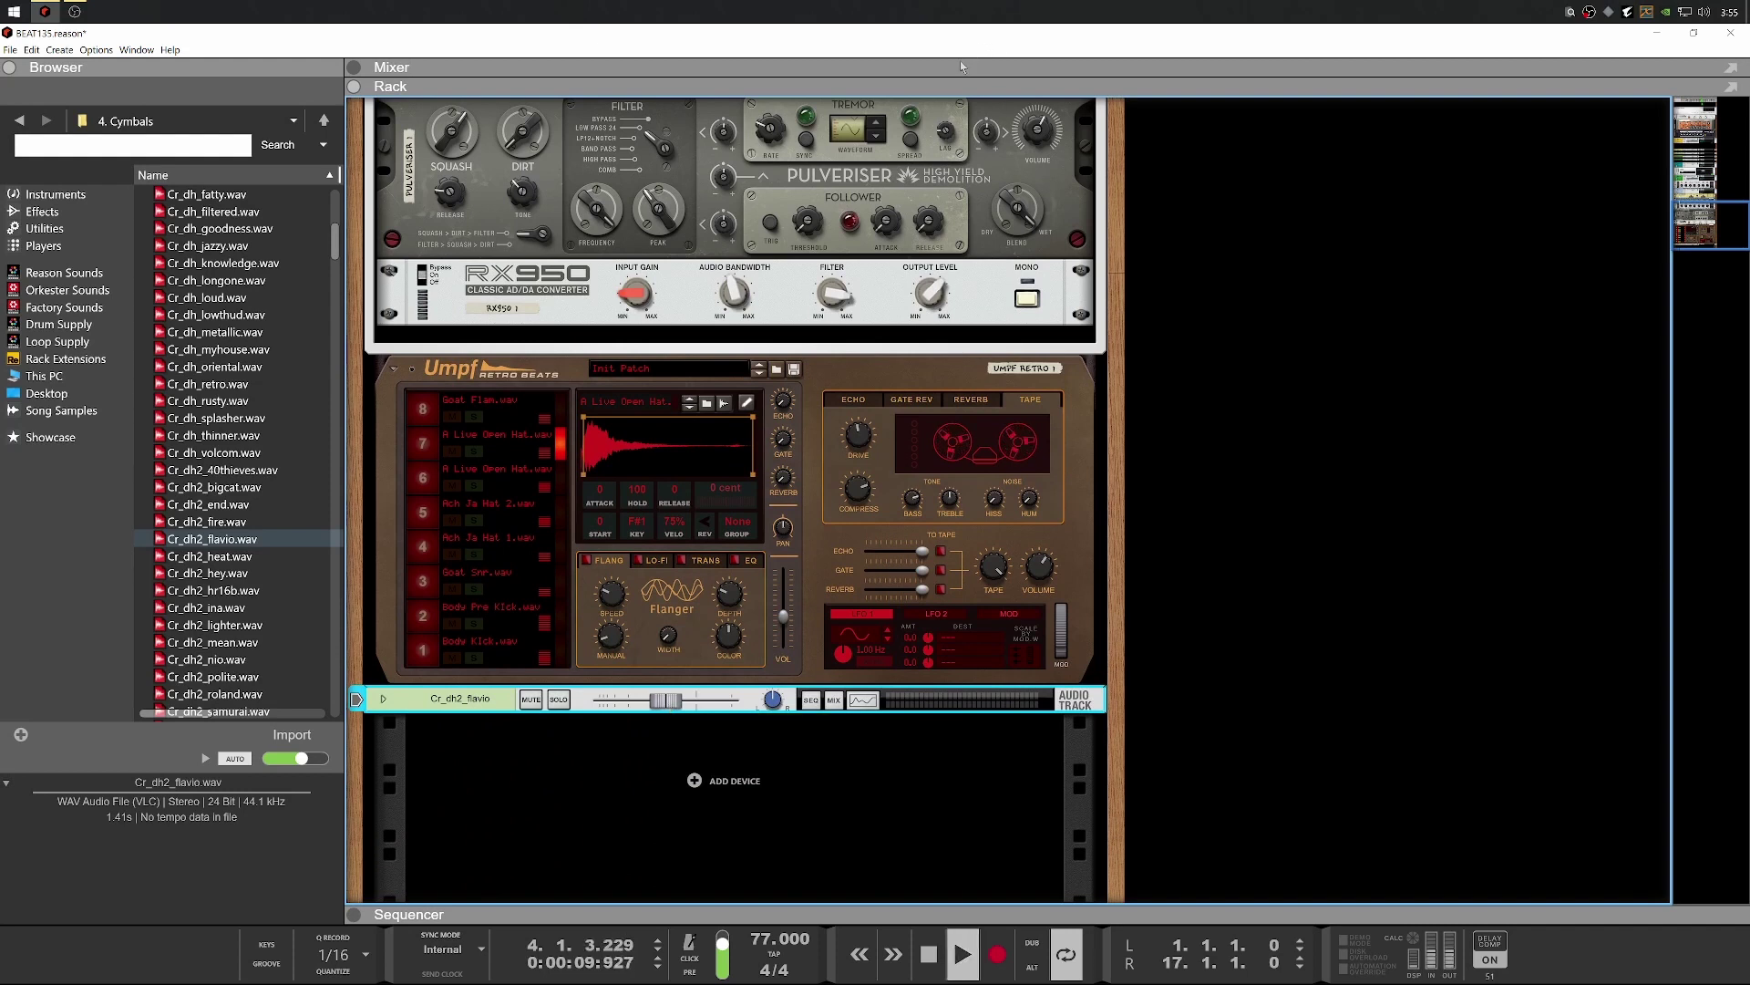
left_click(961, 66)
left_click(1486, 328)
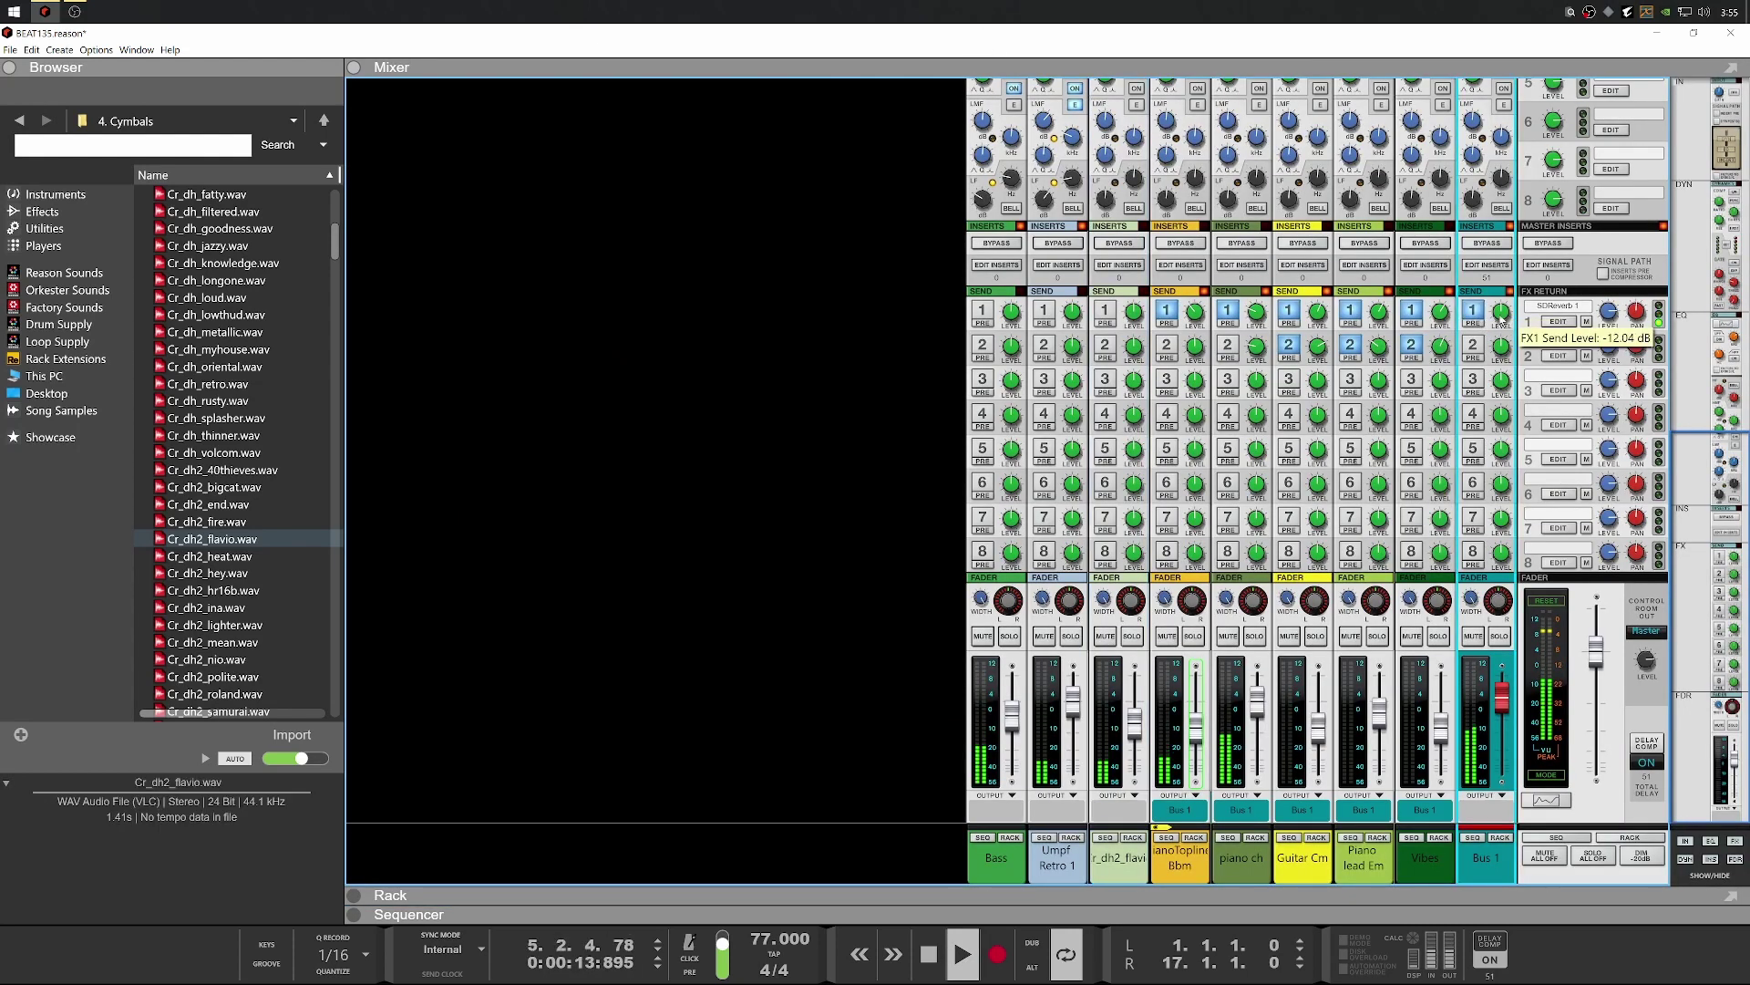
left_click(1473, 344)
key("space")
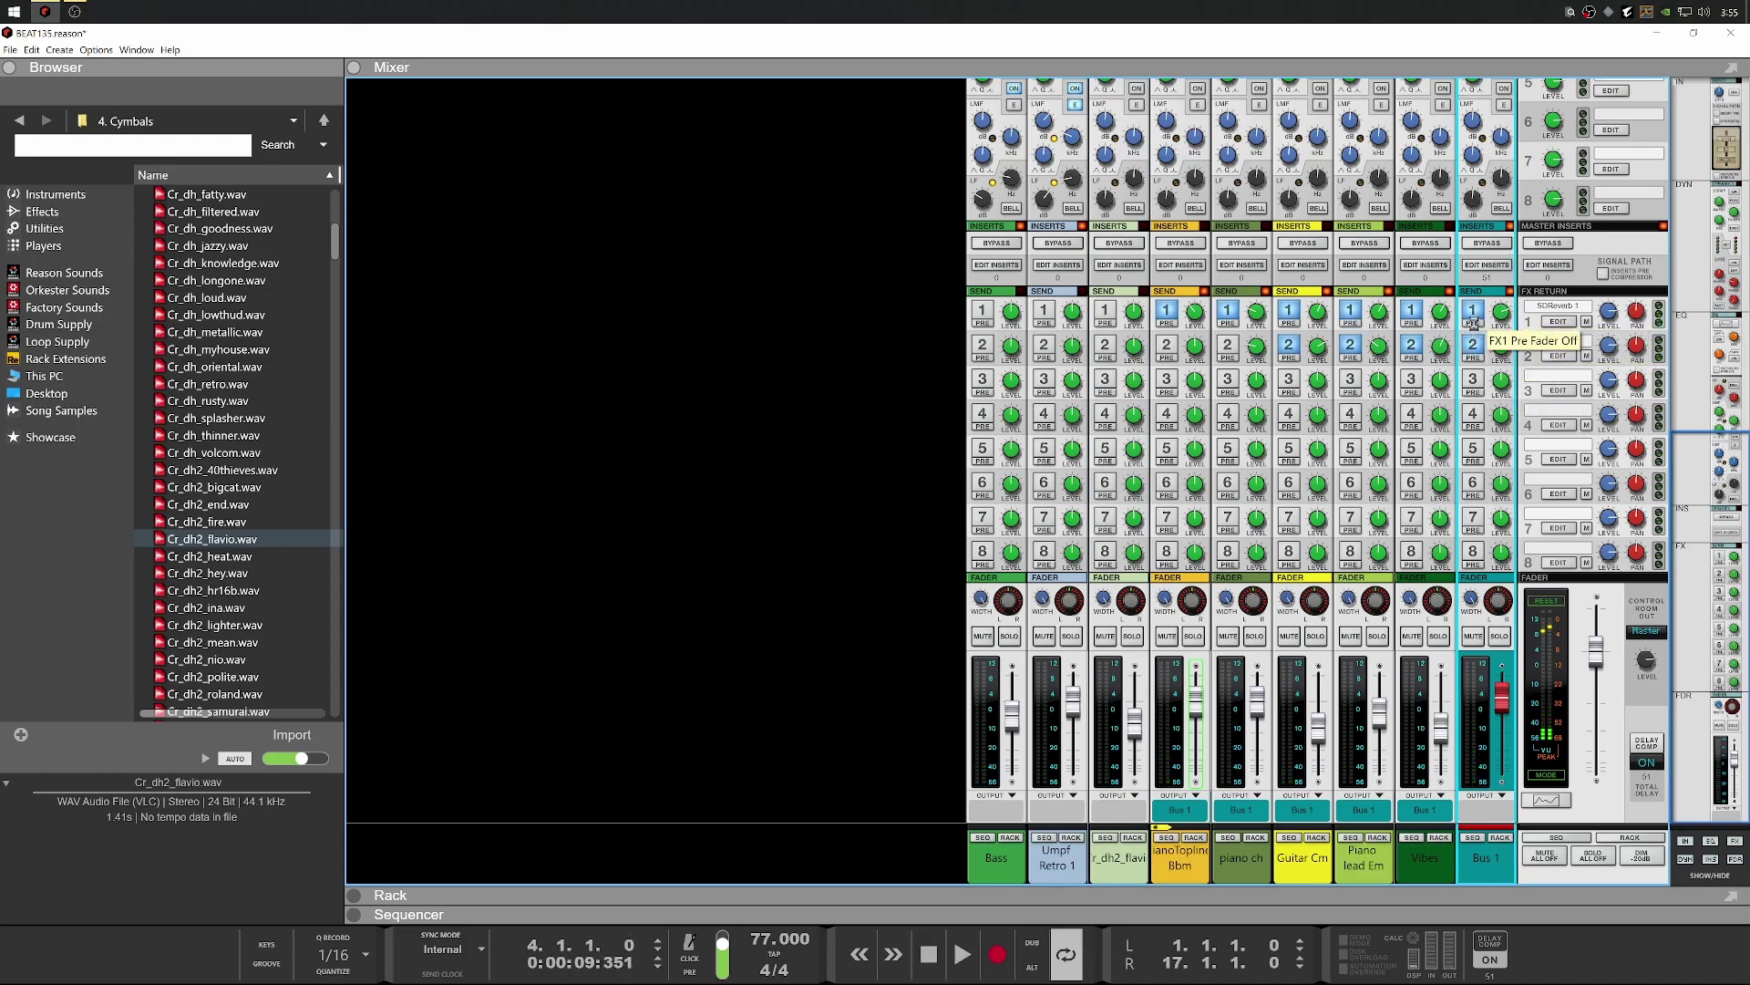
left_click(1473, 344)
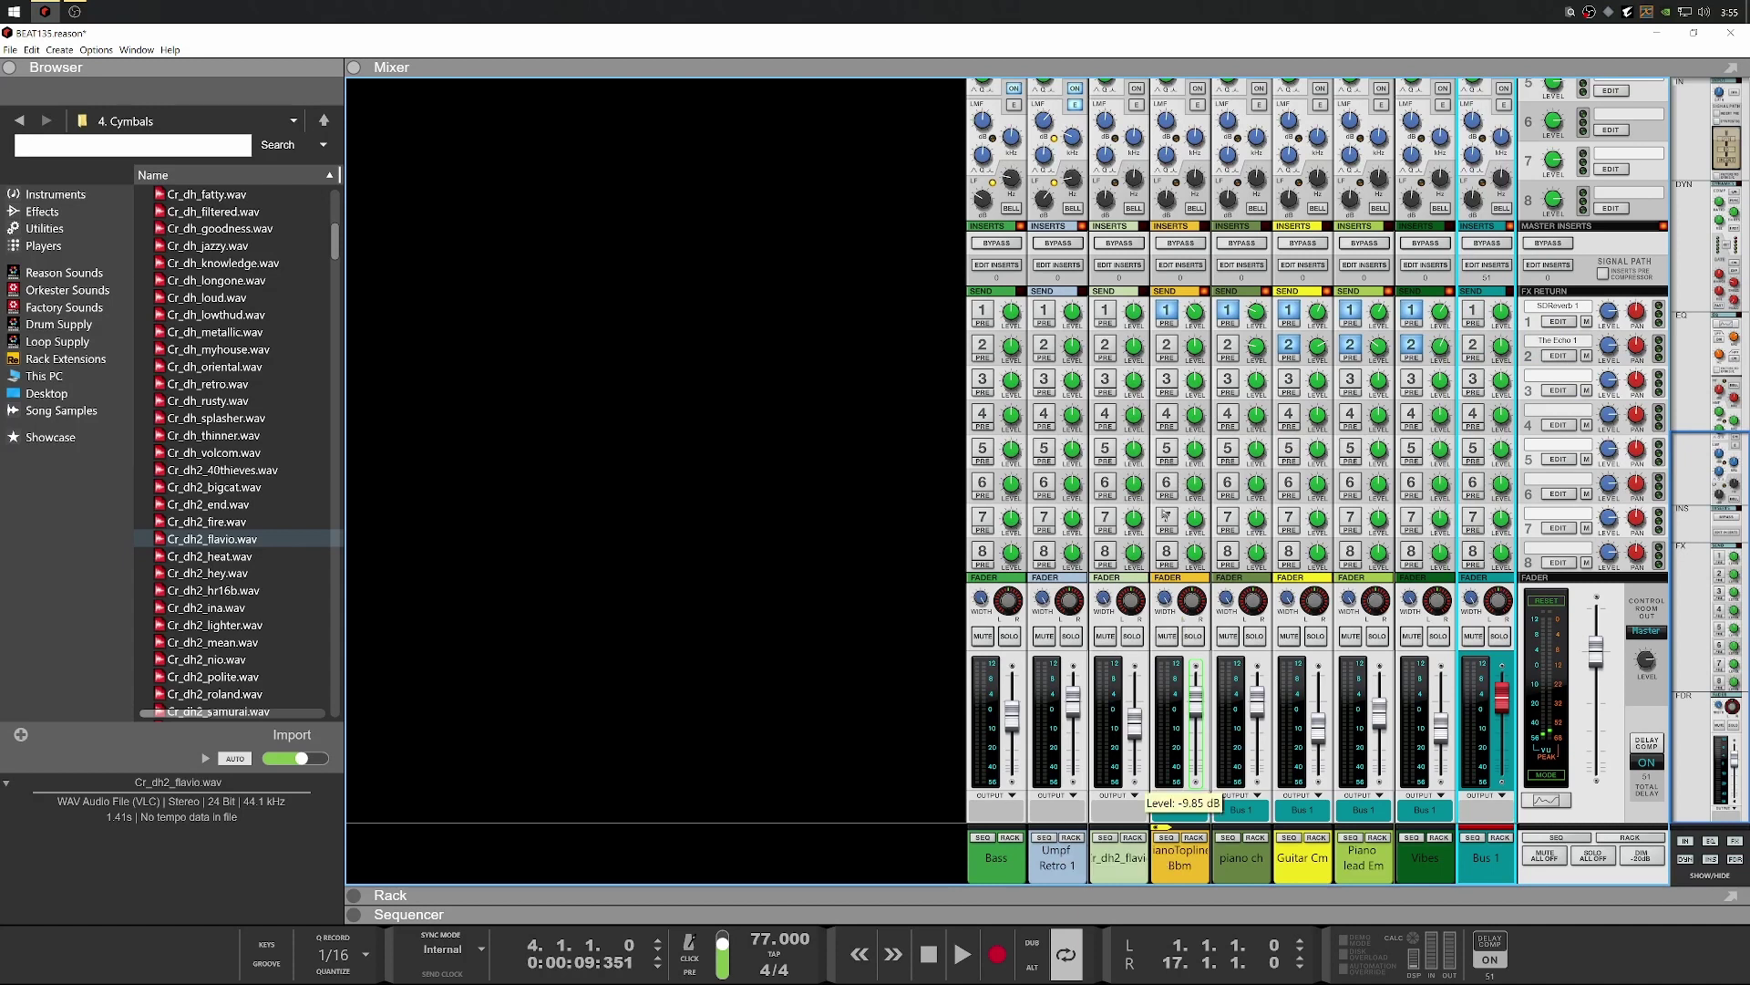
Turn on the FX1 and FX2 sends of the Cr_dh2_flavio channel while playing from bar 4
left_click(1107, 311)
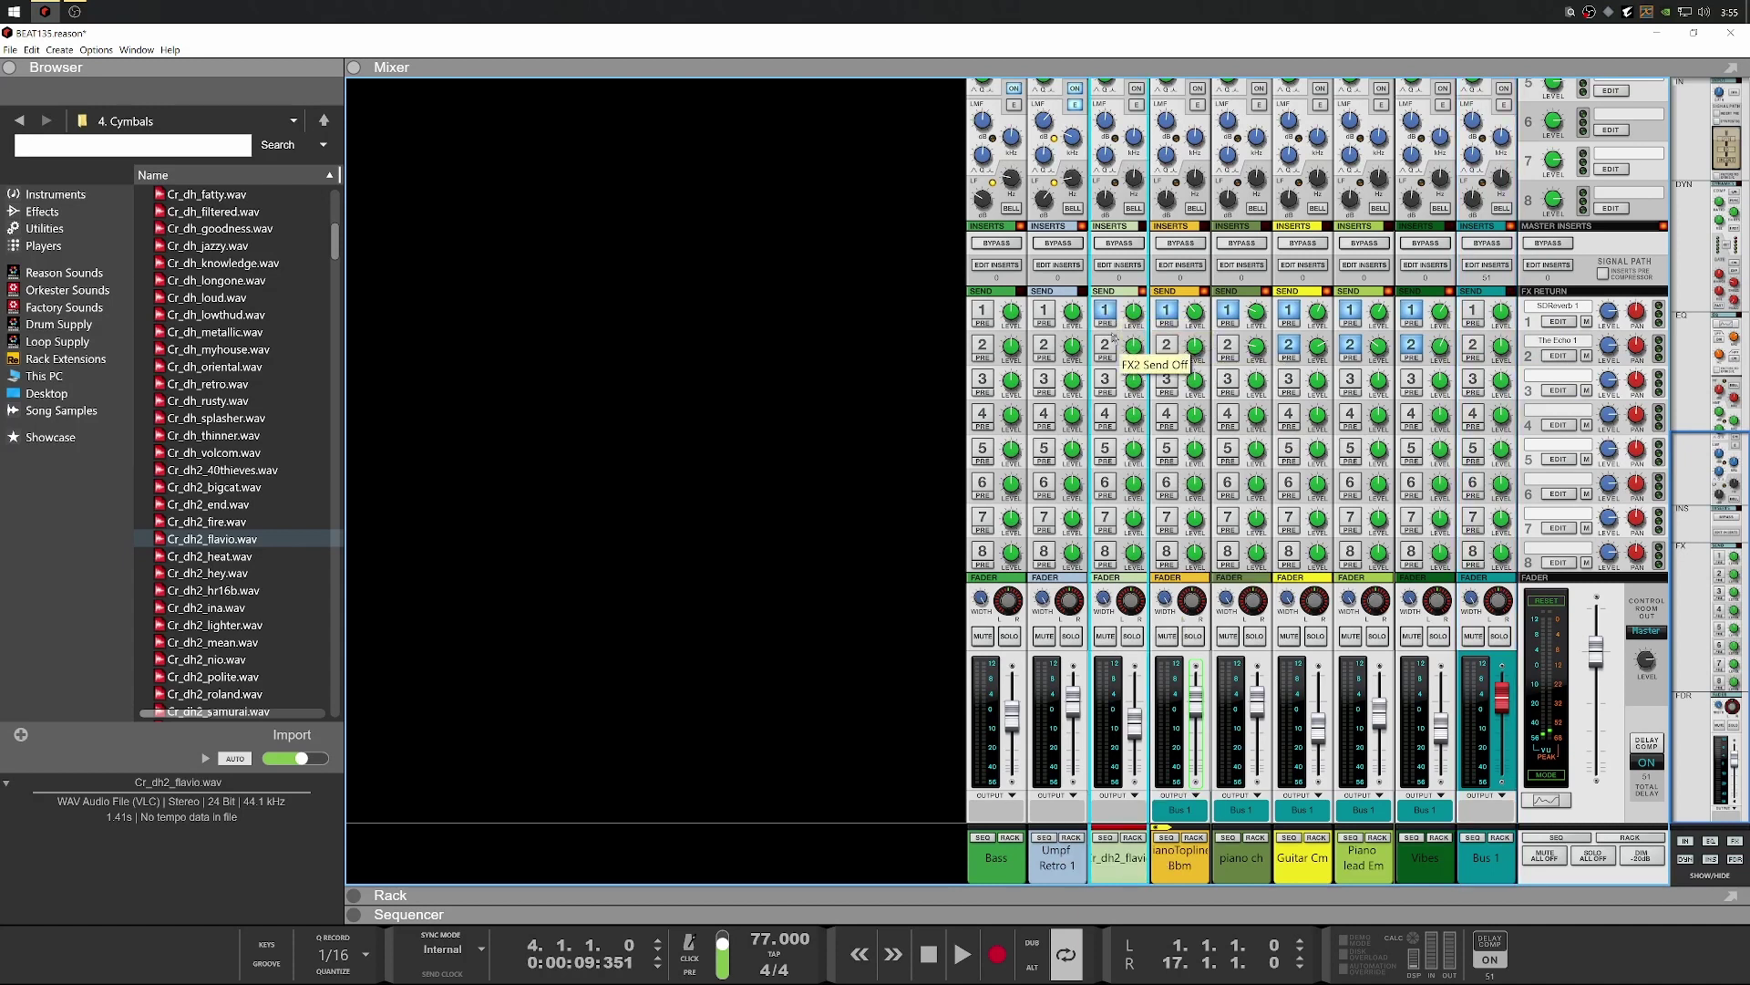
key("space")
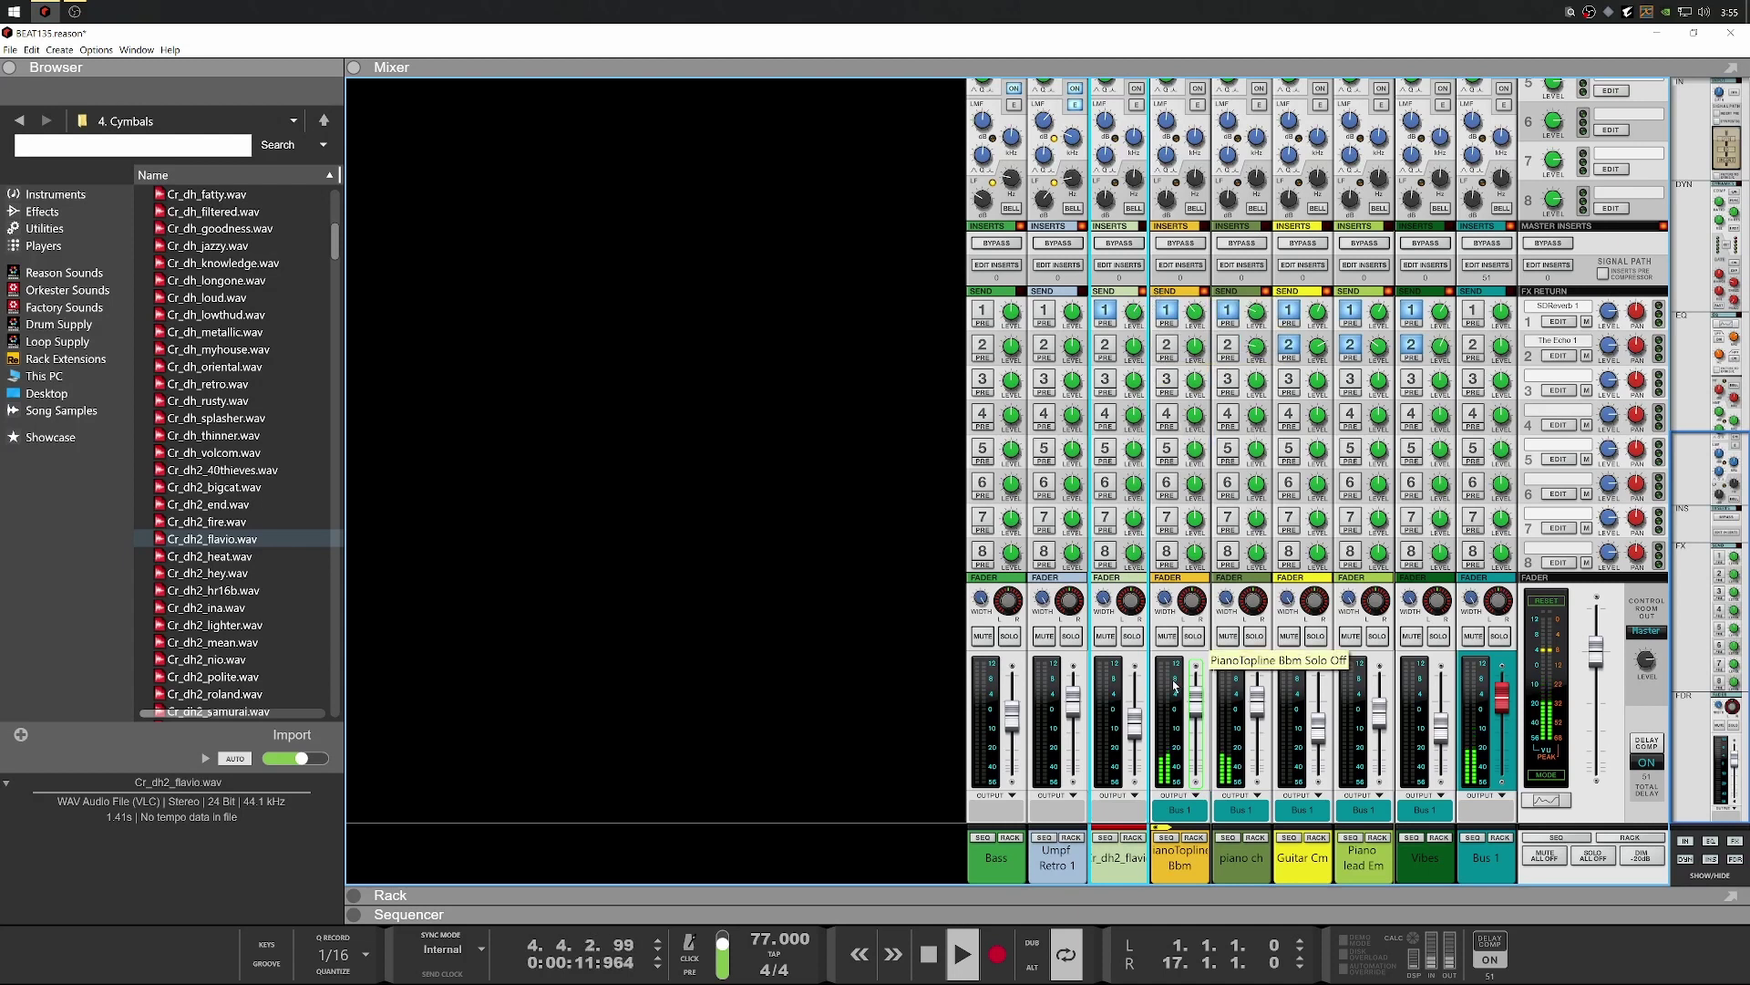
left_click_drag(1195, 700, 1195, 728)
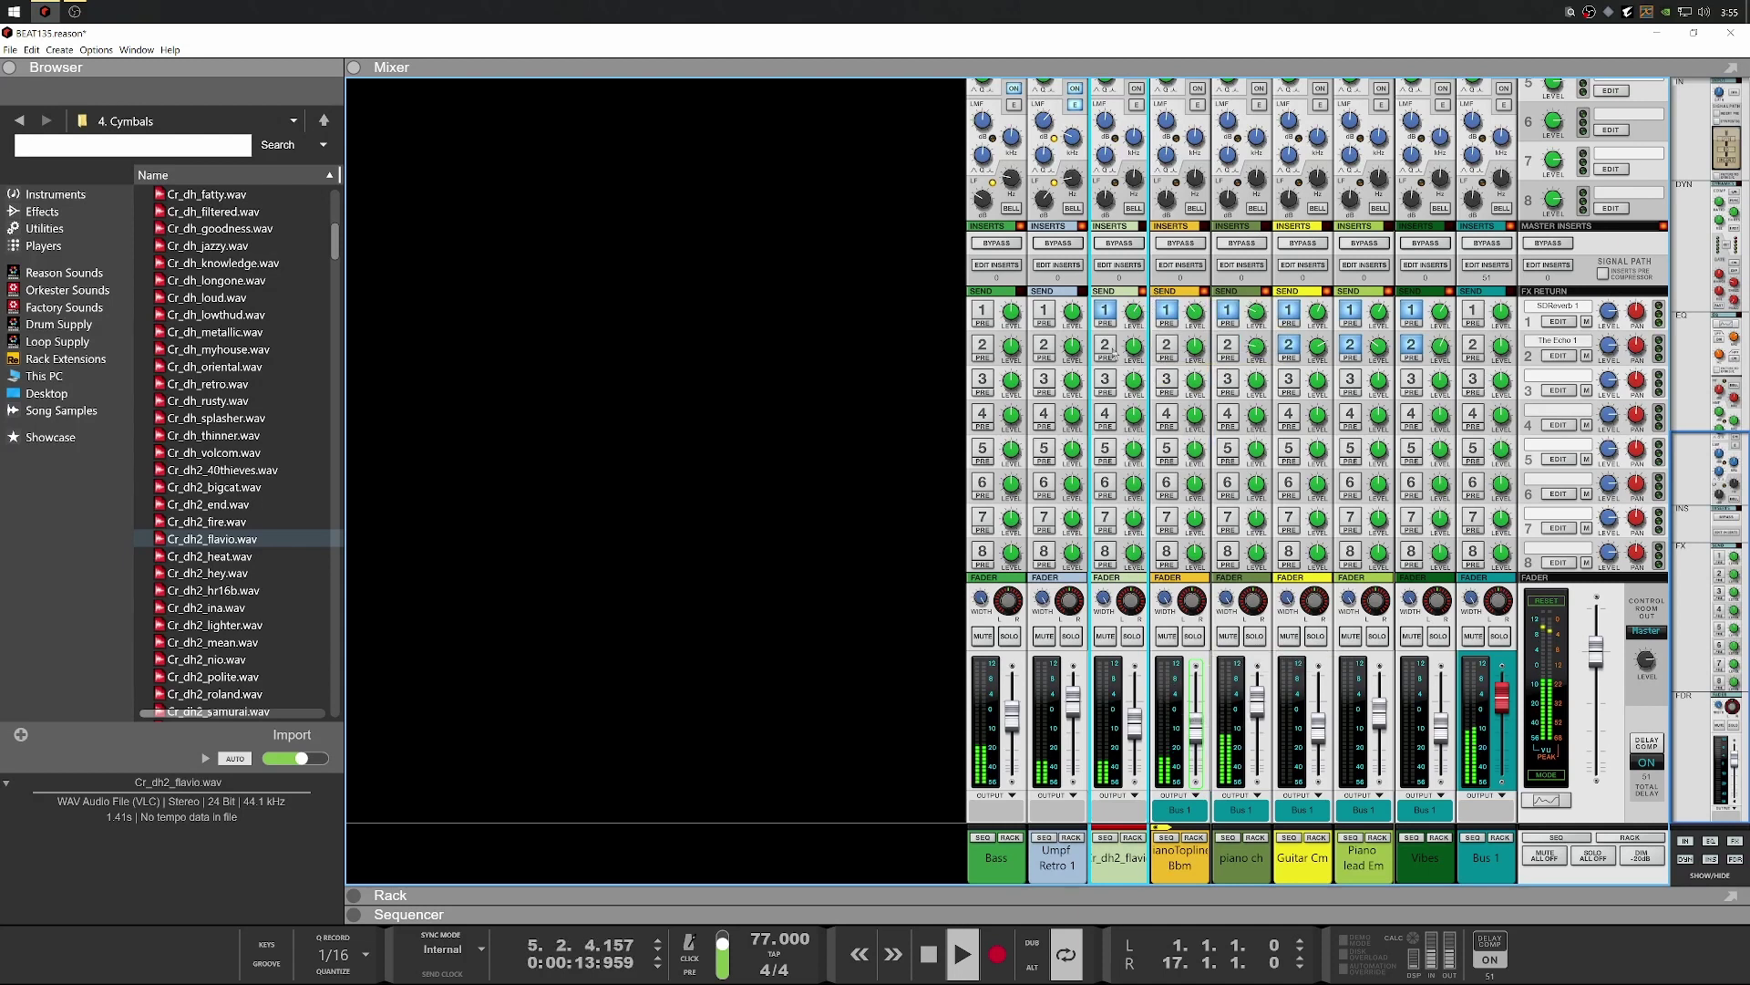
left_click(1106, 349)
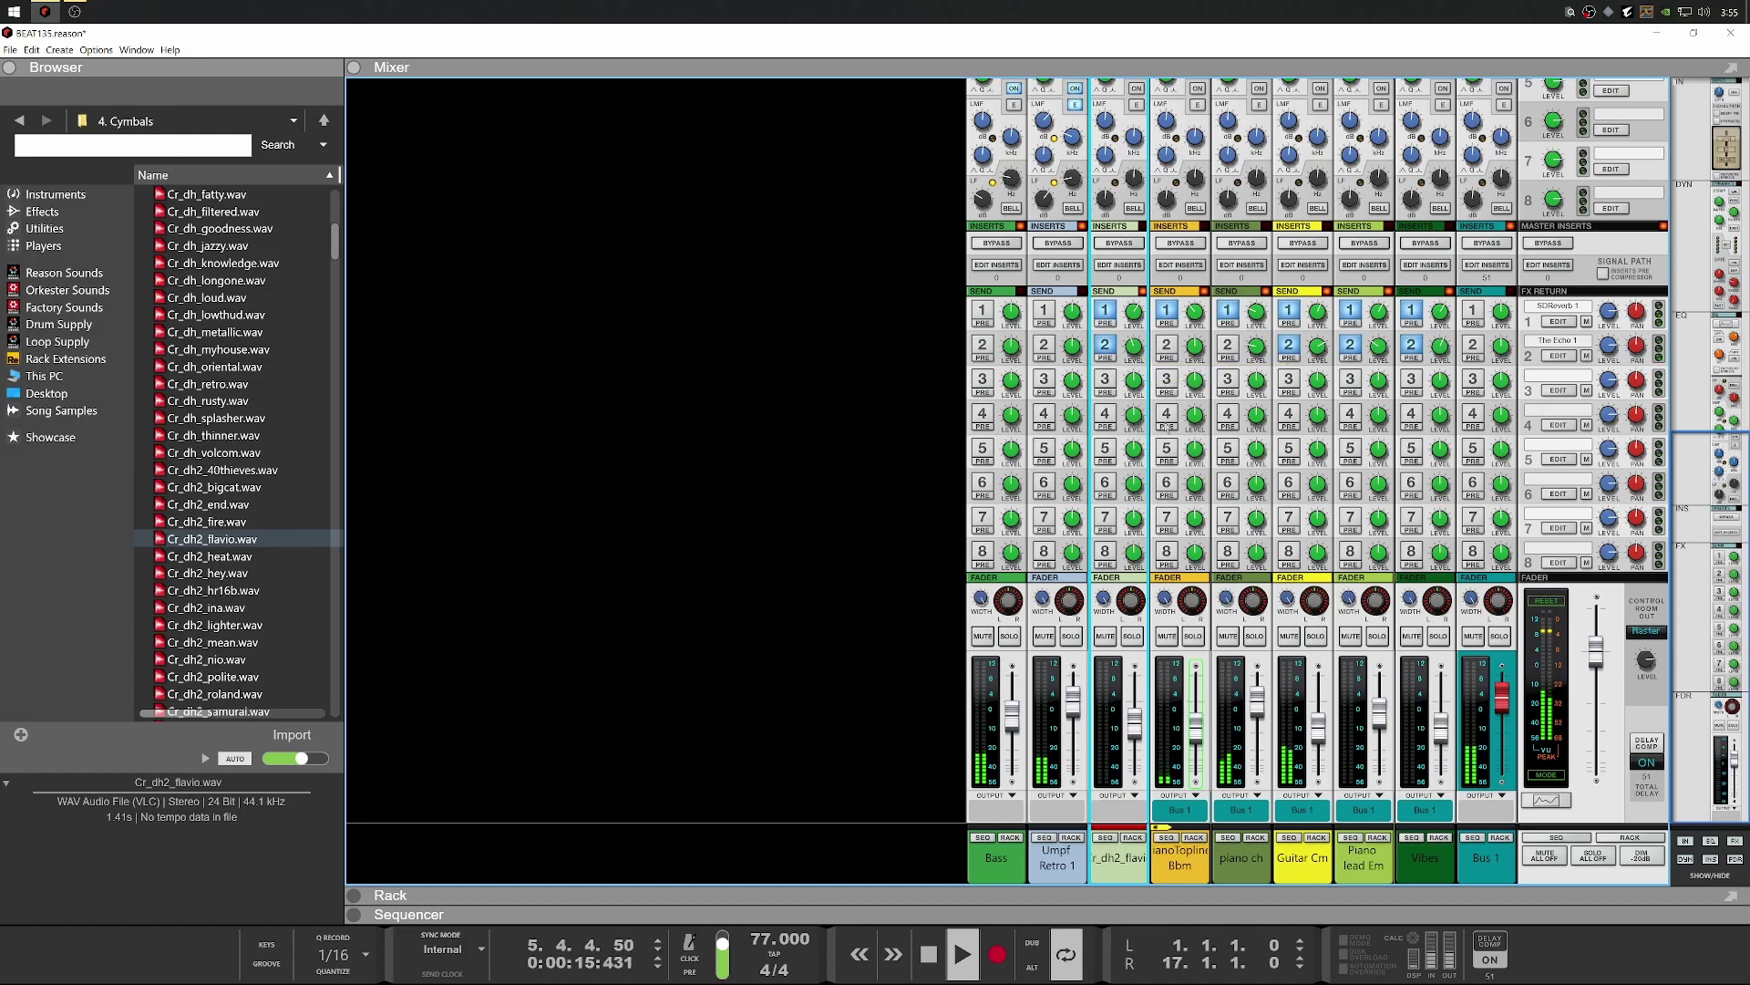
Copy the crash clip in the sequencer to bars 13 and 21, with the bar 21 copy at -19.37 dB
left_click_drag(991, 913, 1036, 4)
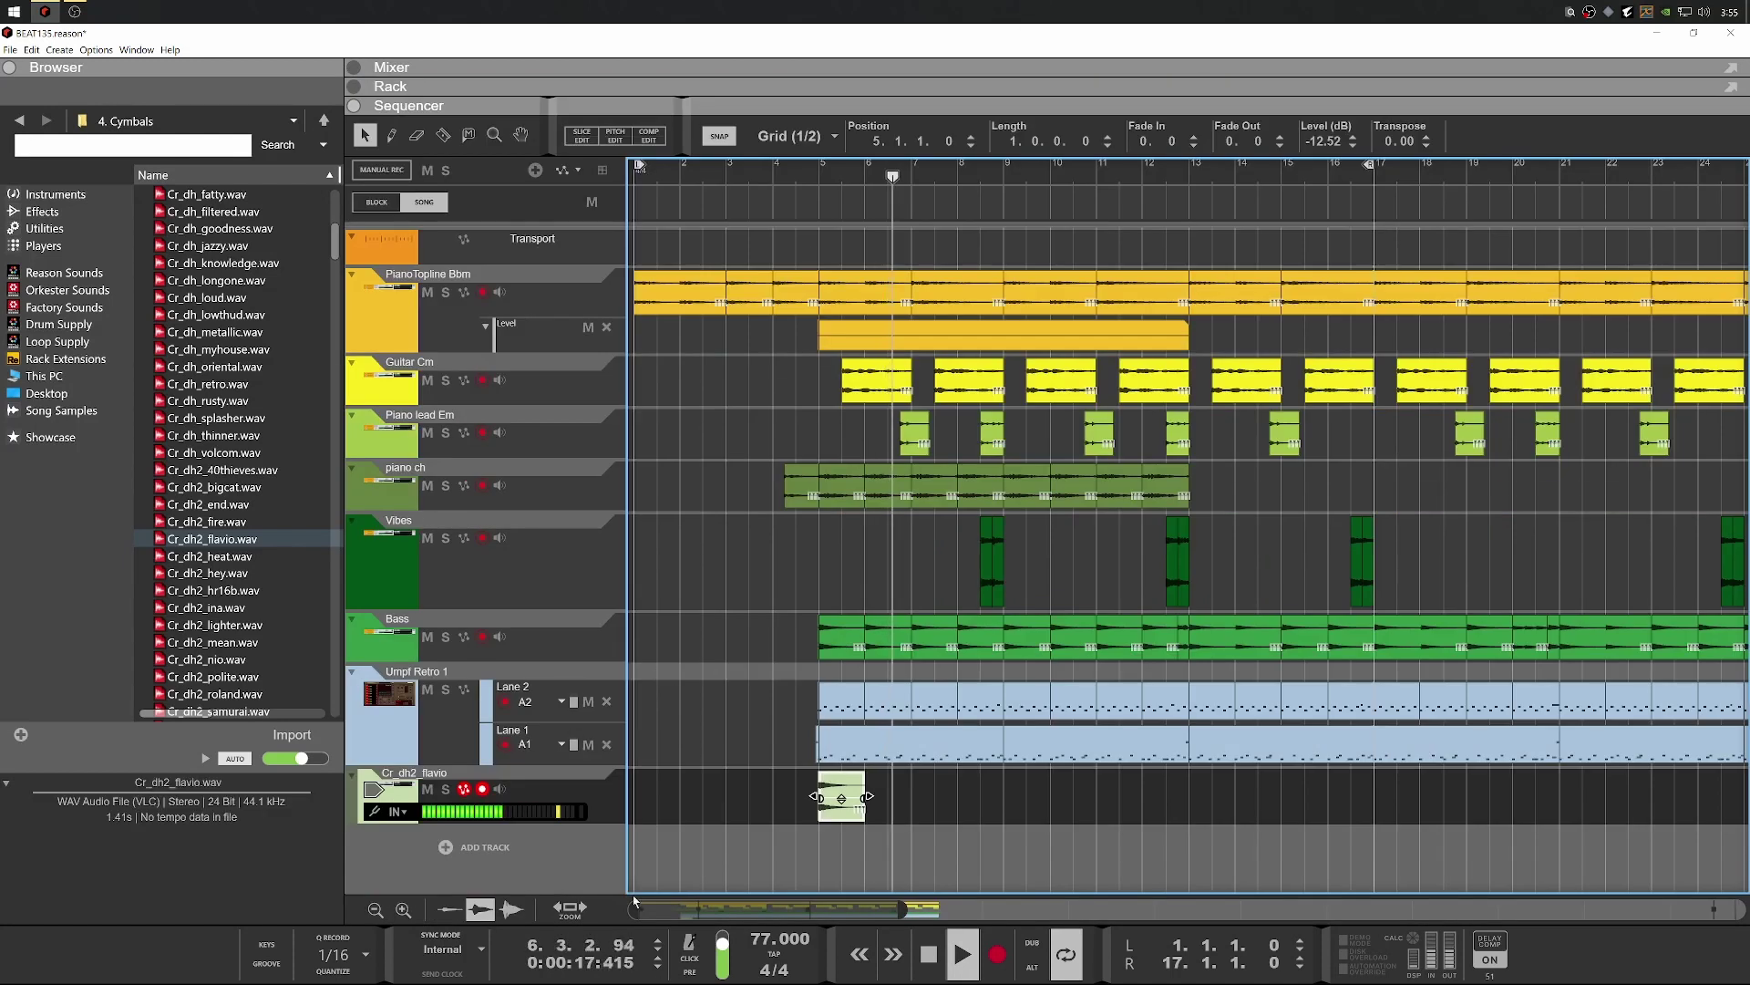
key("space")
scroll(883, 730, "down", 2)
key("space")
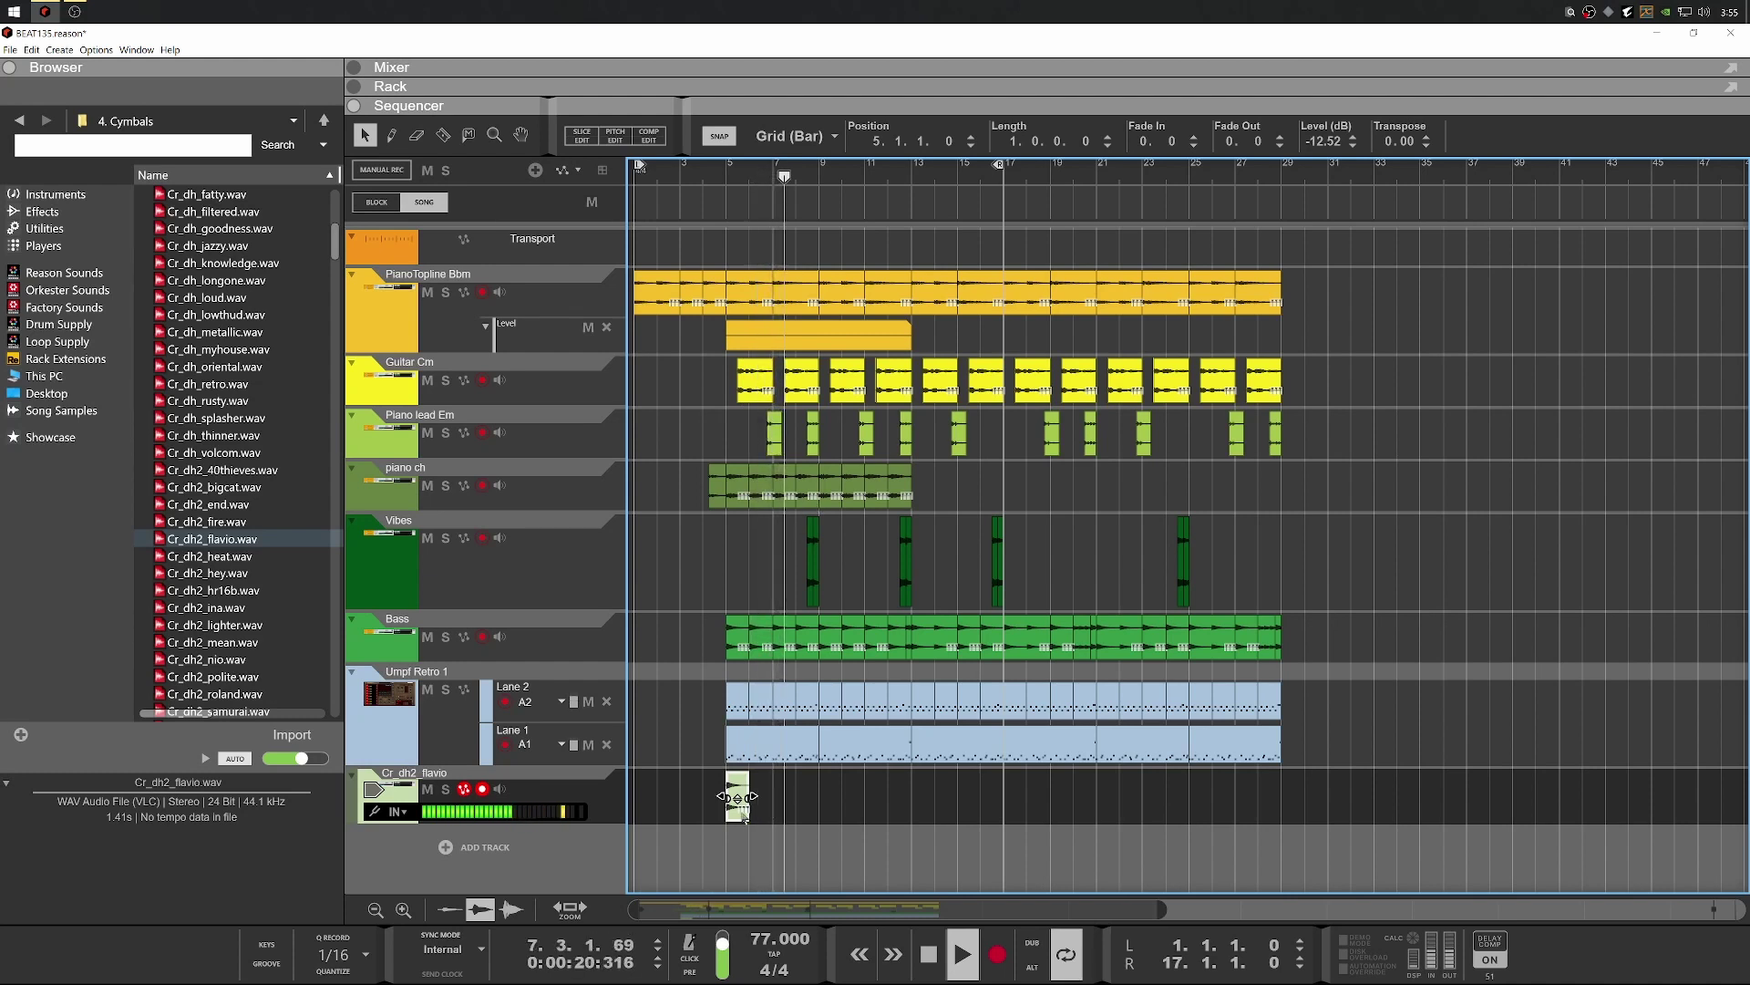
left_click_drag(736, 796, 922, 805)
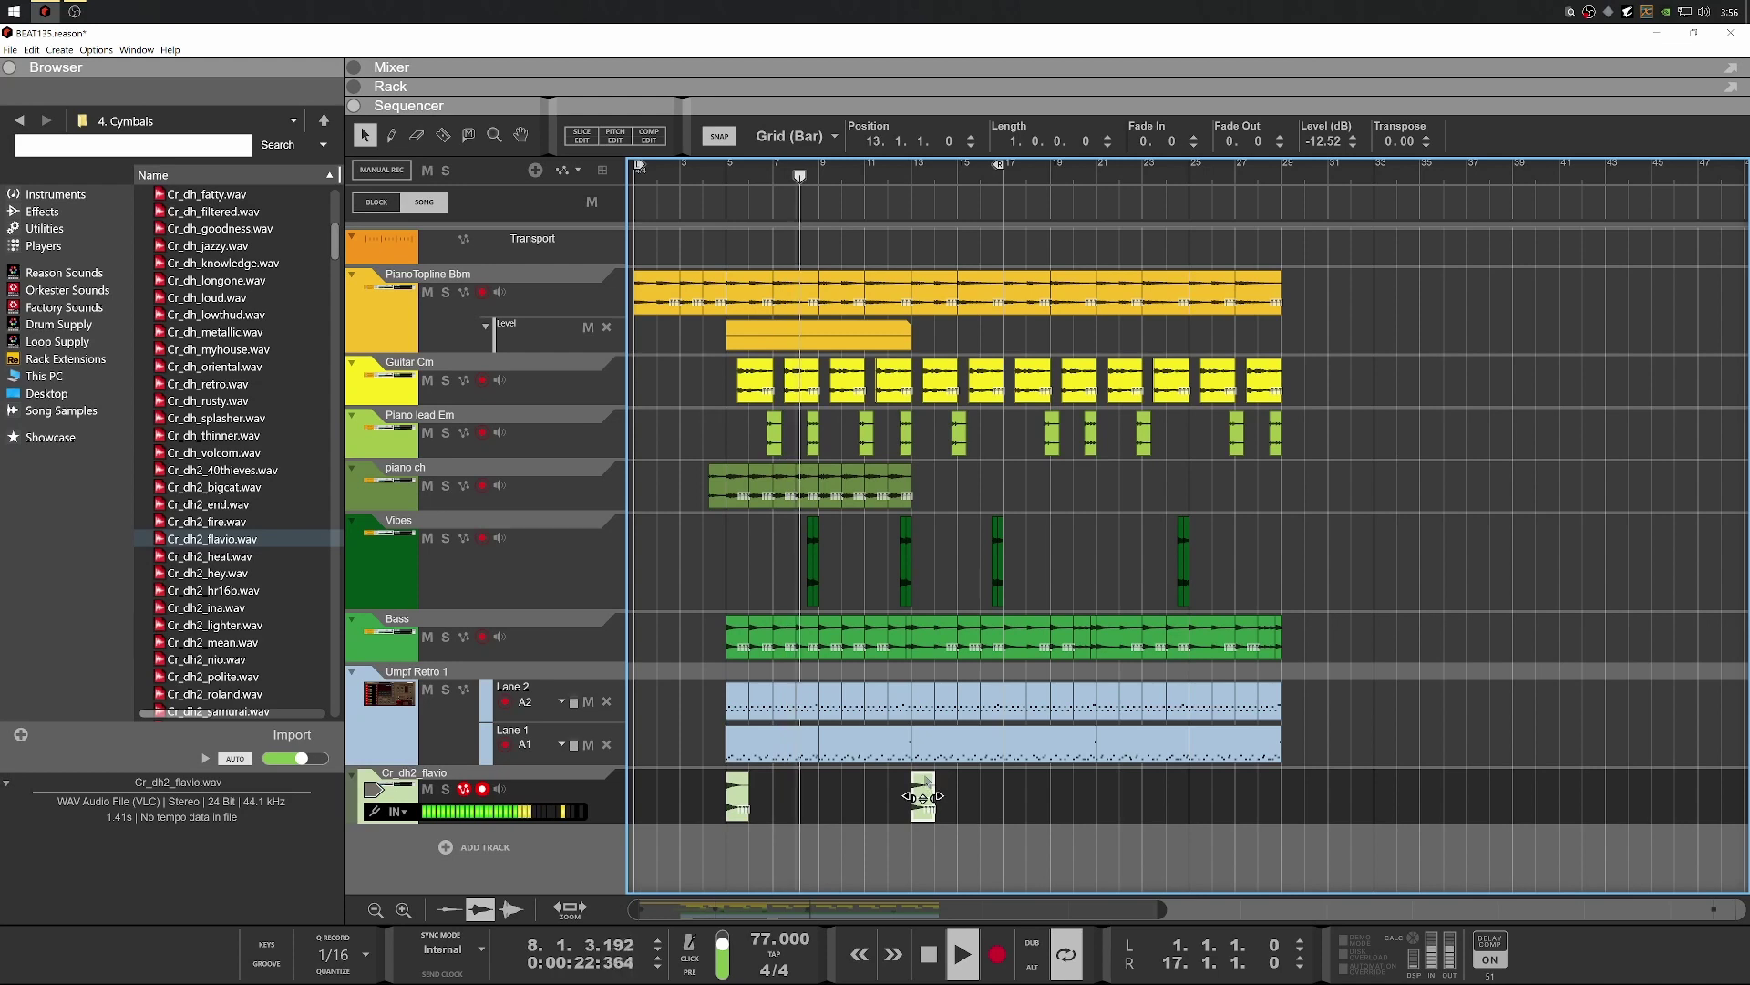
left_click_drag(923, 802, 1108, 804)
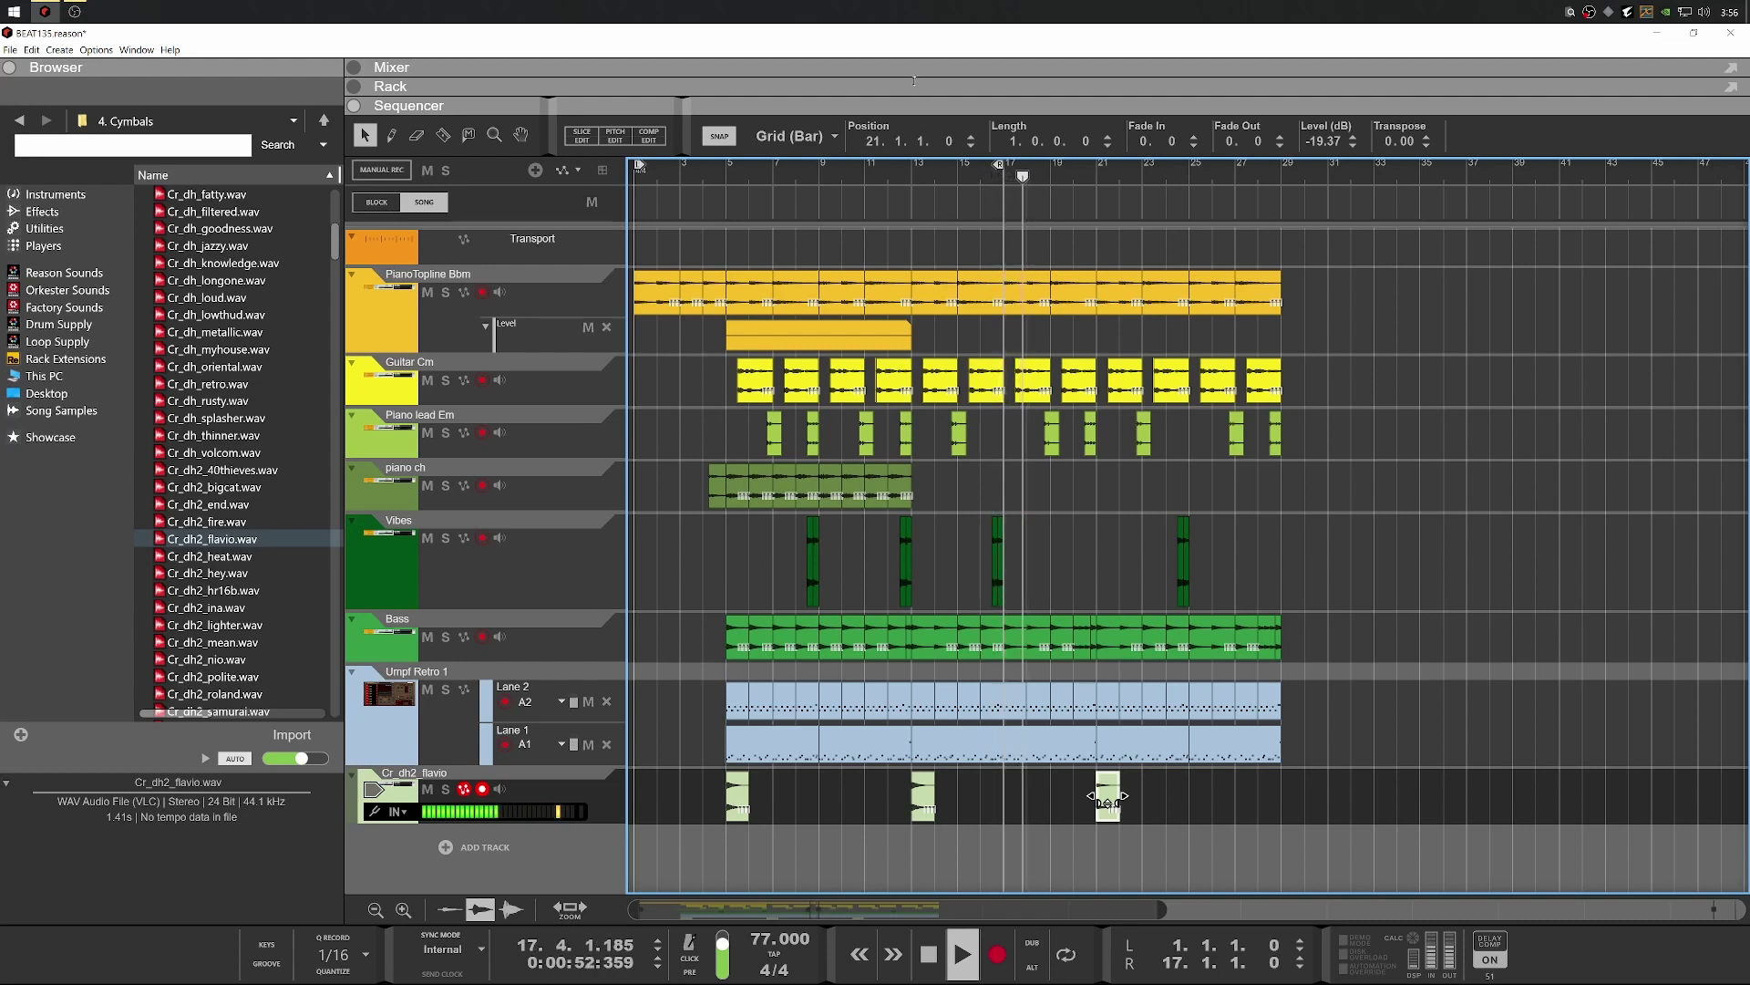
Set the Bass Enhancer's mix to 43% in the Umpf Retro 1 insert effects and select the Line Mixer
double_click(828, 87)
scroll(702, 769, "up", 4)
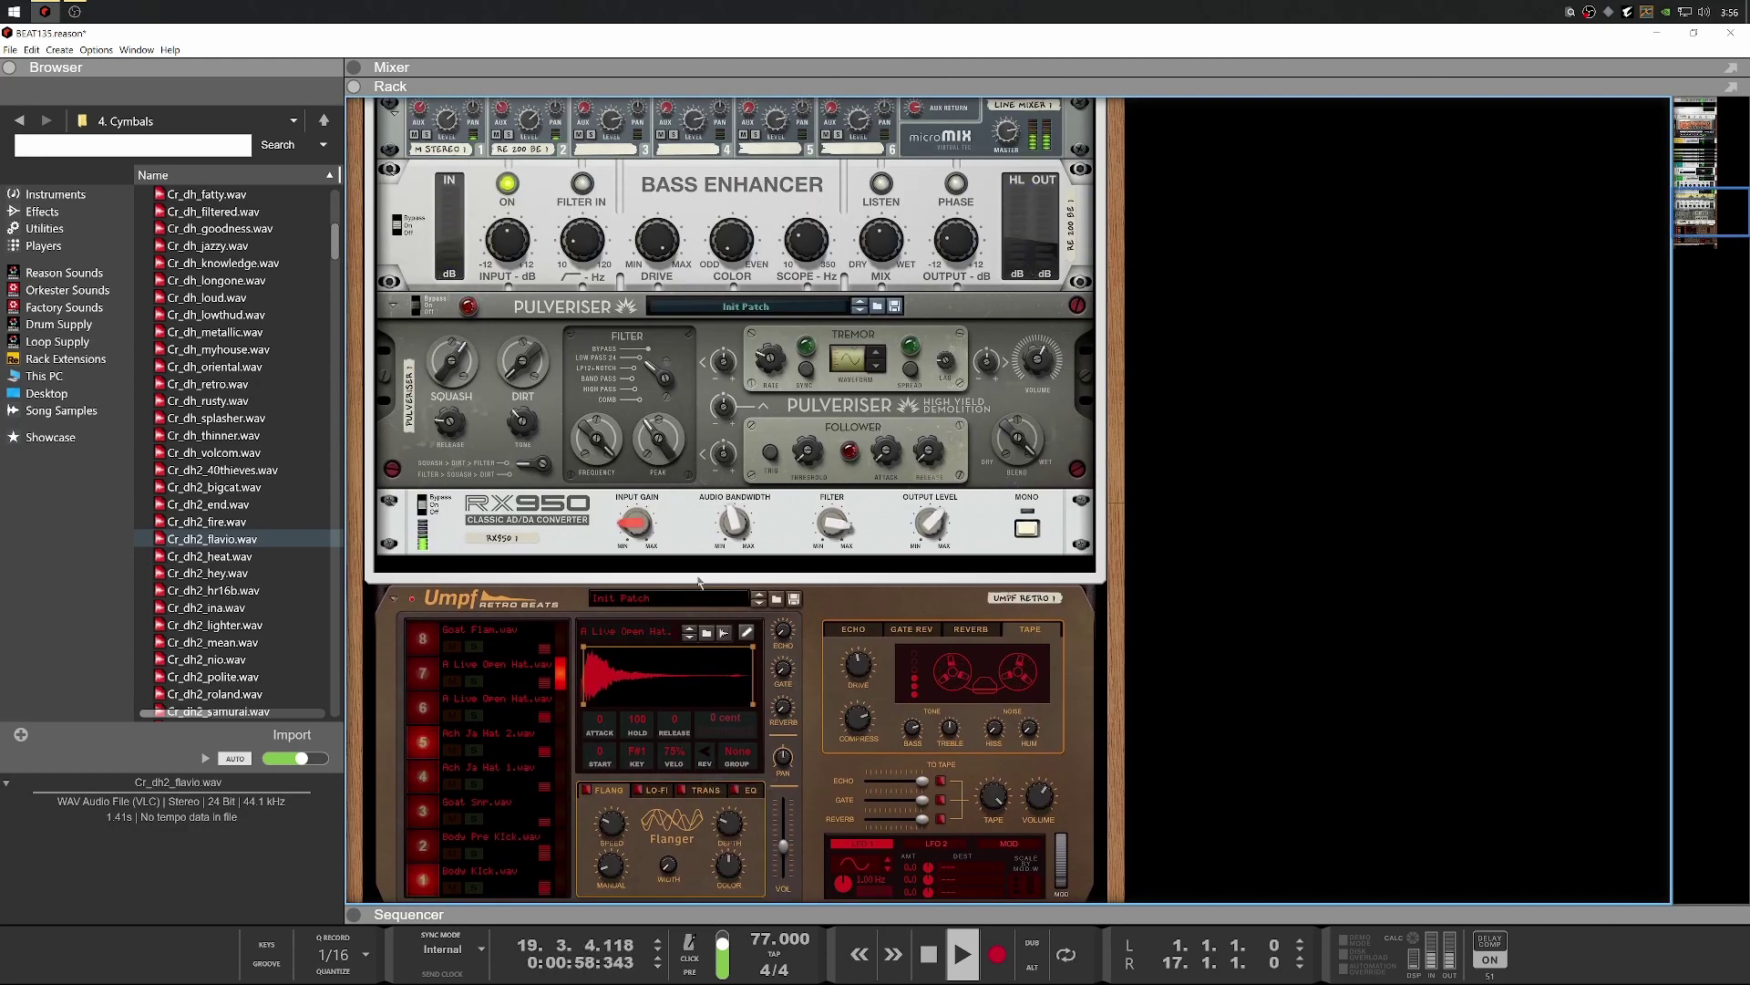
scroll(729, 501, "up", 3)
left_click(903, 461)
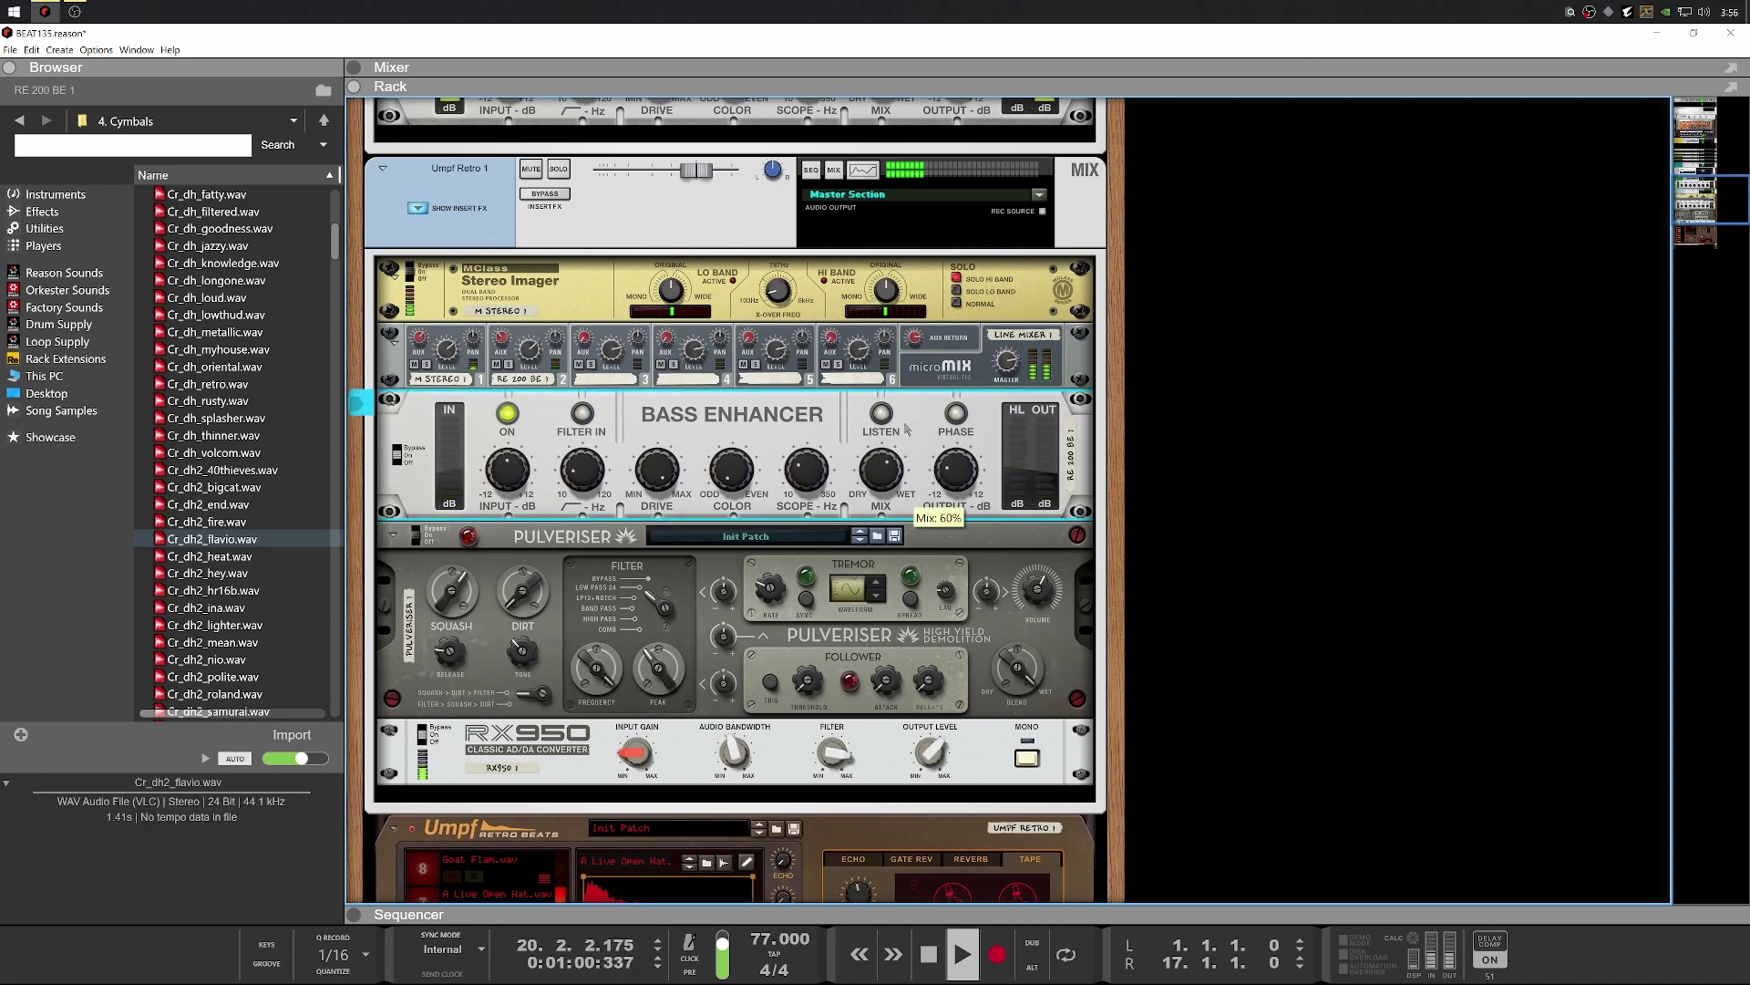
left_click_drag(902, 460, 881, 488)
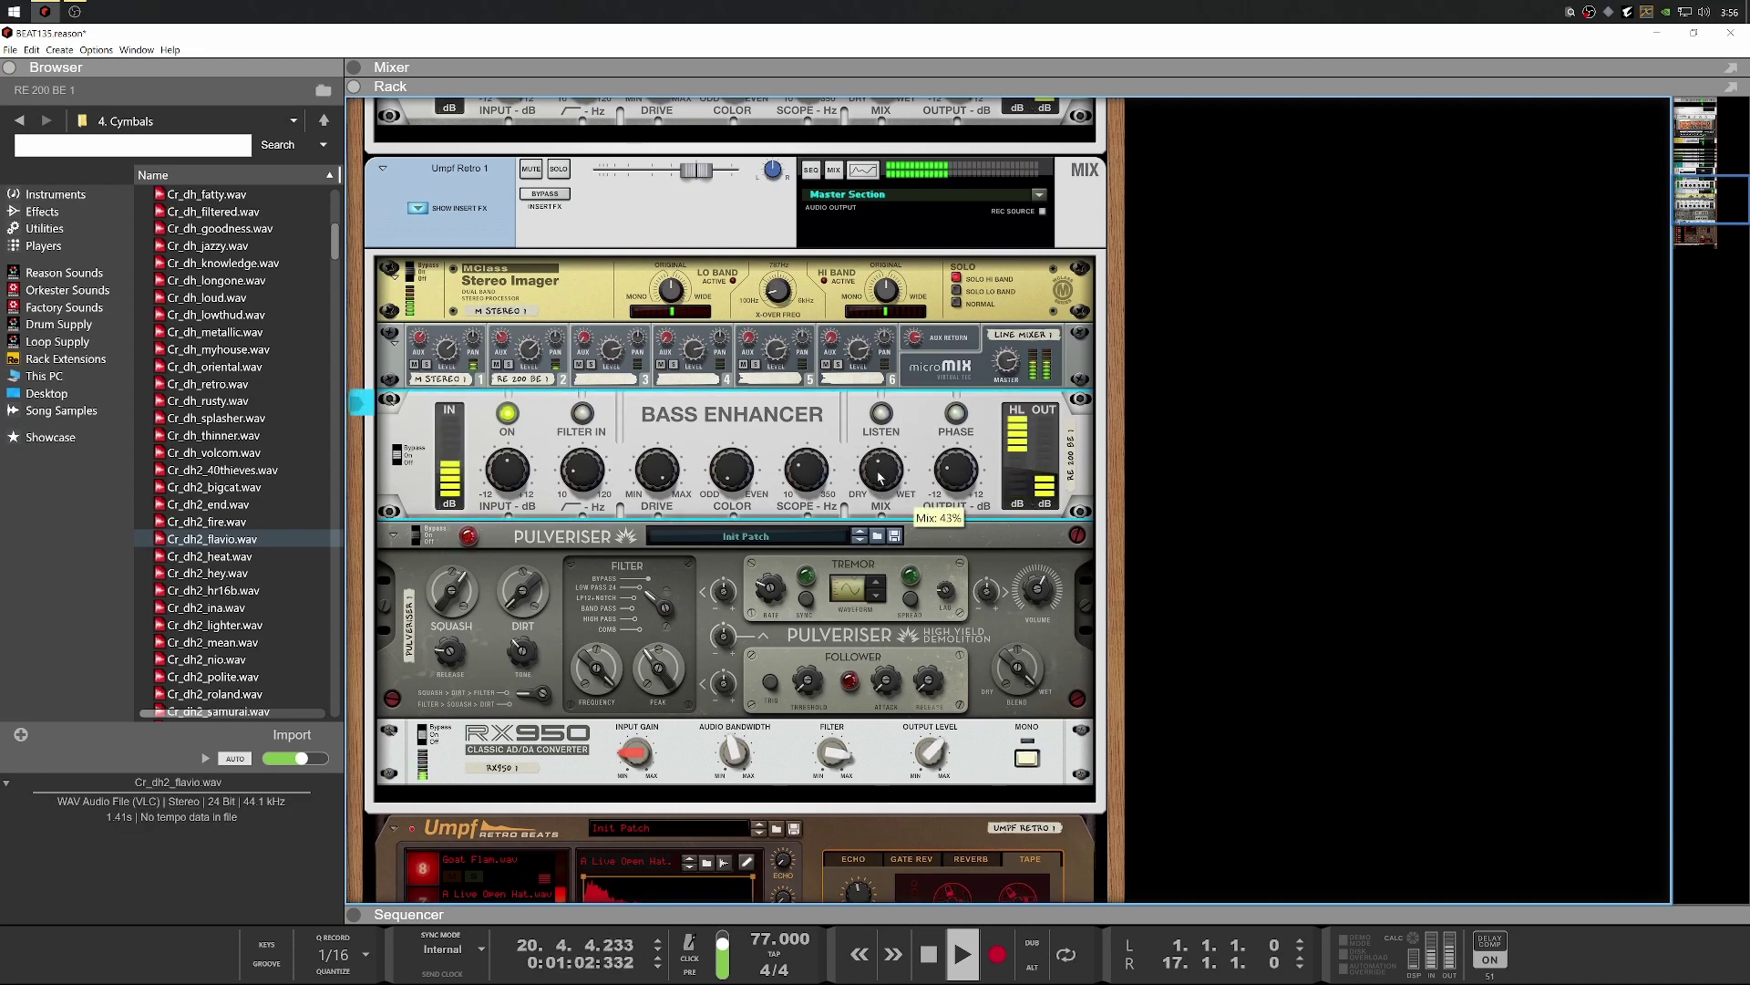
left_click(530, 351)
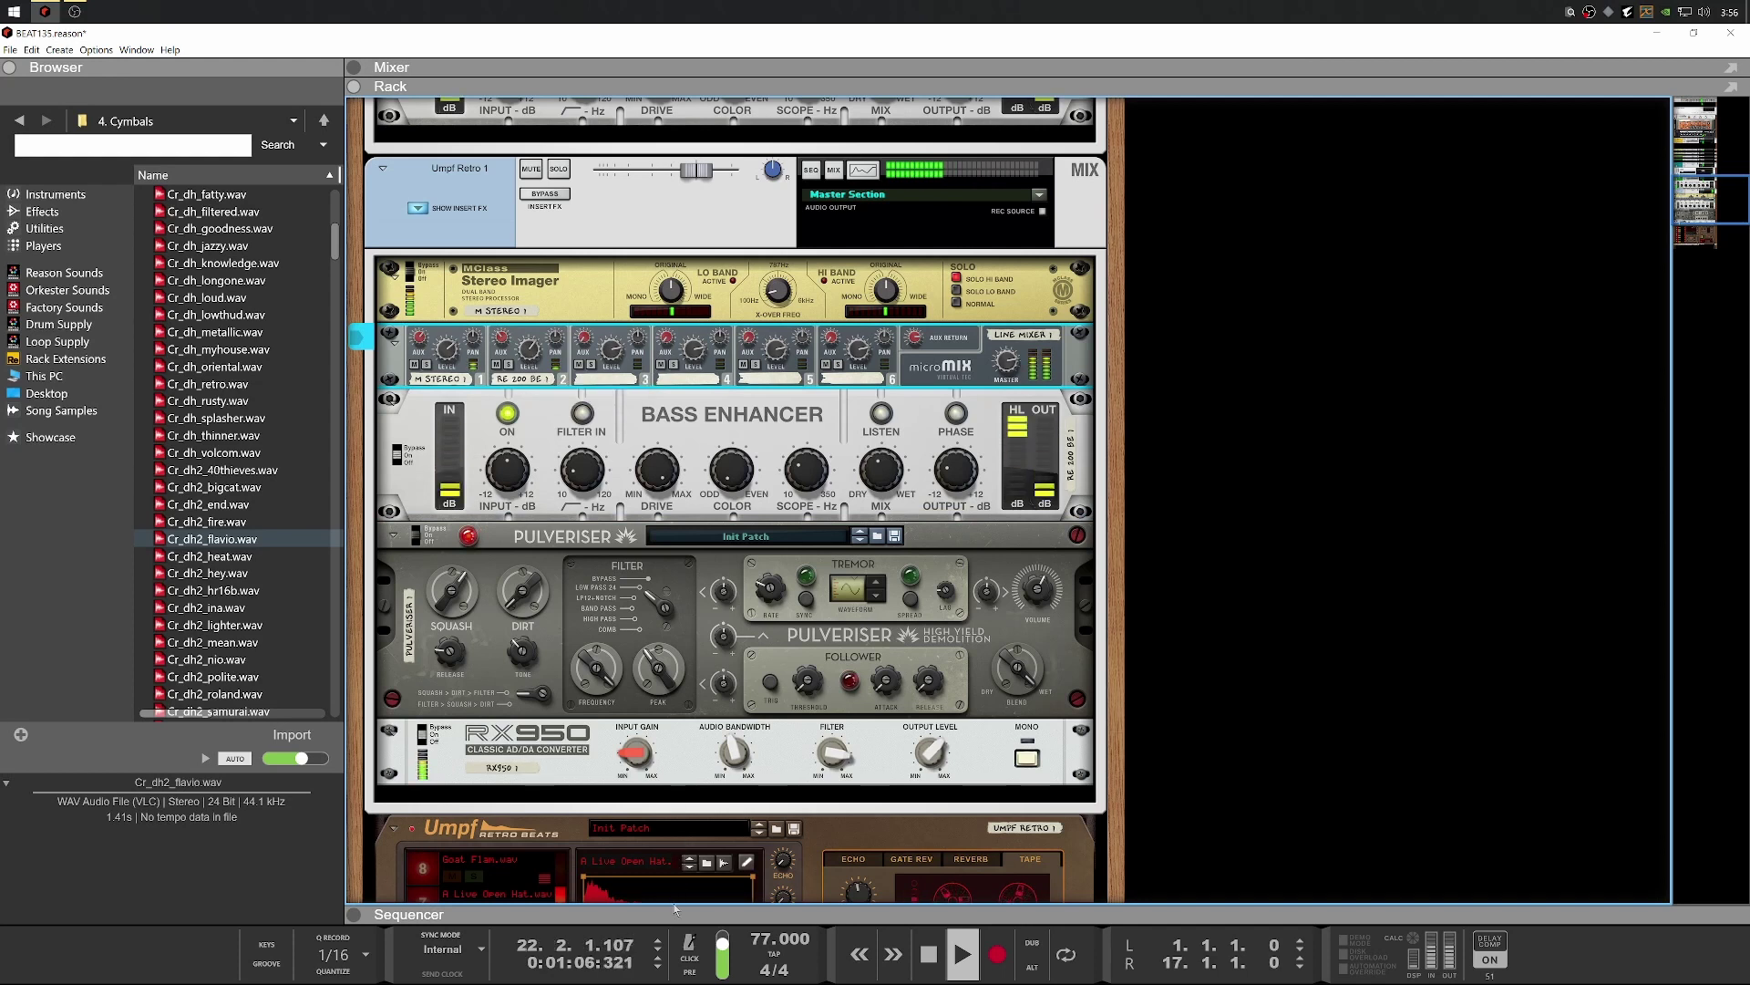
Return to the sequencer, place a copy of the bar 21 crash clip at bar 28, and stop playback
key("F7")
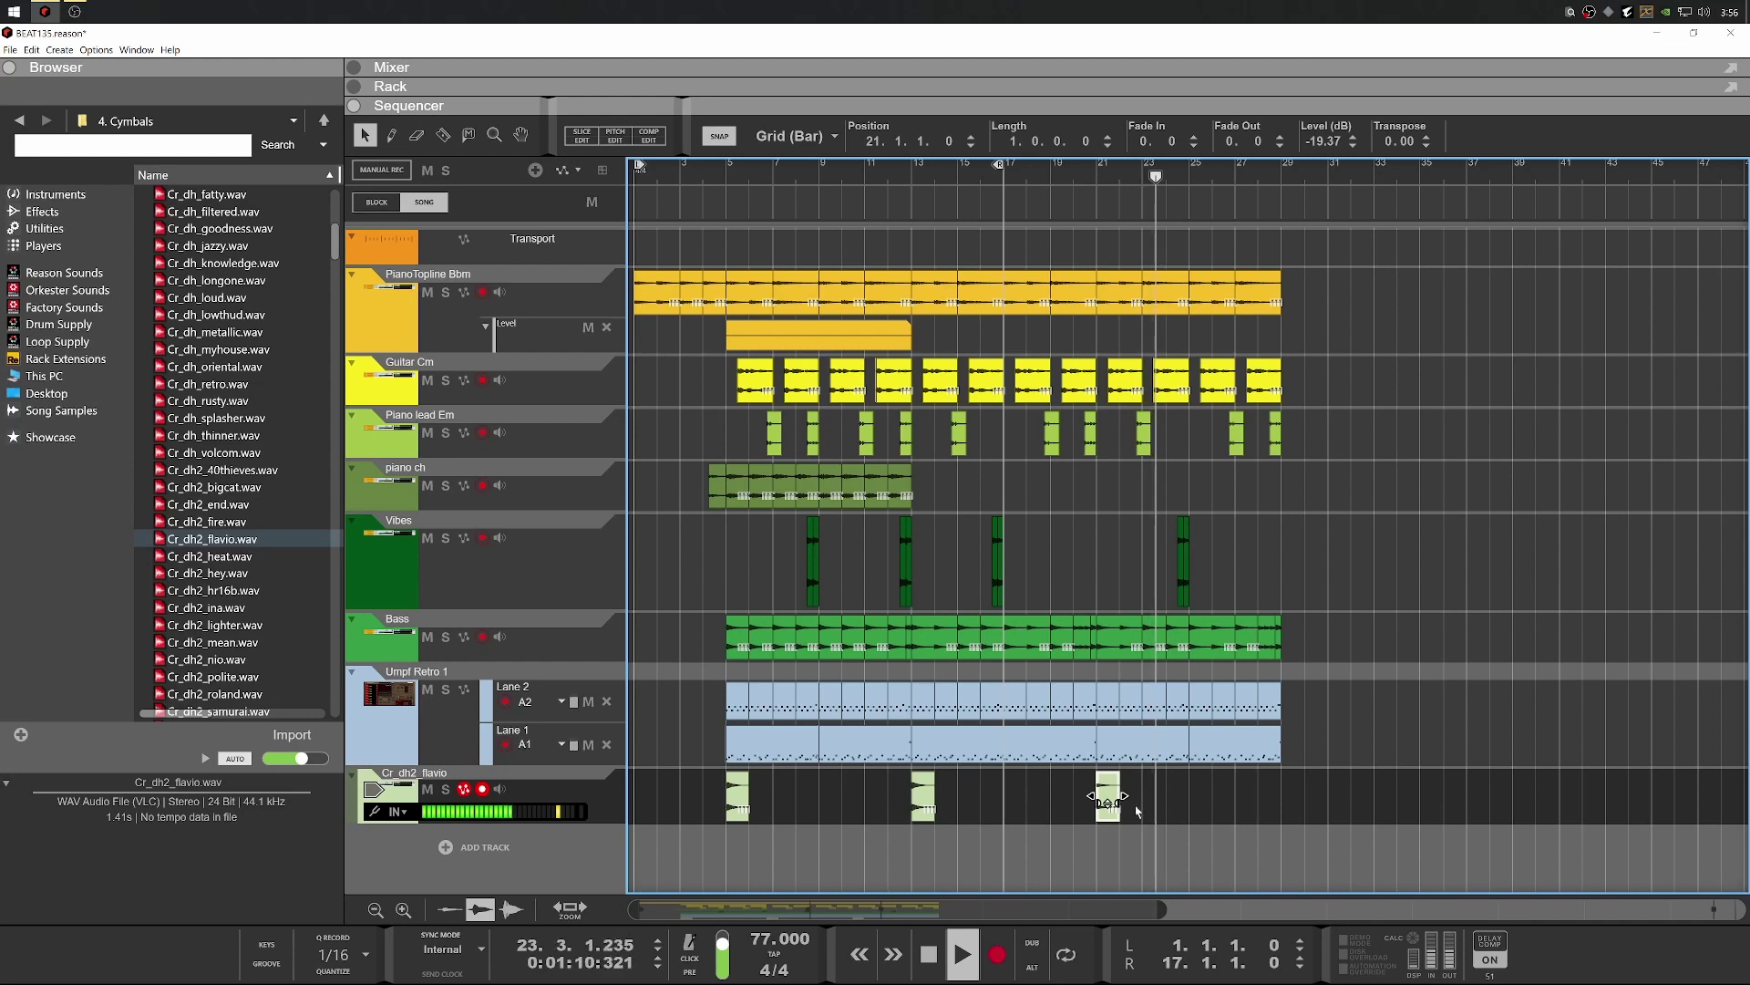
left_click_drag(1099, 803, 1121, 803)
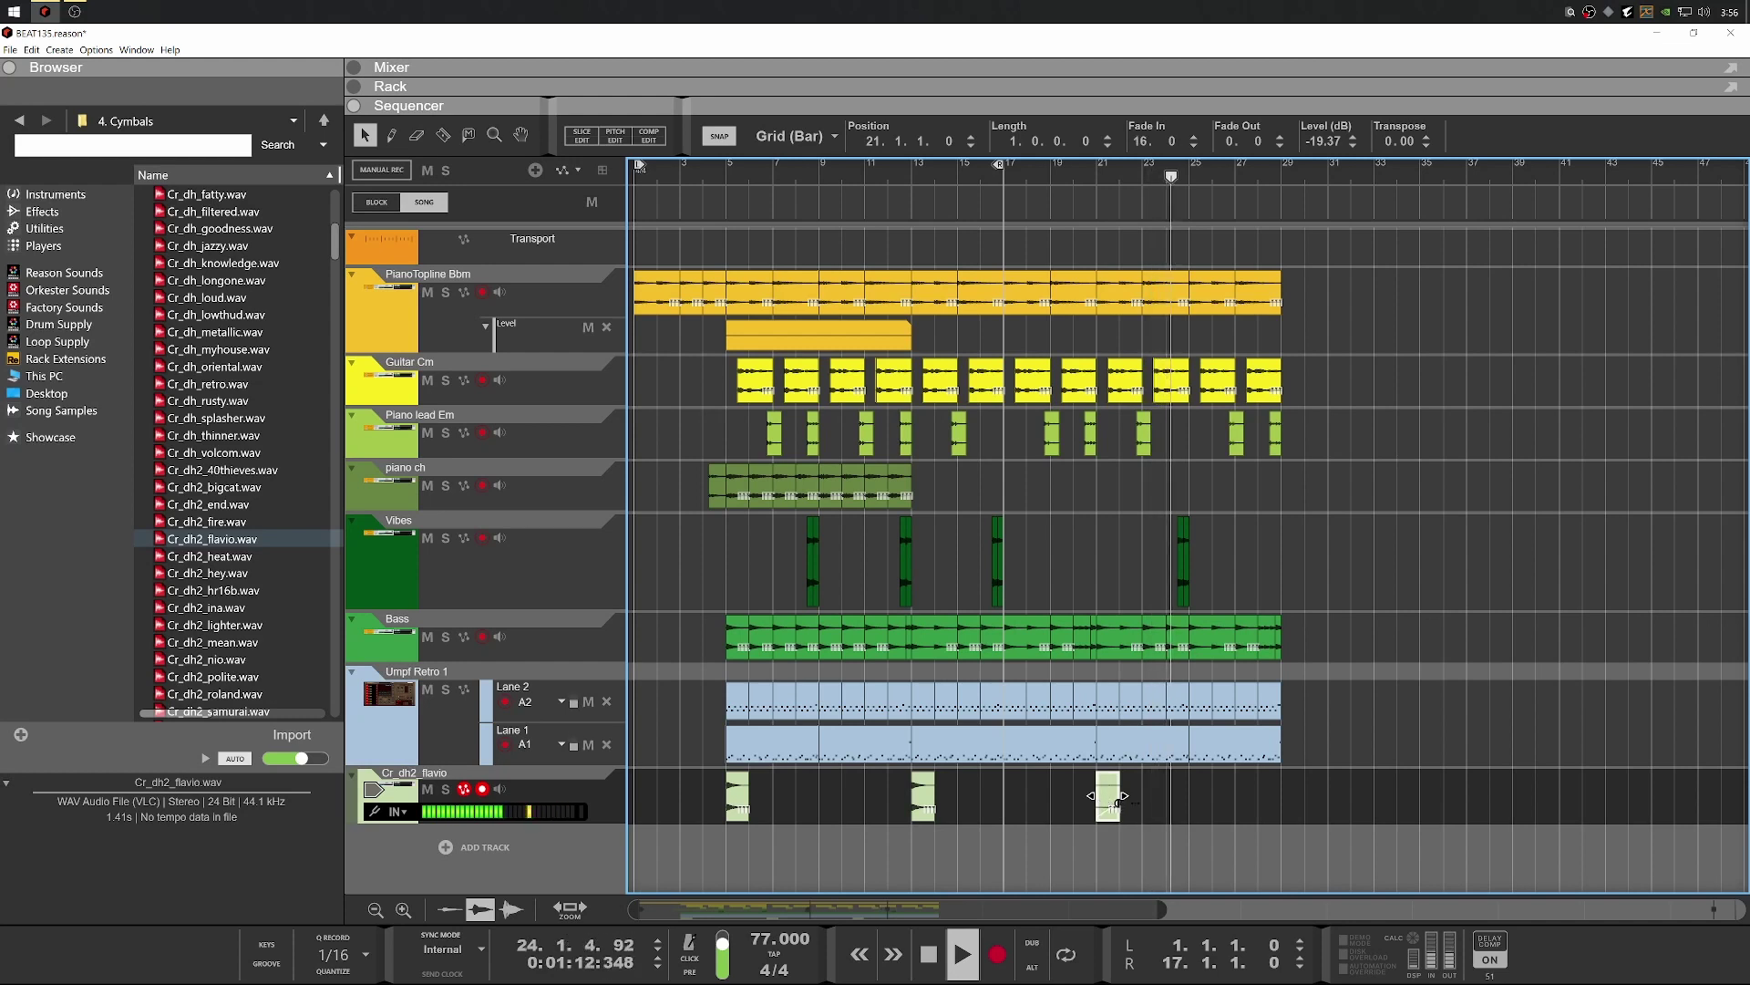
key("ctrl+z")
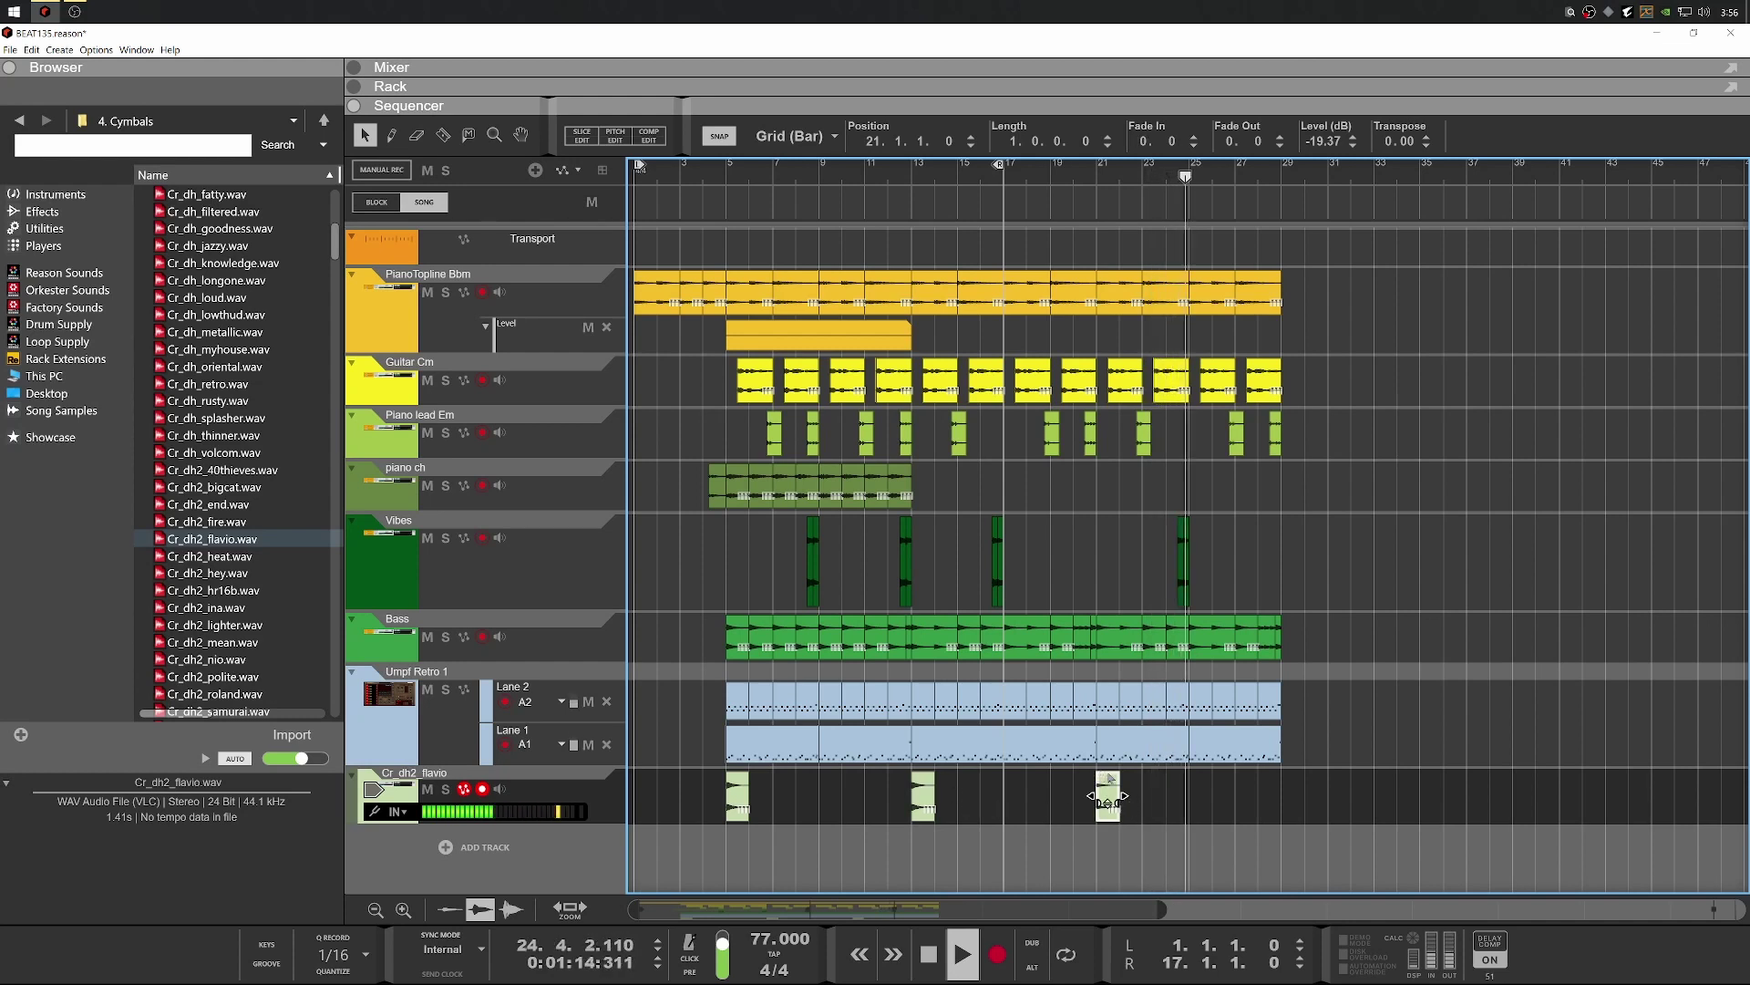
left_click_drag(1110, 784, 1268, 793)
key("space")
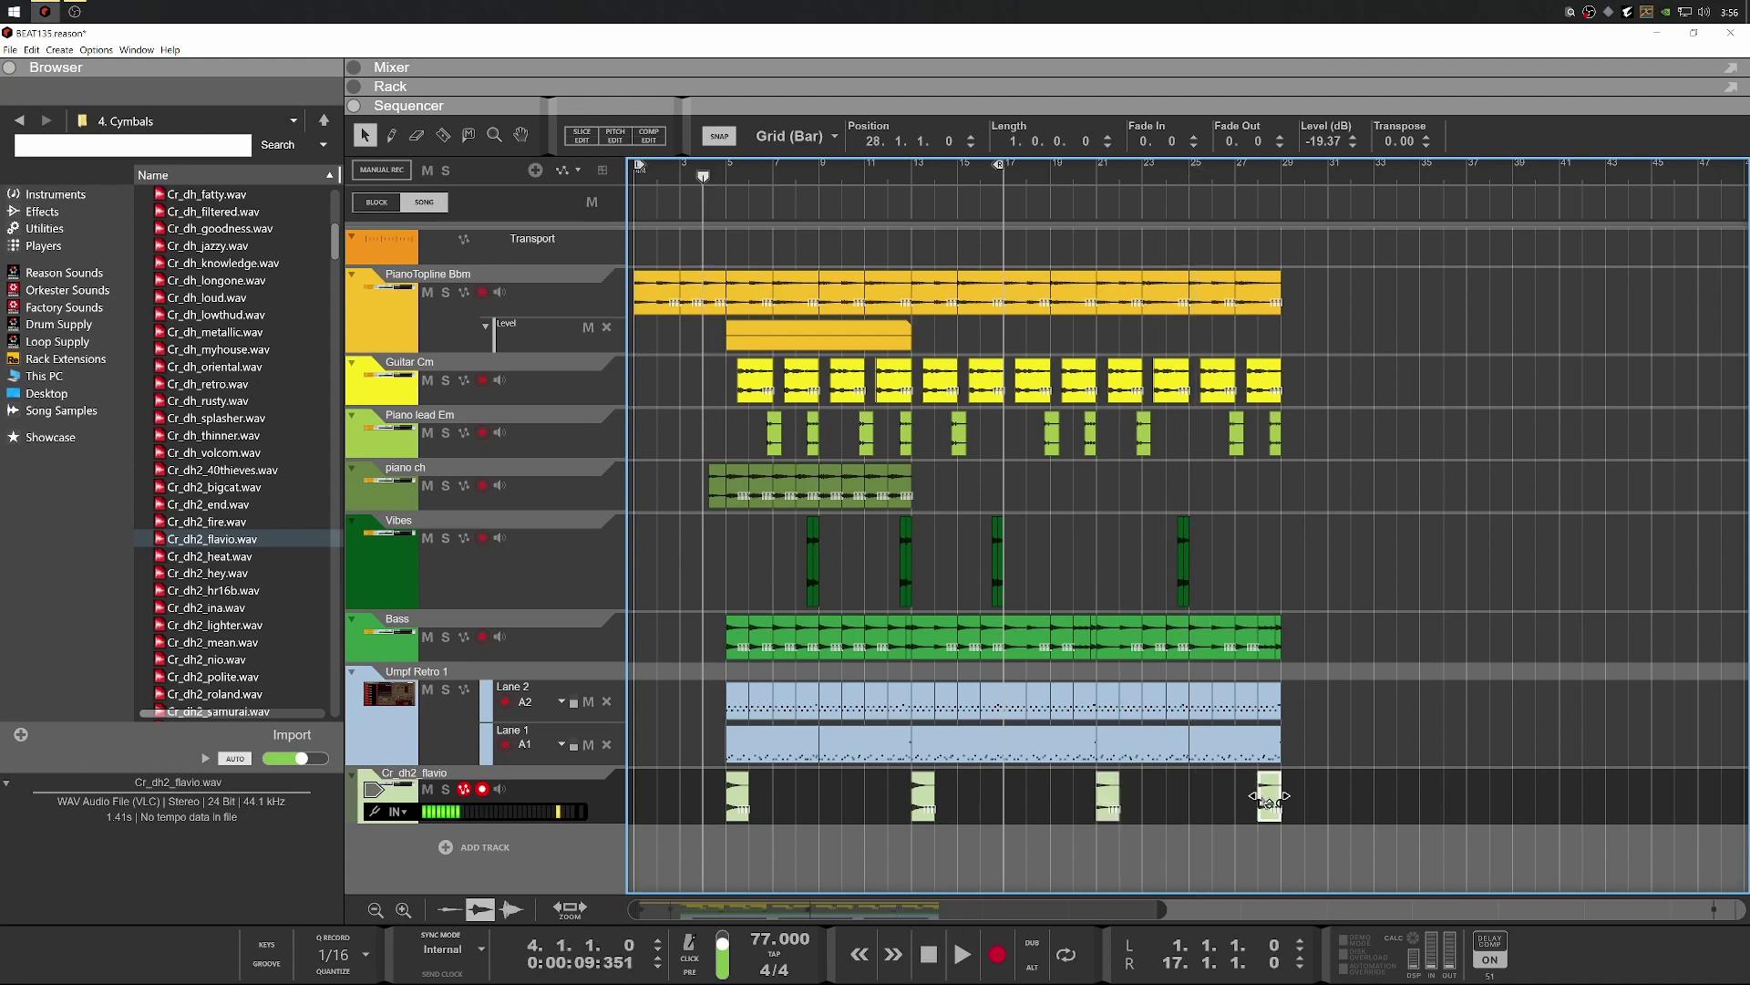
Reverse the crash clip at bar 28 on the Cr_dh2_flavio track and play that bar to hear it
scroll(1266, 793, "up", 3)
right_click(1277, 794)
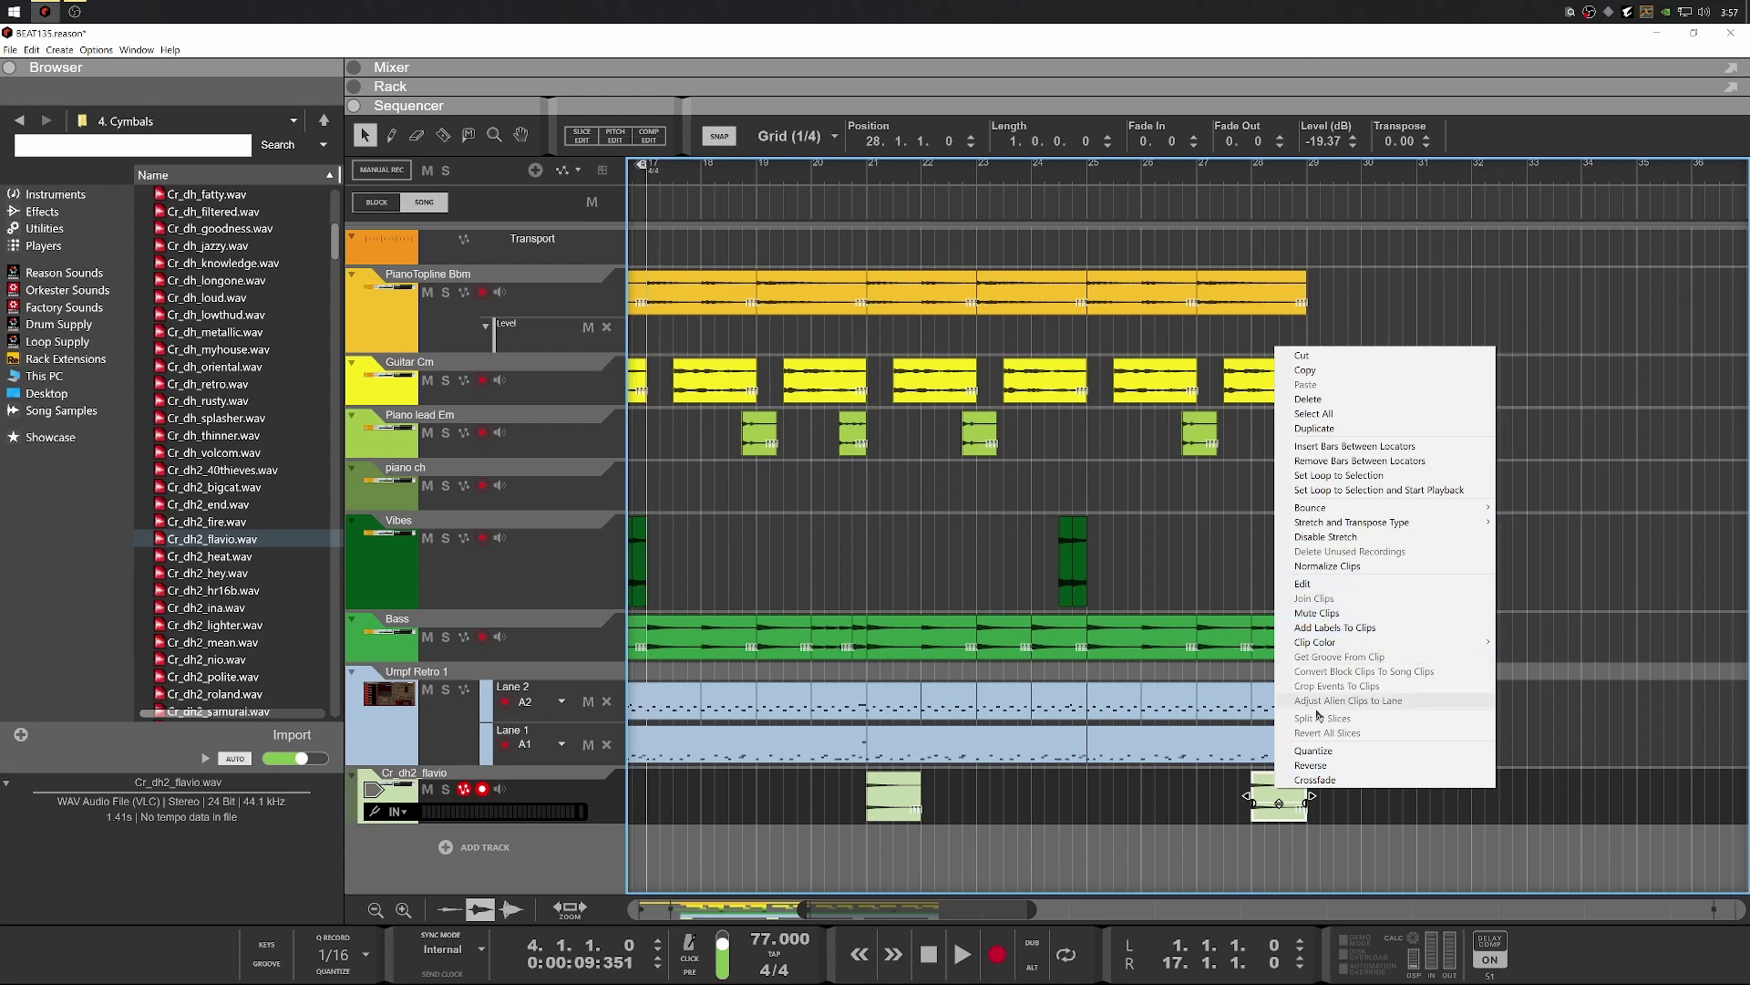
left_click(1311, 766)
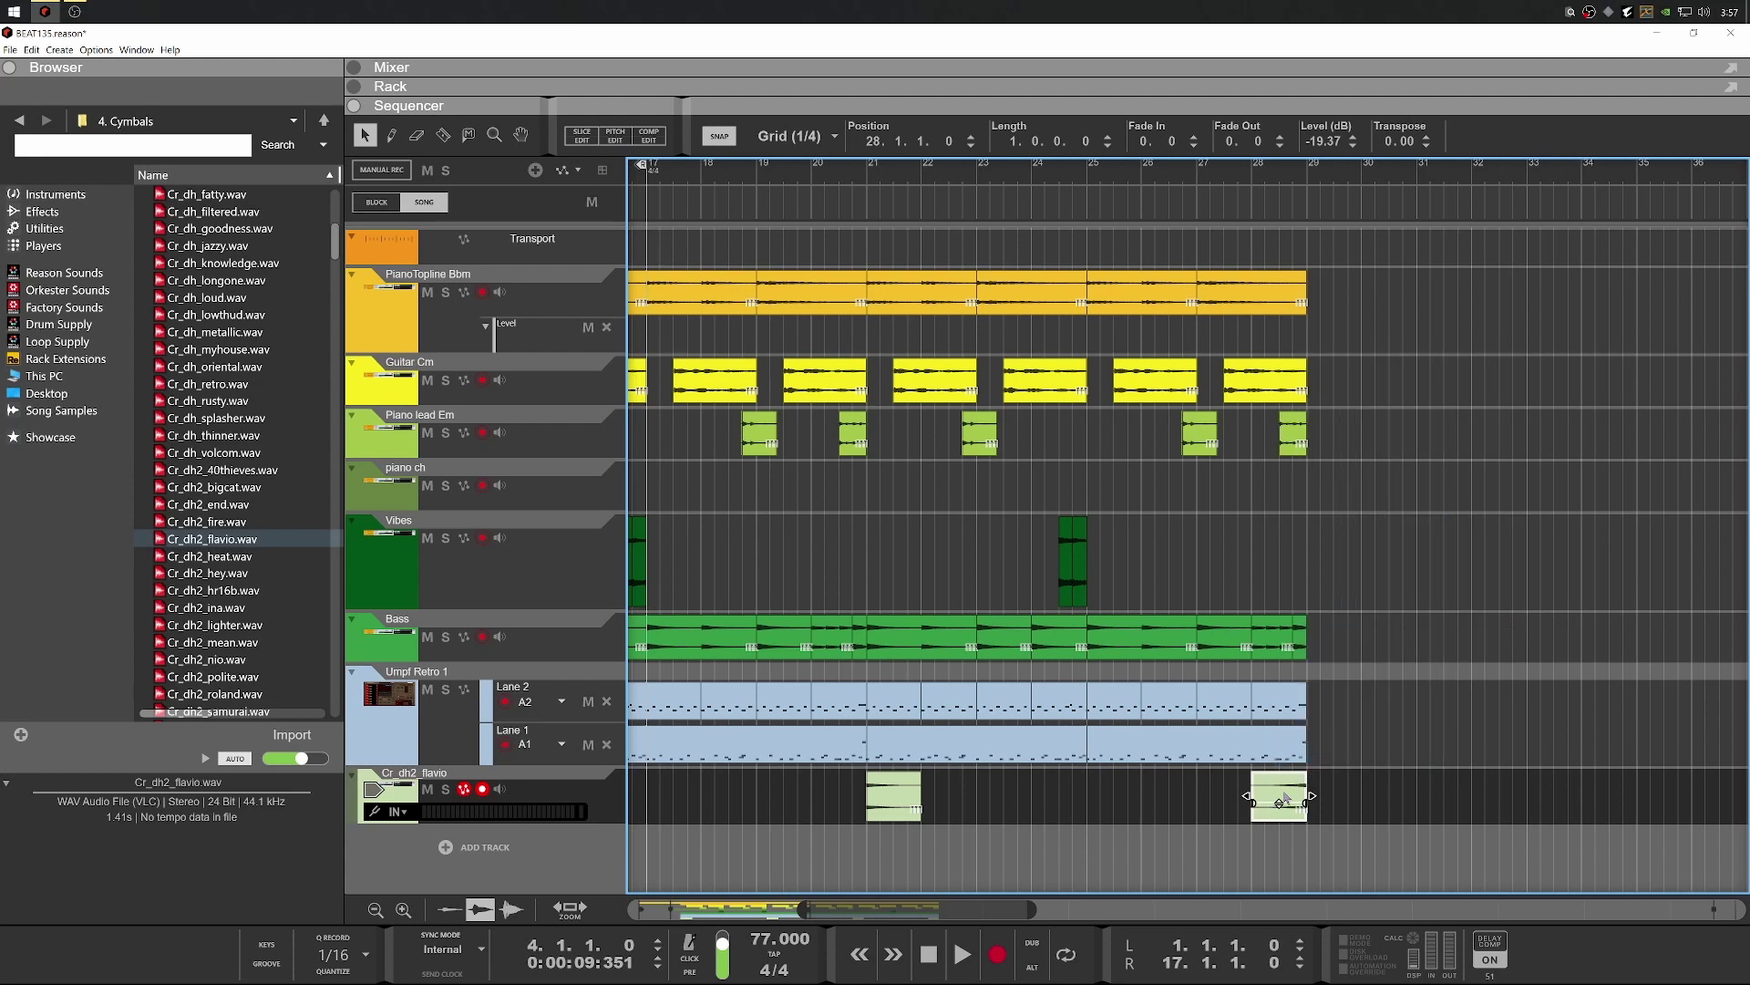
key("space")
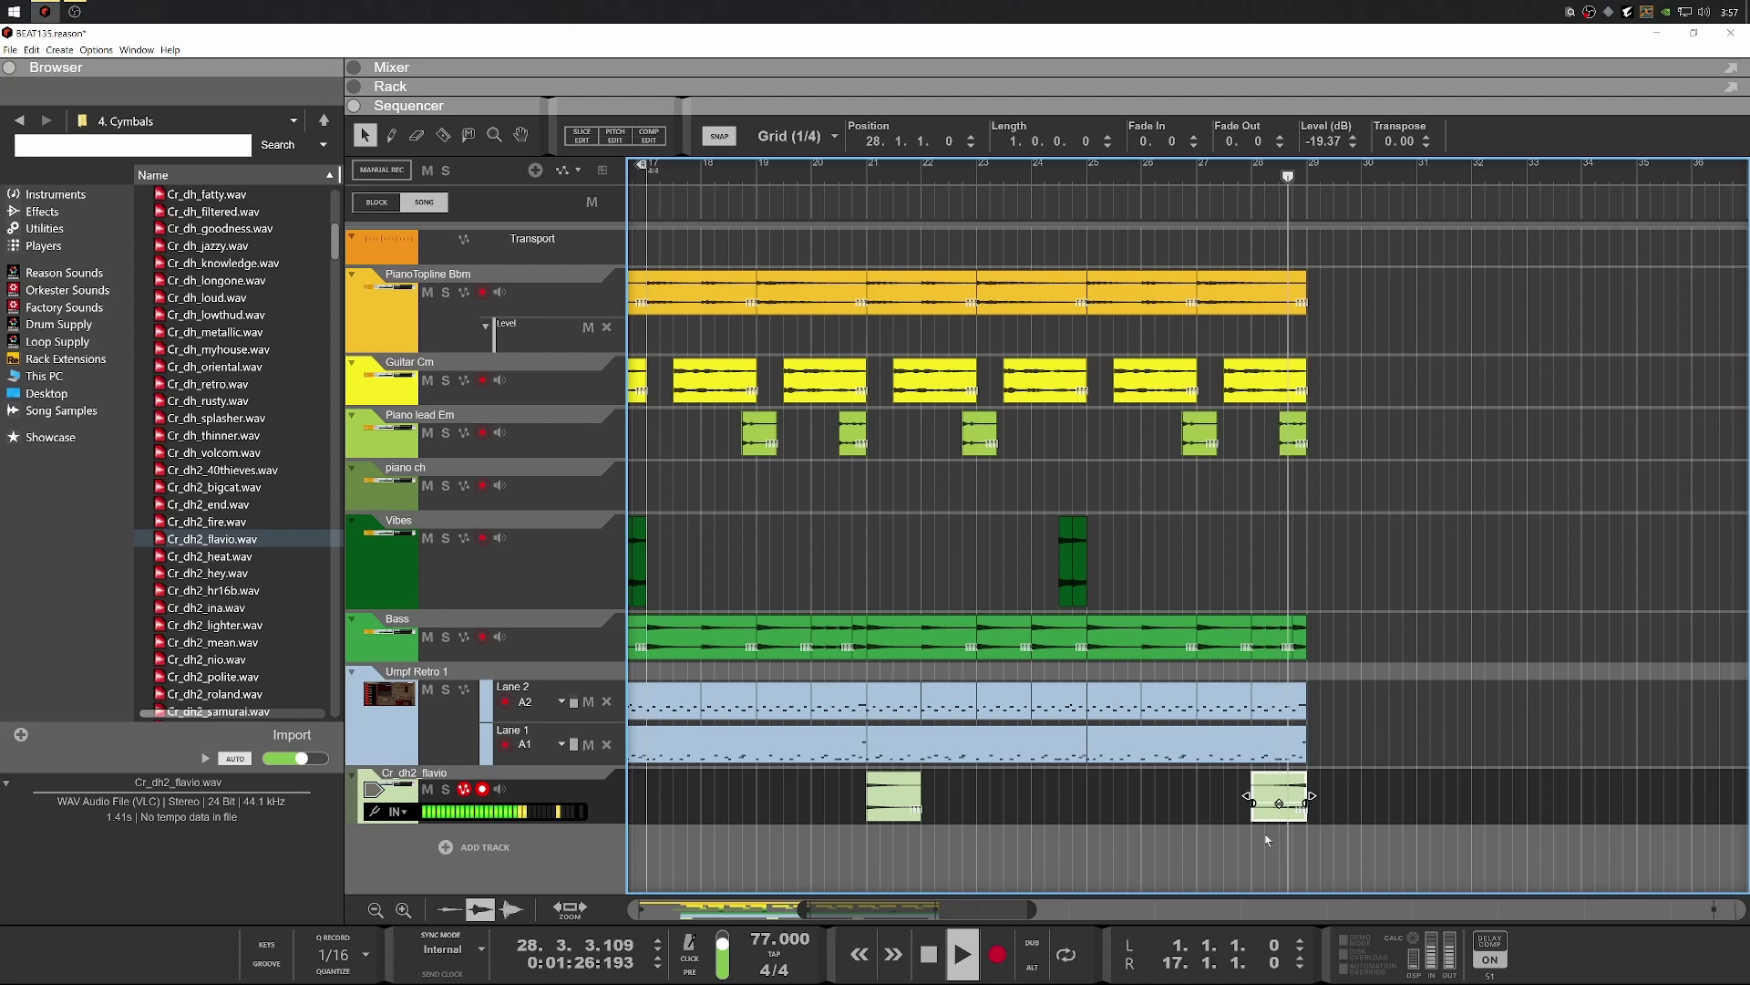
key("space")
Set the loop range from bar 5 to bar 29 and turn looping on
scroll(1168, 715, "down", 3)
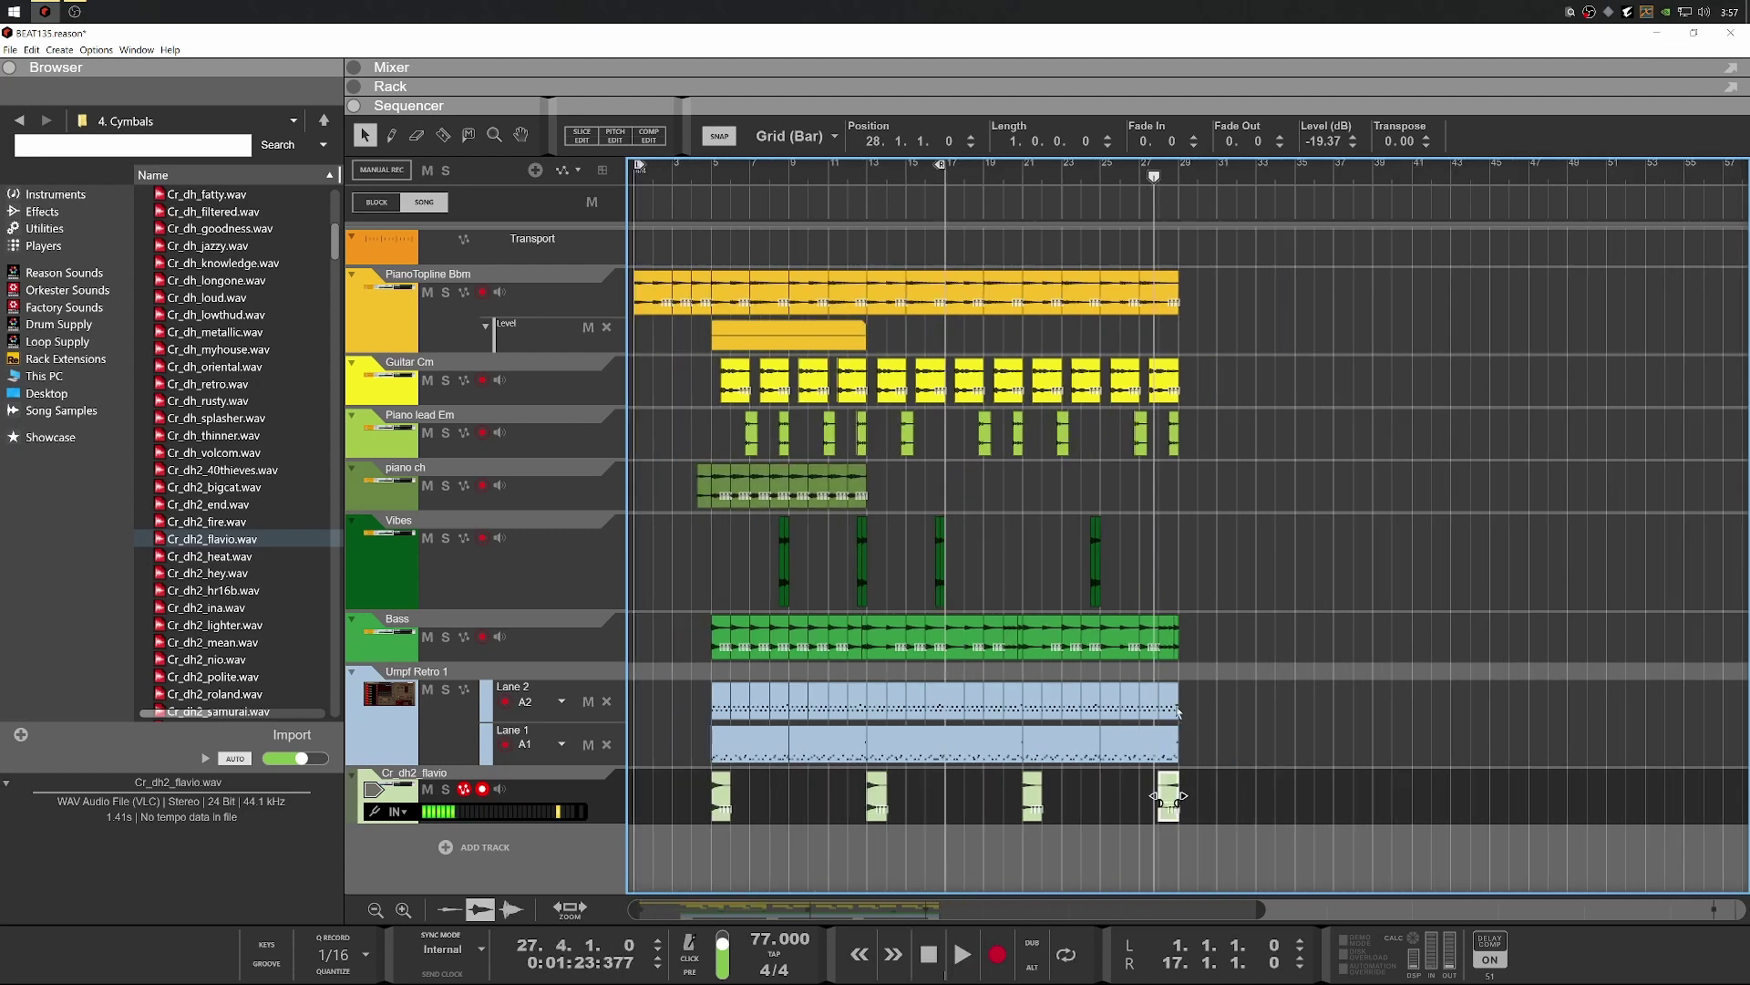
left_click_drag(942, 165, 1173, 177)
left_click_drag(639, 174, 724, 170)
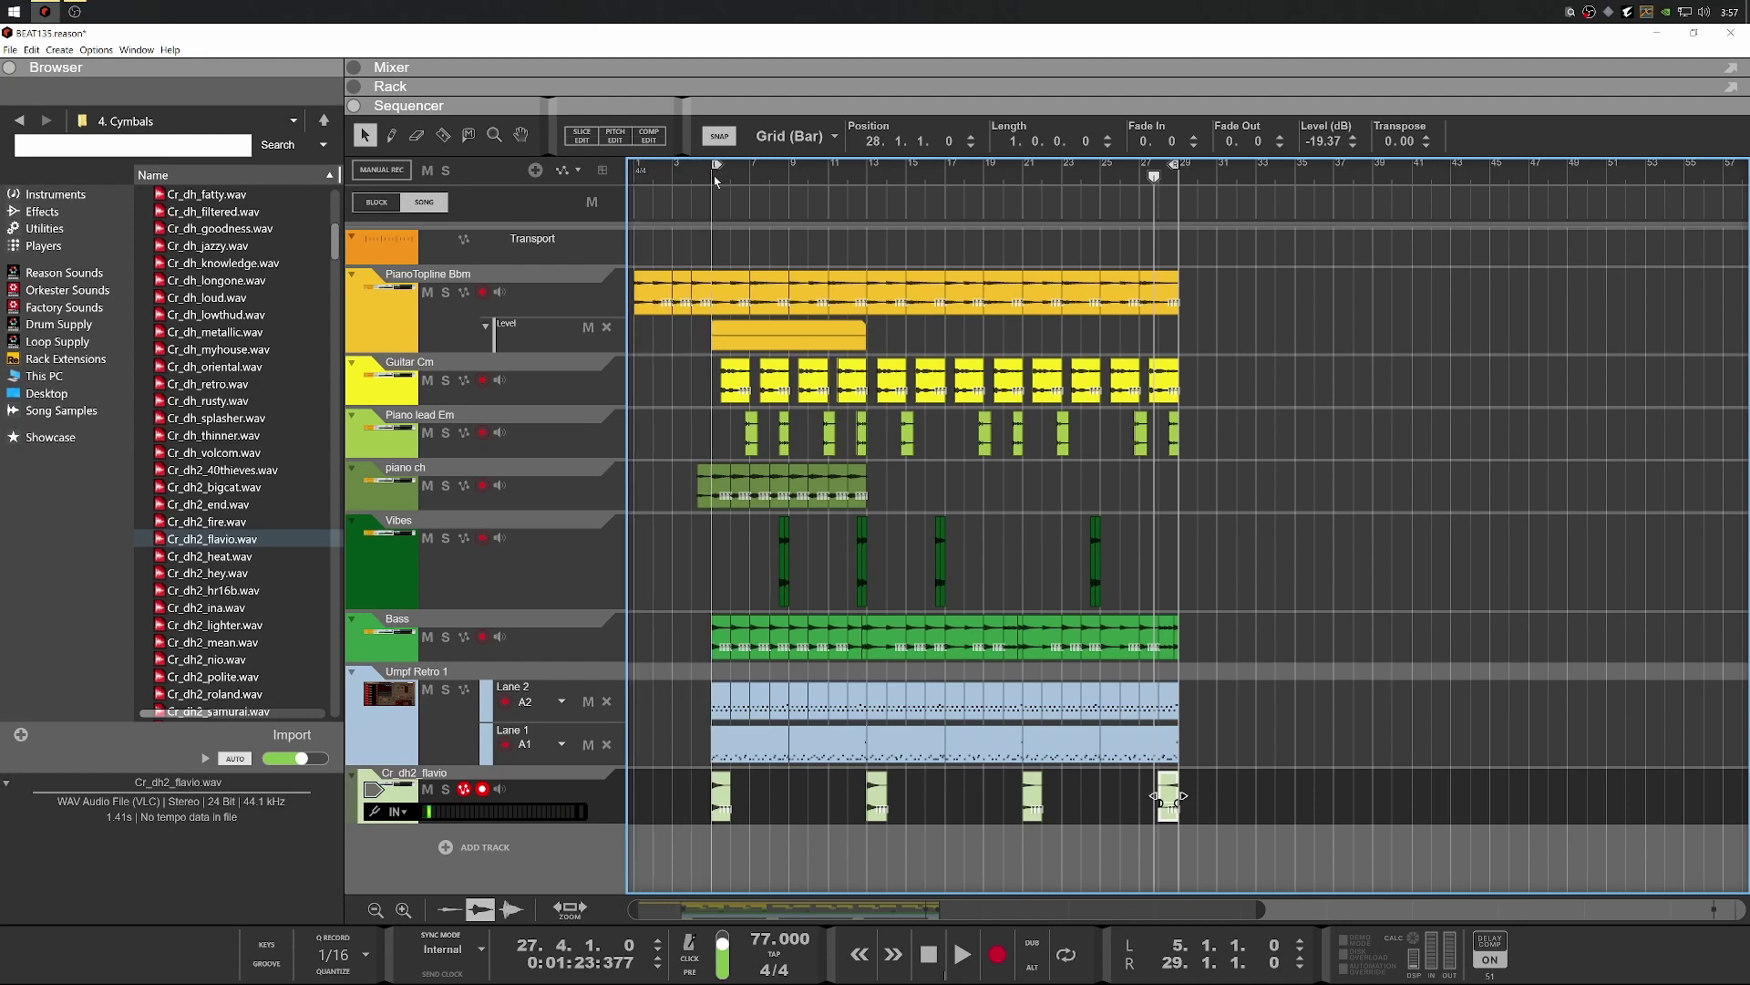
left_click(713, 166)
key("space")
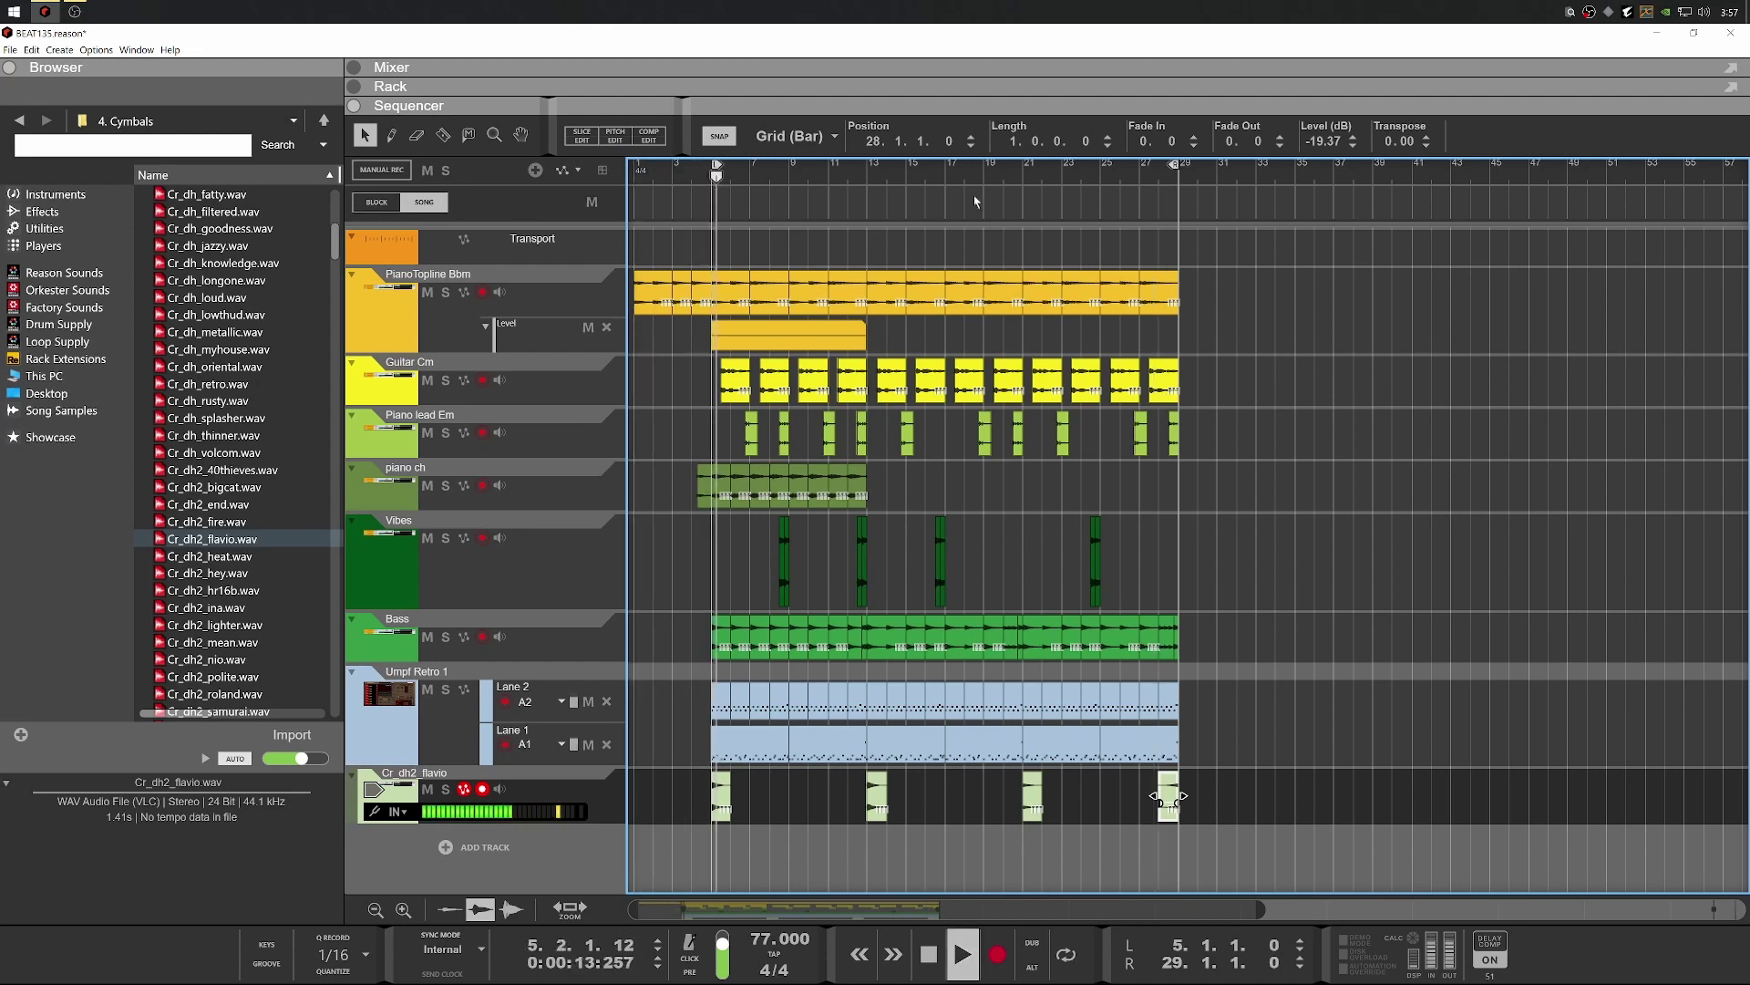
left_click(1159, 166)
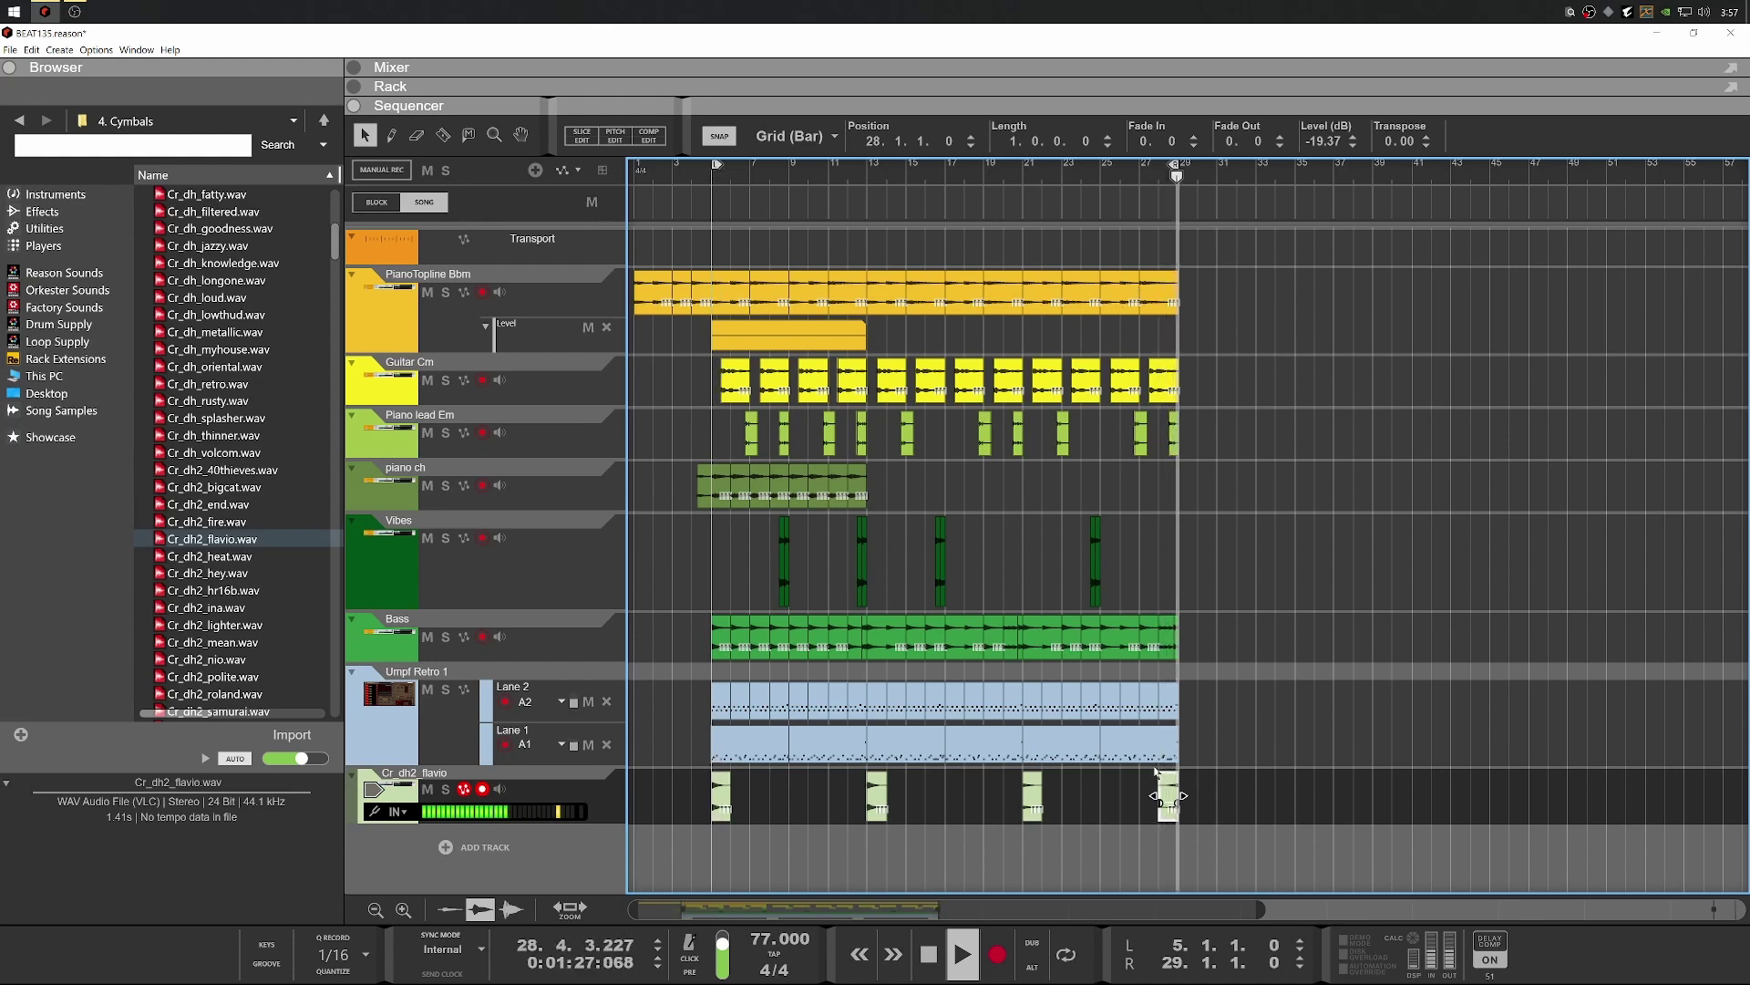
key("space")
left_click(1081, 953)
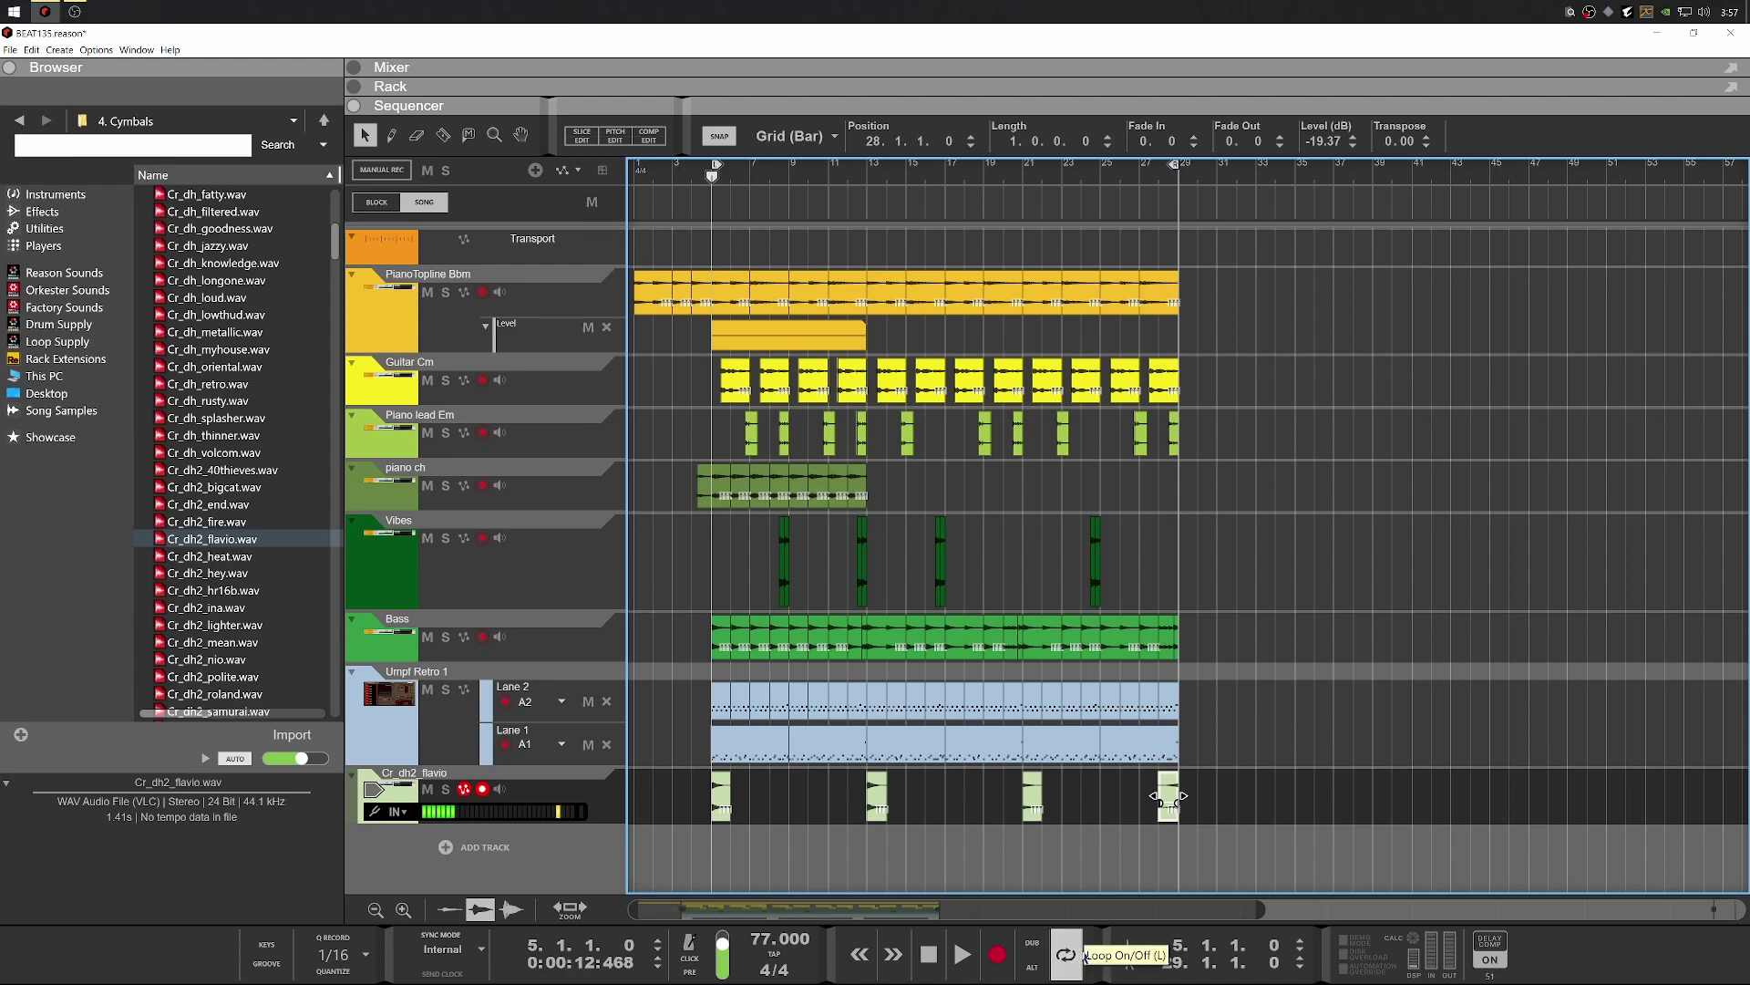
Play from bar 28 across the loop point to check how the reversed crash leads into bar 5
left_click(1164, 168)
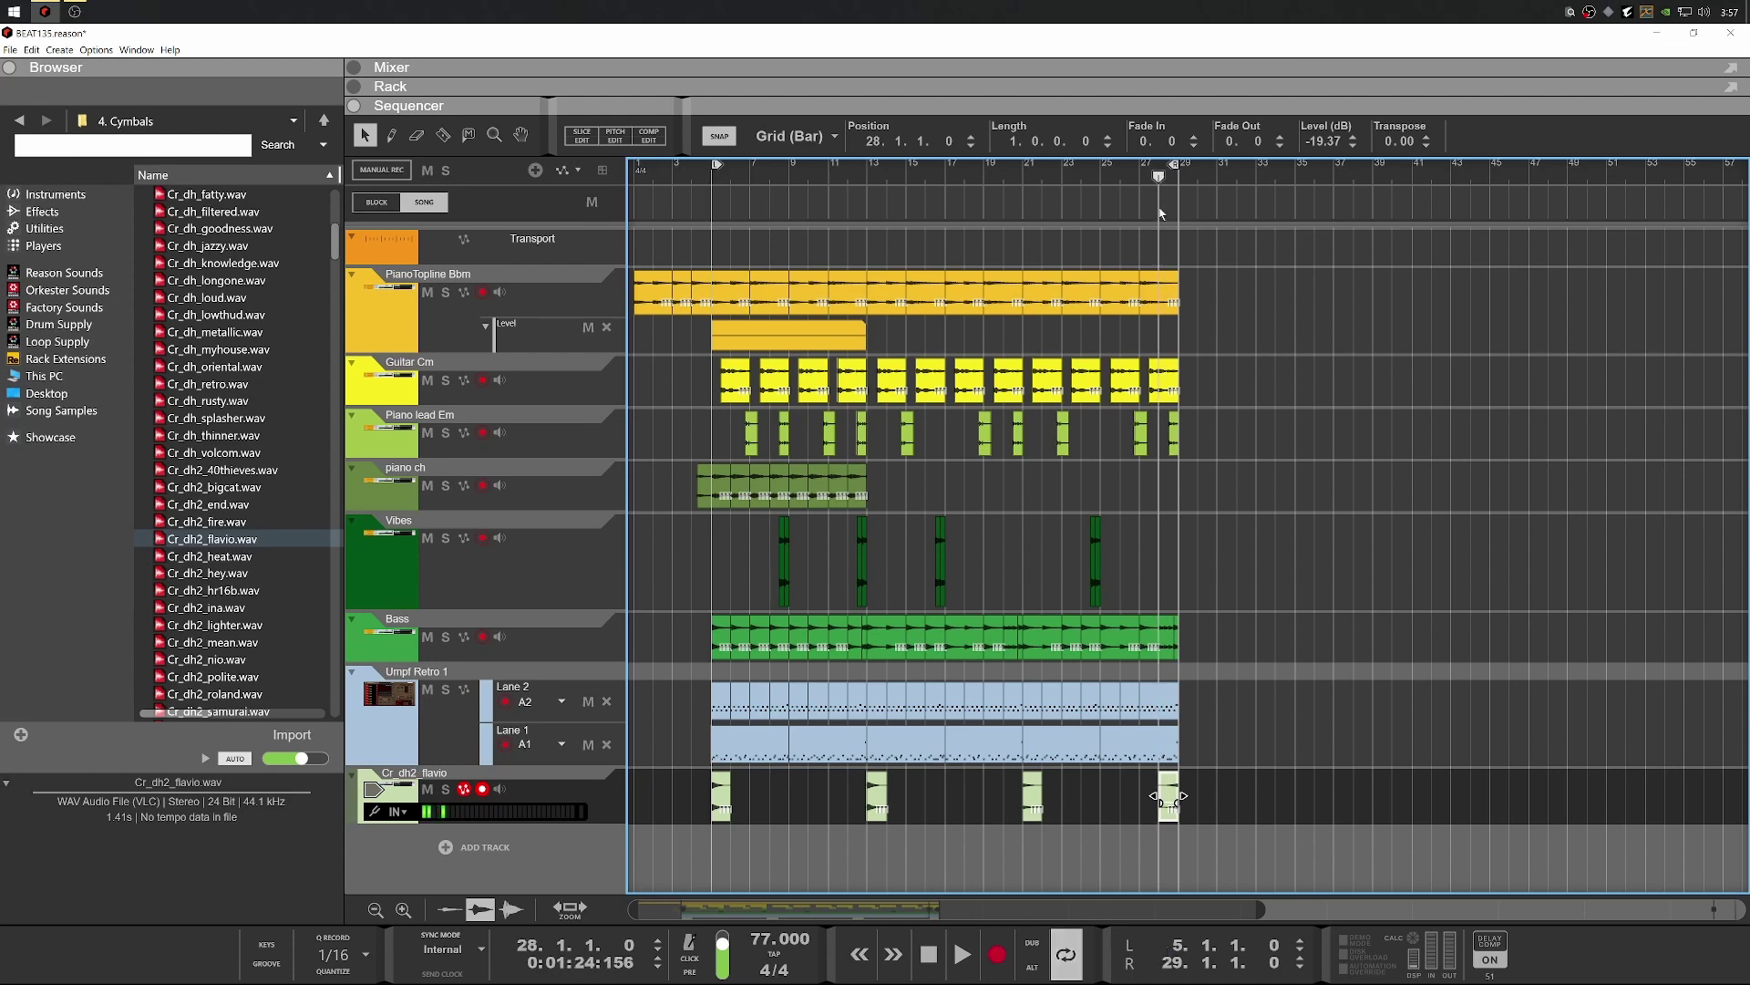
key("space")
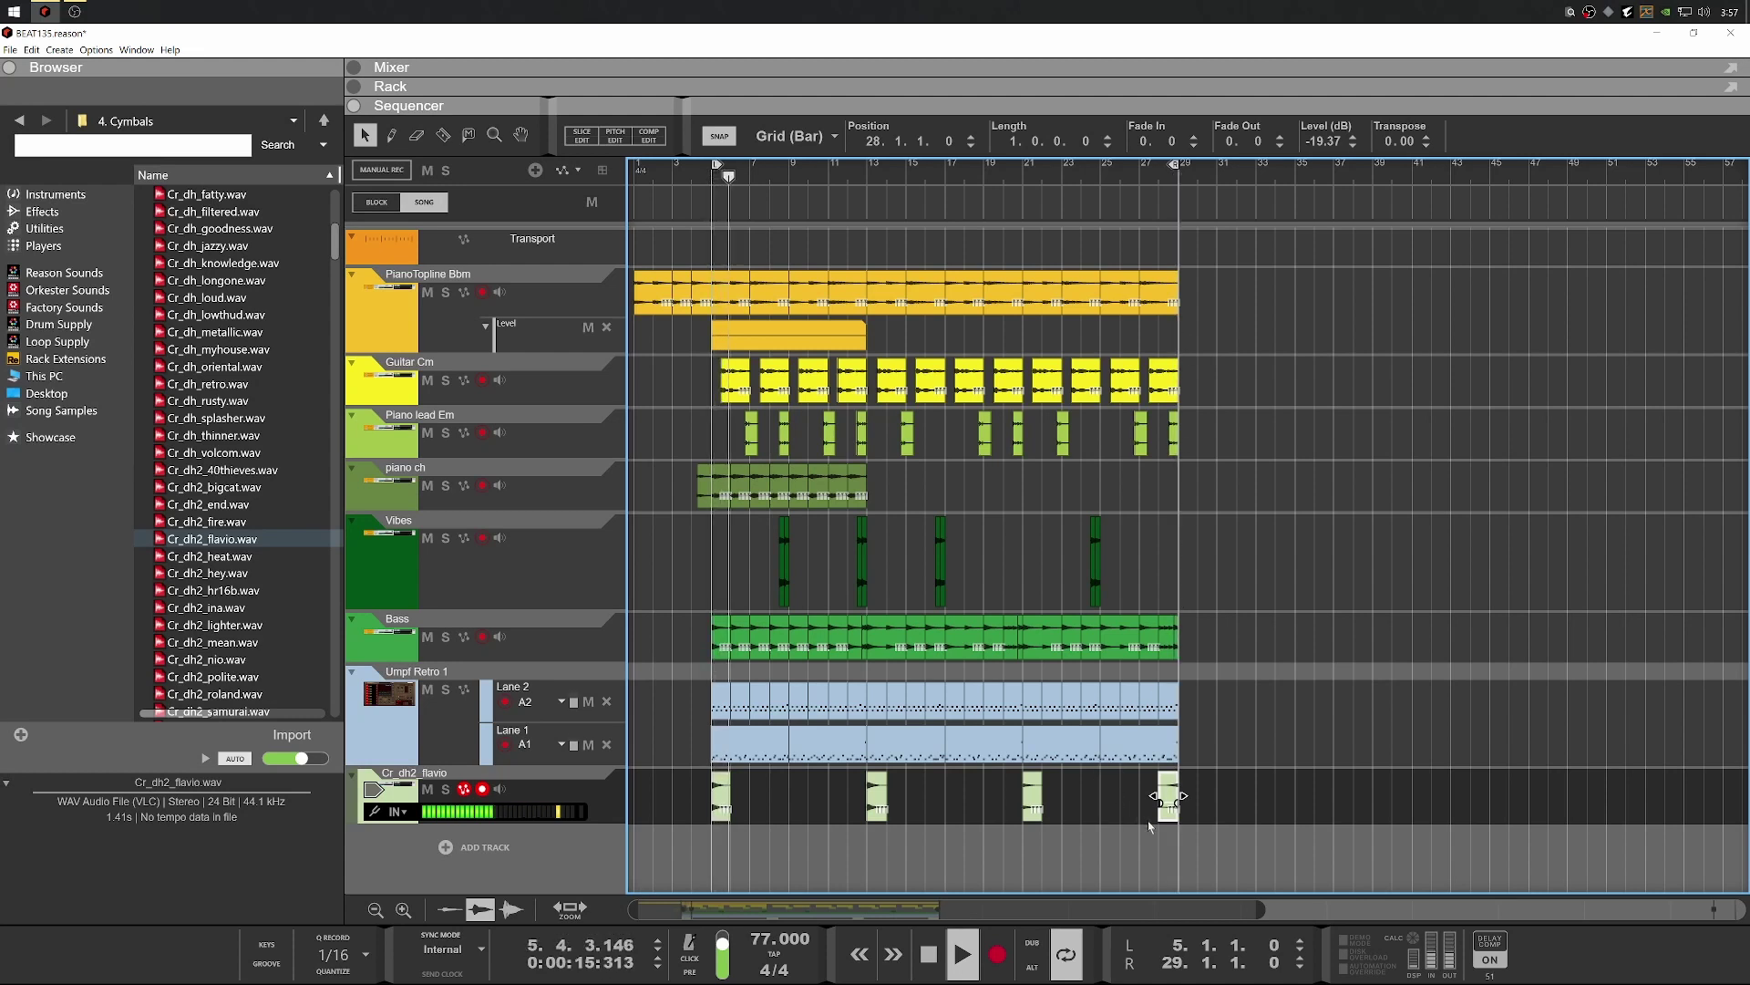
key("space")
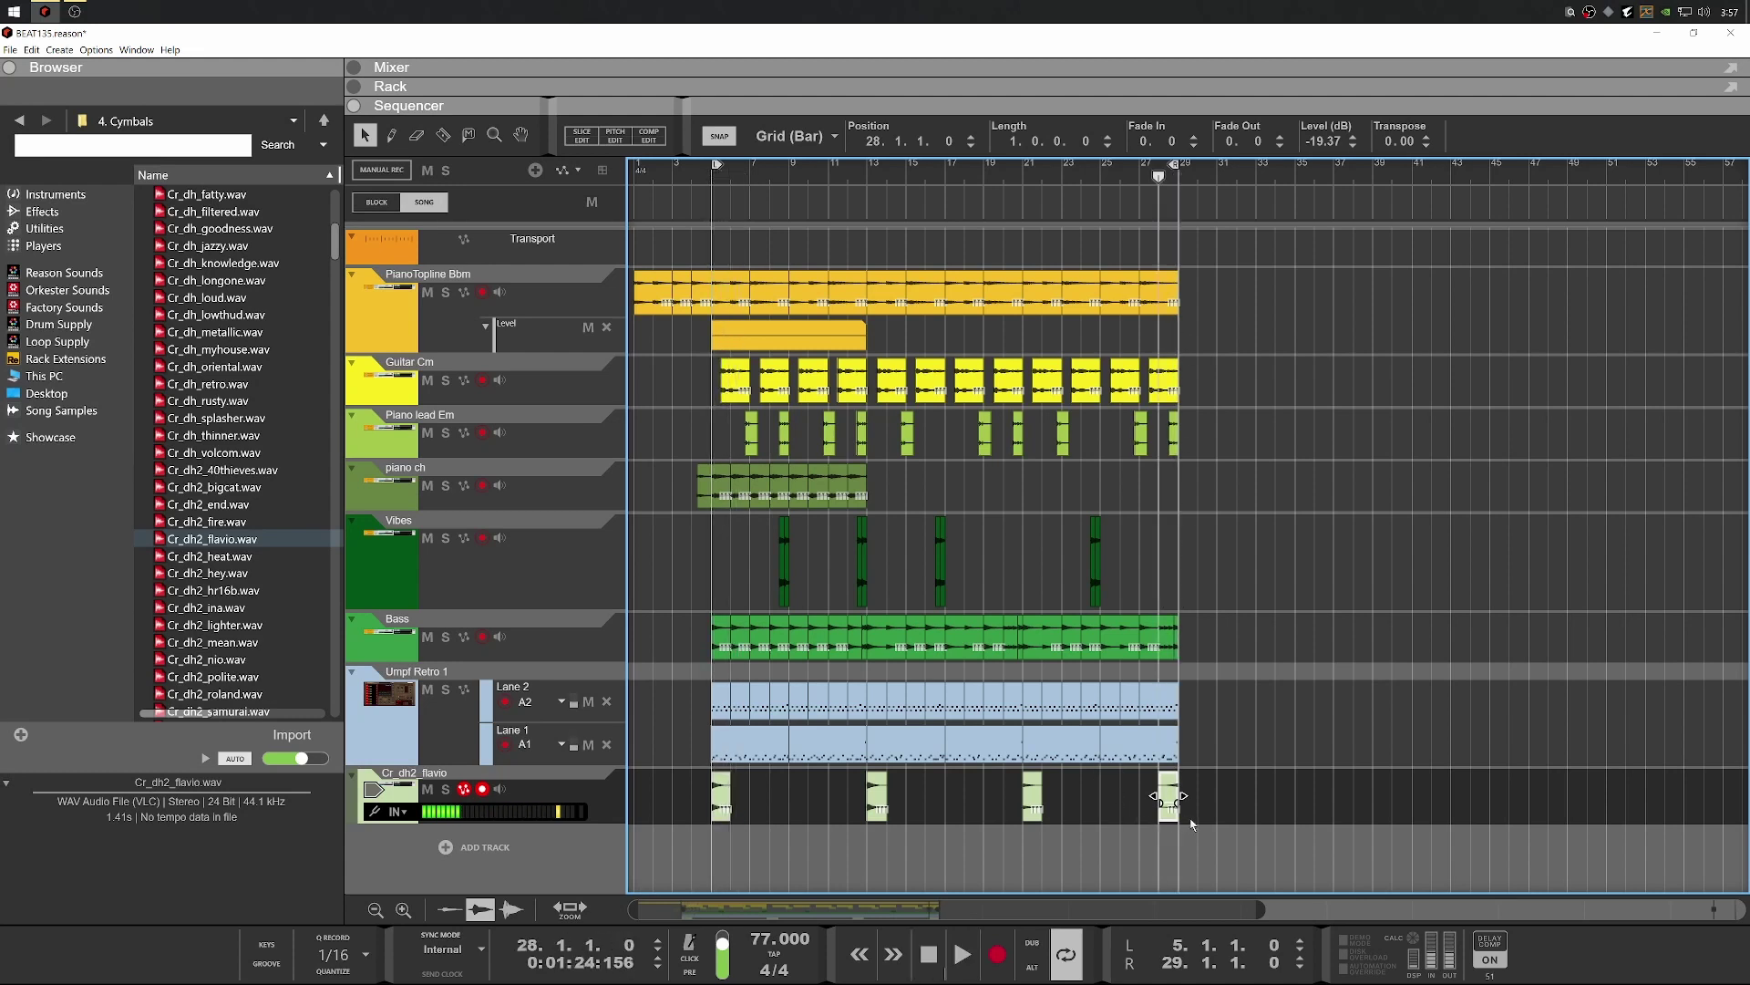
Split off and delete the end of the reversed crash clip, and shift the remainder so it ends at bar 29
scroll(1170, 811, "up", 10)
scroll(1174, 857, "up", 6)
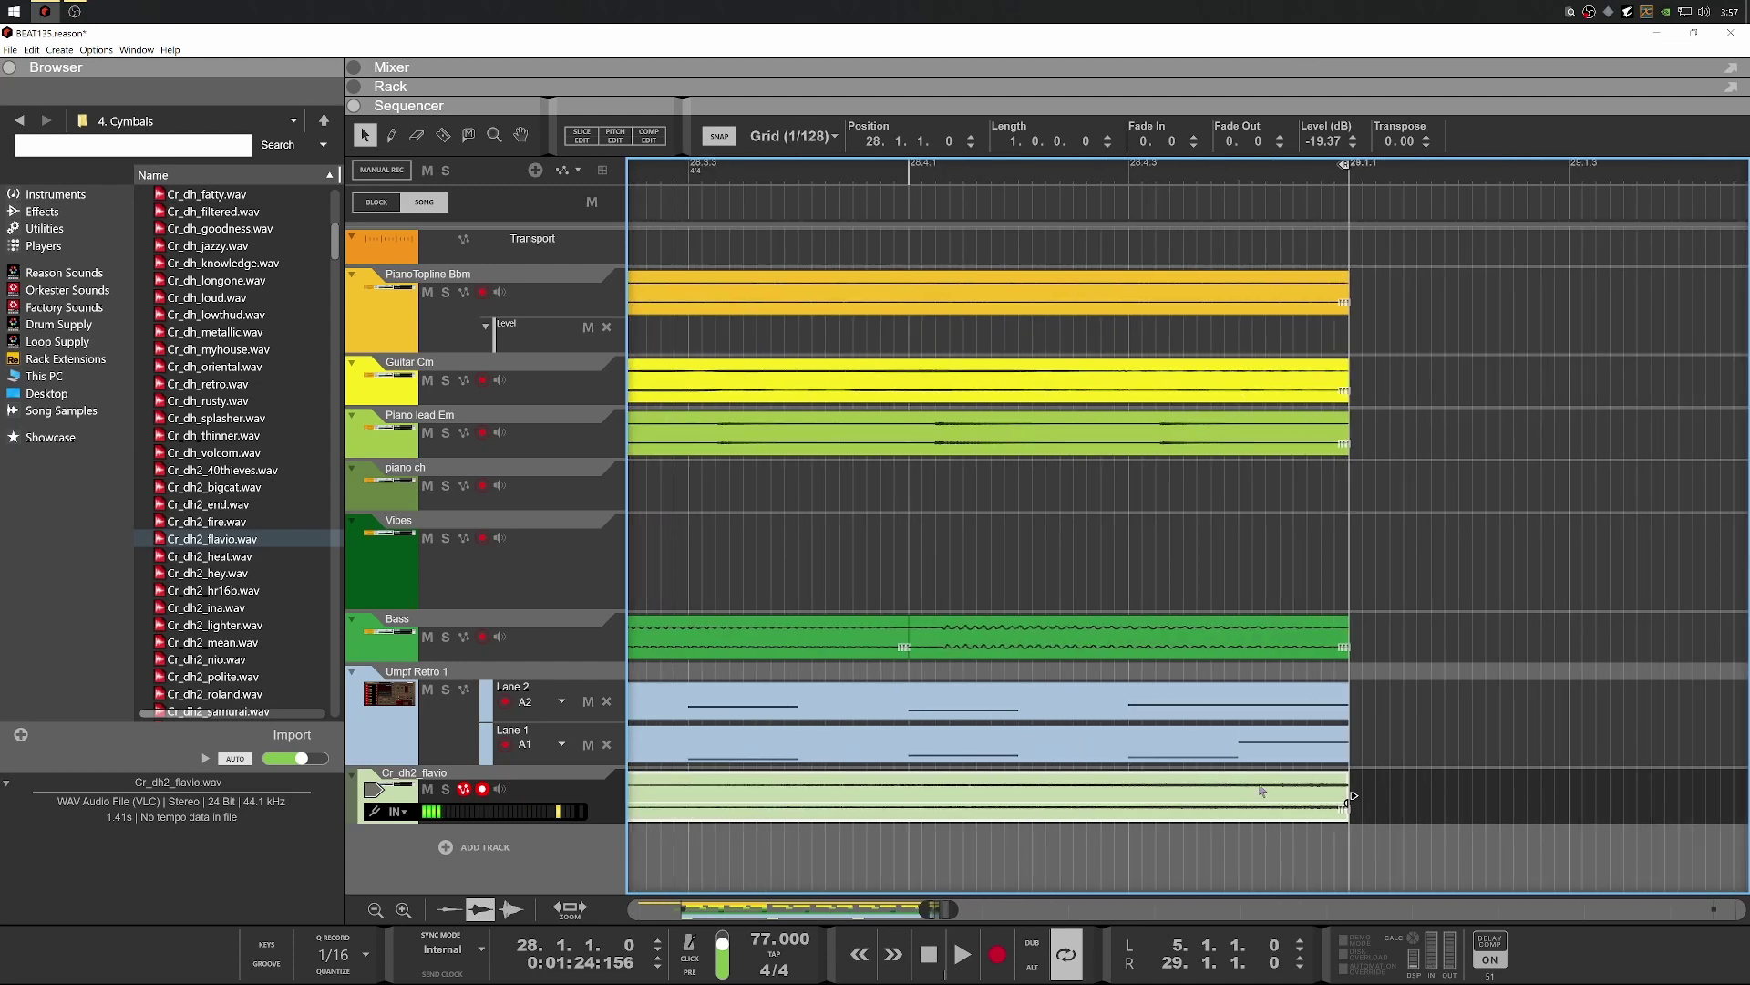
scroll(1258, 780, "up", 4)
scroll(1231, 693, "down", 8)
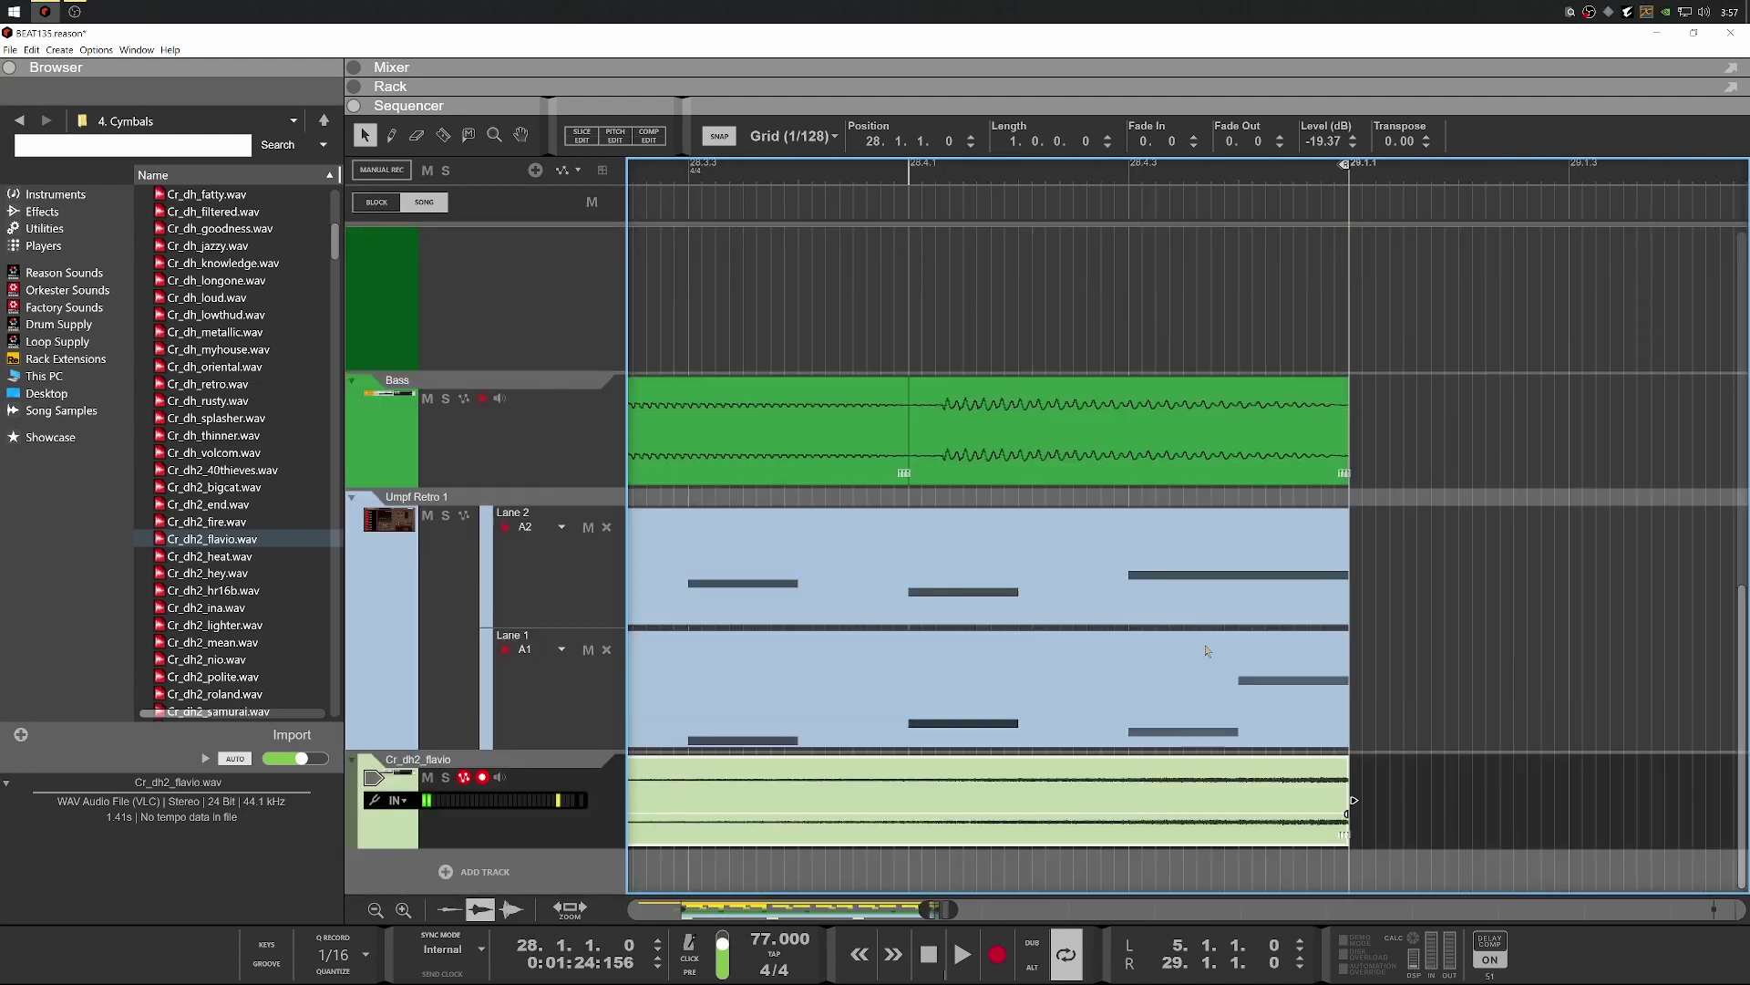
left_click(1309, 790)
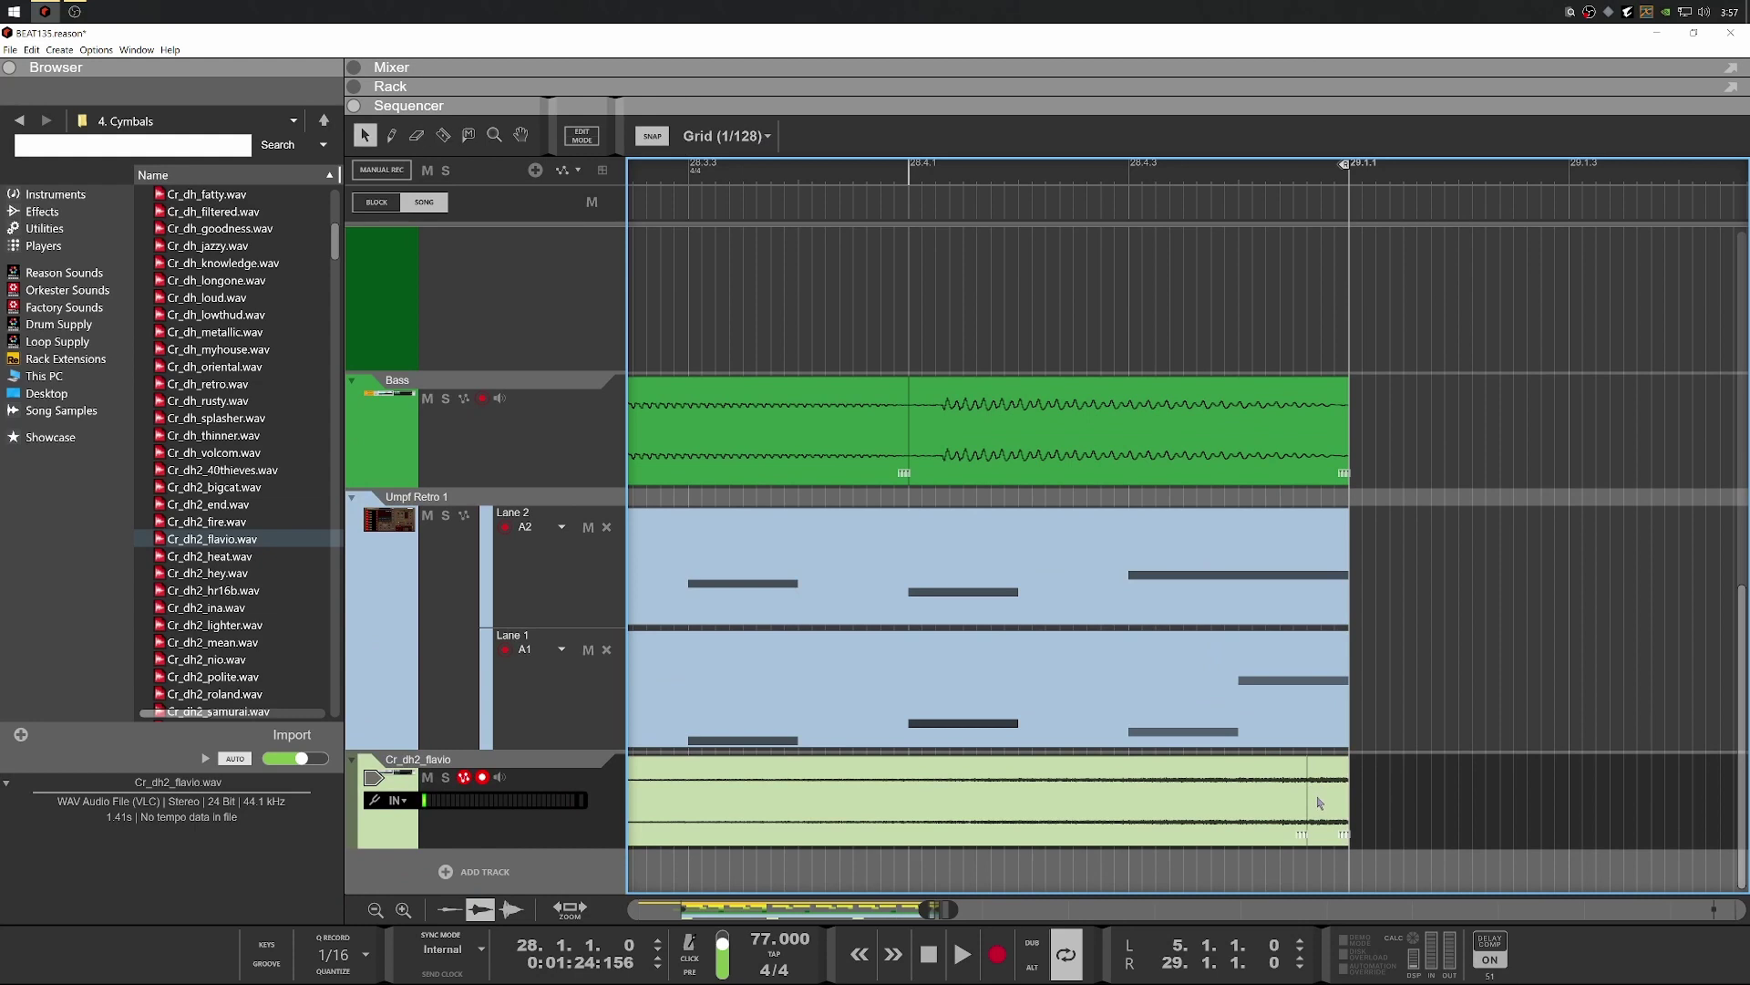
left_click(1320, 803)
key("Delete")
left_click_drag(1277, 806, 1301, 809)
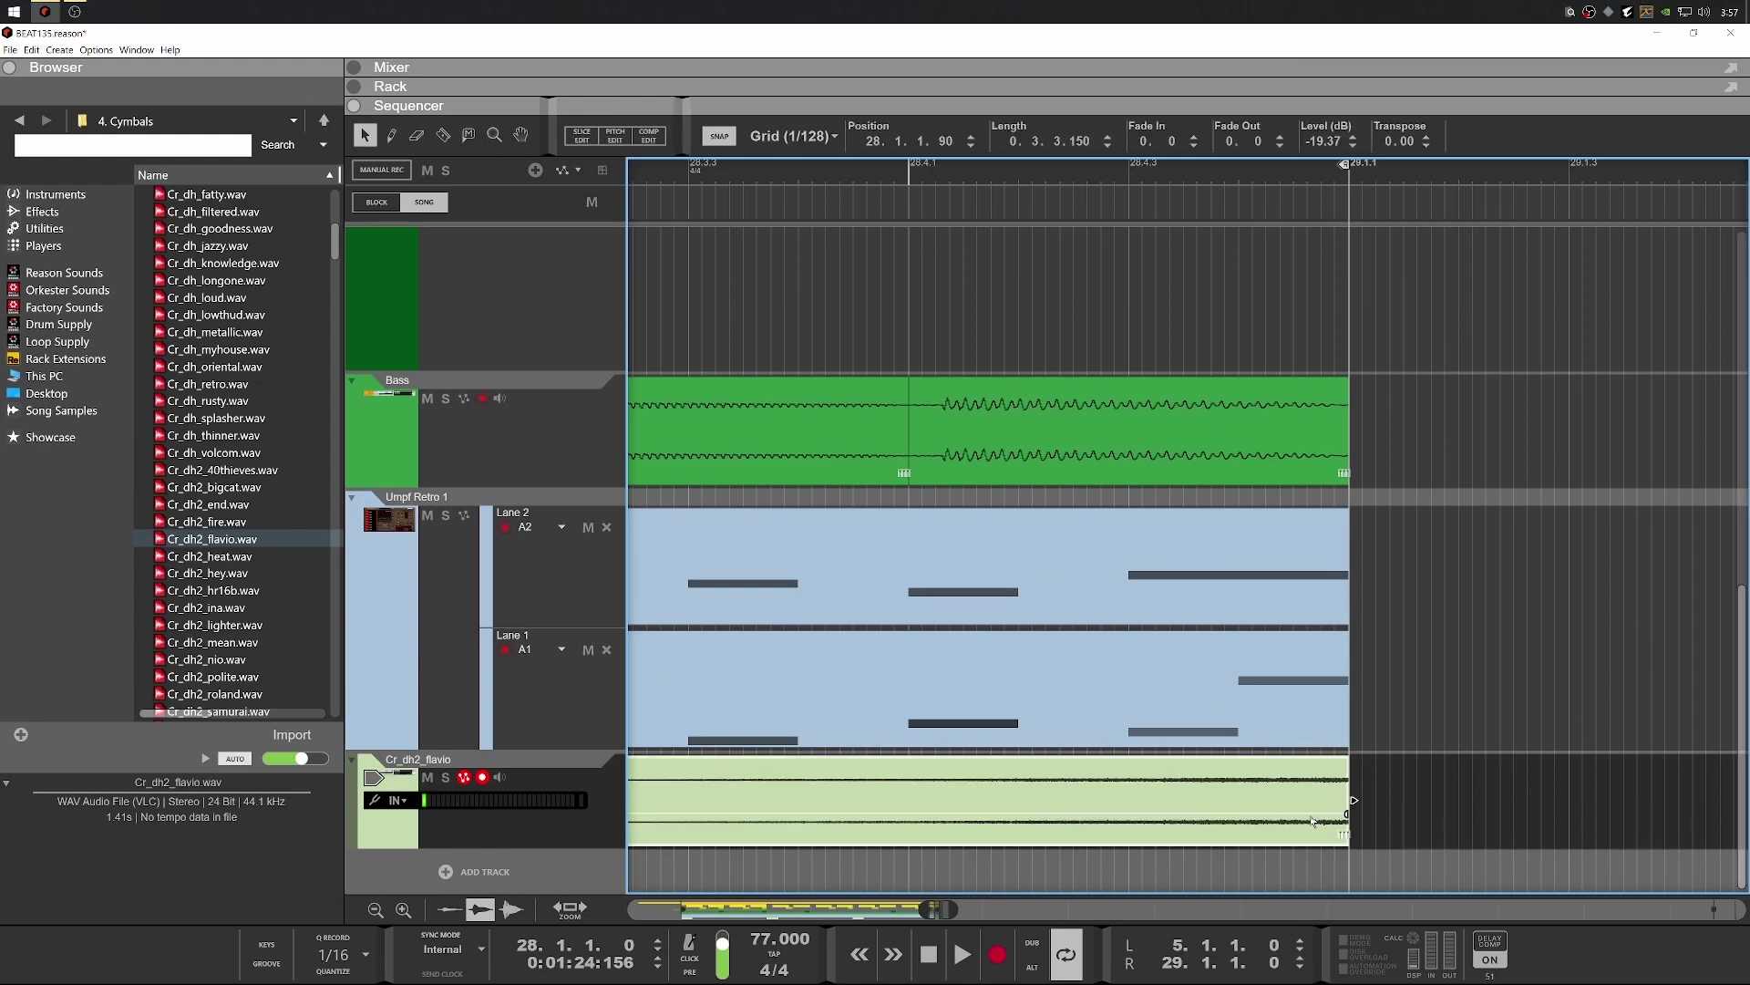
Extend the start of the reversed crash clip back to bar 27 and set its level to -27.65 dB during playback
scroll(1312, 821, "down", 5)
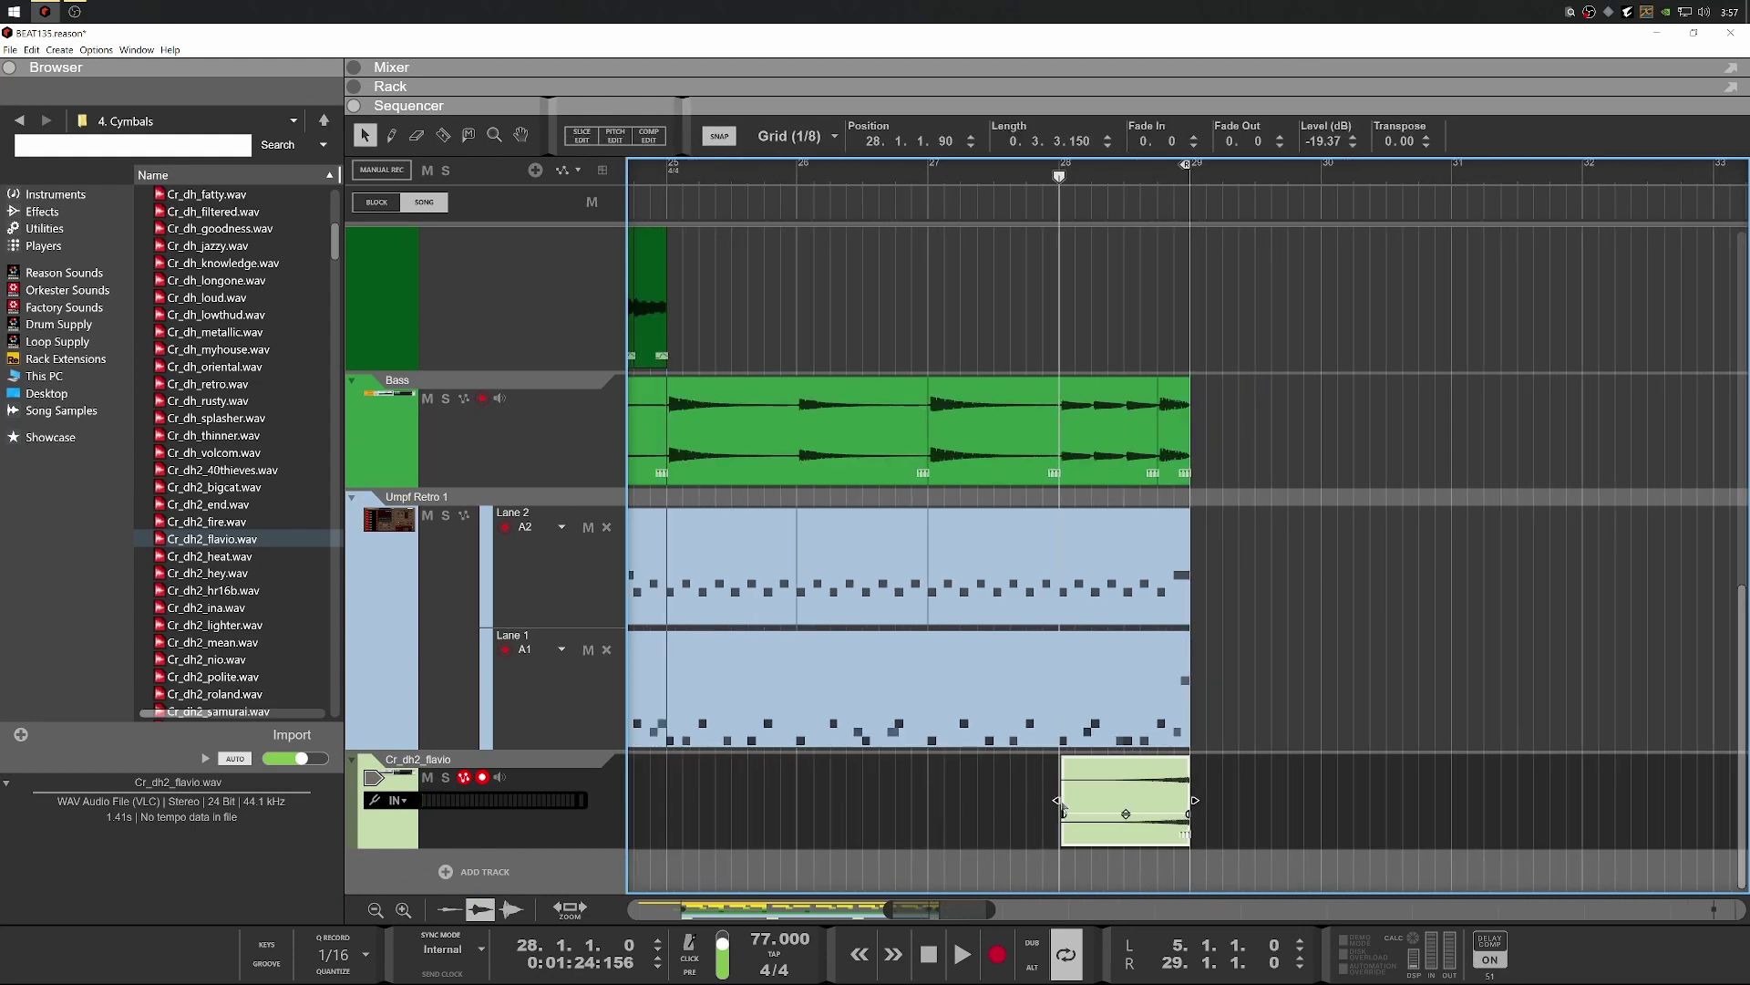
left_click_drag(1058, 800, 942, 798)
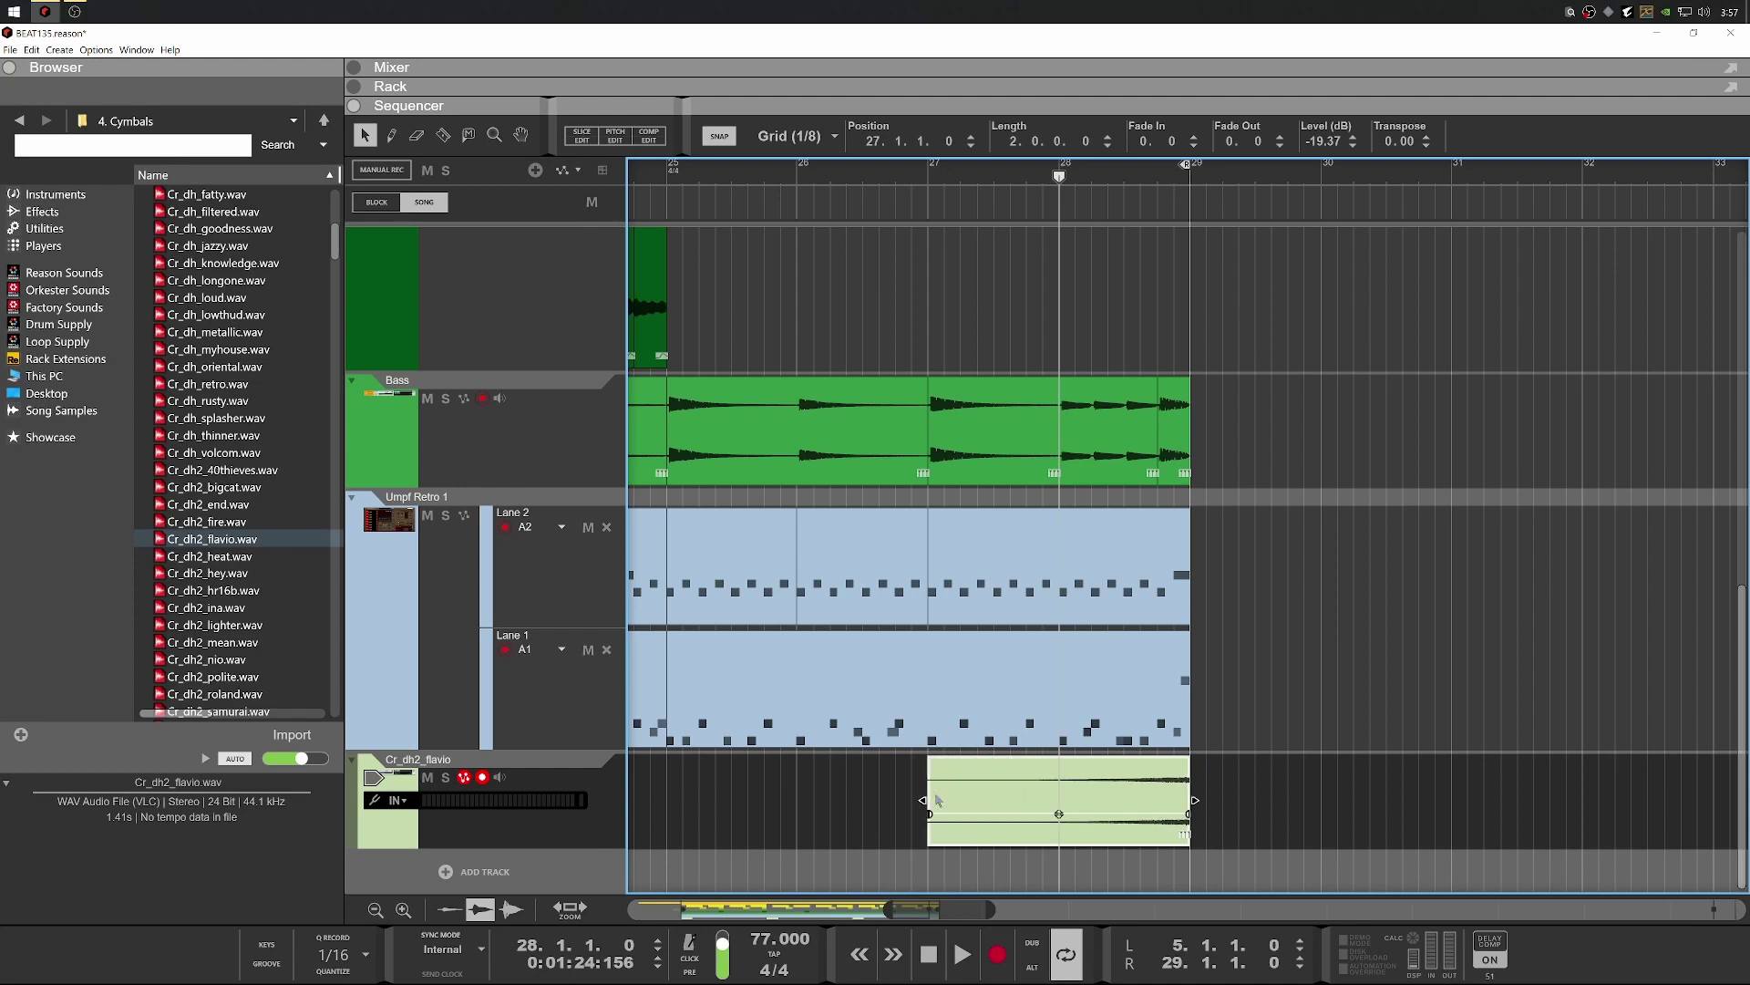
key("space")
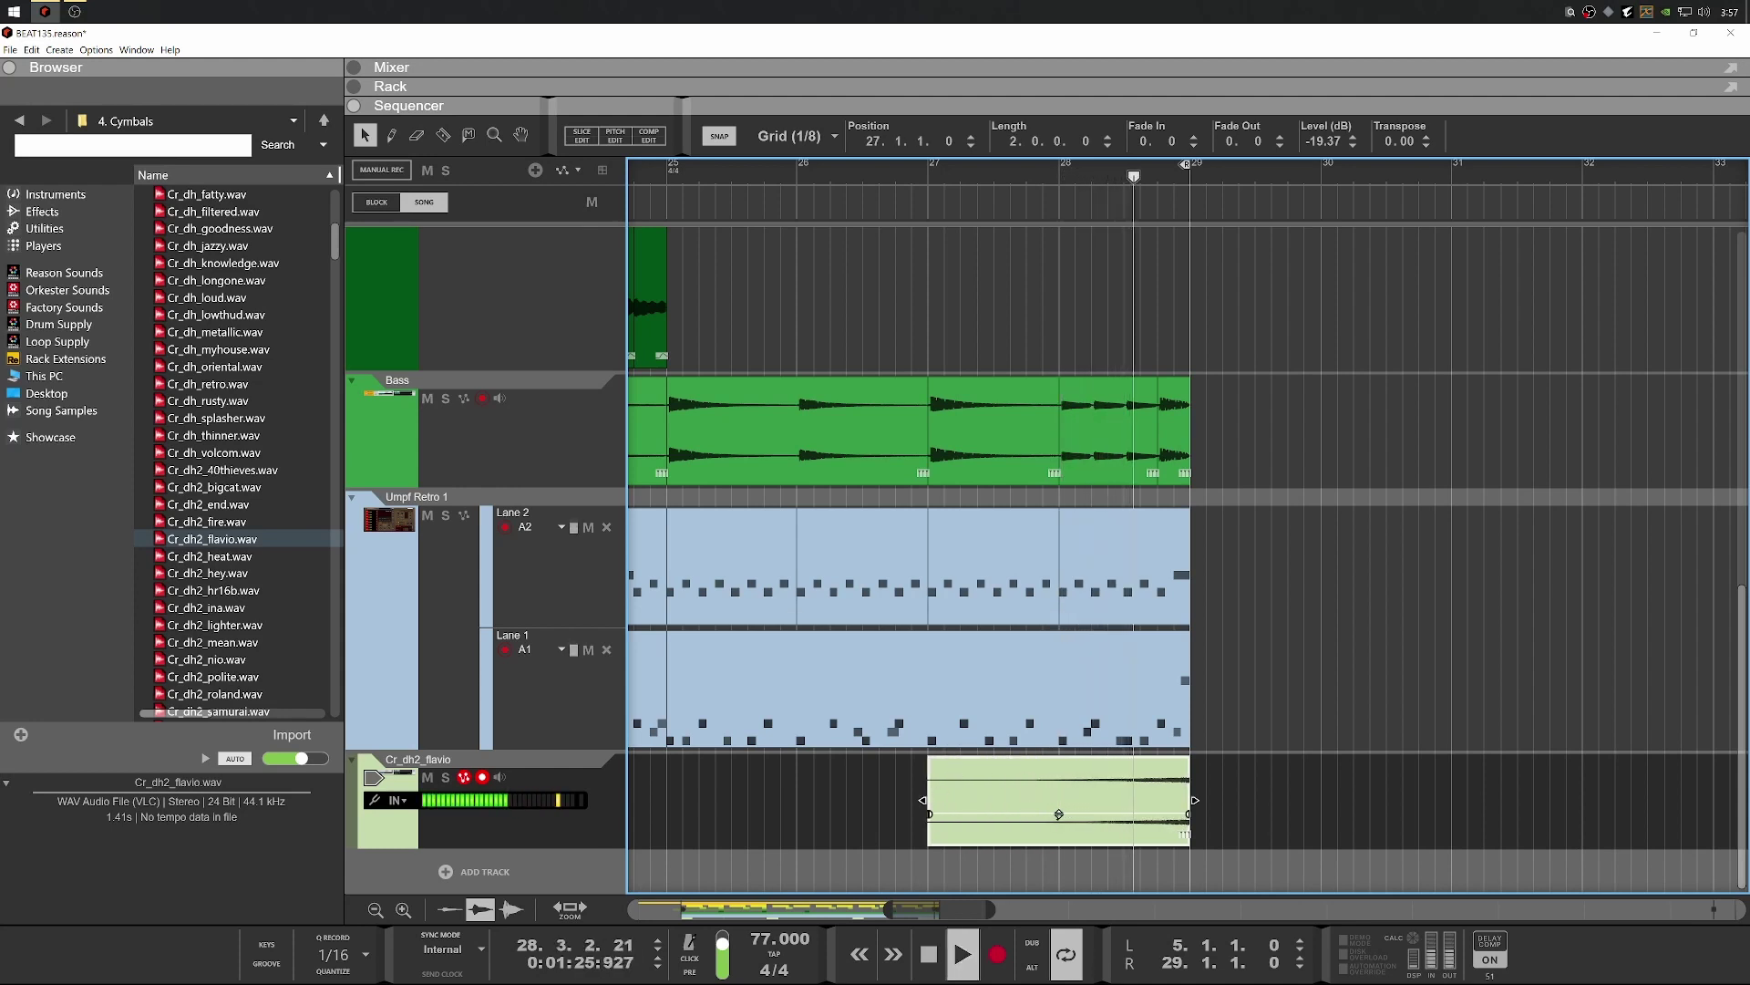
left_click_drag(1058, 813, 1052, 840)
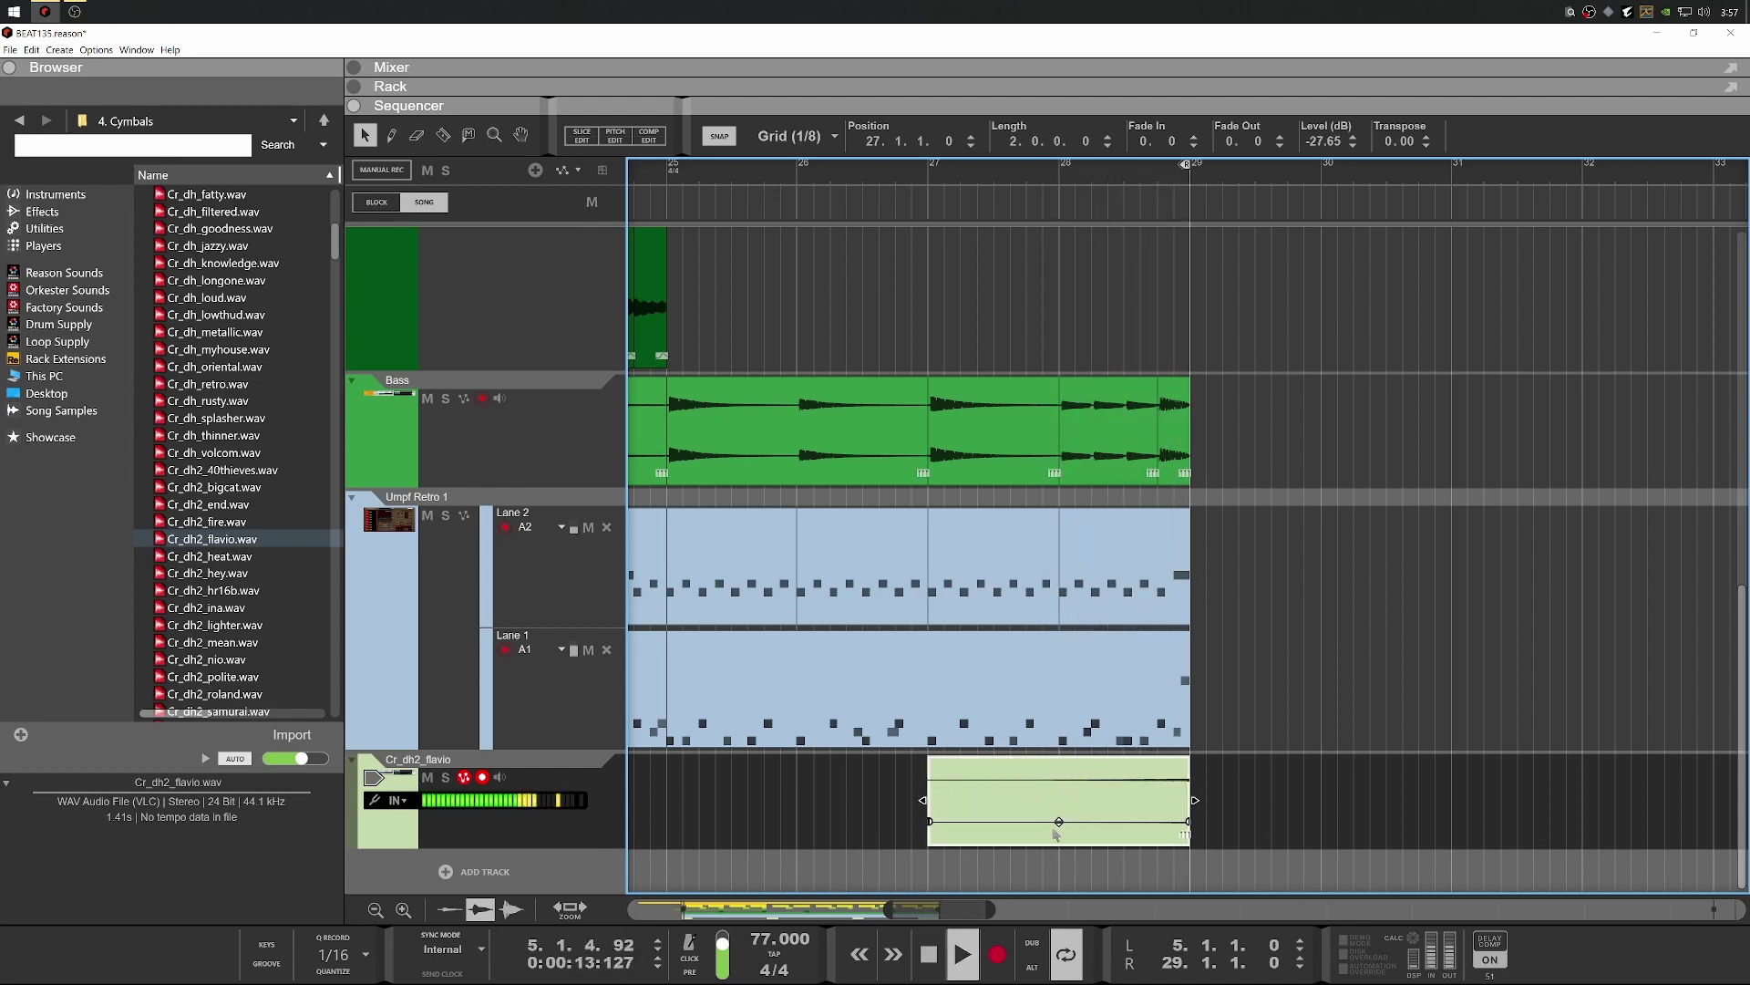
key("space")
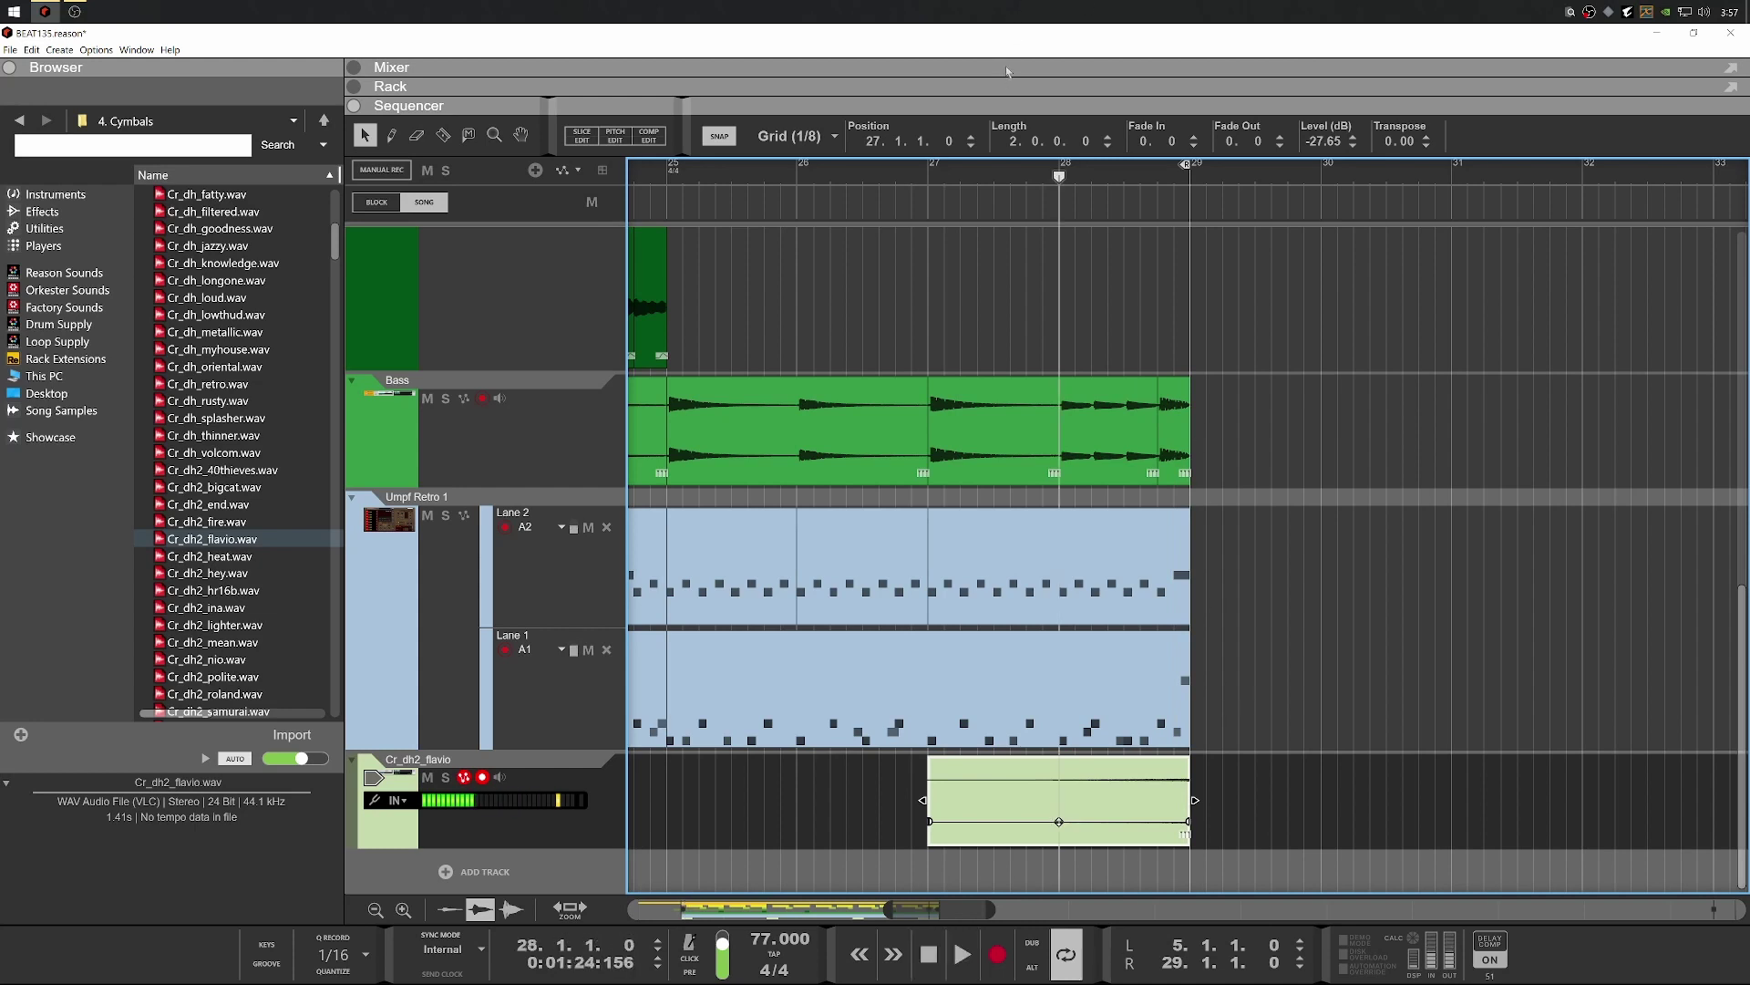
Return to the start of the song, play it briefly, and review the whole arrangement
scroll(1224, 637, "down", 6)
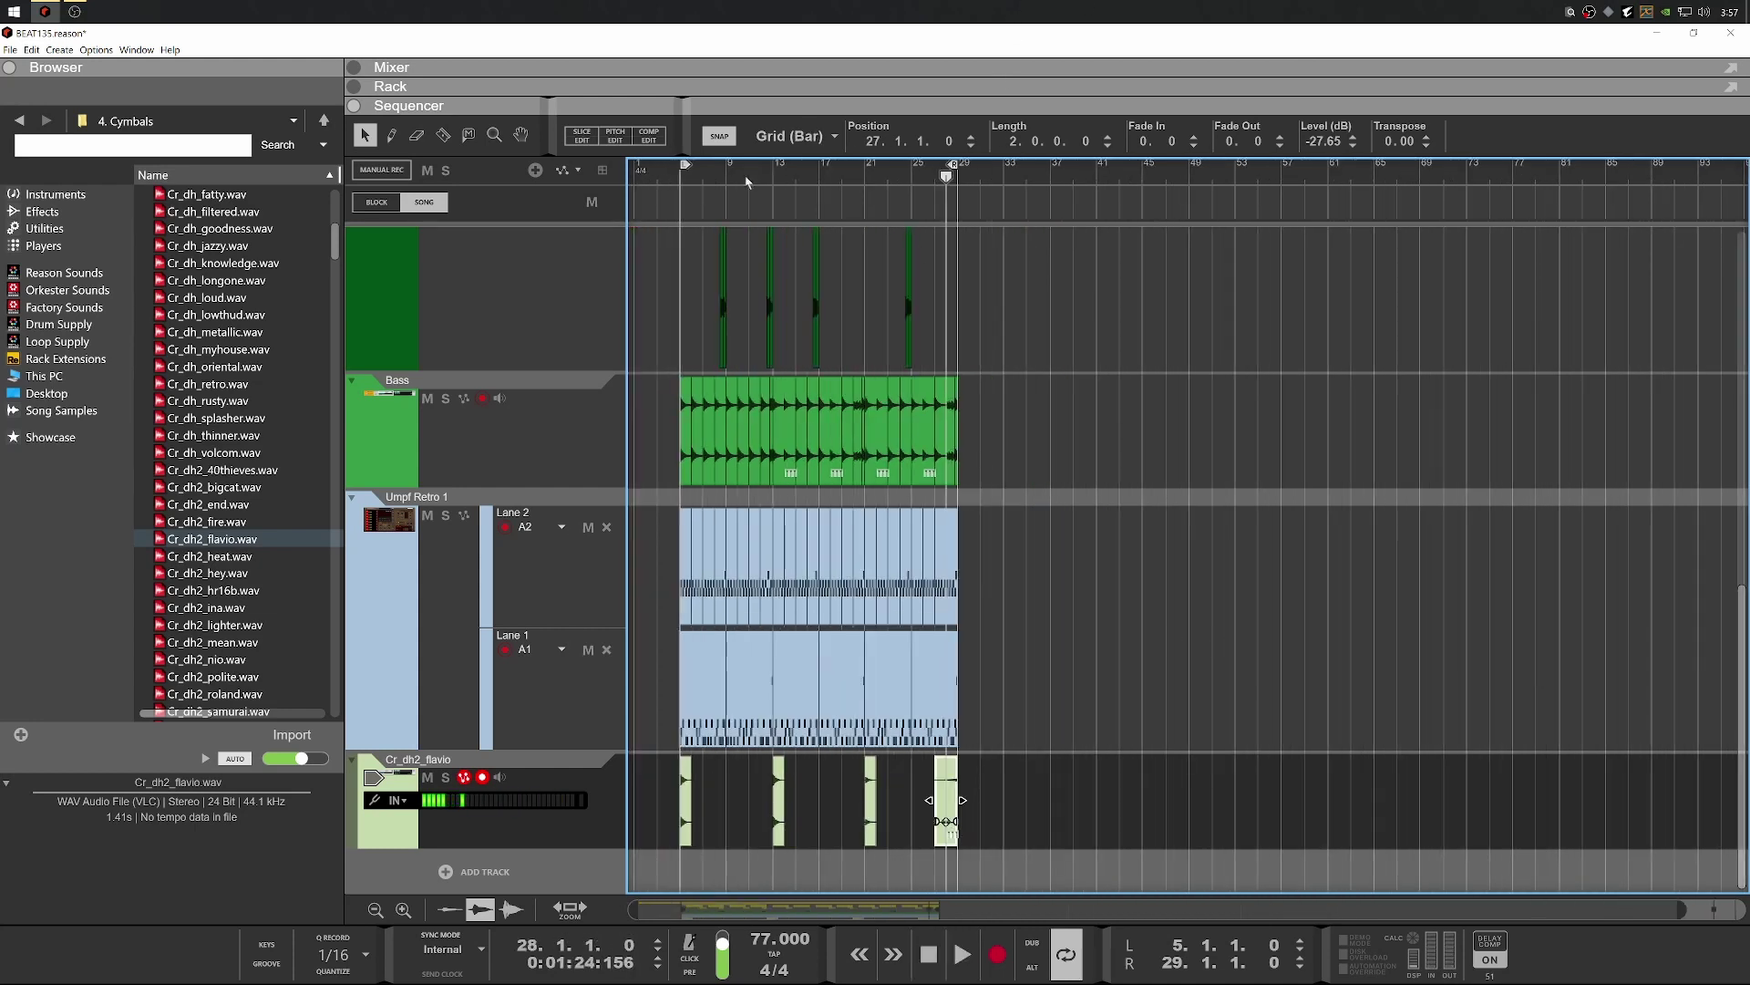
key("Home")
key("space")
scroll(794, 617, "up", 5)
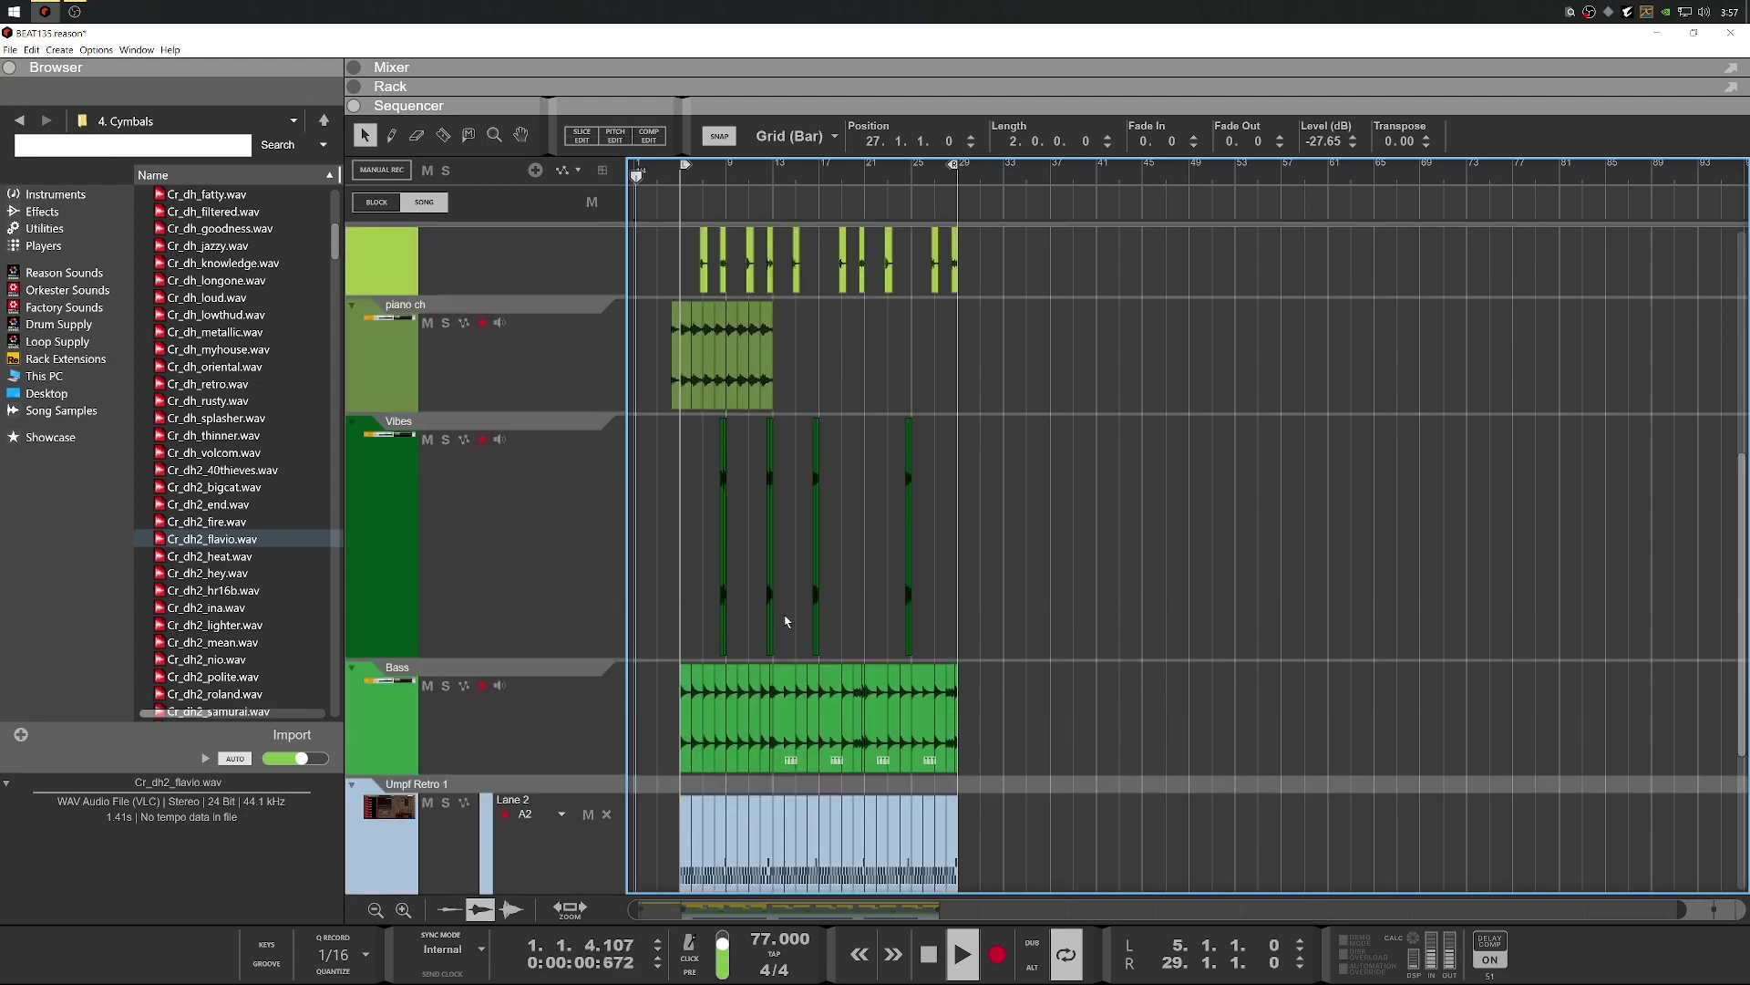
scroll(794, 617, "down", 3)
scroll(812, 605, "up", 1)
key("space")
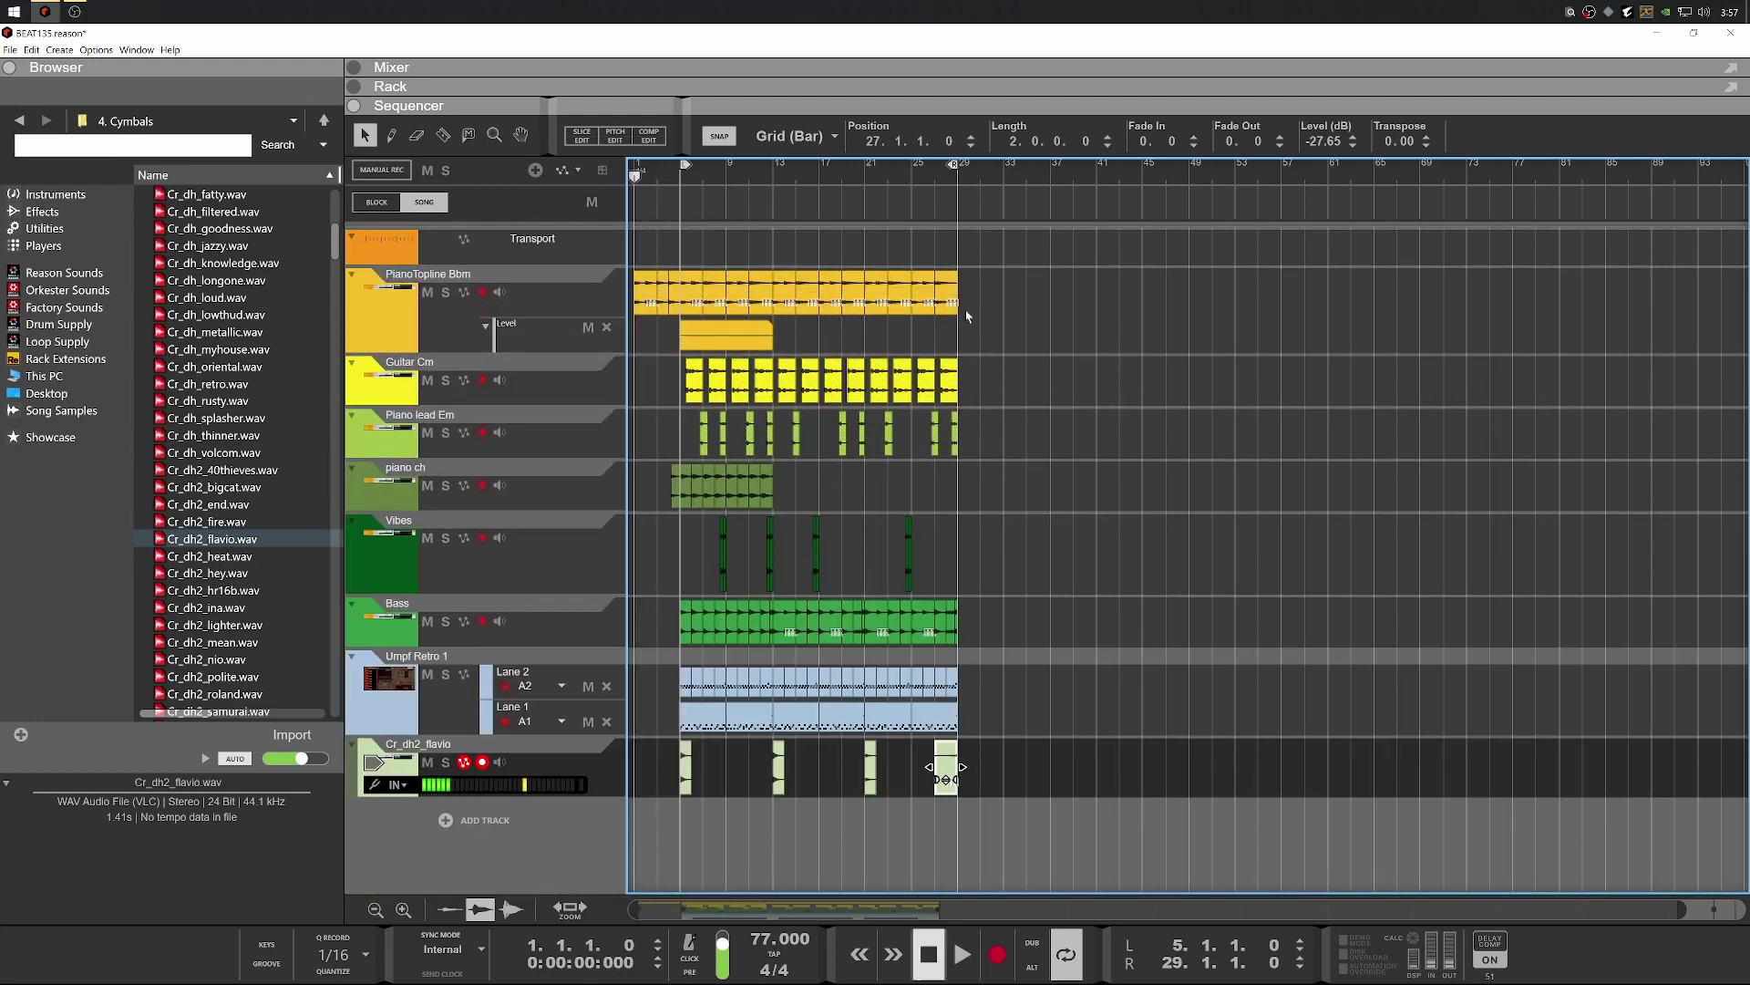
Copy the bar 5 to 13 section of all tracks, including the piano ch pickup and crash, to bar 29
left_click(1044, 310)
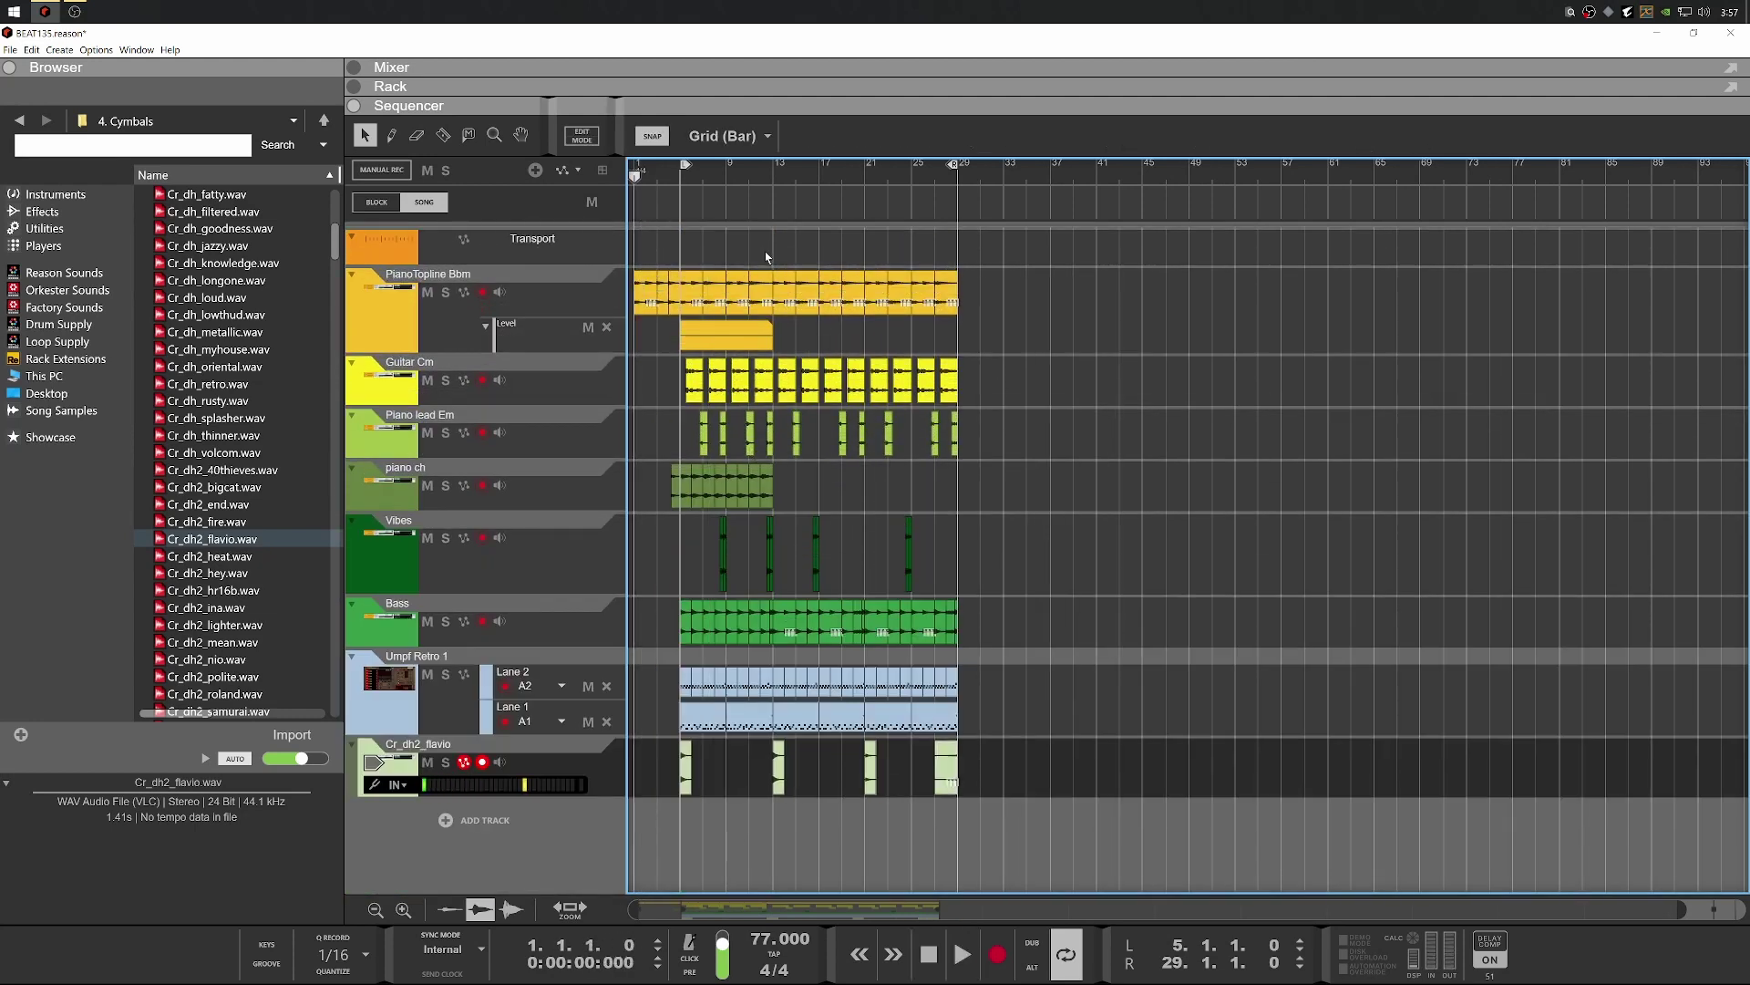
left_click_drag(765, 257, 676, 908)
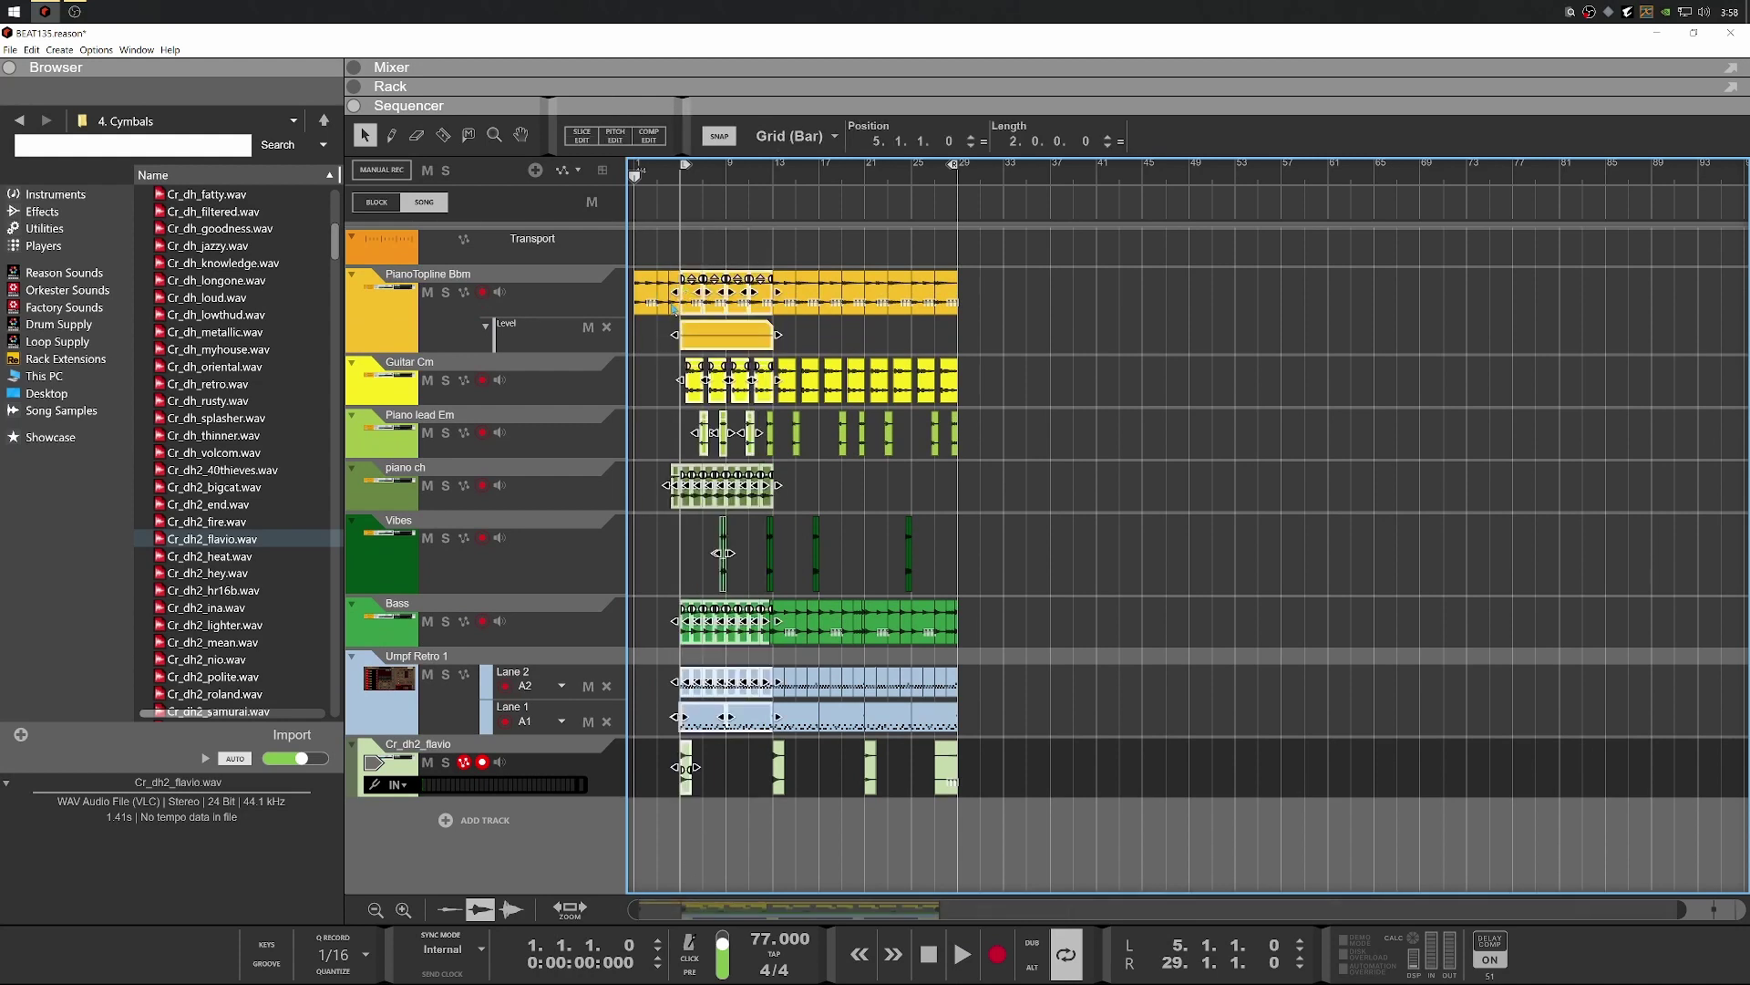
left_click_drag(695, 303, 976, 299)
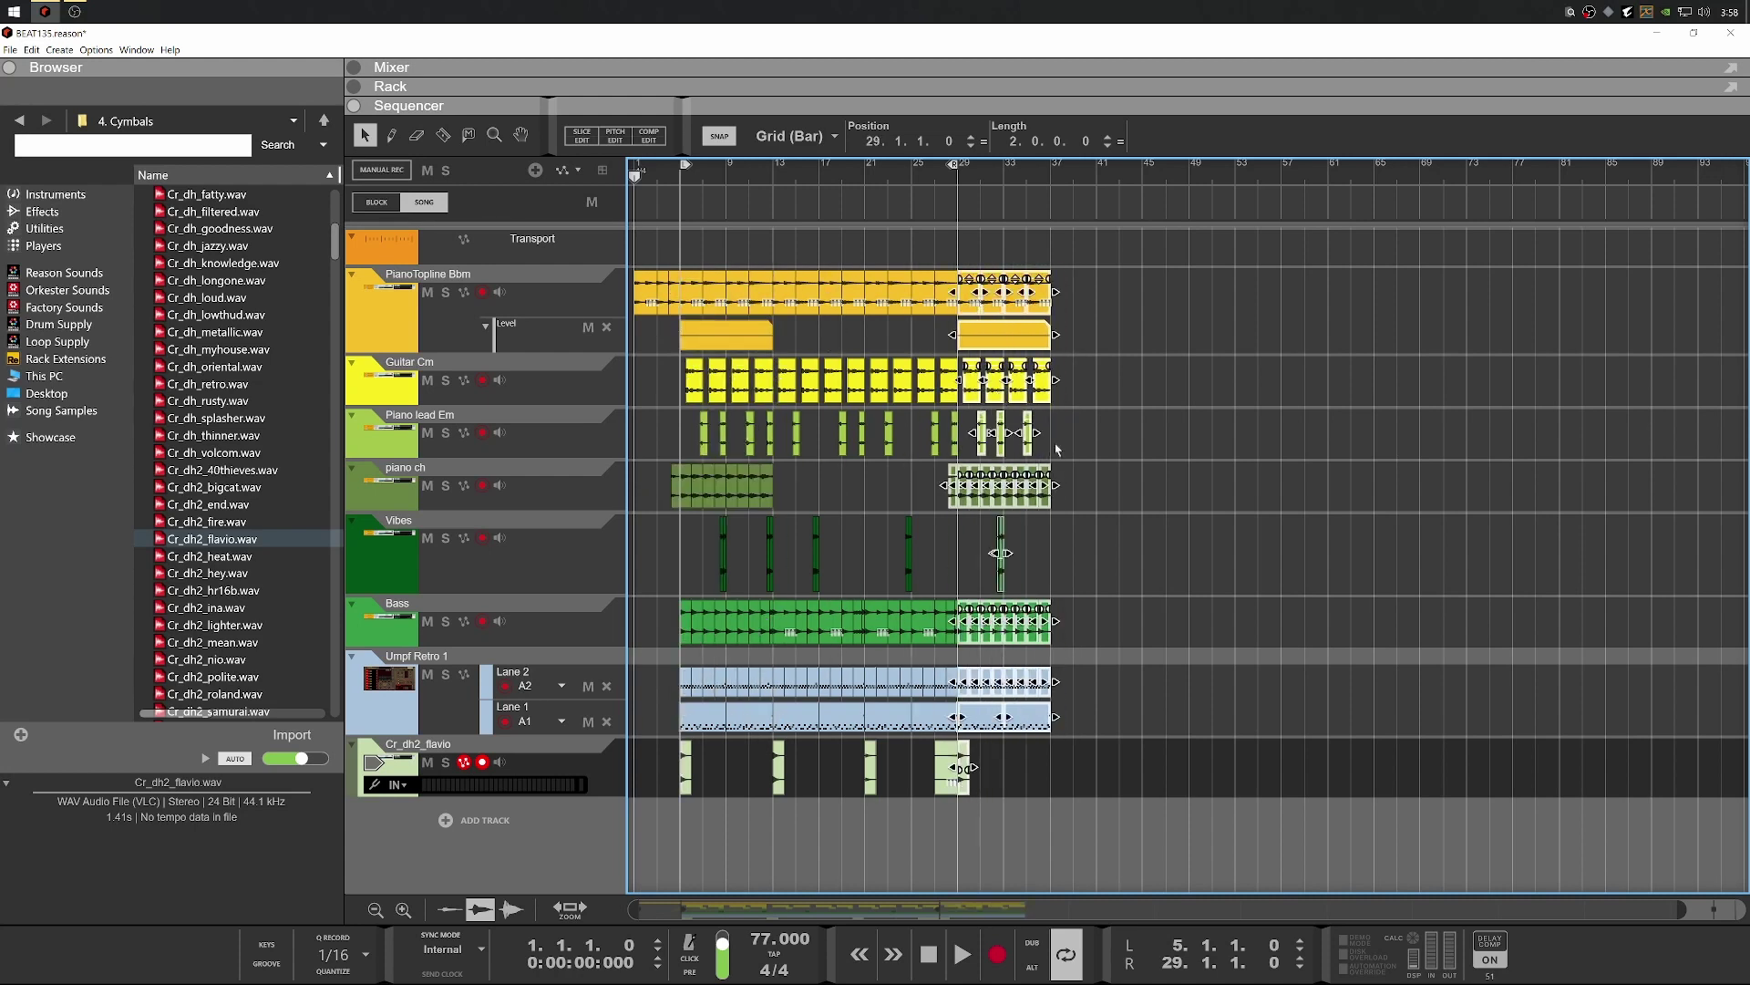
Duplicate the copied section after itself and delete the duplicate's stray piano ch clip before bar 38
key("ctrl+d")
scroll(1110, 762, "up", 3)
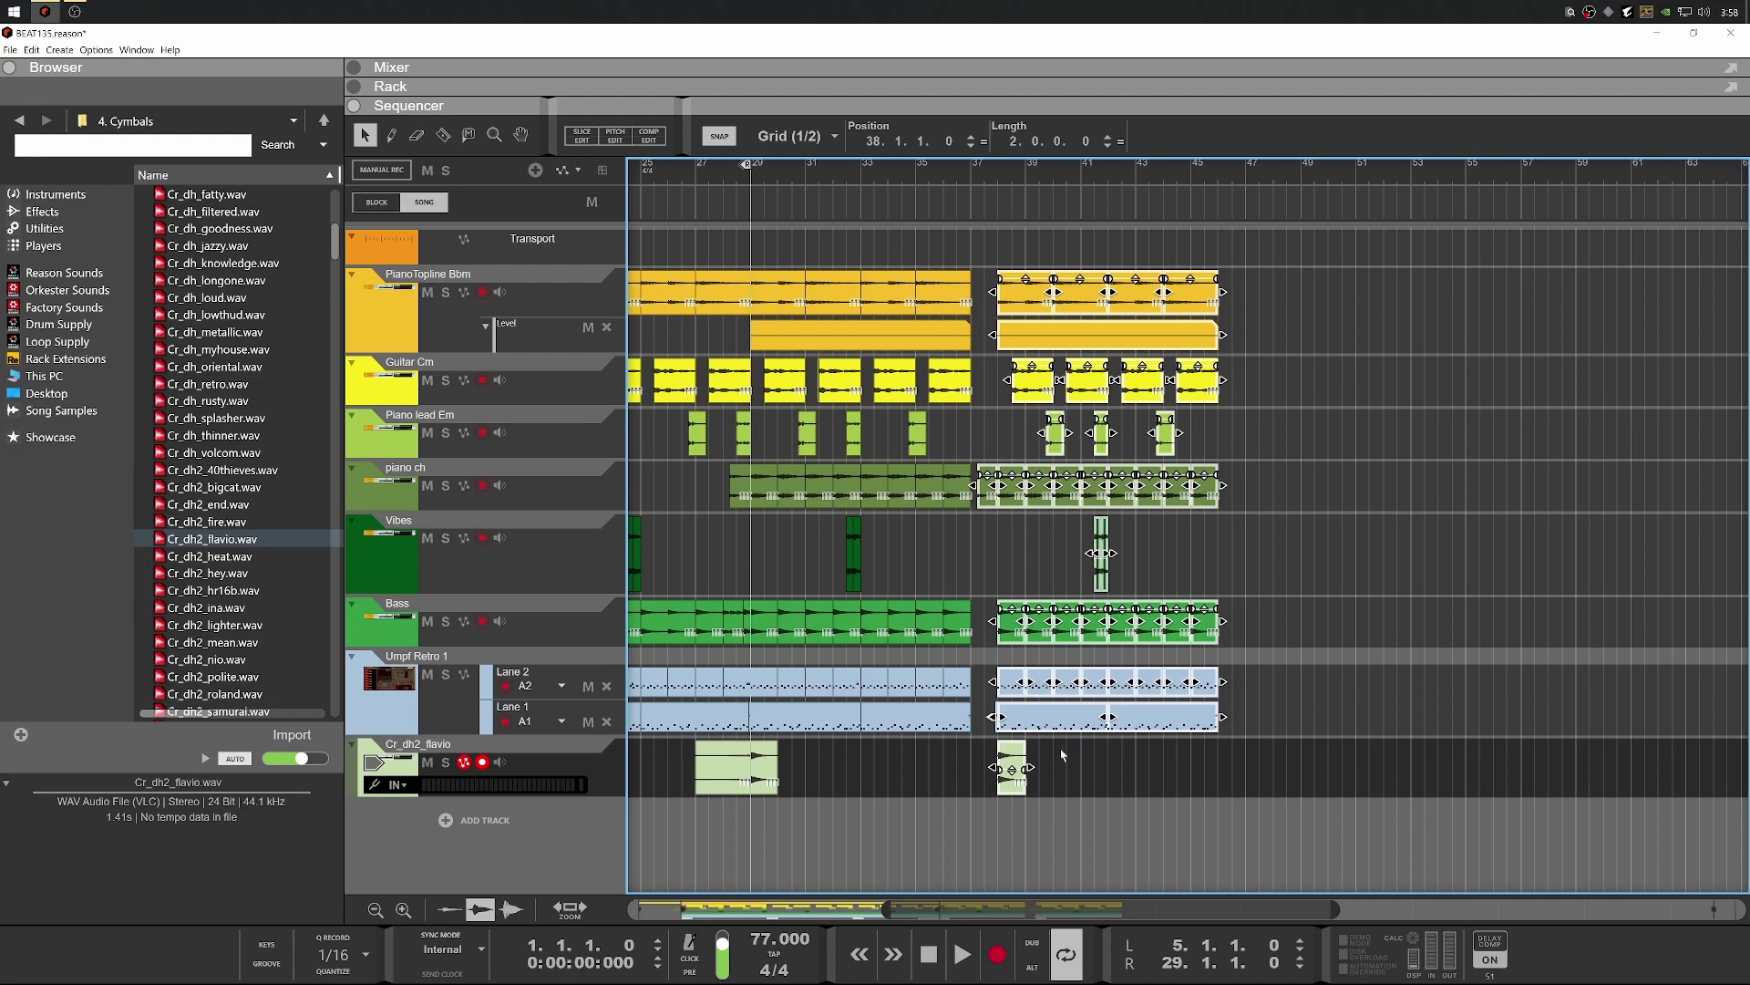
left_click(984, 493)
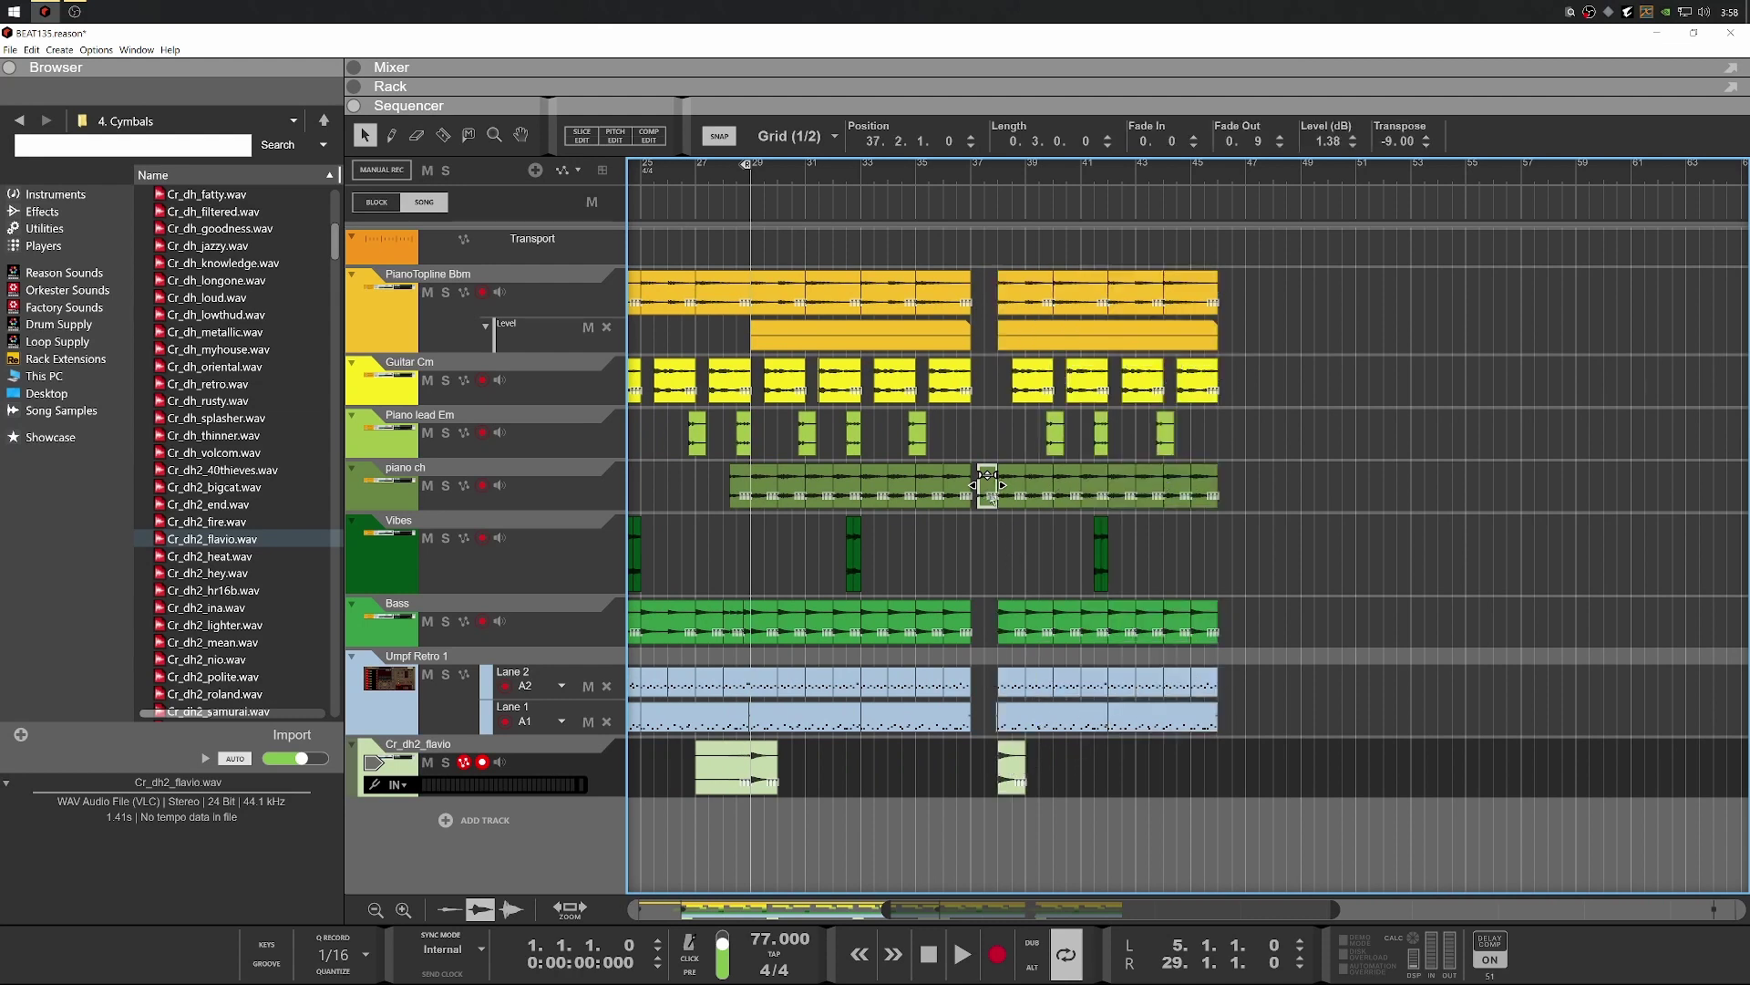
key("Delete")
Move the duplicated section on all tracks to start at bar 37, and delete it
left_click_drag(1343, 241, 957, 970)
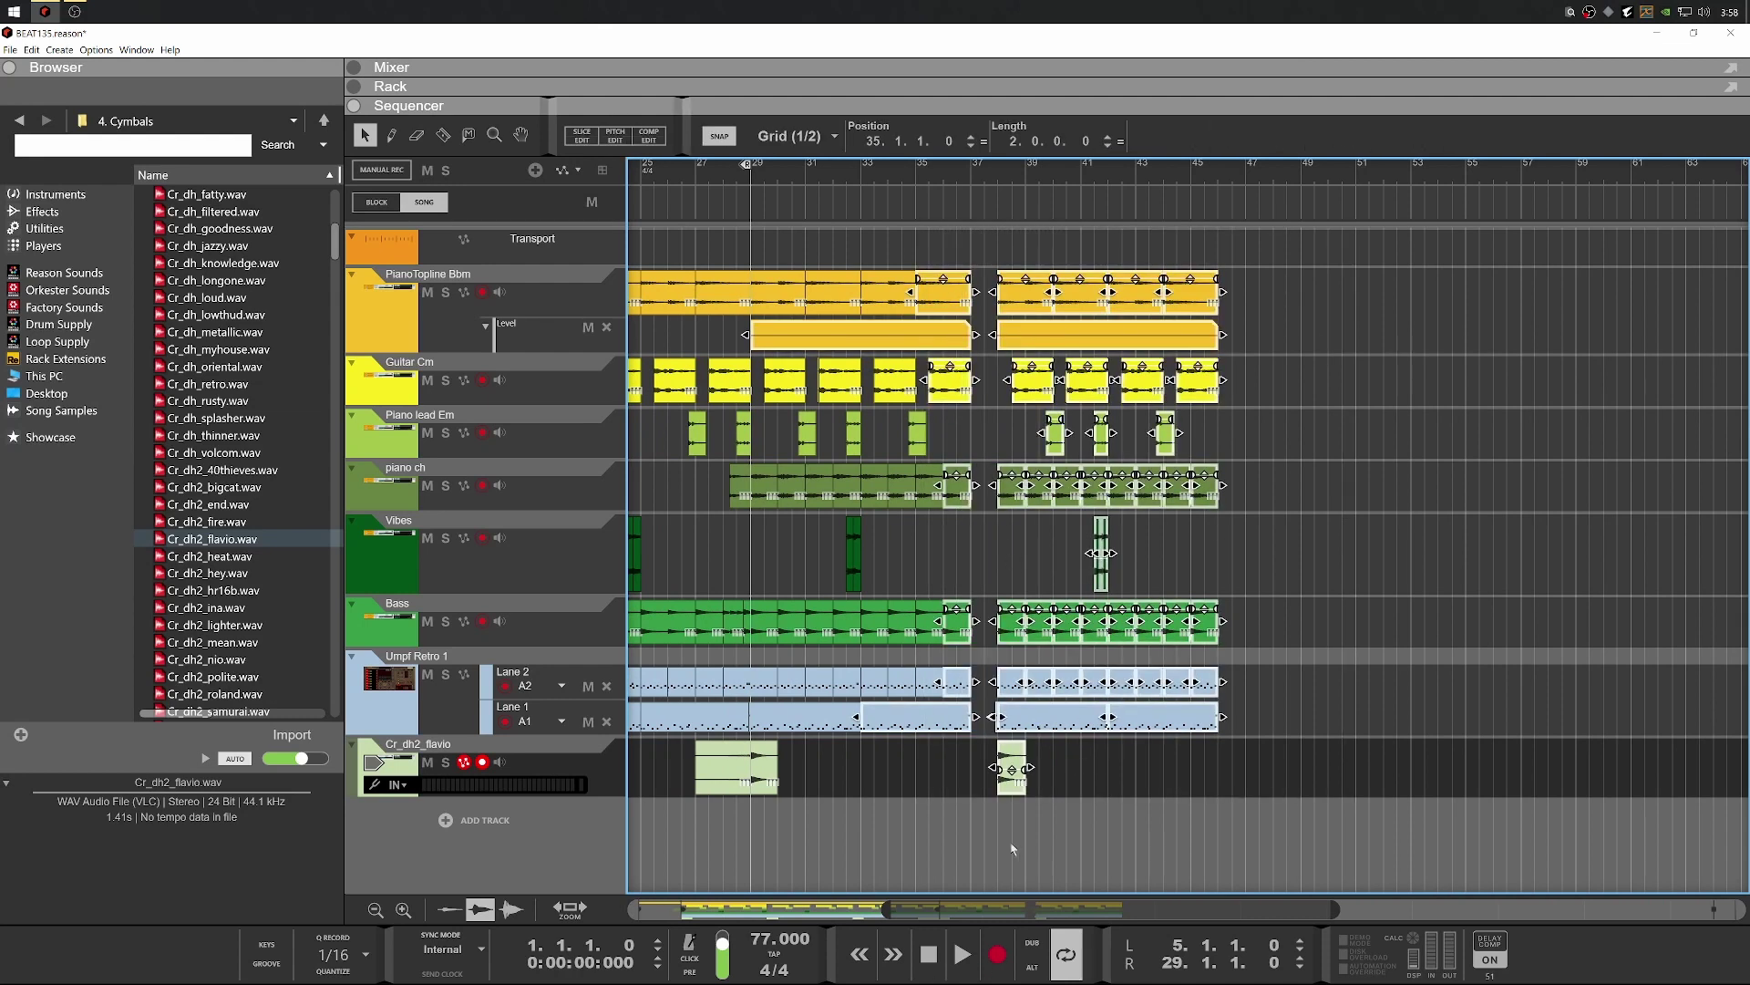
left_click_drag(1382, 264, 989, 820)
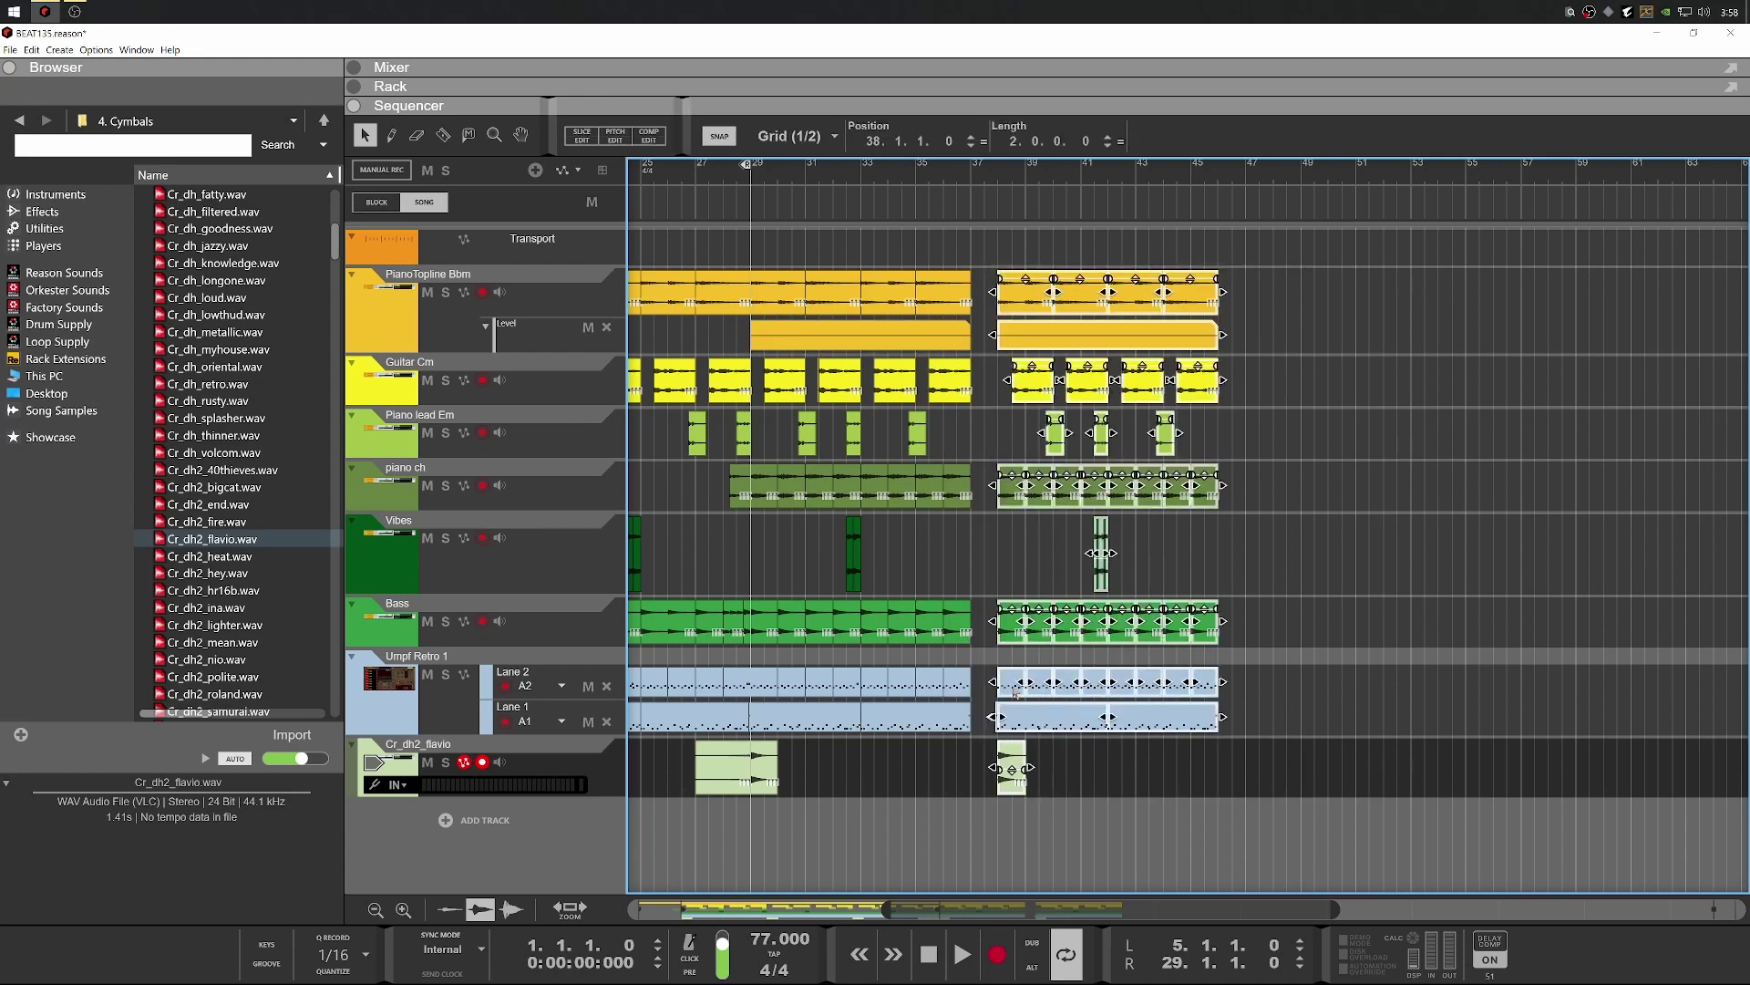
left_click_drag(1030, 714, 1003, 714)
scroll(1003, 714, "down", 2)
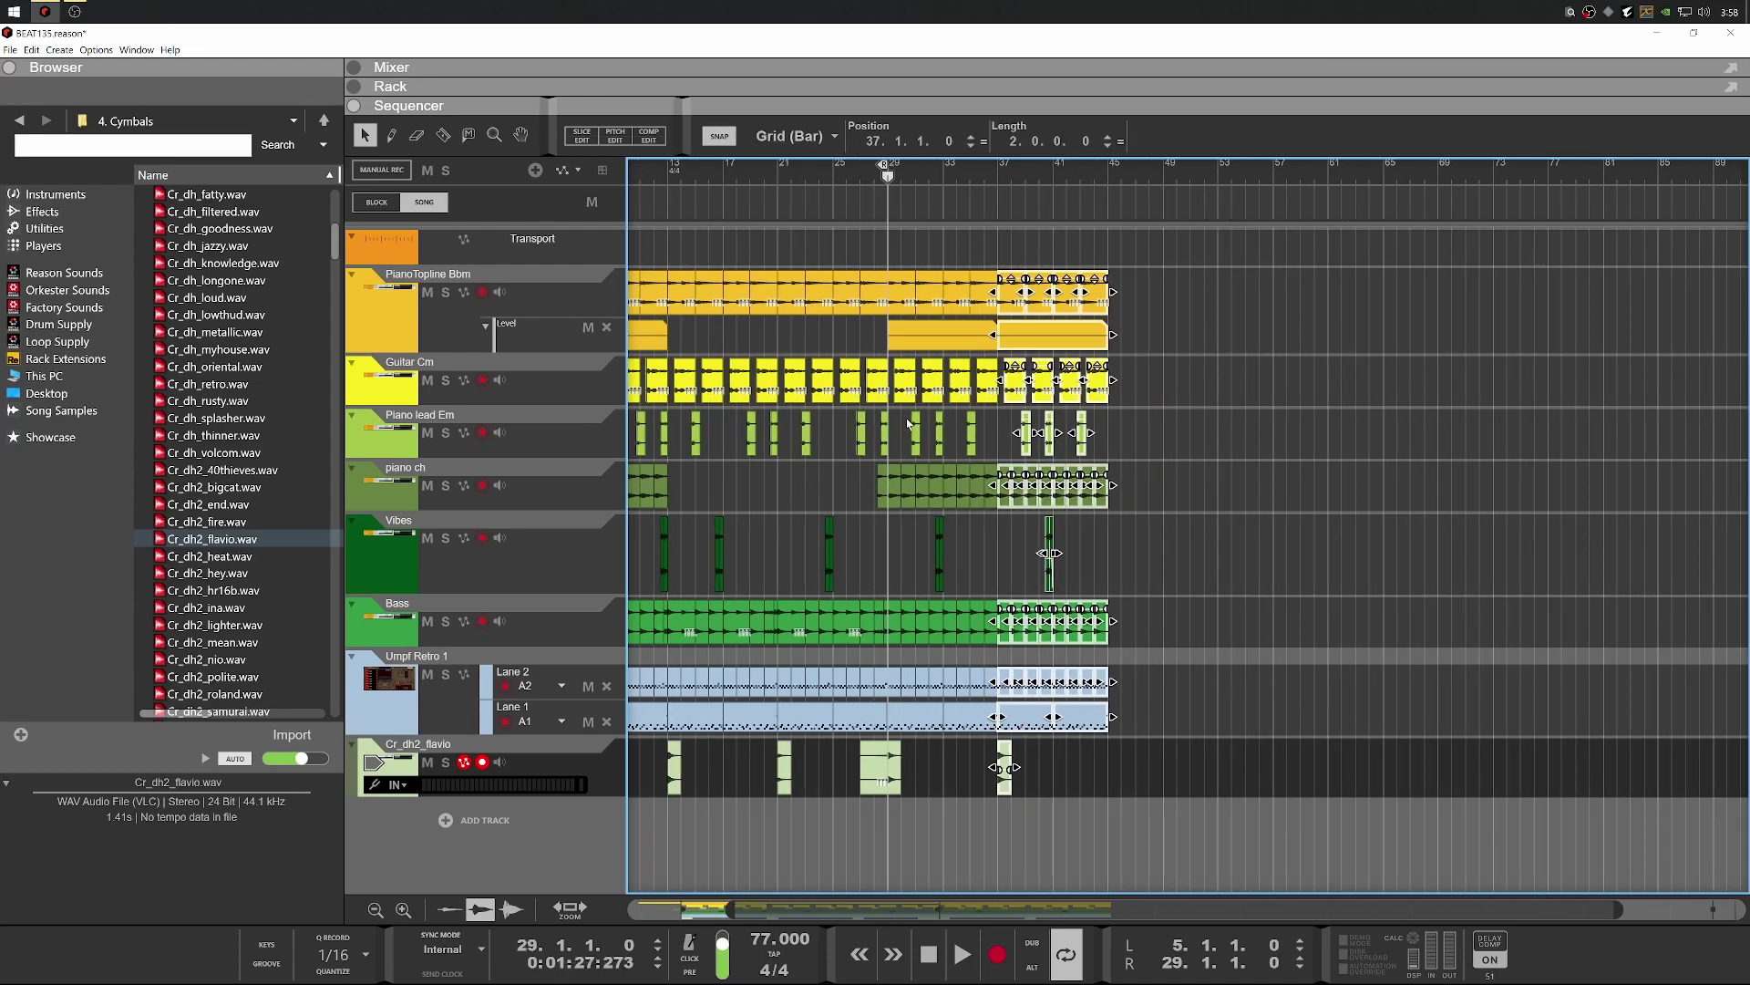
scroll(884, 374, "up", 2)
scroll(1176, 450, "up", 1)
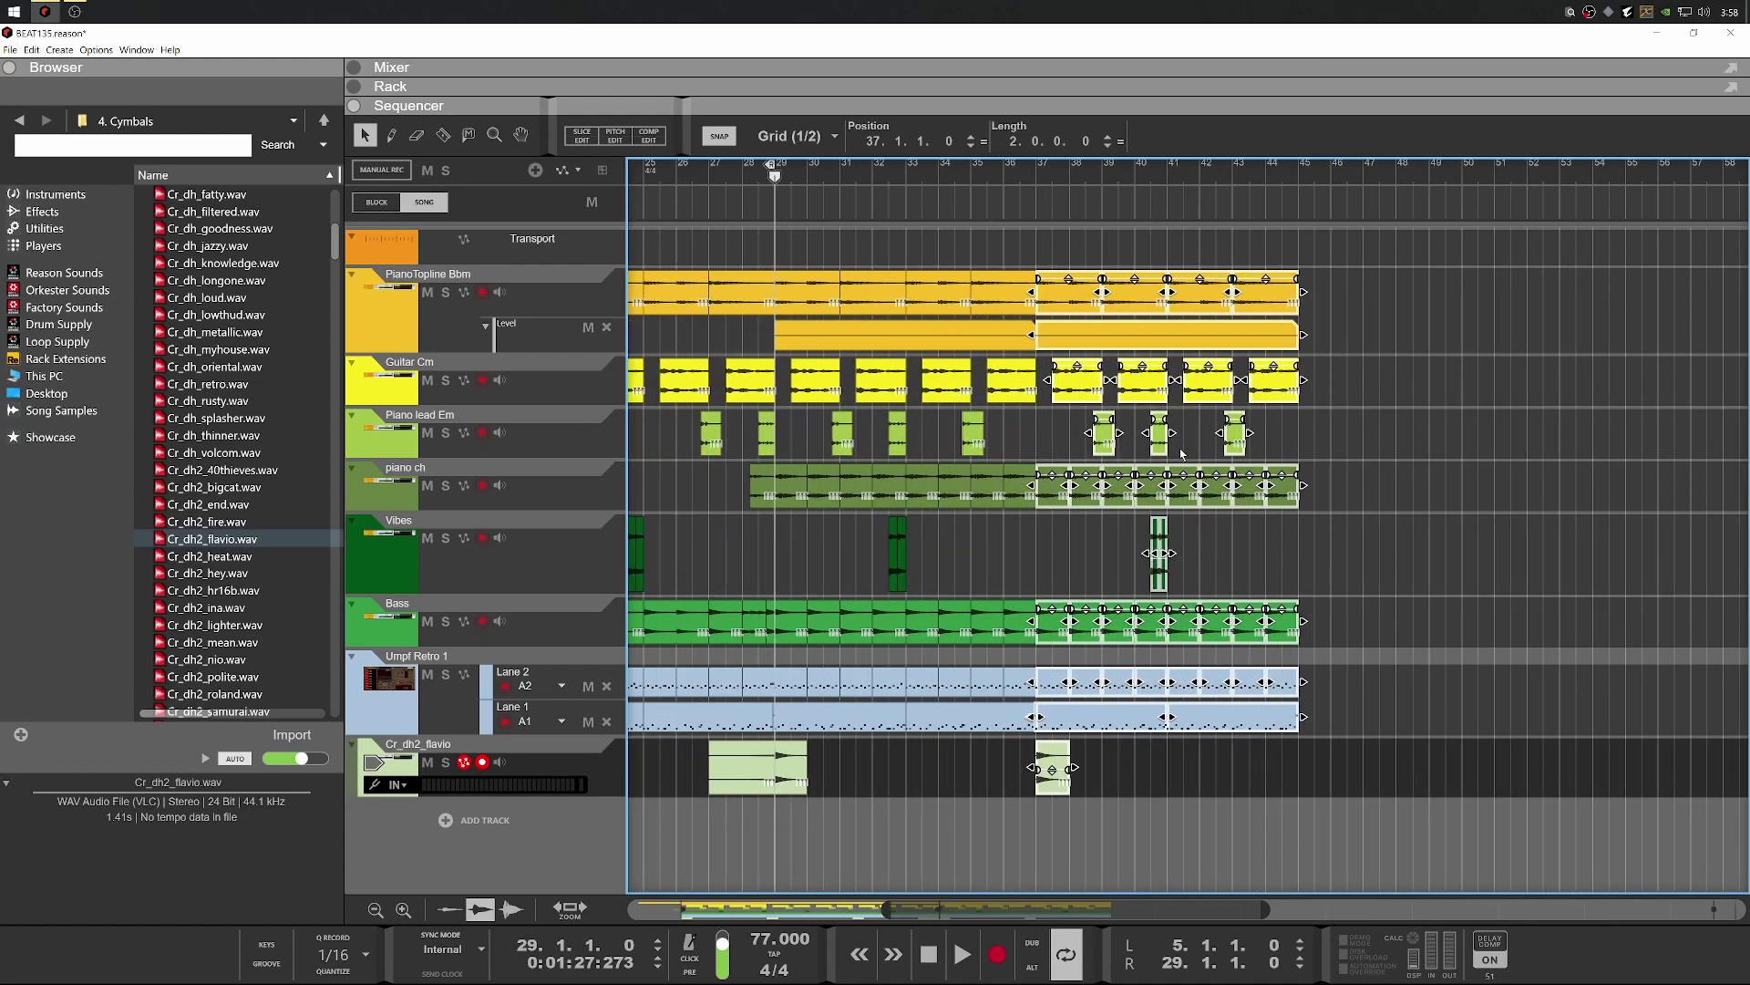
key("Delete")
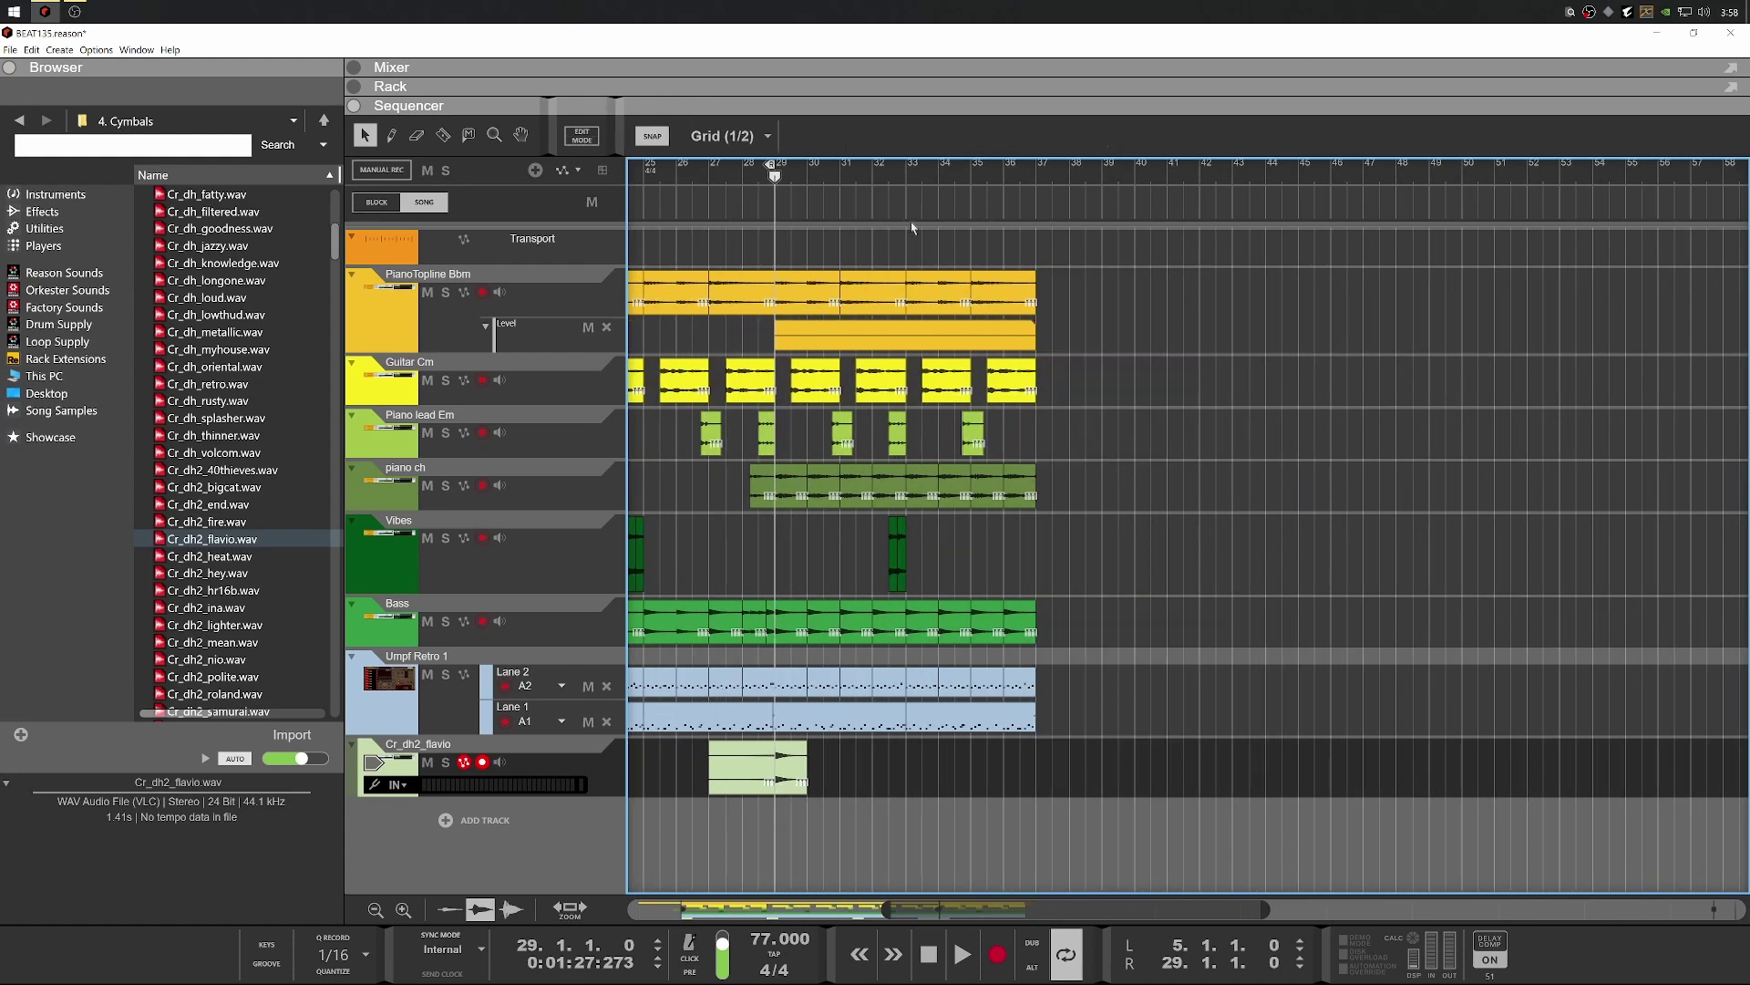
Copy the clips of all tracks from bar 13 to bar 37 so the copy starts at bar 37
scroll(1045, 374, "down", 2)
left_click_drag(1274, 255, 800, 850)
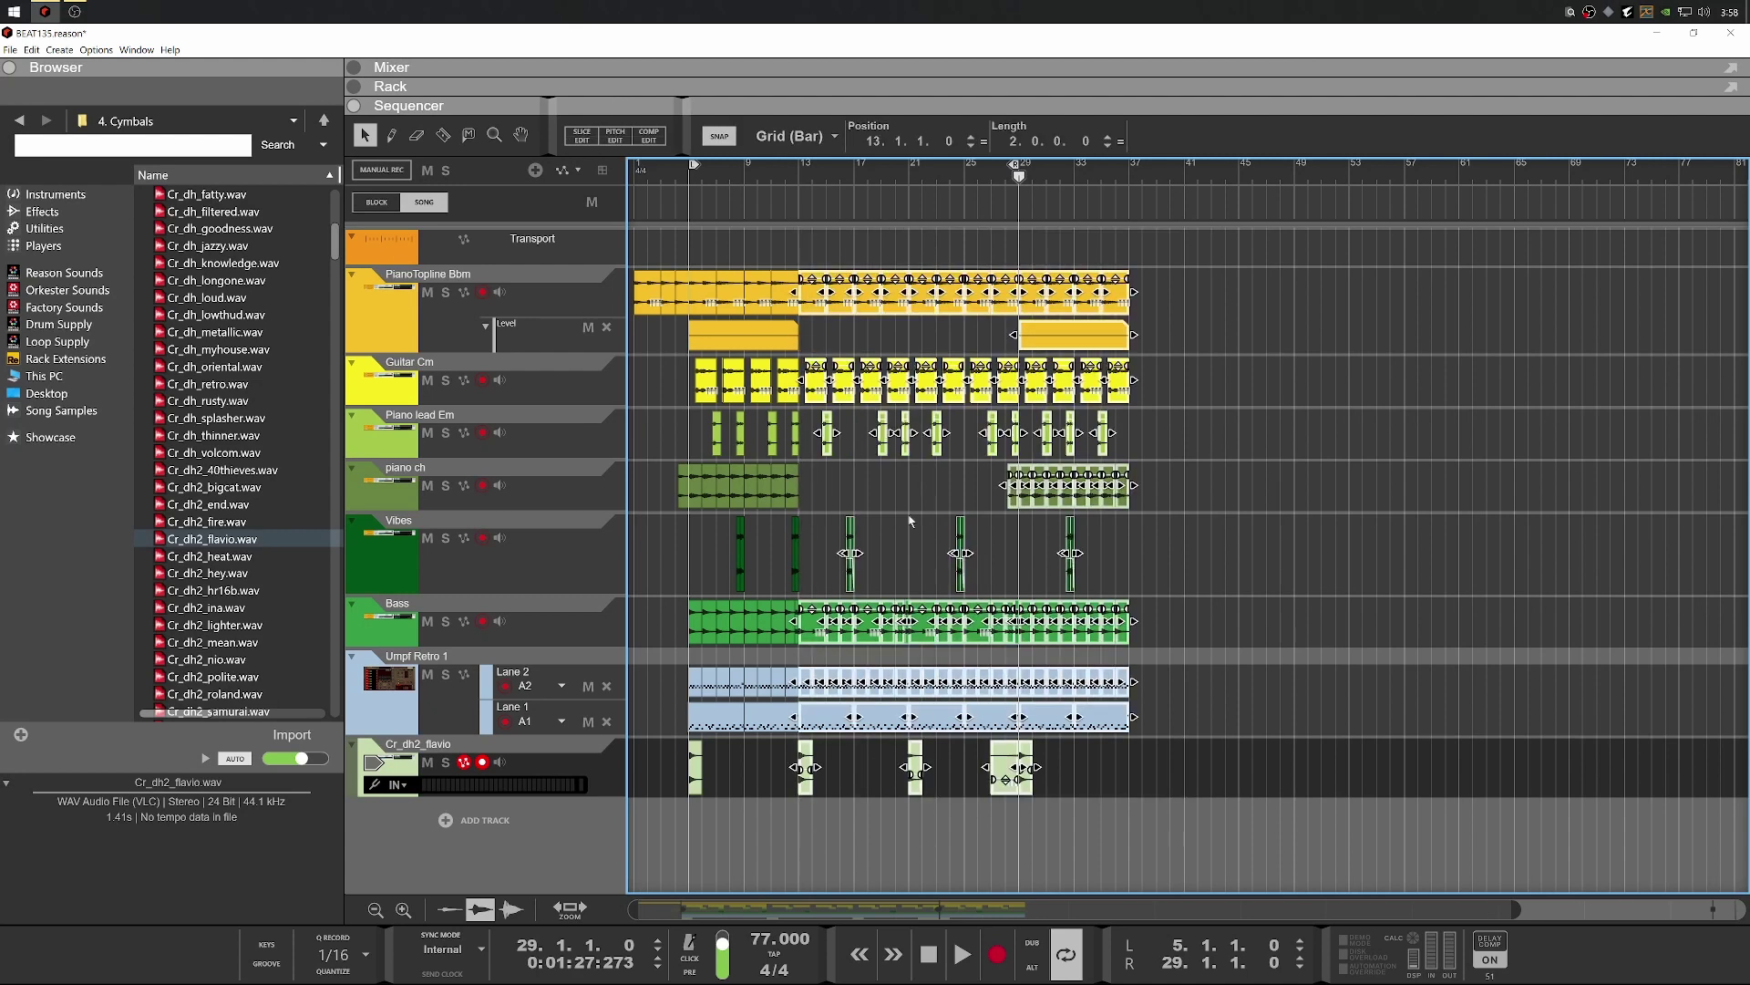
scroll(831, 337, "up", 2)
left_click_drag(812, 298, 1270, 331)
scroll(1069, 478, "down", 2)
scroll(1099, 460, "up", 2)
scroll(1335, 444, "up", 2)
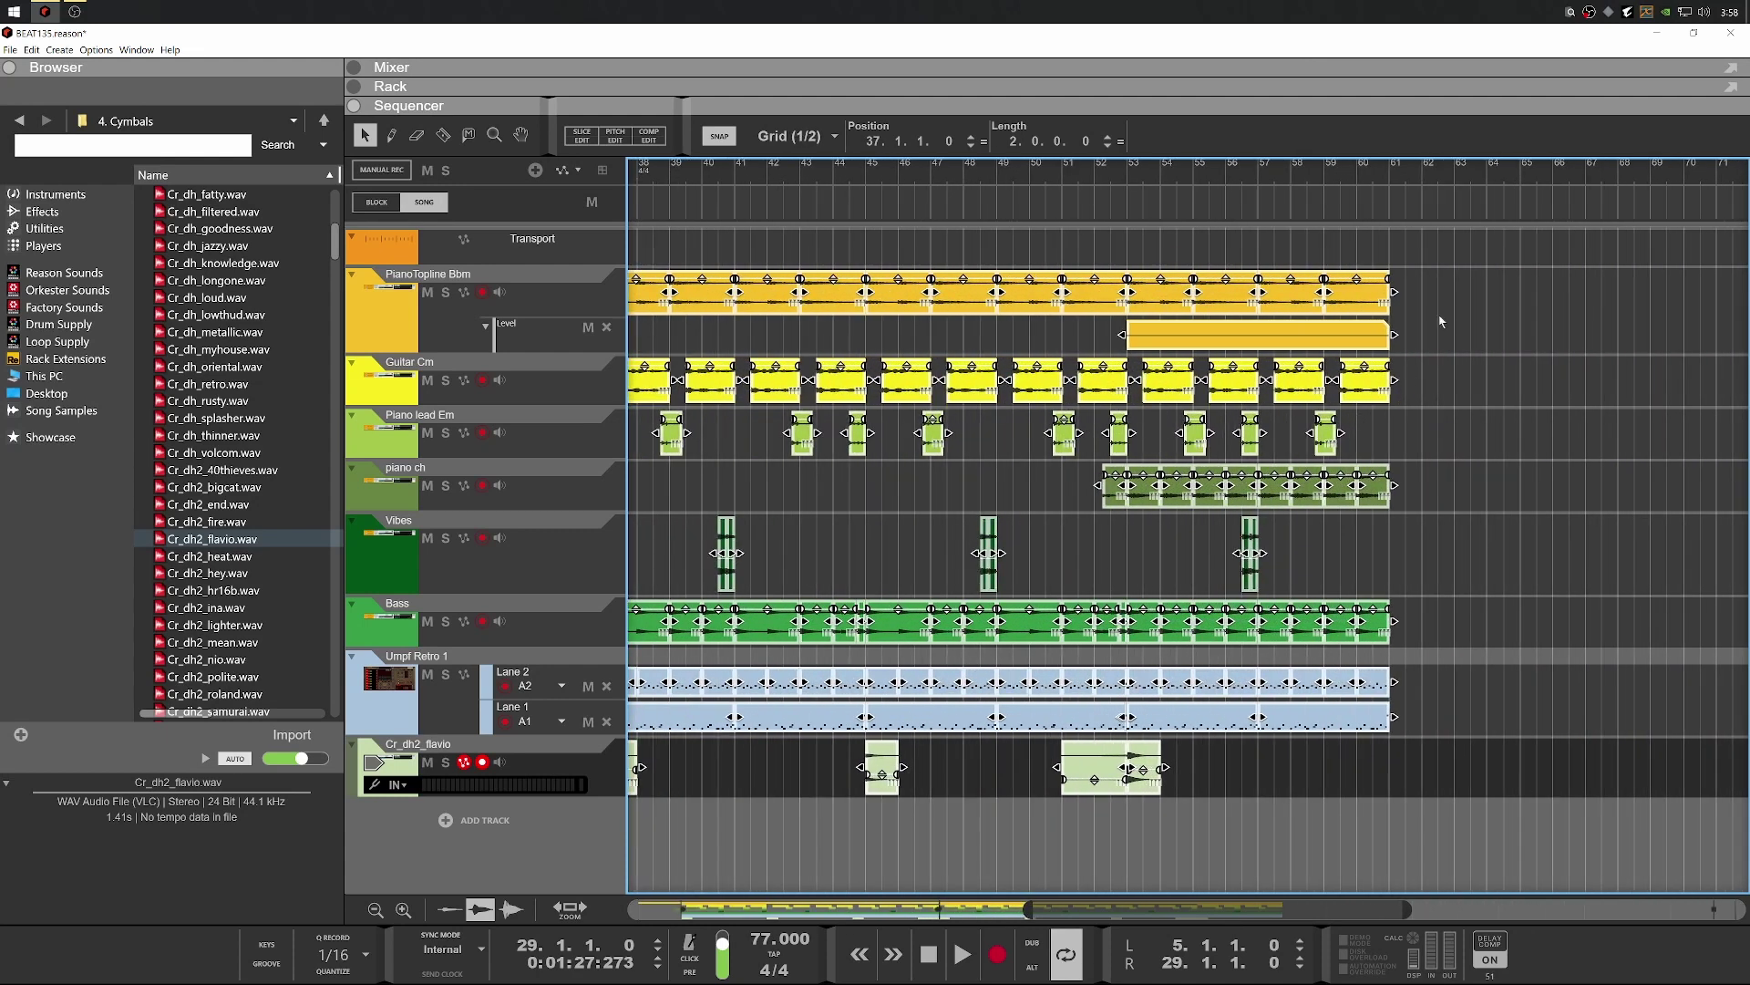
Copy the bar 53 to 61 section of all tracks to bar 61, and shift both sections one bar later to bar 54
left_click_drag(1463, 267, 1135, 806)
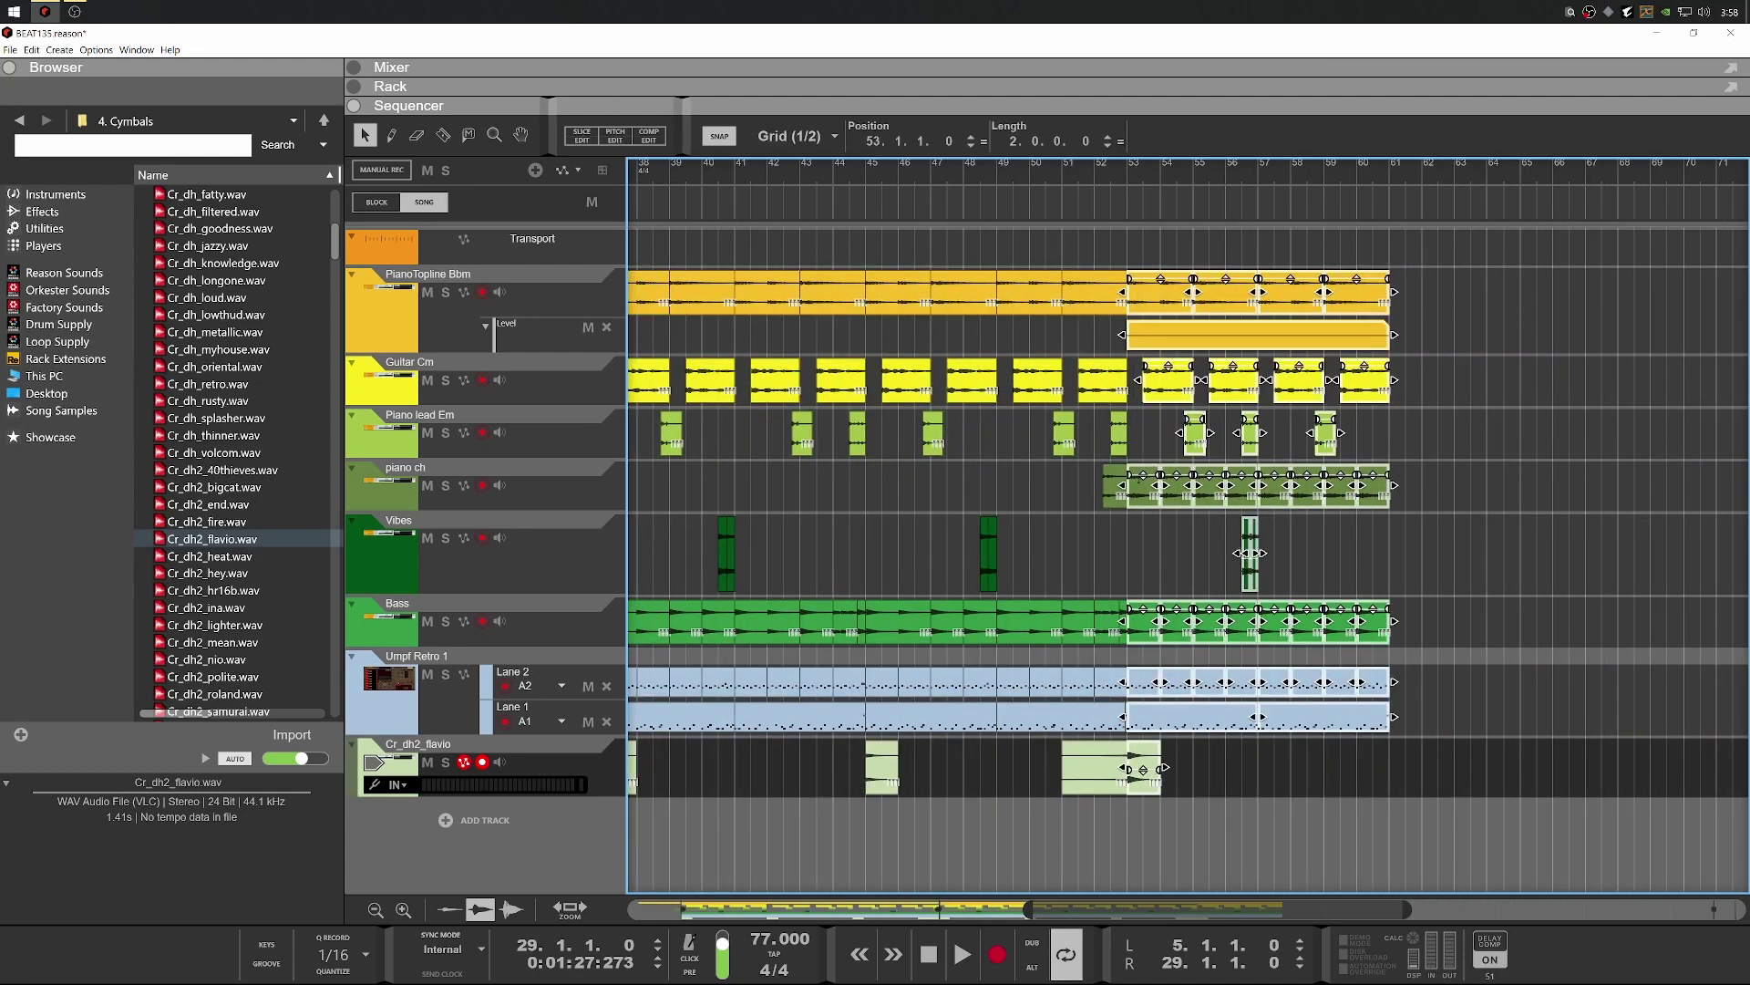
left_click_drag(1150, 507, 1407, 498)
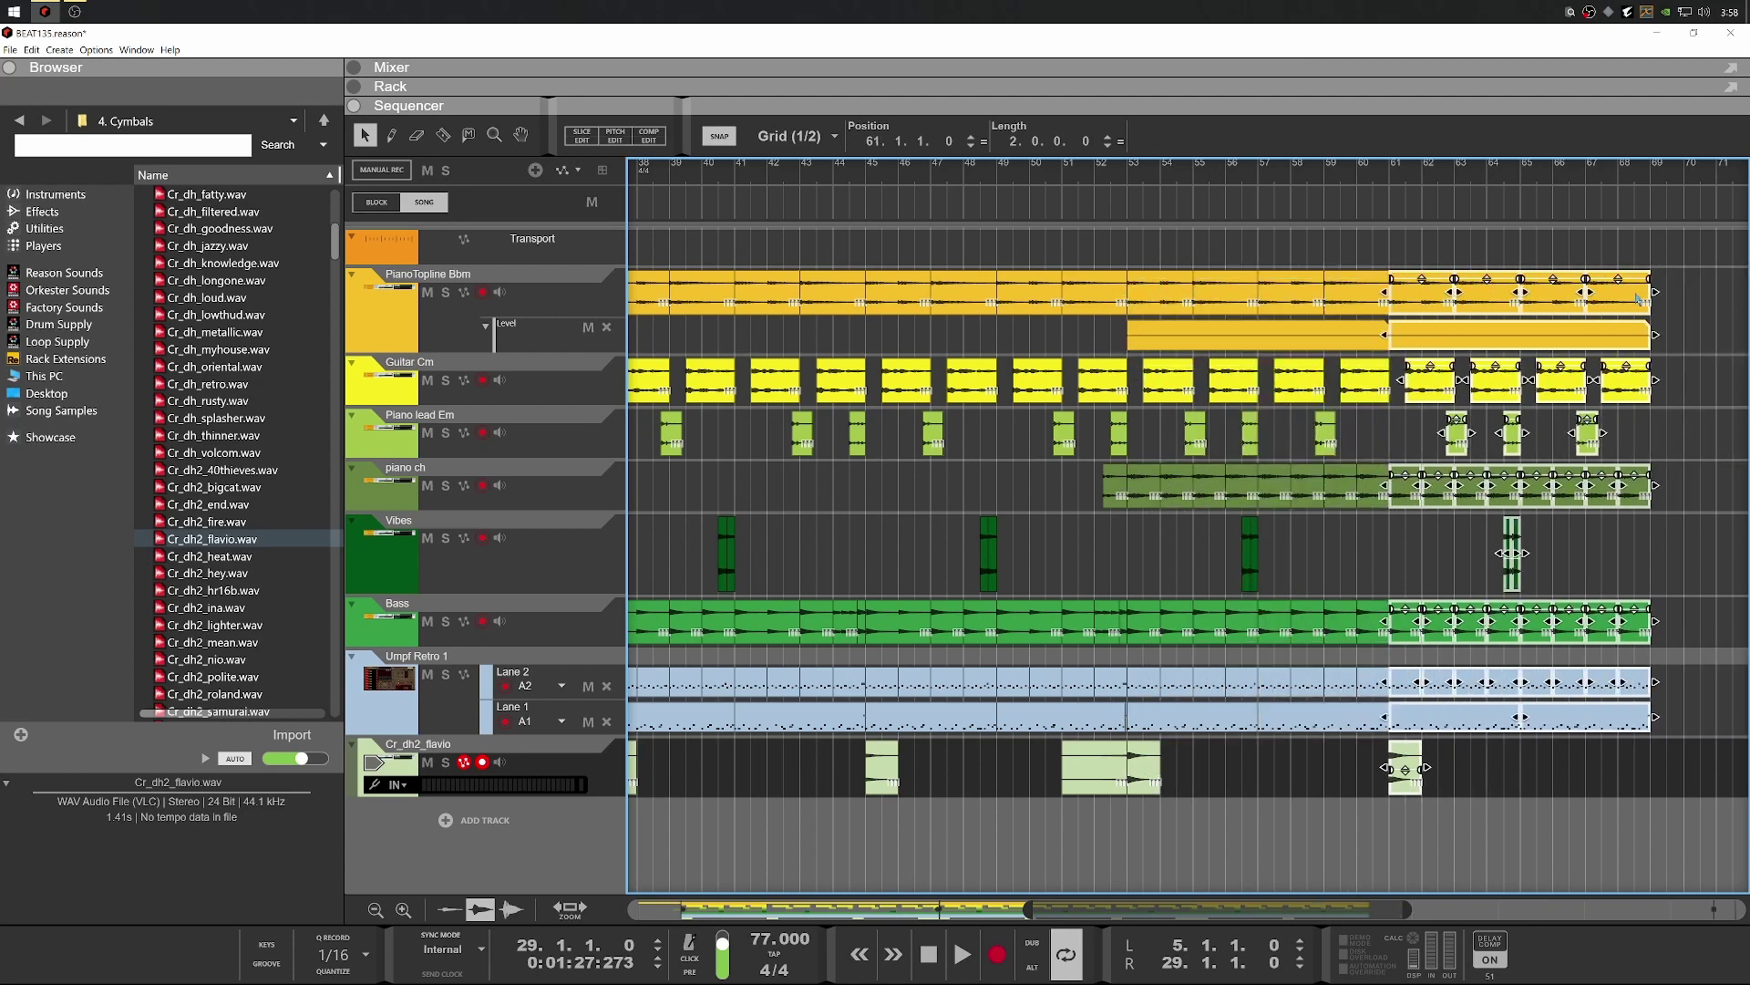
left_click_drag(1682, 281, 1135, 807)
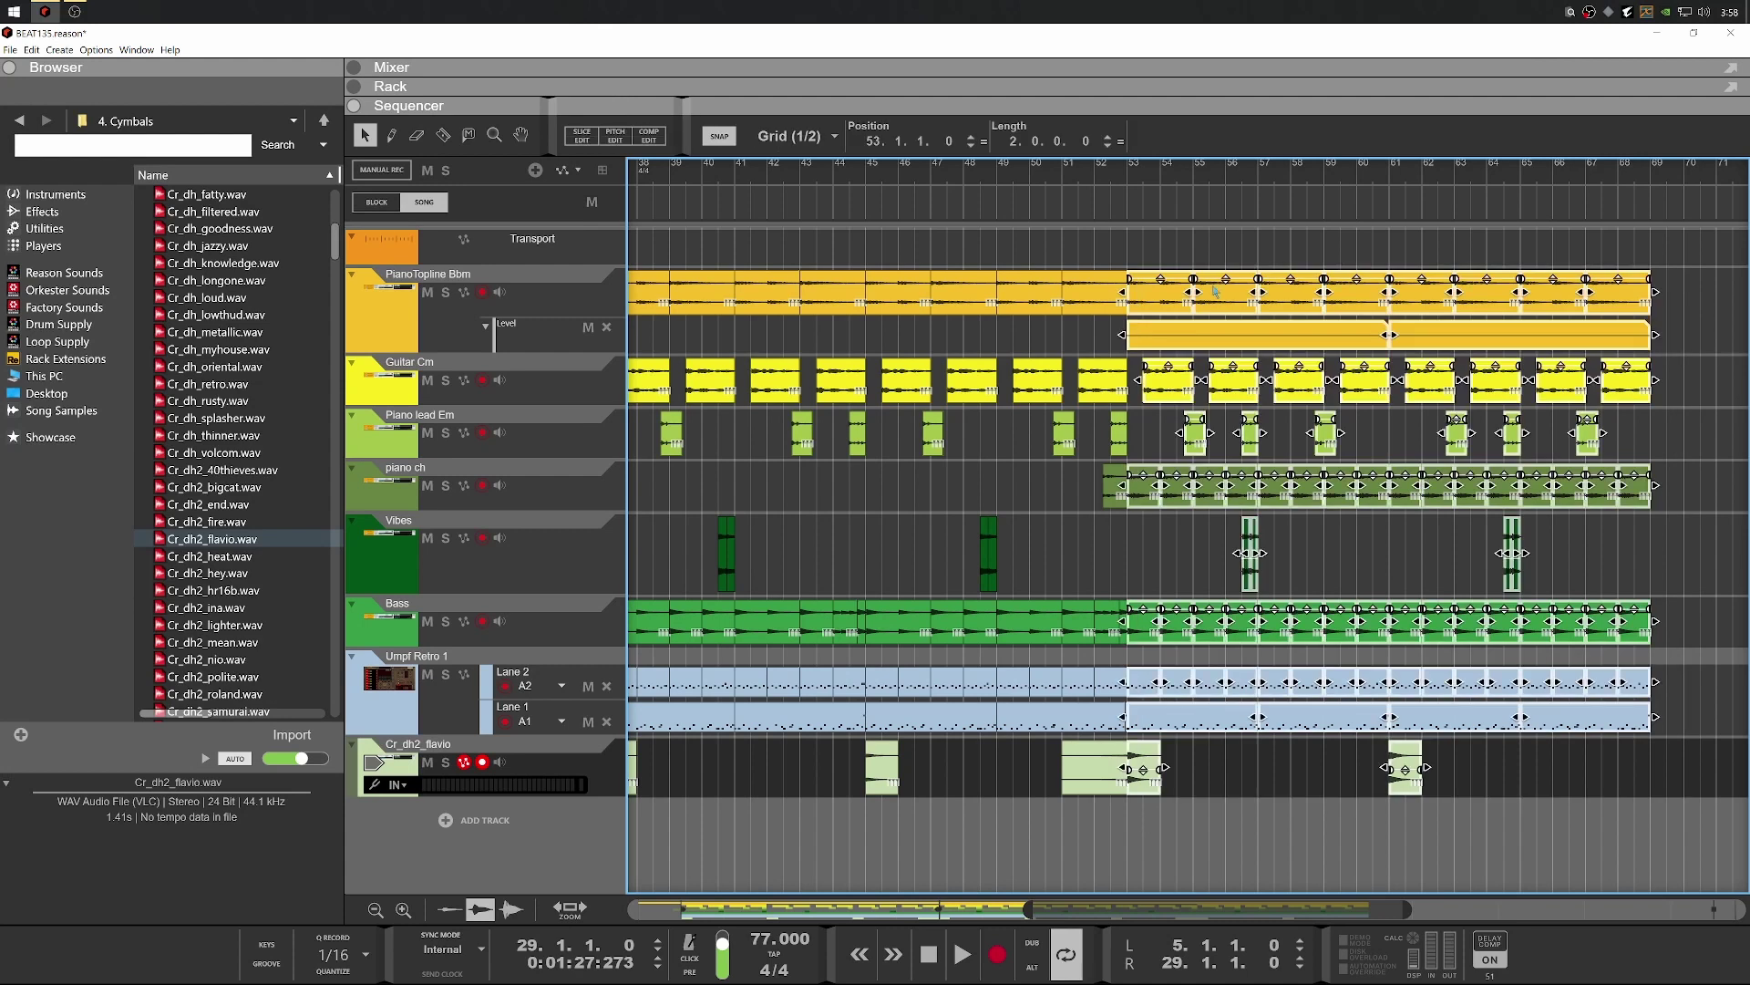
left_click_drag(1145, 330, 1178, 333)
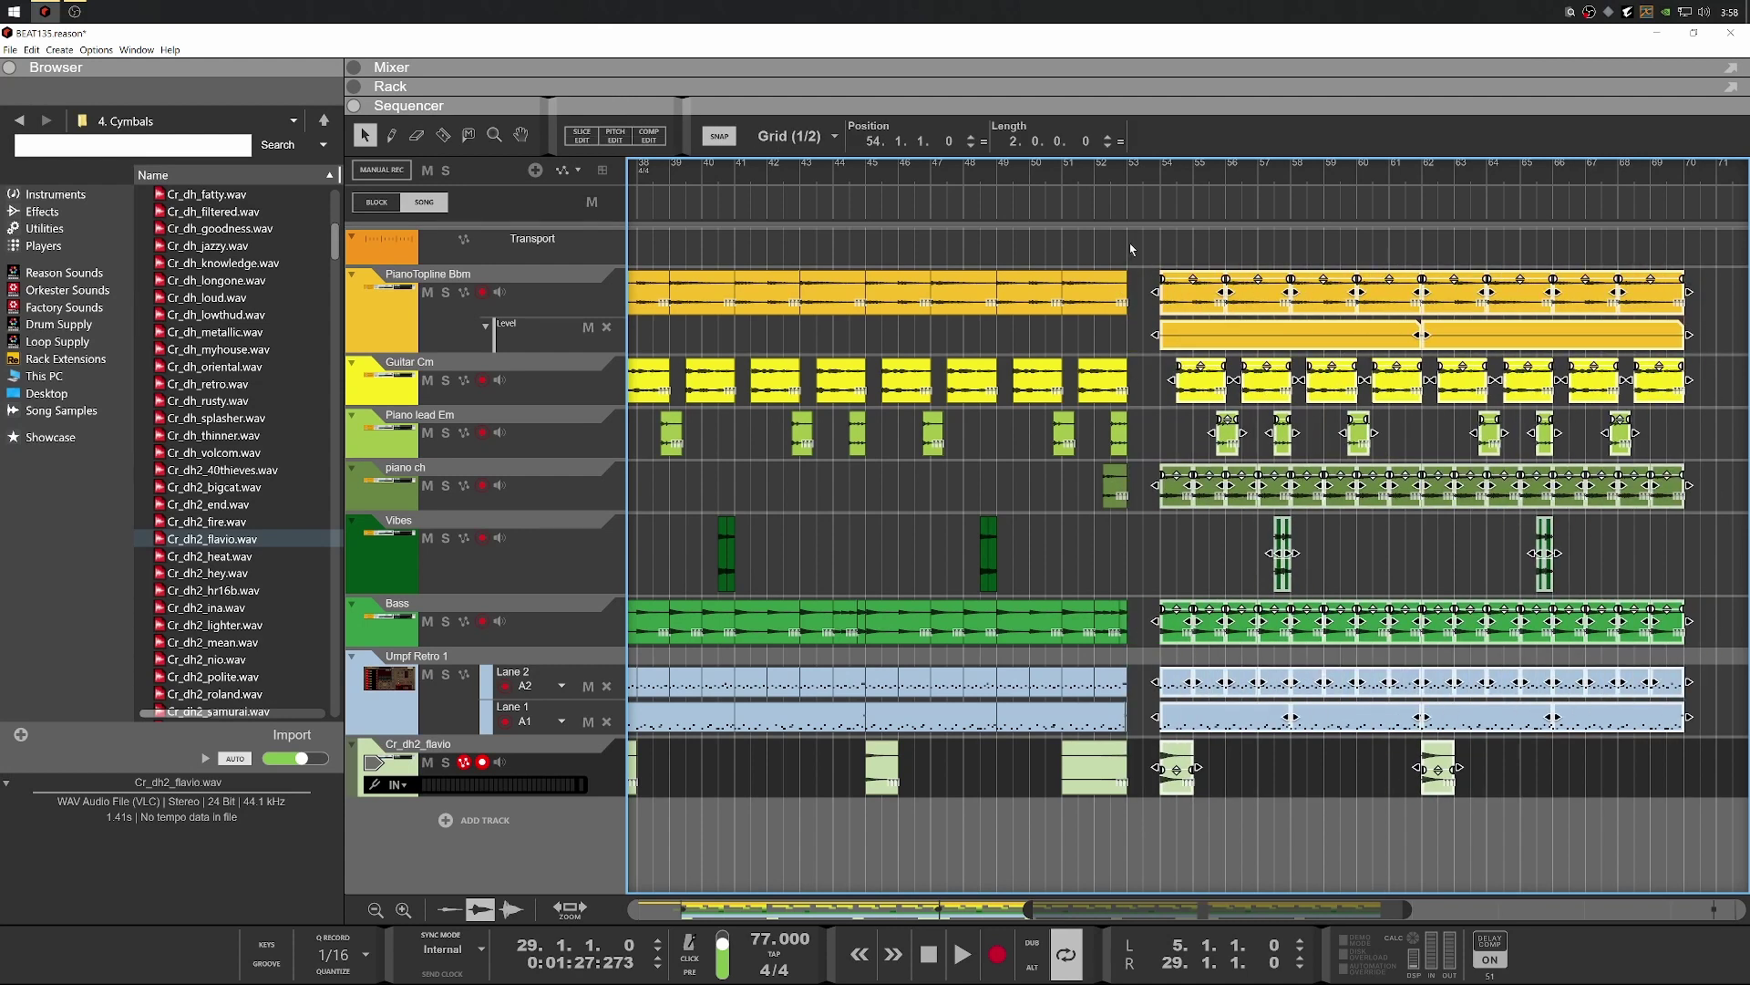
Fill the gap at bar 53 on the piano ch track with a copied one-bar piano clip
left_click_drag(1060, 233, 1069, 775)
key("space")
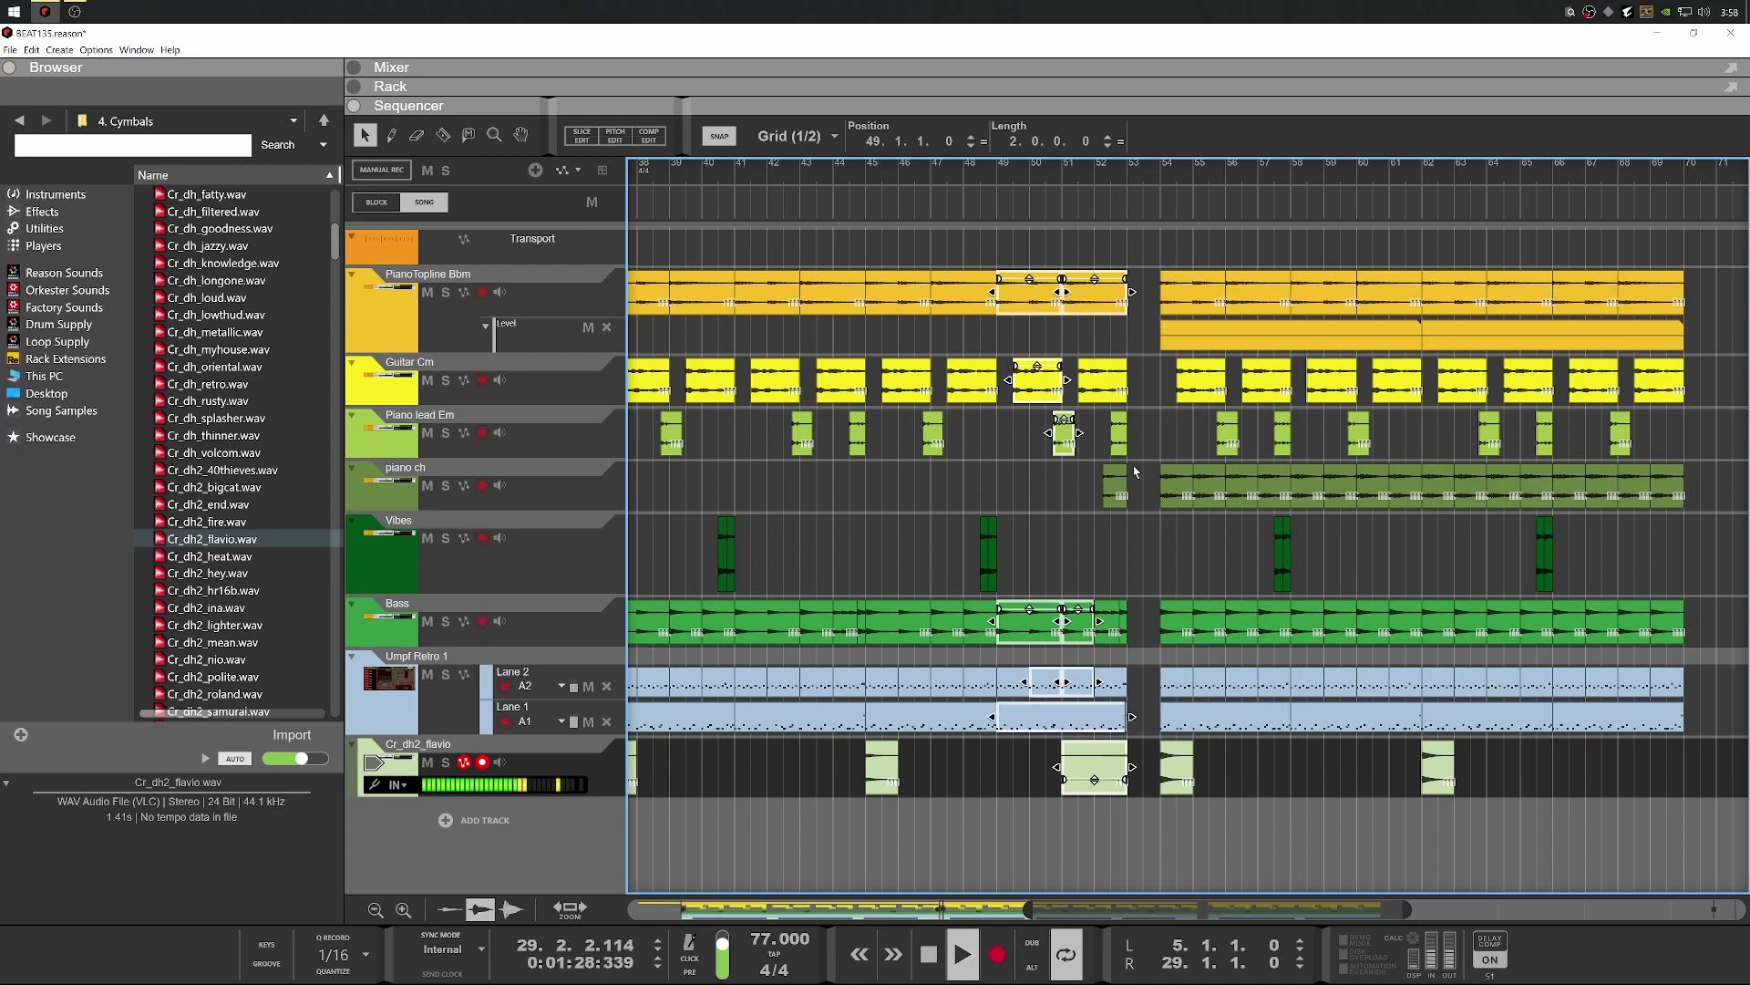
key("space")
left_click(1124, 495)
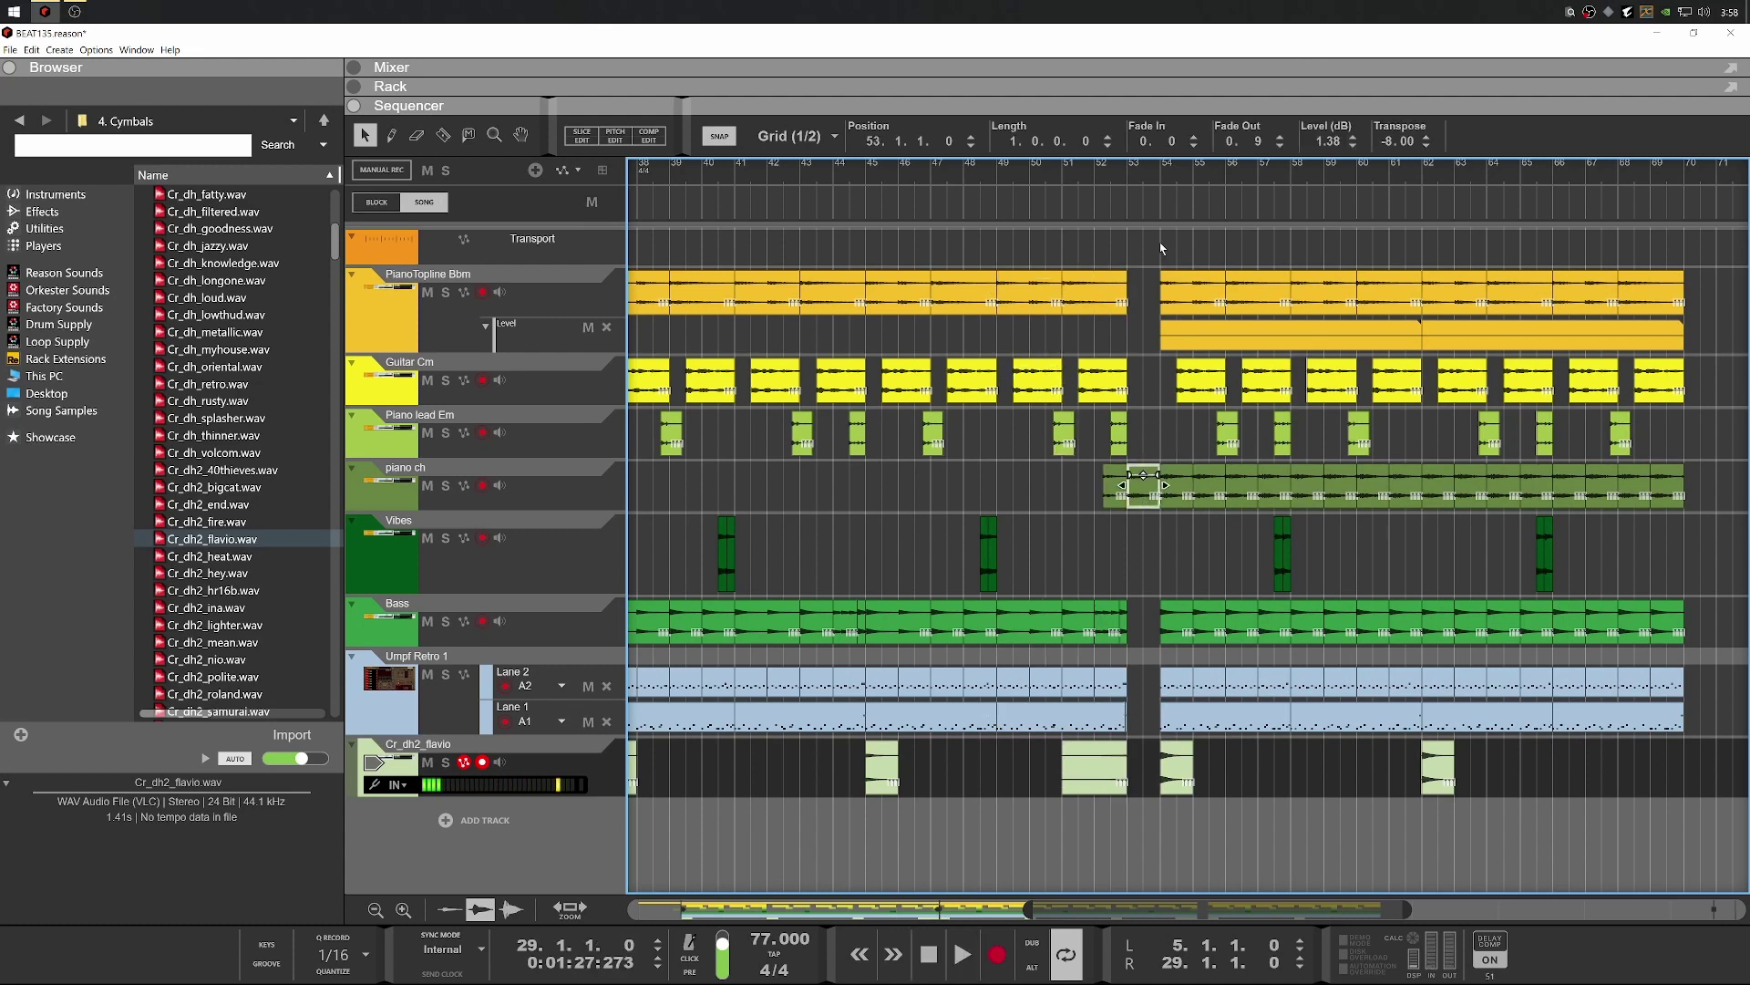
Play back the transition from bar 52 through the piano-only bar 53 into the section at bar 54
left_click(1091, 172)
key("space")
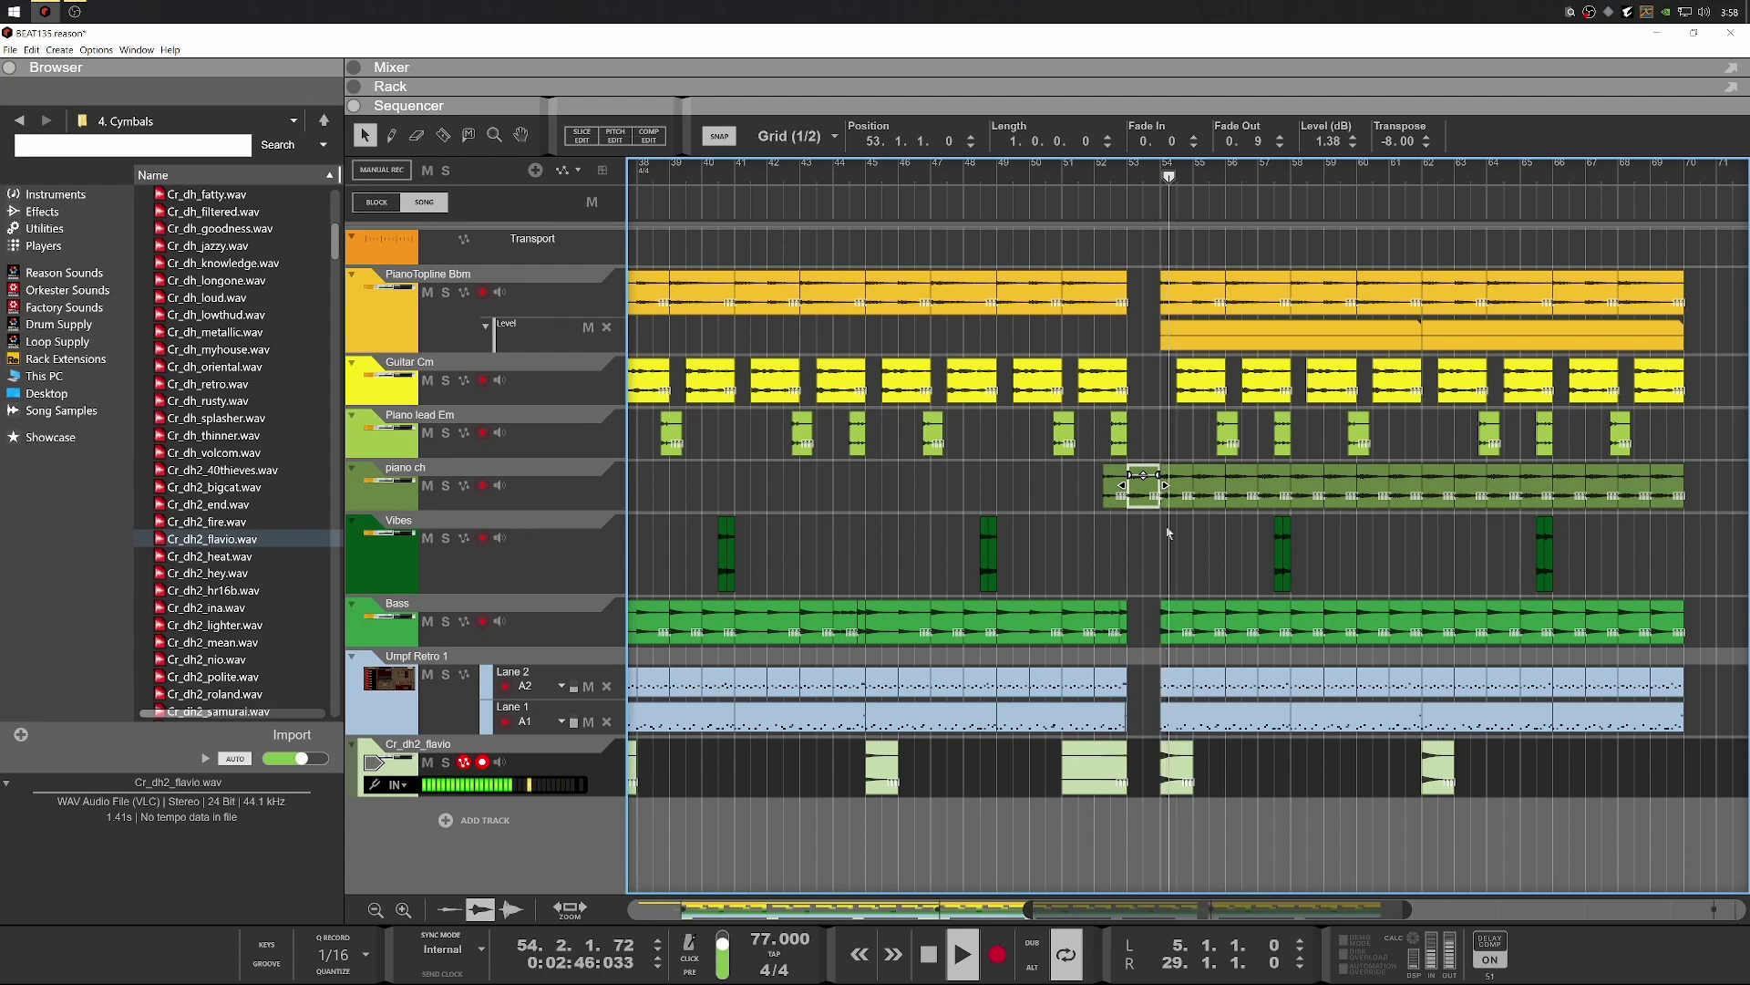
scroll(990, 563, "down", 2)
scroll(1201, 638, "up", 3)
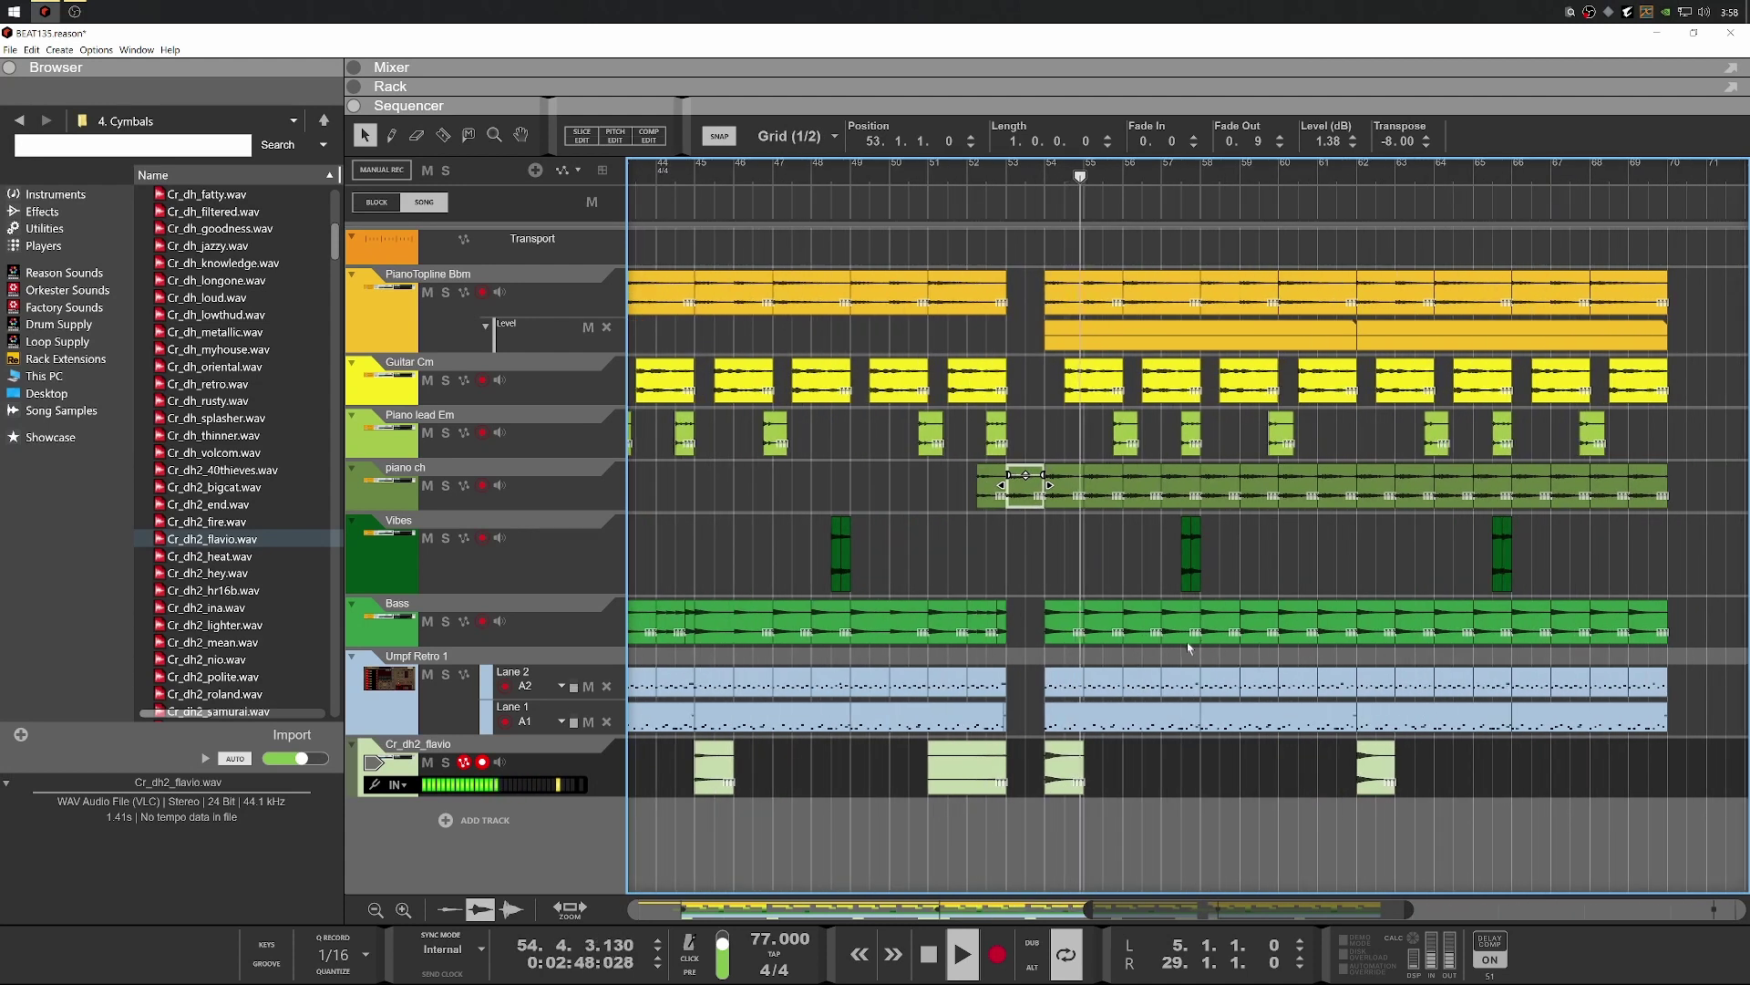
scroll(1131, 618, "down", 2)
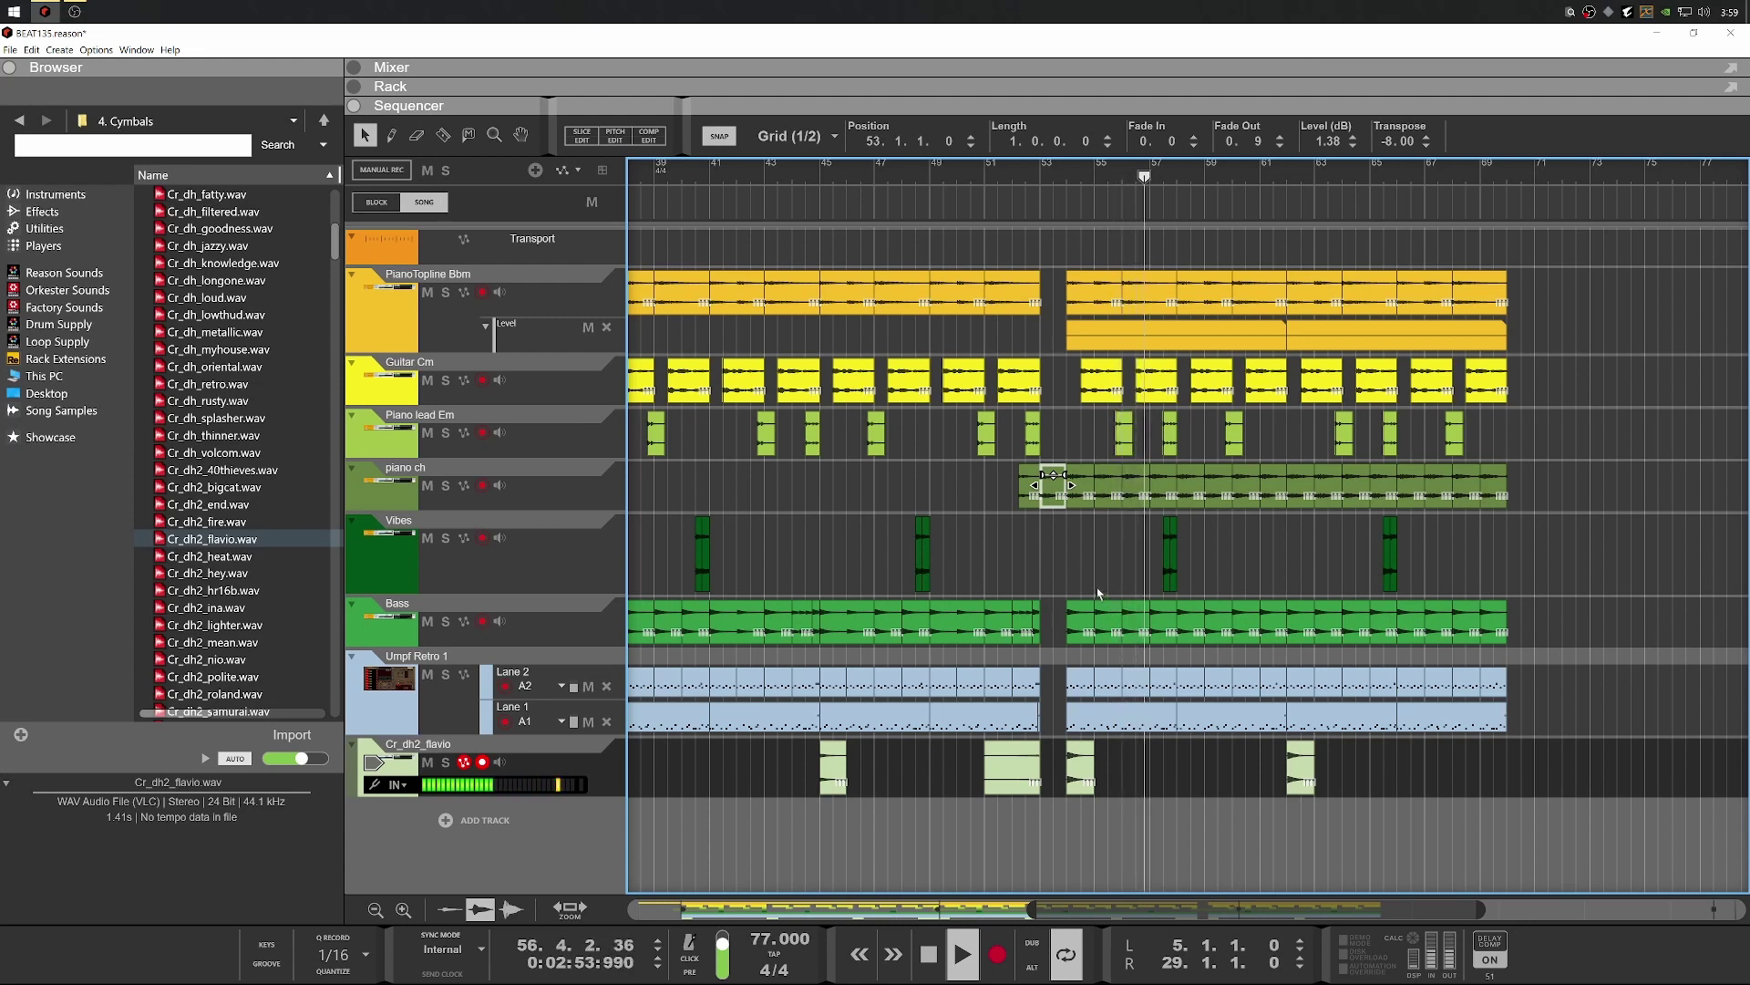
scroll(1100, 588, "down", 2)
scroll(1218, 618, "up", 1)
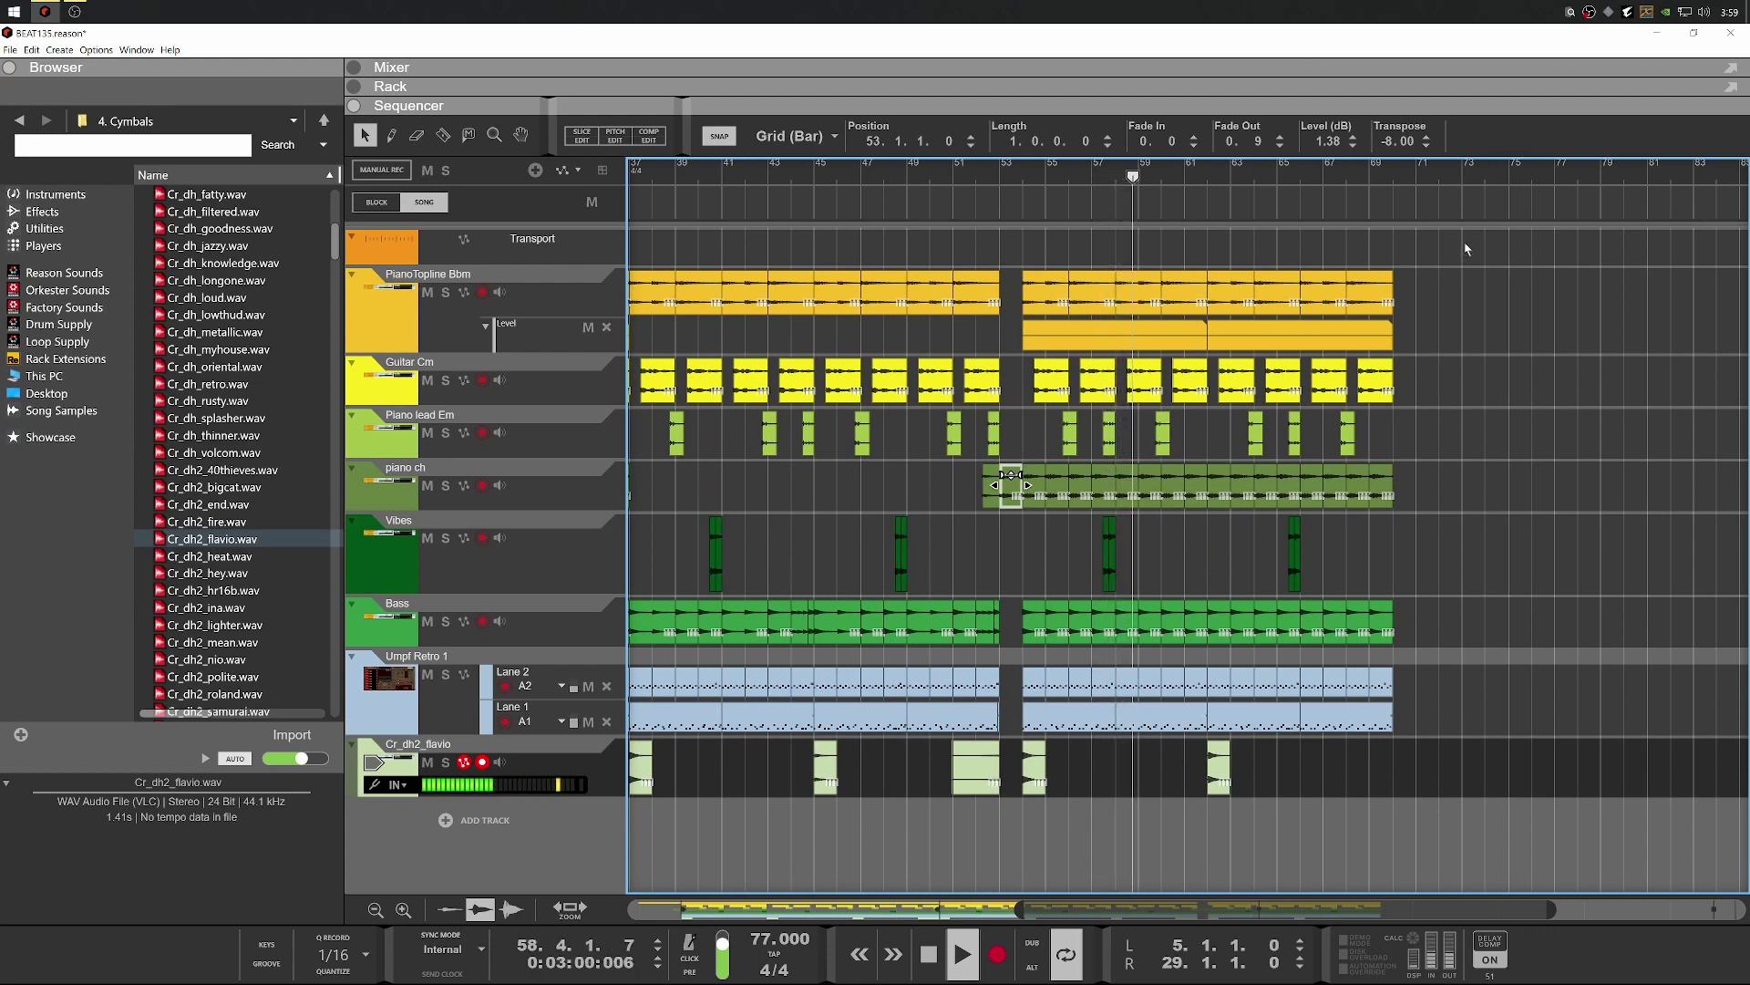
key("space")
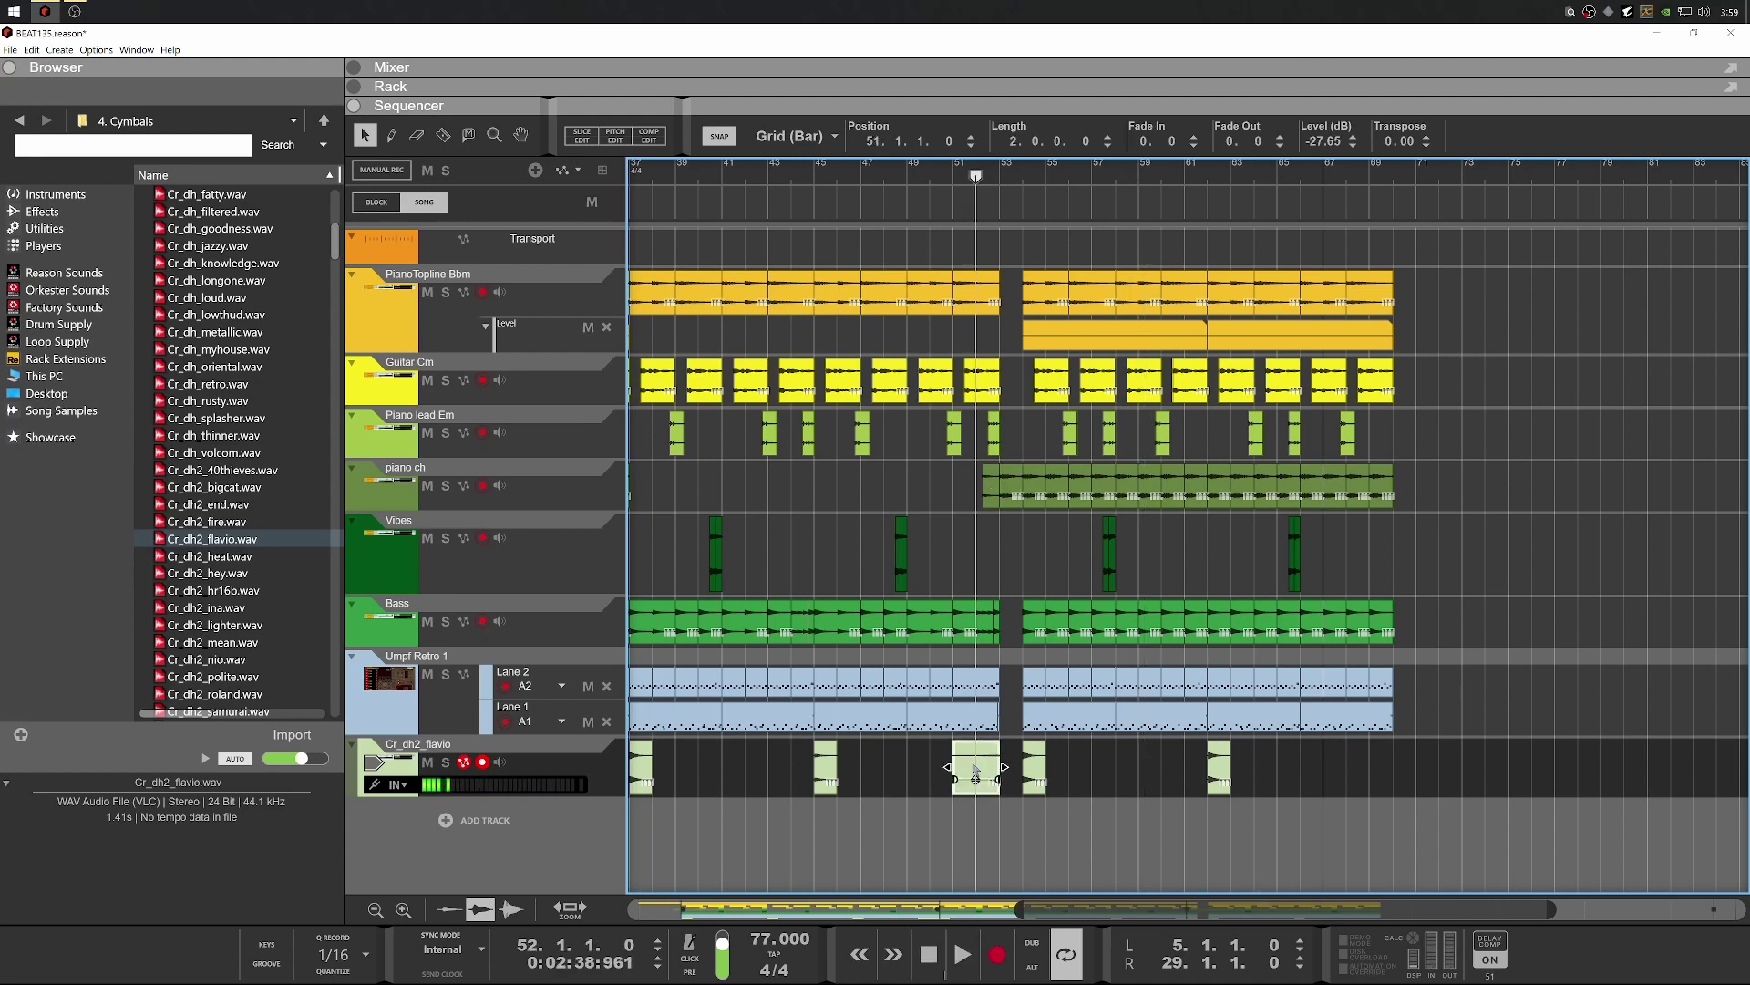
Copy the two-bar reversed crash from bar 51 to bar 68 and play the bar 52 transition
left_click_drag(1055, 759, 1372, 752)
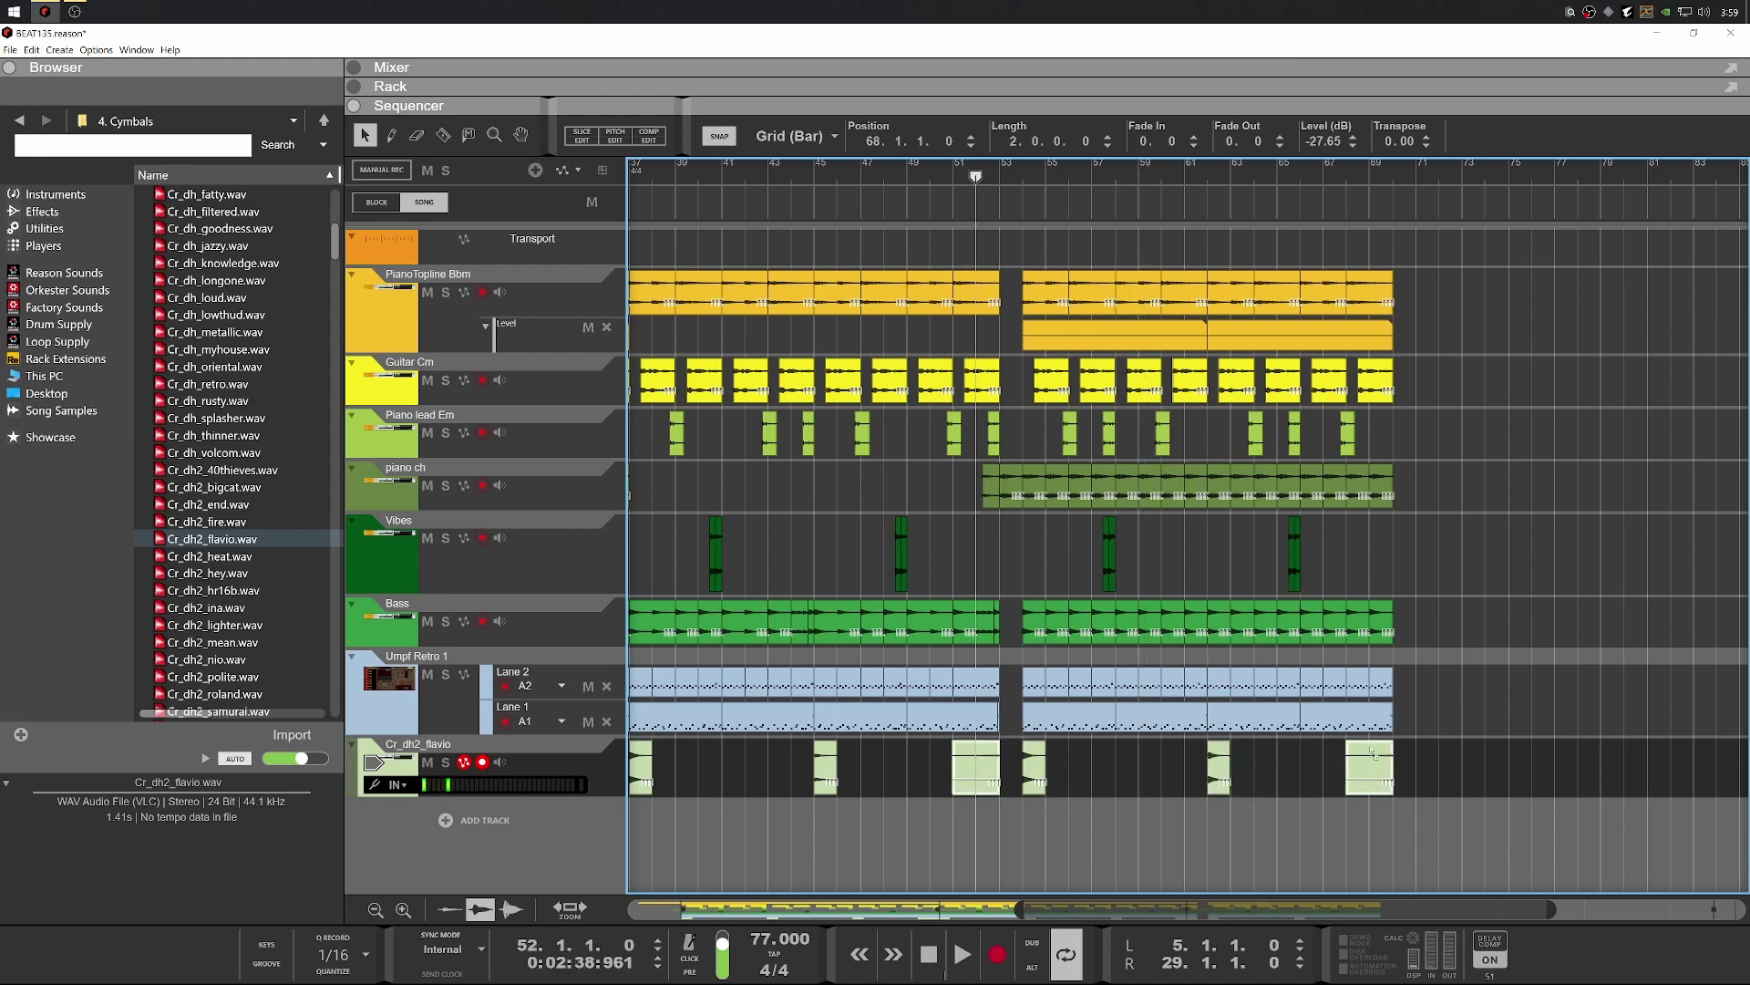
scroll(1200, 722, "down", 4)
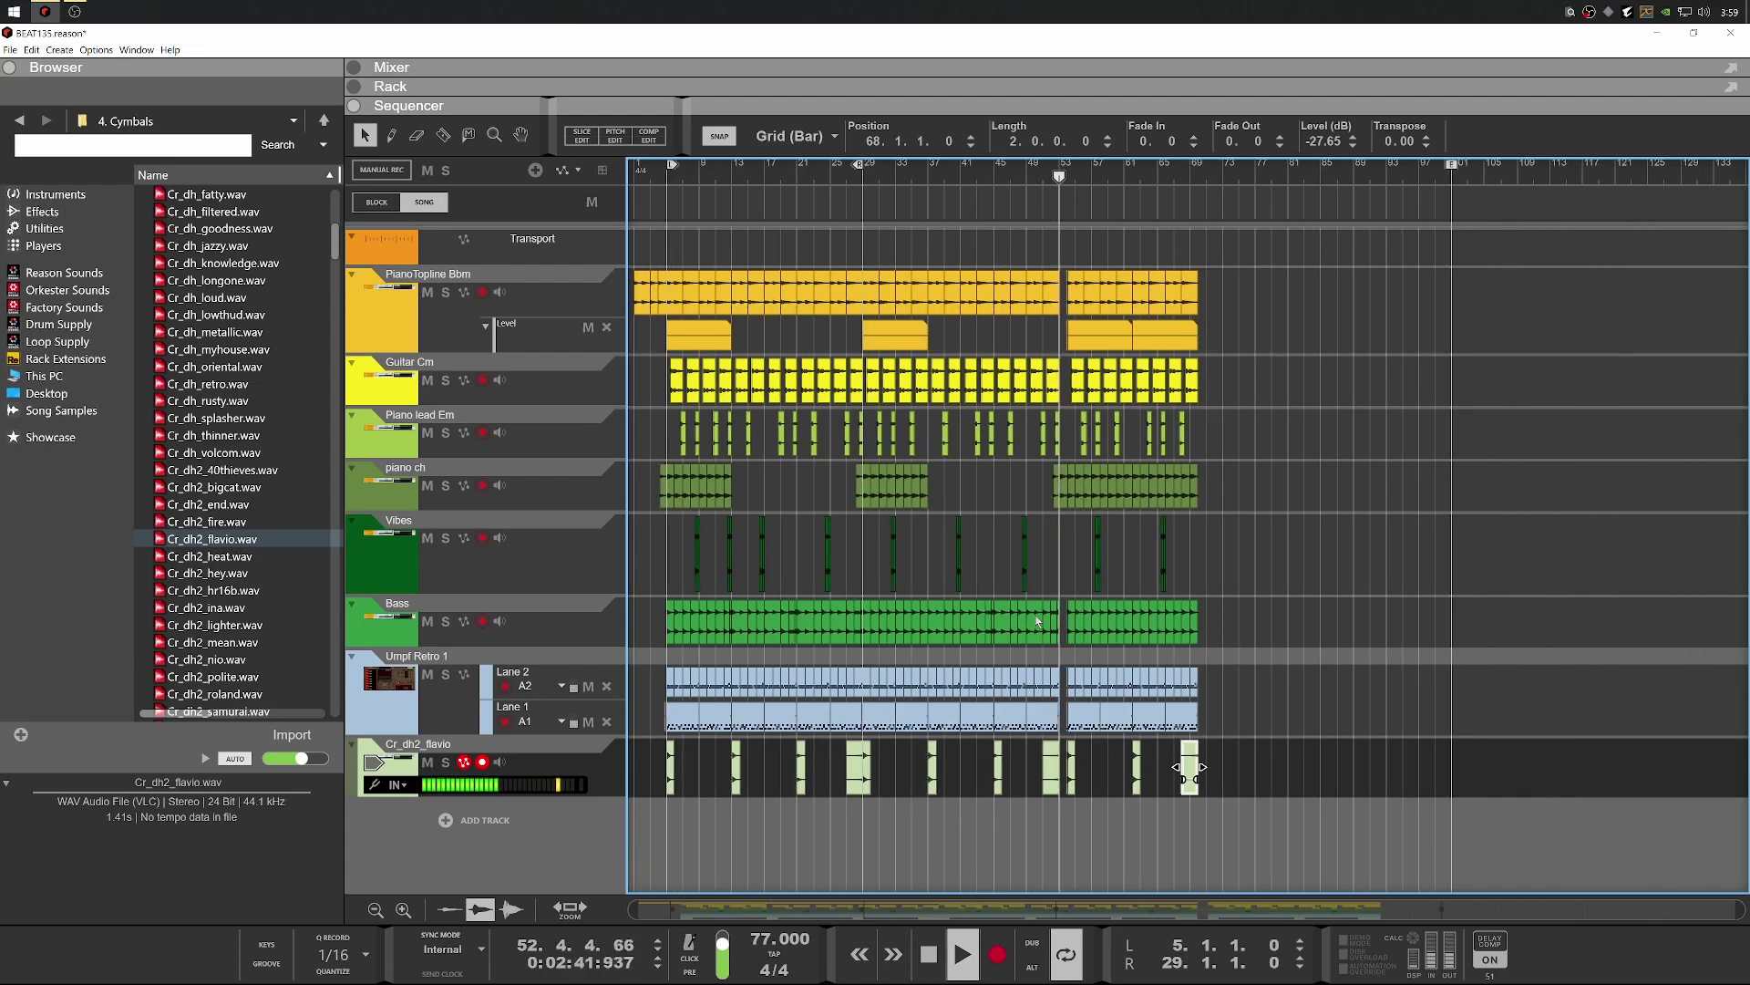
scroll(1030, 613, "up", 2)
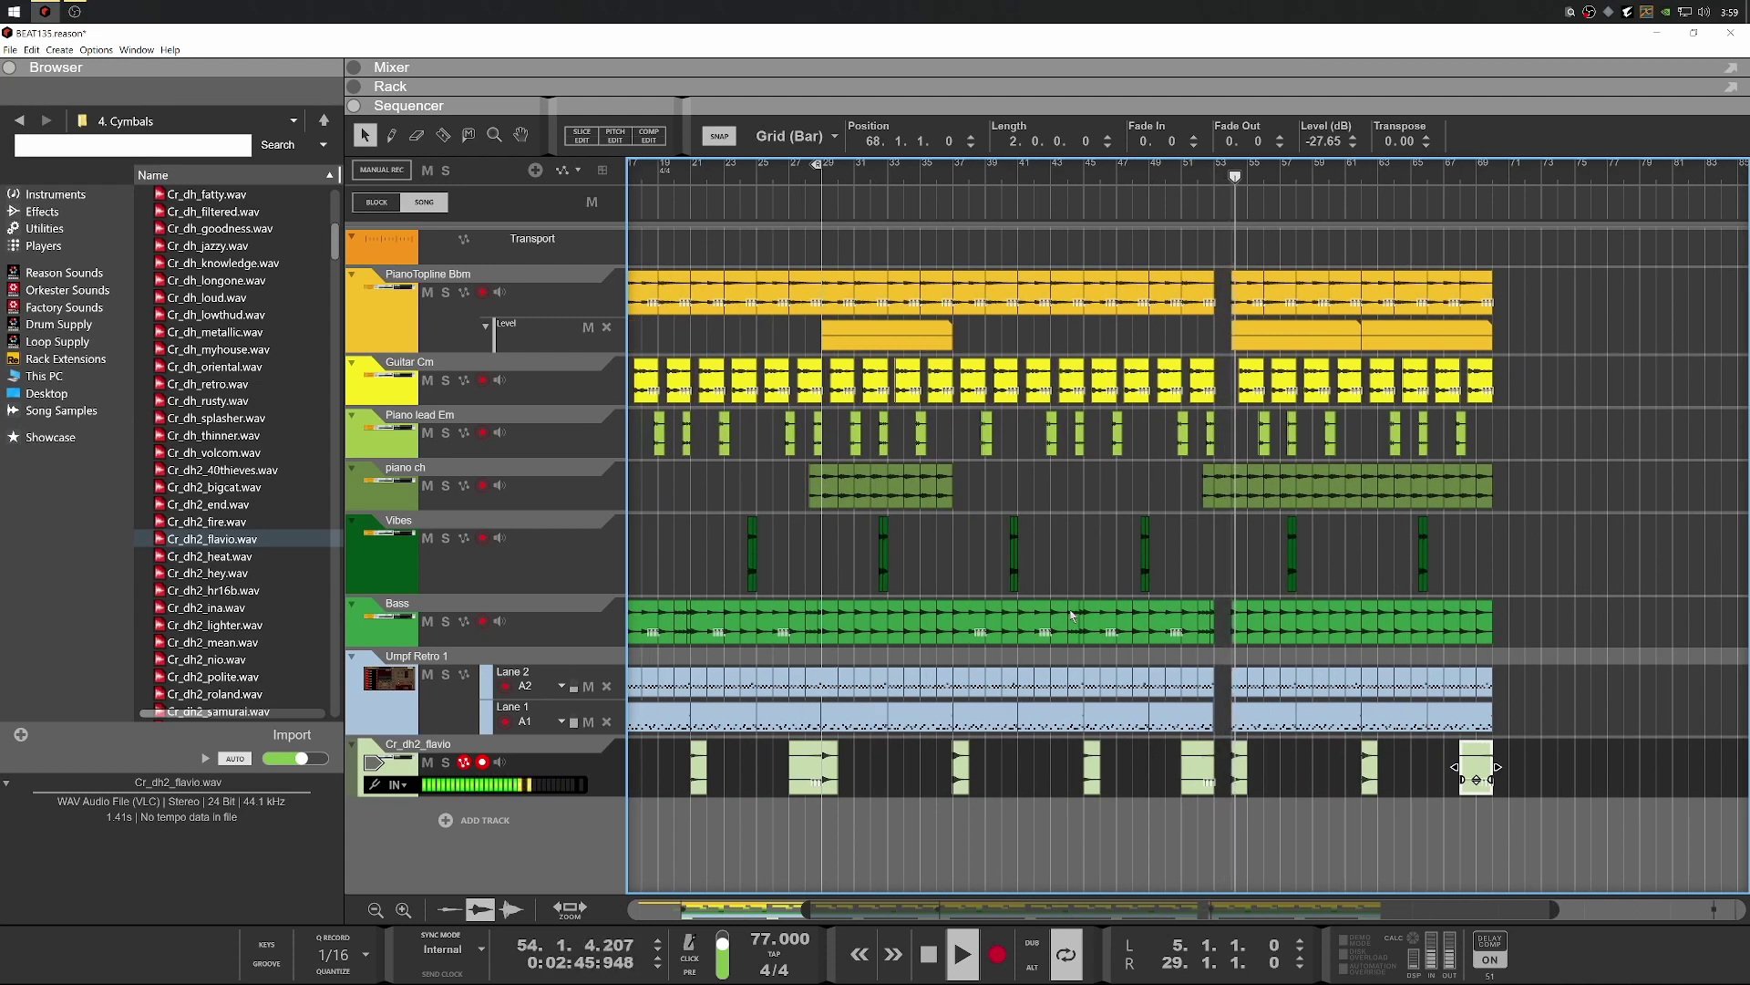
key("space")
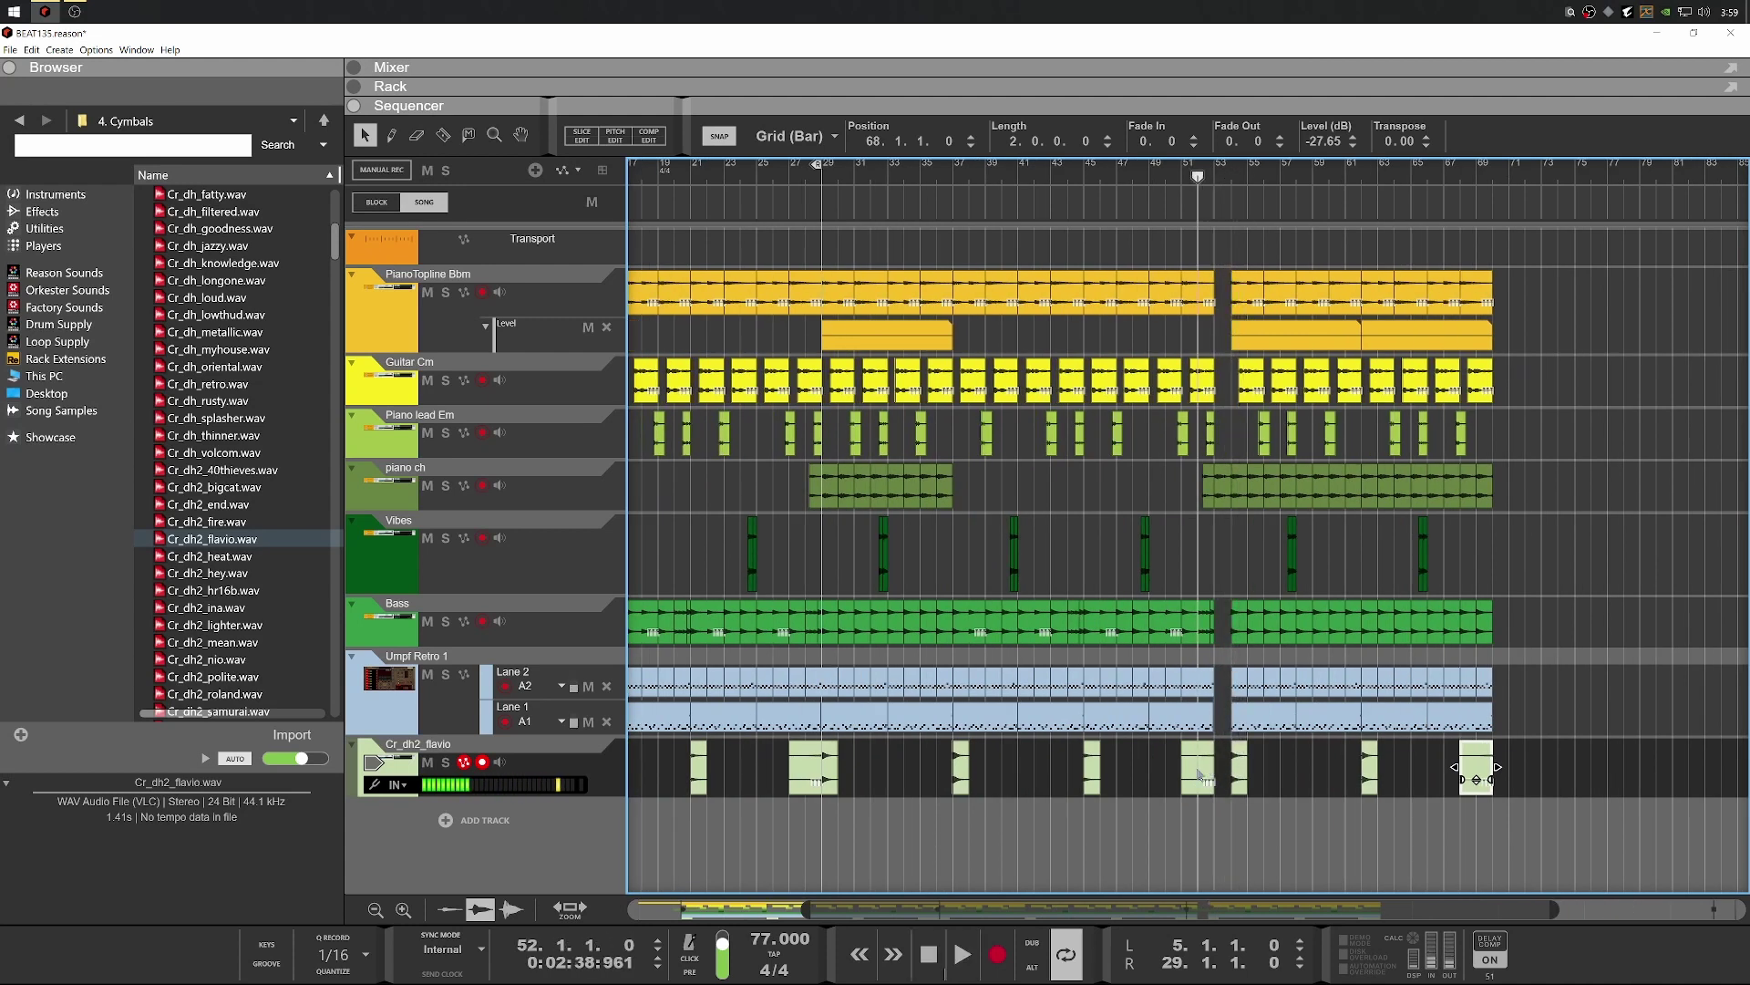
Extend the reversed crash clip at bar 51 to three bars so it reaches bar 54, and play the transition
left_click(1216, 777)
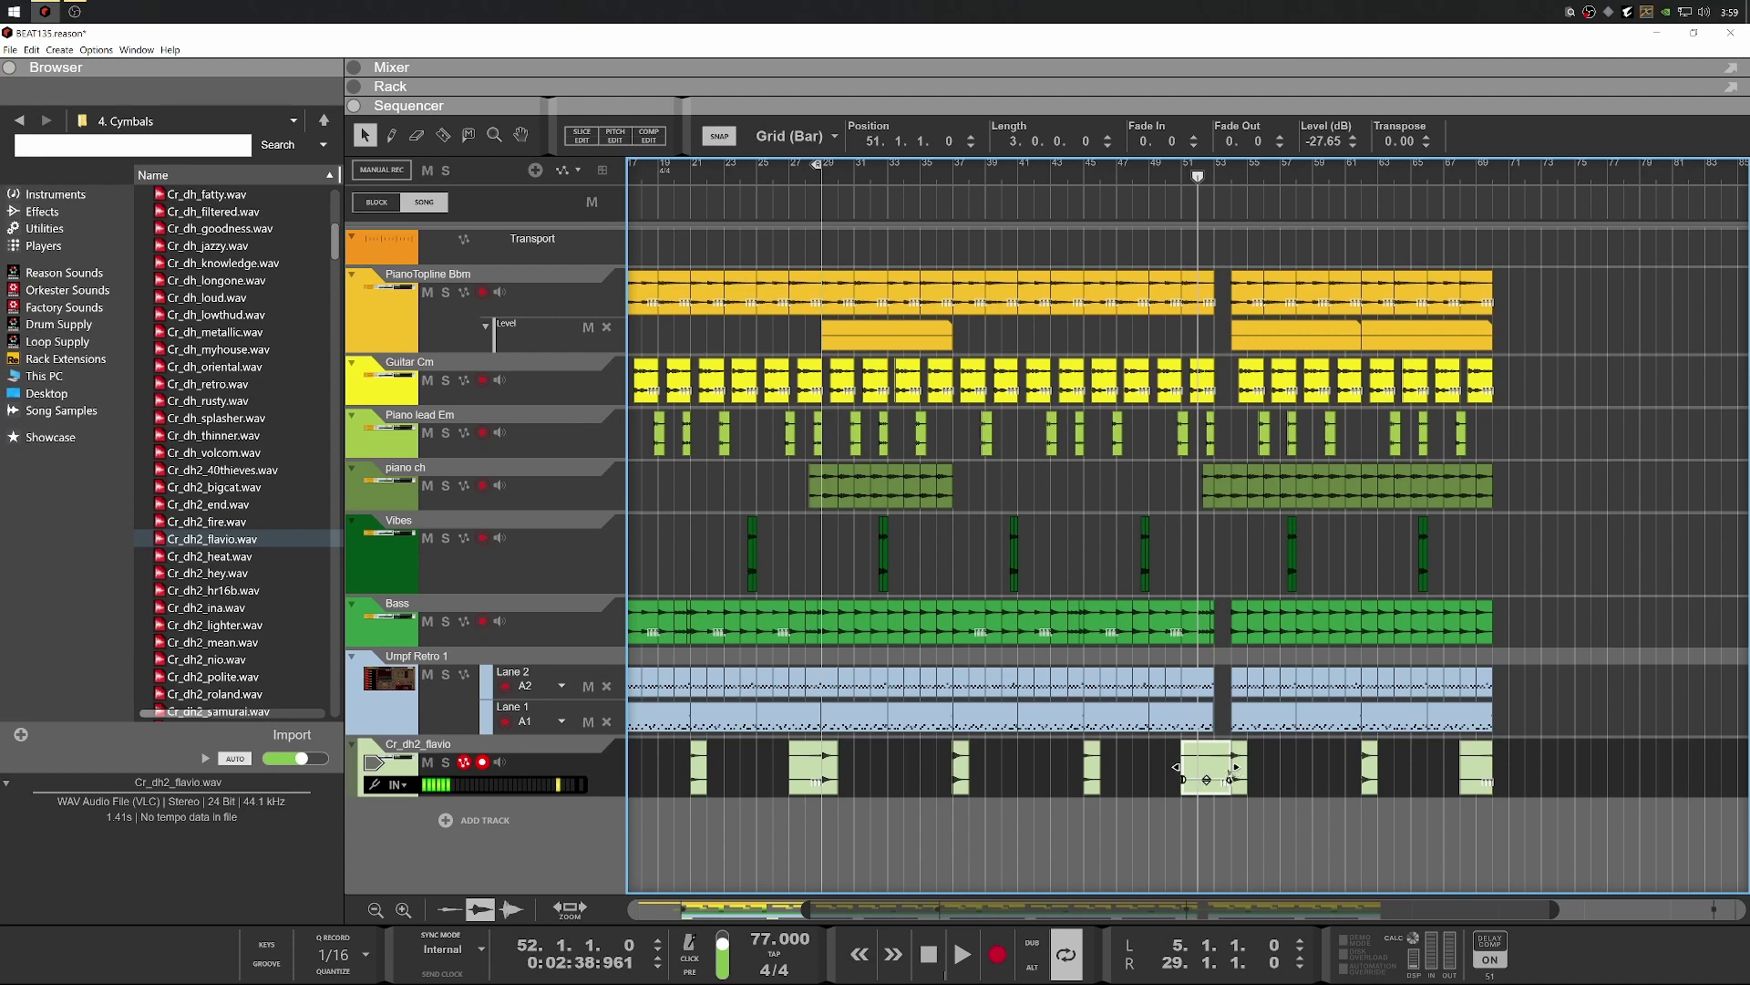
key("space")
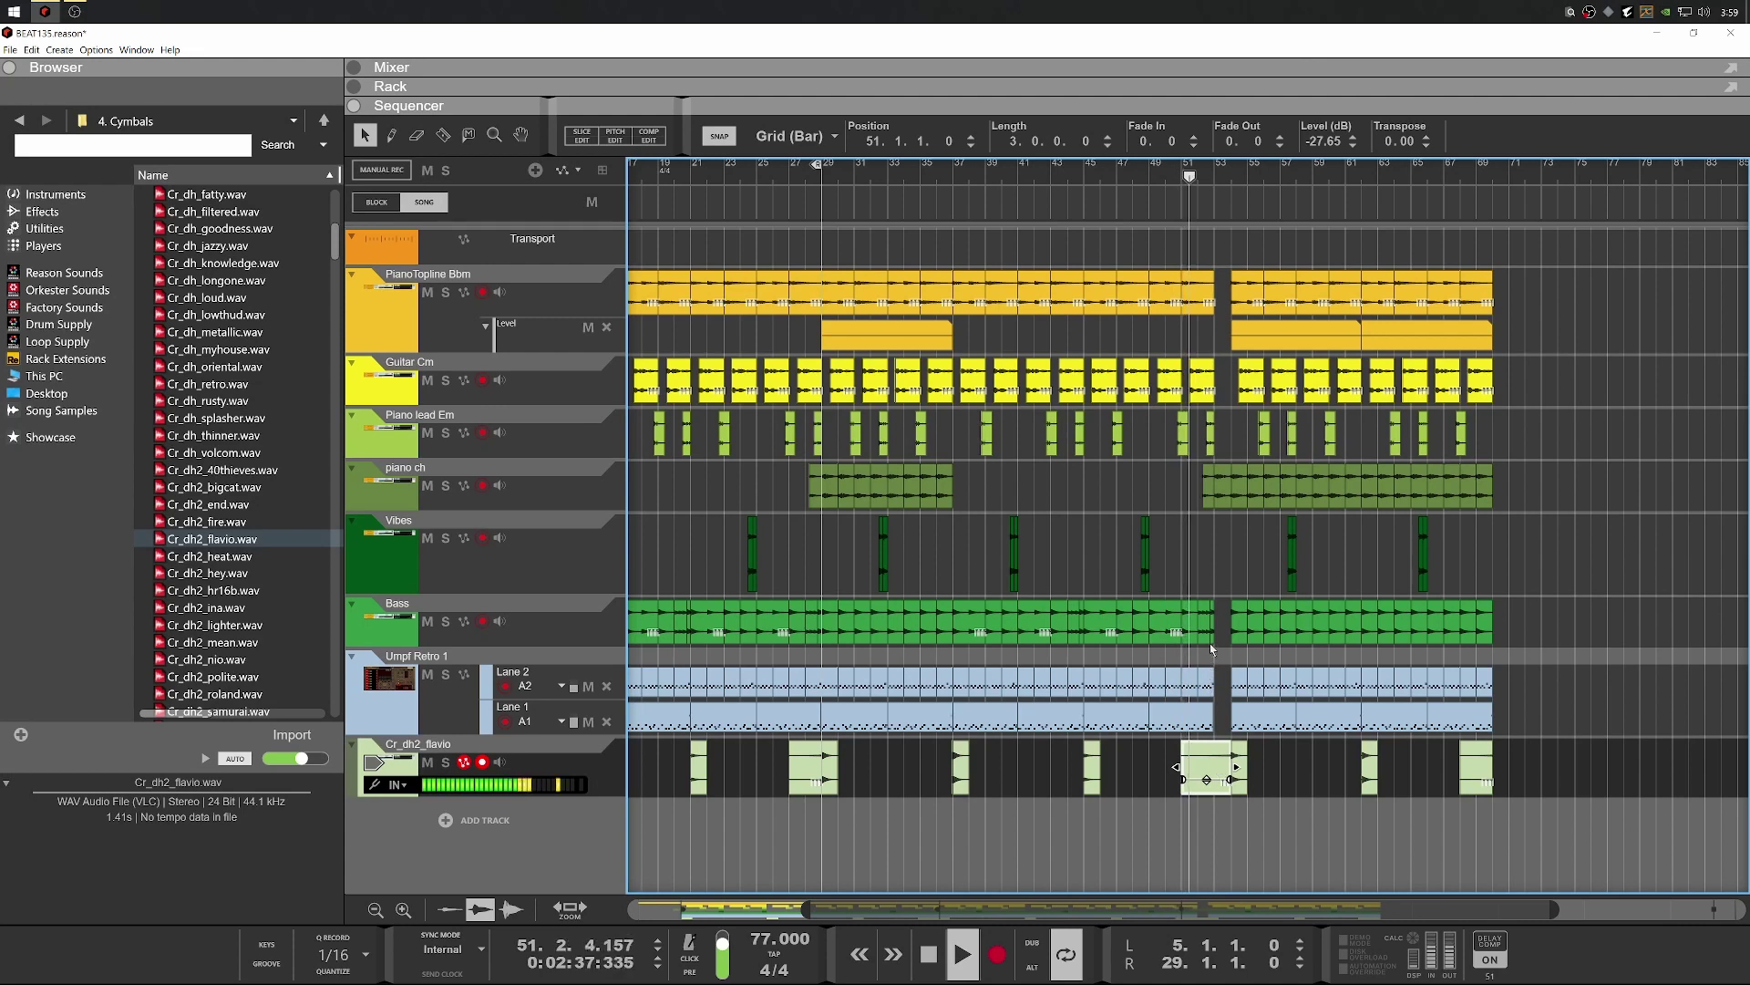
scroll(1211, 649, "down", 2)
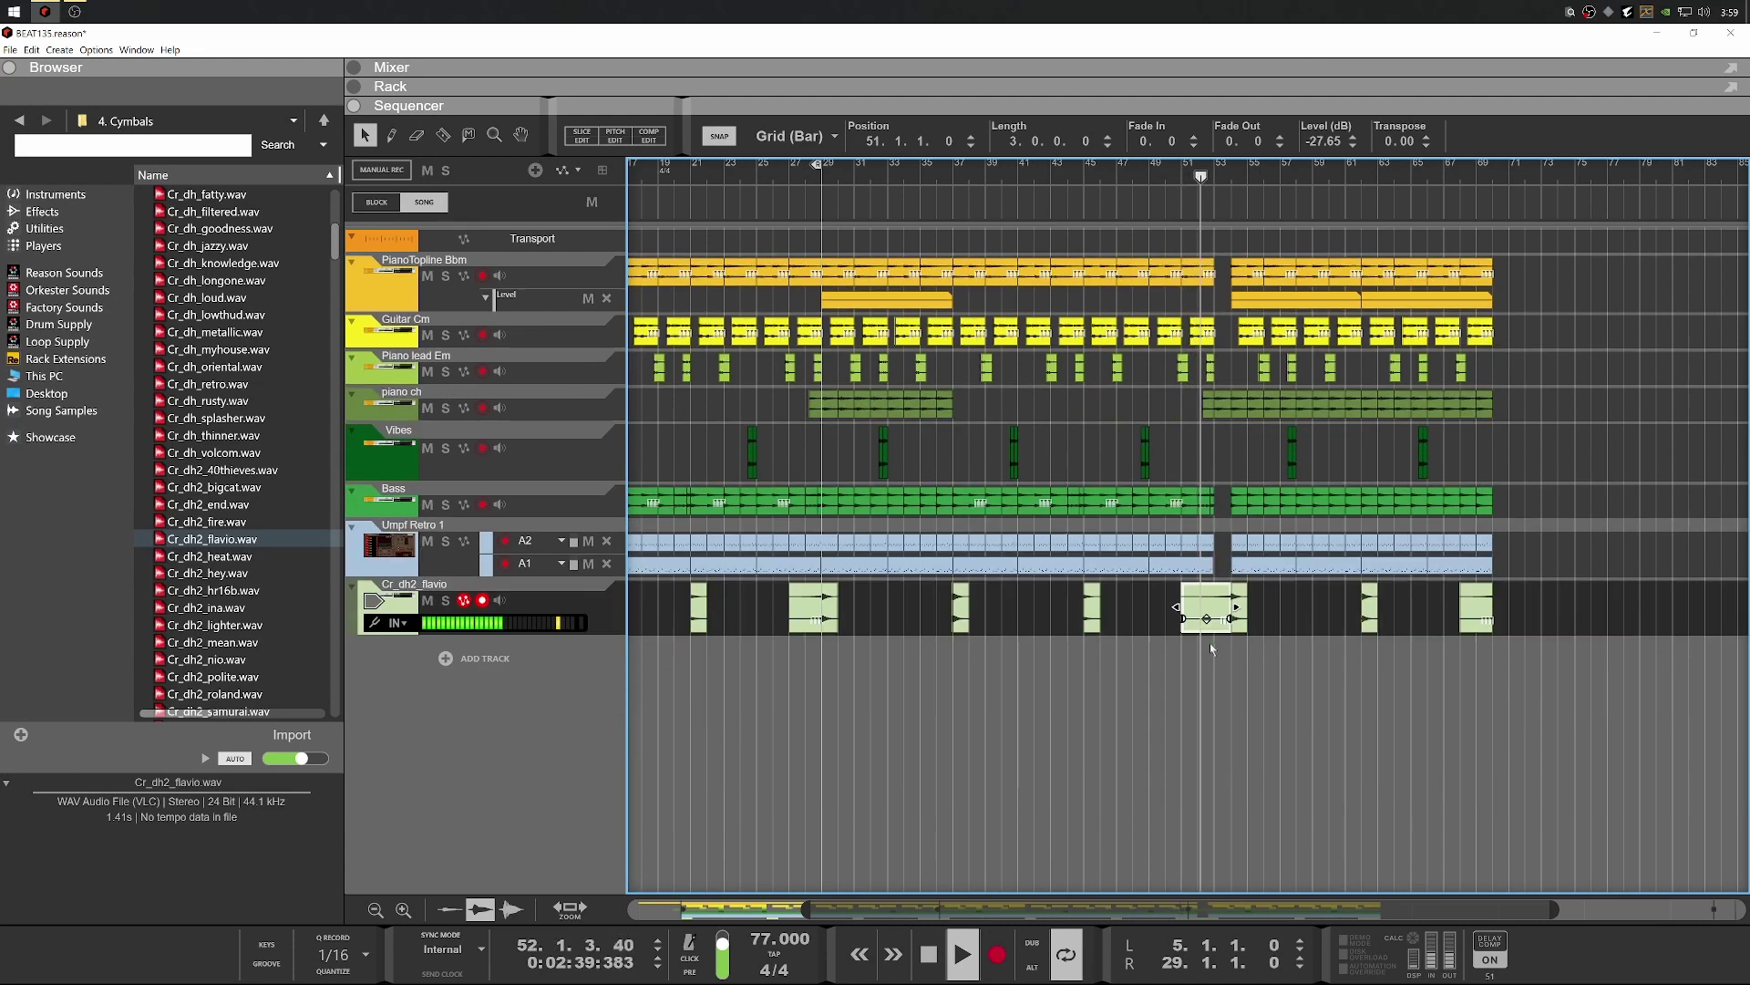
scroll(1210, 643, "up", 2)
scroll(1210, 642, "up", 2)
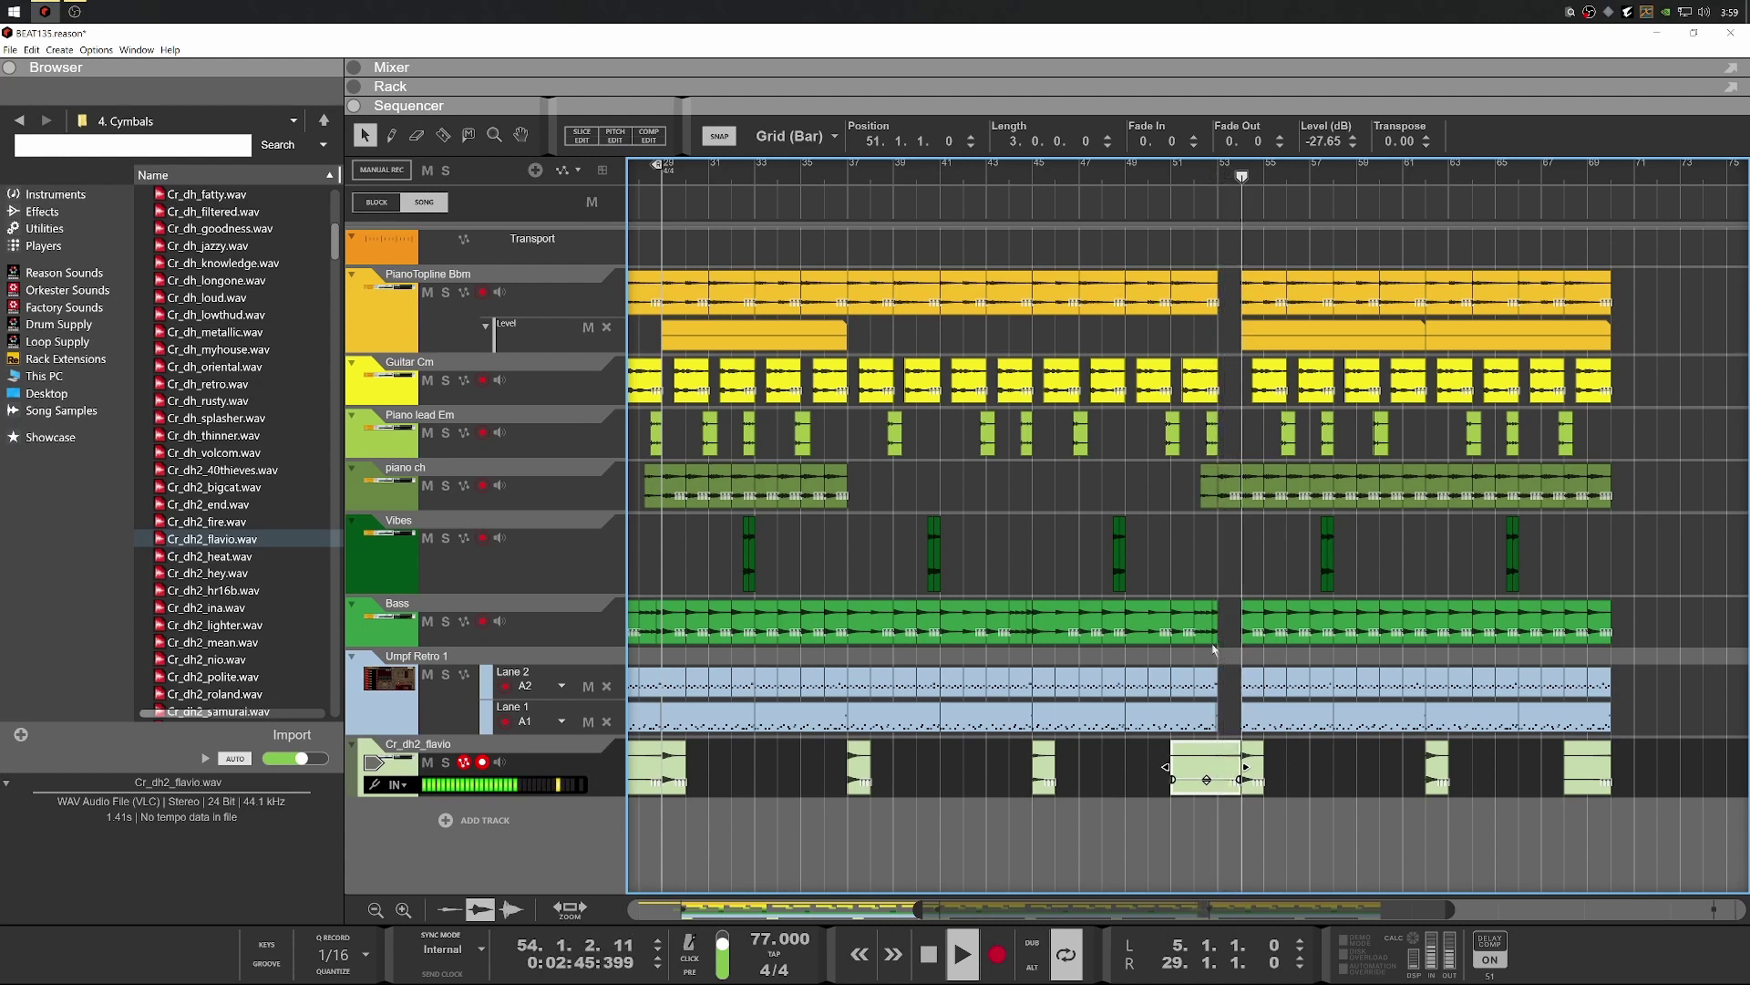
Lower the volume of the Cr_dh2_flavio audio track slightly in the rack
left_click(1250, 756)
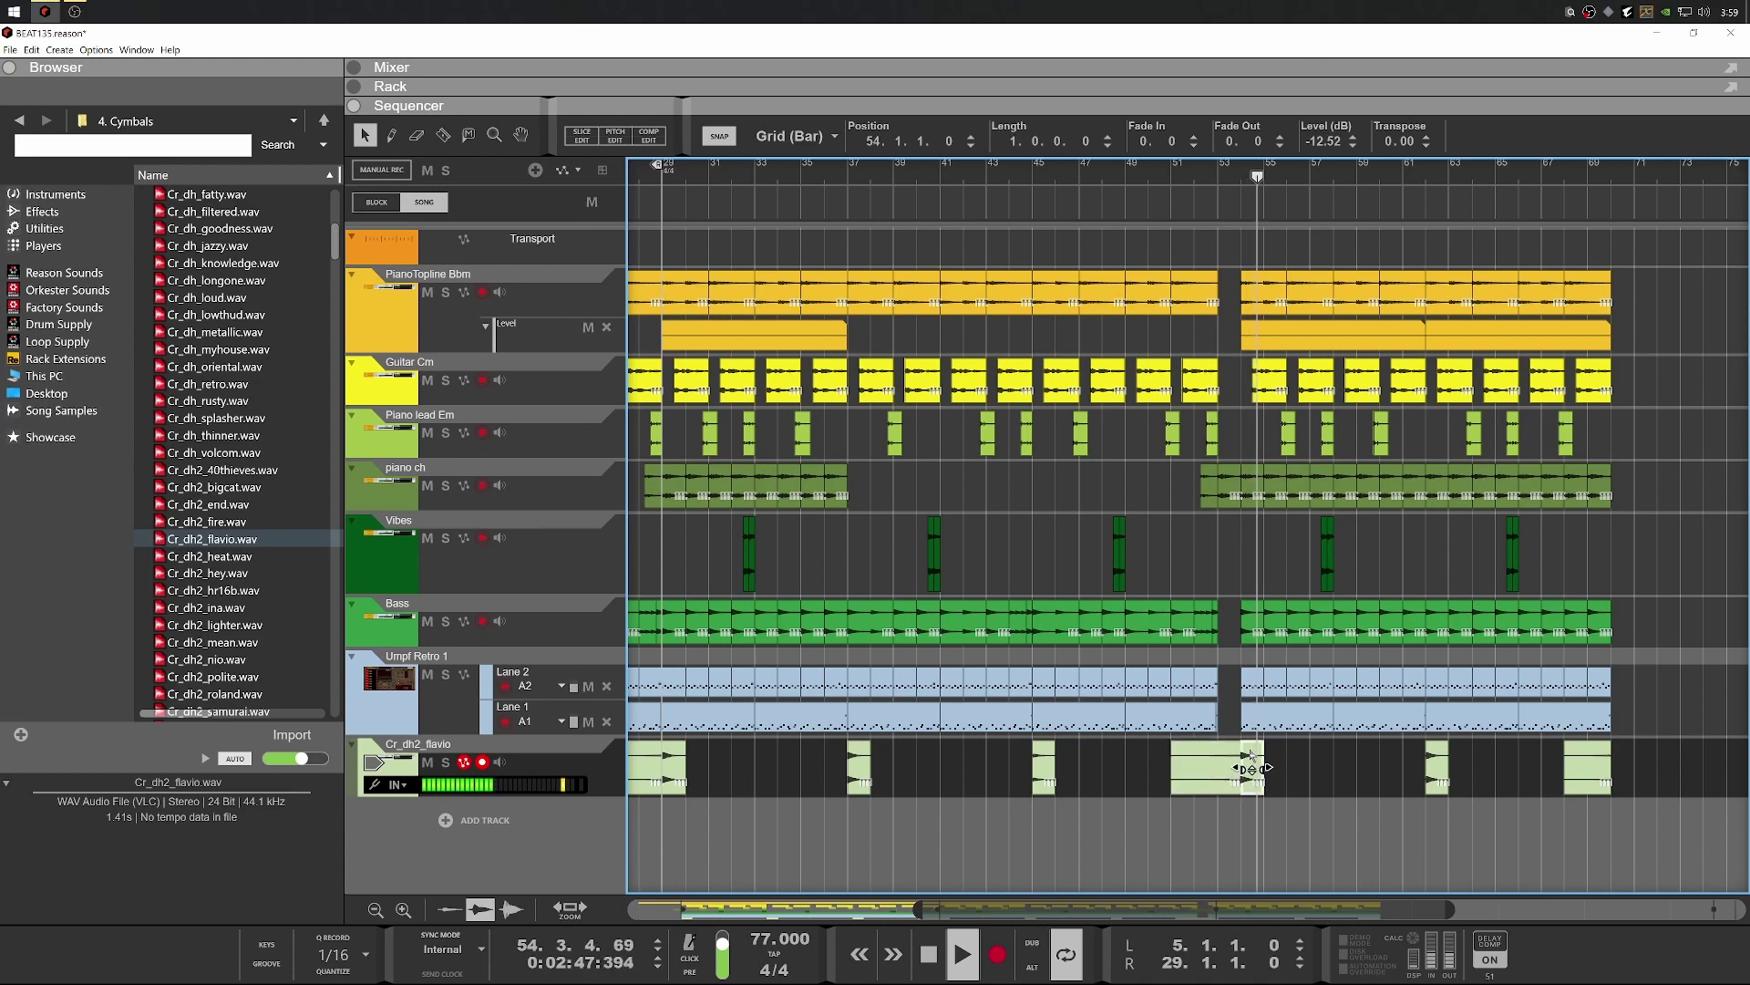
key("F6")
scroll(749, 627, "down", 7)
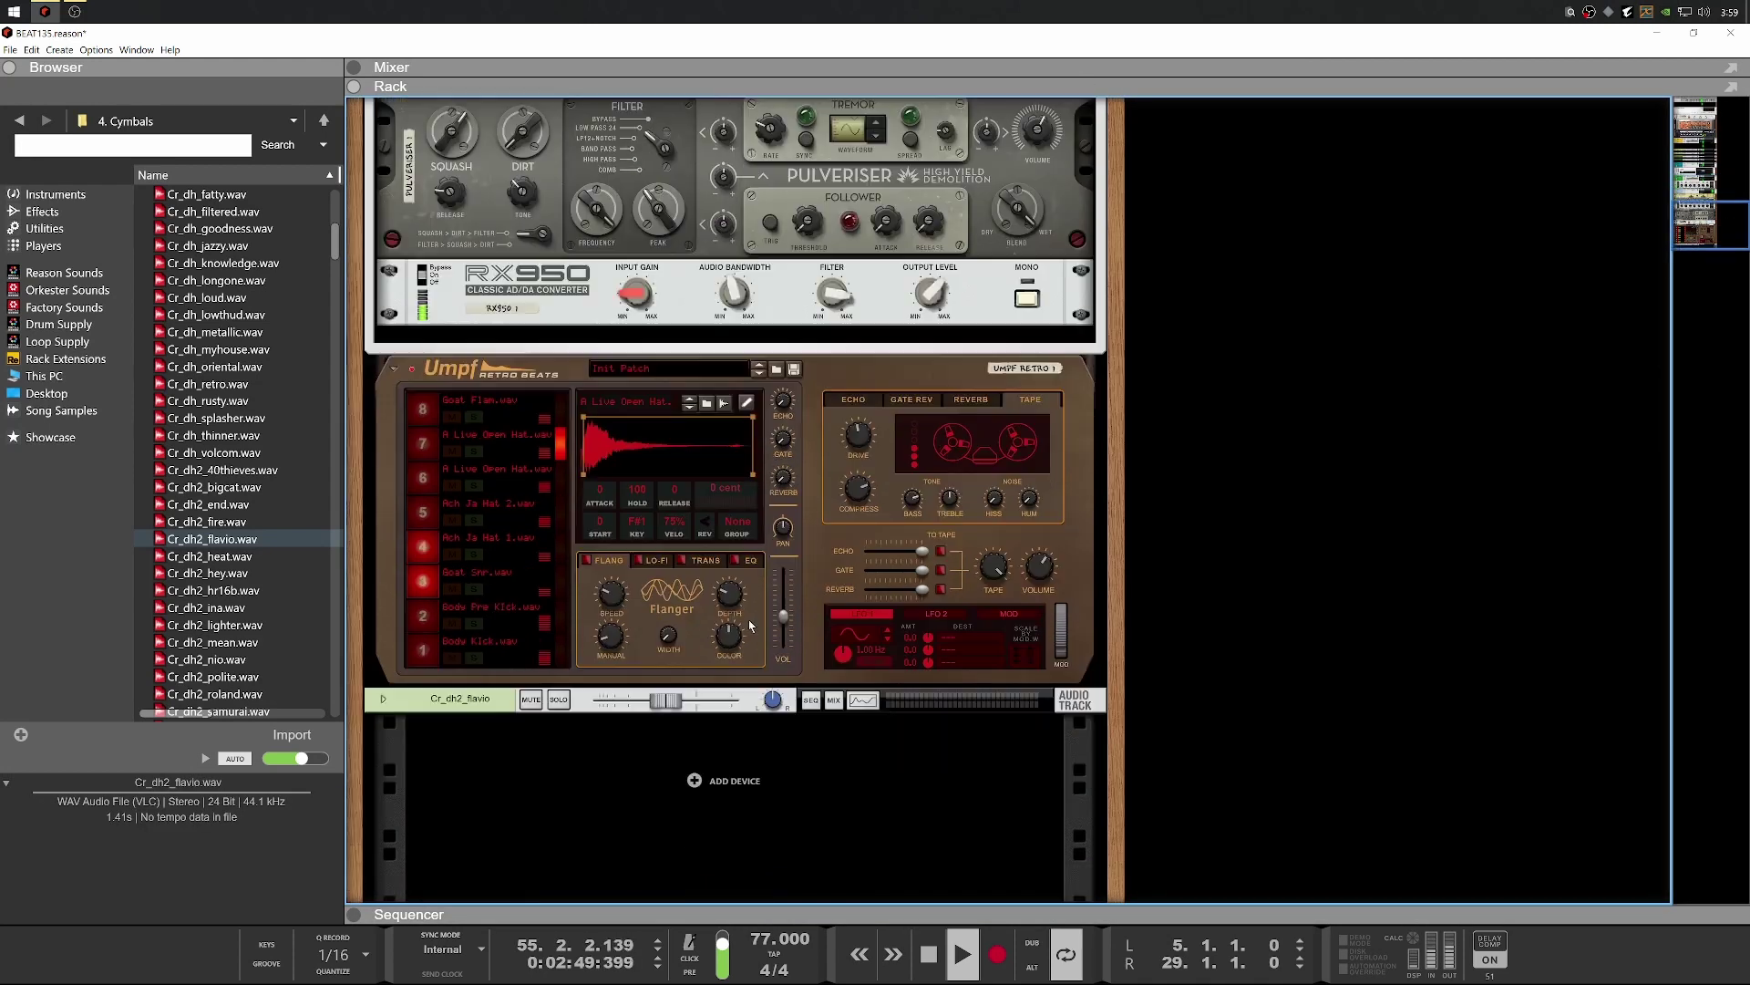
left_click(740, 699)
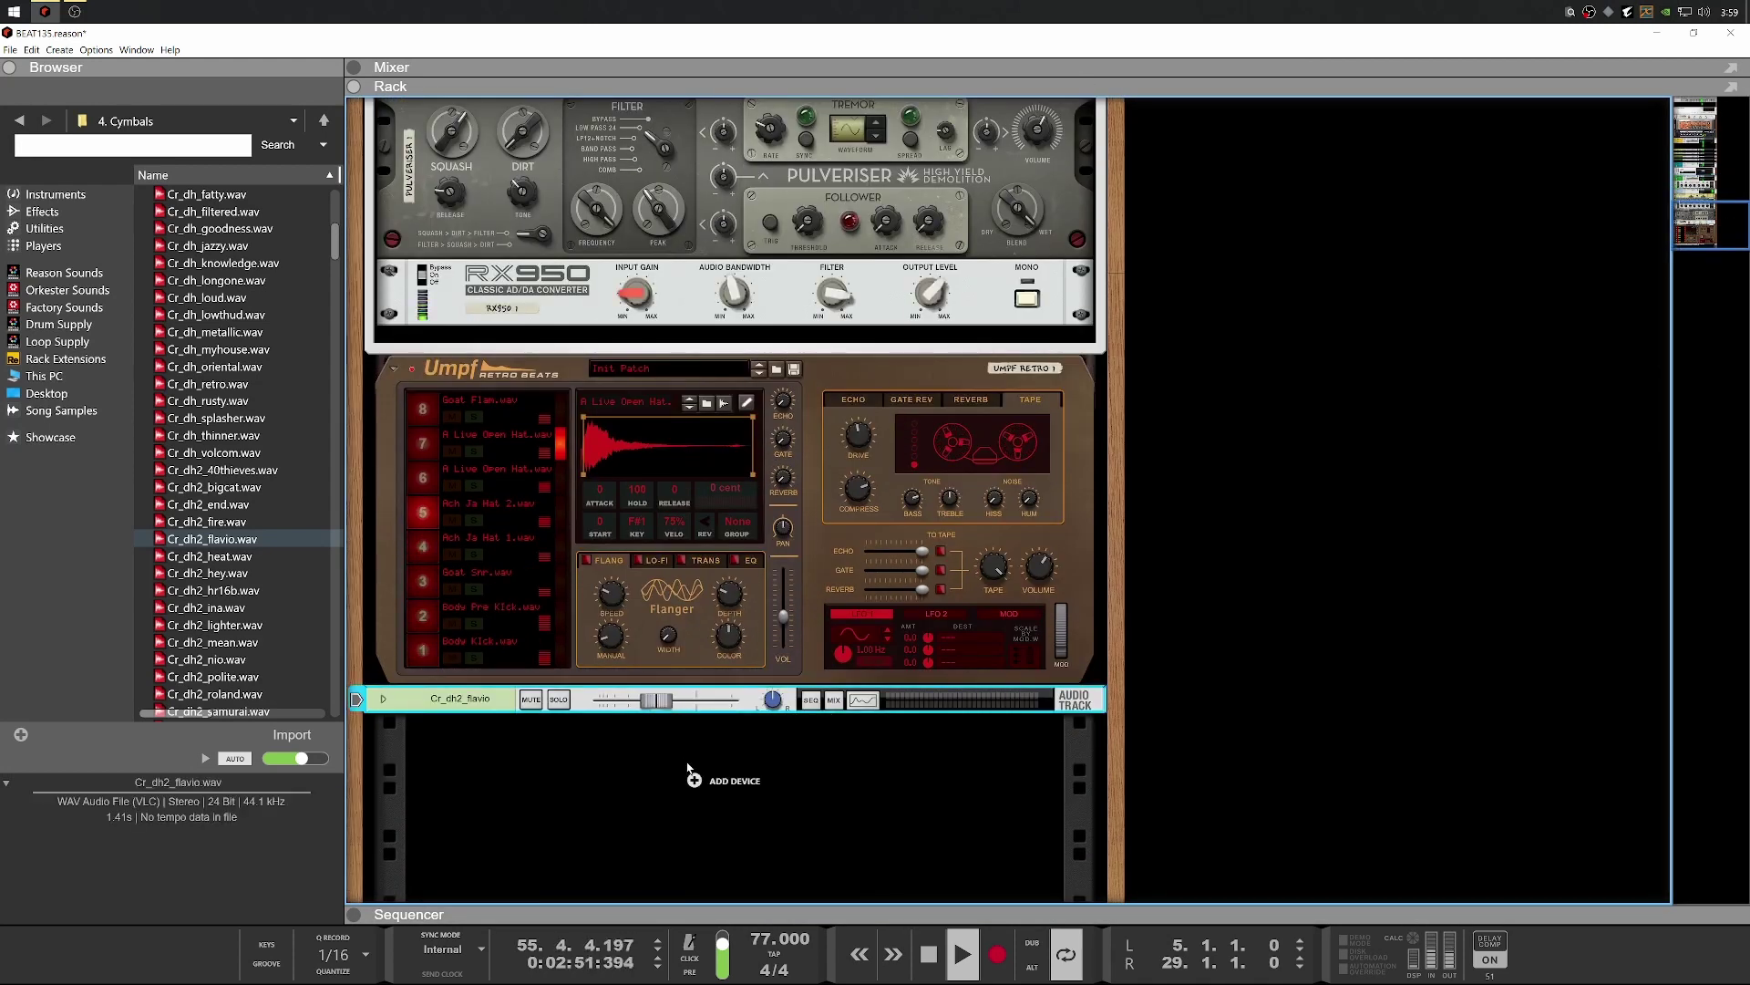
key("F7")
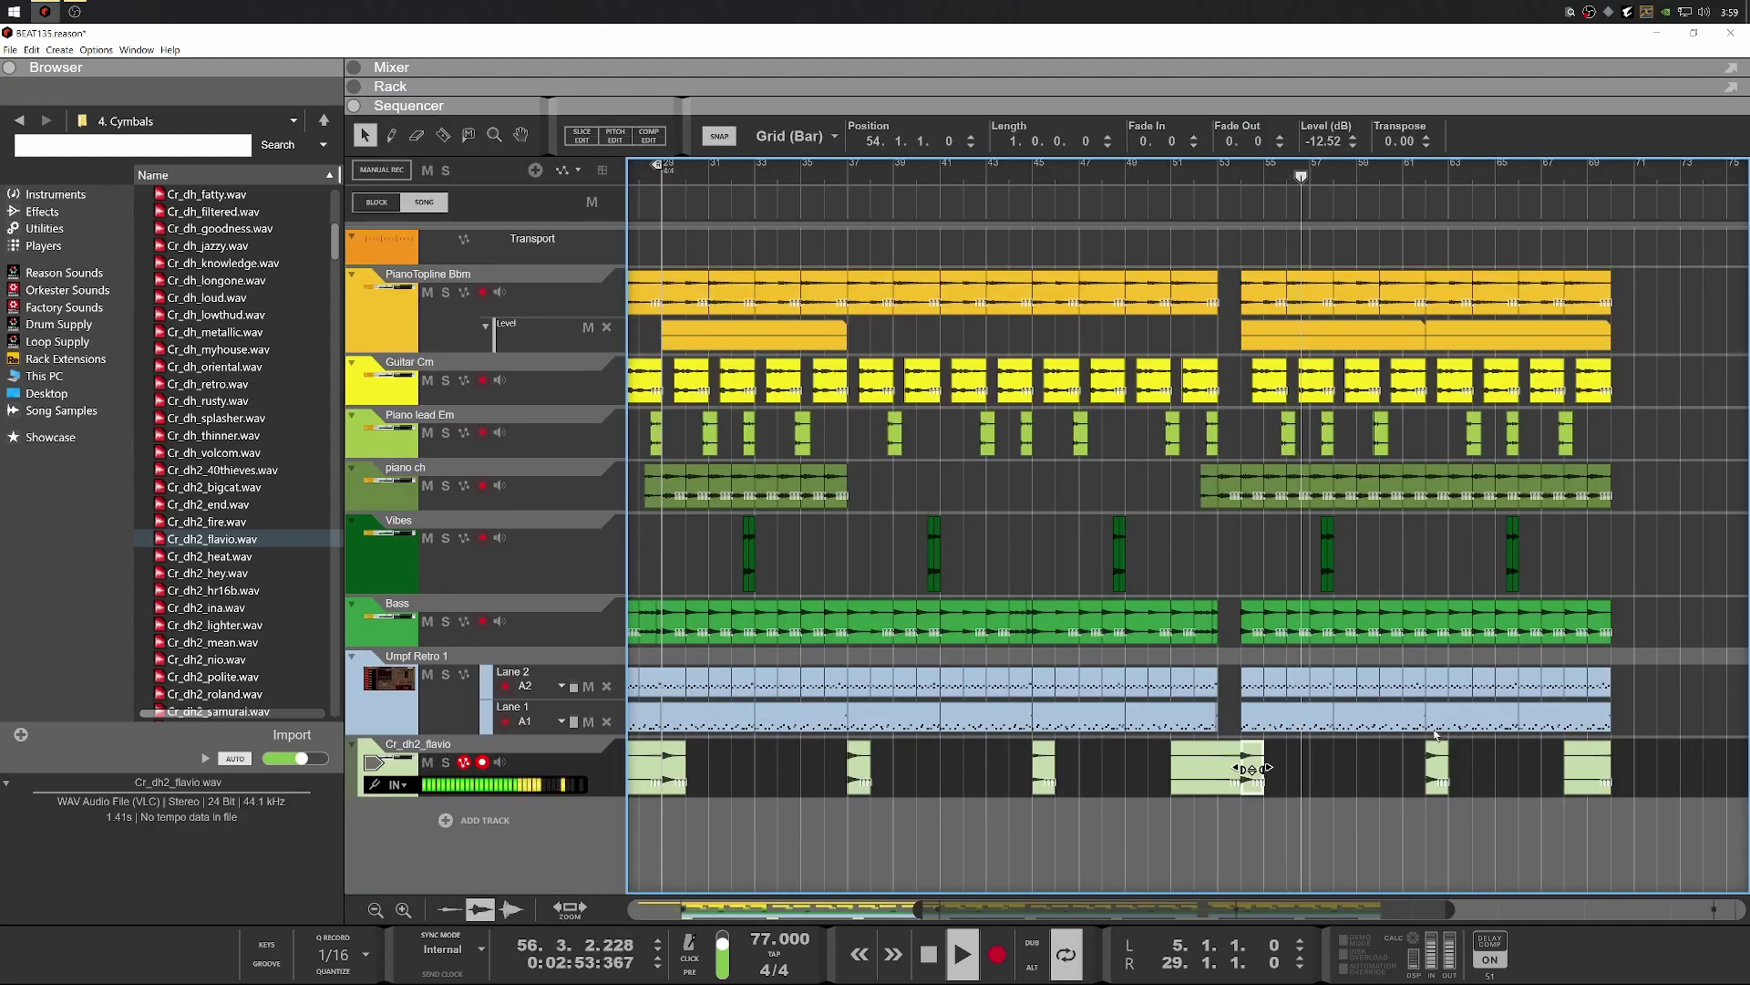
Copy the one-bar crash clip from bar 54 to bars 58 and 66
key("space")
scroll(1337, 784, "up", 2, "ctrl")
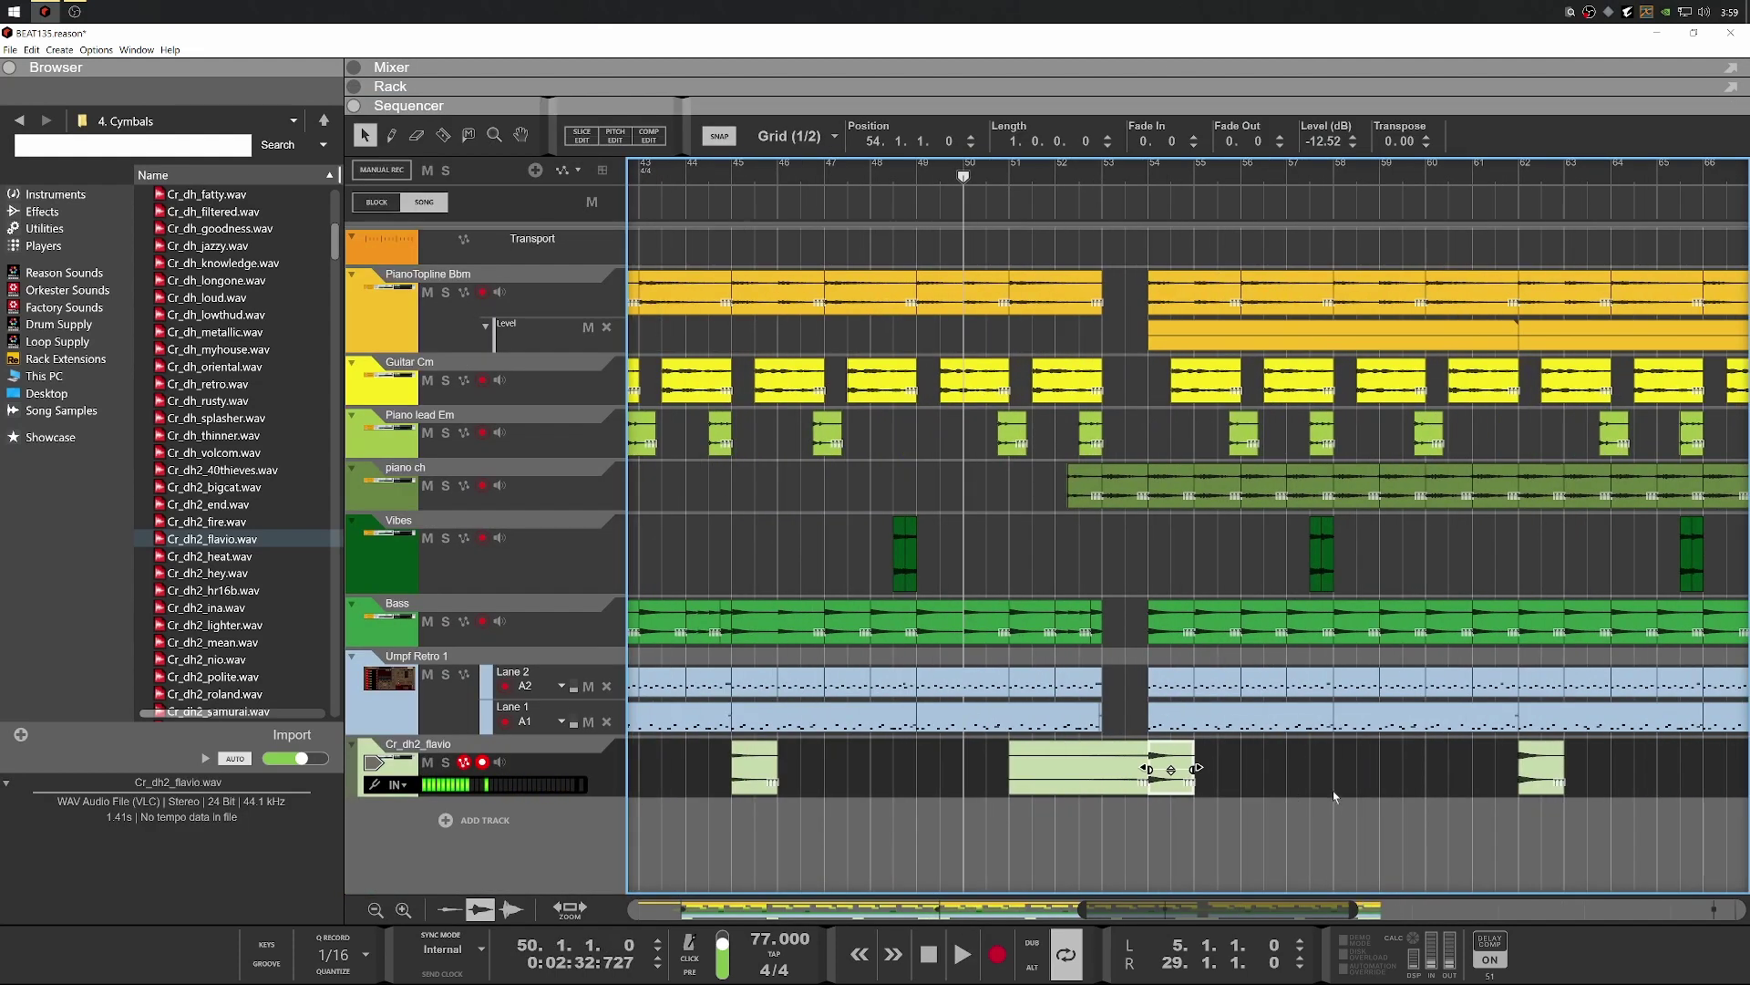
left_click_drag(1173, 789, 1456, 777, "ctrl")
scroll(1341, 776, "down", 2, "ctrl")
scroll(1454, 784, "up", 2, "ctrl")
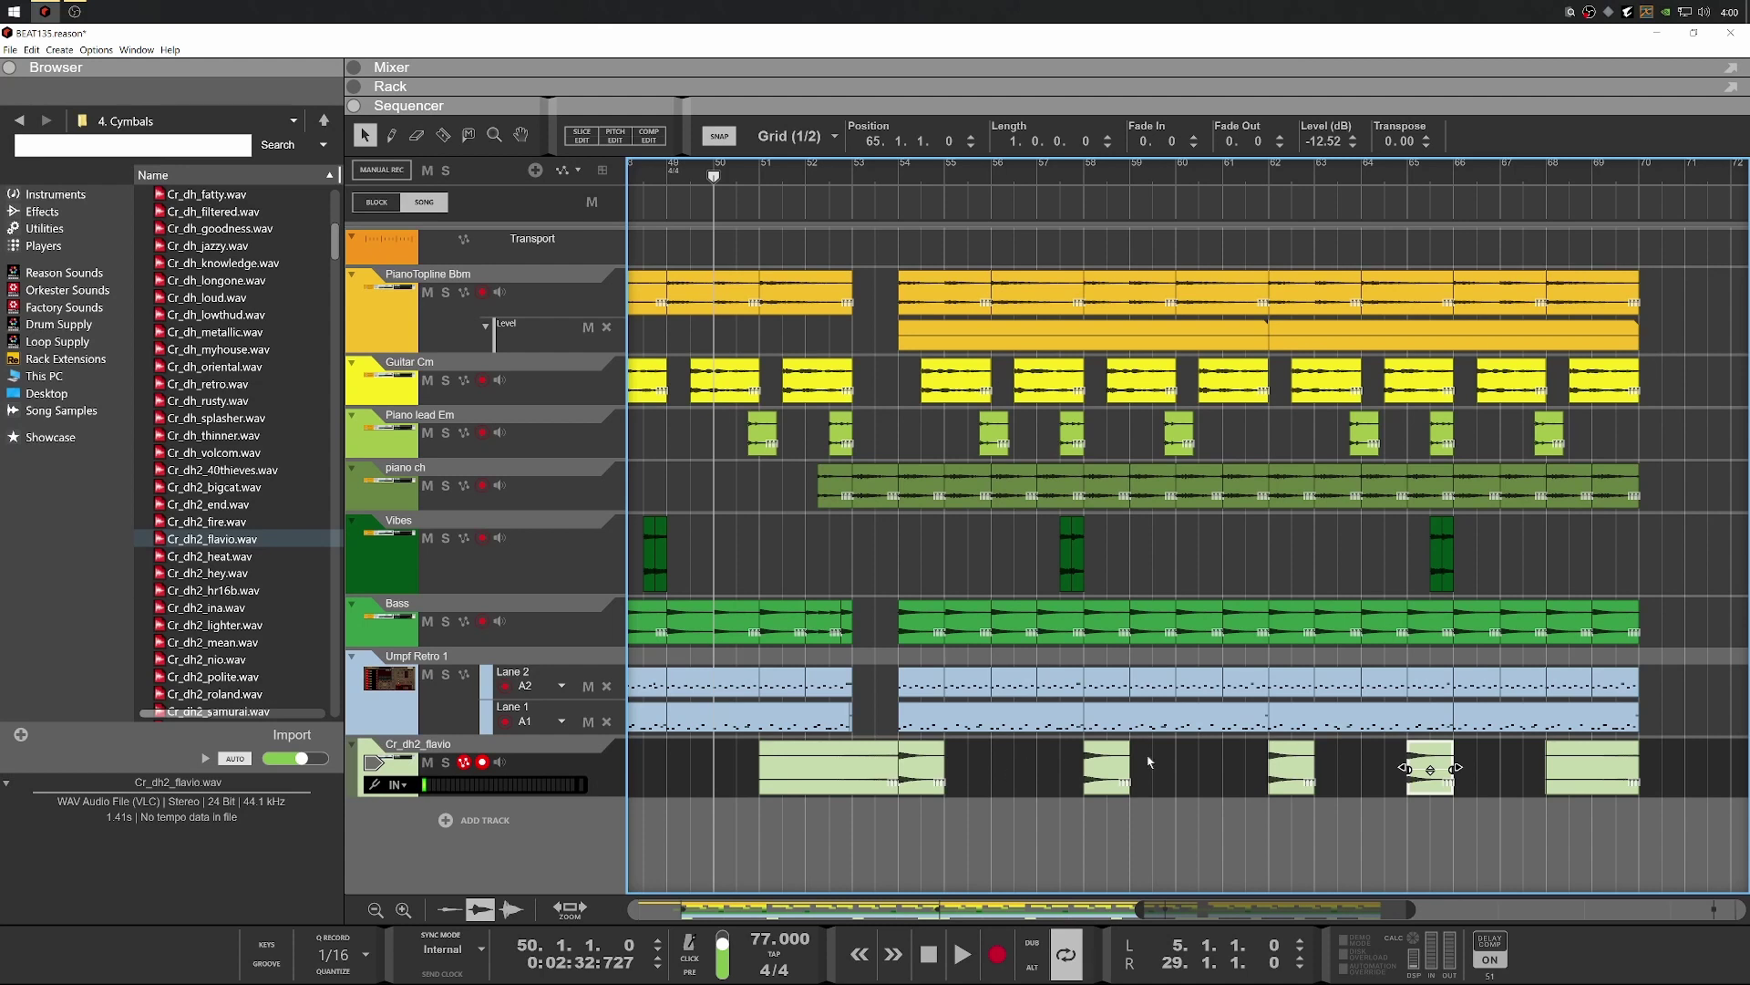
left_click_drag(1429, 782, 1465, 784)
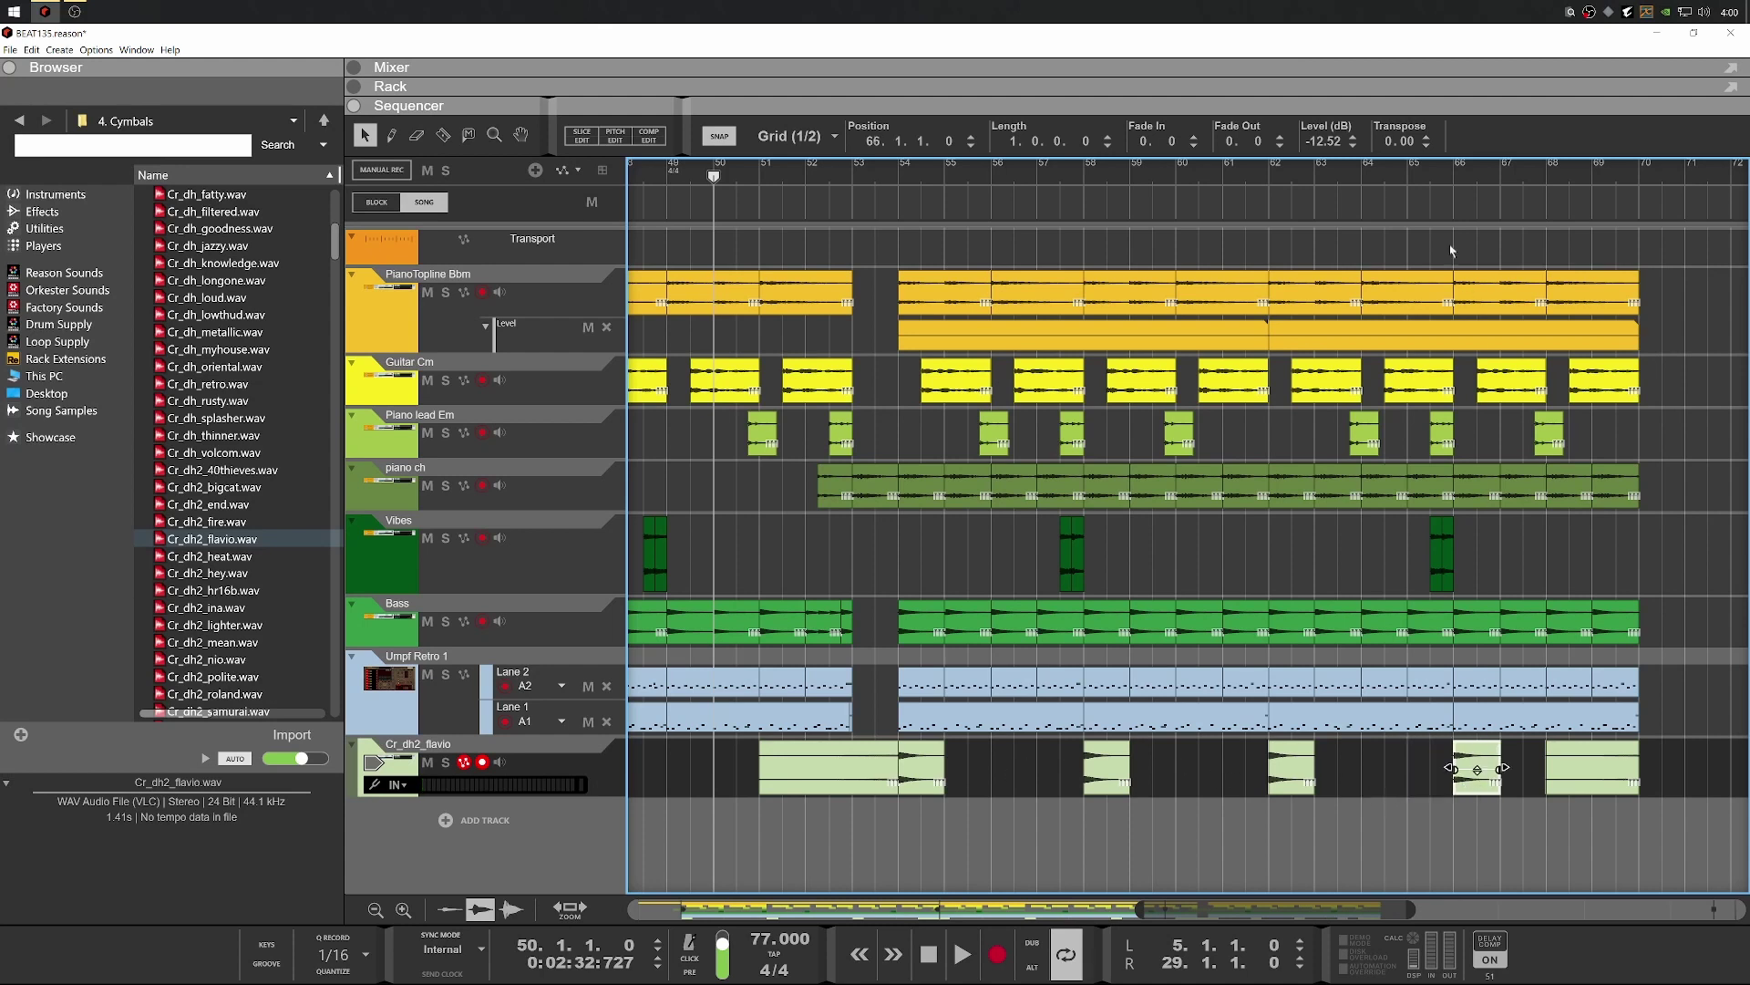
Play the ending from bar 66 and set the reversed crash clip at bar 68 to a level of -18.64 dB
left_click(1453, 175)
key("space")
scroll(1408, 638, "down", 2, "ctrl")
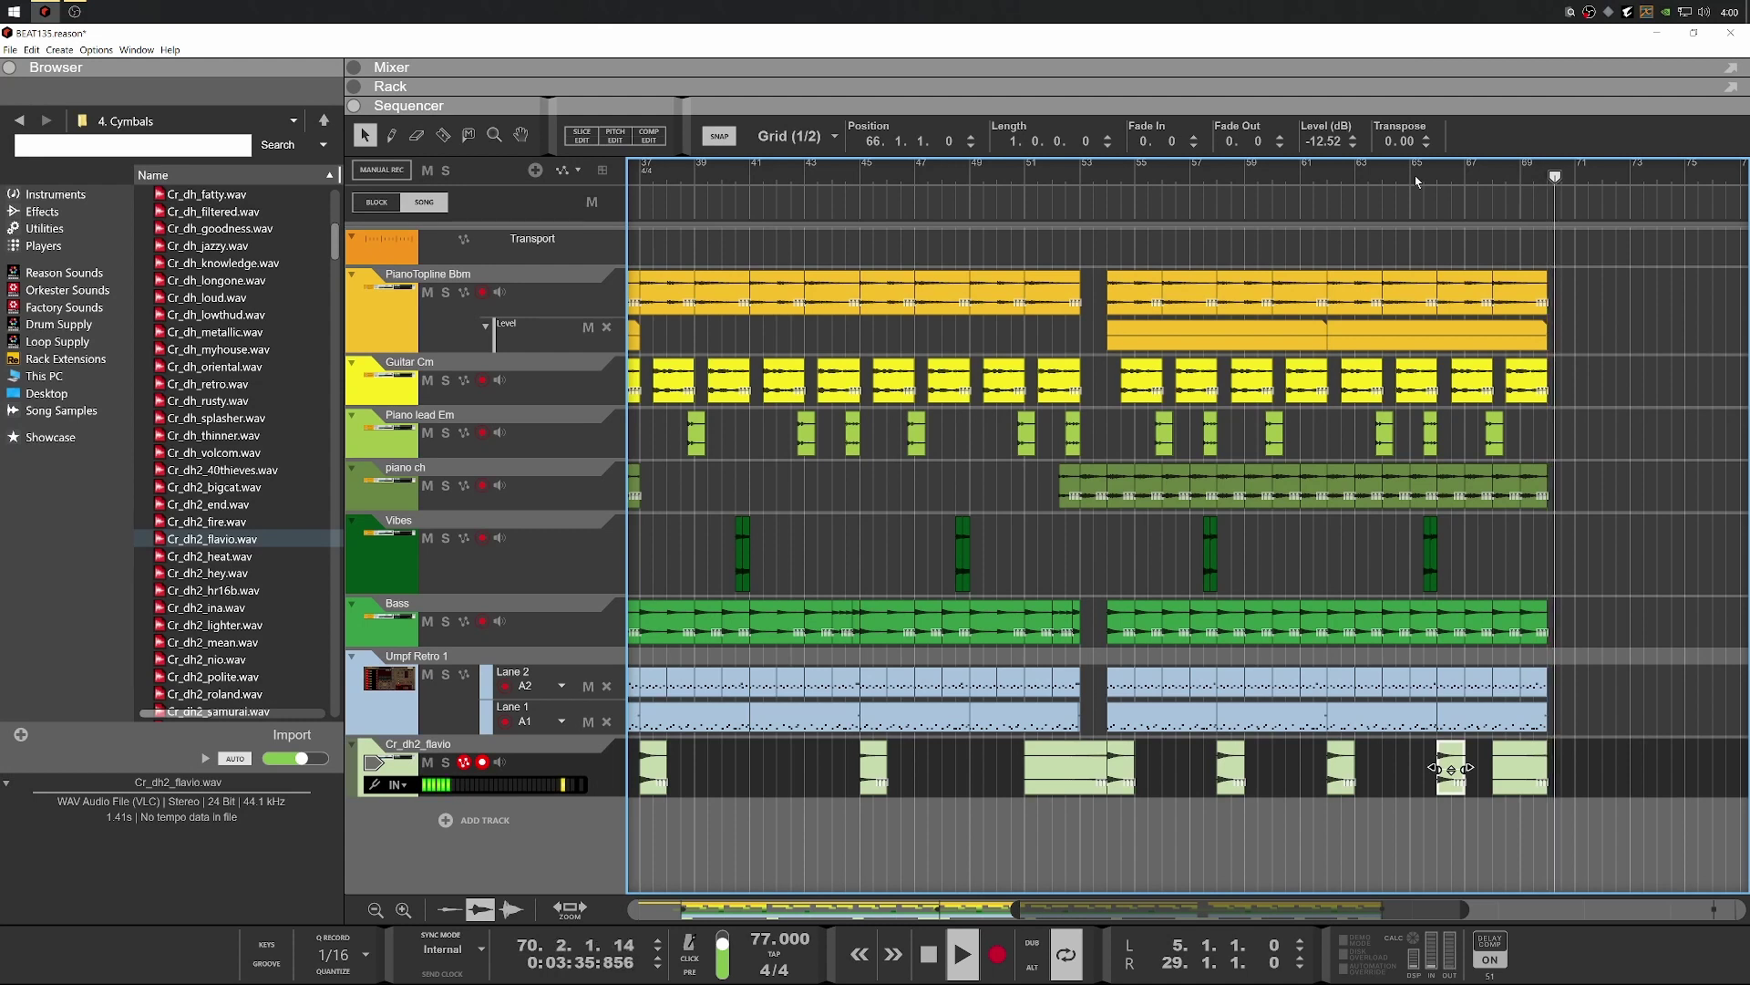
key("space")
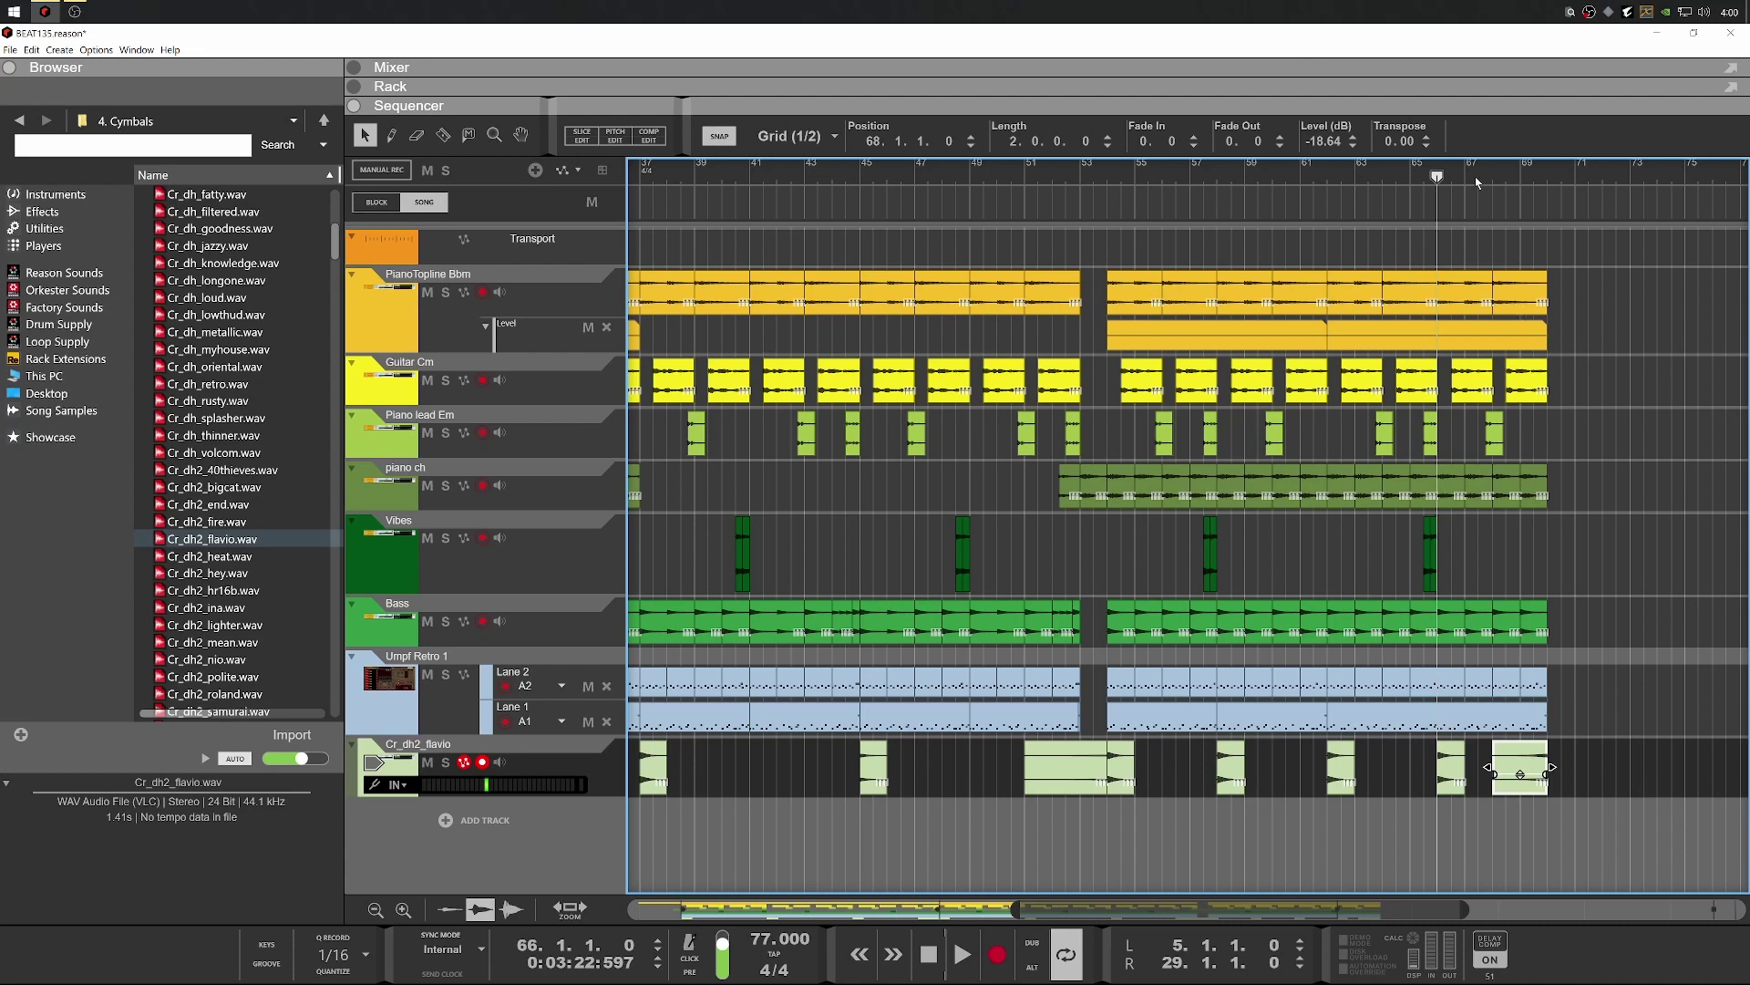
key("space")
Audition the crashes at bars 54, 58, 62 and 66 by playing from each position
key("space")
left_click(1122, 185)
key("space")
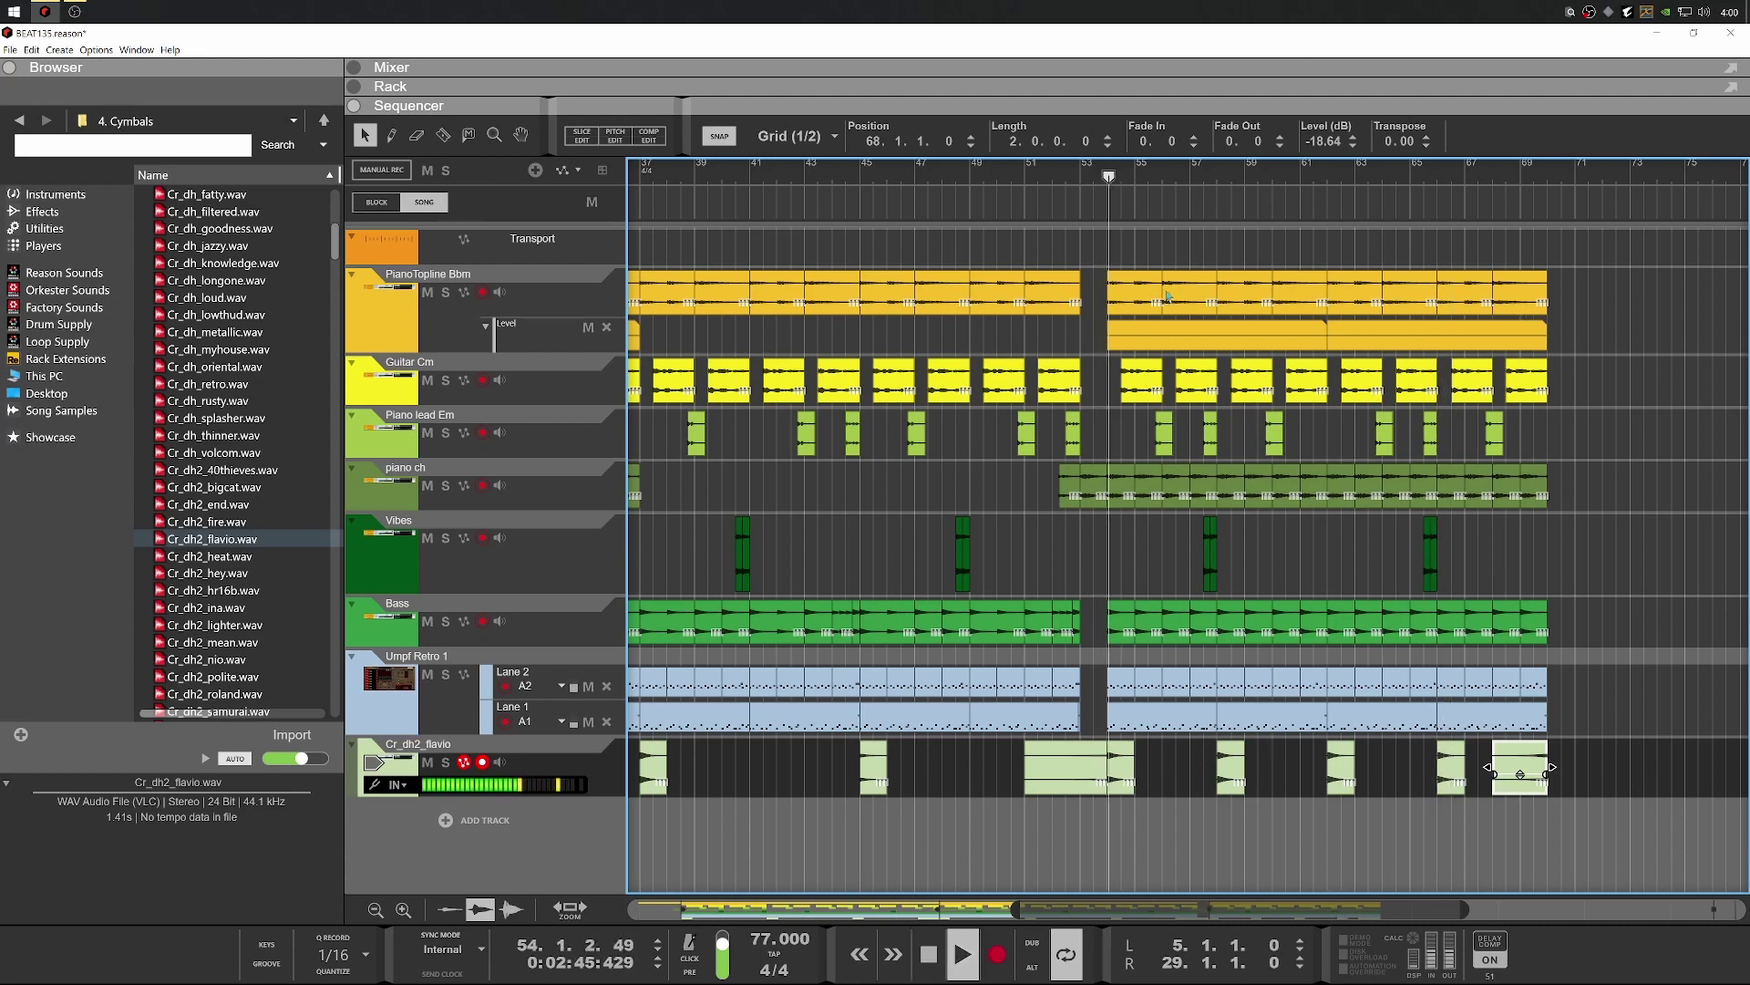
left_click(1215, 182)
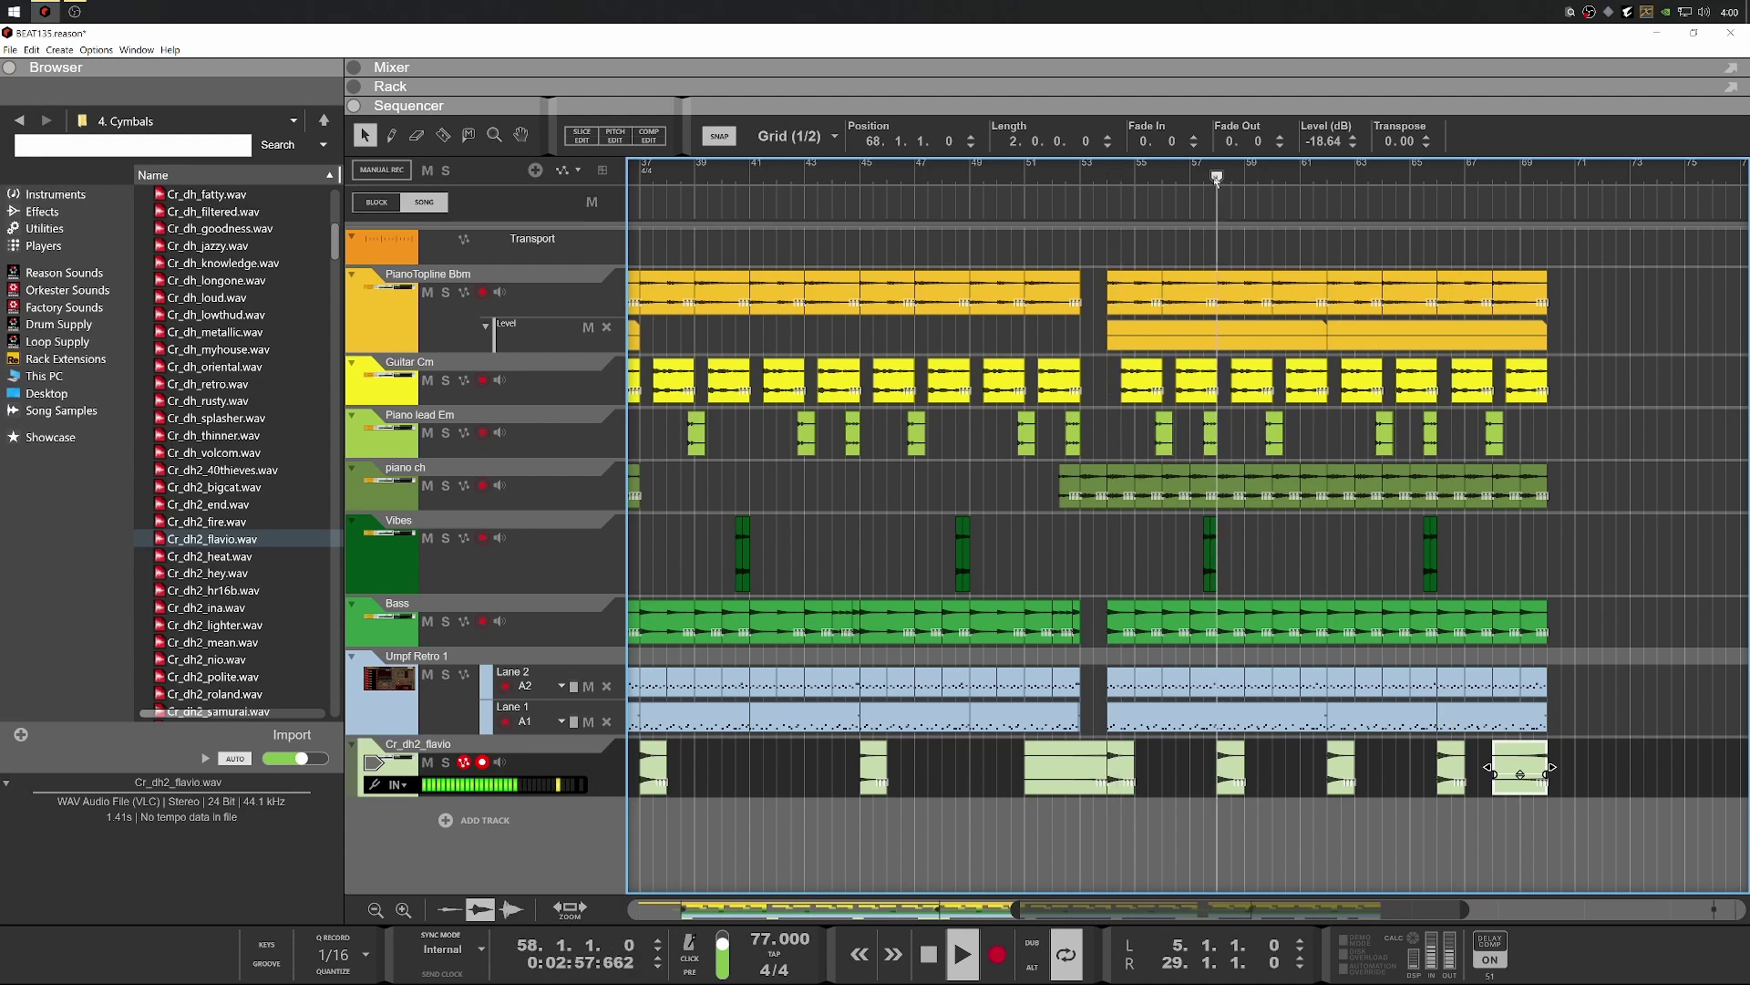
left_click(1355, 183)
key("space")
left_click(1328, 180)
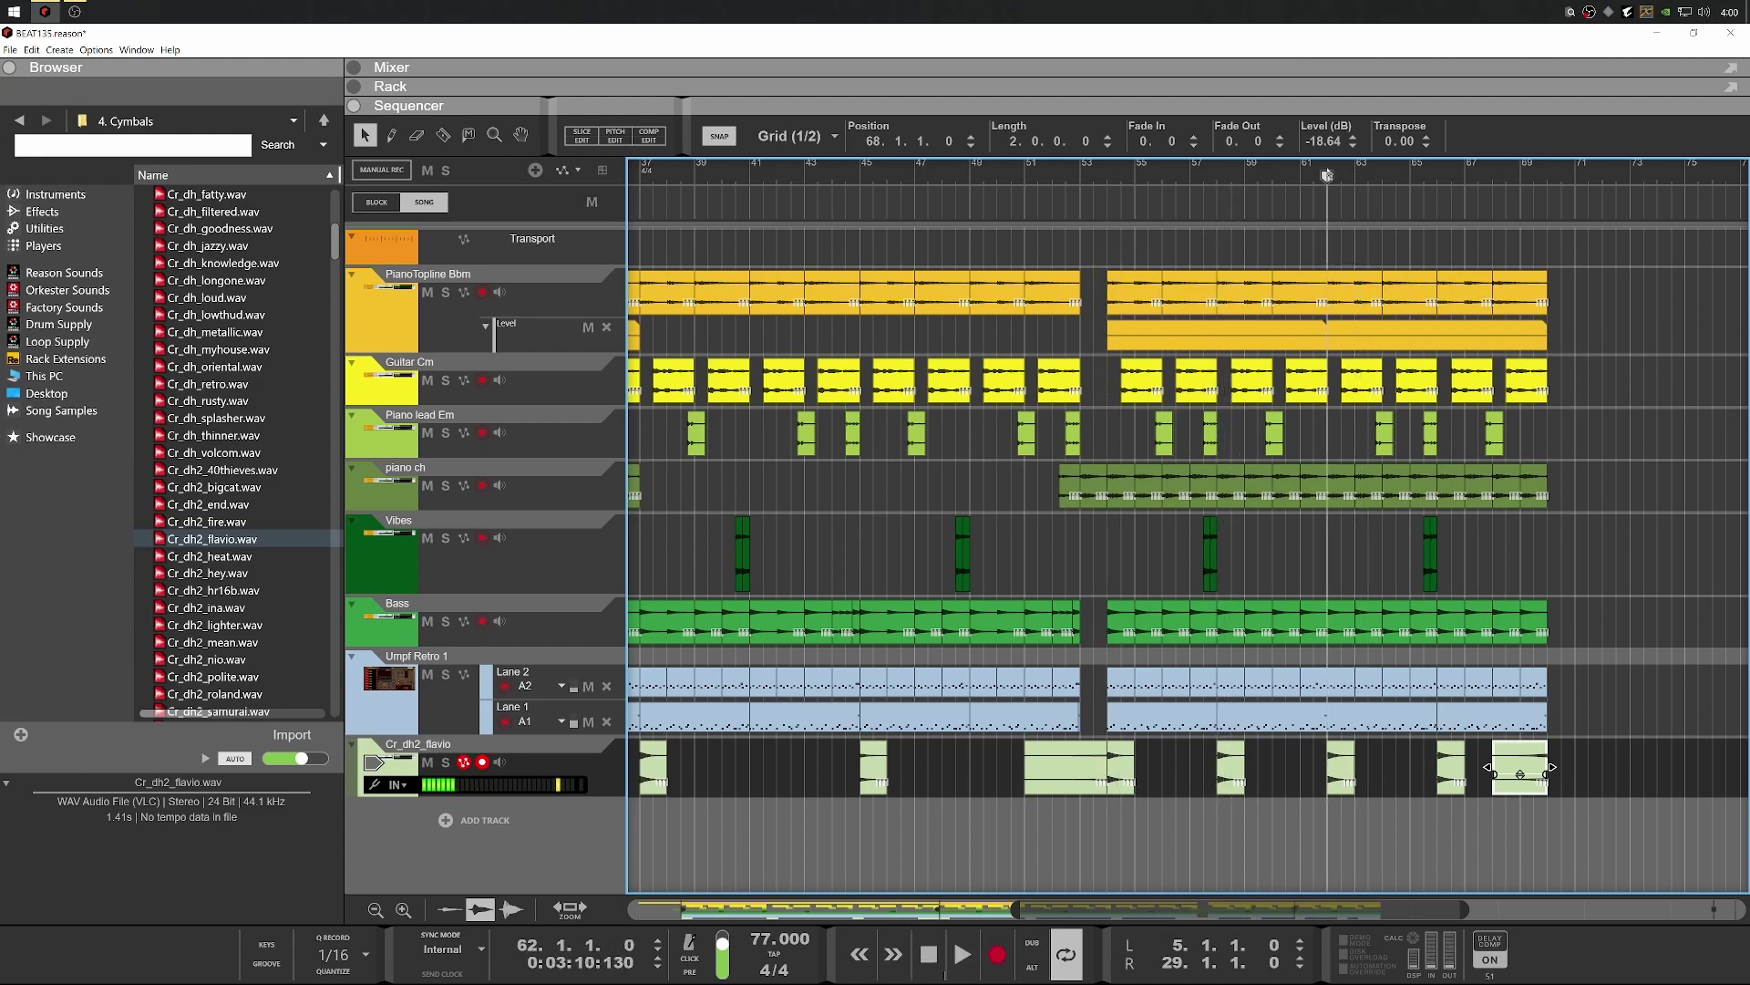
key("space")
left_click(1438, 180)
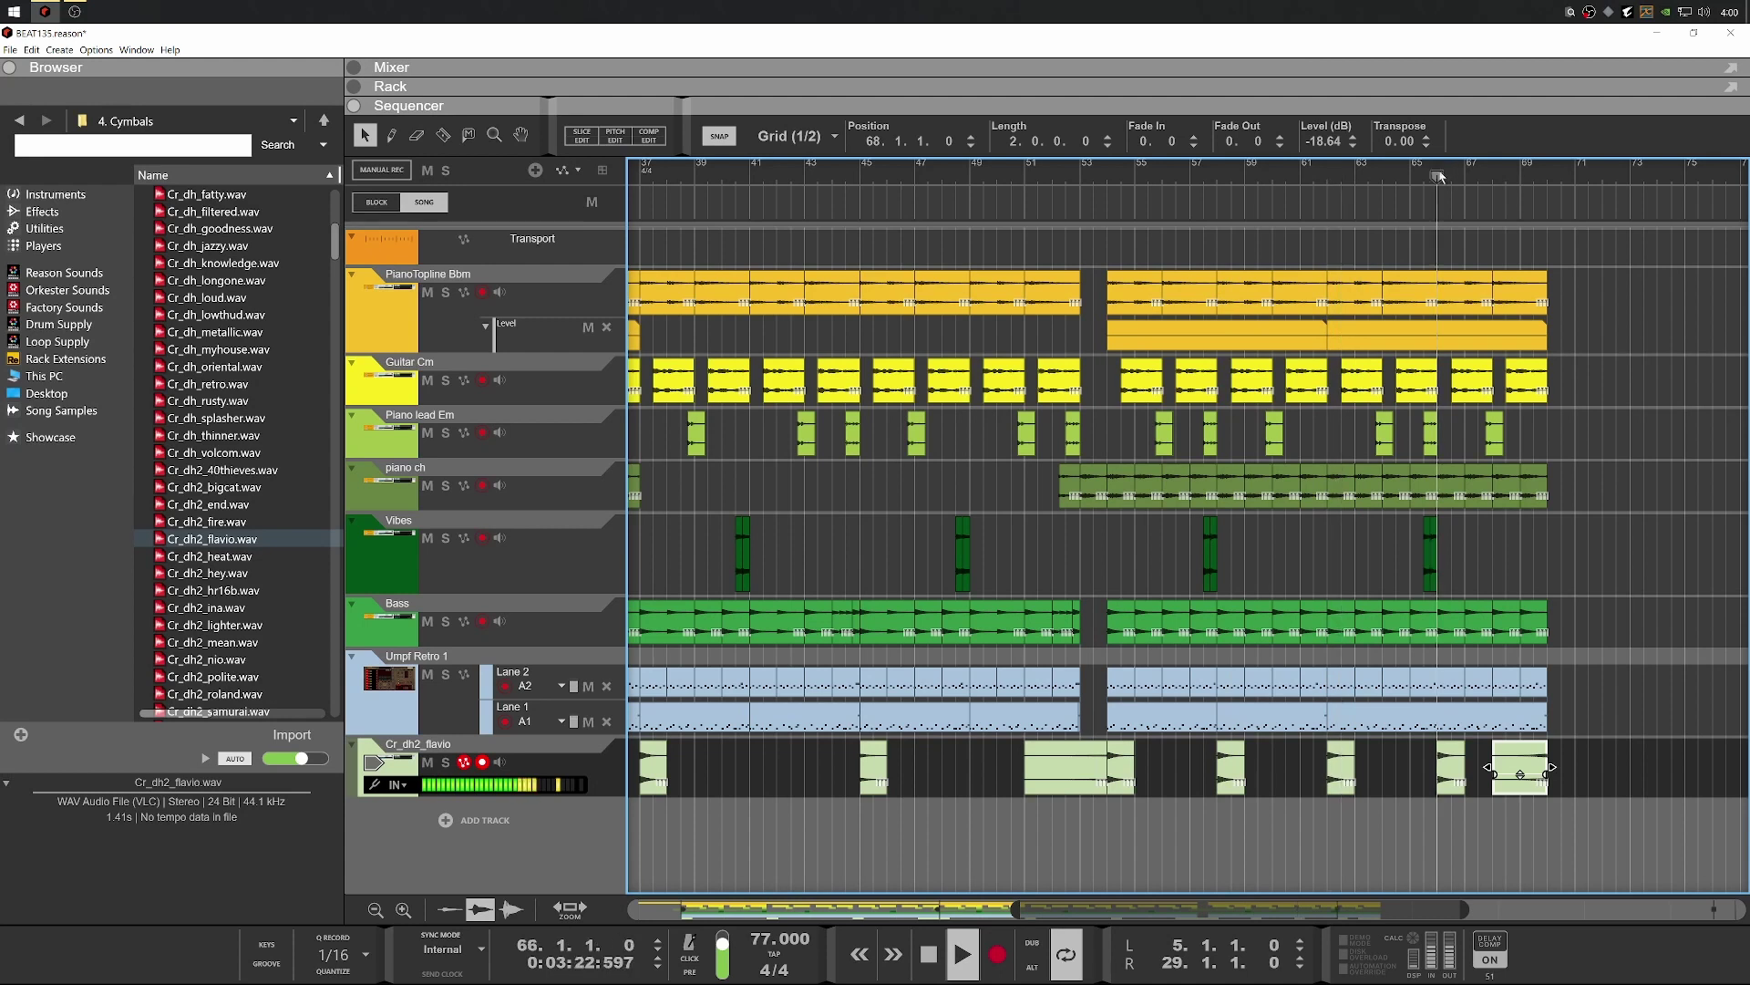
Trim the last drum clips in both Umpf Retro 1 lanes so they end at beat 3 of bar 69
scroll(1399, 584, "down", 2)
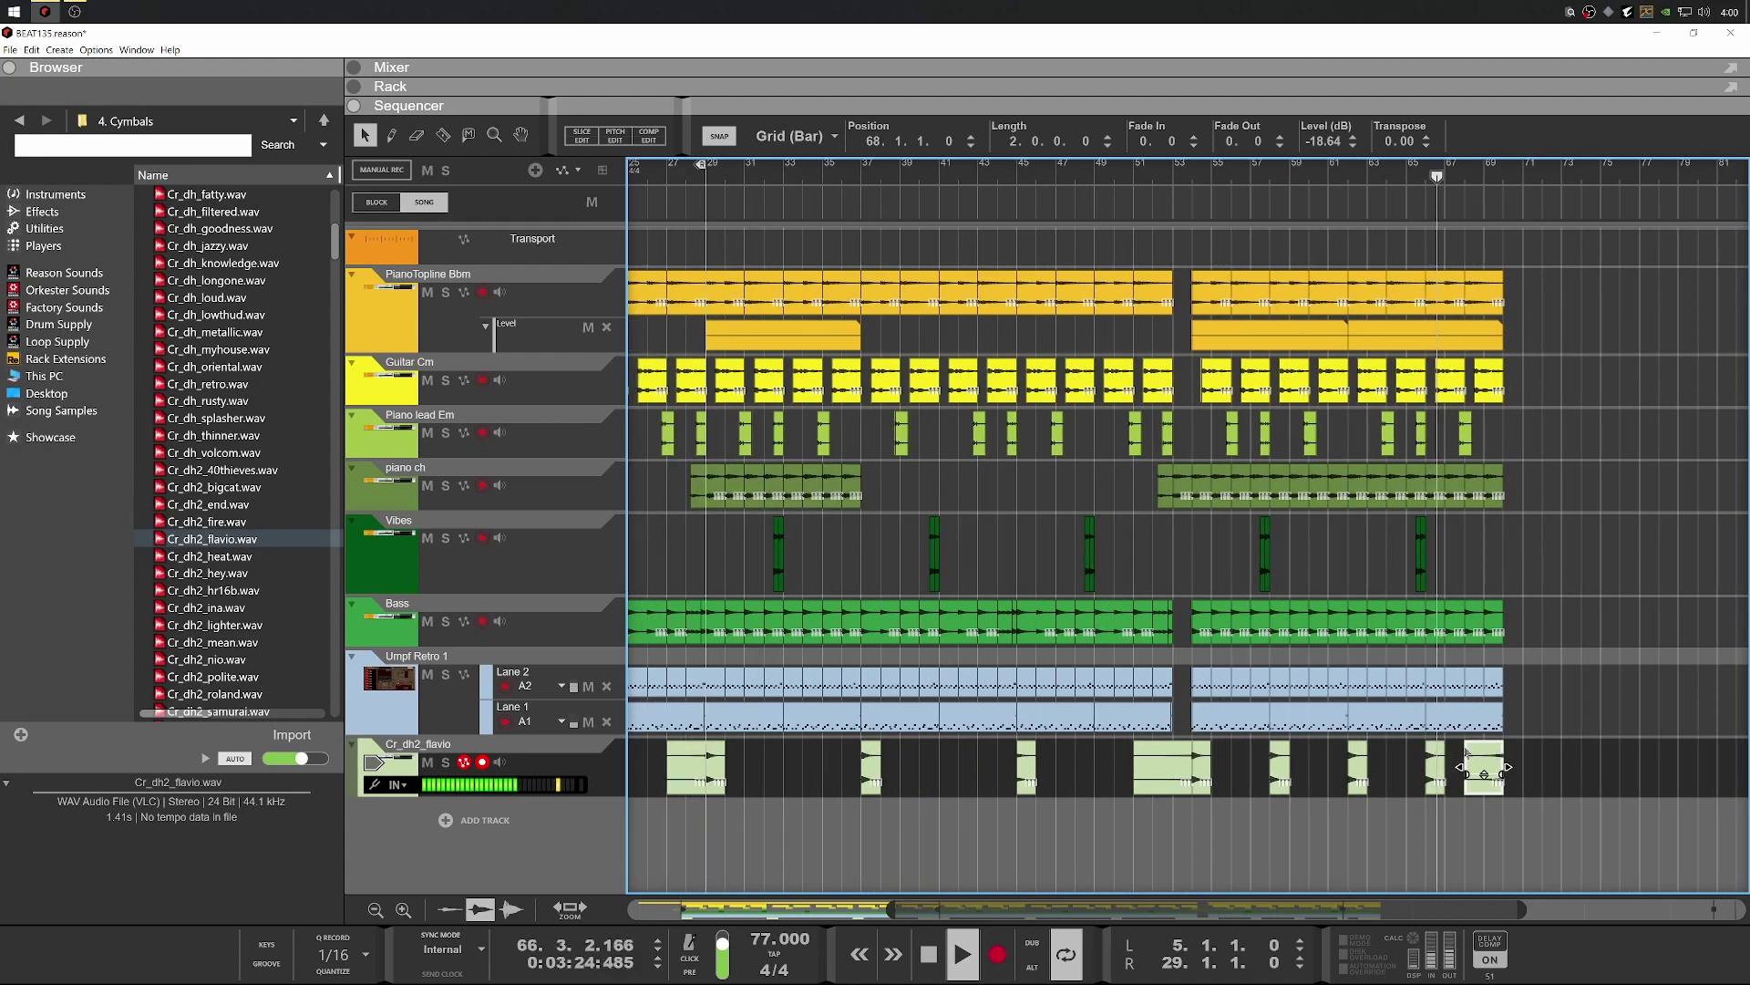
scroll(1514, 776, "up", 3)
scroll(1513, 769, "up", 2)
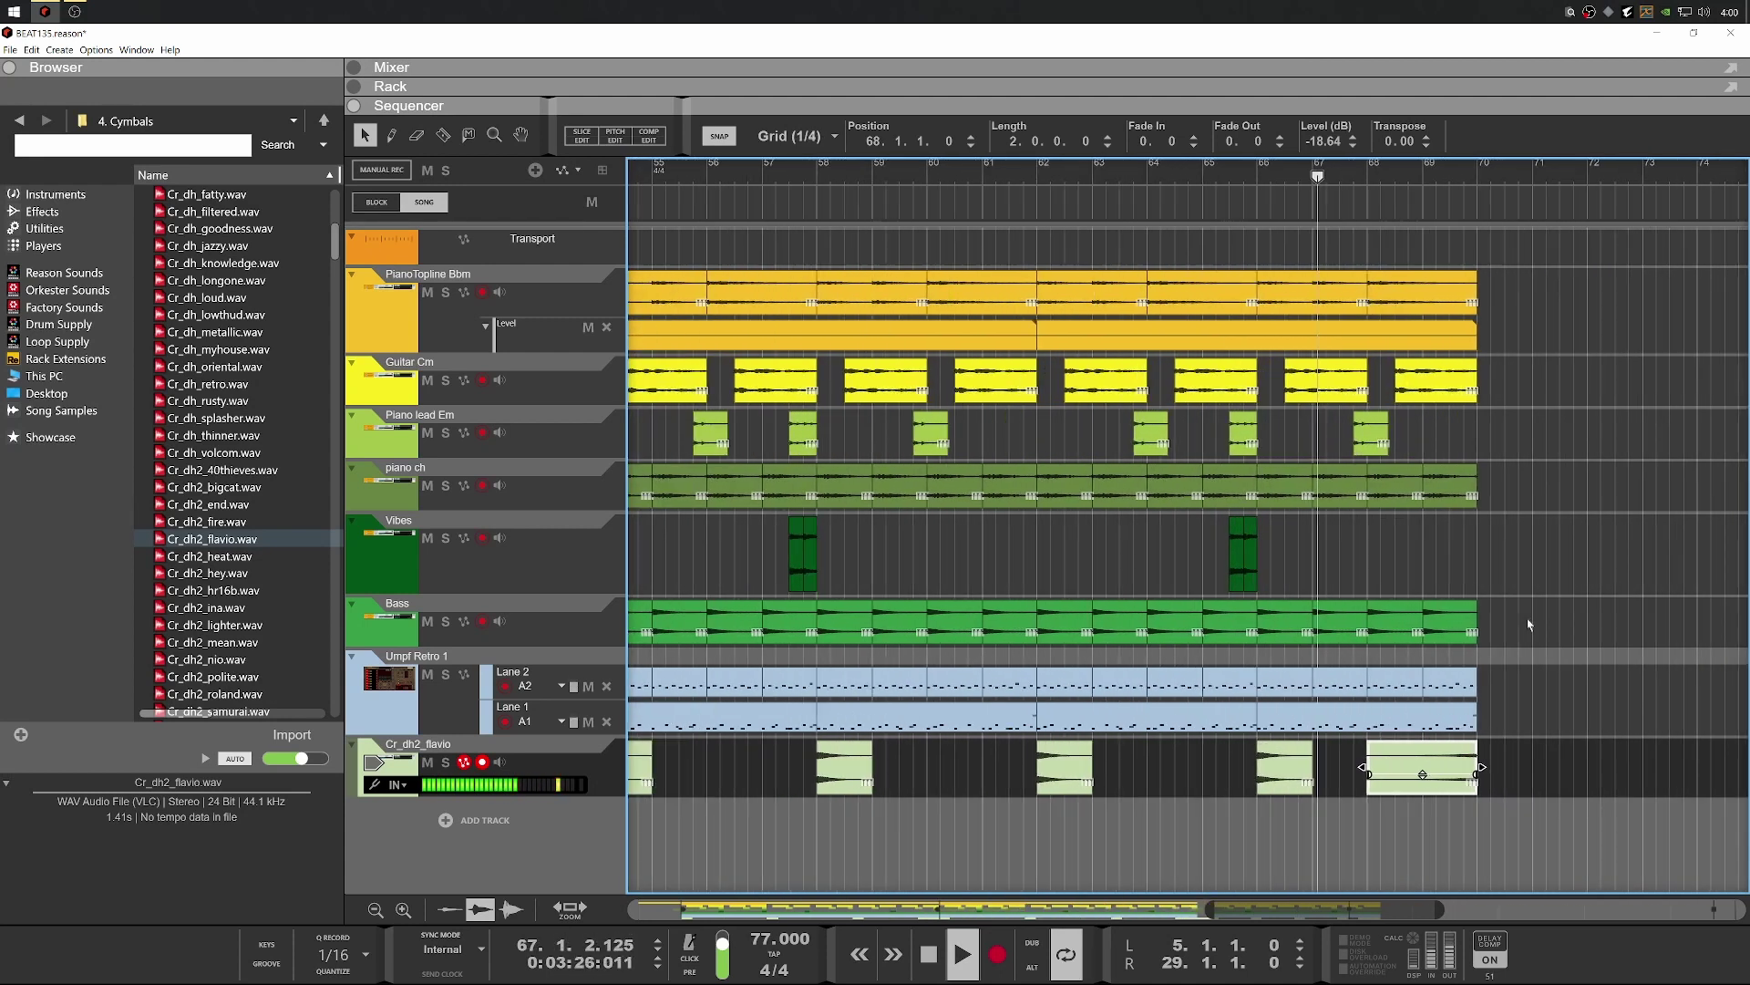
left_click(1486, 682)
left_click(1263, 715)
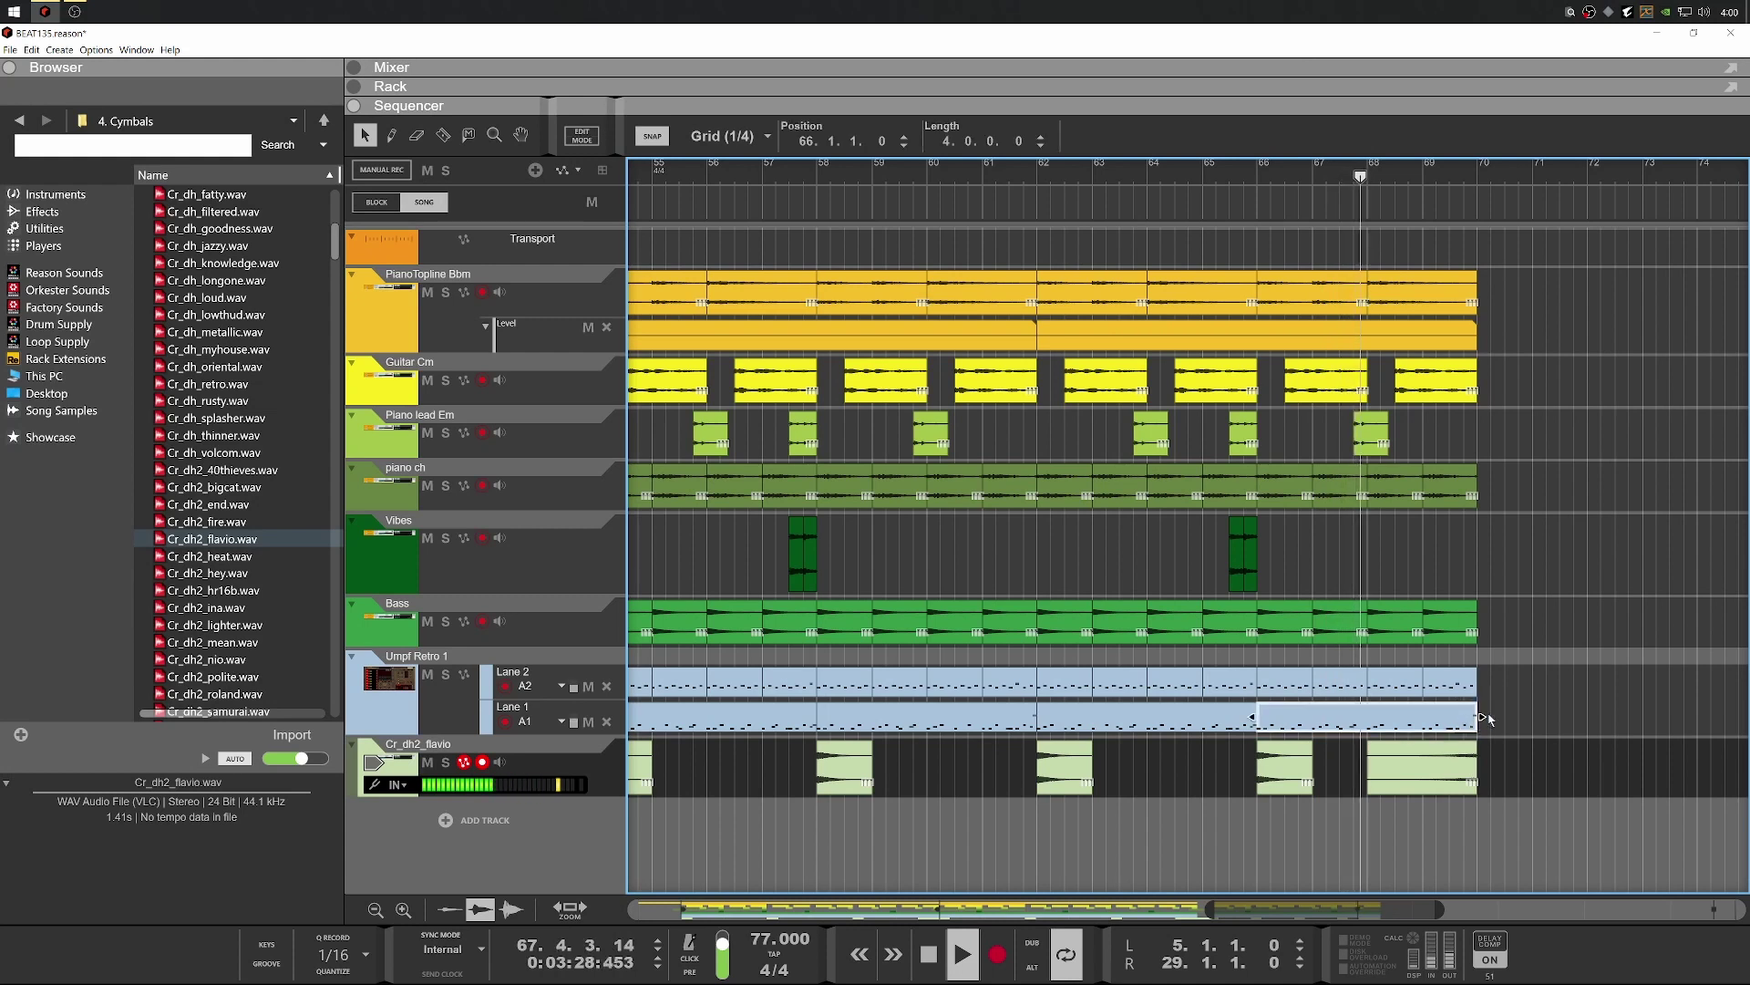
left_click_drag(1482, 717, 1451, 682)
left_click(1460, 683)
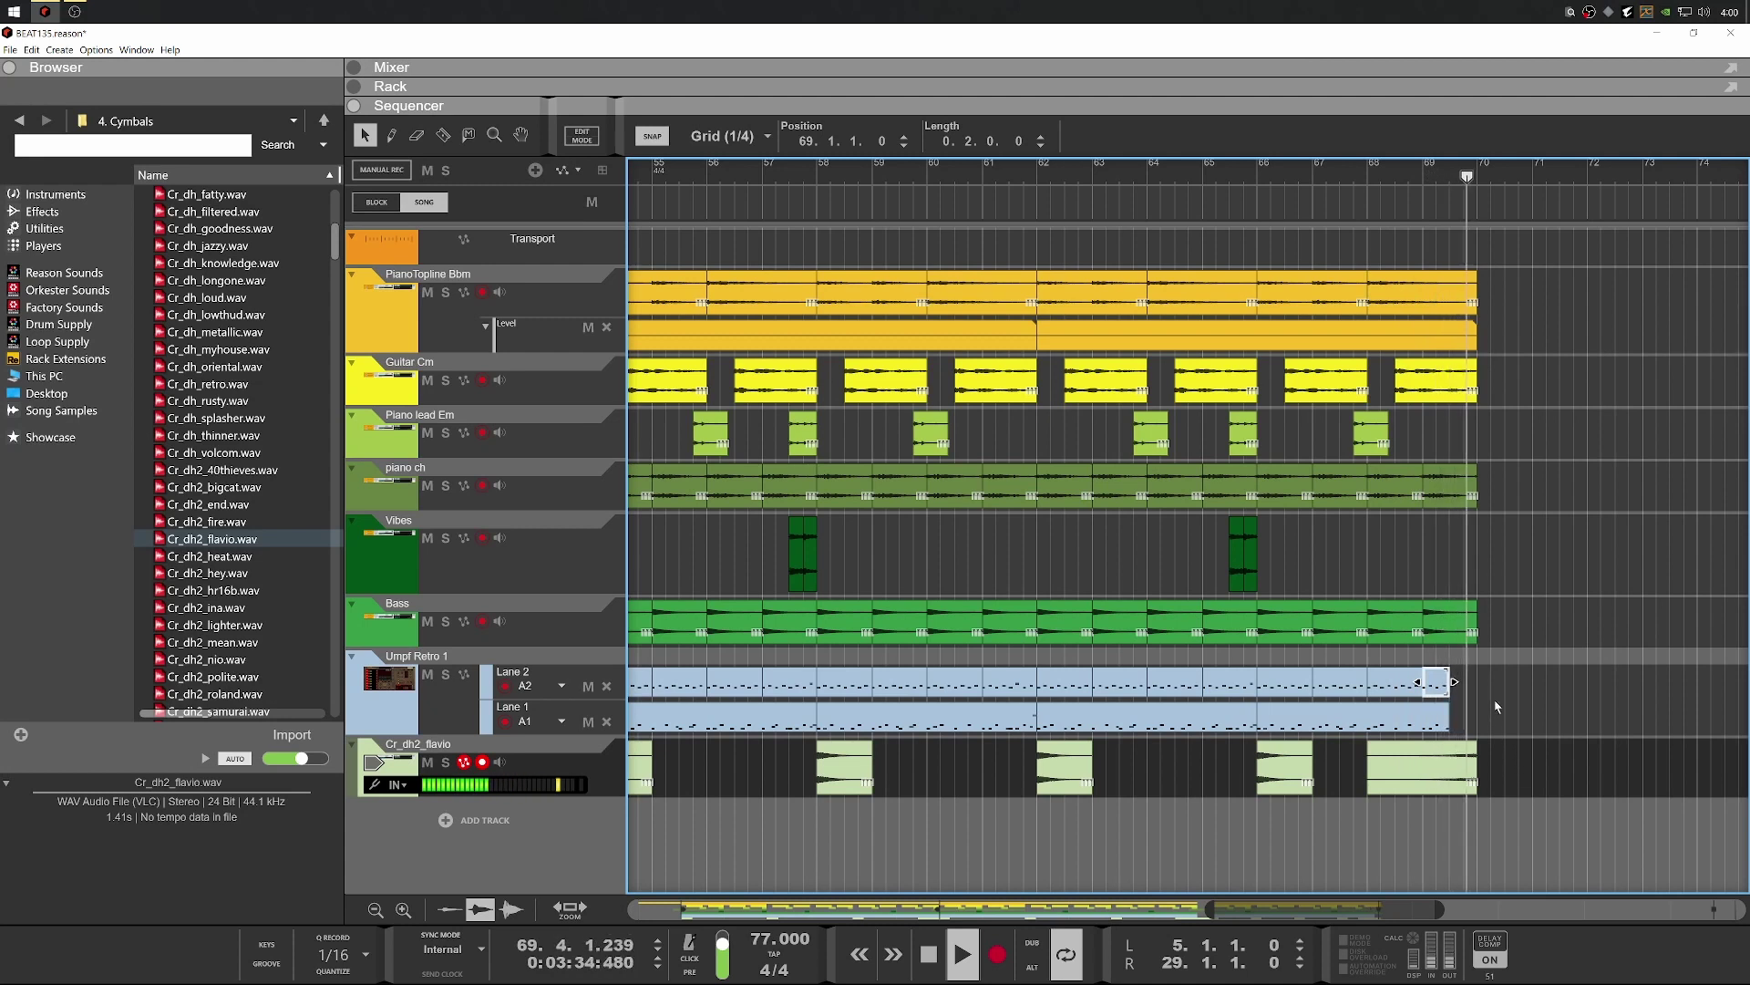
key("space")
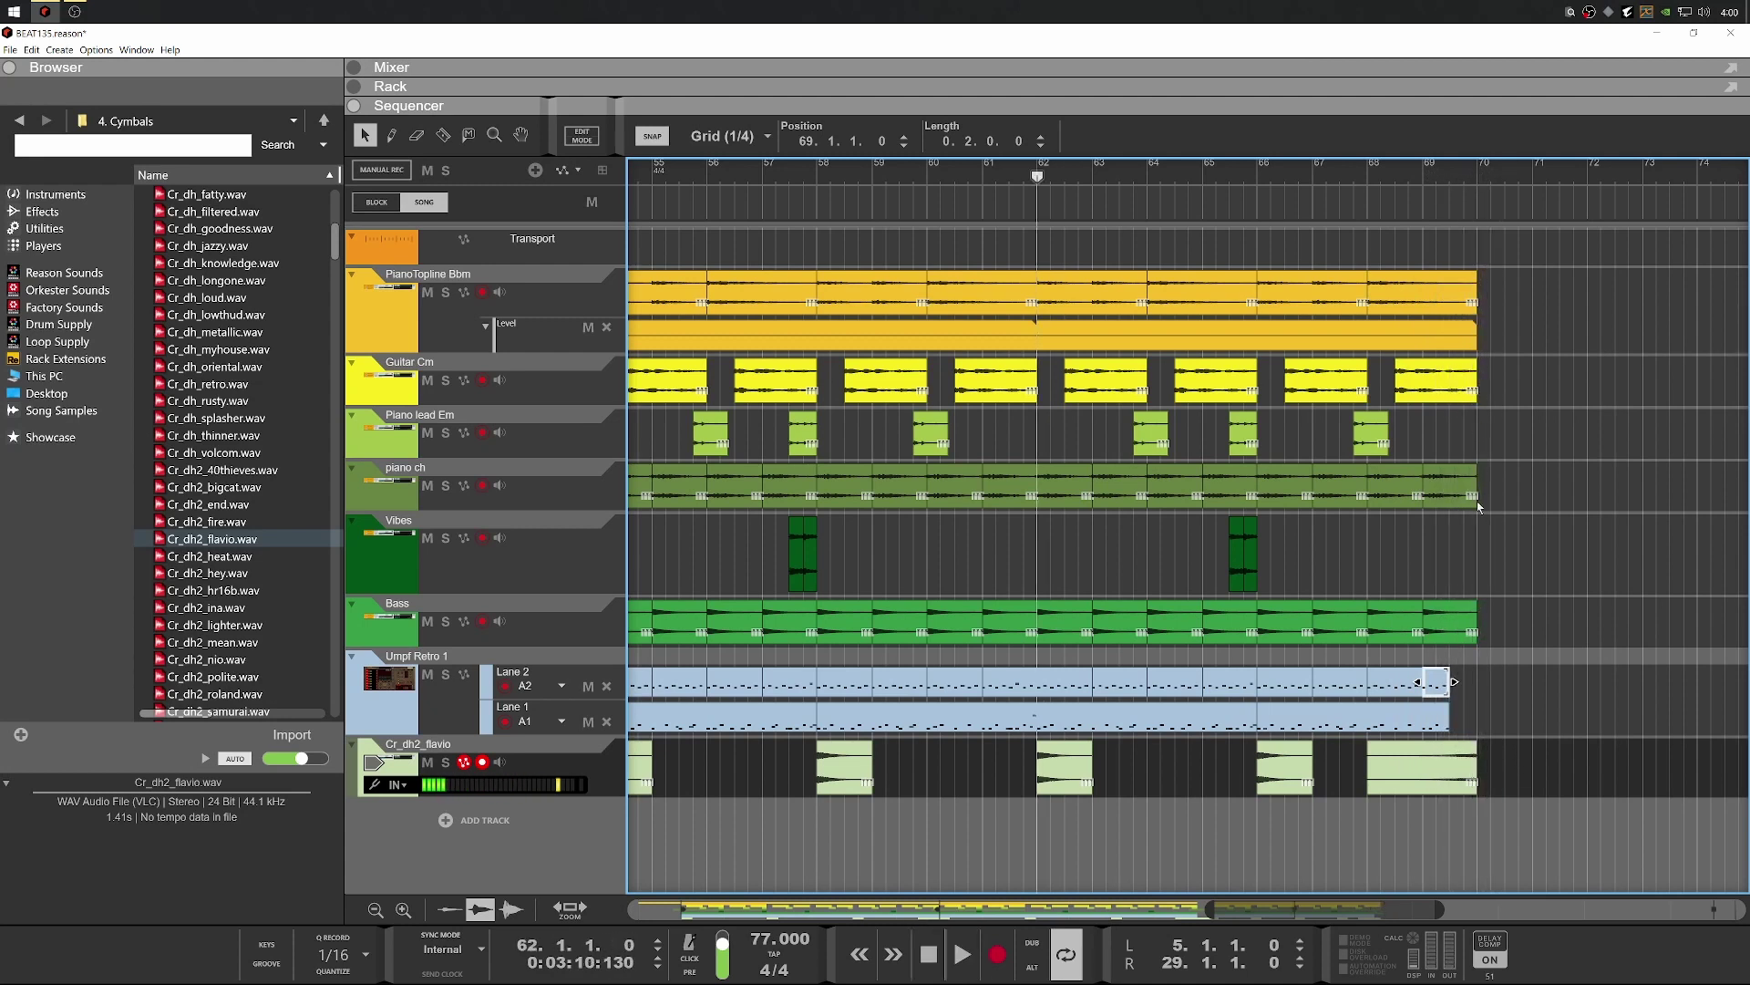
Shorten the last piano ch clip at bar 69 to 0.3.2.0, set its fade-out to 2. 9 and play the ending from bar 67
scroll(1481, 547, "up", 2)
left_click(1441, 493)
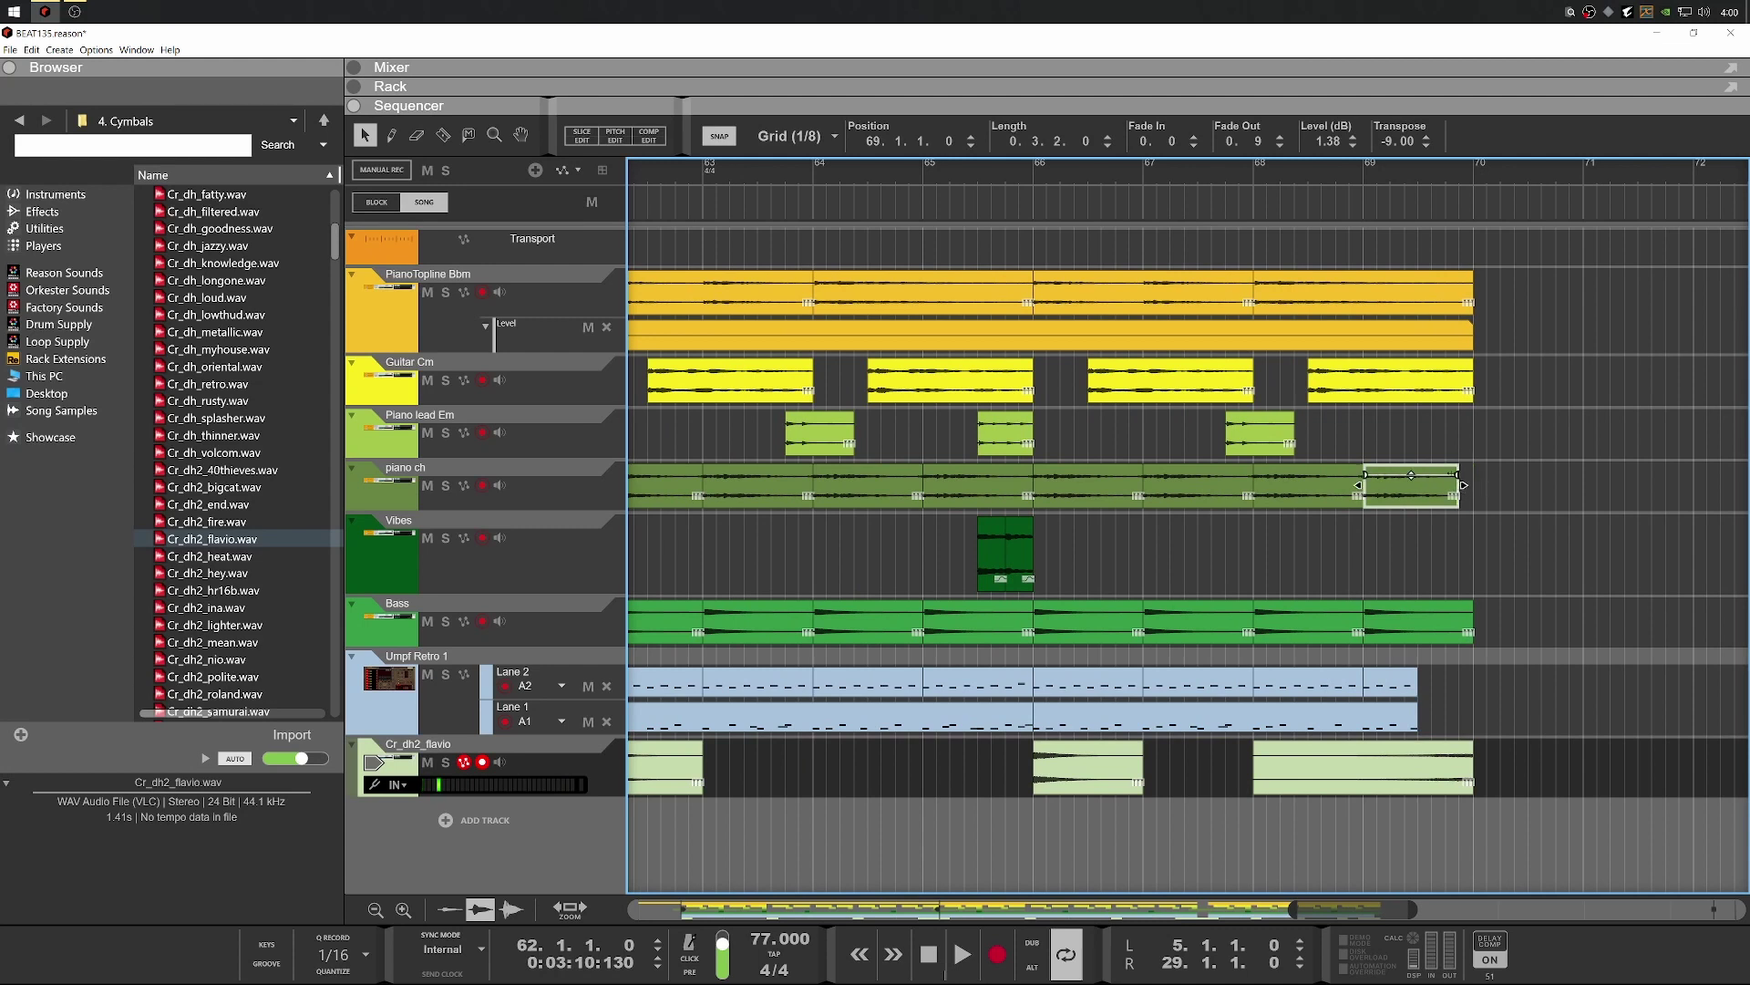
left_click(1239, 173)
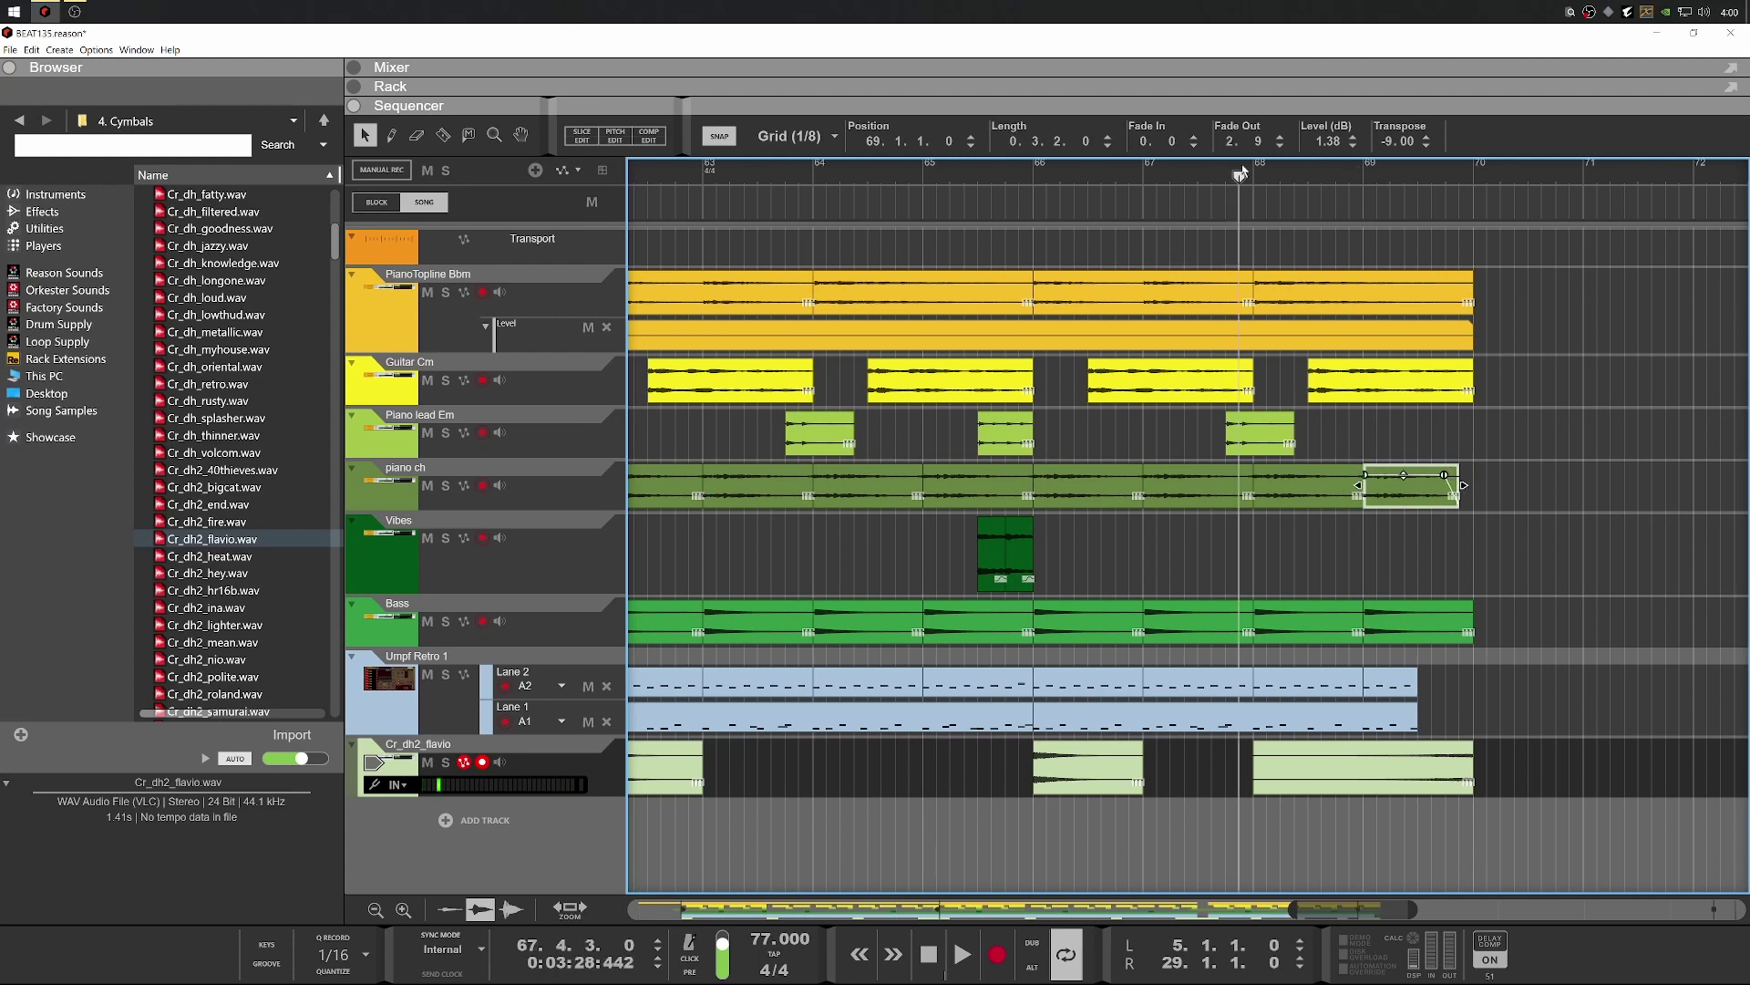
key("space")
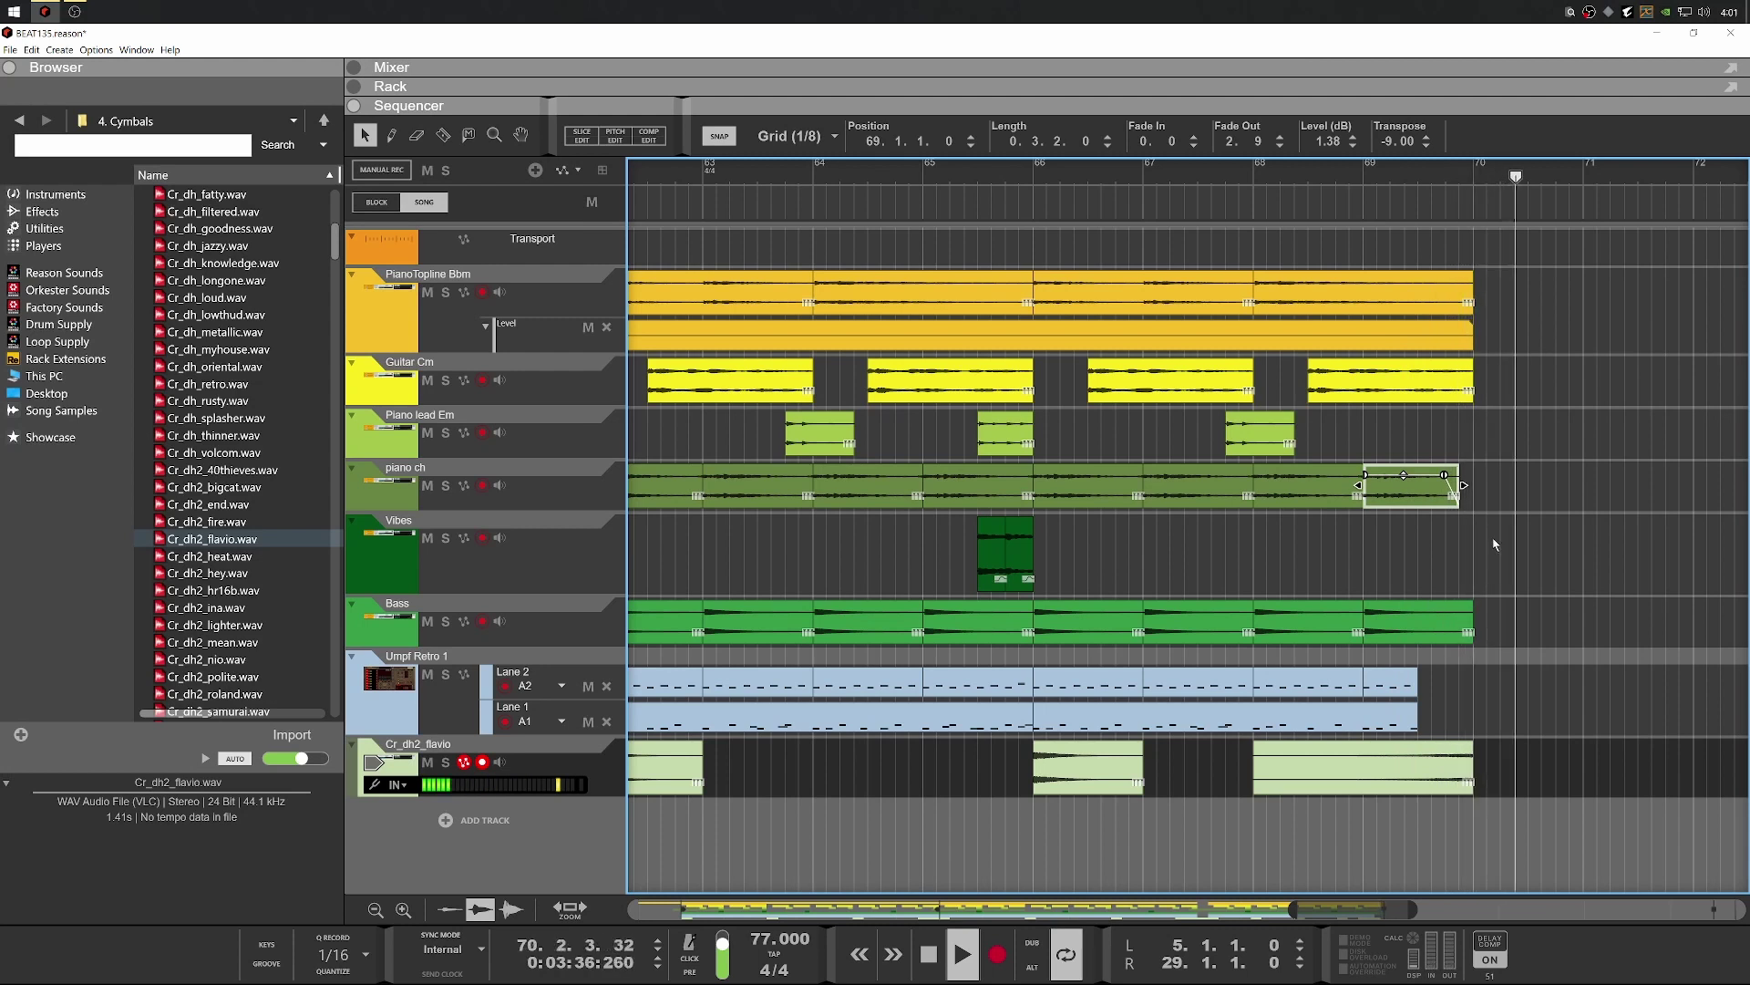
key("space")
Return the song position to bar 1 and add a muted audio track below Cr_dh2_flavio
scroll(1495, 558, "down", 5)
scroll(1451, 550, "down", 3)
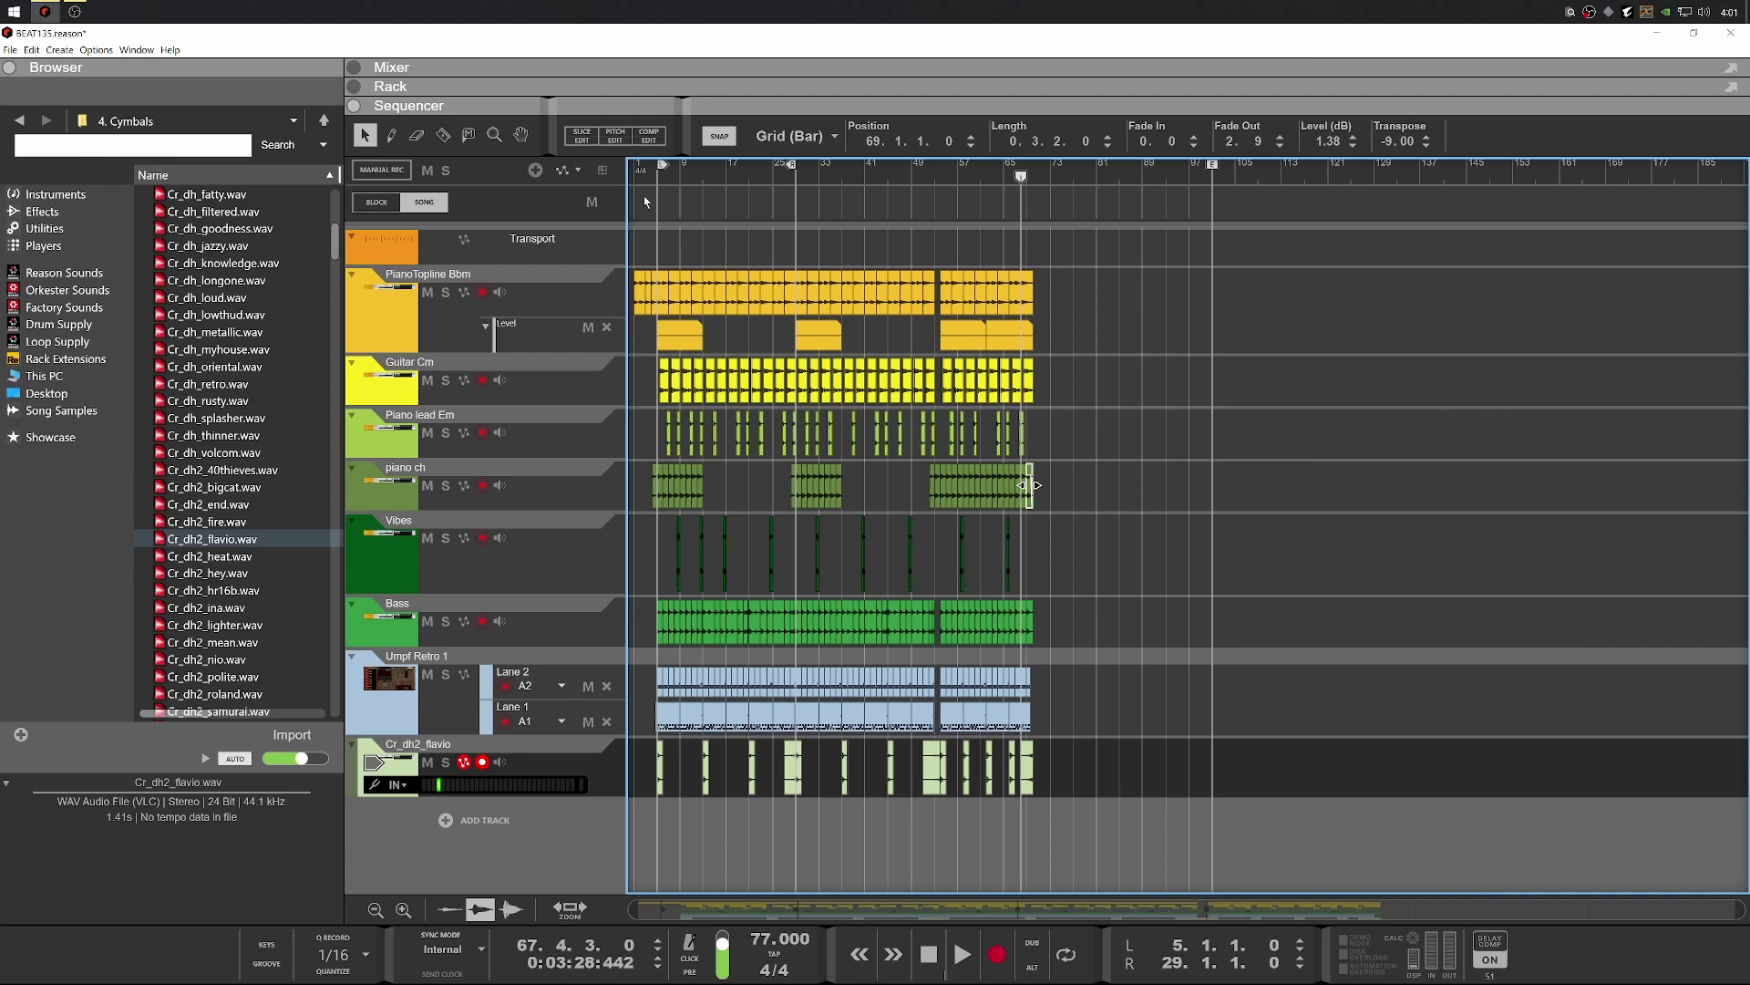
left_click_drag(644, 175, 595, 179)
left_click(466, 820)
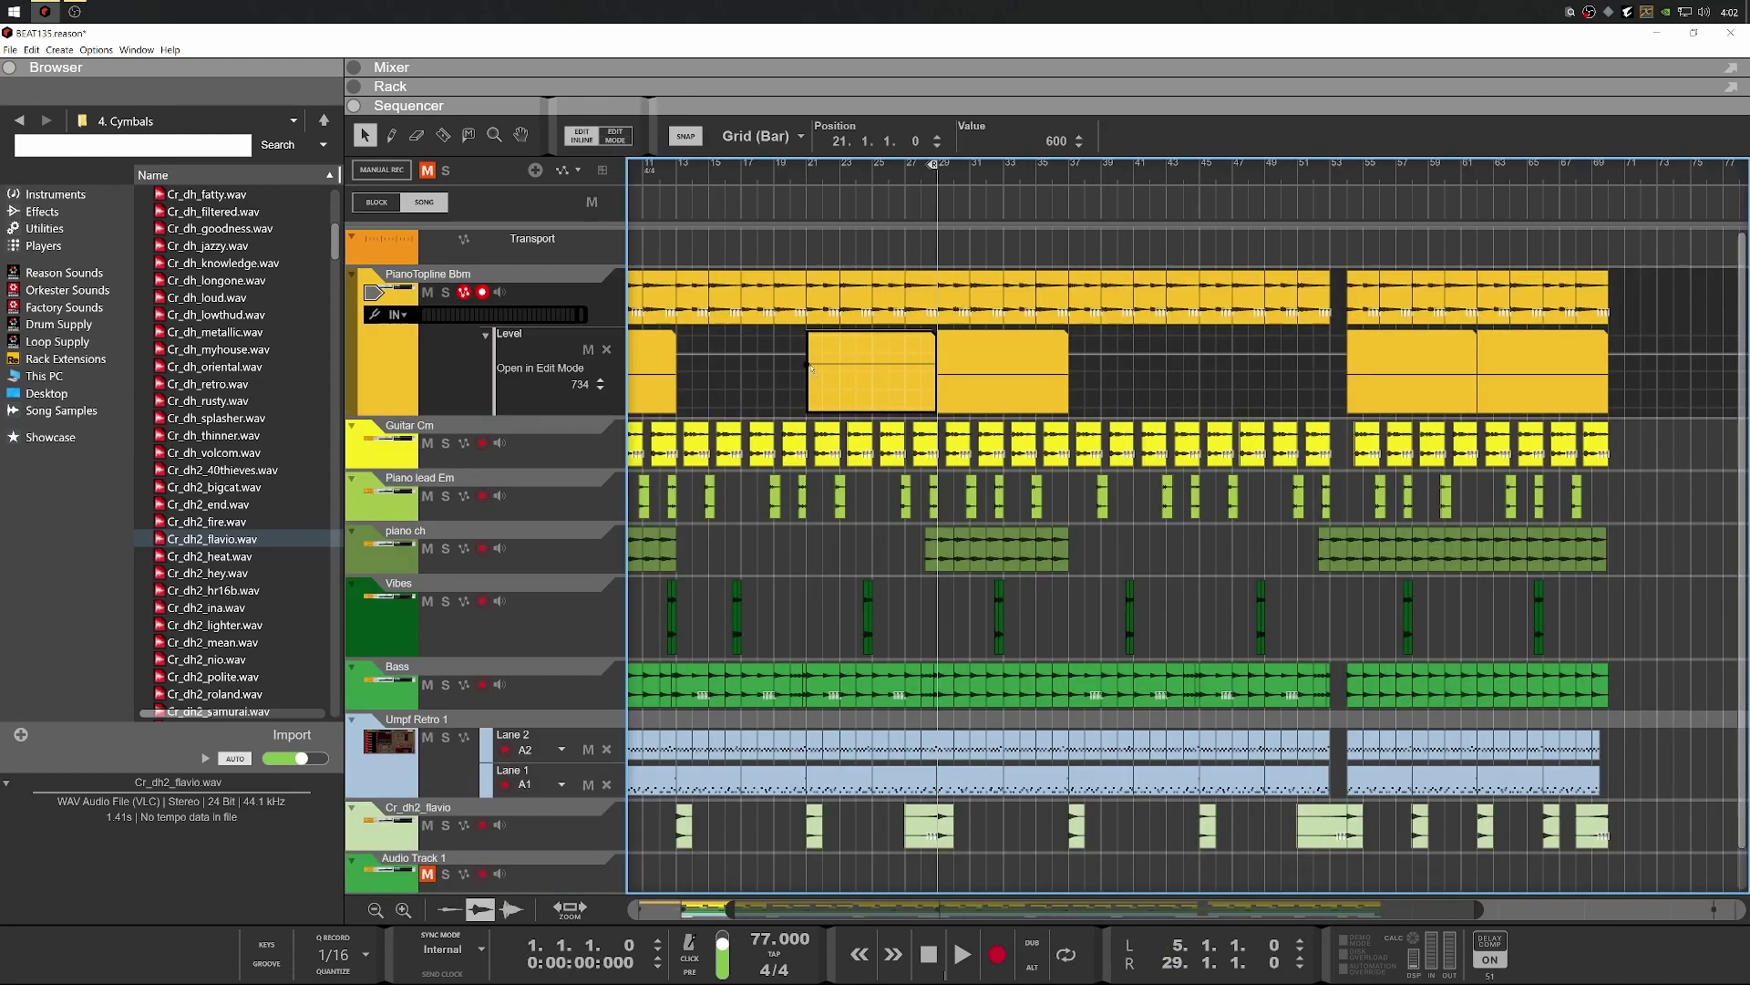
Set the PianoTopline level automation point at bar 21 to 640, listen from bar 19 and leave the automation clip
left_click(776, 169)
key("space")
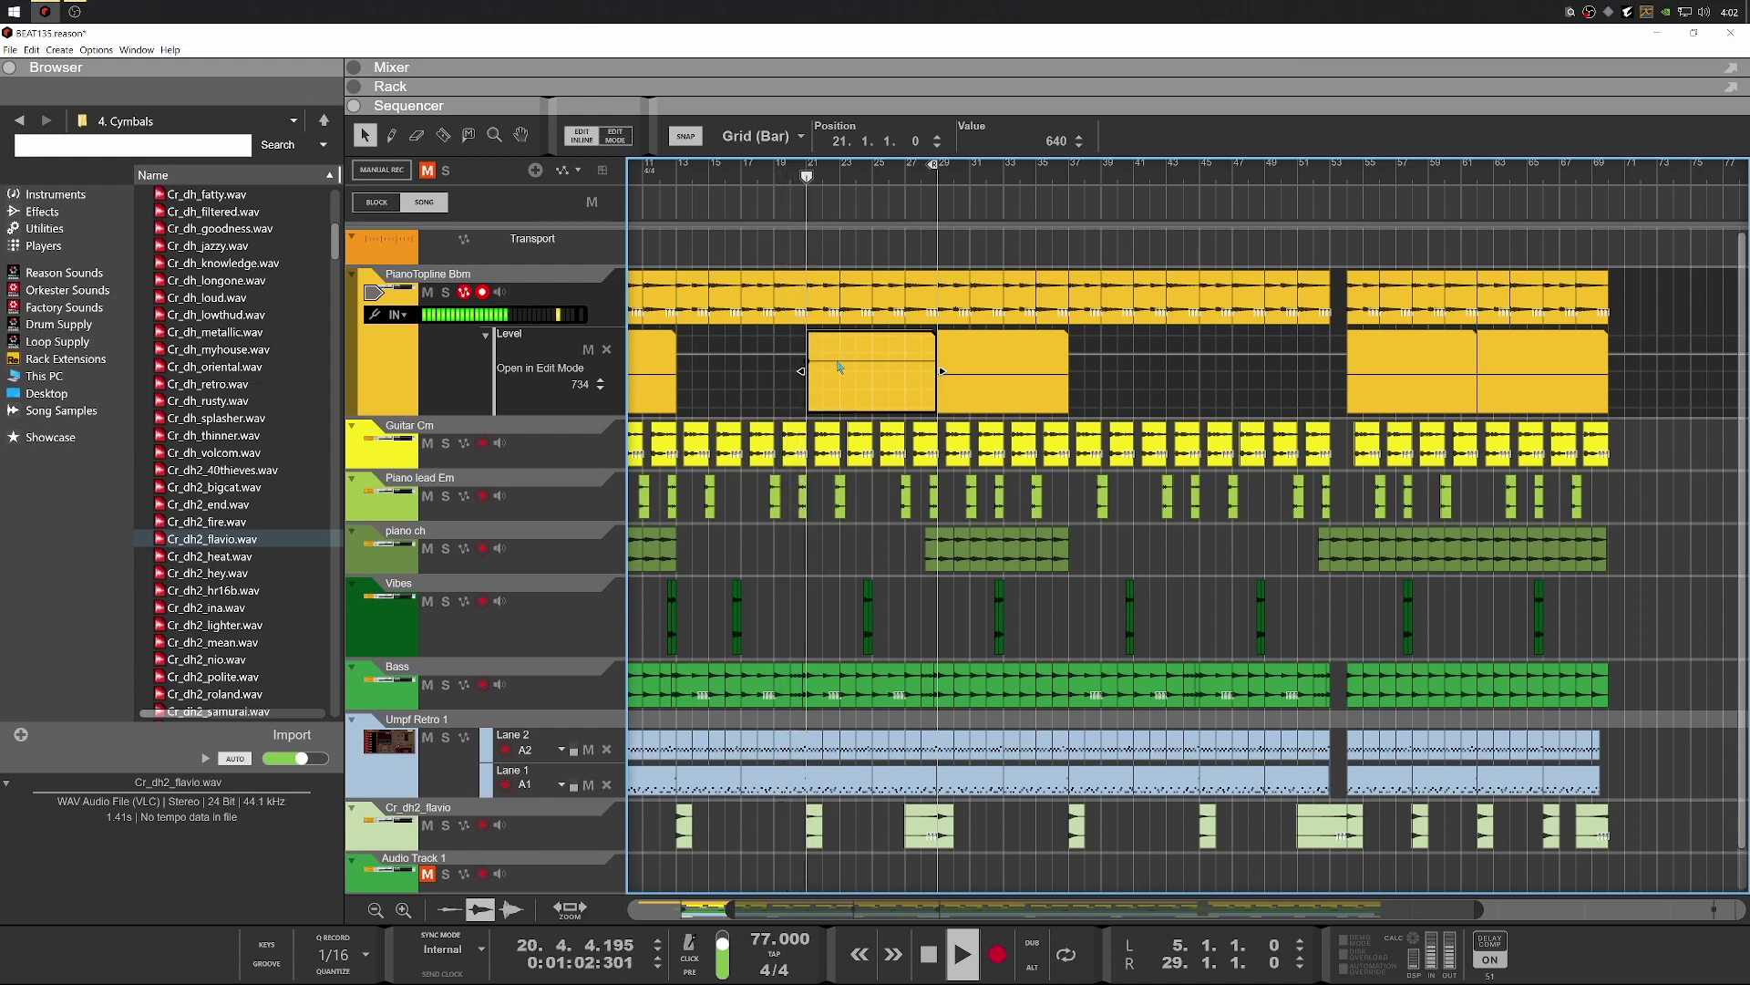
scroll(912, 609, "down", 1)
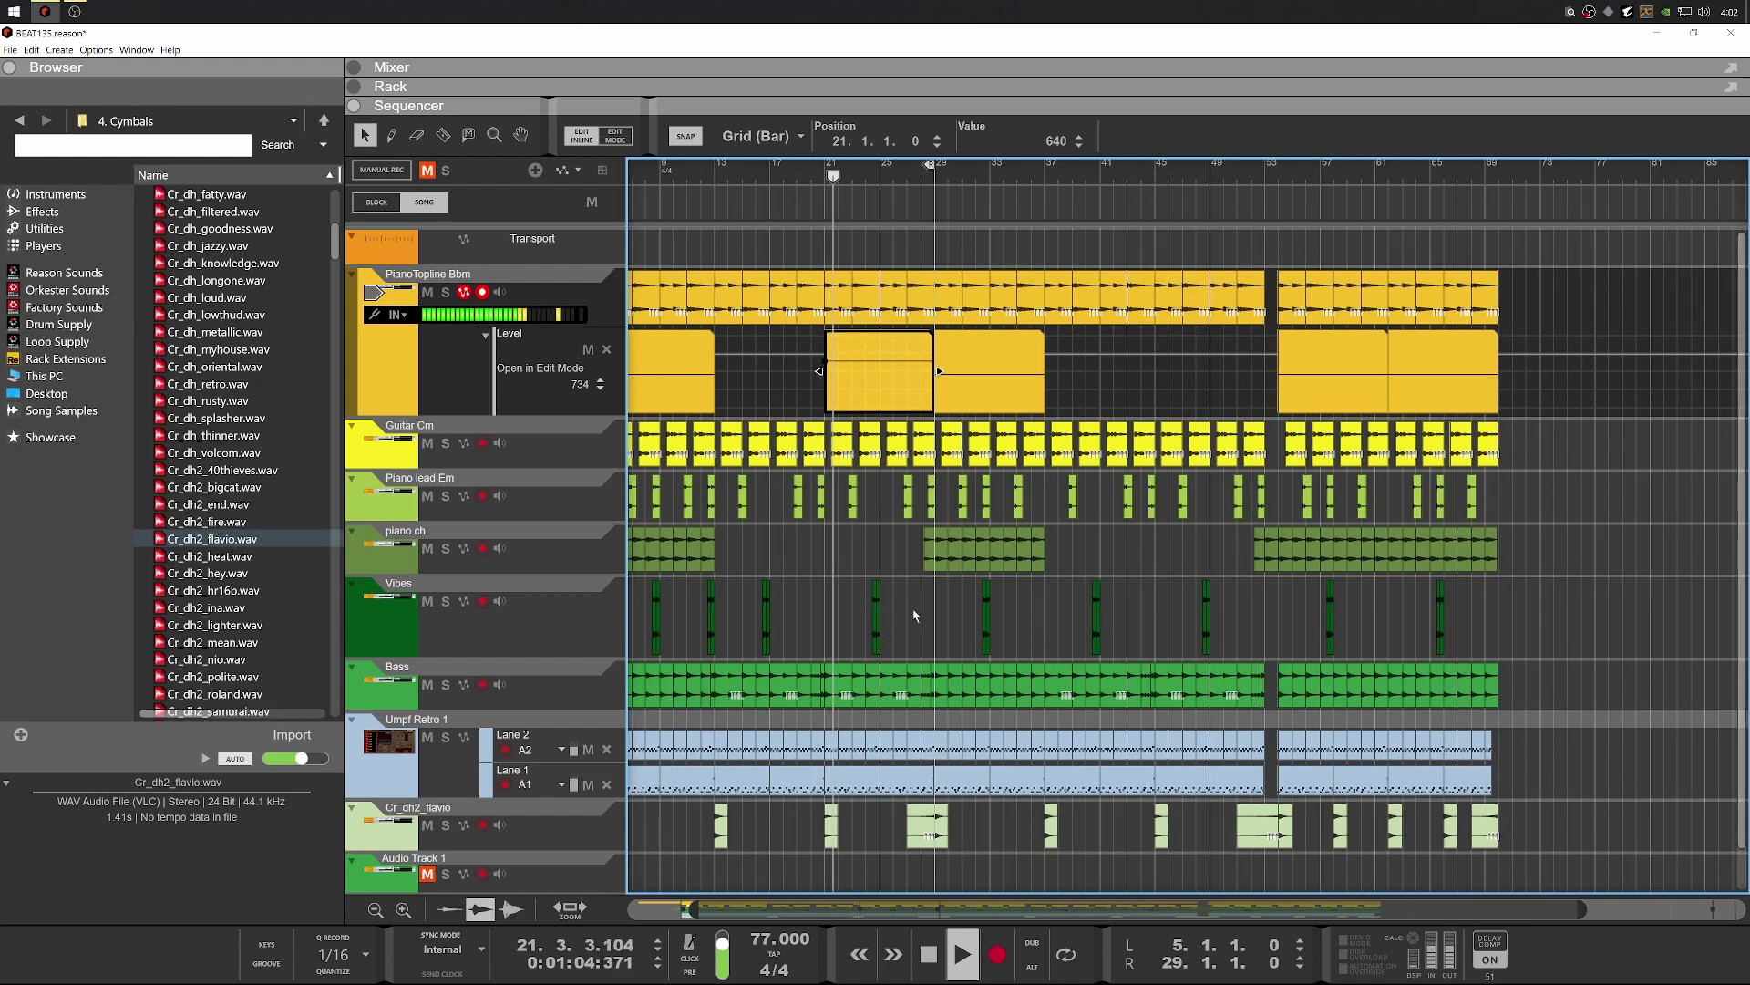
scroll(912, 609, "up", 2)
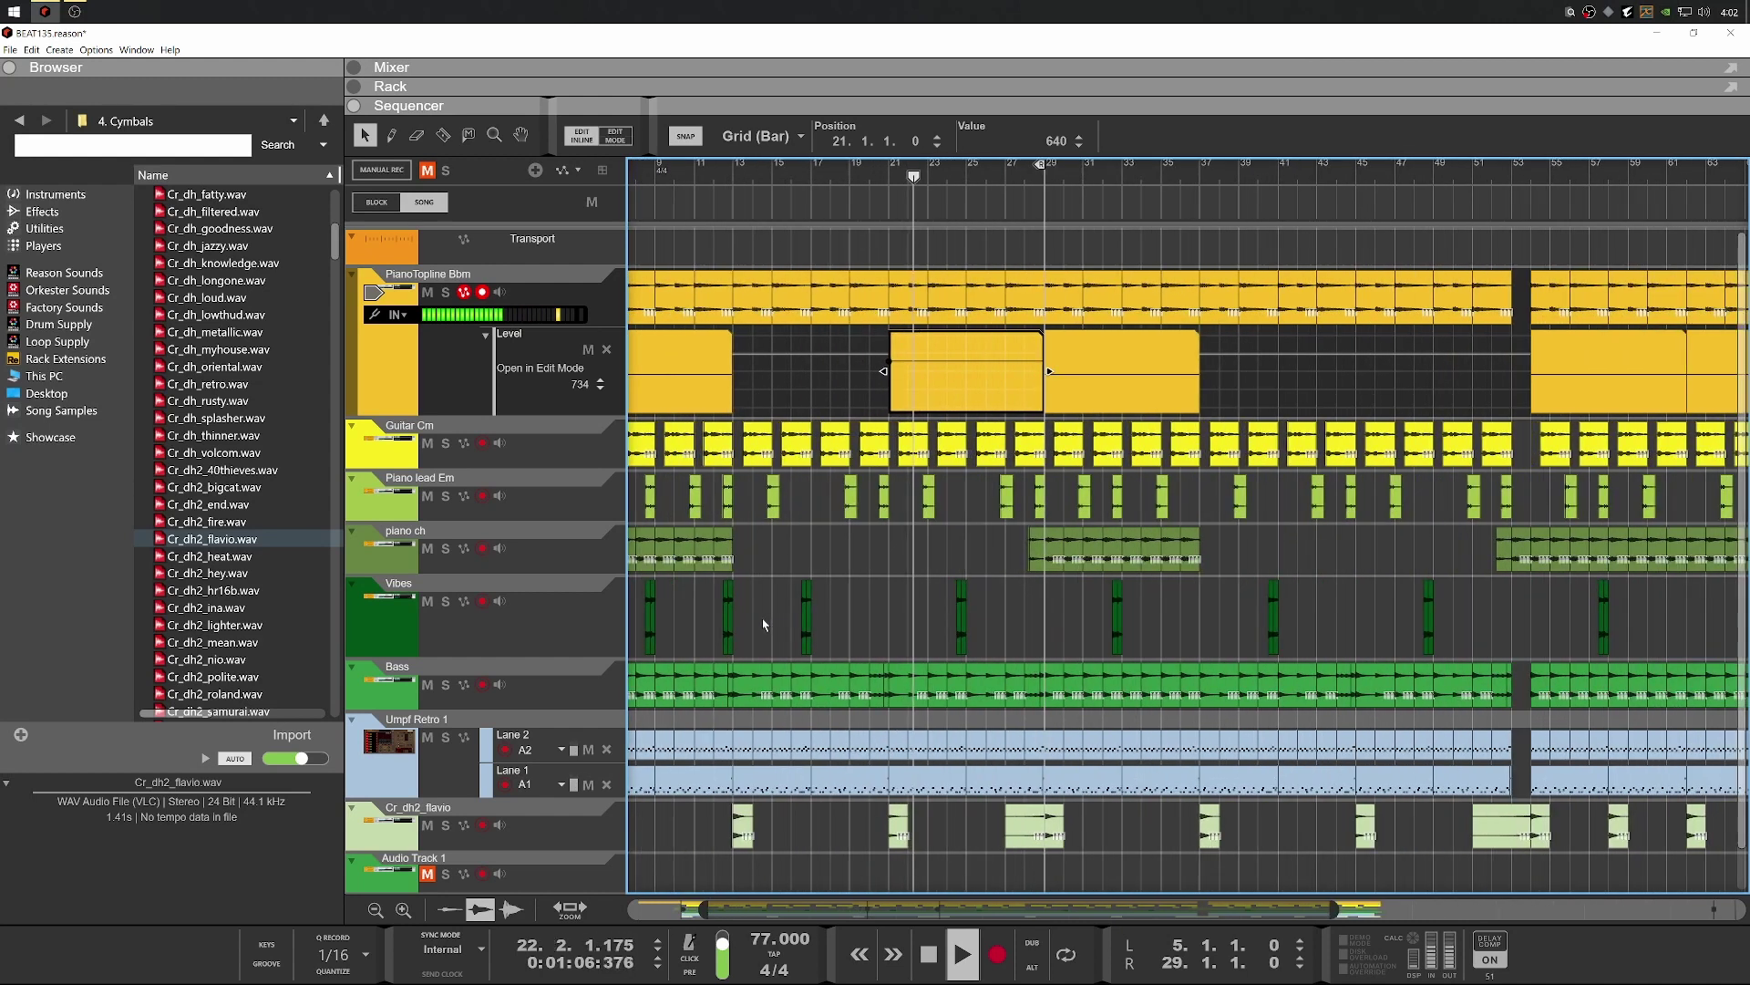
scroll(821, 622, "down", 1)
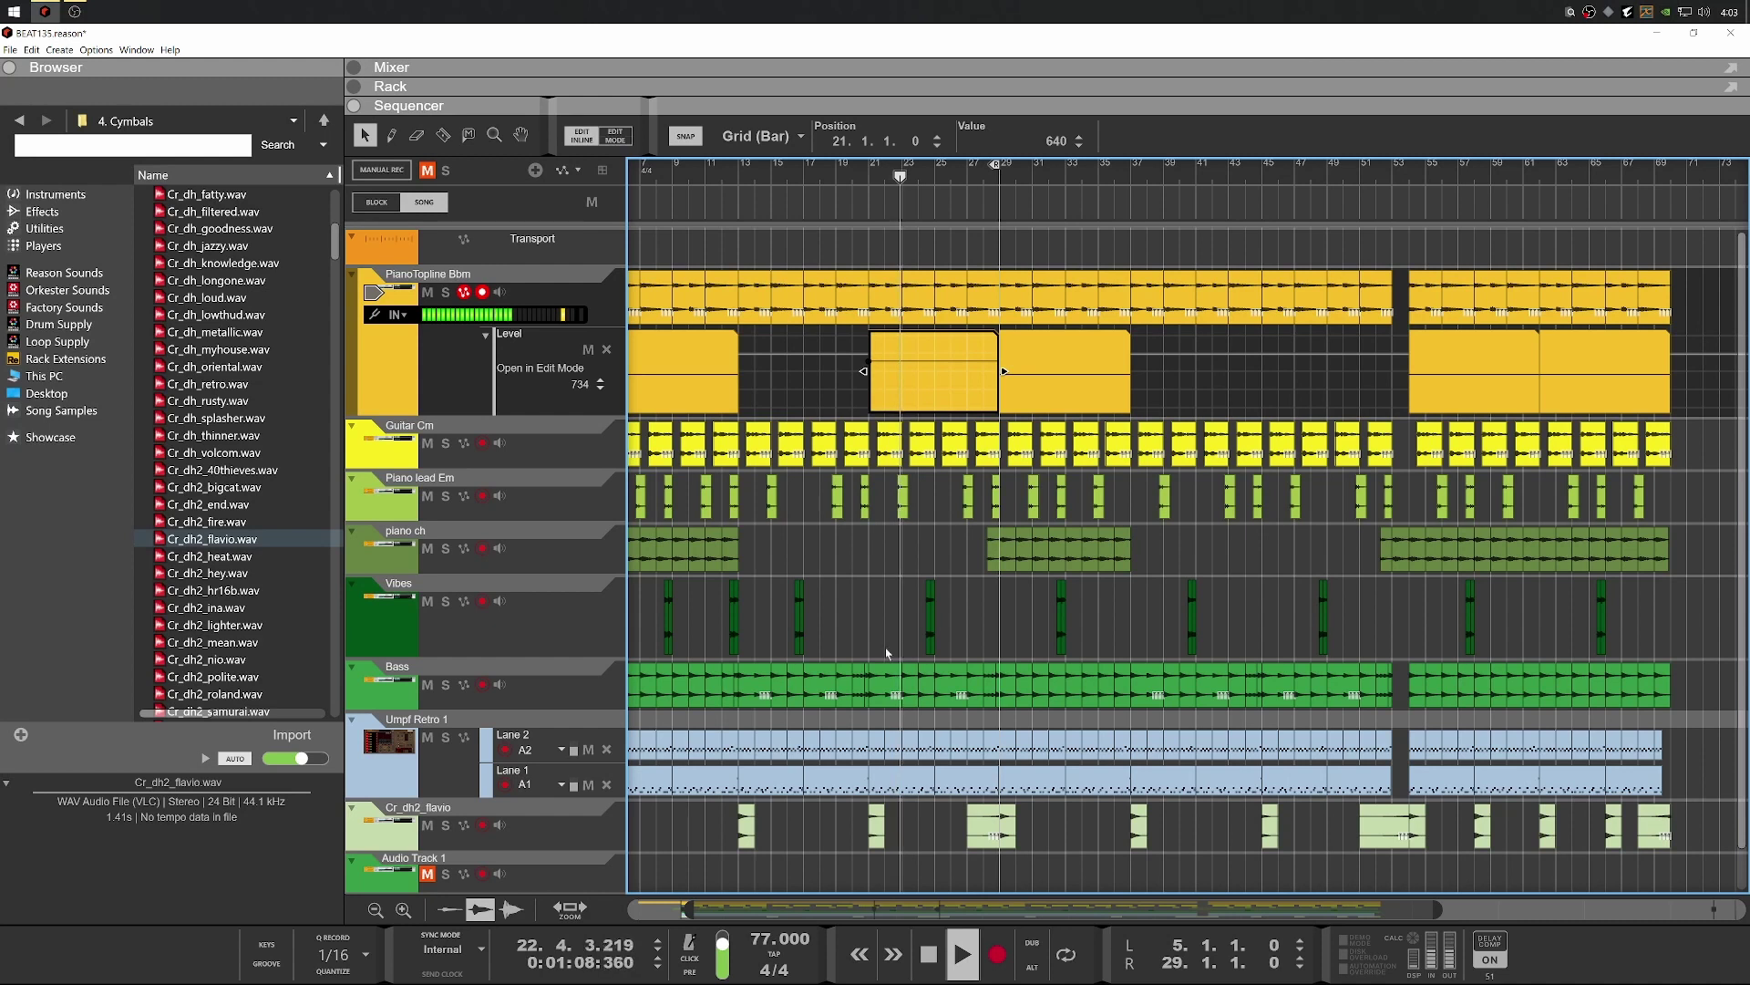
left_click_drag(842, 657, 845, 593)
left_click(833, 563)
left_click(800, 562)
scroll(834, 570, "up", 2)
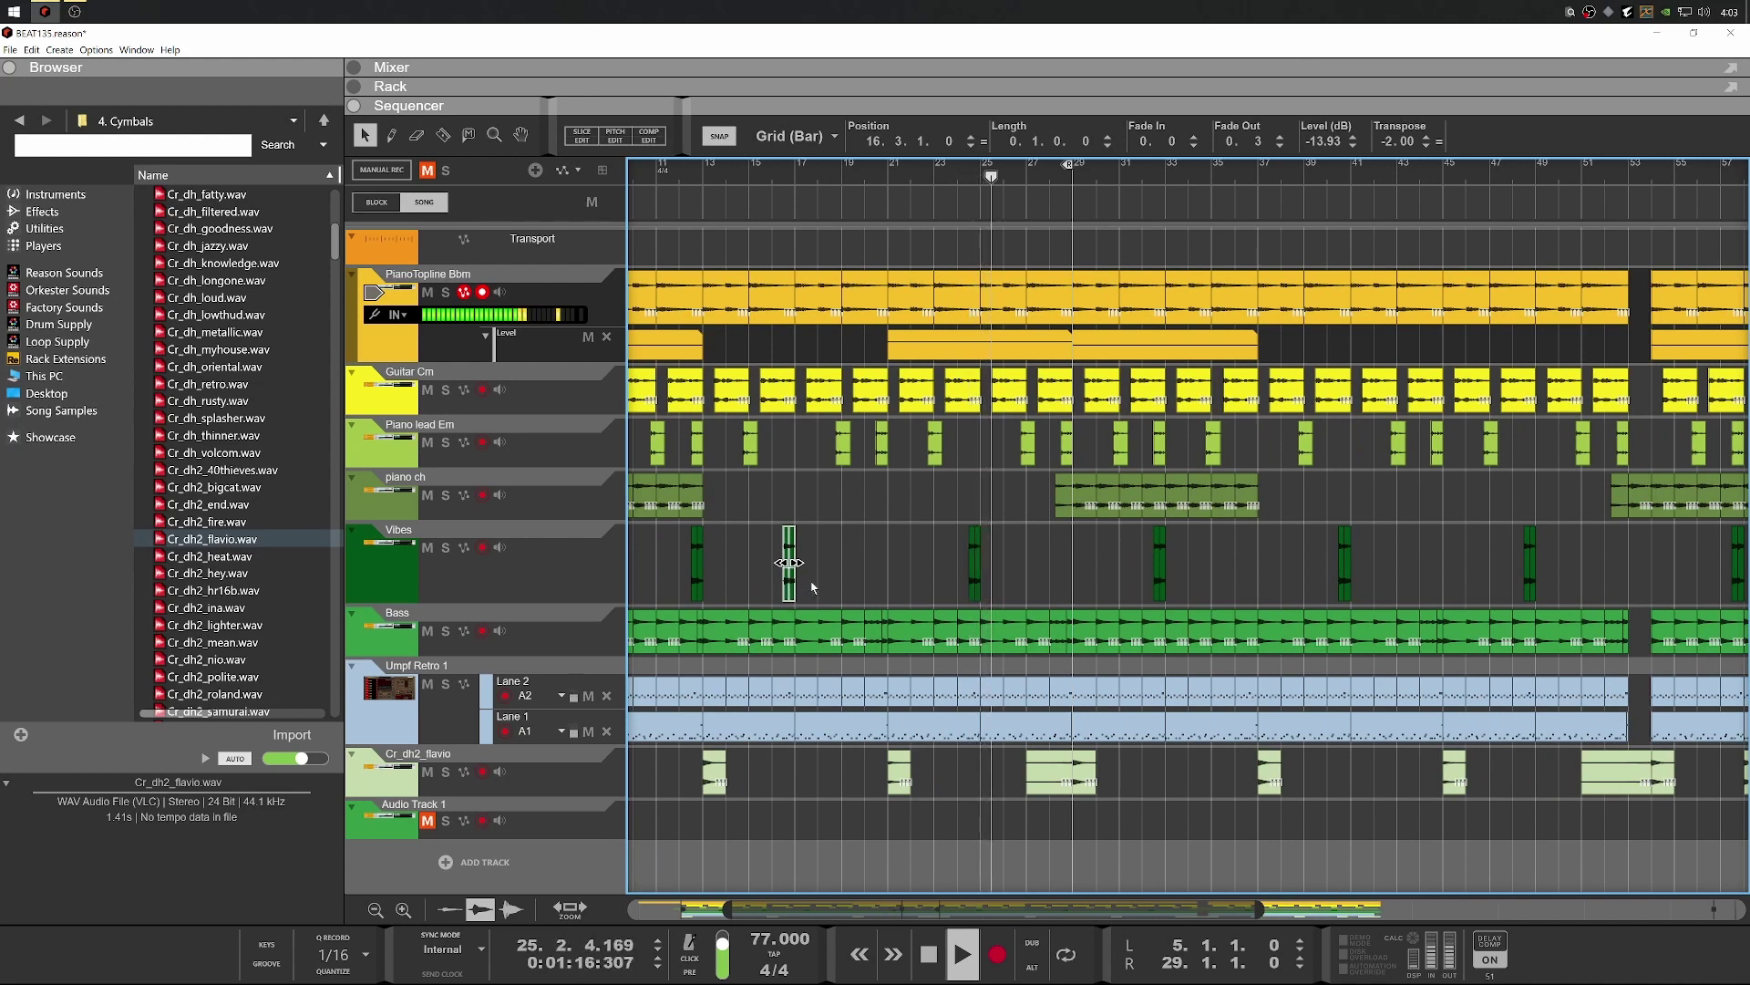
scroll(907, 550, "down", 1)
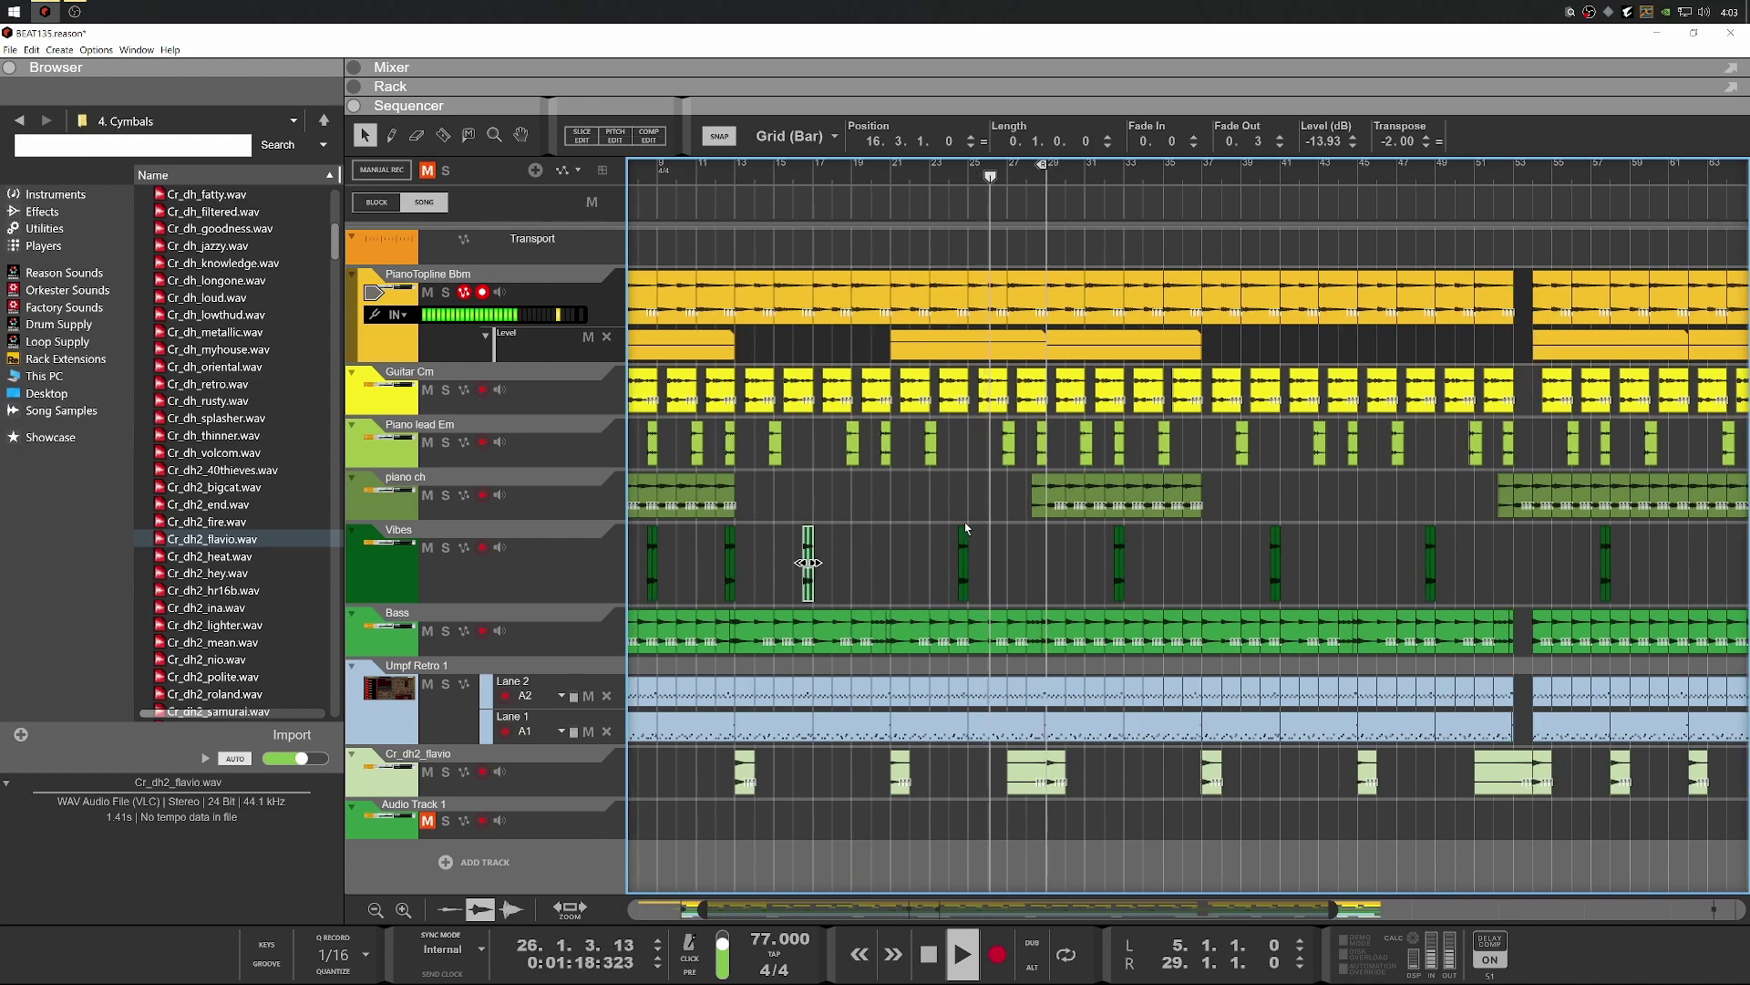
scroll(1018, 590, "down", 1)
scroll(1213, 443, "up", 1)
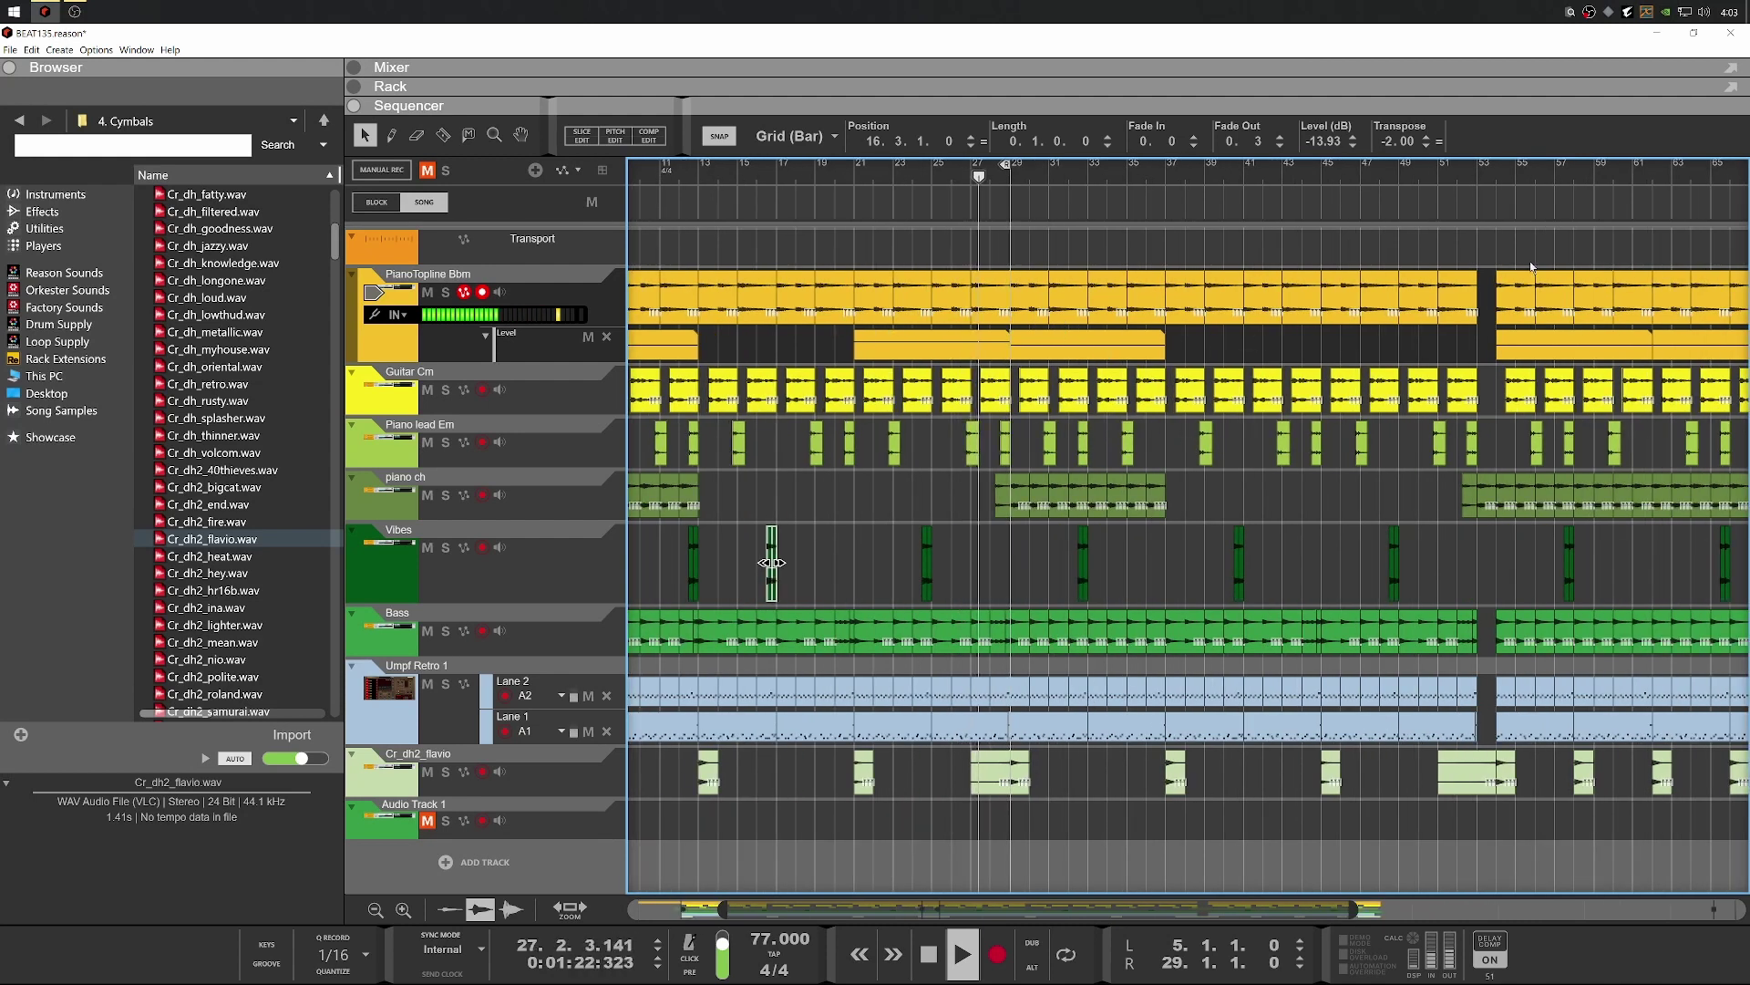
Try to copy the eight-bar PianoTopline level automation clip from bar 21 to the section before the piano break
left_click_drag(1460, 231, 1419, 295)
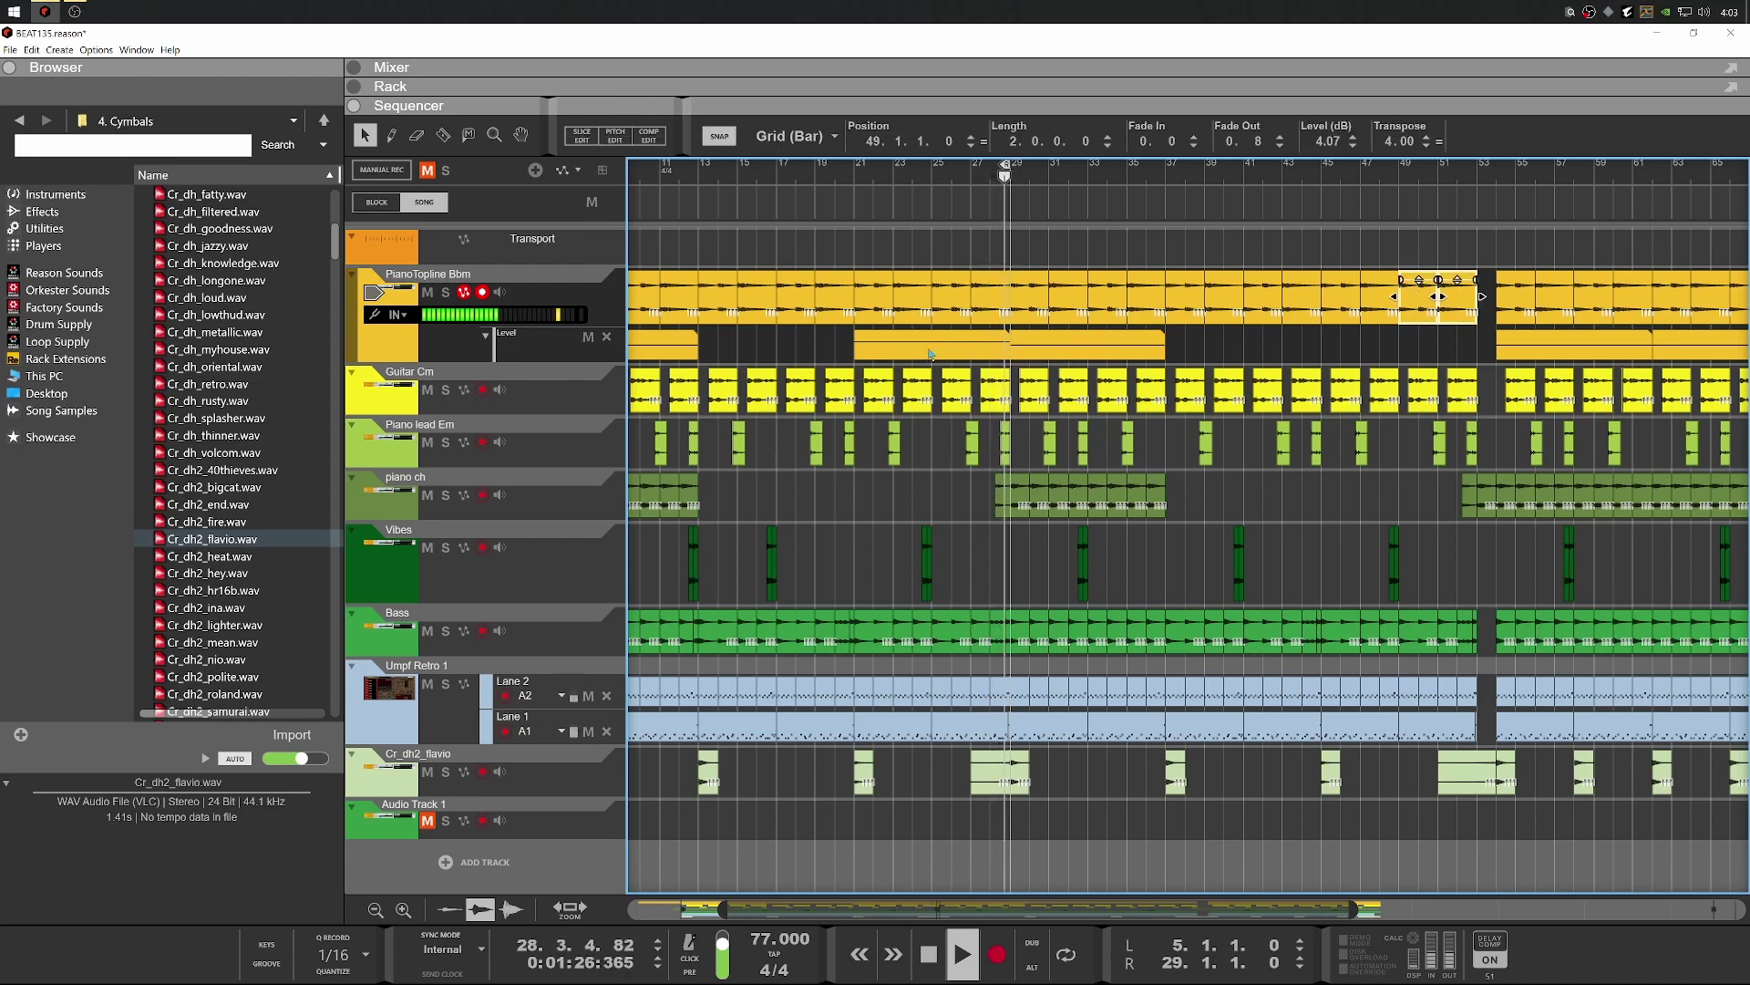
left_click_drag(929, 351, 1348, 330)
key("ctrl+z")
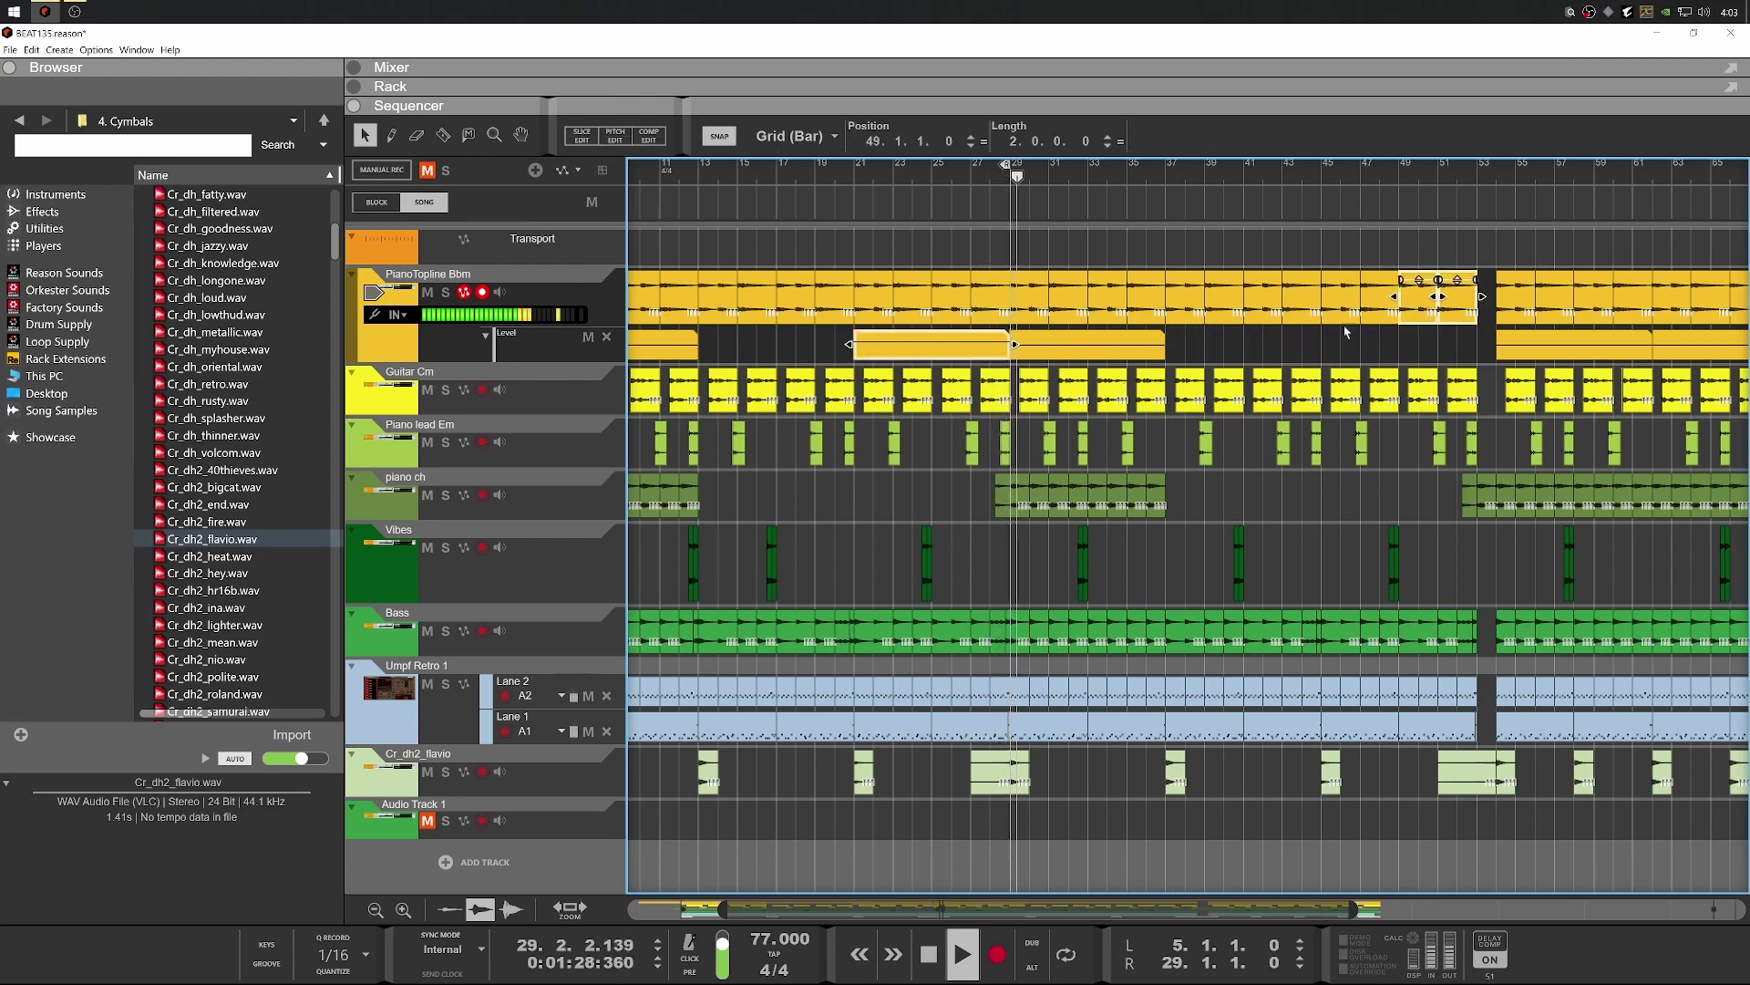
left_click(1346, 333)
Set the transpose of the PianoTopline clips spanning bars 45 to 49 to -8
left_click(1427, 301)
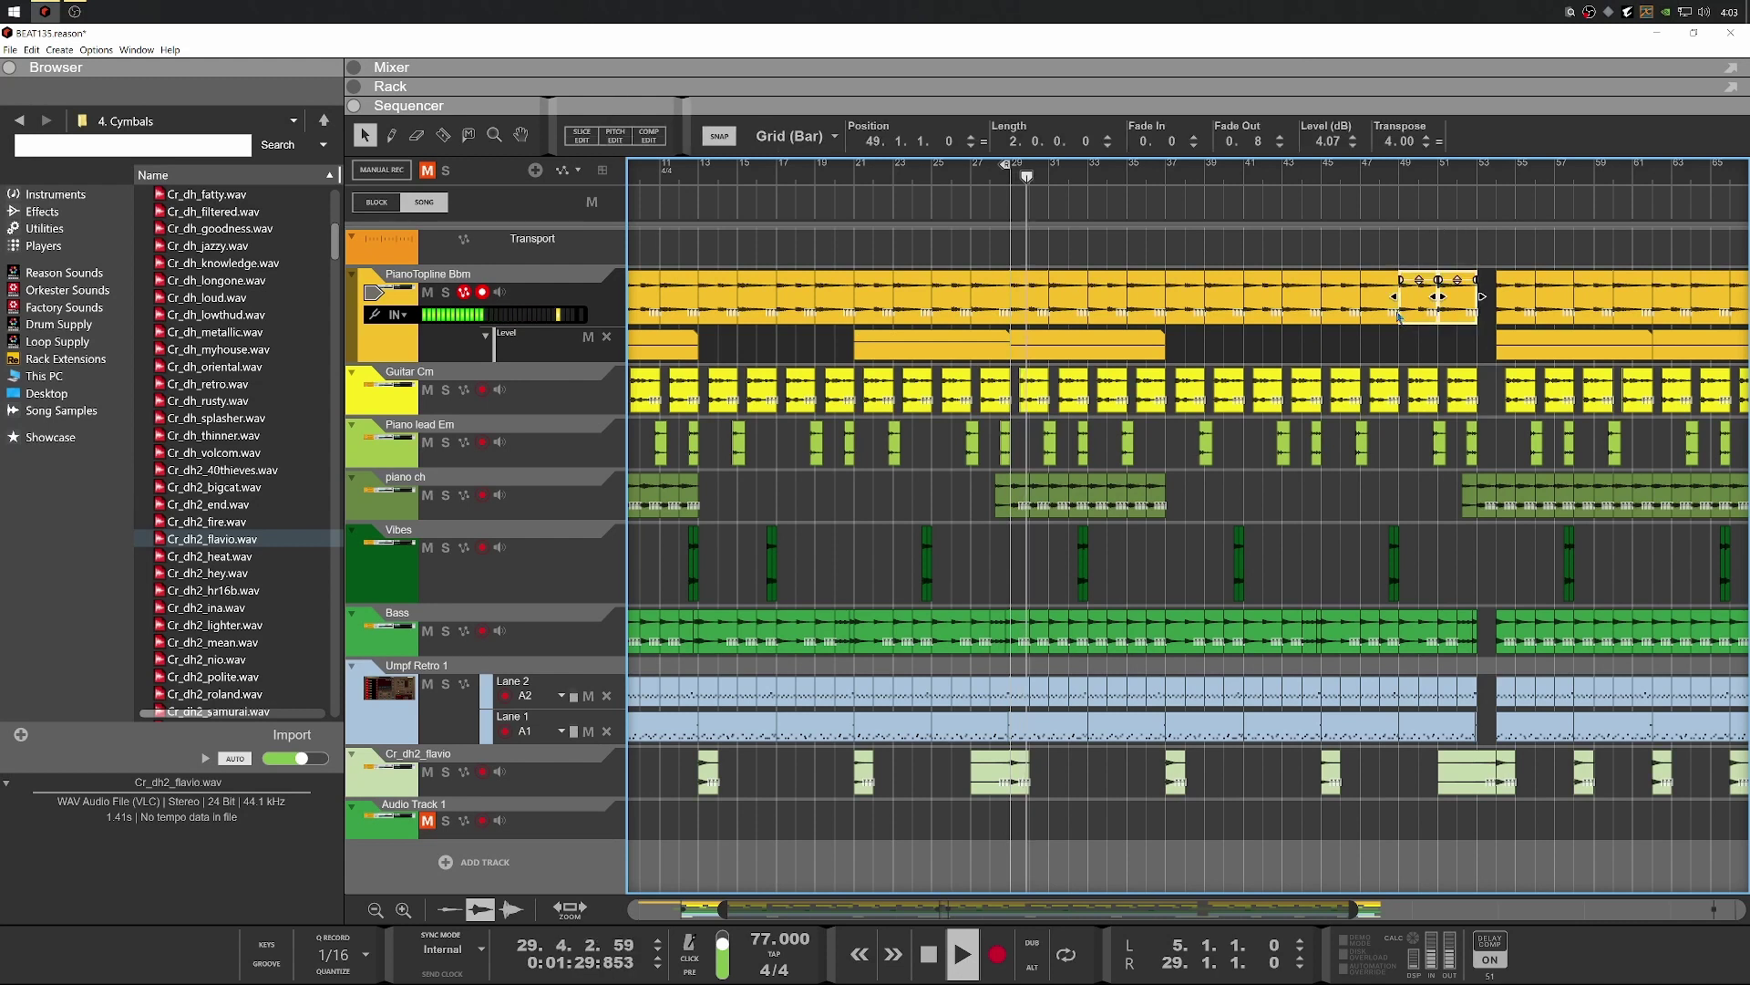
left_click(1381, 142)
left_click_drag(1377, 250, 1334, 297)
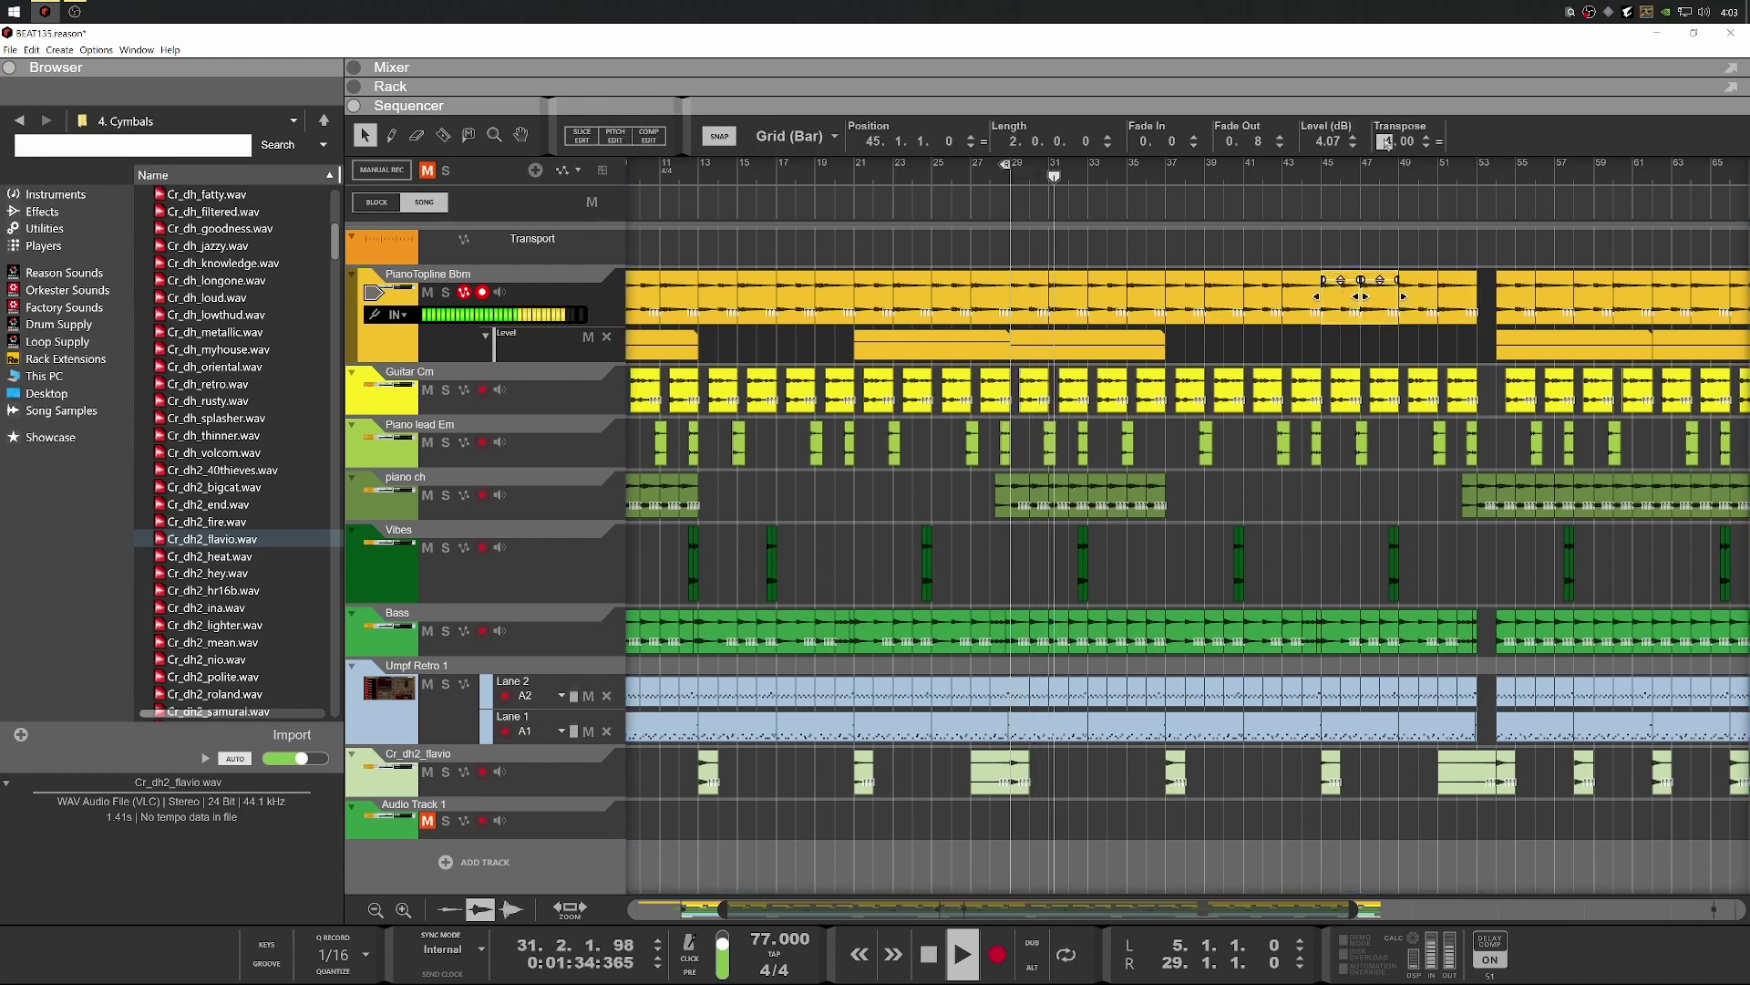
type("-8")
key("Return")
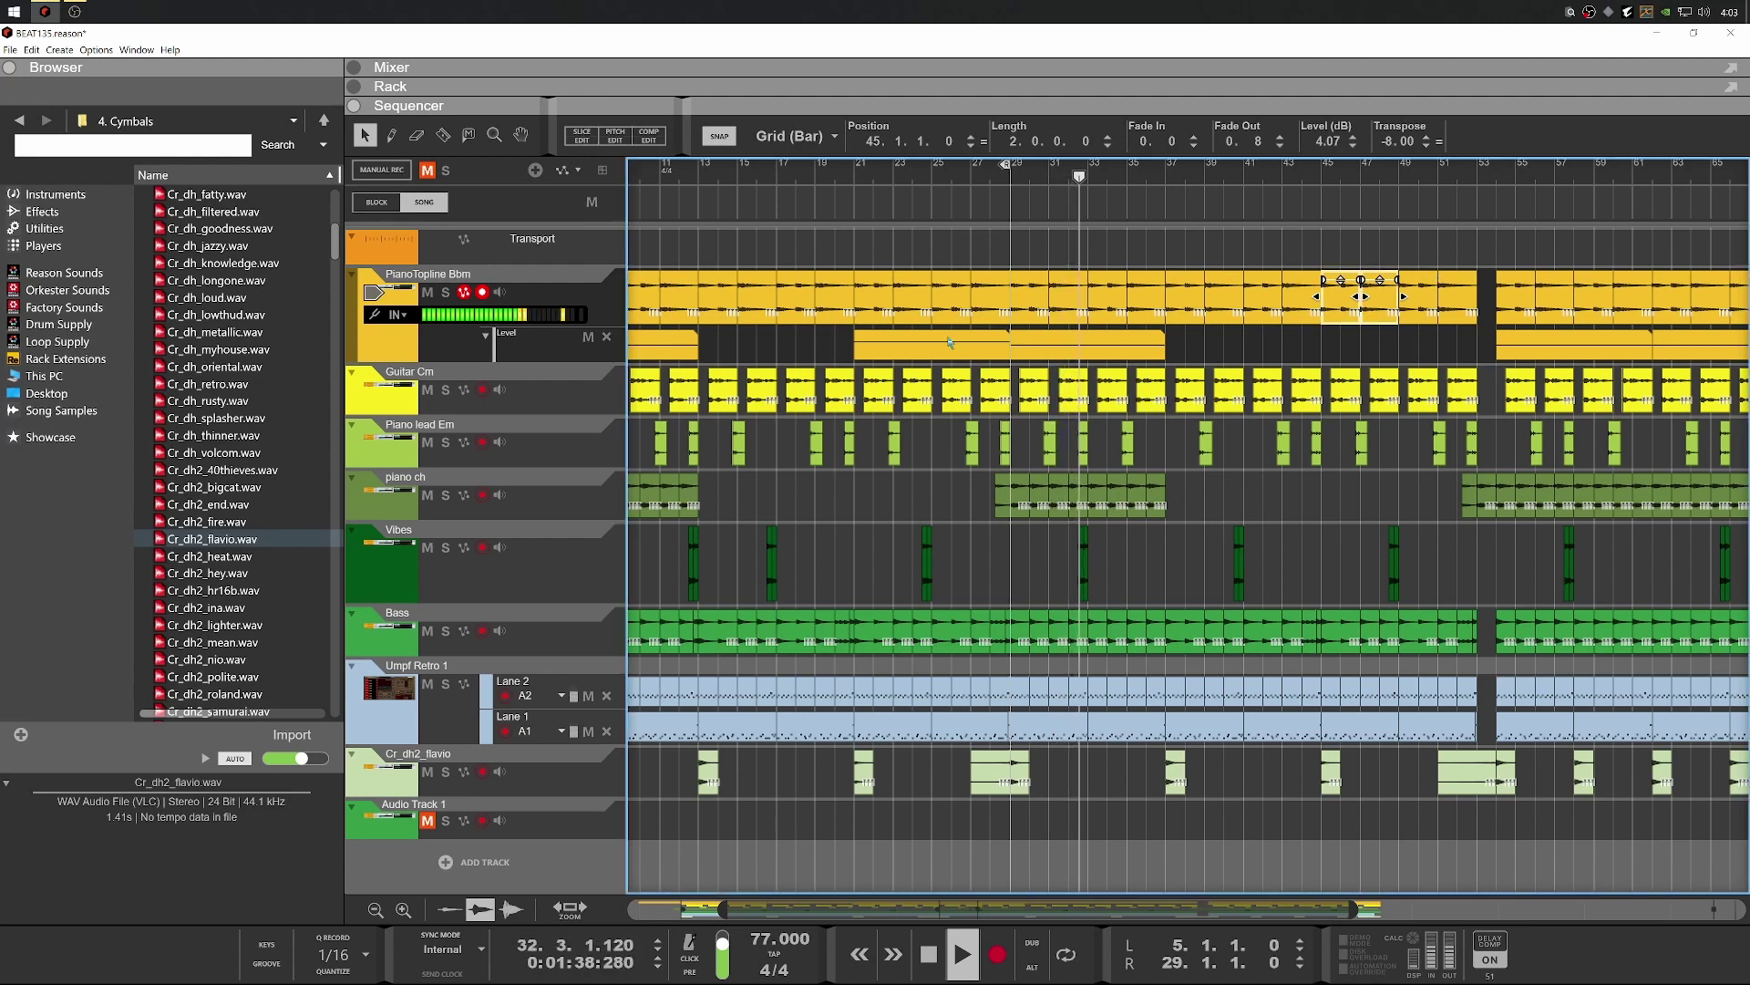
Copy the PianoTopline level automation clip from bar 21 to bar 49 with a length of four bars
left_click_drag(950, 343, 1430, 345)
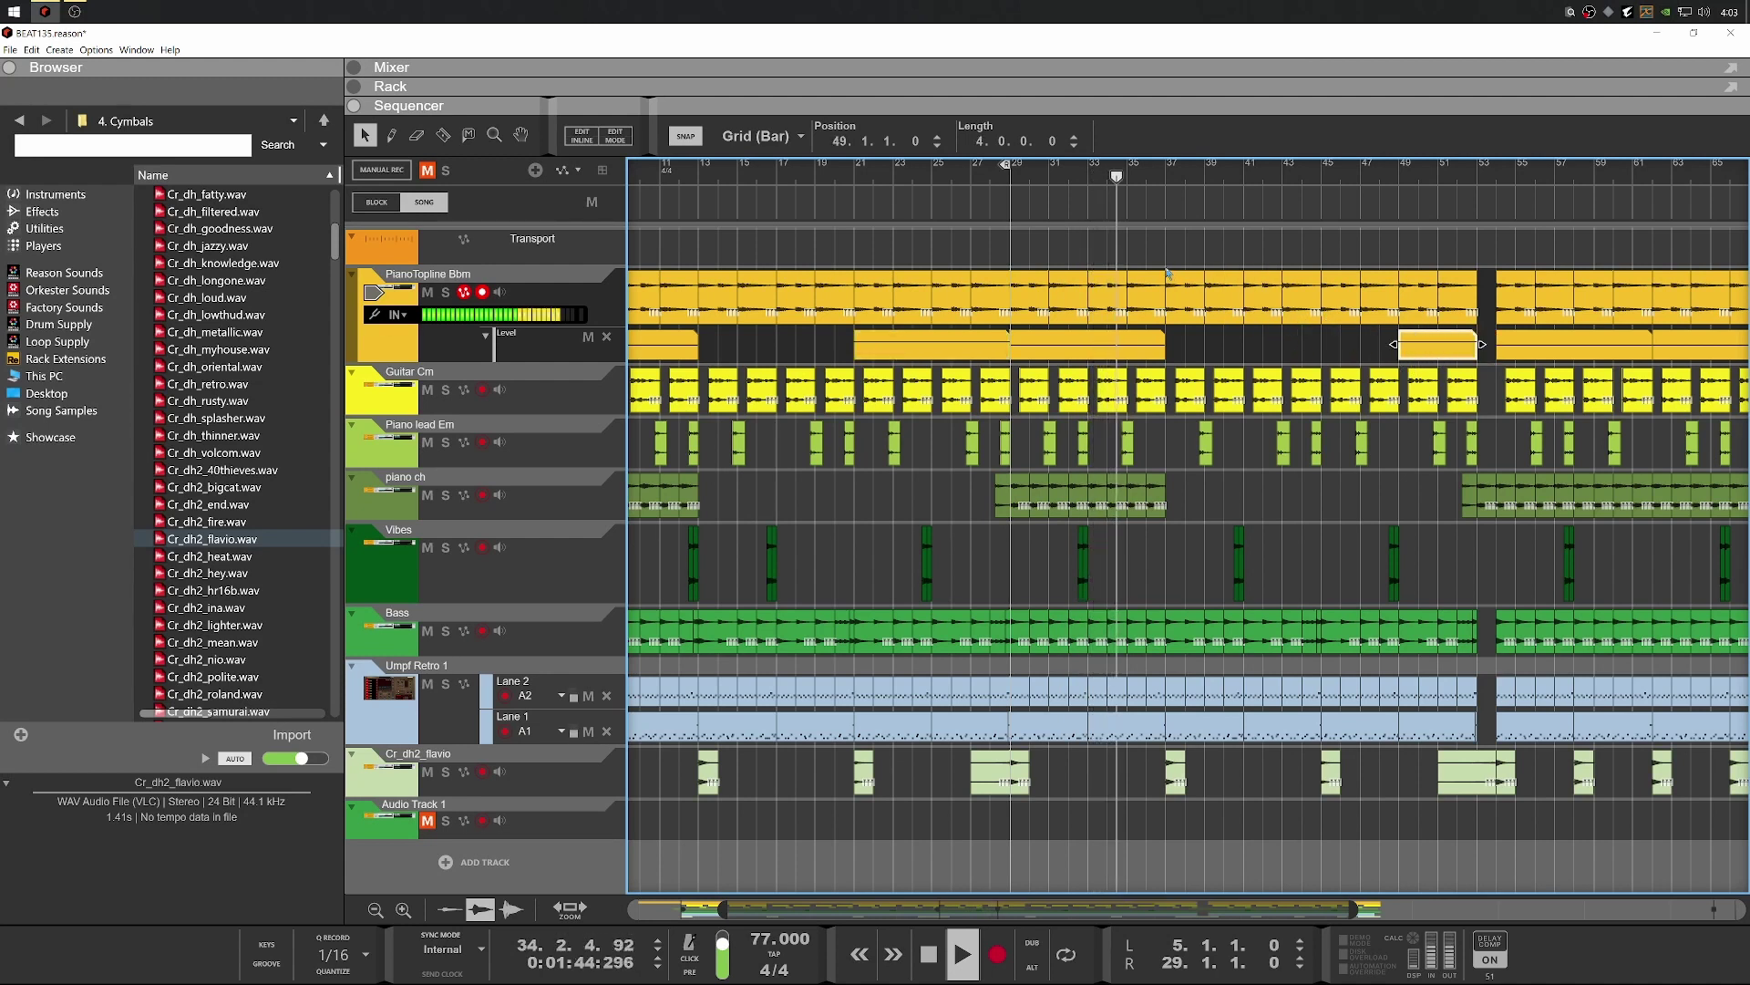
scroll(1141, 399, "down", 1)
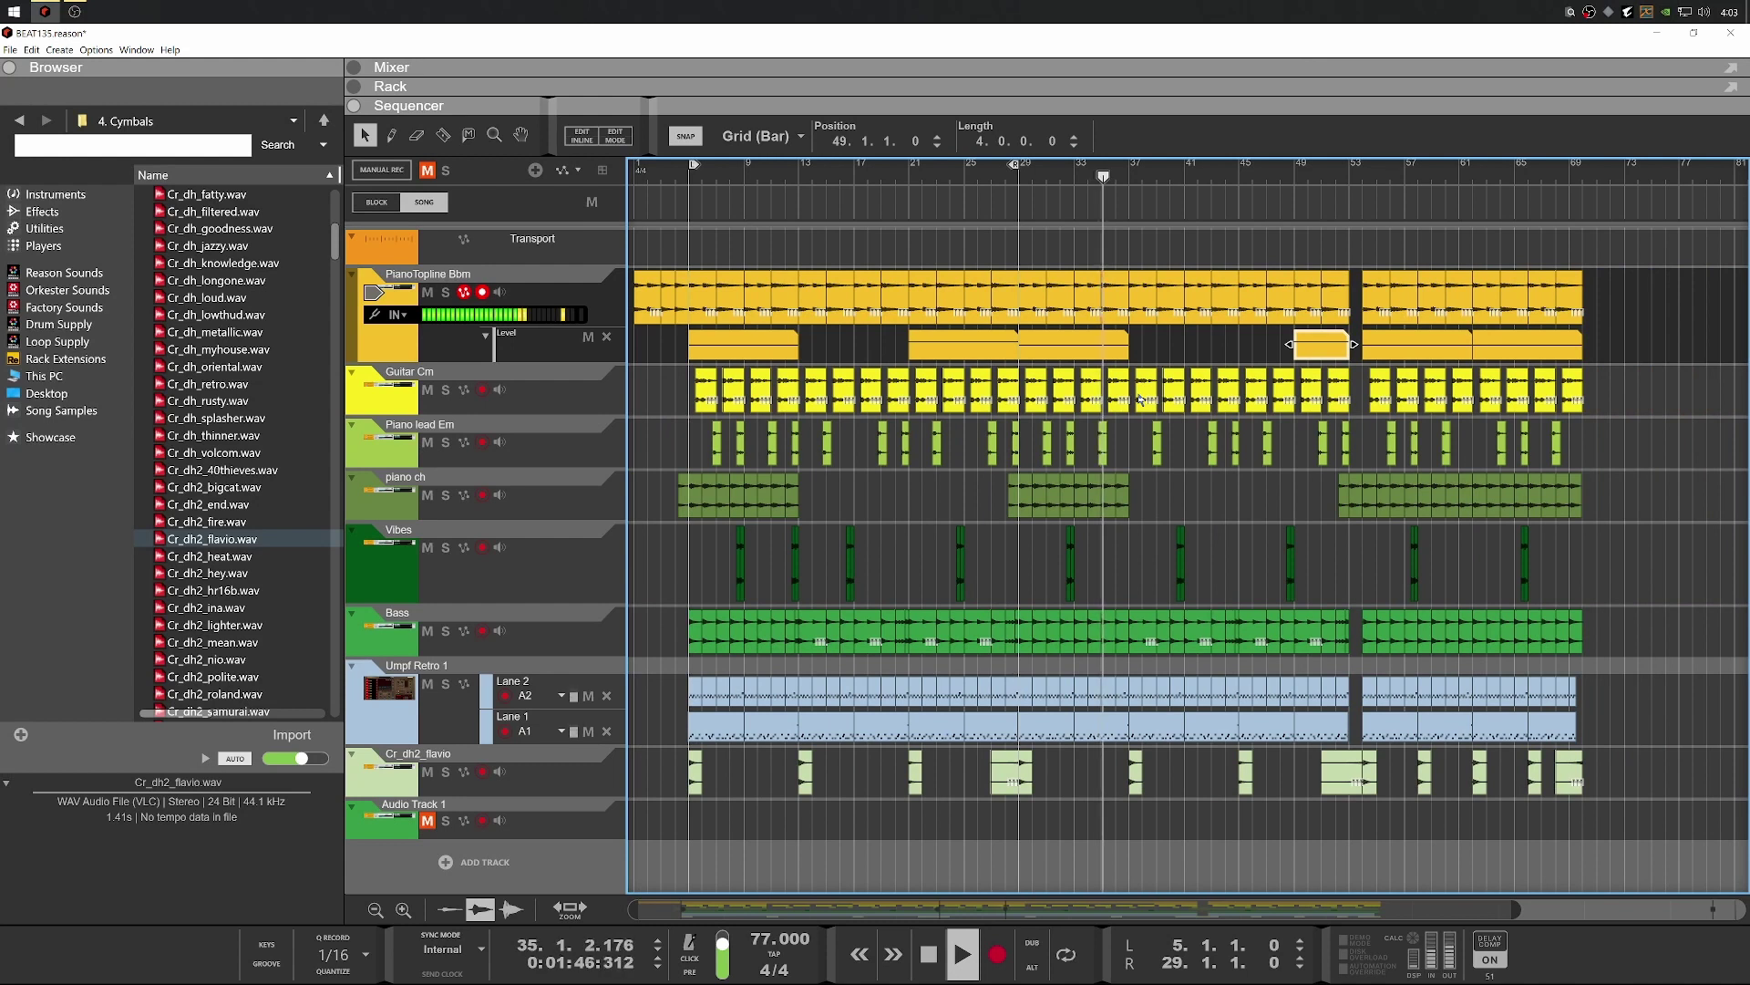
Play the arrangement from bar 27 and from bar 45 to check the piano levels through the break
left_click(988, 169)
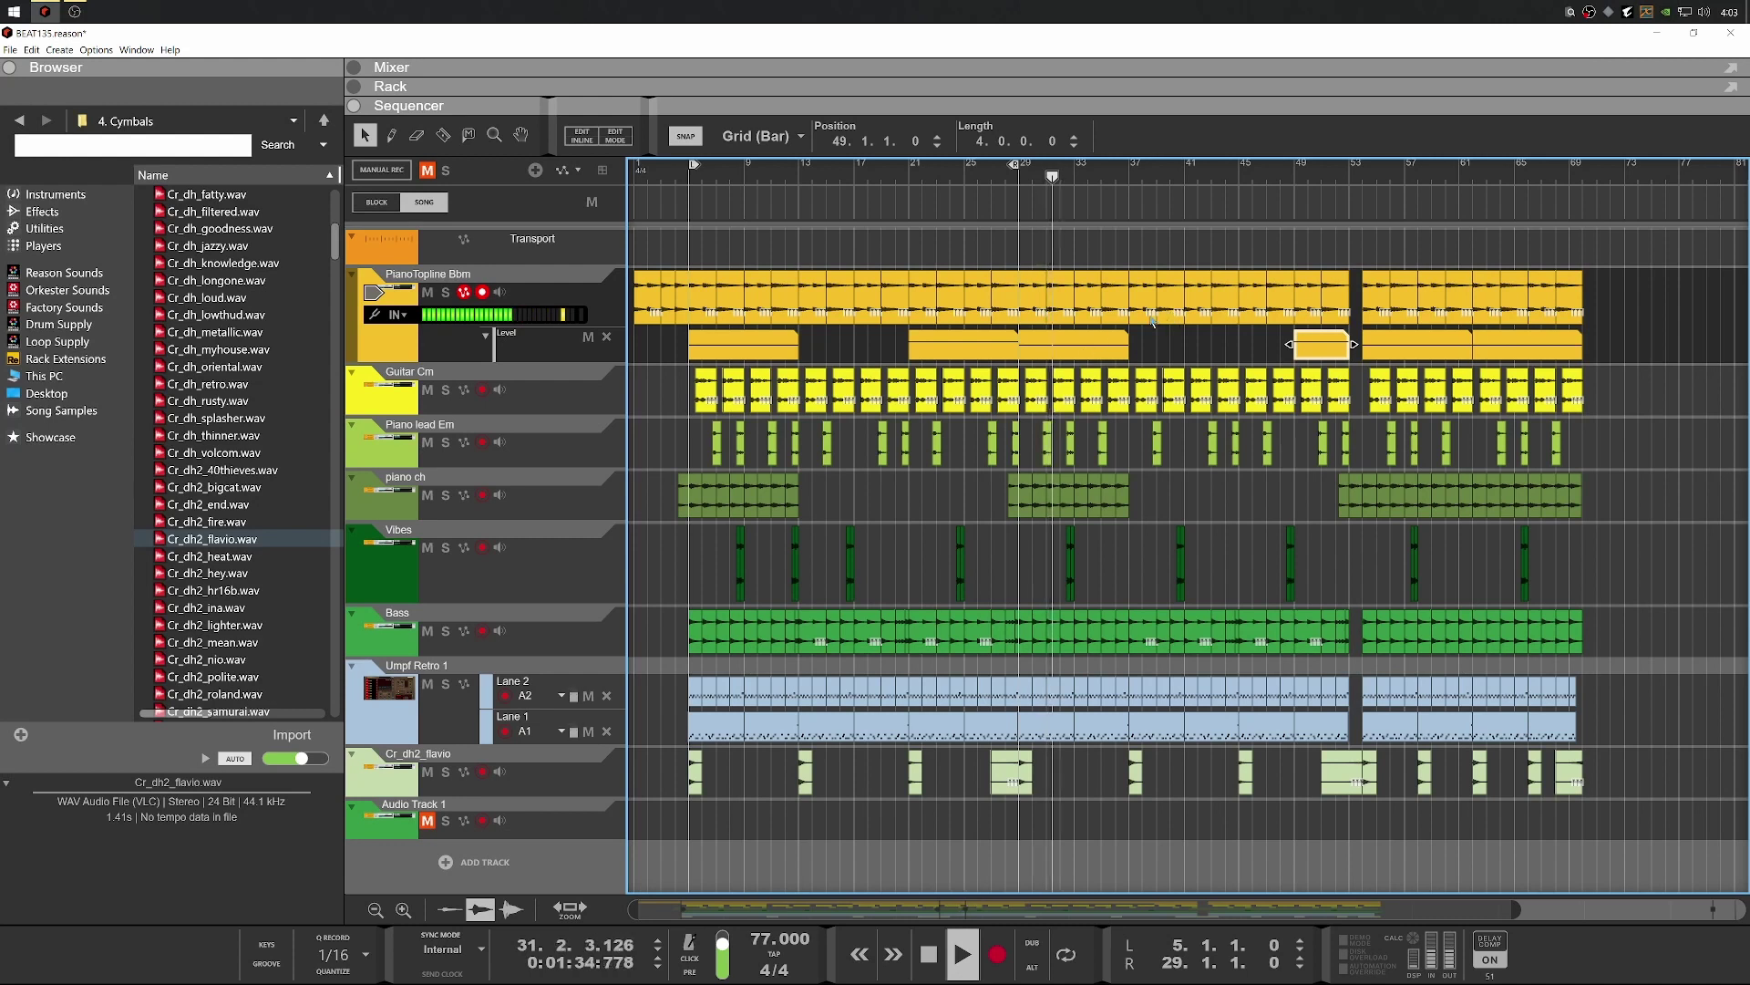
scroll(1147, 351, "down", 1)
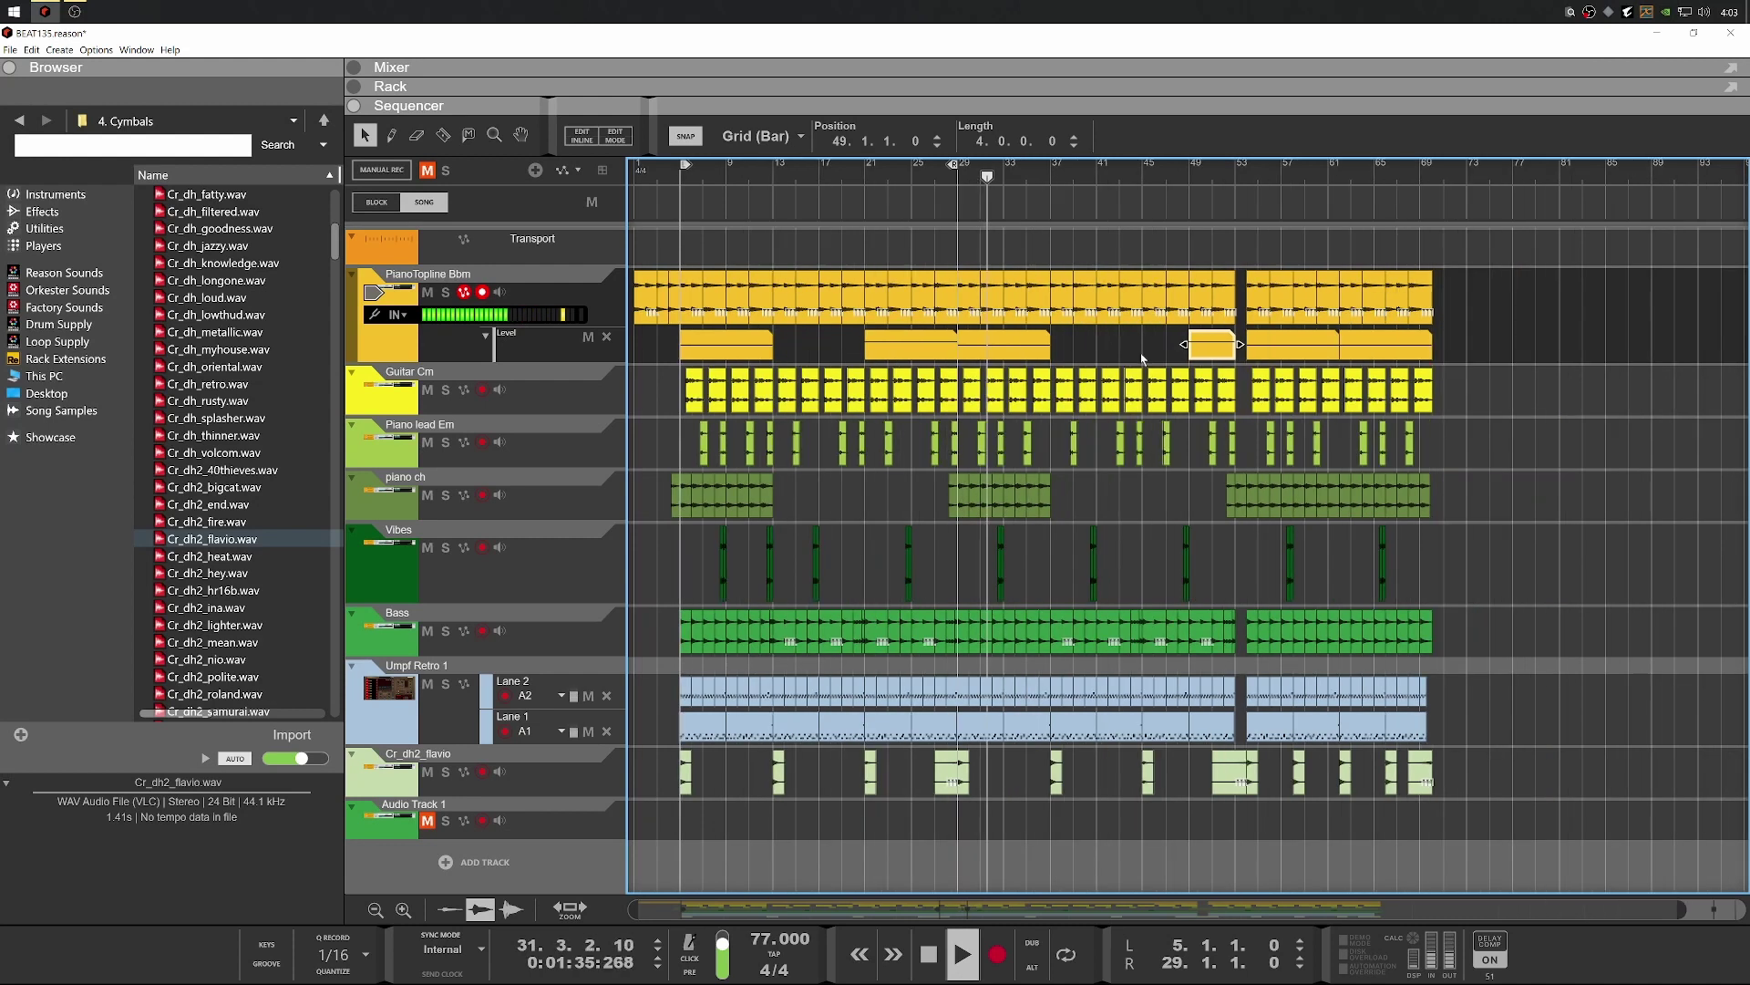
left_click(1143, 173)
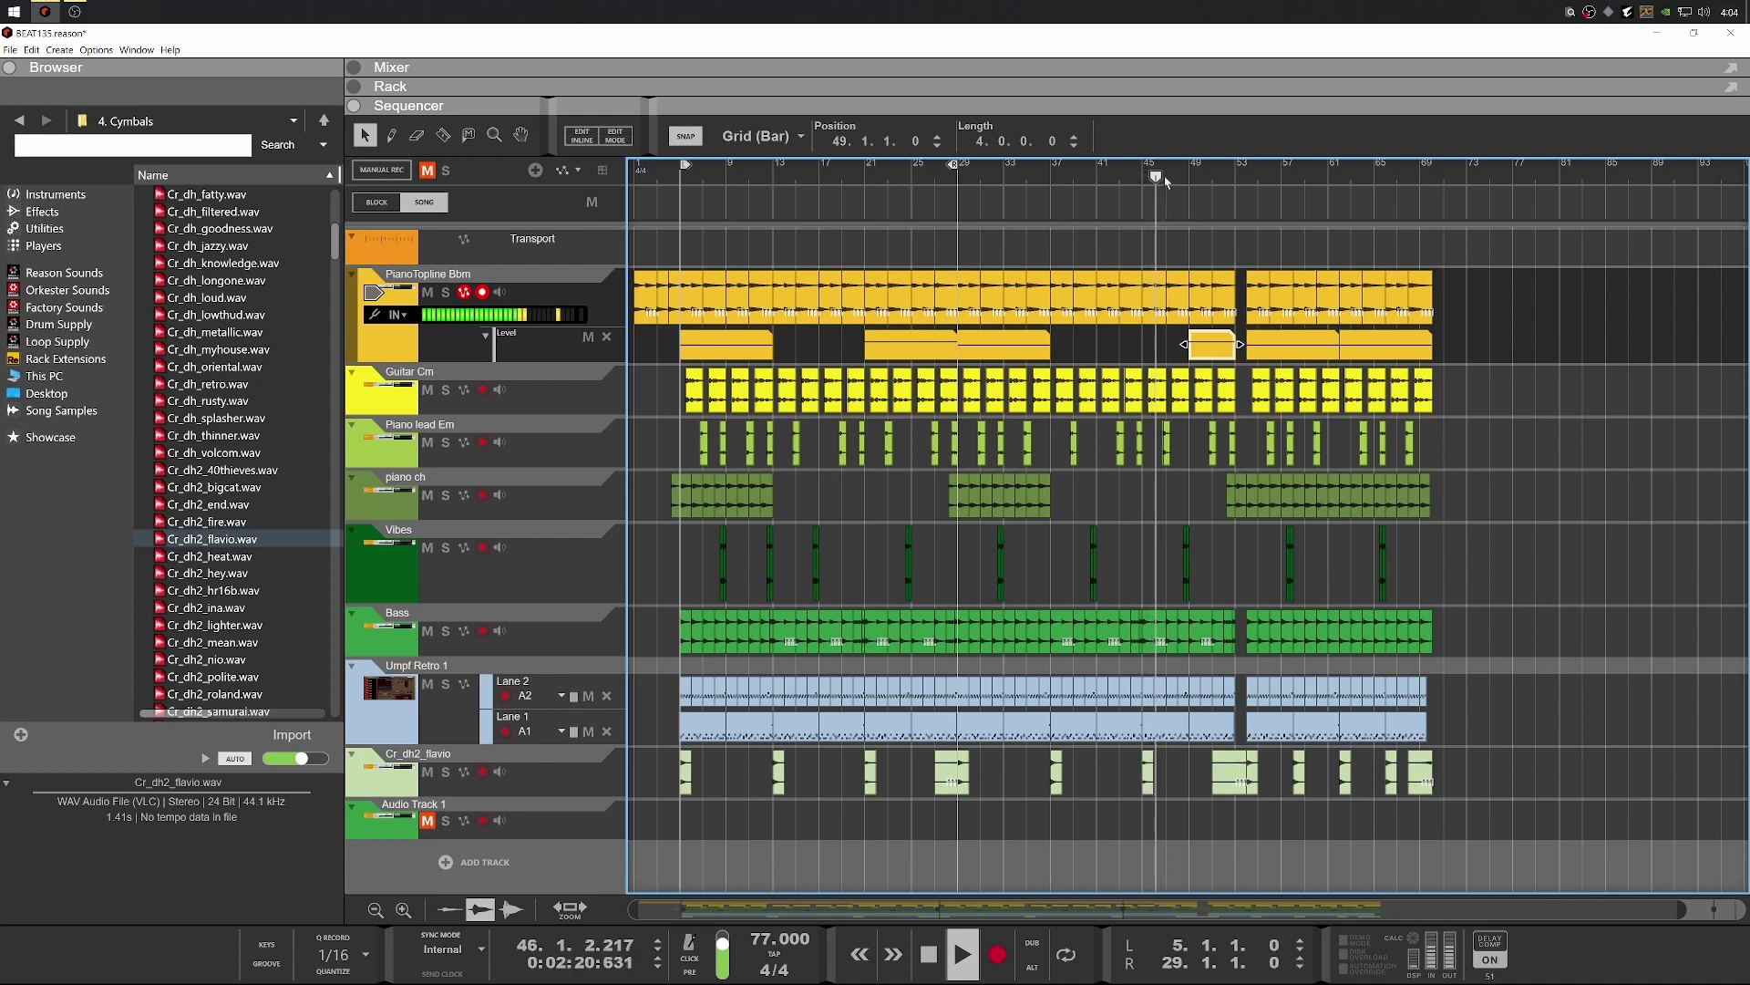
scroll(1156, 176, "up", 2)
scroll(1274, 456, "up", 1)
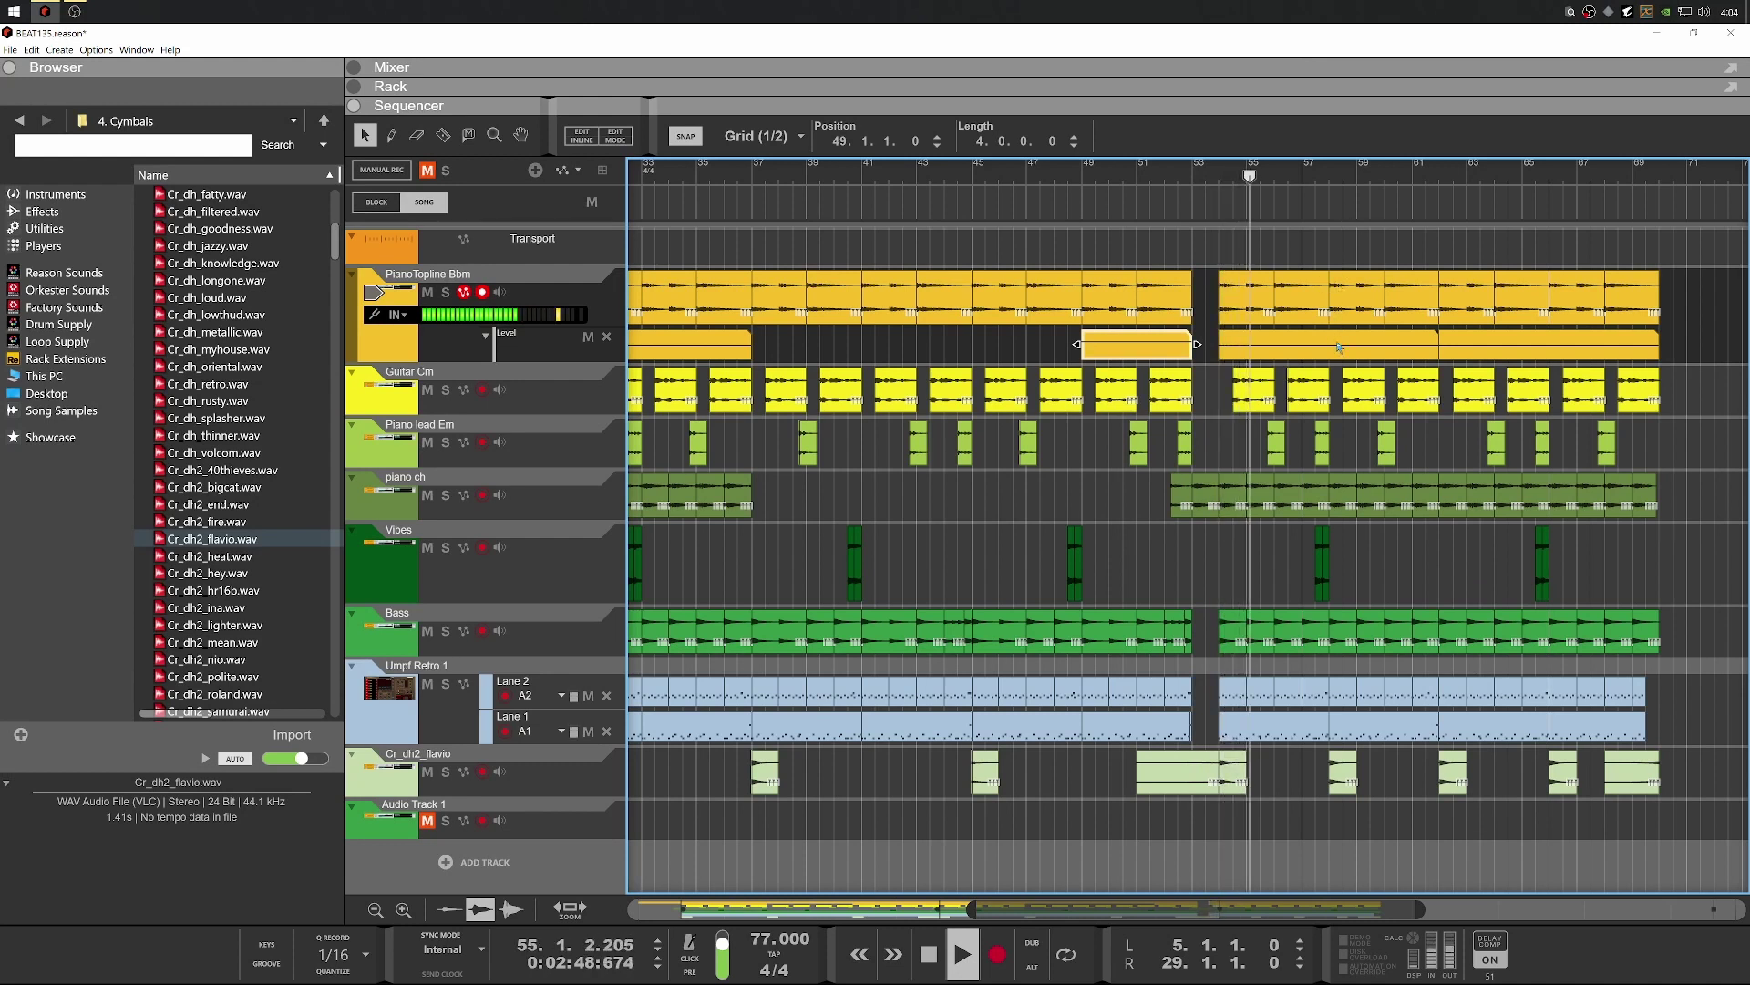
scroll(1410, 351, "down", 1)
scroll(1067, 470, "down", 2)
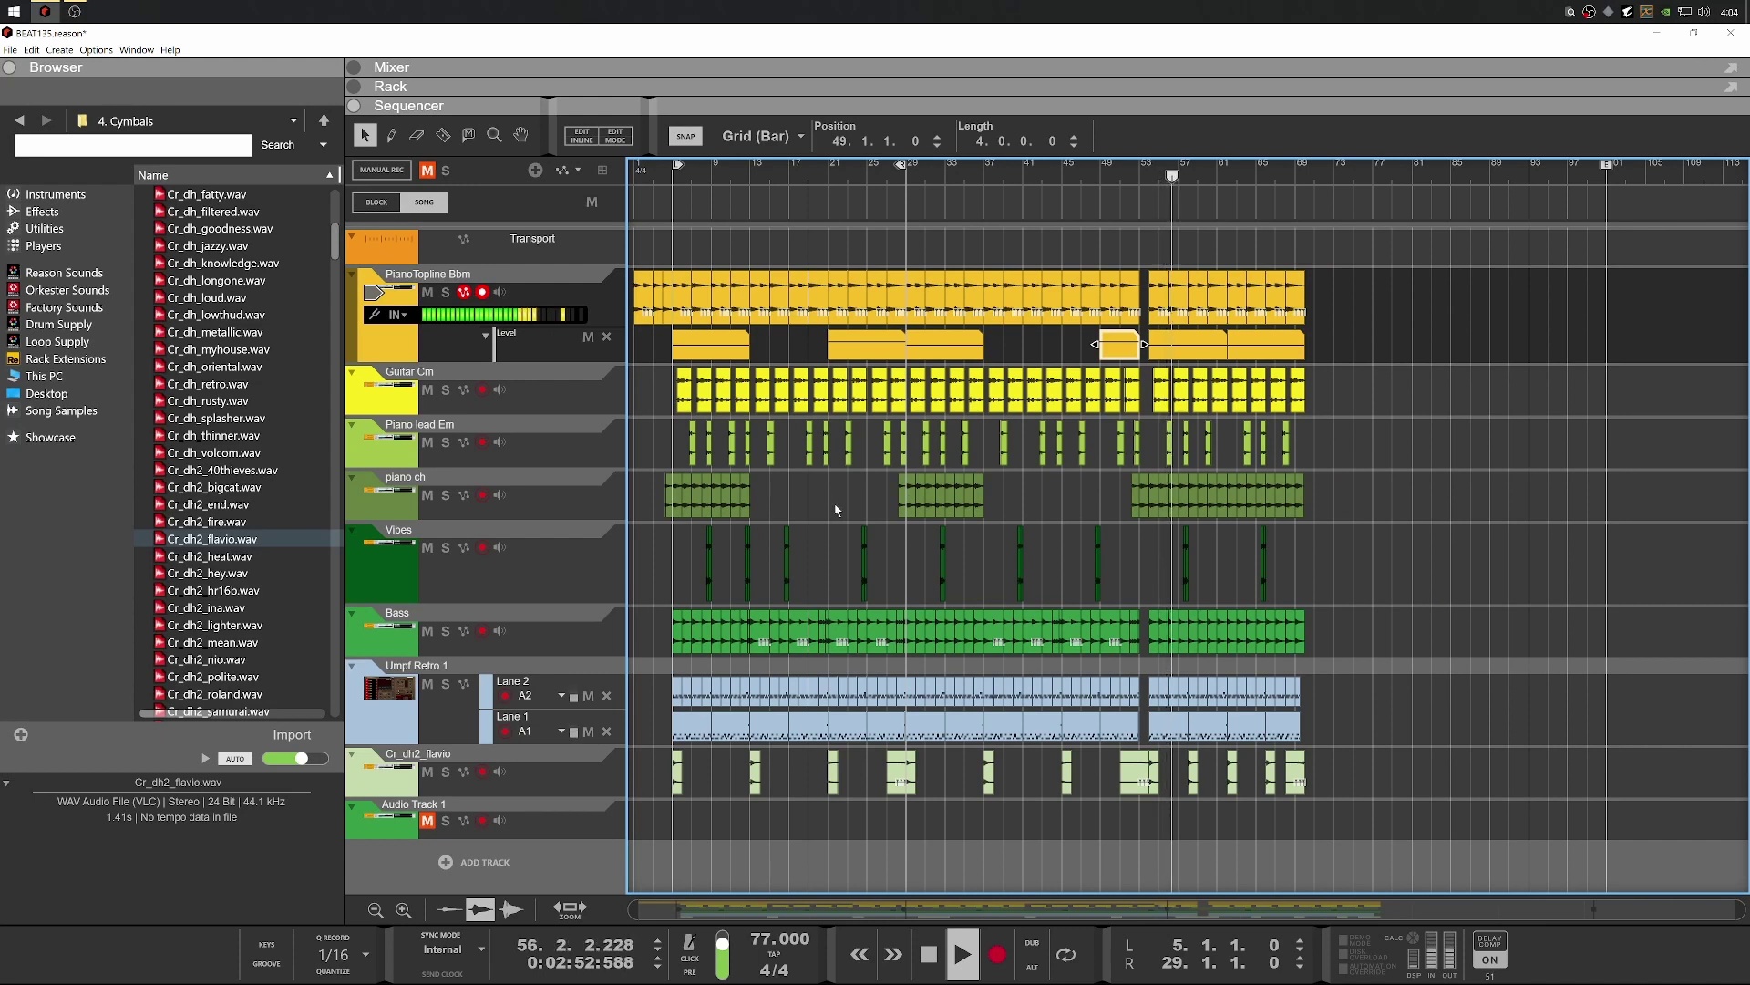
Stop playback, return to bar 1 and start recording the whole song onto Audio Track 1
left_click(924, 955)
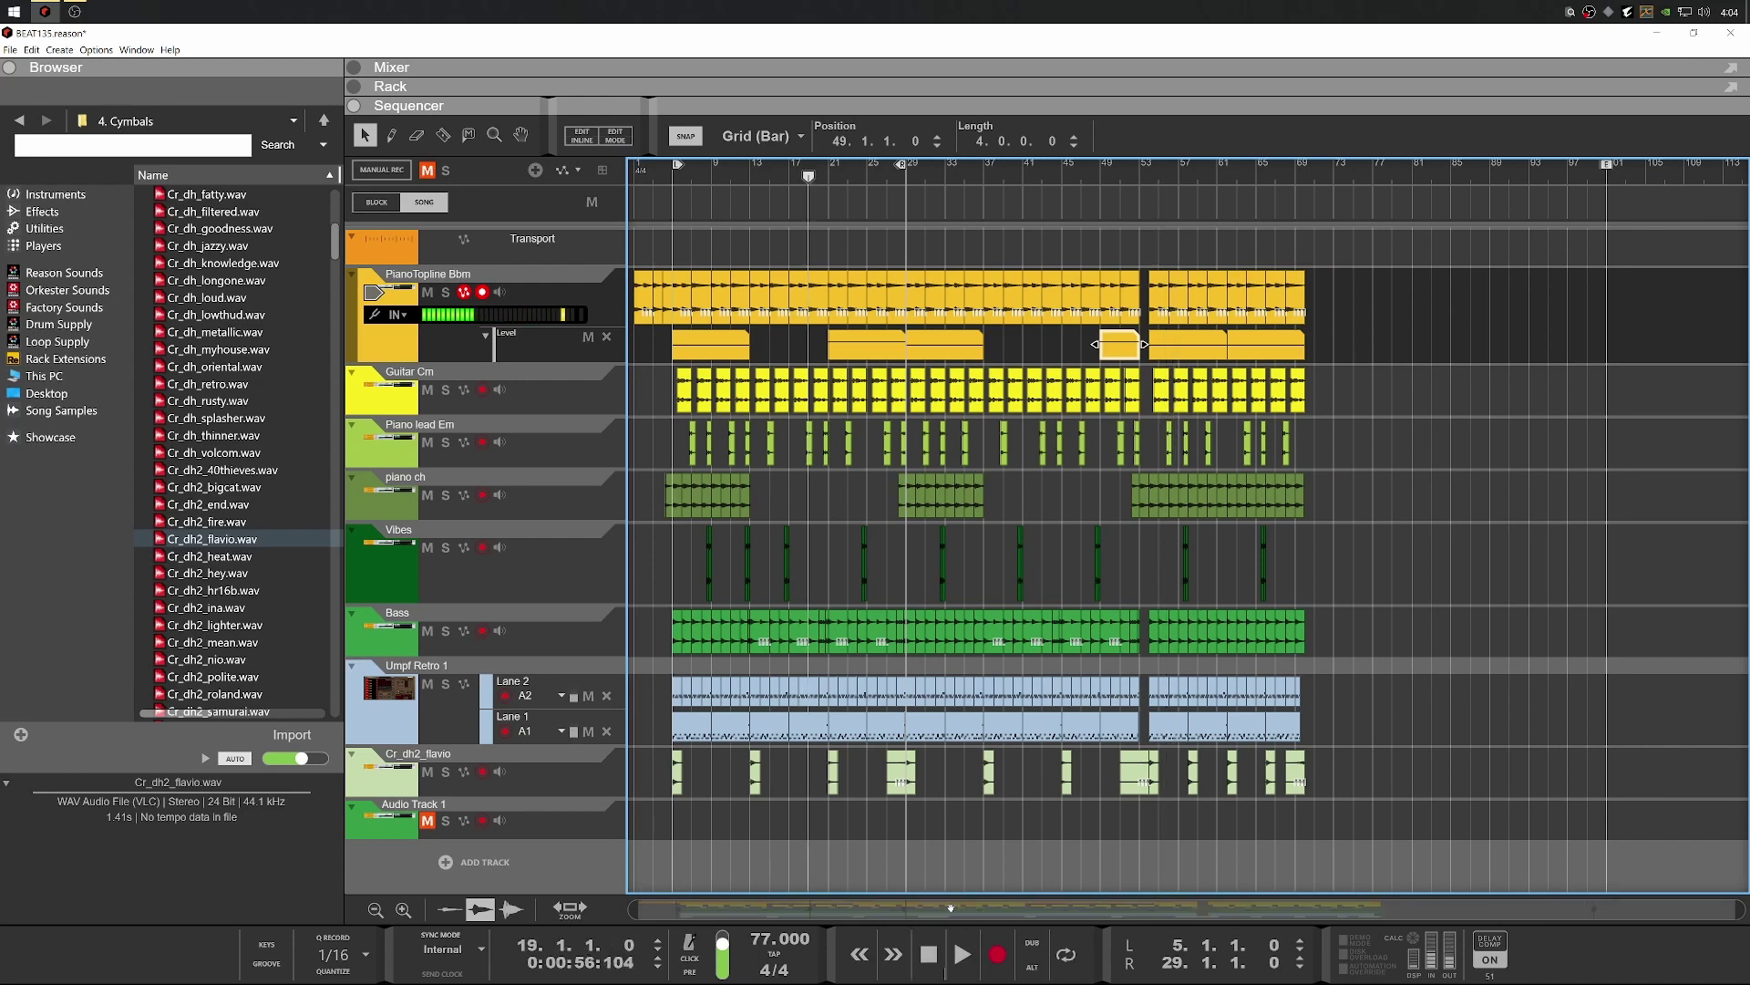
left_click(912, 954)
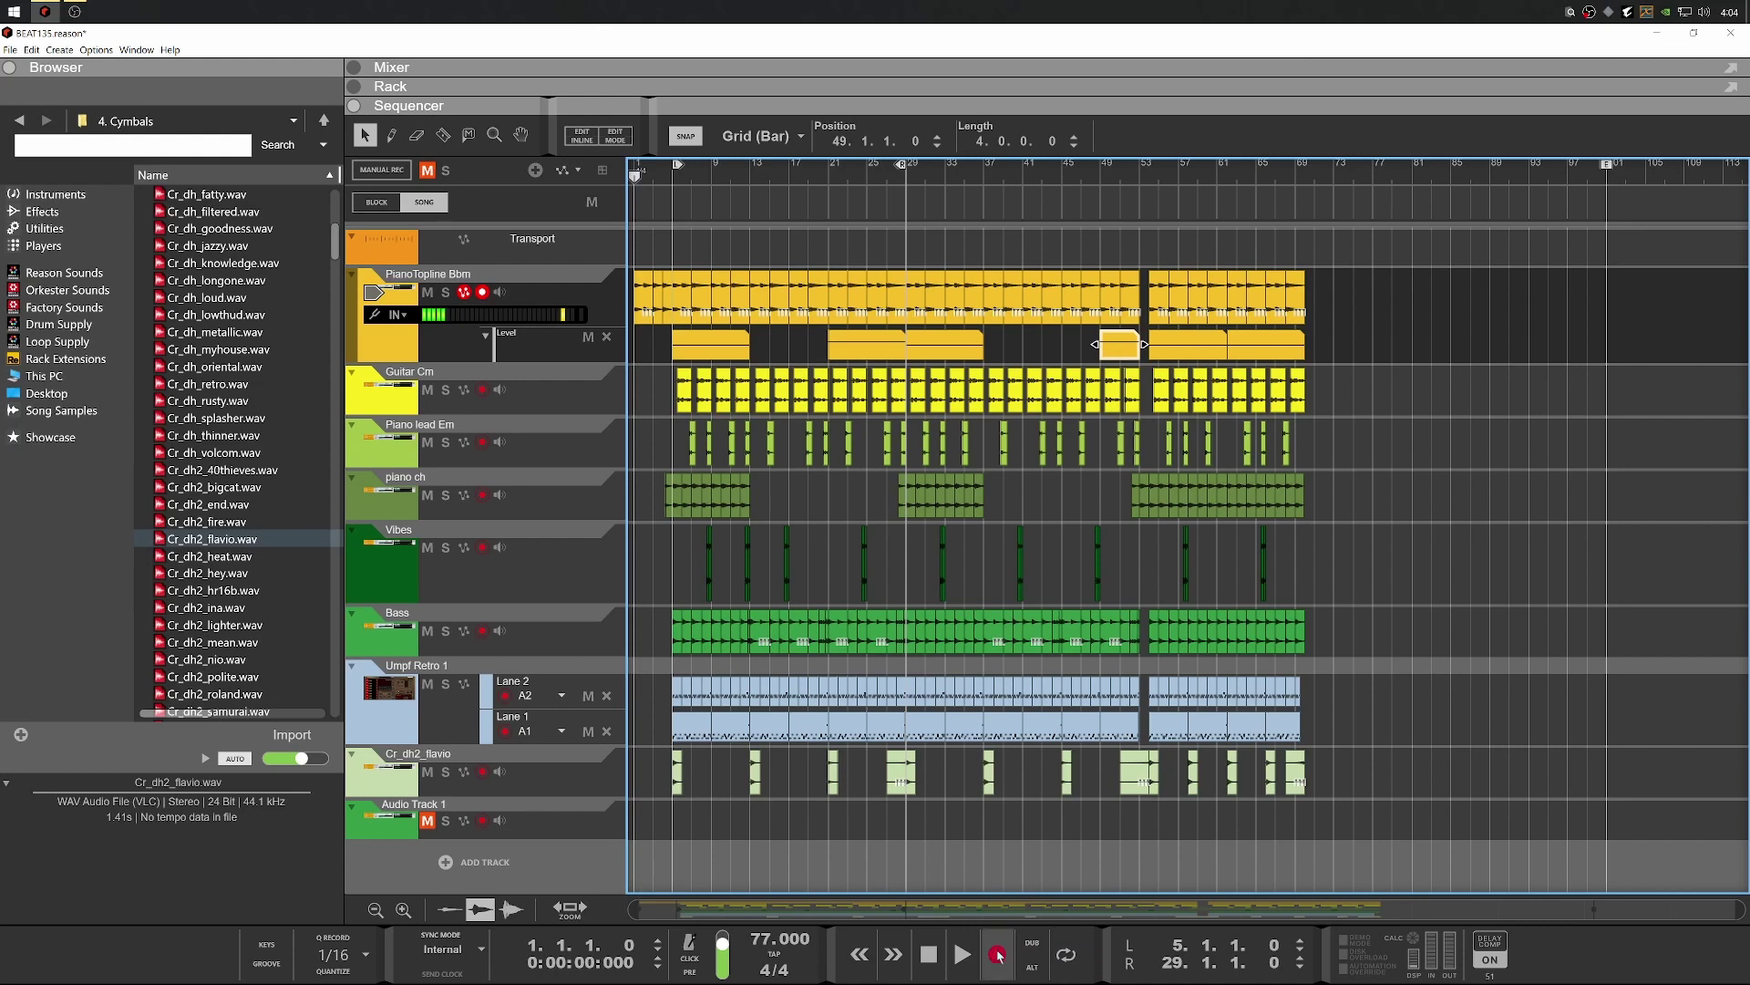
left_click(558, 824)
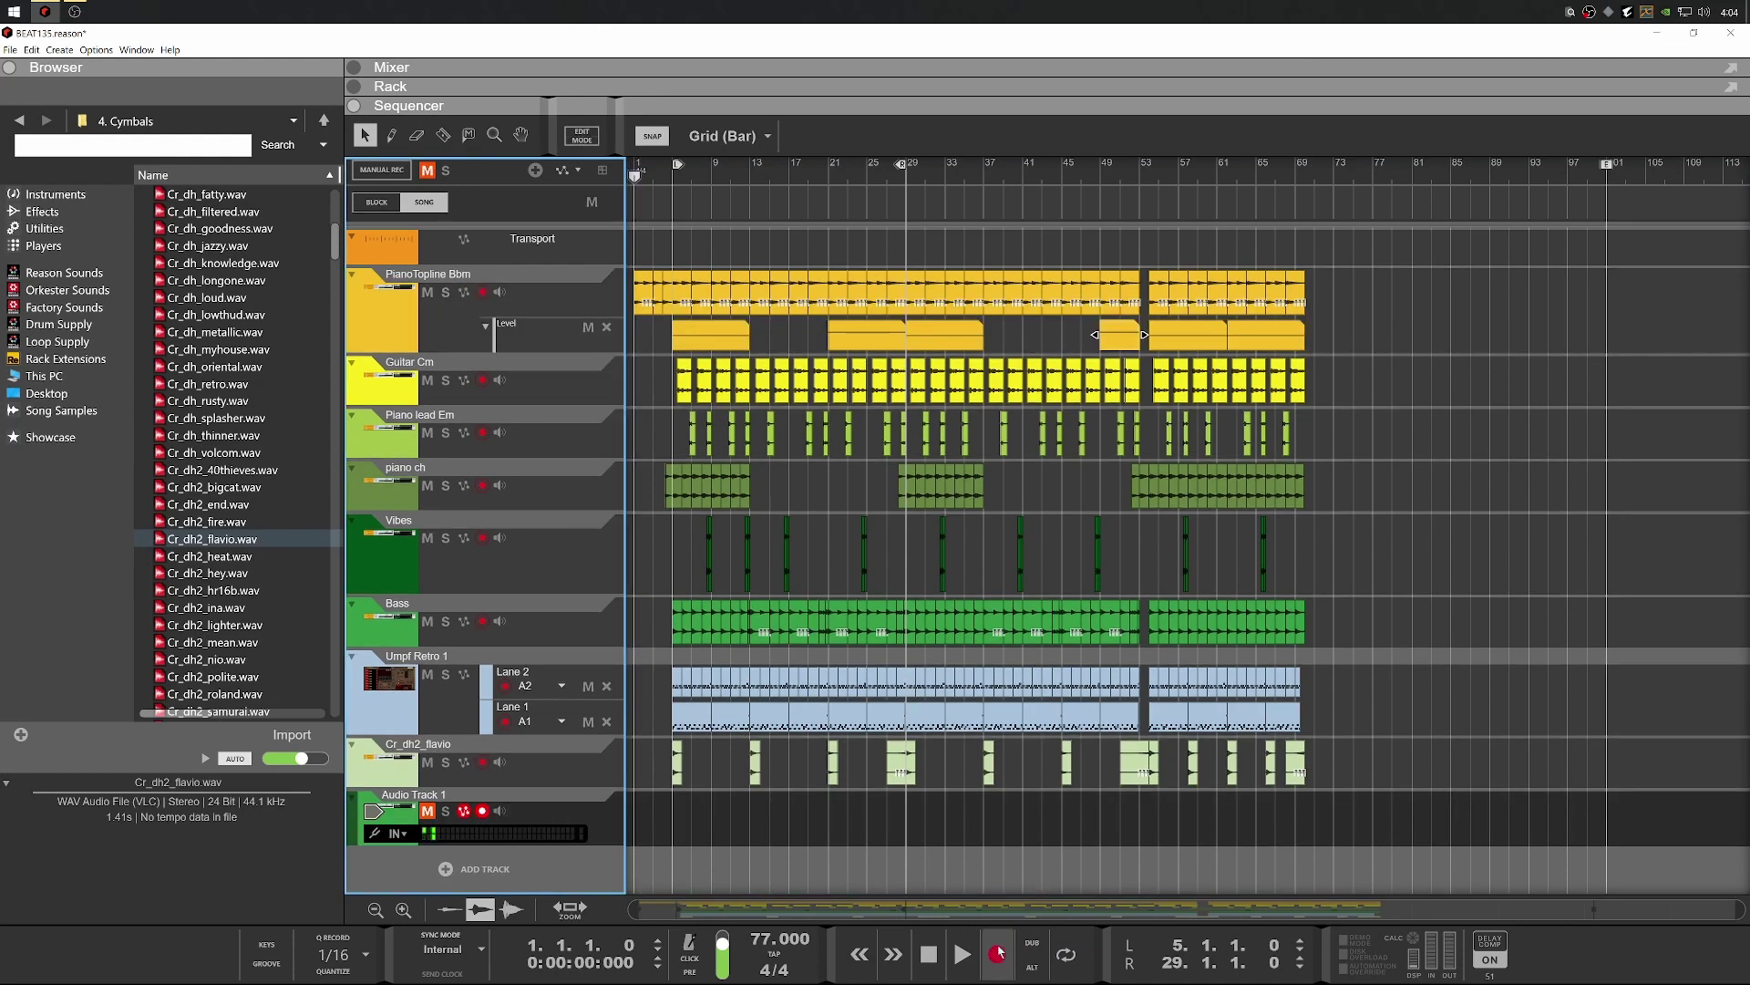
left_click(997, 951)
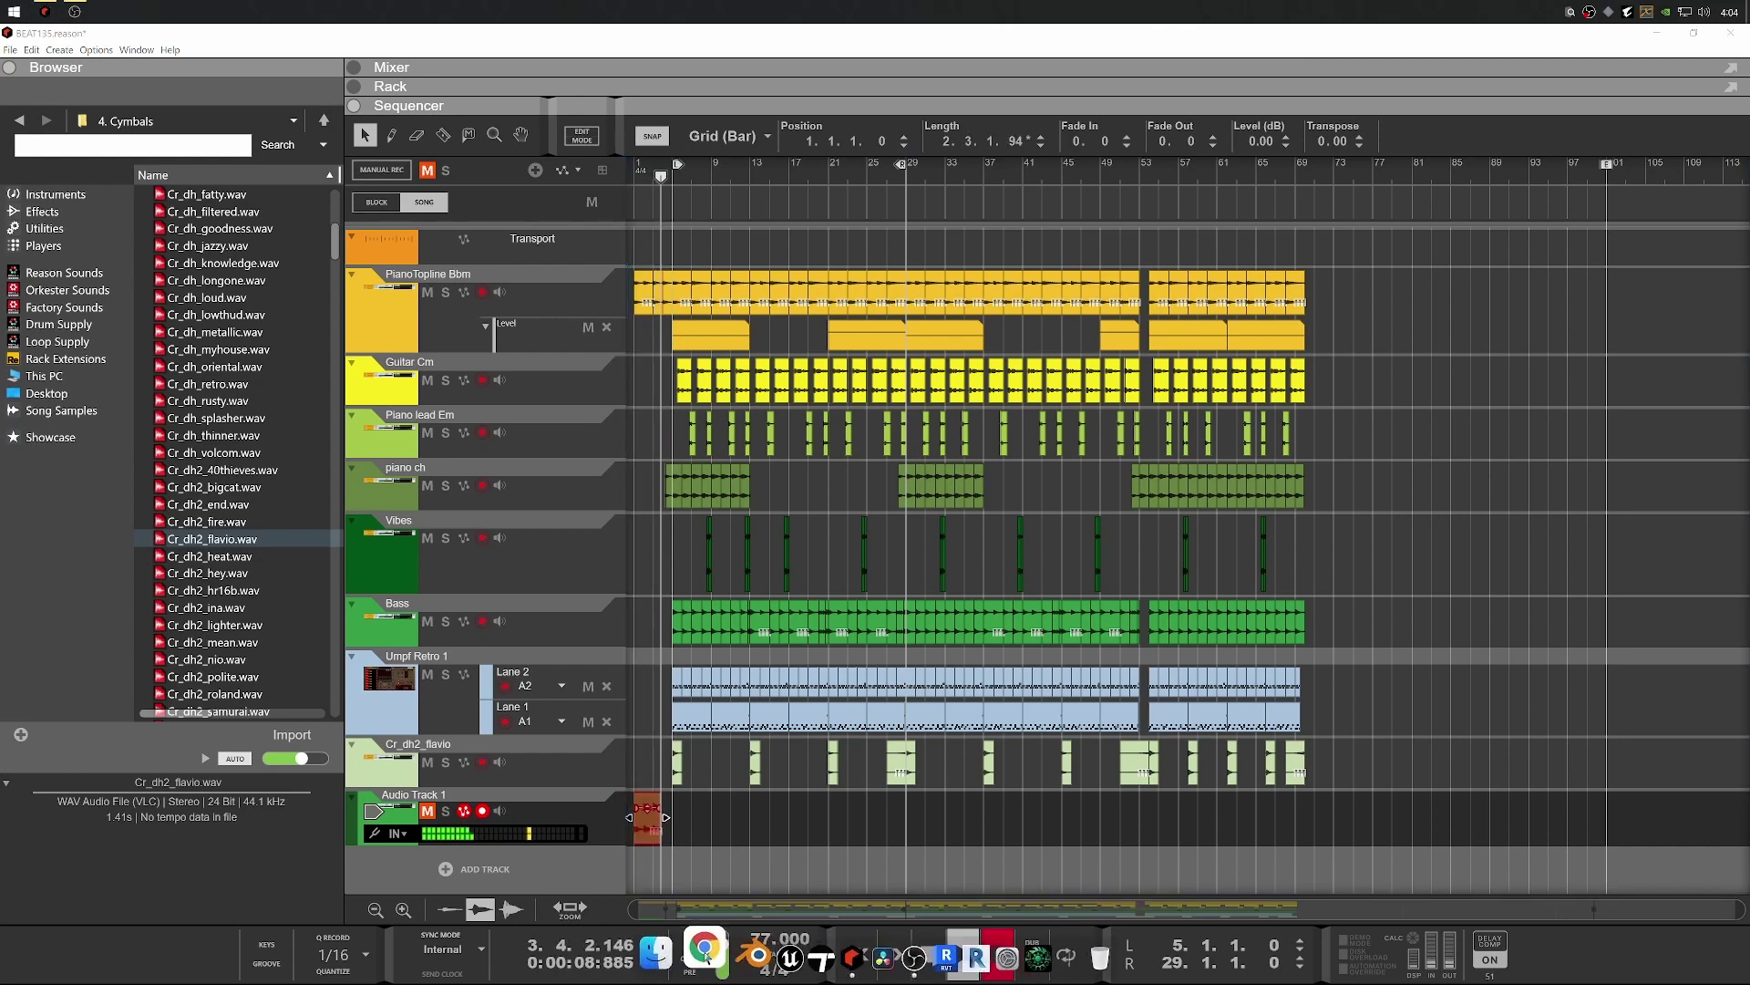
left_click(704, 956)
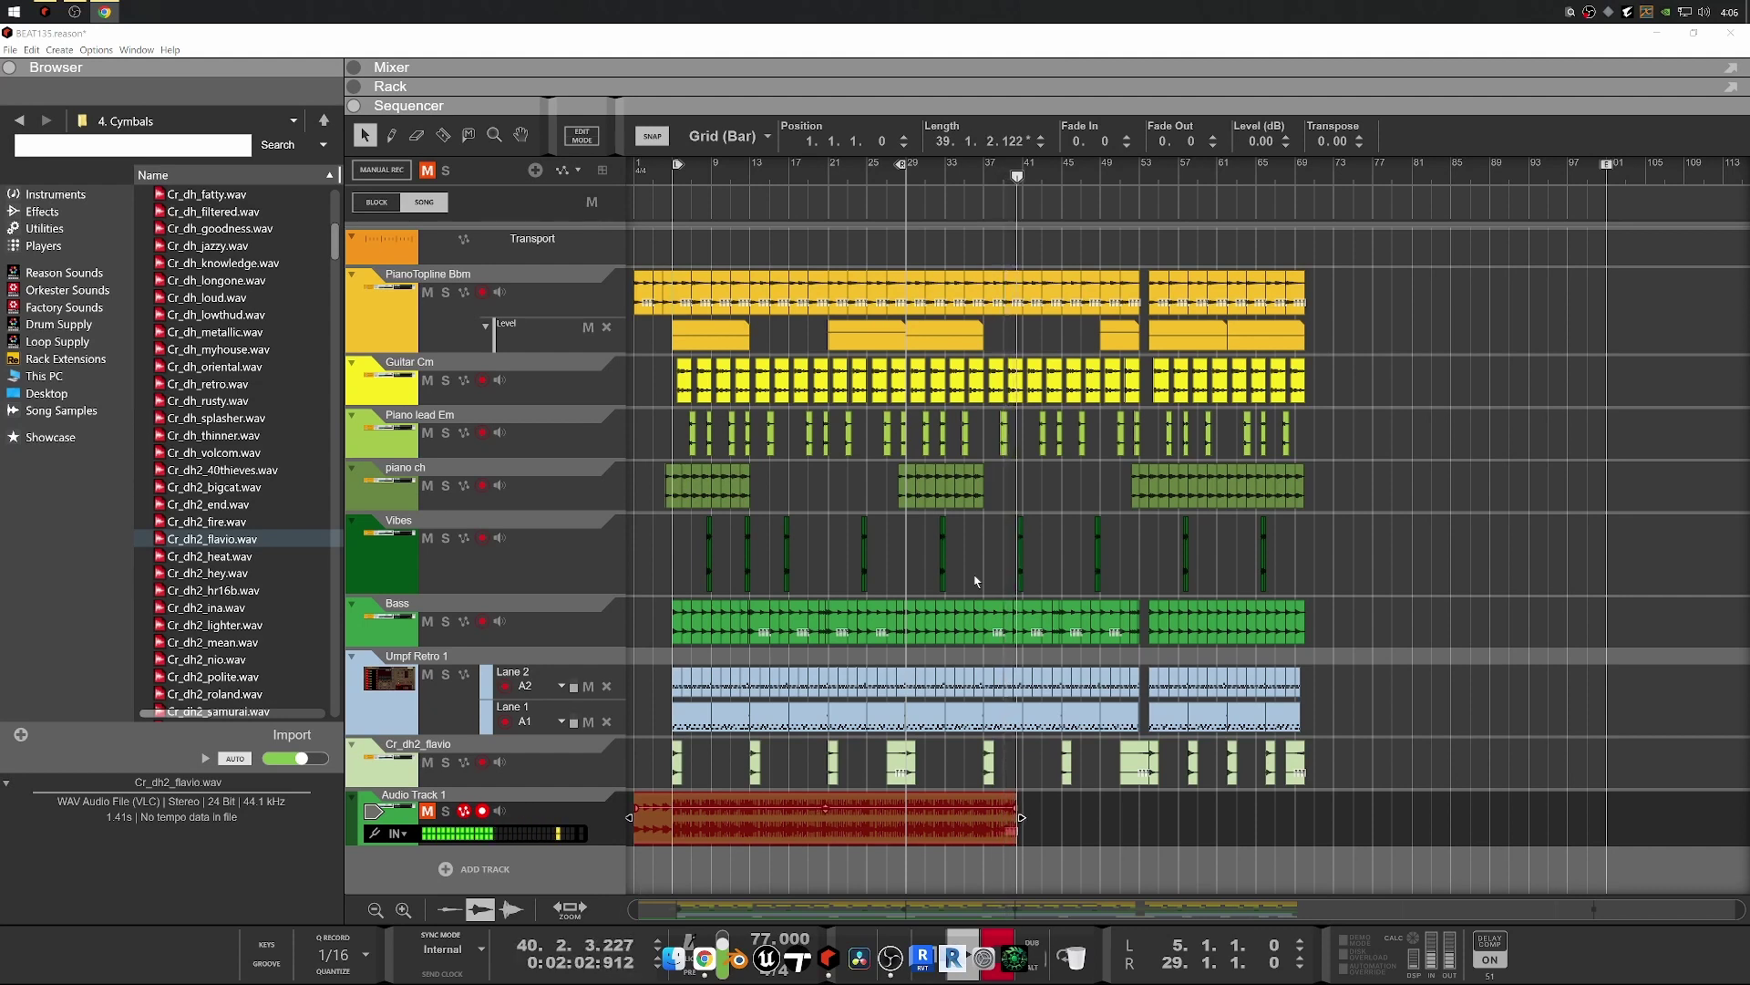
left_click(1575, 380)
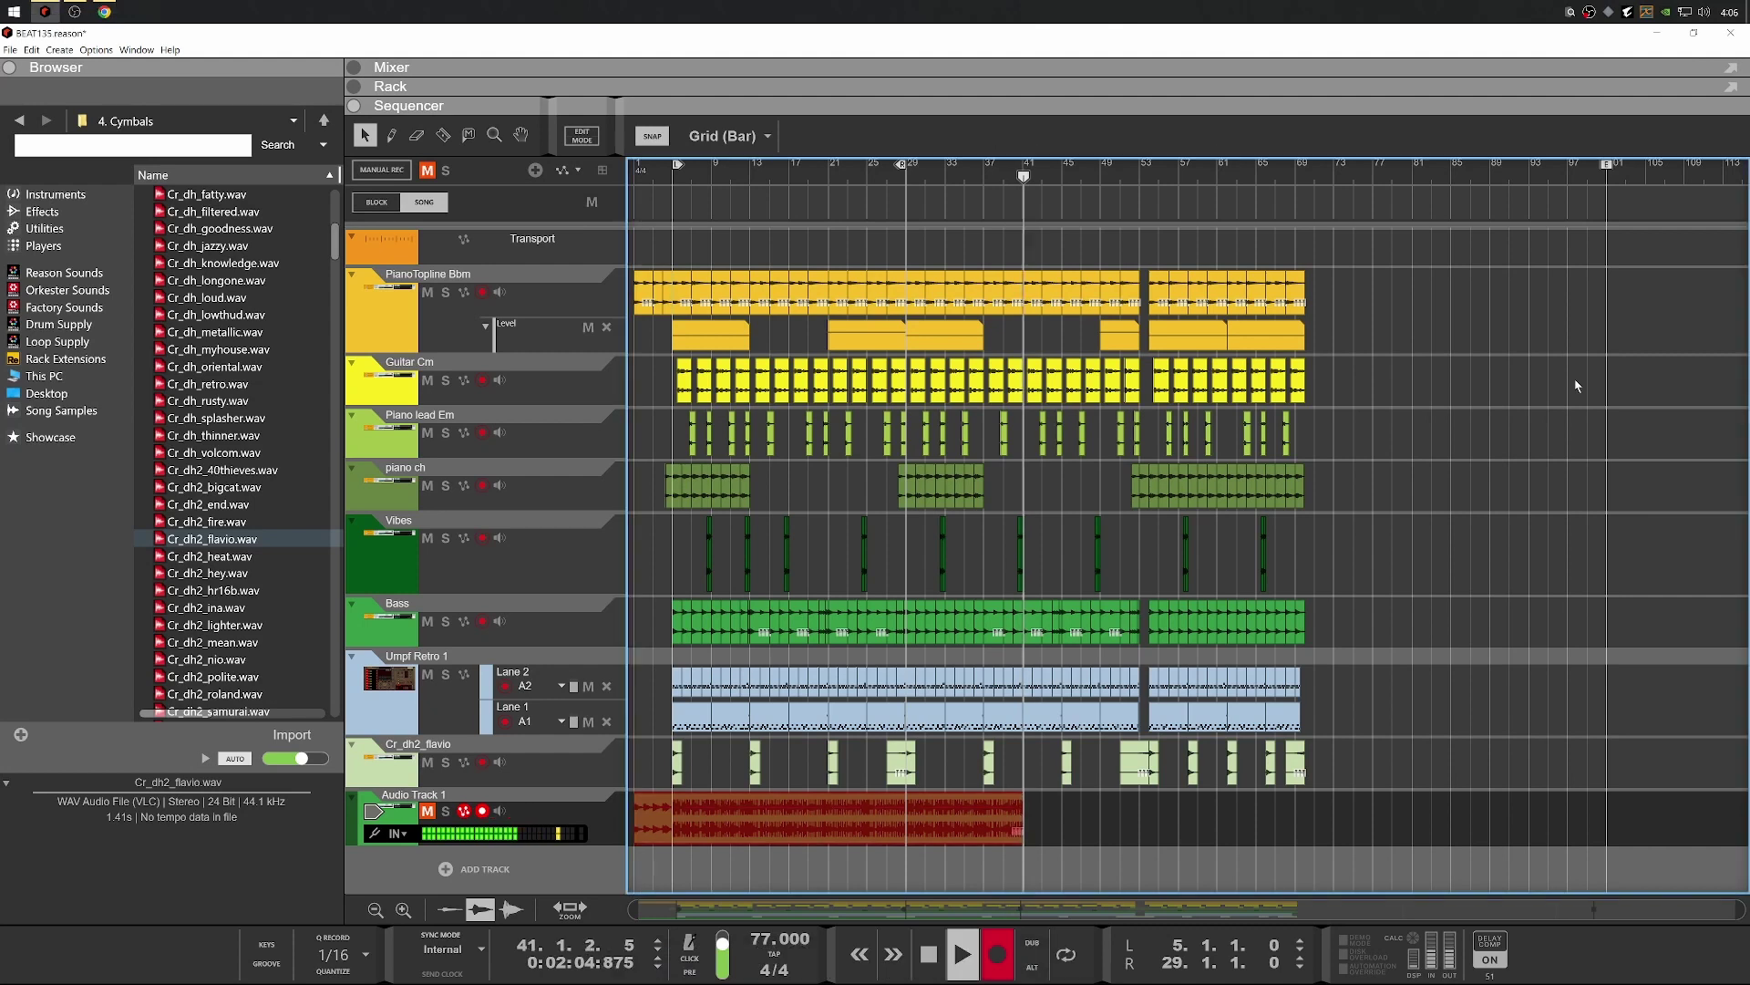